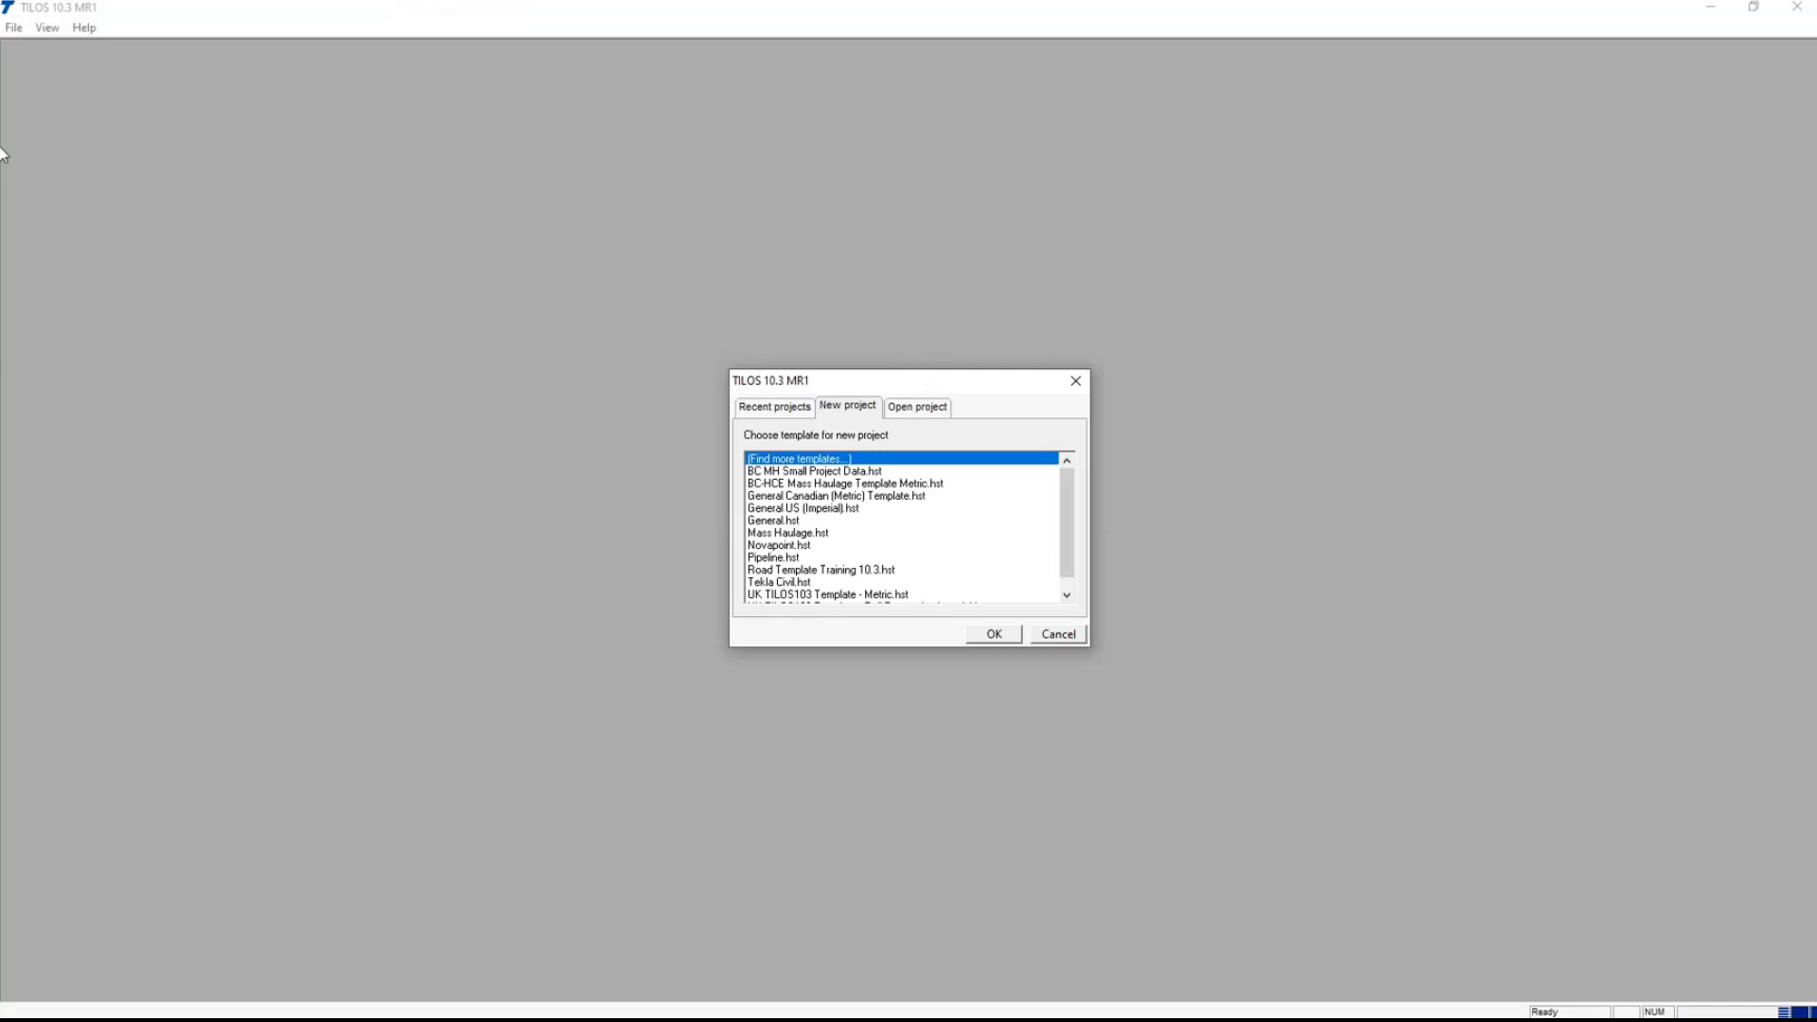
- Create a new project from the Road Template Training 10.3.hst template
drag(925, 388, 801, 290)
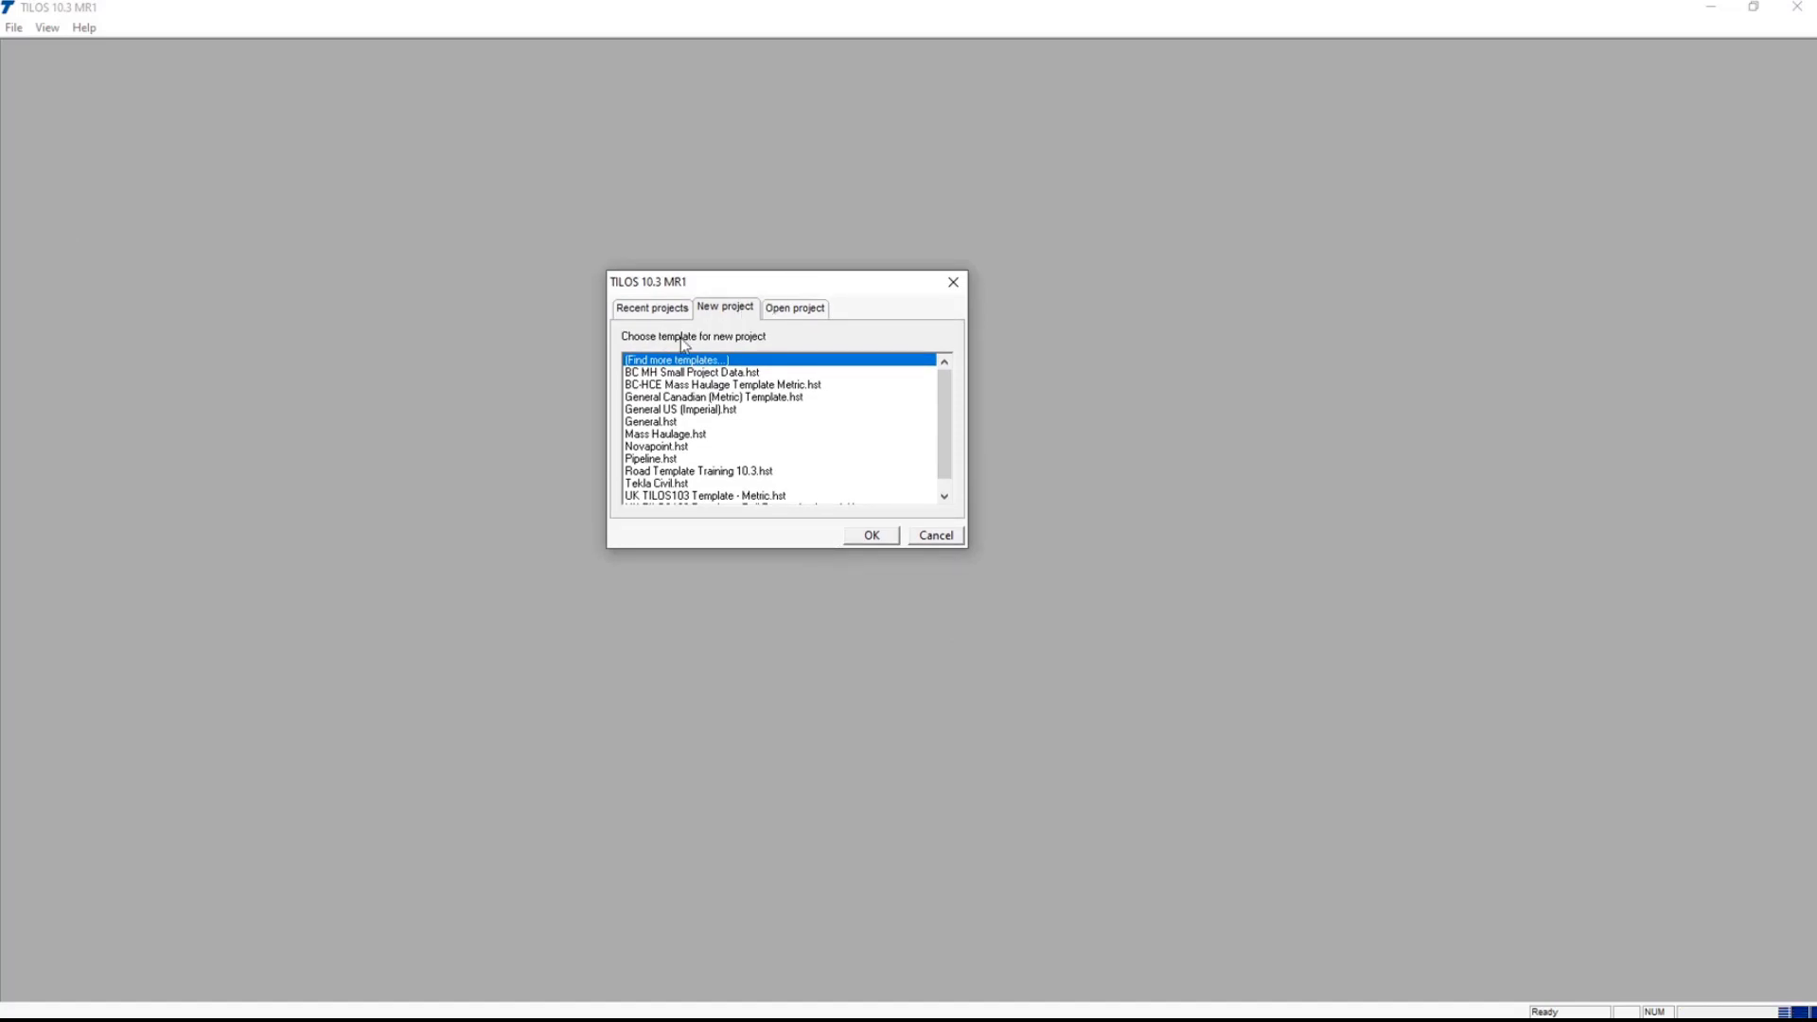
drag(944, 384, 952, 445)
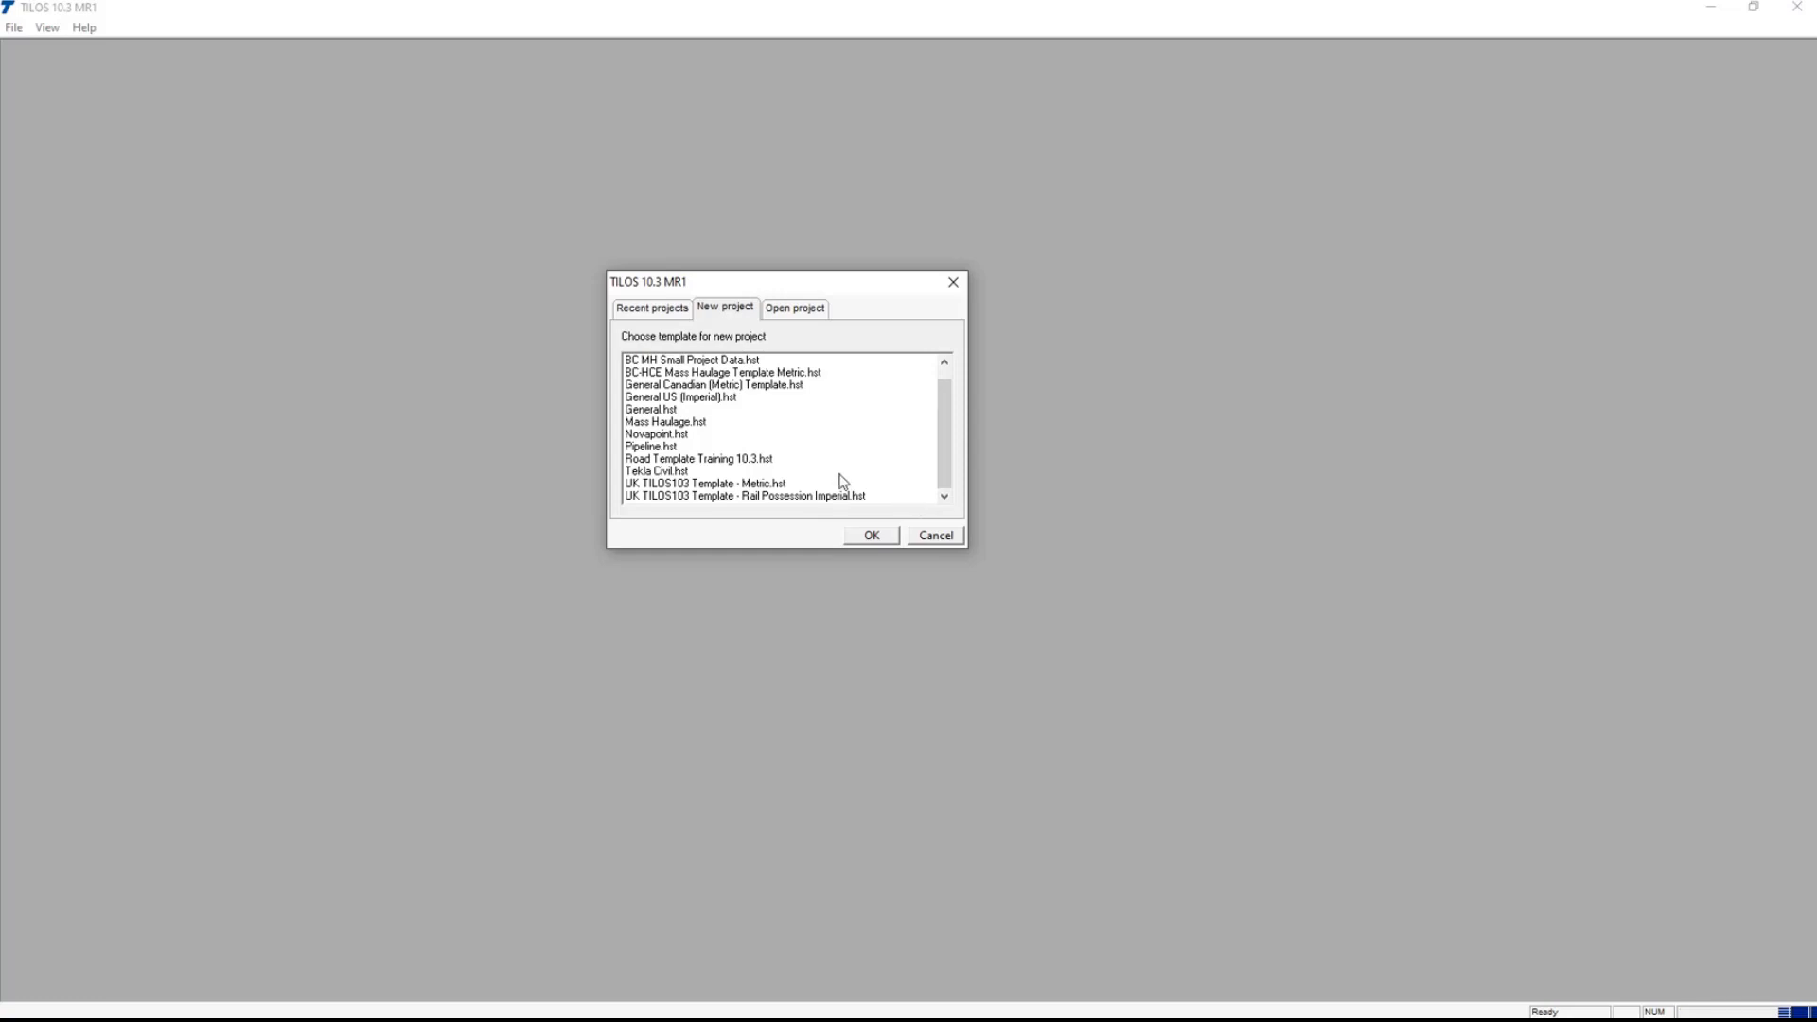
click(718, 461)
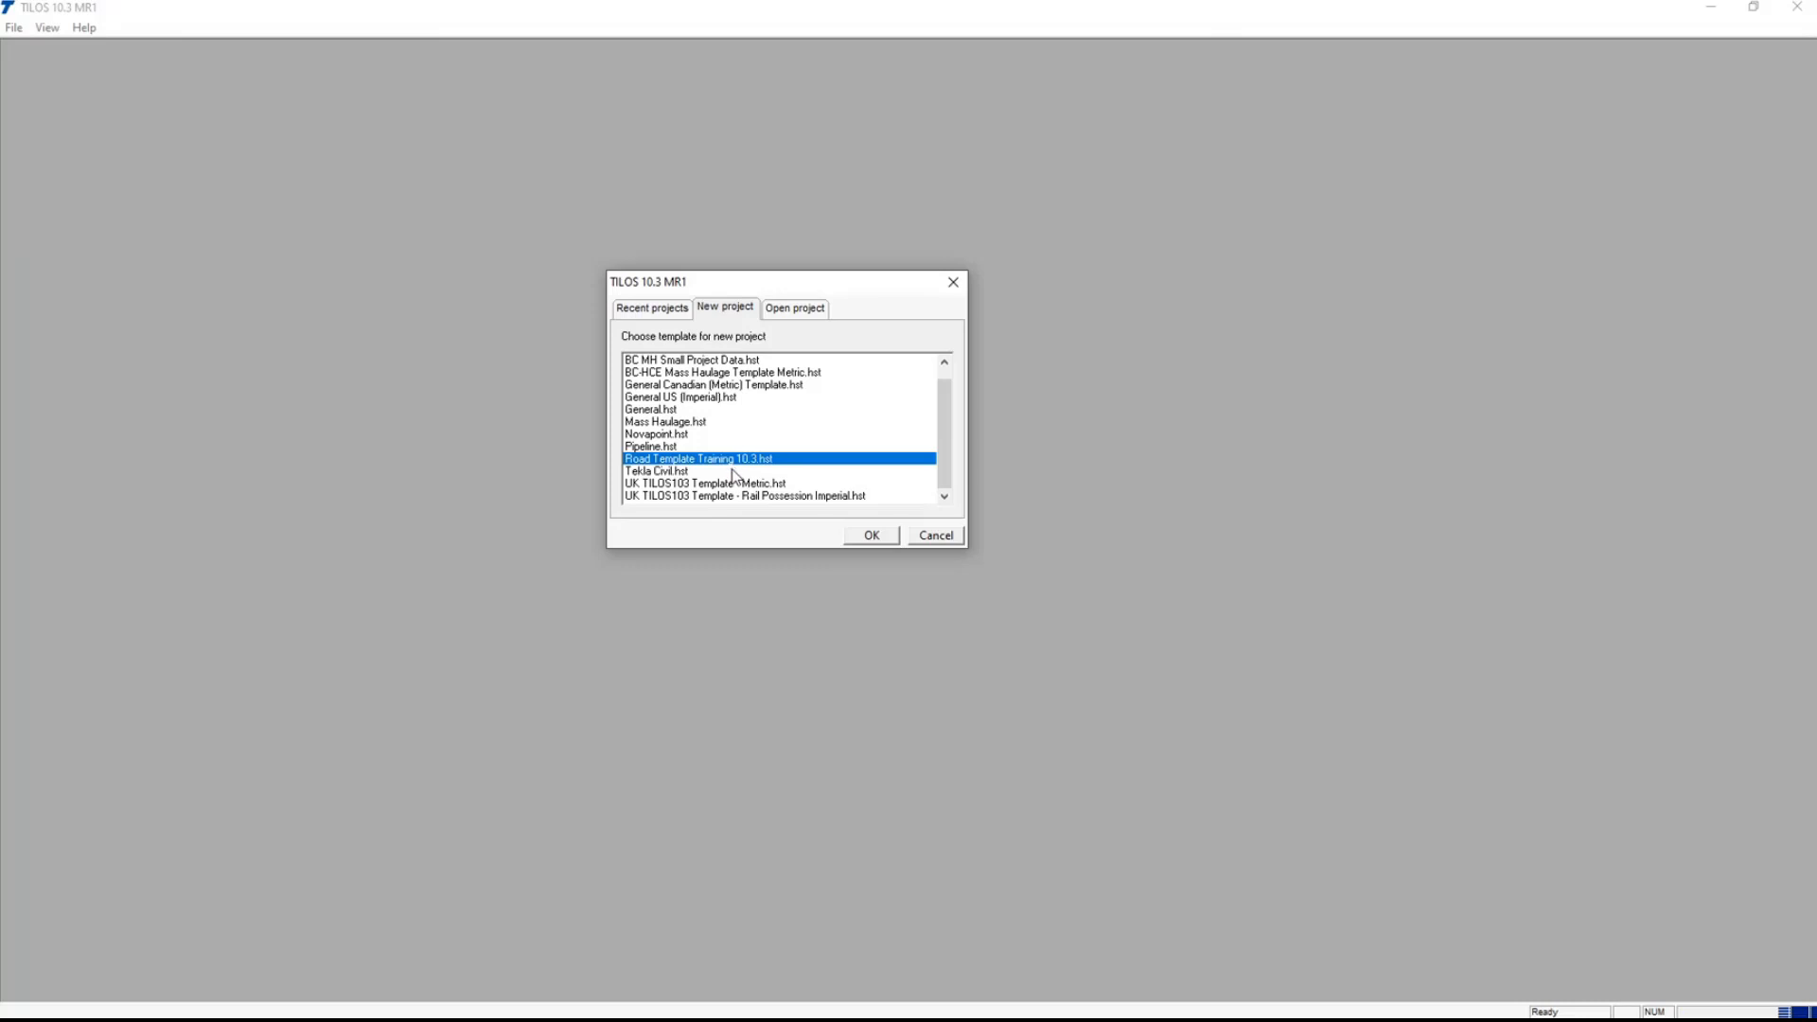
click(882, 541)
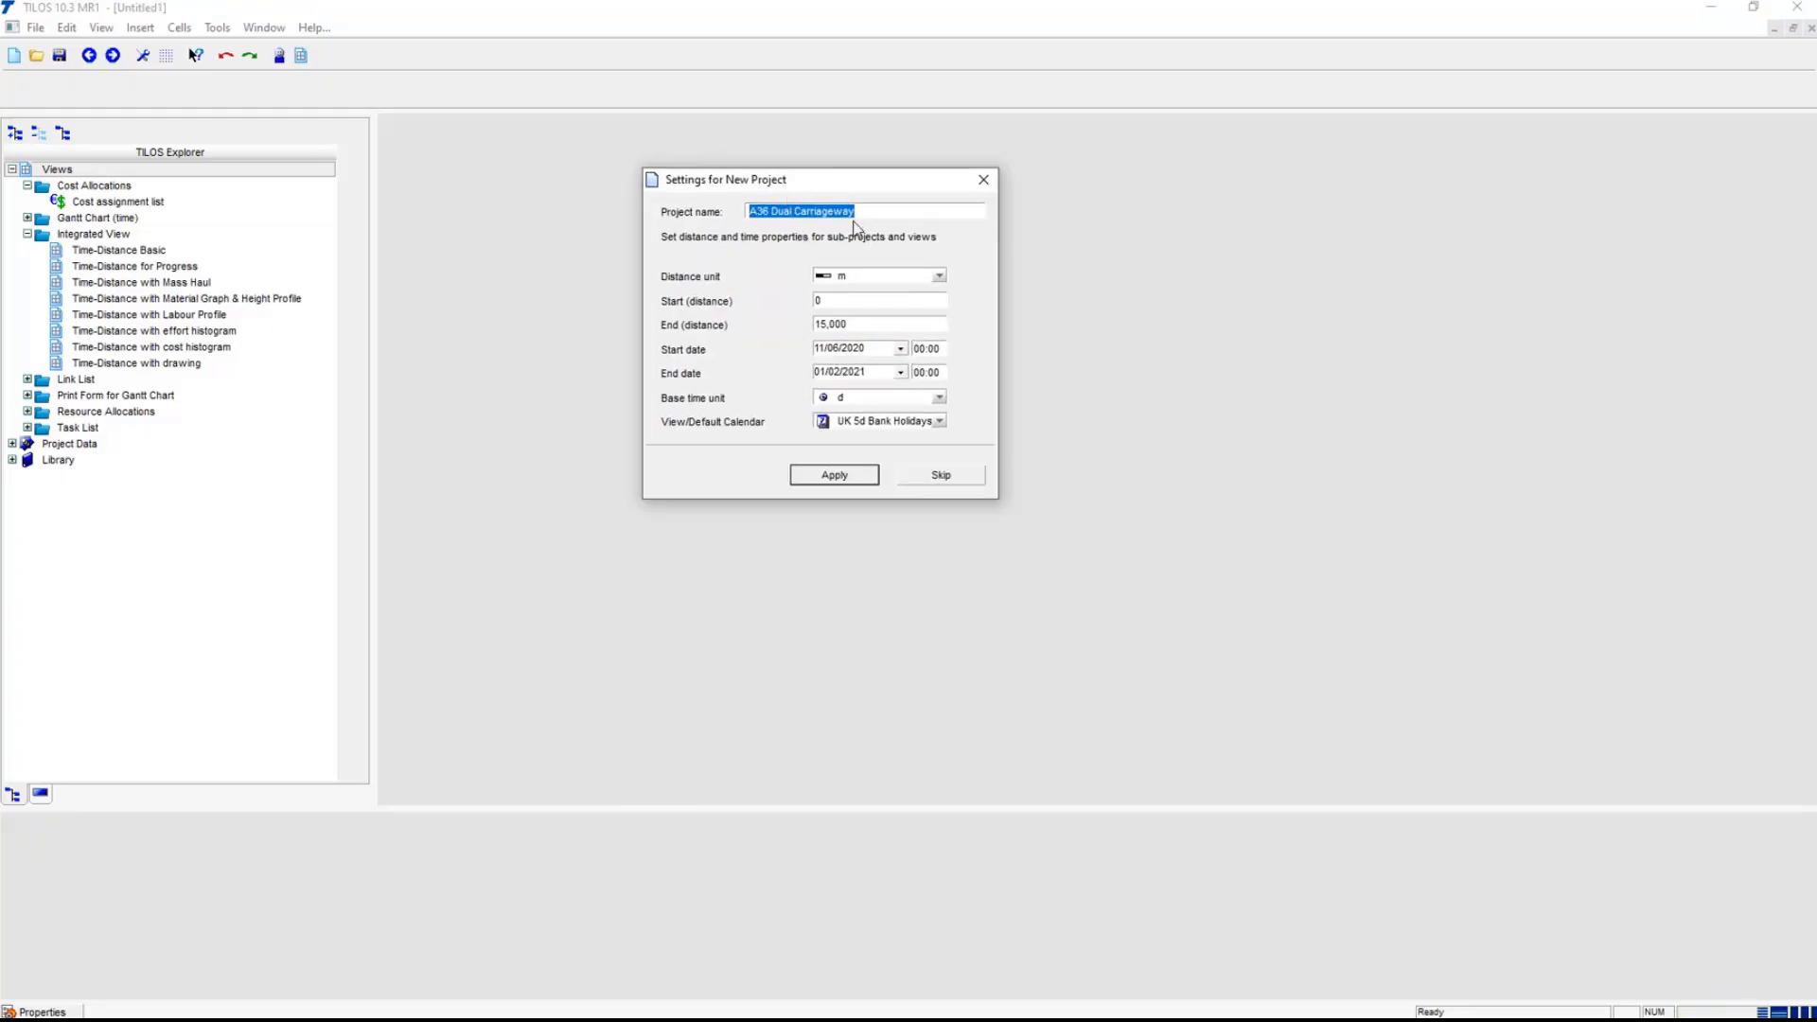
- Change the project name to A44 Dual Carriageway
drag(886, 216, 683, 215)
click(771, 208)
key(BackSpace)
key(BackSpace)
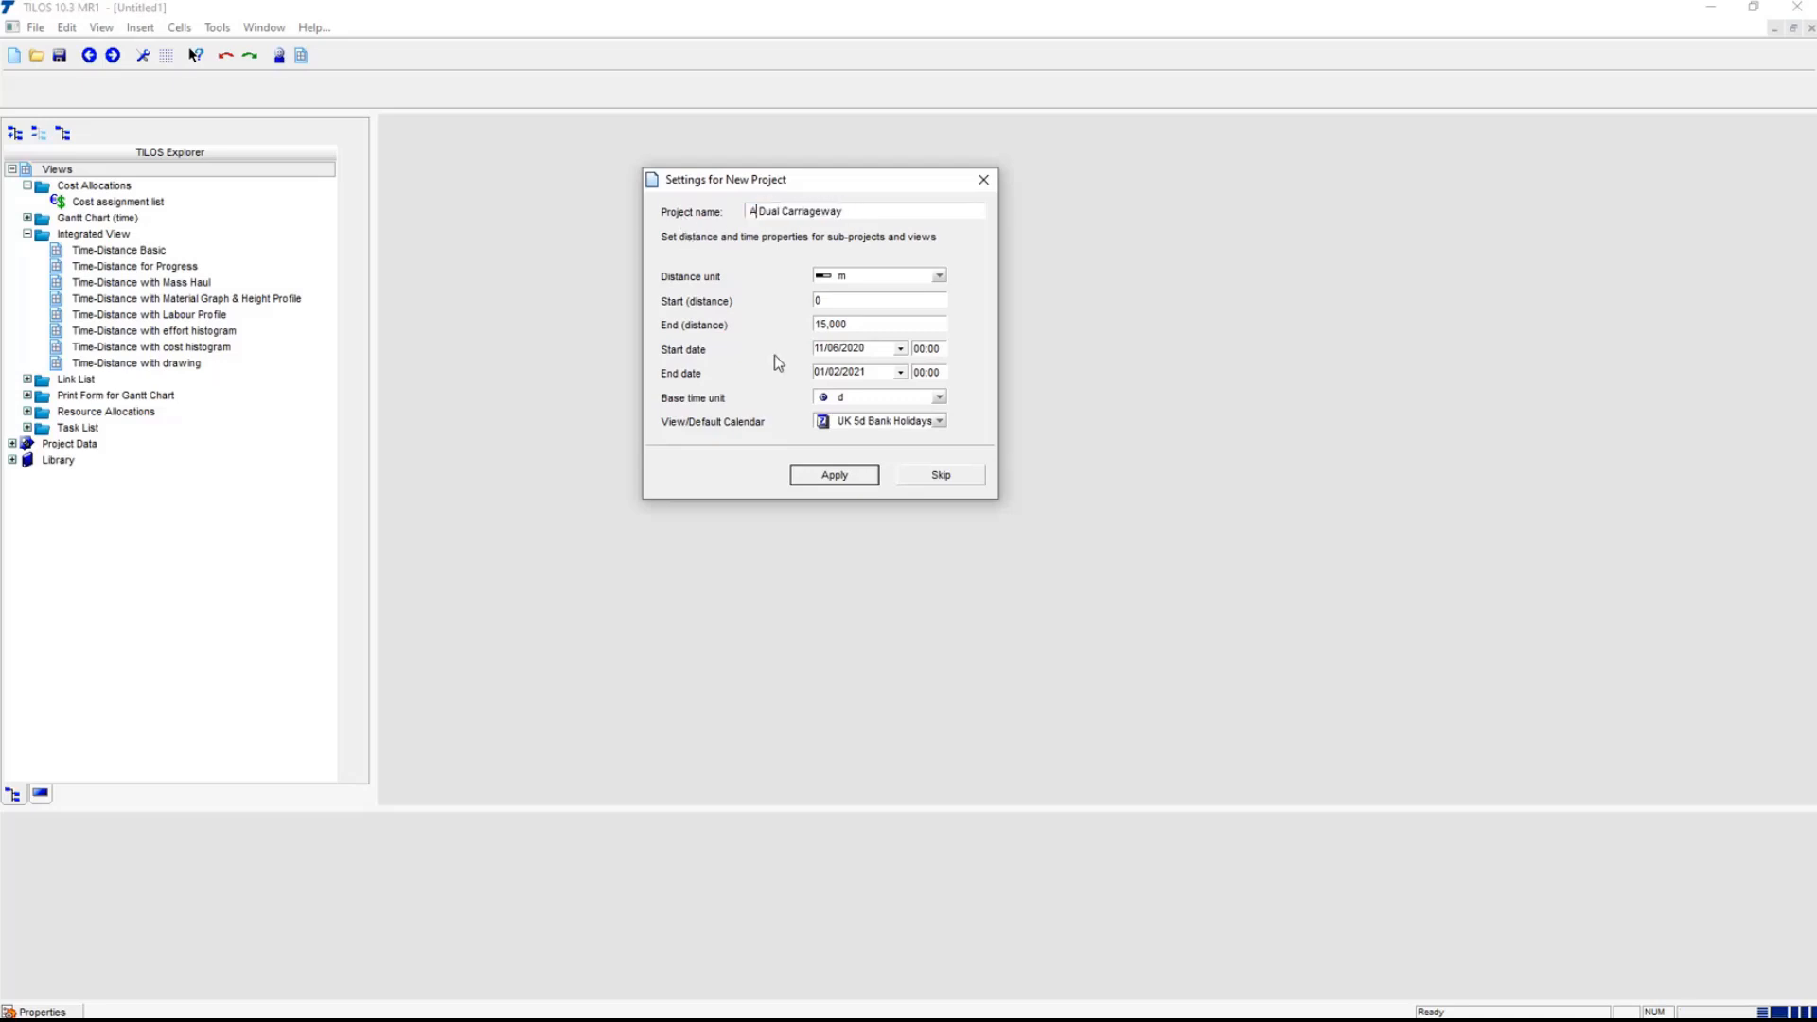
text(44)
- Review the distance unit options and the start and end fields for distance and date in the new project settings
click(939, 277)
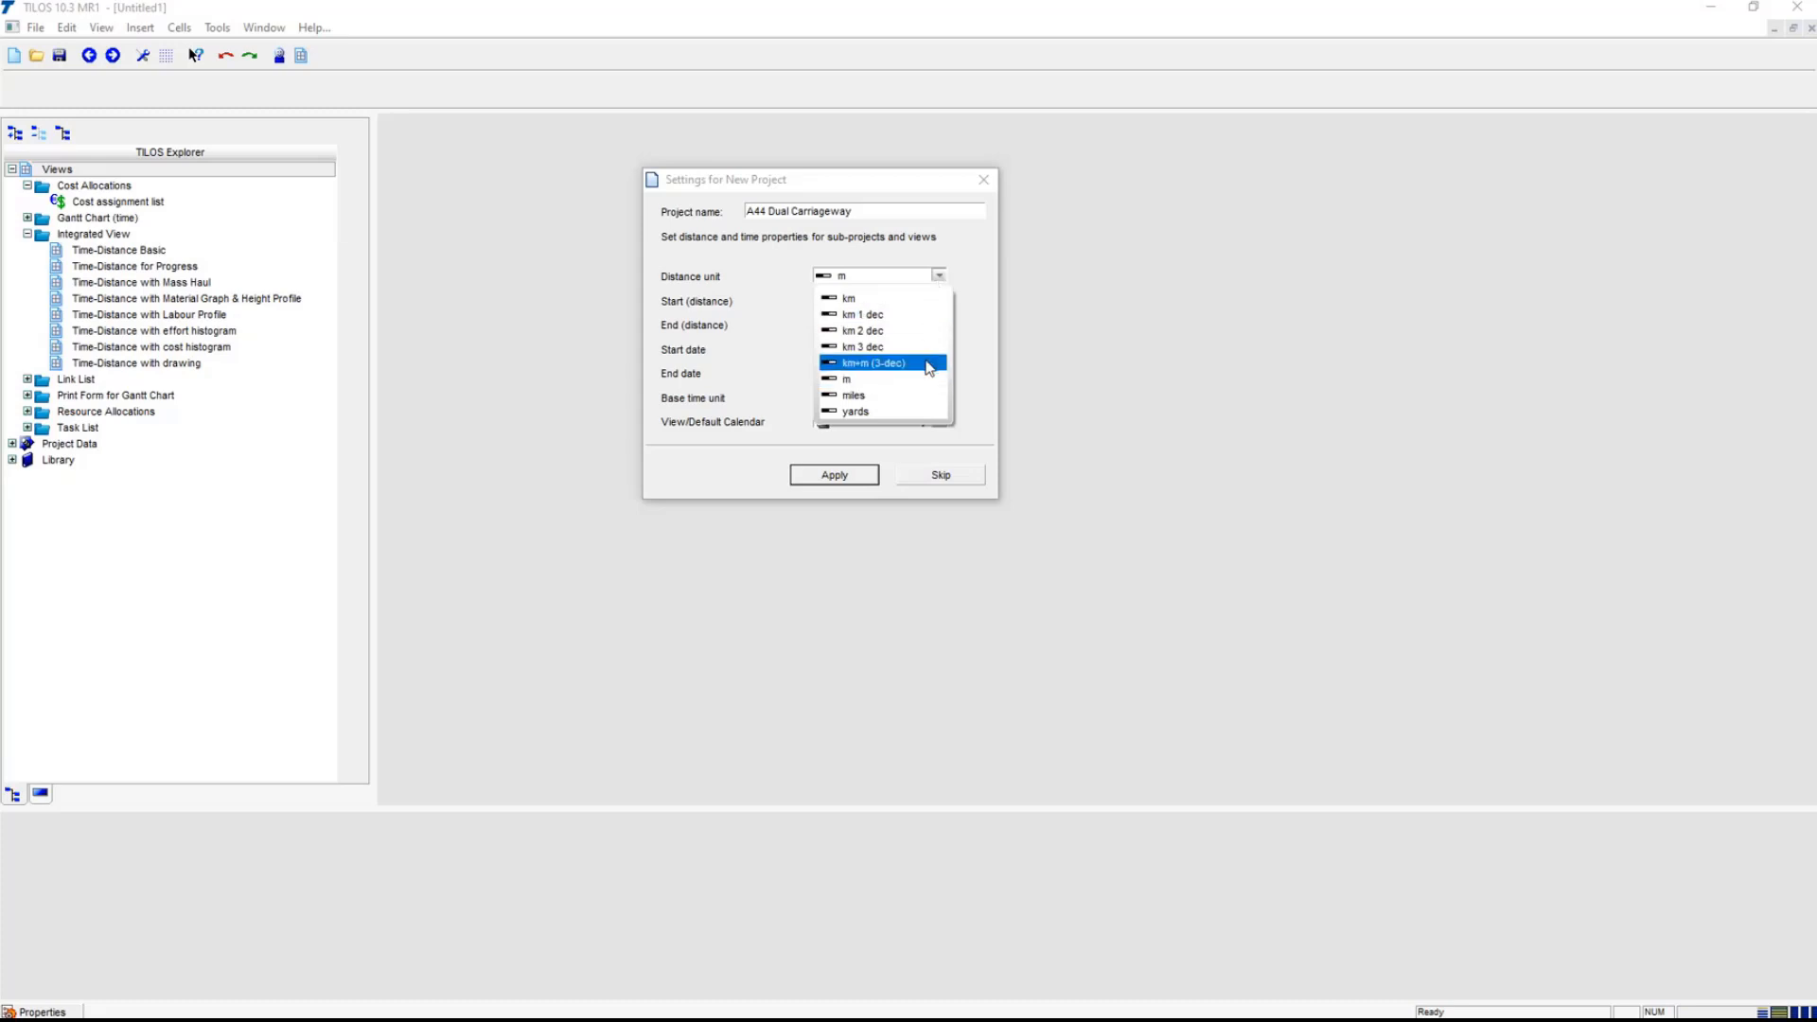
click(964, 246)
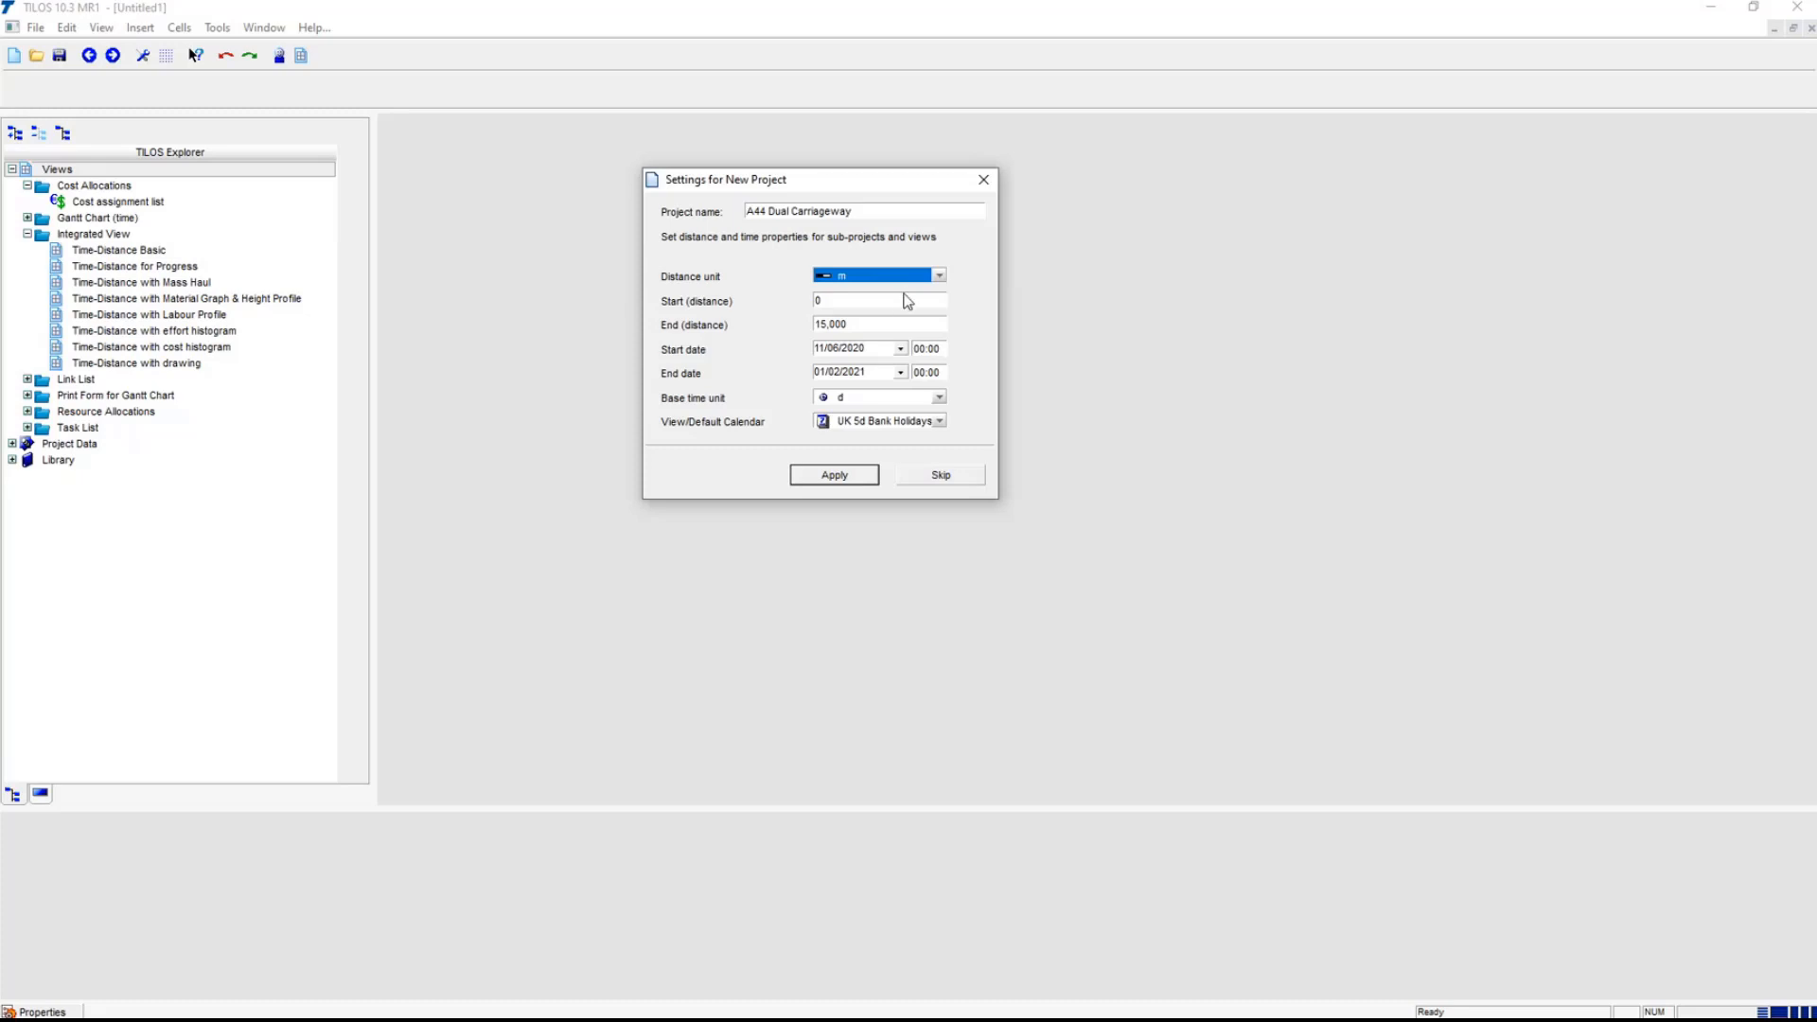
click(901, 301)
click(898, 322)
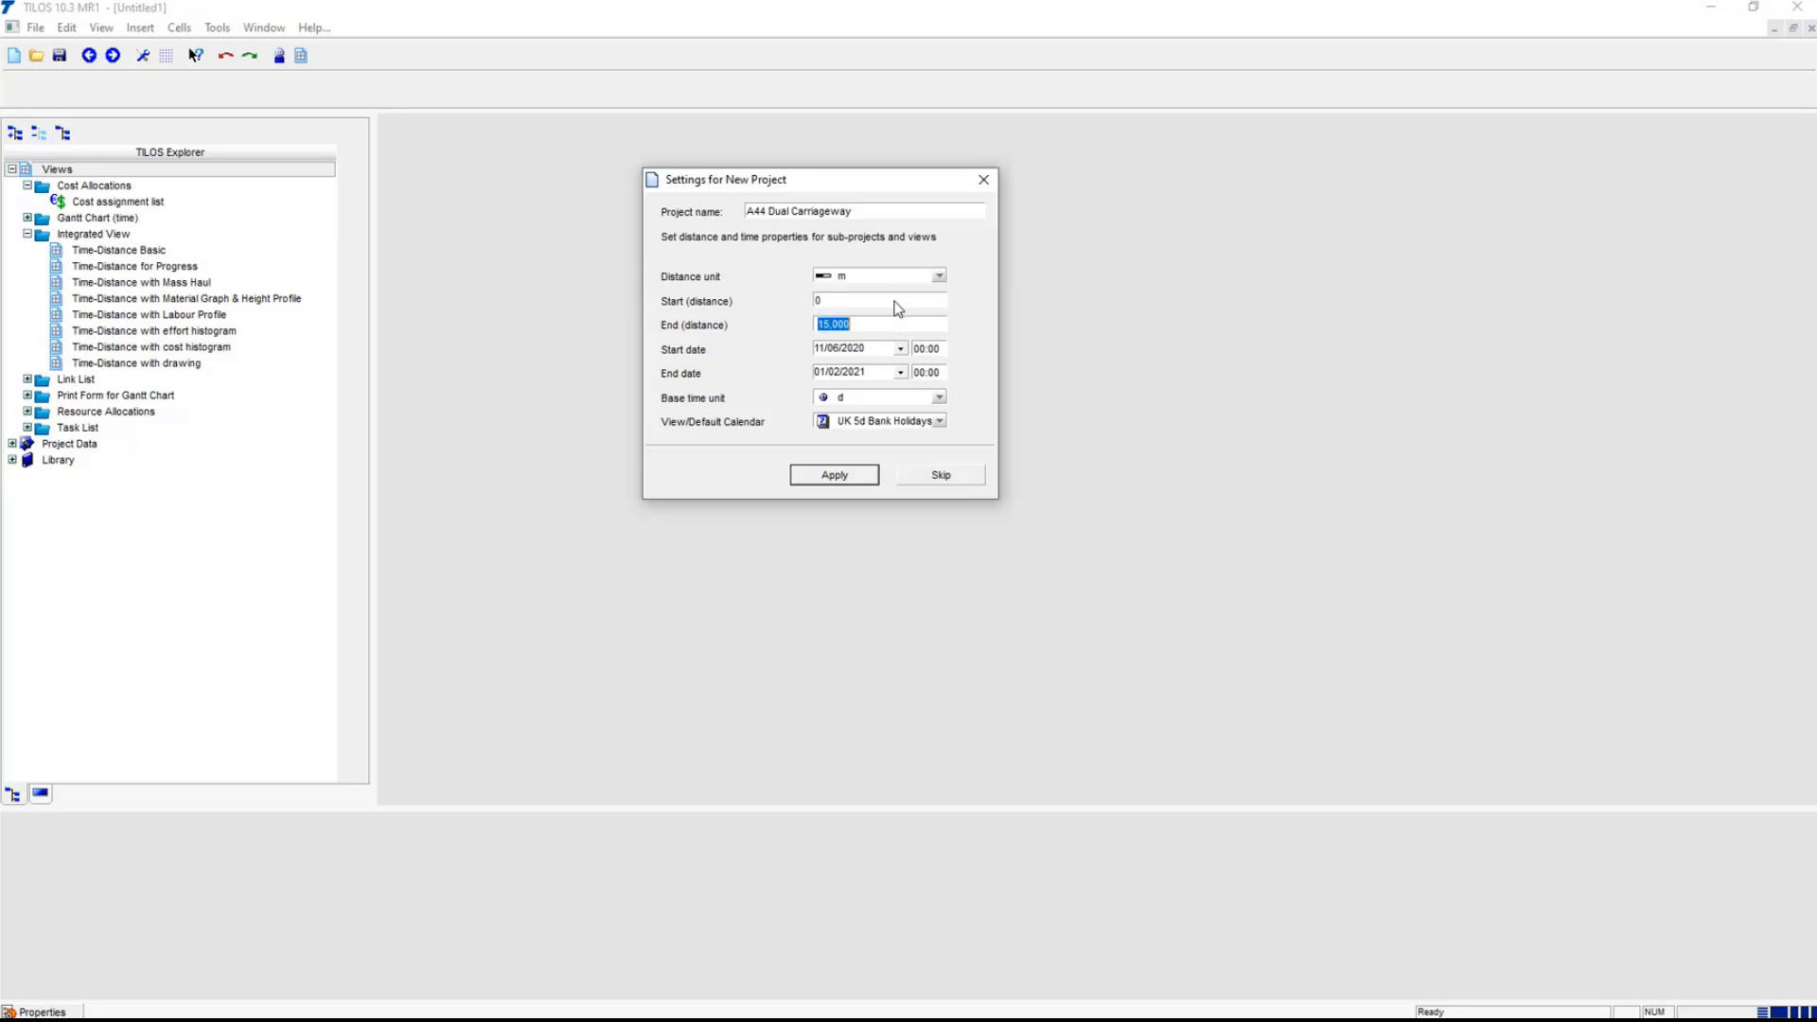
click(898, 301)
click(895, 323)
click(871, 352)
click(872, 375)
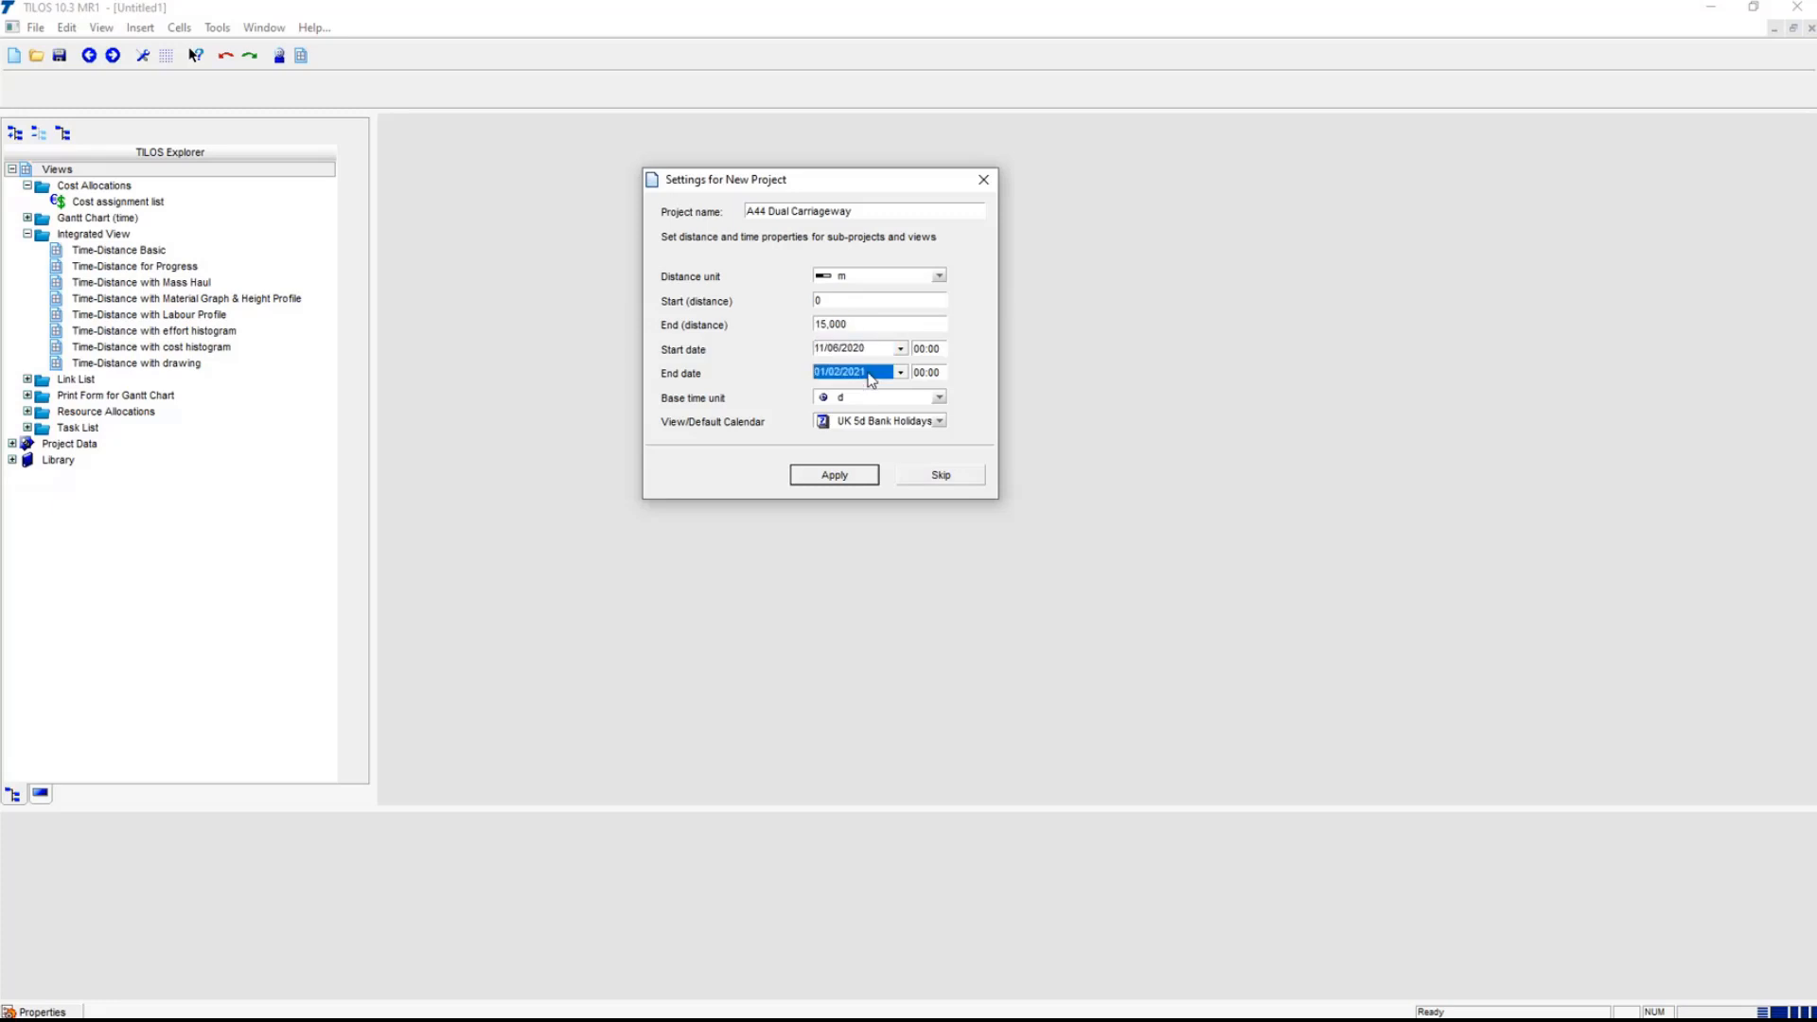
- Set the project start date to 04/01/2021 with a start time of 08:00
click(875, 351)
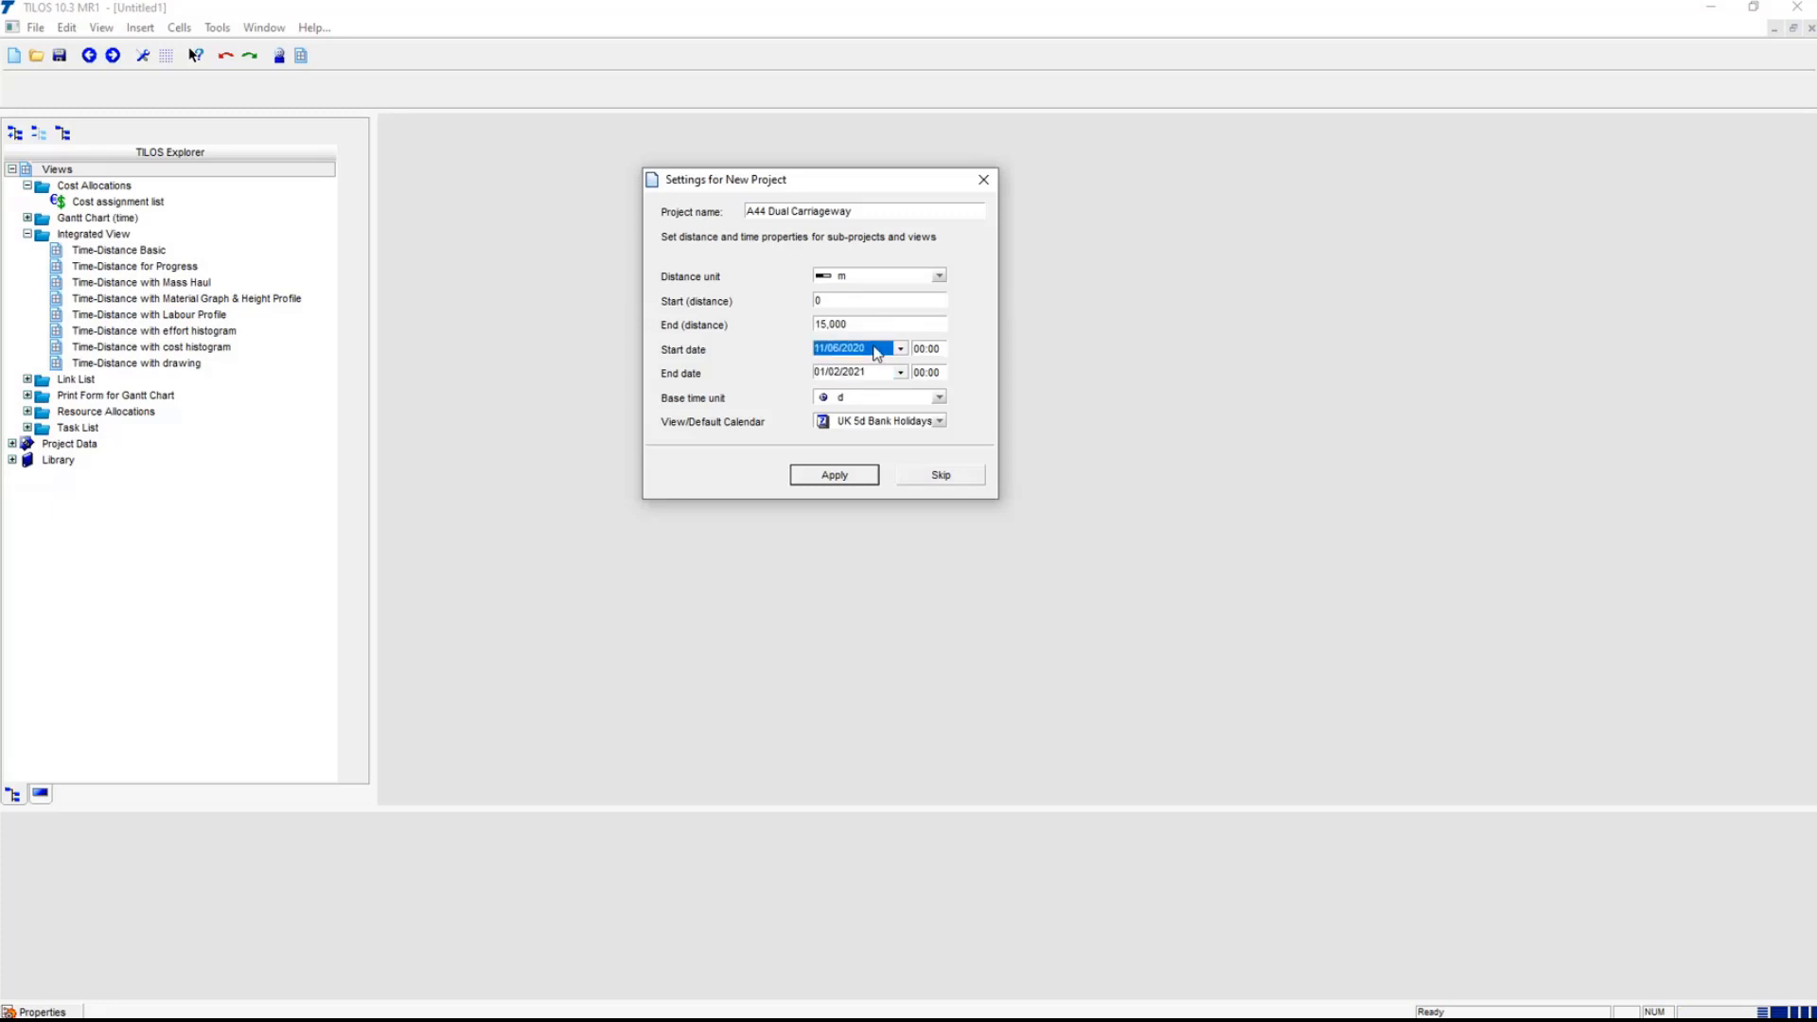
text(4/1/21)
key(Tab)
click(935, 349)
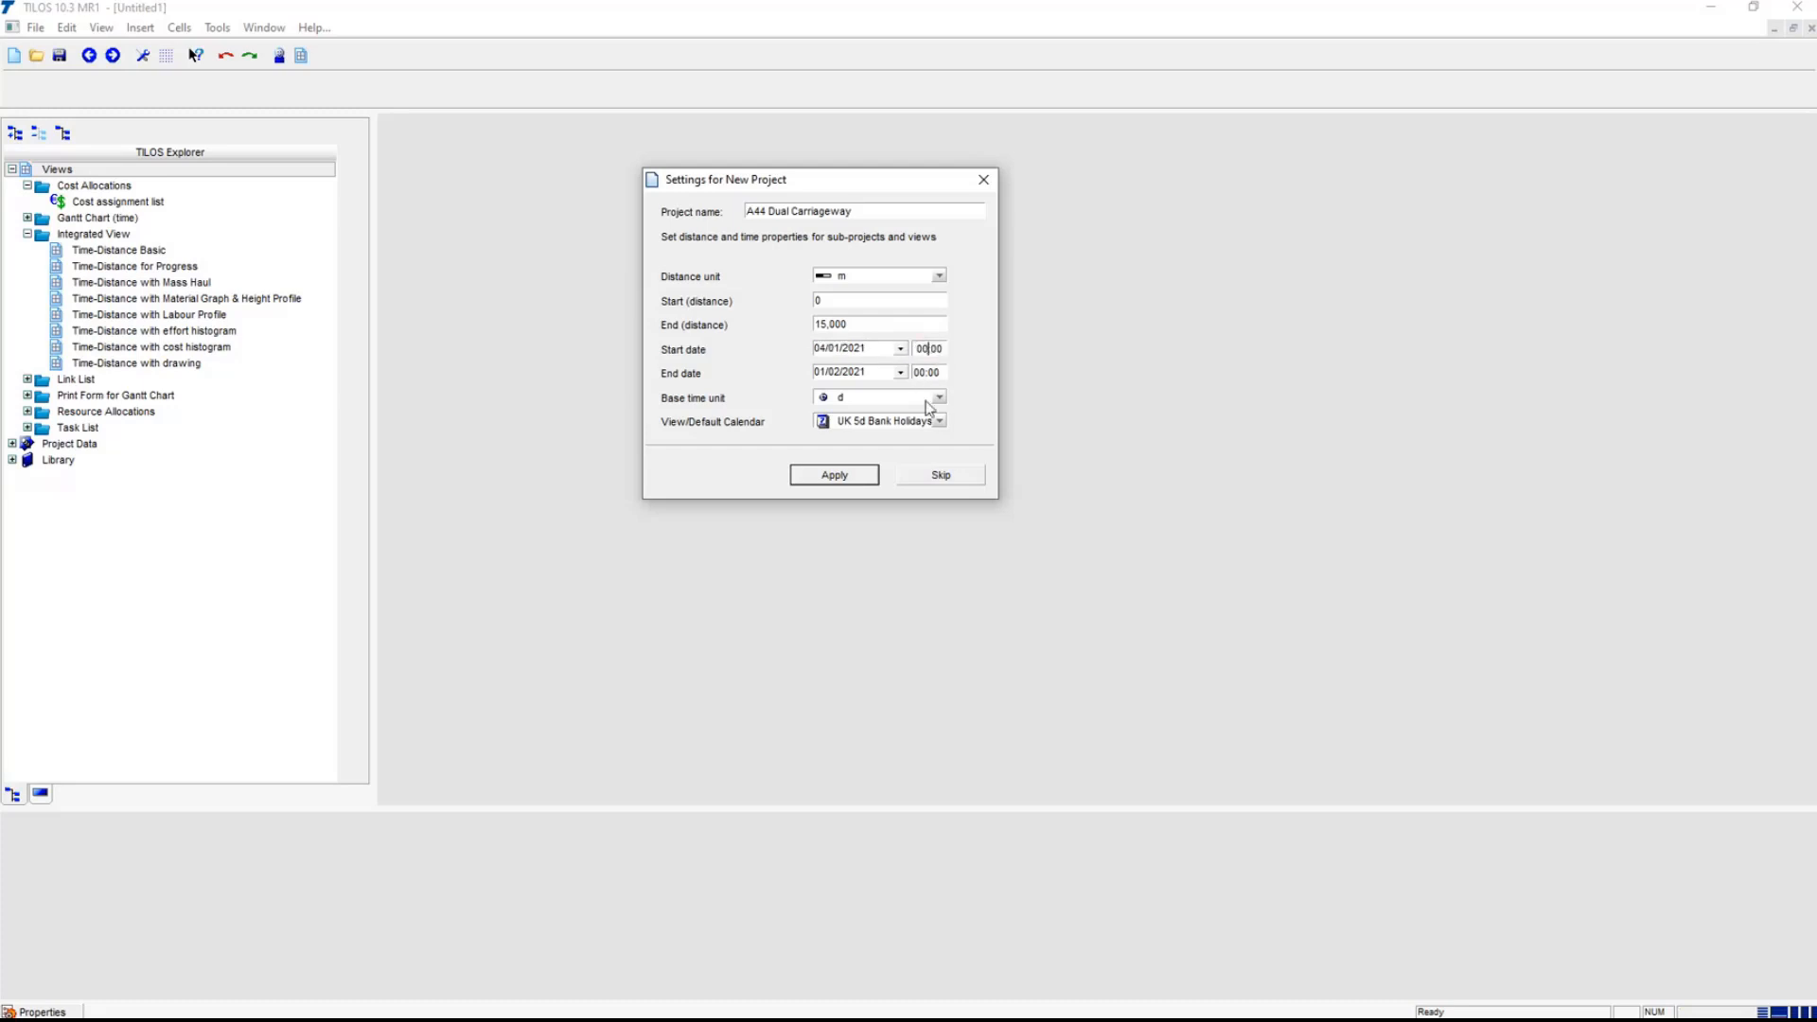
text(08)
- Set the project end date to 29/08/2021 using the calendar picker
click(863, 375)
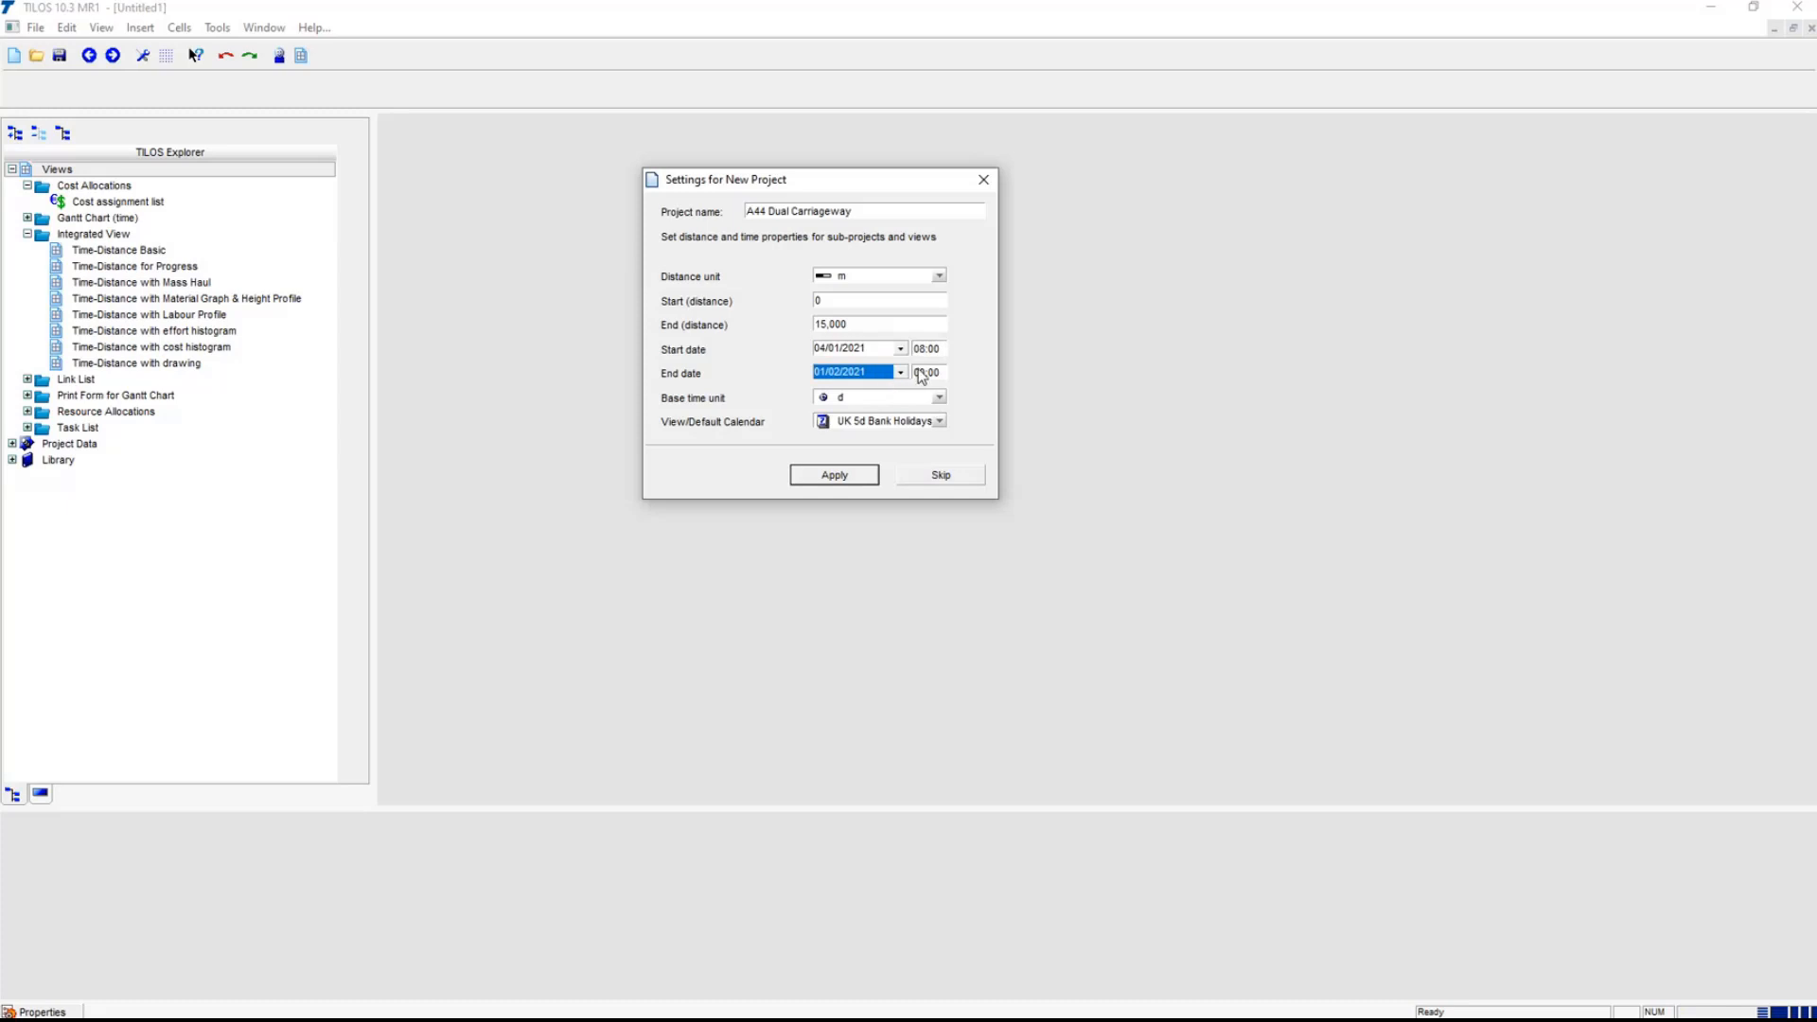
click(902, 374)
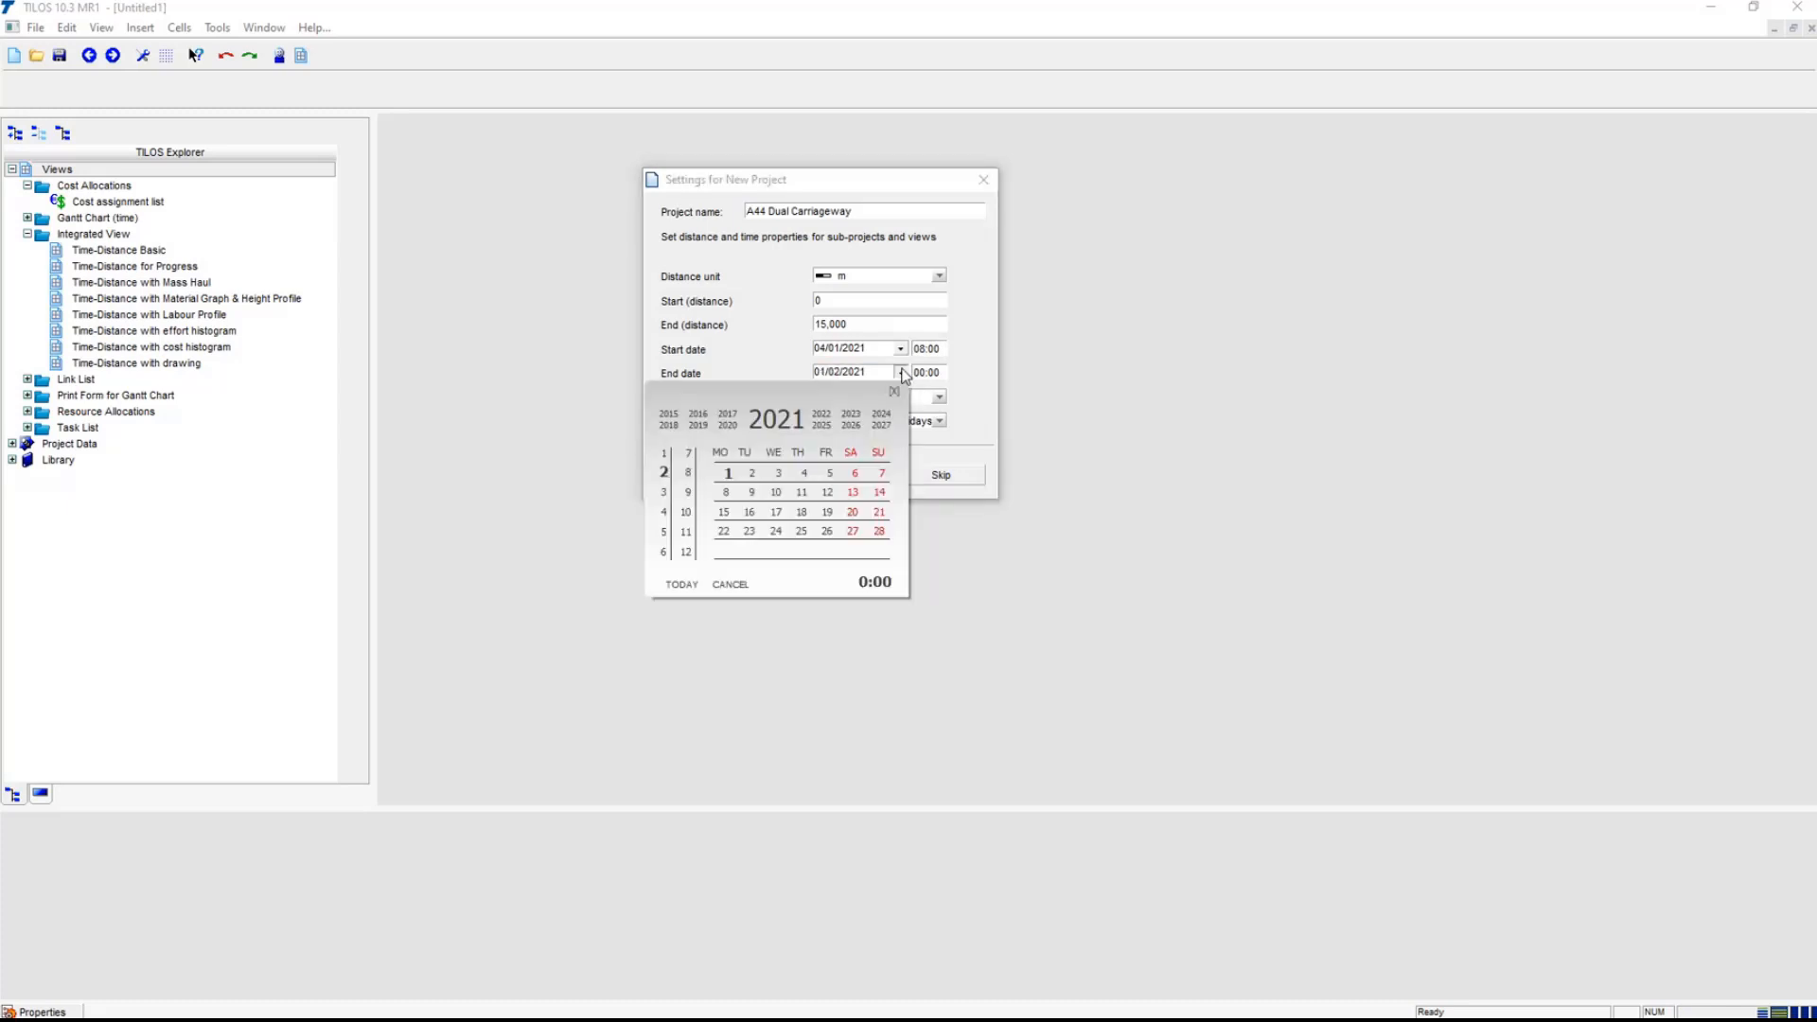
click(688, 473)
click(879, 550)
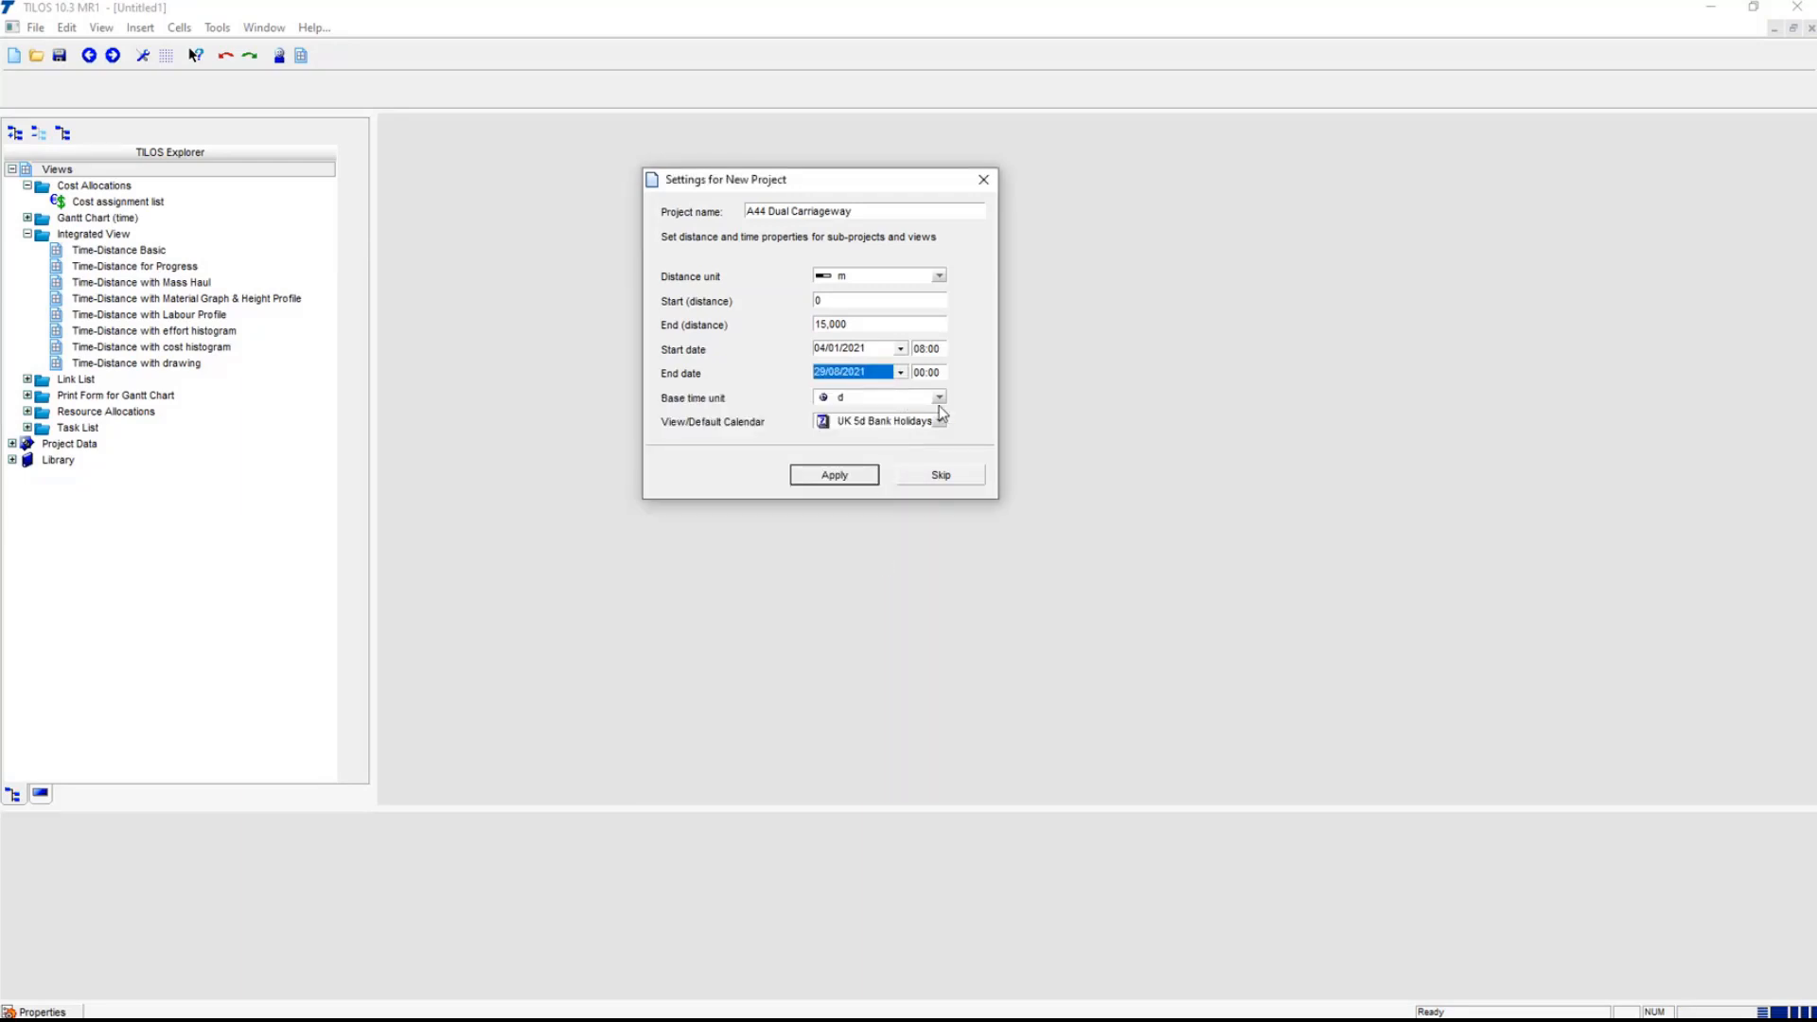
- Review the available base time units and default calendars, keeping d and UK 5d Bank Holidays
click(939, 398)
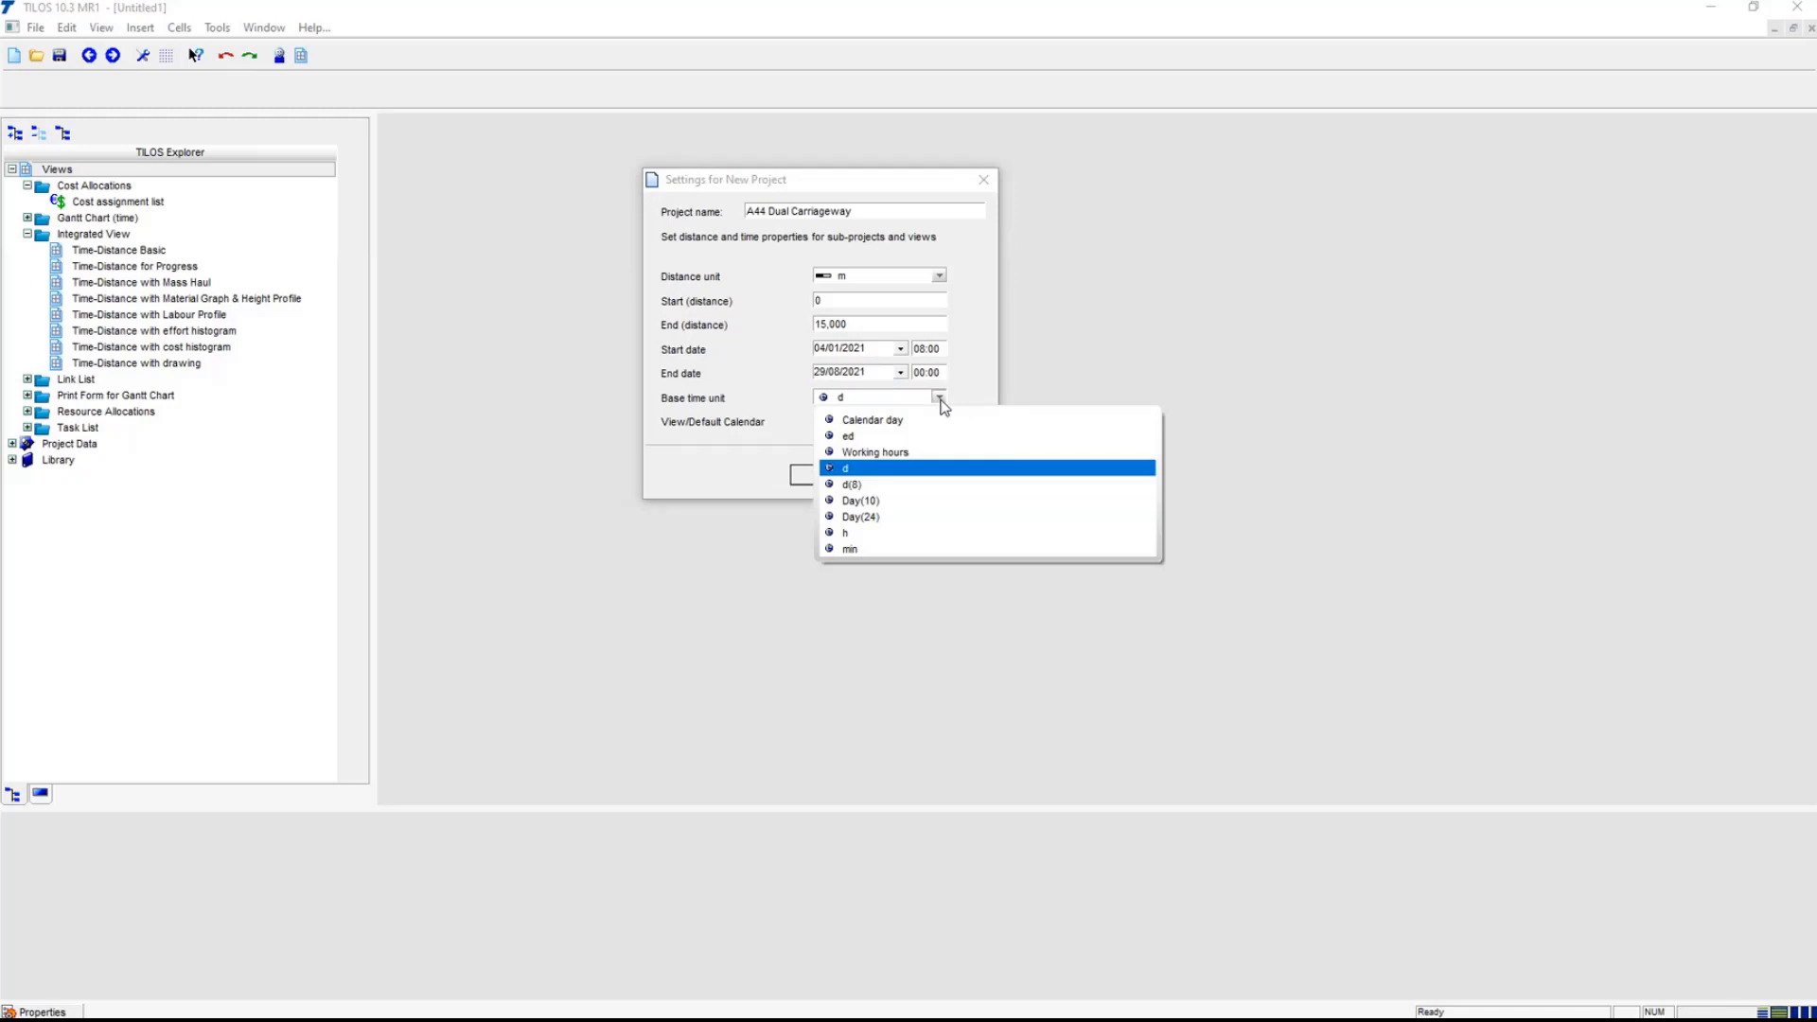
click(745, 353)
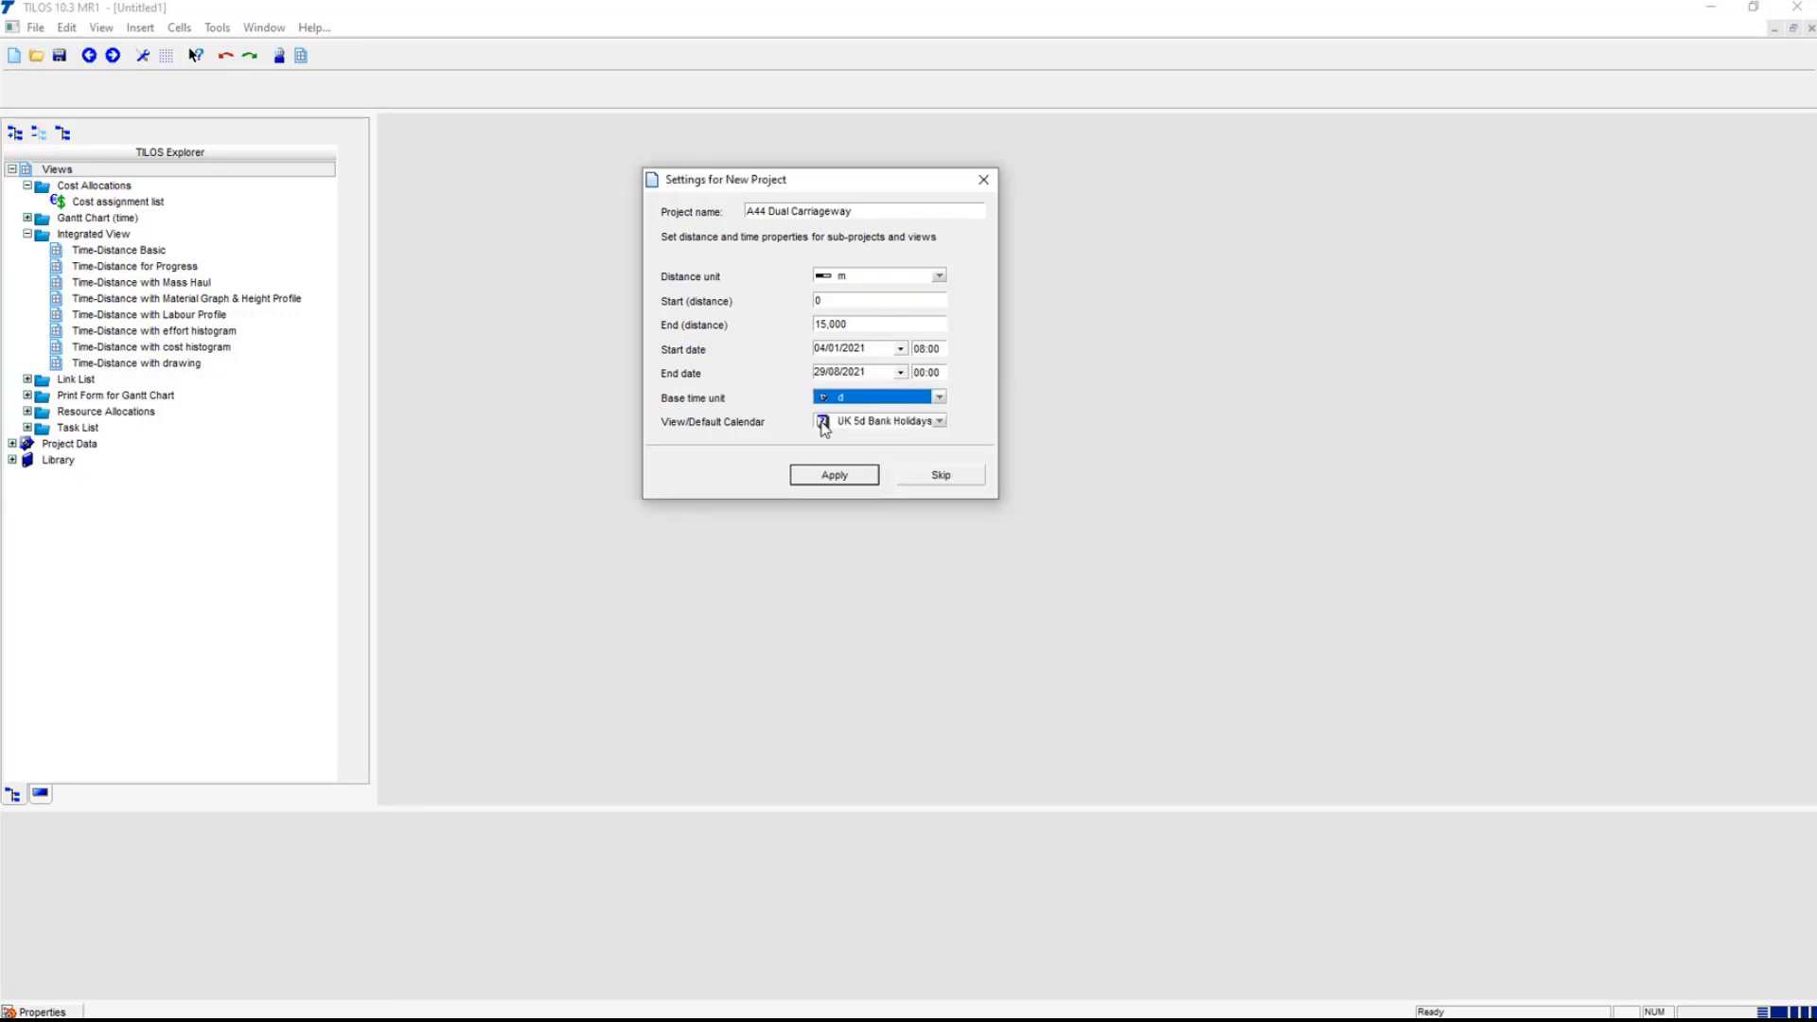
click(940, 423)
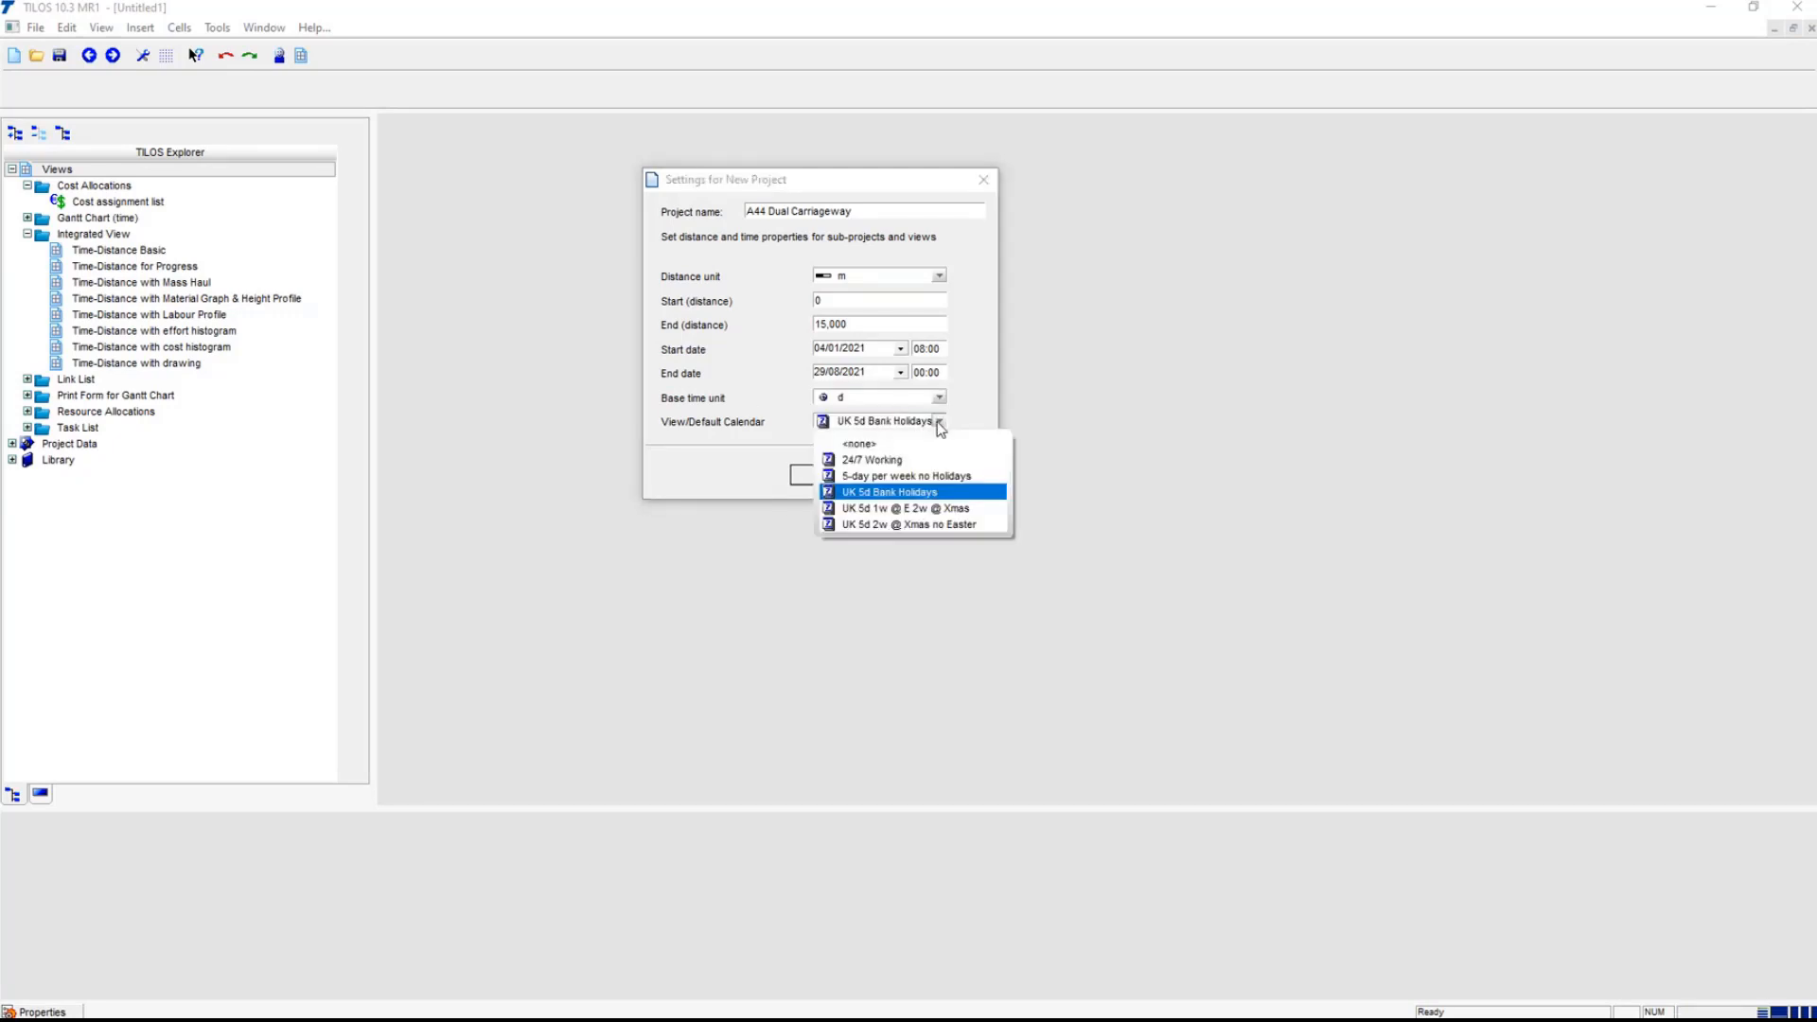
click(940, 423)
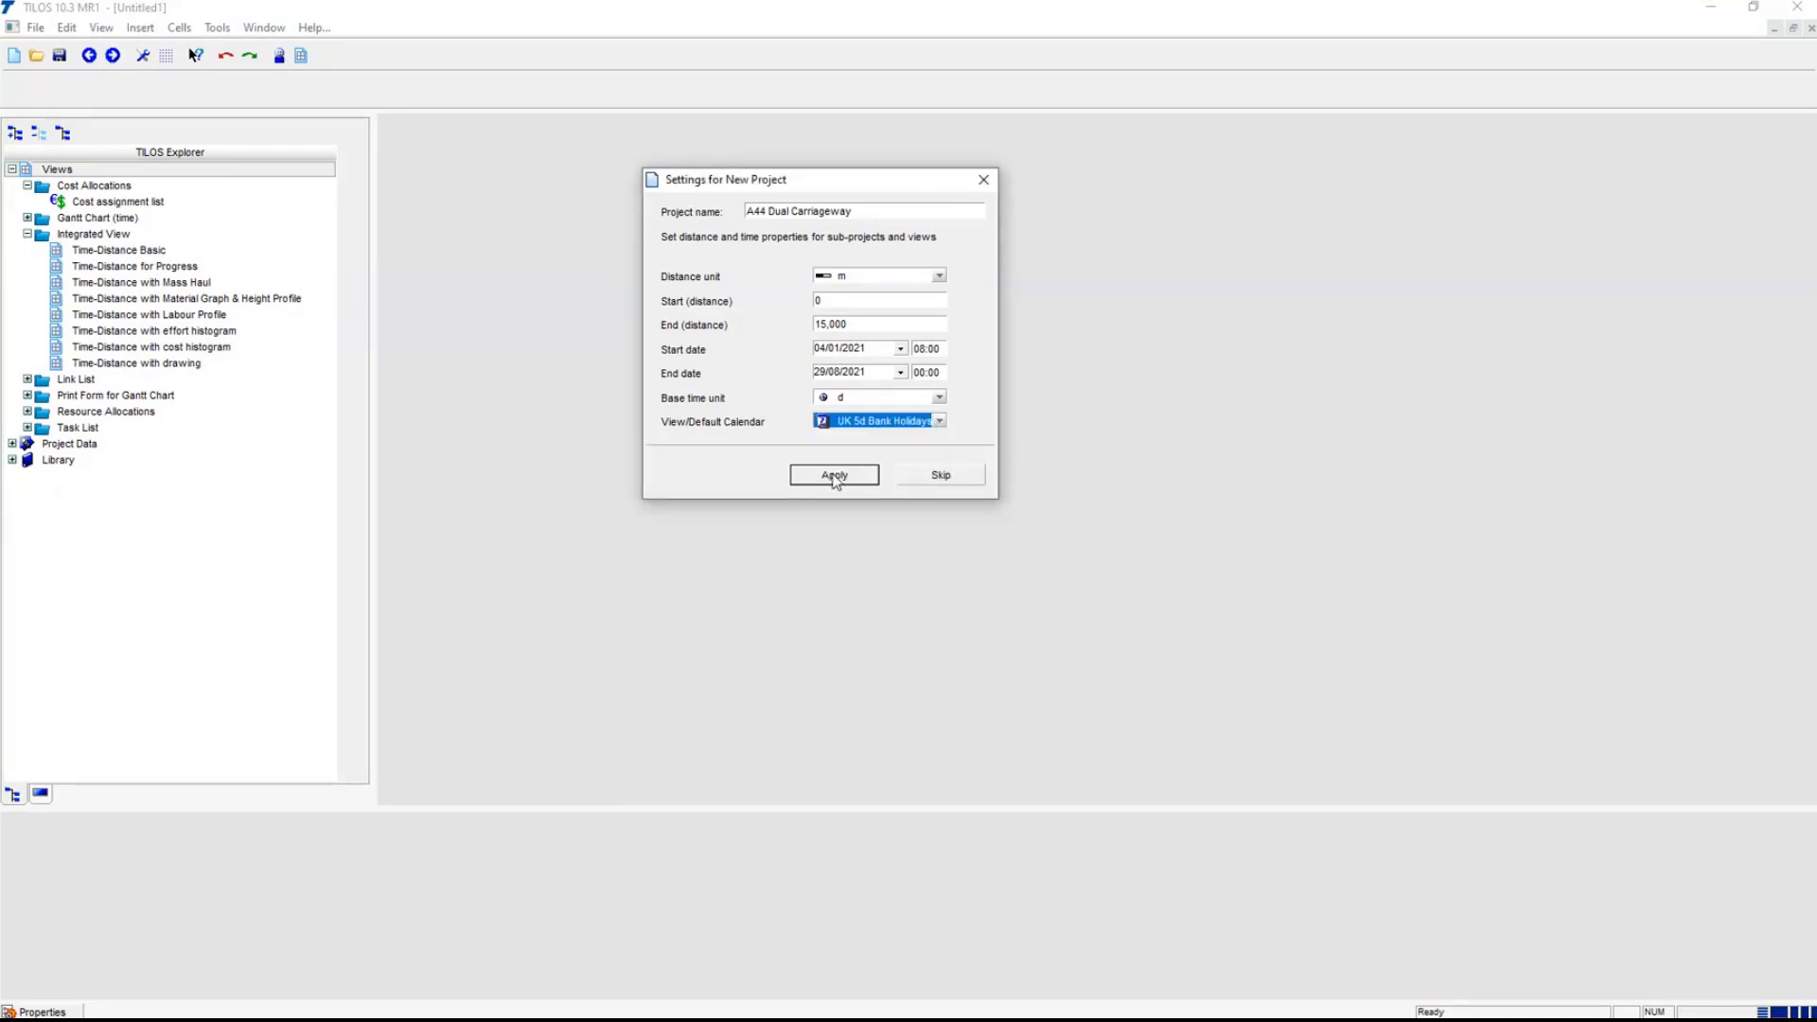
- Apply the new project settings and save the project as A44 Dual Carriageway BAM.hsp in the Projects folder
click(835, 476)
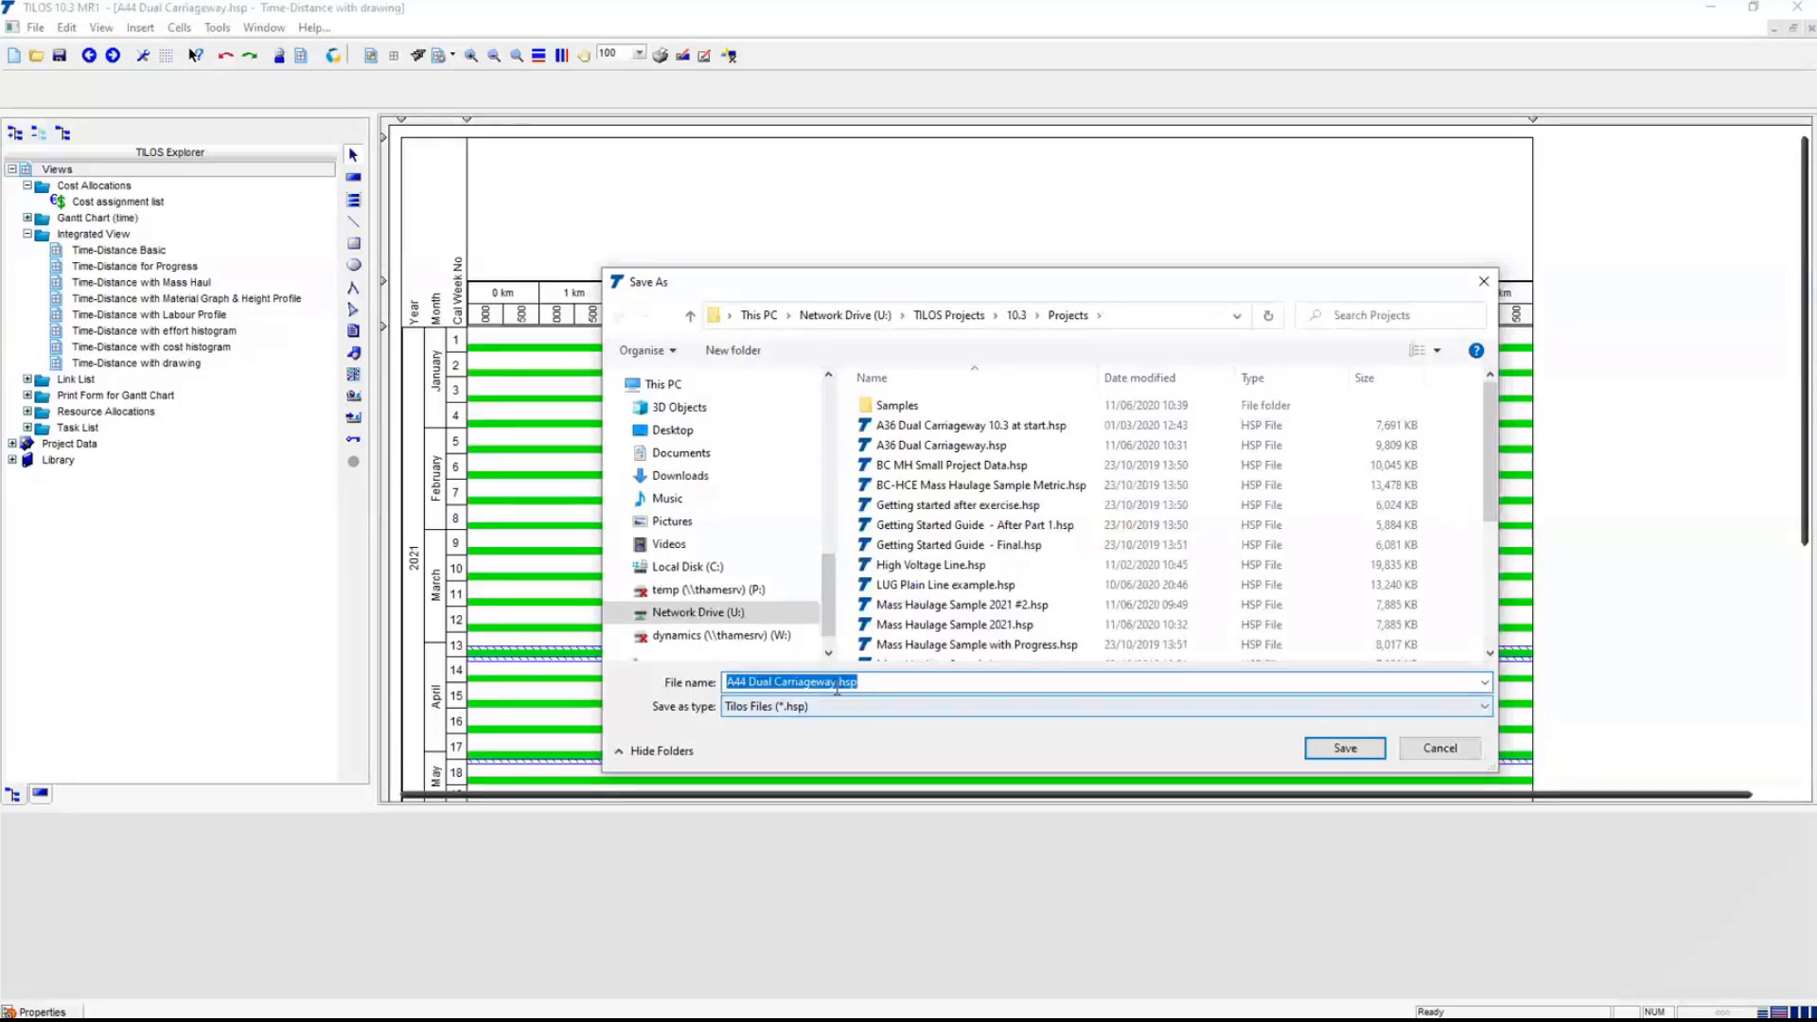
text(BAM)
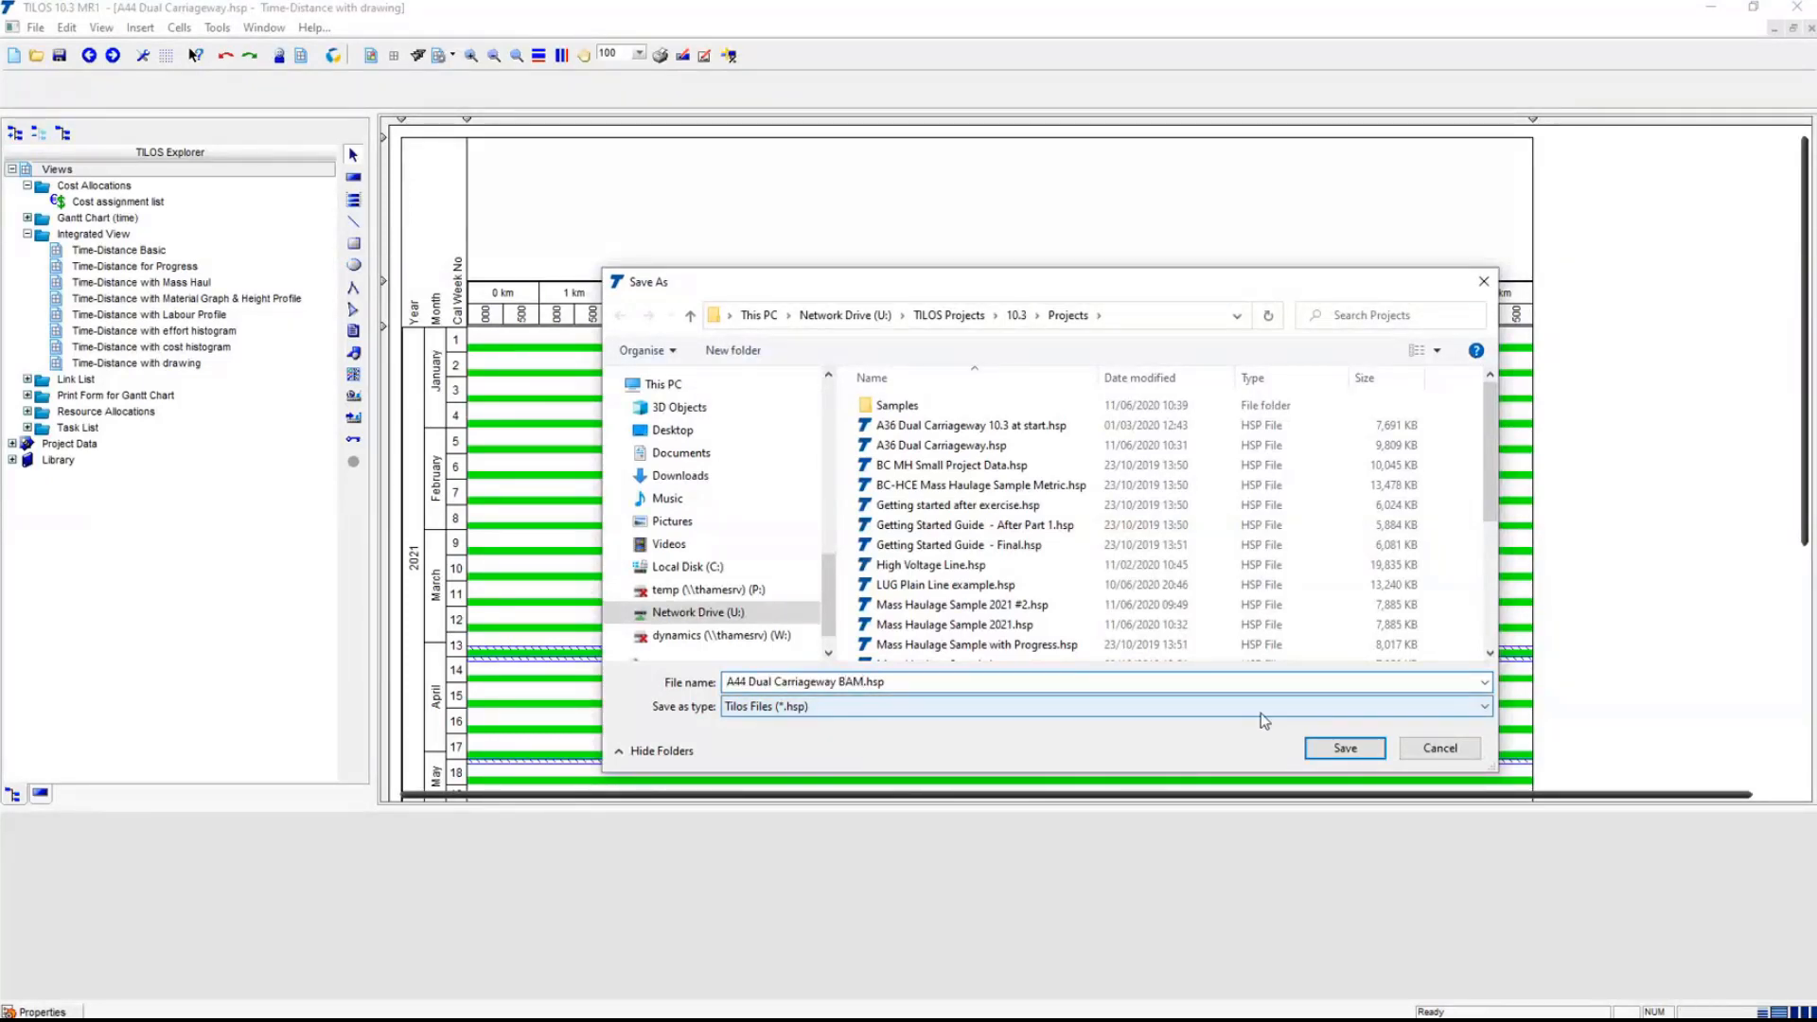
click(1356, 756)
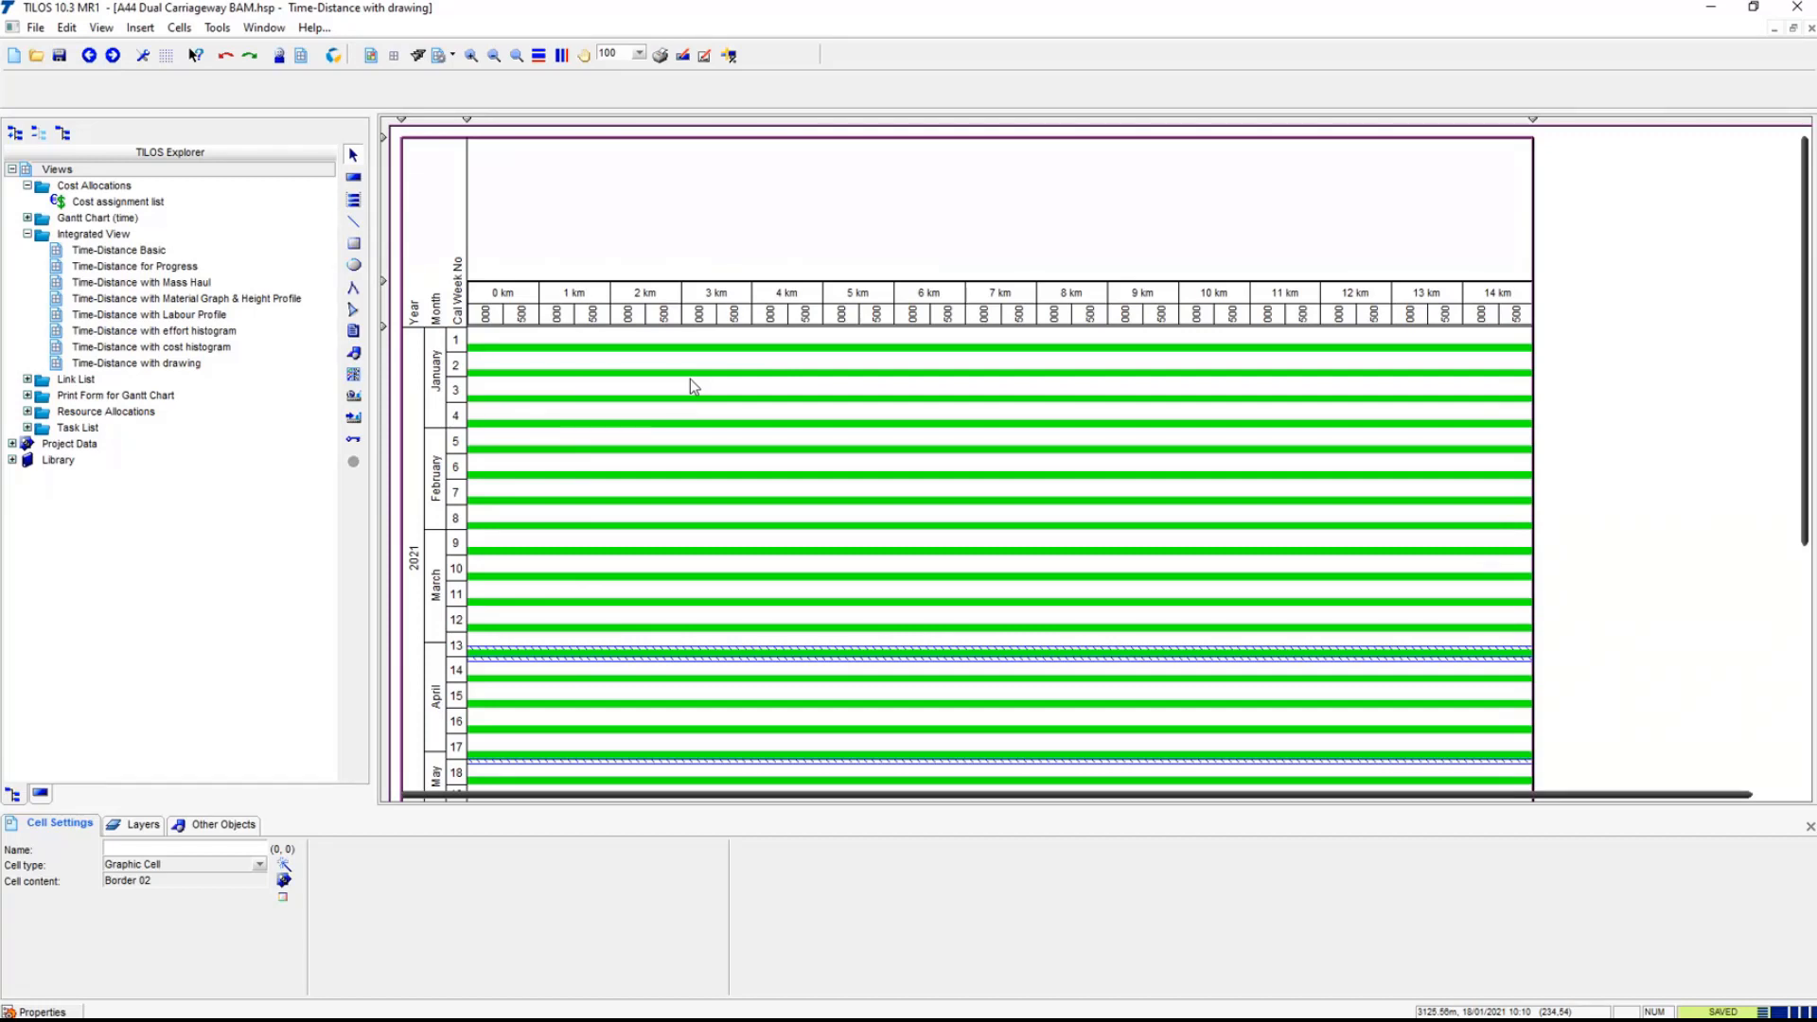
- Expand the Project Data and Library groups in the TILOS Explorer and make the explorer pane narrower
click(12, 169)
click(12, 170)
click(12, 444)
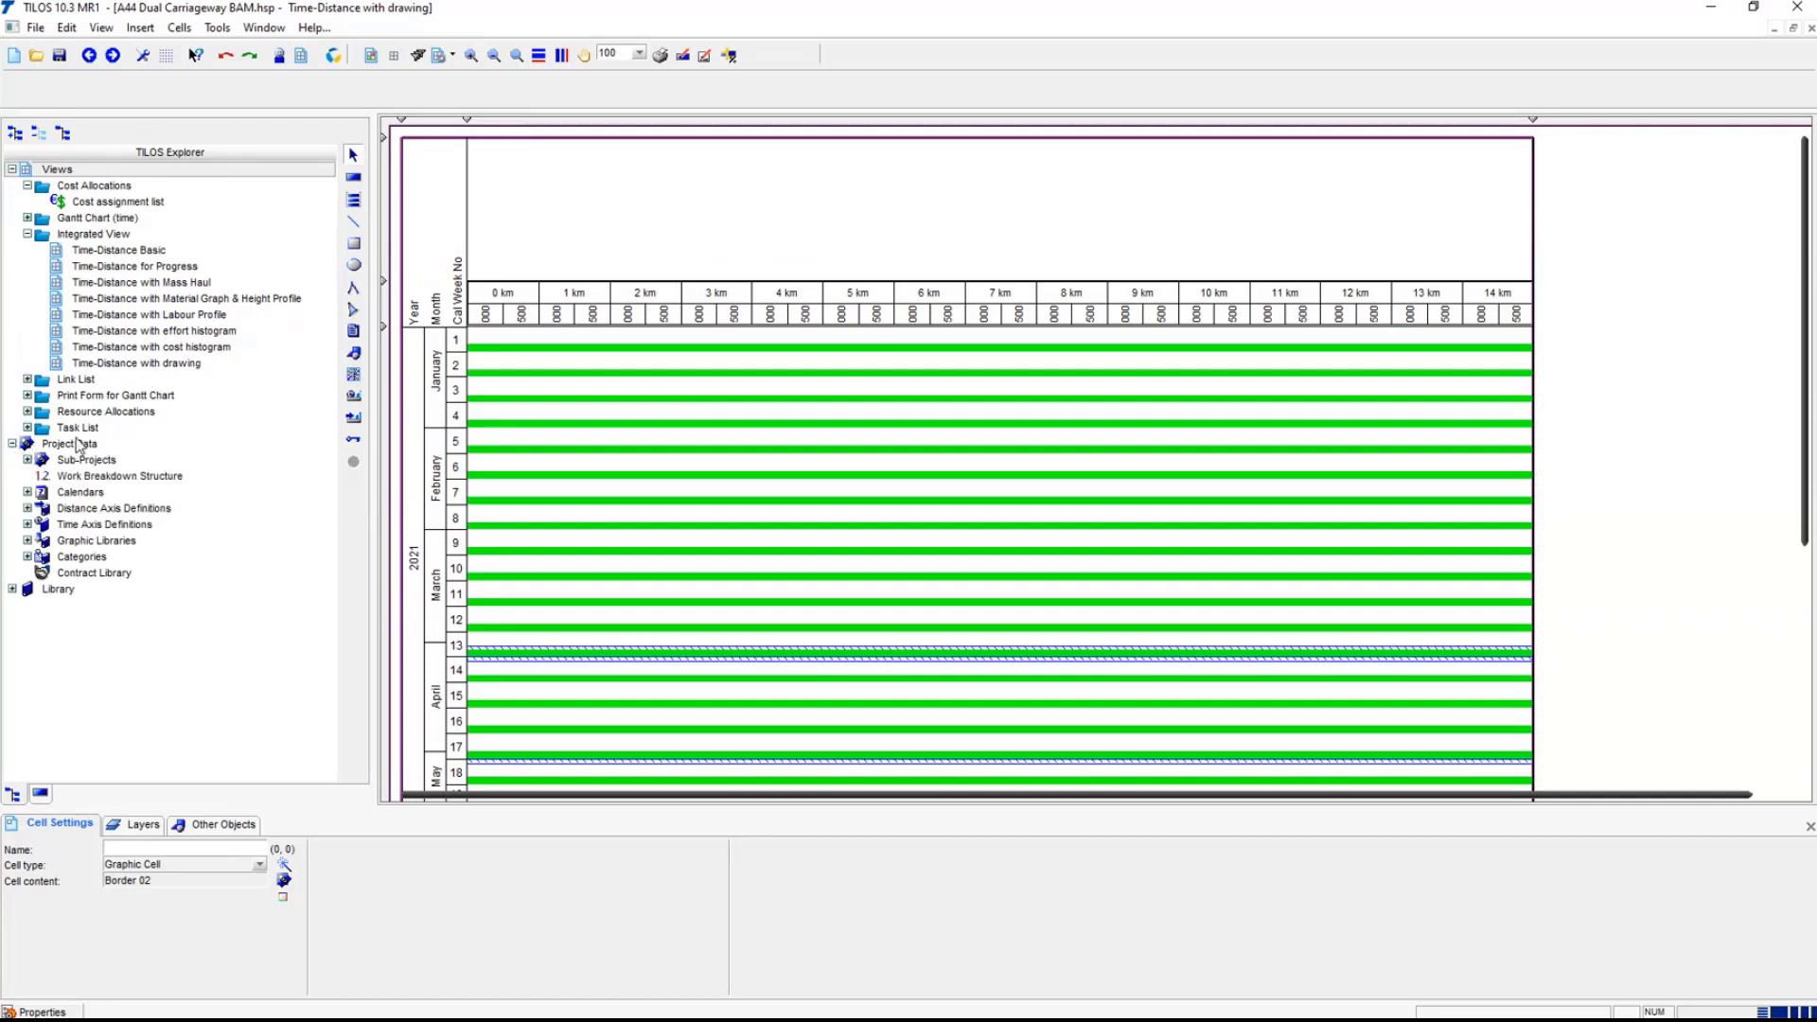
click(12, 589)
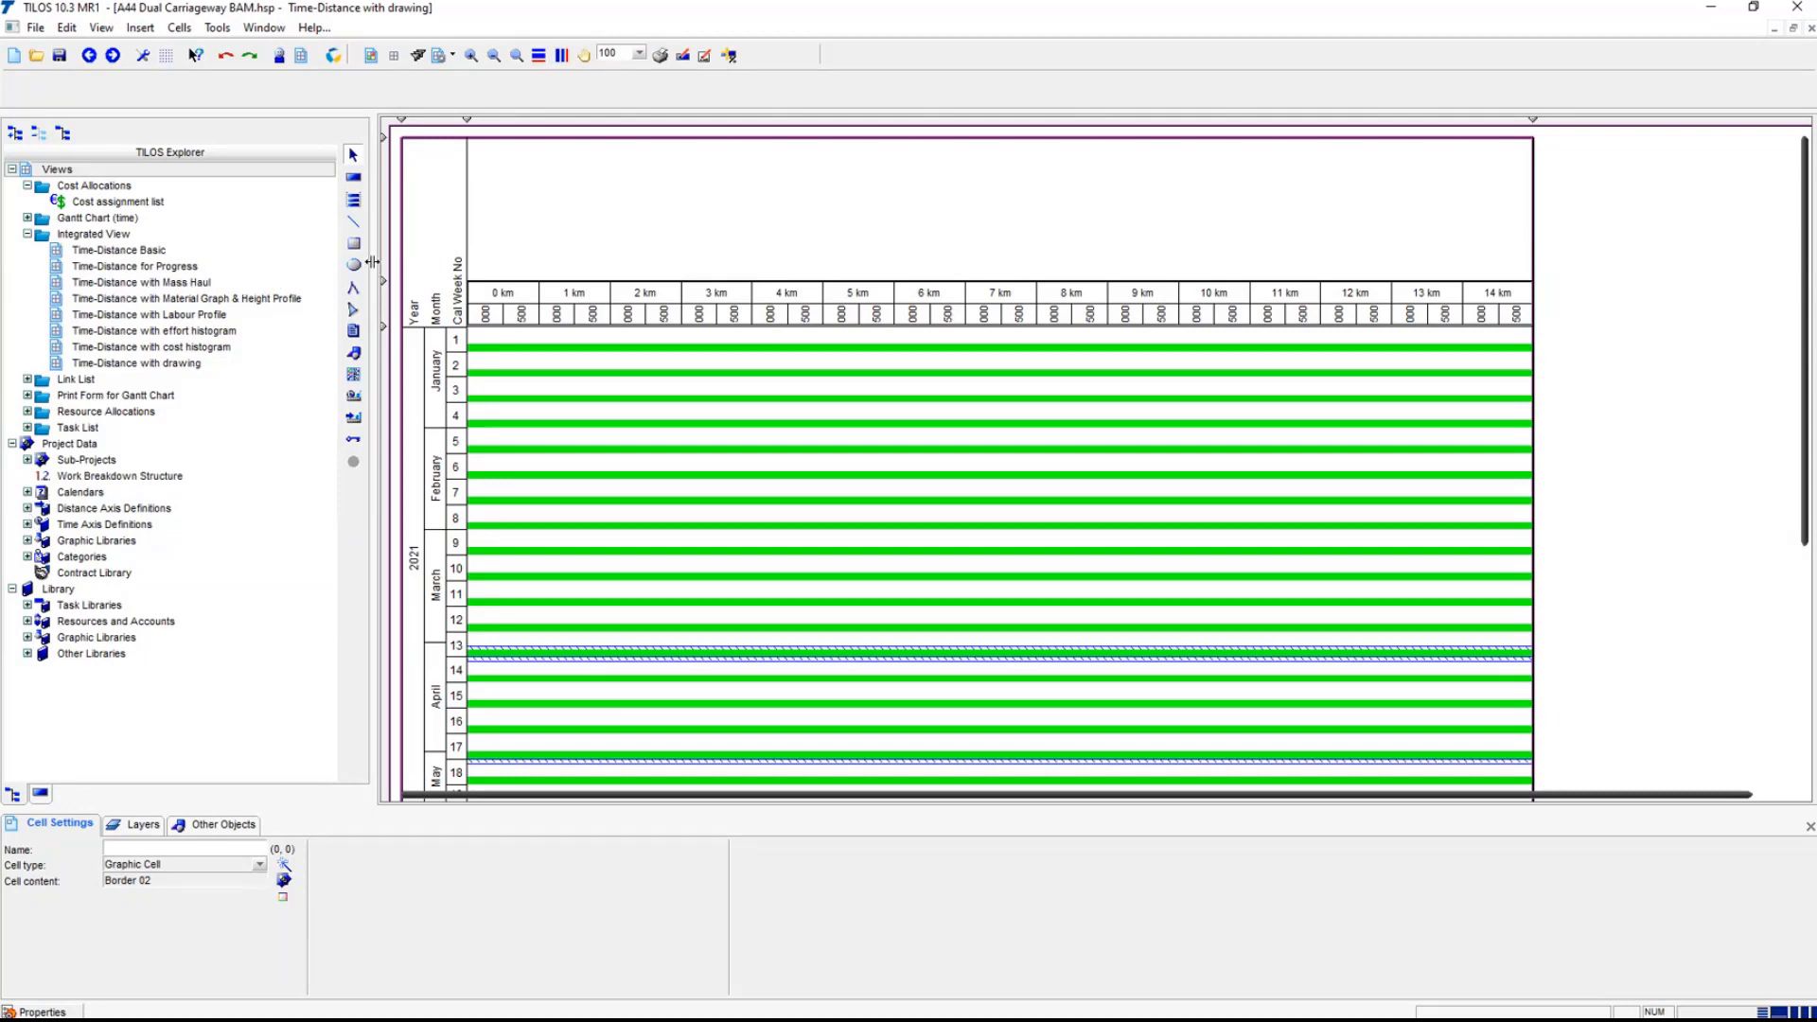
drag(373, 262, 315, 266)
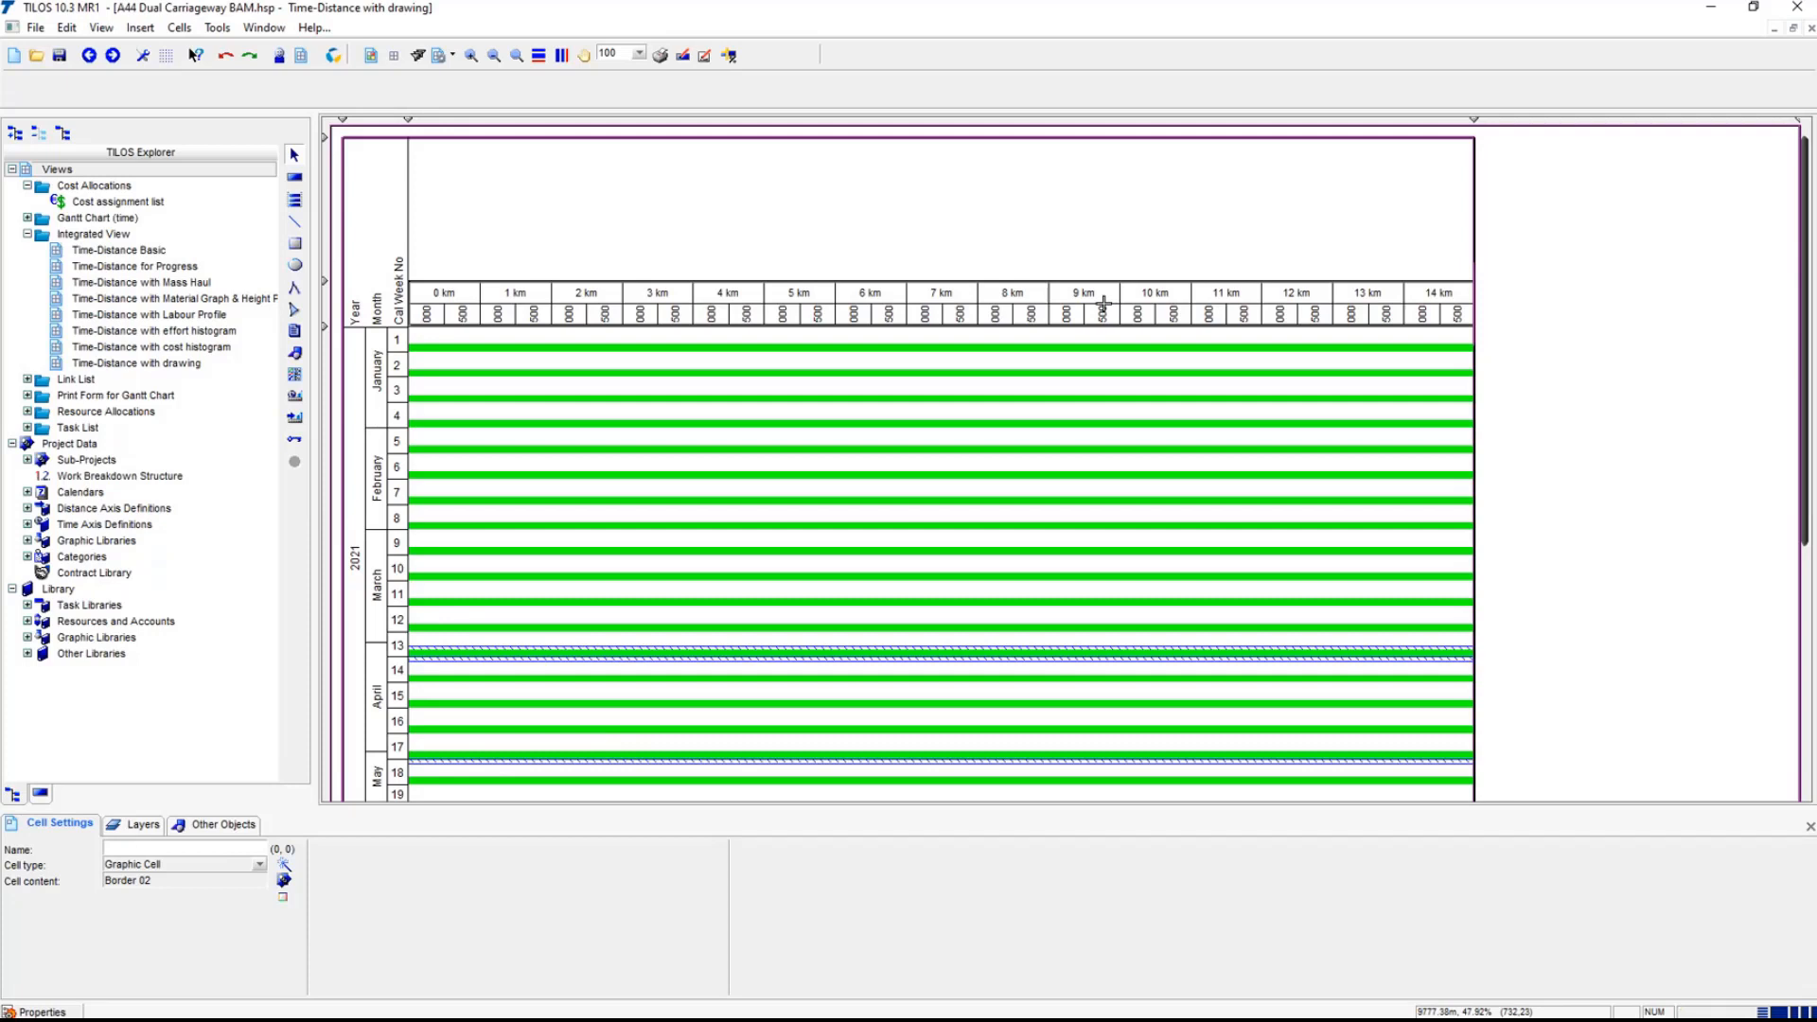
- Examine the properties of the border cell, the distance scale and the main time-distance cell
click(220, 824)
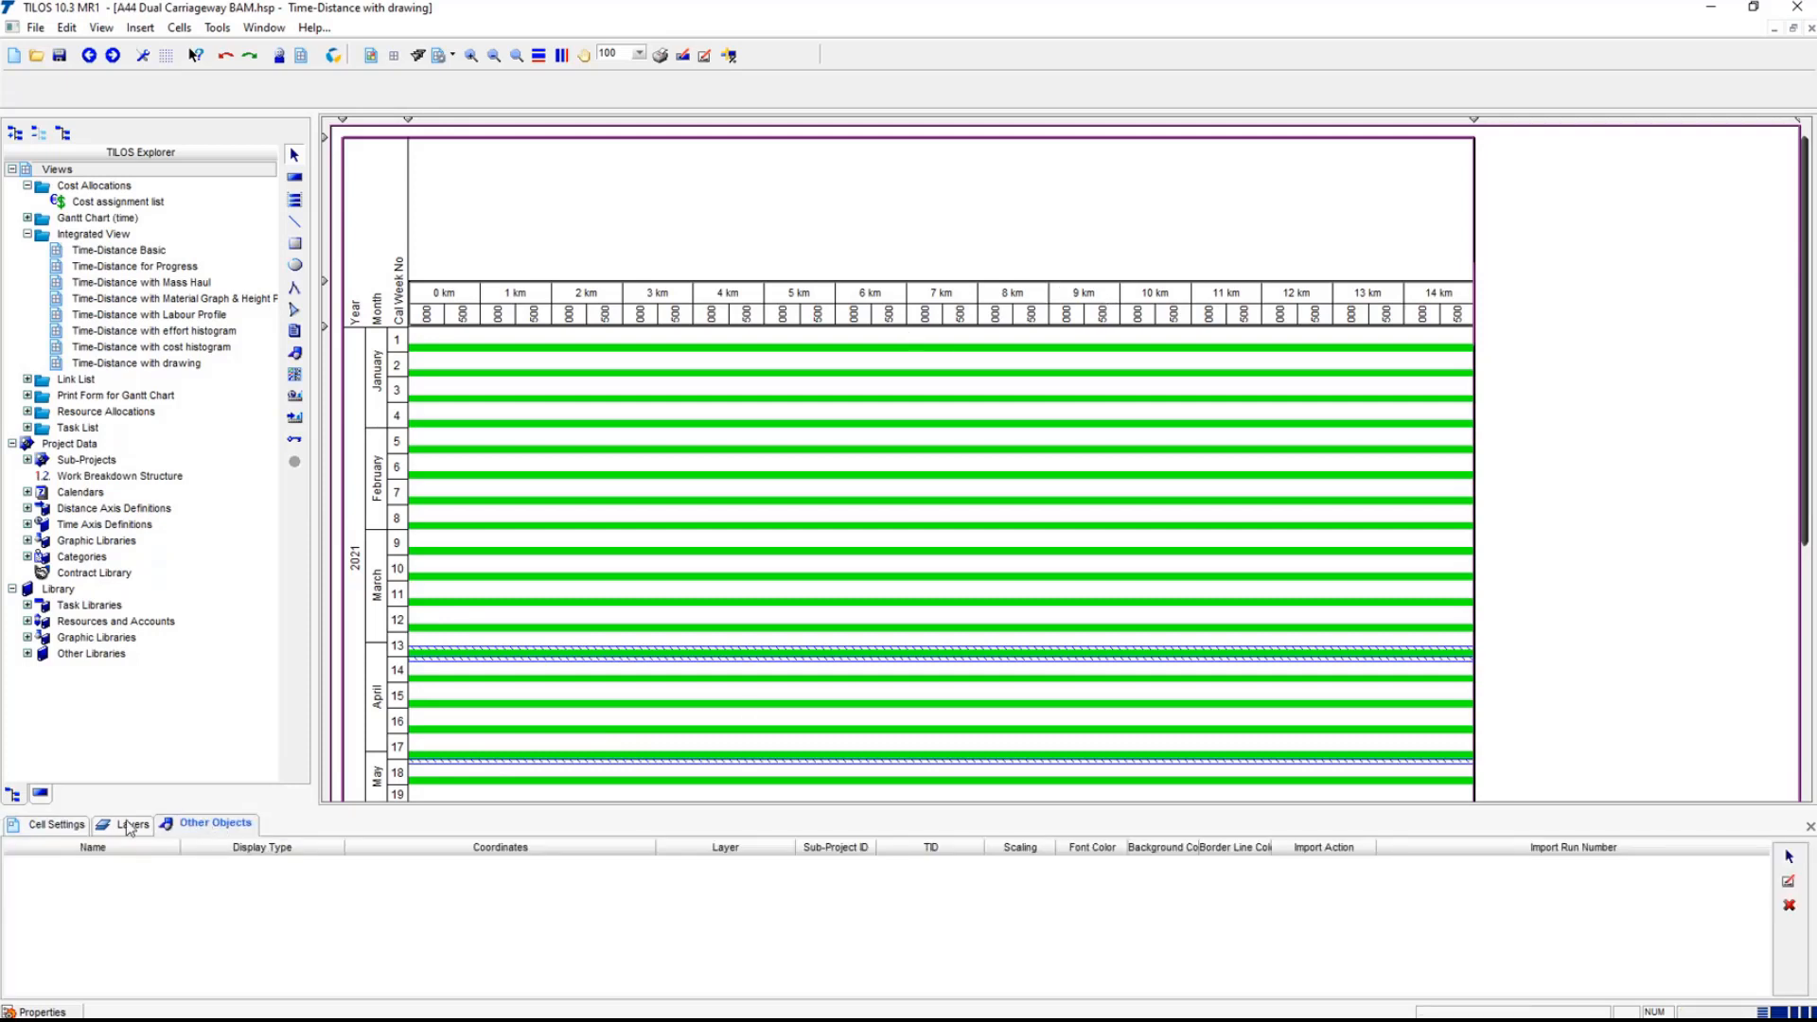
click(129, 825)
click(55, 824)
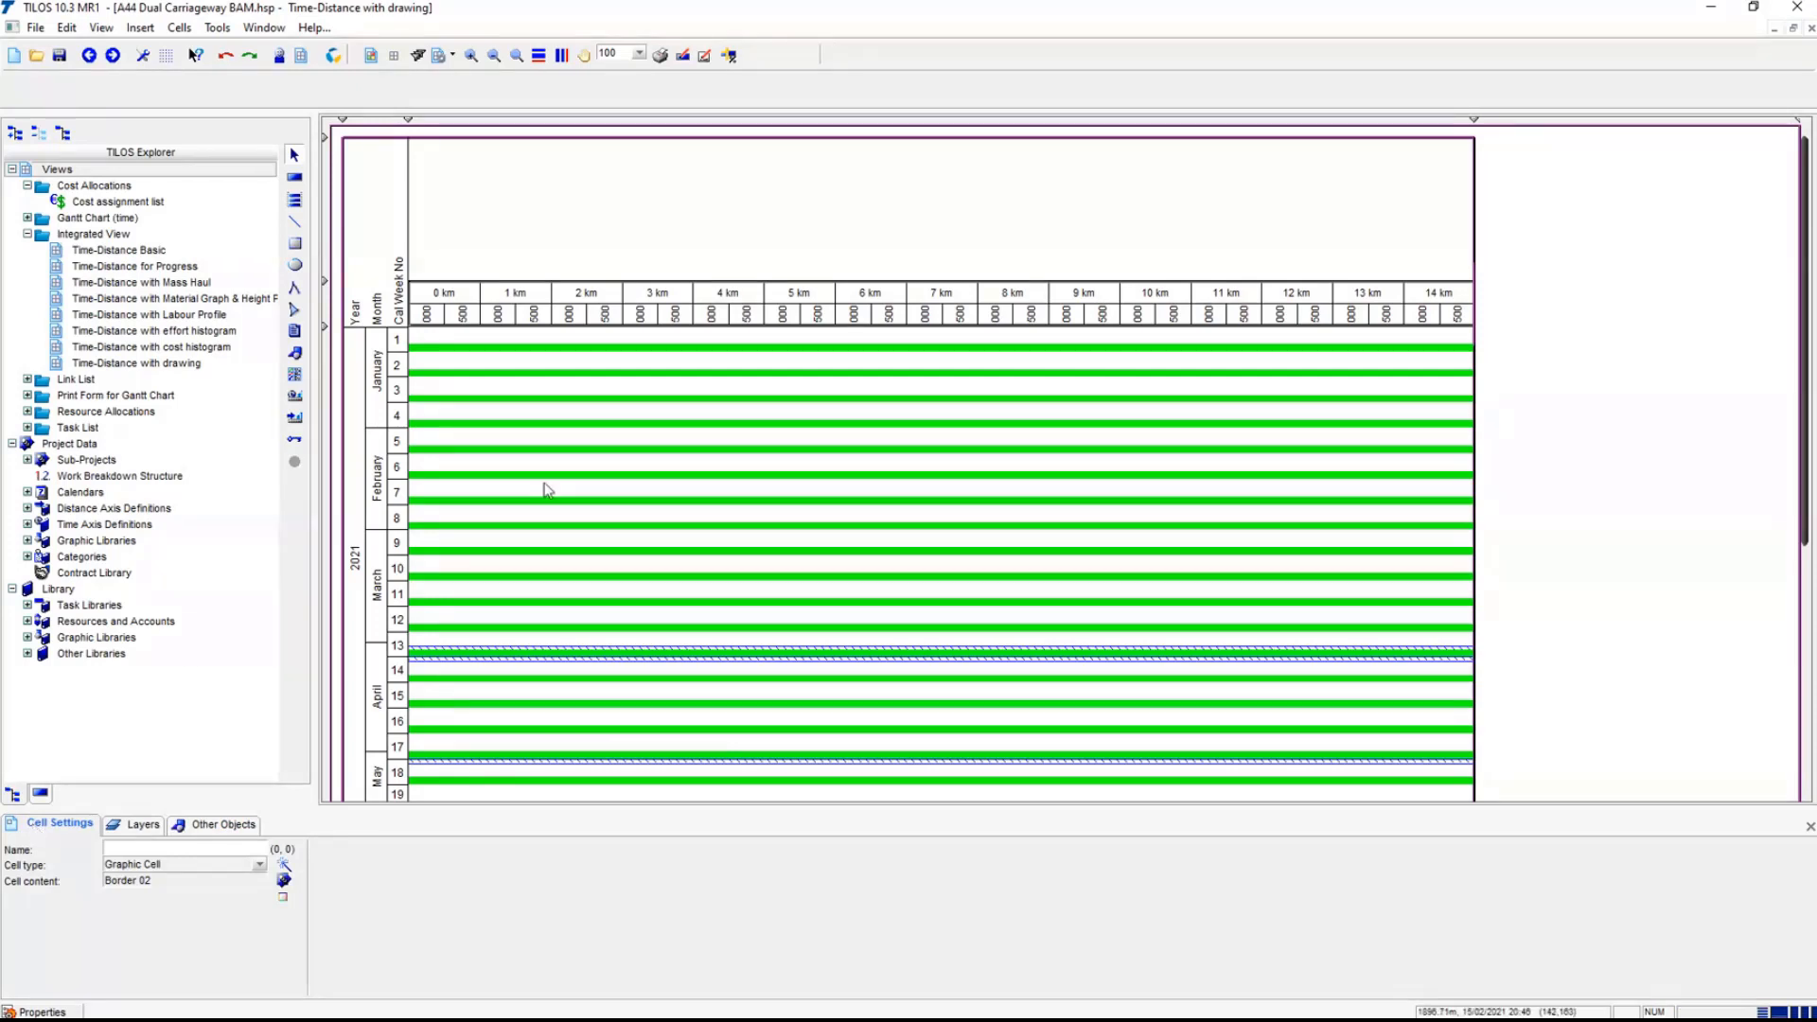
click(801, 294)
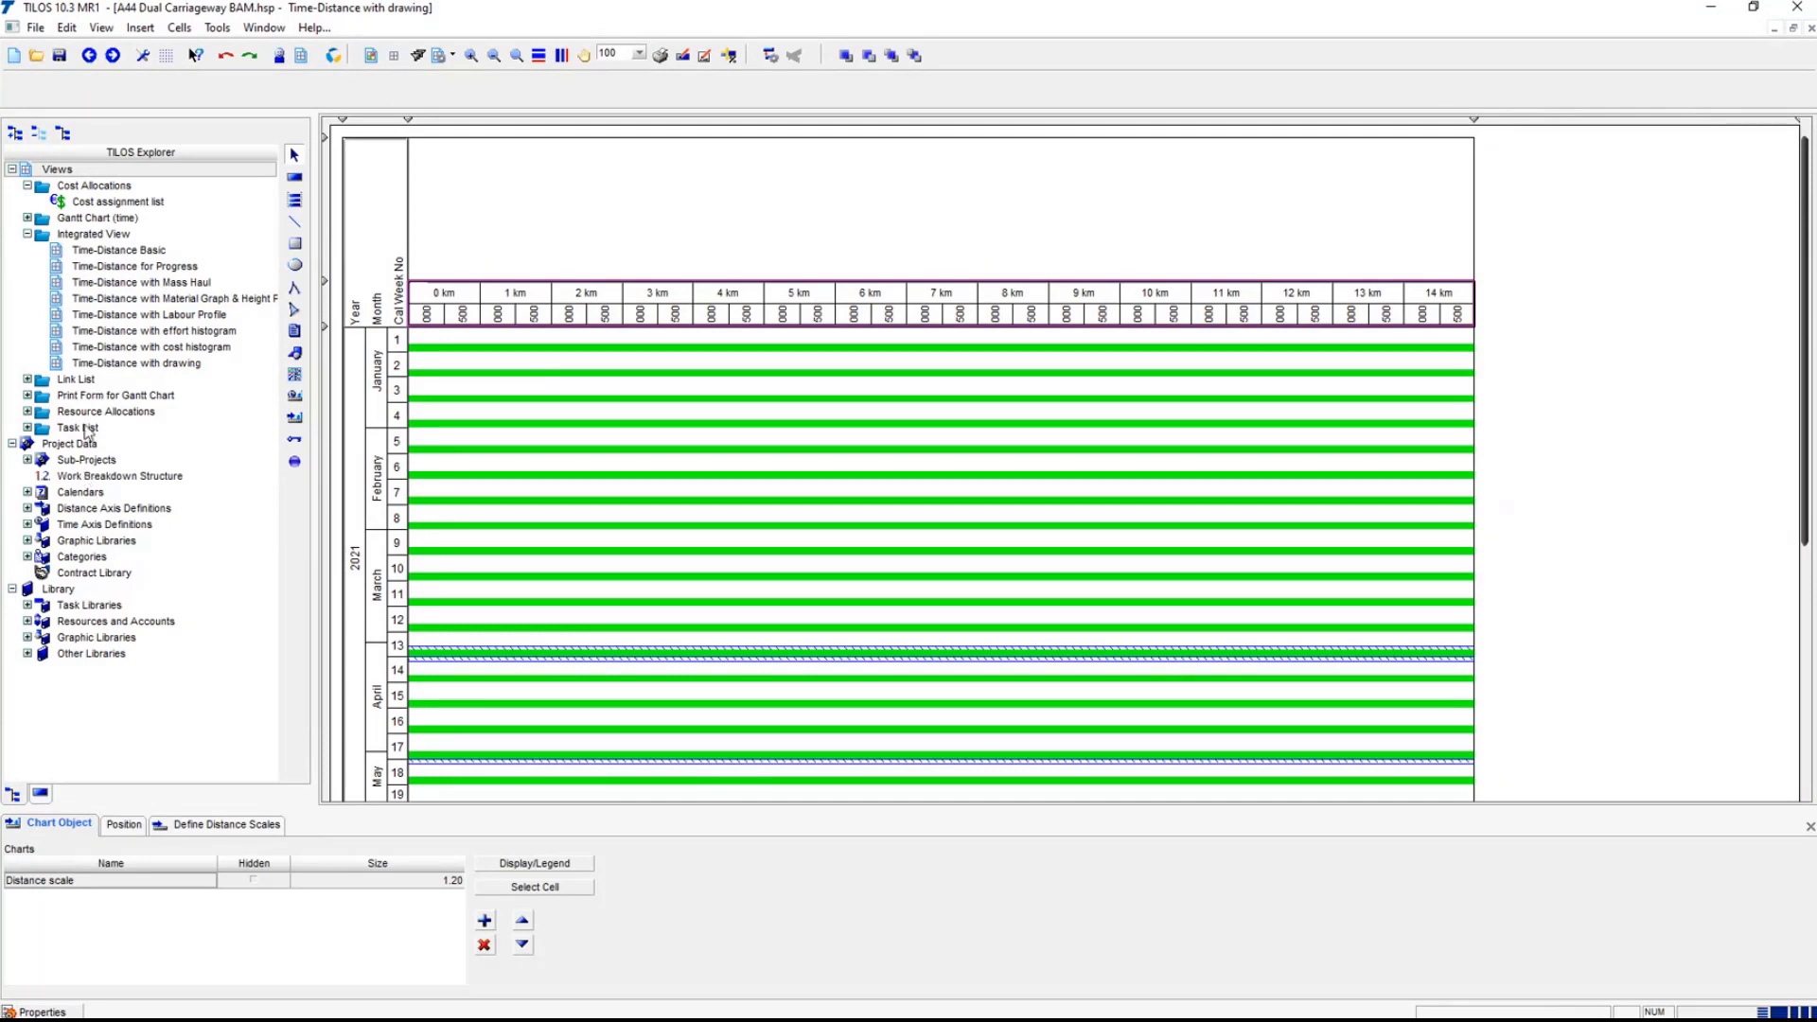
click(637, 454)
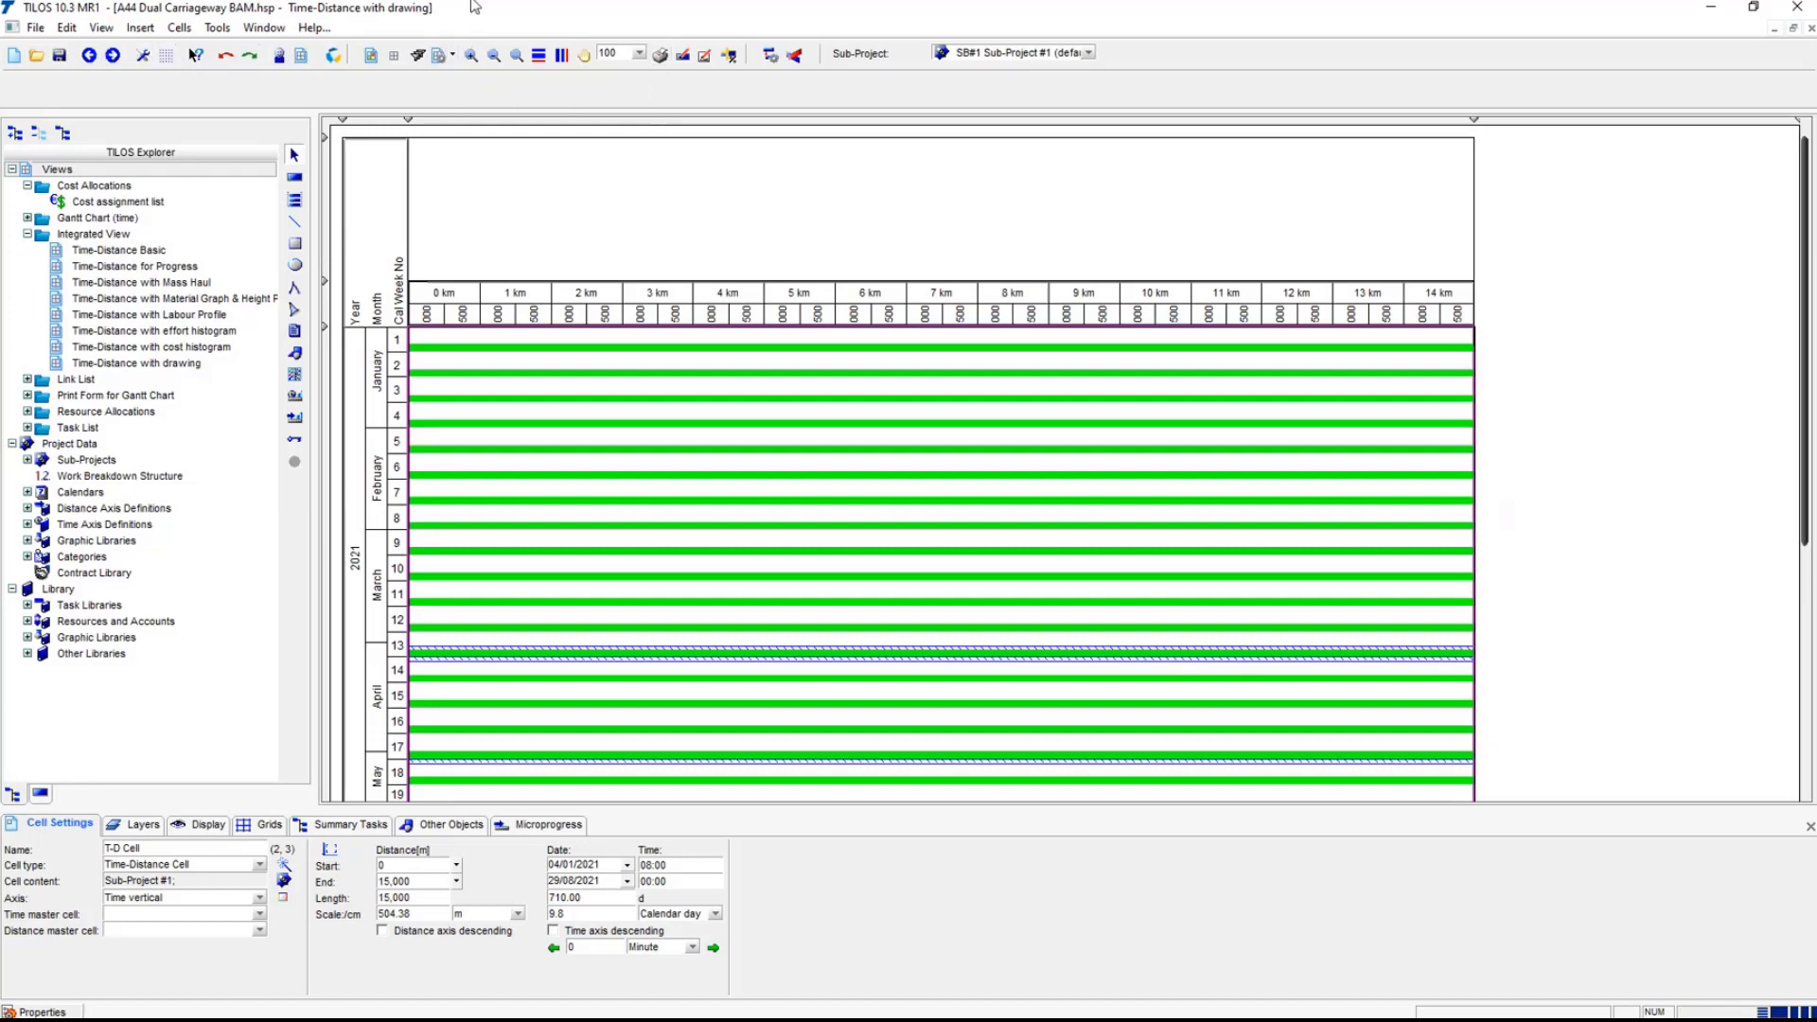
- Set the view zoom to 75% and select the empty distance cell above the distance scale
click(639, 53)
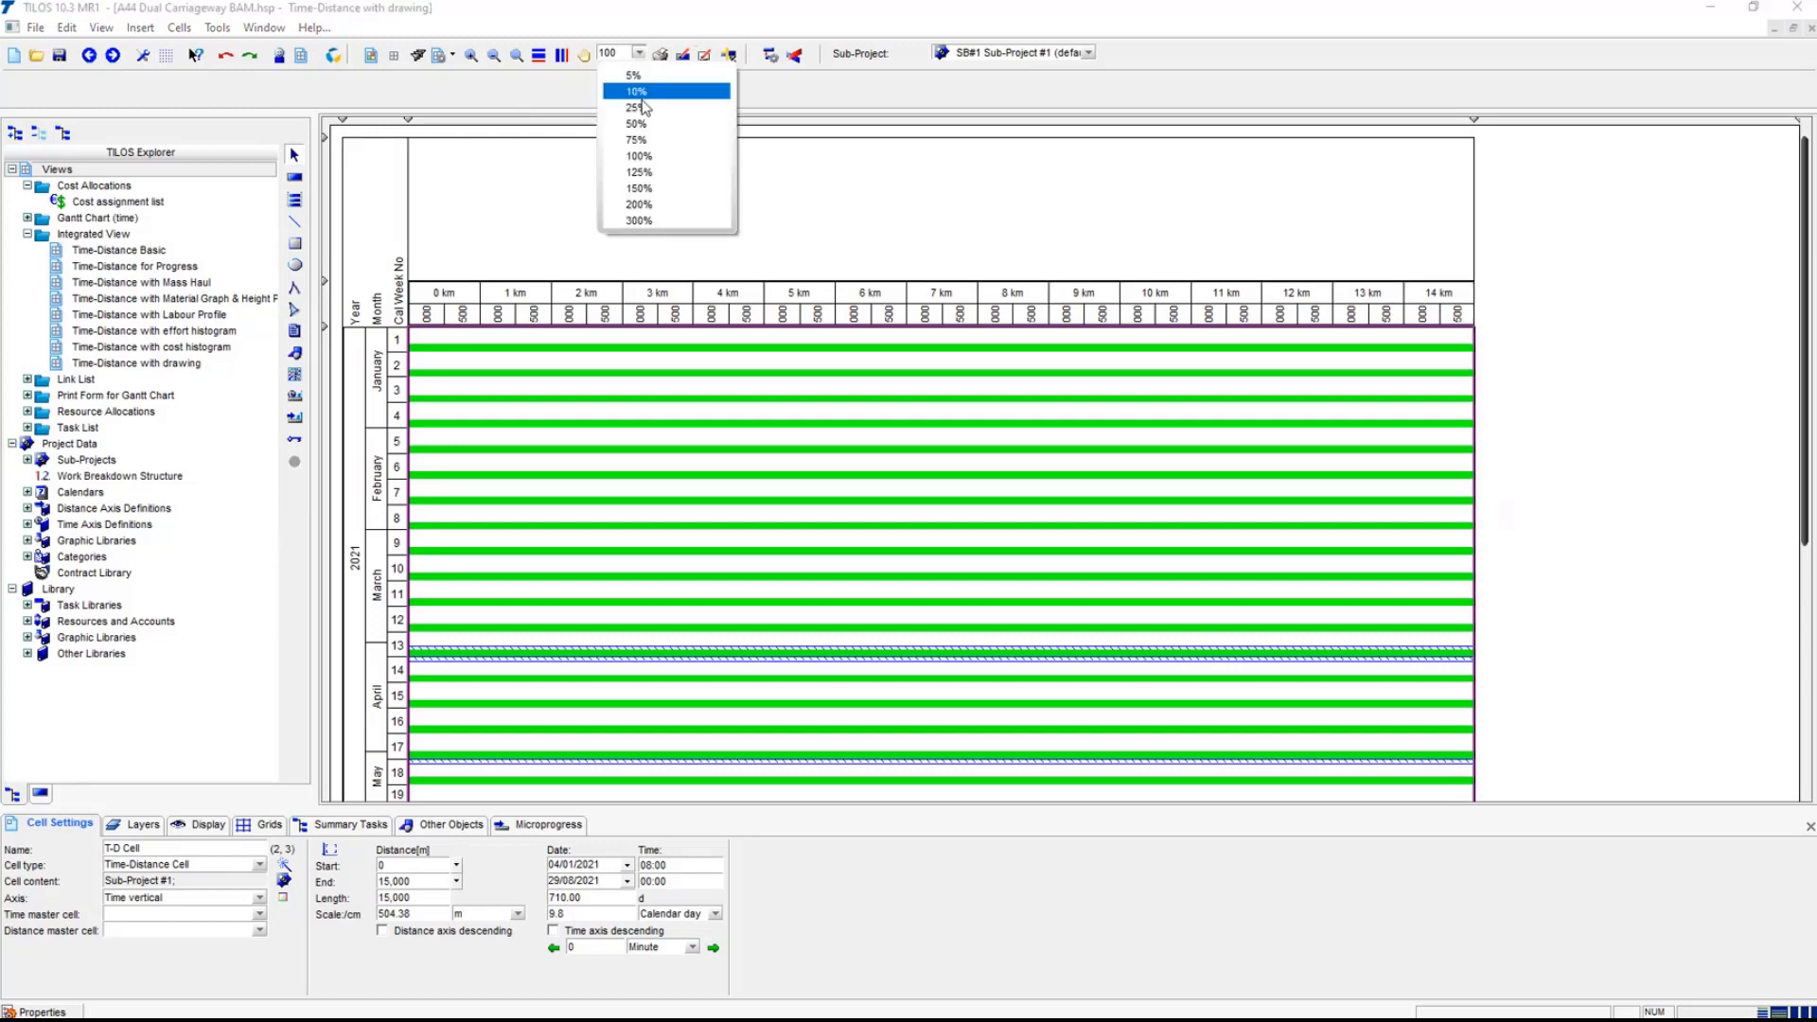
click(645, 138)
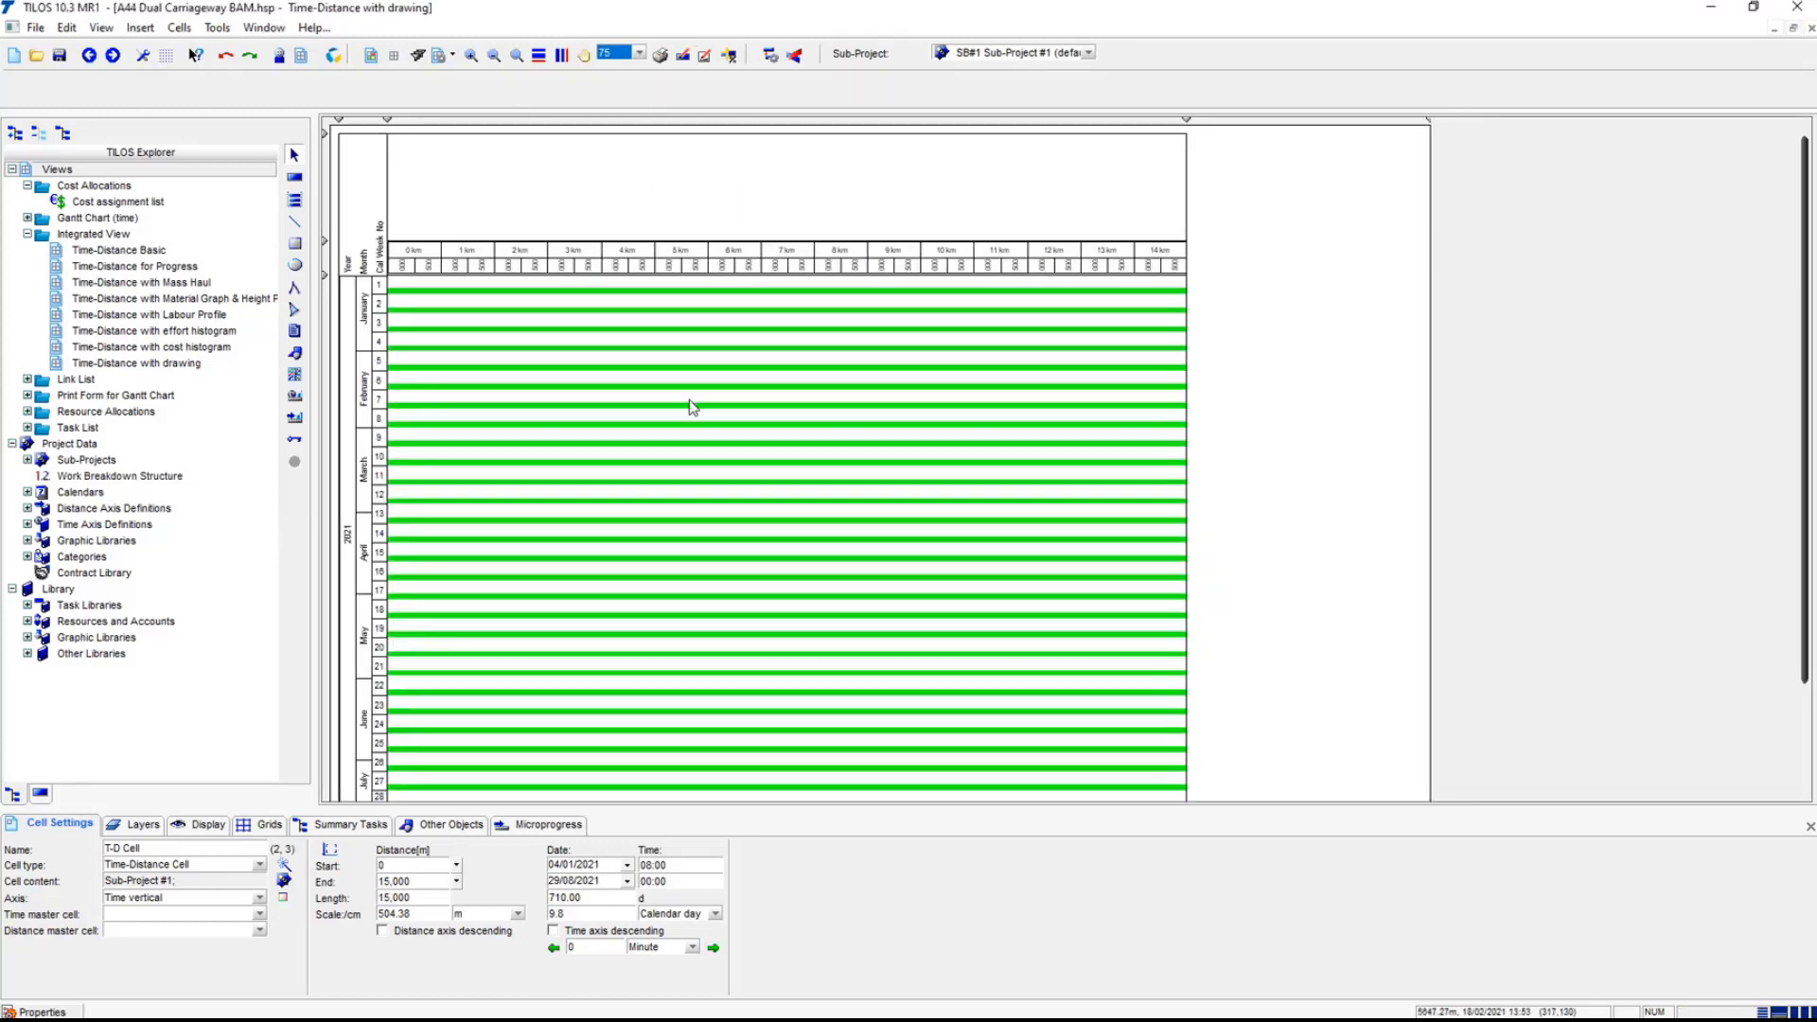
click(709, 447)
click(685, 214)
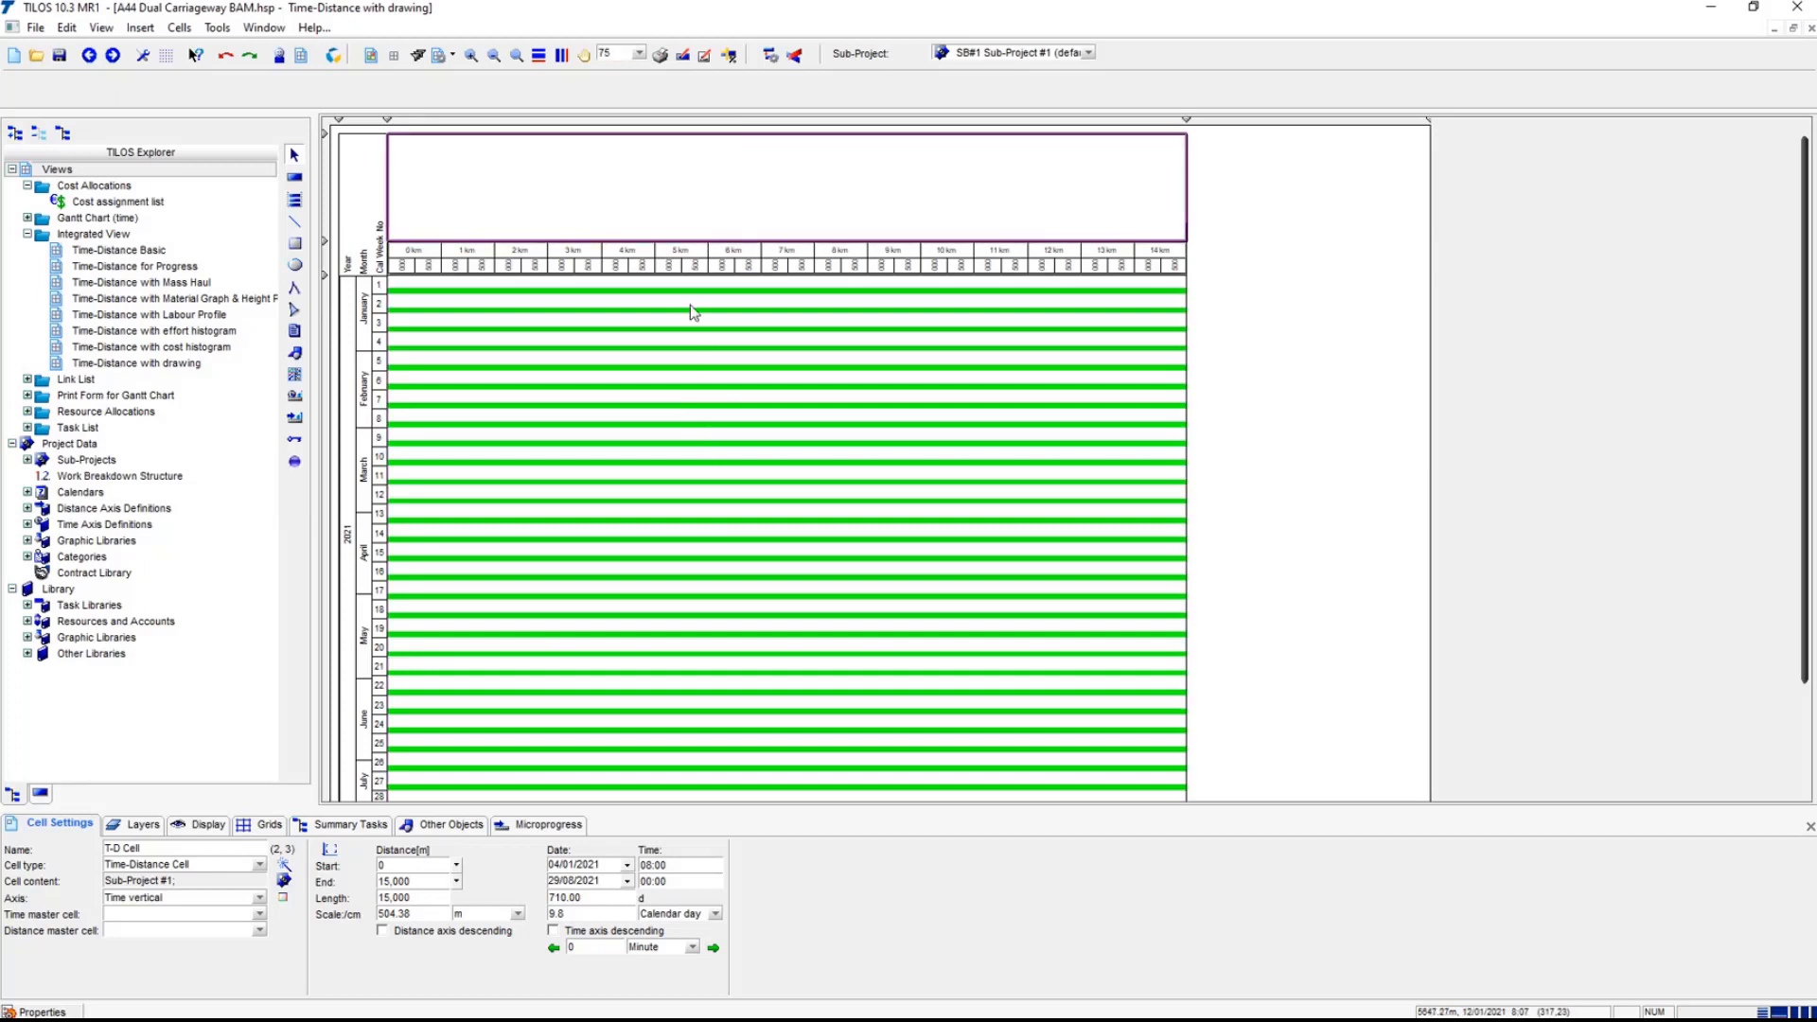
- Examine the full page layout of the view, finishing at 95% zoom with the chart's upper-left corner visible
scroll(697, 337, up, 1)
scroll(697, 337, down, 3)
scroll(696, 337, up, 1)
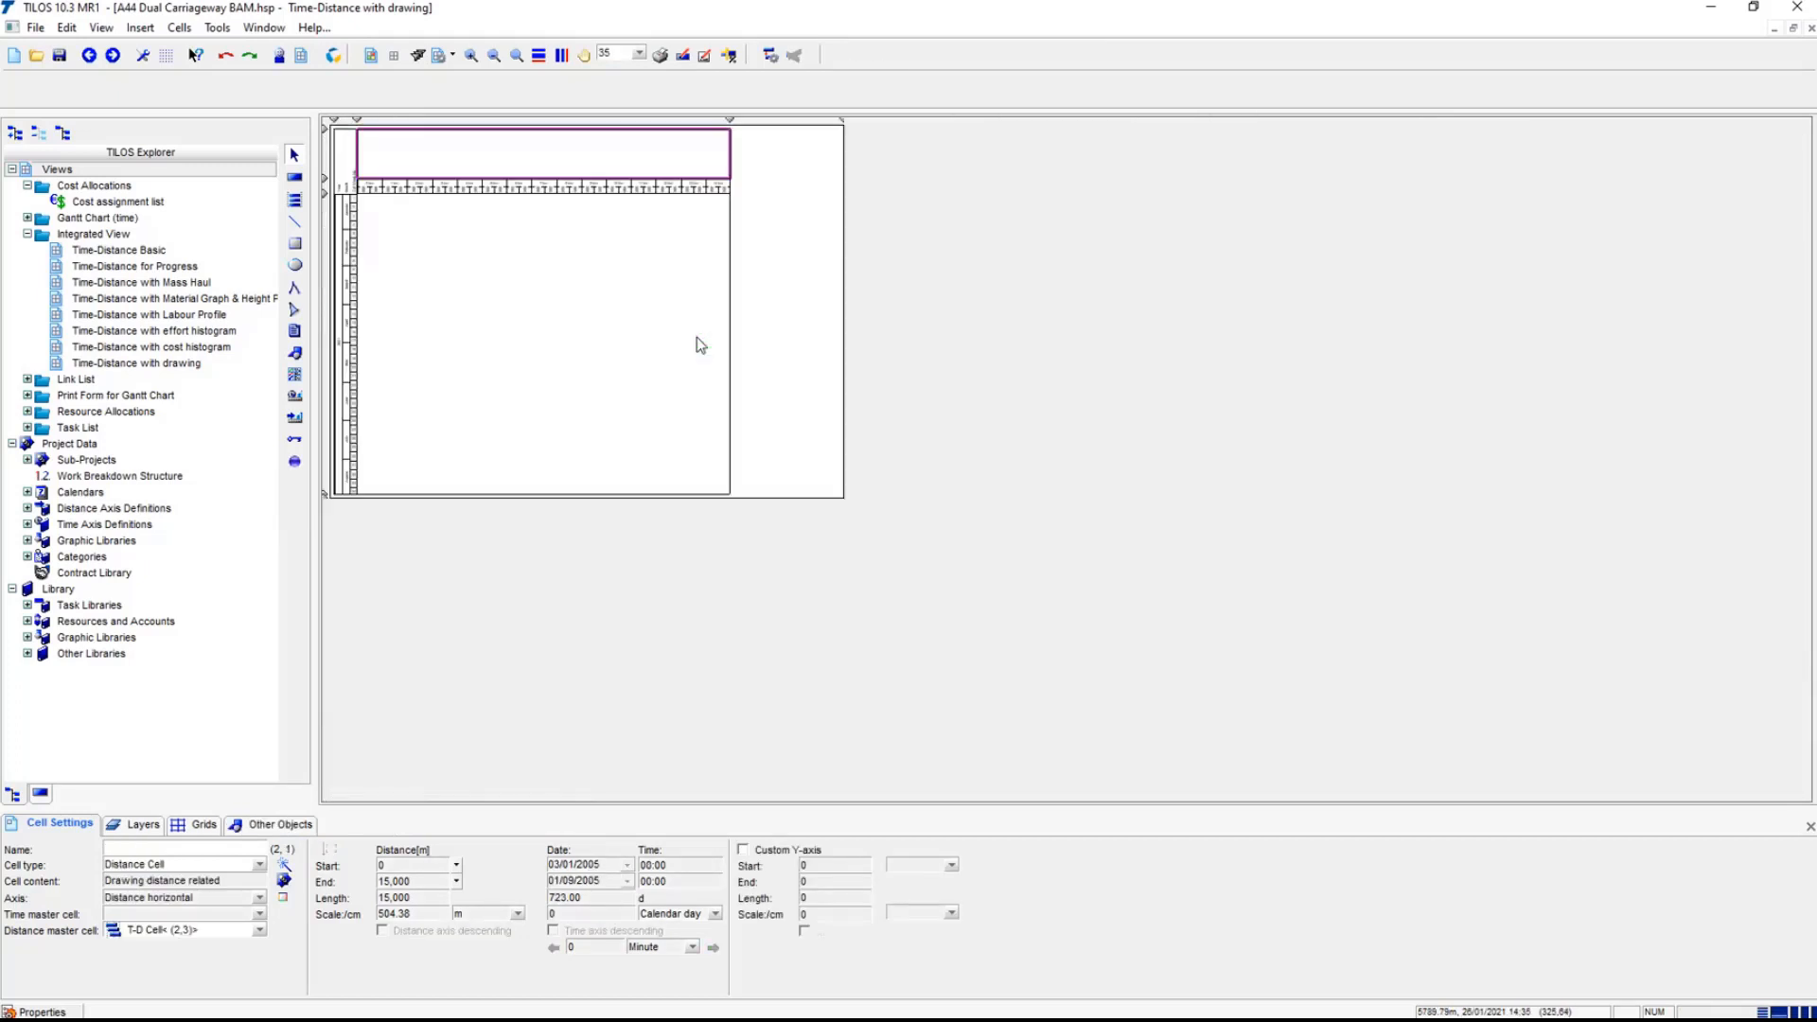
scroll(697, 337, up, 3)
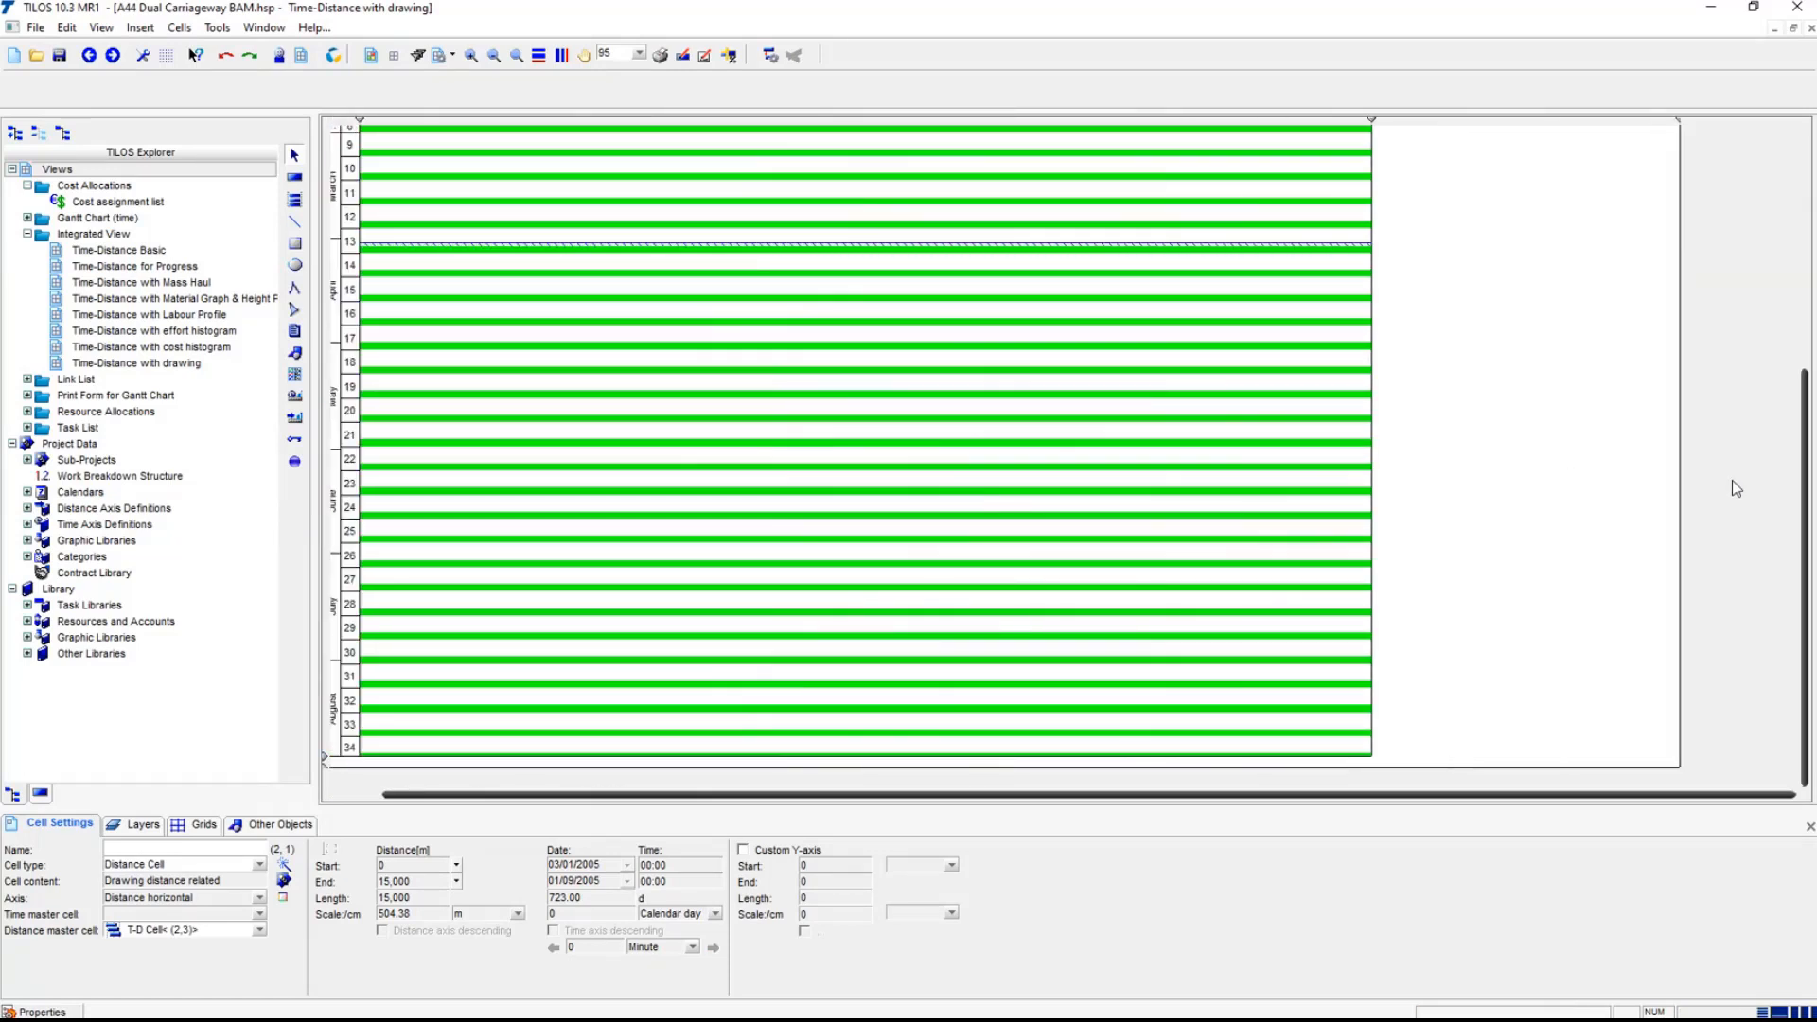
drag(1805, 464, 1805, 237)
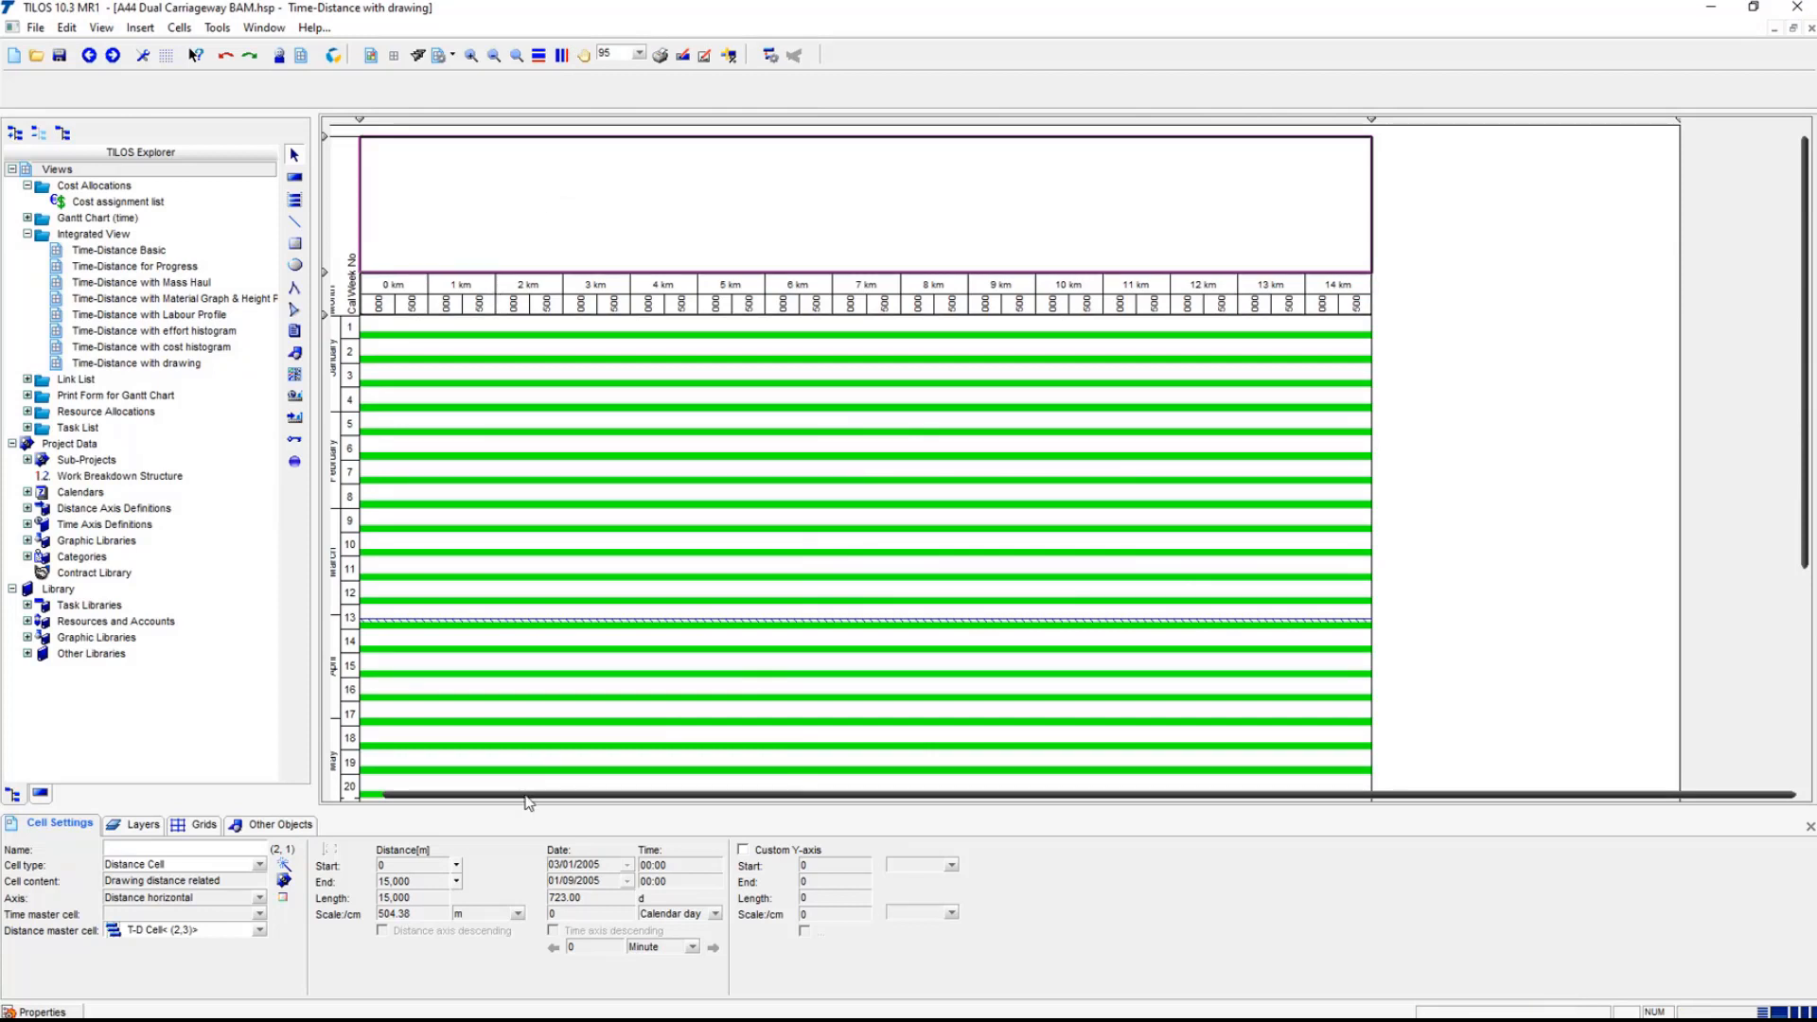
drag(528, 803, 509, 803)
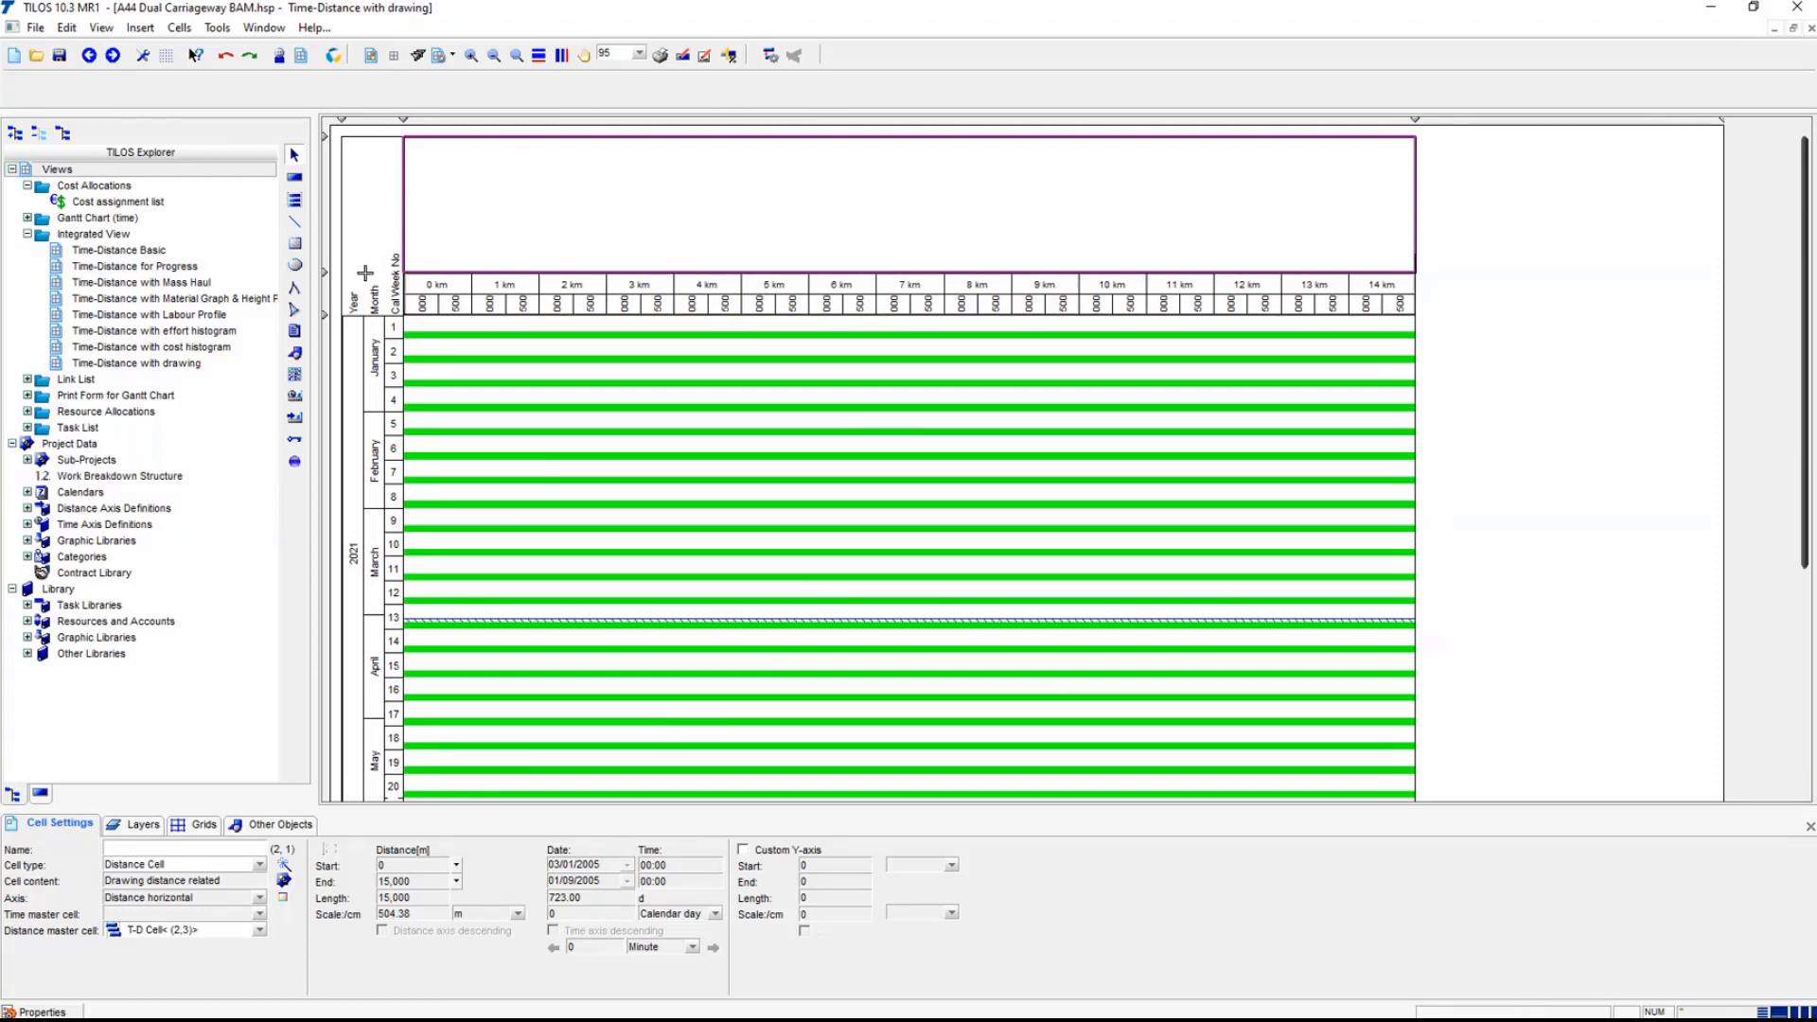
- Increase the height of the empty distance cell above the distance scale
mouse_move(364, 273)
mouse_down()
mouse_move(367, 316)
mouse_move(368, 259)
mouse_move(369, 296)
mouse_up()
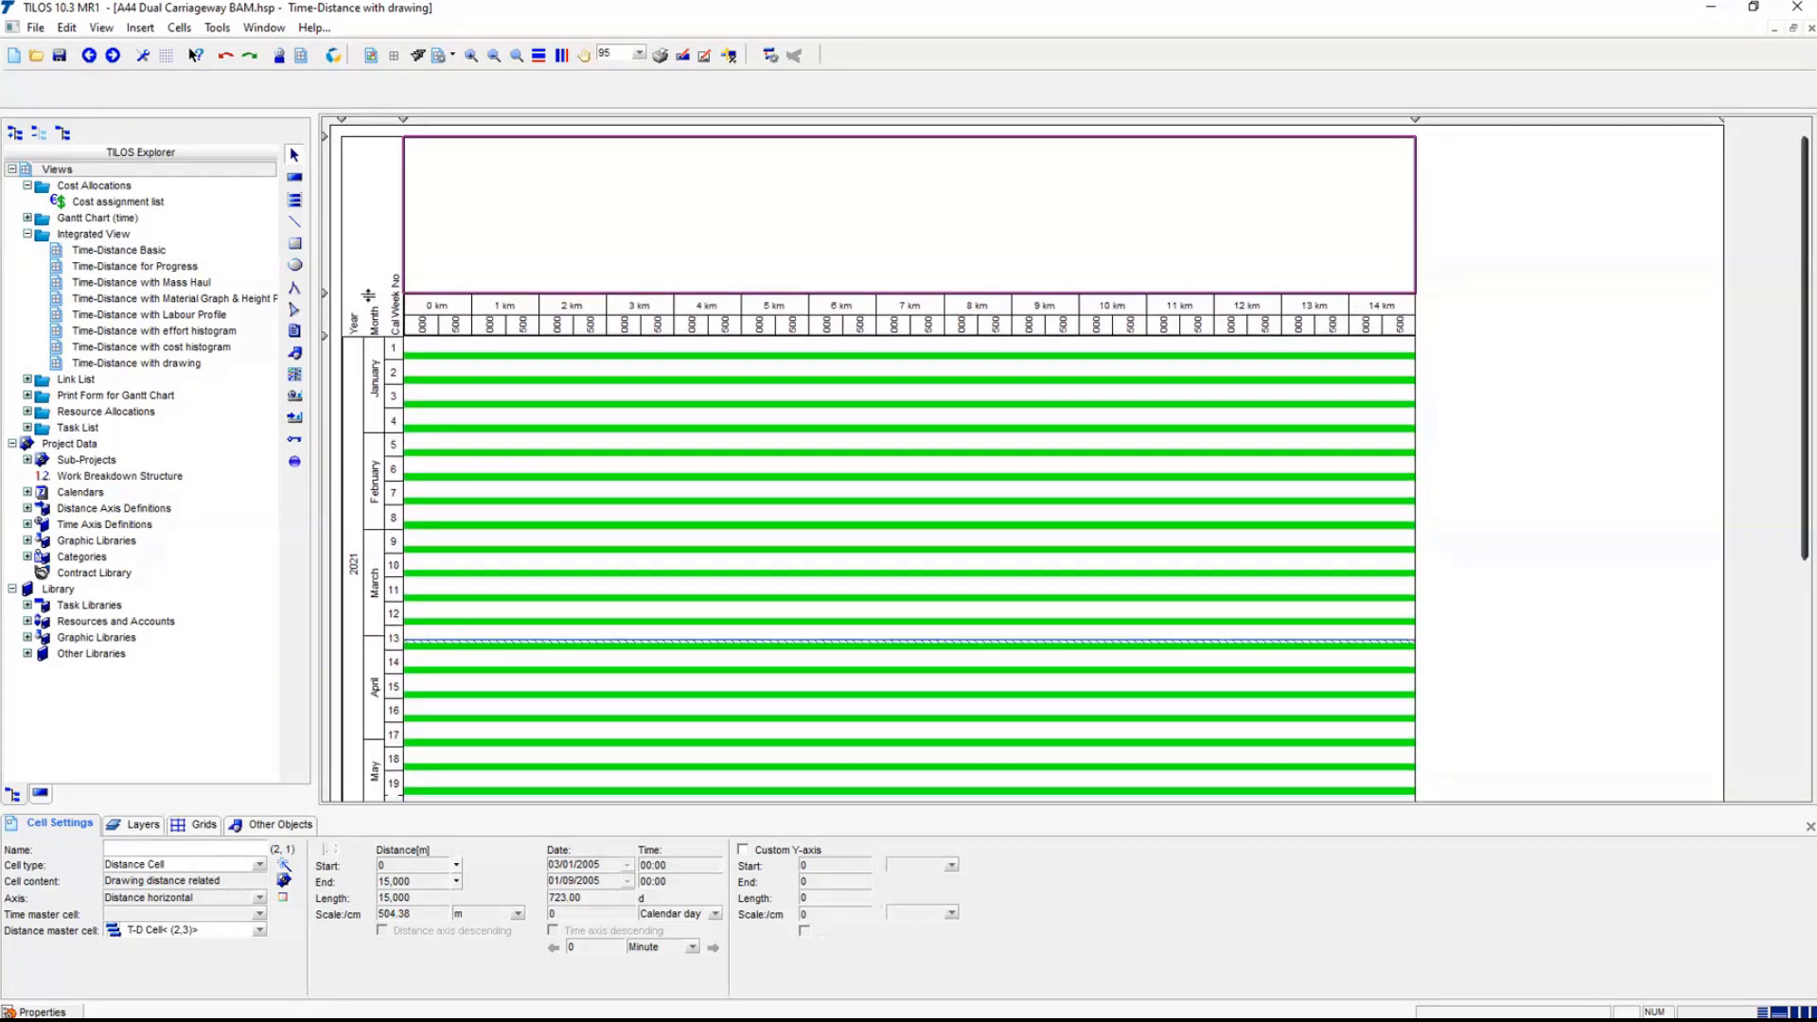
click(99, 235)
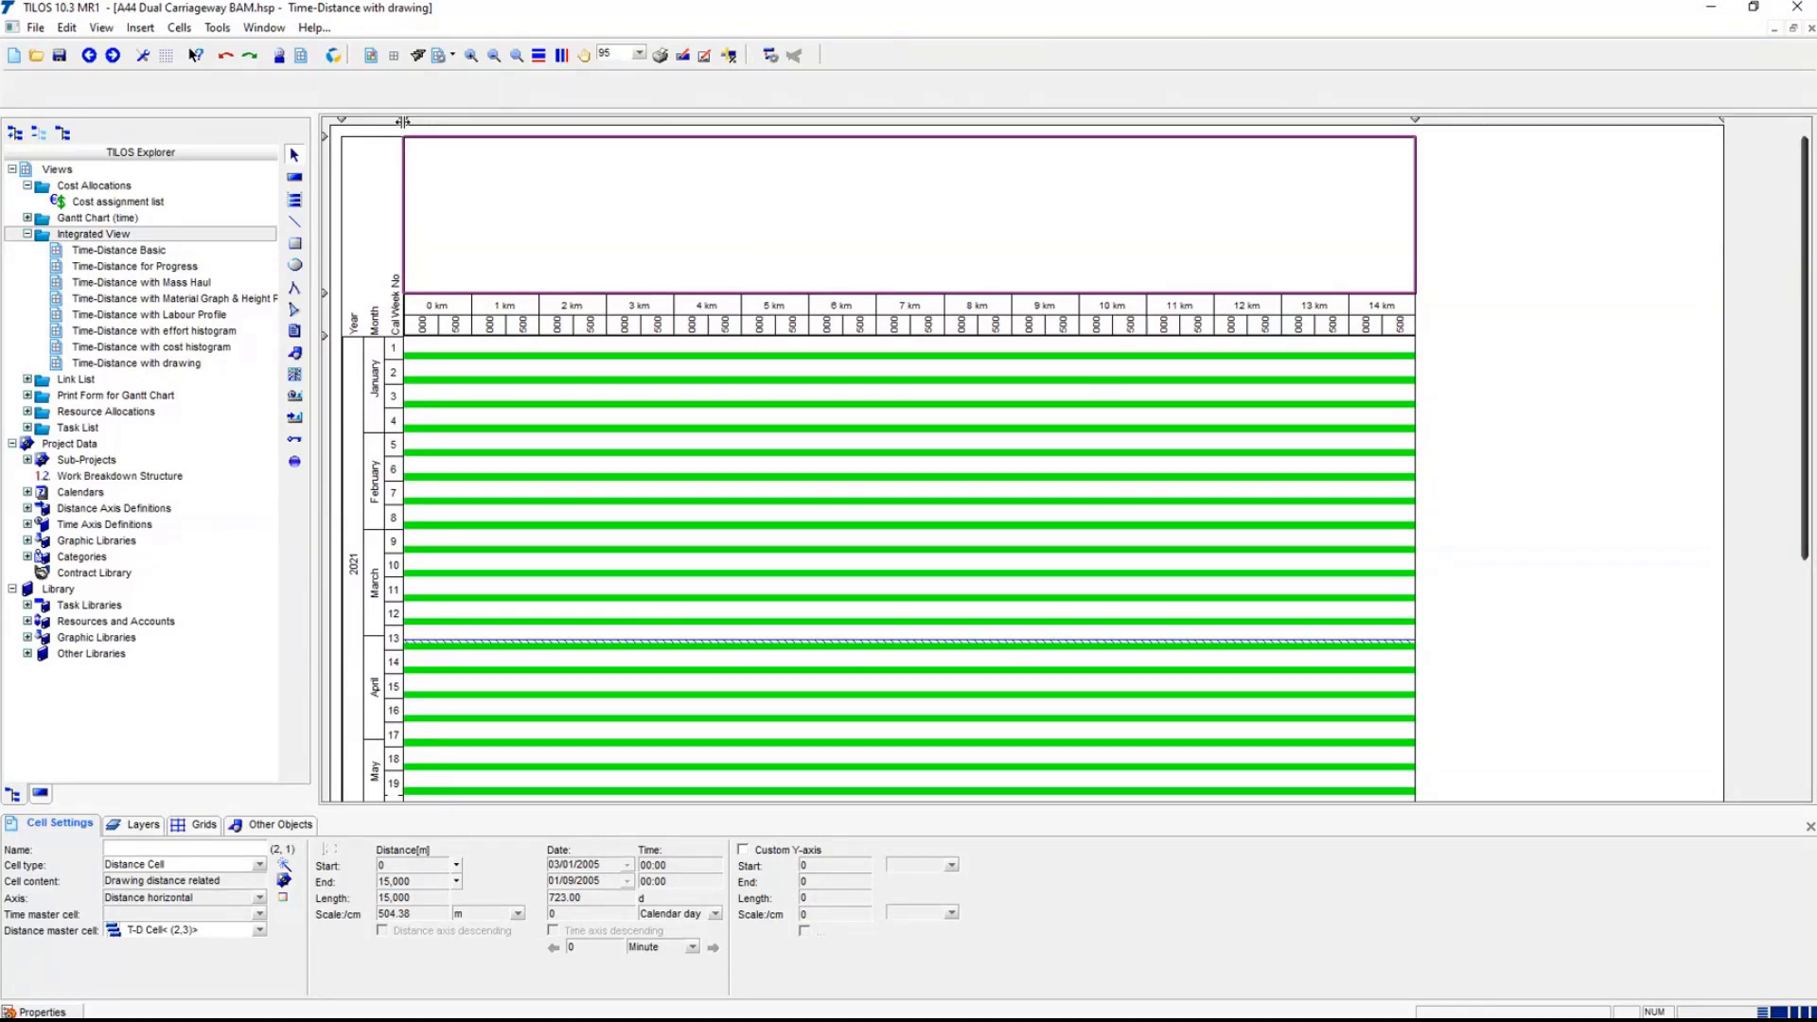
- Set the interval of the distance scale's "(m in km)" row to 250
click(493, 320)
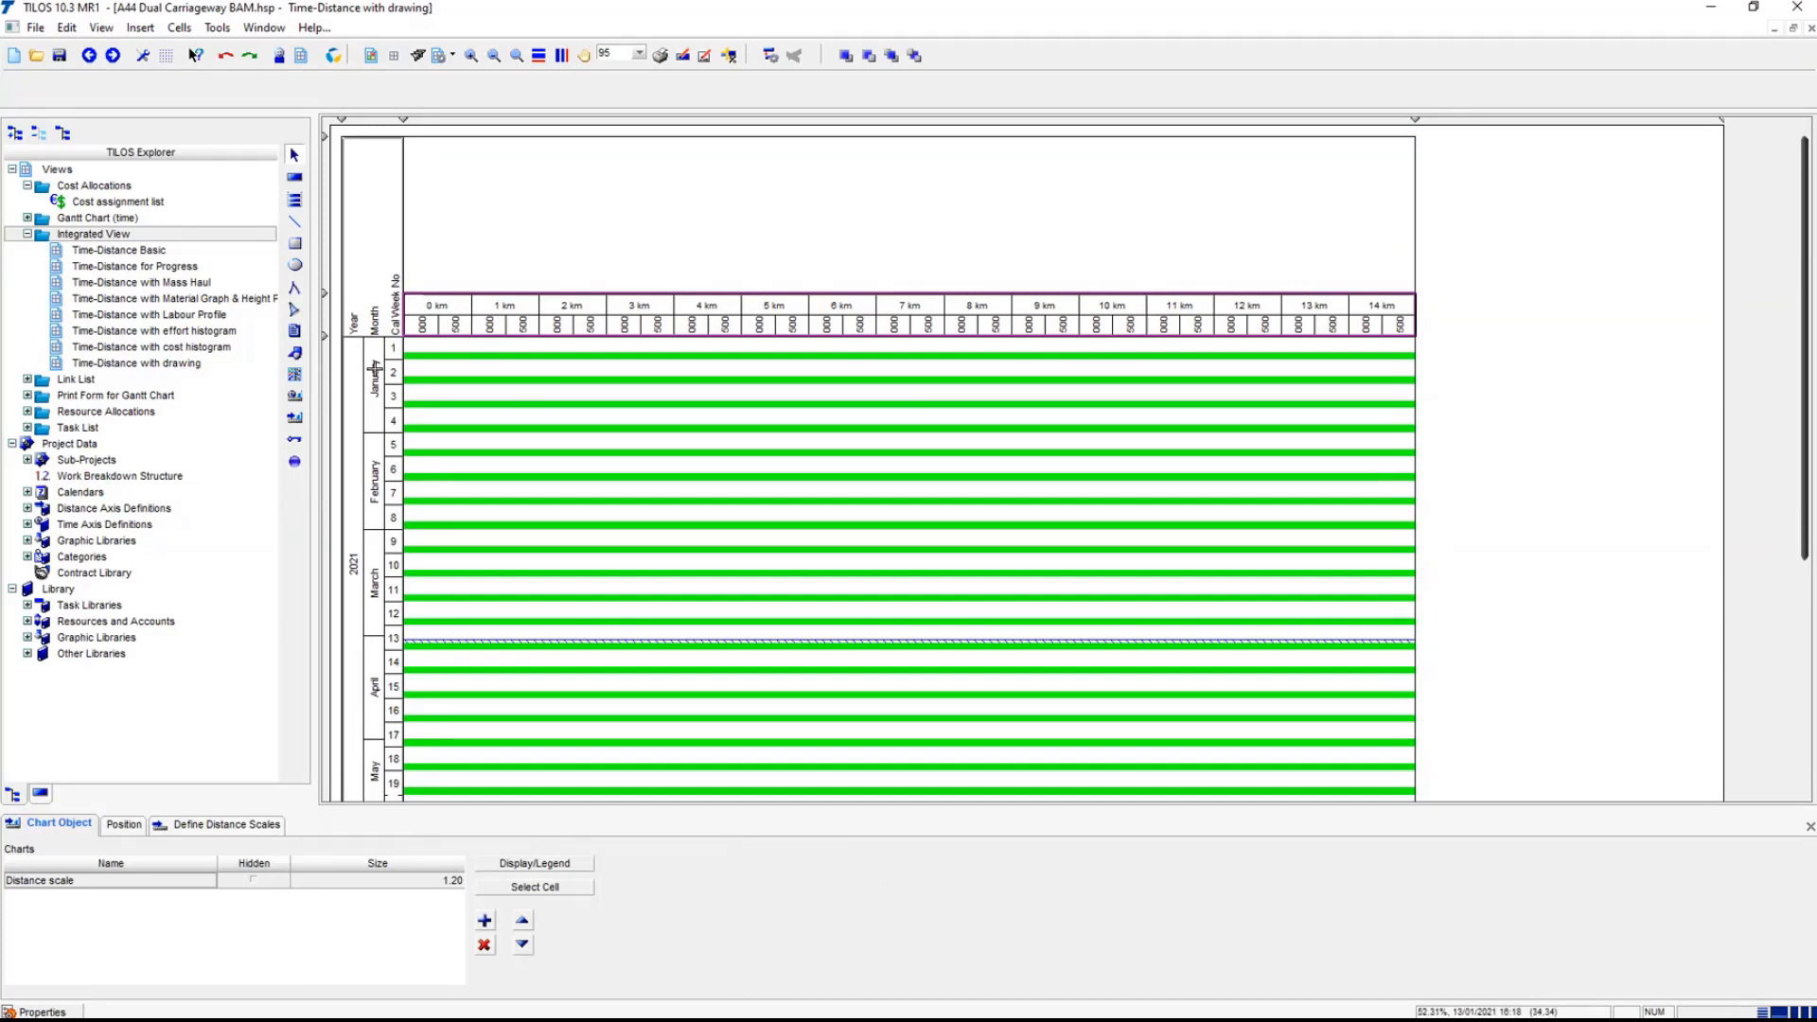
click(227, 824)
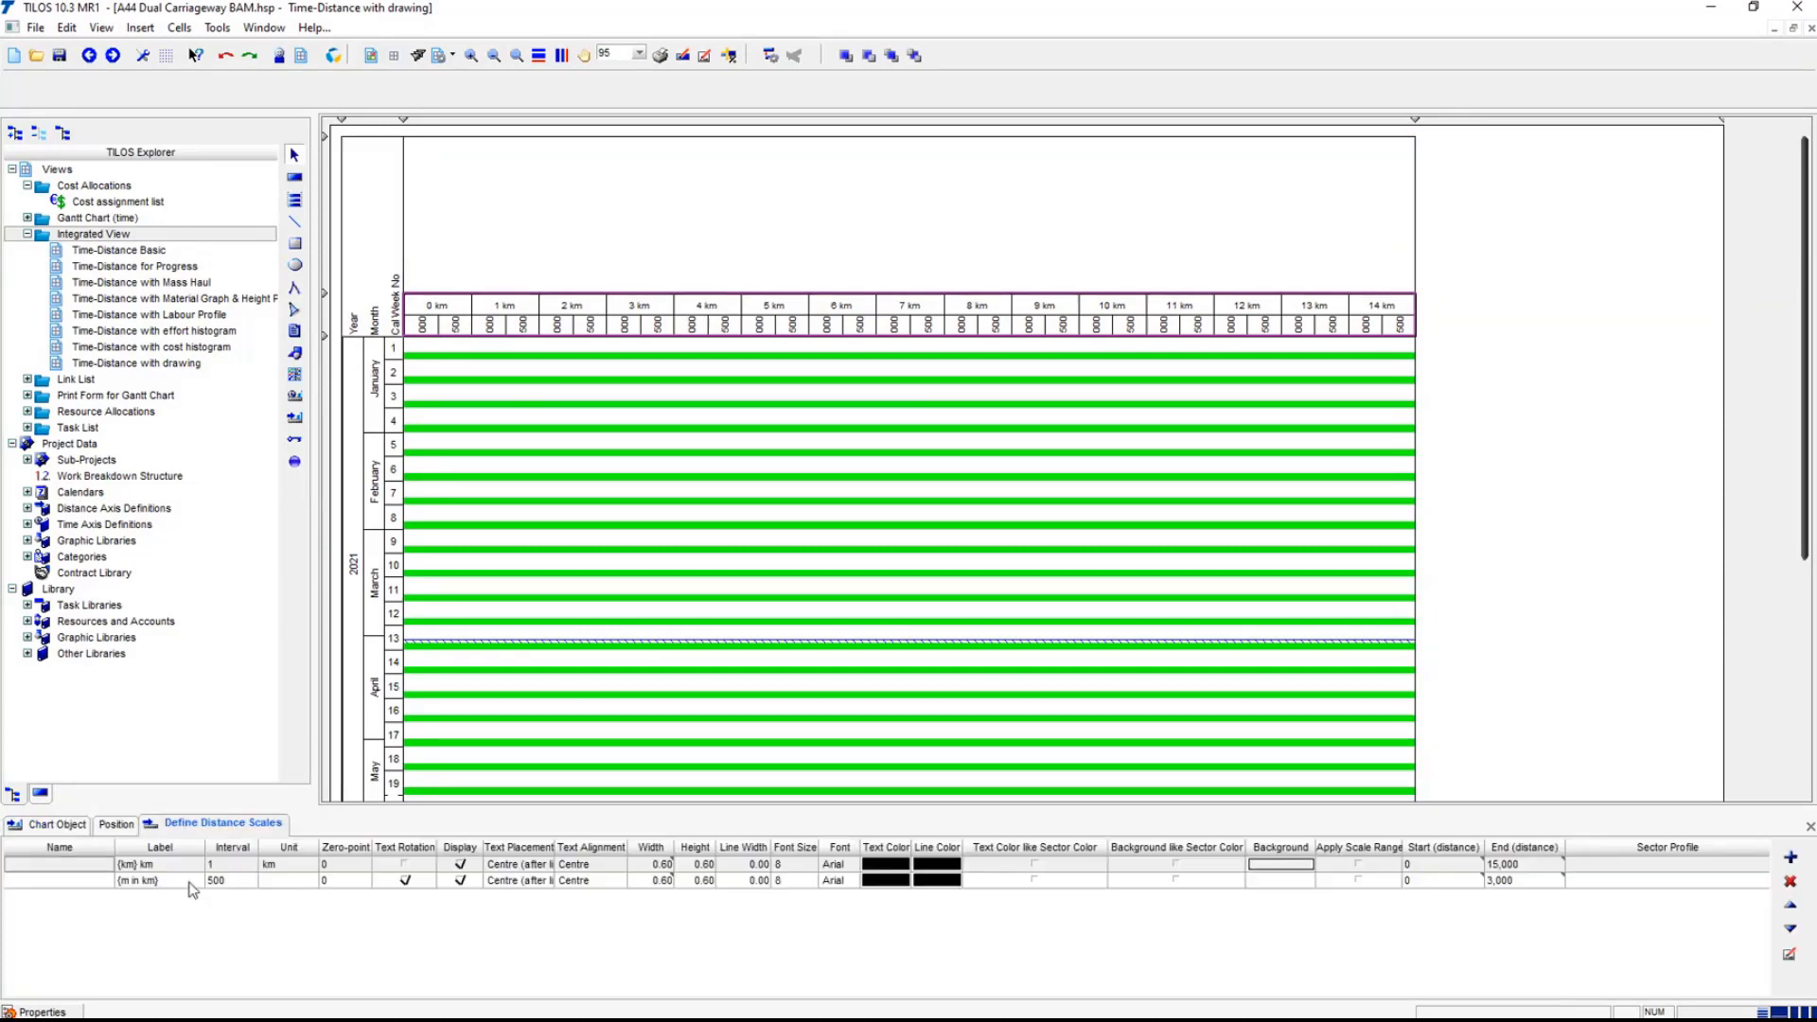
click(250, 886)
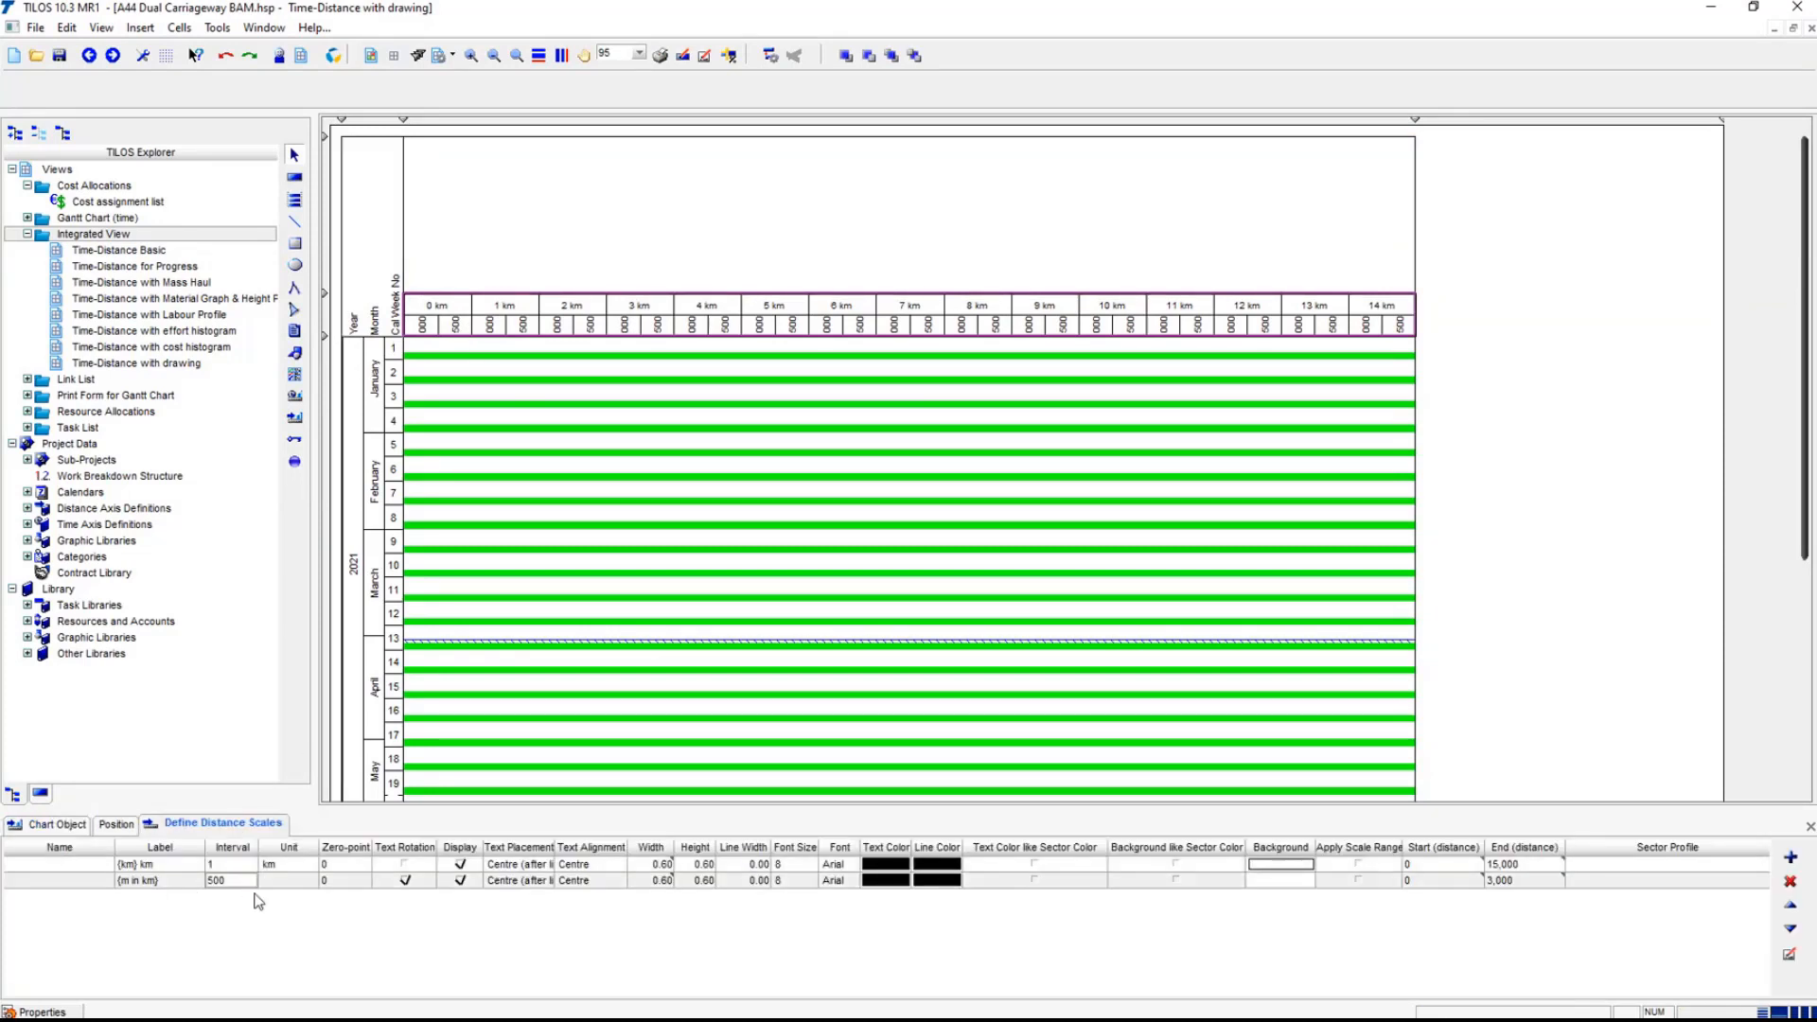
text(250)
key(Return)
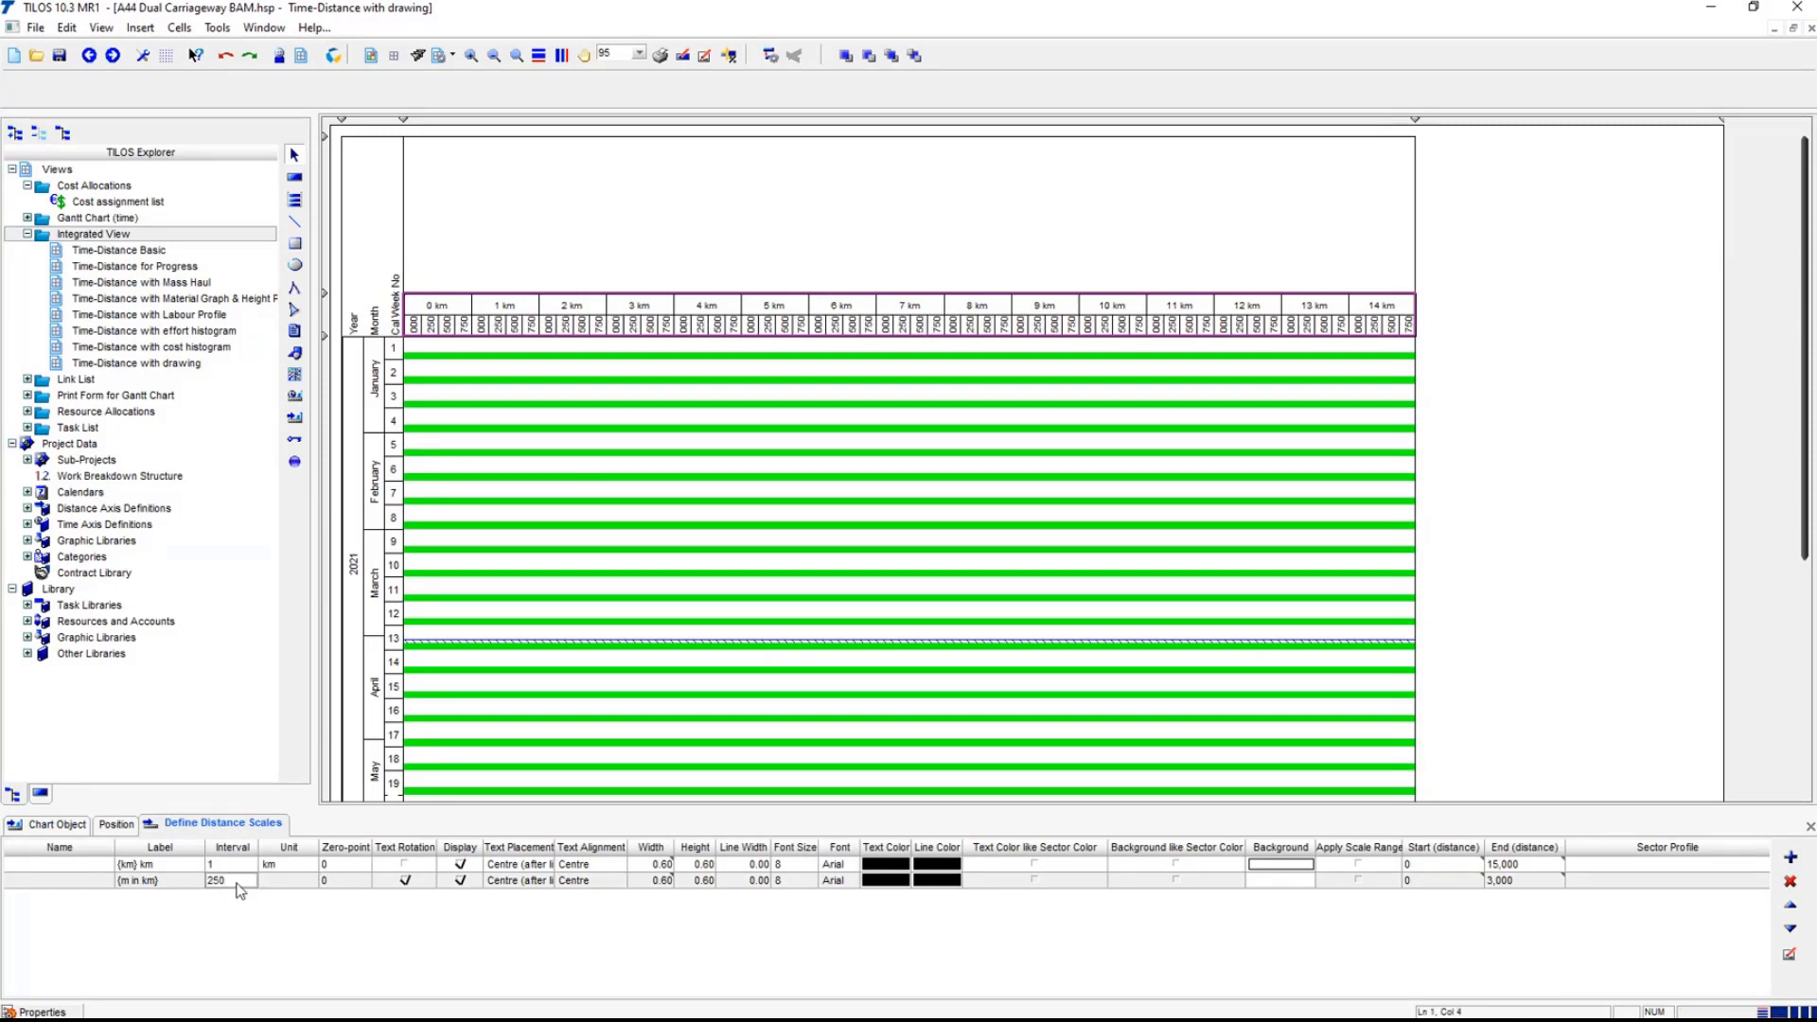
- Try the interval 250,500 for the "(m in km)" scale row, and reset it to 500
text(,500)
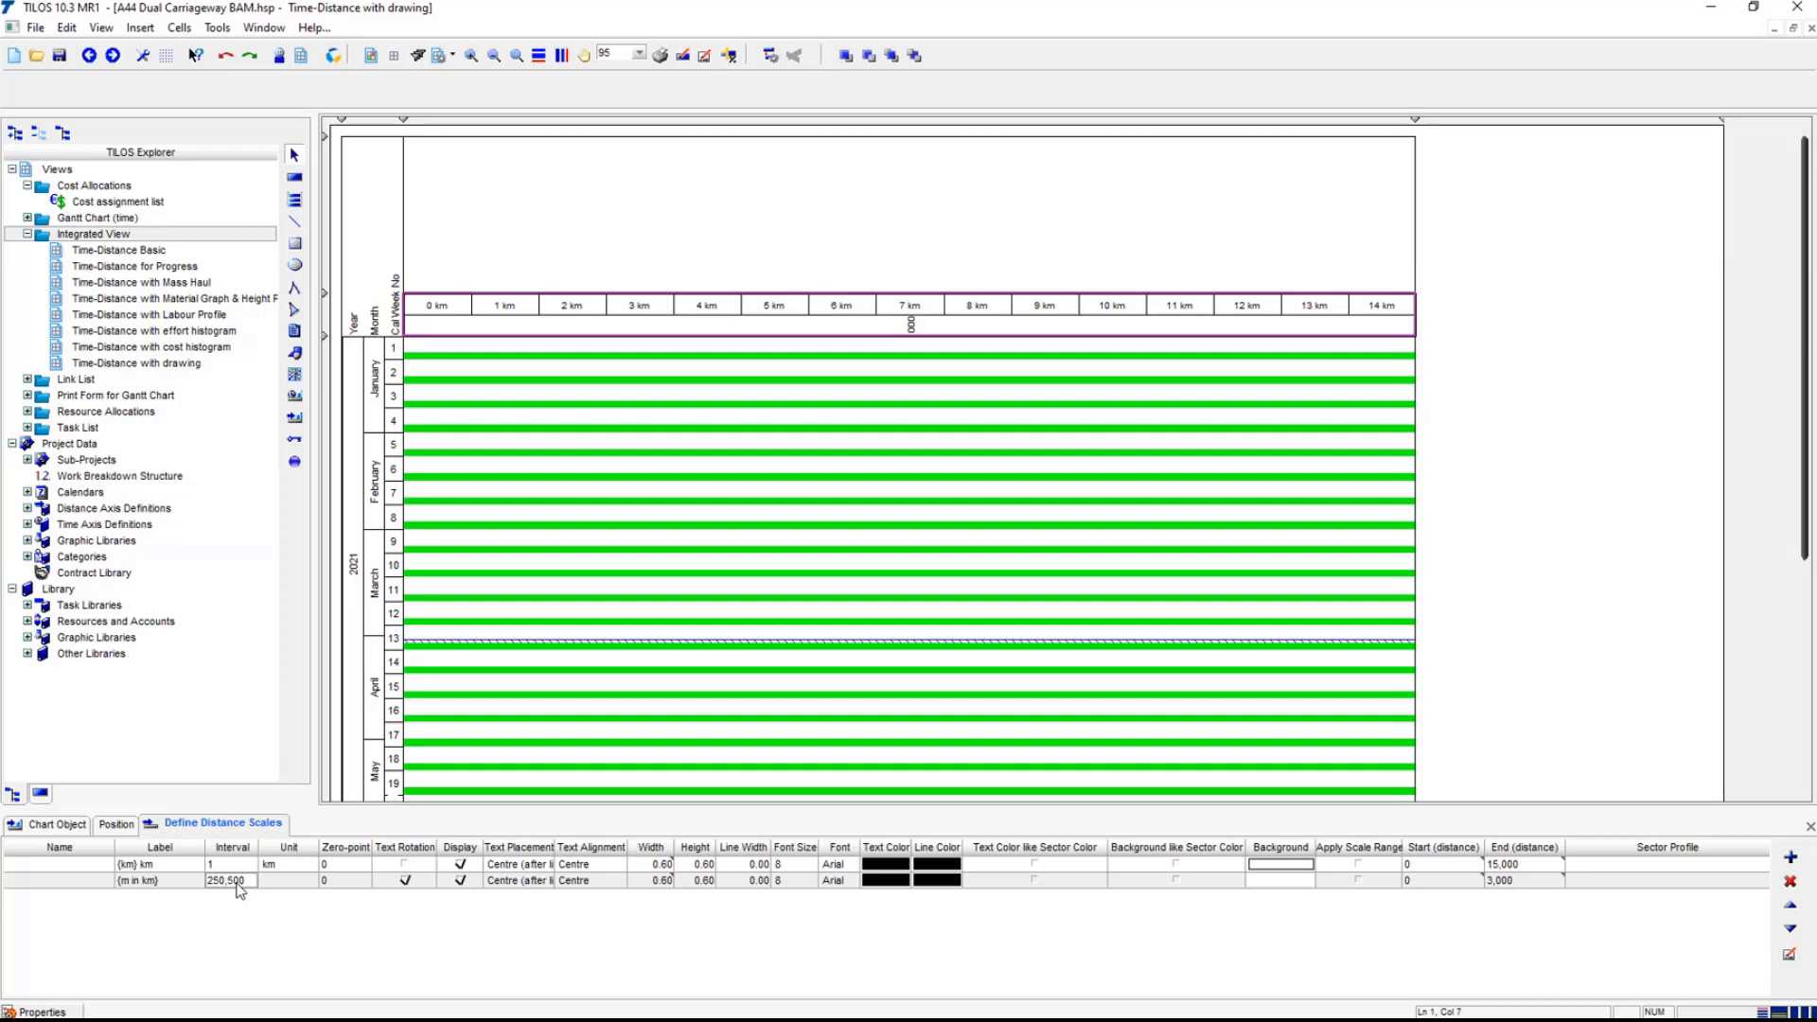
key(Return)
drag(242, 882, 201, 887)
text(25)
text(00)
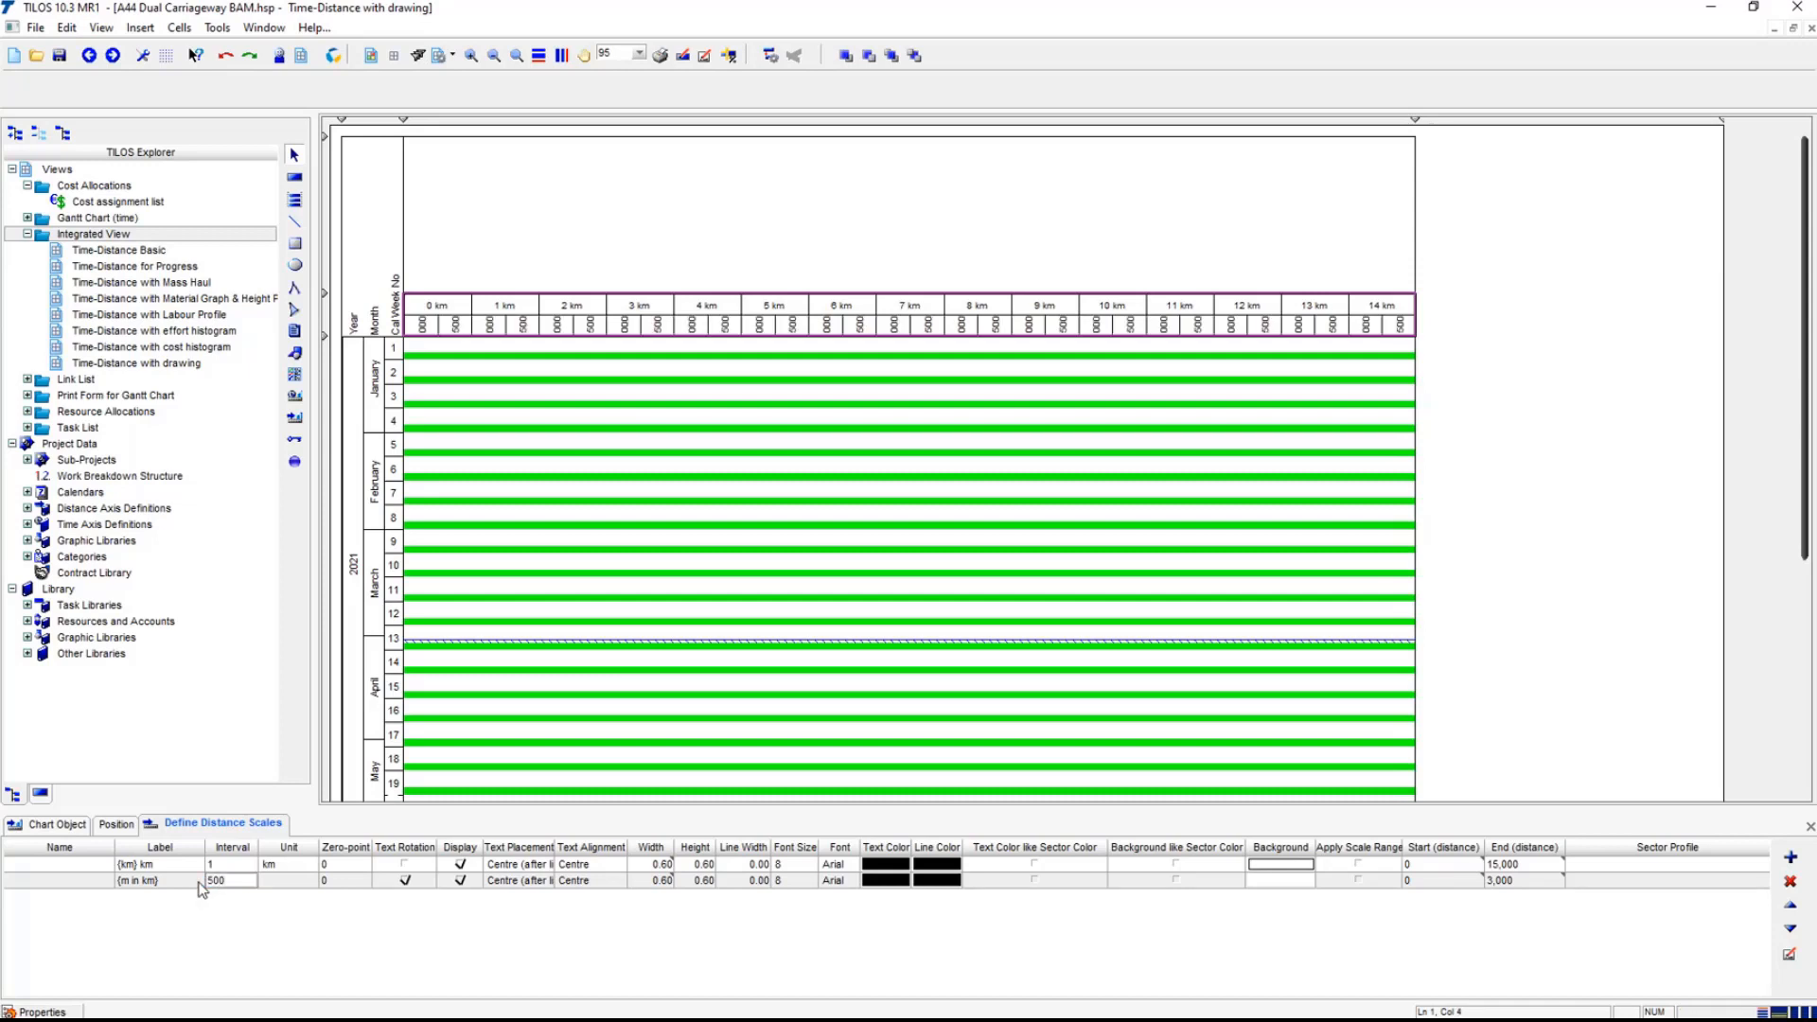
- Draw a graphic object frame from about 550 m to 8,350 m in the empty distance cell, with Horizontal figure scaling and Top/Left alignment
click(641, 223)
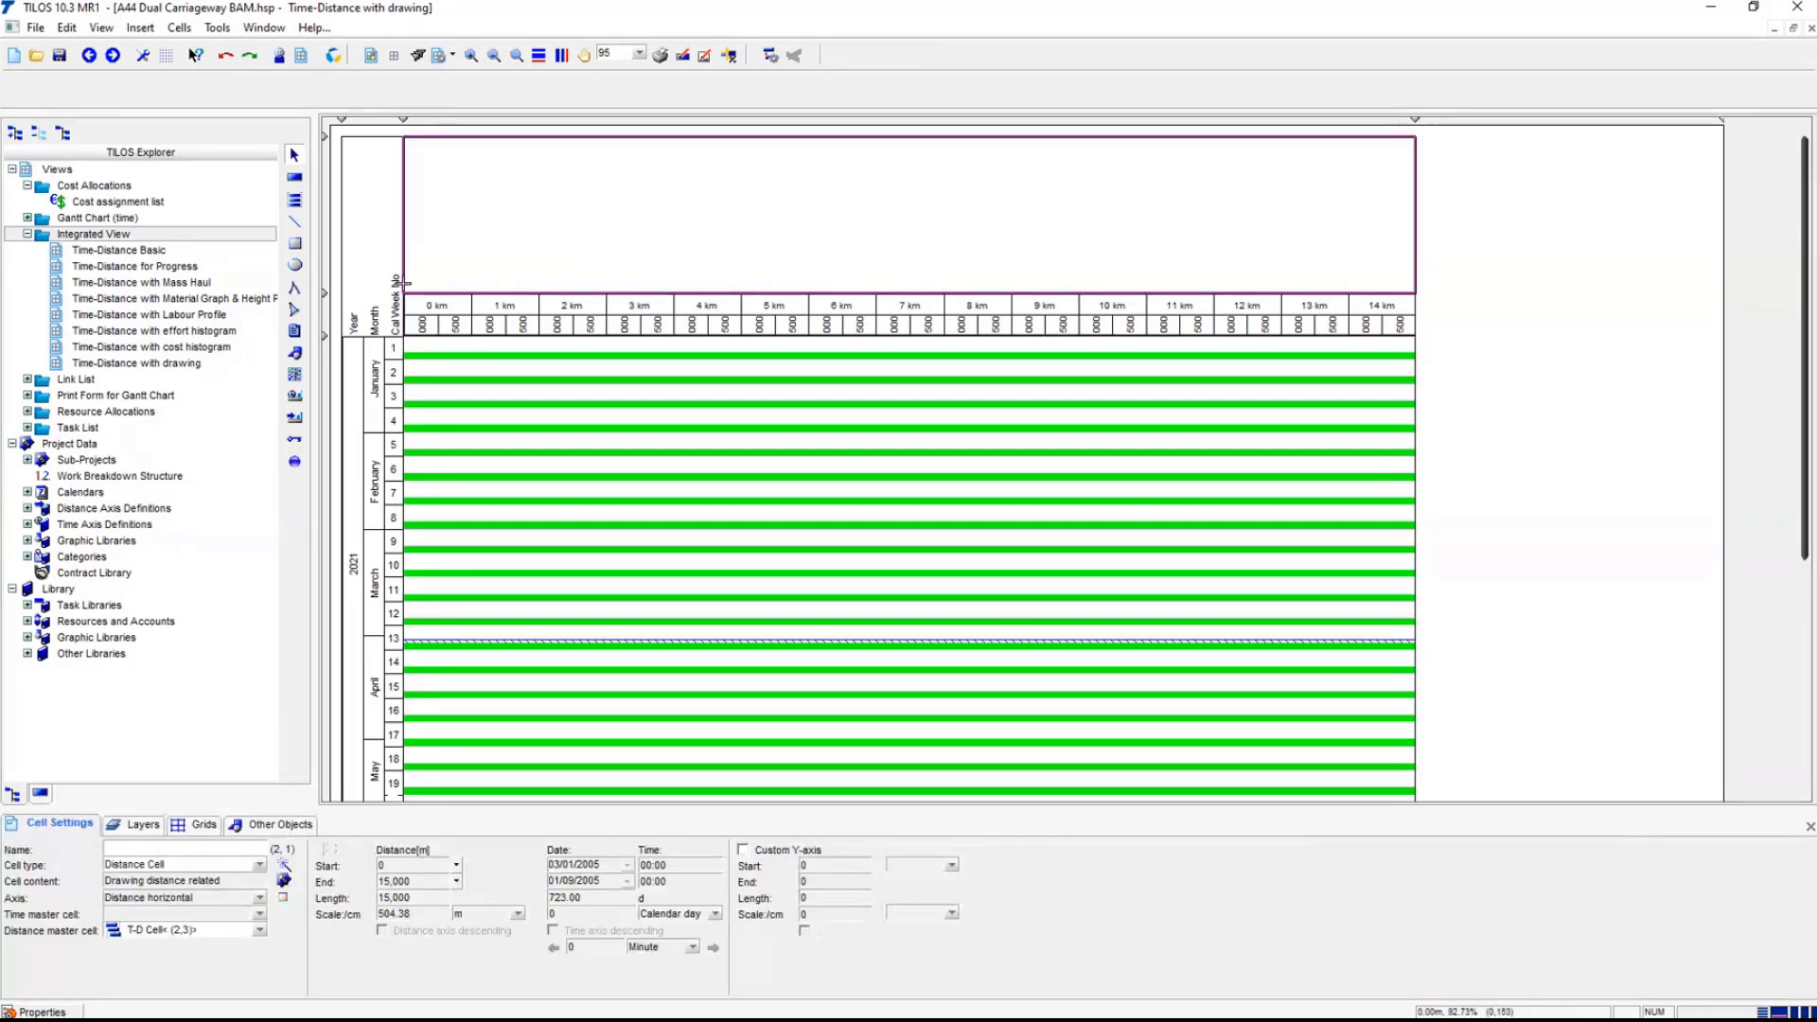
click(303, 359)
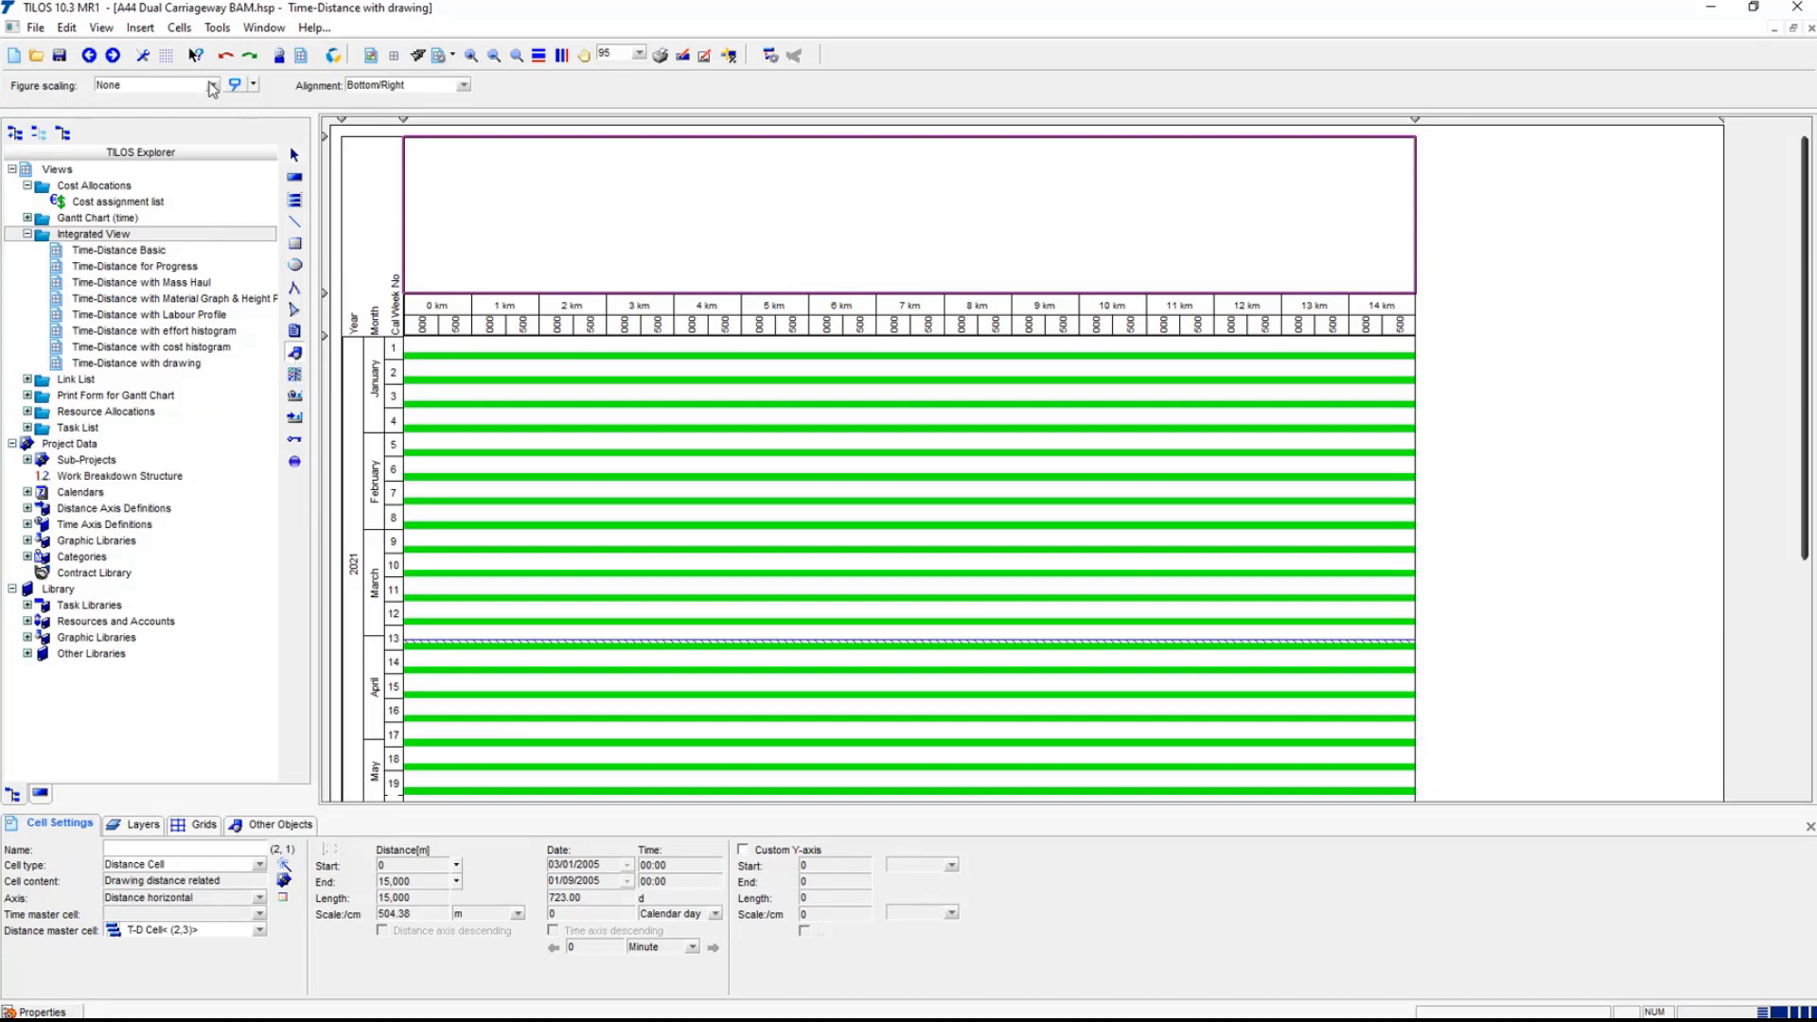
click(213, 85)
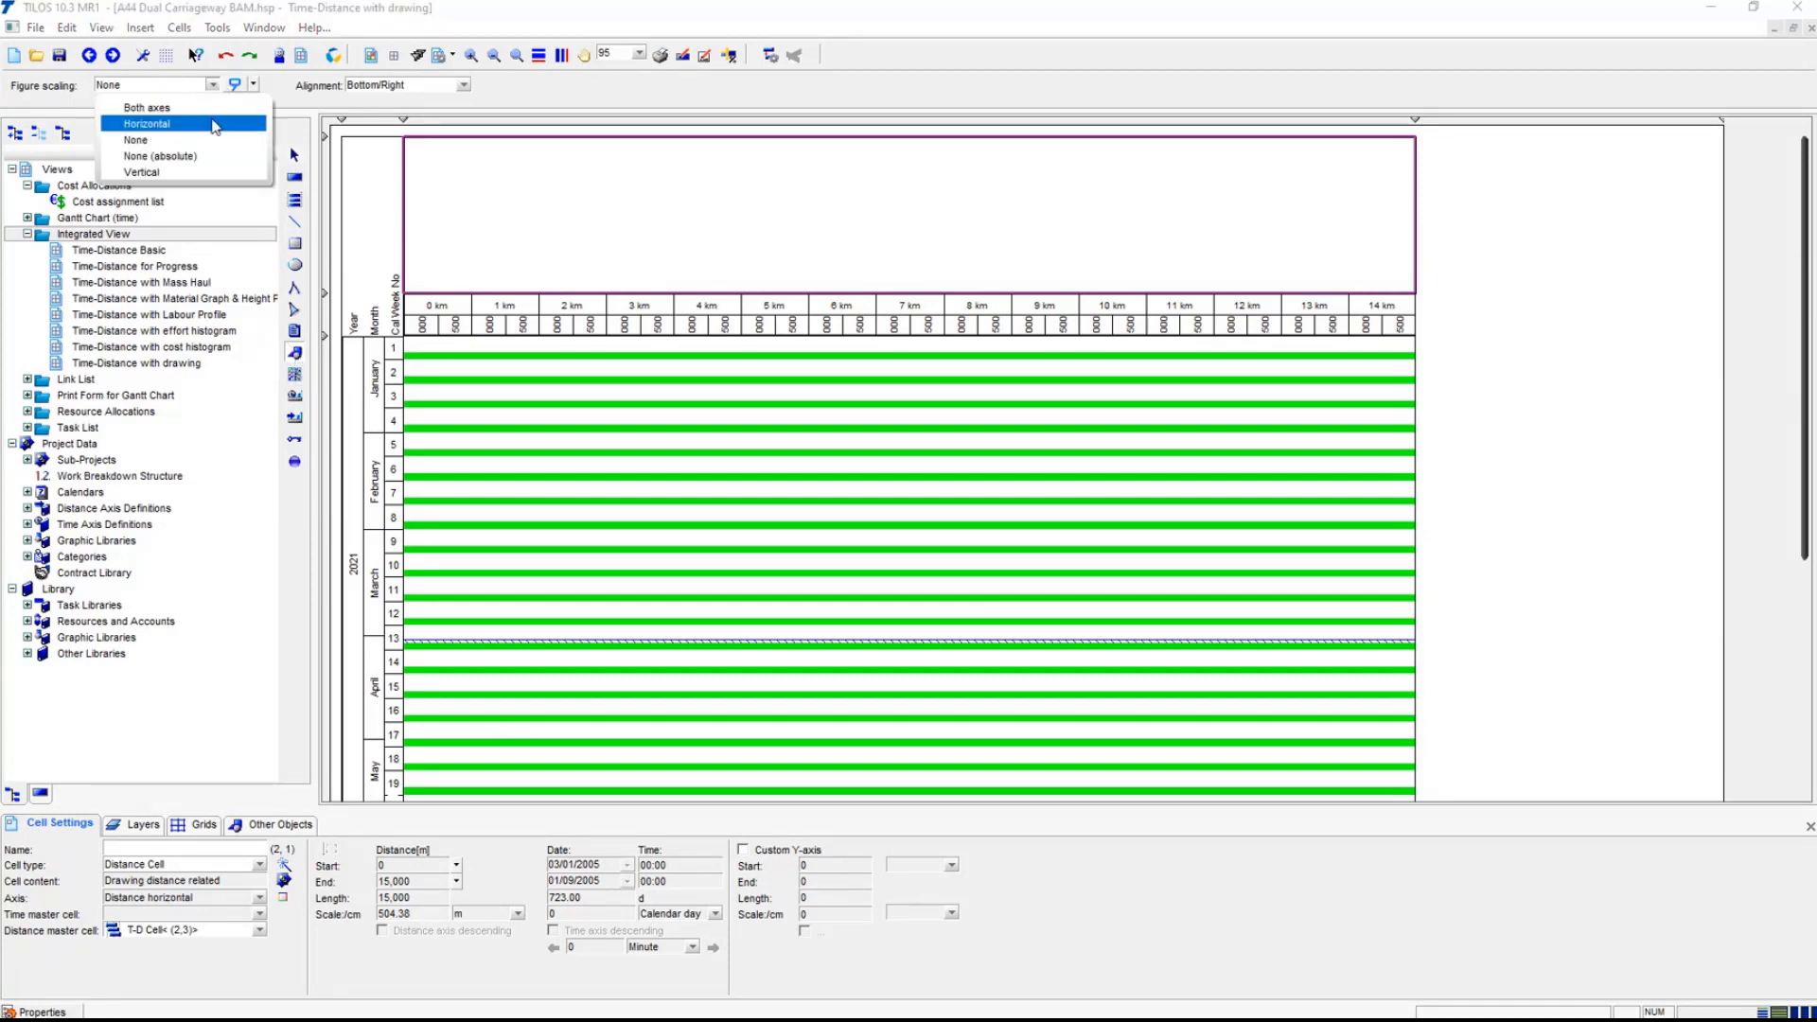
click(216, 125)
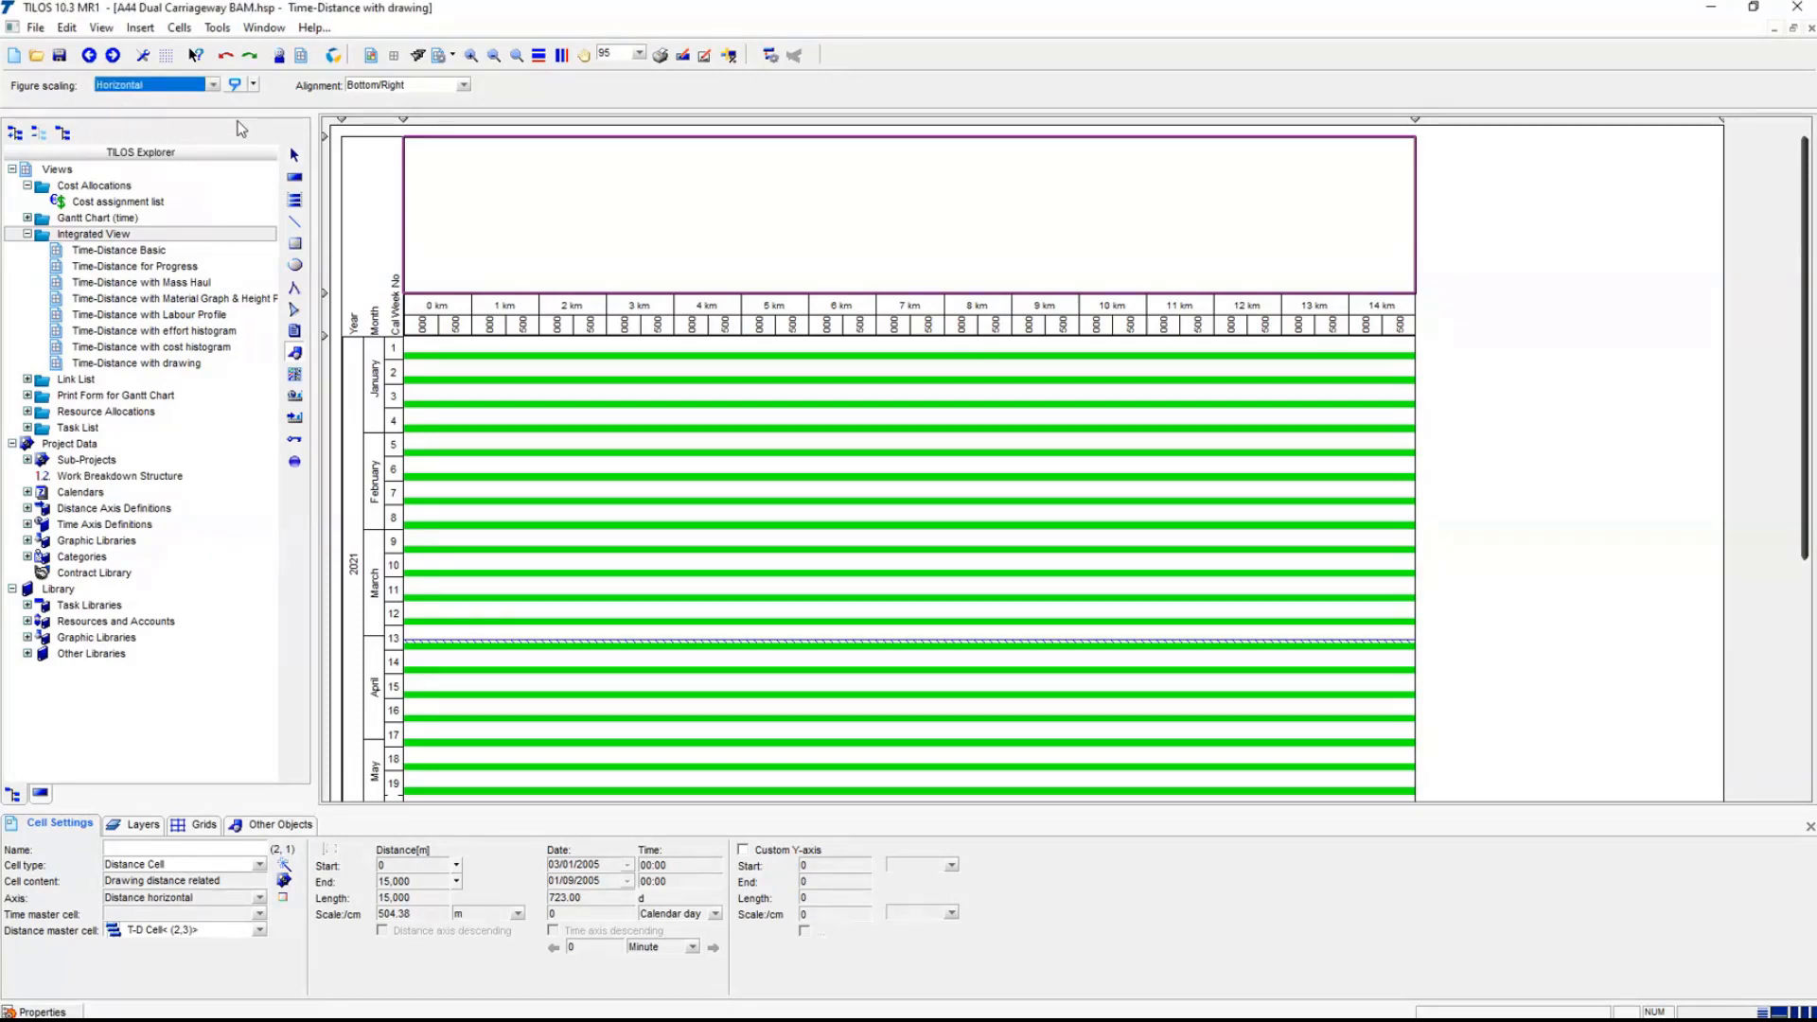
click(463, 85)
click(426, 111)
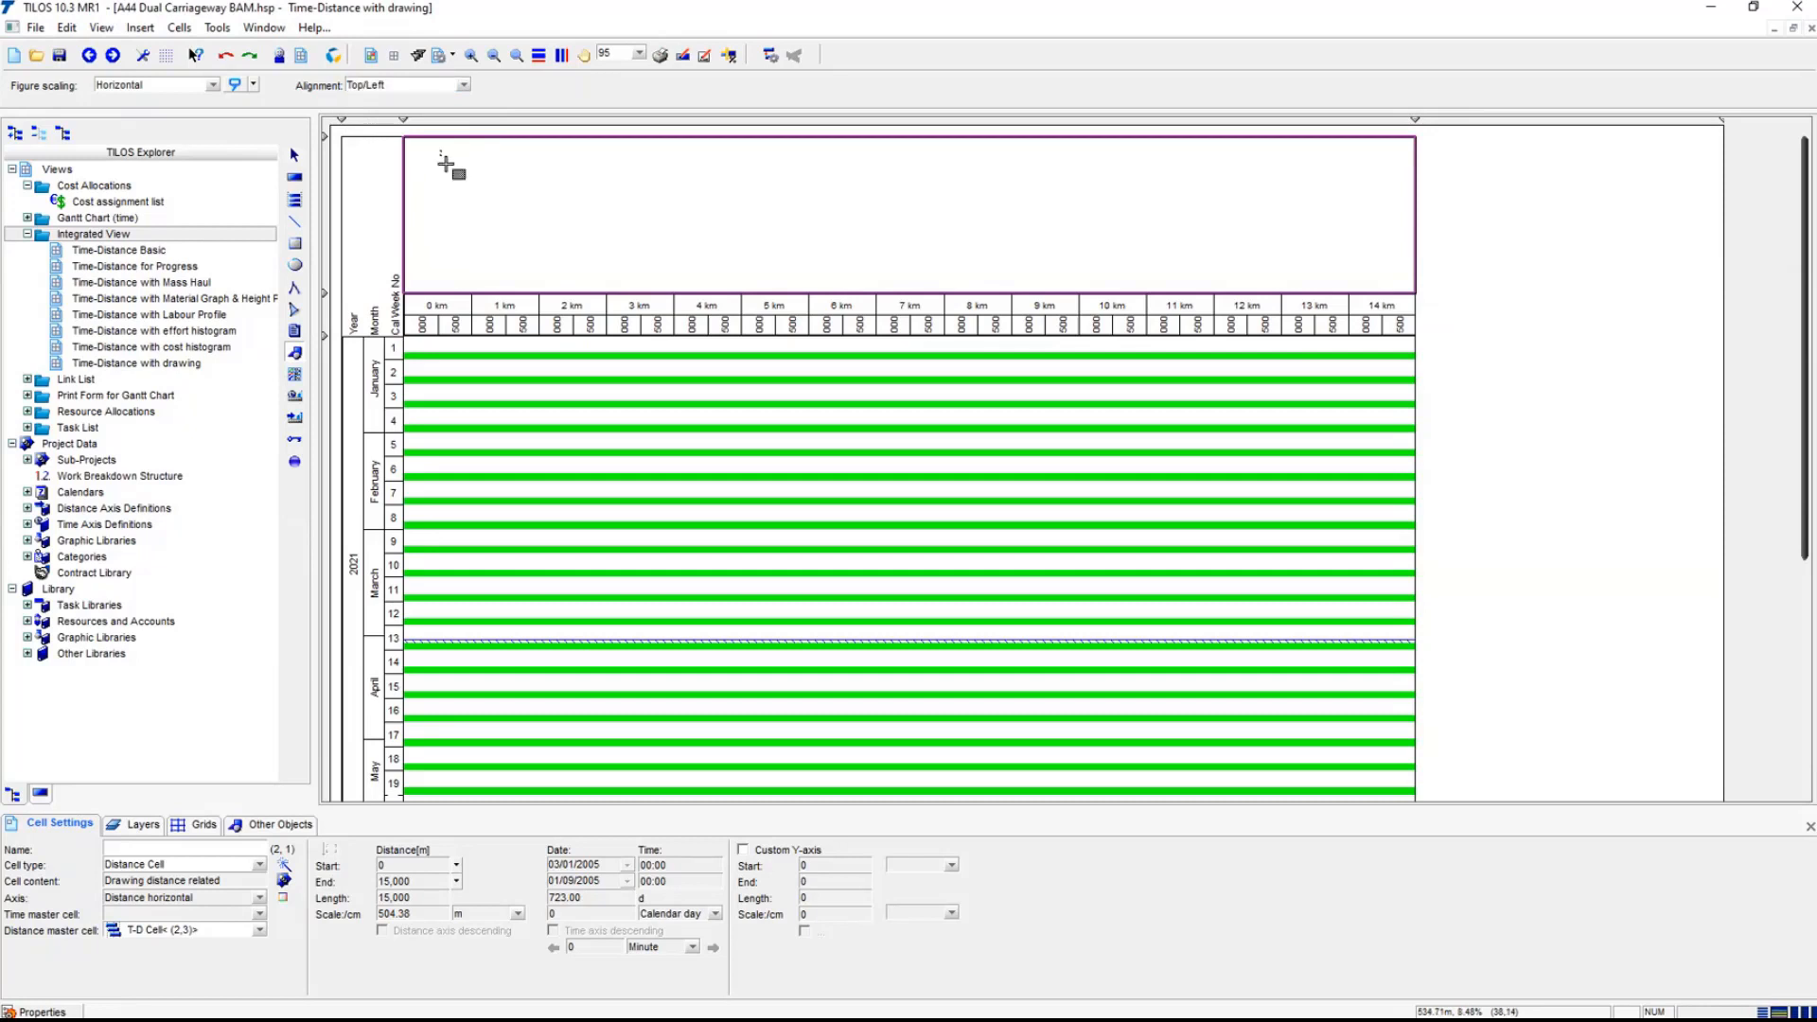
drag(439, 149, 968, 263)
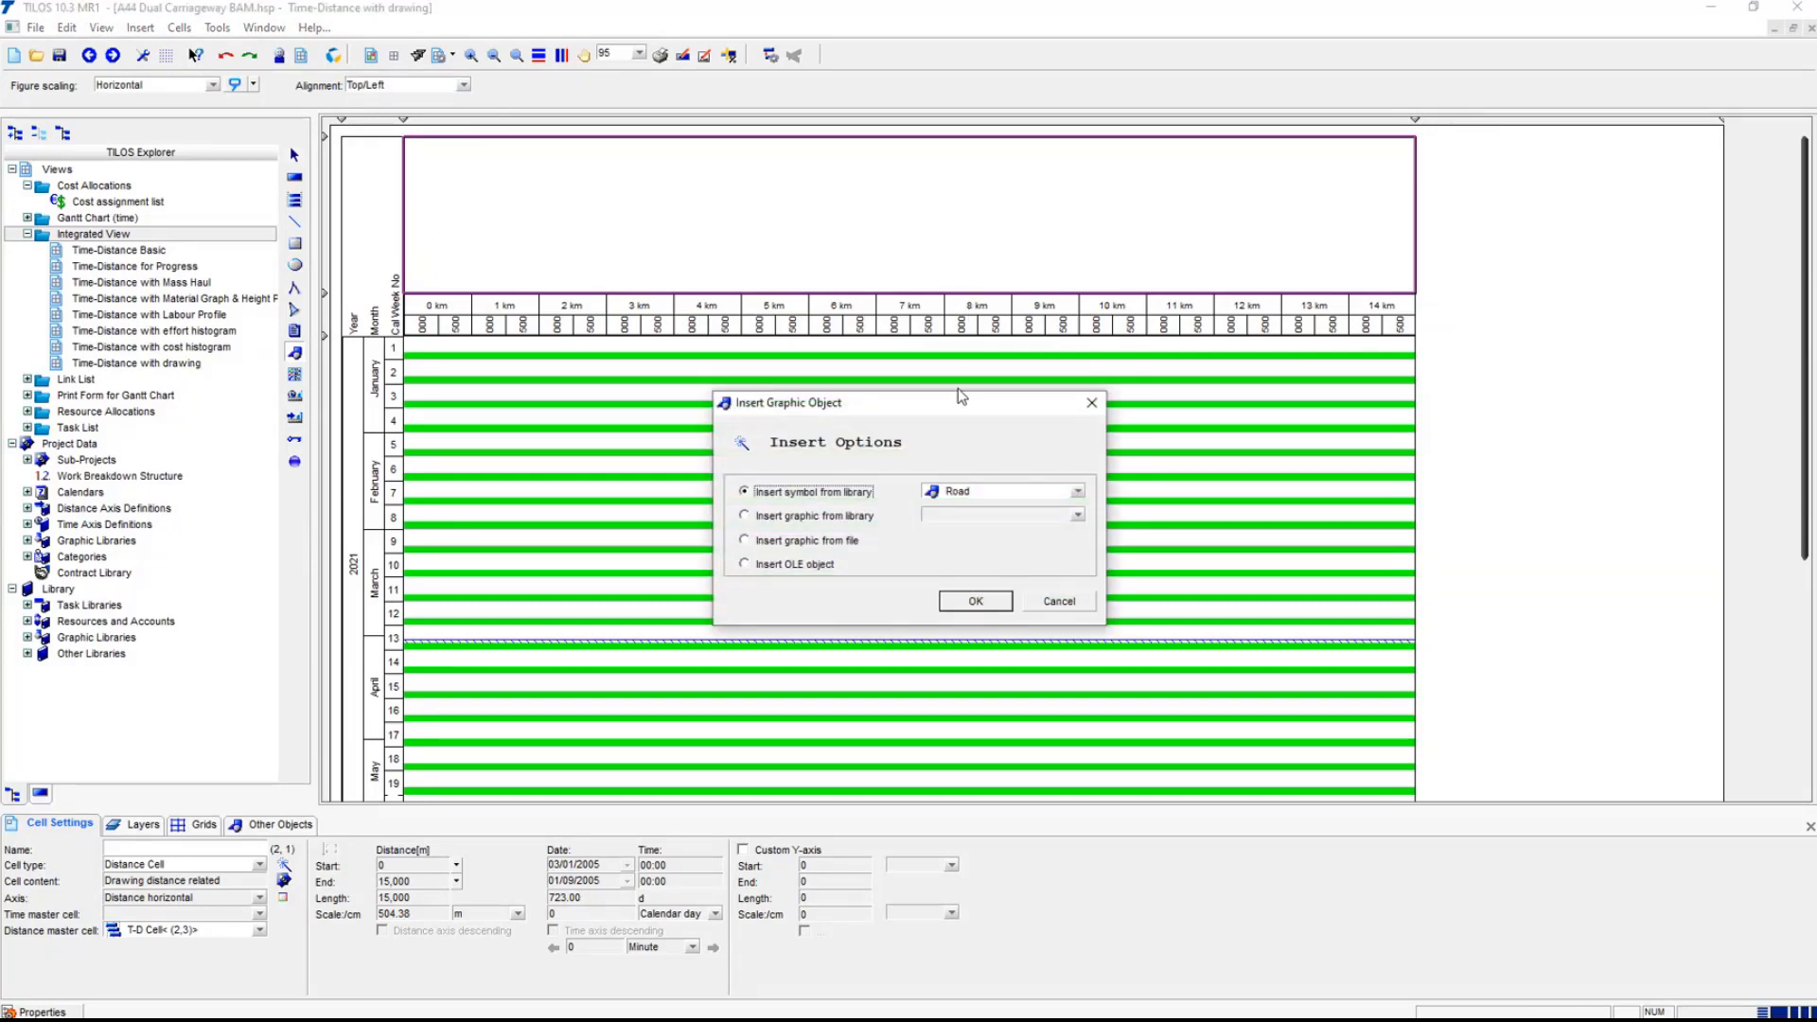
- Examine the symbols and graphics that the library offers for the new graphic object
drag(955, 407, 881, 319)
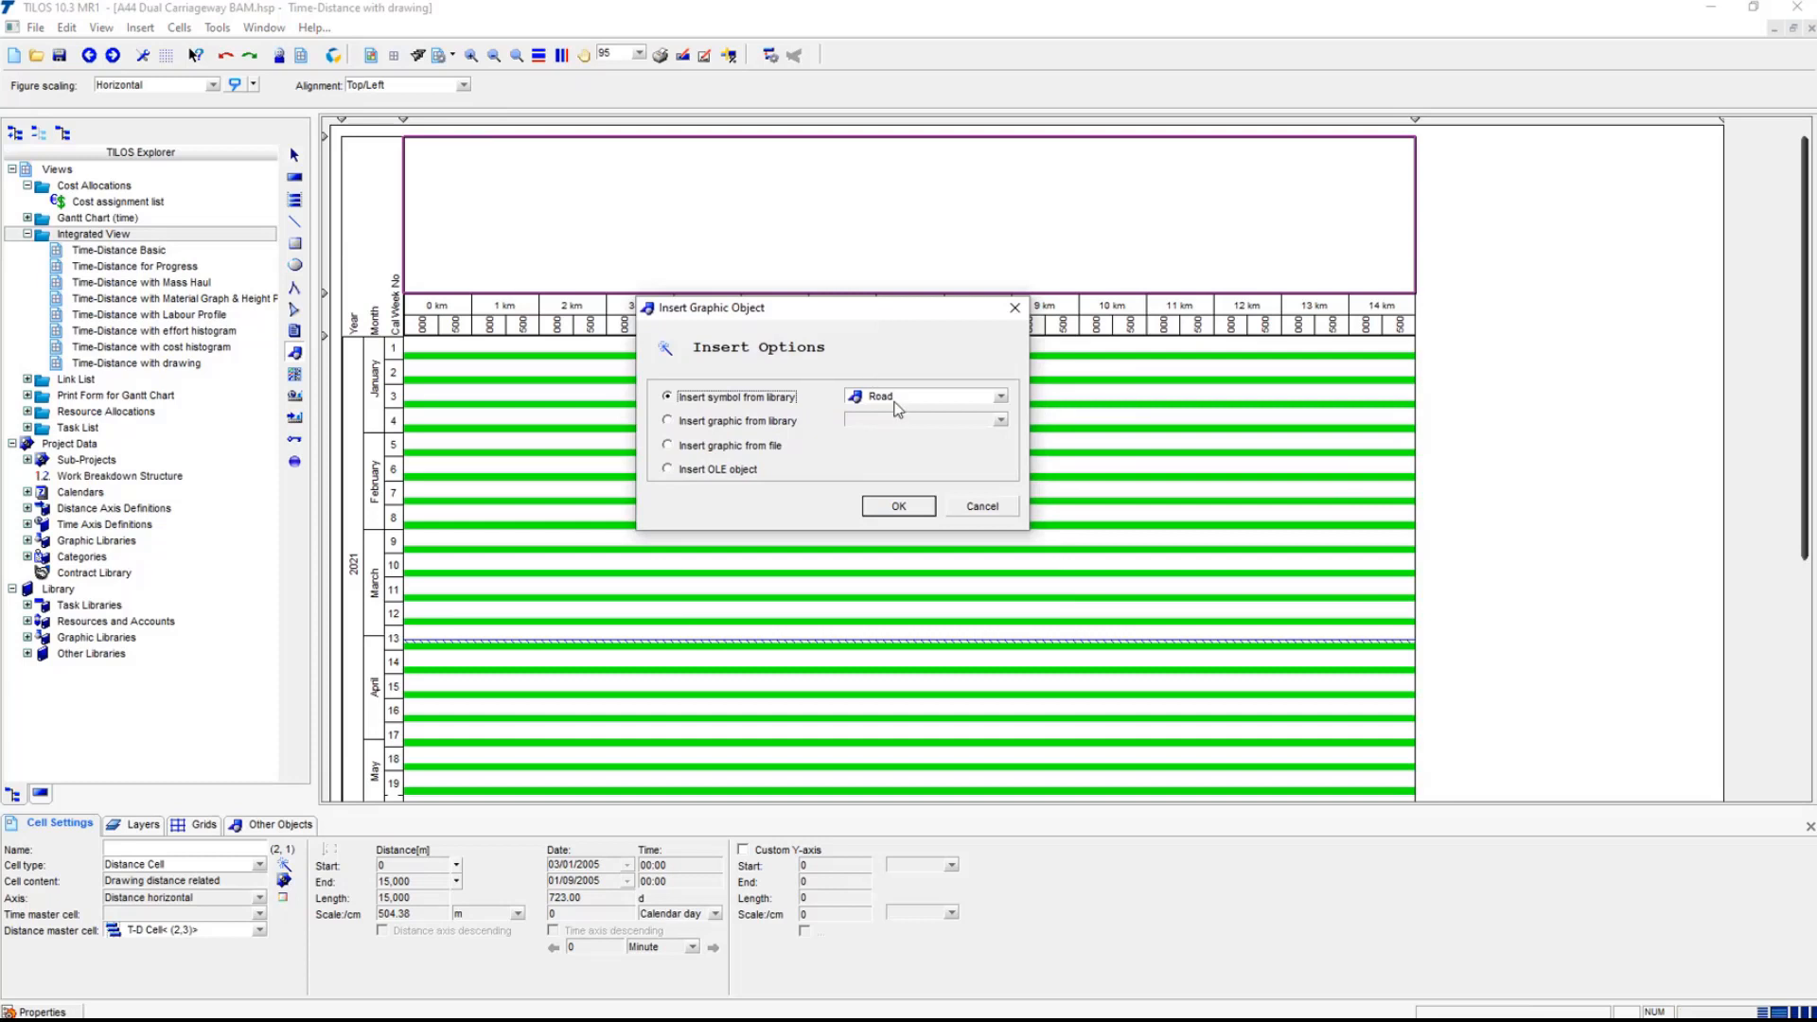
click(1000, 397)
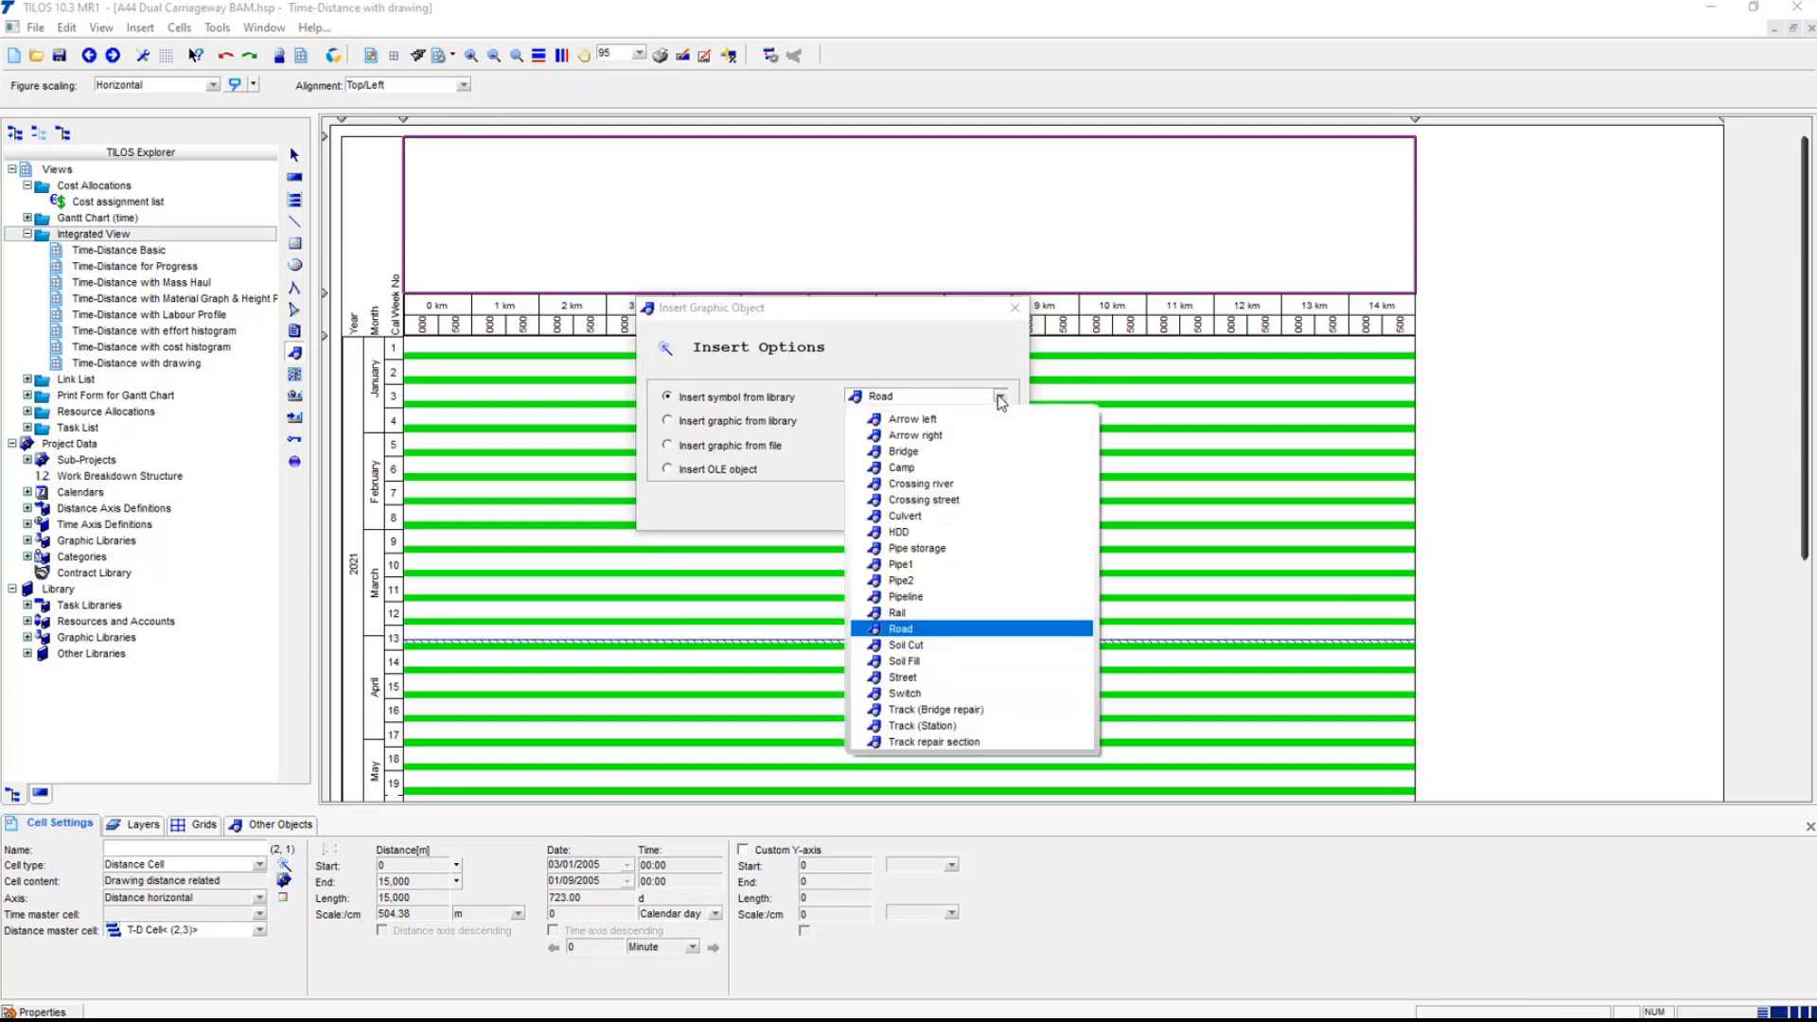
click(1000, 398)
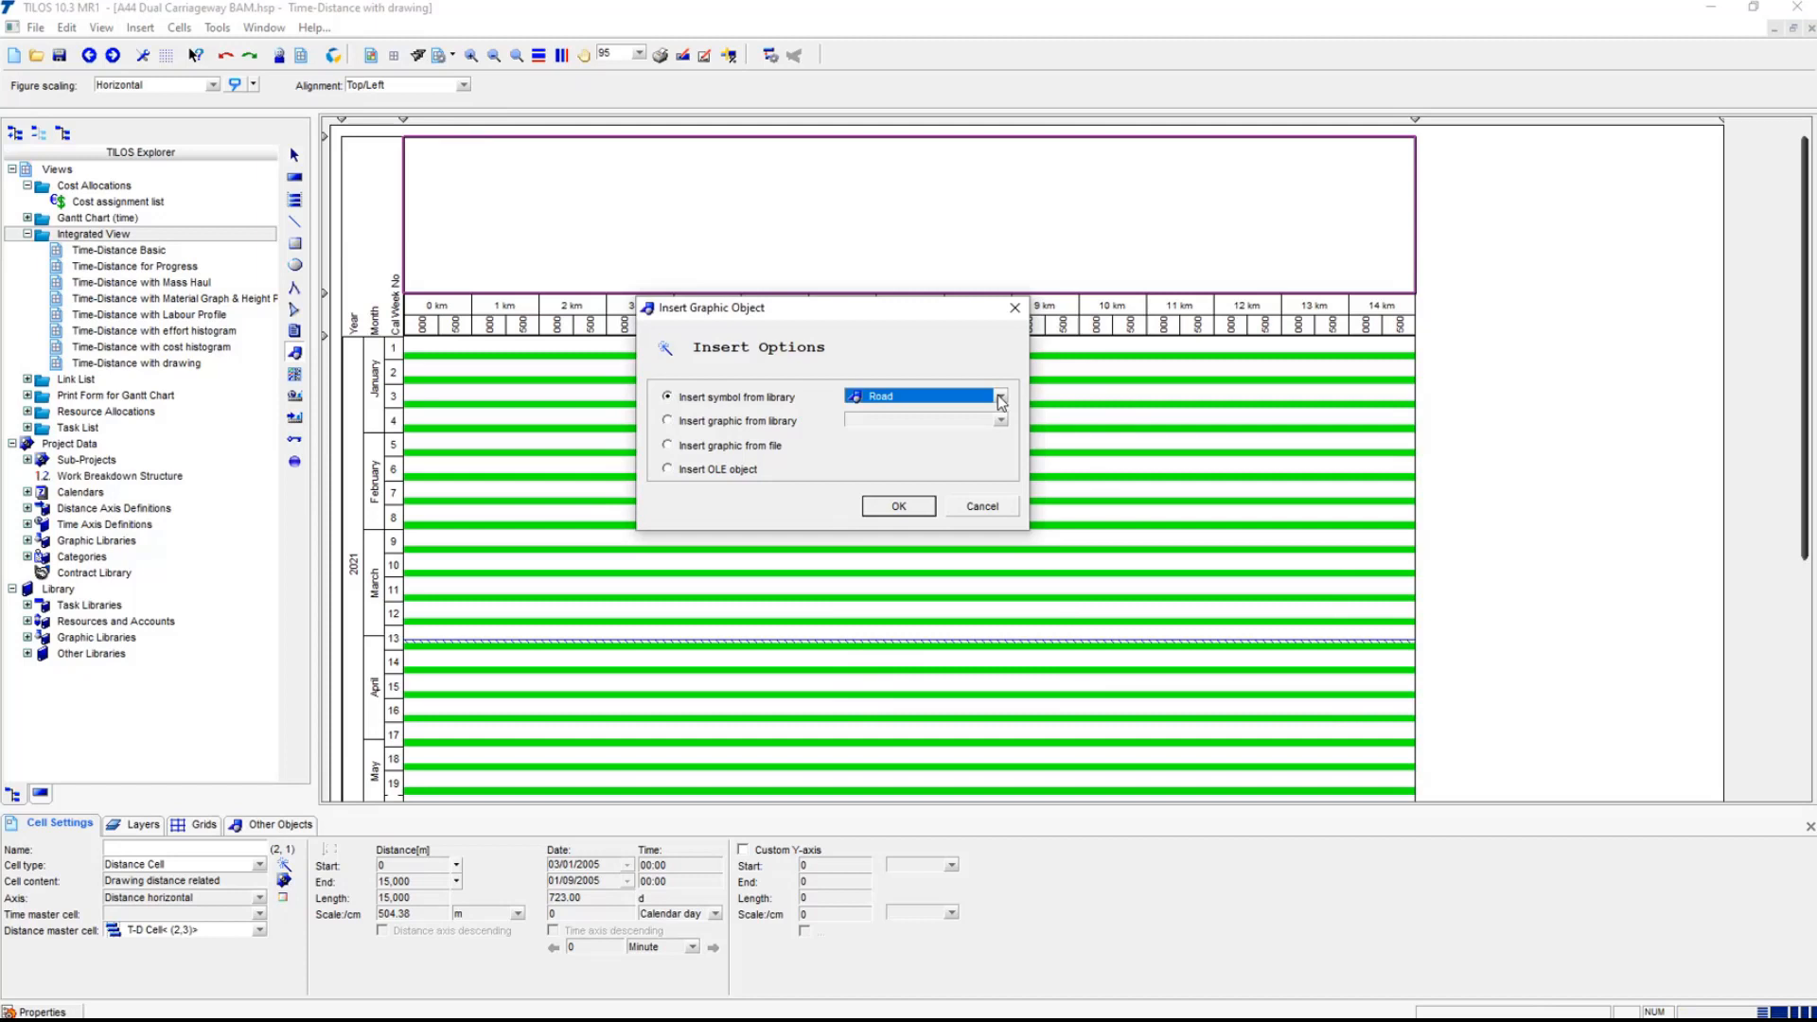
click(782, 425)
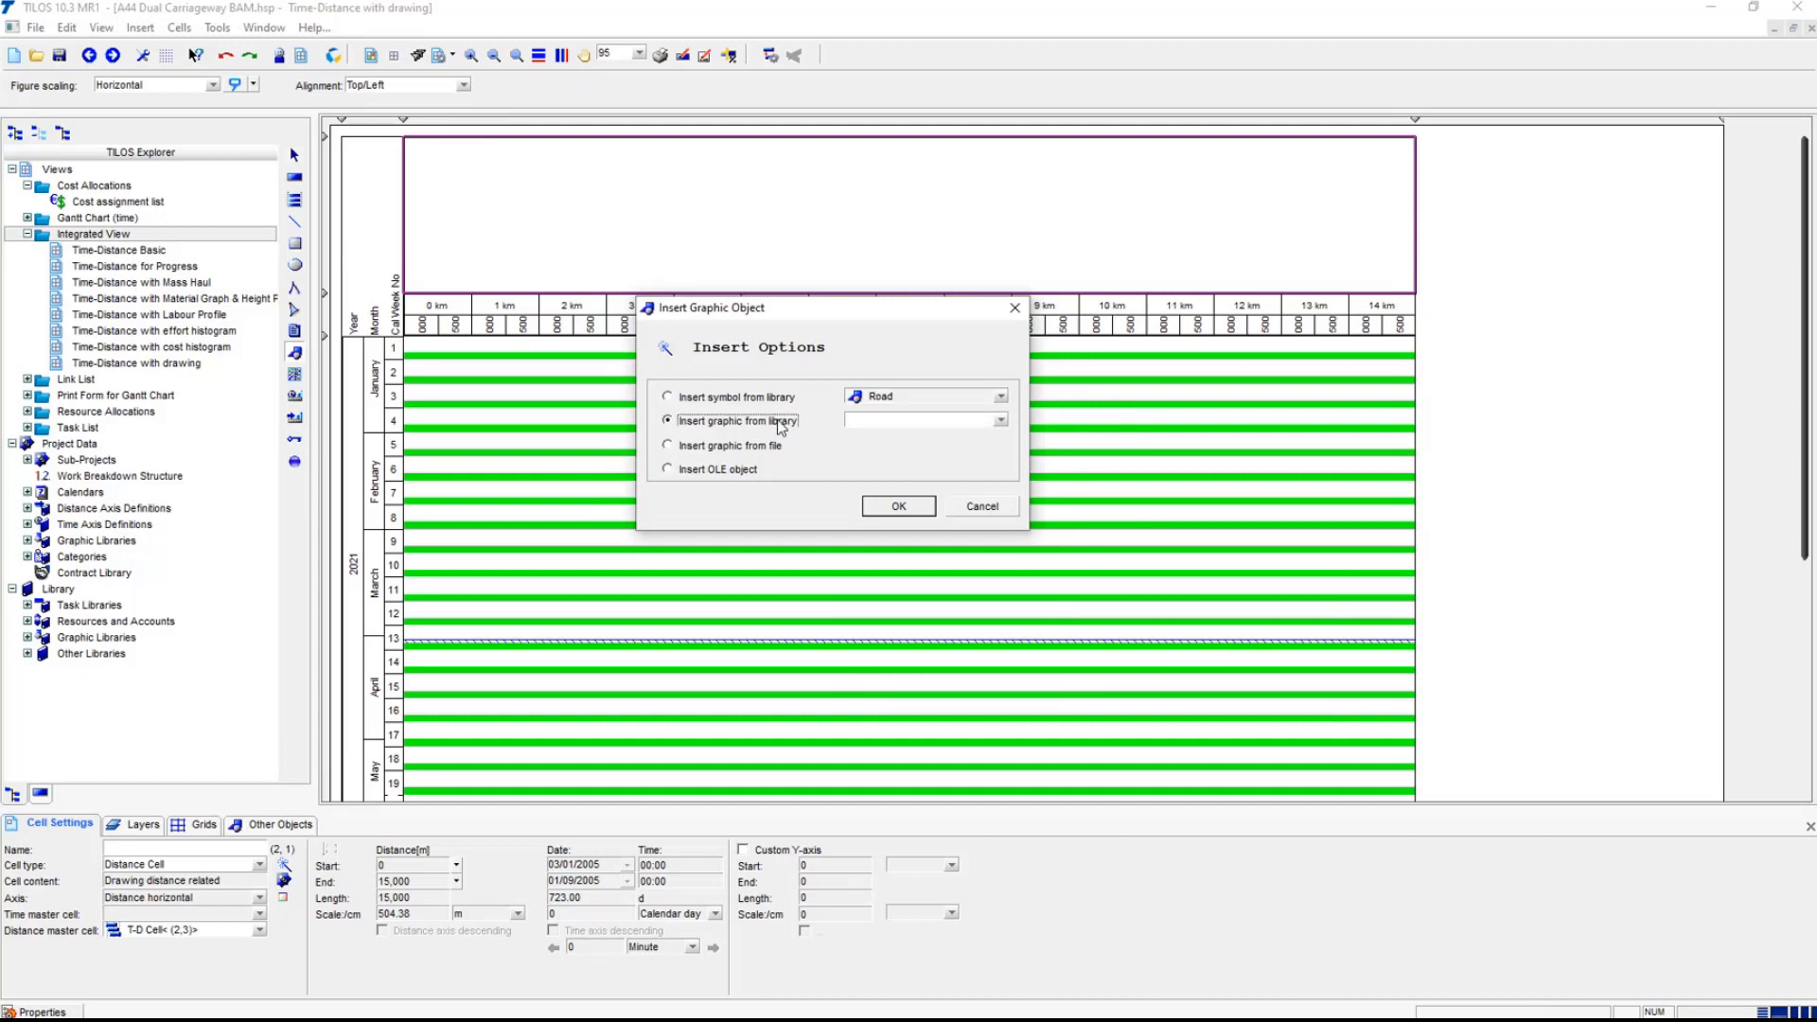
click(1002, 420)
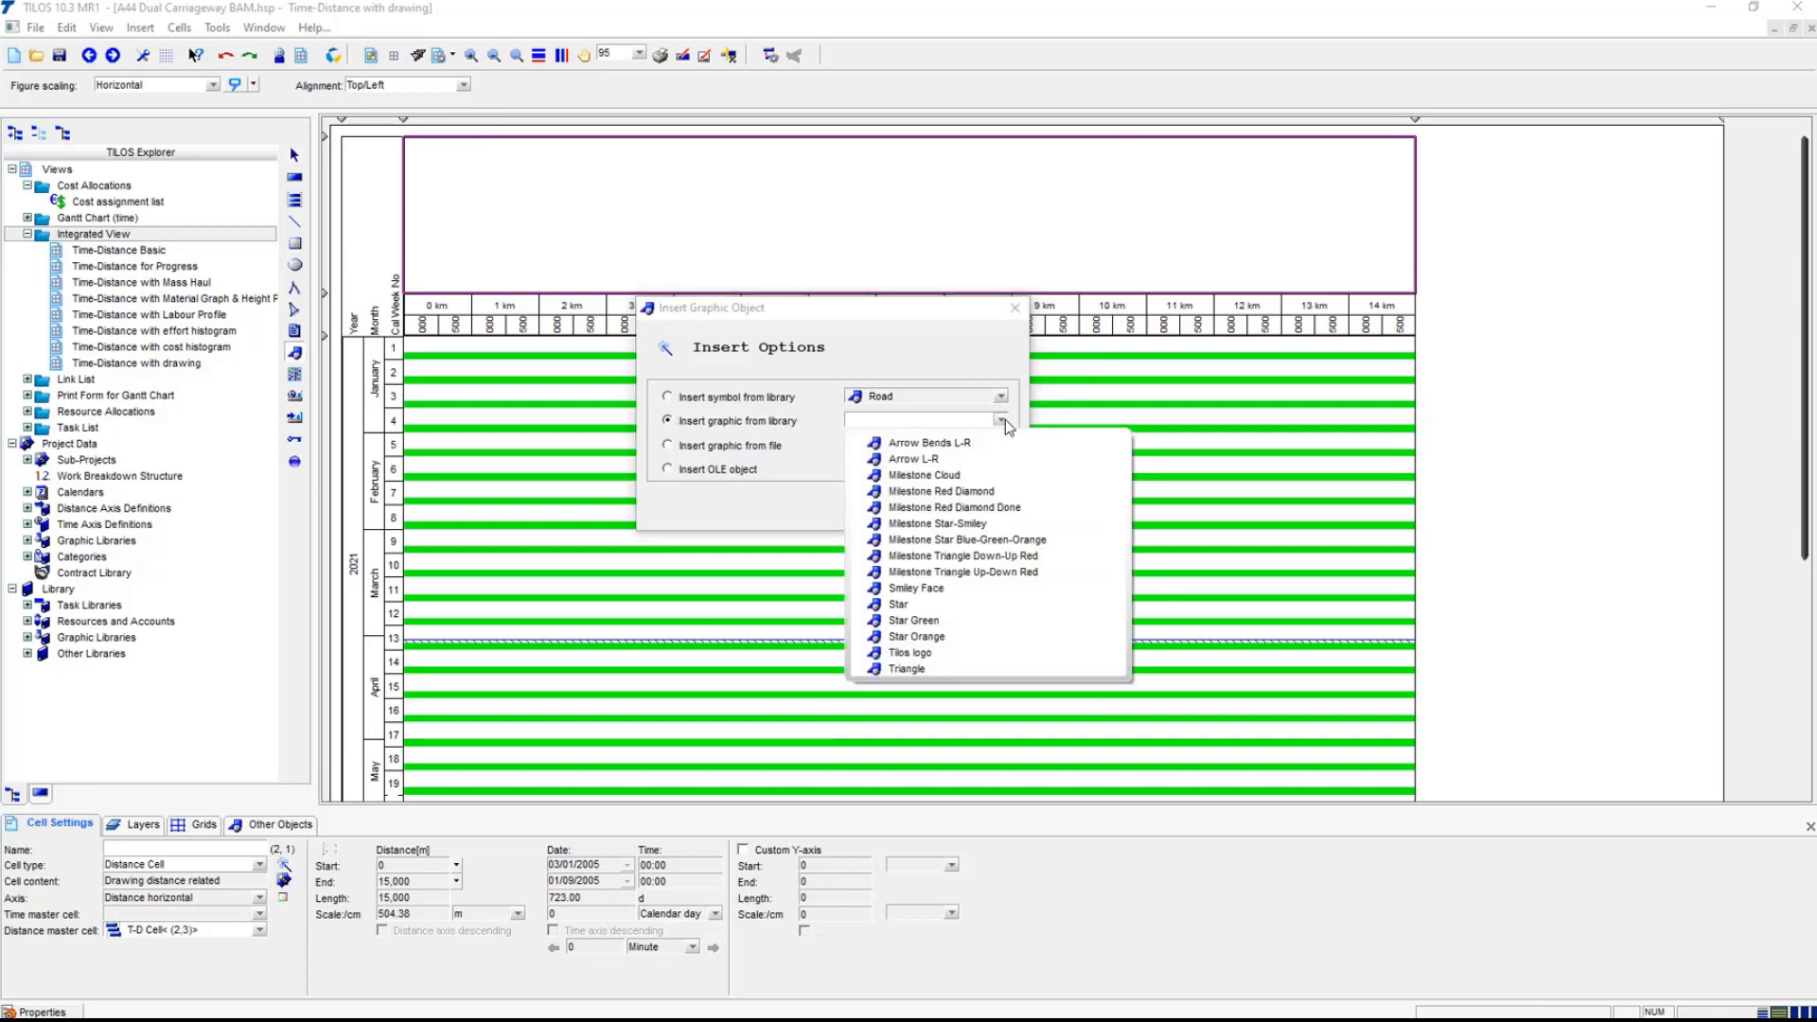
- Insert the graphic file Road Horizontal.JPG from the 10.3 AddOn folder into the drawn frame
click(758, 448)
click(758, 449)
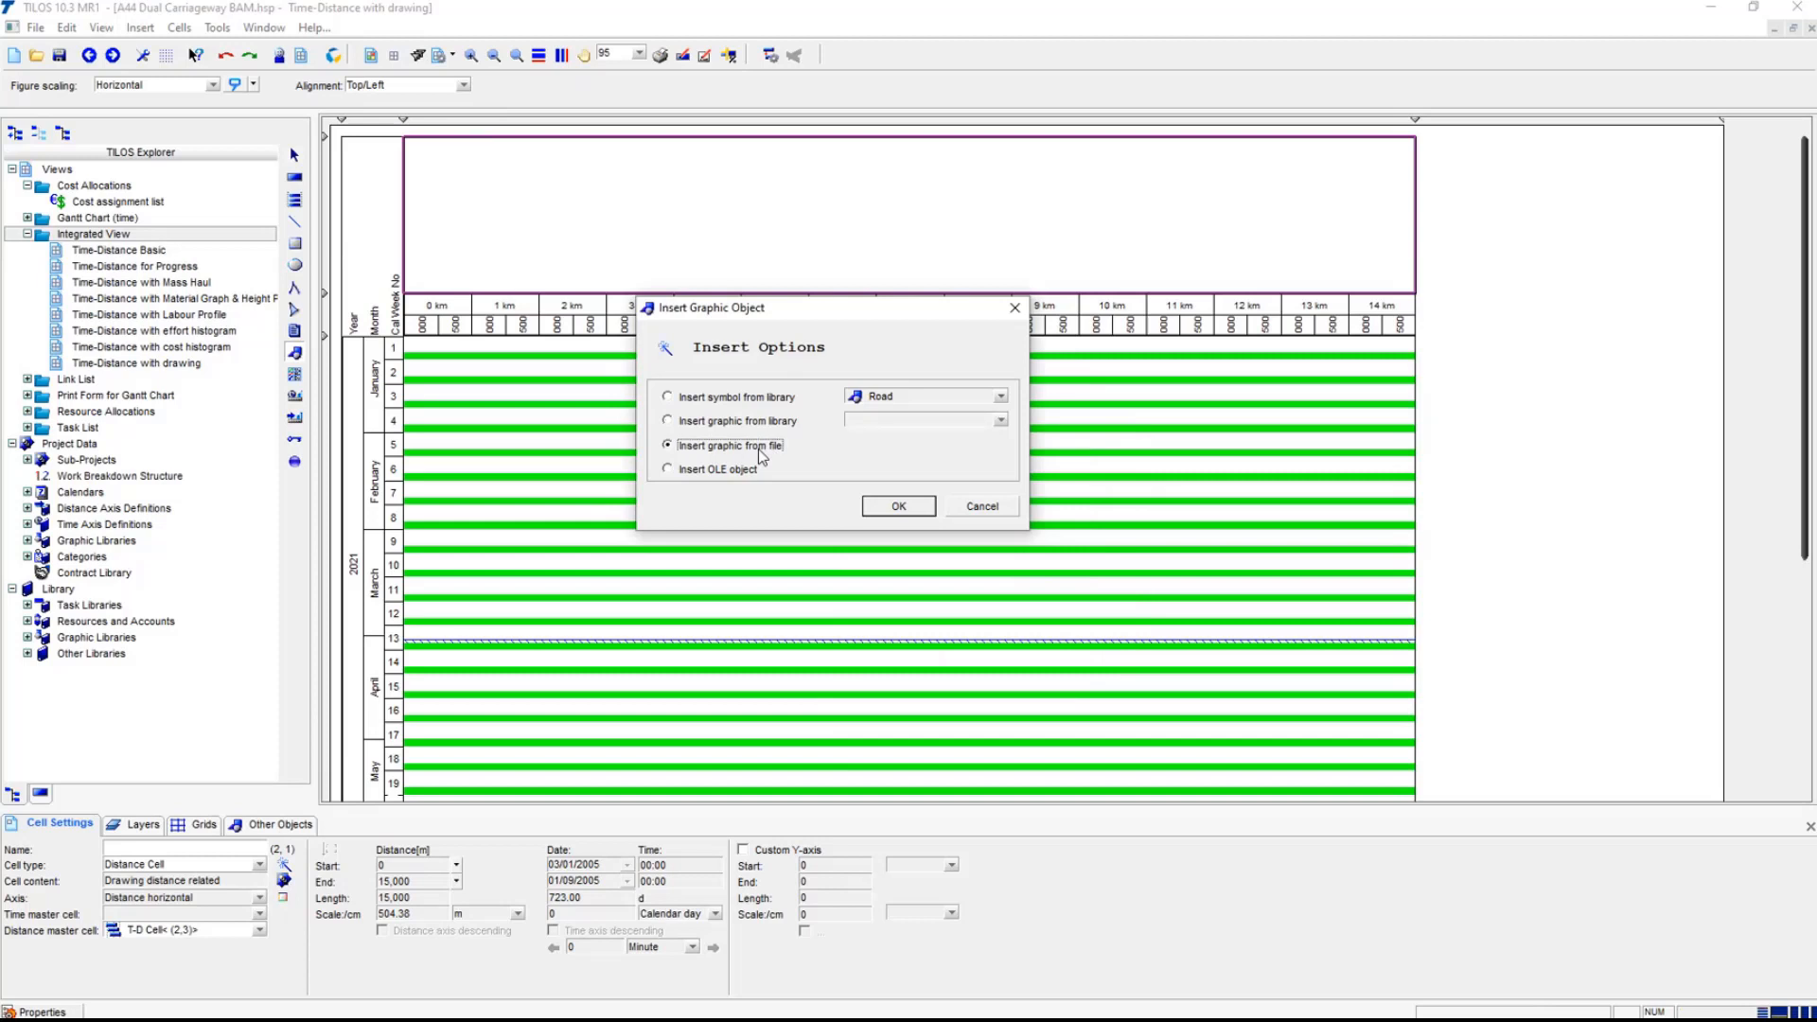
click(914, 509)
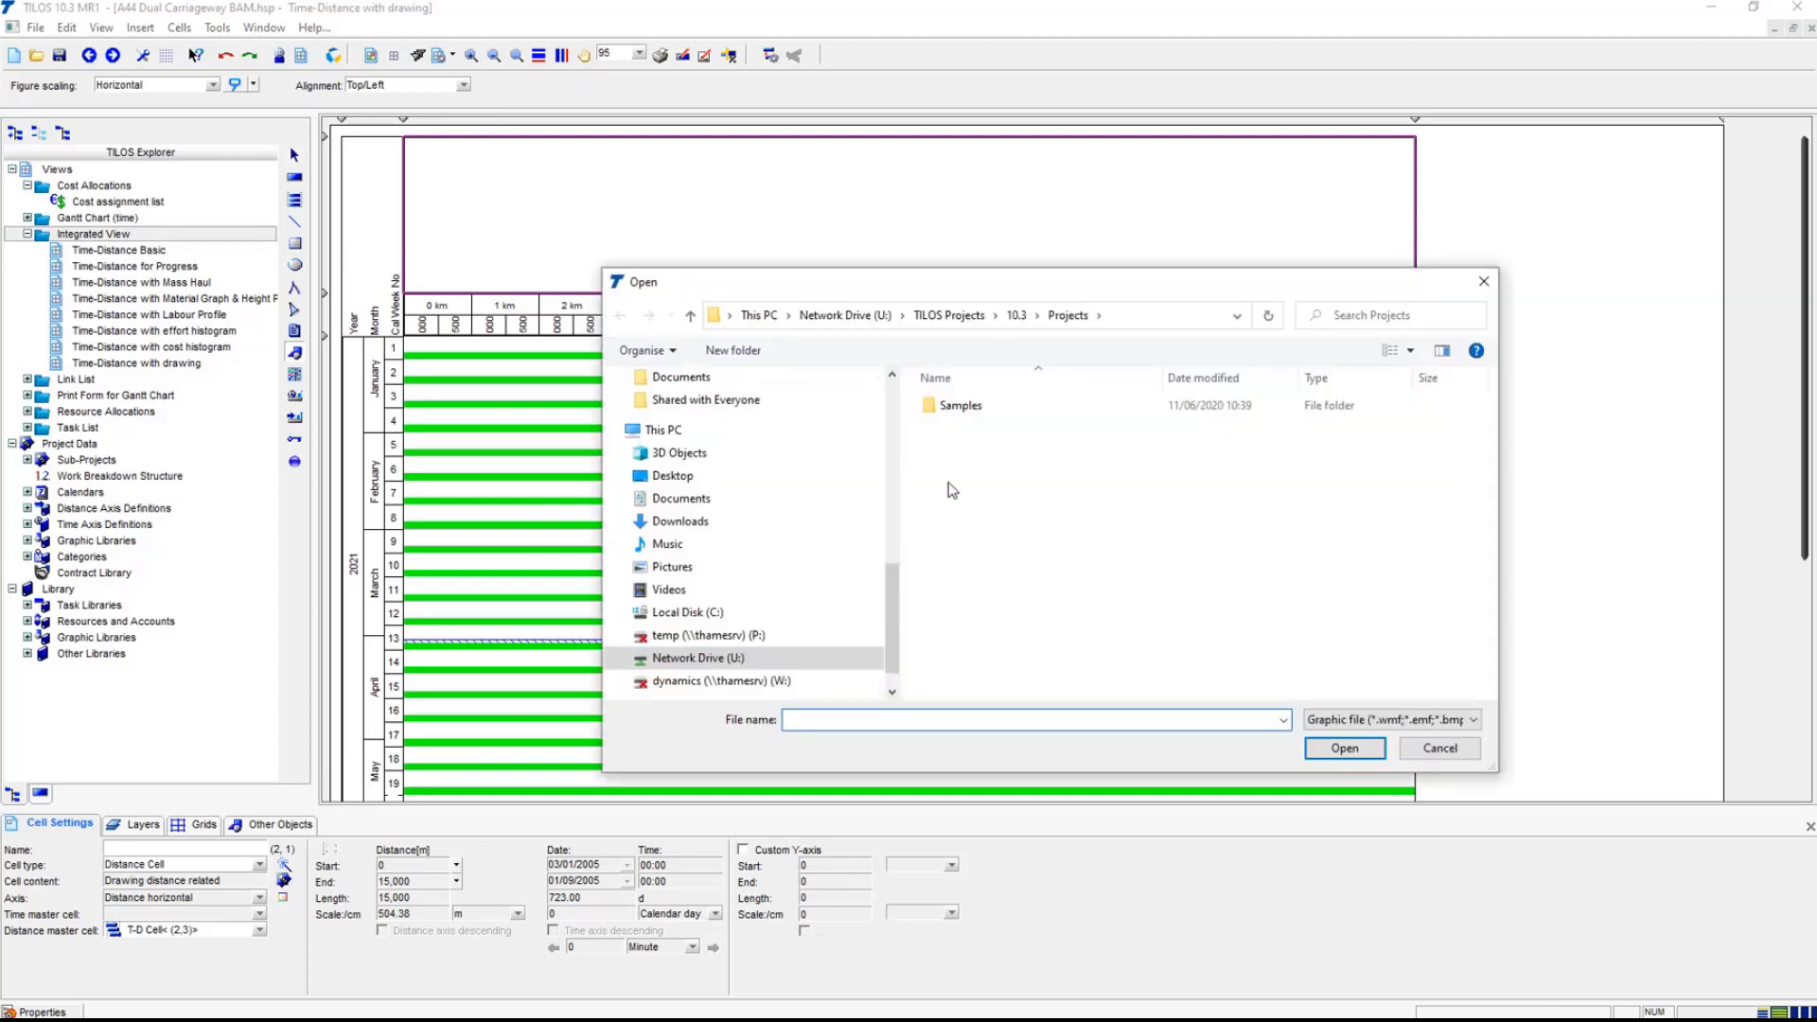
click(1018, 316)
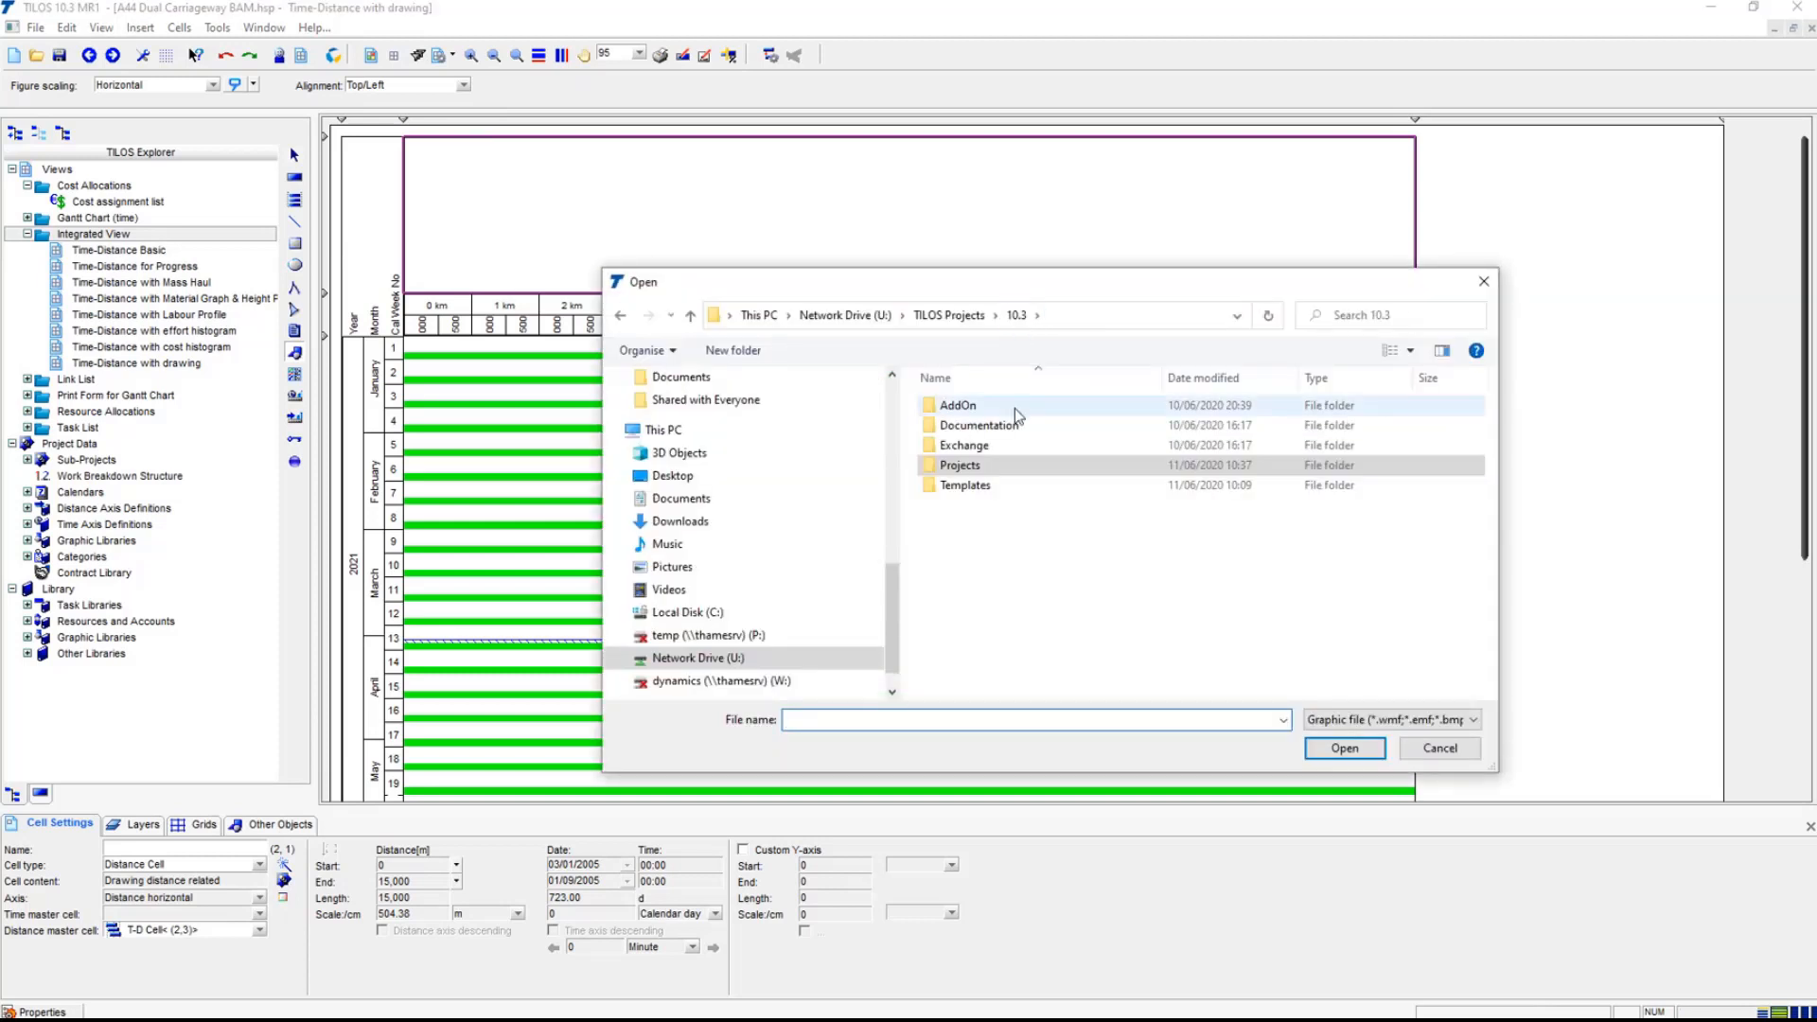
click(1014, 407)
click(1014, 407)
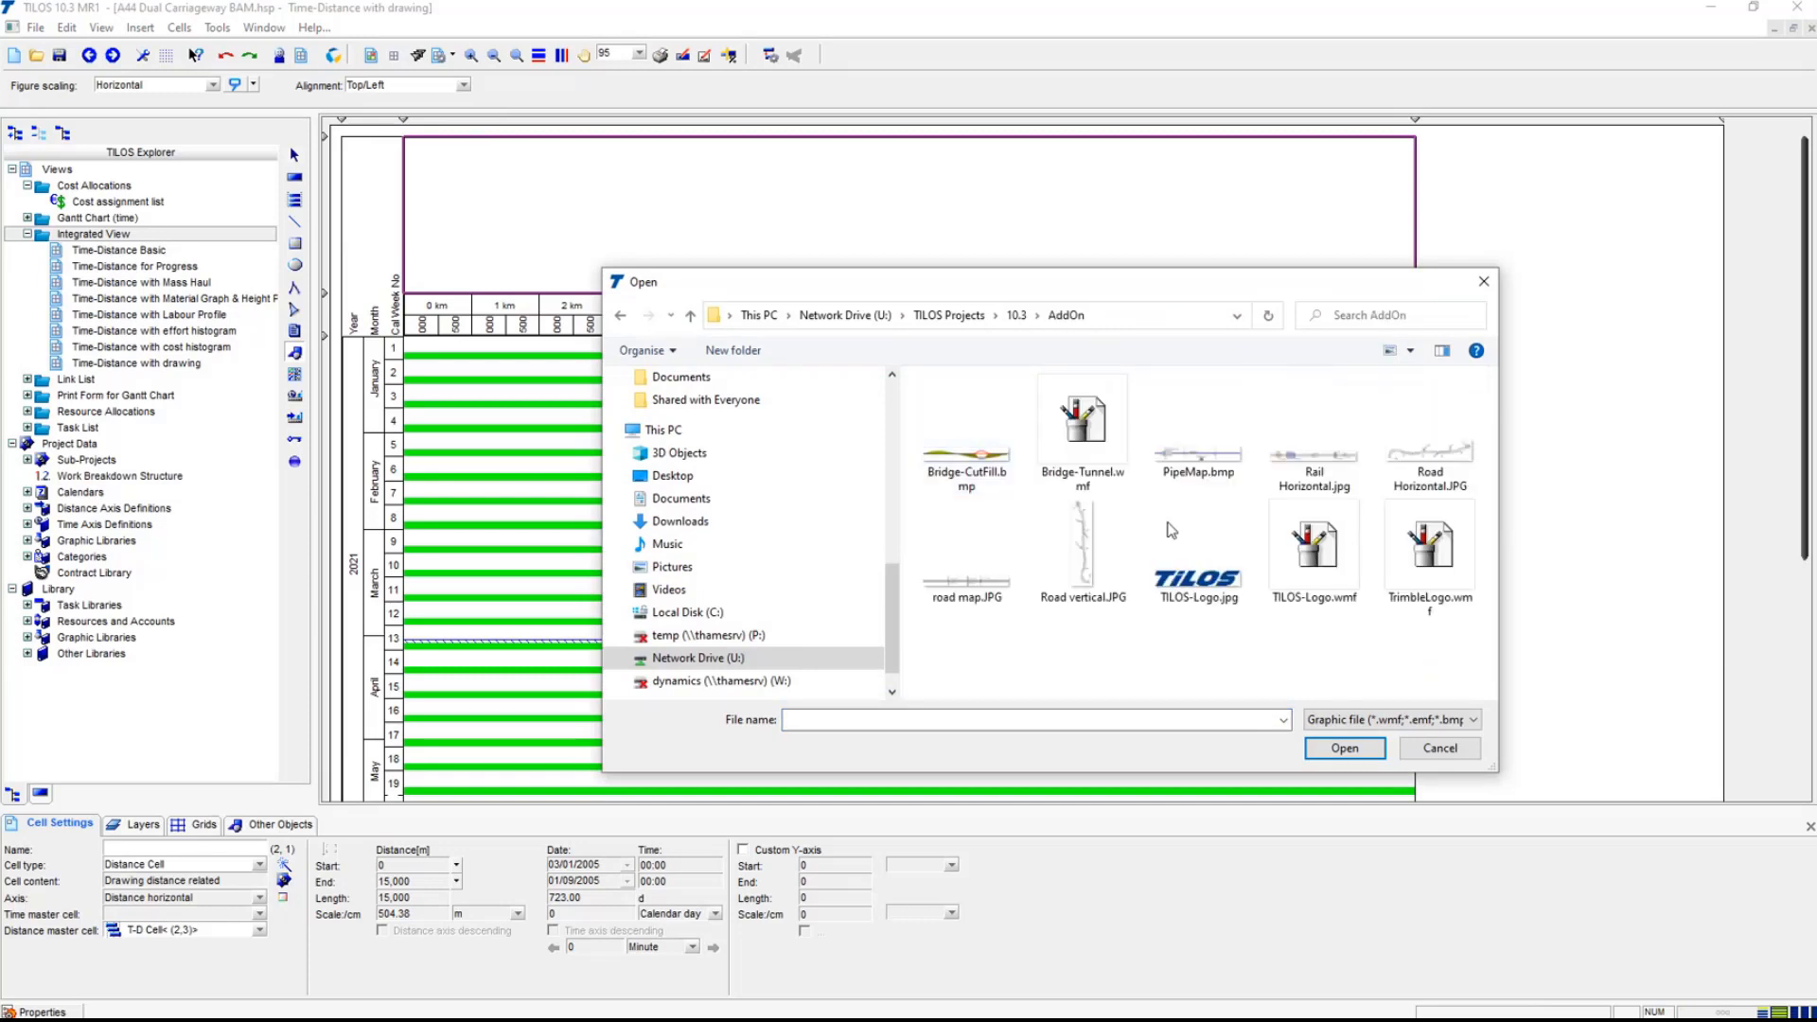
click(1429, 455)
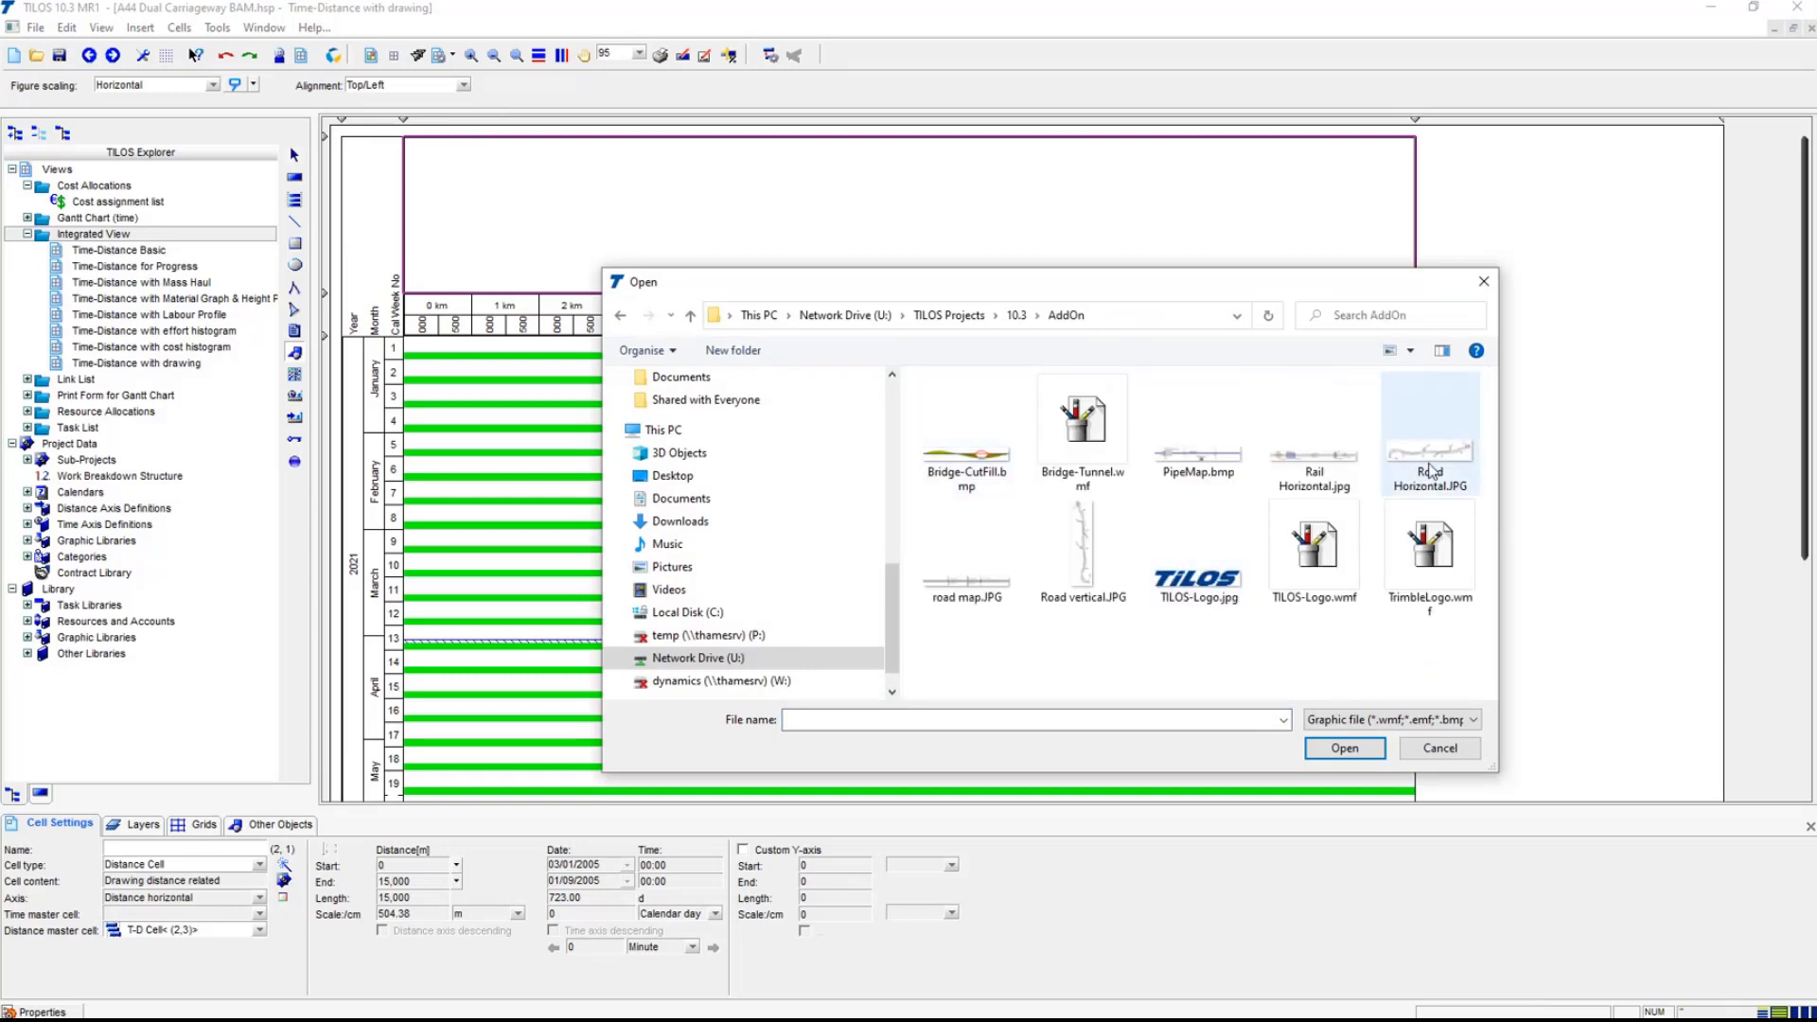
click(1365, 748)
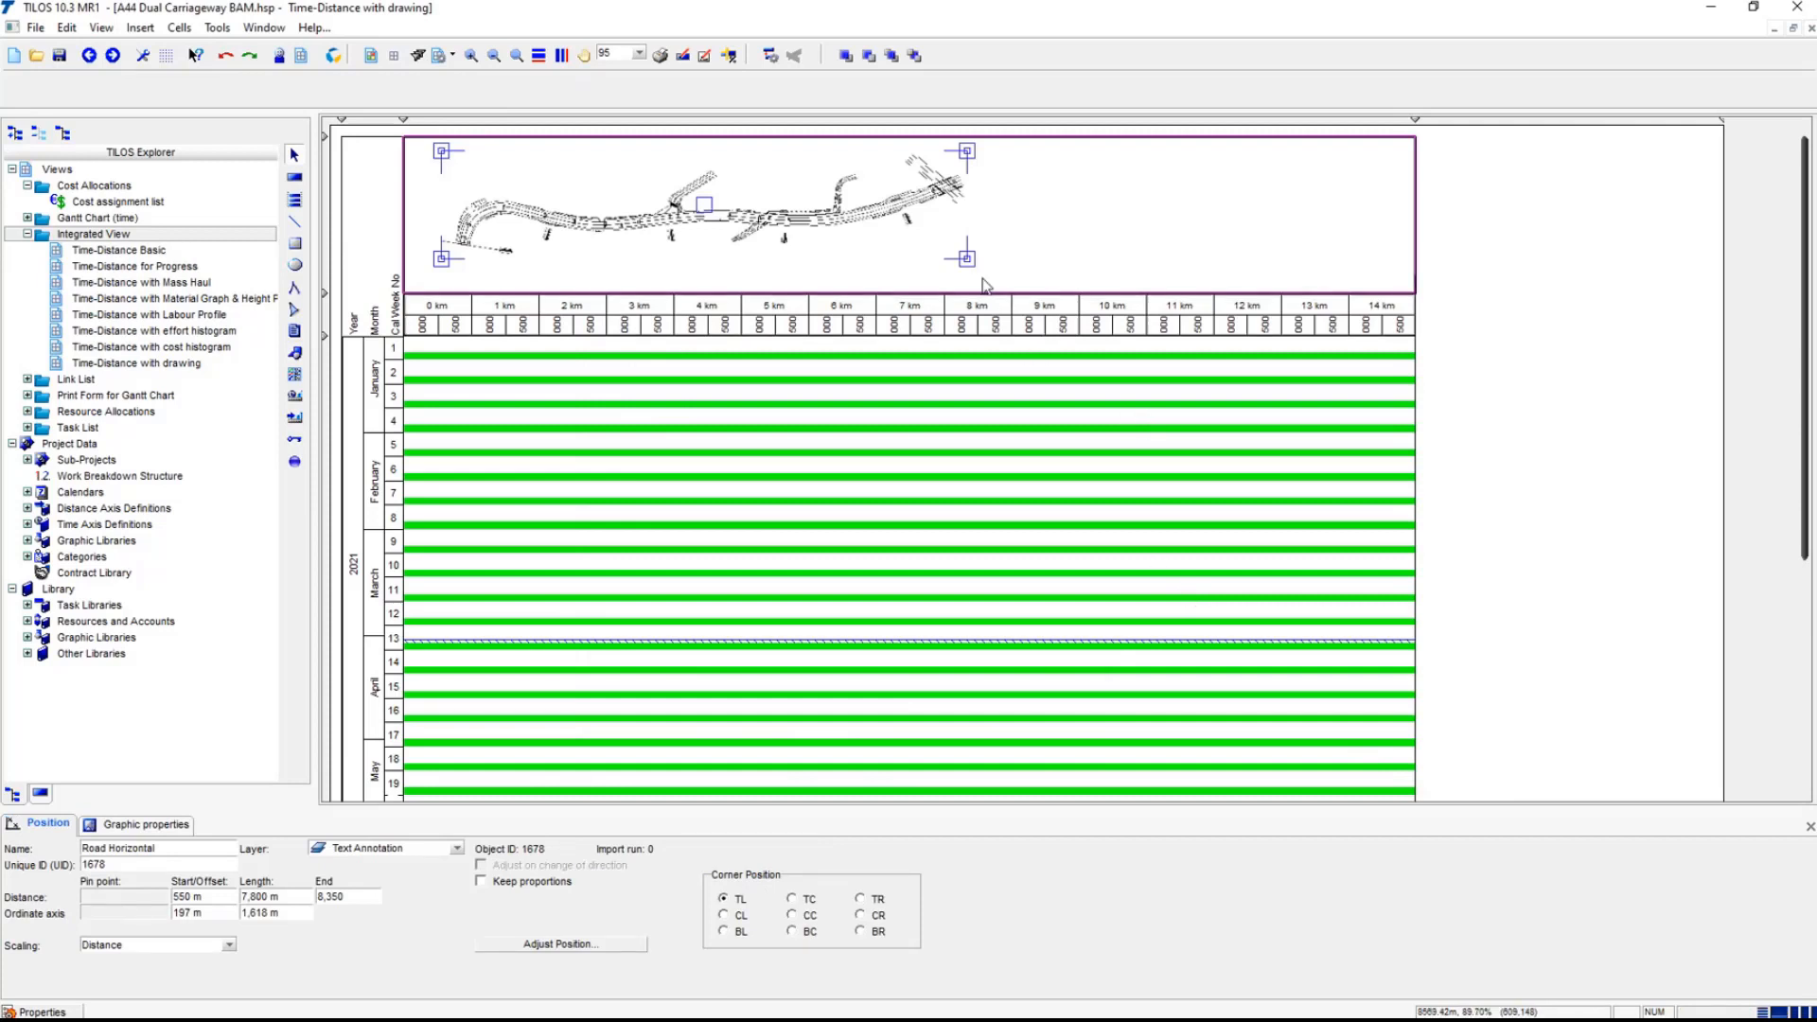
- Stretch the road graphic across the distance cell so that it runs from about 150 m to about 14,650 m
click(672, 202)
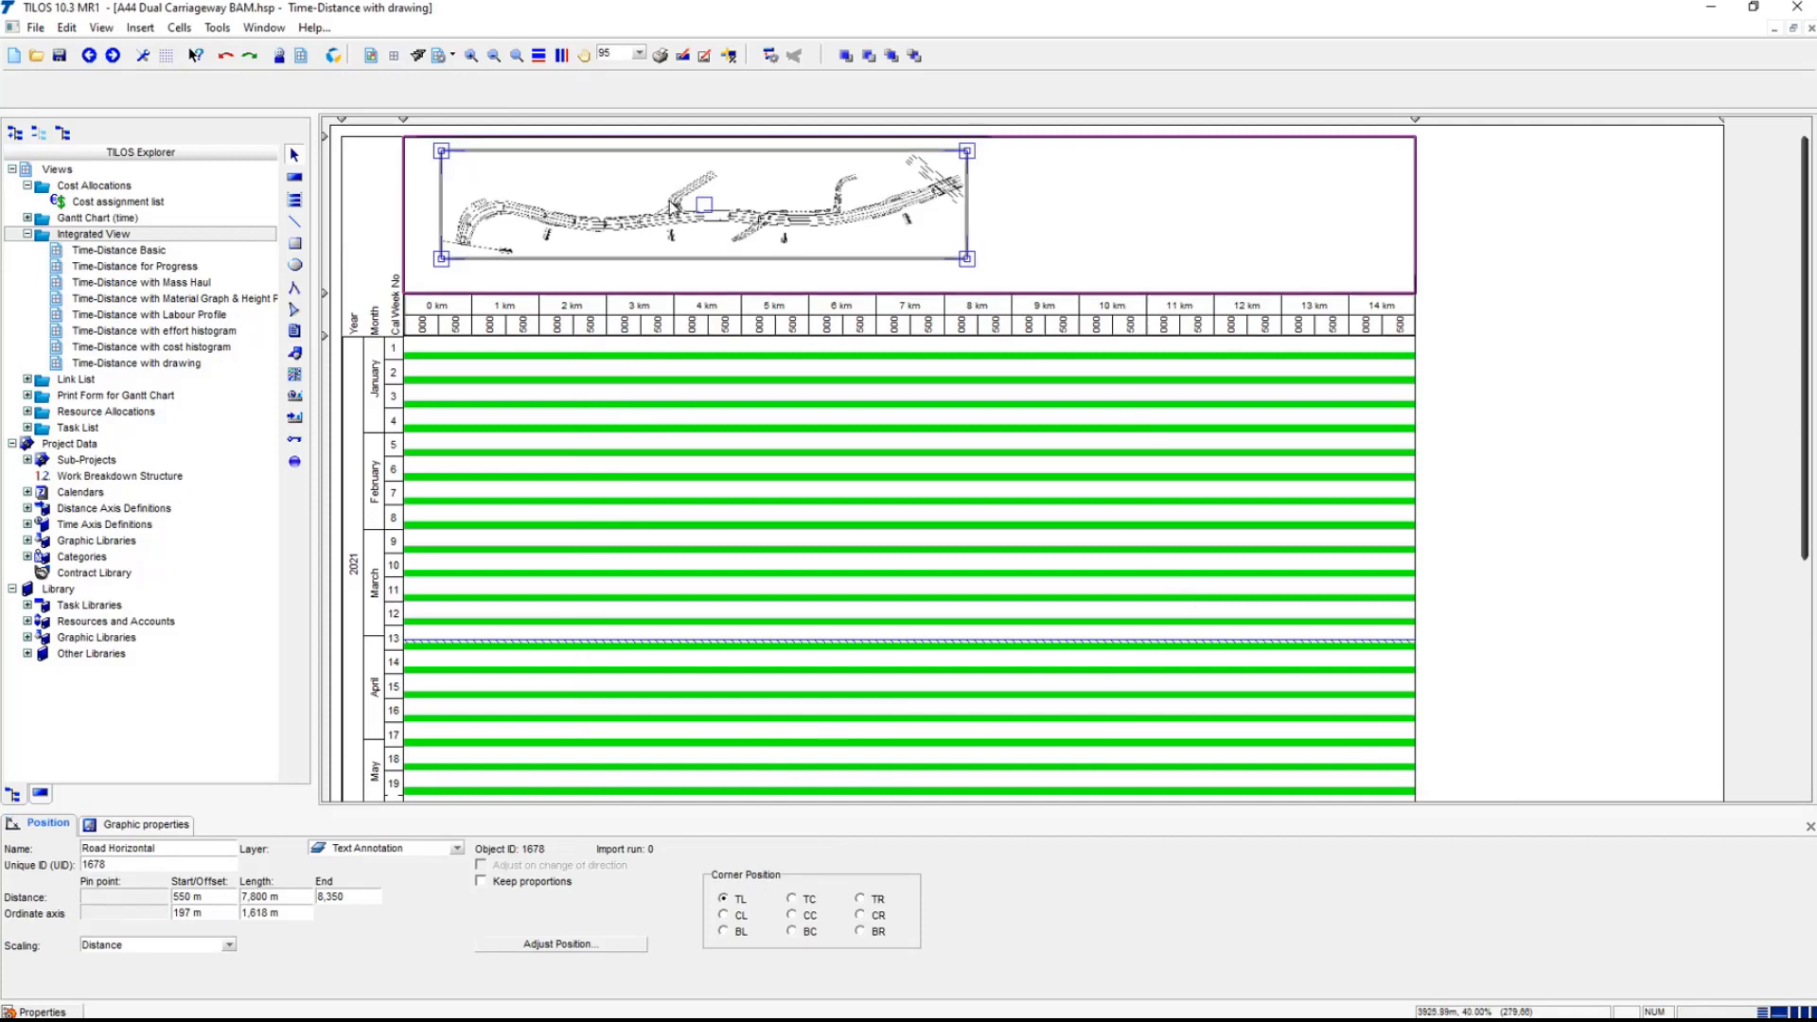
click(146, 825)
click(57, 828)
mouse_move(967, 266)
mouse_down()
mouse_move(1122, 261)
mouse_move(938, 256)
mouse_move(1167, 270)
mouse_up()
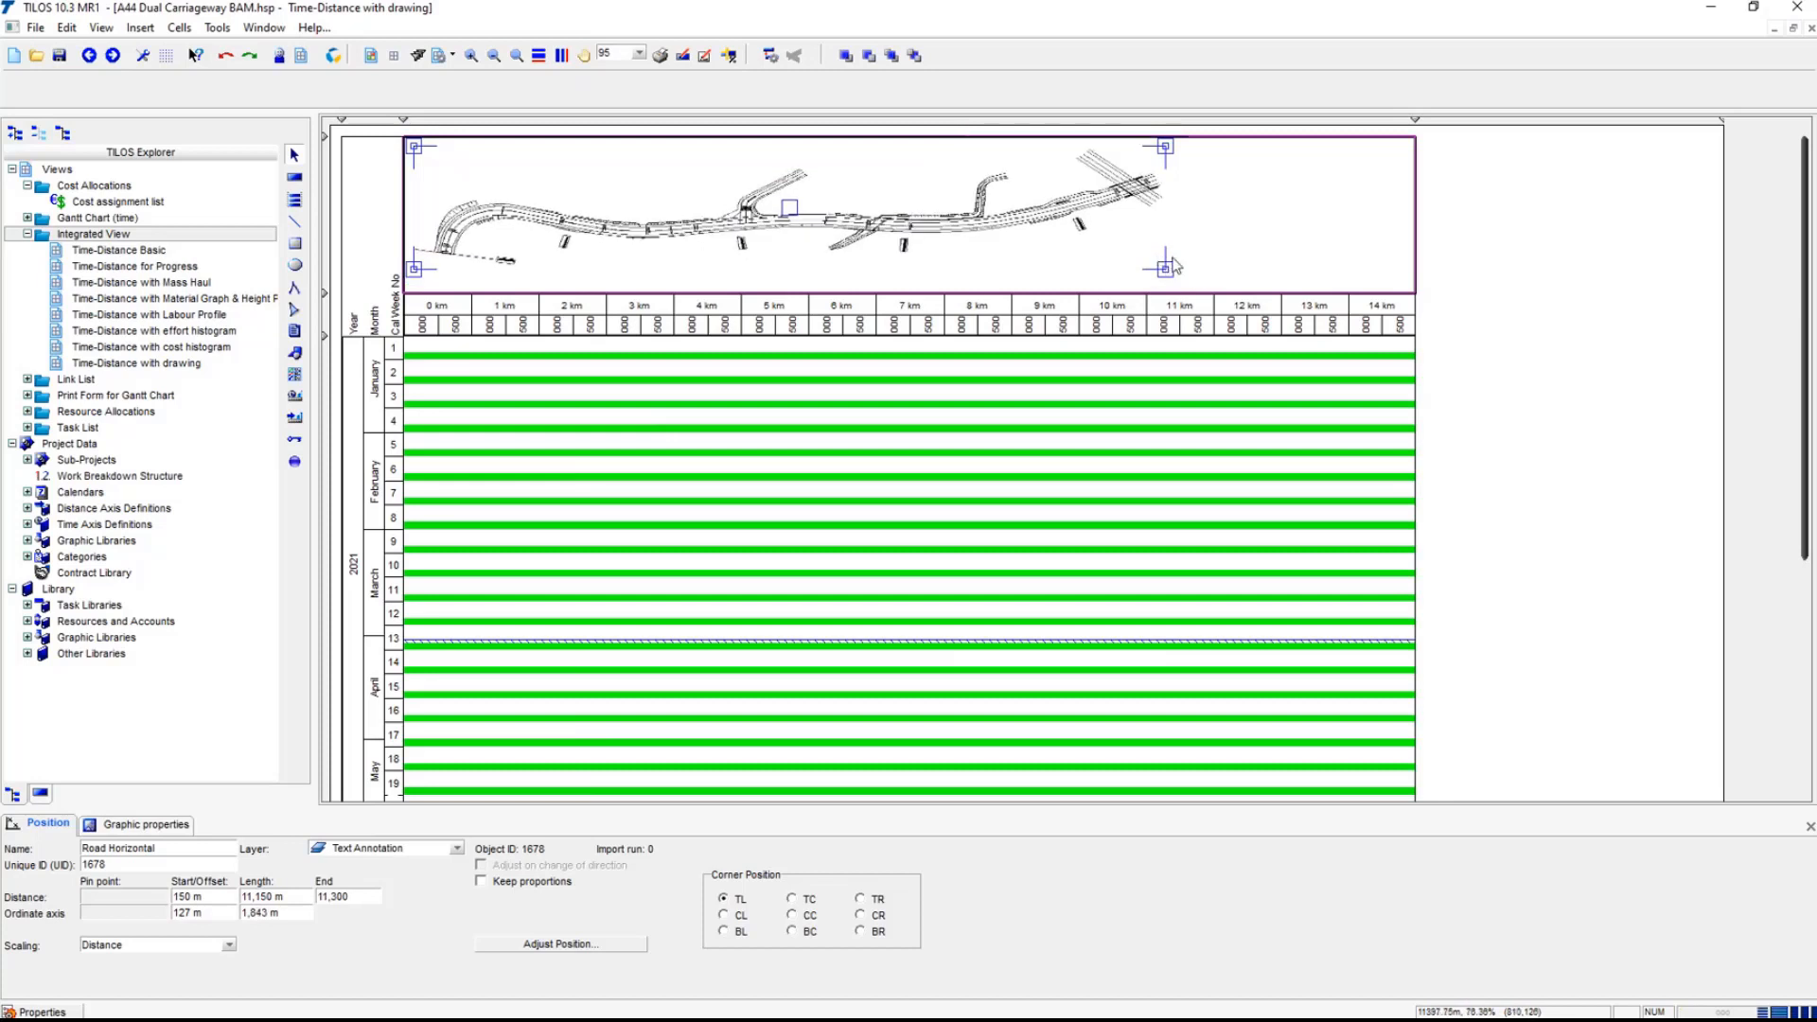
mouse_move(1169, 250)
mouse_down()
mouse_move(1287, 254)
mouse_move(1274, 230)
mouse_move(1280, 254)
mouse_move(1390, 274)
mouse_up()
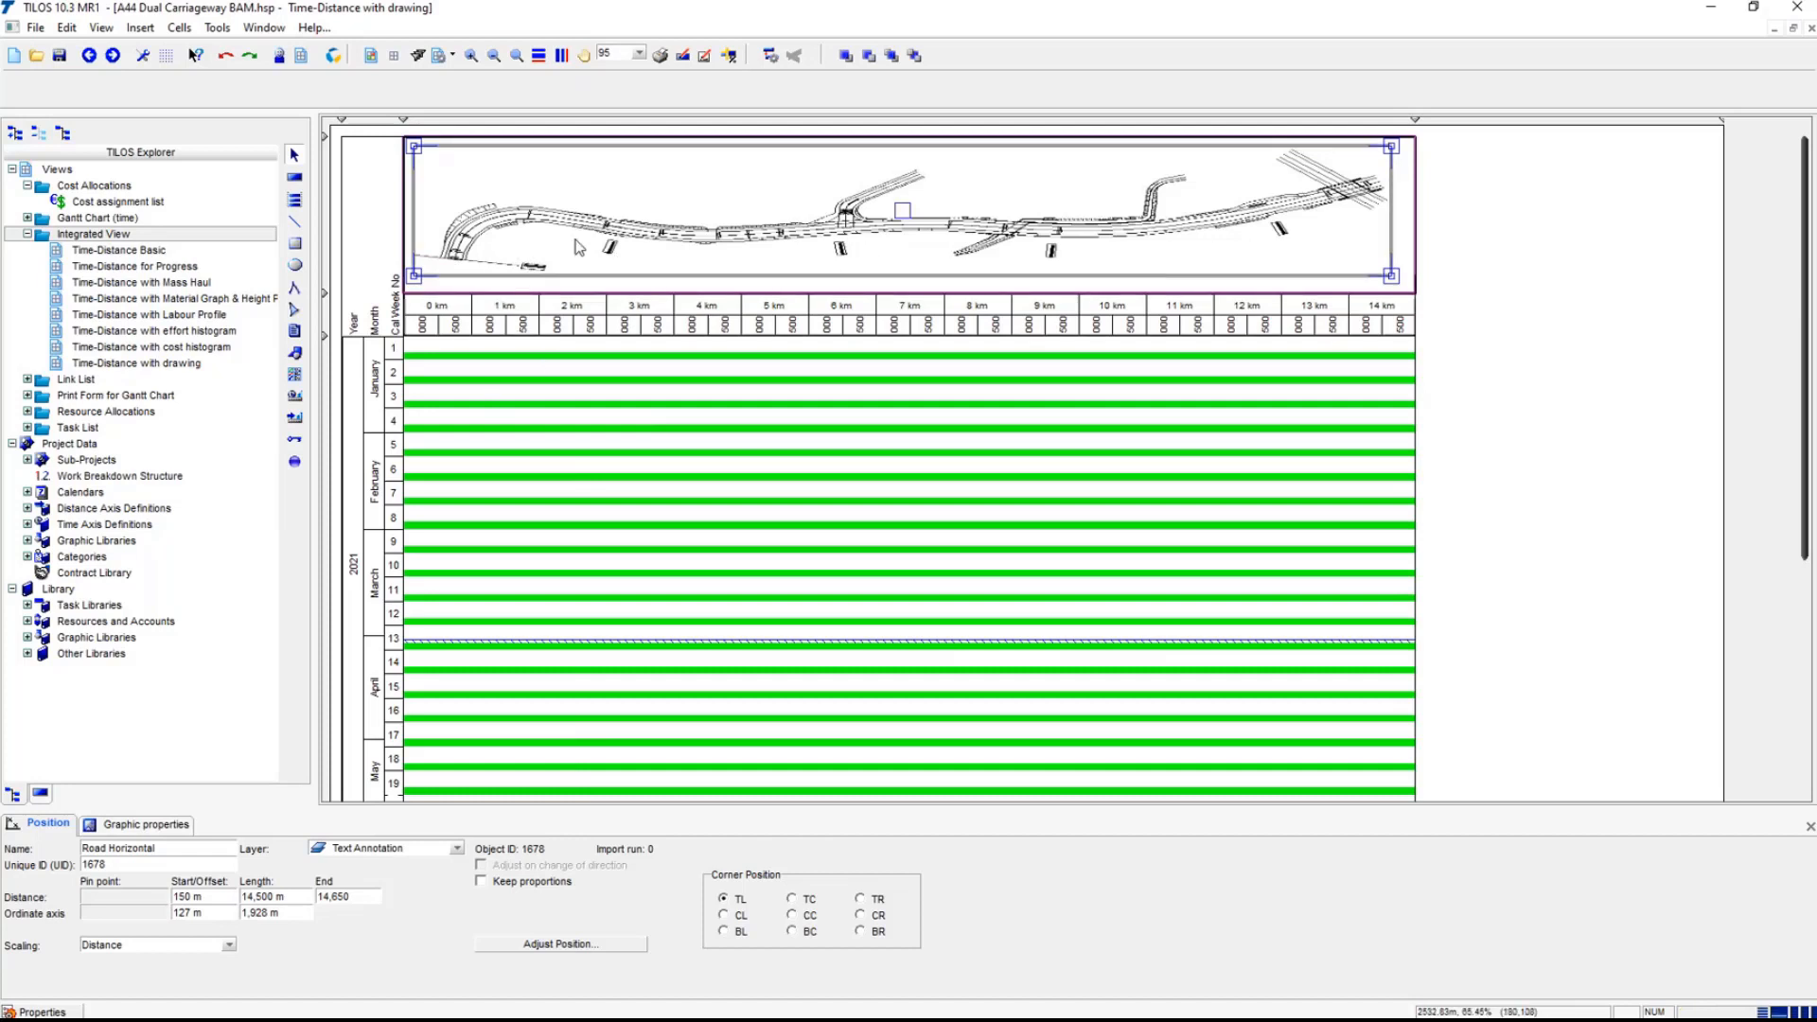
- Draw a line from the road curve at about 1,400 m down to the scale at about 2,000 m, and format it as a black arrow
click(295, 222)
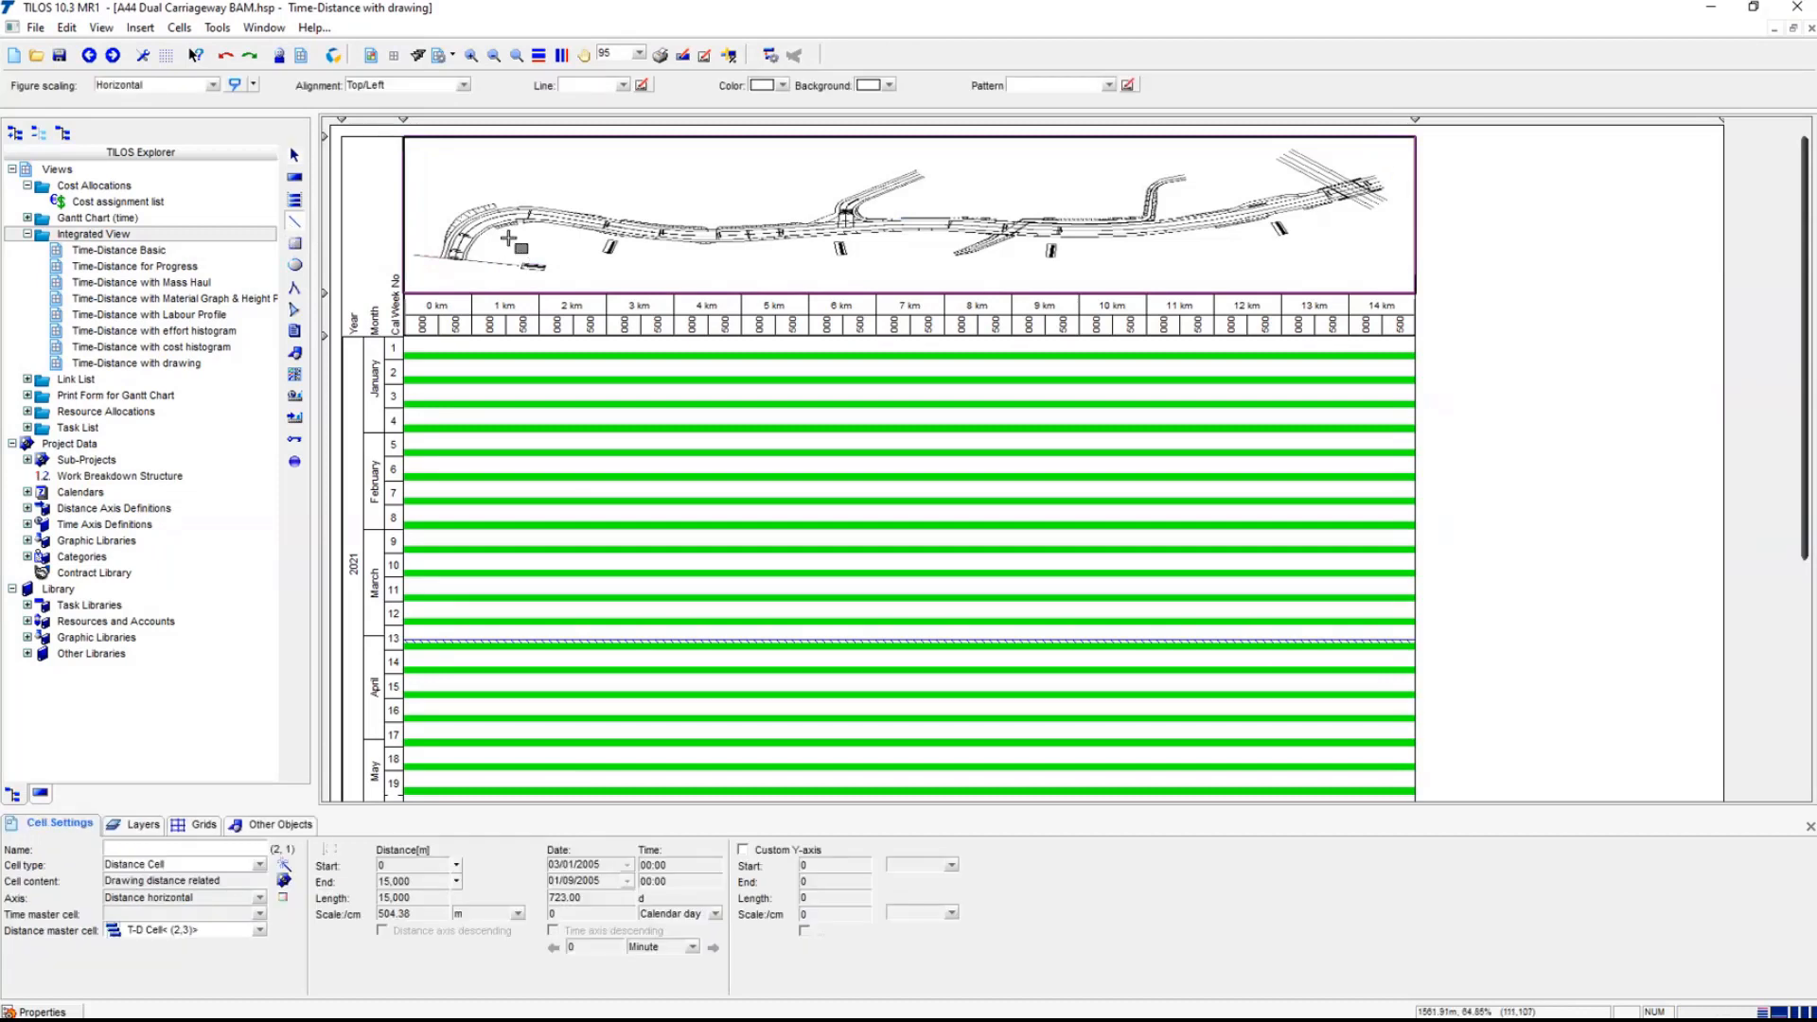
drag(498, 228, 537, 291)
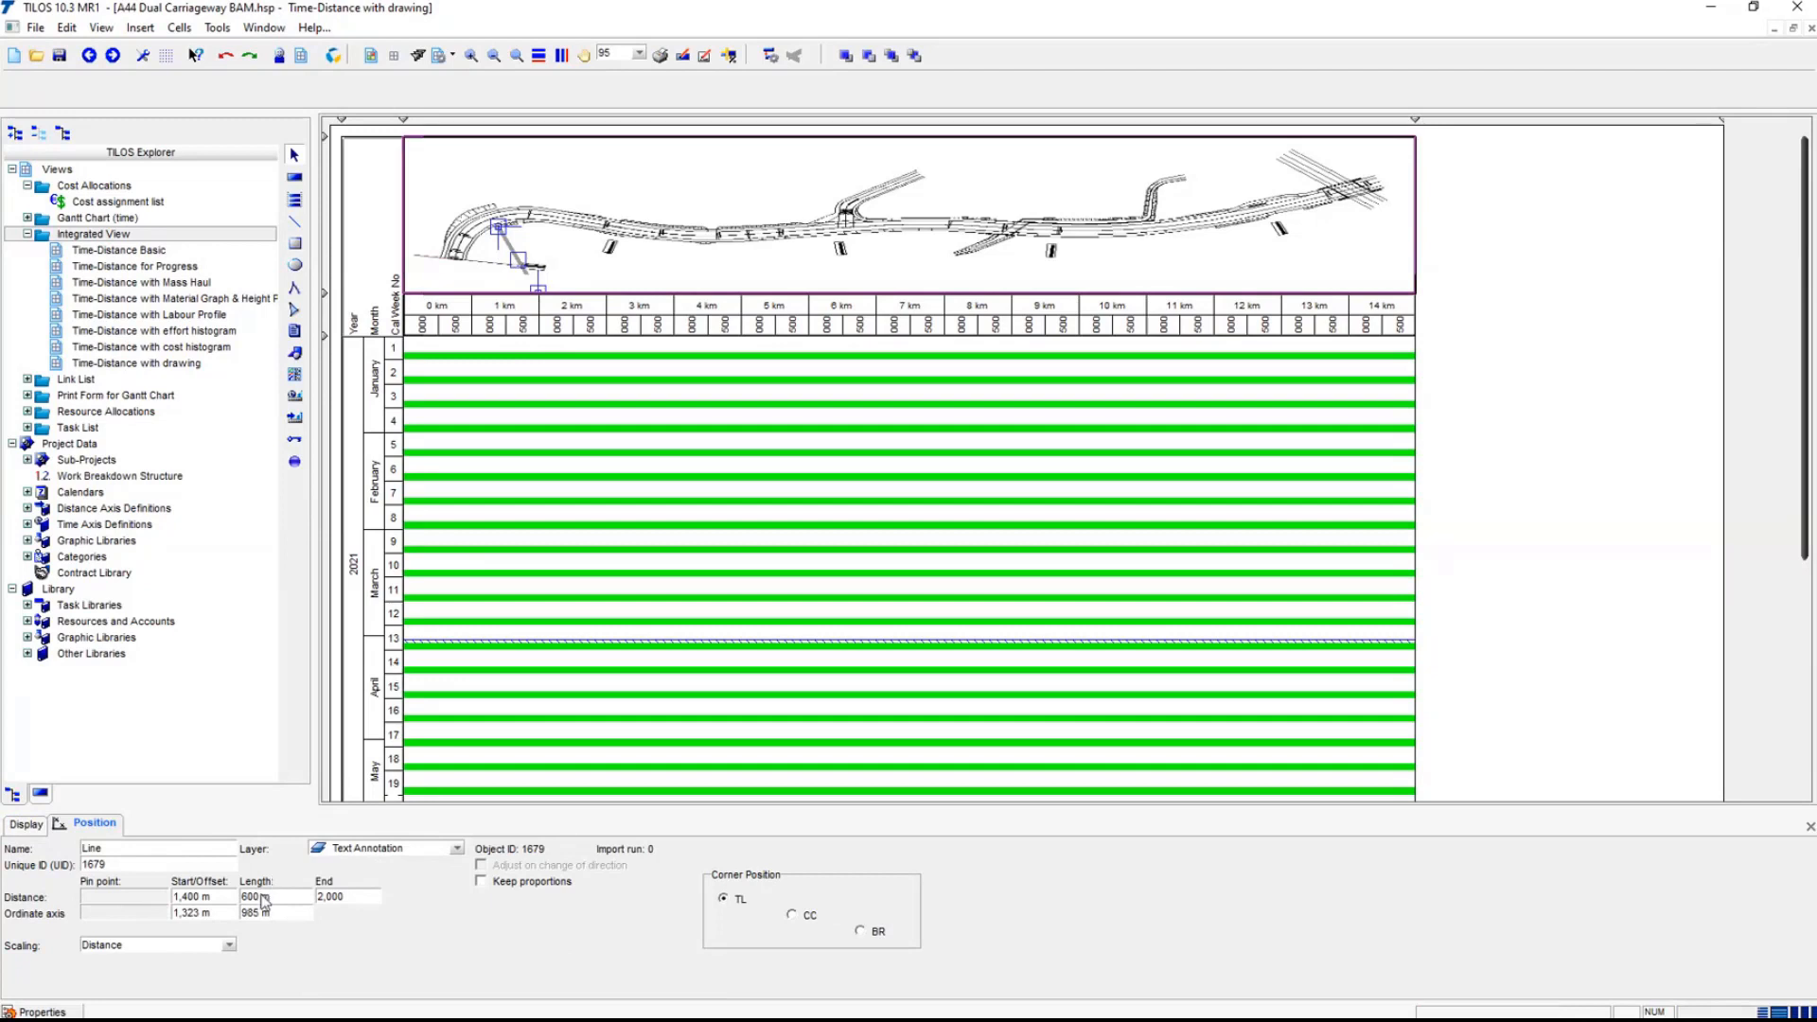
click(26, 828)
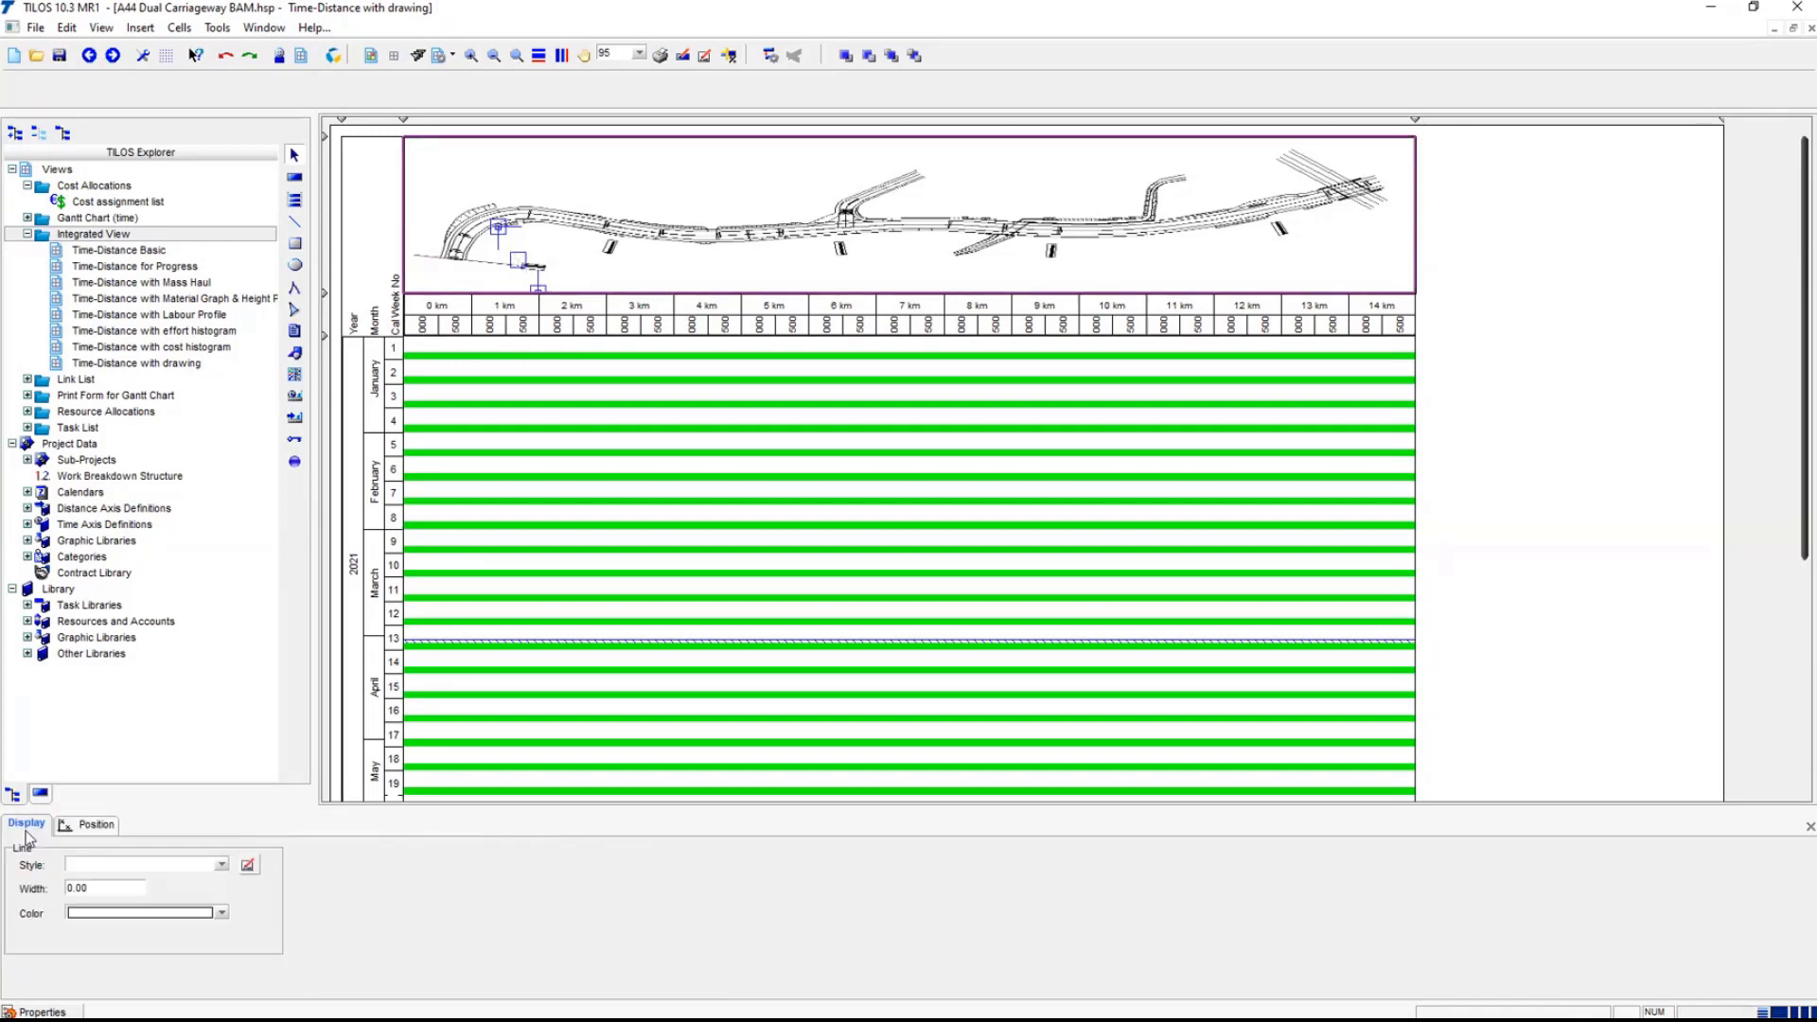
click(223, 914)
click(144, 637)
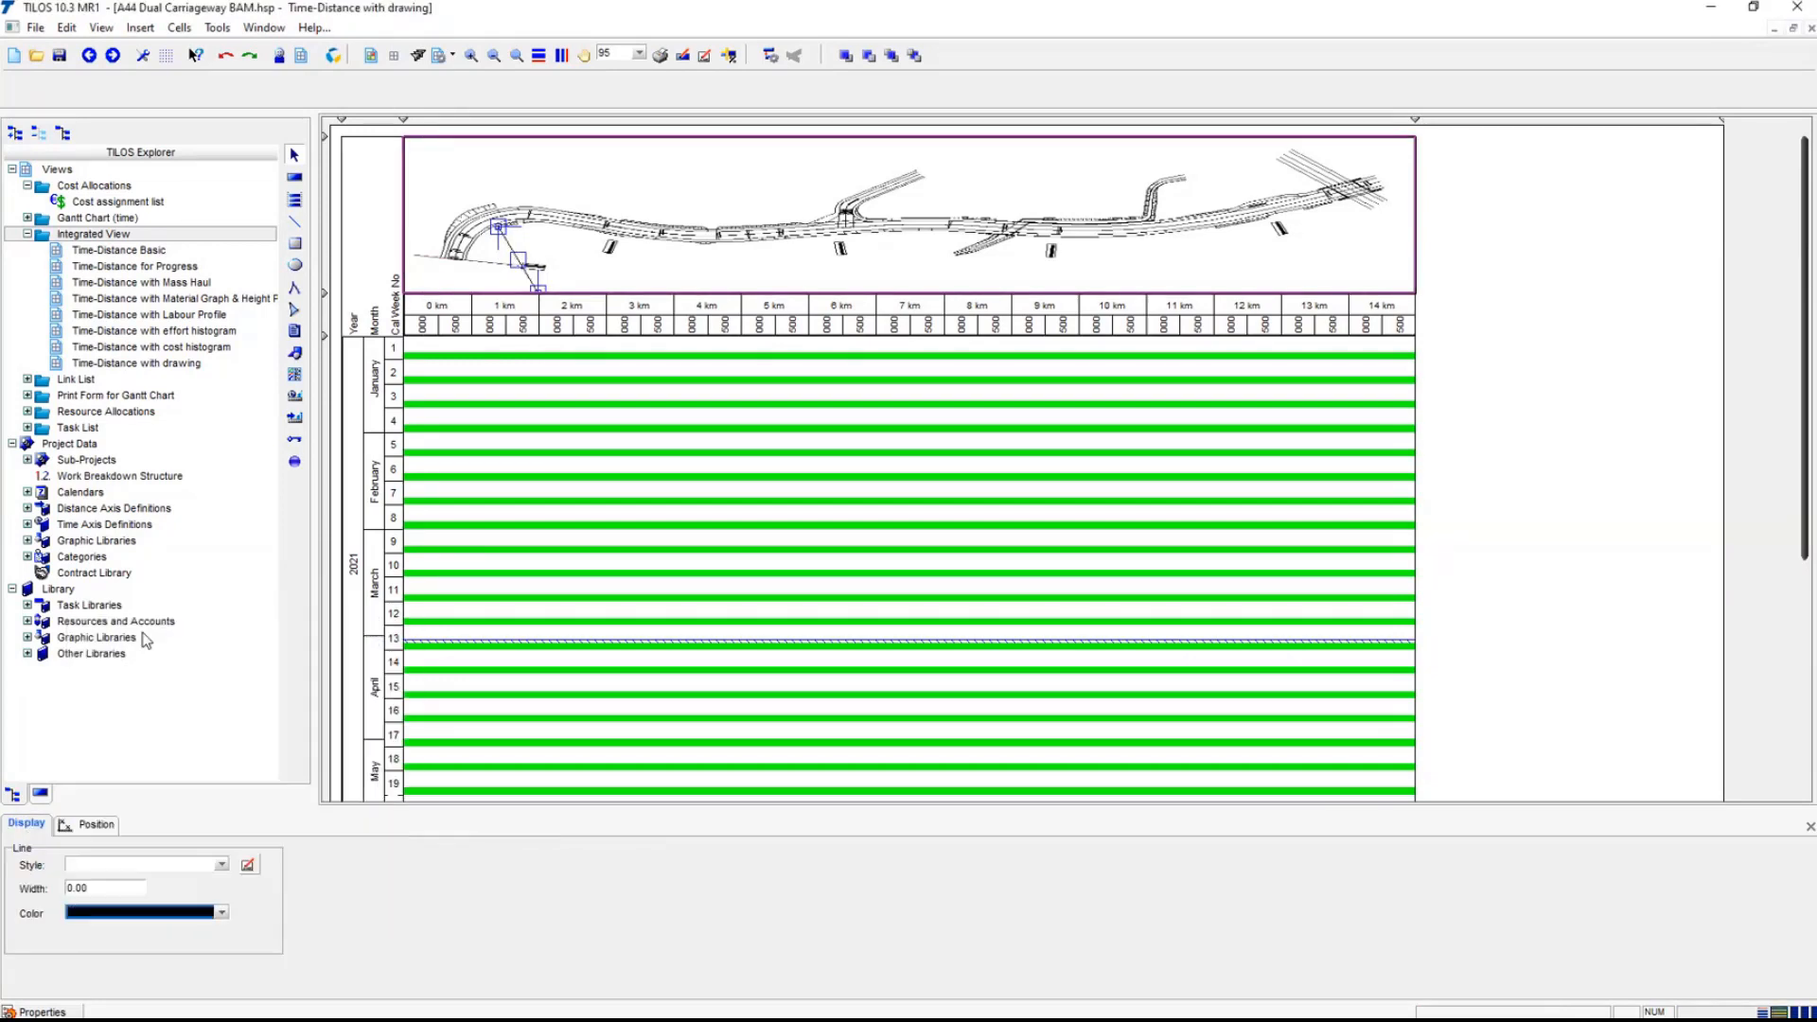
click(221, 865)
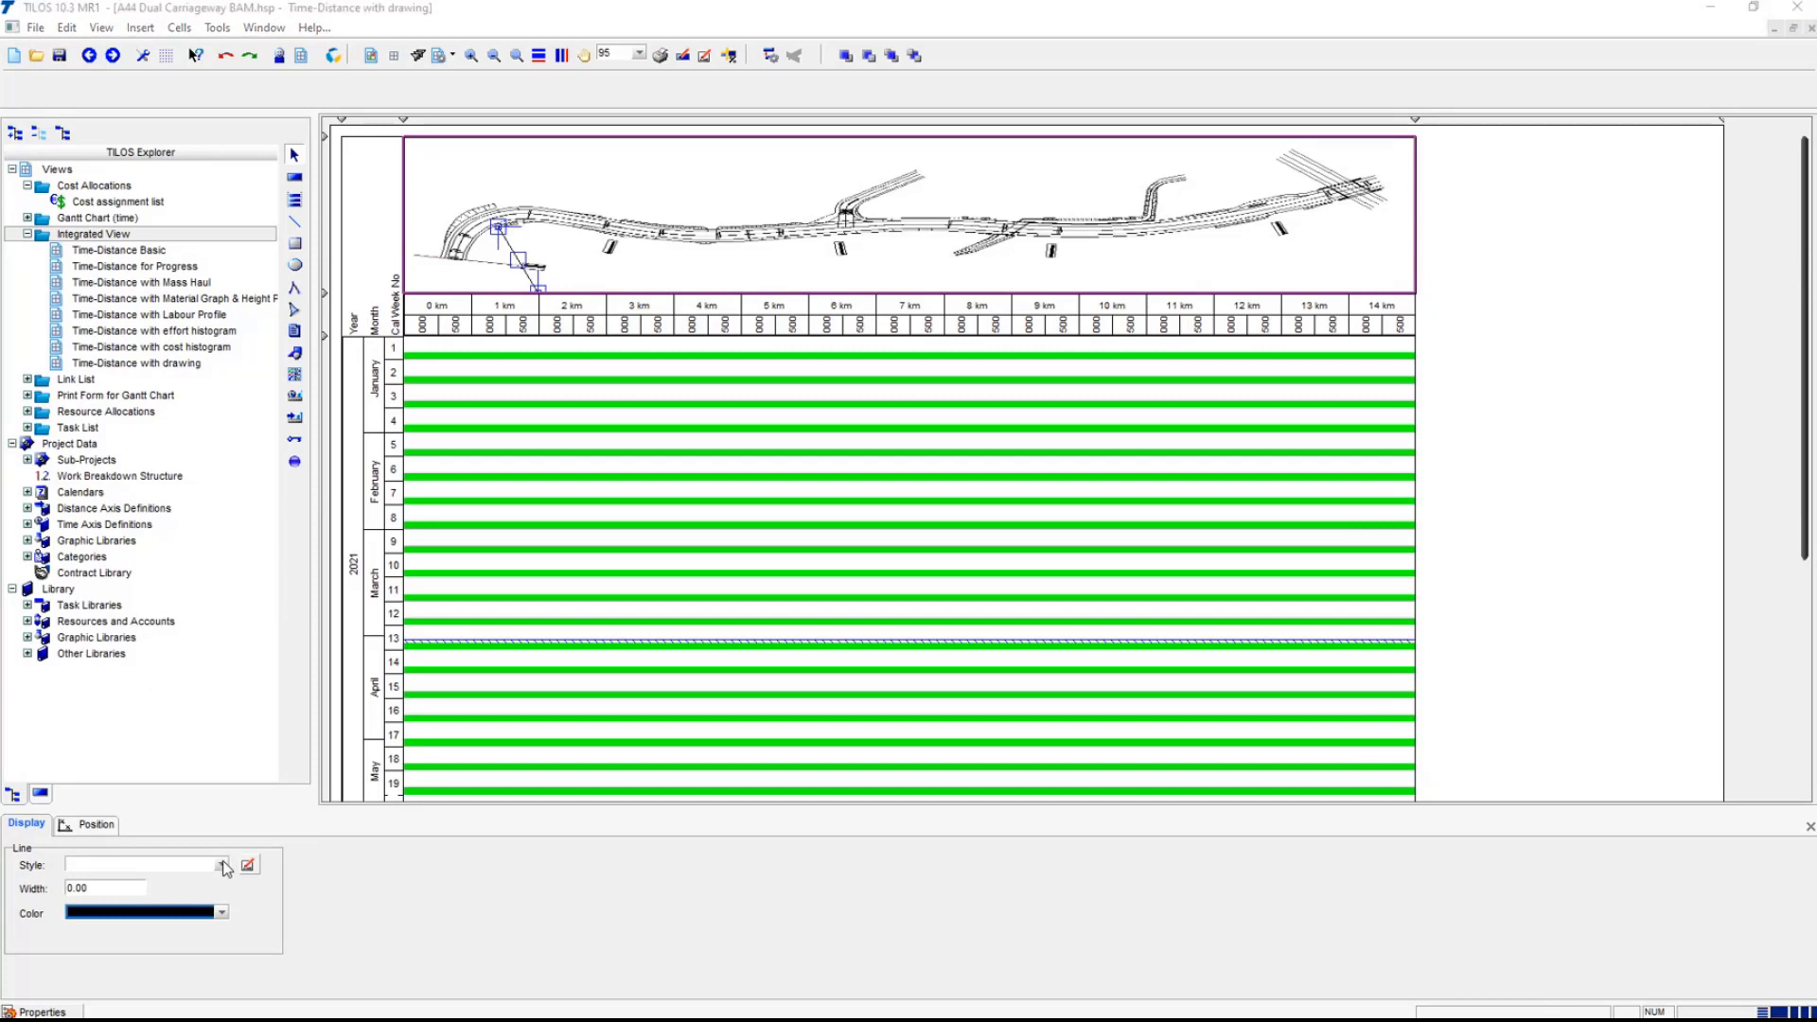
click(284, 631)
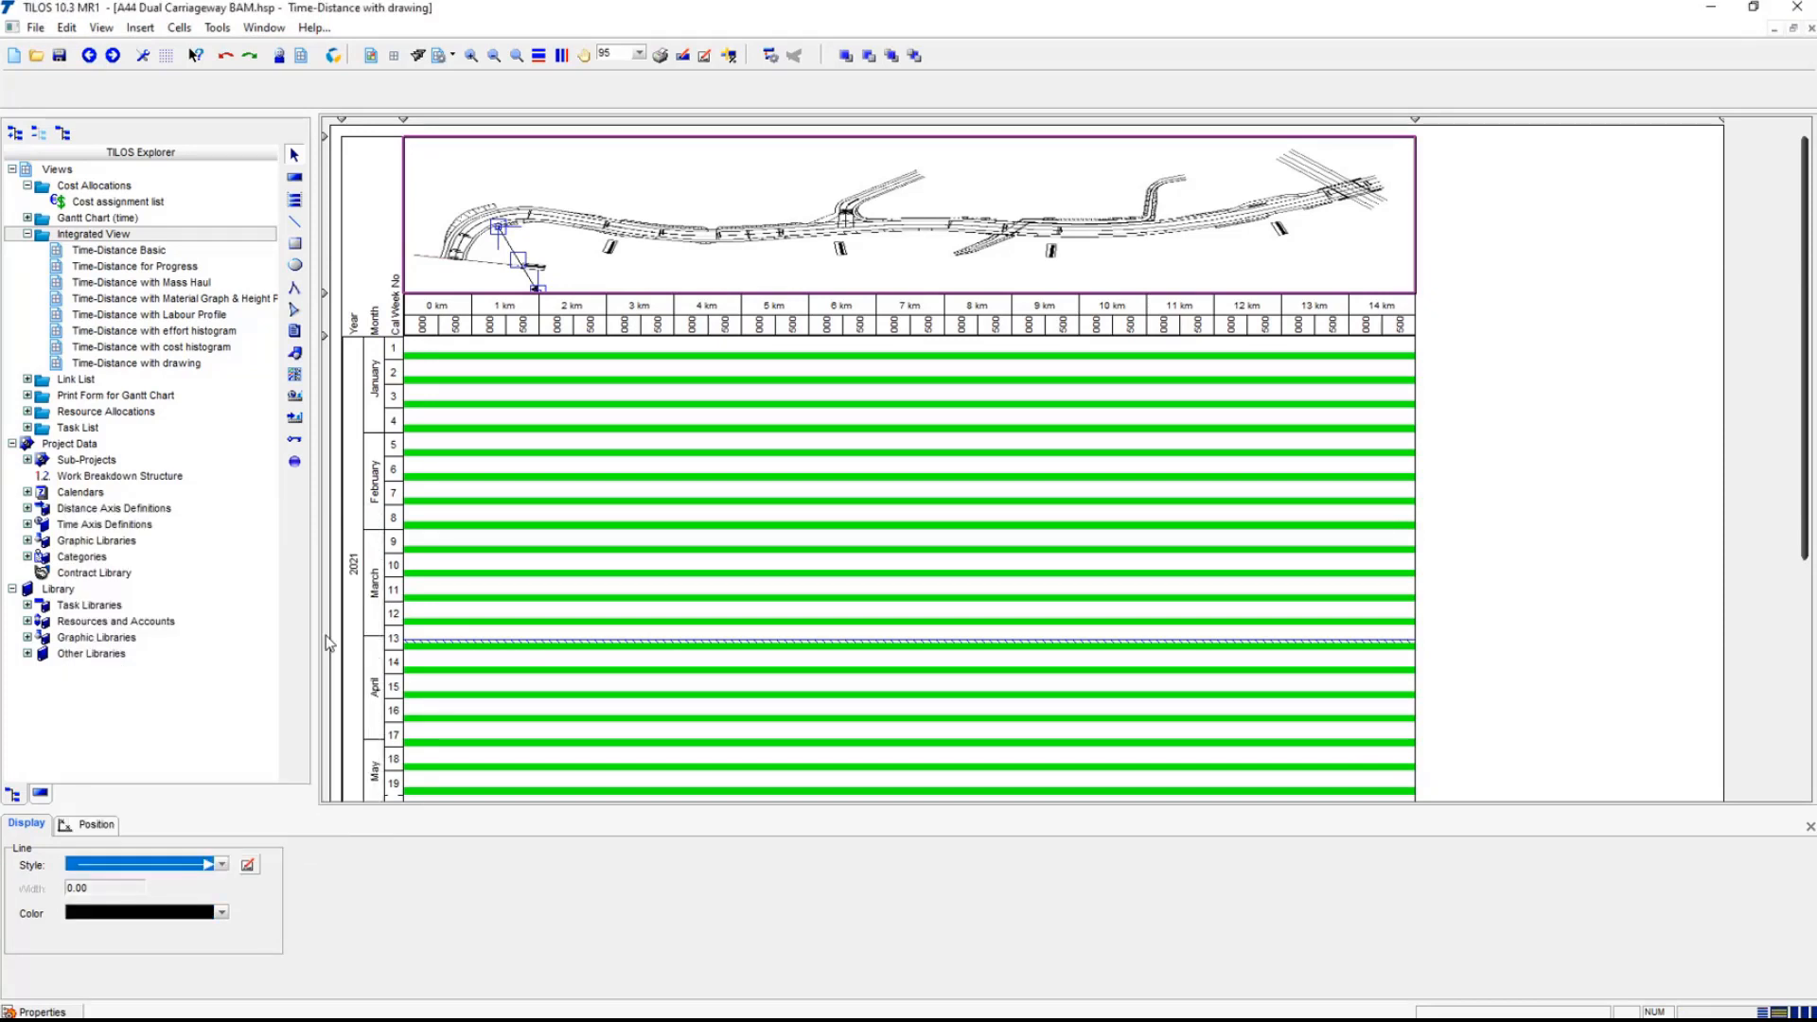
click(586, 530)
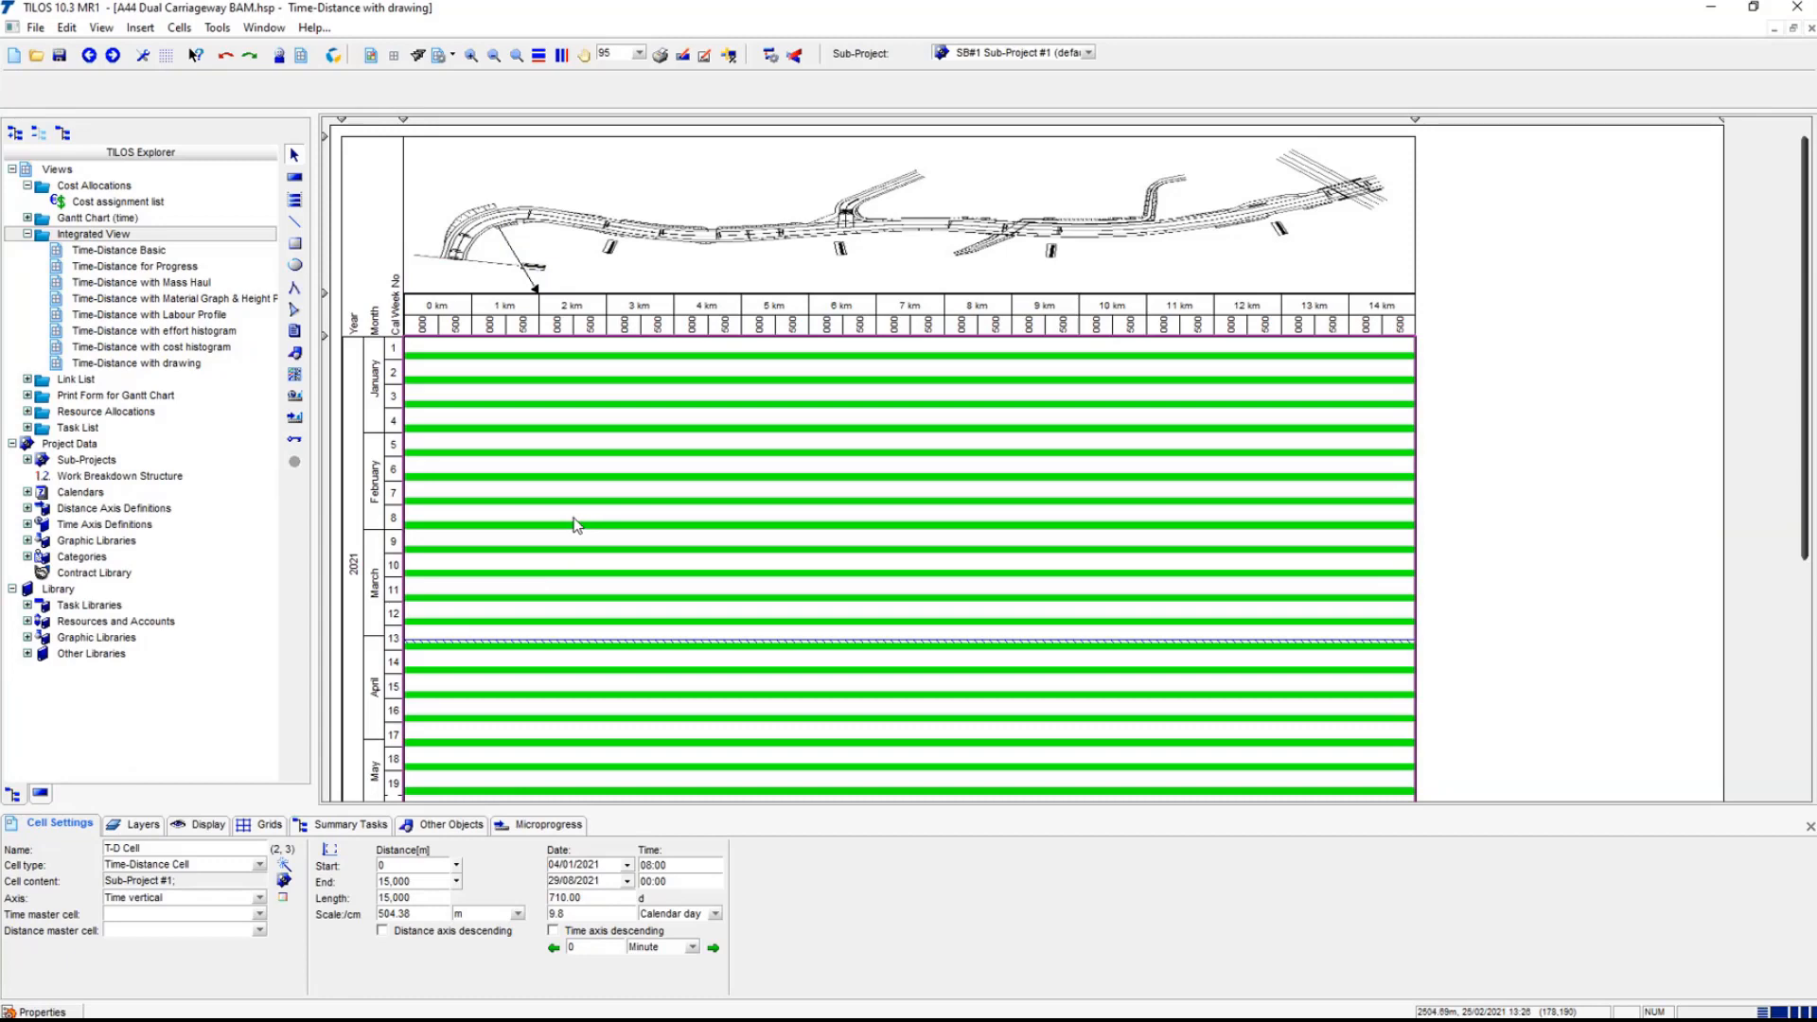
- Draw a graphic object frame about 20% wide and 21% high in the page's lower-right corner, scaled on both axes and aligned Bottom/Right
drag(1805, 404, 1807, 639)
click(1511, 229)
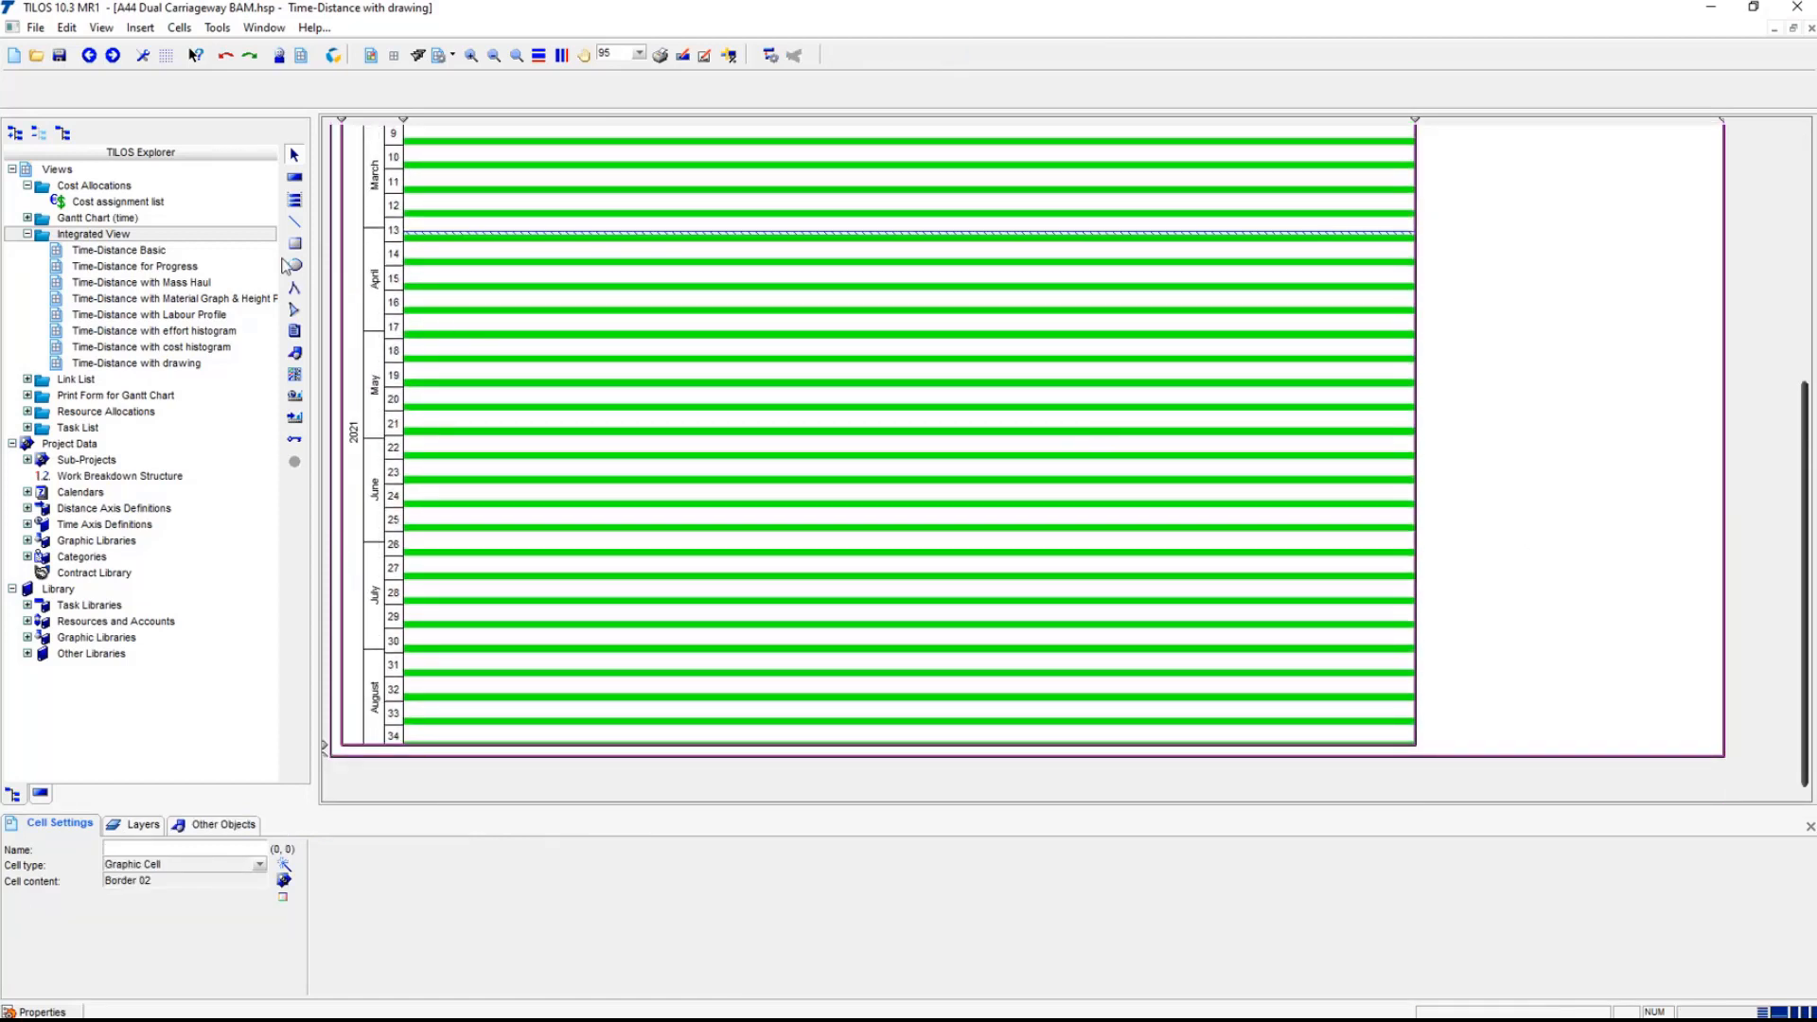
click(295, 353)
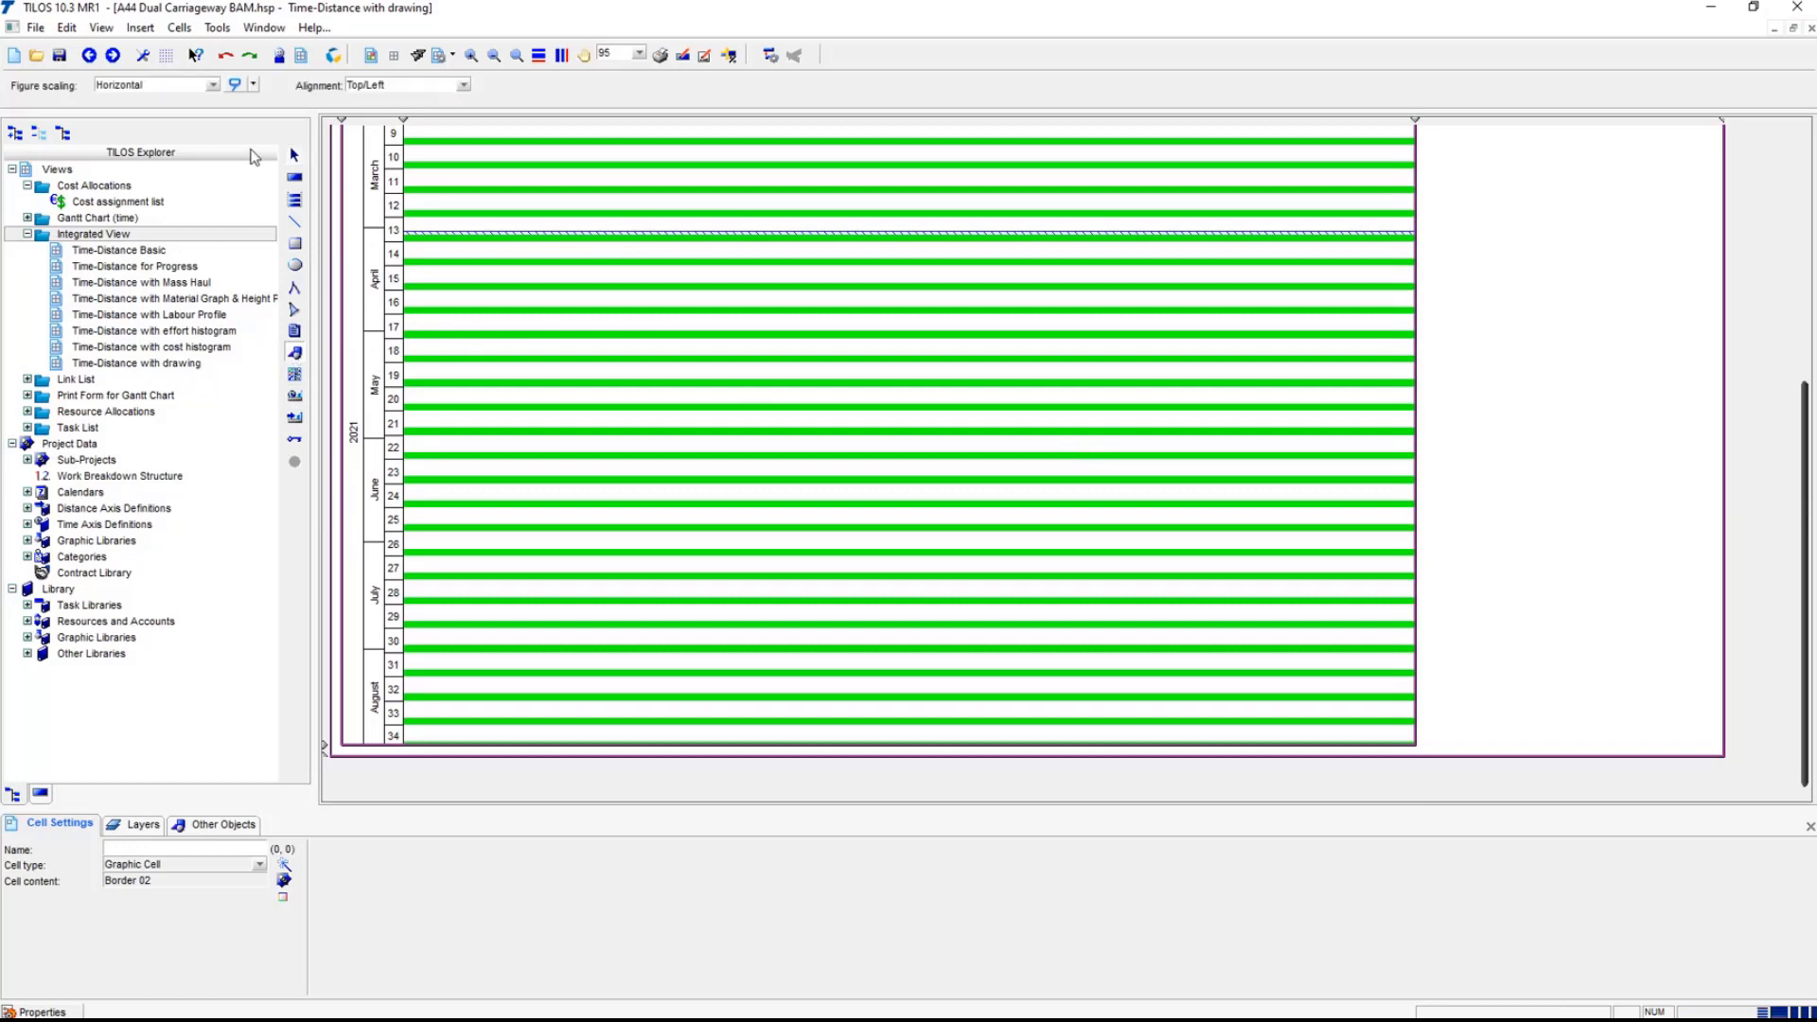
click(213, 84)
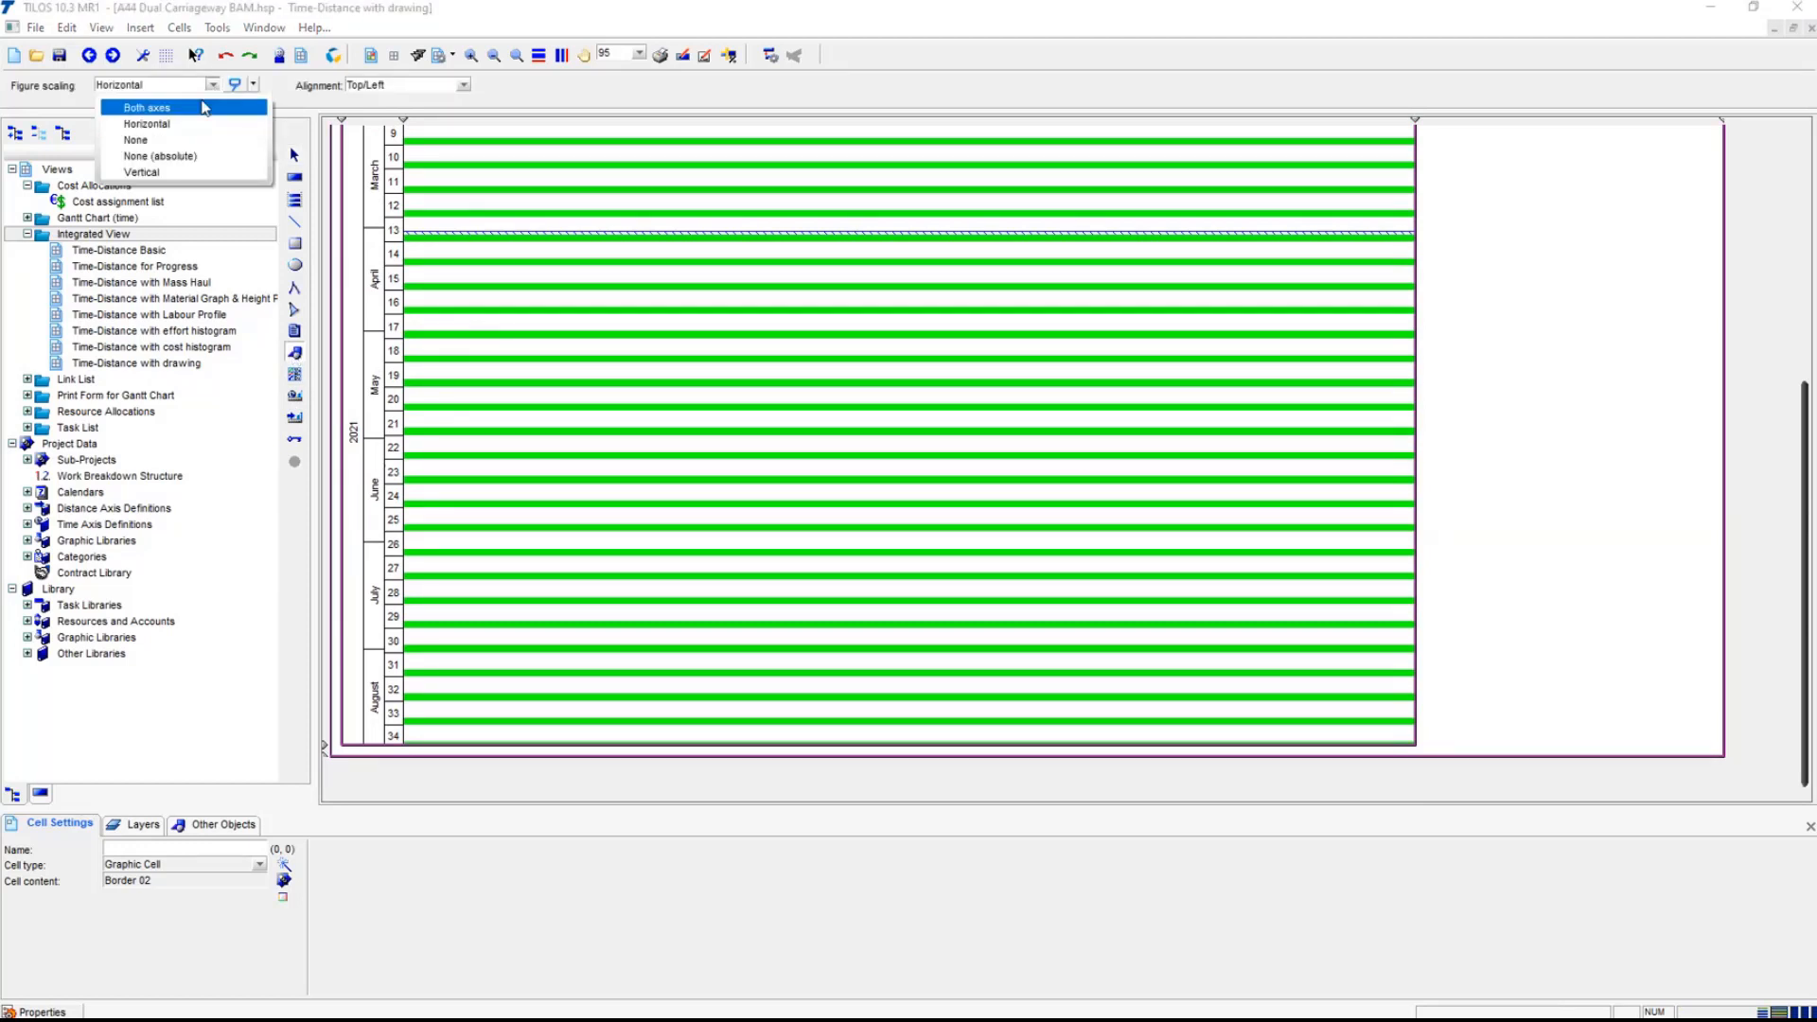
click(204, 107)
click(464, 85)
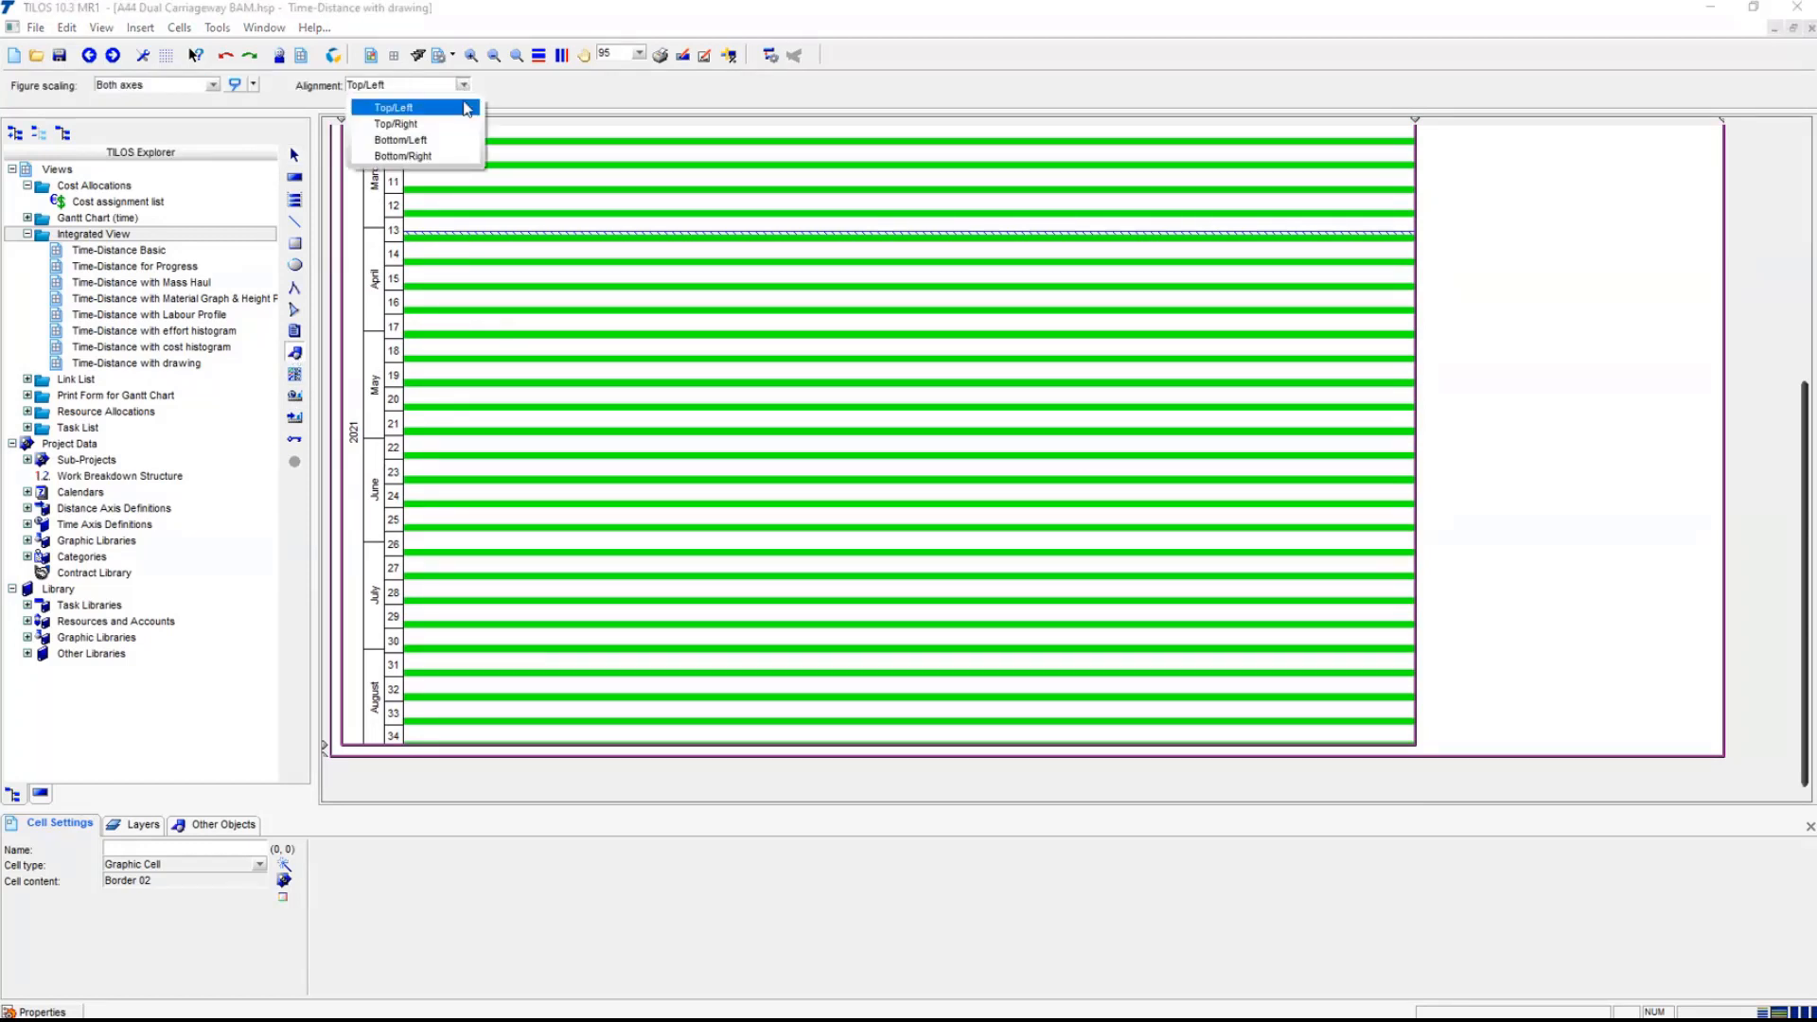
click(464, 157)
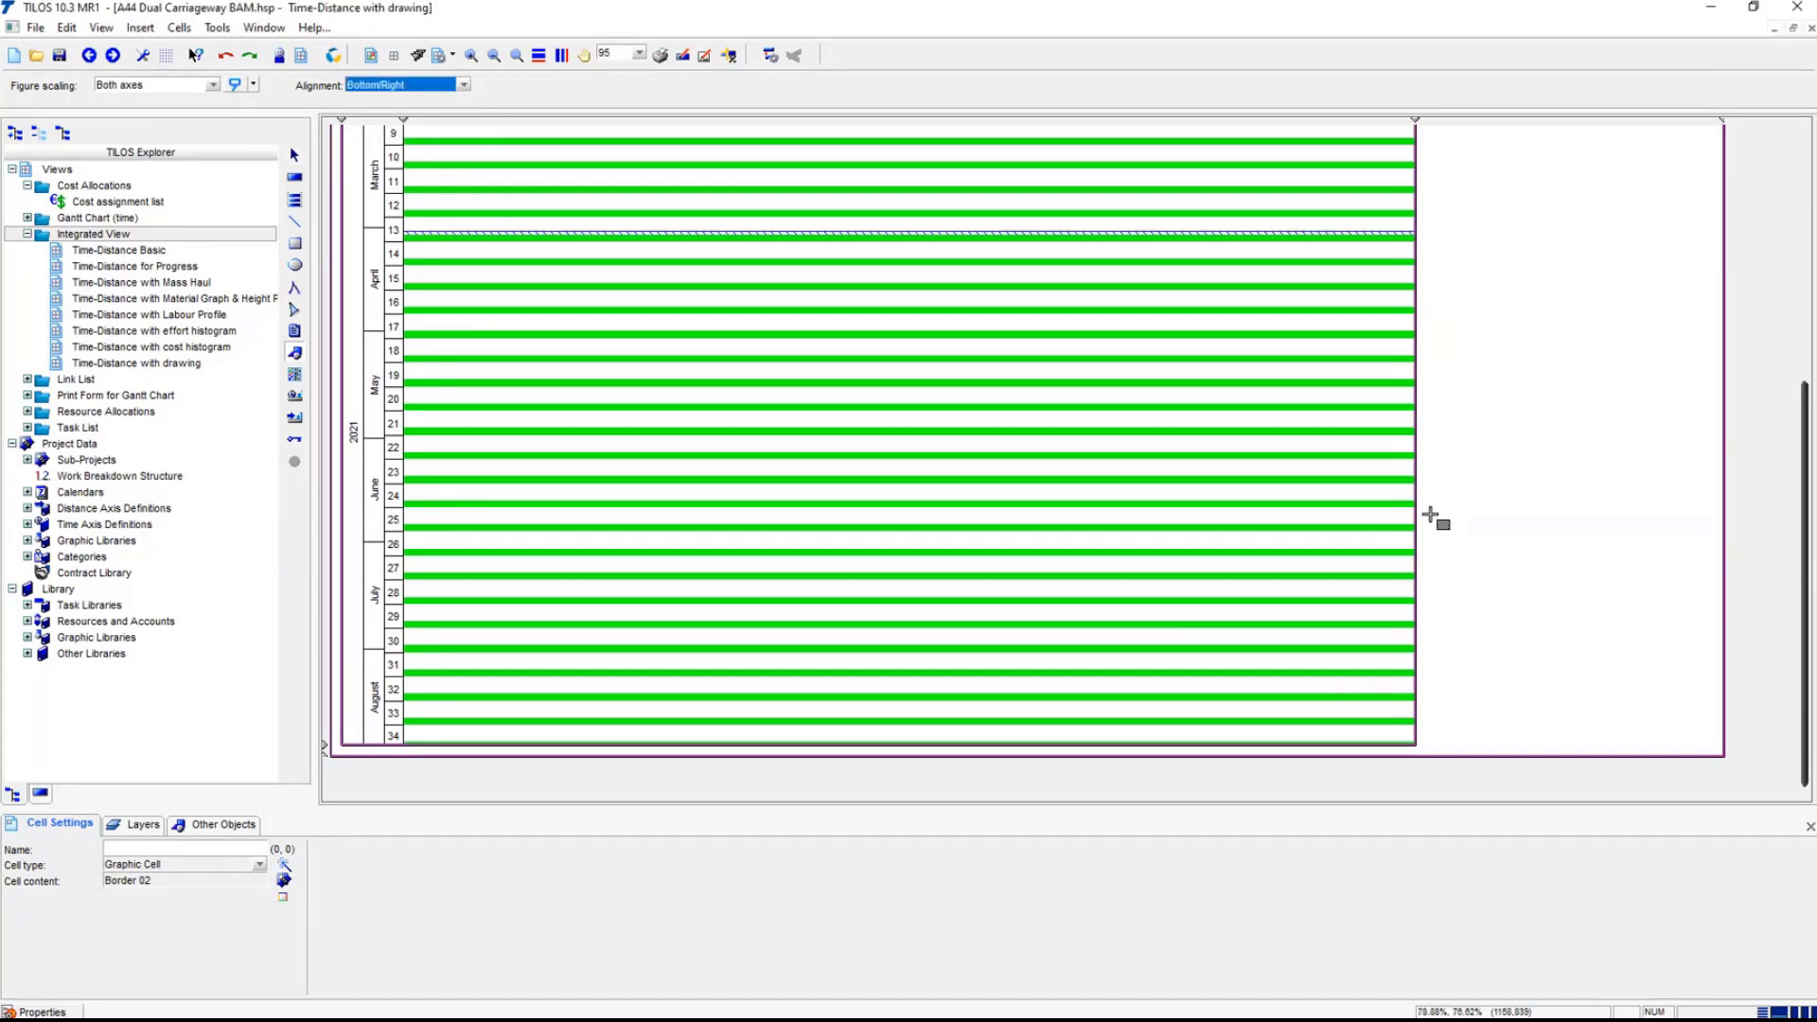
drag(1431, 516, 1709, 741)
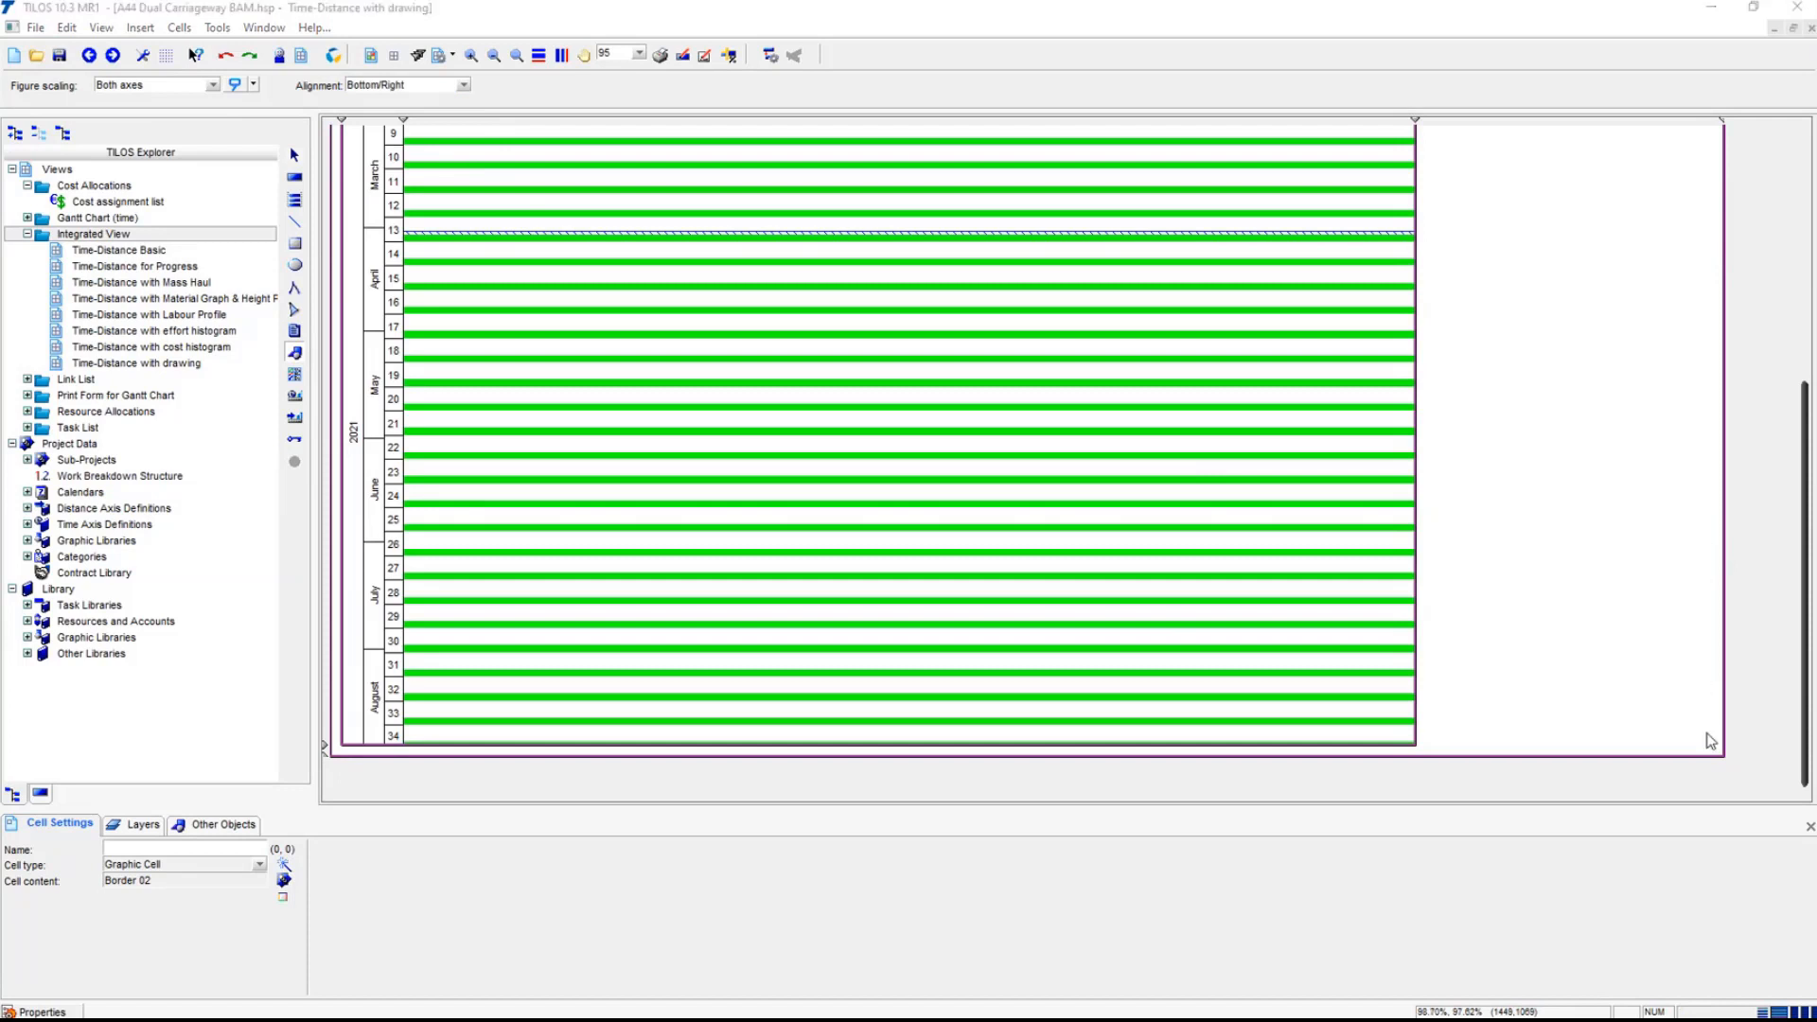
- Fill the frame with an OLE object created from the file Title Details.XLS in the 10.3 AddOn folder
click(774, 566)
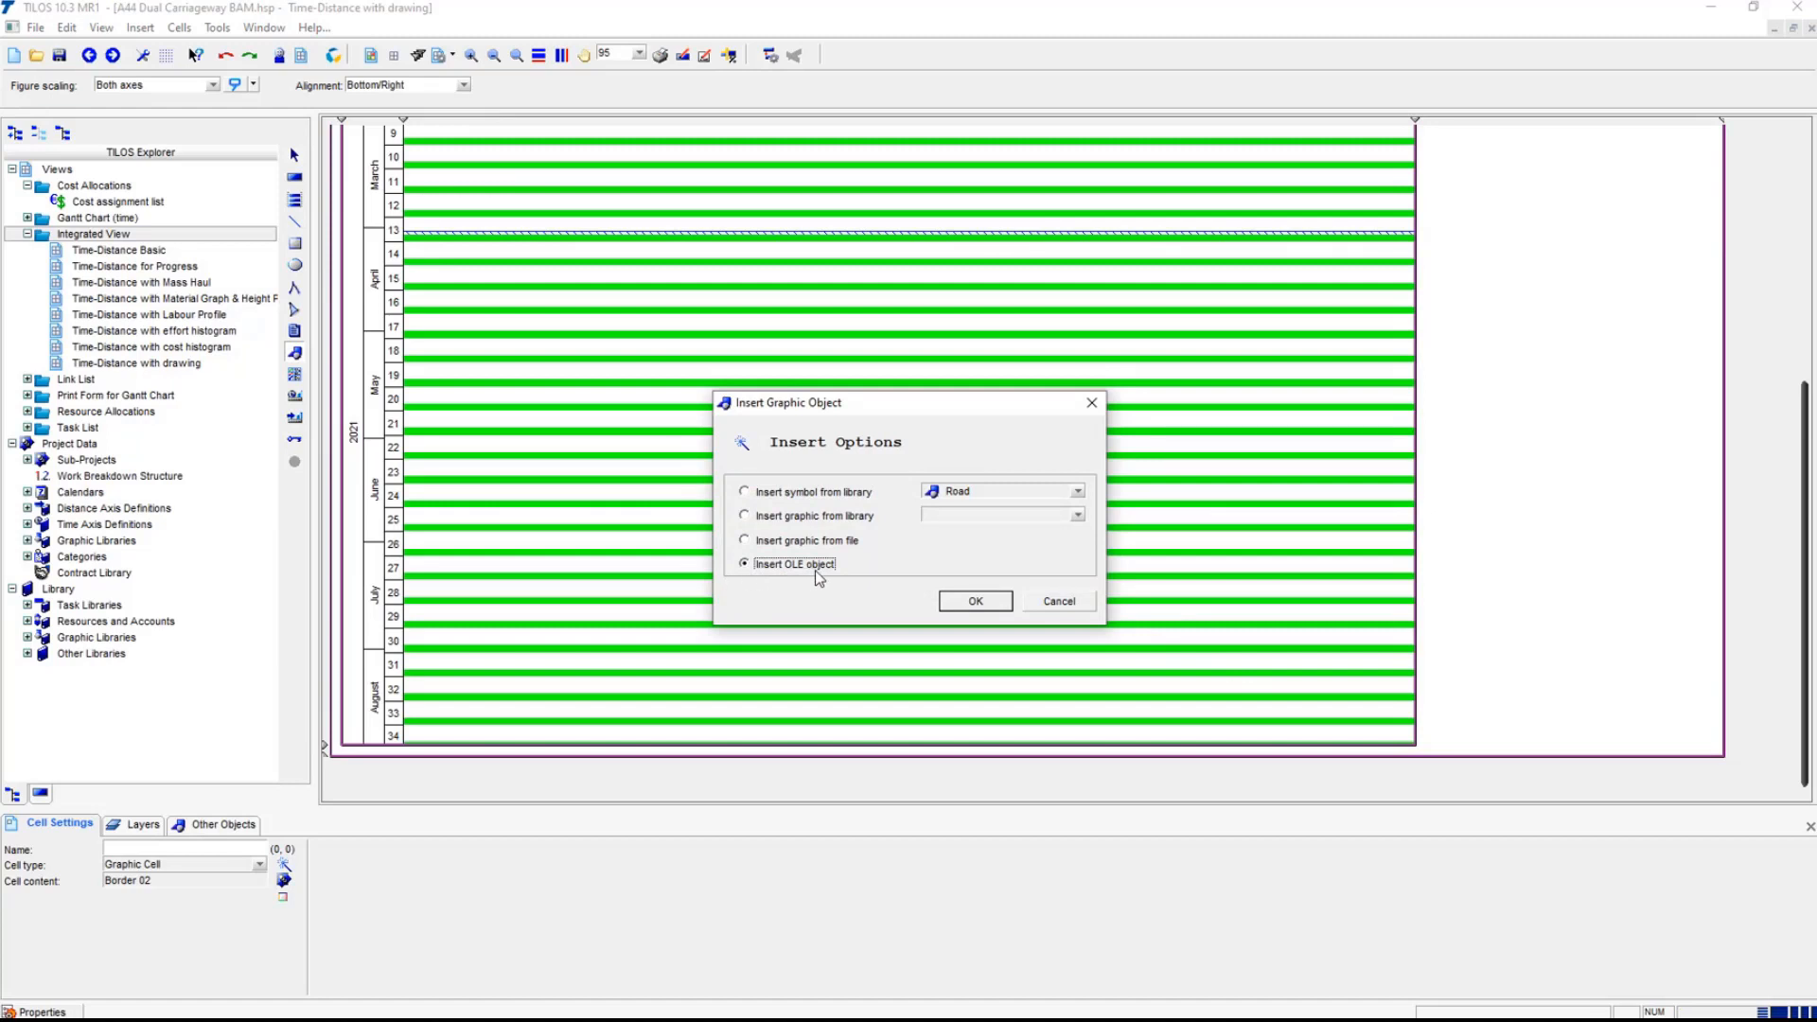
click(976, 601)
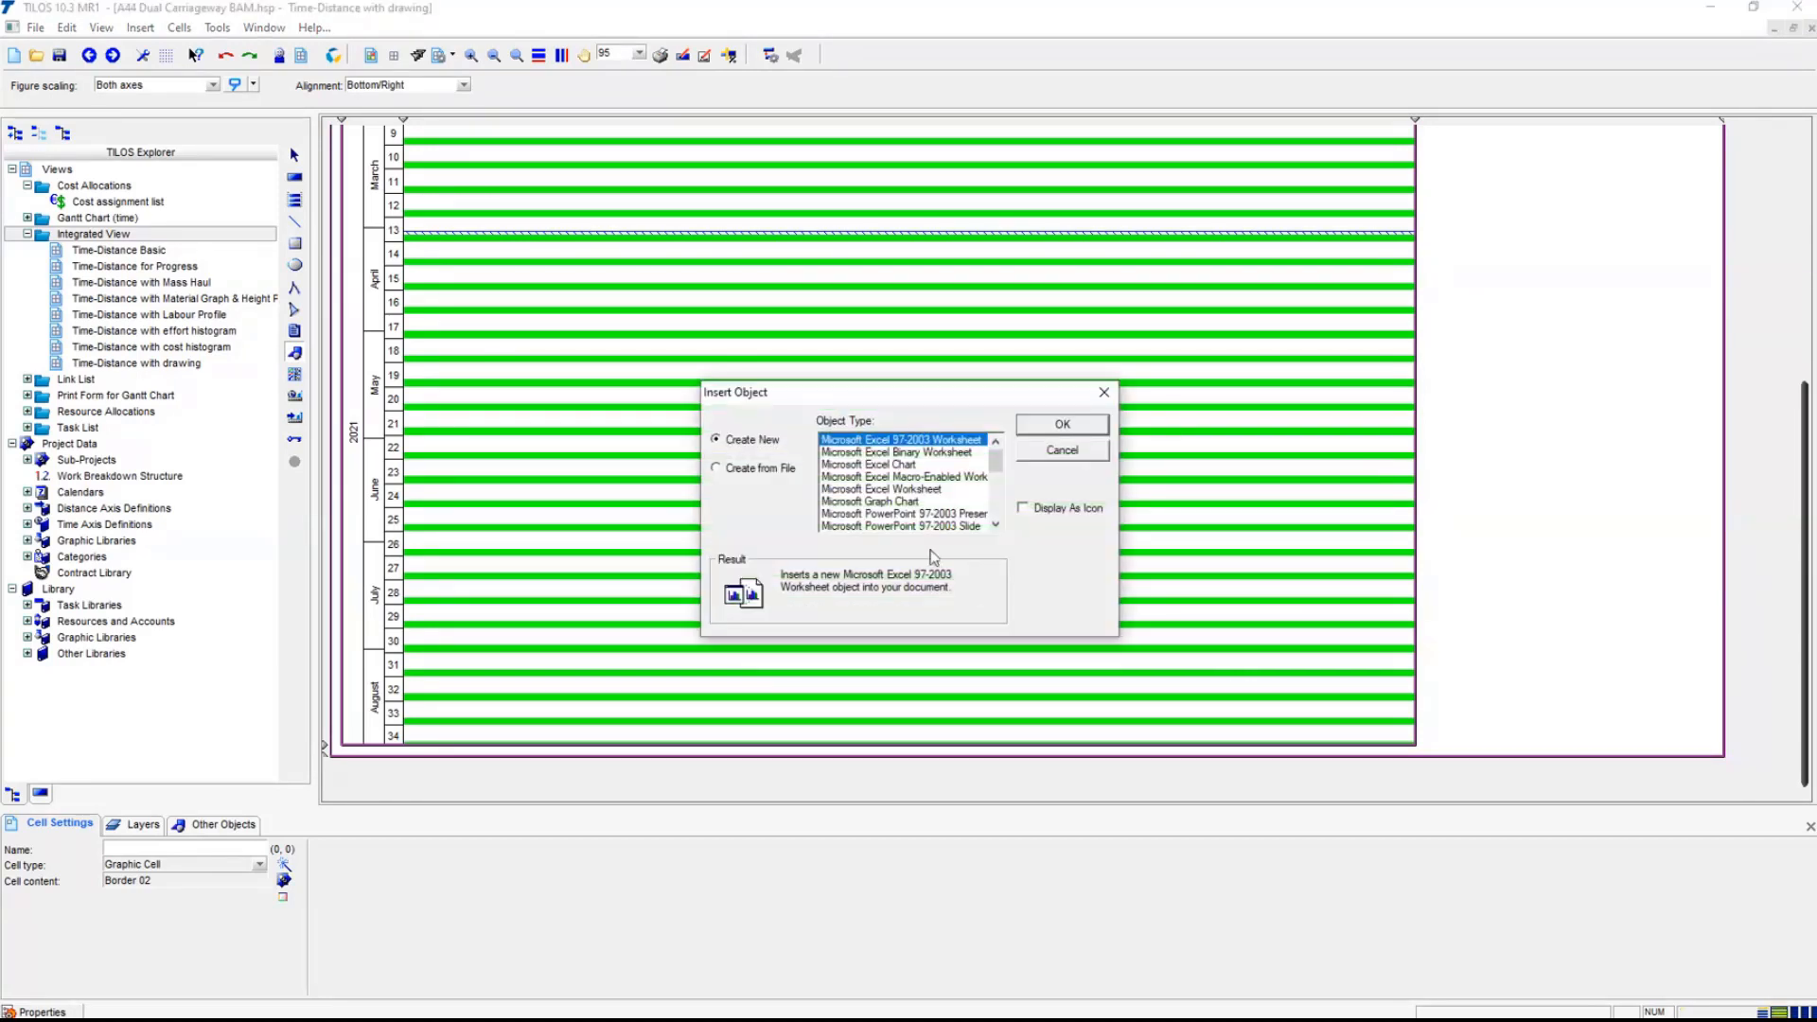
click(778, 470)
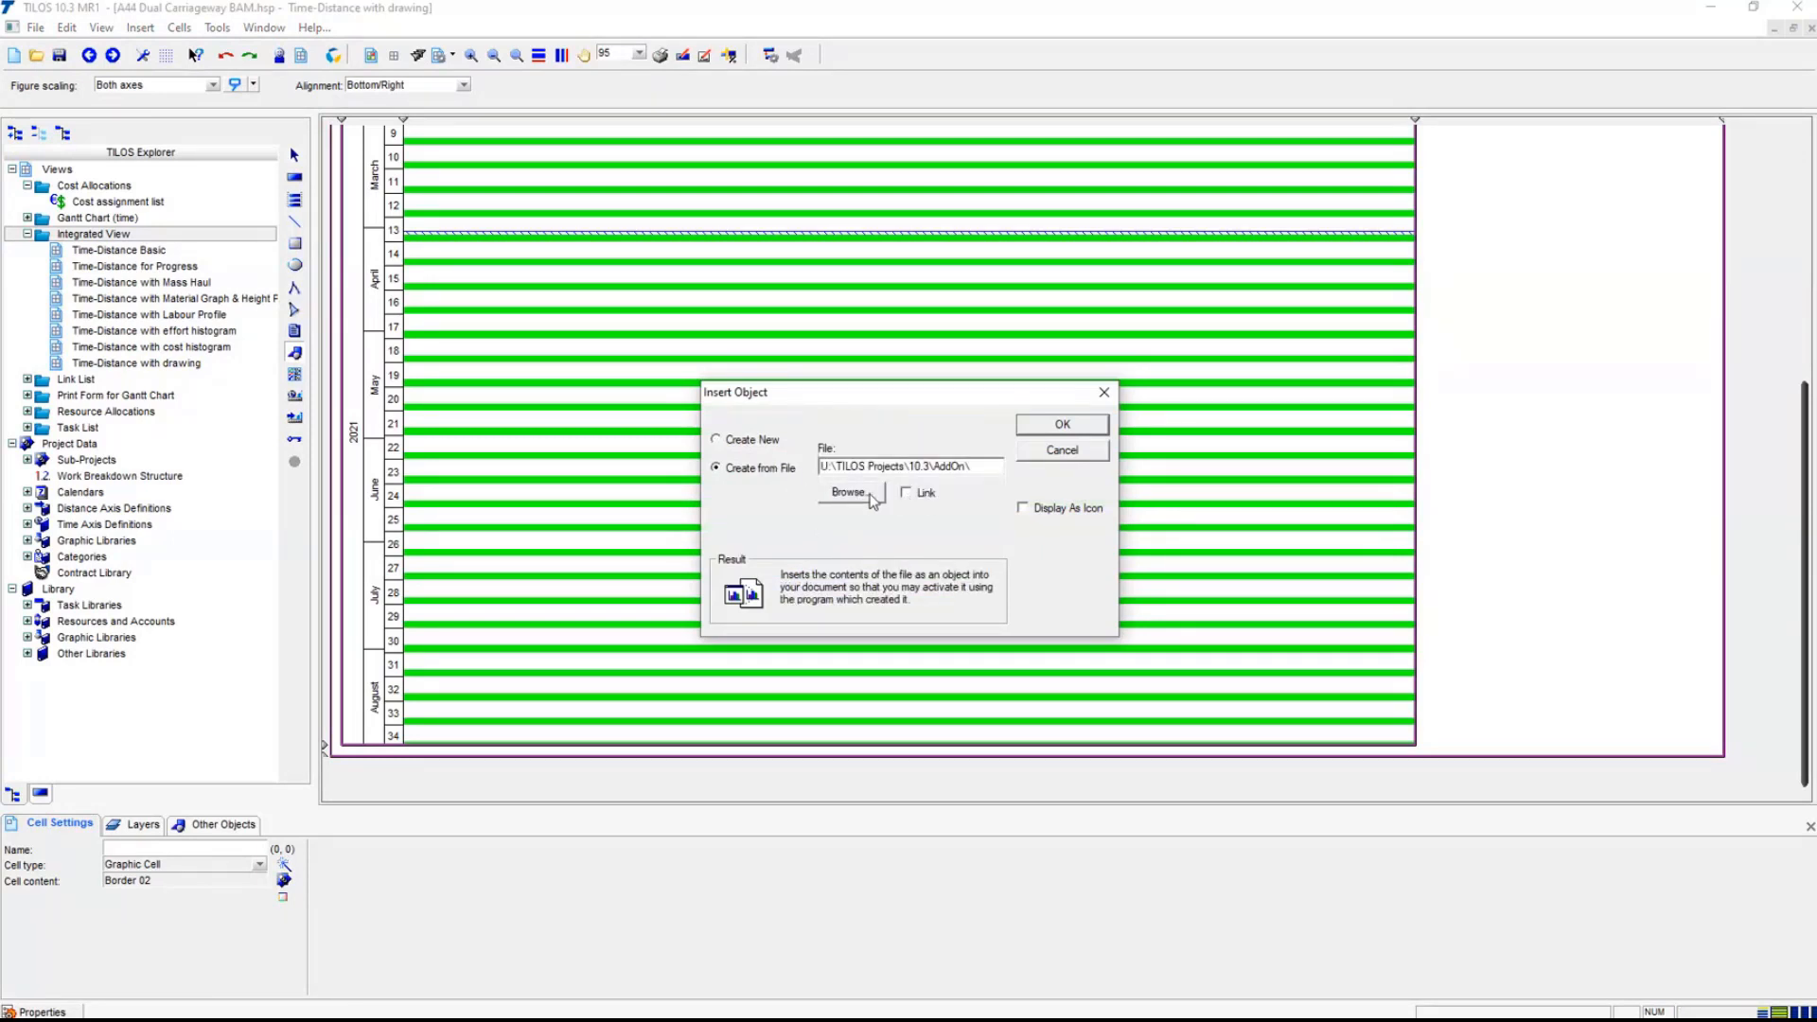
click(867, 498)
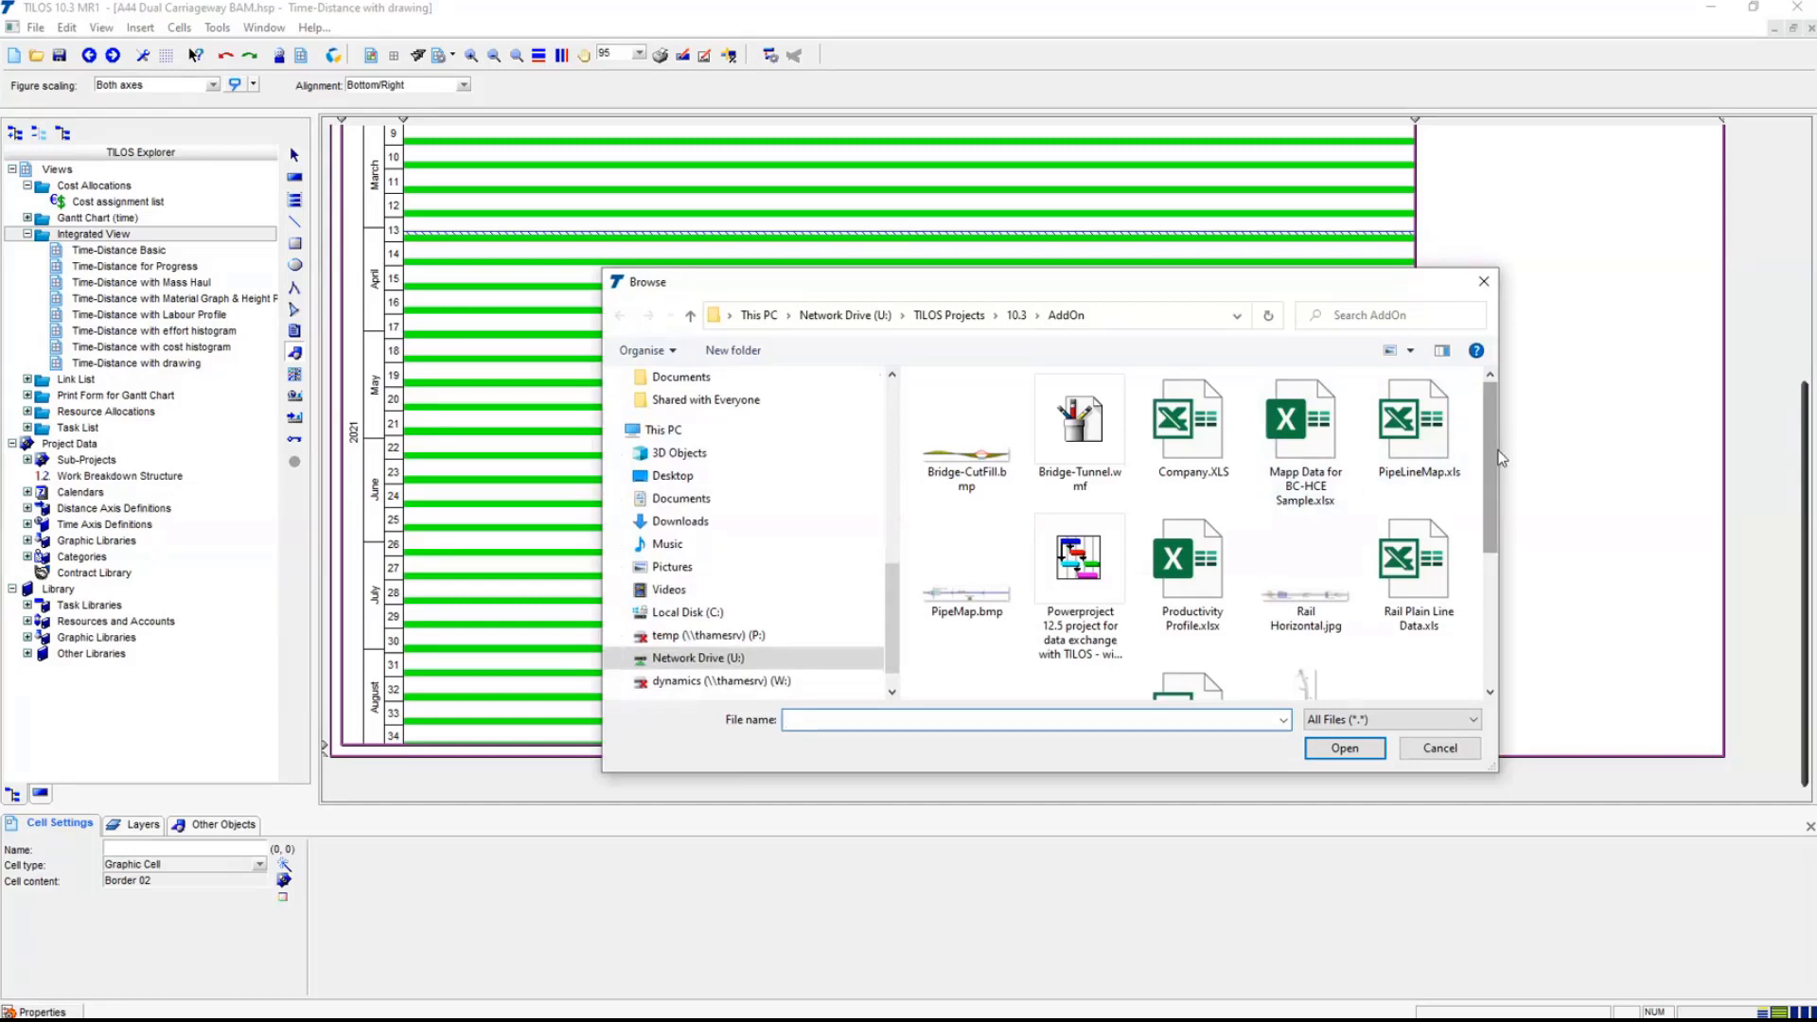
drag(1490, 473, 1491, 592)
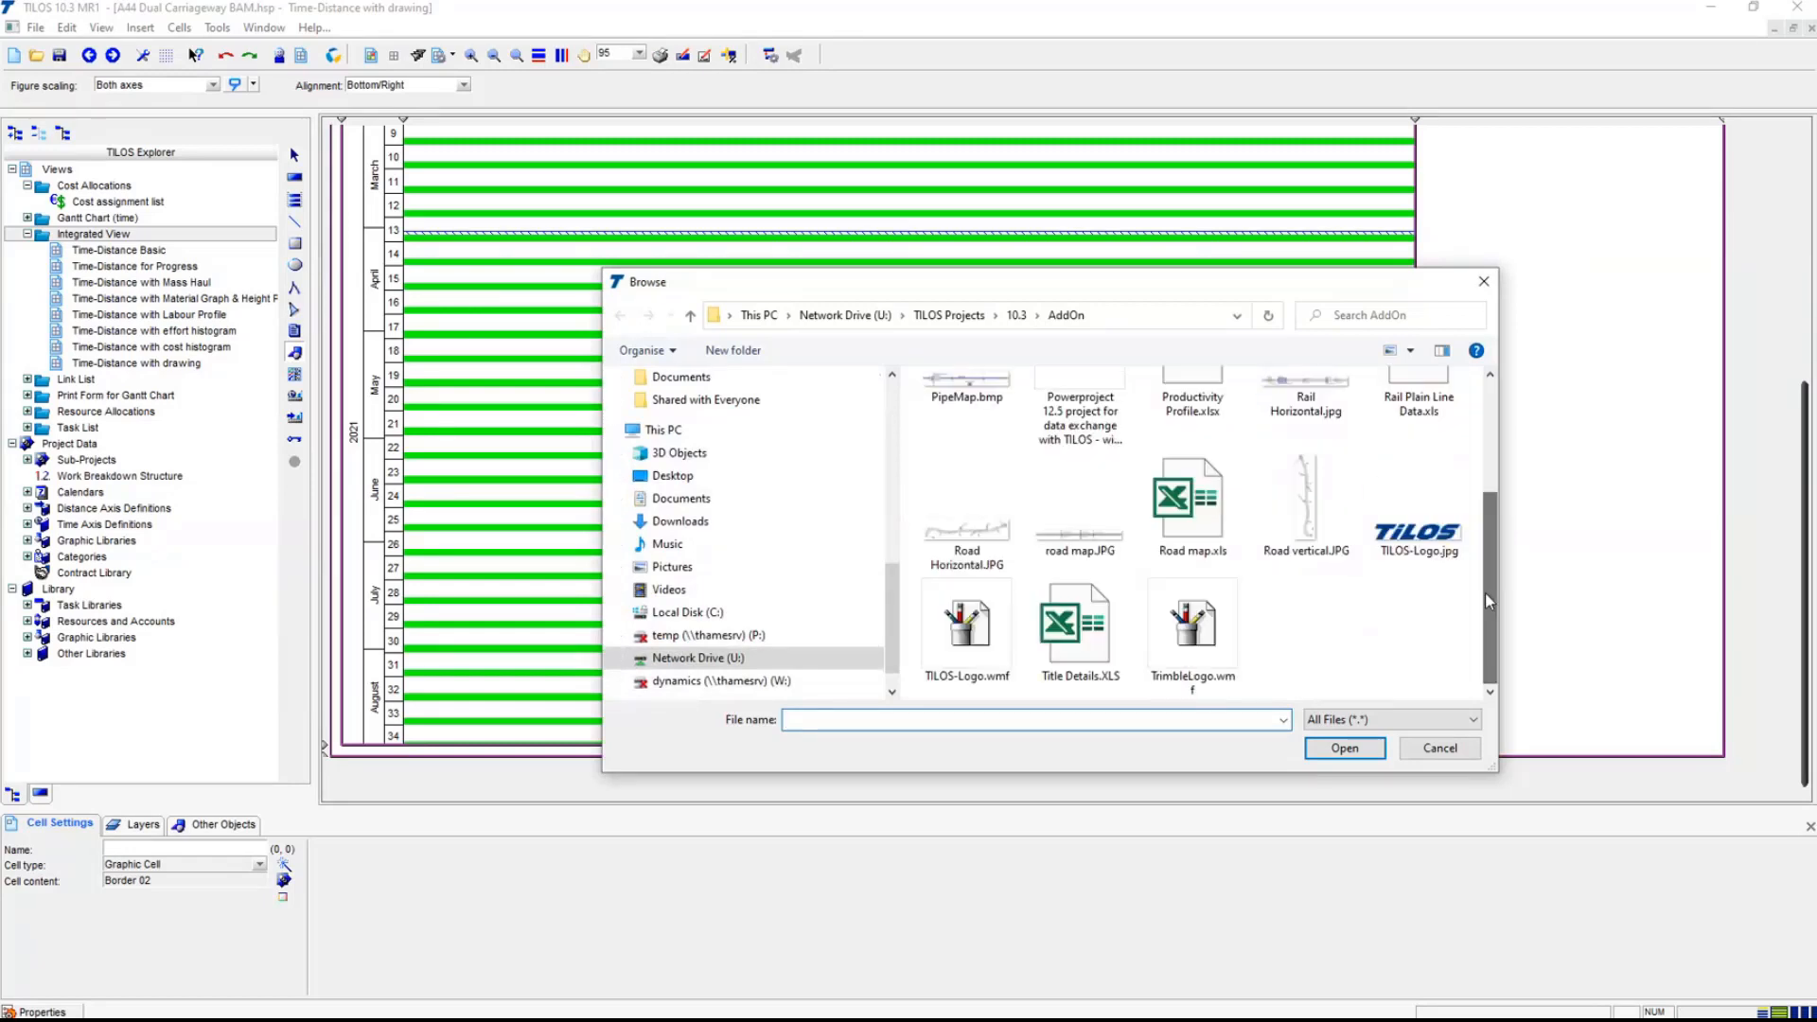
click(1111, 674)
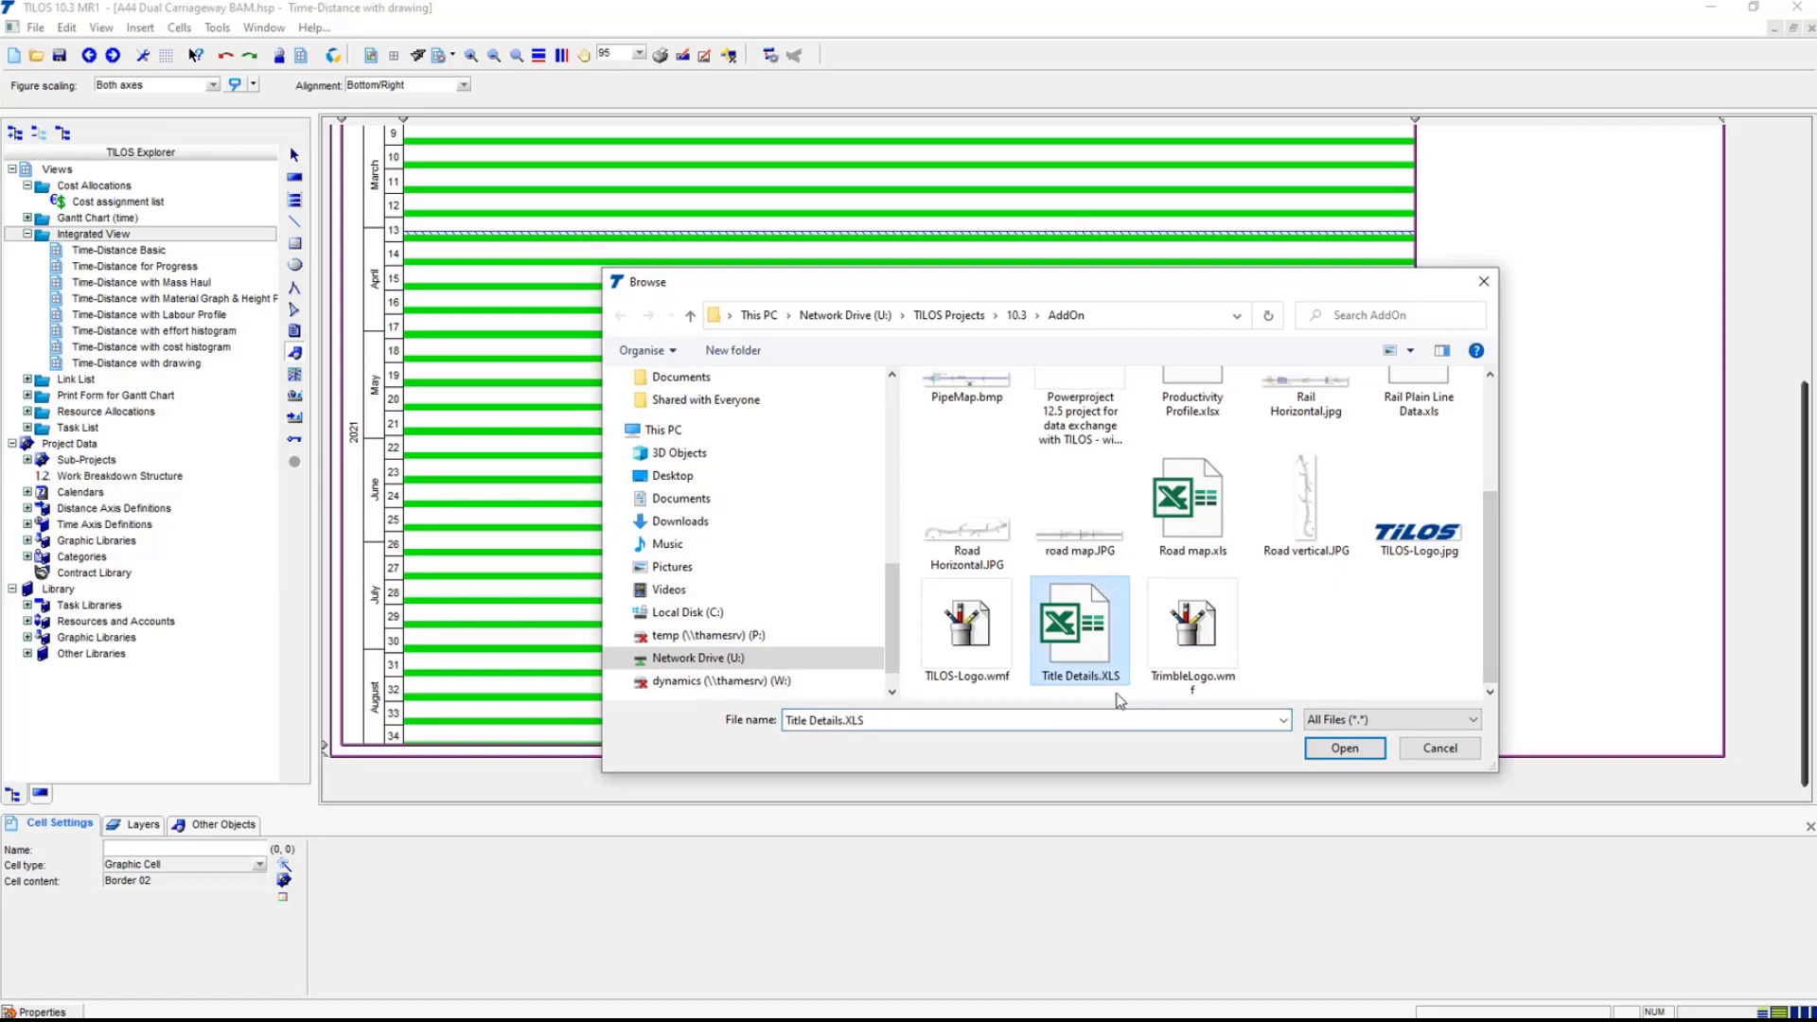
click(1361, 750)
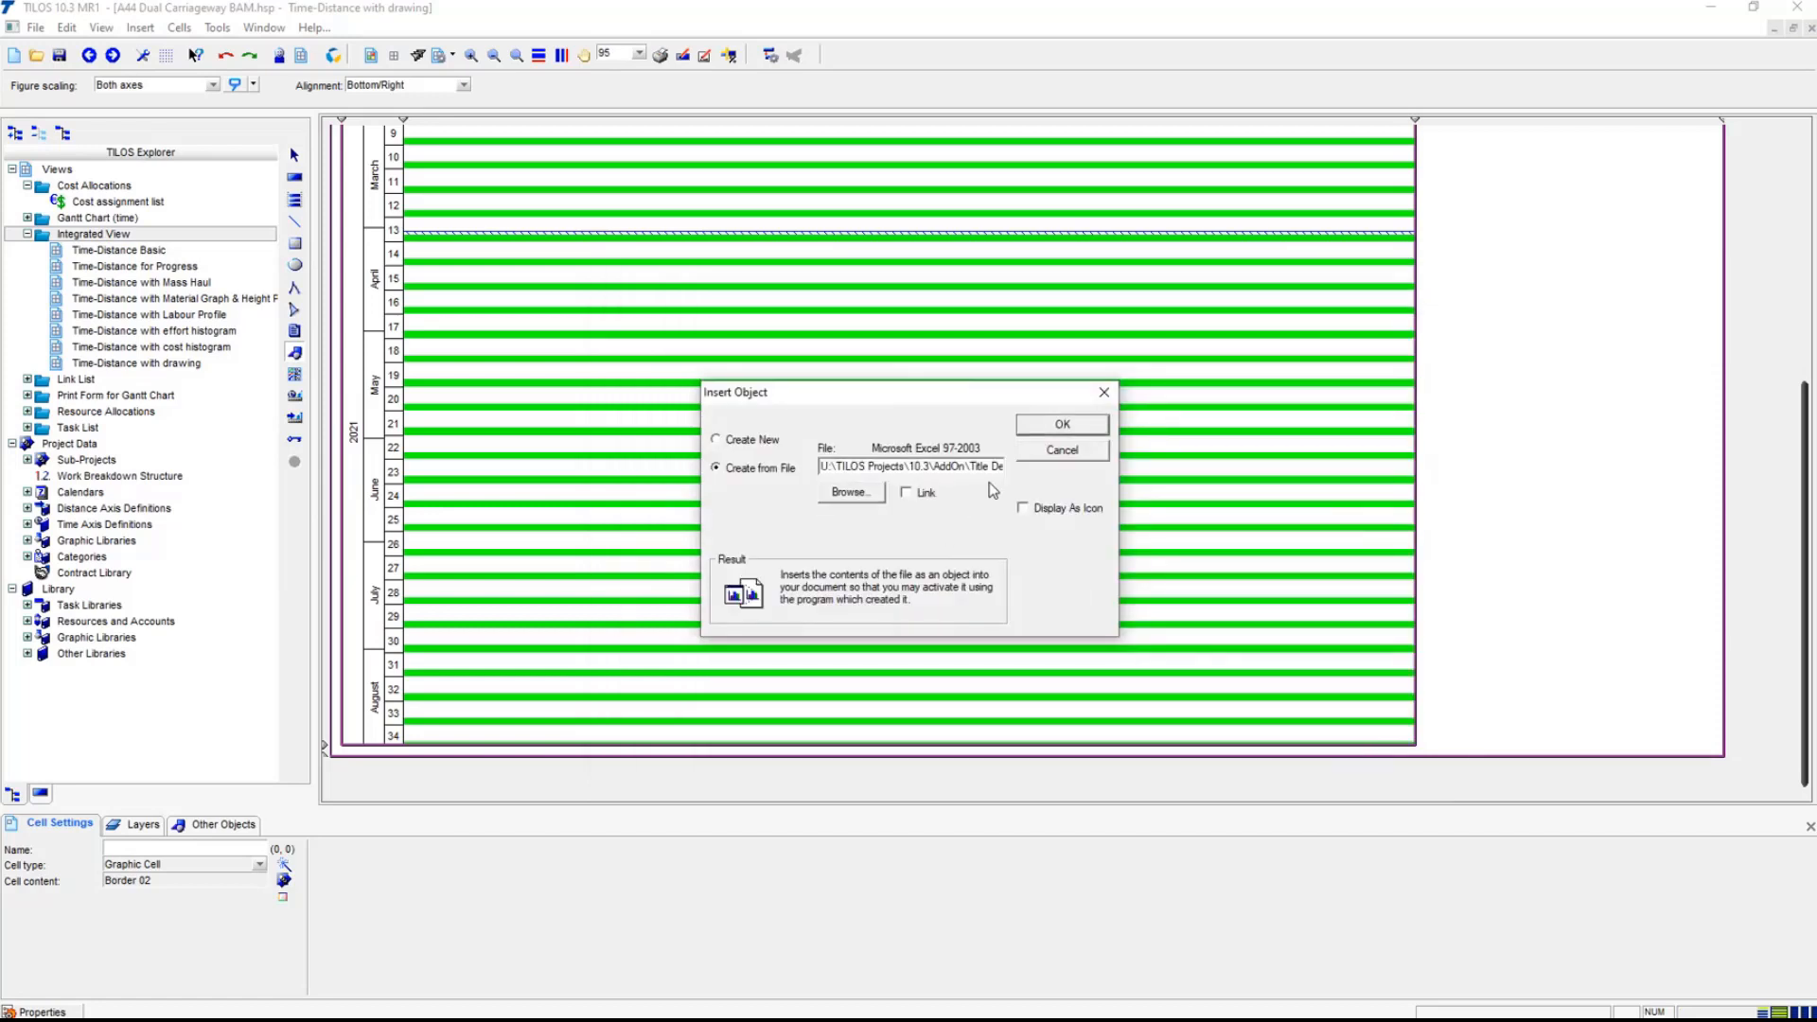
click(1076, 424)
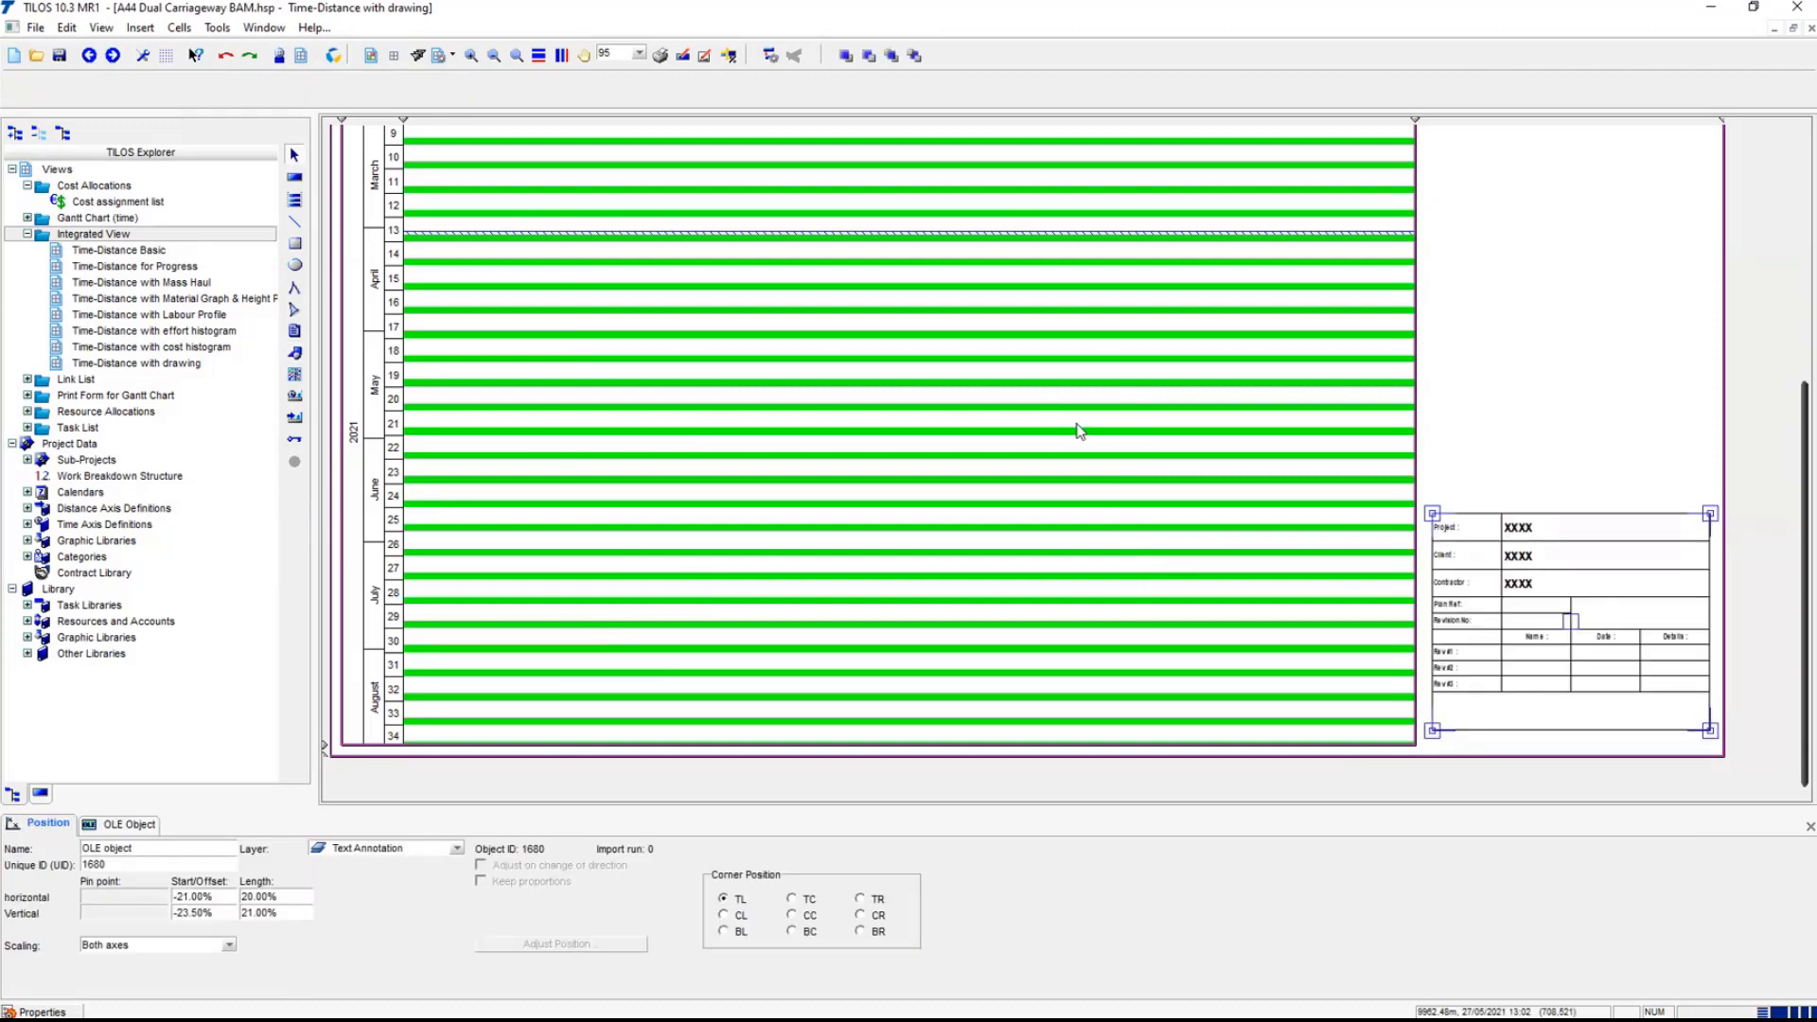
- Open the embedded title block for editing in Excel and set its Project entry to A44 Dual Widening
double_click(1569, 624)
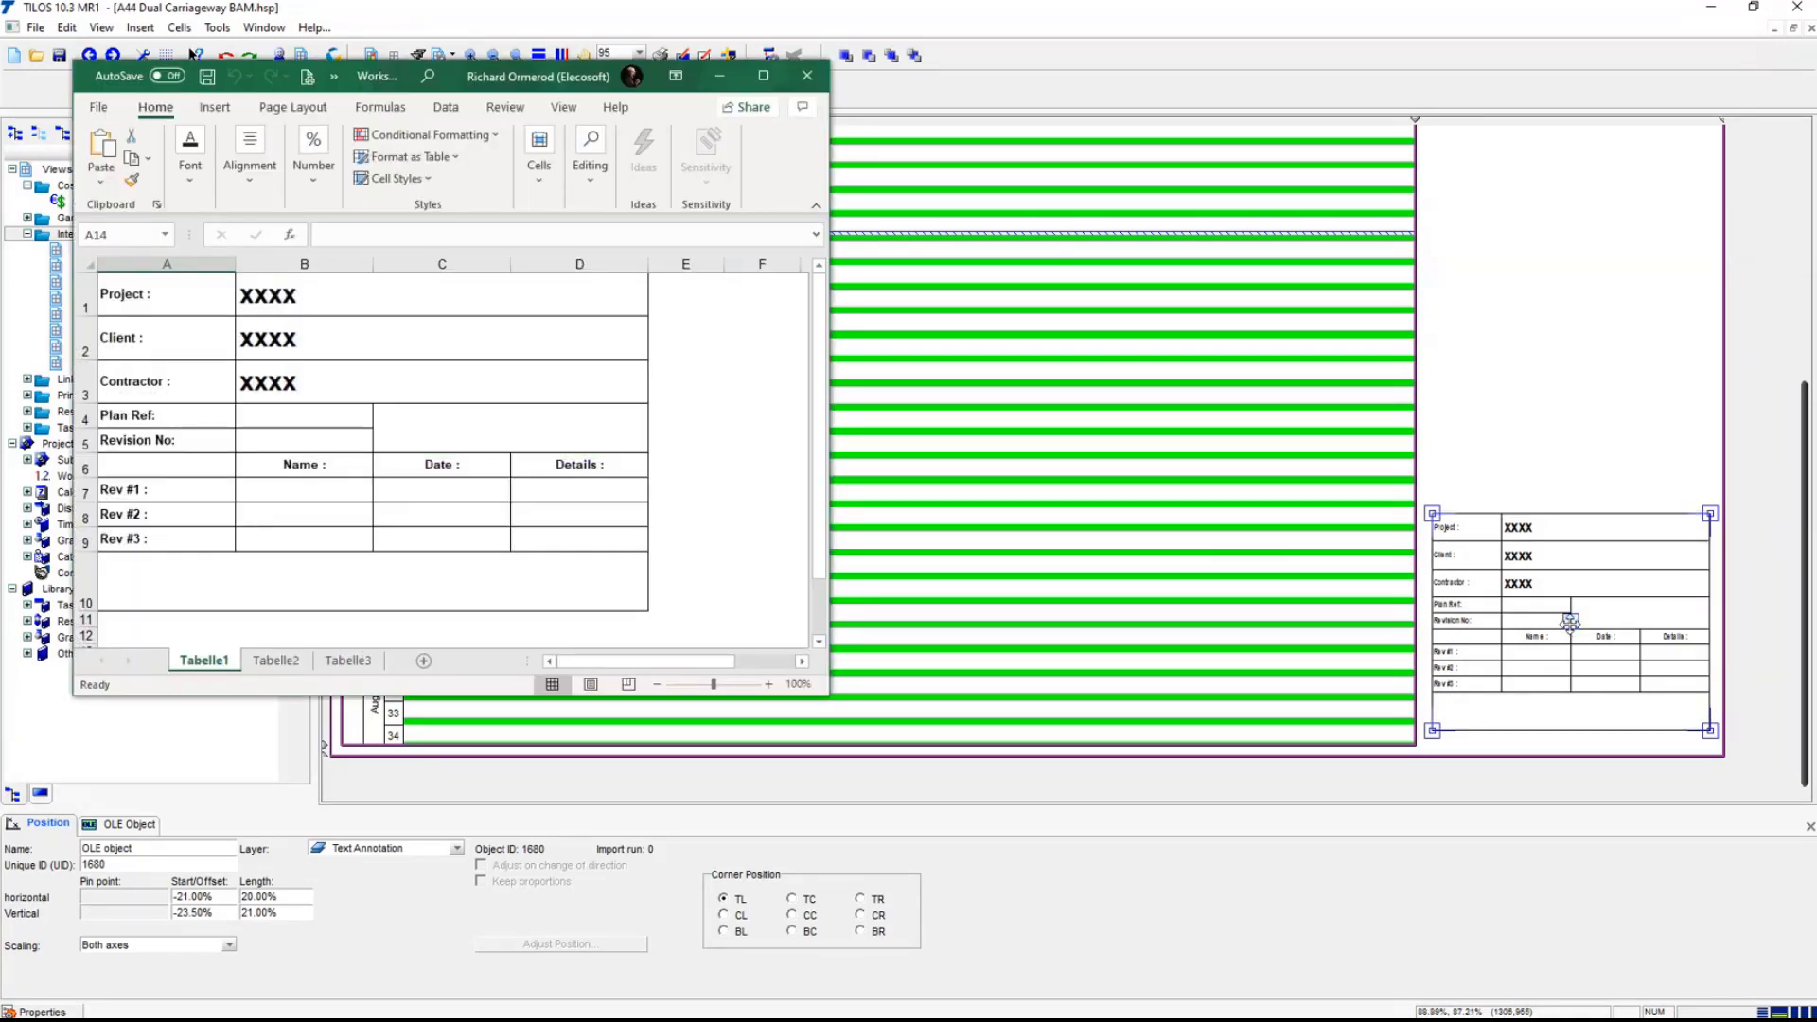
click(327, 308)
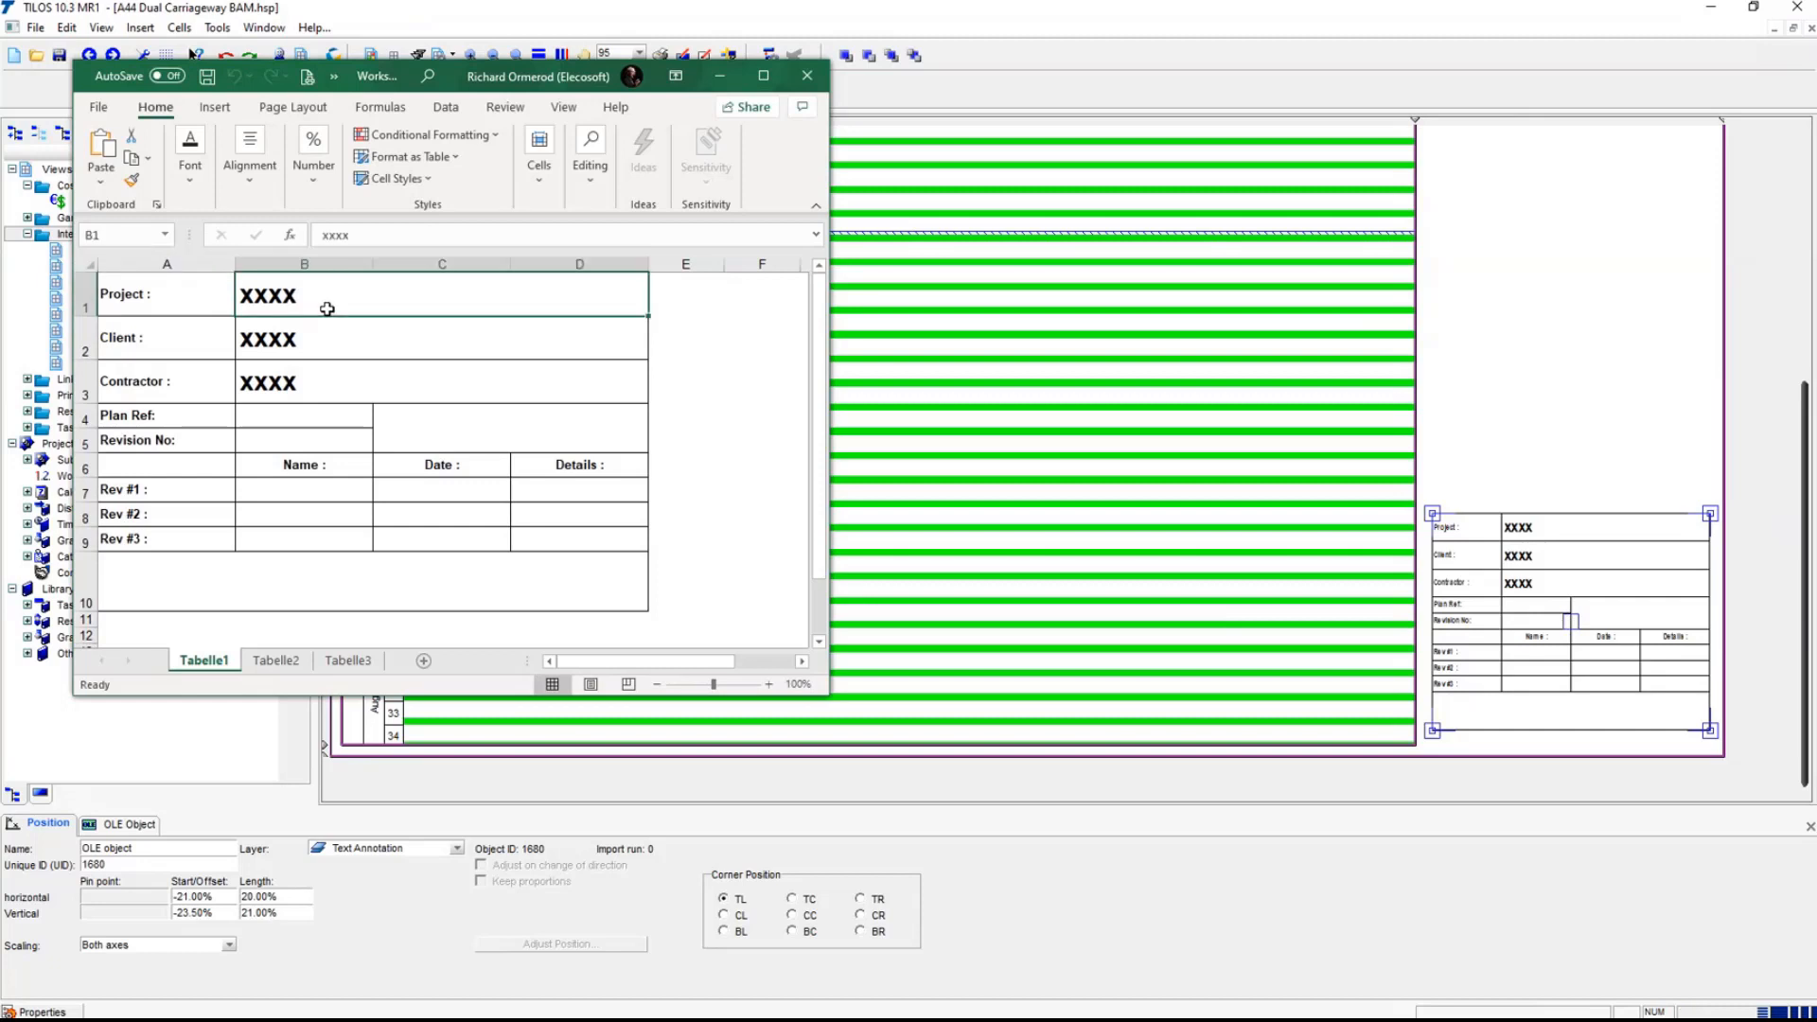
text(A44)
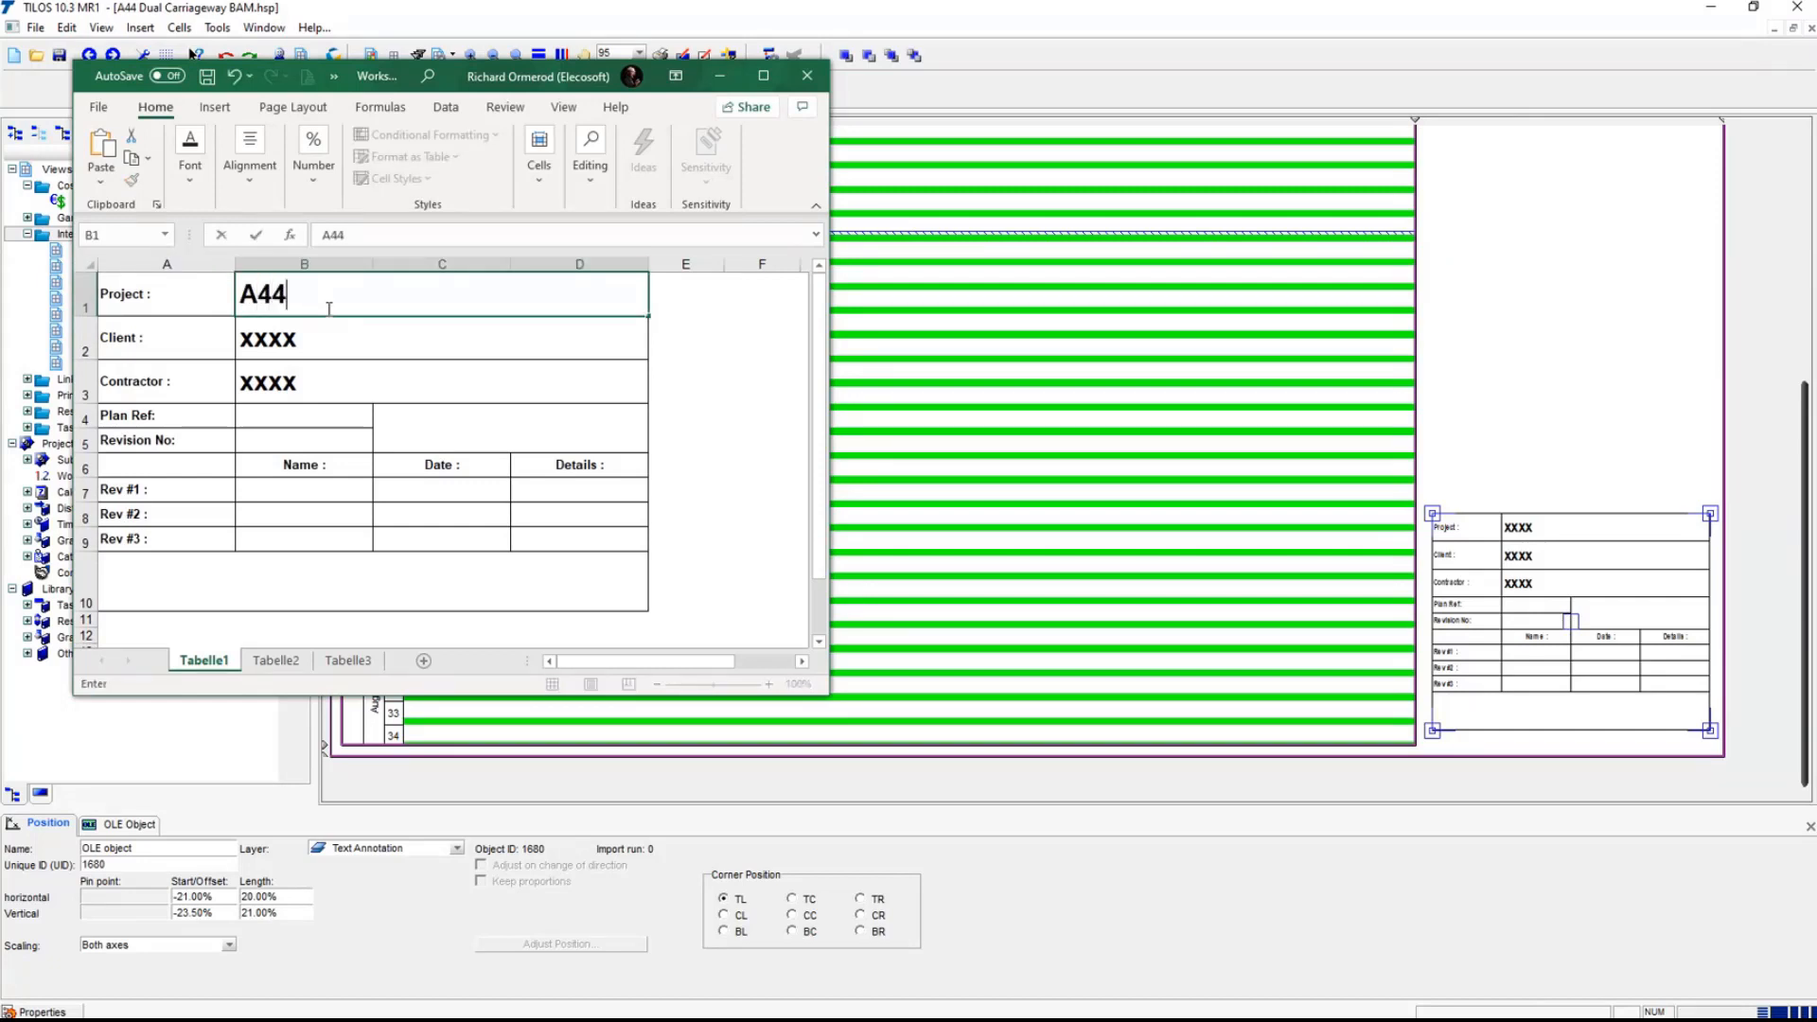
text( Dual Wi)
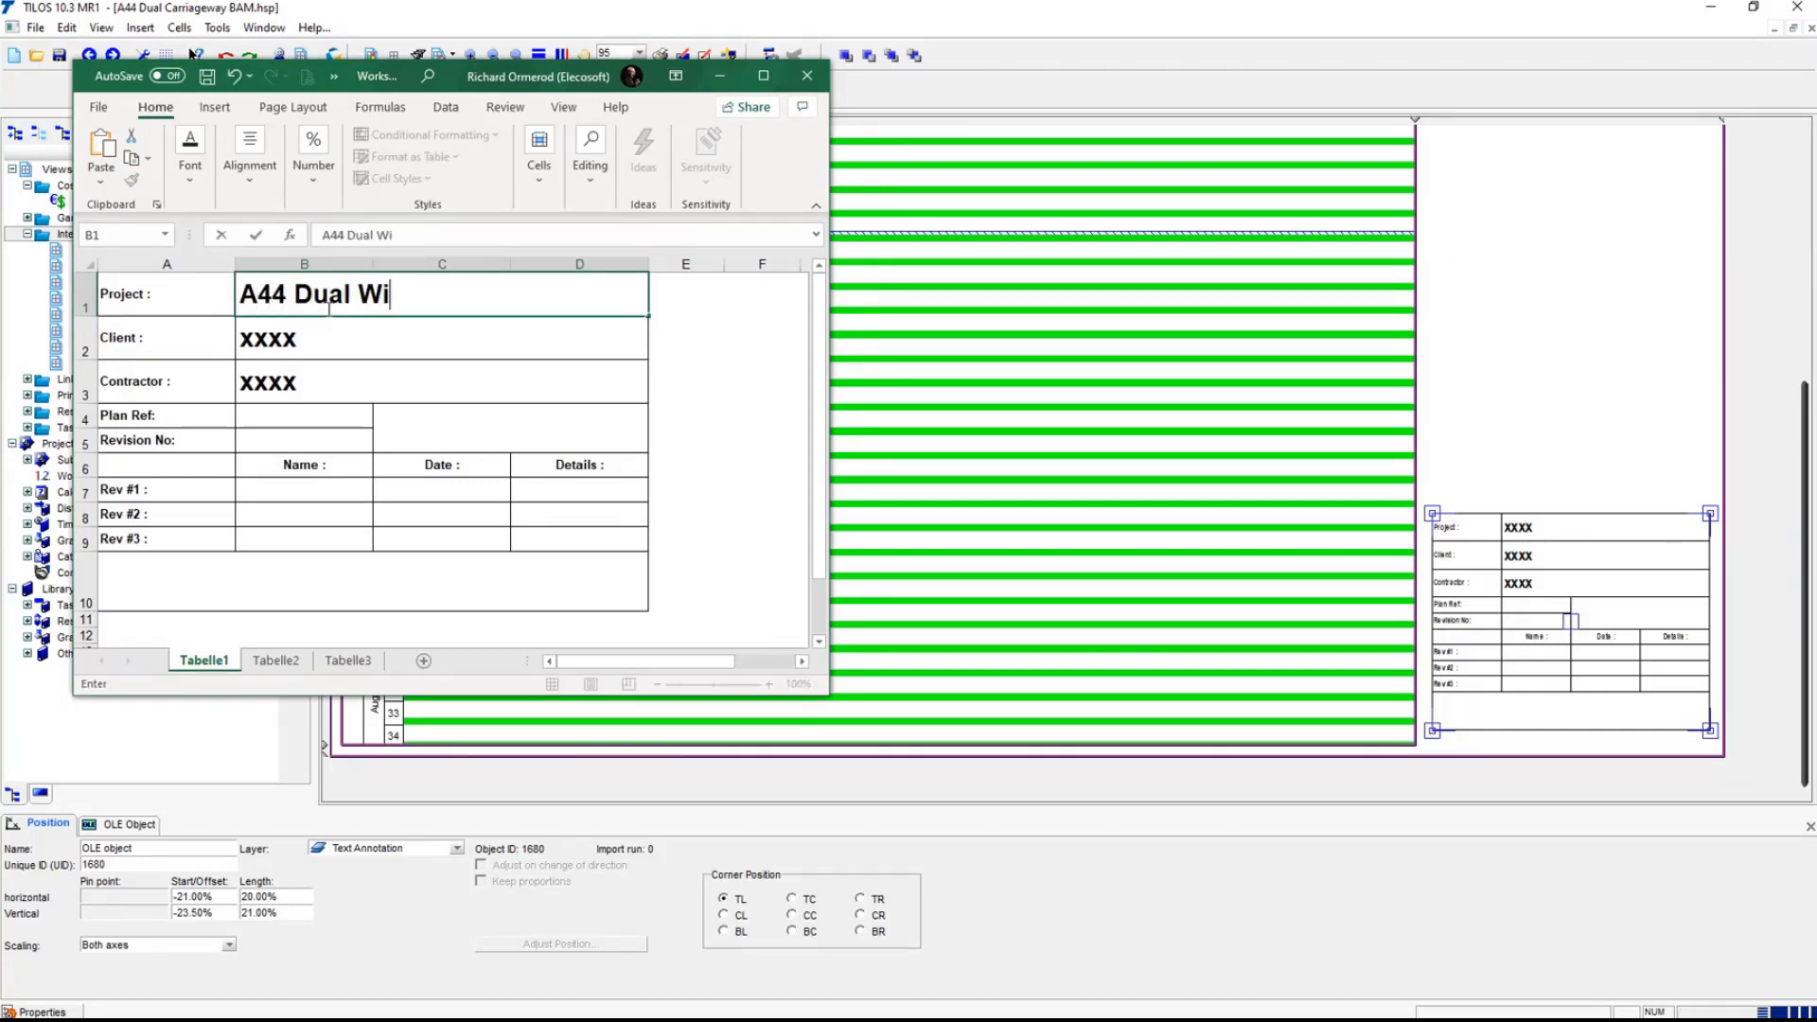
text(dening)
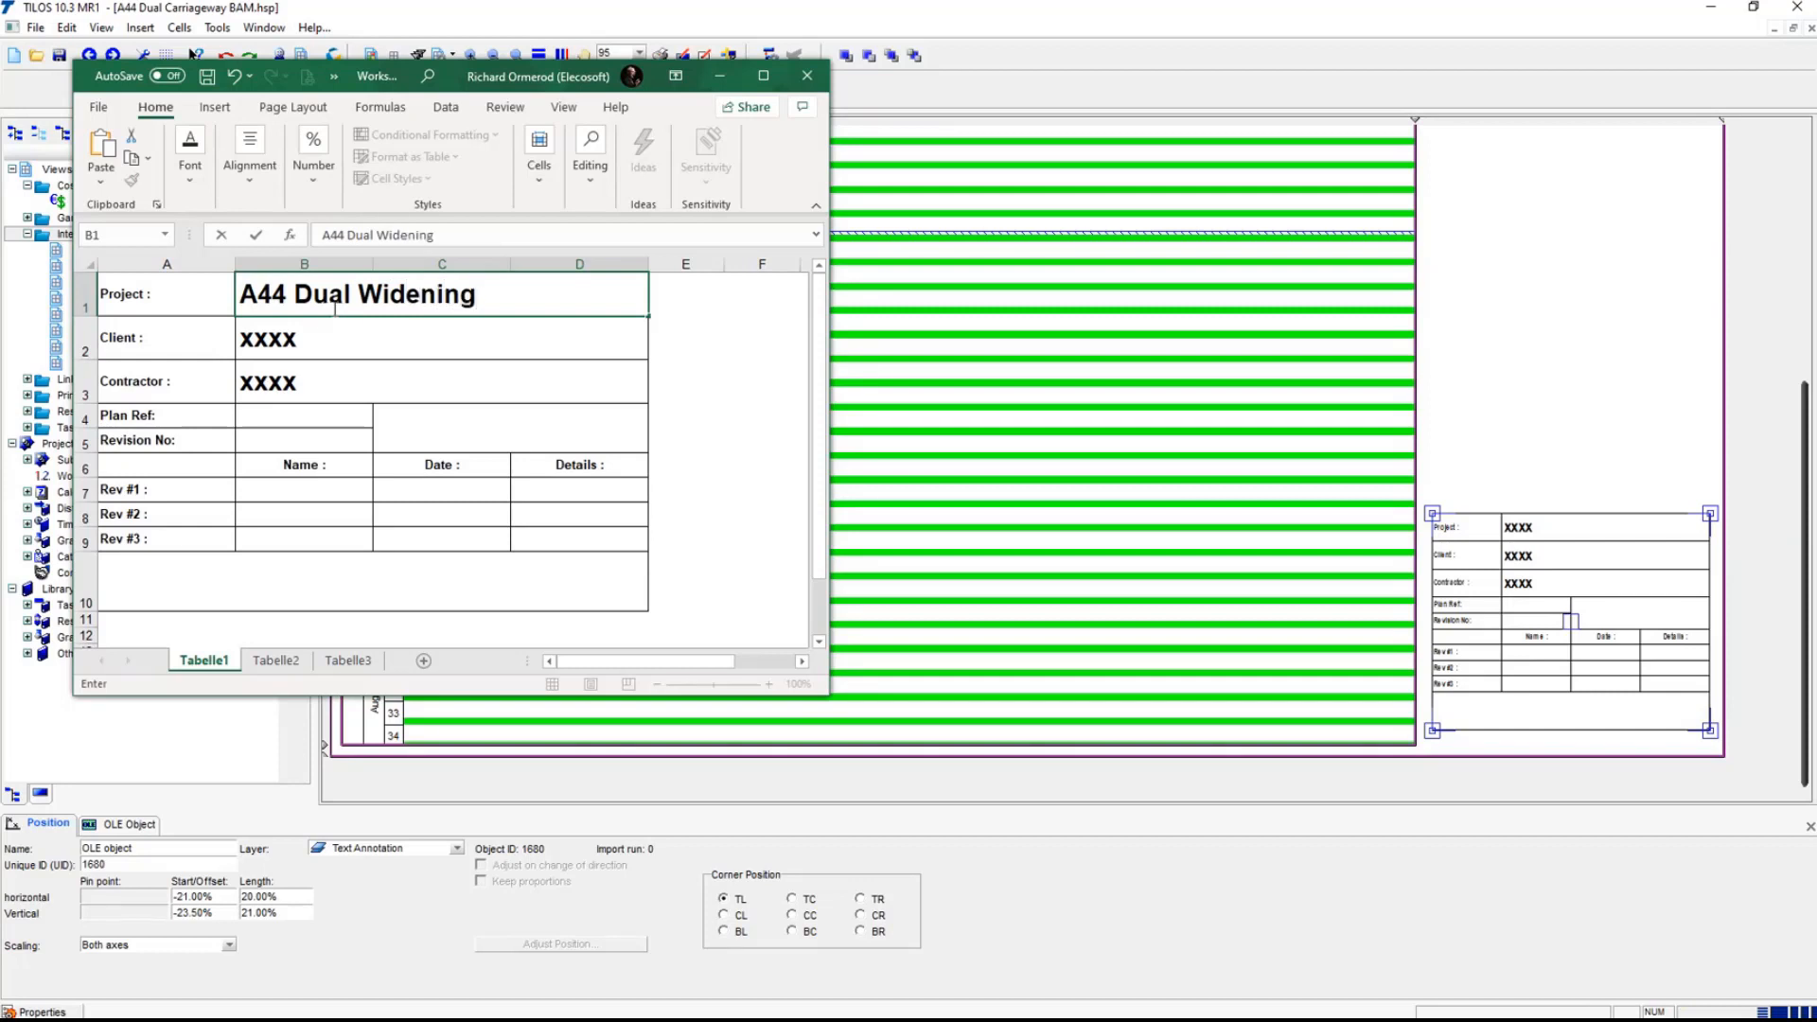
key(Return)
- Set the title block's Client to HE and its Contractor to BAM Nuttal
click(323, 374)
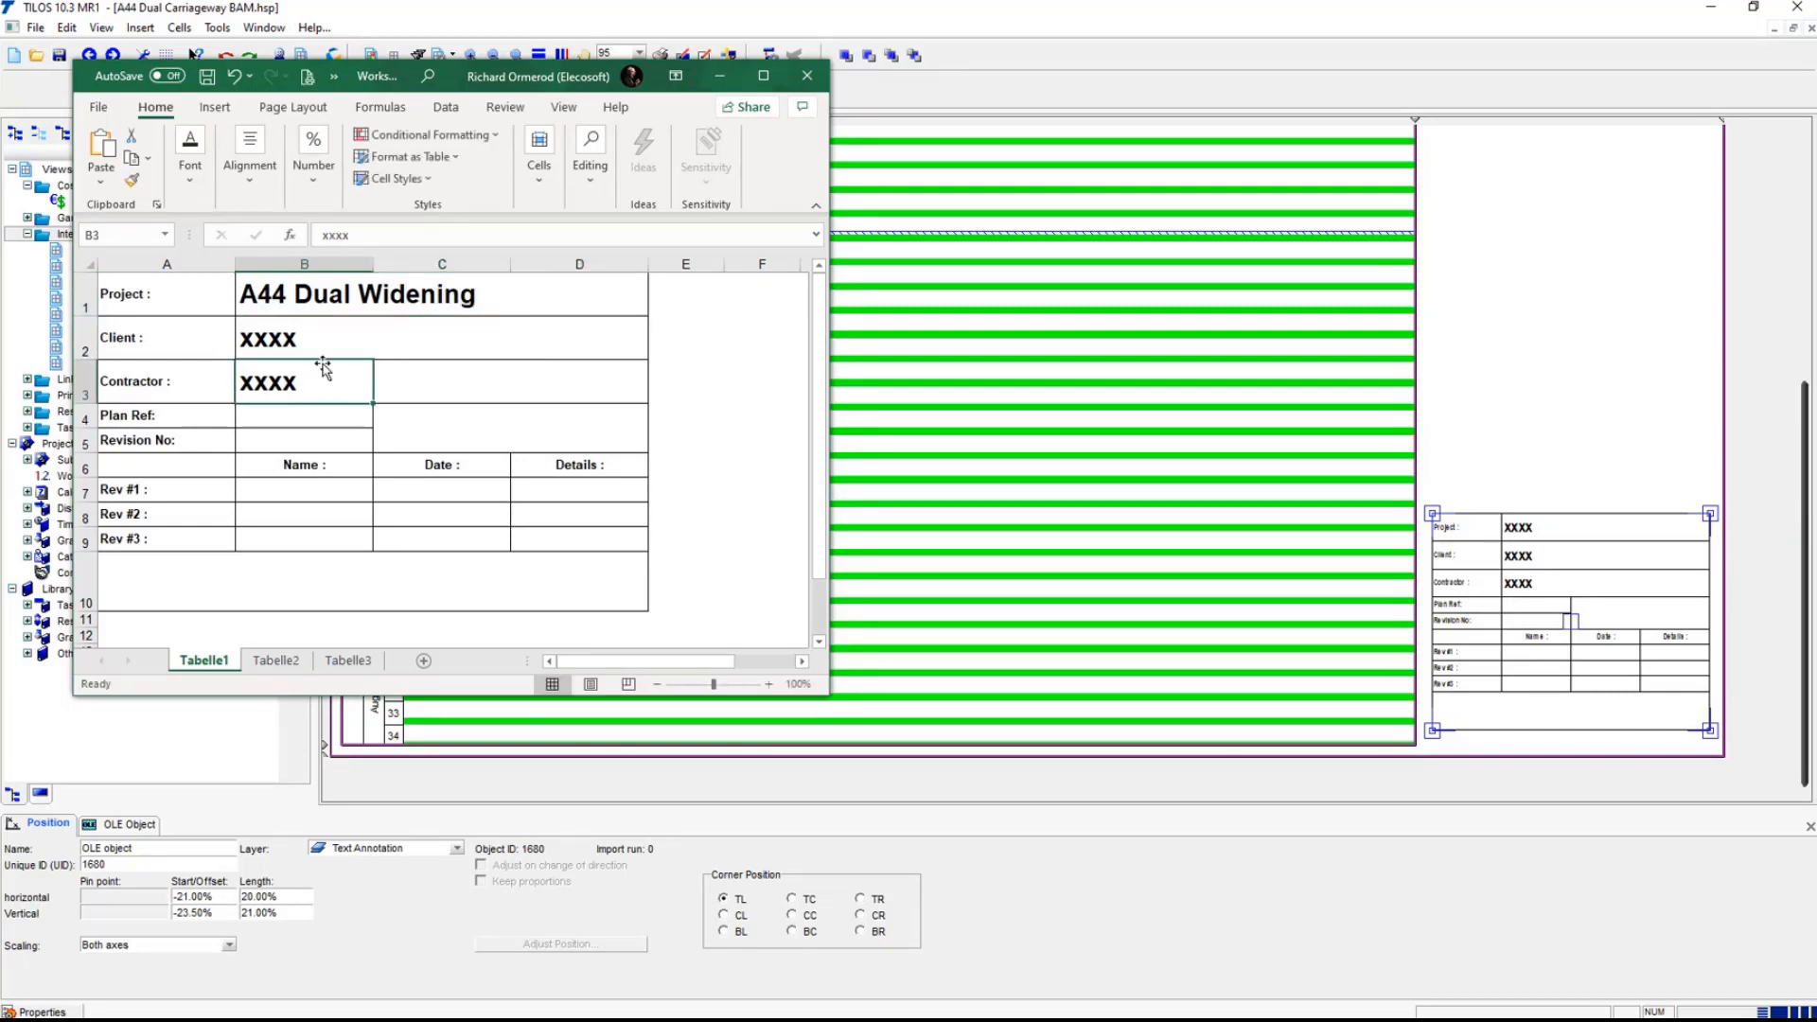
click(313, 343)
text(HE)
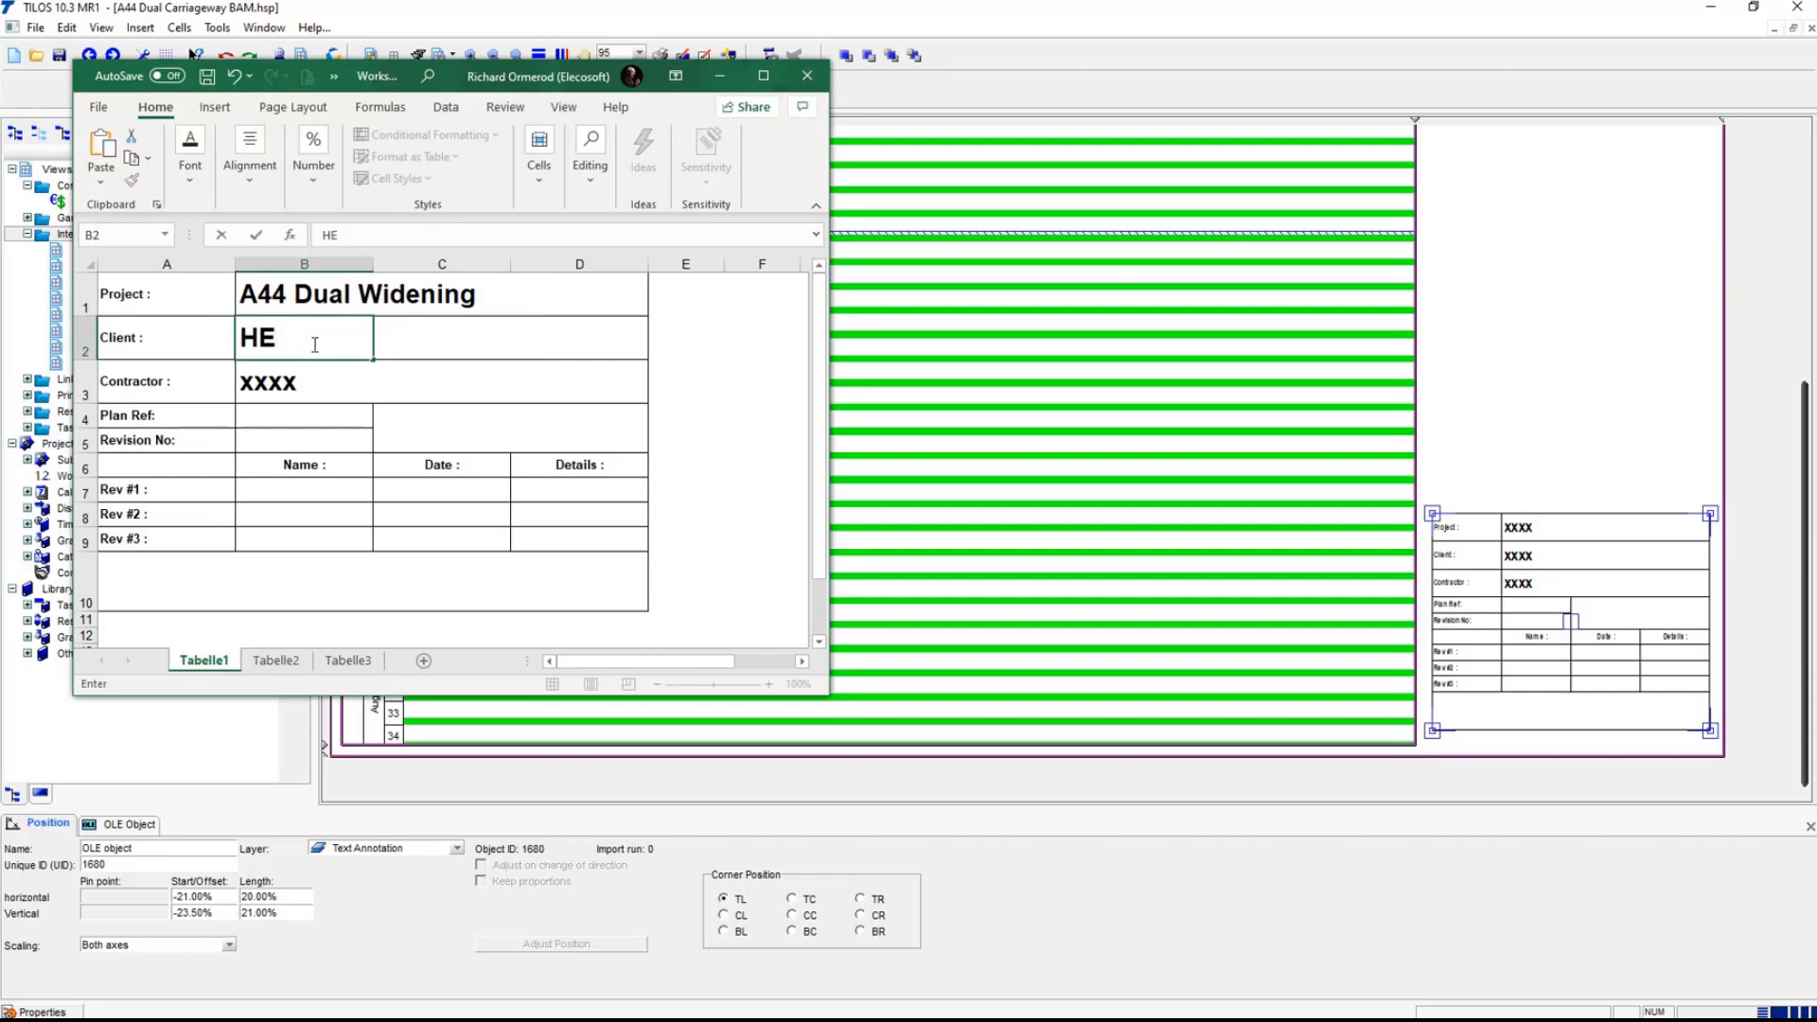
click(302, 382)
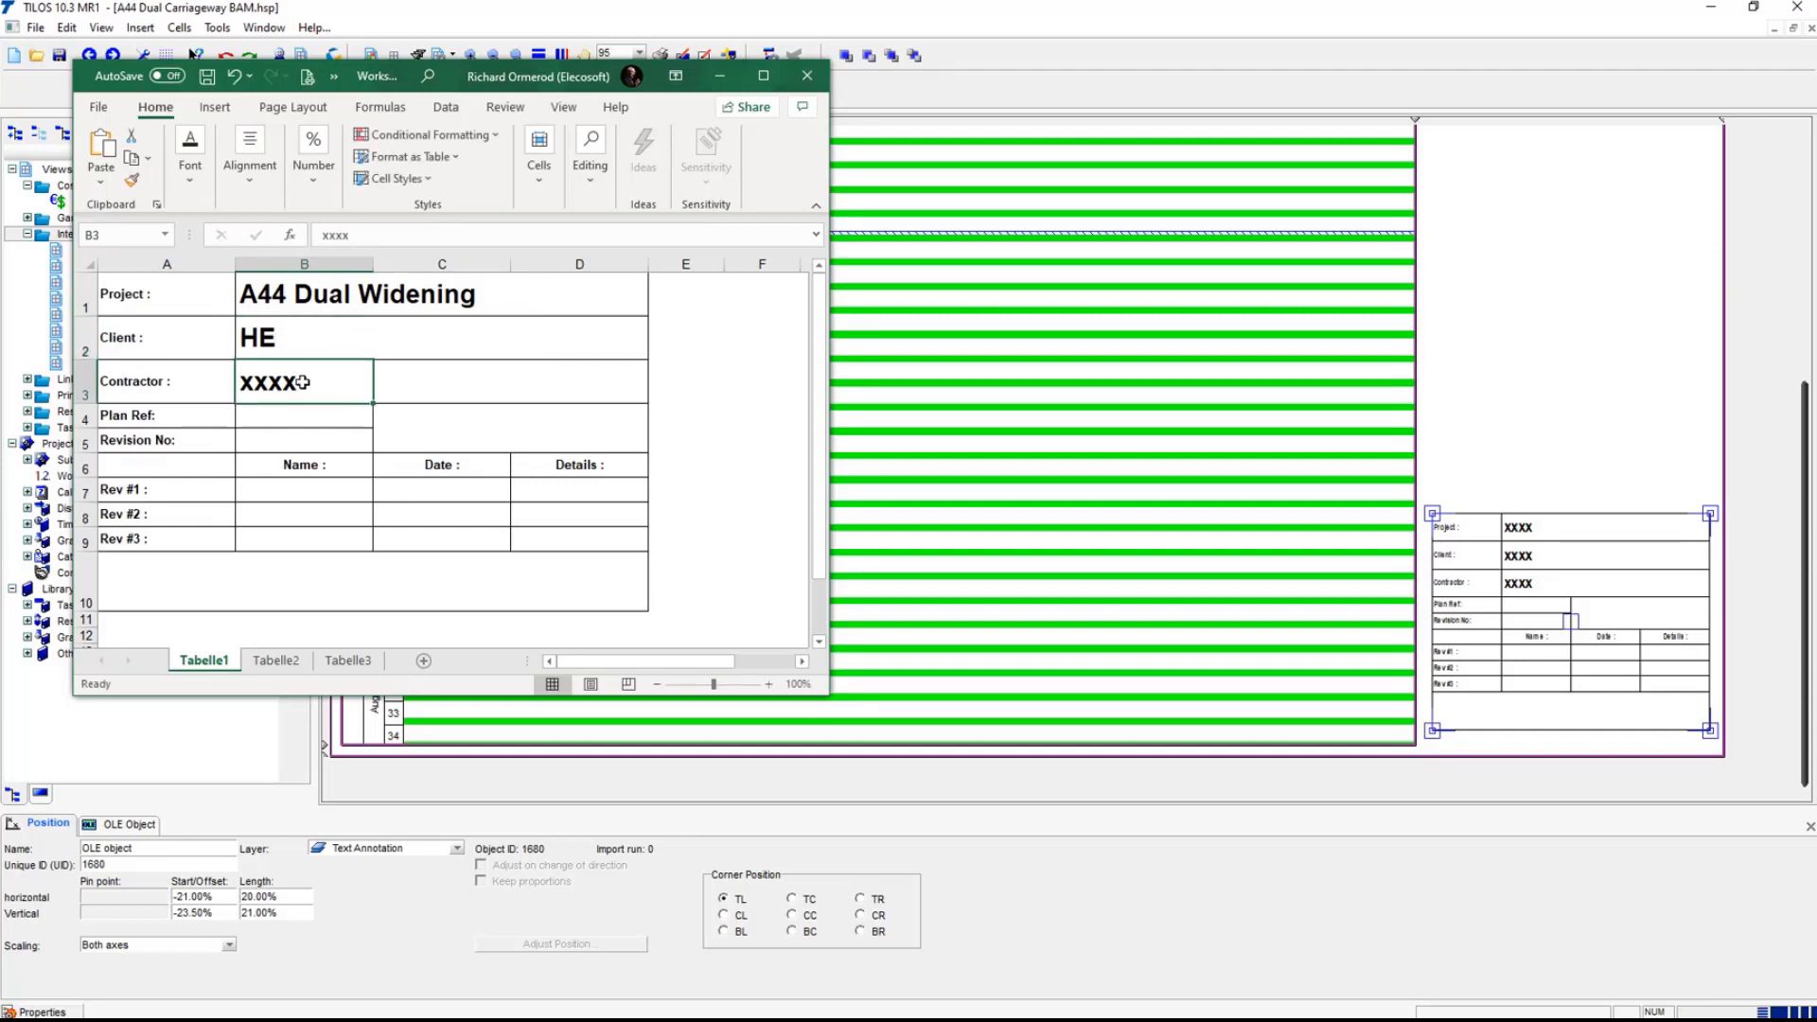
text(BAM Niut)
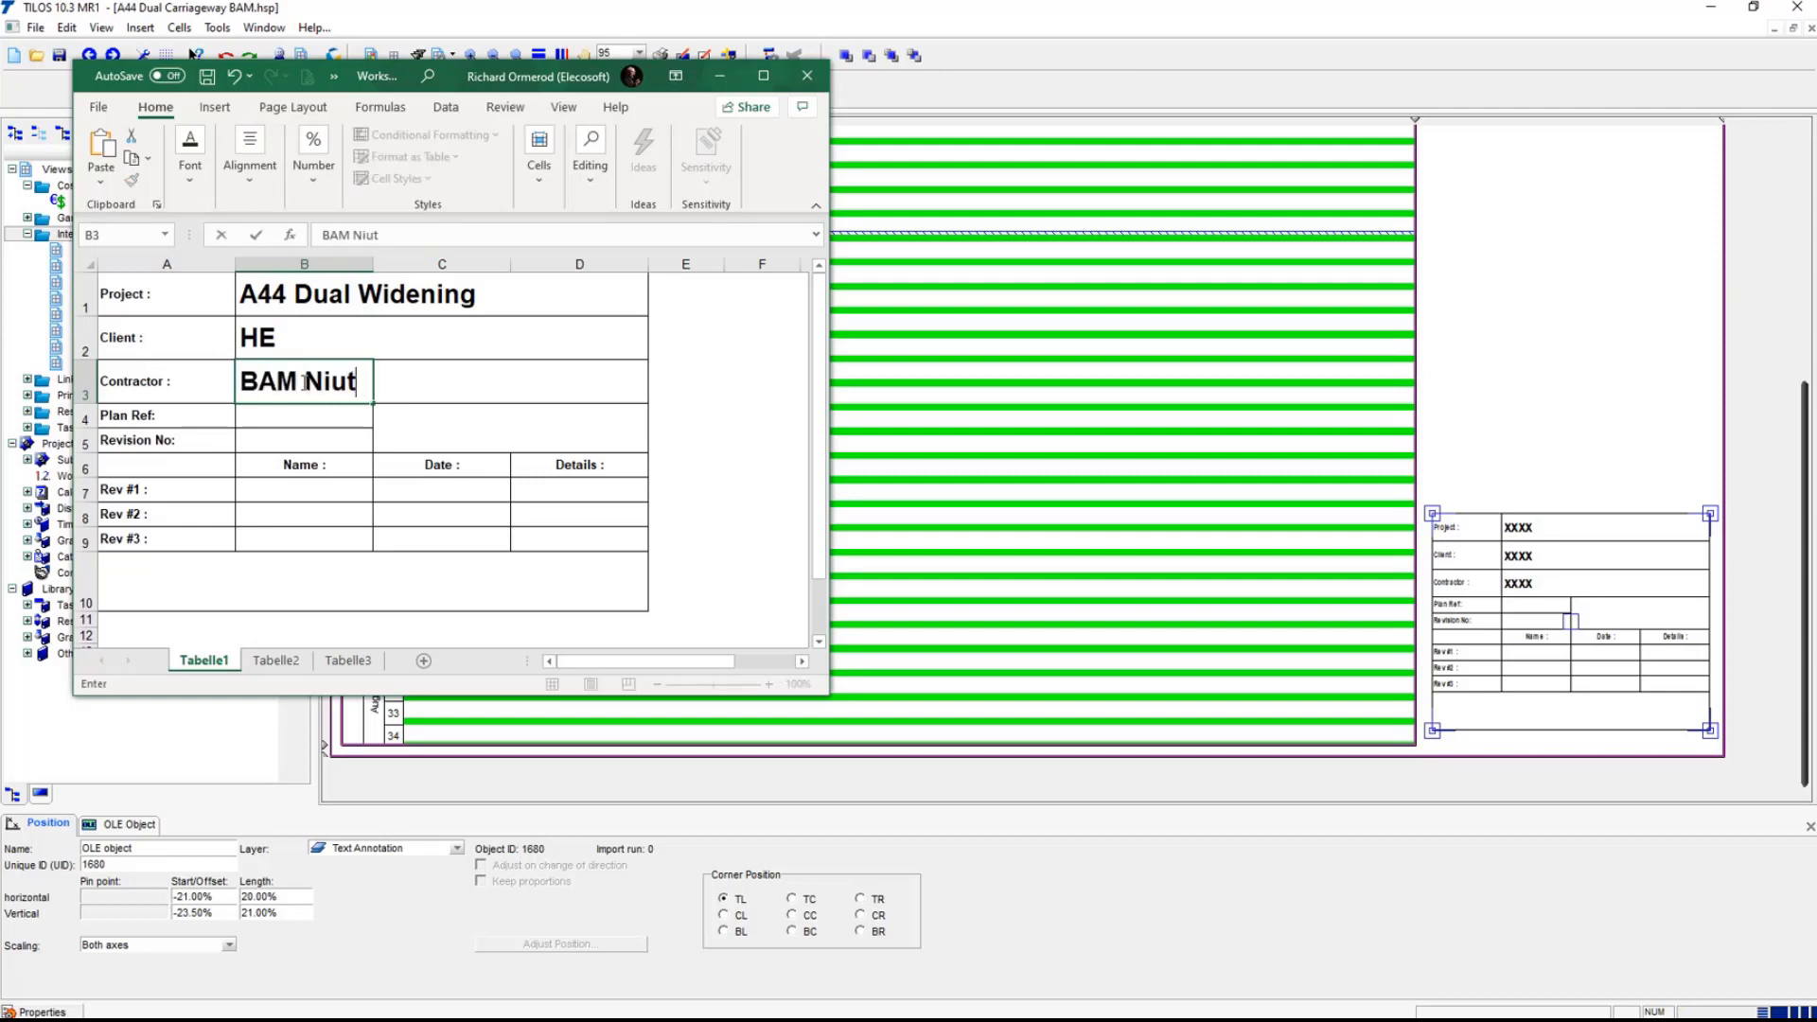
key(BackSpace)
key(BackSpace)
key(BackSpace)
text(utaa)
key(BackSpace)
key(BackSpace)
key(BackSpace)
text(tal)
- Close the worksheet to return to TILOS, and reduce the title block's height by lowering its upper-left corner
click(102, 109)
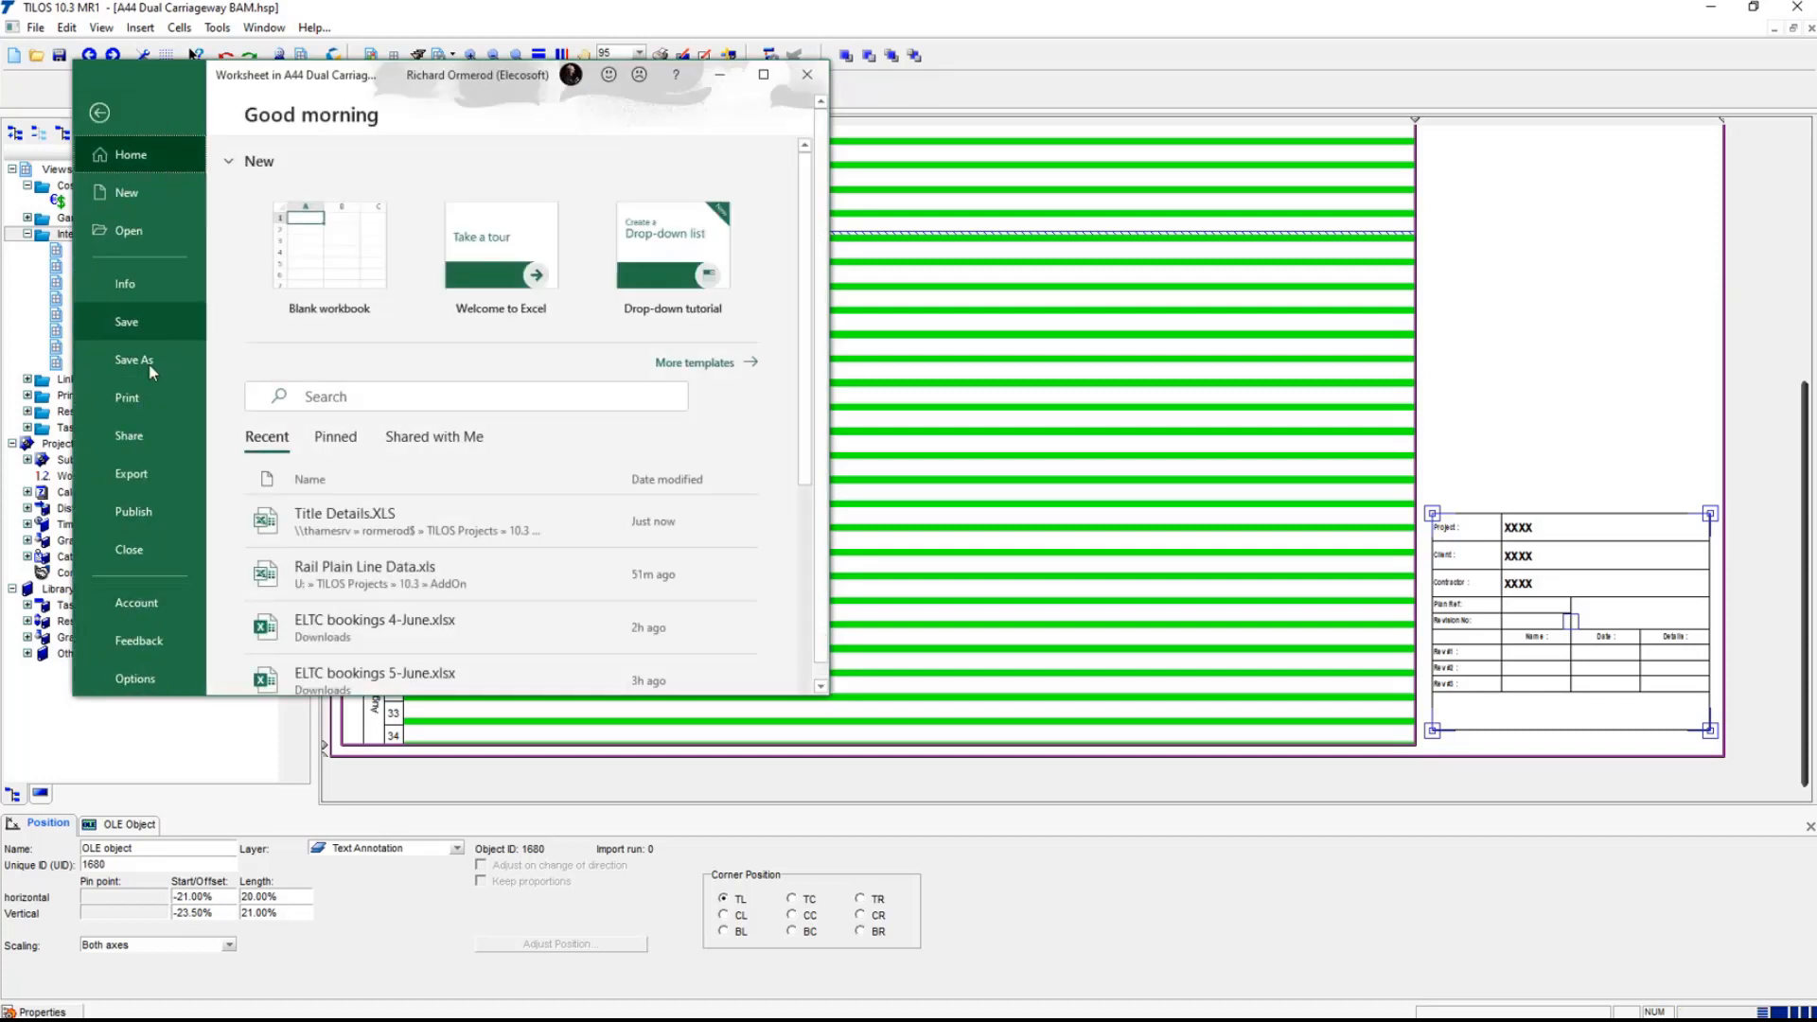
click(156, 549)
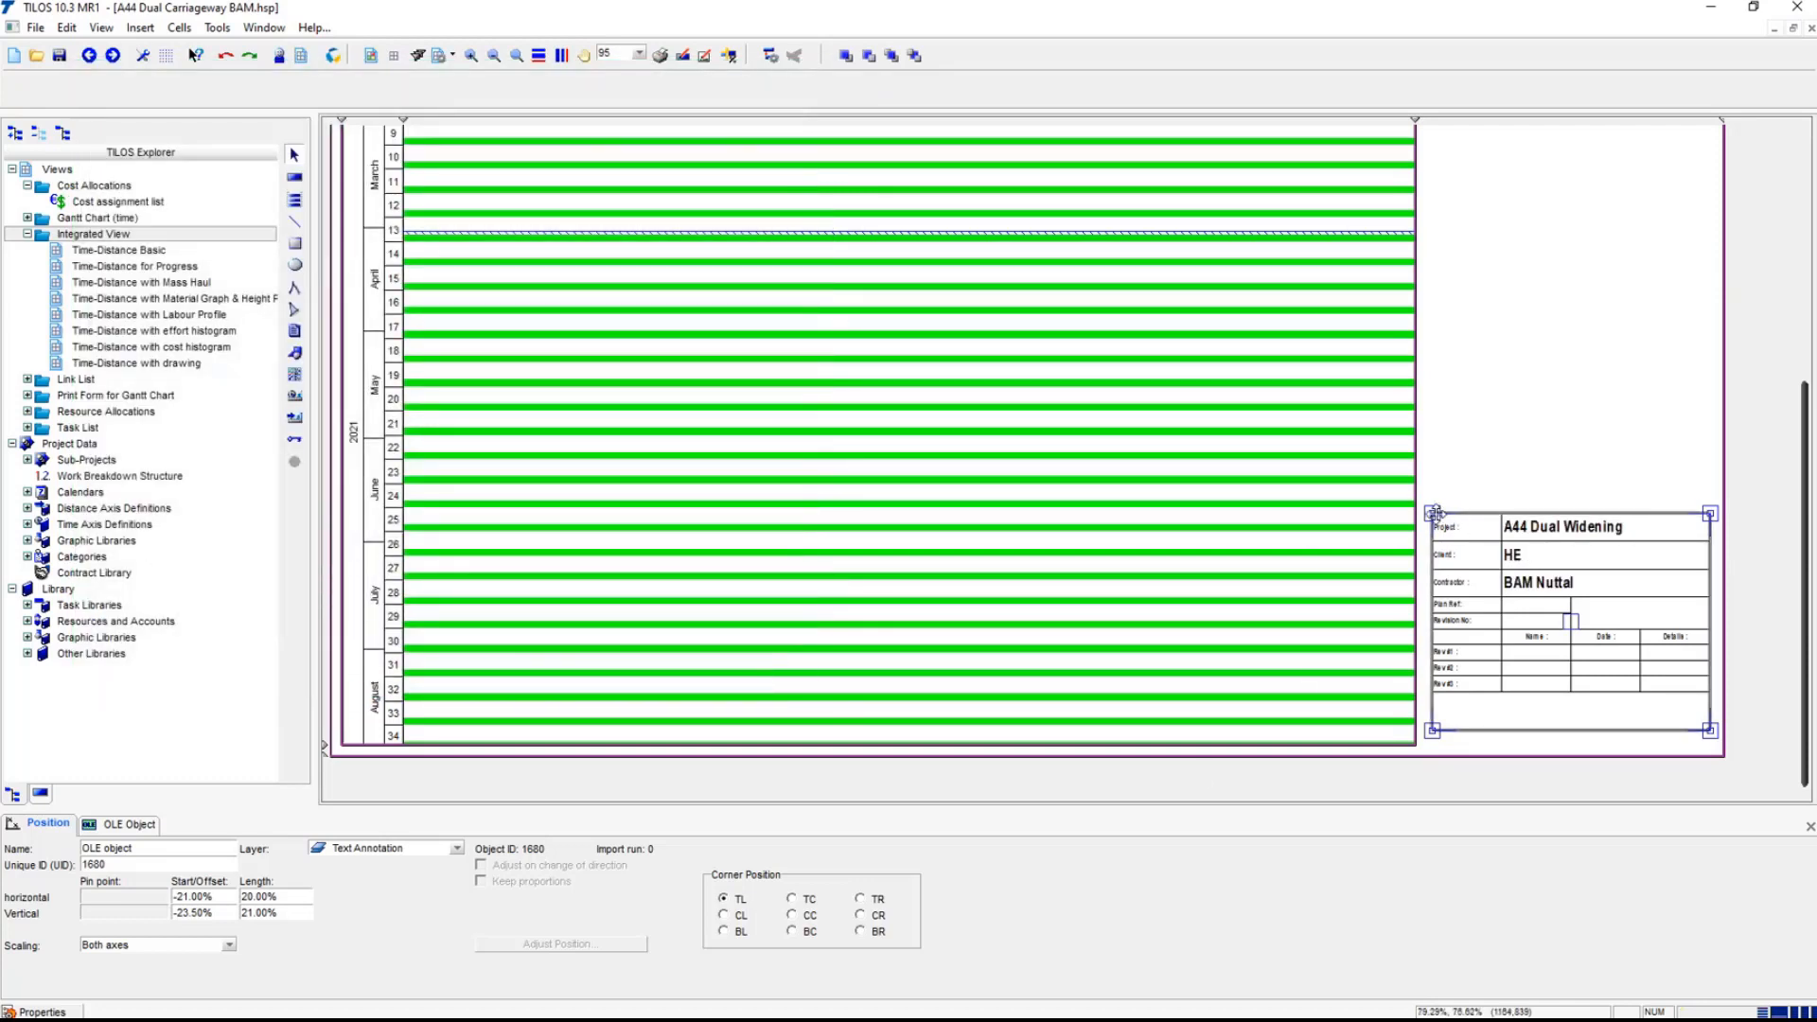
drag(1435, 516, 1429, 577)
click(1519, 400)
- Draw a graphic object frame about 67 mm by 29 mm in the page's upper-right area, with scaling None and Top/Right alignment
scroll(1519, 402, up, 3)
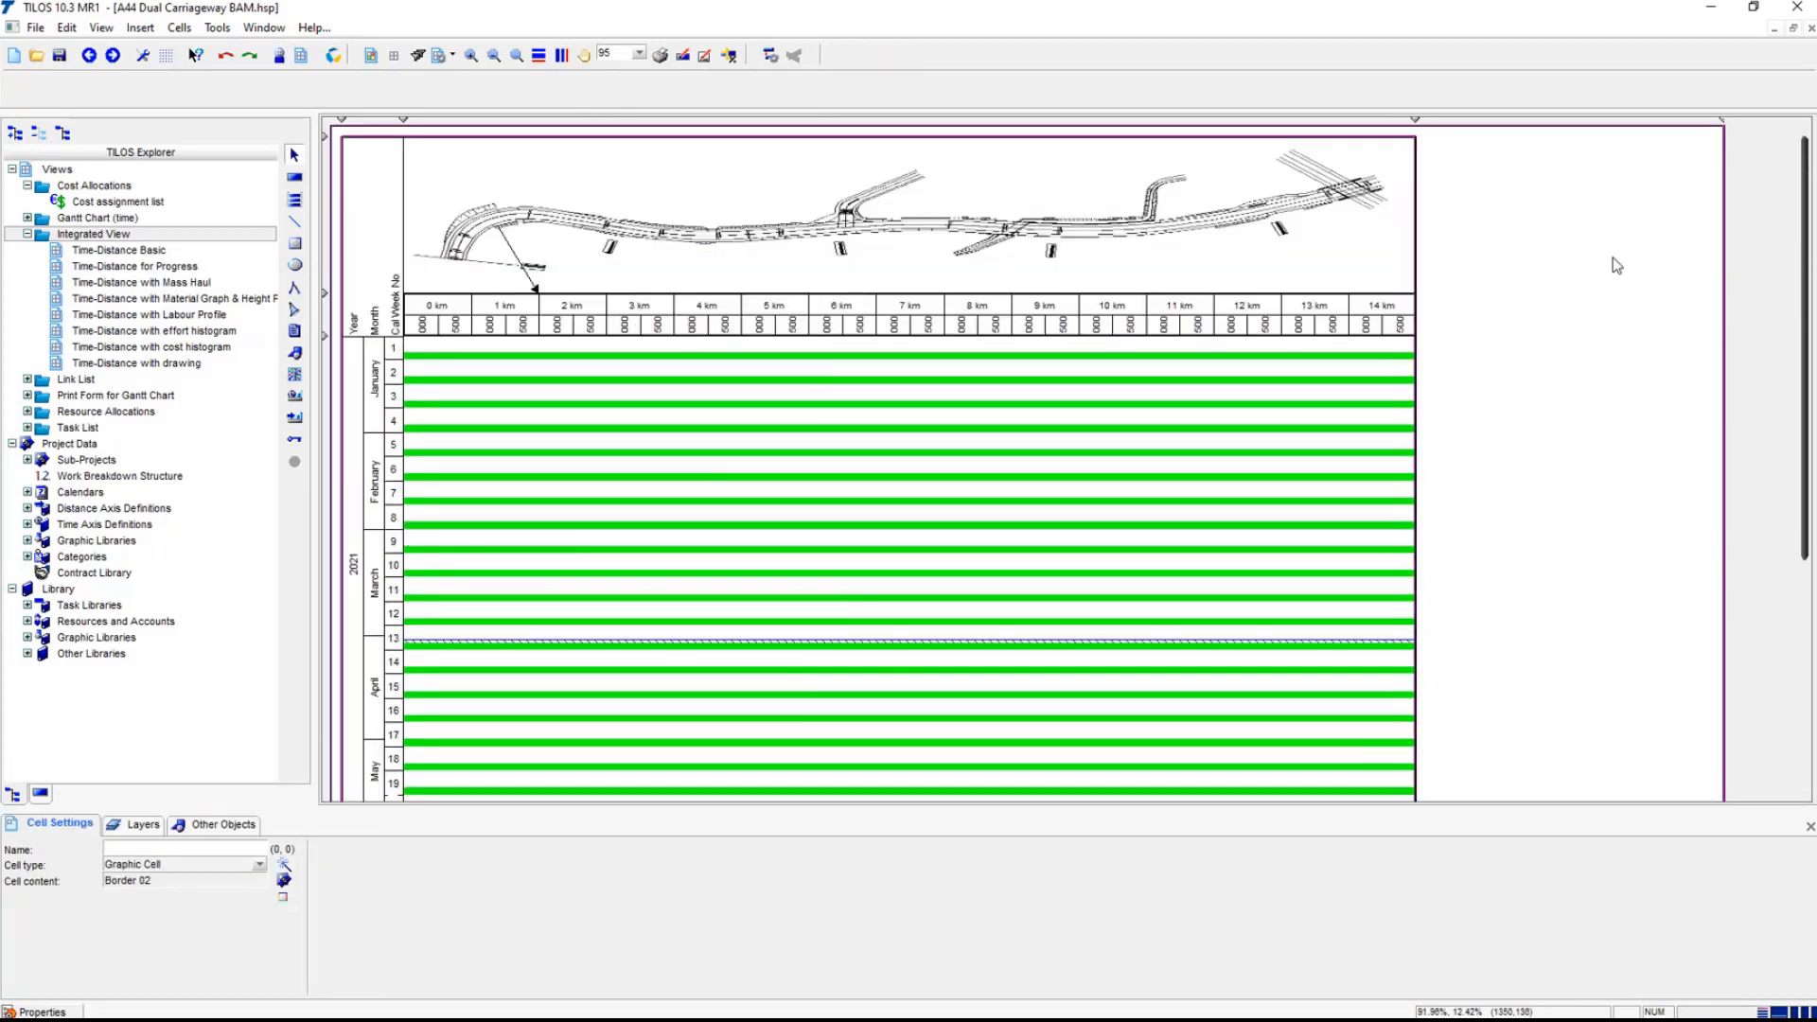
click(294, 352)
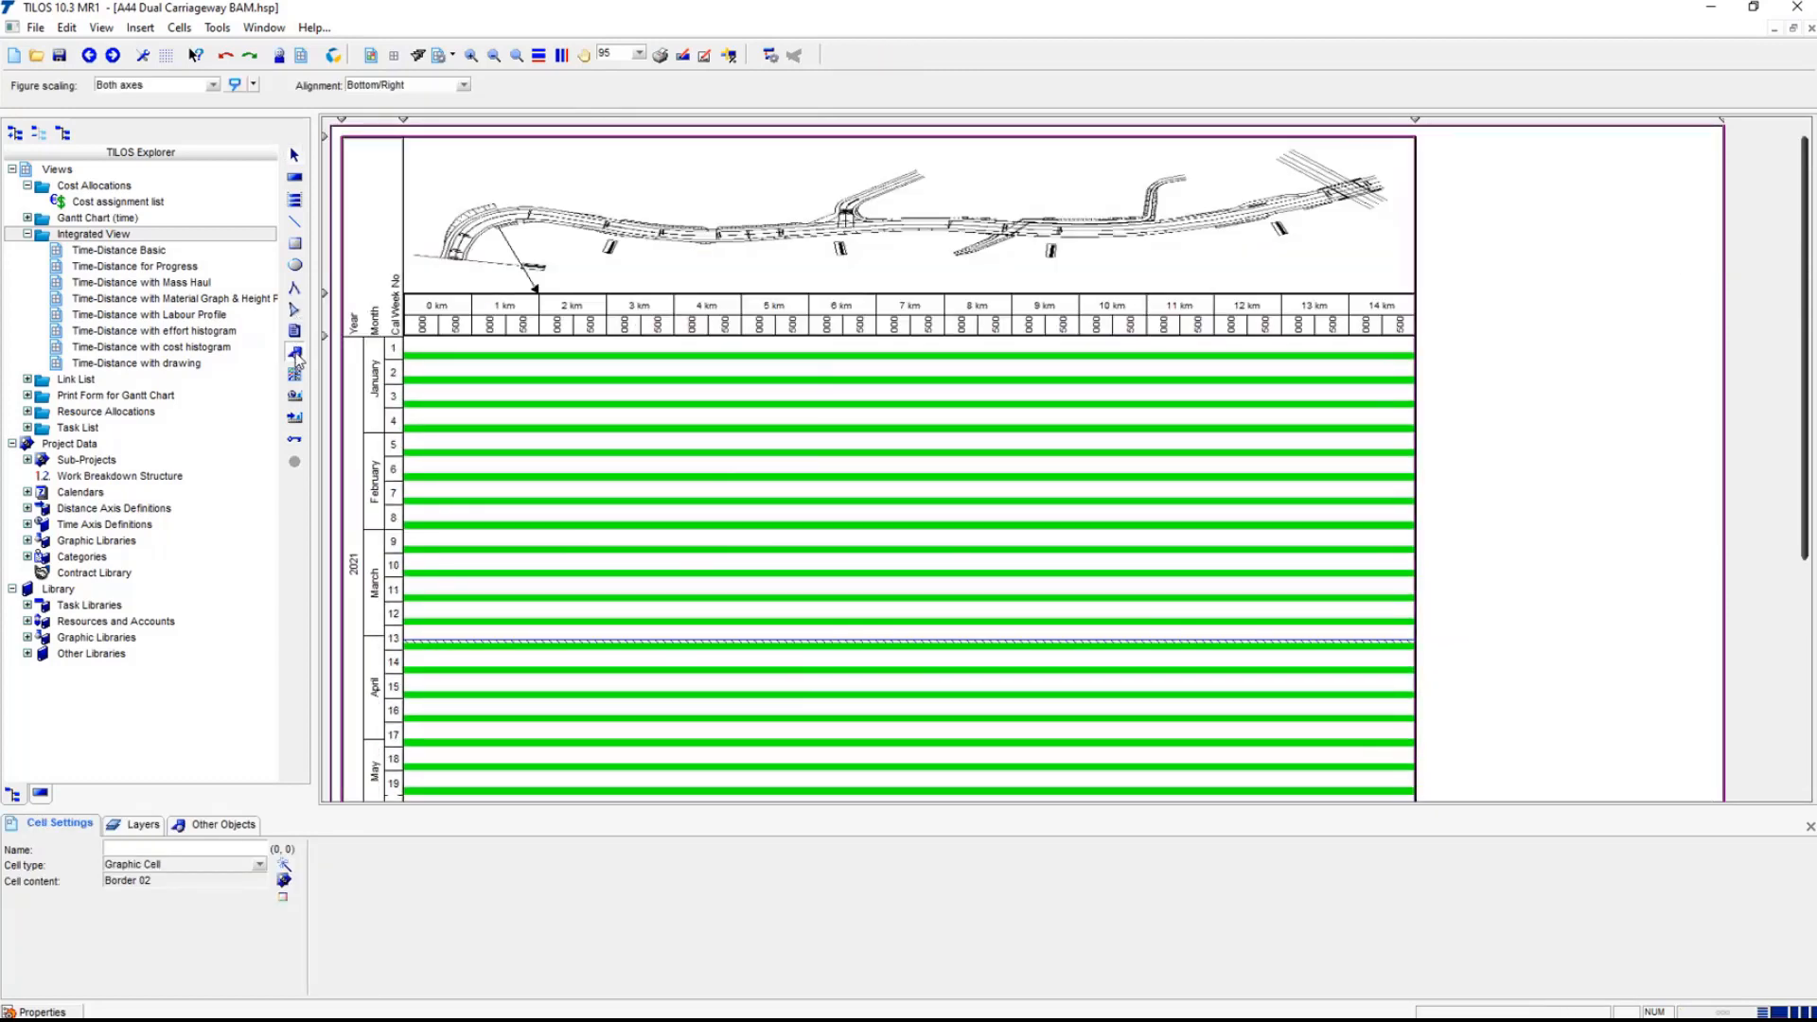
click(215, 85)
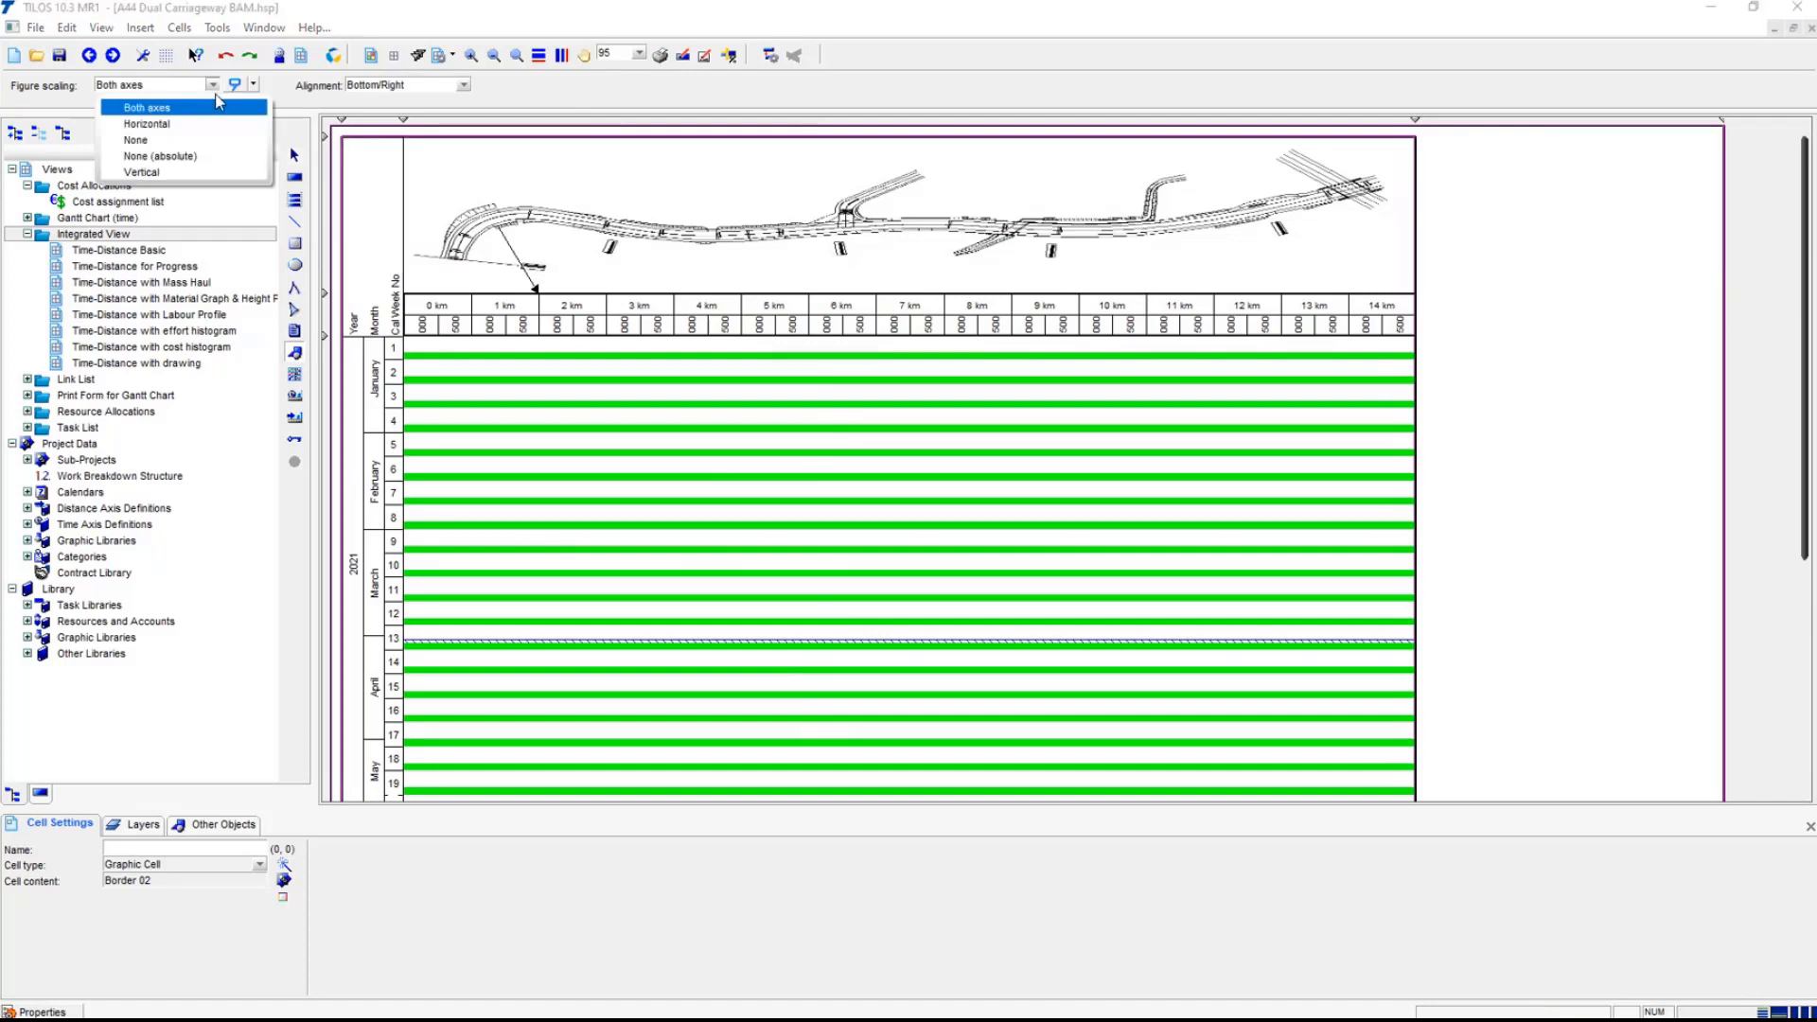
click(190, 143)
click(467, 86)
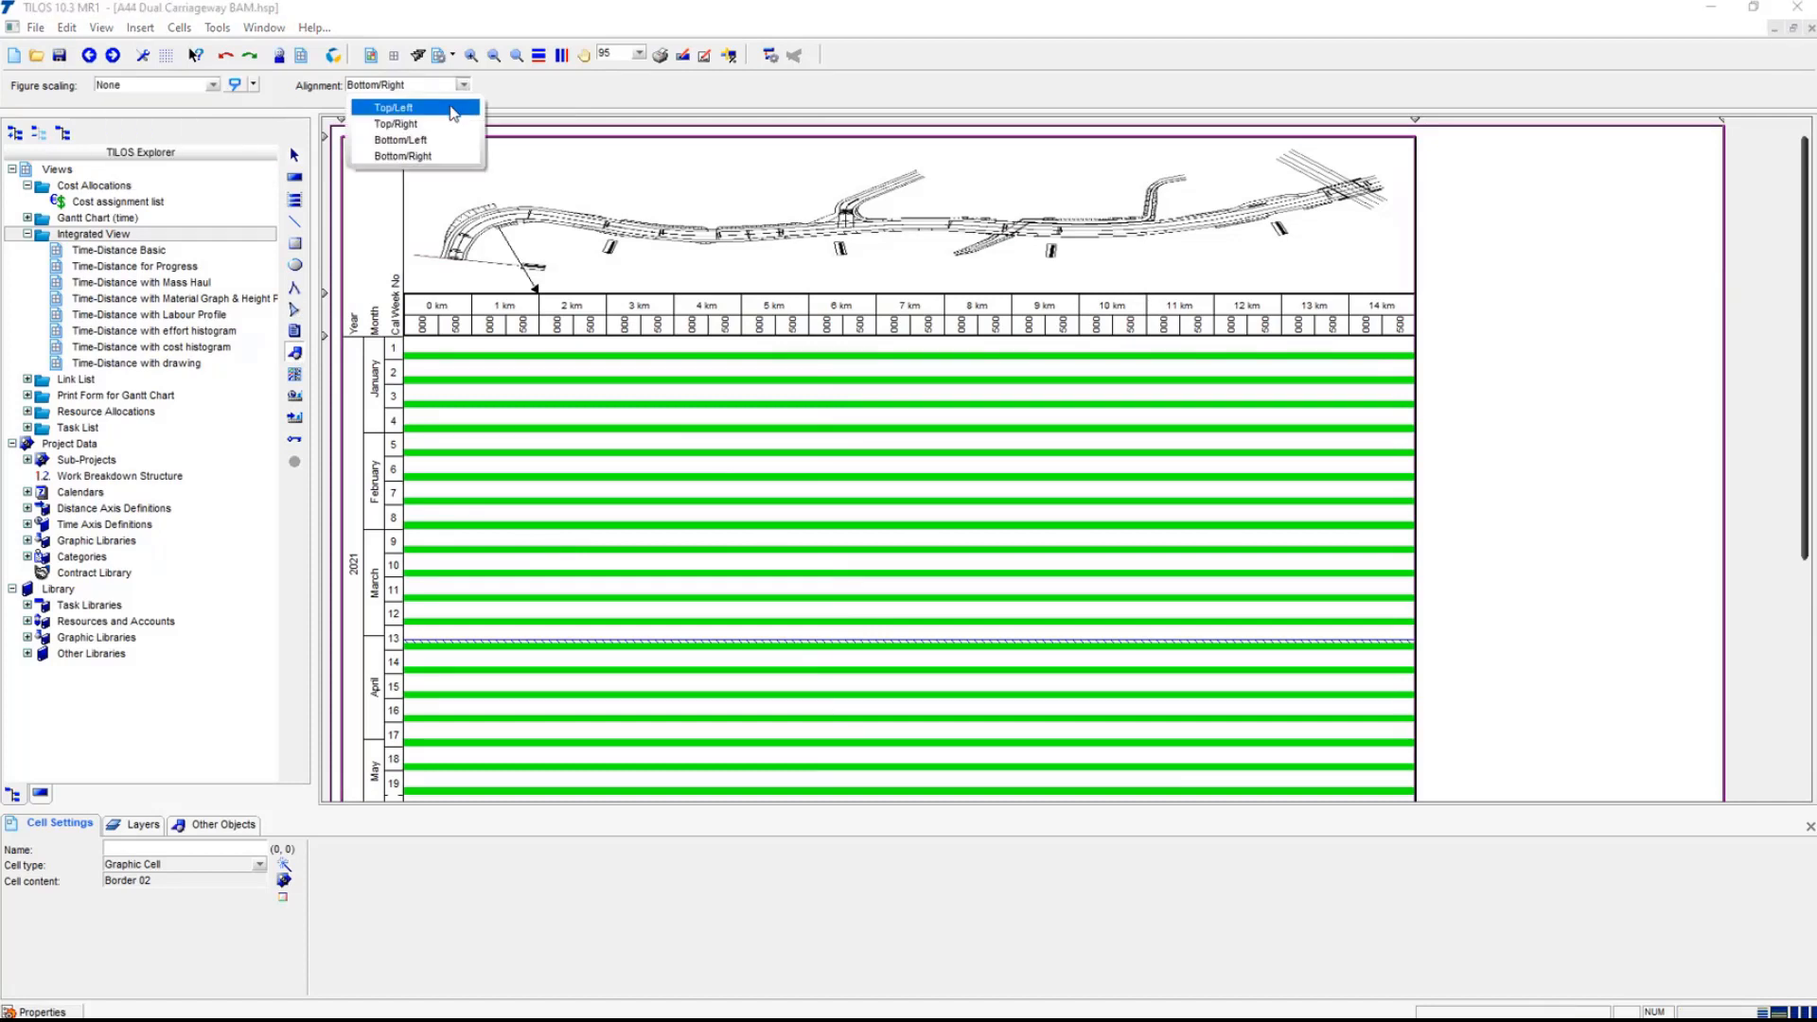
click(454, 124)
drag(1460, 159, 1692, 270)
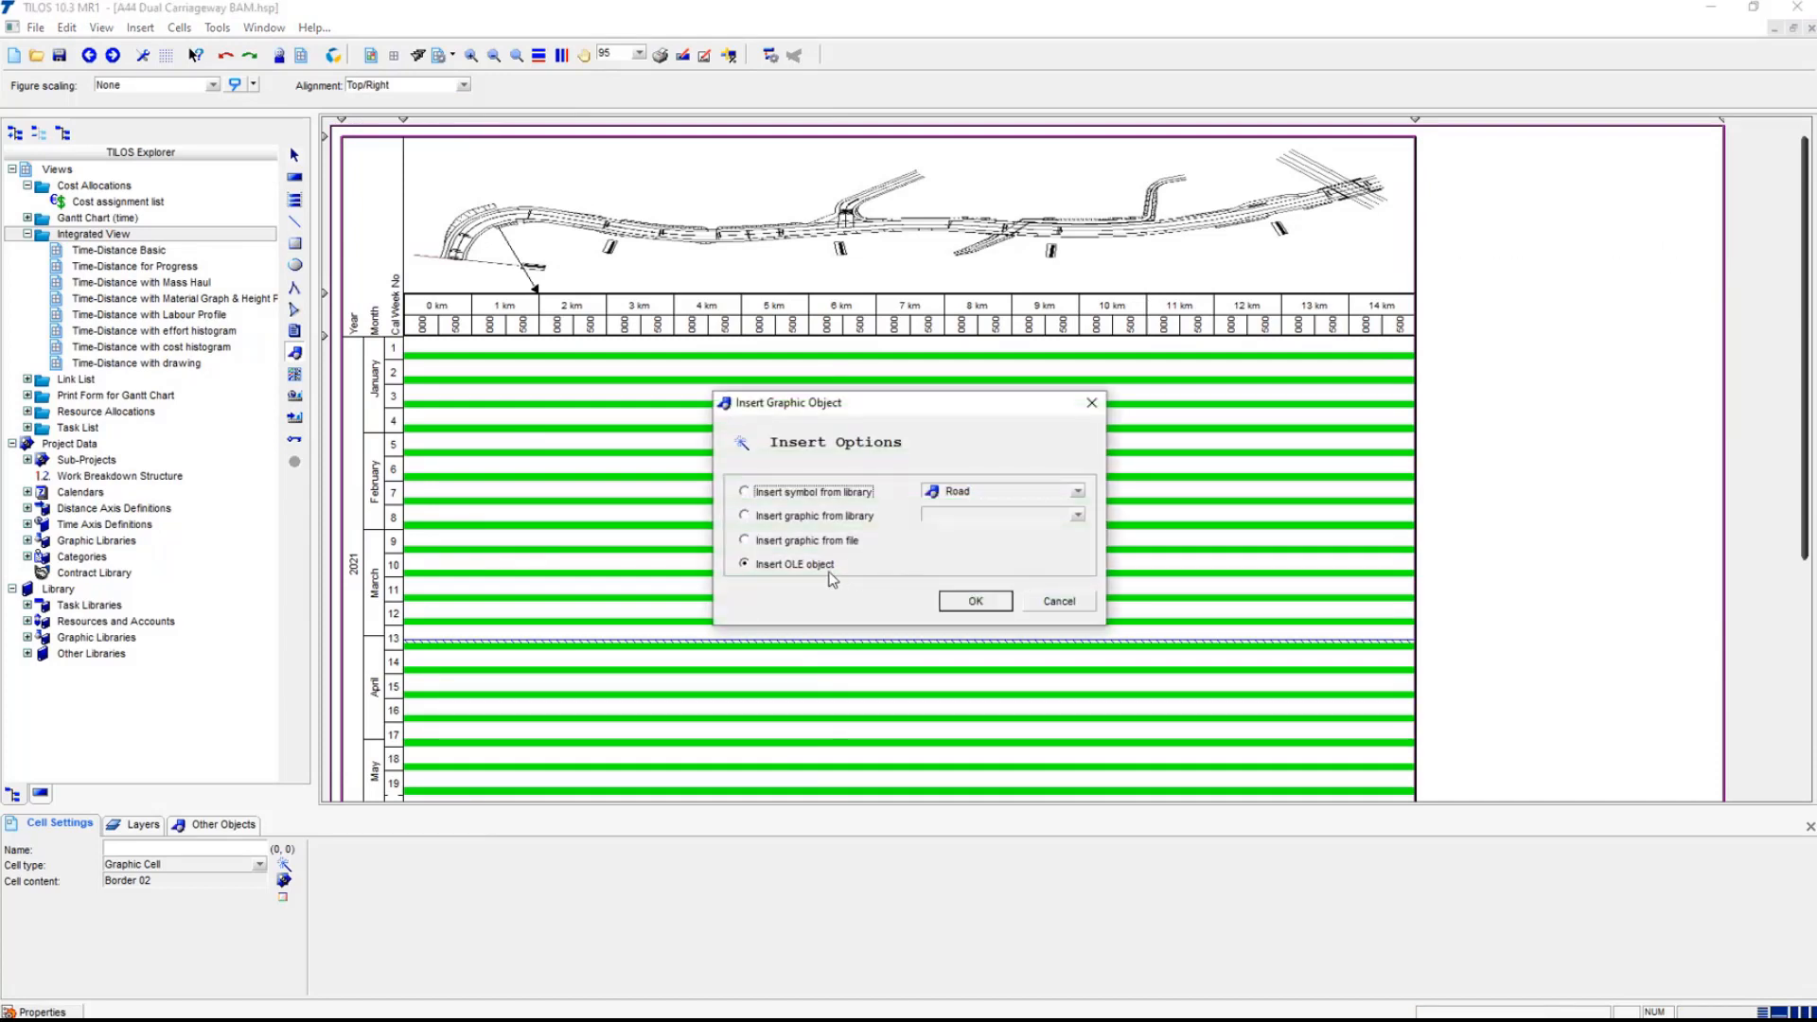
- Insert the graphic file TILOS-Logo.jpg from the 10.3 AddOn folder into the frame
click(813, 543)
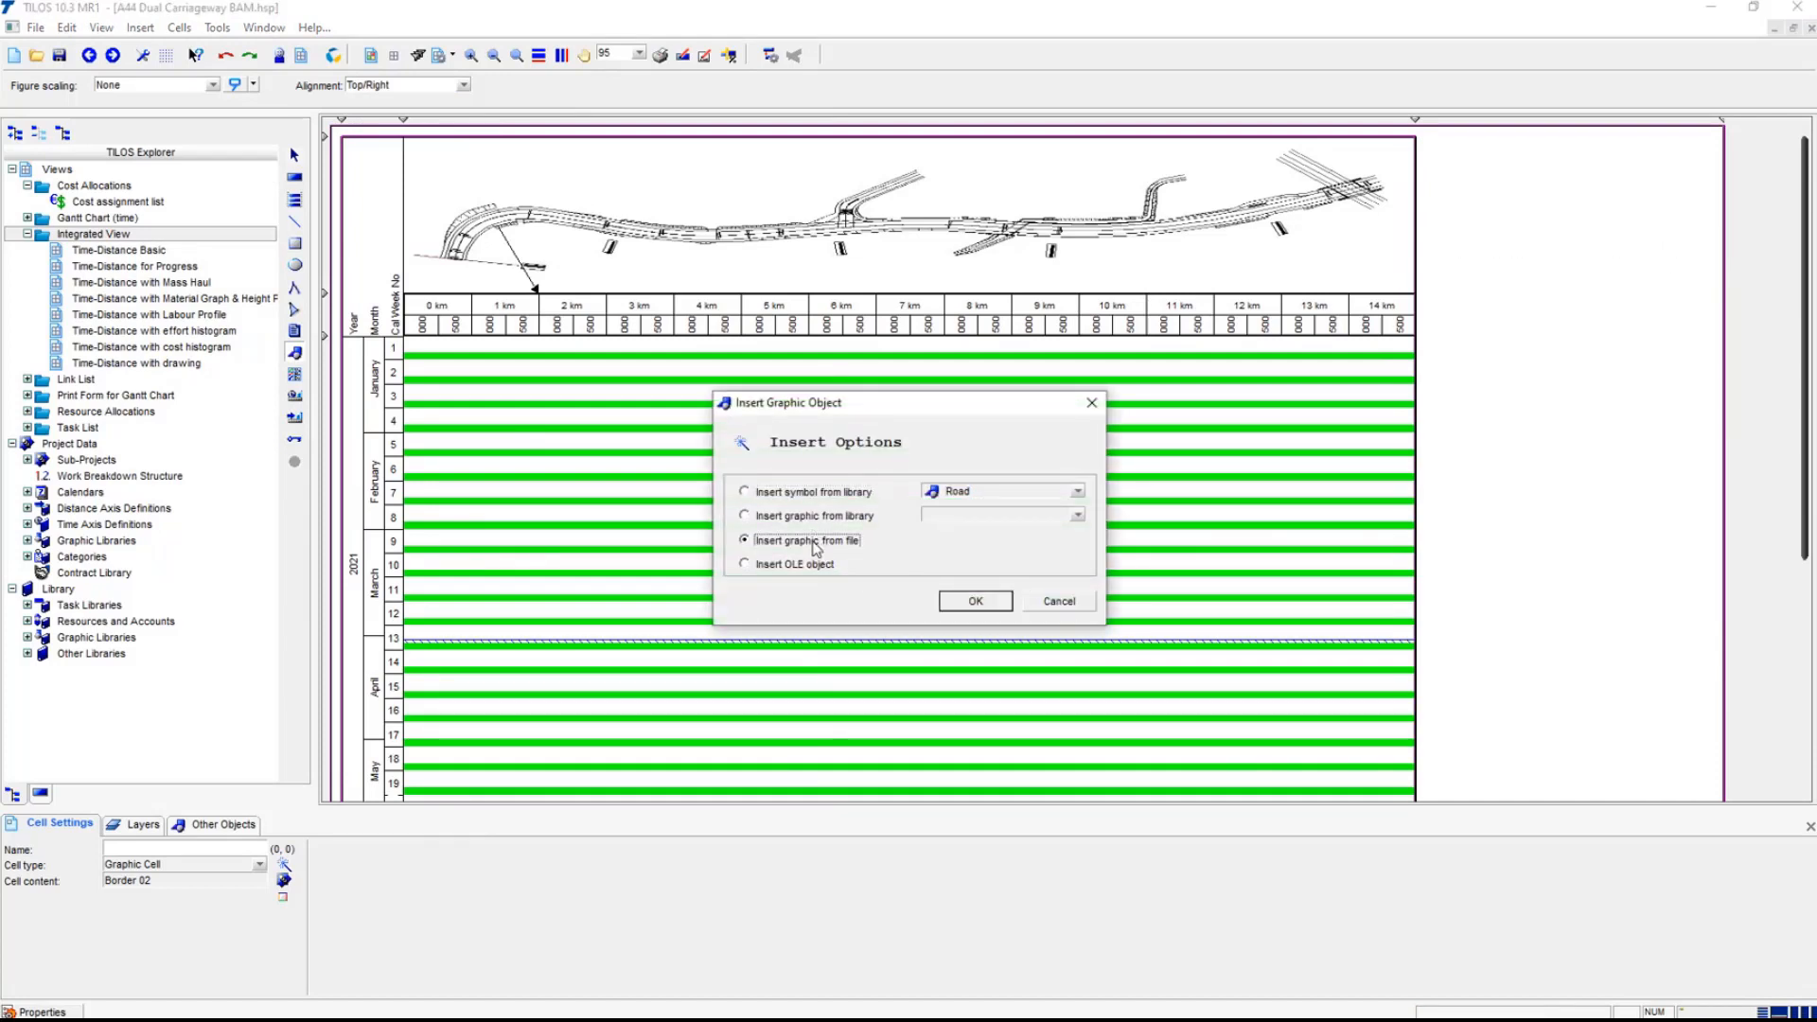
click(992, 604)
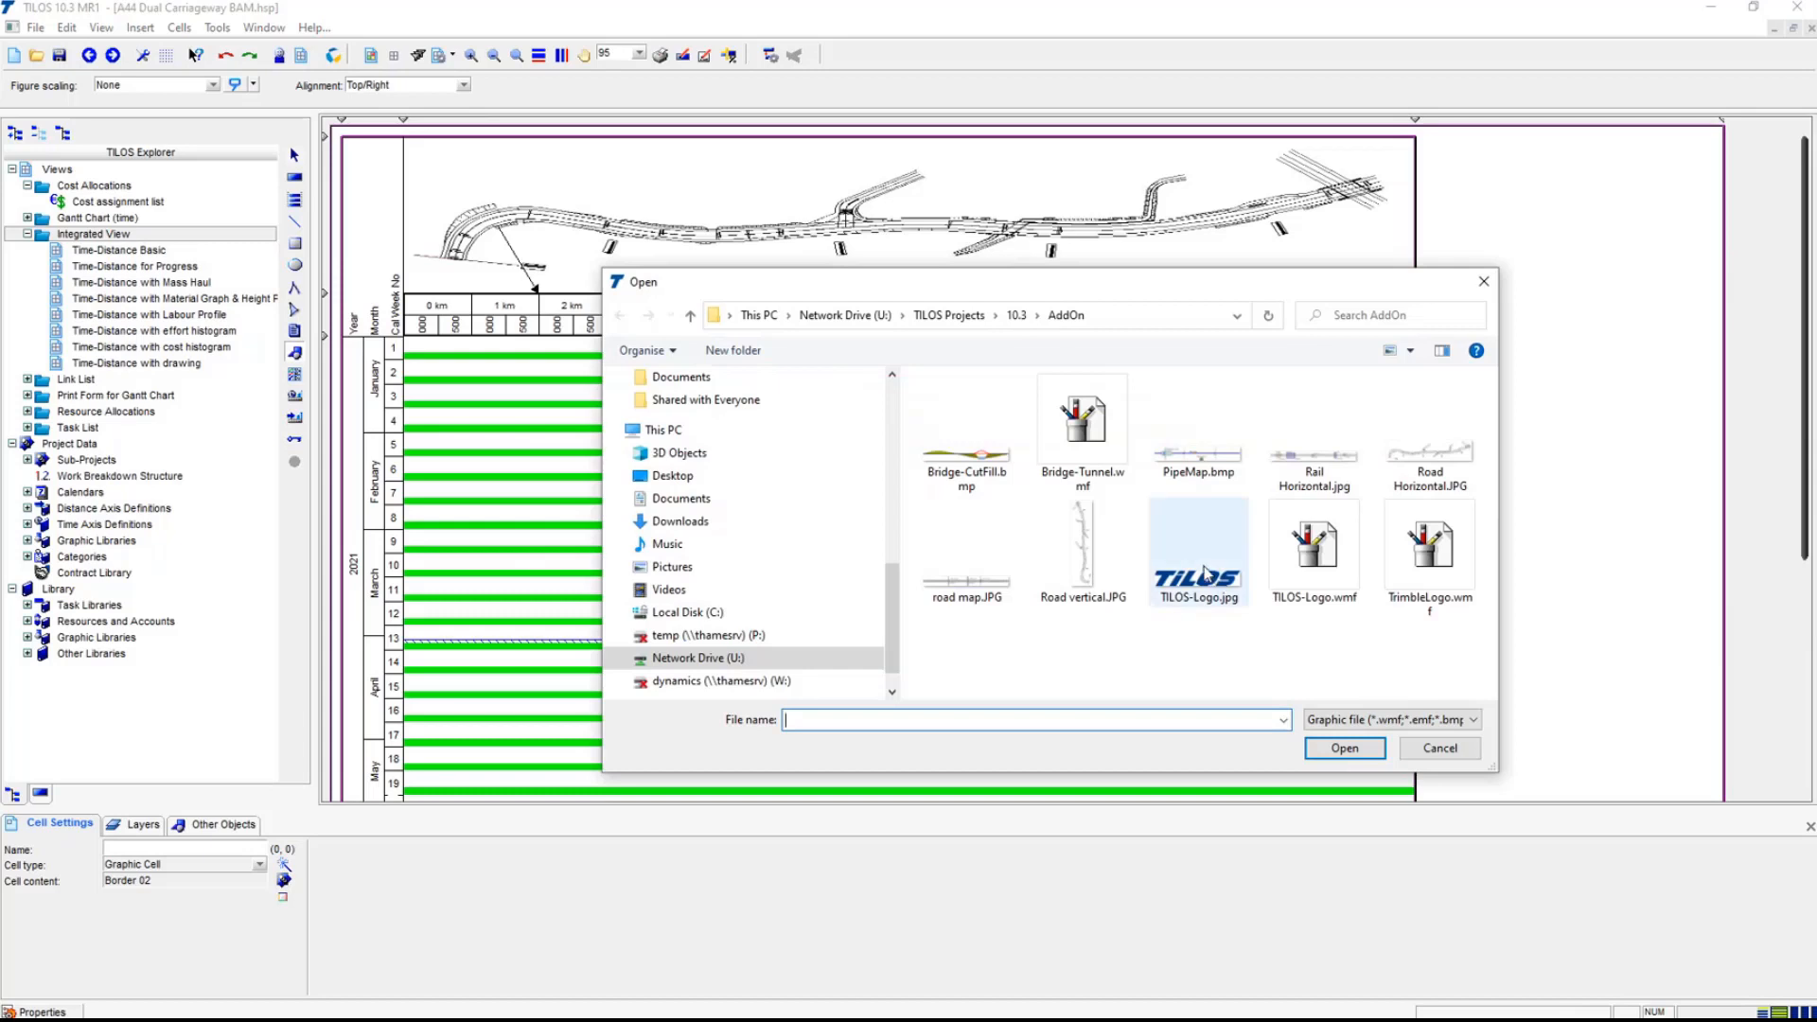
click(1204, 570)
click(1350, 750)
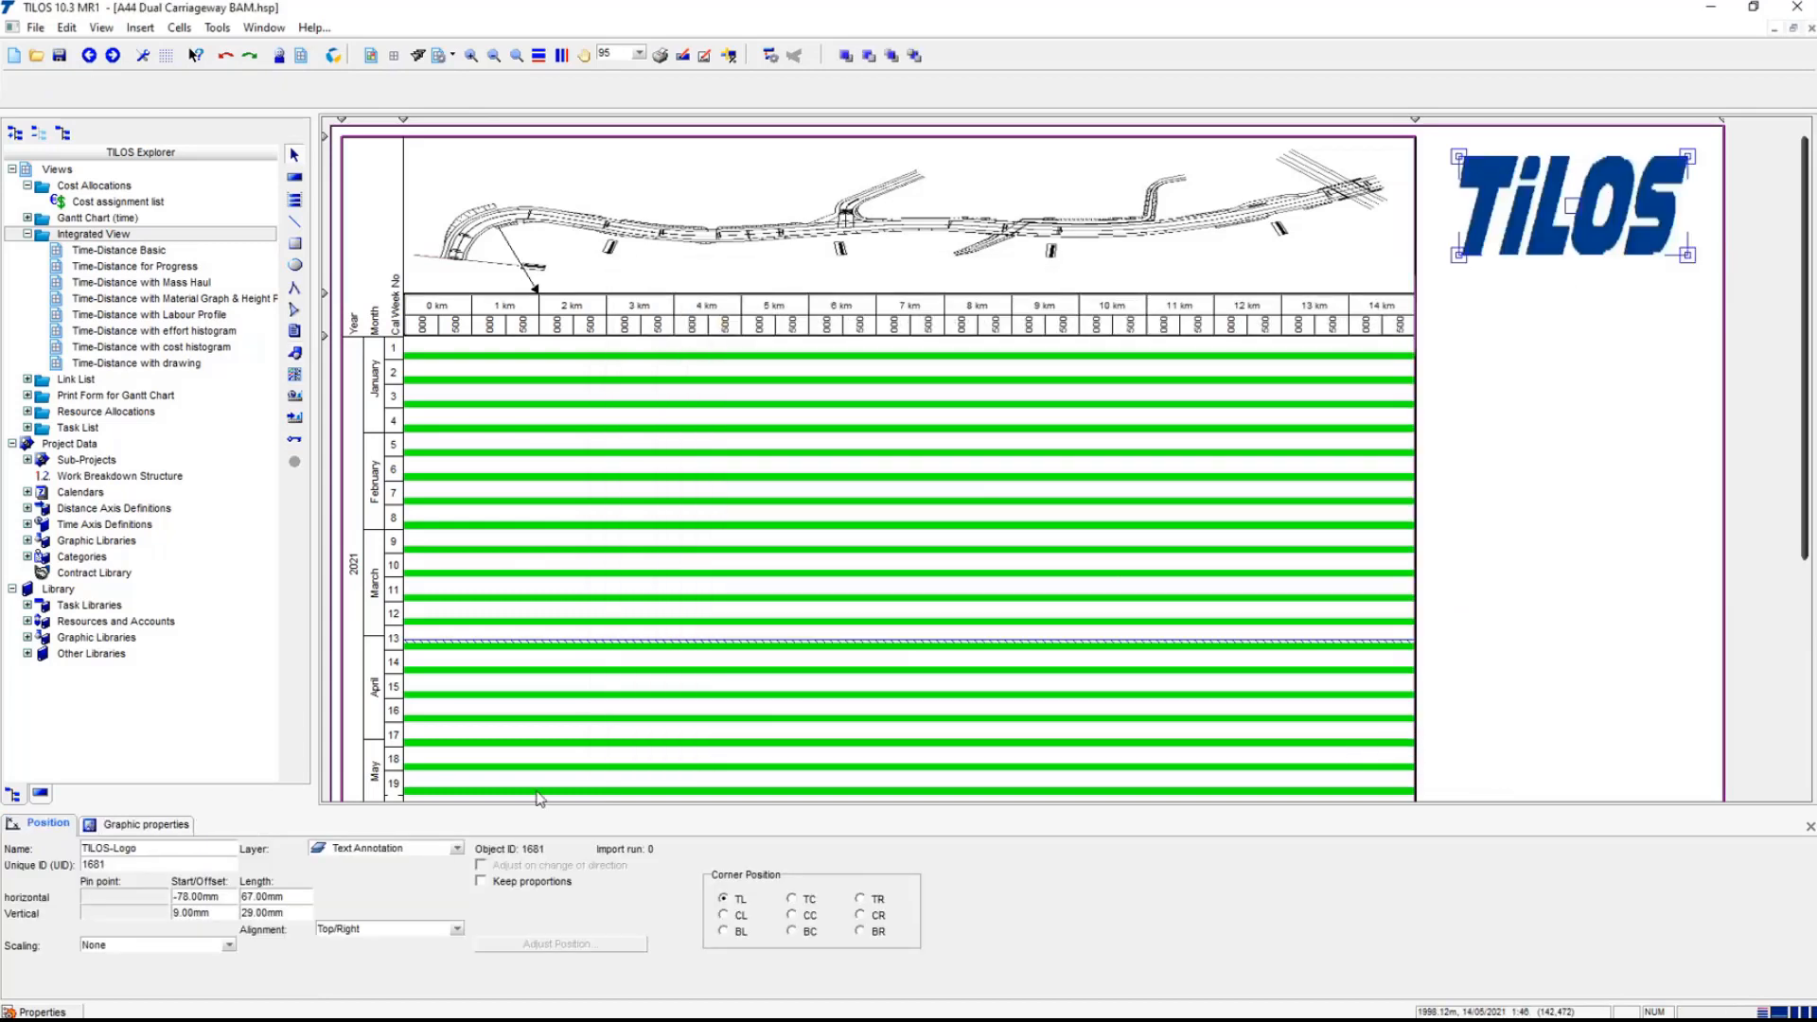
- Make the TILOS logo keep its proportions and move it slightly down on the page
click(530, 882)
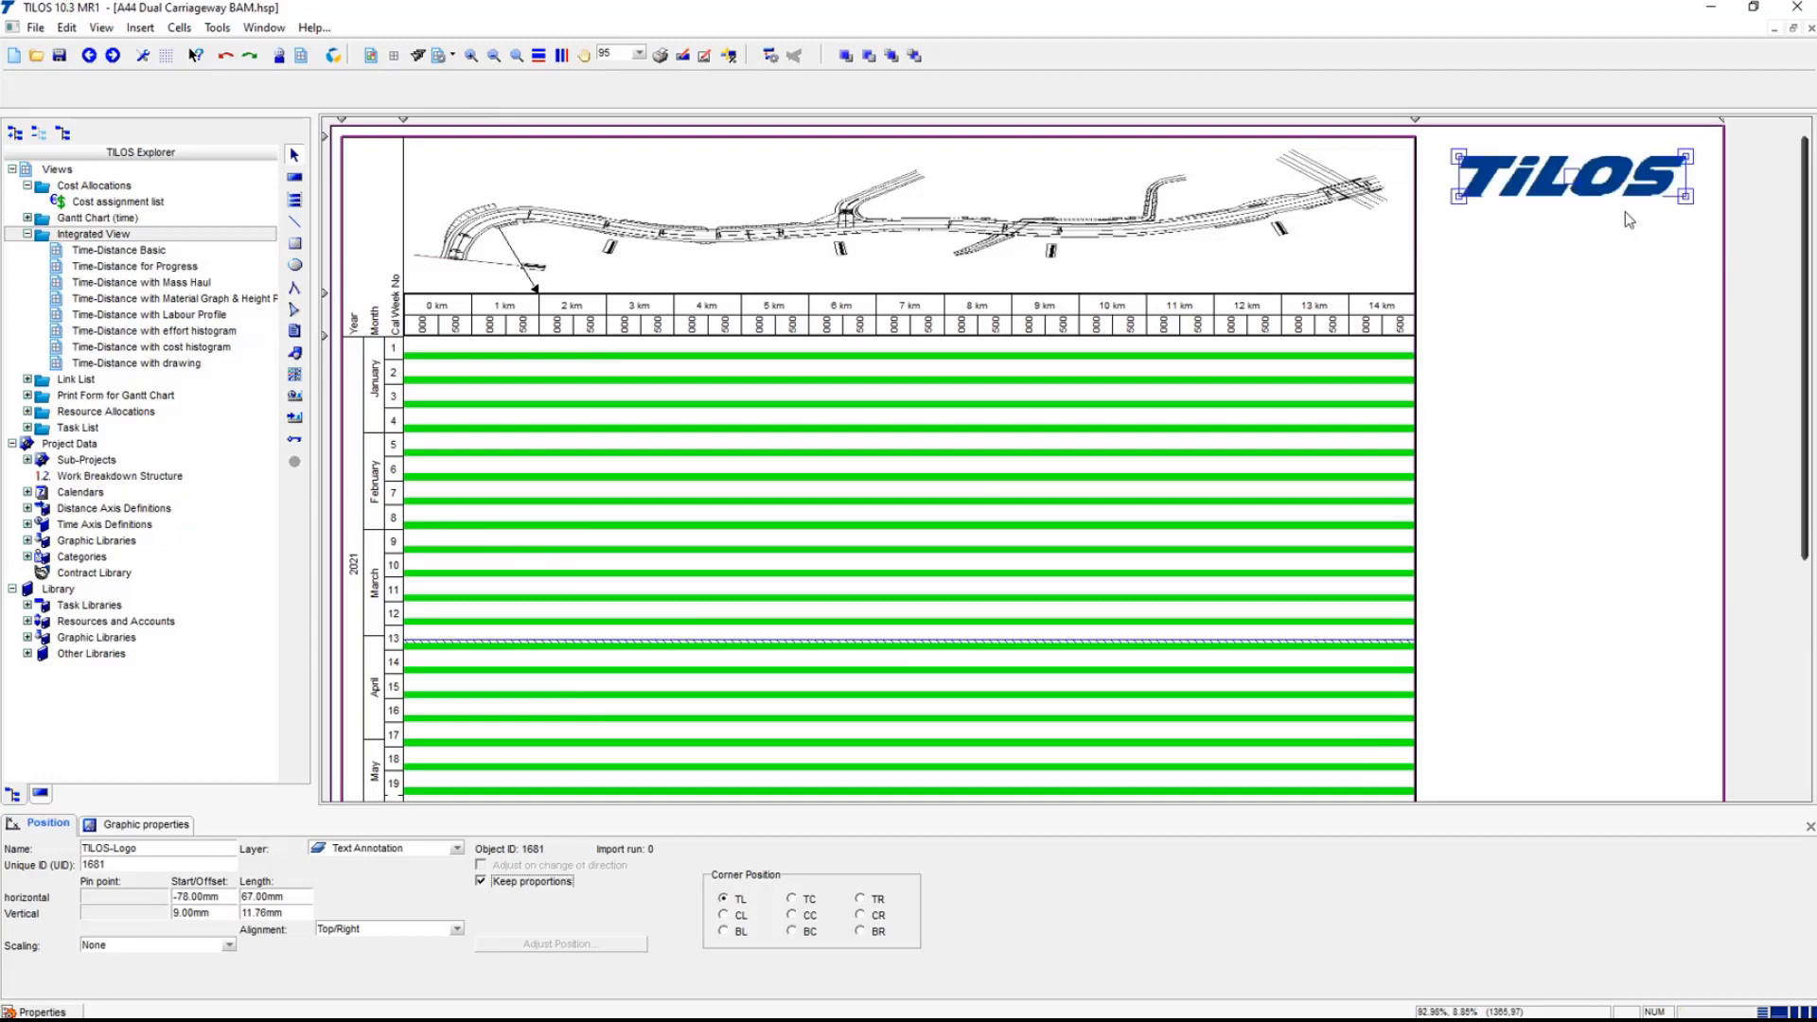
mouse_move(1585, 192)
mouse_down()
mouse_move(1586, 227)
mouse_move(1583, 207)
mouse_up()
click(1569, 280)
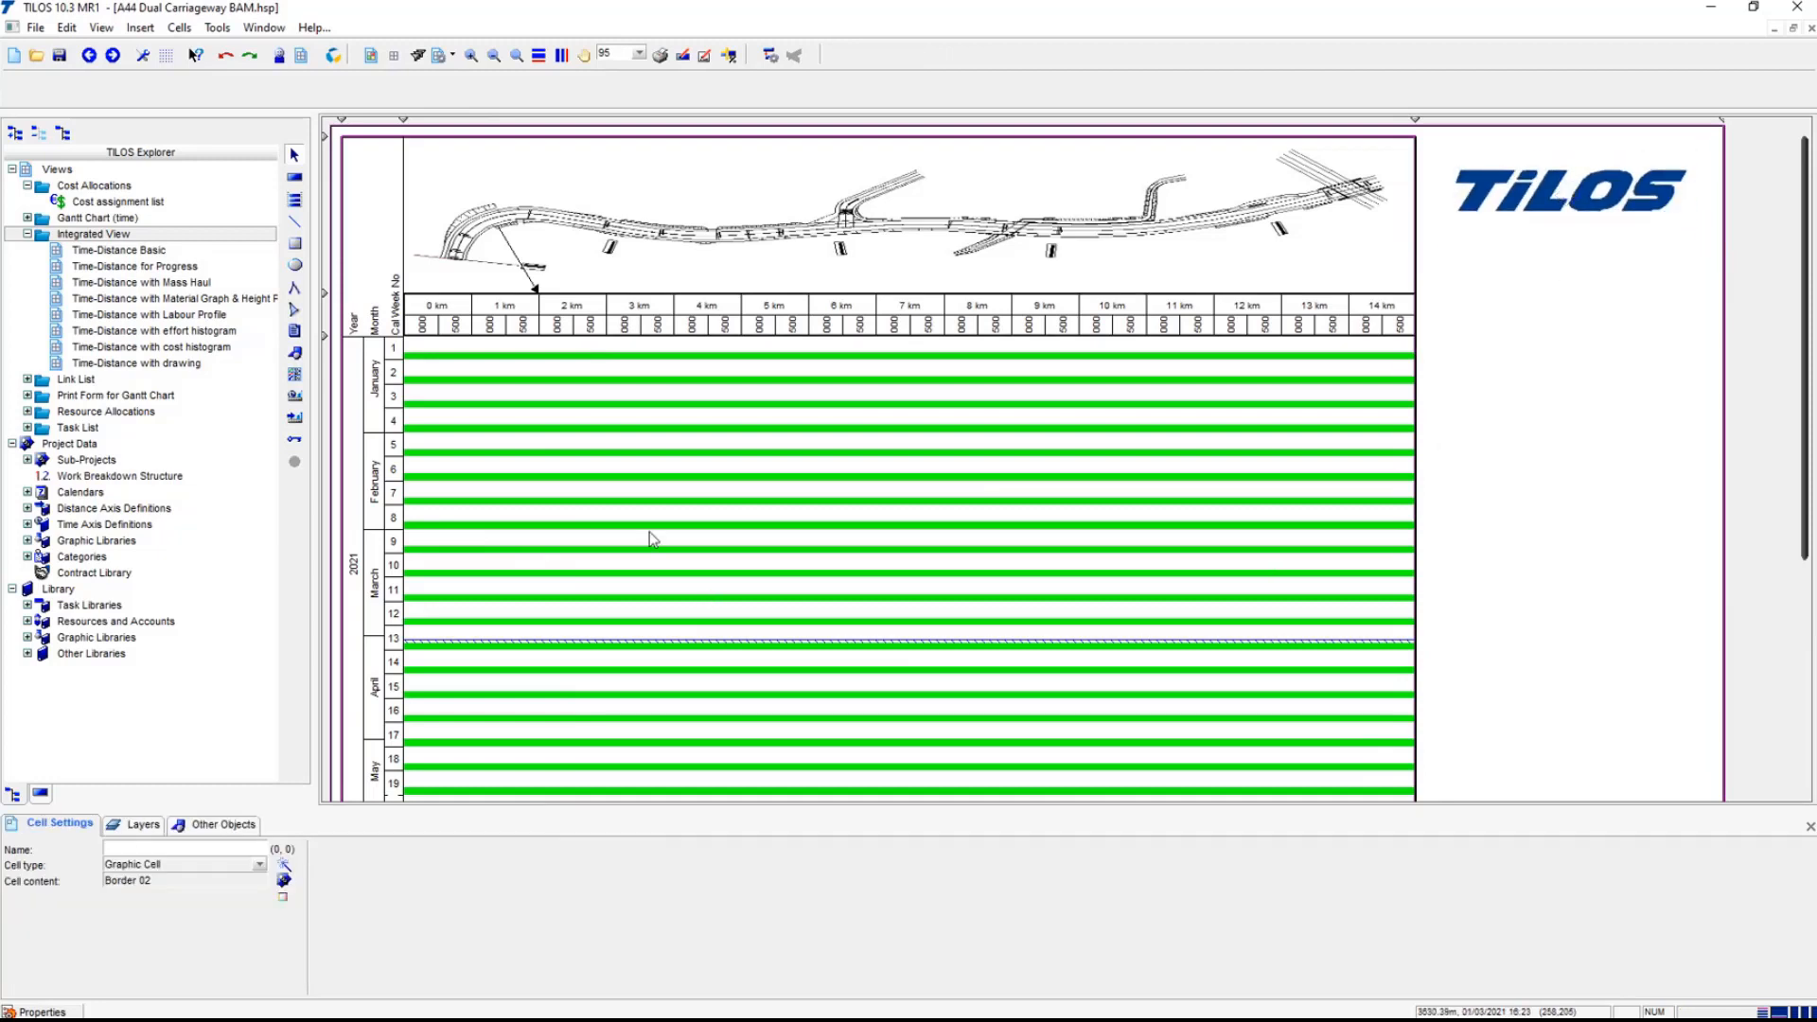
- Save the project and preview the time-distance view's print layout with the scaling set to print on one page
click(60, 57)
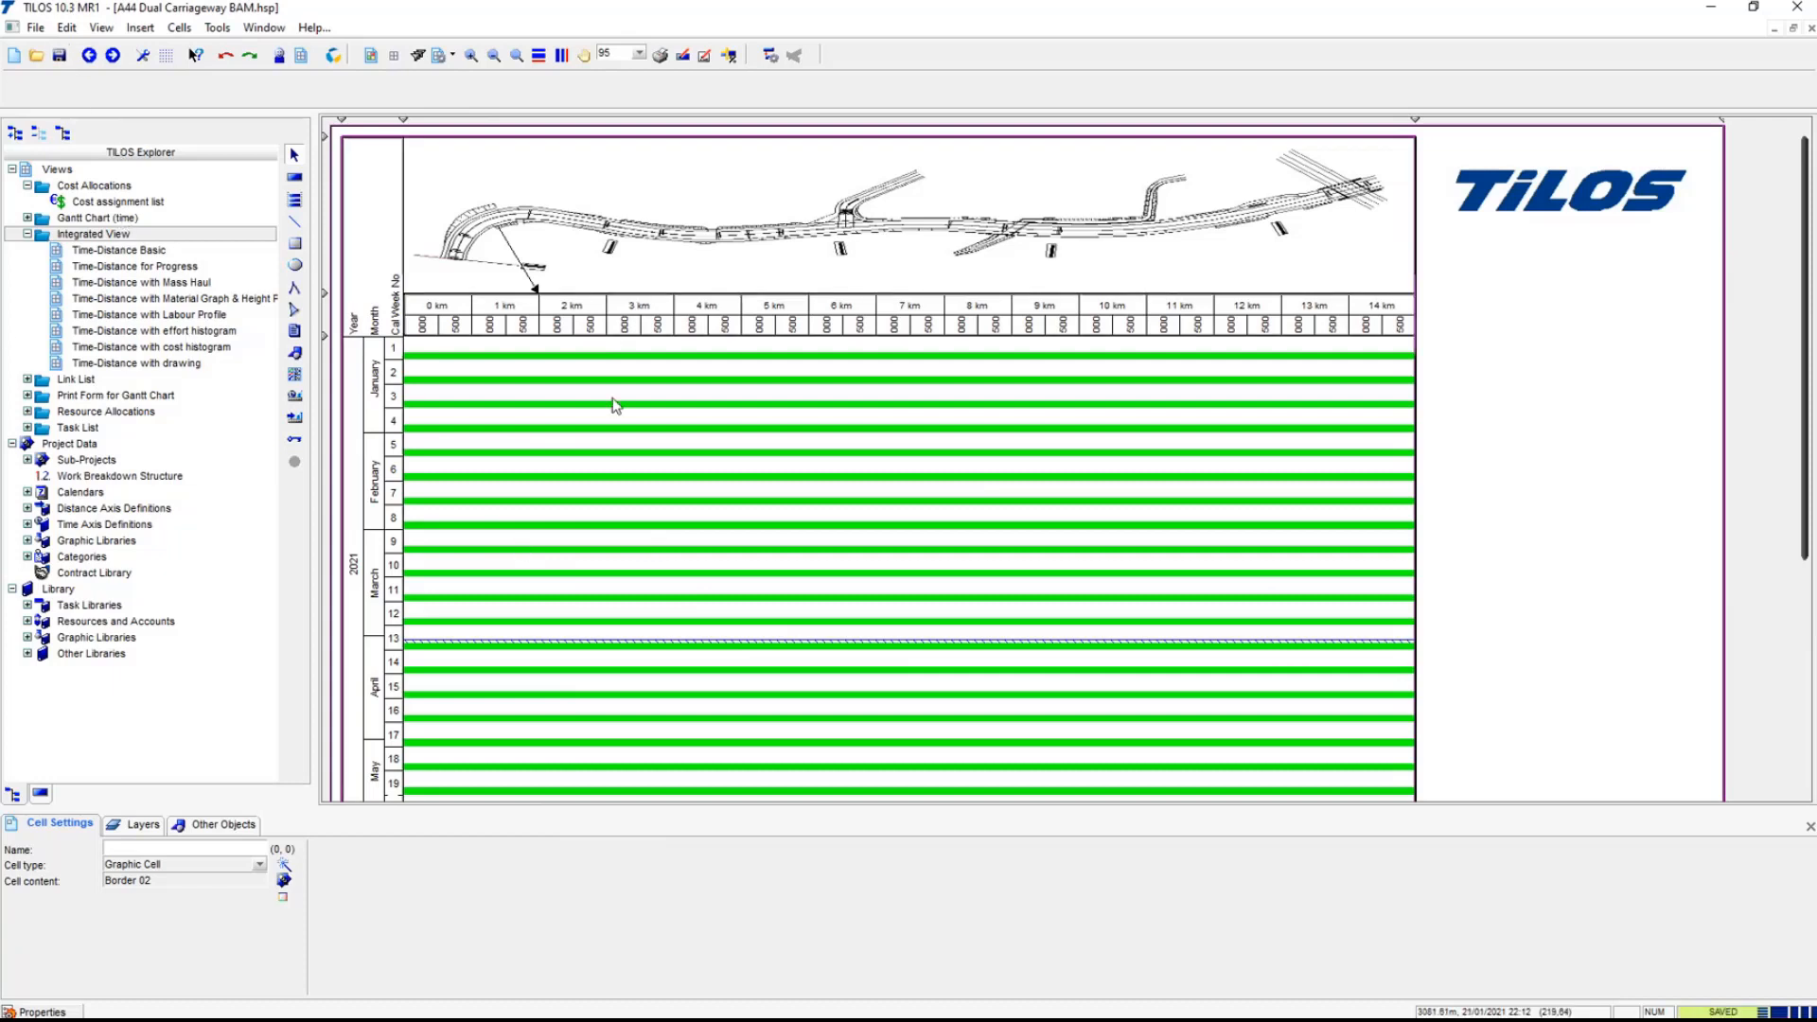
click(659, 55)
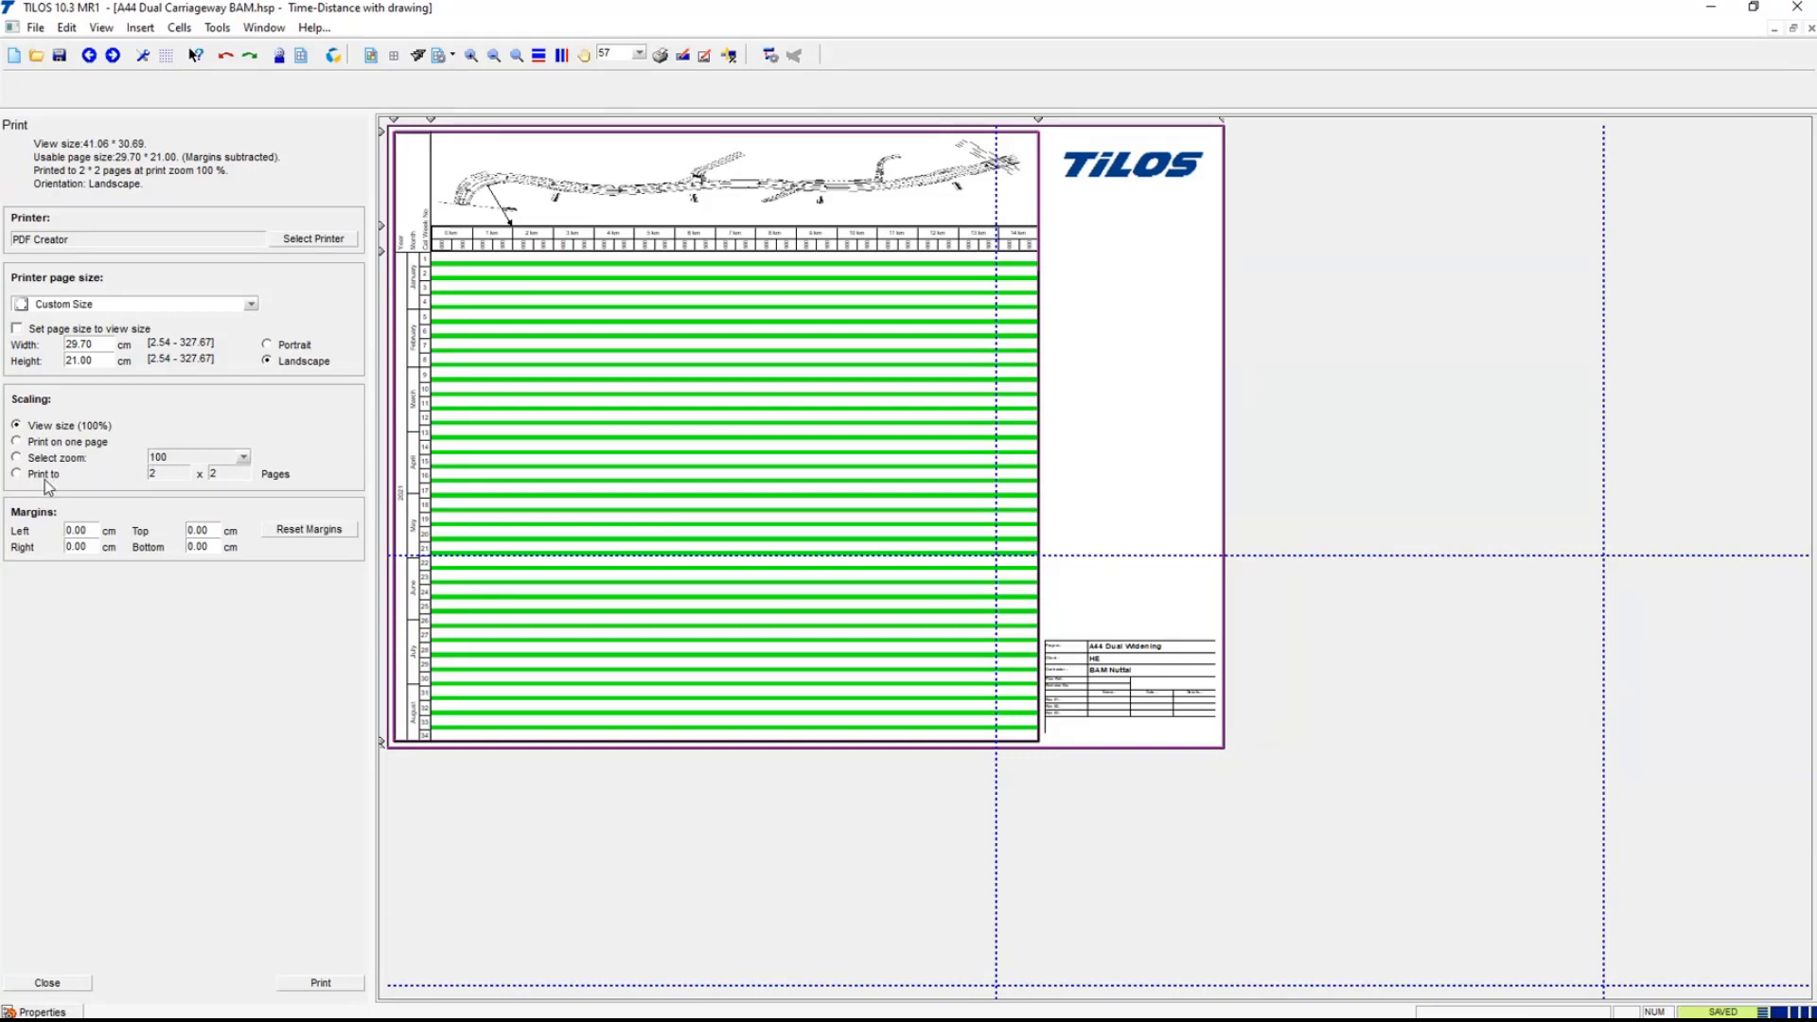
click(47, 443)
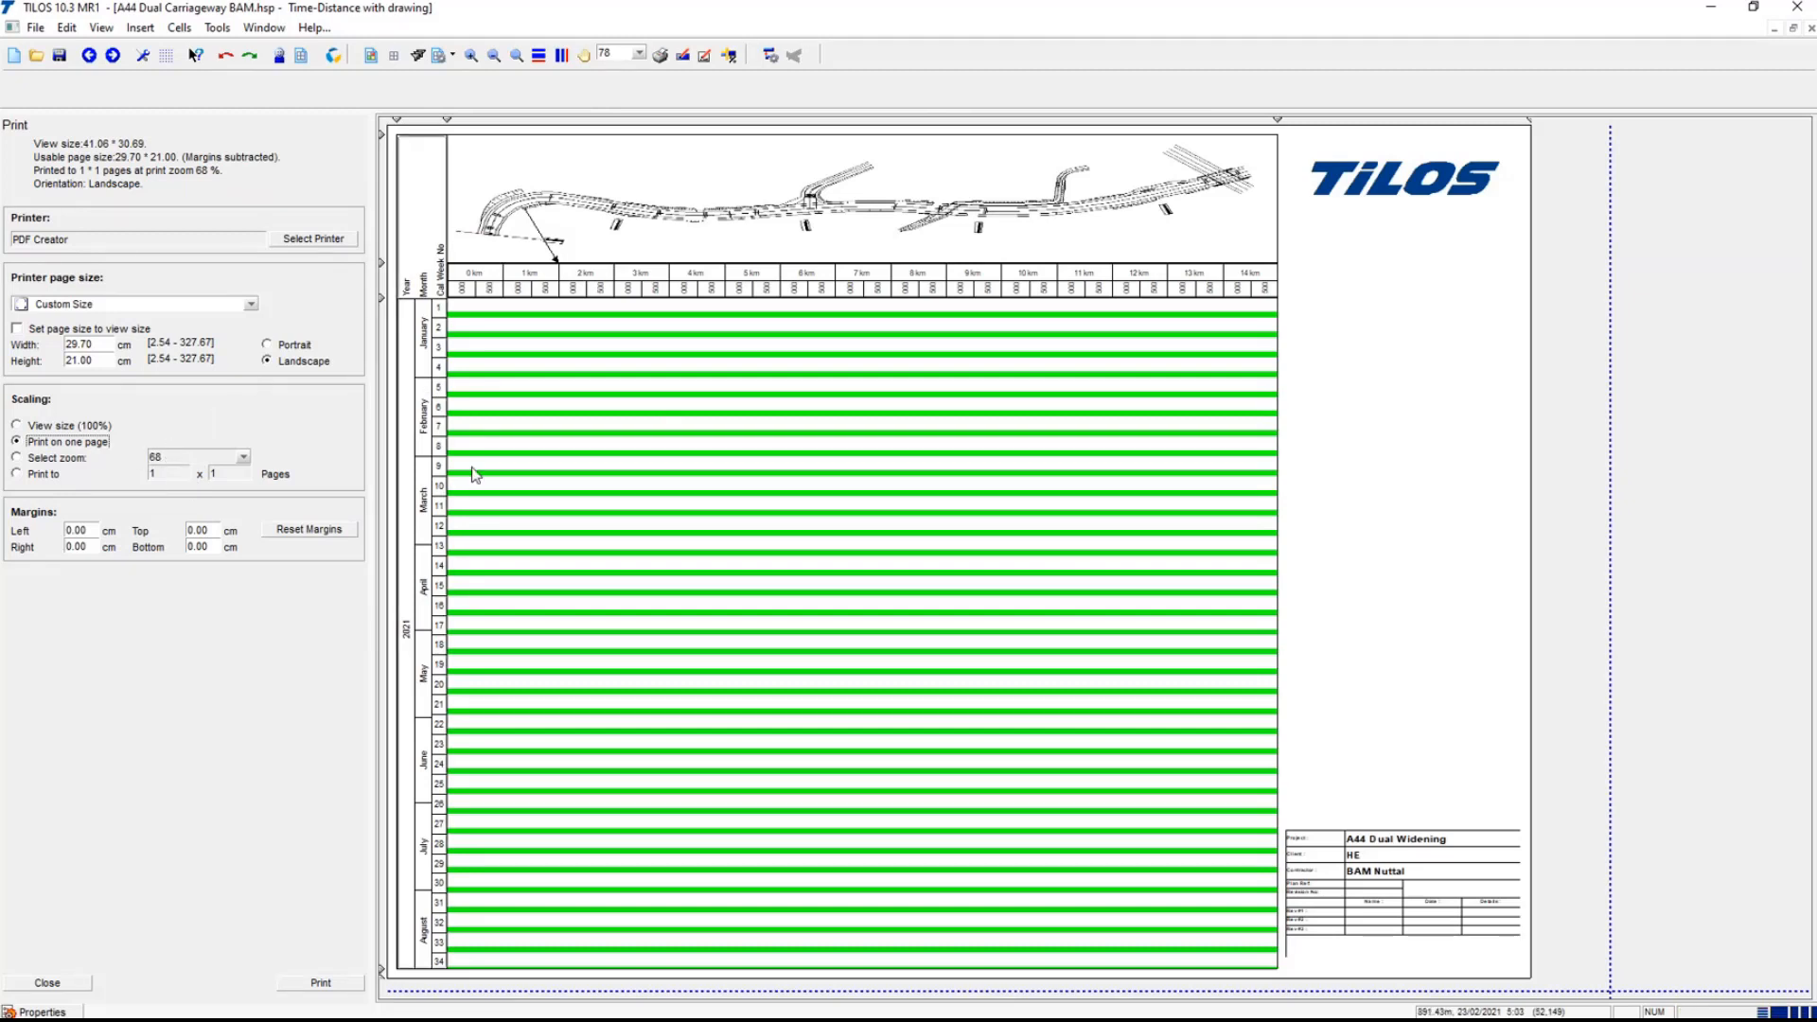
click(48, 983)
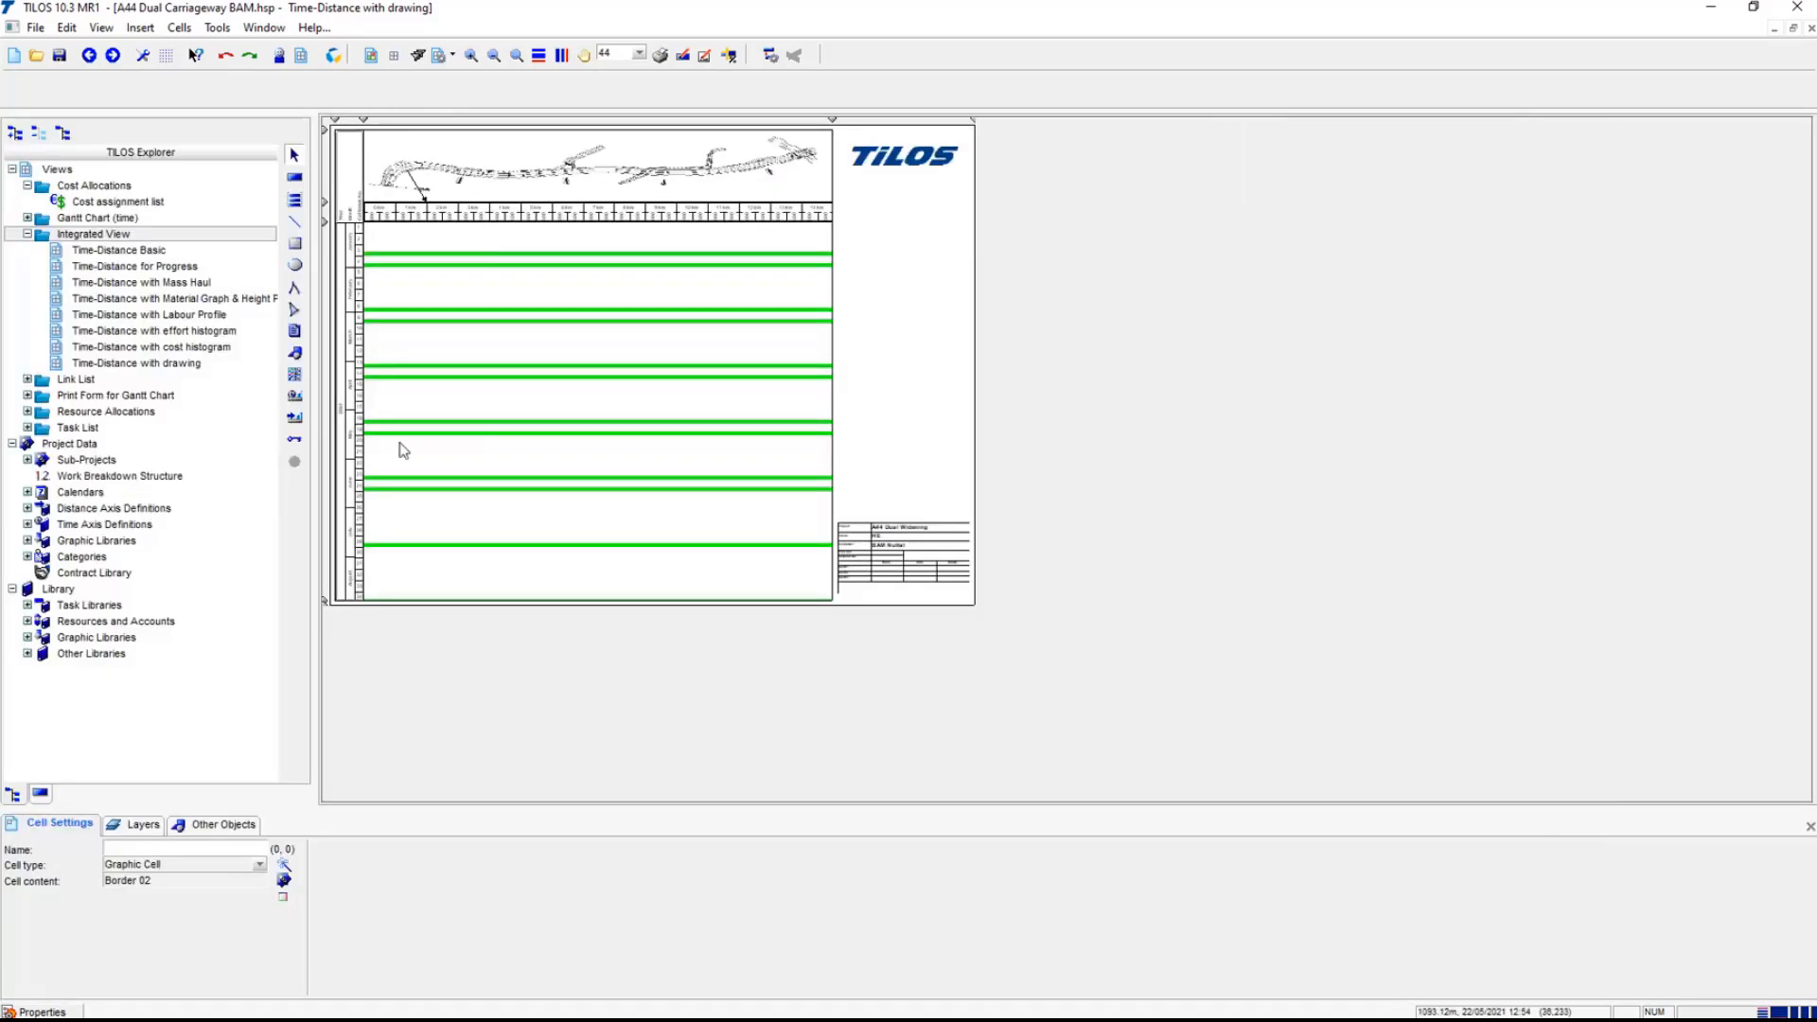
- Examine the cell types available for the time-distance cell and the distance scale cell at 100% zoom
click(641, 54)
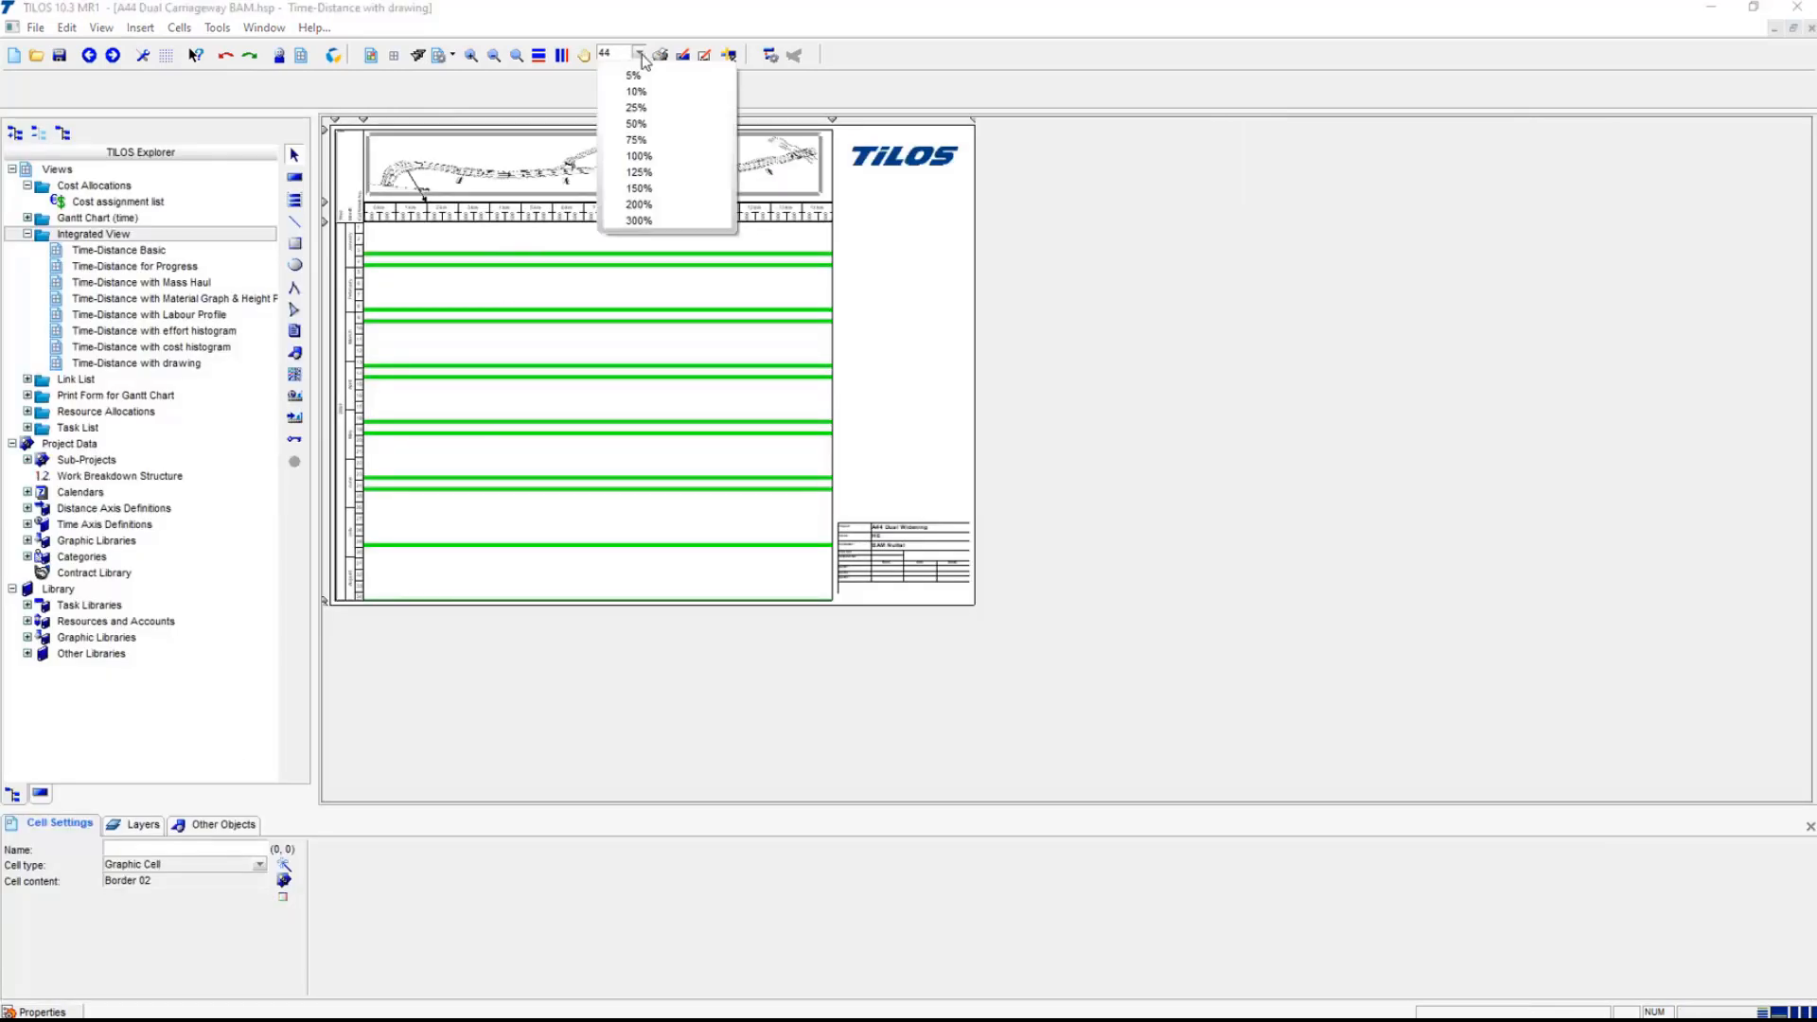
click(667, 157)
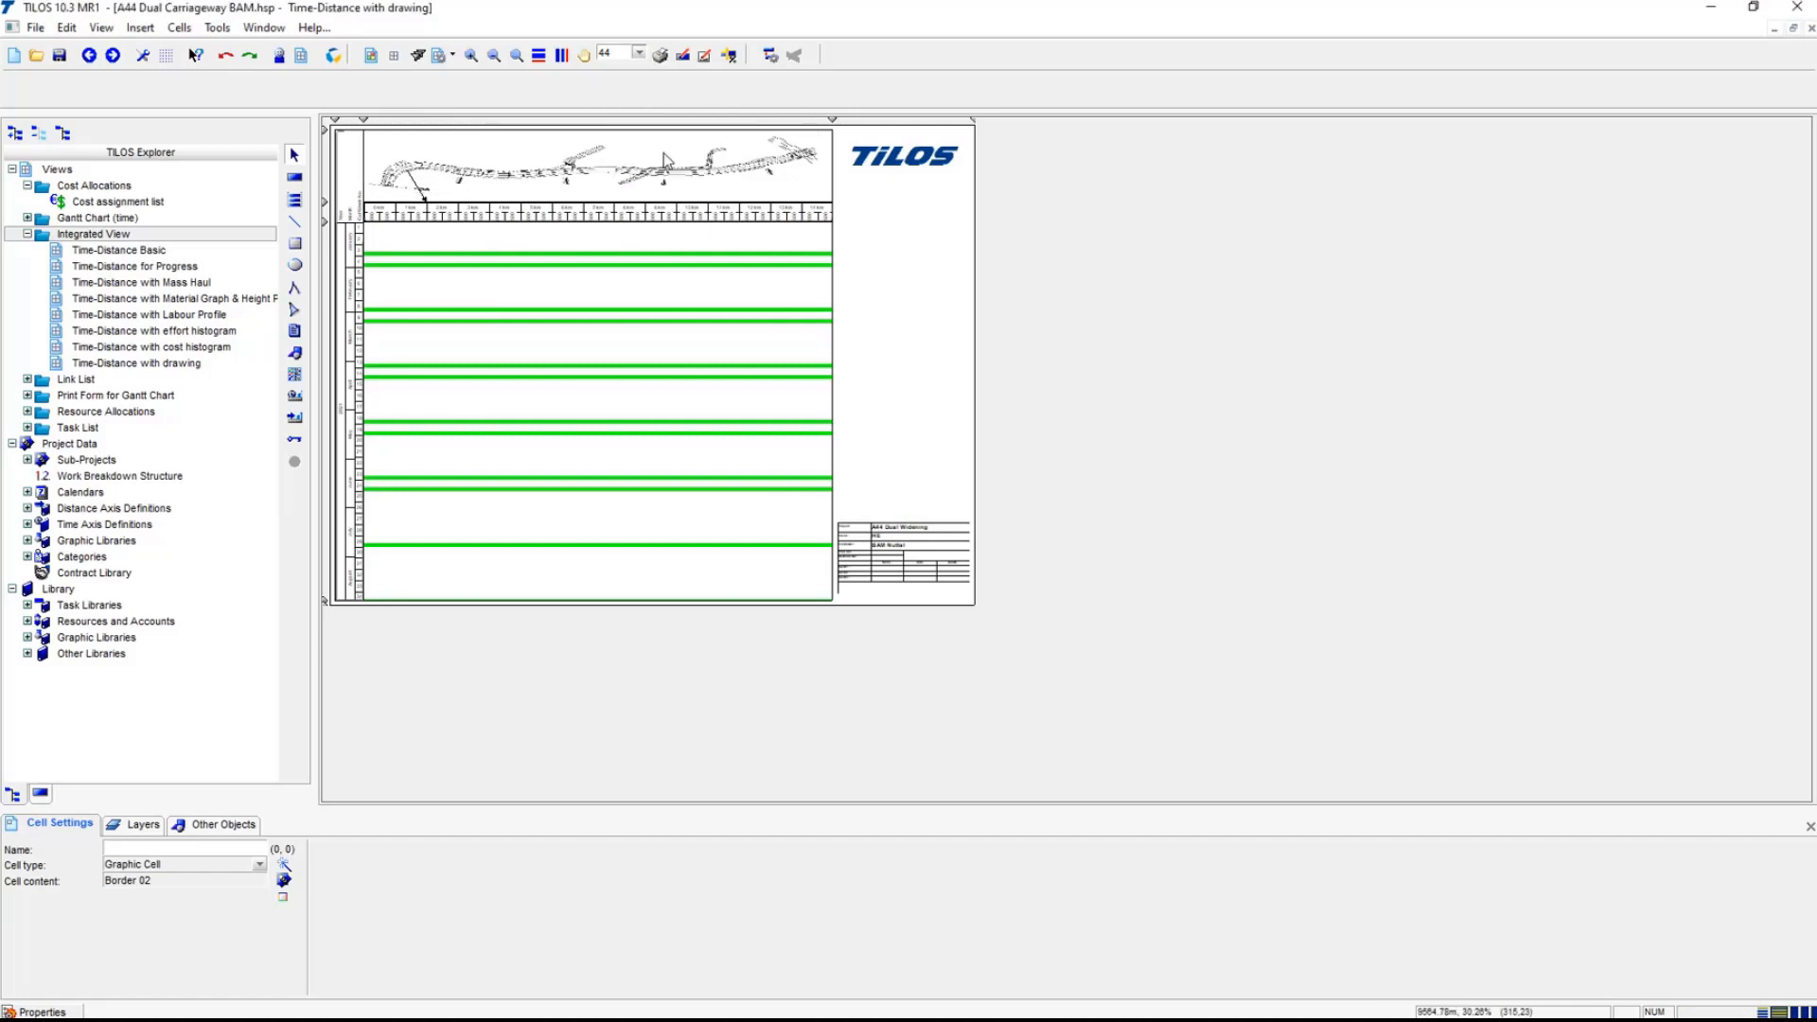
click(763, 532)
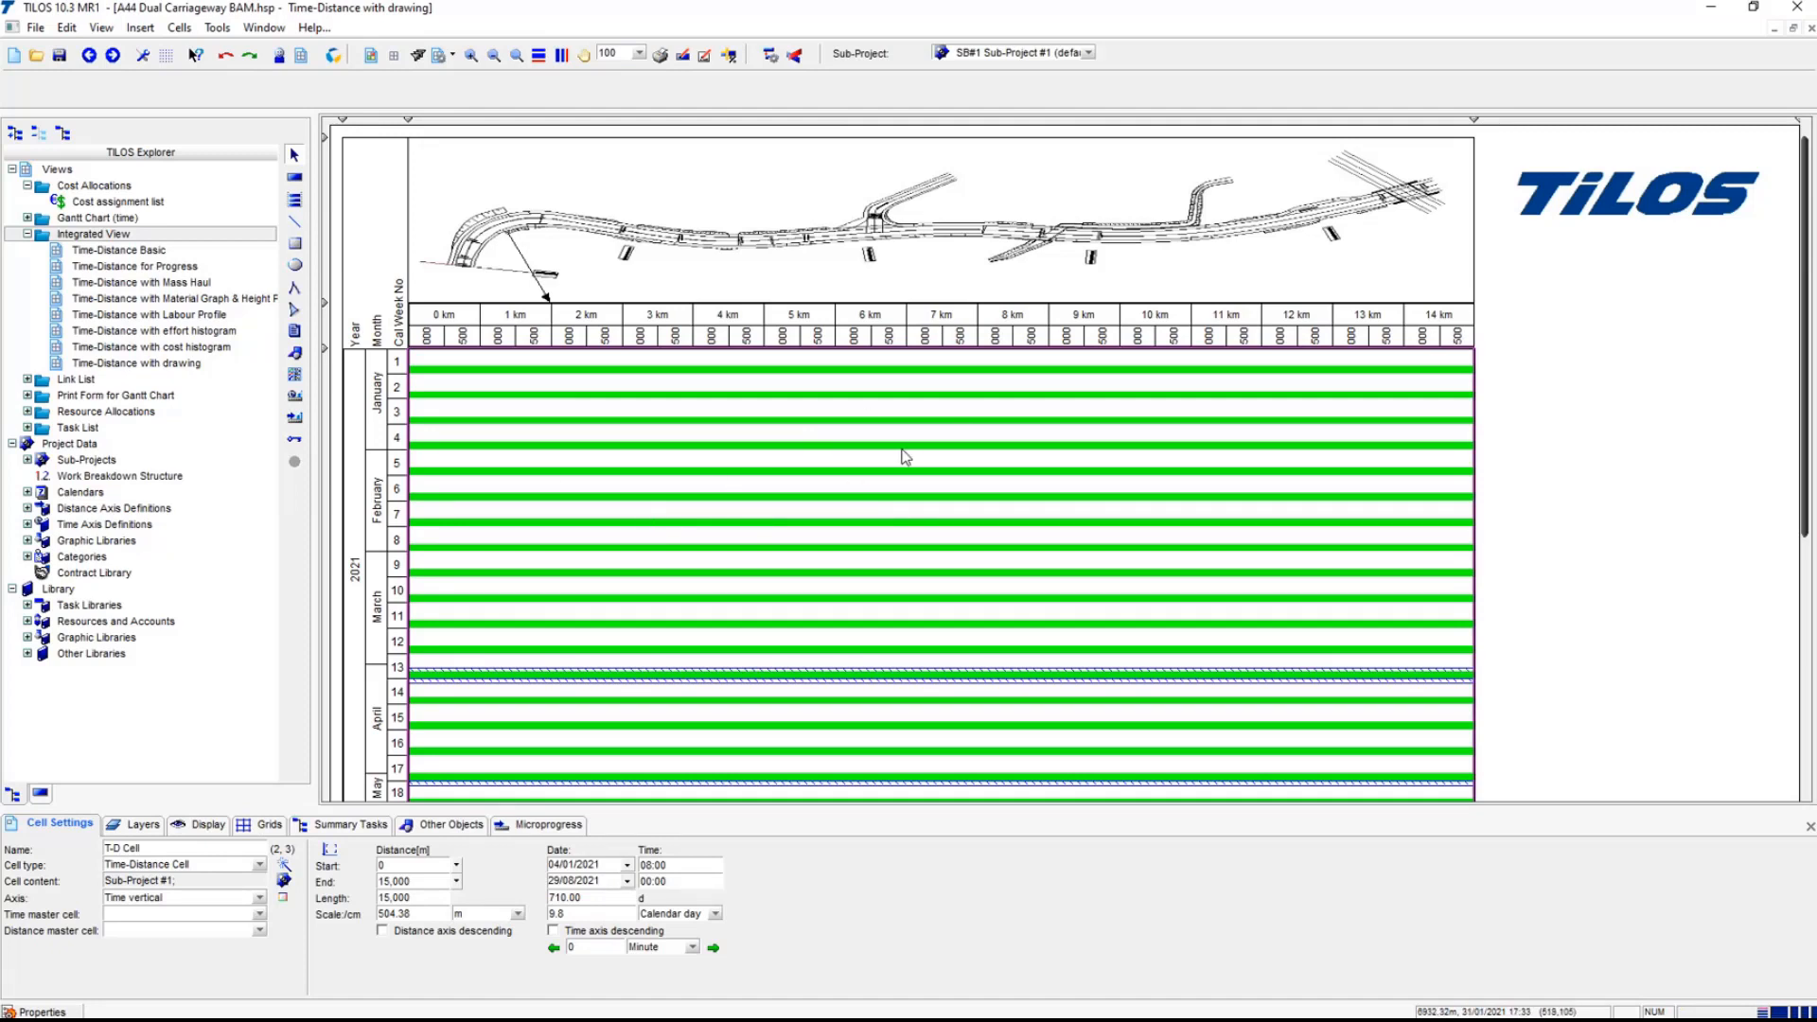
click(261, 865)
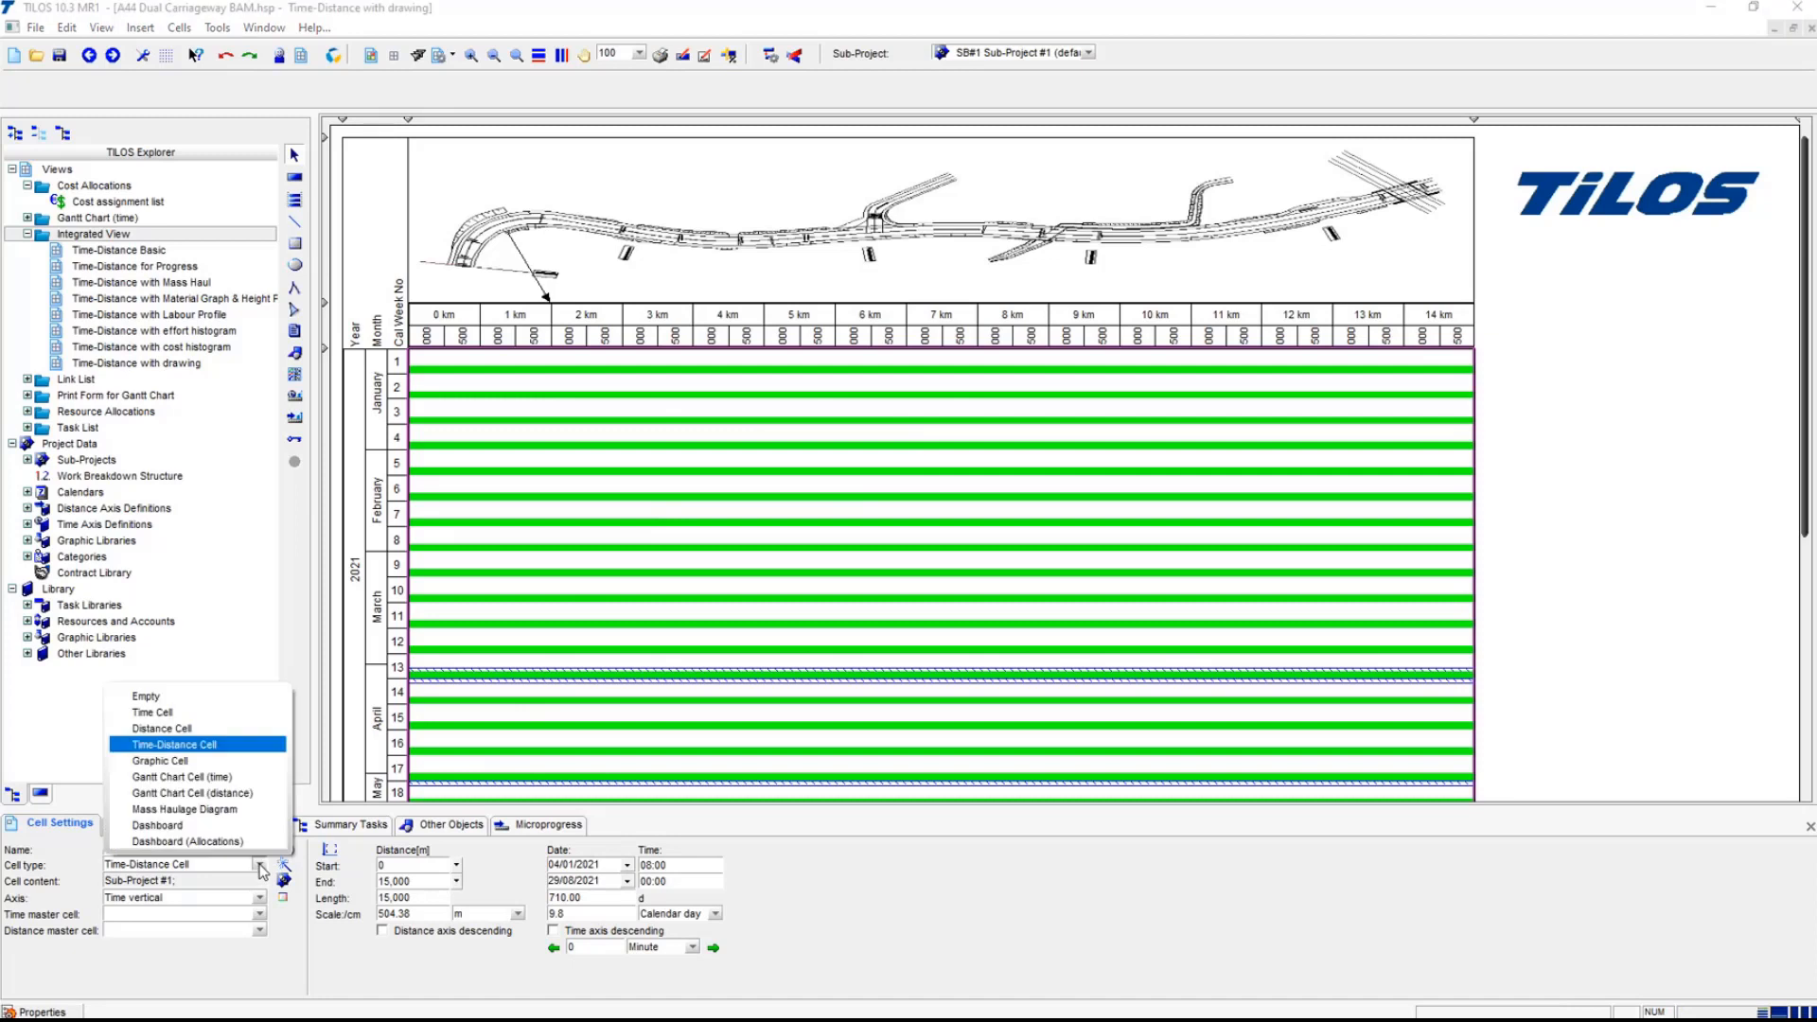
click(617, 340)
click(547, 426)
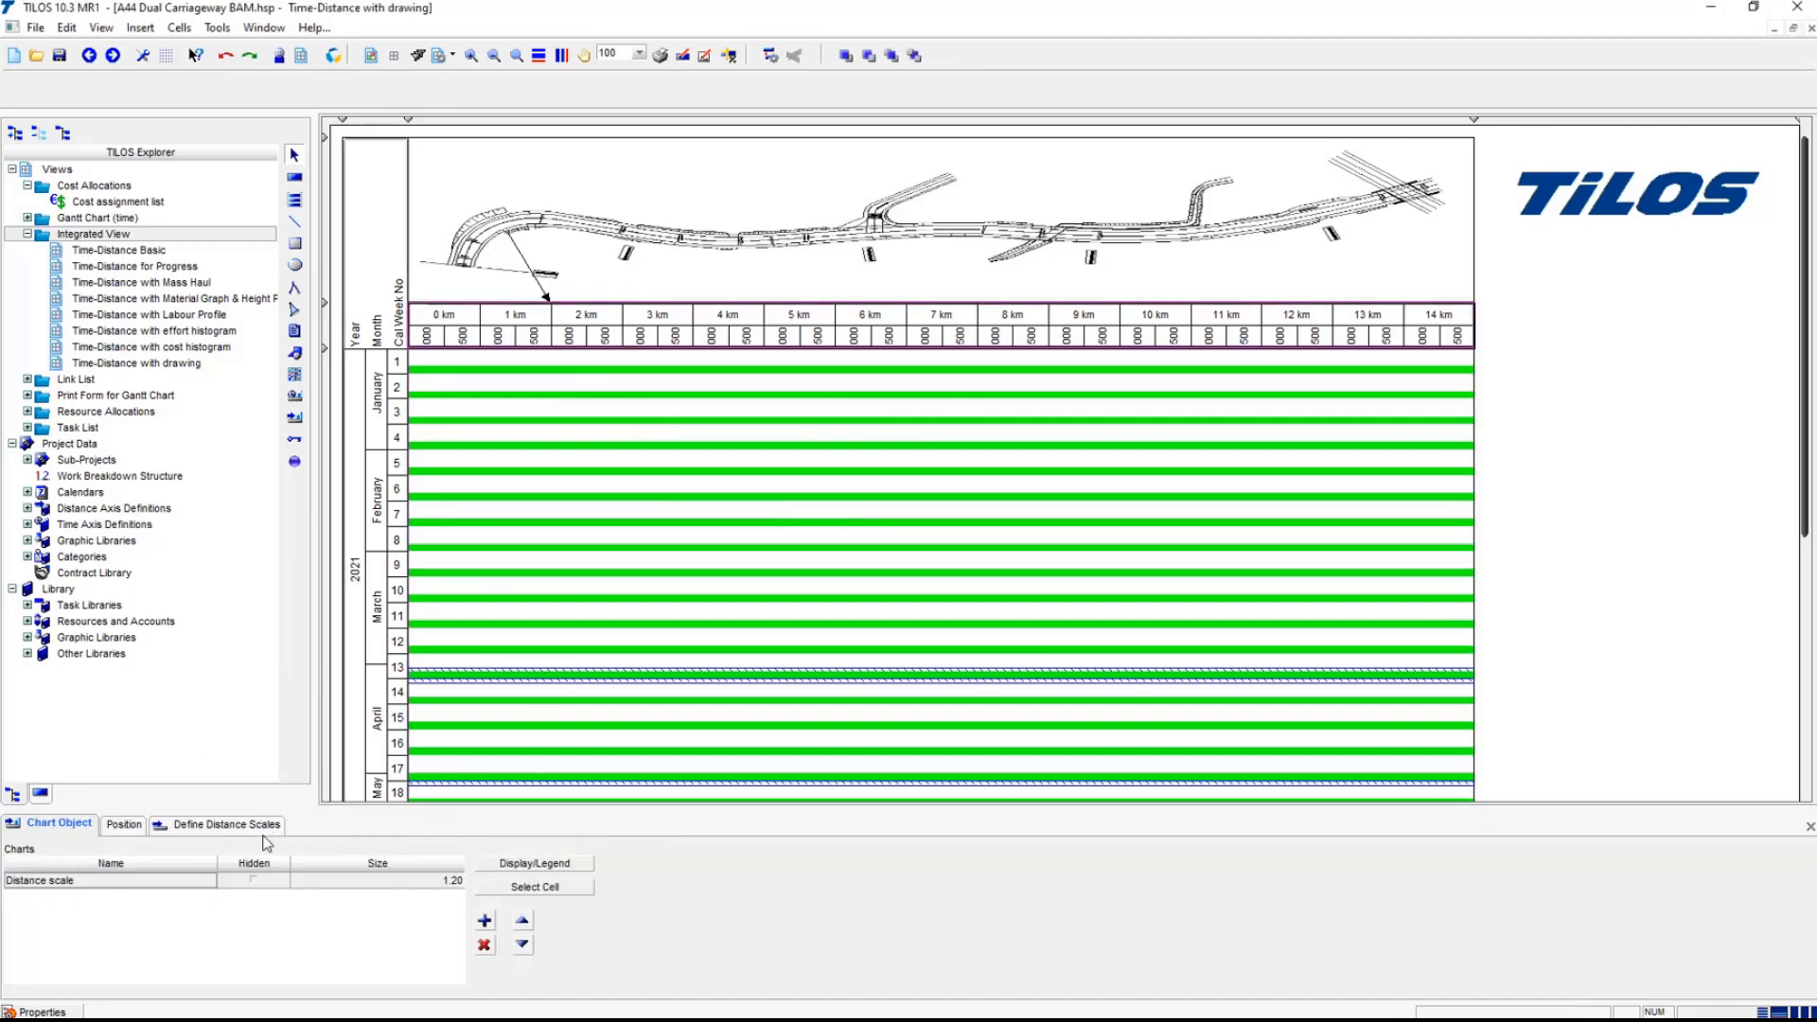
click(490, 887)
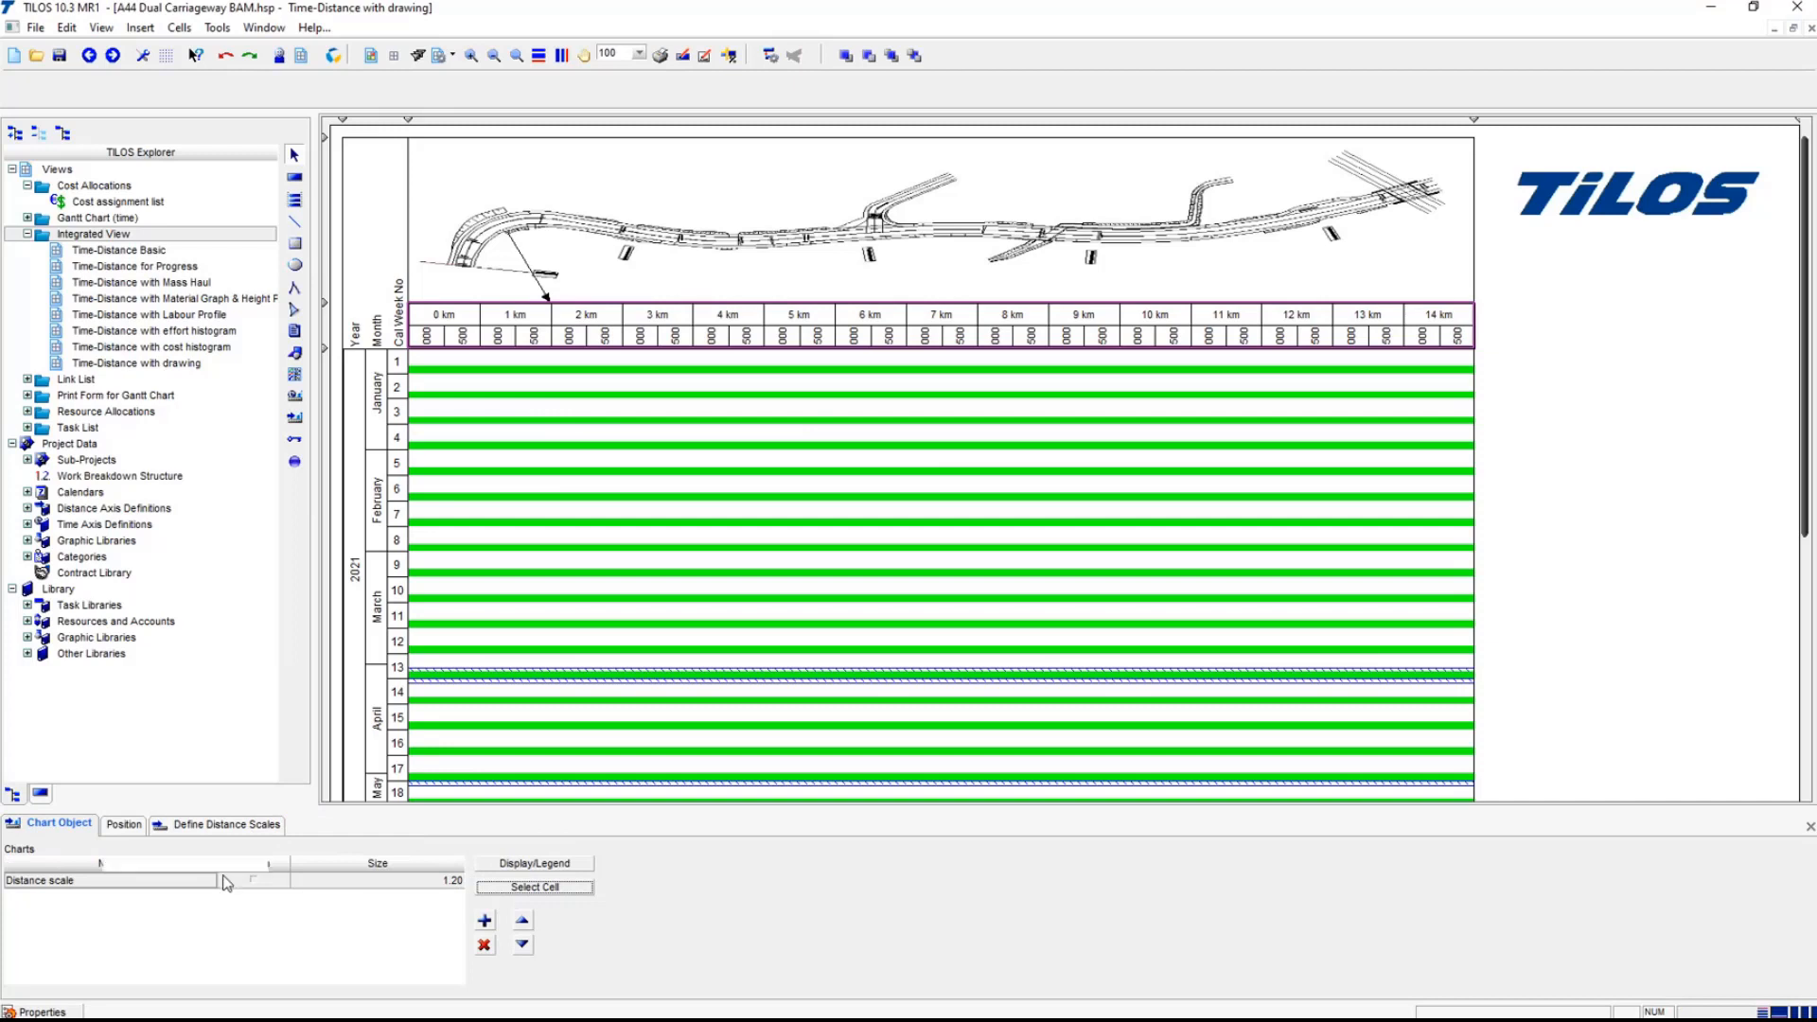
click(260, 865)
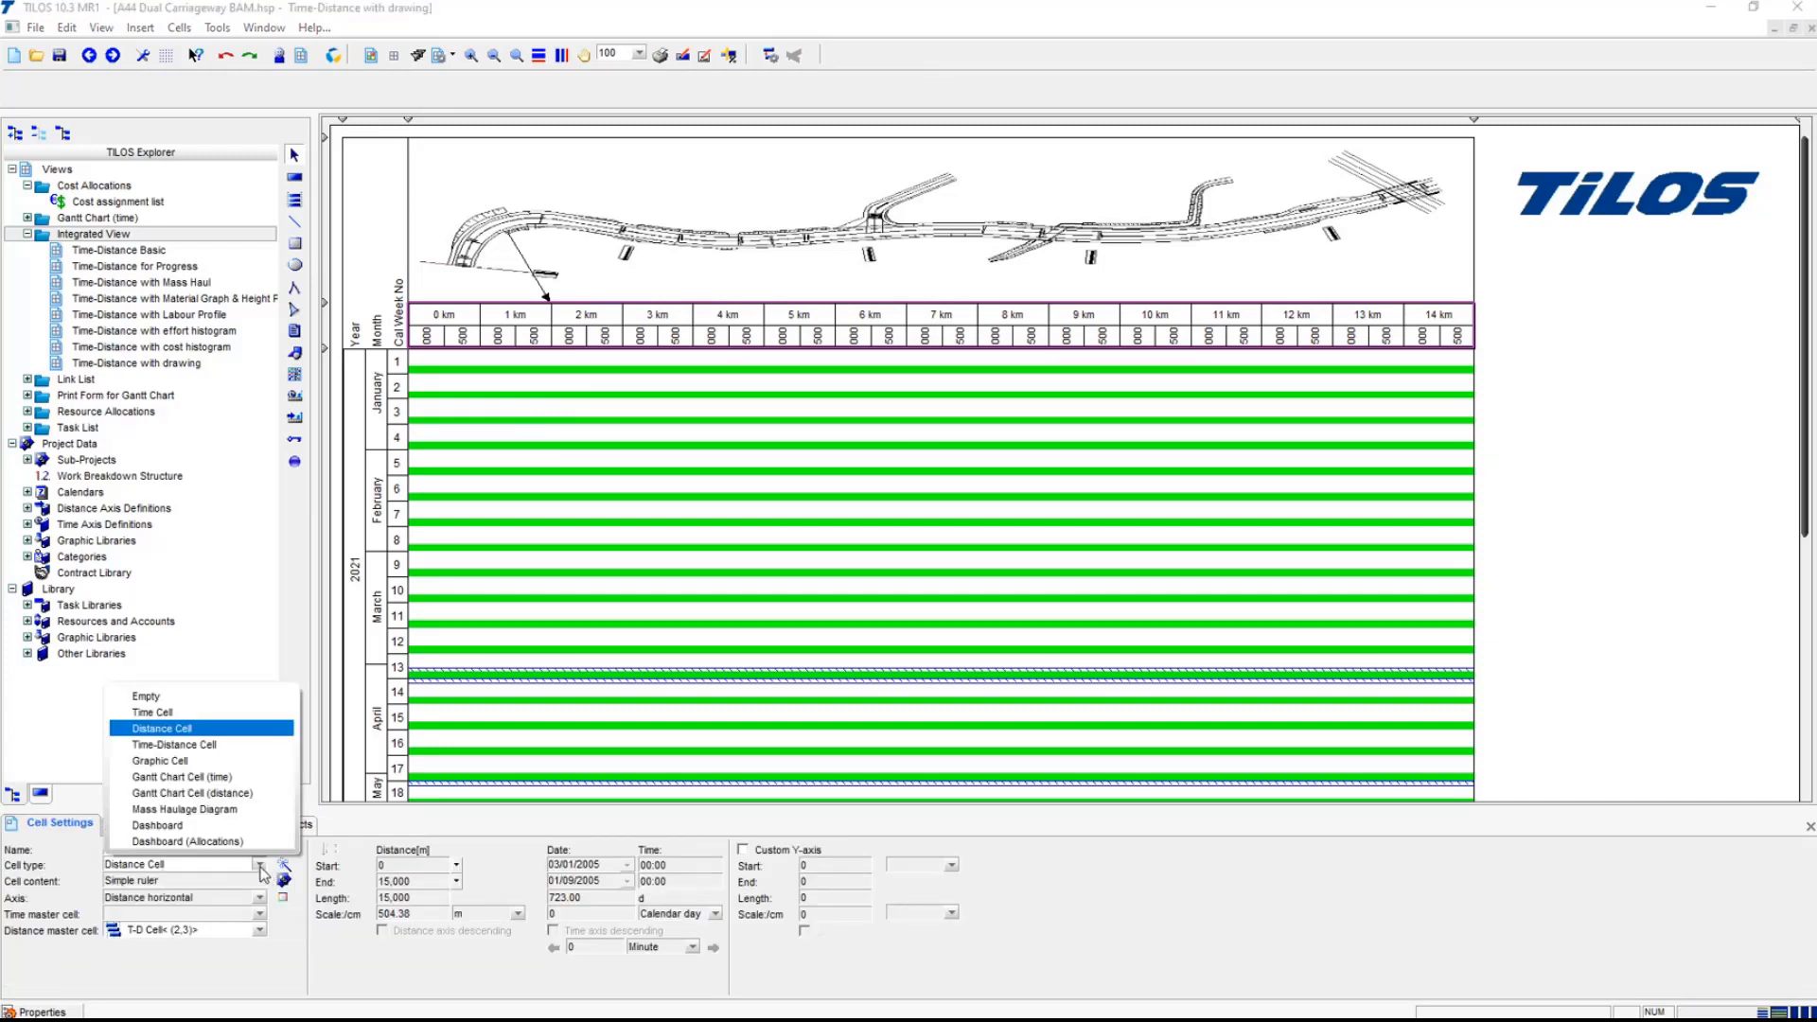
click(641, 549)
- Turn off the Weekend day display color for the UK 5d Bank Holidays calendar shown in the time-distance cell
click(641, 549)
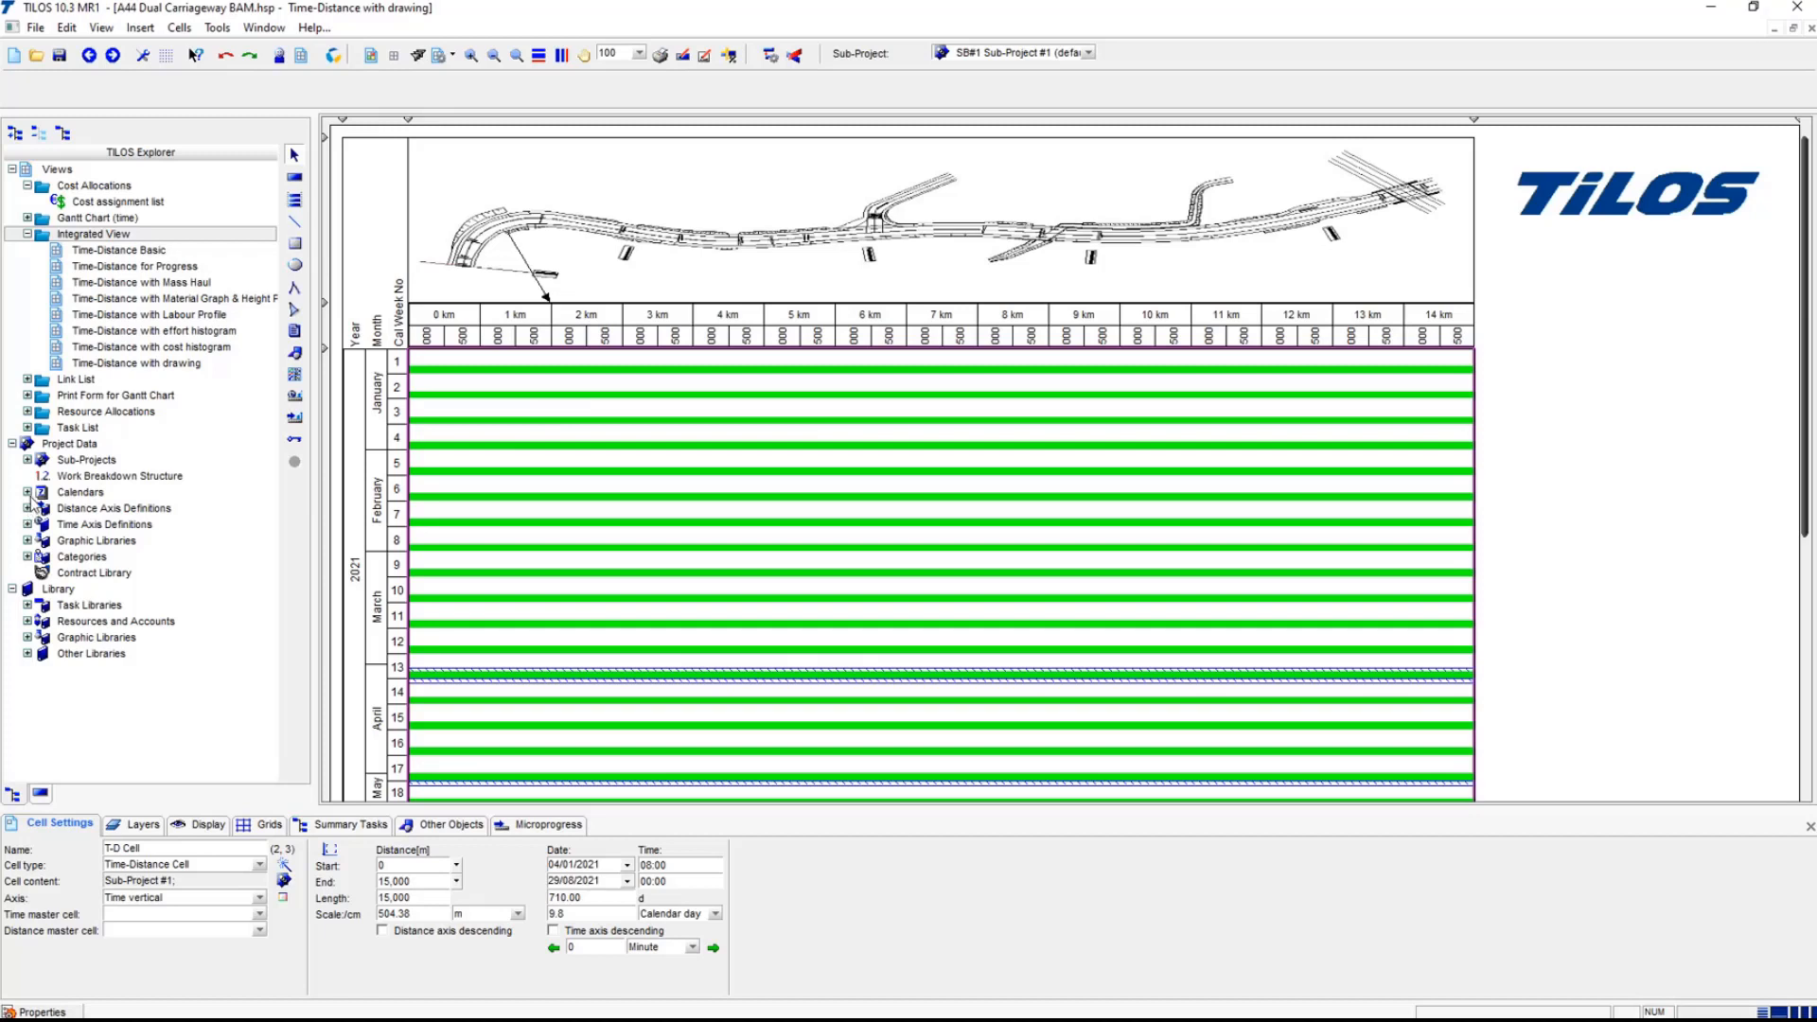
click(28, 493)
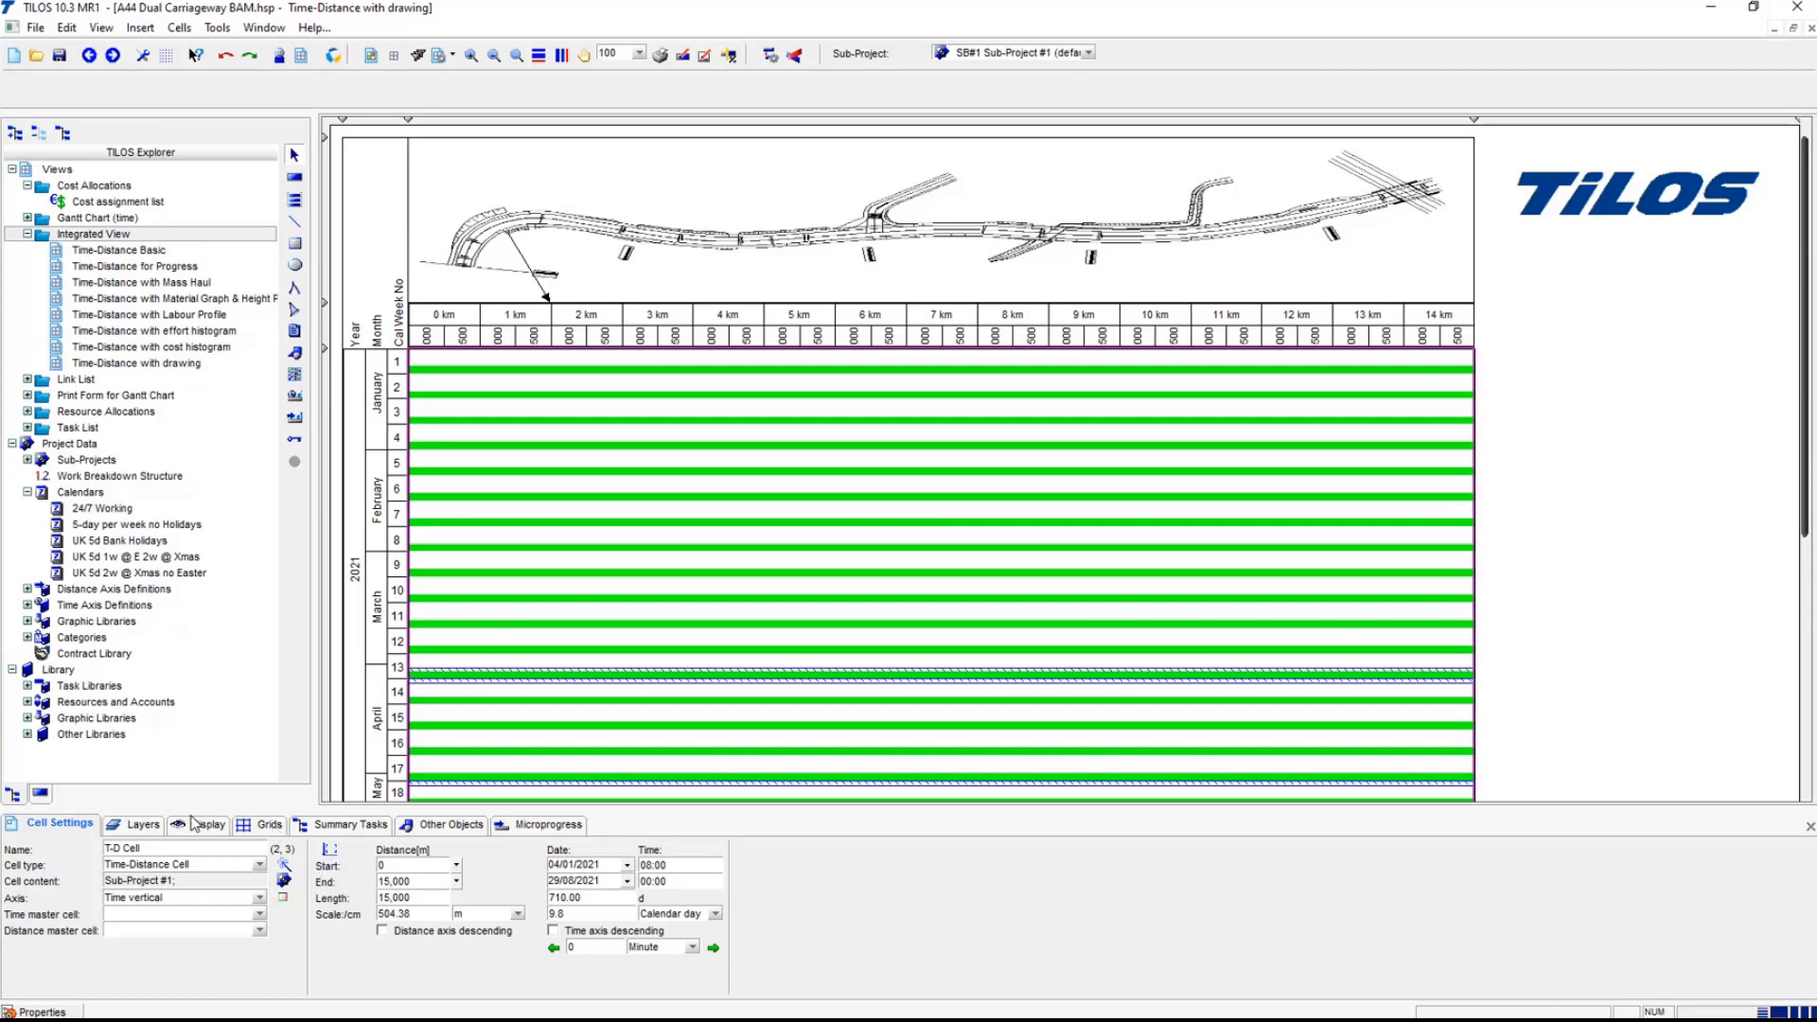
click(199, 824)
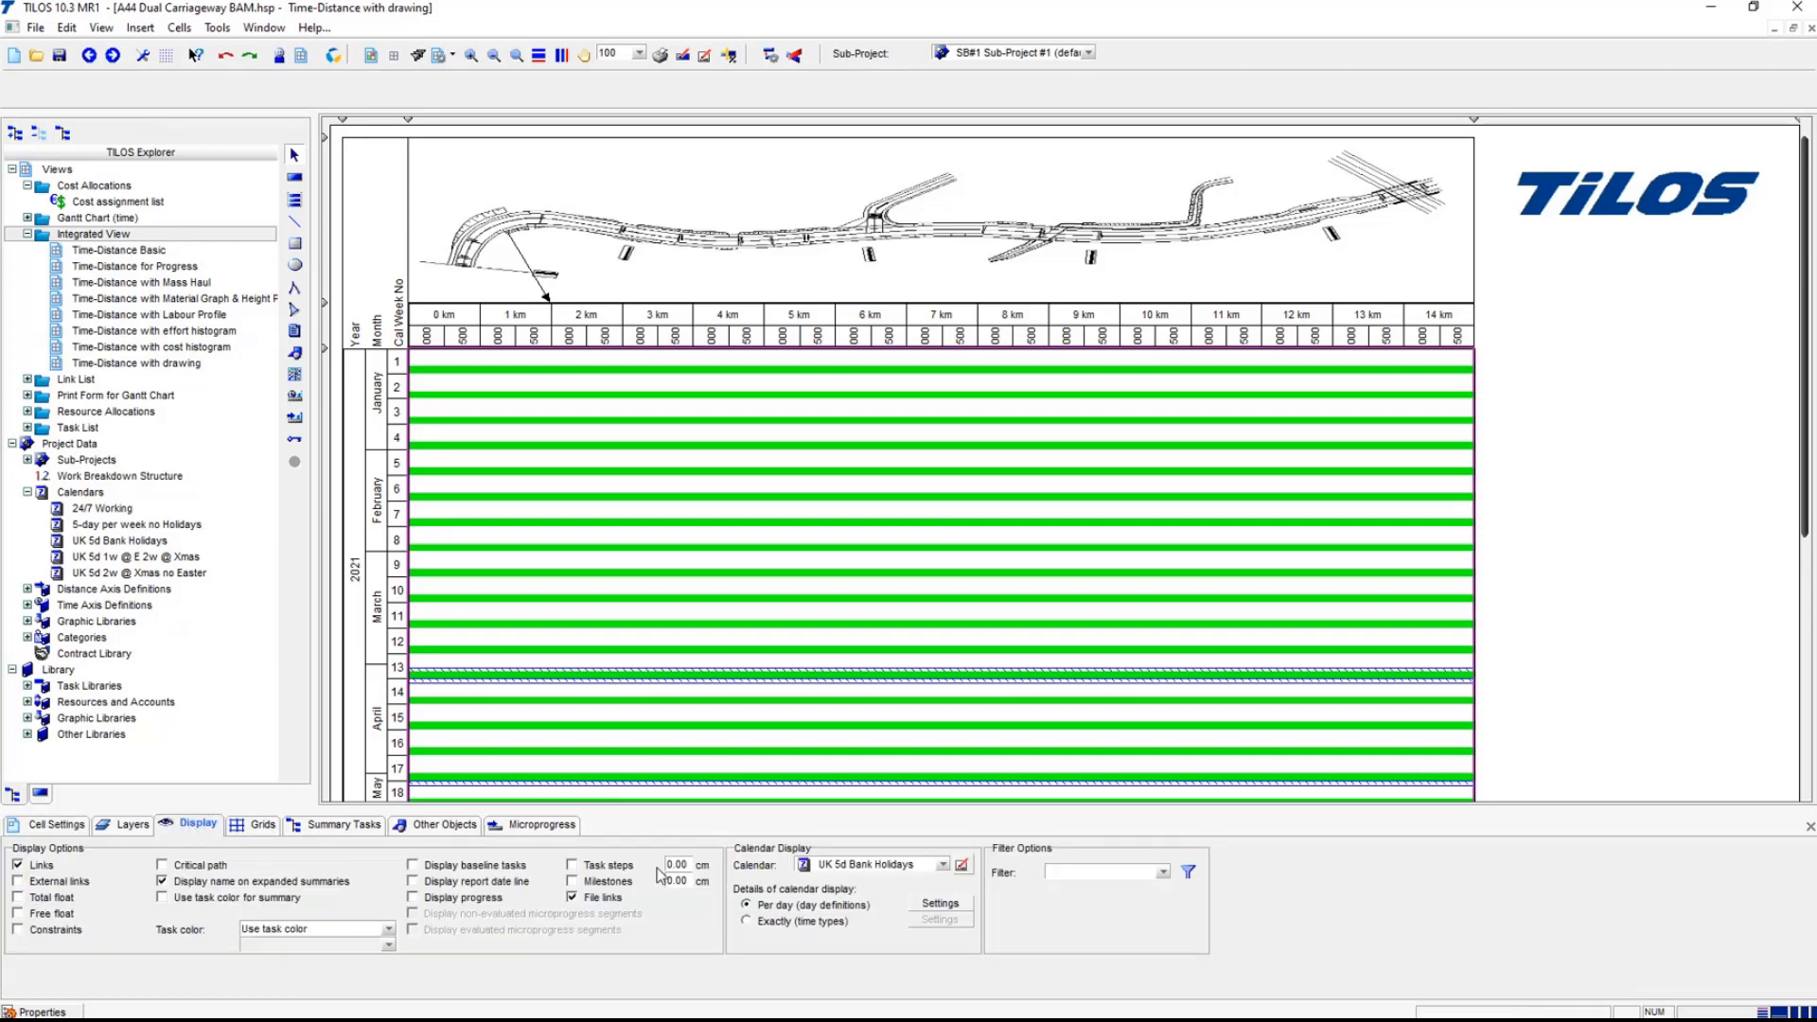
click(943, 865)
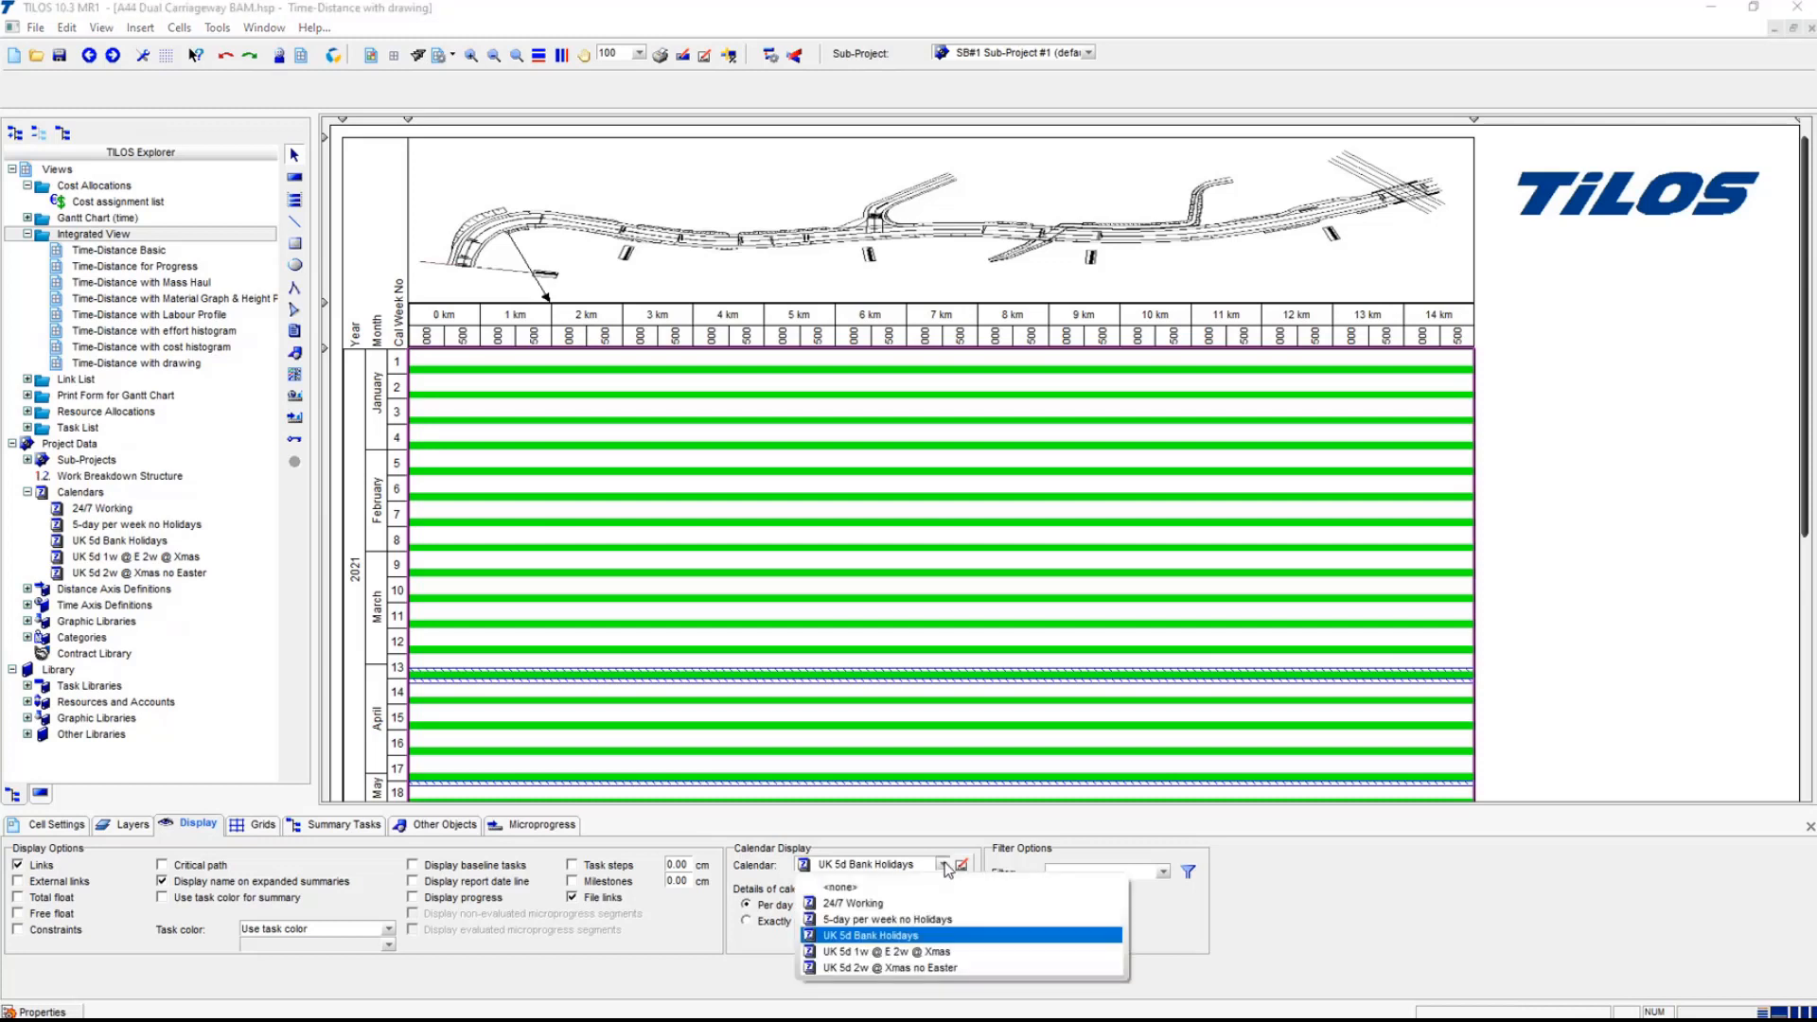
click(946, 867)
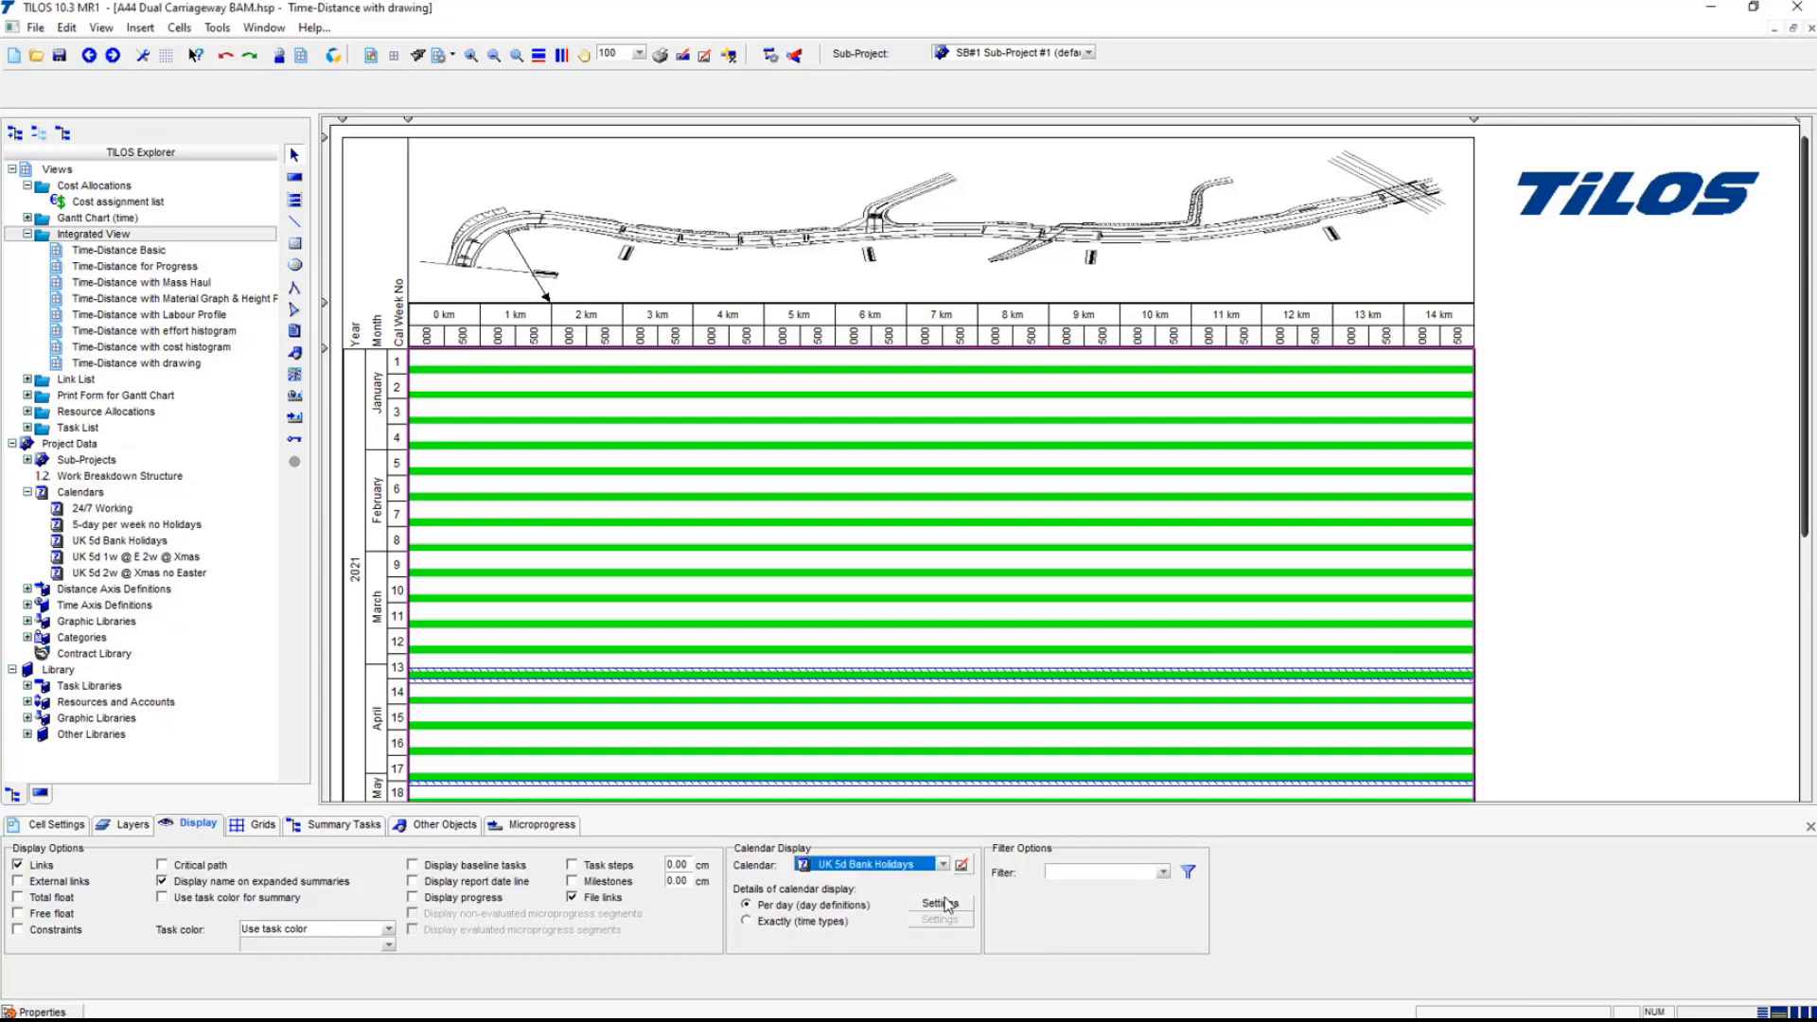
click(946, 904)
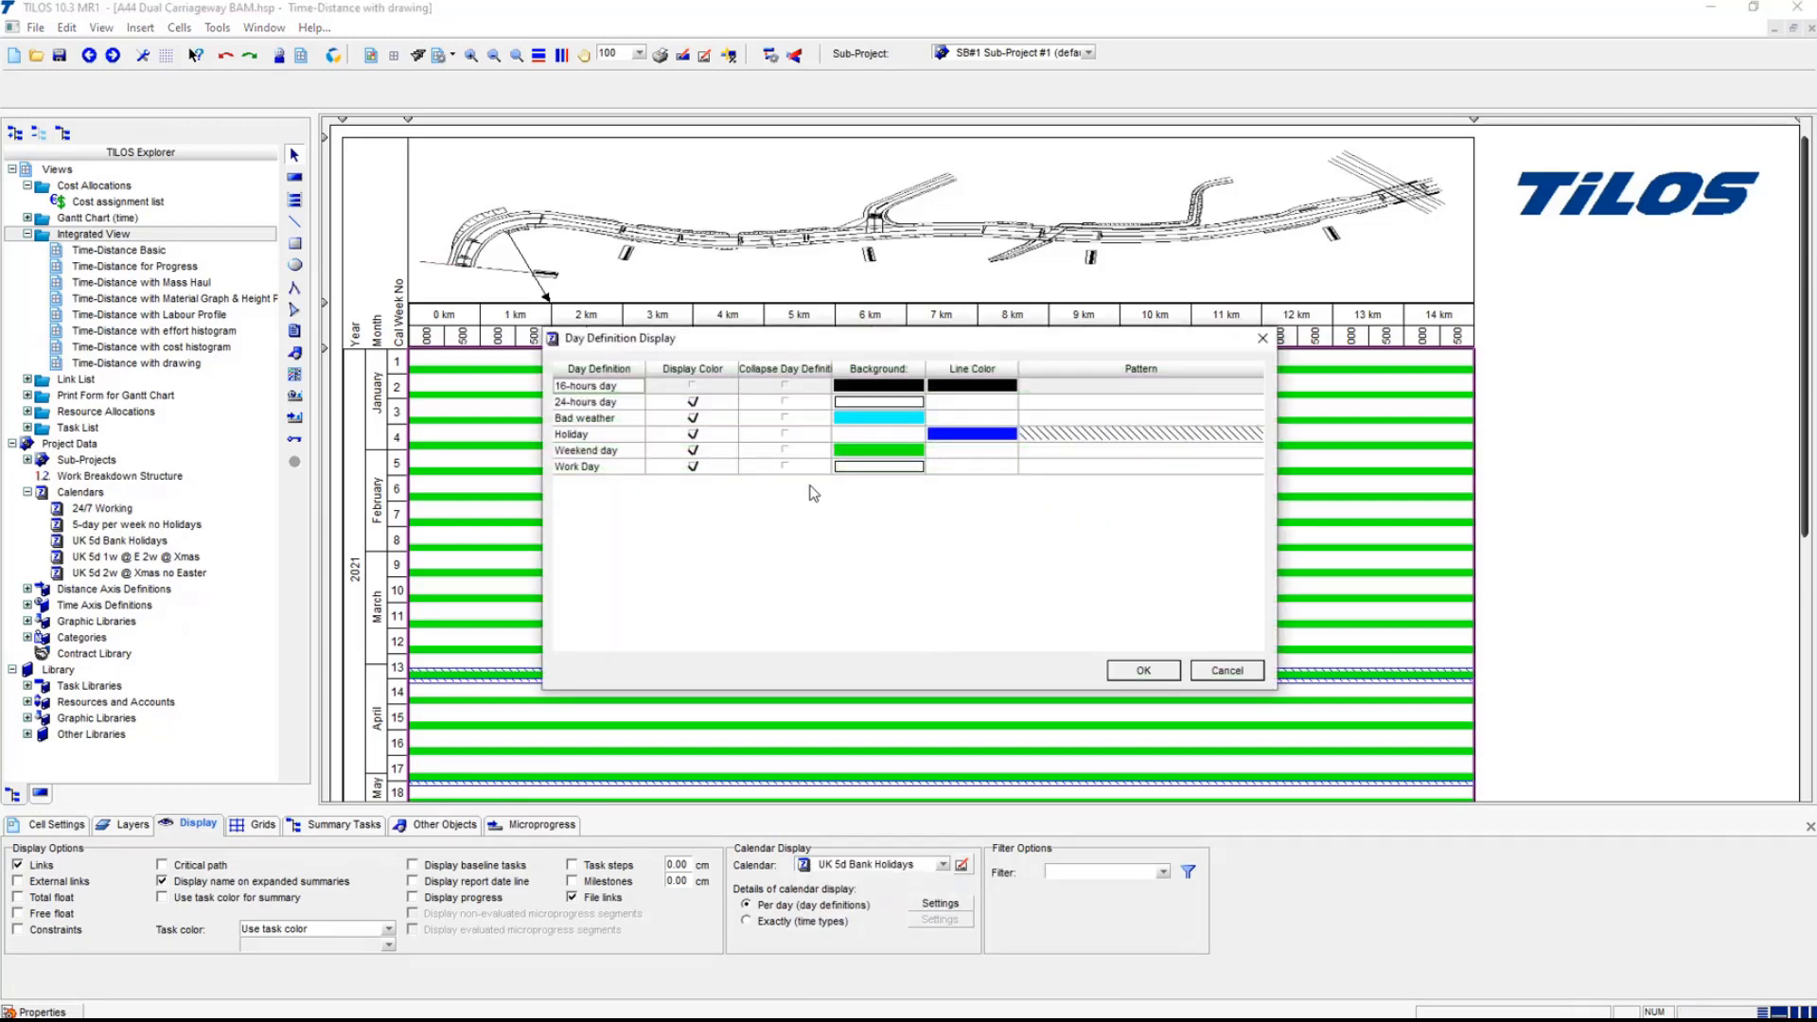
click(705, 452)
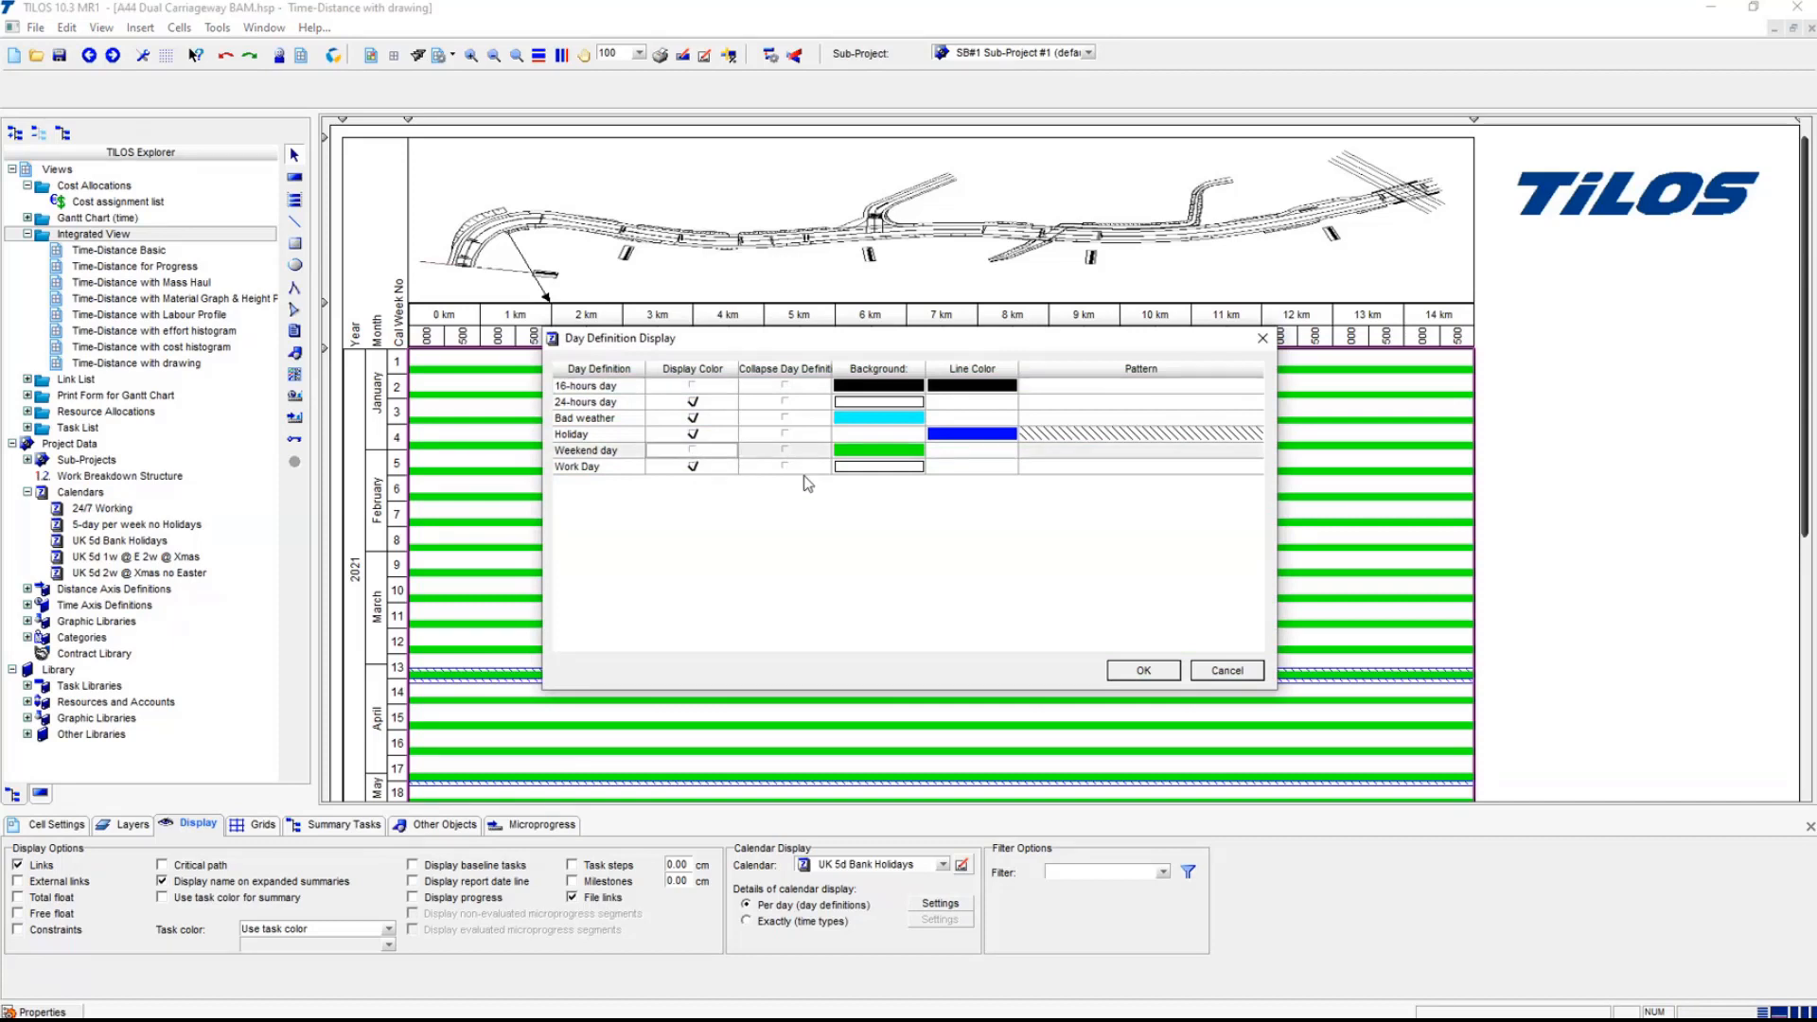
click(1141, 674)
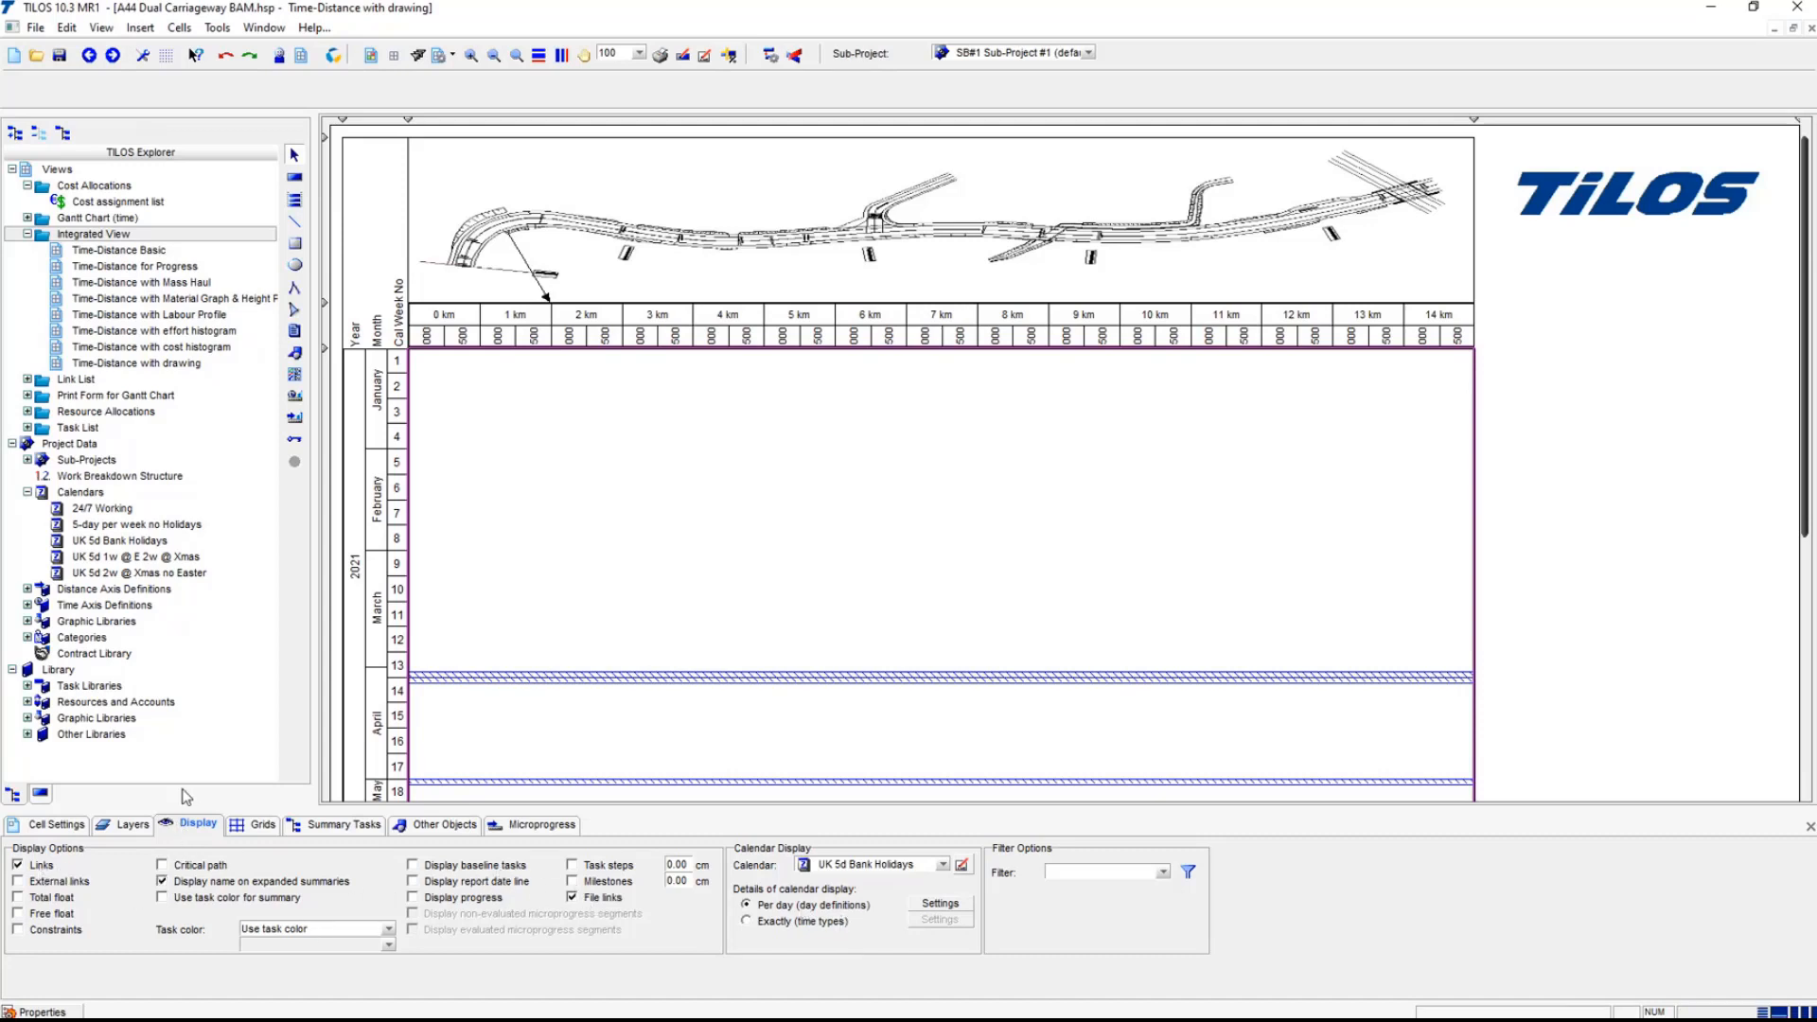
- Give the time-distance cell a 1000 / 250 distance grid and a Week / Month time grid
click(254, 831)
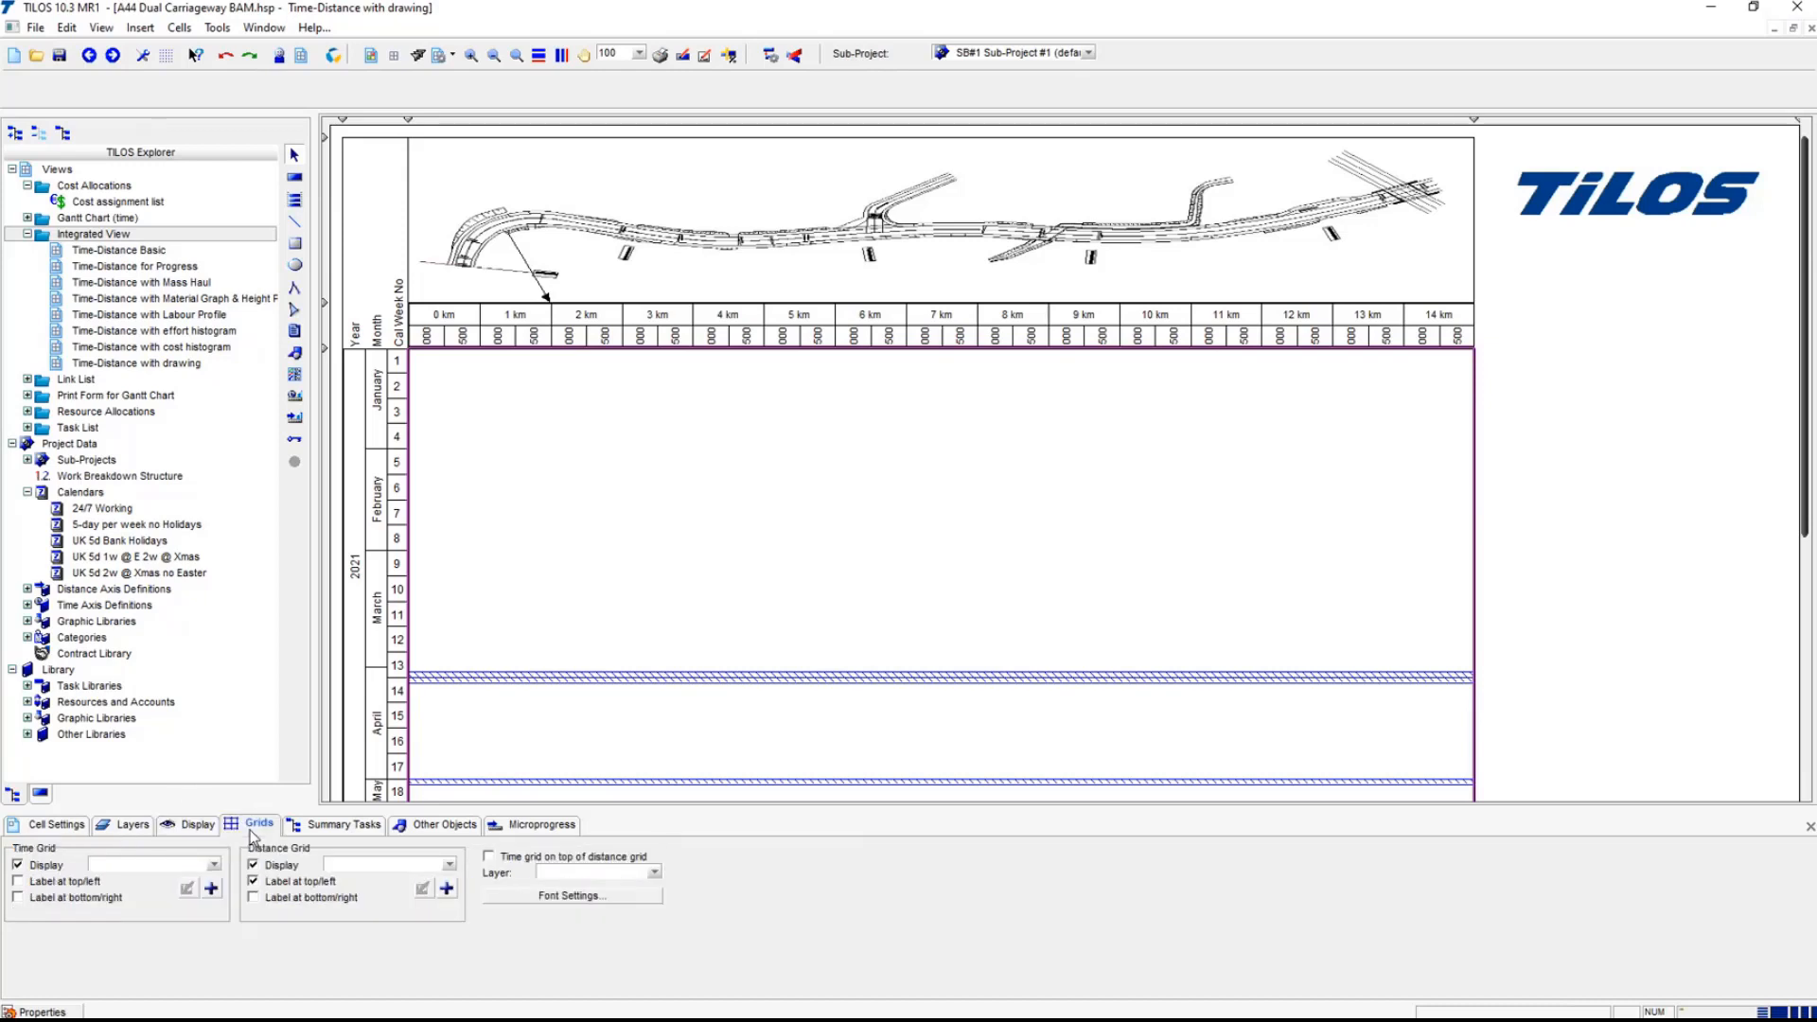
click(450, 865)
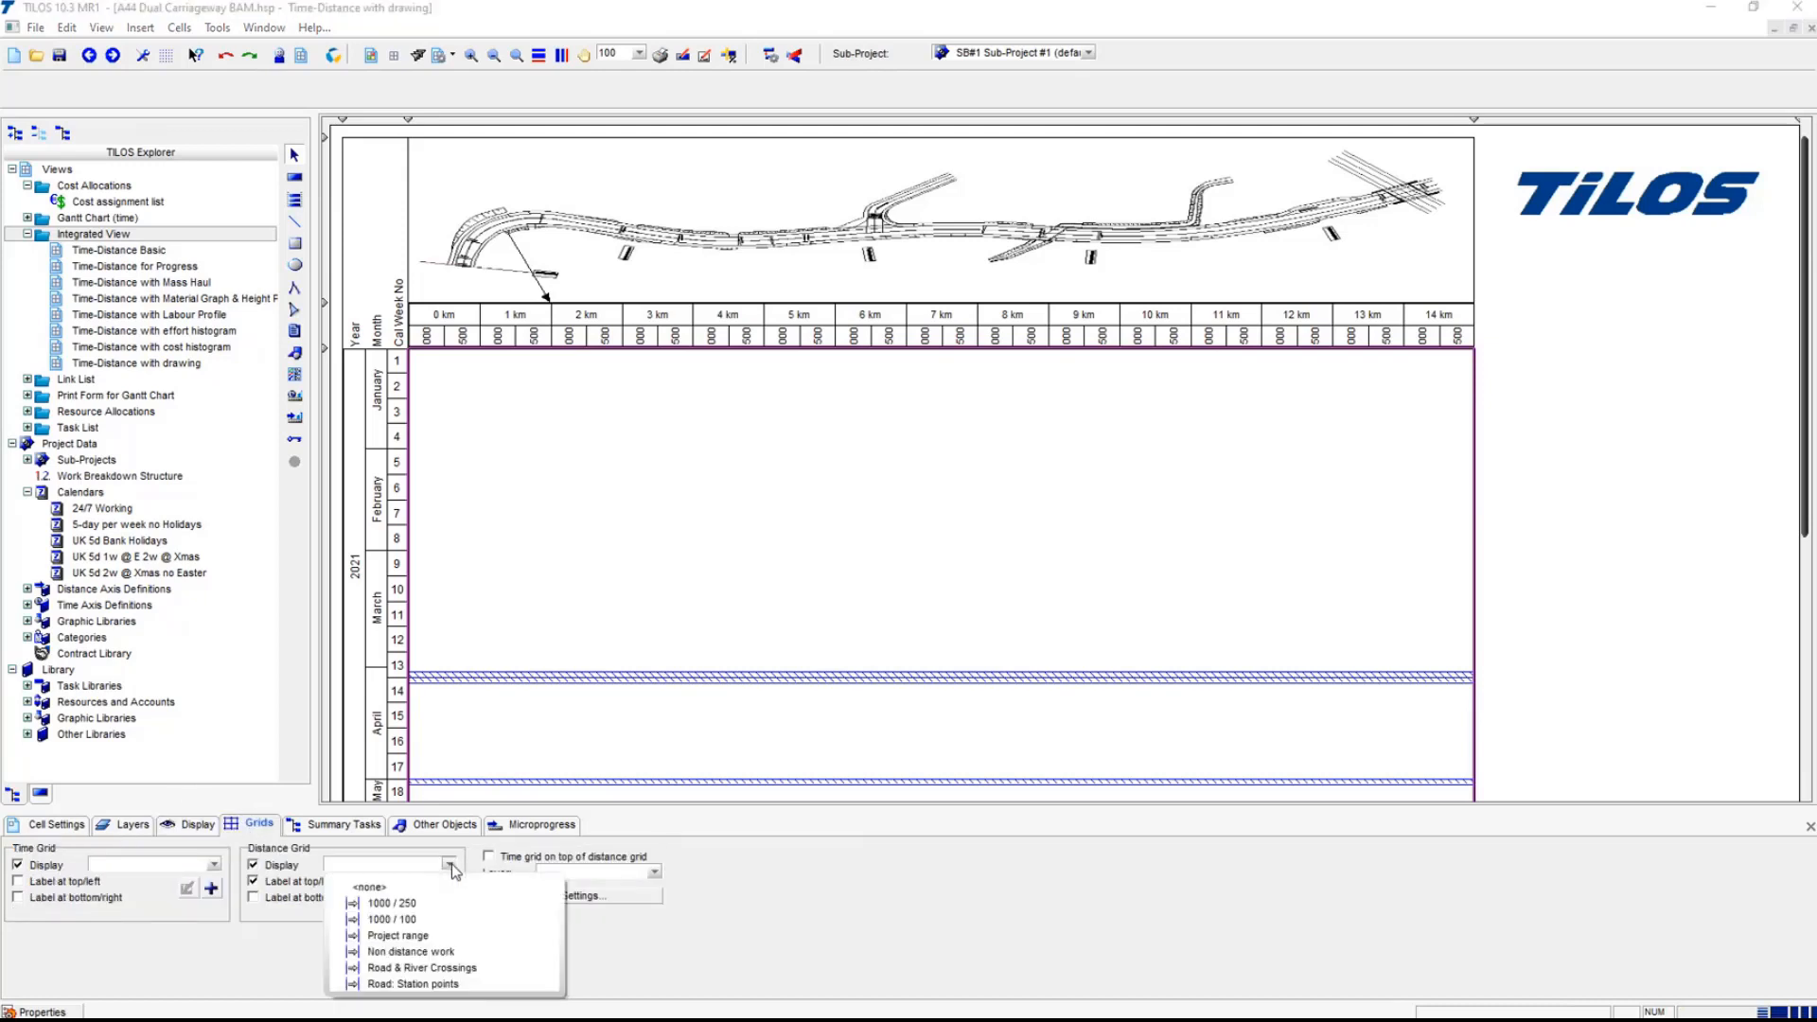
click(433, 910)
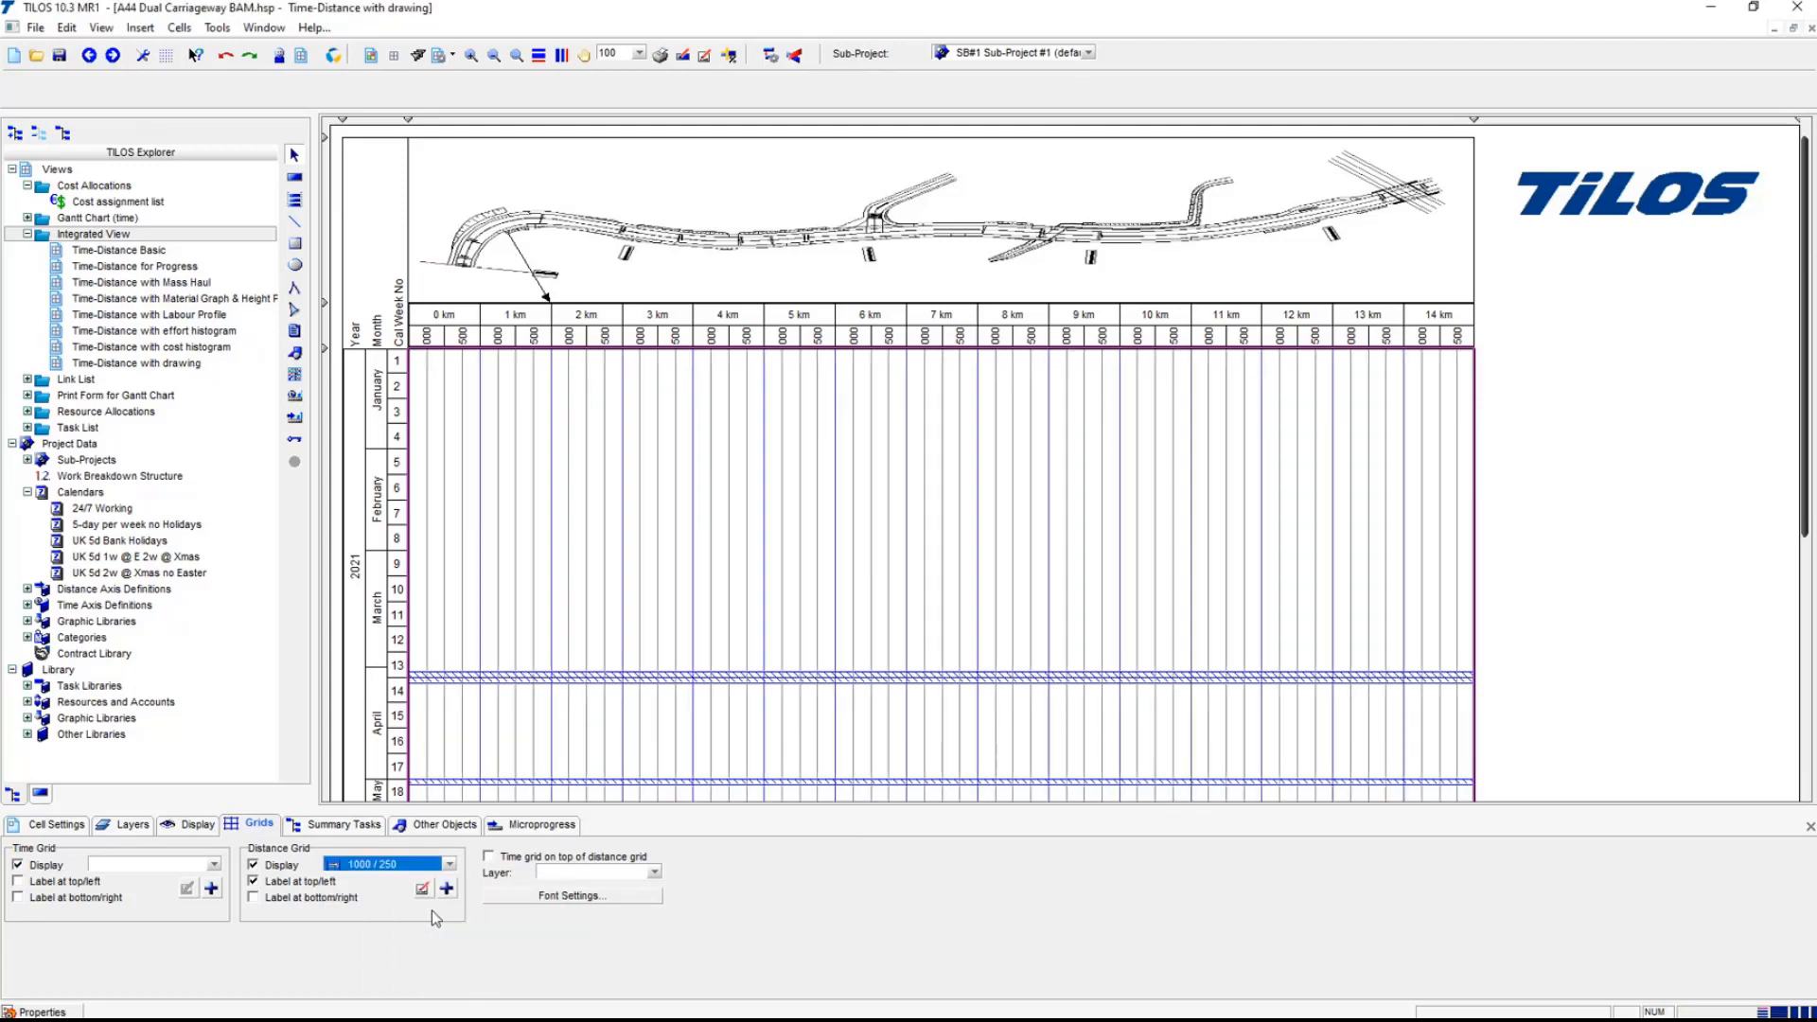
click(214, 864)
click(217, 905)
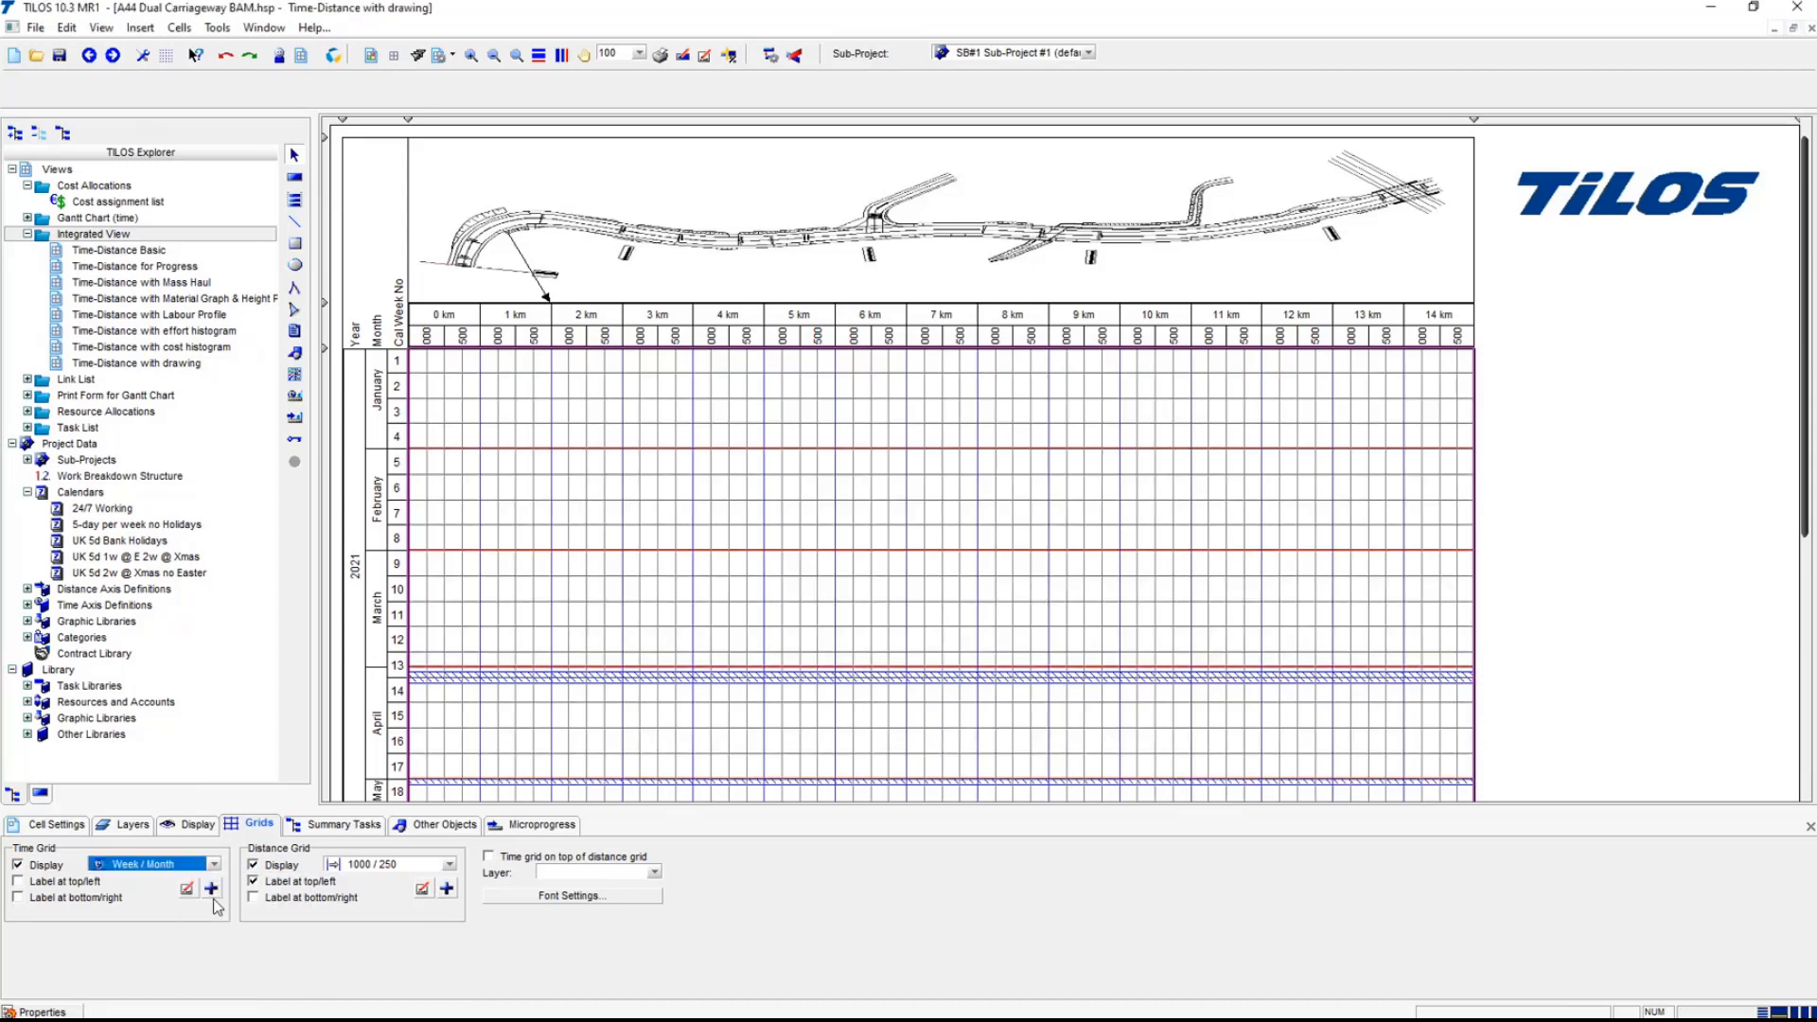
click(827, 564)
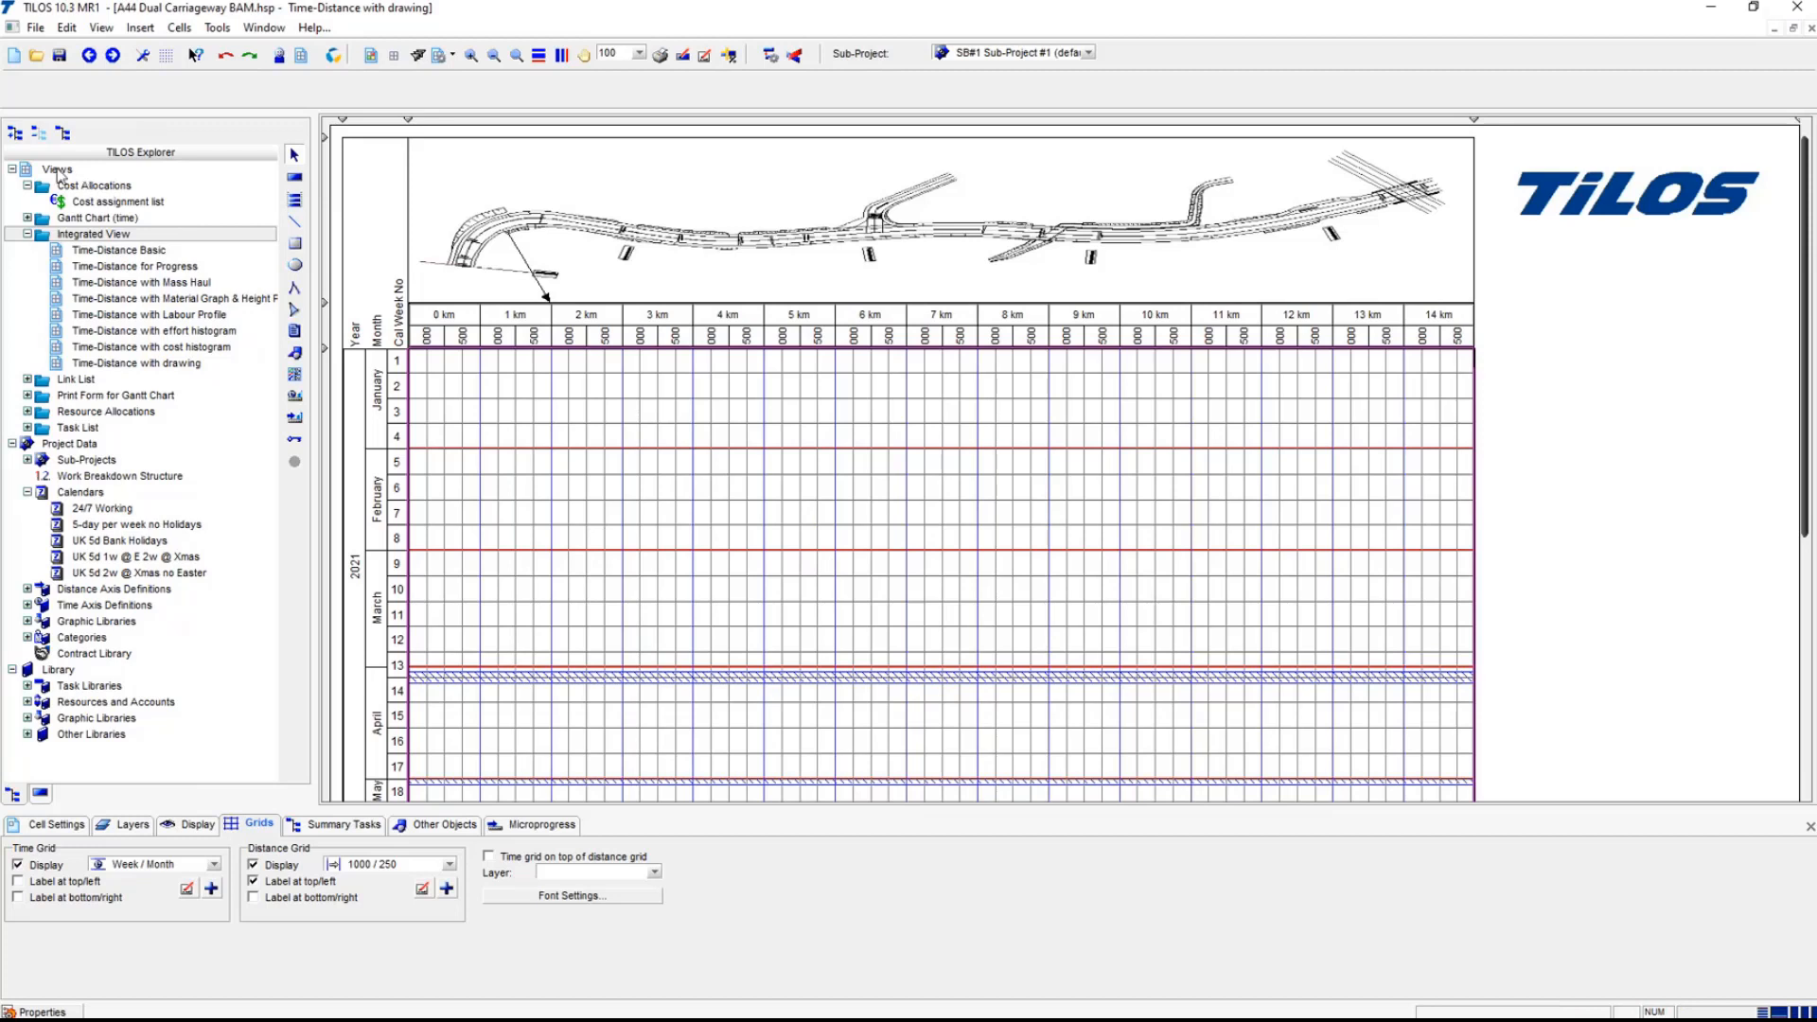
- Browse the Road Work task templates in the project's task library and select Topsoil strip
click(12, 169)
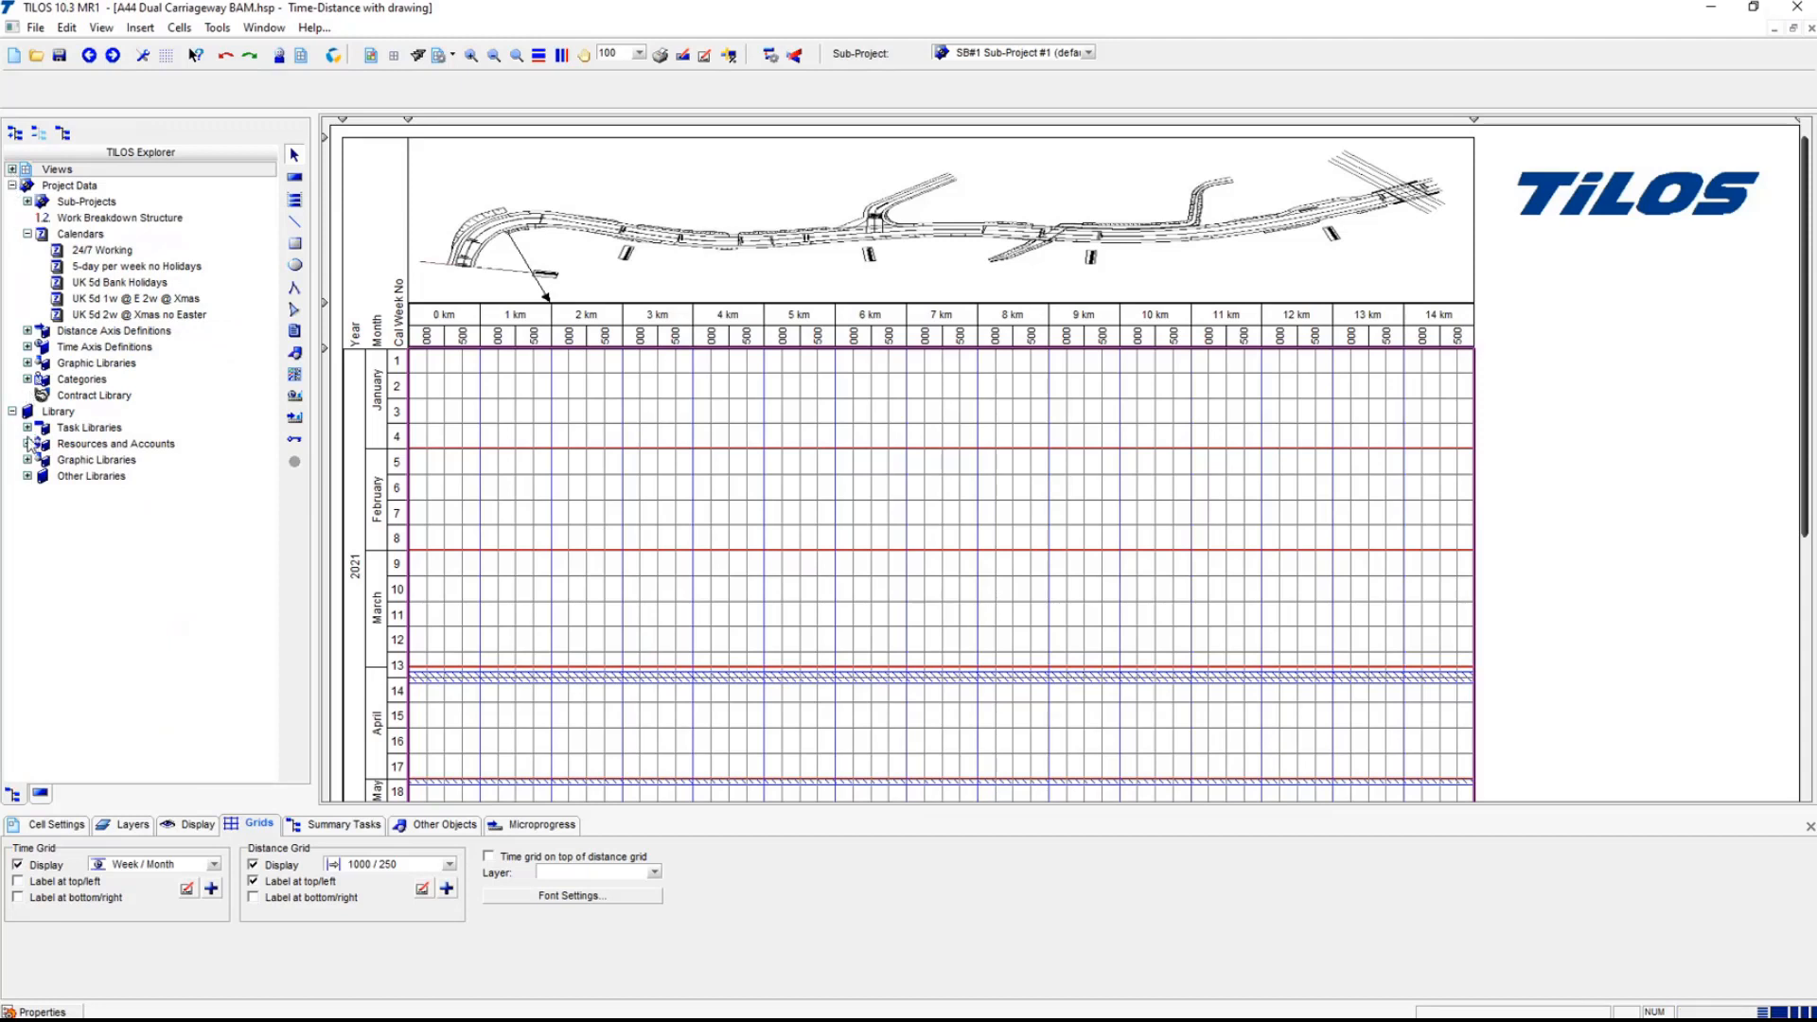
click(28, 428)
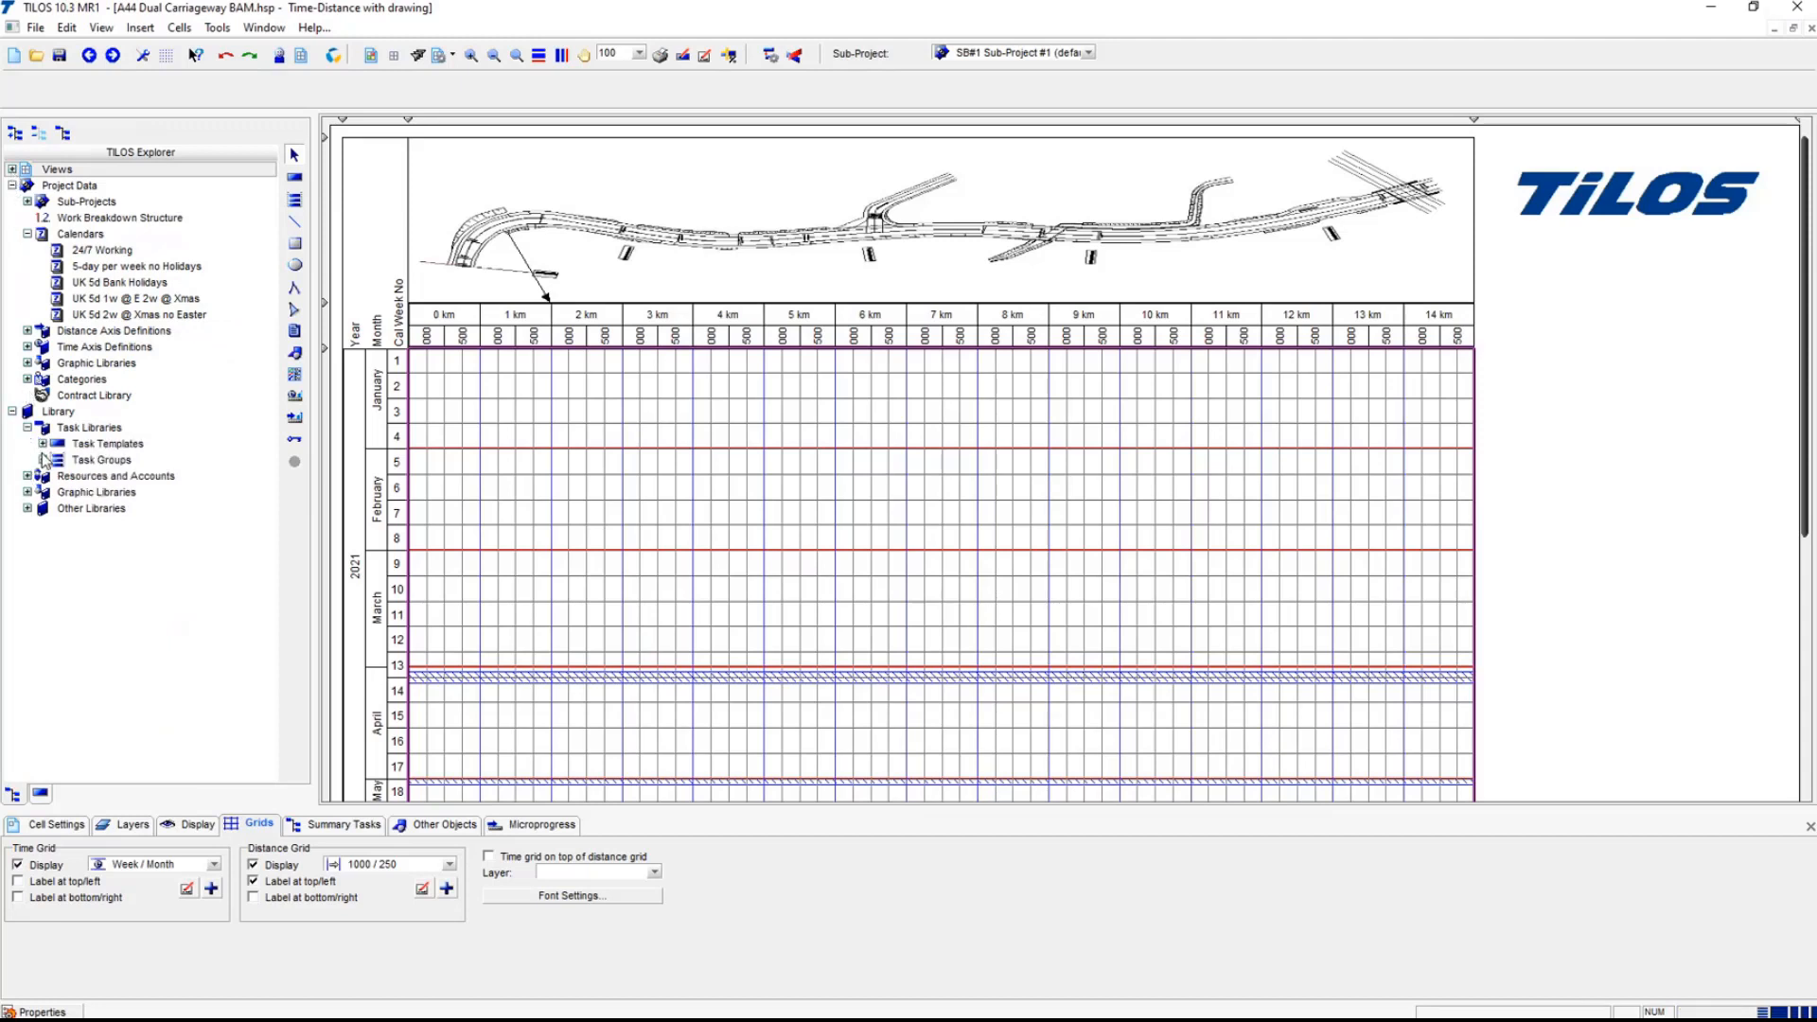
click(43, 444)
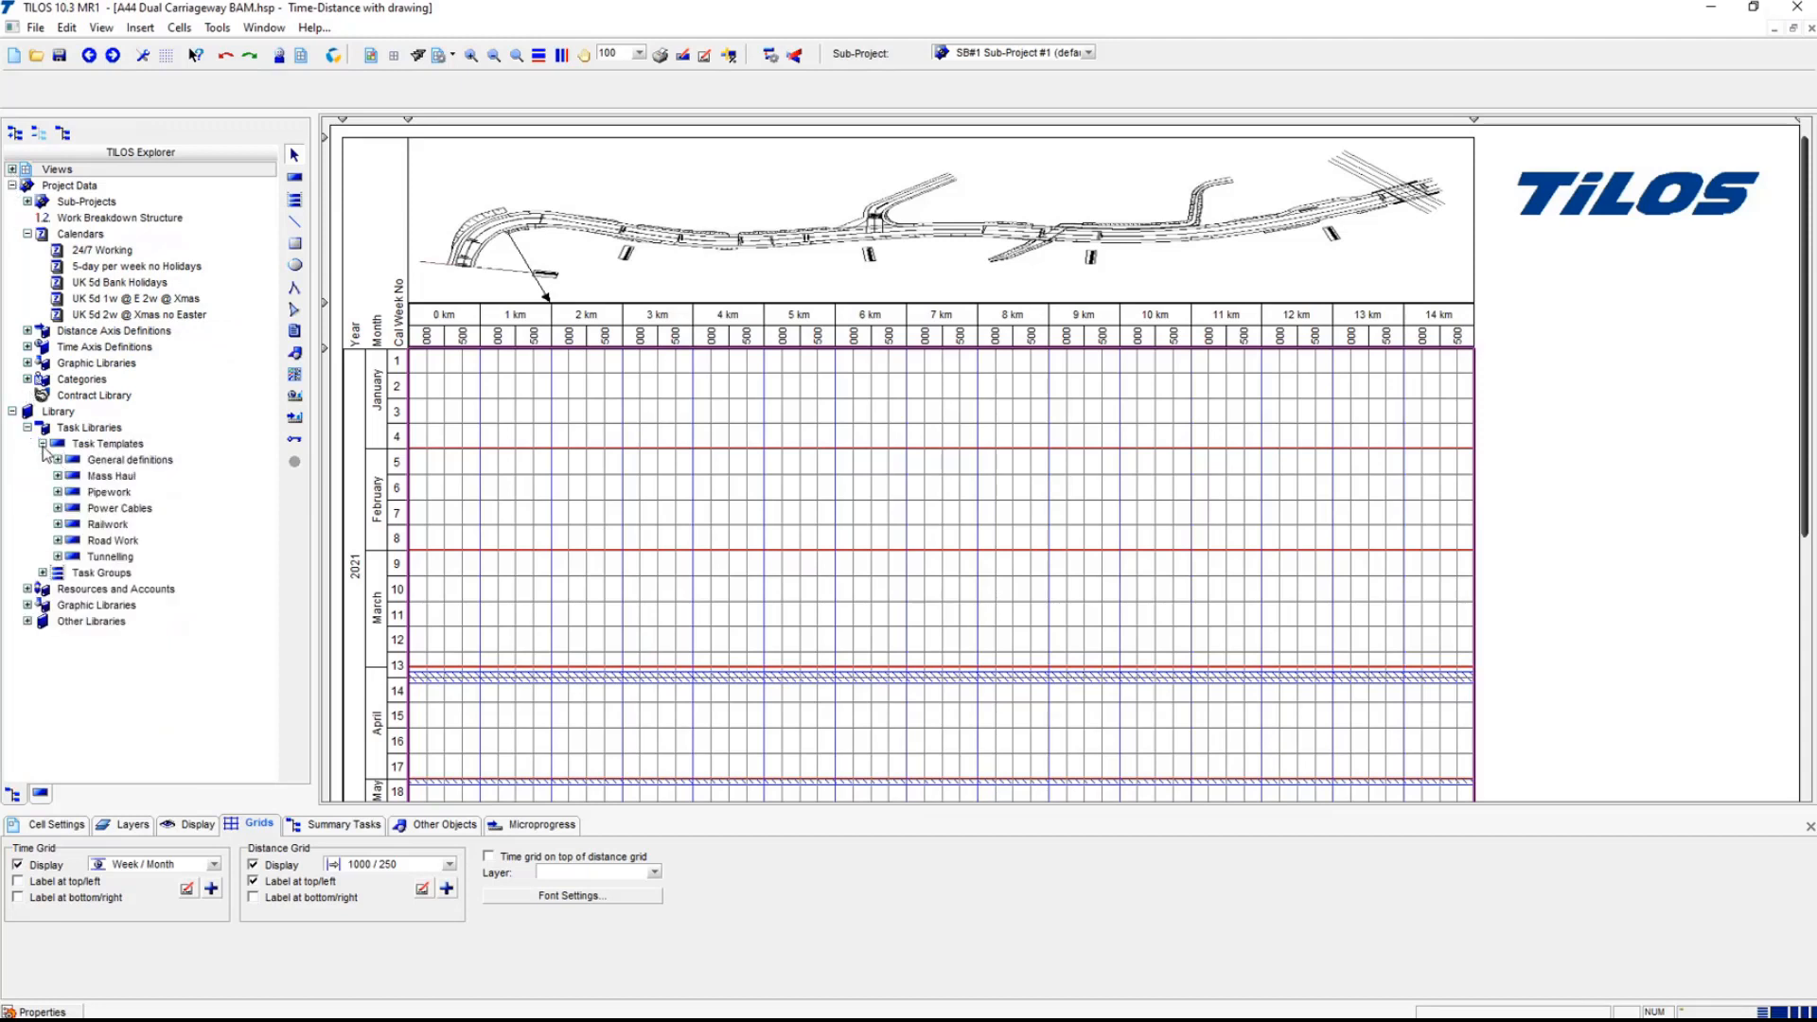
click(59, 541)
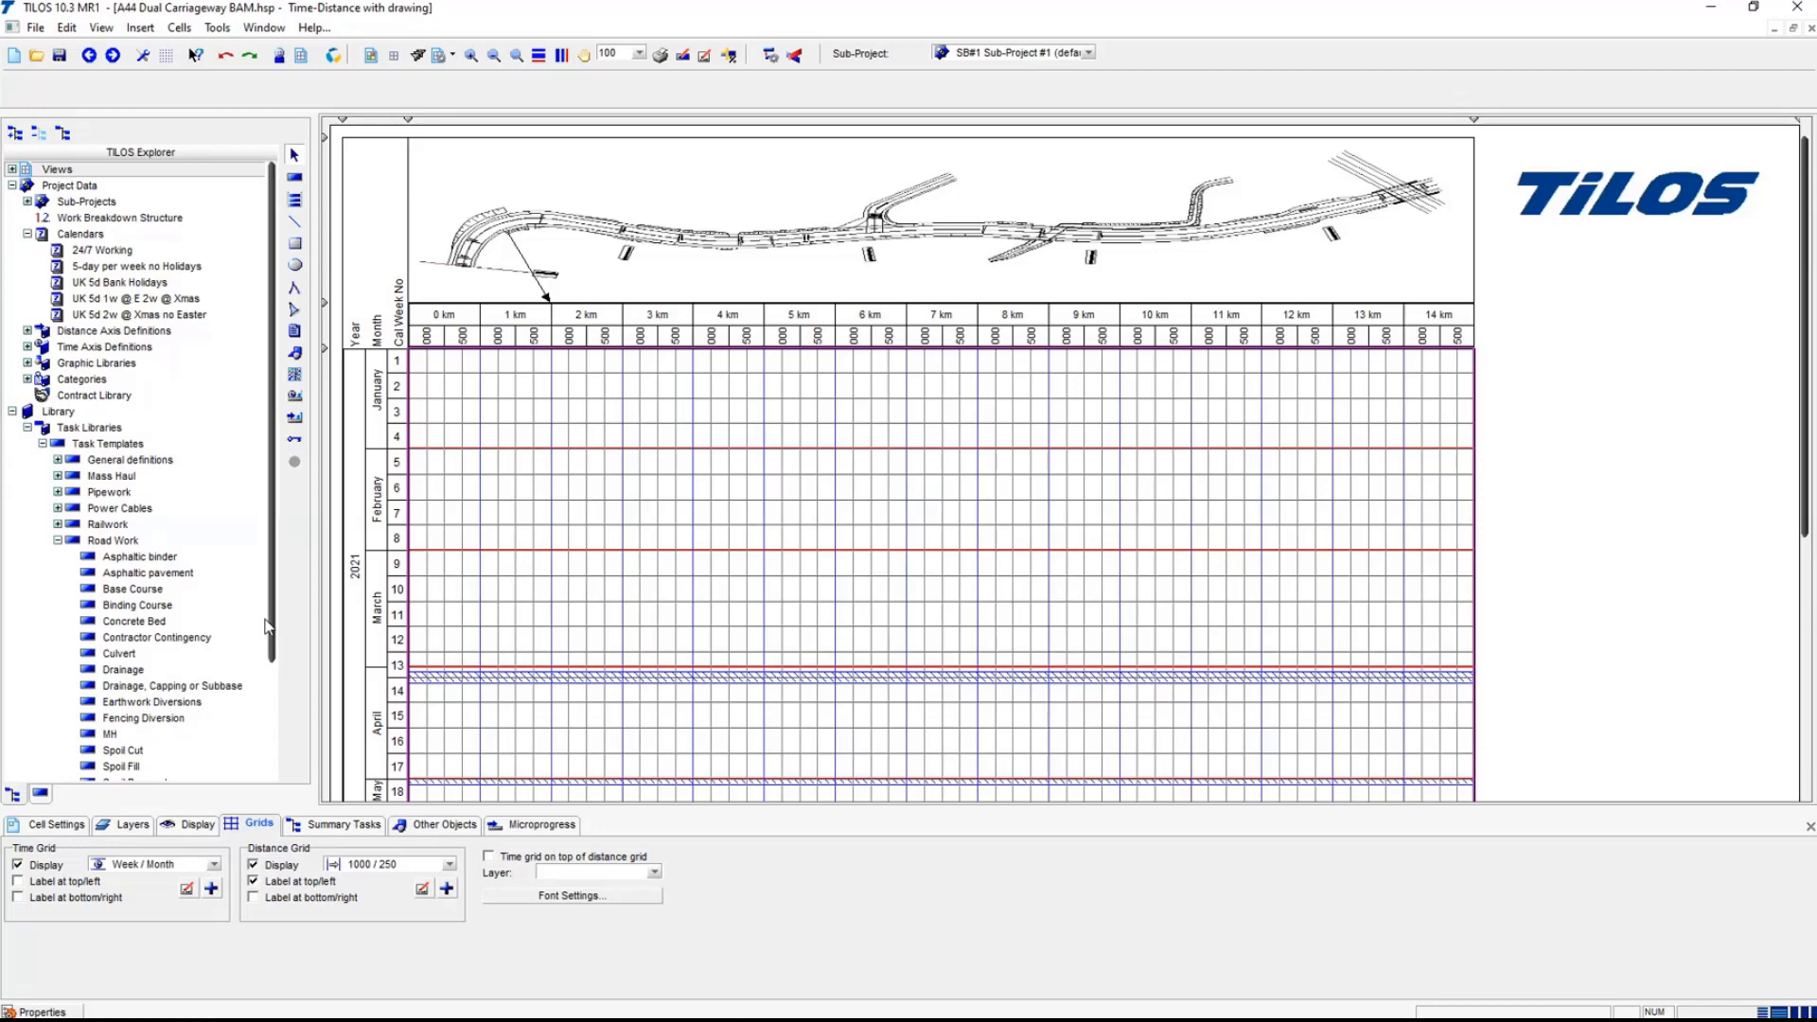
scroll(250, 620, down, 6)
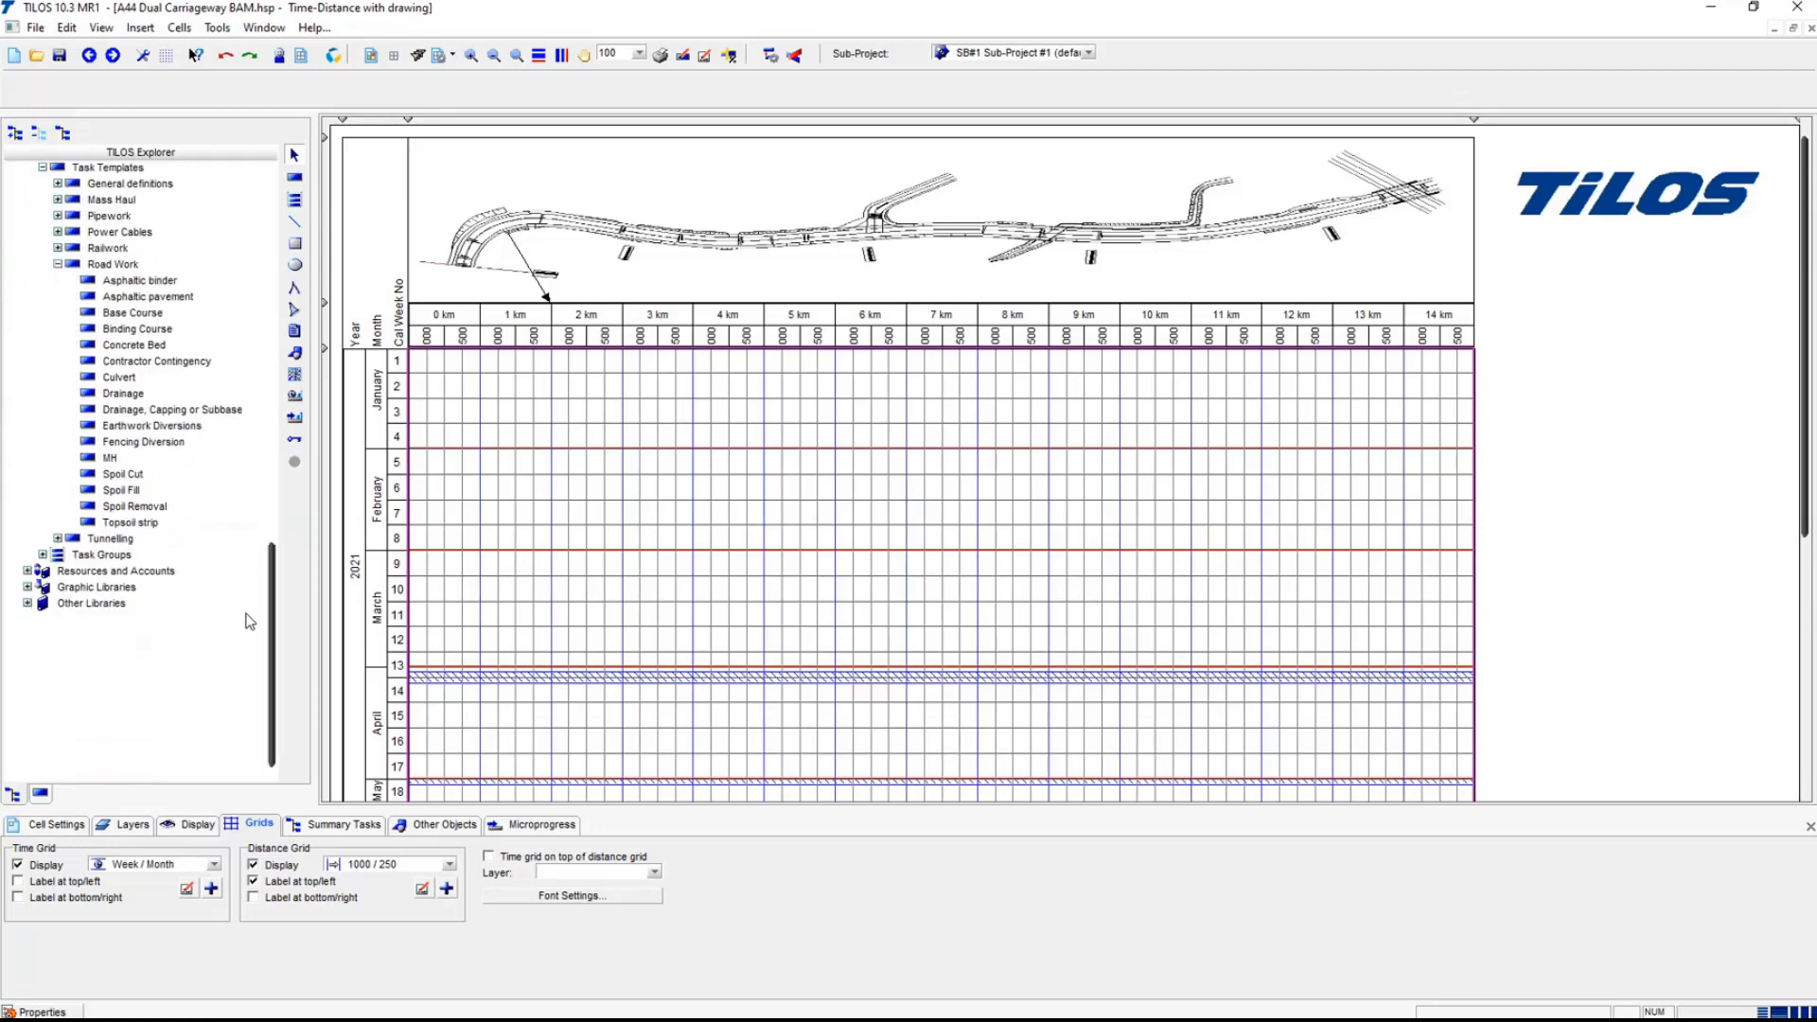
scroll(252, 606, up, 3)
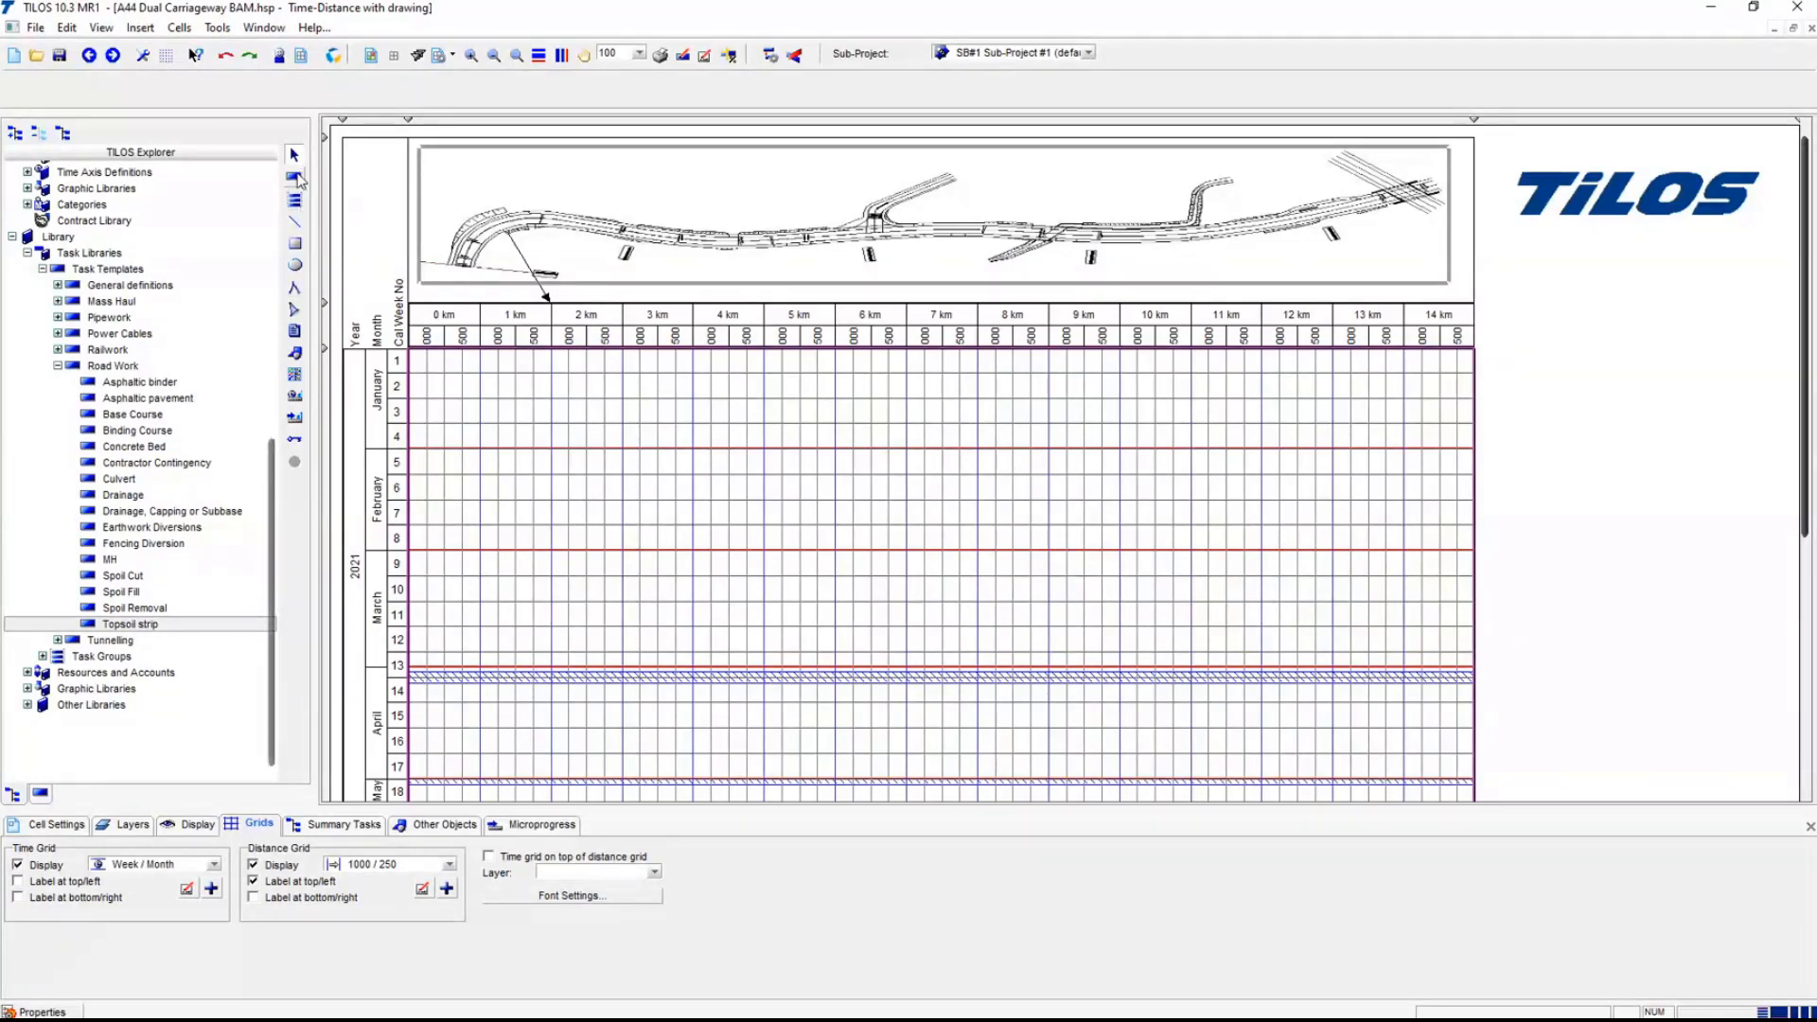
- Draw a Topsoil strip task from the Road Work template, about 1,000 m to 14,000 m, running from 11/01/2021 to 01/02/2021
click(296, 178)
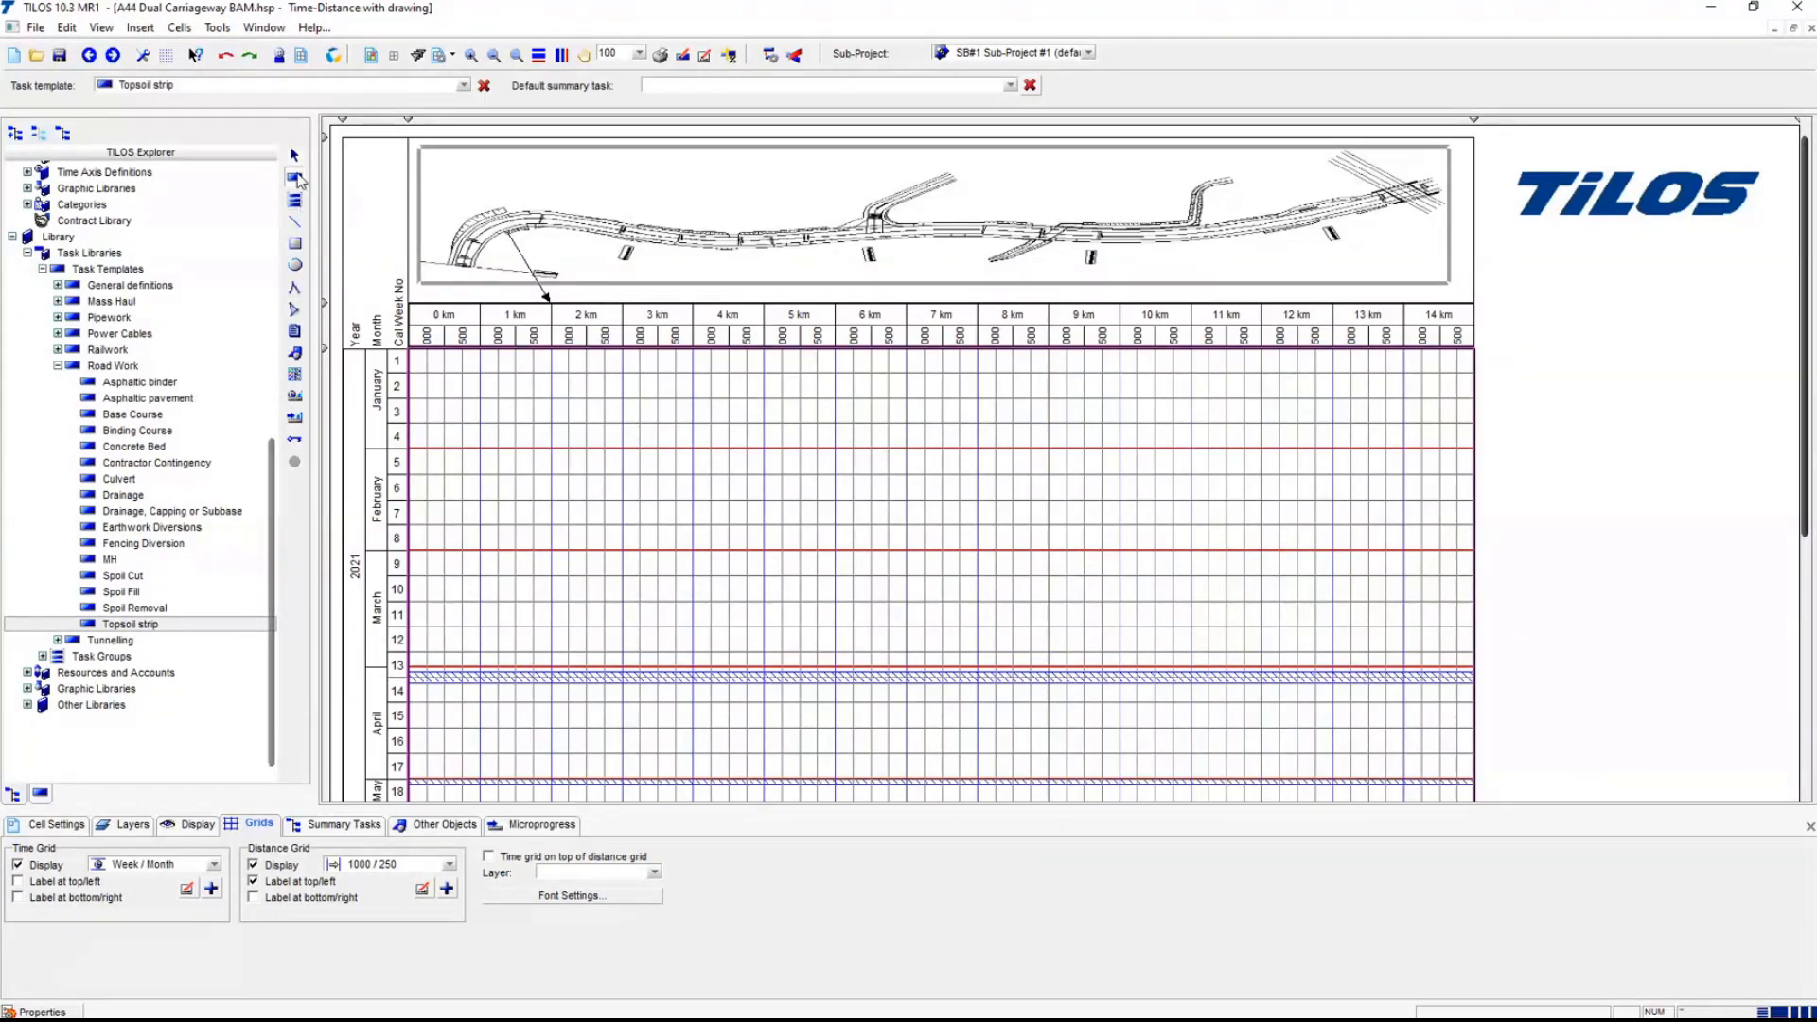
click(462, 85)
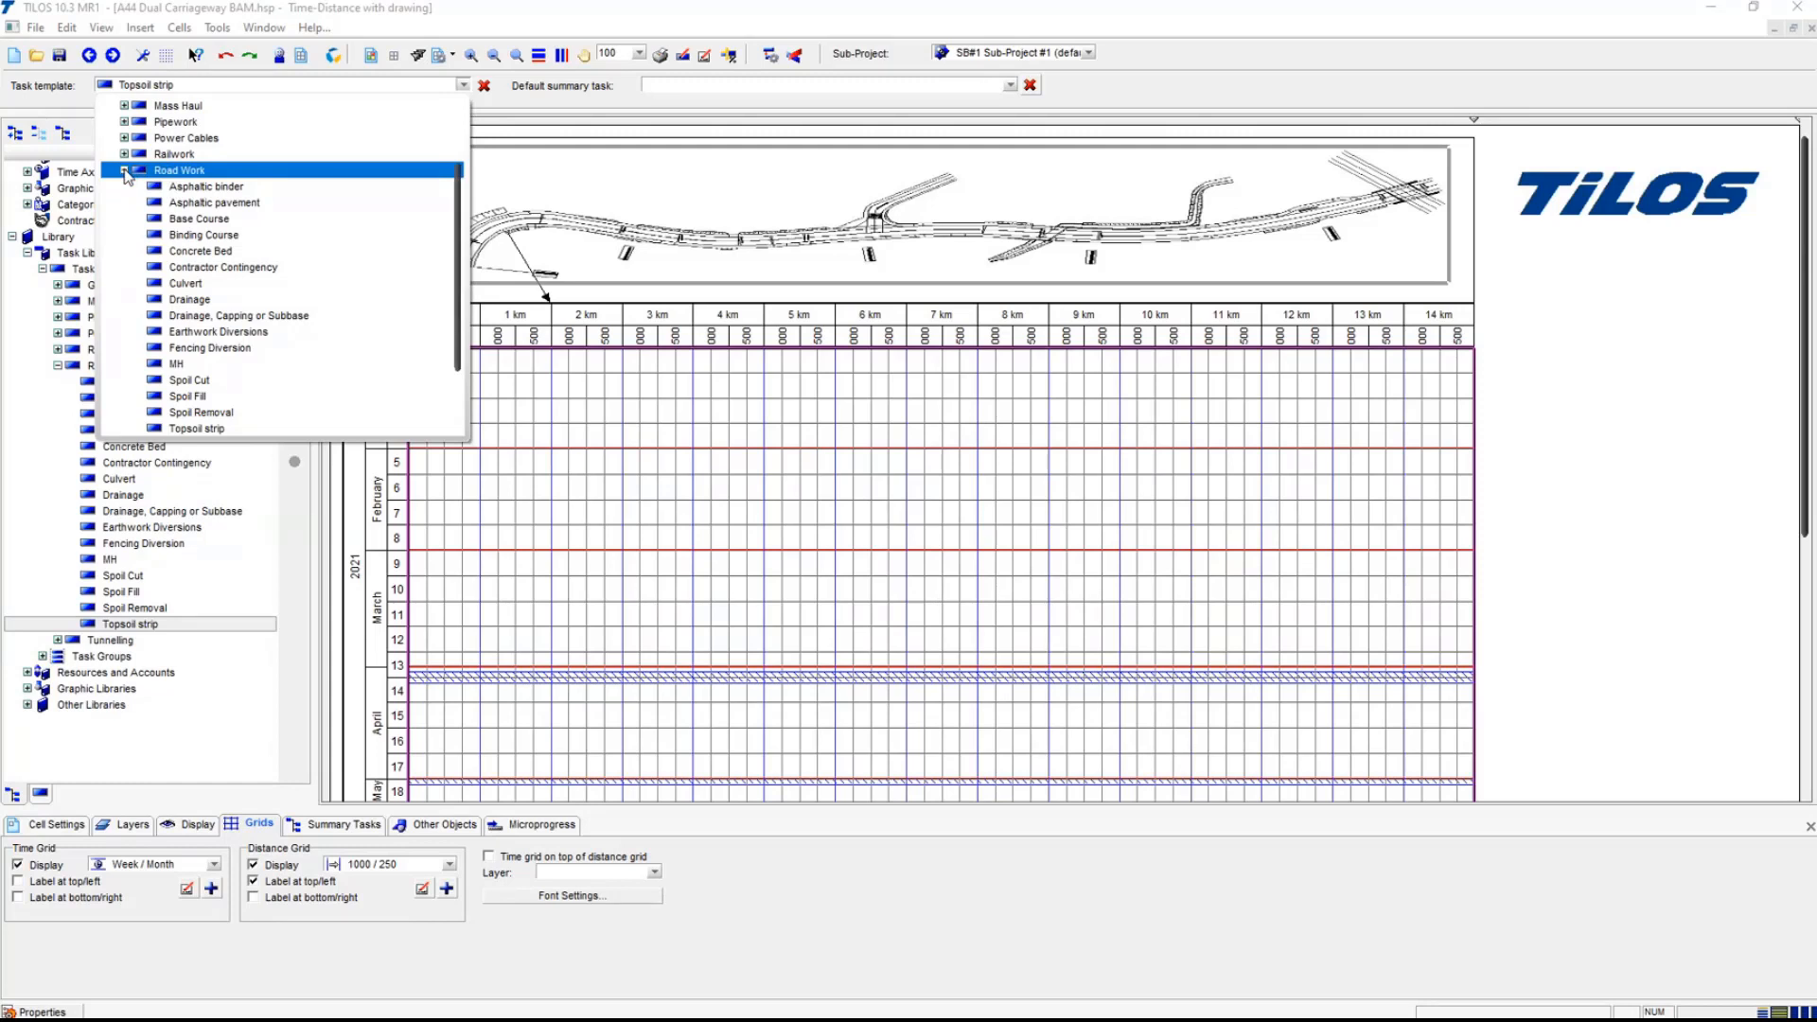
click(520, 589)
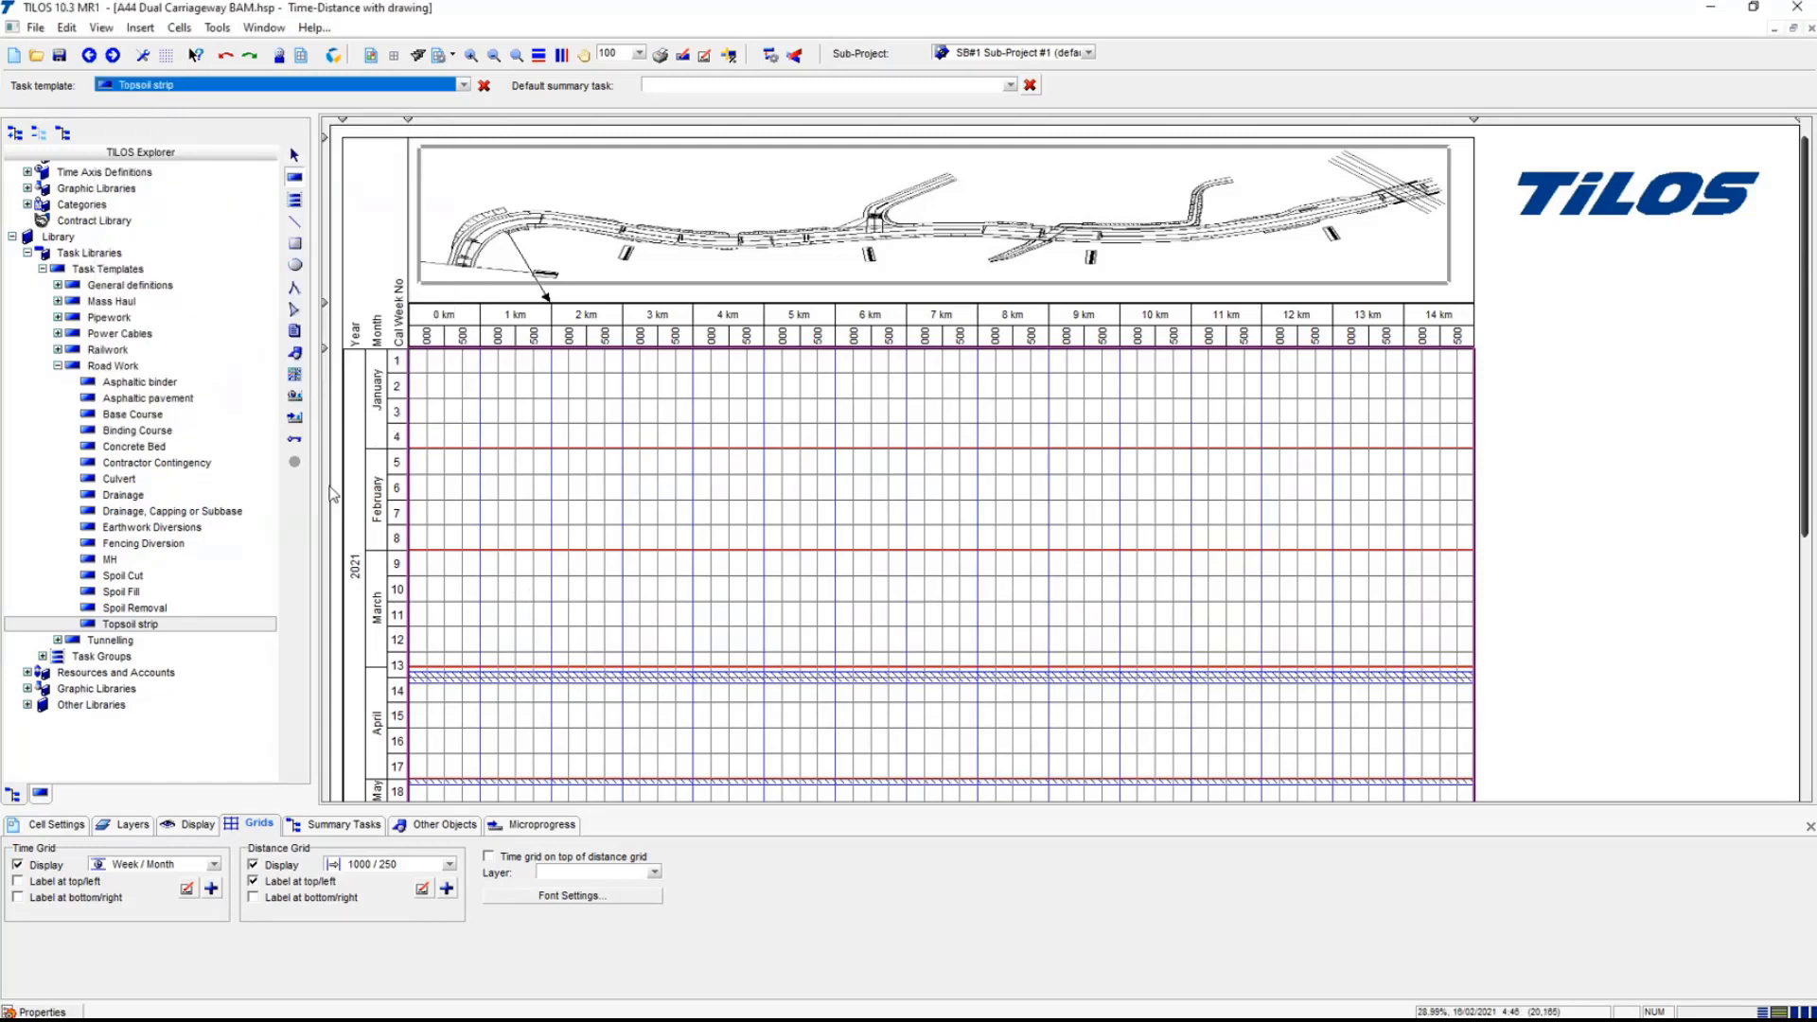
click(27, 253)
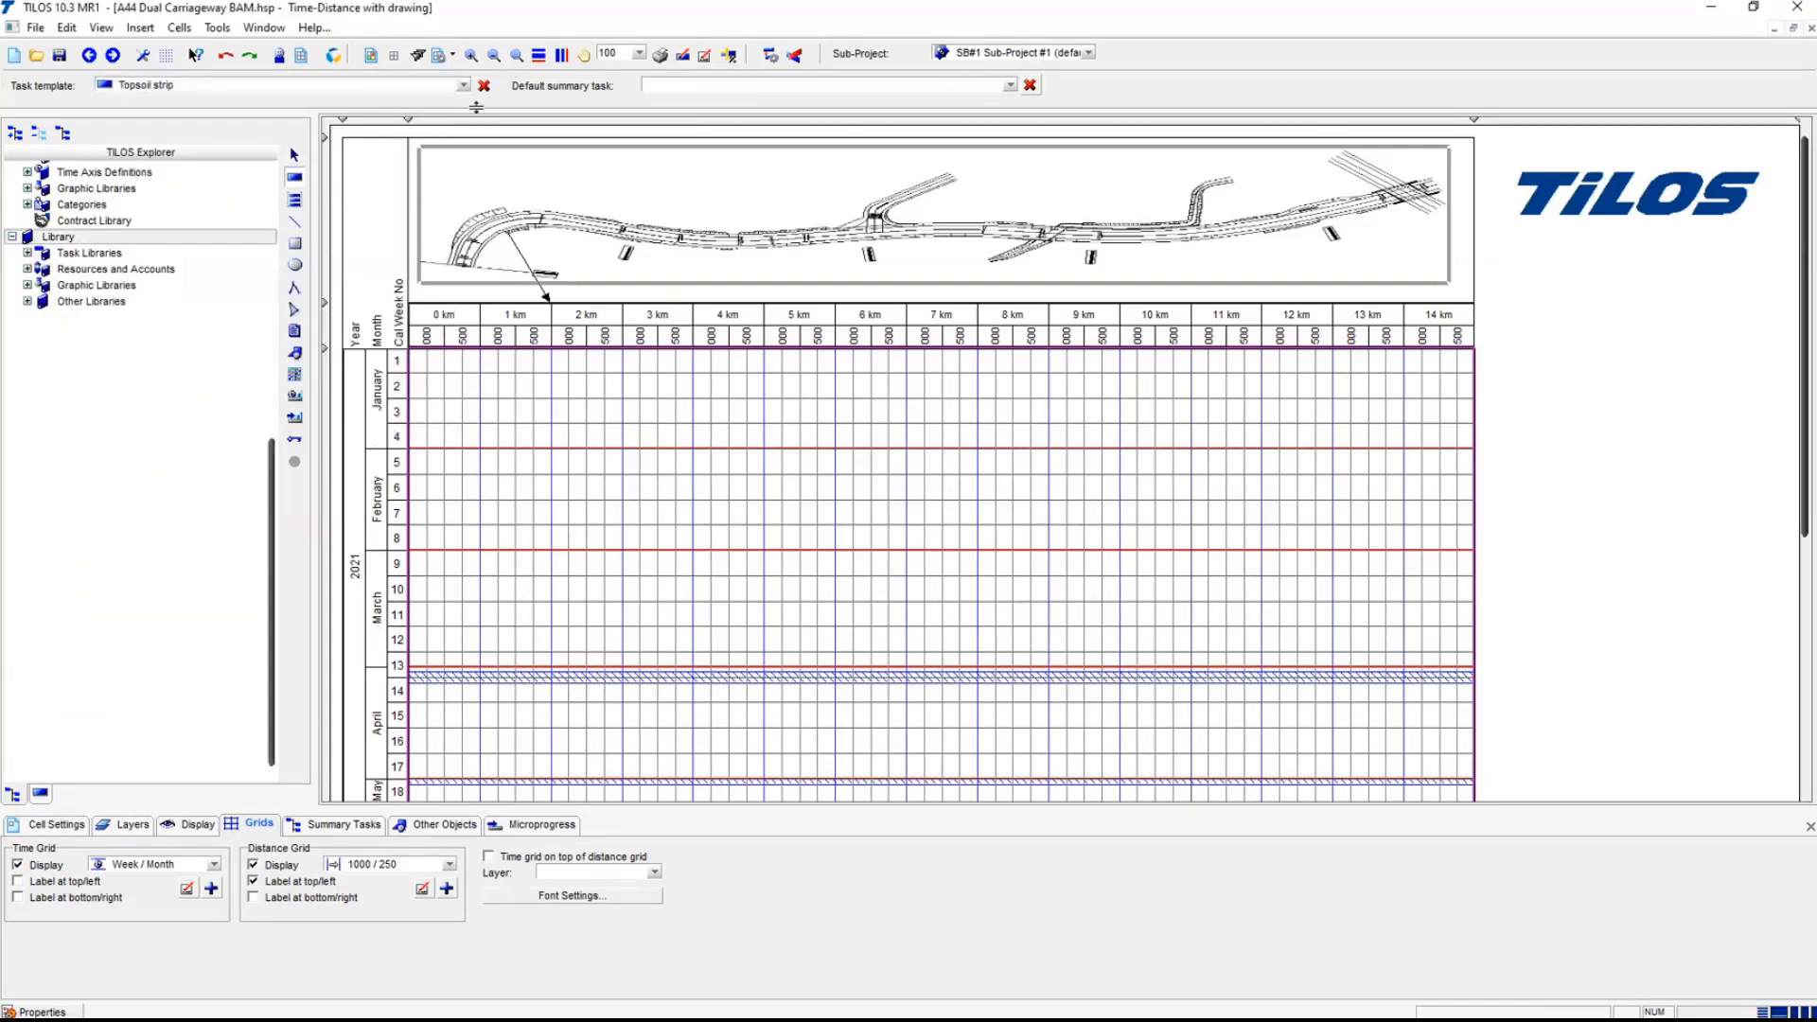
click(464, 86)
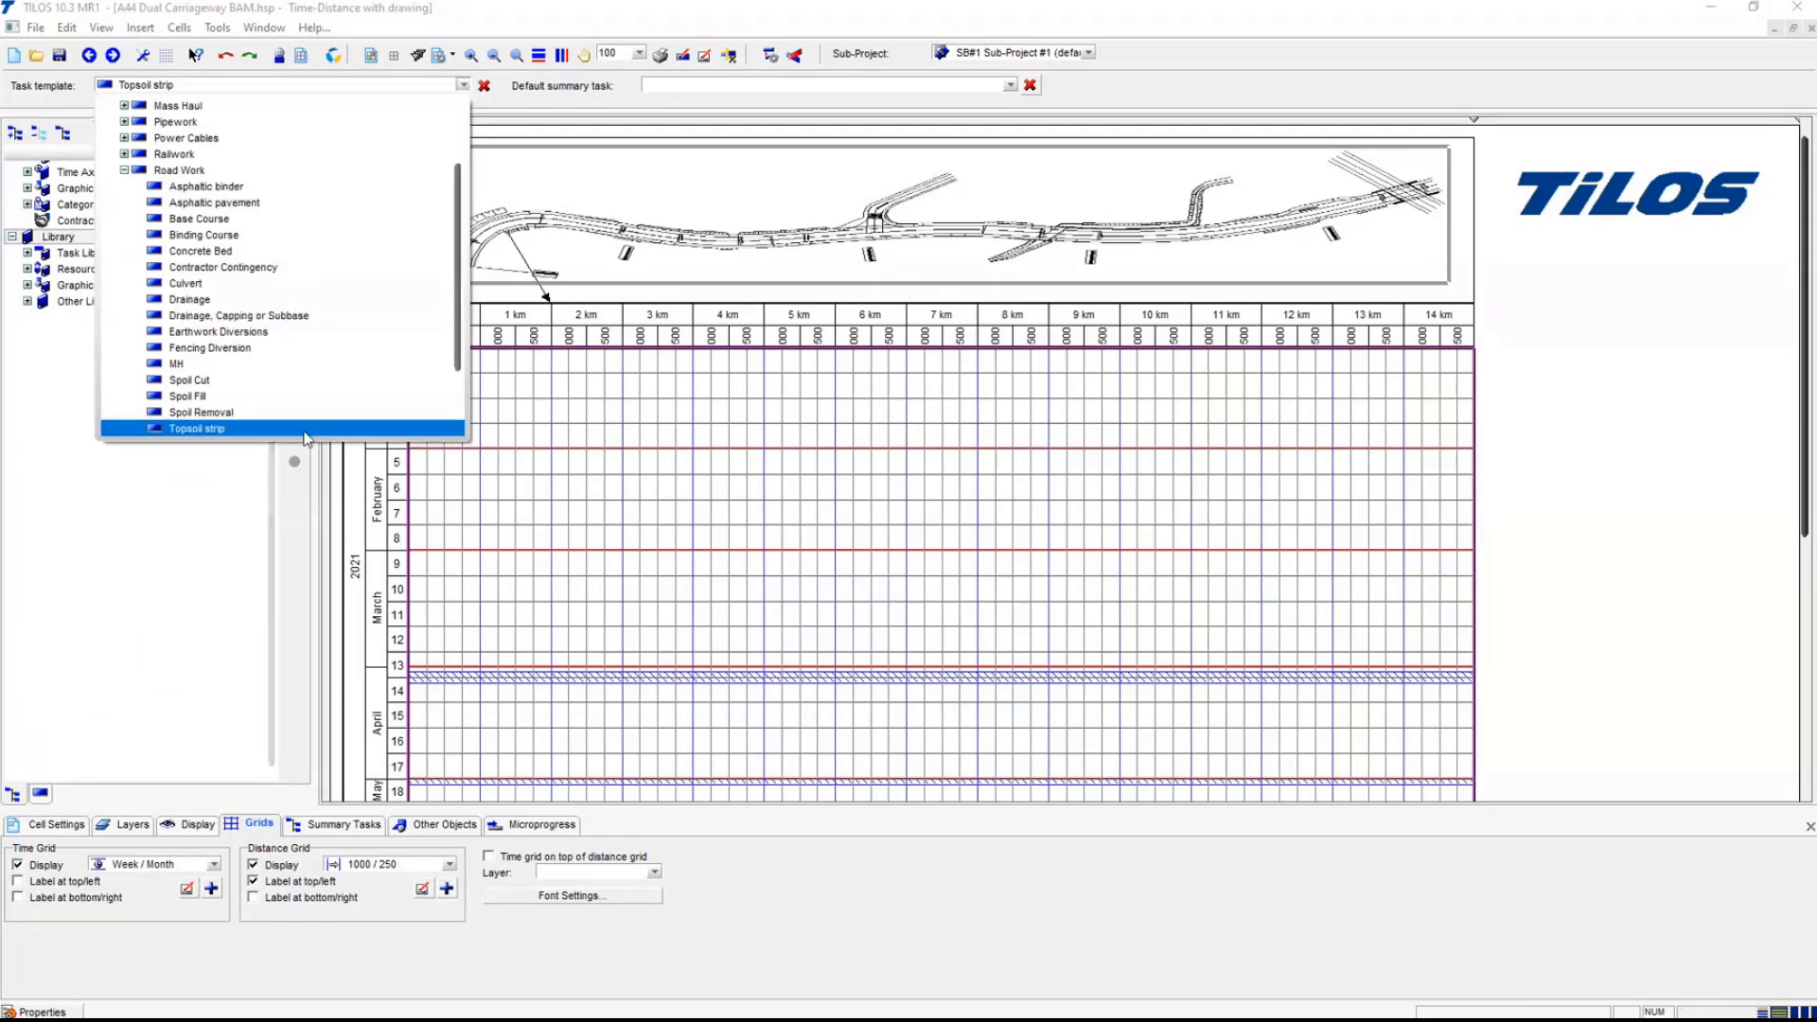
click(305, 430)
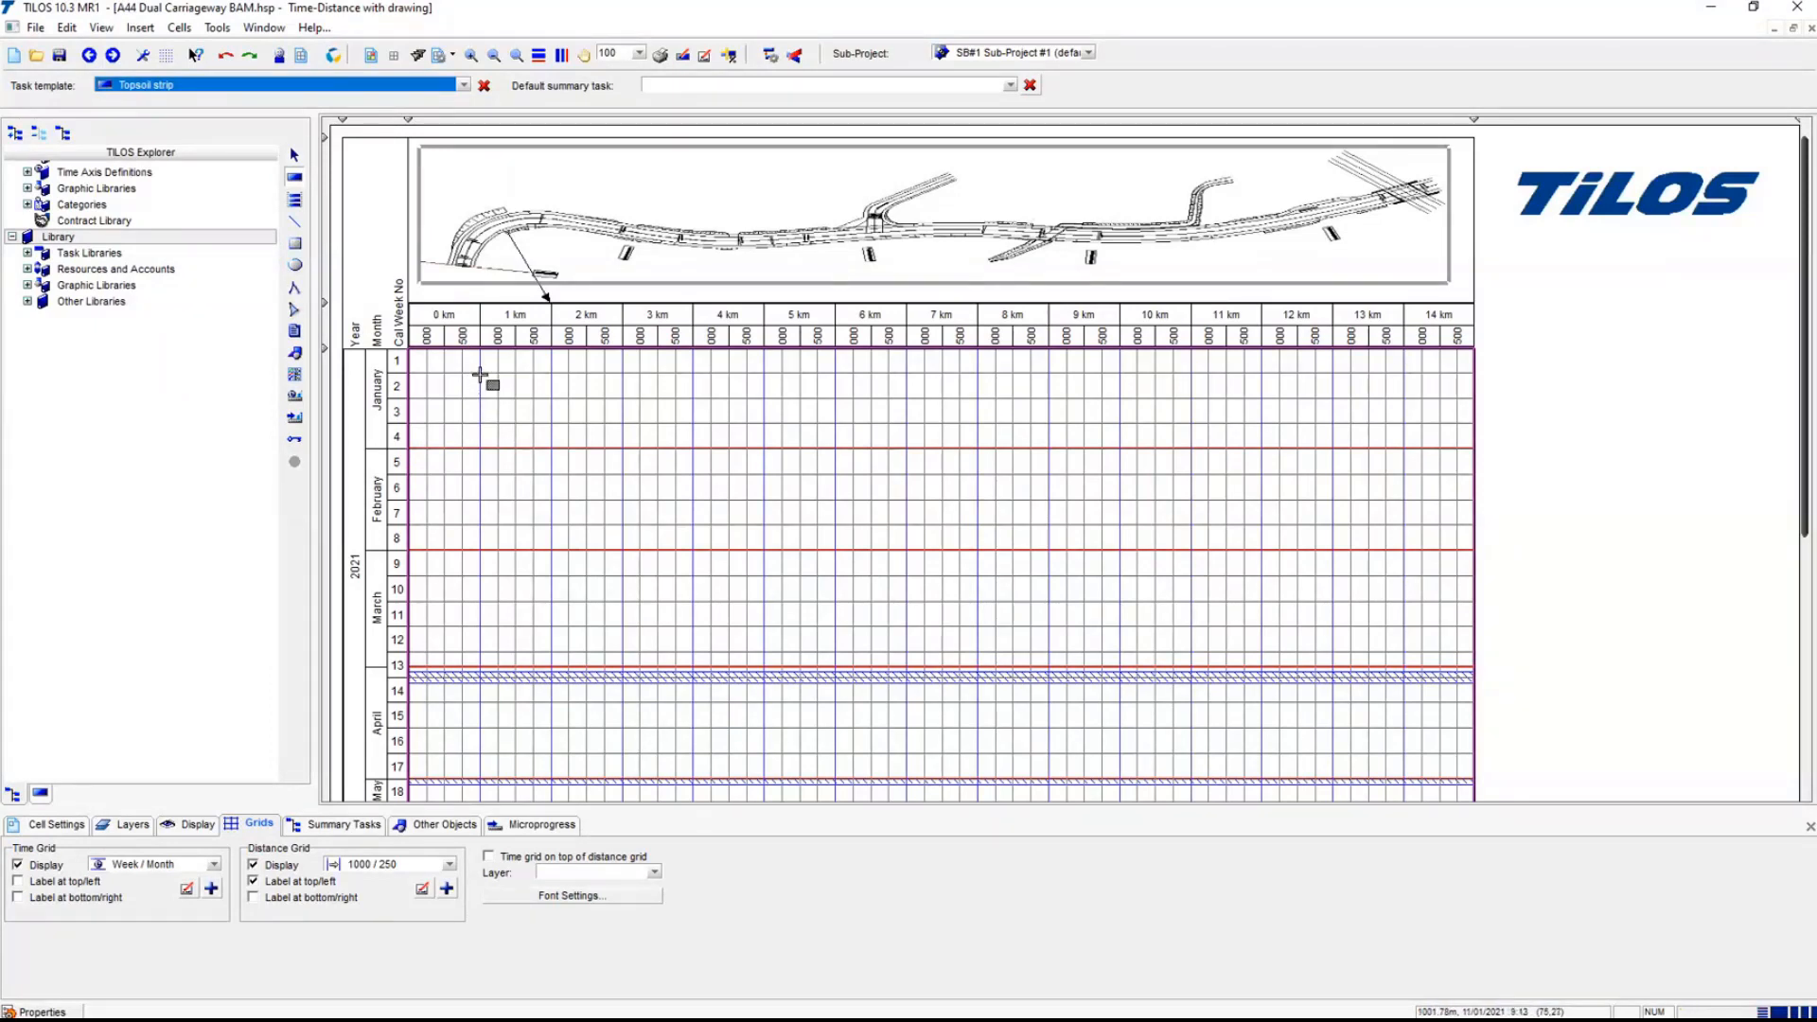
drag(480, 375, 1404, 407)
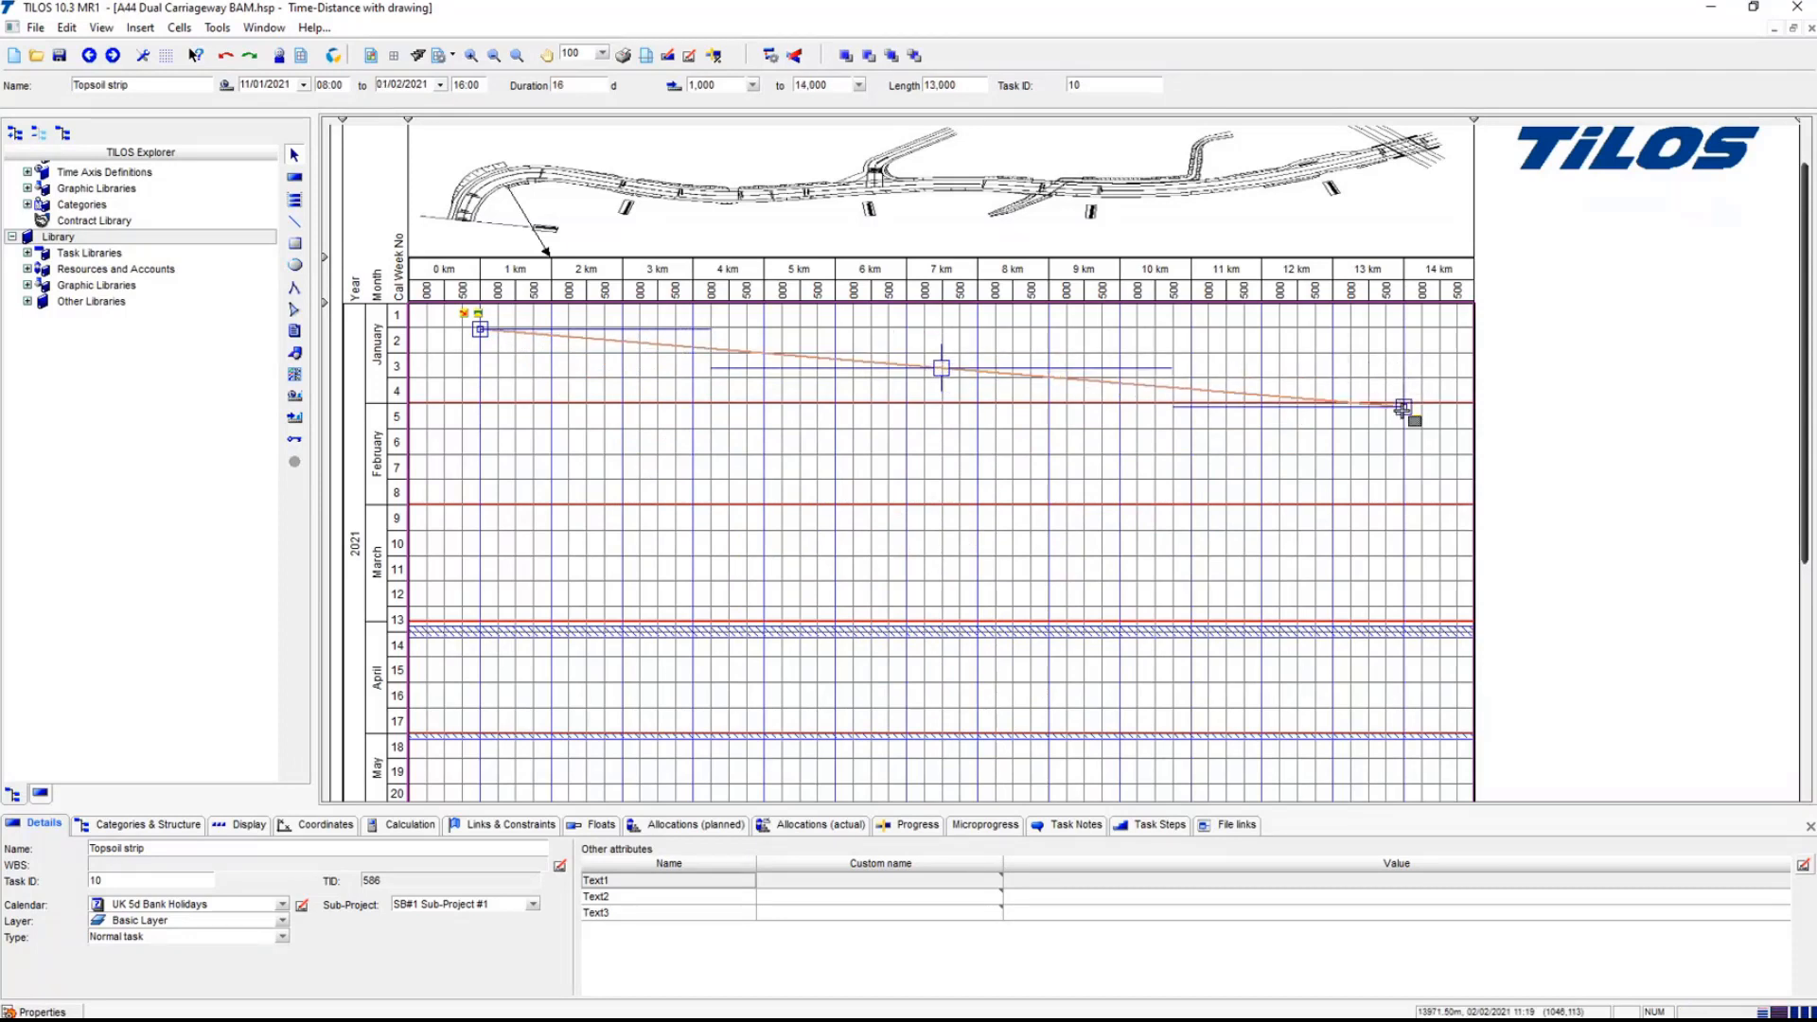
- Examine the Topsoil strip task's name, categories, display settings, task ID and available task types
click(968, 383)
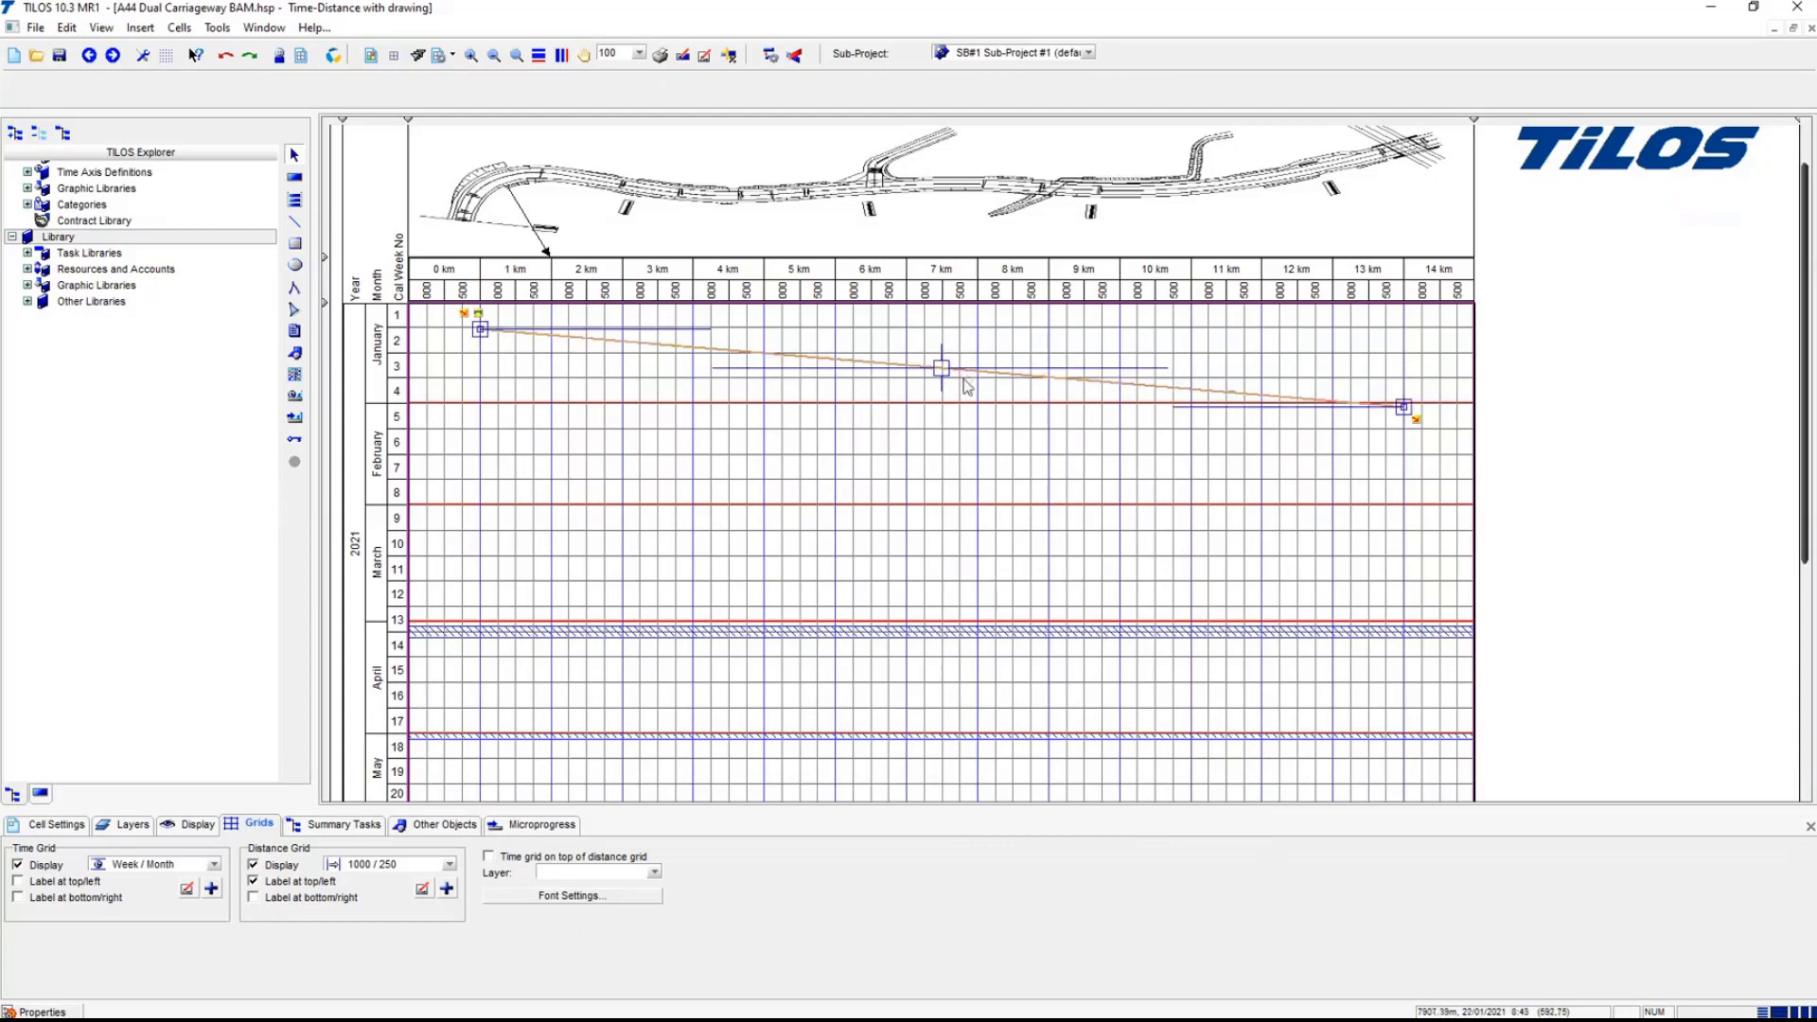
click(944, 371)
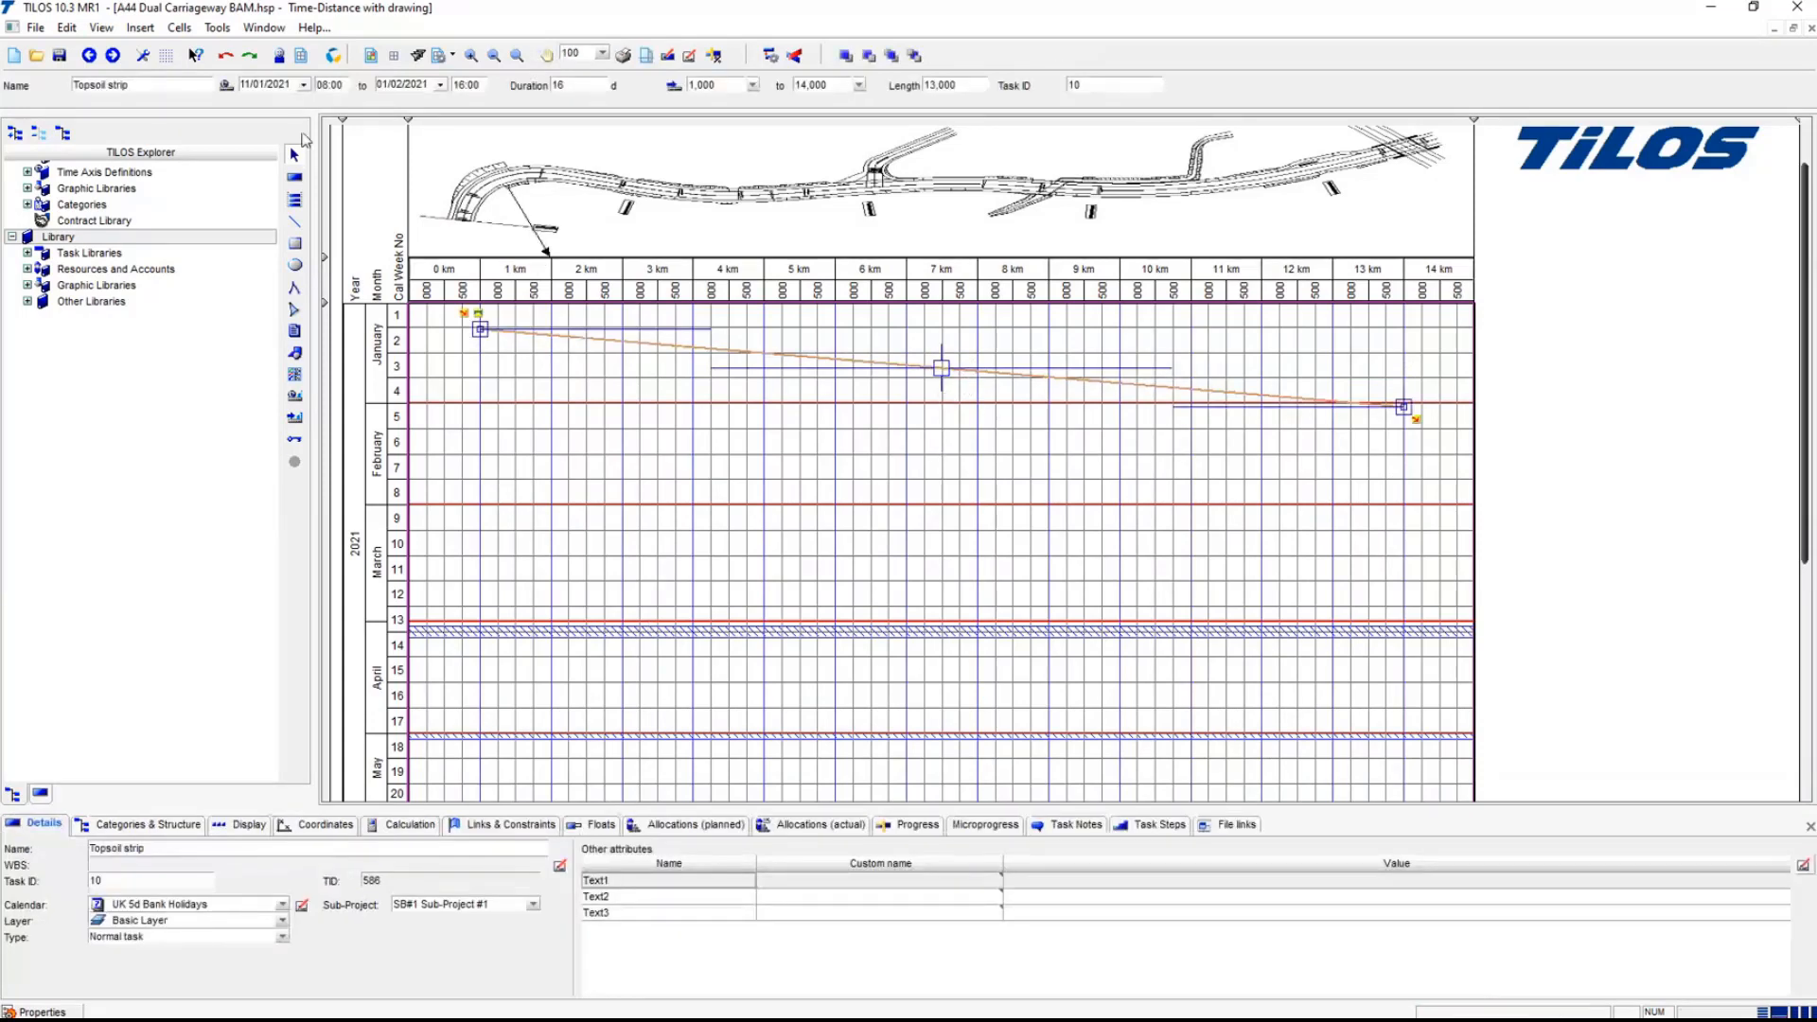
click(146, 89)
click(150, 825)
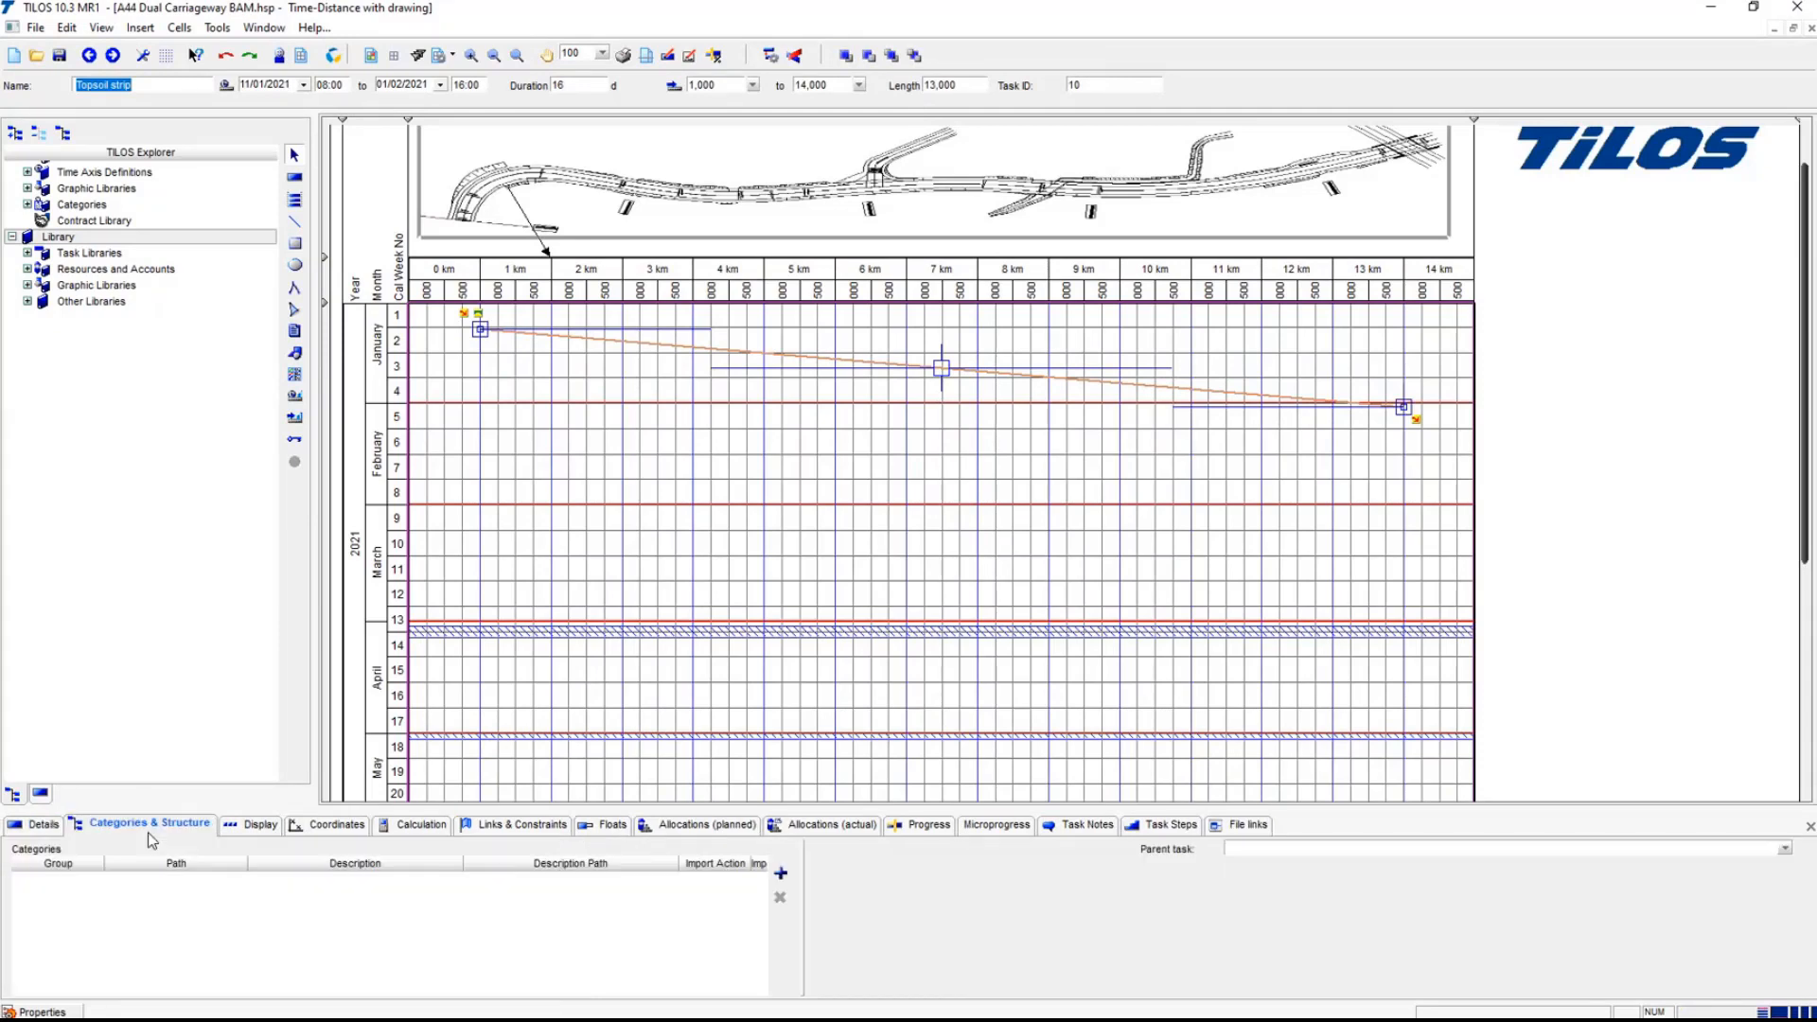
click(260, 825)
click(47, 831)
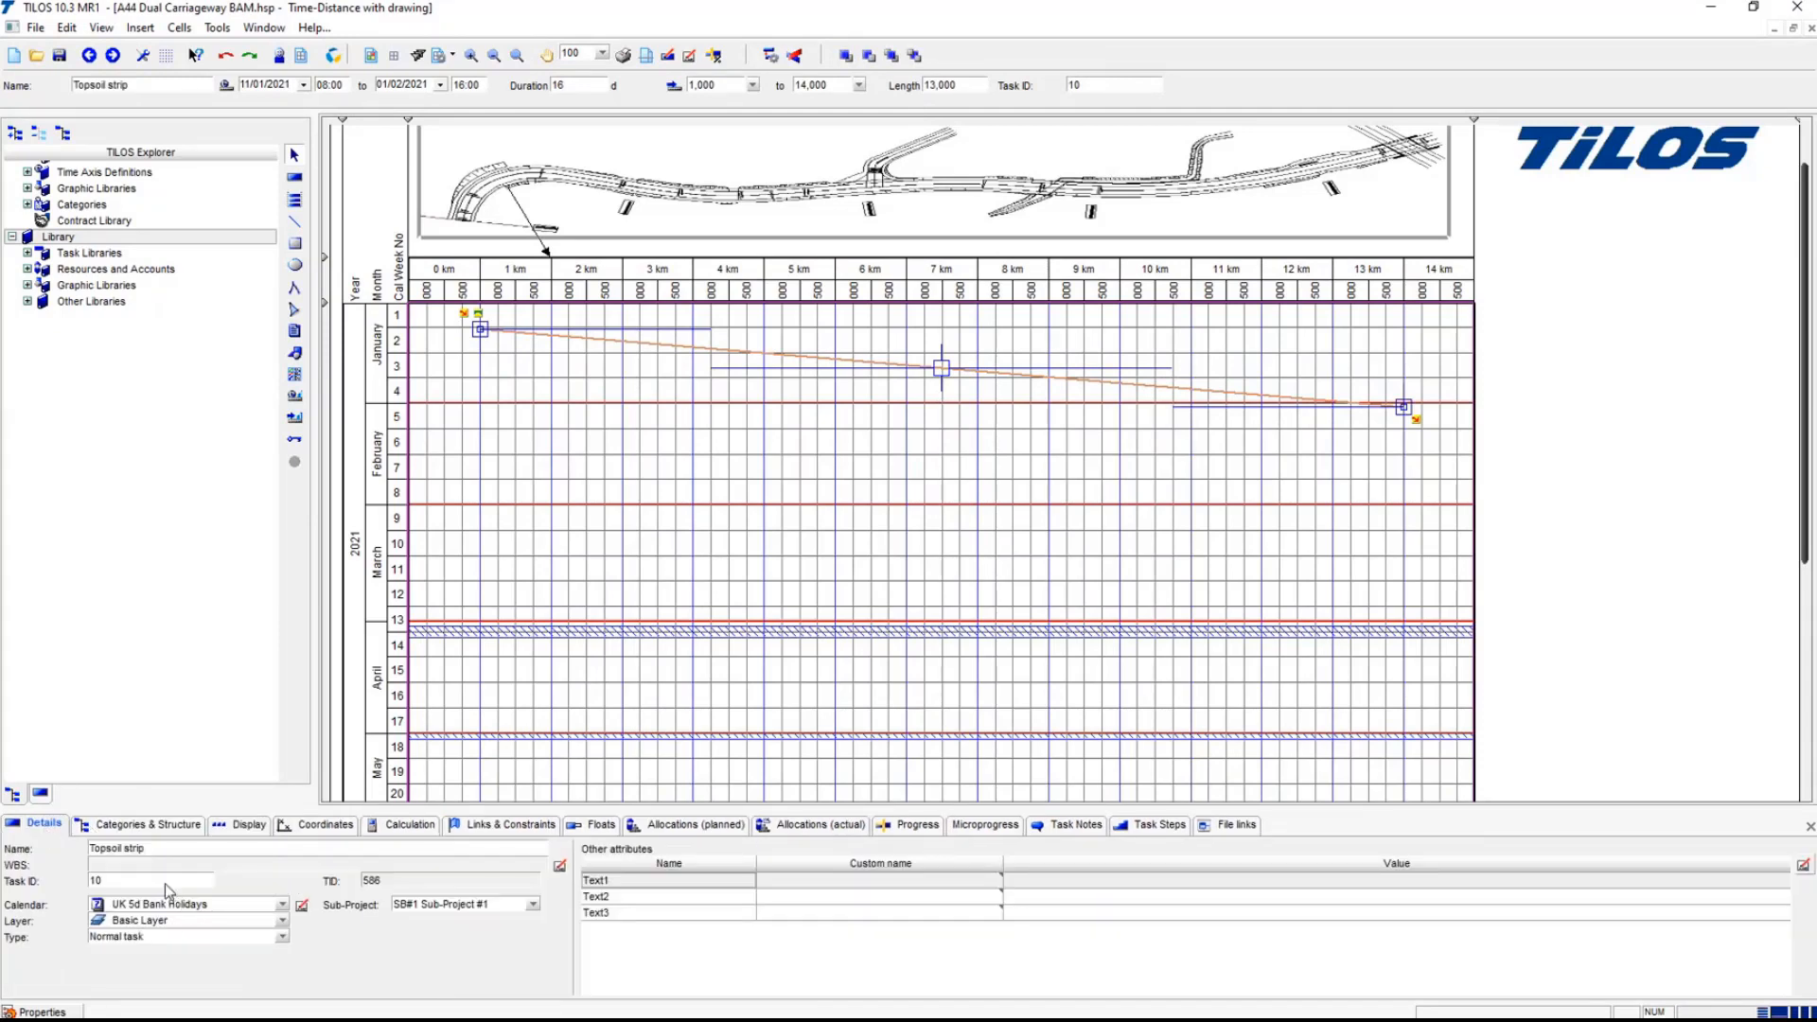
click(166, 881)
click(282, 937)
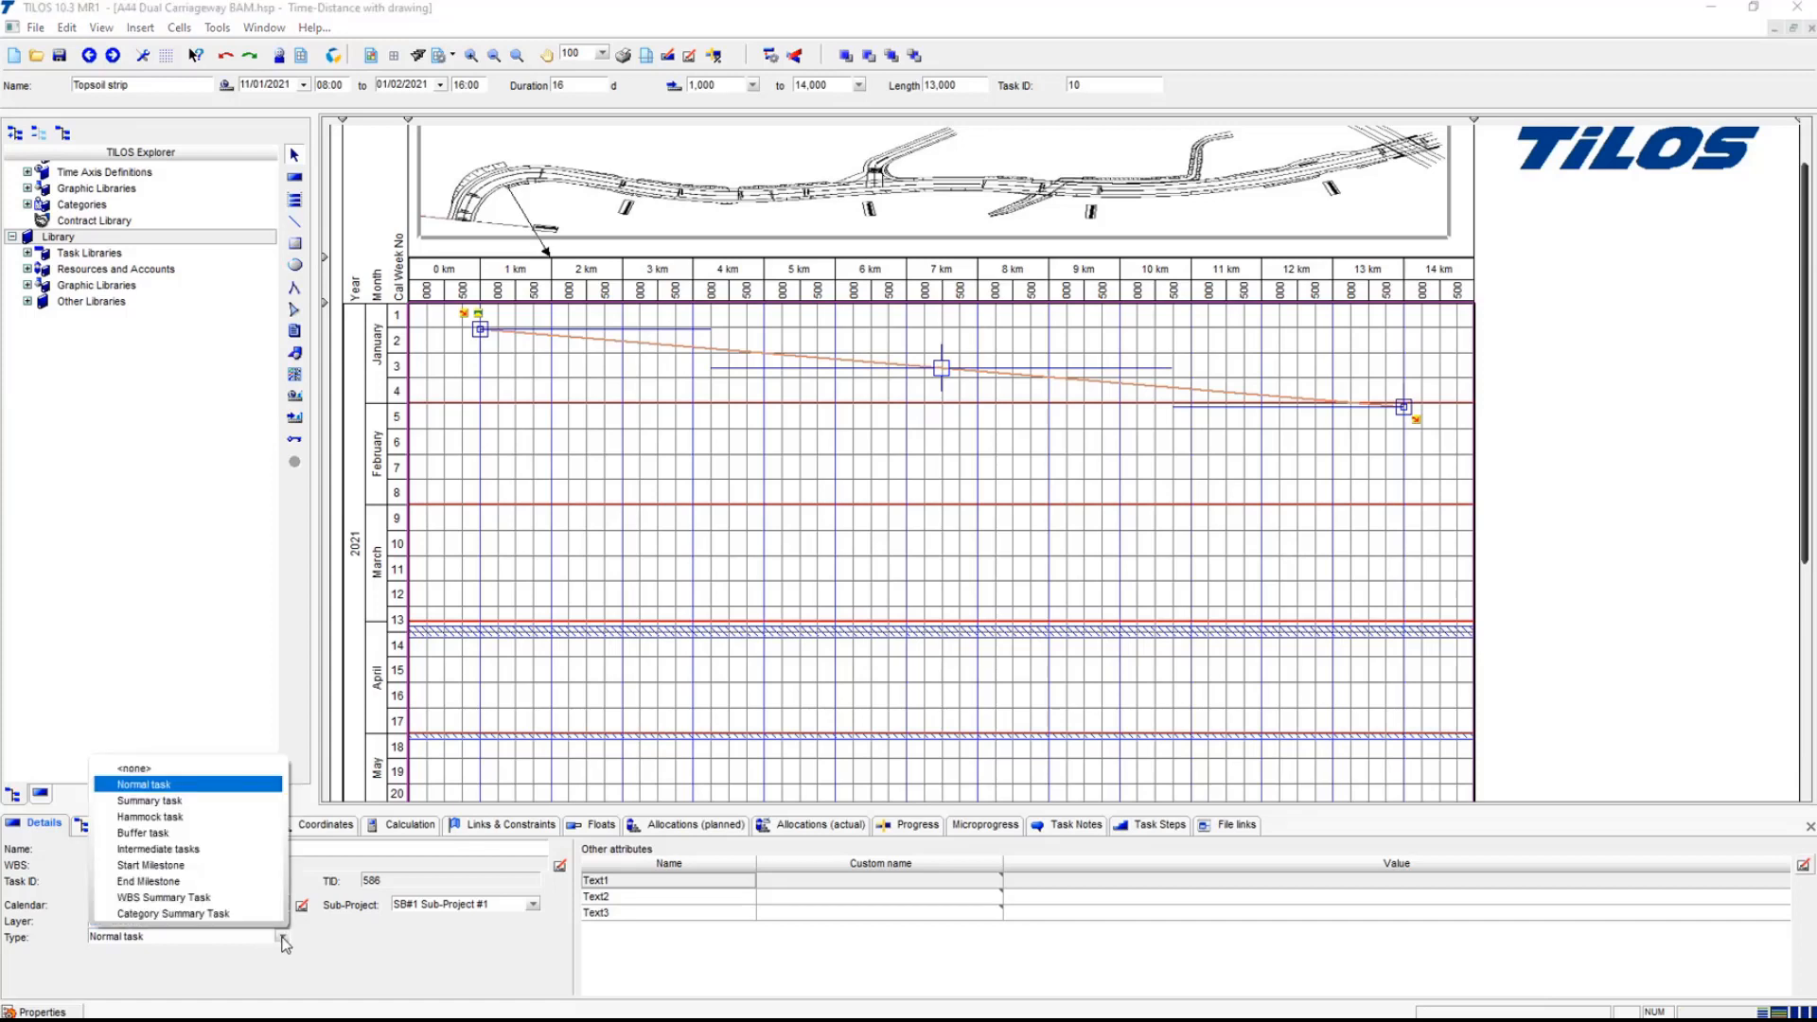
click(282, 936)
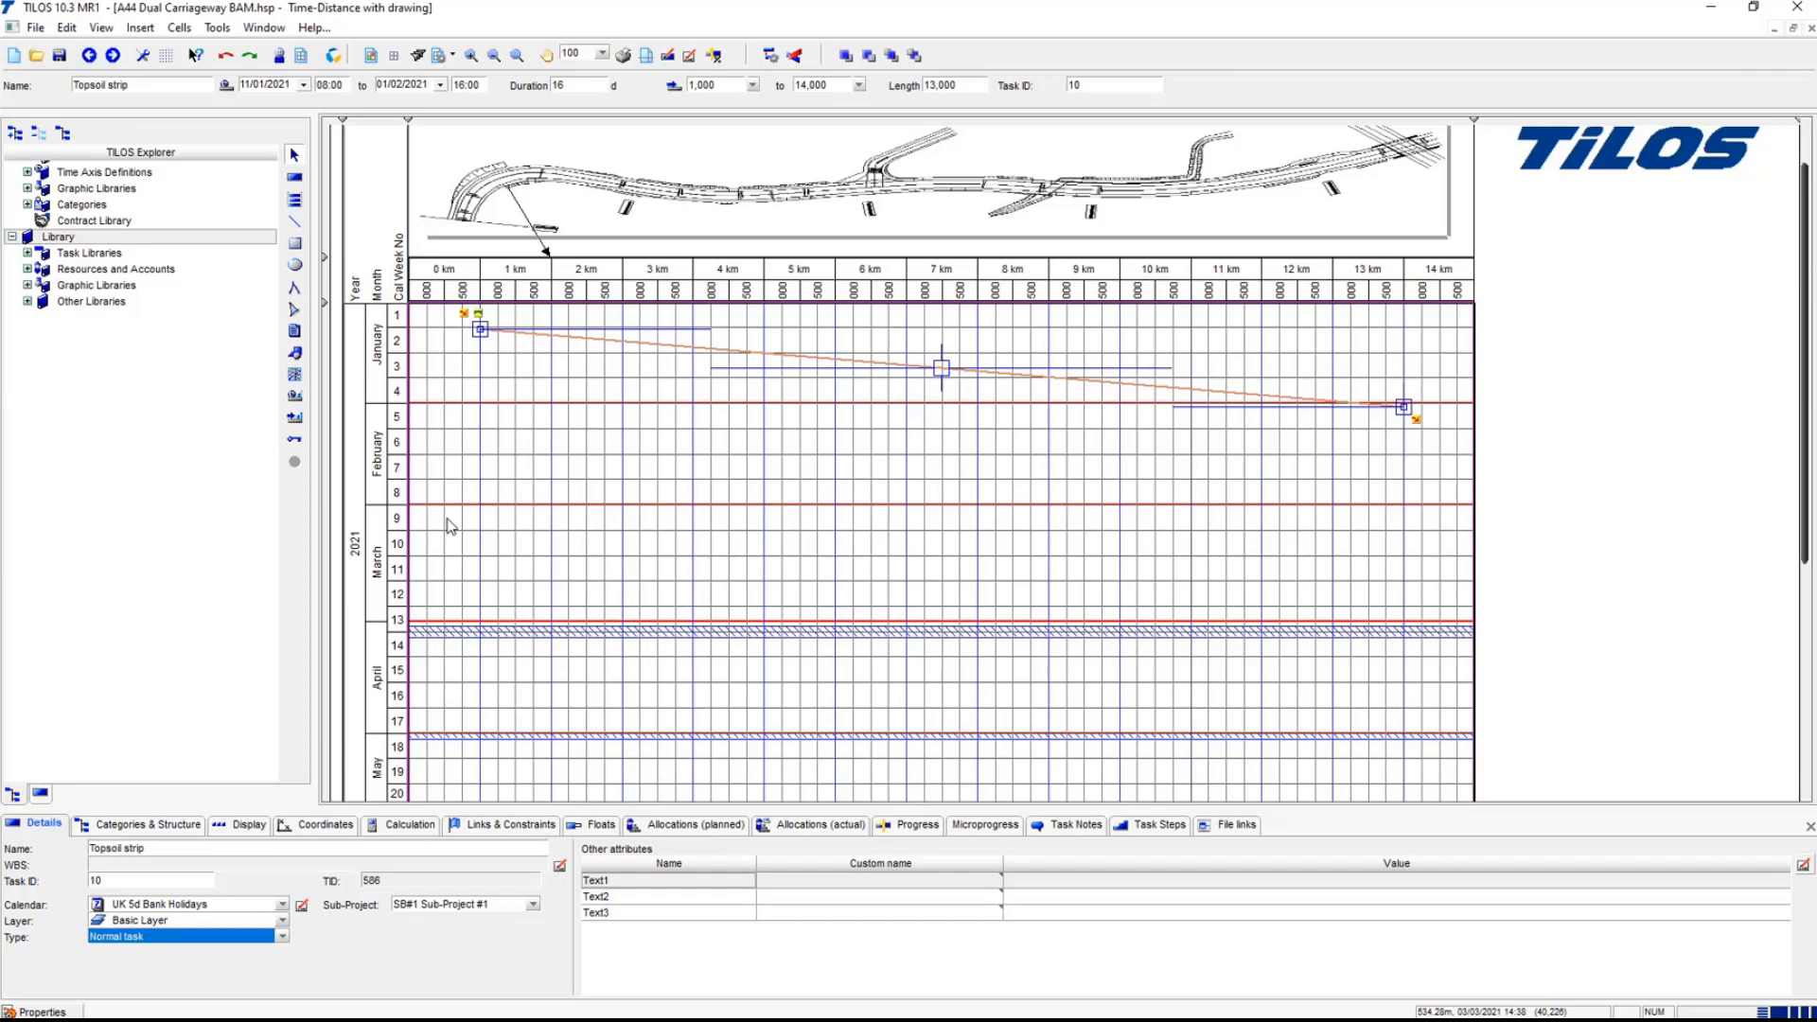
- Set the Topsoil strip task's duration to 25 days and move its start date to 04/01/2021
double_click(587, 83)
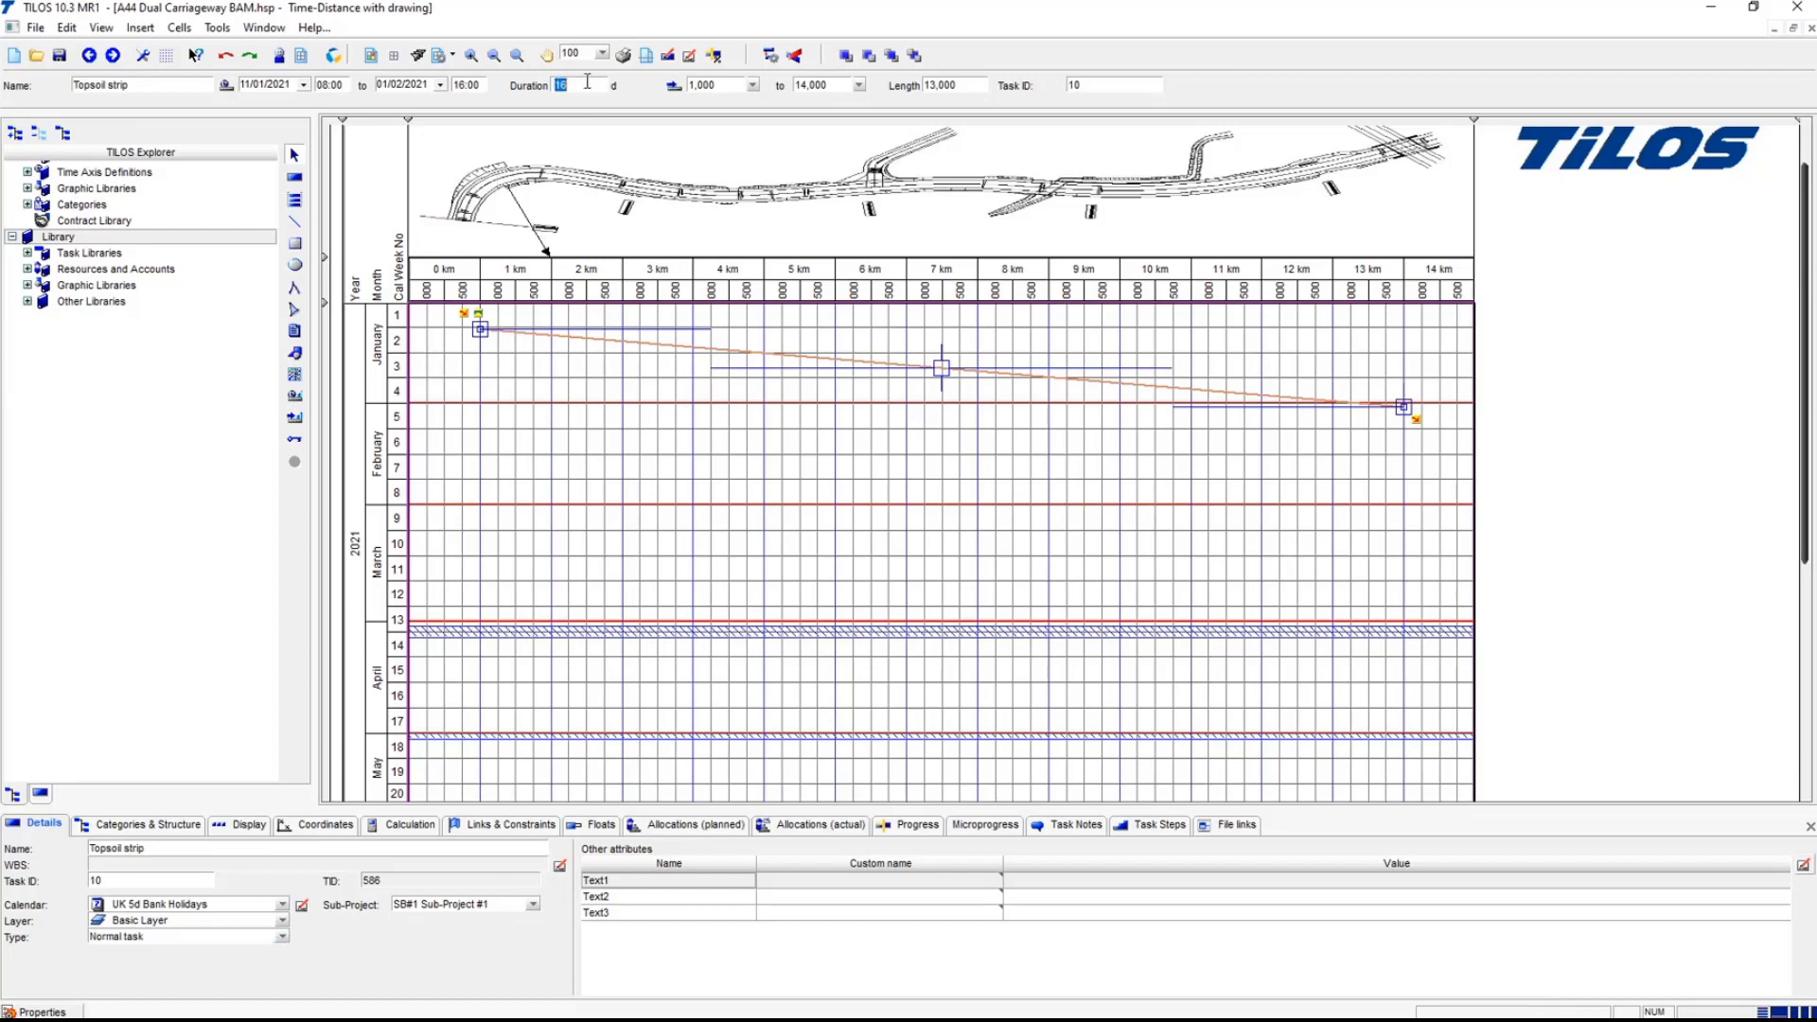
text(25)
key(Return)
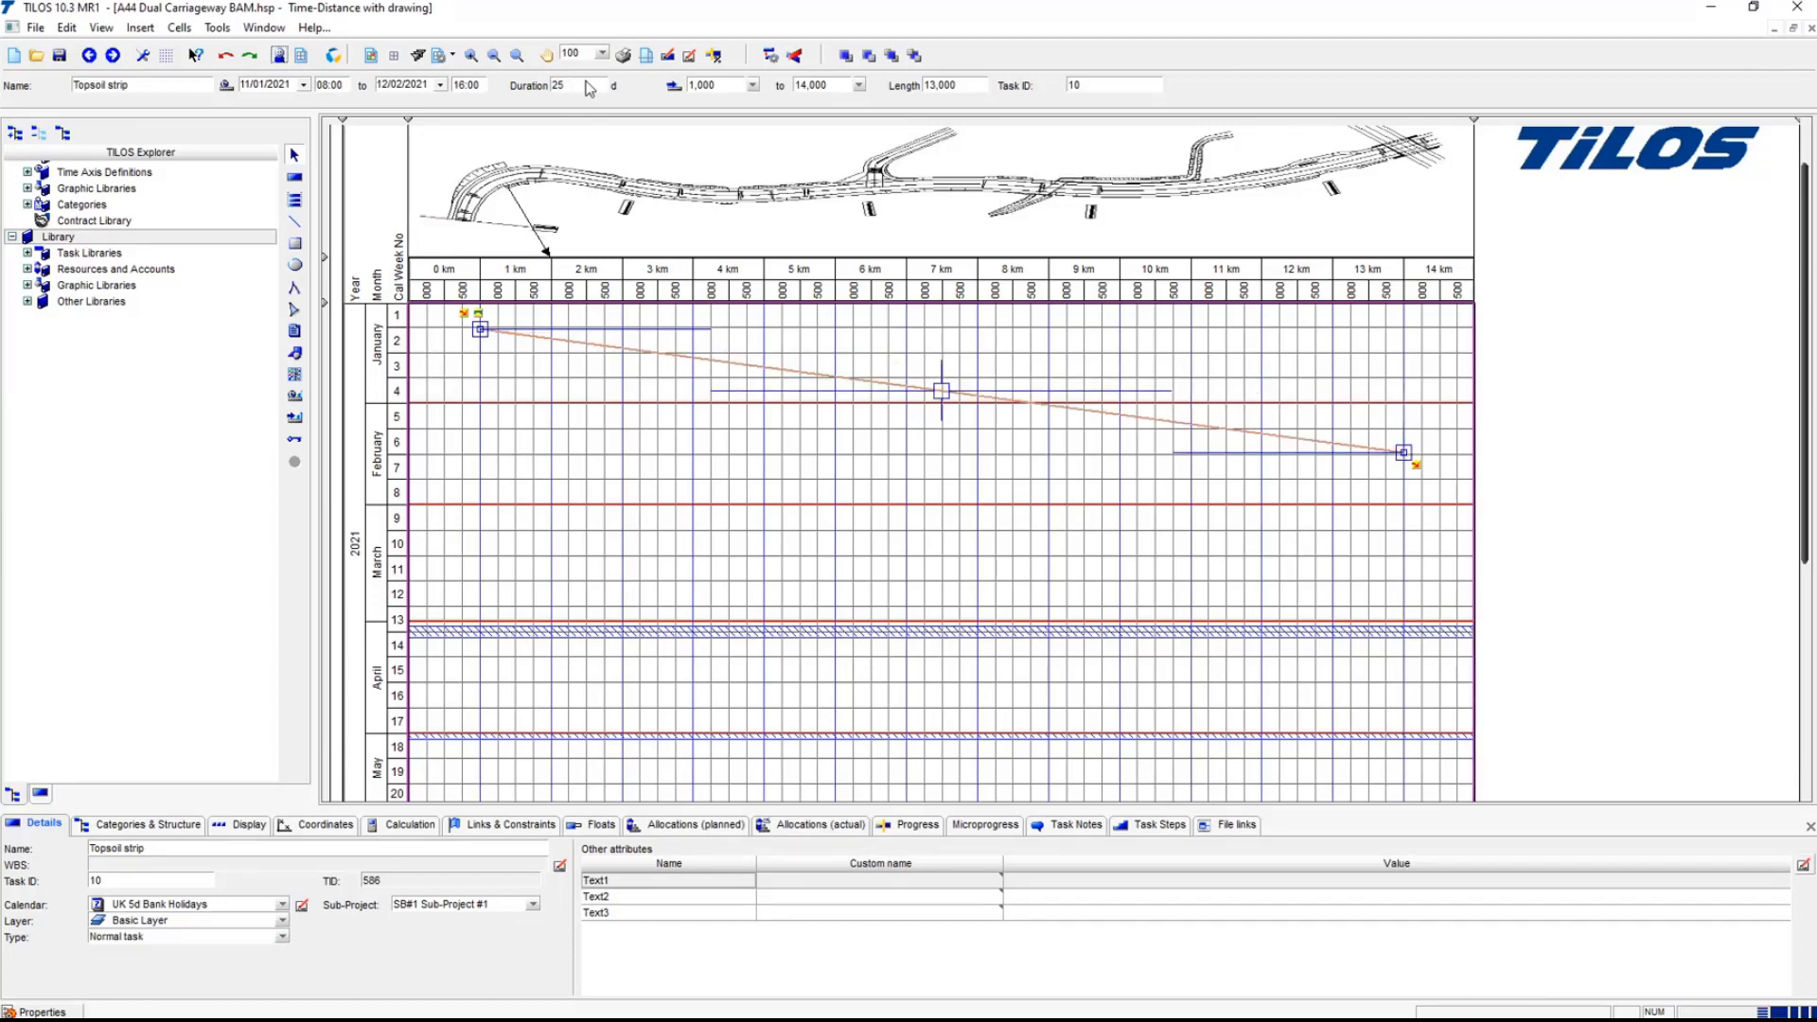
click(304, 83)
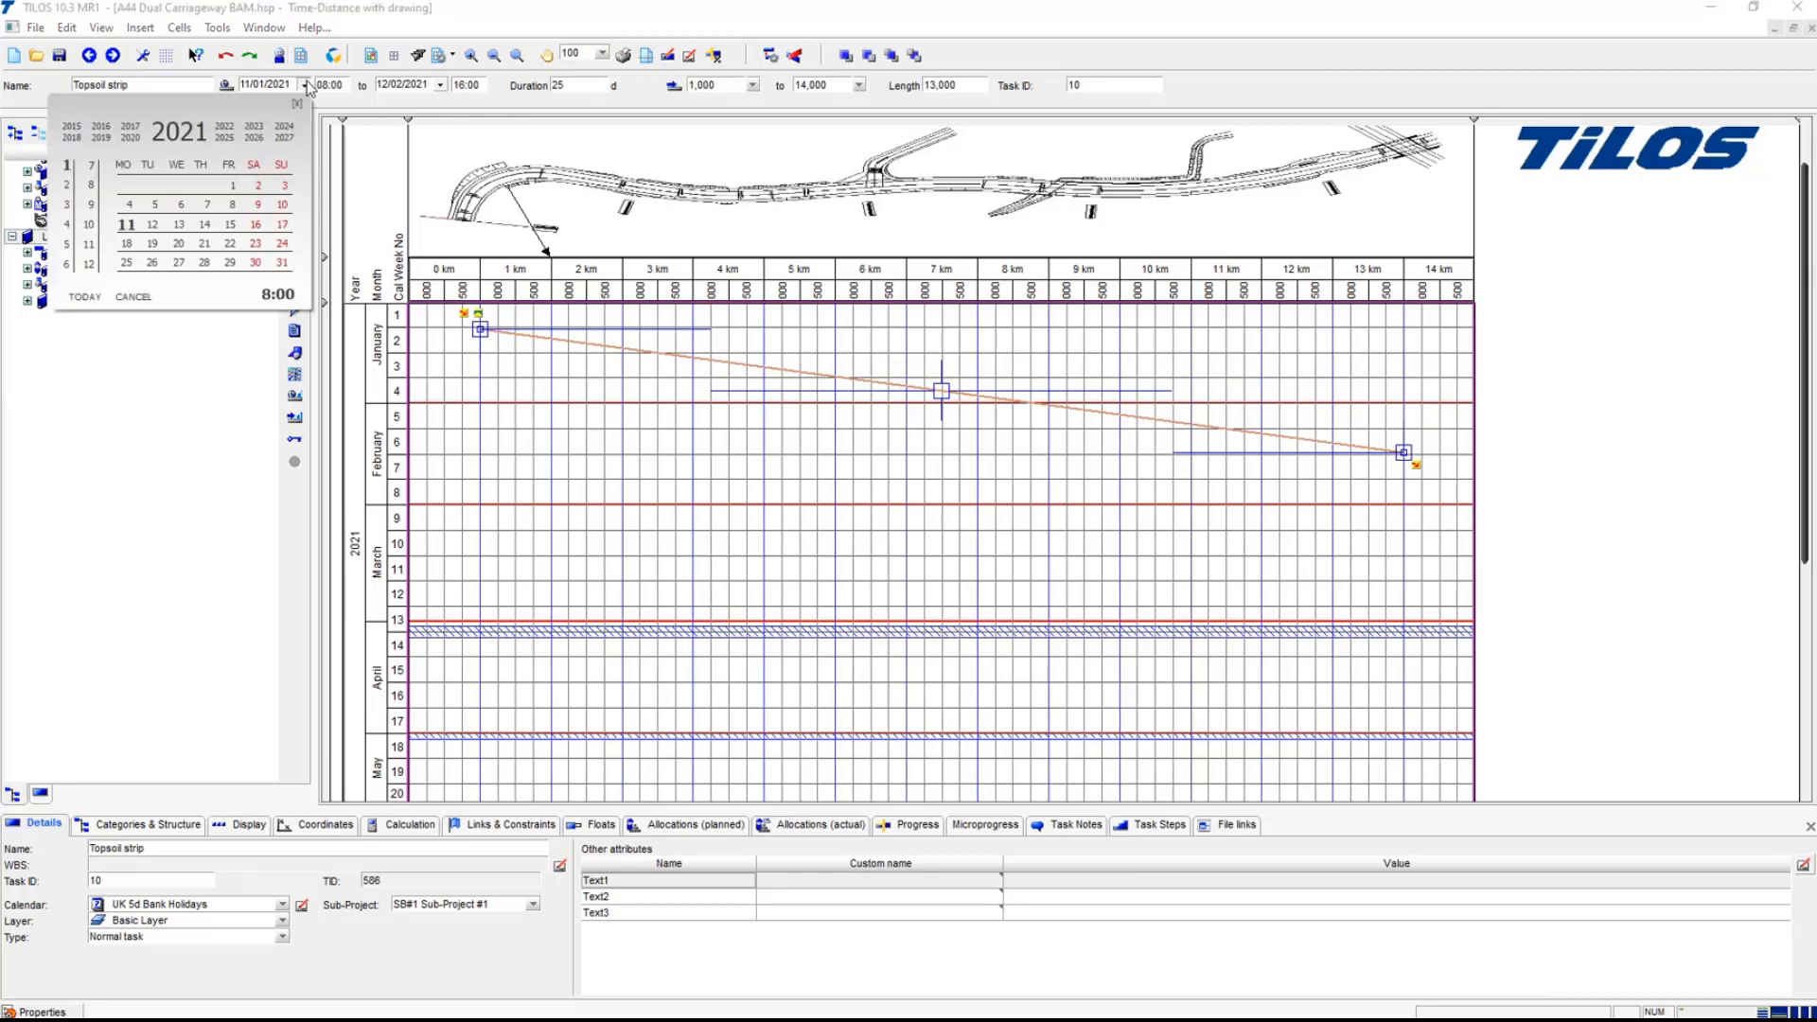
click(133, 215)
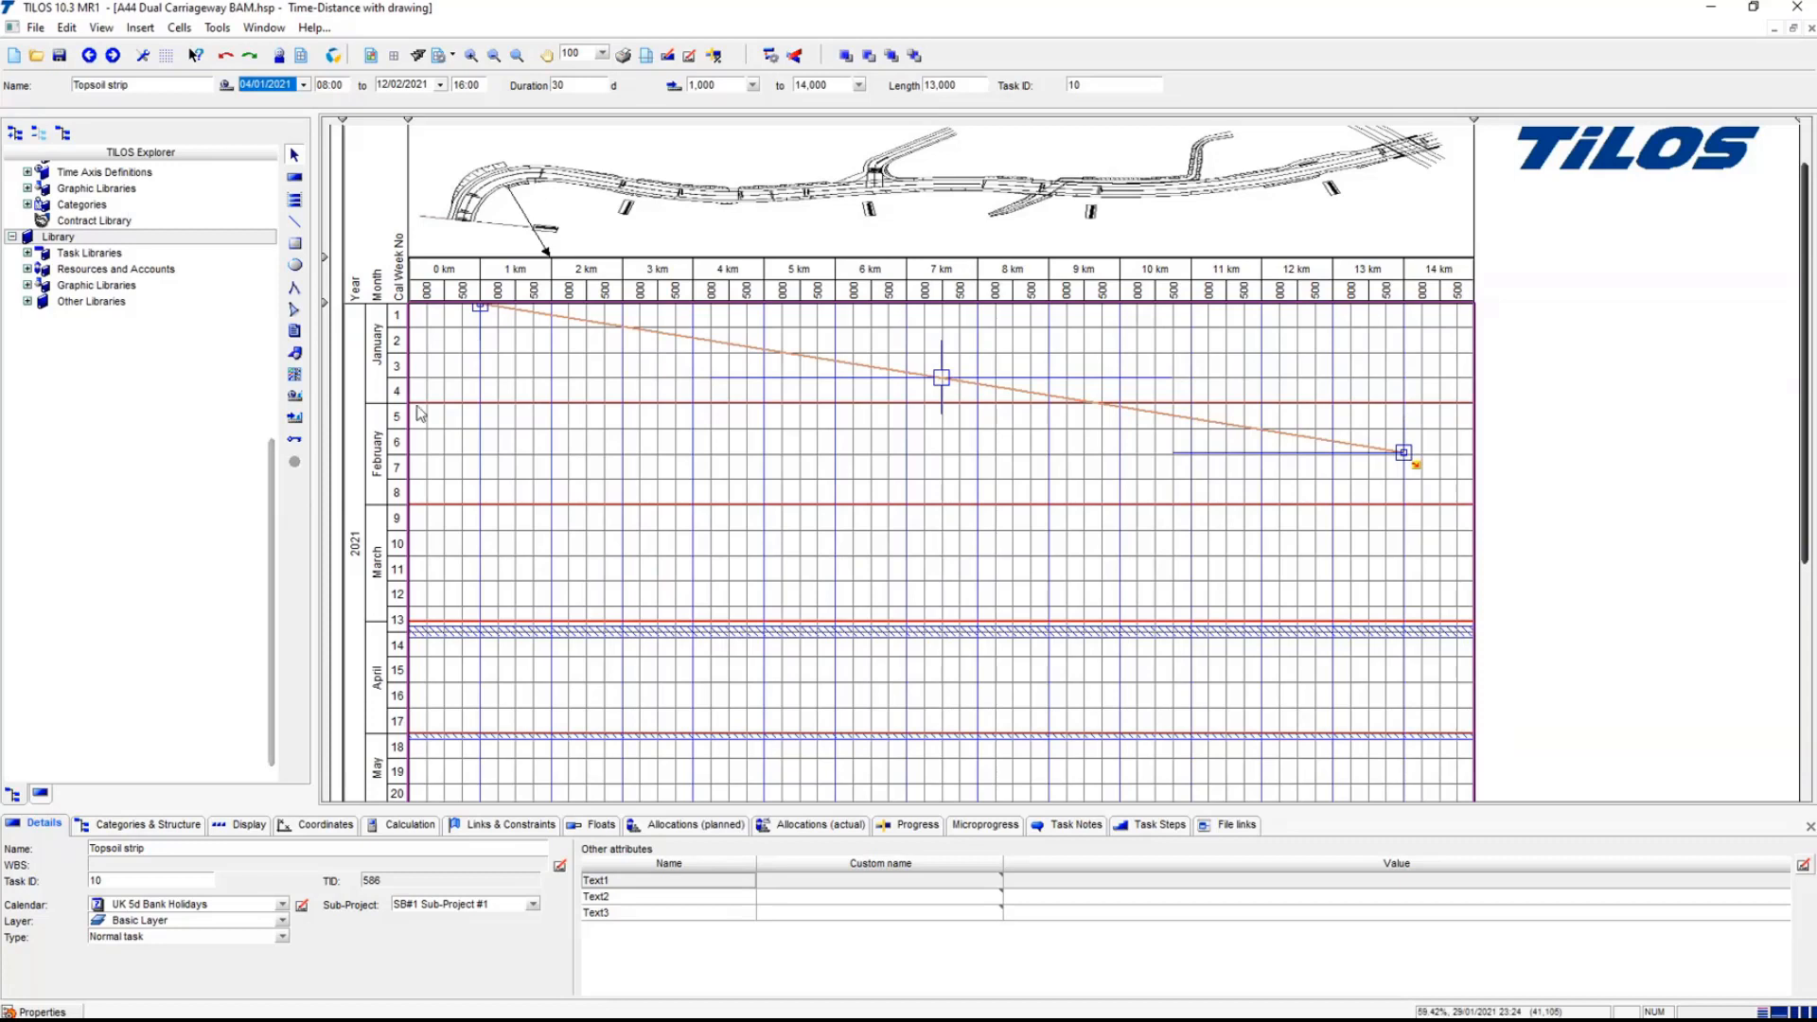
click(532, 369)
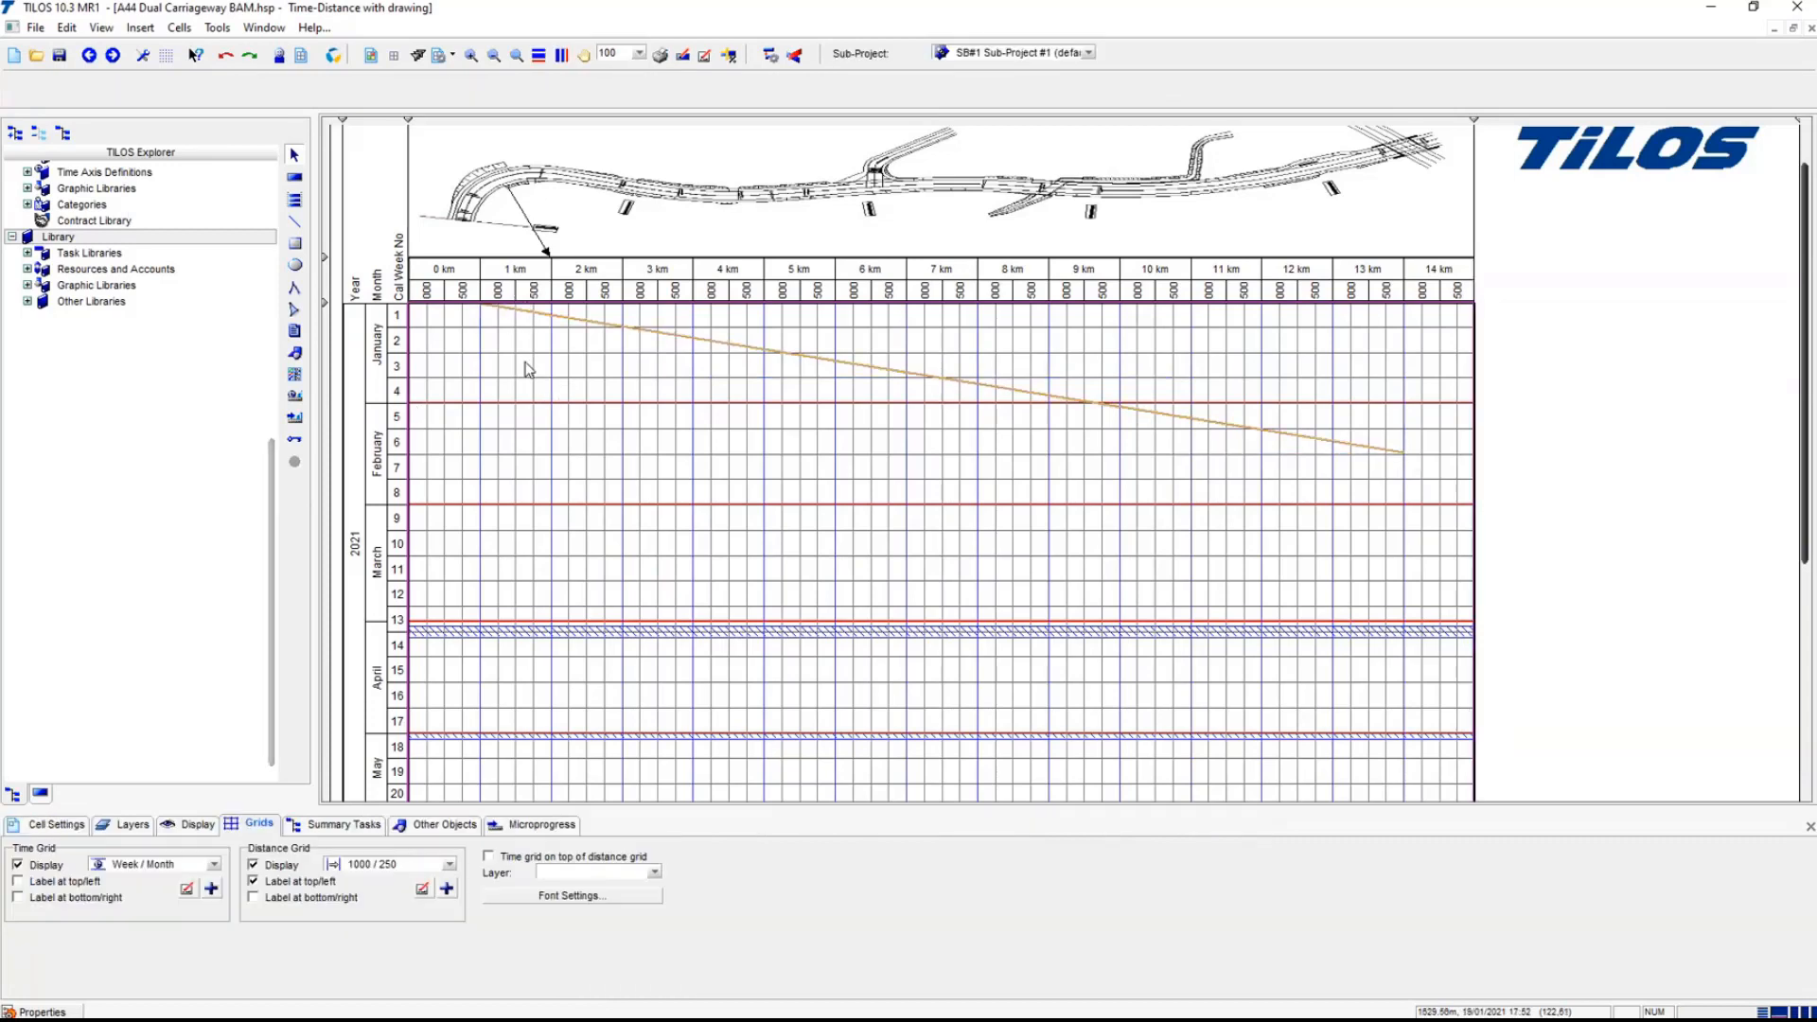
- Set the time-distance cell's start distance to -1,000 m and its start date to 21/12/2020
click(45, 827)
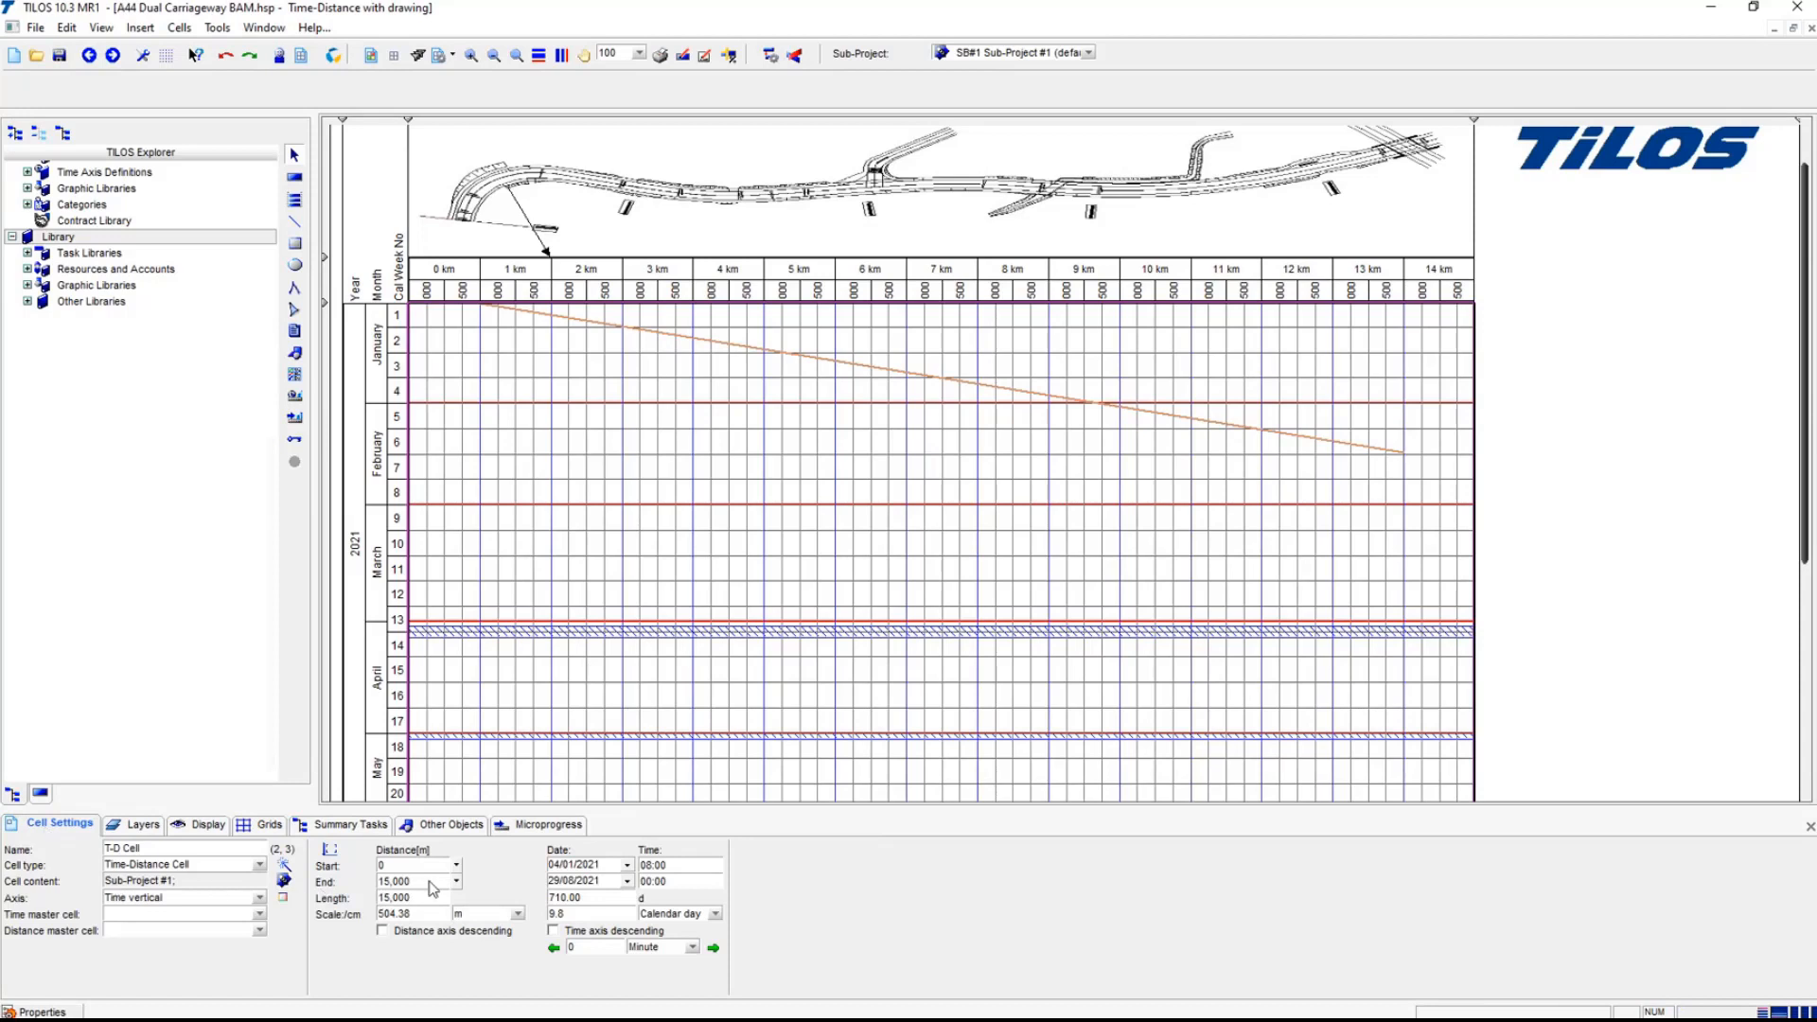
double_click(433, 867)
key(Return)
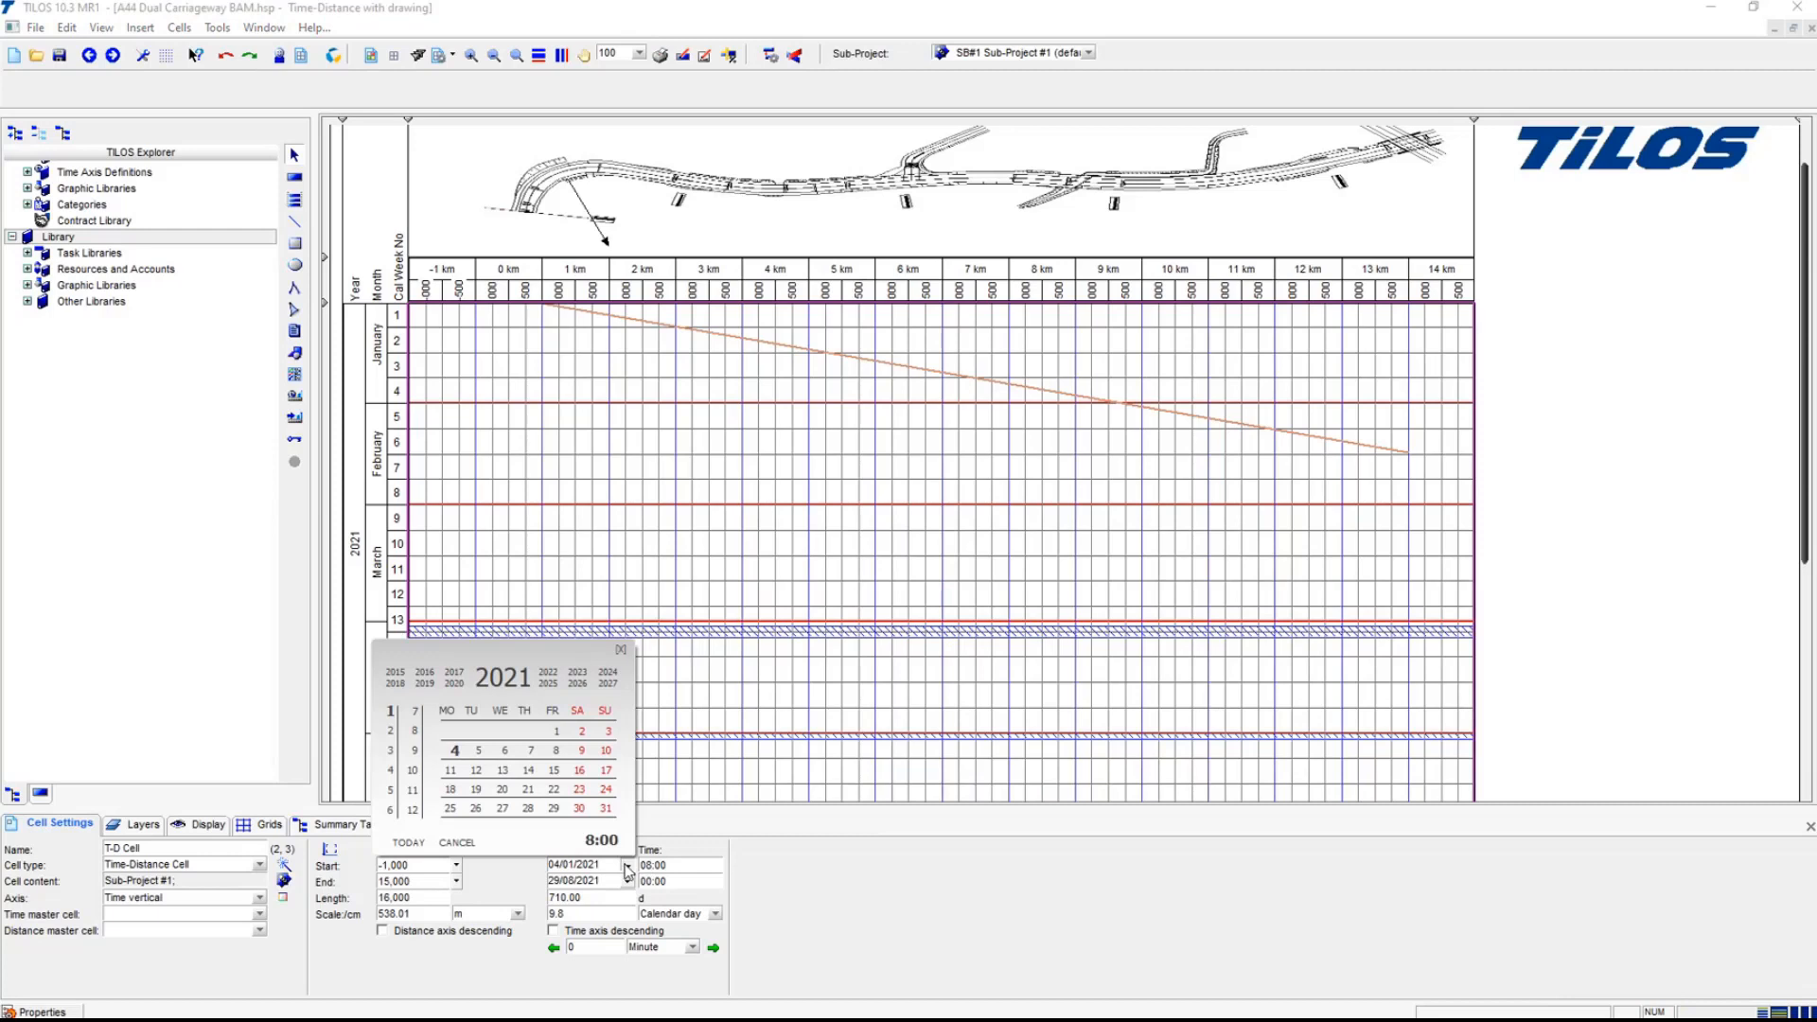
key(Up)
key(Up)
key(Return)
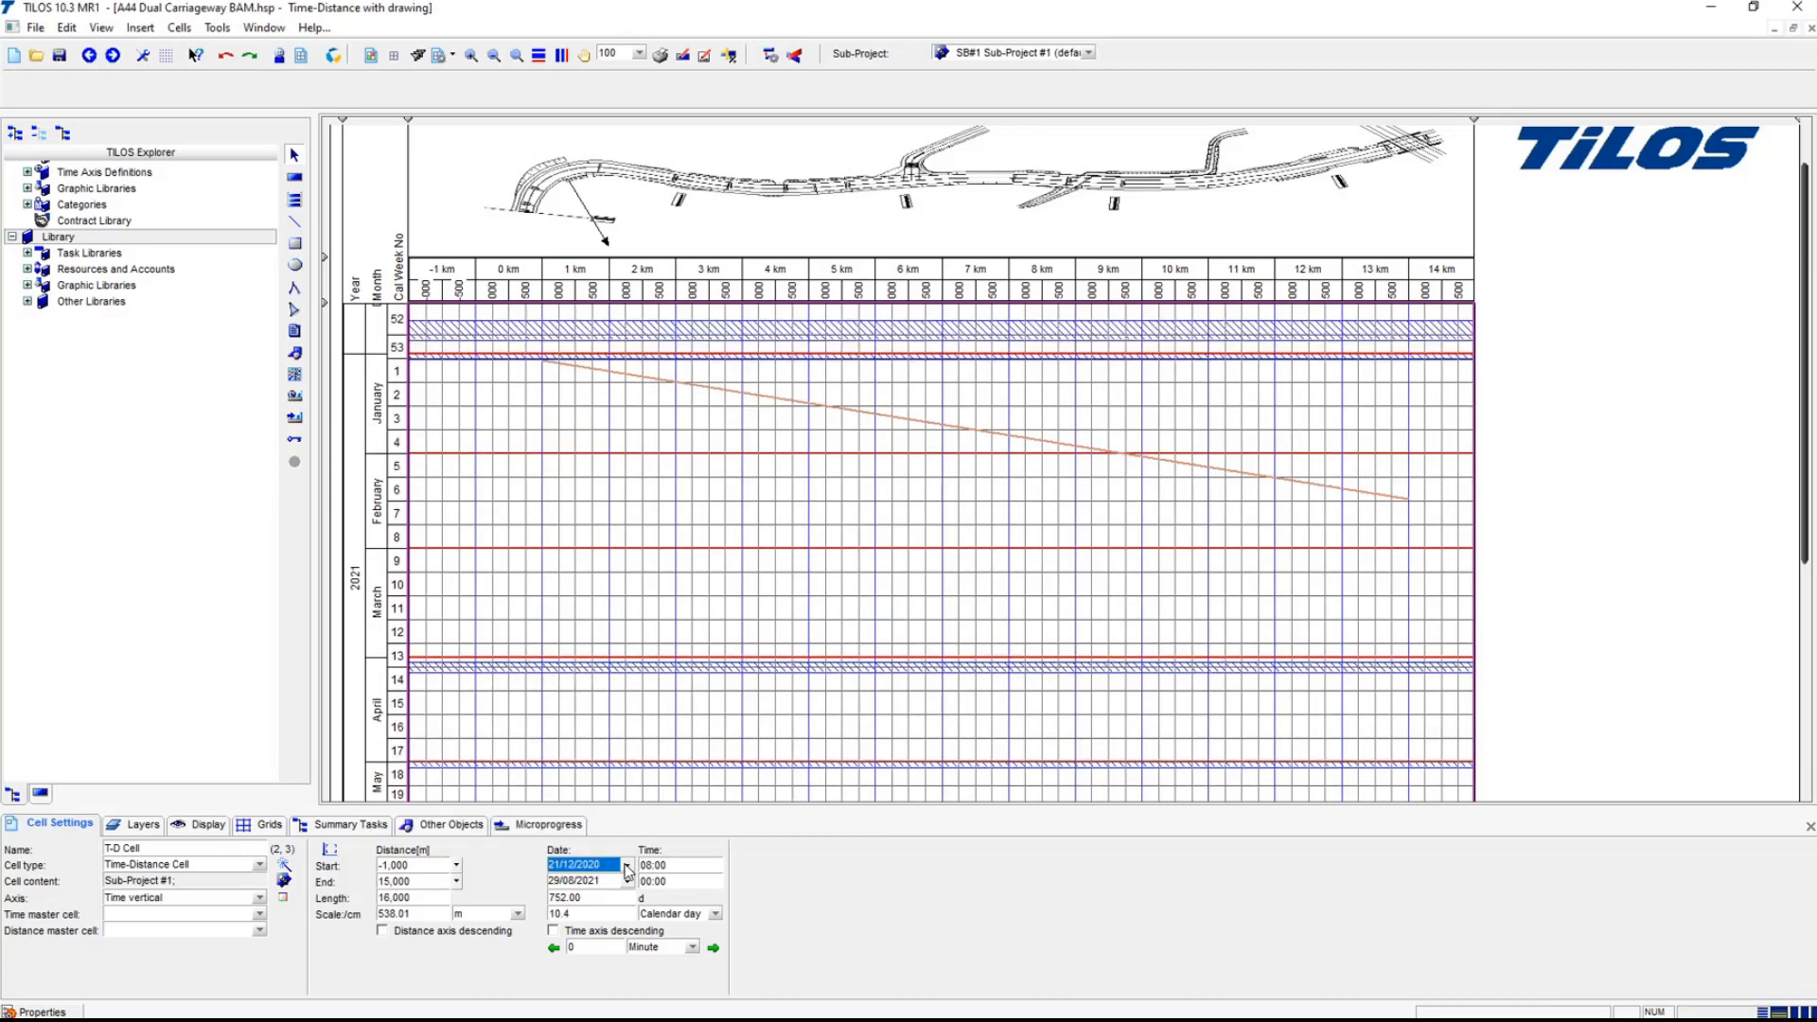
- Extend the time-distance cell's end distance to 16,000 m and its end date to 12/09/2021
click(402, 880)
click(397, 881)
key(Return)
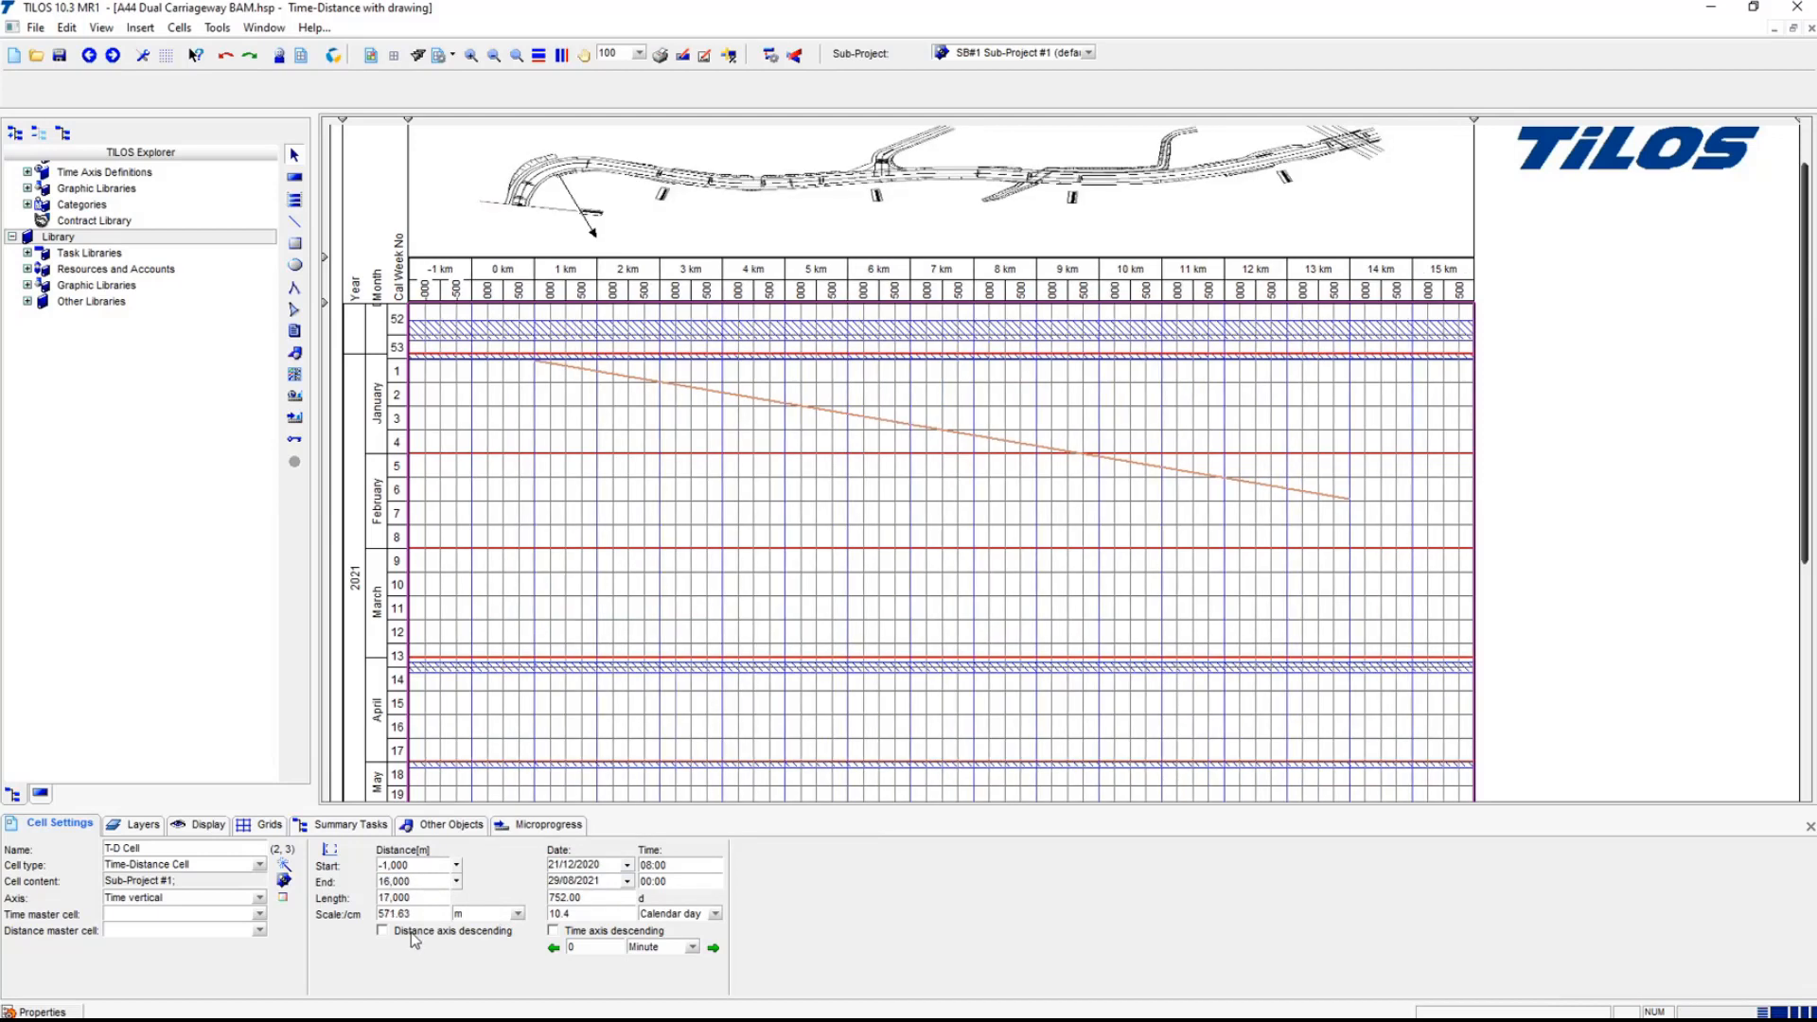
click(628, 881)
key(Down)
key(Down)
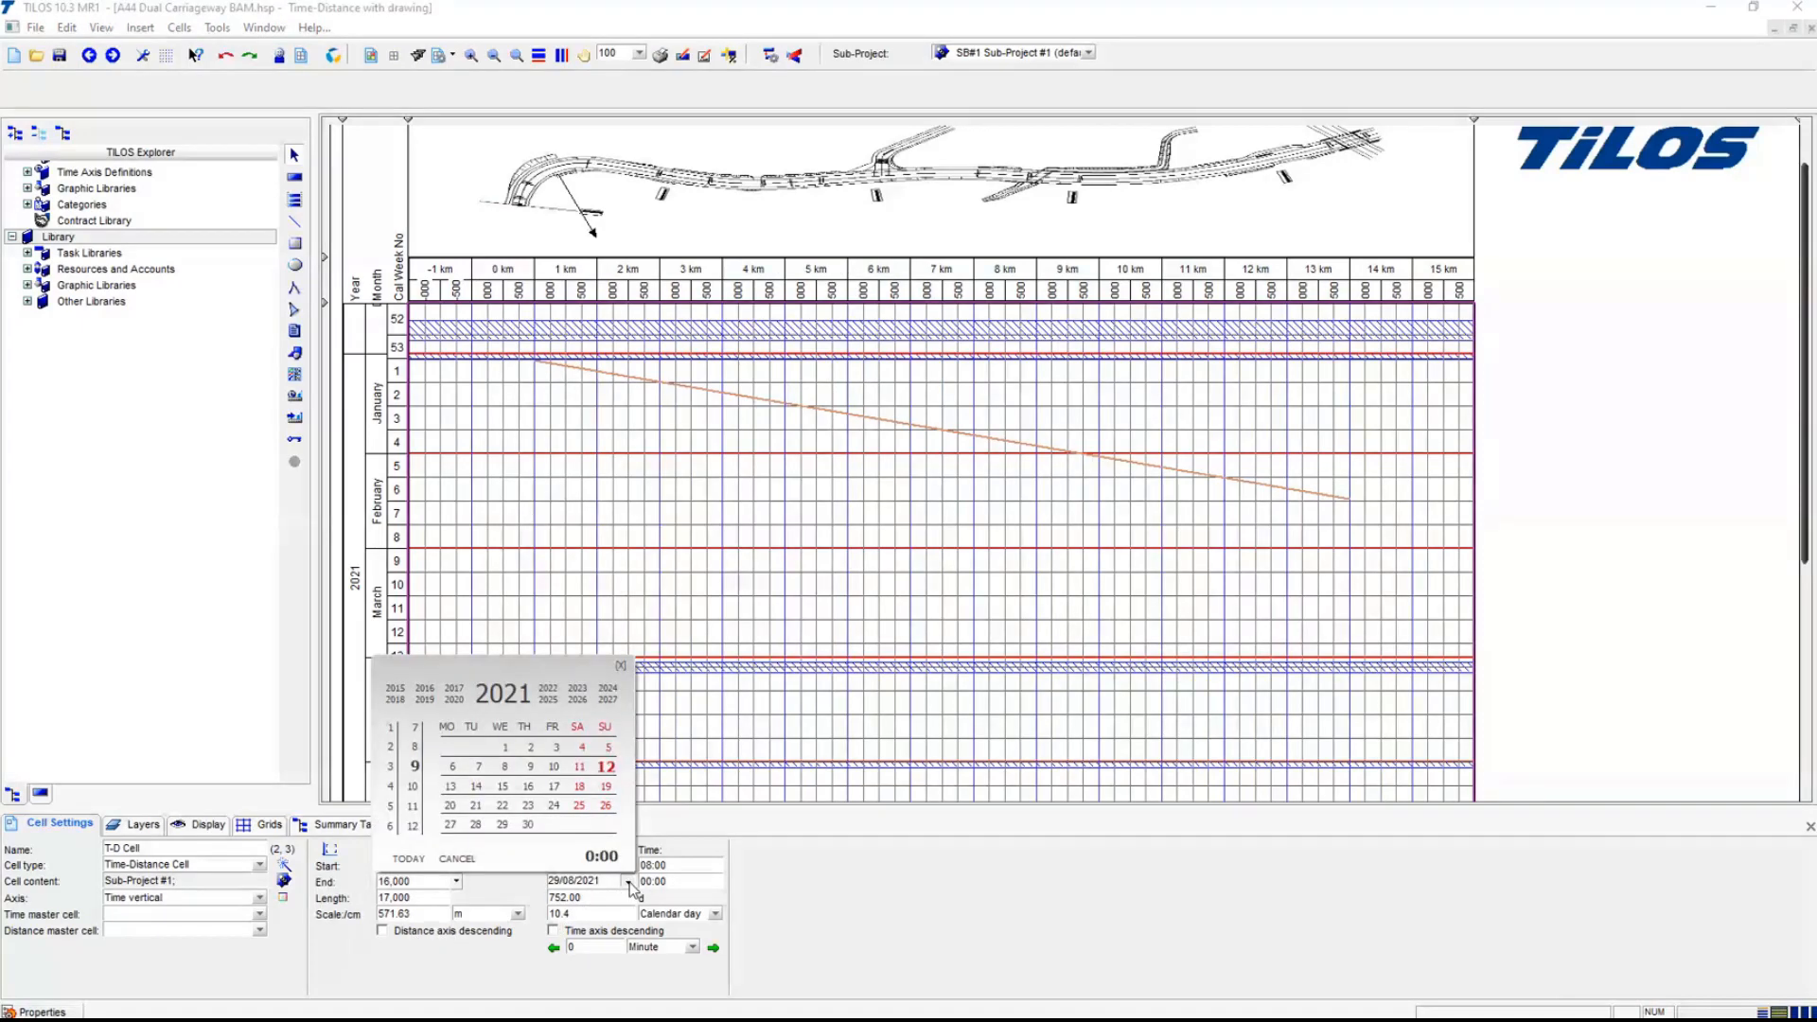
key(Return)
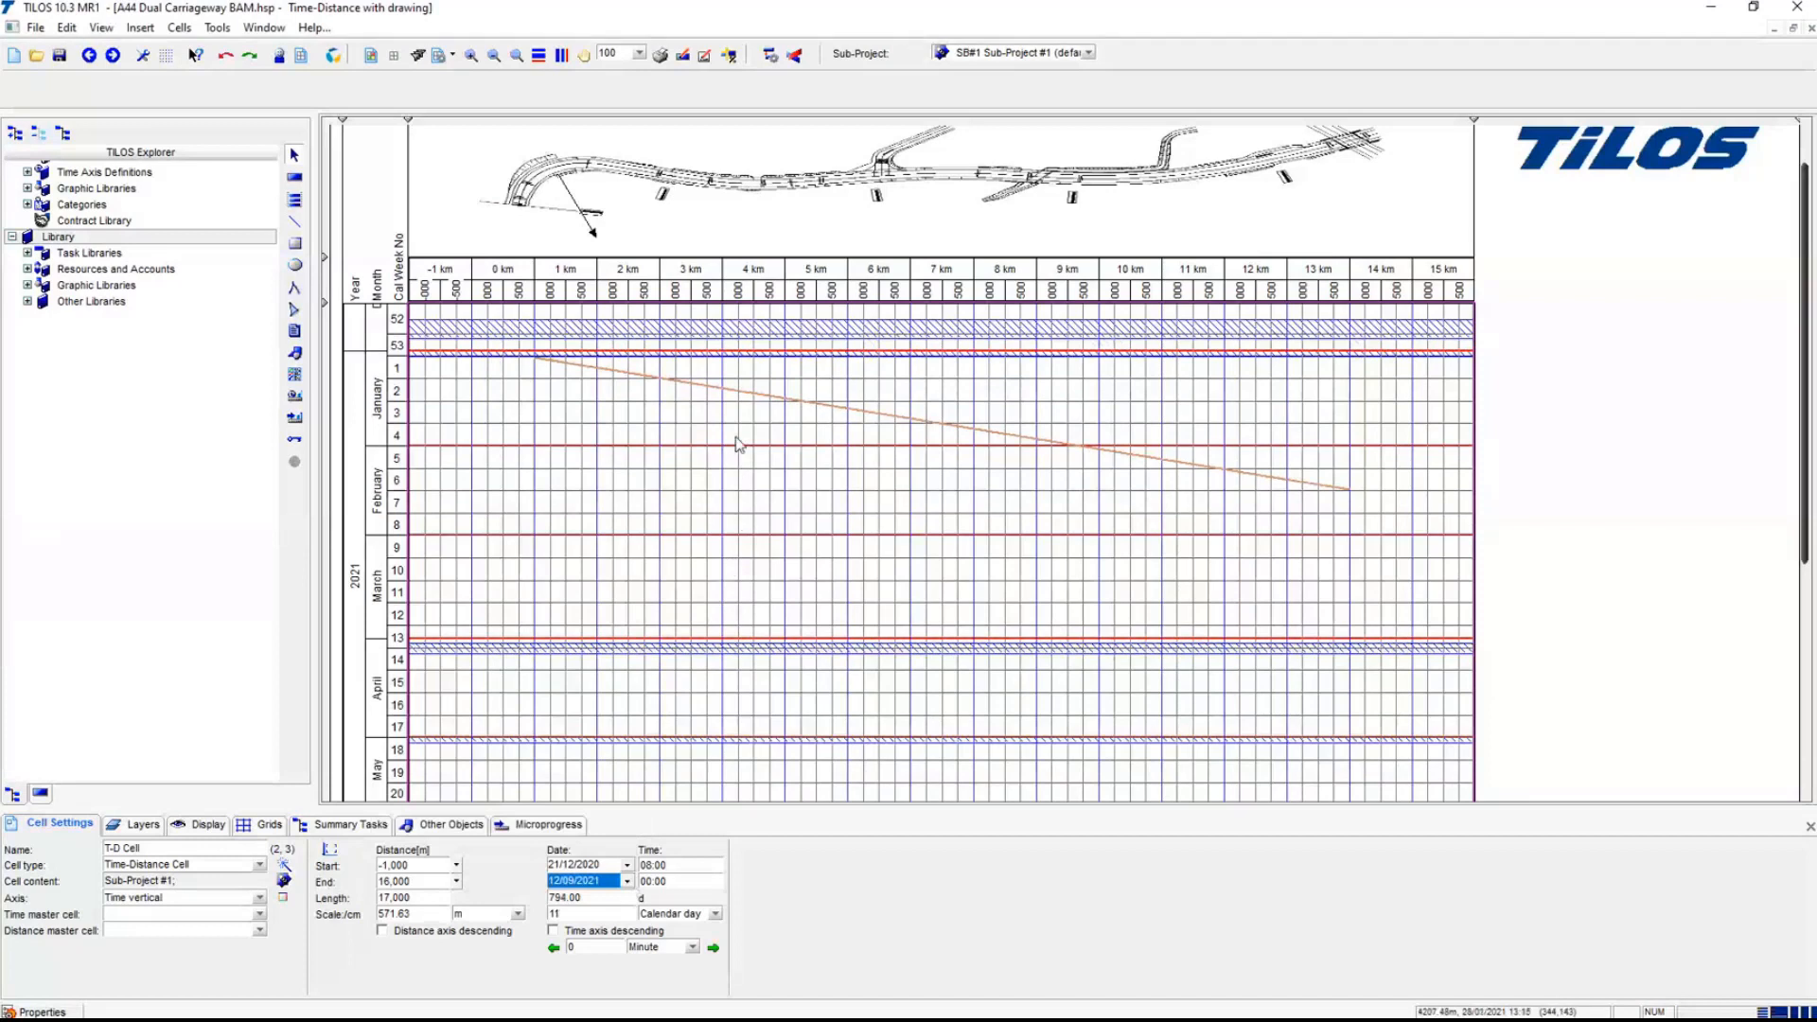
- Set the Topsoil strip task's start distance to 0 and its end distance to 15,000
click(742, 392)
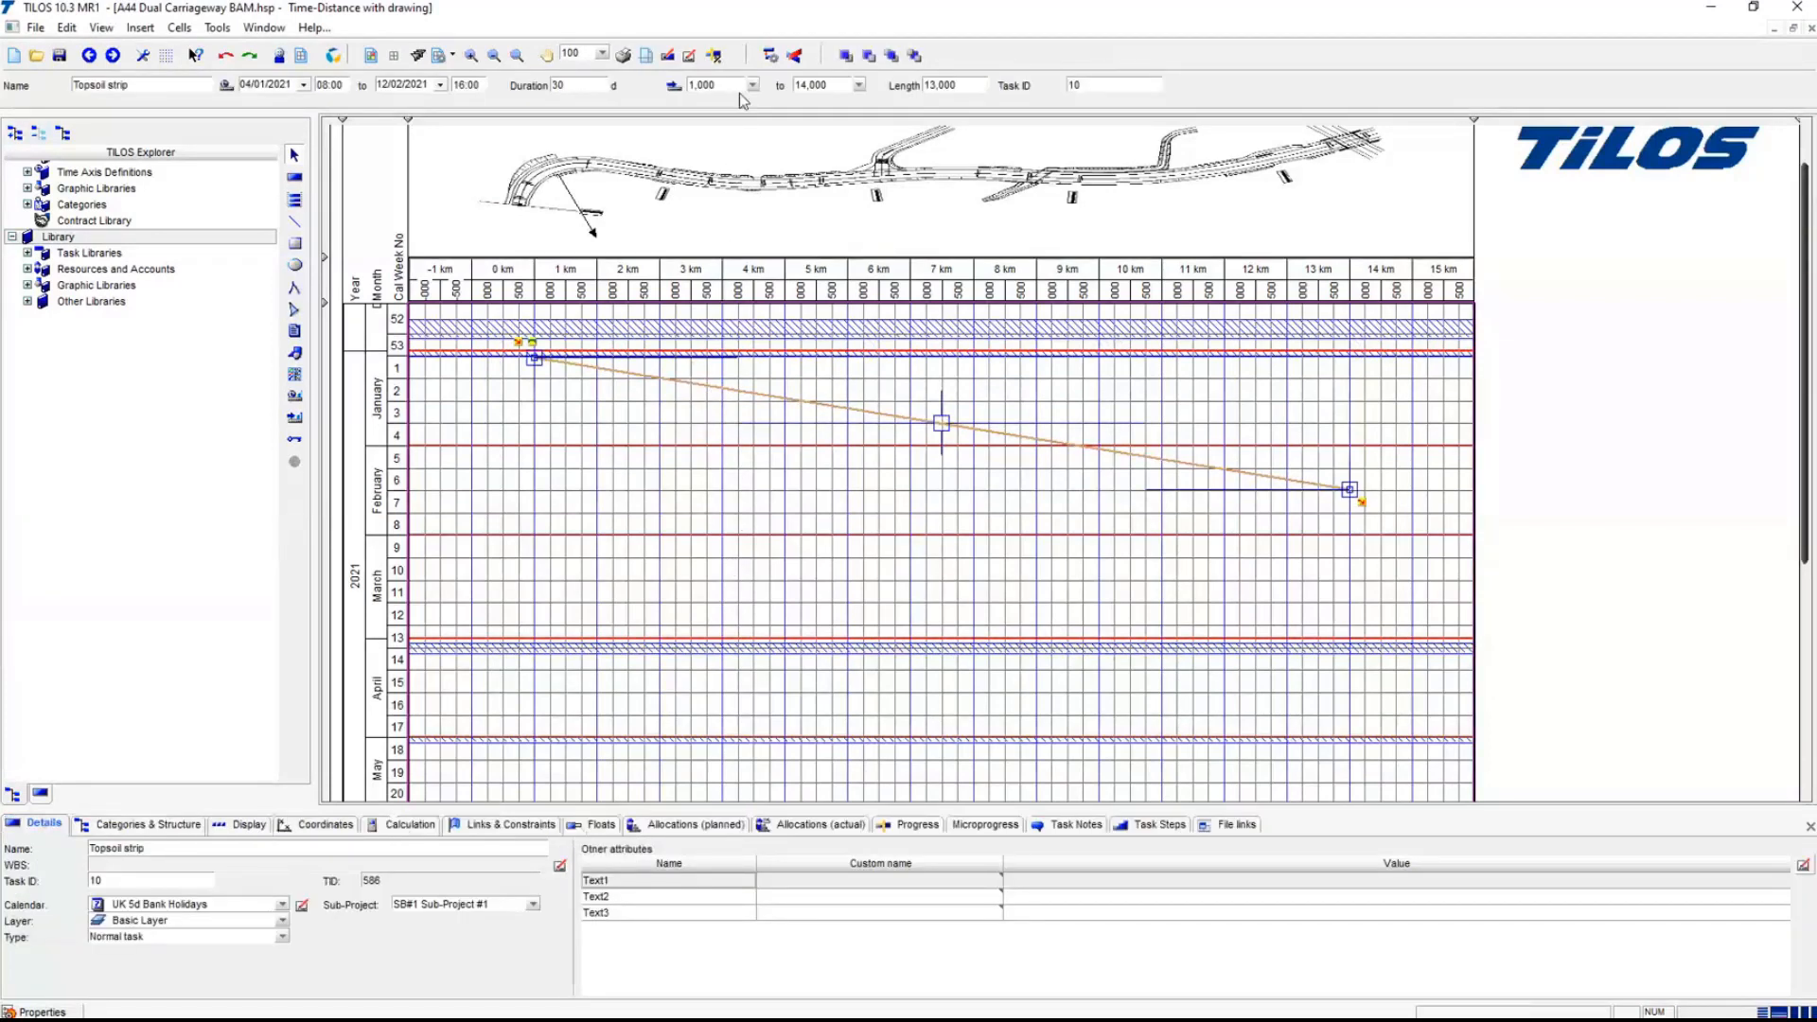
double_click(731, 83)
text(0)
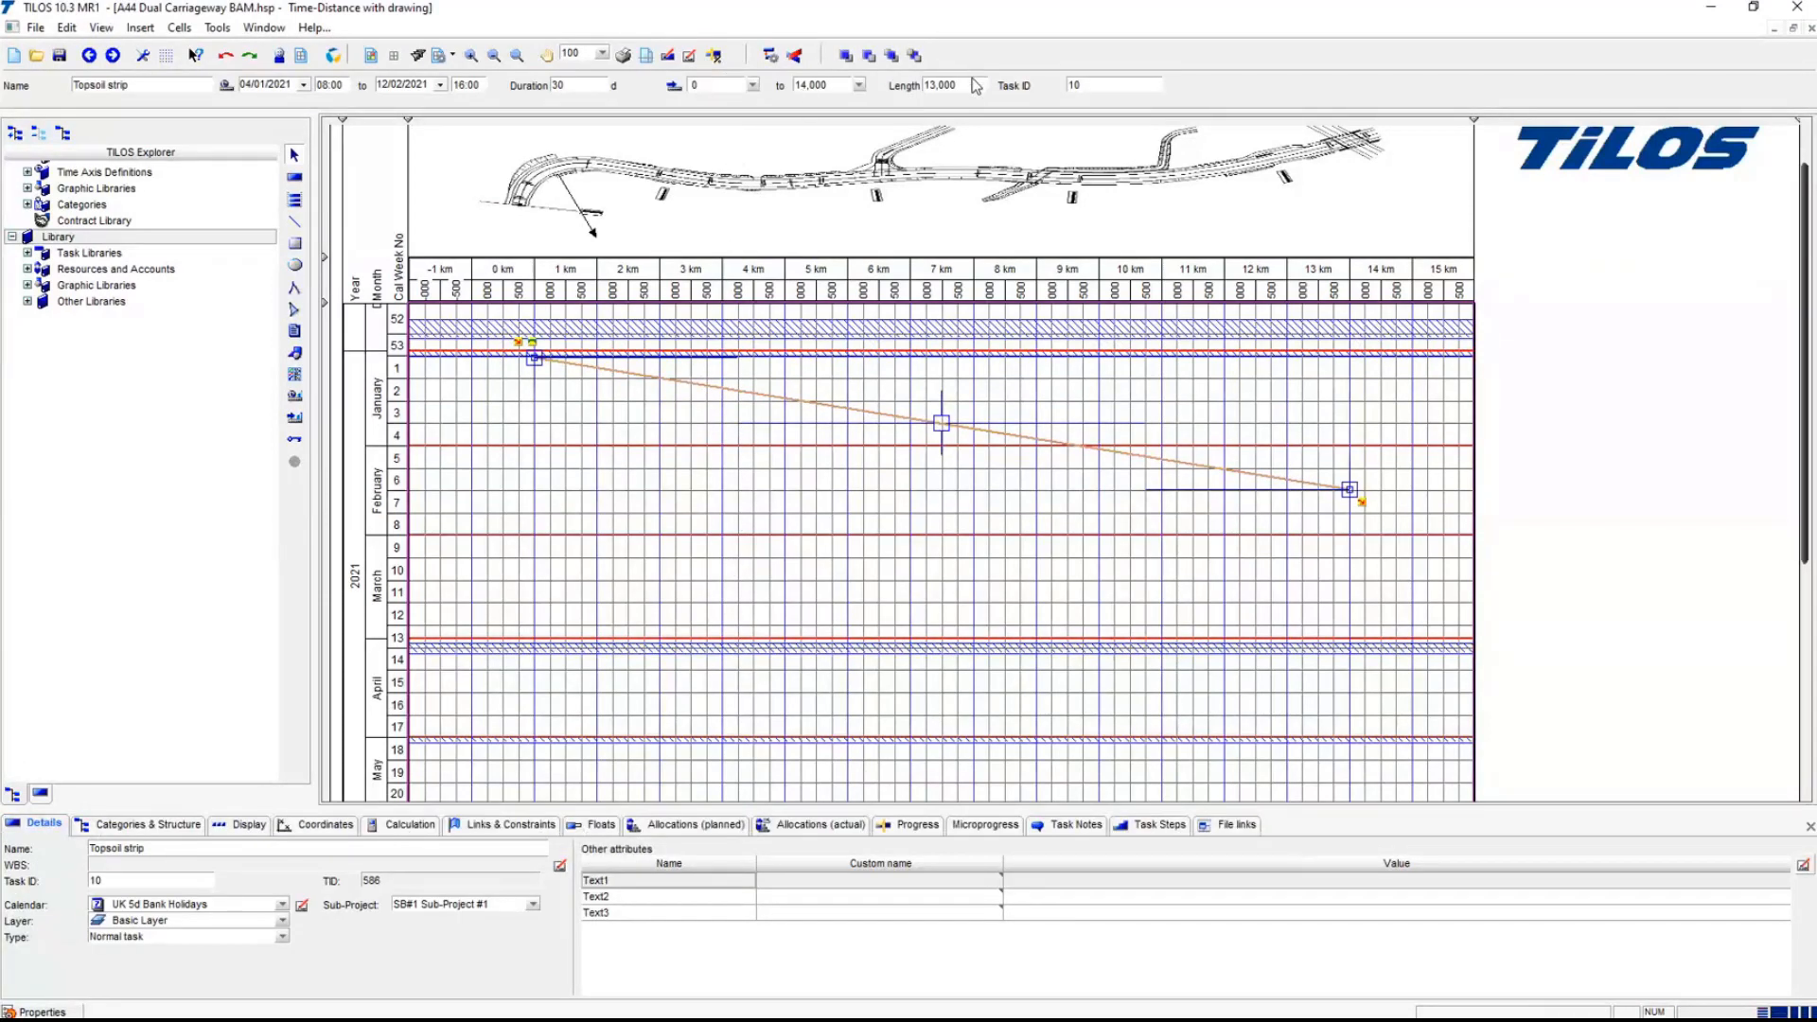
double_click(845, 87)
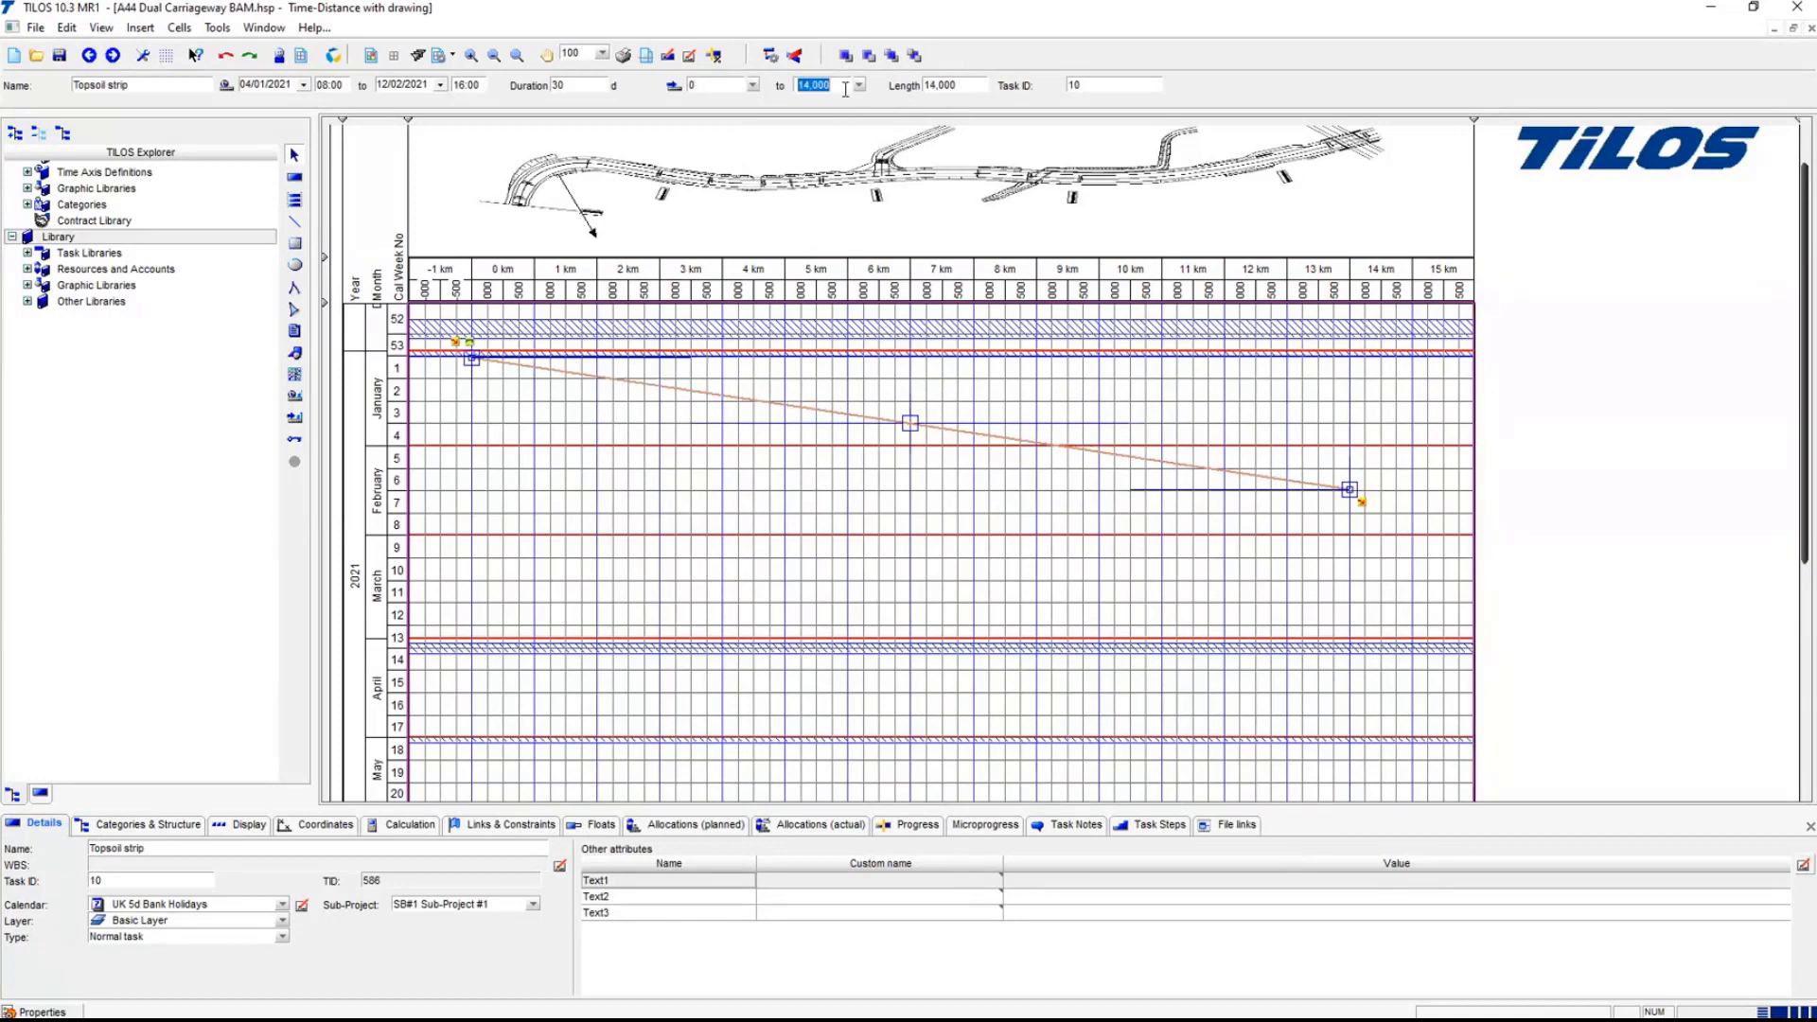
text(15000)
key(Return)
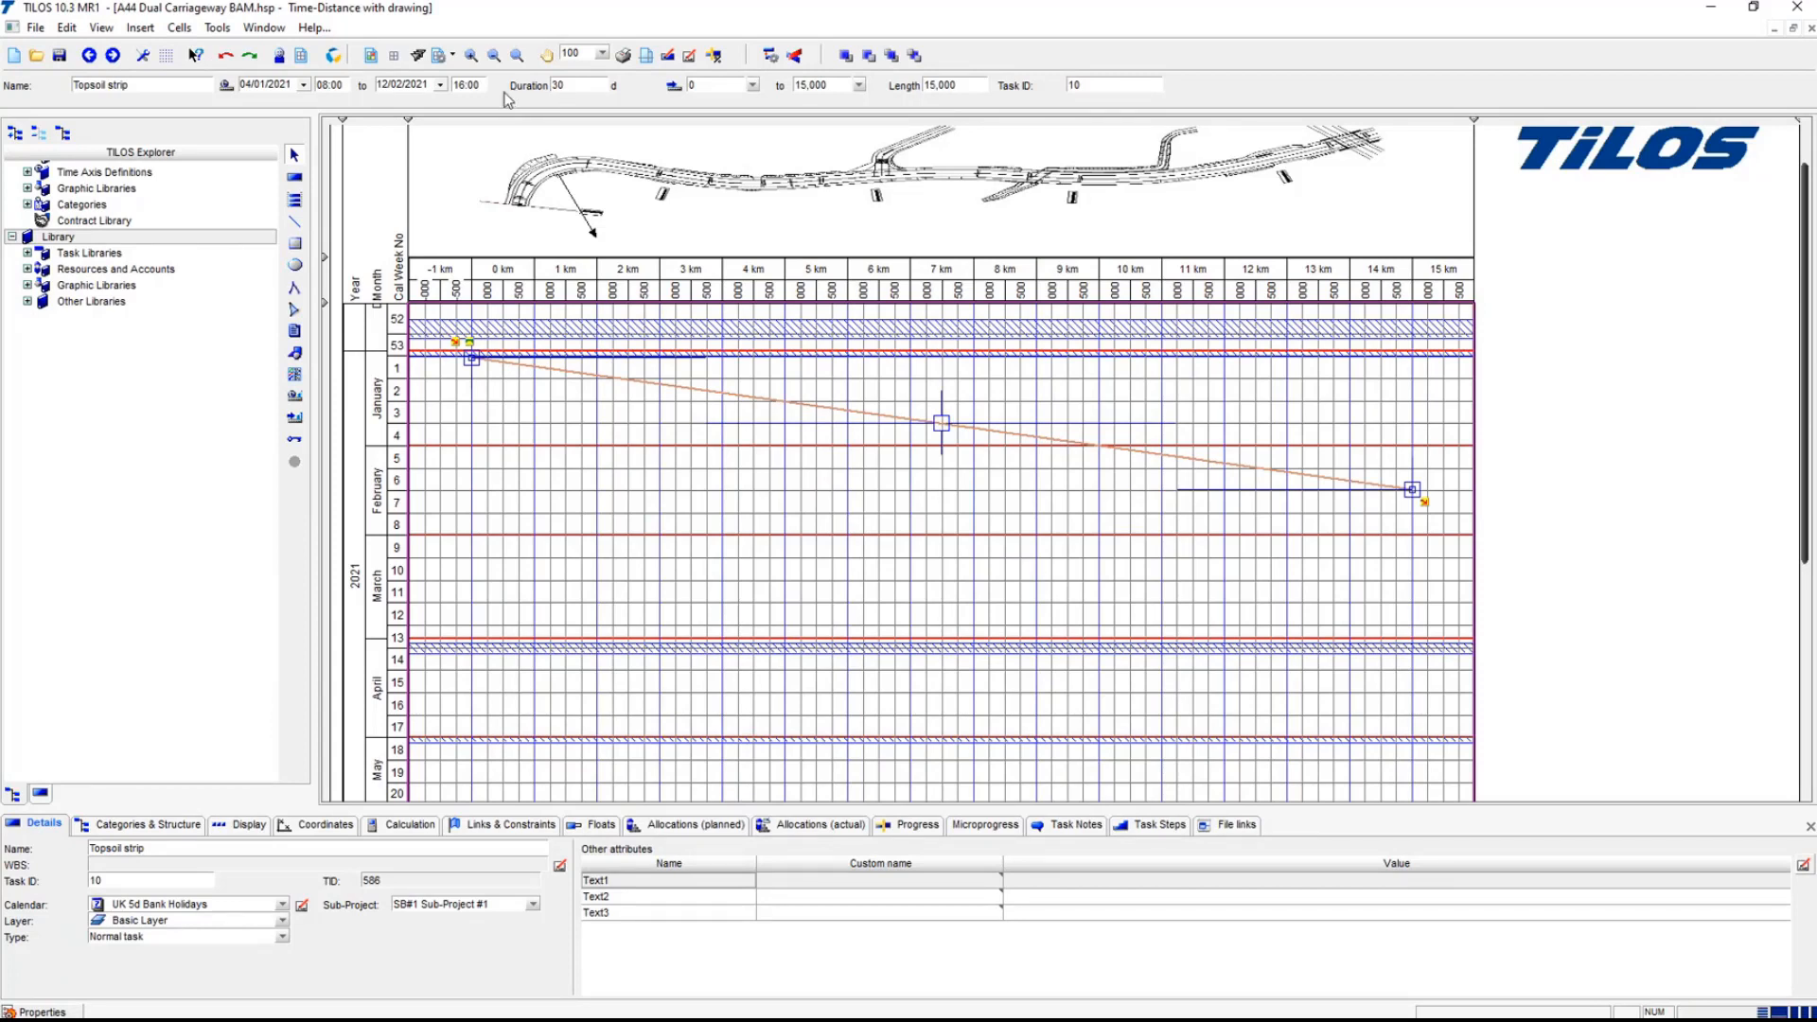
- Set the Topsoil strip task's duration back to 25 days and deselect the task
double_click(591, 87)
text(25)
key(Return)
click(598, 468)
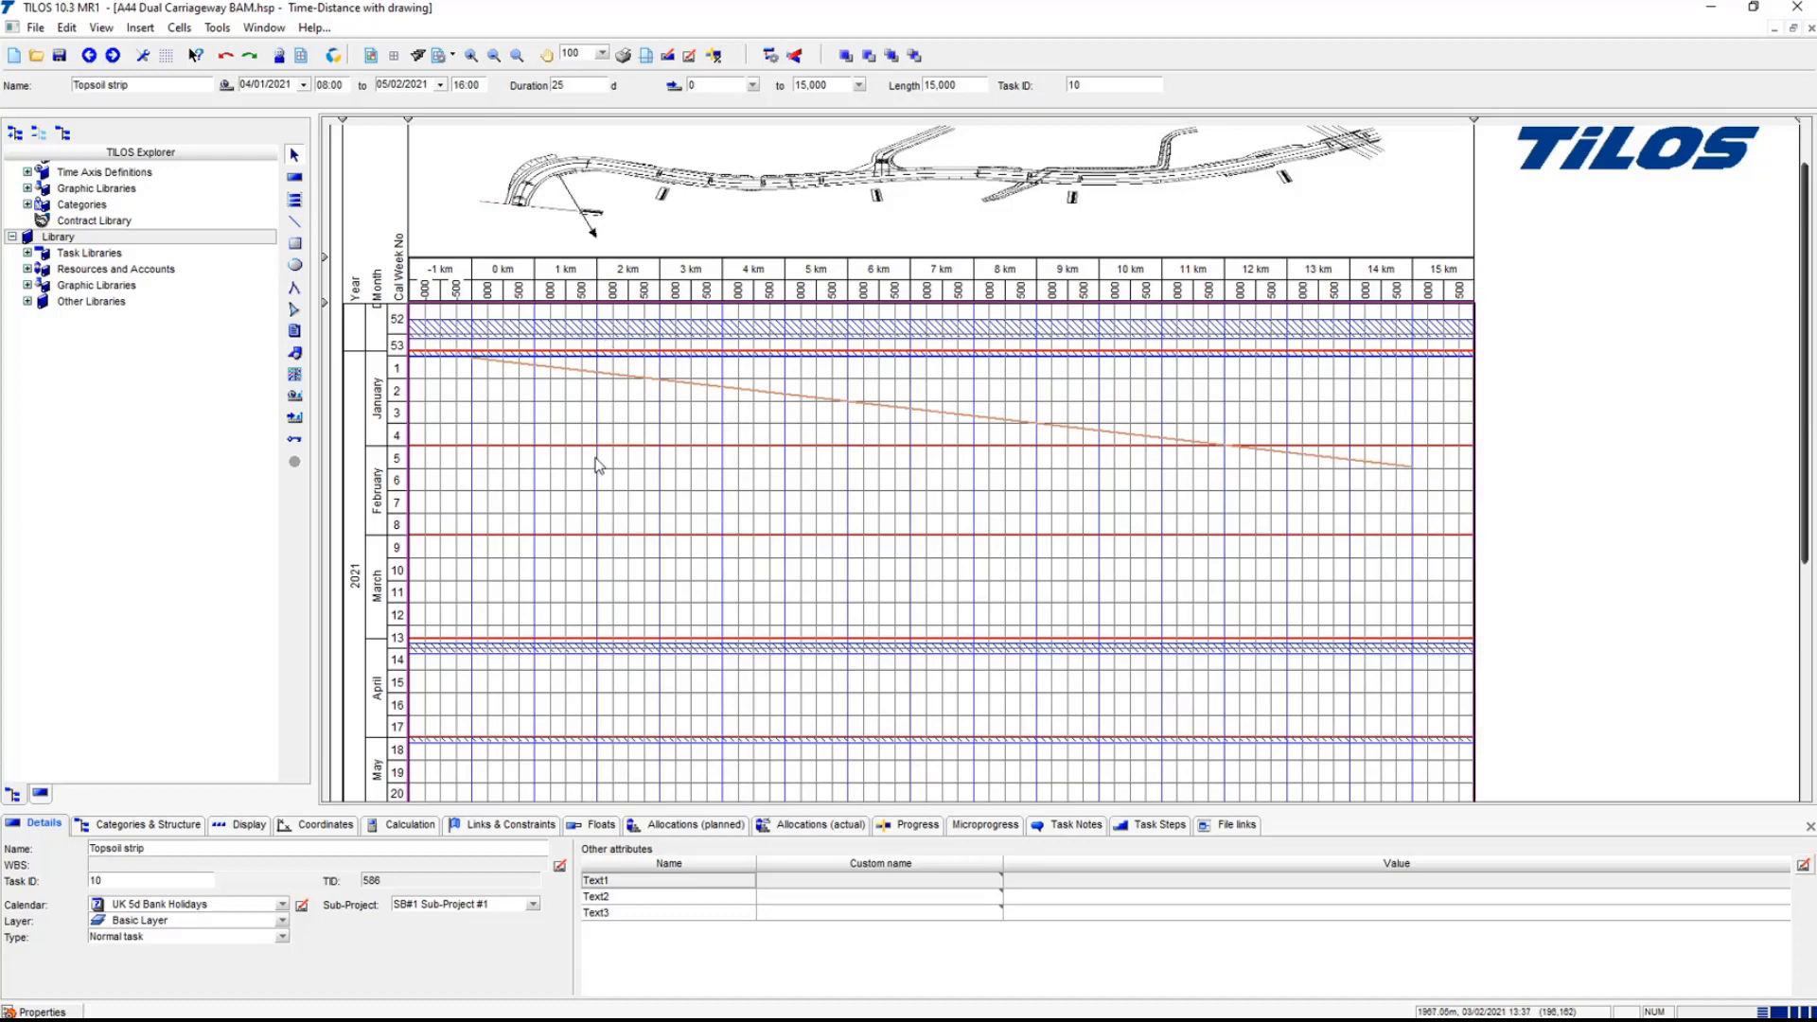
click(1552, 390)
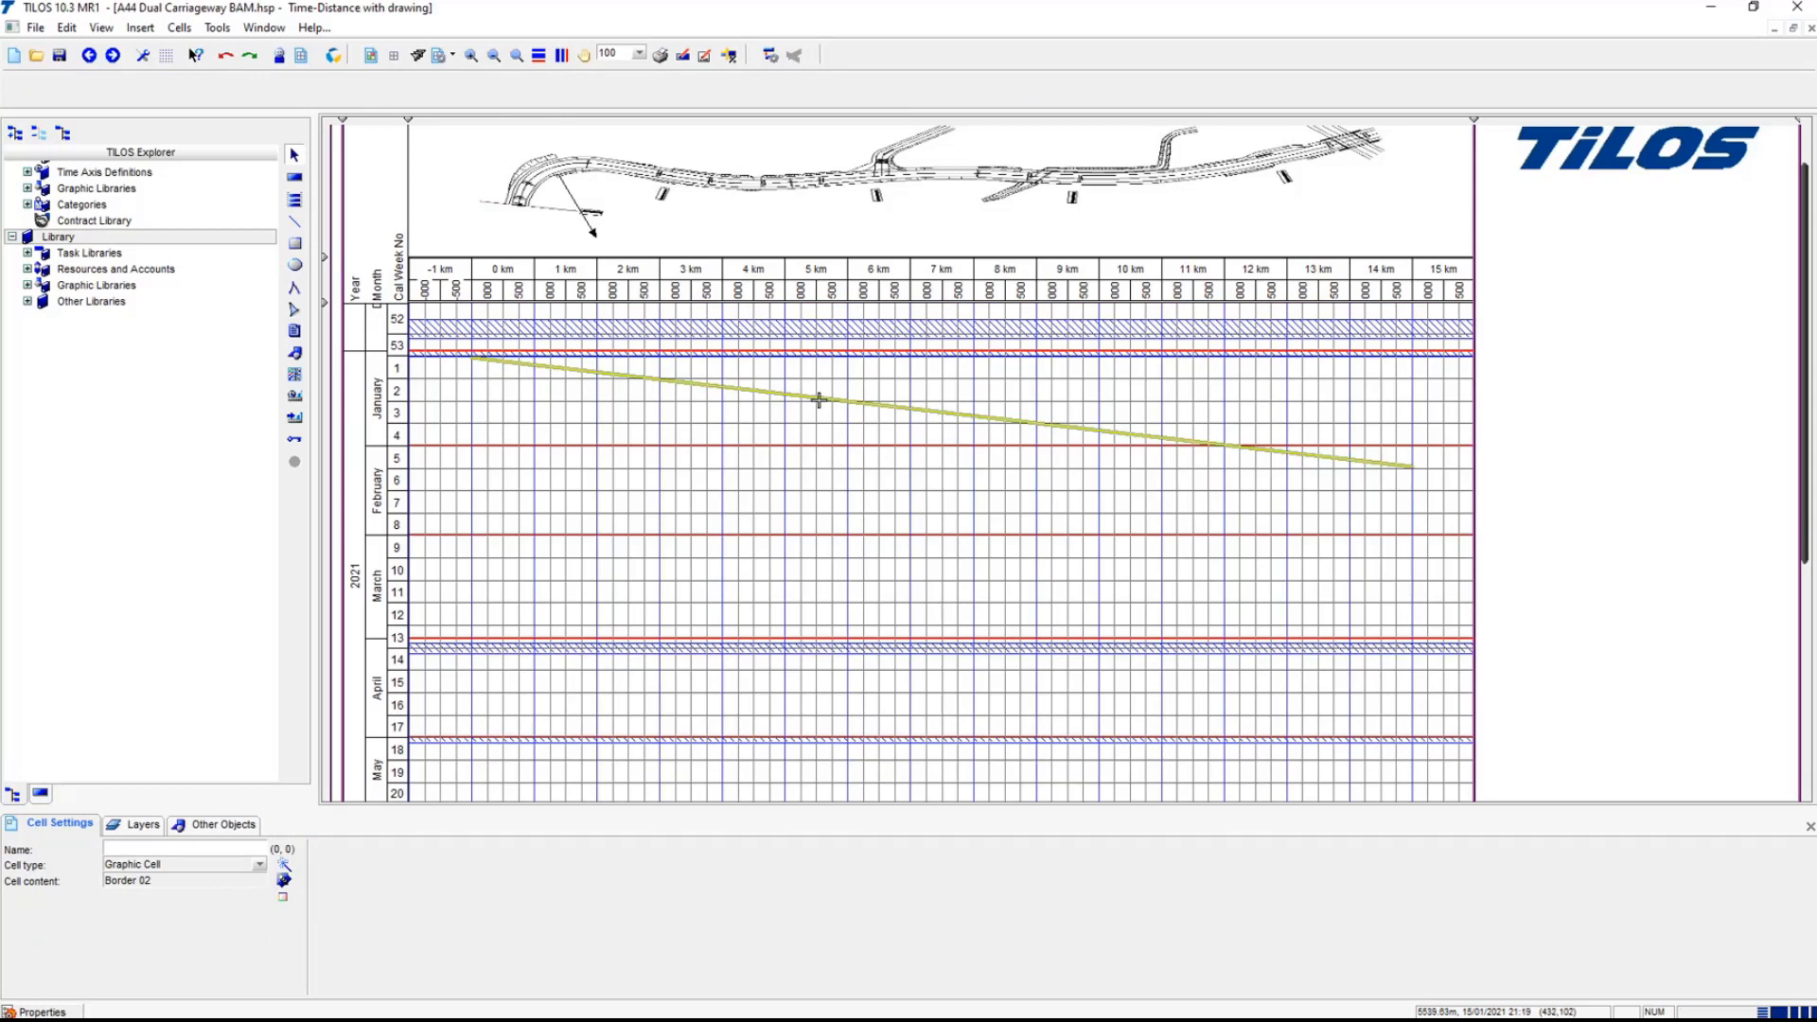
- Start a task annotation for the Topsoil strip task with its pinpoint at Centre and corner position TL
mouse_move(818, 399)
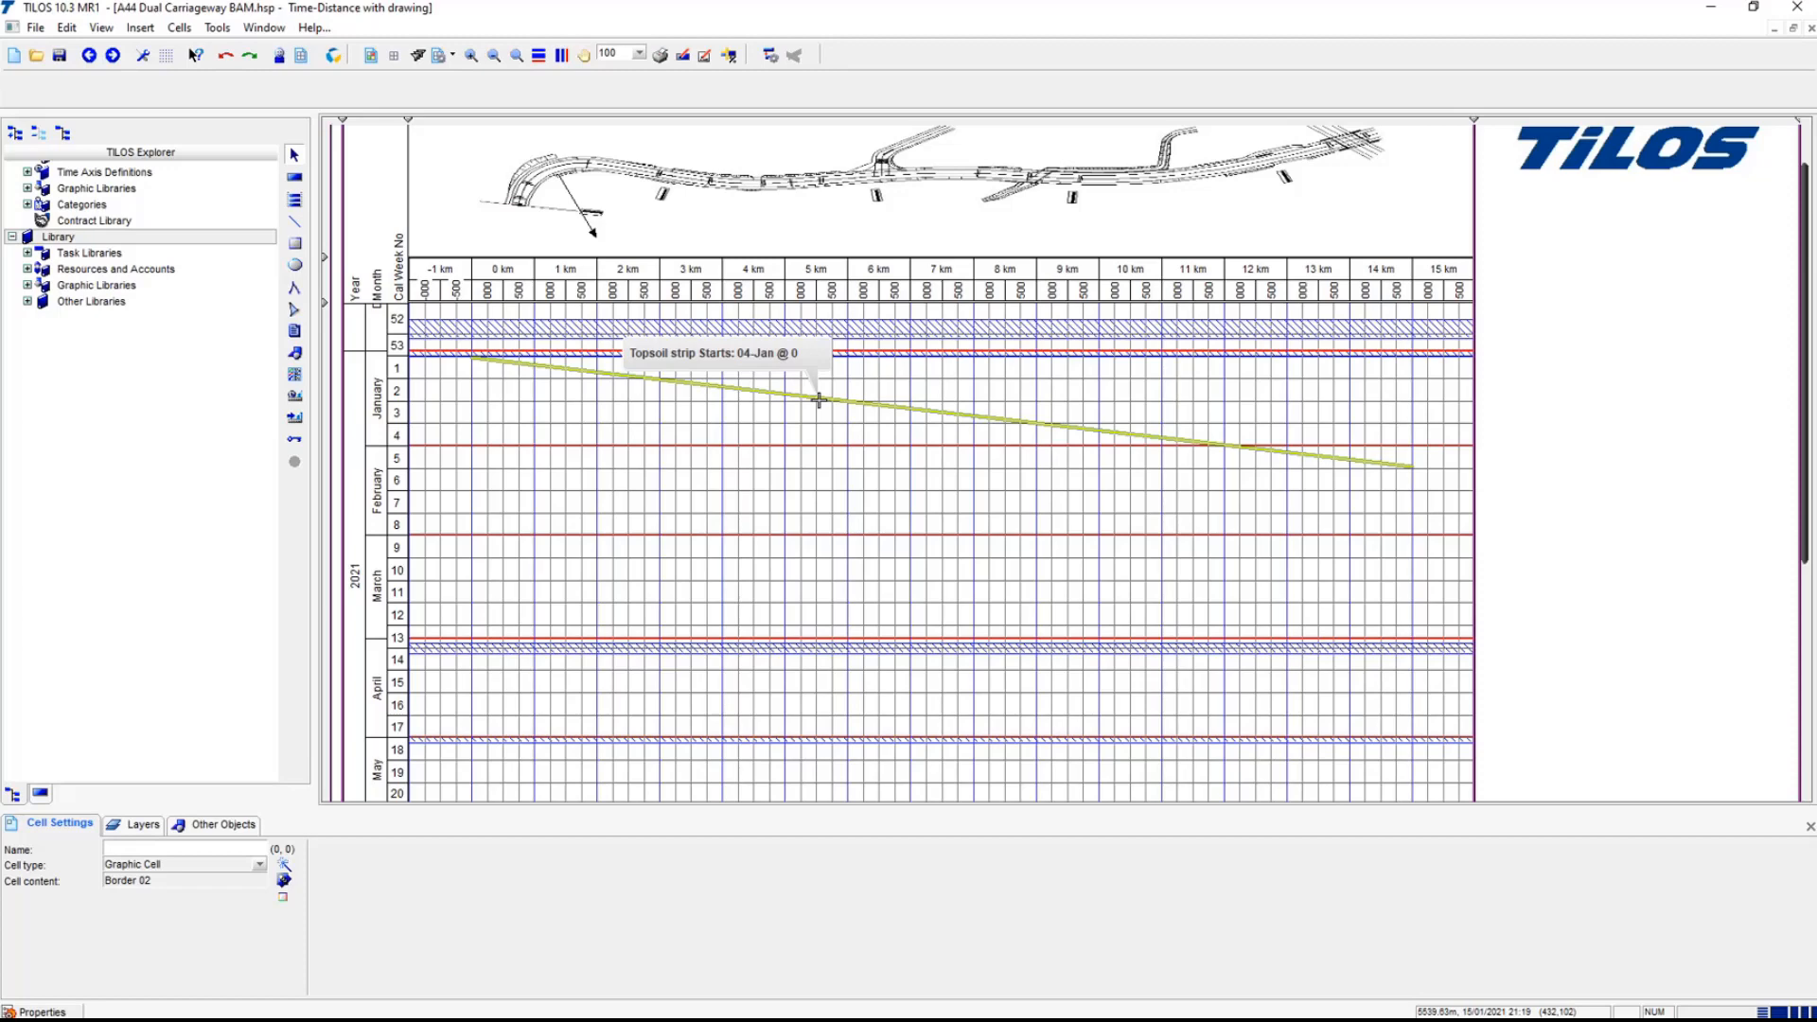
right_click(819, 401)
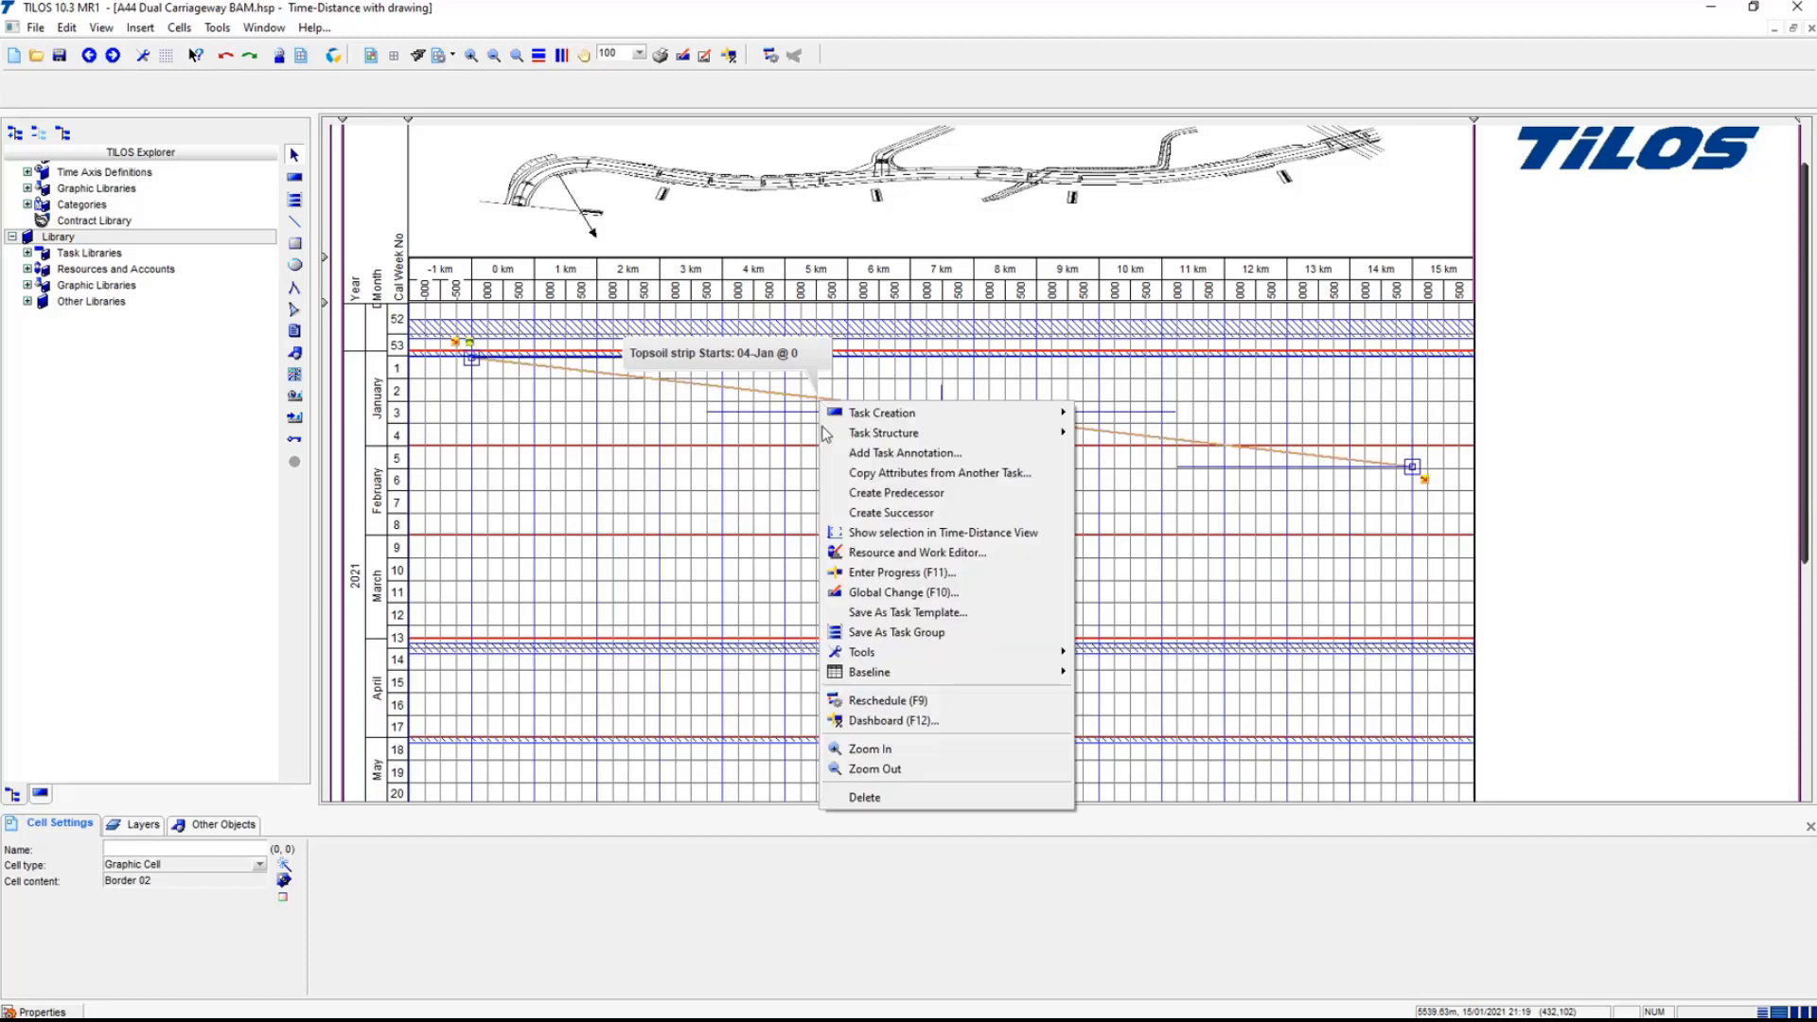
click(923, 456)
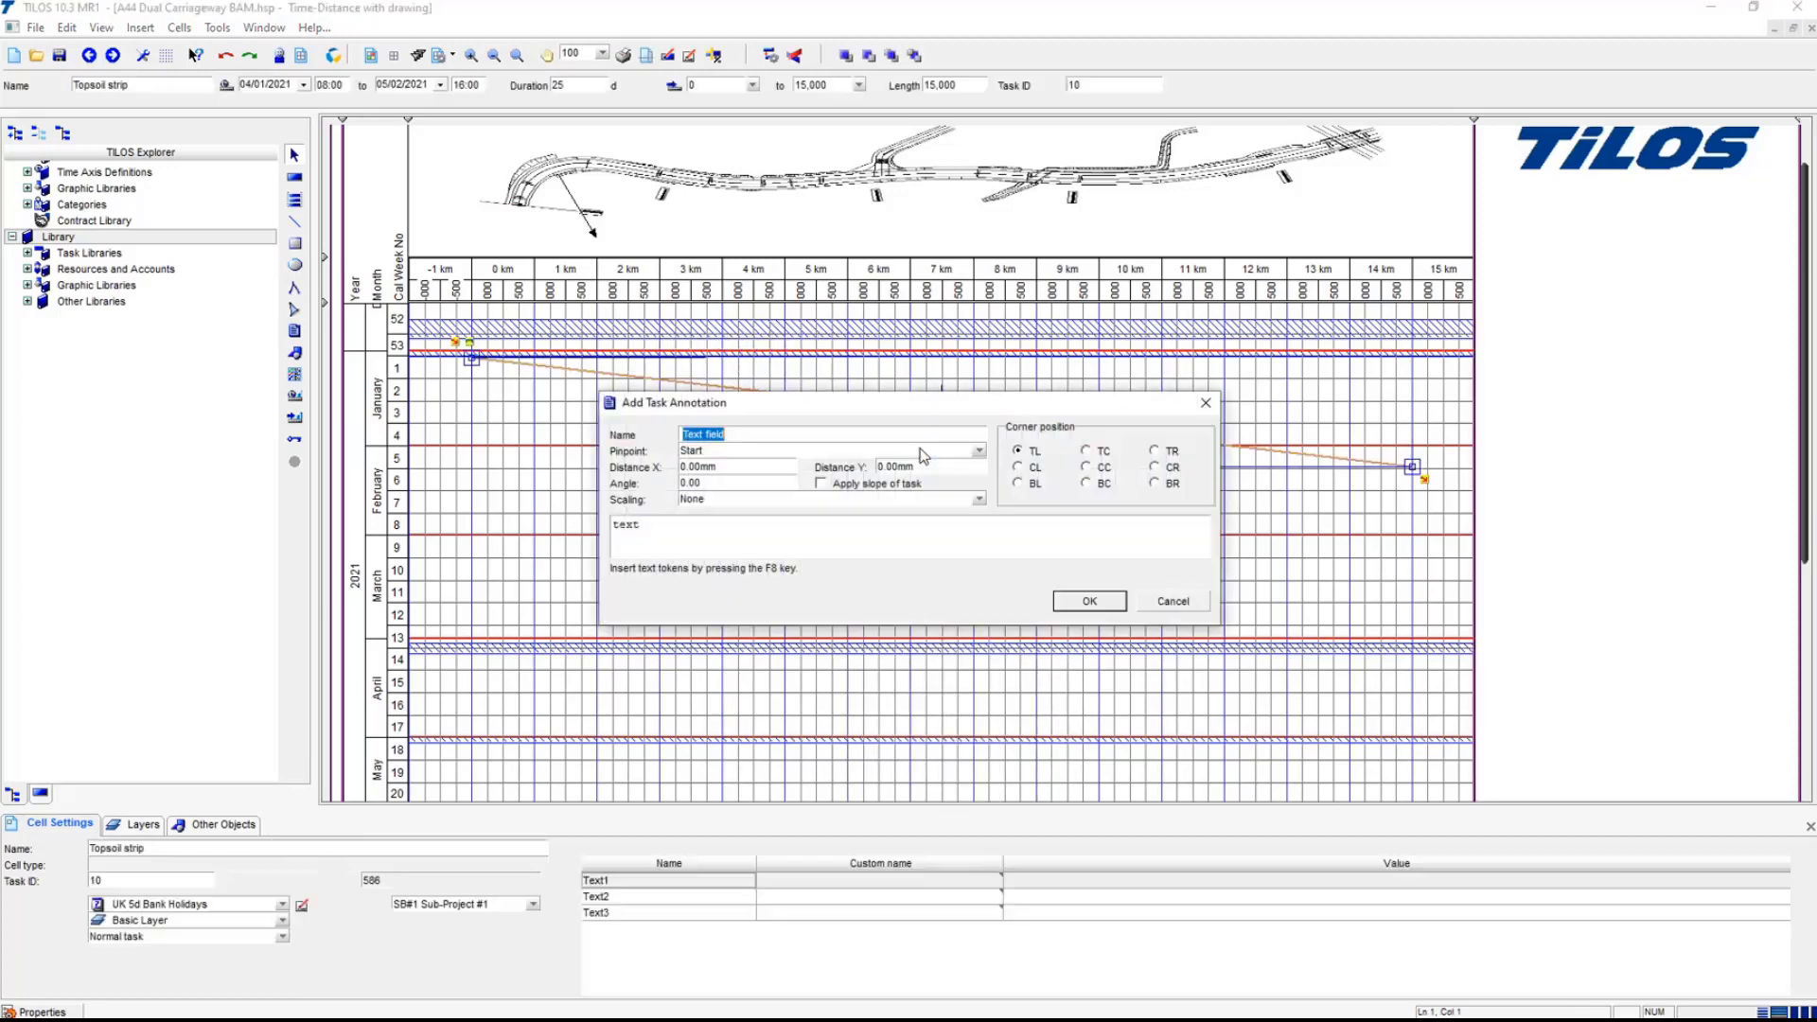
mouse_move(923, 403)
mouse_down()
mouse_move(851, 396)
mouse_move(862, 549)
mouse_move(871, 474)
mouse_up()
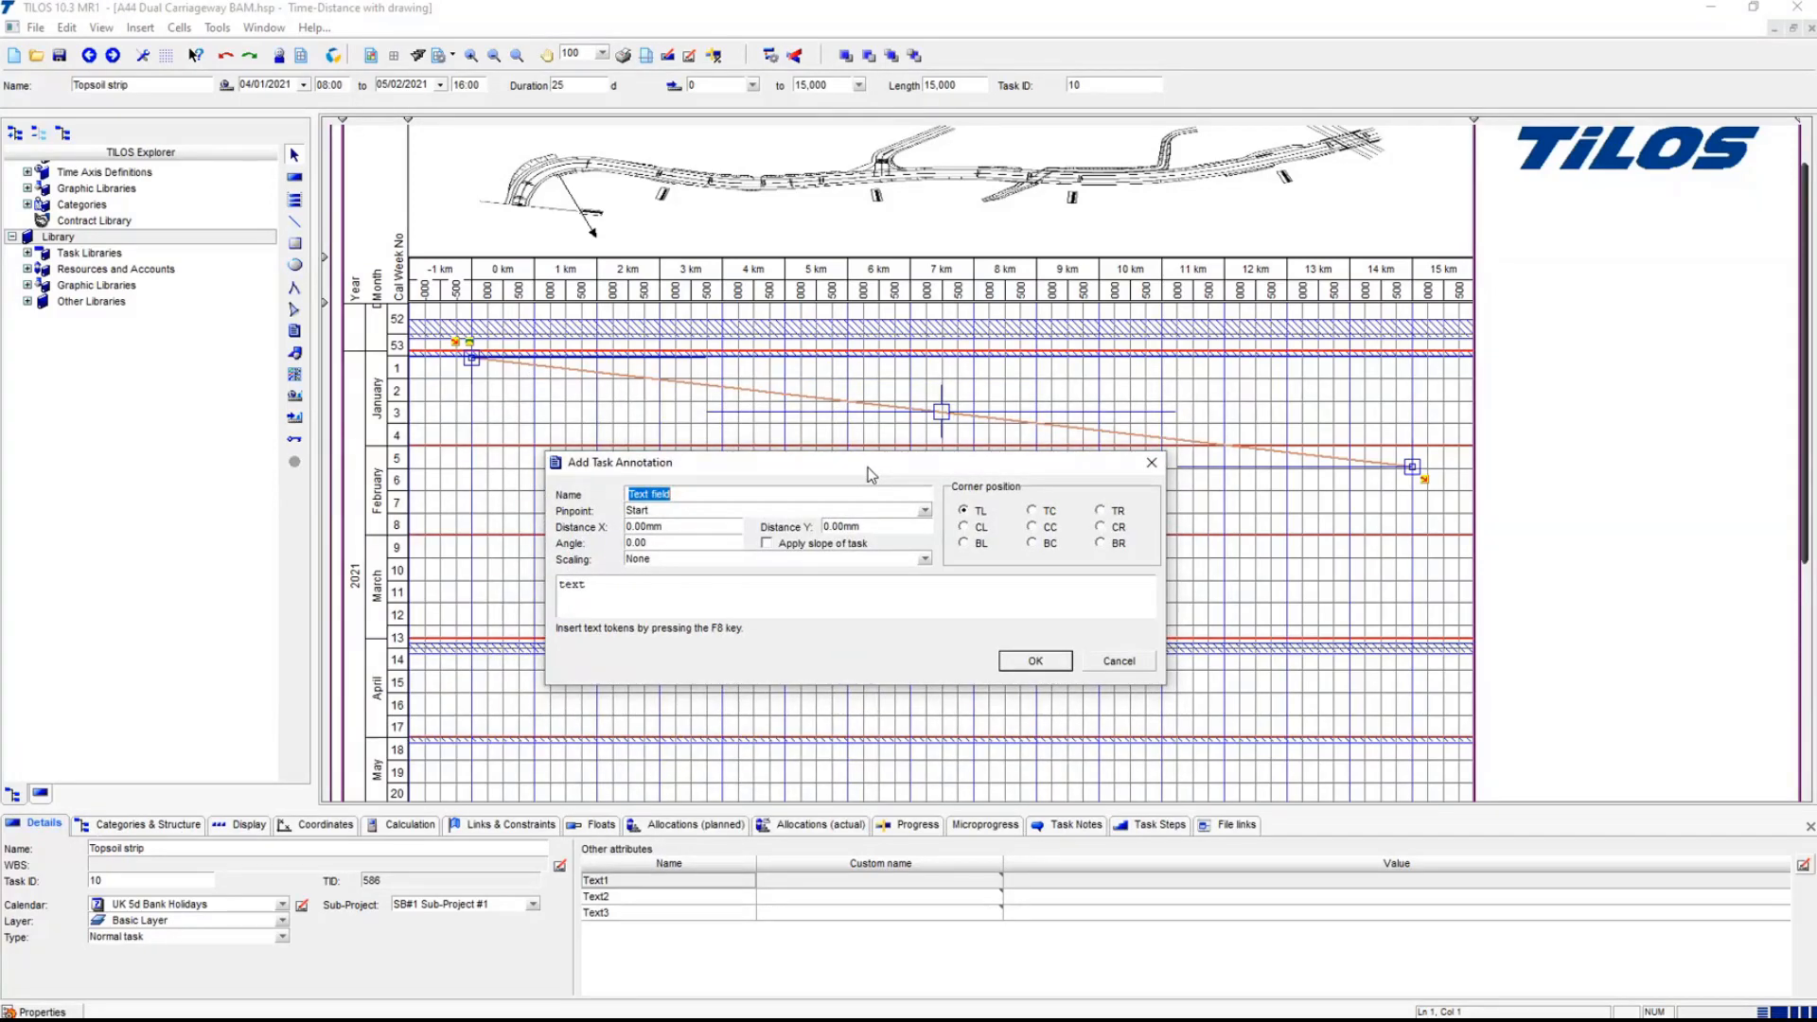
click(923, 512)
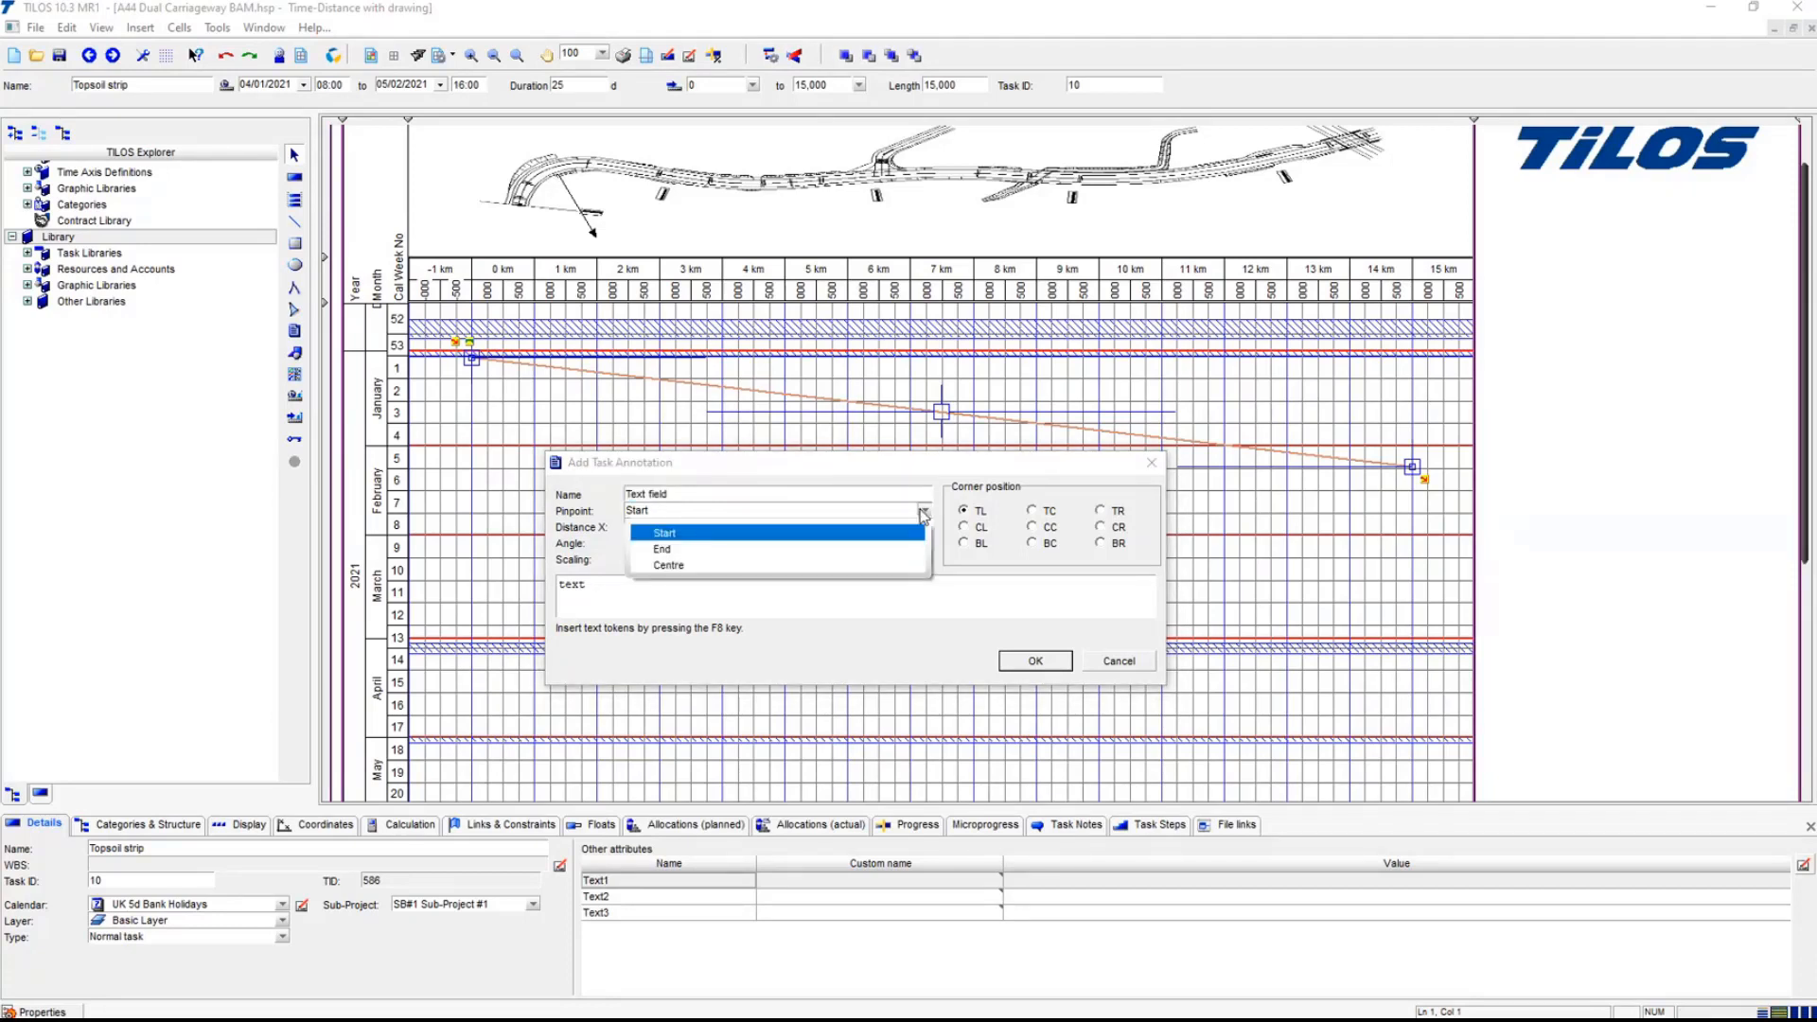
click(1022, 592)
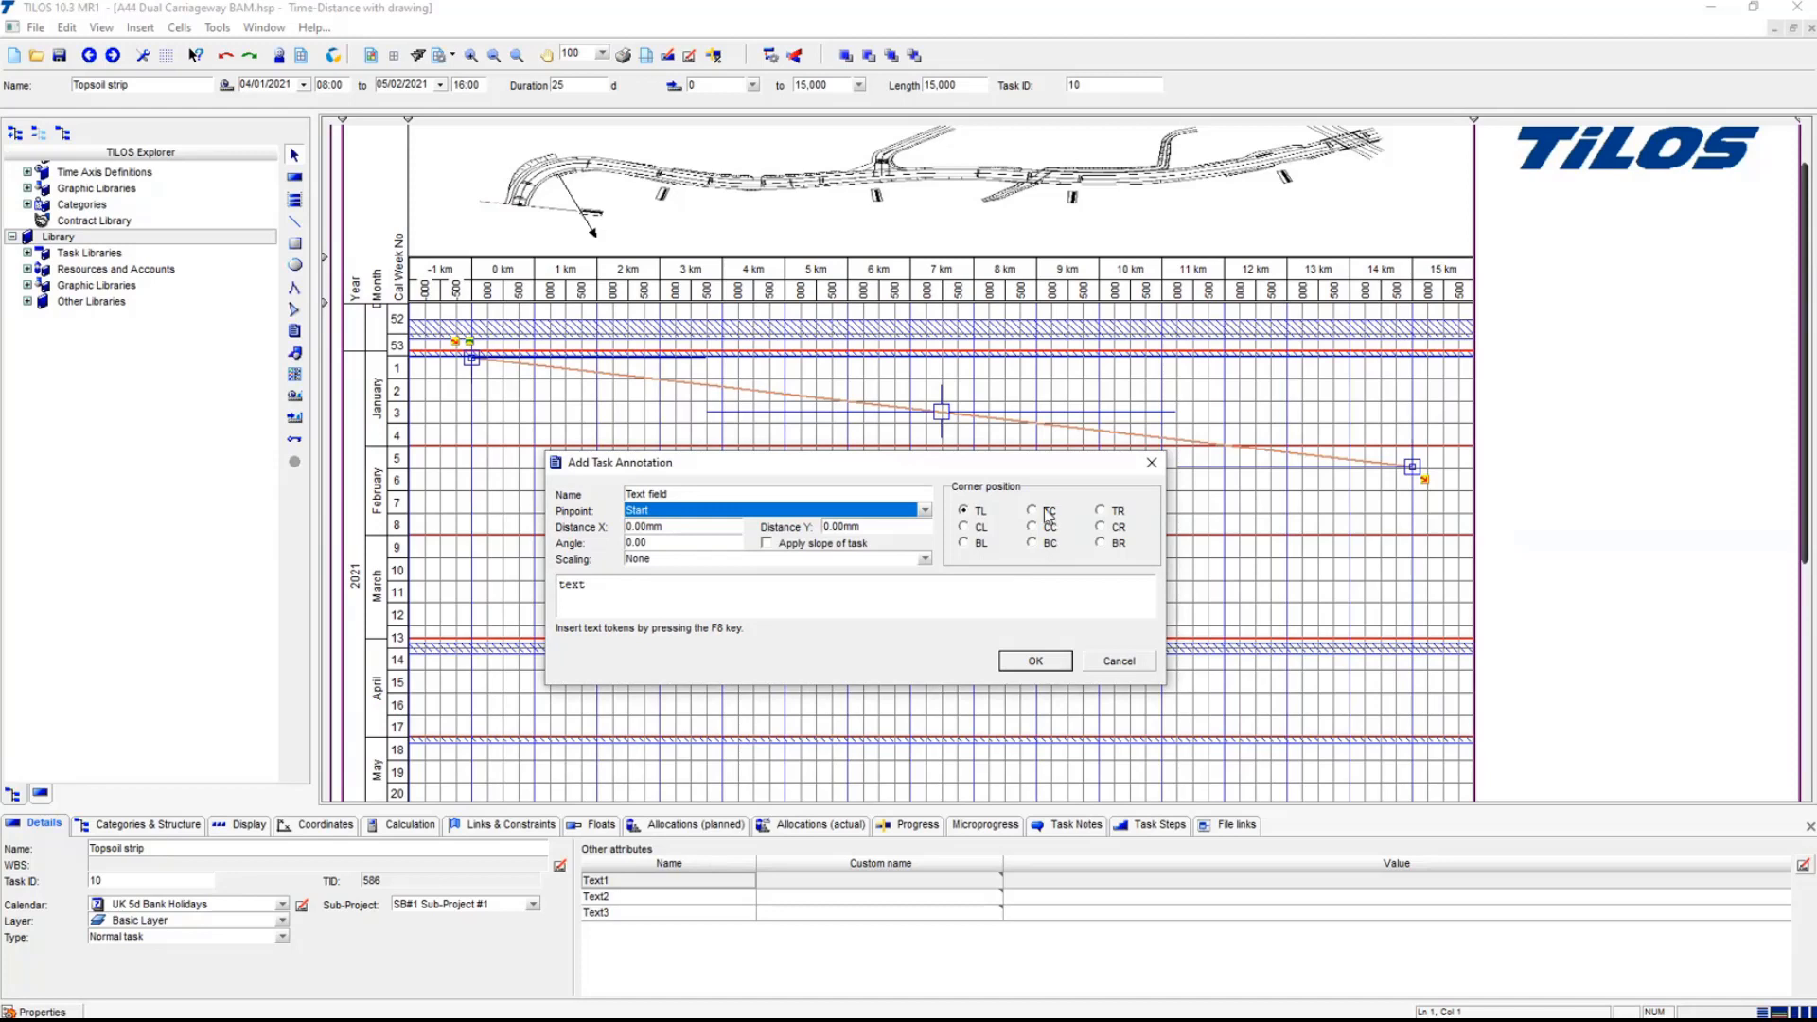
click(1046, 511)
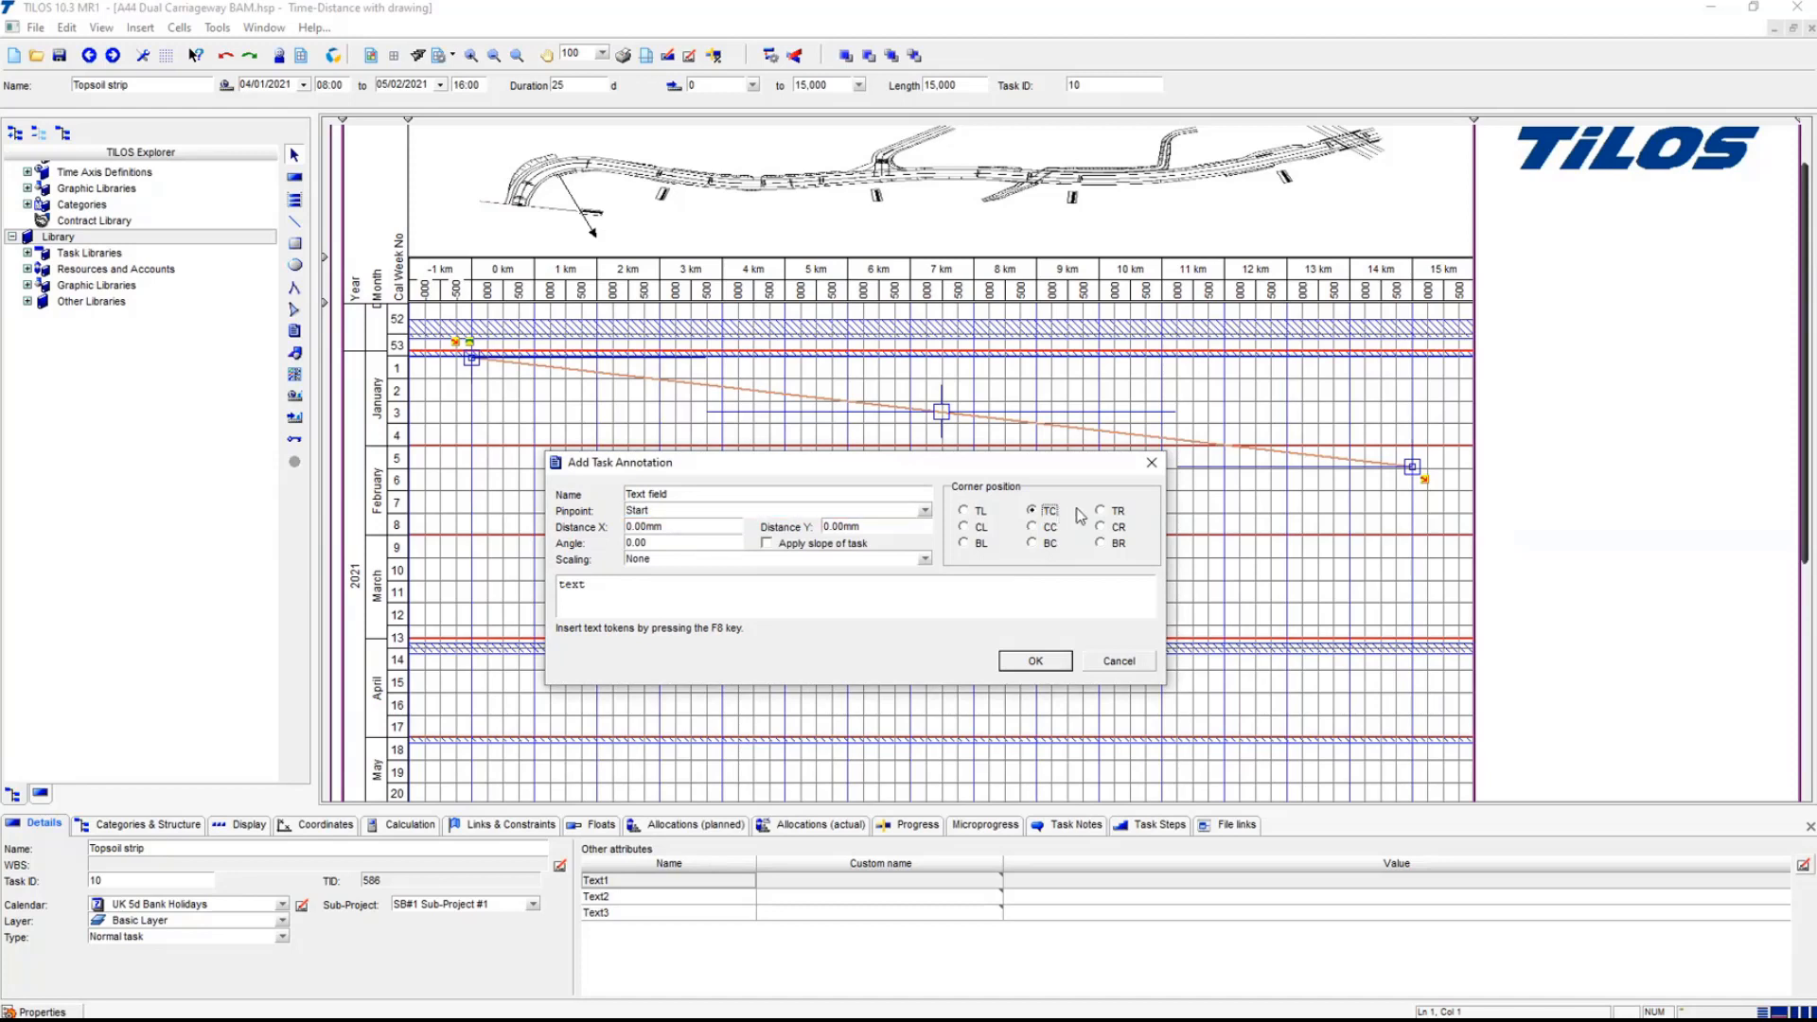
click(966, 511)
click(924, 511)
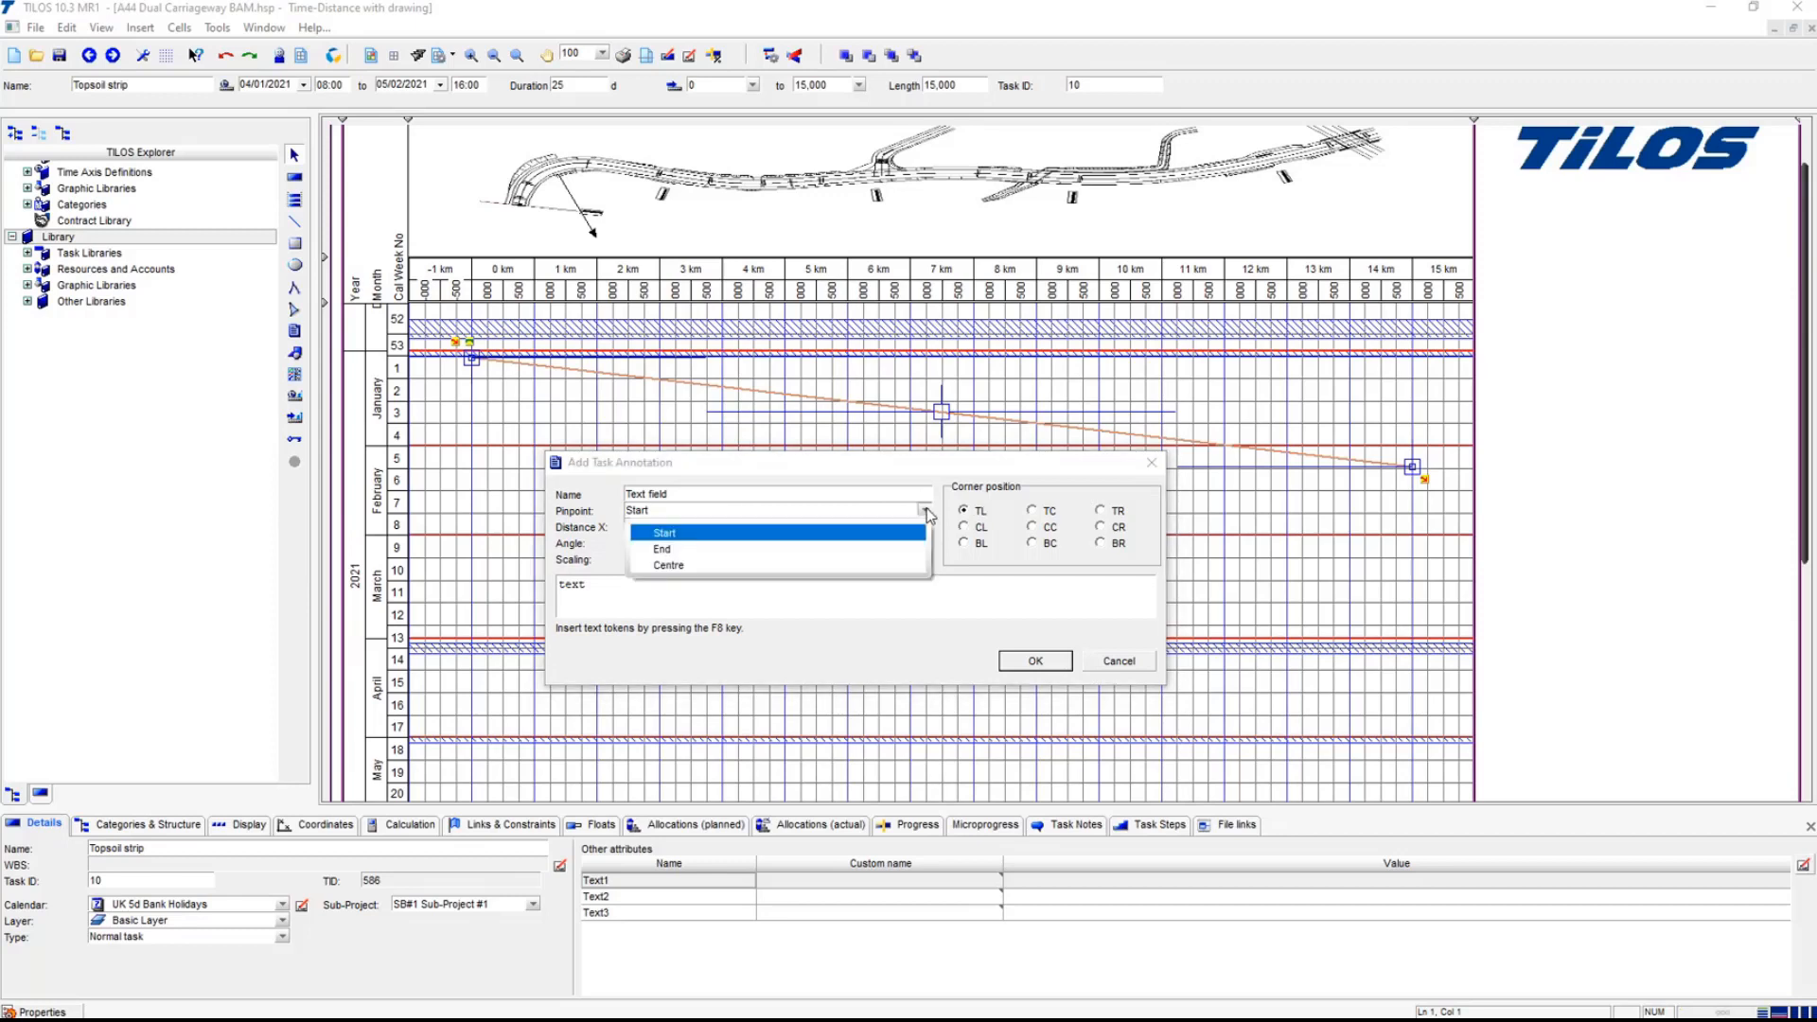
click(904, 565)
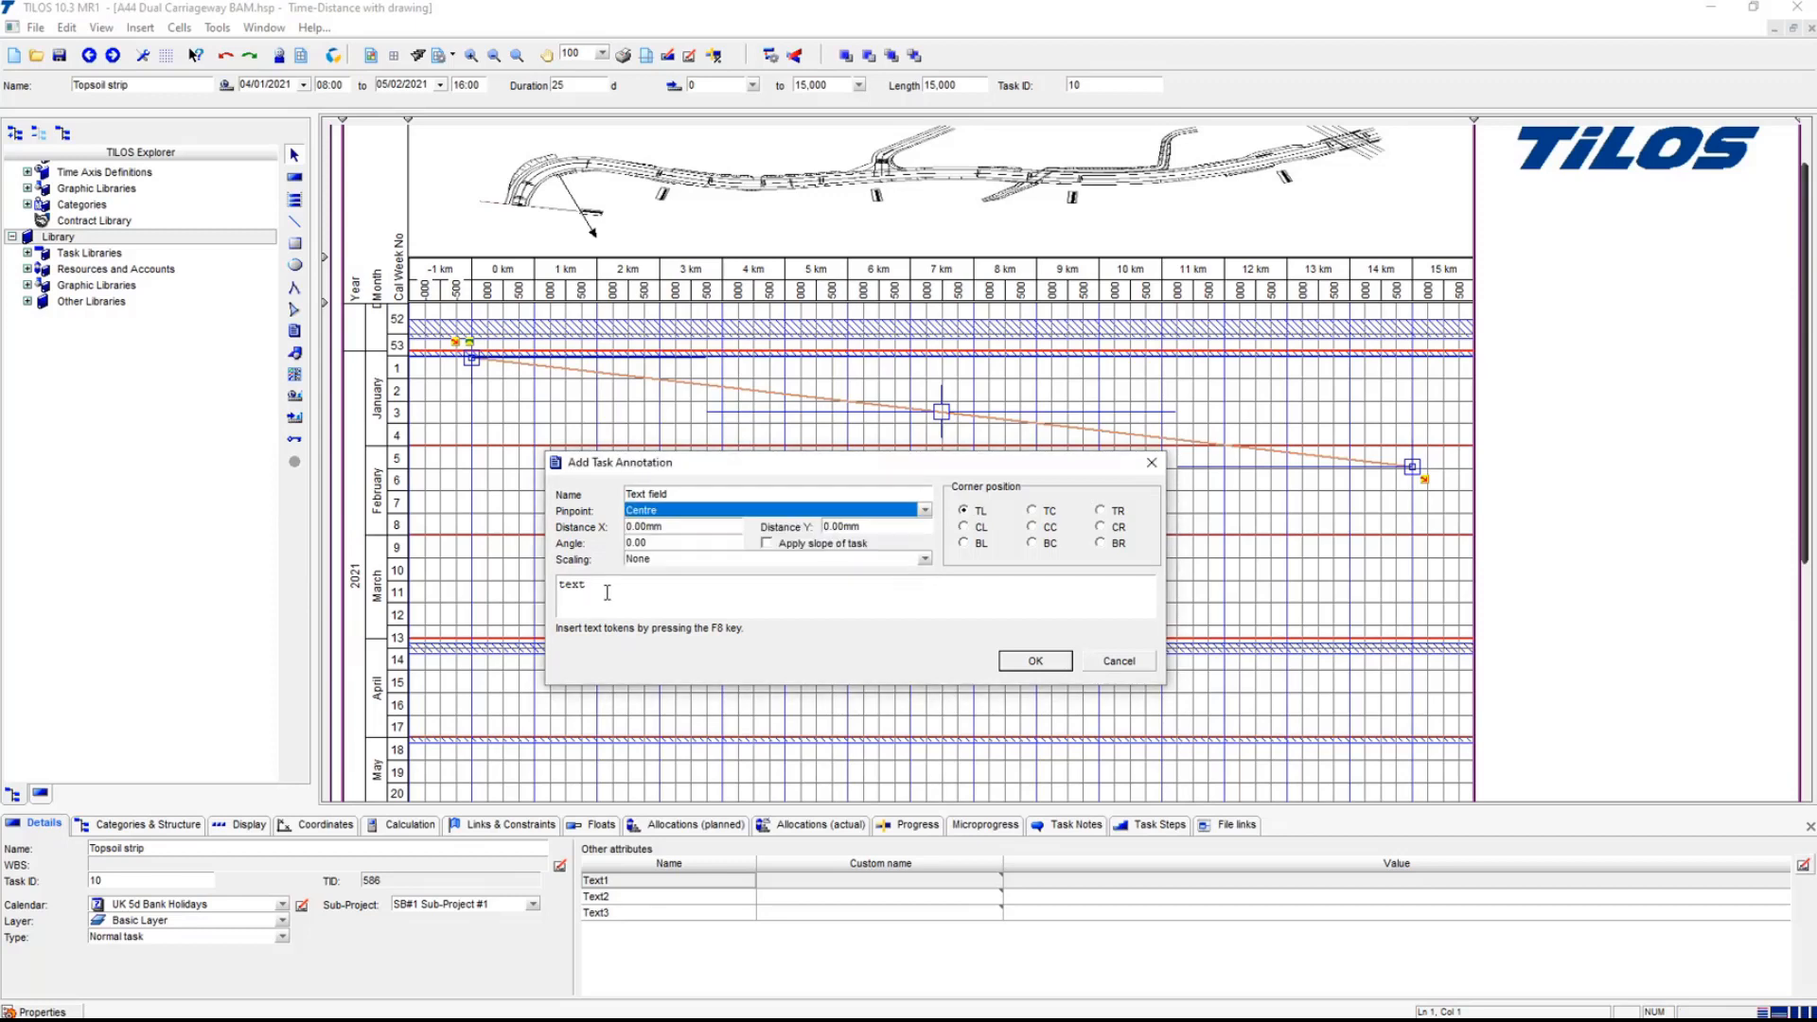
- Replace the annotation's placeholder text with the Name token from the task details
drag(608, 592, 540, 598)
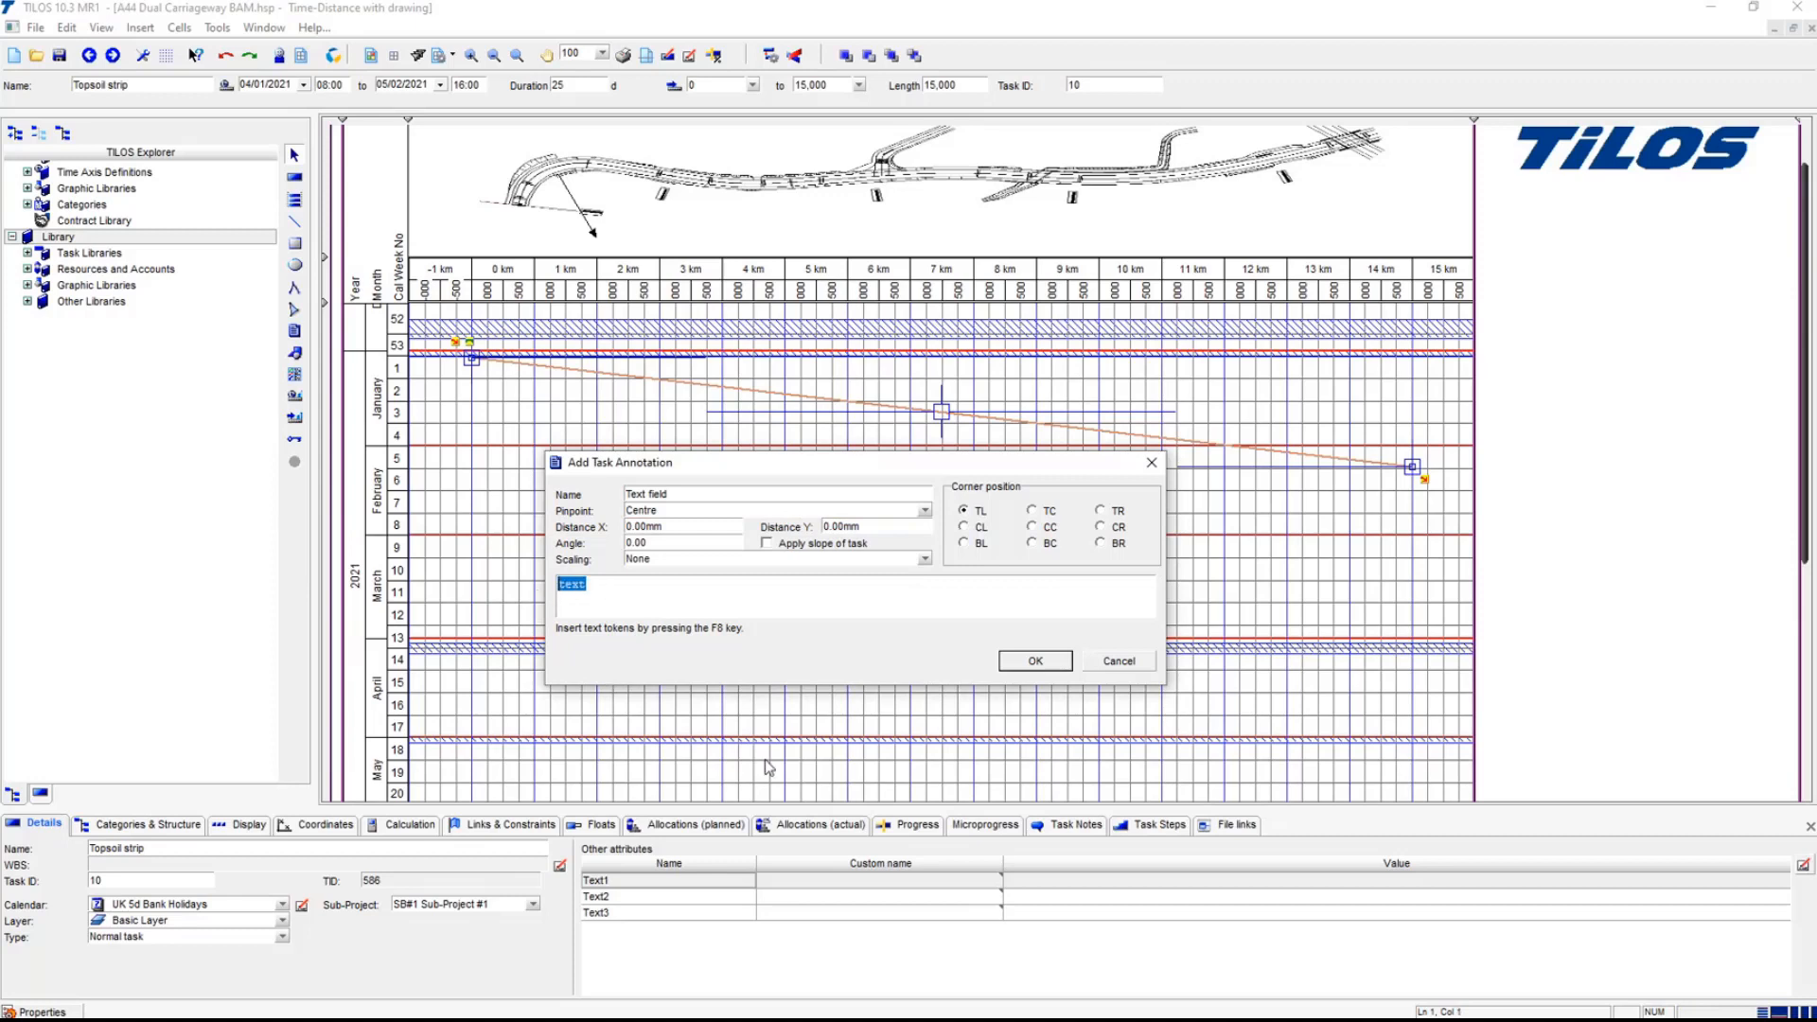
key(Delete)
key(F8)
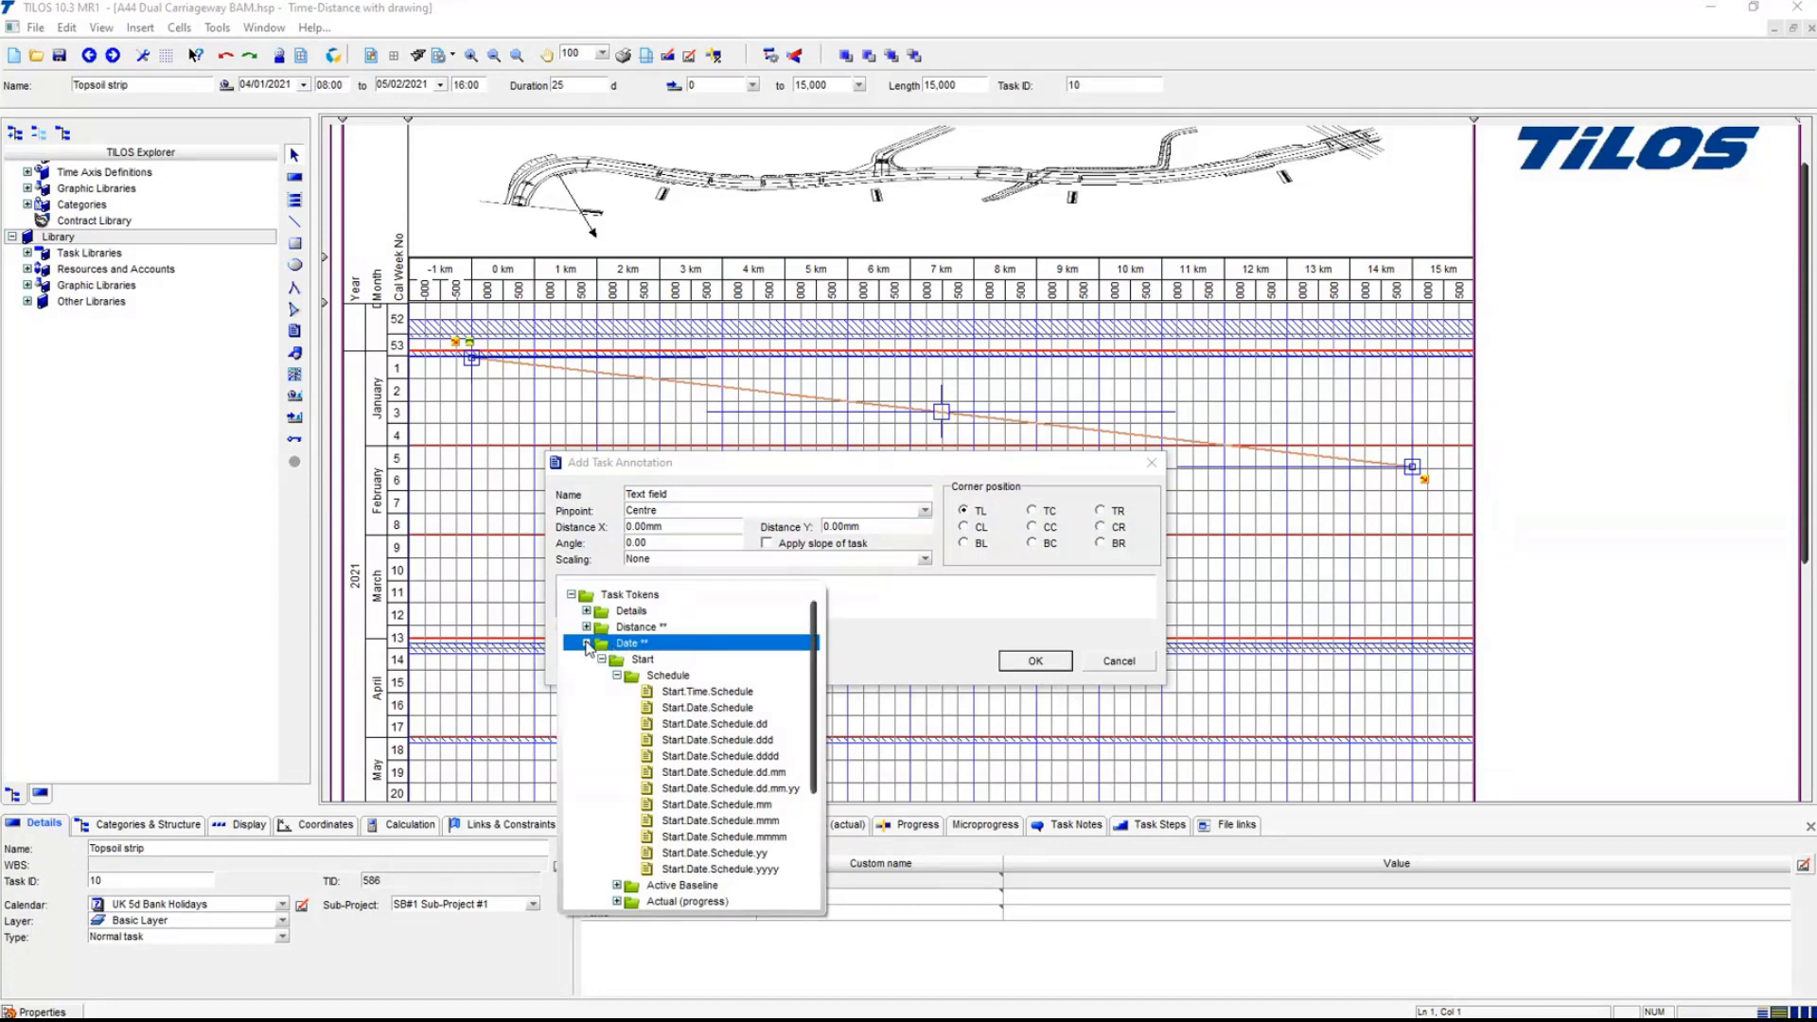
click(587, 644)
click(587, 630)
click(586, 612)
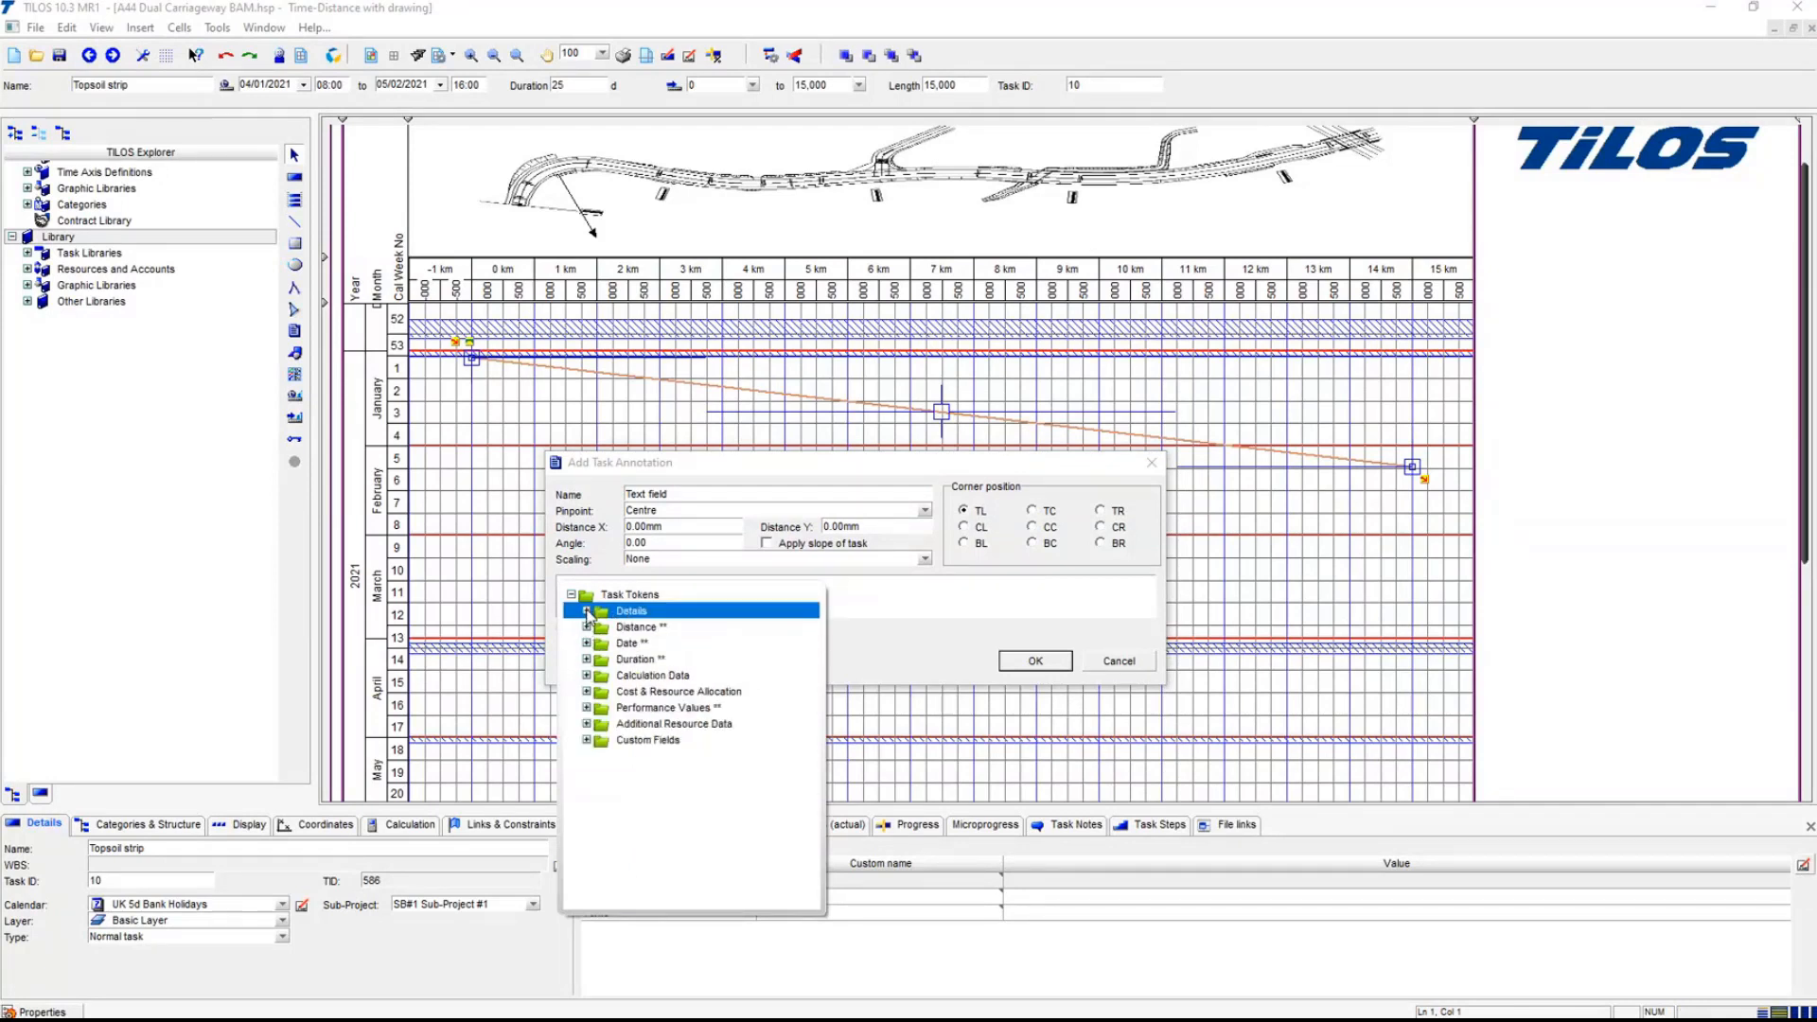
click(587, 612)
click(630, 645)
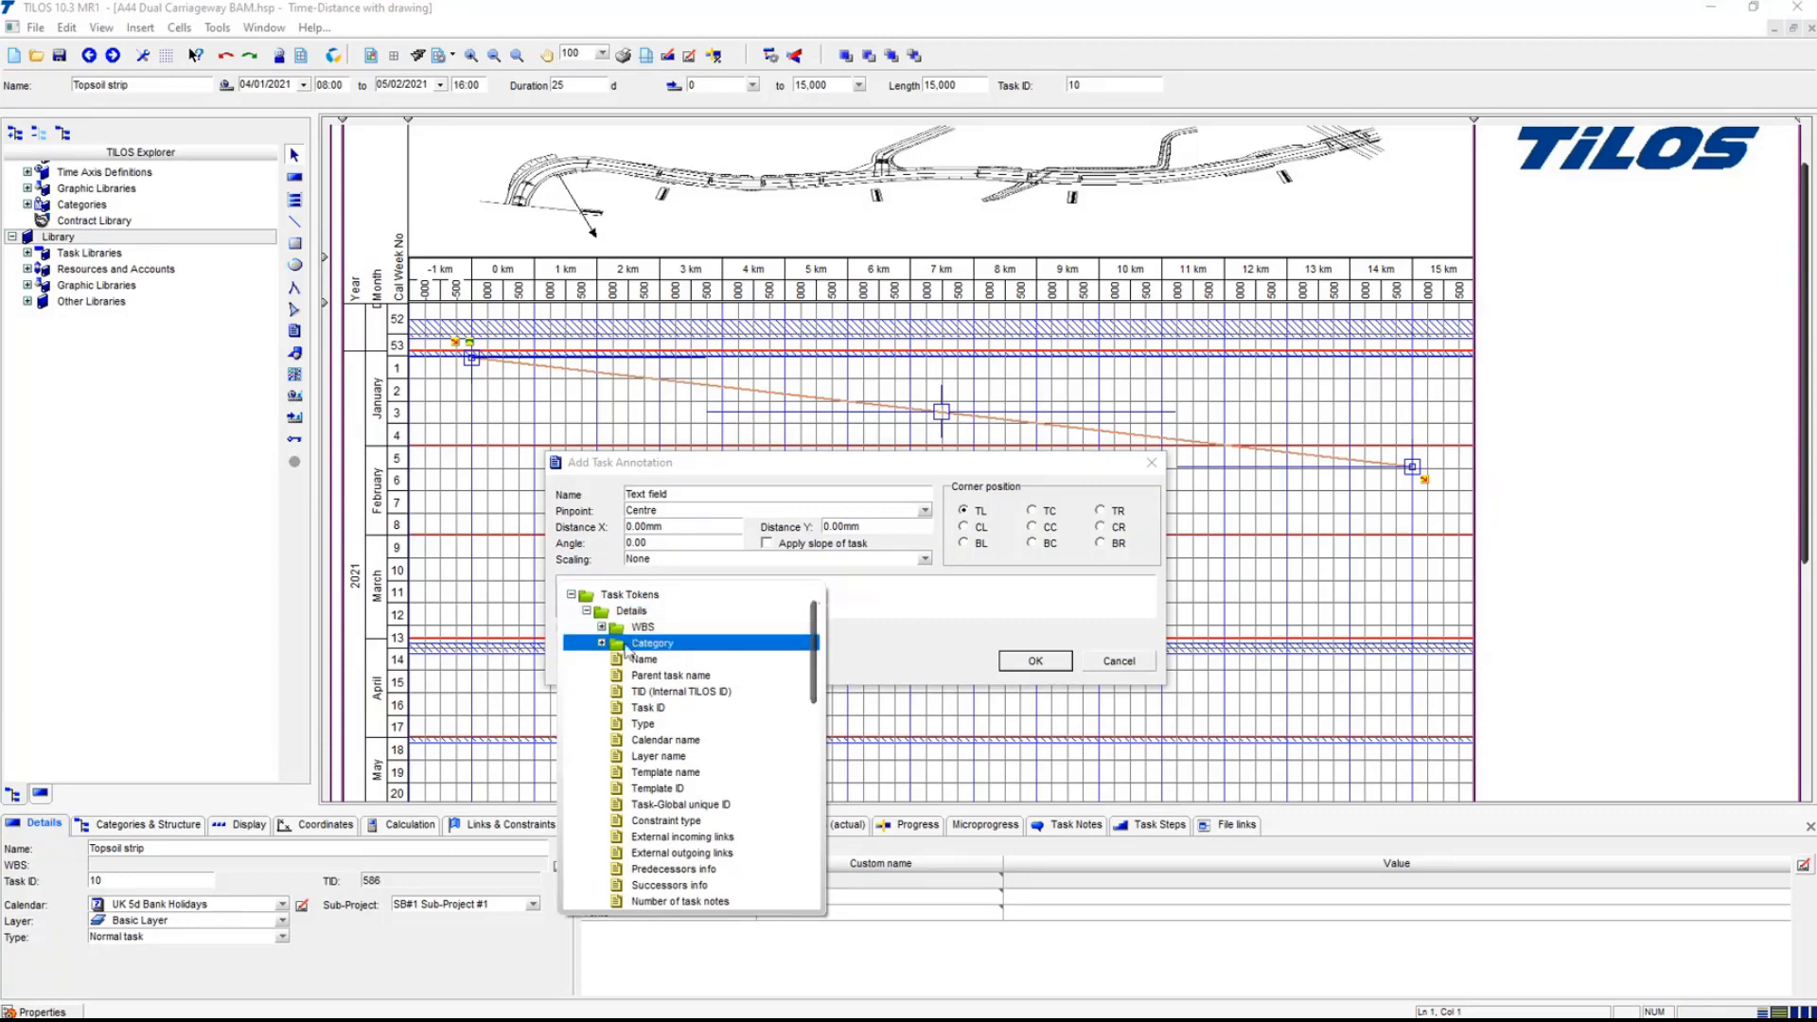
click(753, 662)
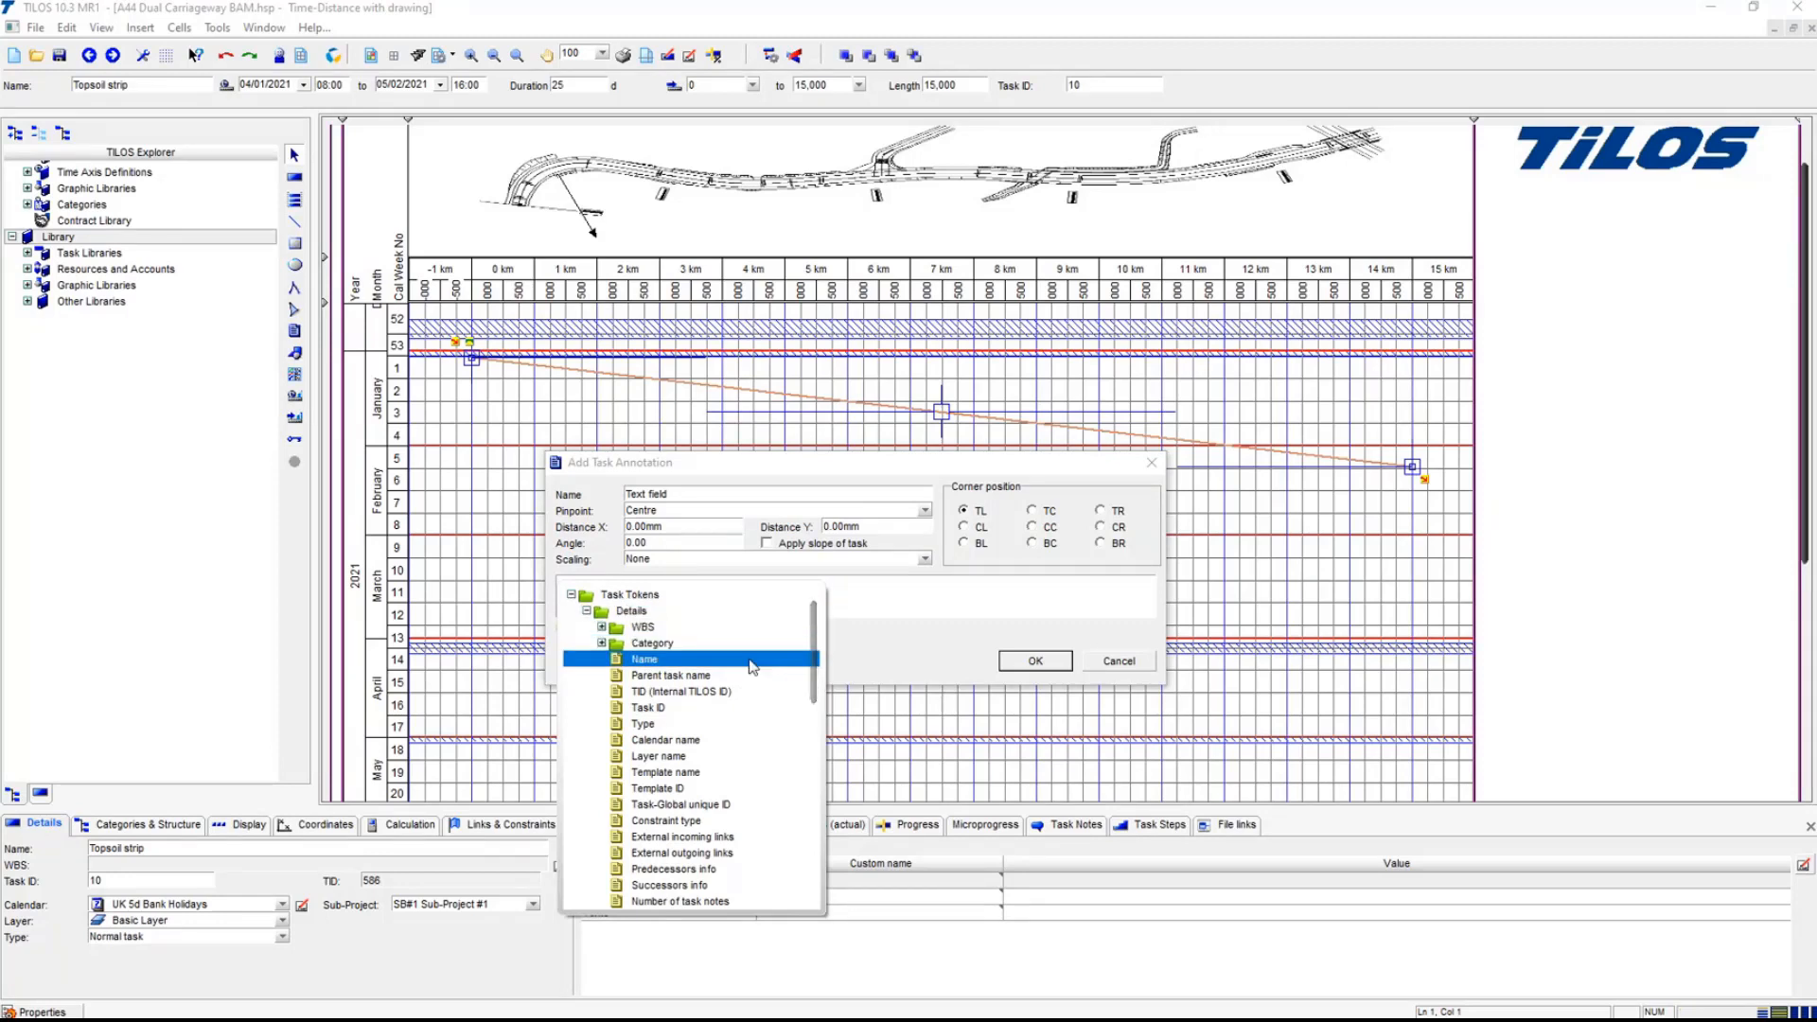
double_click(752, 661)
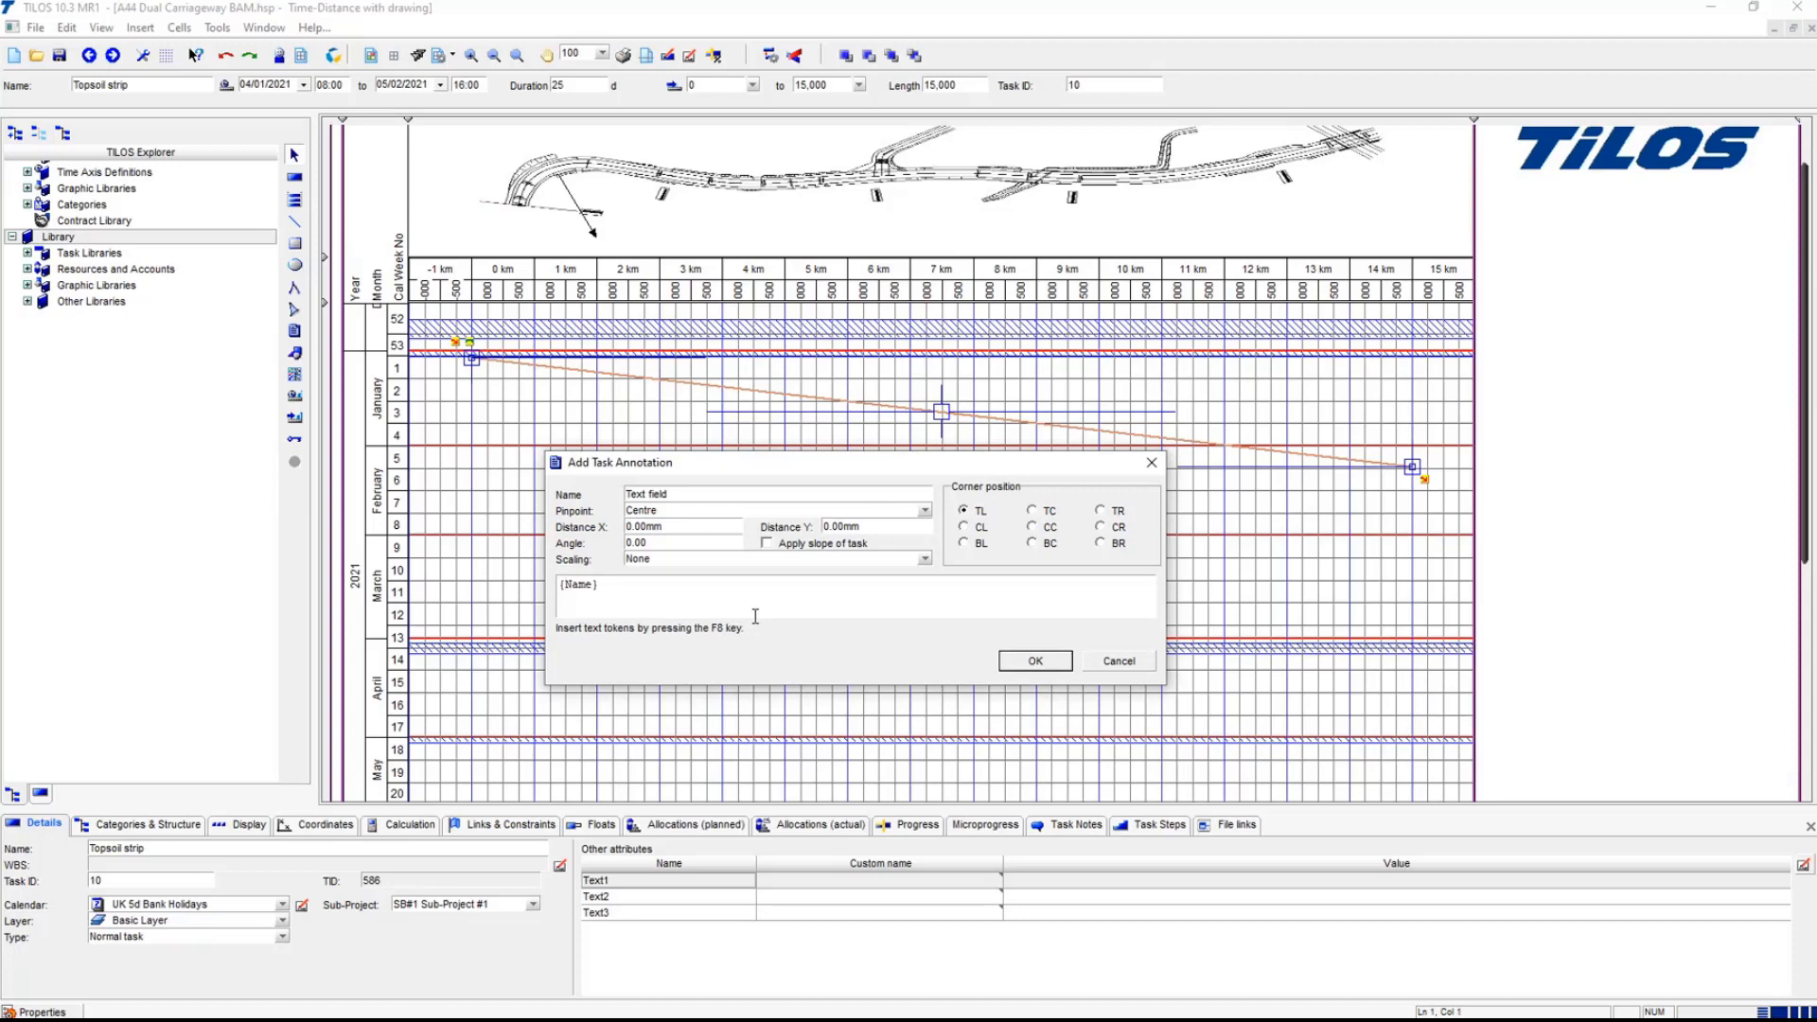
- Insert the Task ID token before the Name token and create the annotation
key(F8)
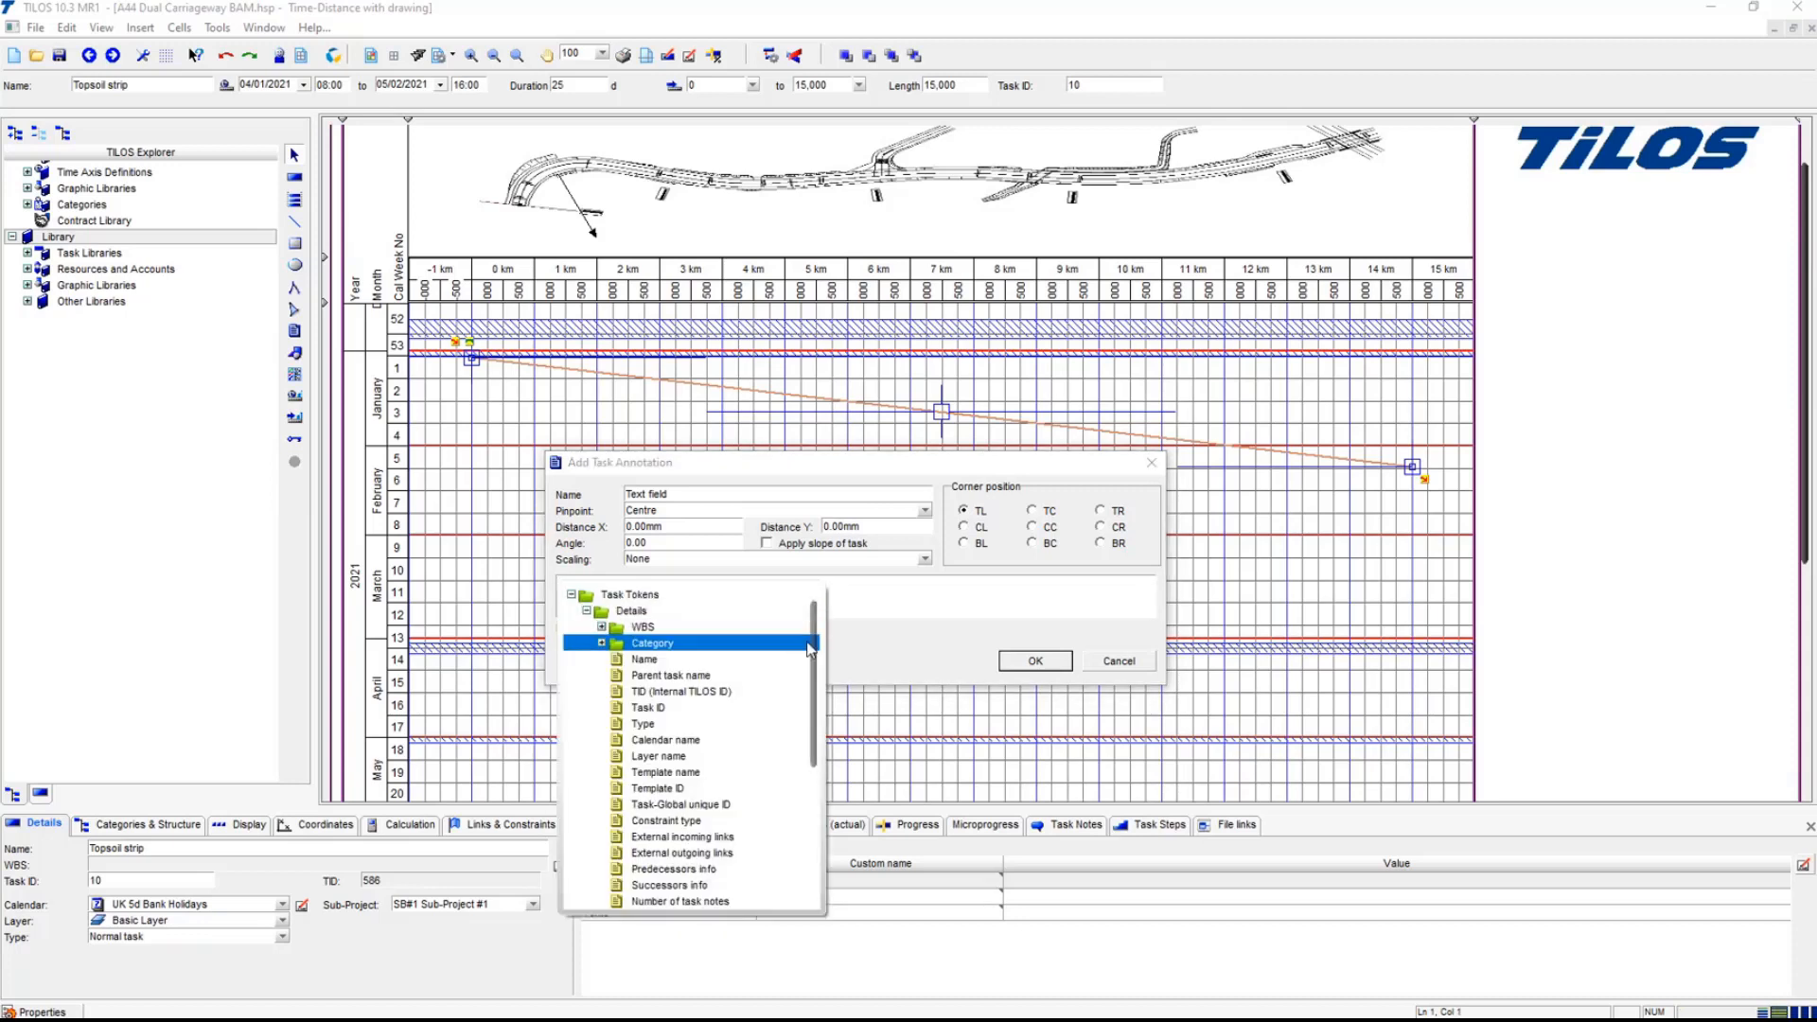
click(775, 708)
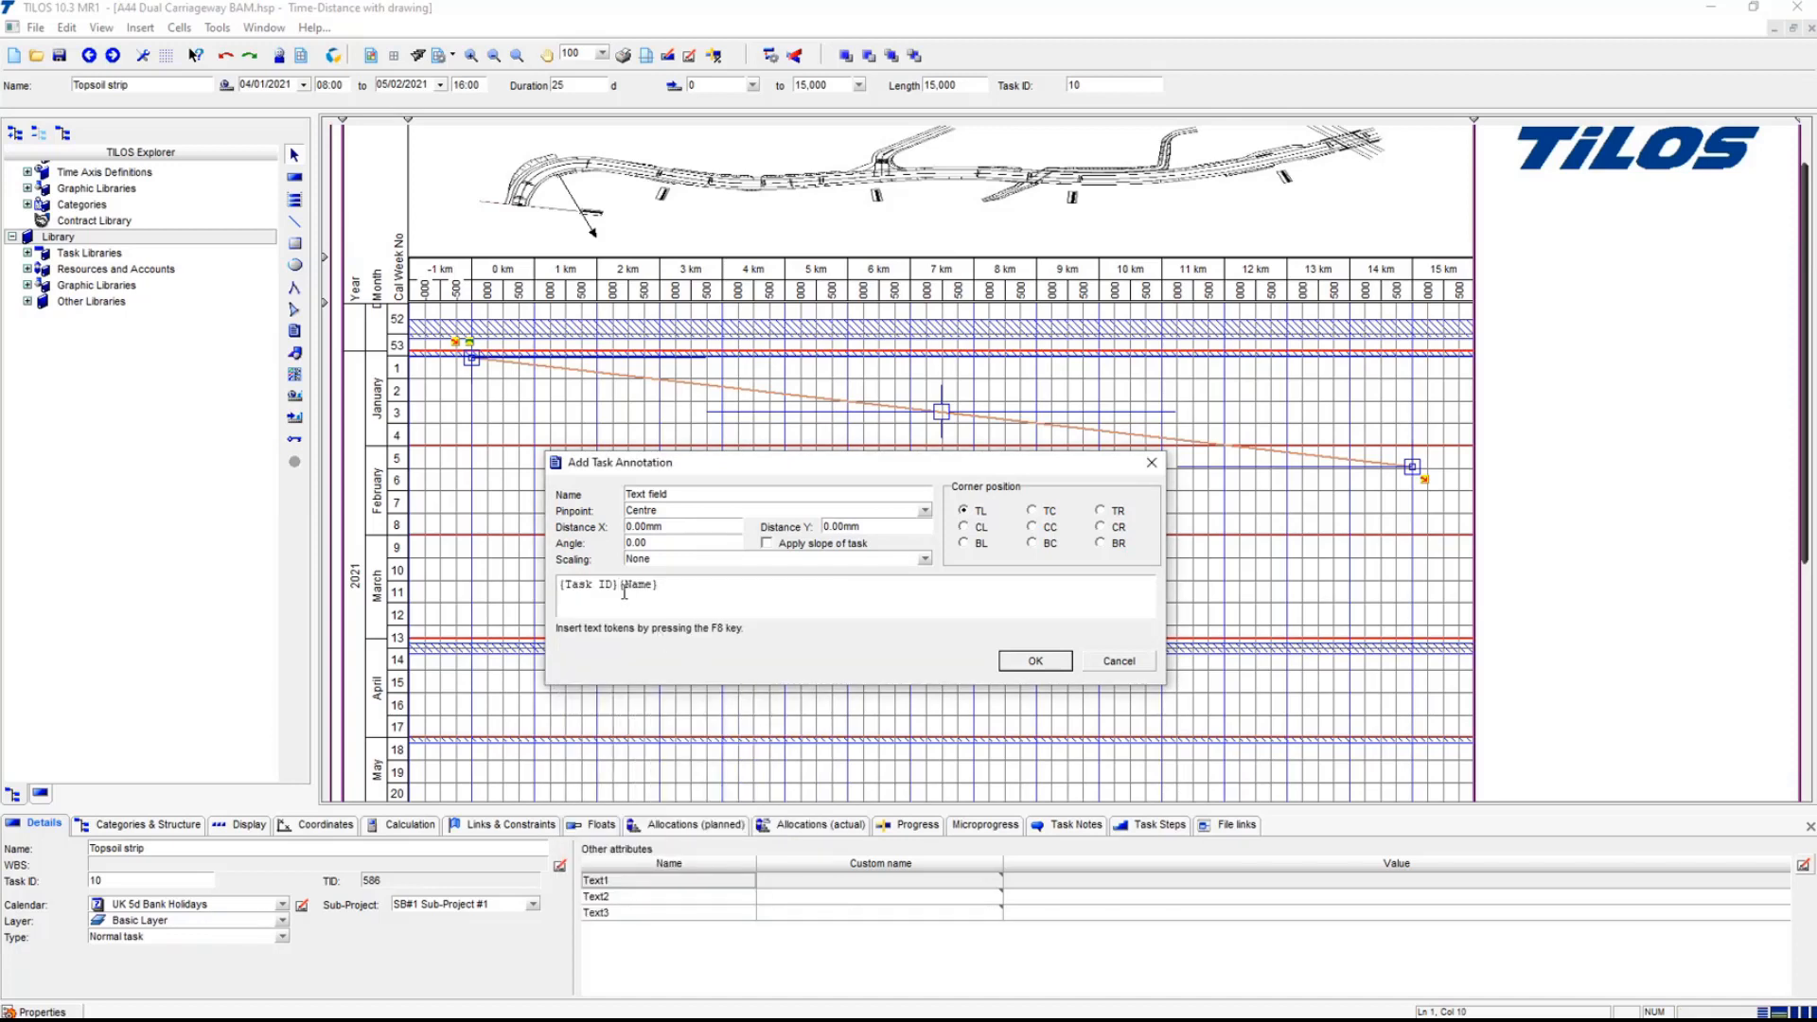
click(1026, 662)
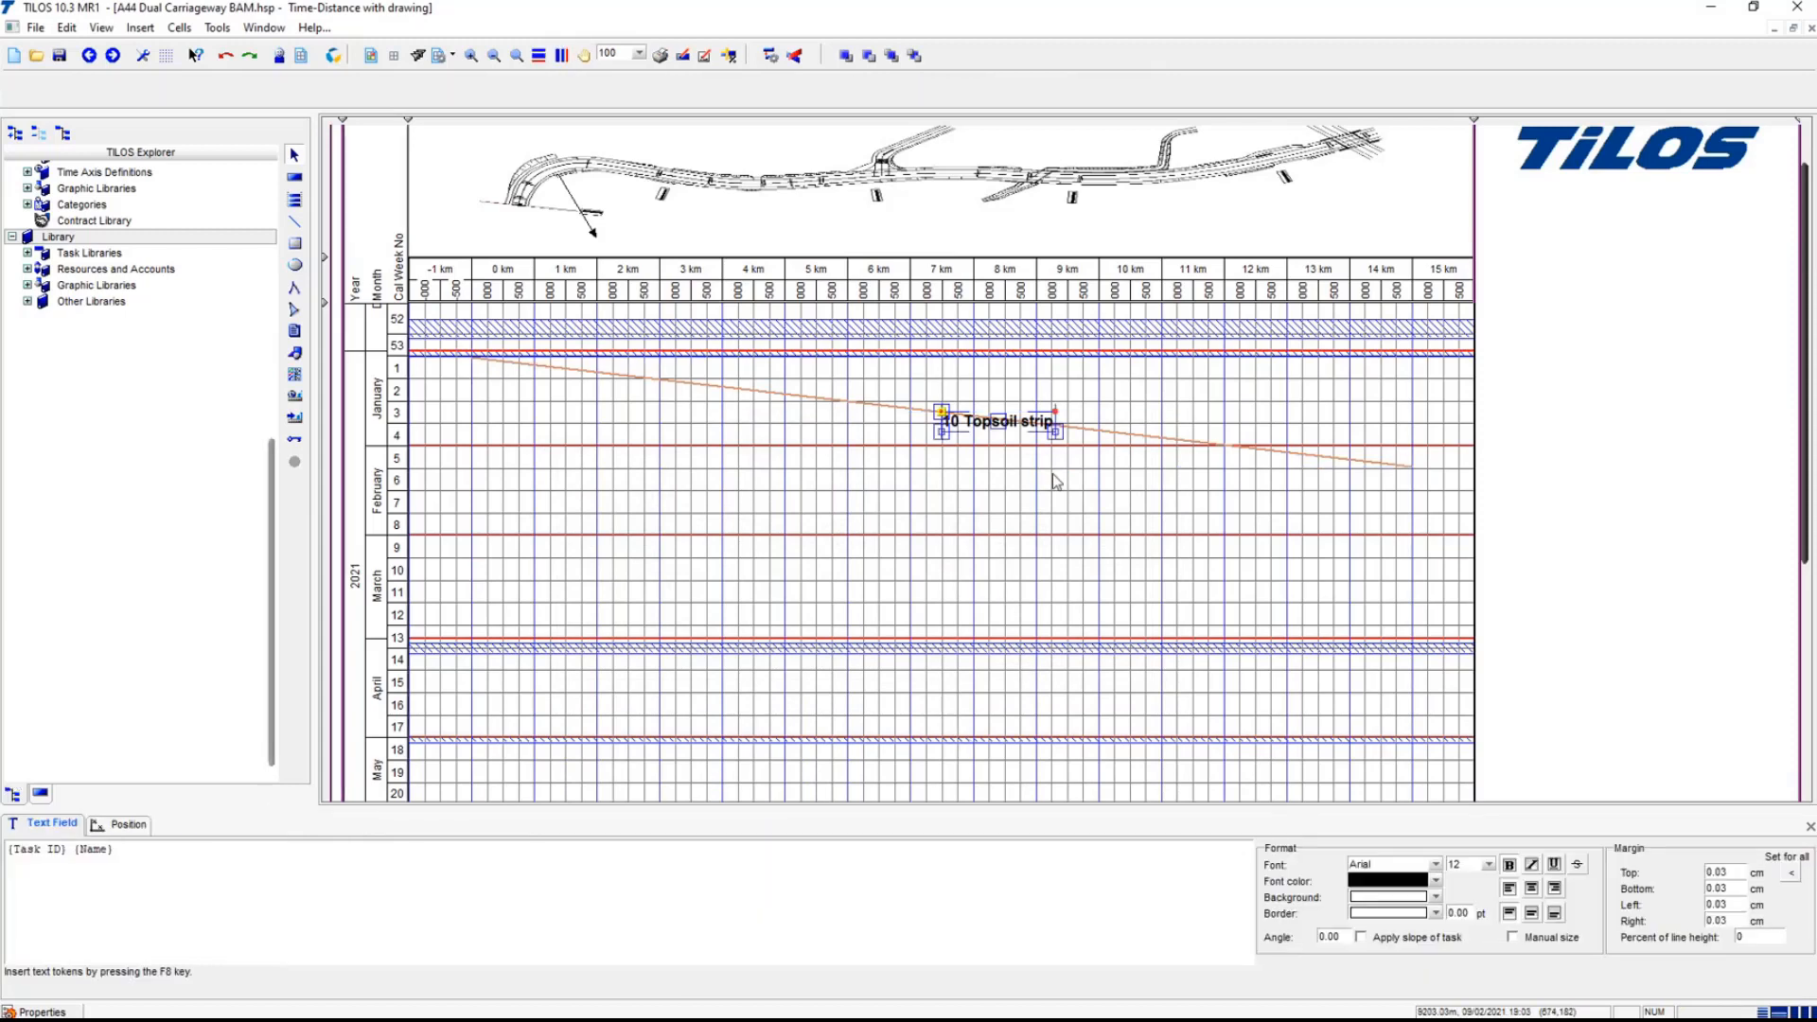
- Move the Topsoil strip annotation off its task line, to about 12 mm above the line's centre
click(123, 825)
click(70, 826)
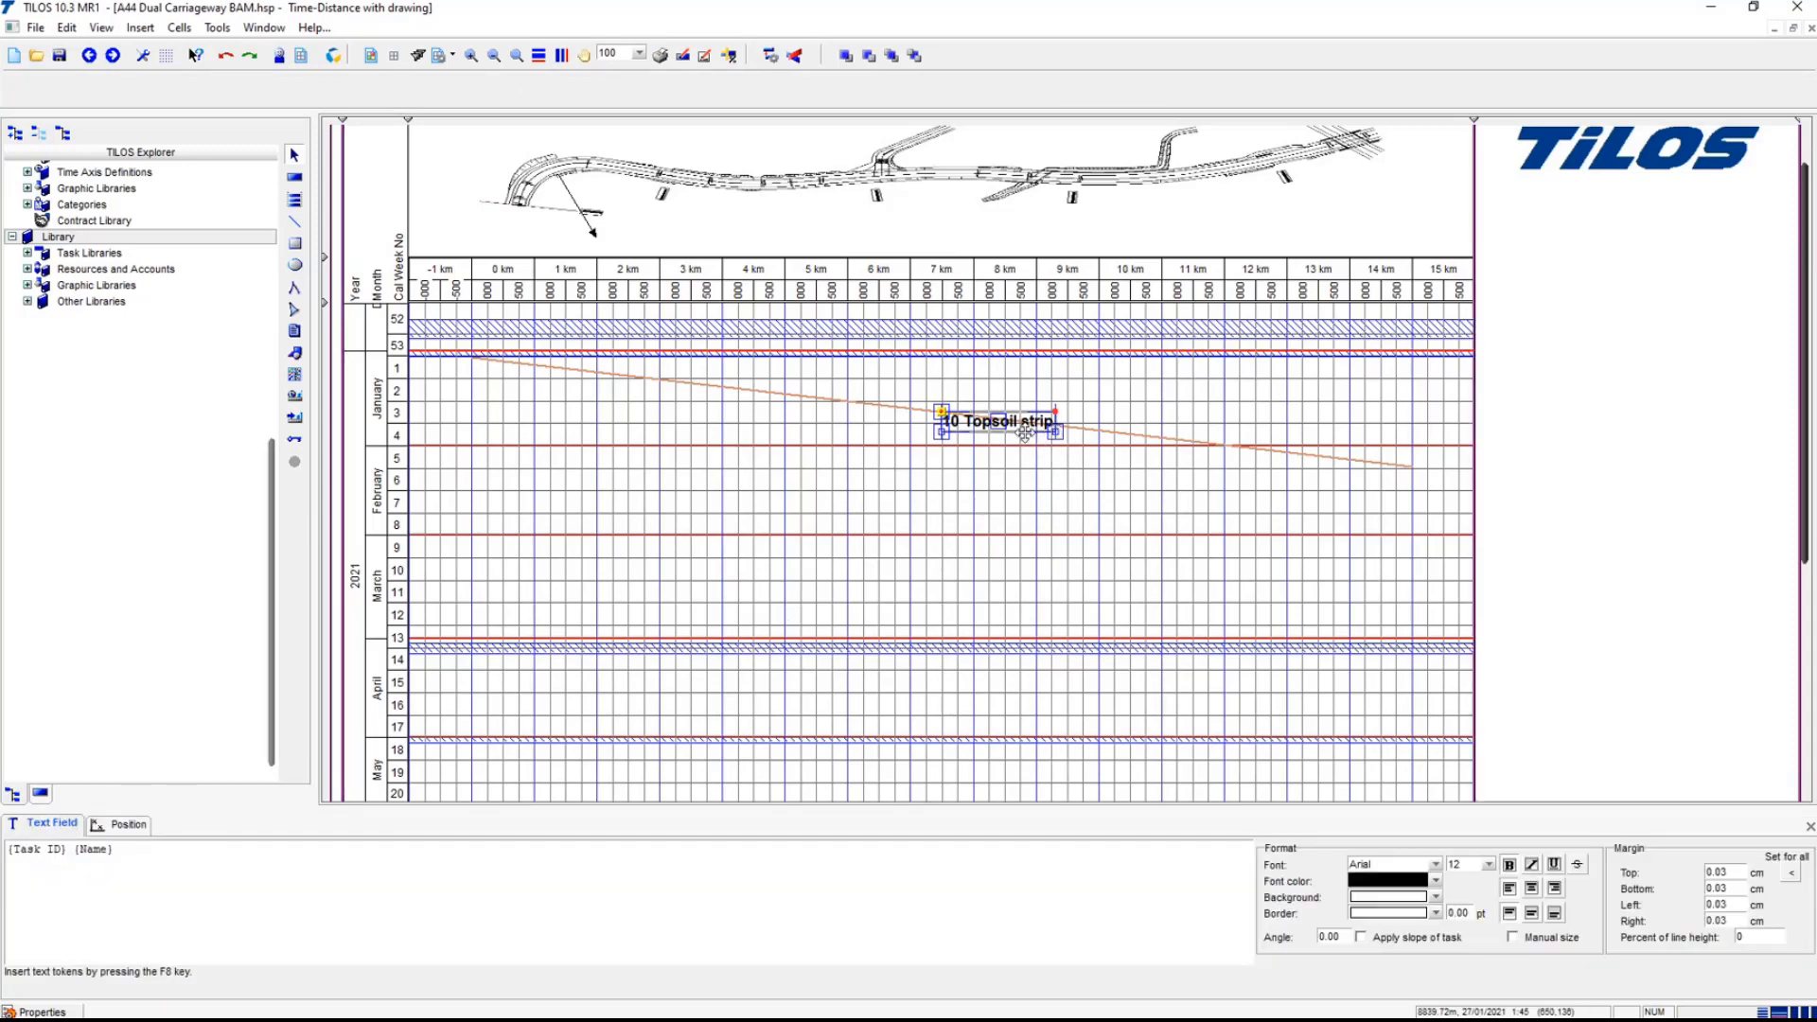
drag(1001, 418, 1034, 374)
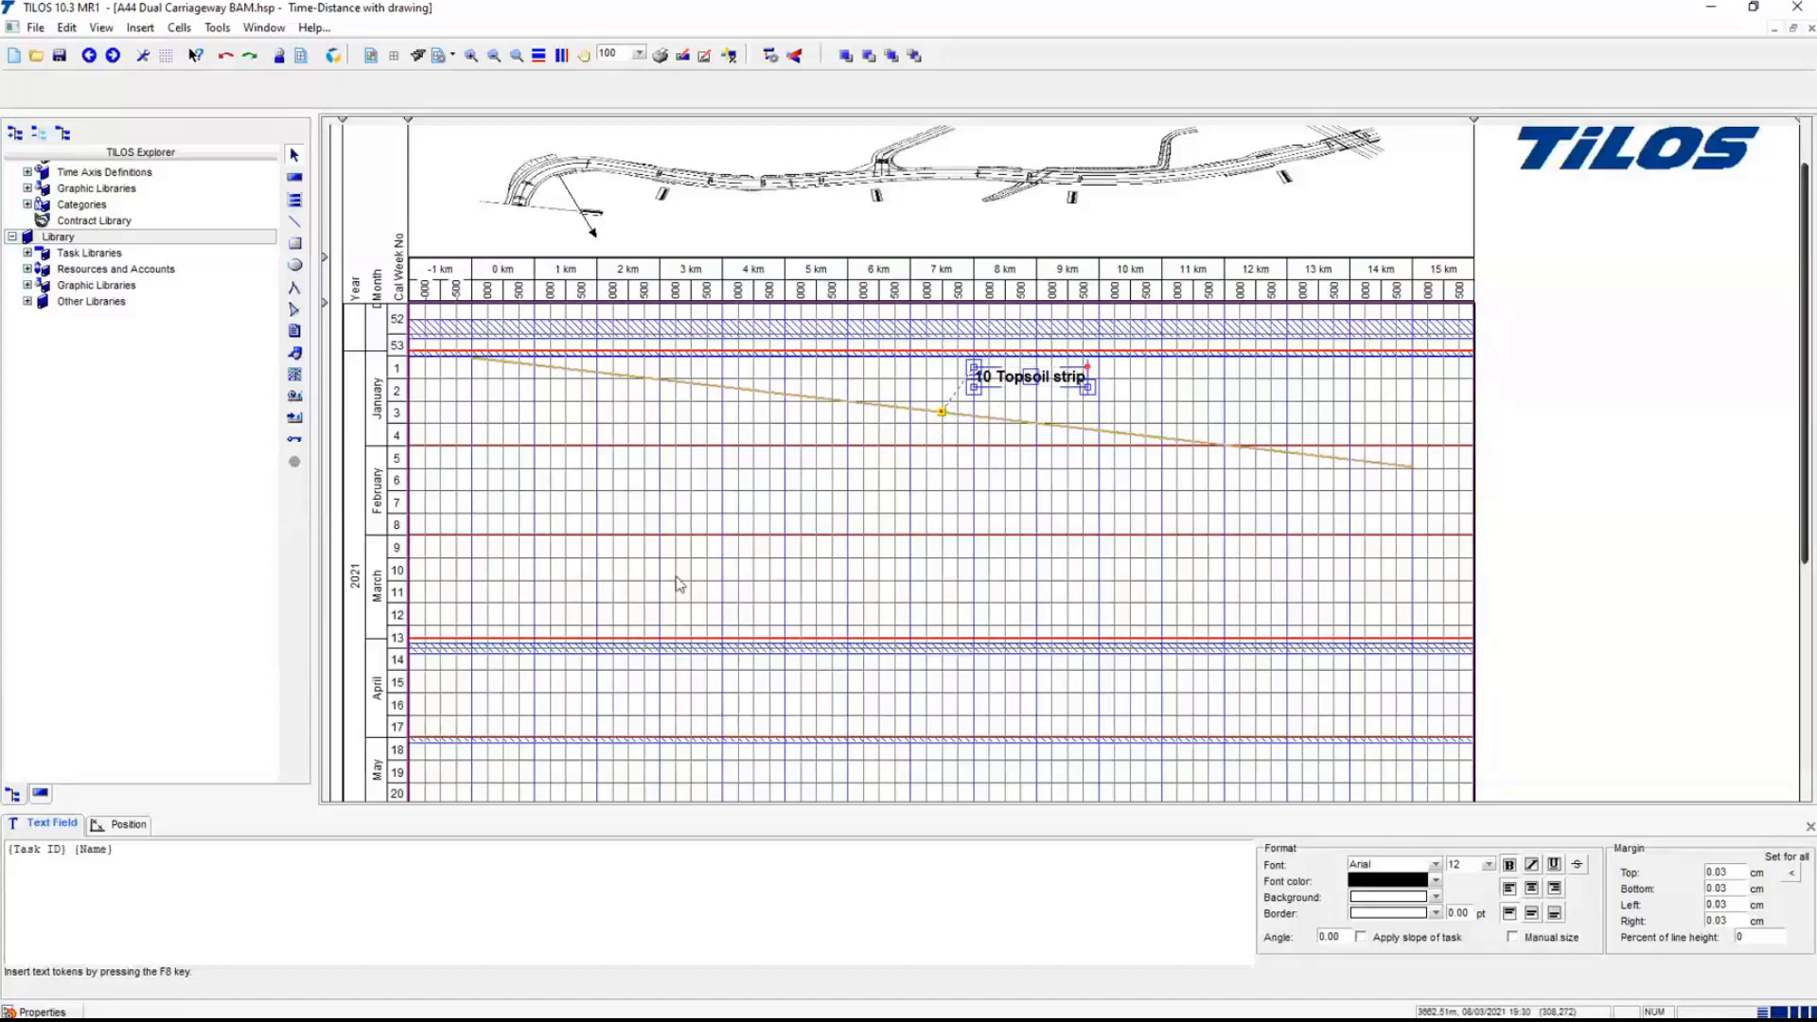
- Try the Start and End pin points for the Topsoil strip annotation and return it to Centre
click(140, 824)
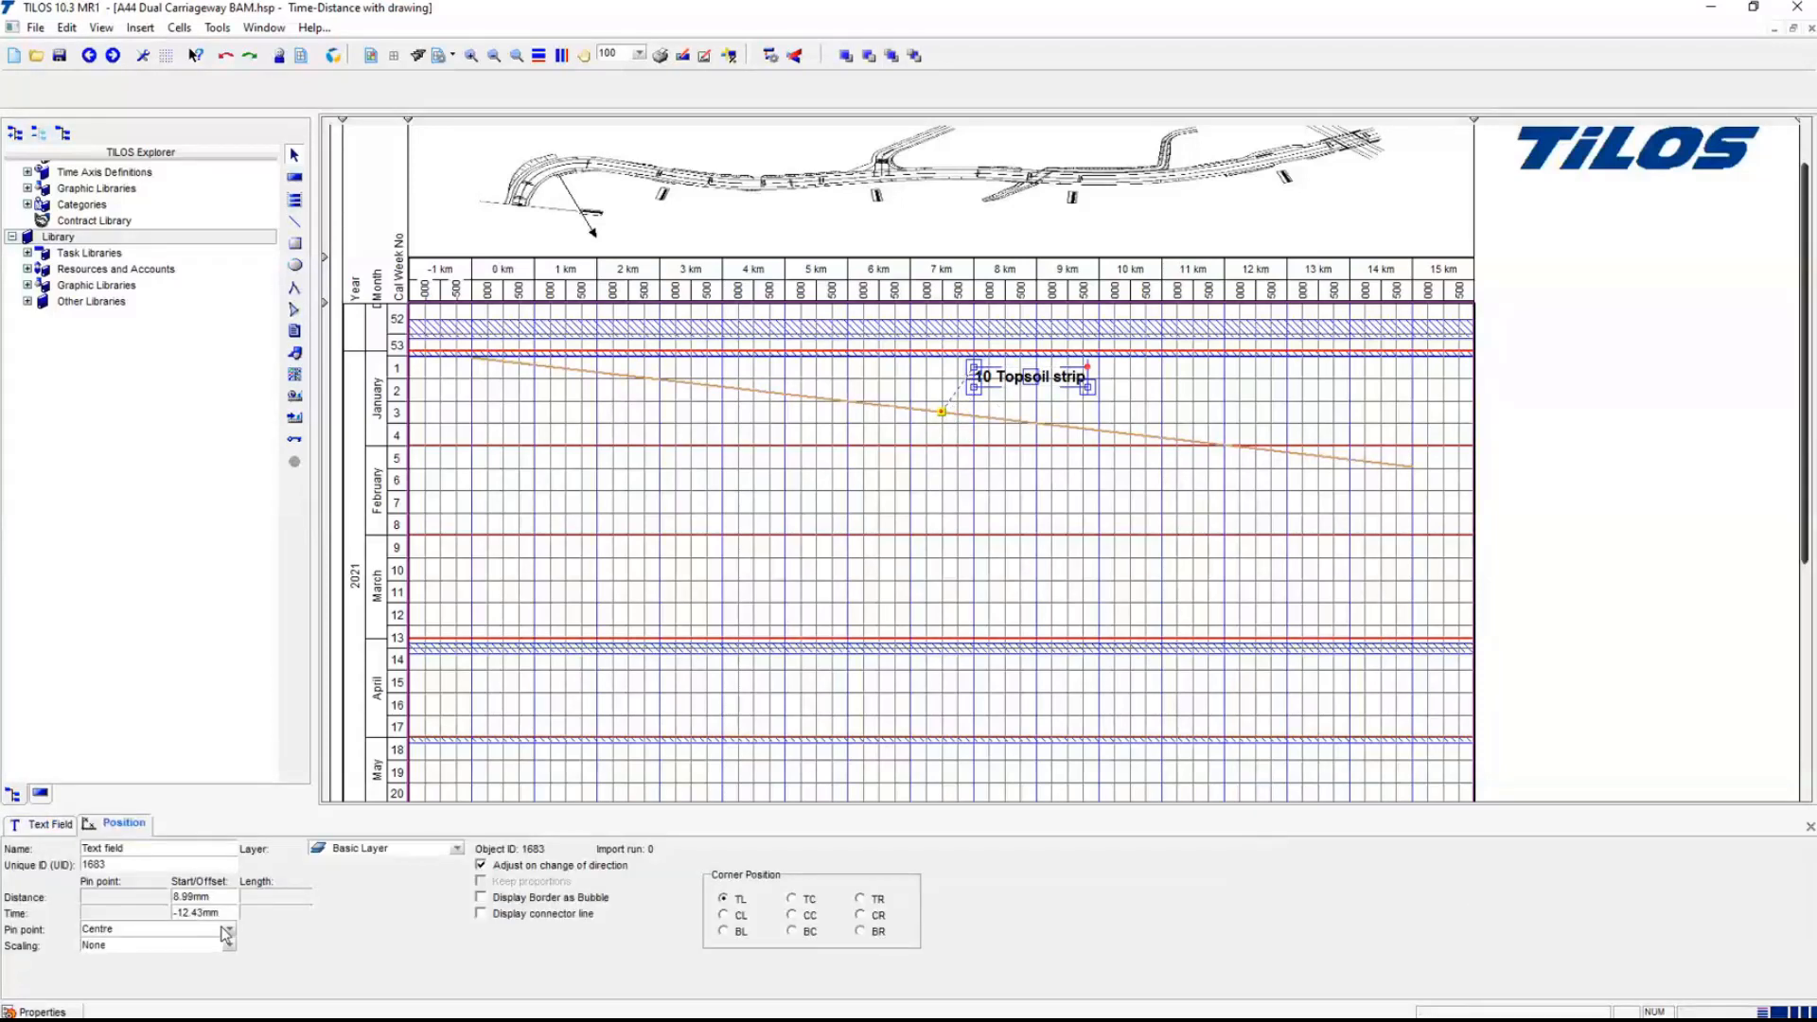
click(231, 930)
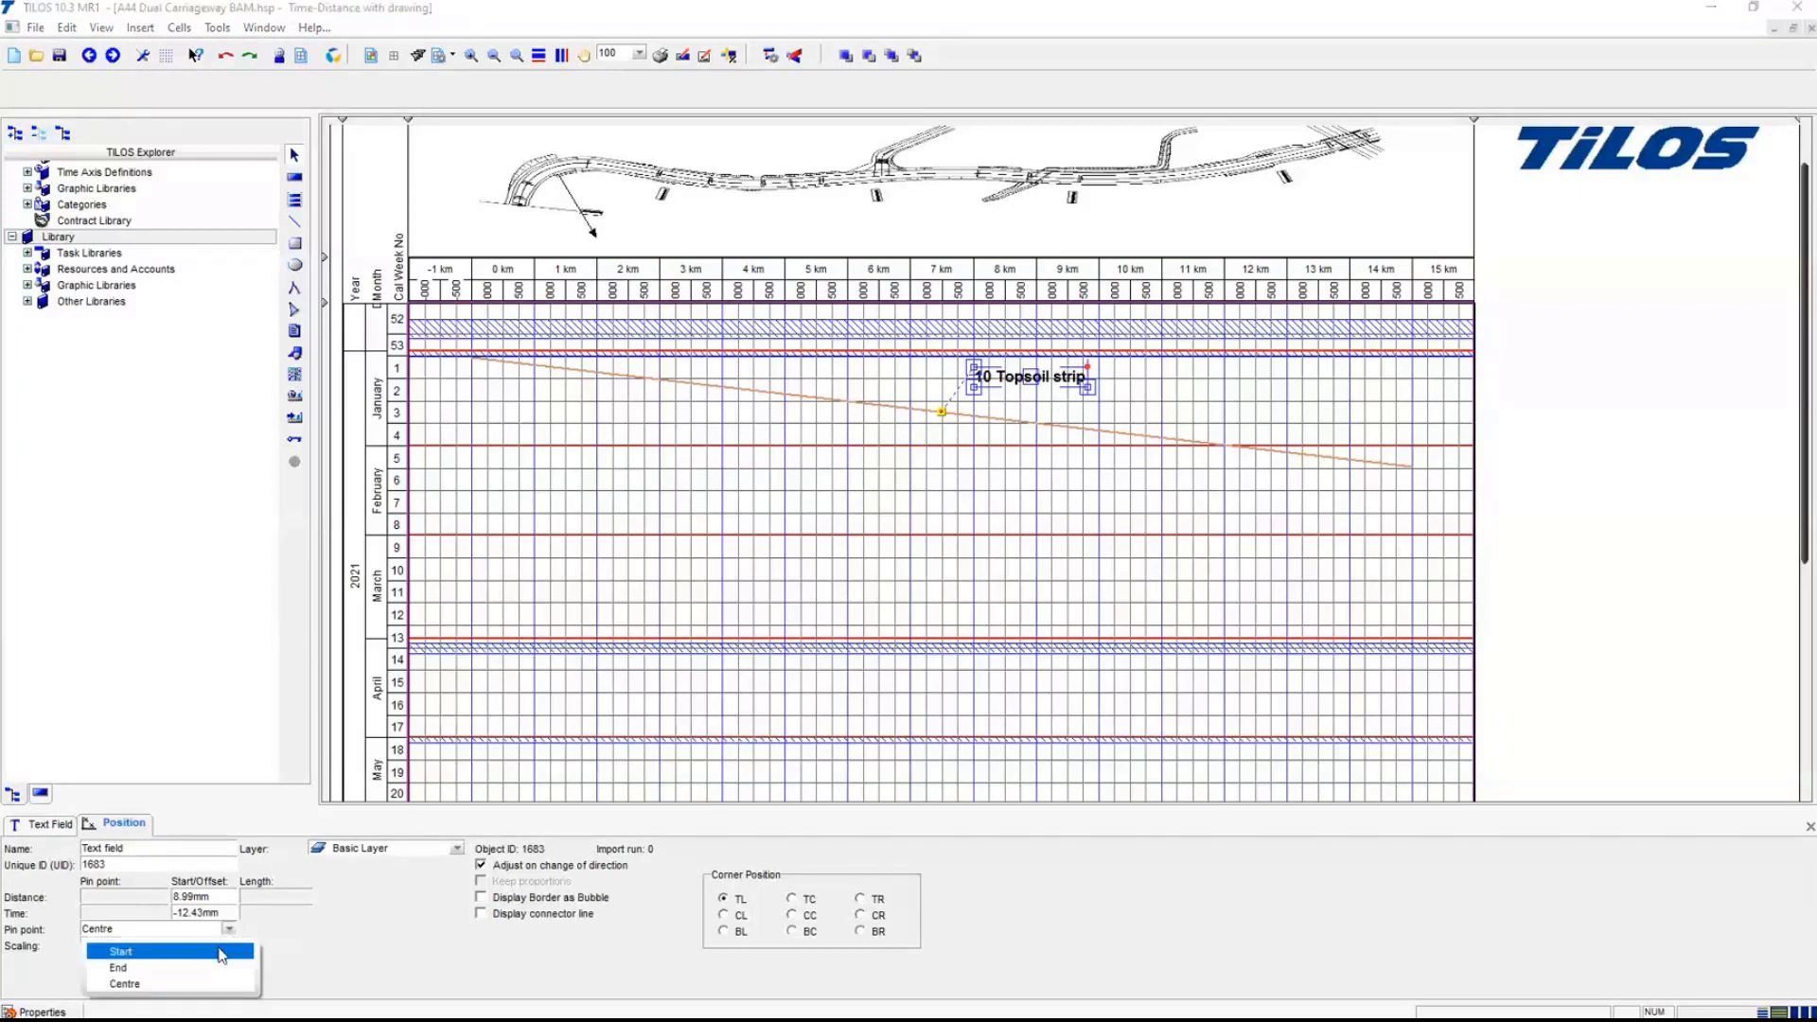
click(223, 951)
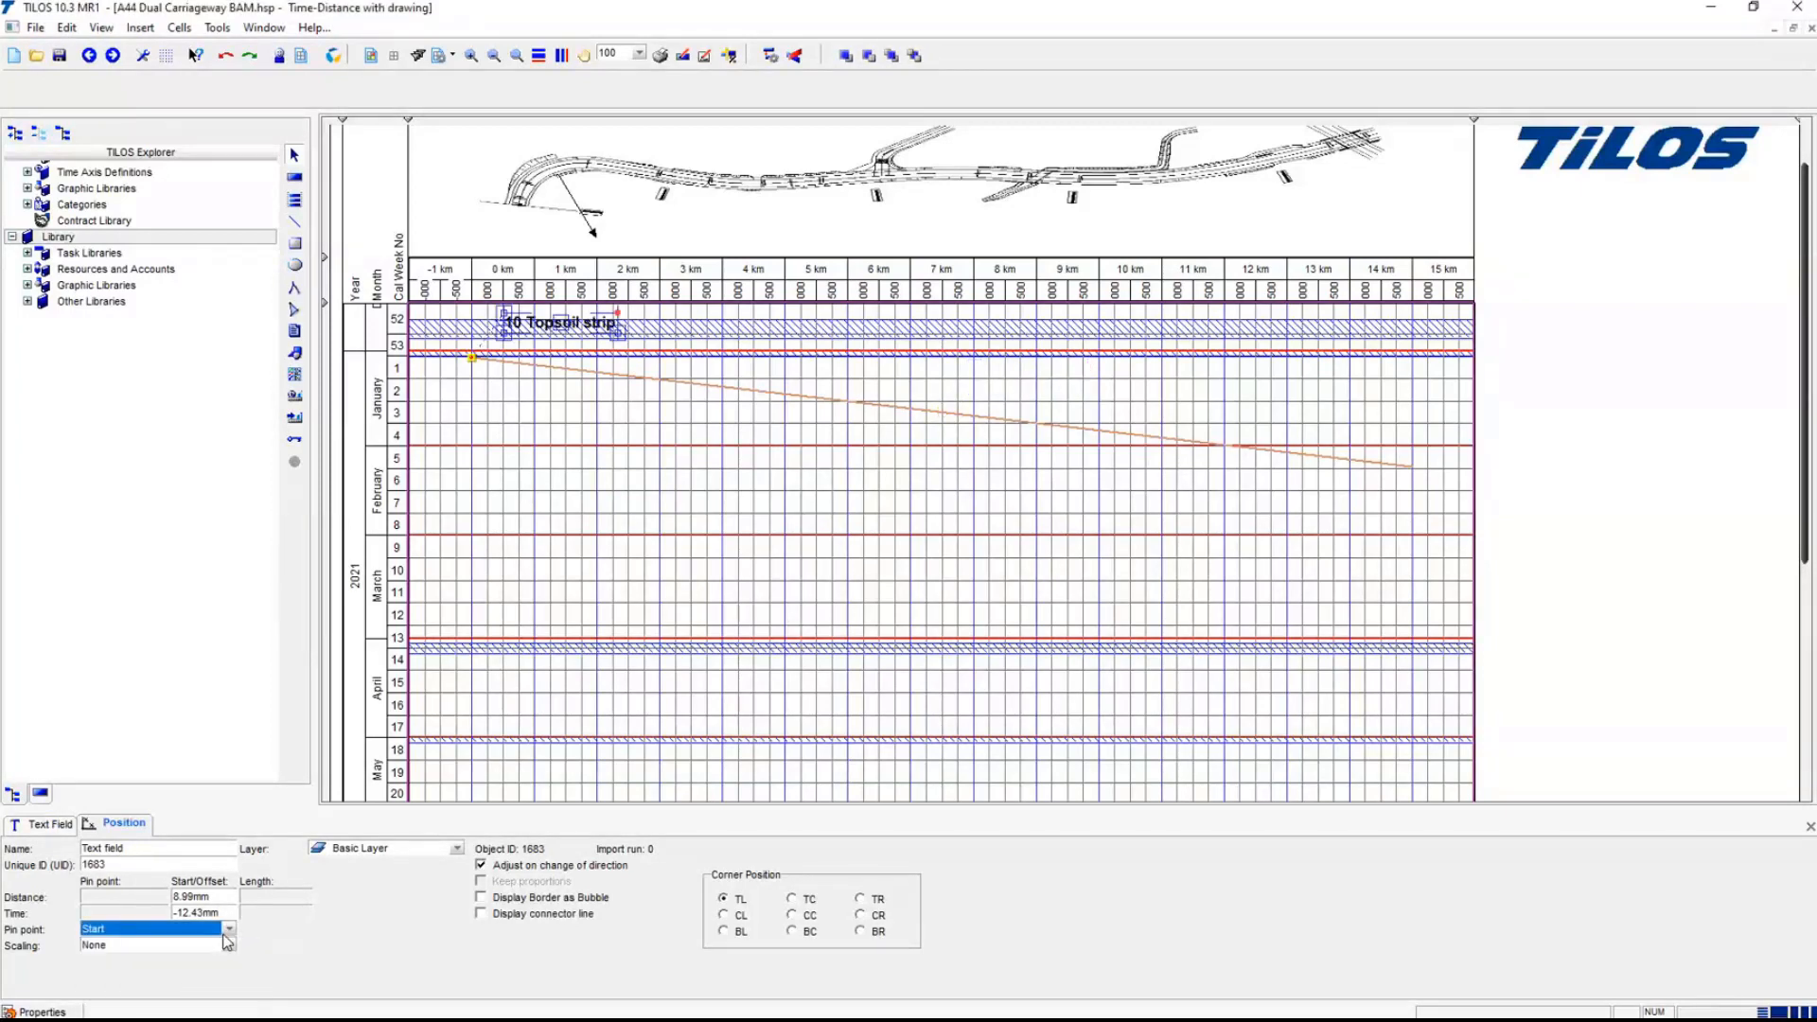
click(229, 929)
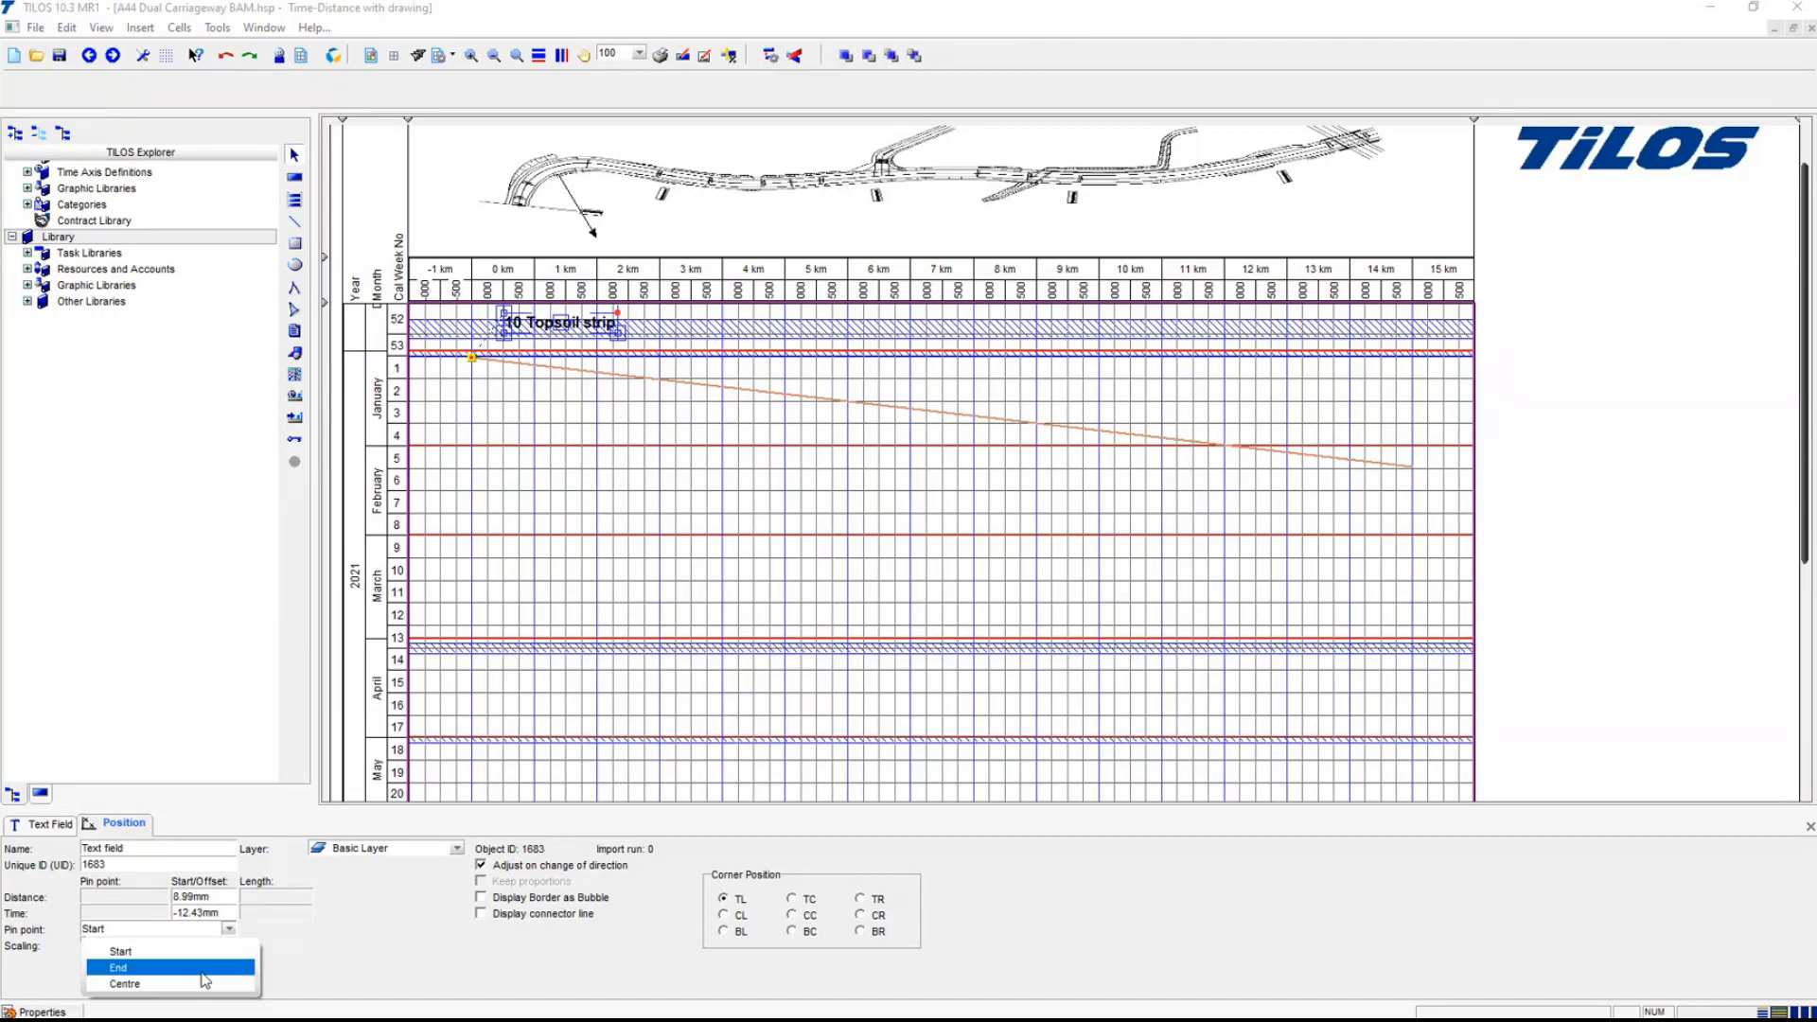
click(205, 968)
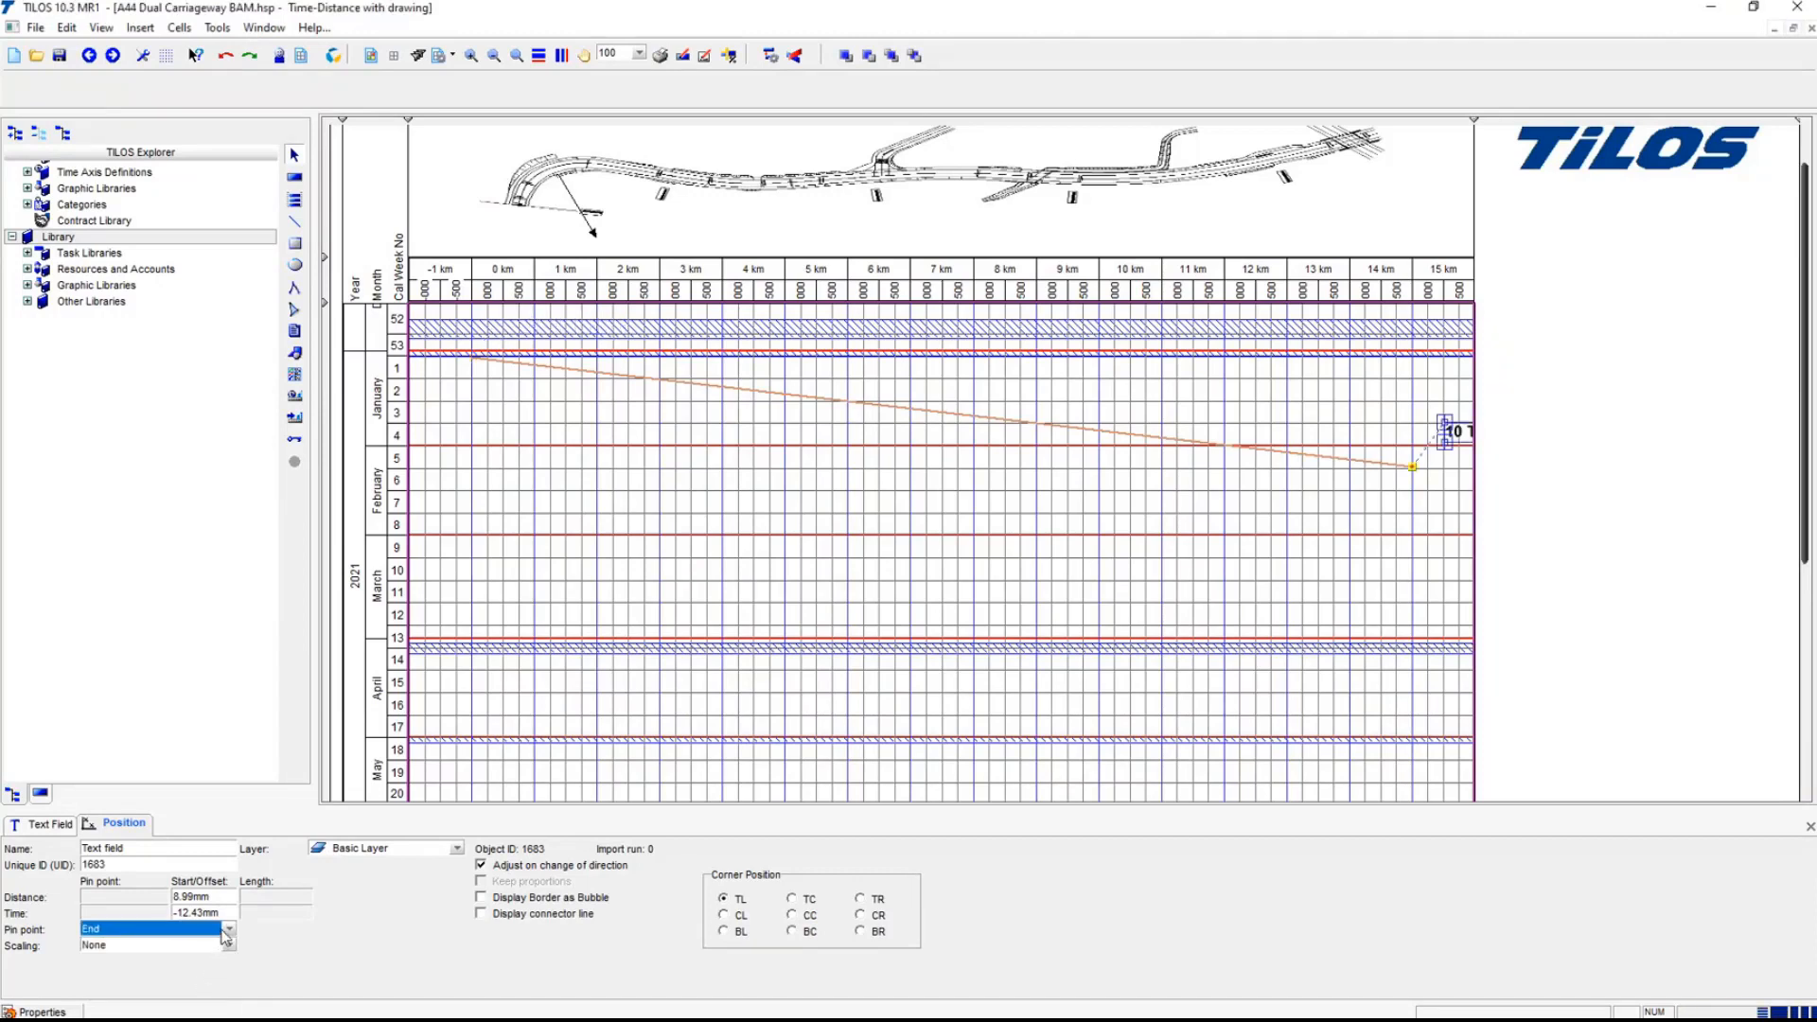
click(229, 930)
click(213, 984)
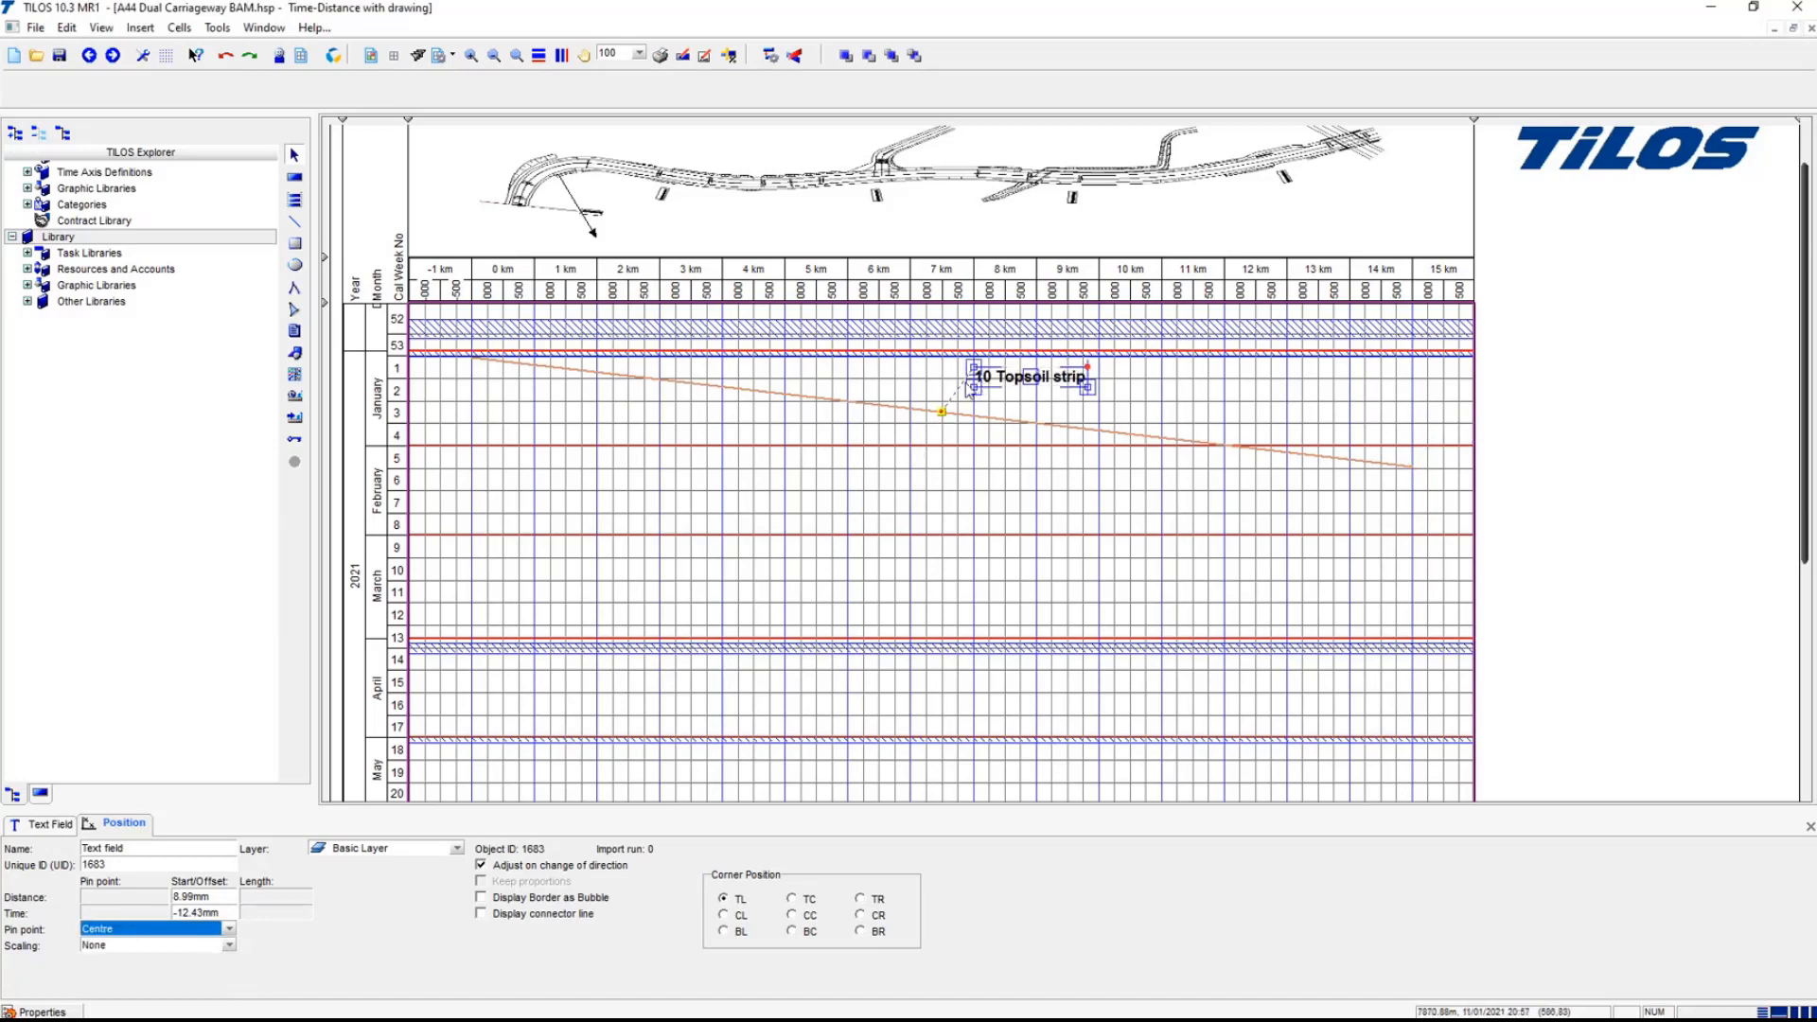
- Set the annotation's corner position to BC and format its text at size 10 without bold
double_click(225, 913)
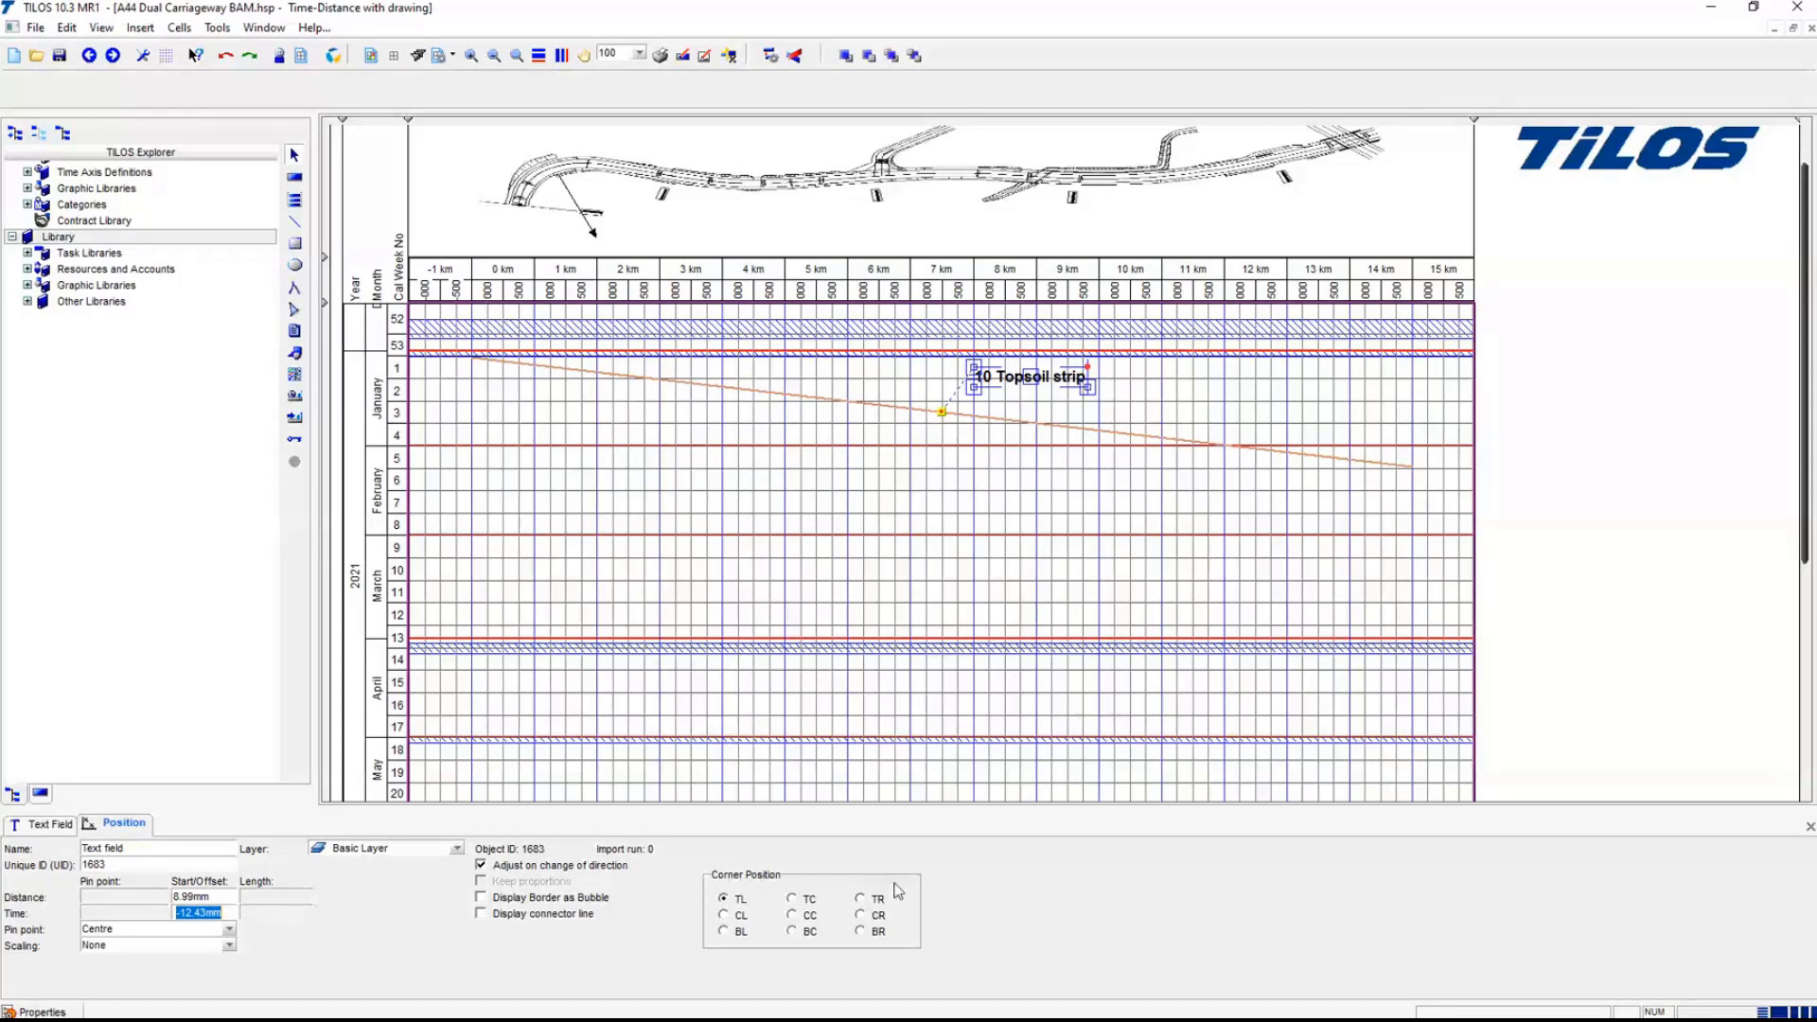
click(806, 933)
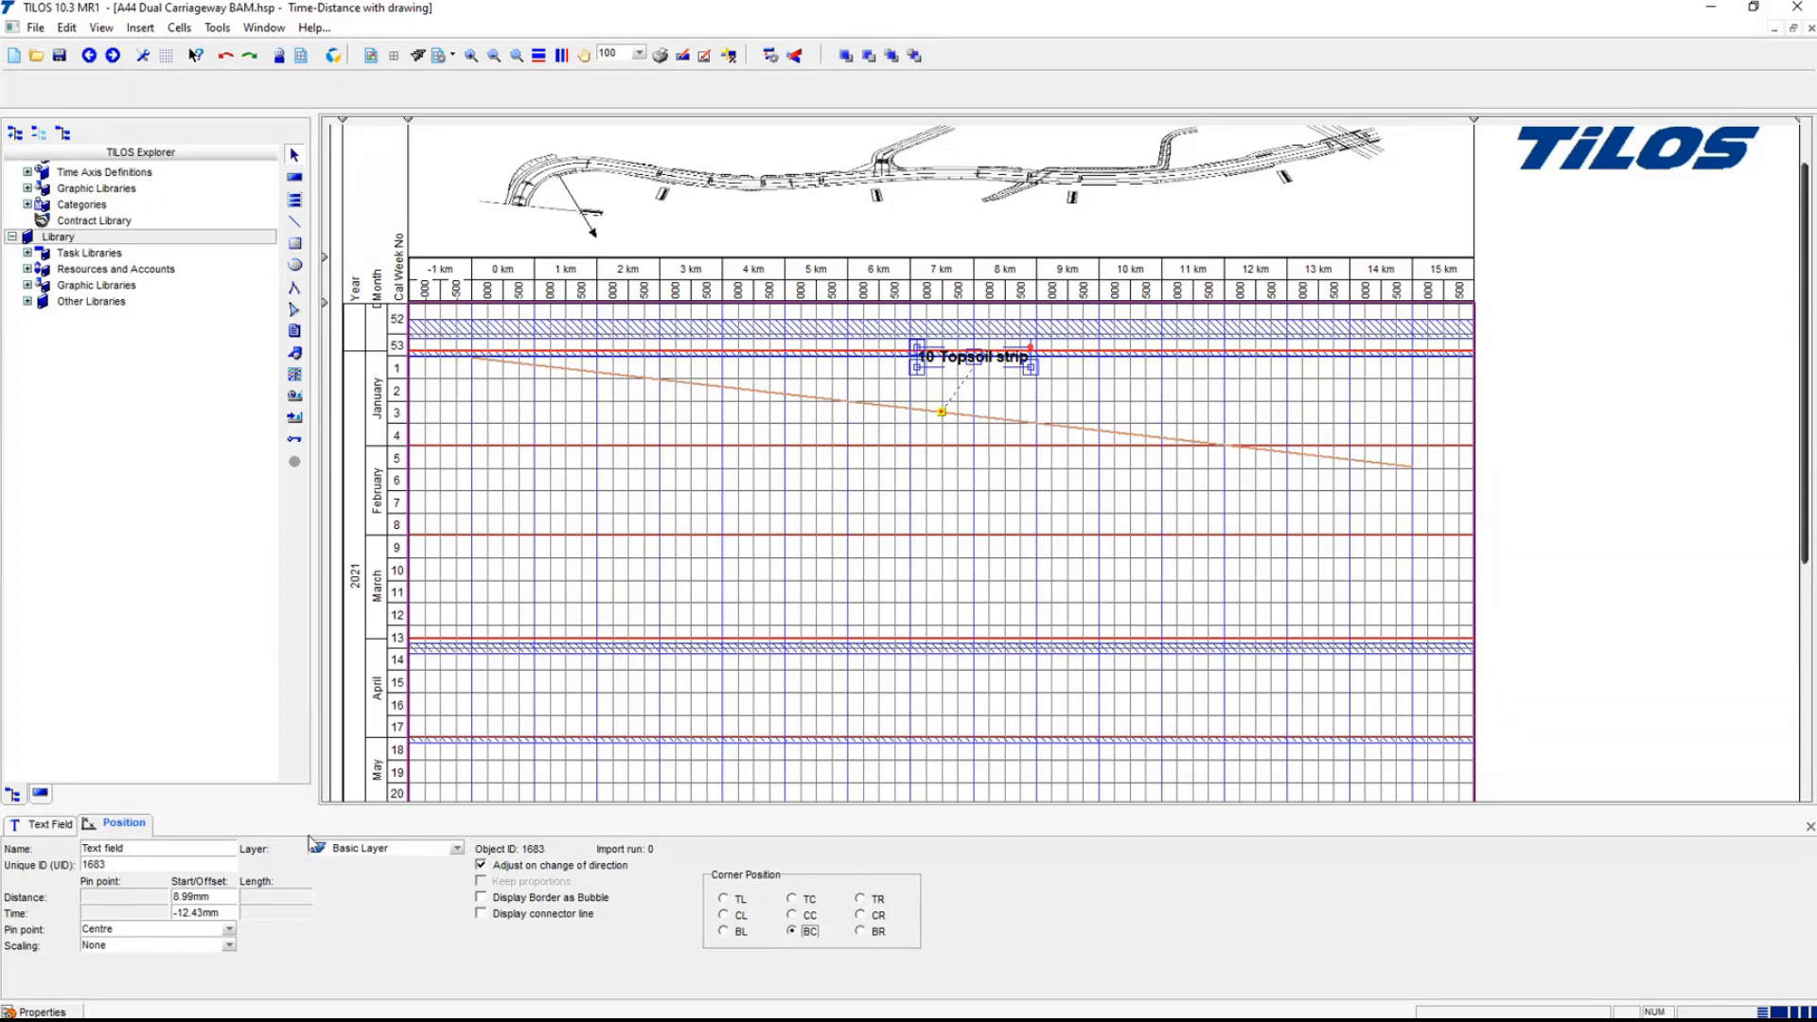
click(59, 827)
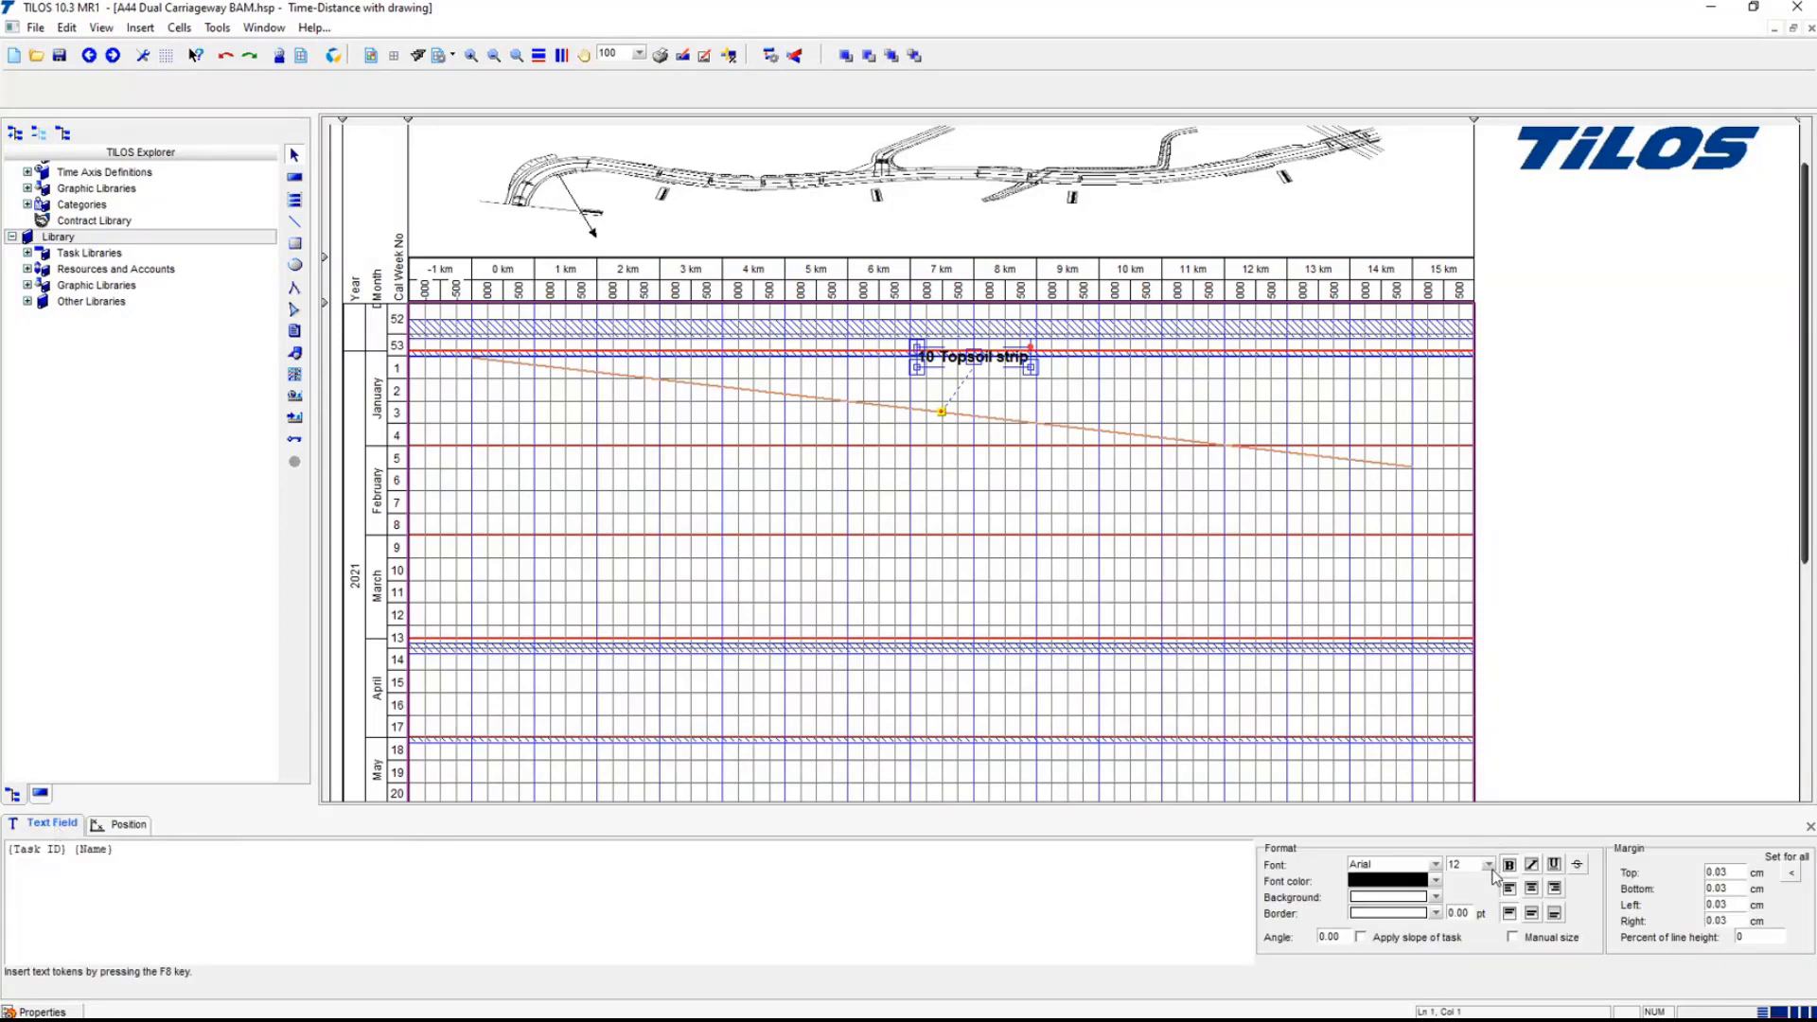
click(1490, 865)
click(1501, 634)
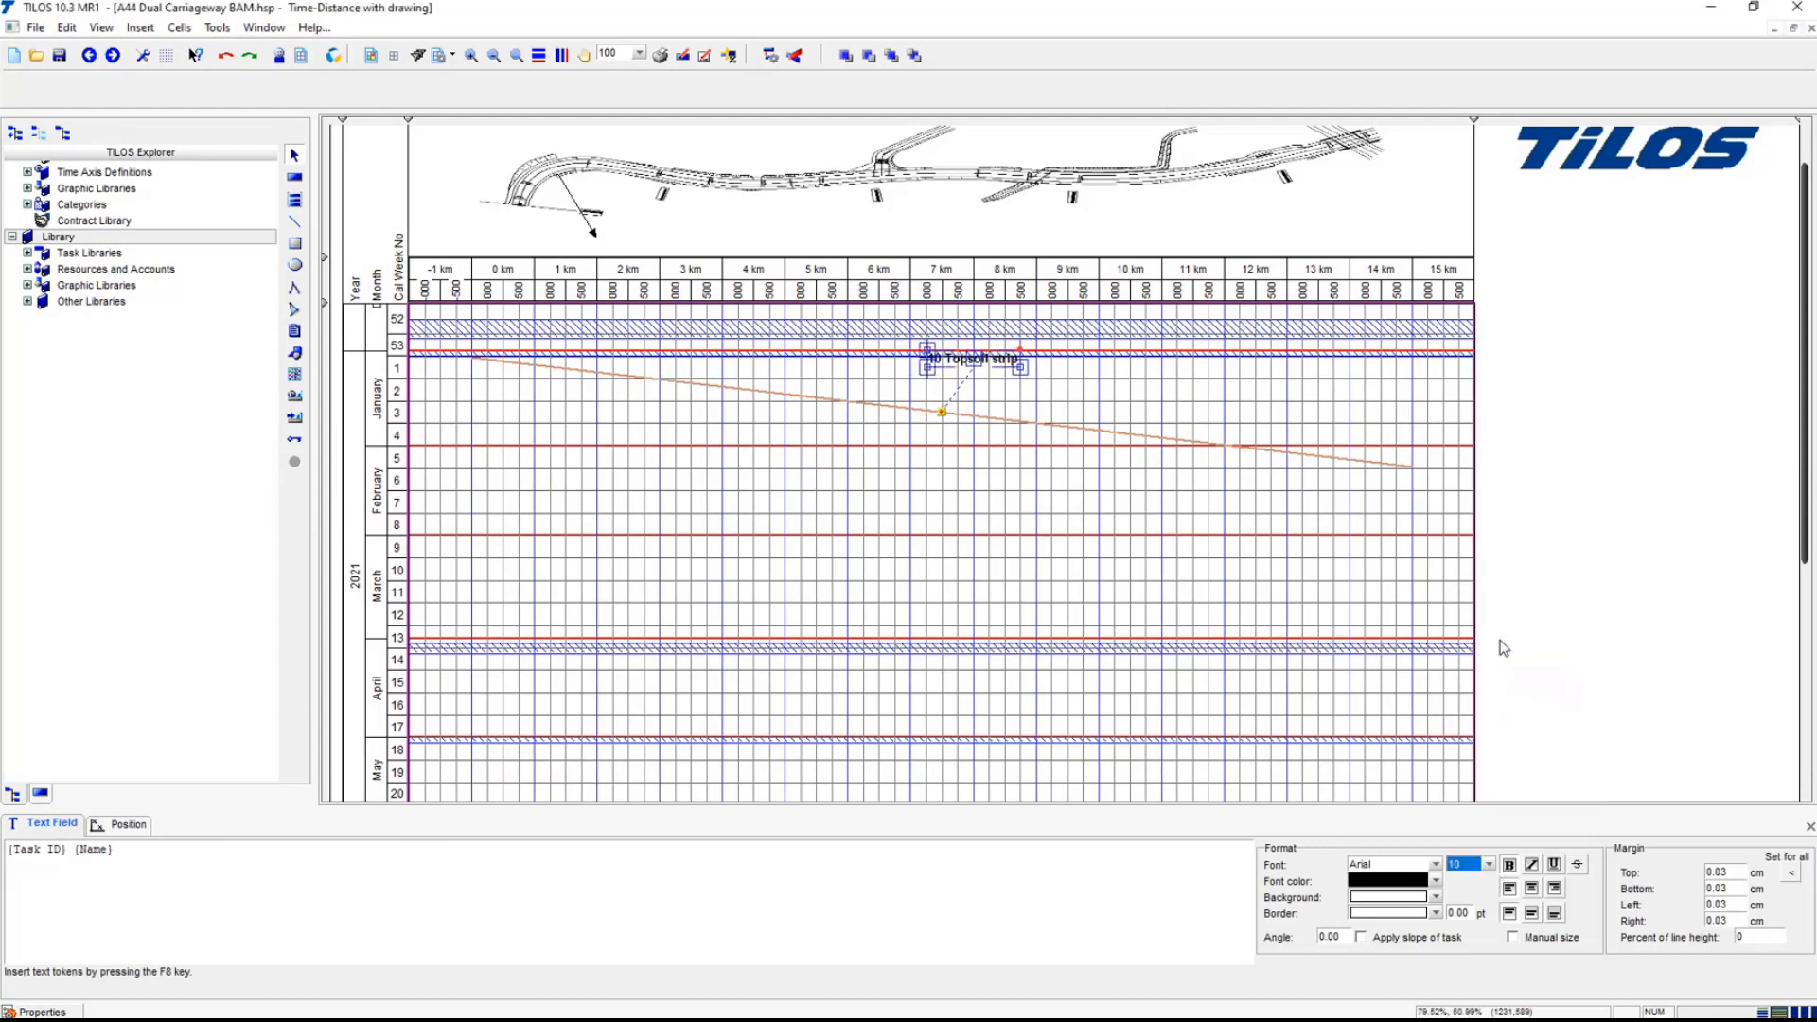
click(1510, 865)
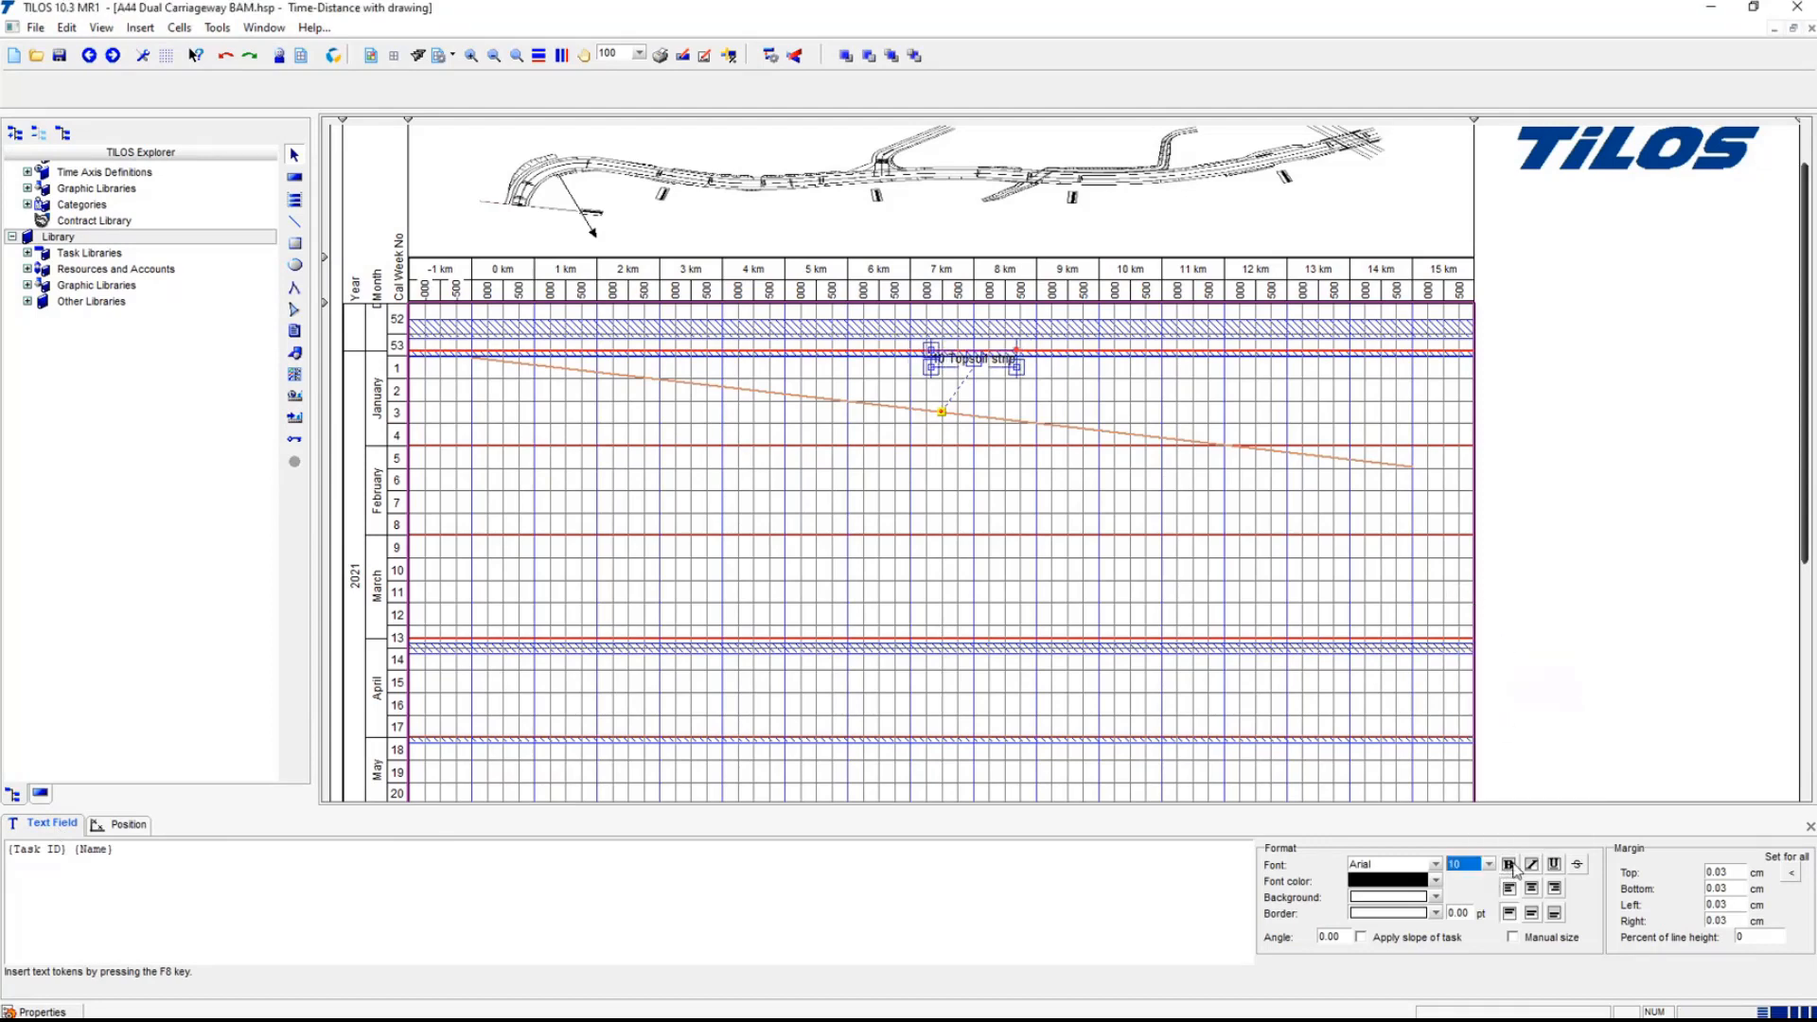
- Give the Topsoil strip annotation a white background and a black border colour
click(1435, 897)
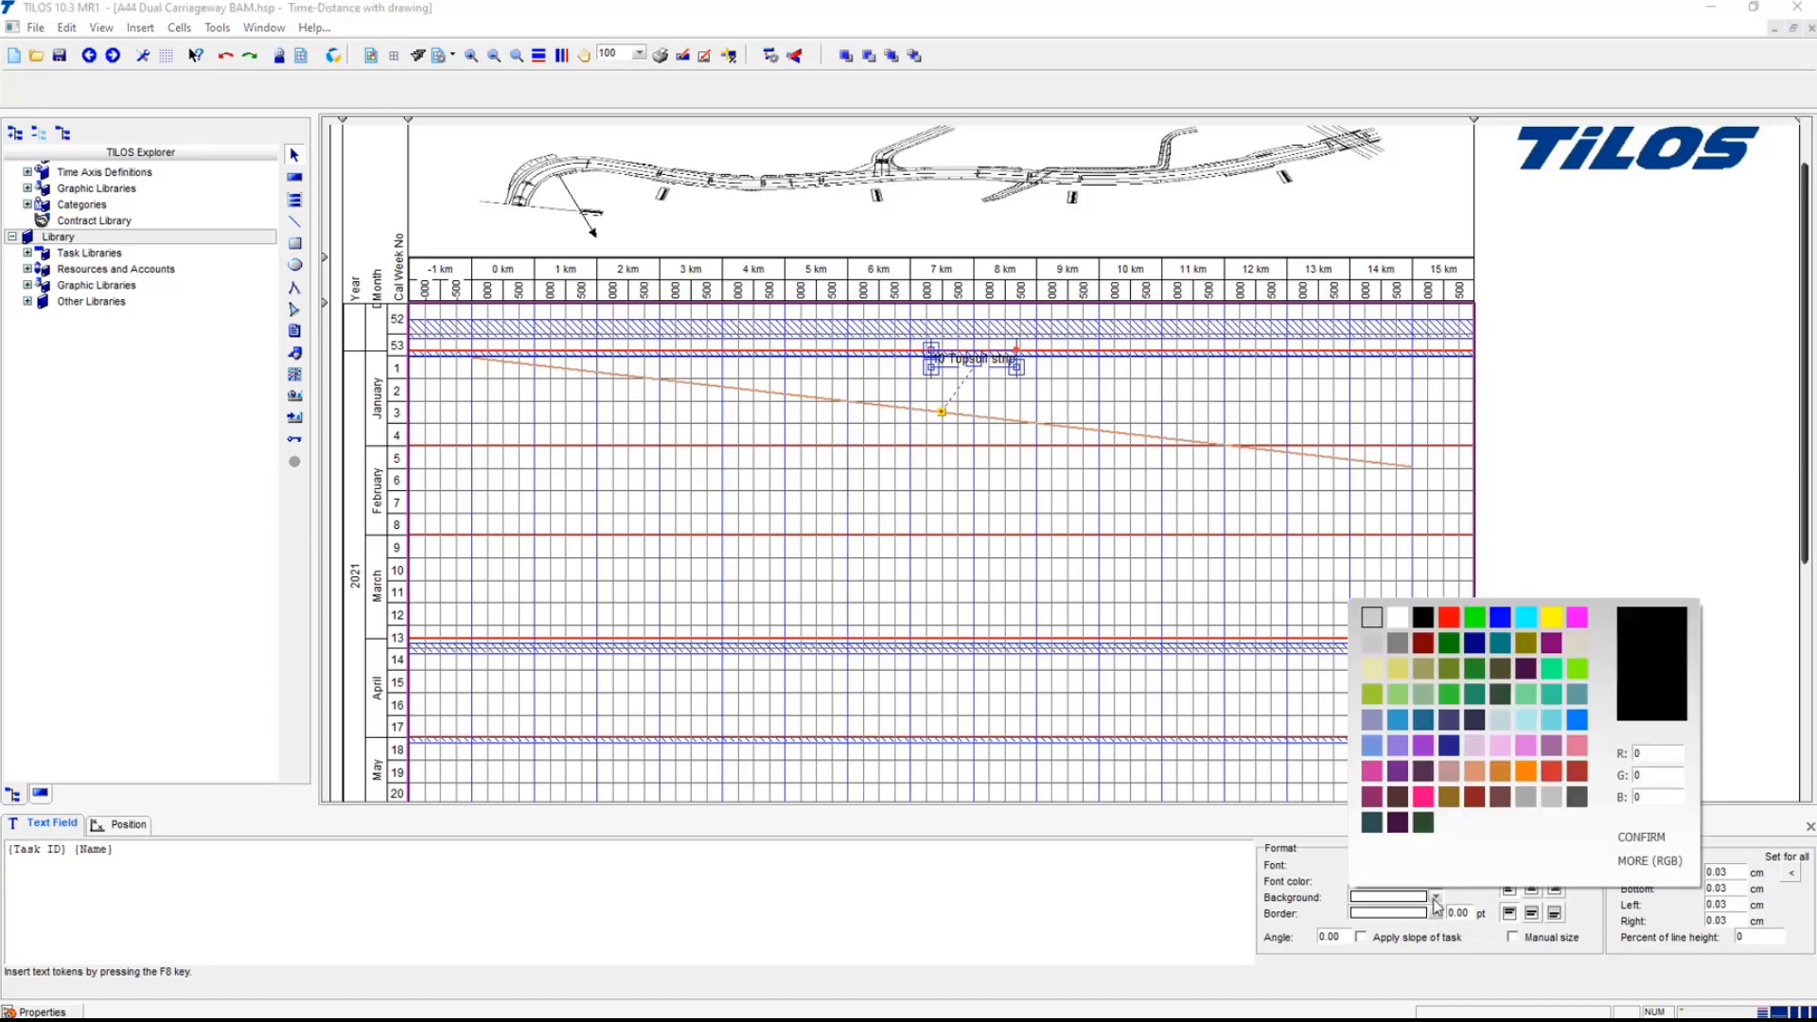
click(1402, 626)
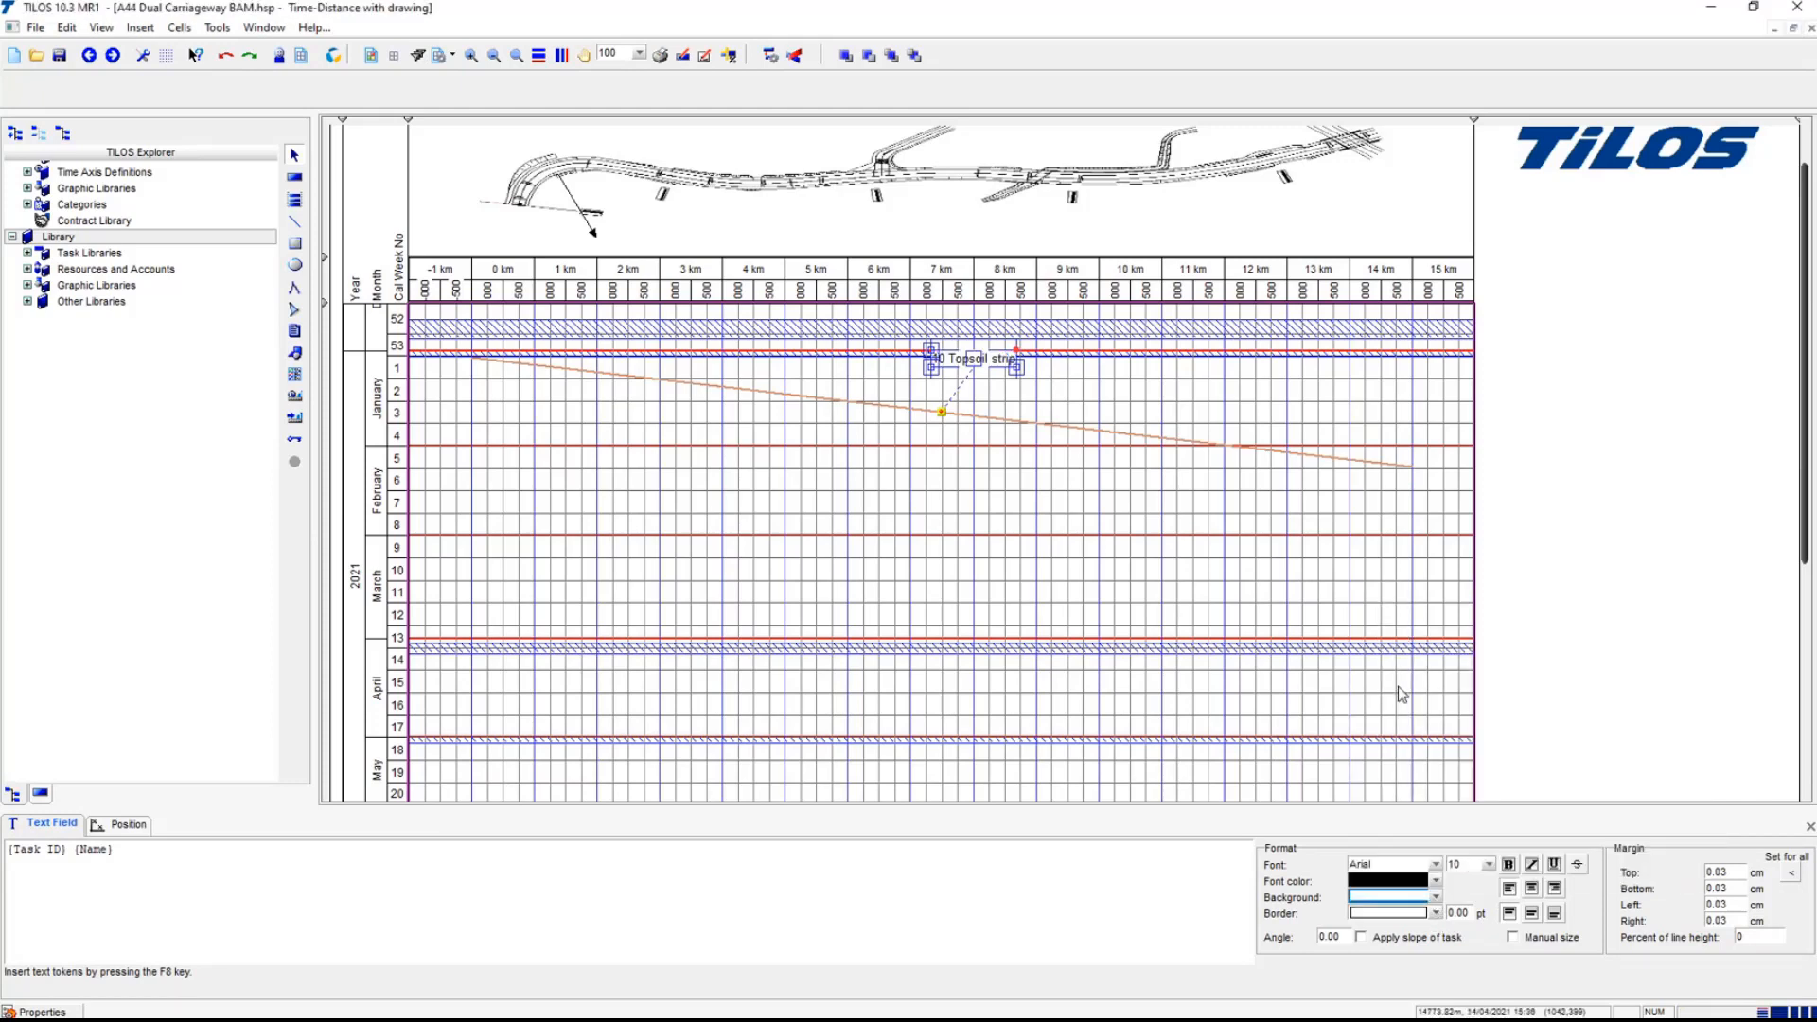
click(1436, 915)
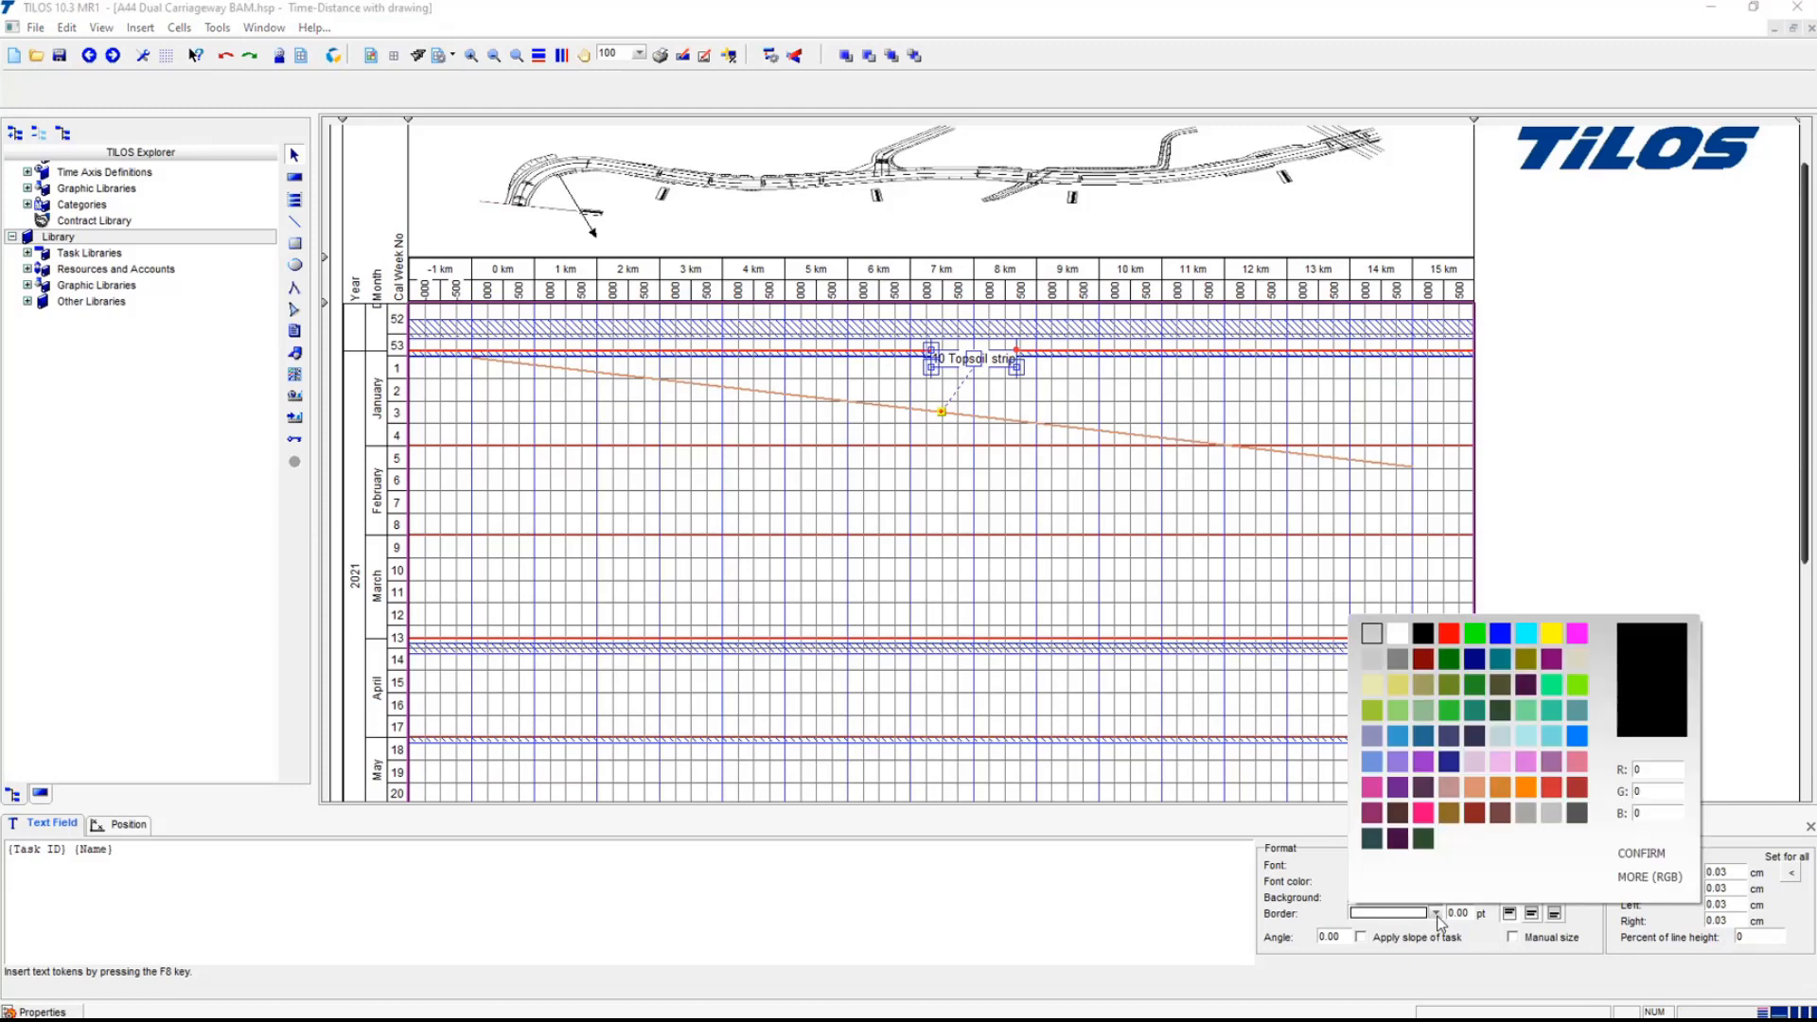
click(1423, 635)
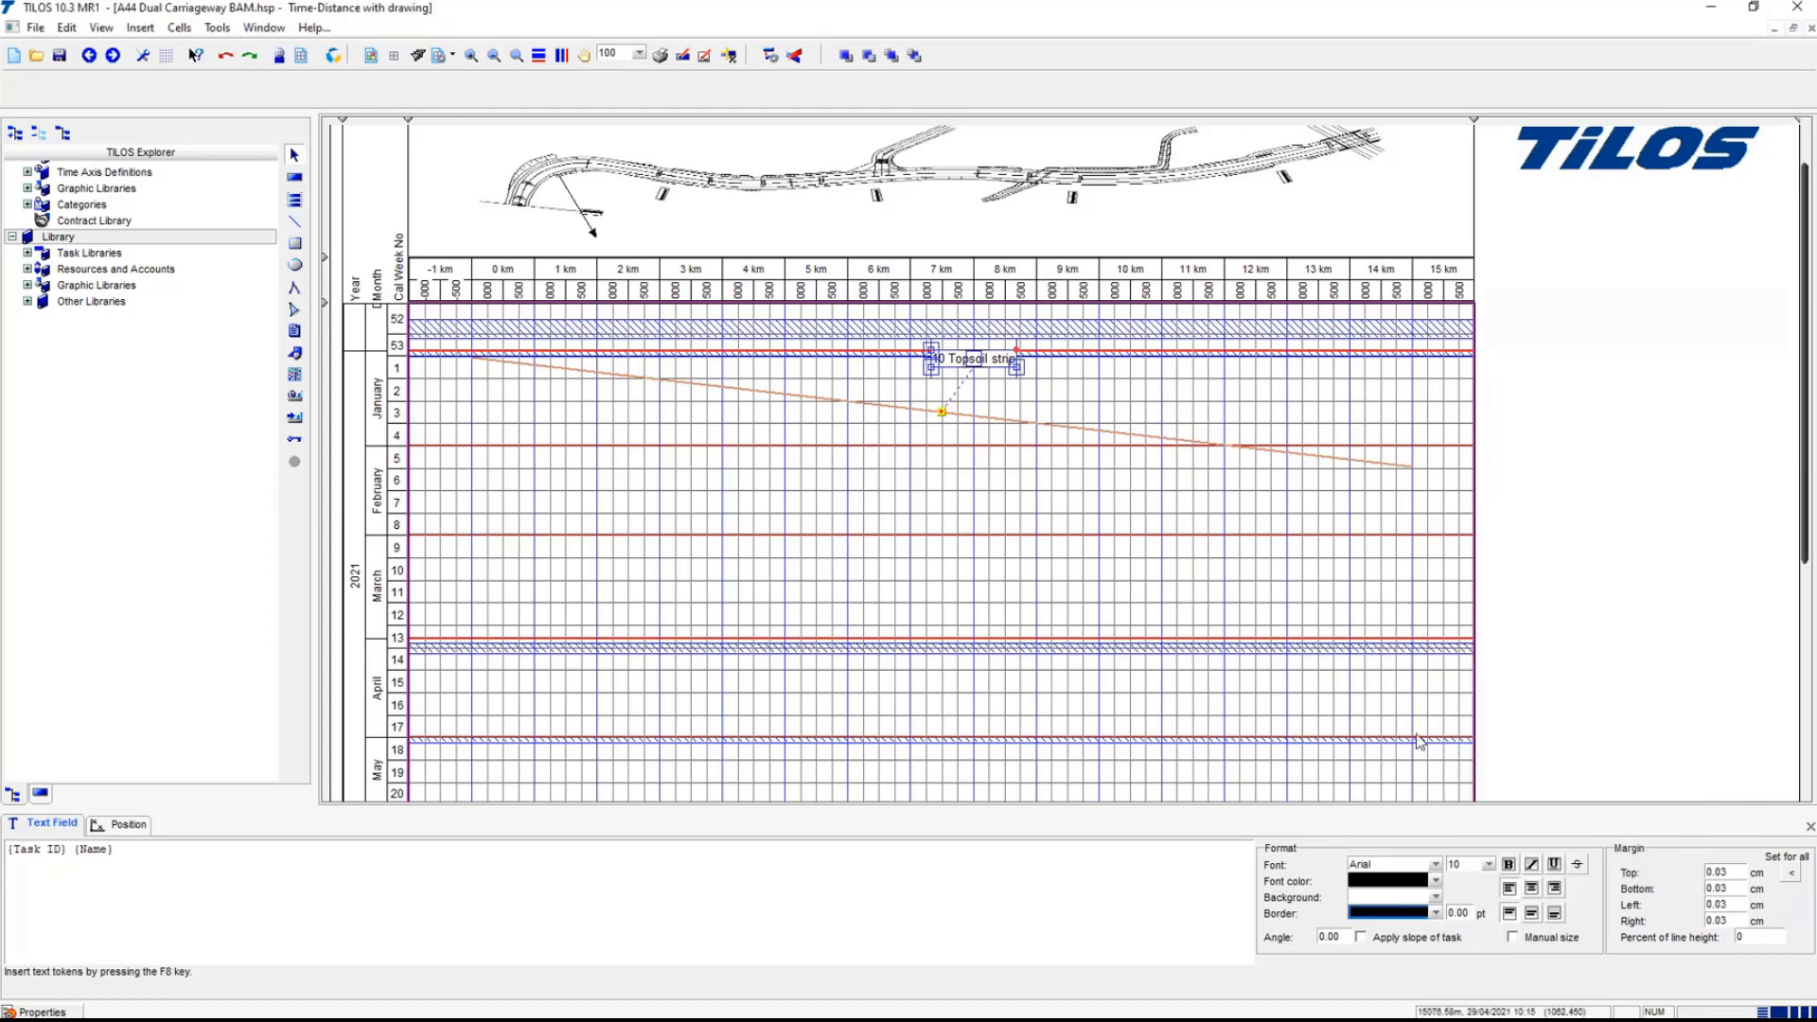
- Remove the Topsoil strip annotation's border colour and move the annotation closer to its task line, about 7 mm above the centre
click(1436, 915)
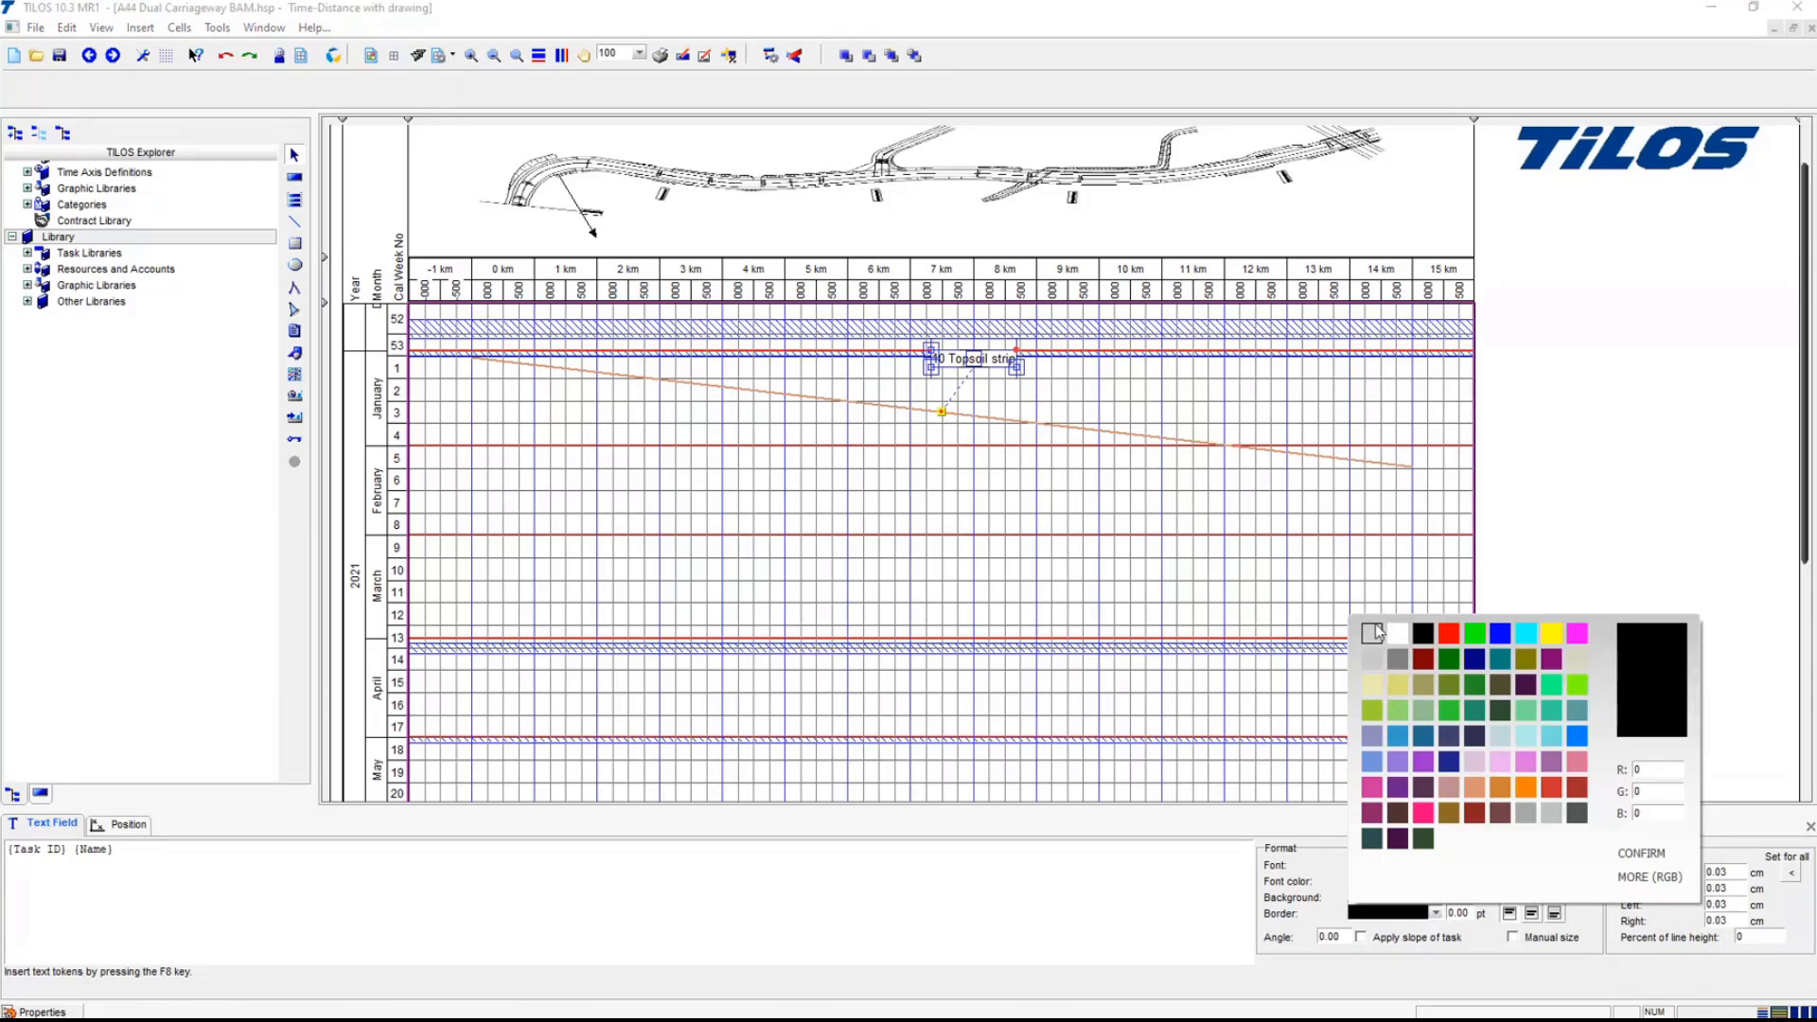
click(1373, 634)
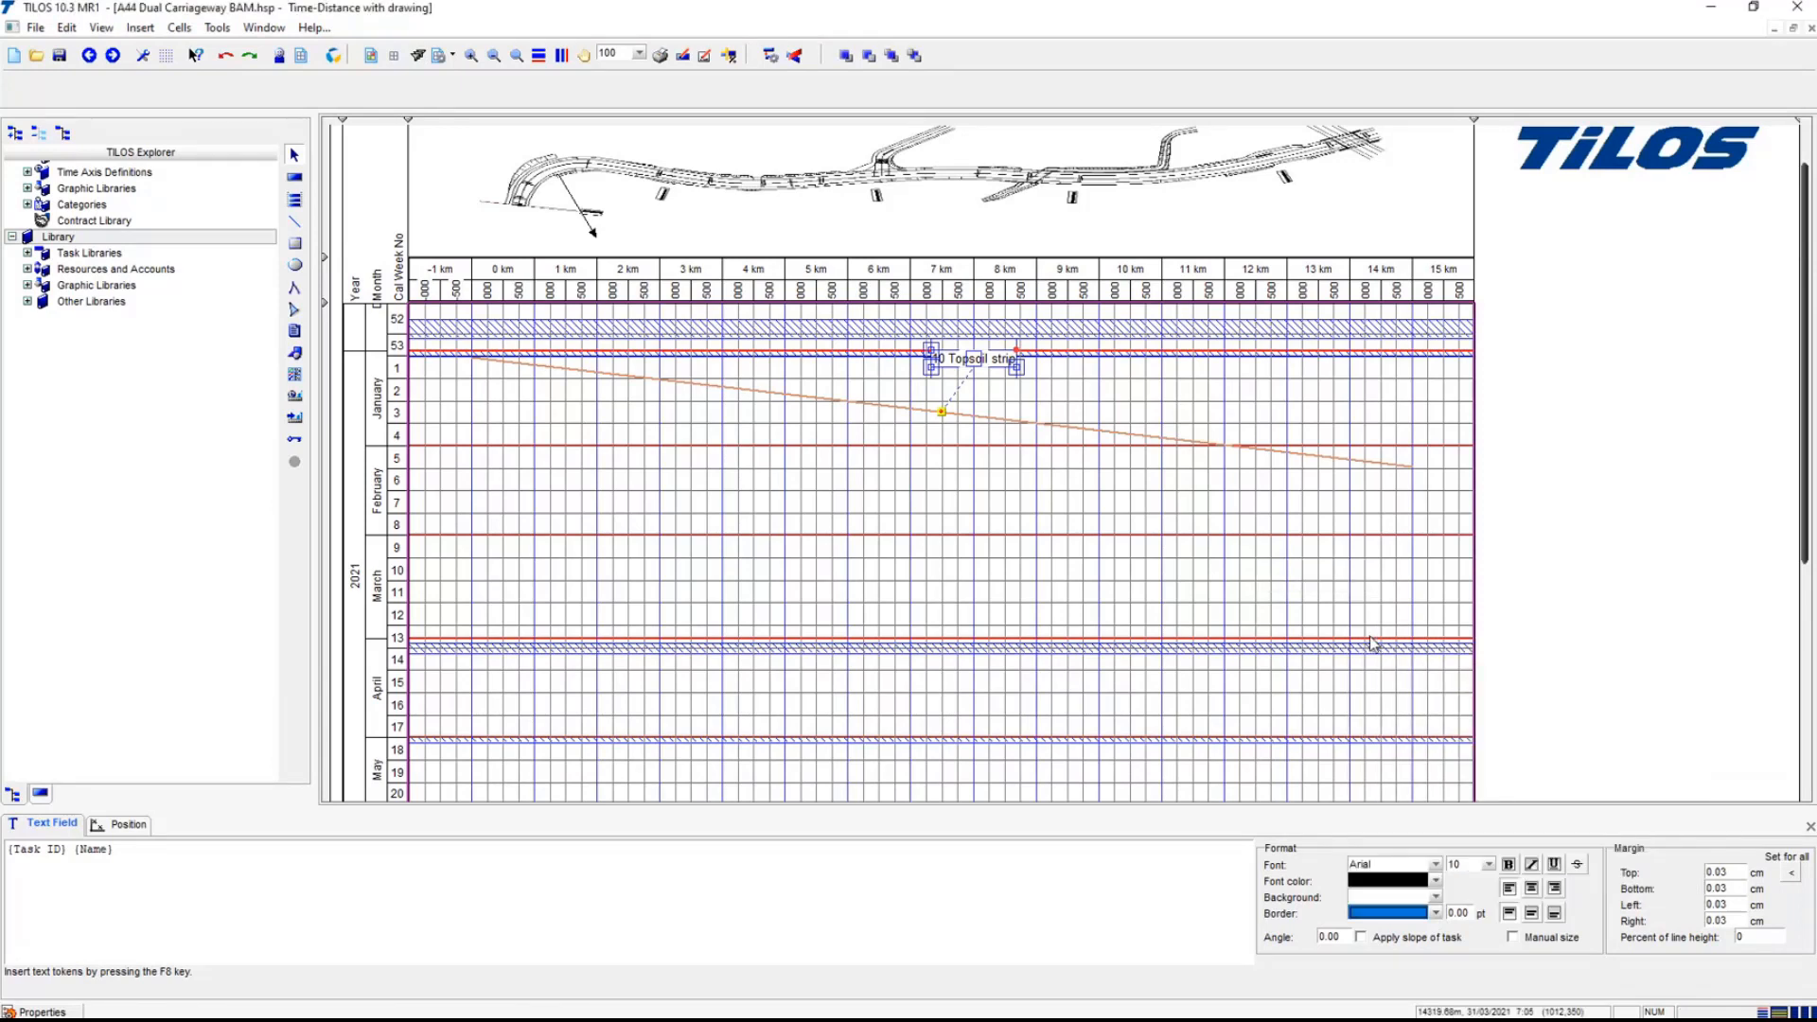
drag(979, 378, 971, 397)
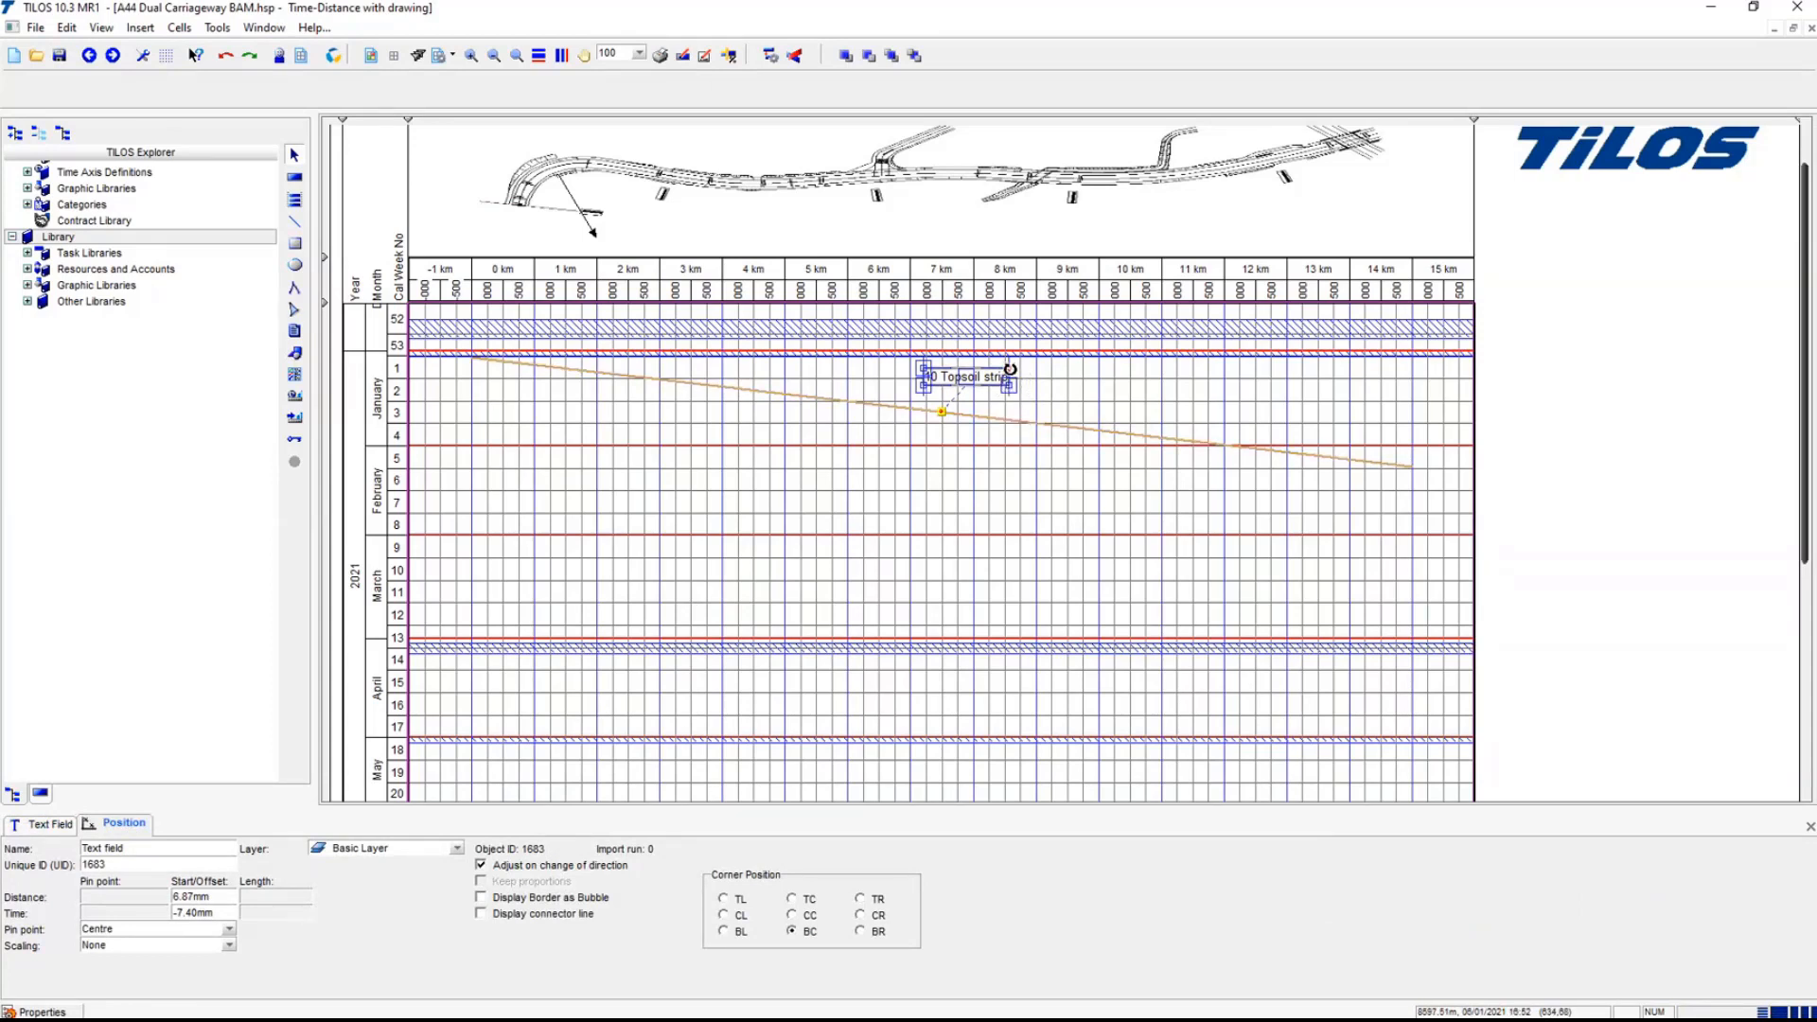
- Rotate the Topsoil strip annotation freehand and set its text angle to 270
mouse_move(1010, 367)
mouse_down()
mouse_move(946, 344)
mouse_move(994, 378)
mouse_move(985, 426)
mouse_move(1004, 363)
mouse_up()
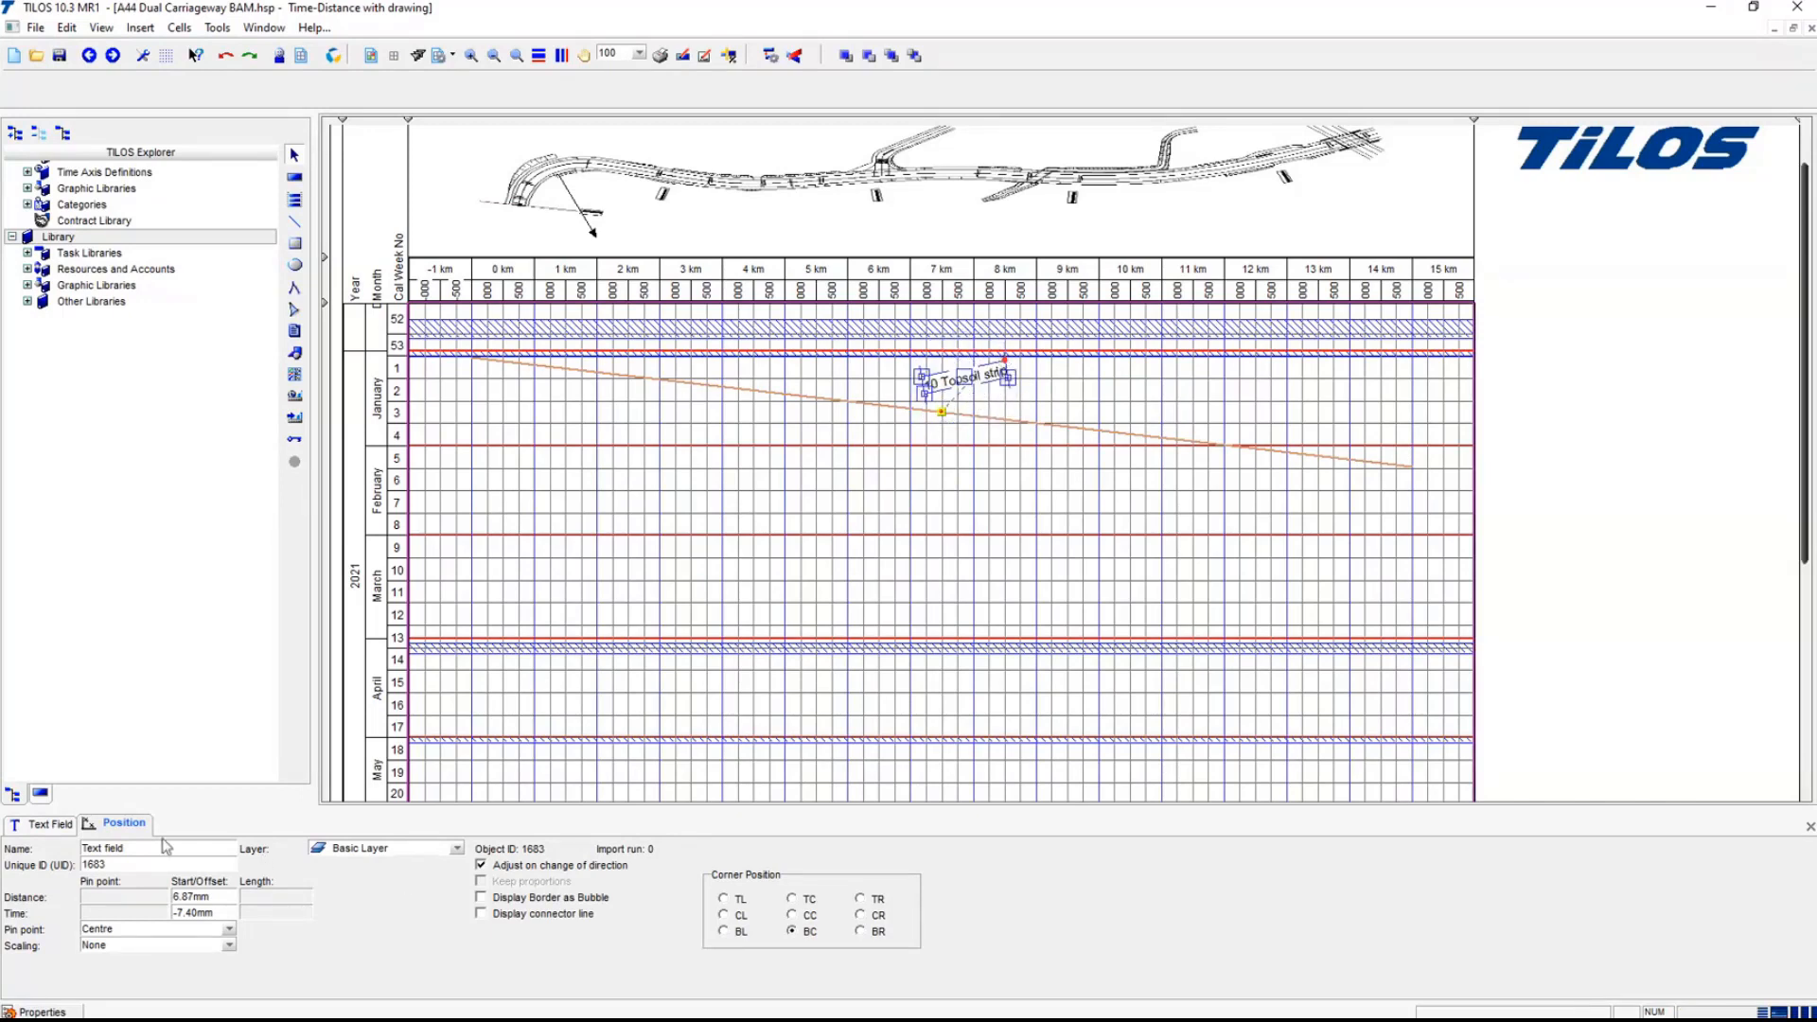
click(43, 824)
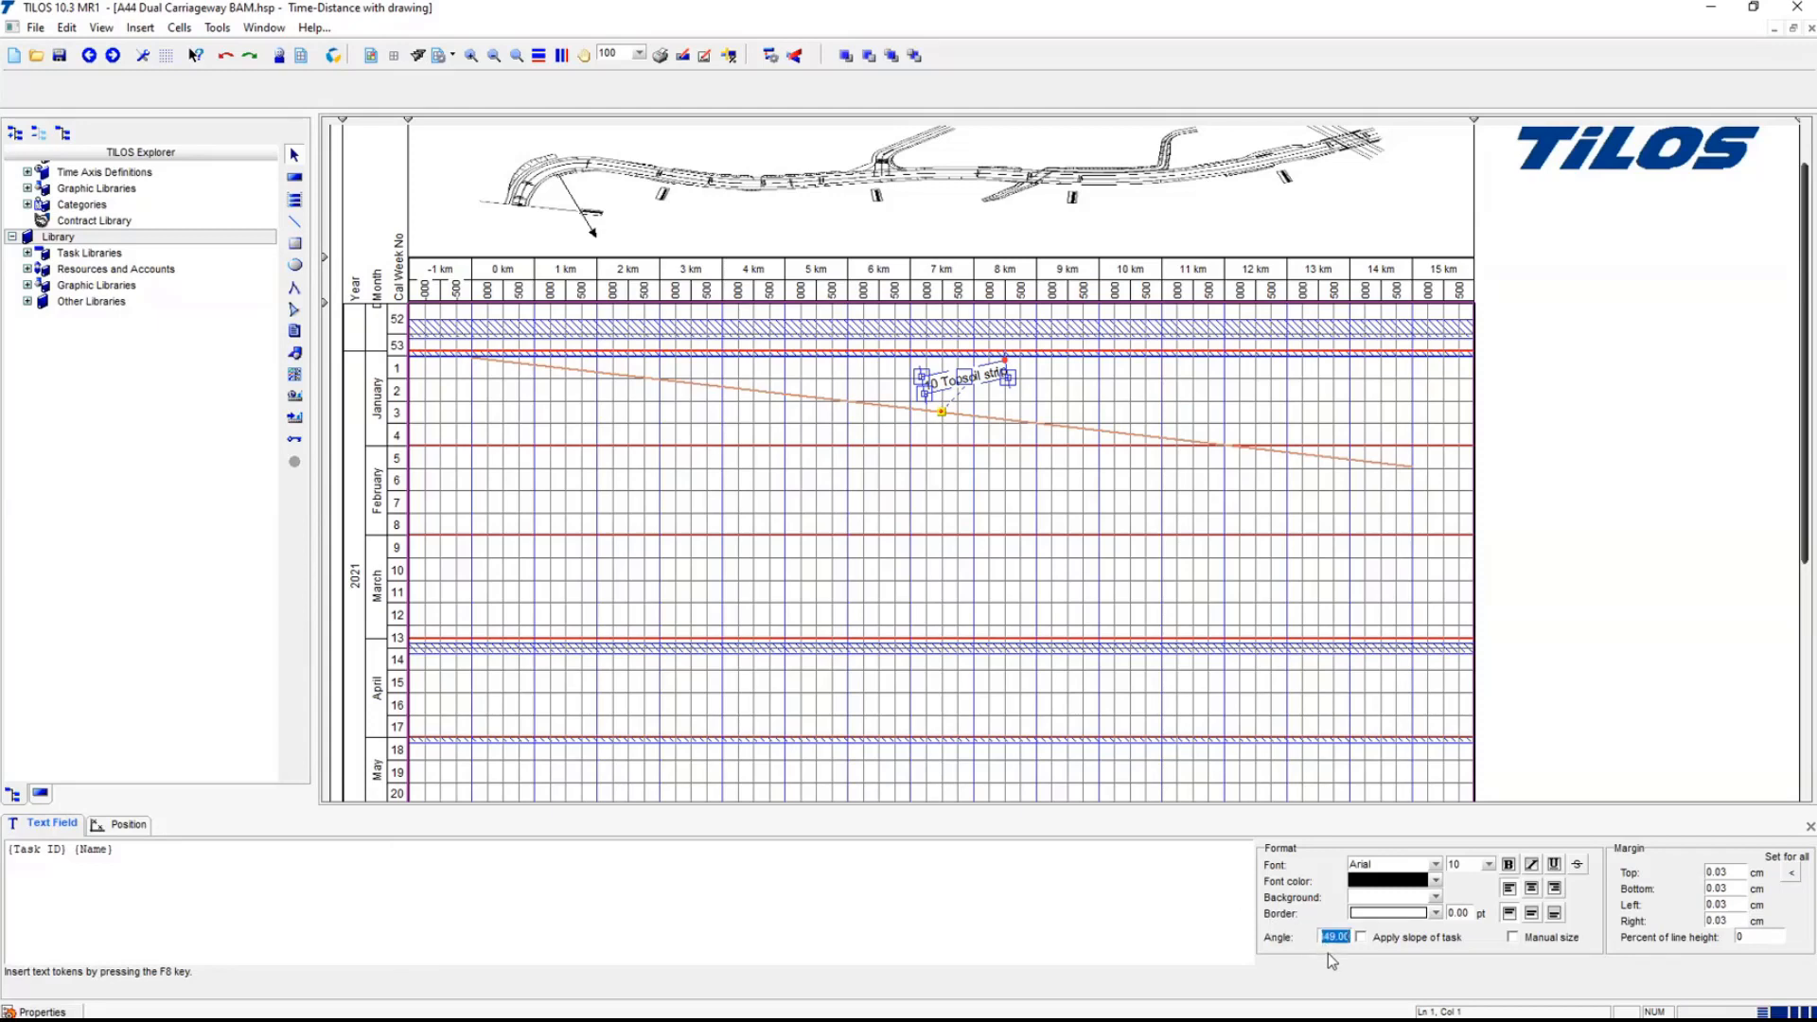
text(270)
key(Return)
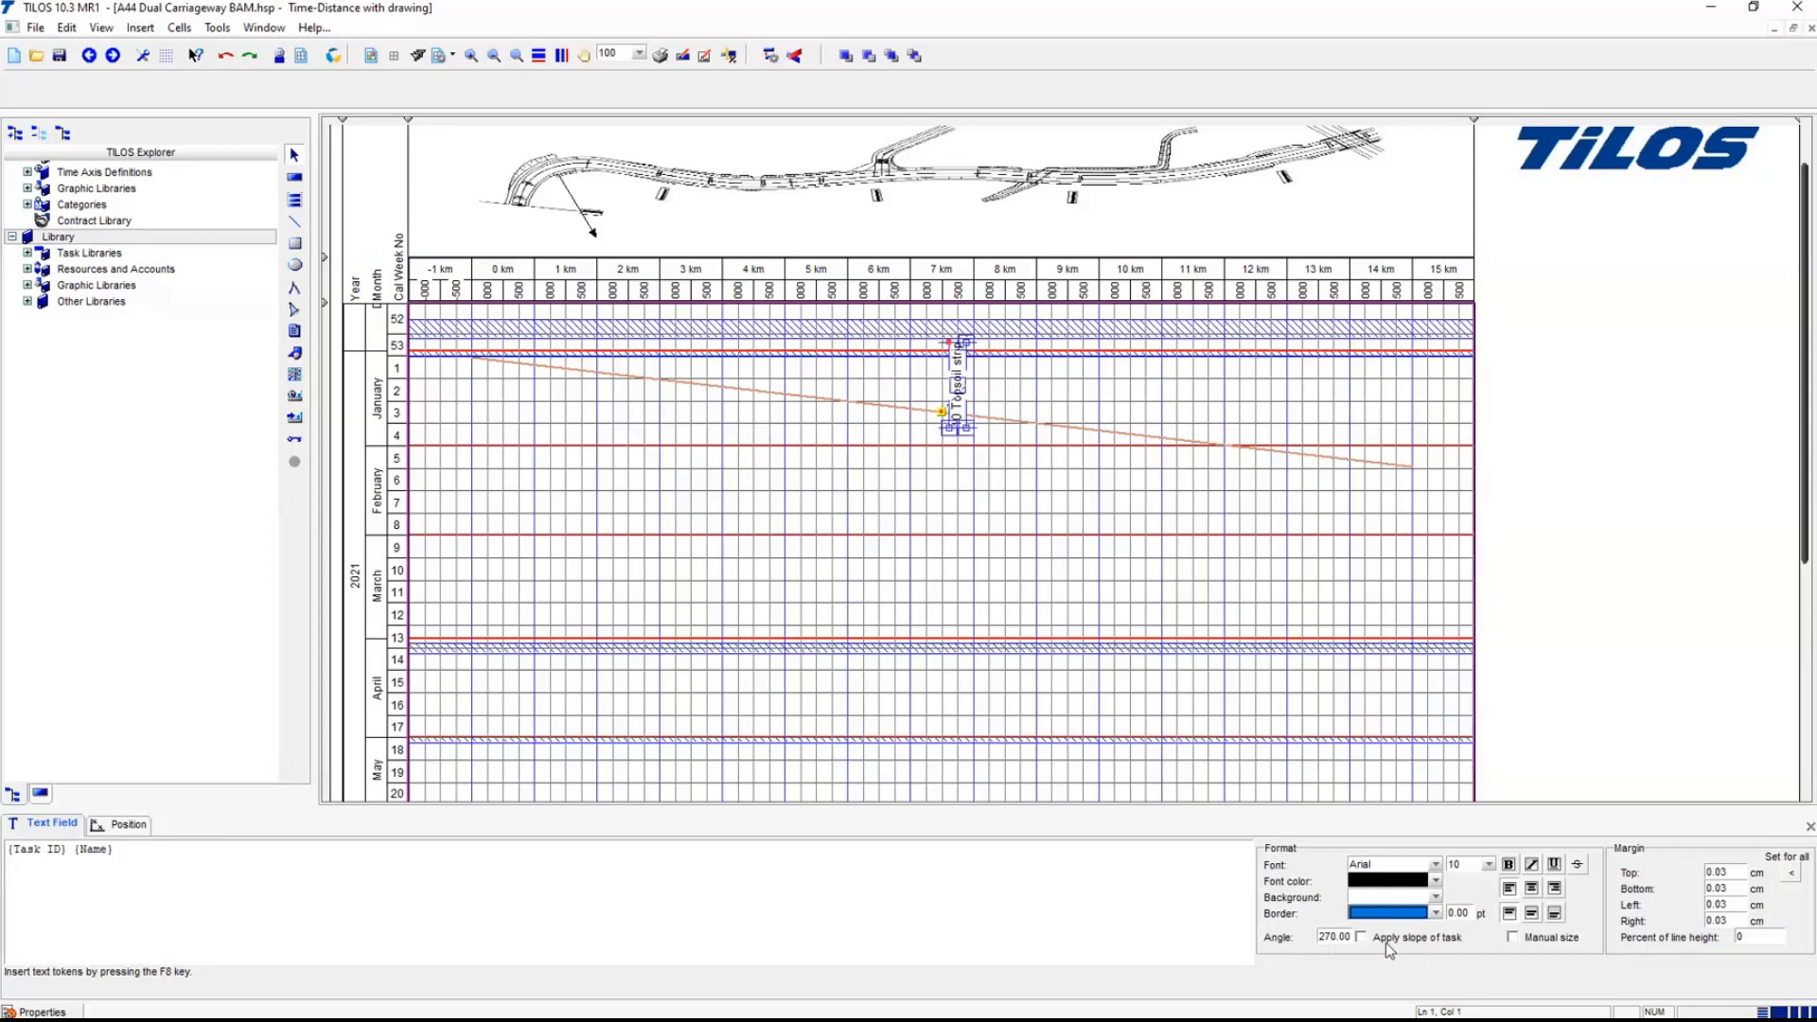
- Apply the slope of the task to the Topsoil strip annotation and place it just above the centre of the task line
click(1414, 940)
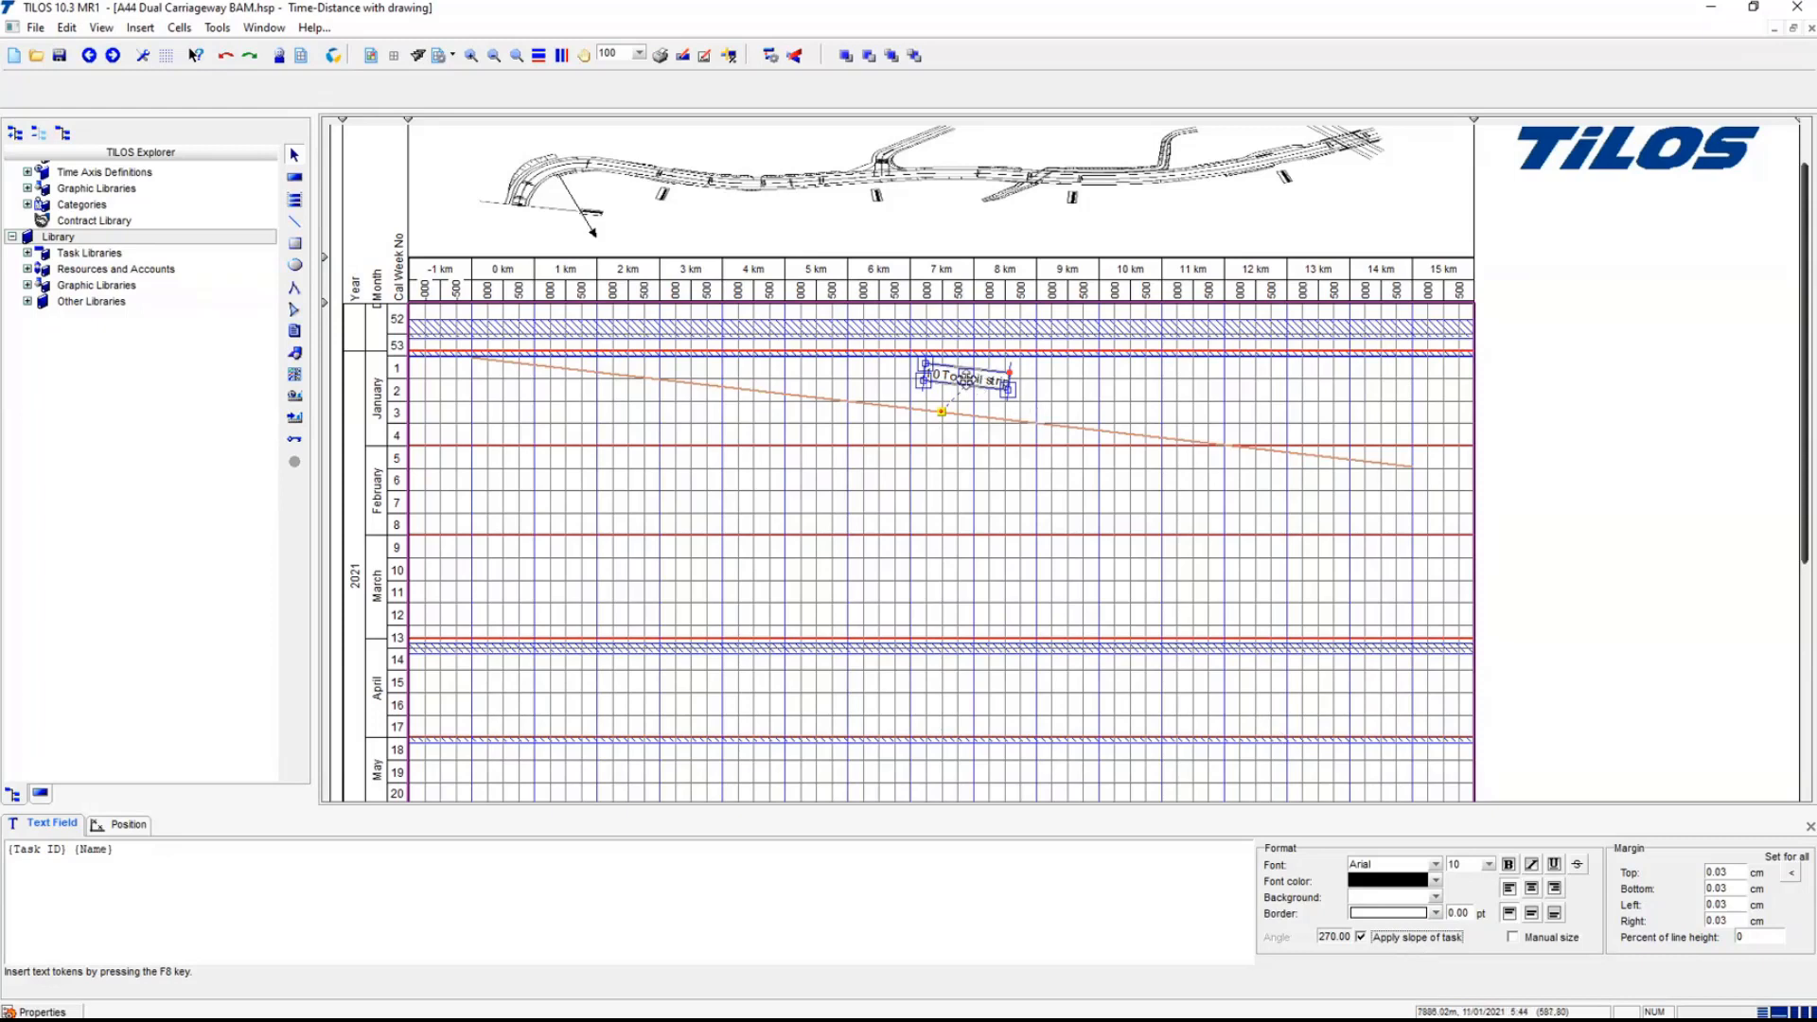
drag(964, 376, 951, 397)
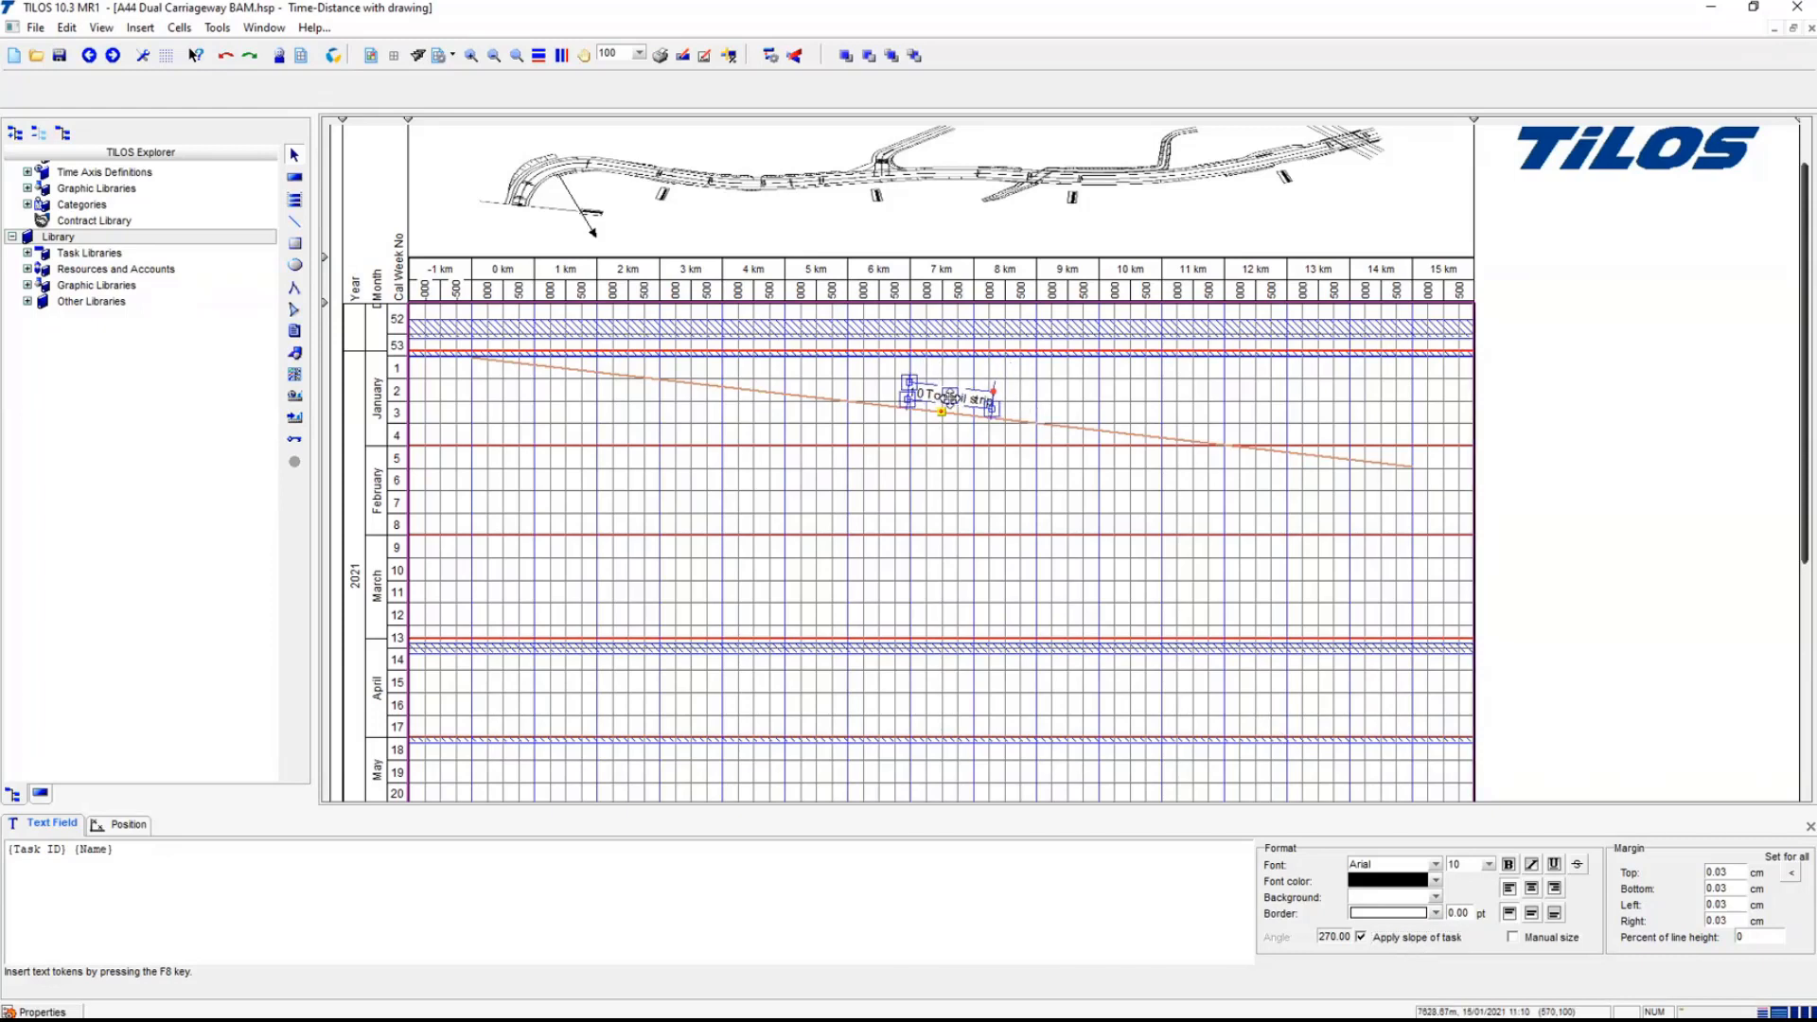
click(1098, 433)
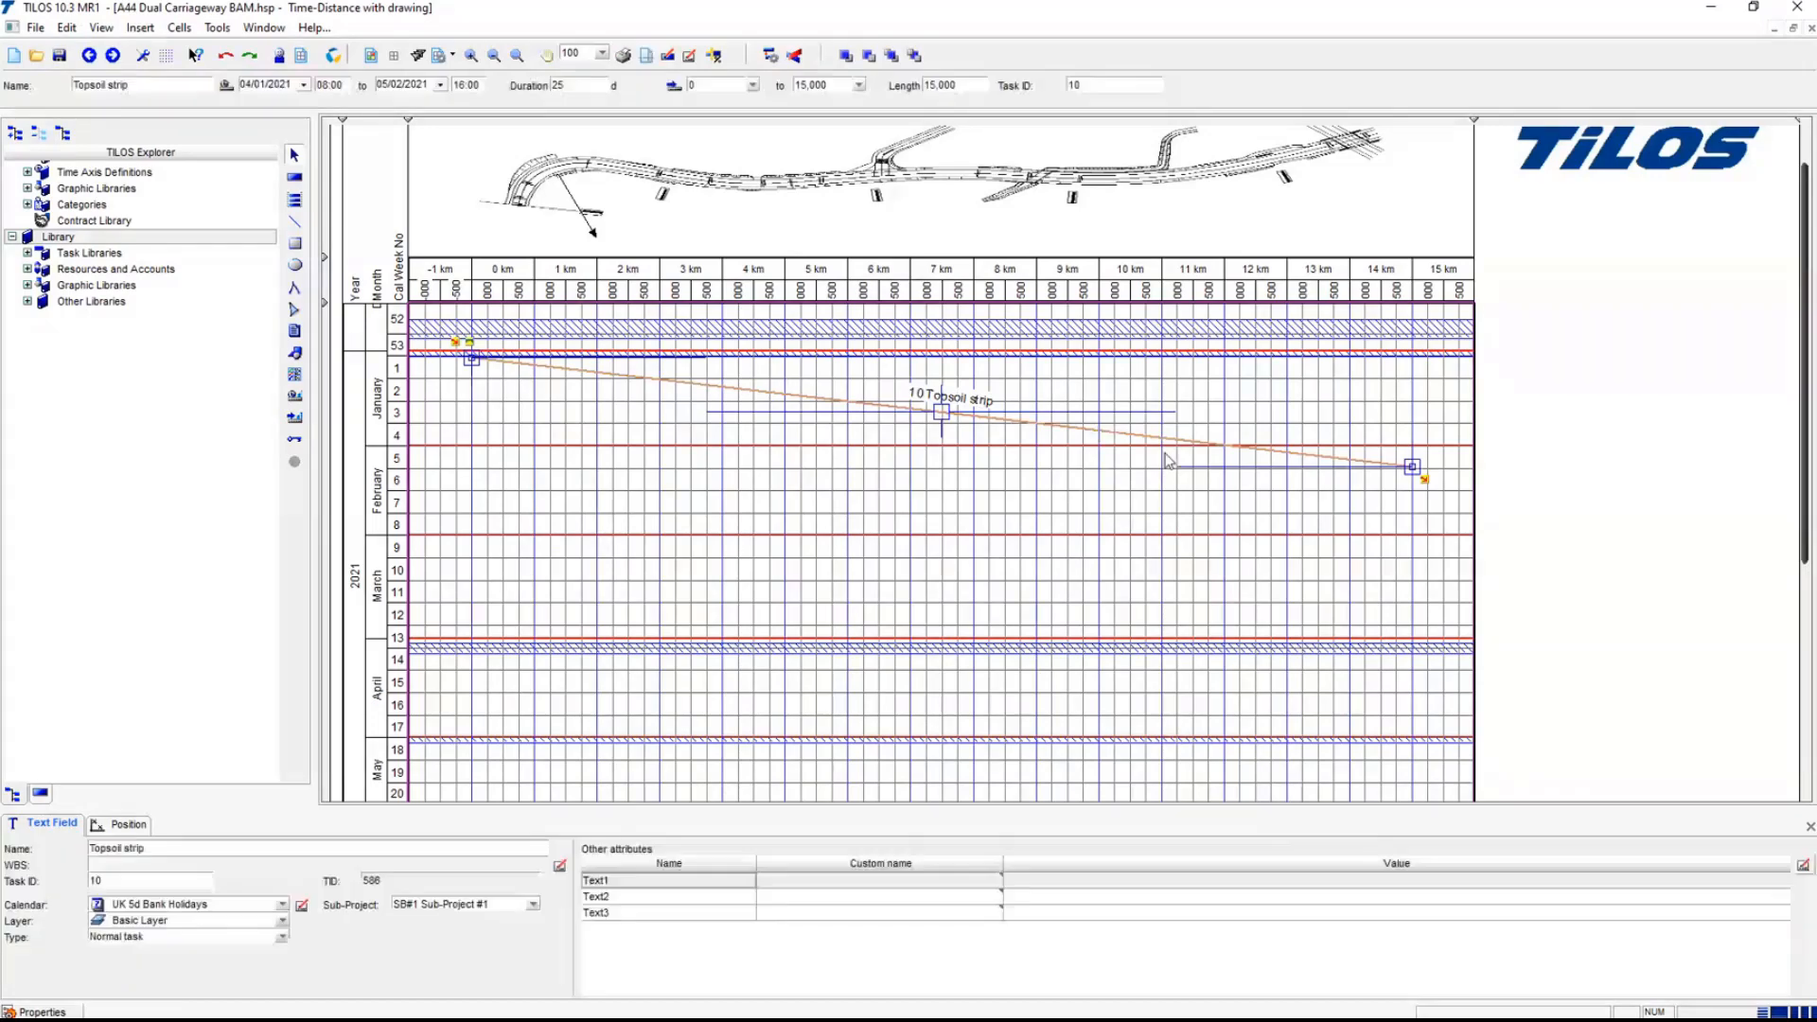
drag(1340, 467, 1264, 438)
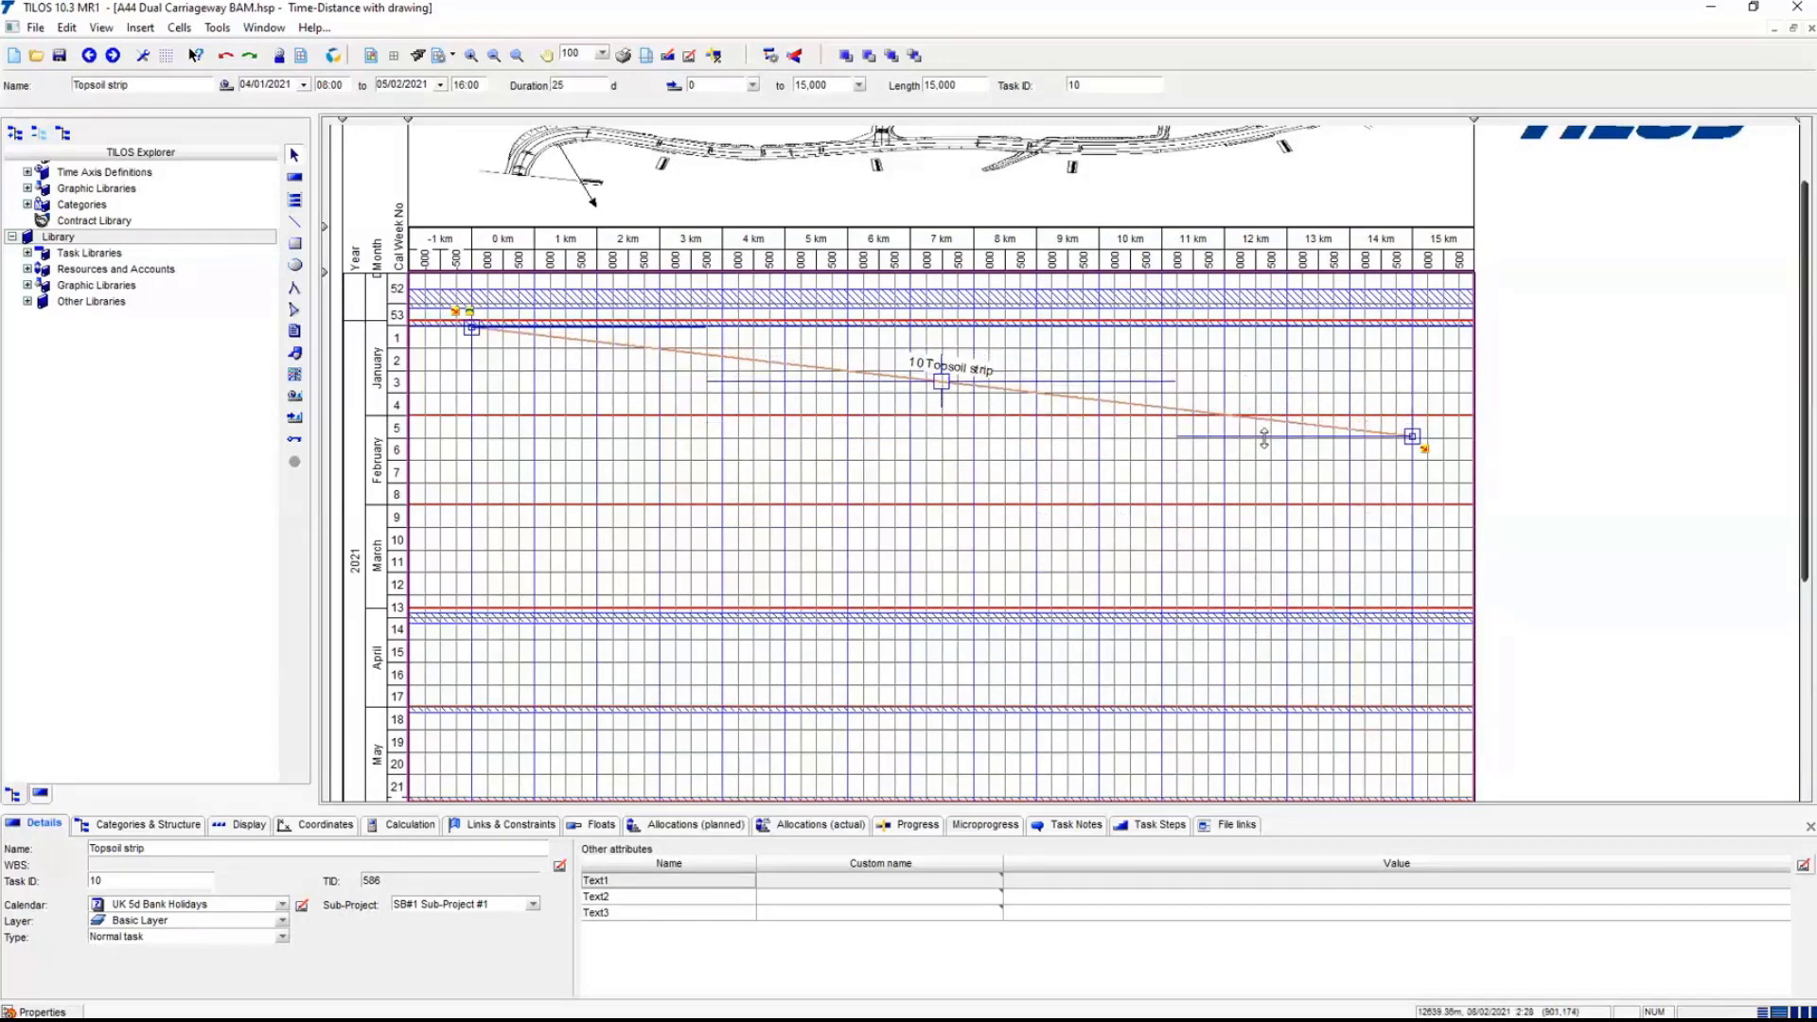
click(1026, 470)
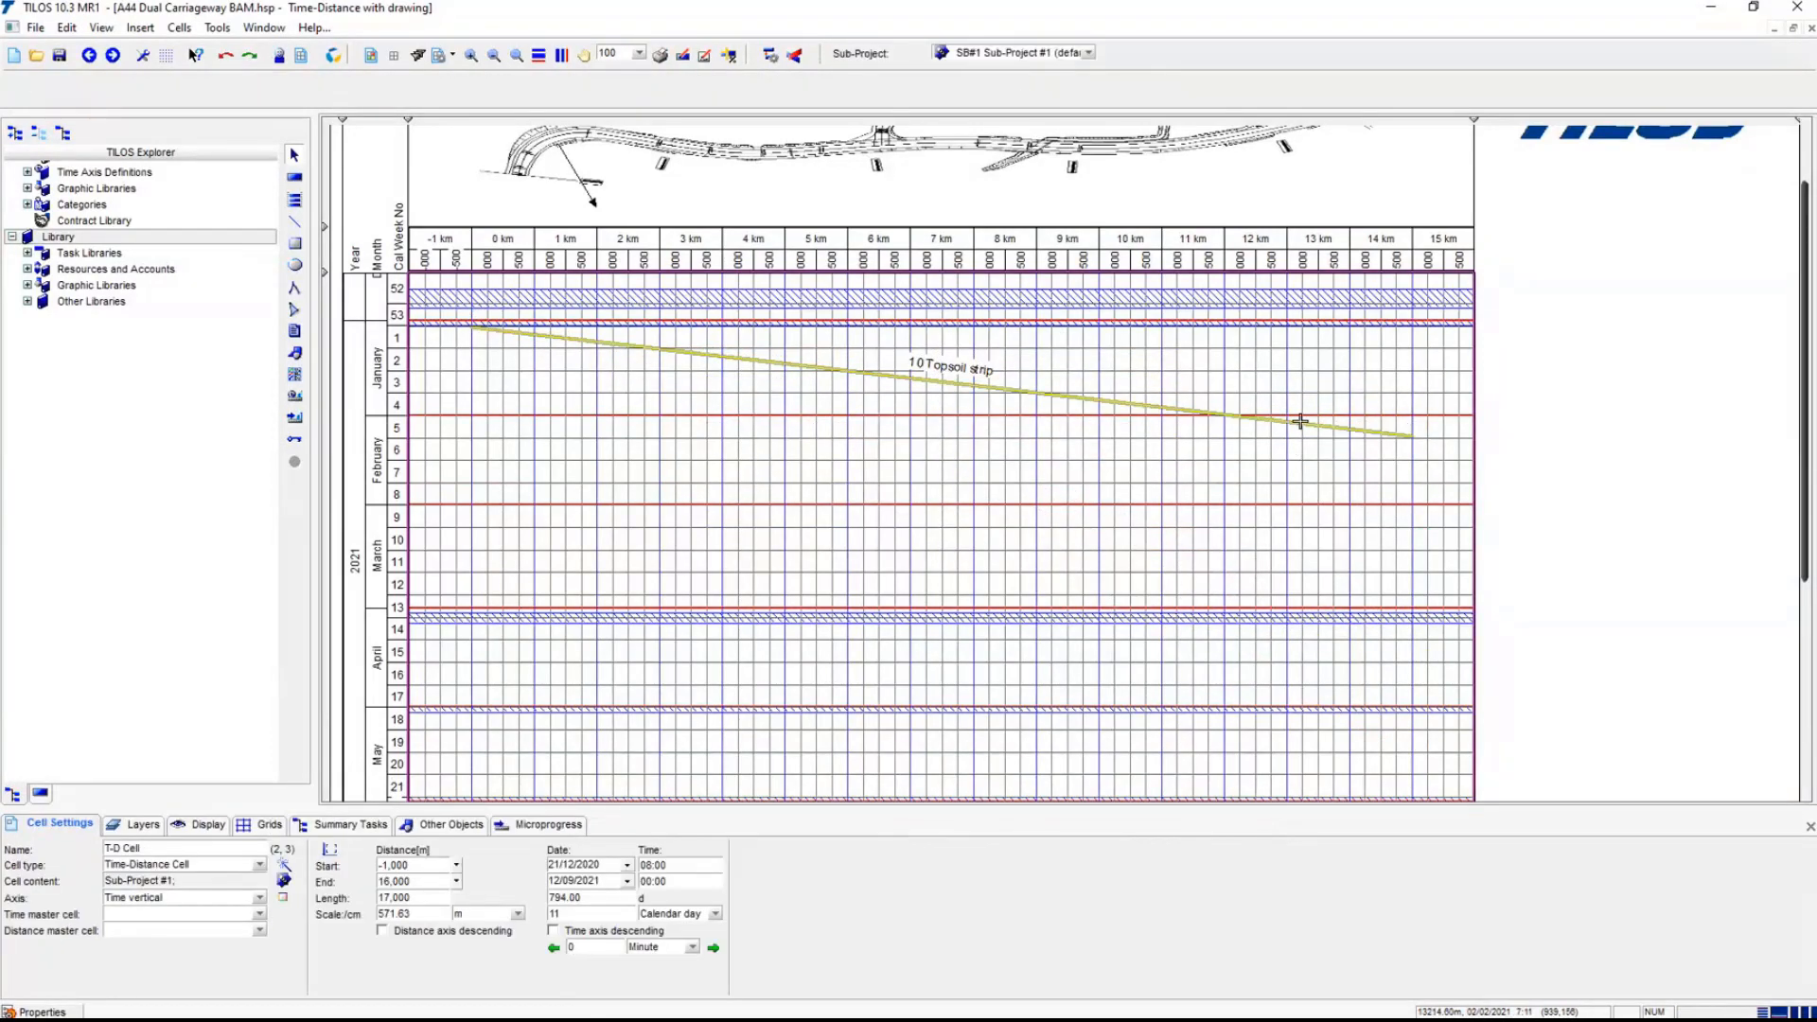
- Start a second annotation for the Topsoil strip task with pinpoint End and corner position BR
right_click(1300, 421)
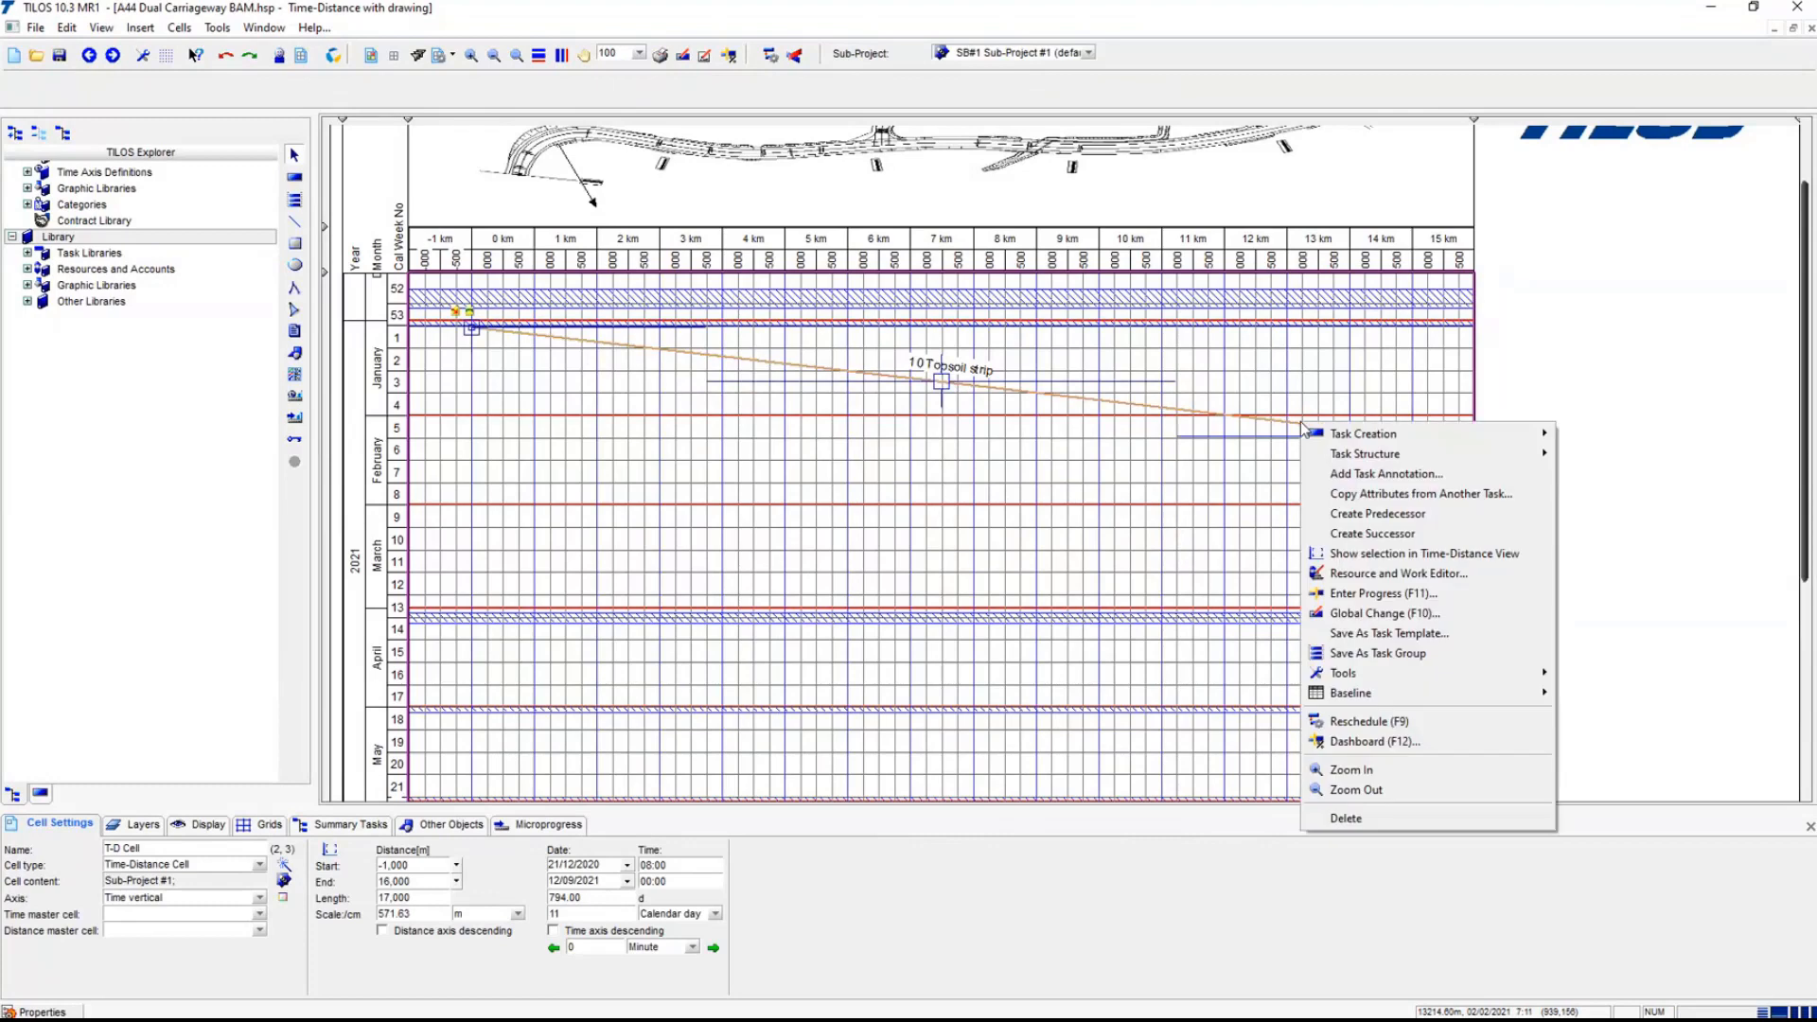
click(1342, 474)
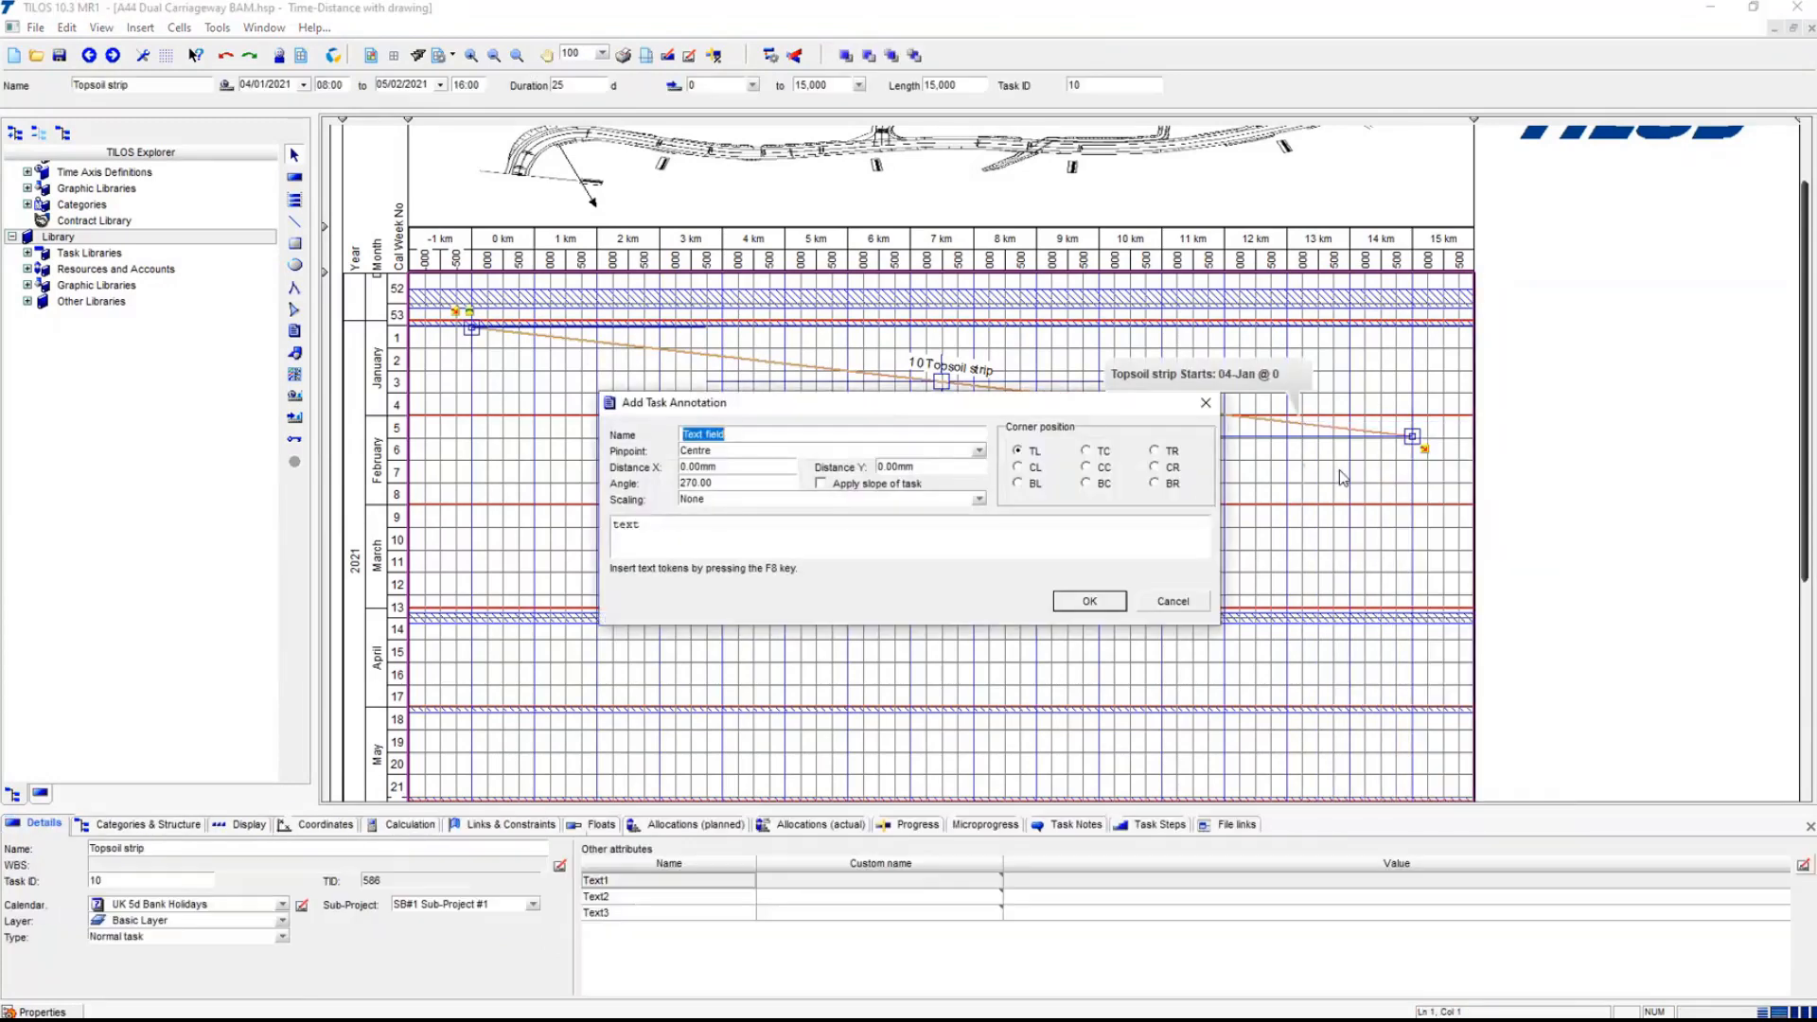
click(983, 450)
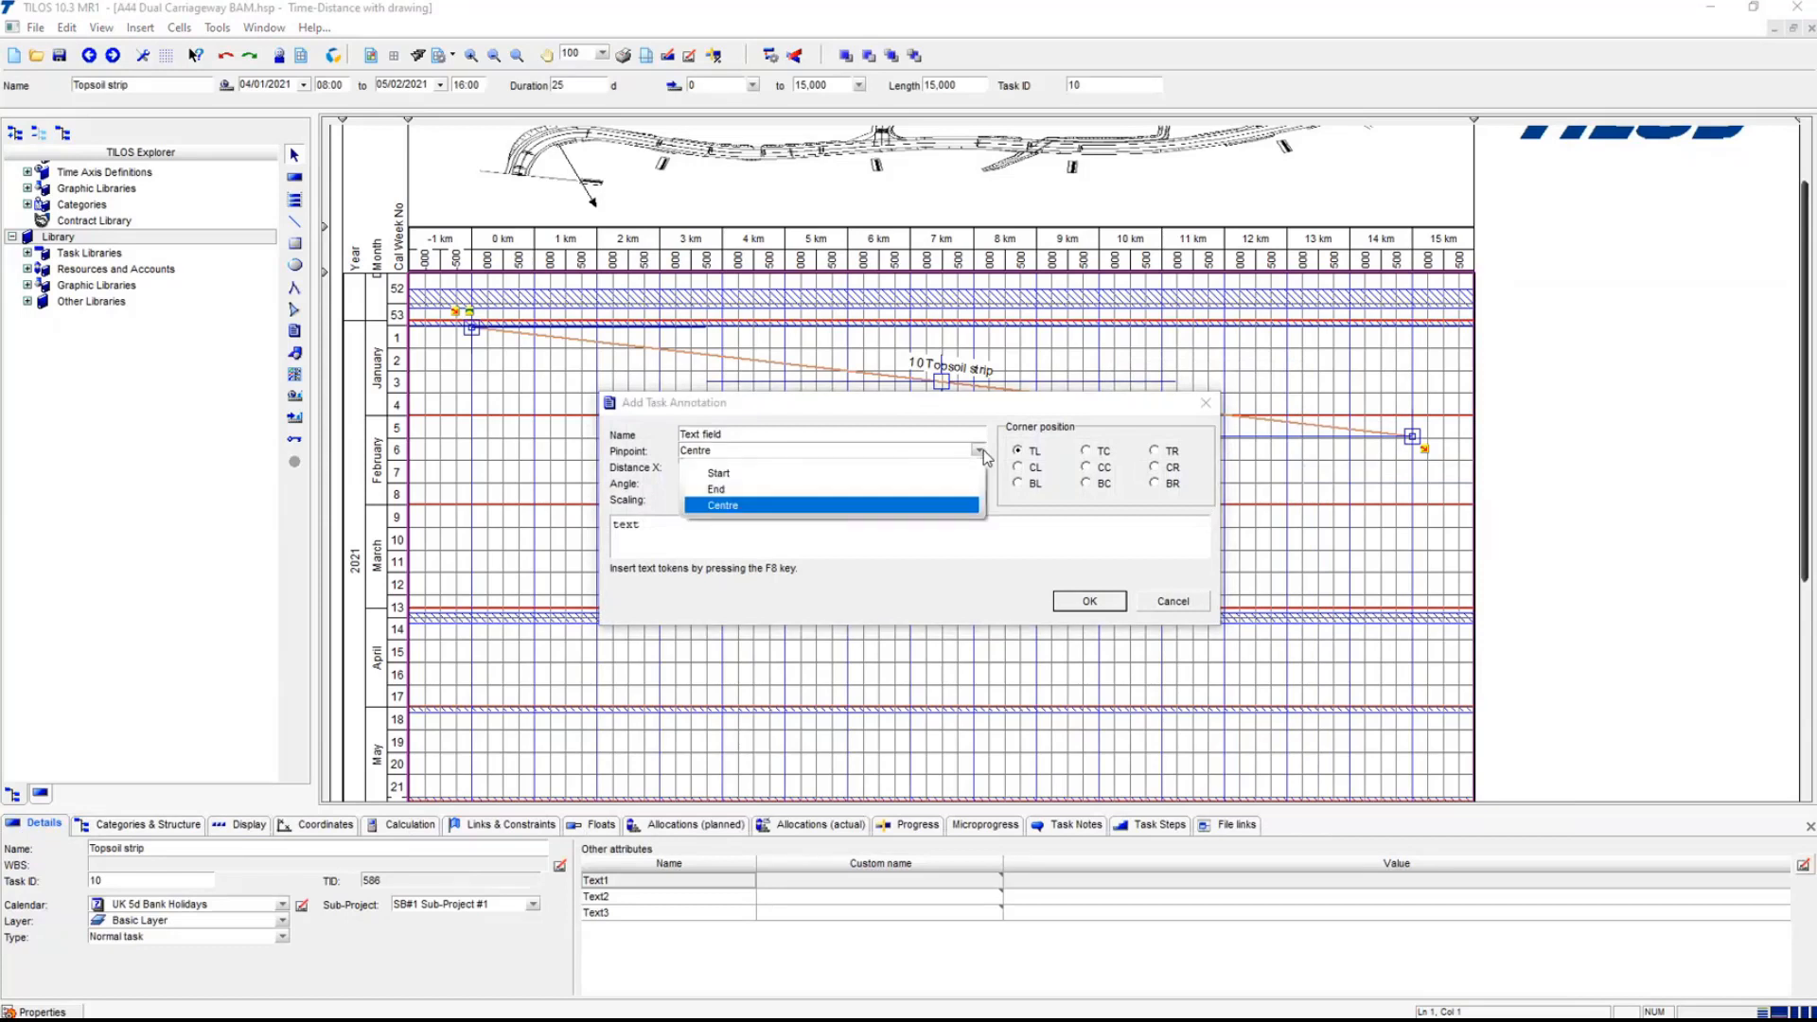
click(962, 492)
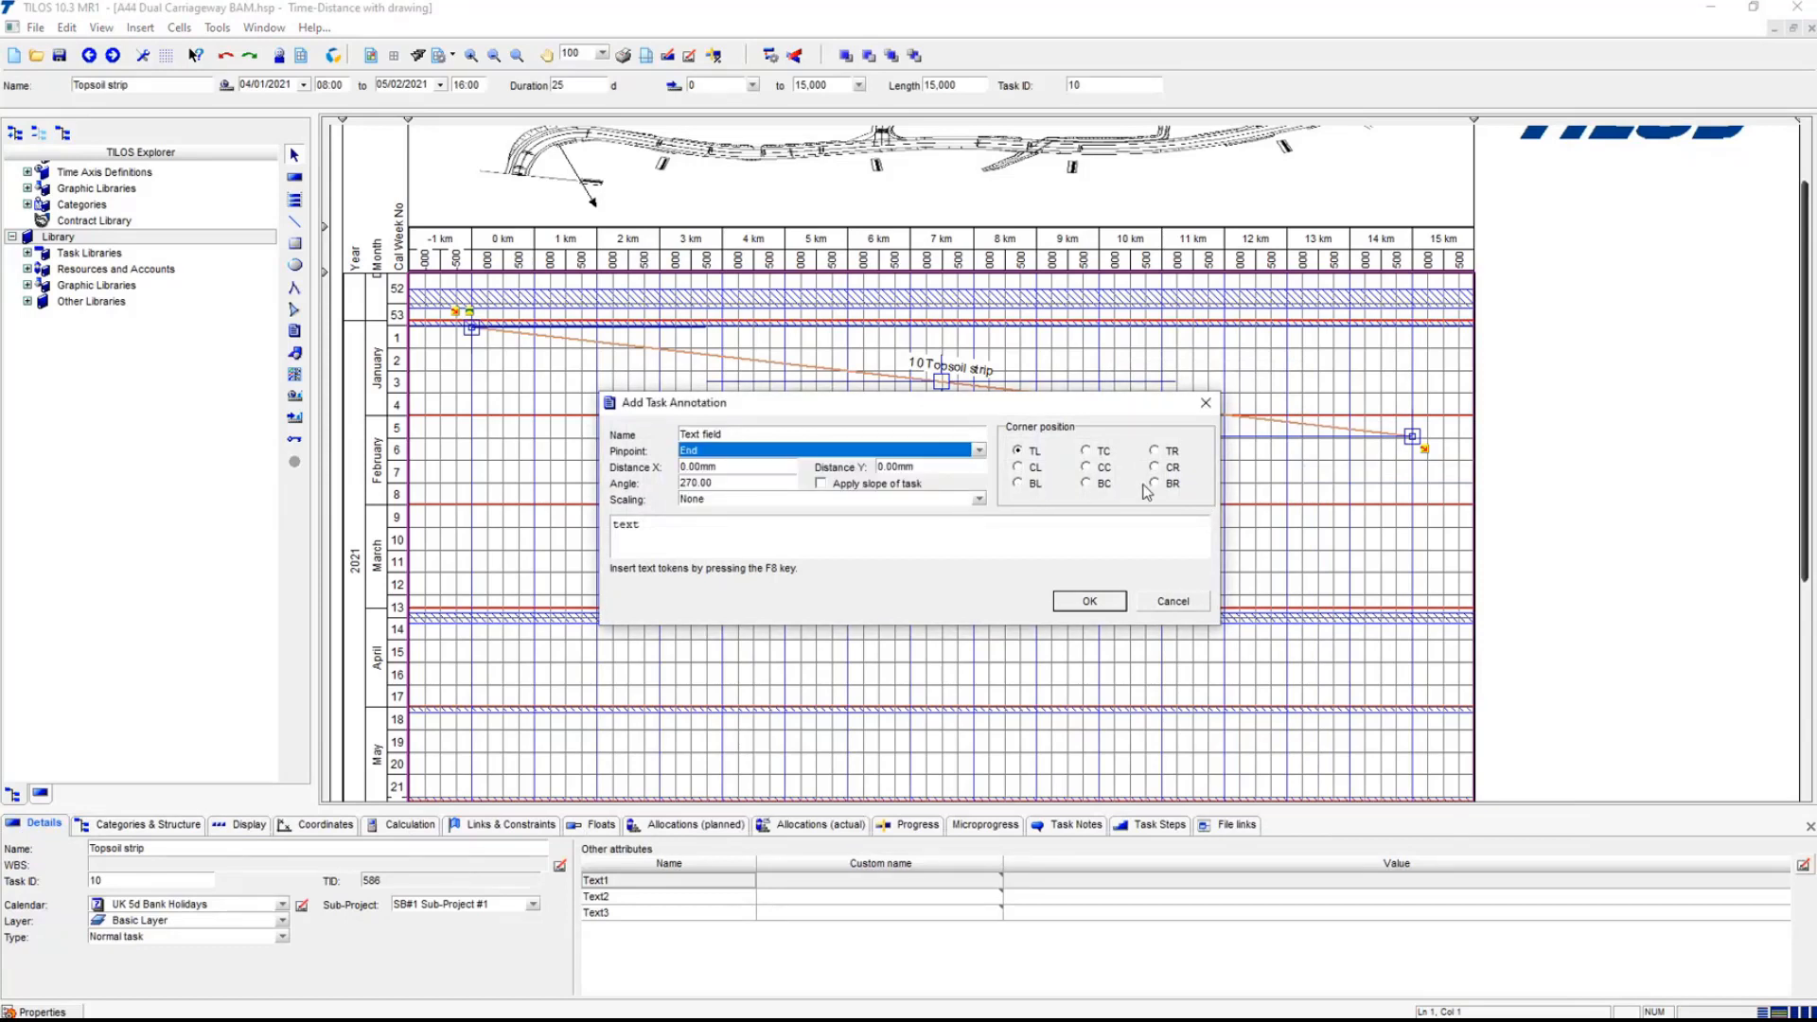
click(1154, 484)
- Replace the new annotation's placeholder text with "Starts on" followed by the Start.Date.Schedule.dd token
drag(710, 537, 611, 528)
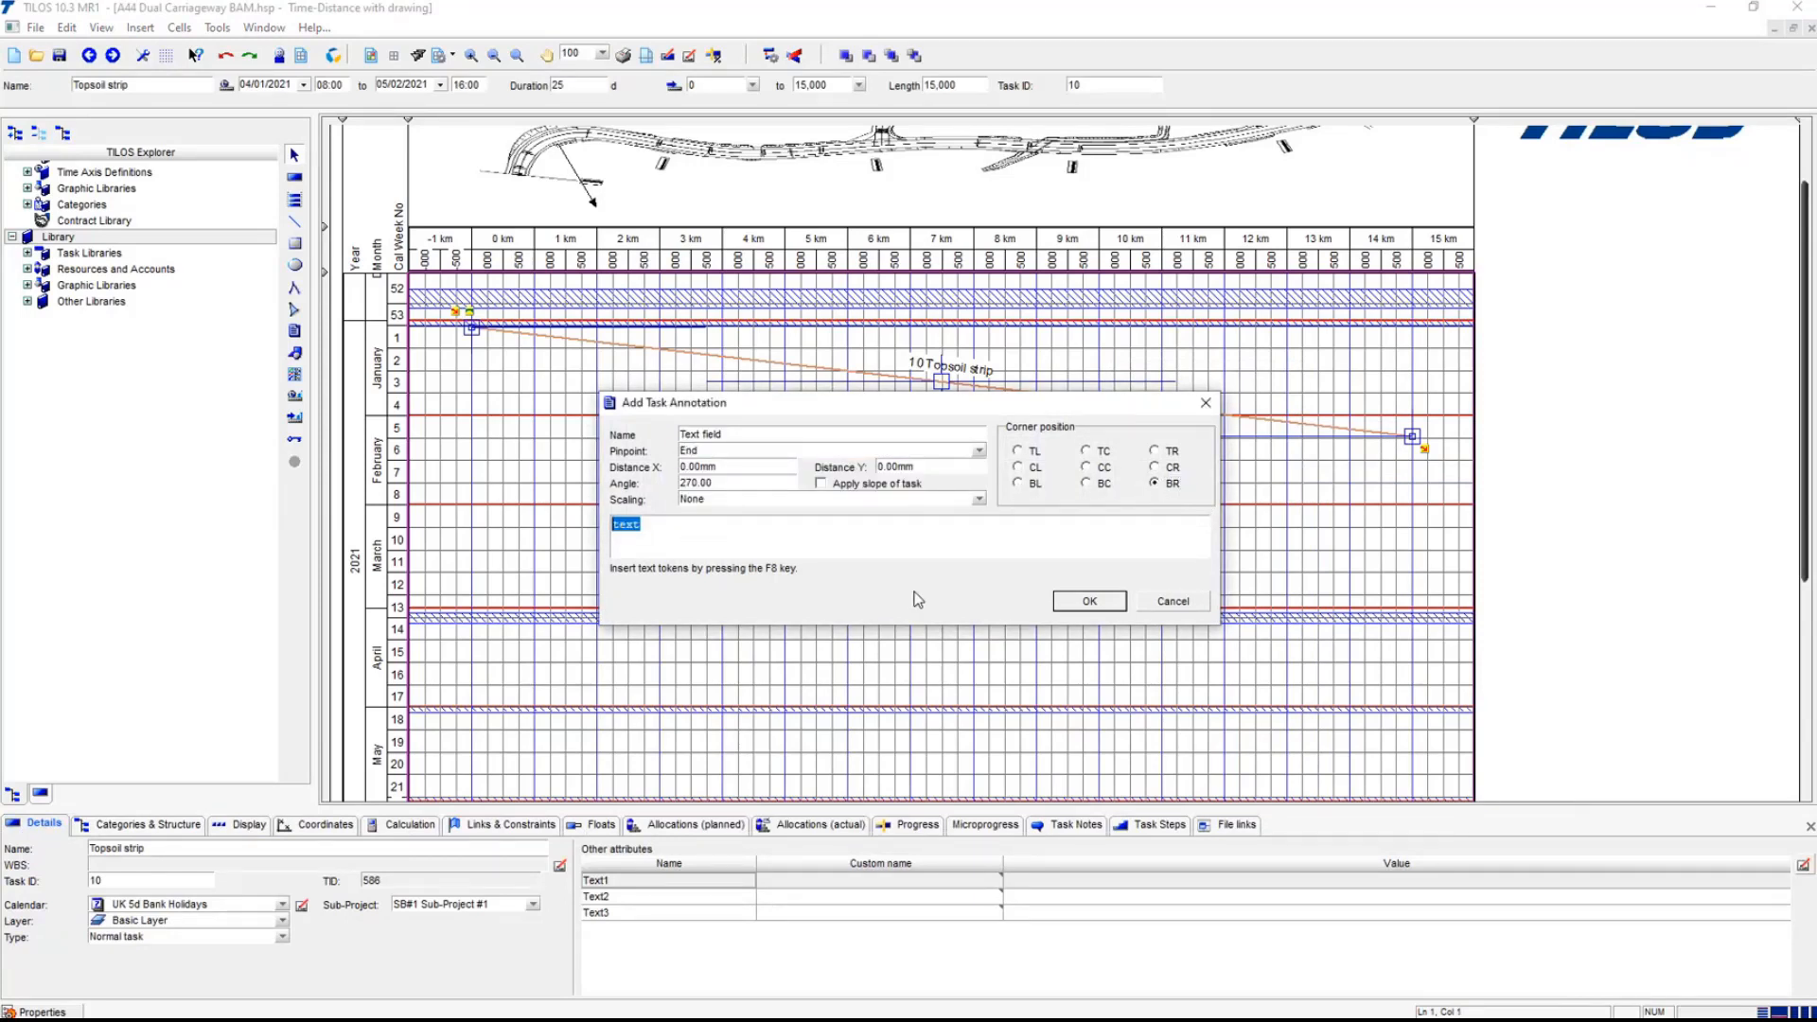
key(Delete)
key(F8)
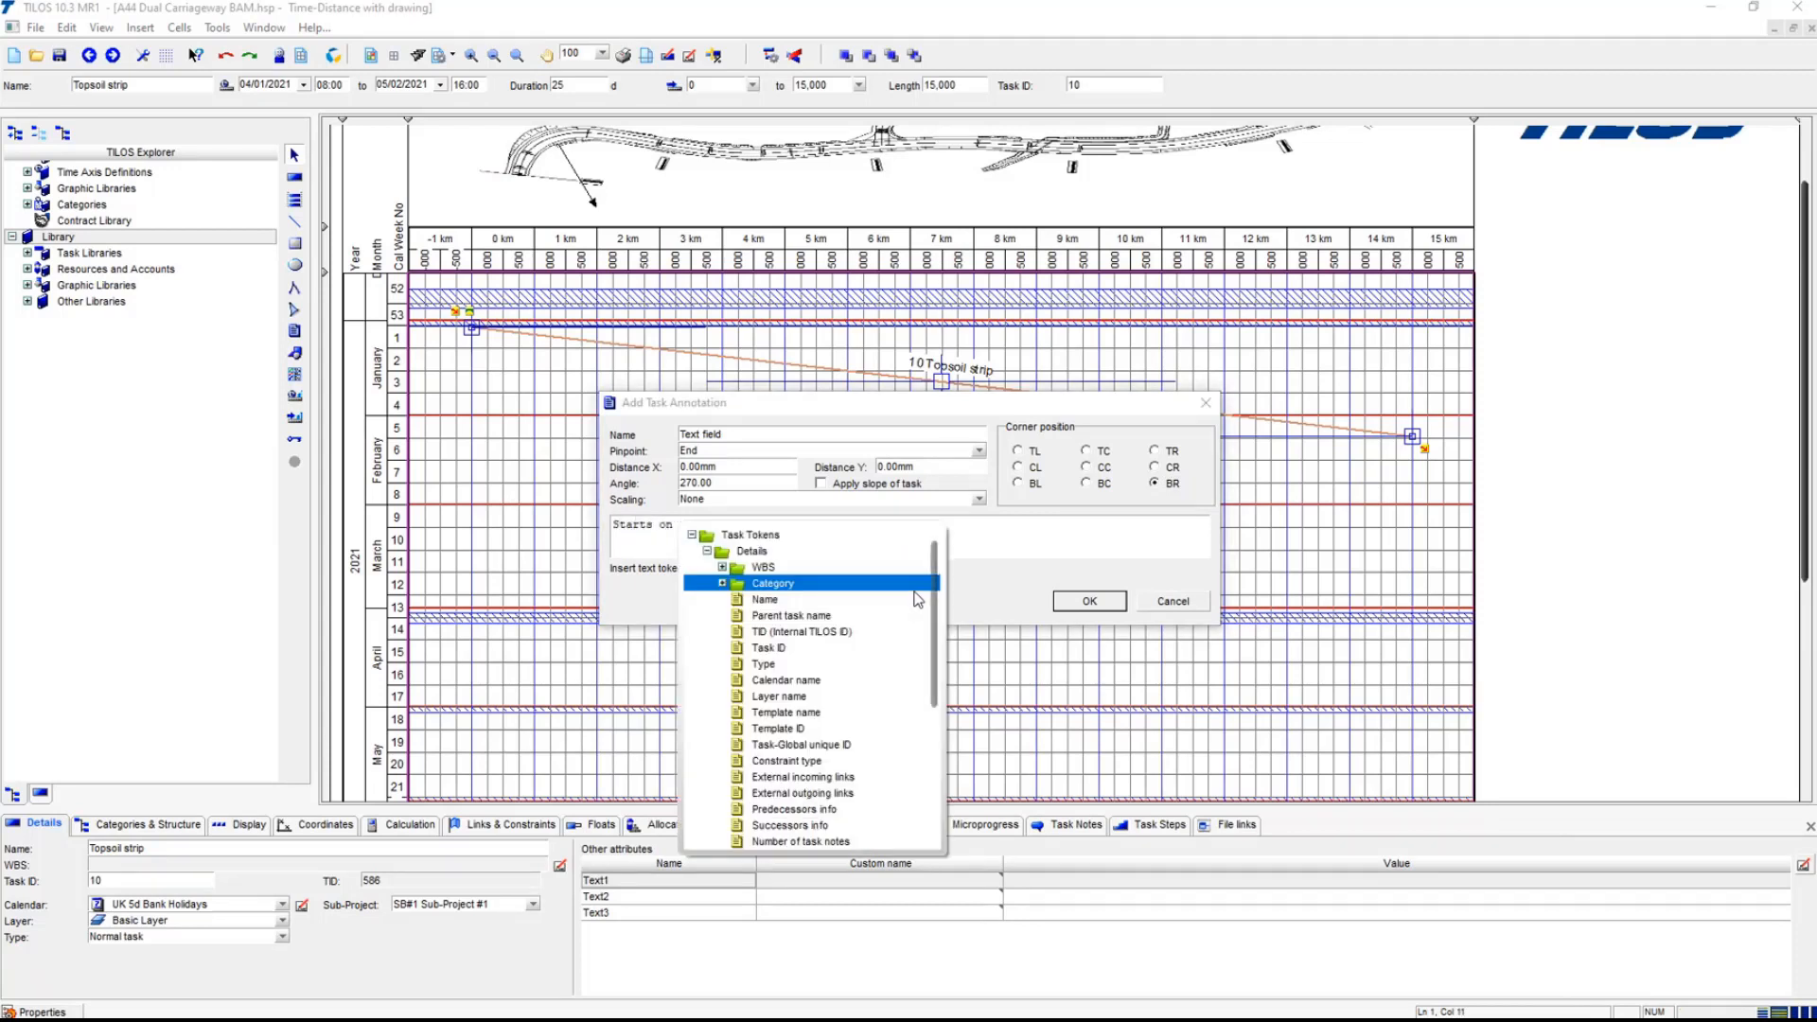
click(724, 553)
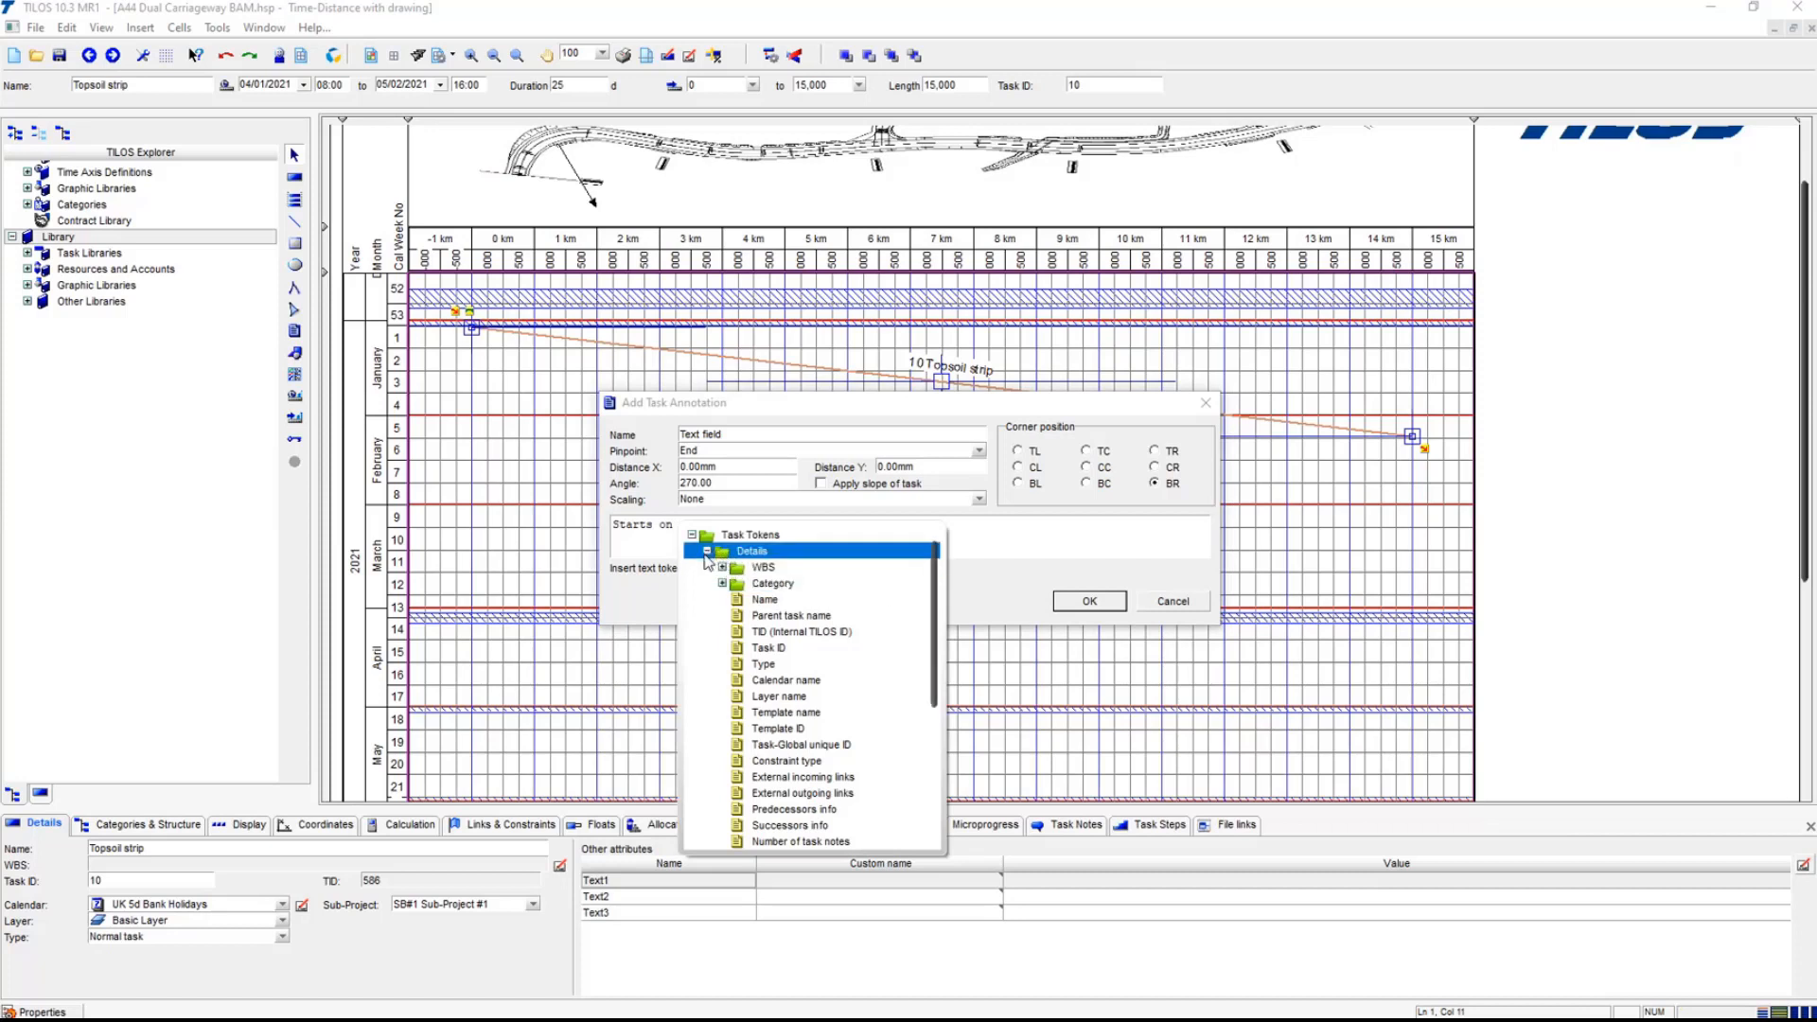
click(706, 550)
click(710, 585)
click(708, 583)
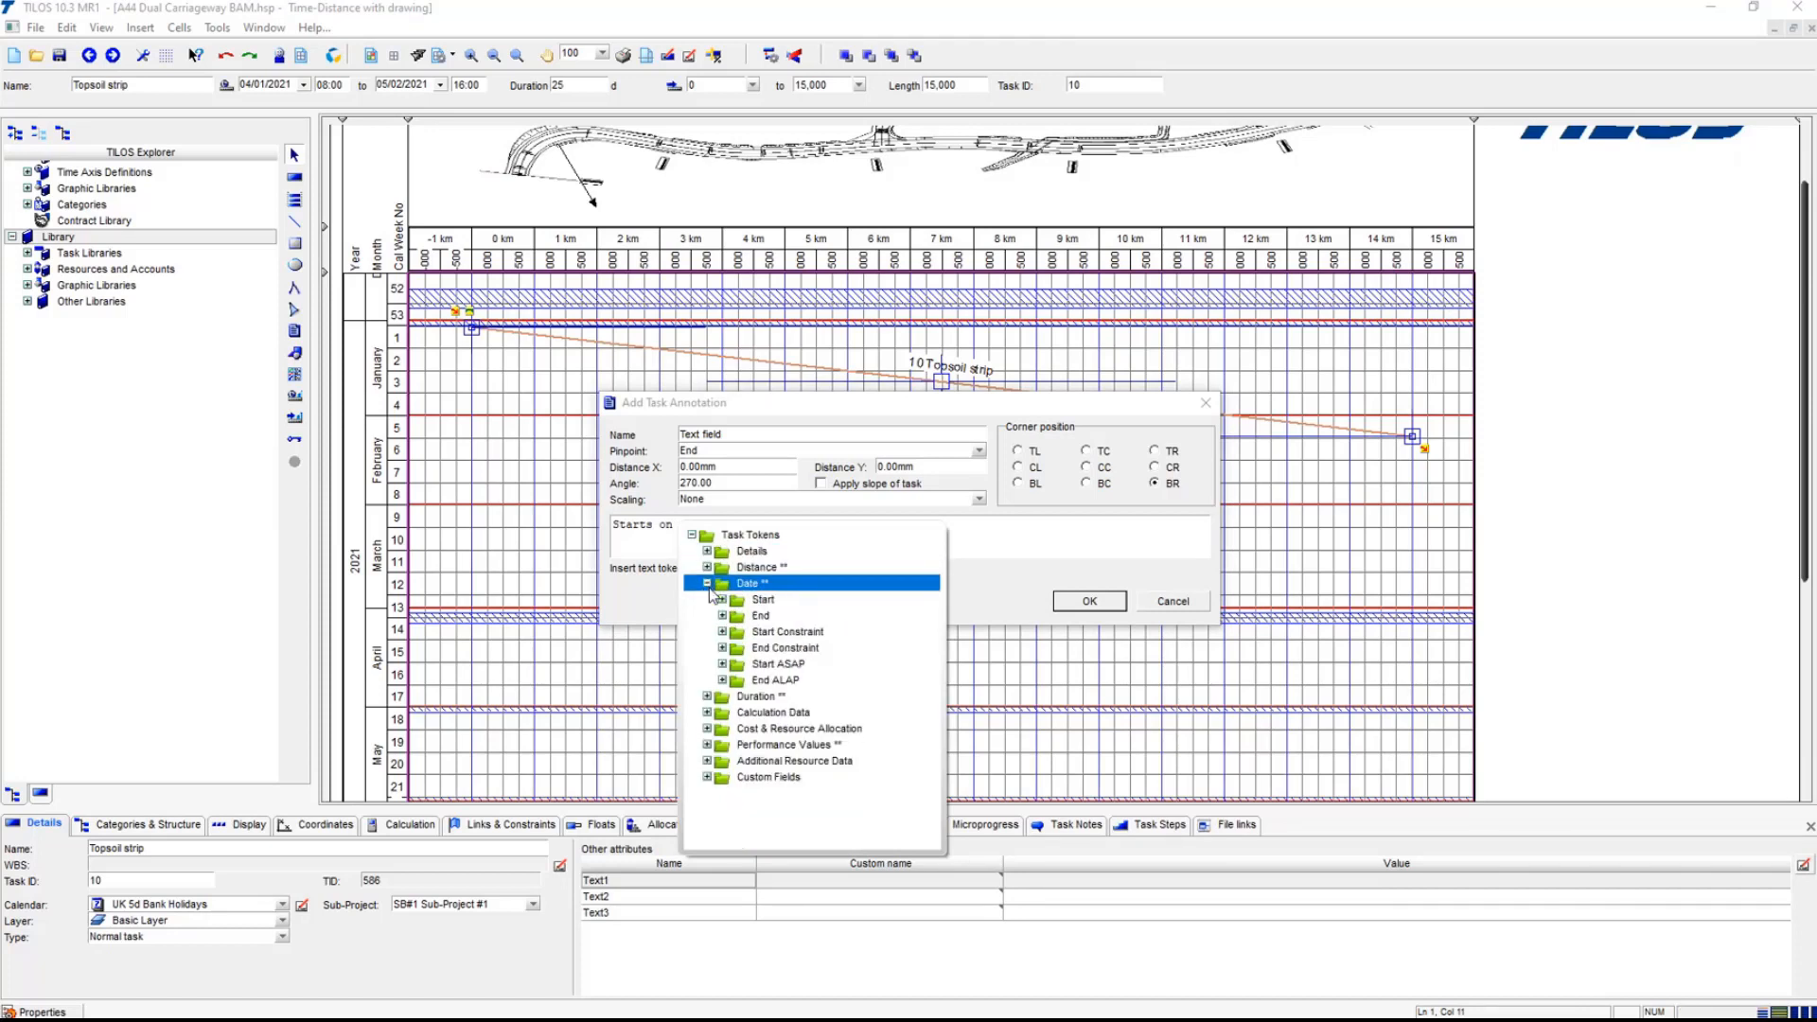
click(714, 599)
click(722, 599)
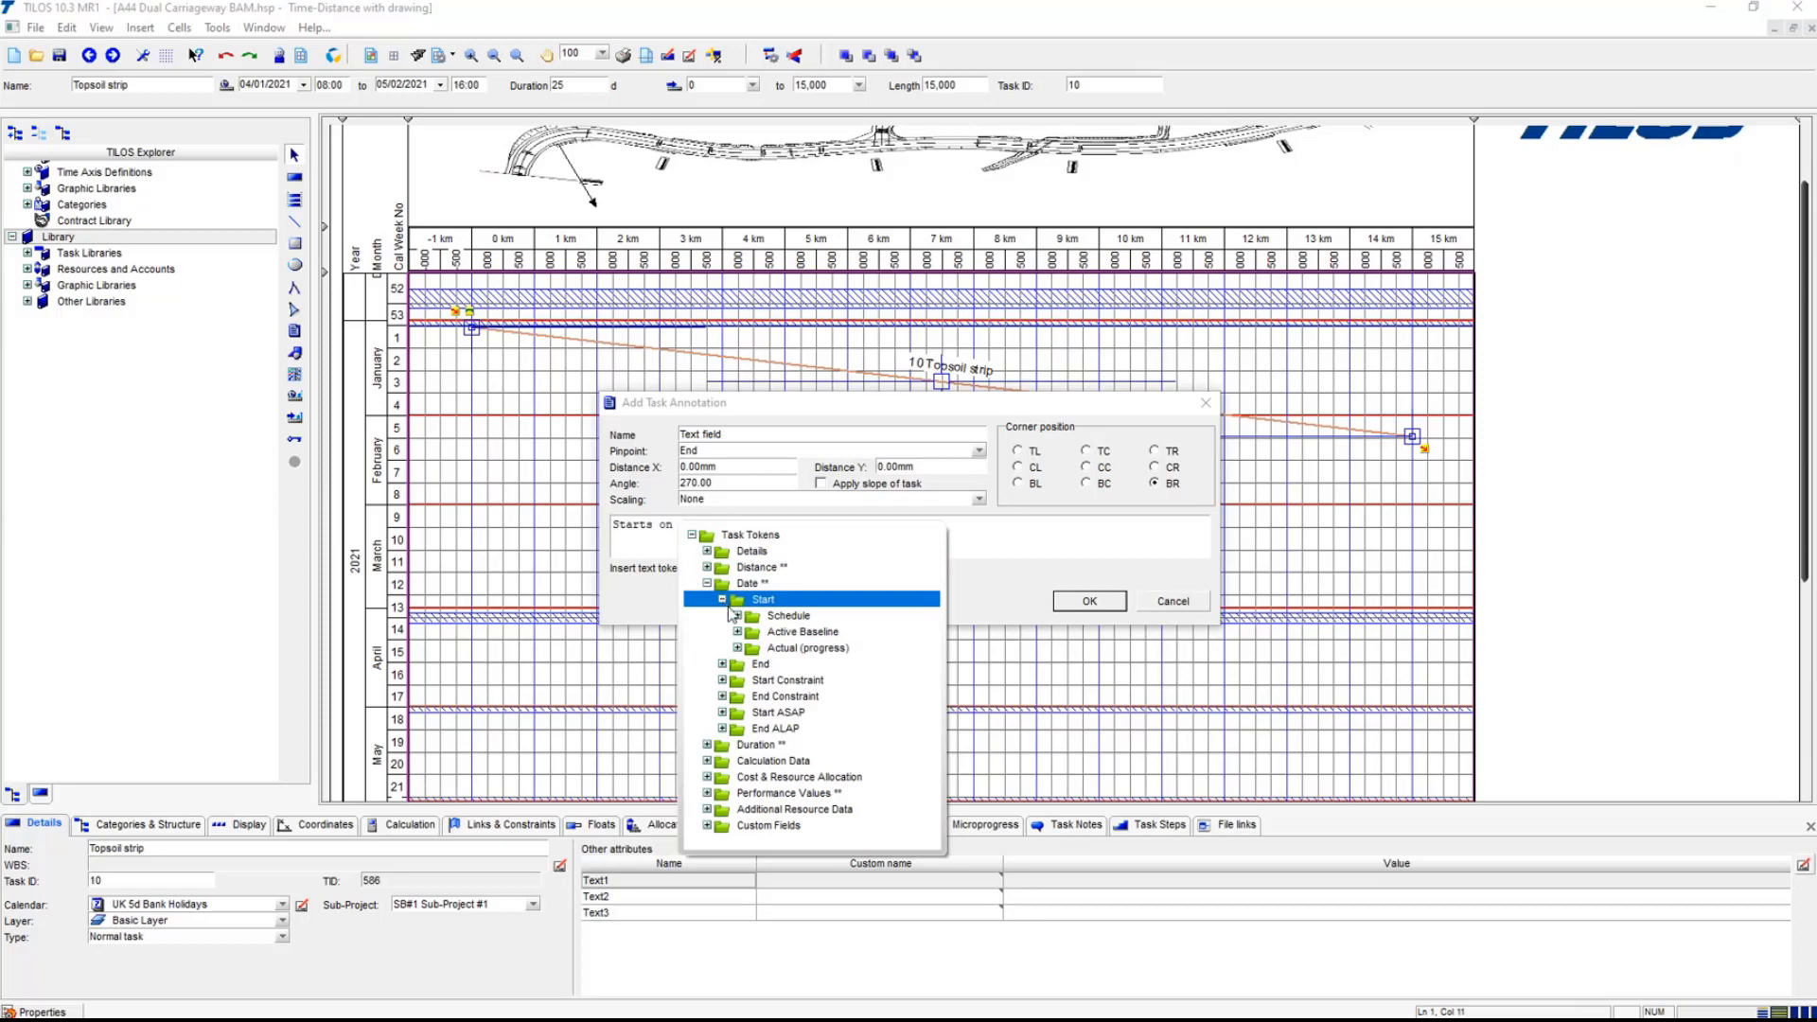
click(743, 617)
click(732, 623)
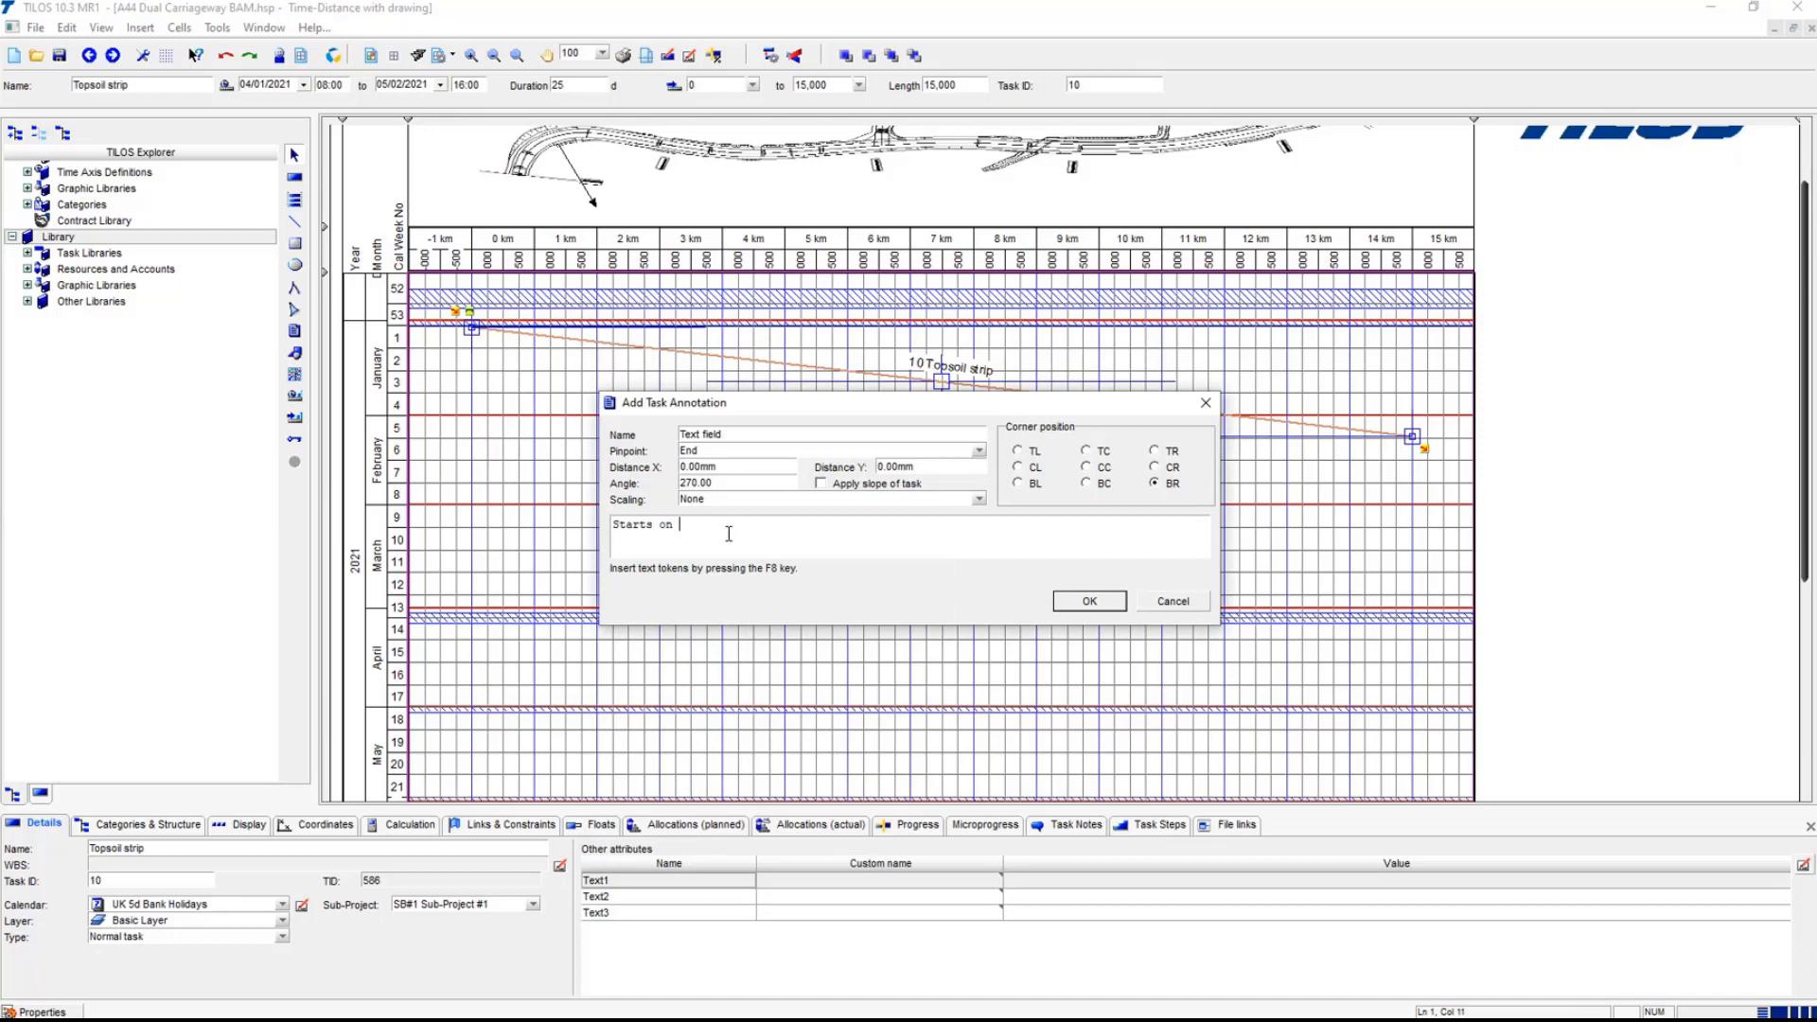
key(F8)
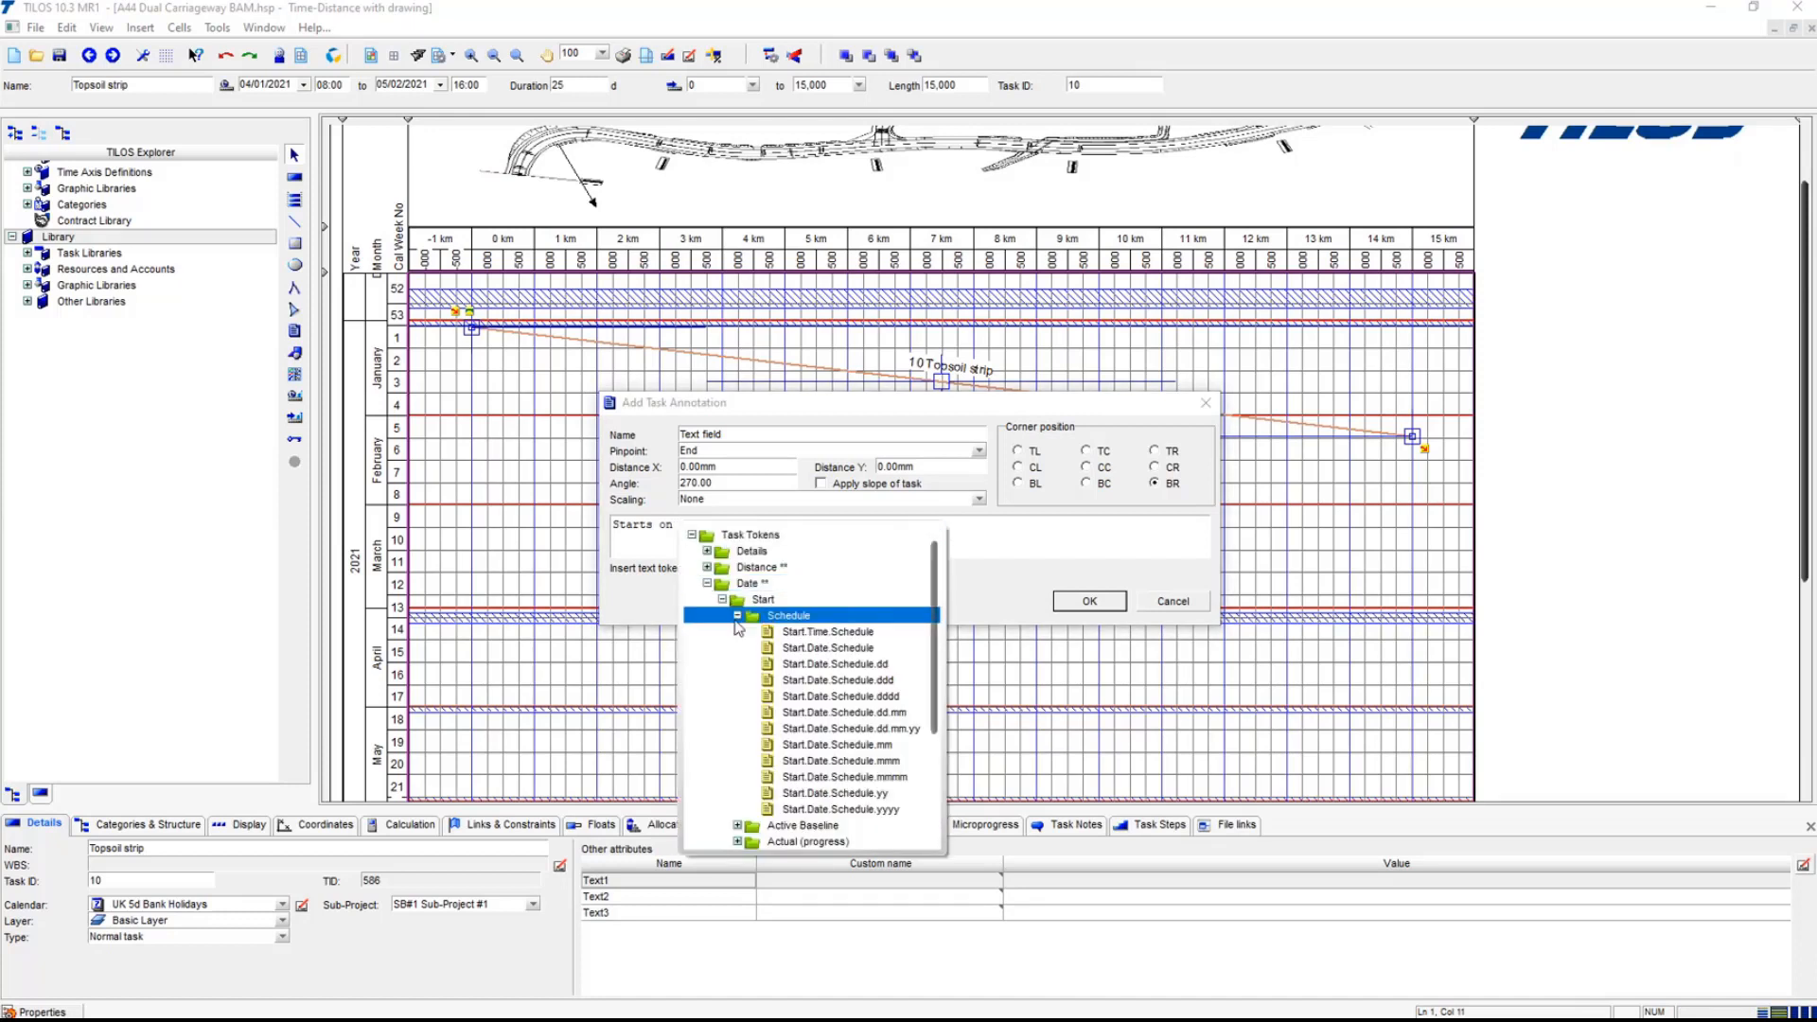
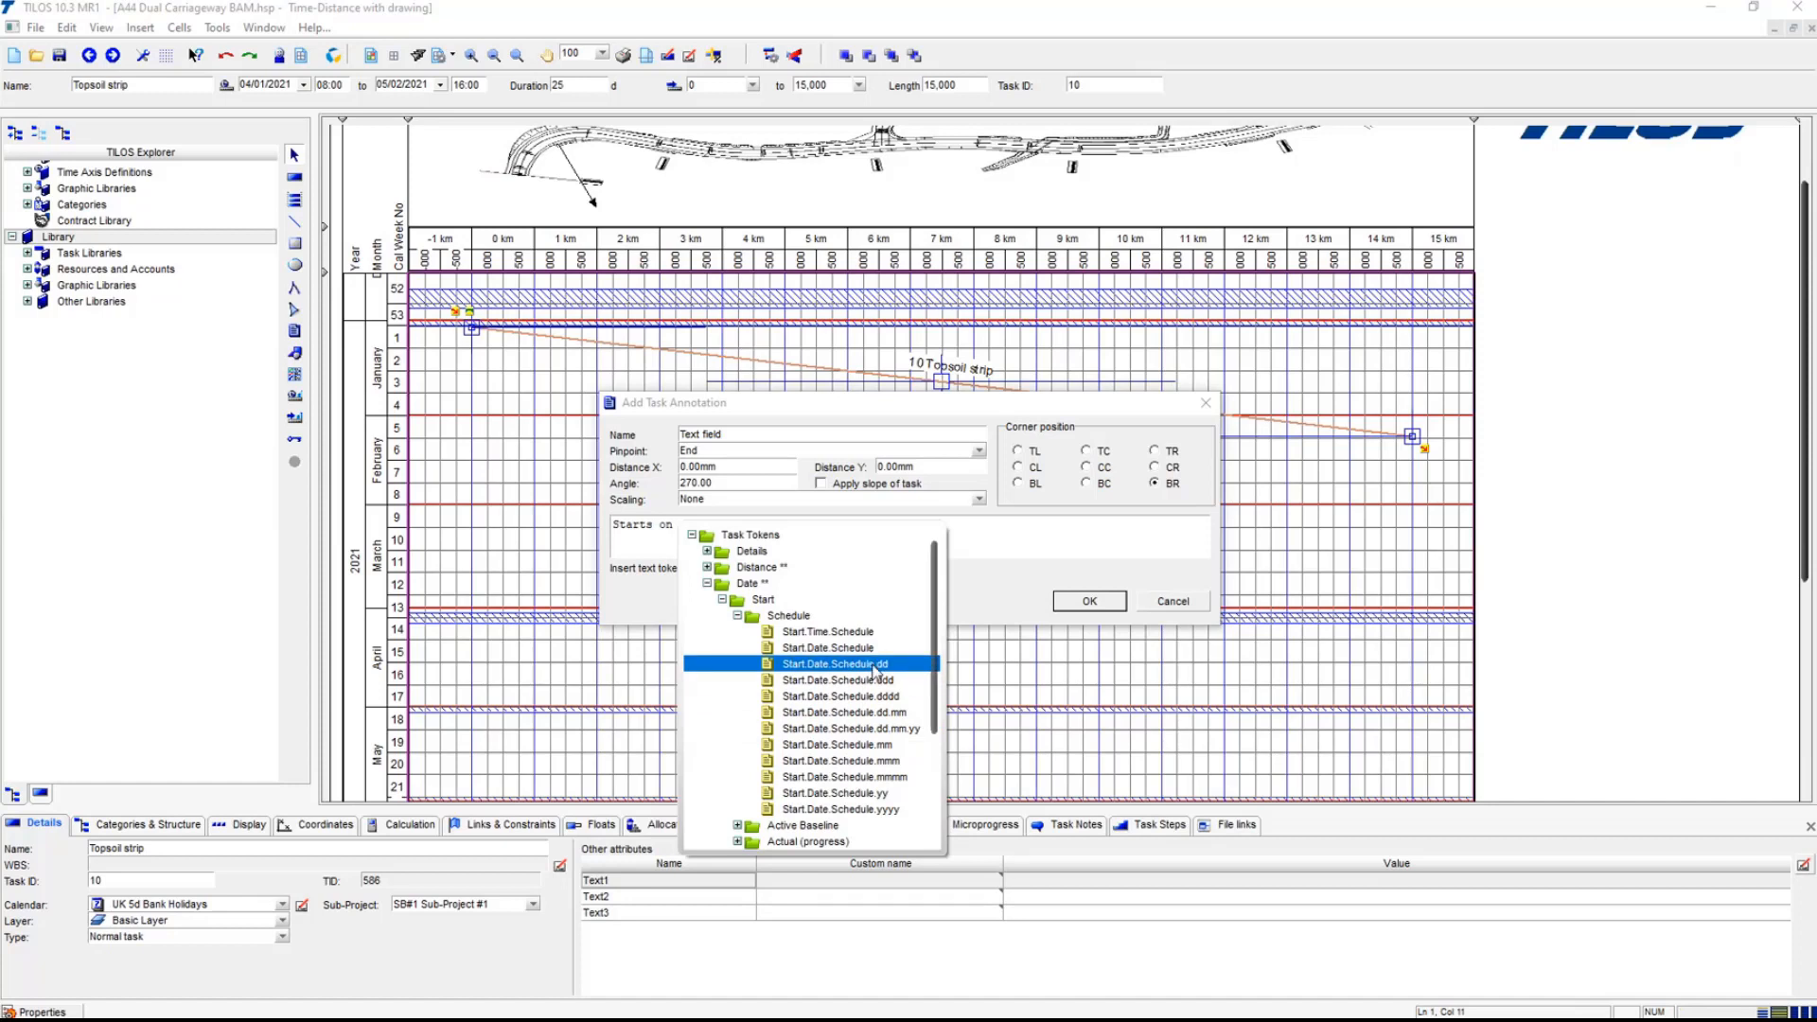
double_click(872, 665)
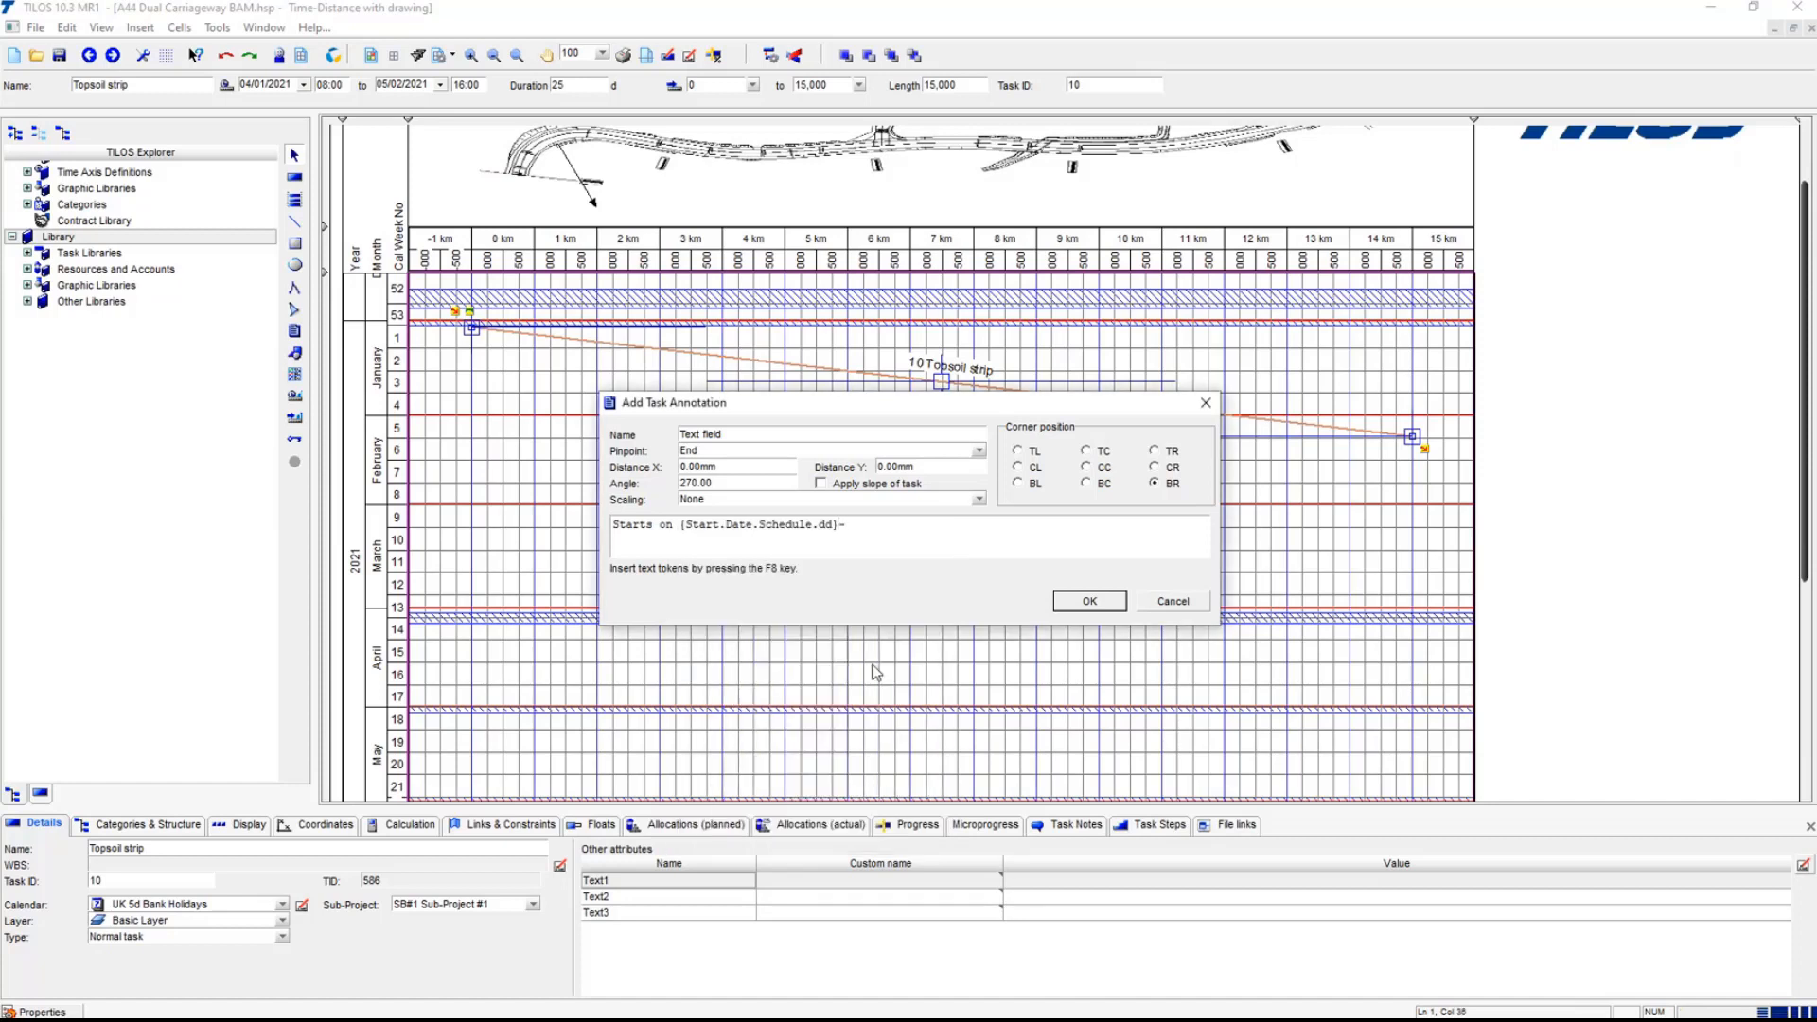
- Append a hyphen and the Start.Date.Schedule.mmm token to the annotation text
text(-)
key(F8)
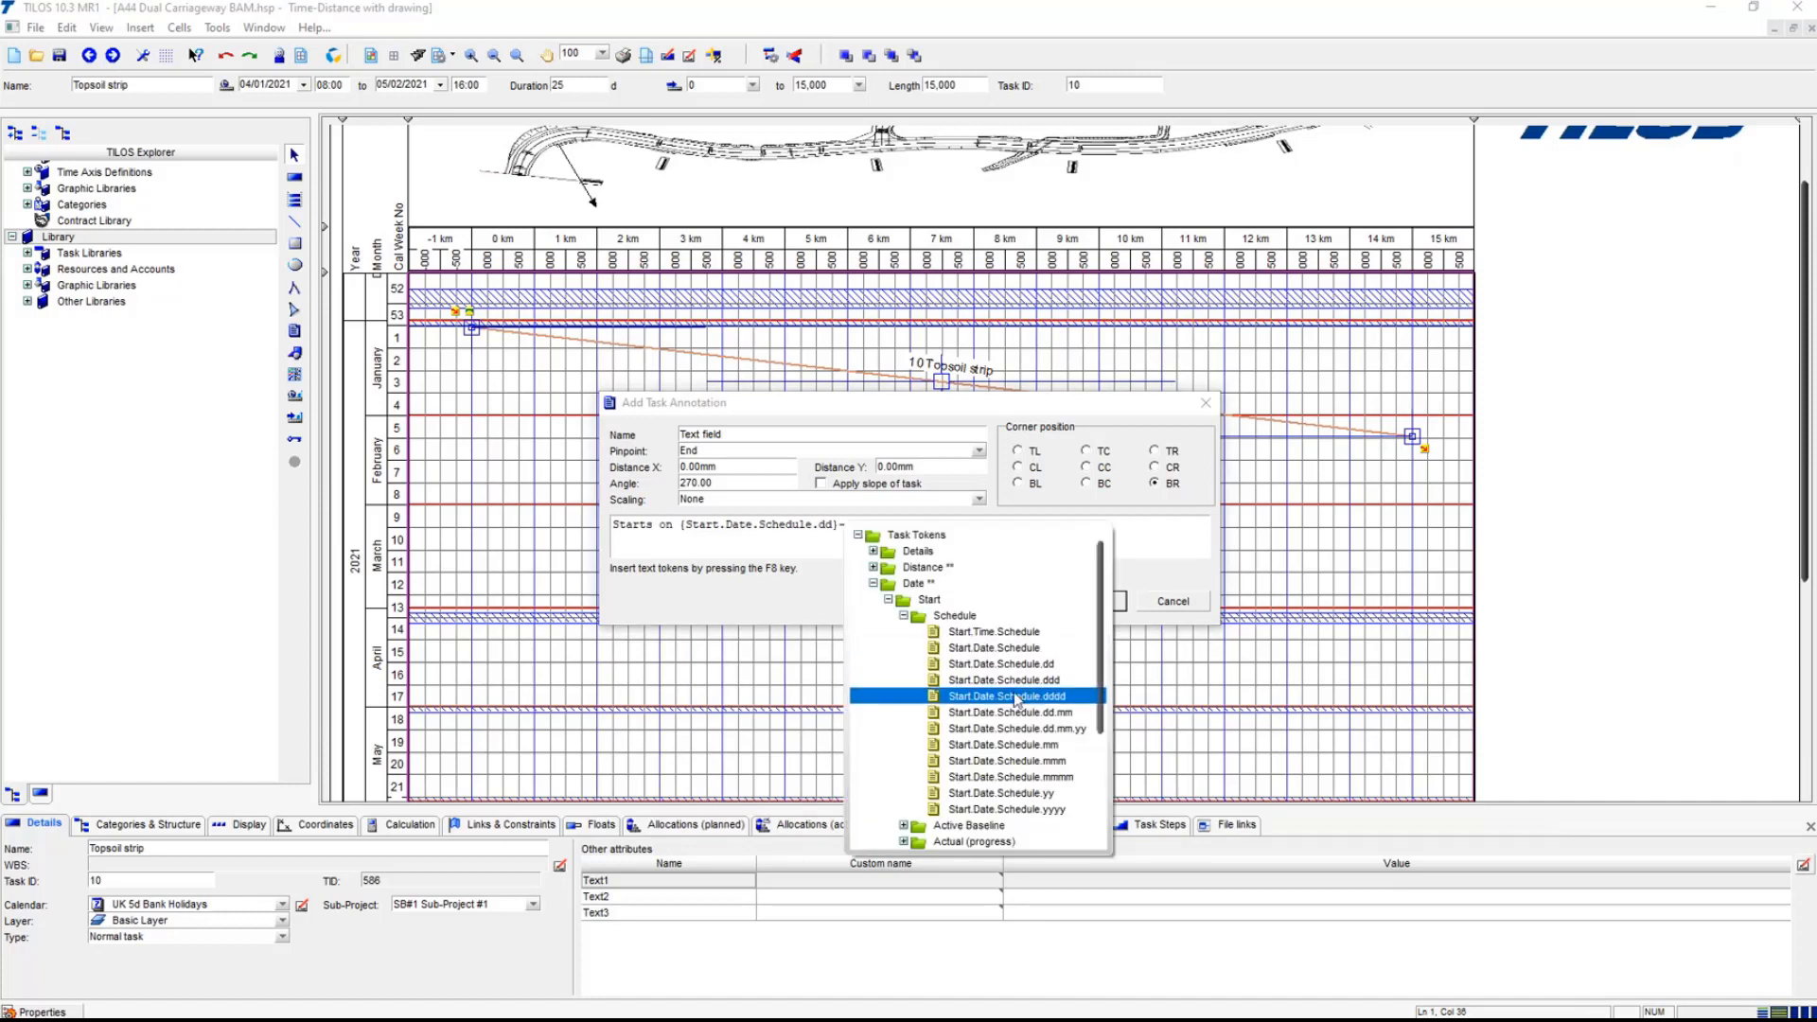
double_click(1063, 764)
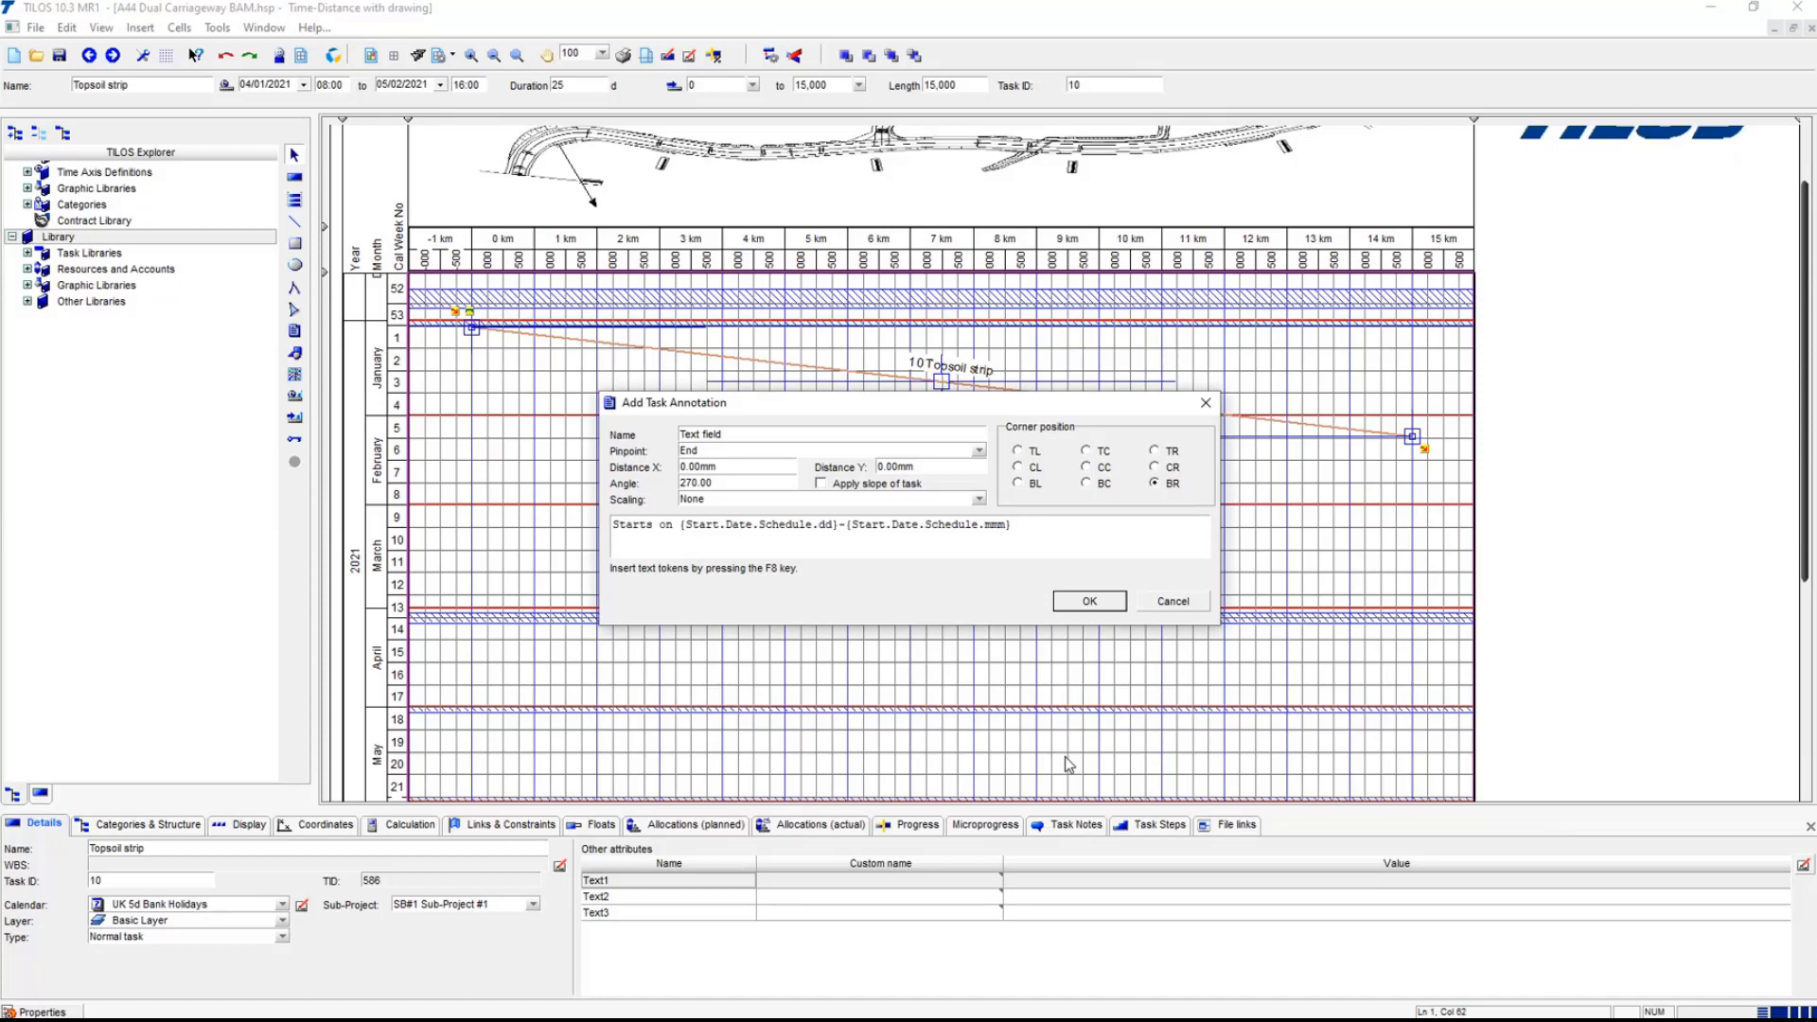
- Append "@", the Start.Distance.Schedule.km 3 dec token and the unit "km" to the first line of the annotation text
text(@)
key(F8)
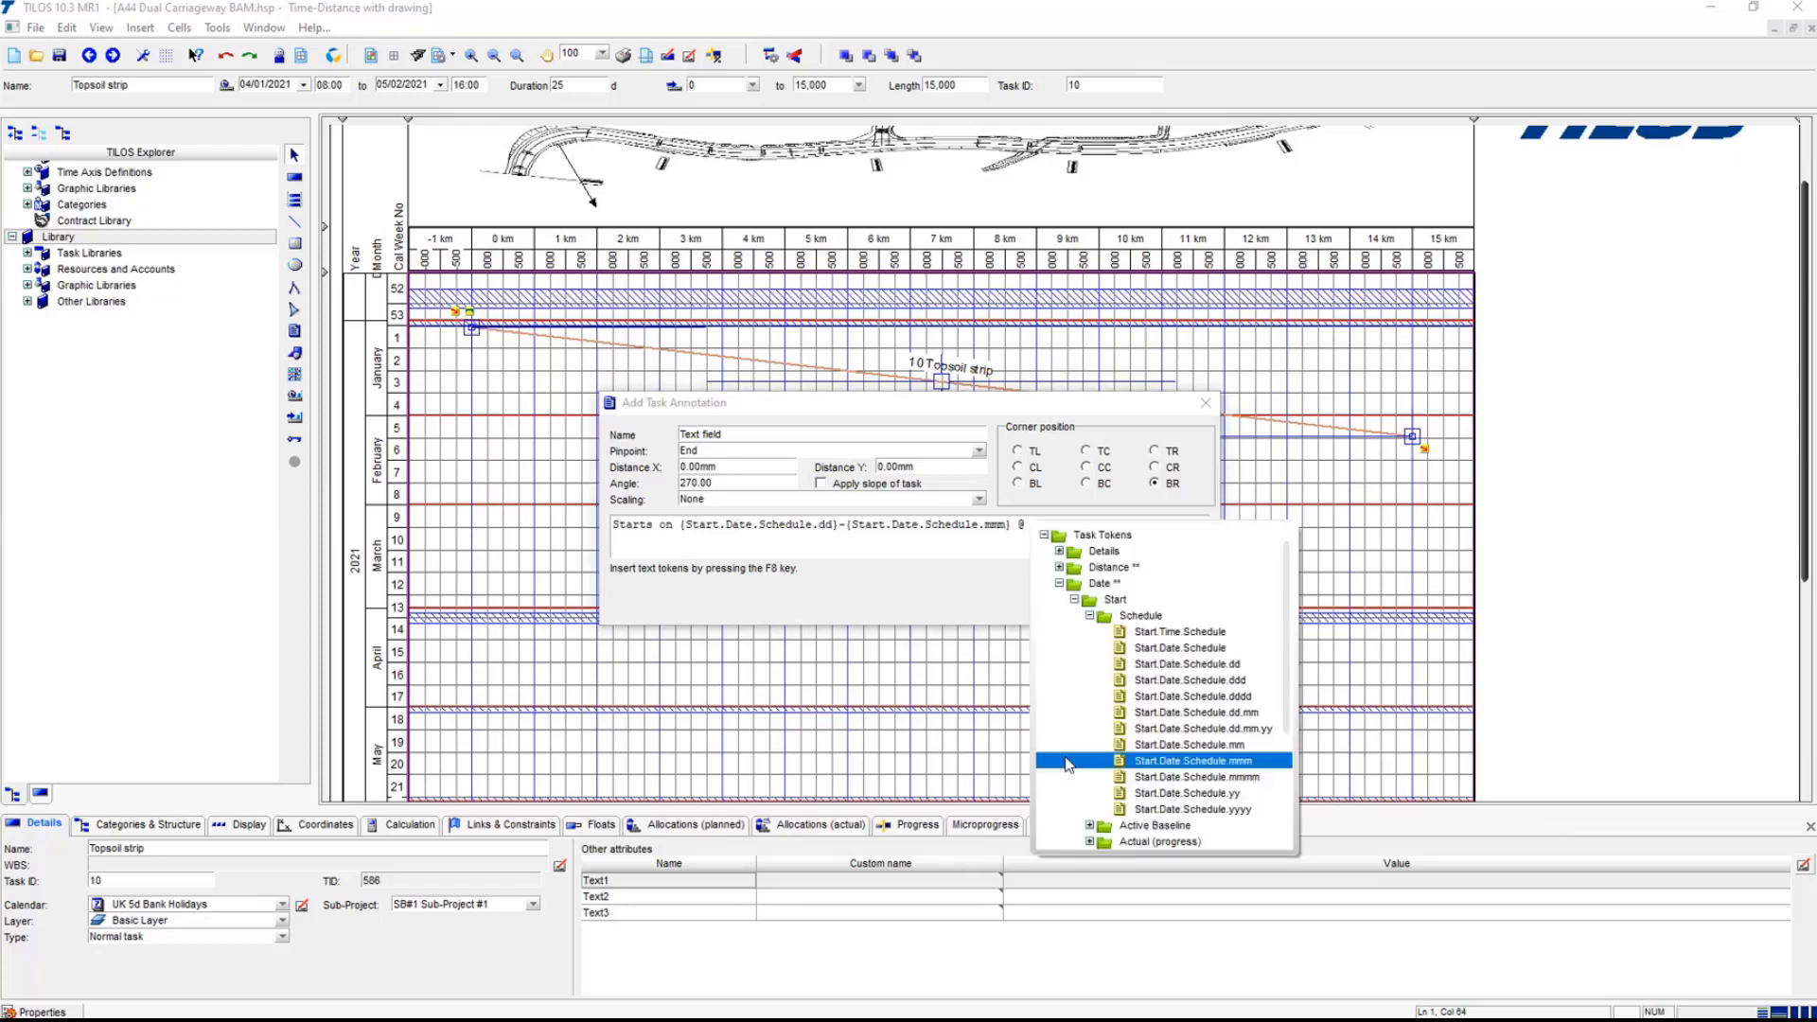
click(1060, 568)
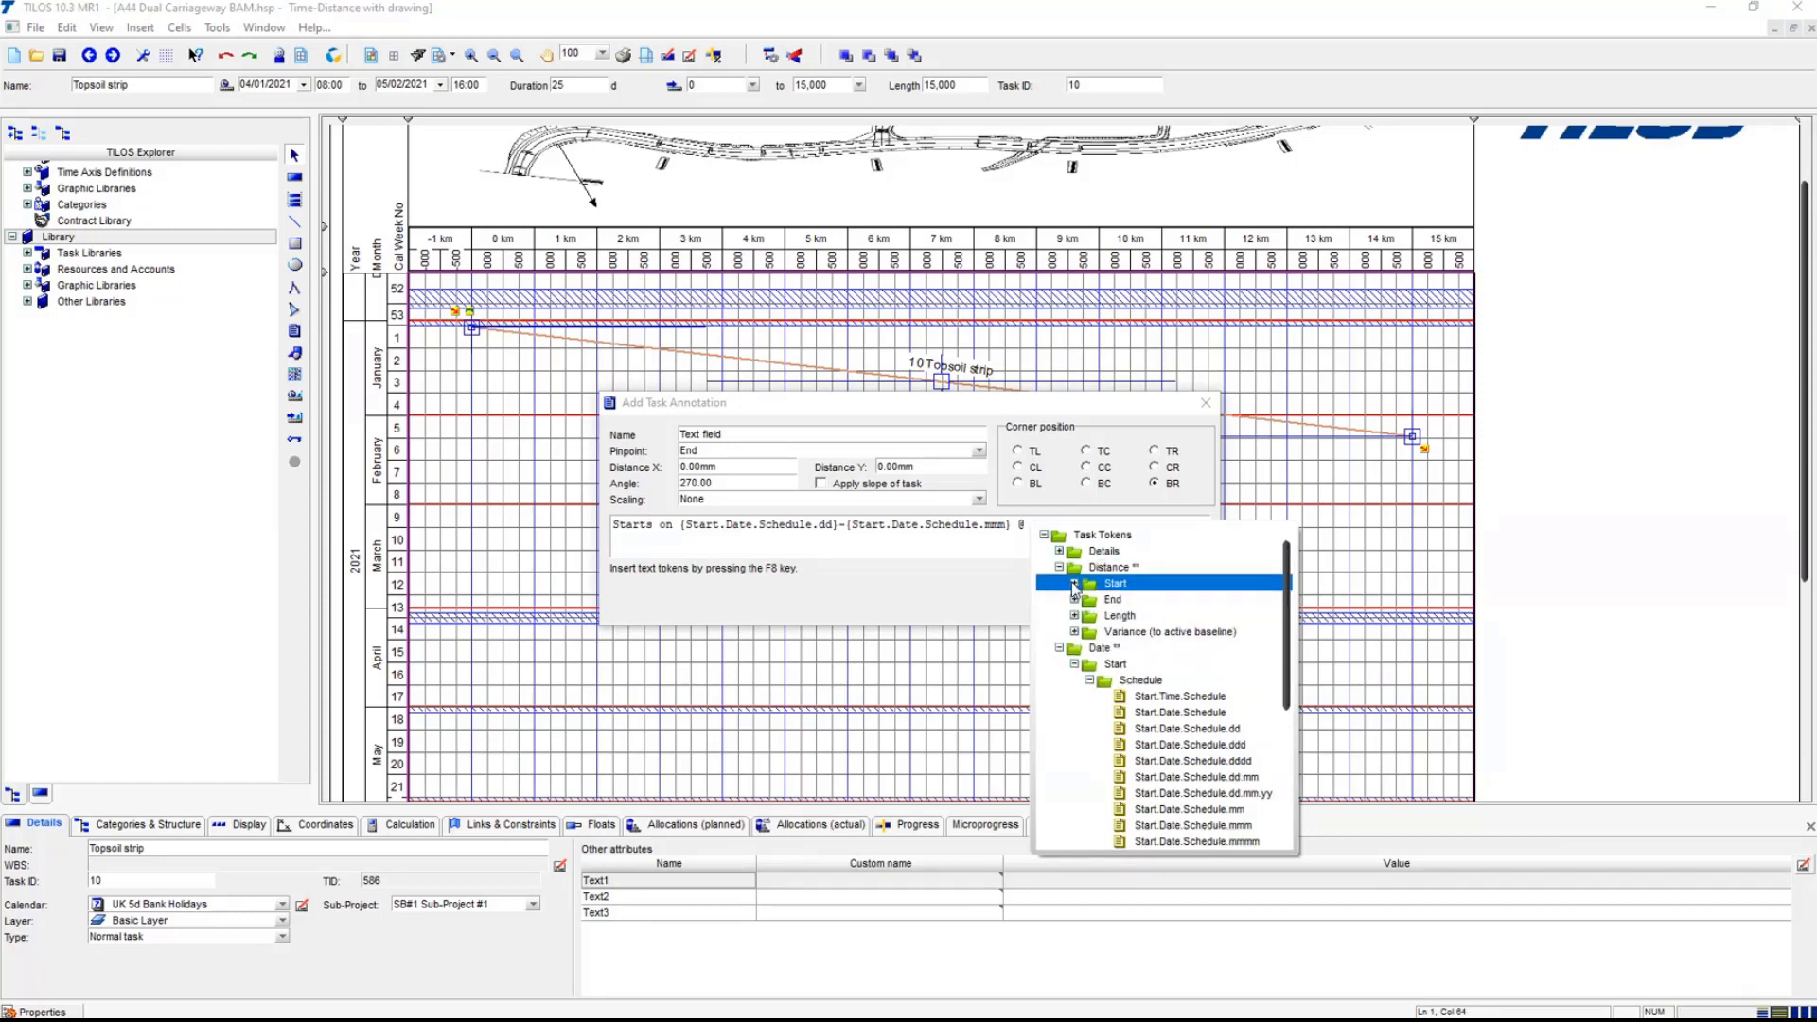
click(1074, 584)
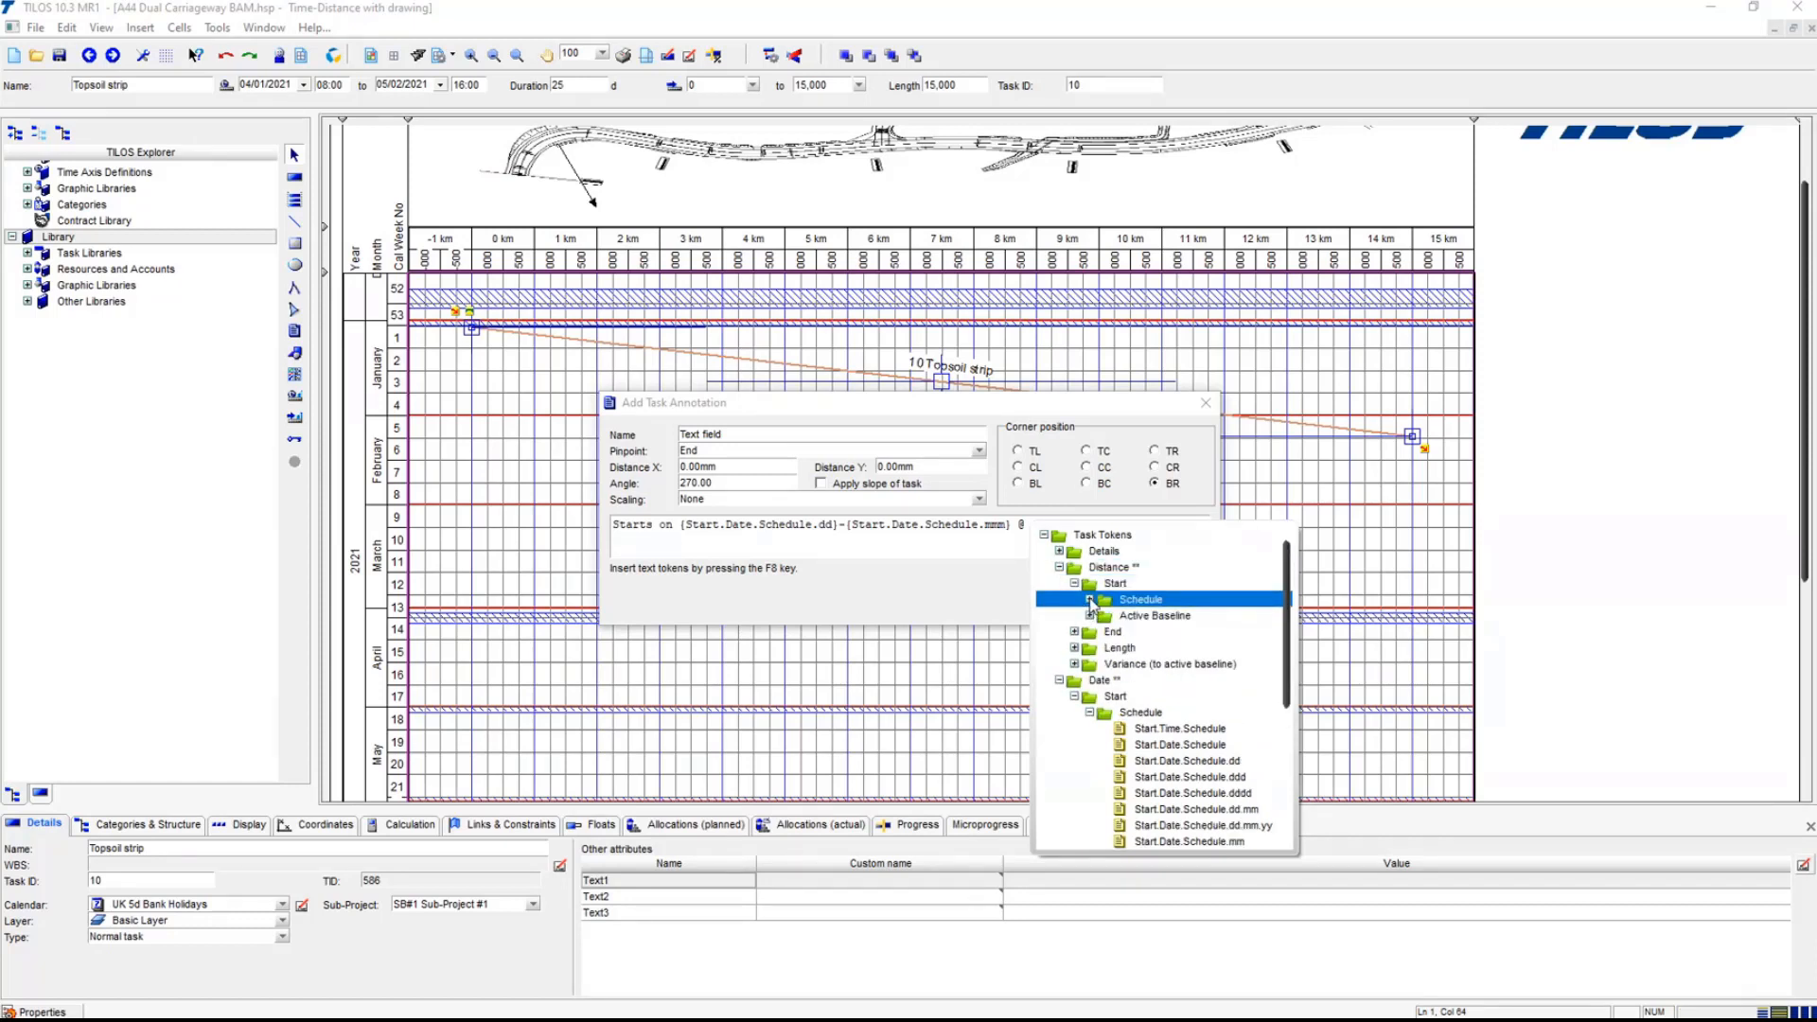
click(1090, 601)
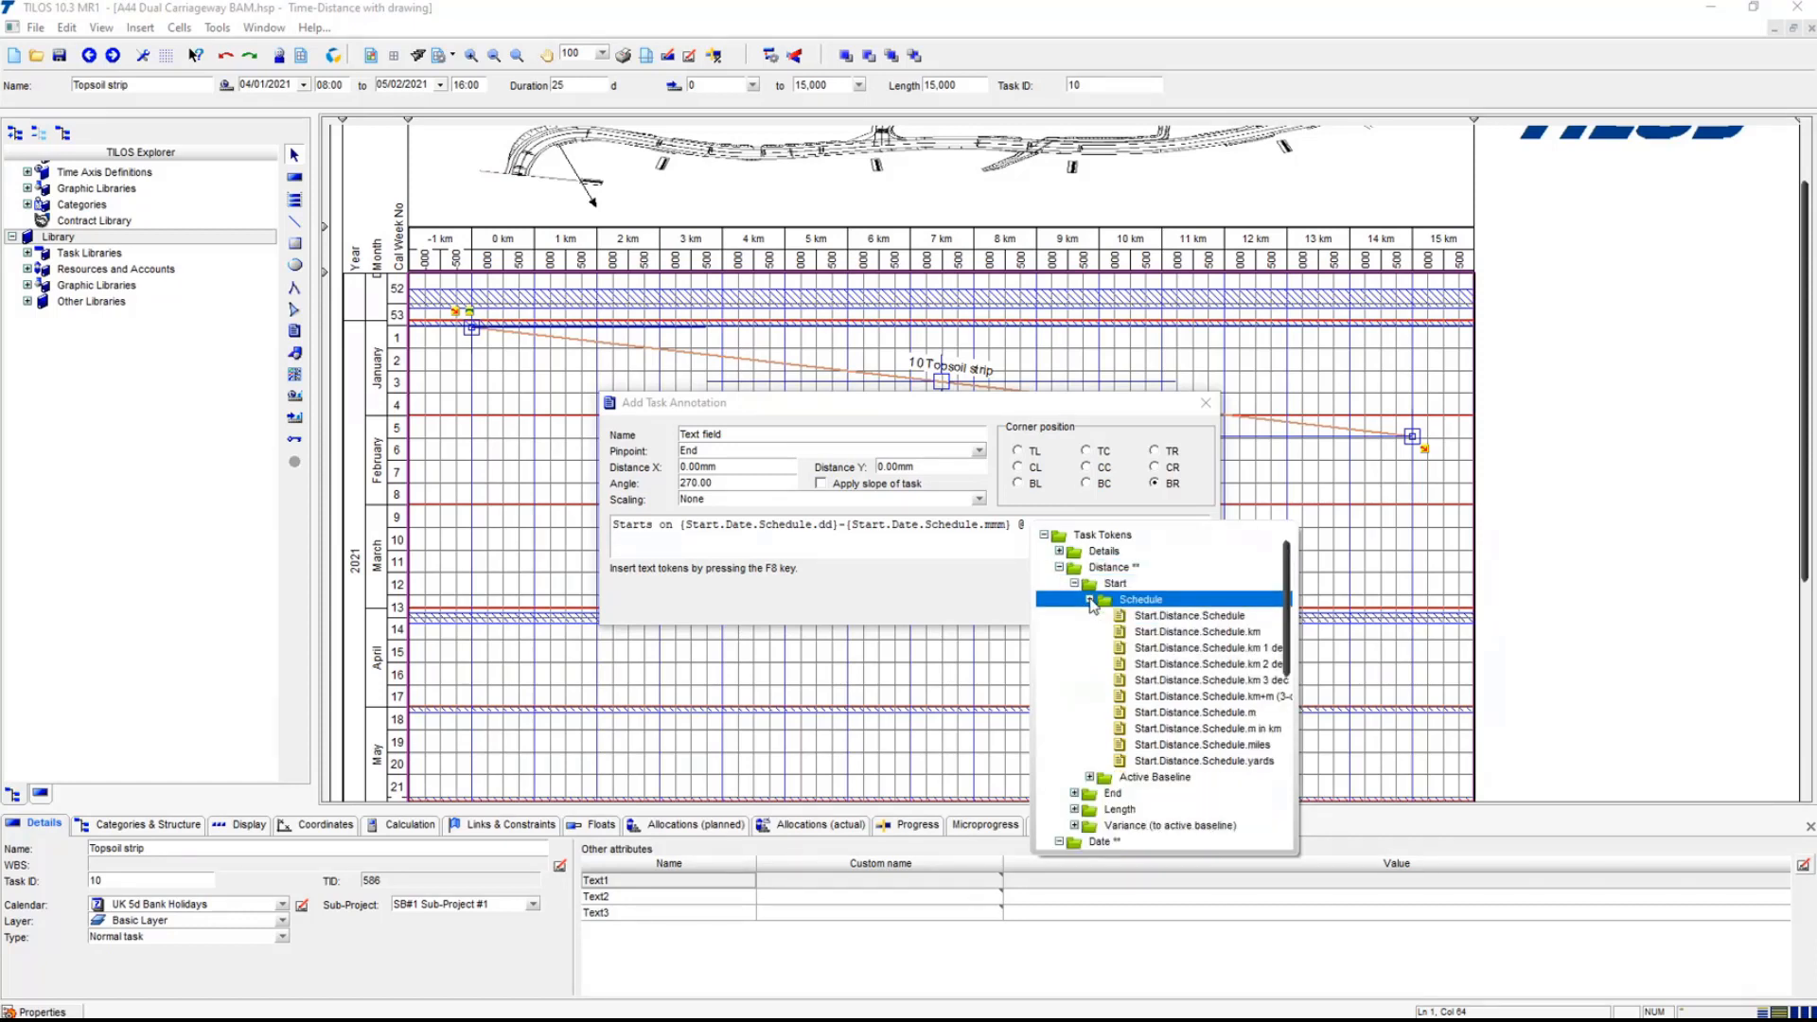
double_click(1255, 681)
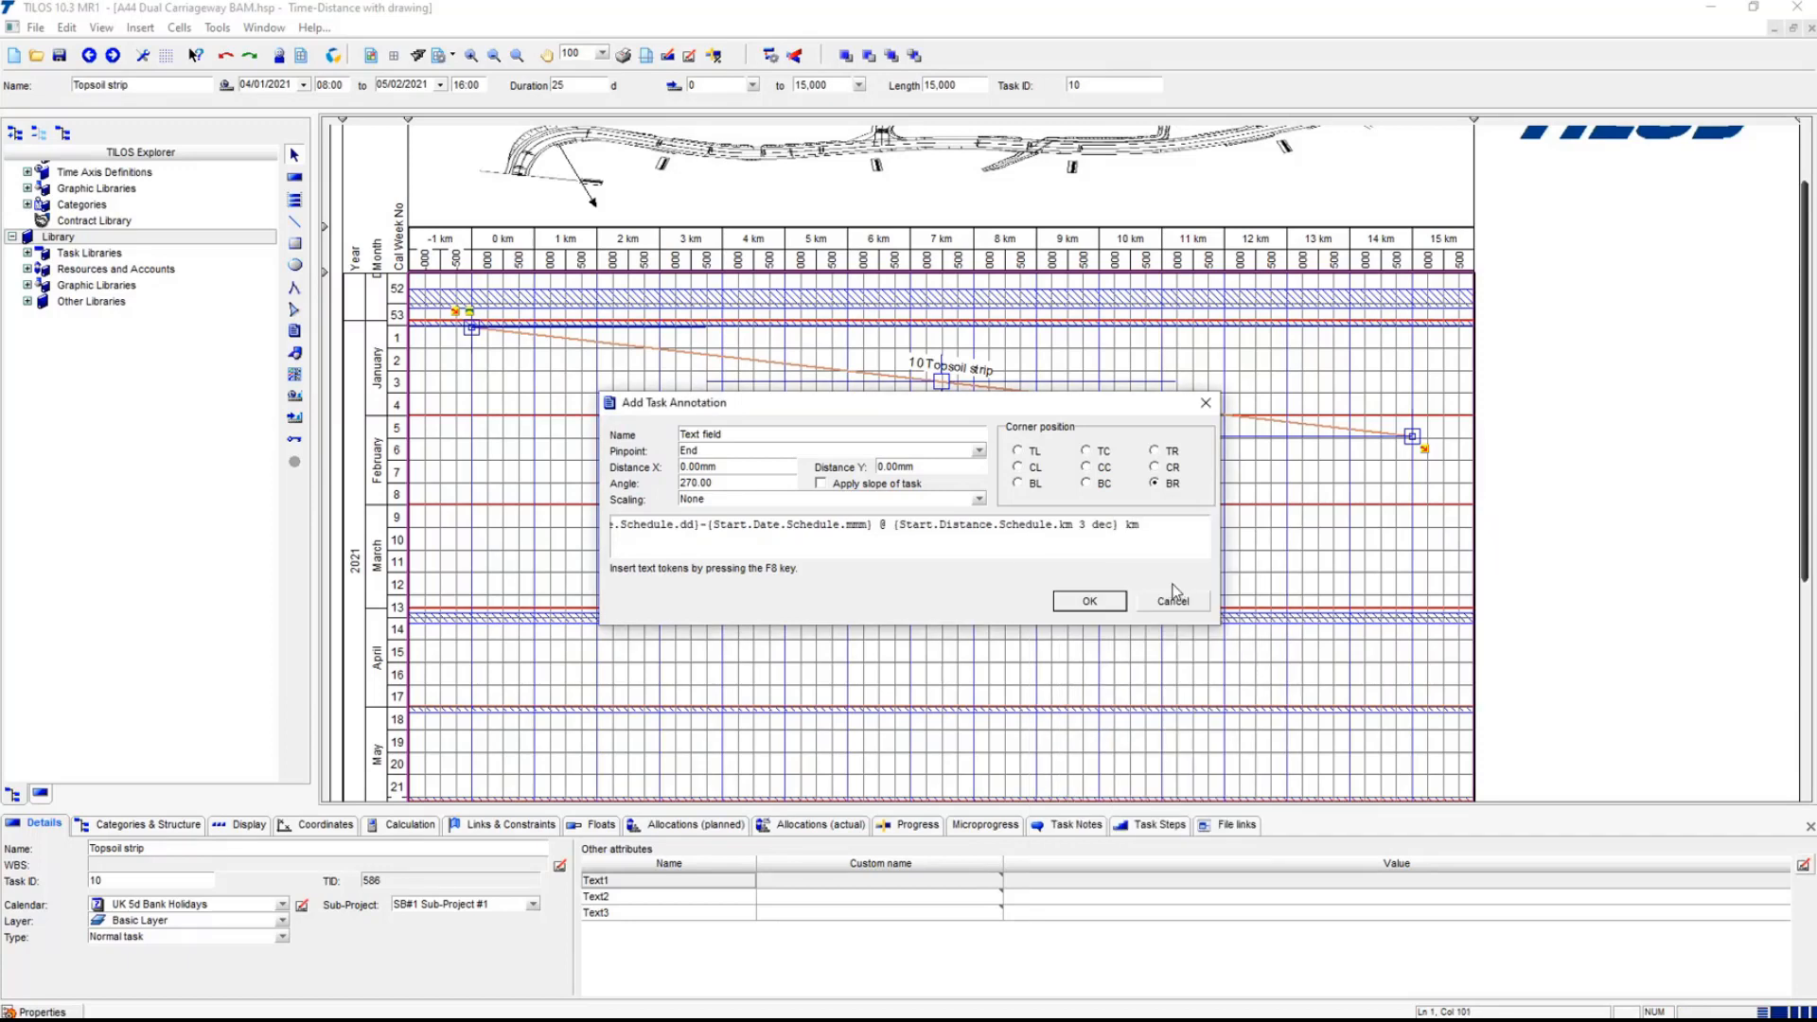
- Add a second annotation line reading "Ends on" with the End.Date.Schedule.dd and End.Date.Schedule.mmm tokens joined by a hyphen
key(Return)
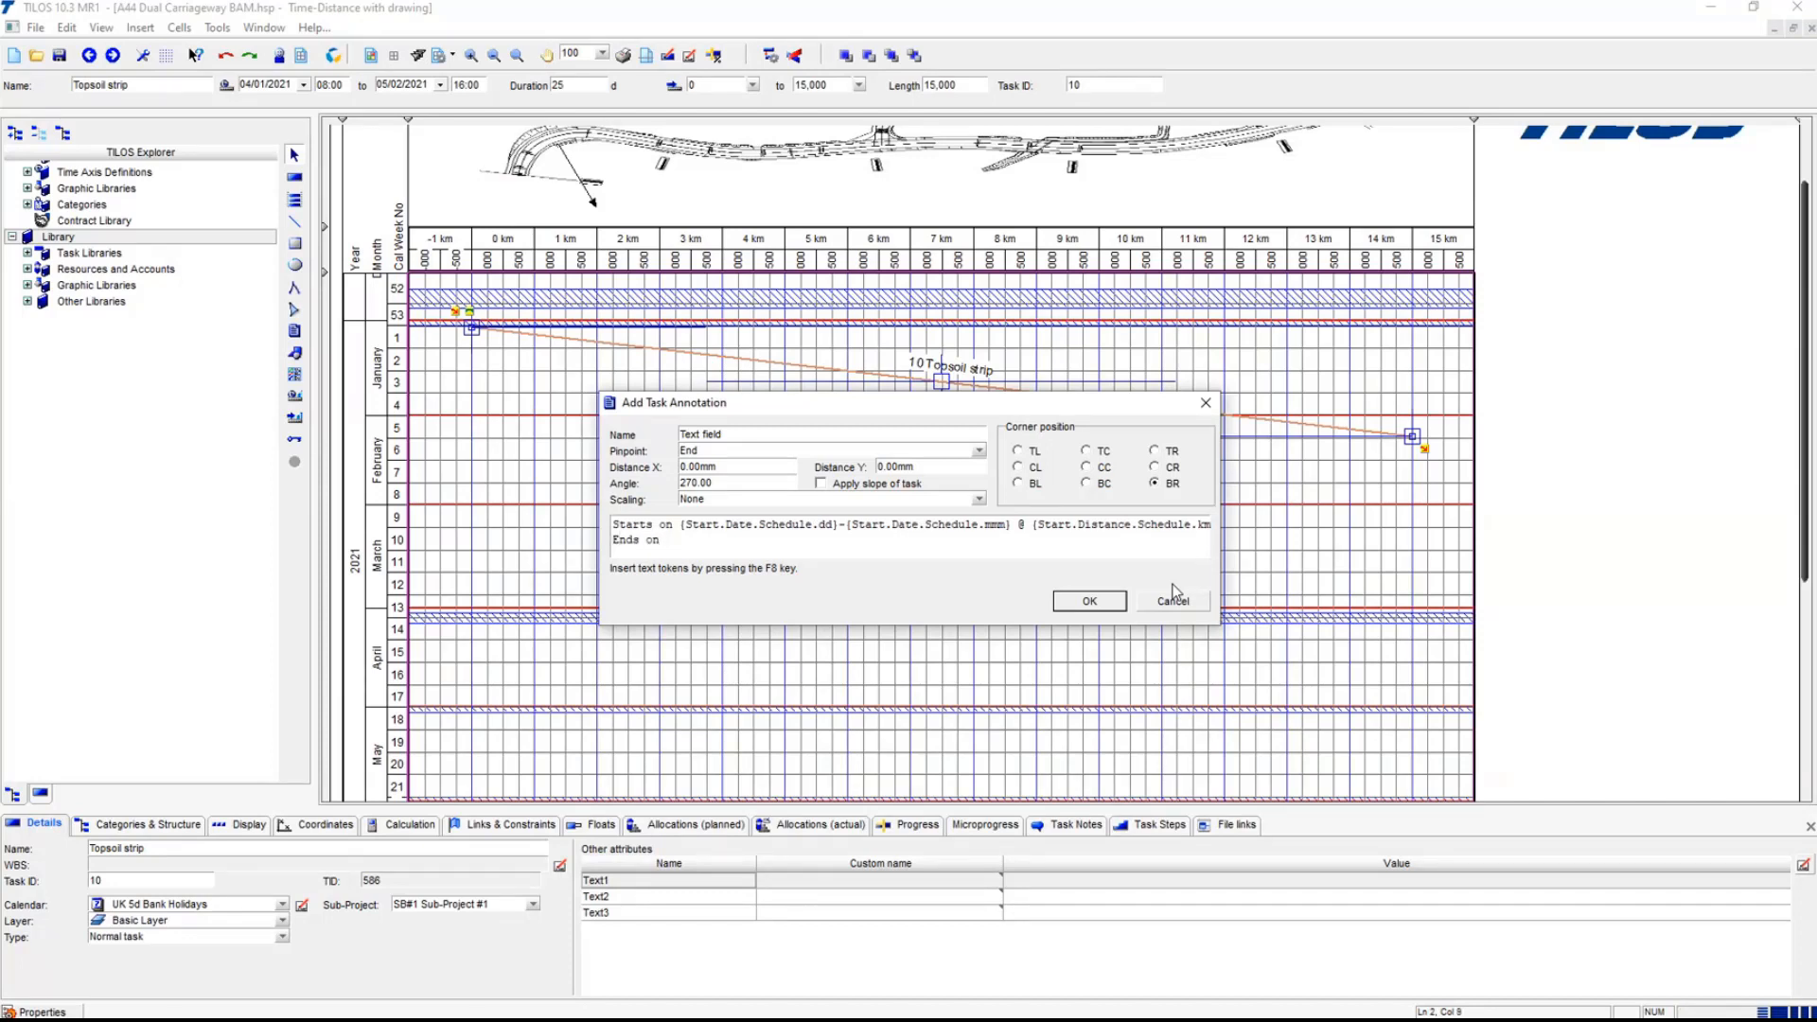
key(F8)
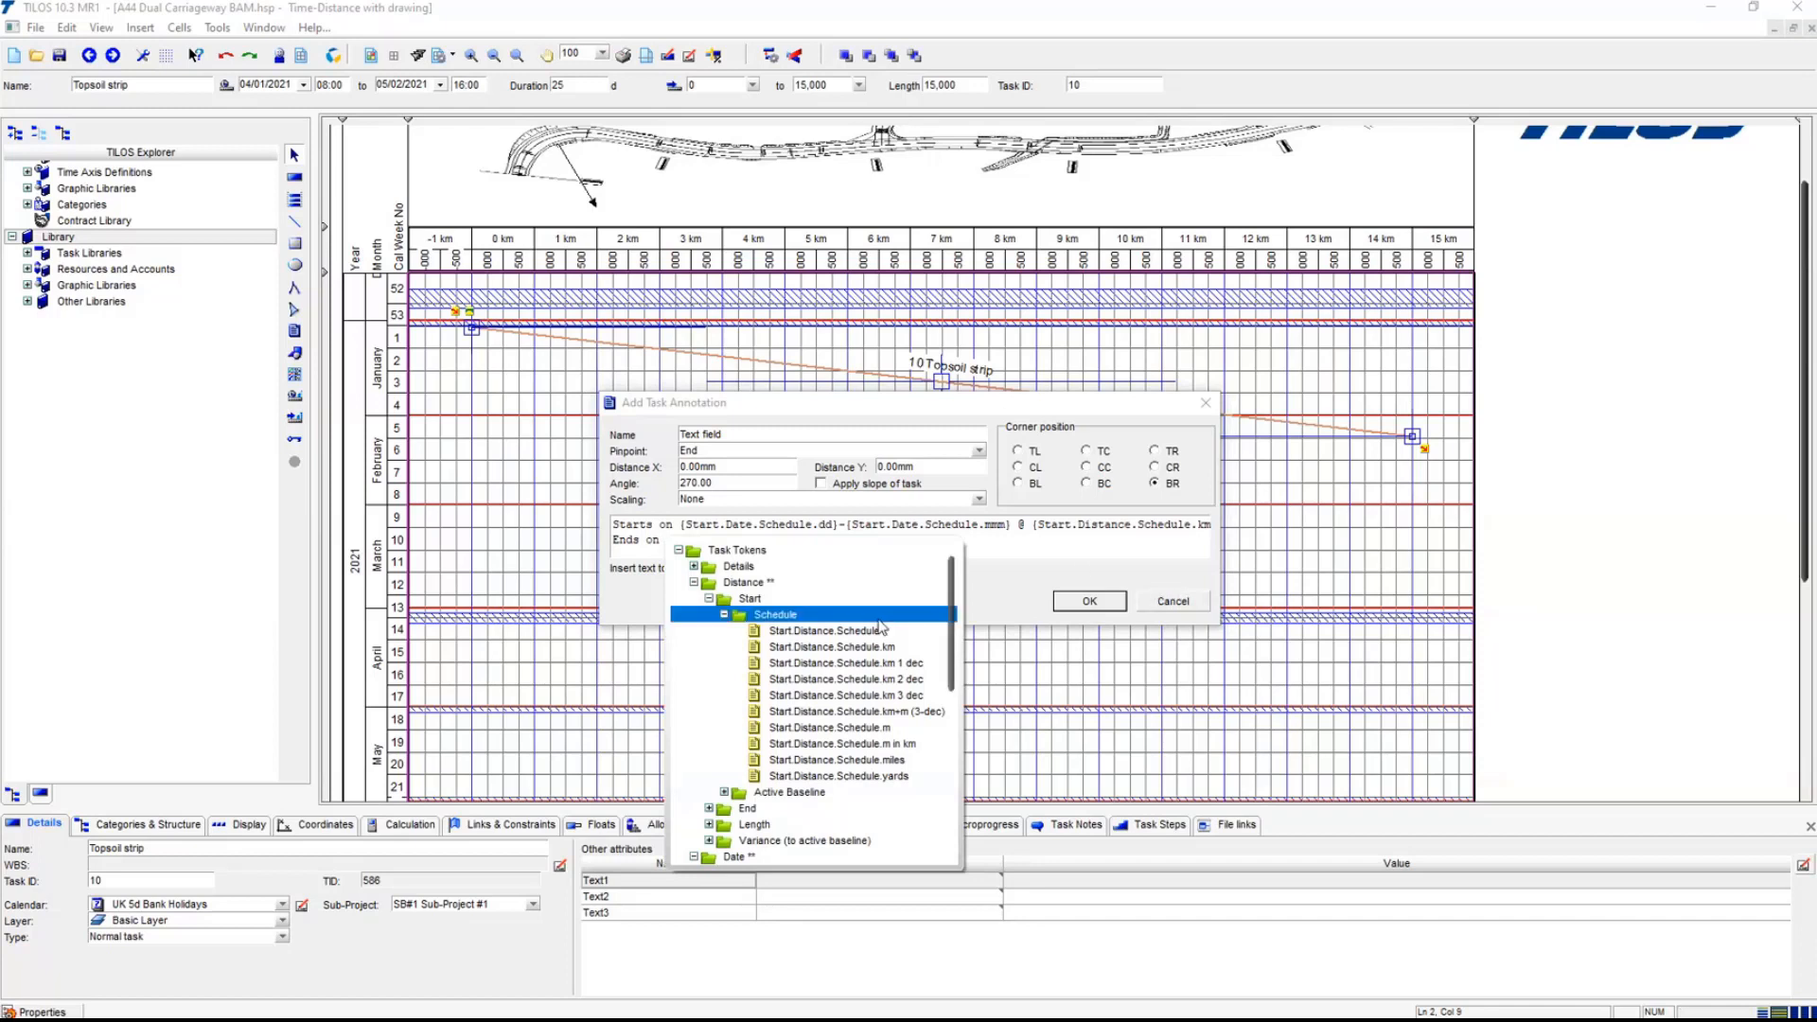
click(711, 602)
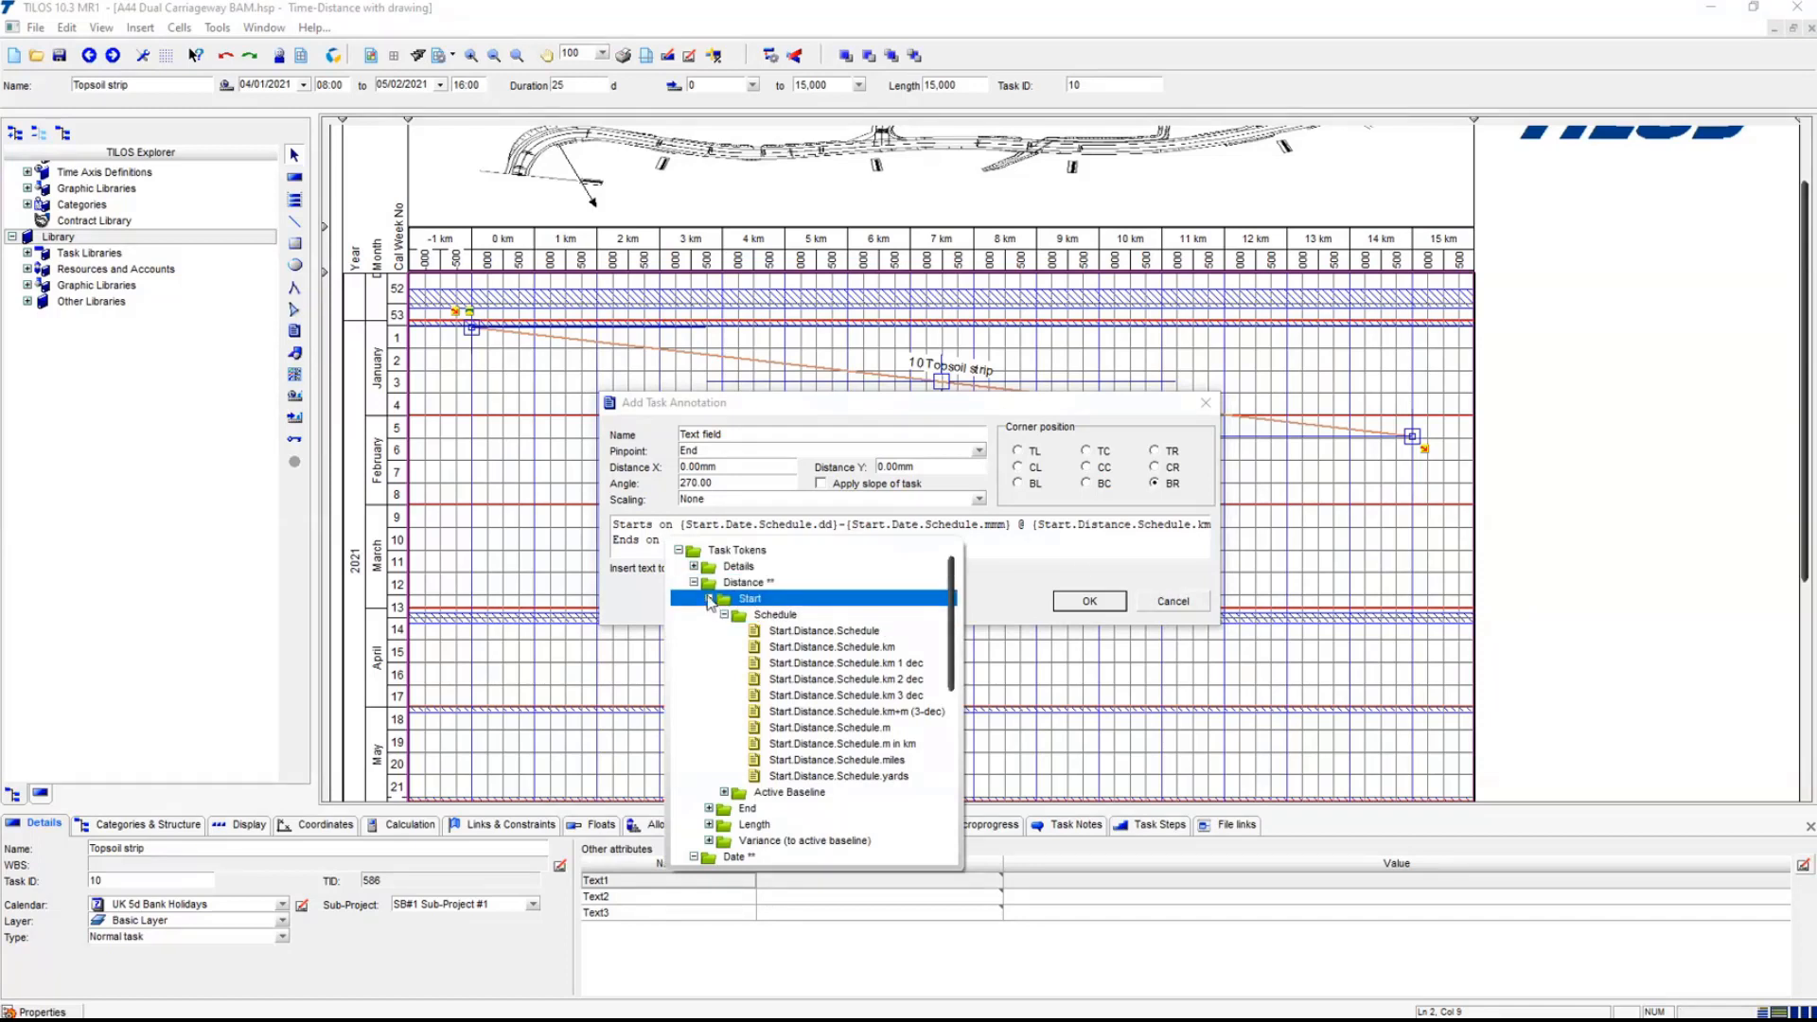
click(694, 583)
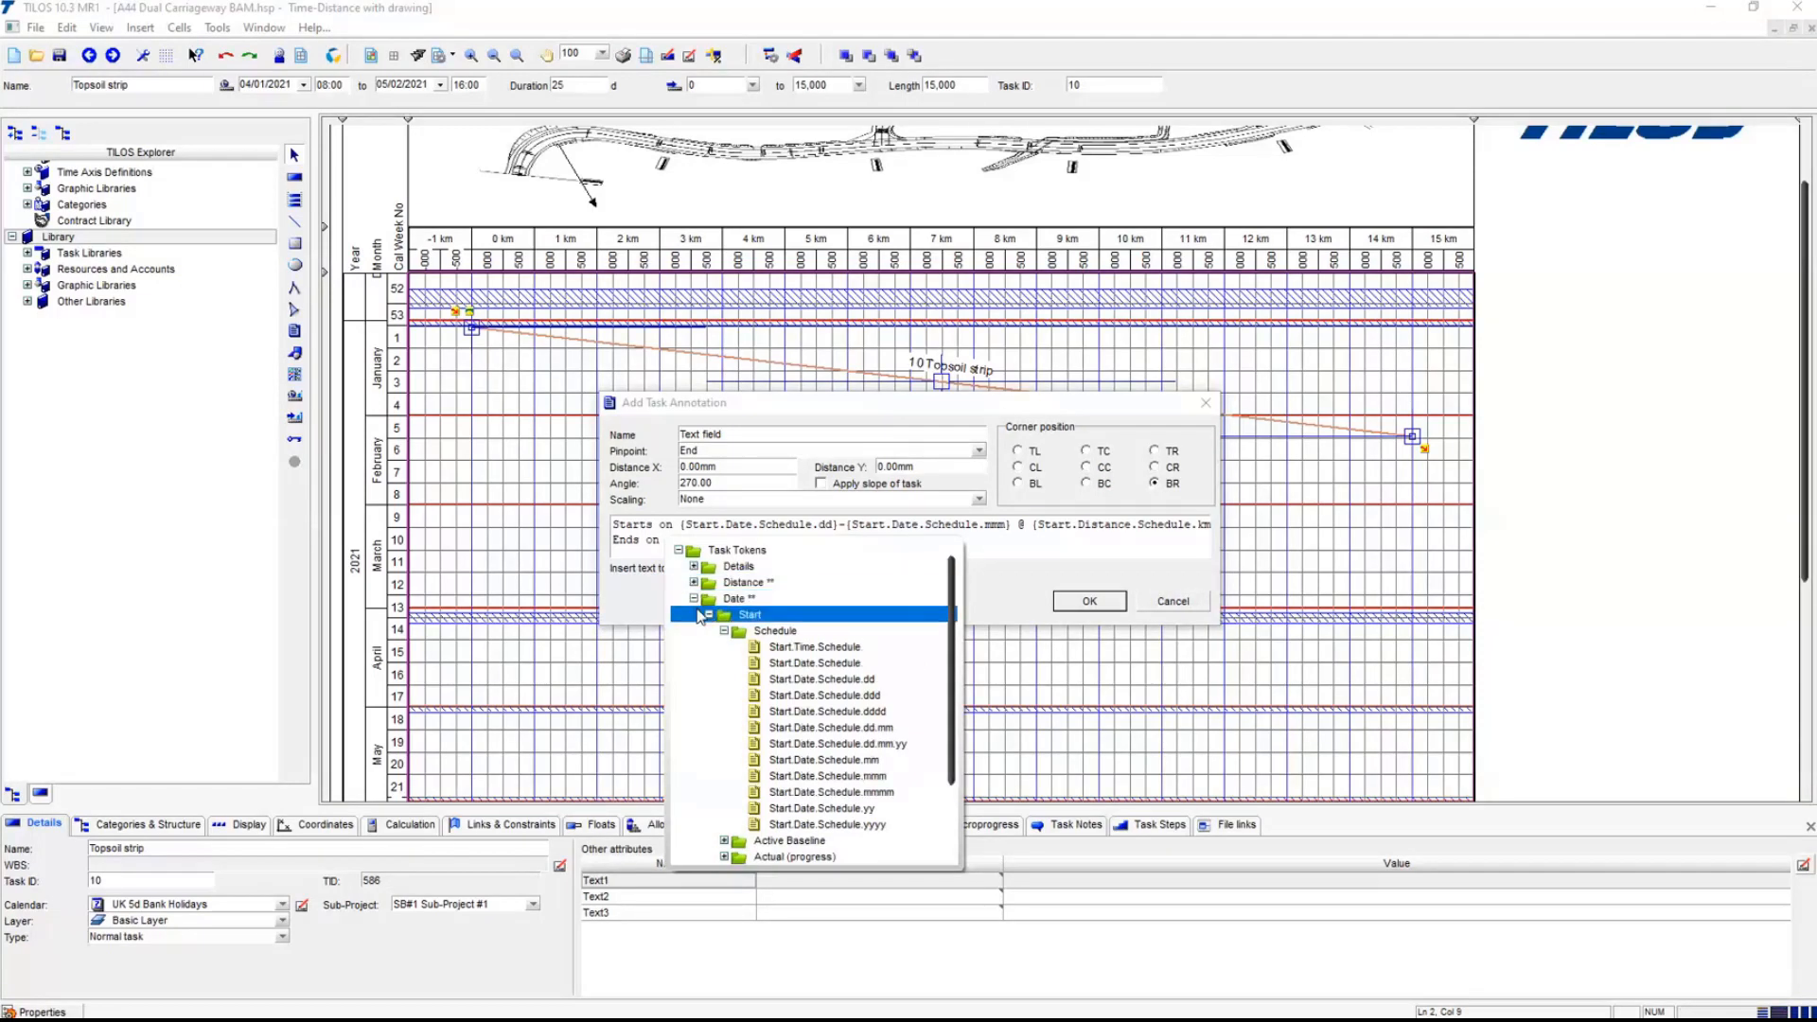
click(710, 616)
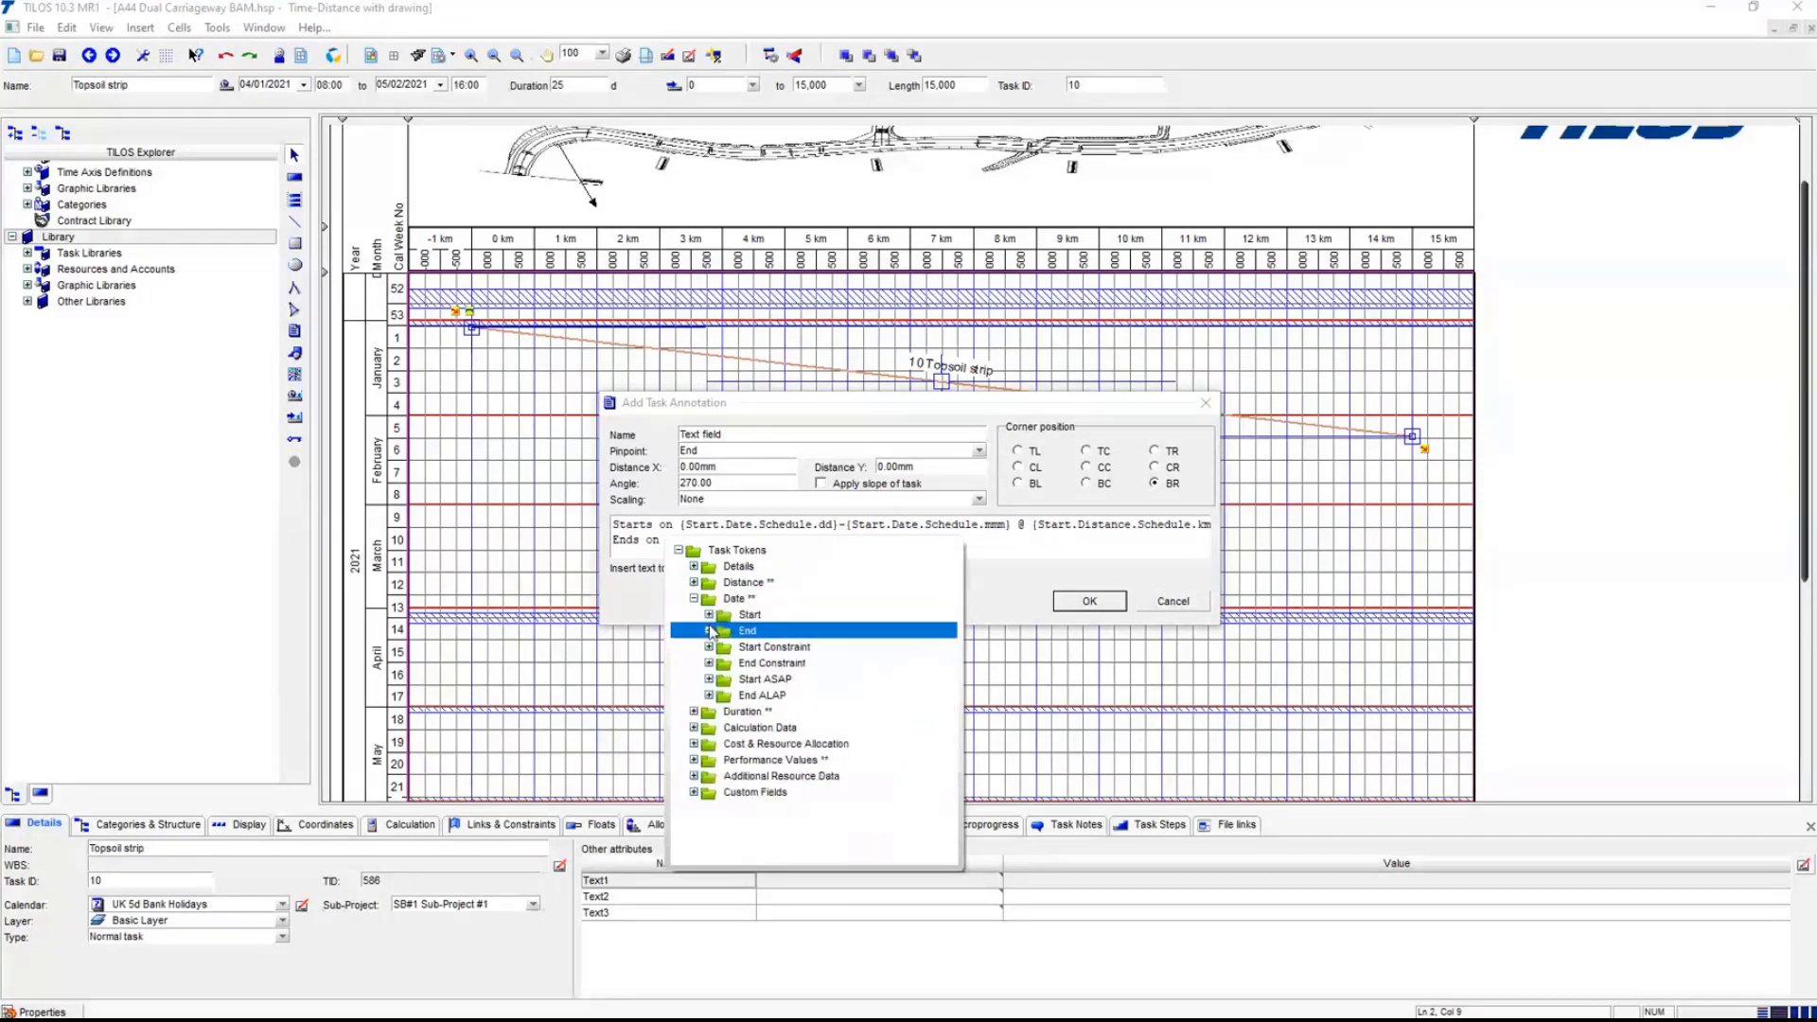
click(712, 633)
click(724, 647)
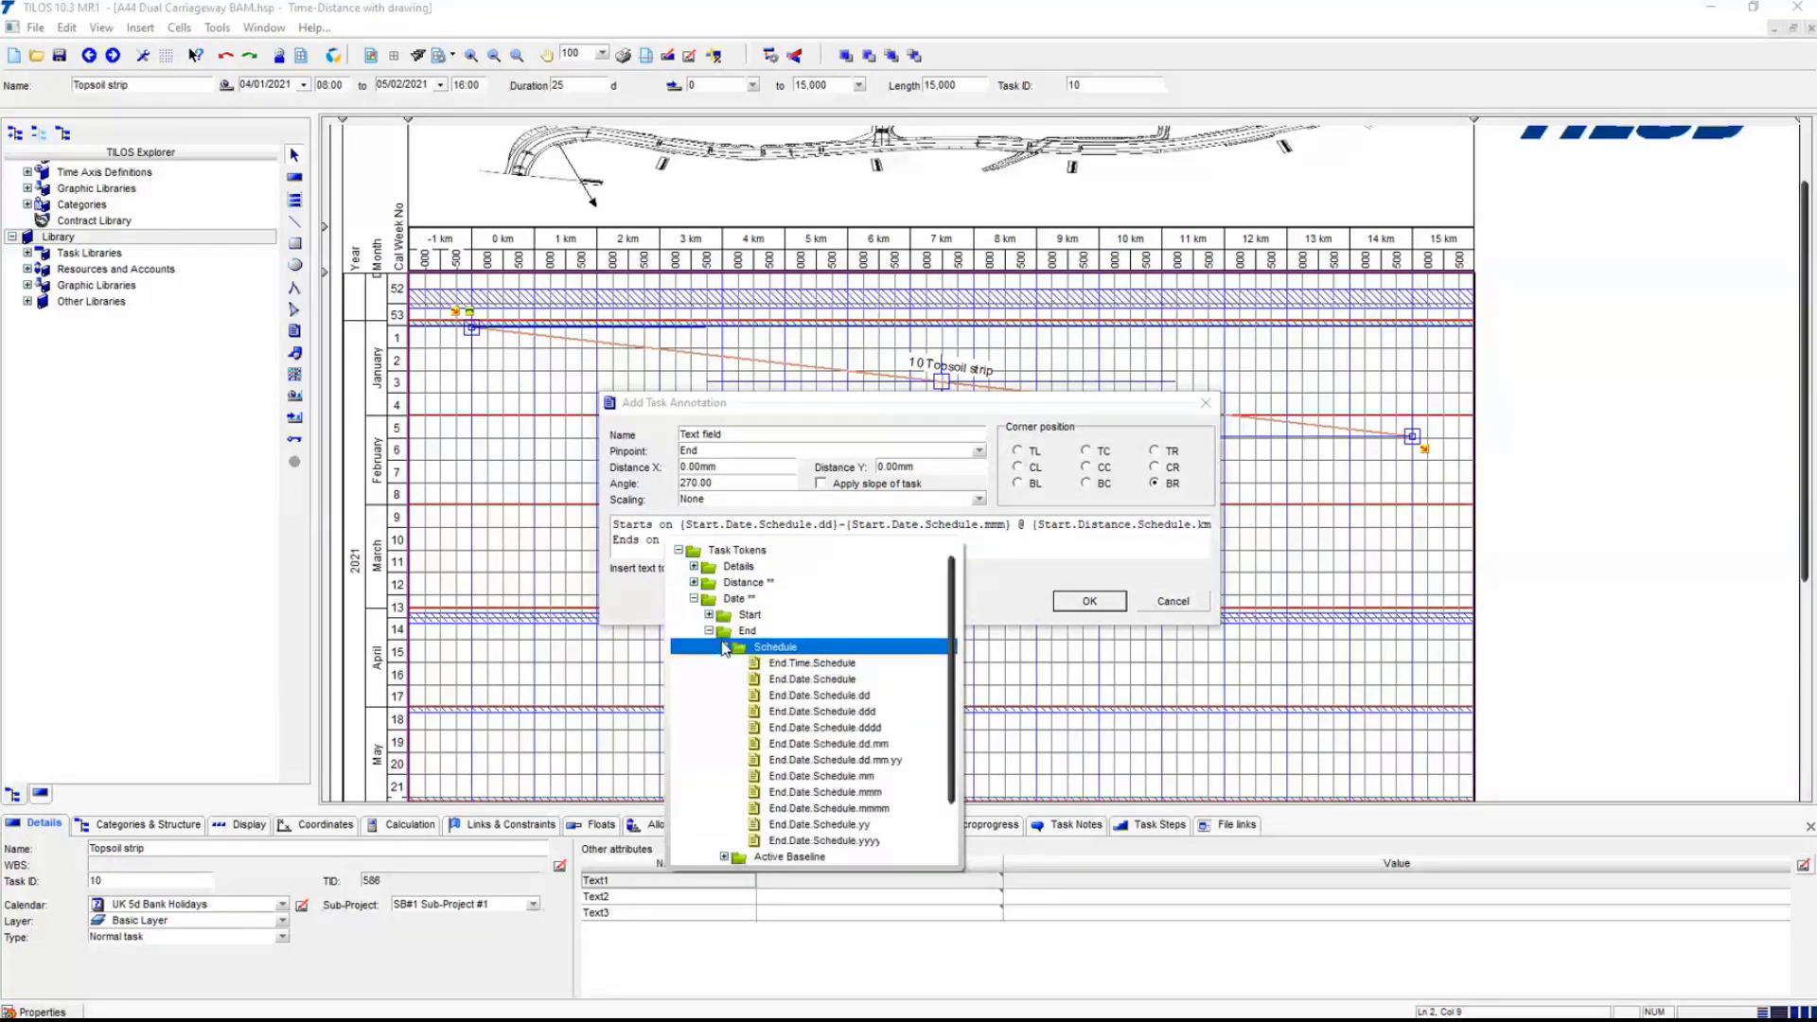
click(889, 697)
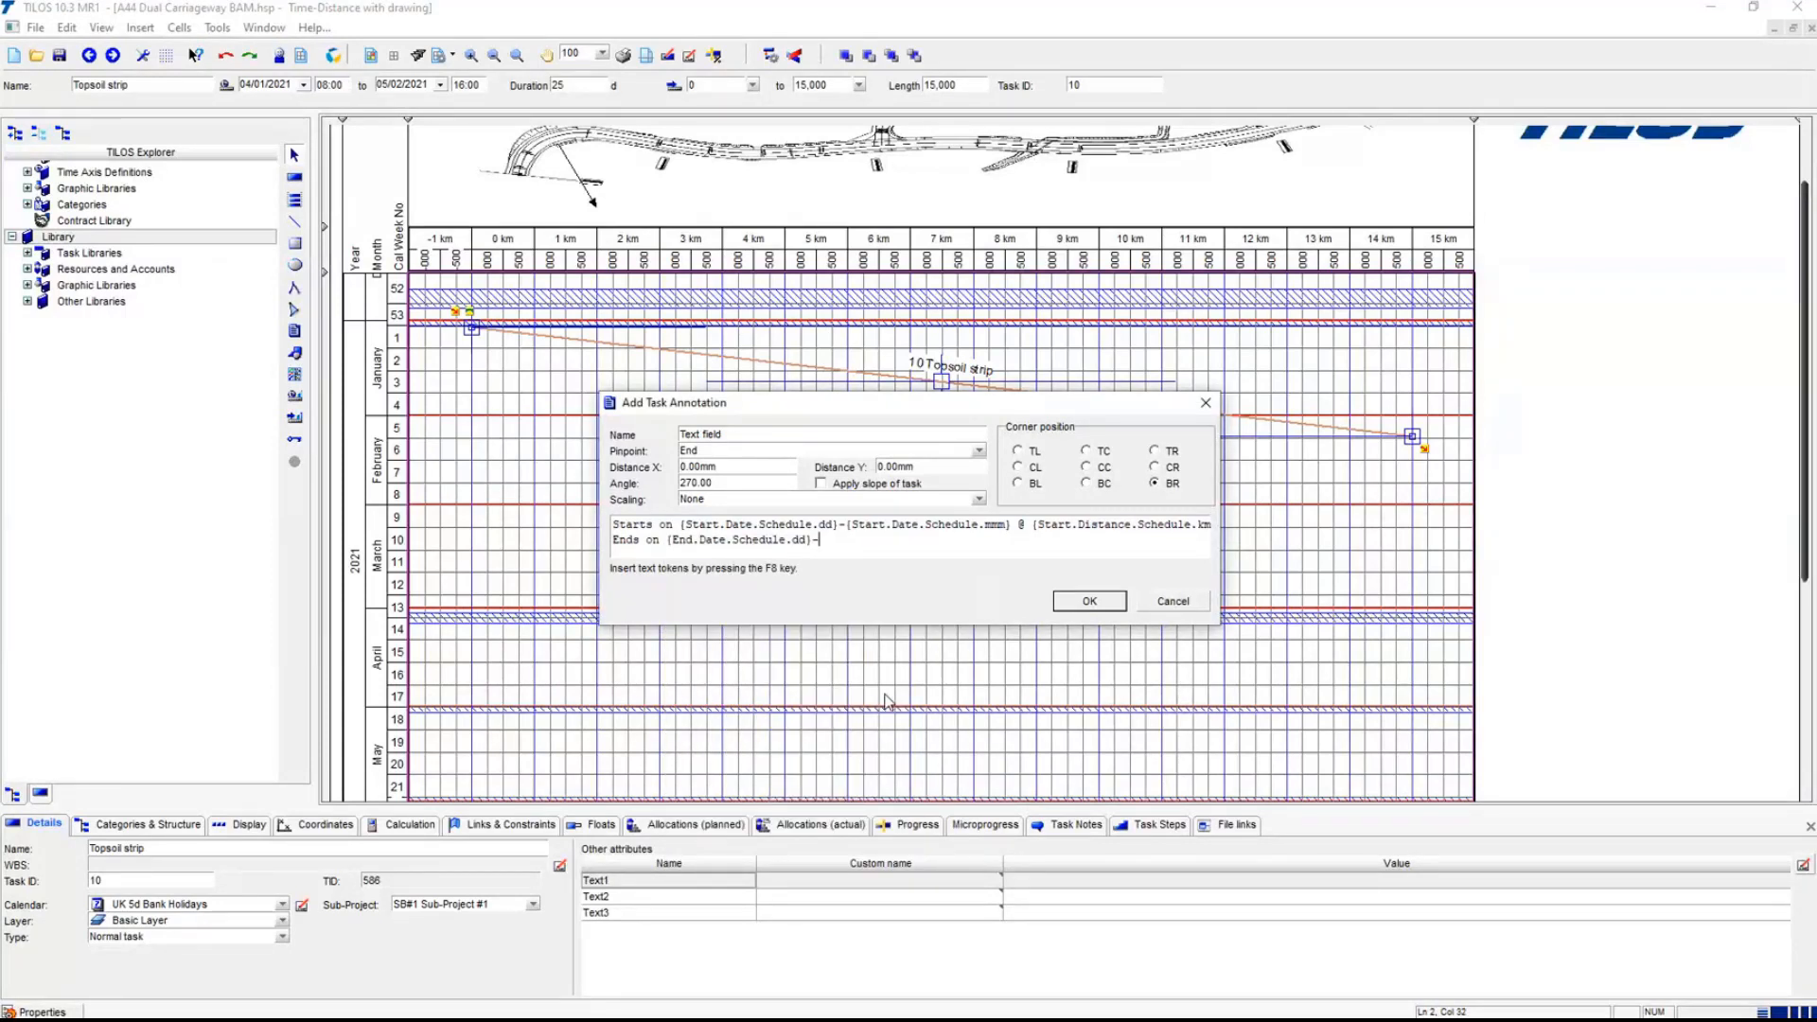
key(F8)
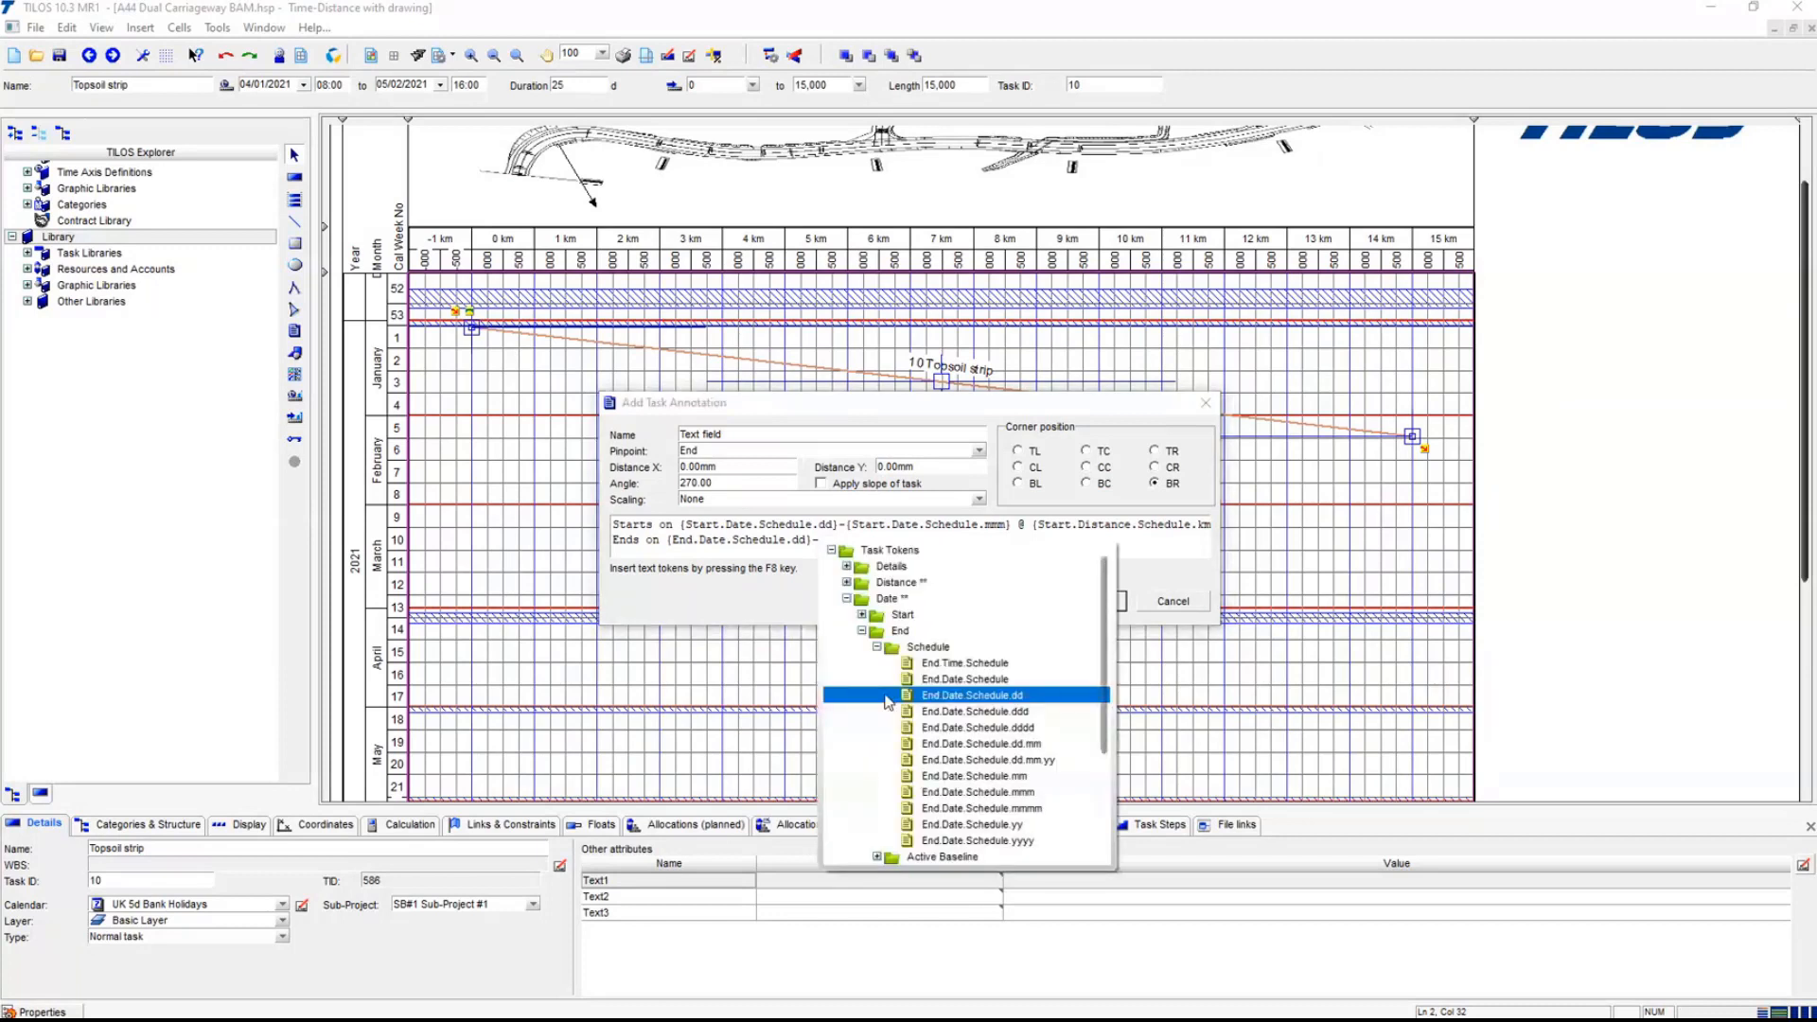
click(1062, 795)
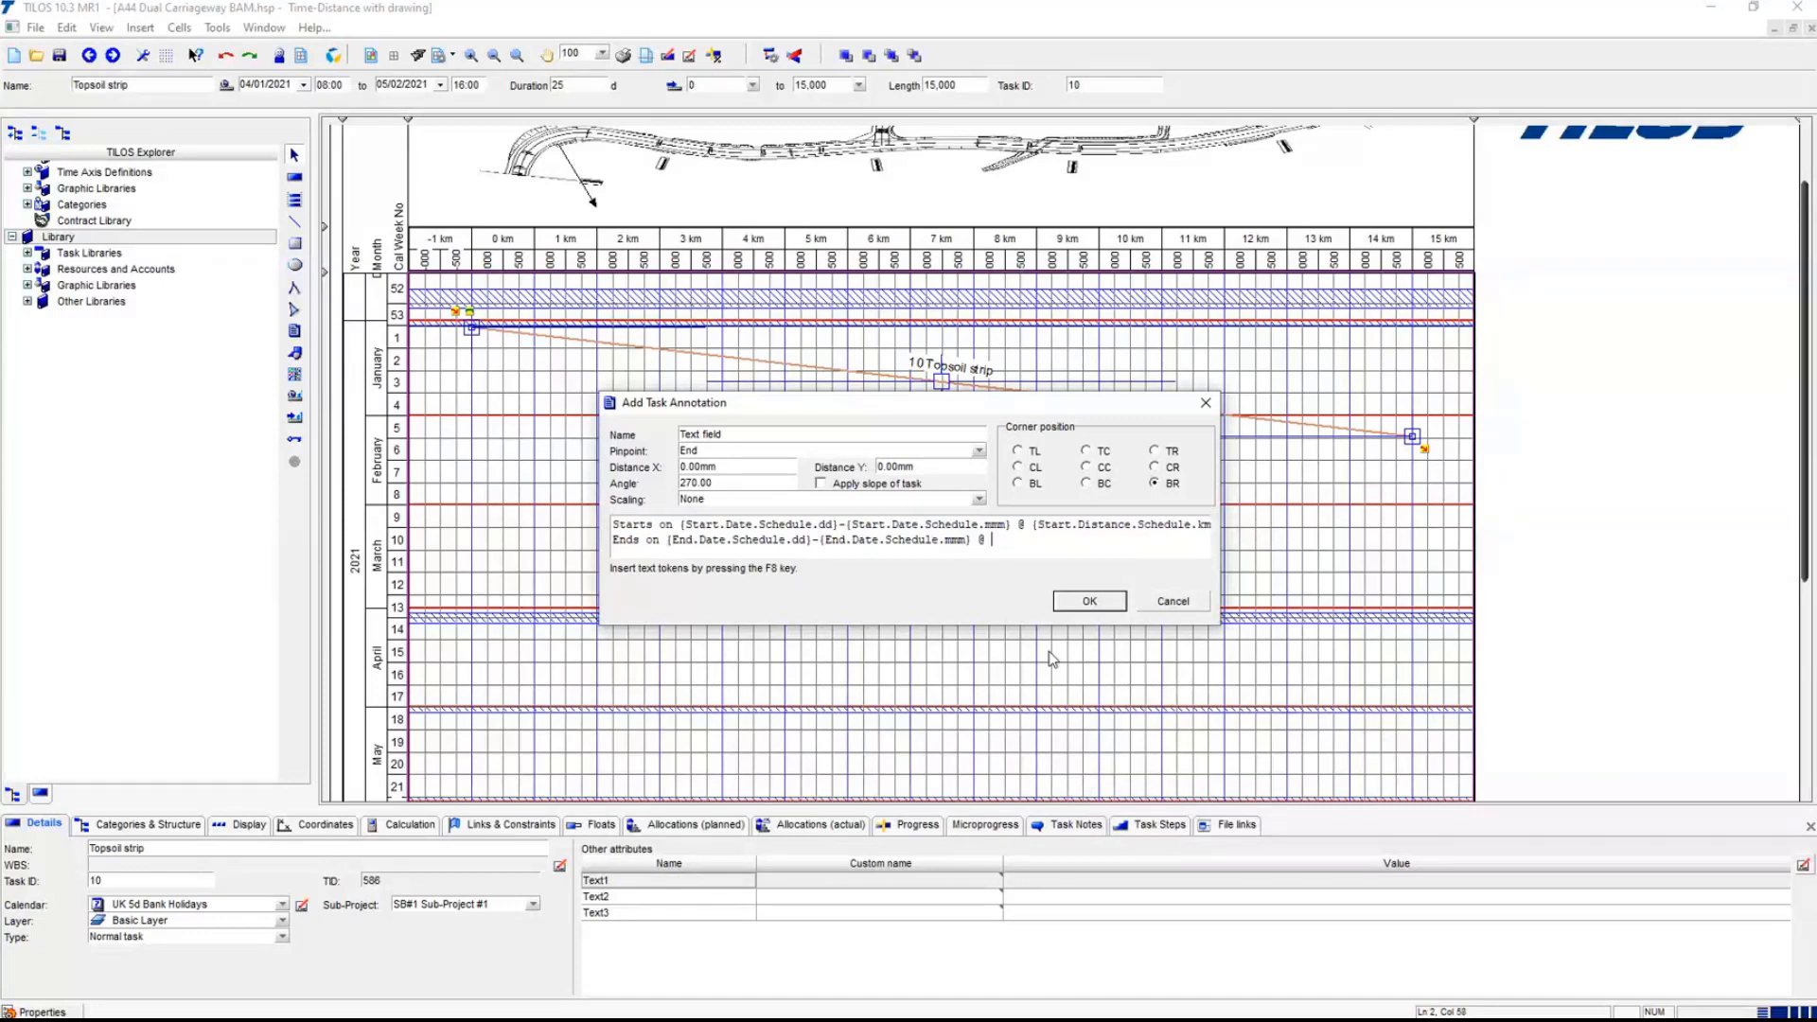
- Finish the second line with "@", the End.Distance.Schedule.km 3 dec token and the unit "km", and create the annotation
key(F8)
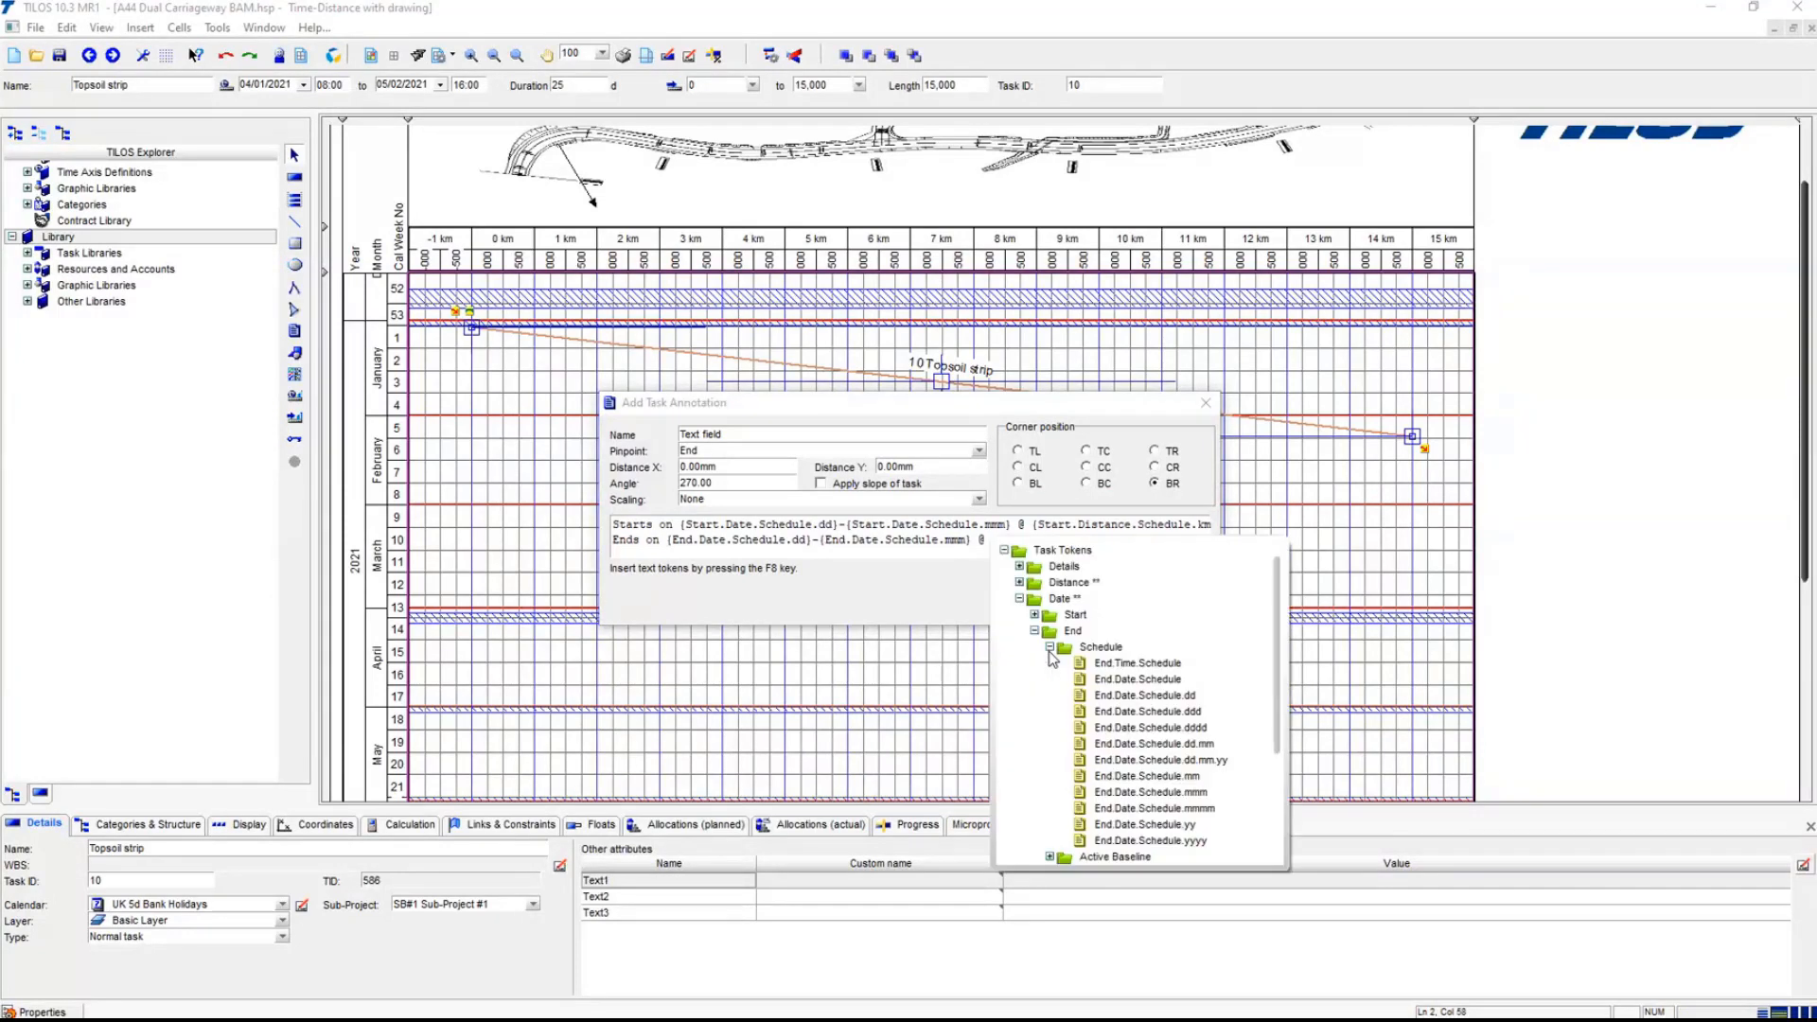
click(1019, 582)
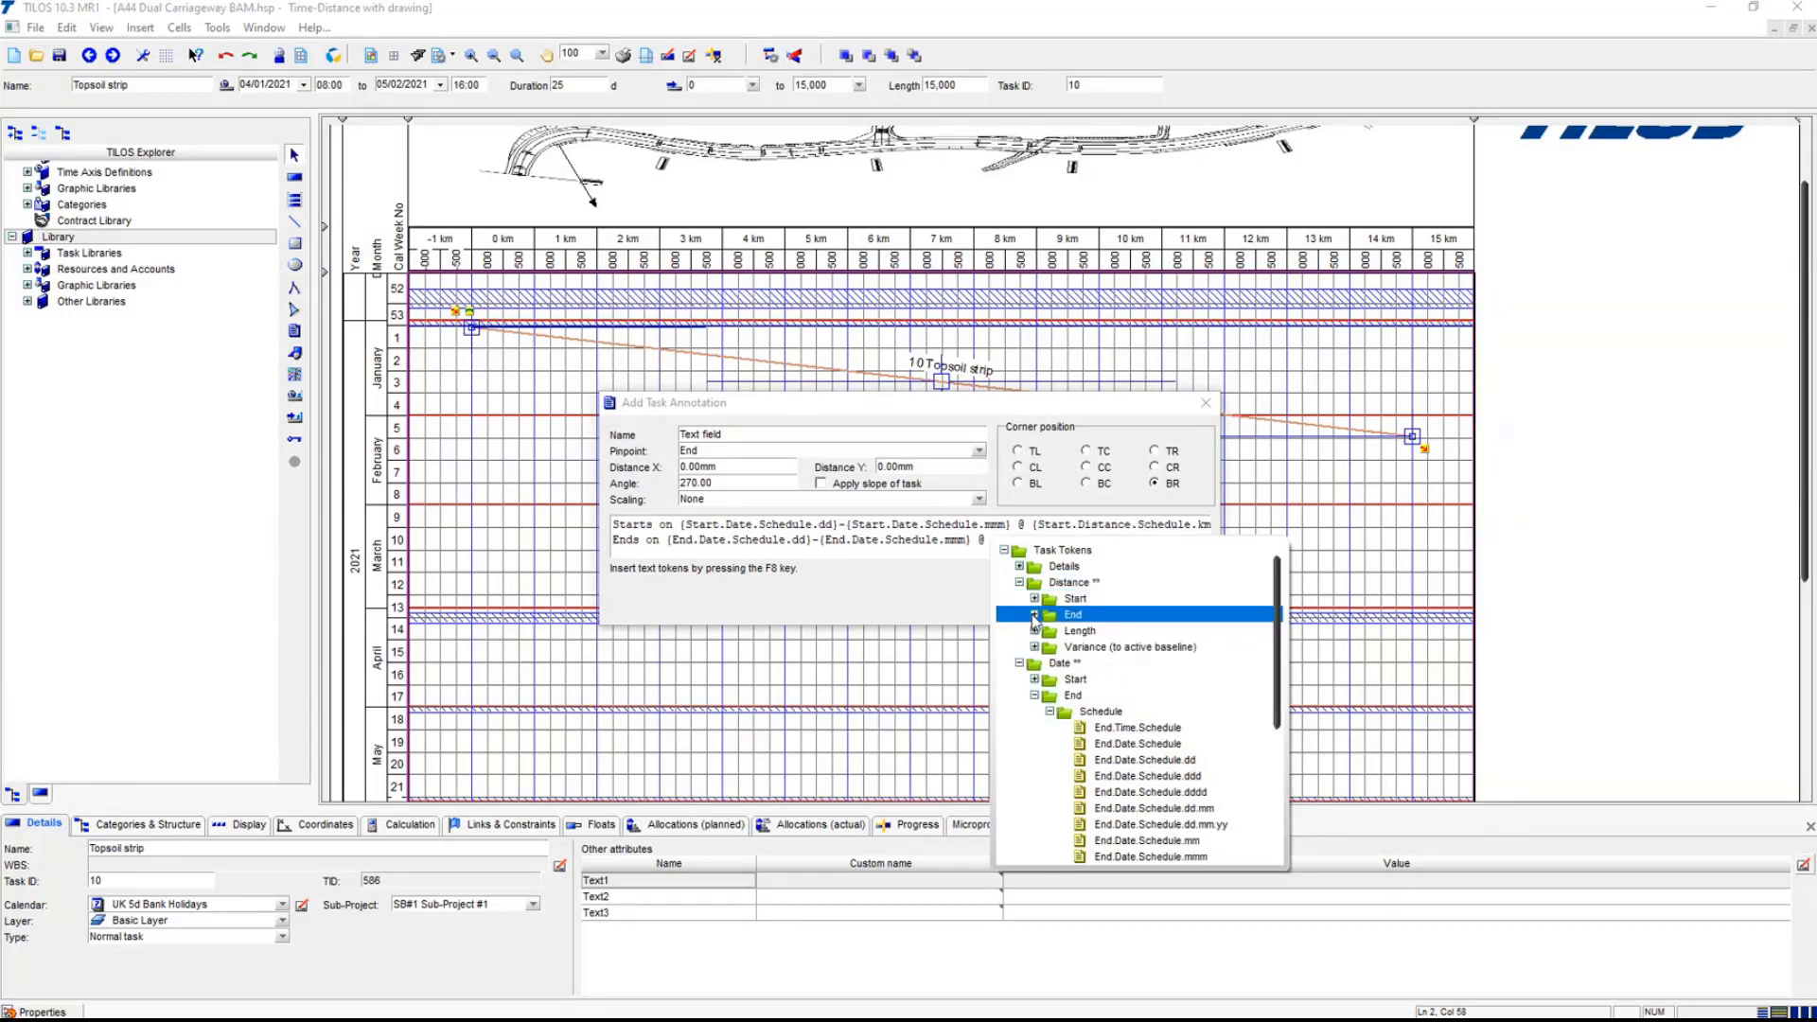
click(1035, 614)
click(1053, 631)
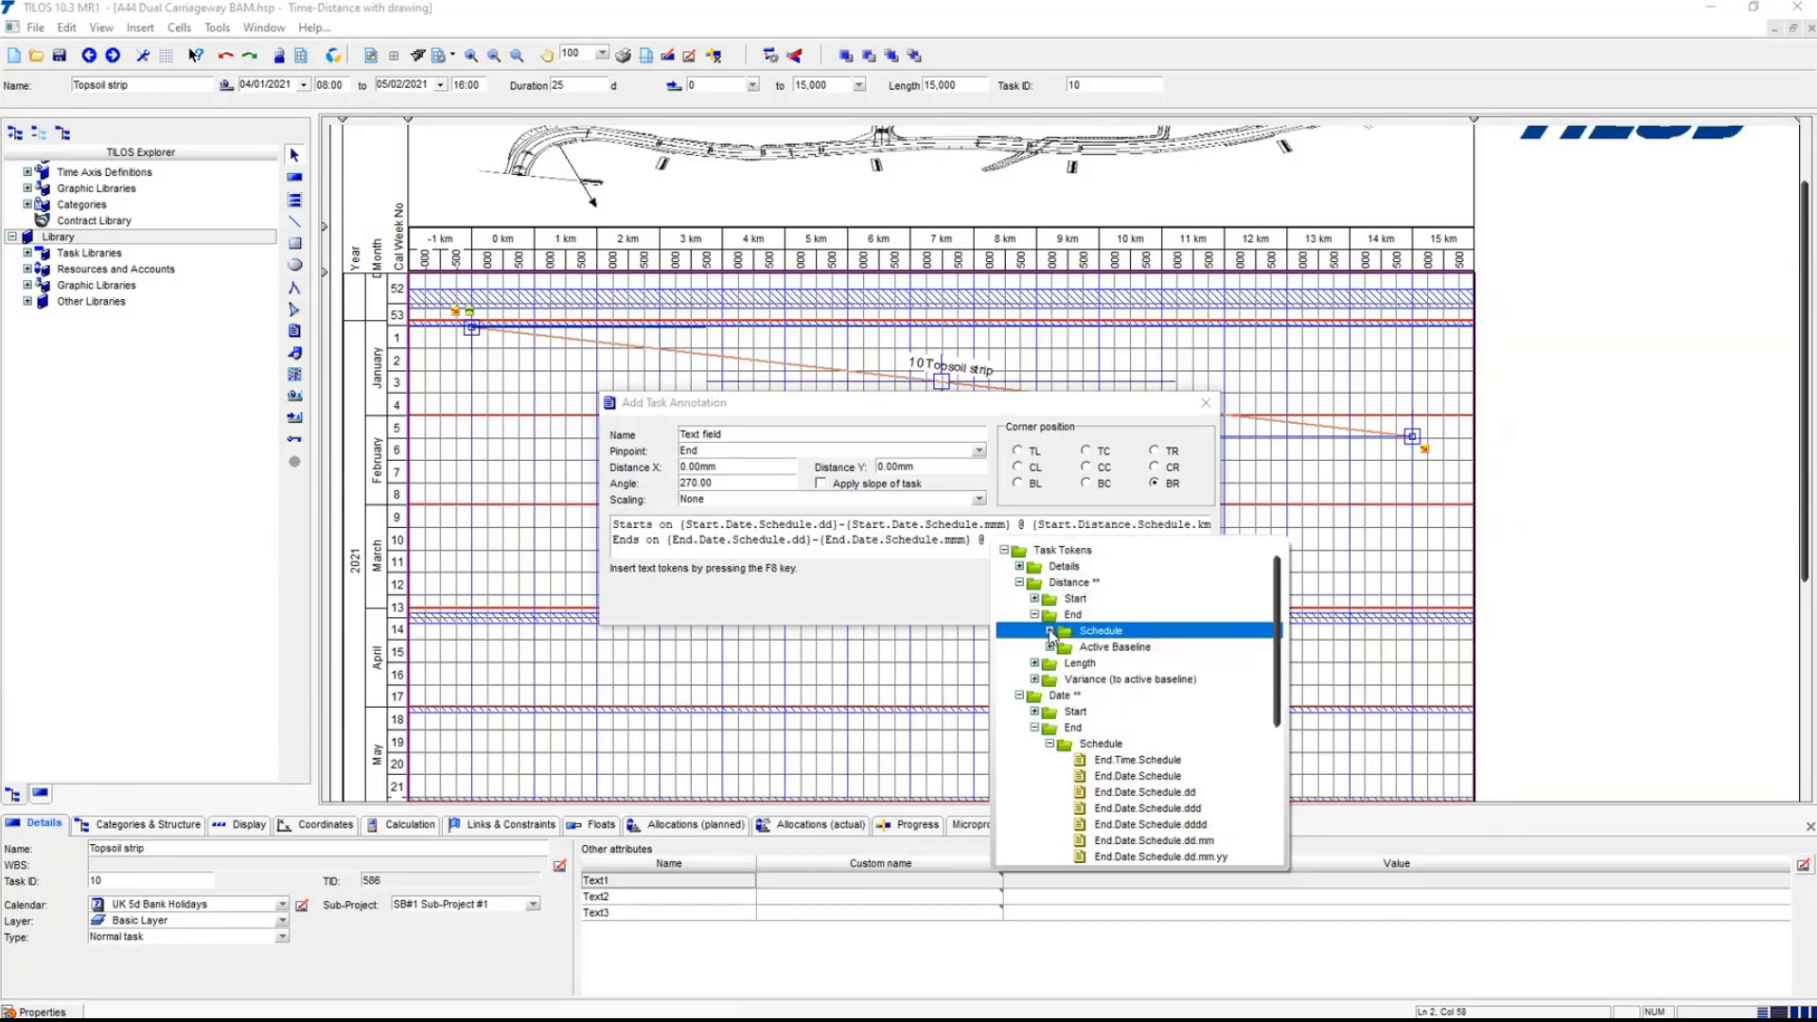
click(1050, 631)
click(1230, 649)
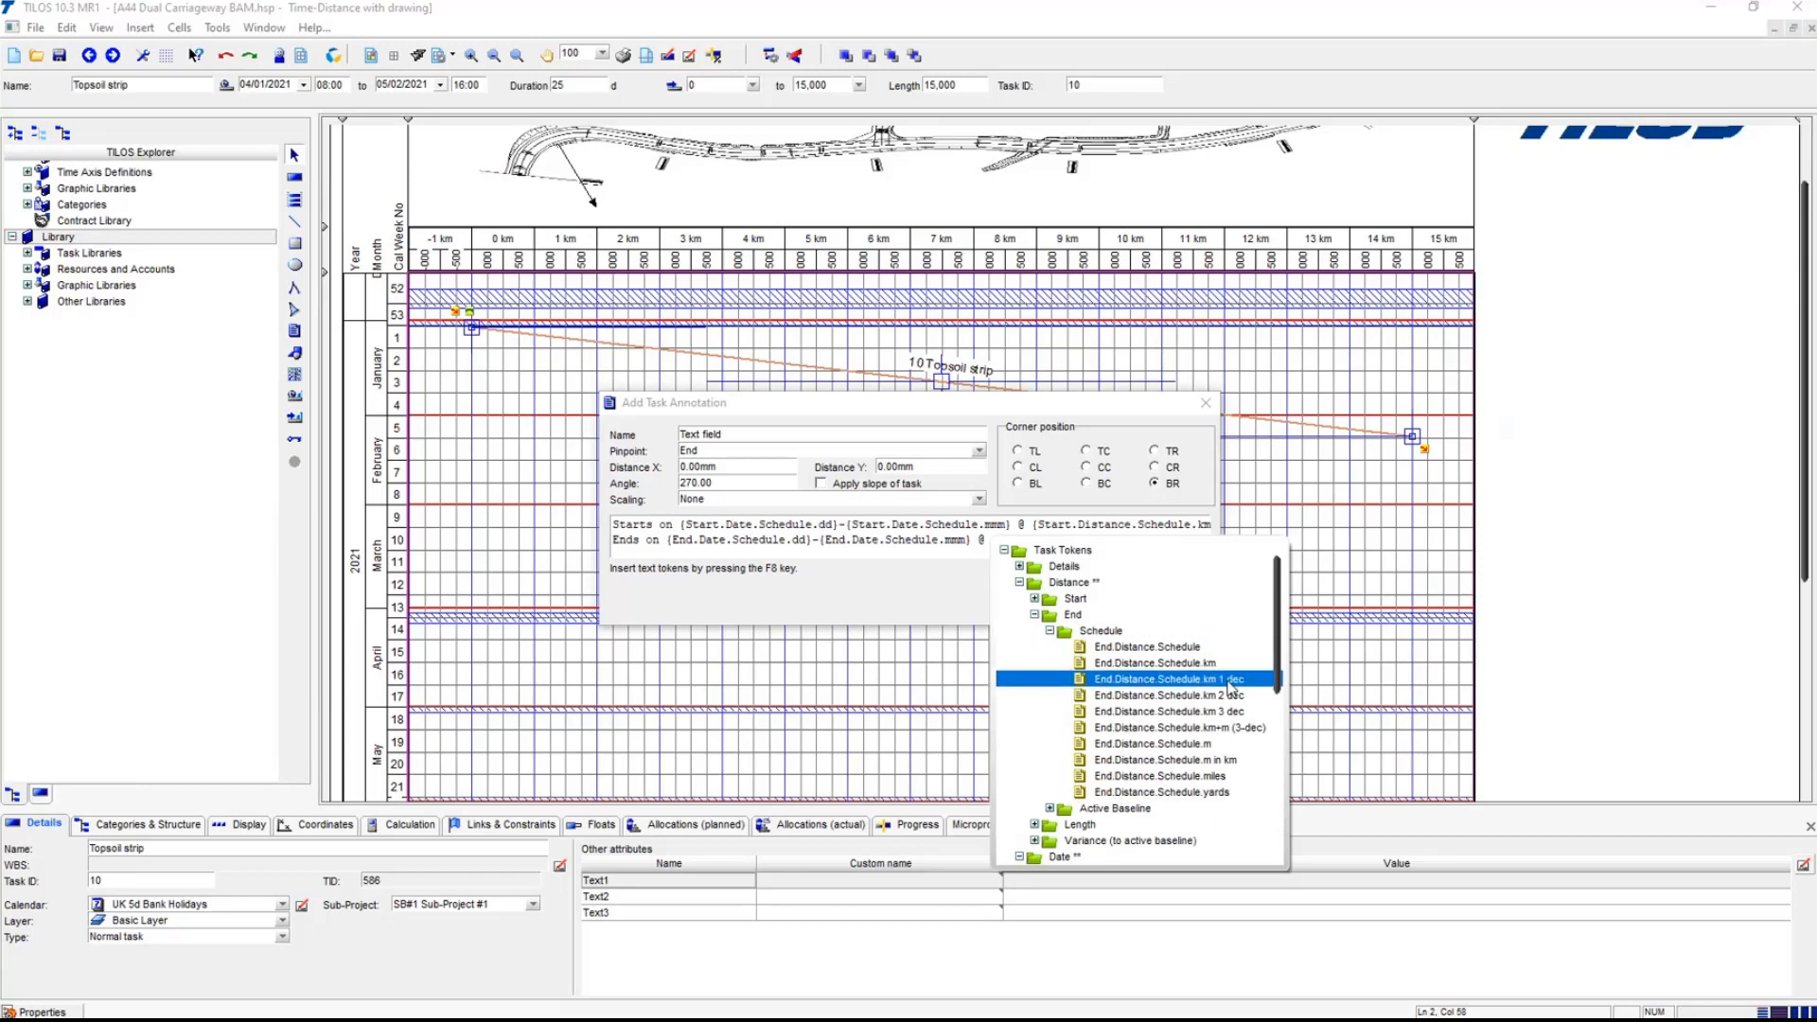
double_click(1231, 711)
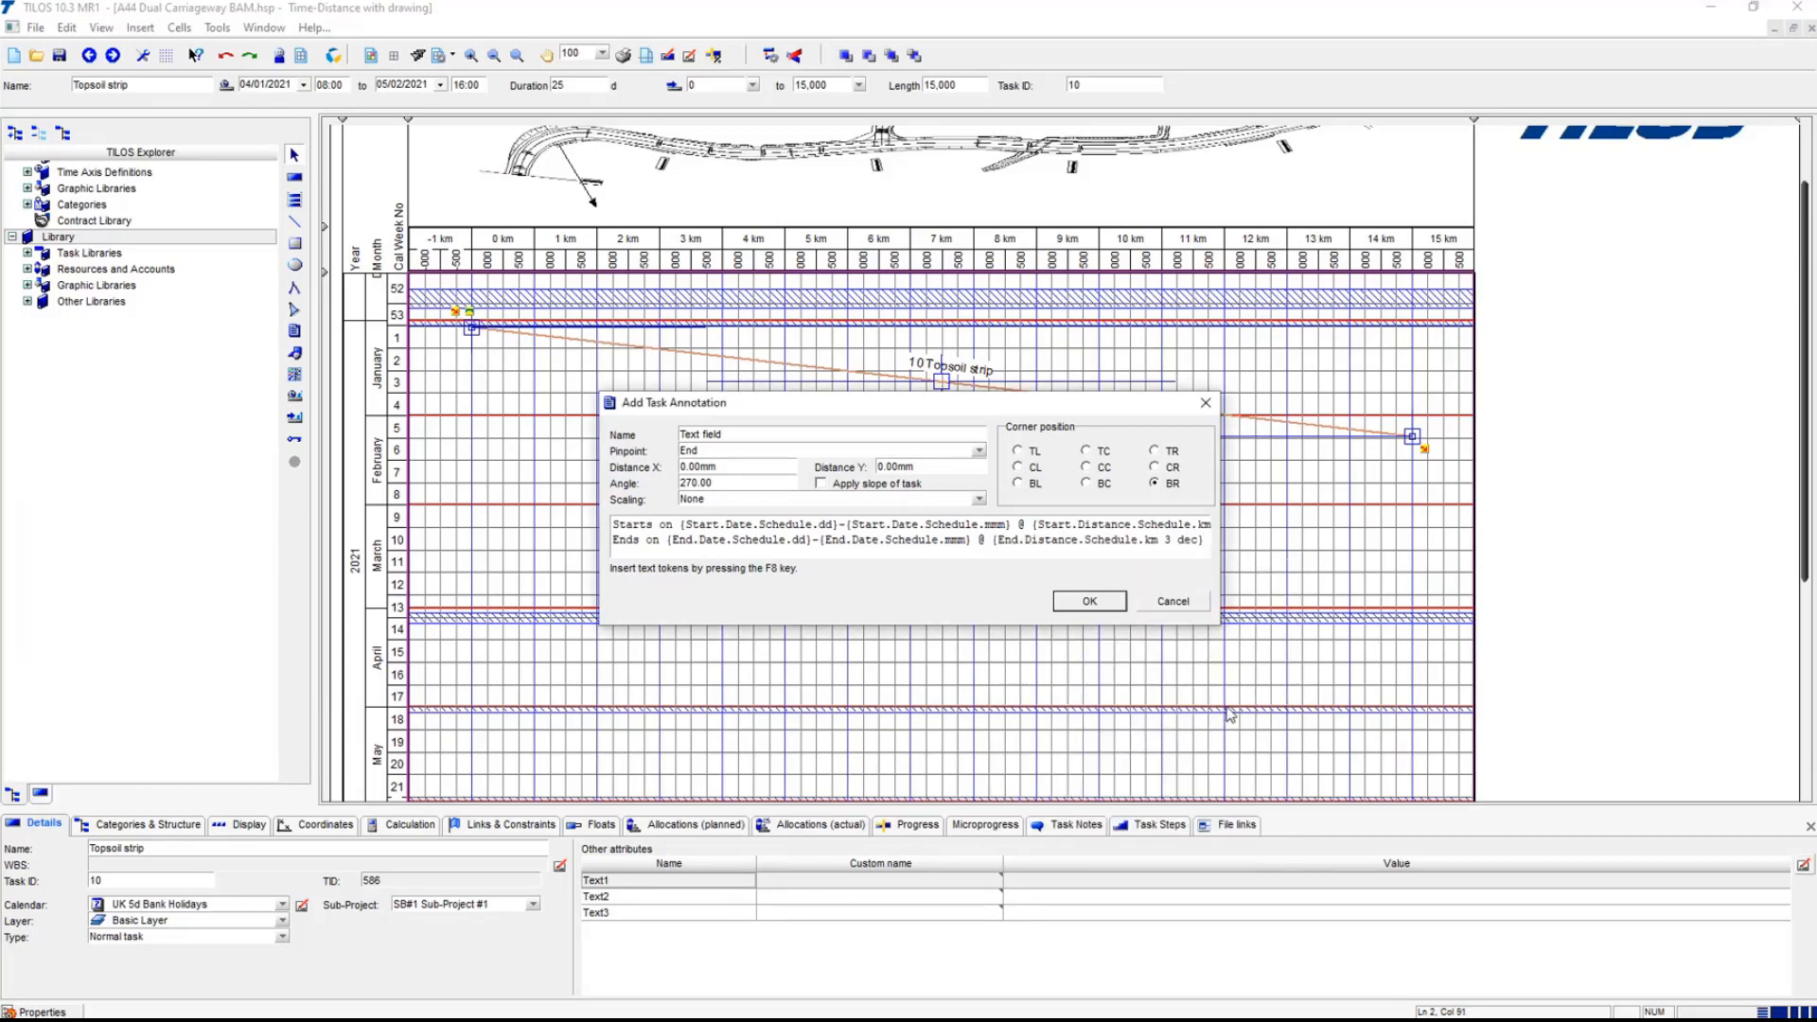
text(km)
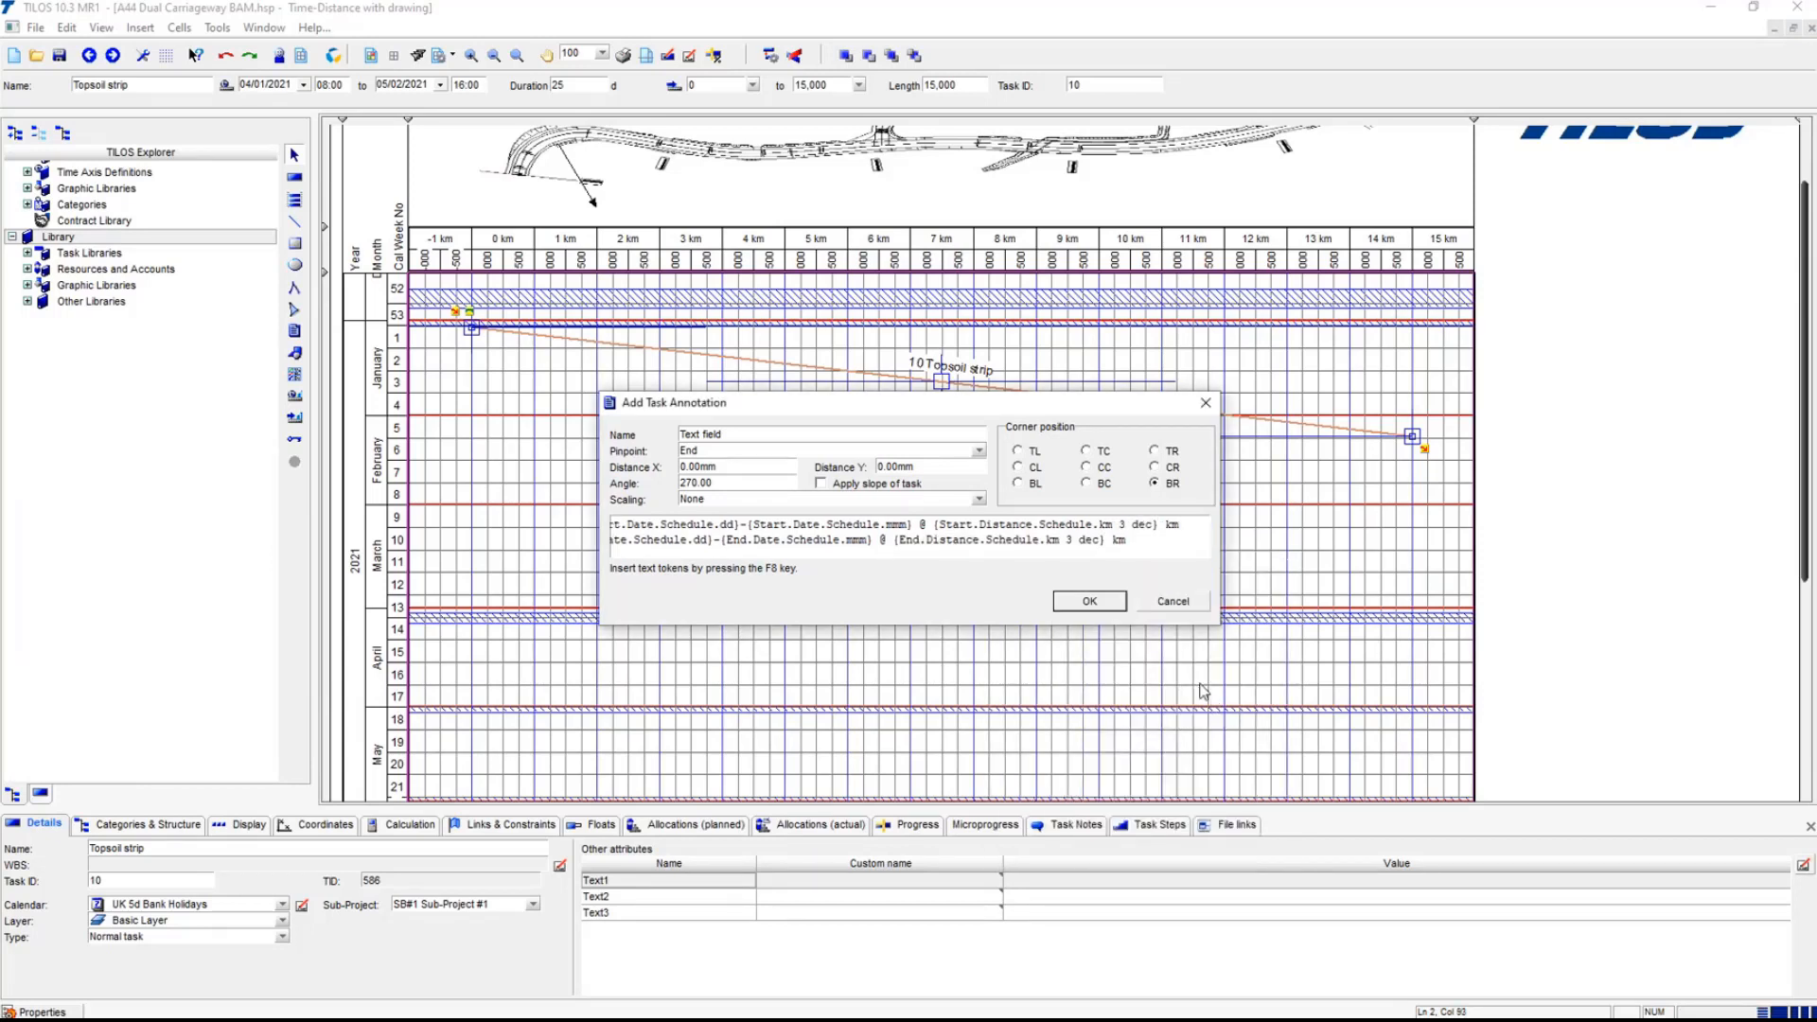
click(1096, 603)
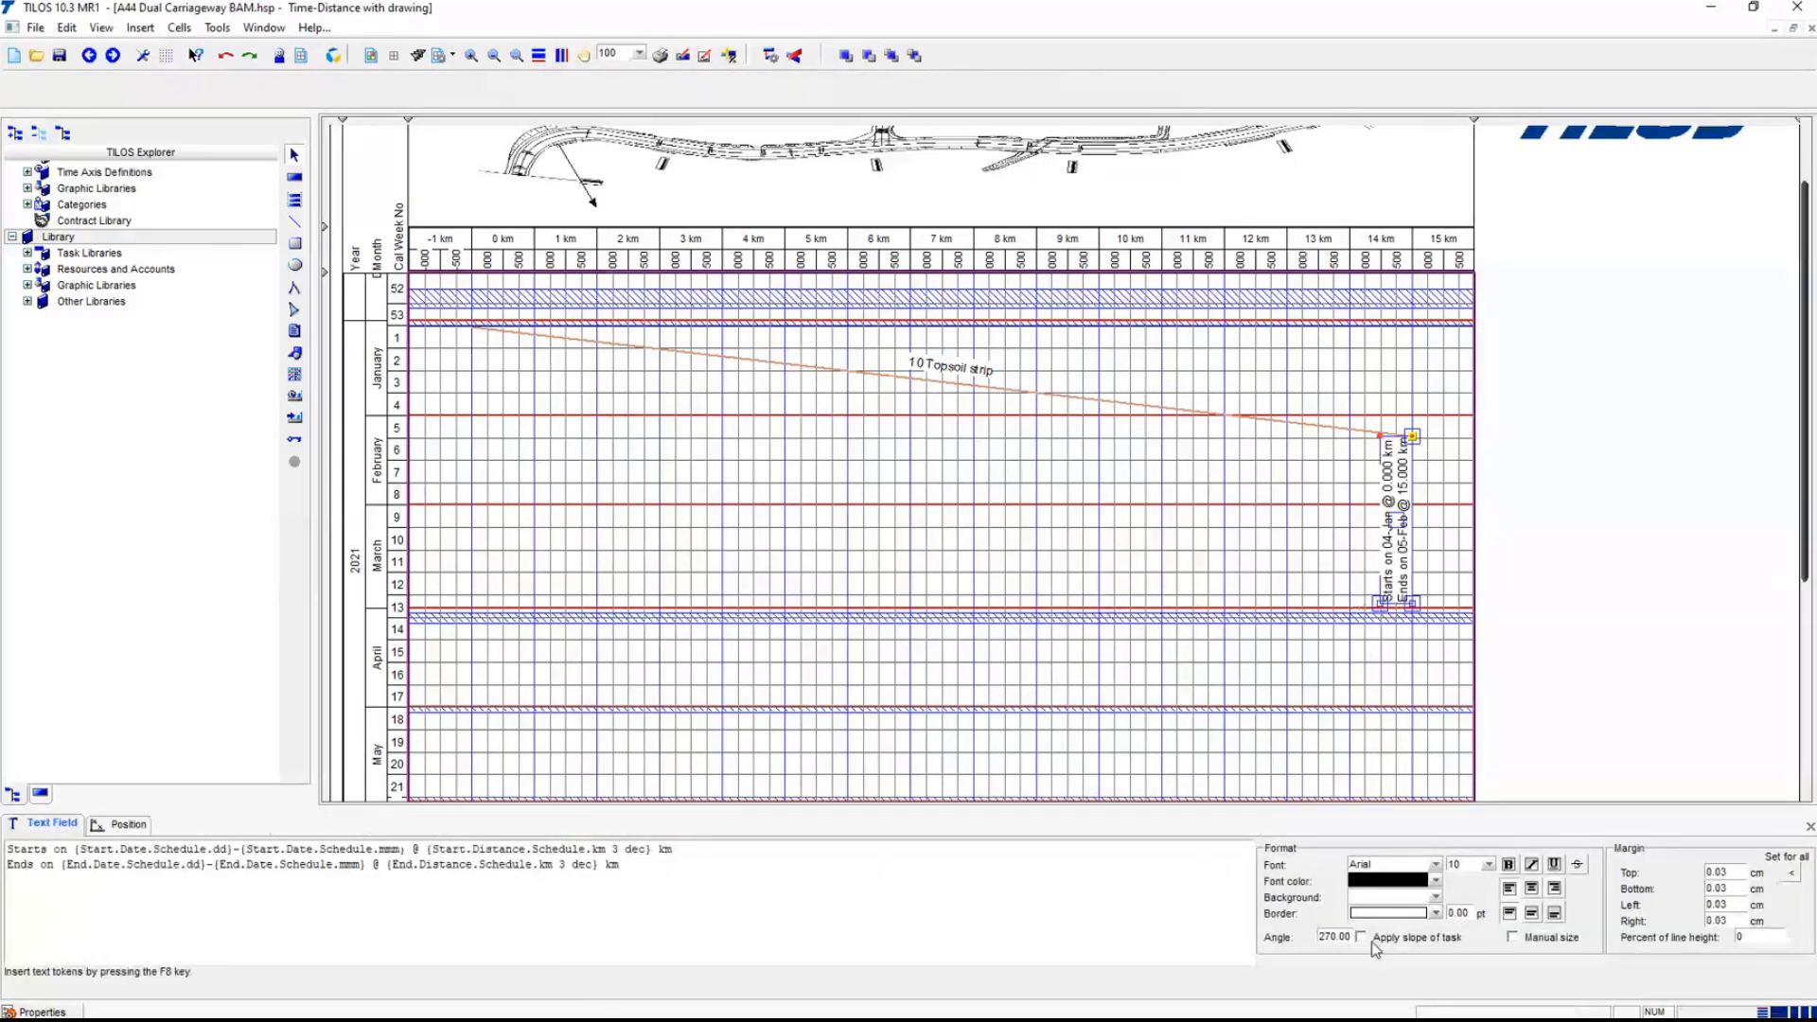
- Set the annotation's angle to 0 and move it about 17 mm above and 3 mm left of the task's end point
double_click(1336, 937)
text(0)
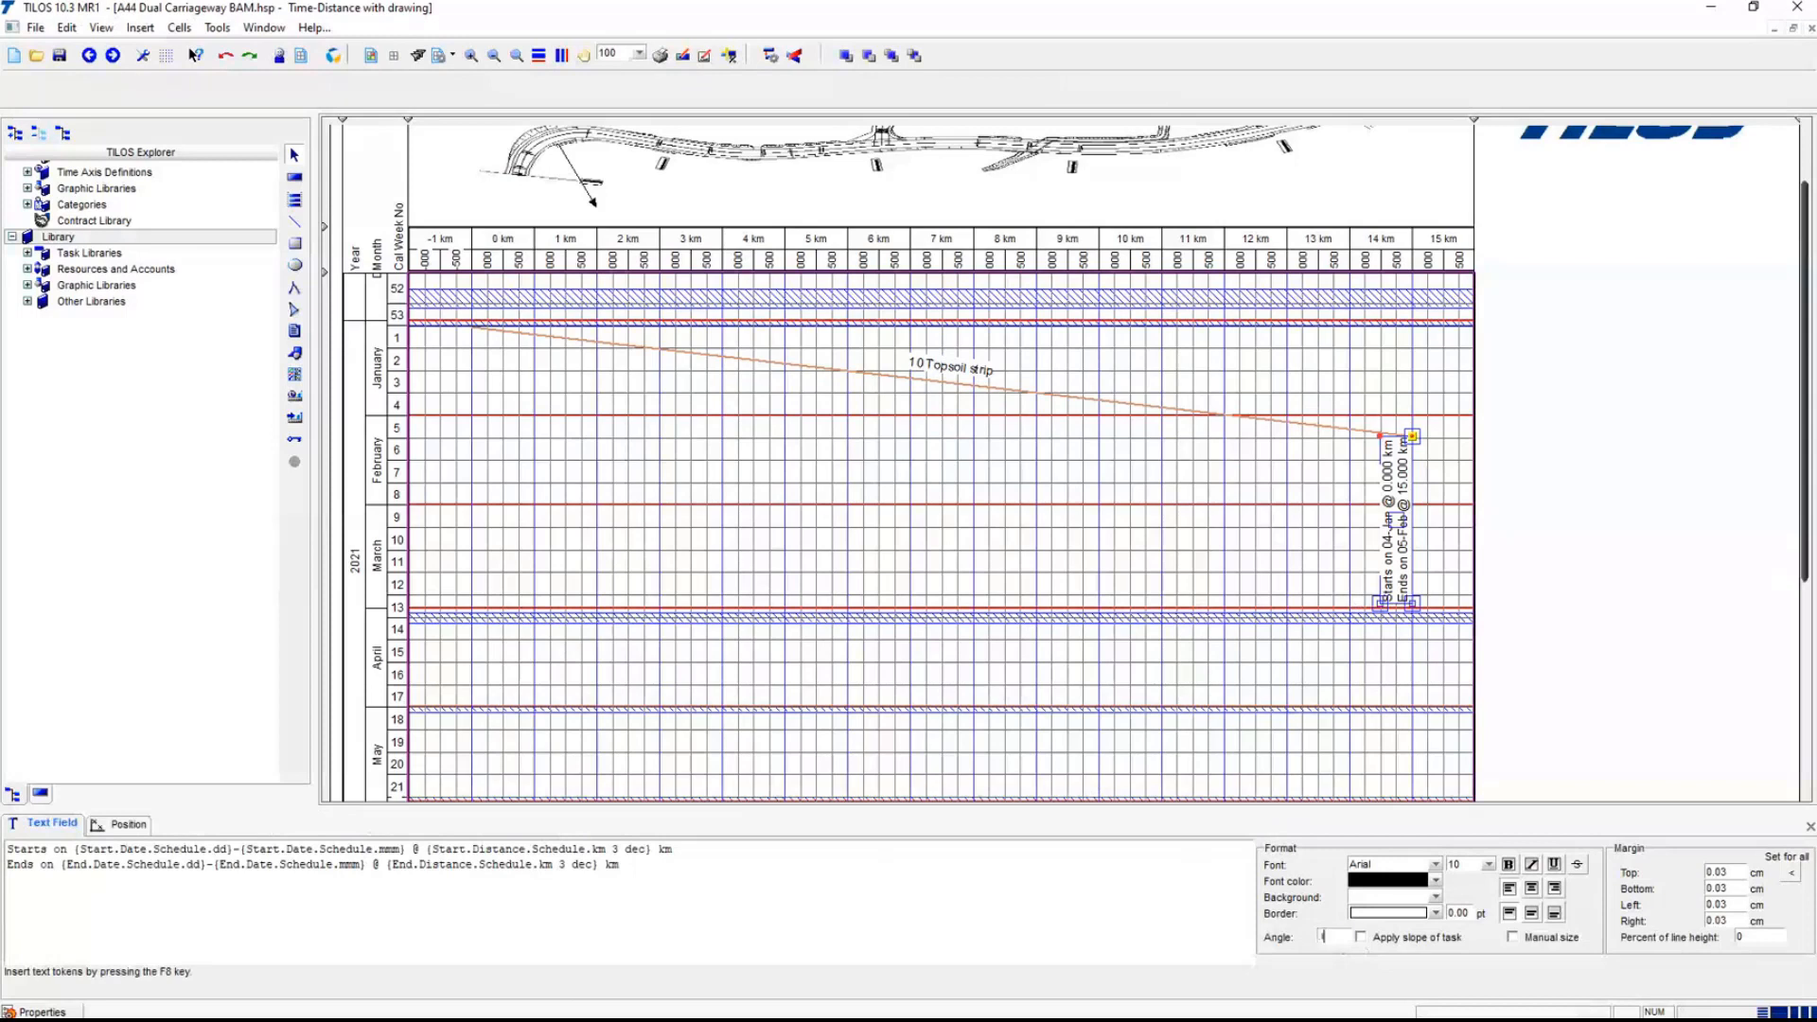
key(Return)
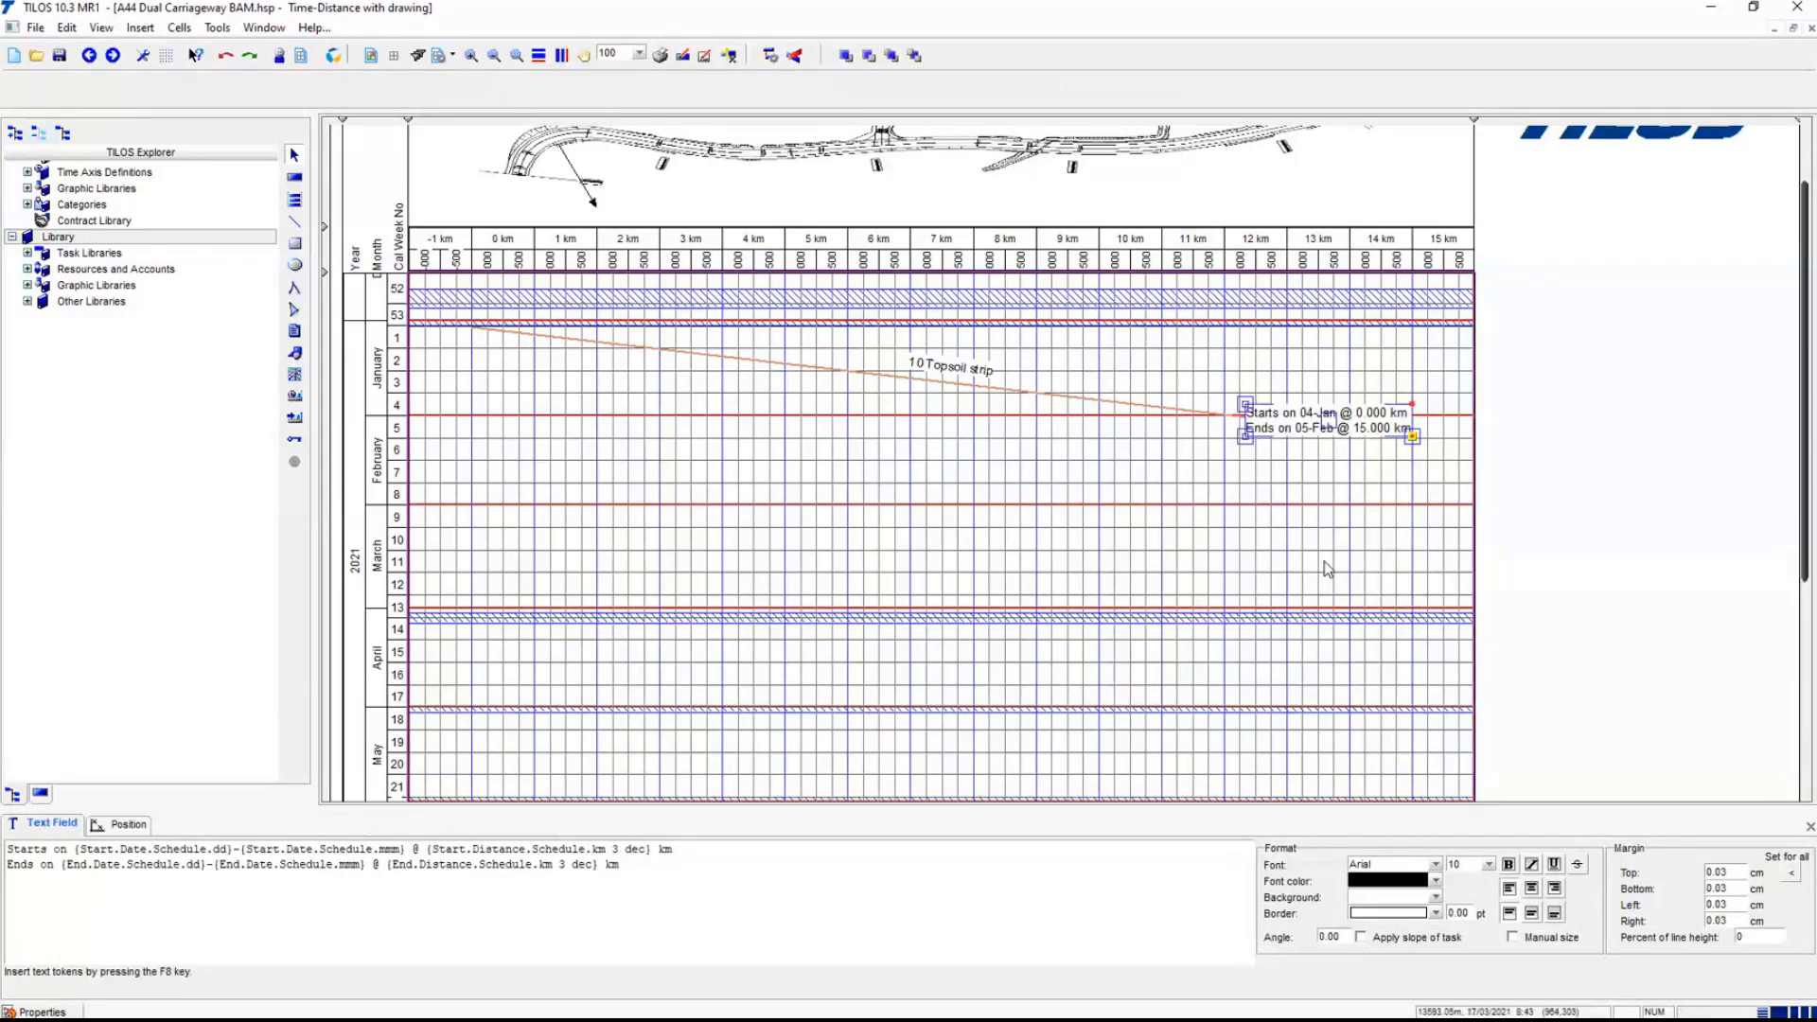
drag(1331, 420, 1320, 360)
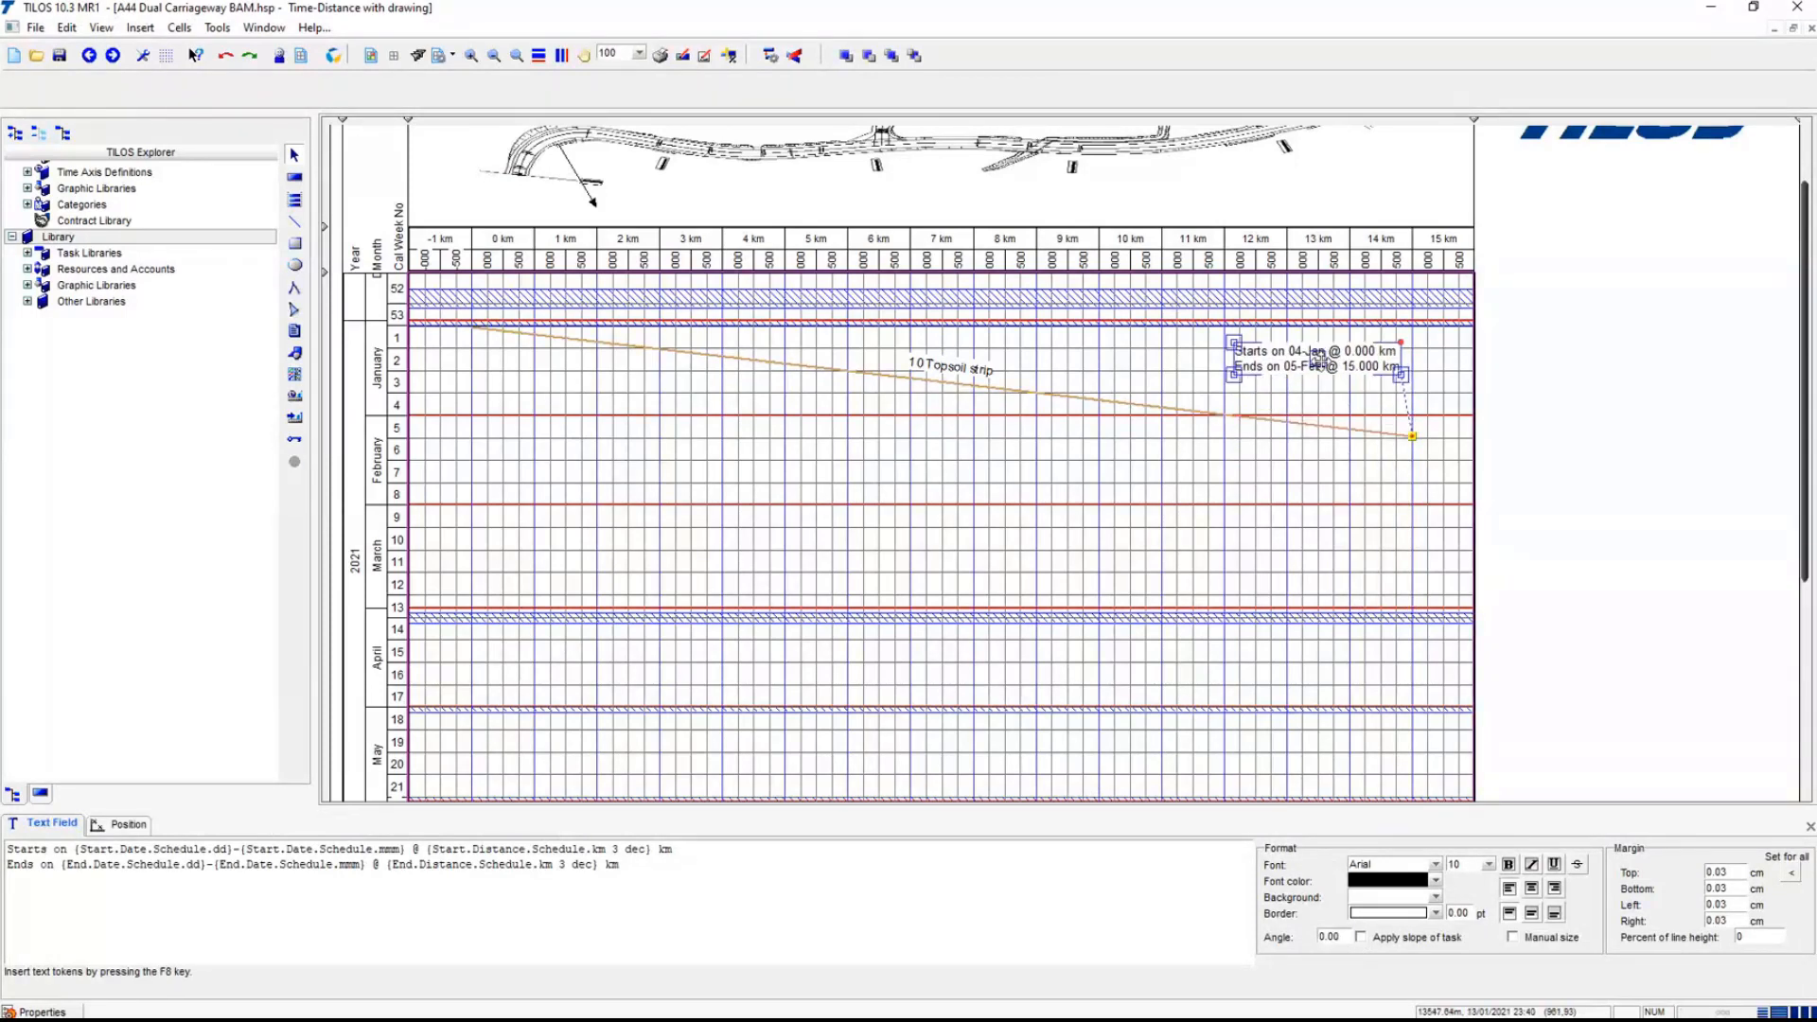
- Display a connector line between the start/end annotation and the Topsoil strip task's end point
click(113, 827)
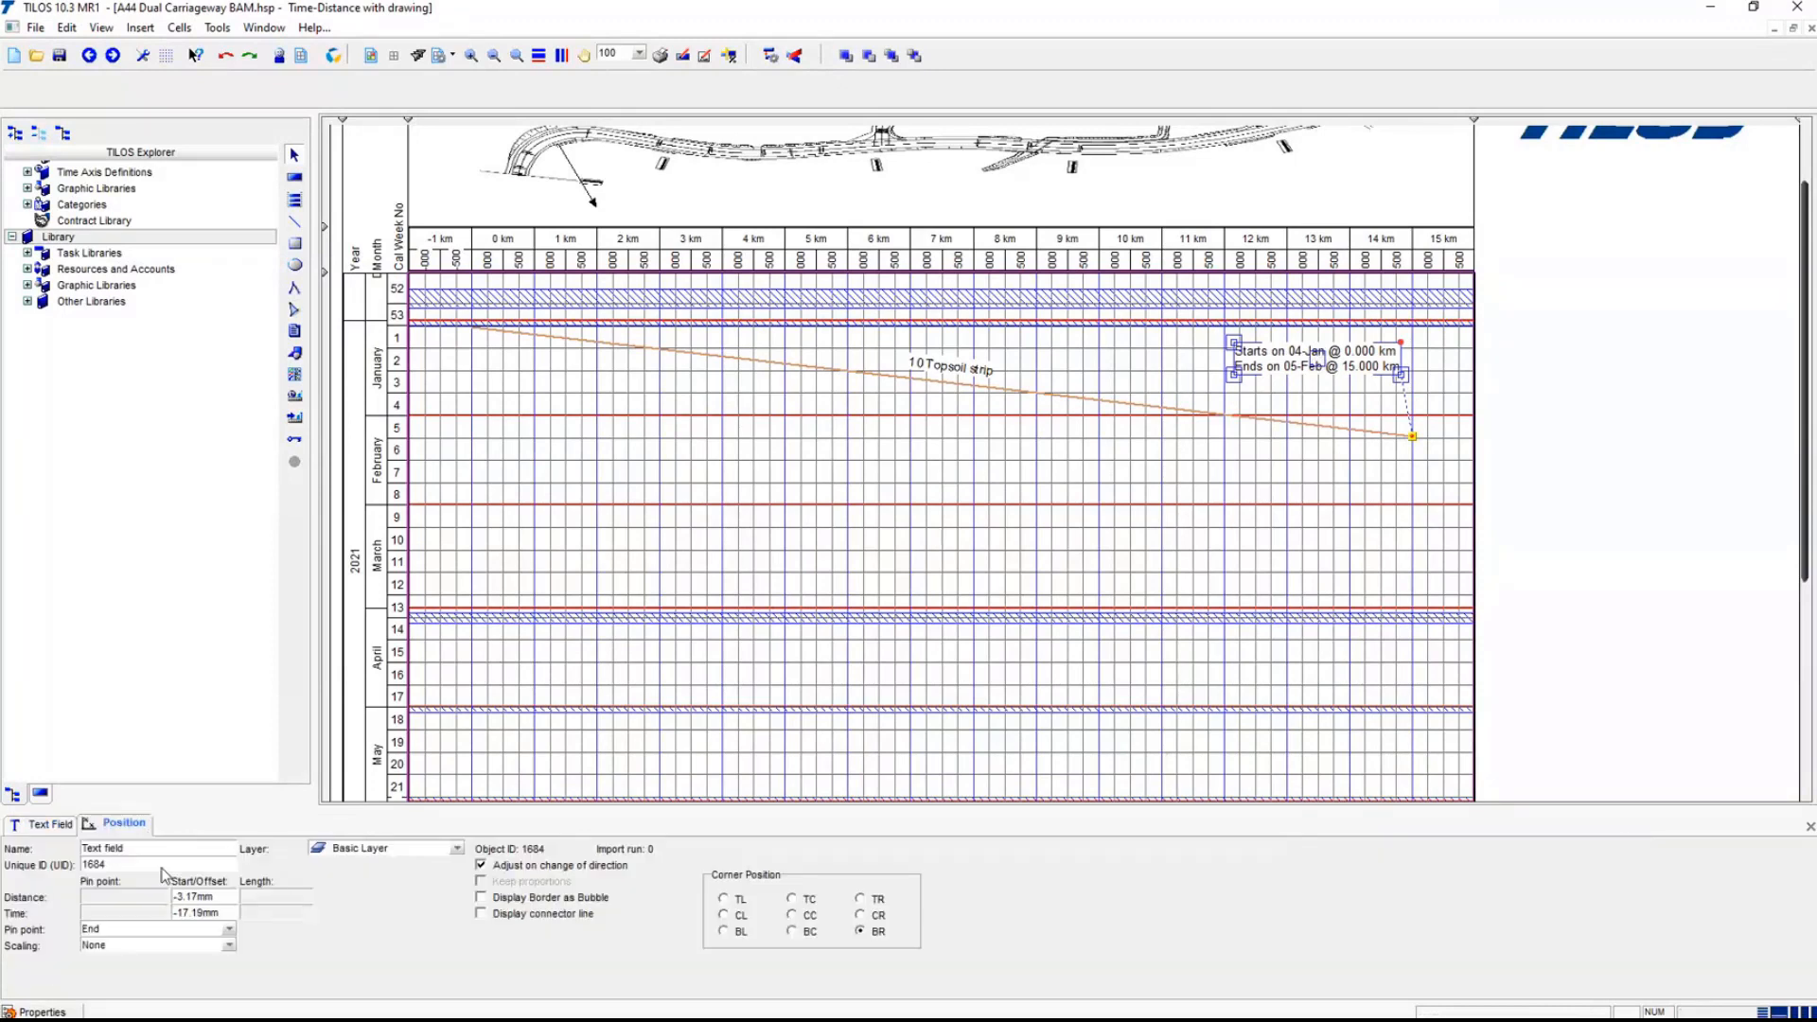
click(552, 918)
click(1061, 594)
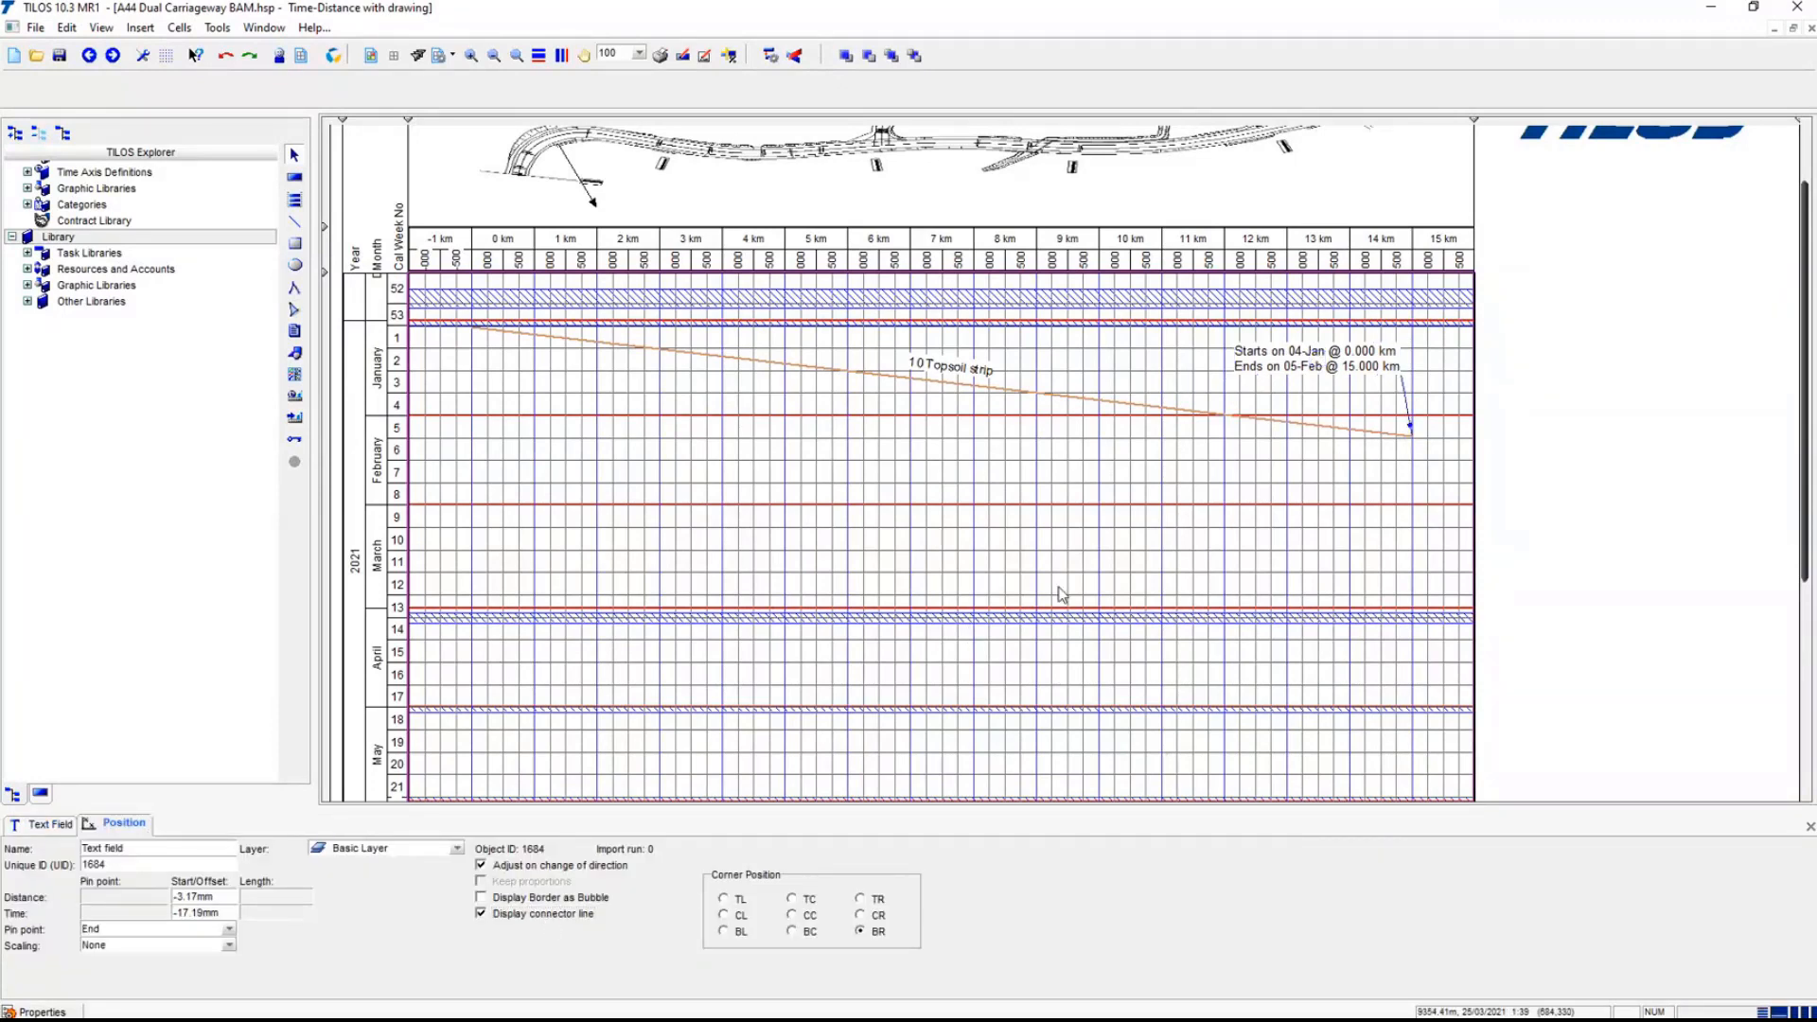
- Give the start/end annotation of the Topsoil strip task a blue border
click(1365, 370)
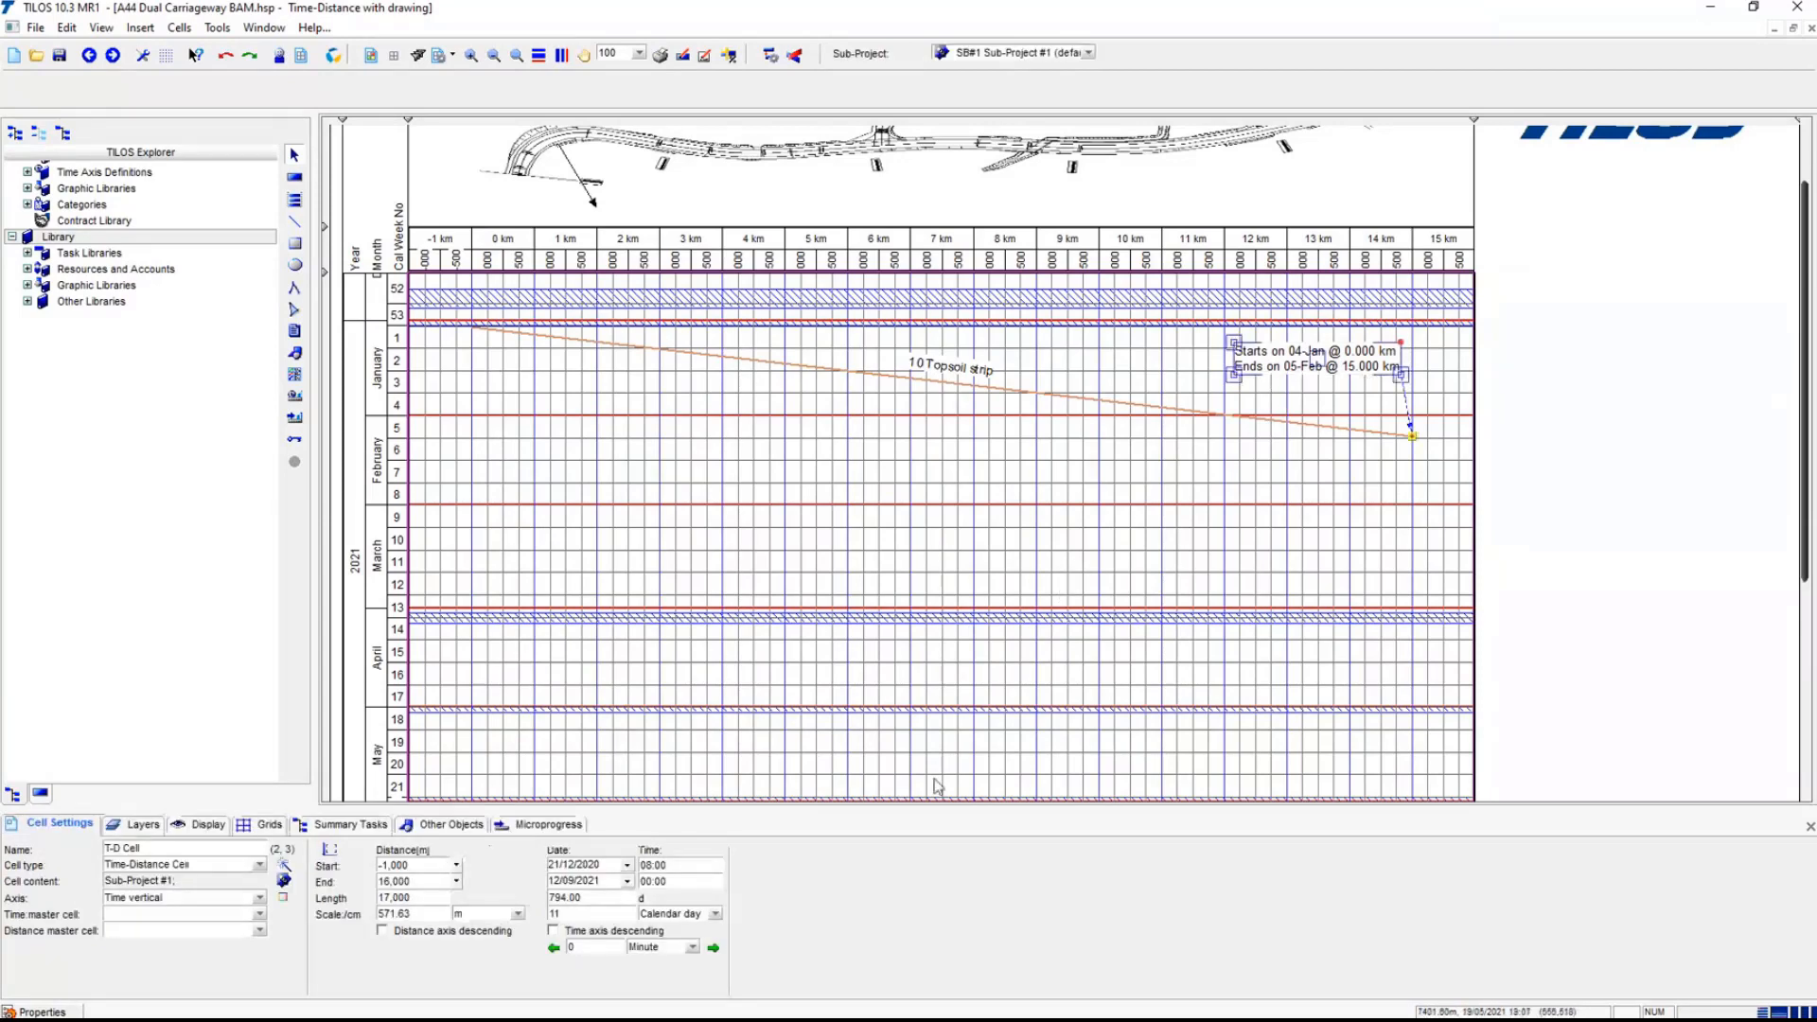
click(52, 826)
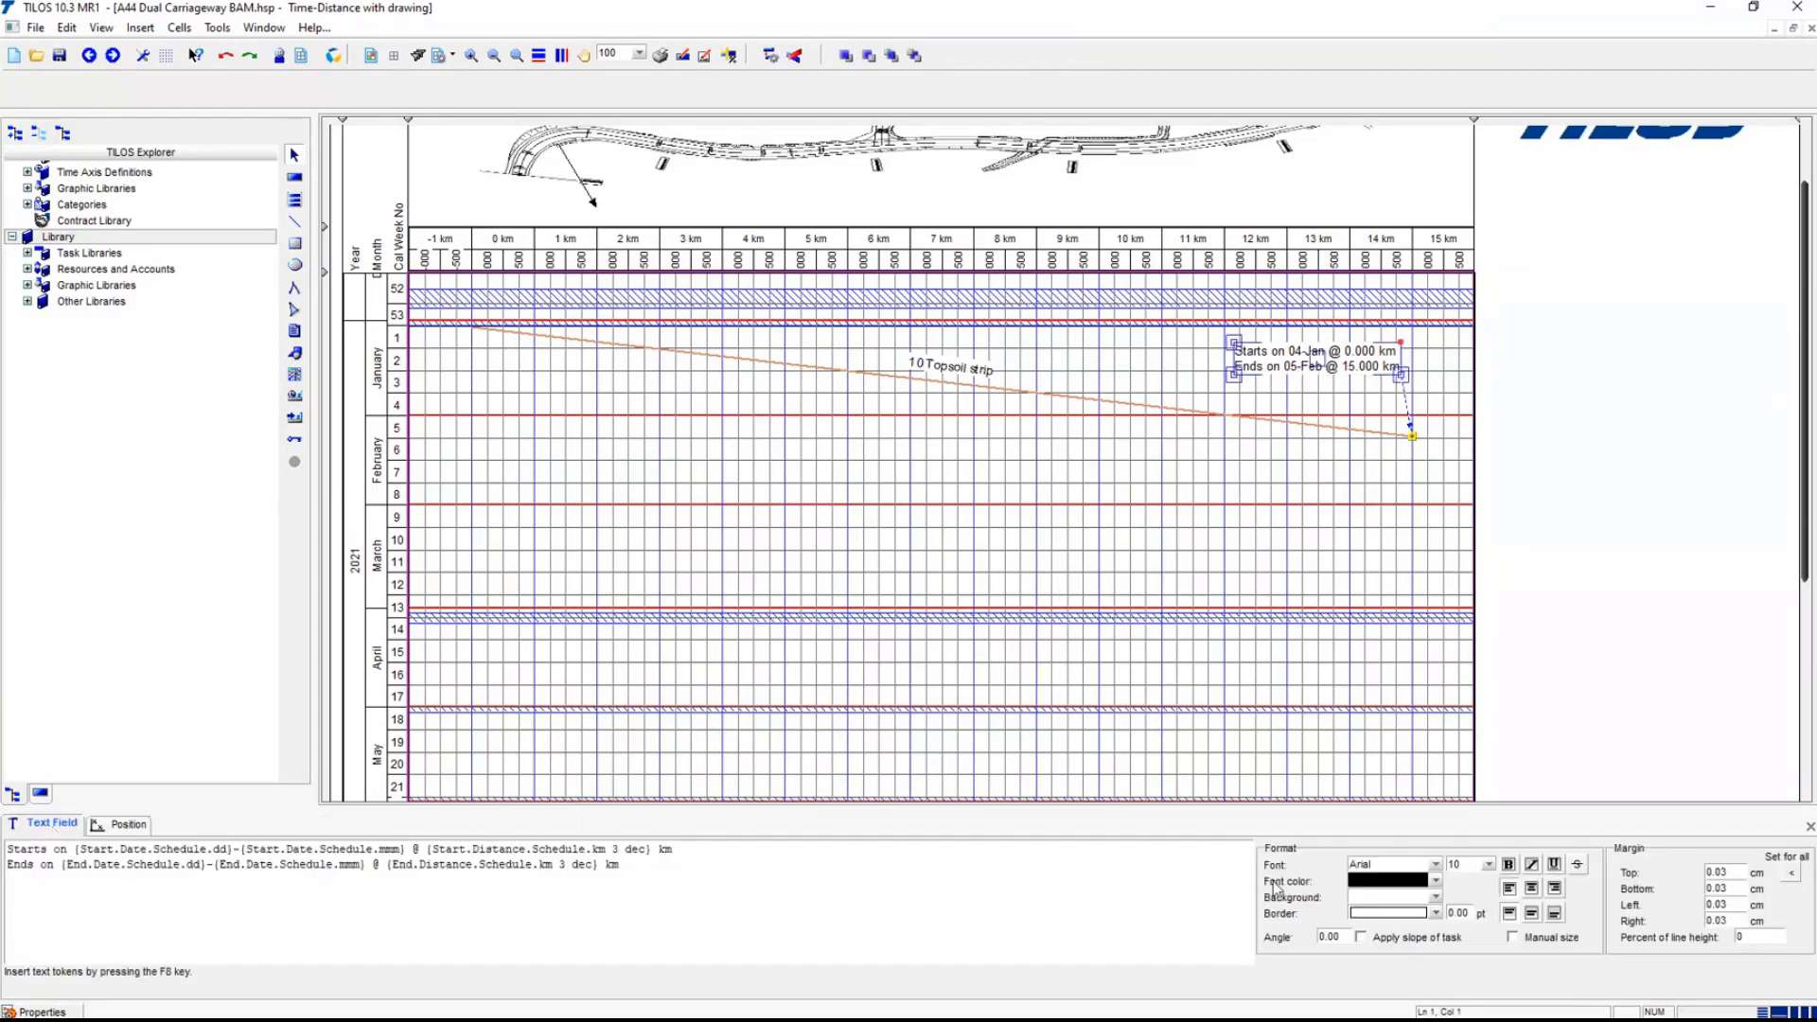
click(1420, 915)
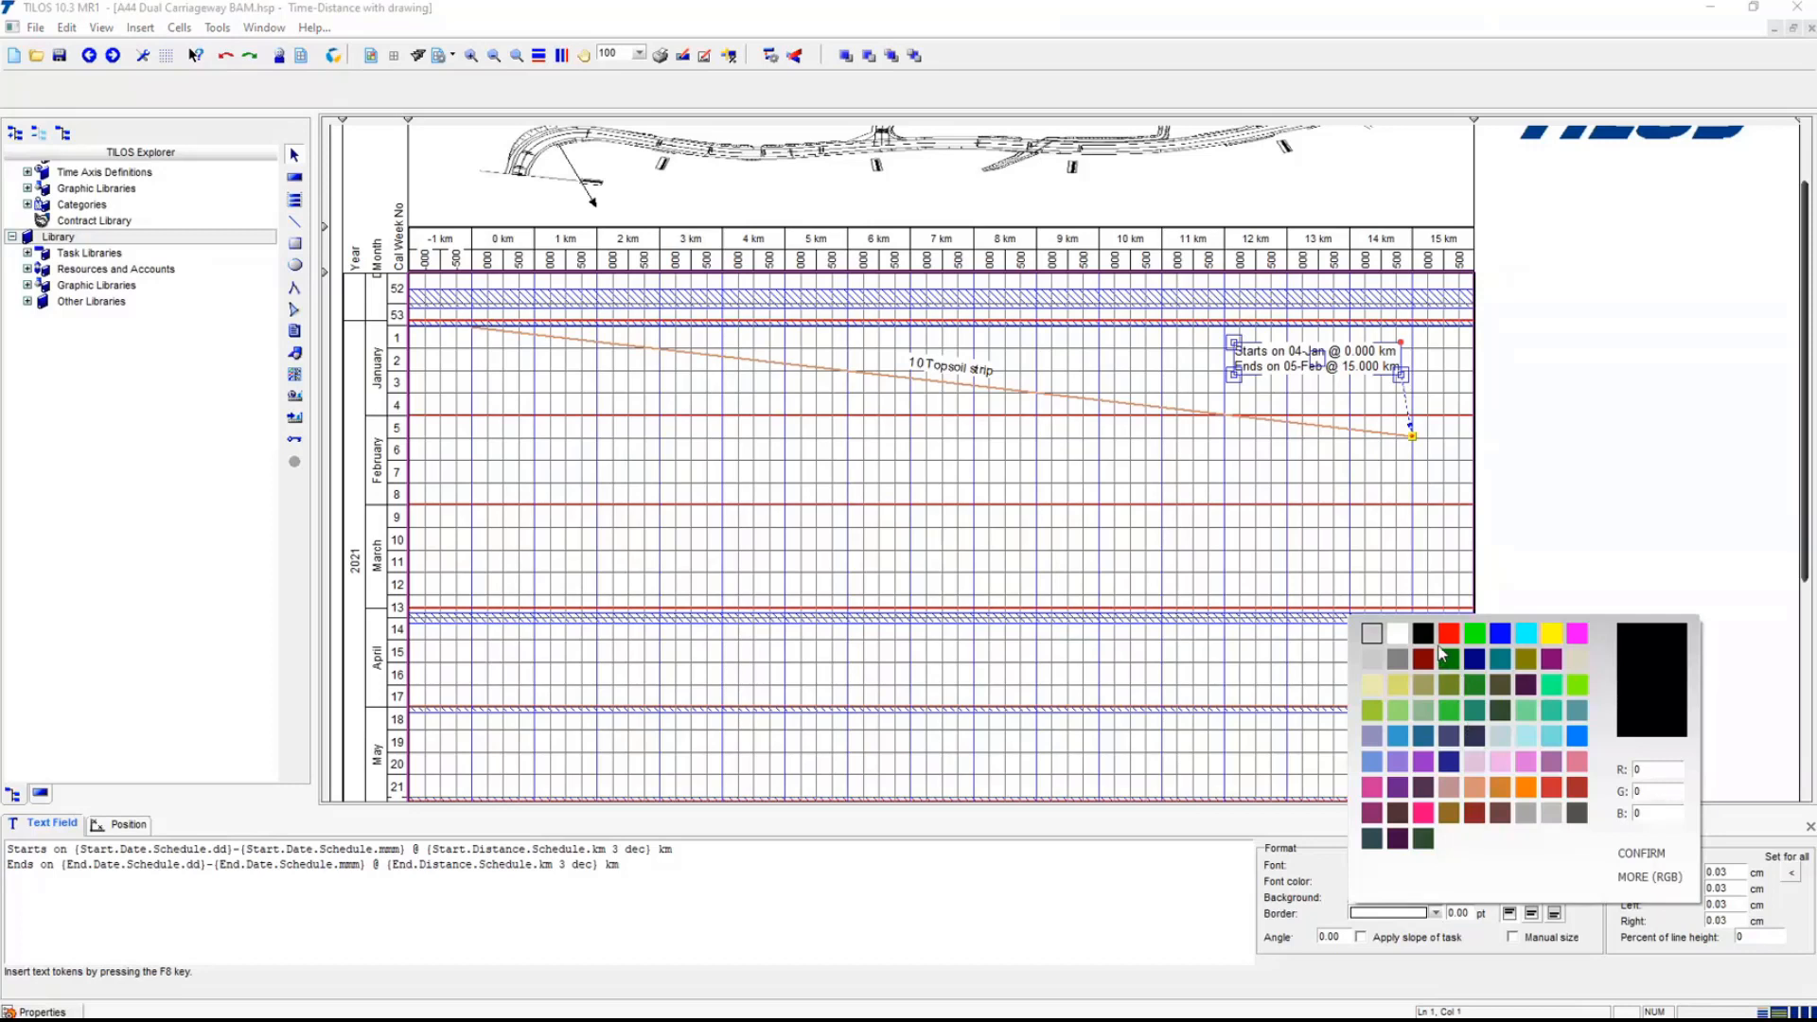
click(1500, 634)
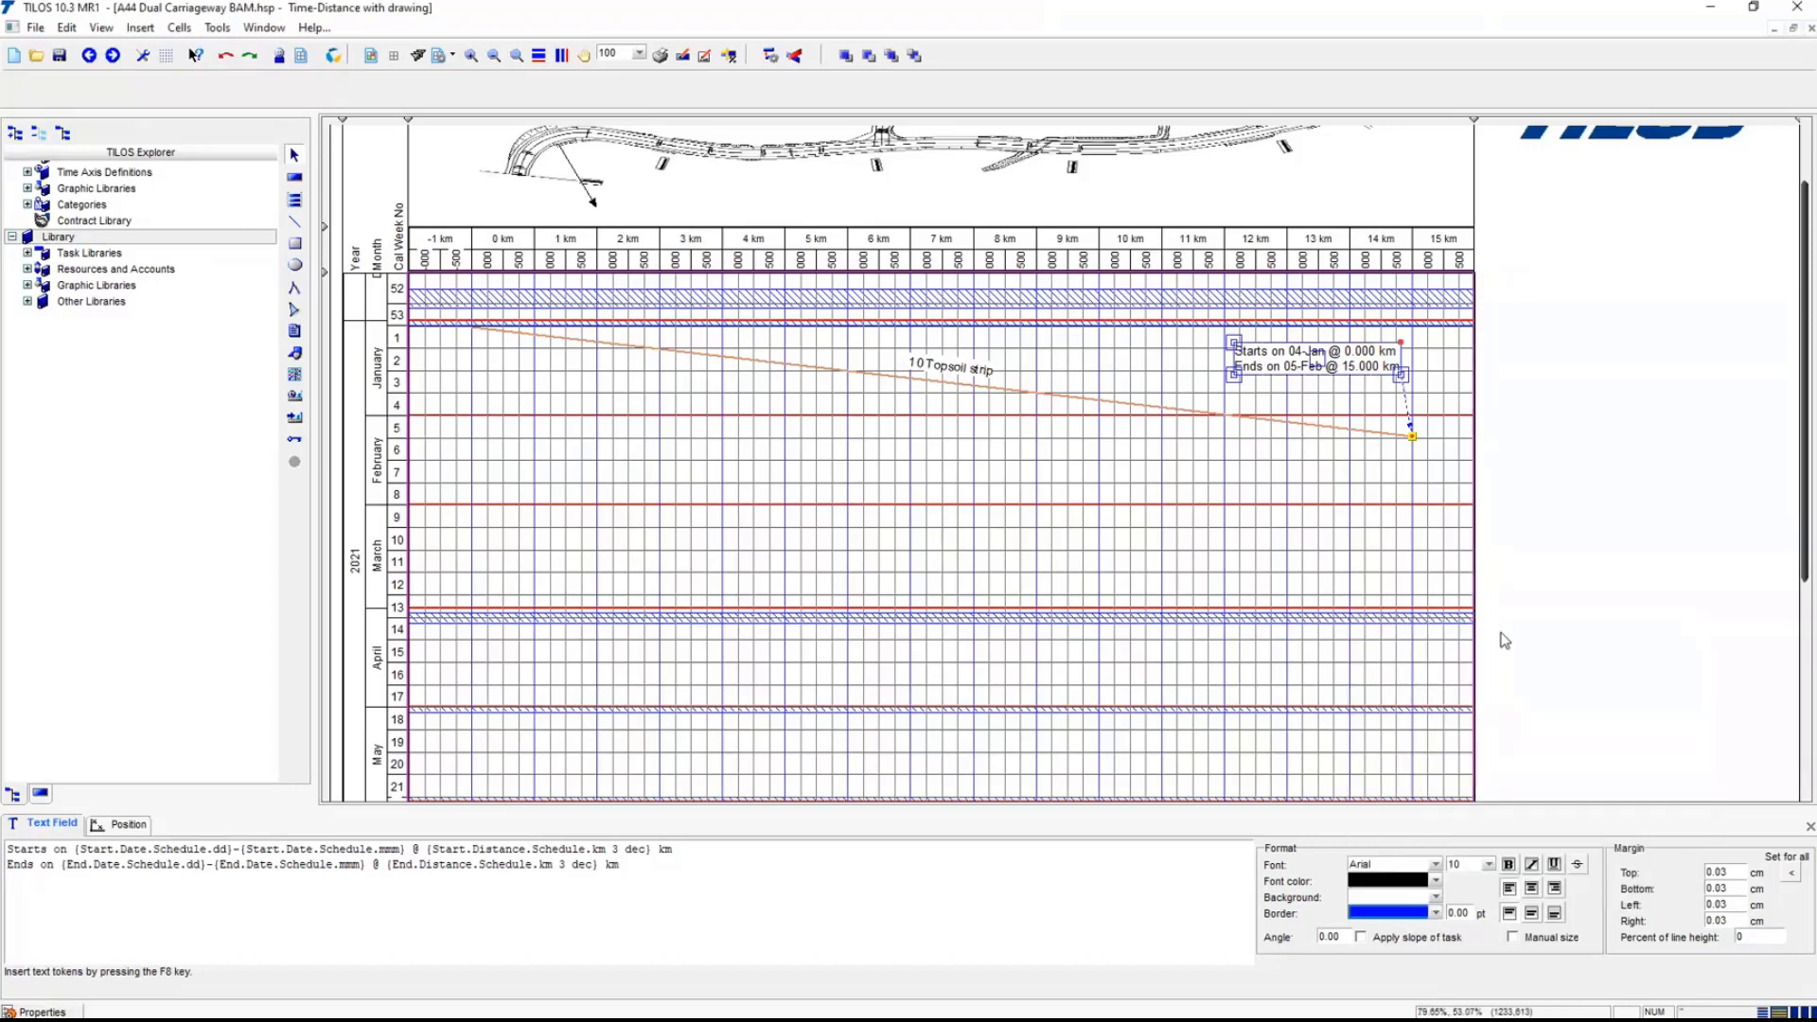
click(1373, 599)
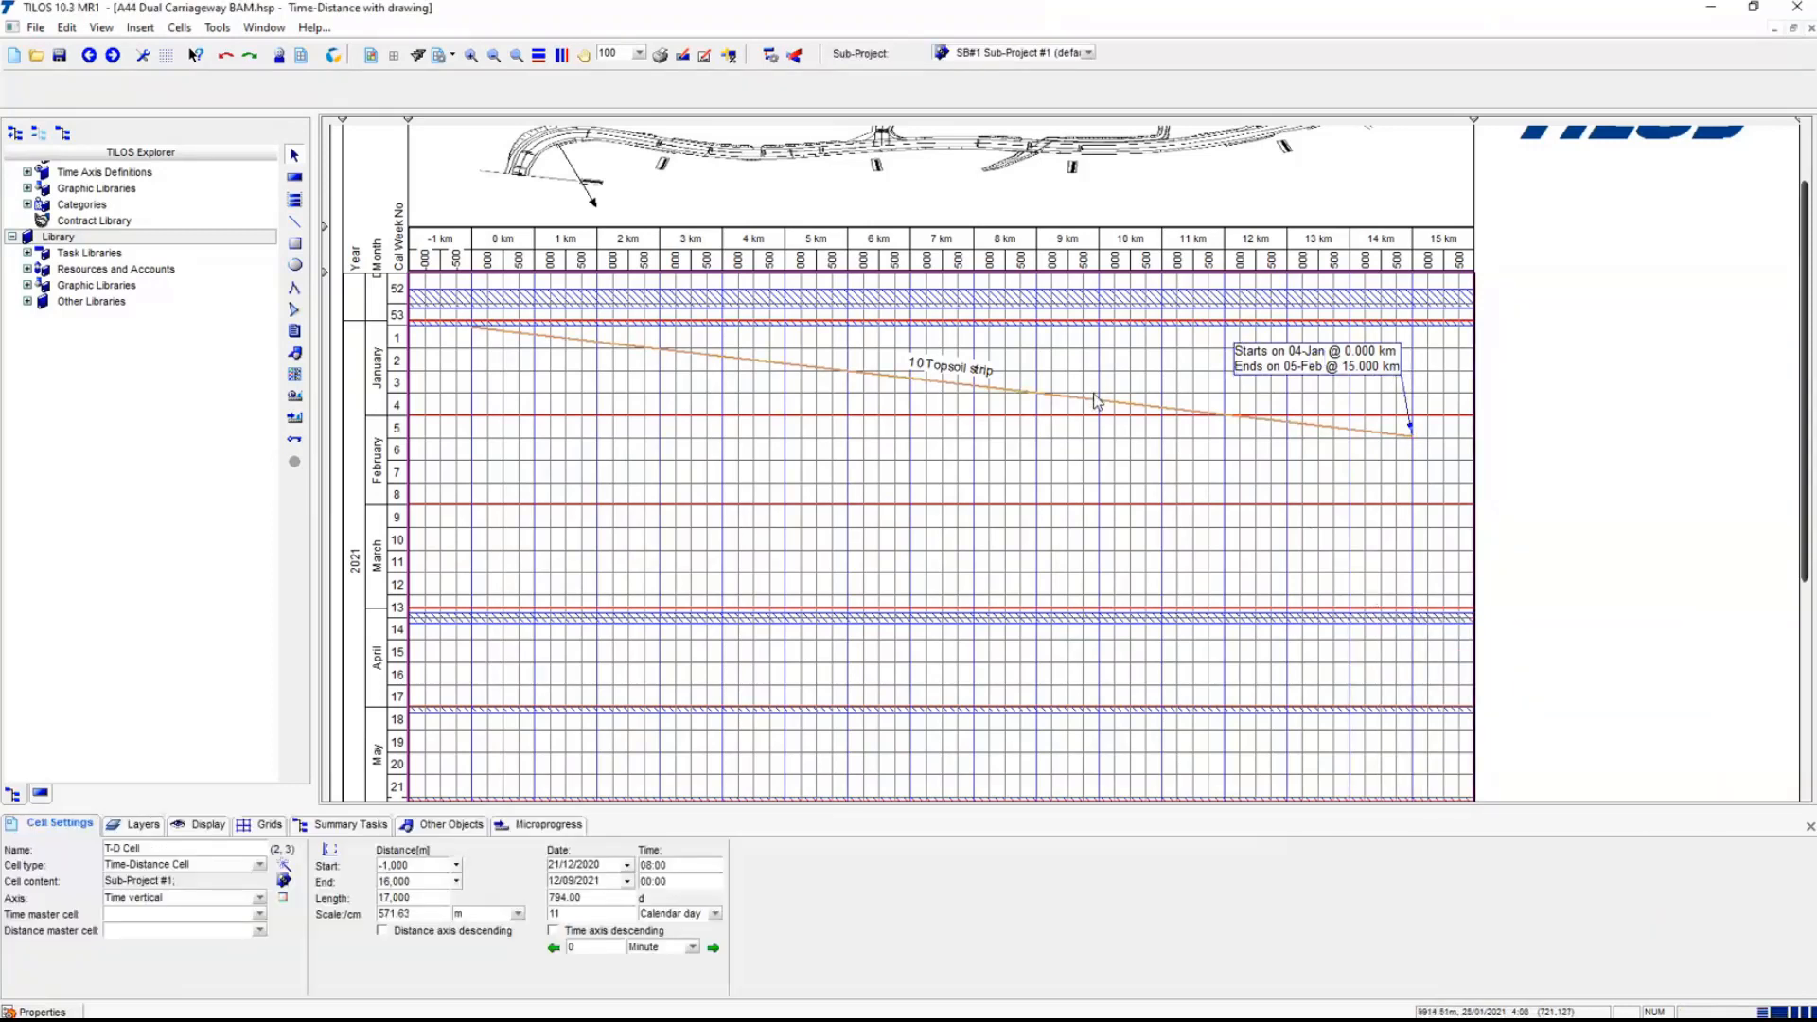
drag(1096, 401, 1289, 437)
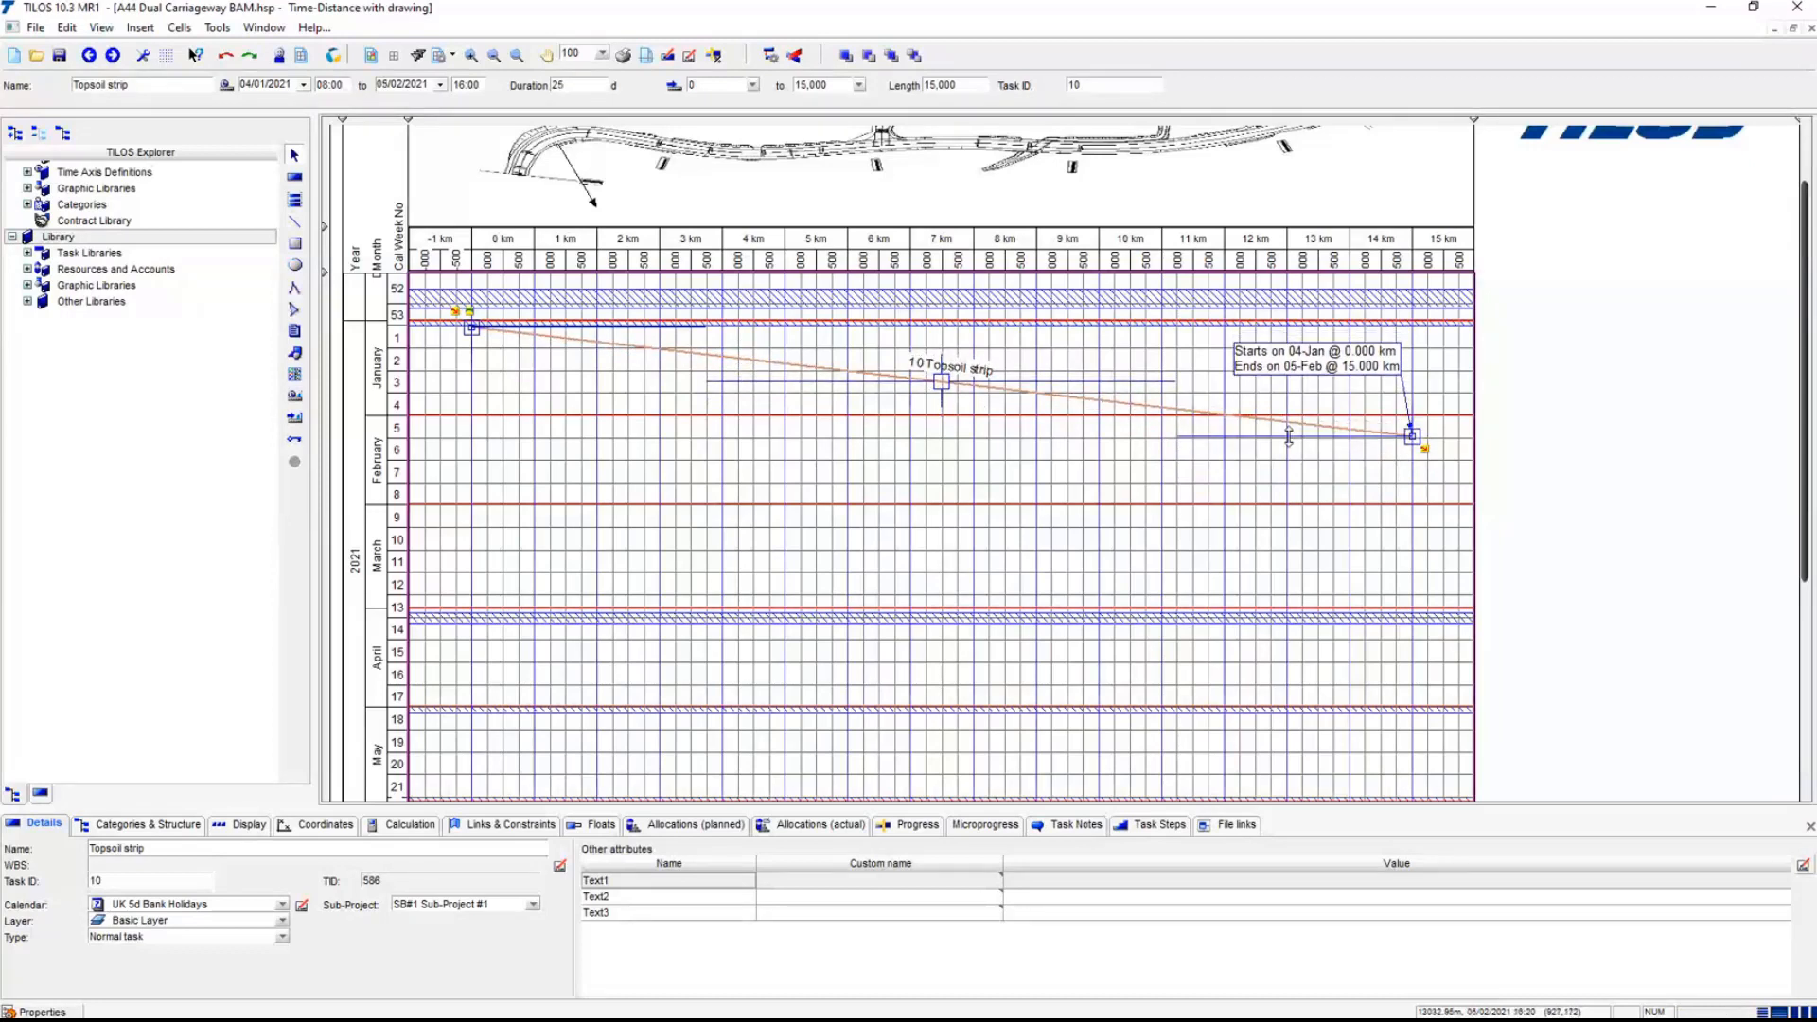
click(865, 495)
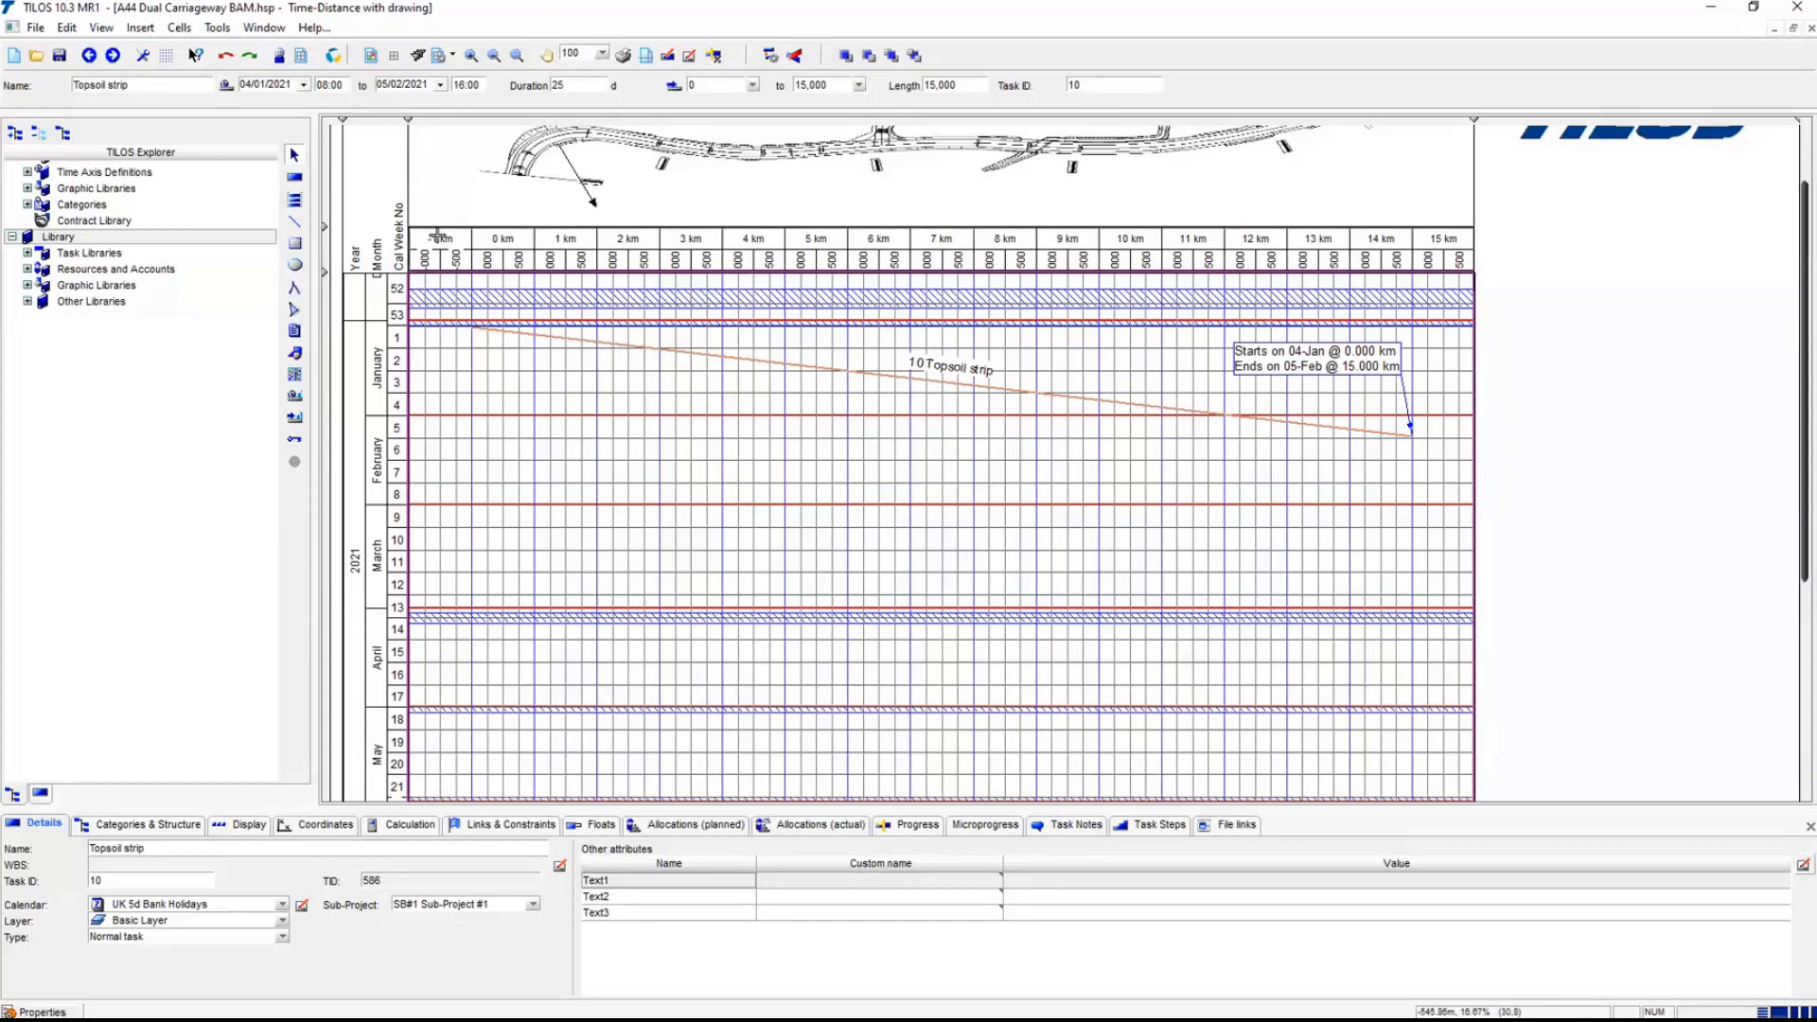
- Draw a trial Topsoil strip task from 3,500 to 12,600 m, start copying attributes from another task to it, and delete it
click(294, 178)
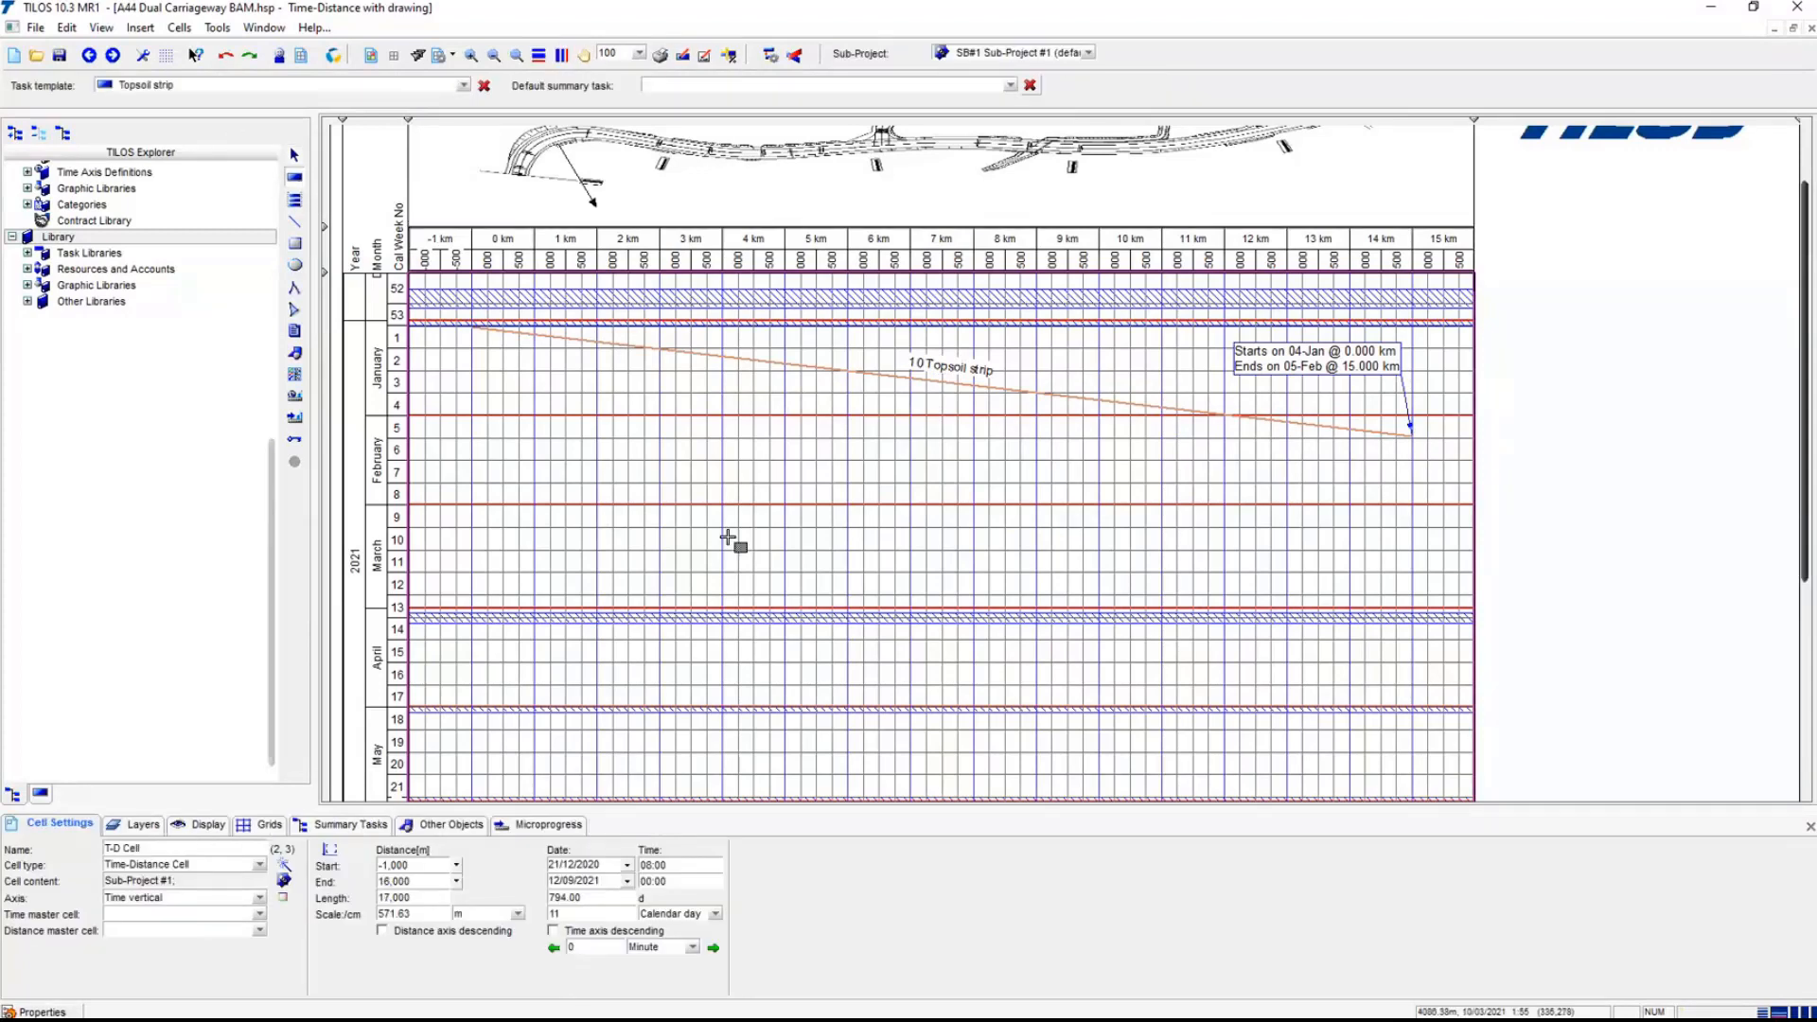
drag(691, 449, 1262, 521)
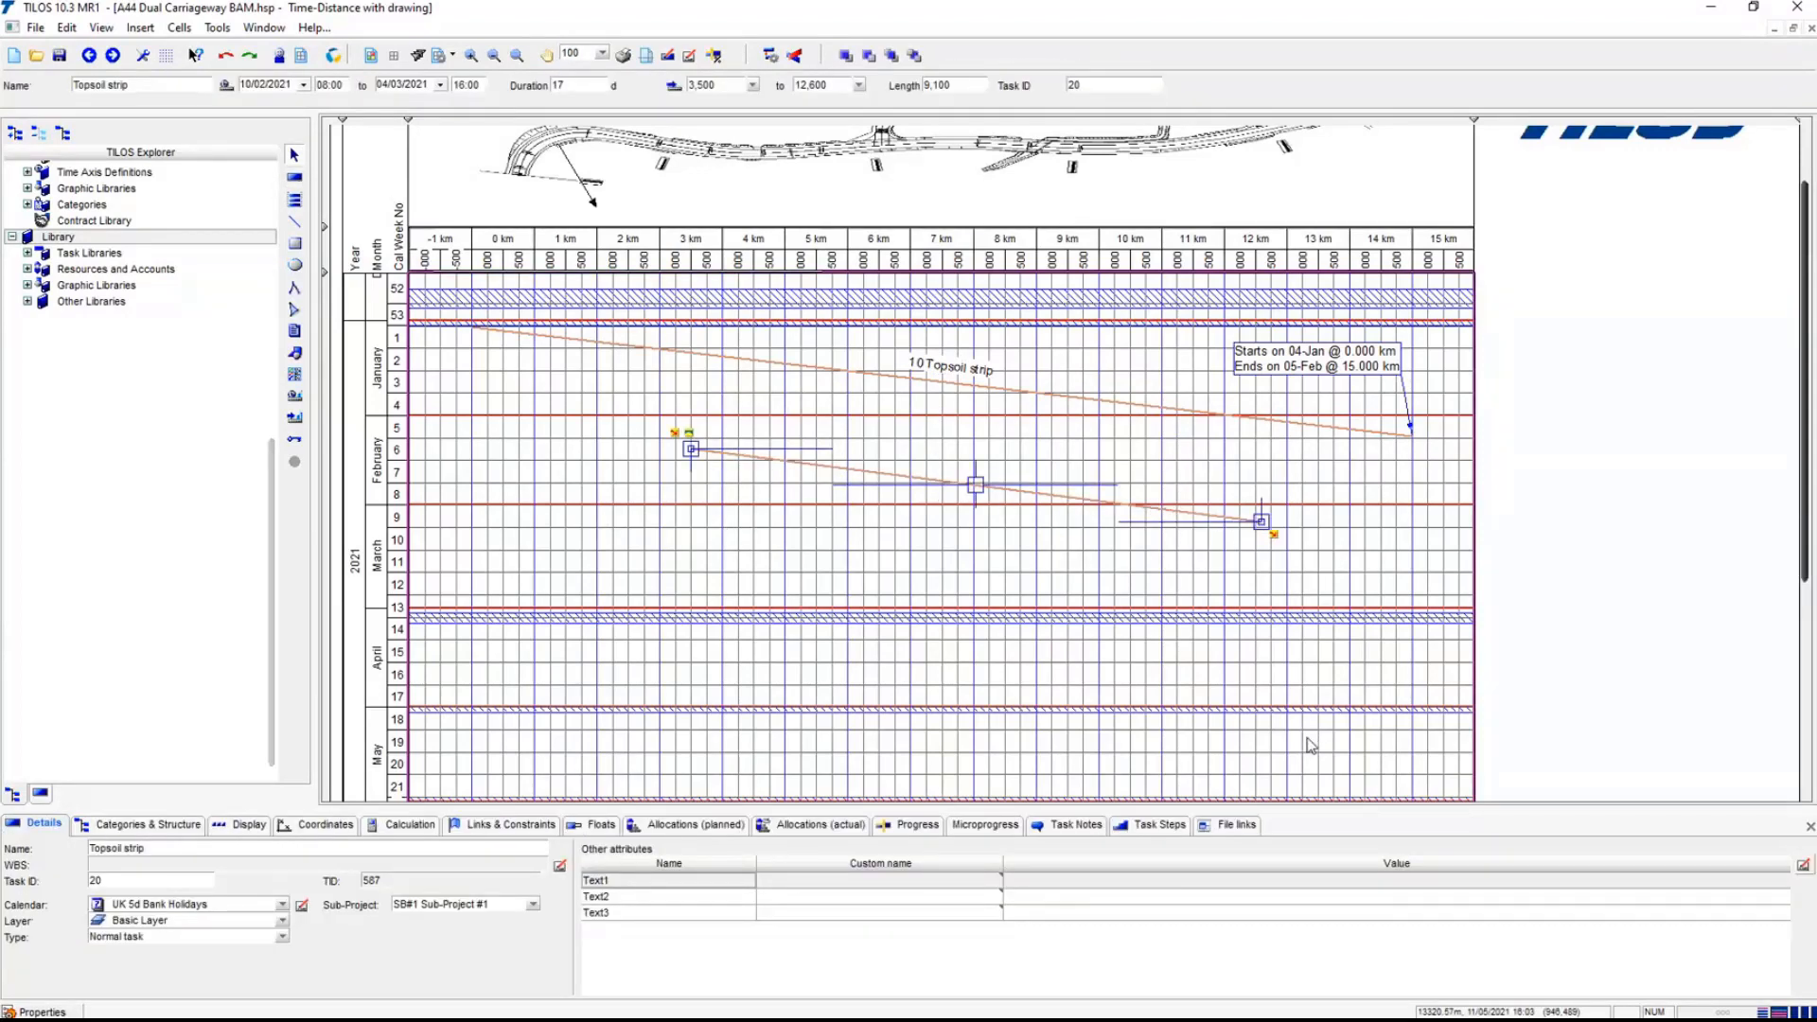
right_click(1190, 518)
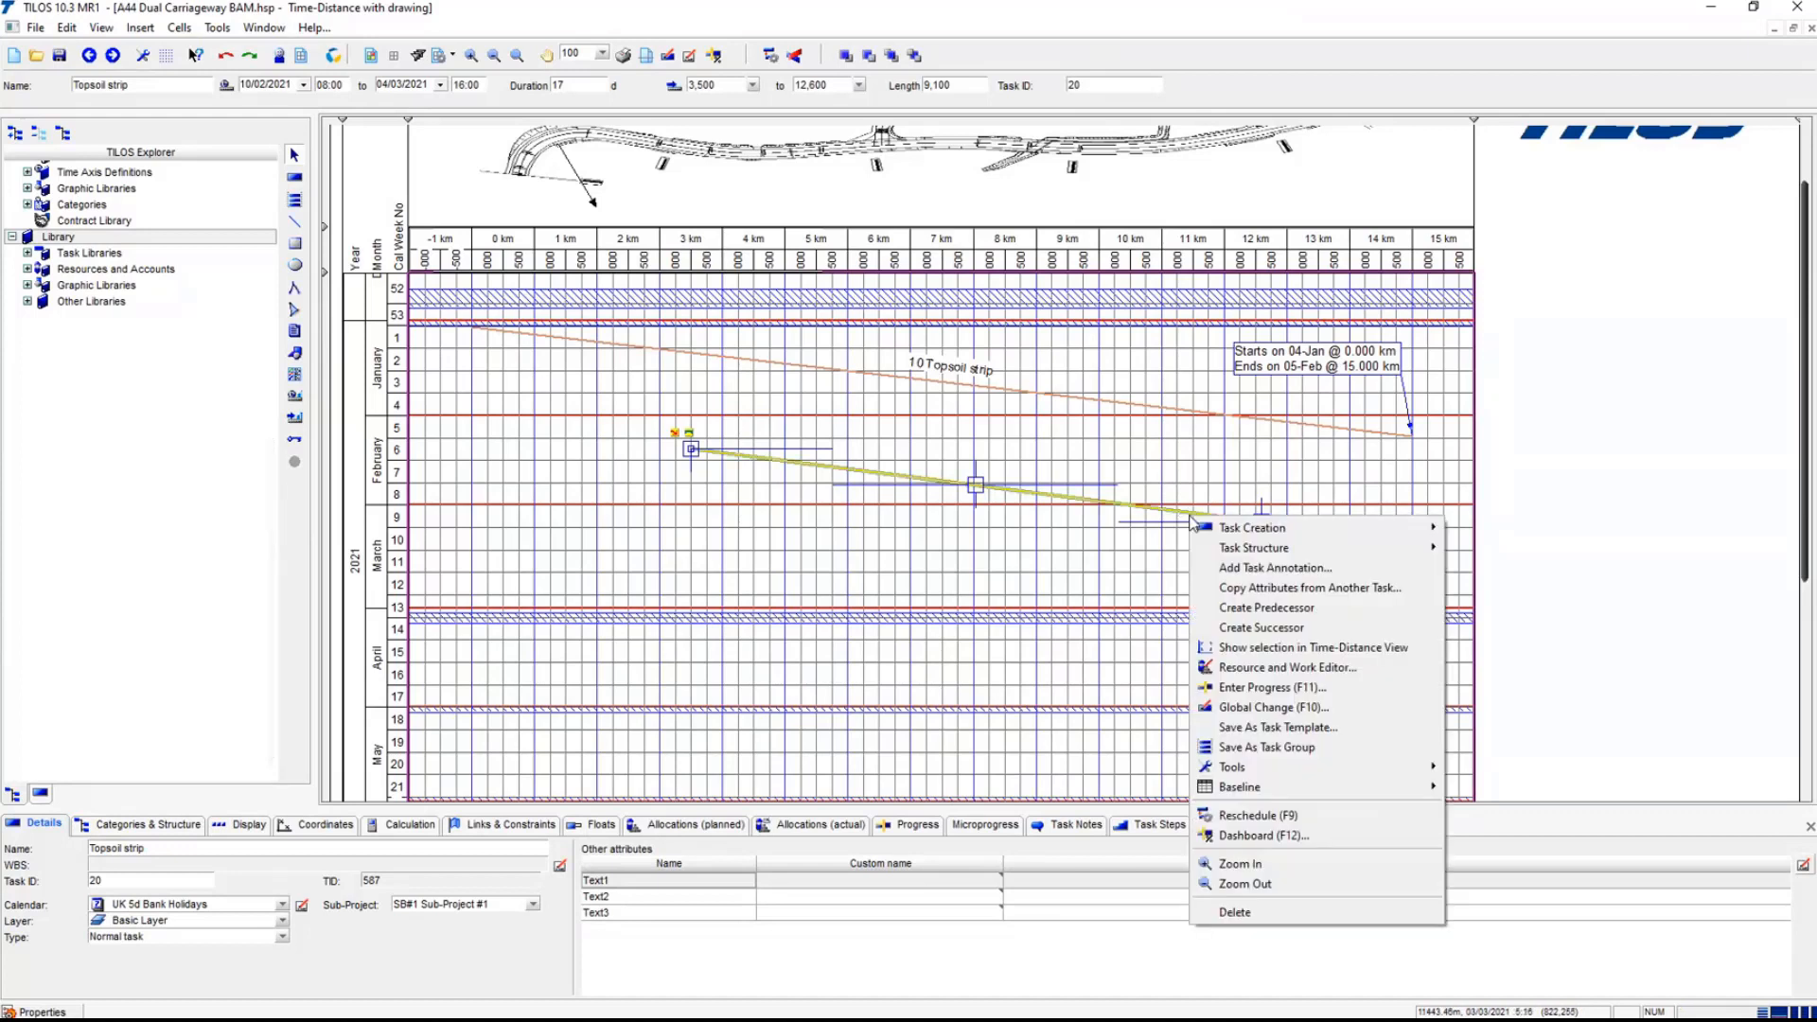
click(1292, 586)
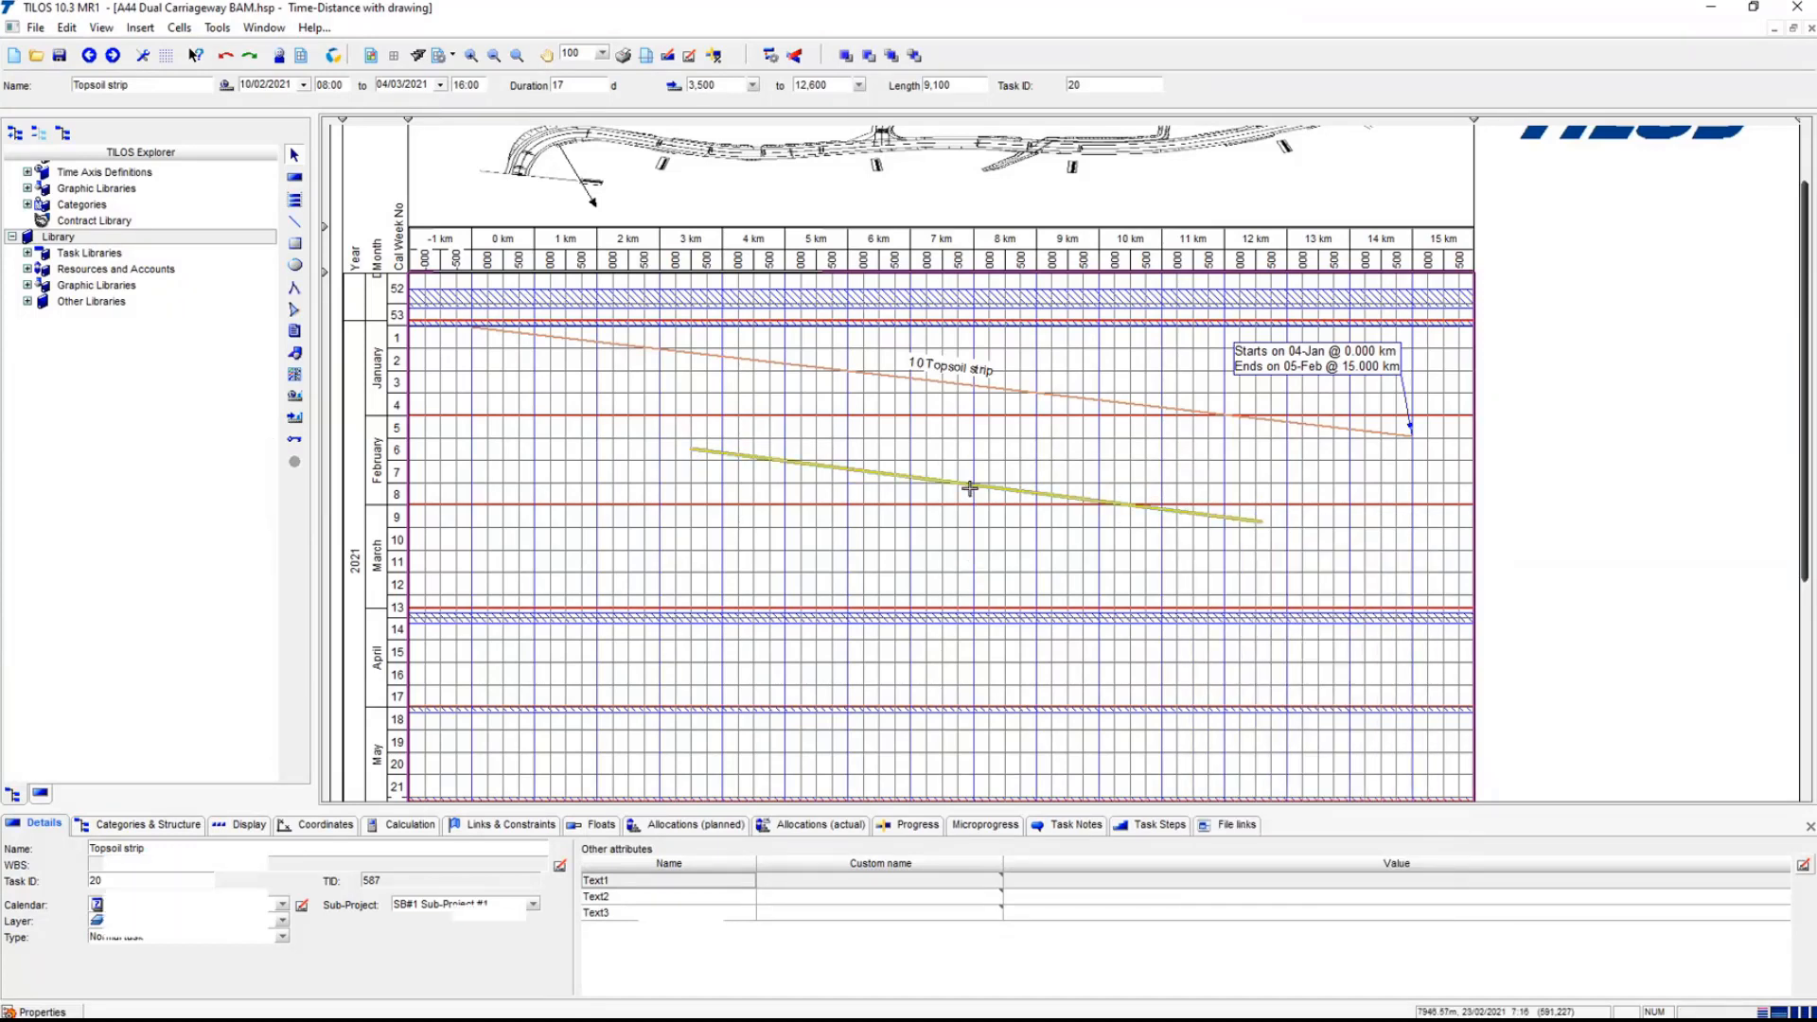
key(Delete)
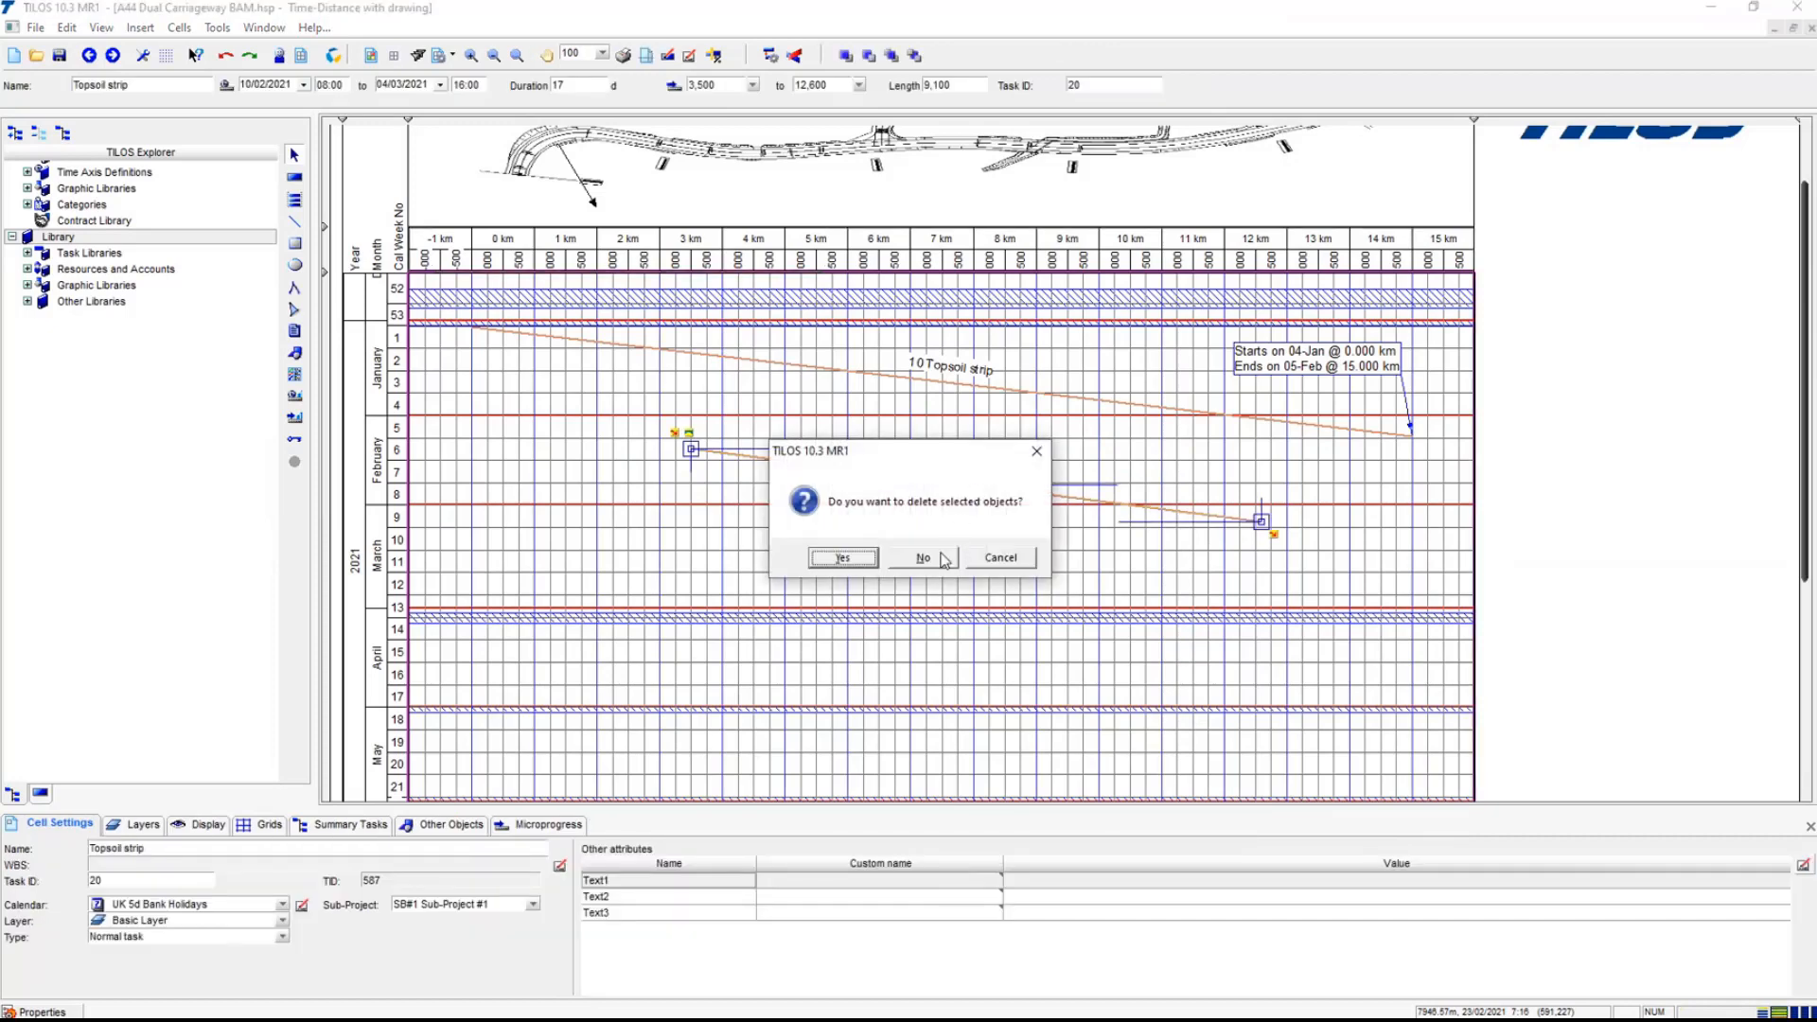
click(842, 558)
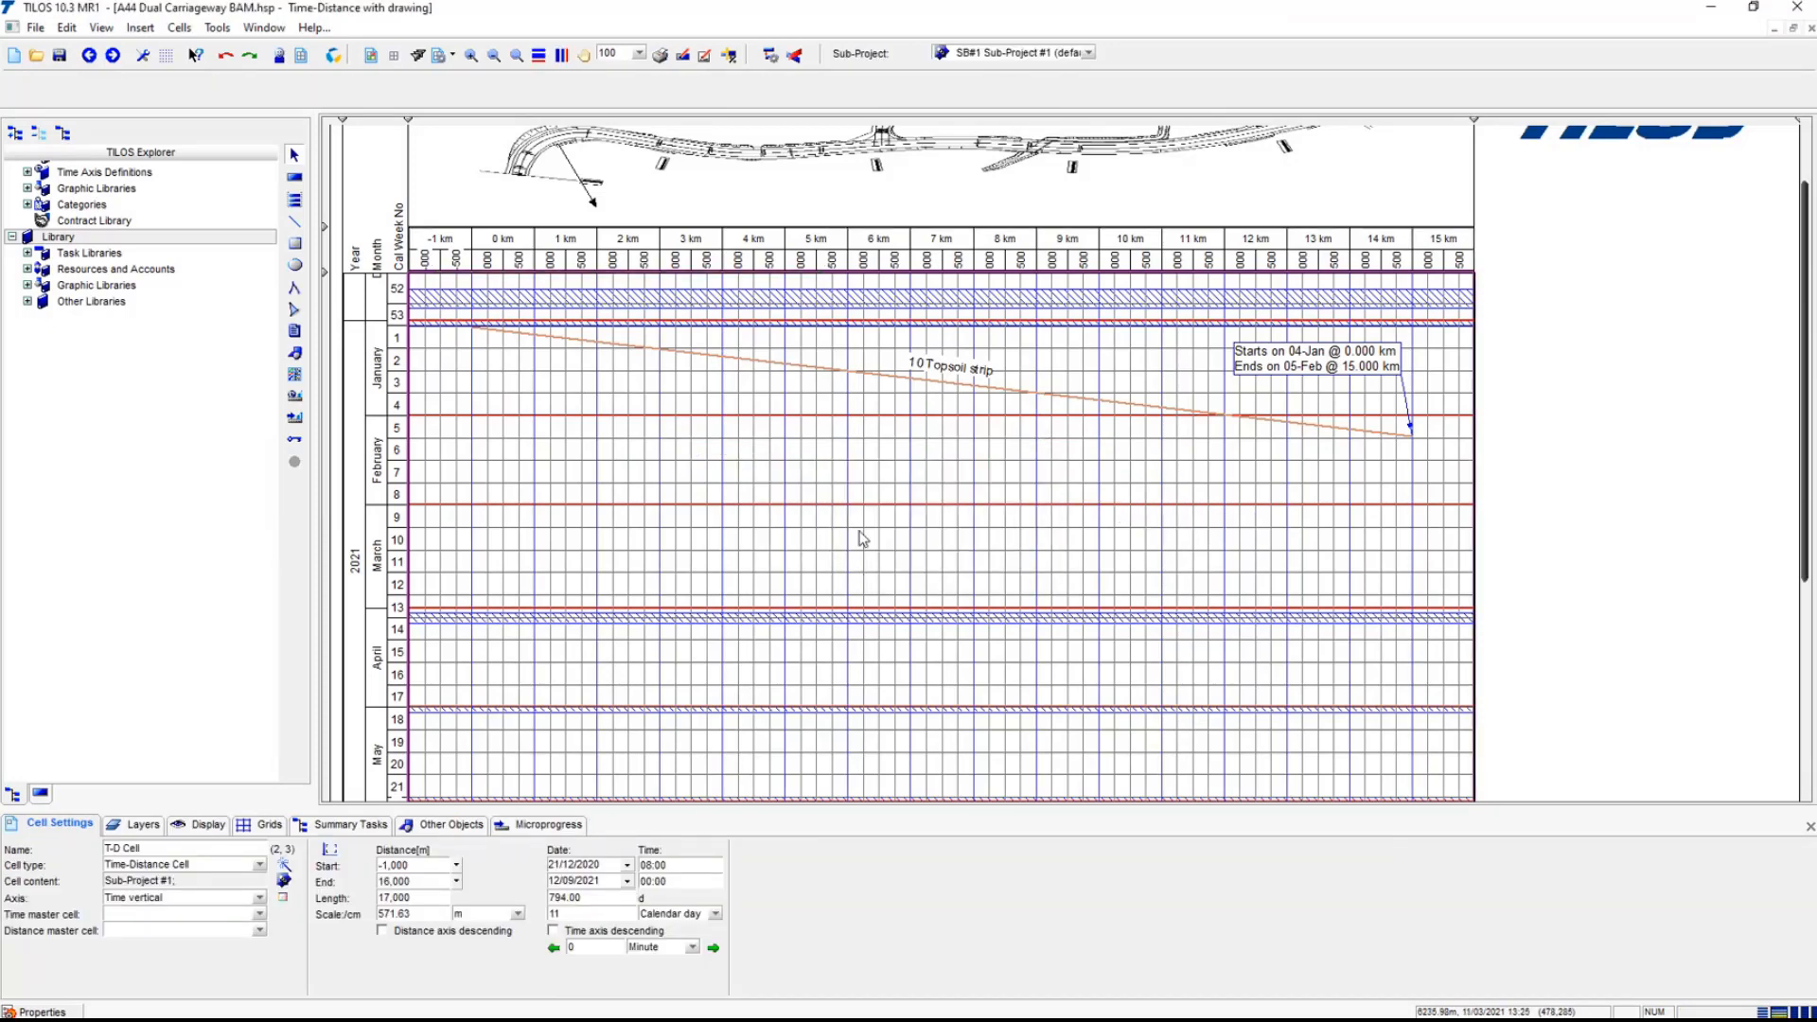
- Overwrite the Topsoil strip task template with the attributes of the annotated Topsoil strip task ending at 15.000 km
click(802, 362)
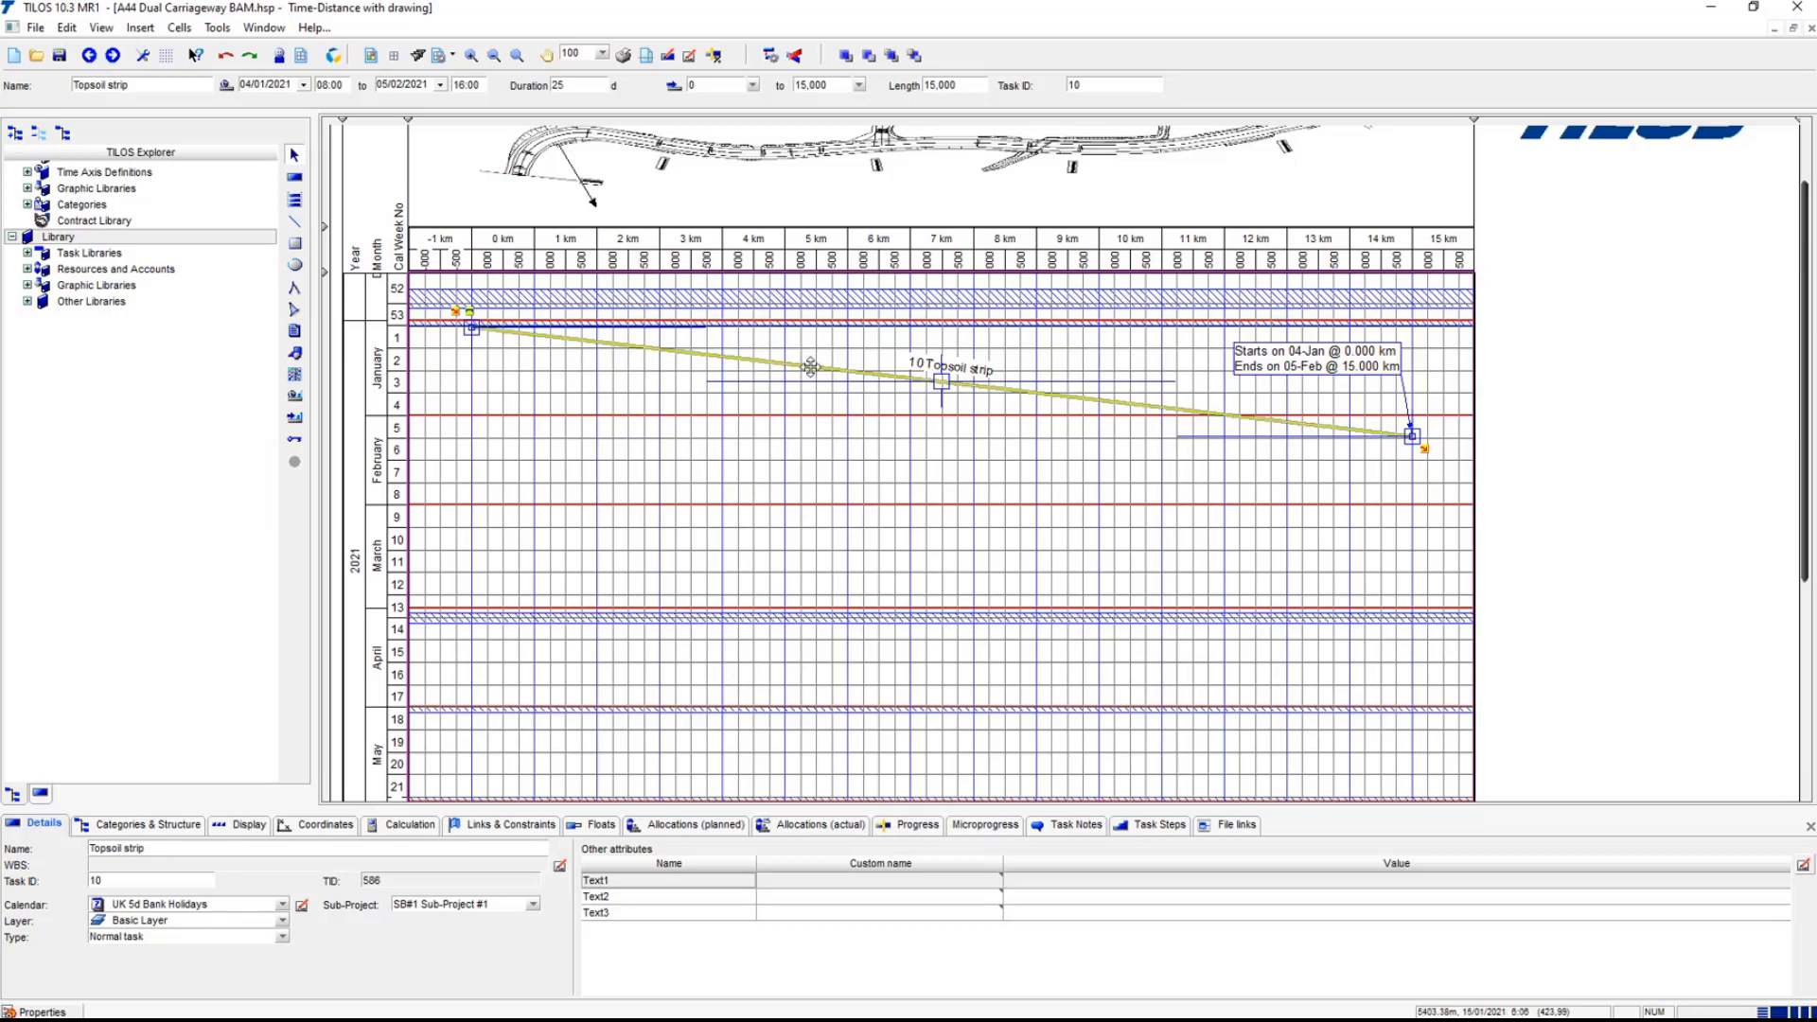
click(244, 825)
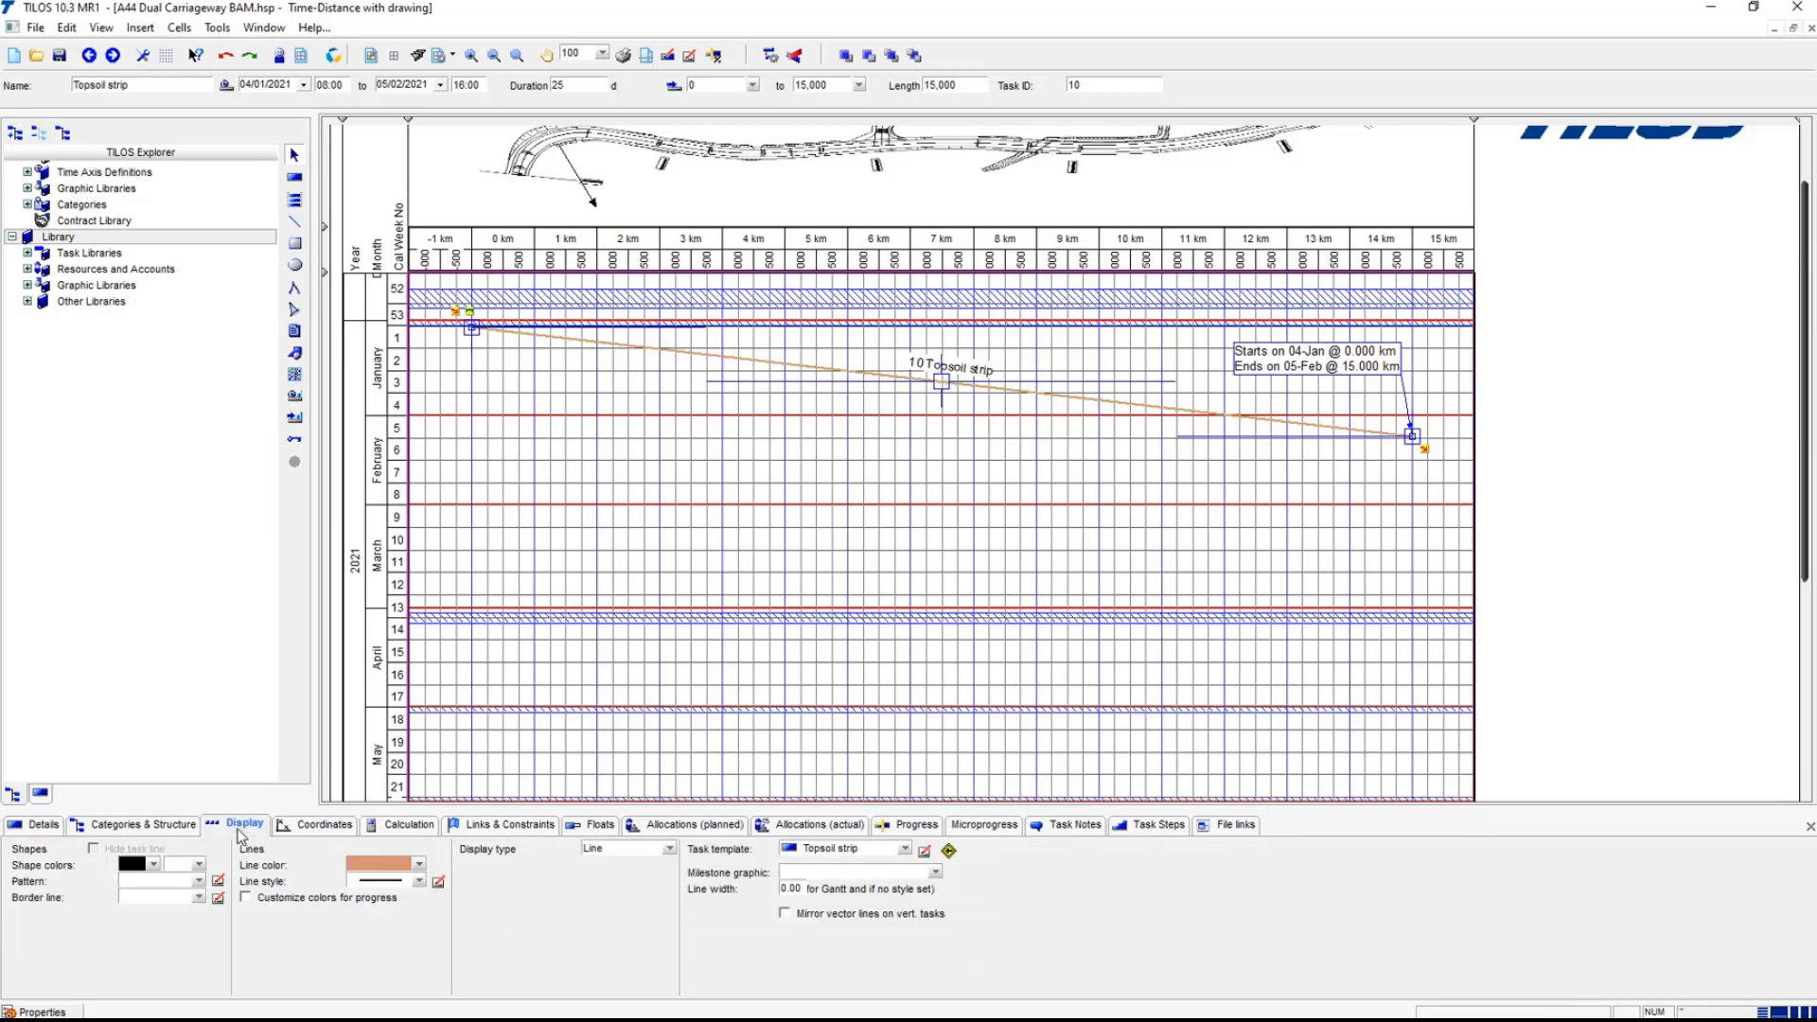
click(925, 851)
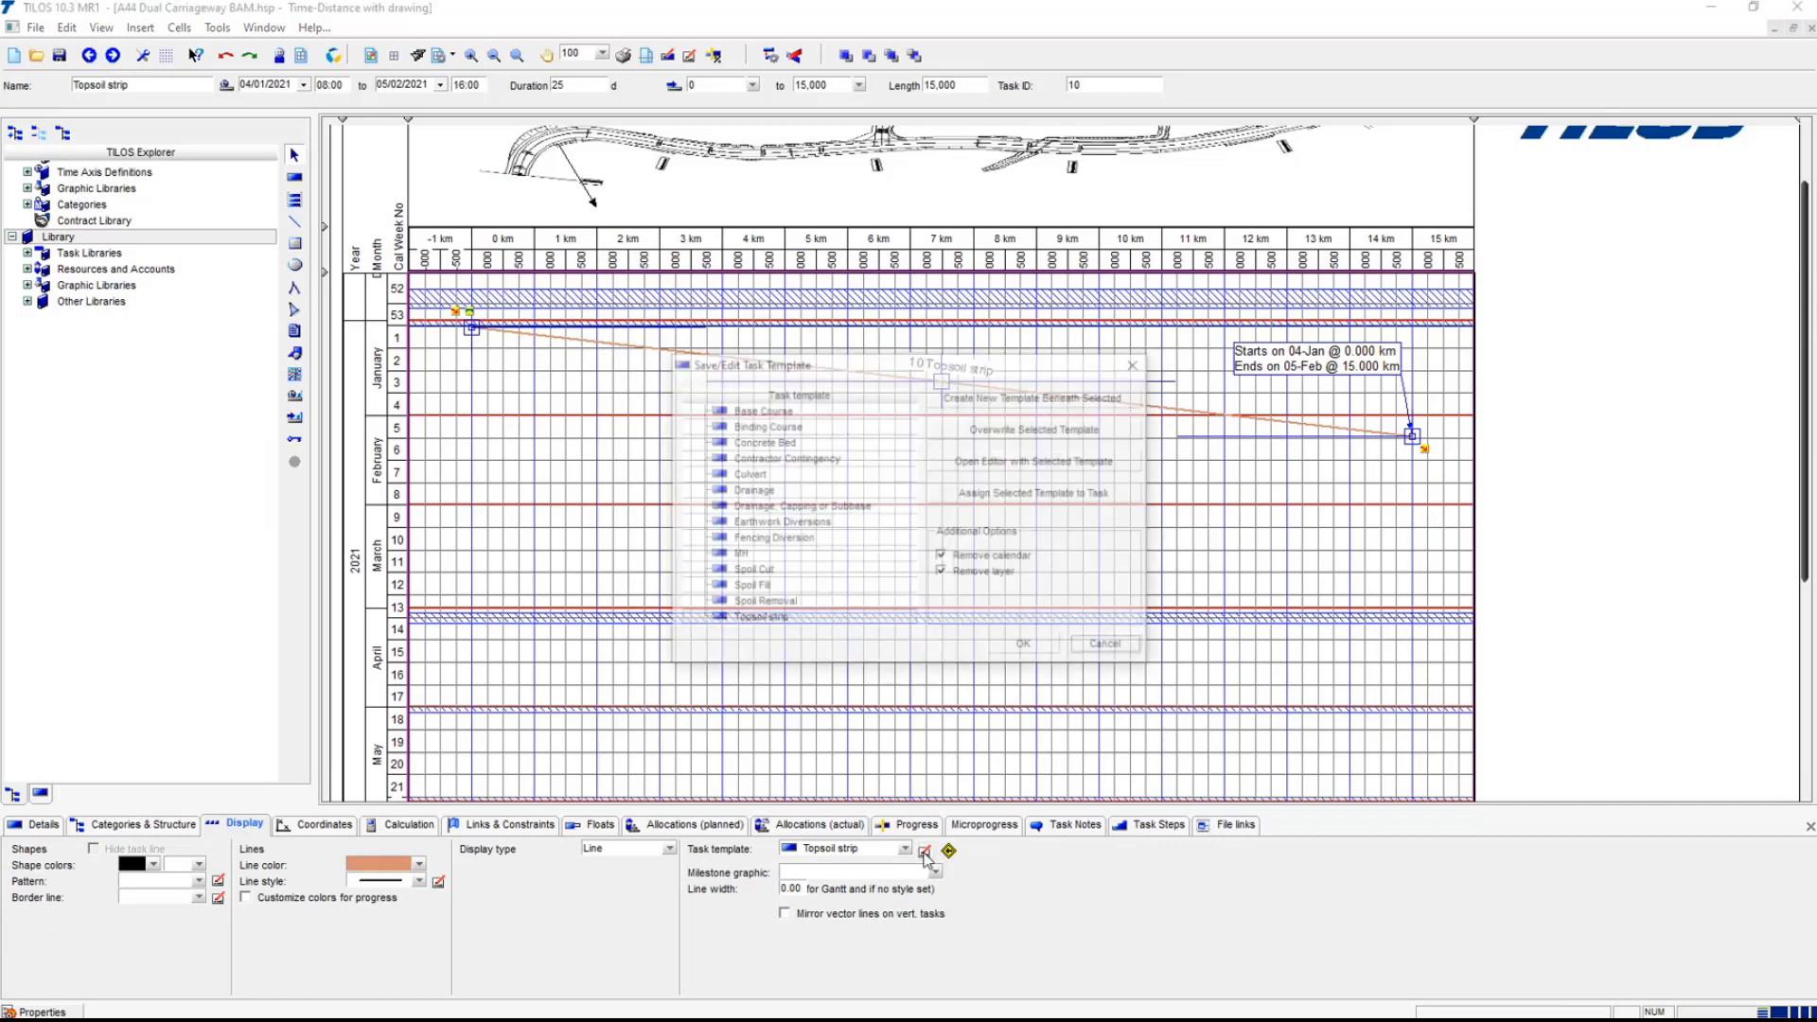
click(1025, 431)
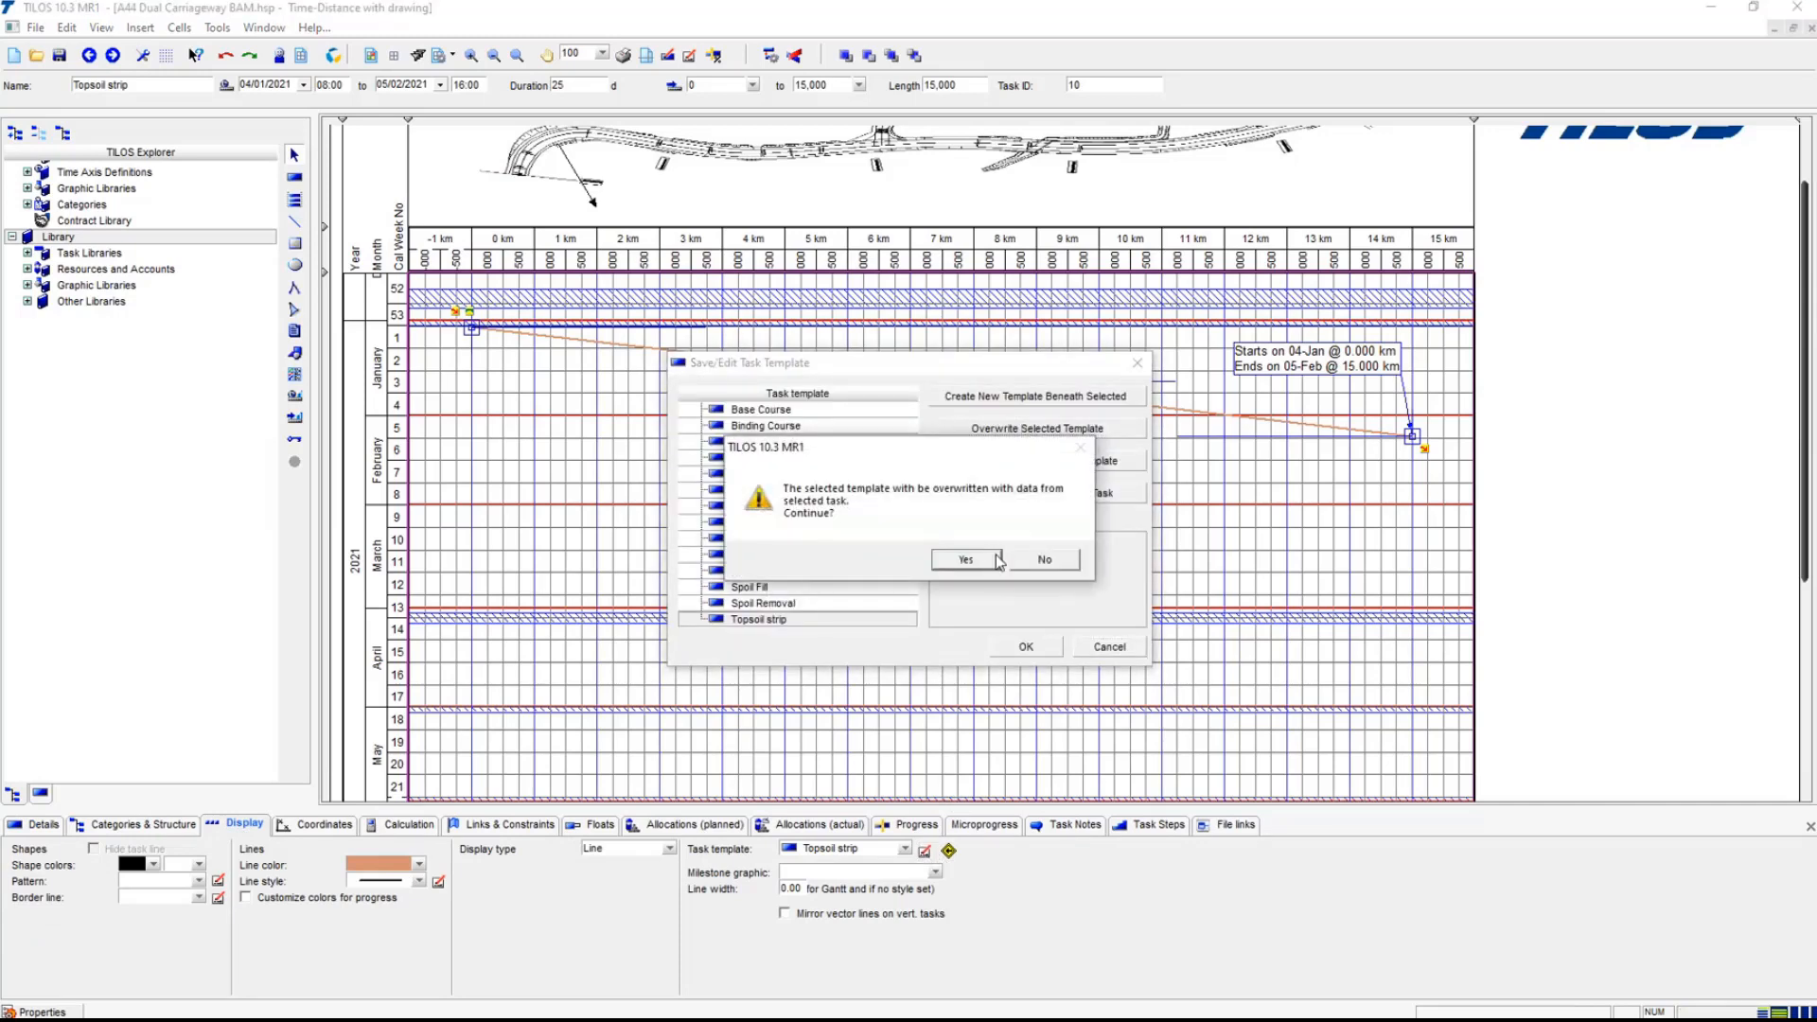
click(975, 561)
click(1032, 647)
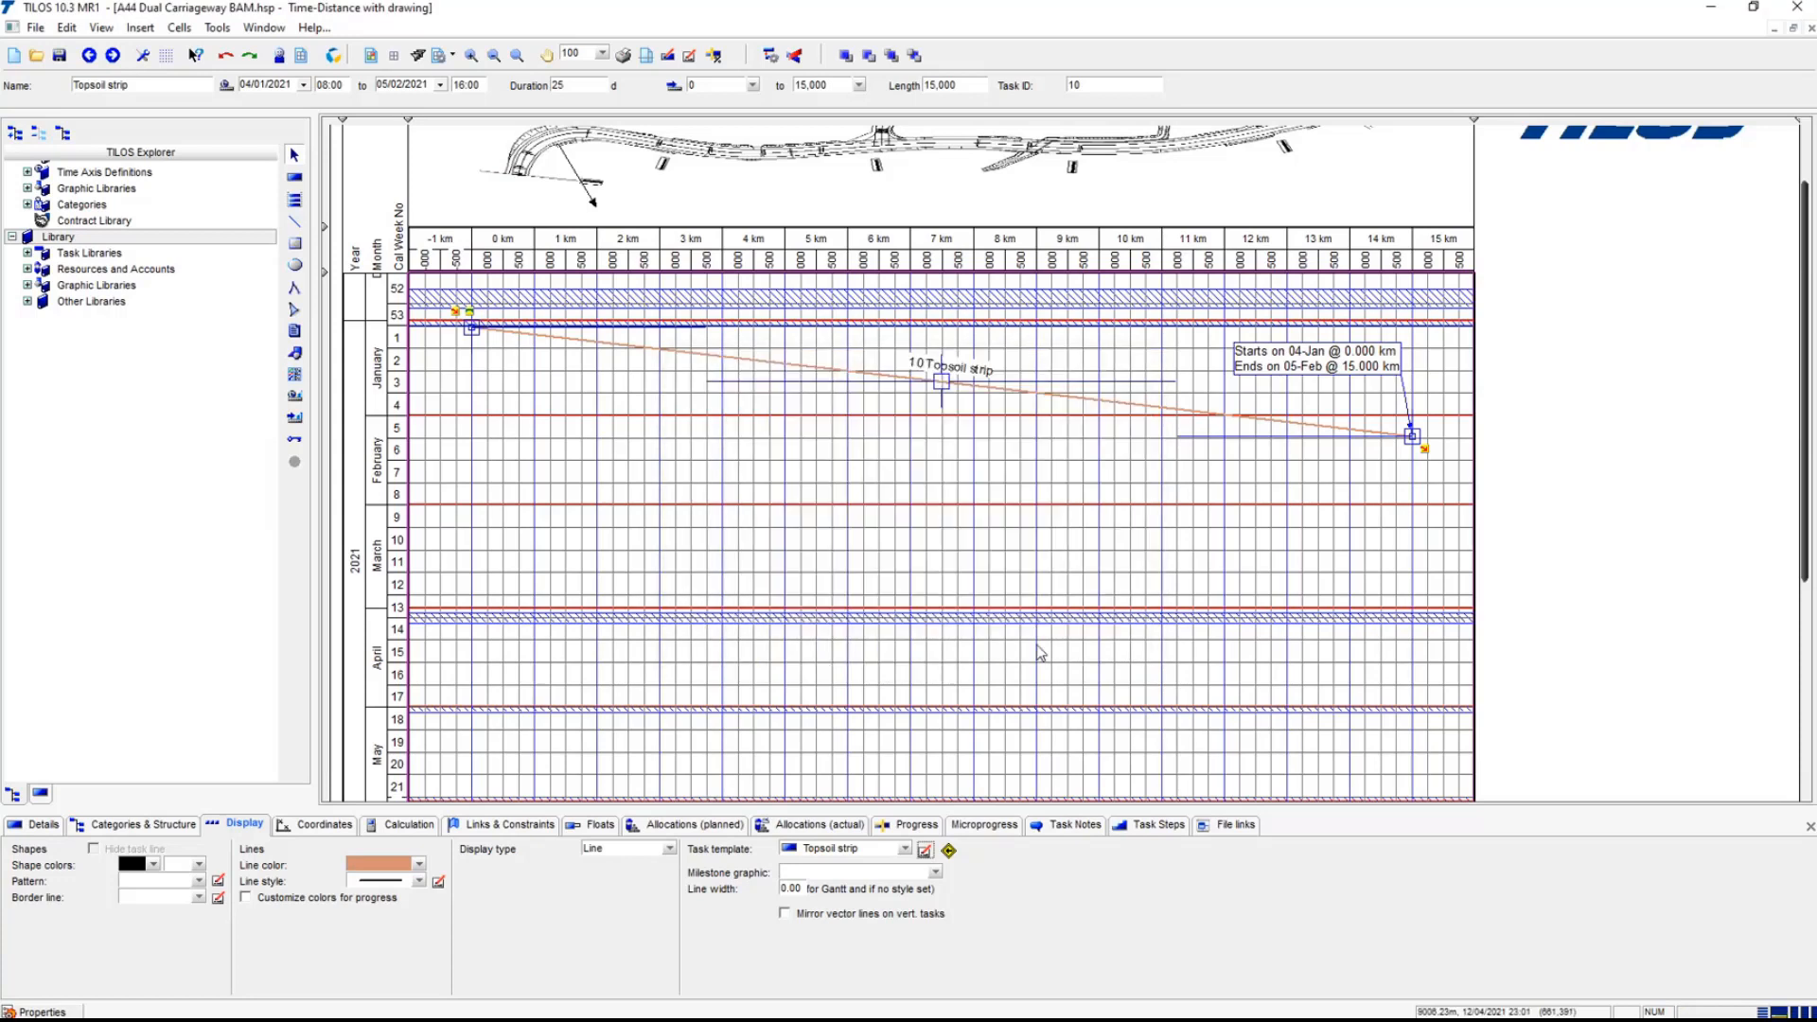
click(787, 582)
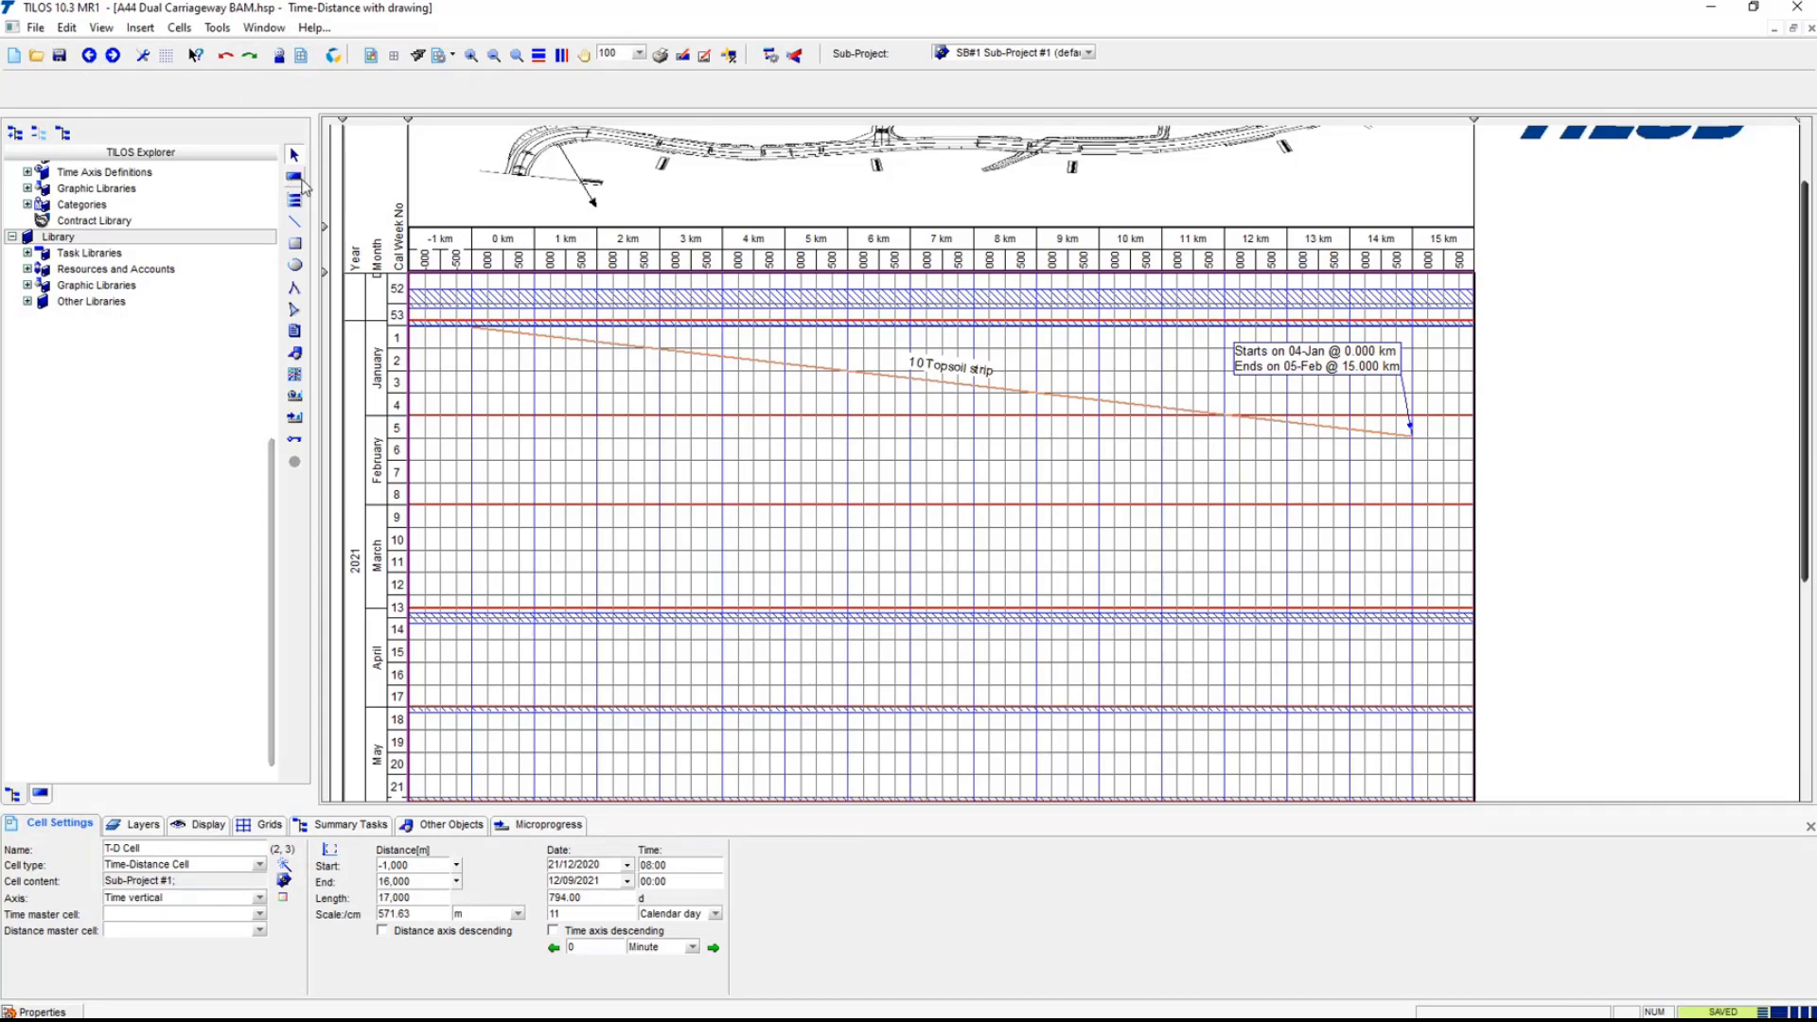
- Draw another Topsoil strip task below the first, from about 0.900 km on 02-Feb to about 13.900 km on 19-Mar
click(294, 177)
mouse_move(532, 420)
mouse_down()
mouse_move(864, 527)
mouse_move(1375, 600)
mouse_move(1349, 571)
mouse_up()
click(984, 649)
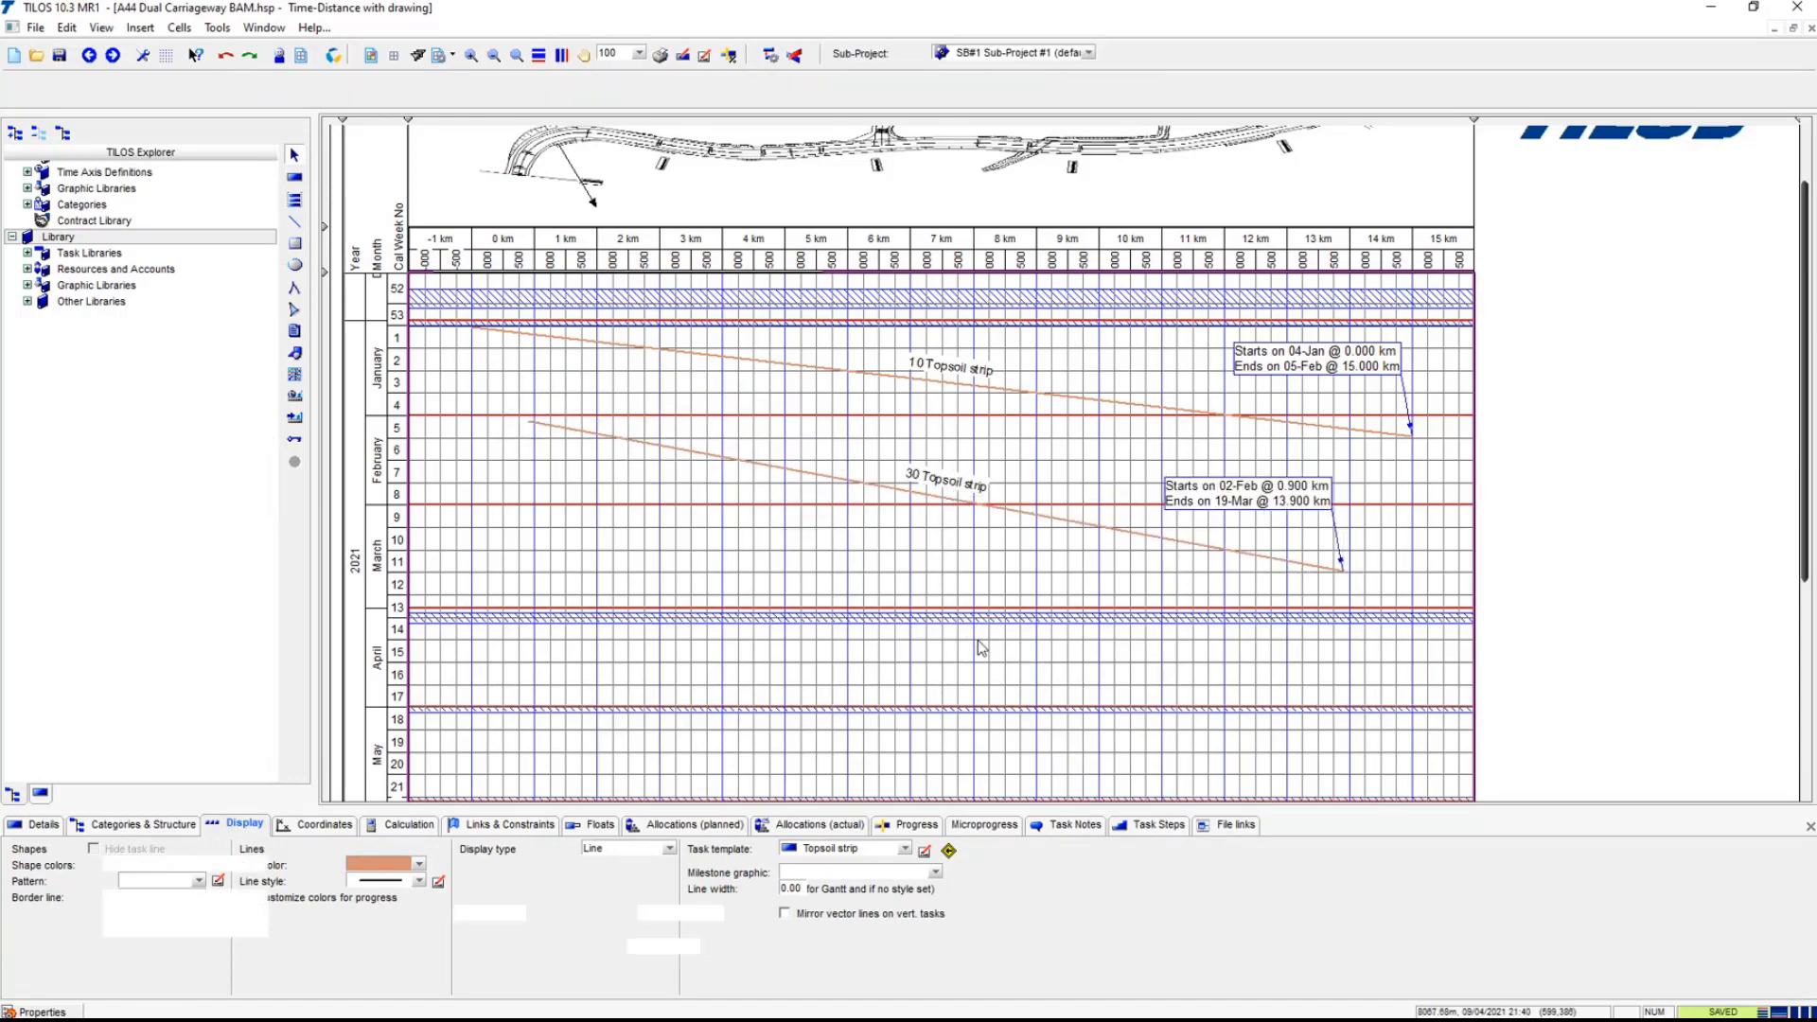
- Delete the start/end annotation of the lower Topsoil strip task
click(1285, 506)
key(Delete)
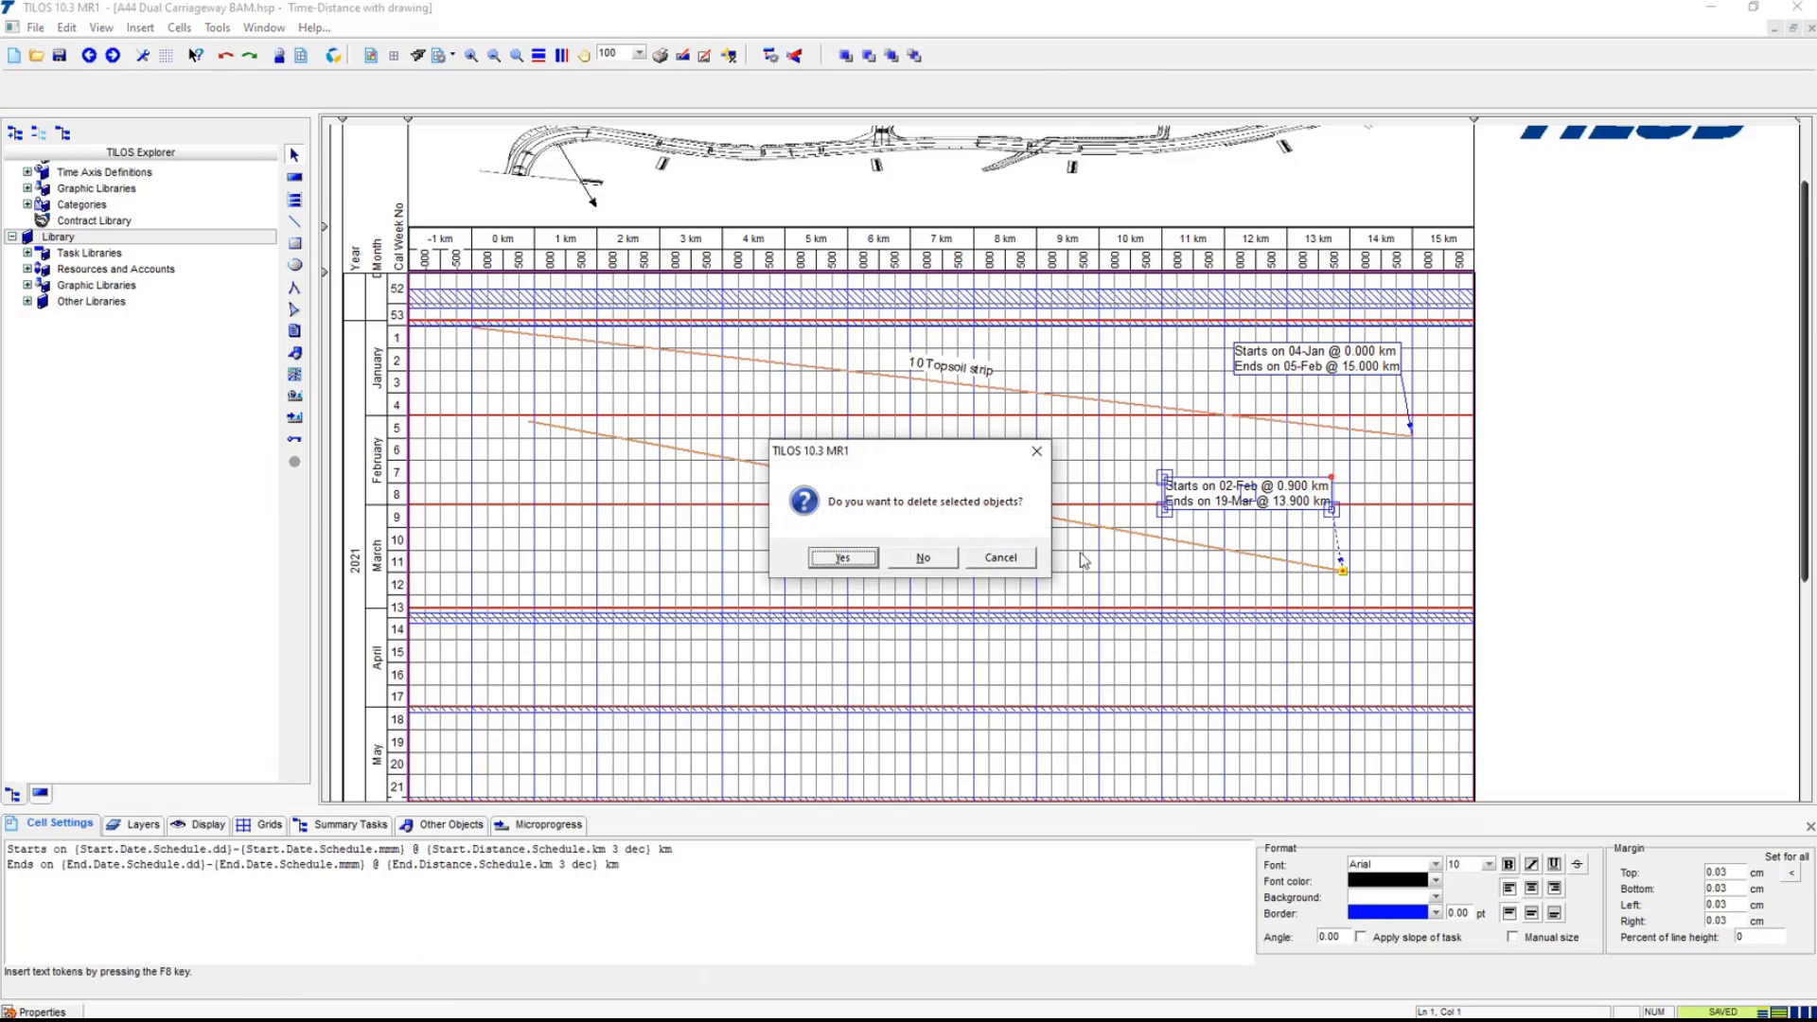
- Delete the date annotation of the 30 Topsoil strip task along with the task itself
click(843, 558)
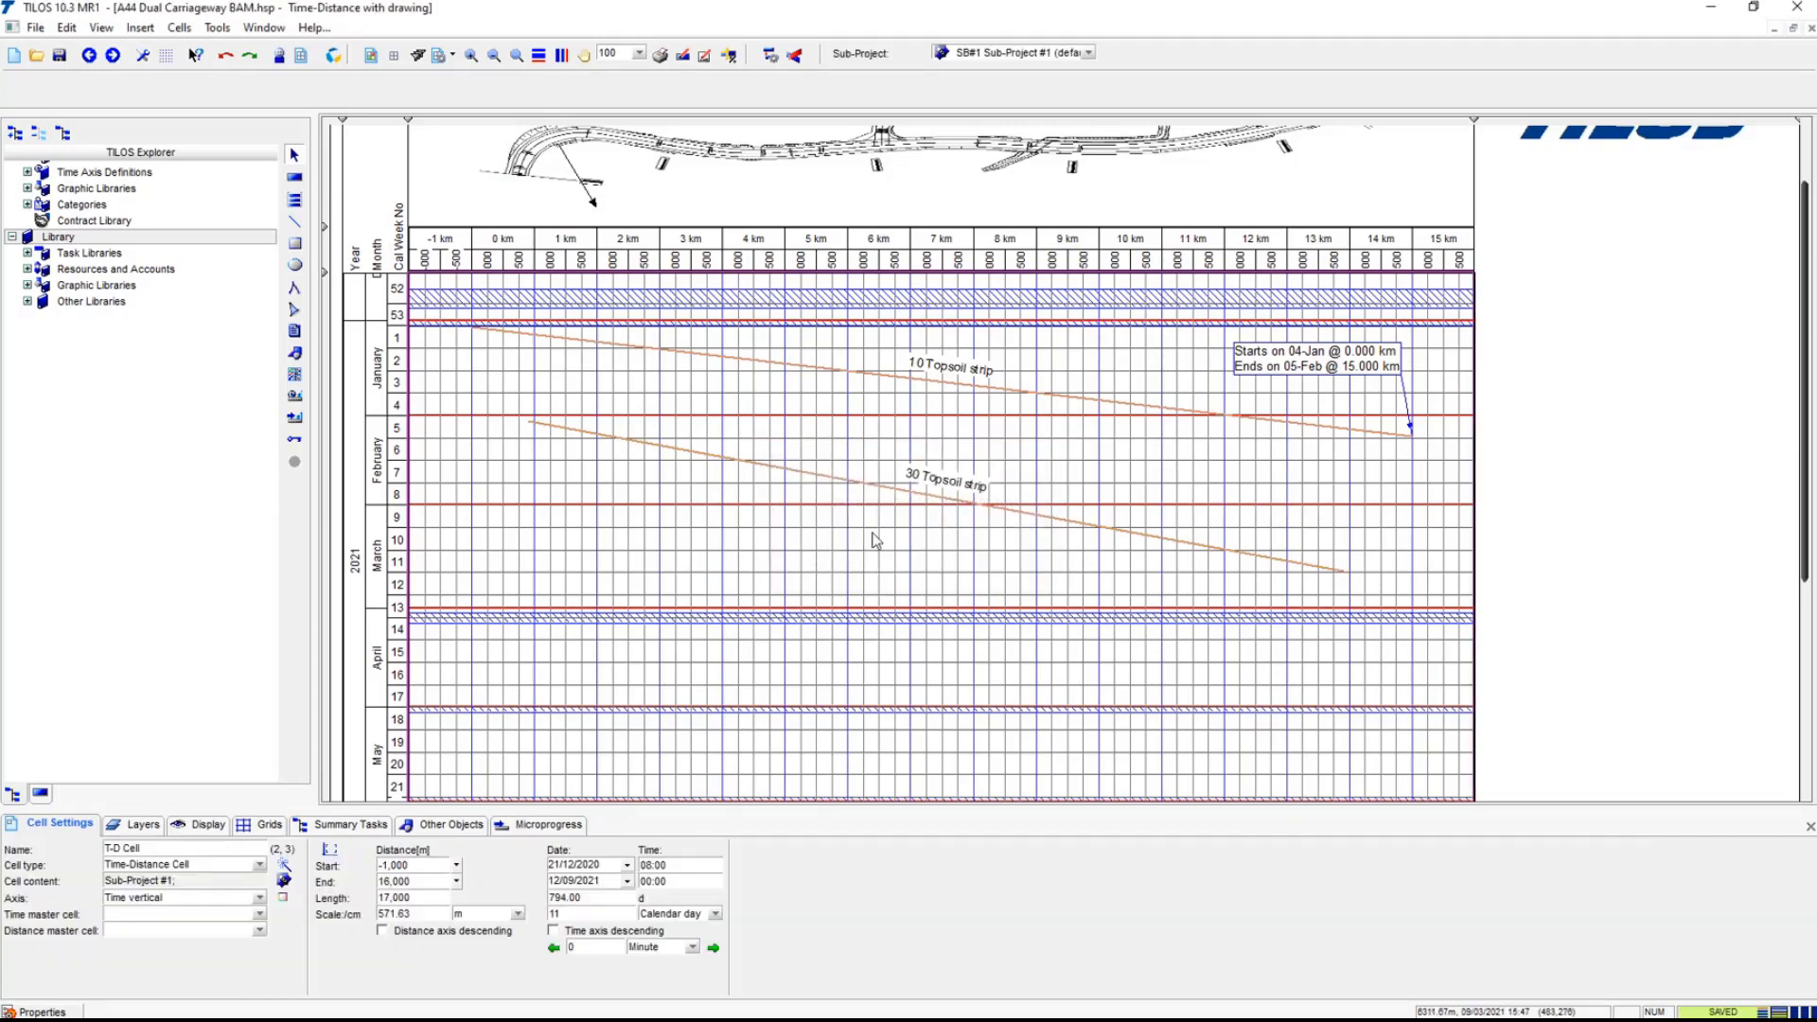
click(858, 482)
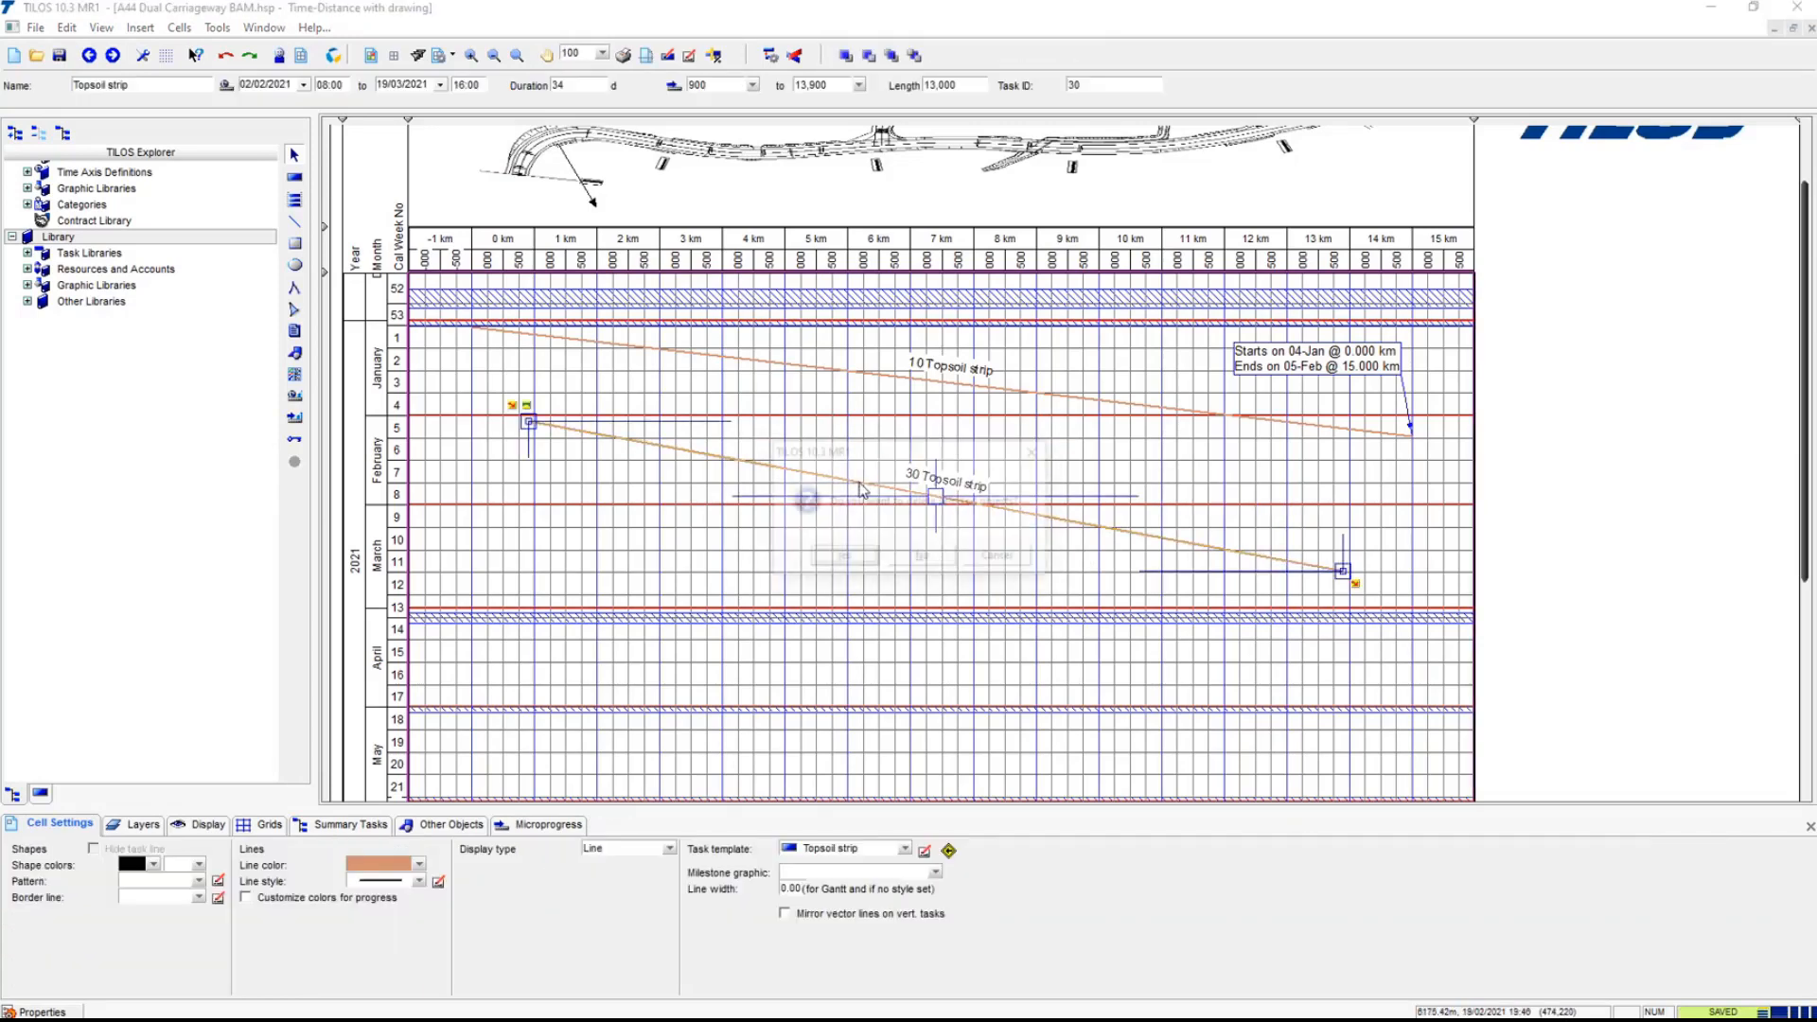
key(Delete)
click(860, 565)
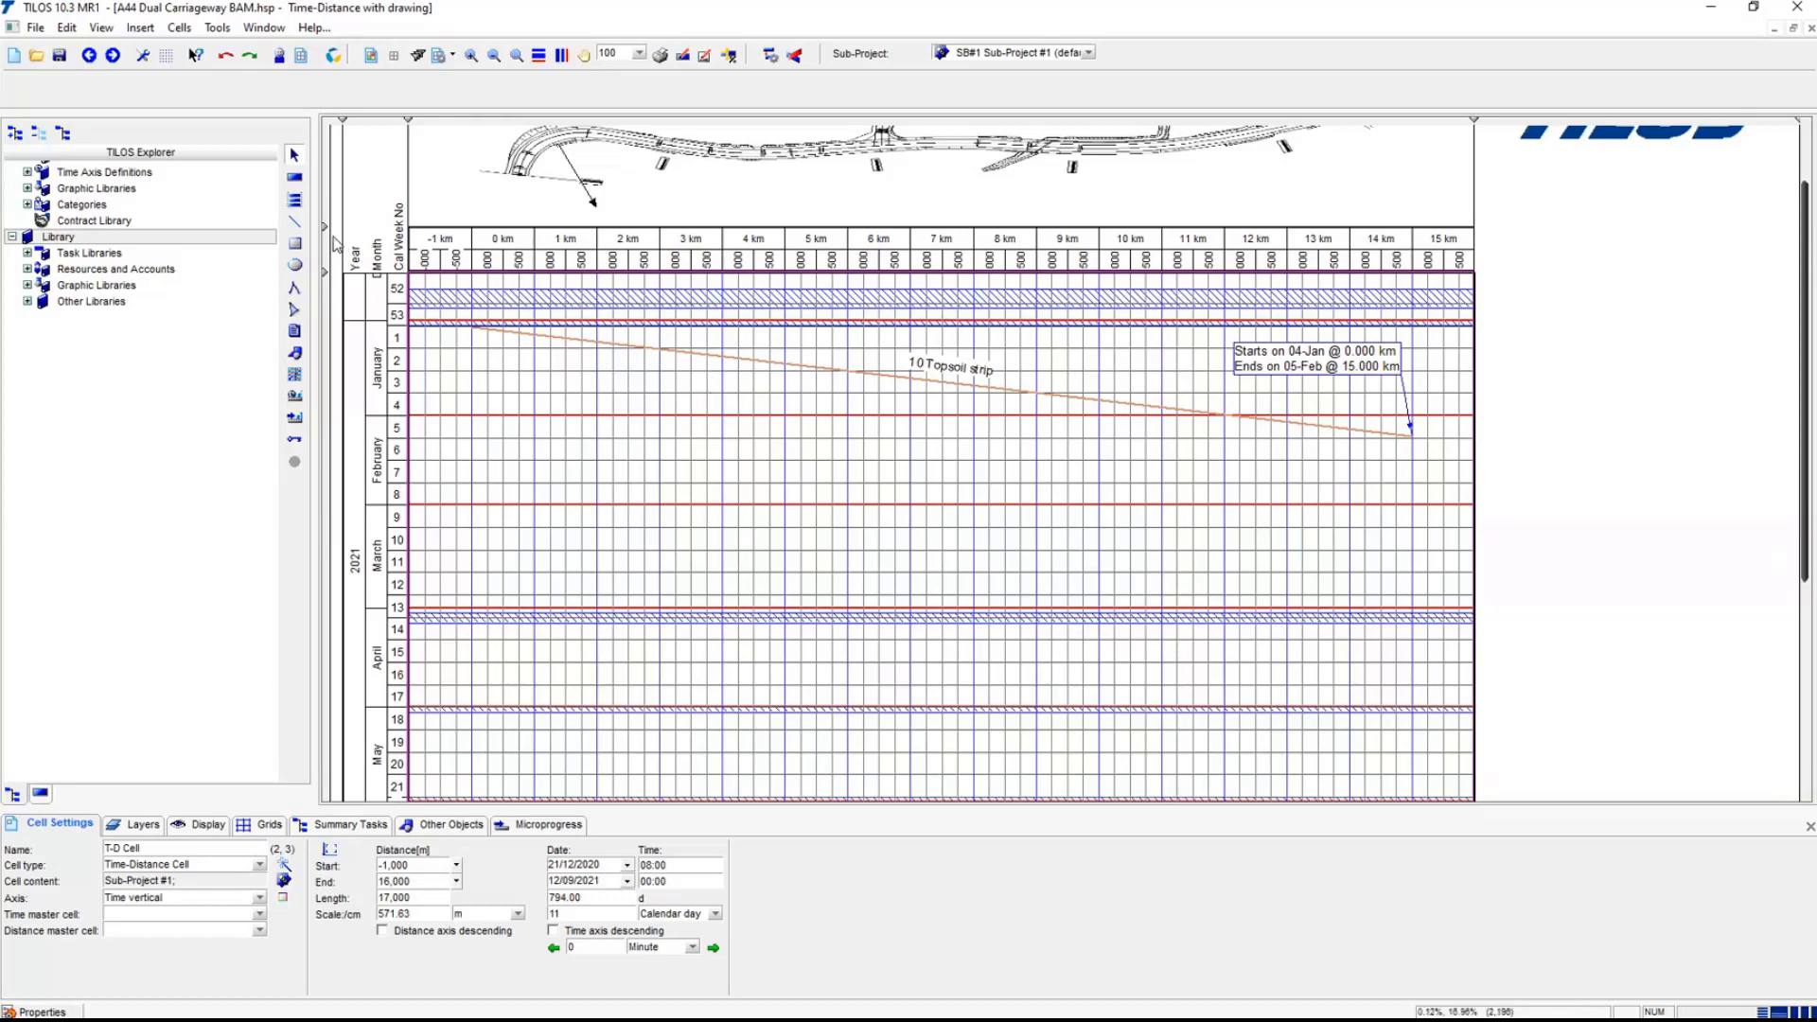
- Slightly reduce the height of the route drawing row above the distance scale
drag(327, 227, 329, 217)
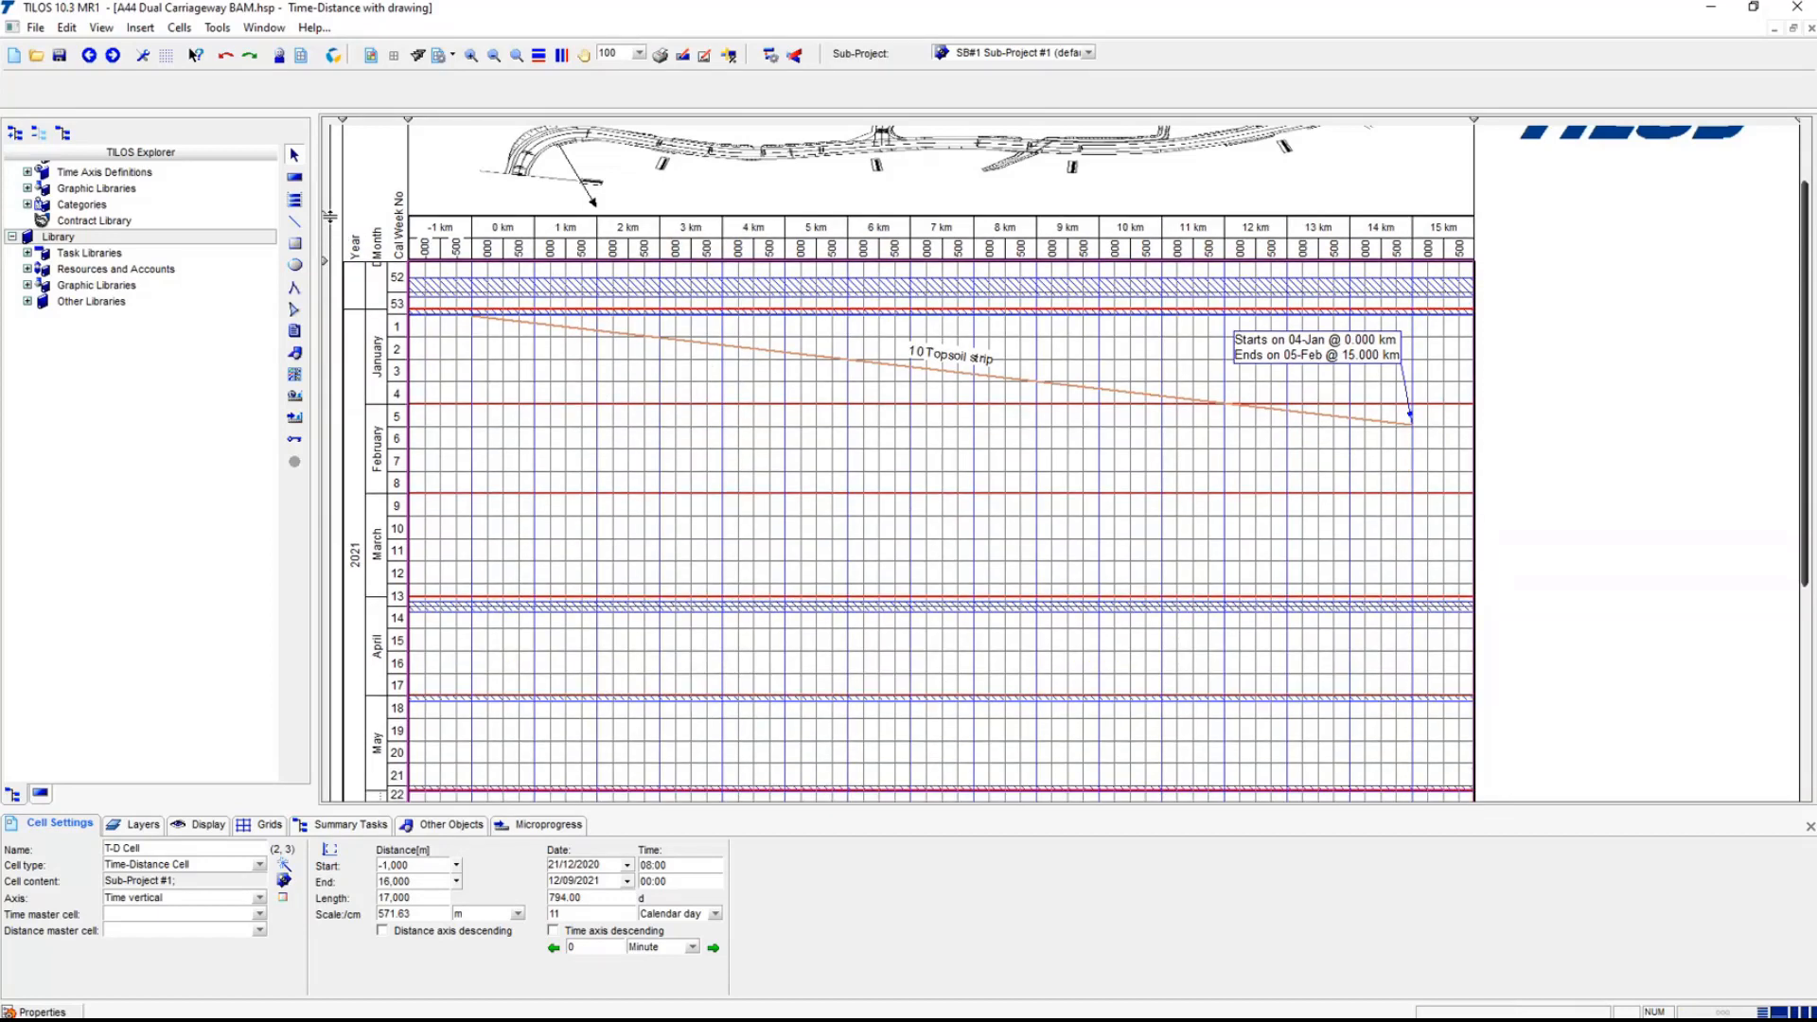
click(996, 377)
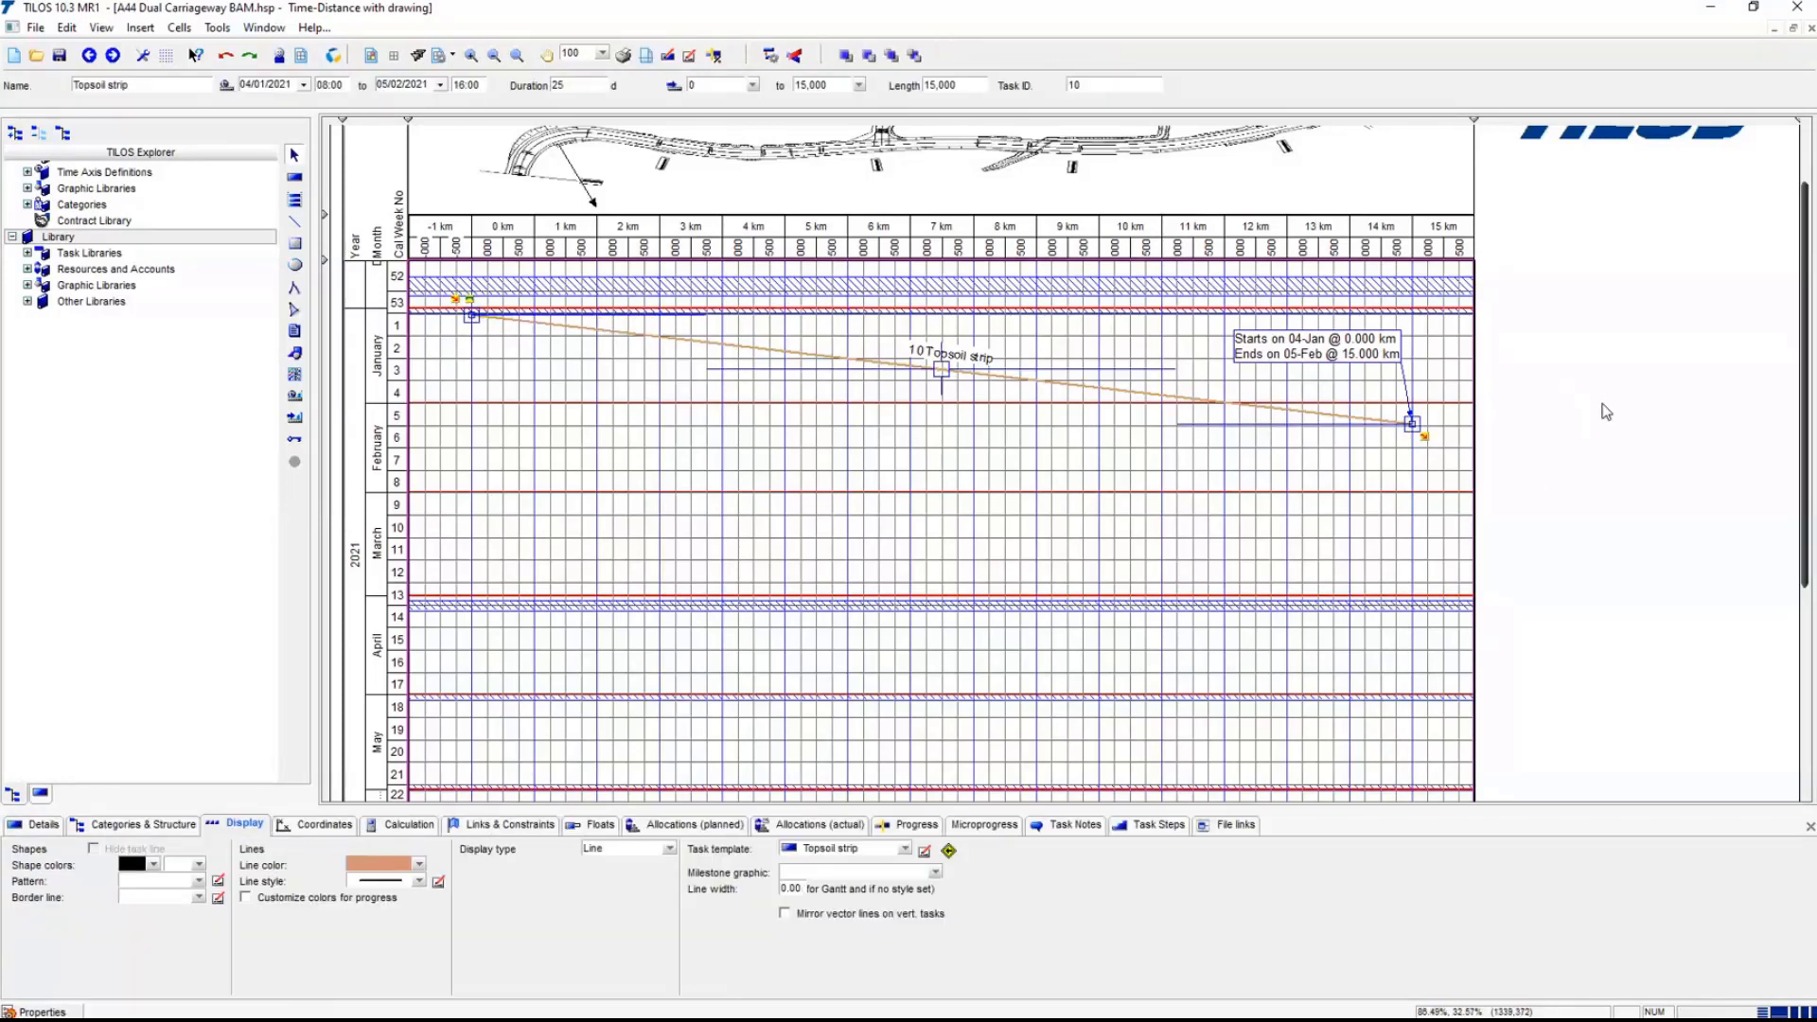
click(726, 495)
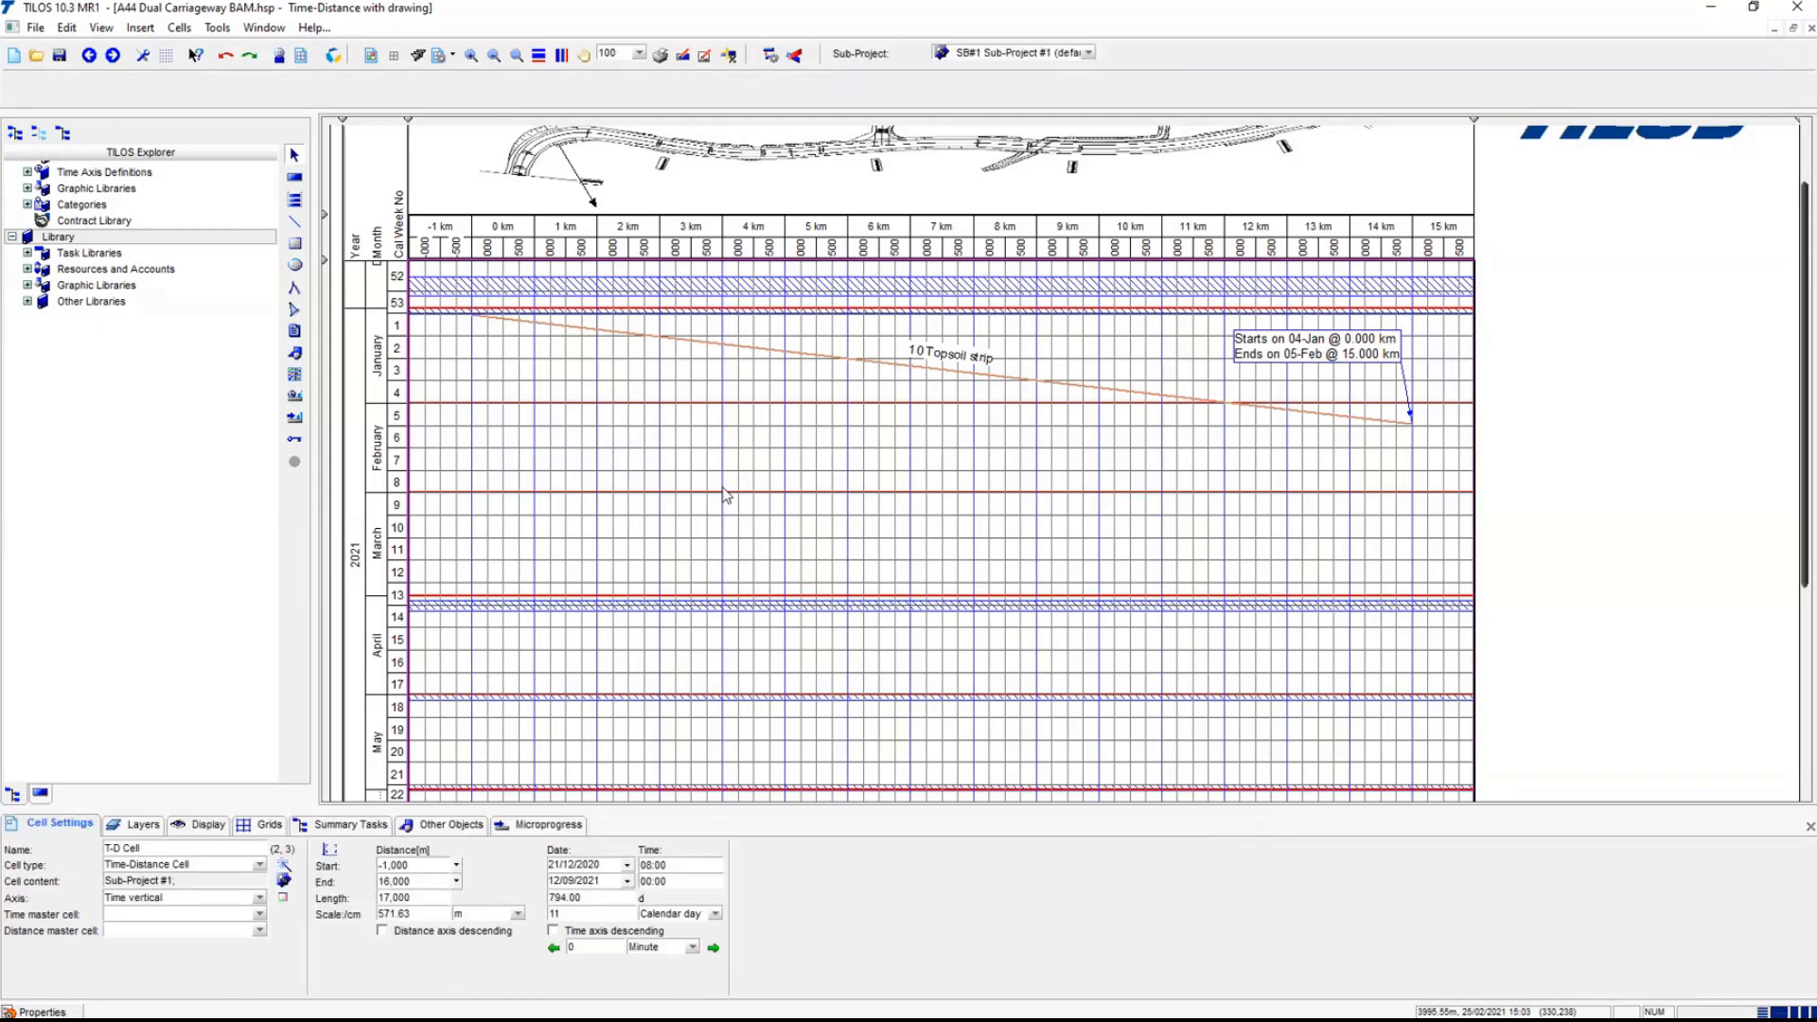
- Expand the Task Libraries to show the Road Work templates and save the project
click(28, 253)
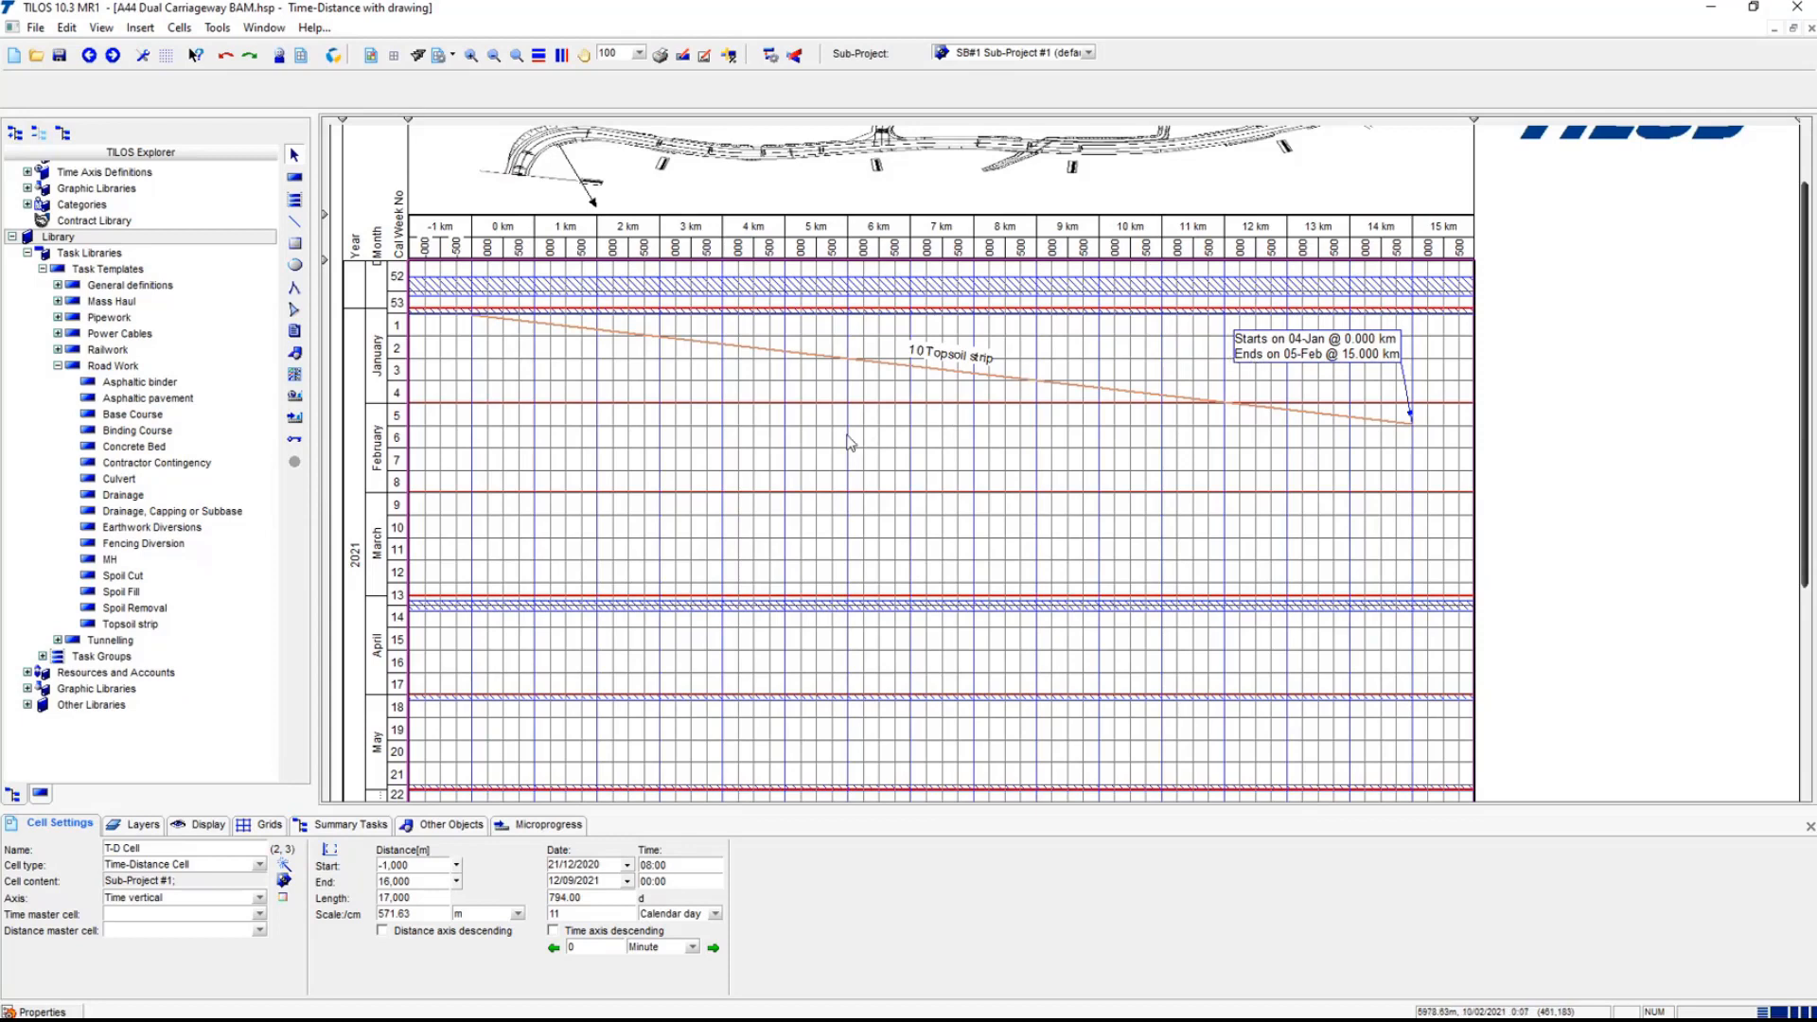
click(59, 56)
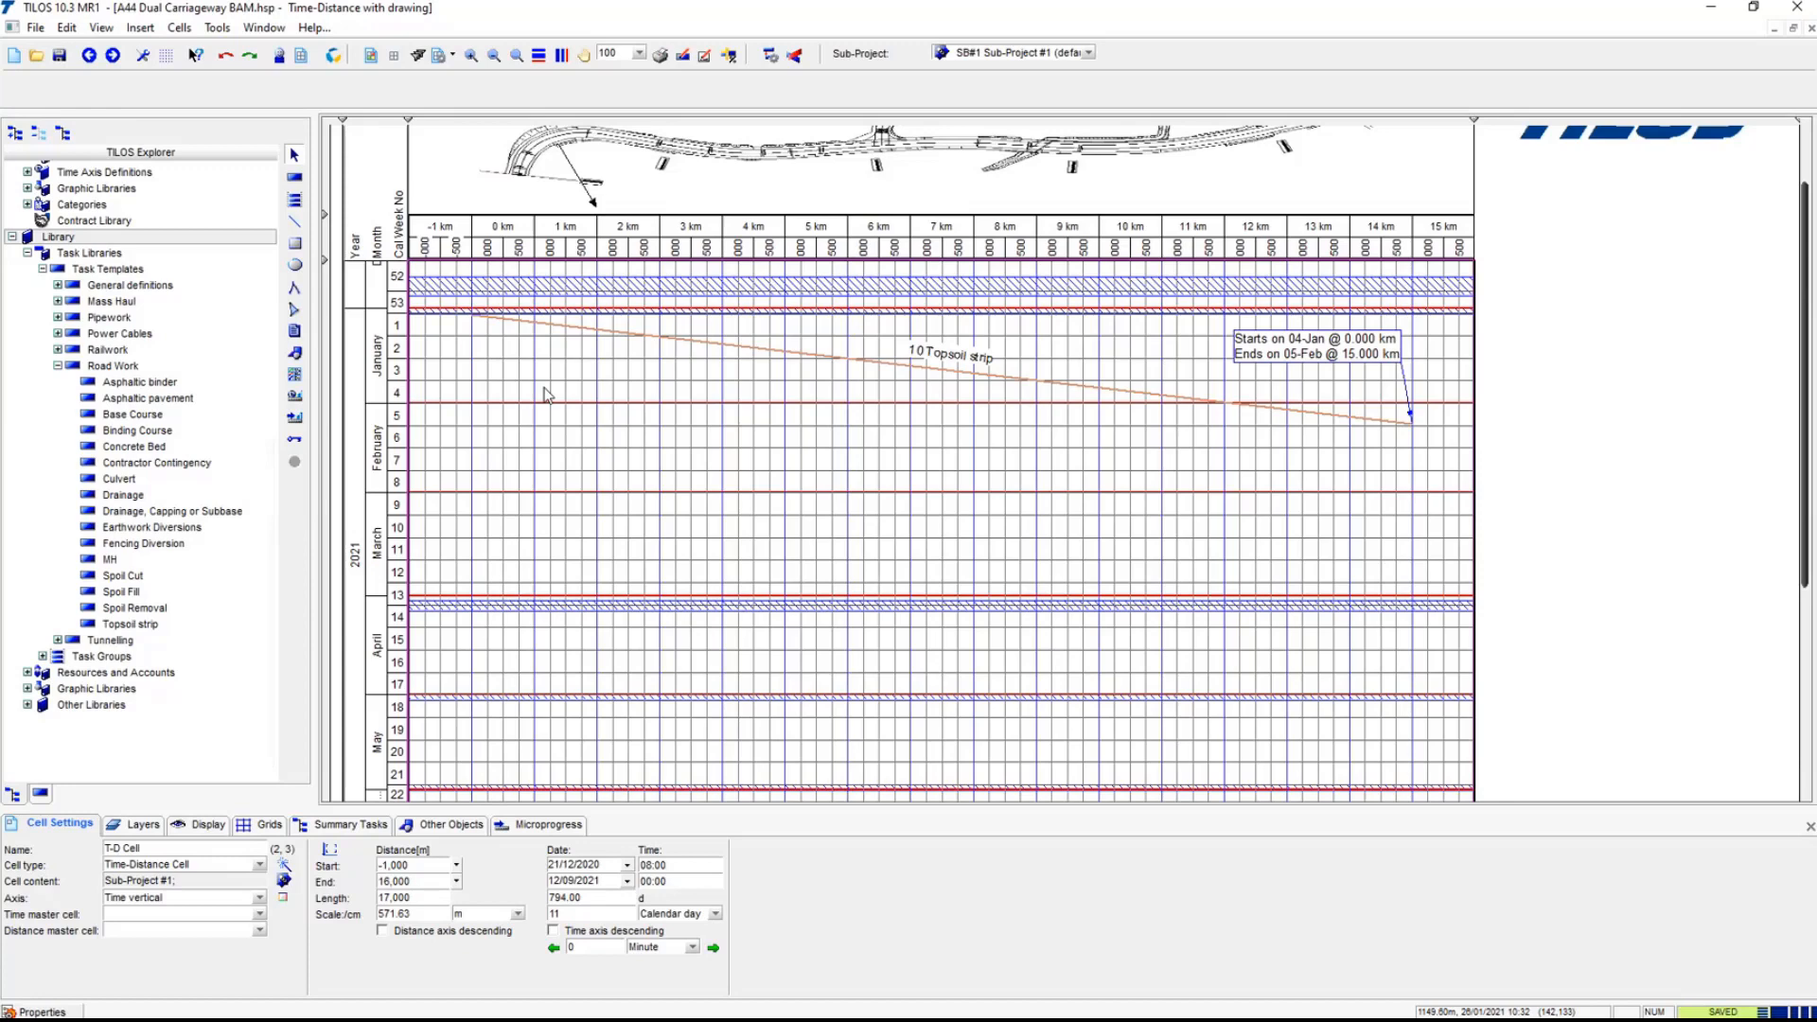
- Draw a Spoil Removal task below Topsoil strip, from 0 m on 18/01/2021 to 15,000 m on 11/03/2021
scroll(757, 447, up, 2)
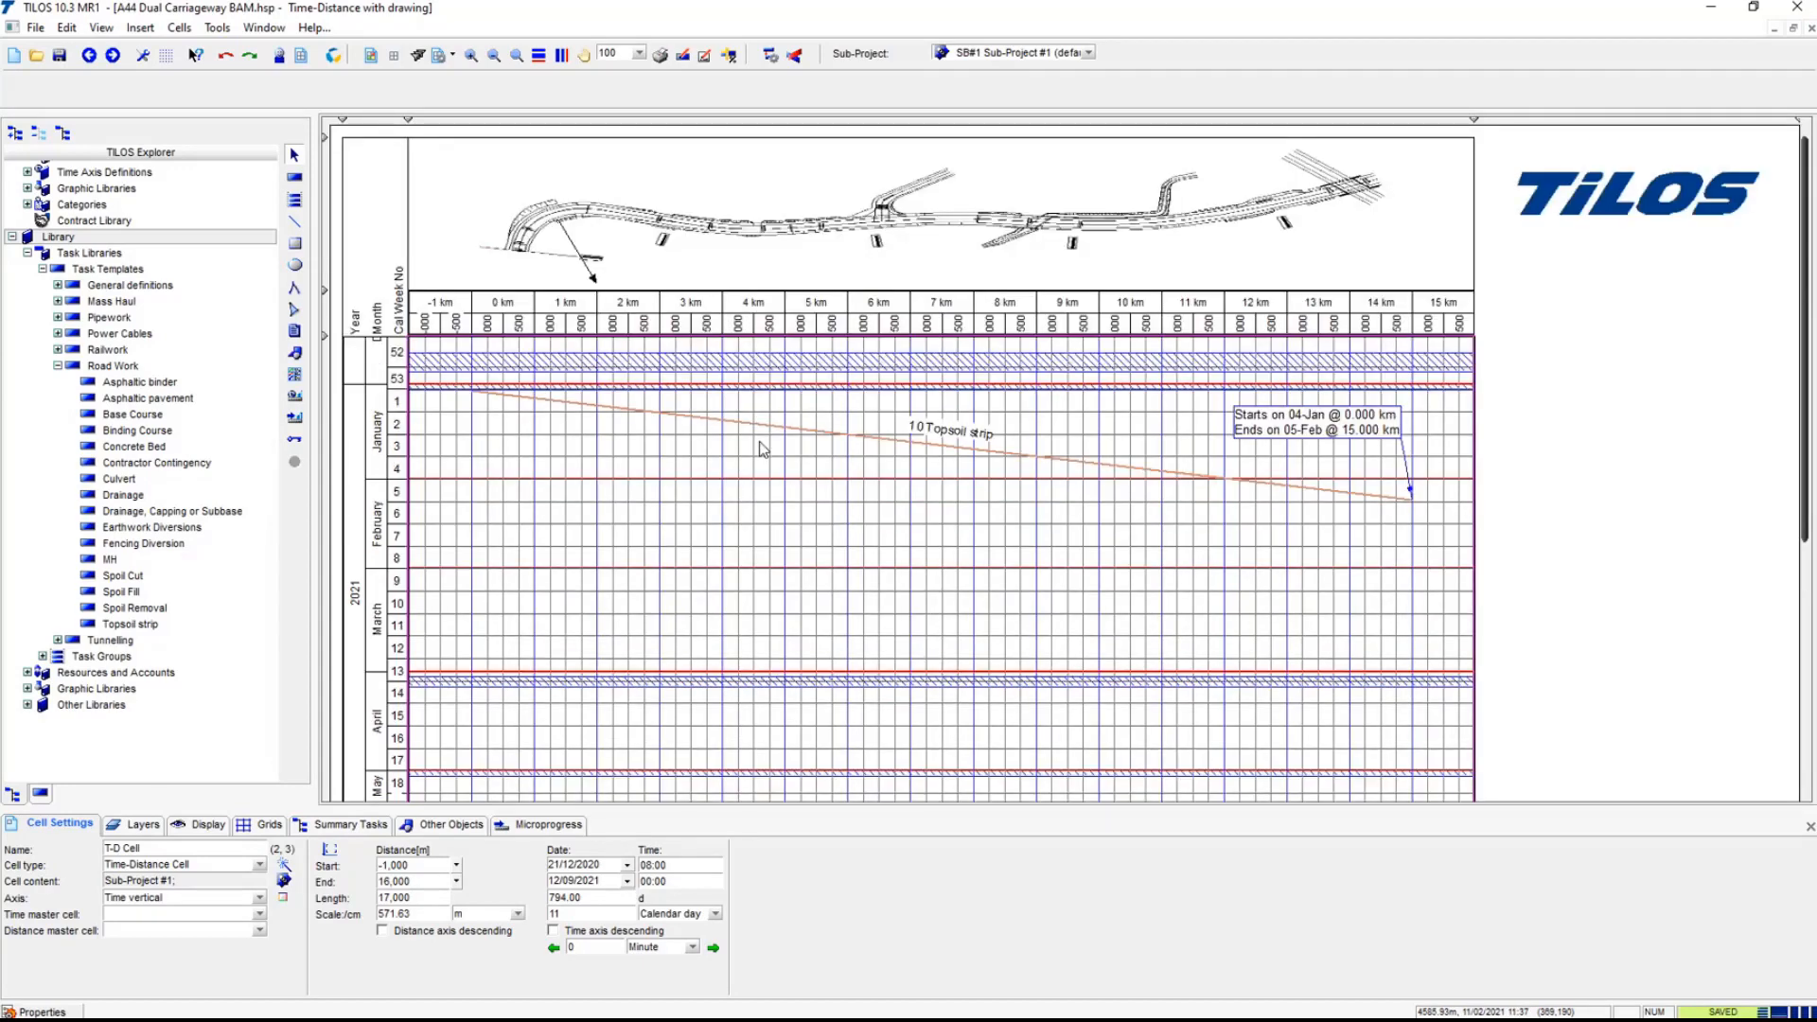
scroll(762, 448, down, 1)
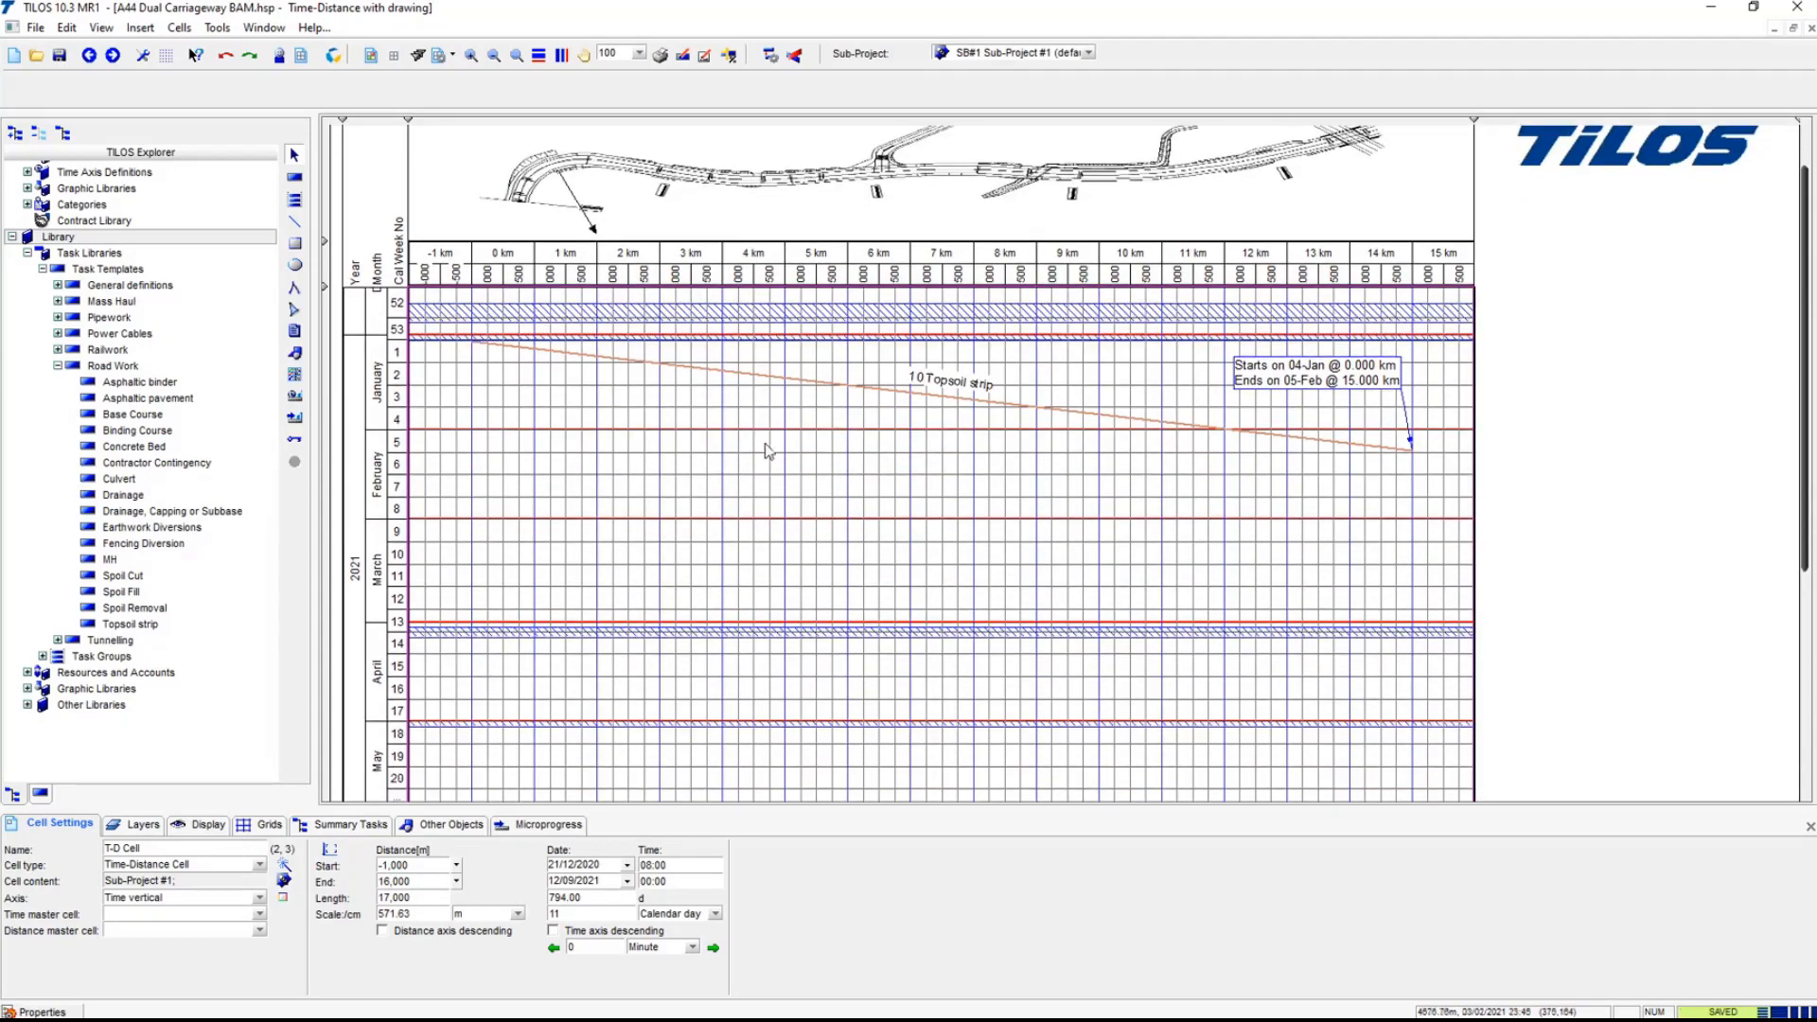
scroll(747, 526, down, 1)
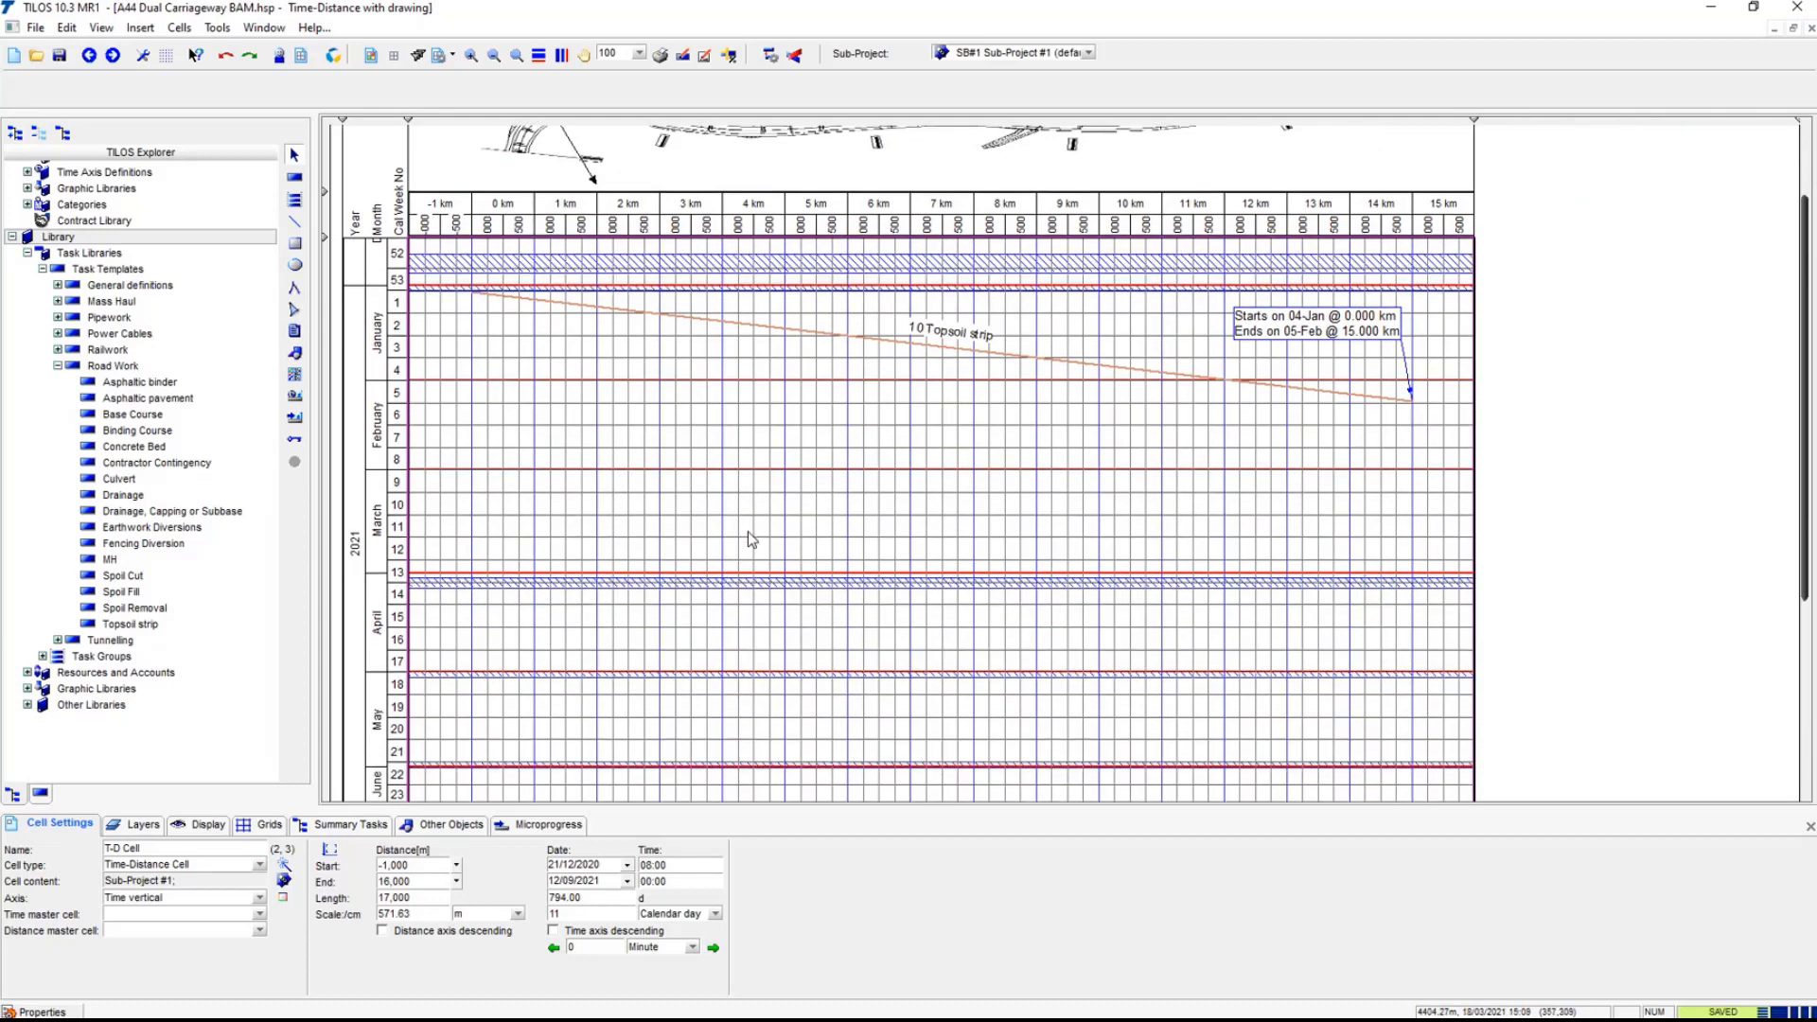
scroll(751, 538, up, 1)
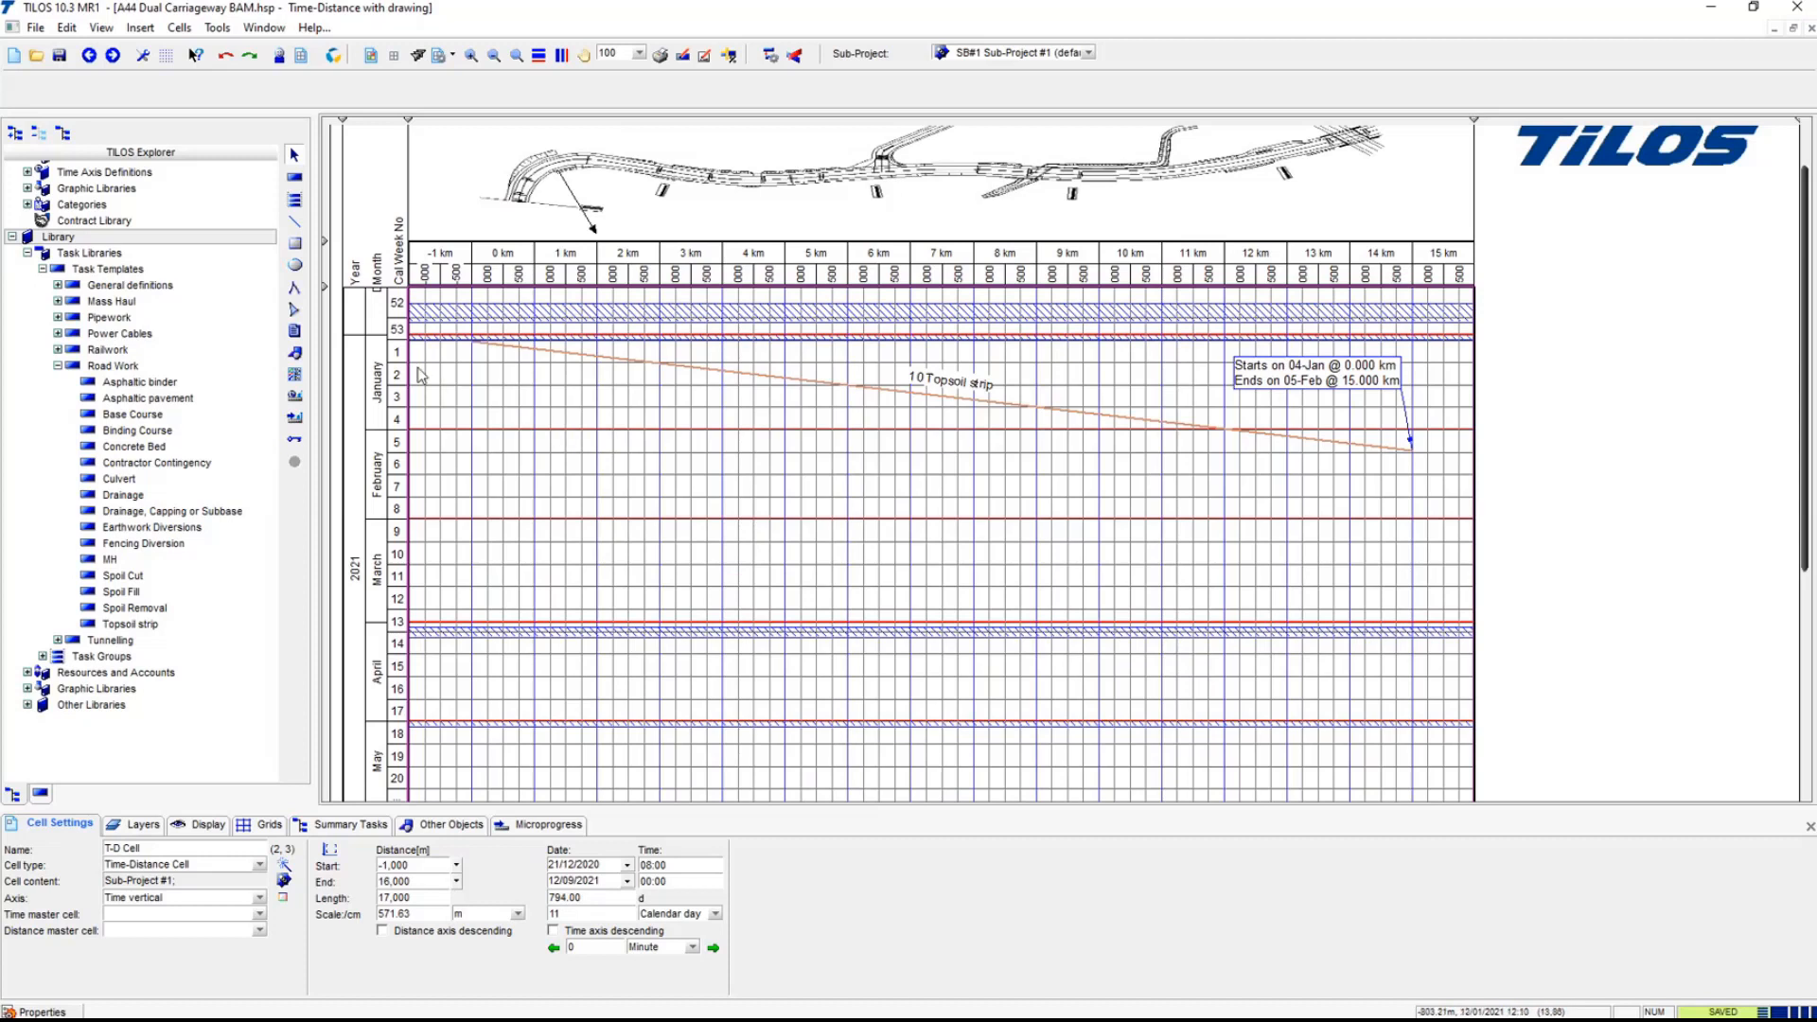
click(295, 179)
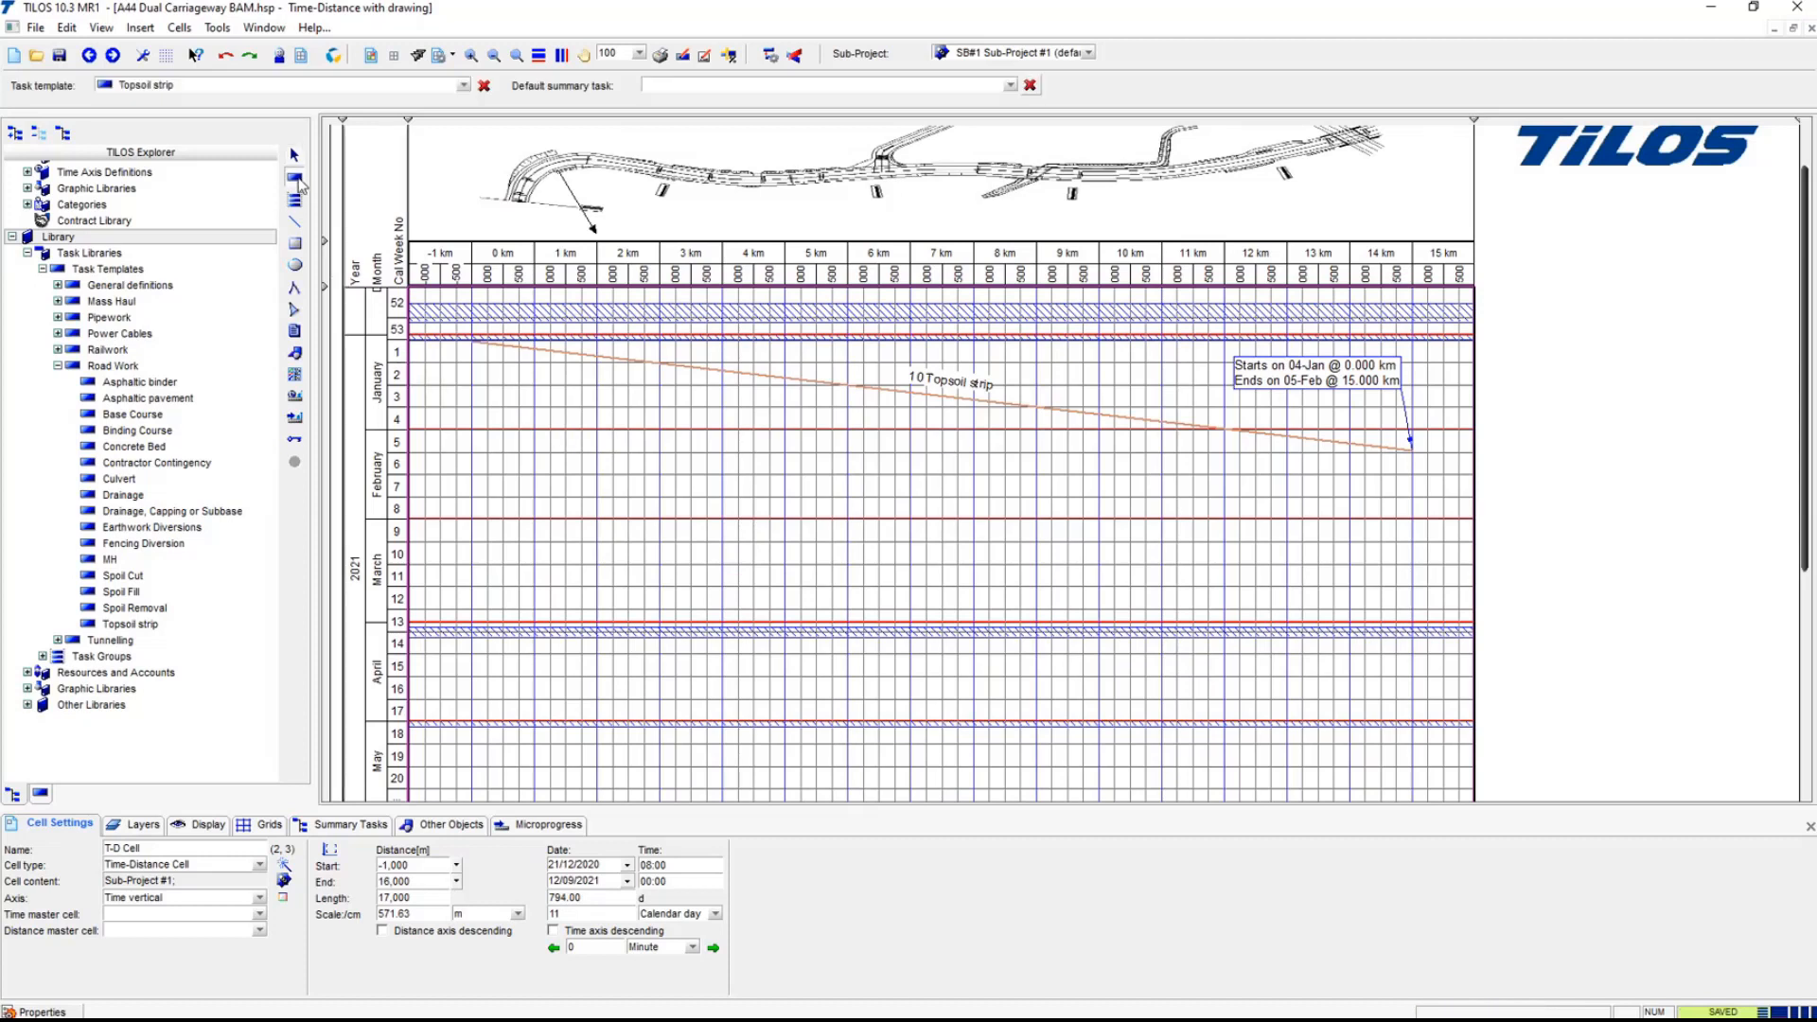
click(463, 87)
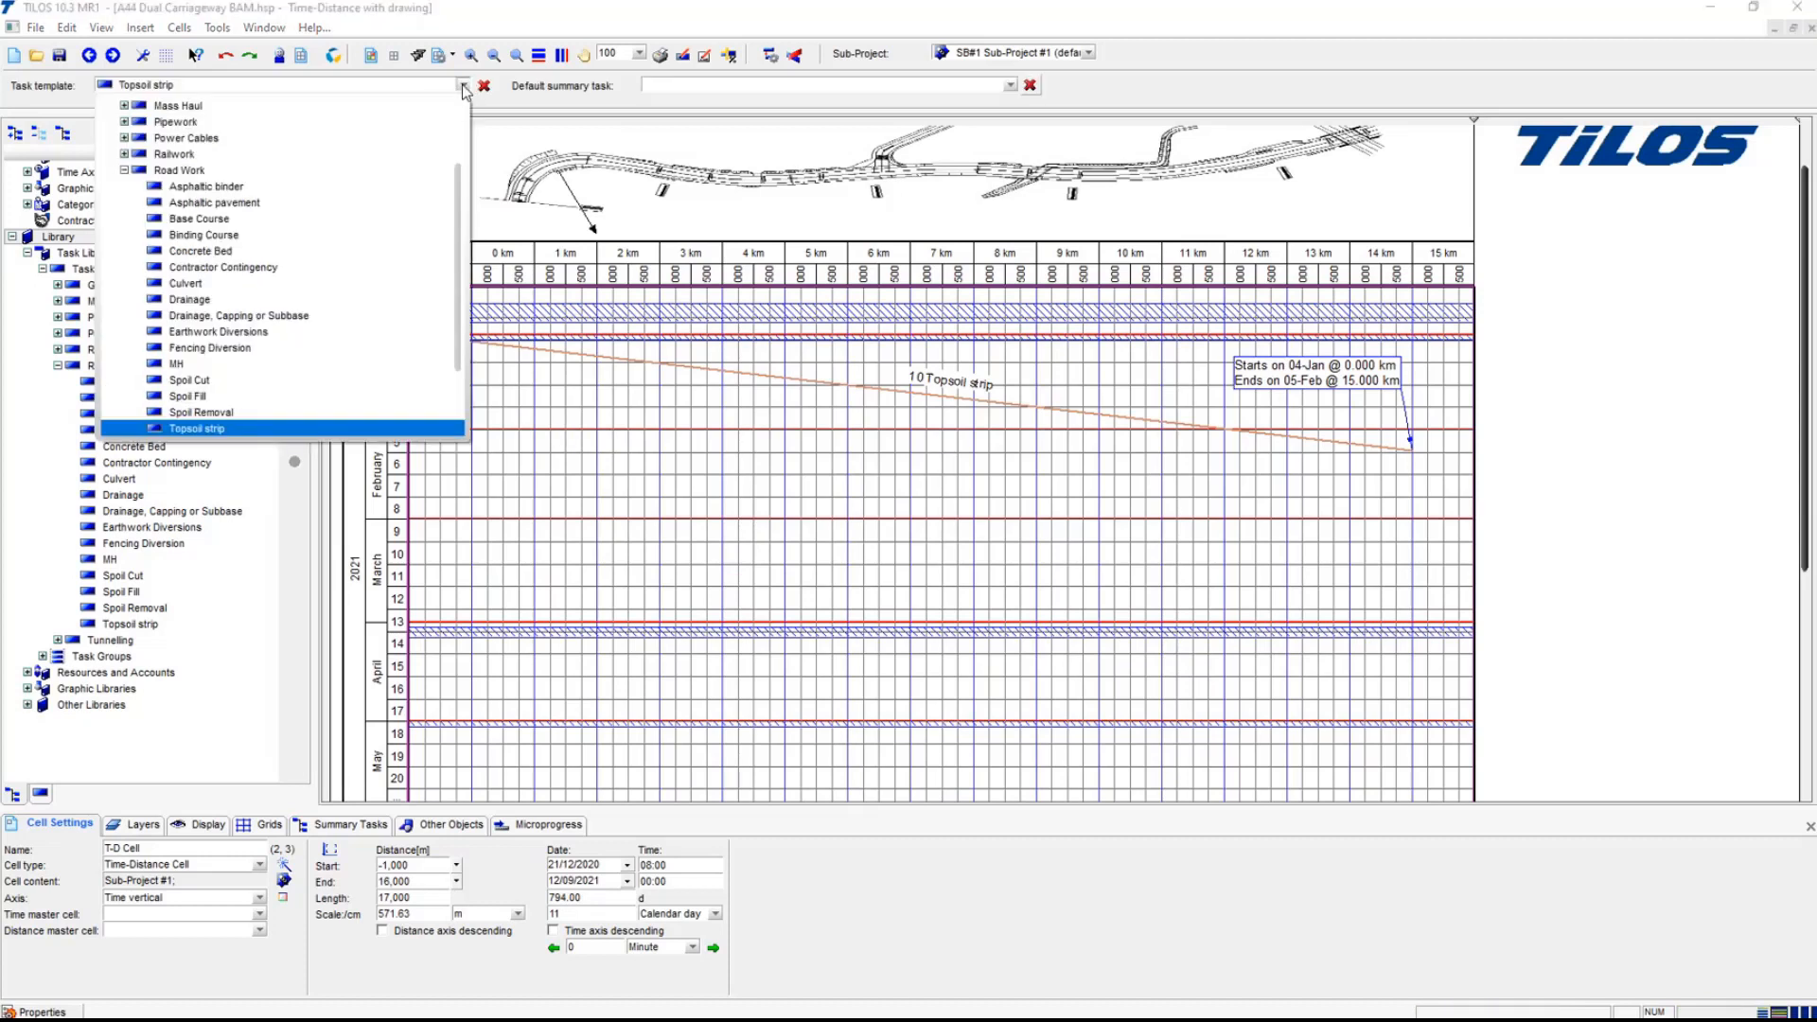
click(340, 414)
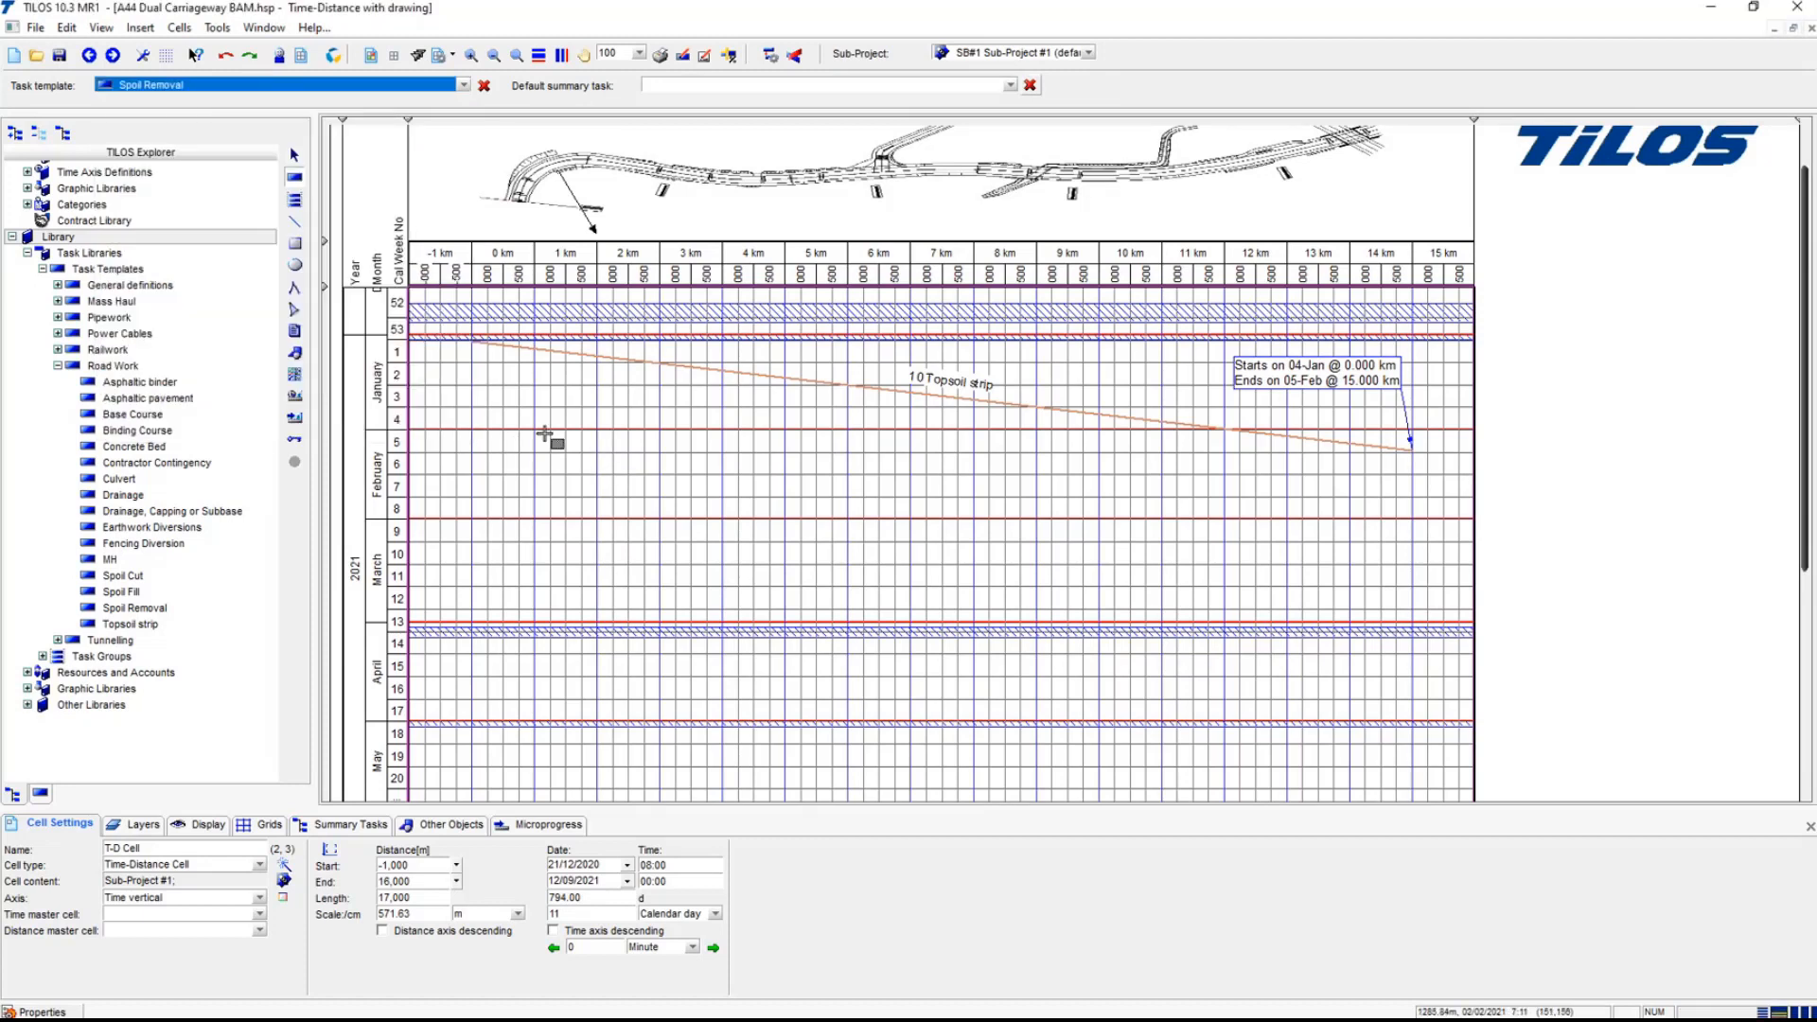
drag(470, 385, 1412, 560)
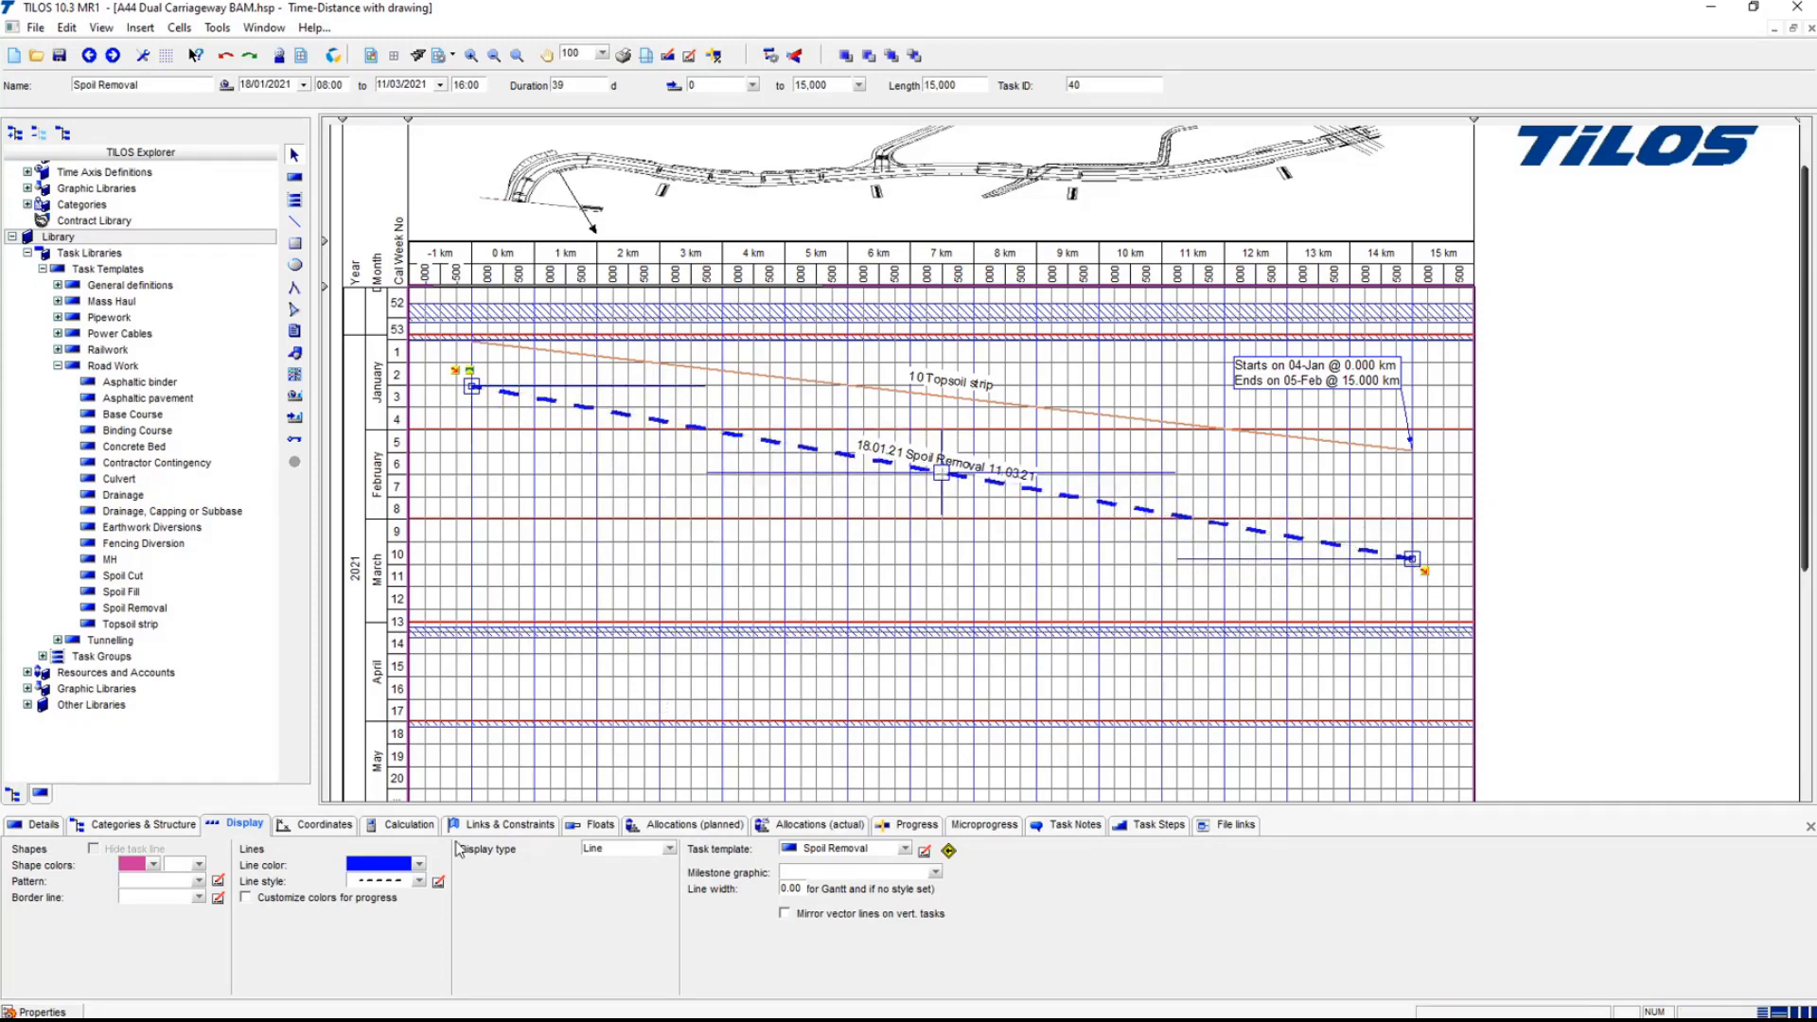
- Set the Spoil Removal task's quantity to 10,000 m3 and its planned work rate to 3,420 m3/h
click(405, 824)
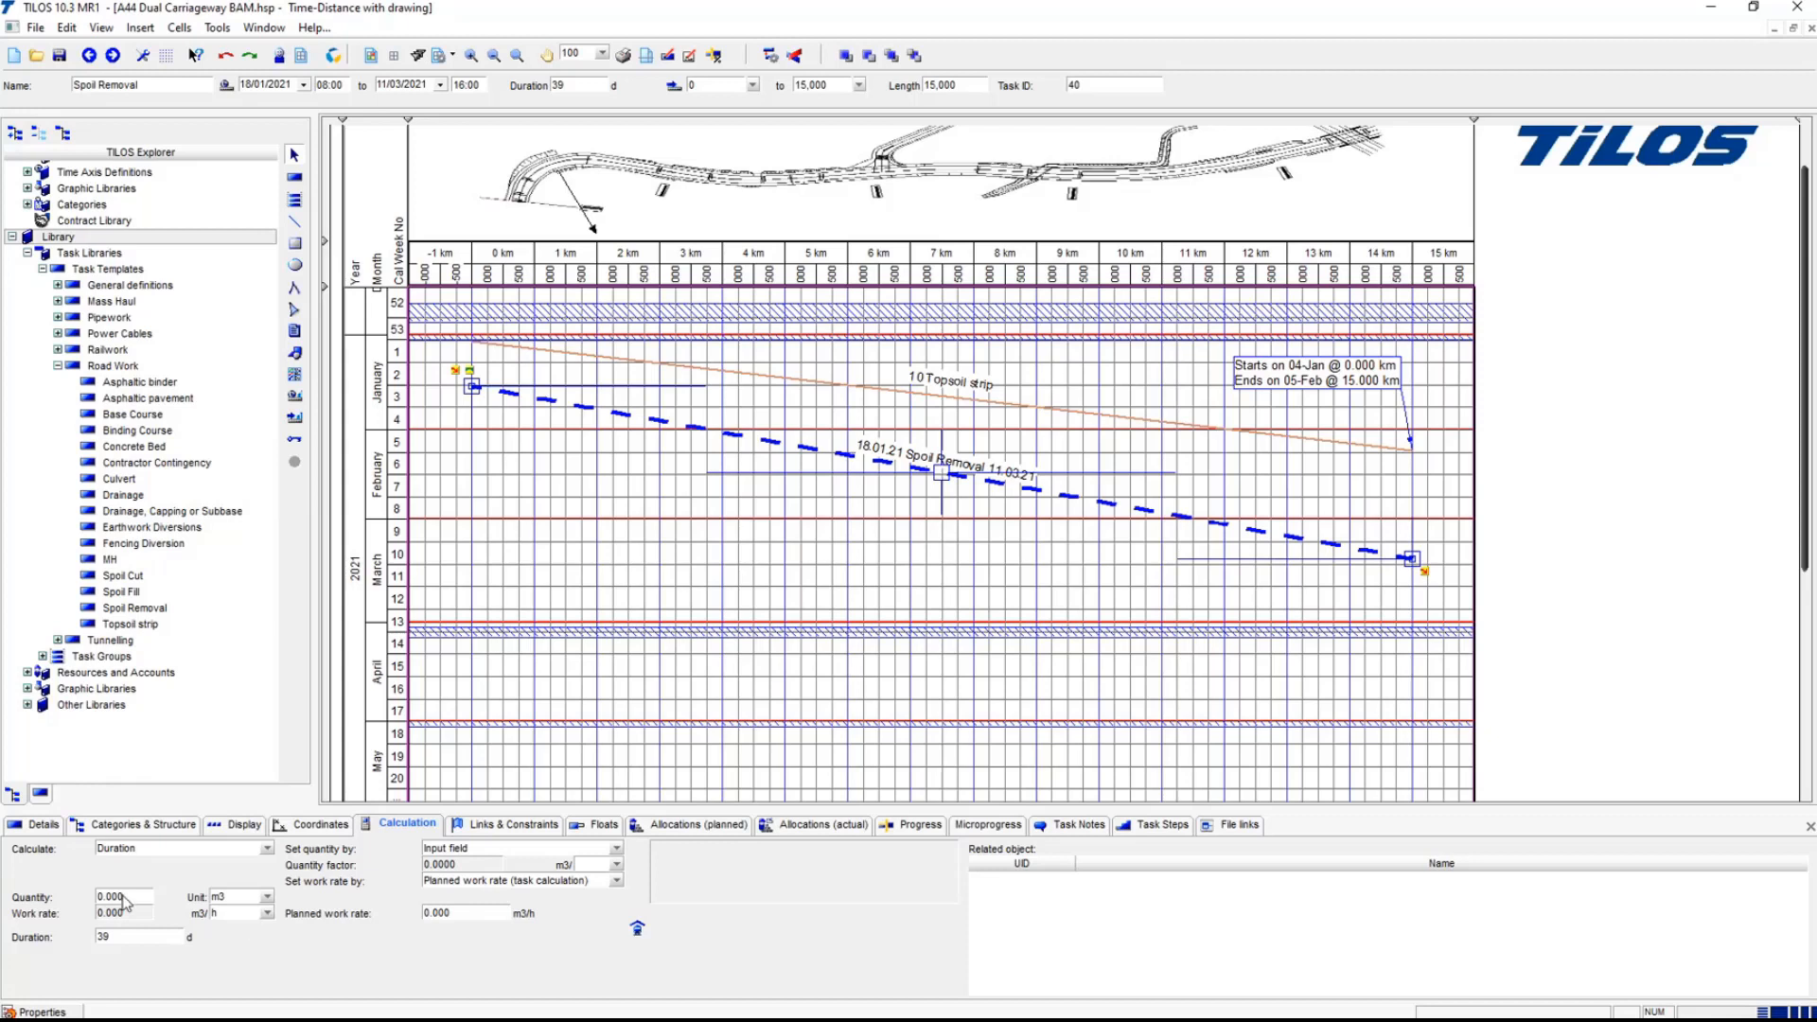
double_click(130, 897)
text(10,000)
key(Tab)
click(488, 916)
text(3420)
key(Return)
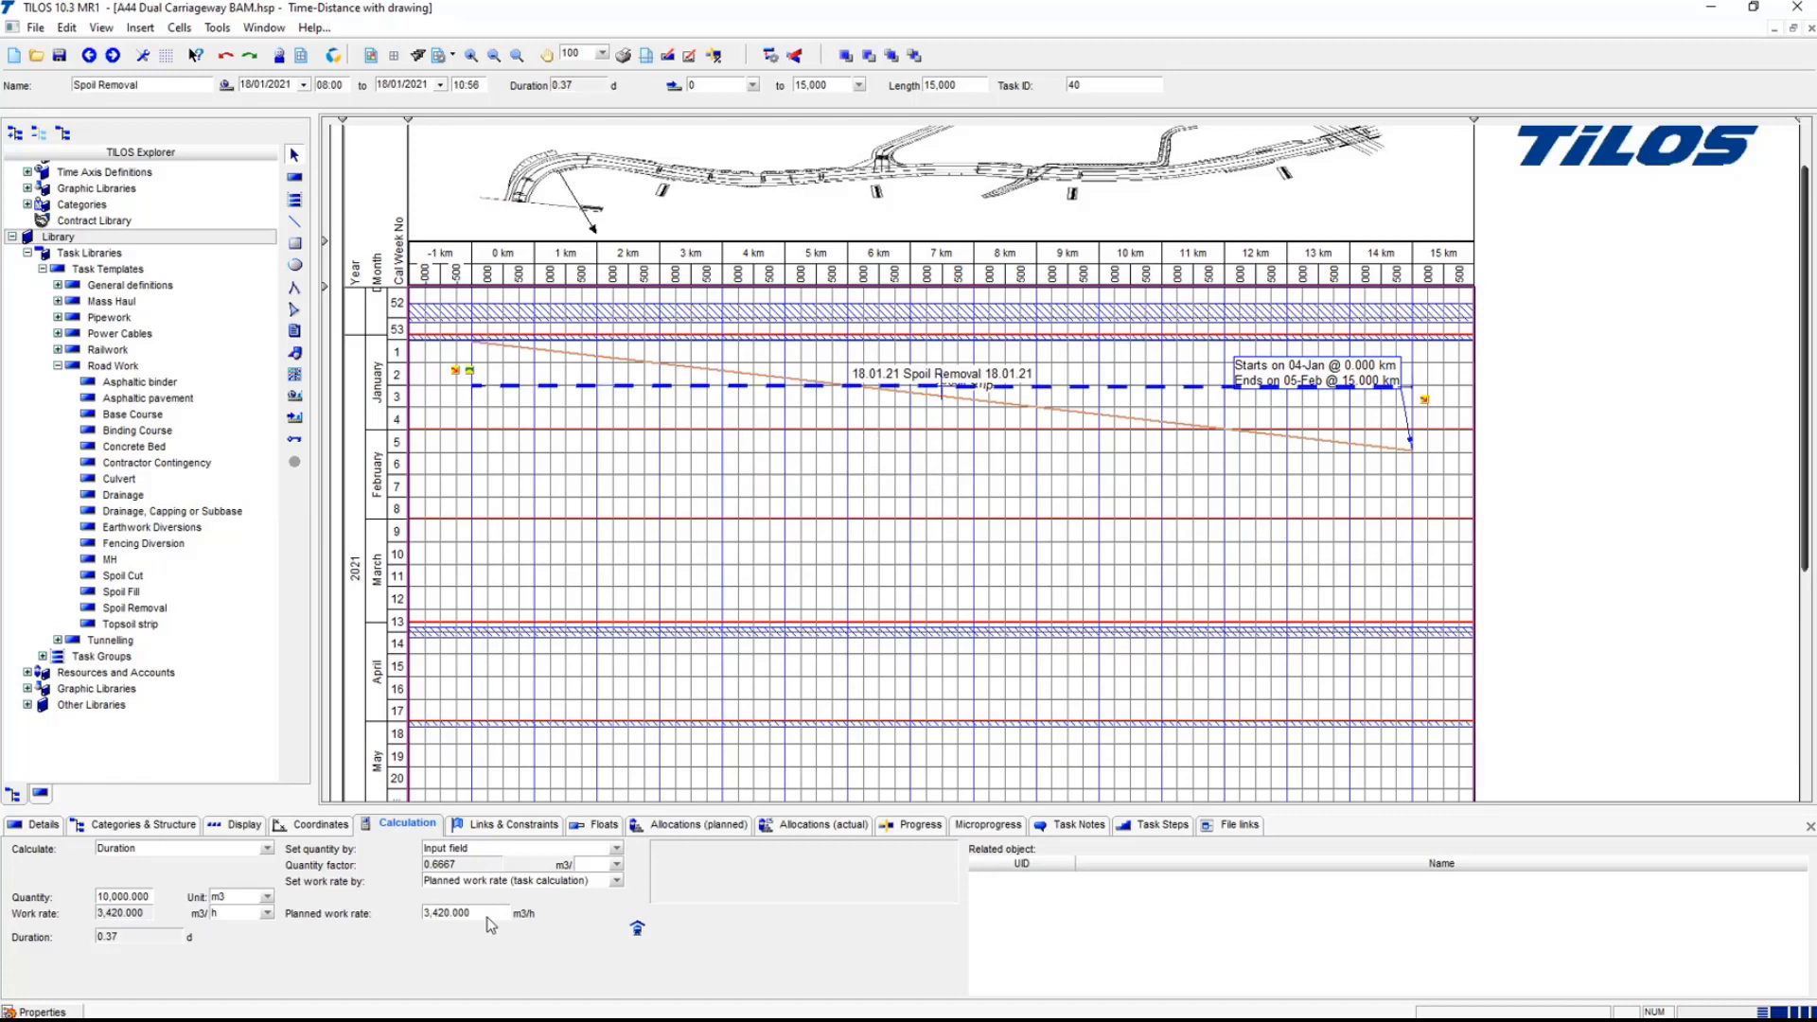
- Change the work rate's time unit to d and set the planned work rate to 342 m3/d
click(268, 913)
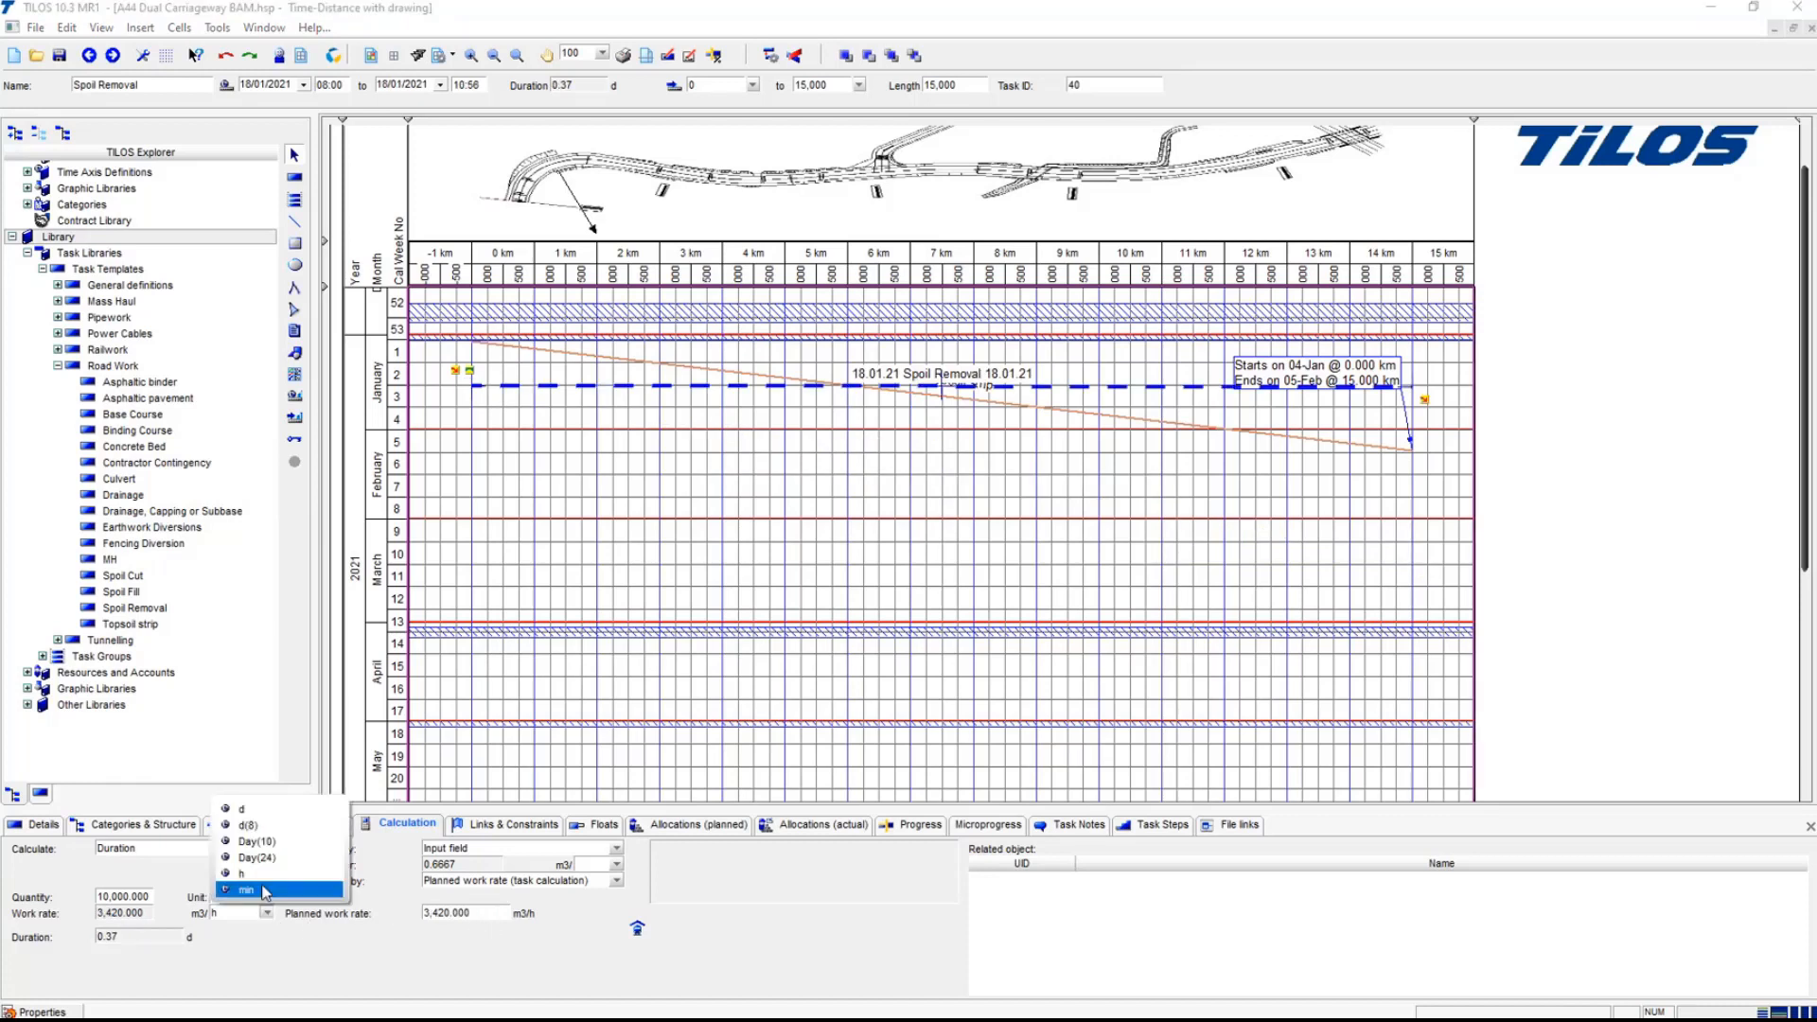
click(264, 816)
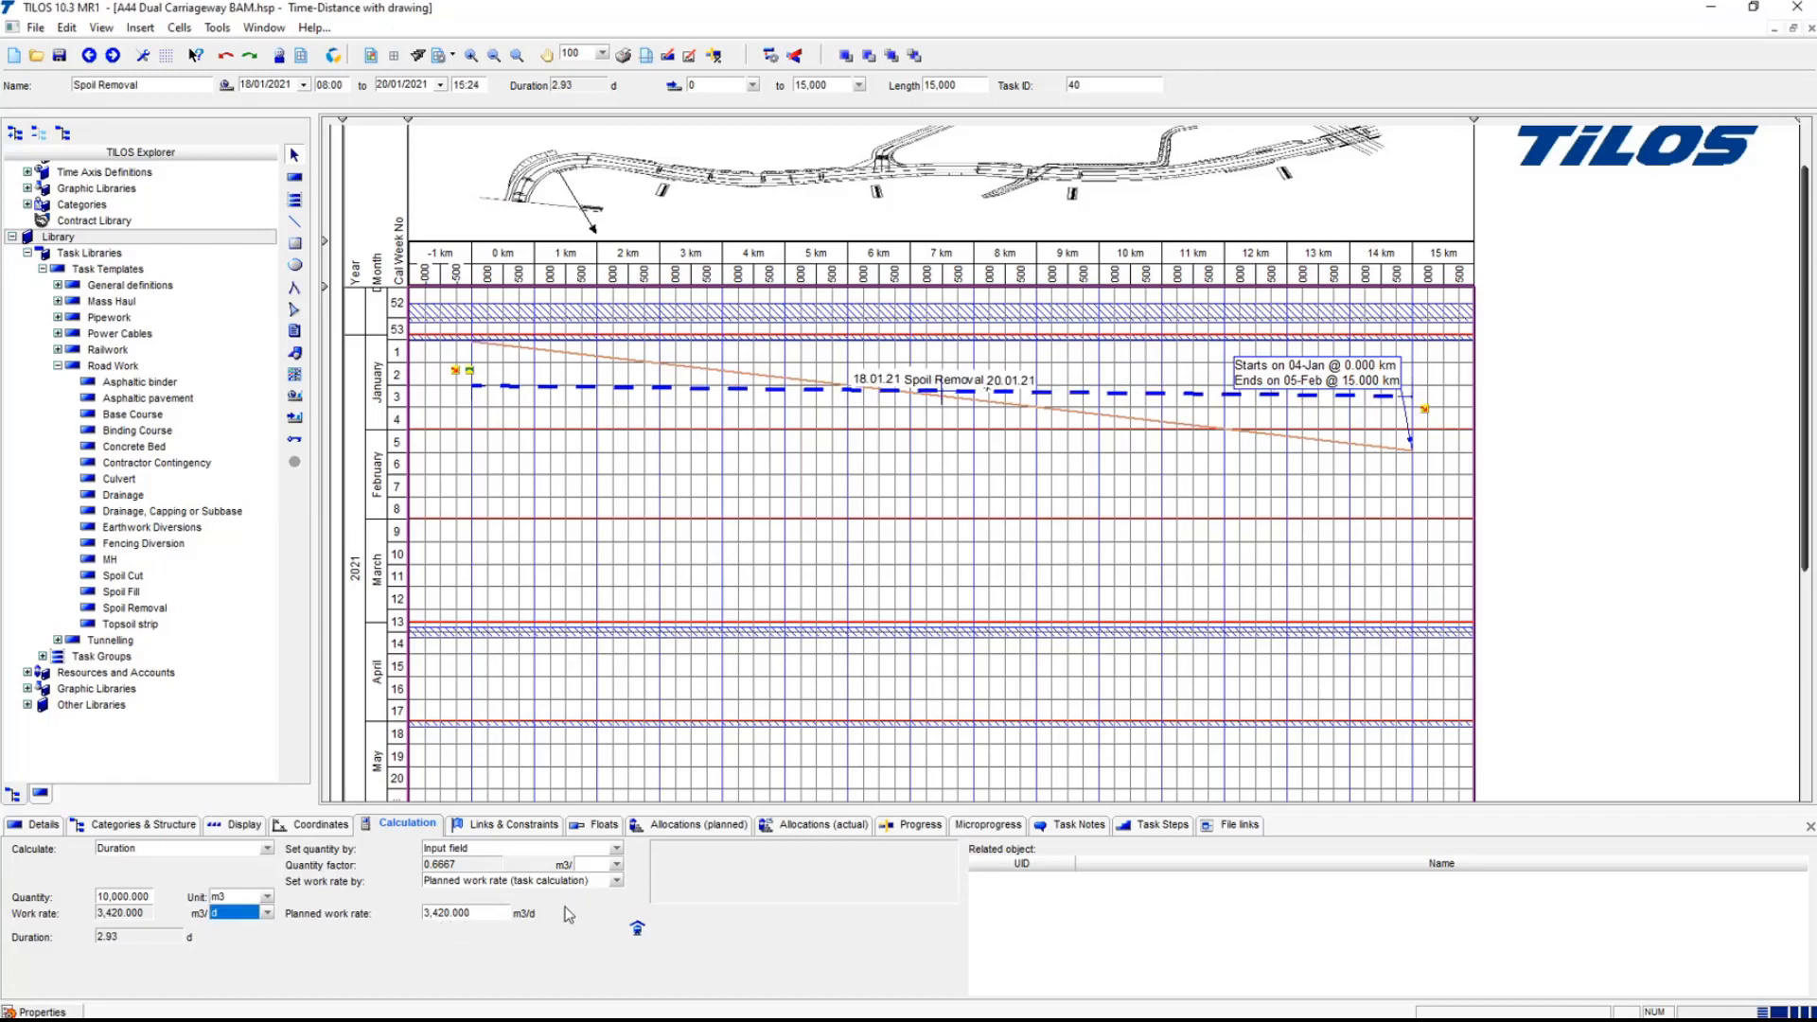
click(484, 915)
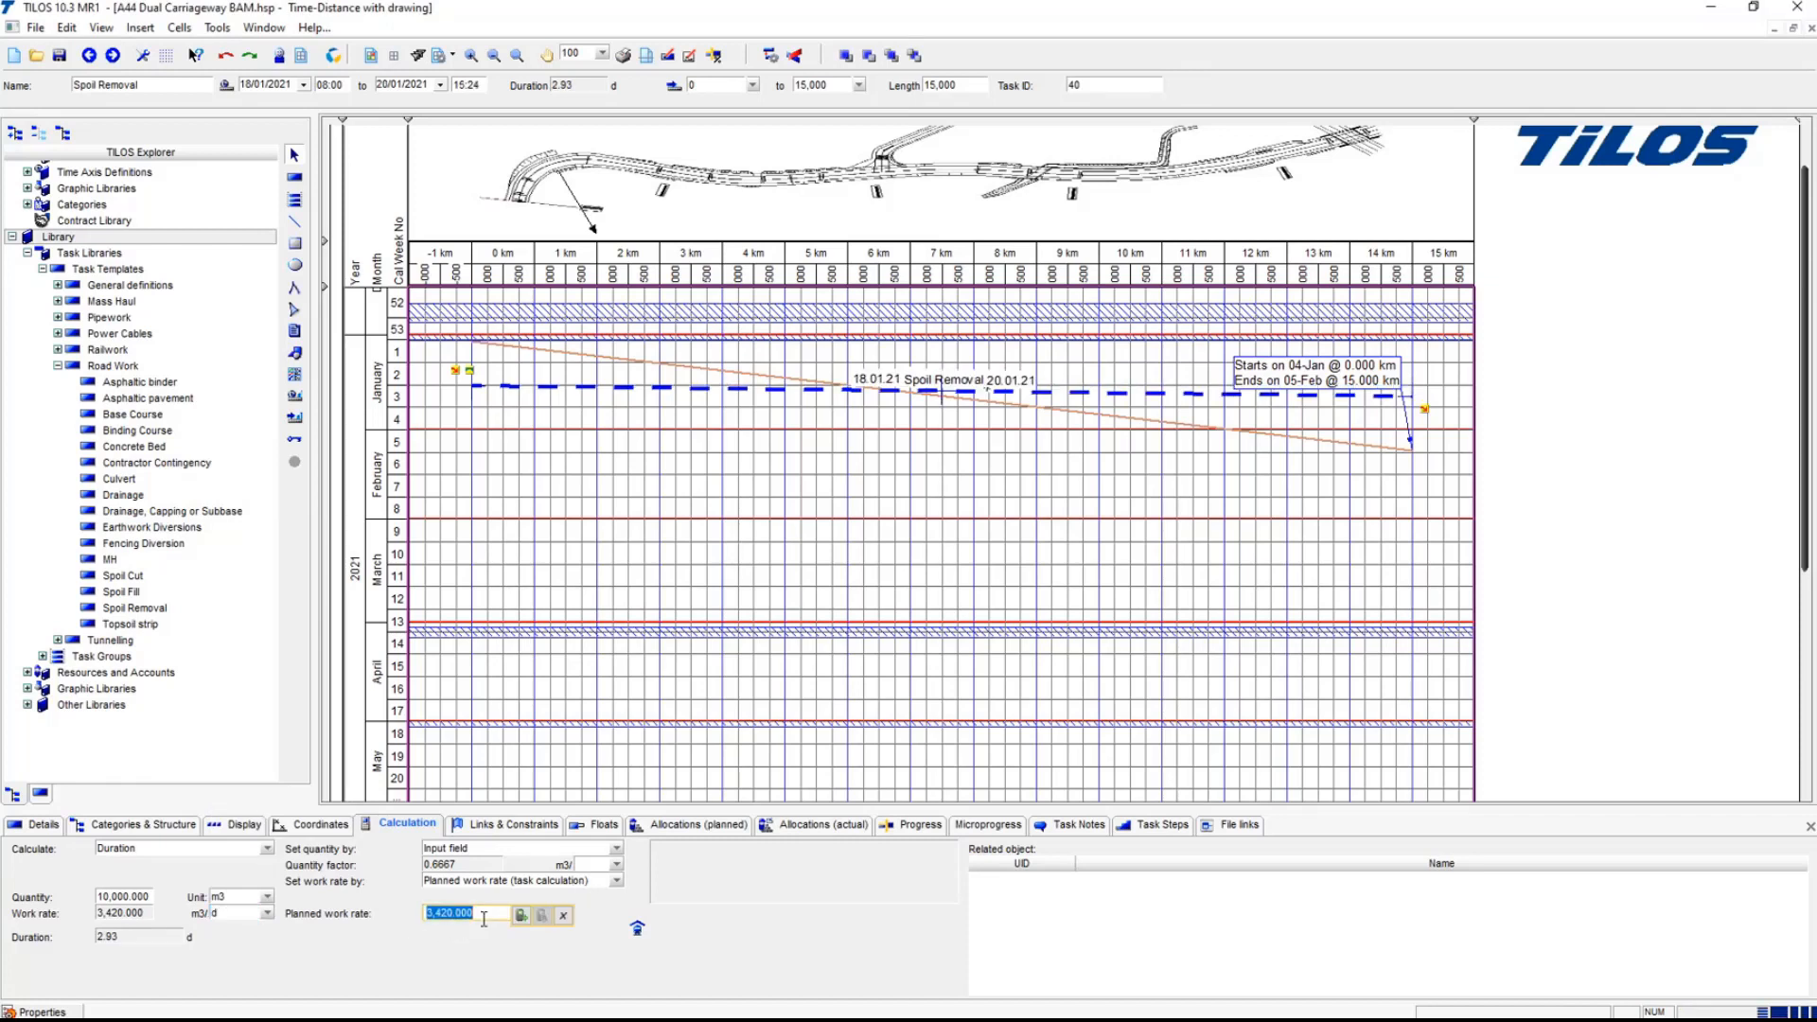
text(342)
key(Return)
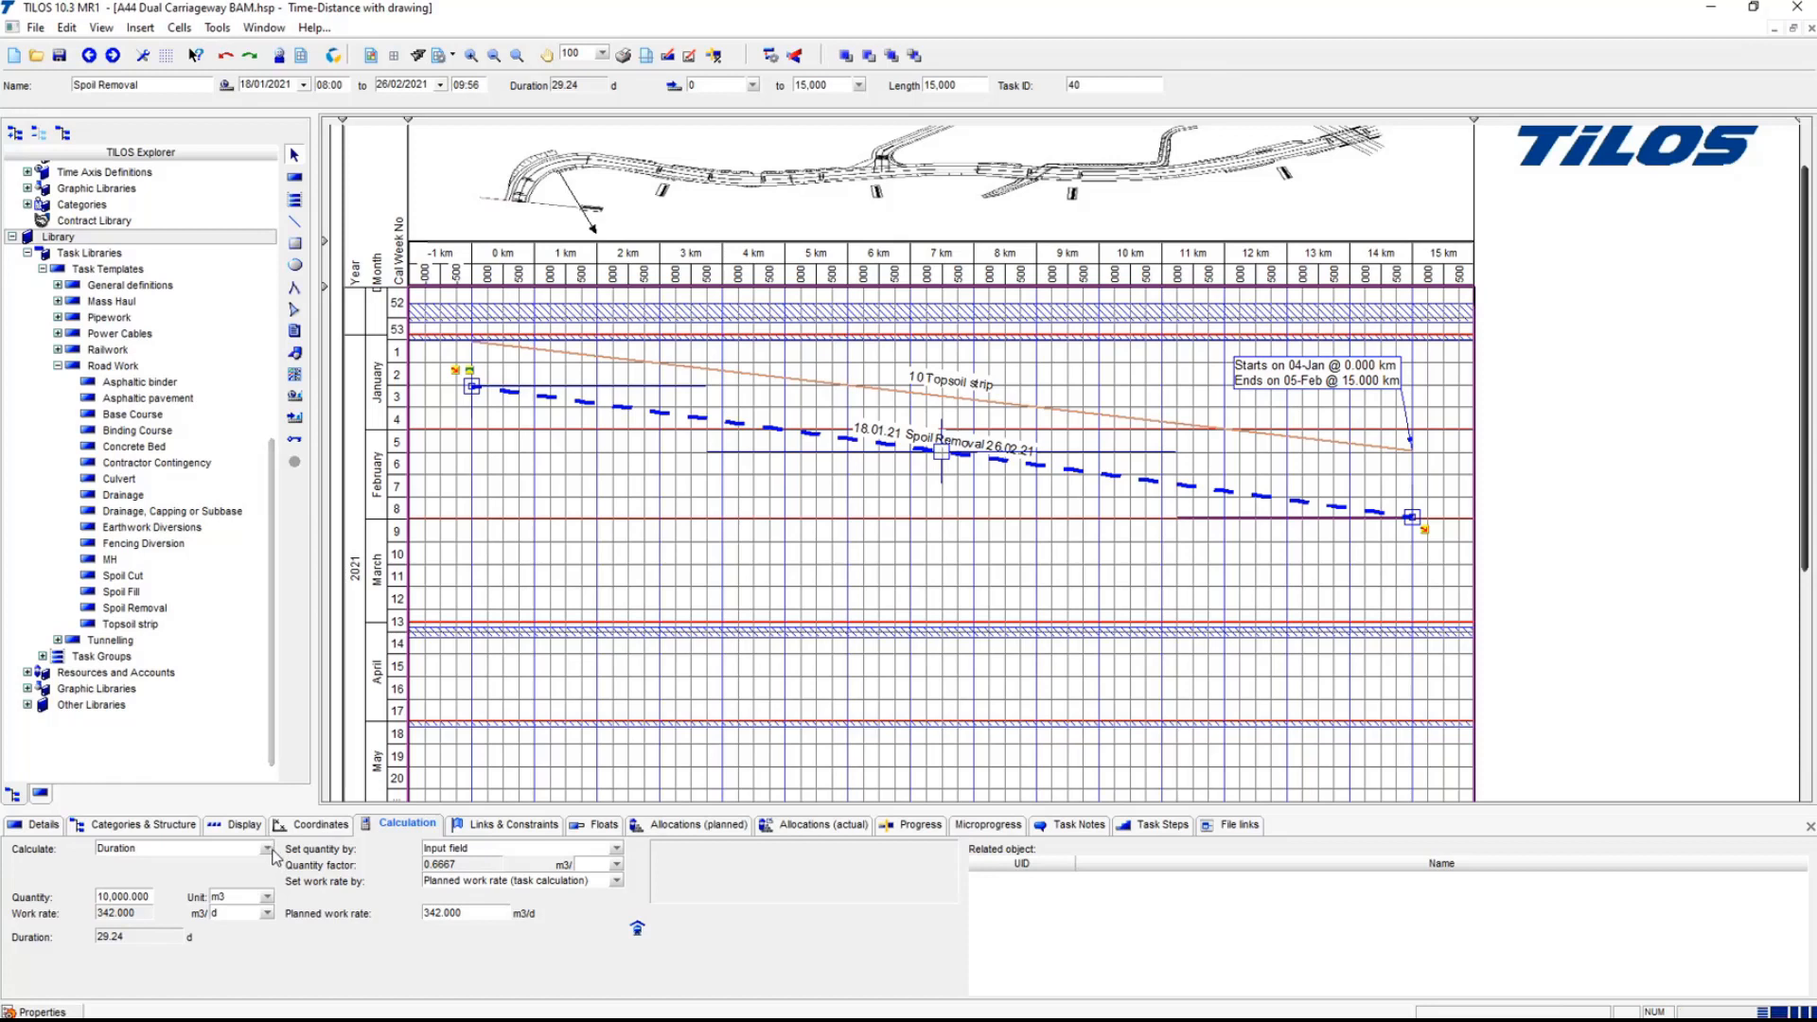
- Set the quantity by Task length x Quantity factor with a quantity factor of 1
click(618, 882)
click(617, 882)
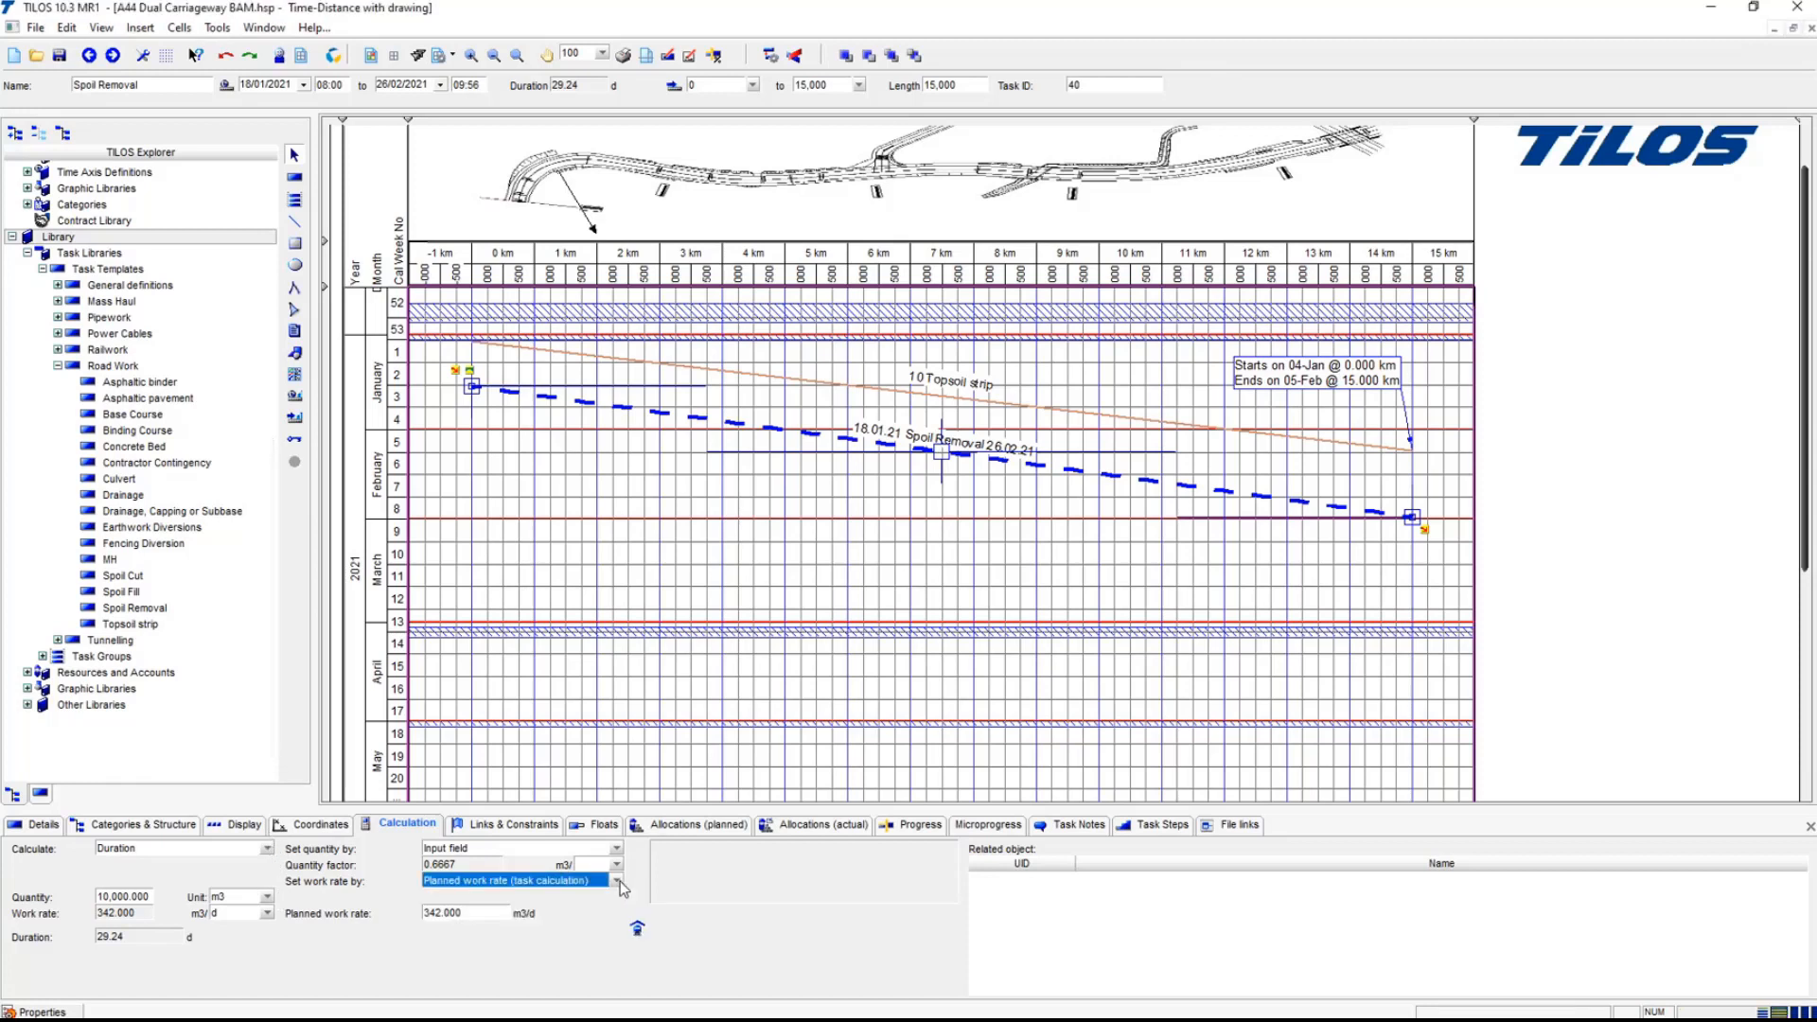
click(466, 851)
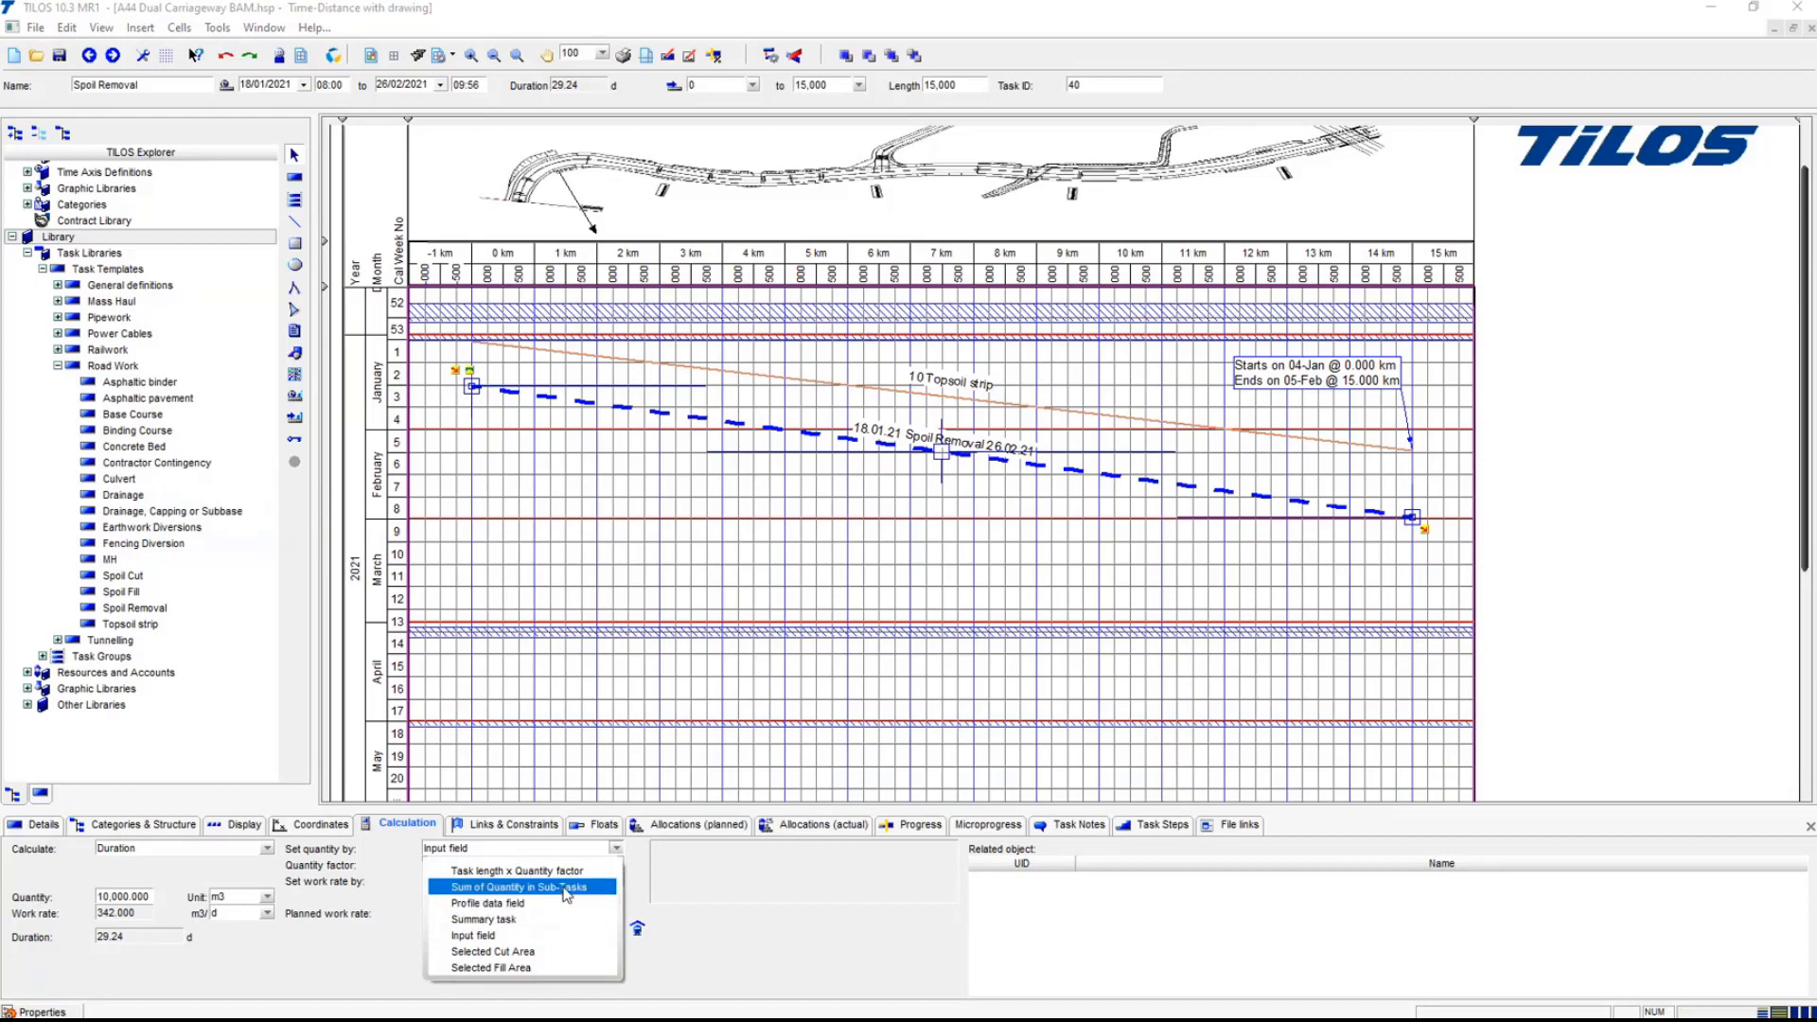
click(553, 870)
click(487, 865)
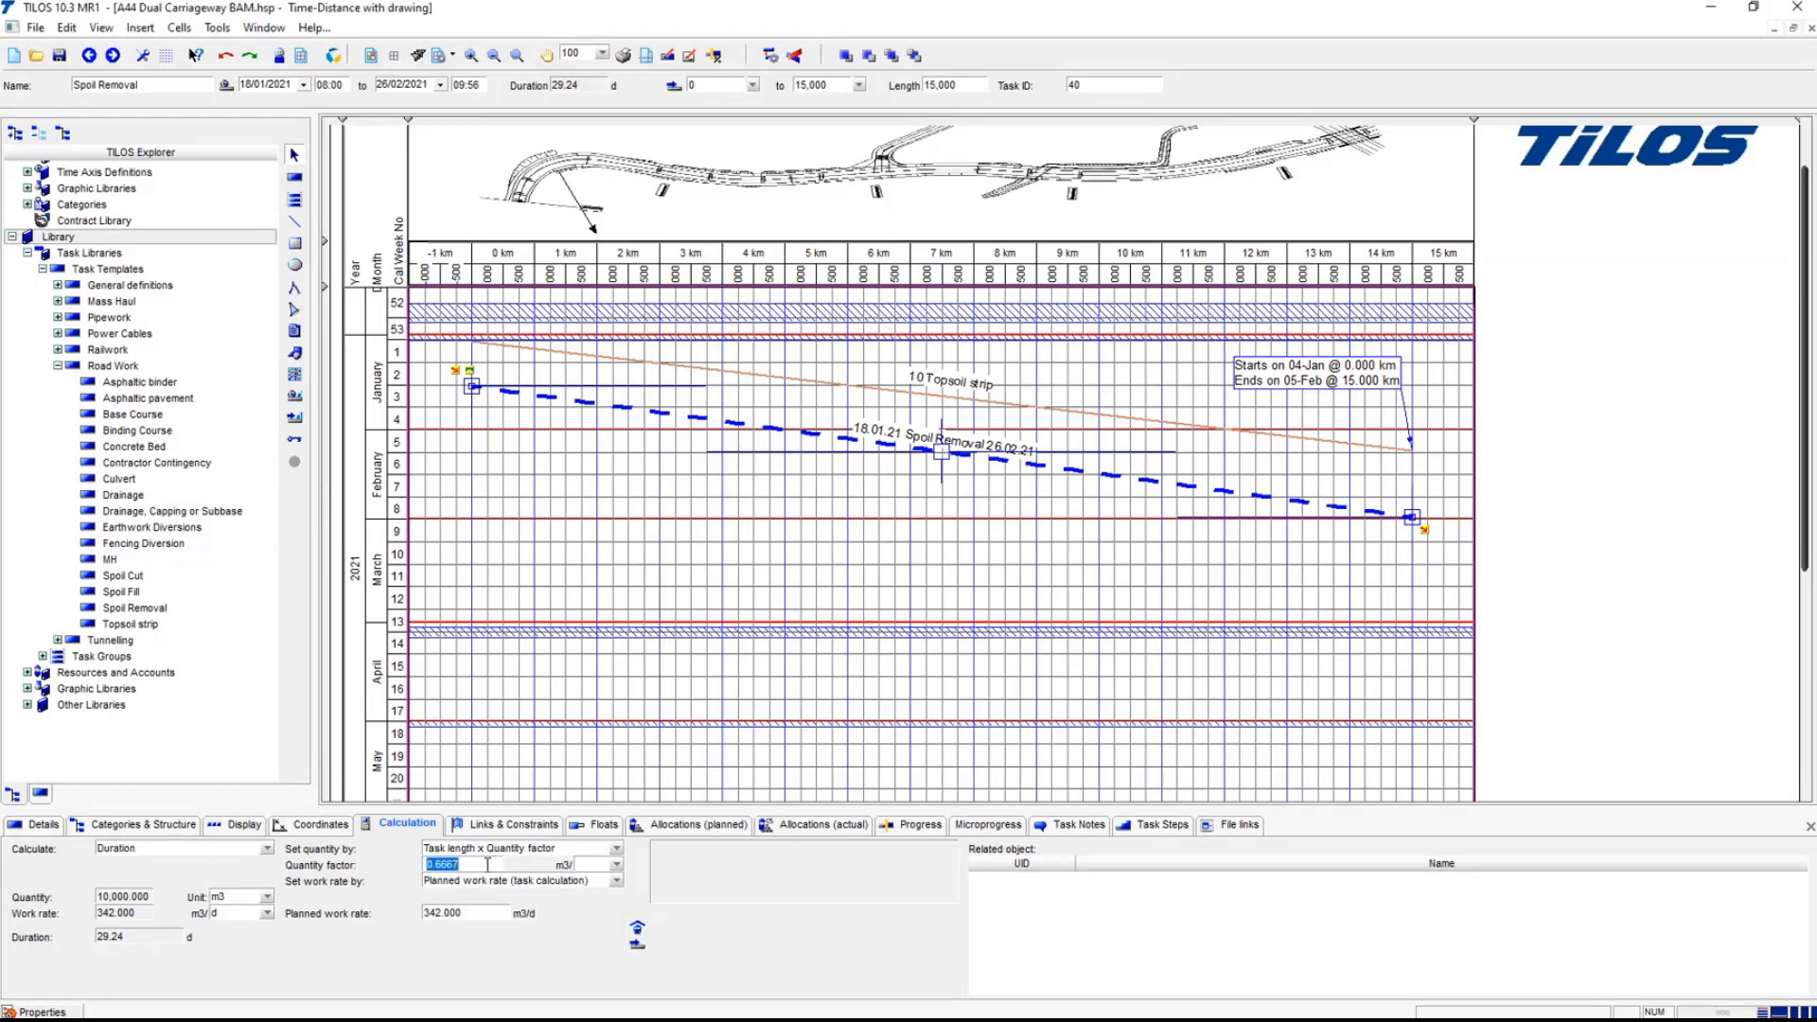
text(1)
key(Tab)
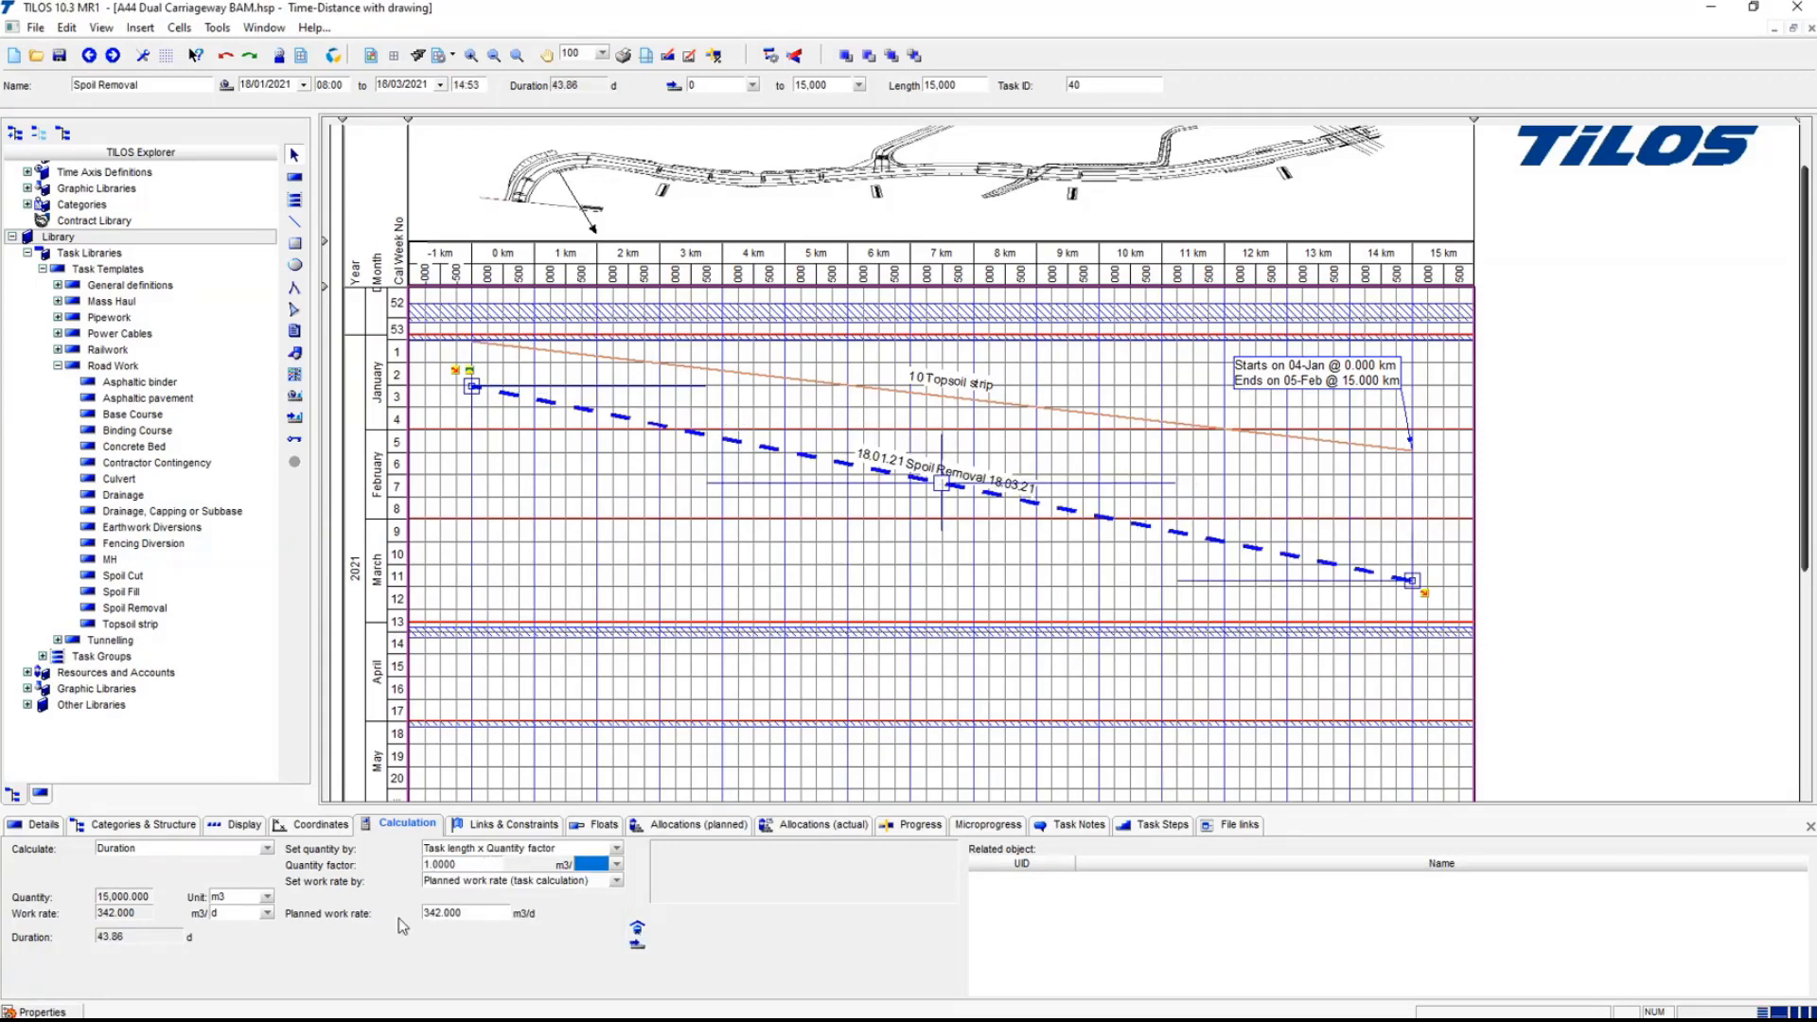
- Change the Spoil Removal quantity unit to m and set the planned work rate to 276 m/d
click(267, 899)
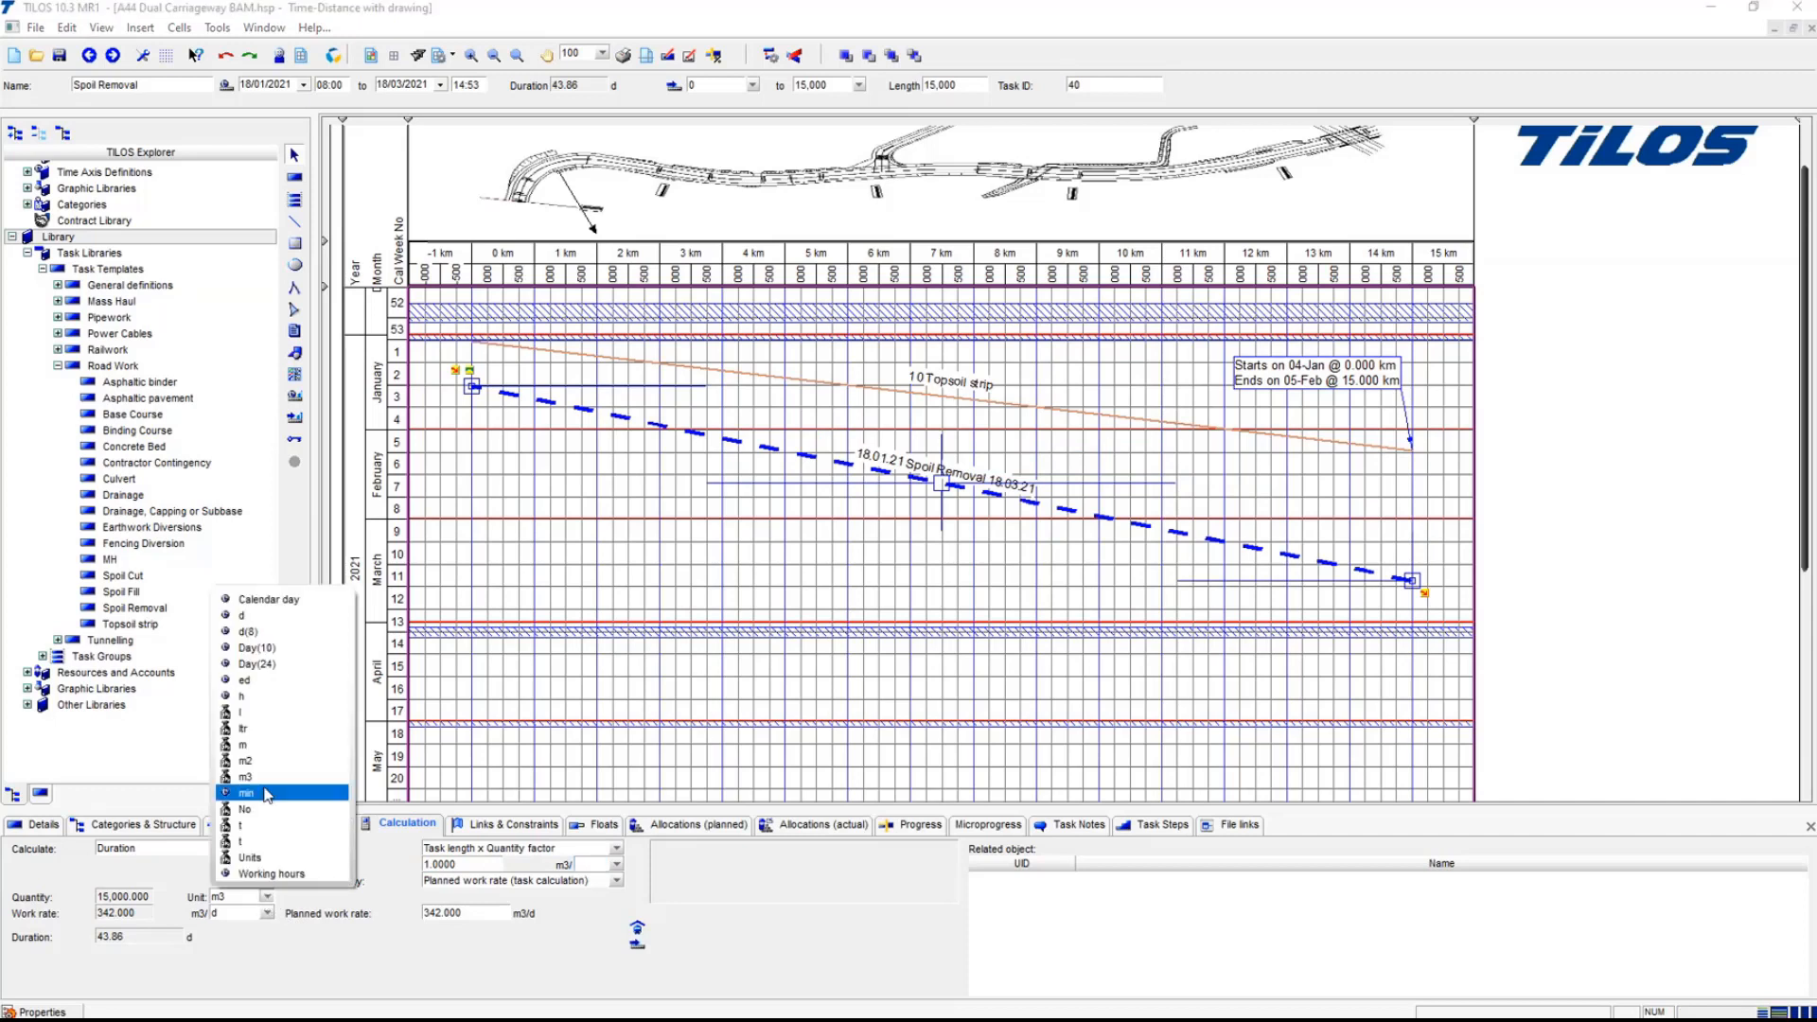
click(302, 755)
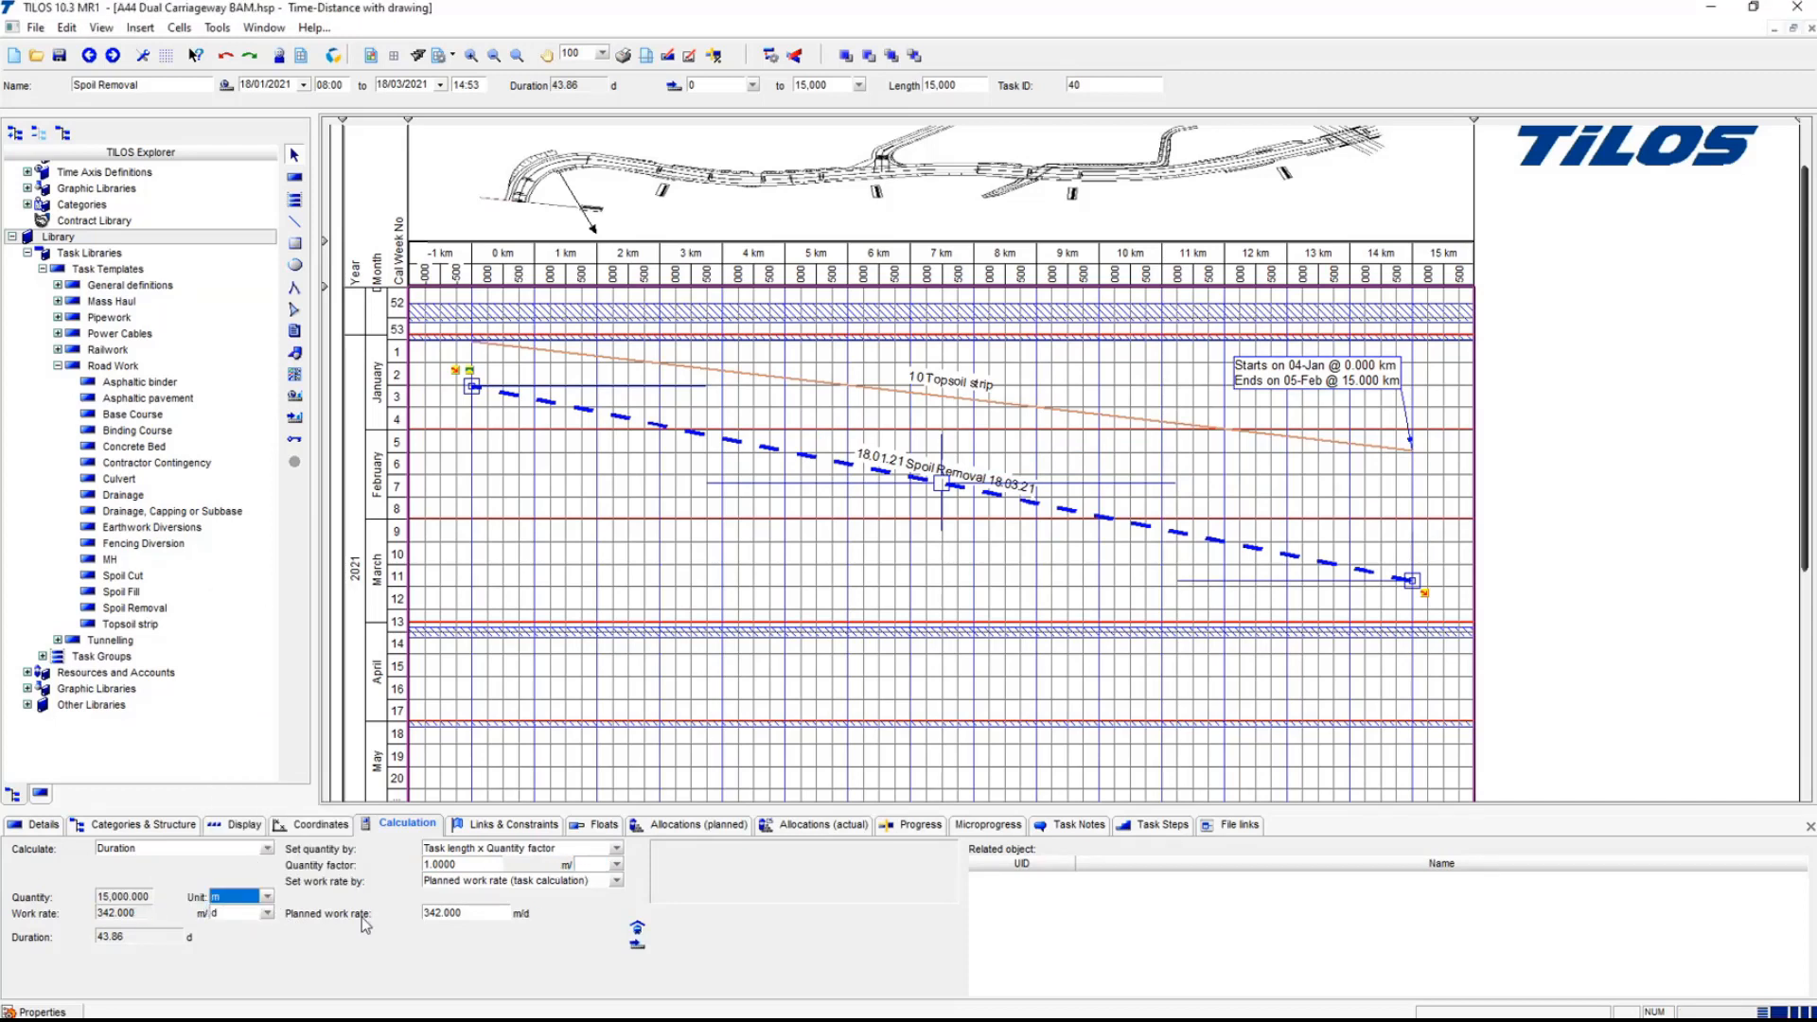
click(488, 915)
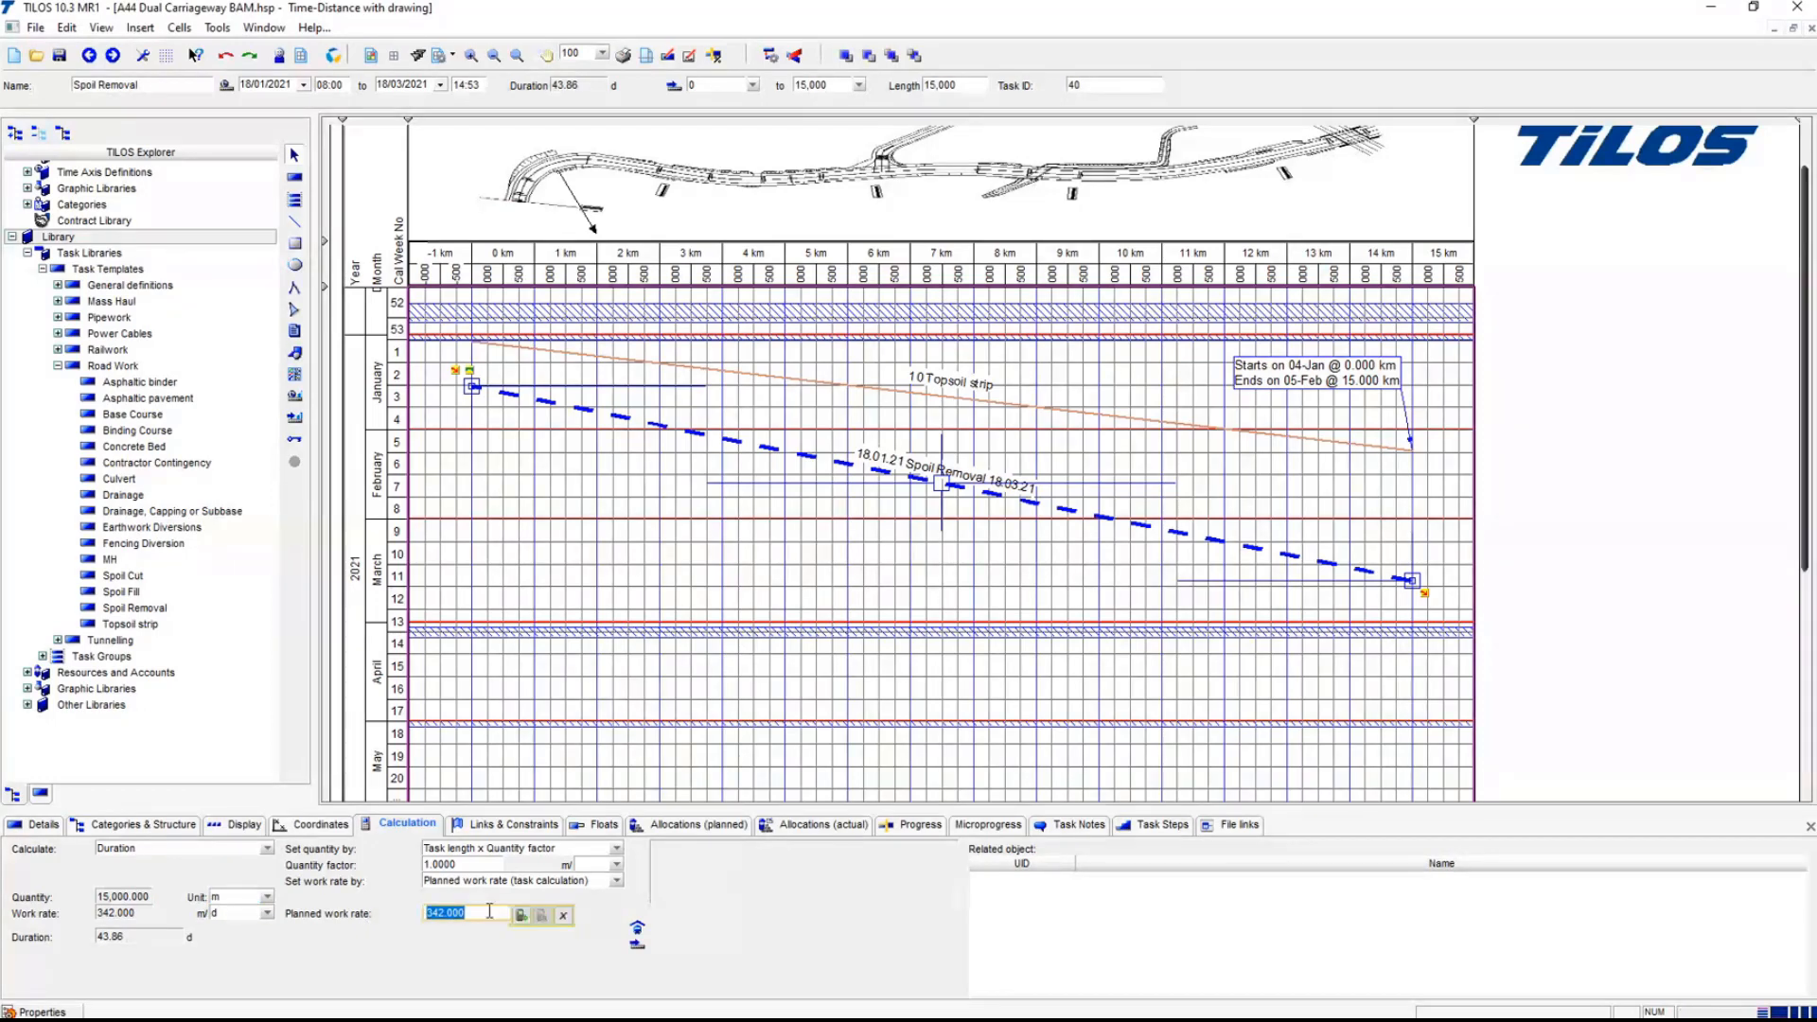
text(276)
key(Return)
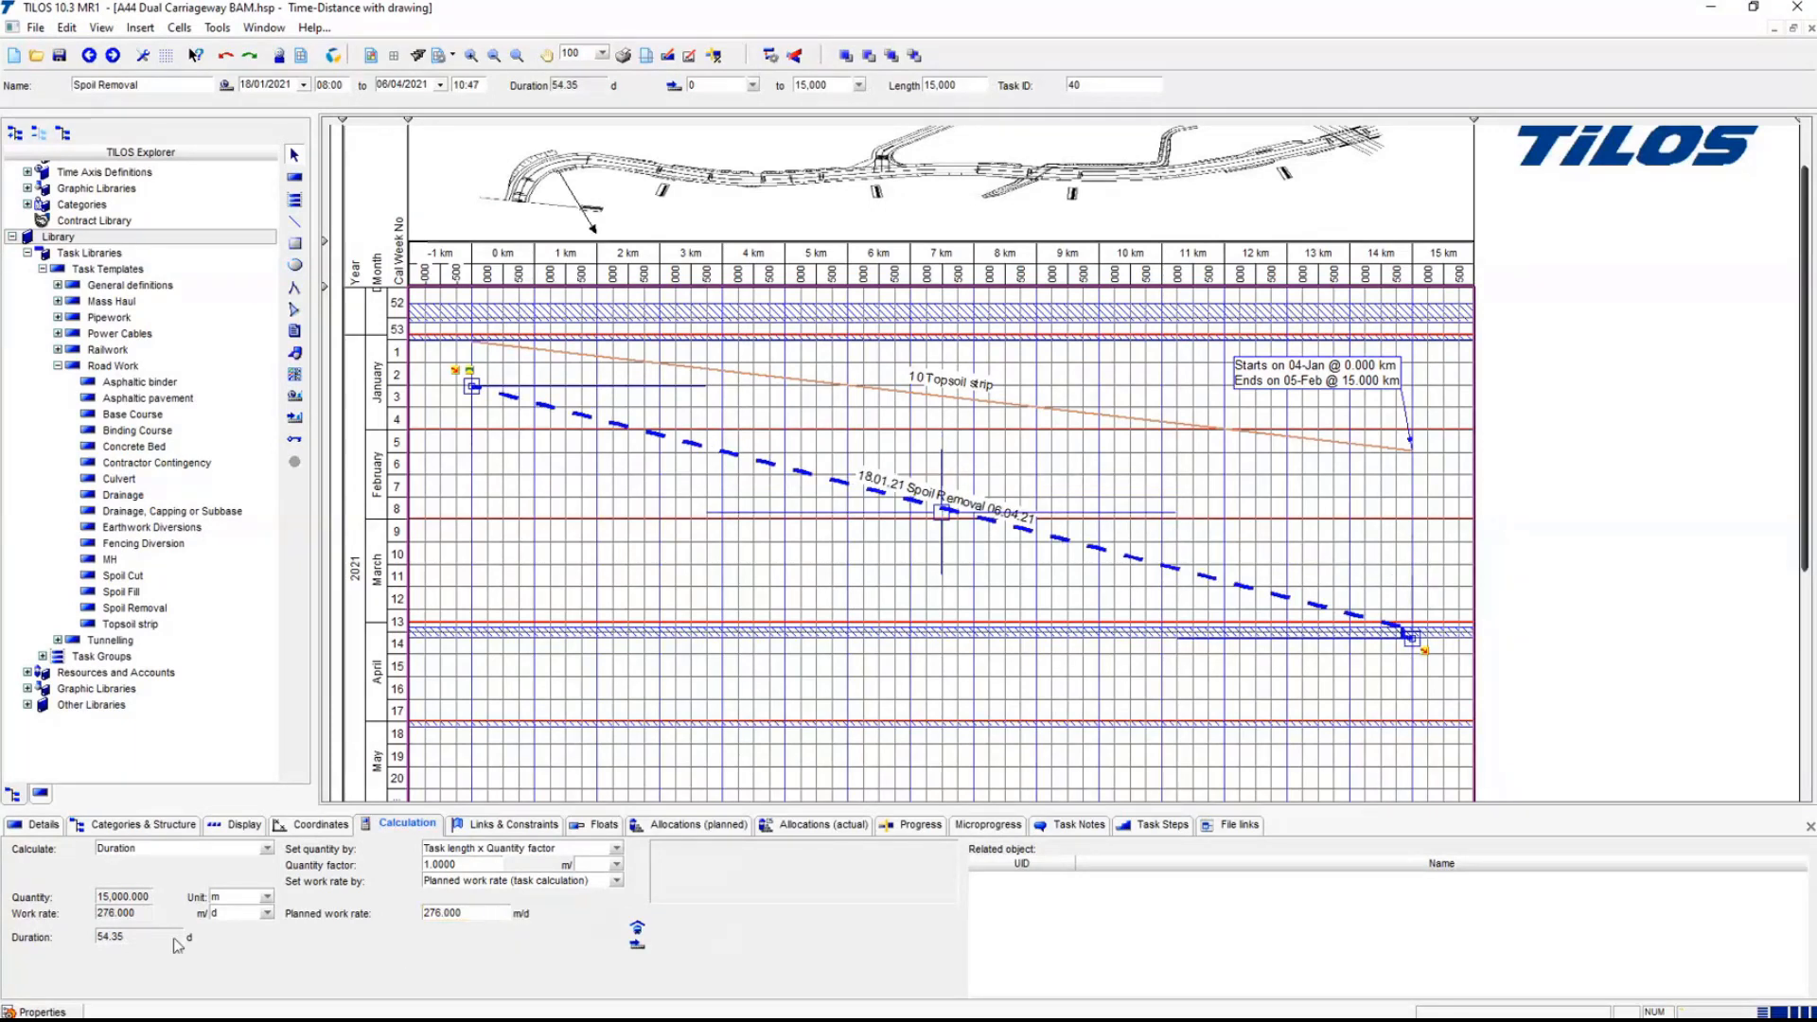
drag(152, 938, 92, 941)
click(149, 940)
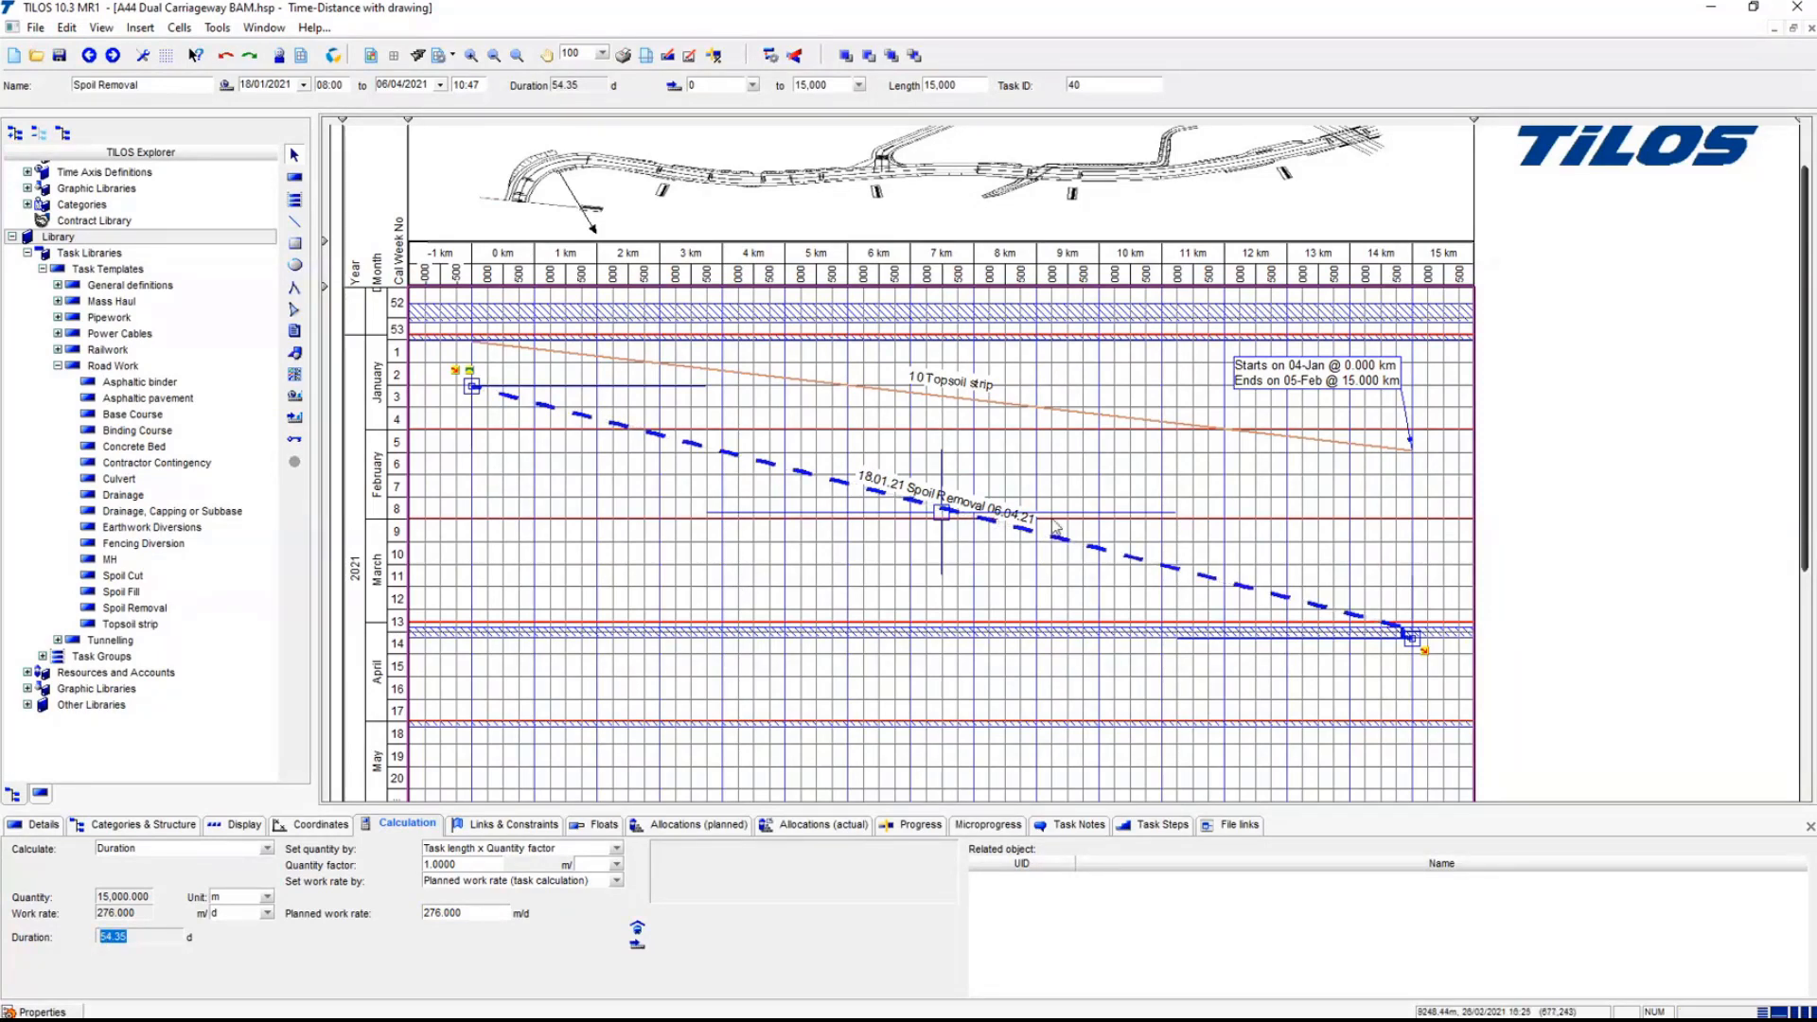
- Move the Spoil Removal task earlier so that it starts on 13/01/2021, and try to shift its end point
drag(1057, 527, 1148, 609)
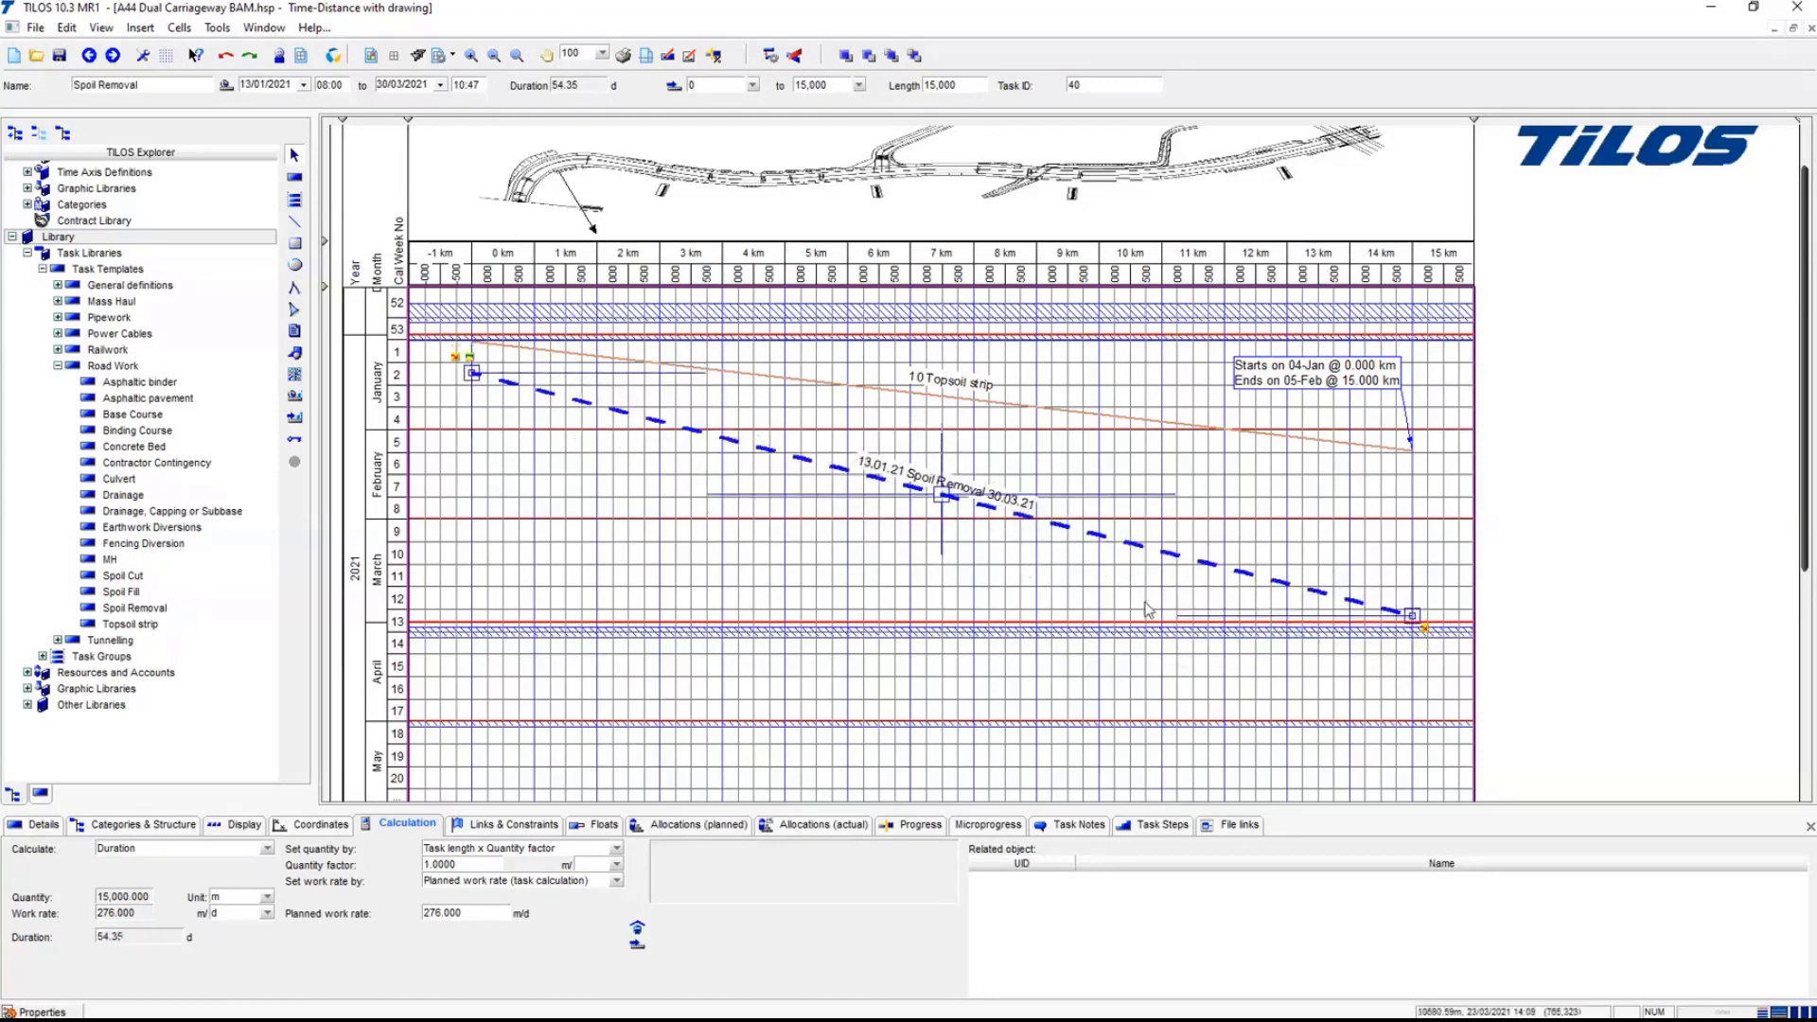
drag(1412, 614, 1411, 586)
click(741, 528)
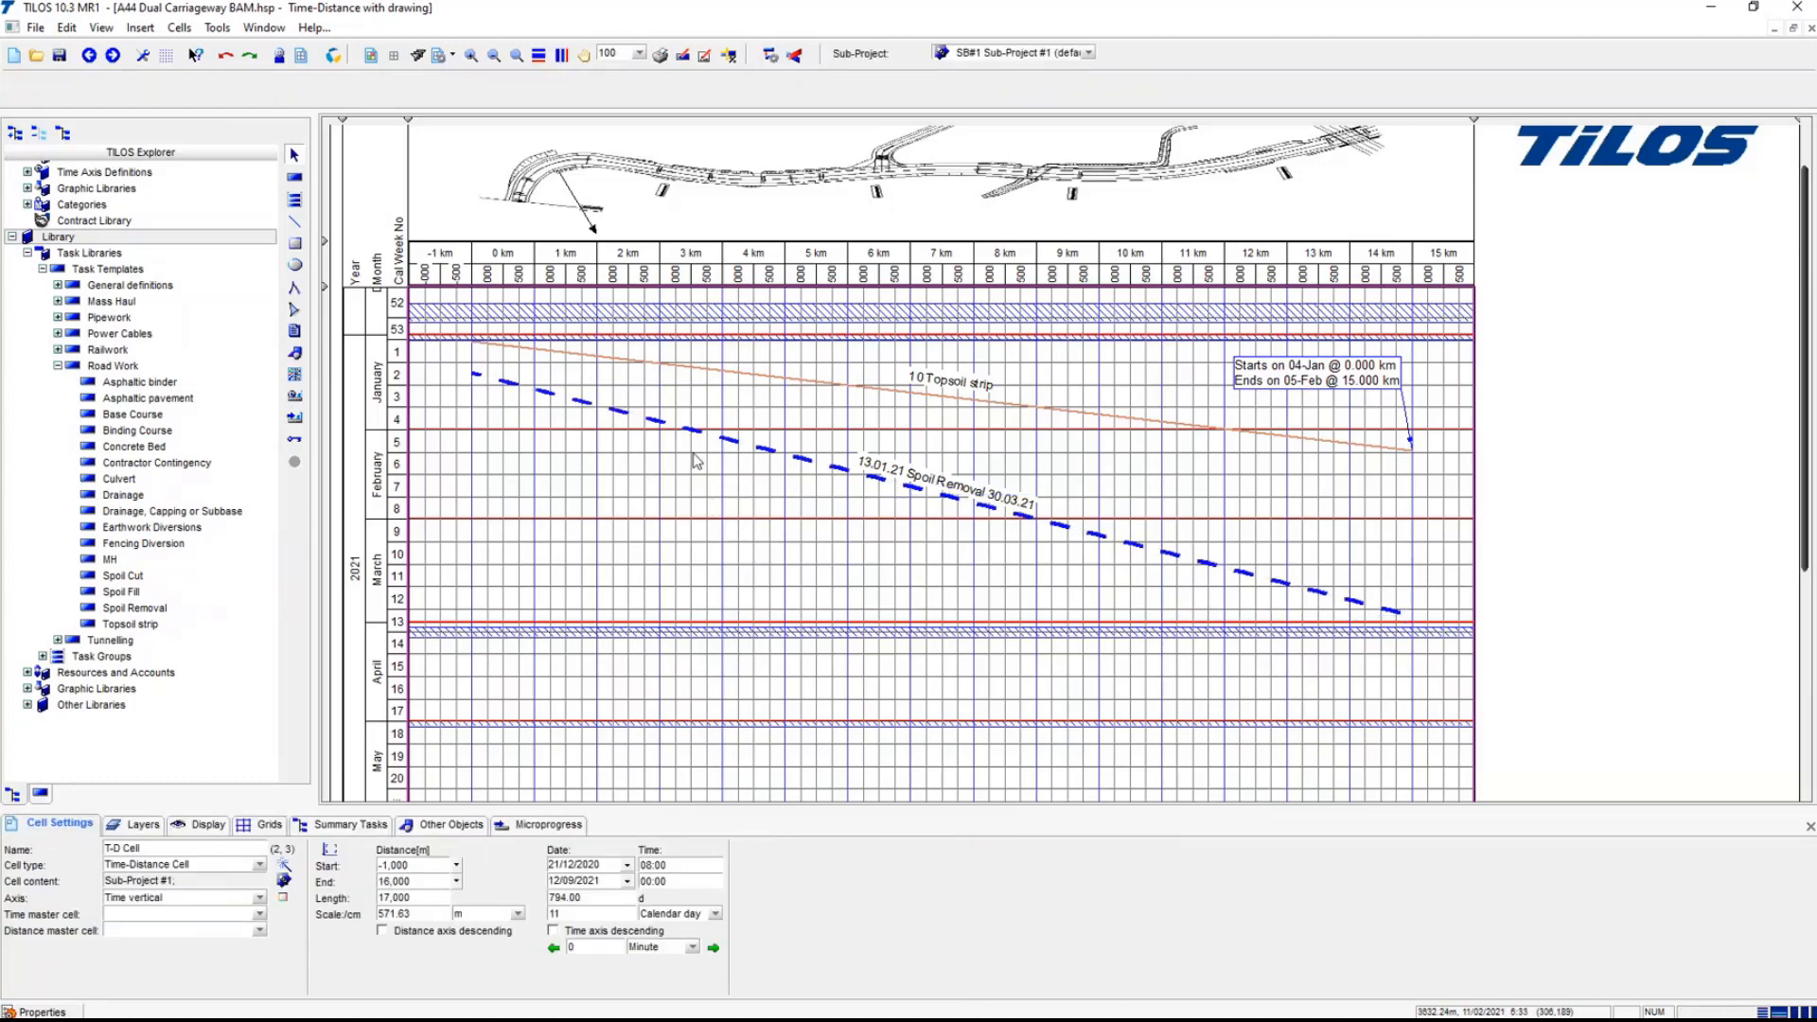
- Link the start of the Topsoil strip task to the start of the Spoil Removal task
click(653, 361)
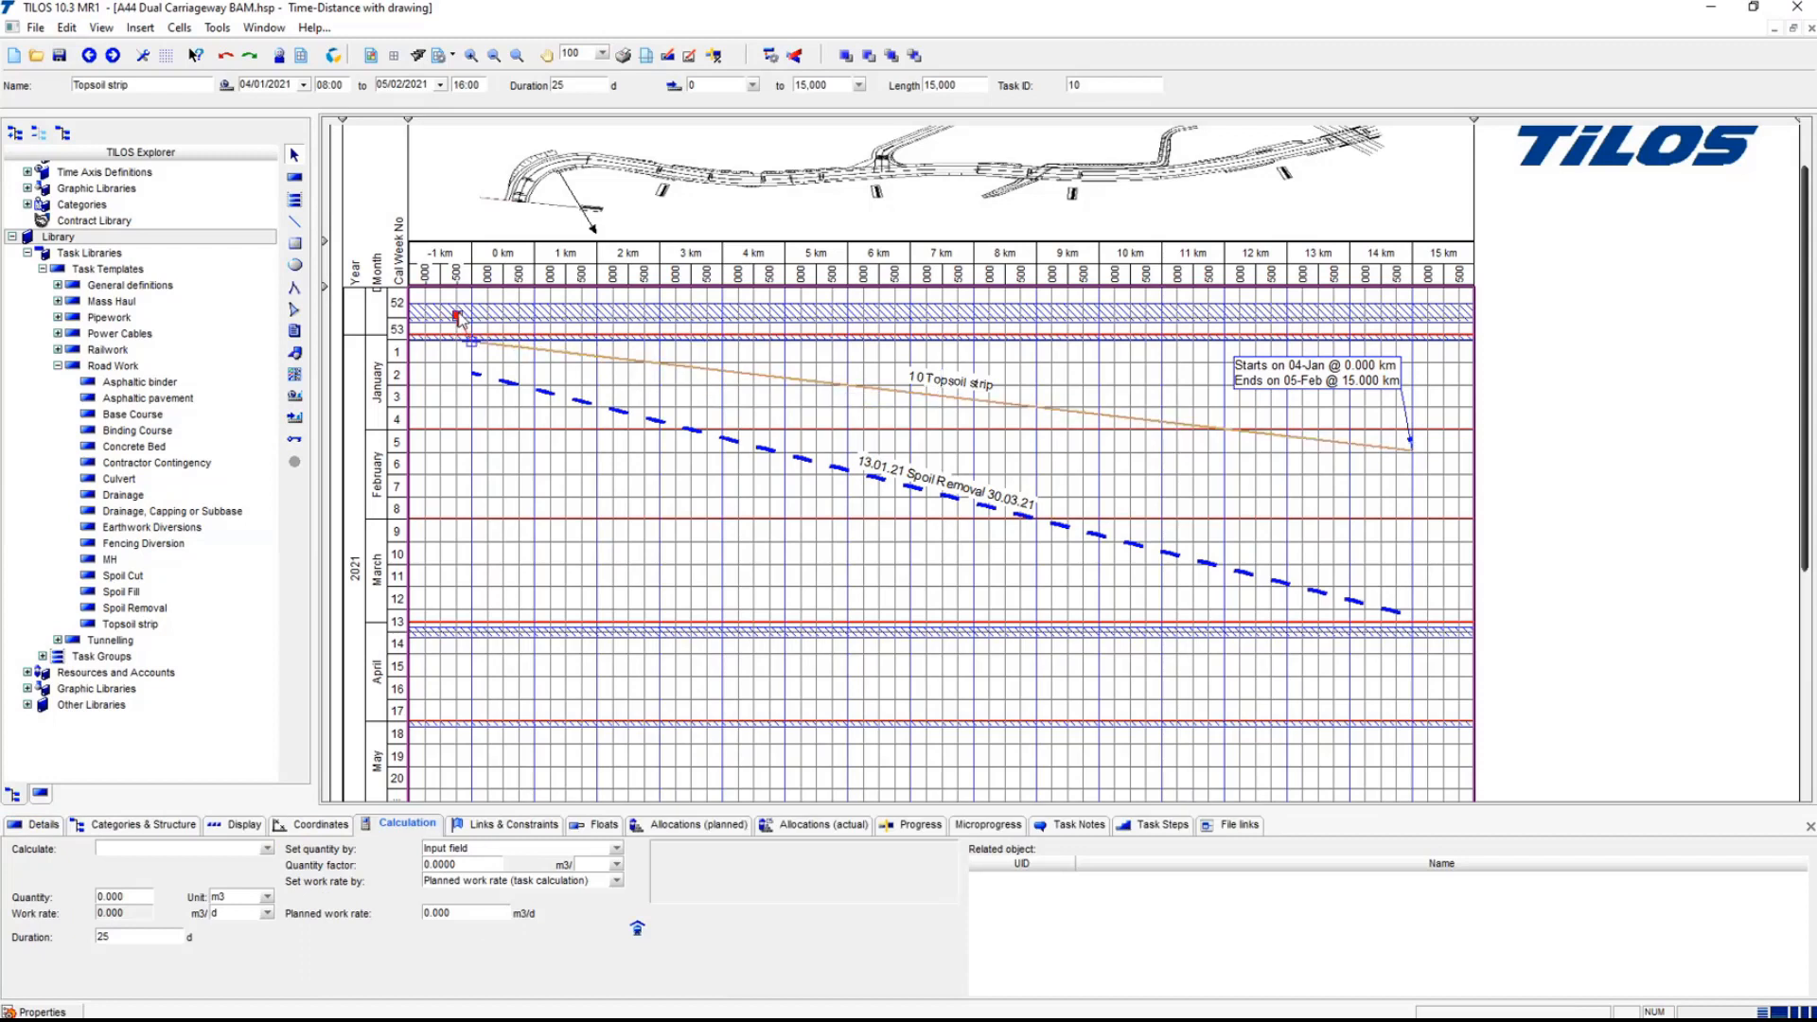
drag(459, 329, 471, 373)
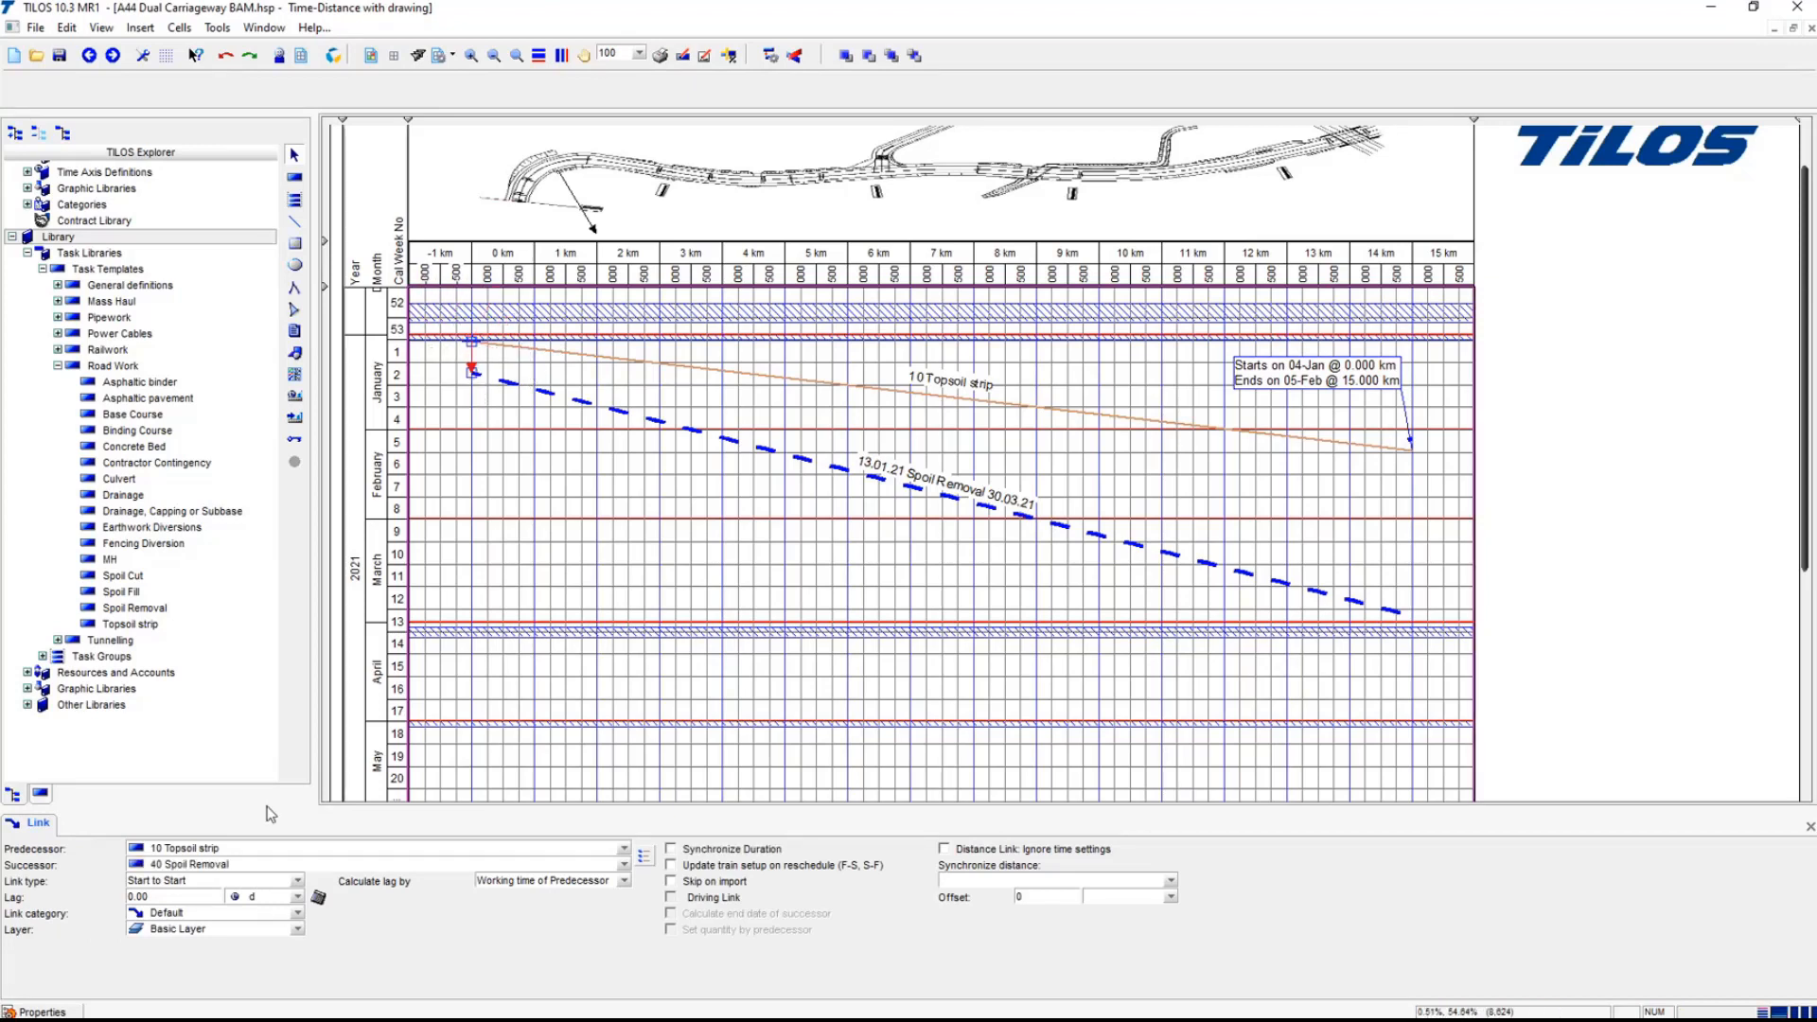
- Set the lag of the Start to Start link between Topsoil strip and Spoil Removal to 10 days
click(298, 881)
click(298, 881)
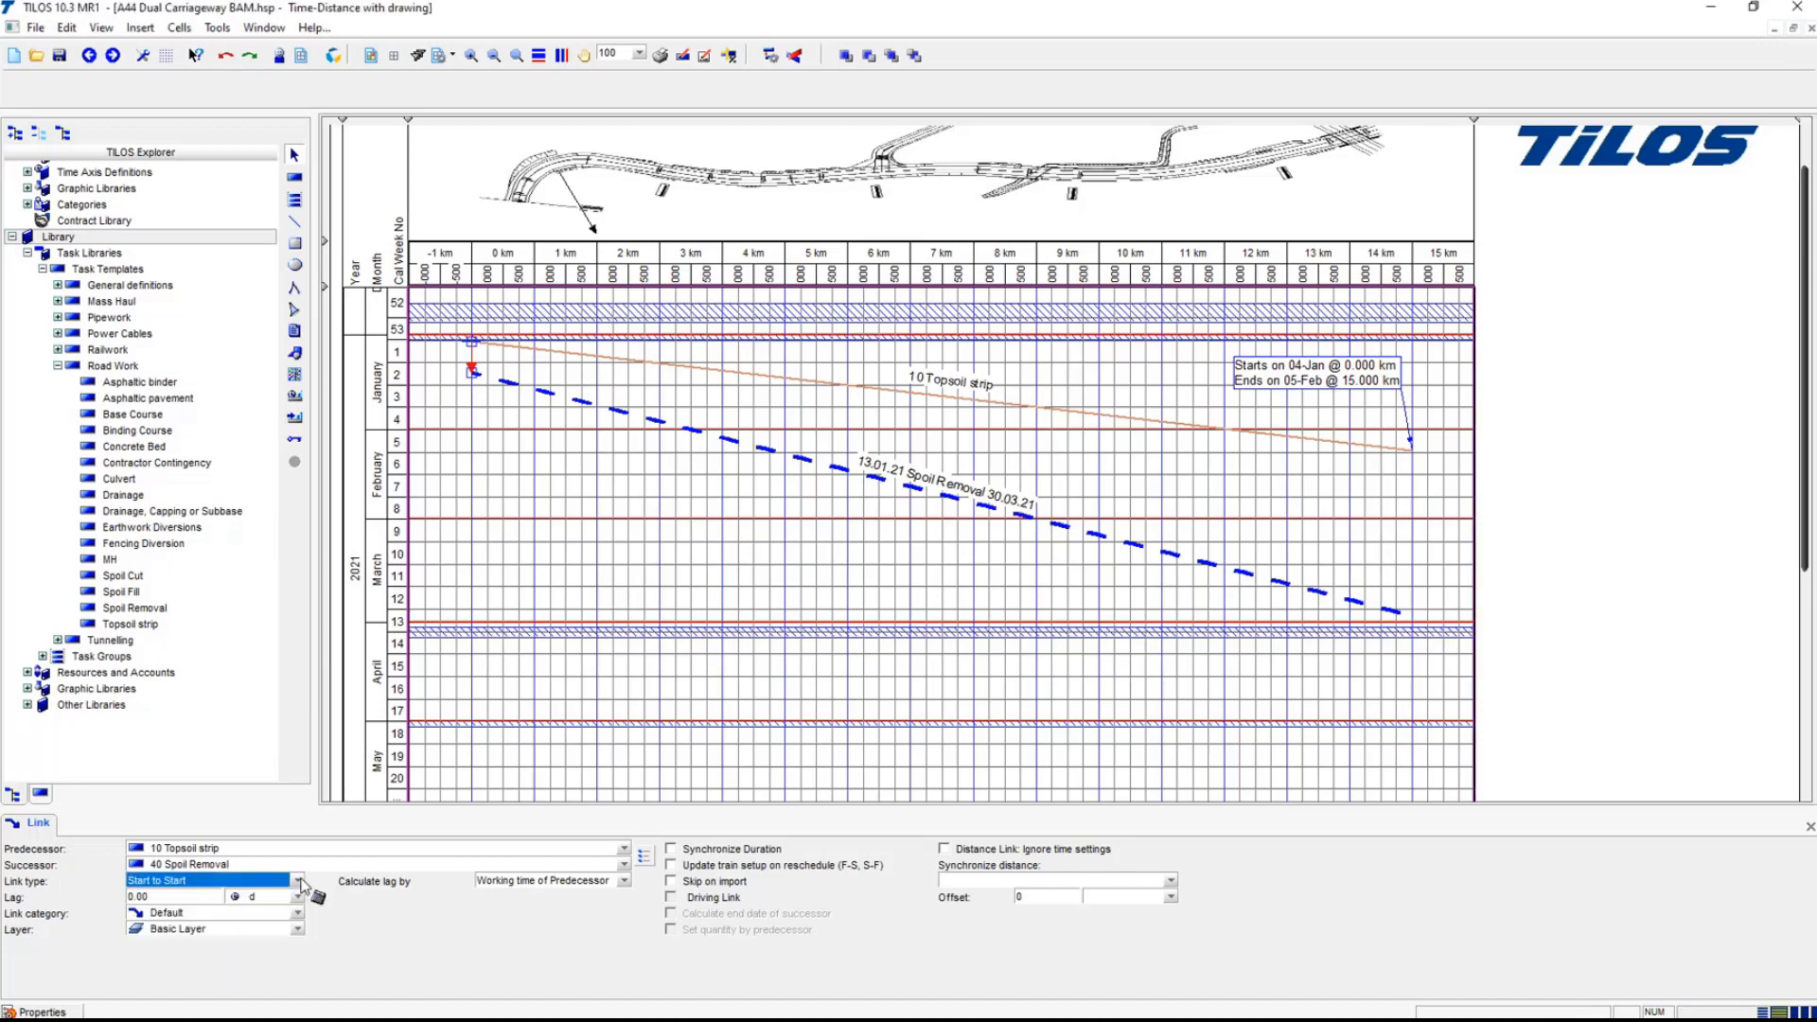
click(181, 897)
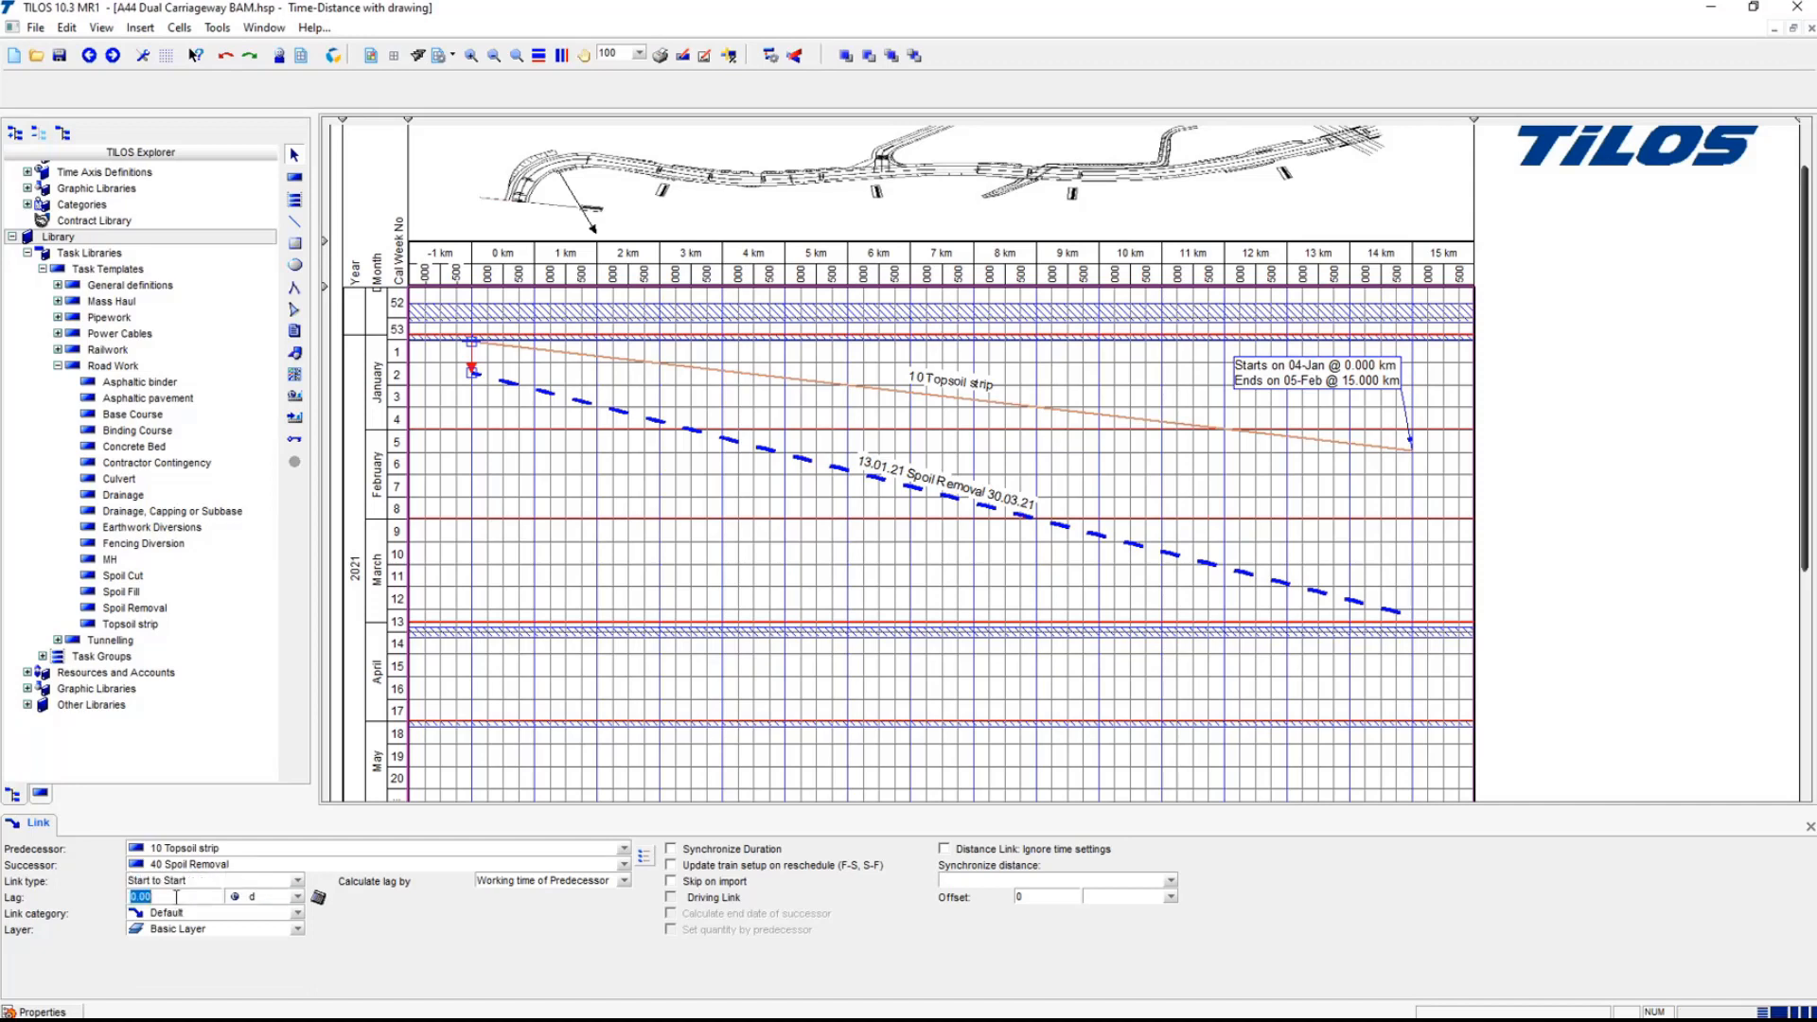
text(10)
key(Tab)
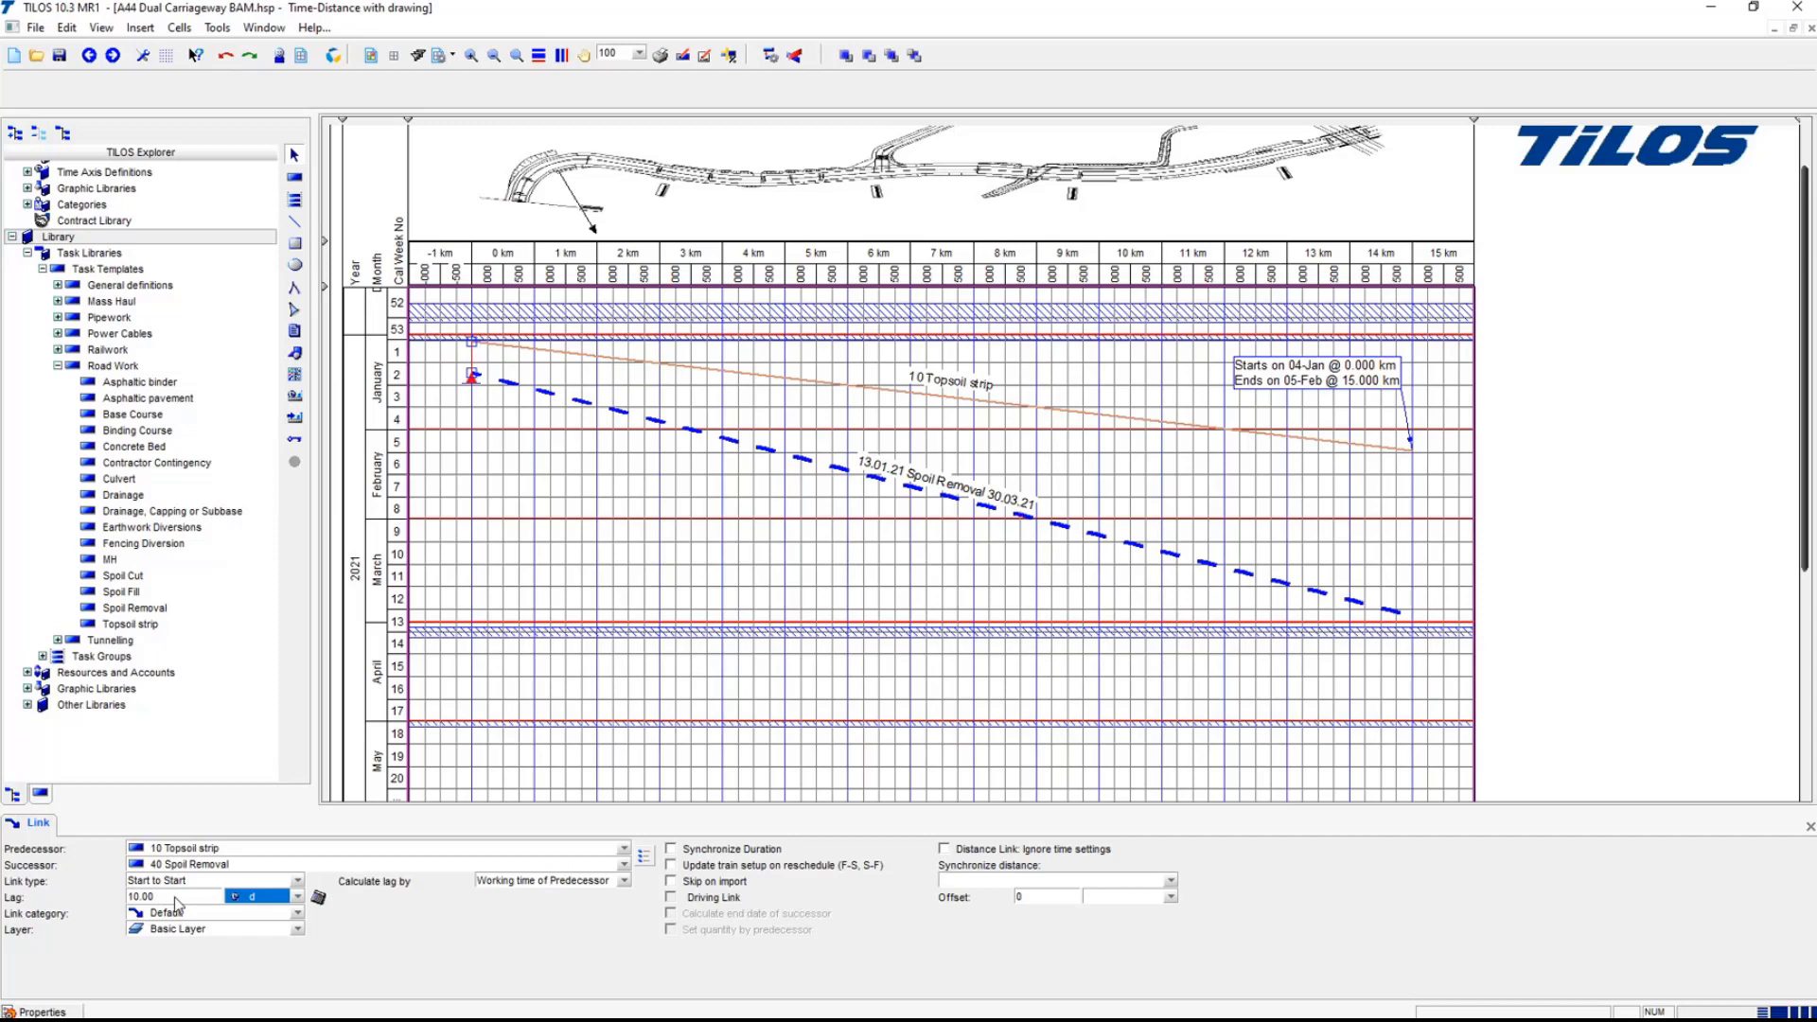
- Link the end of Topsoil strip to the end of Spoil Removal with a 10-day lag and reschedule the project
click(1378, 449)
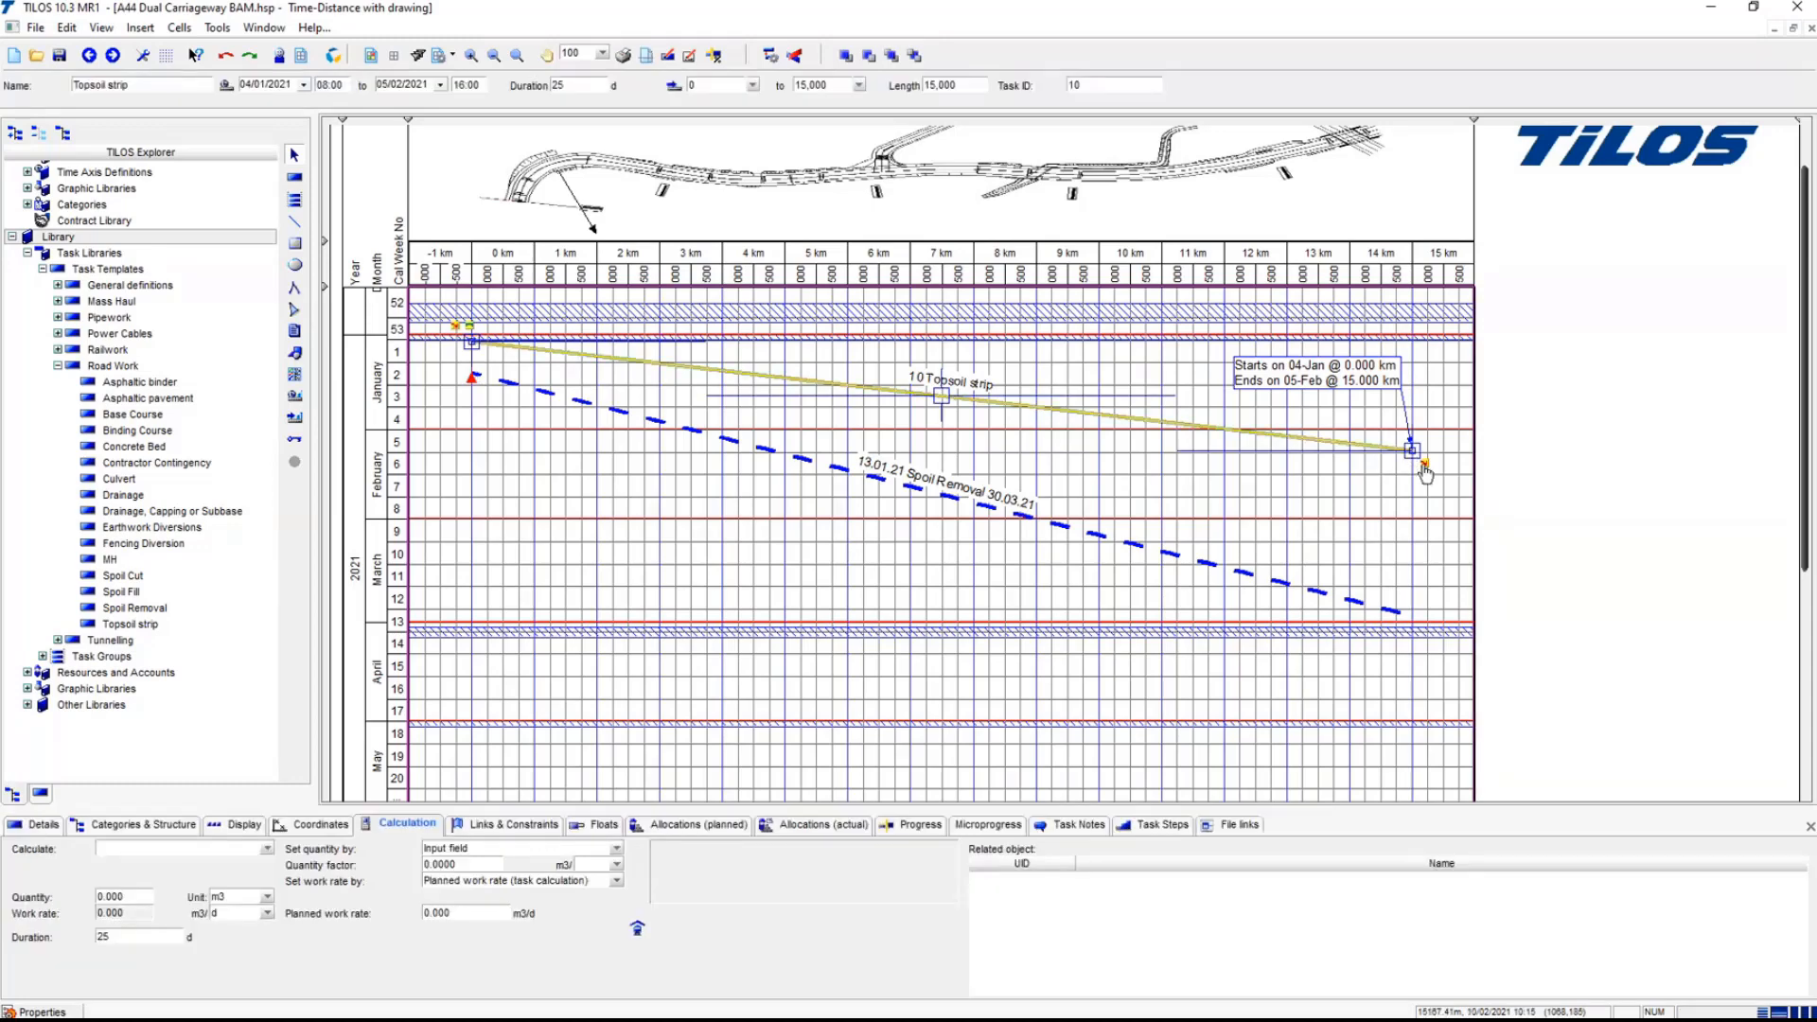
drag(1412, 451, 1413, 610)
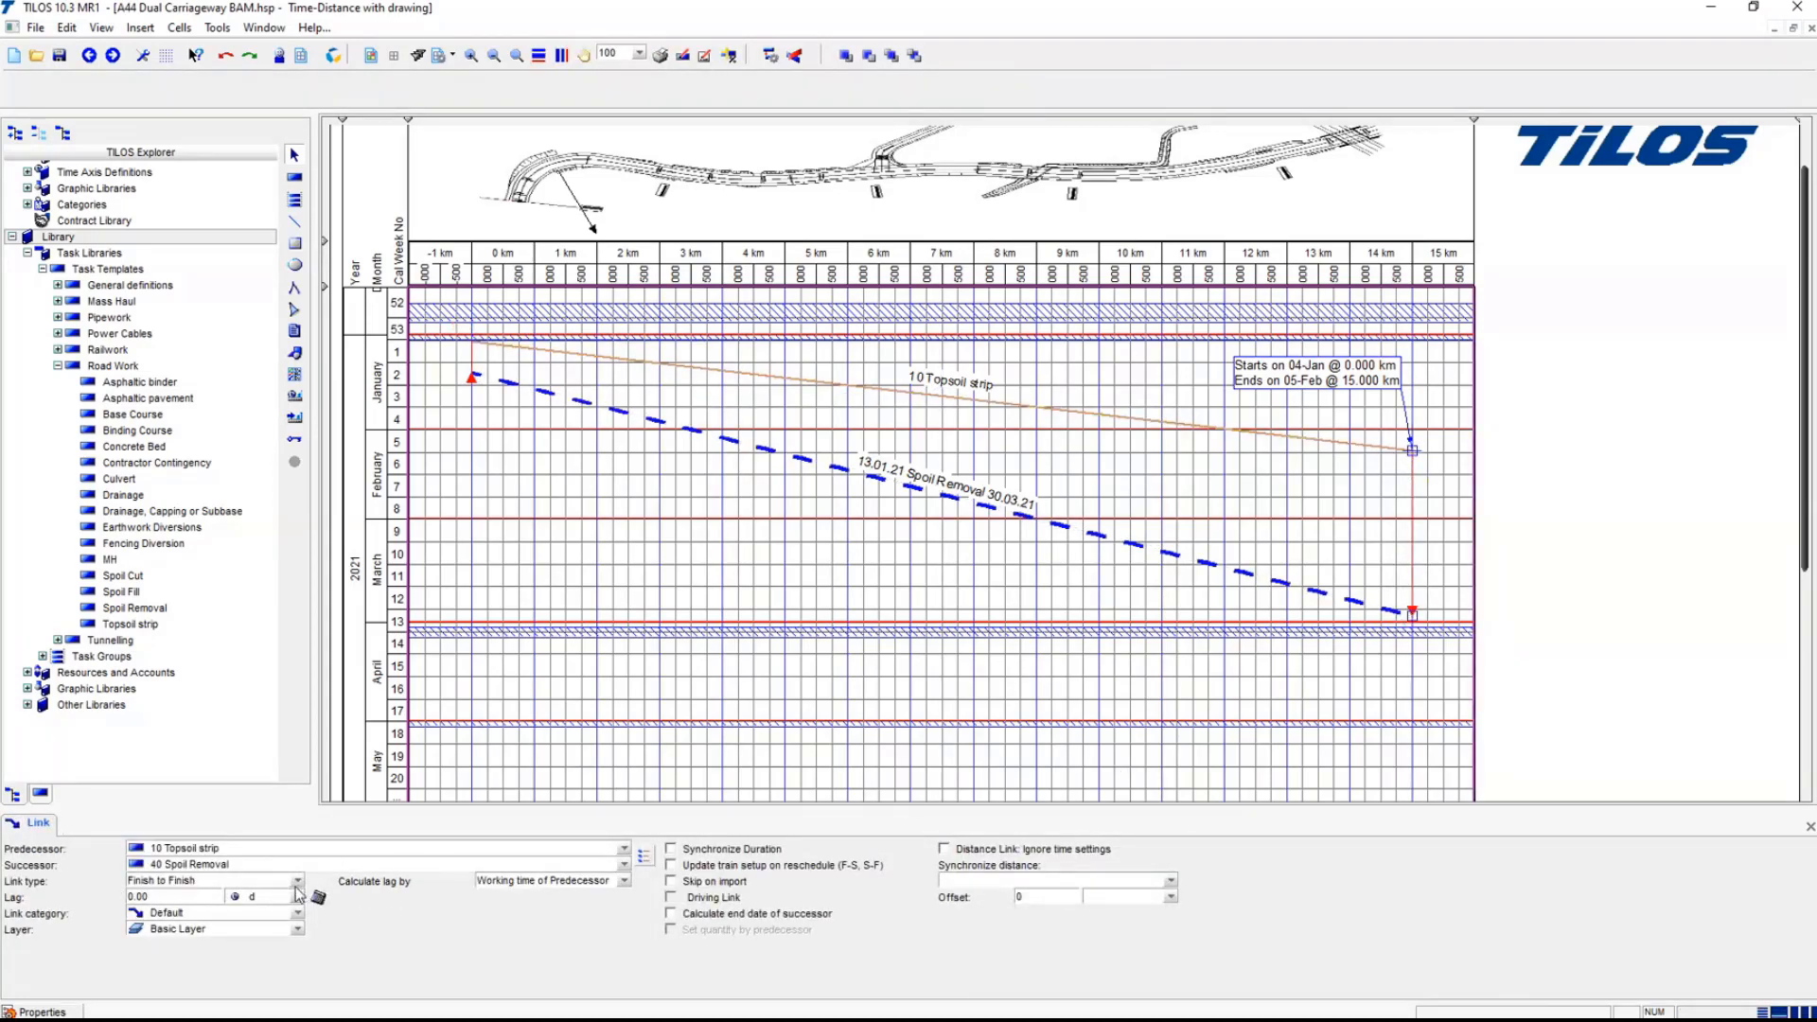
double_click(194, 897)
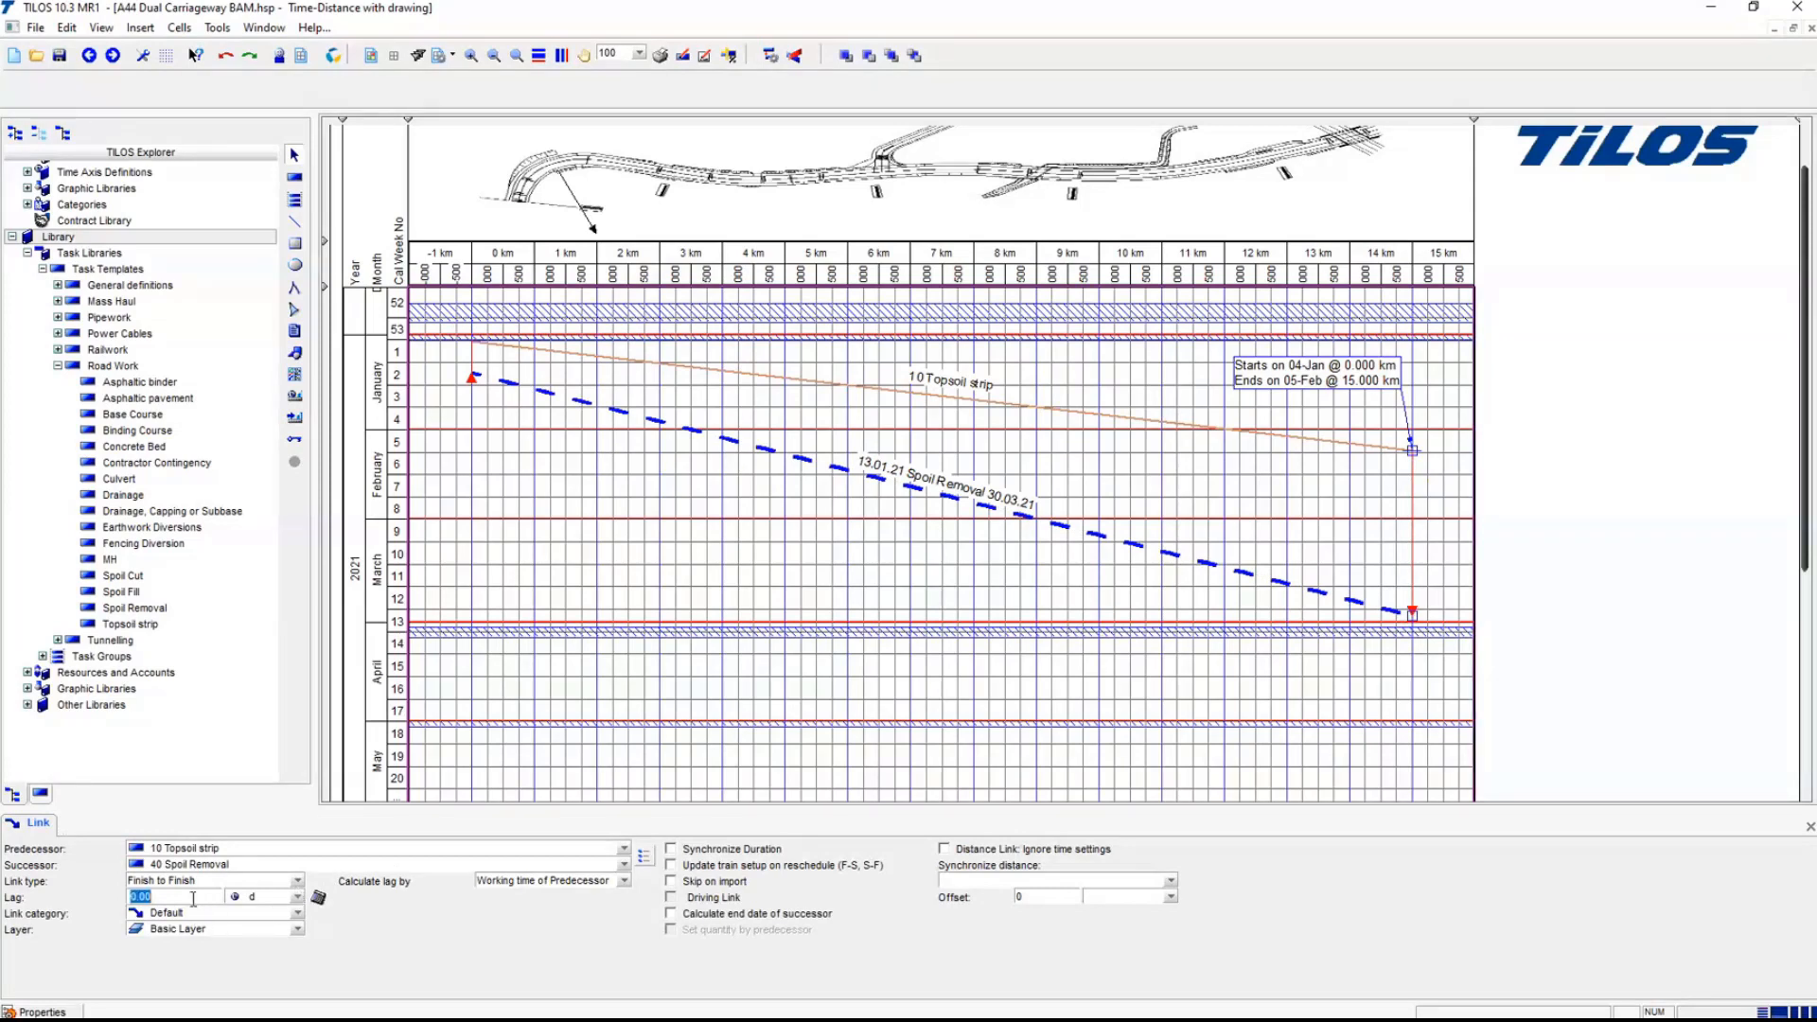
text(10)
key(Tab)
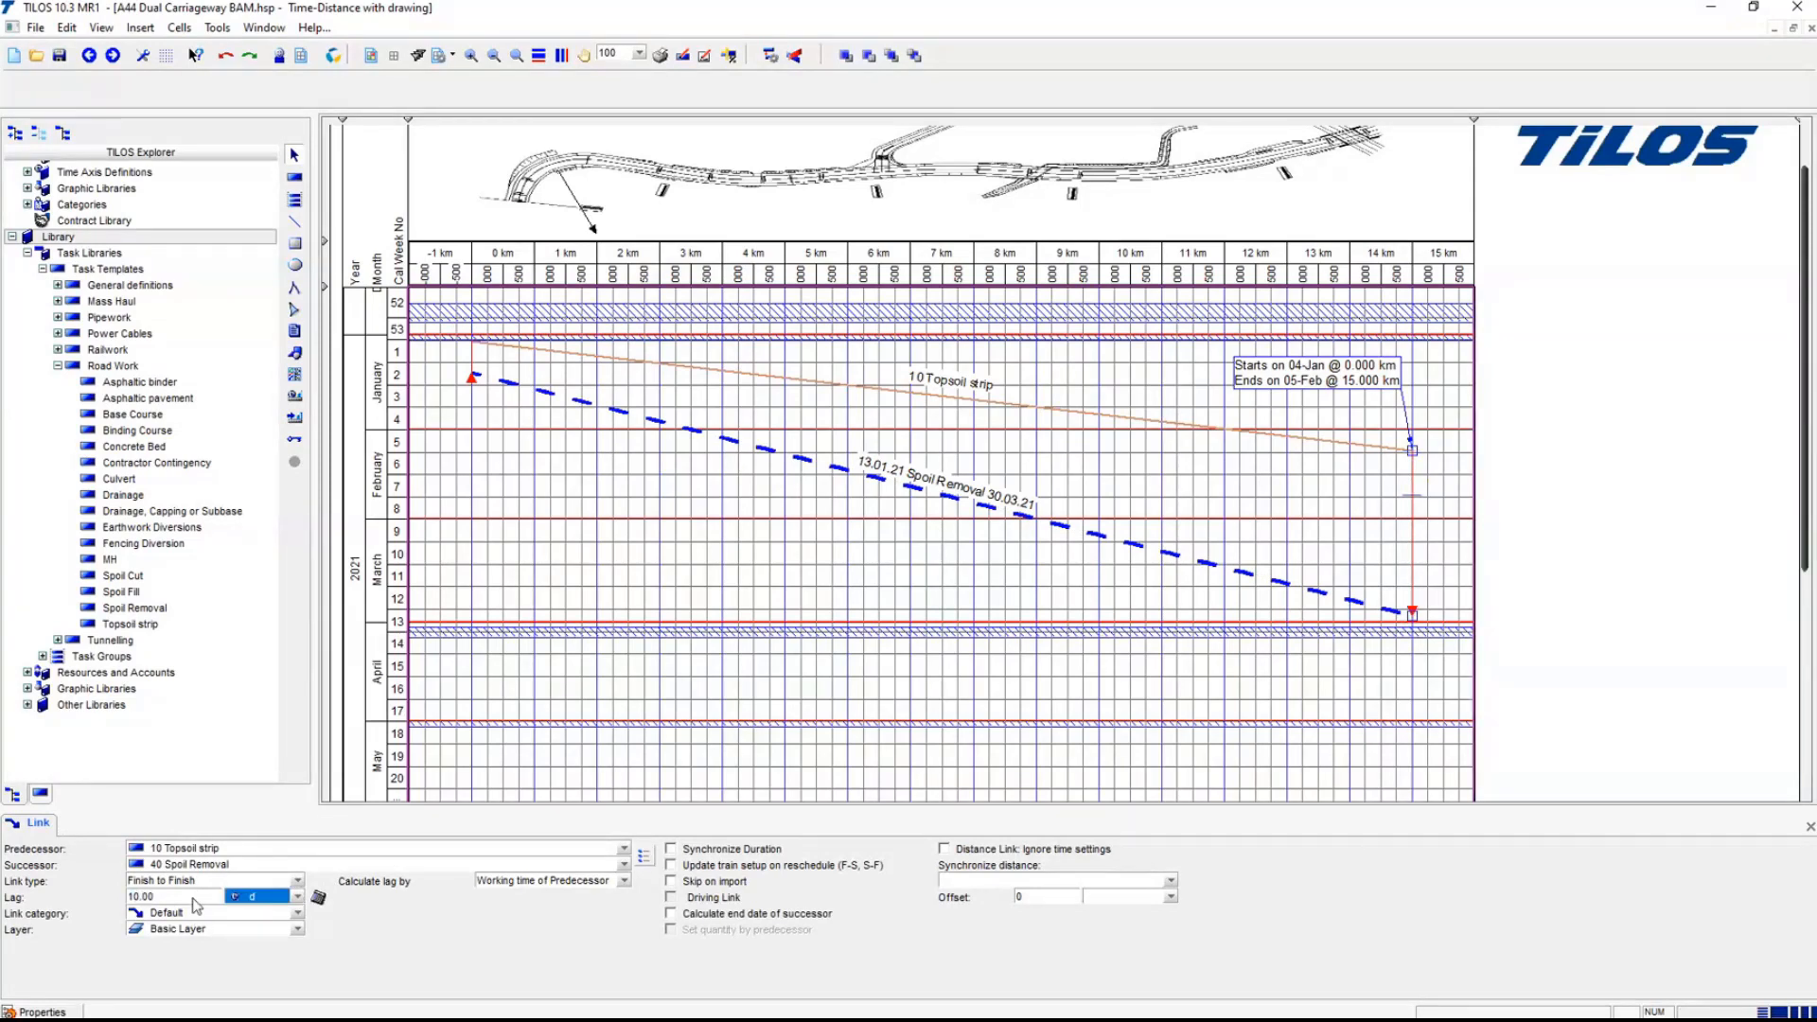
click(737, 529)
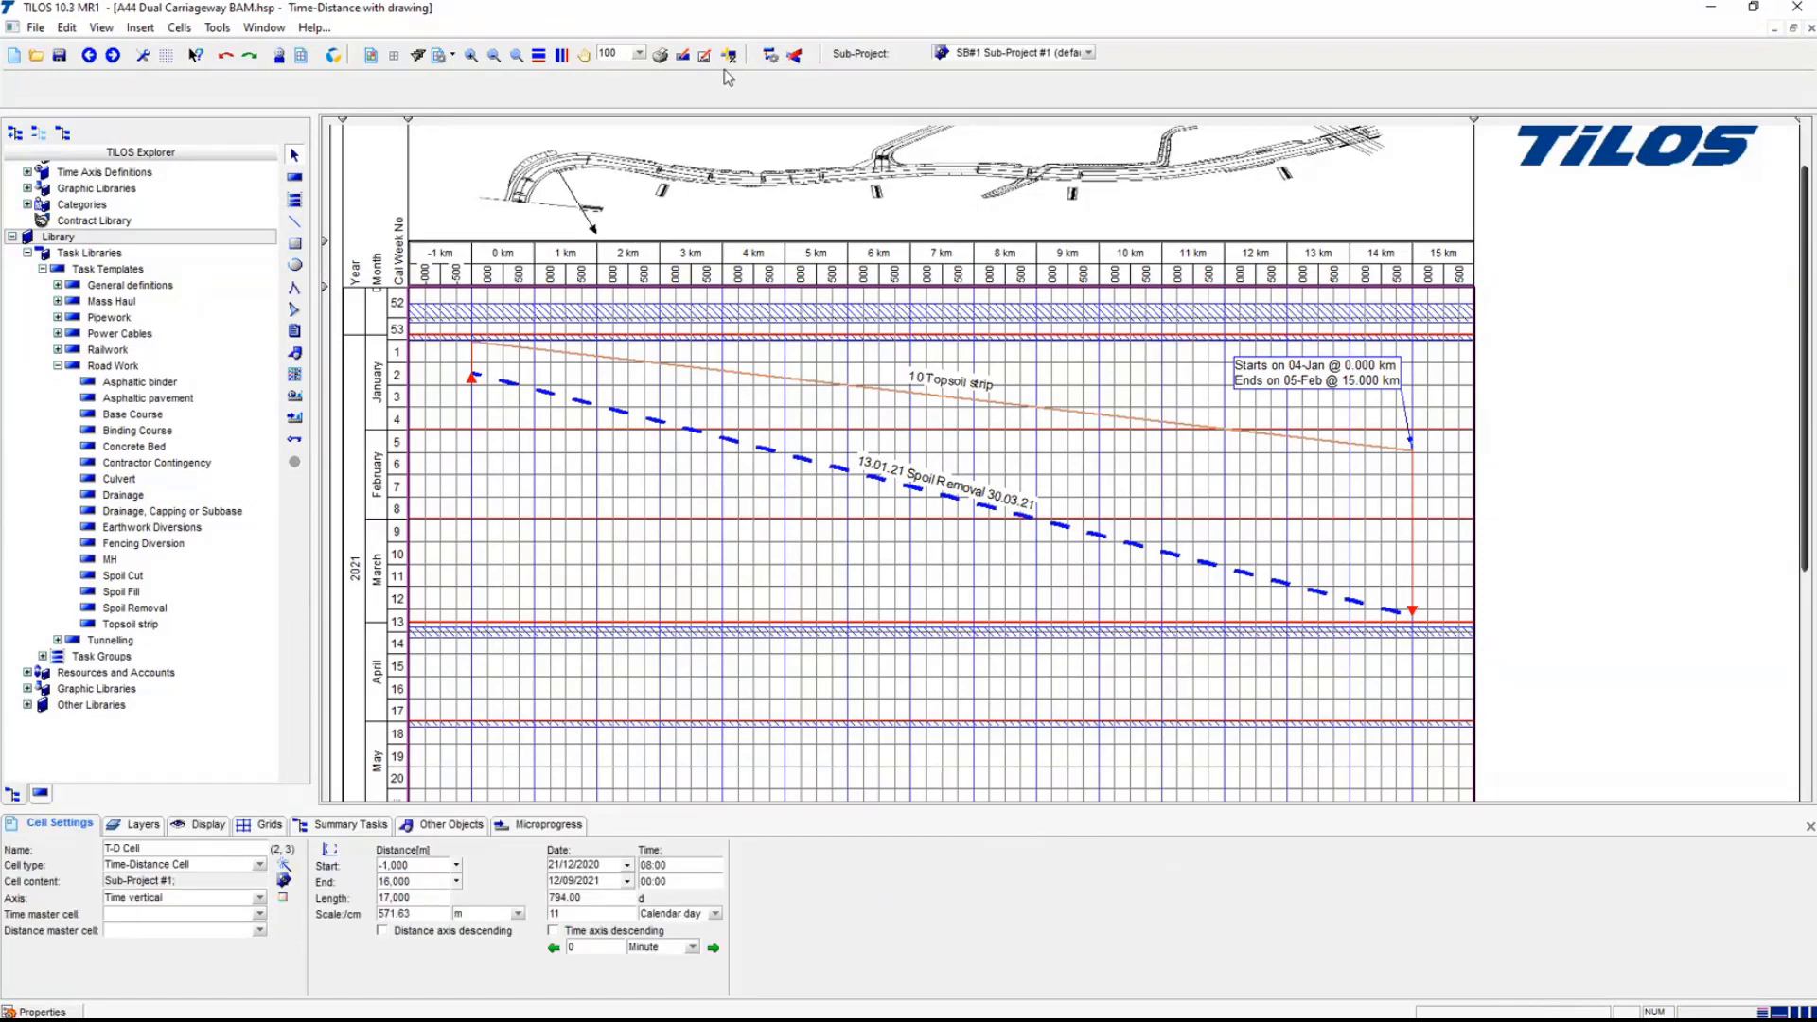
click(769, 57)
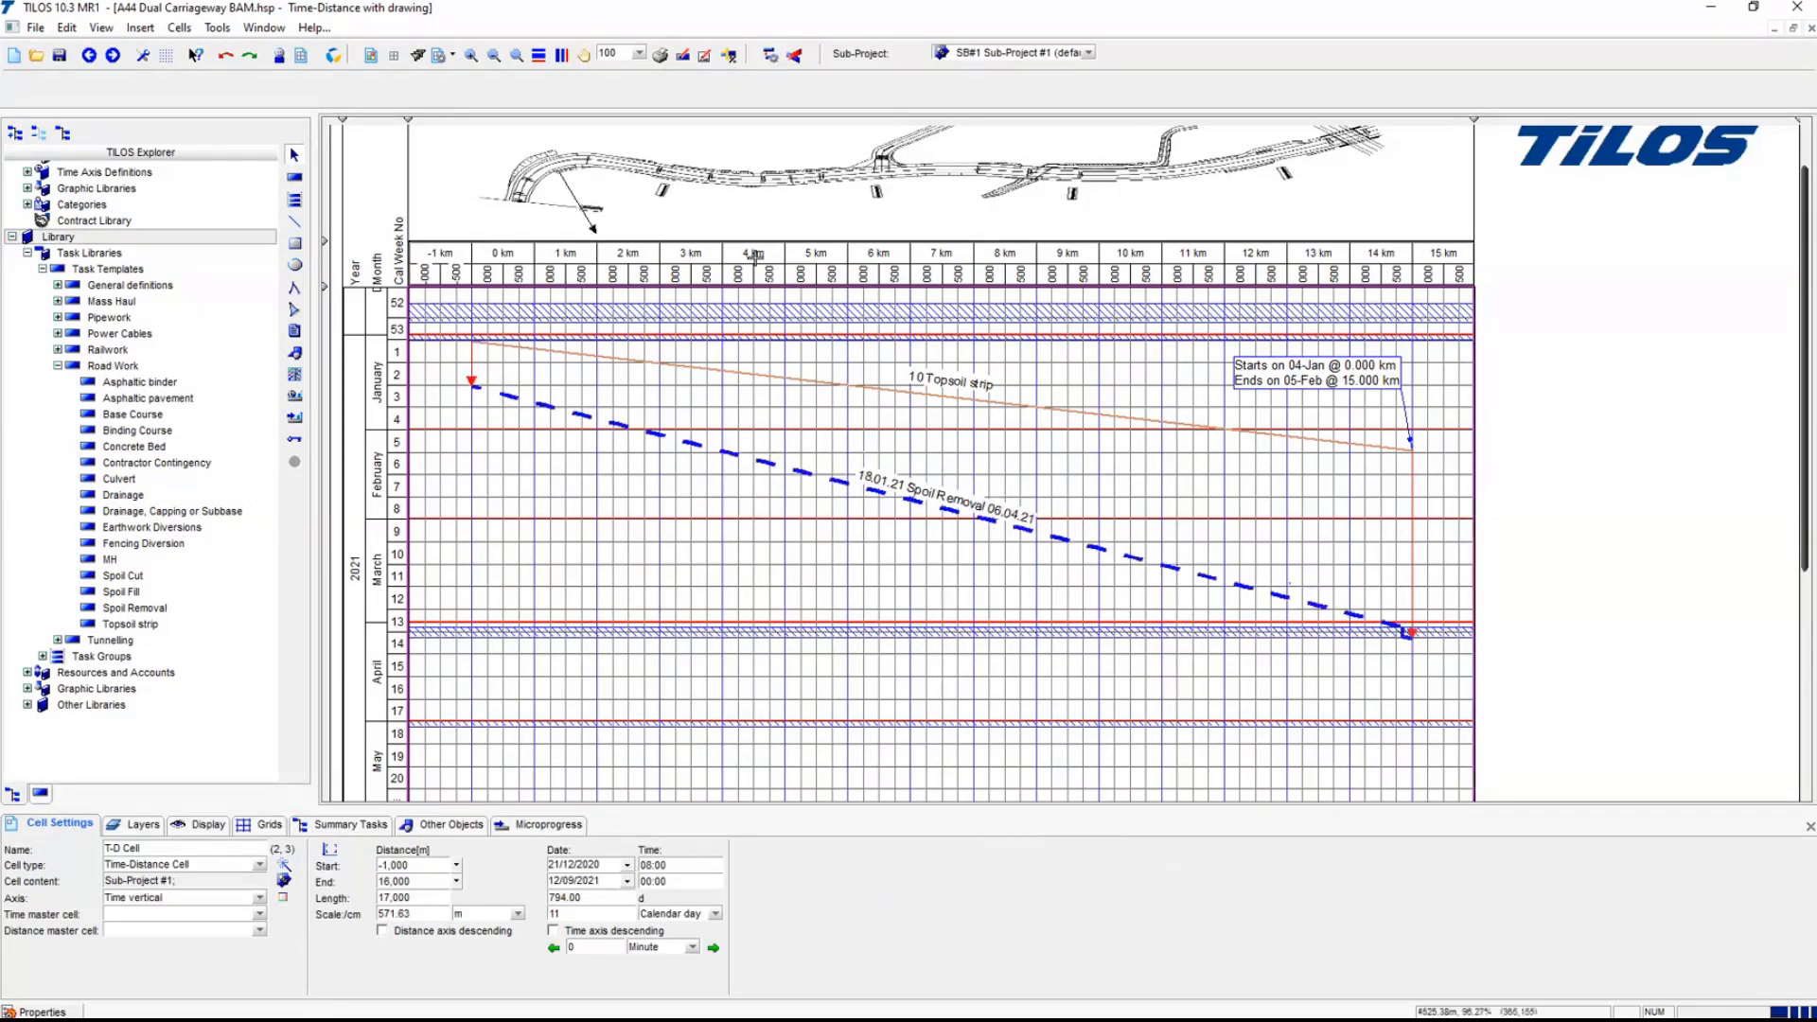
- Move the Topsoil strip task so that it starts on 11/01/2021 and reschedule the linked Spoil Removal task
click(828, 381)
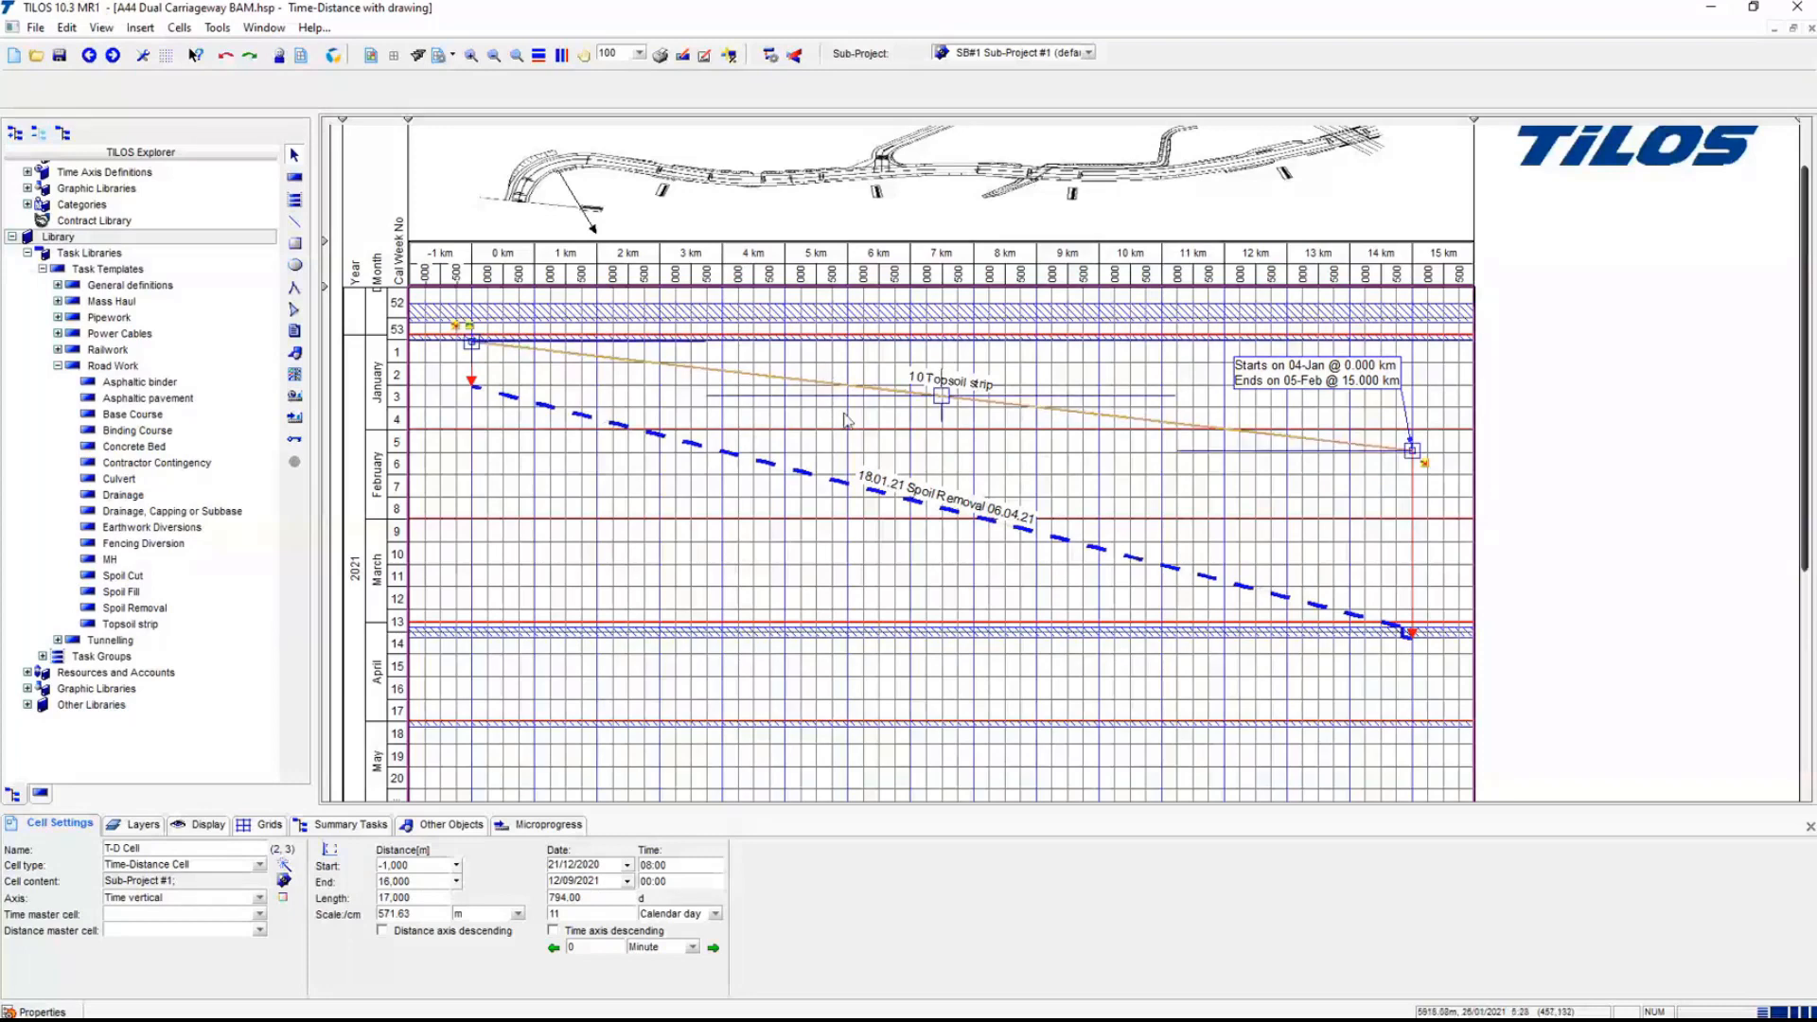
drag(828, 381, 864, 419)
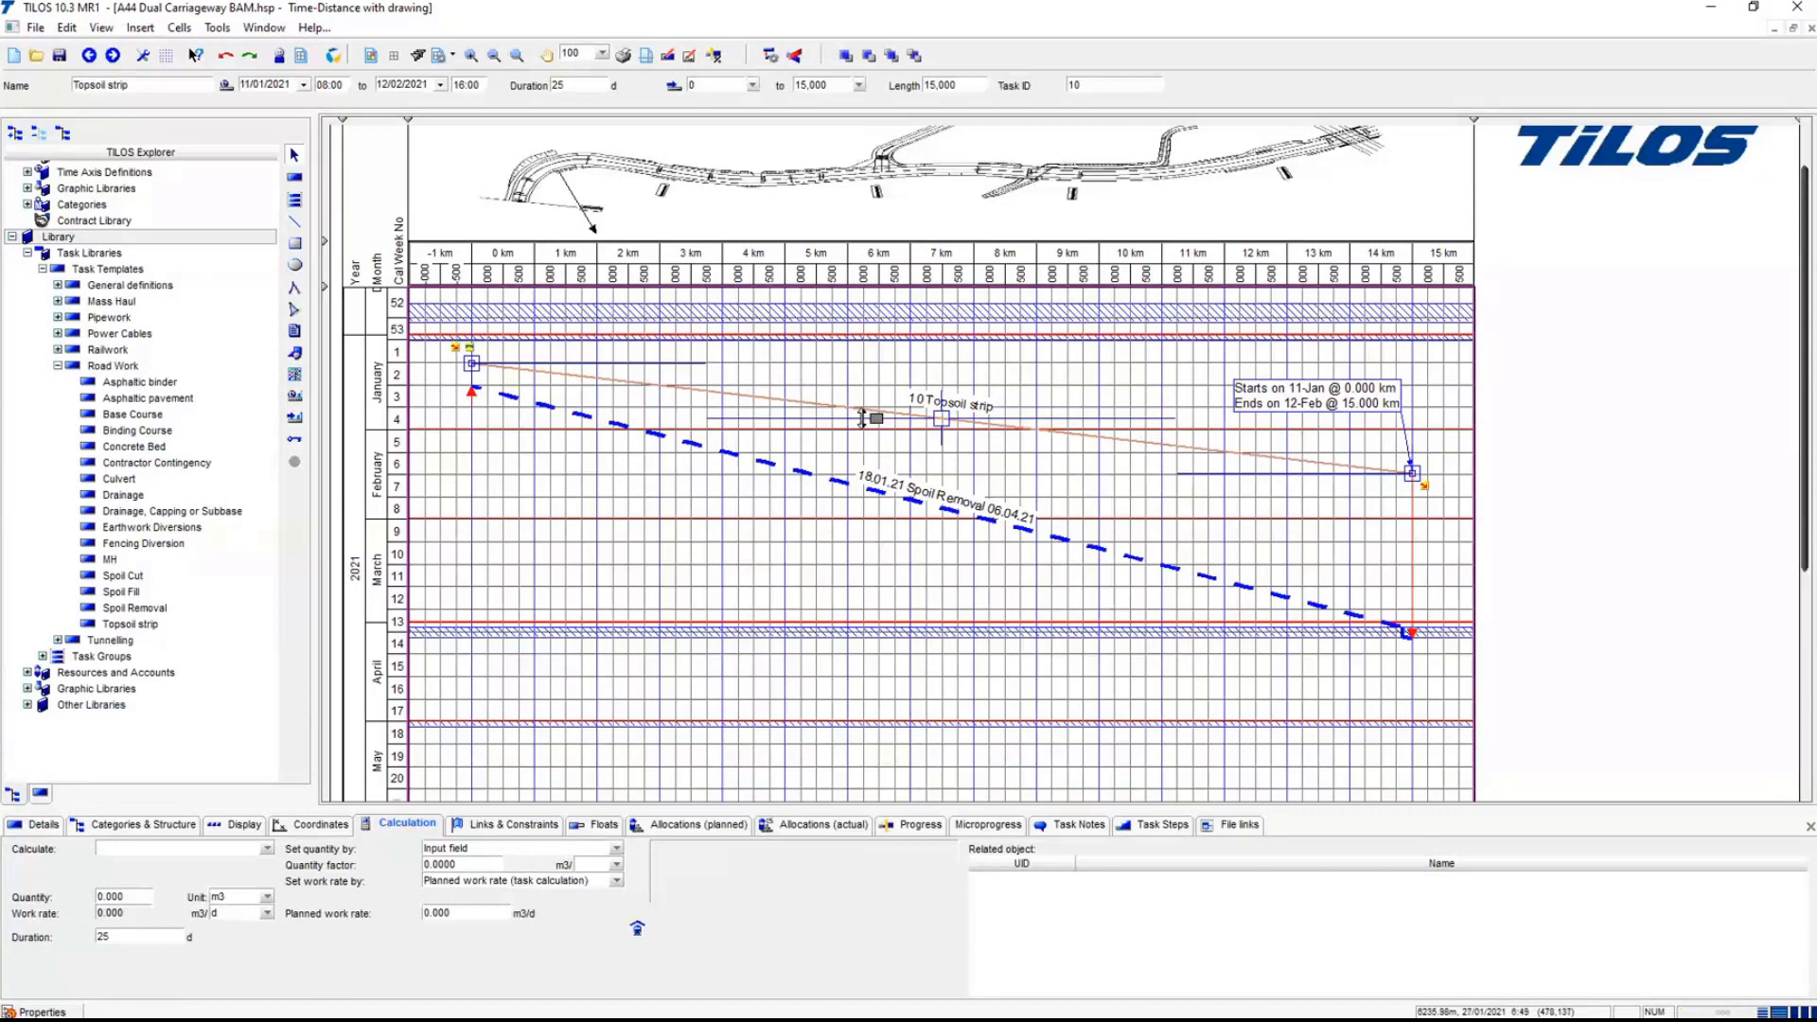
click(772, 57)
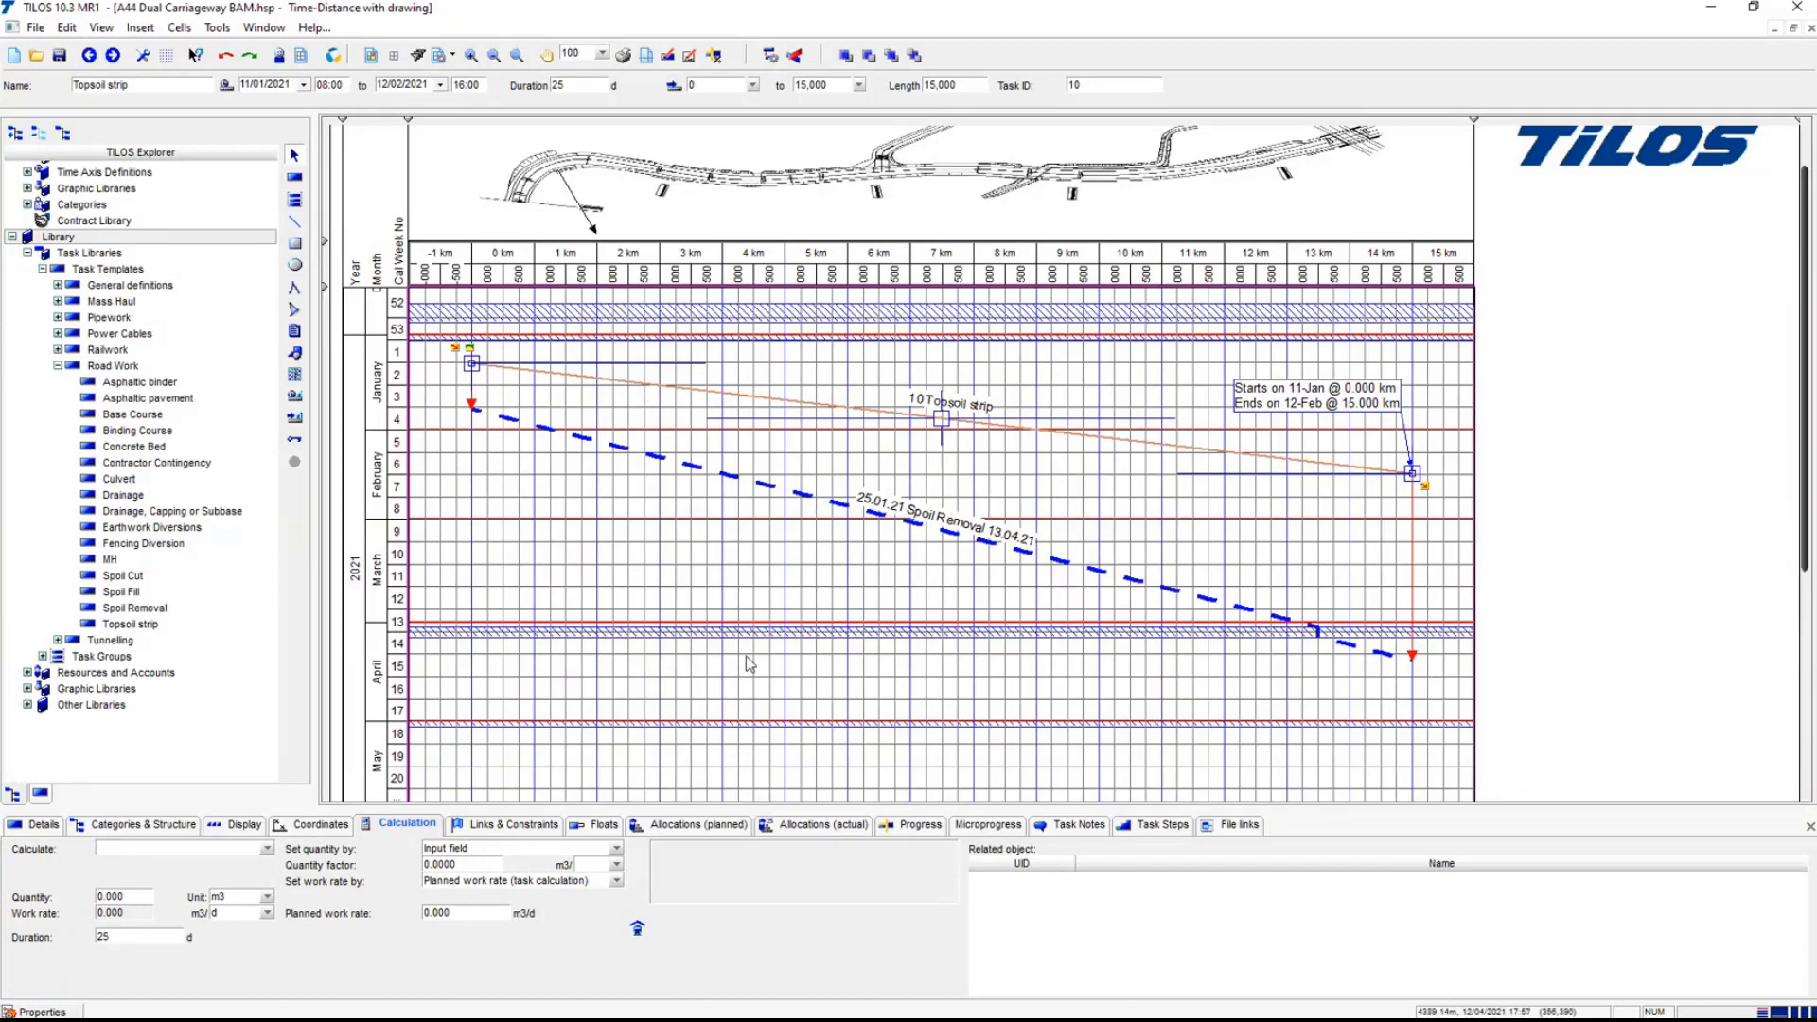
click(716, 602)
- Draw a task from the Culvert template between 3,000 and 3,300 m, running from 02/03/2021 to 01/04/2021
scroll(717, 602, down, 2)
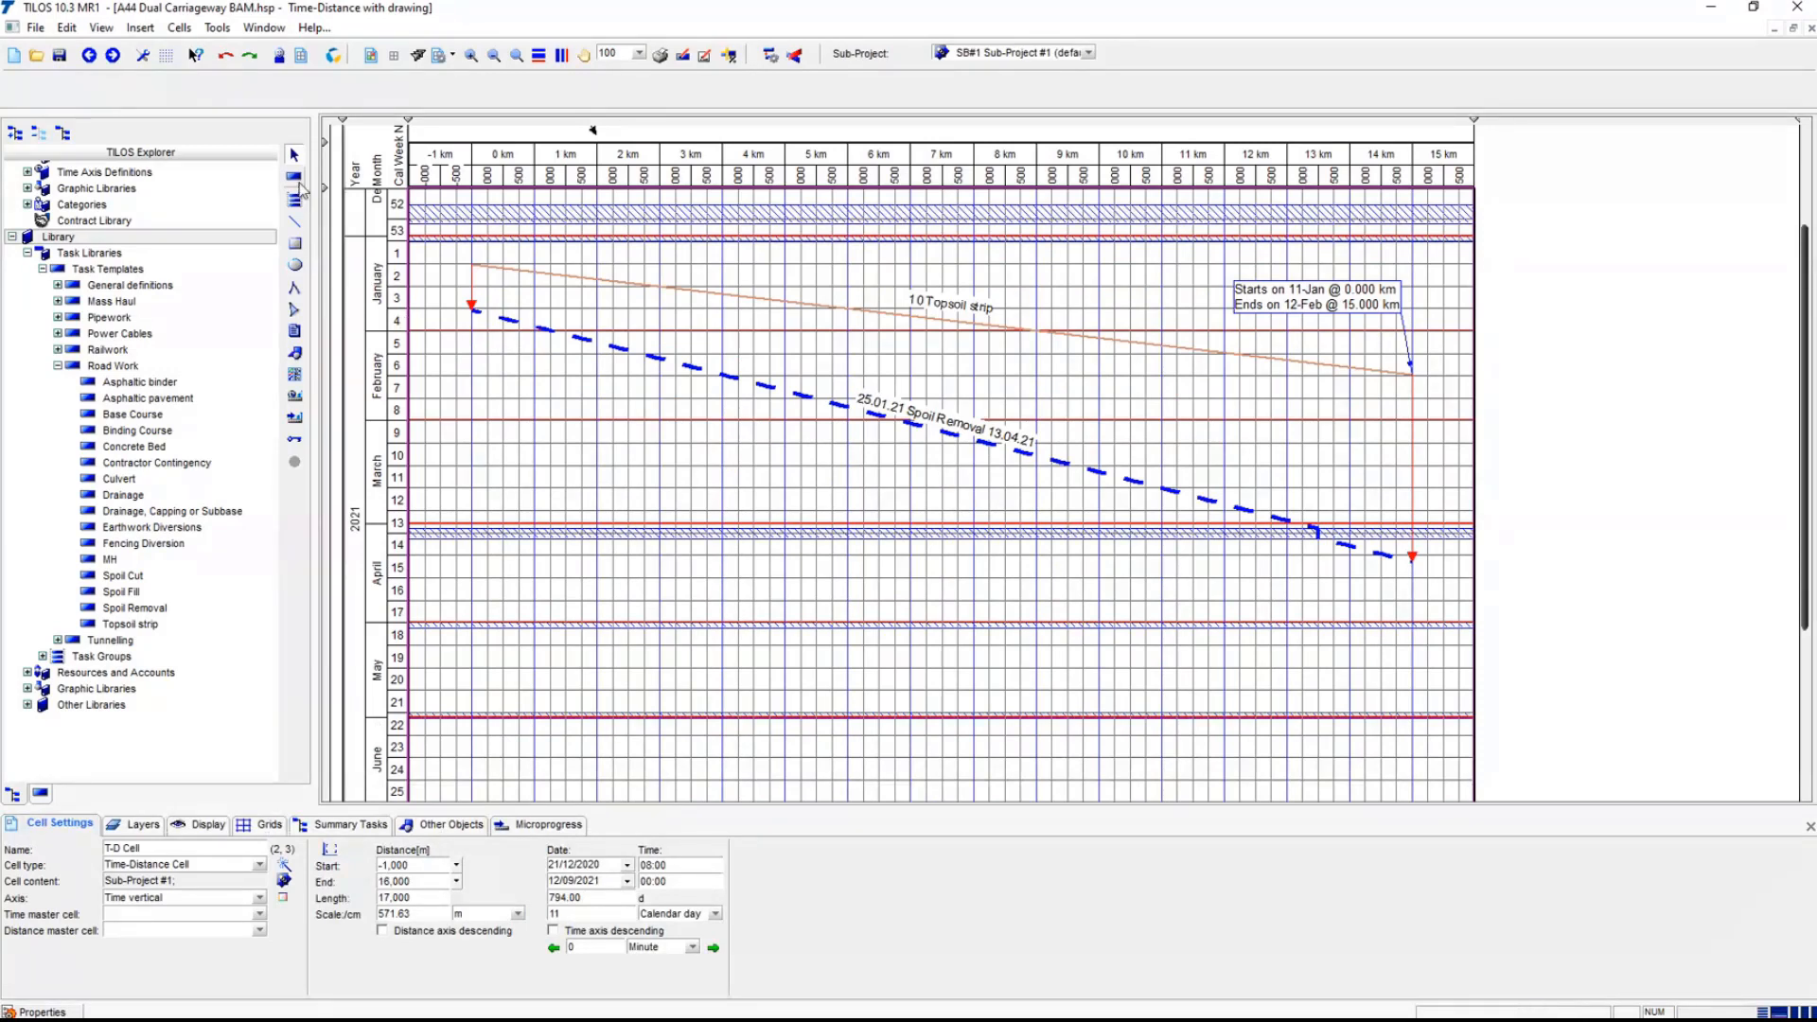
click(297, 181)
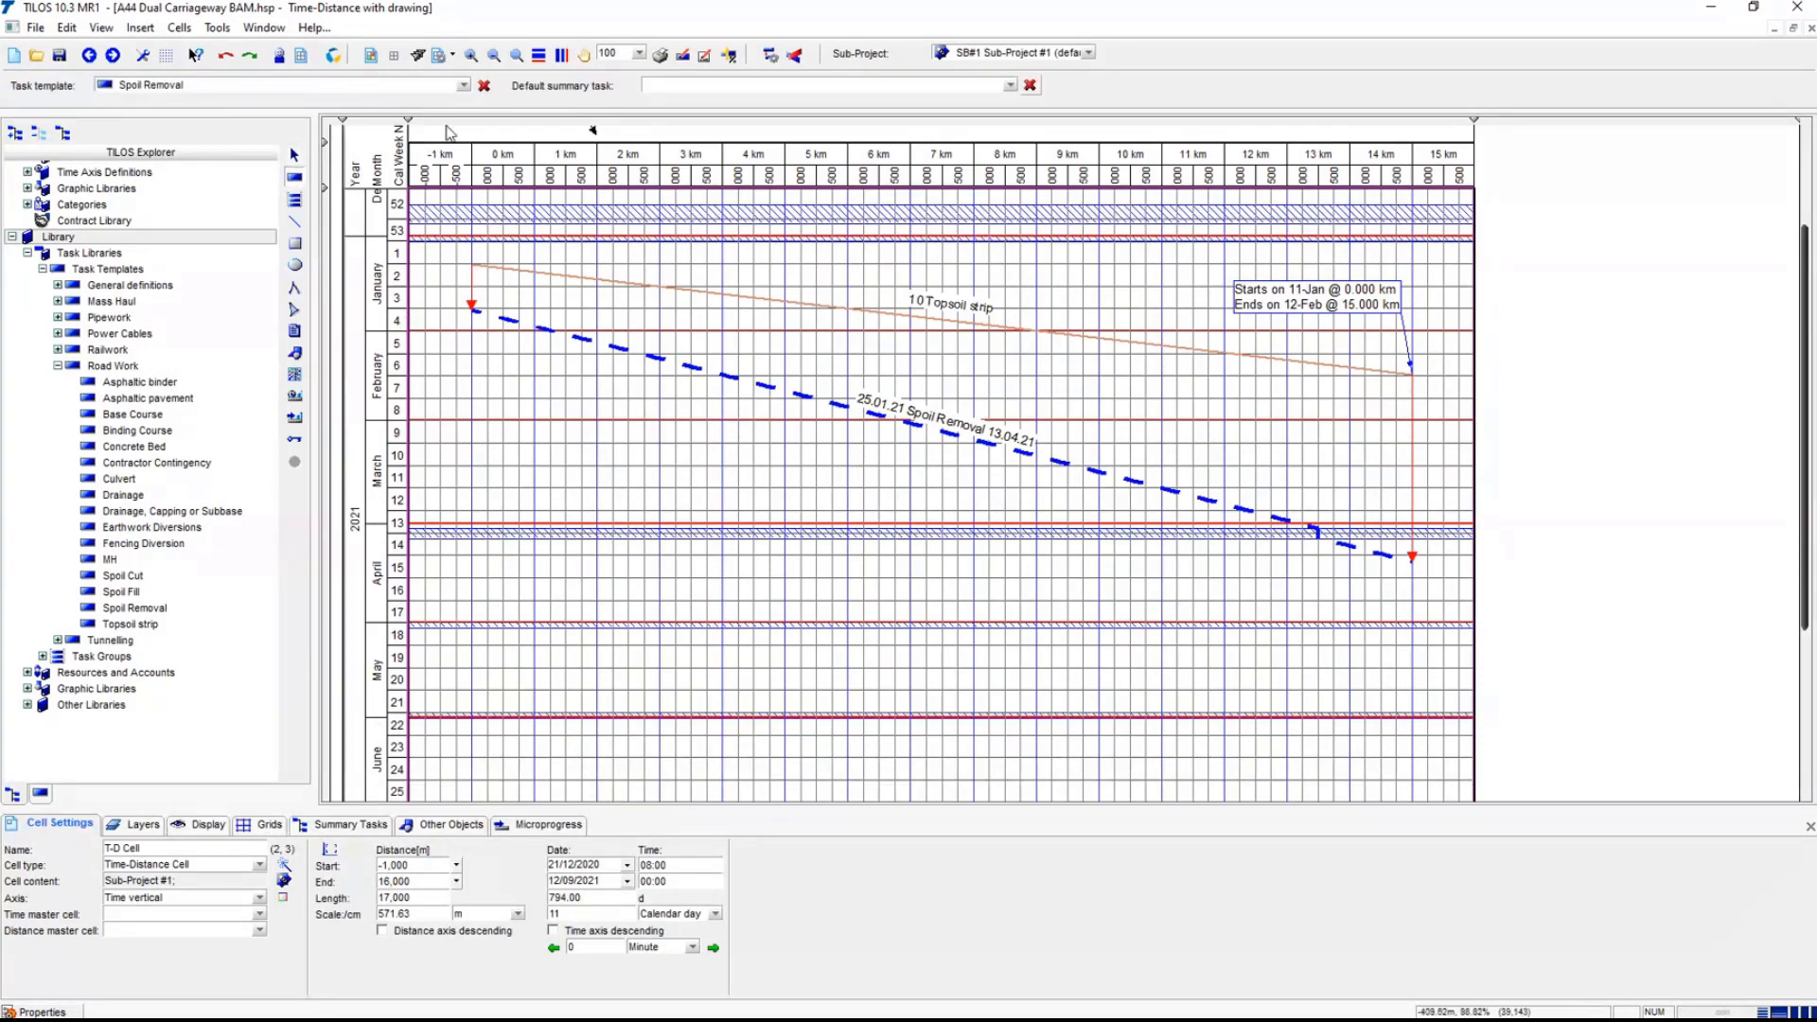
click(462, 86)
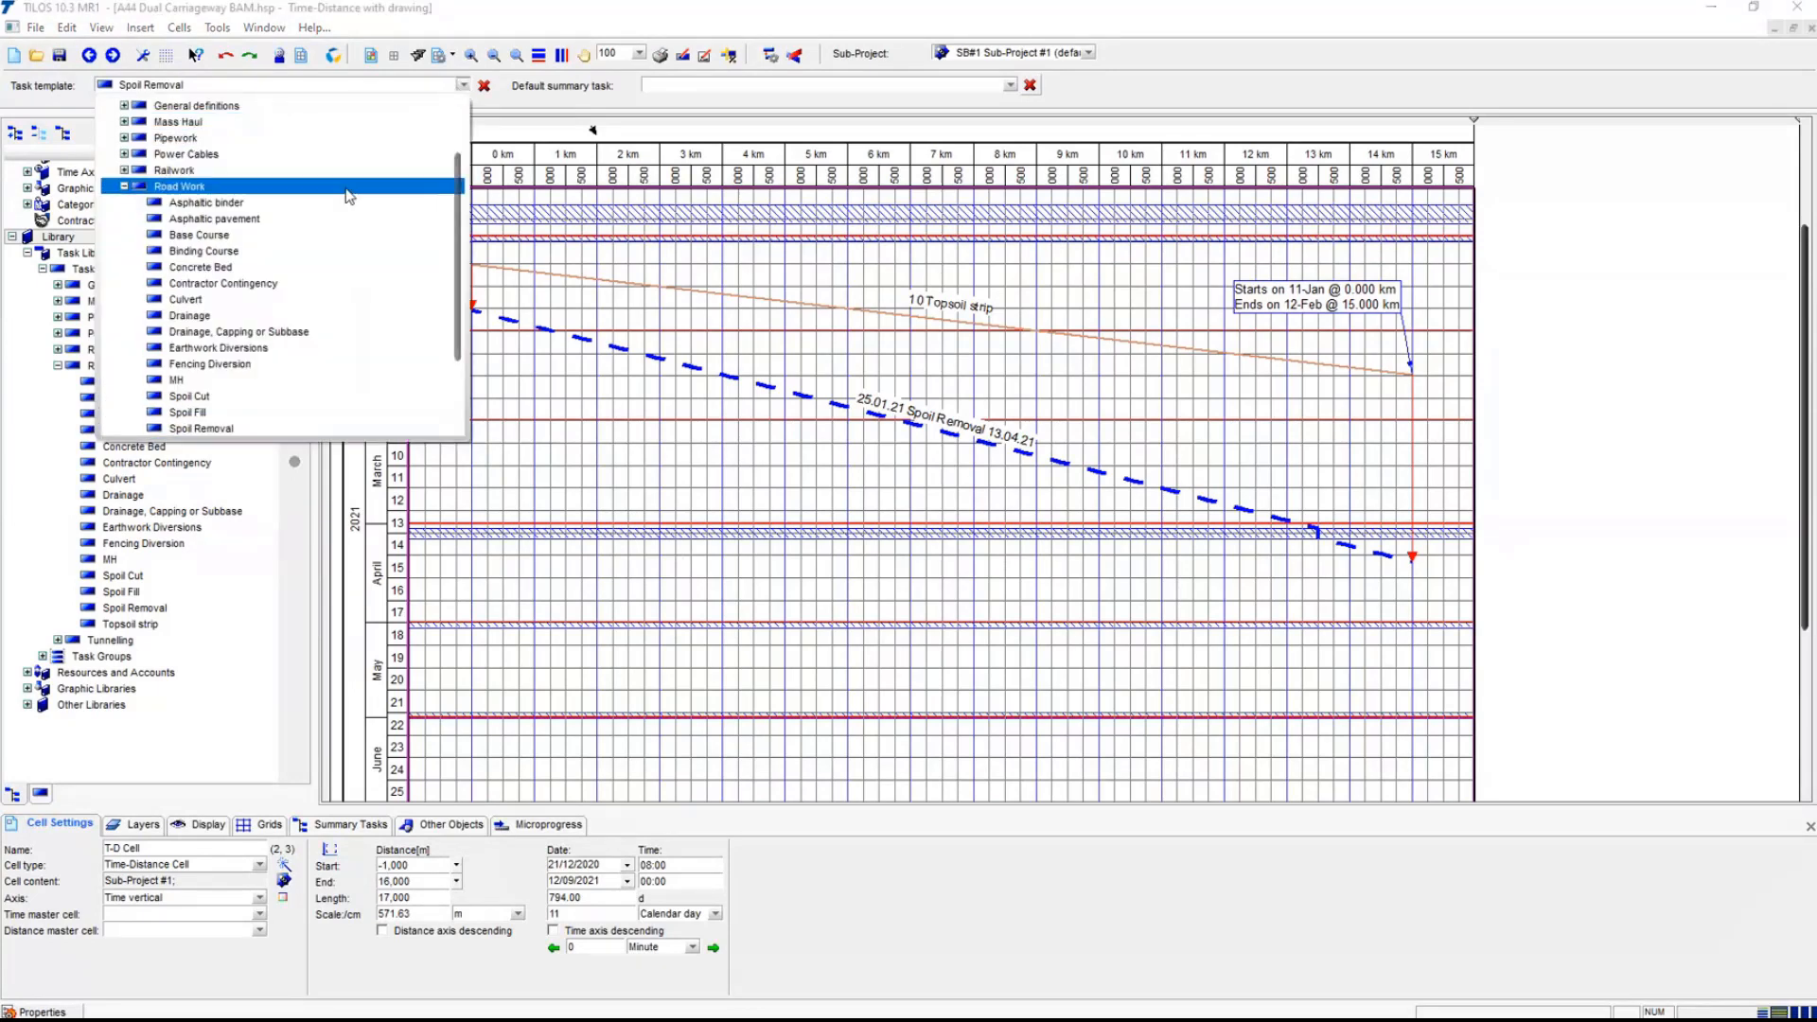
click(319, 301)
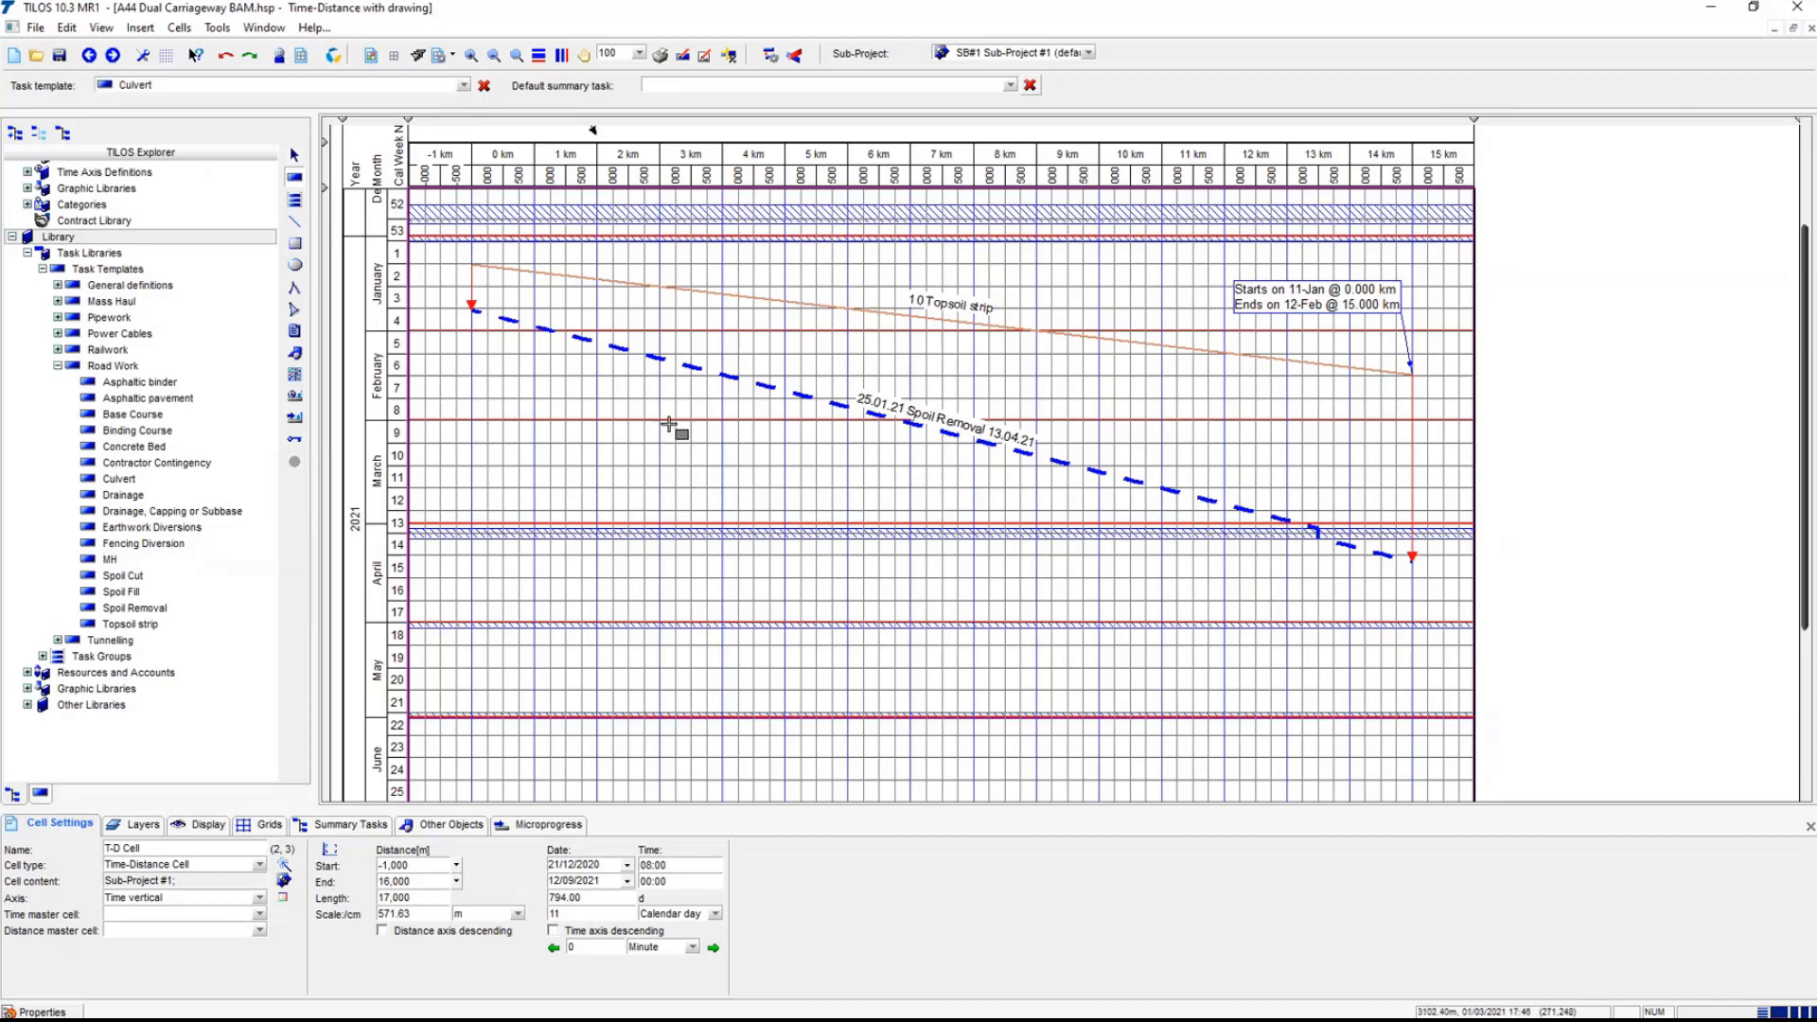
mouse_move(661, 427)
mouse_down()
mouse_move(680, 556)
mouse_move(681, 527)
mouse_up()
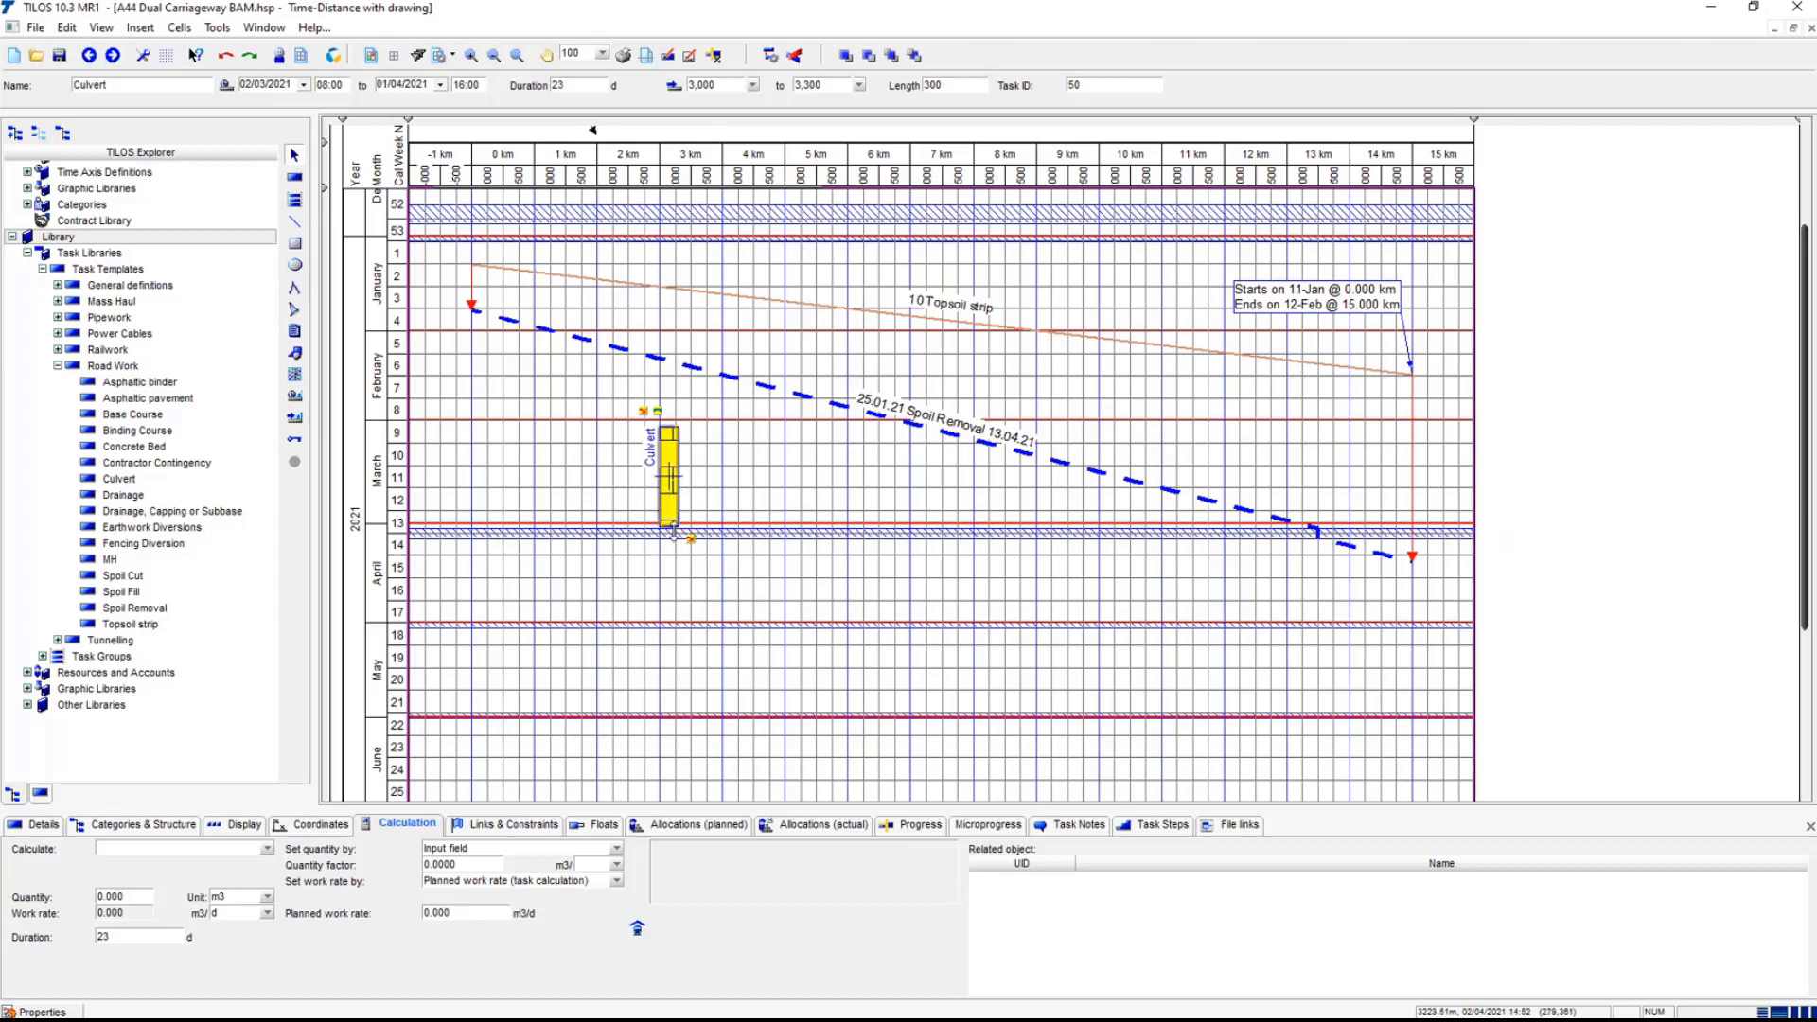
- Set the Culvert task's start position to 2,850 and its length to 350
click(742, 86)
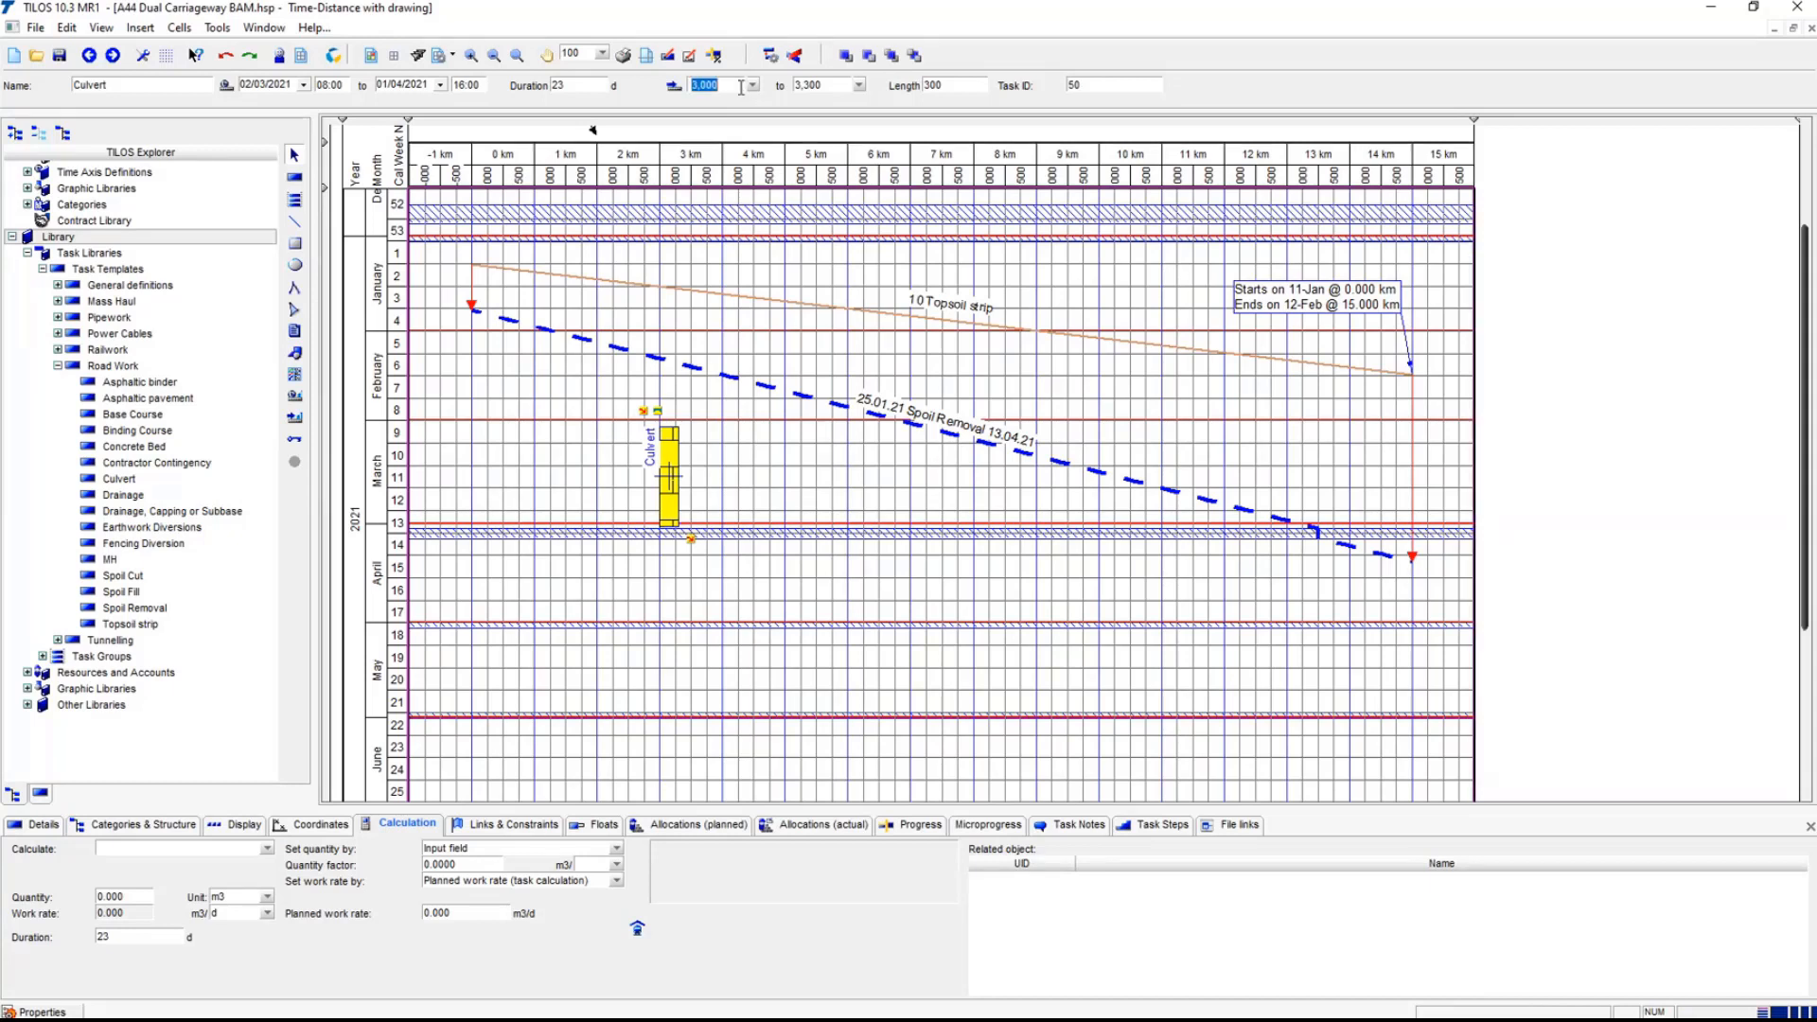
text(2850)
key(Return)
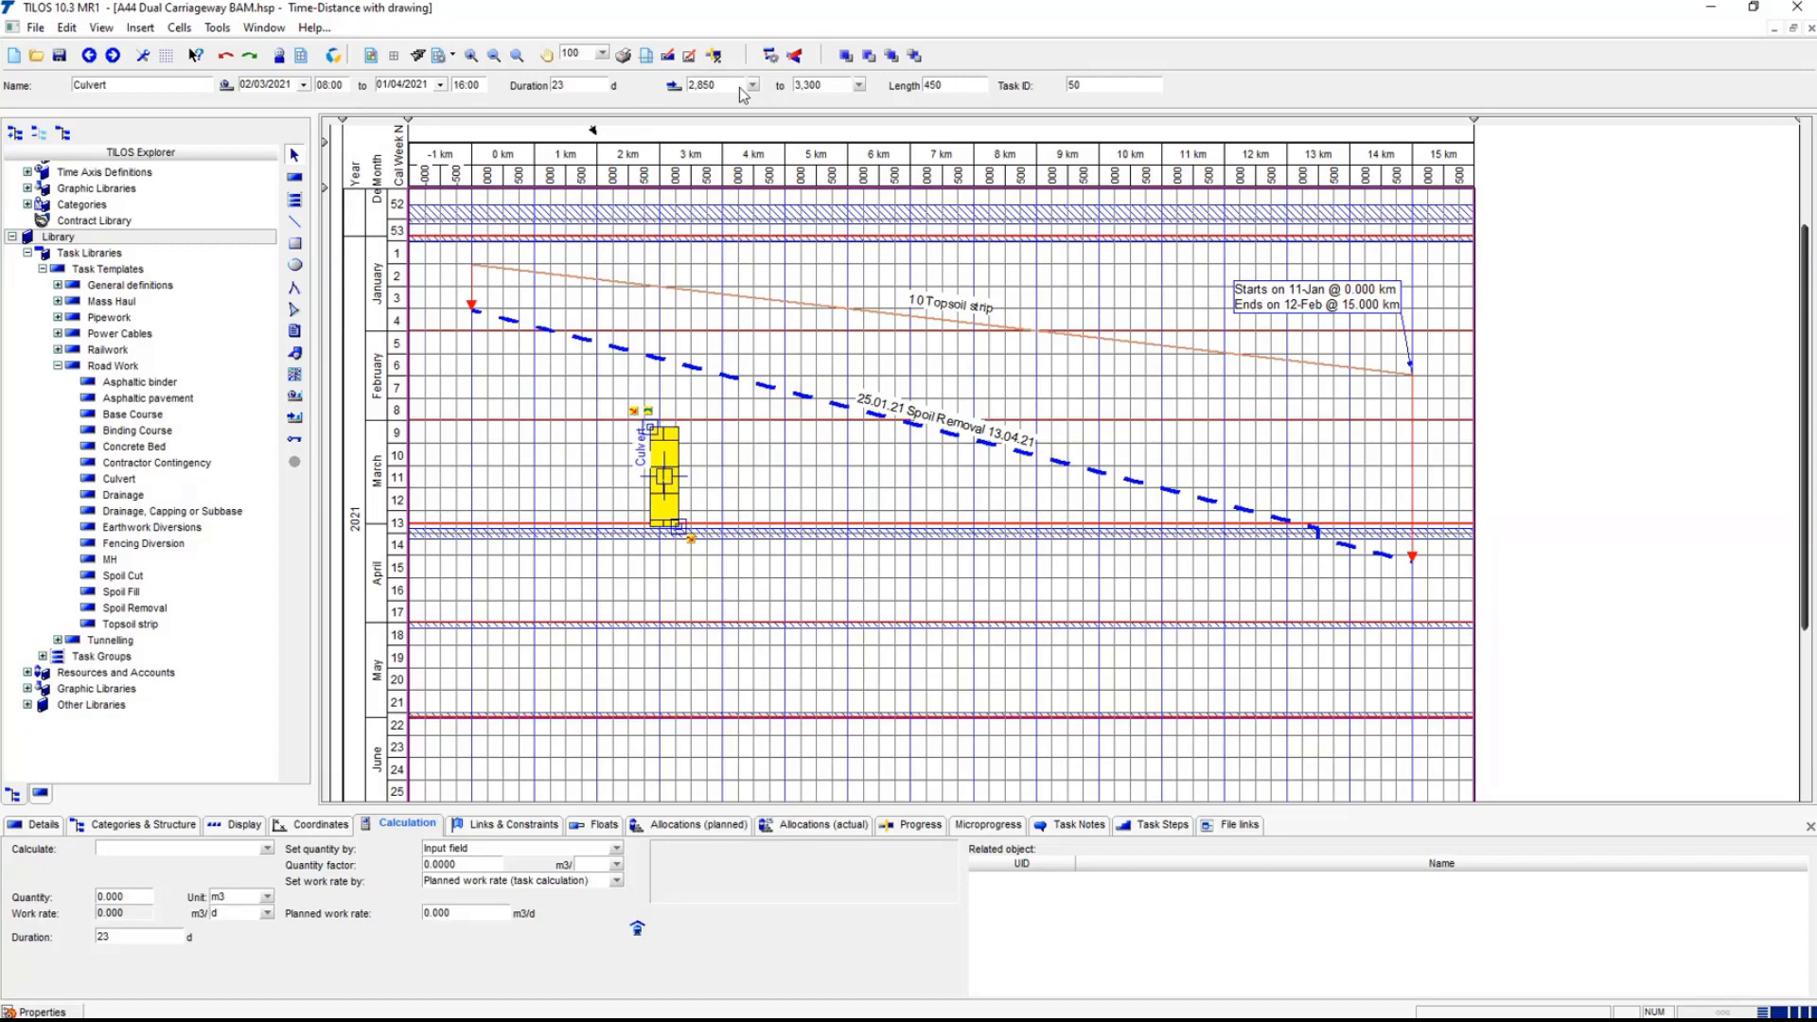
click(963, 83)
text(350)
key(Tab)
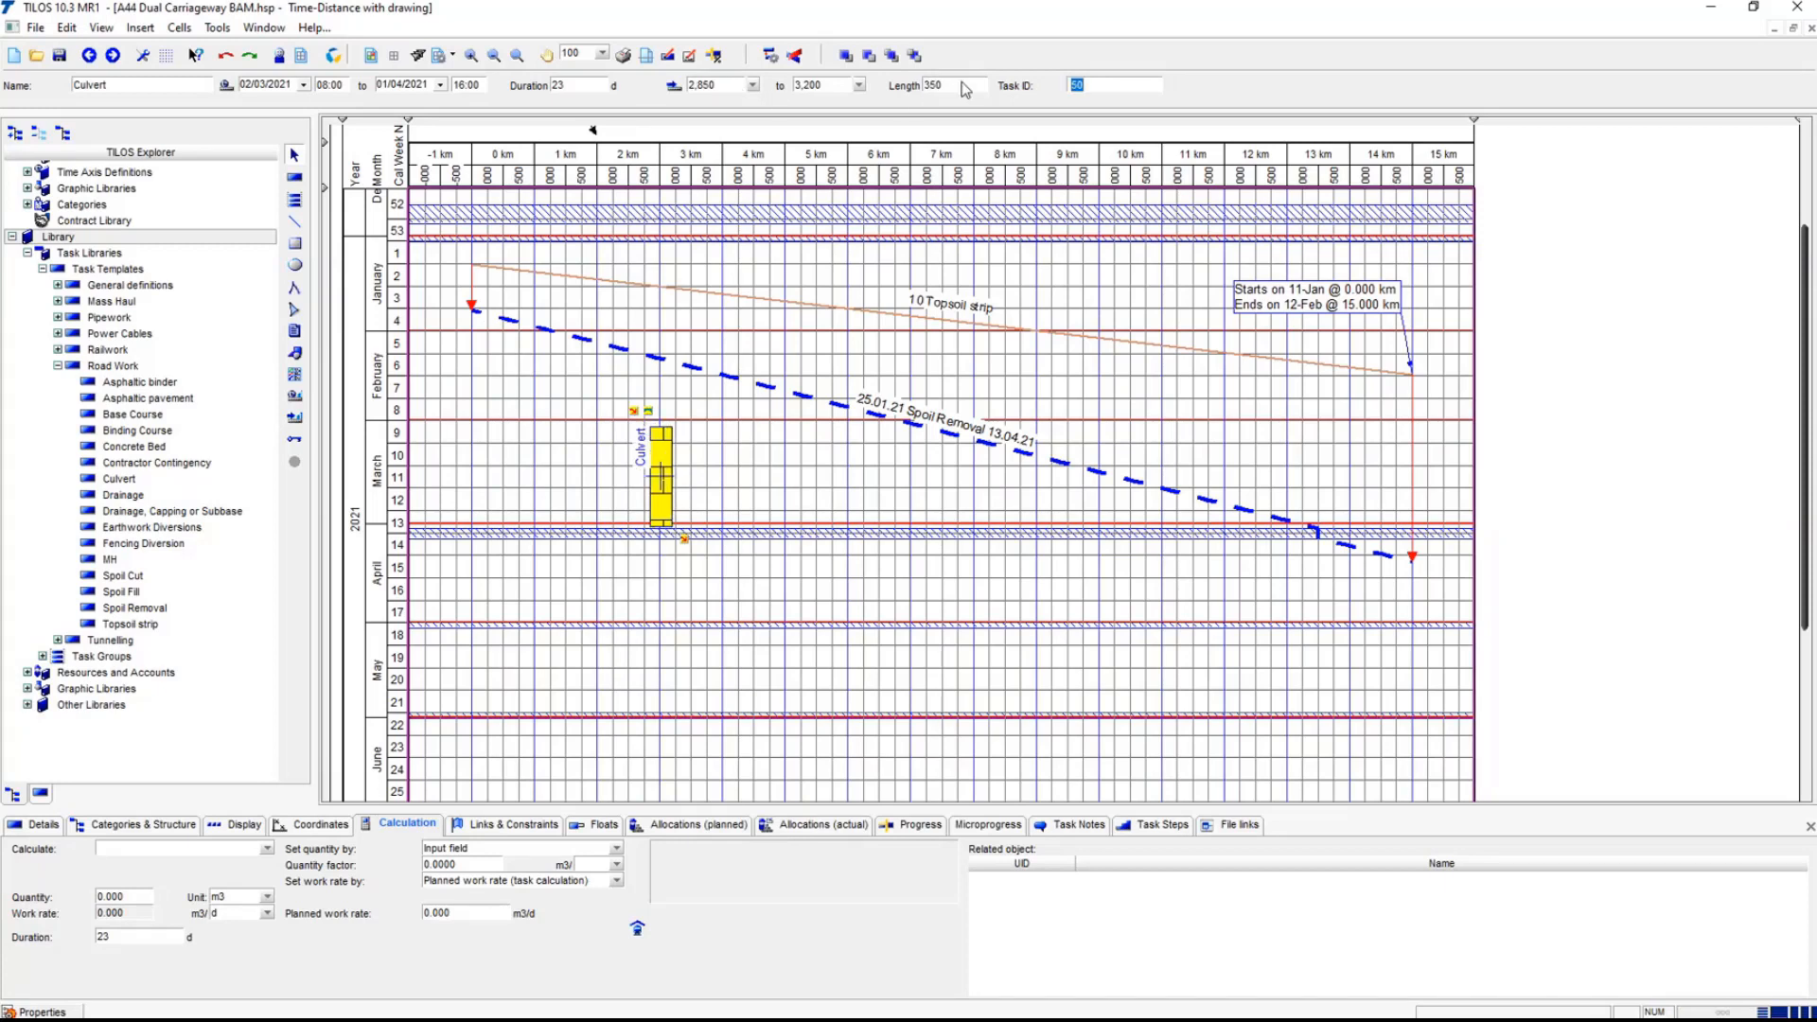
- Rename the Culvert task as Culvert #234
click(155, 84)
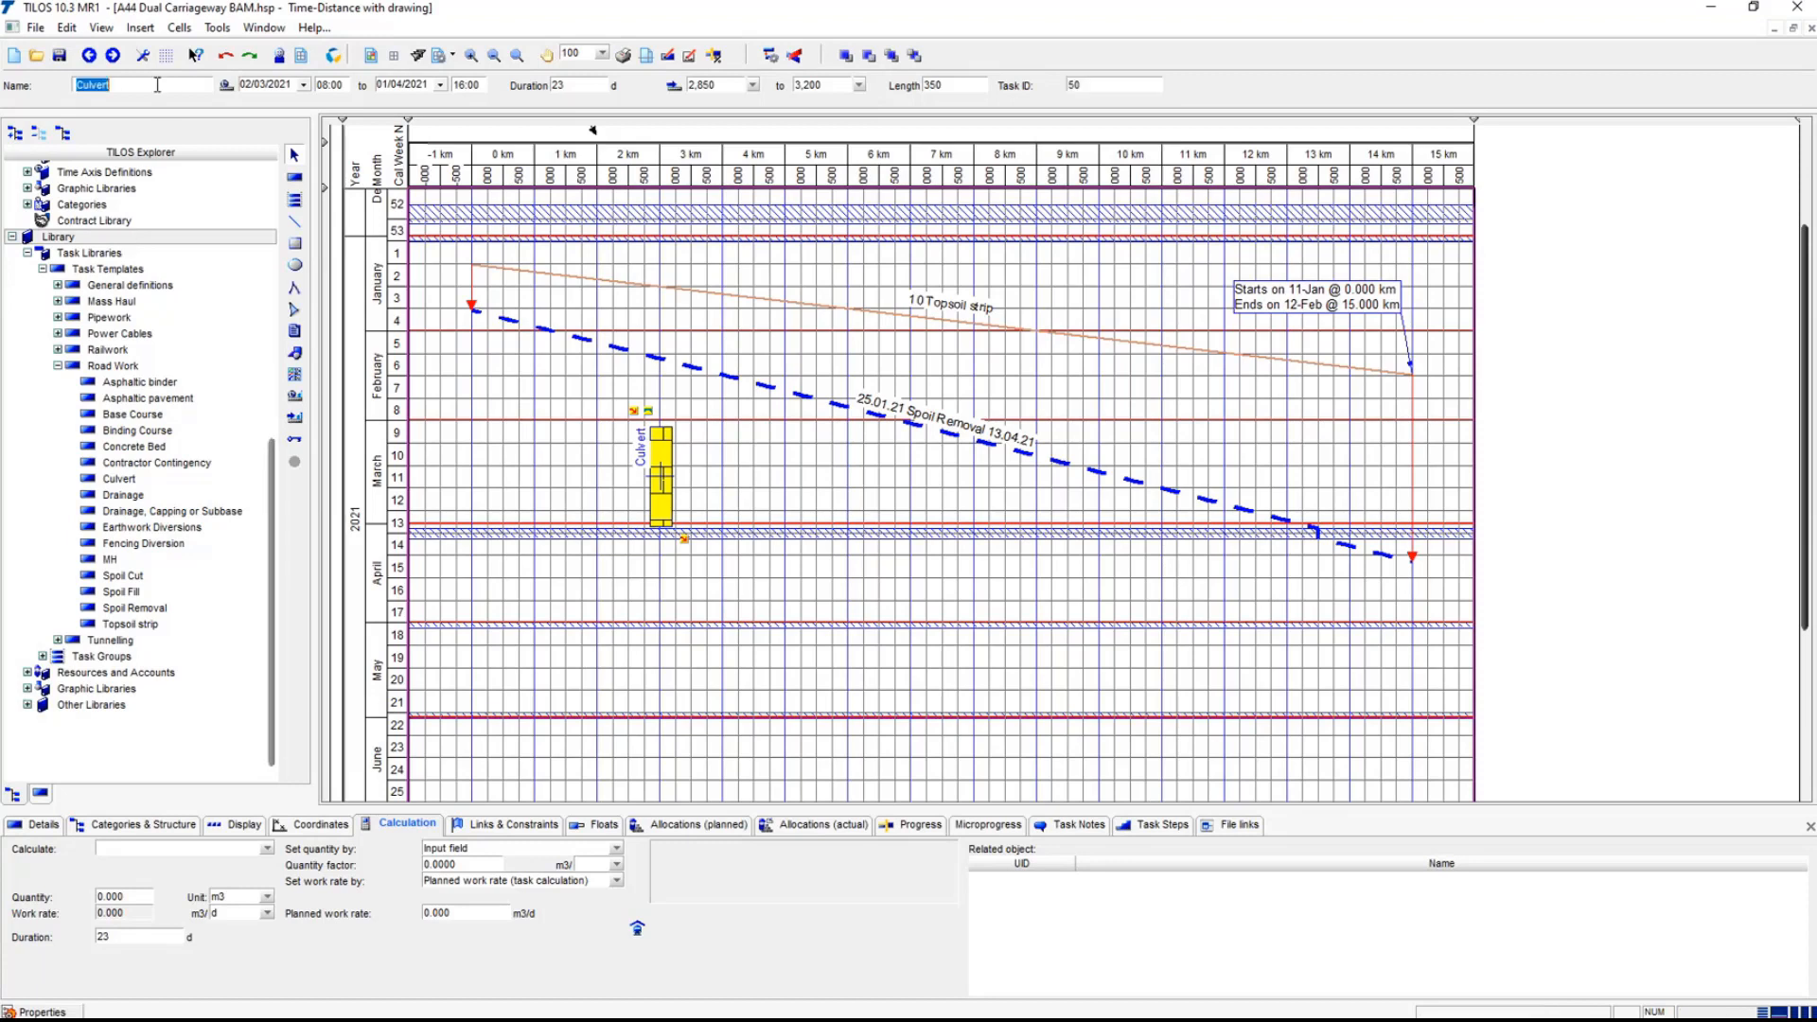
text(#)
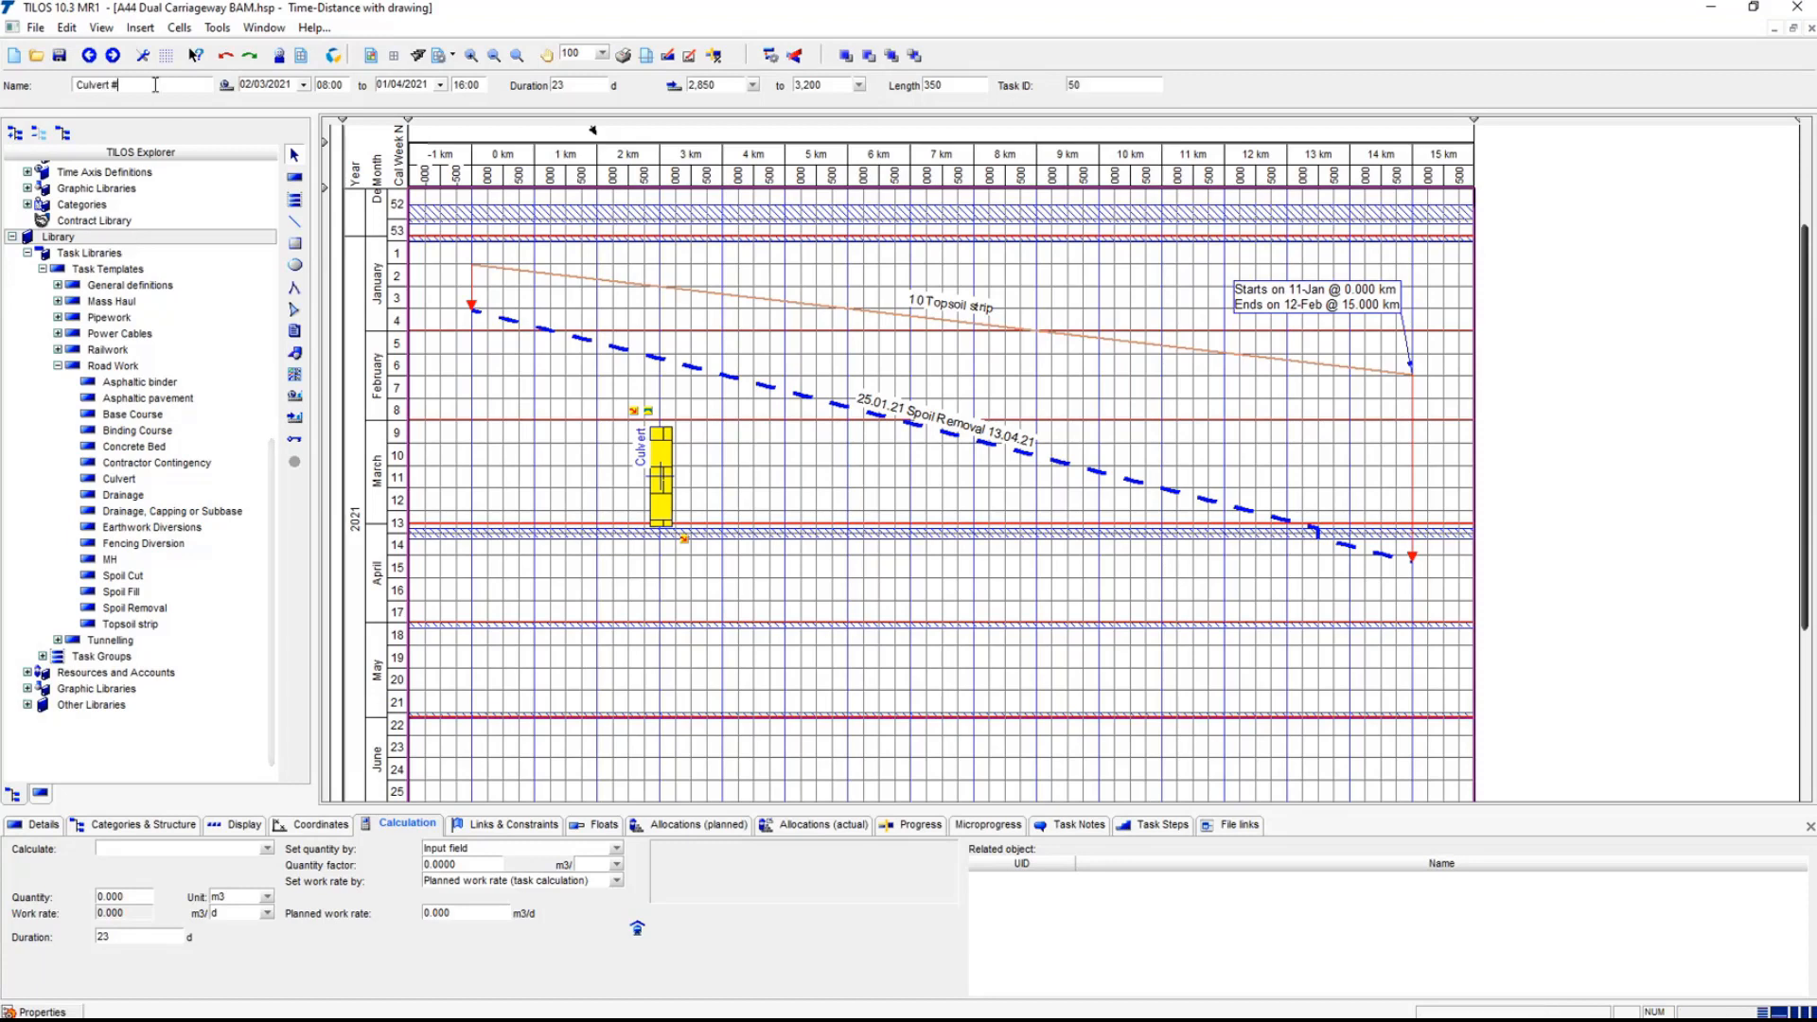
text(234)
key(Return)
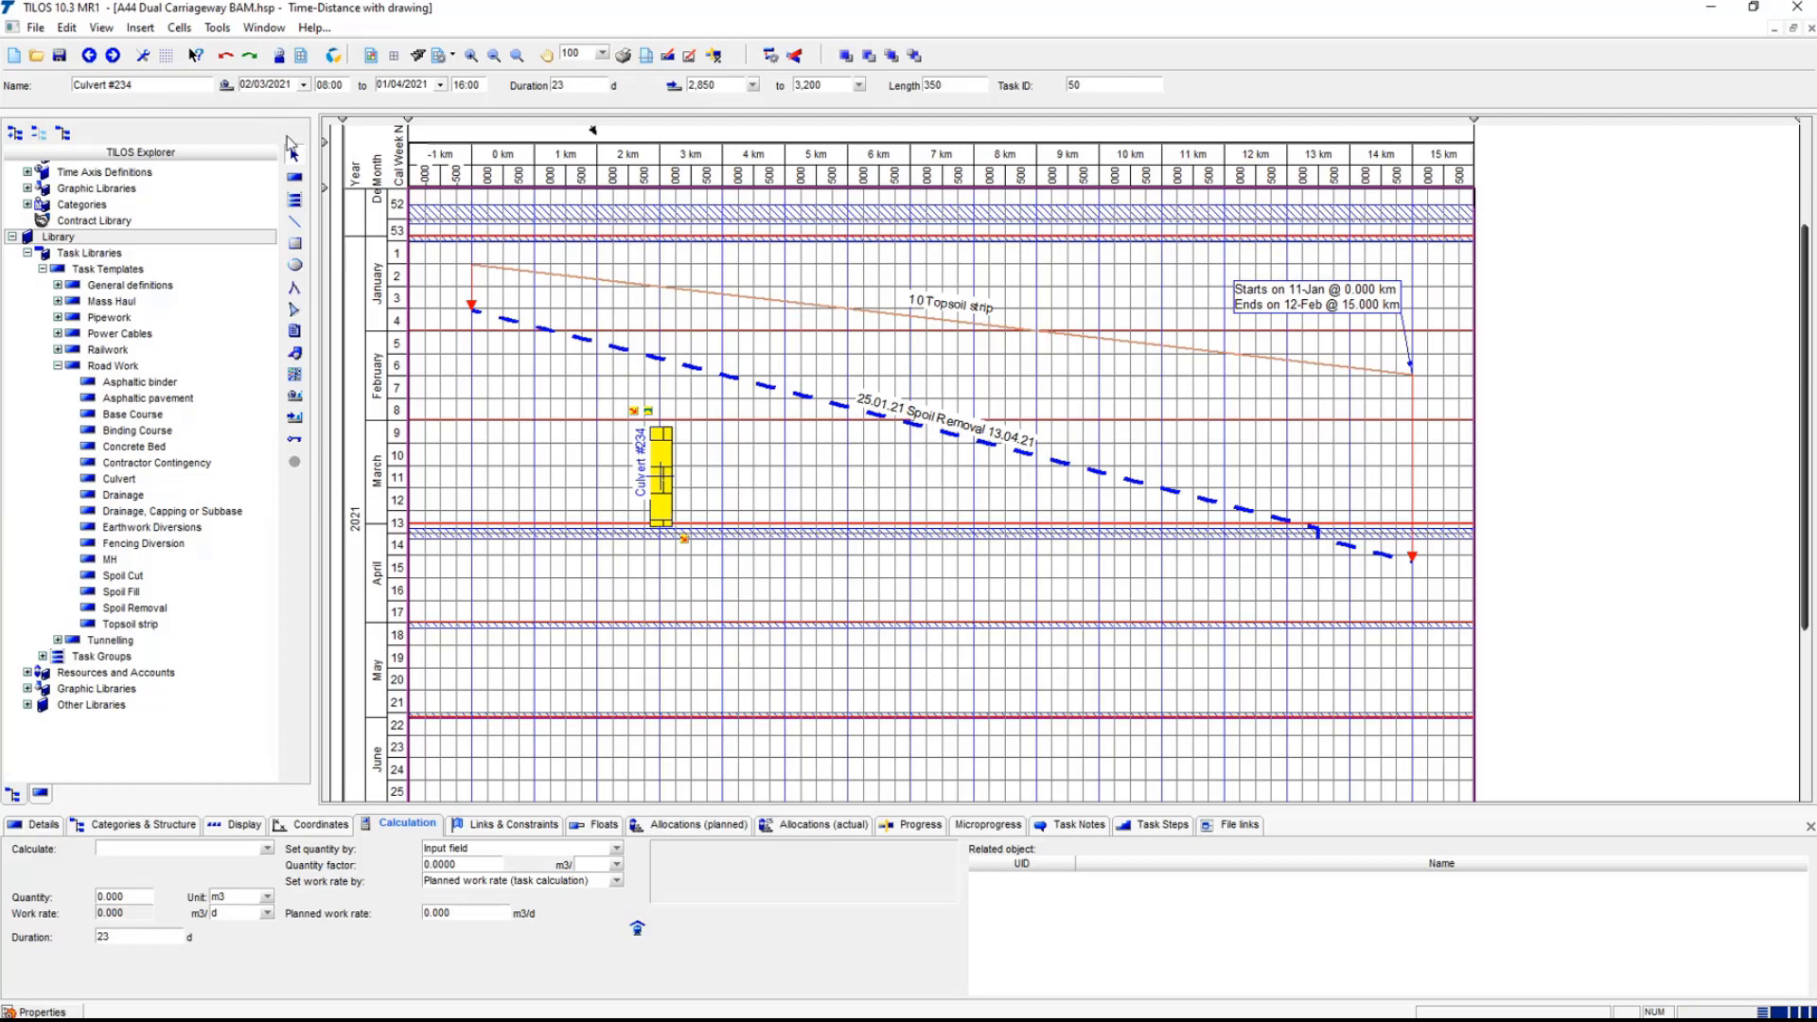
click(680, 322)
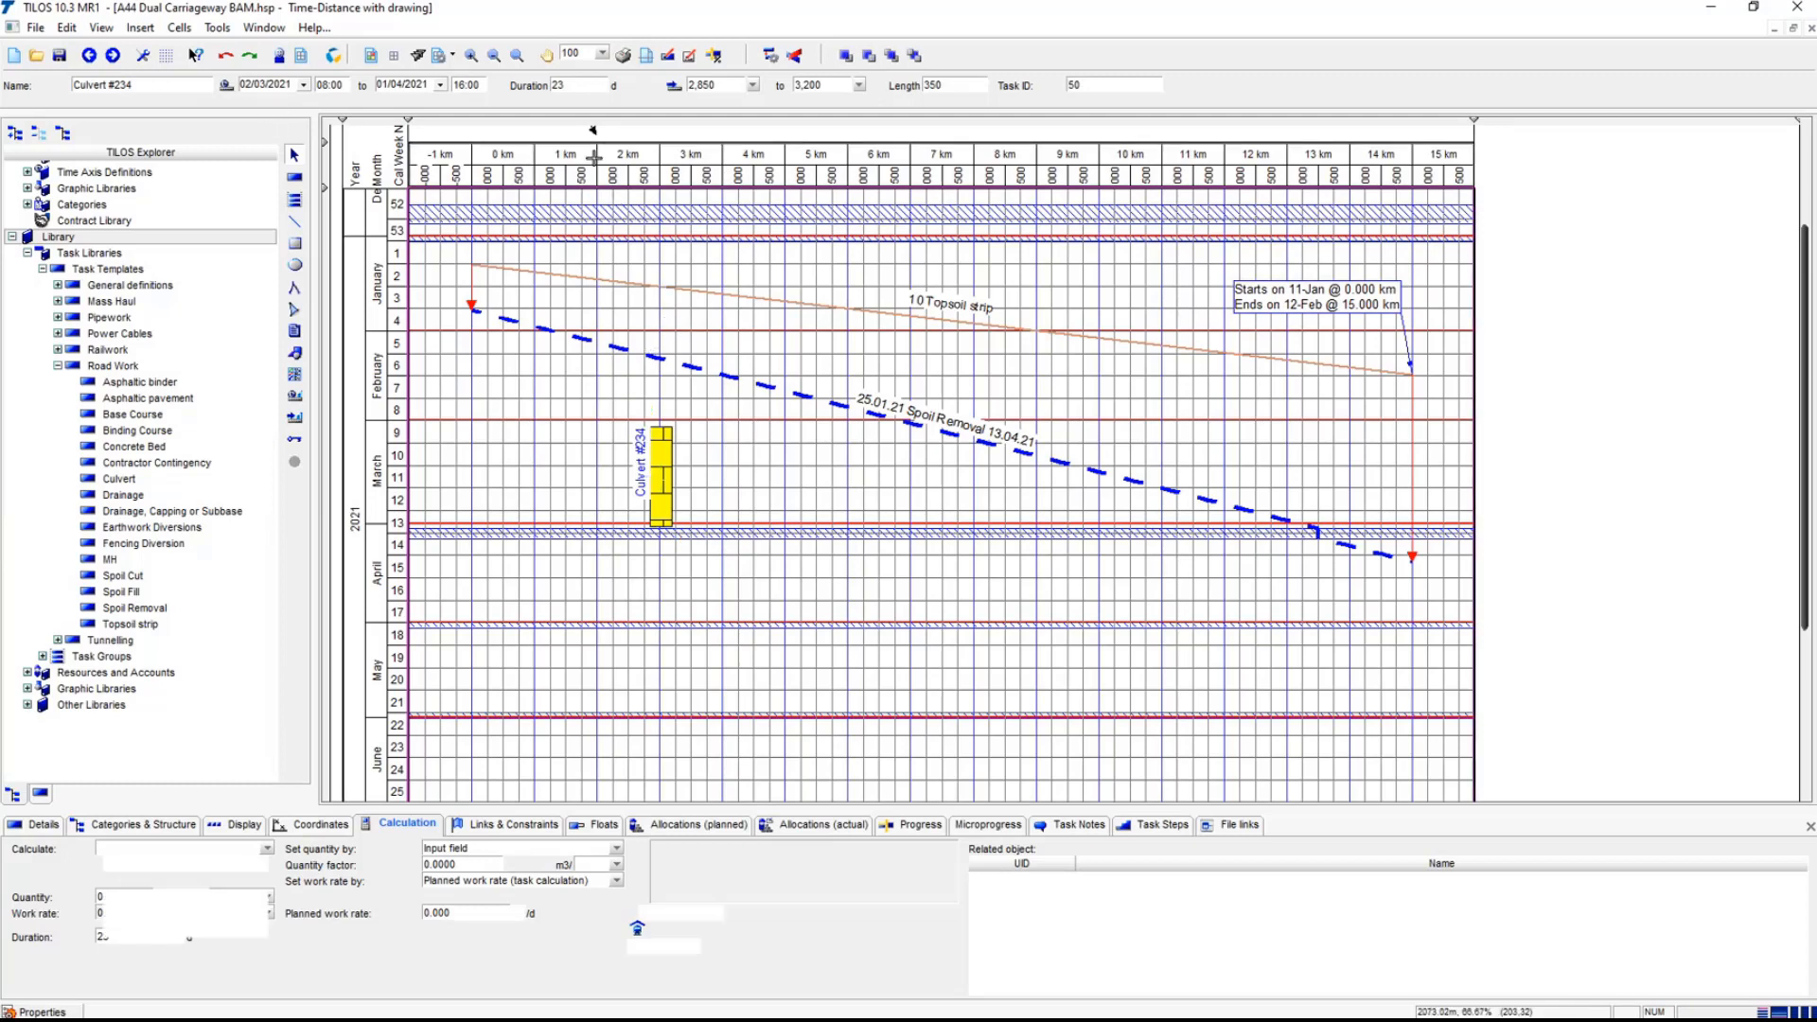
- Move the Culvert #234 task earlier, across the Spoil Removal line, so that it starts on 02/02/2021
click(517, 55)
drag(550, 301, 785, 579)
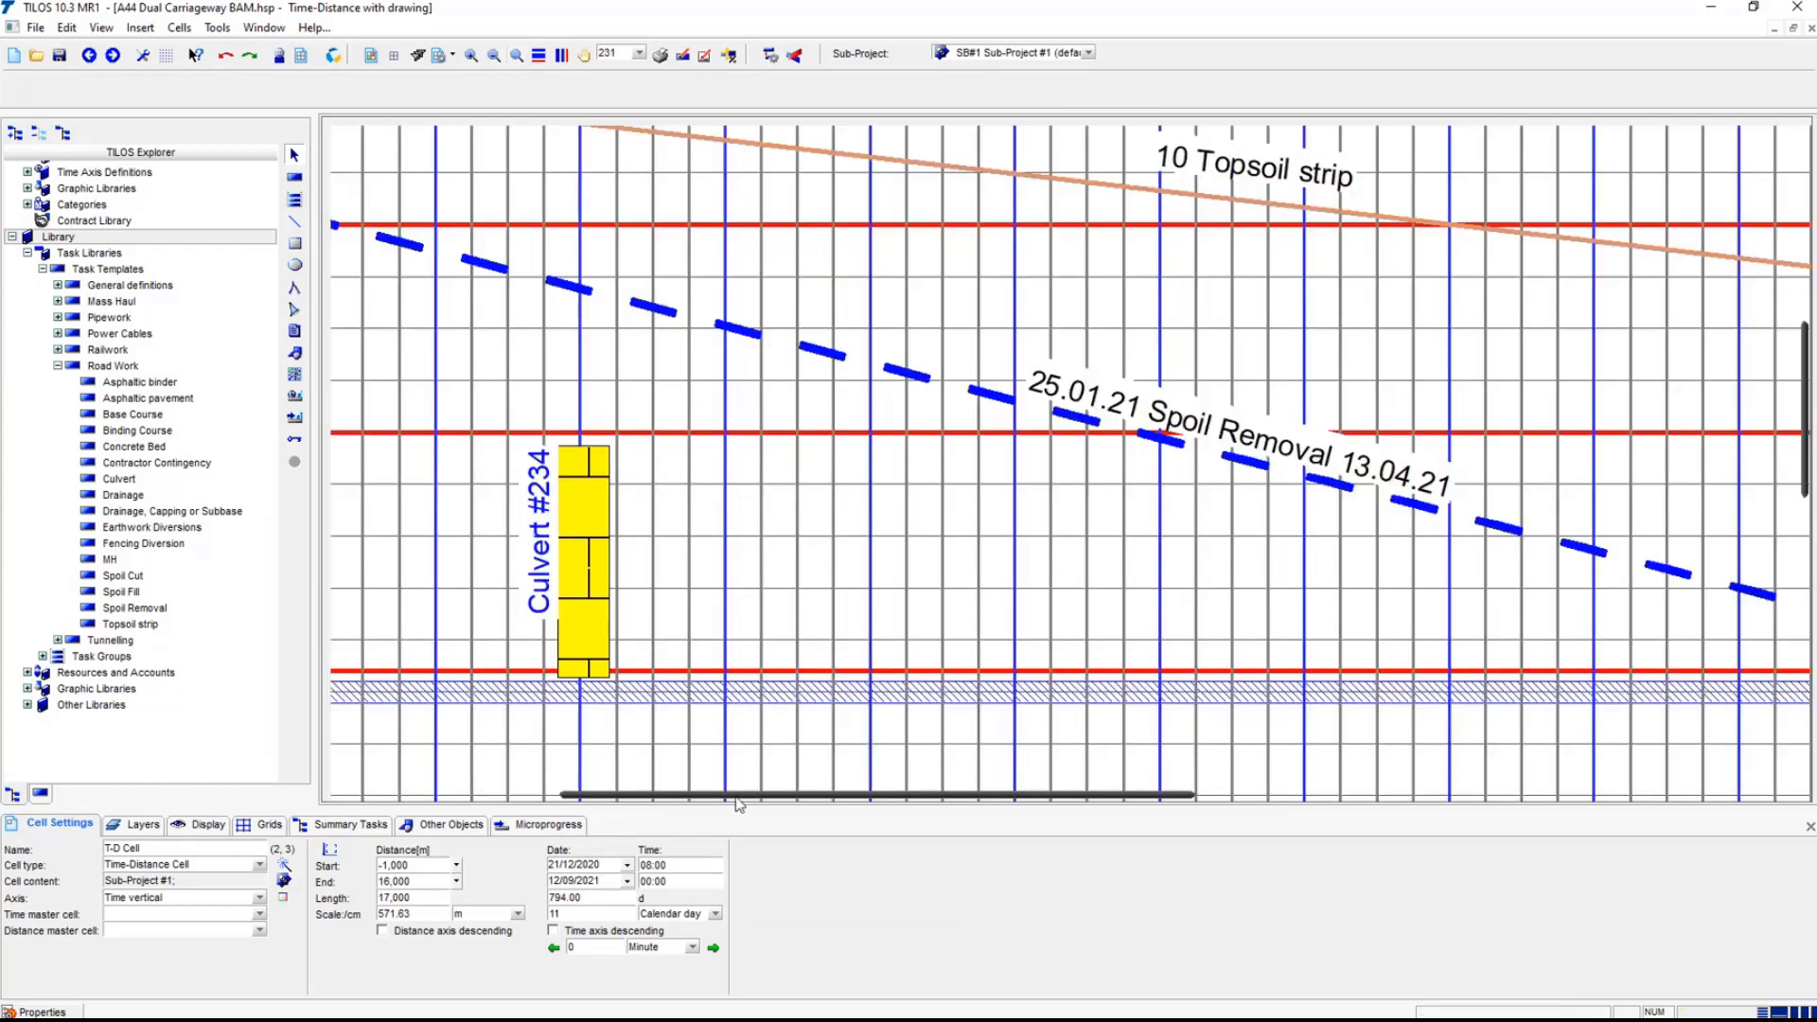
drag(741, 805, 648, 799)
click(826, 580)
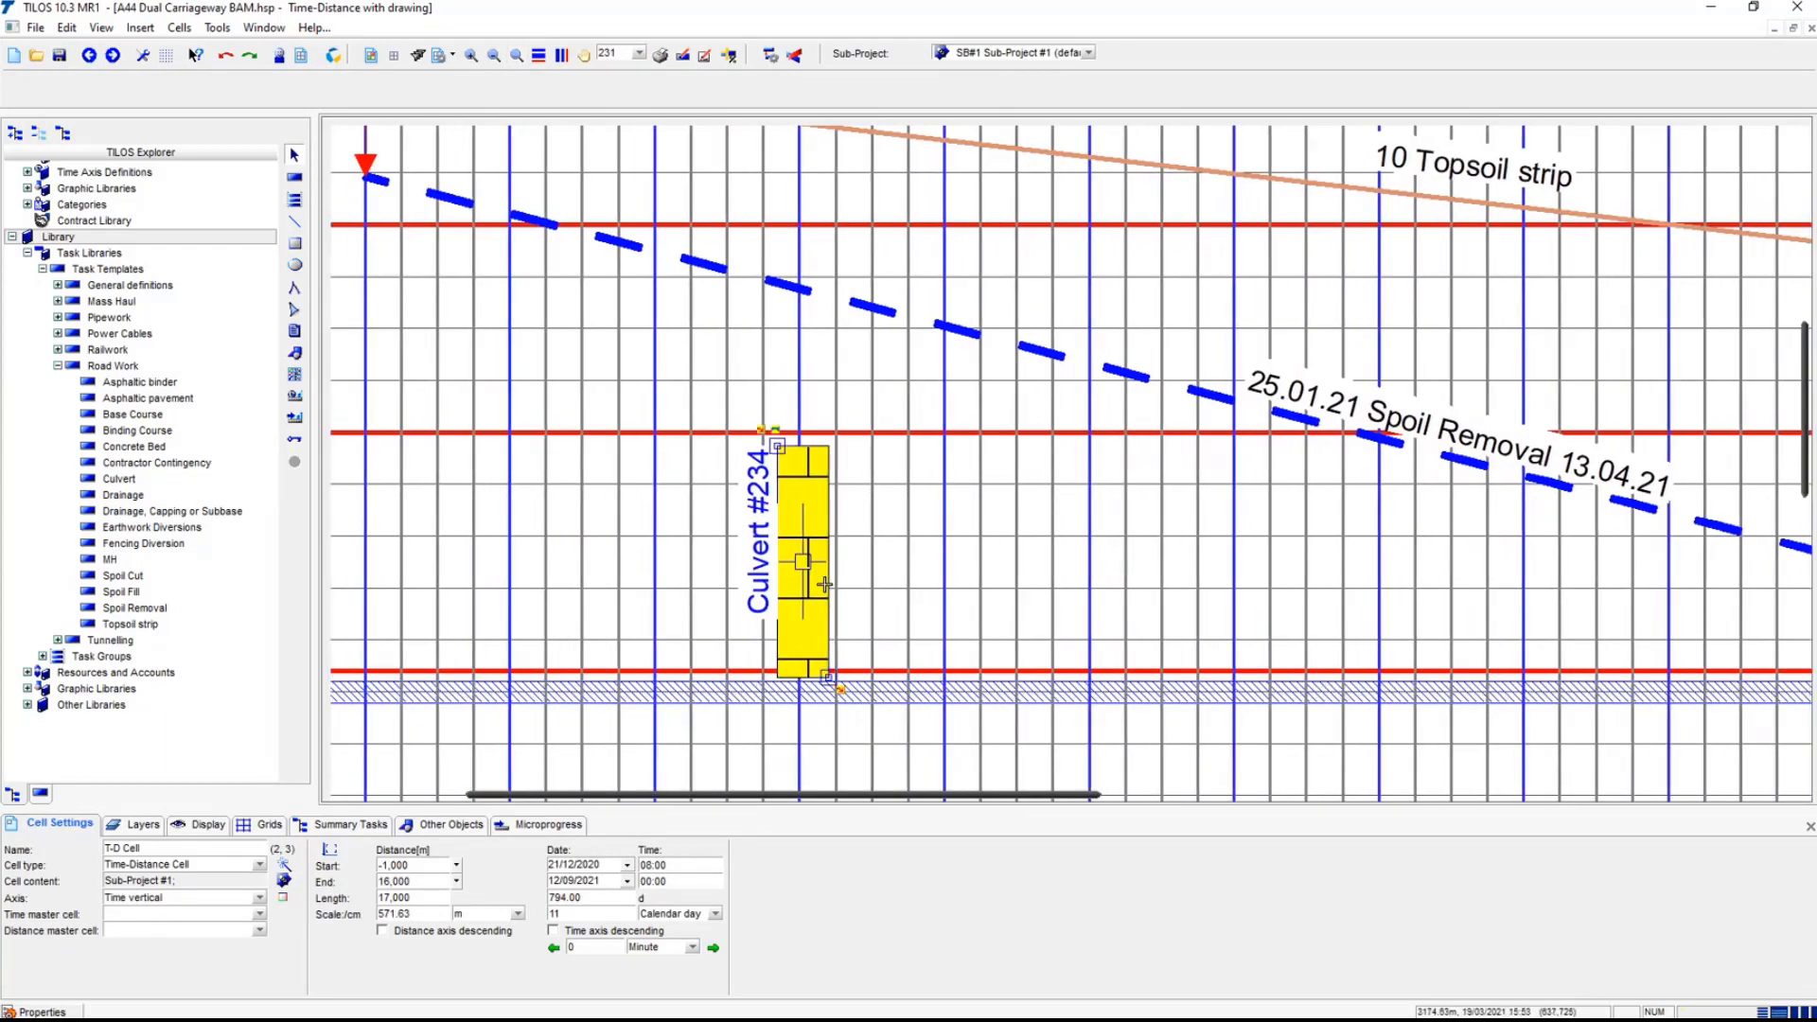
drag(826, 580, 818, 348)
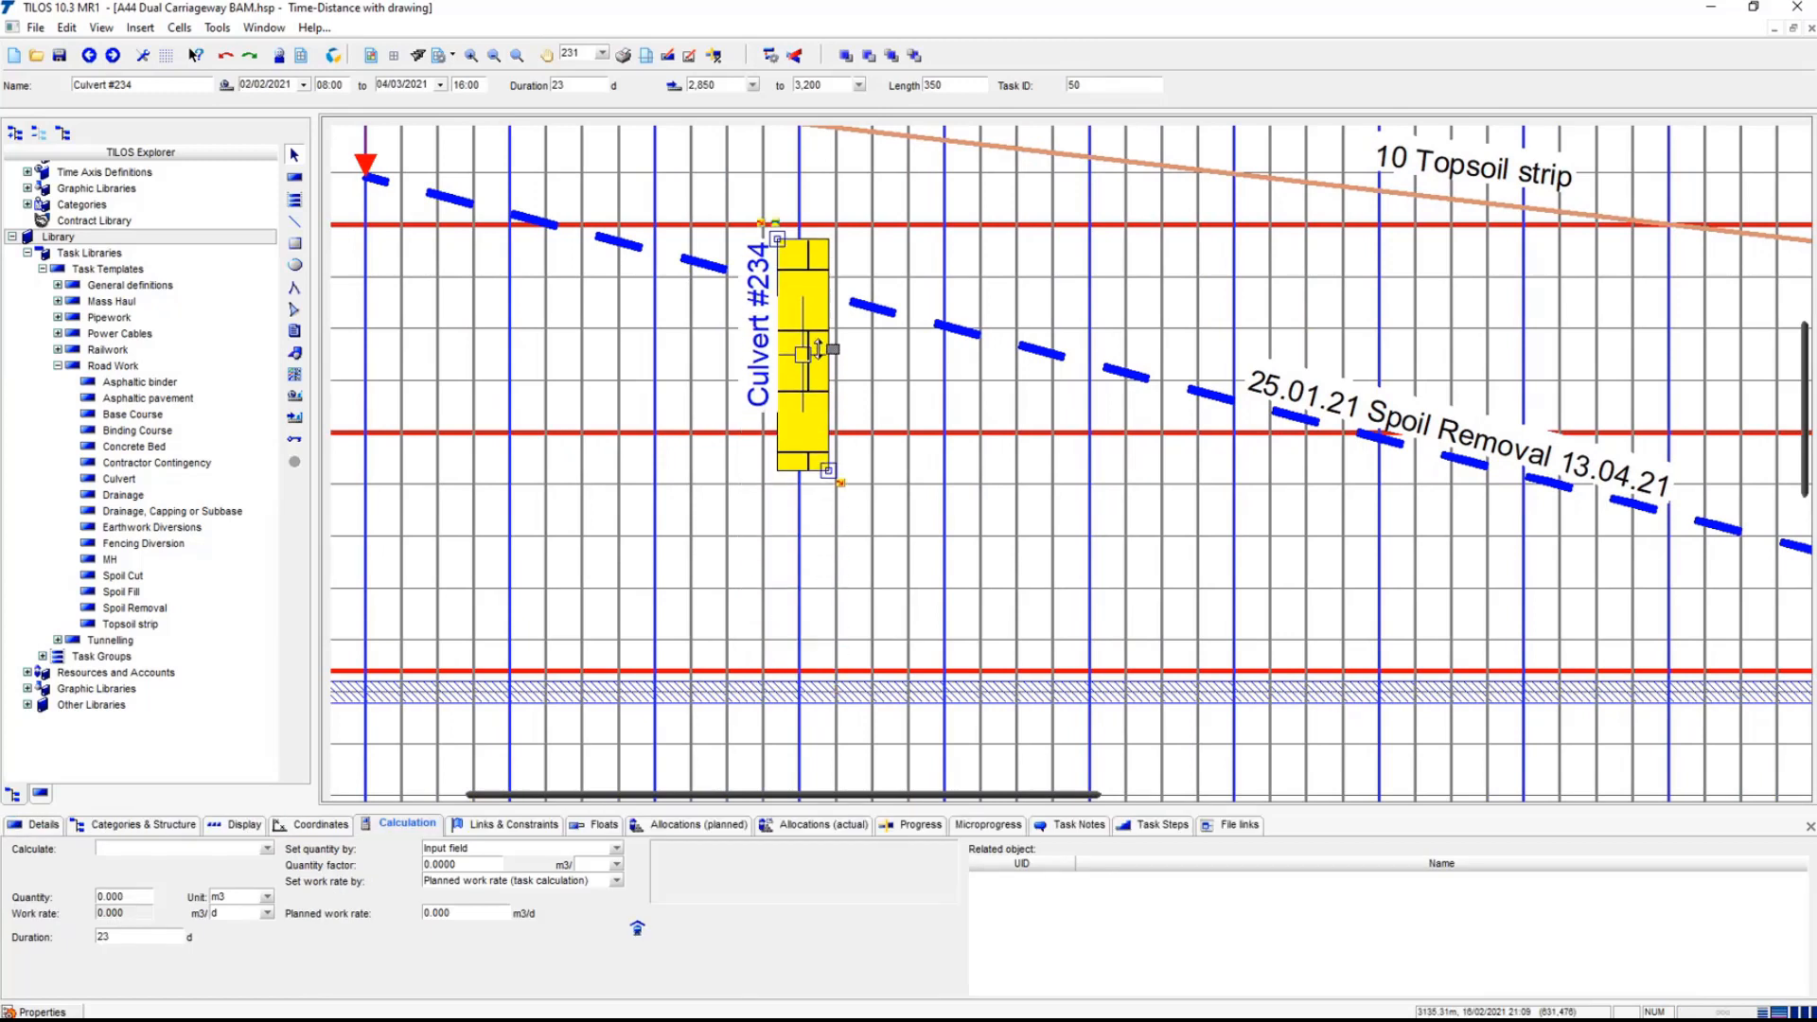
- Move the Culvert #234 task clear of the Spoil Removal line so that it starts on 23/02/2021
click(926, 349)
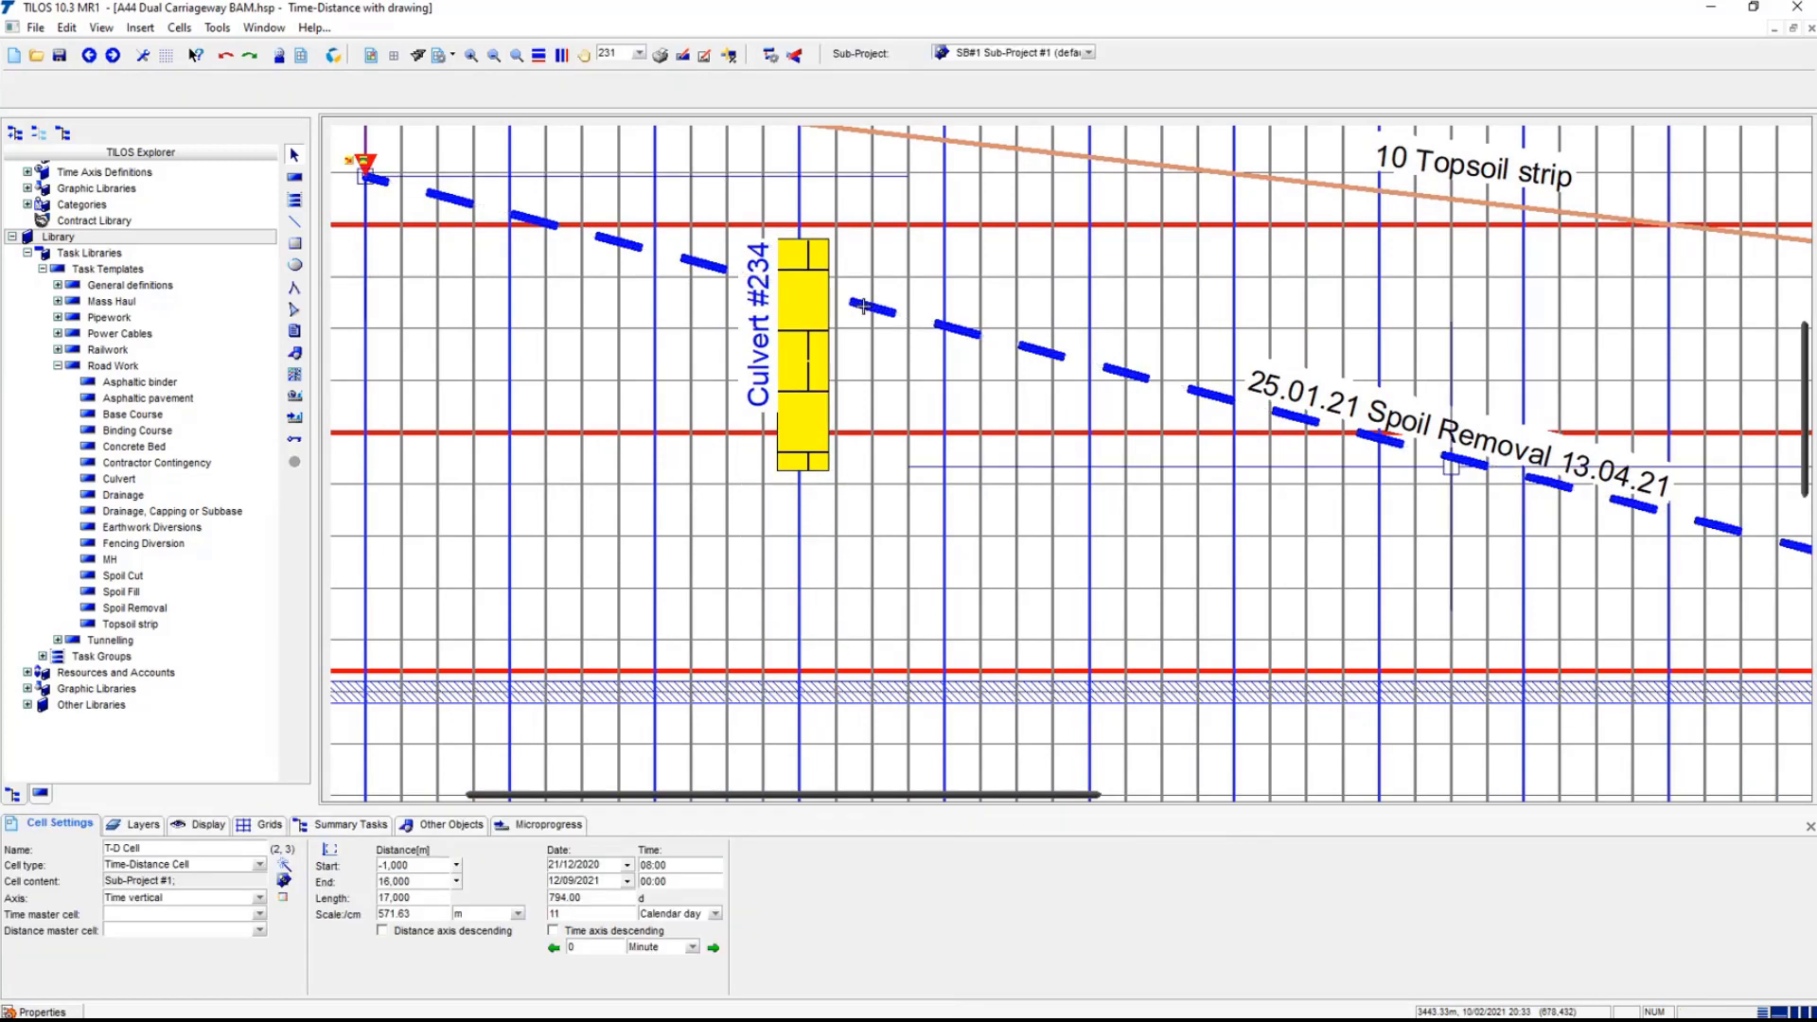
click(910, 324)
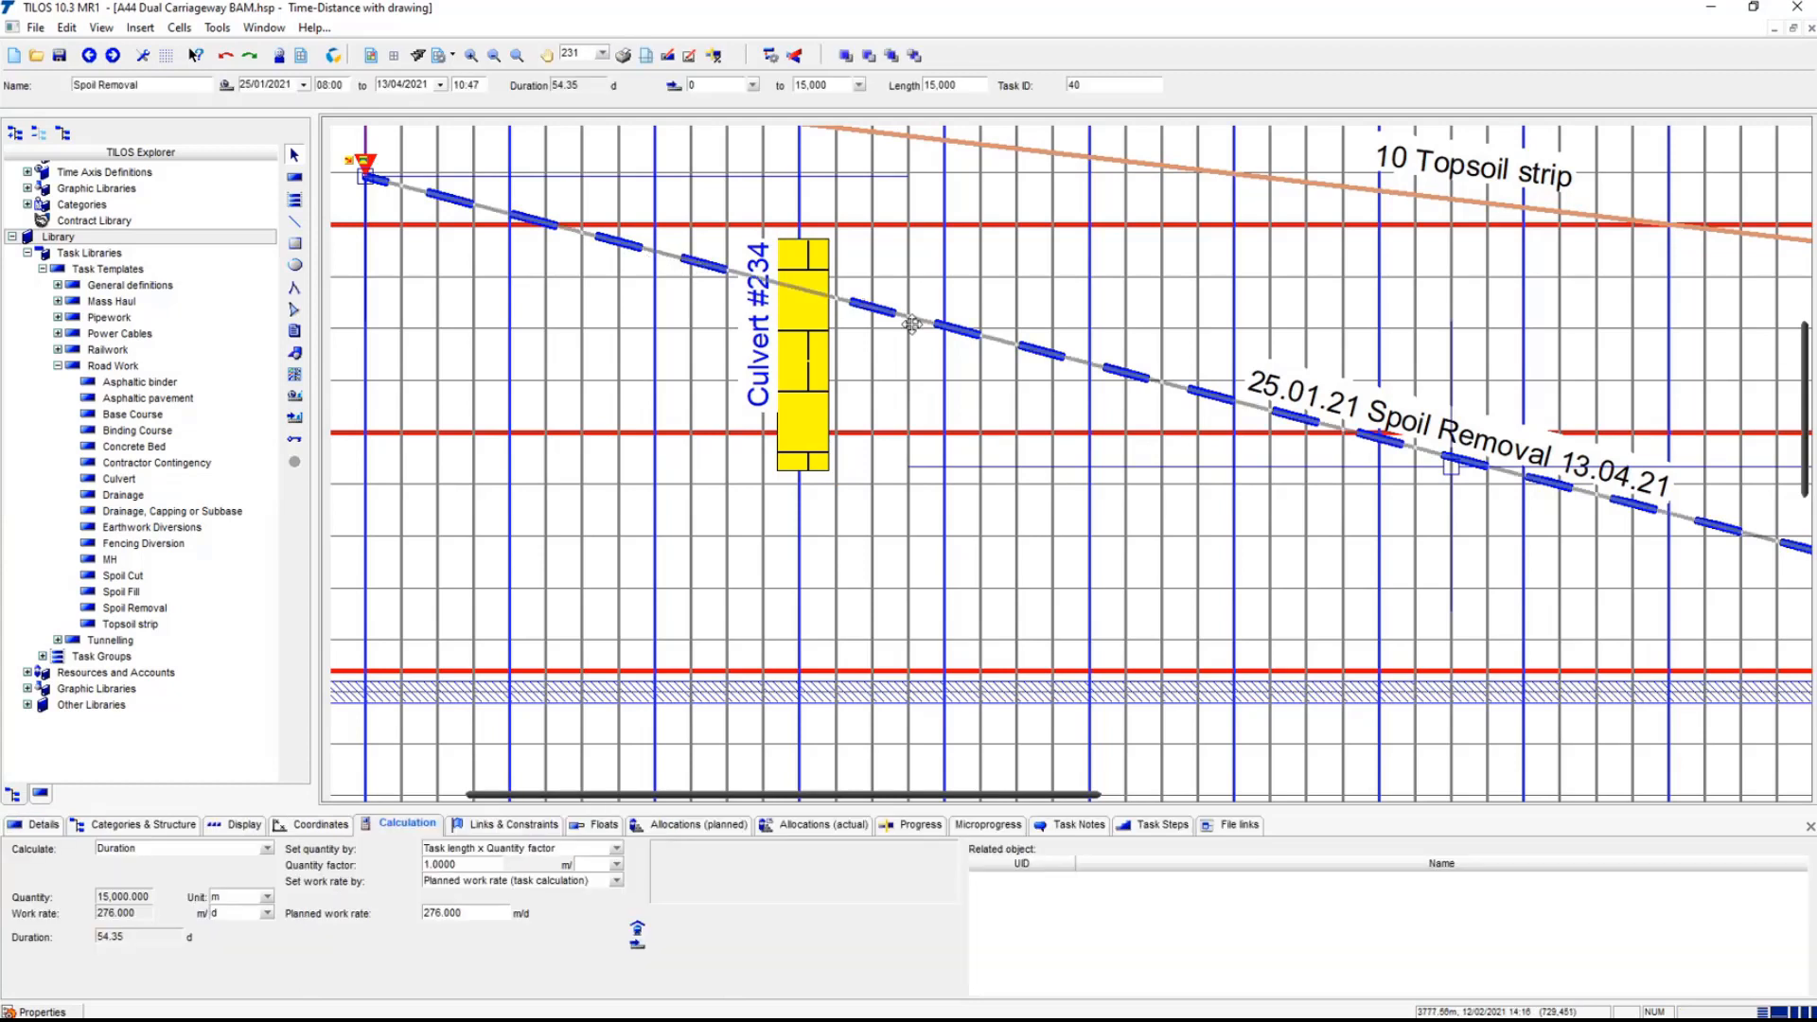
click(901, 339)
click(823, 346)
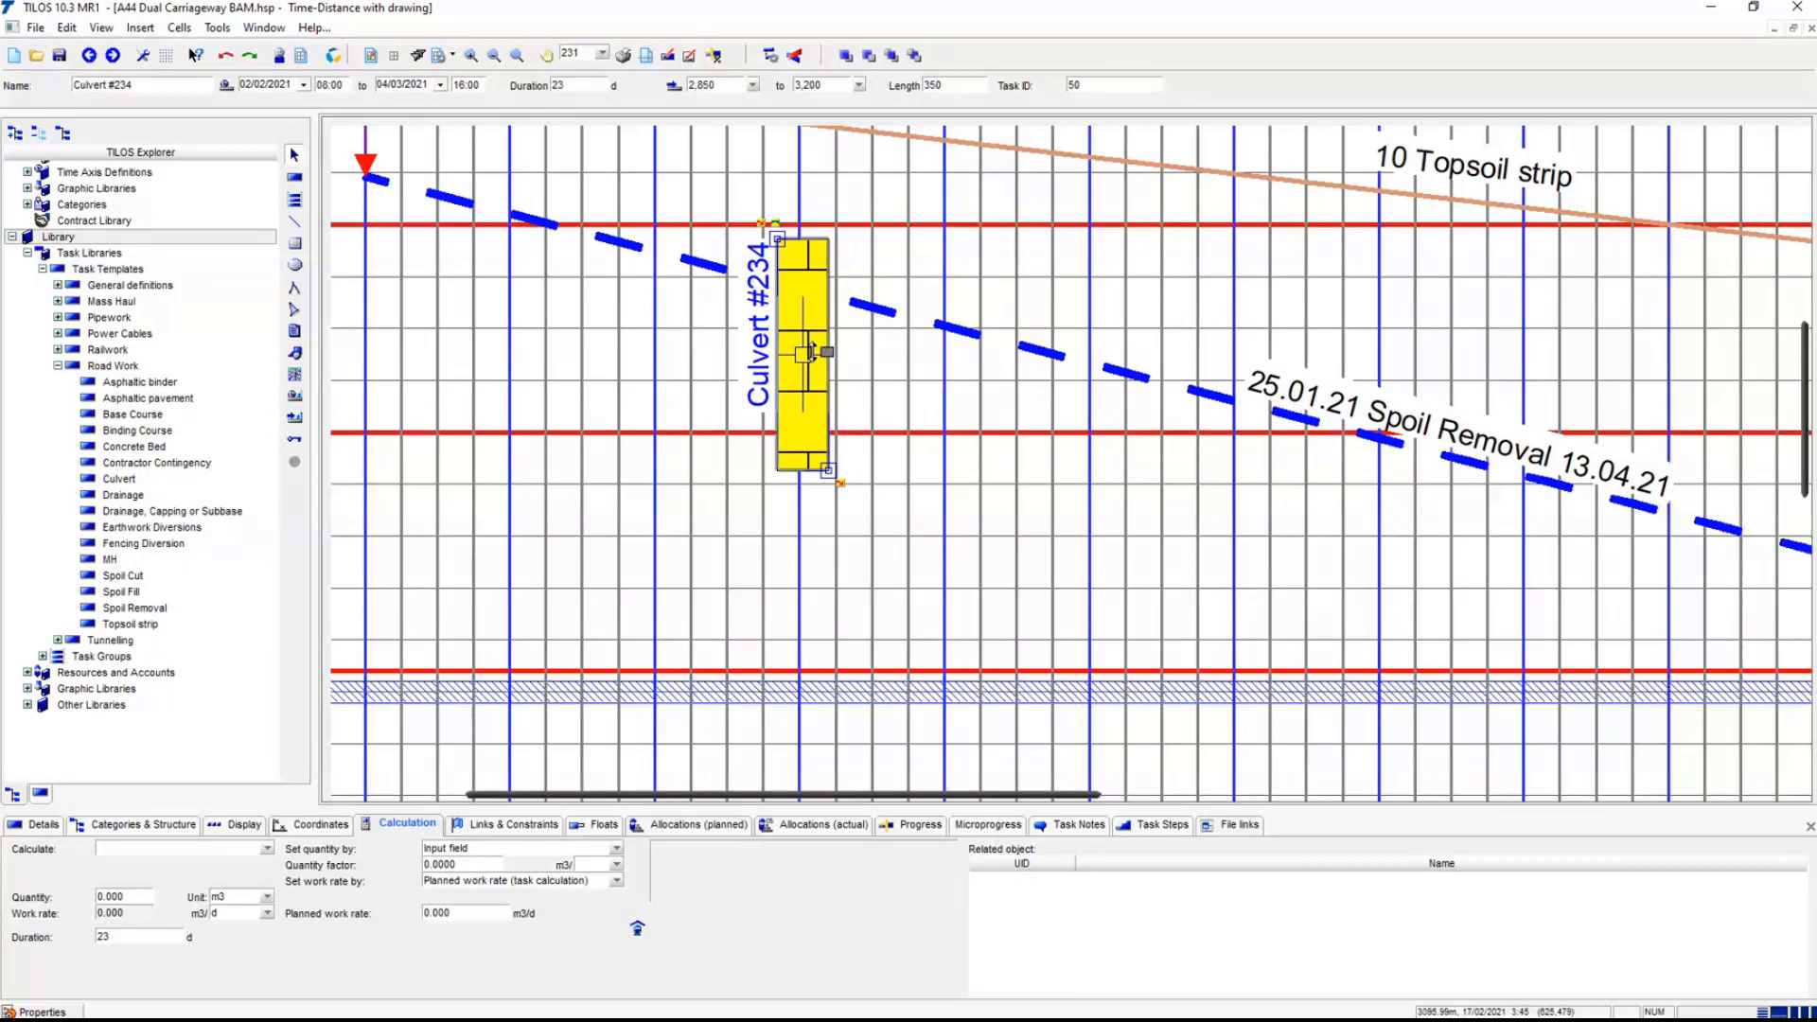
drag(812, 352, 843, 498)
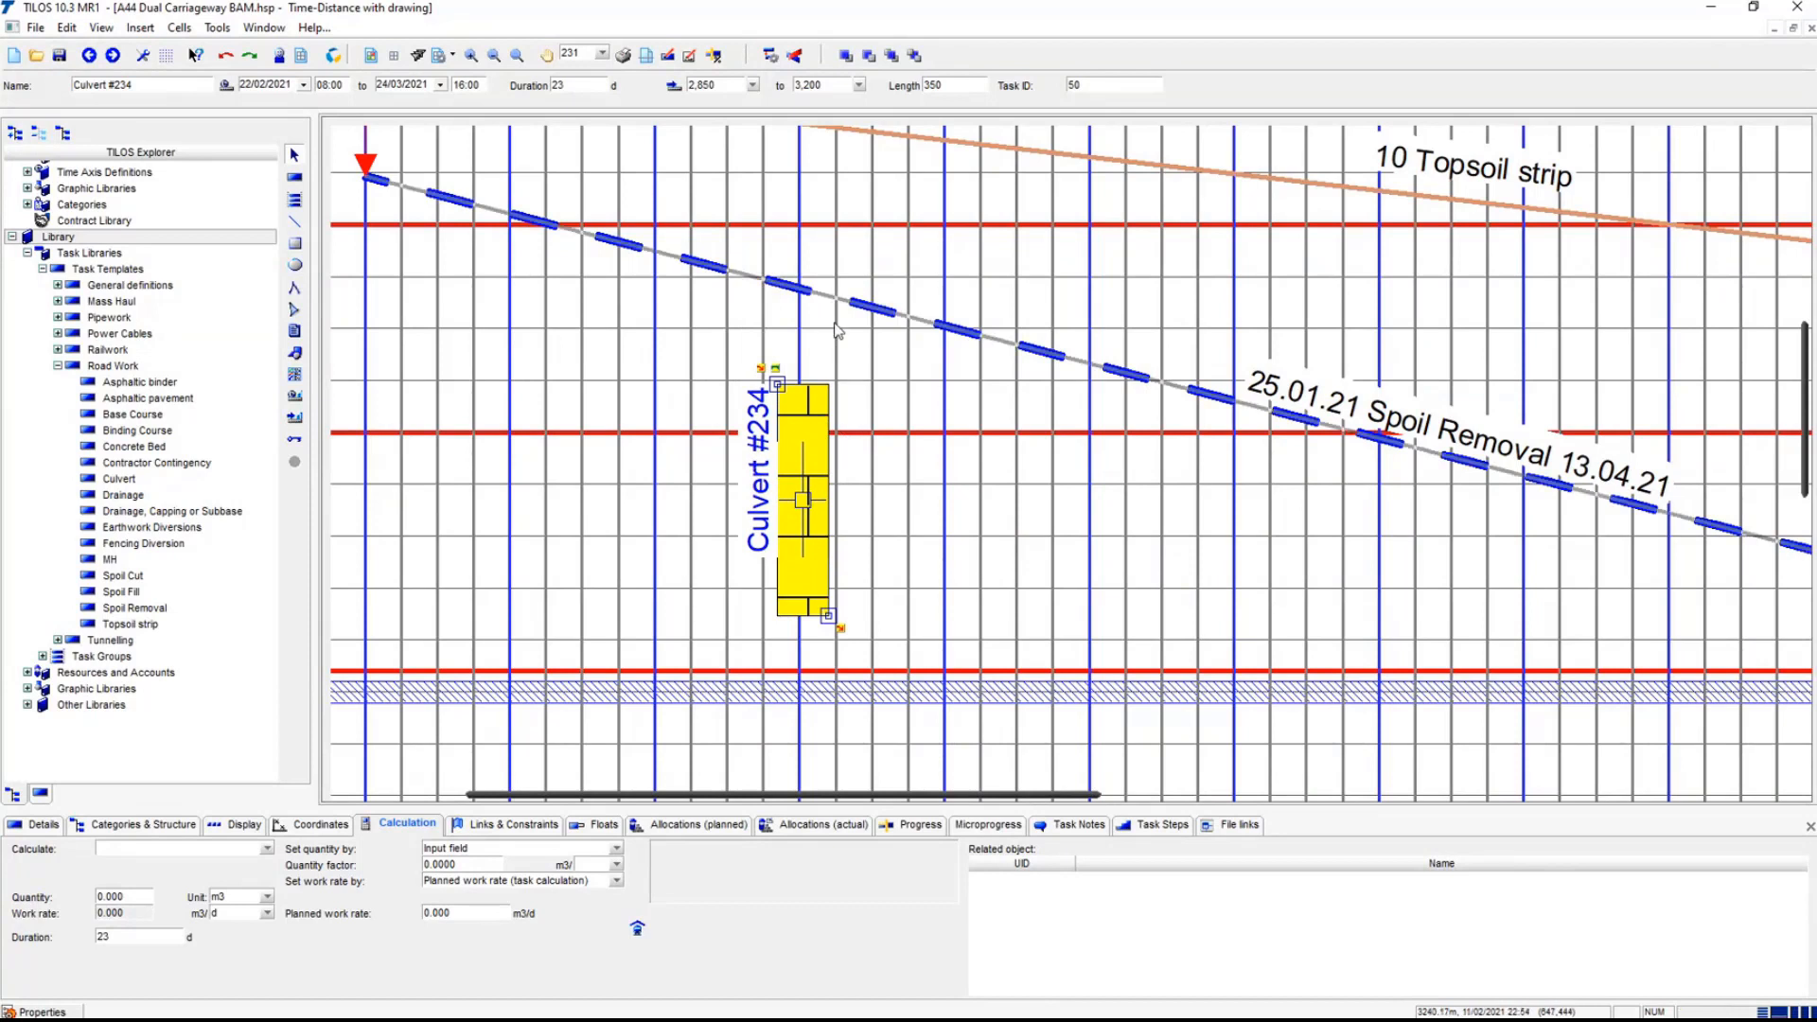
mouse_move(825, 502)
mouse_down()
mouse_move(825, 408)
mouse_move(826, 514)
mouse_up()
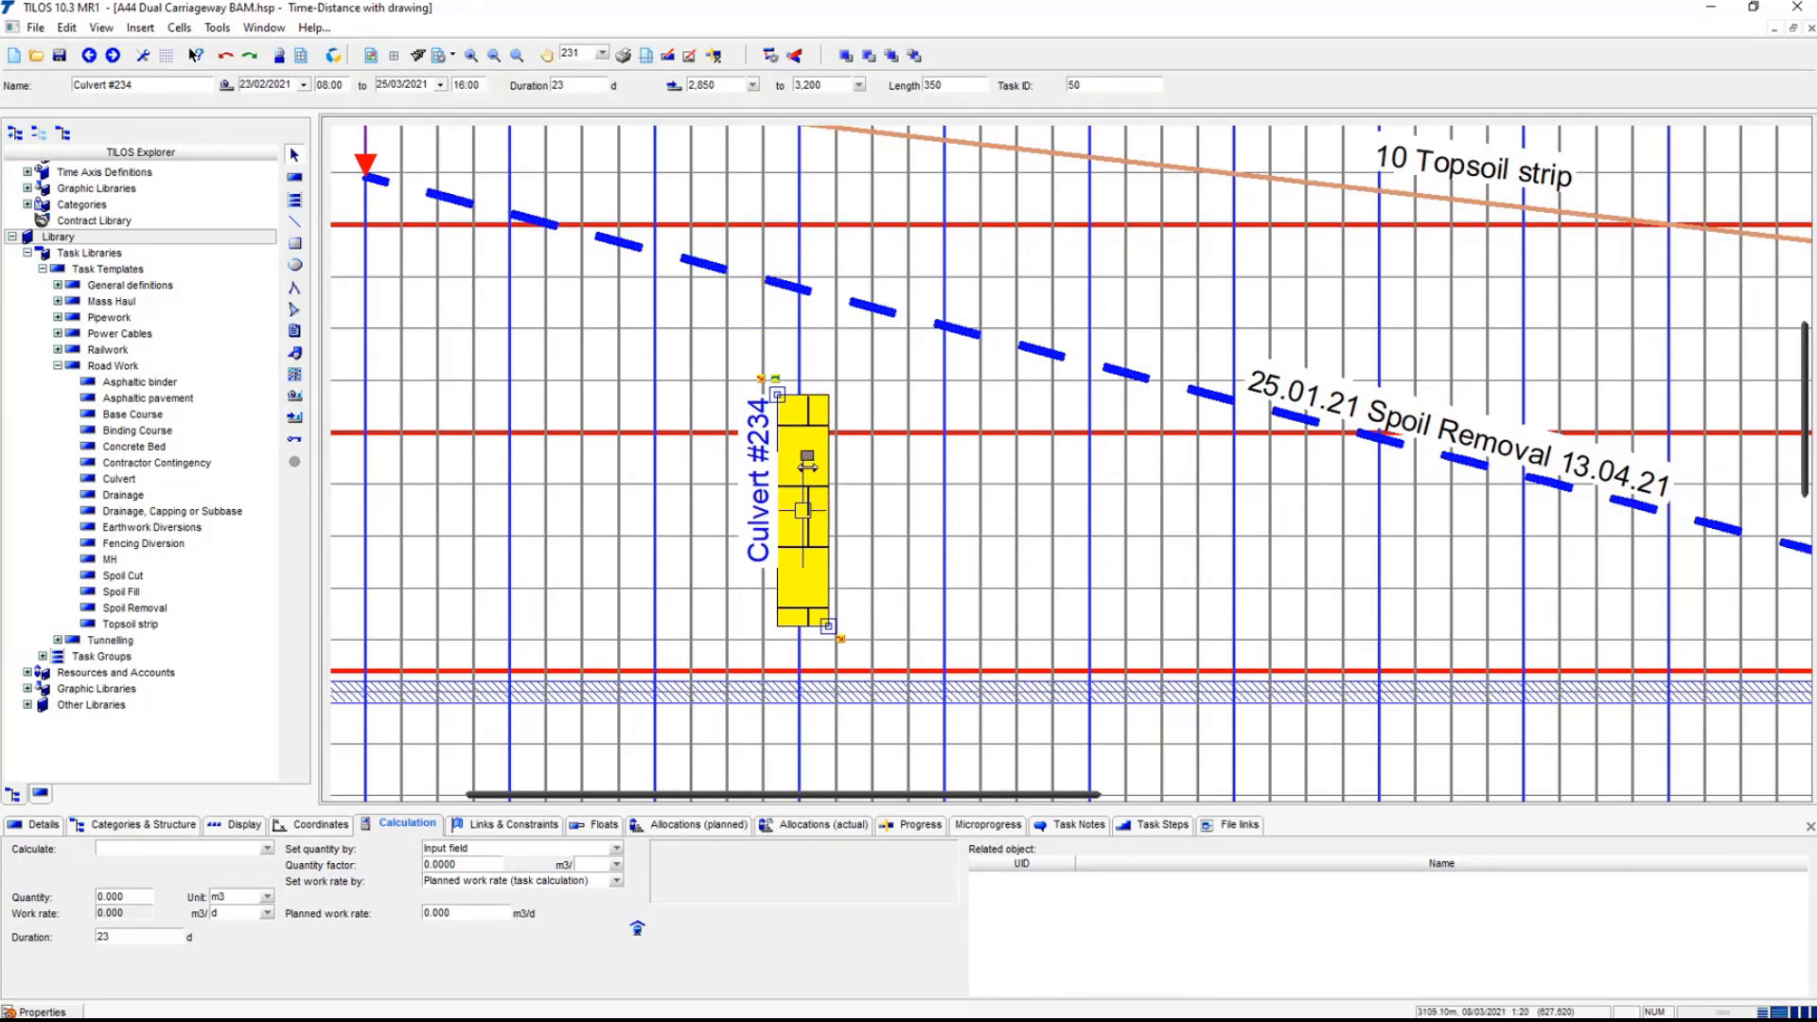
- Return the chart to 100% zoom with all three tasks in view
click(602, 54)
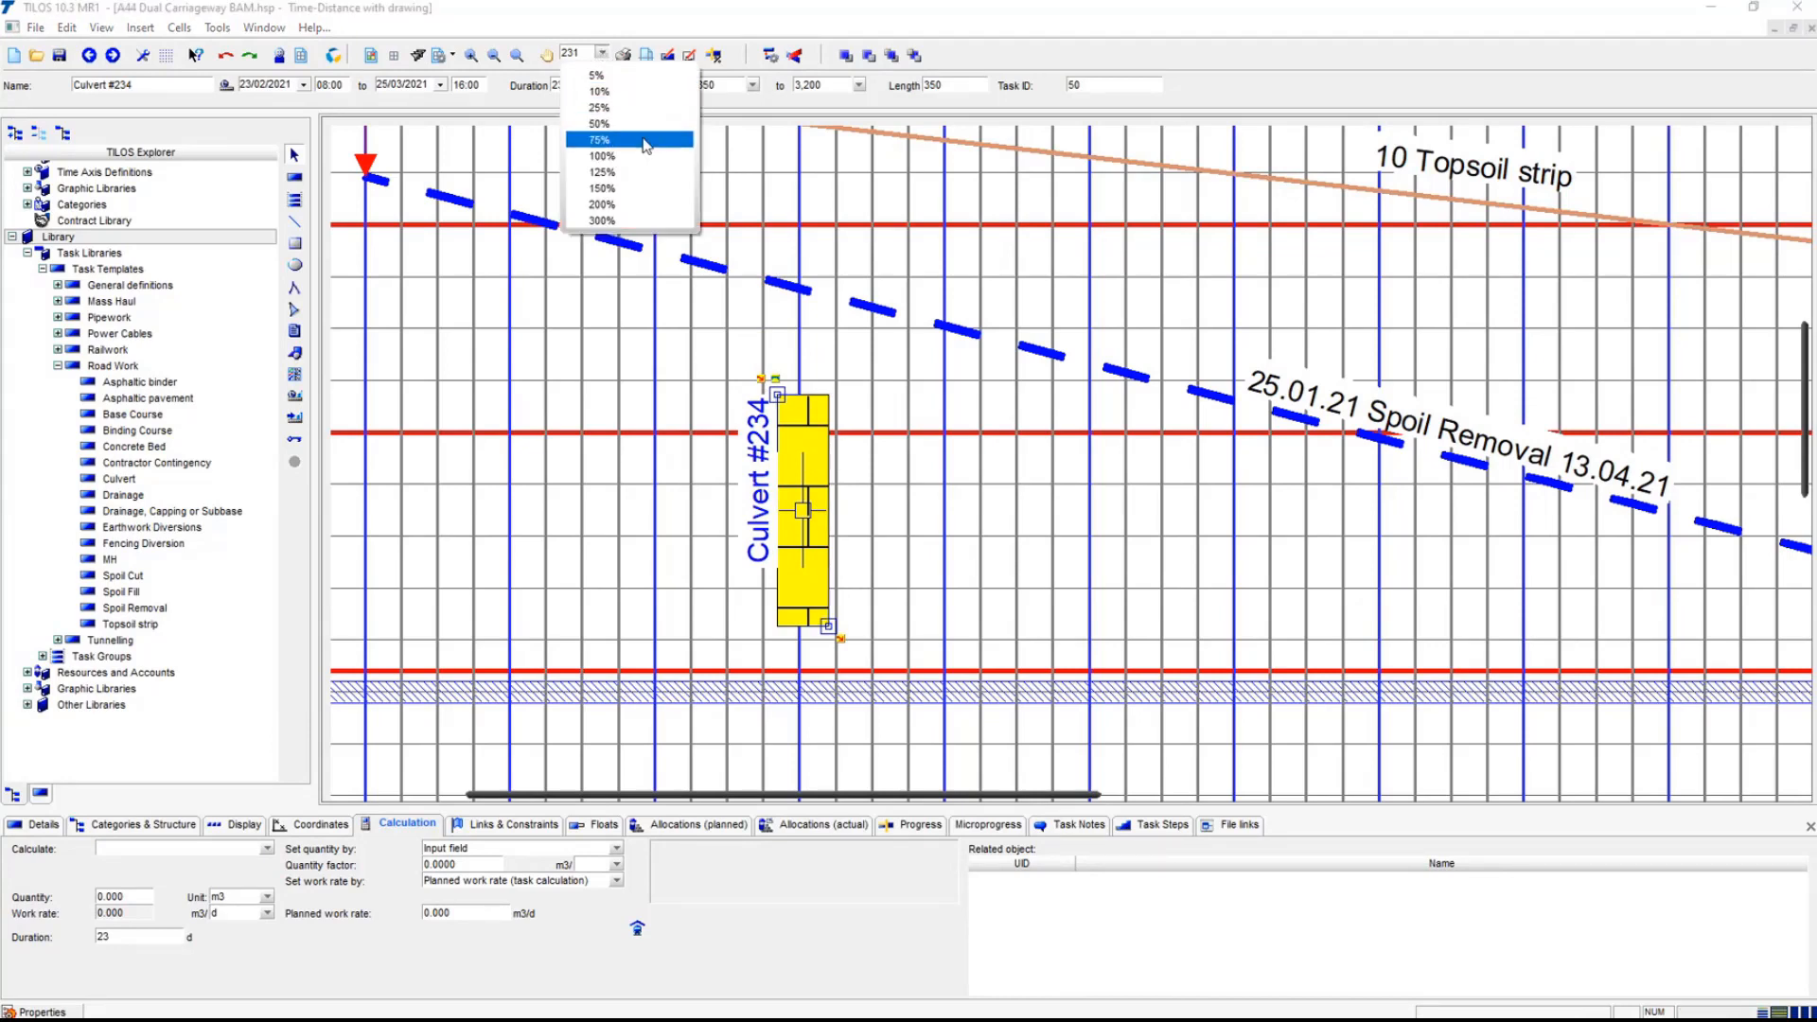
click(648, 157)
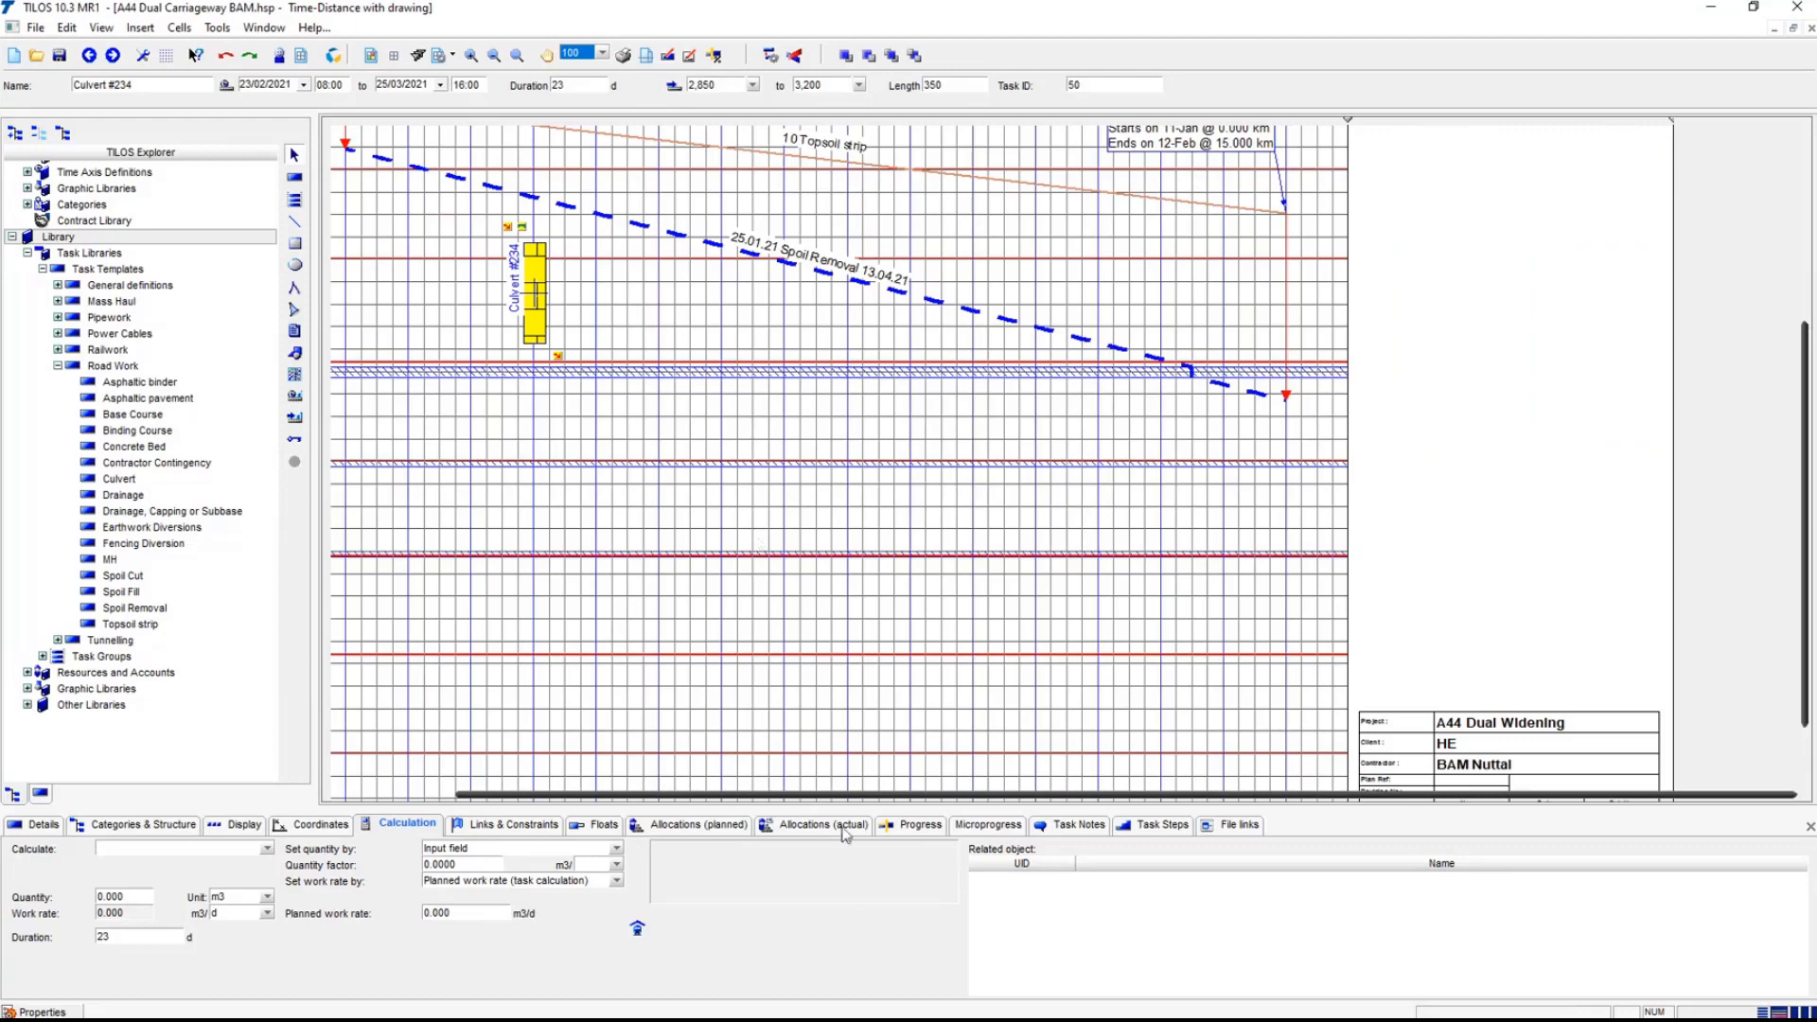
drag(854, 797, 729, 797)
scroll(783, 642, up, 2)
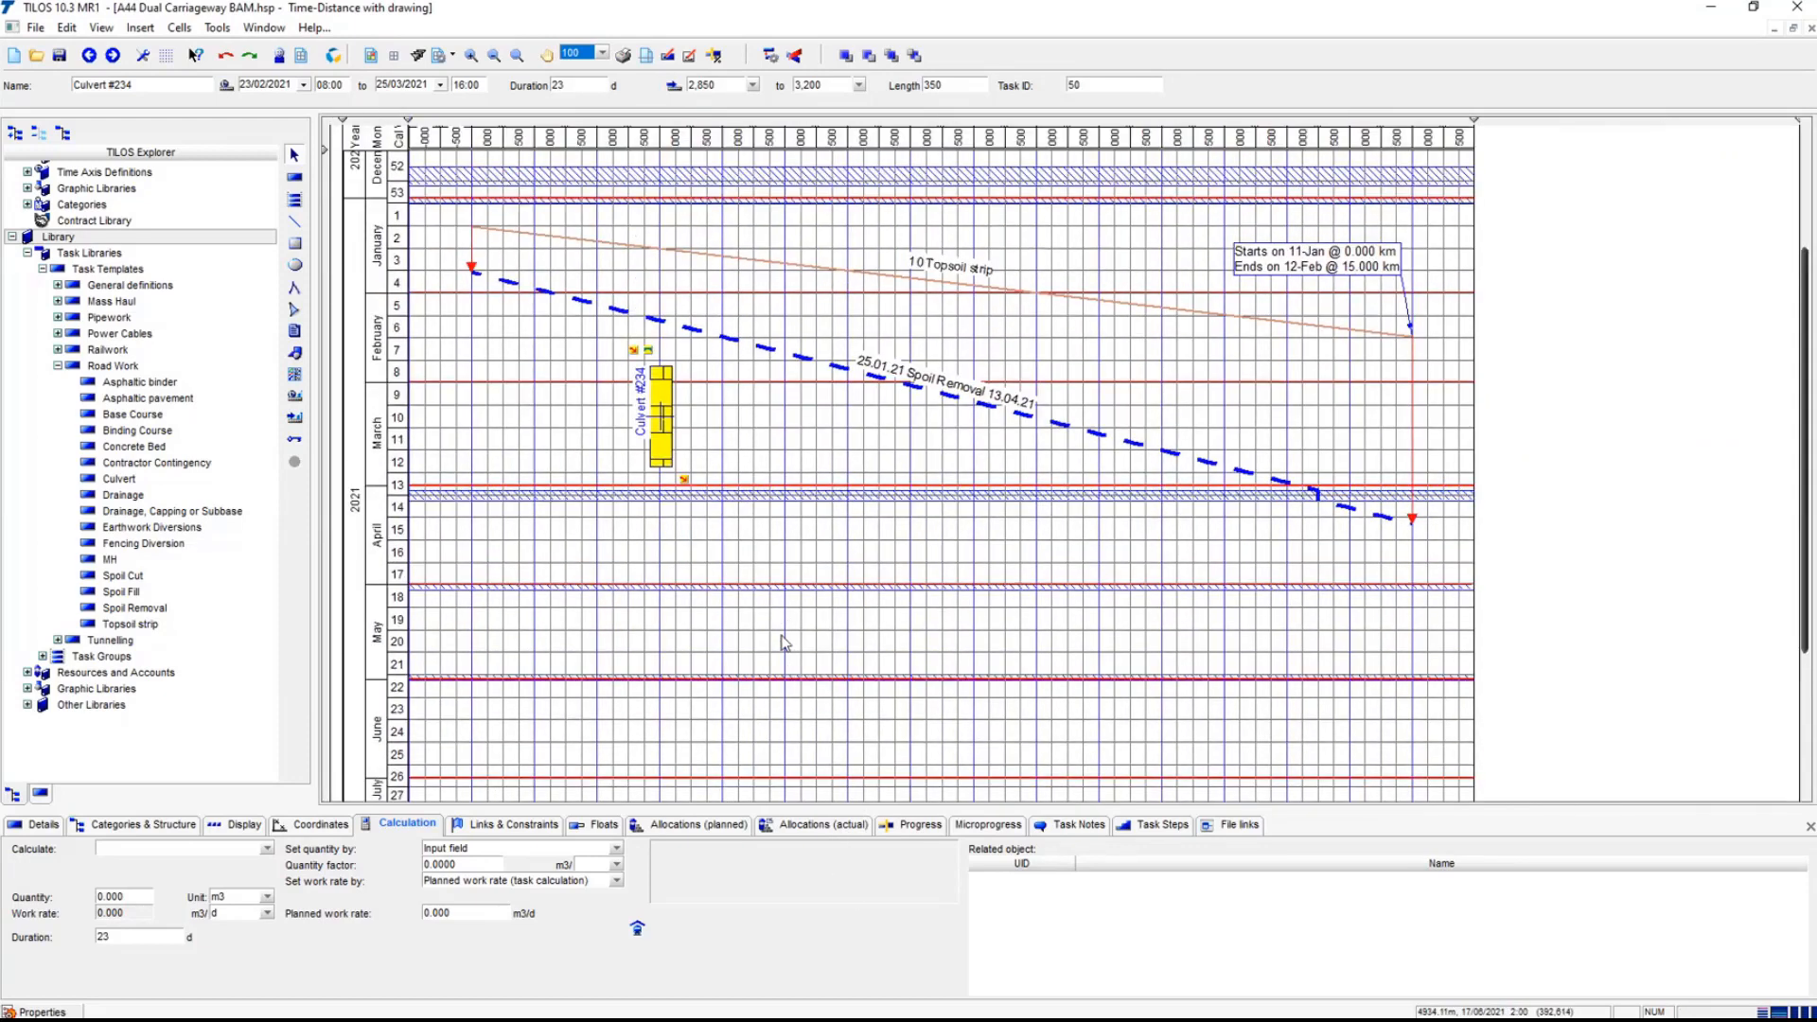
- Link the start of Spoil Removal to the start of Culvert #234 with a 15-day lag
click(615, 560)
click(587, 303)
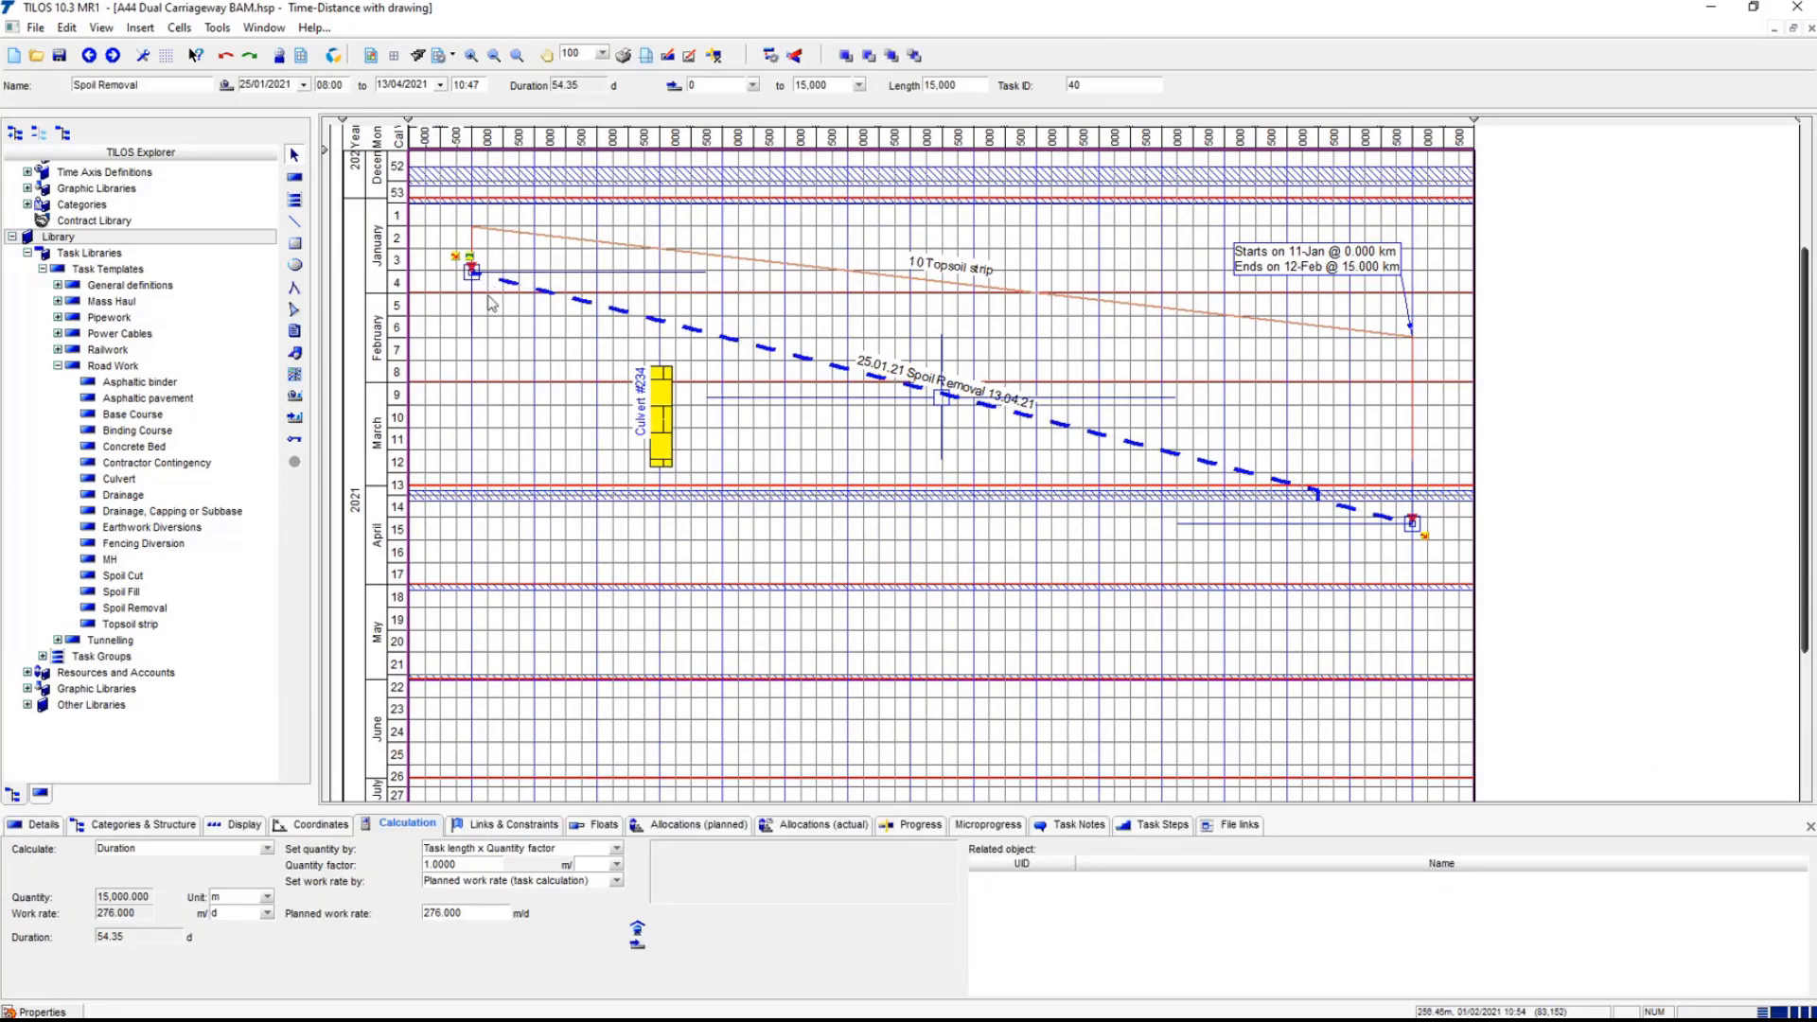
drag(472, 271, 660, 376)
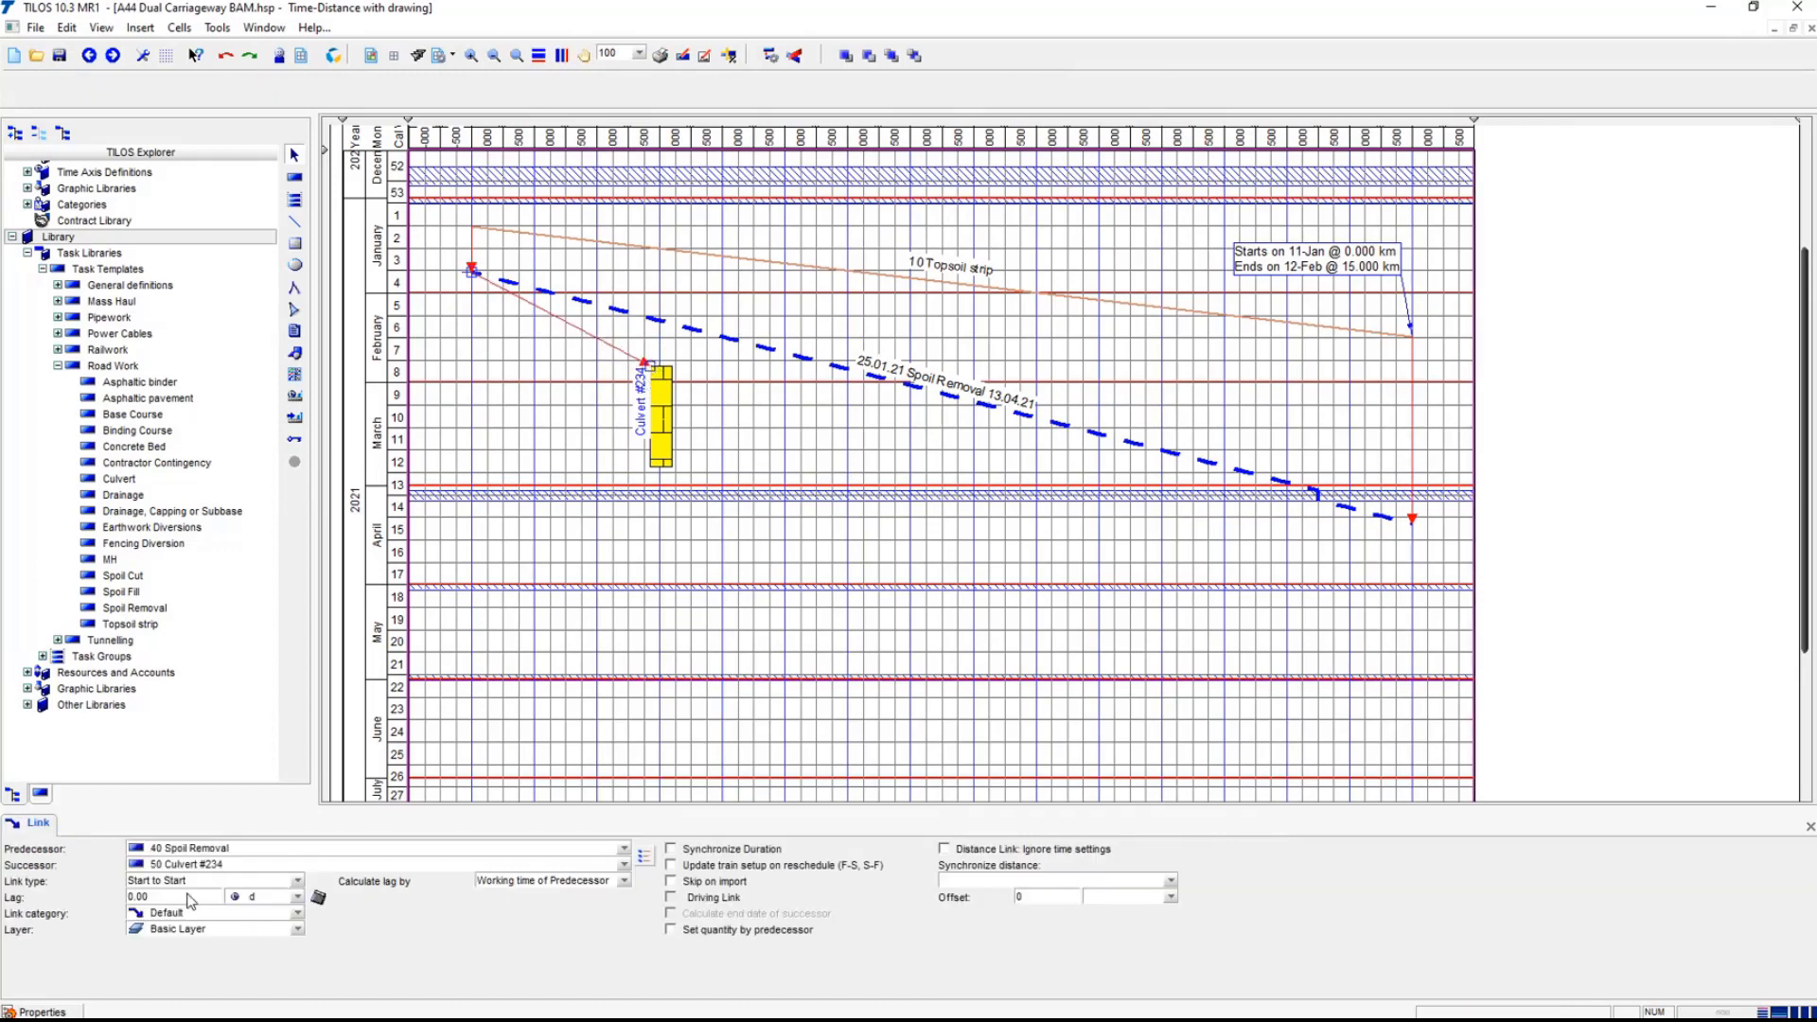
click(187, 897)
text(15)
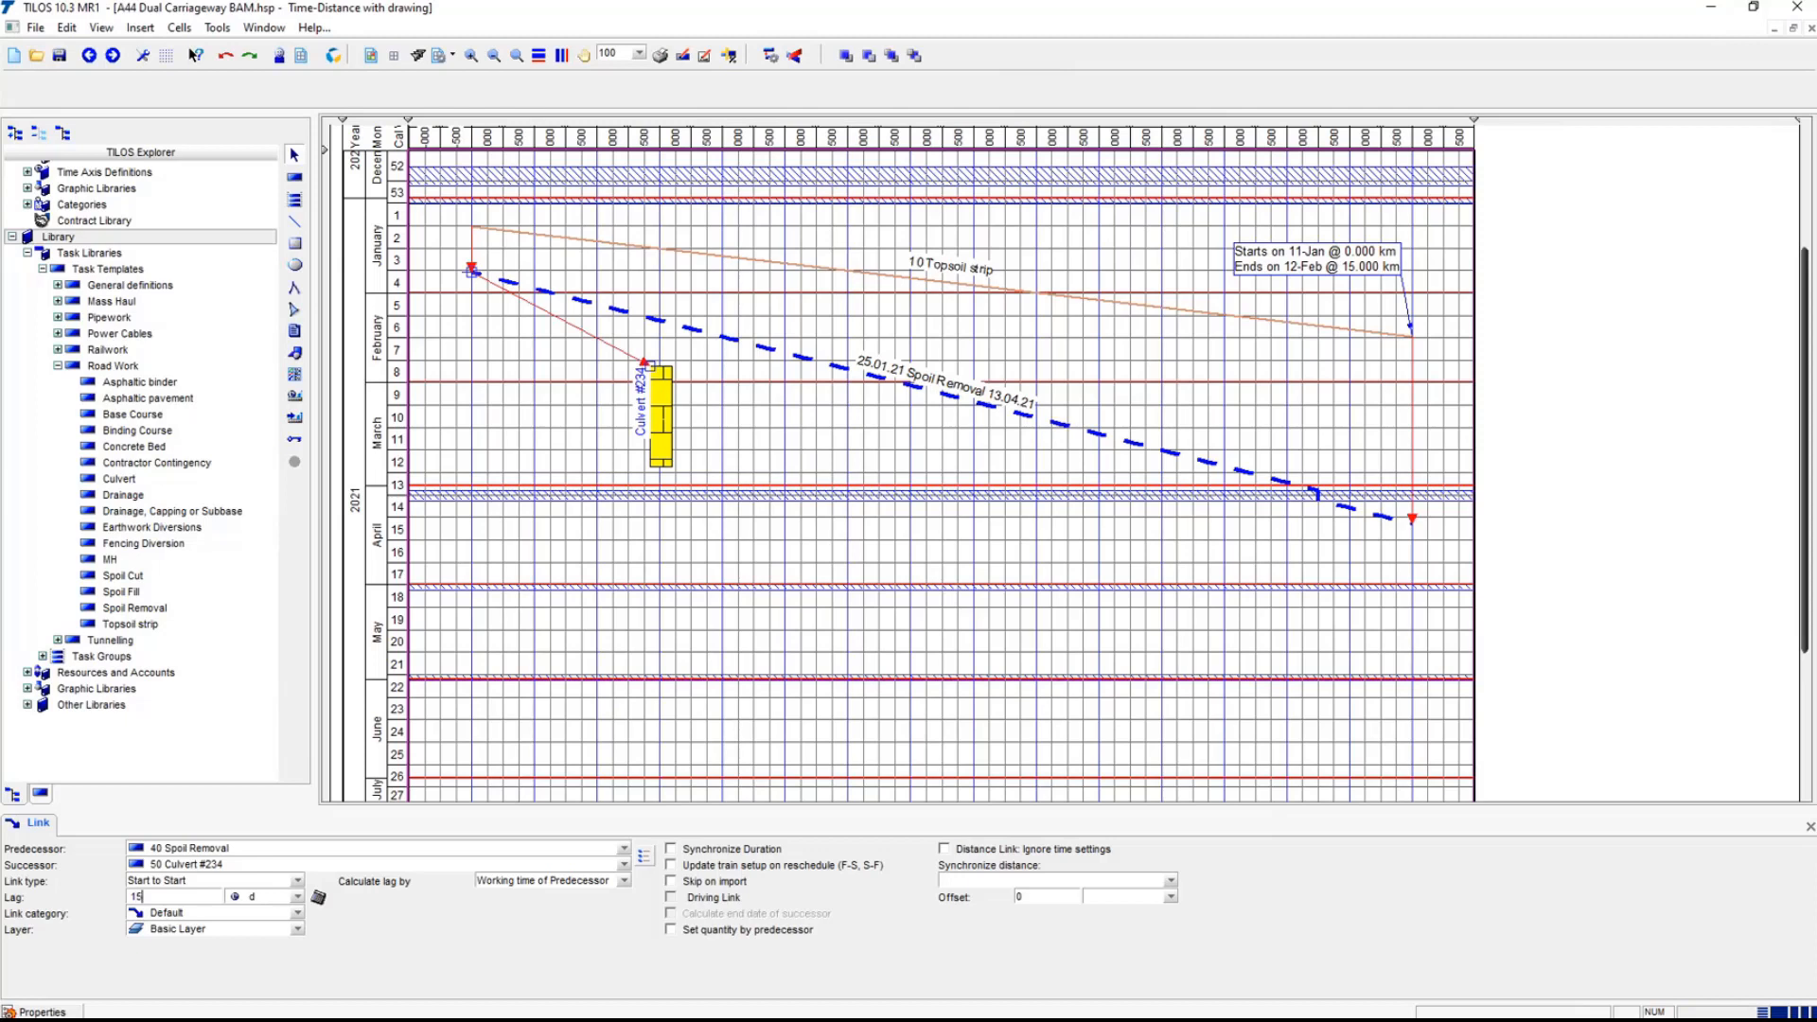
key(Tab)
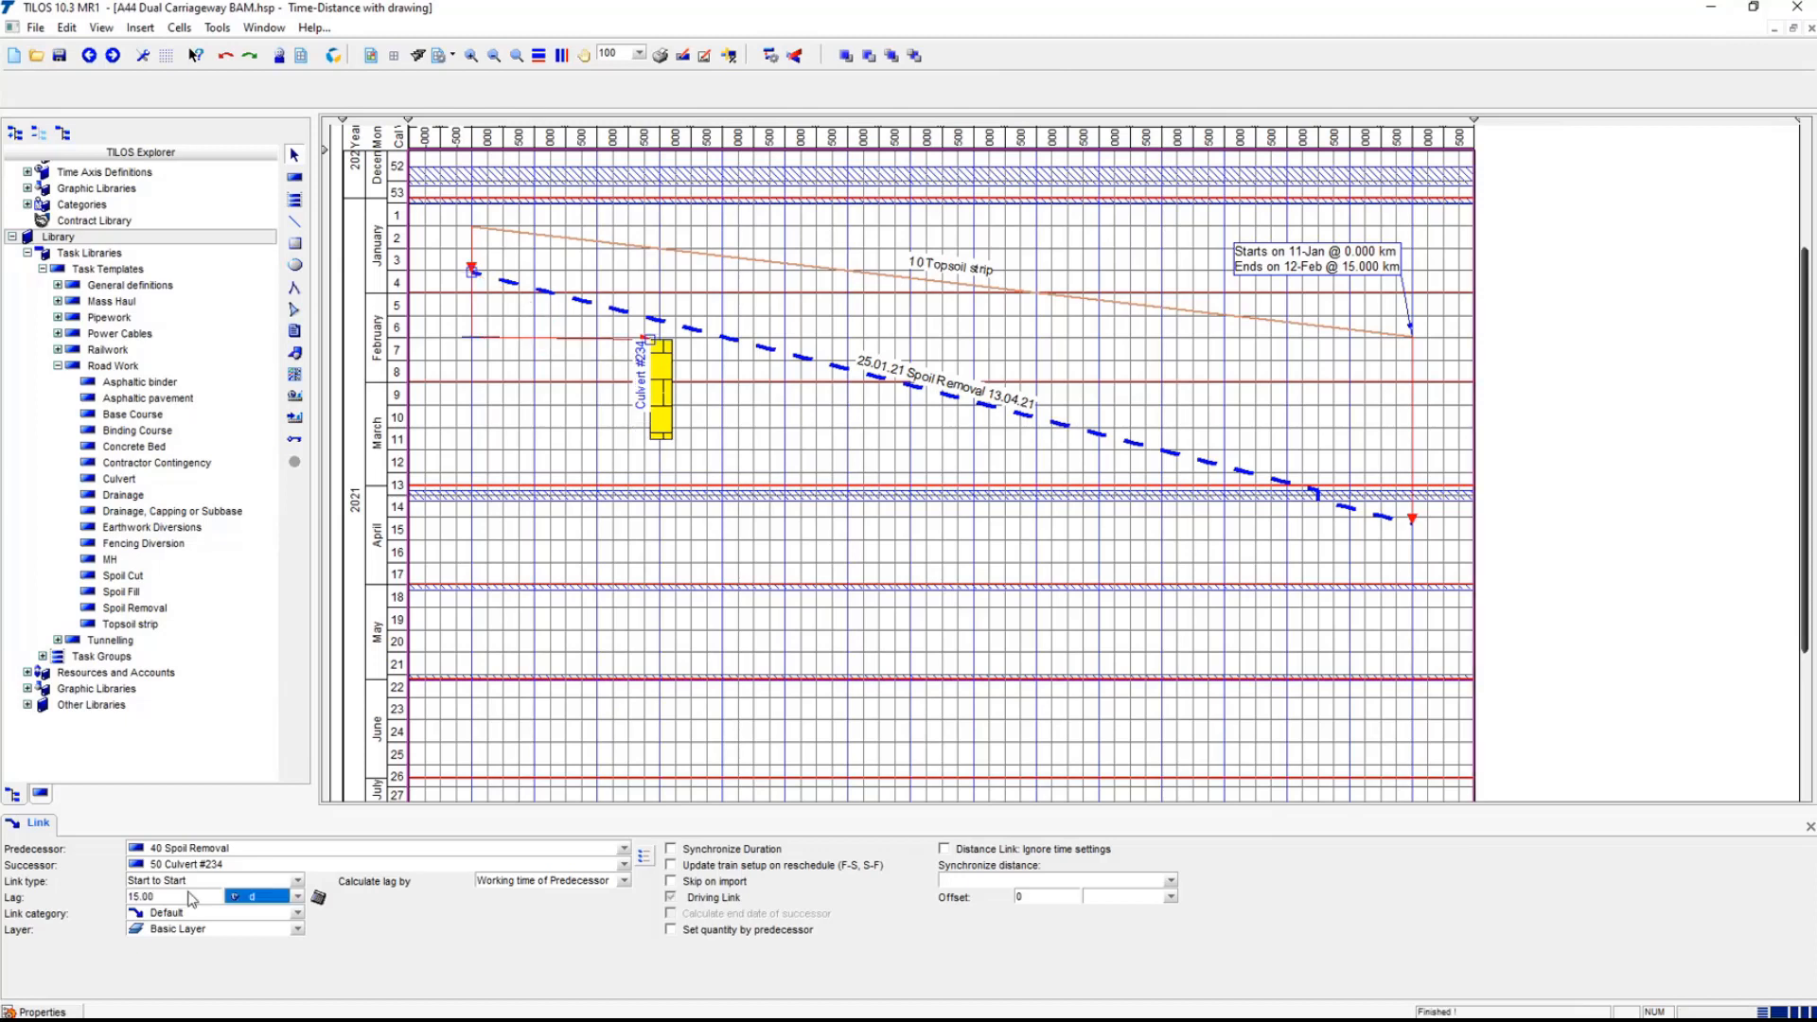
- Set the lag of the link from Spoil Removal to Culvert #234 to 12 days
click(189, 902)
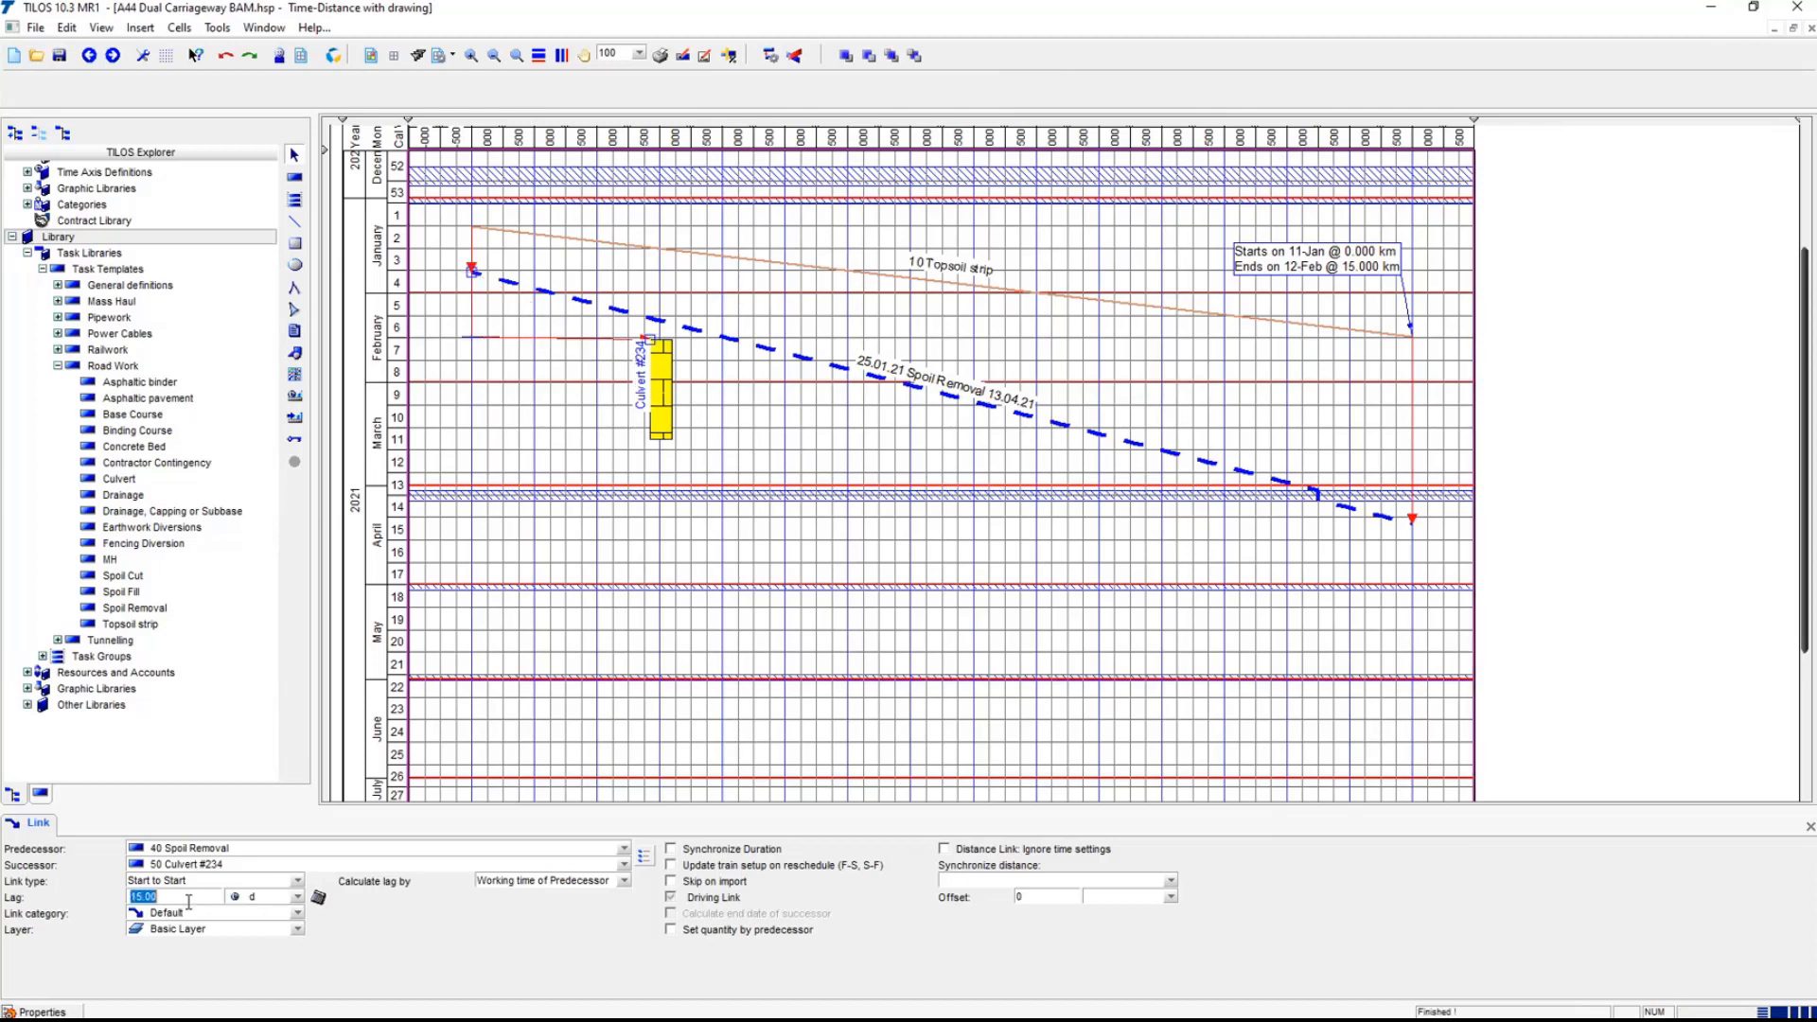
text(12)
key(Tab)
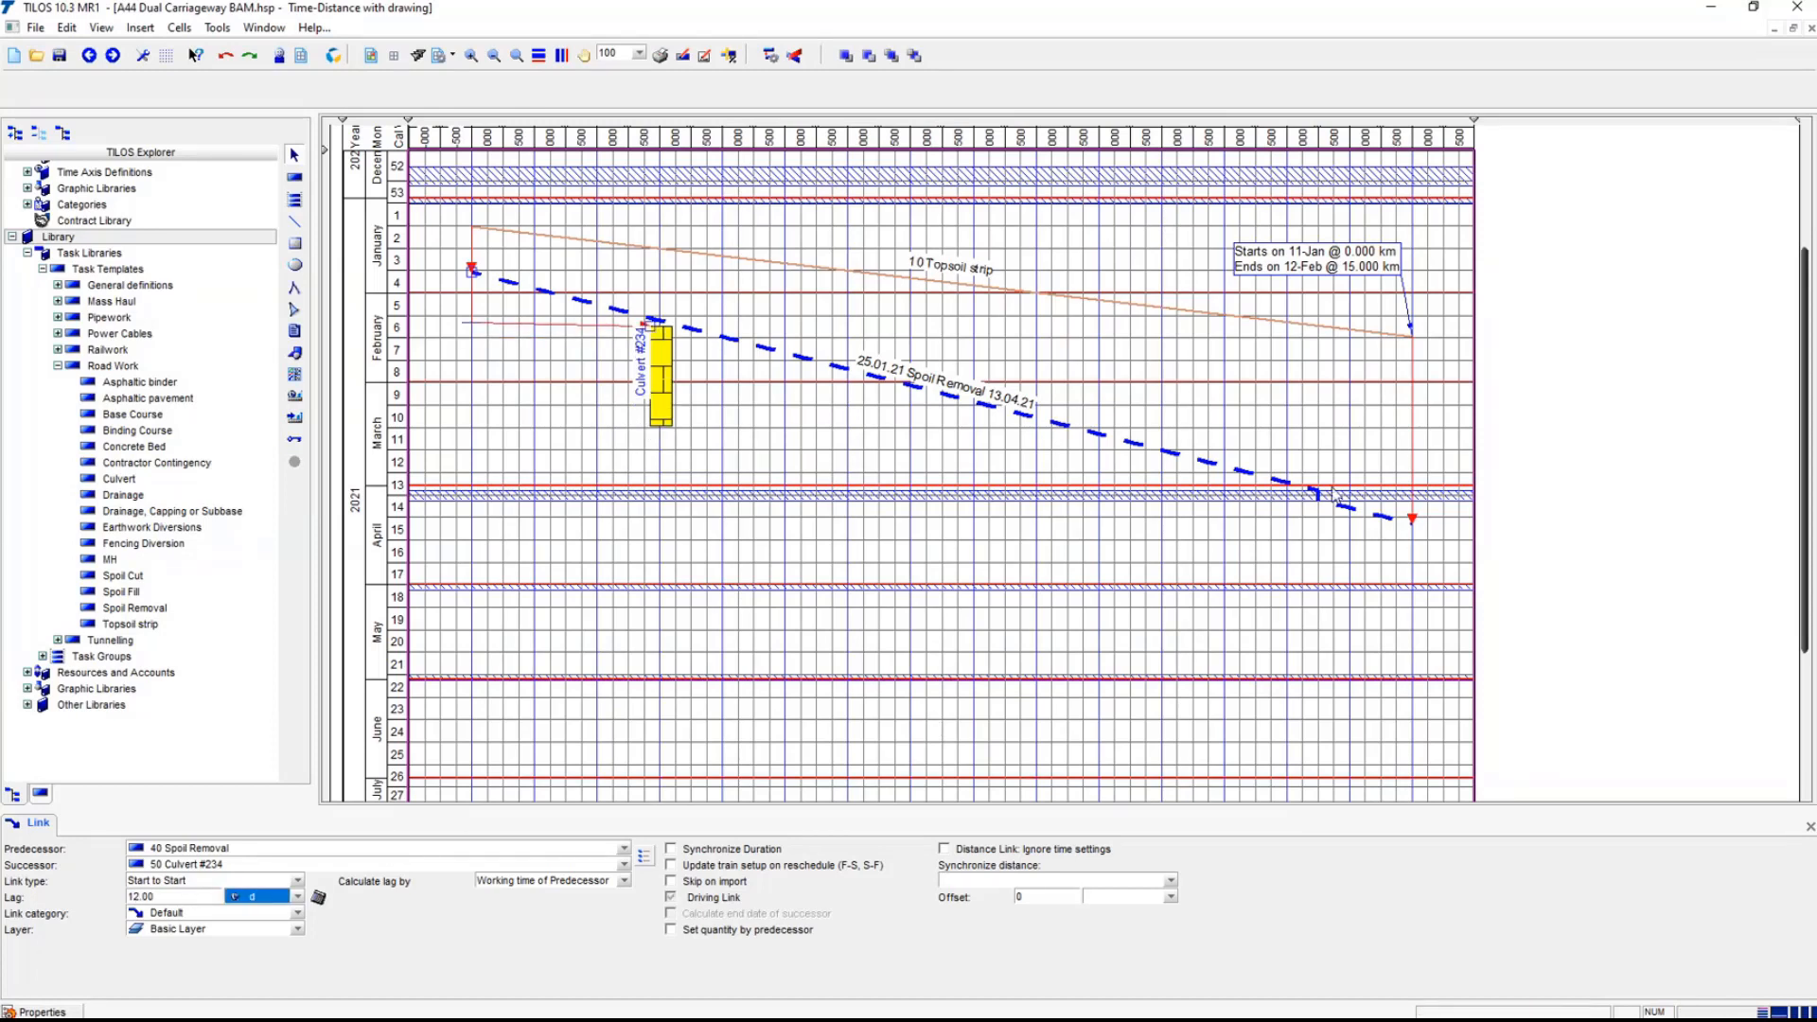
- Set the planned work rate of the Spoil Removal task to 350 m/d
click(1248, 481)
click(1247, 481)
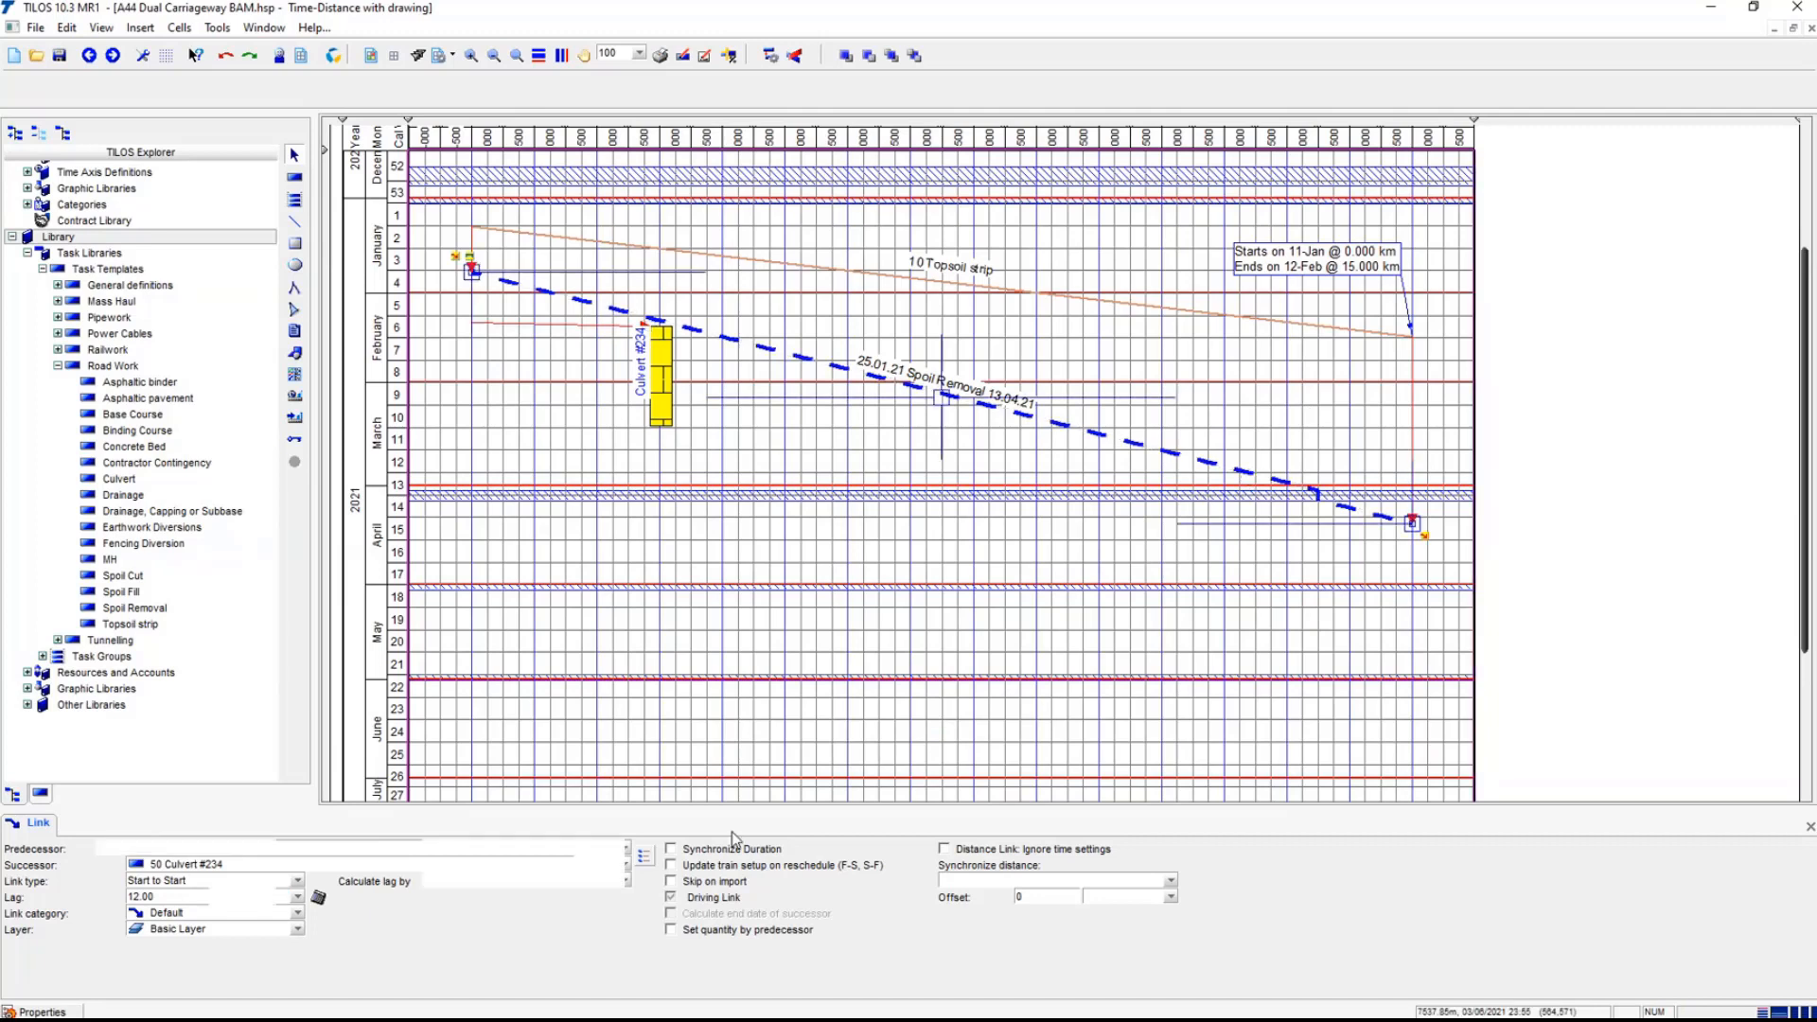
double_click(473, 912)
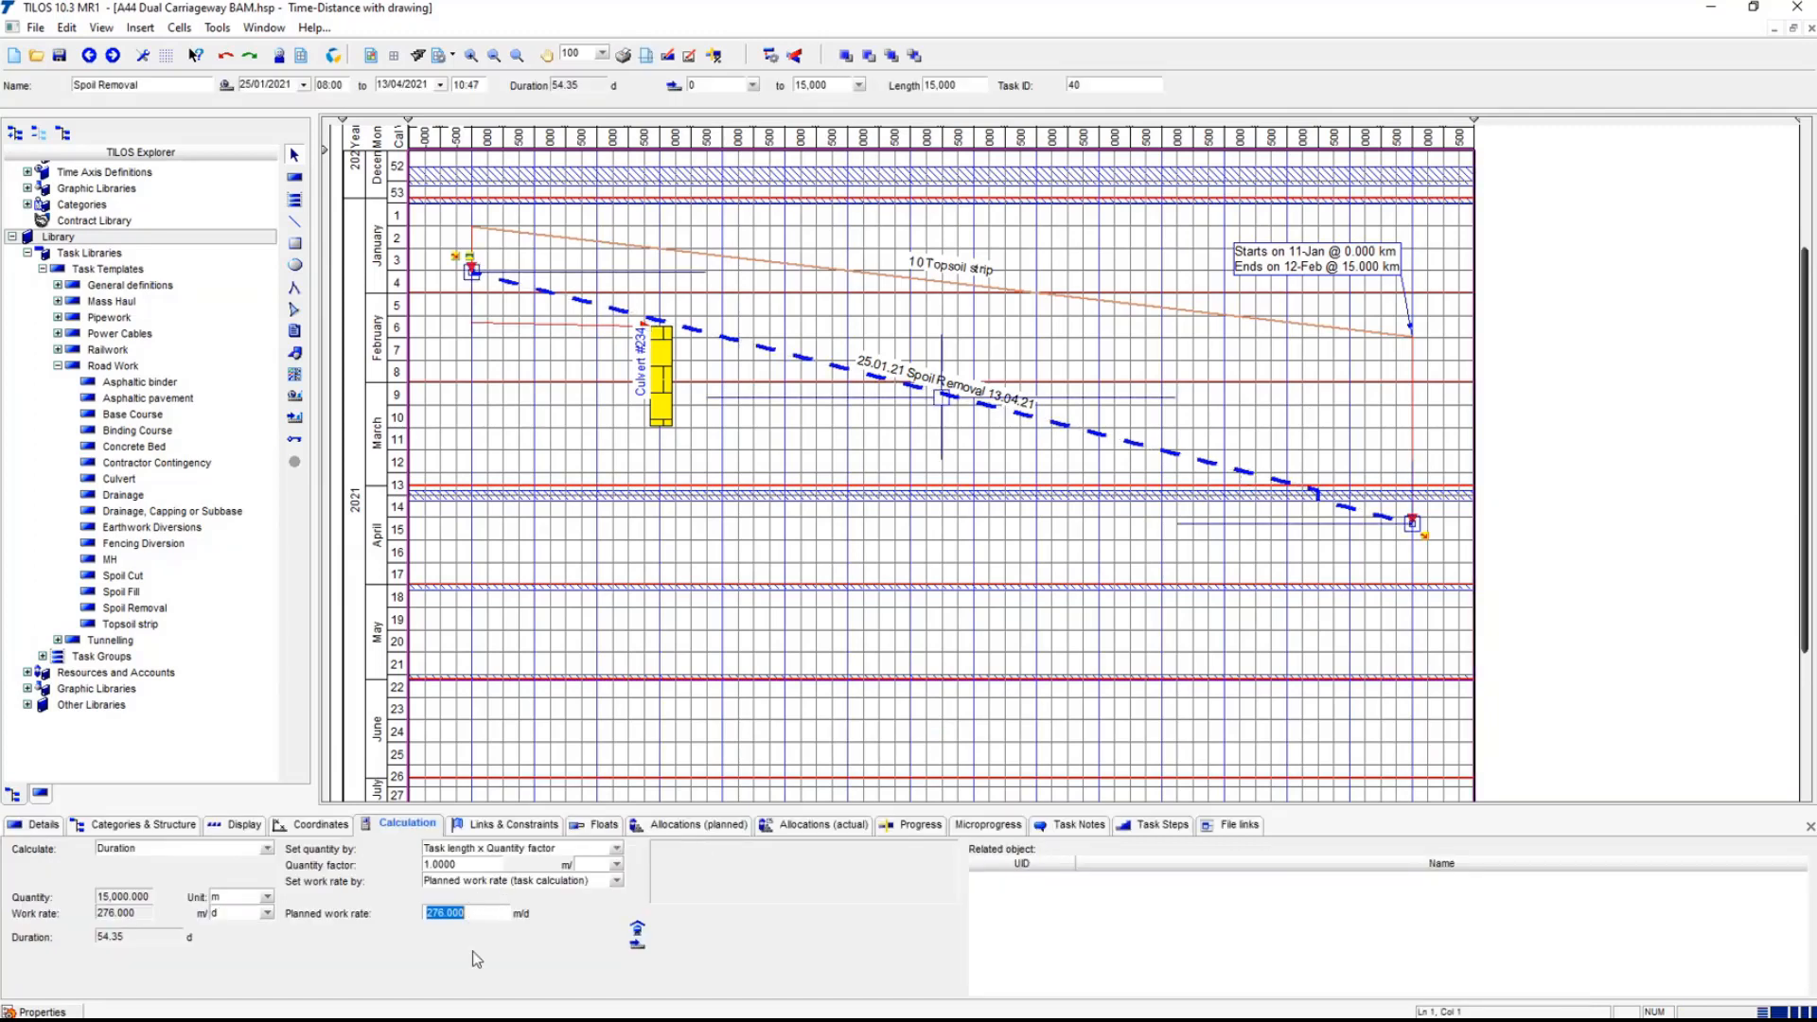
text(3)
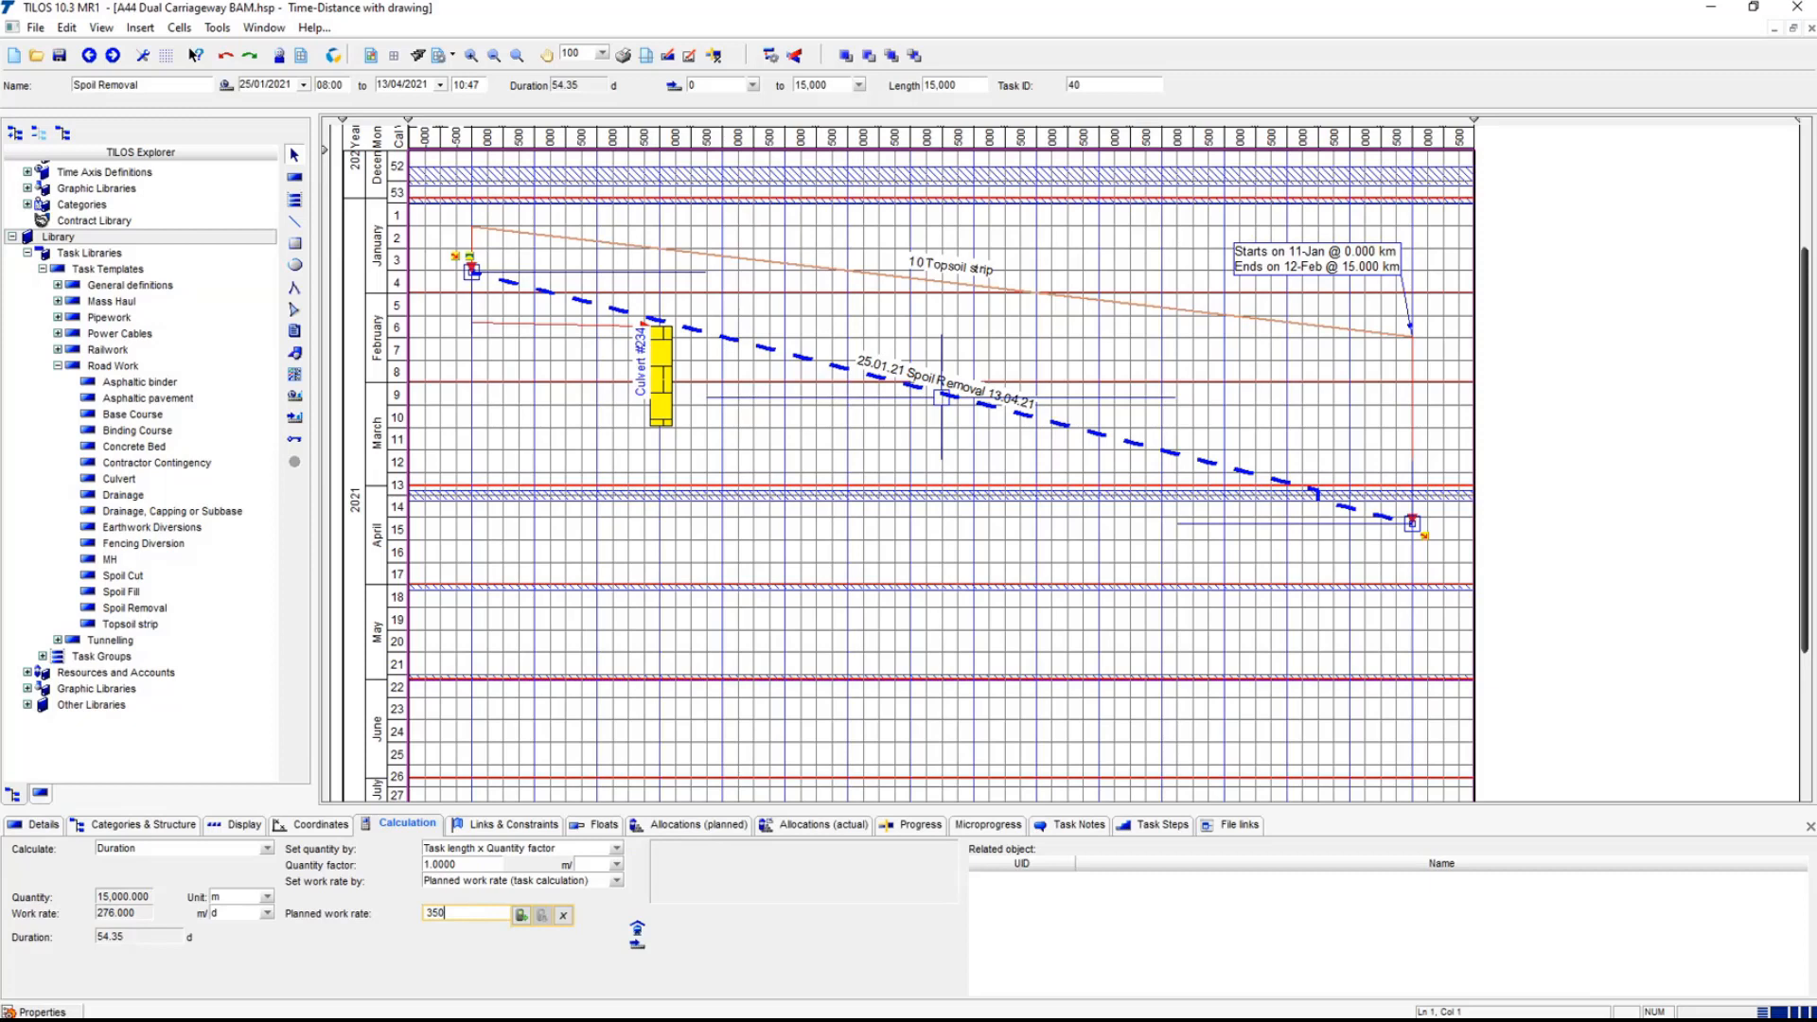
text(50)
key(Return)
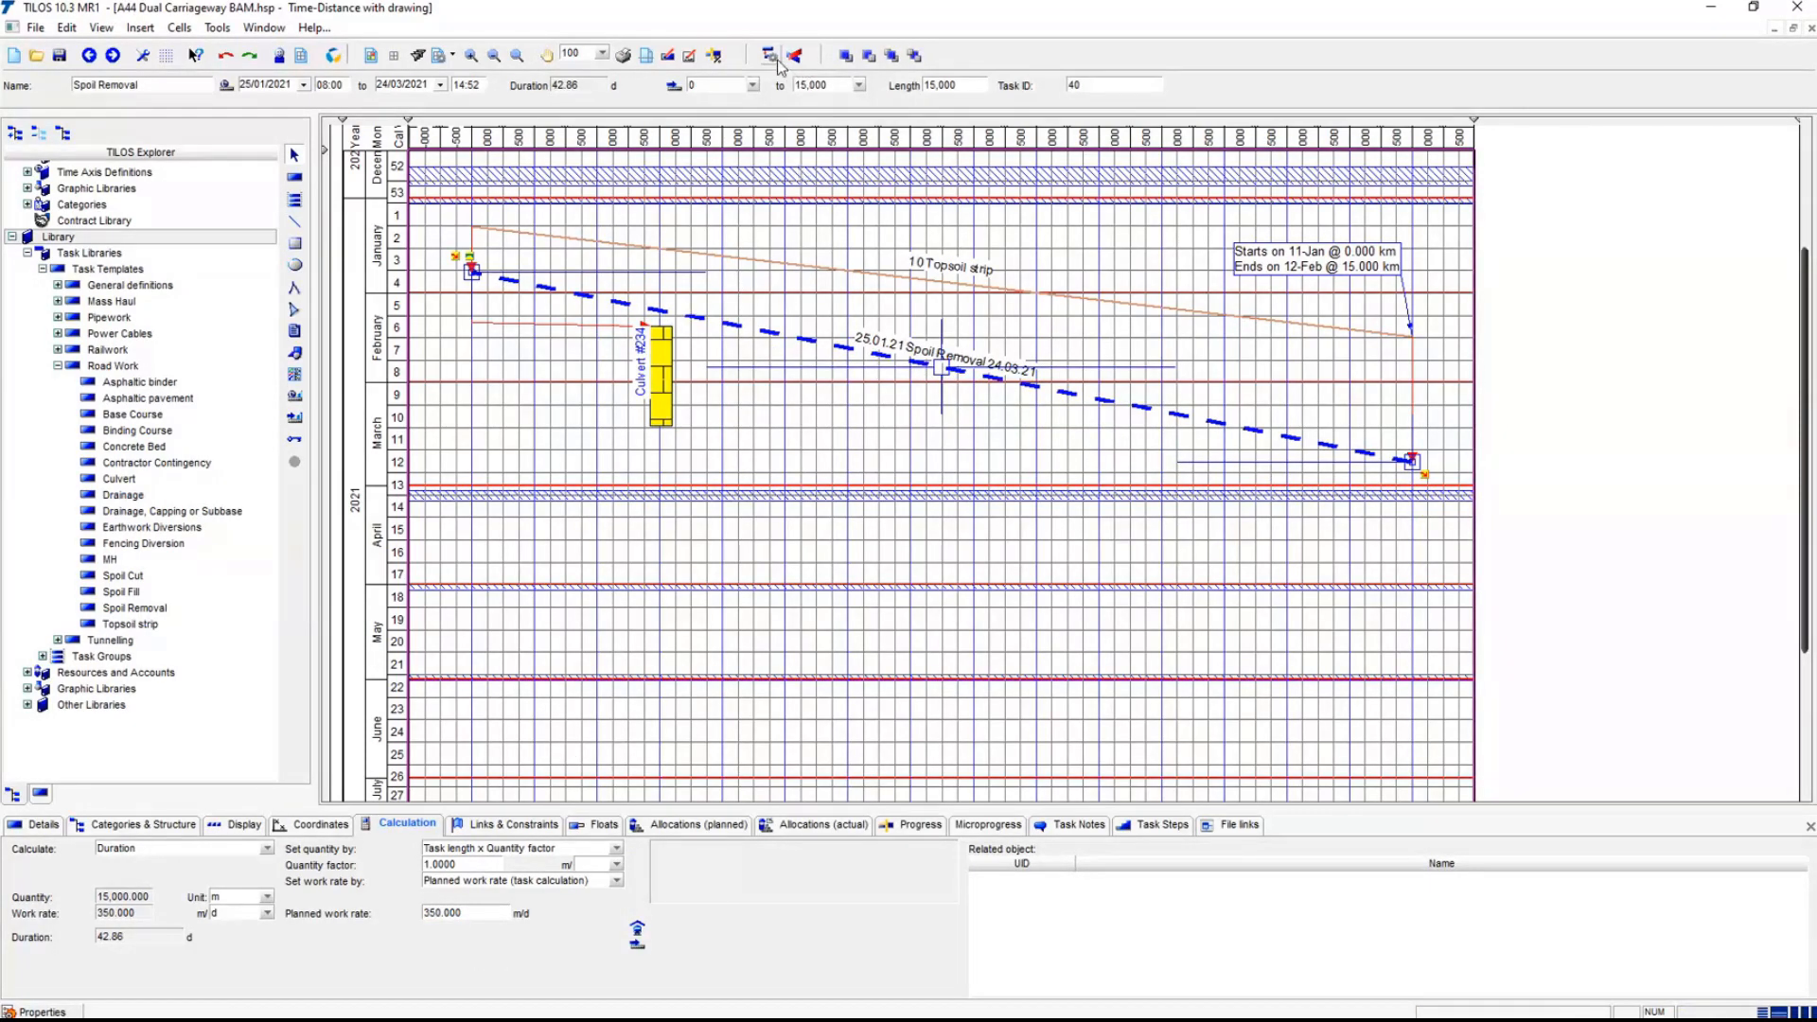
- Calculate the lag between Spoil Removal and Culvert #234 by Distance to successor and reschedule the project
click(549, 324)
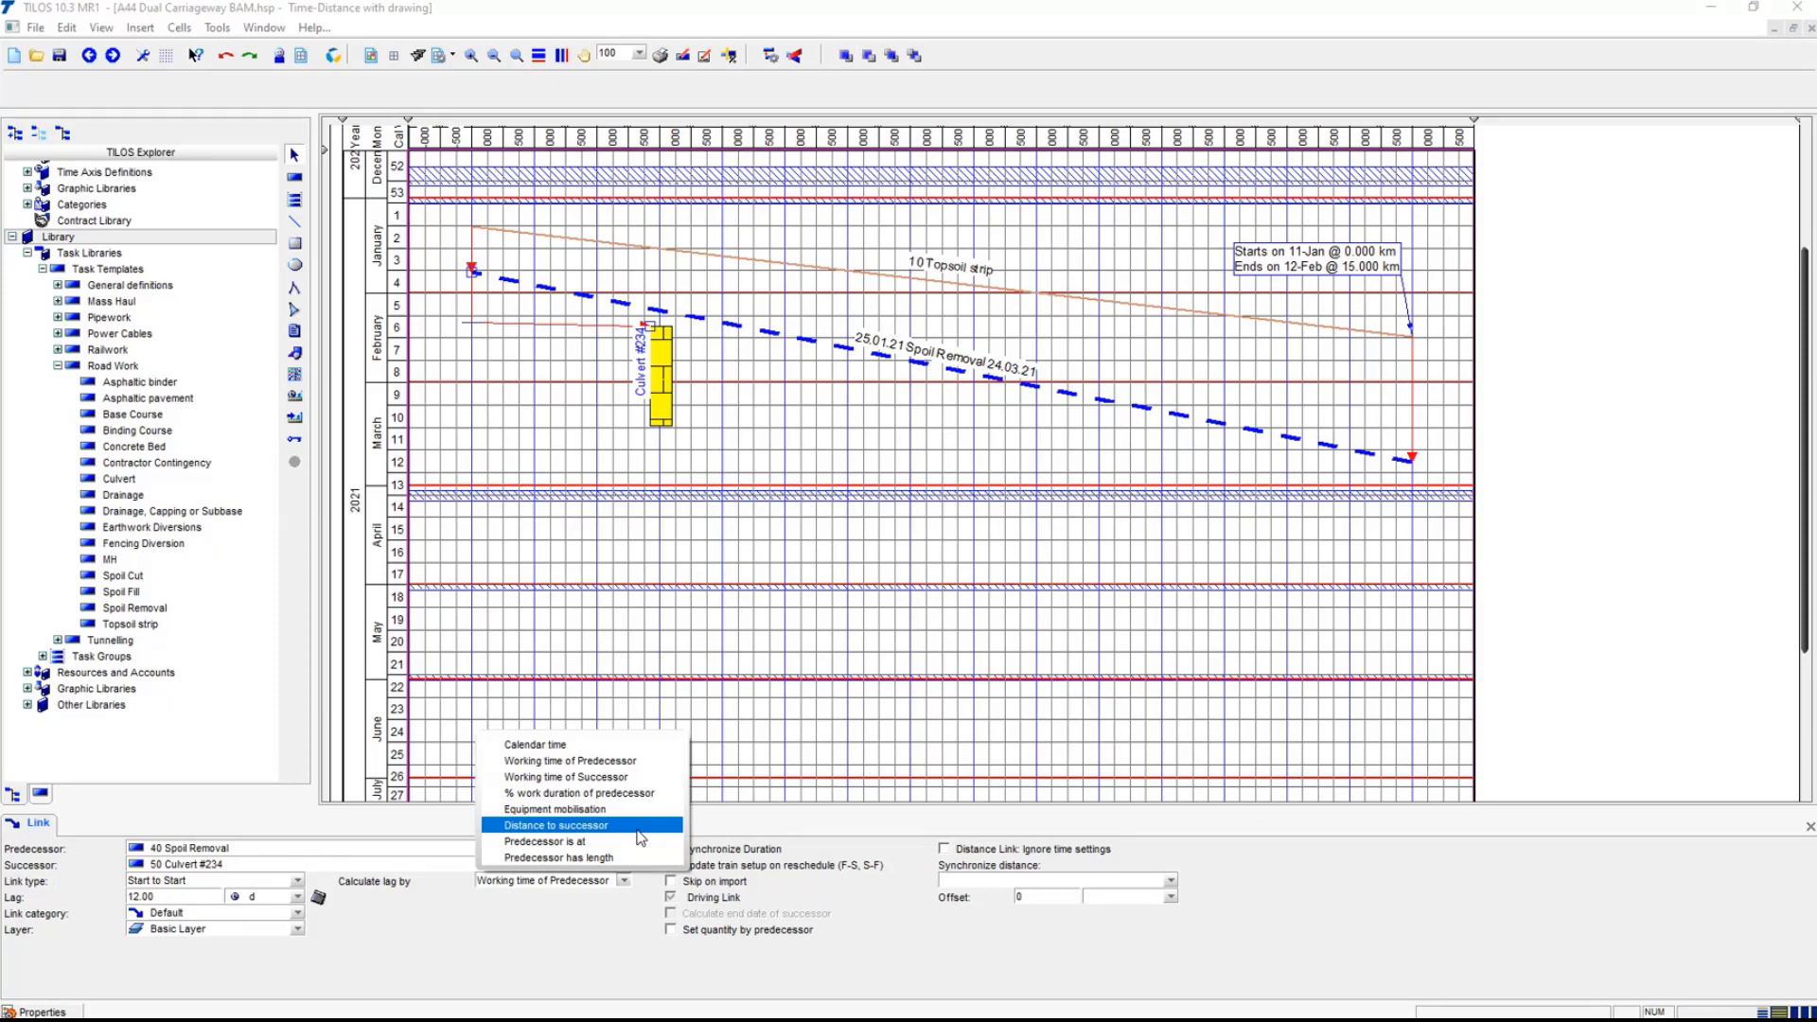
click(638, 830)
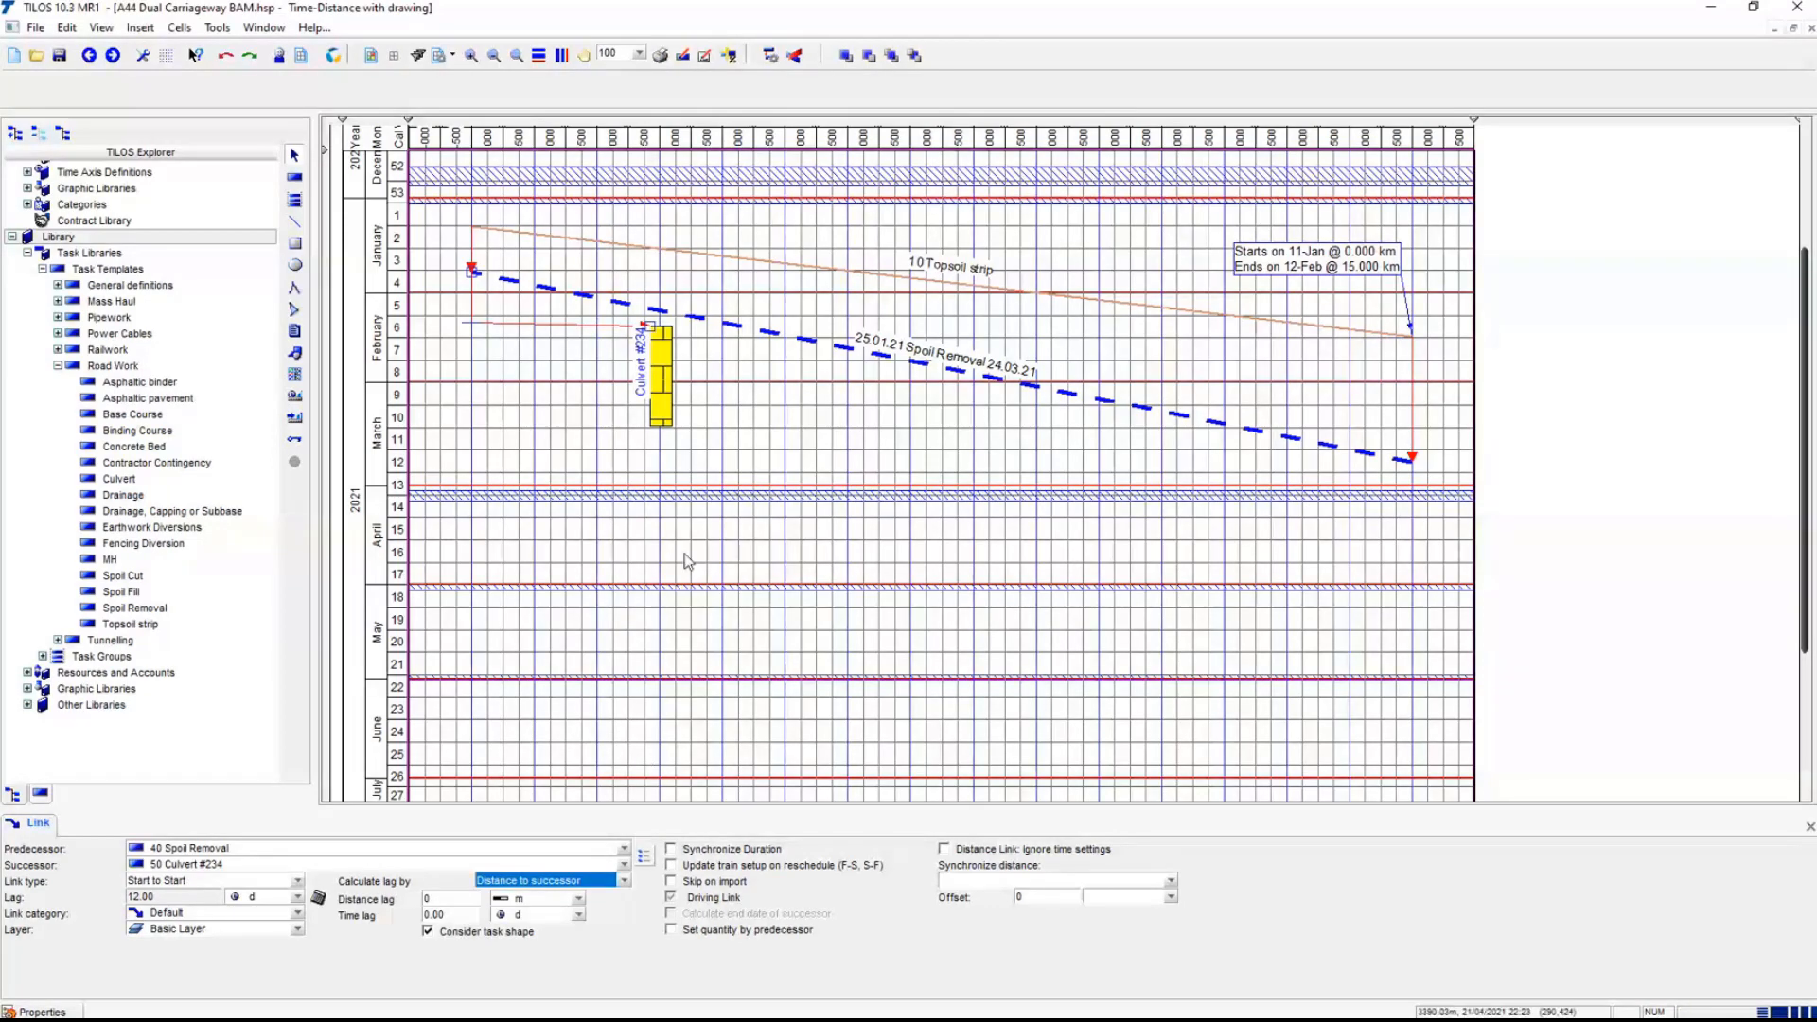
click(684, 448)
click(662, 422)
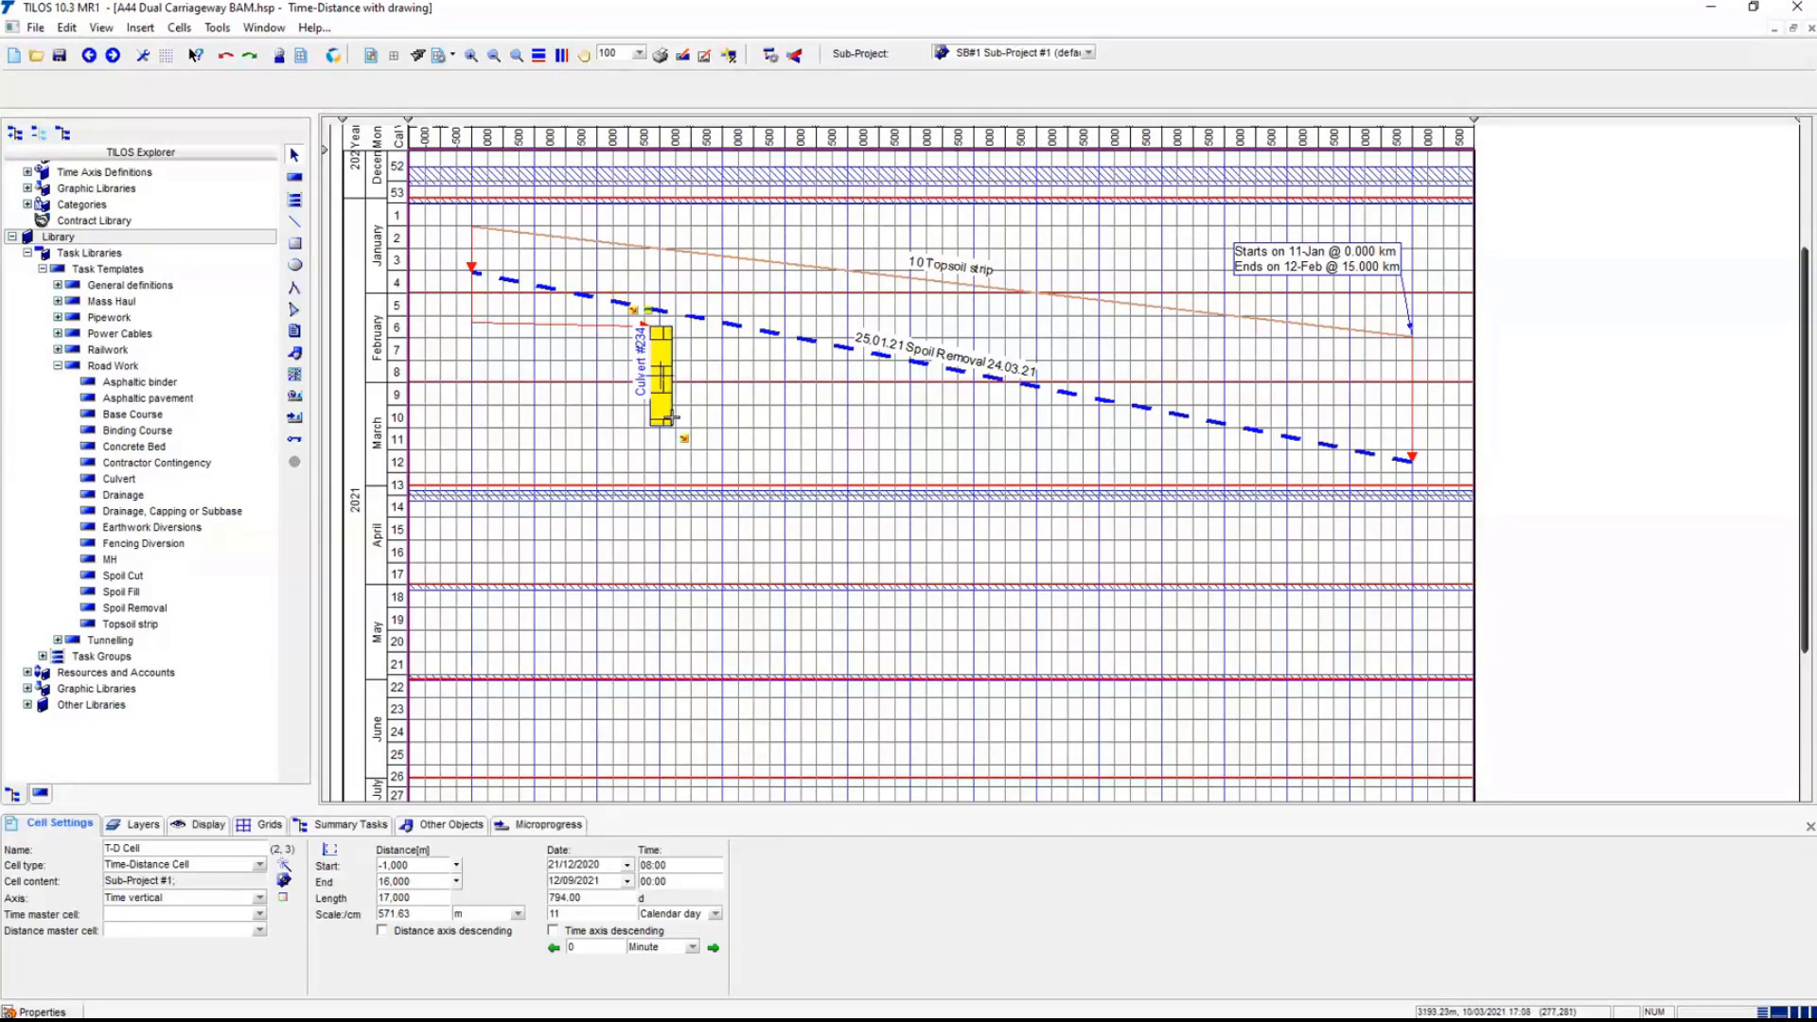
click(724, 326)
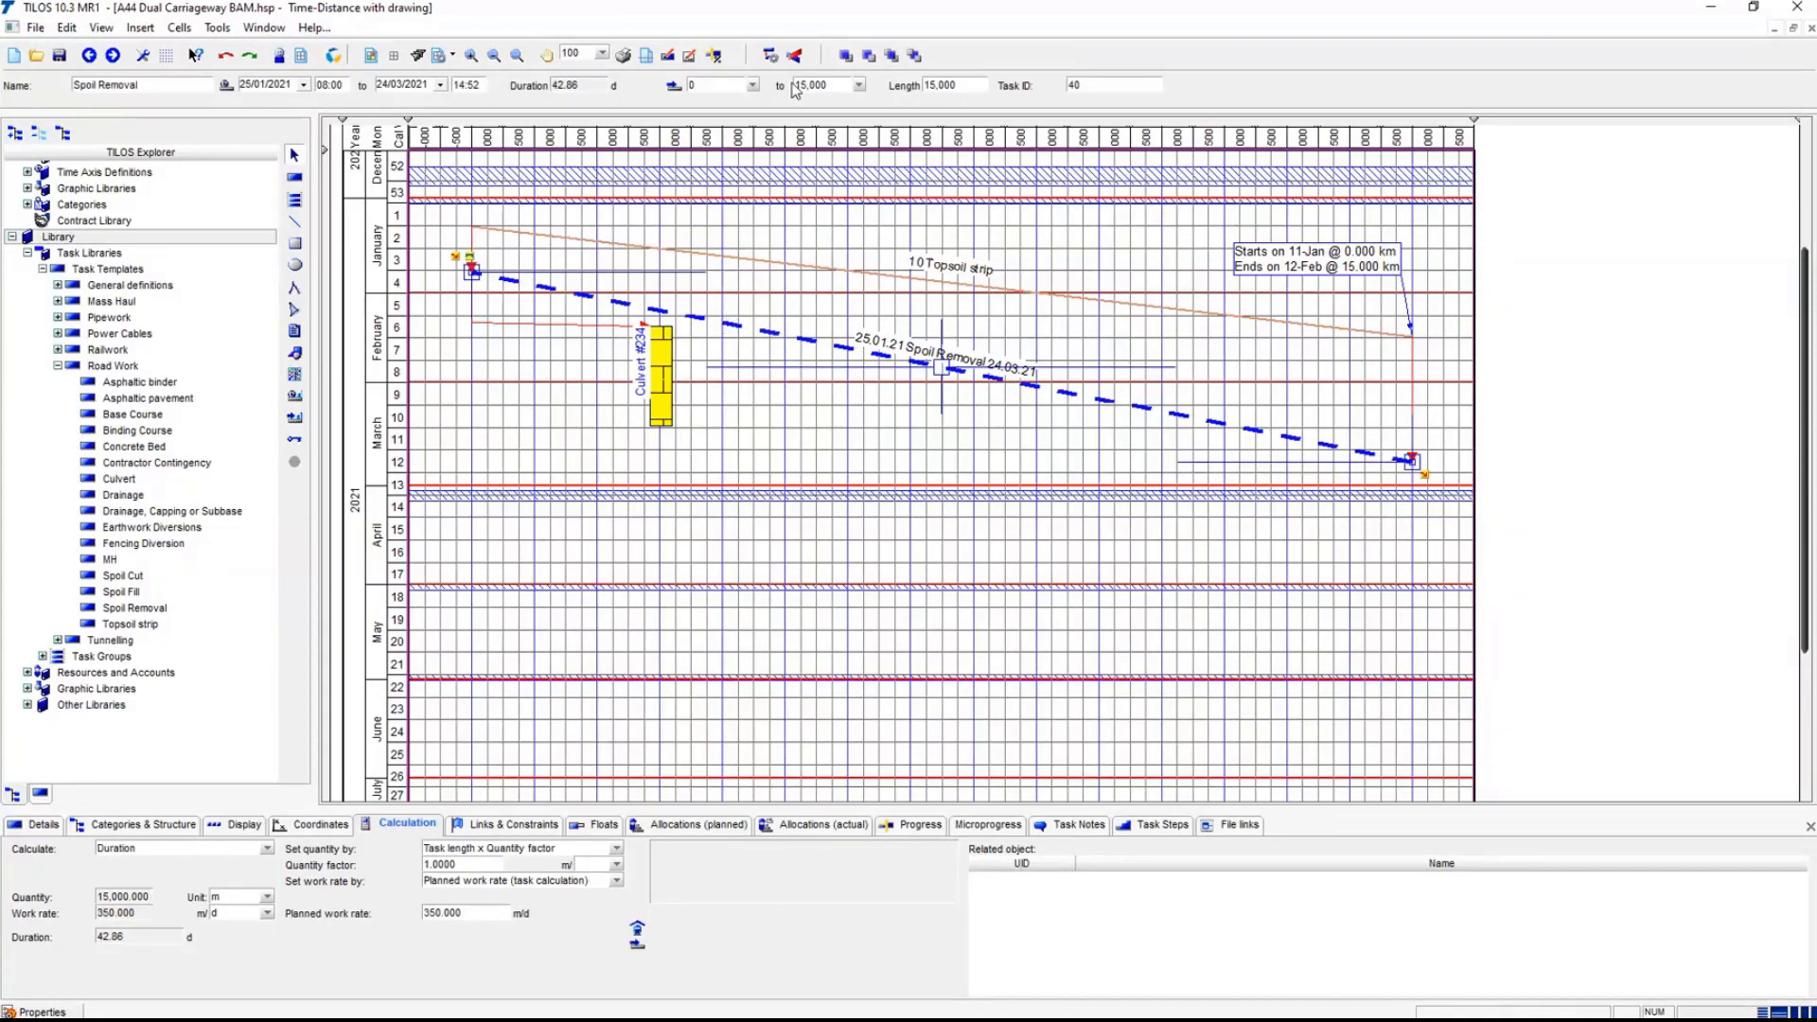
click(774, 58)
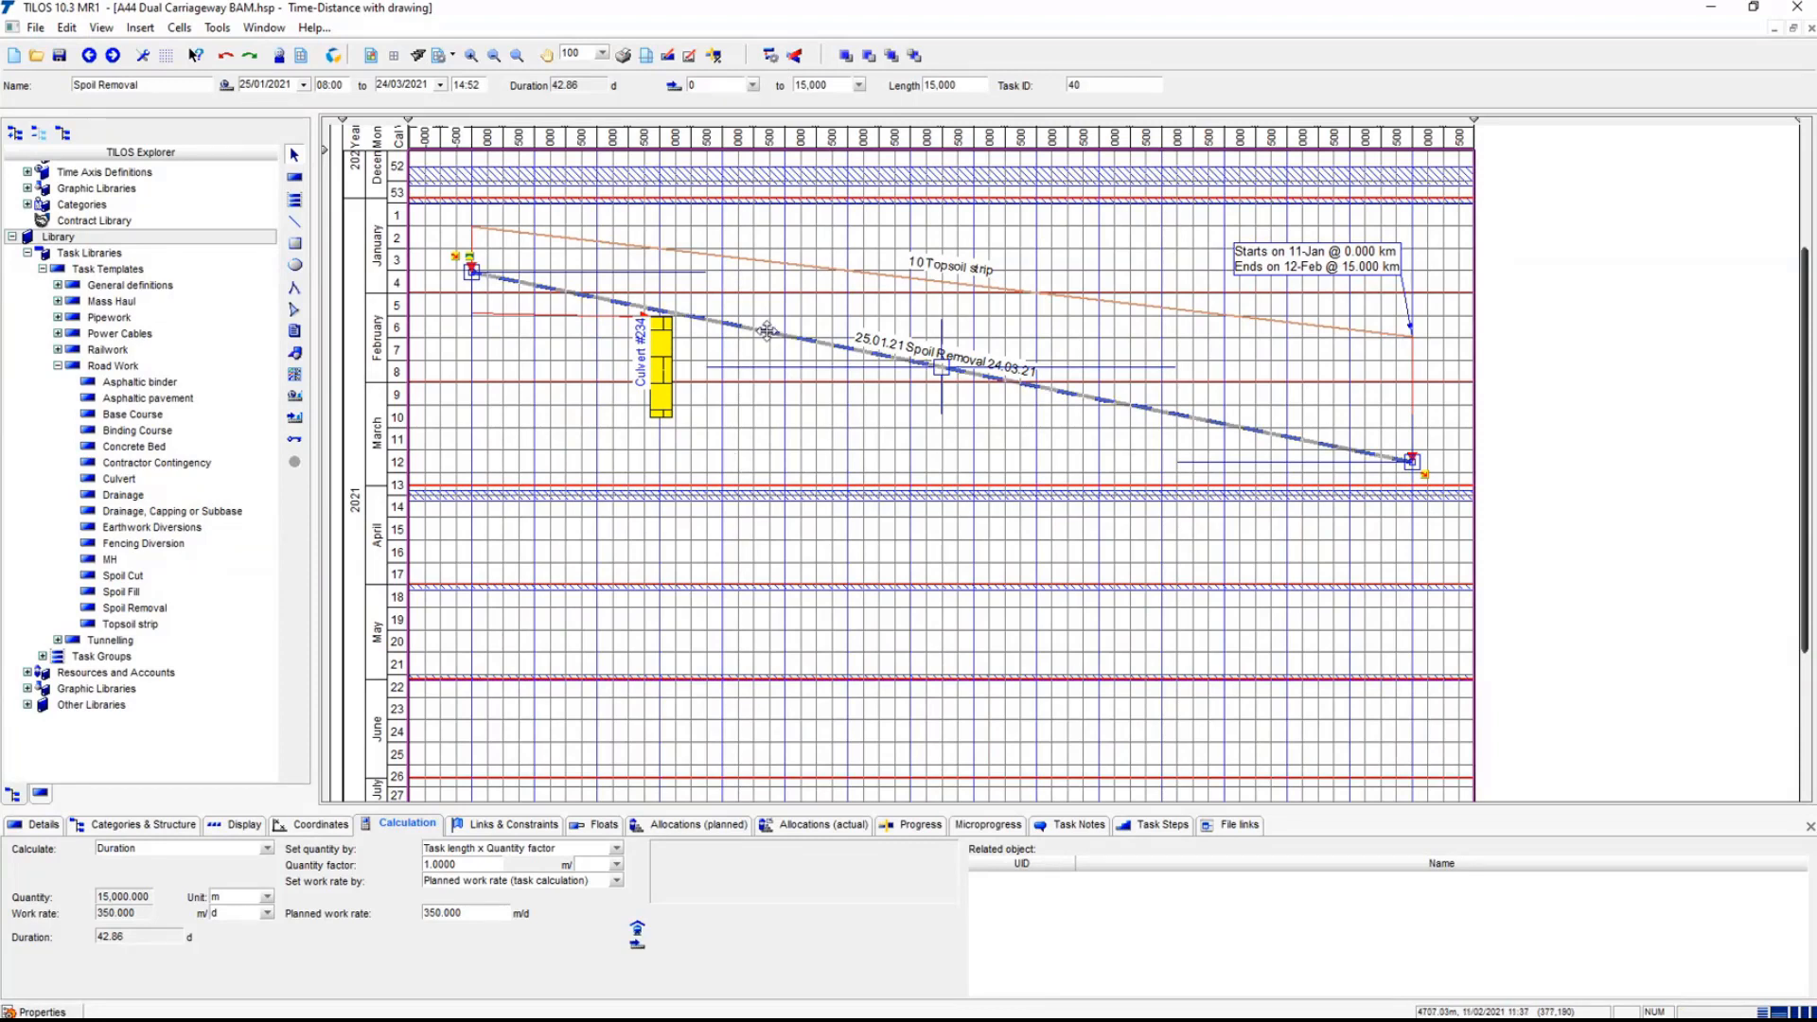
- Set the planned work rate of Spoil Removal to 250 m/d and reschedule the project
double_click(476, 912)
text(250)
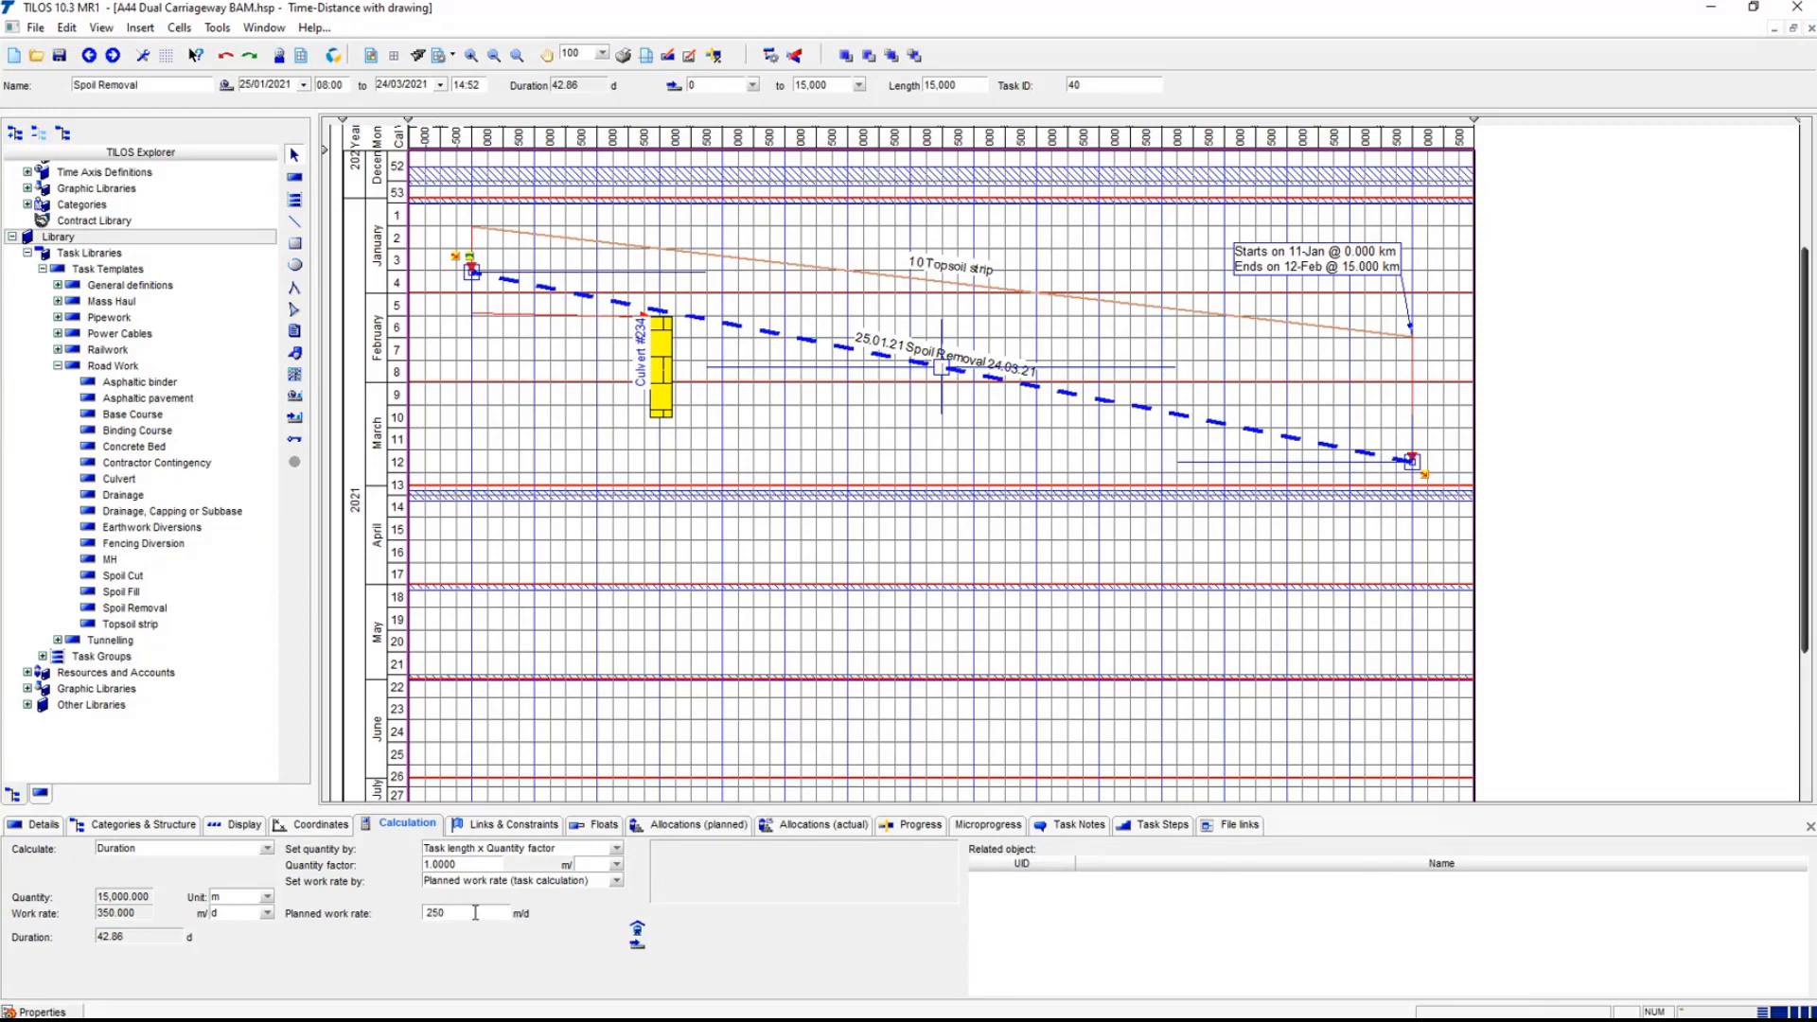
key(Return)
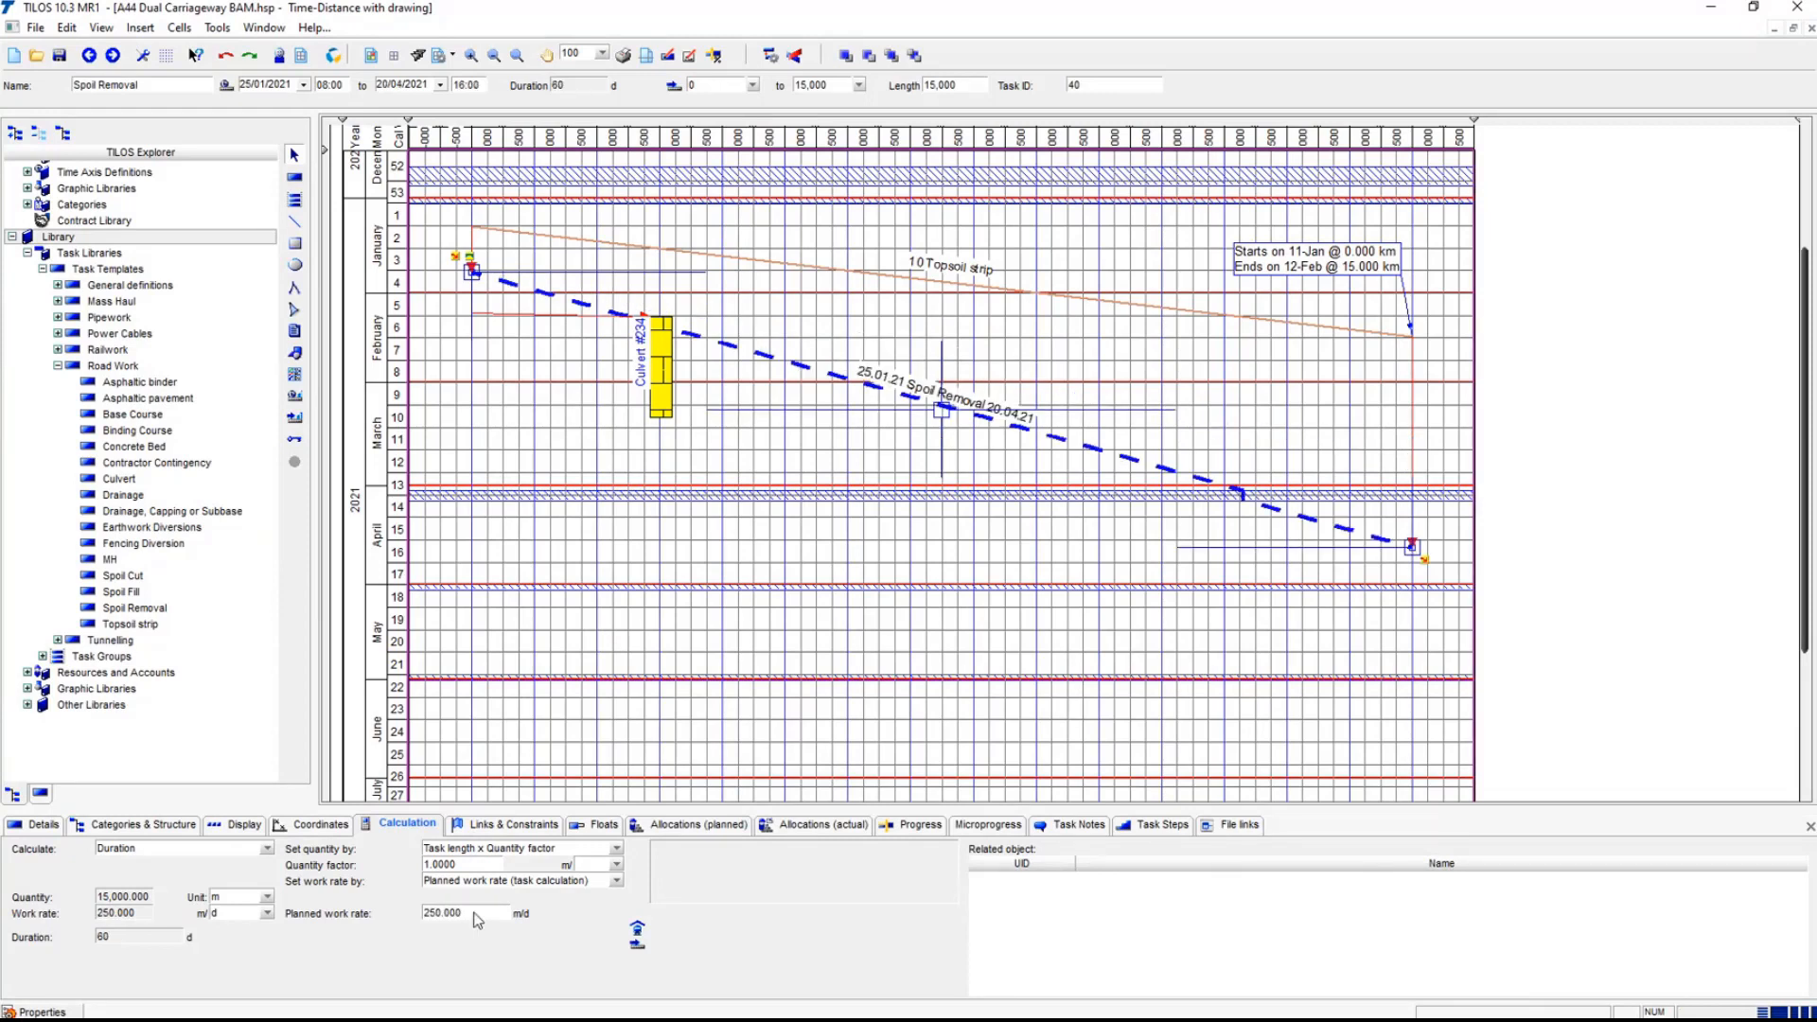
click(769, 57)
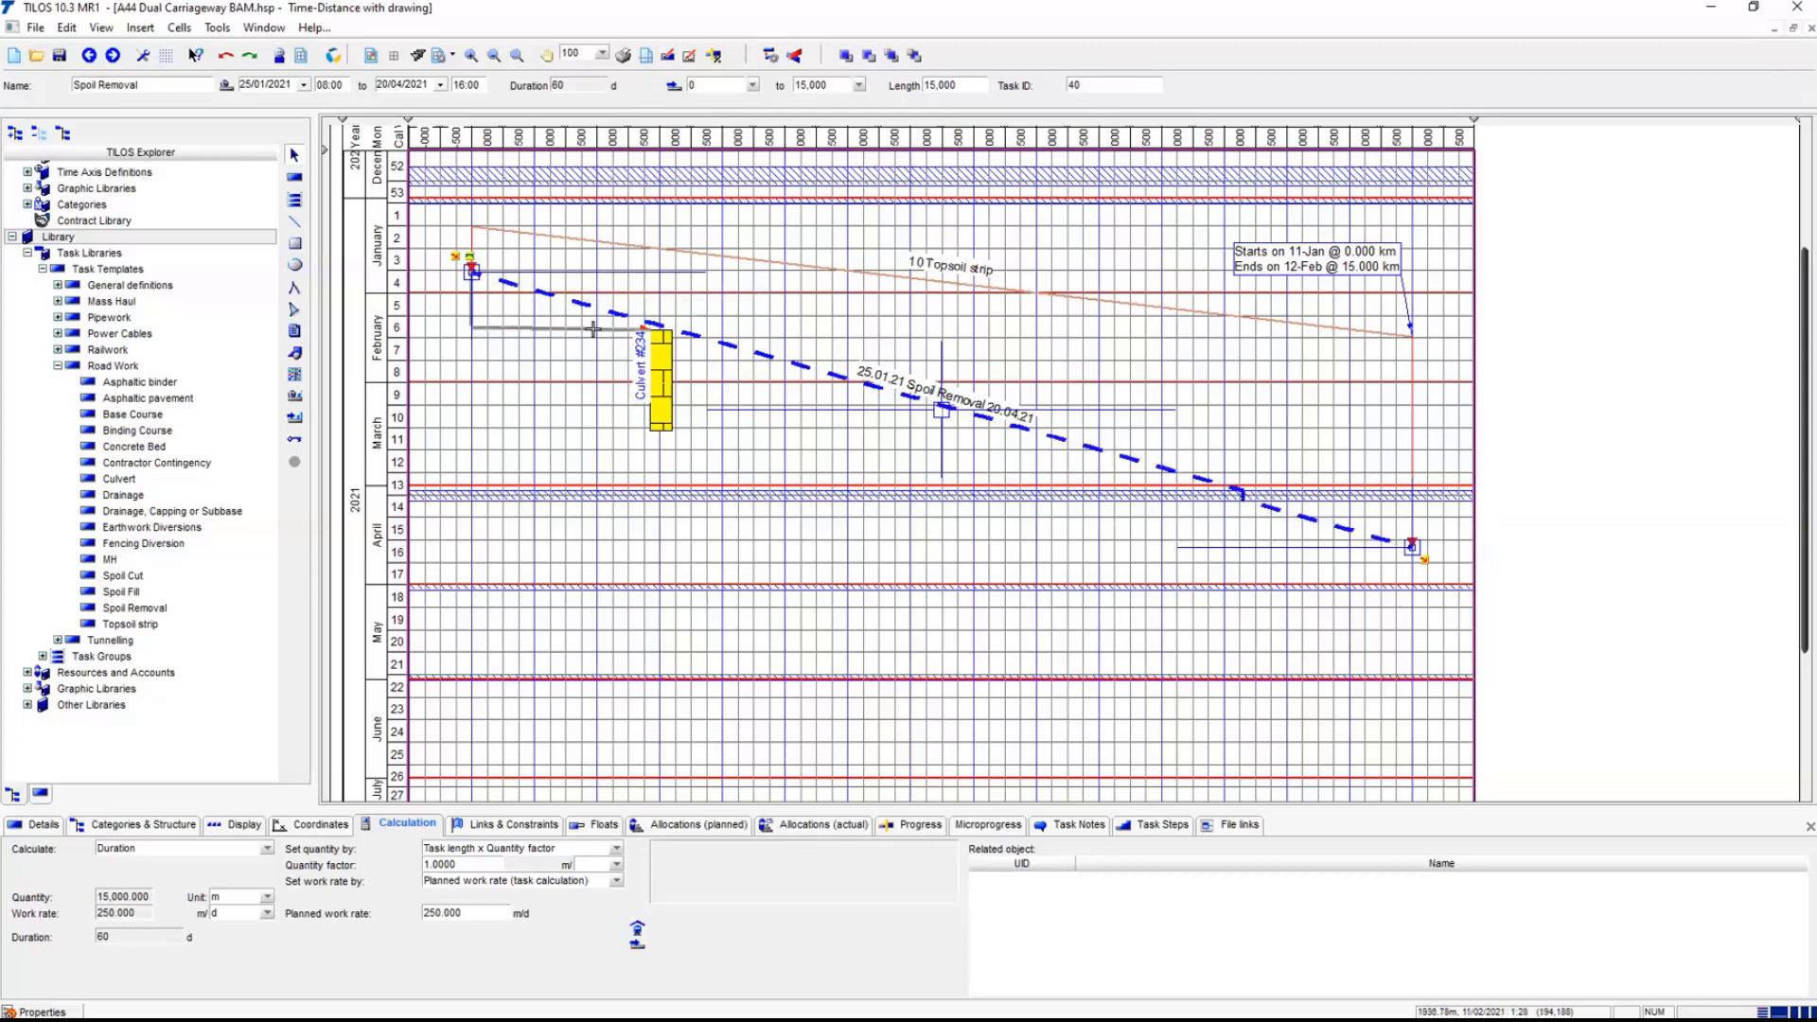
- Set the distance lag of the Spoil Removal to Culvert #234 link to 500 m and reschedule the project
click(596, 329)
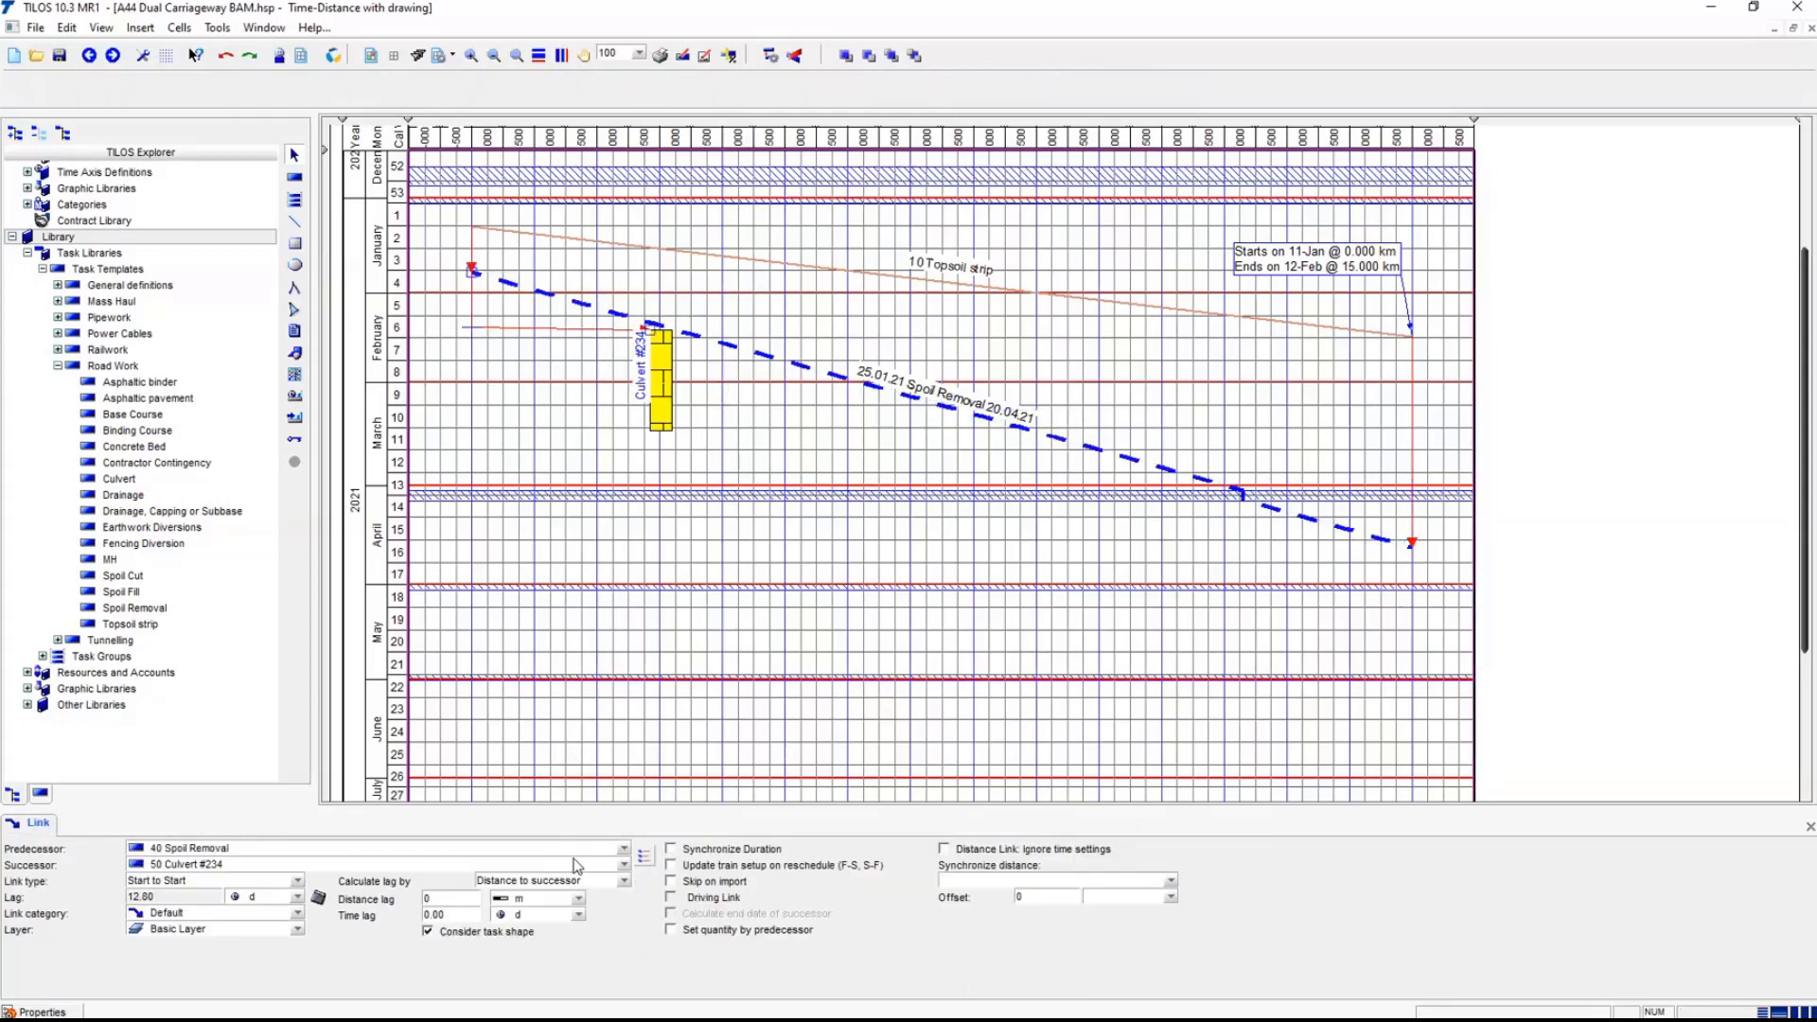
click(468, 898)
text(500)
key(Tab)
click(770, 56)
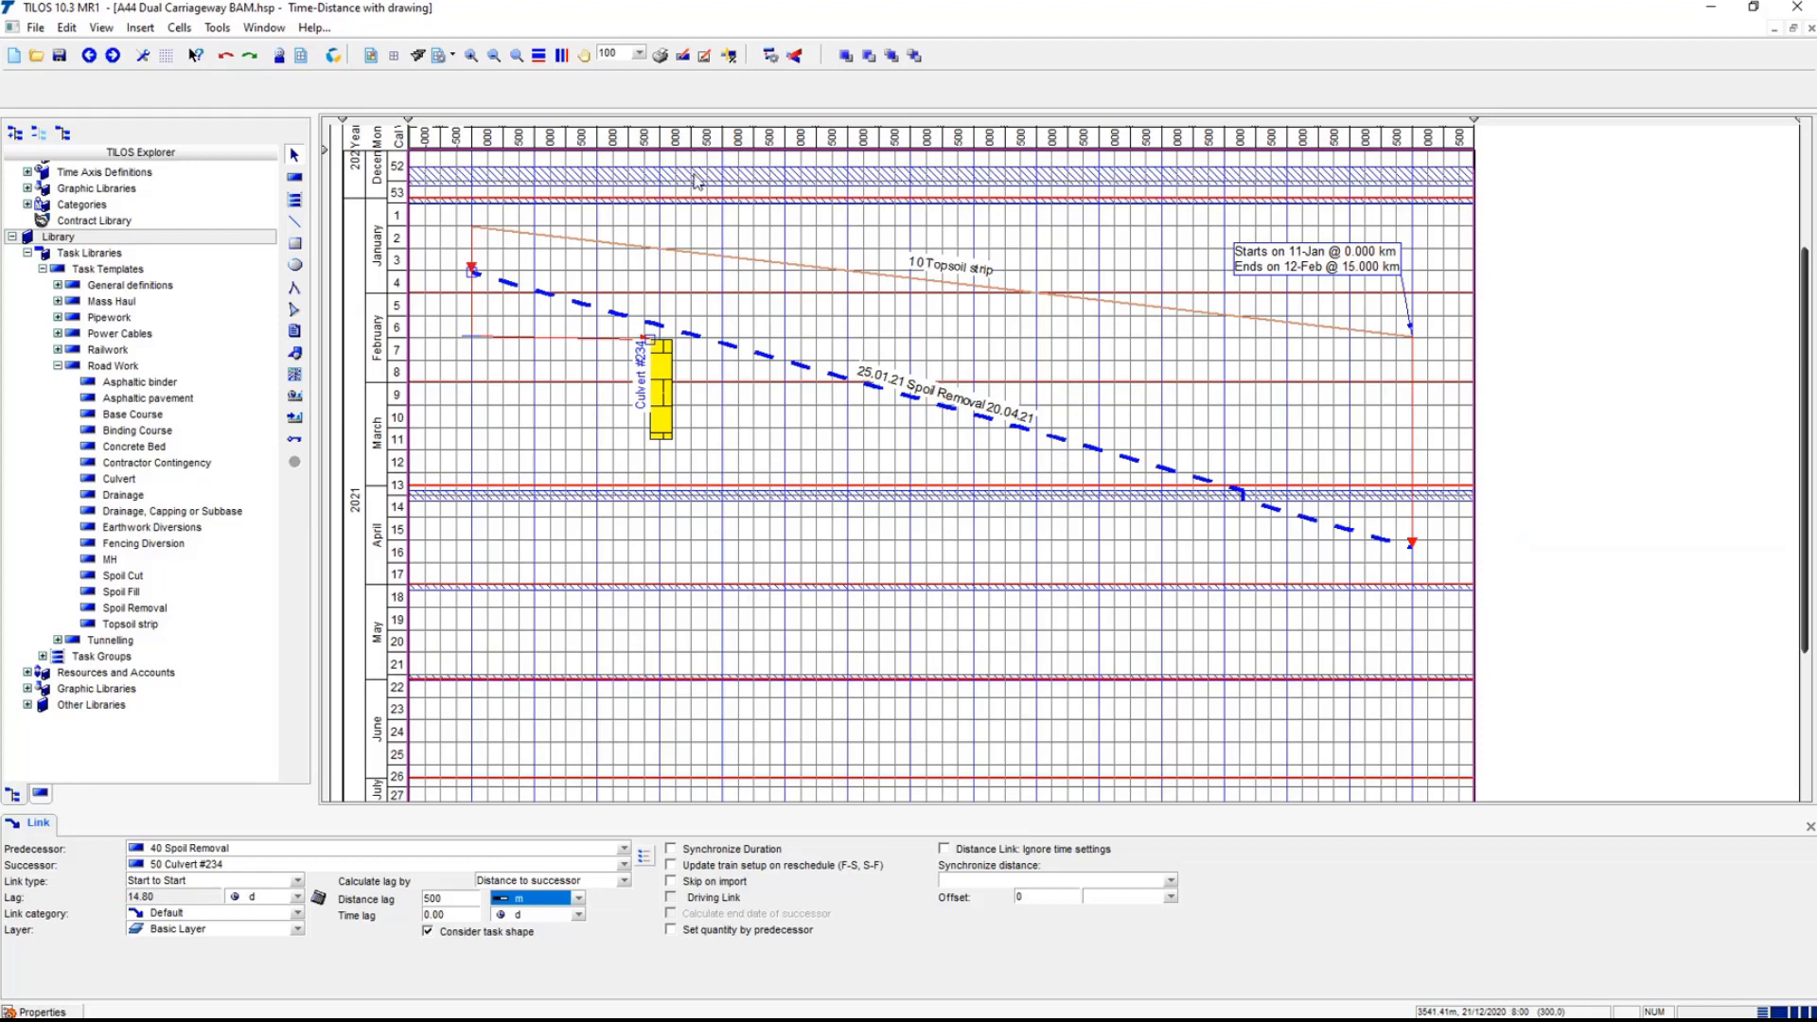
click(750, 353)
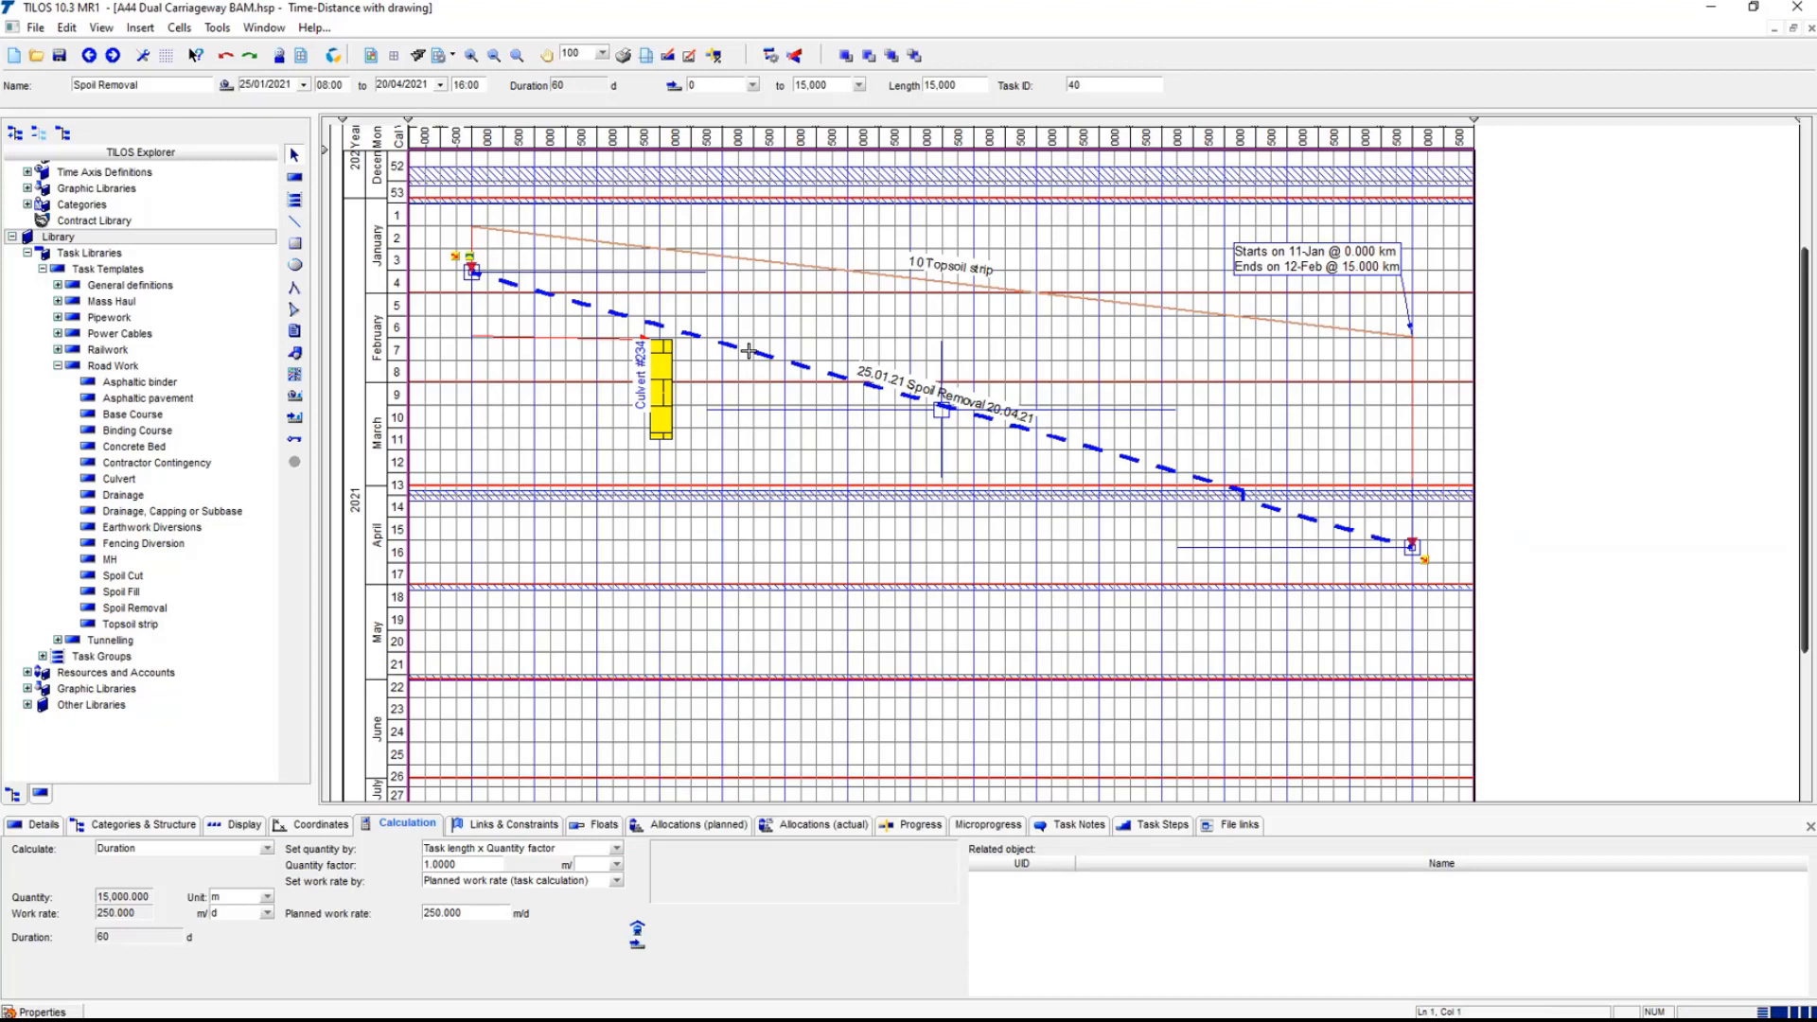
click(730, 468)
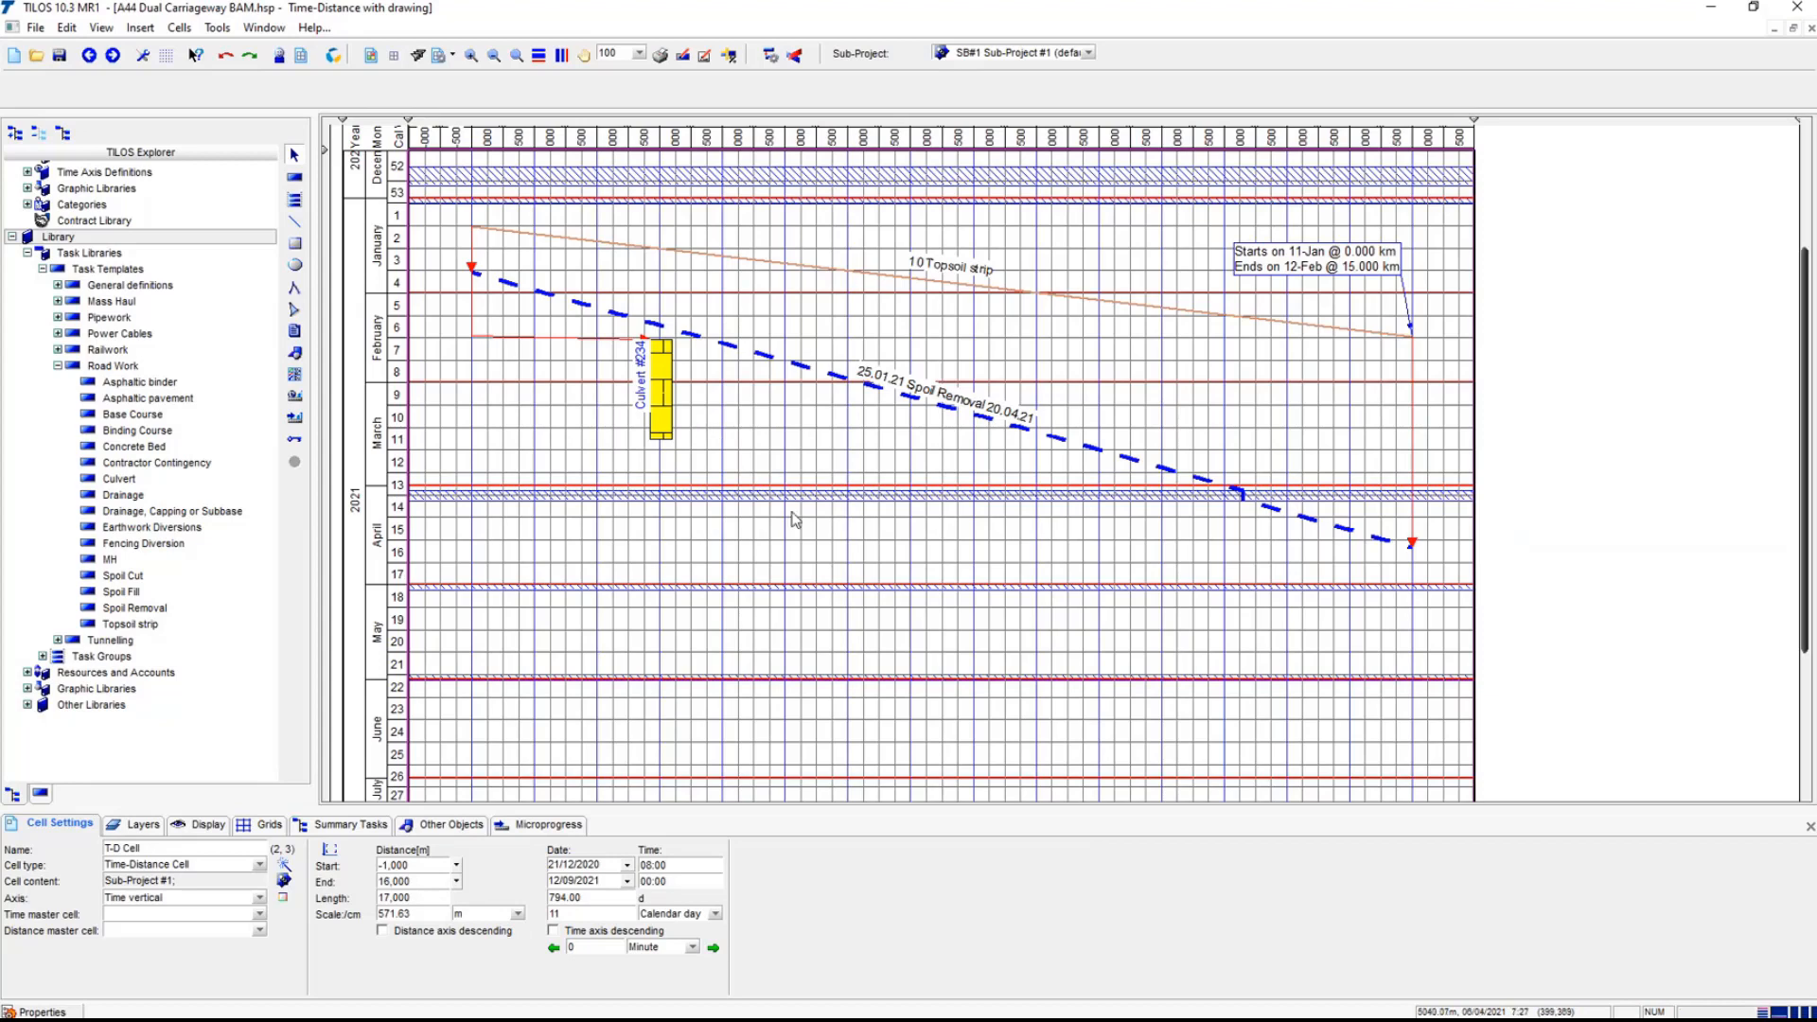
- Save the A44 Dual Carriageway BAM project and close it
scroll(800, 530, up, 2)
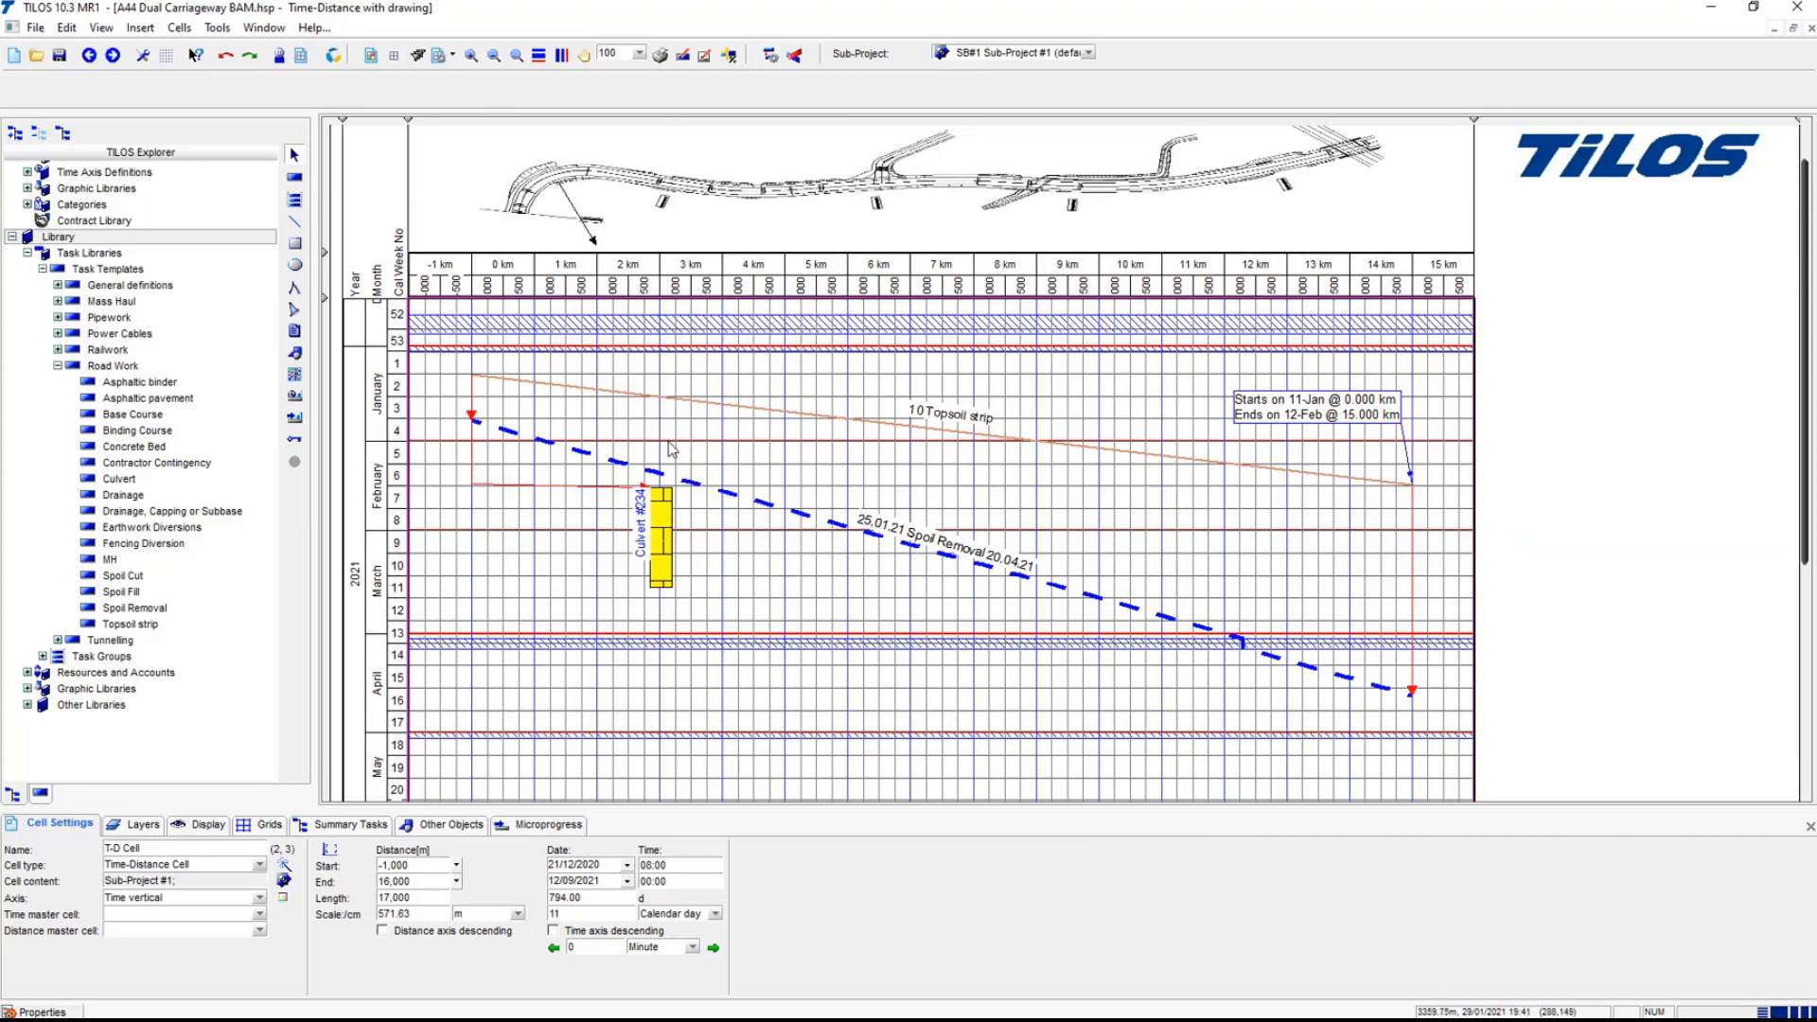
click(60, 59)
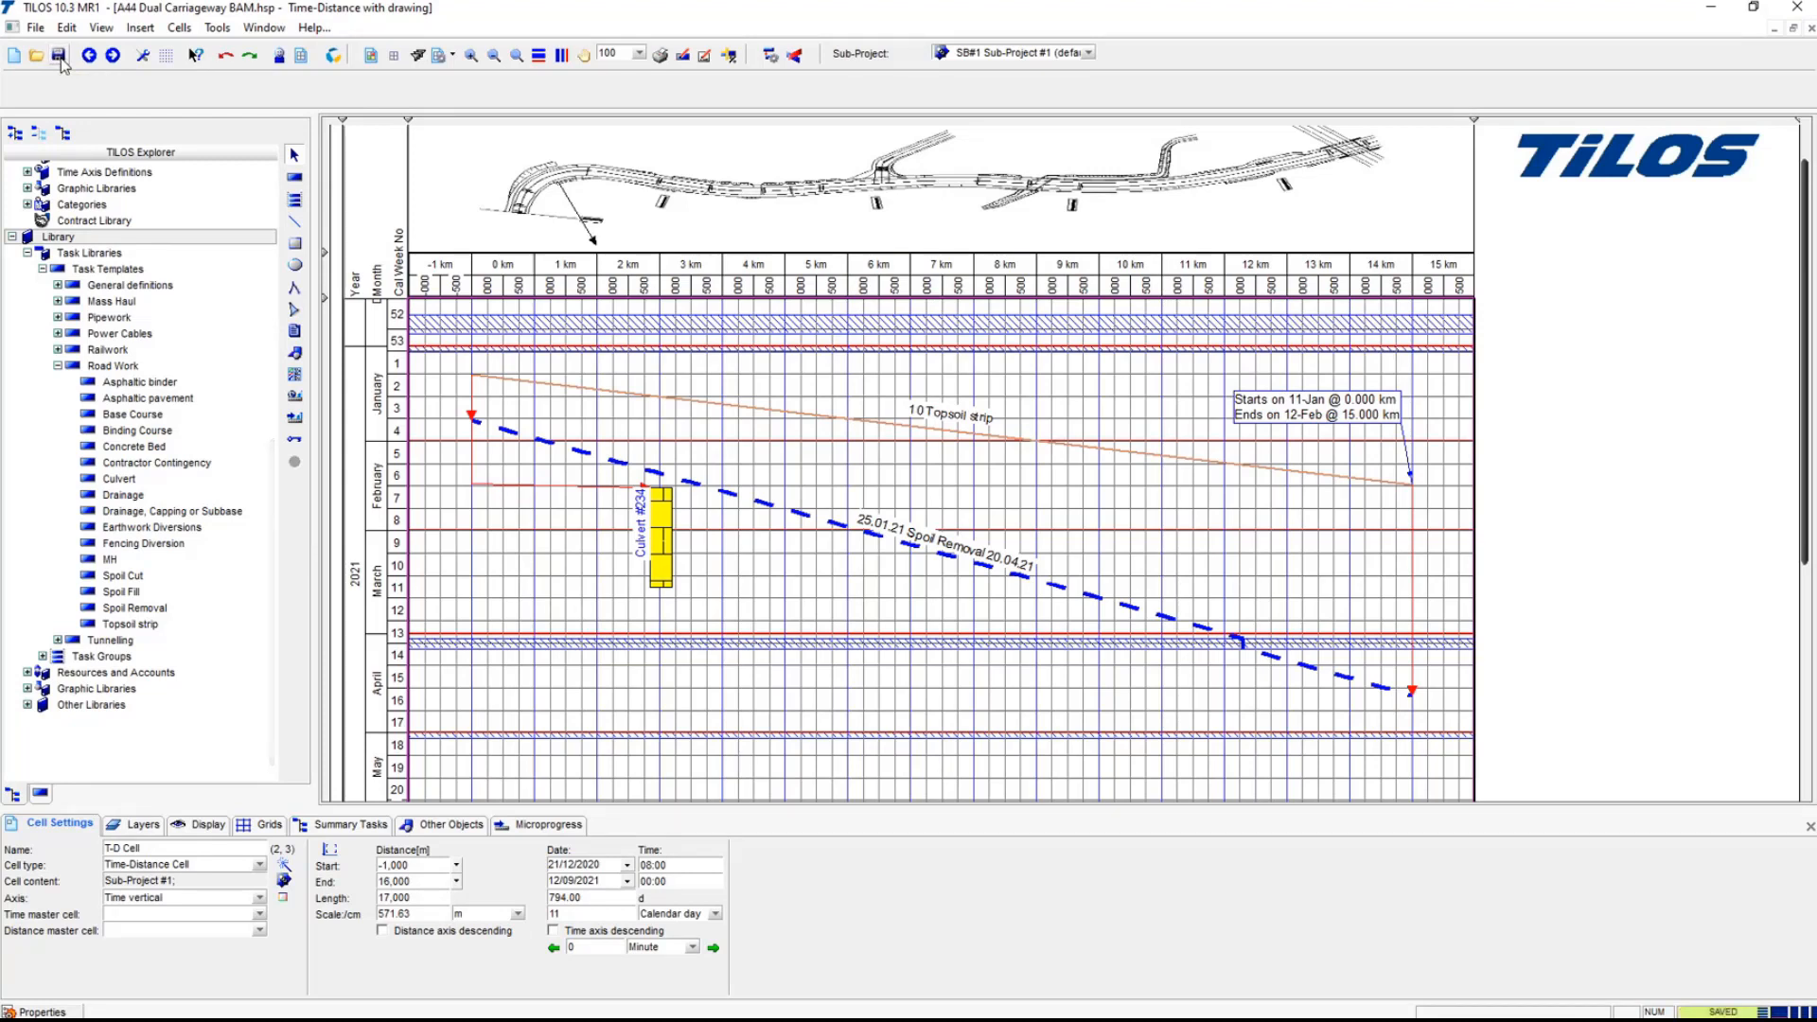
click(38, 28)
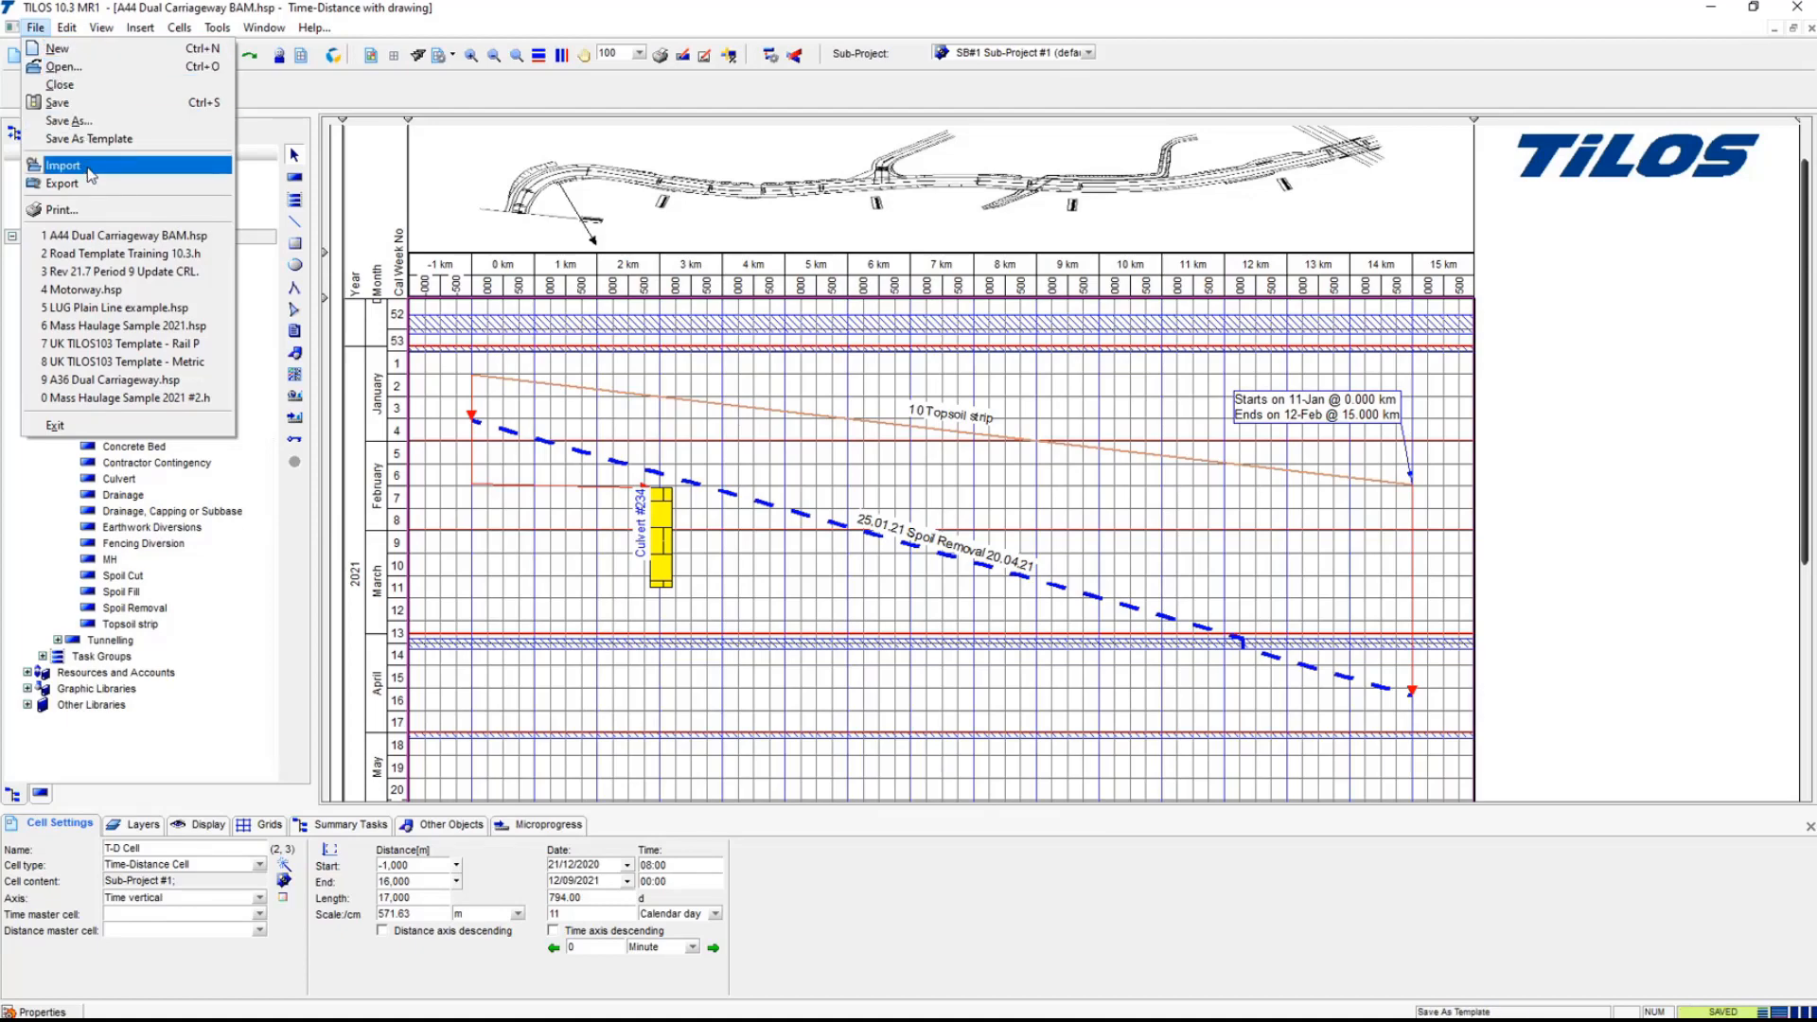
click(85, 90)
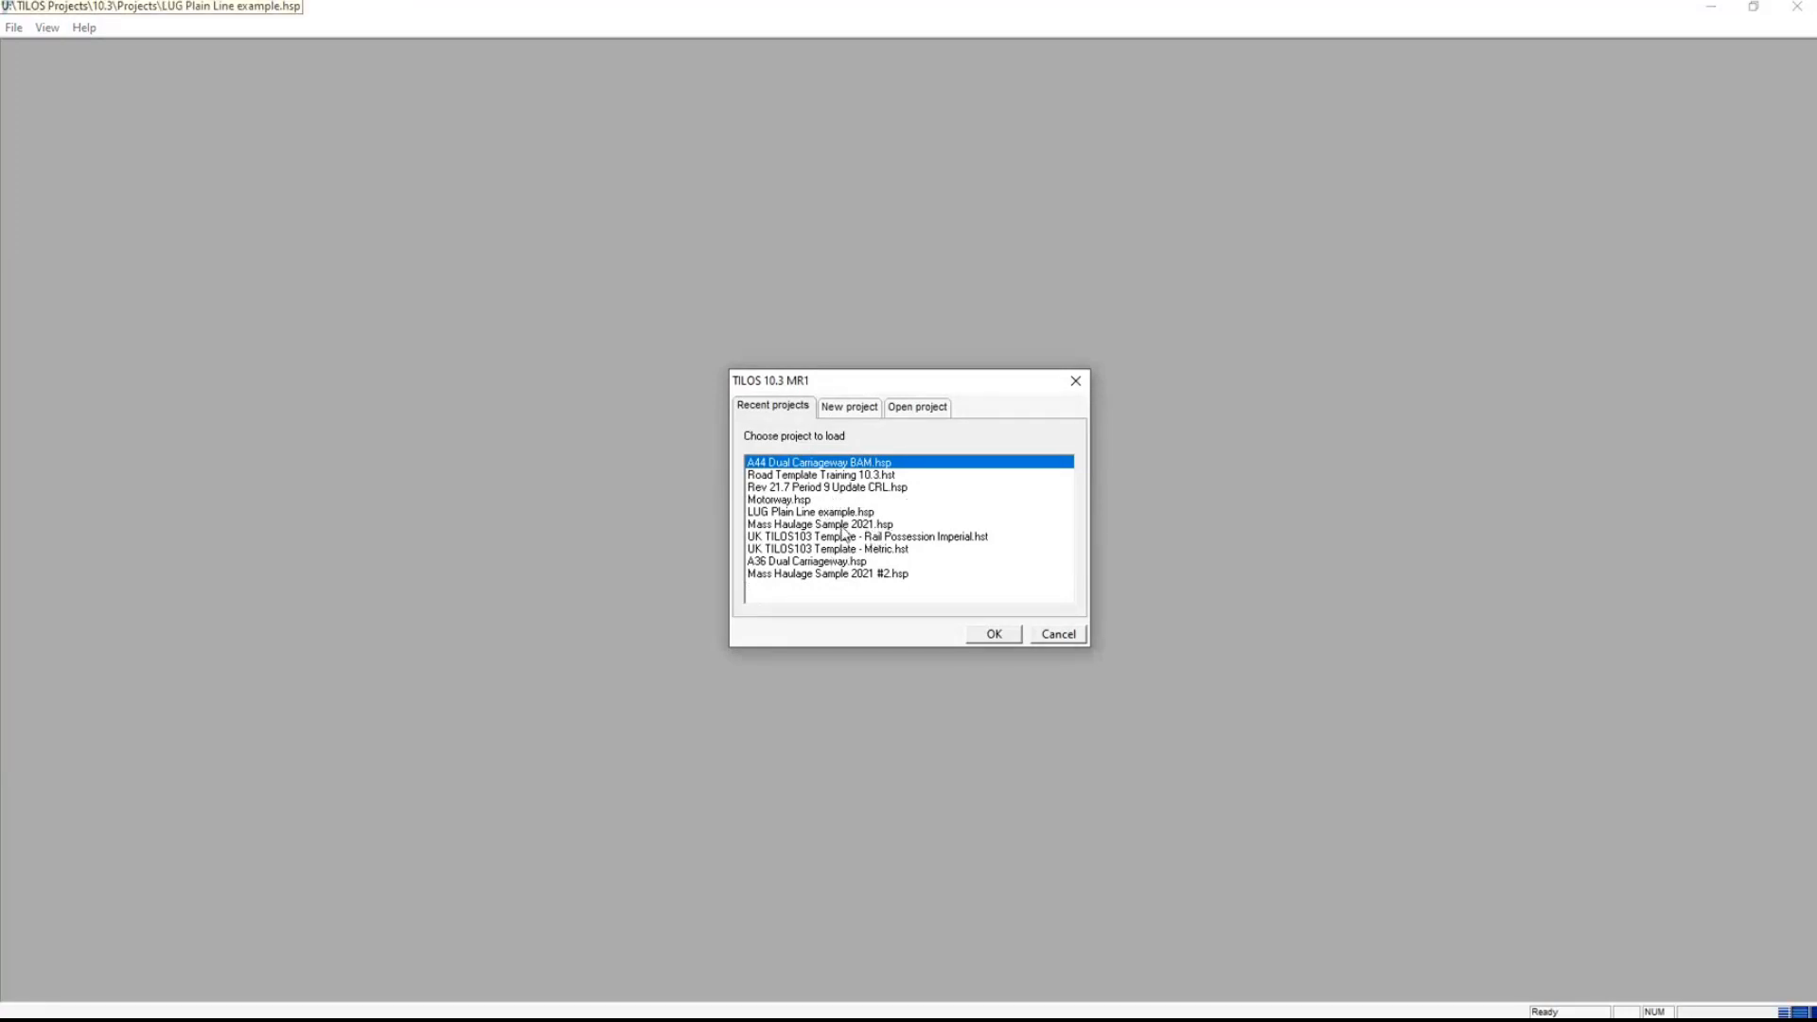
- Open the recent project A36 Dual Carriageway.hsp
click(873, 562)
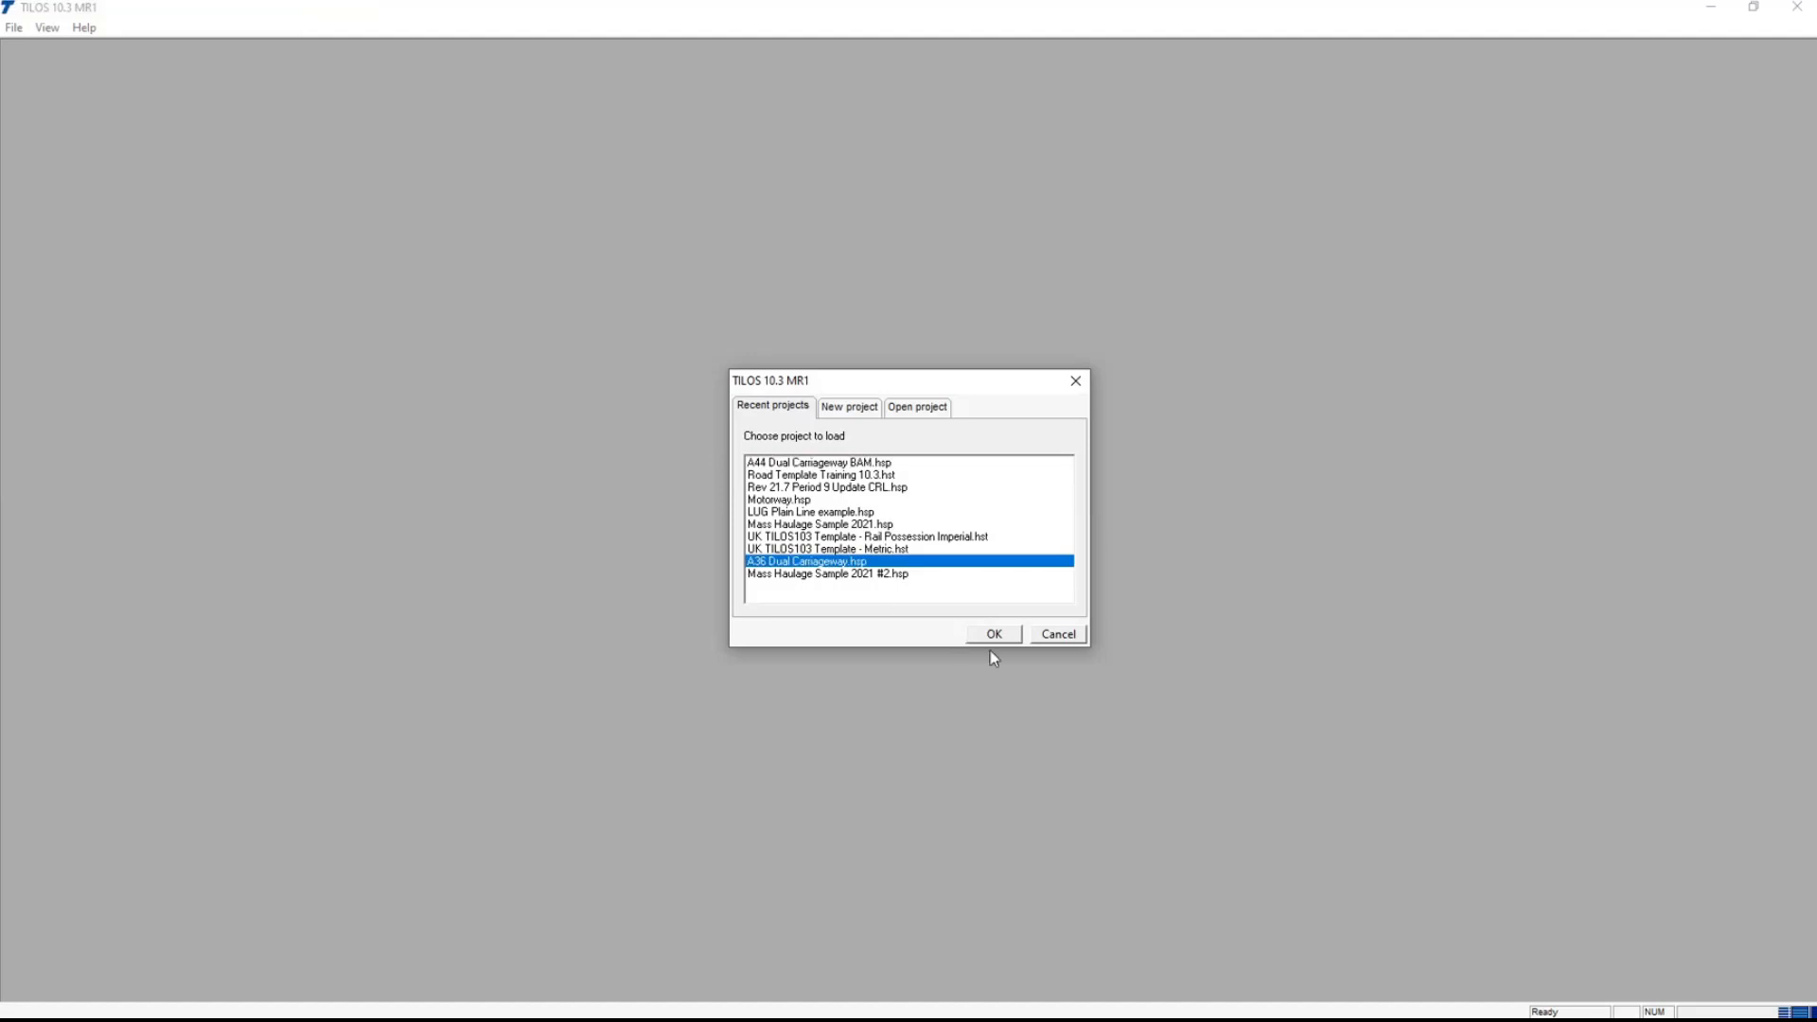
click(995, 635)
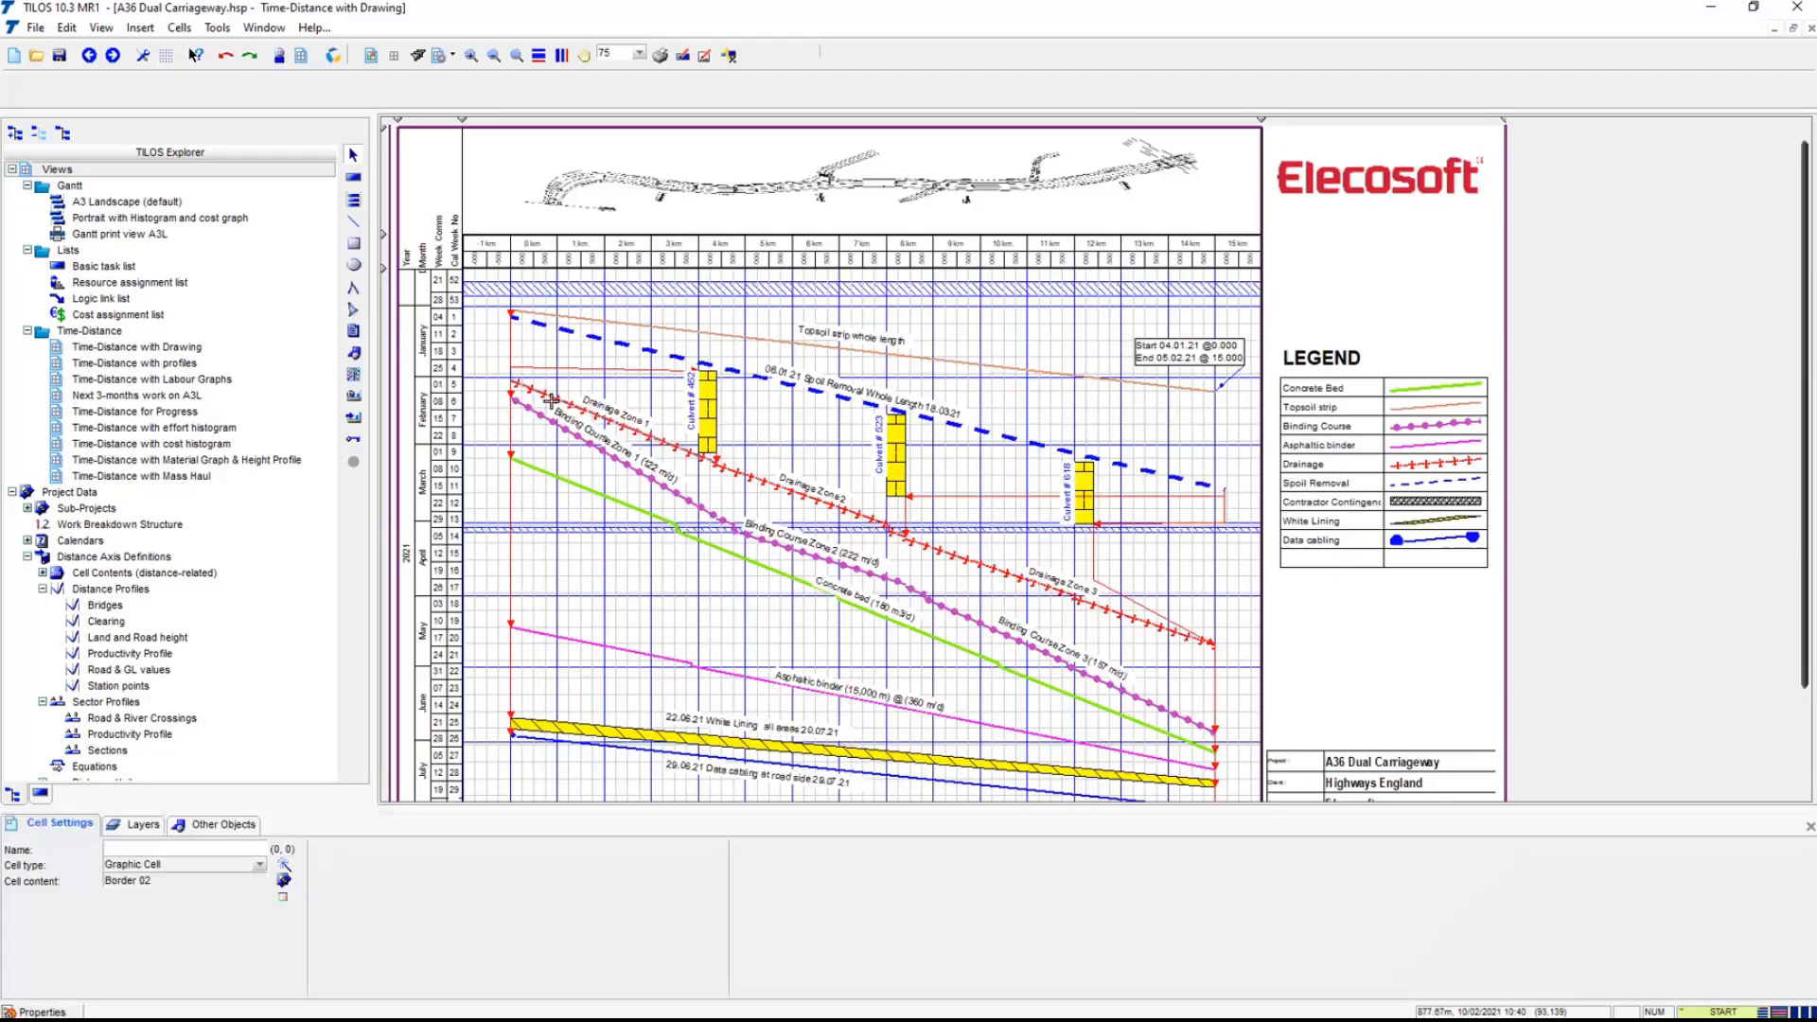
- Examine the A36 time-distance chart's task lines, culverts and legend from Topsoil strip down to Contractor Contingency
mouse_move(550, 400)
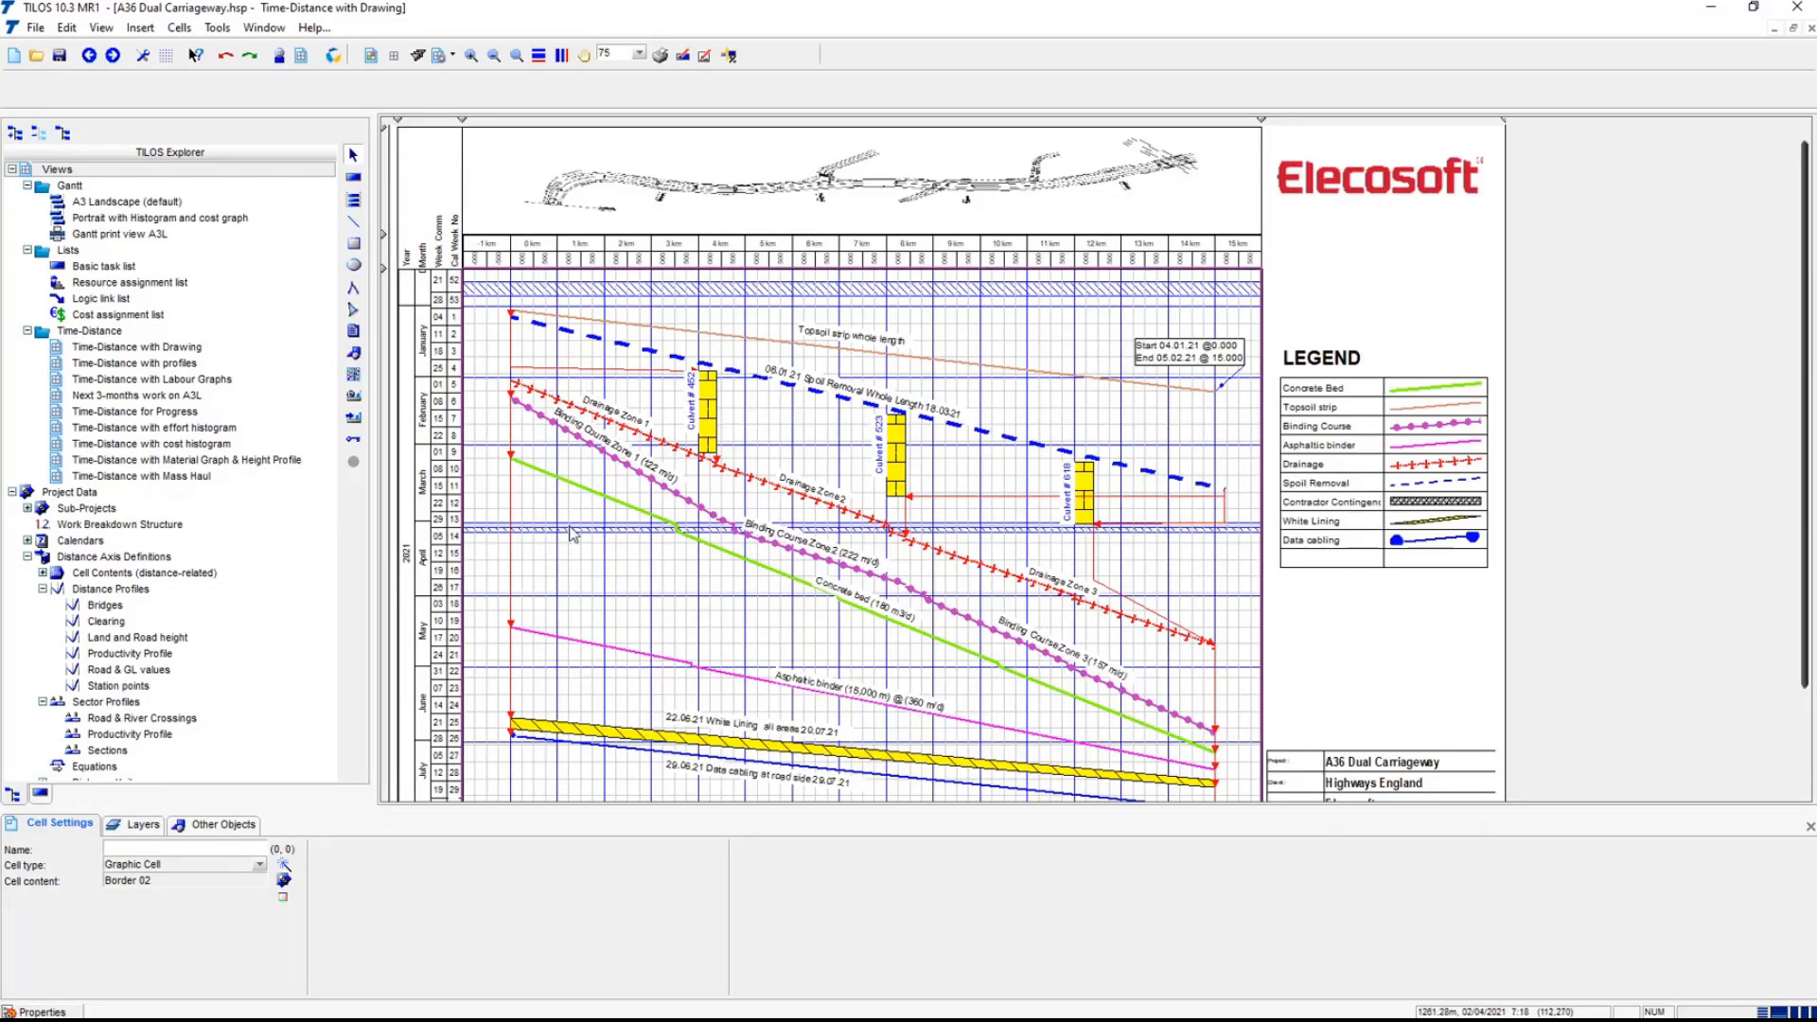
click(784, 571)
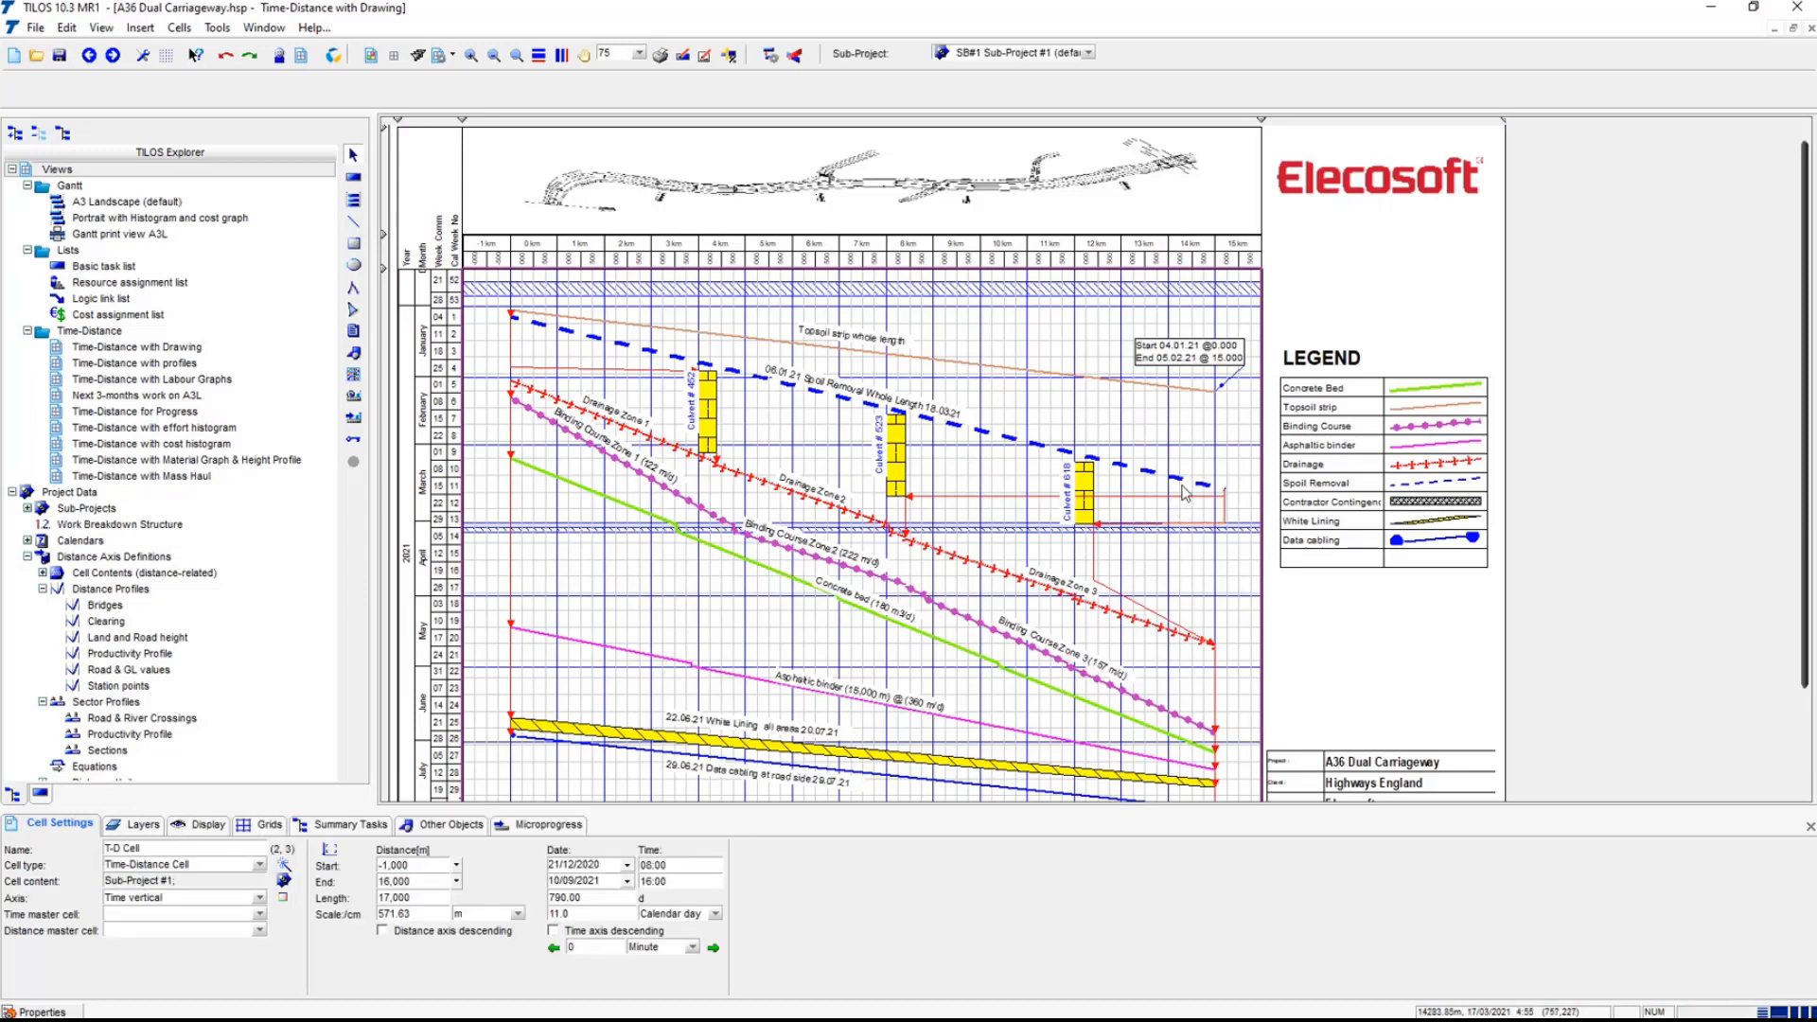
click(1195, 480)
scroll(644, 582, down, 3)
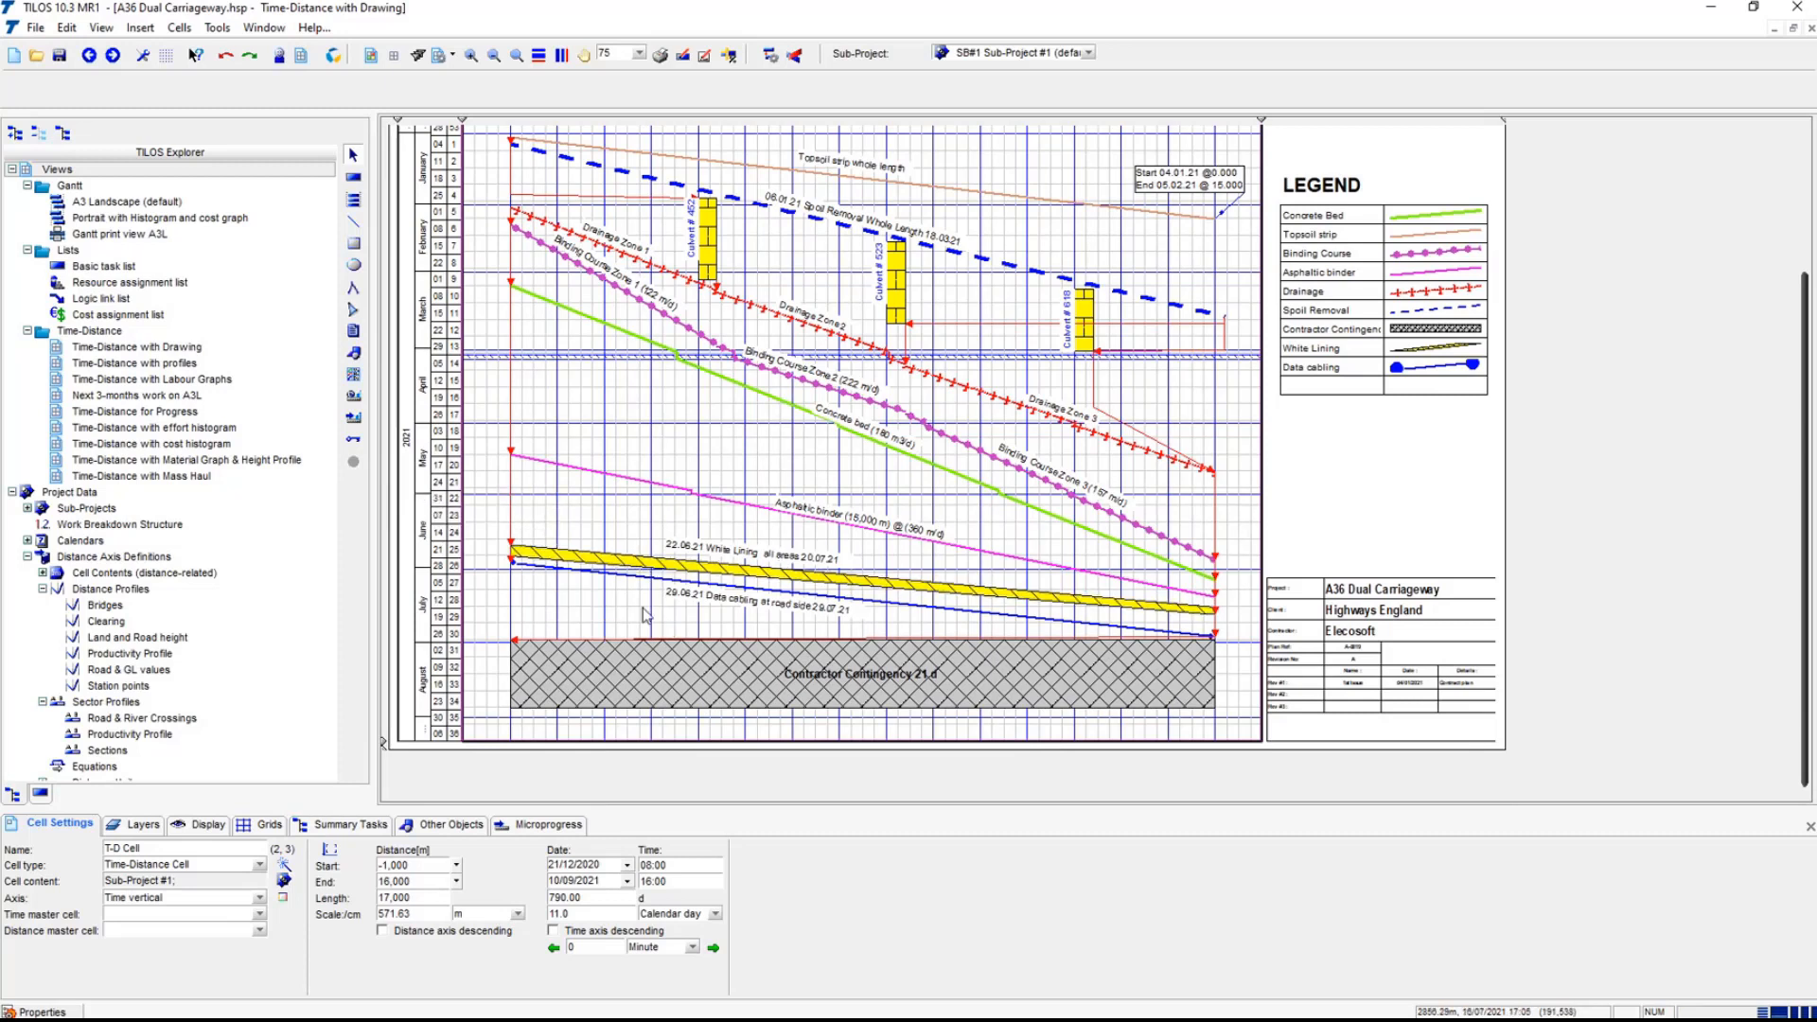
scroll(690, 483, up, 3)
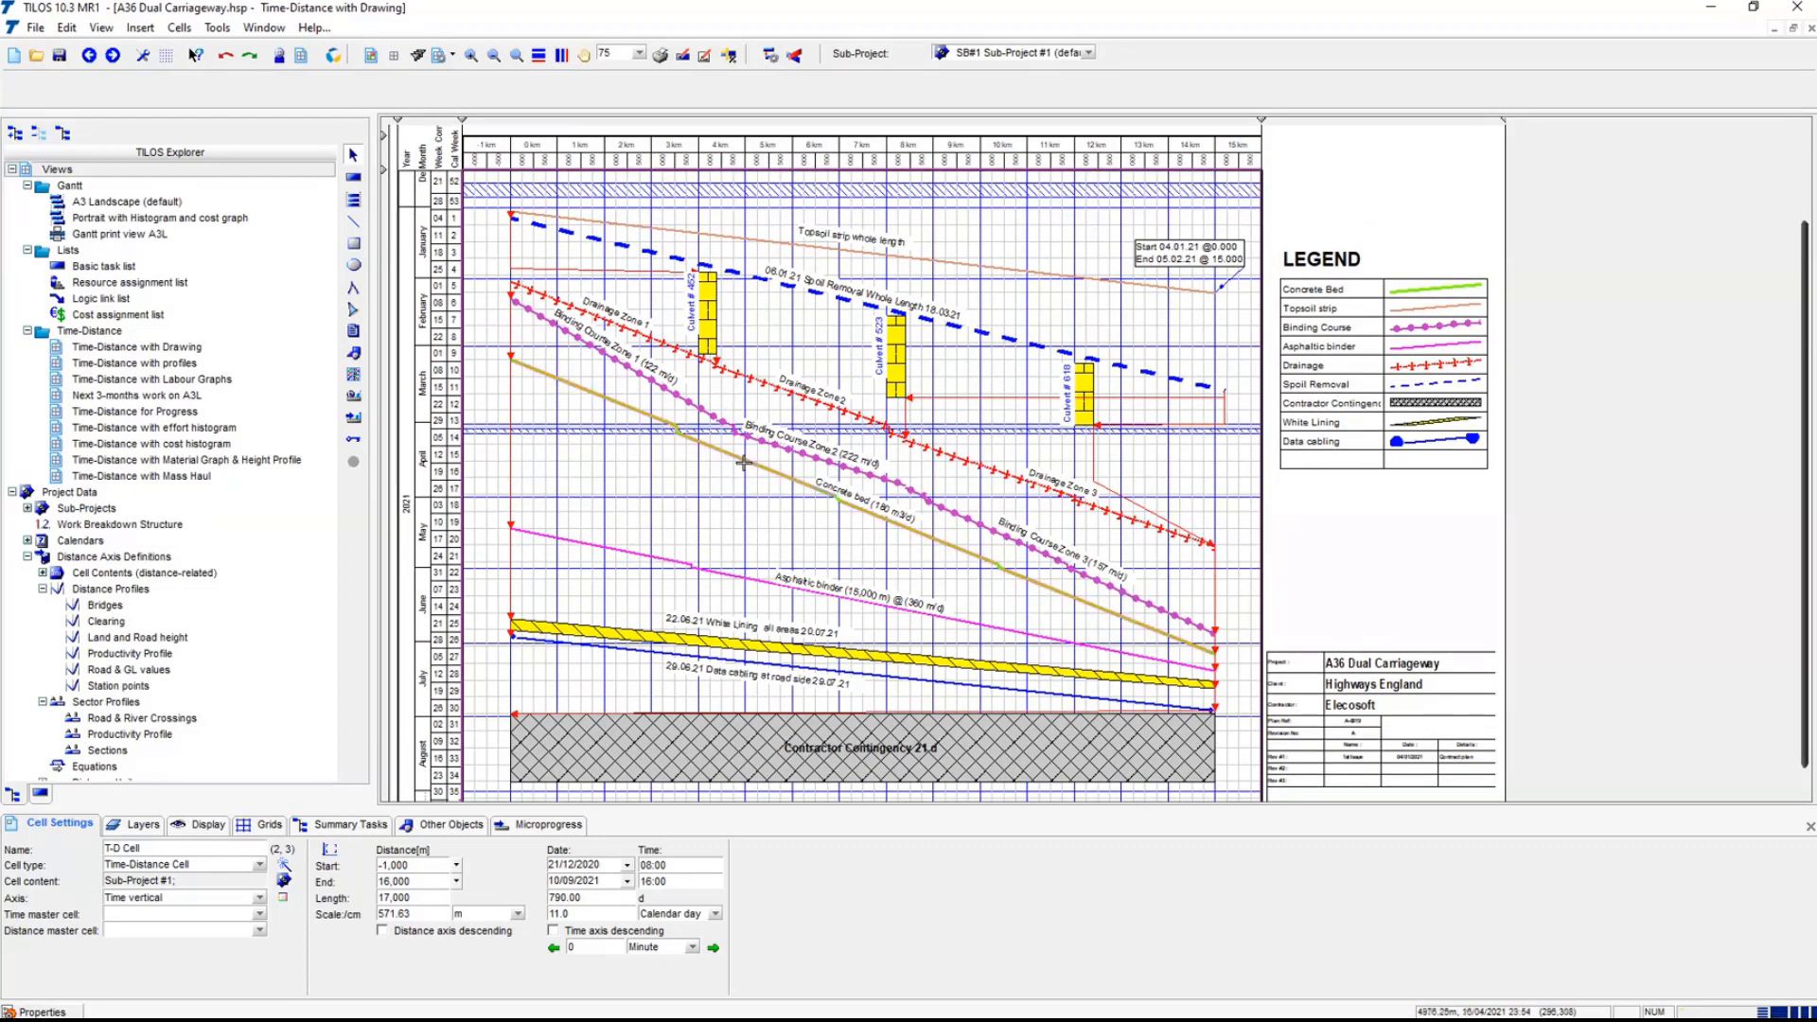
click(743, 461)
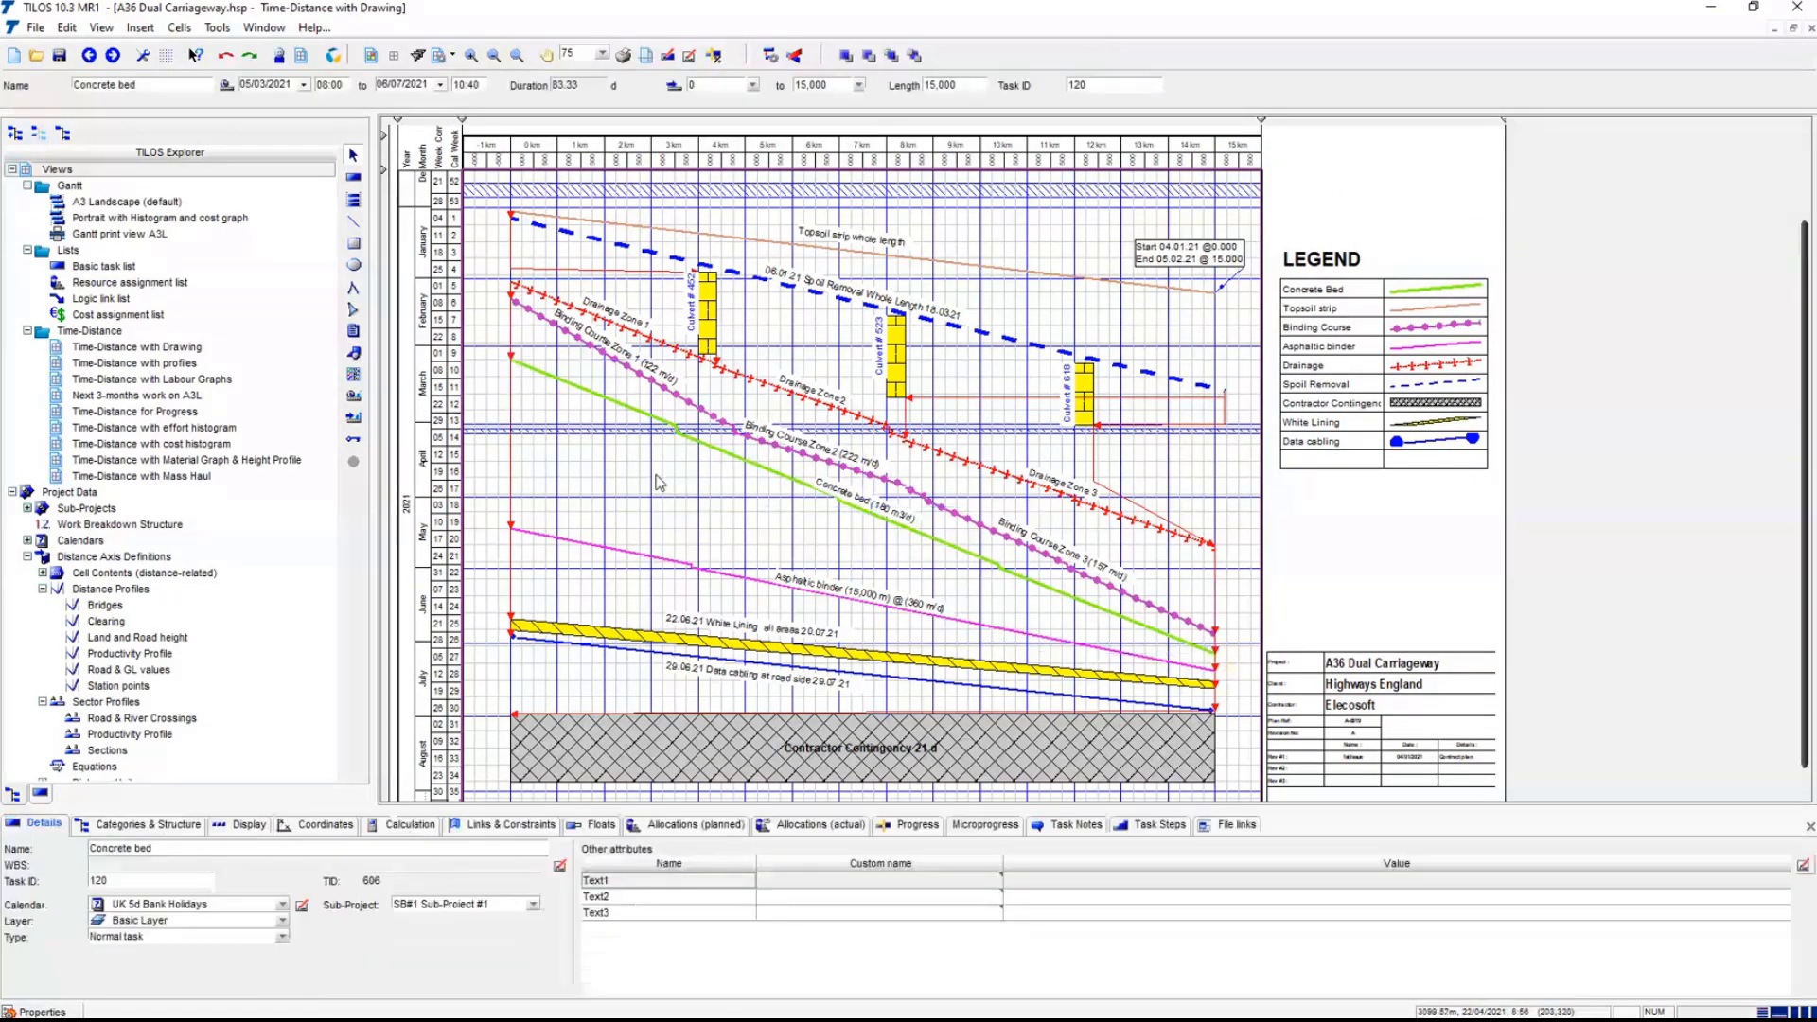
click(656, 477)
- Expand the collapsed row between the distance axis and the task chart to show the project sections
scroll(657, 477, up, 3)
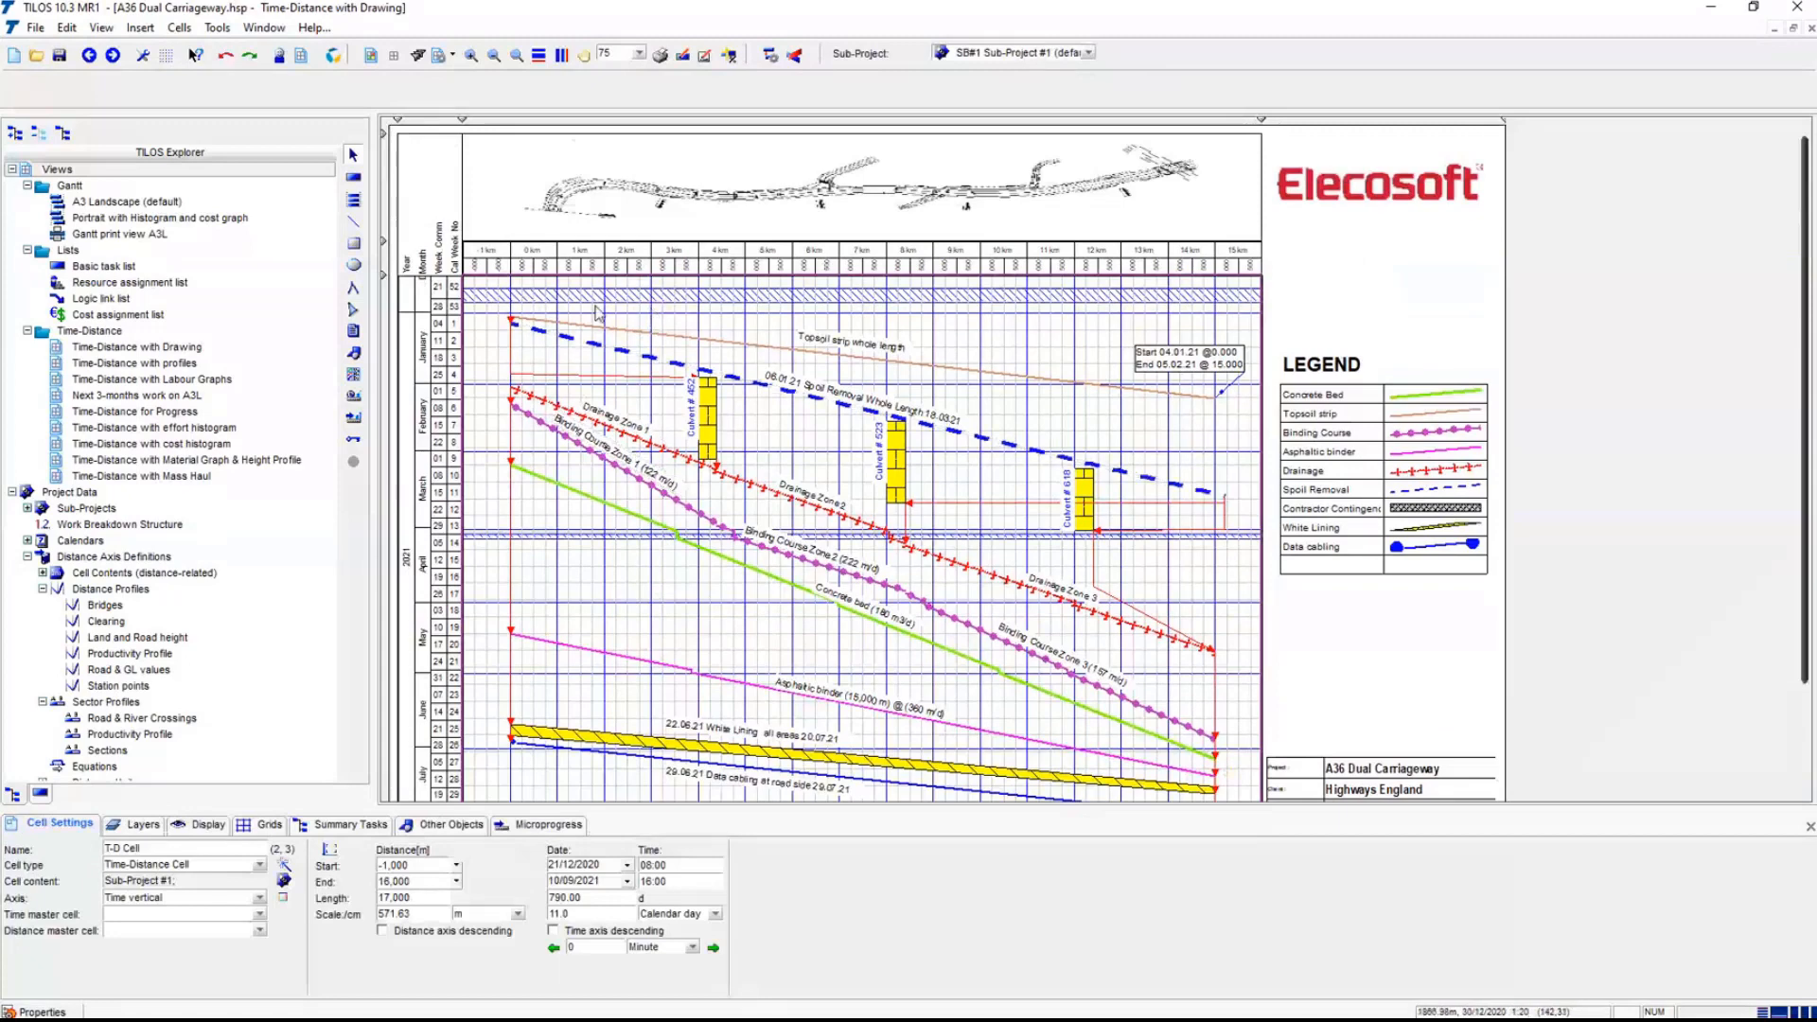
drag(384, 274, 383, 295)
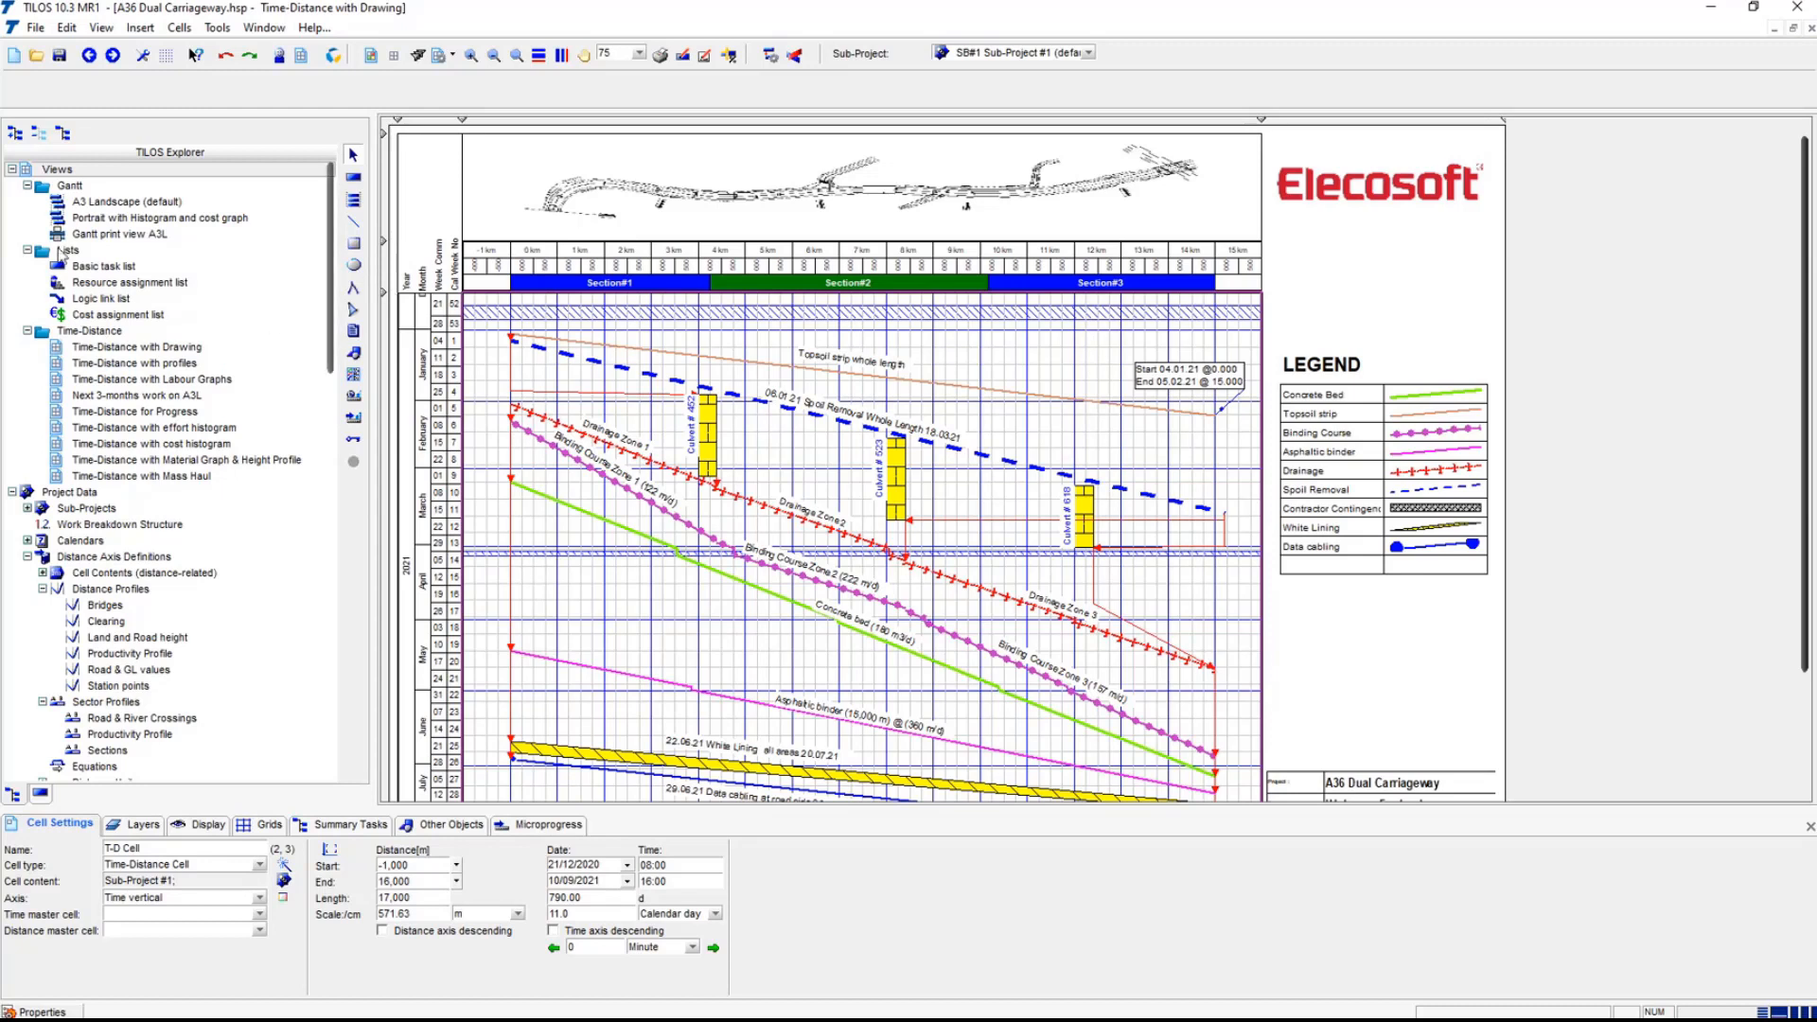
- Open the Sections sector profile and examine the start distances, end distances and sector types of its sections
click(12, 169)
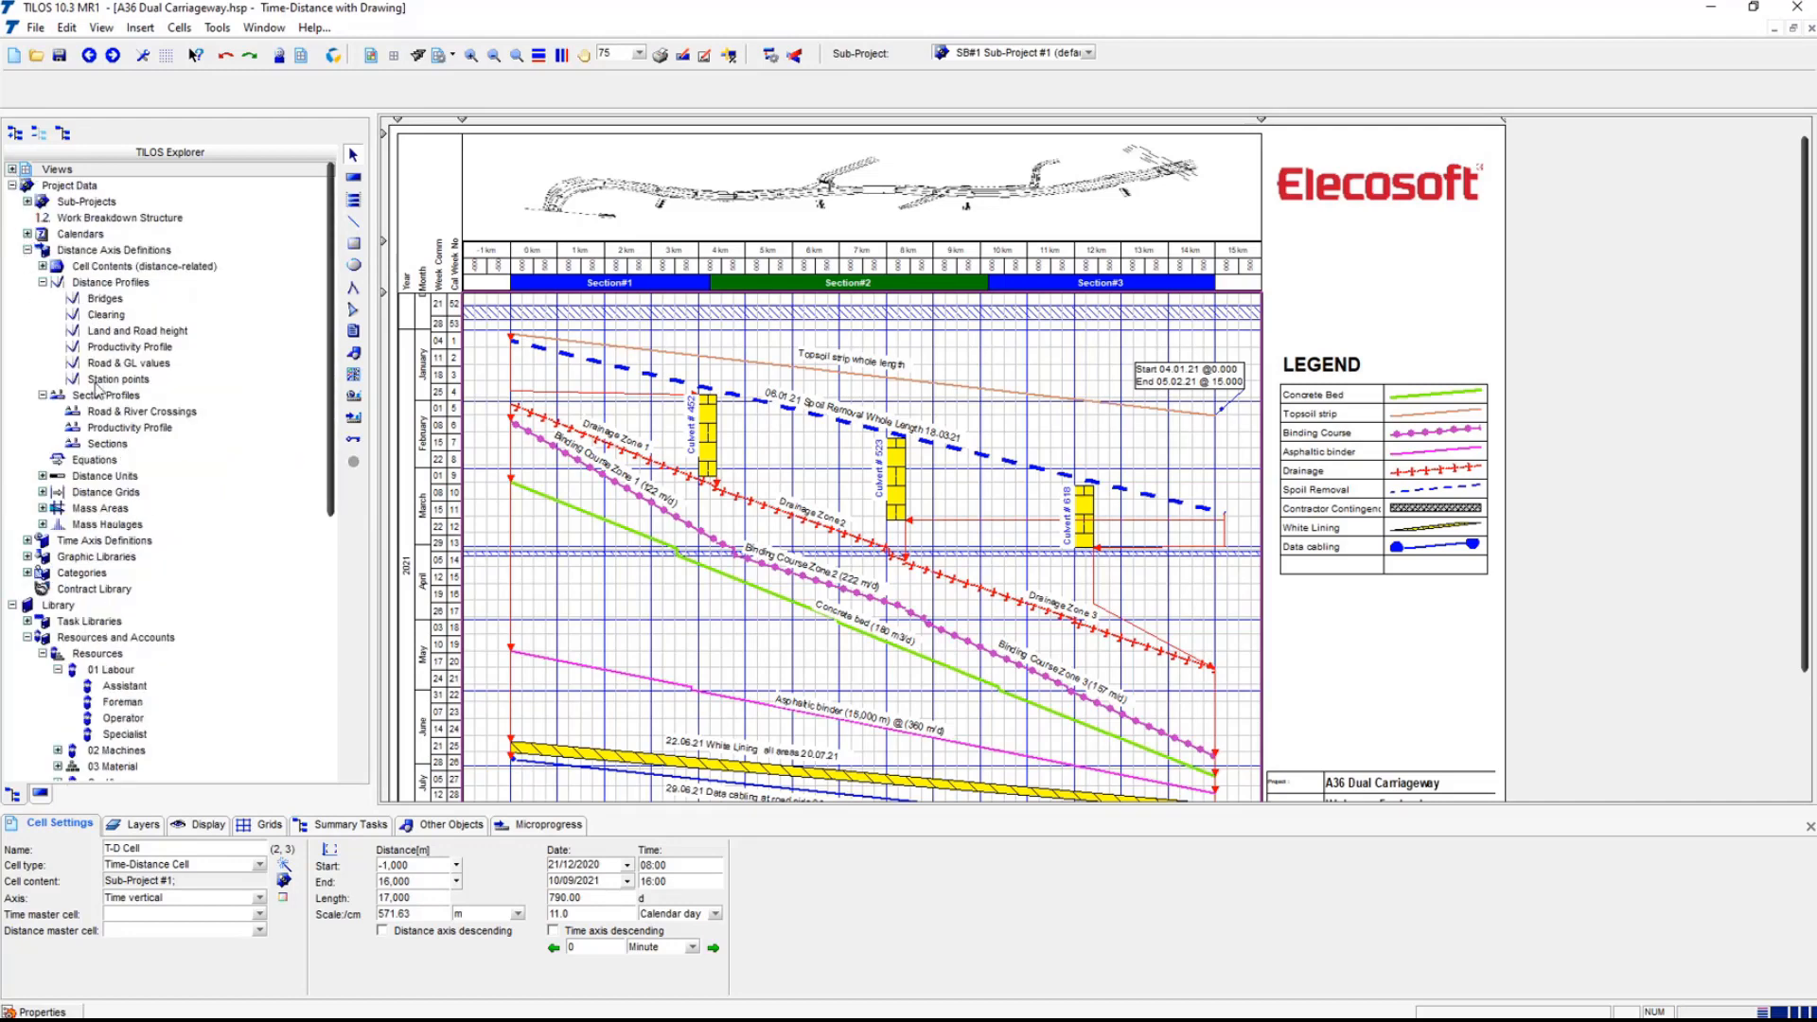
click(105, 399)
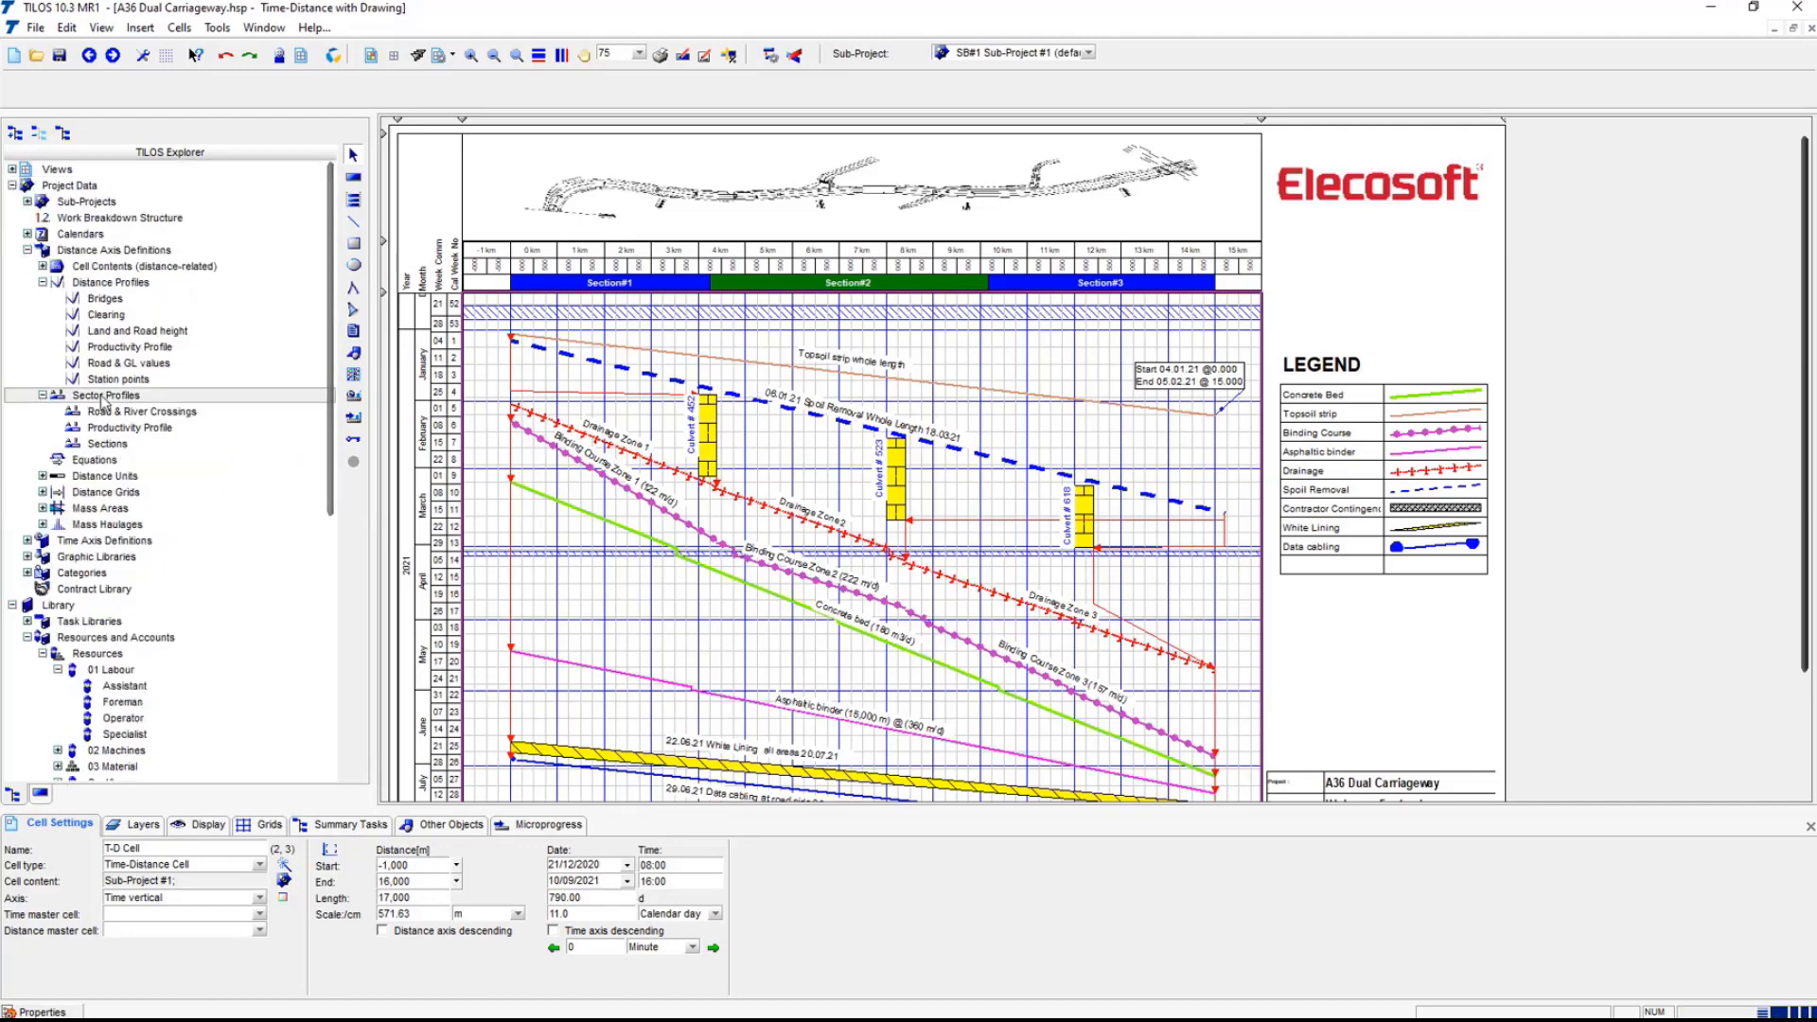
click(111, 445)
double_click(111, 445)
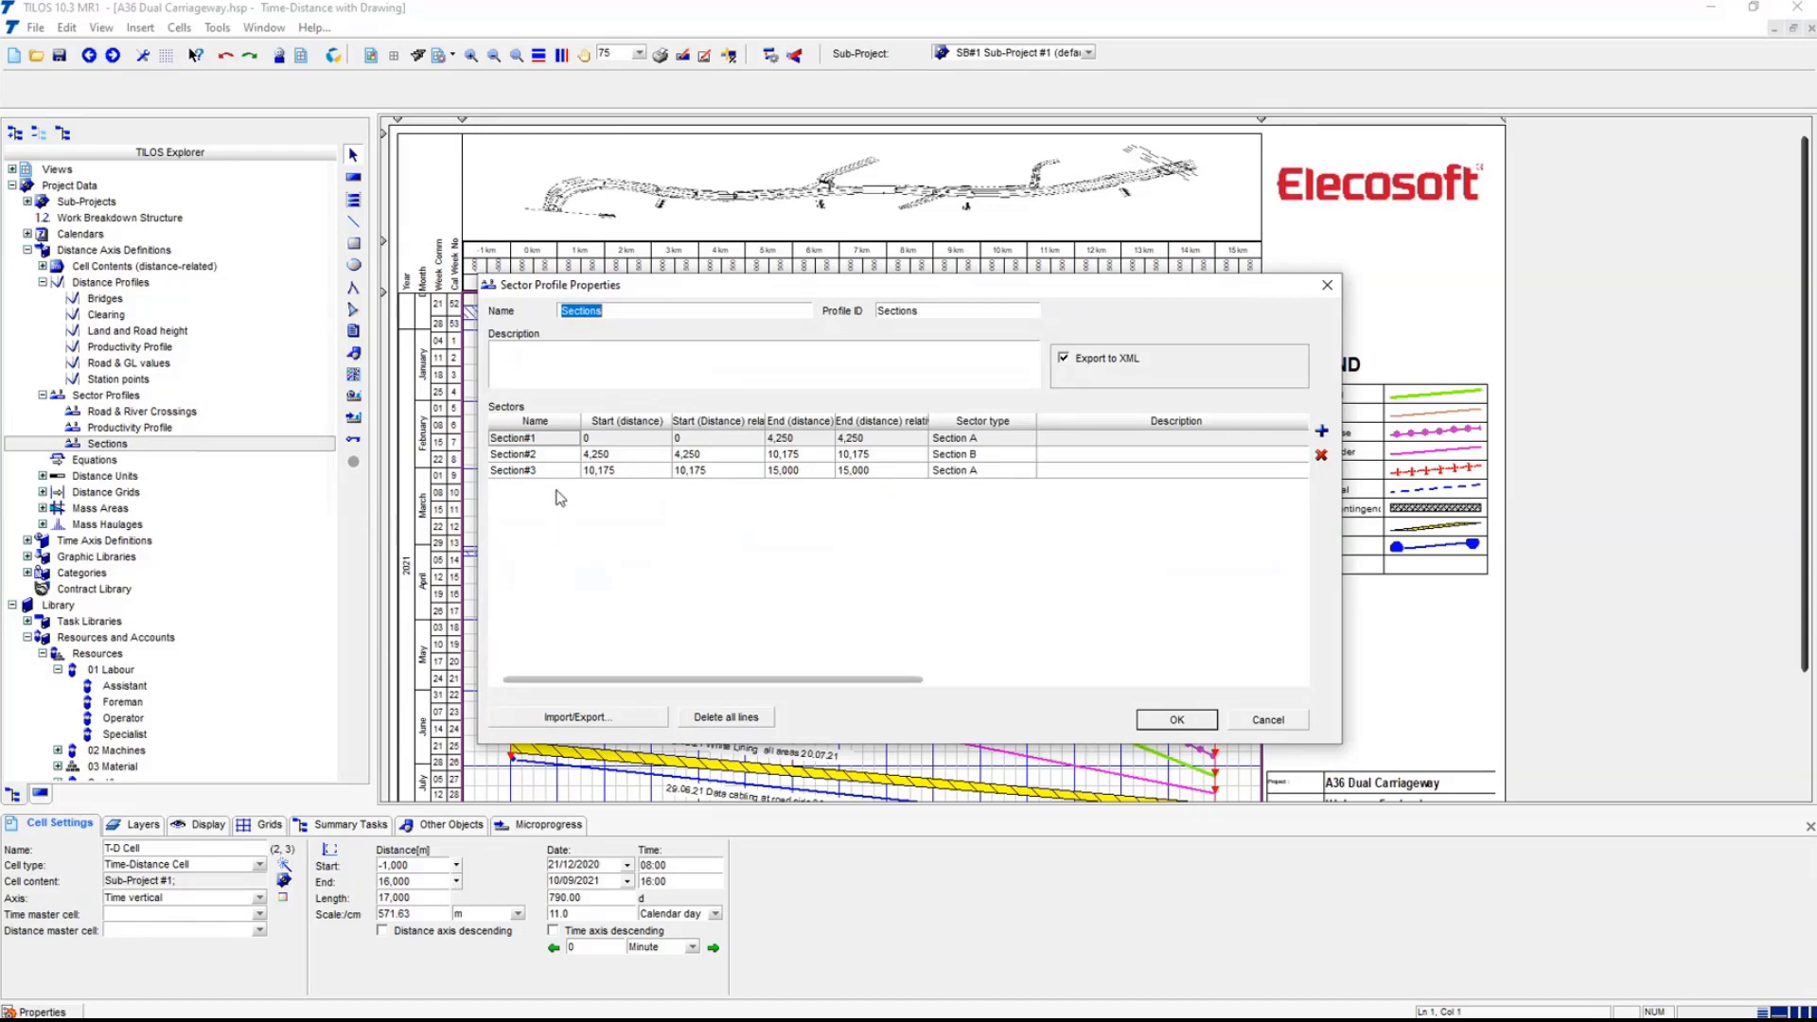
click(602, 443)
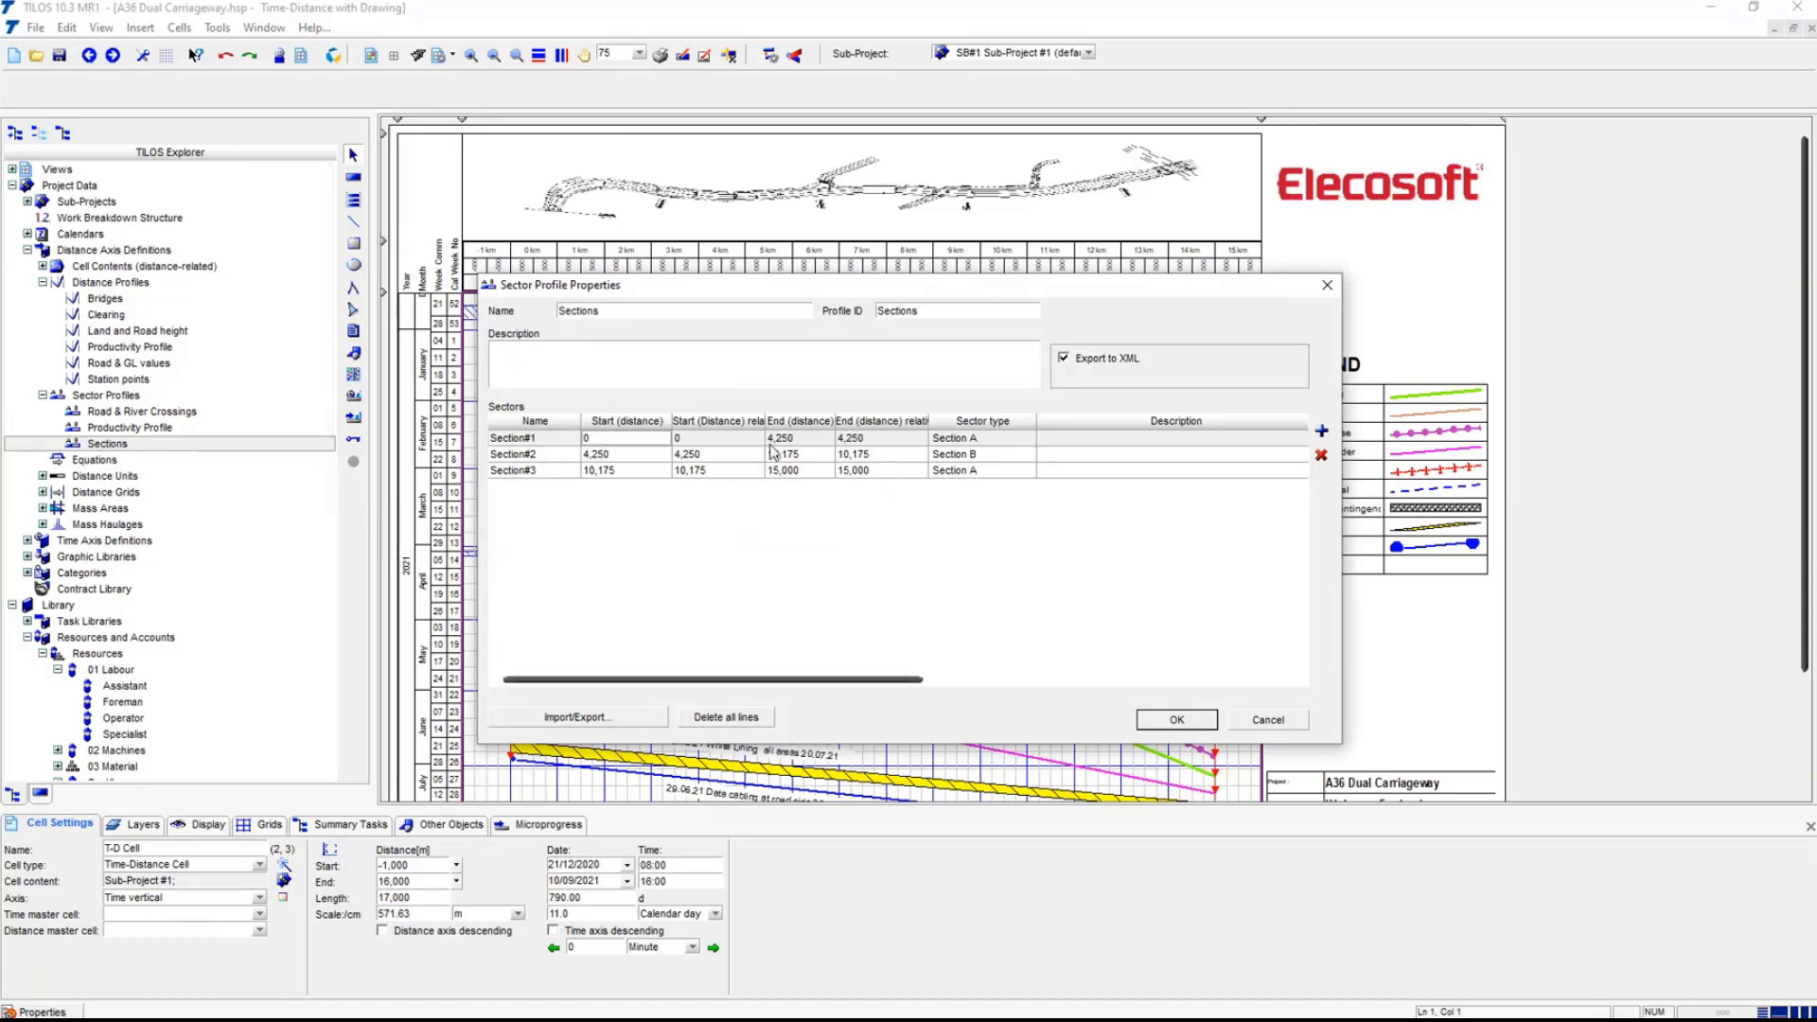
click(787, 445)
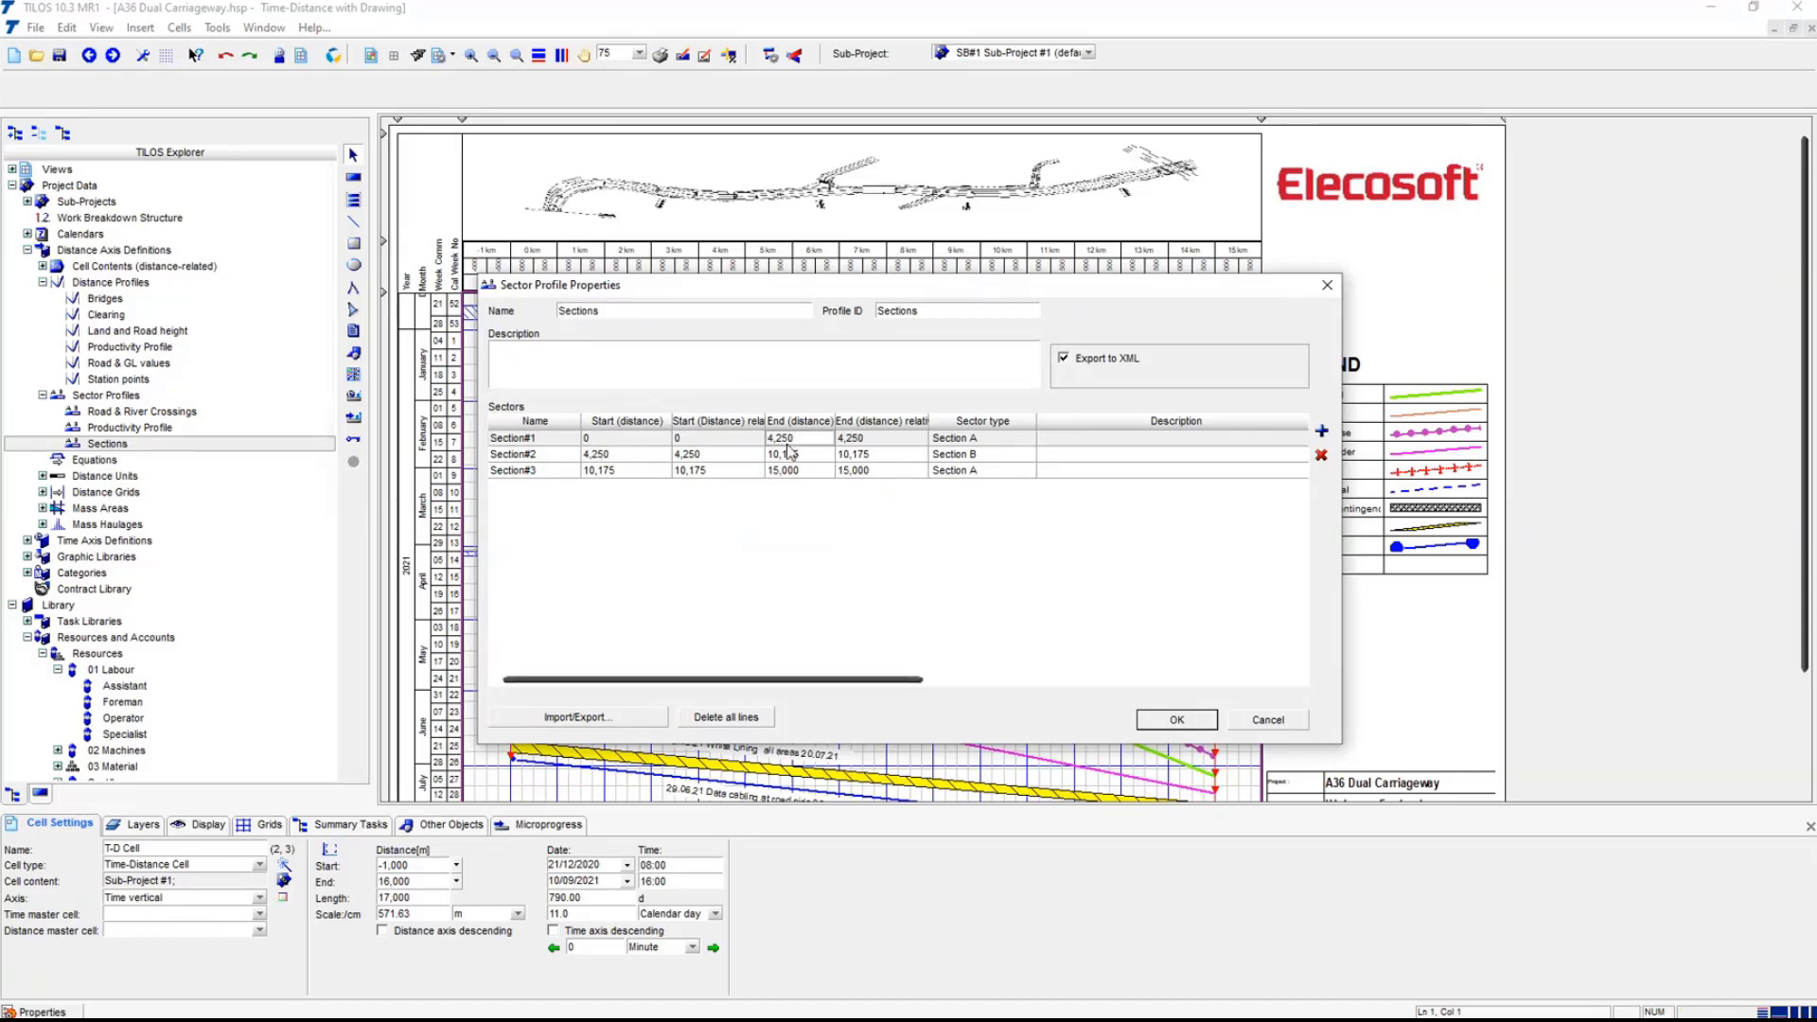
- Review the import and export column mapping of the Sections profile, then close the profile without changes
click(622, 717)
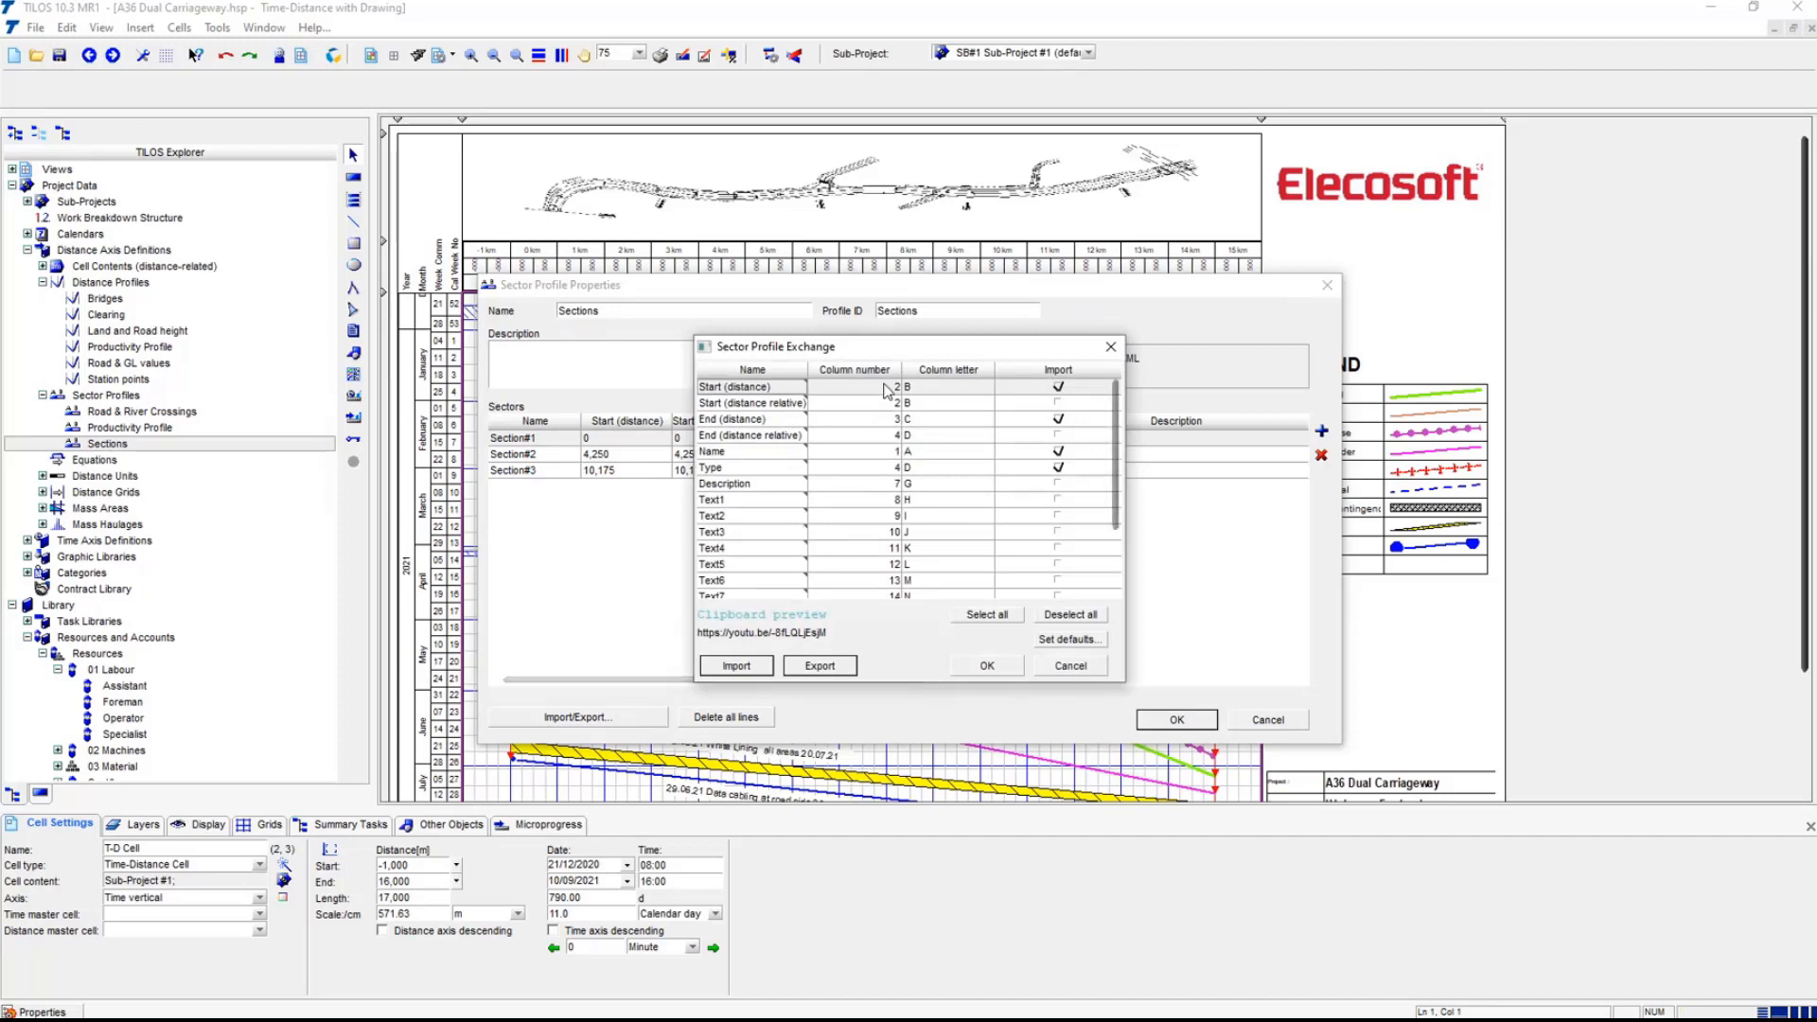
click(889, 390)
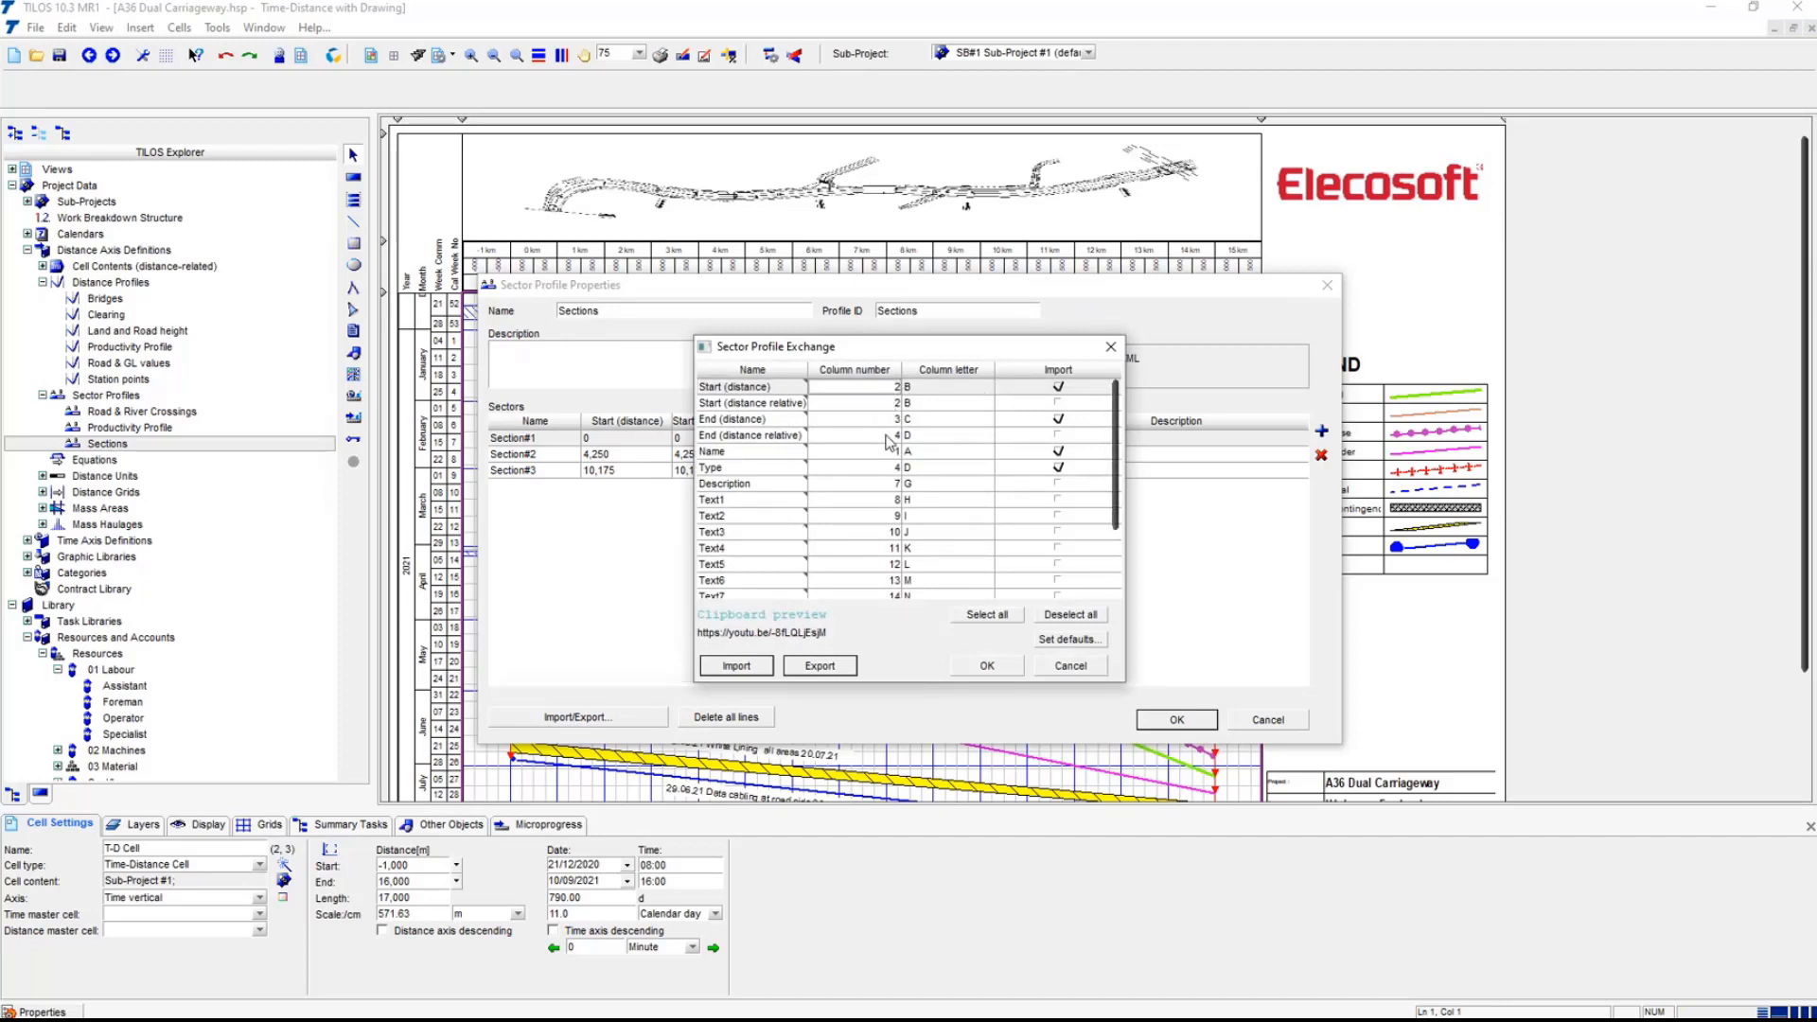
click(1070, 666)
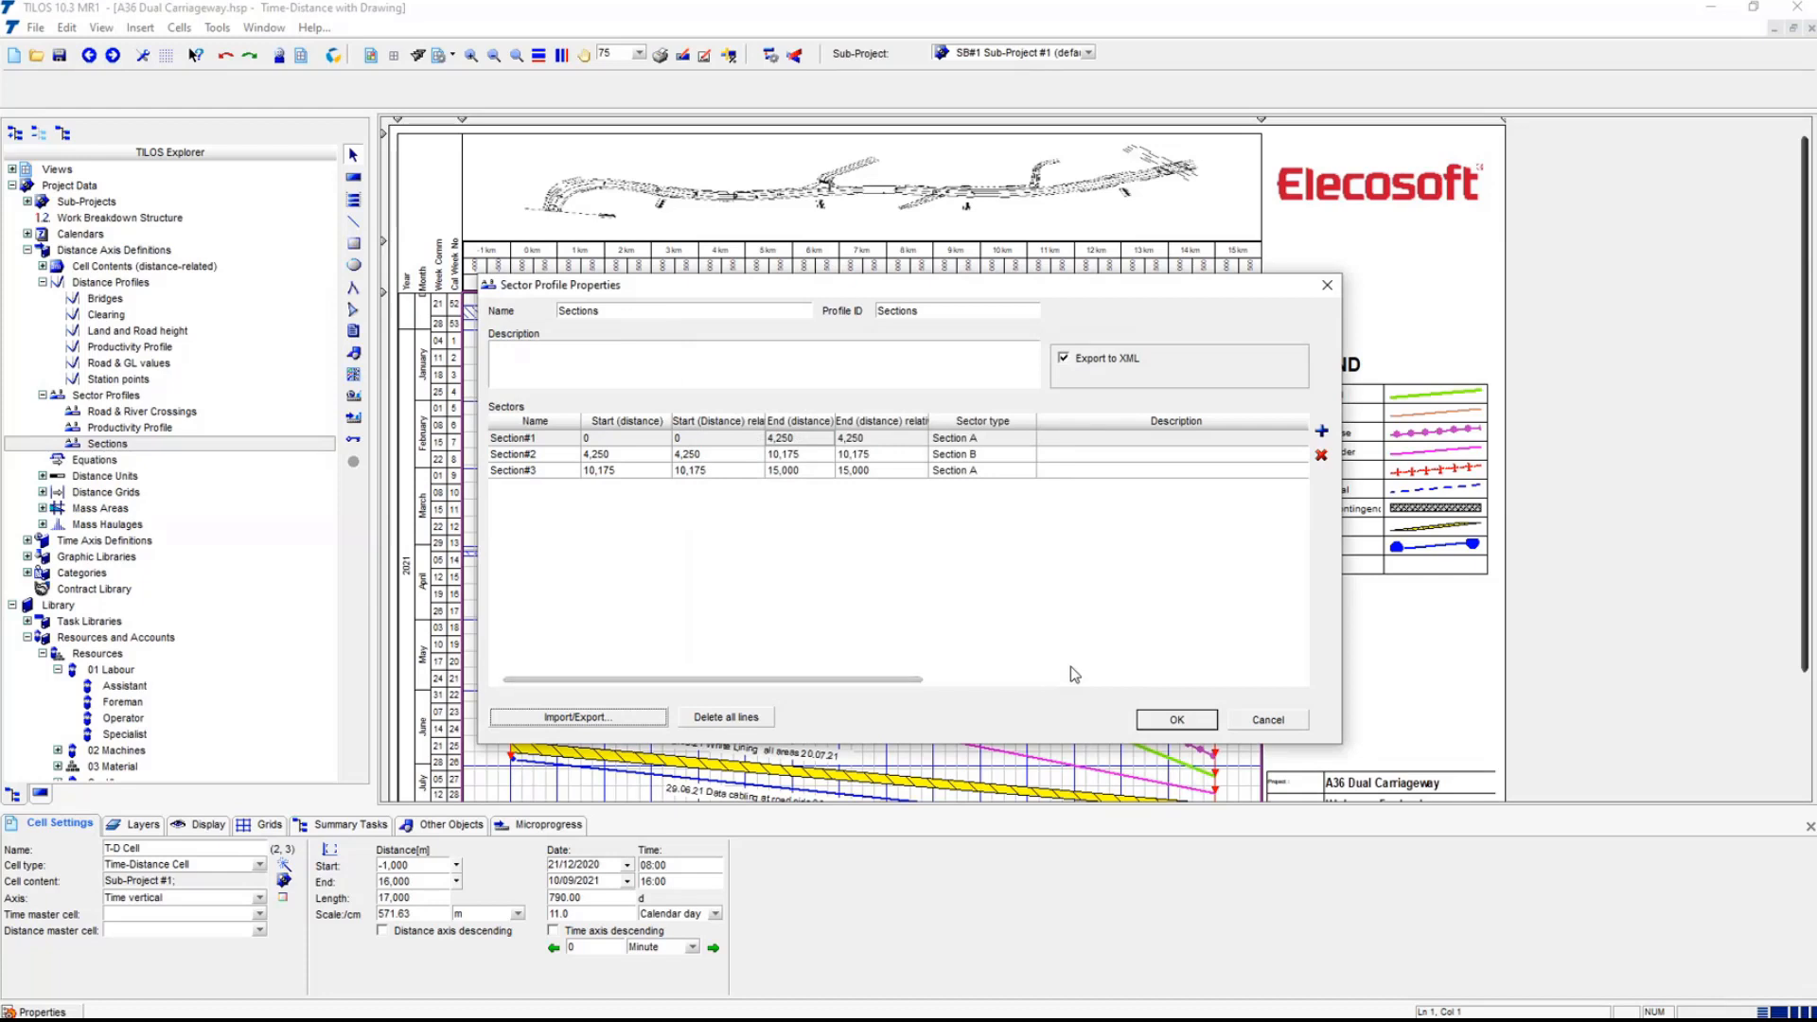
click(633, 719)
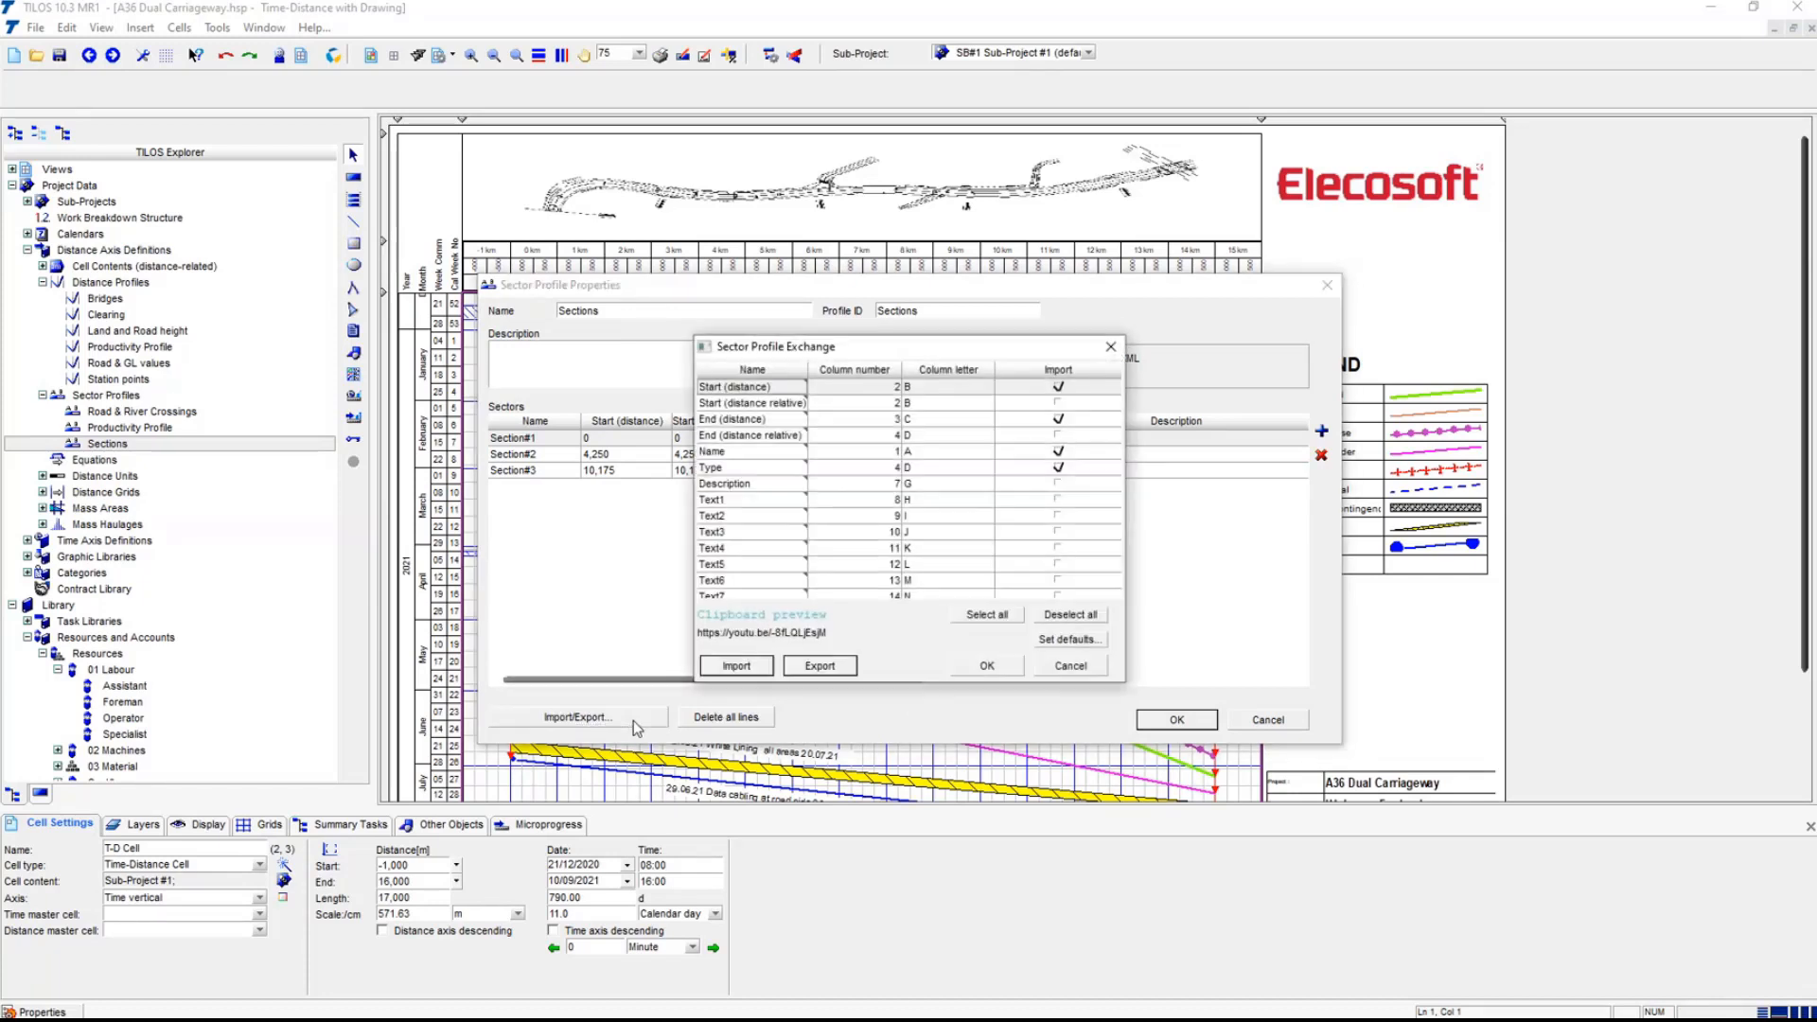
click(1070, 665)
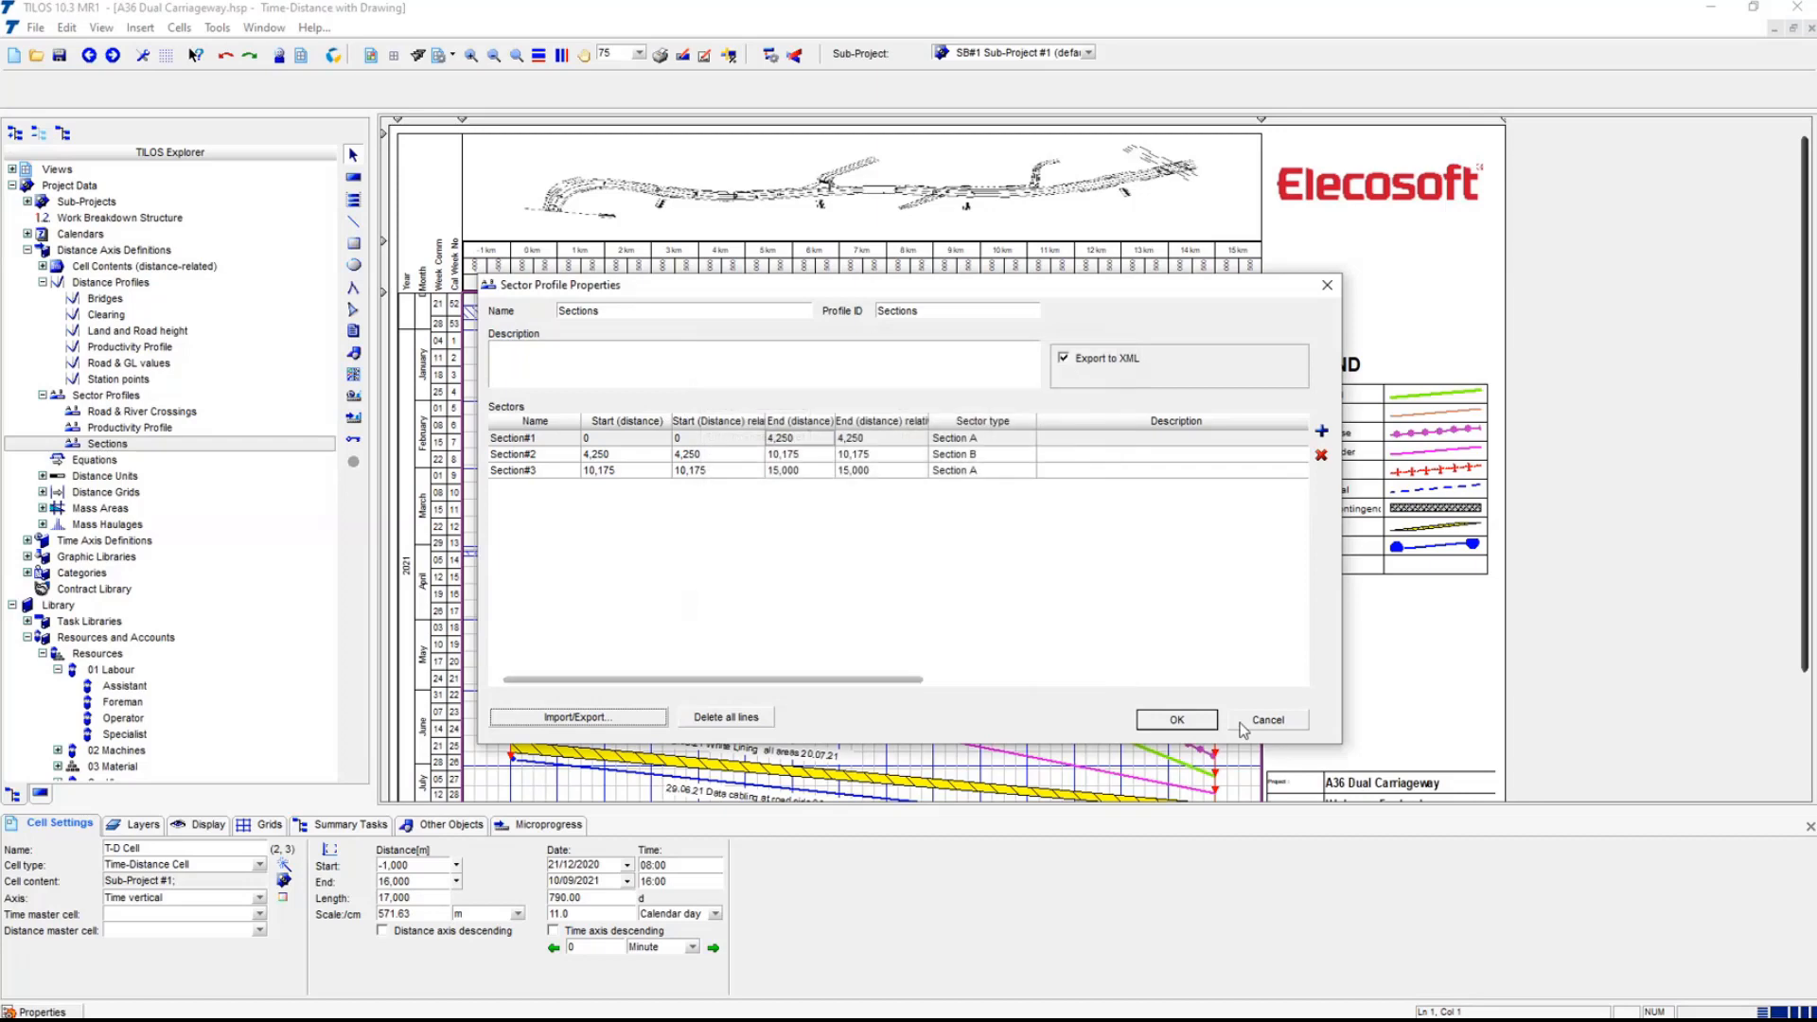
click(1268, 719)
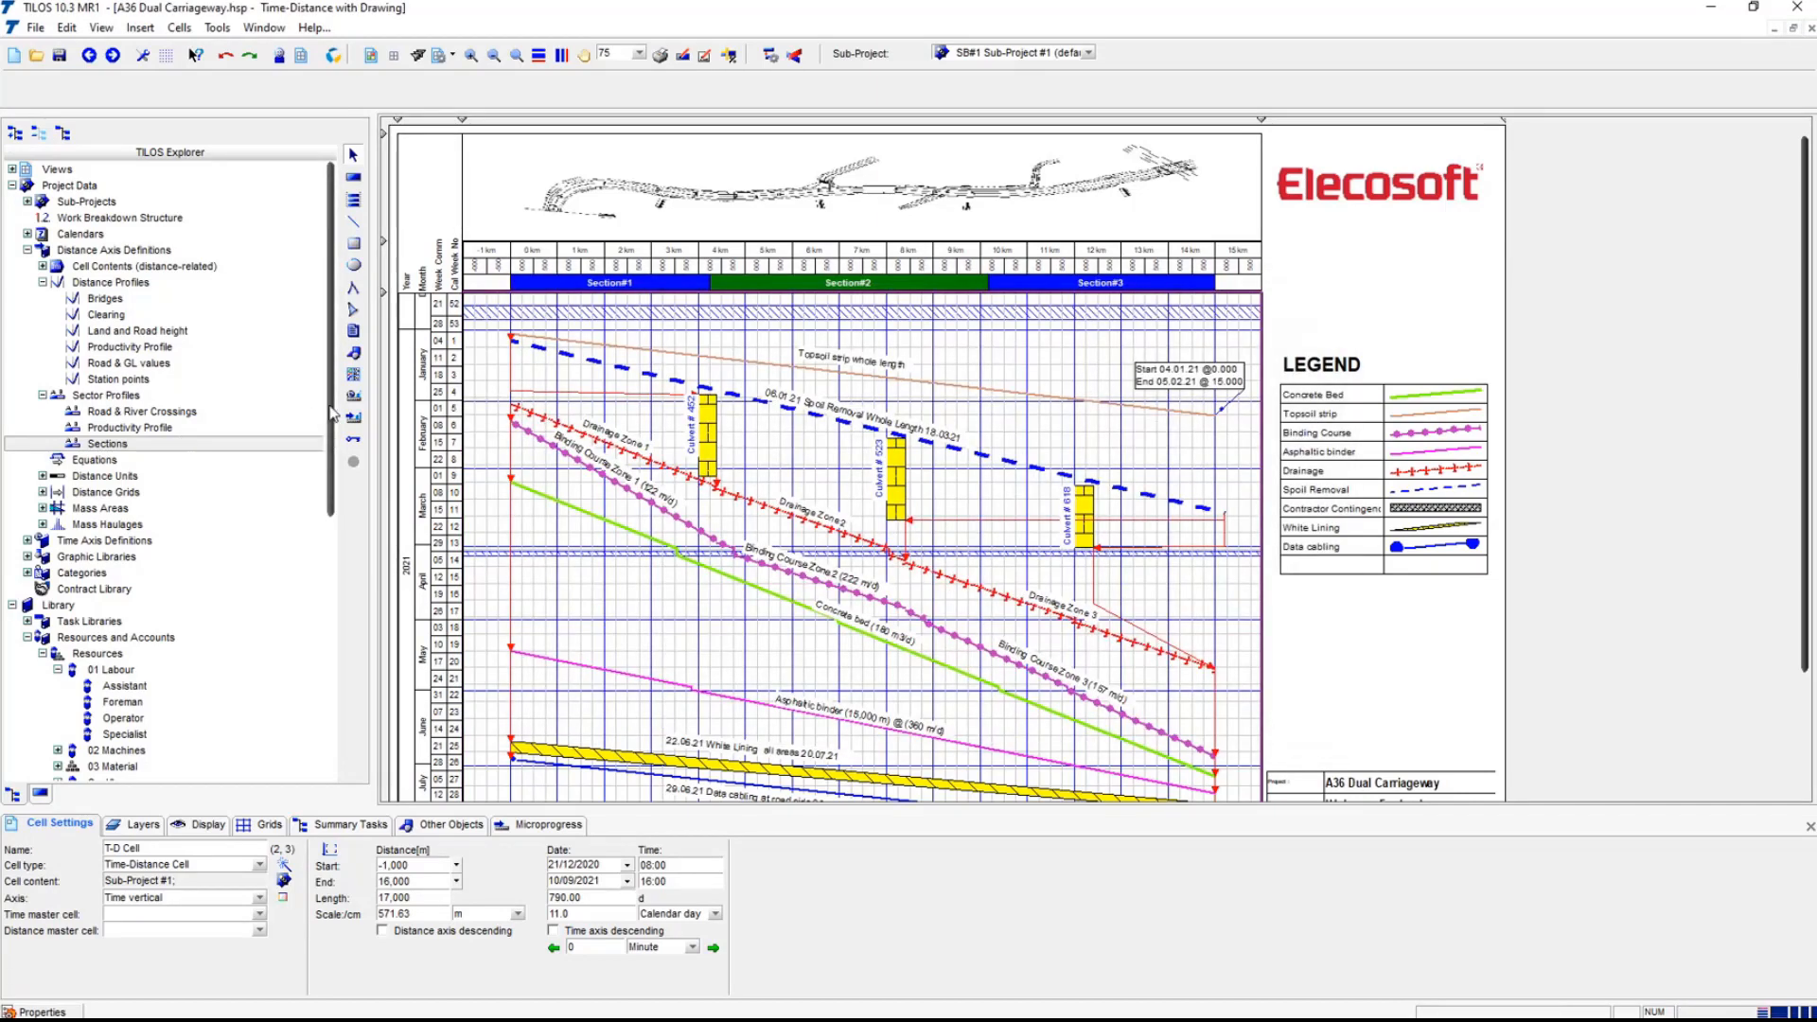
- Look through the library's sector types, including Section A and Section B, and collapse the Sector Types group
drag(331, 412, 345, 806)
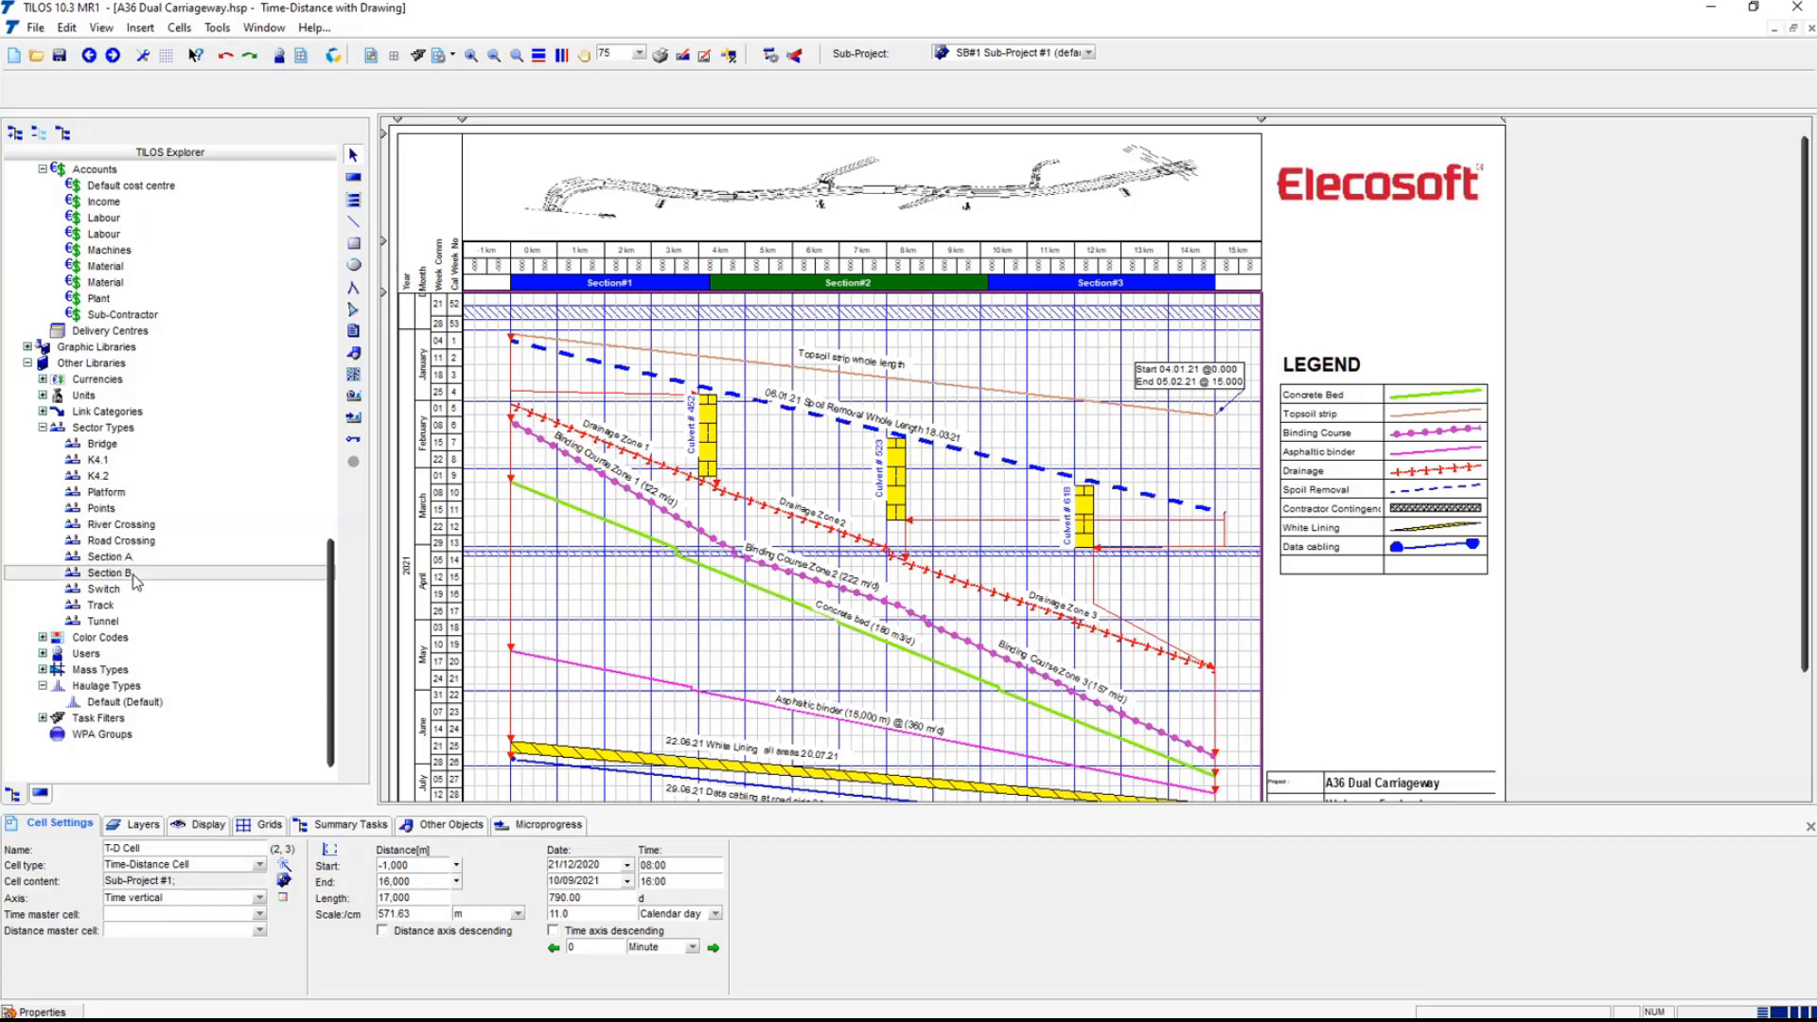
click(42, 427)
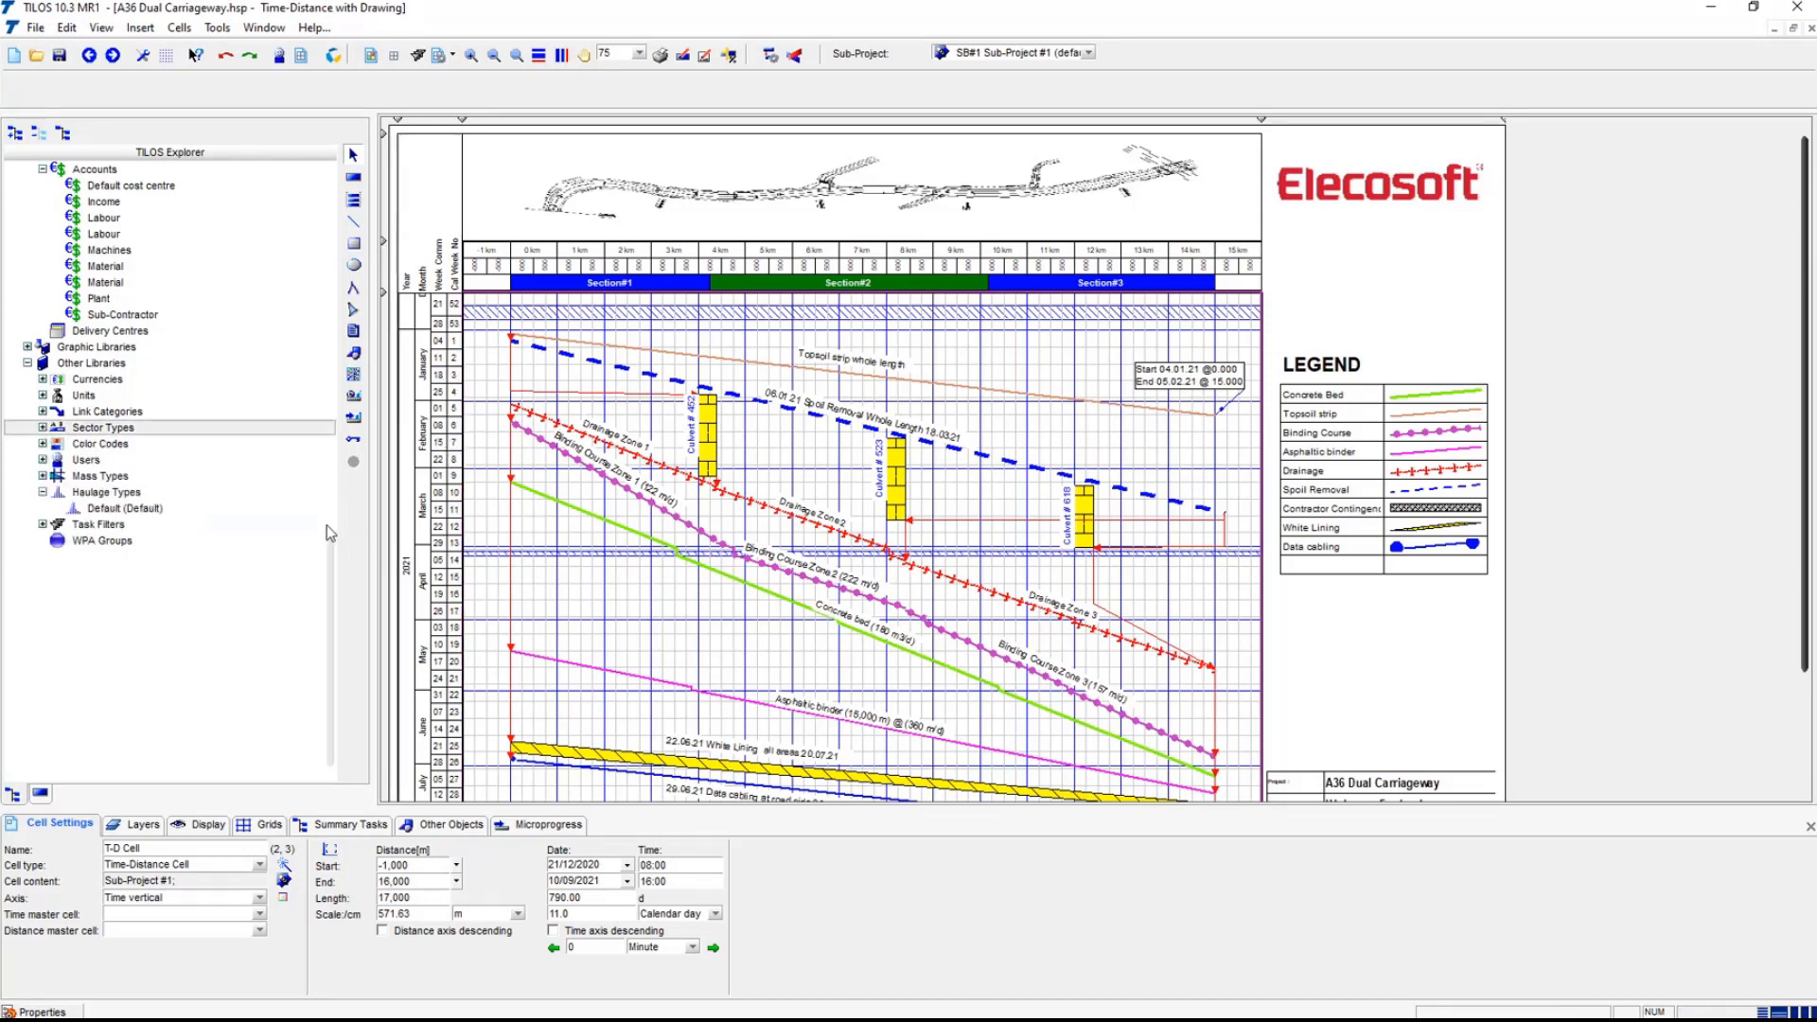
scroll(352, 394, up, 7)
scroll(352, 395, up, 7)
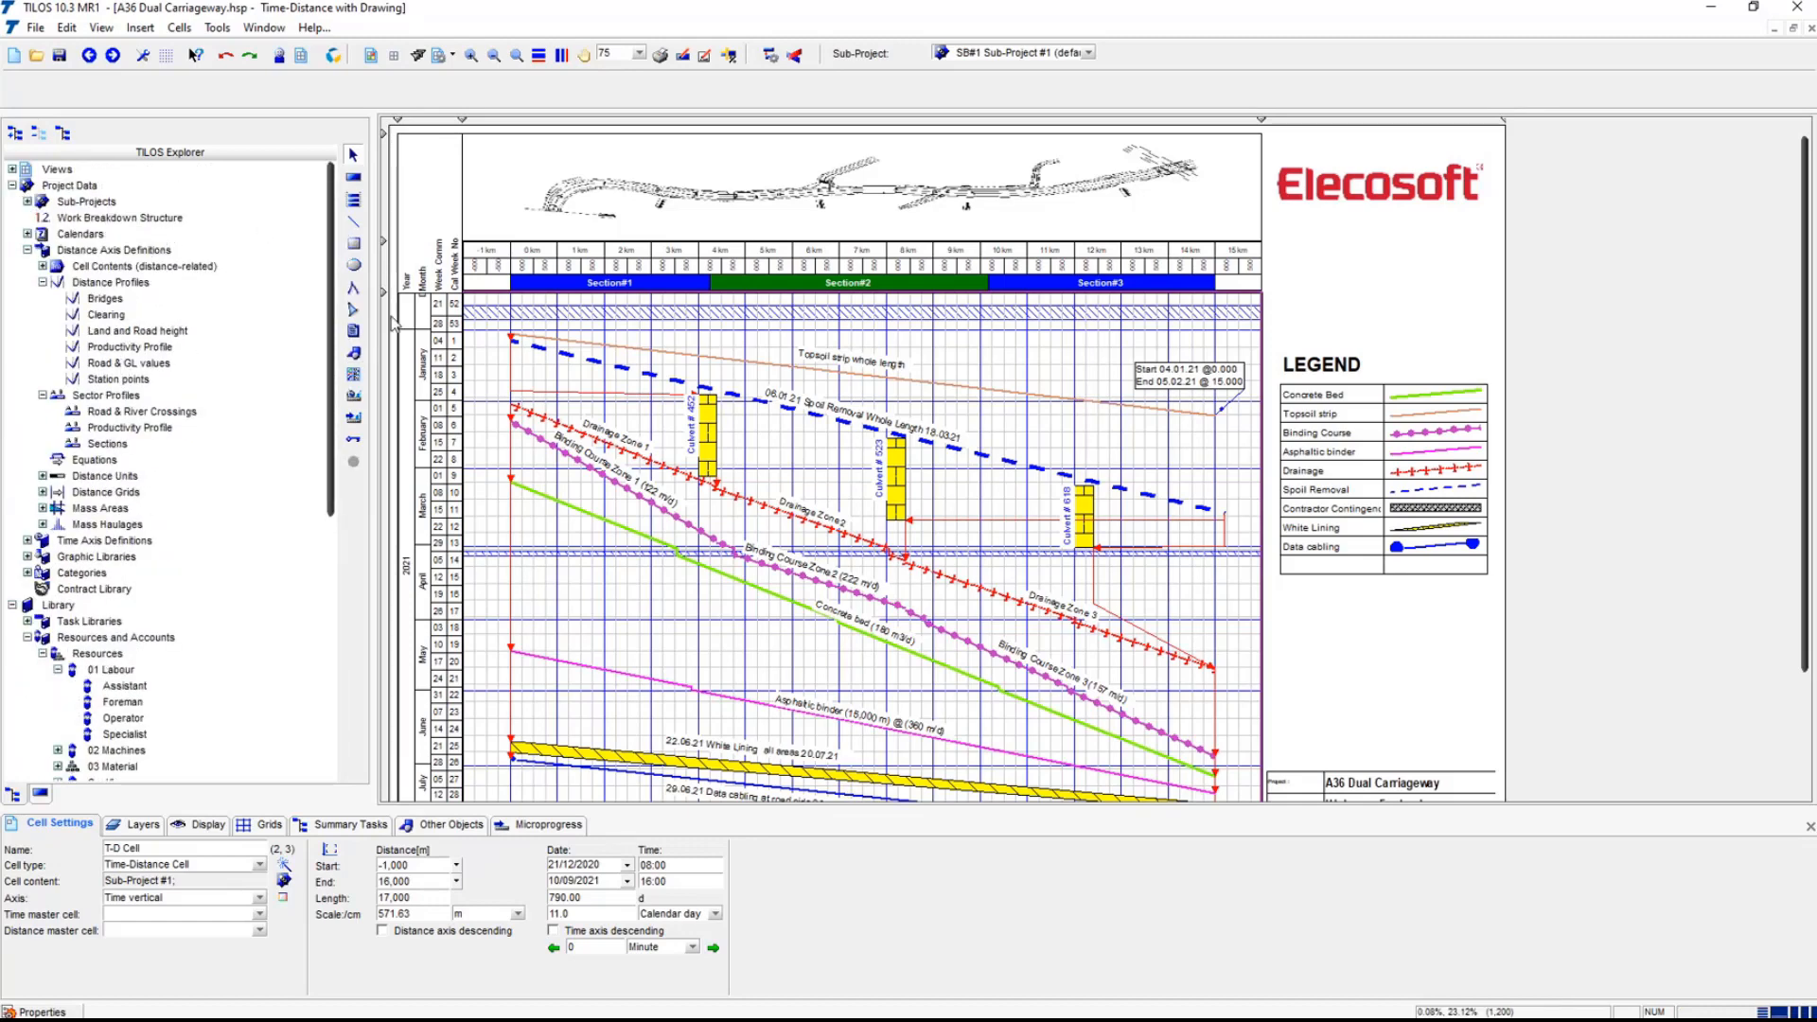
- Expand the collapsed row beneath the project sections and display the 0 m interval line of the km & 250m distance grid in the chart
drag(387, 294, 388, 308)
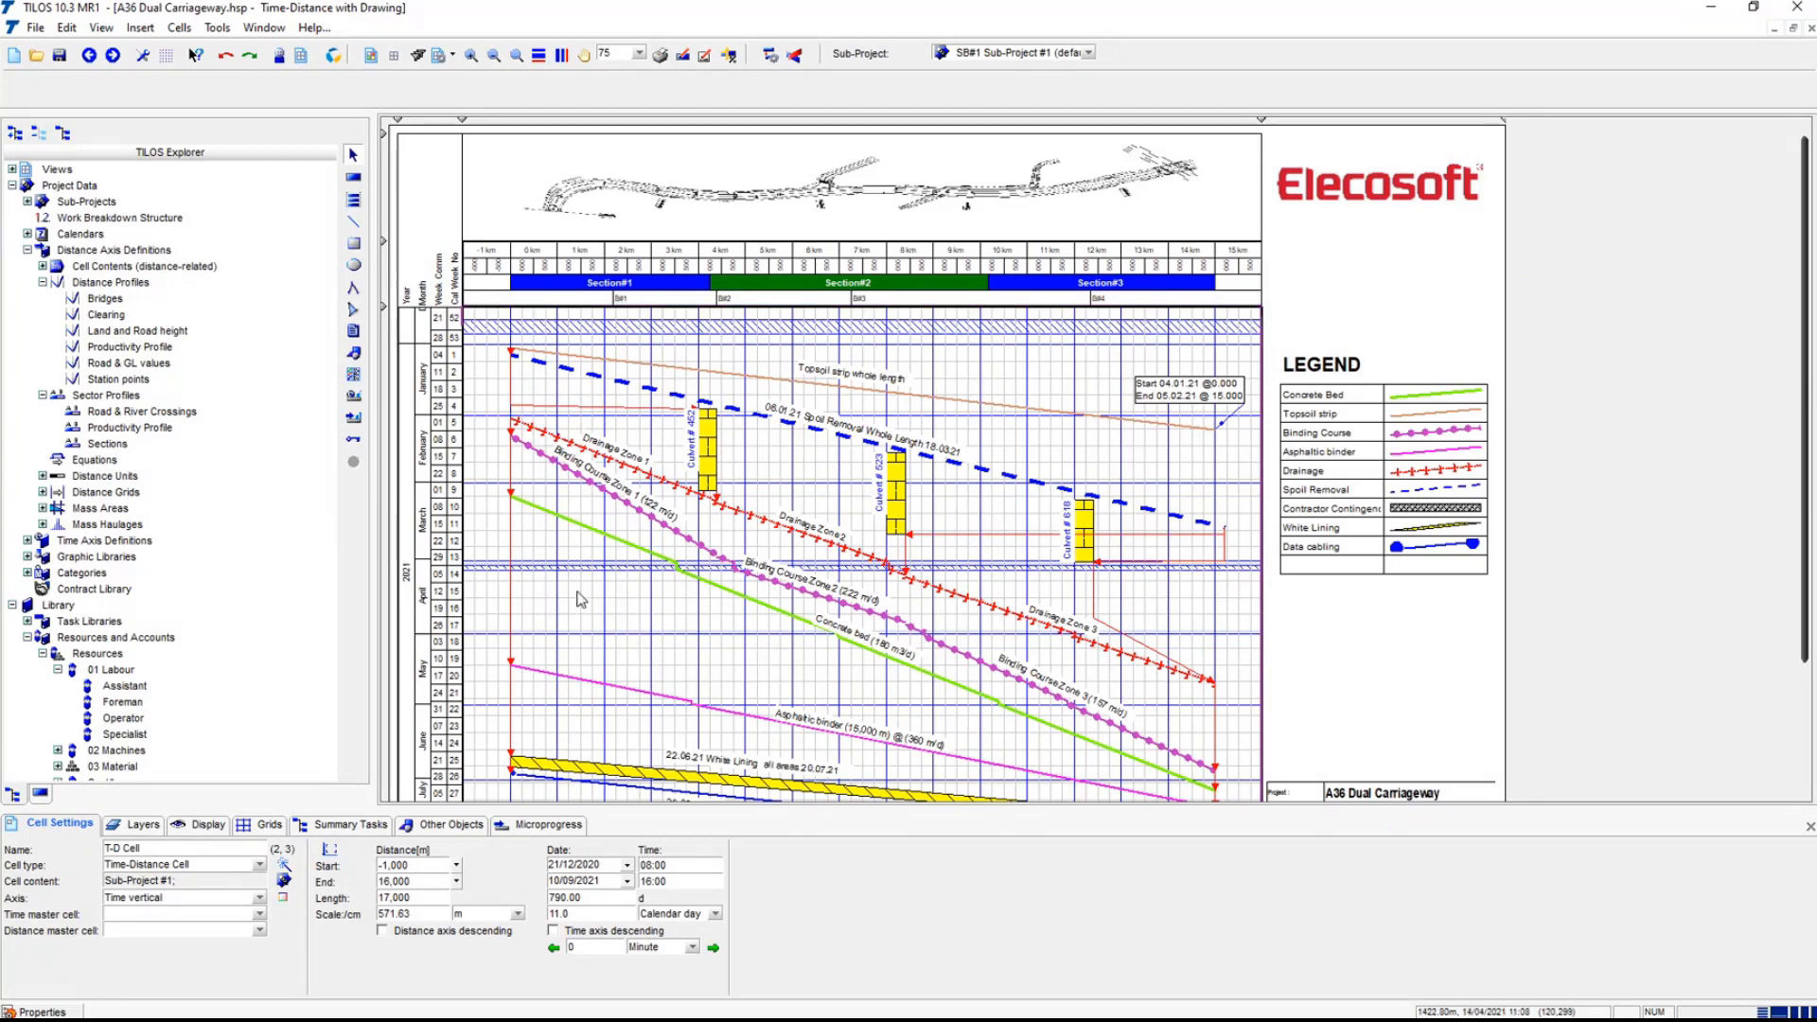
click(270, 825)
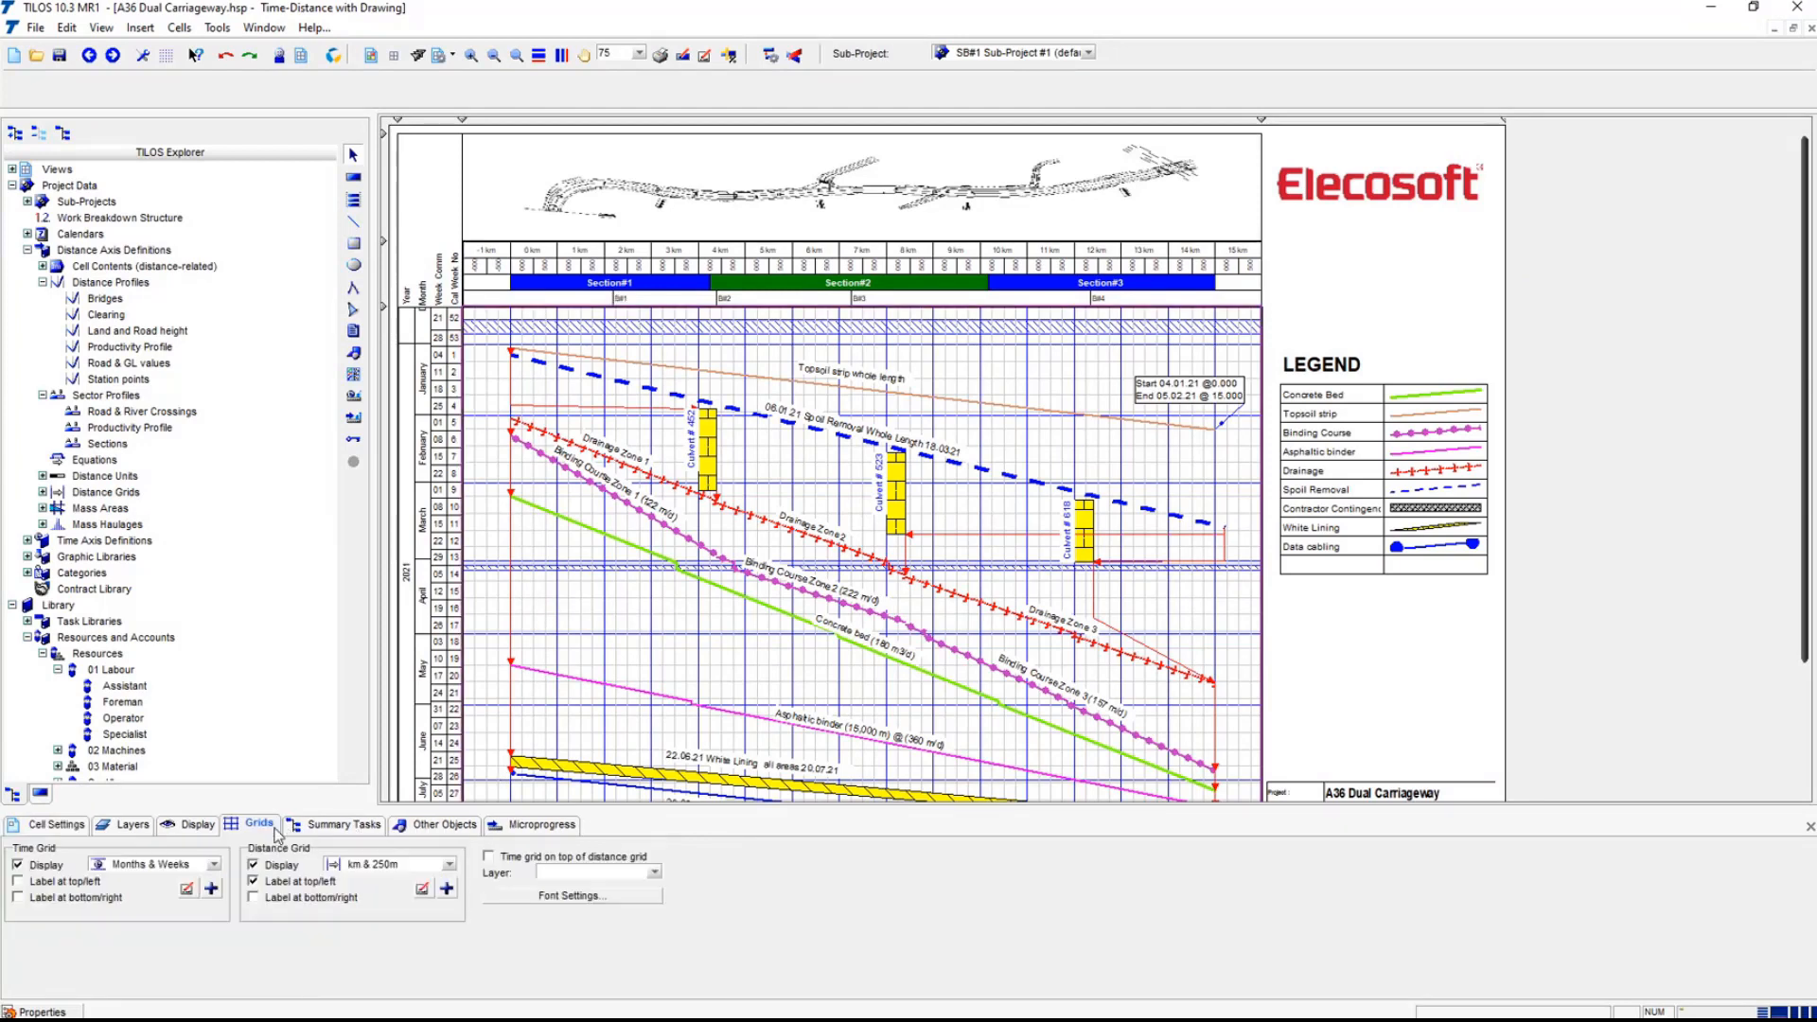
click(422, 889)
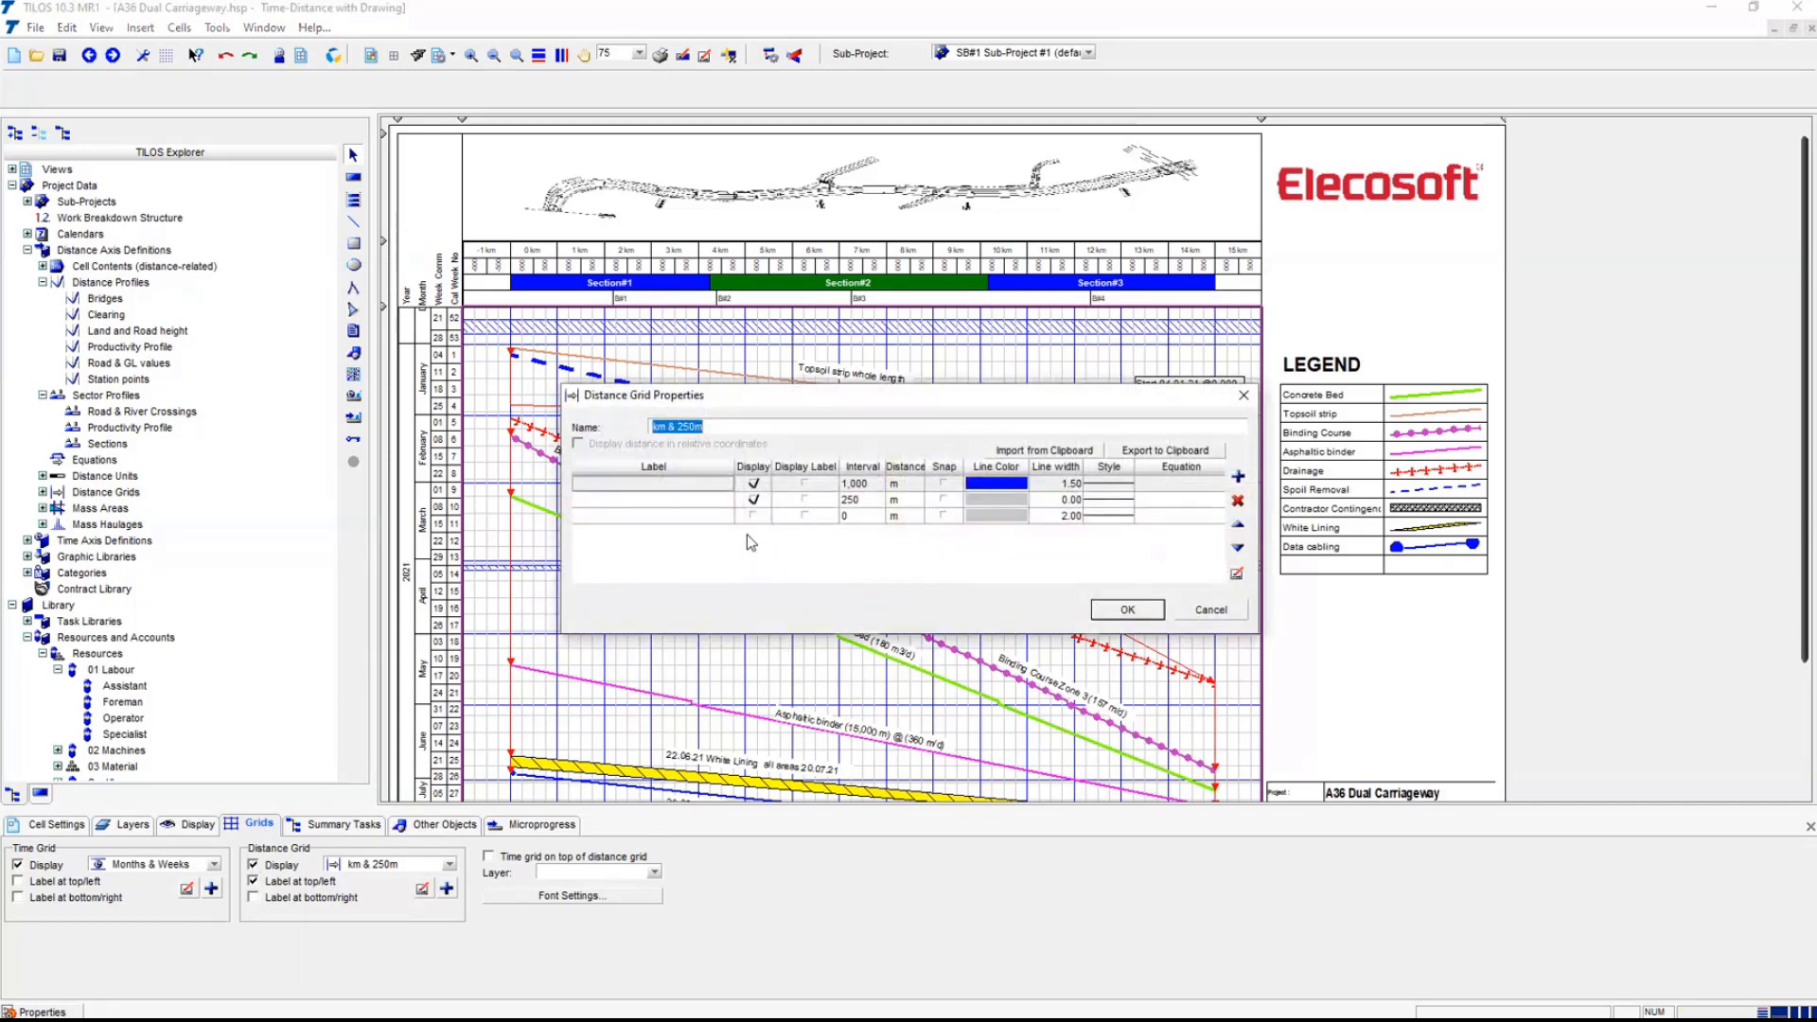
click(1133, 611)
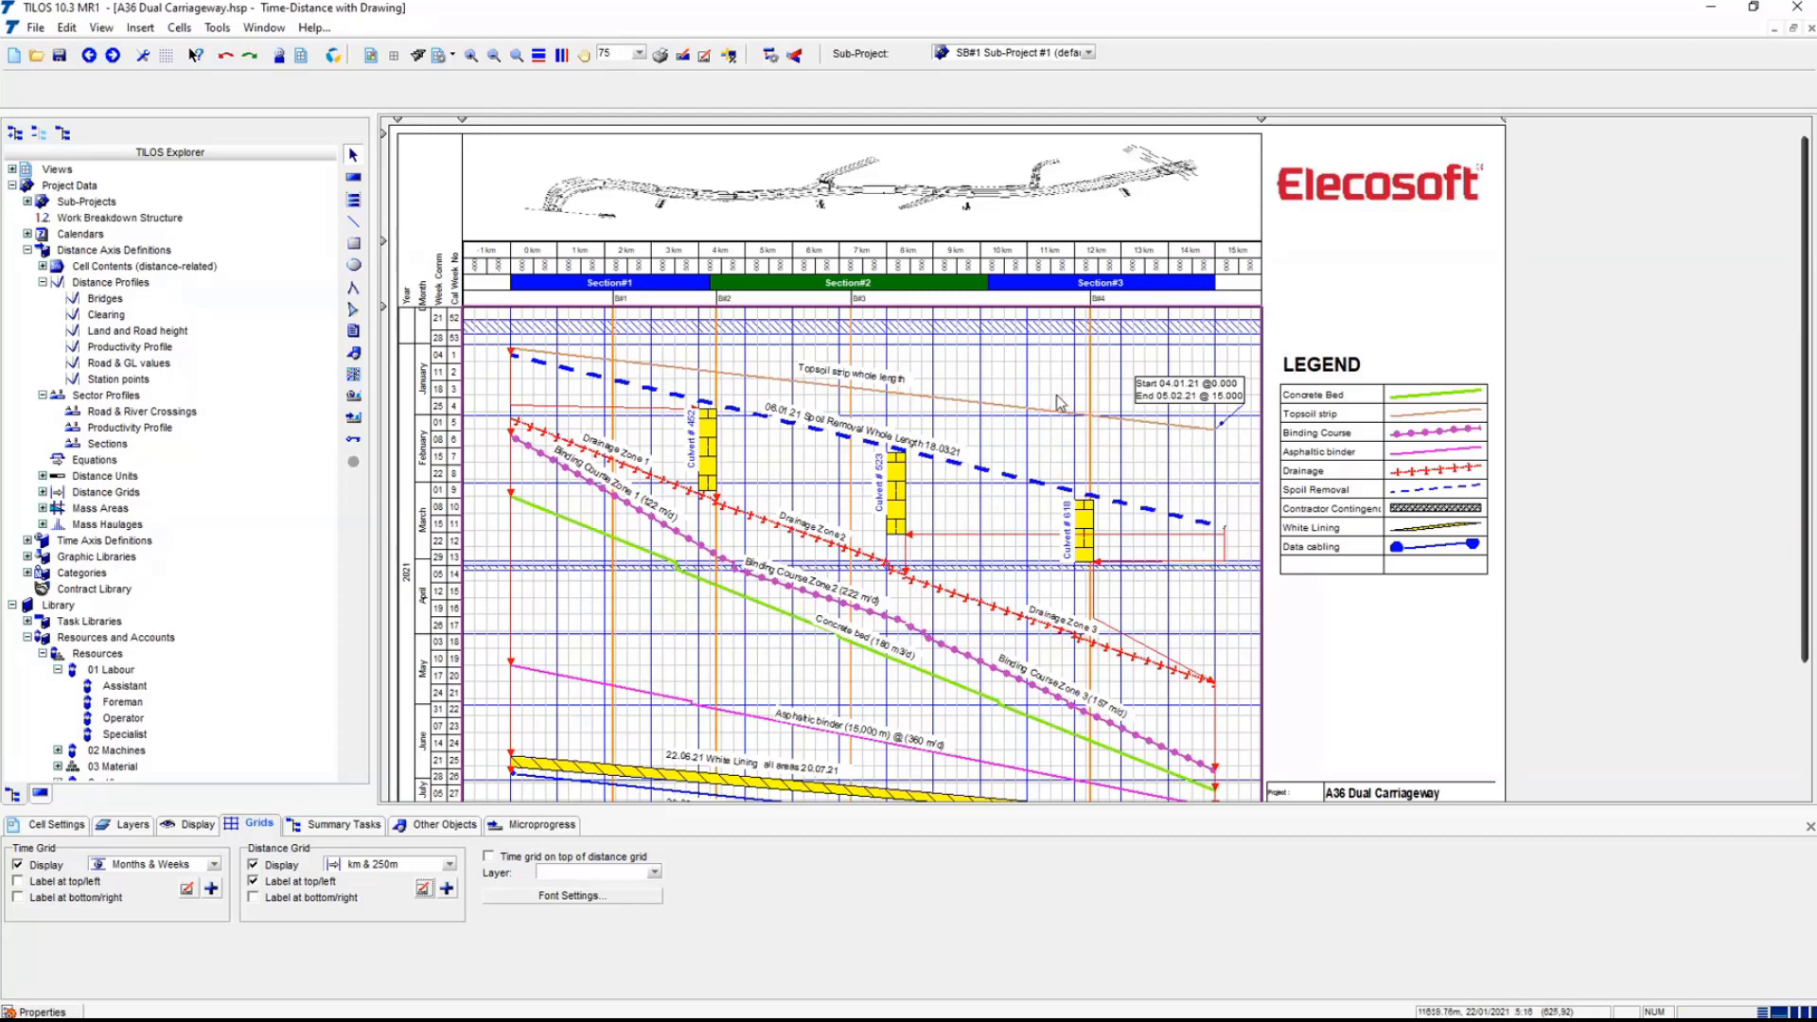
scroll(1060, 407, down, 3)
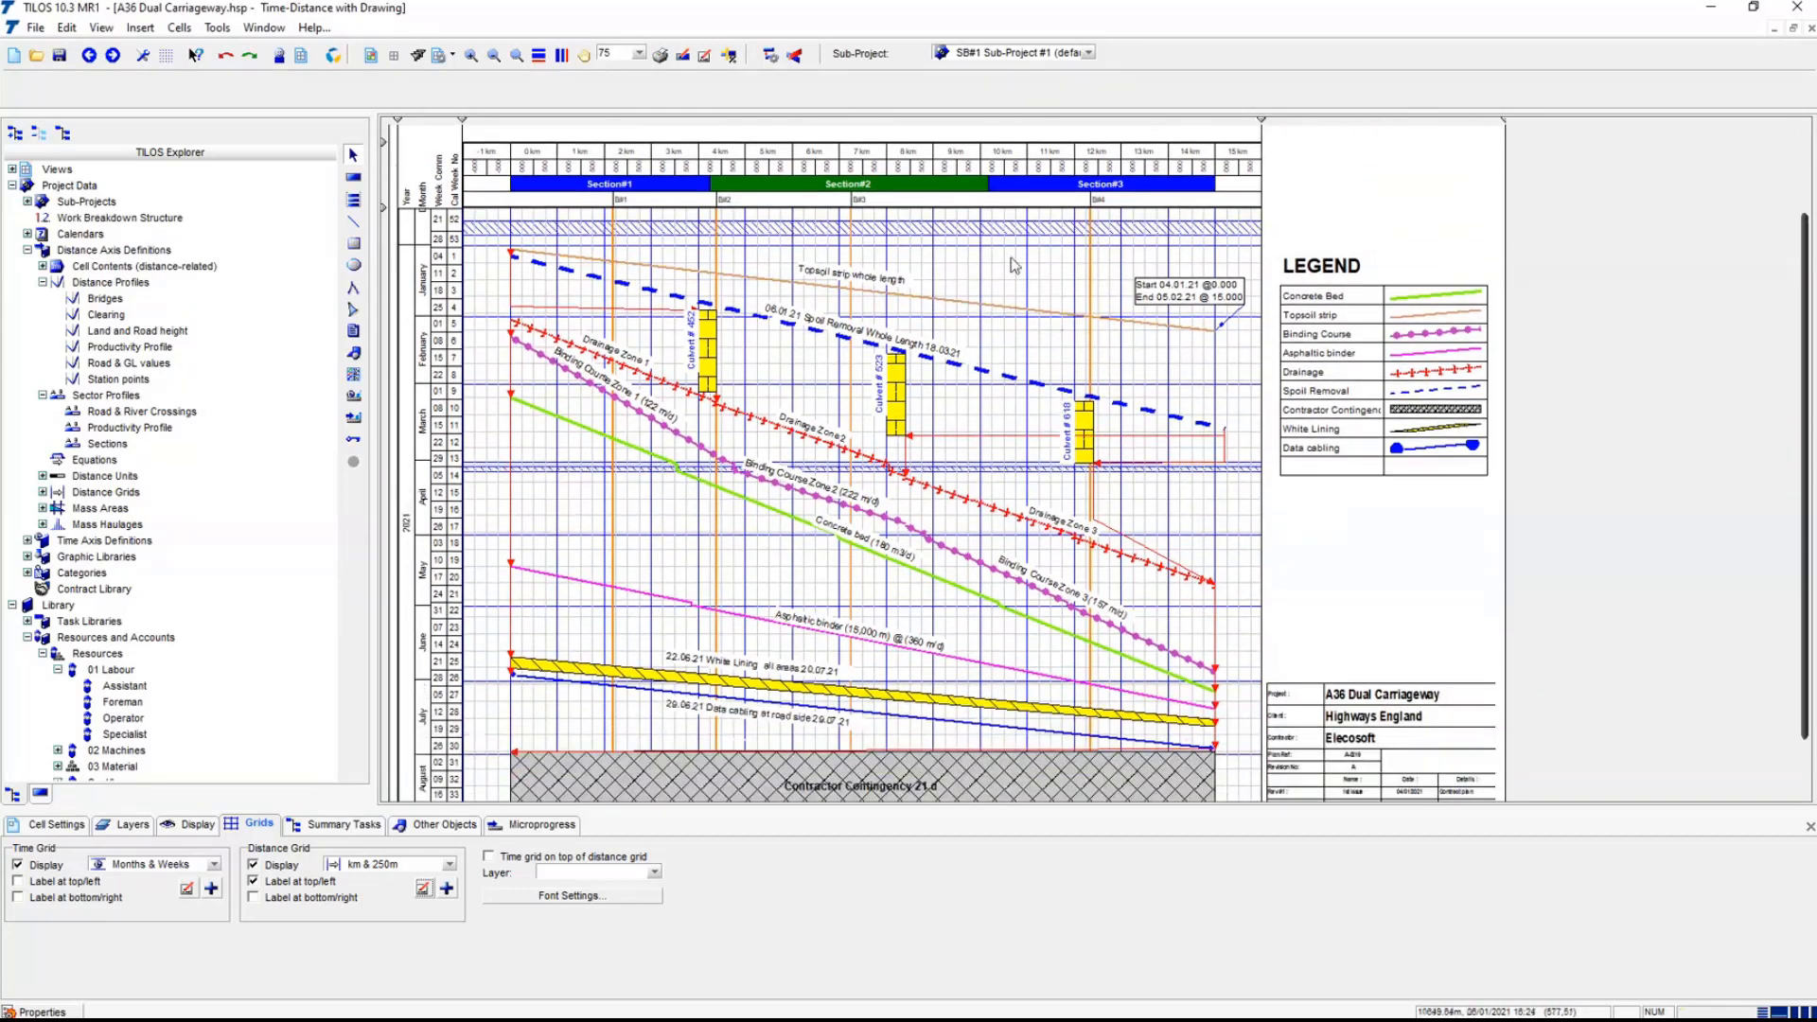
scroll(1015, 266, up, 2)
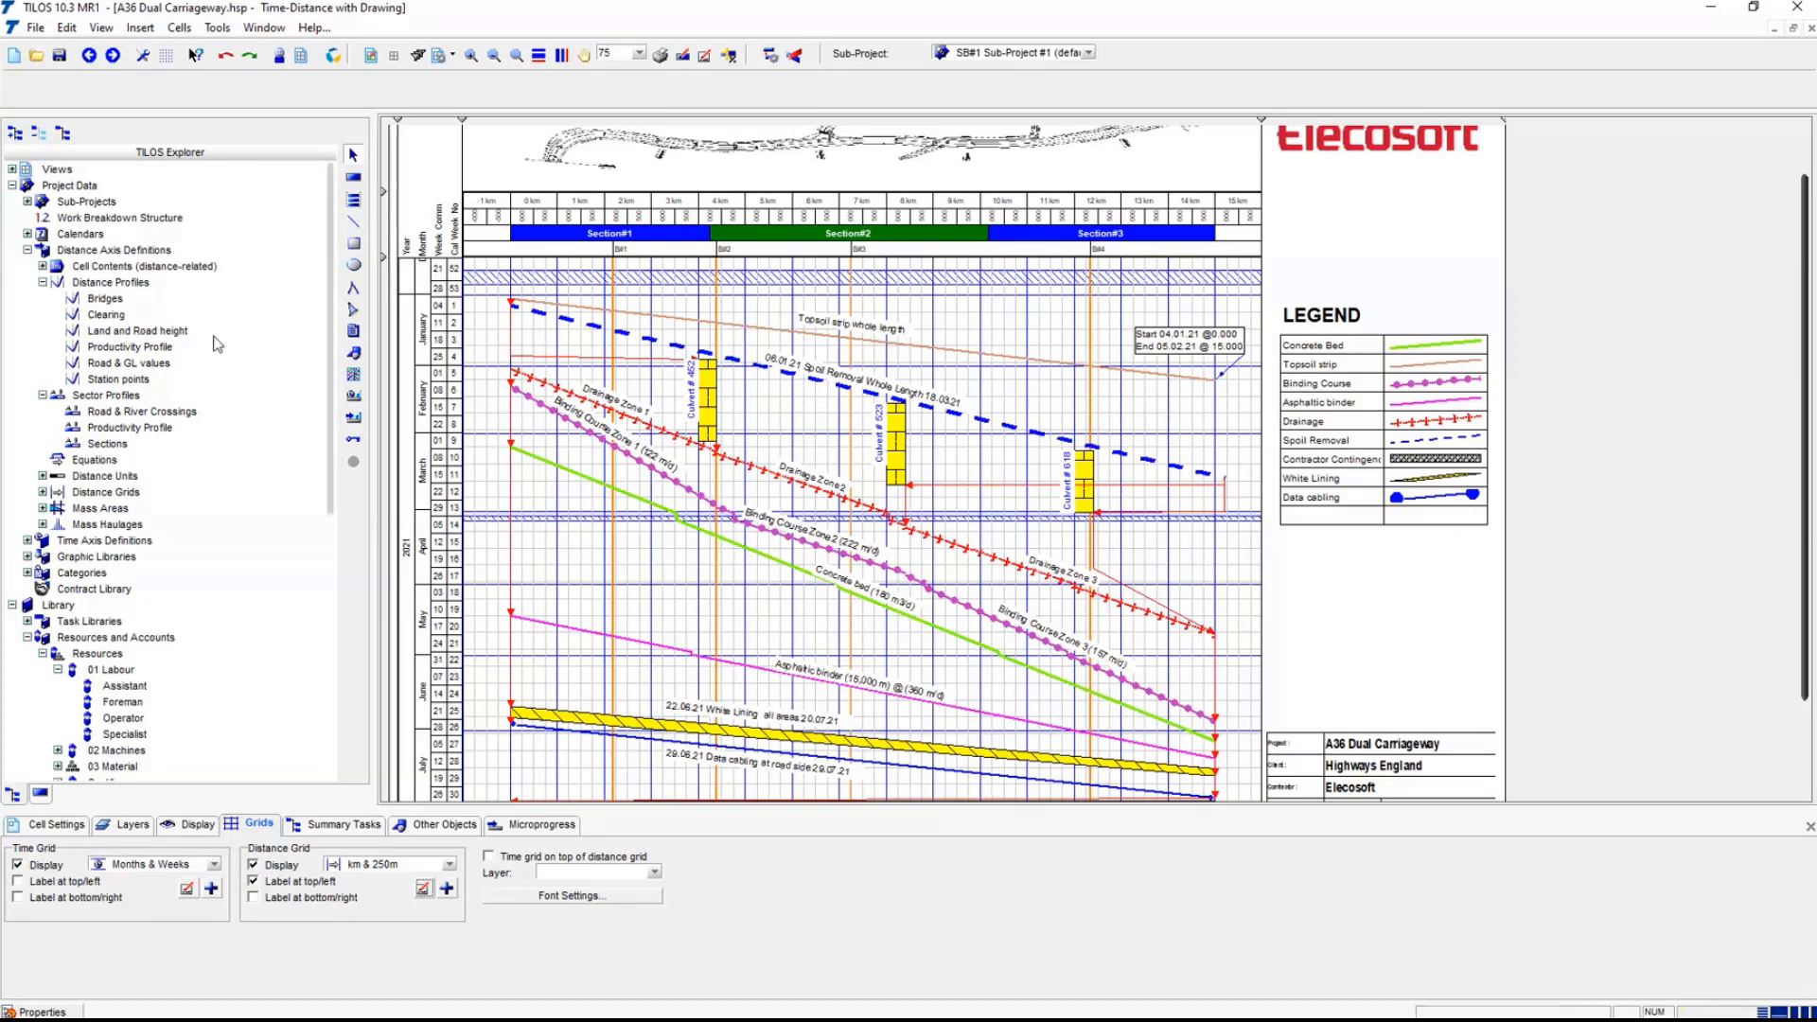
- Open the Land and Road height distance profile, examine its height, cut and fill columns, and close it without changes
click(148, 337)
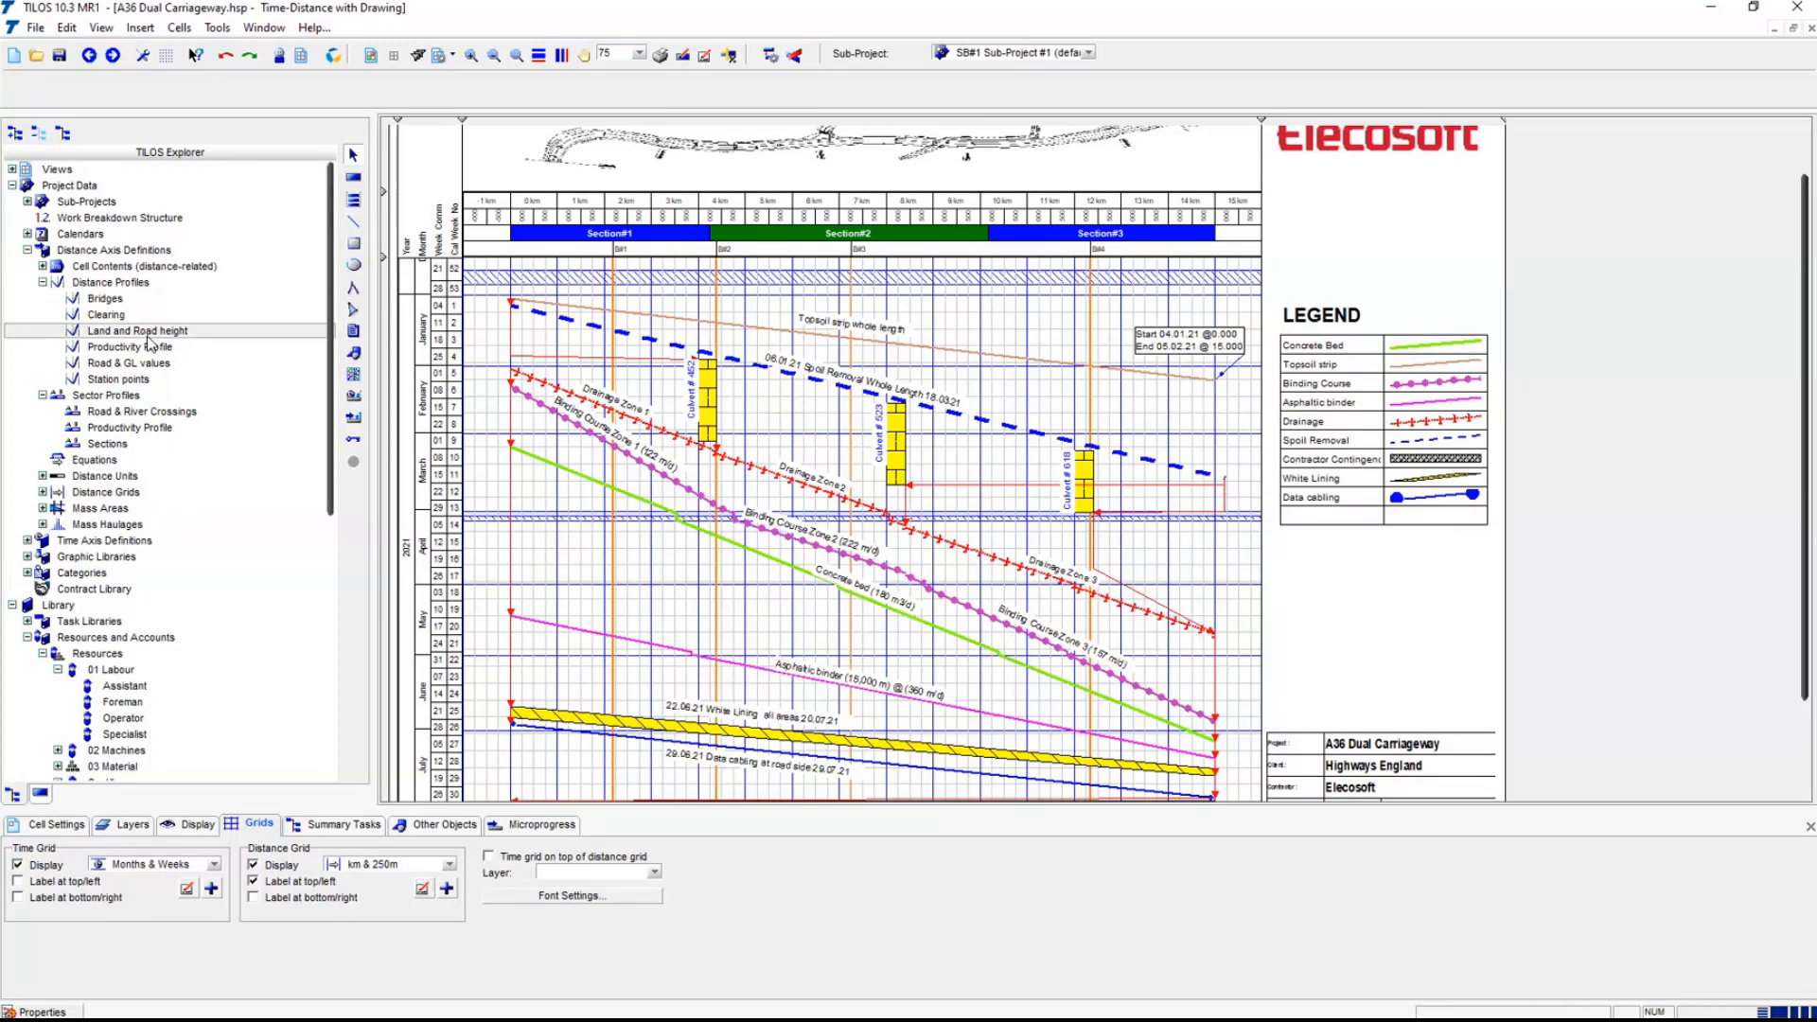
double_click(148, 340)
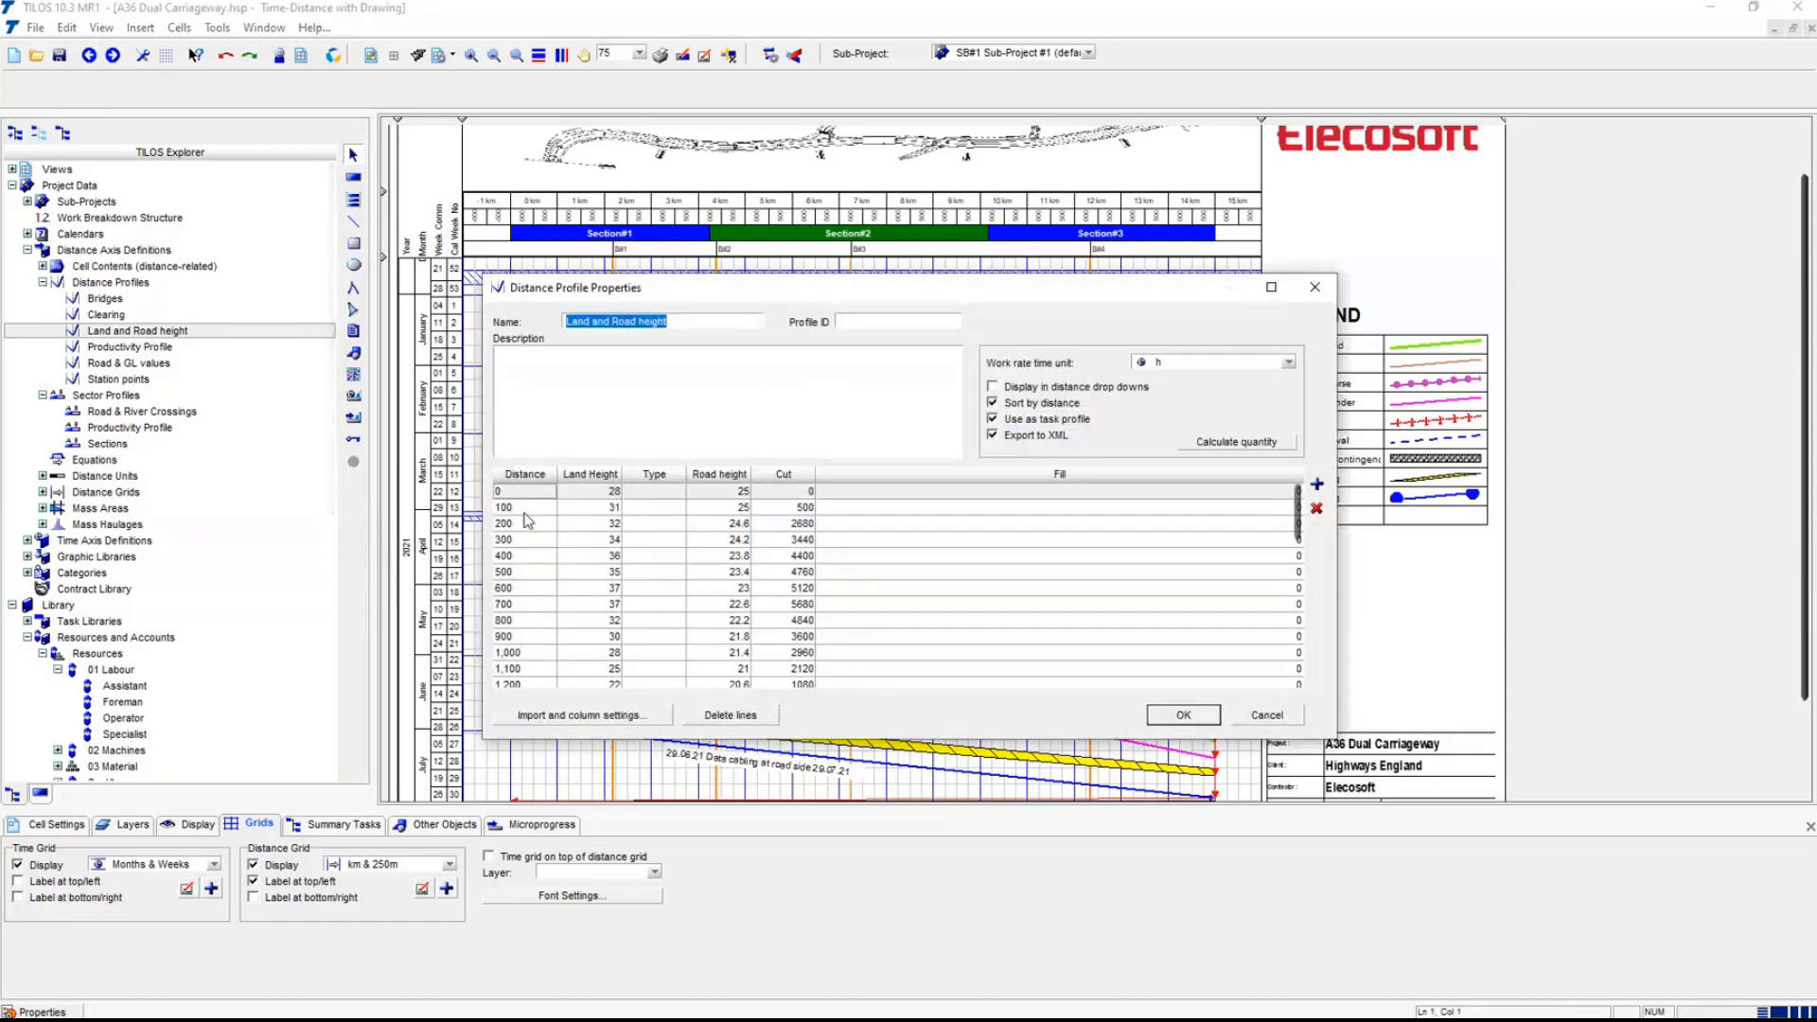
click(566, 512)
click(600, 513)
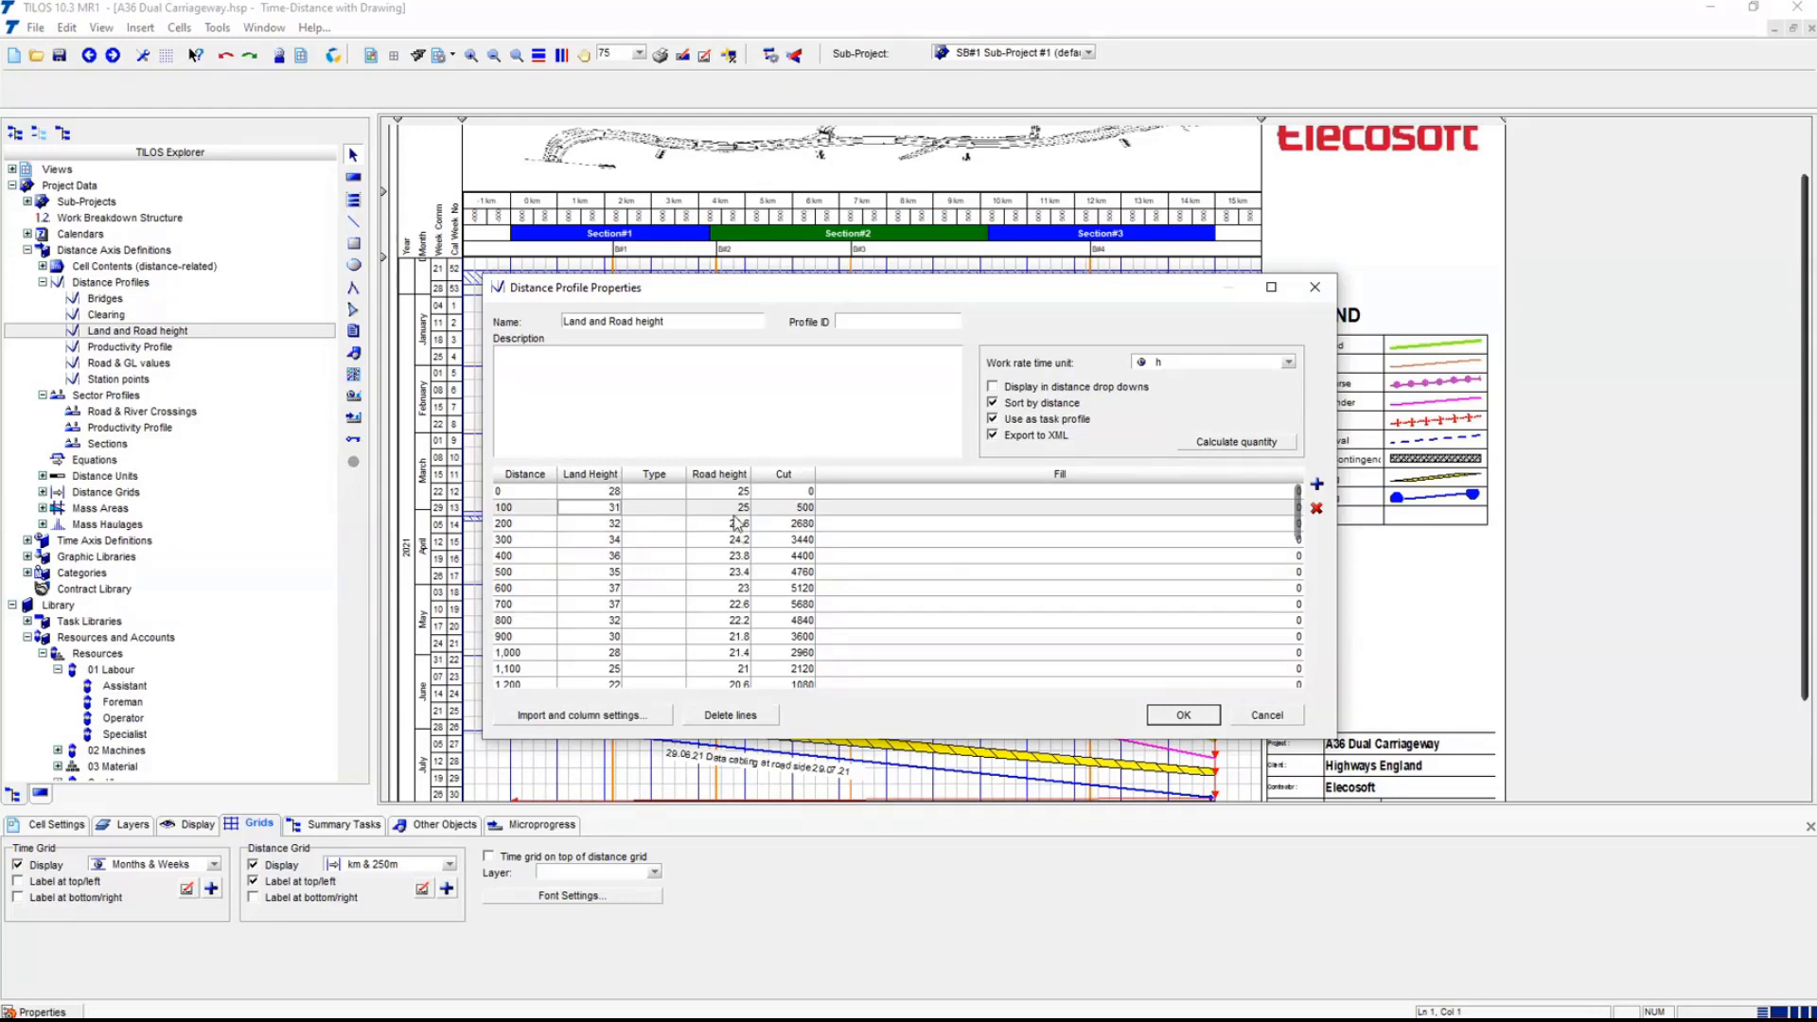
click(1273, 715)
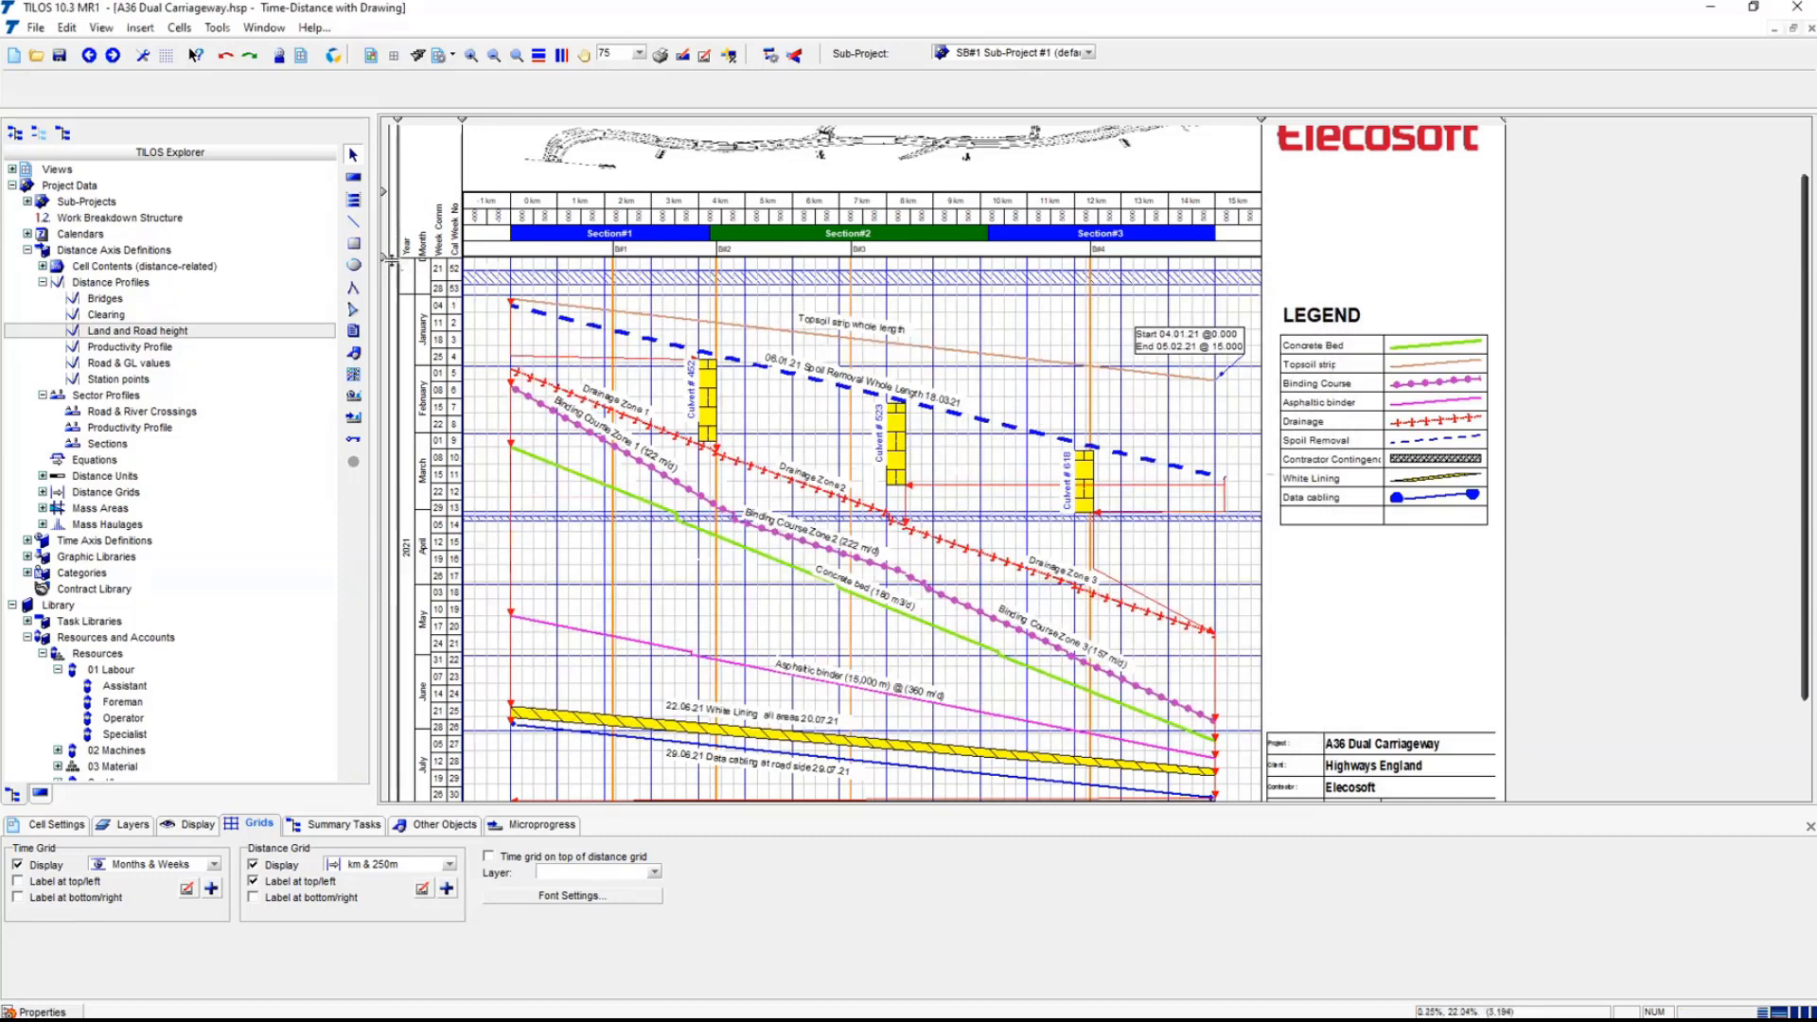
- Open the Time-Distance with profiles view and expand the collapsed row below the sections to show the cut and fill profile
mouse_move(390, 260)
mouse_down()
mouse_move(391, 329)
mouse_move(395, 251)
mouse_up()
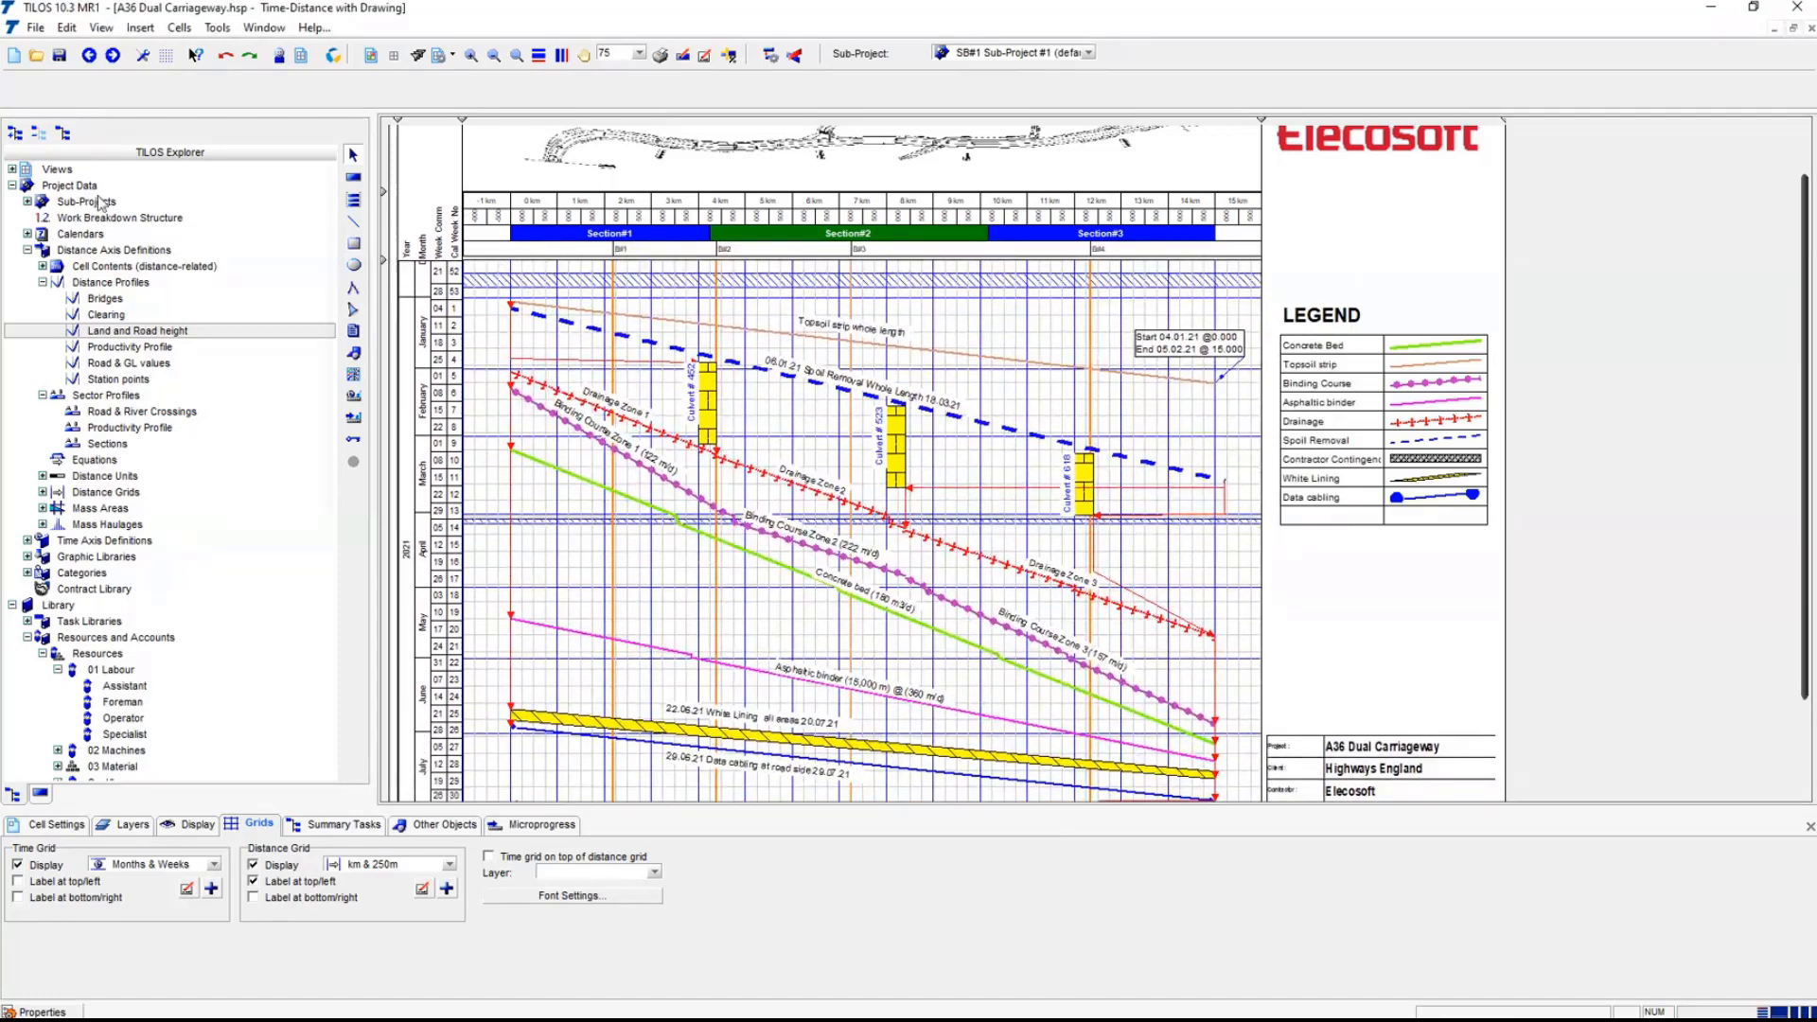
click(12, 168)
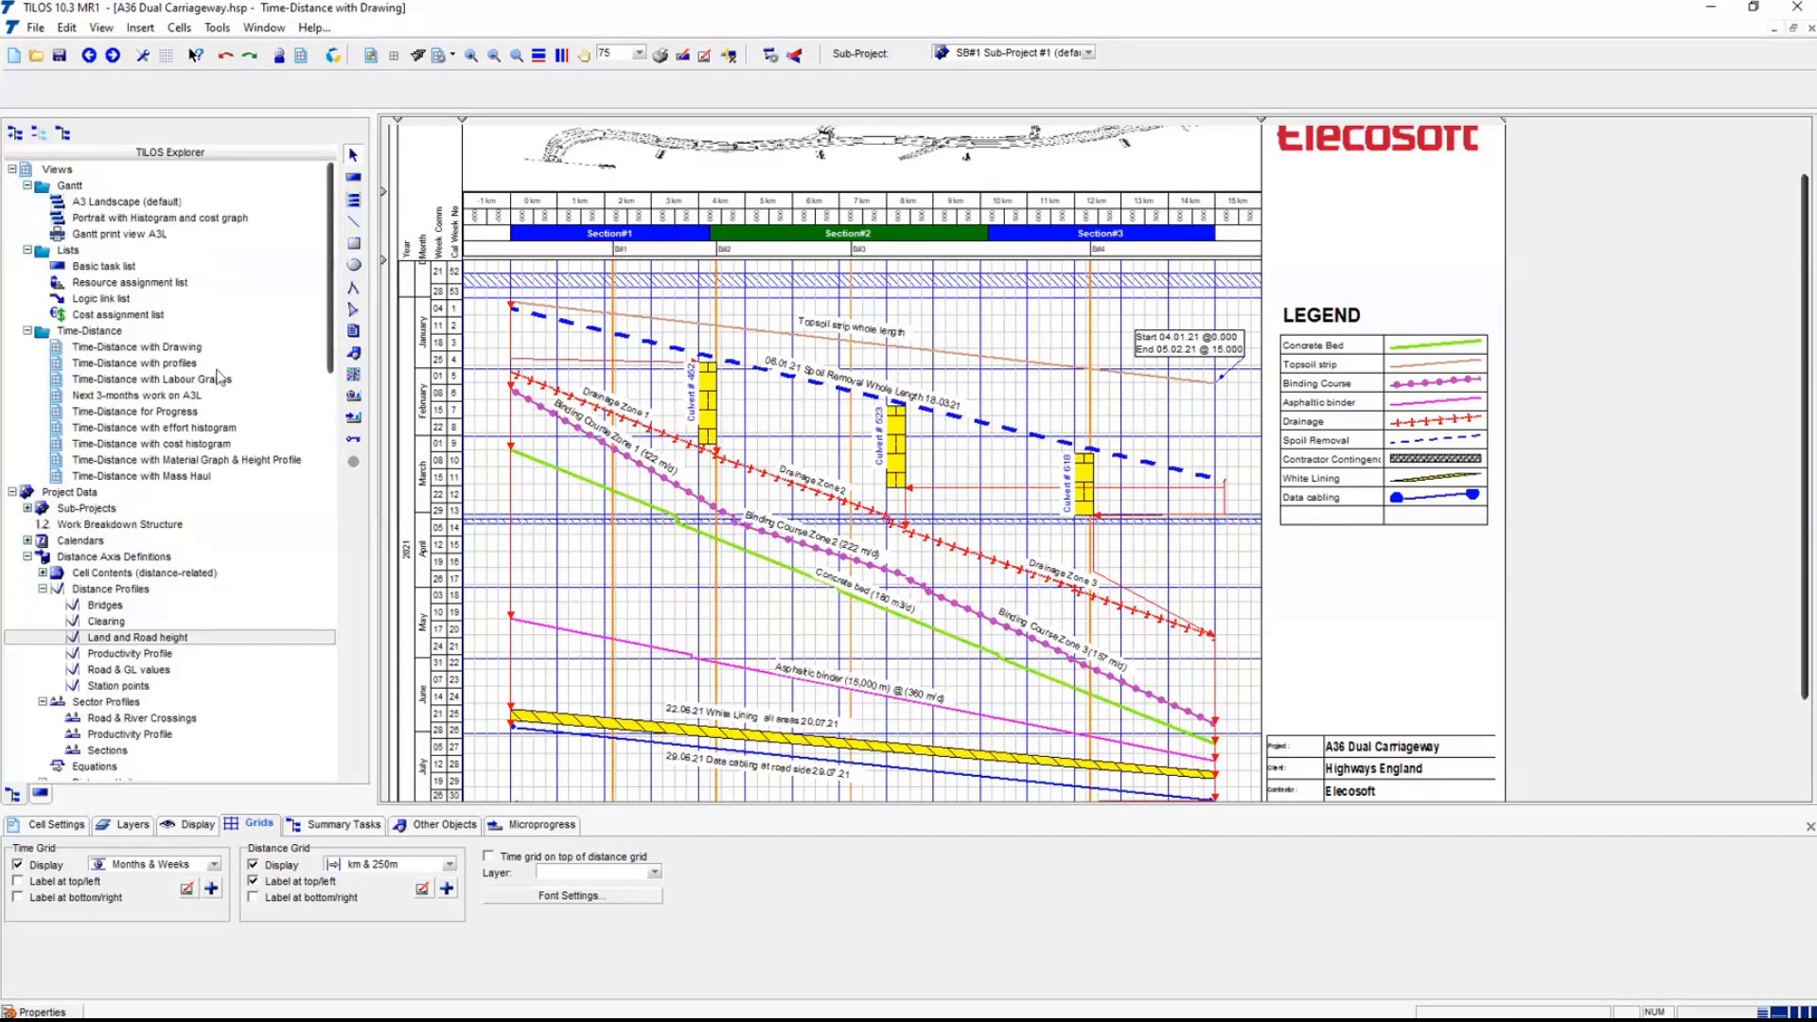
double_click(186, 365)
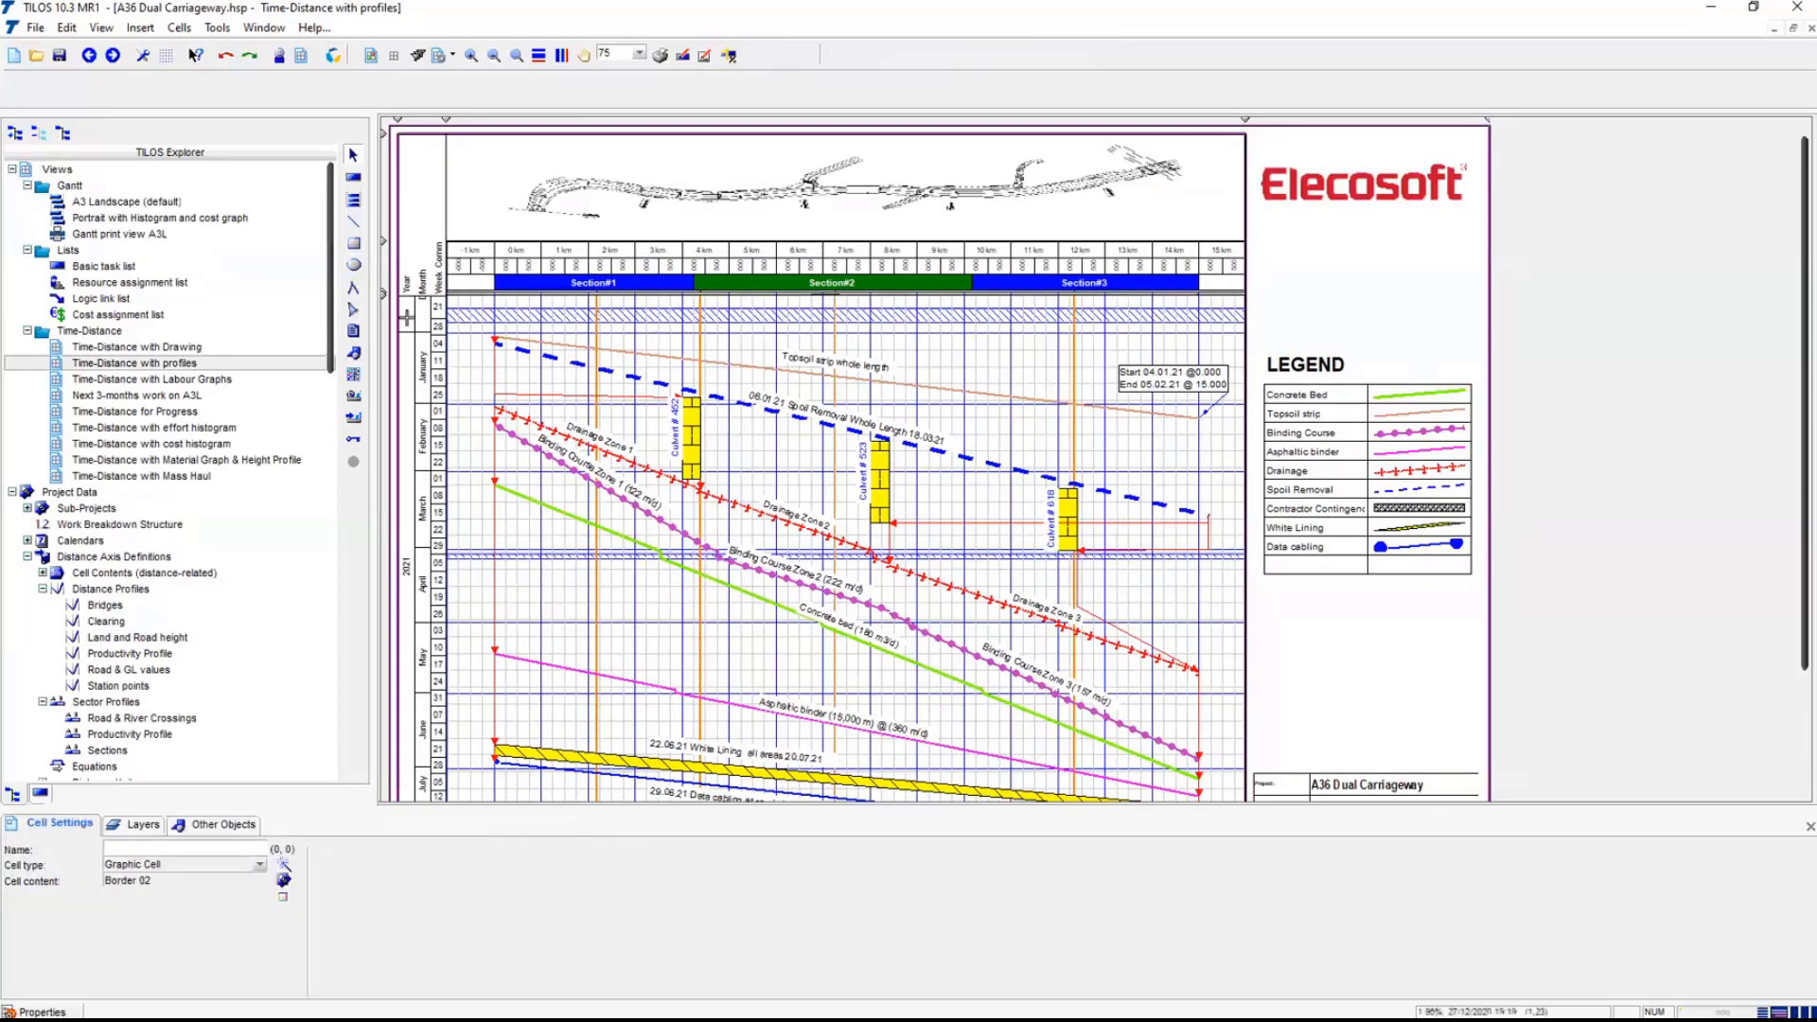
drag(384, 295, 382, 398)
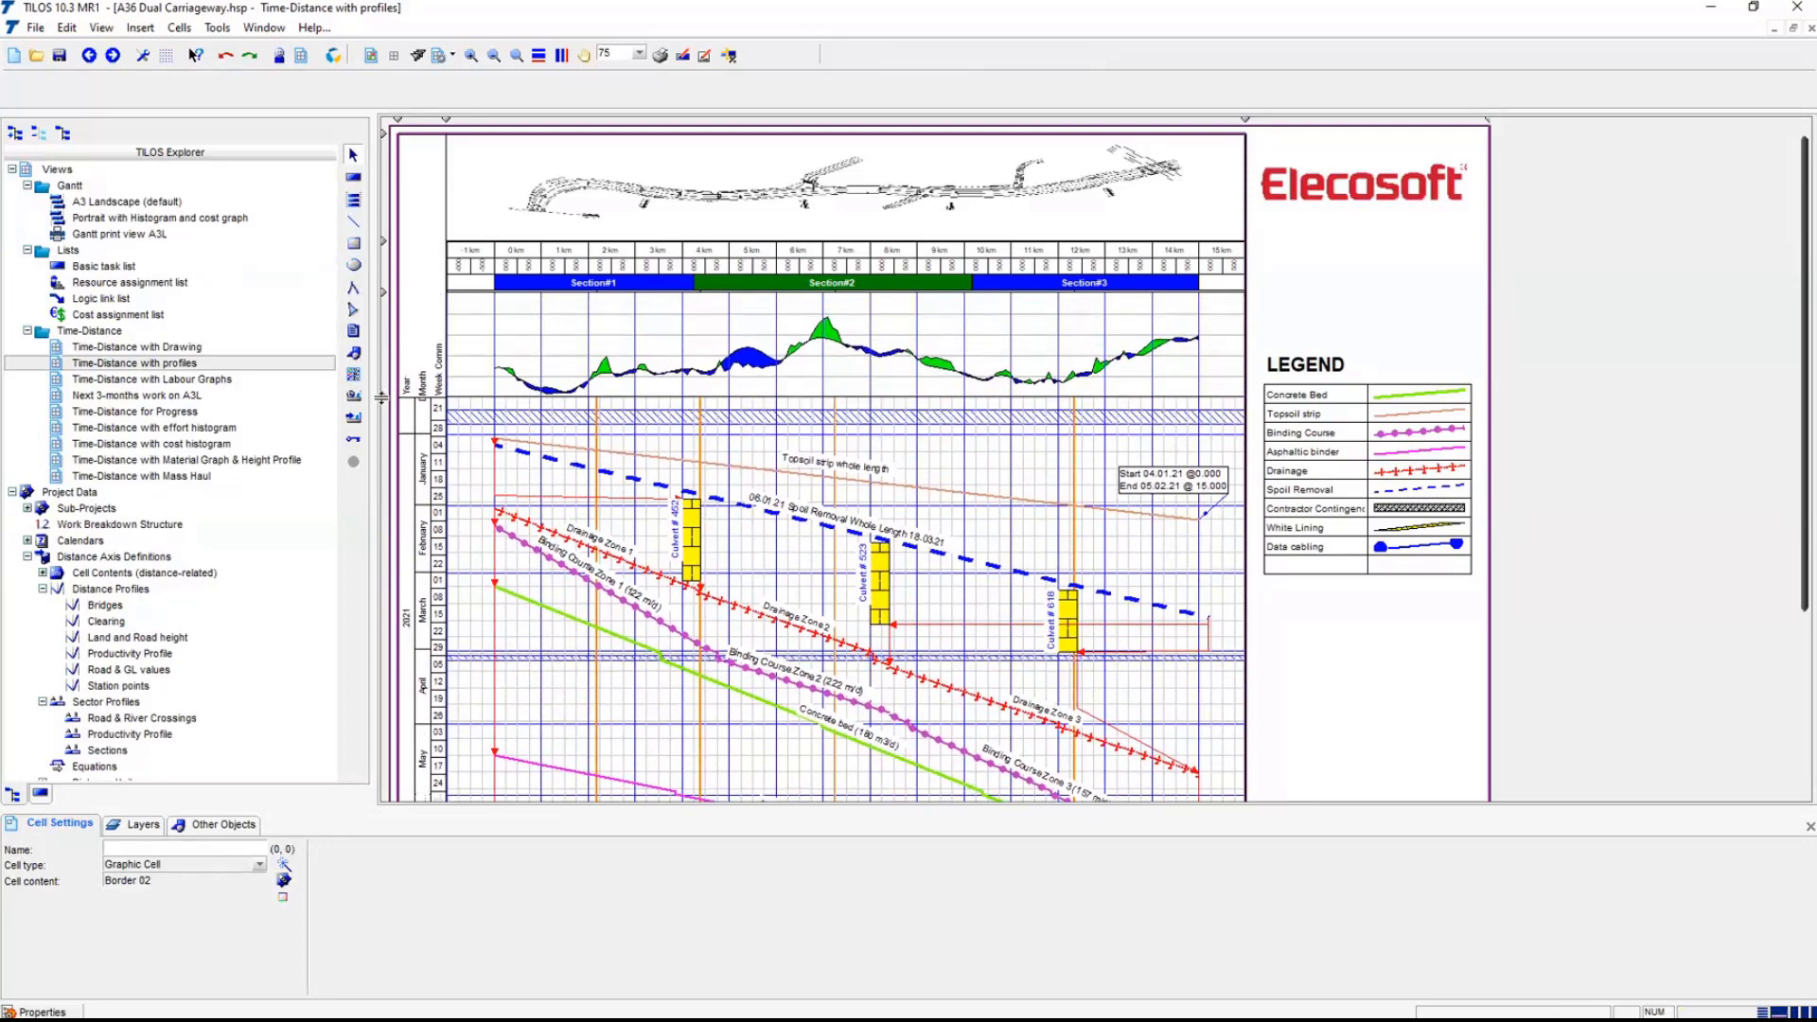
- Inspect the GL line definition of the Cut & Fill Profile diagram, including its profile and value options, and cancel without changes
click(620, 358)
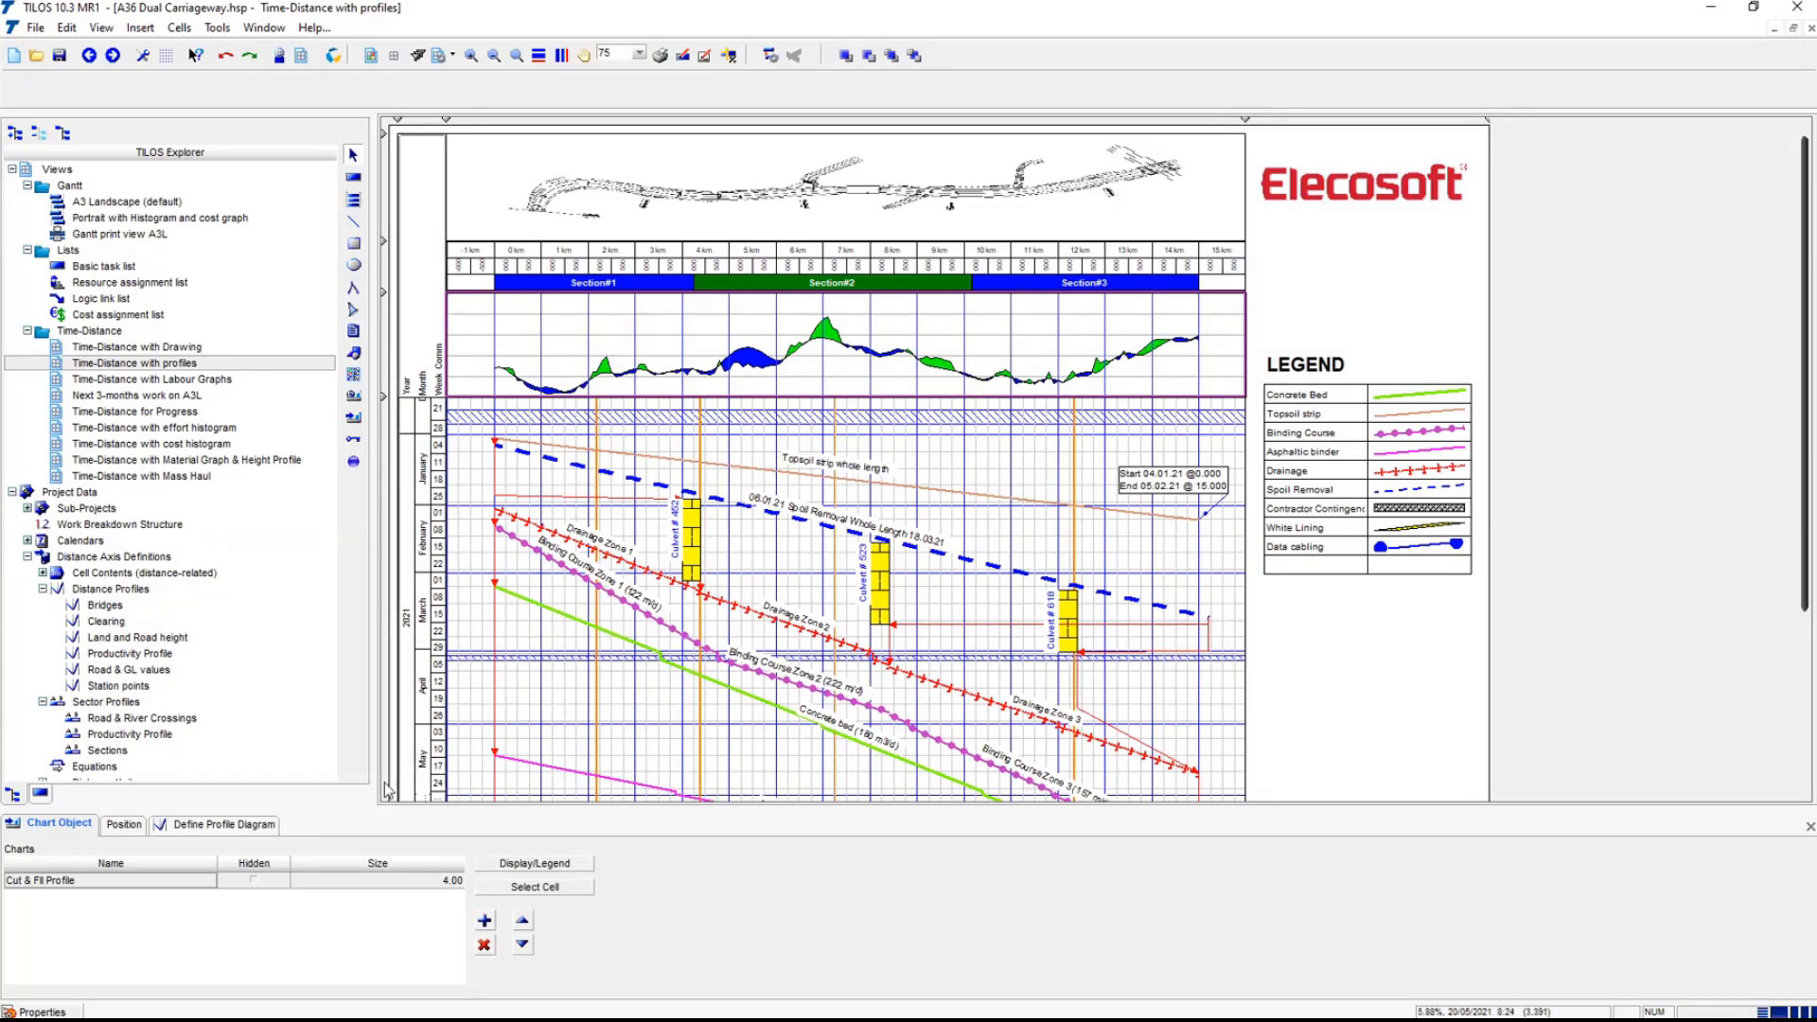
click(268, 826)
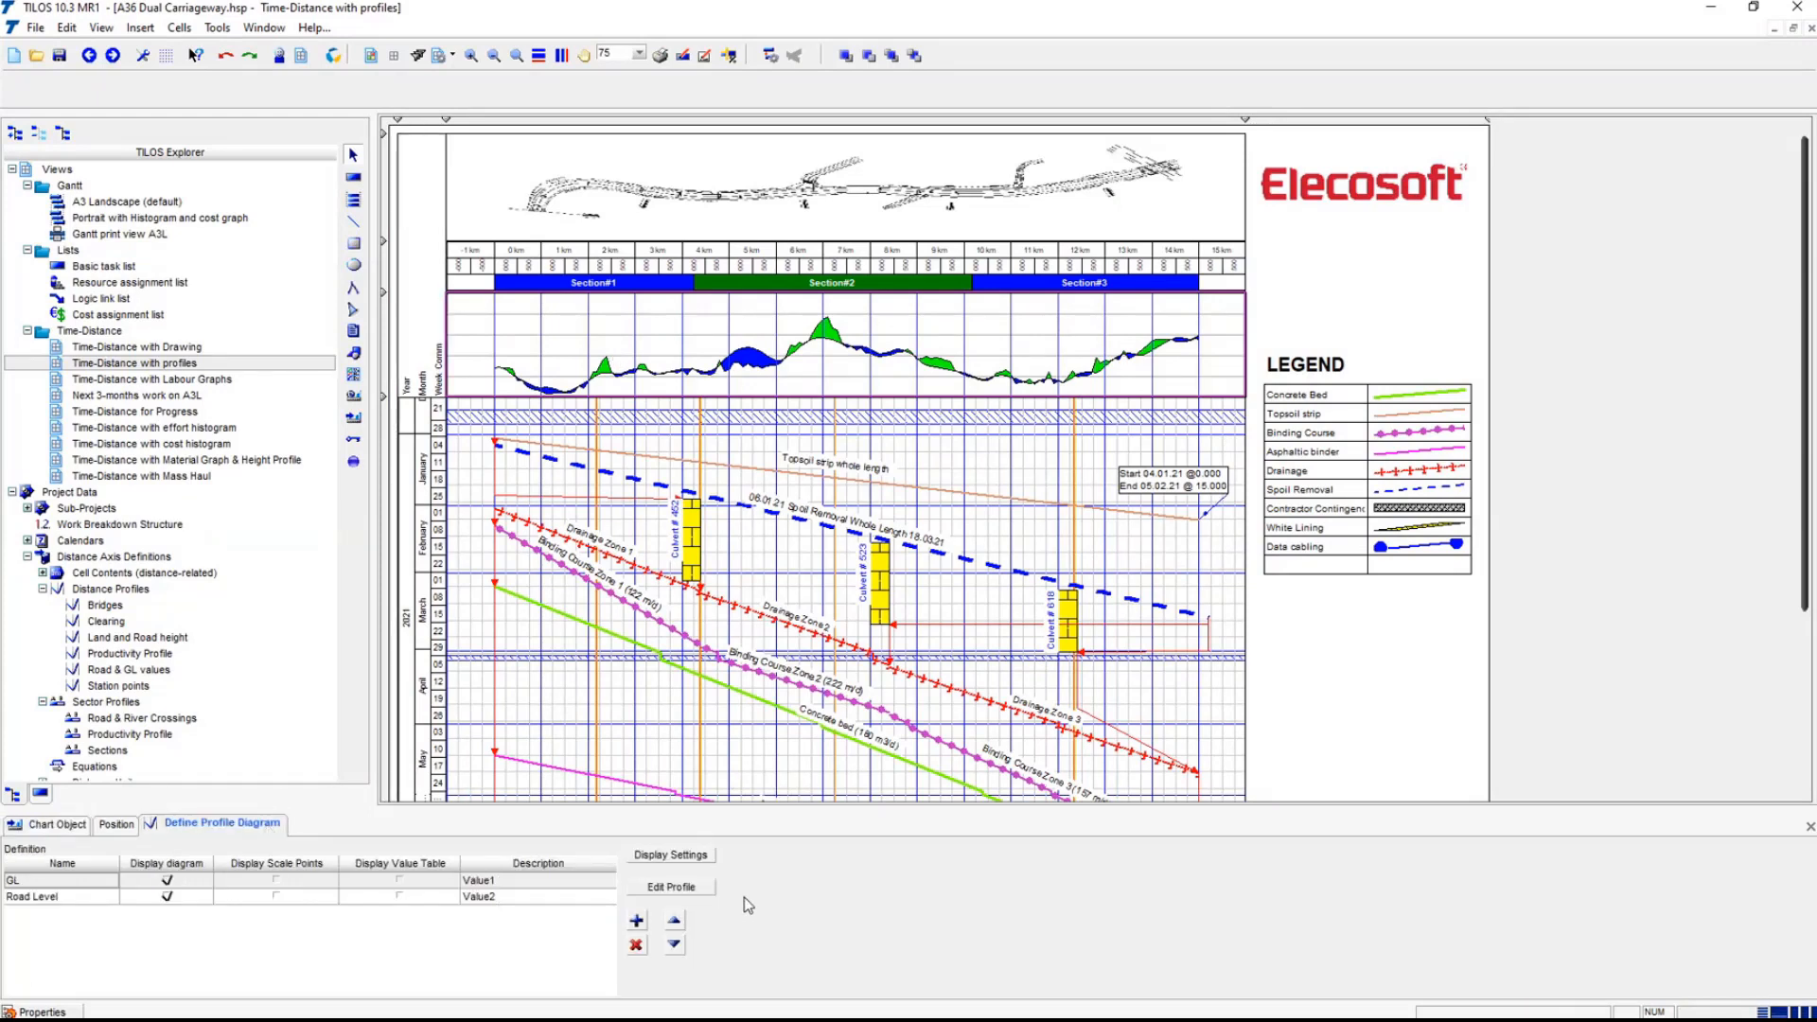
click(643, 889)
click(1009, 377)
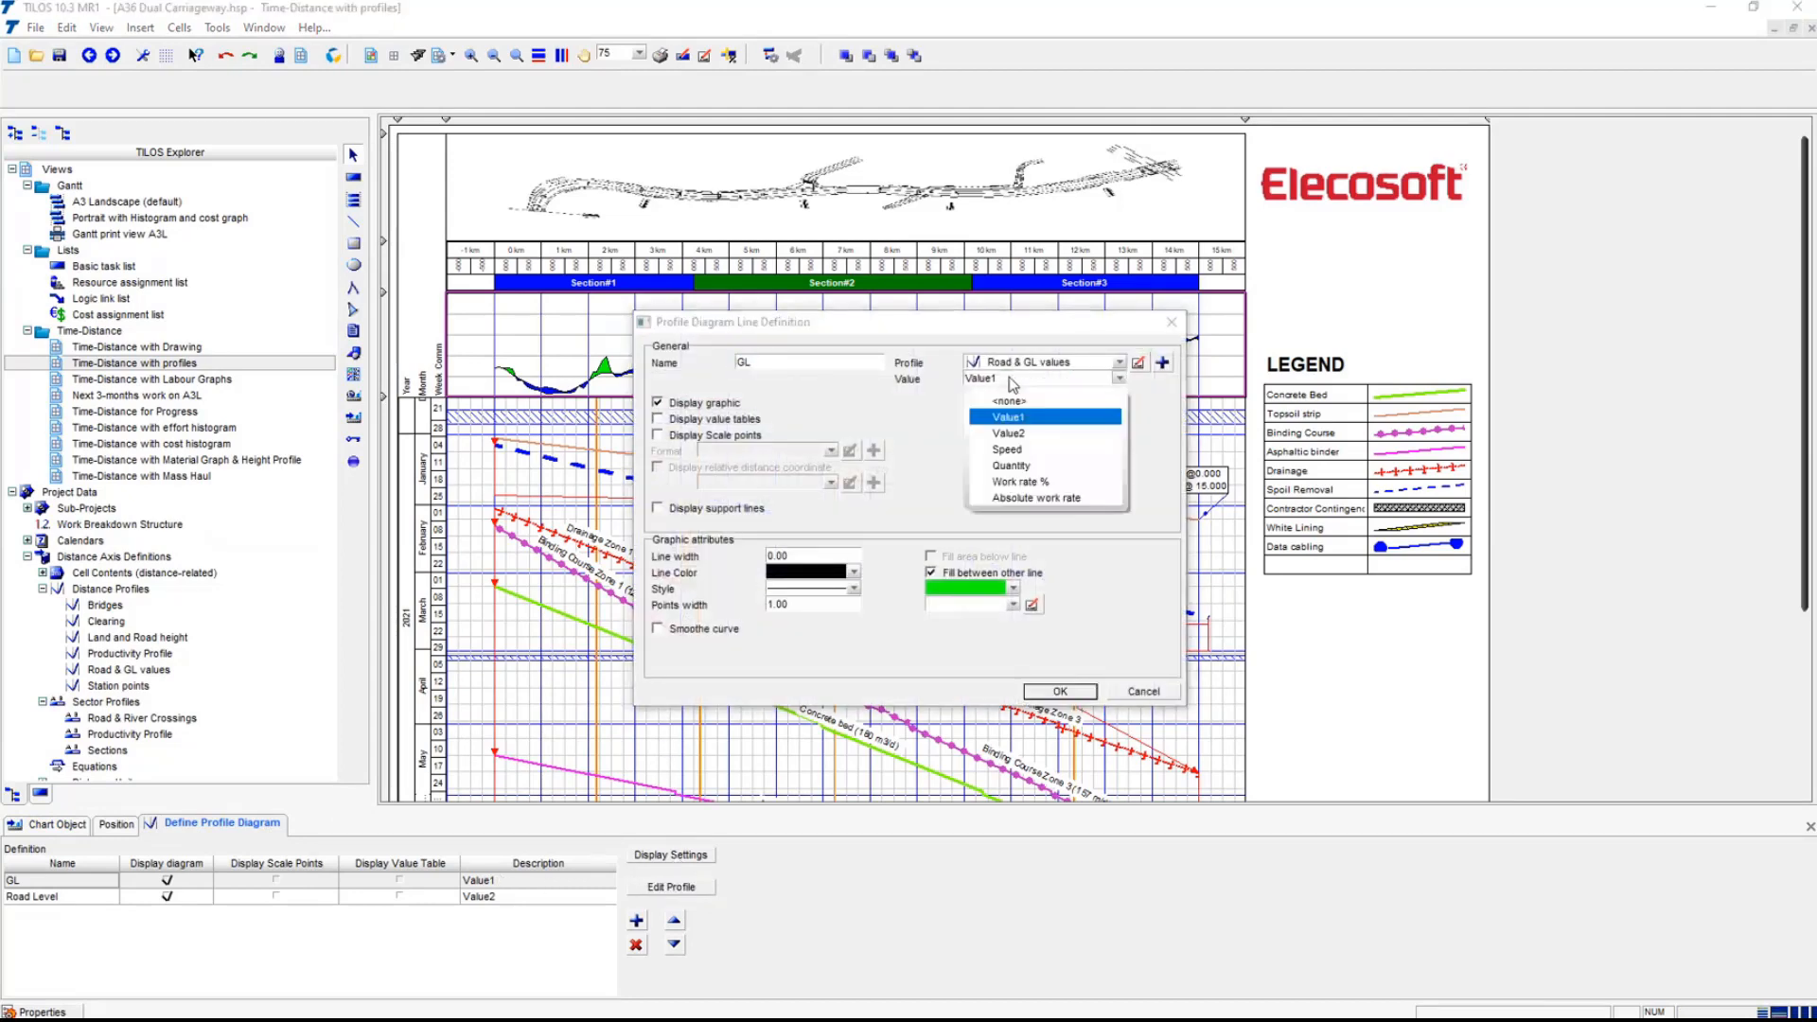
click(1011, 388)
click(1056, 367)
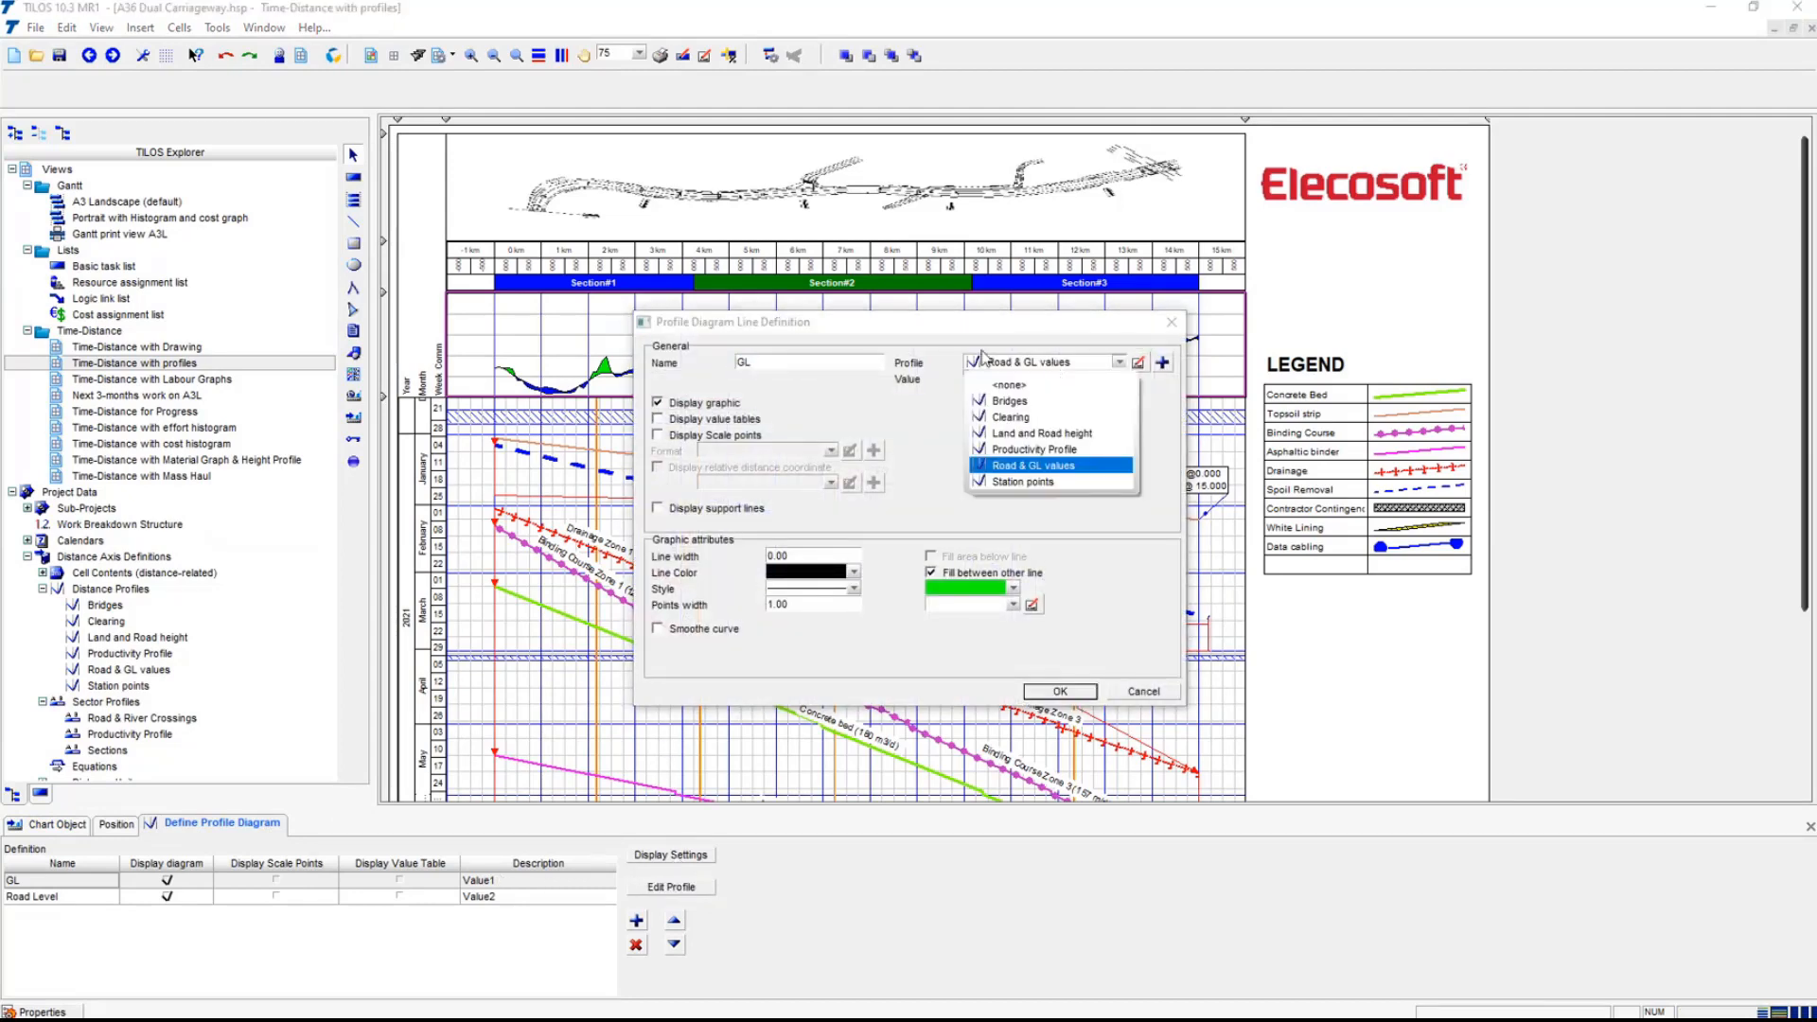
click(941, 346)
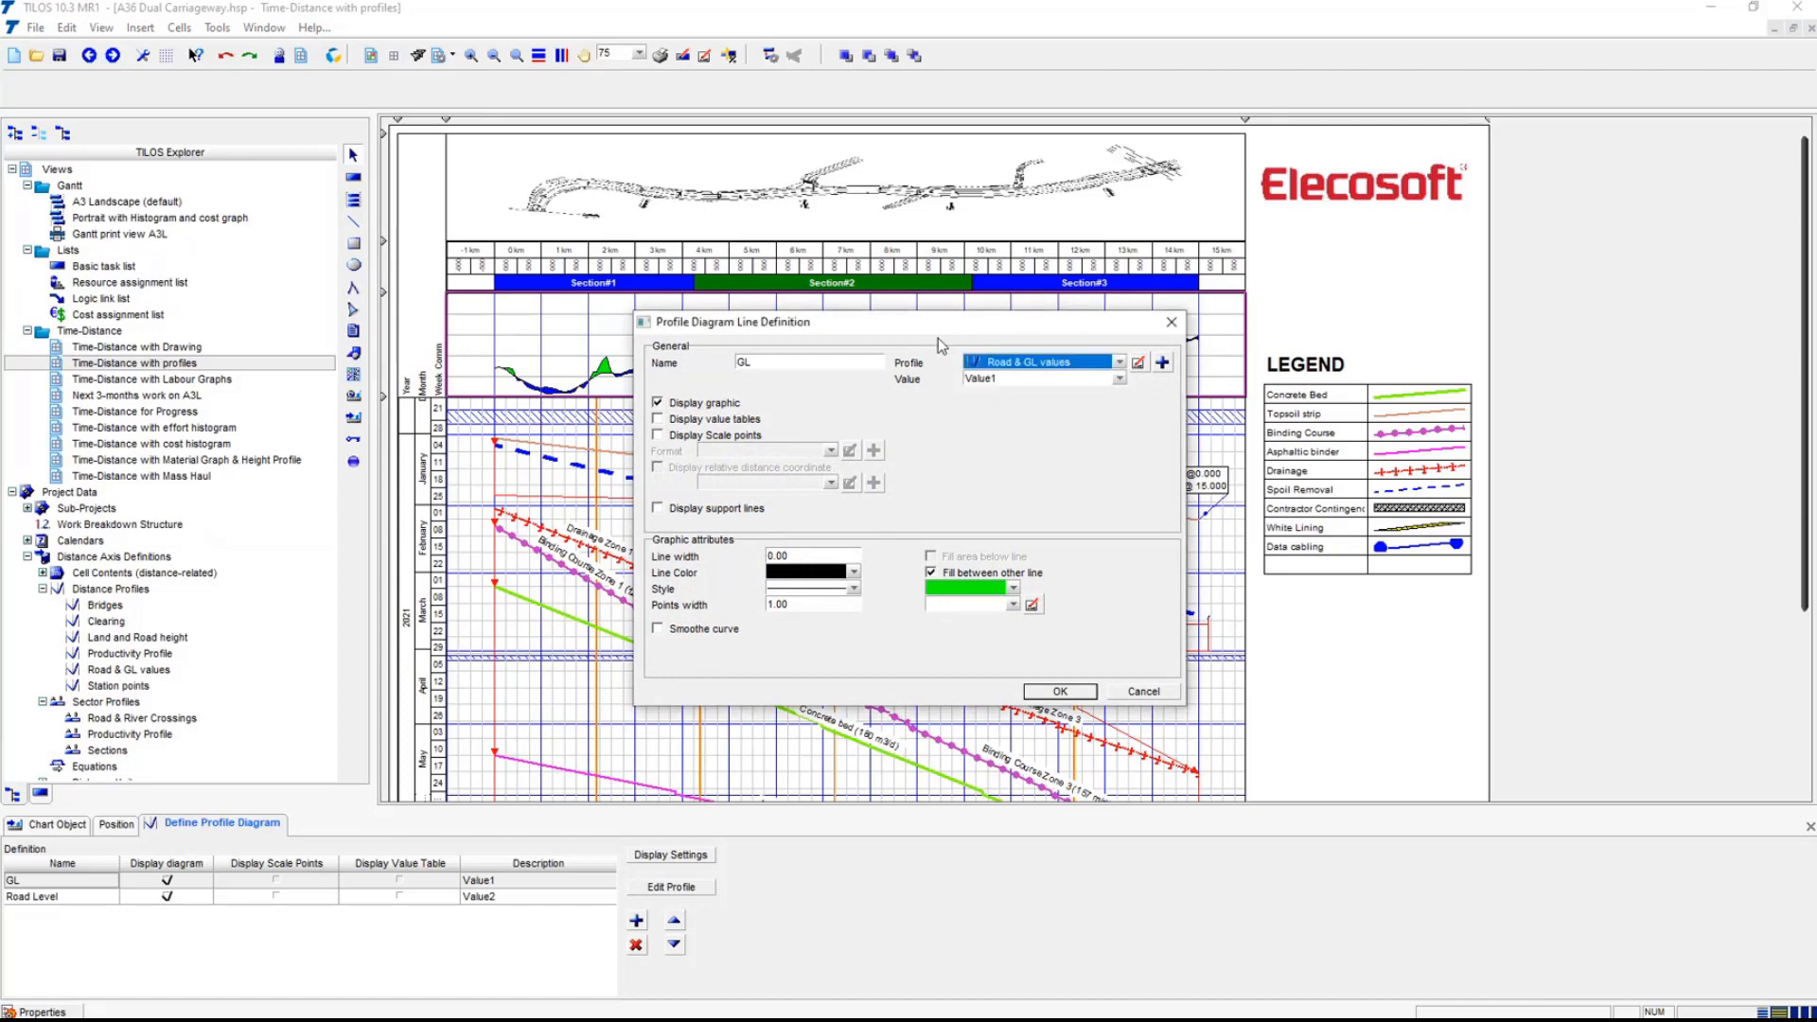
click(1143, 692)
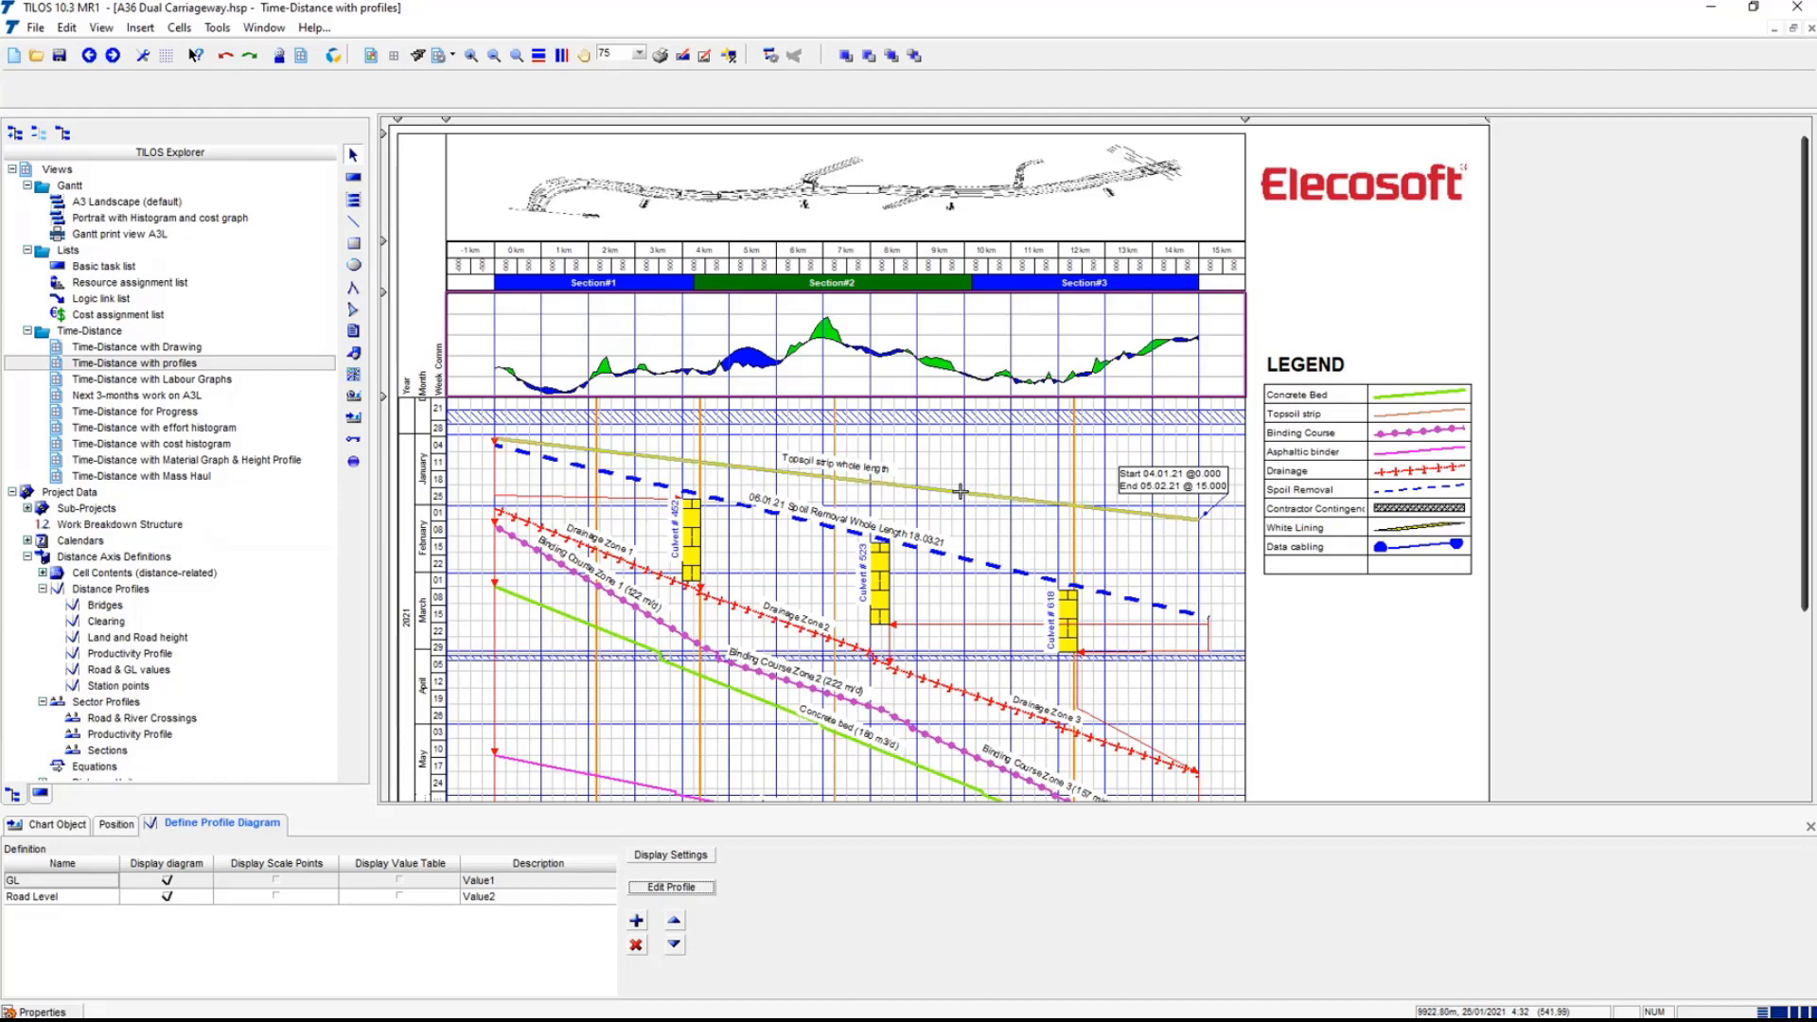
- Select the Topsoil strip whole length task and set its calculation method to Duration
click(960, 492)
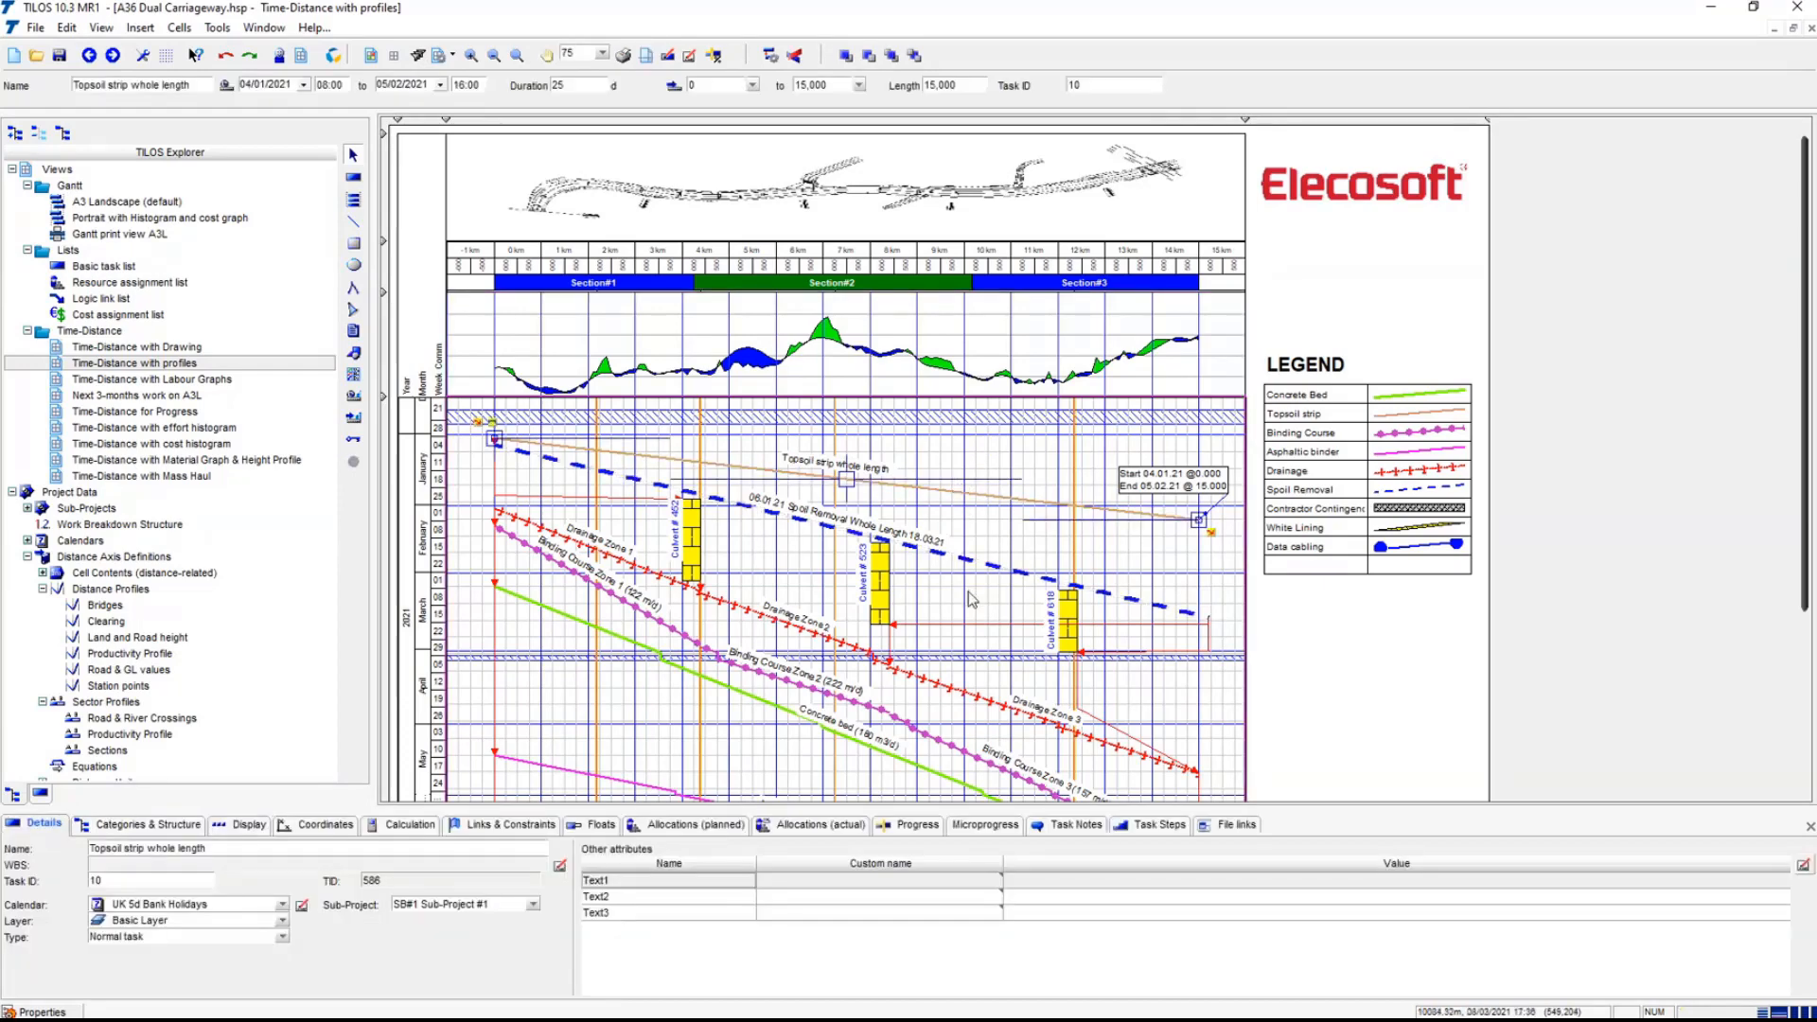
scroll(587, 667, down, 1)
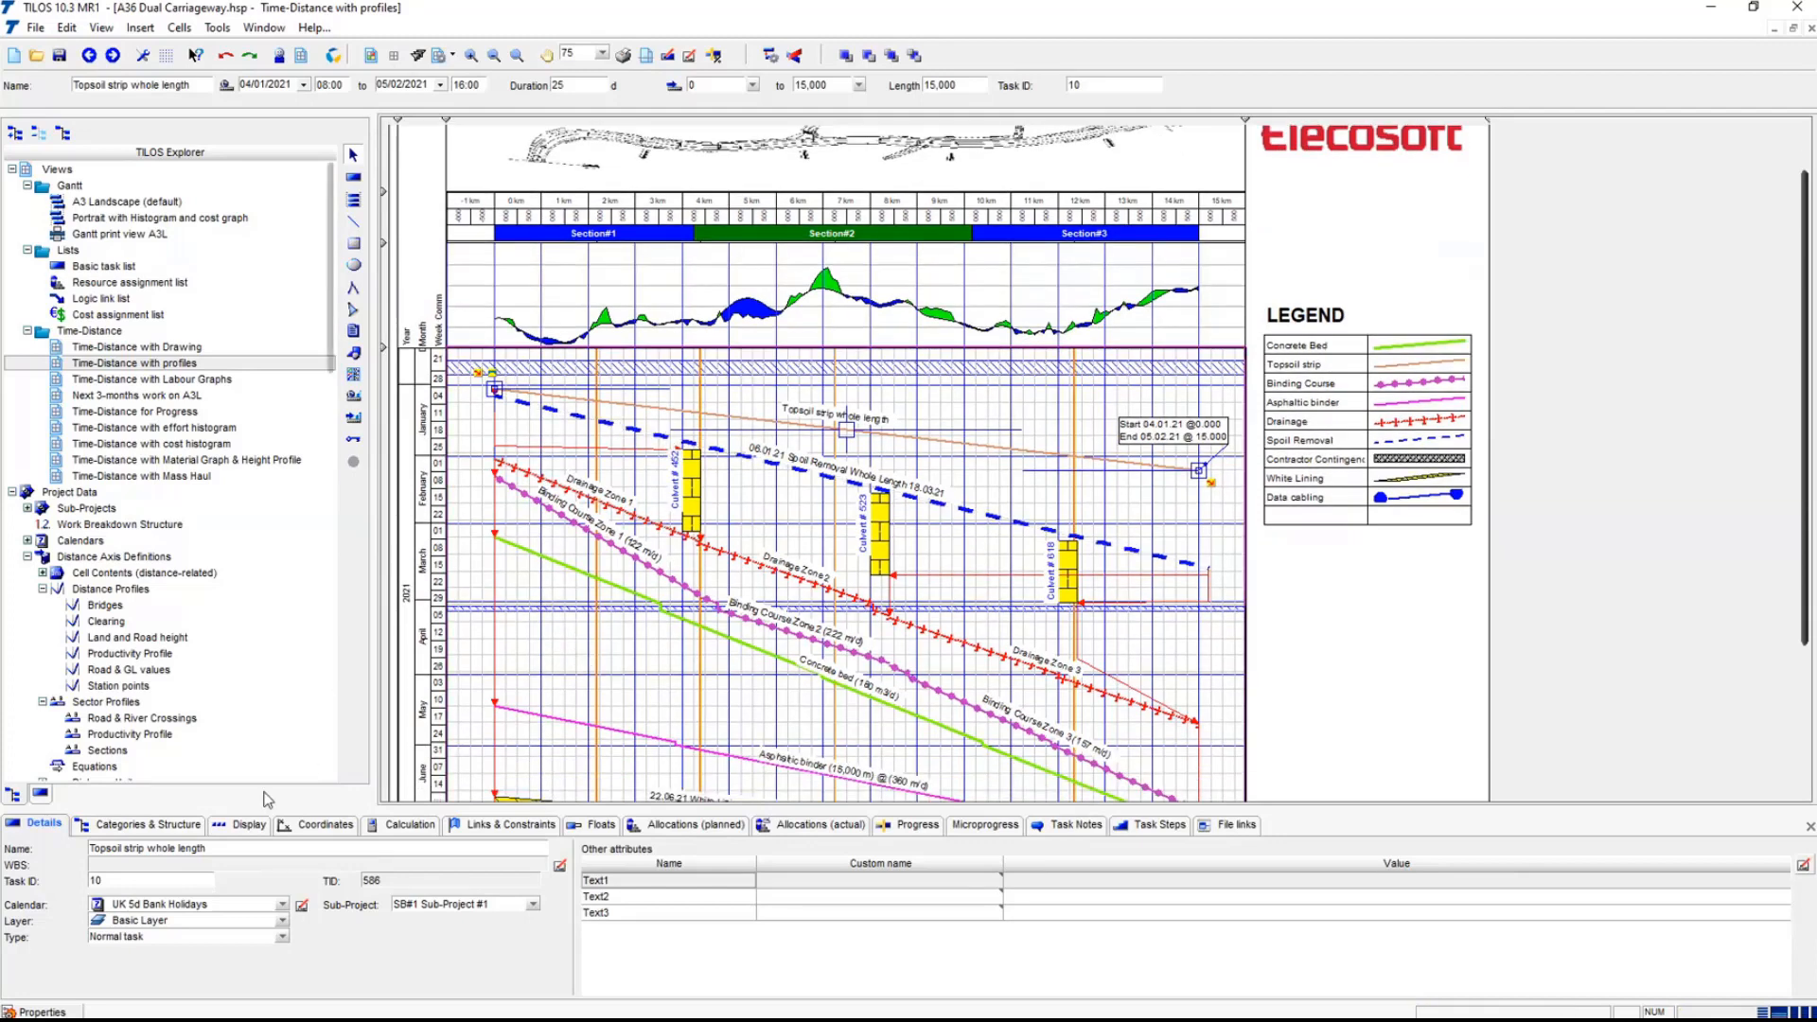
click(403, 829)
double_click(150, 941)
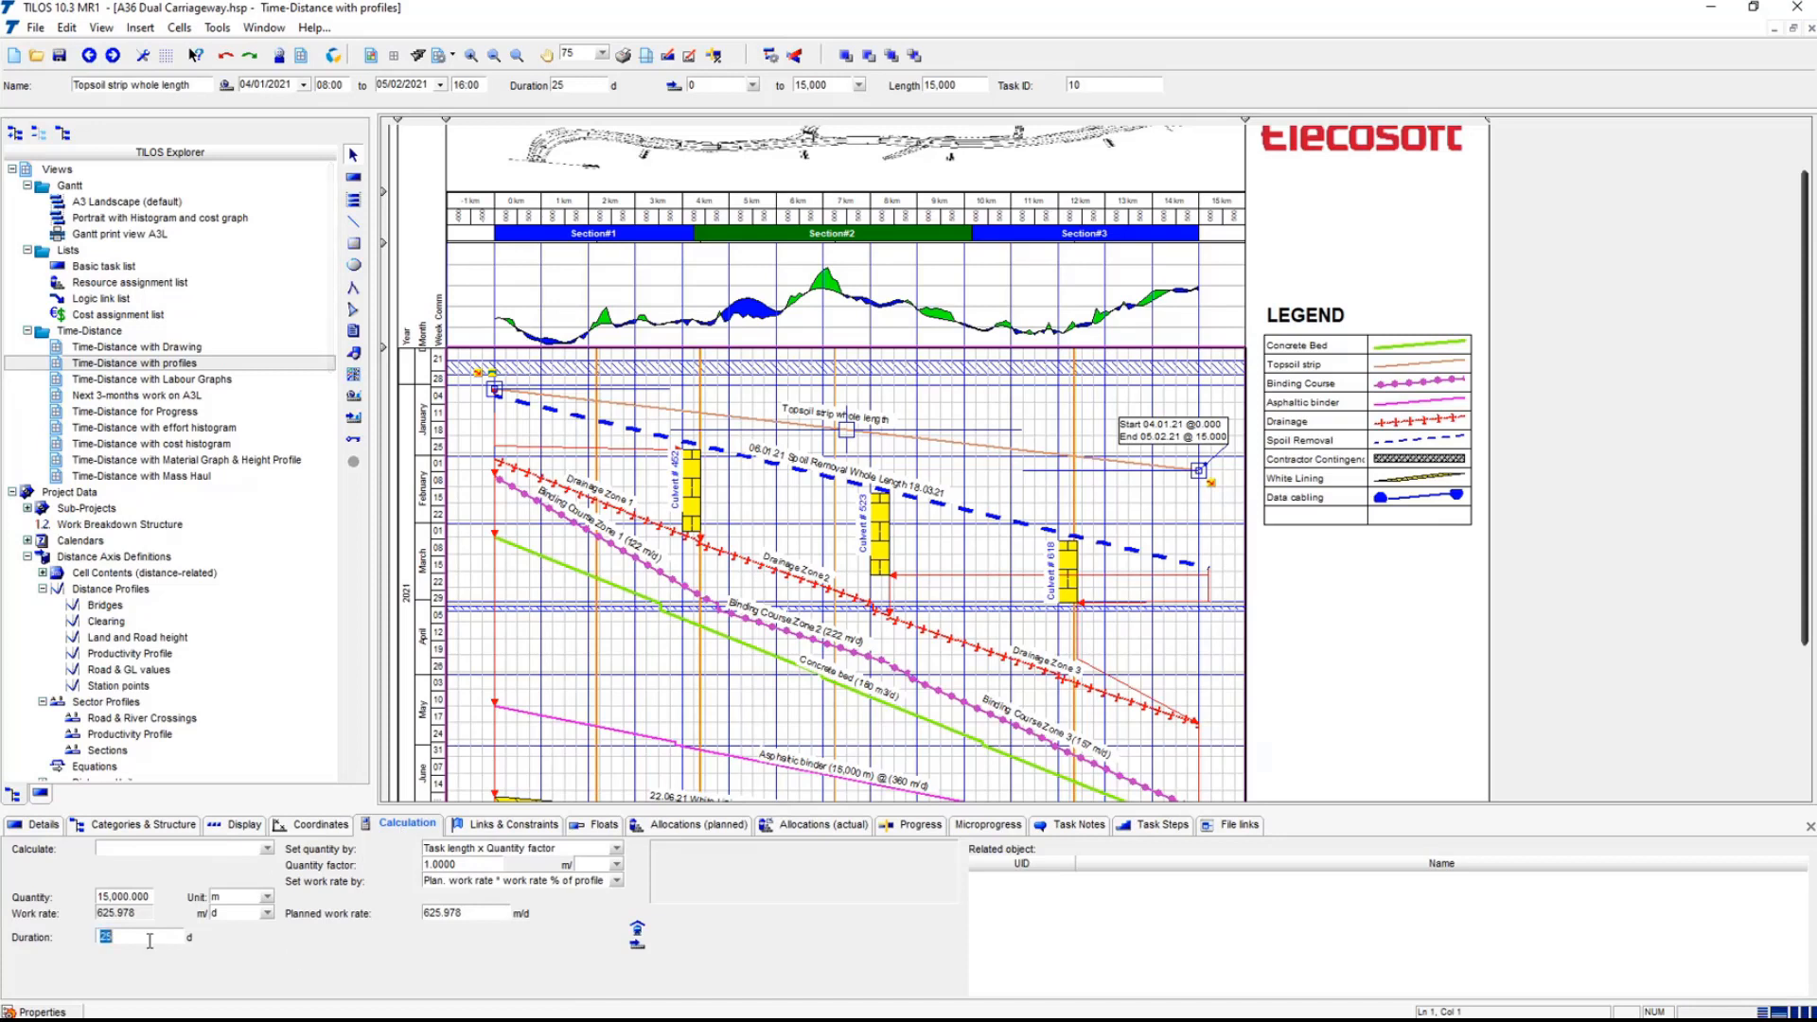
click(268, 849)
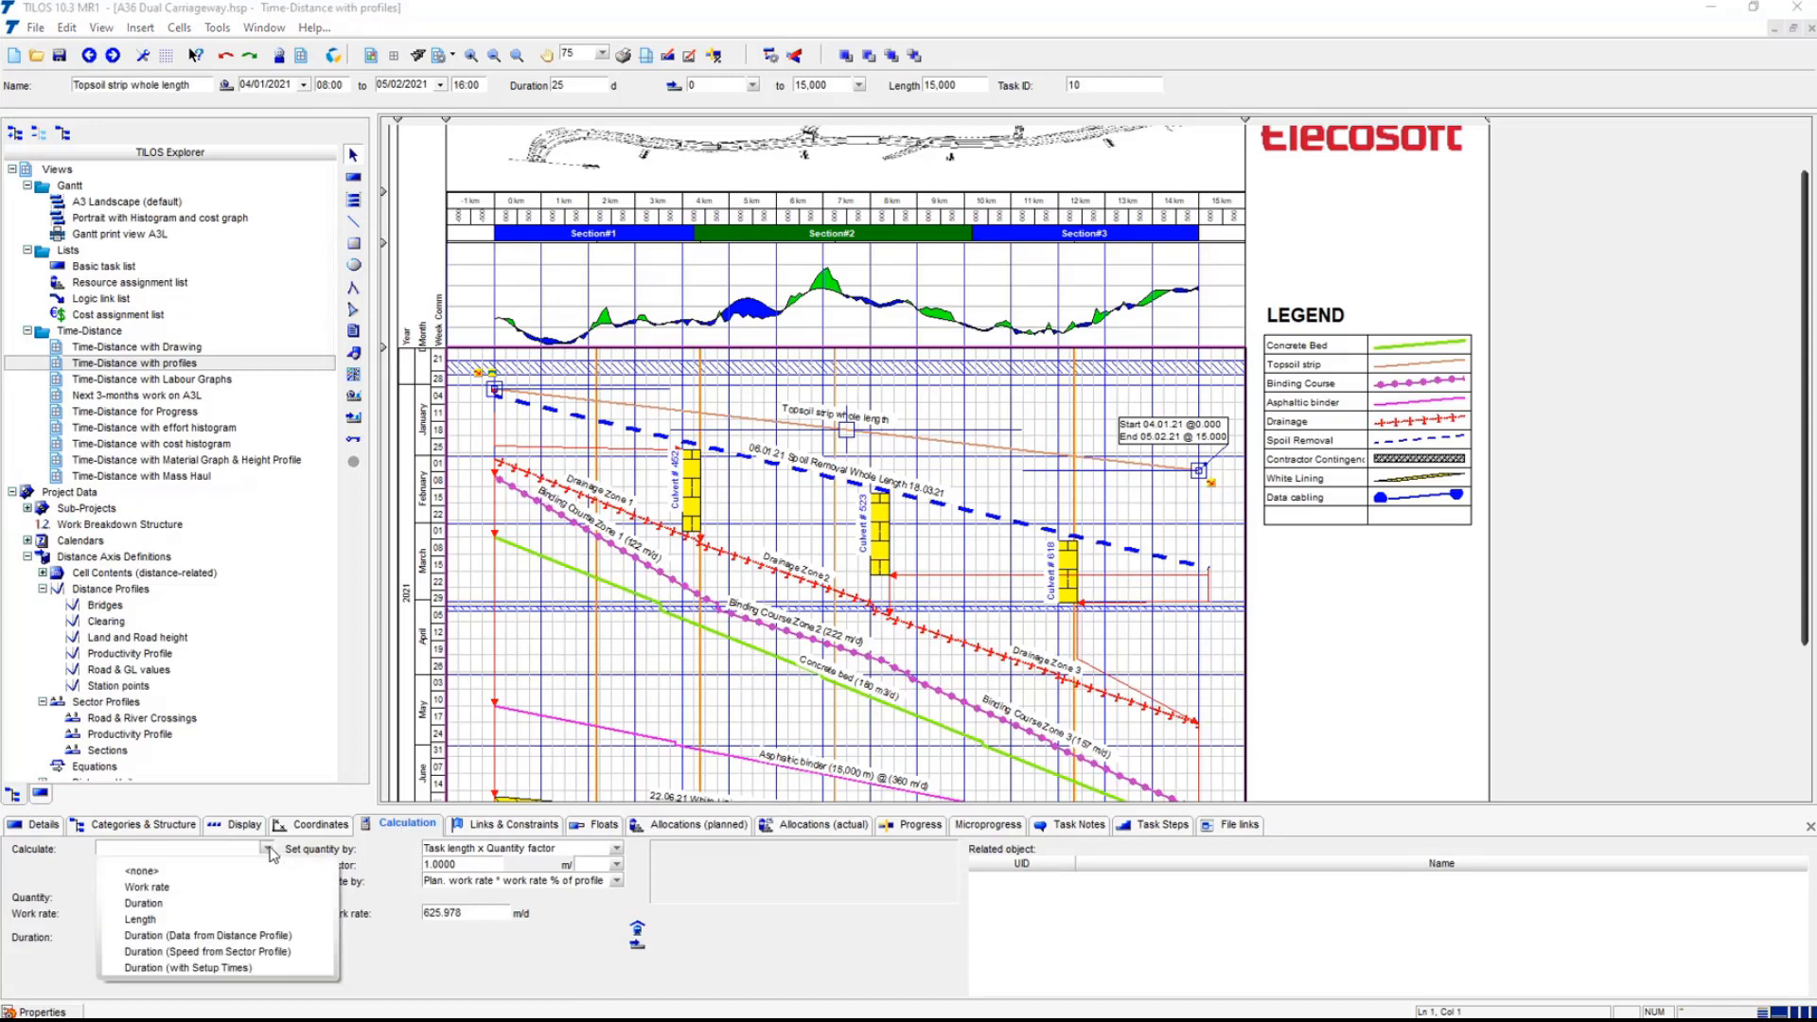
click(248, 909)
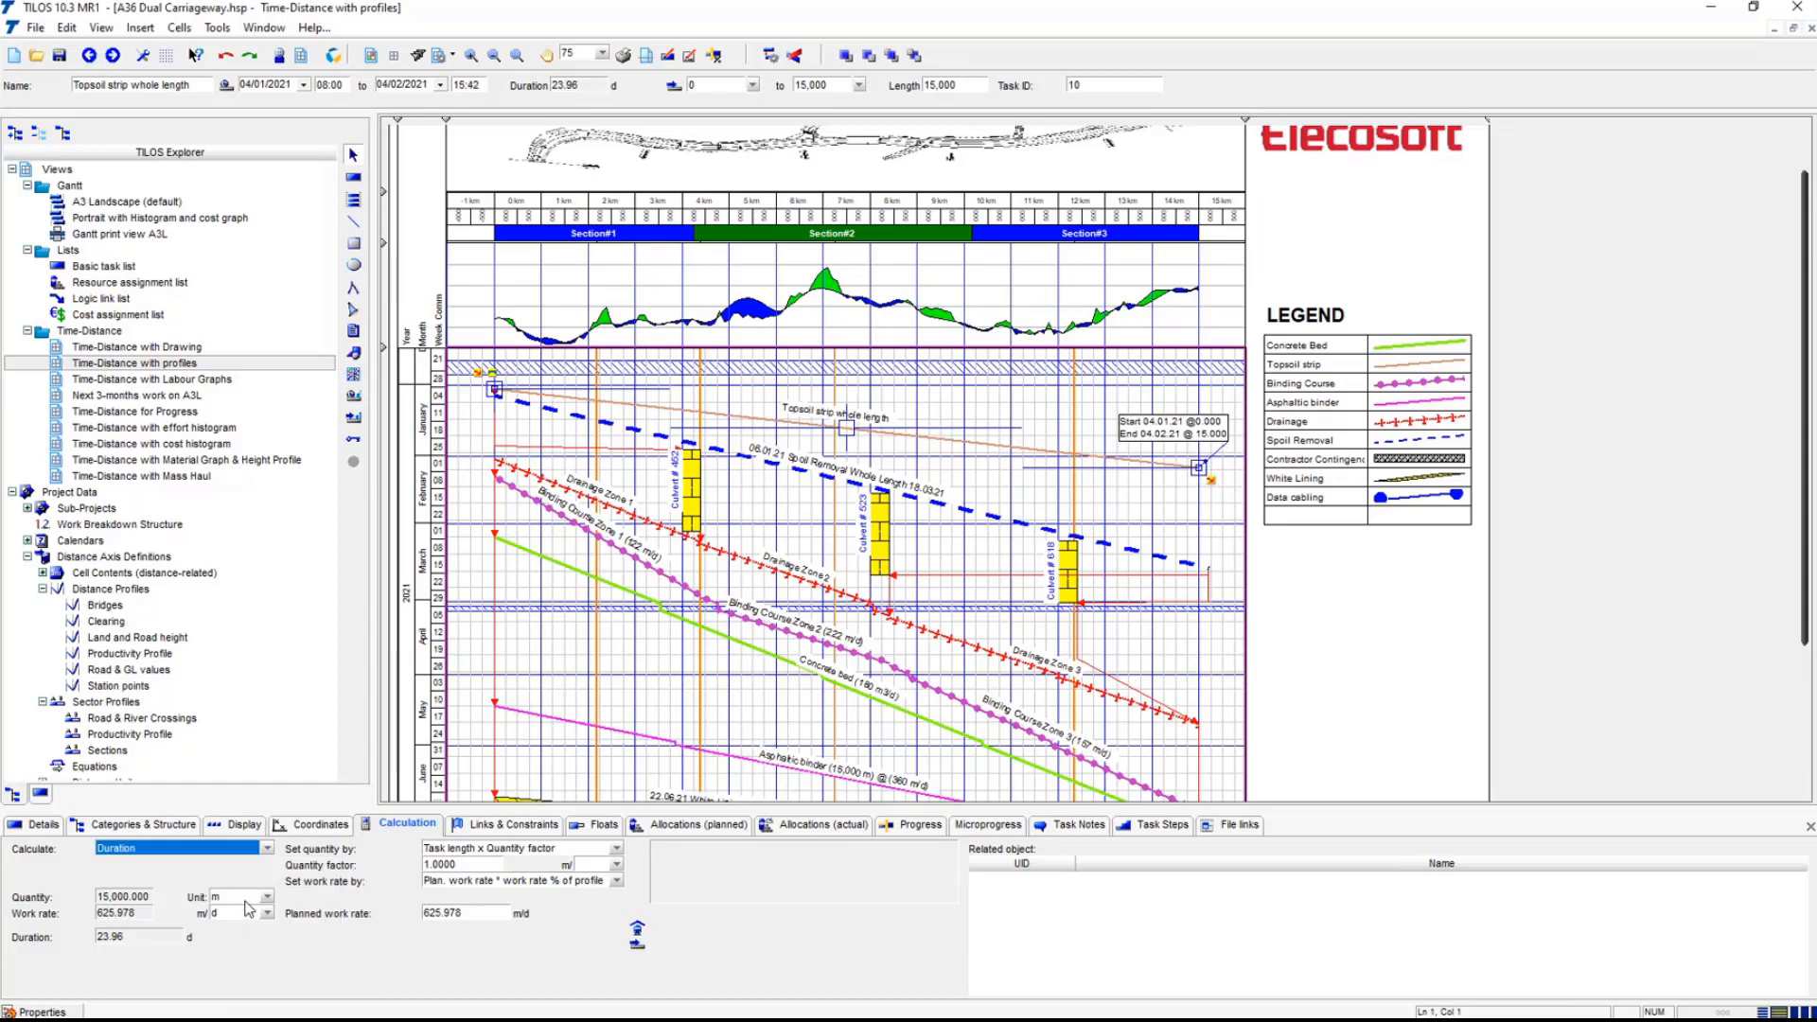
- Set the planned work rate of the Topsoil strip whole length task to 500 m/d
click(473, 913)
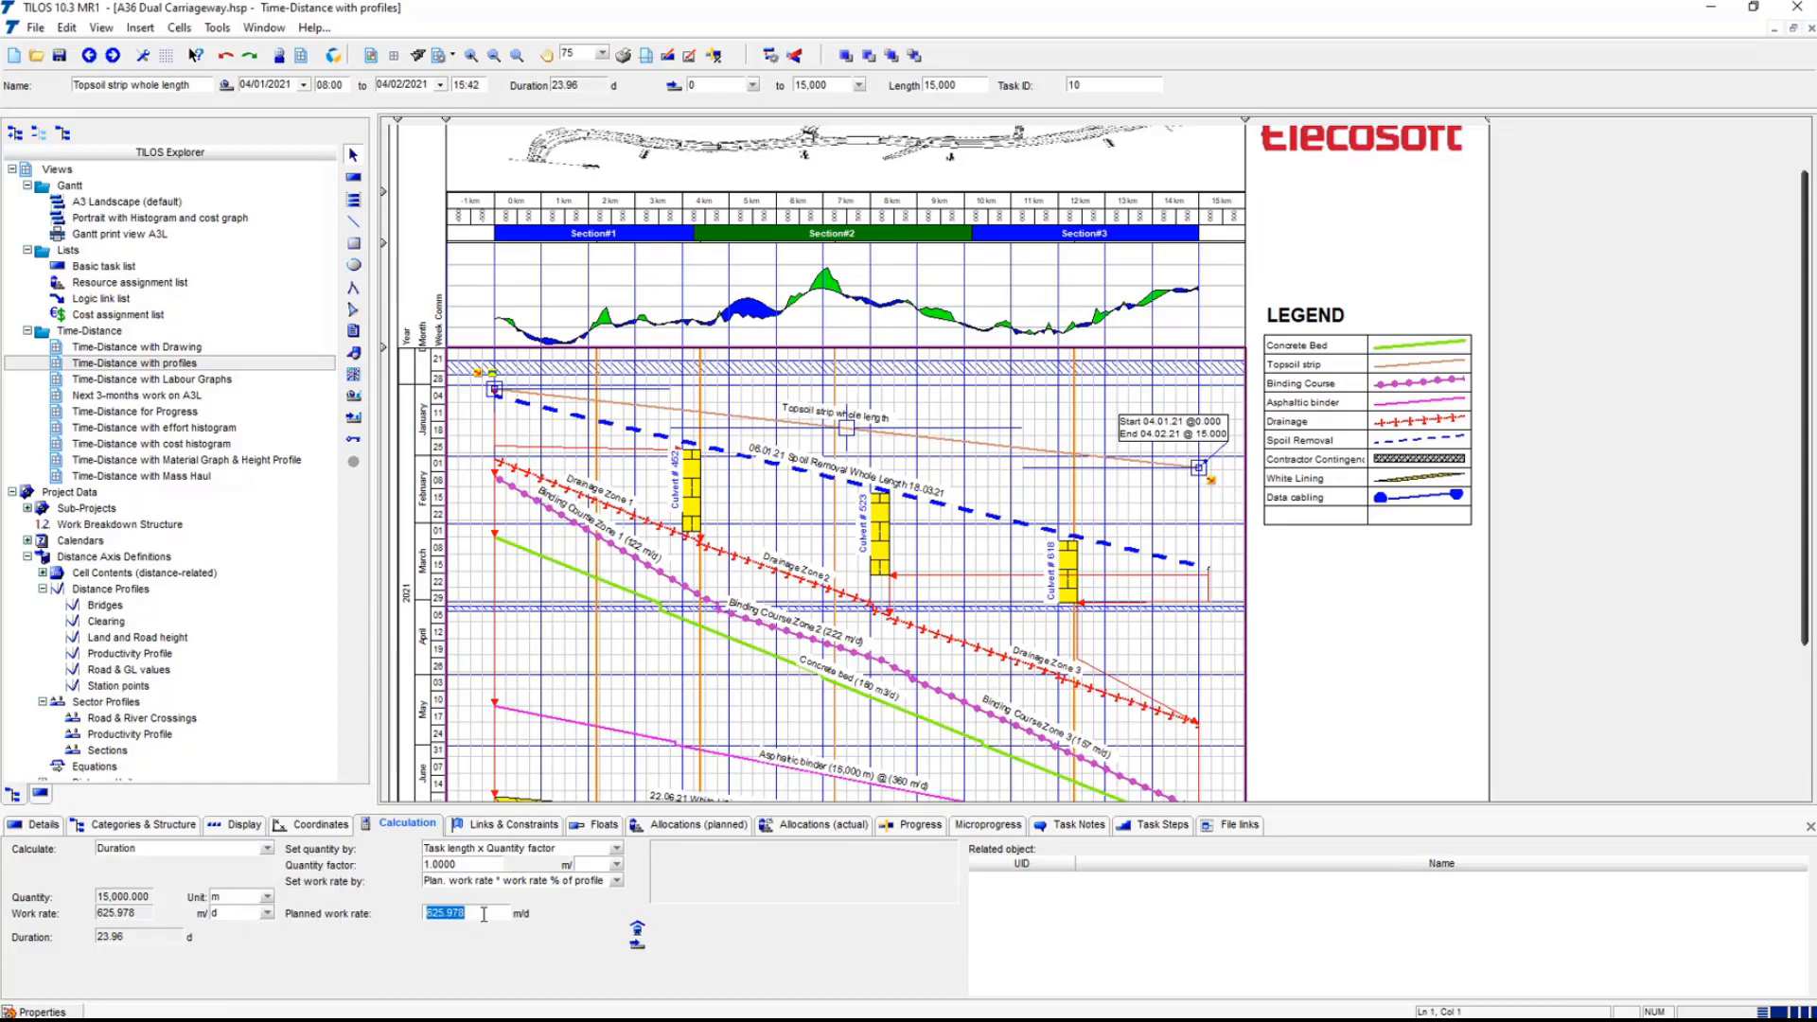
text(5)
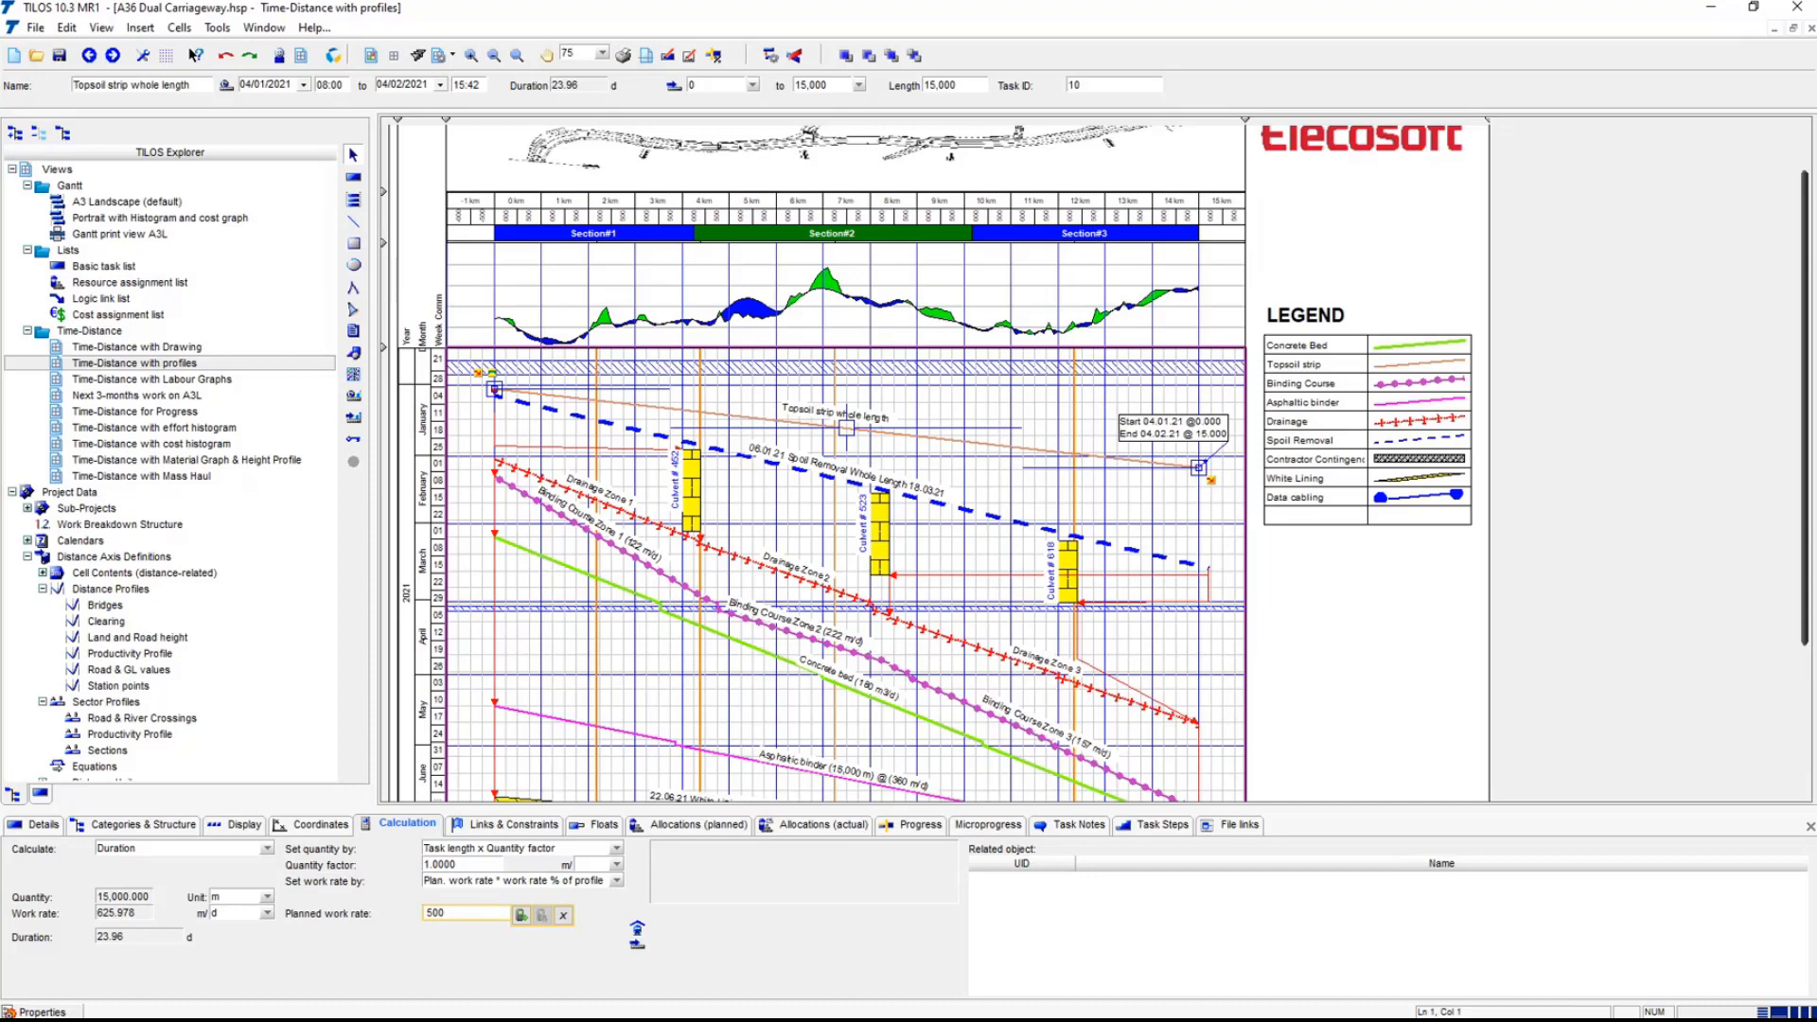
text(00)
key(Return)
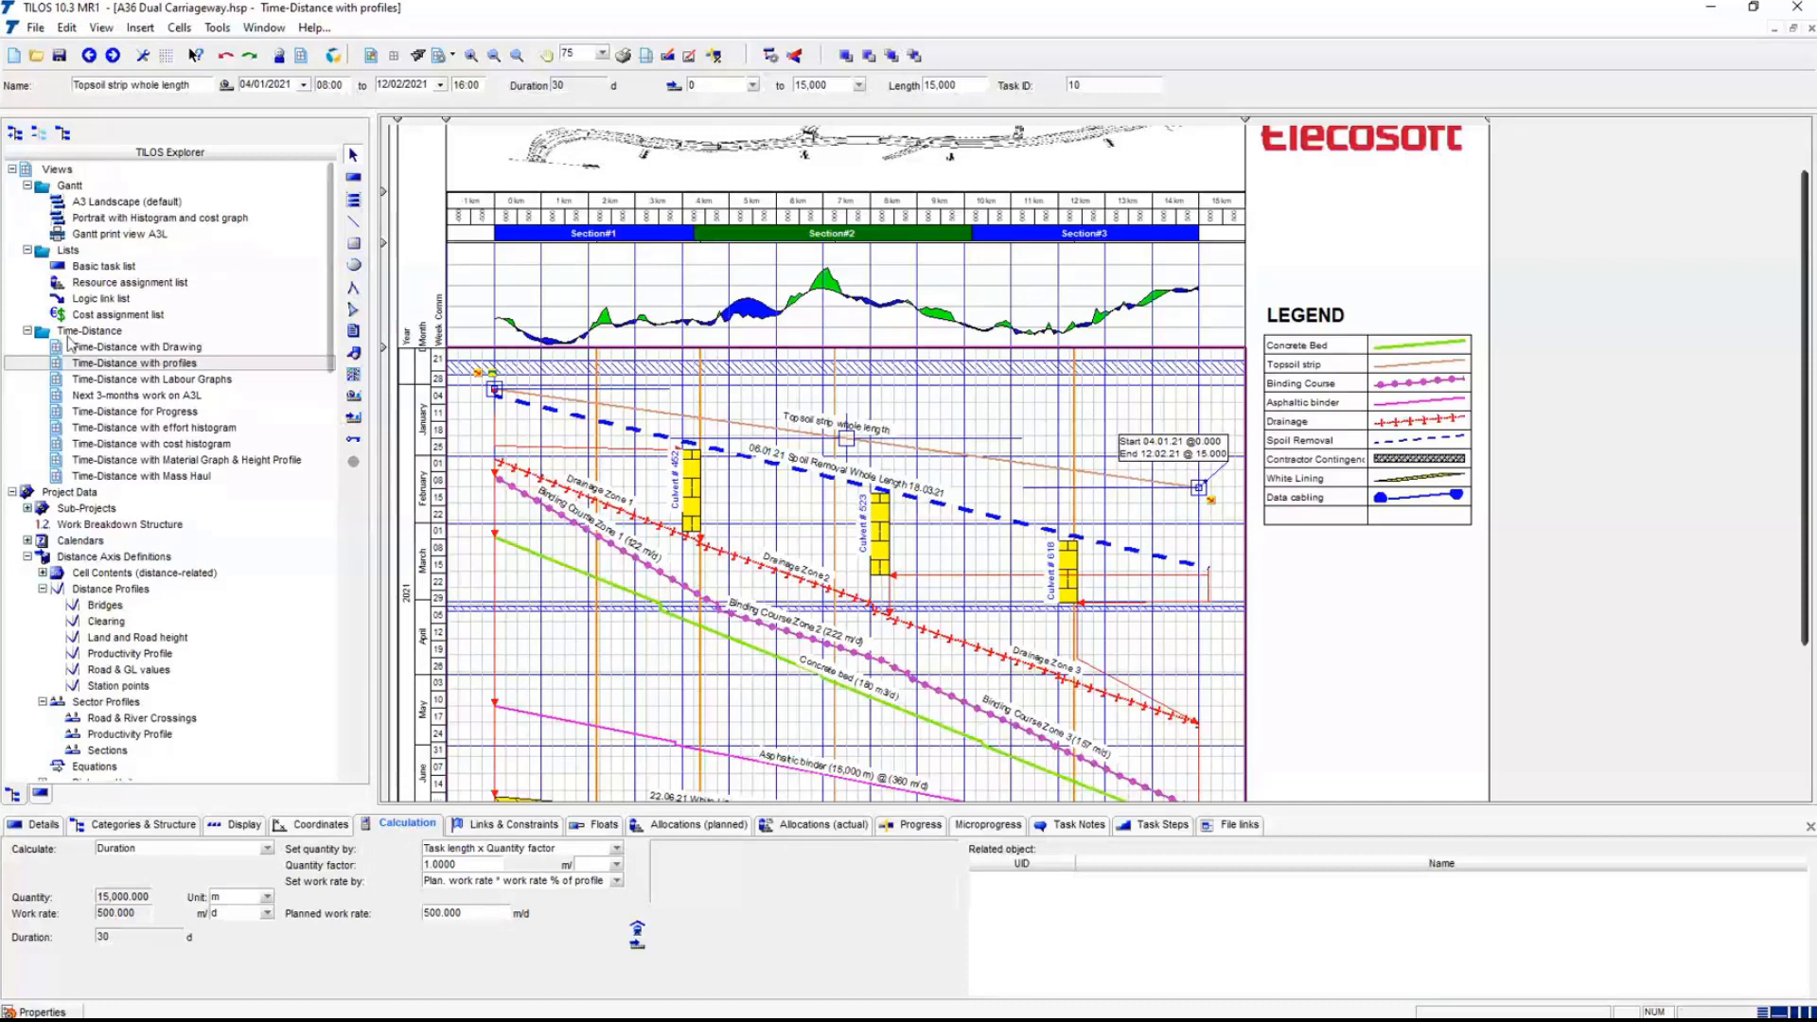
- Open the Productivity Profile under Distance Profiles, examine its work rate percentages by distance, and cancel without changes
click(13, 170)
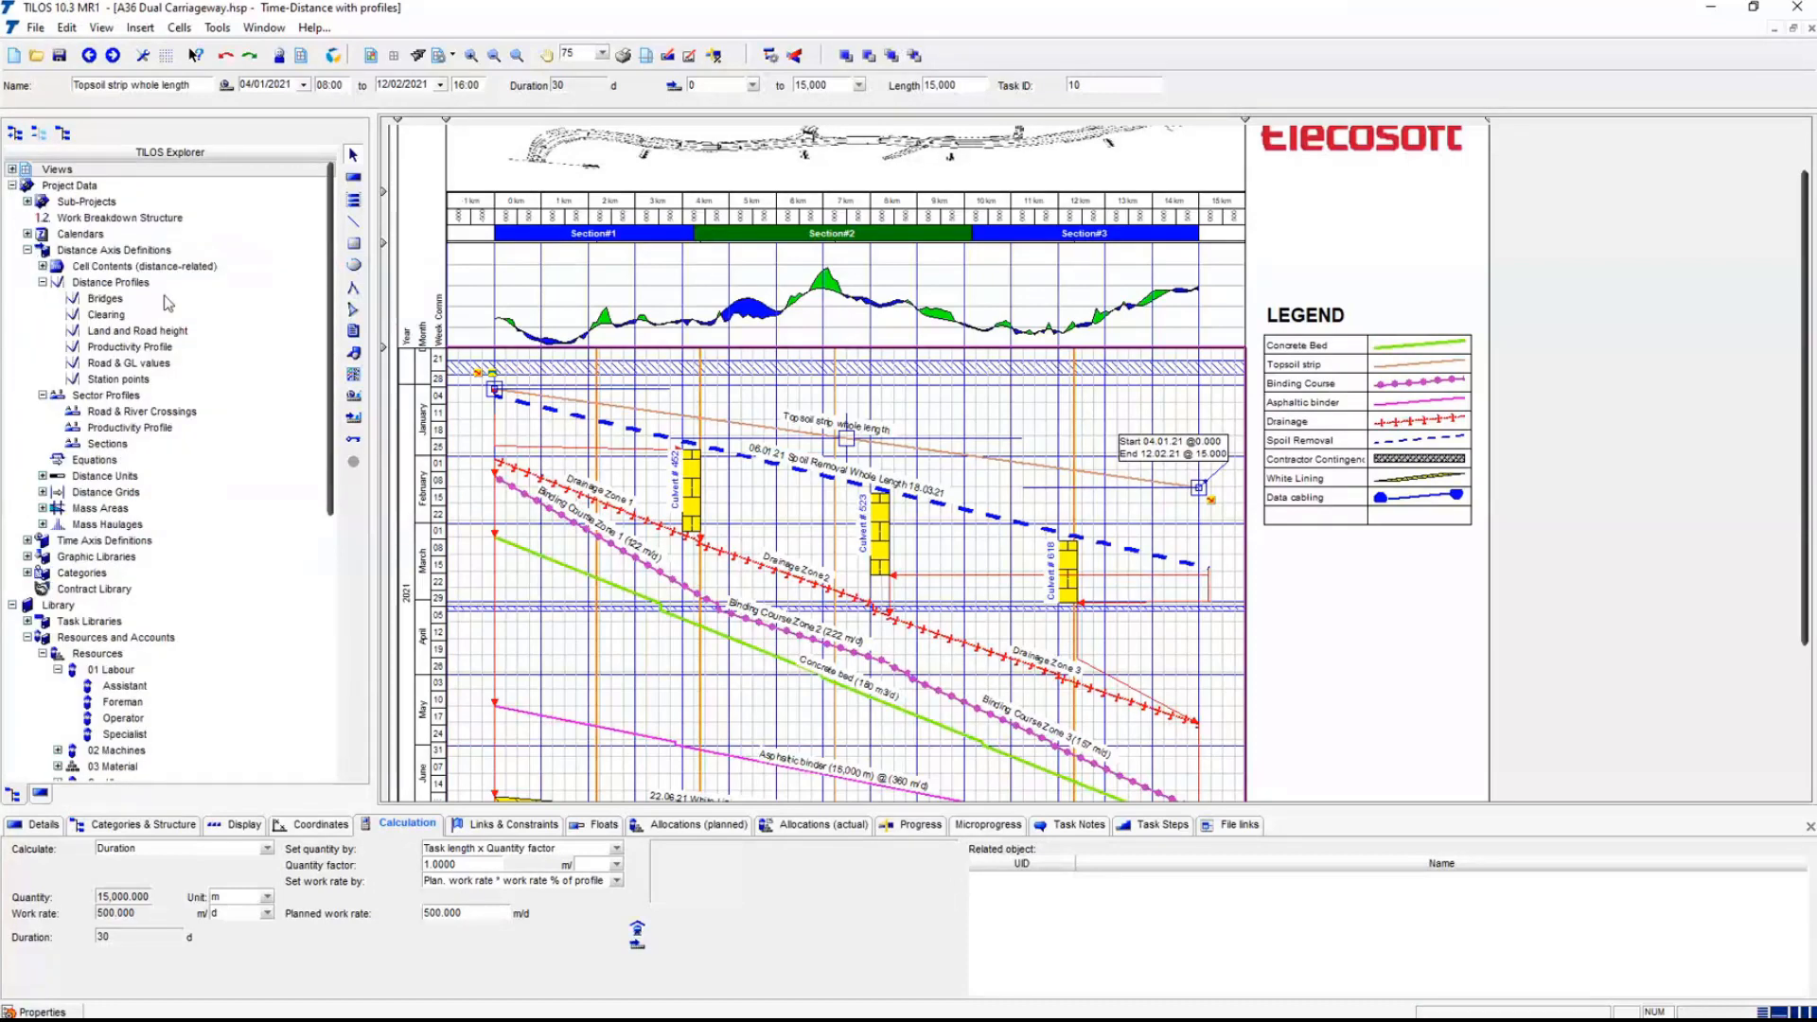
double_click(152, 349)
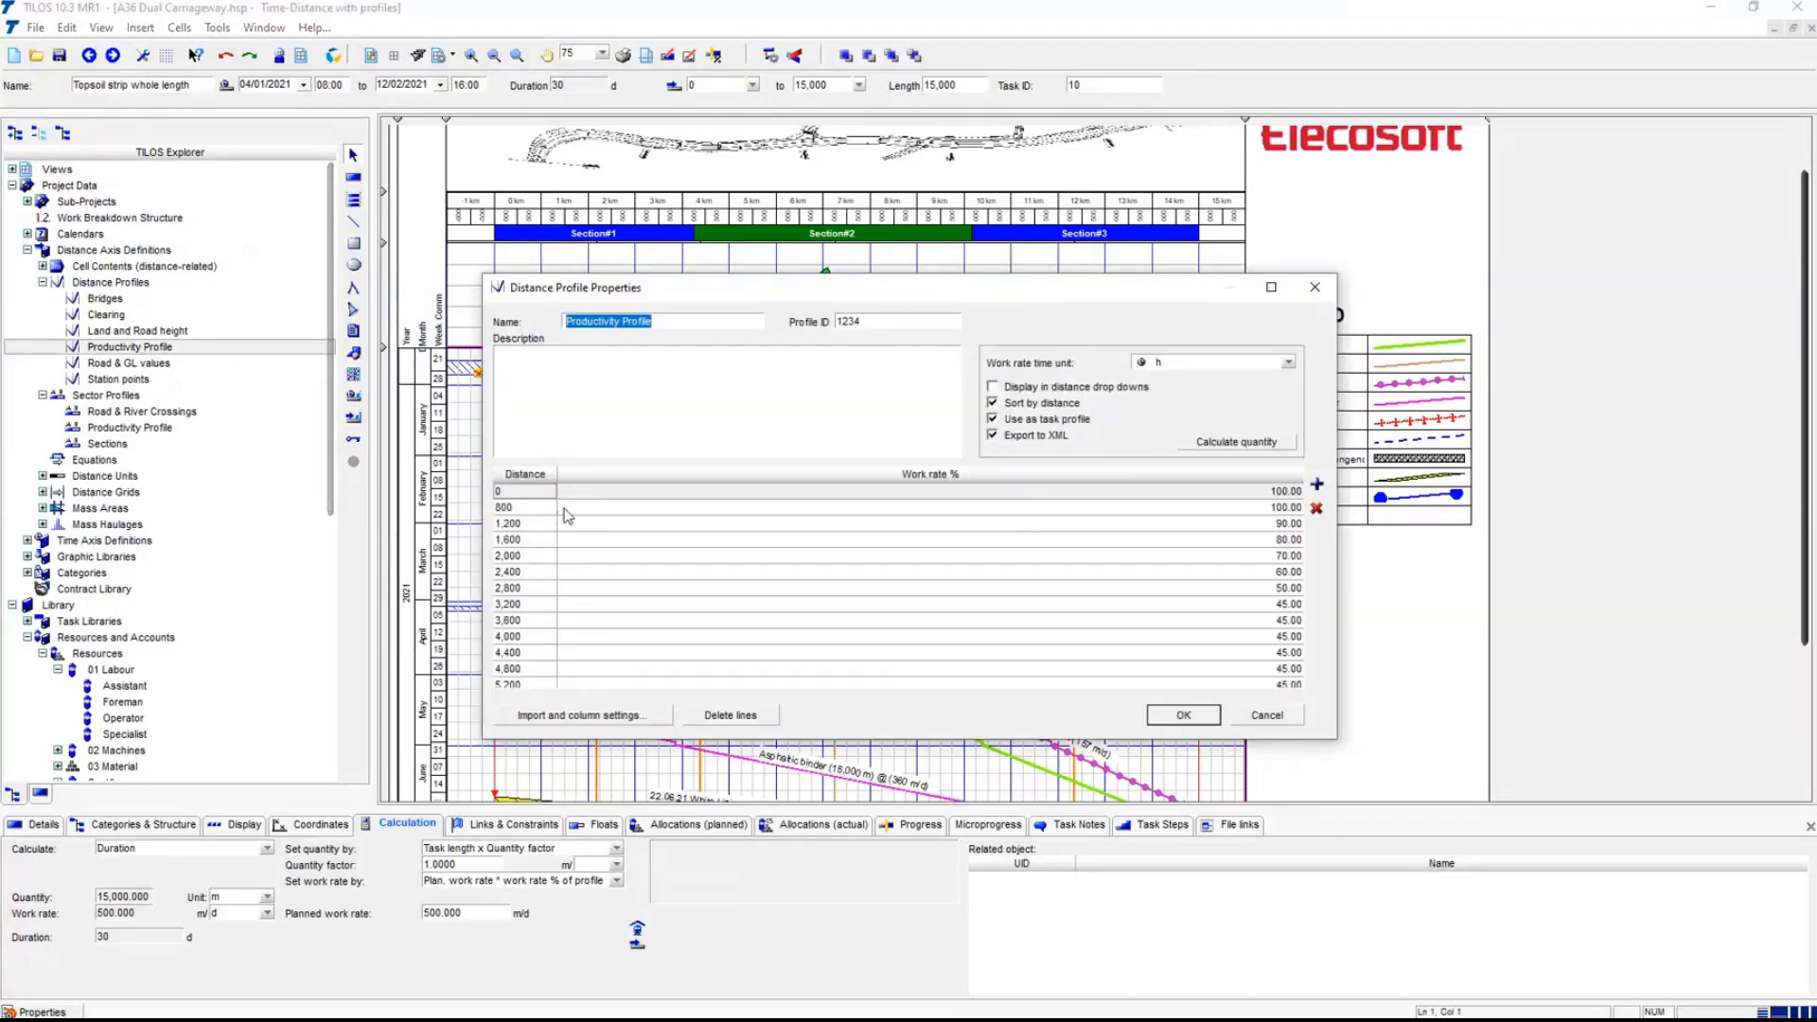
click(531, 521)
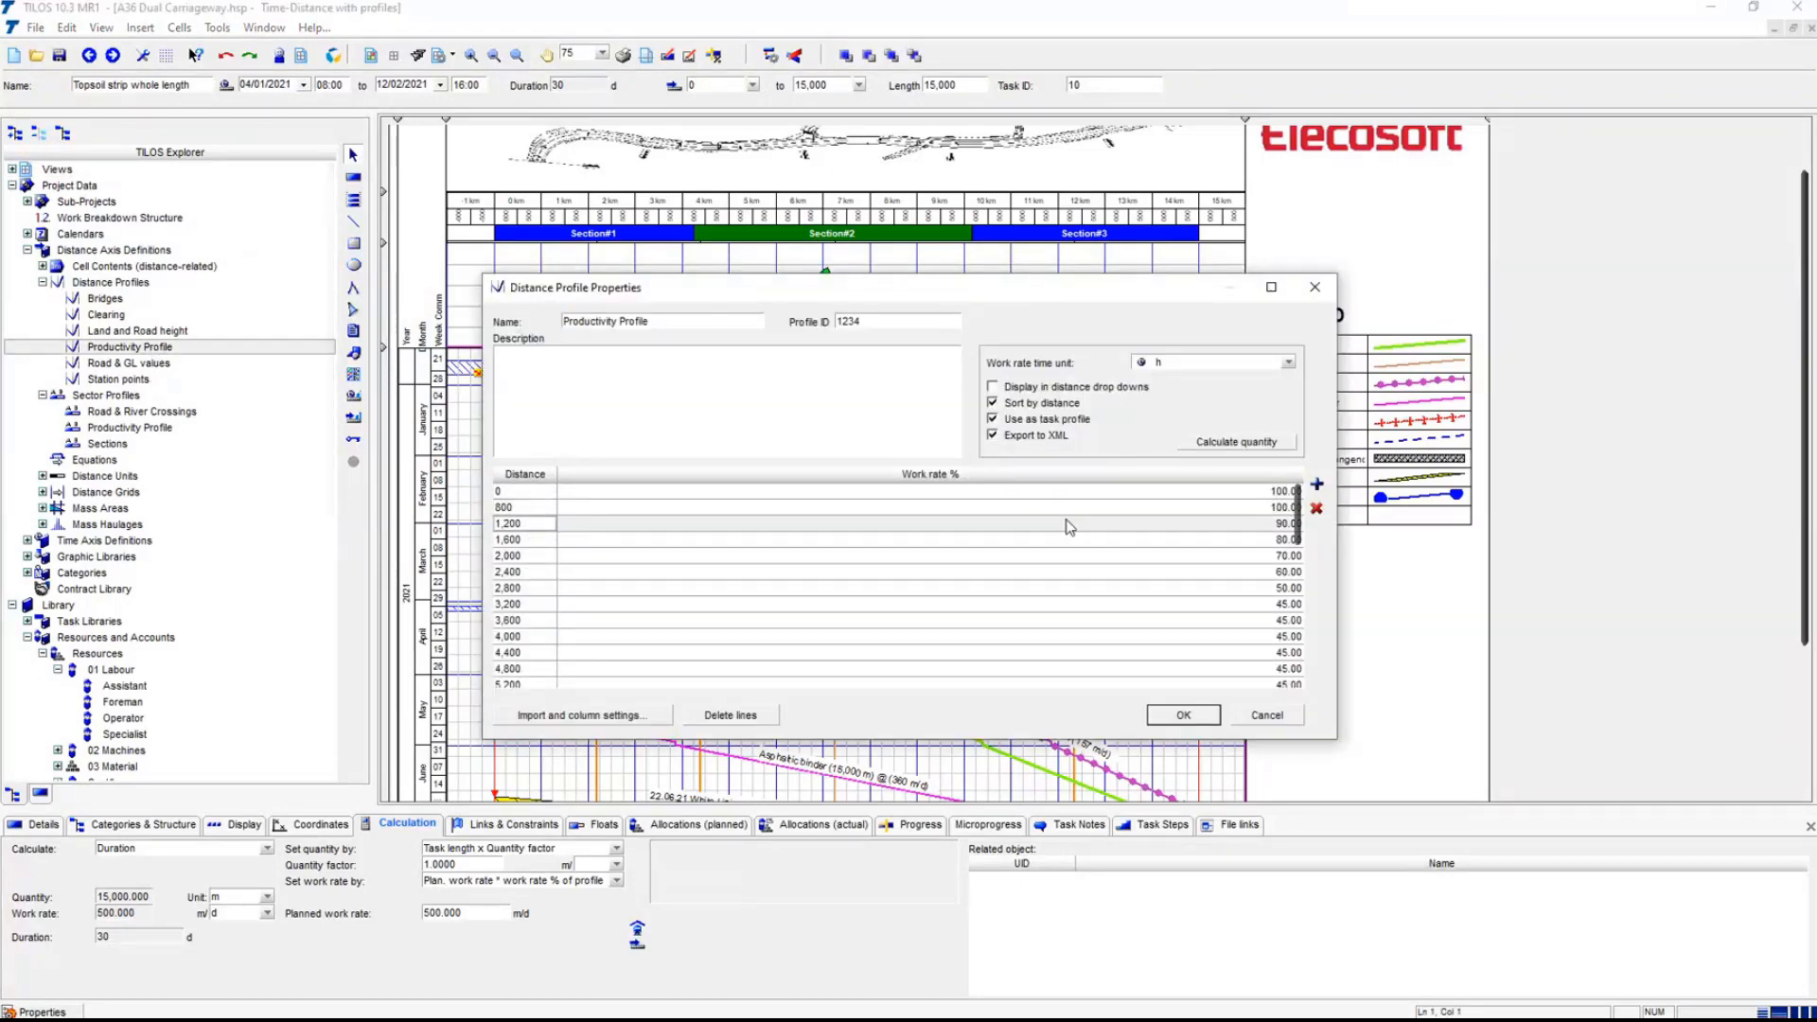
click(1287, 527)
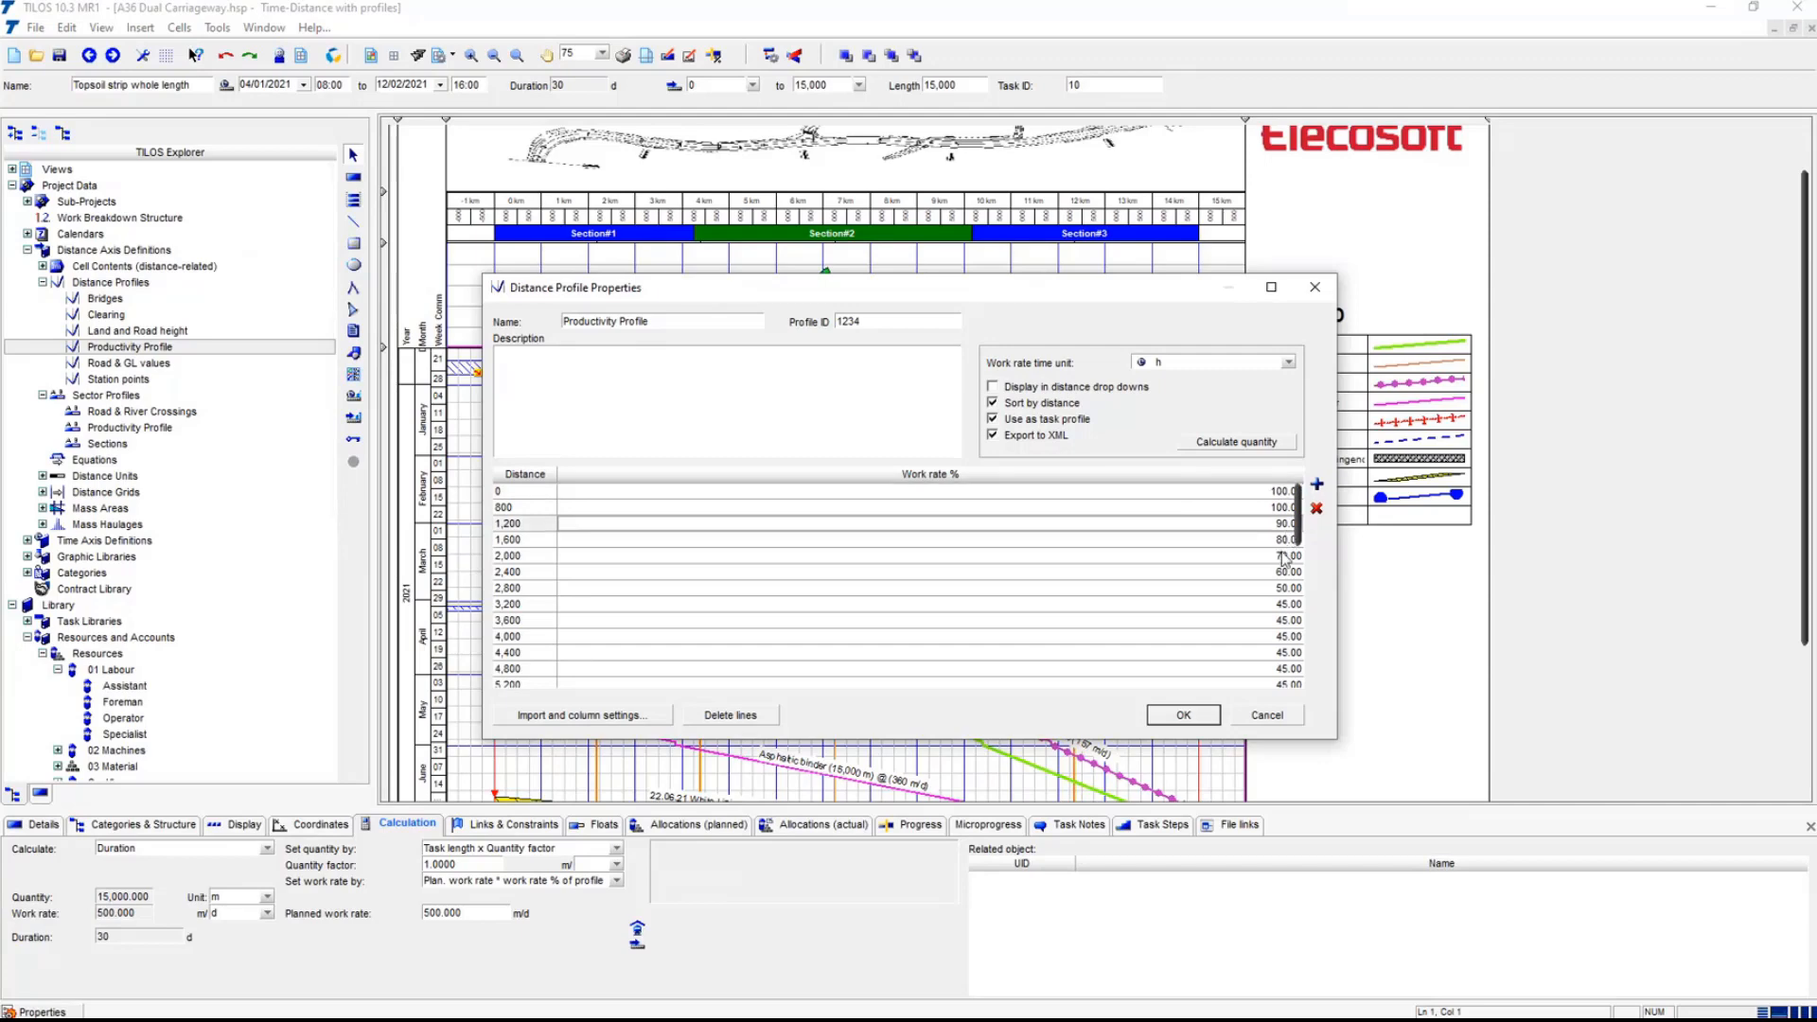
click(1283, 558)
click(1285, 588)
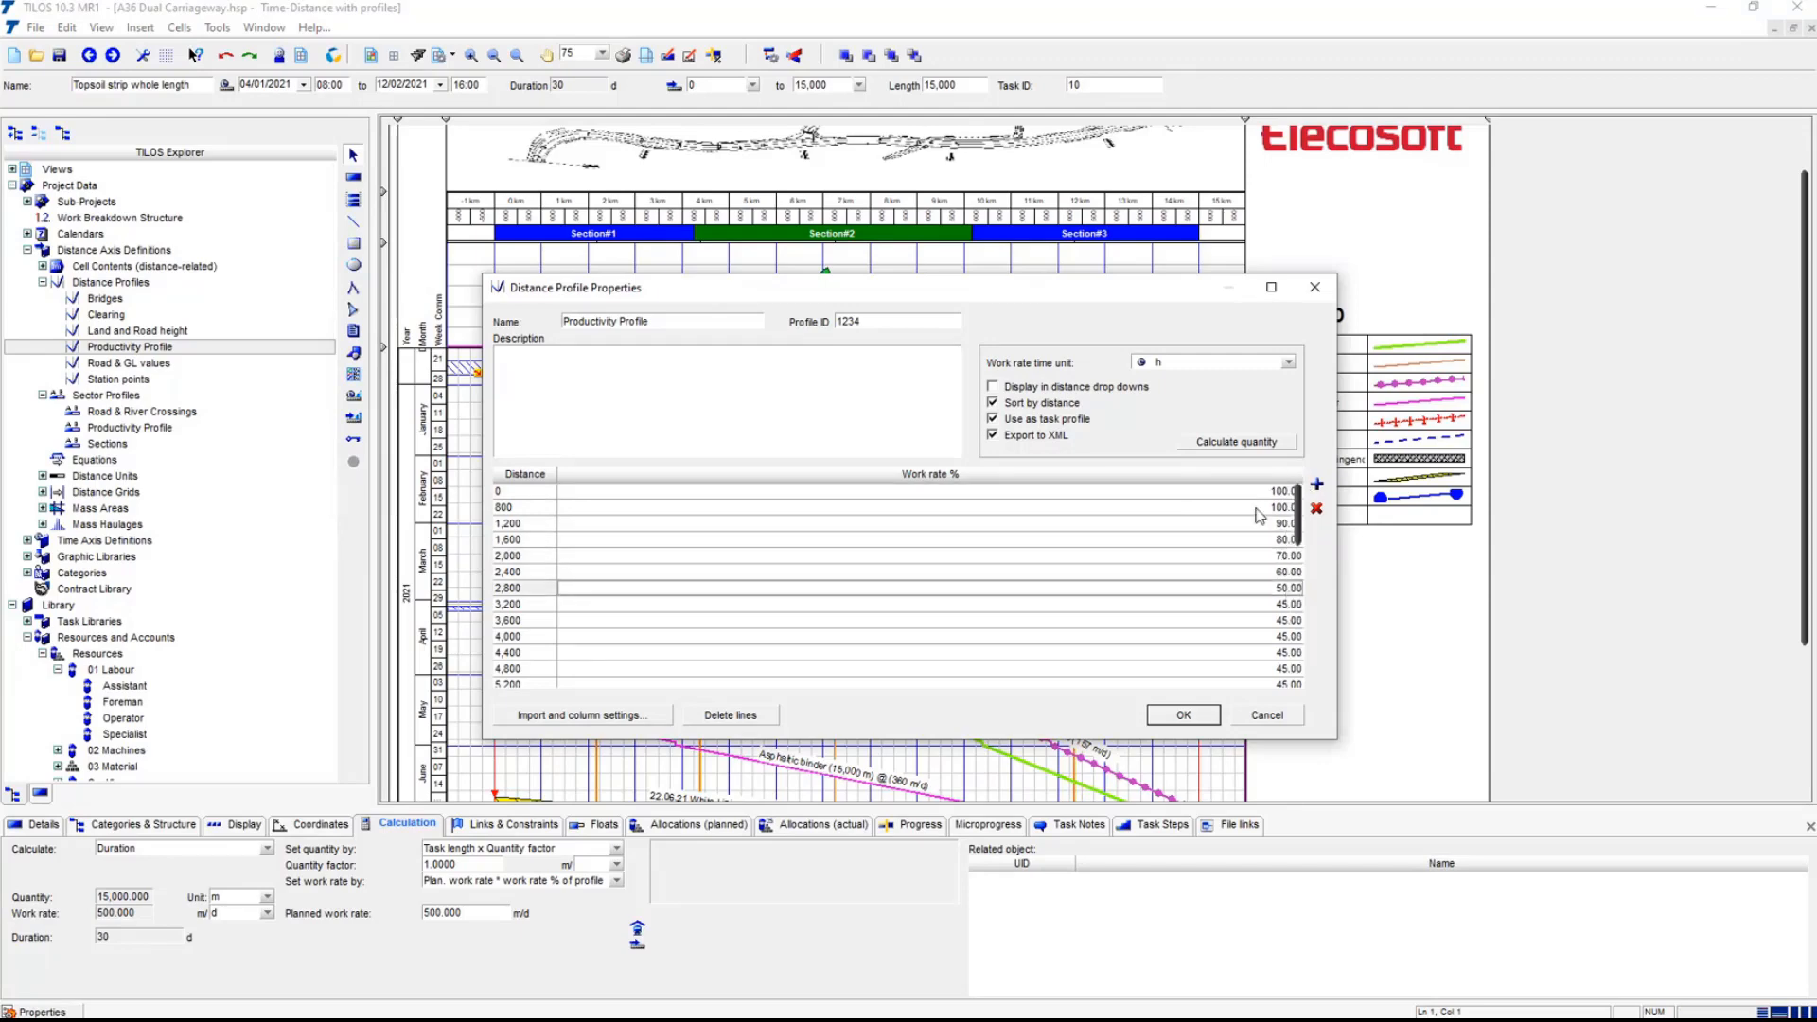
click(1267, 716)
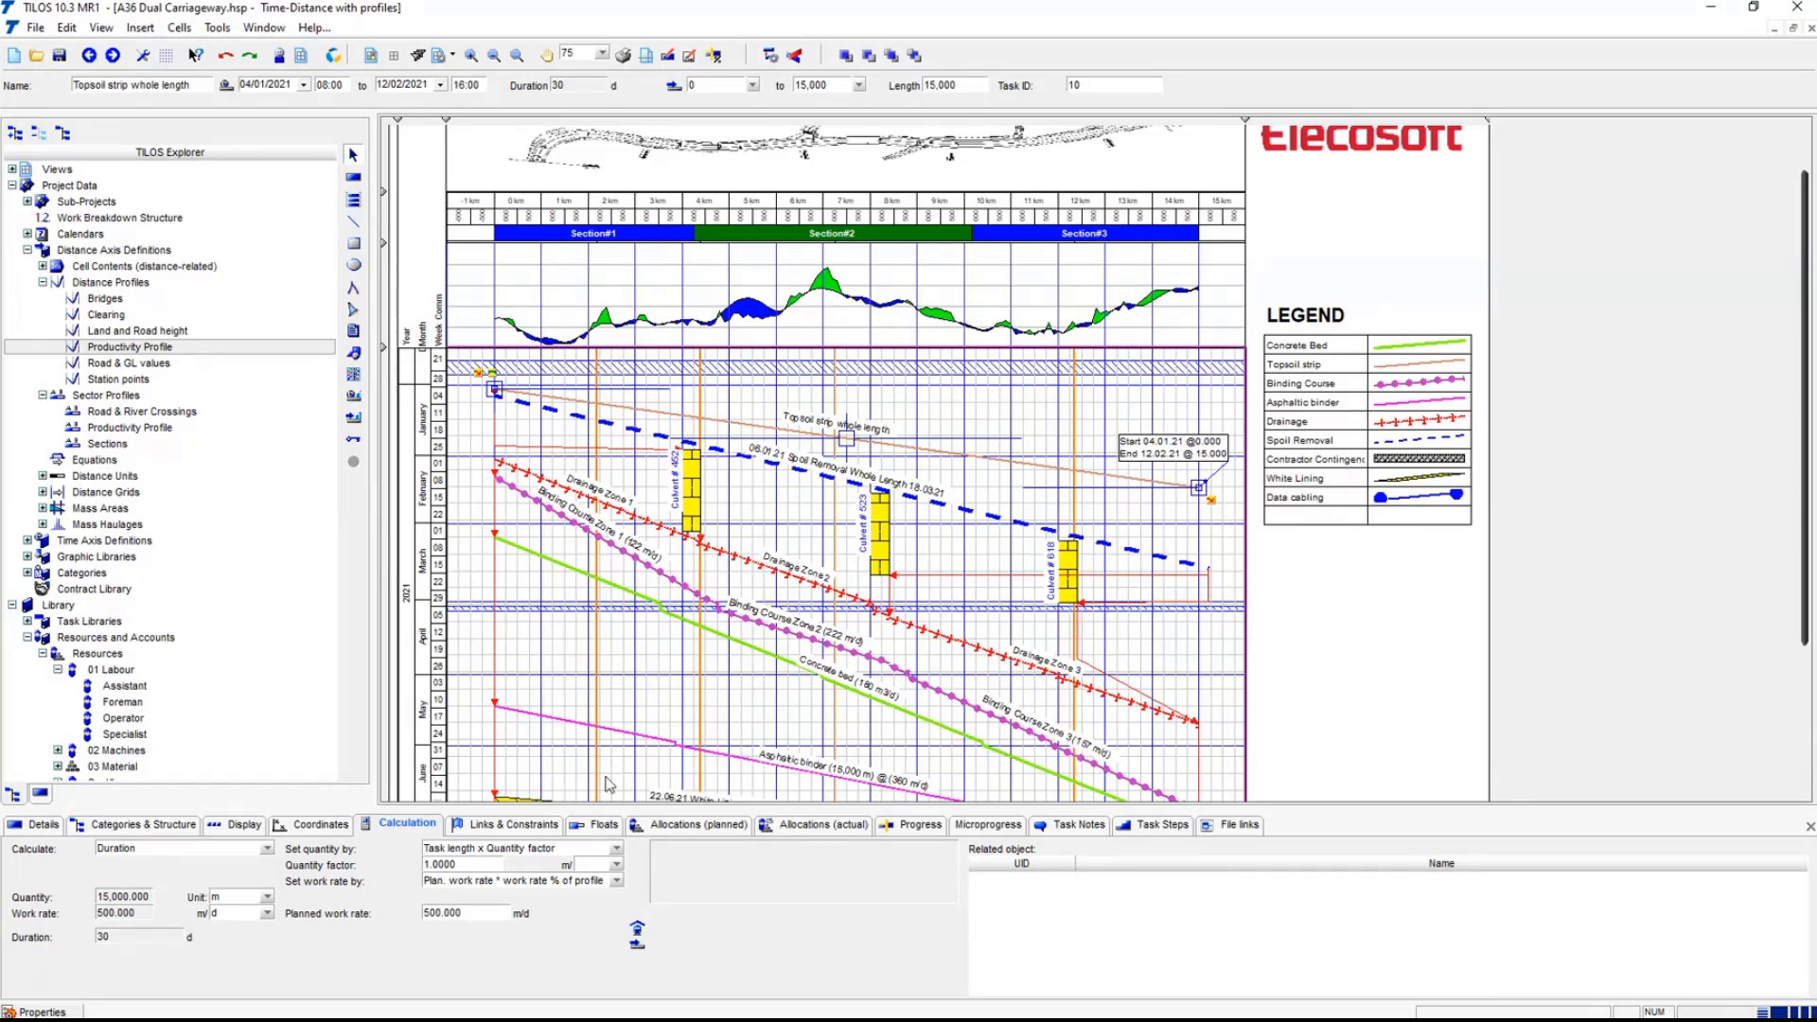
- Calculate the topsoil strip task as Duration (Data from Distance Profile) using the Productivity Profile, and deselect it to check its line
click(267, 849)
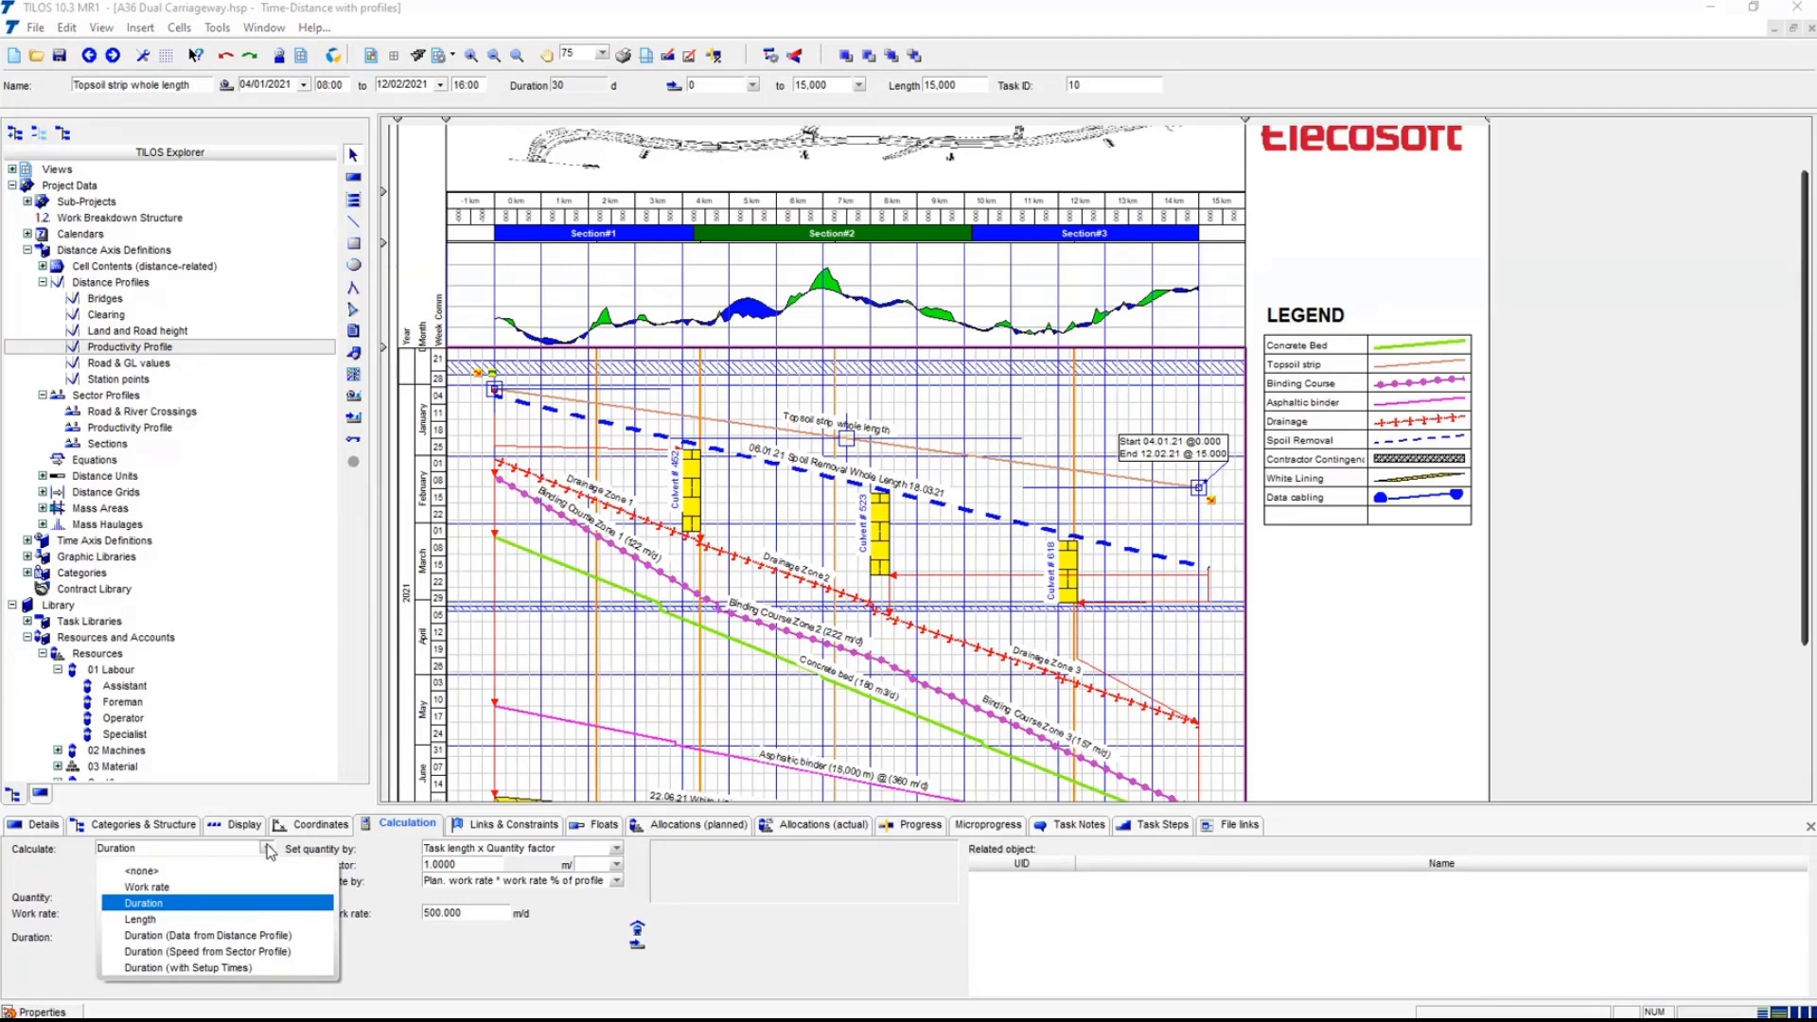
click(312, 937)
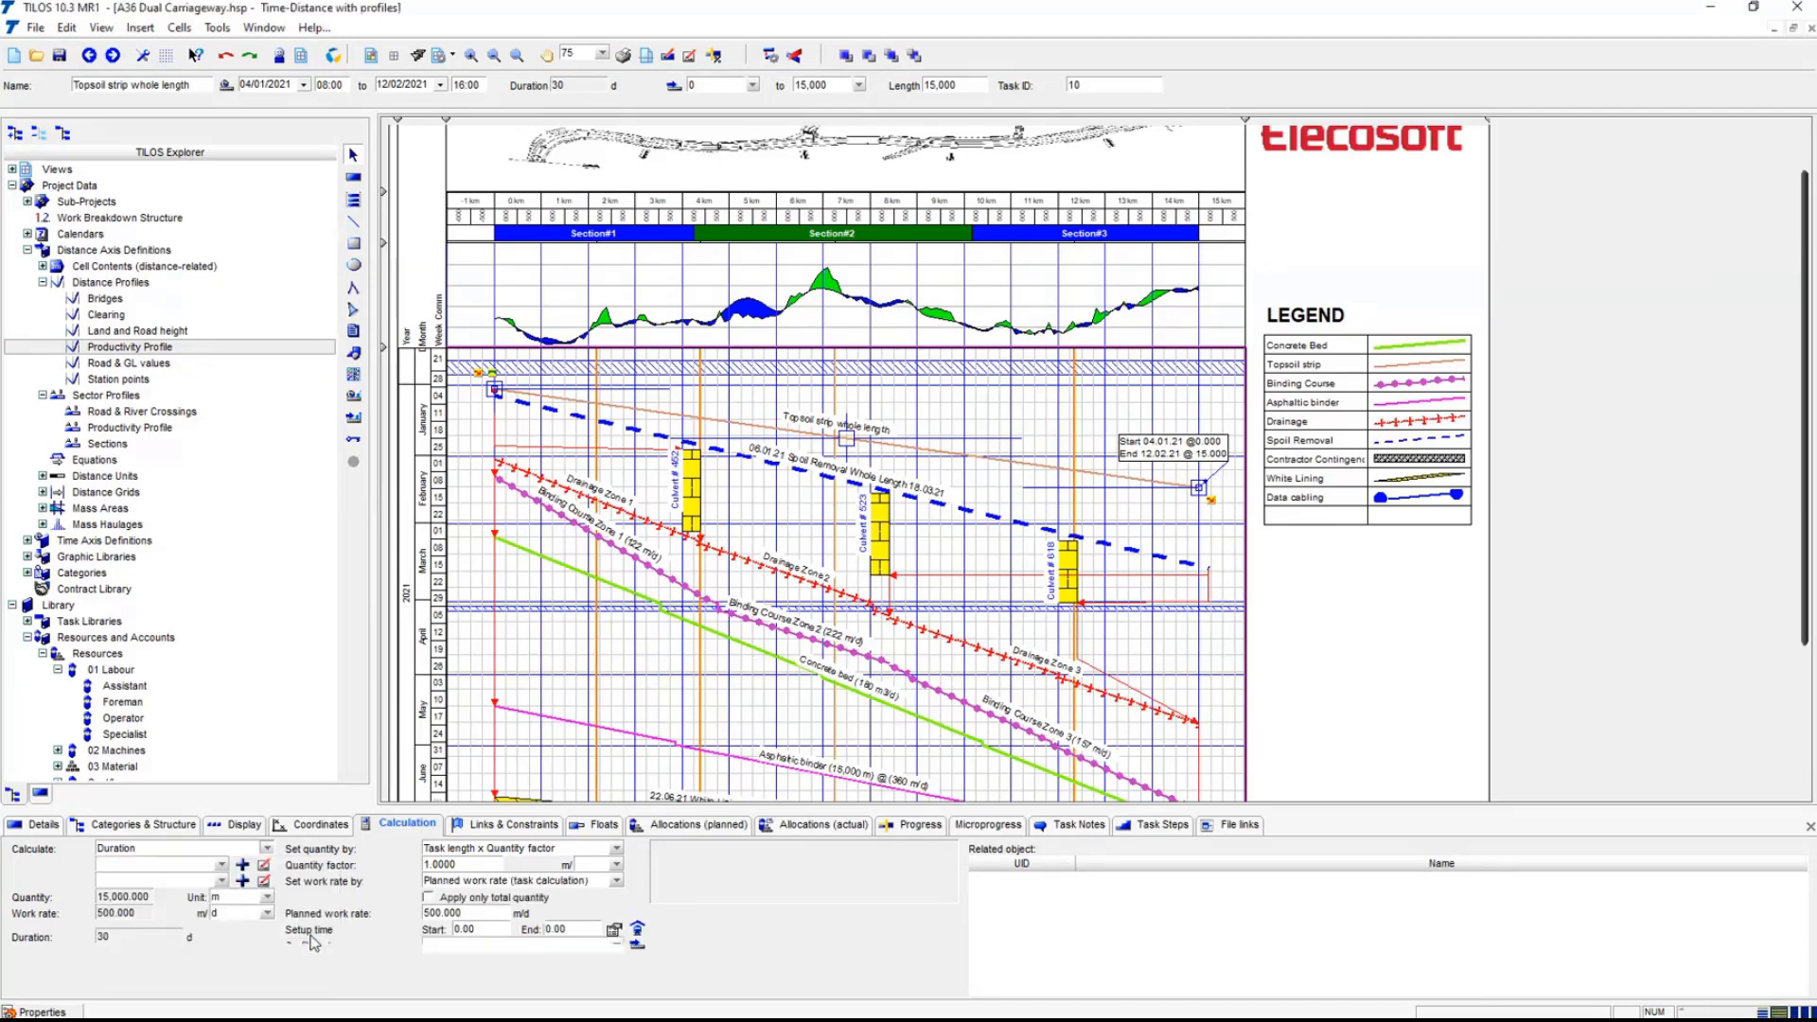
click(223, 866)
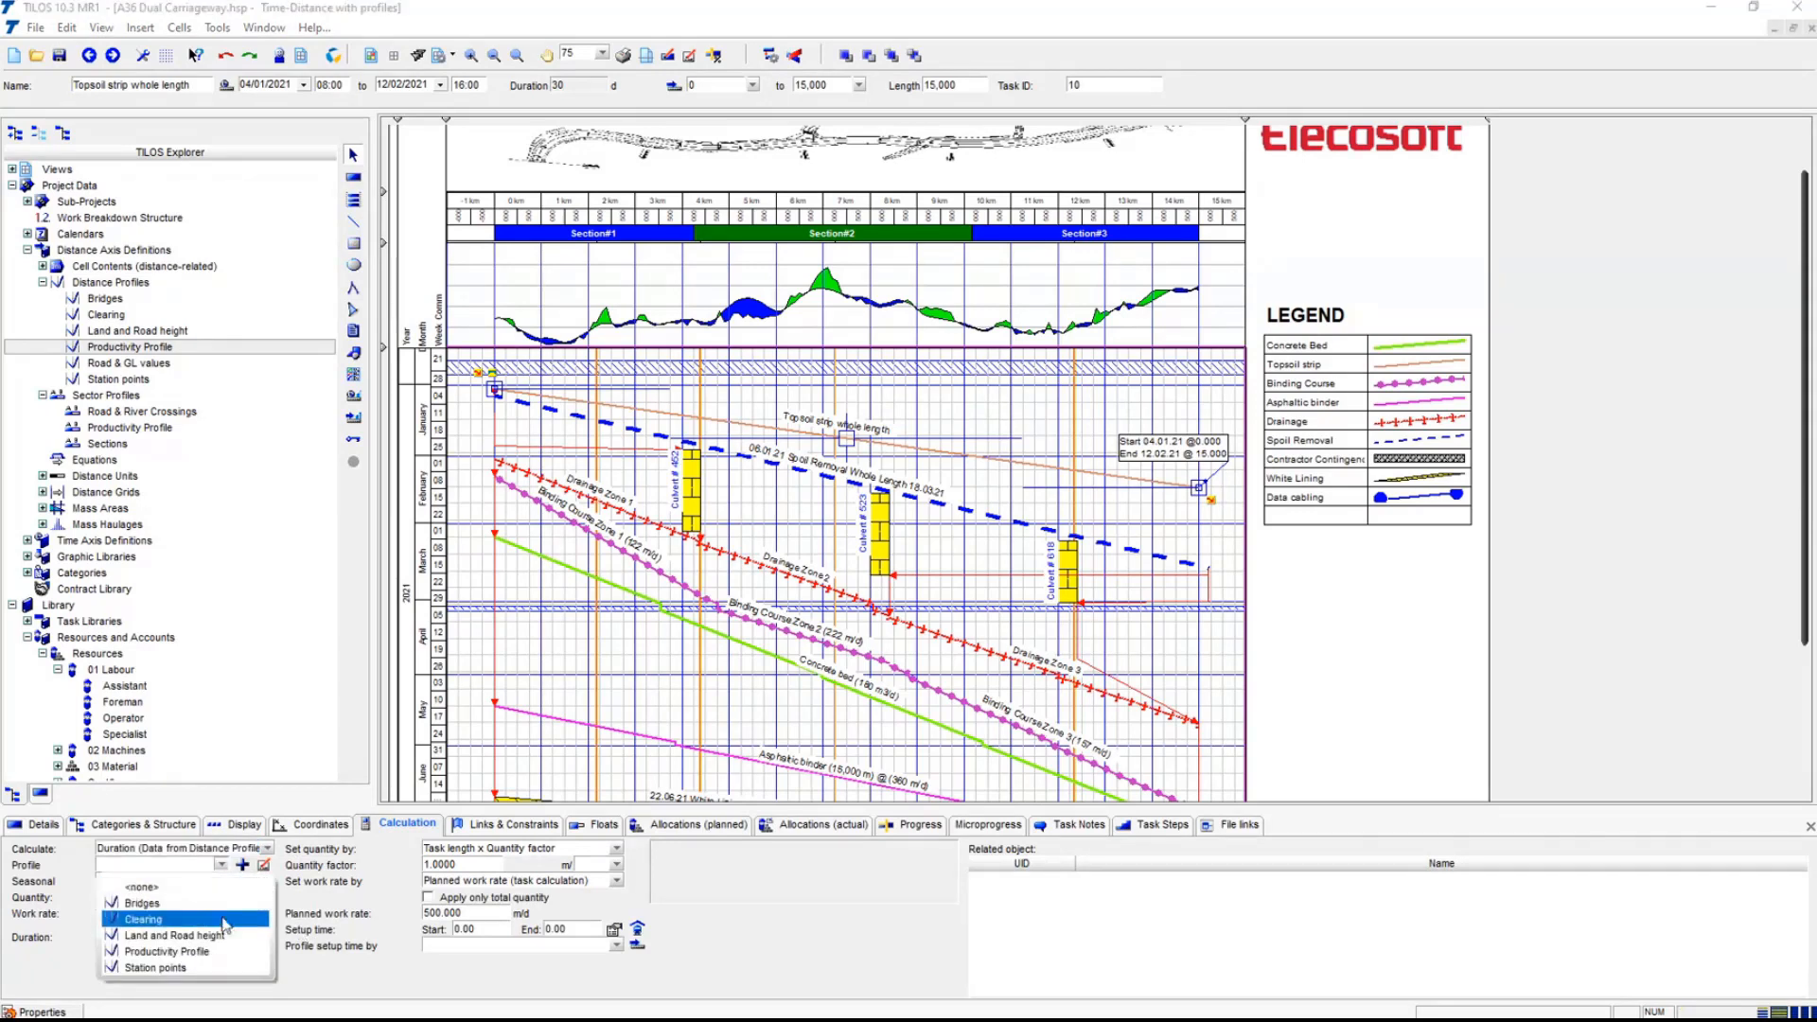
click(228, 951)
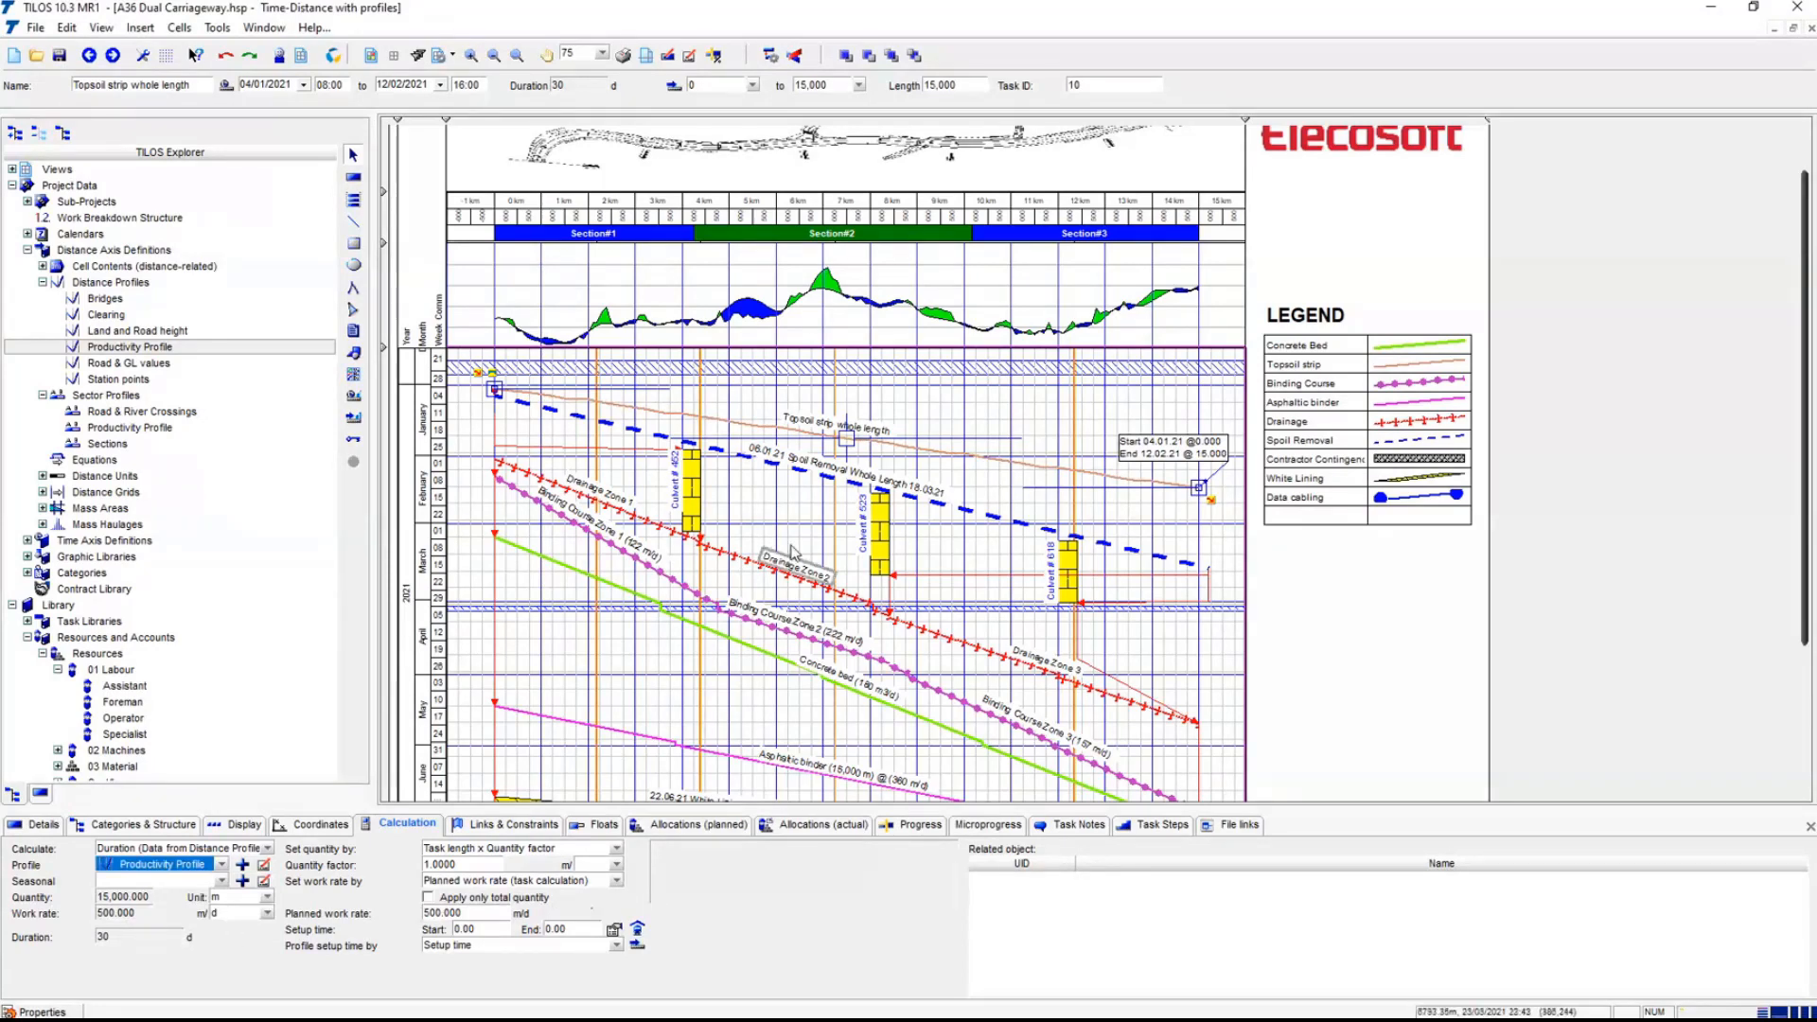
click(990, 489)
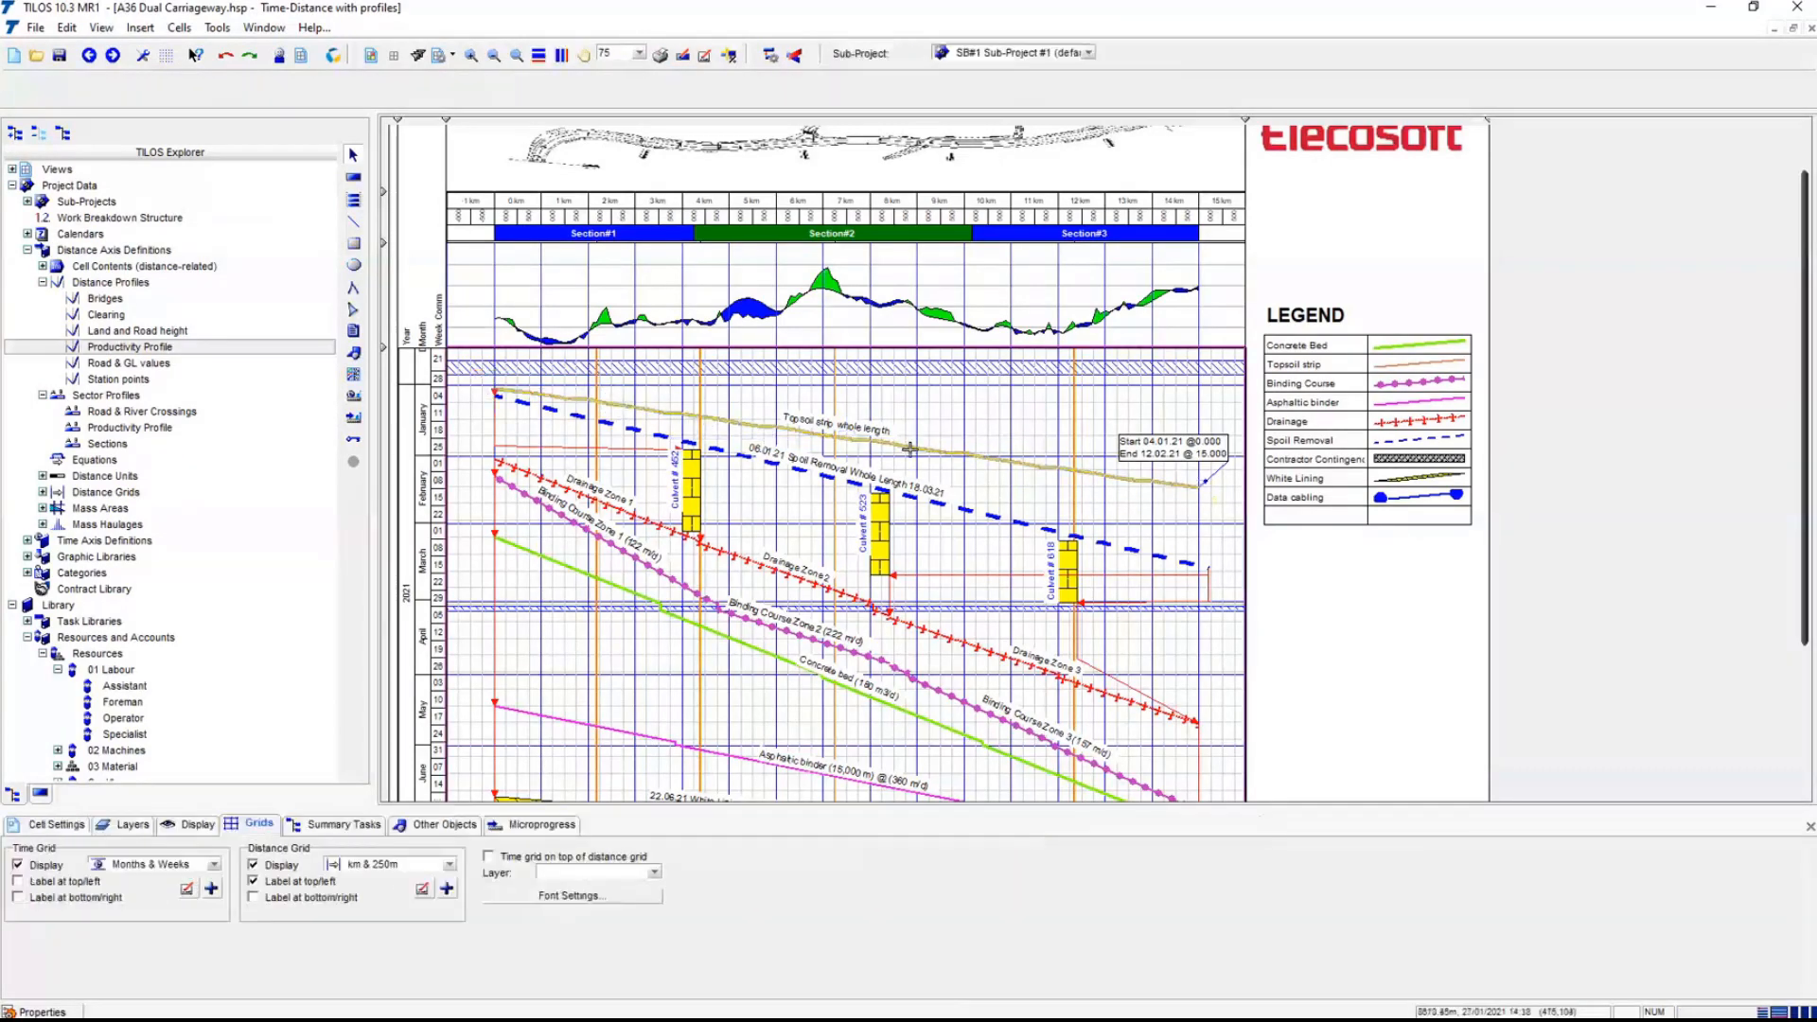
click(974, 460)
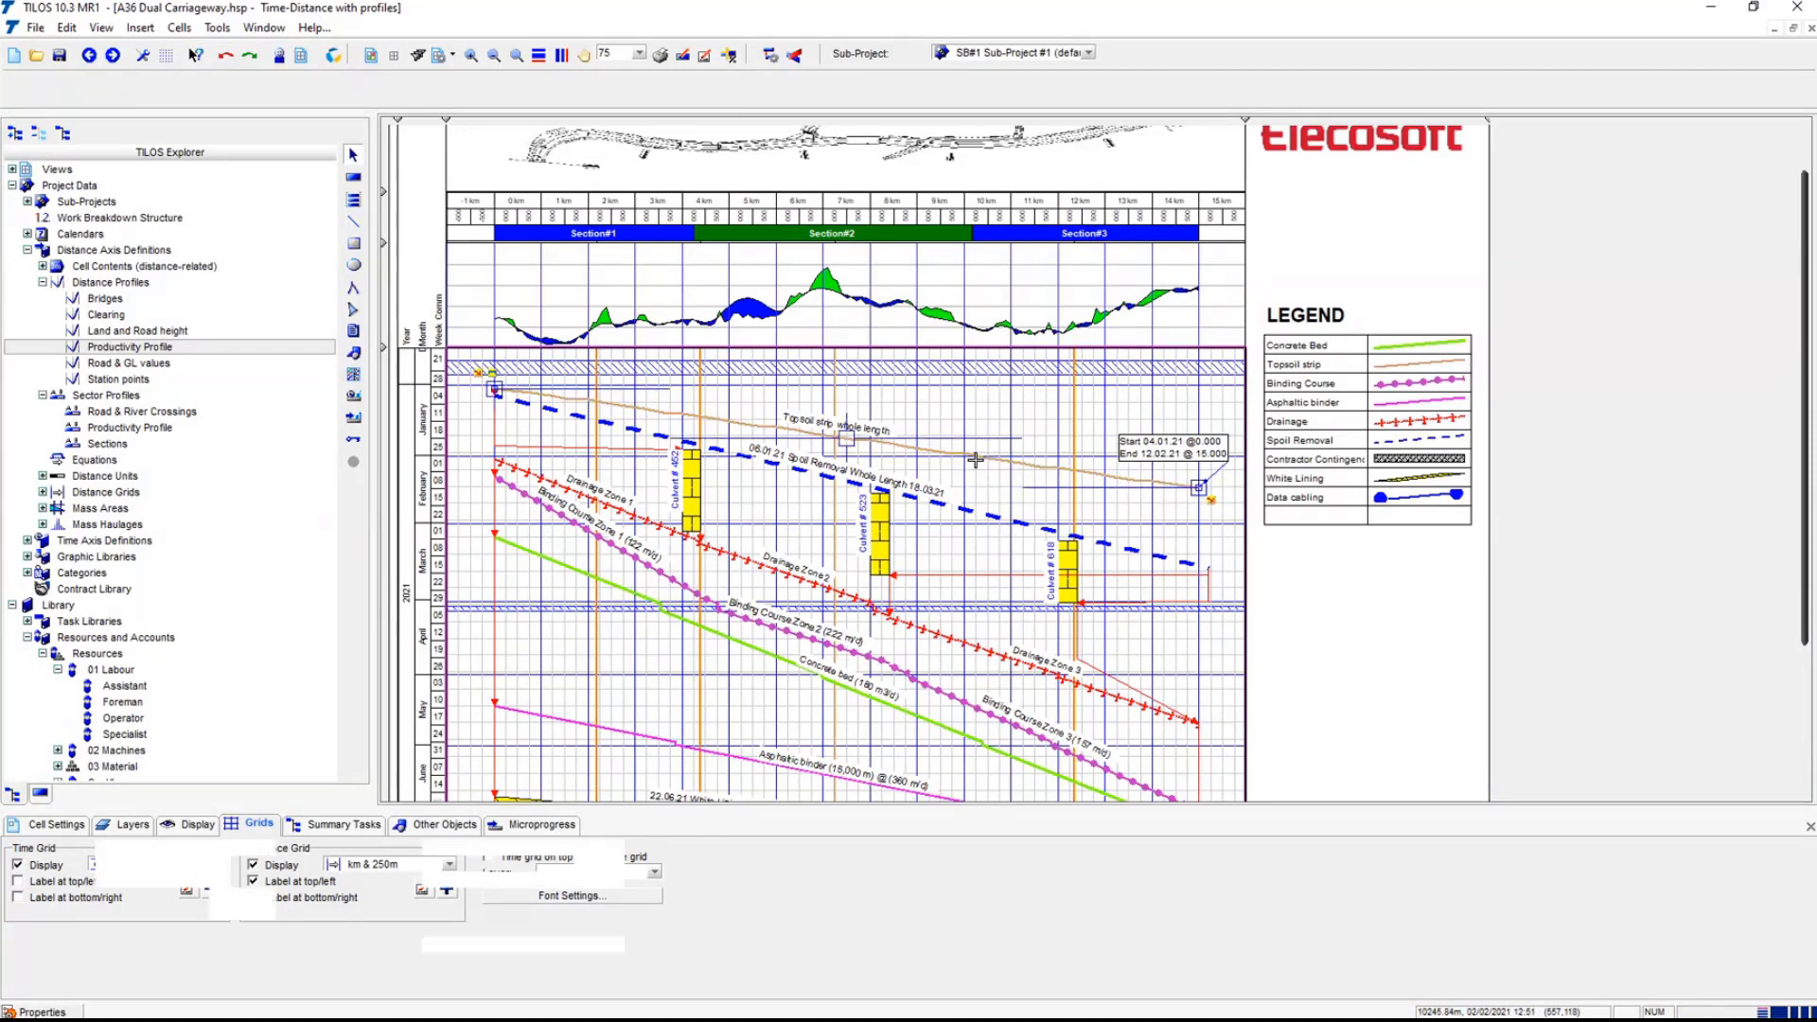
click(985, 480)
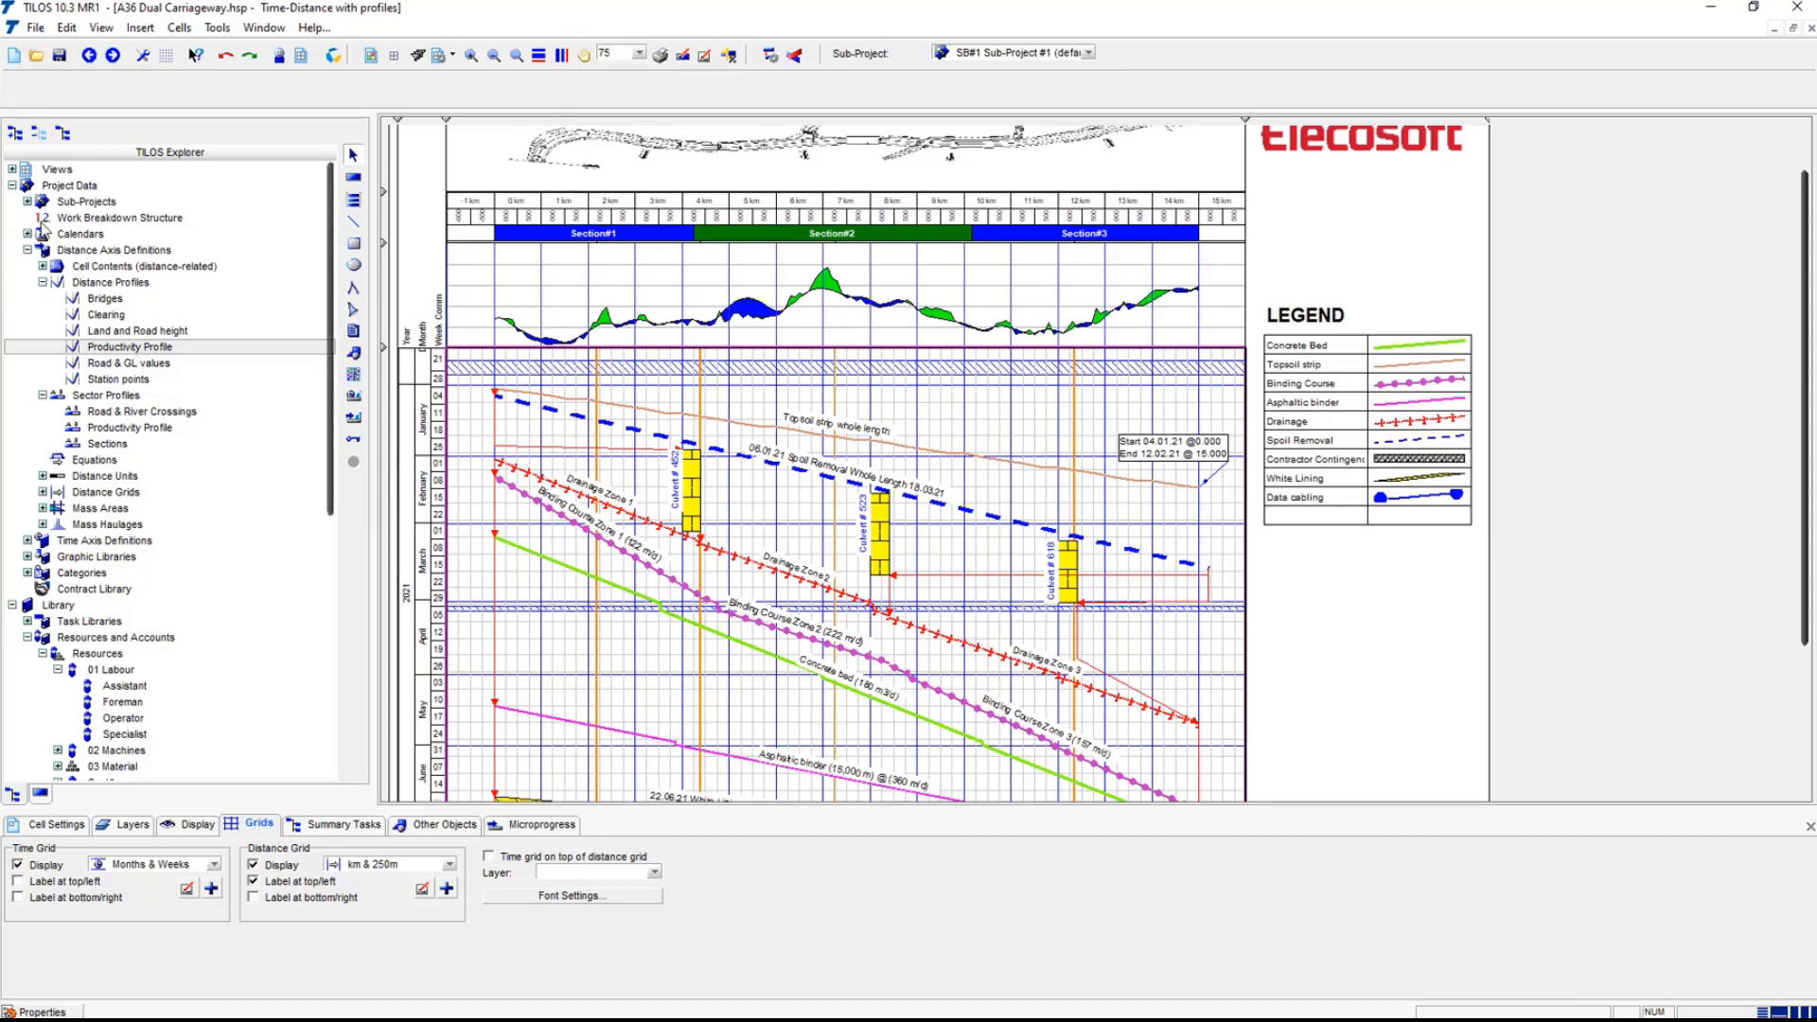
- Open the Time-Distance with Labour Graphs view and collapse the Views and Project Data groups in the explorer
click(13, 169)
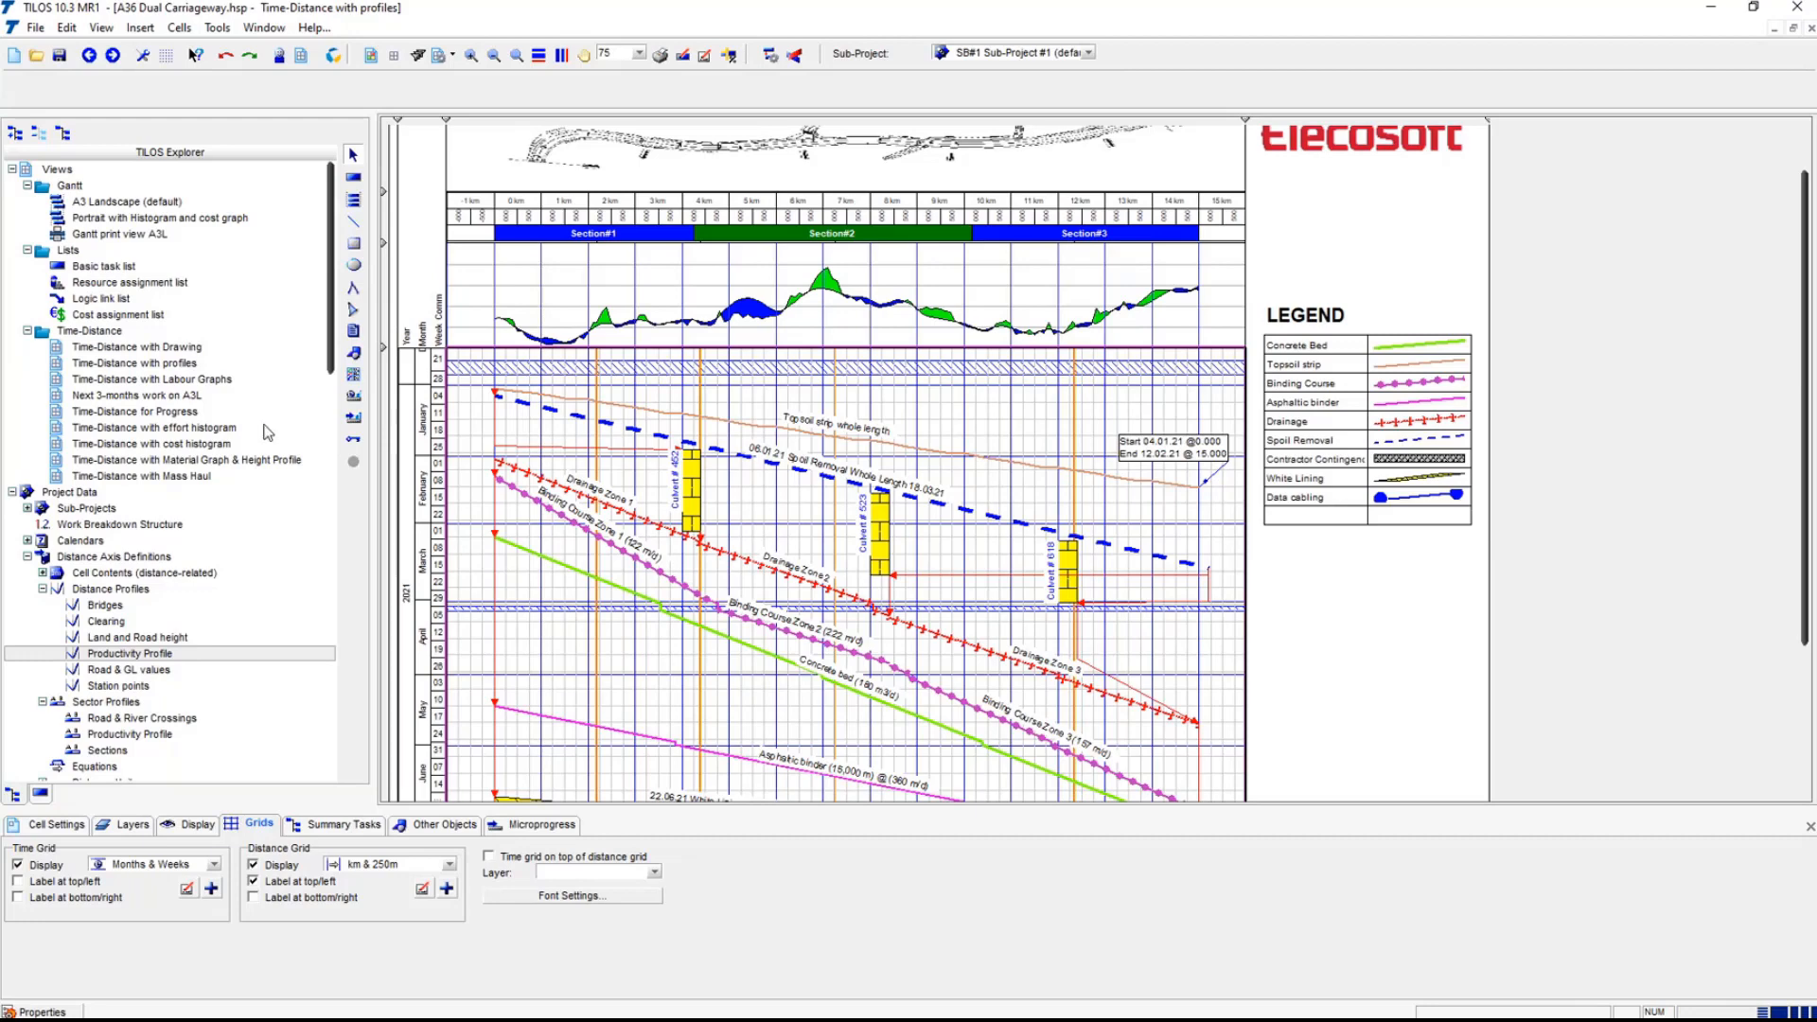
double_click(166, 381)
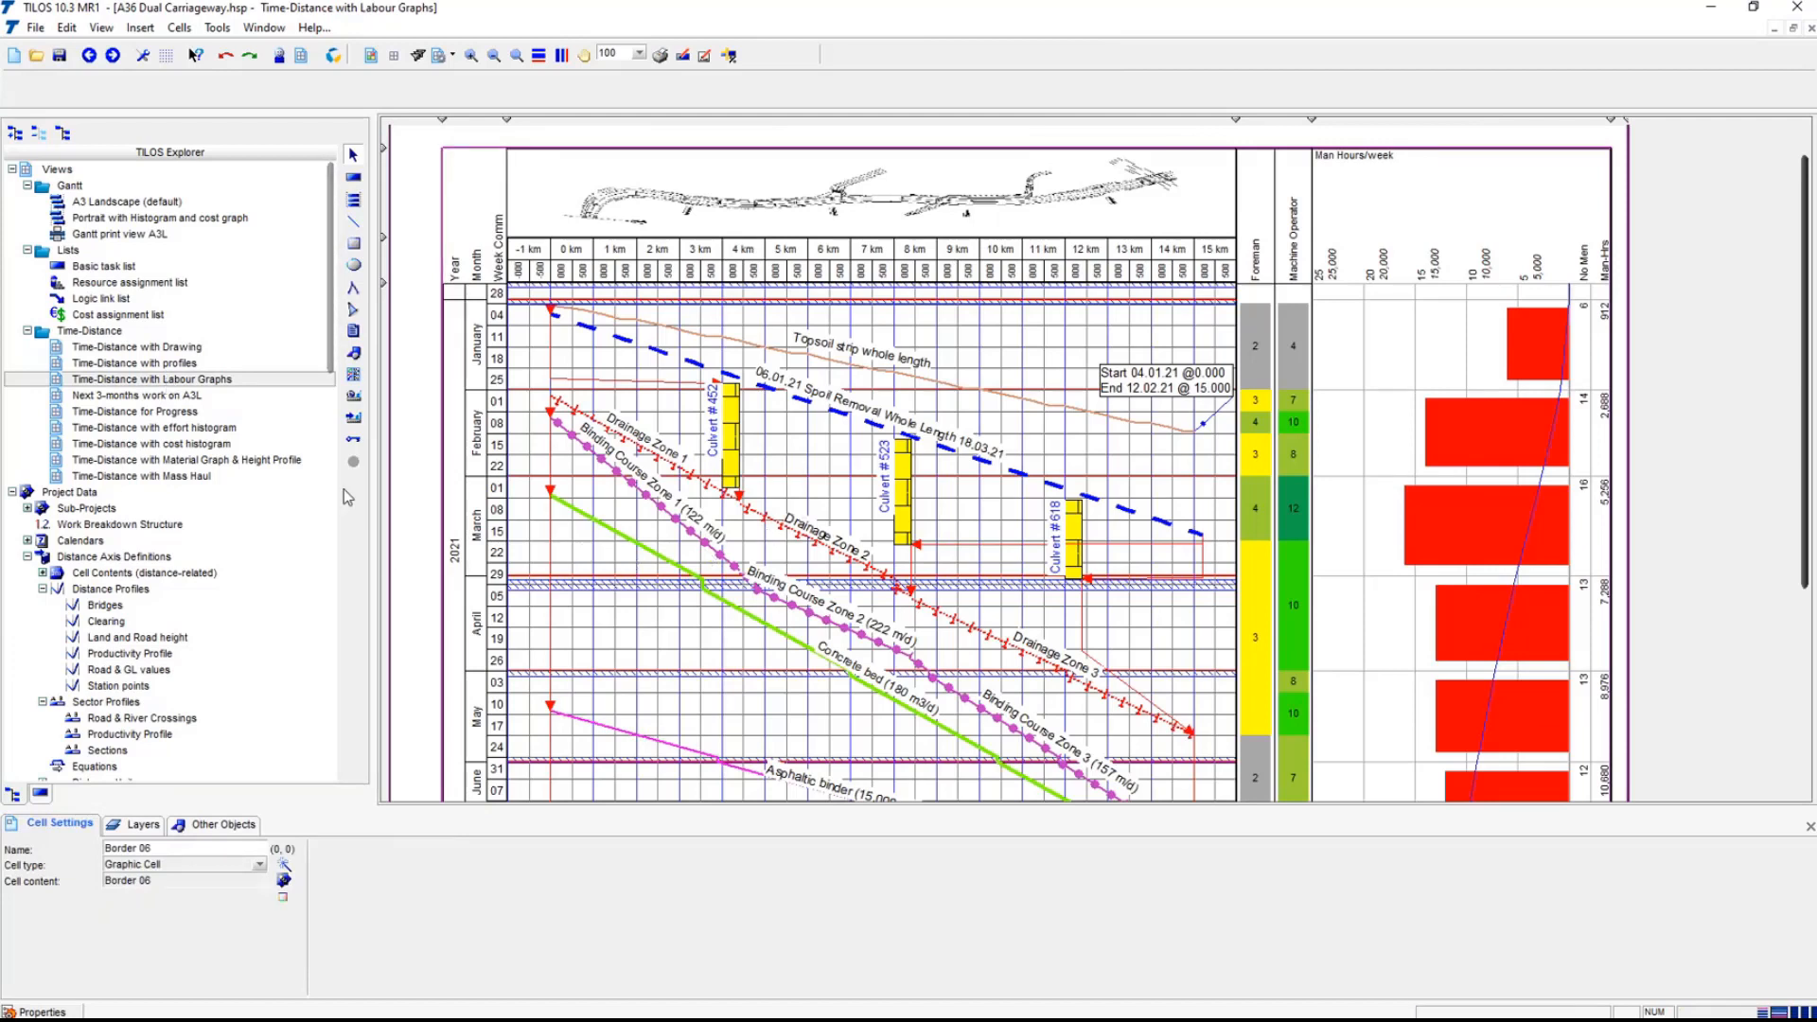
click(12, 170)
click(12, 185)
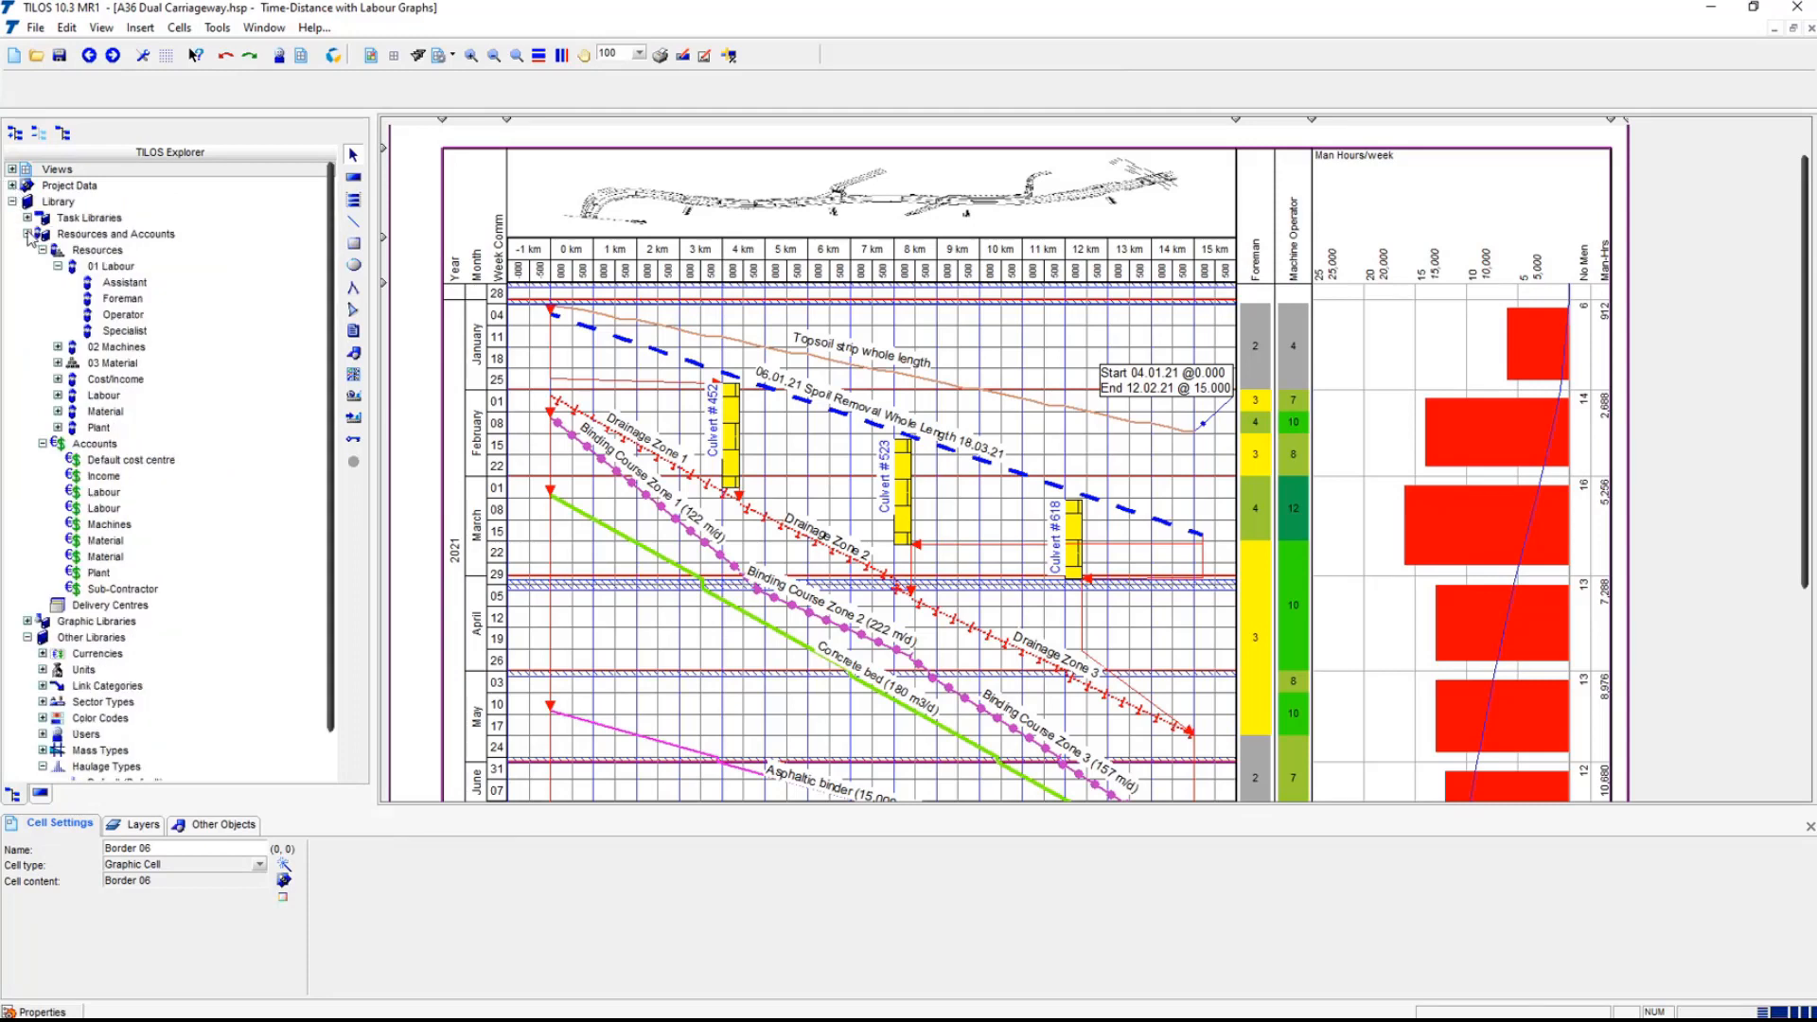
- Examine the Labour and Material resources and the cost accounts under Resources and Accounts in the library, and collapse that group
click(27, 234)
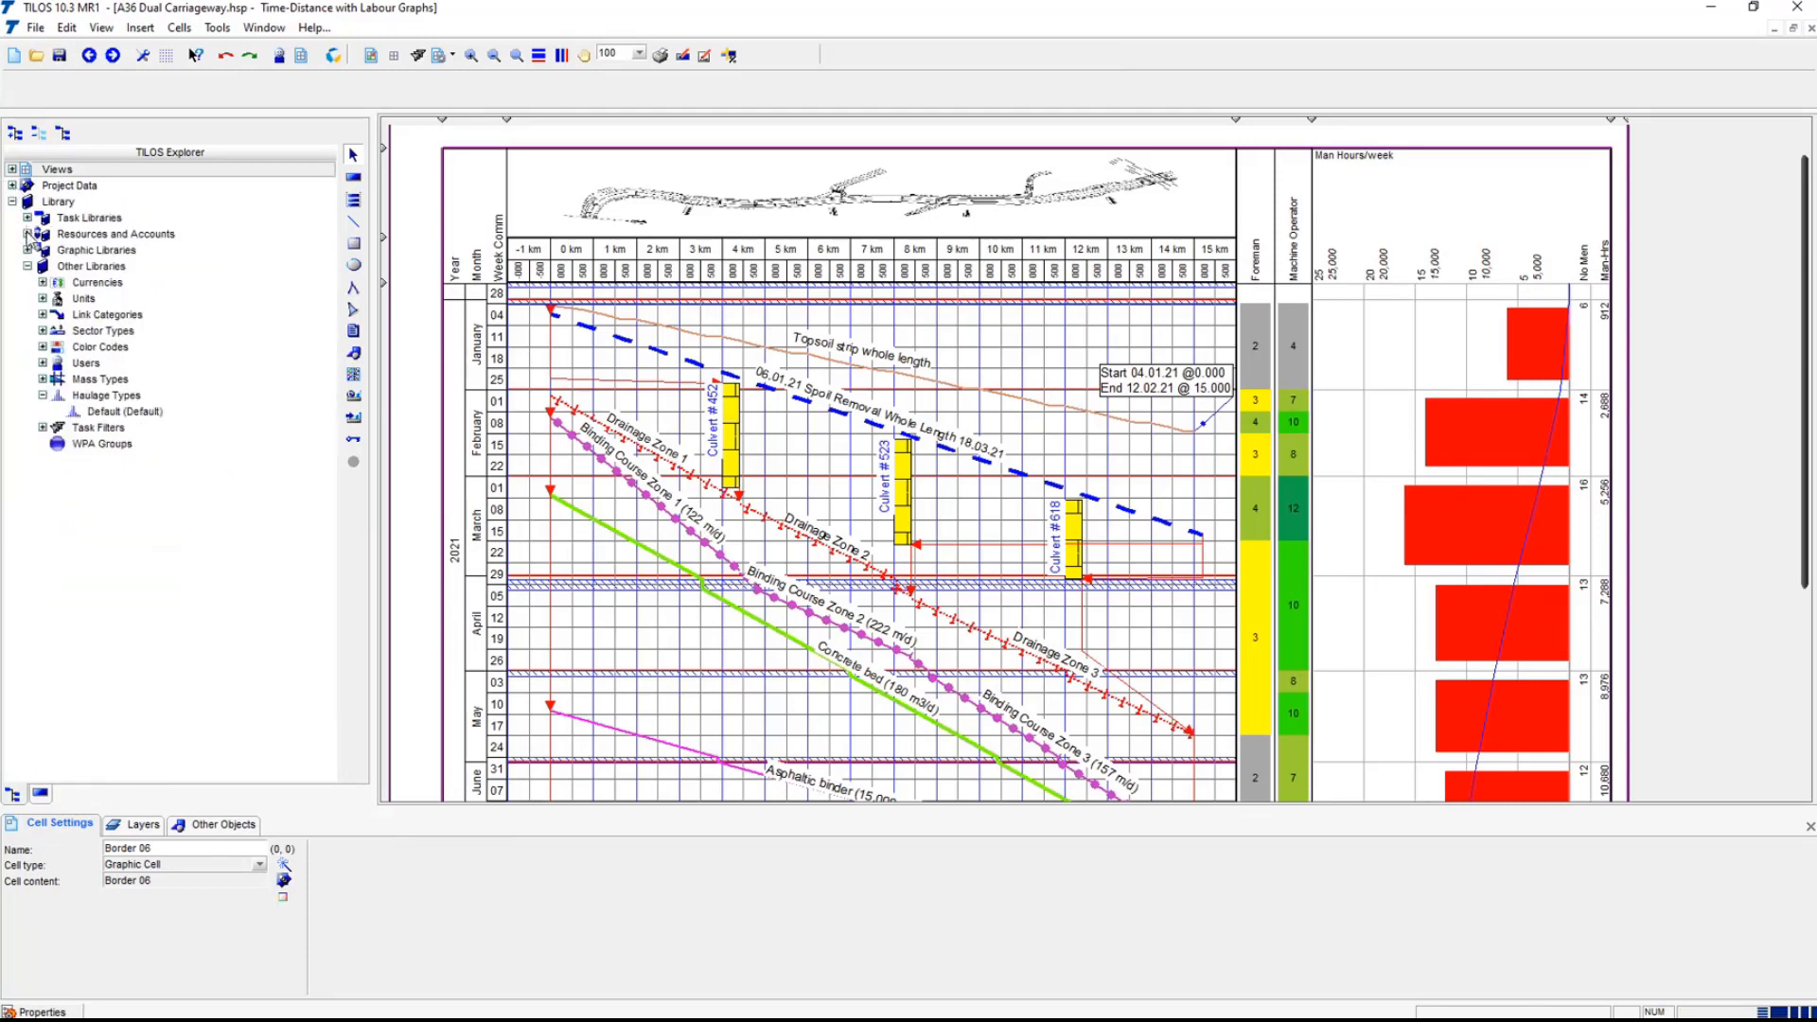
click(27, 234)
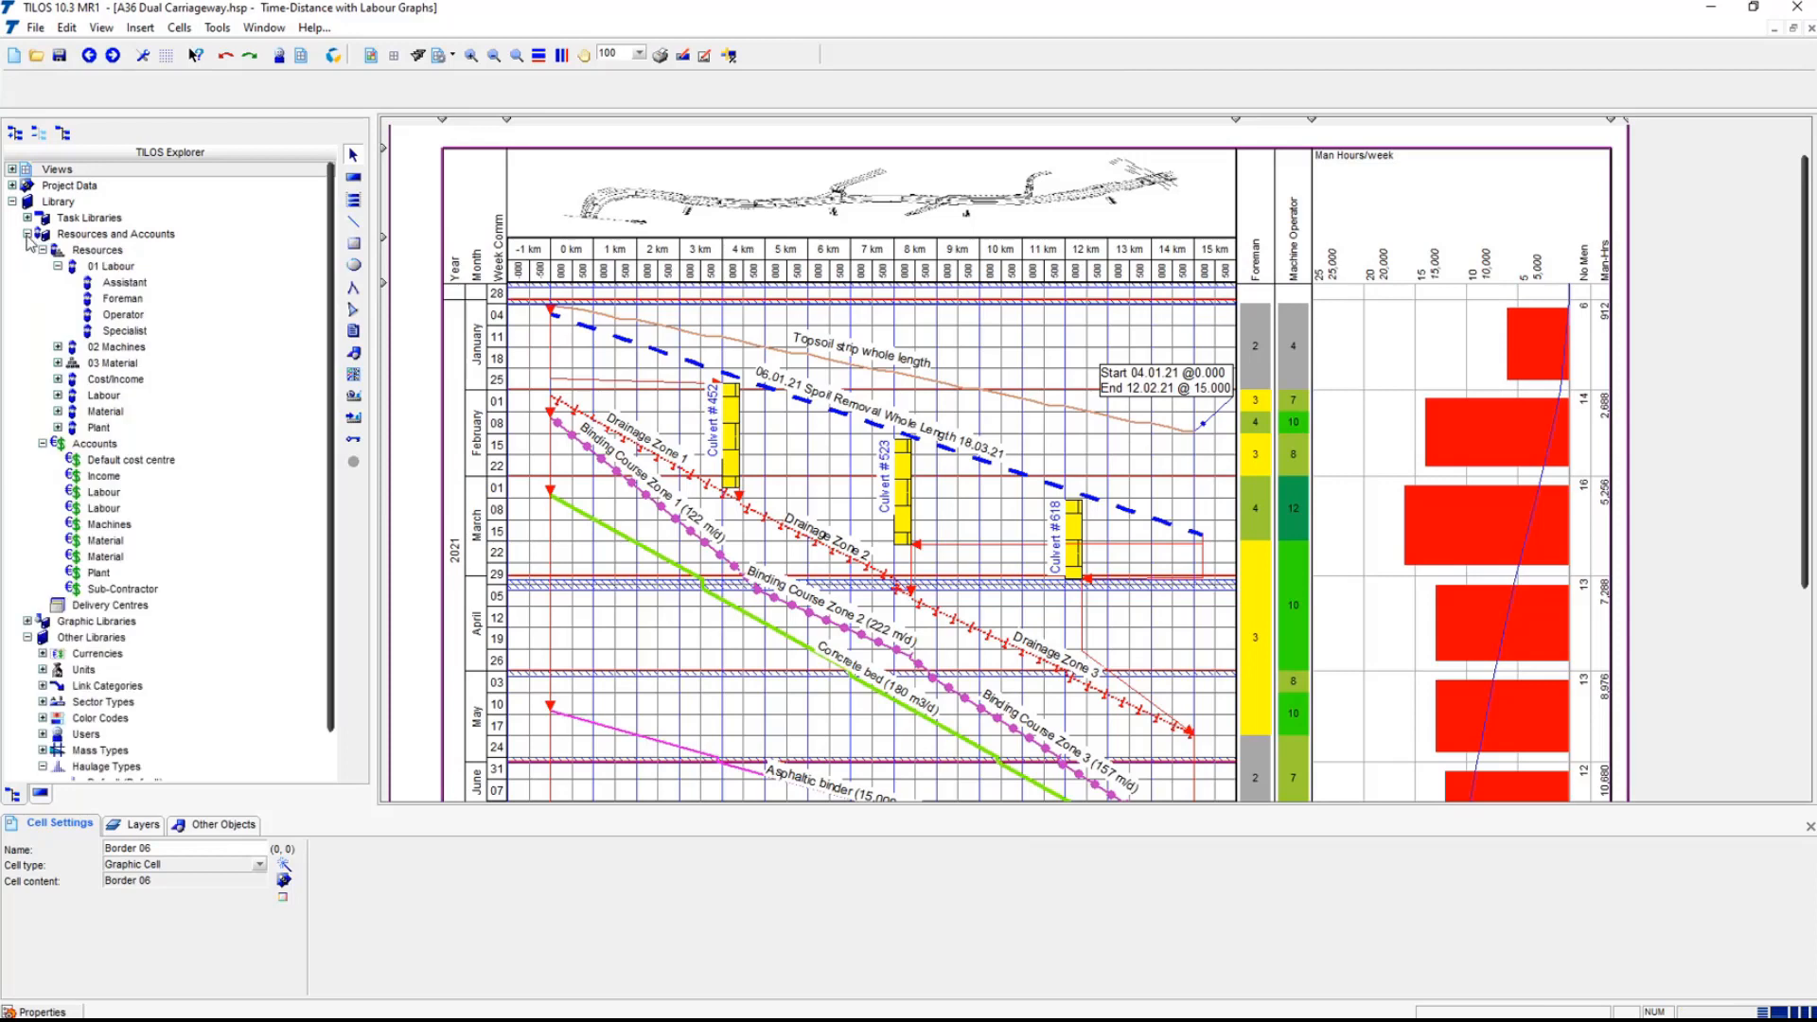
click(72, 269)
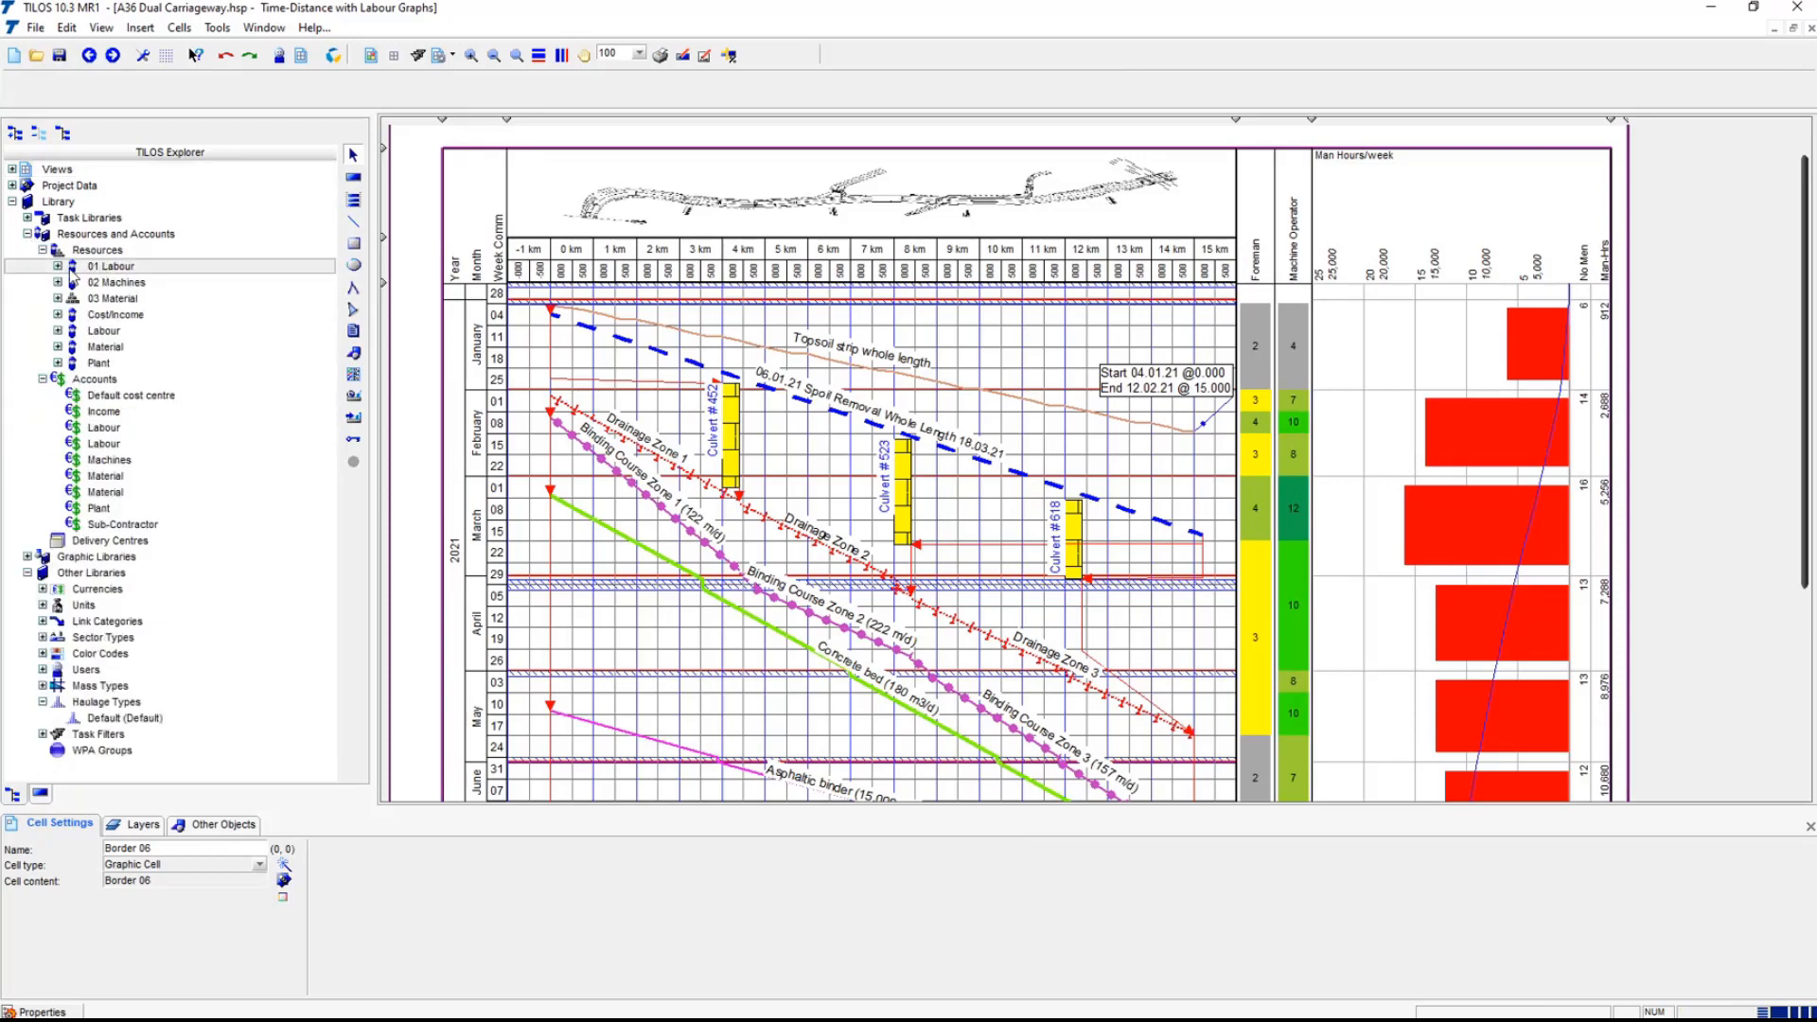
click(58, 267)
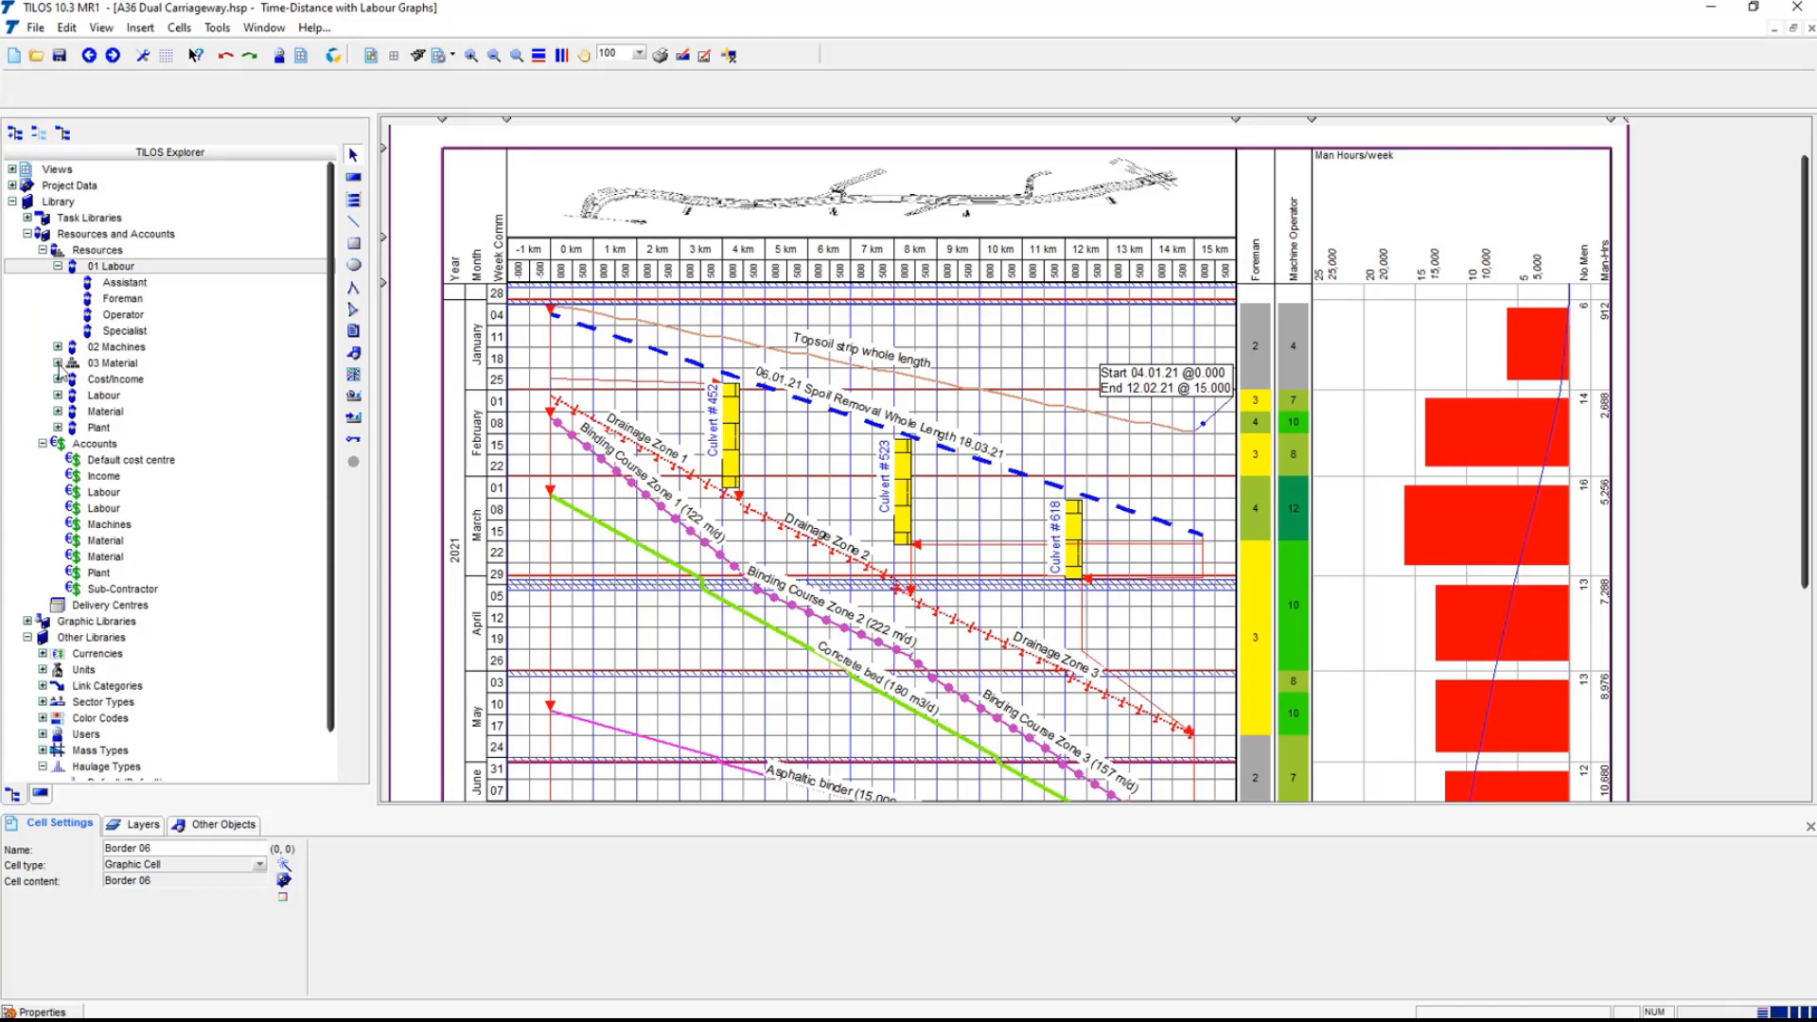
click(58, 363)
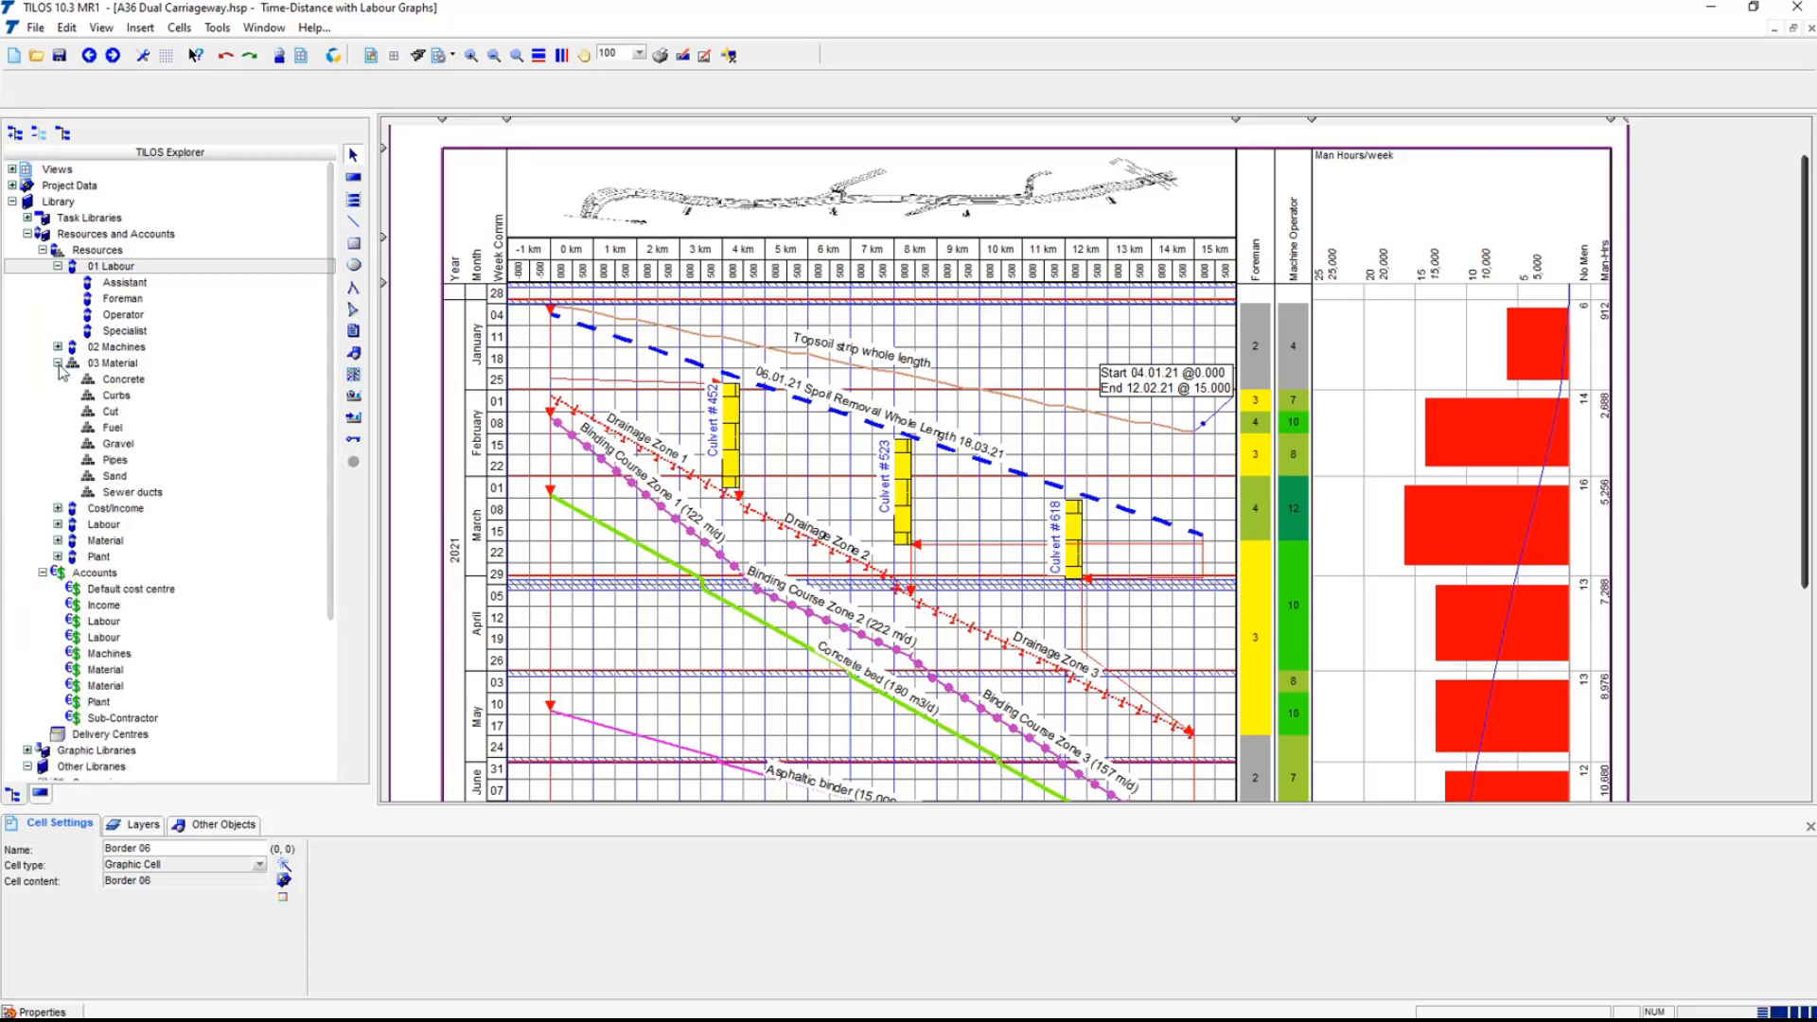
click(58, 364)
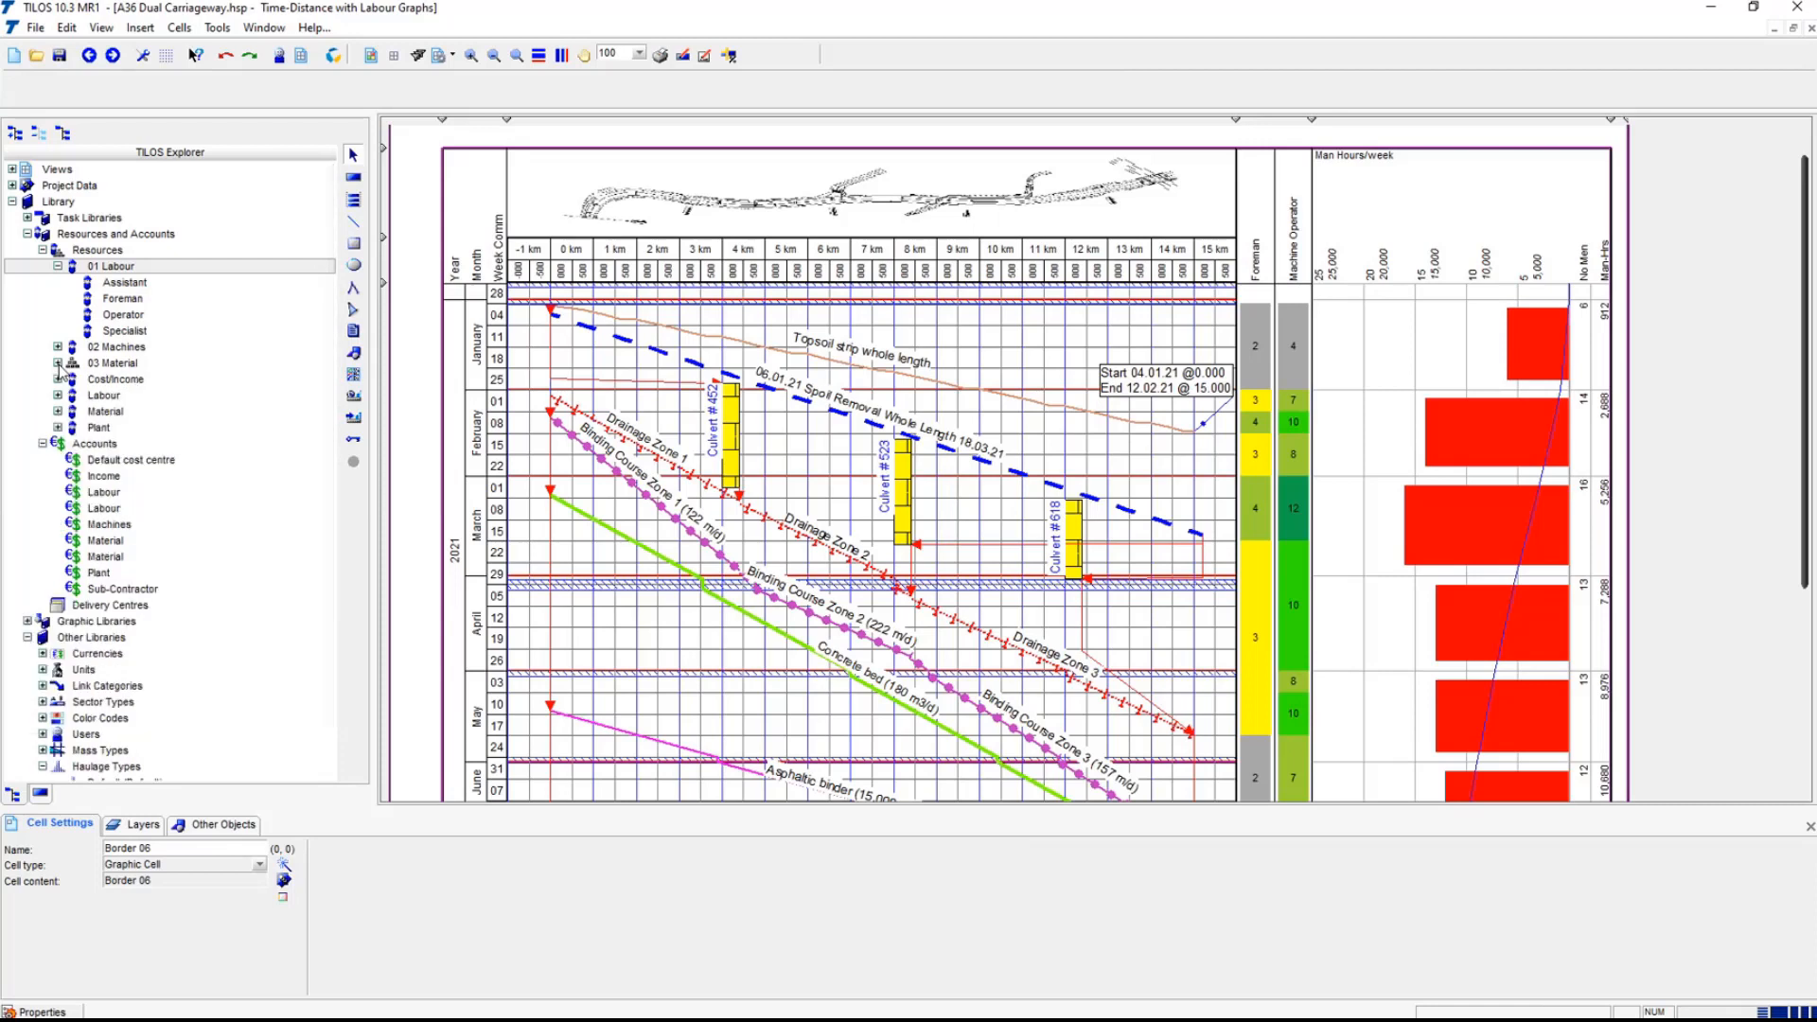
click(109, 509)
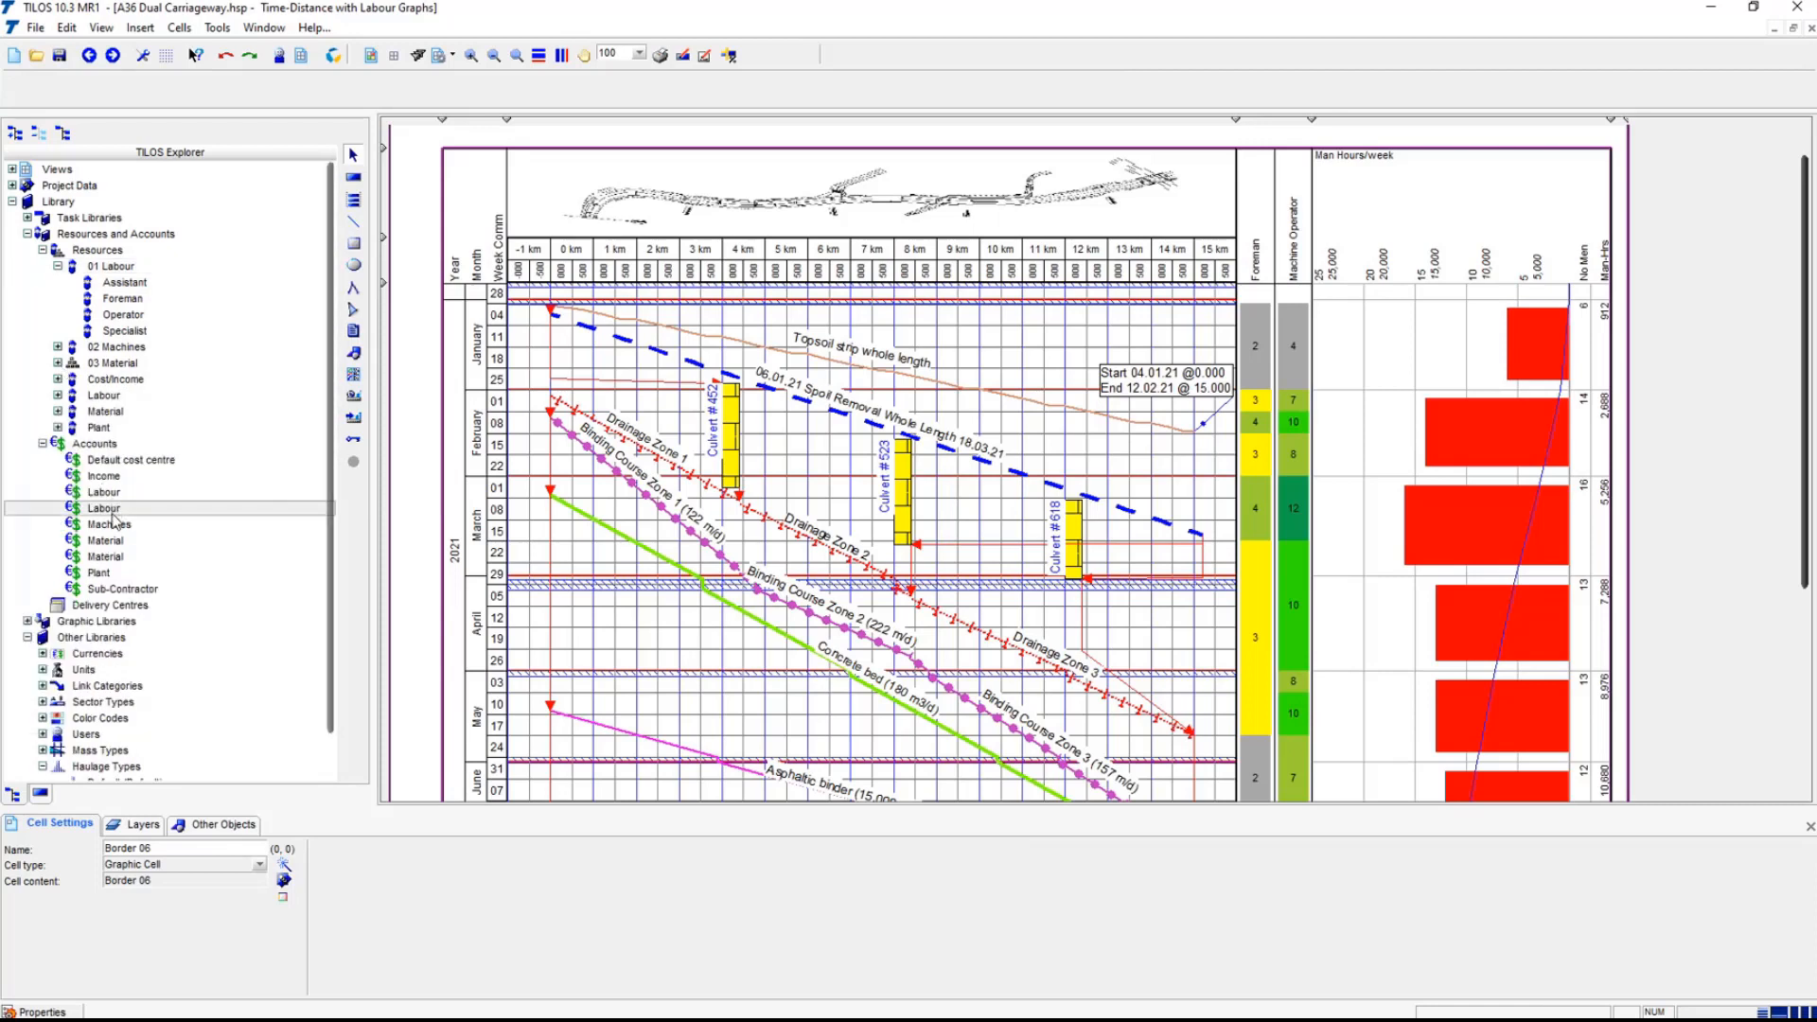
click(112, 526)
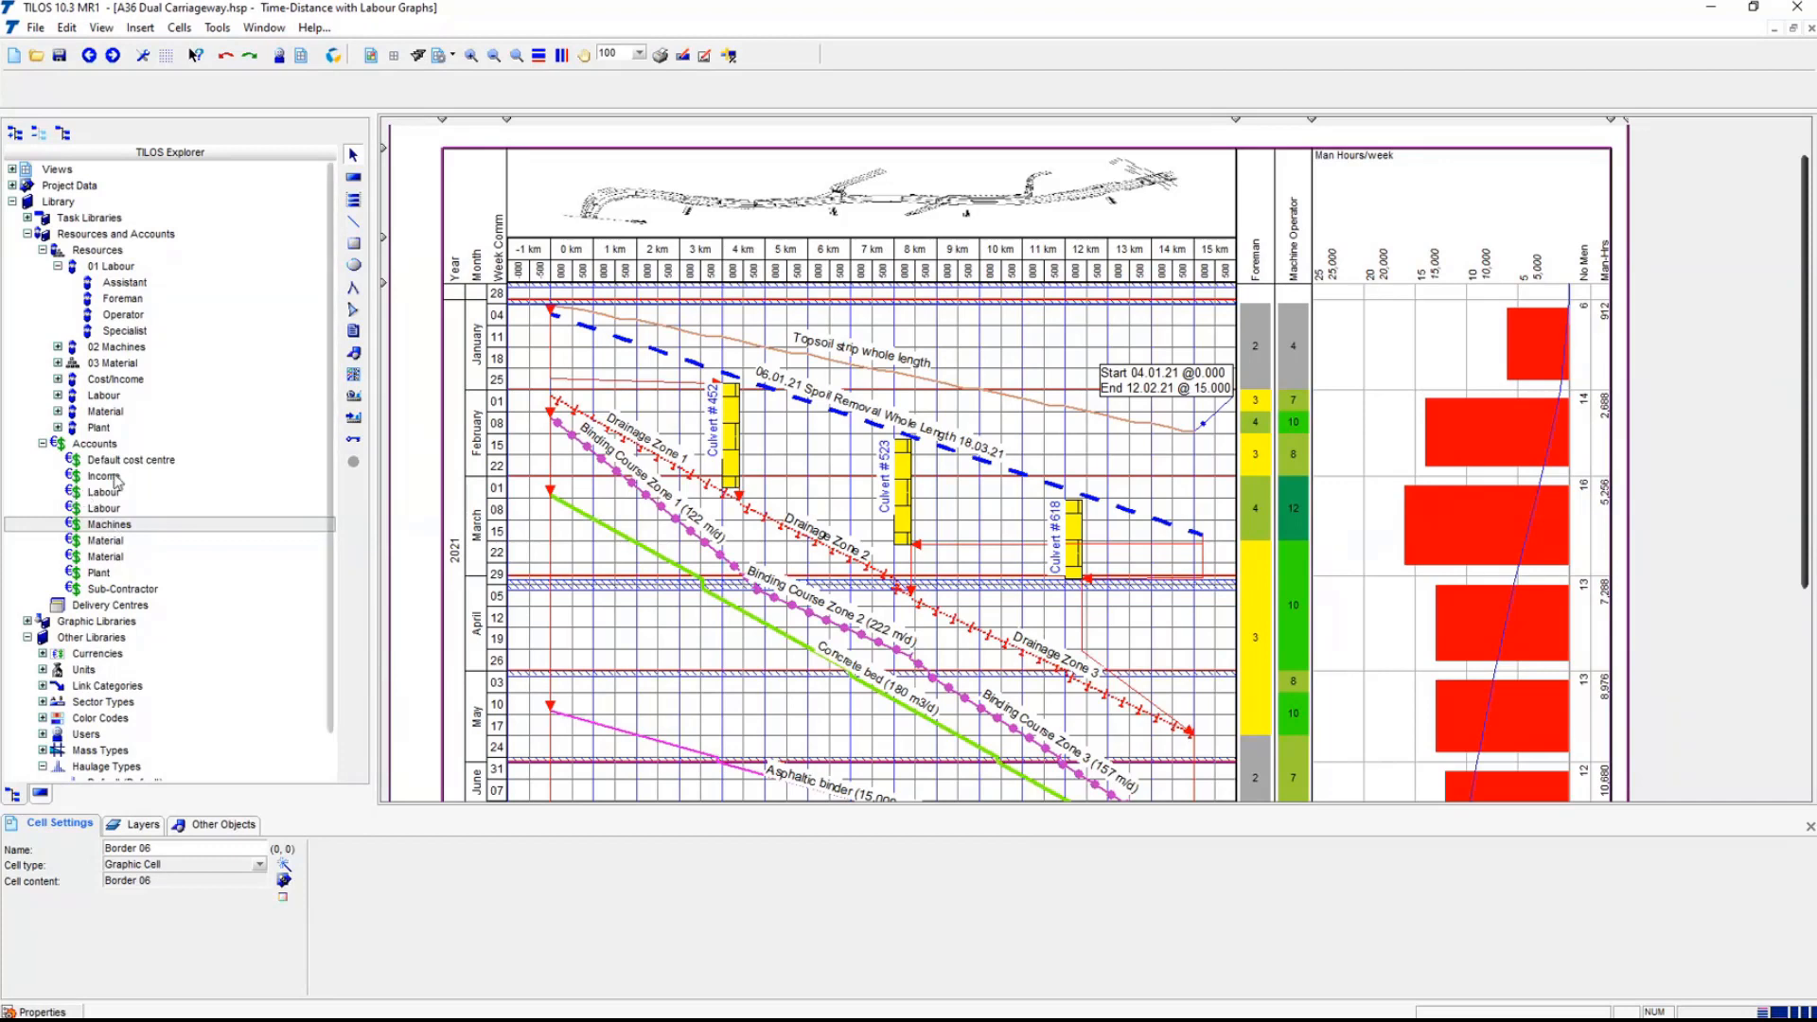
click(58, 363)
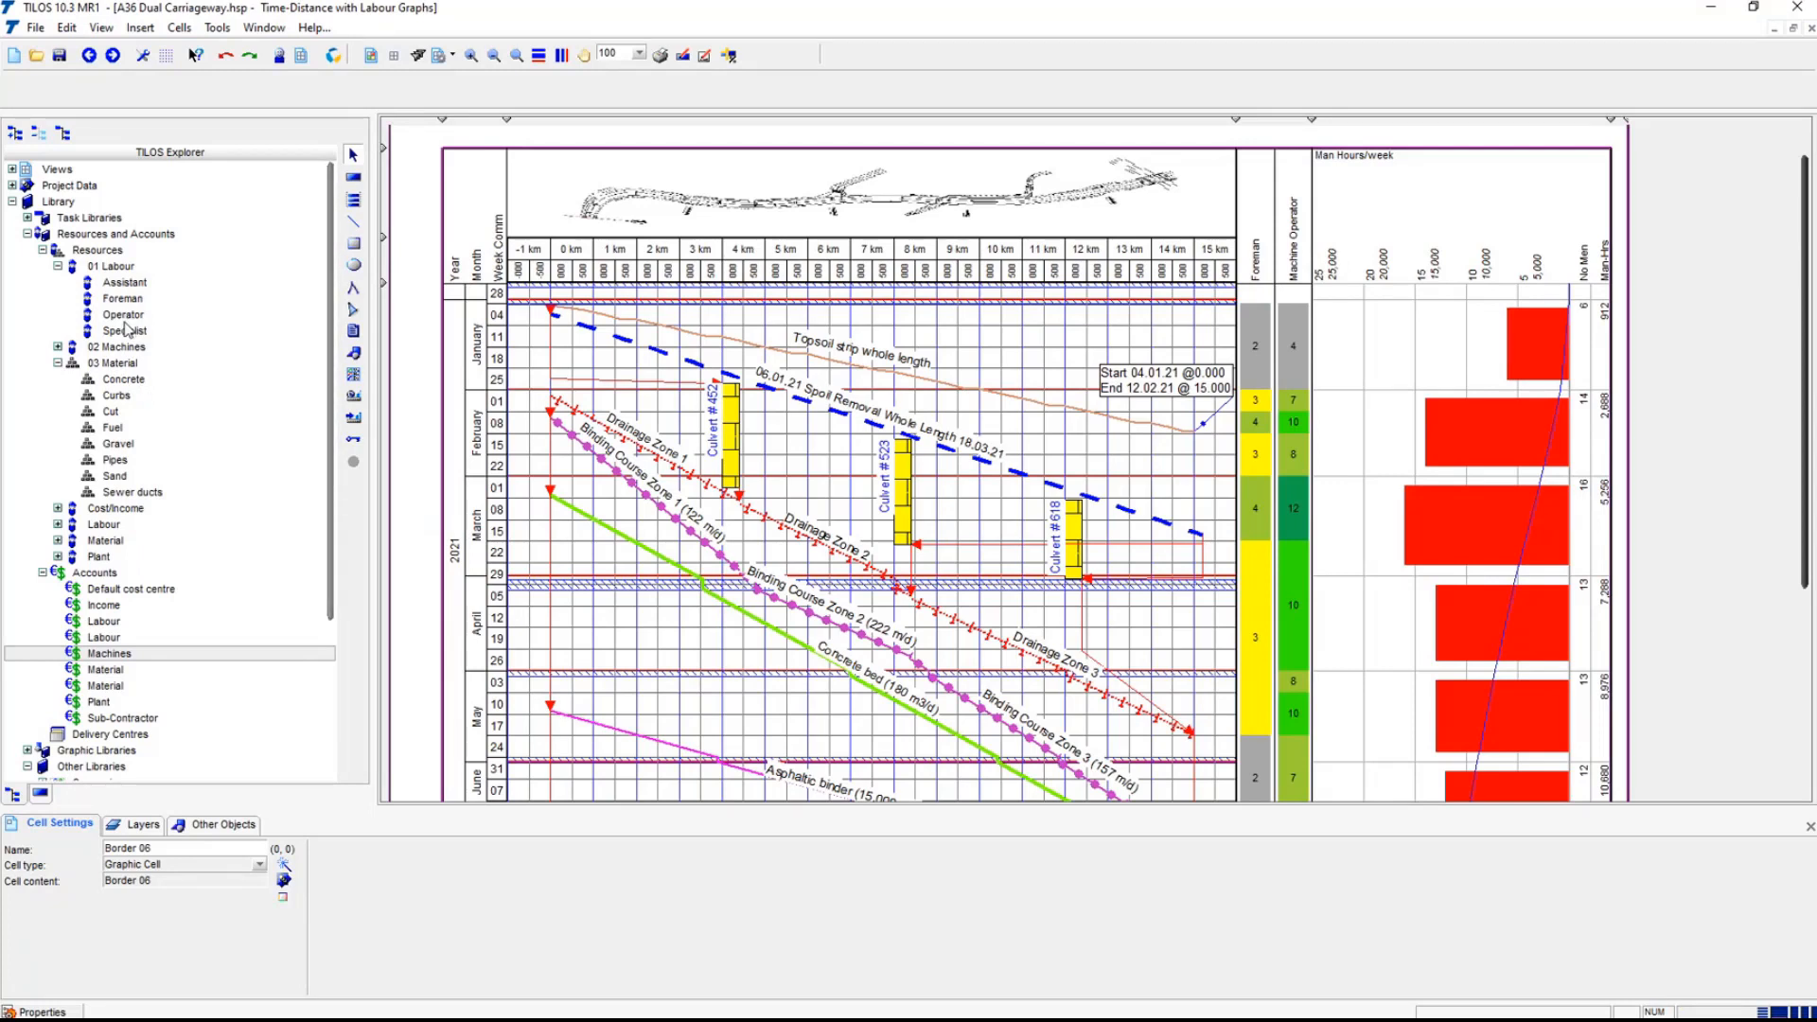
click(29, 234)
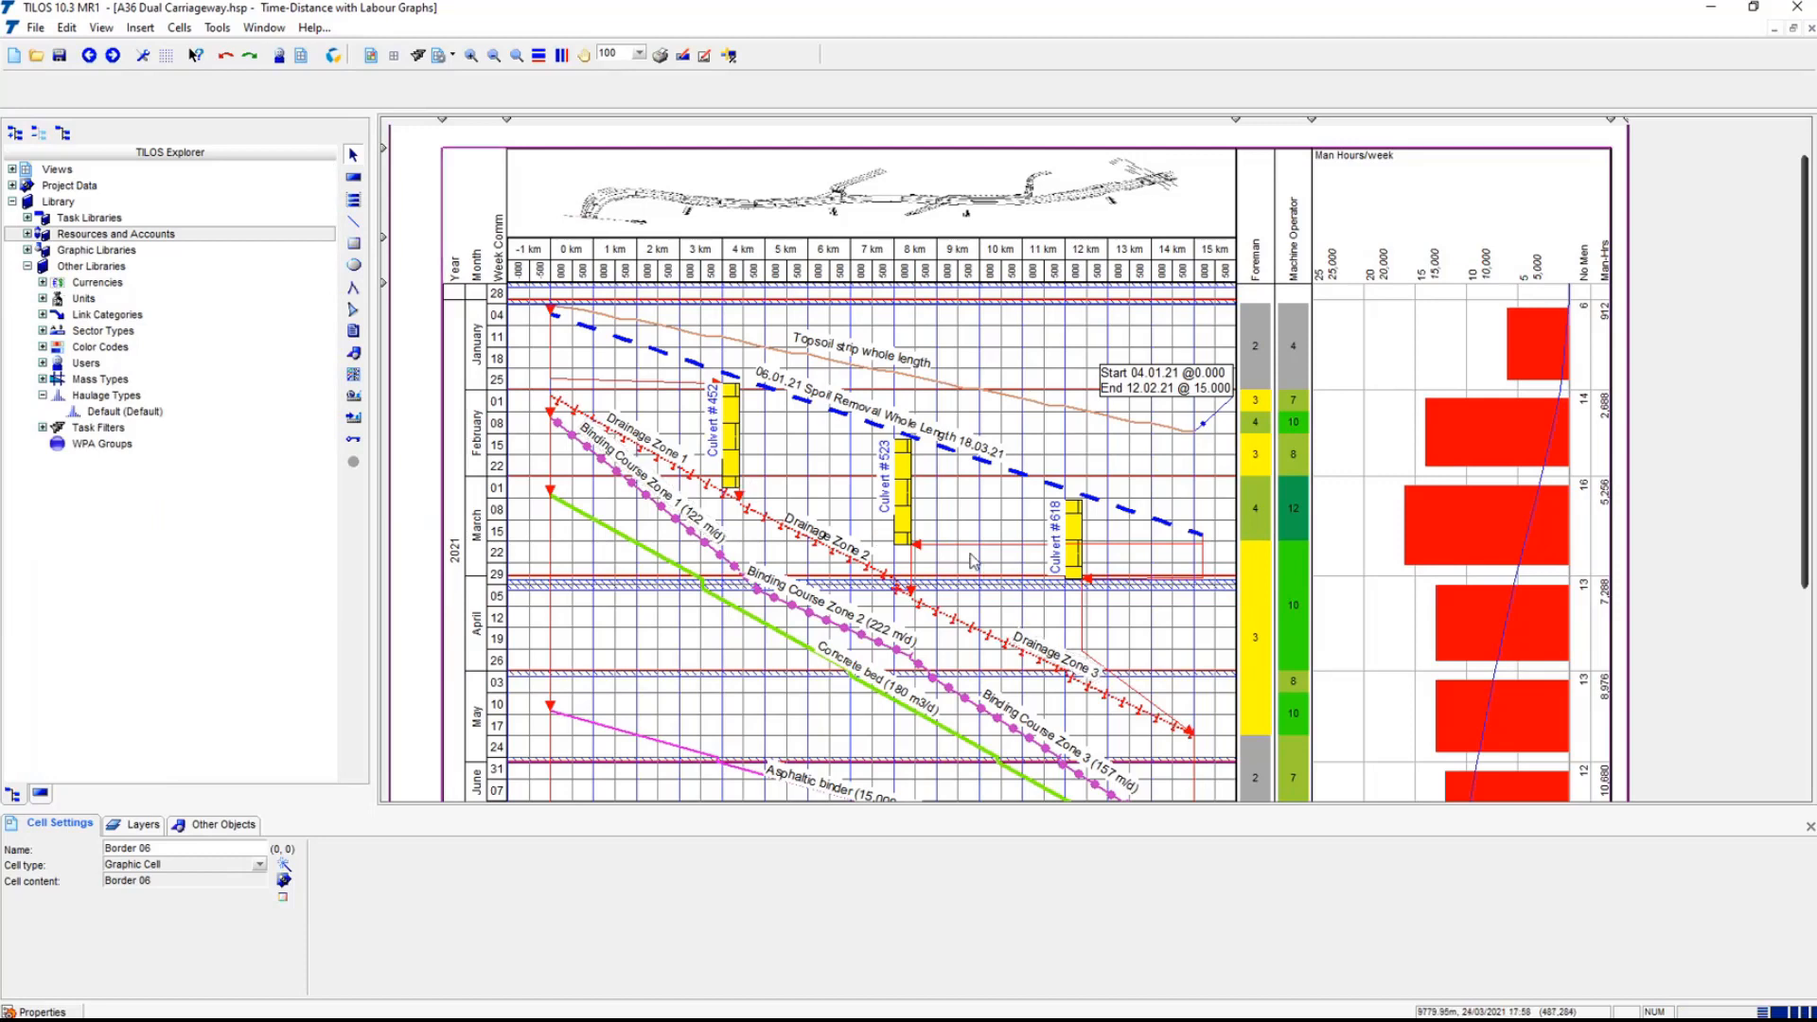
- Examine the planned Operator and Foreman allocations of the Drainage Zone 3 task, including the operation model options for the Foreman
click(970, 622)
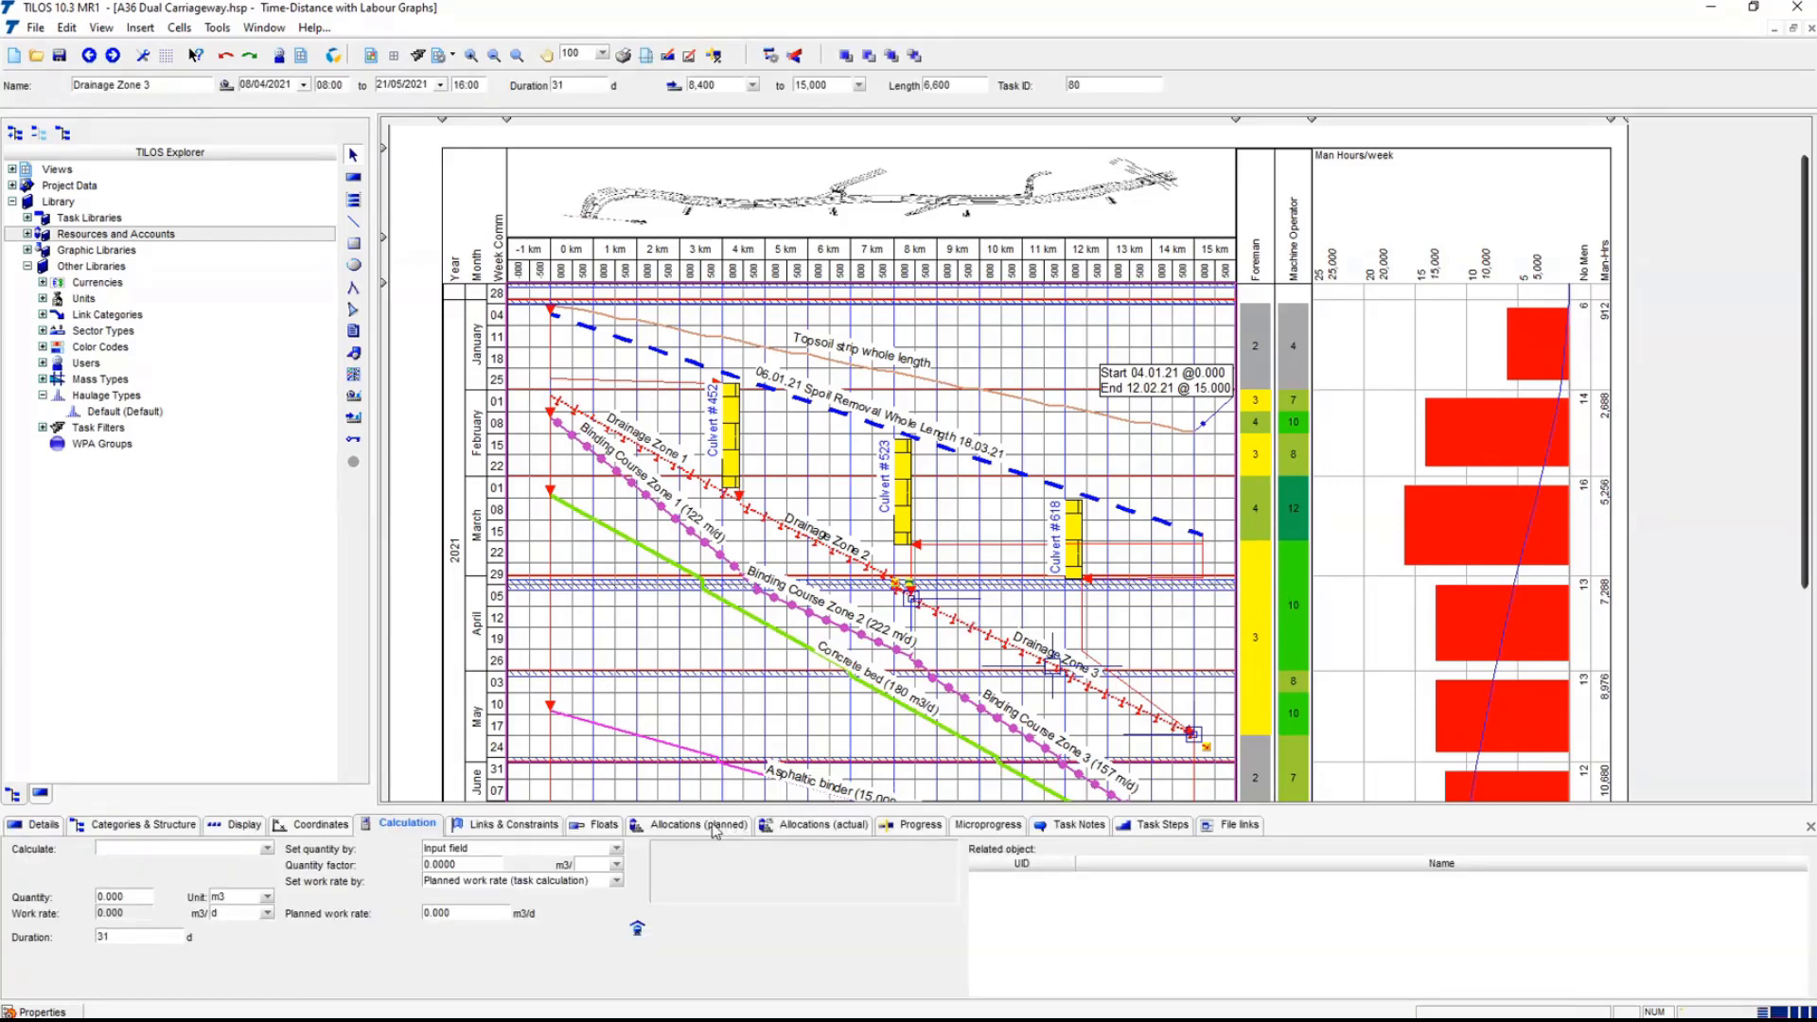
click(700, 825)
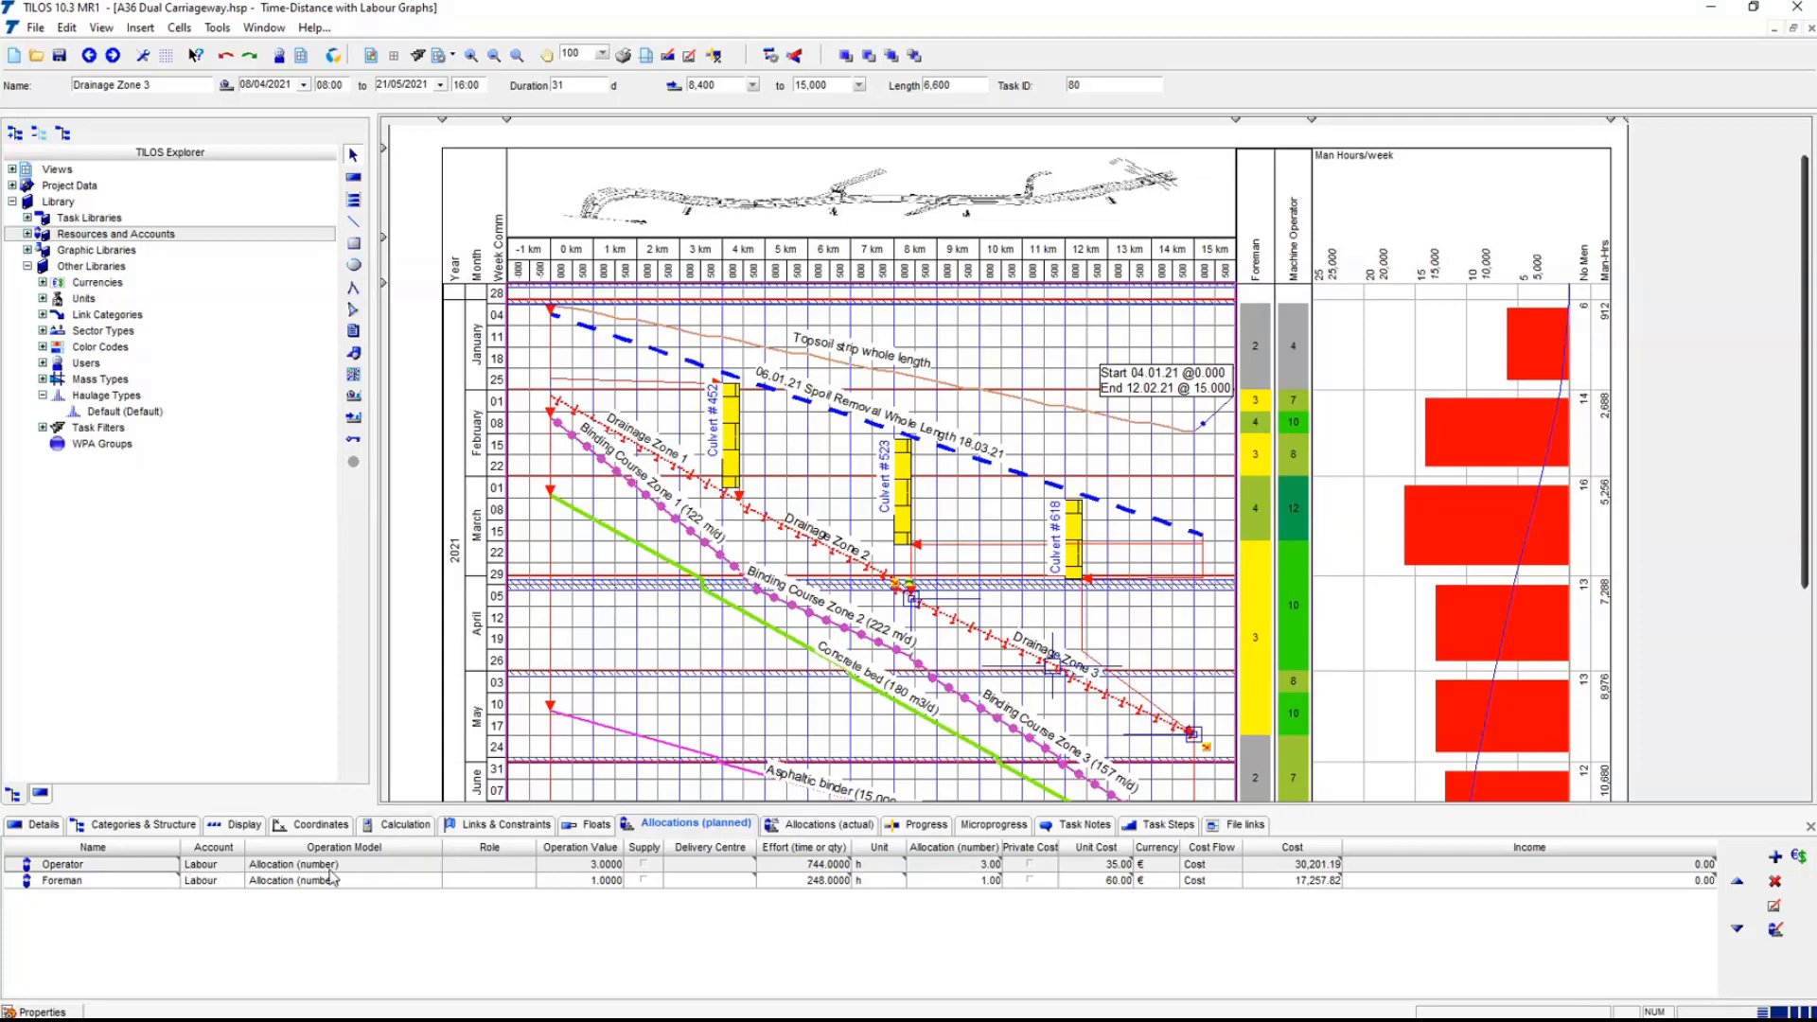
click(571, 868)
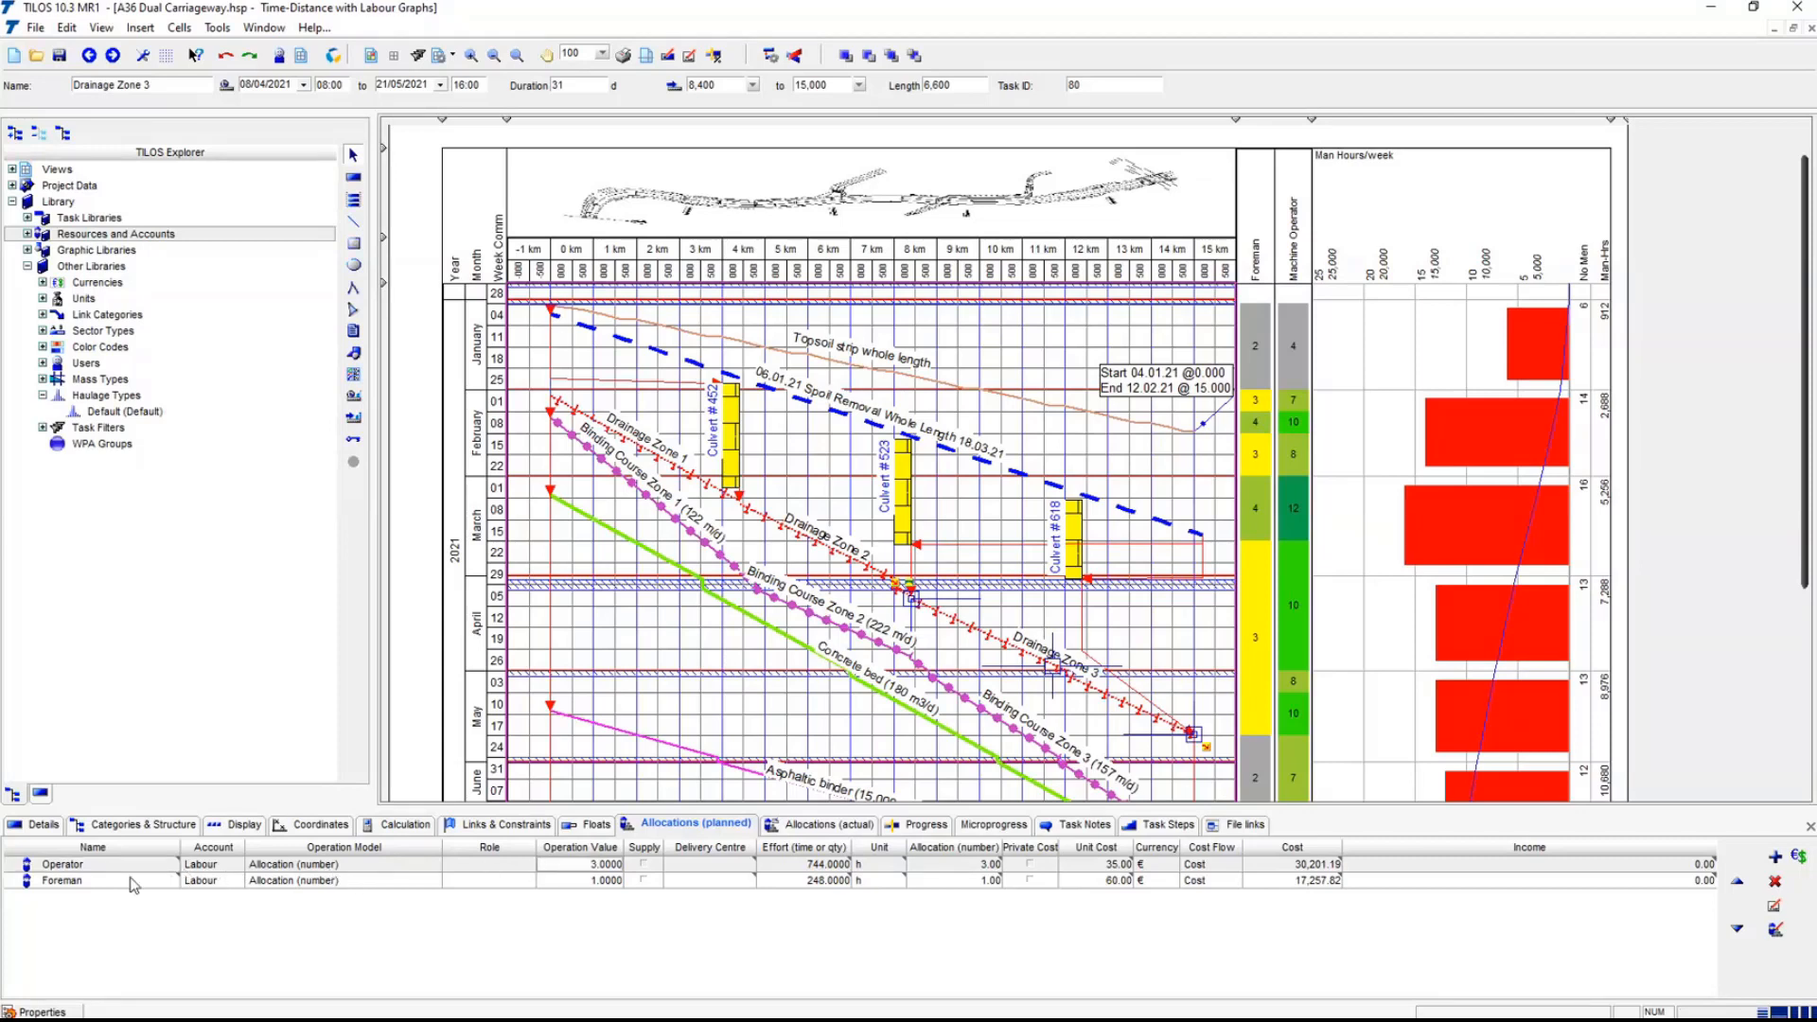
click(594, 880)
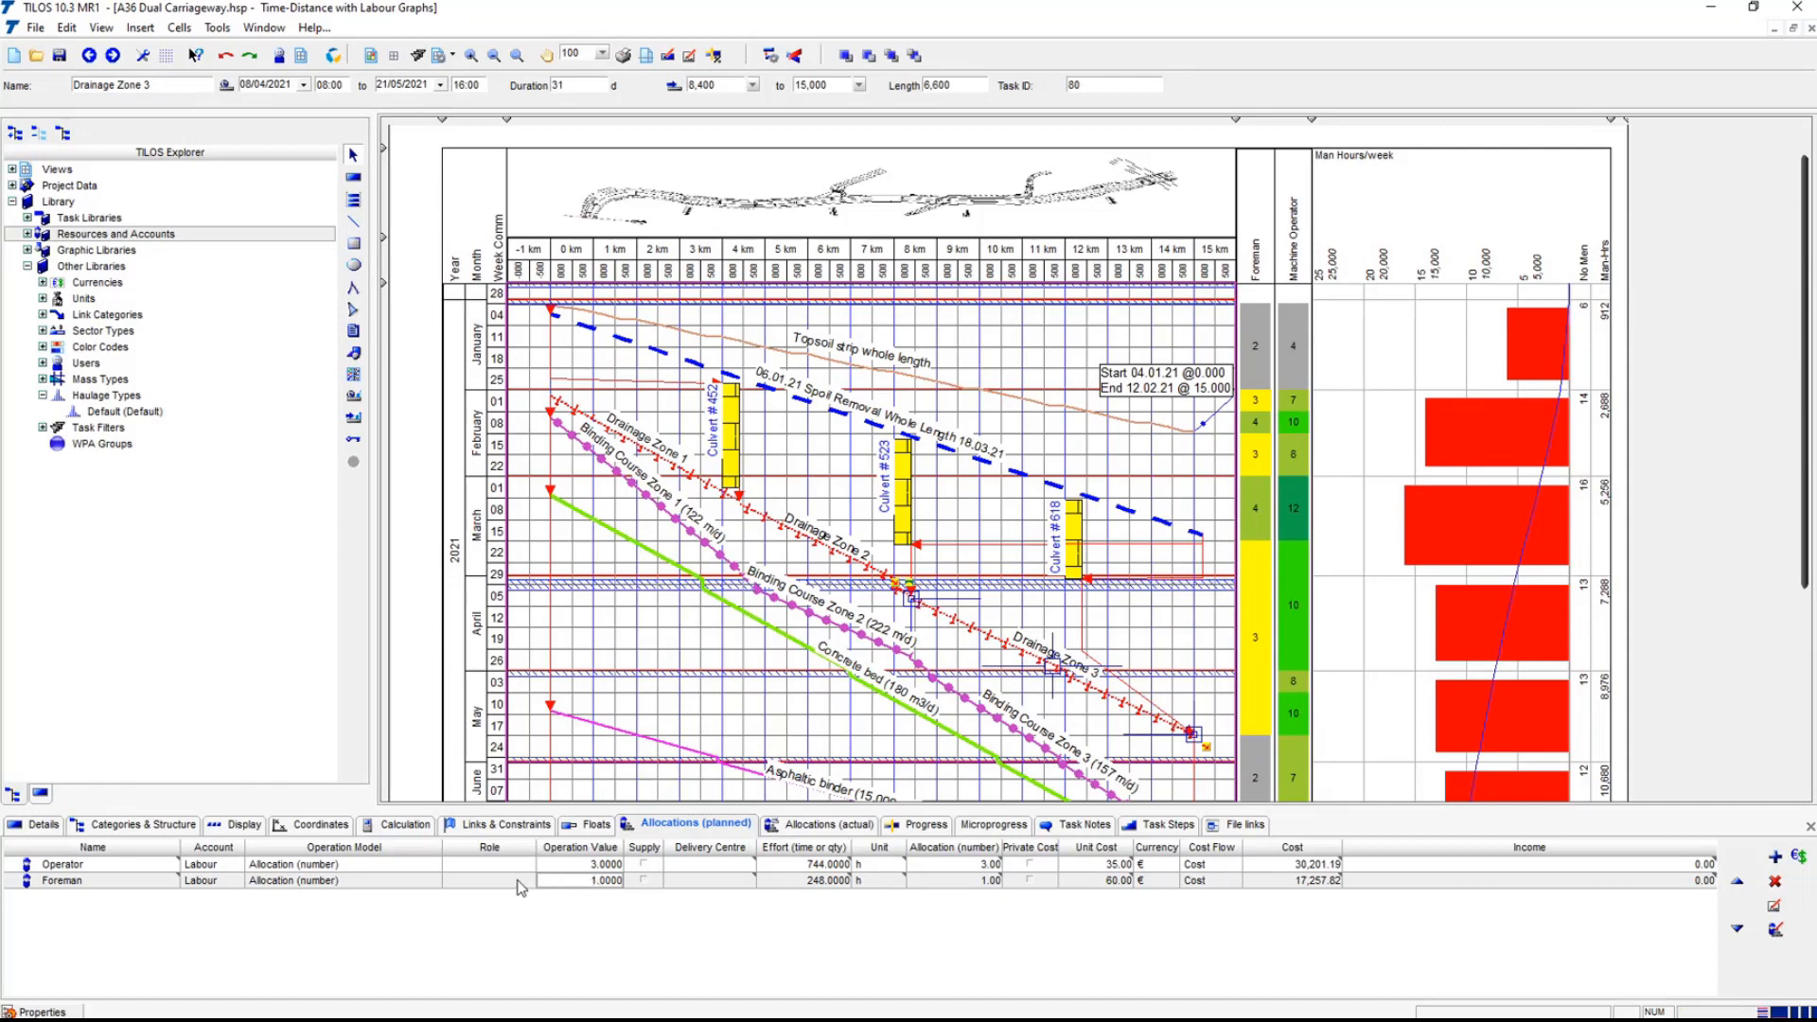
click(434, 882)
click(434, 882)
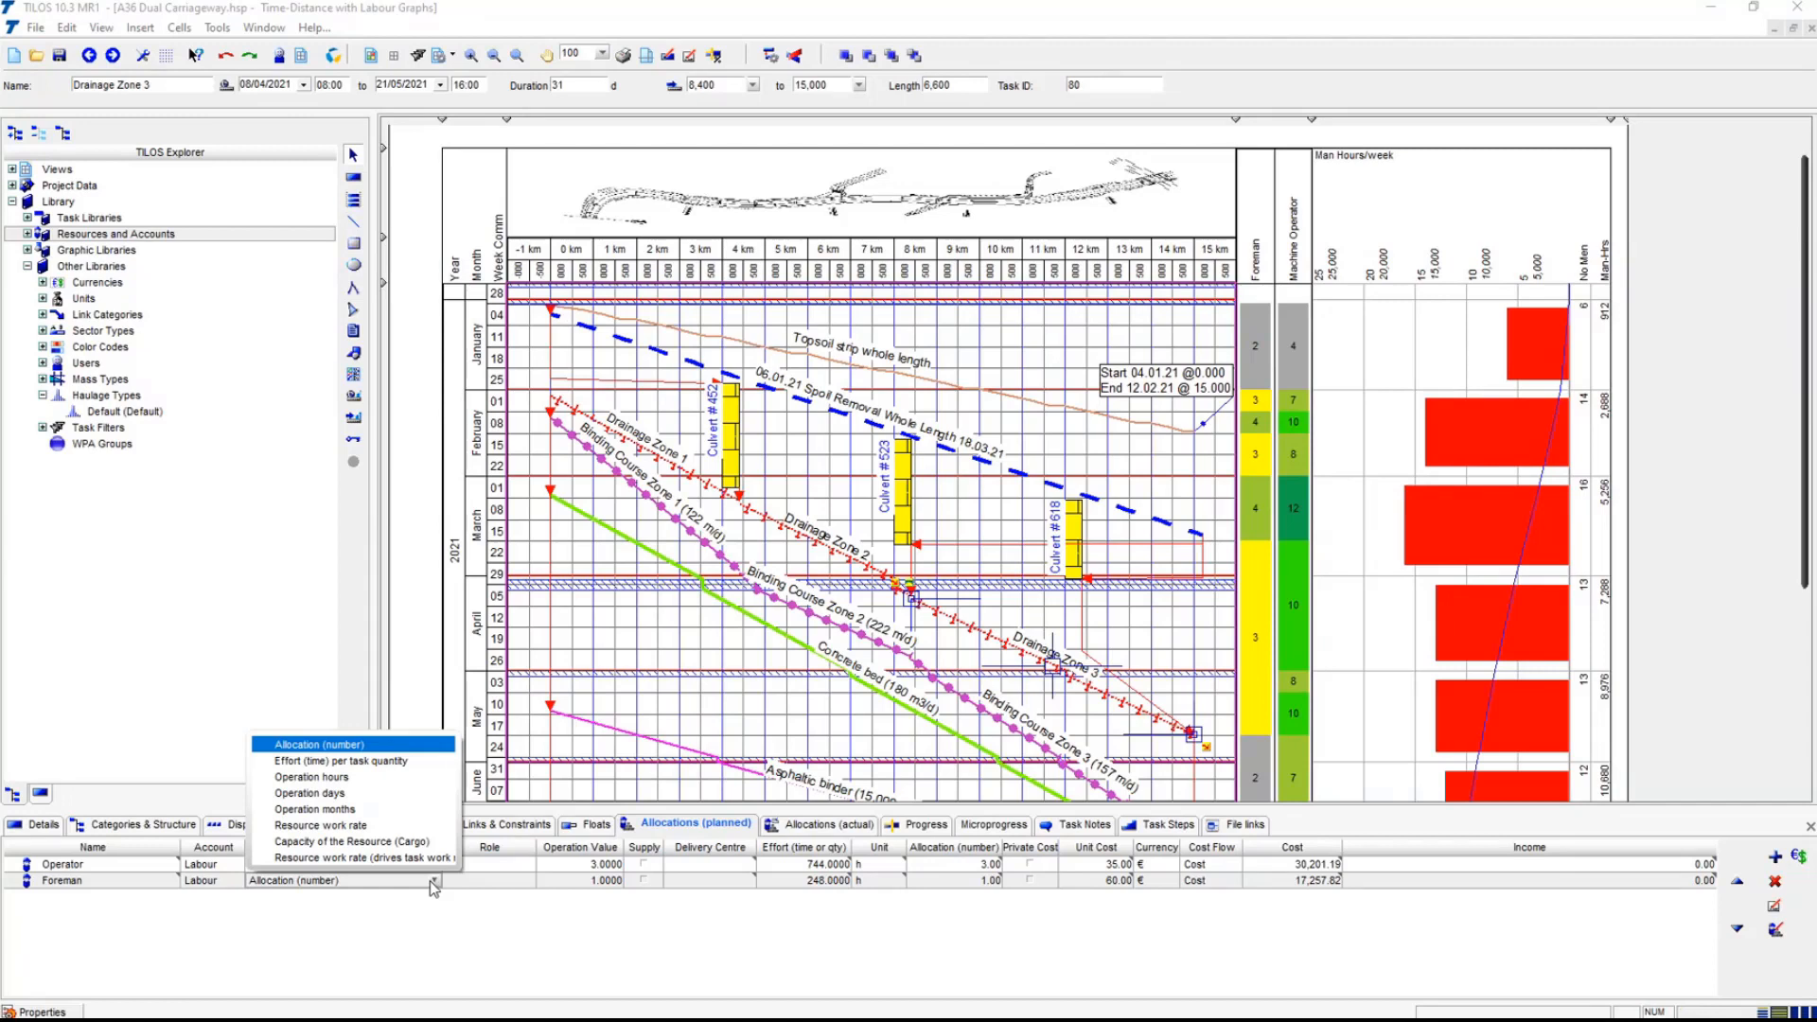
click(430, 928)
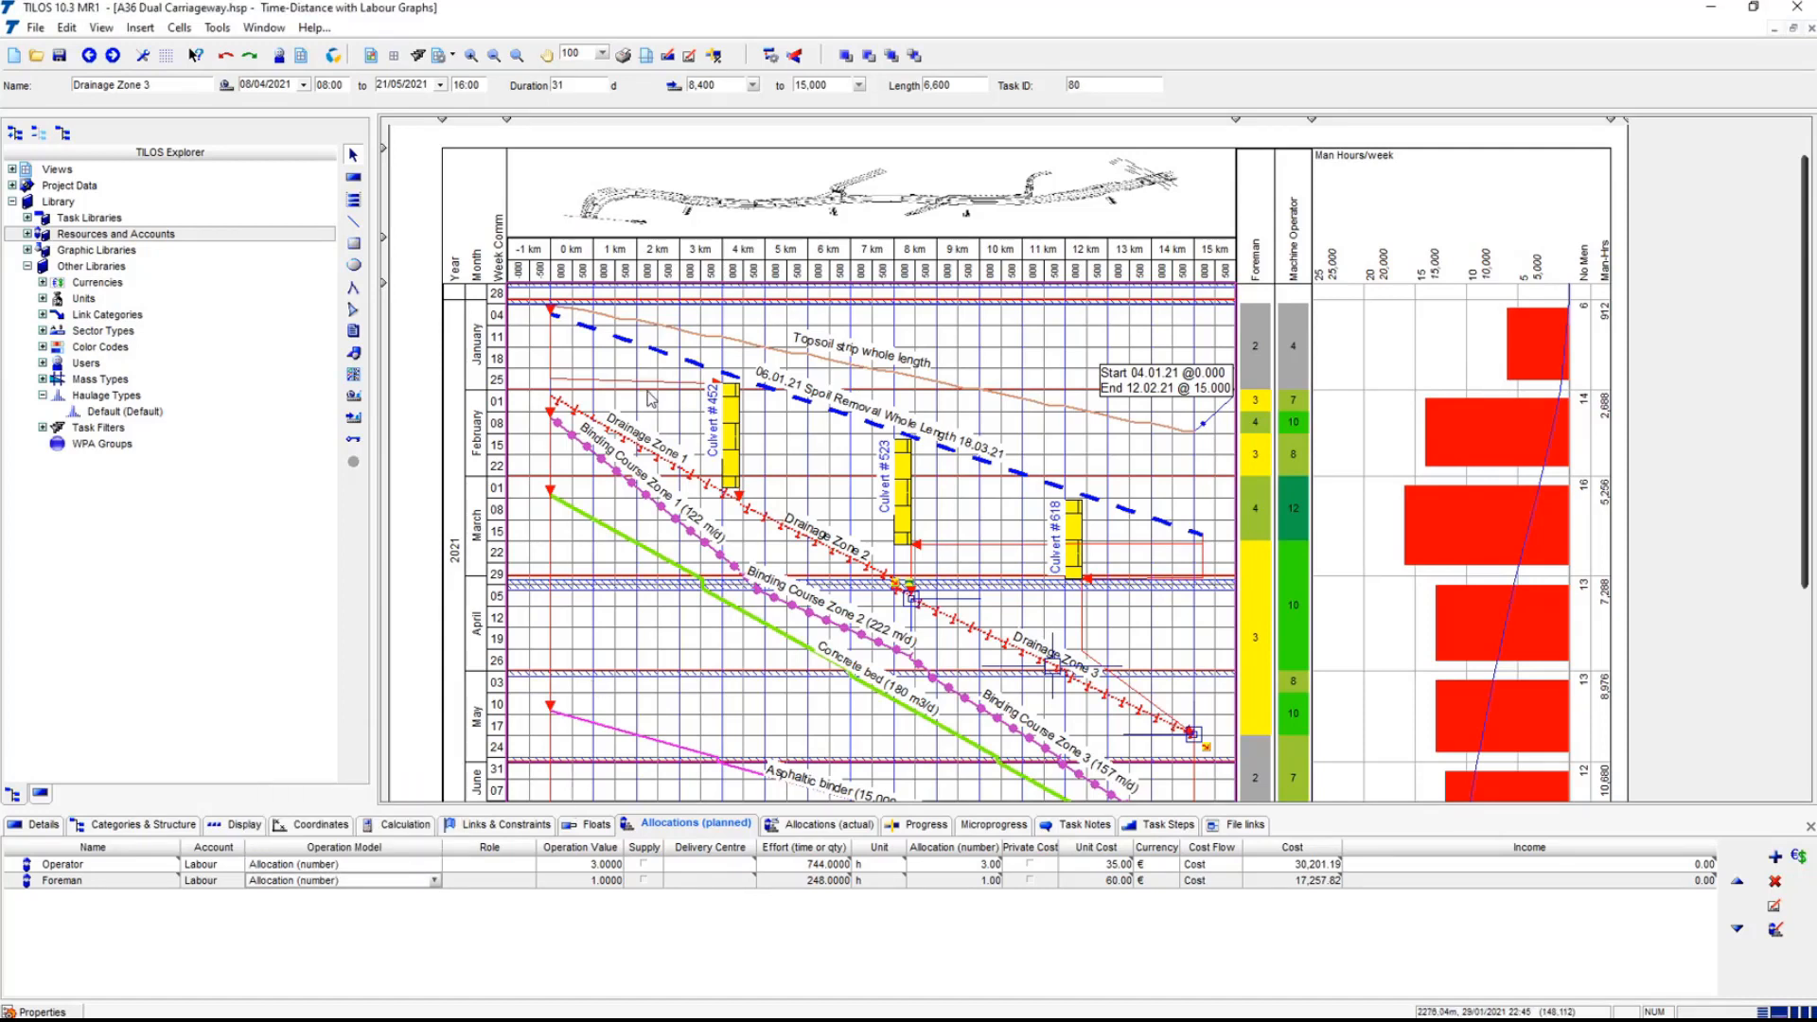
- Deselect the task, open Global Change to review its task data and selection options, and cancel without changes
click(632, 624)
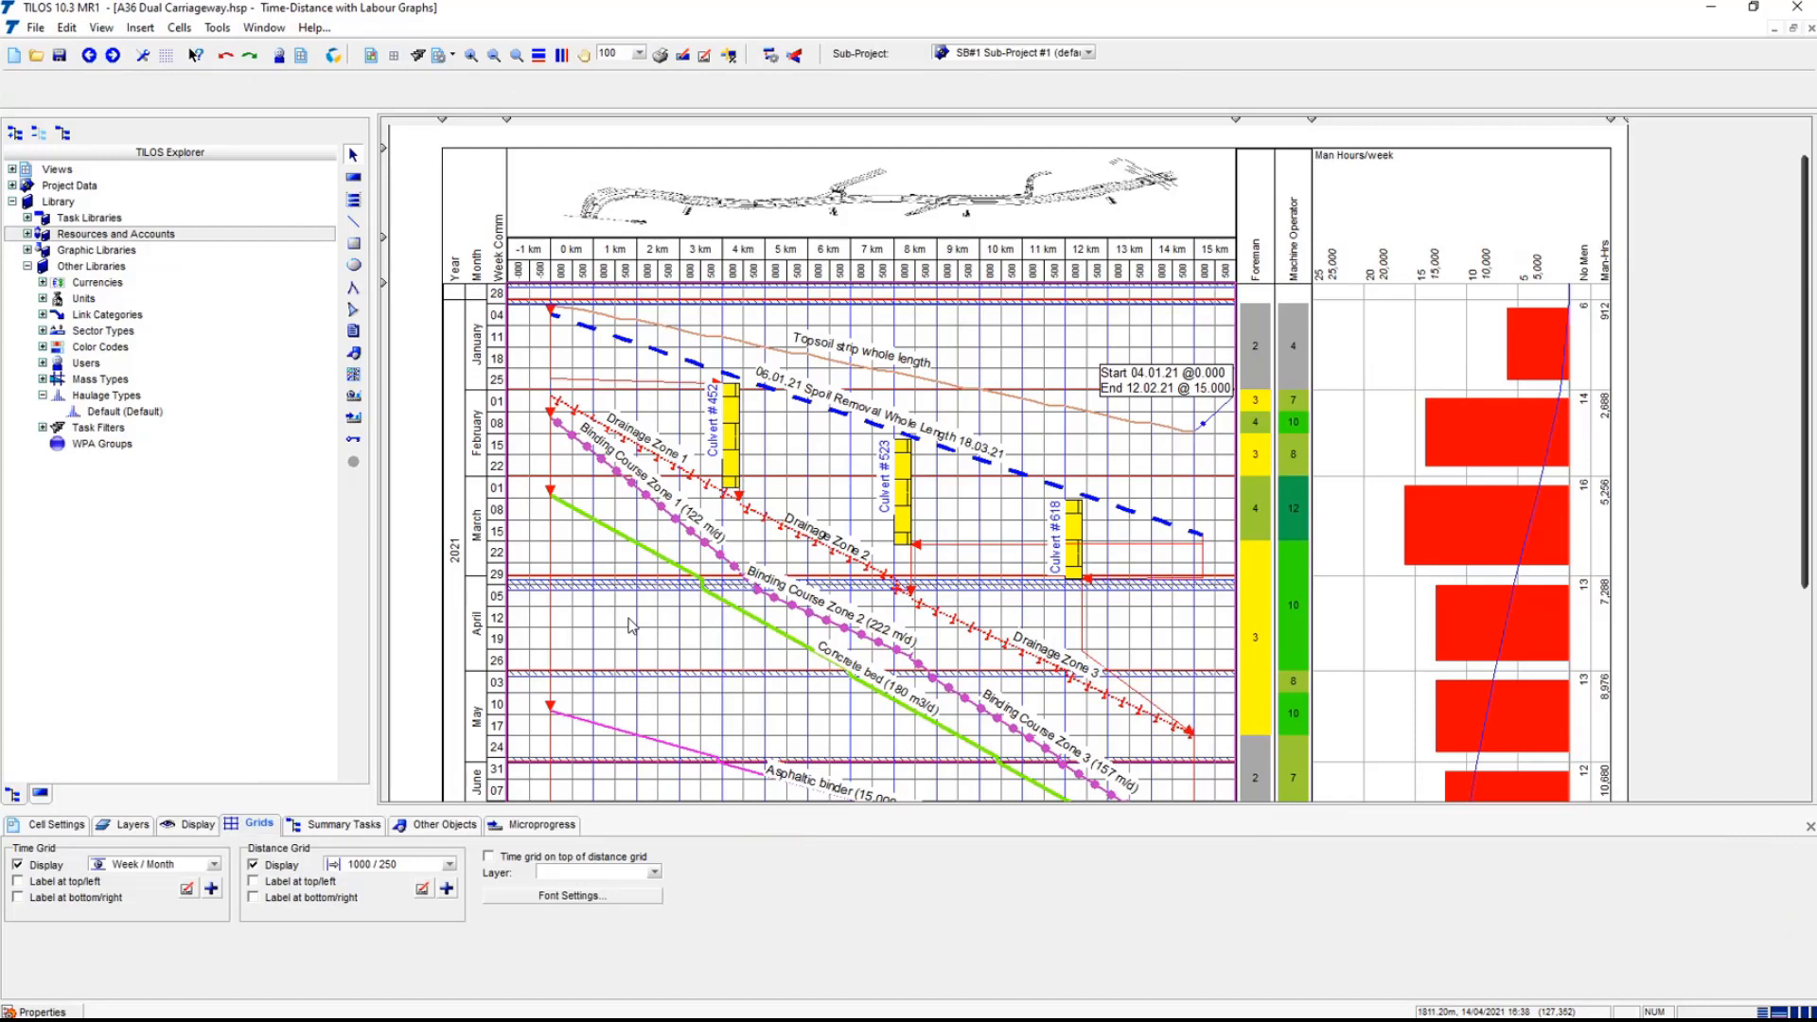
right_click(635, 609)
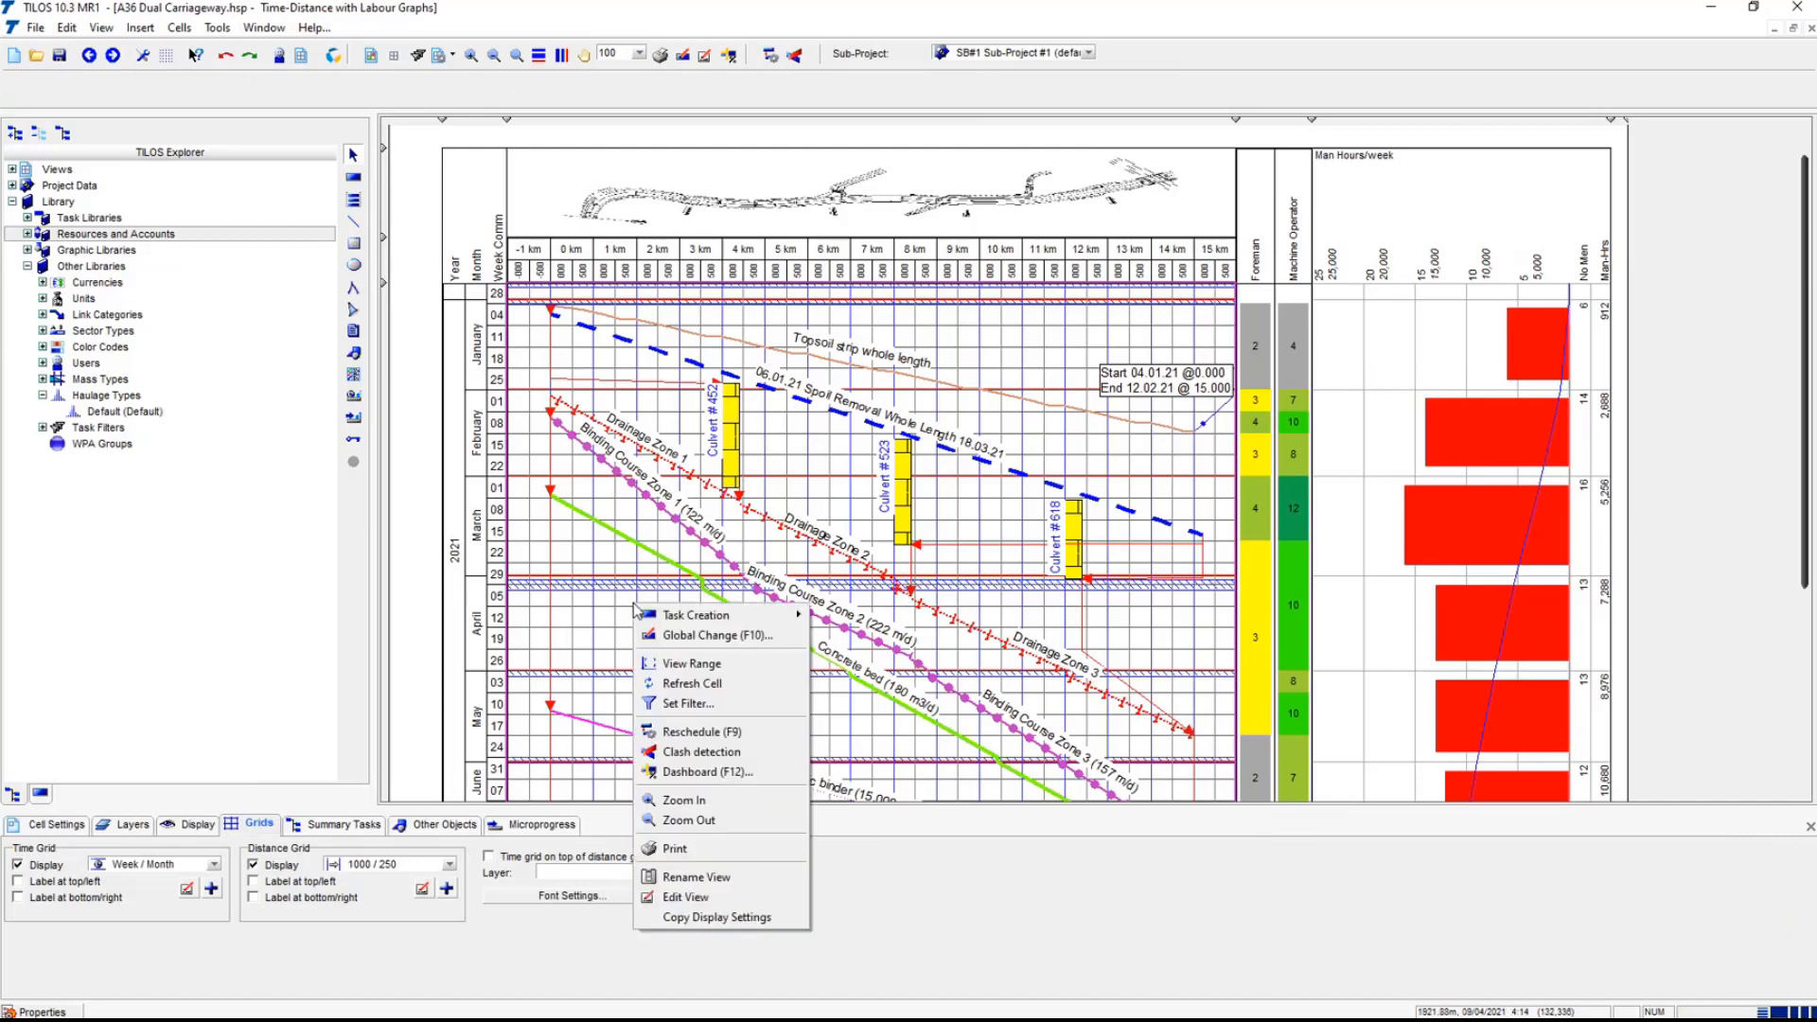
click(741, 638)
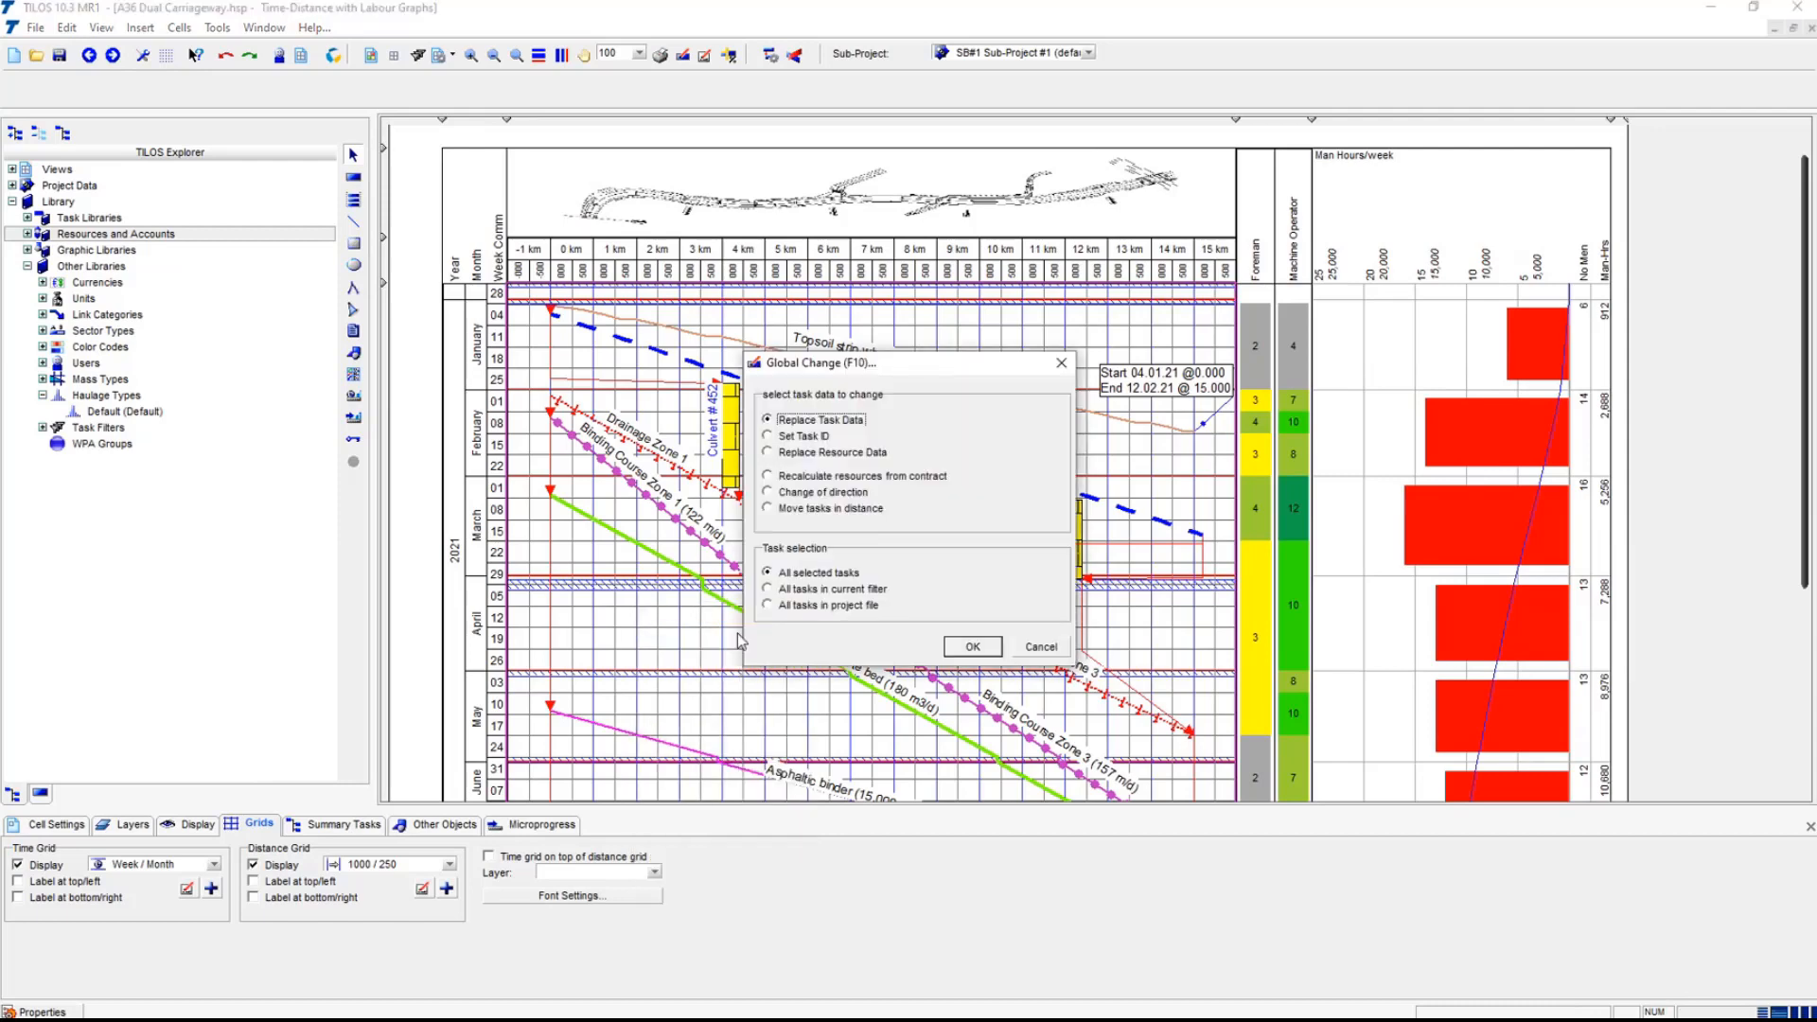
click(1043, 648)
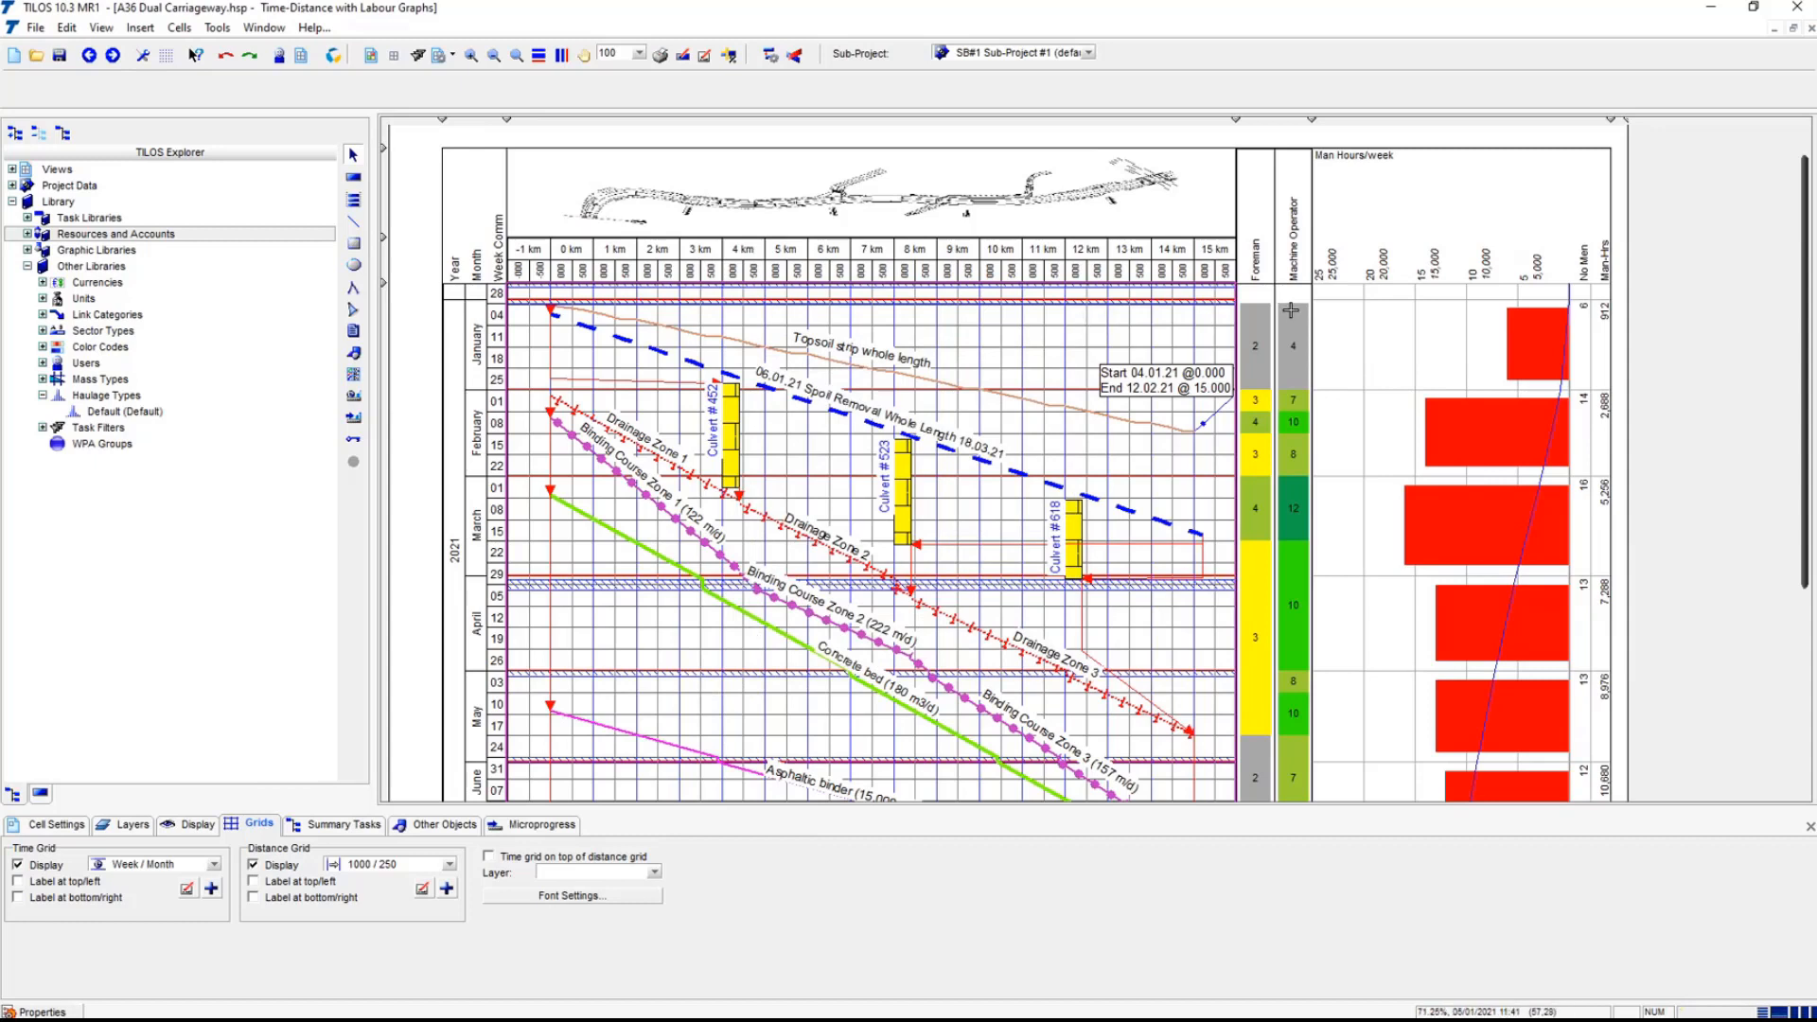
- Examine the resource bar chart definition for Foreman and Machine Operator, including the color code options for Machine Operator
click(1274, 338)
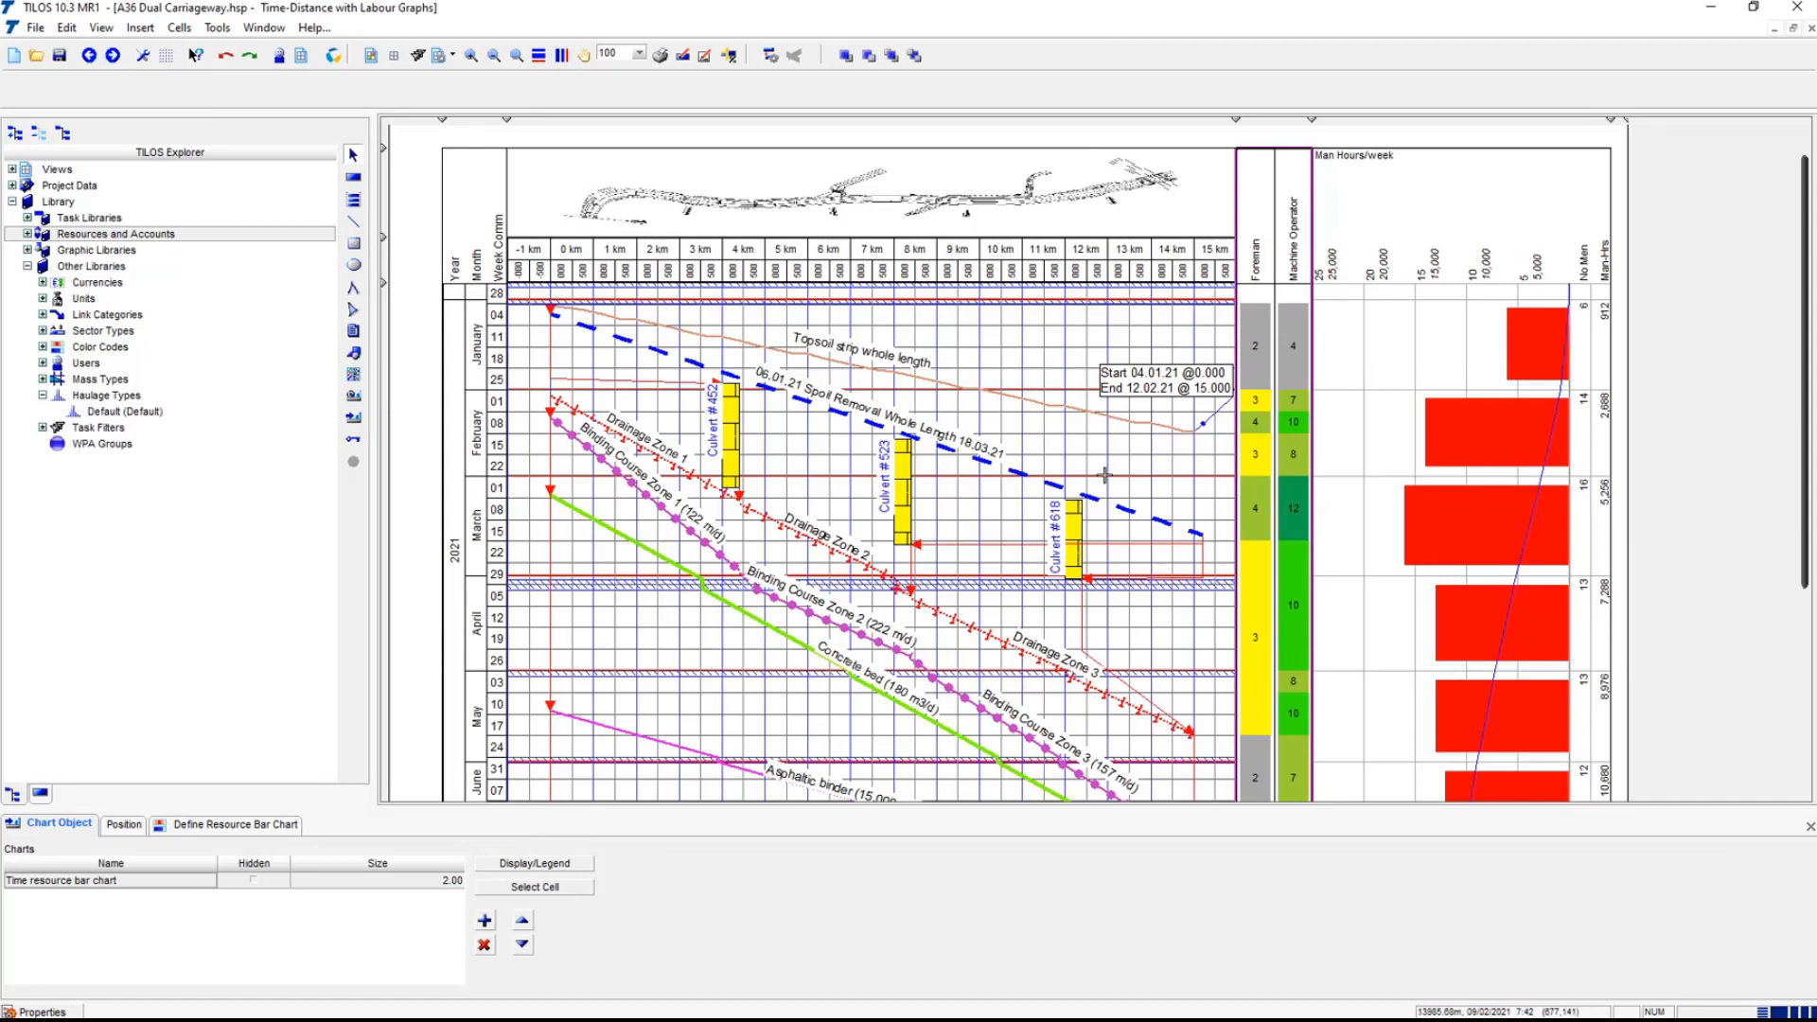
click(238, 825)
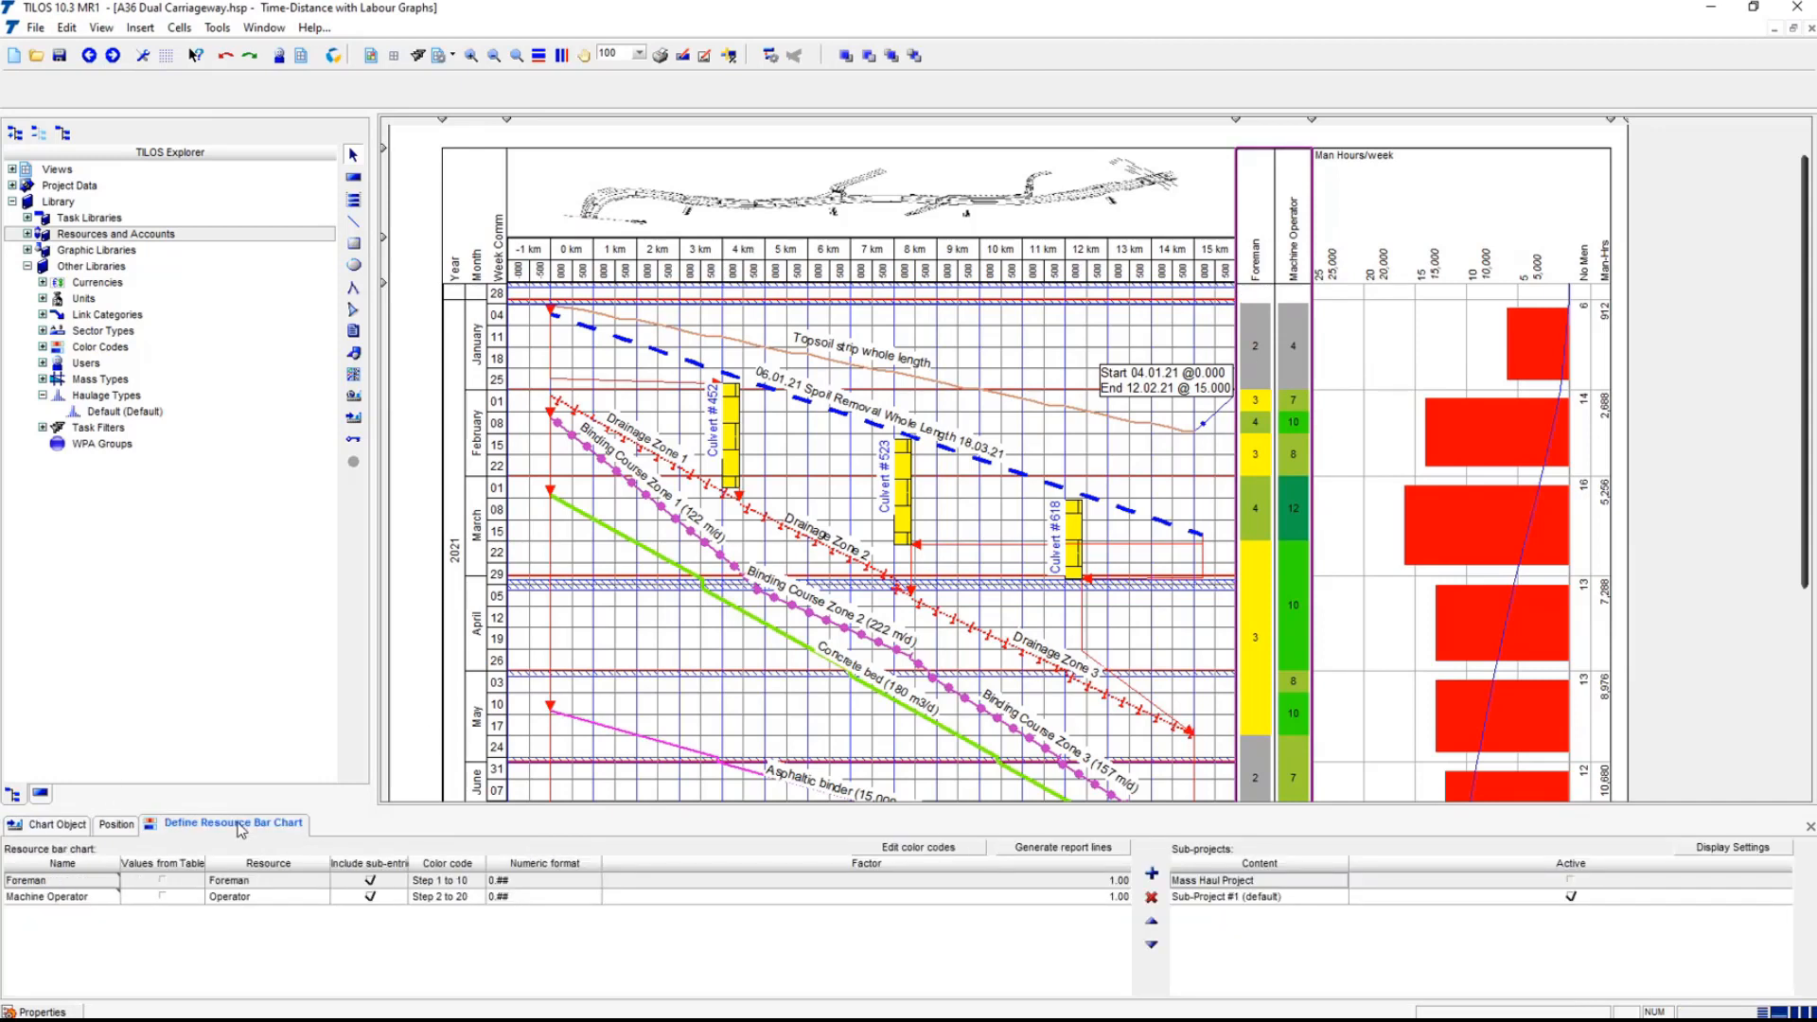
click(76, 898)
click(74, 881)
click(483, 900)
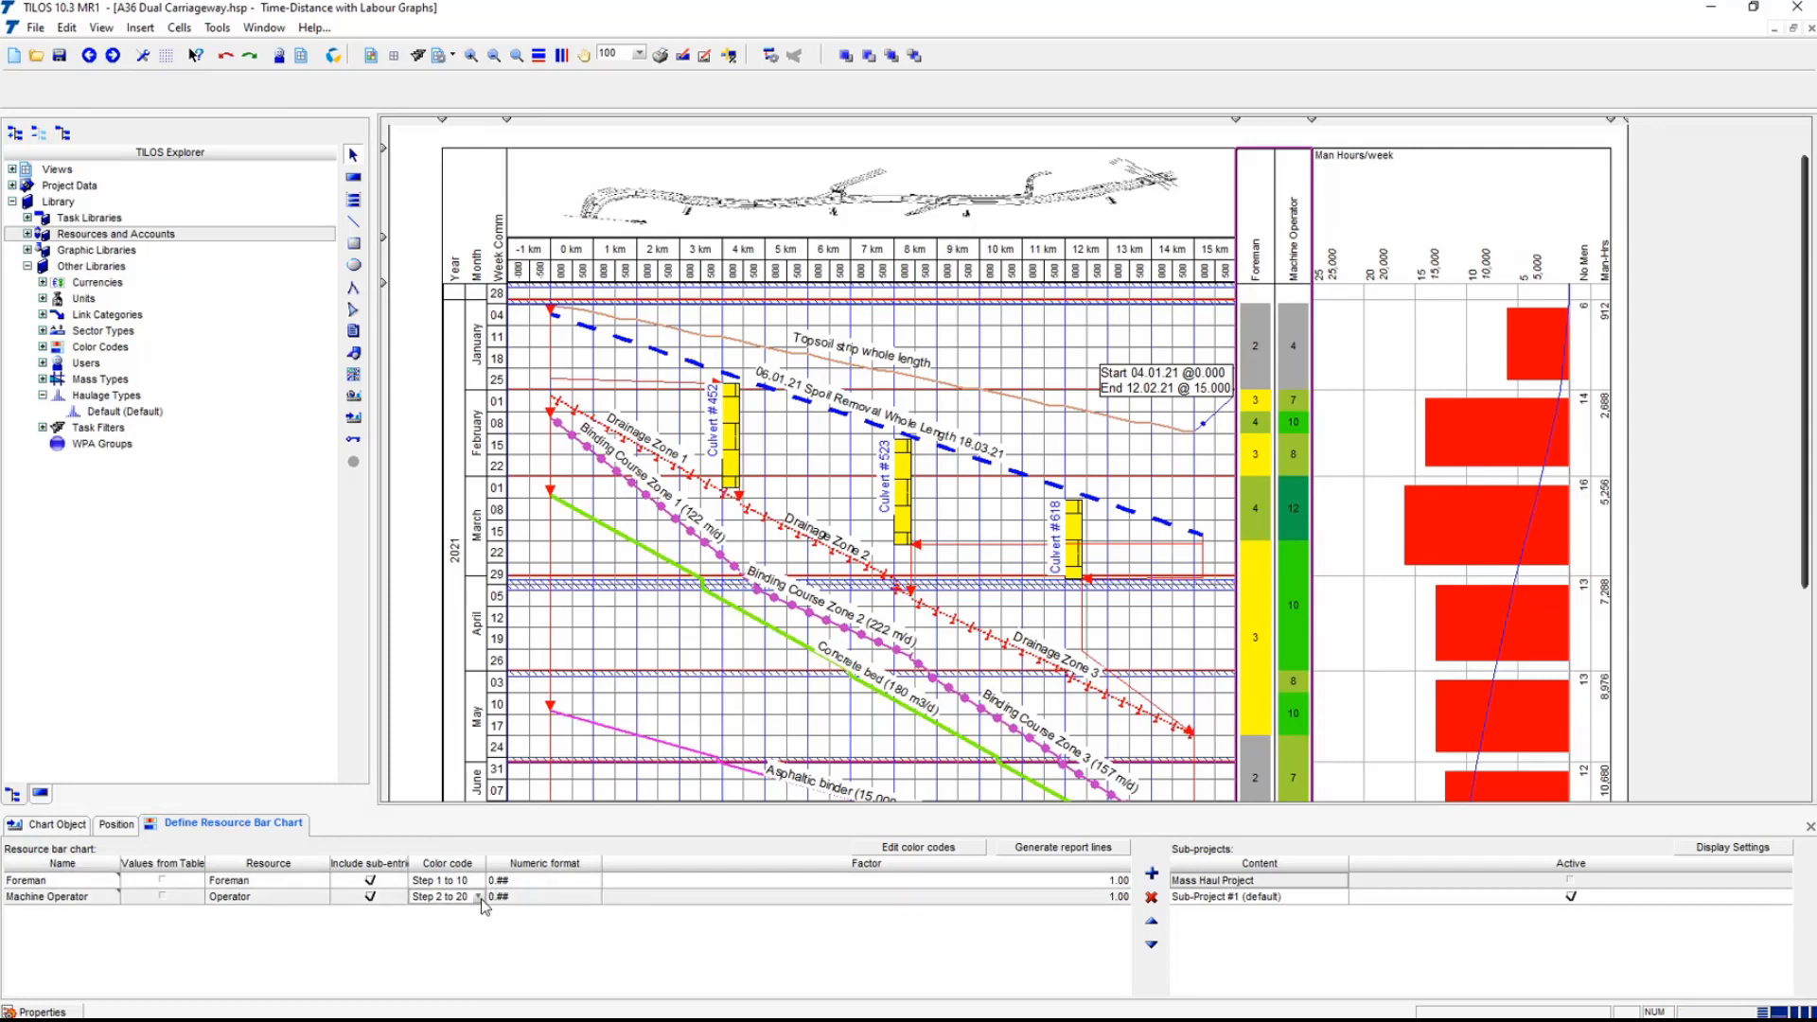
click(479, 898)
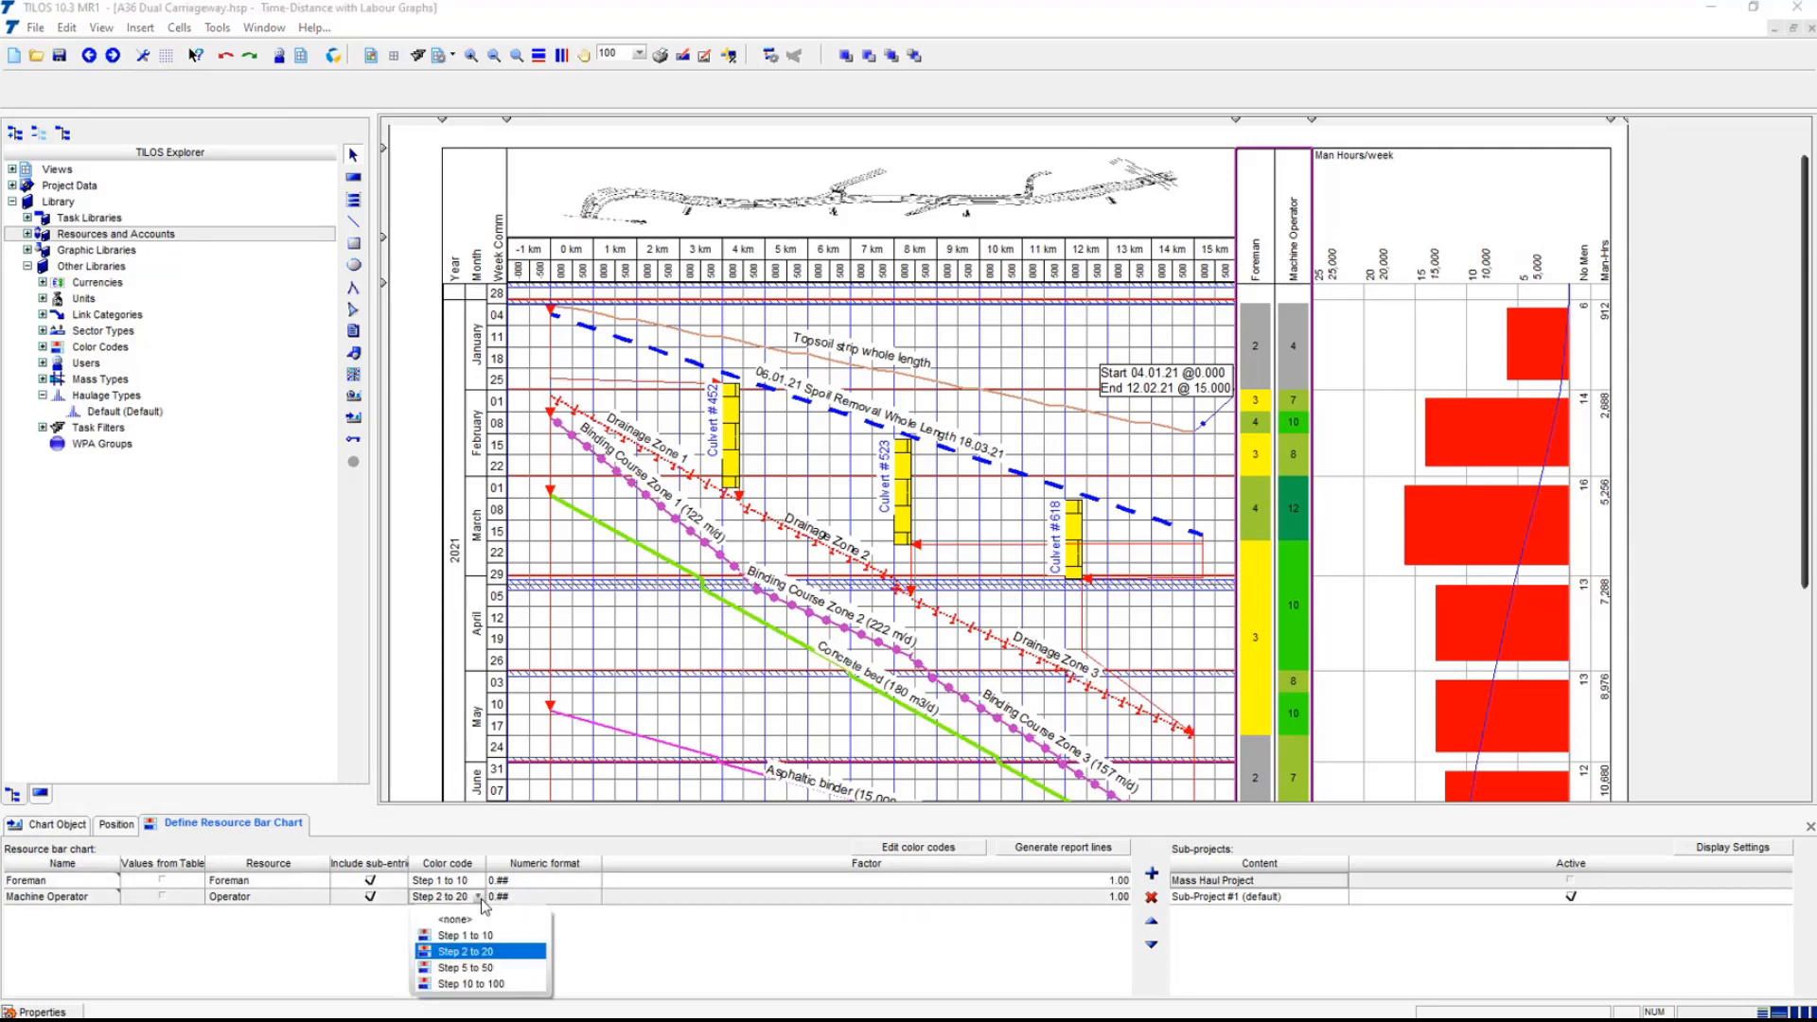
click(638, 958)
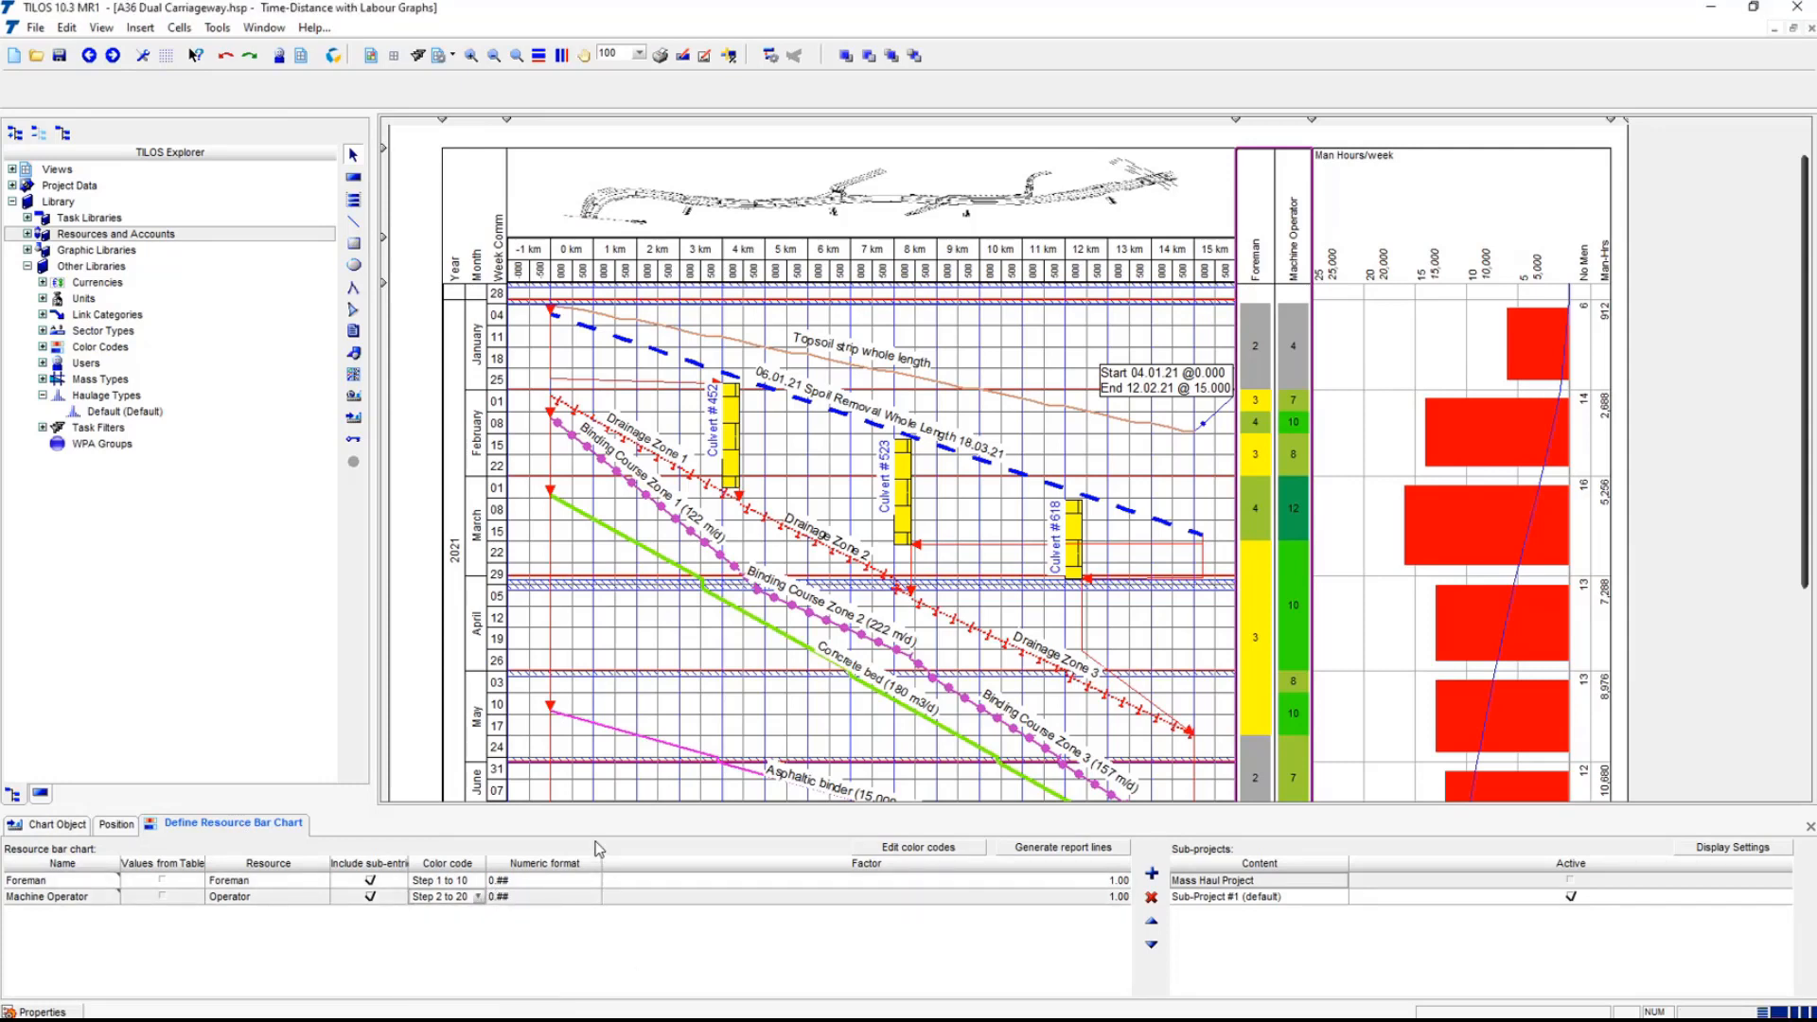
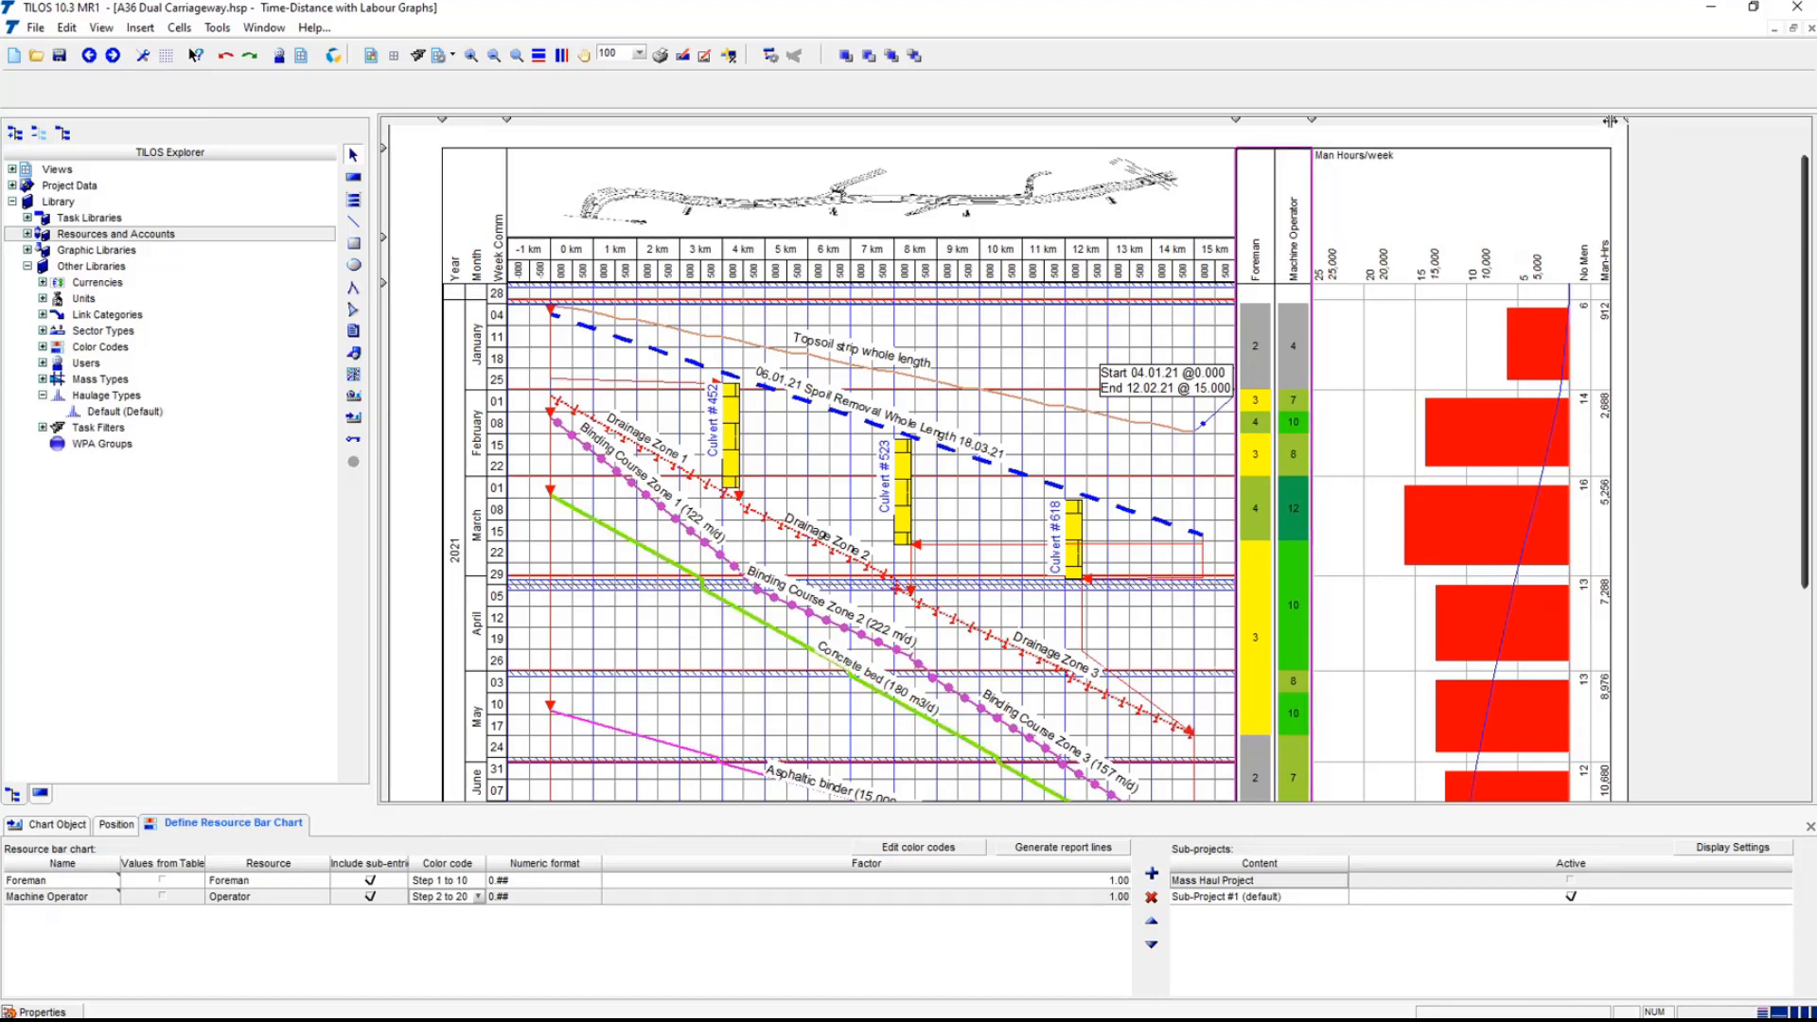
- Narrow the Man Hours/week chart slightly and inspect the No Men diagram line in its histogram definition, cancelling without changes
drag(1610, 150, 1600, 159)
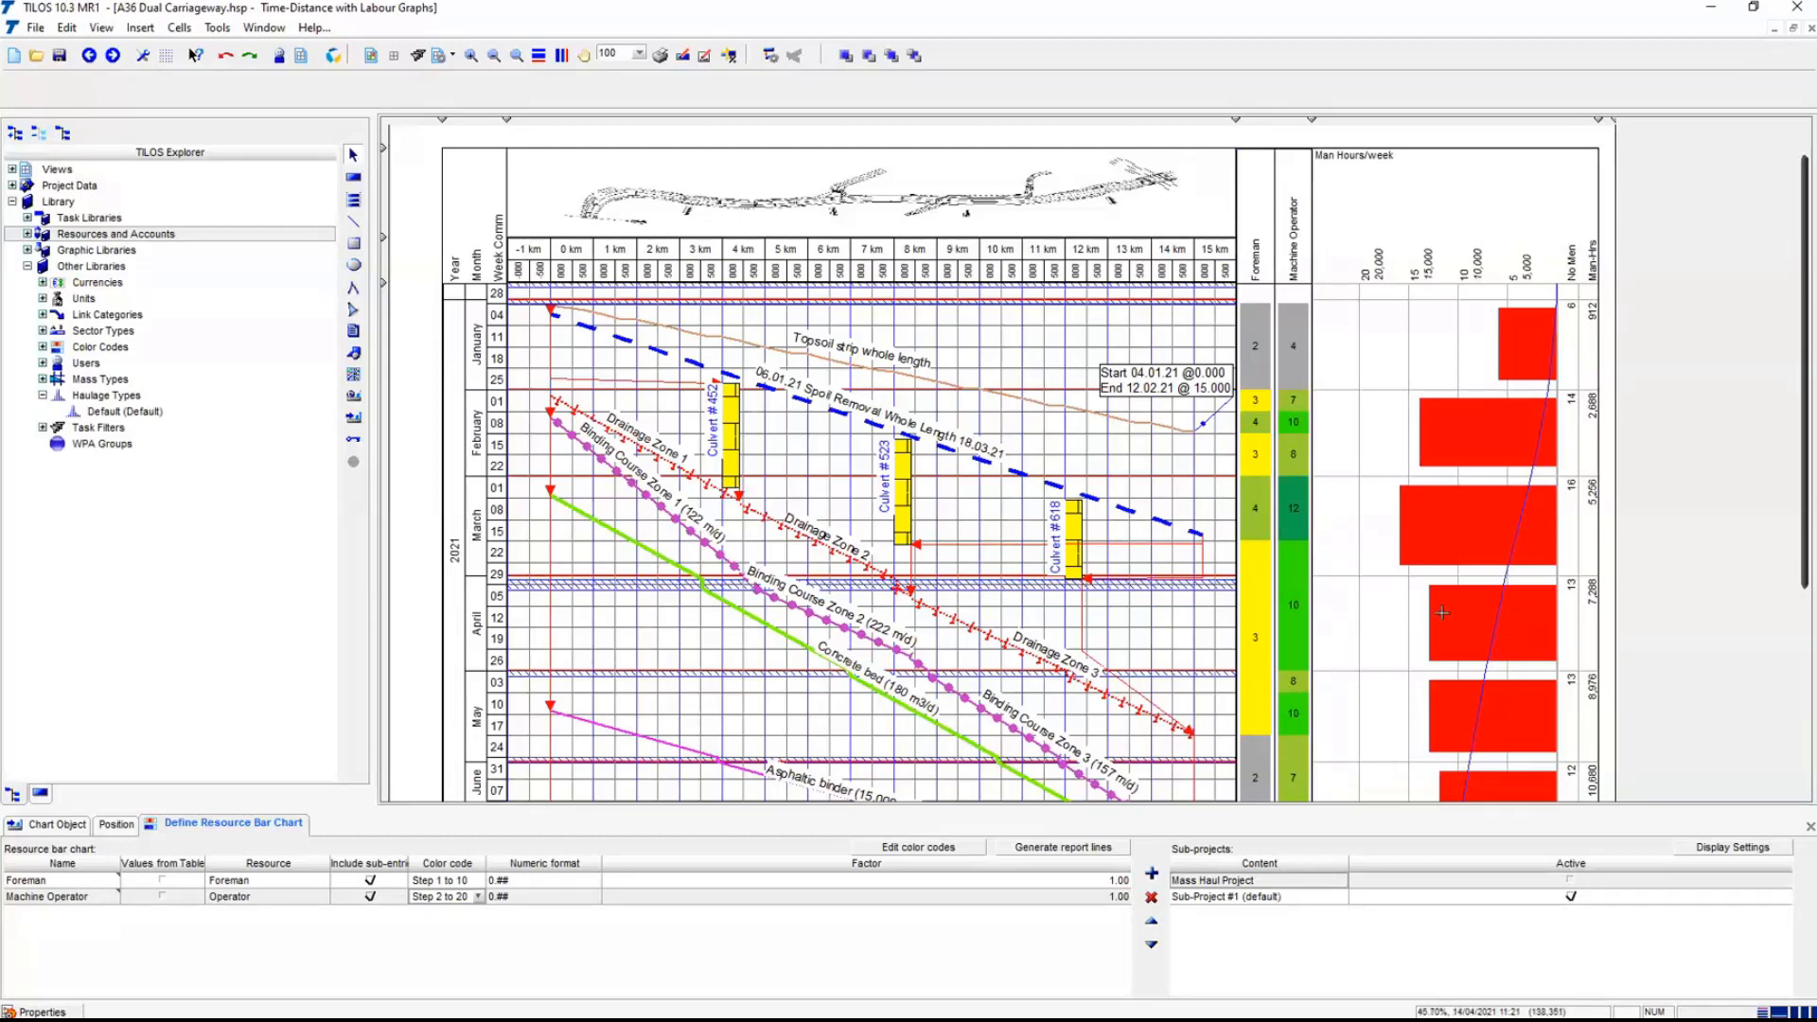
click(1363, 564)
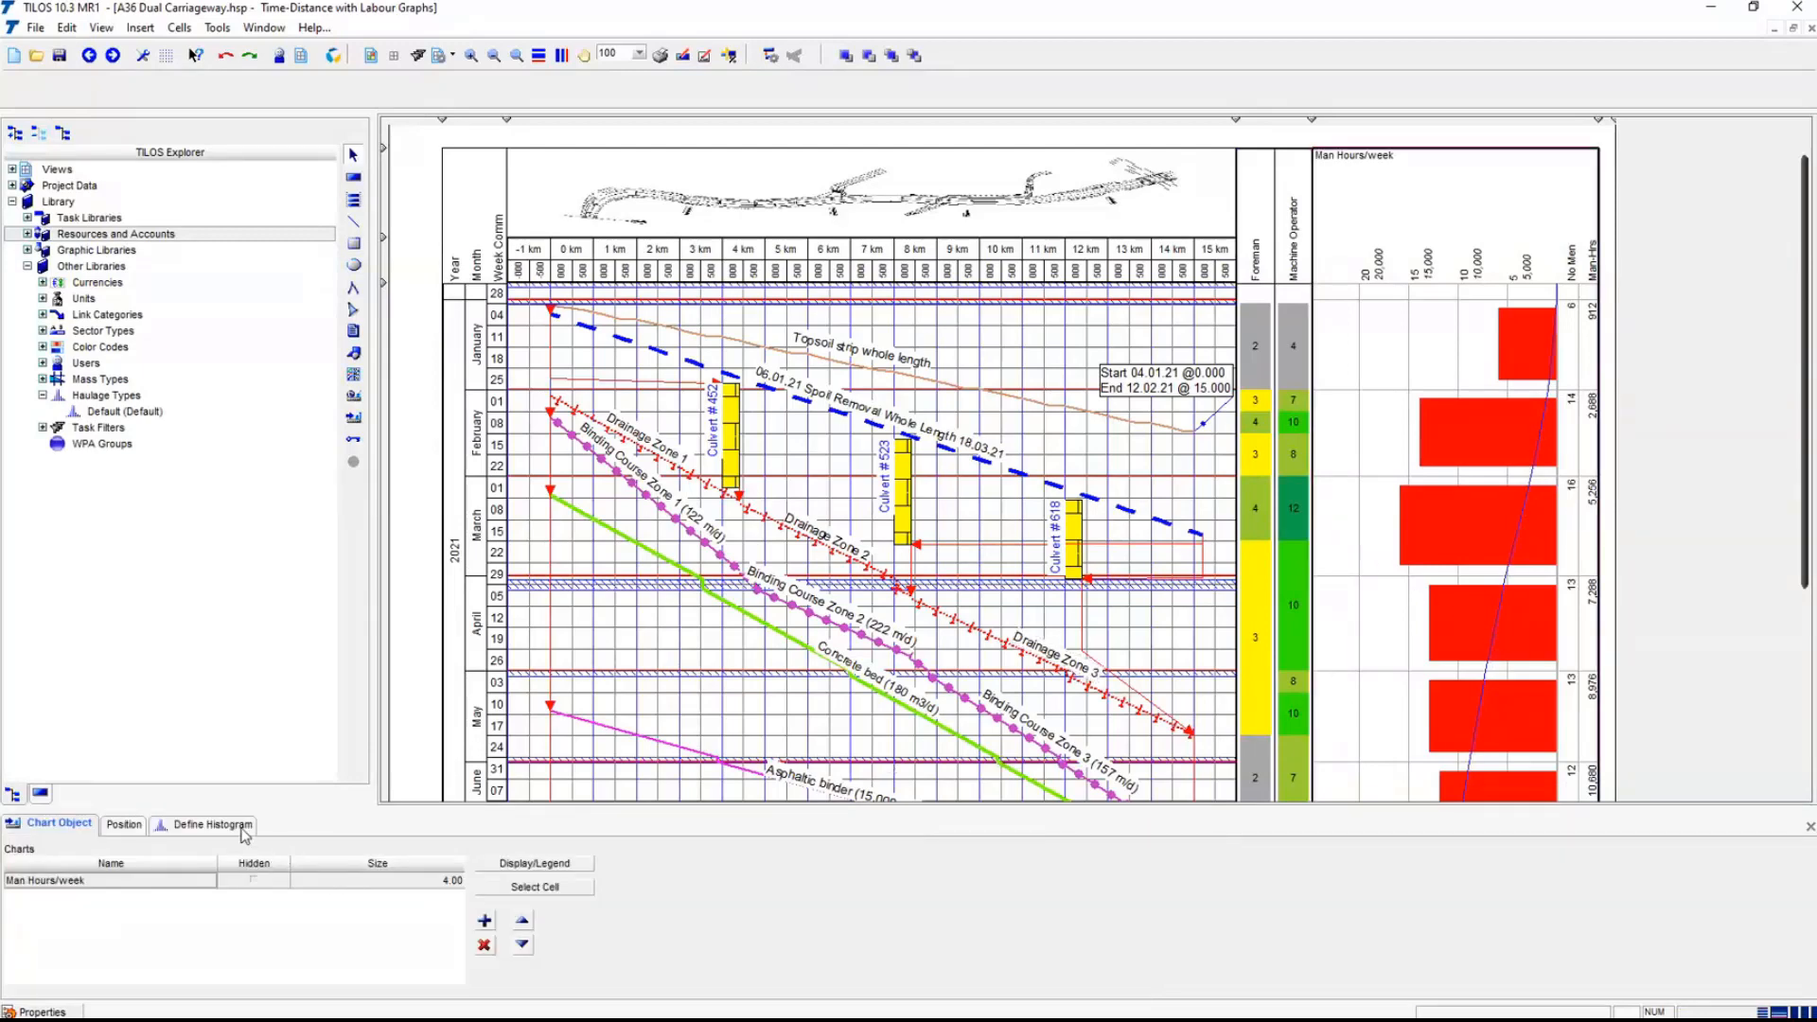
click(241, 833)
double_click(369, 883)
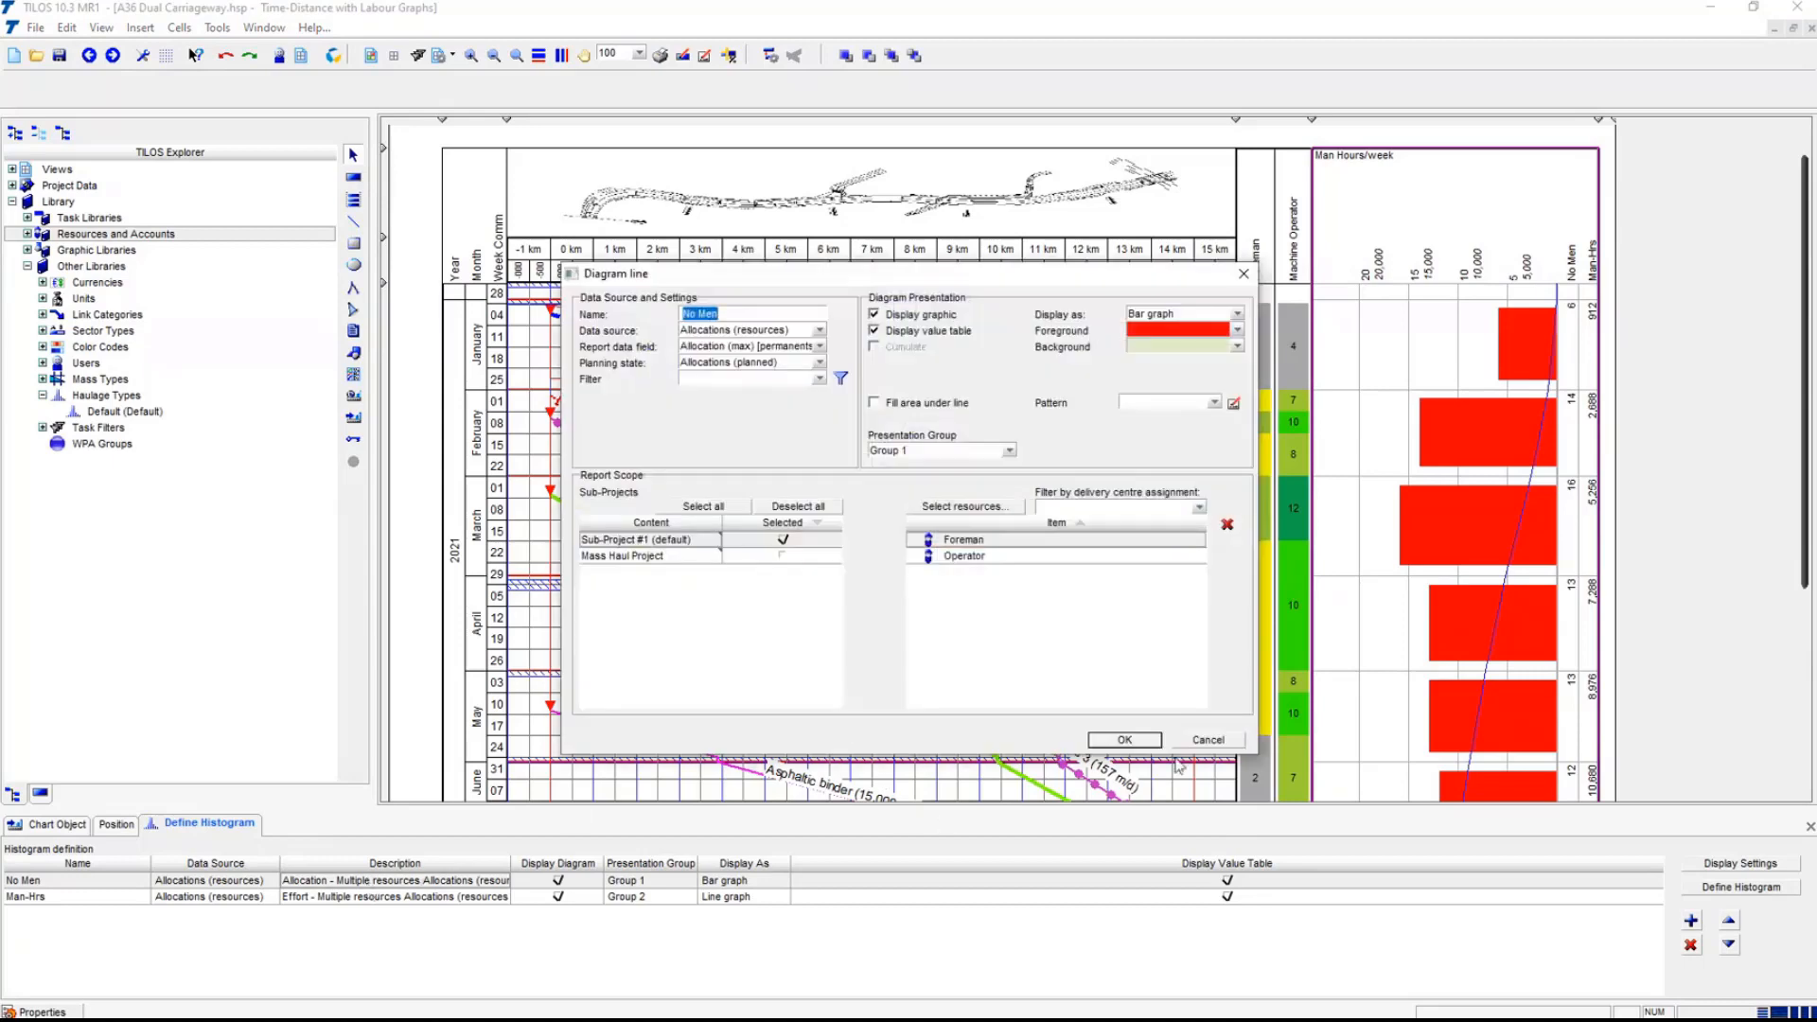
click(1207, 743)
click(1162, 640)
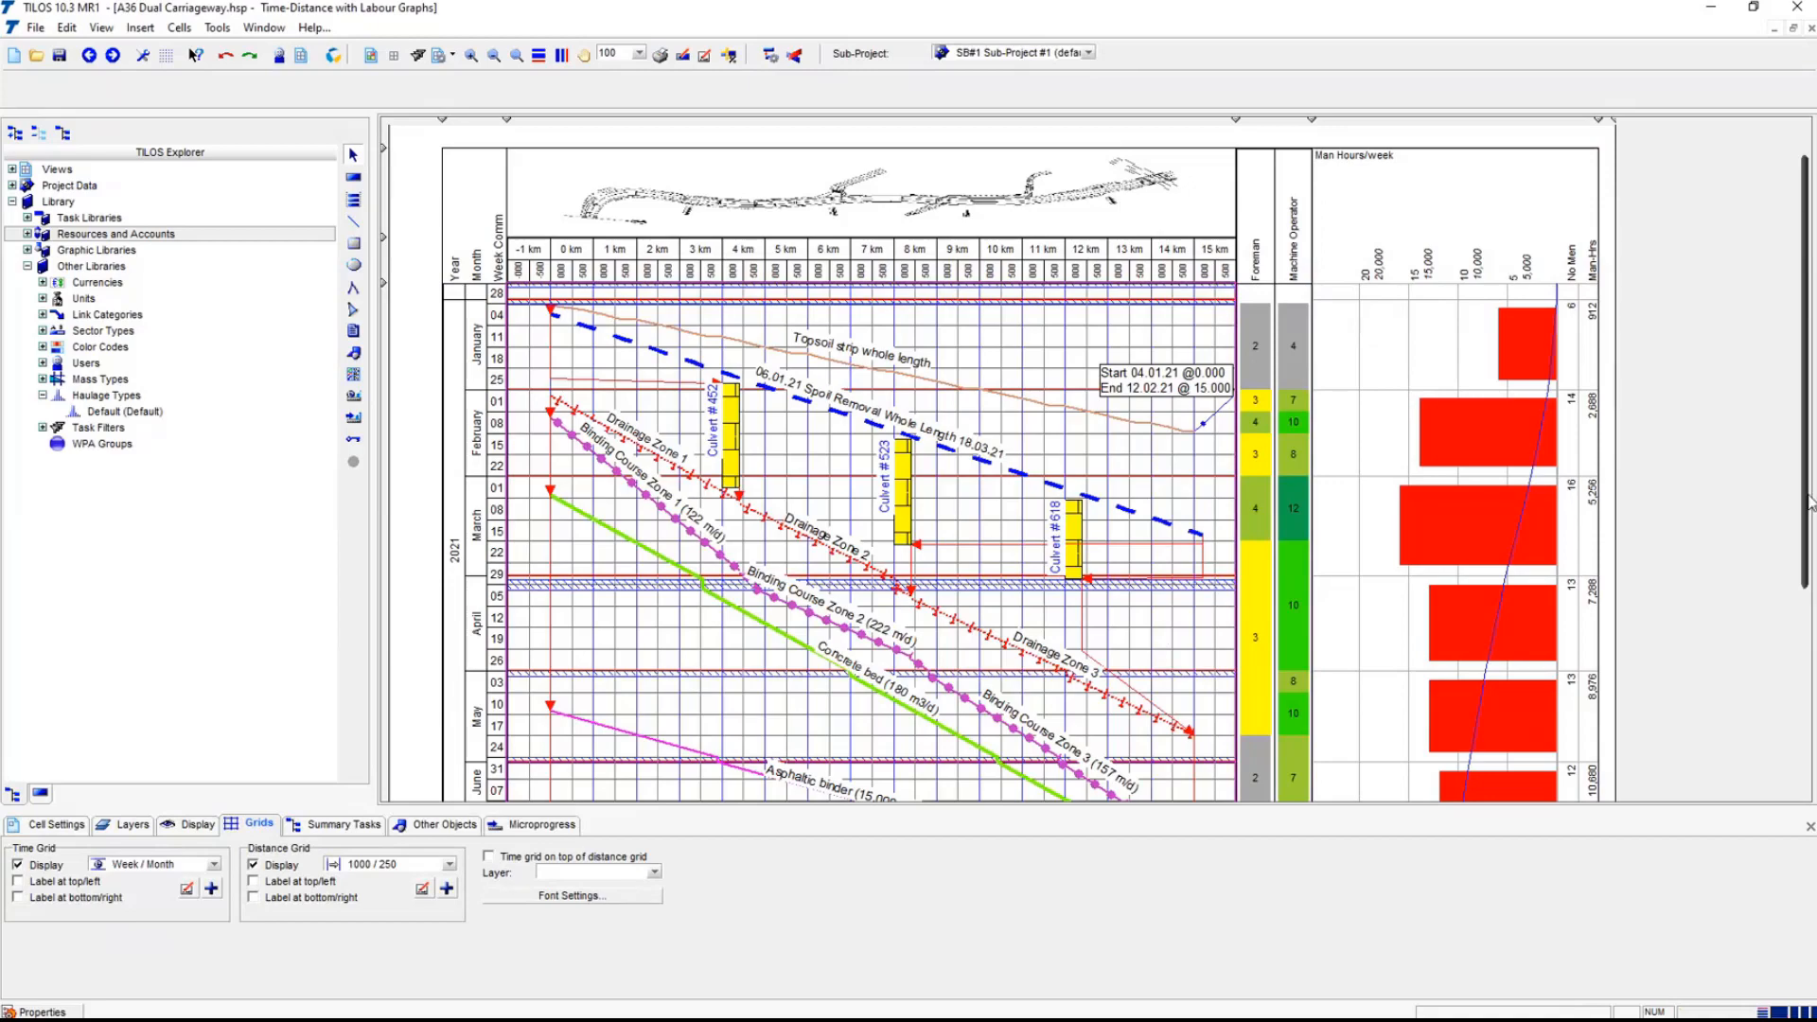
- Save the project and open the Time-Distance with Drawing view from the expanded Views group, selecting its main chart cell
mouse_move(1813, 490)
mouse_down()
mouse_move(1813, 747)
mouse_move(1815, 491)
mouse_up()
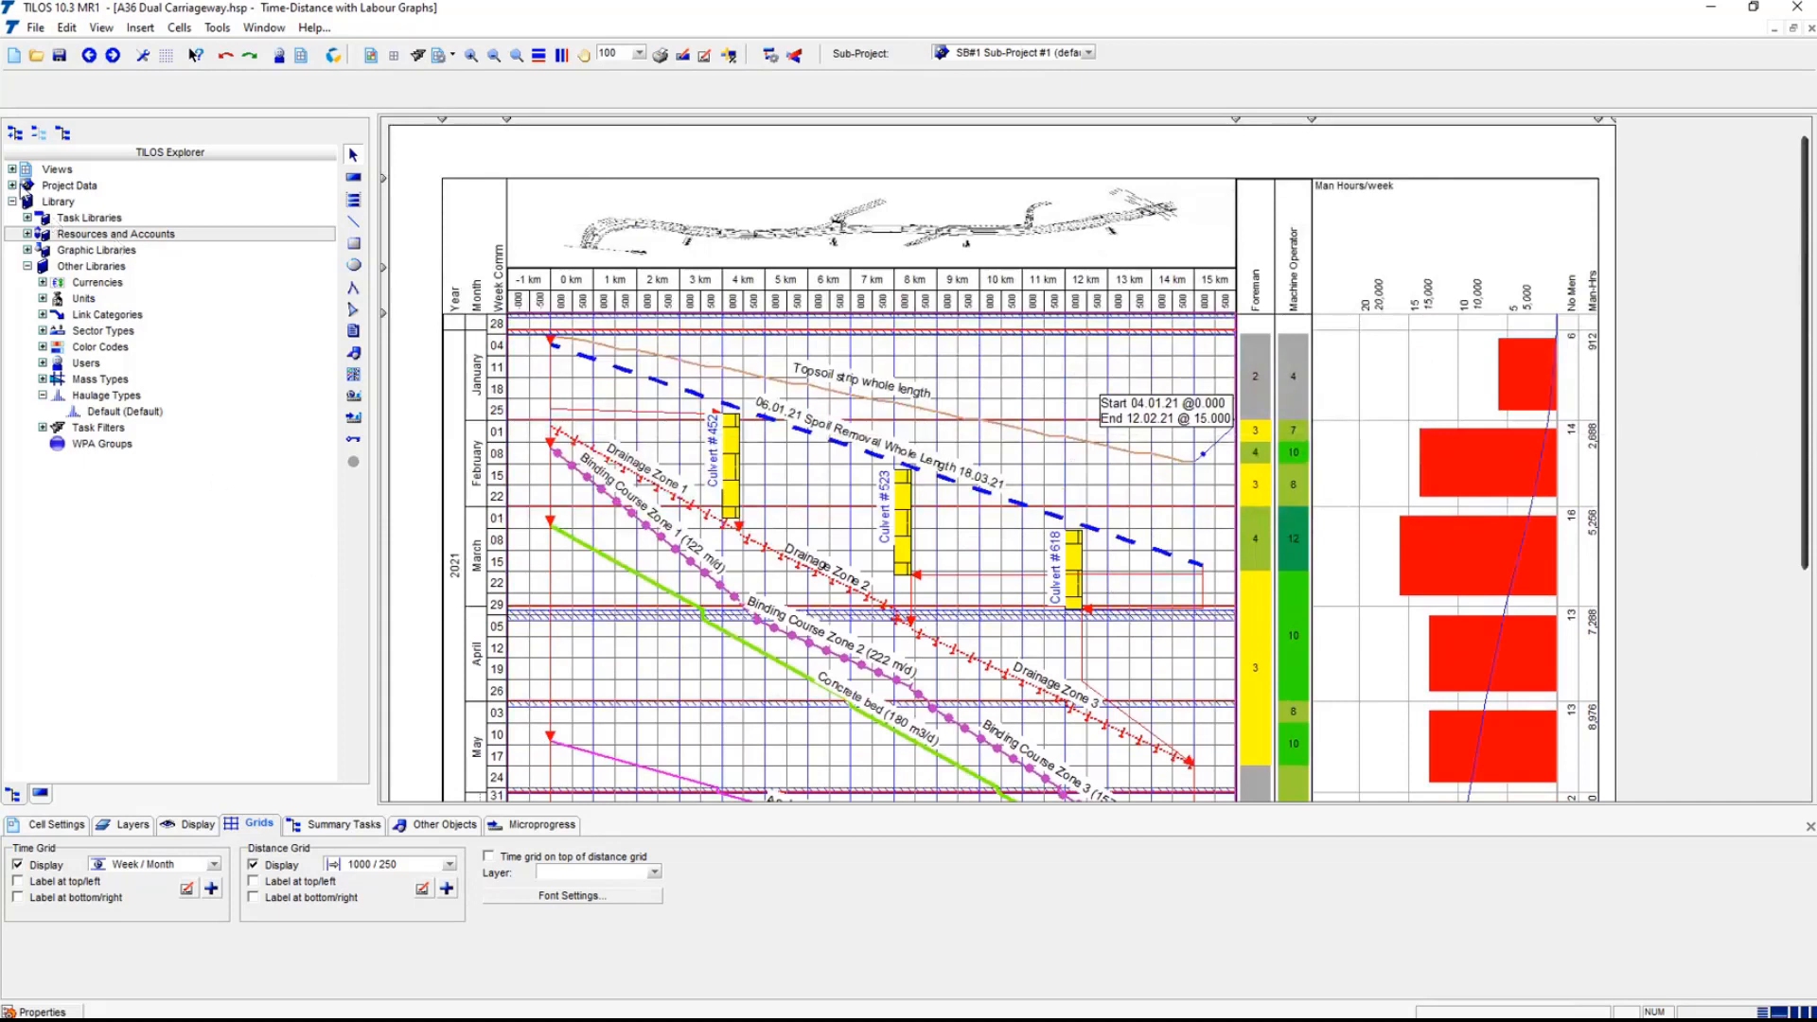
click(12, 168)
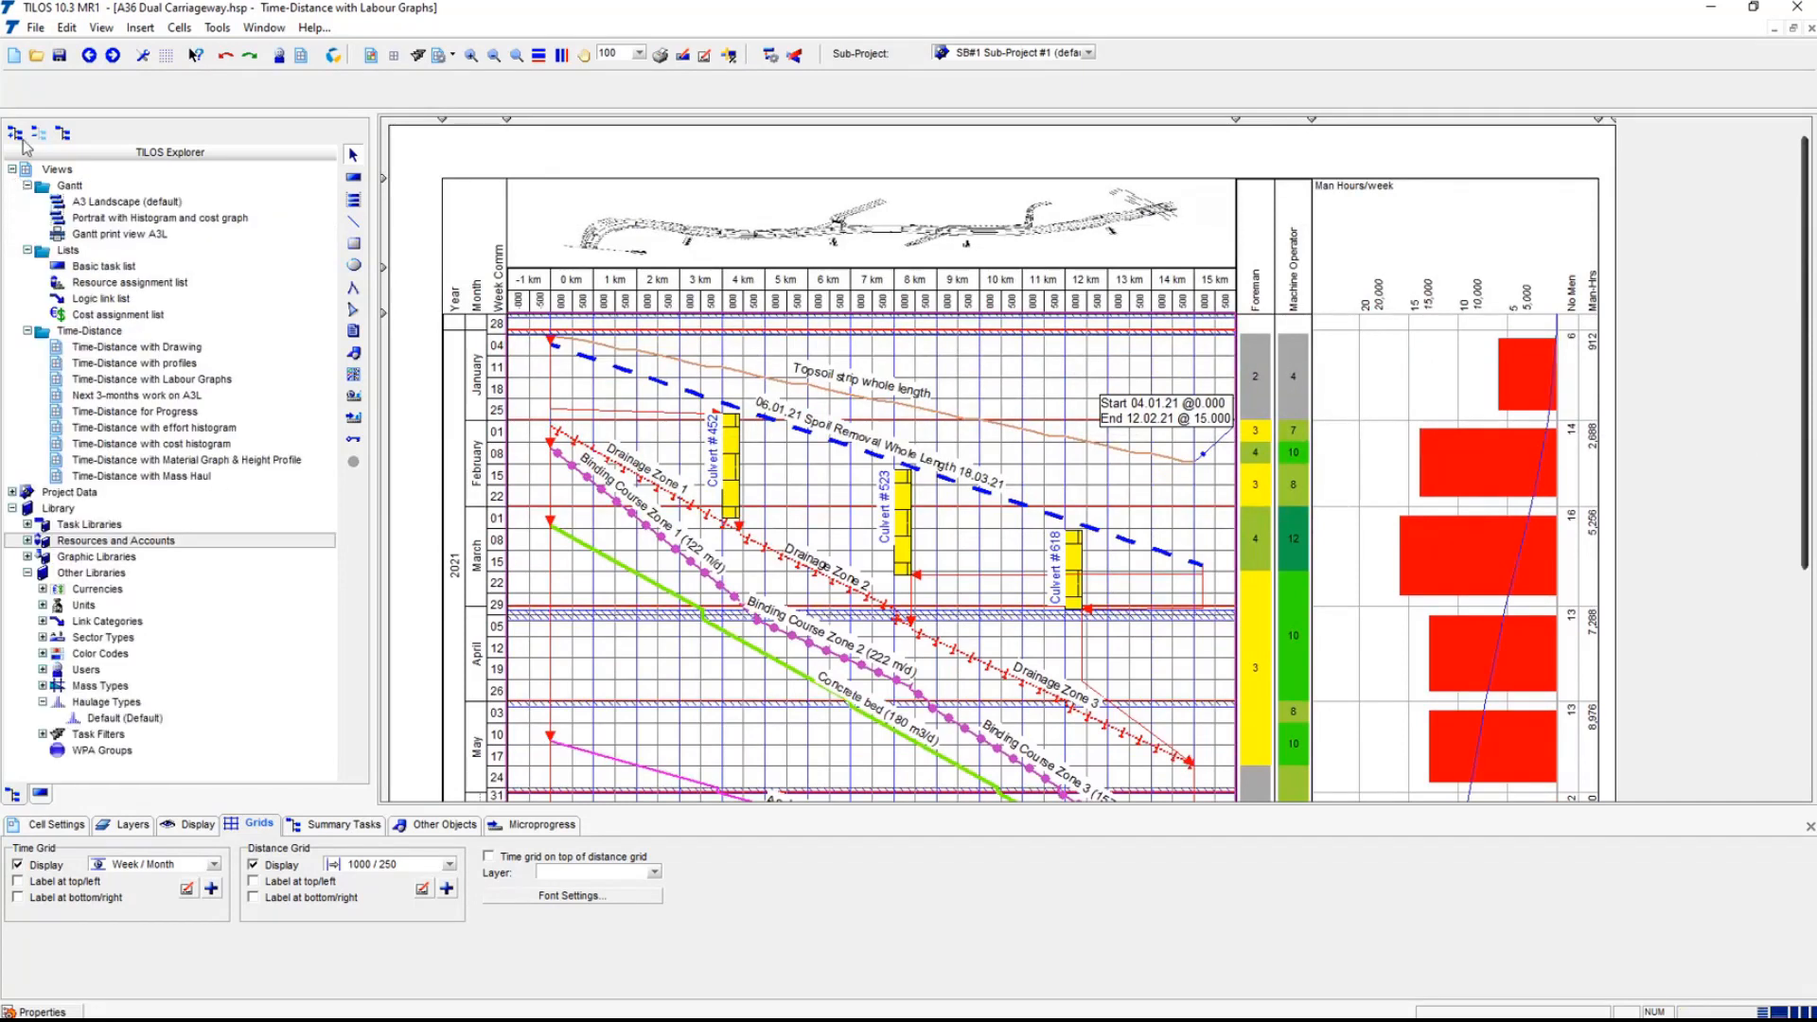
click(59, 55)
double_click(165, 352)
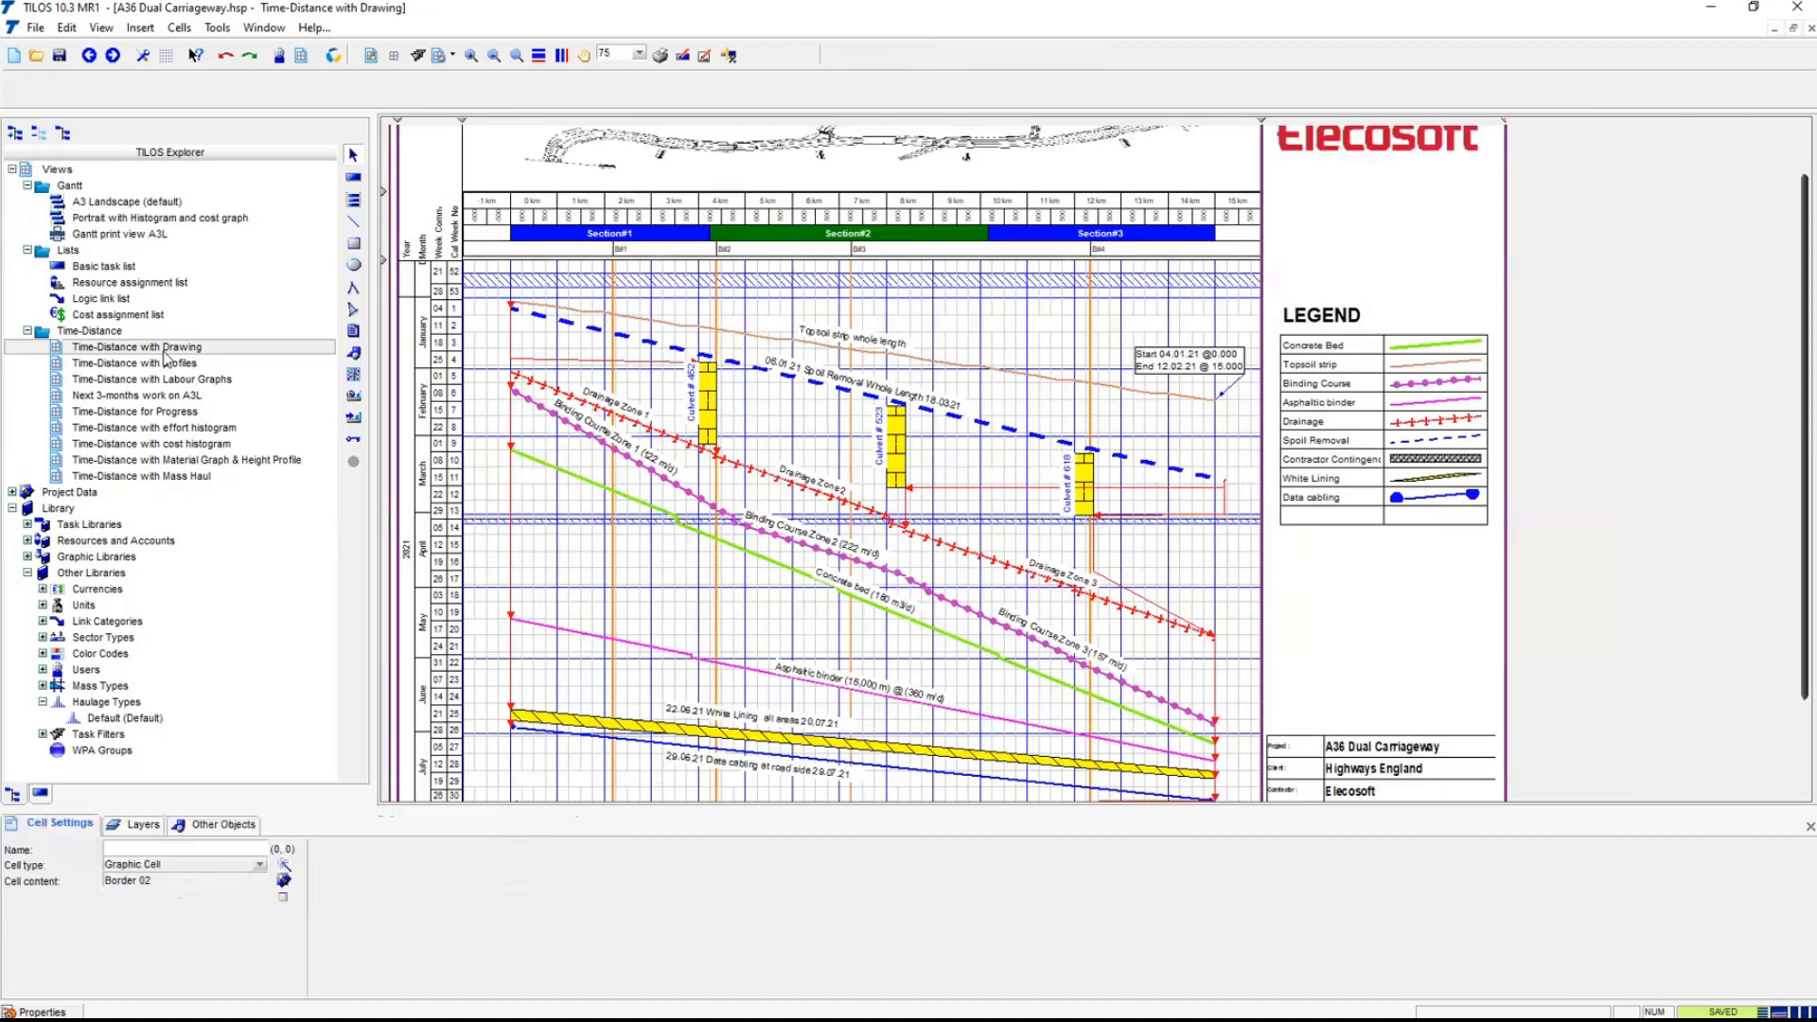
click(557, 542)
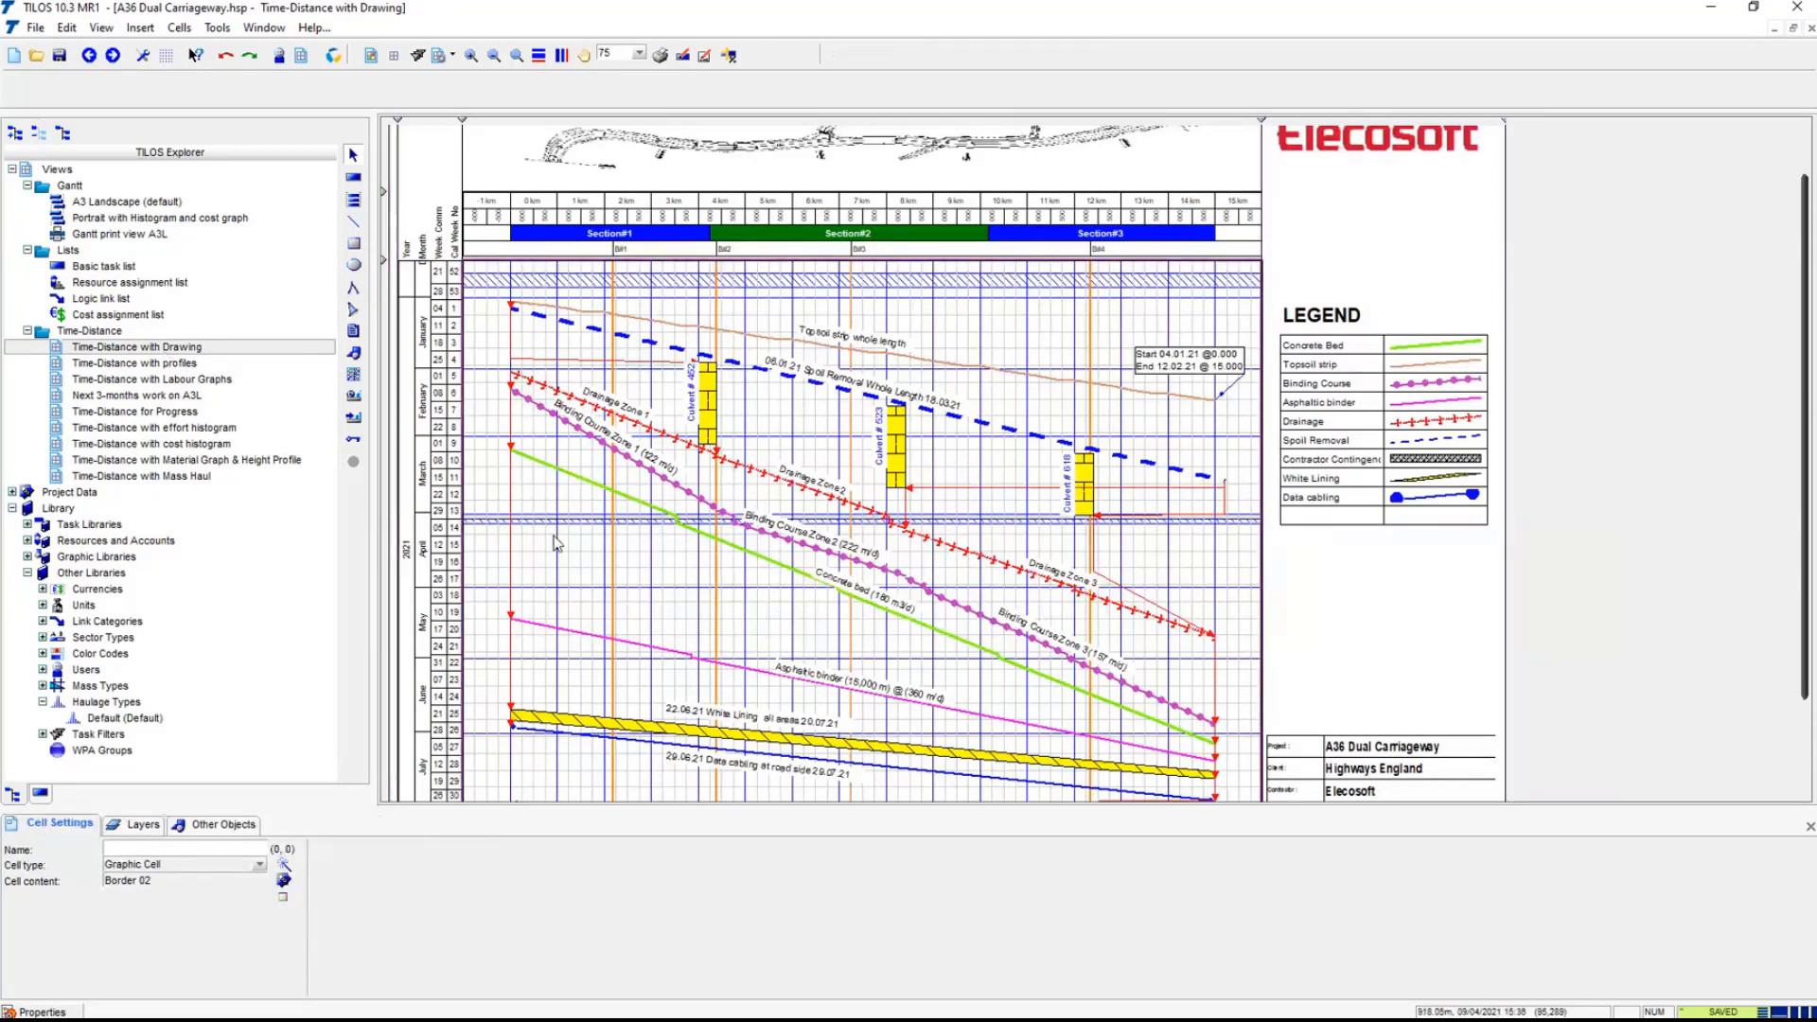
click(61, 57)
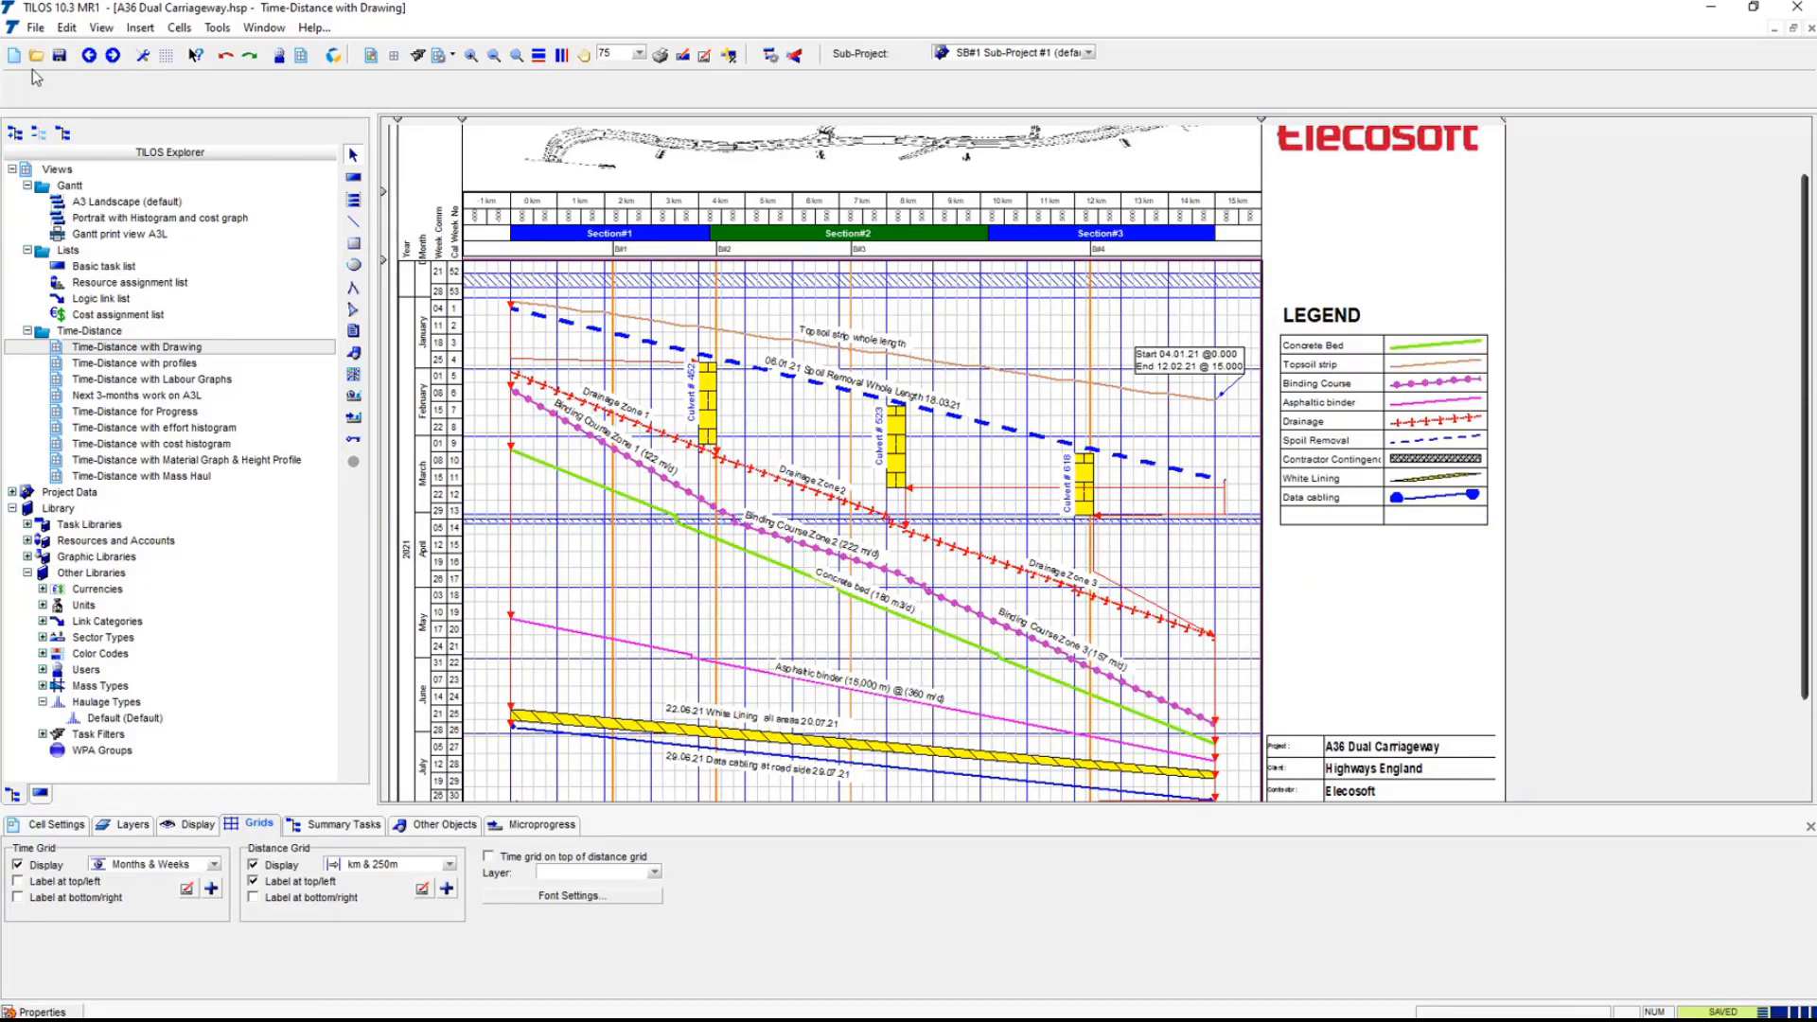
- Start a project export, review the available formats, and choose Plain Text Data (TXT) as the export format
click(35, 27)
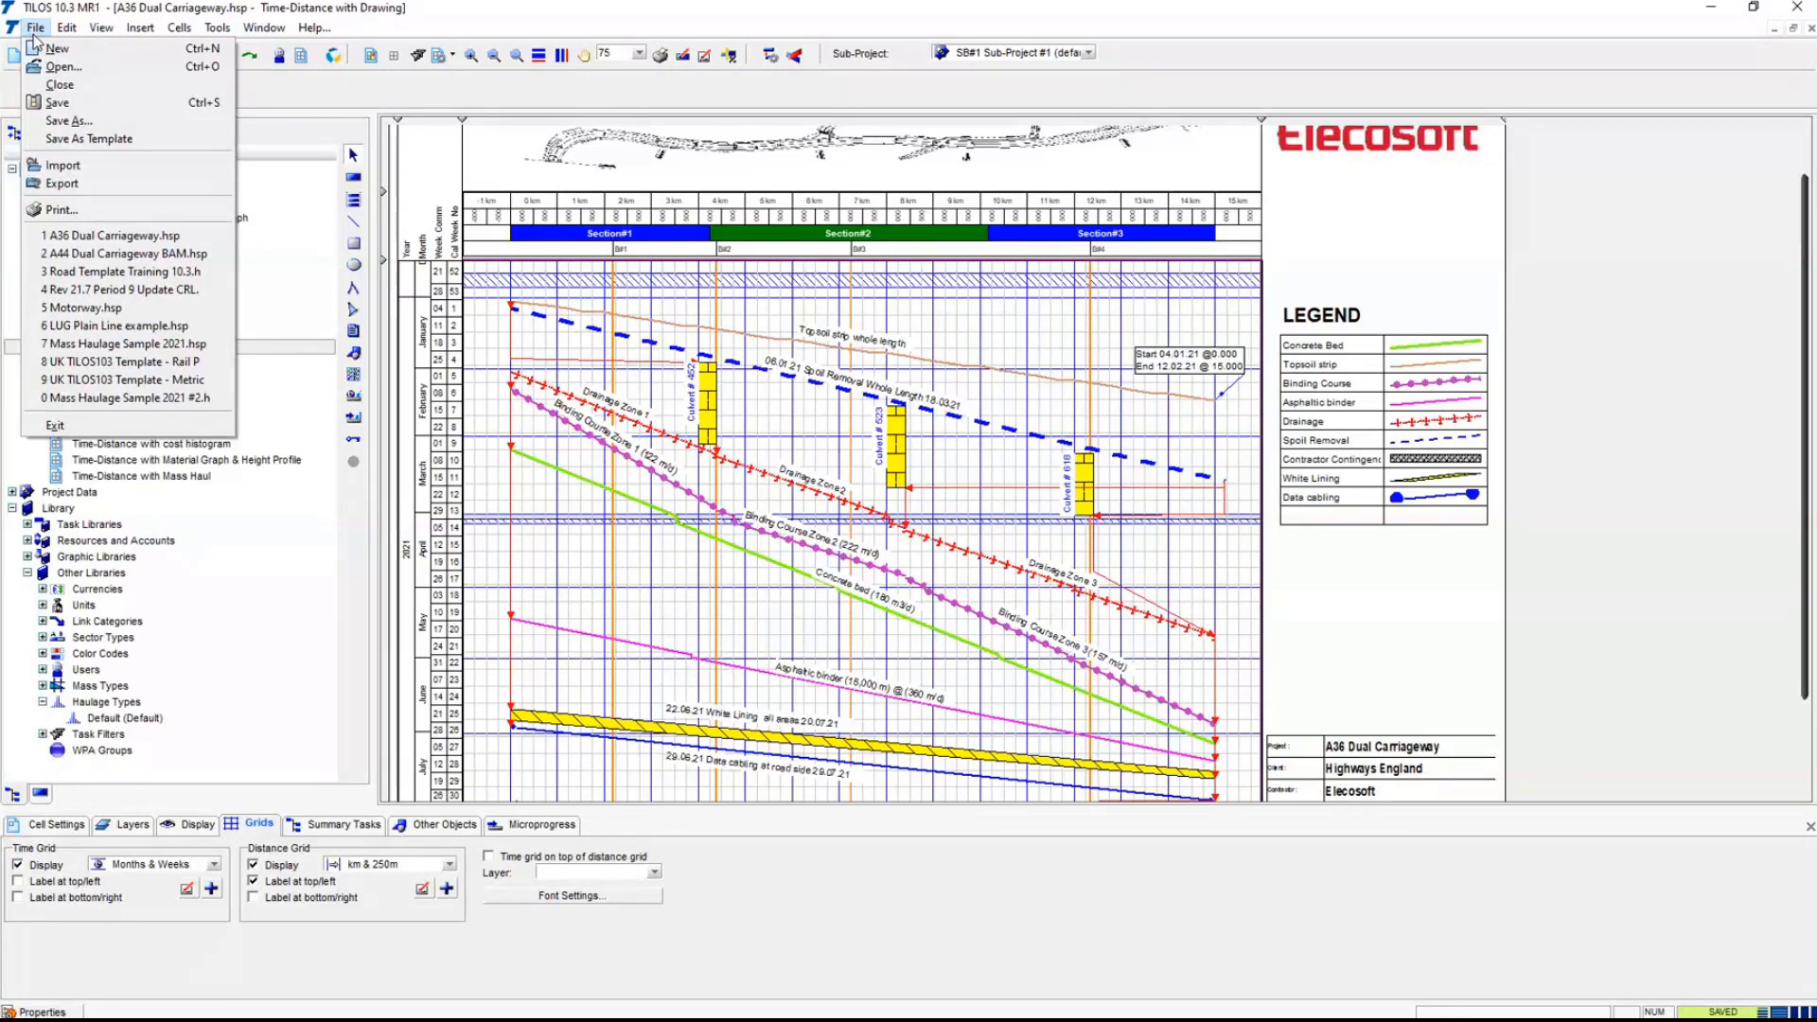
click(62, 184)
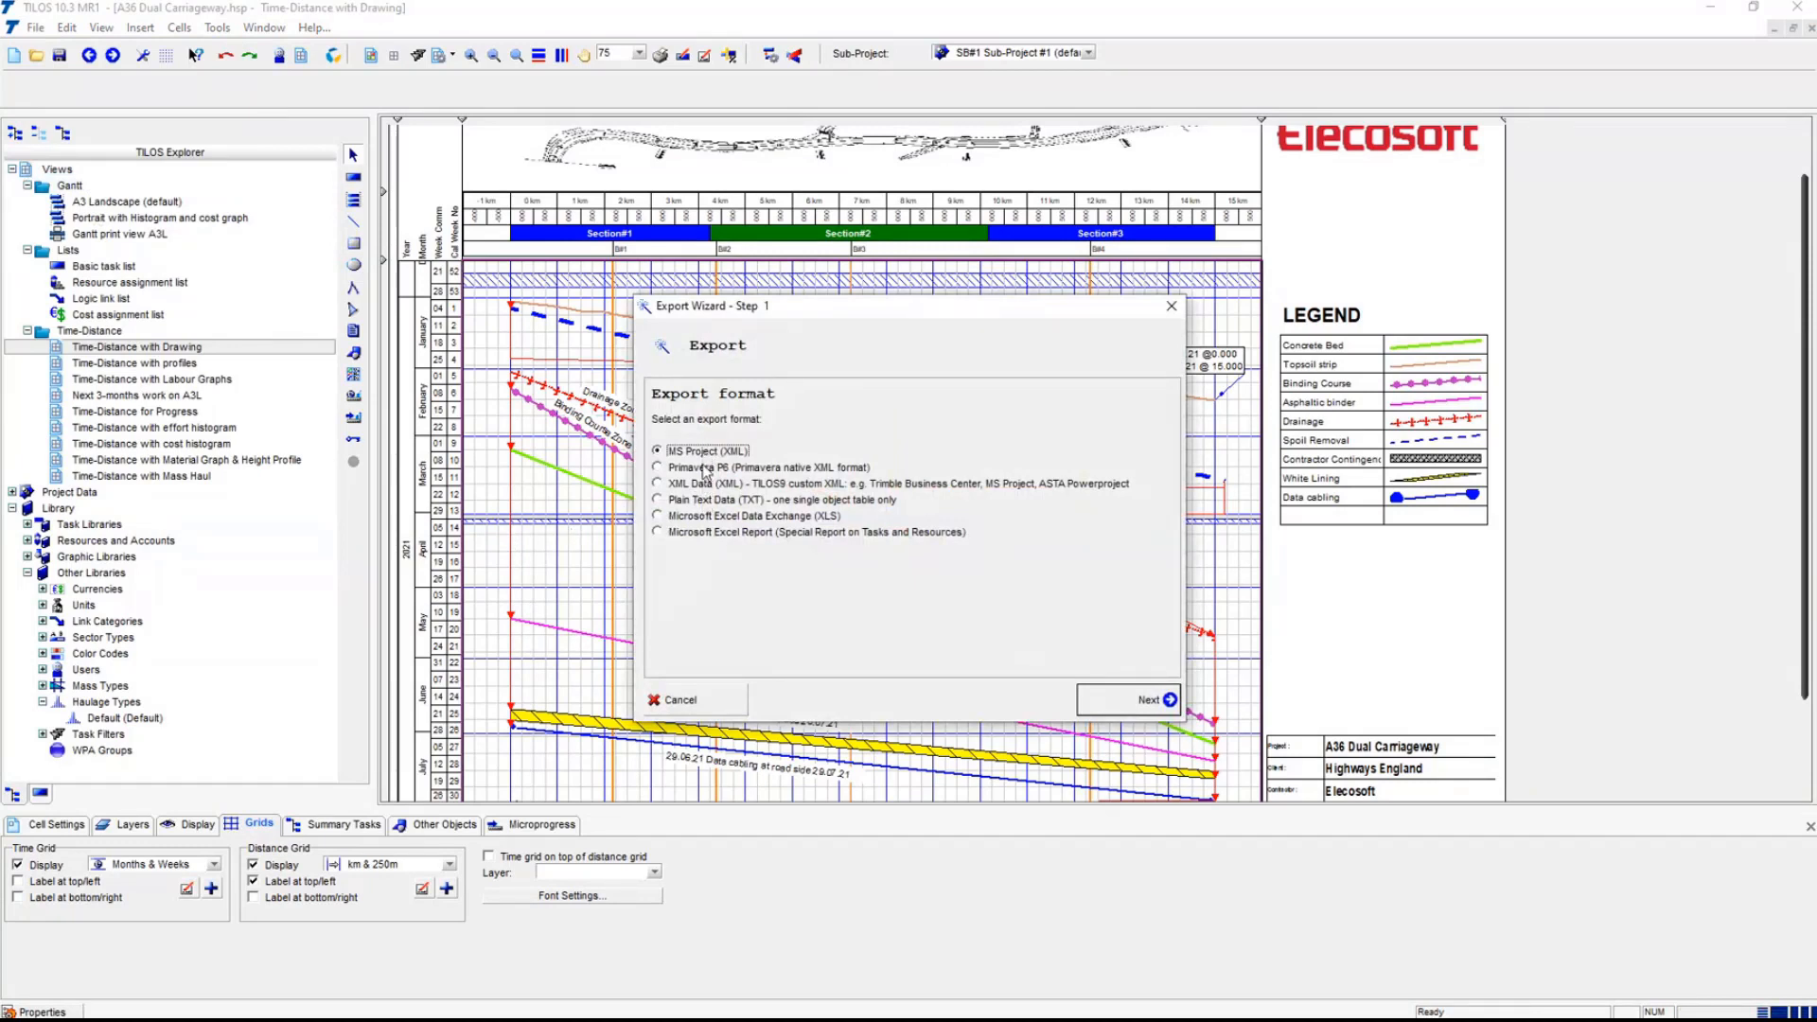
click(706, 468)
click(714, 482)
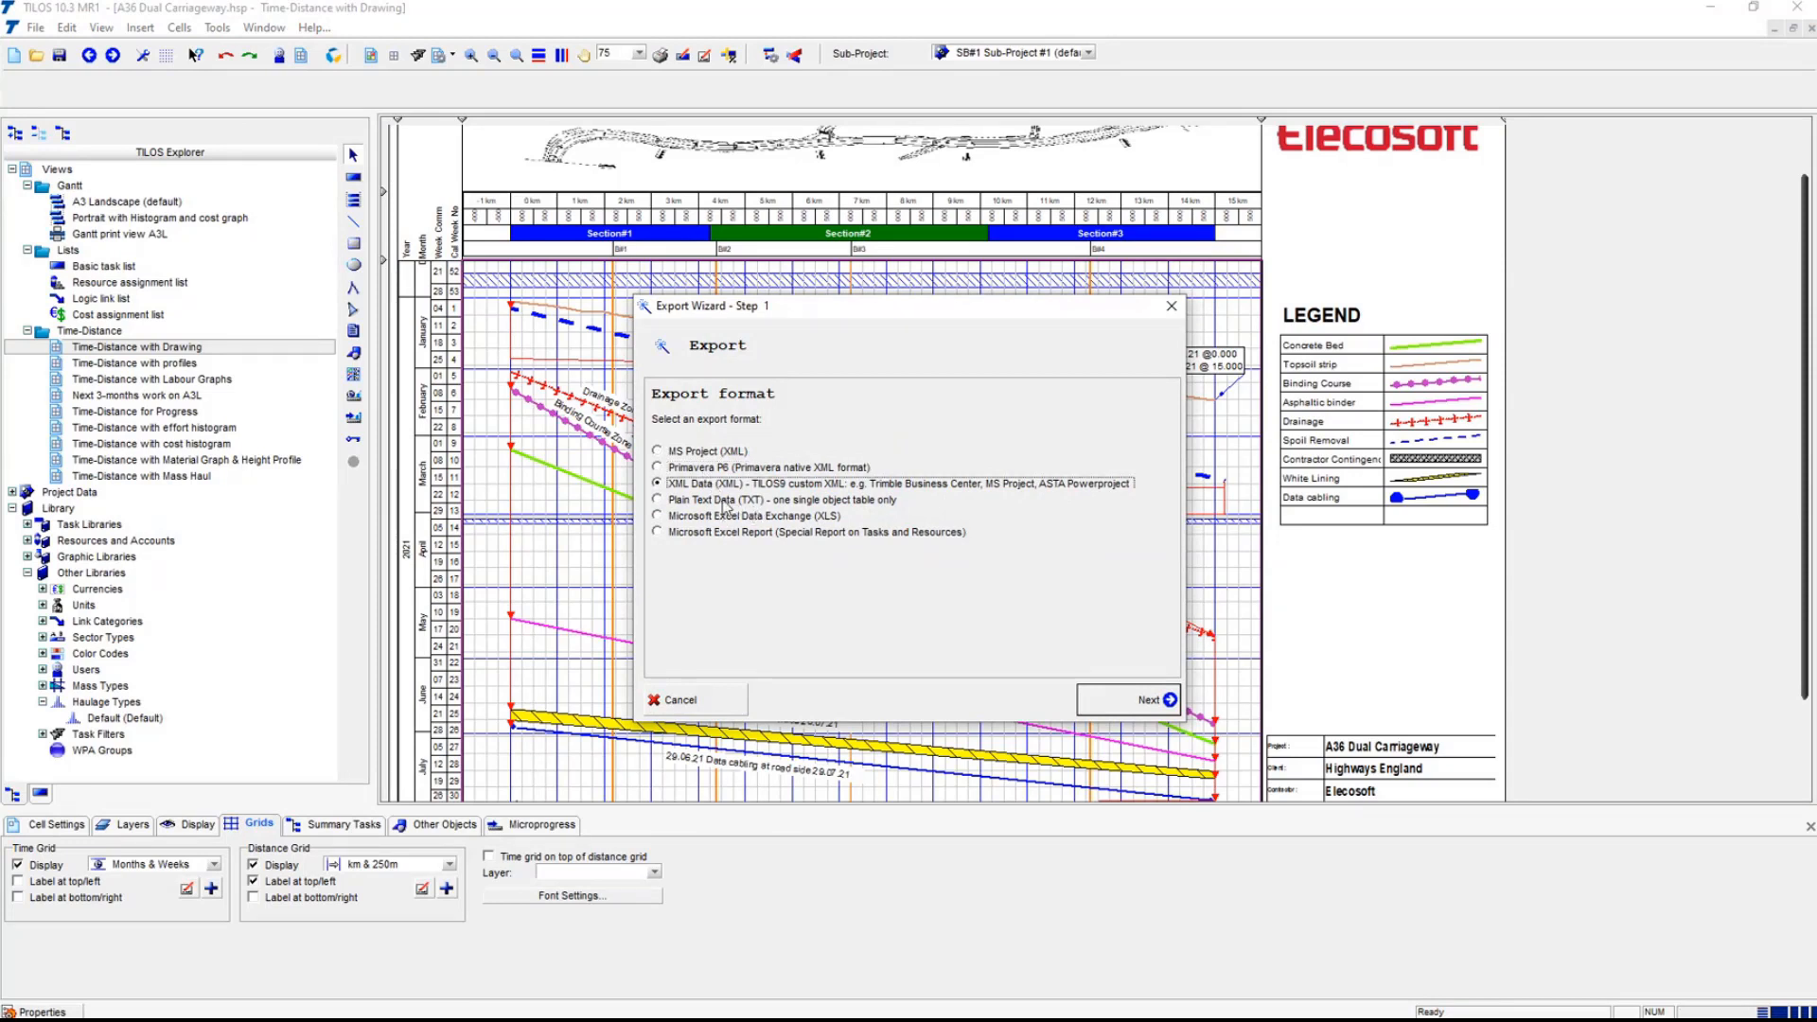
click(725, 504)
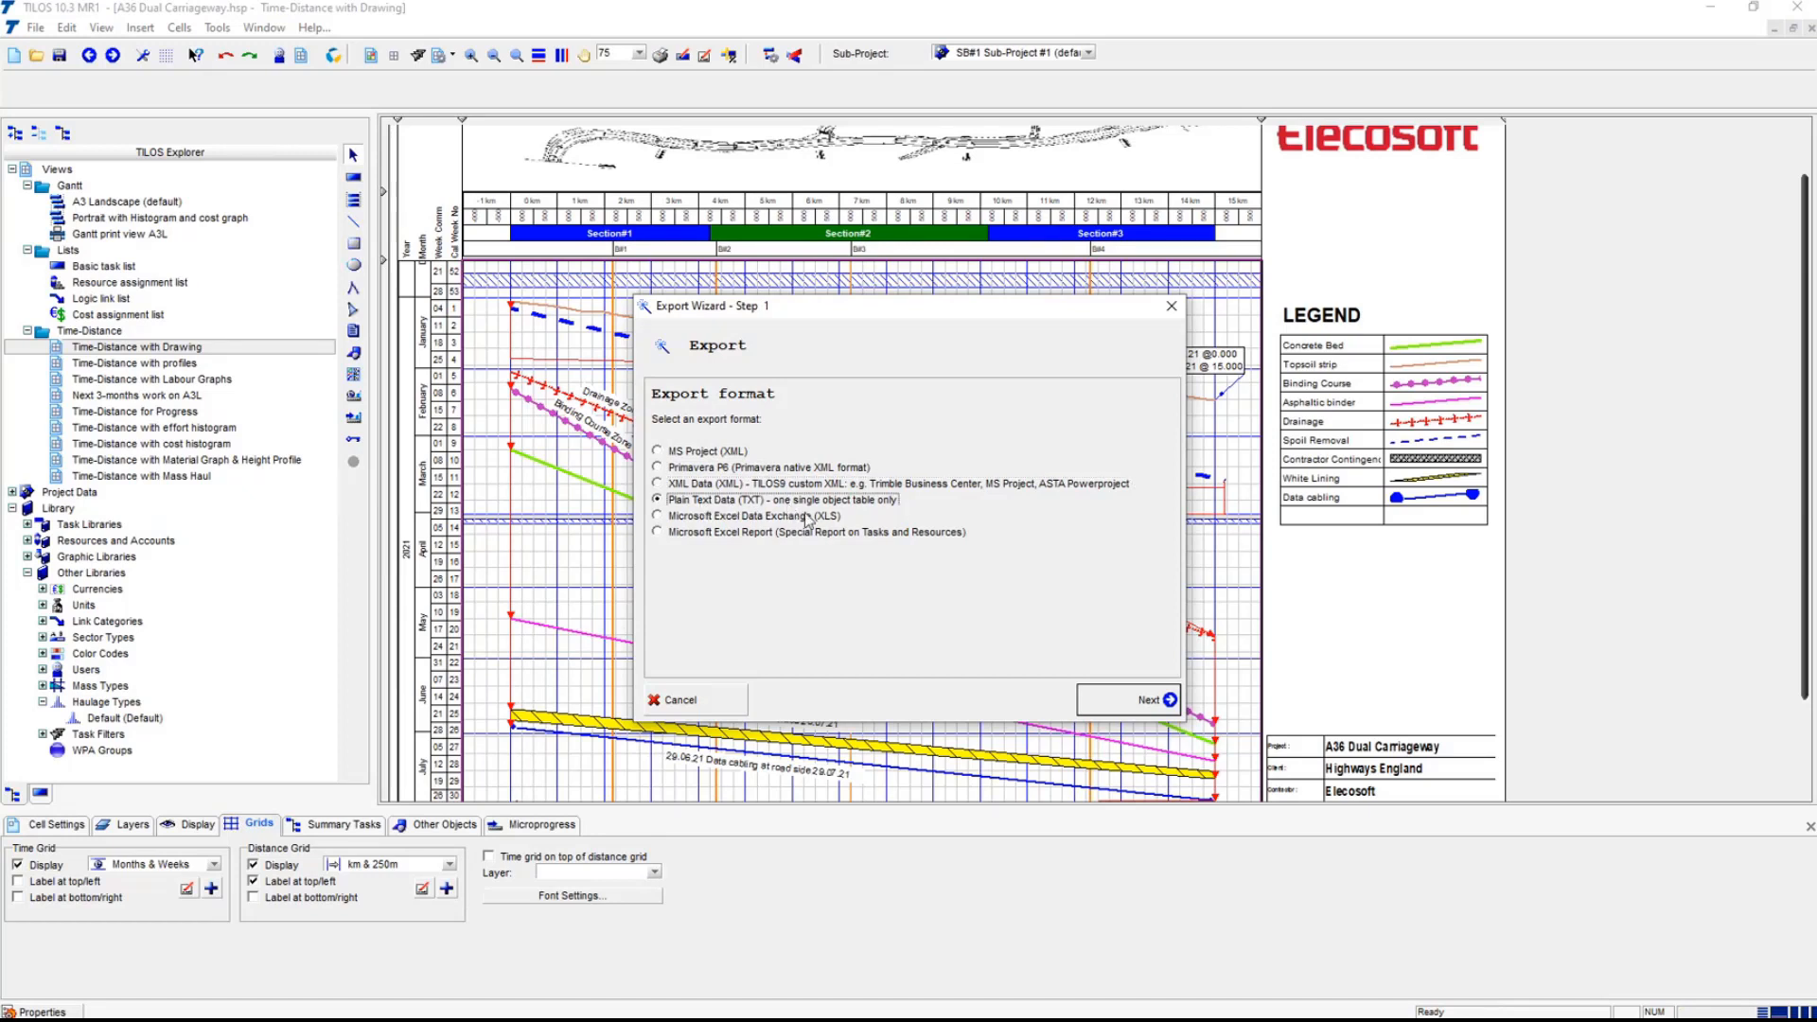
click(800, 467)
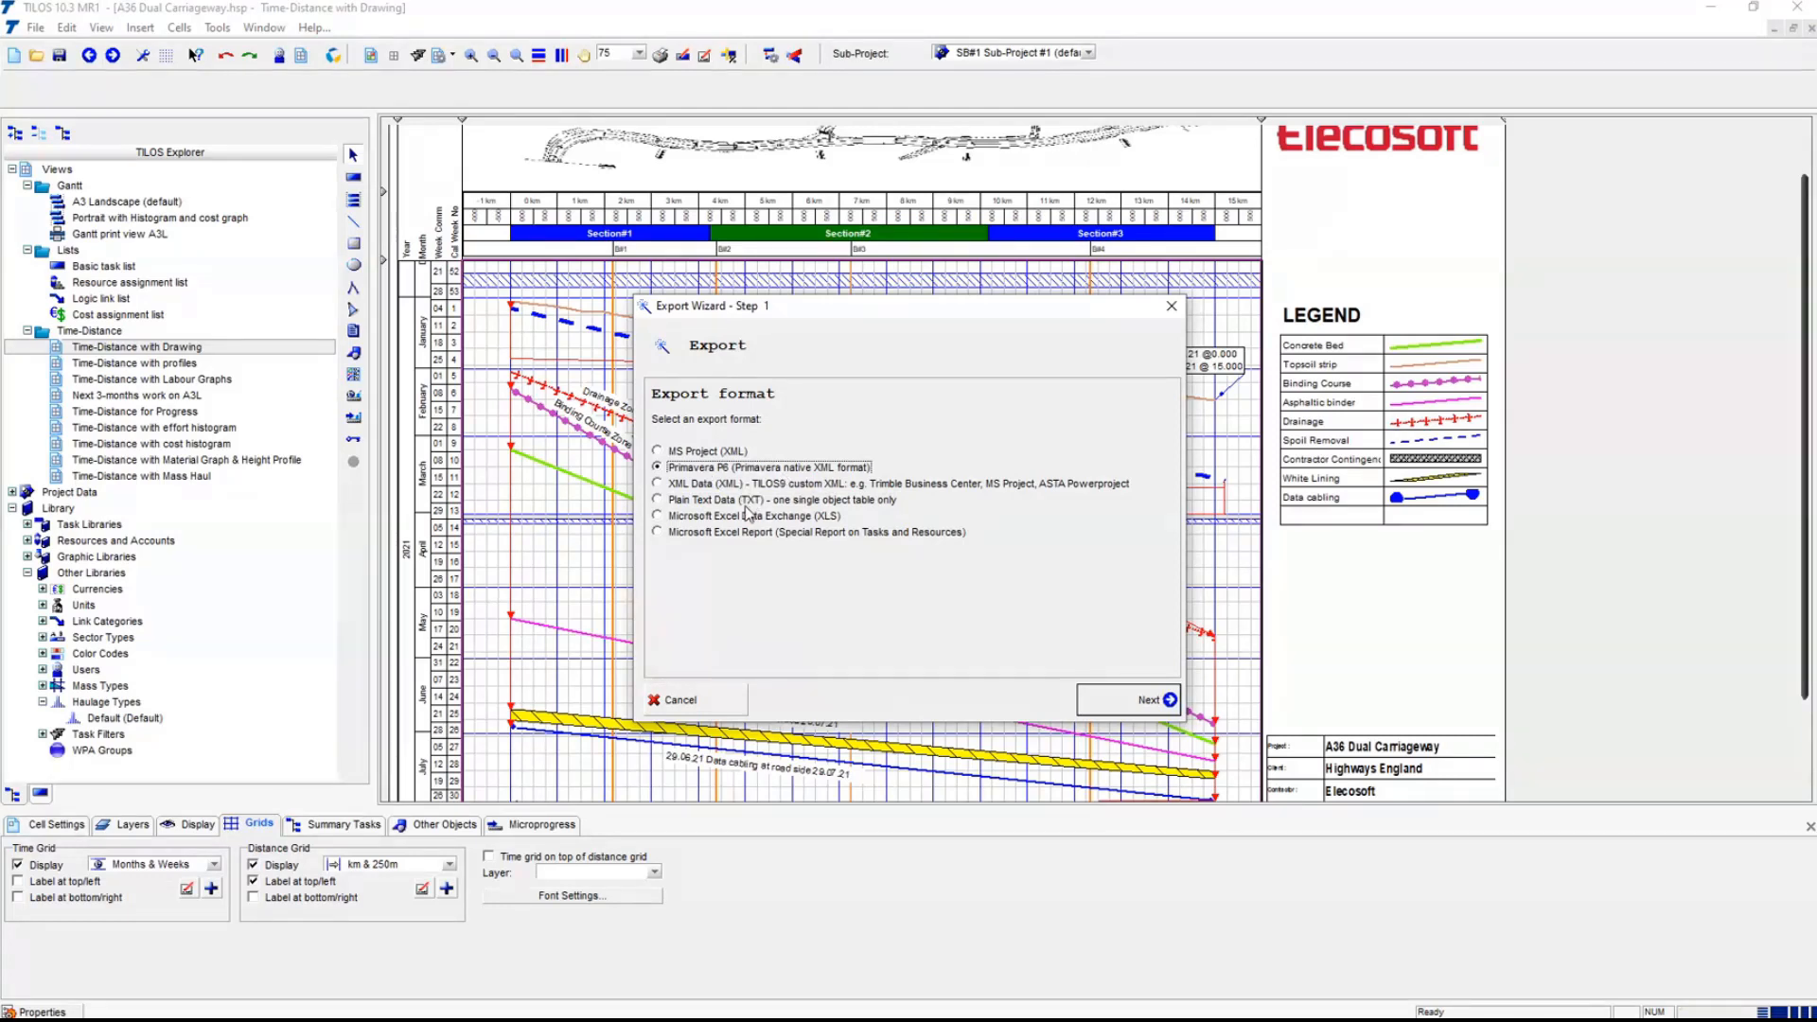
click(740, 500)
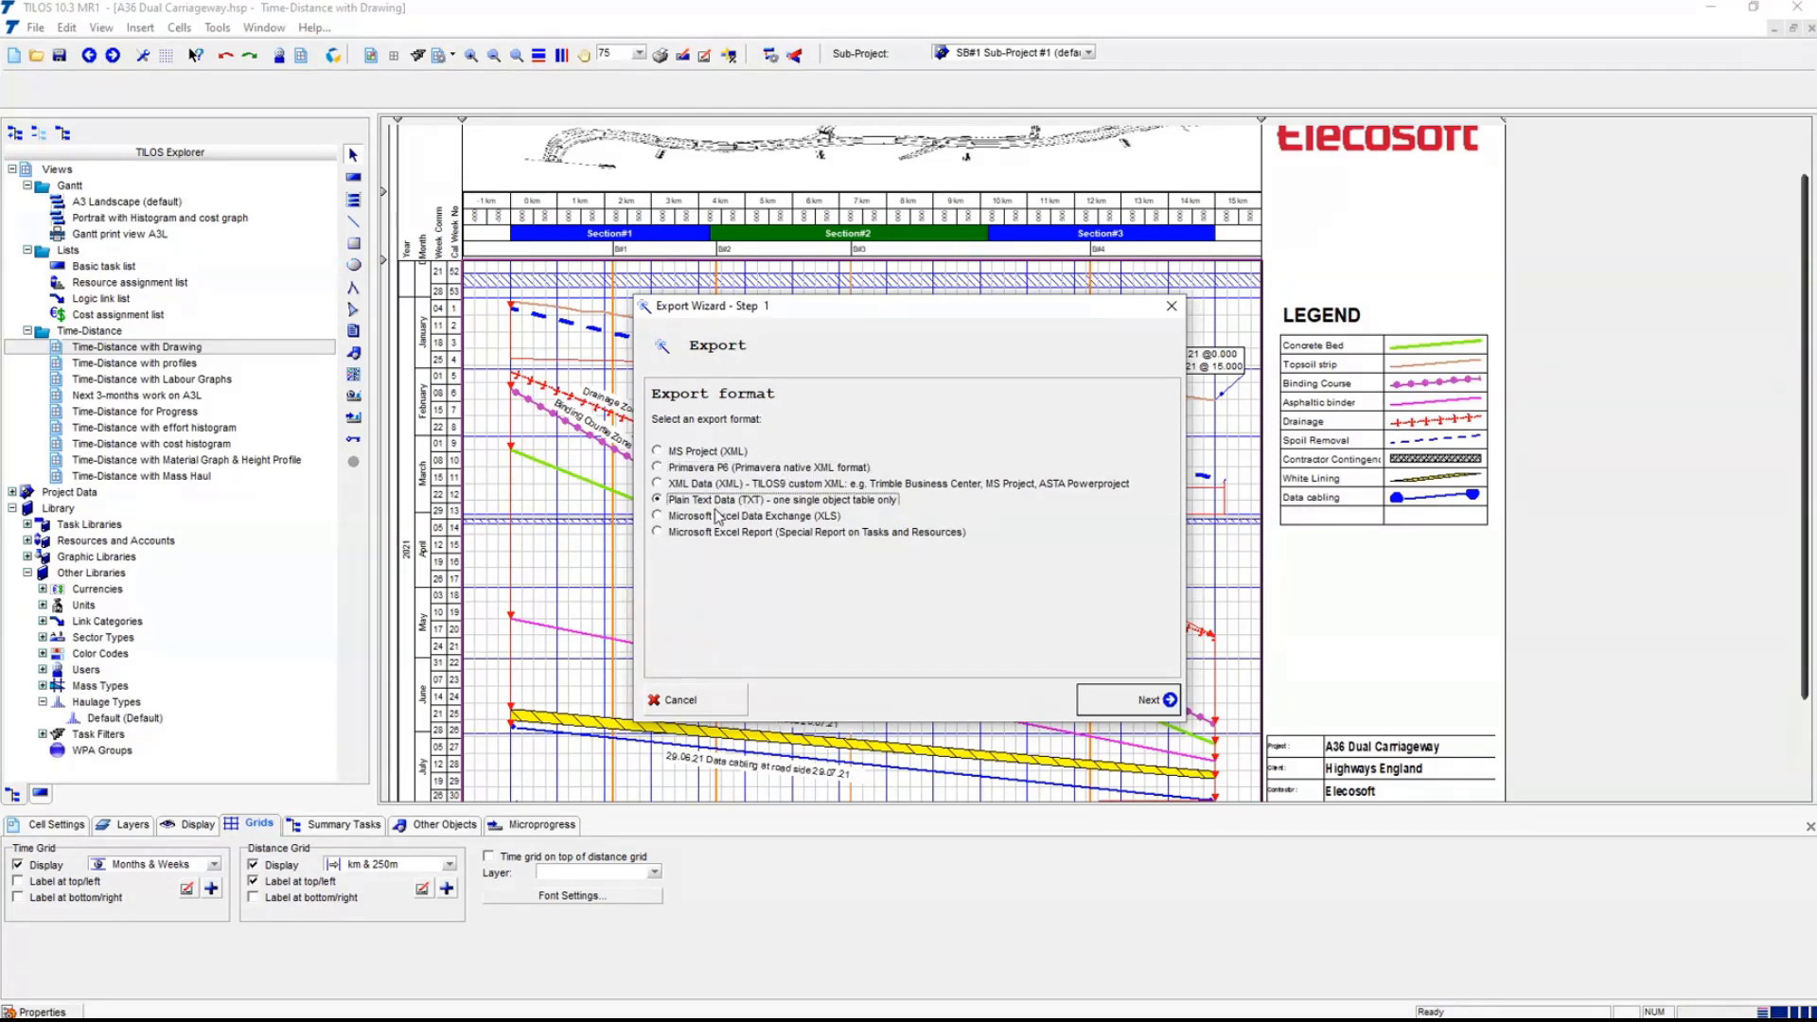
click(1130, 700)
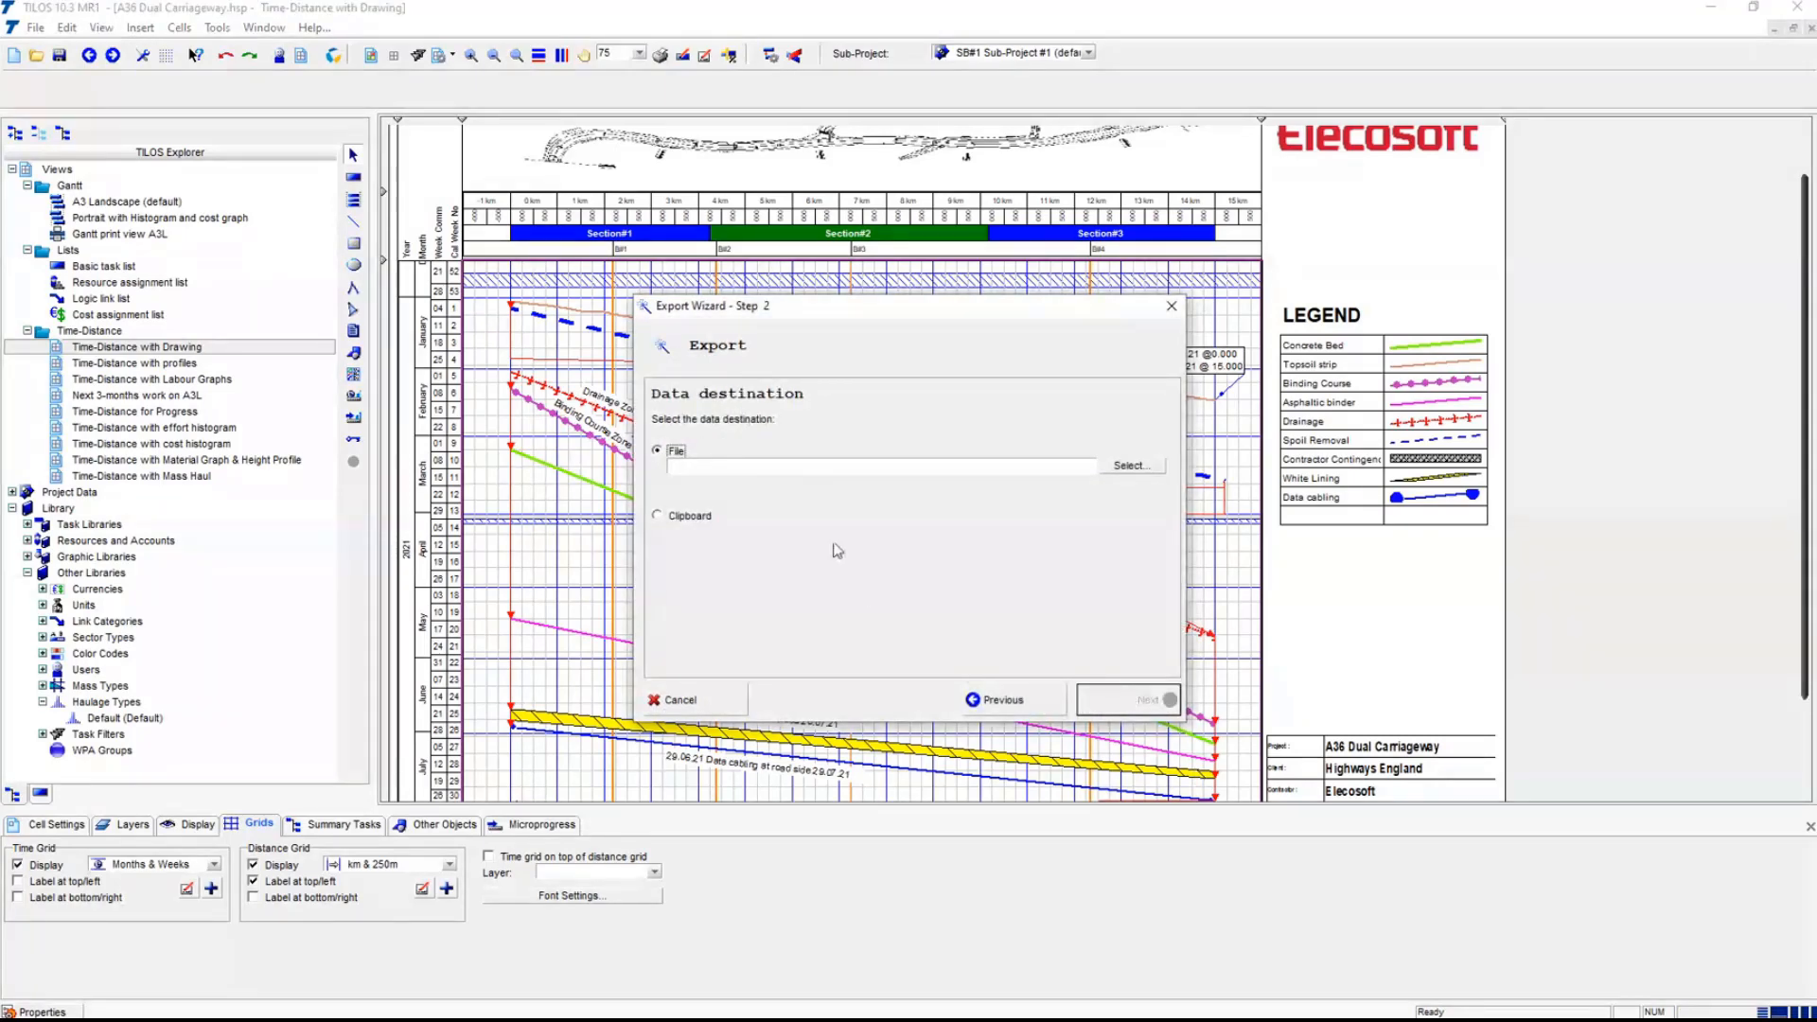
- Set the clipboard as the export's data destination and create a new exchange profile
click(708, 463)
click(671, 519)
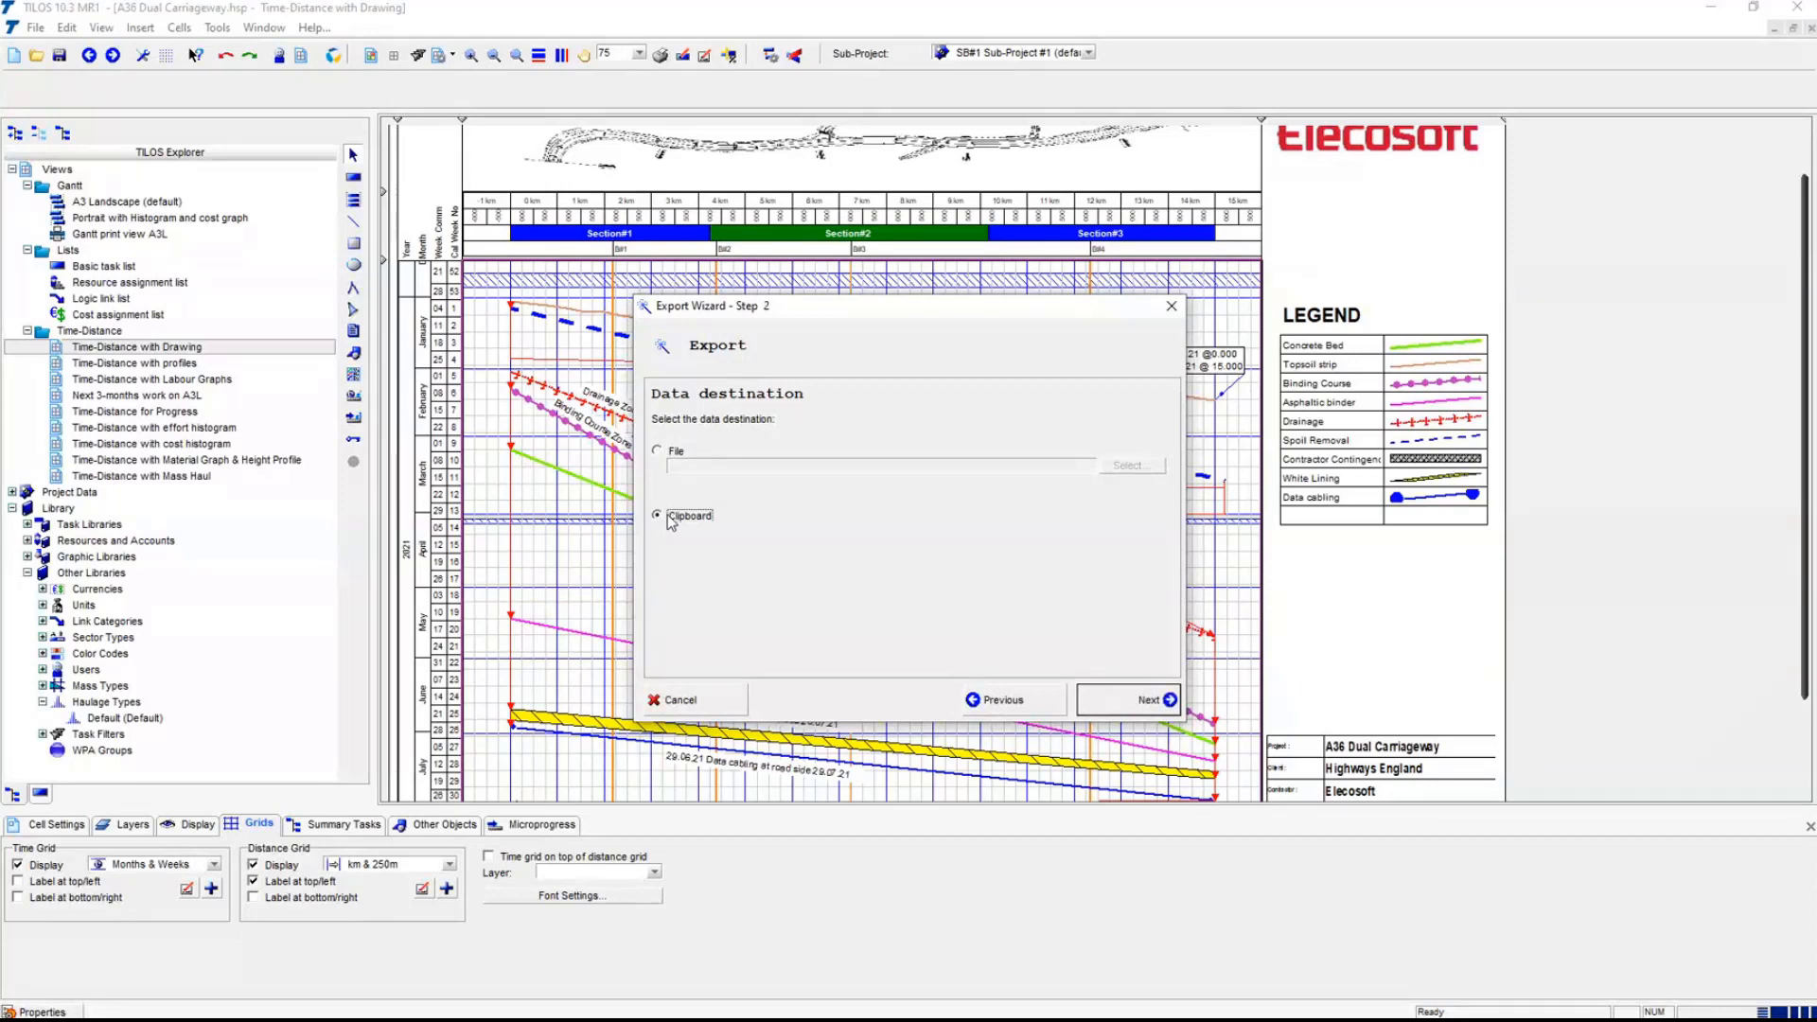
click(1148, 702)
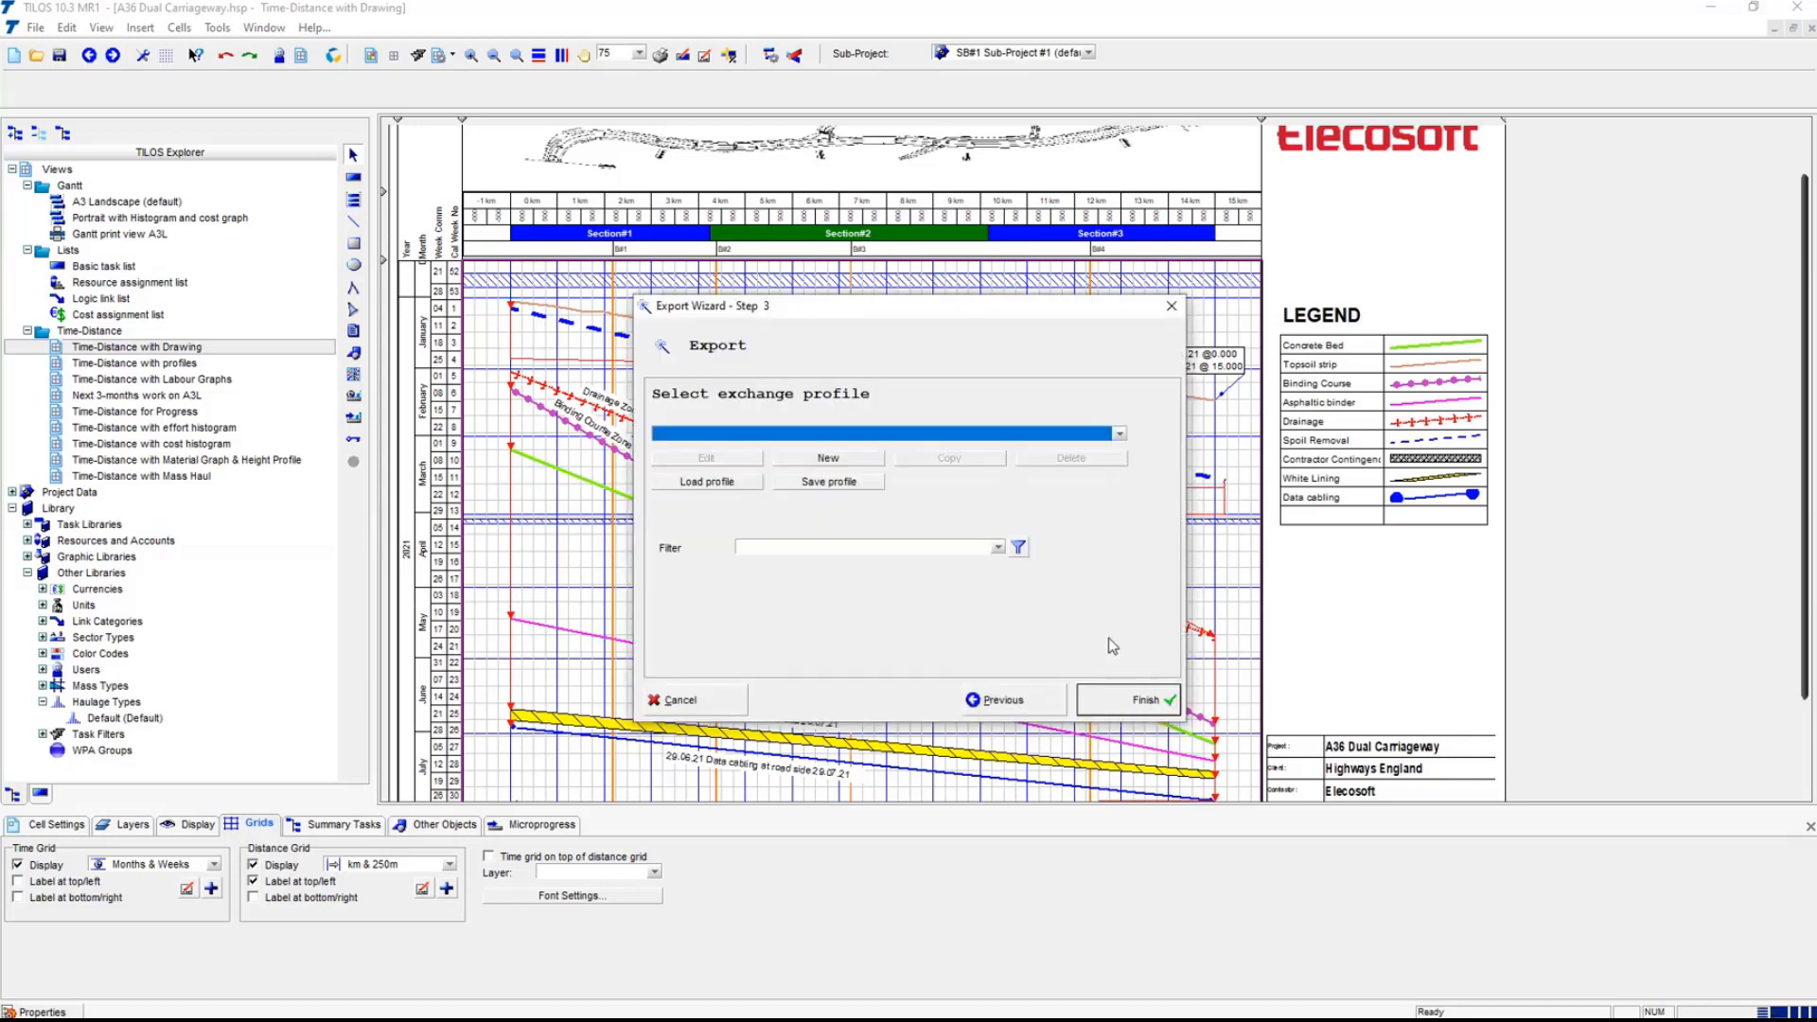
click(1119, 433)
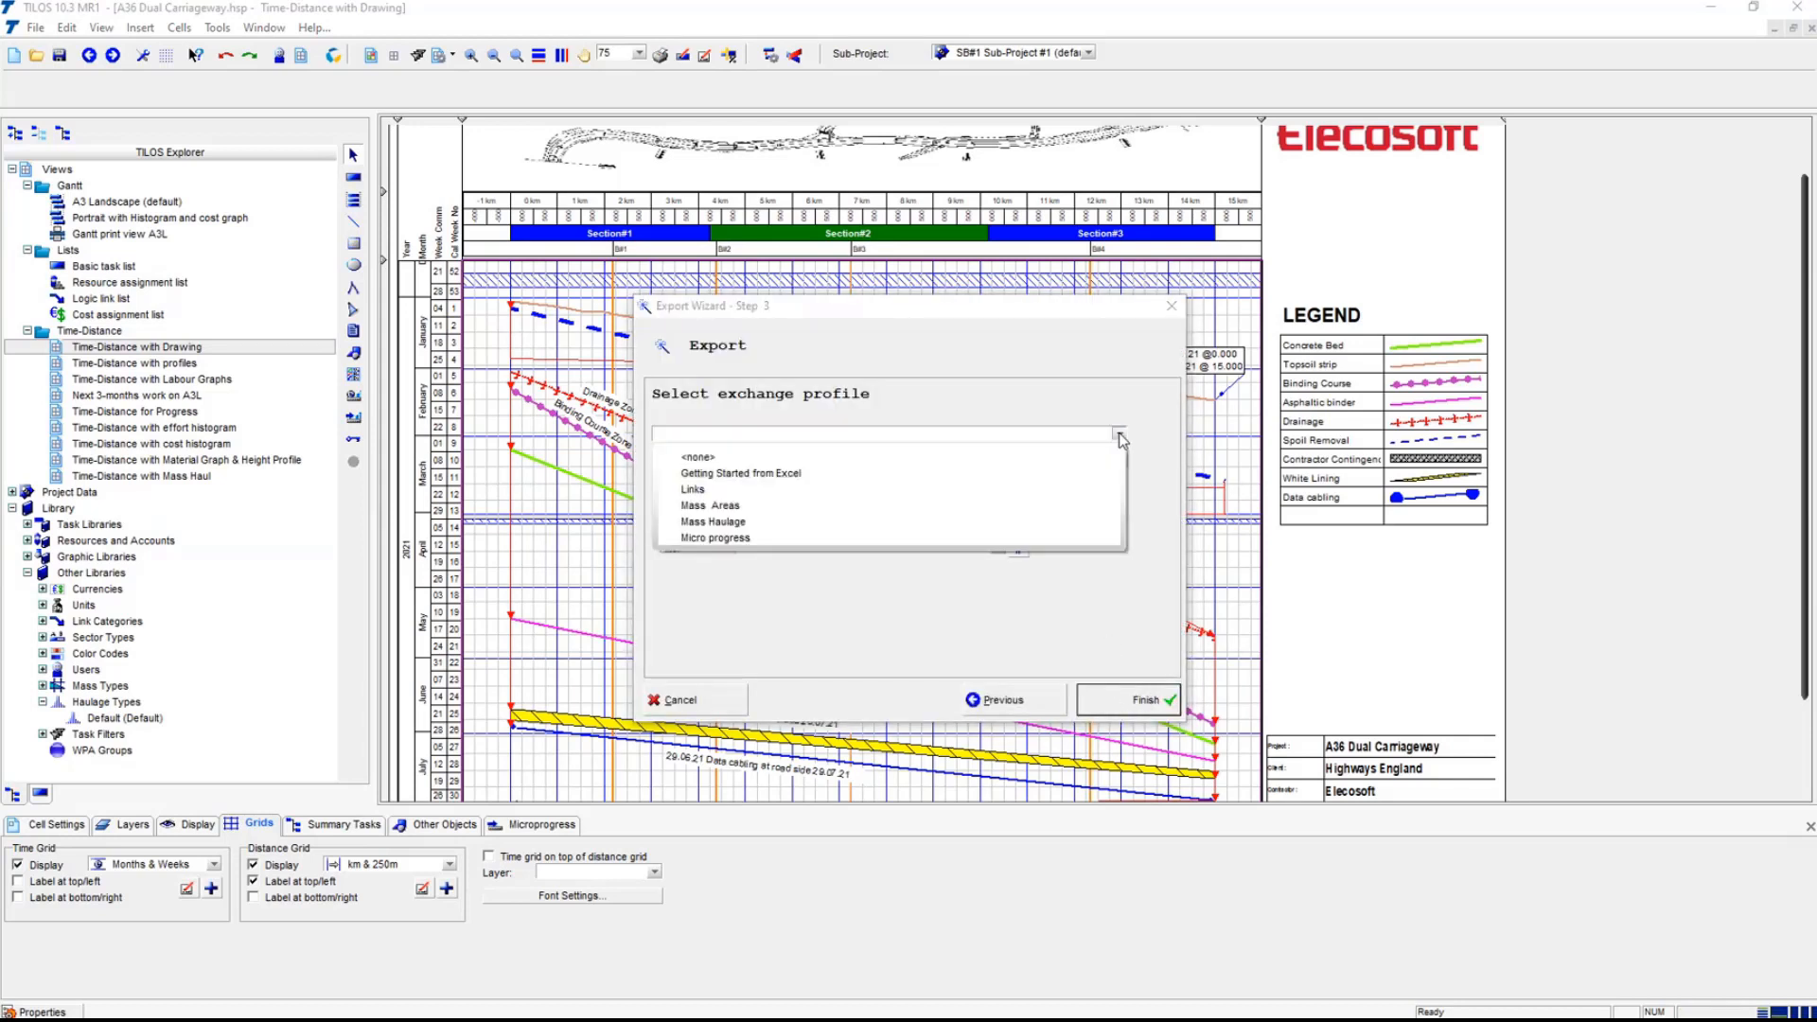
click(755, 434)
click(828, 462)
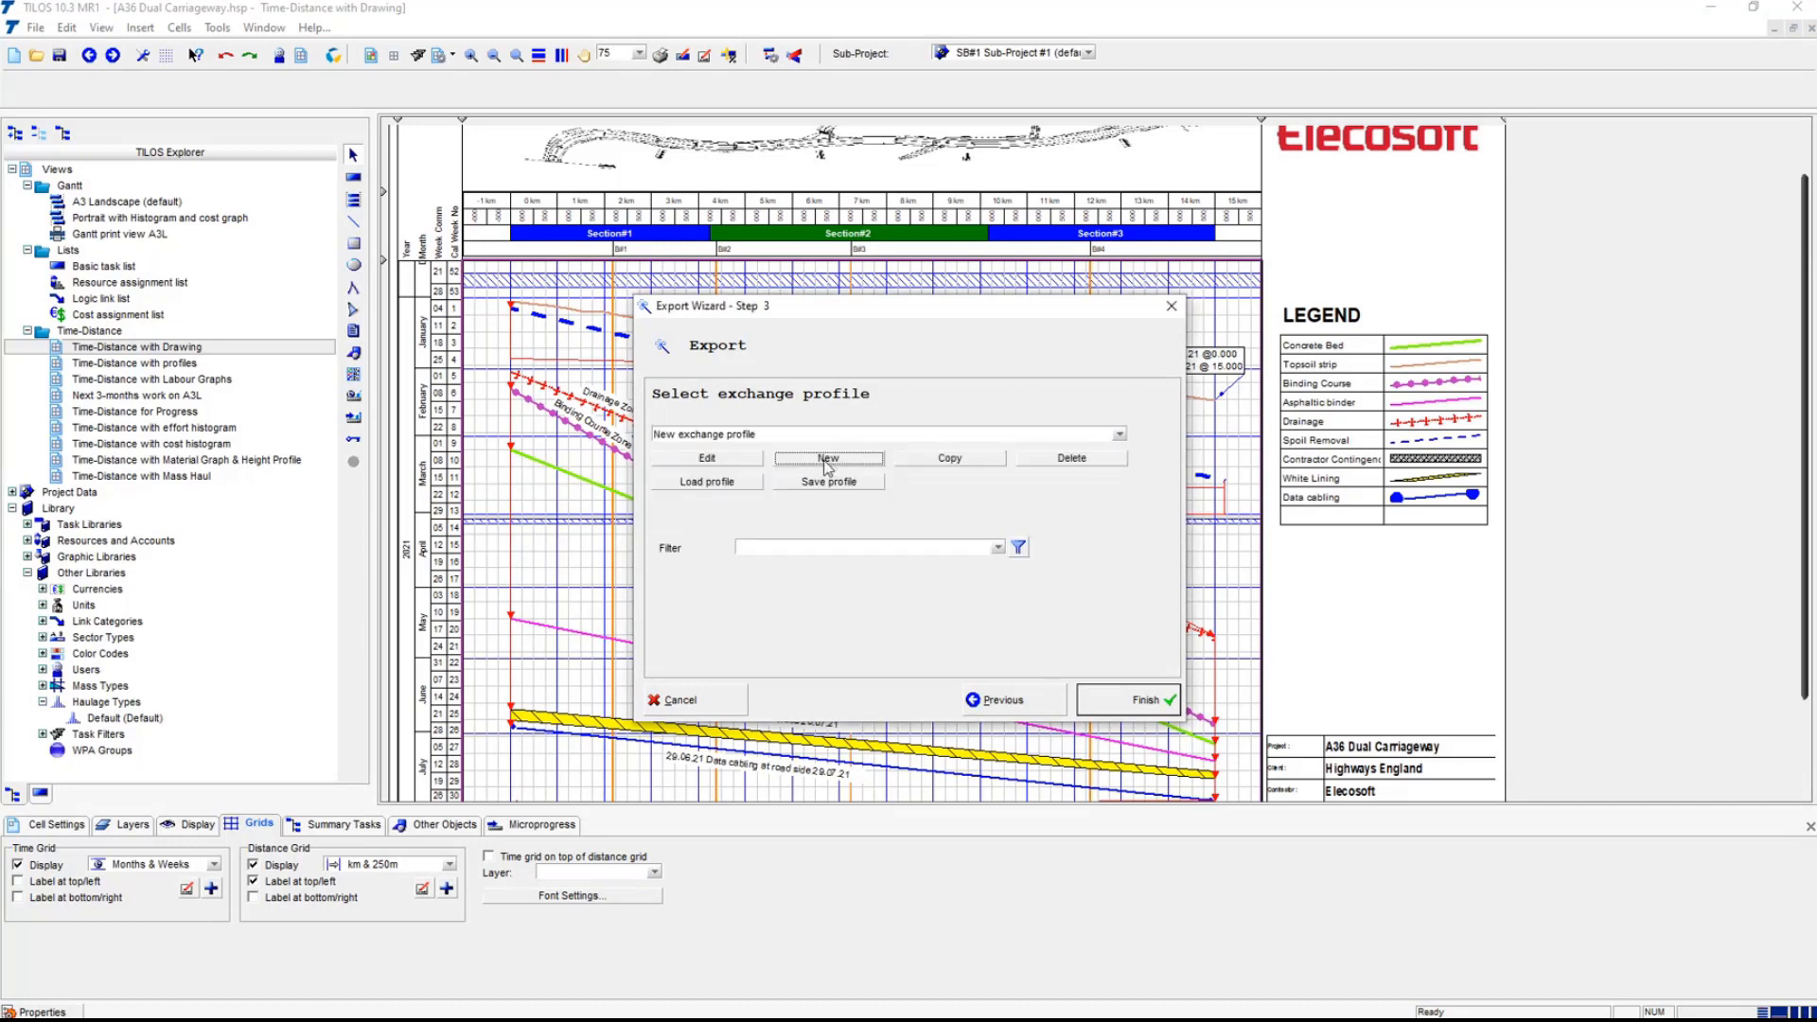
- Name the new exchange profile "Basic data exchange" and include the Tasks item from the schedule data
click(730, 463)
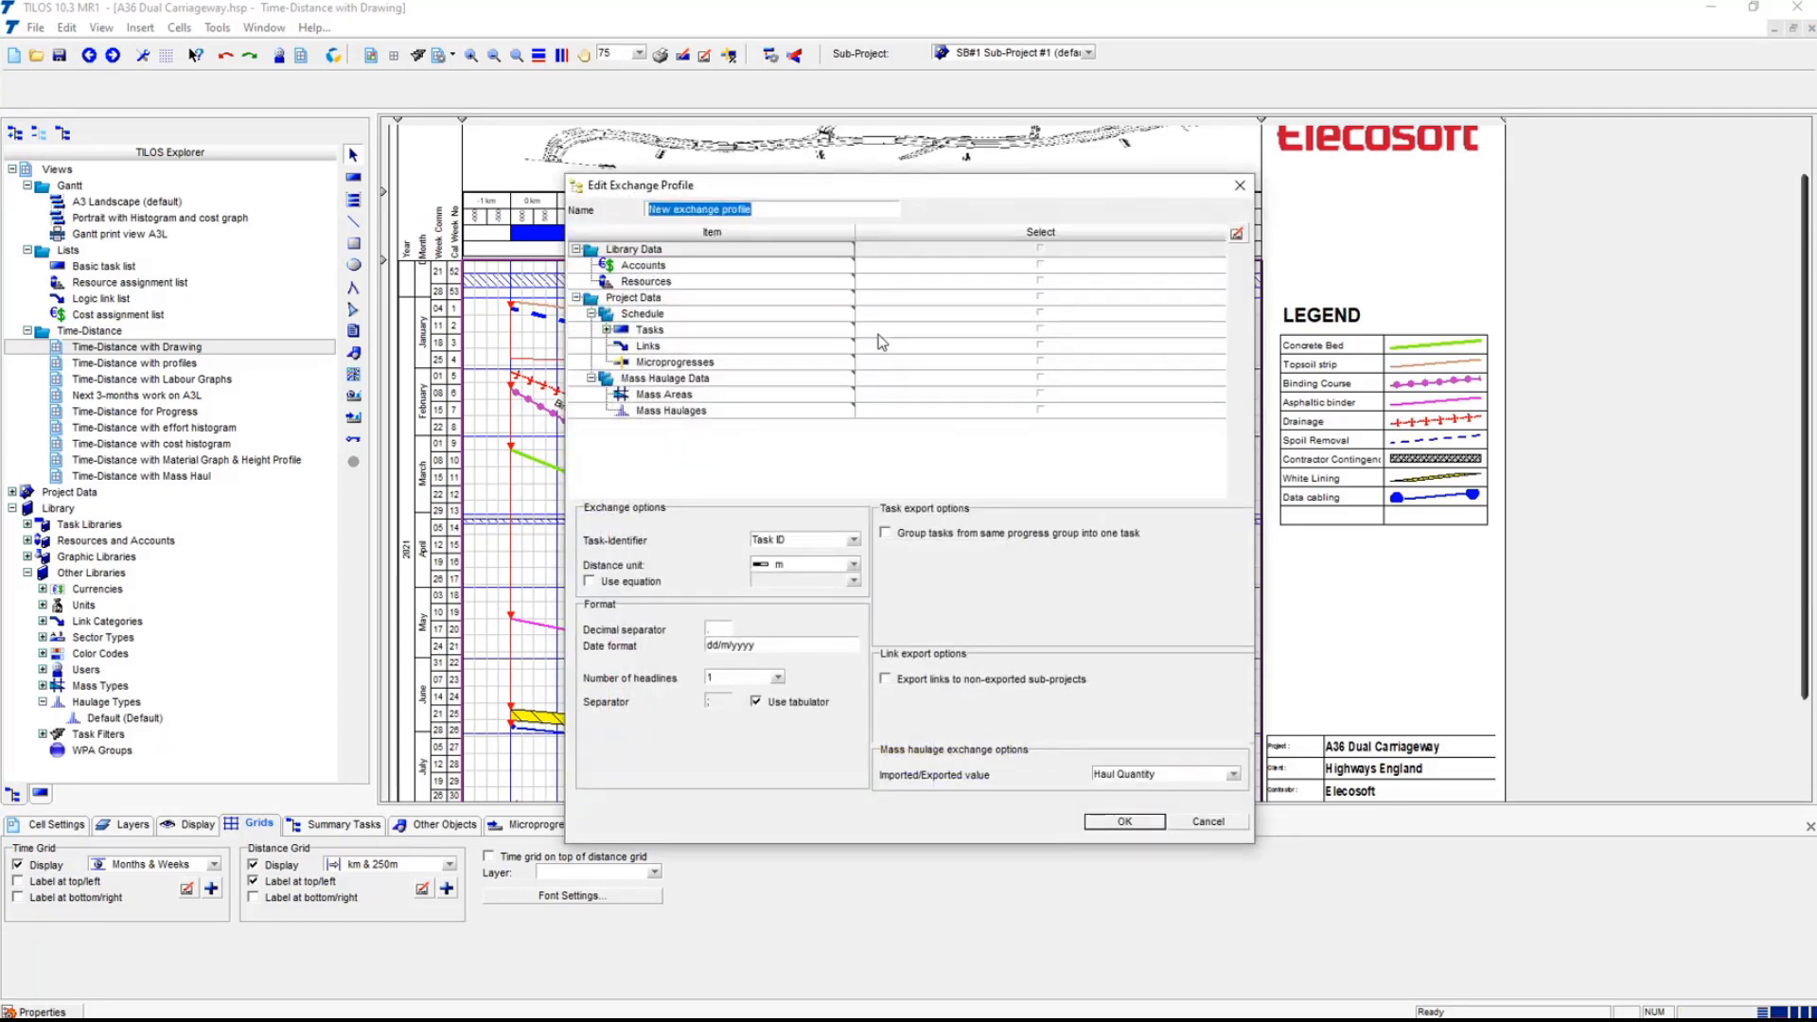
text(Basic data)
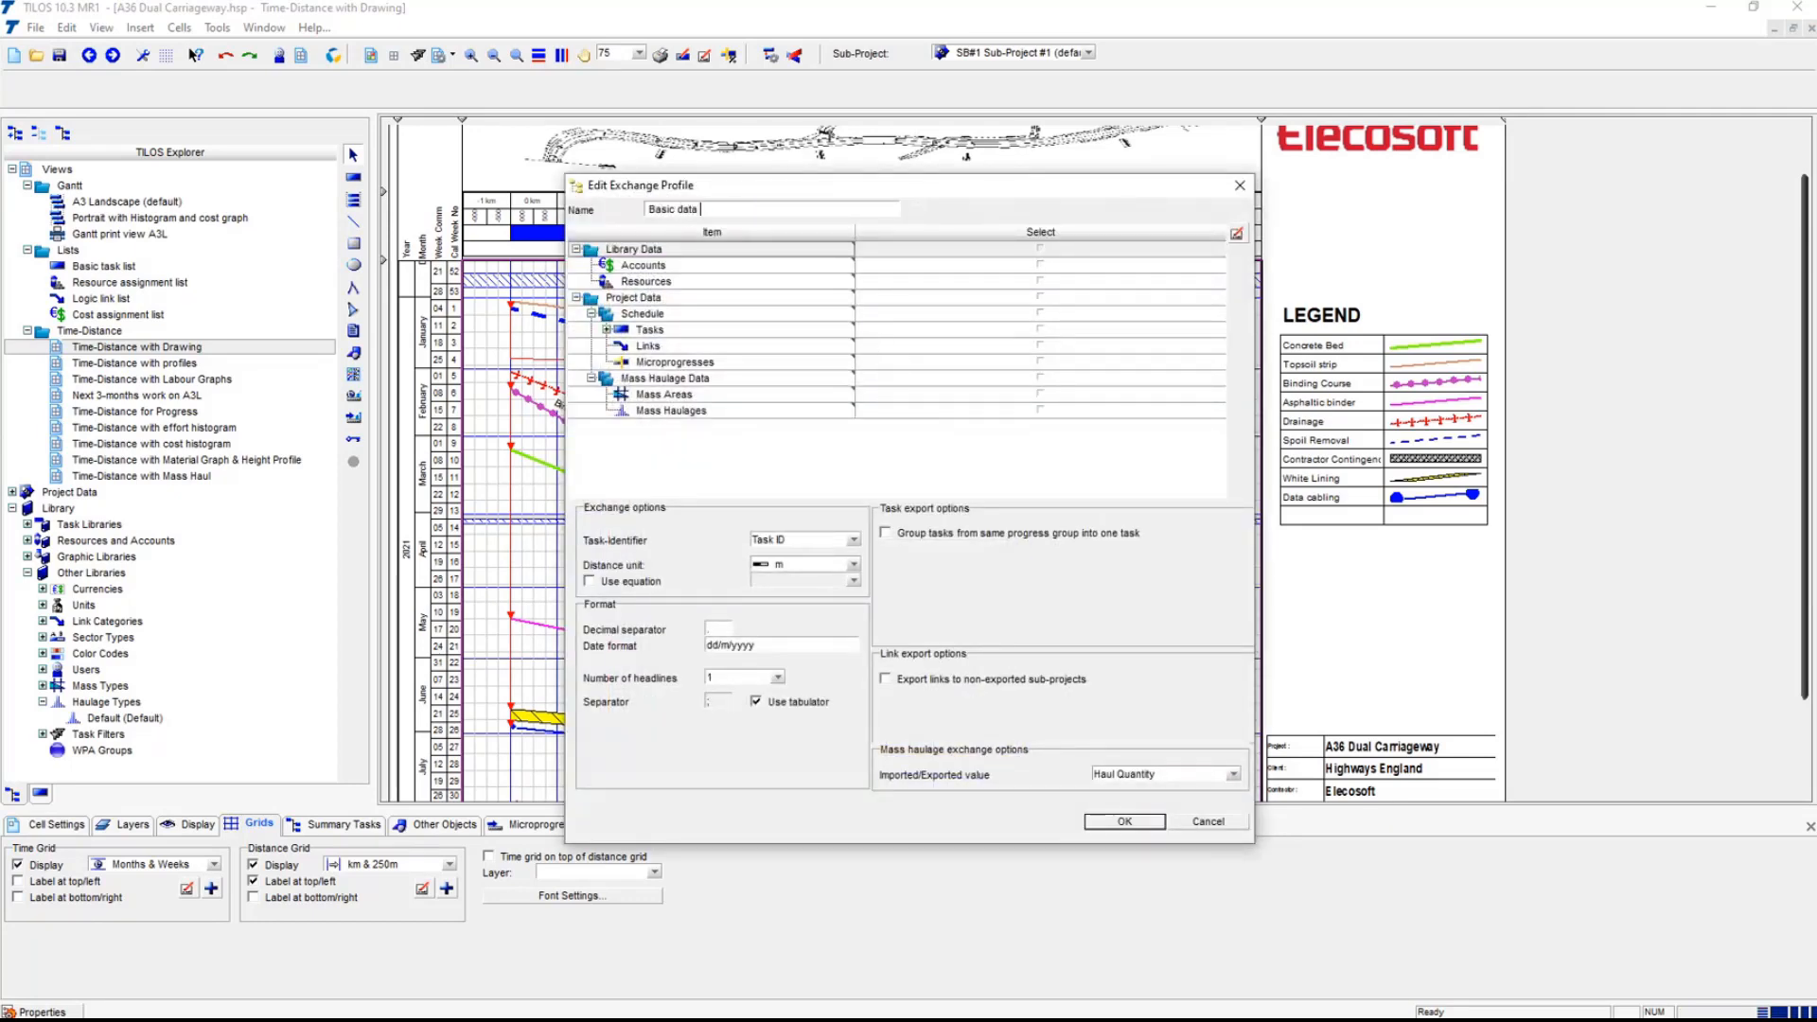
text( exchange)
click(1038, 330)
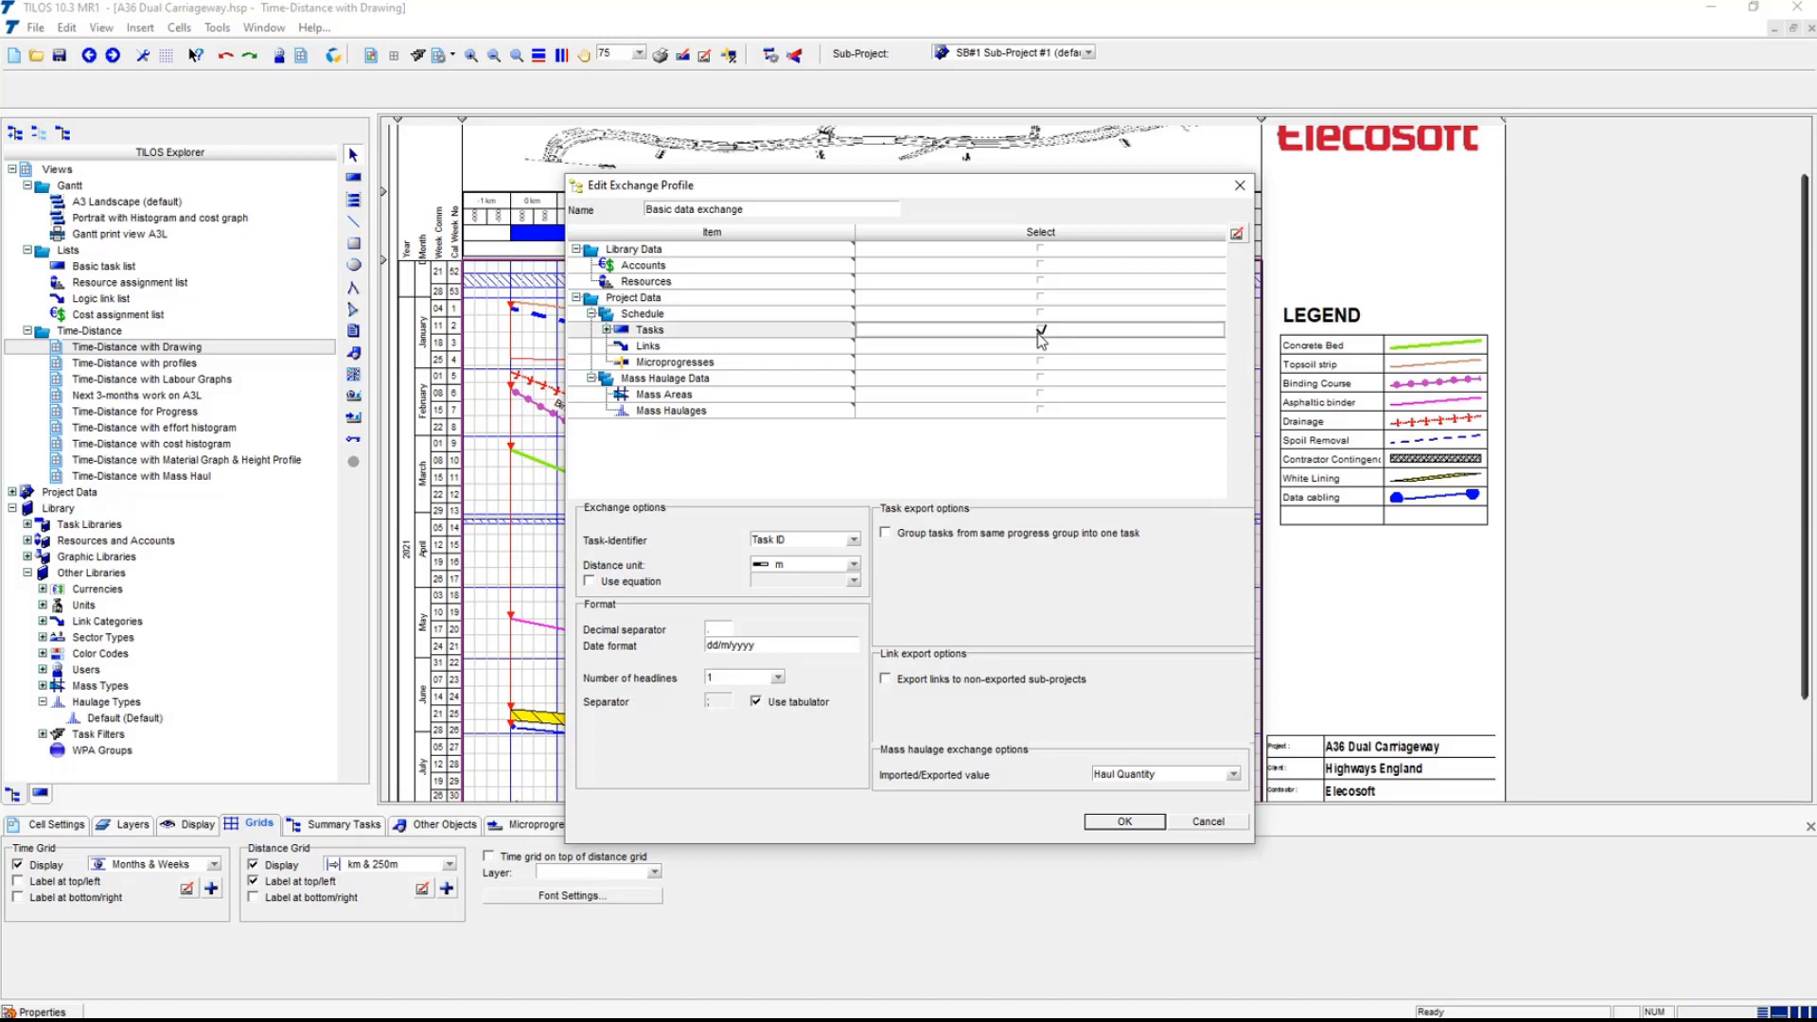
double_click(795, 644)
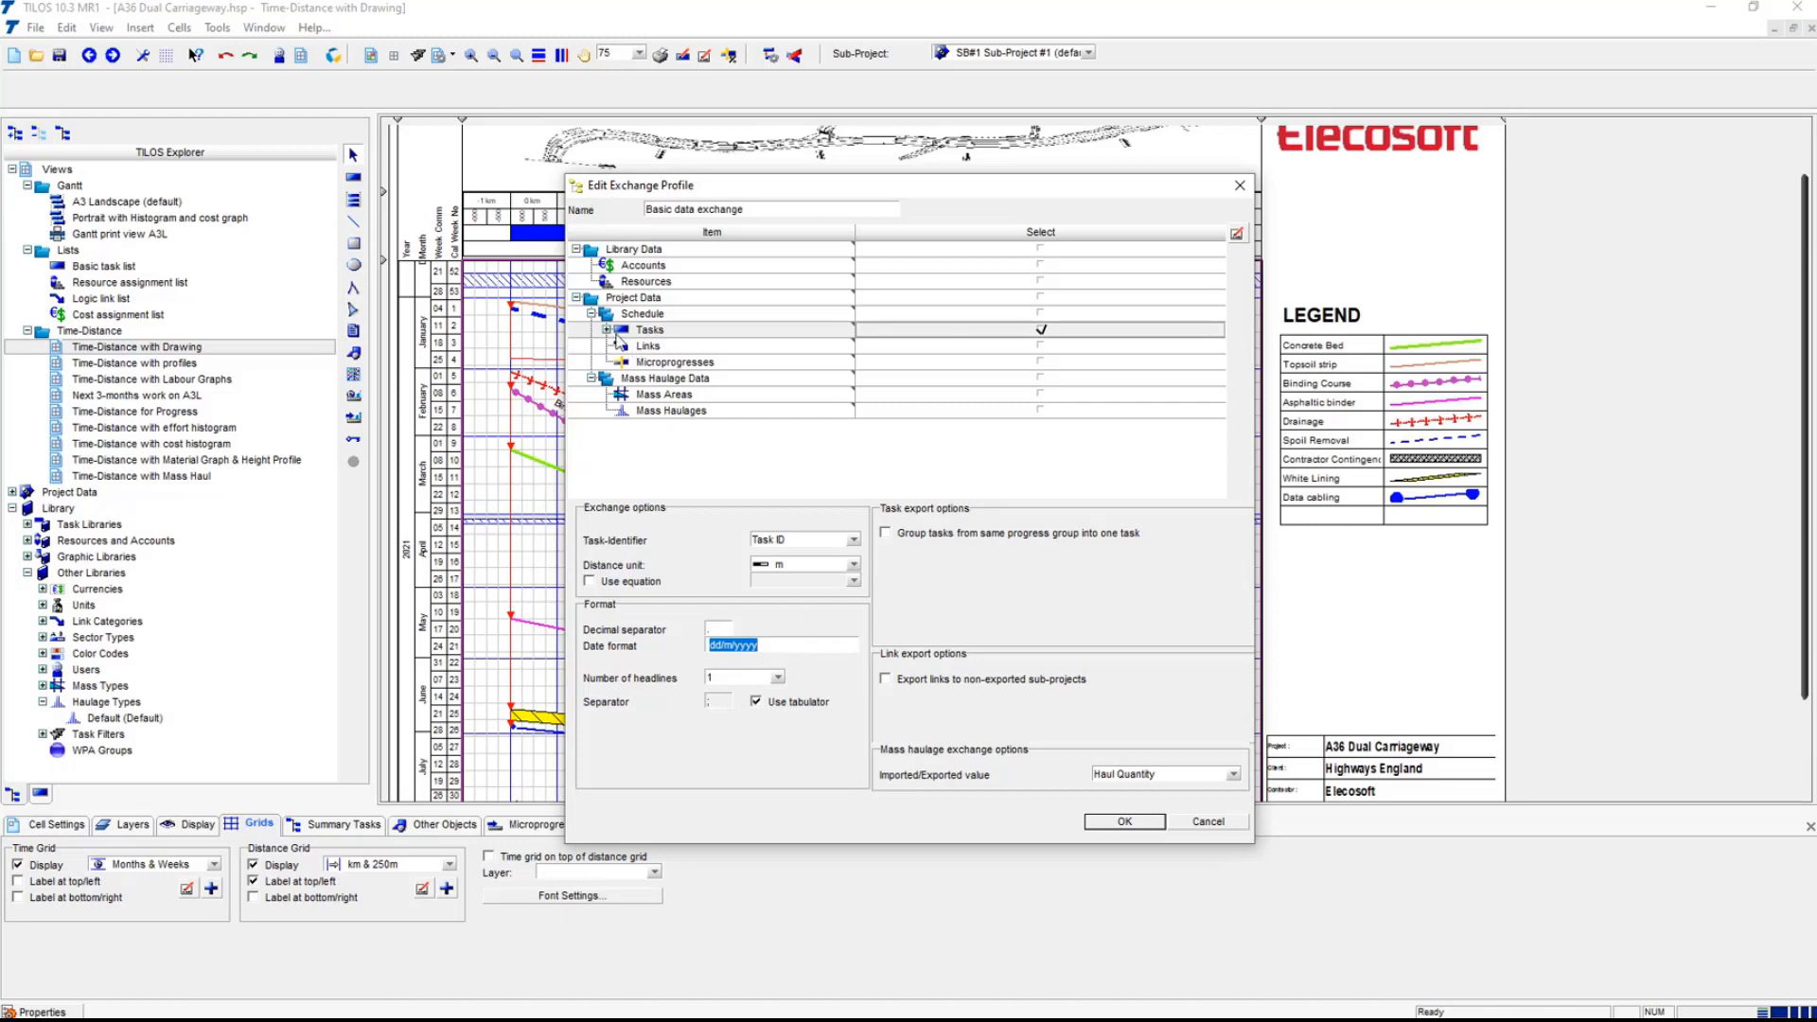
- Add the Name, Start.Date and Start.Distance fields to the exchange settings for Tasks
double_click(651, 331)
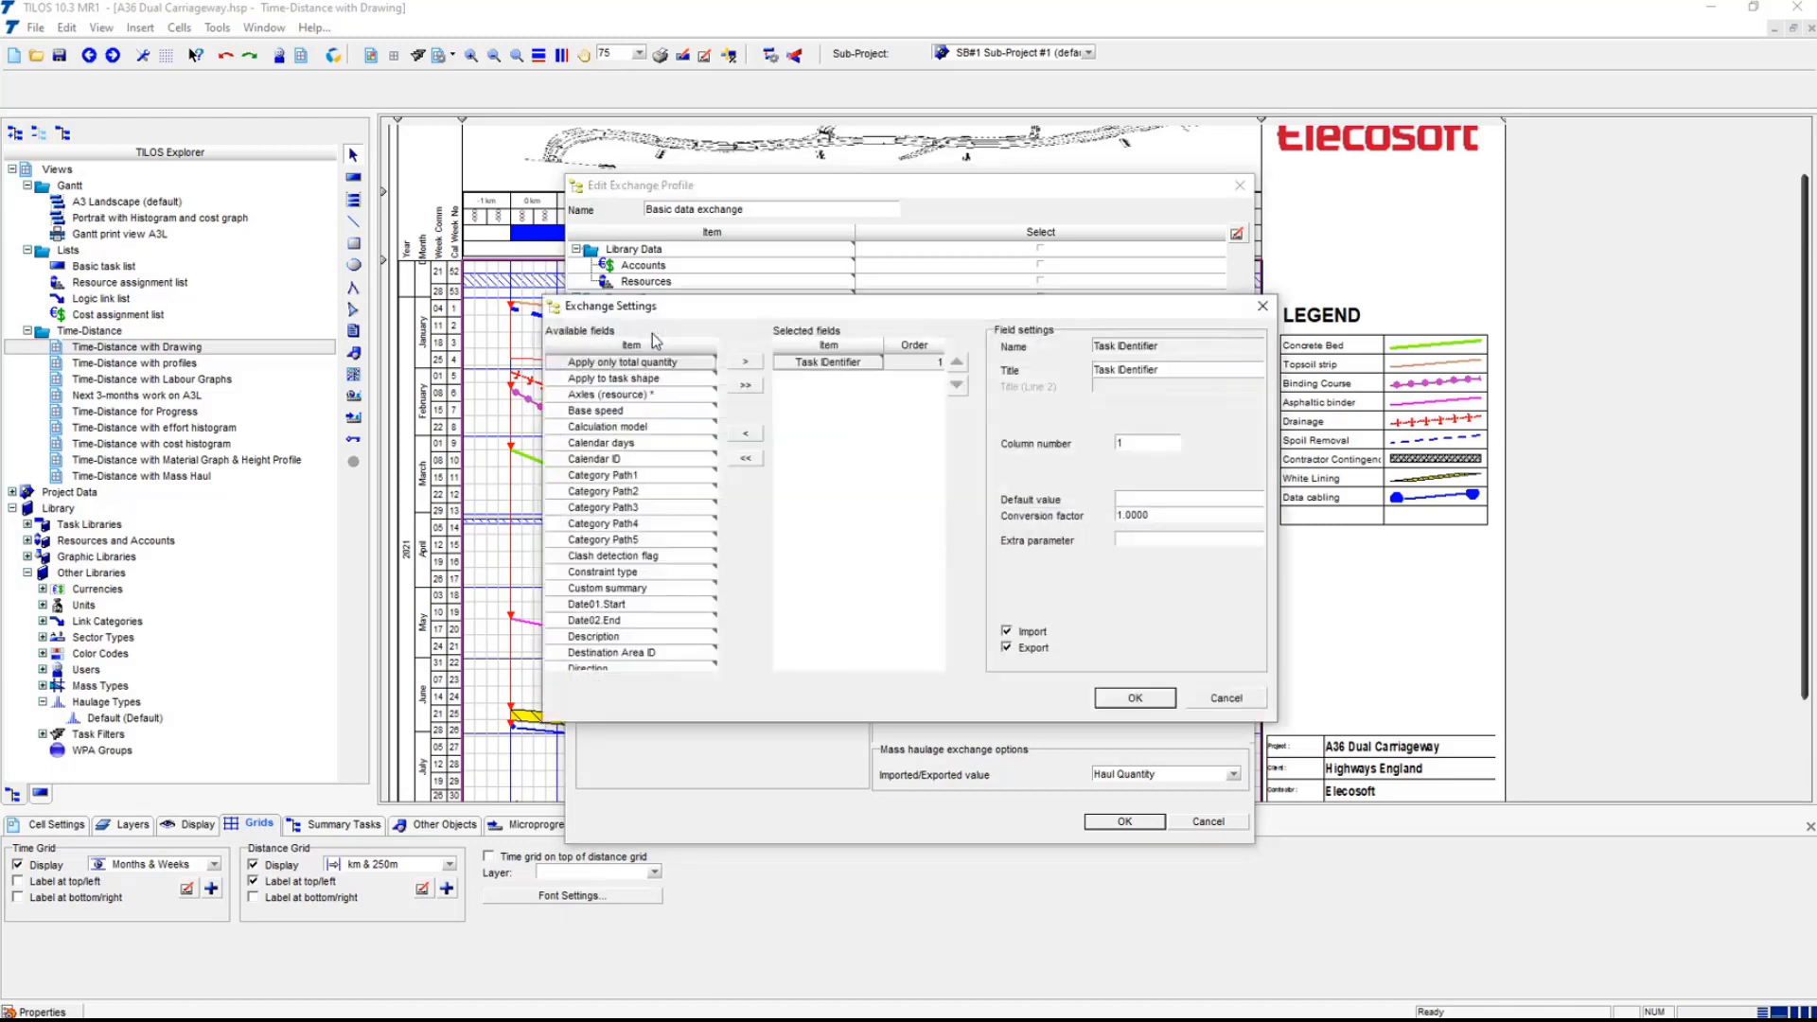
mouse_move(718, 384)
mouse_down()
mouse_move(718, 667)
mouse_move(718, 374)
mouse_up()
click(631, 511)
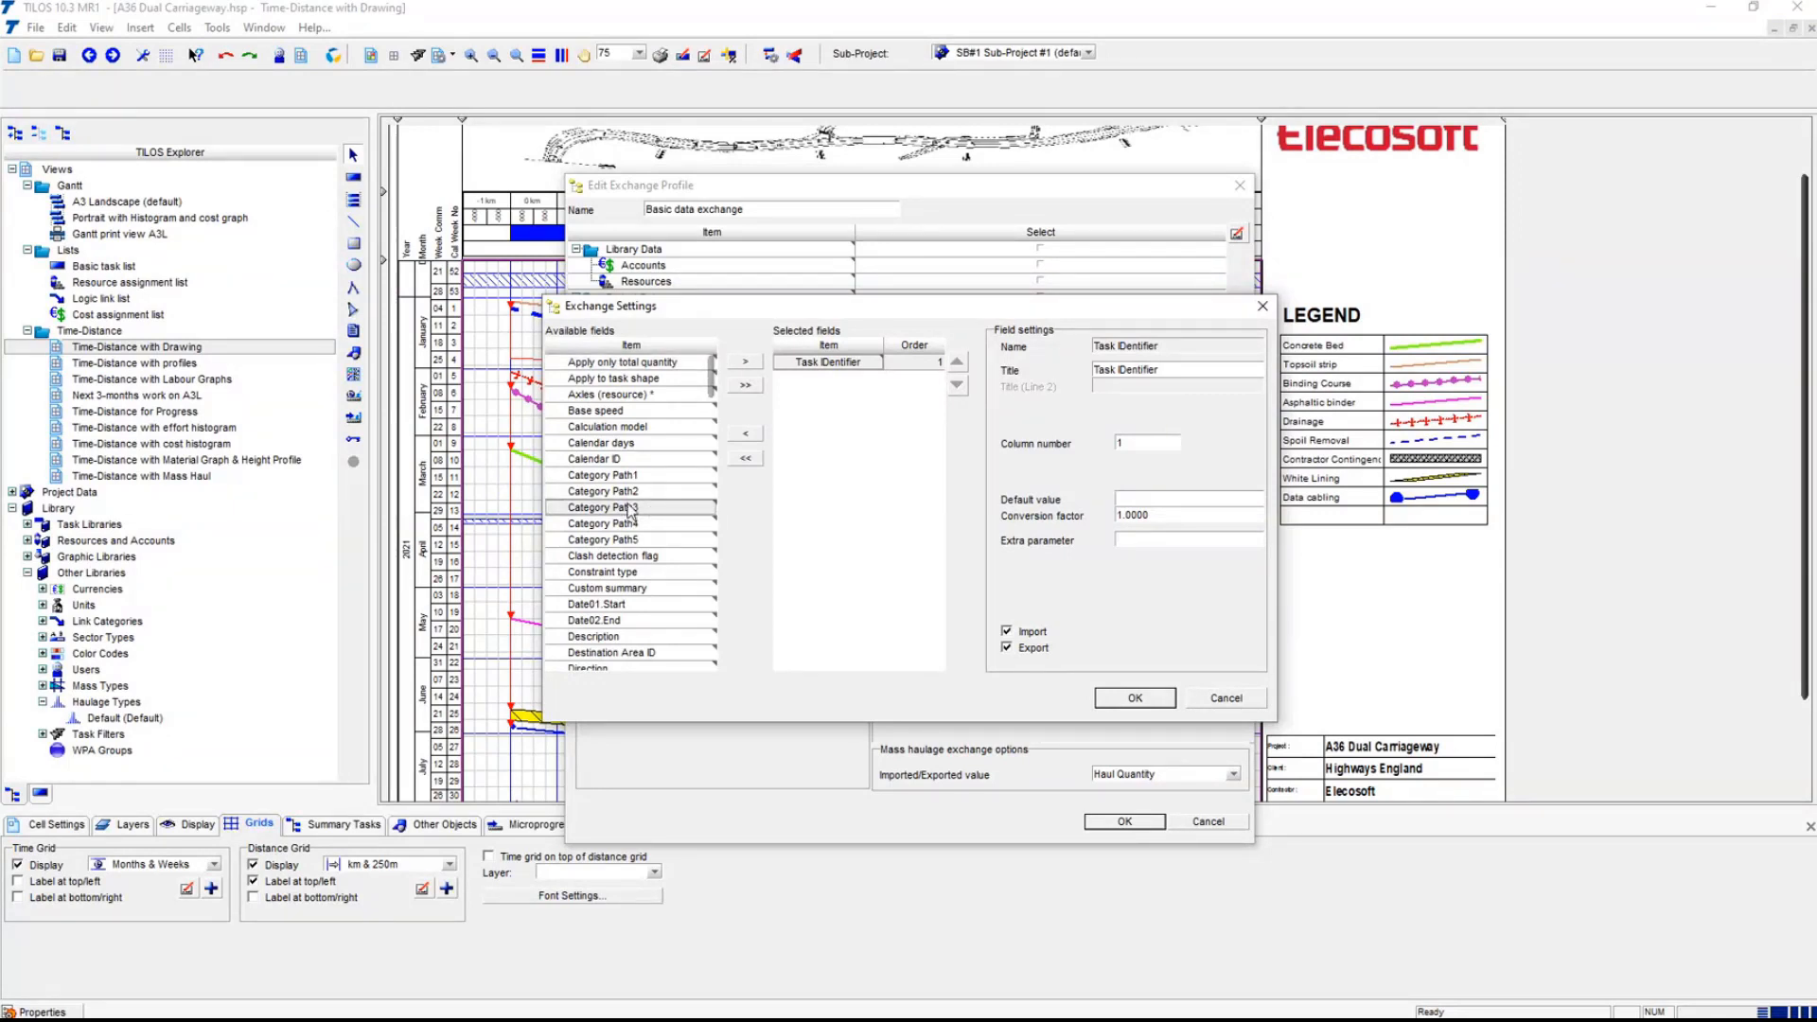
key(n)
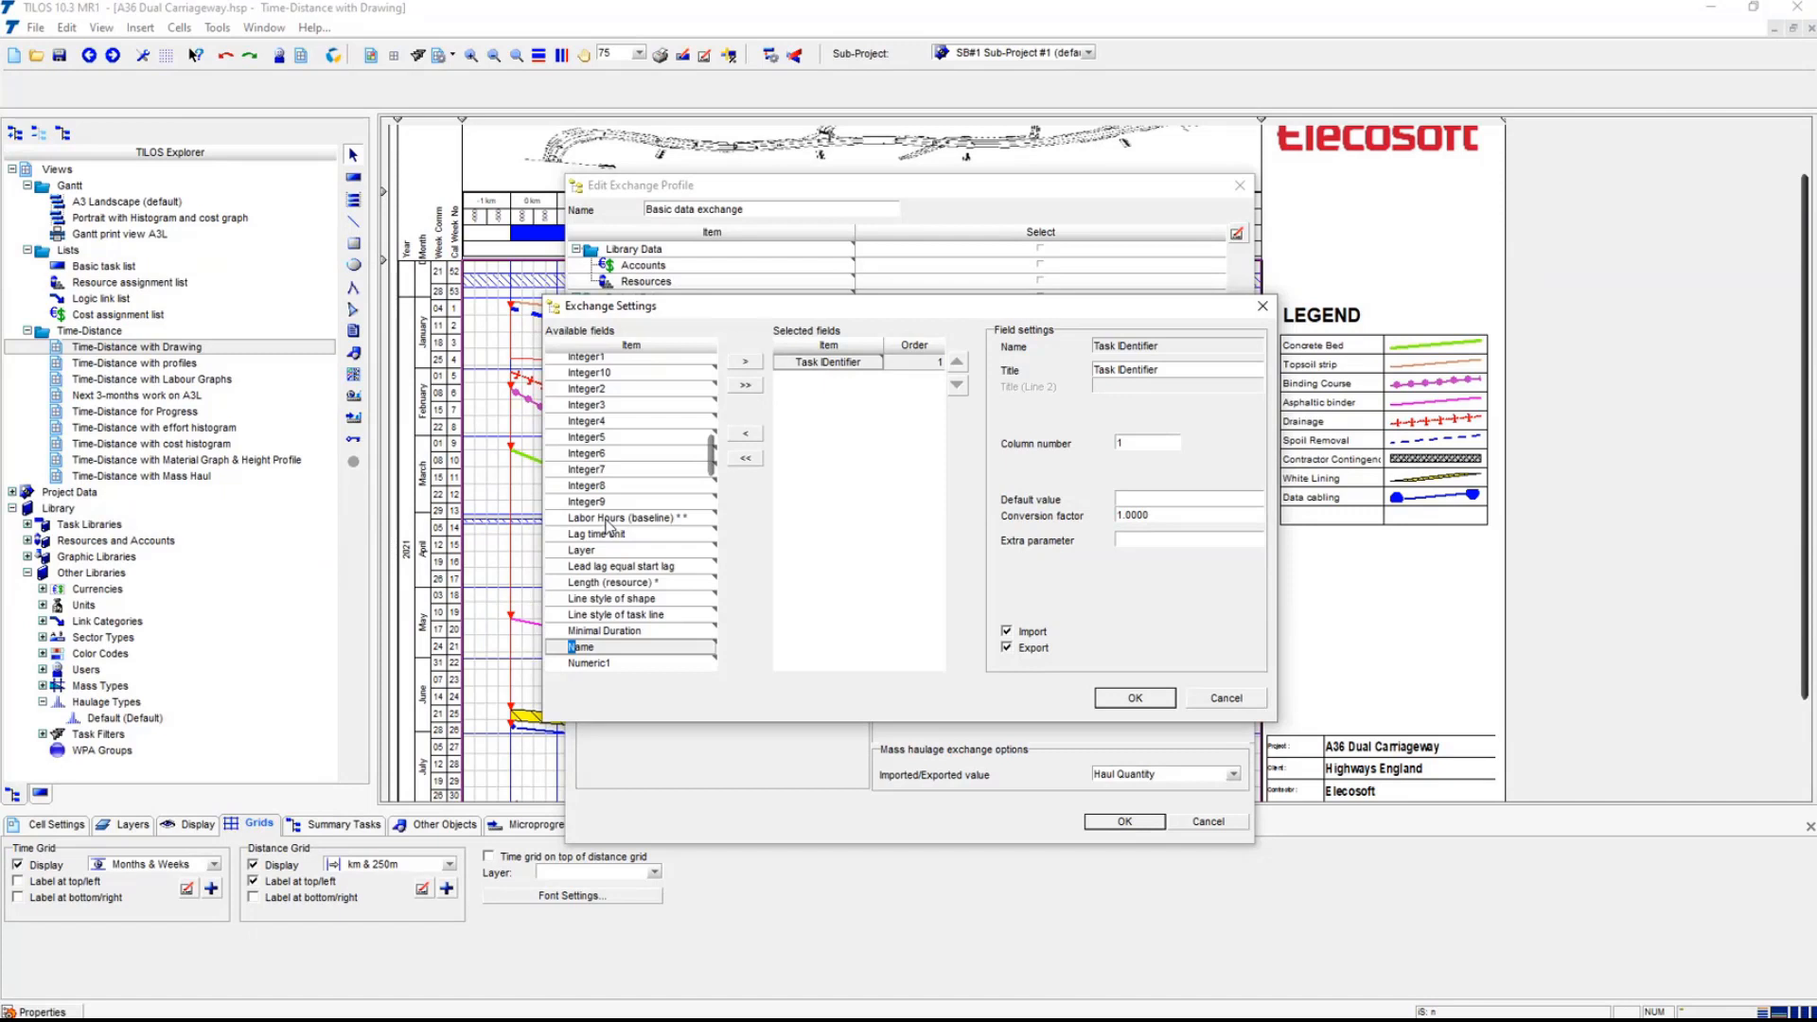
double_click(653, 649)
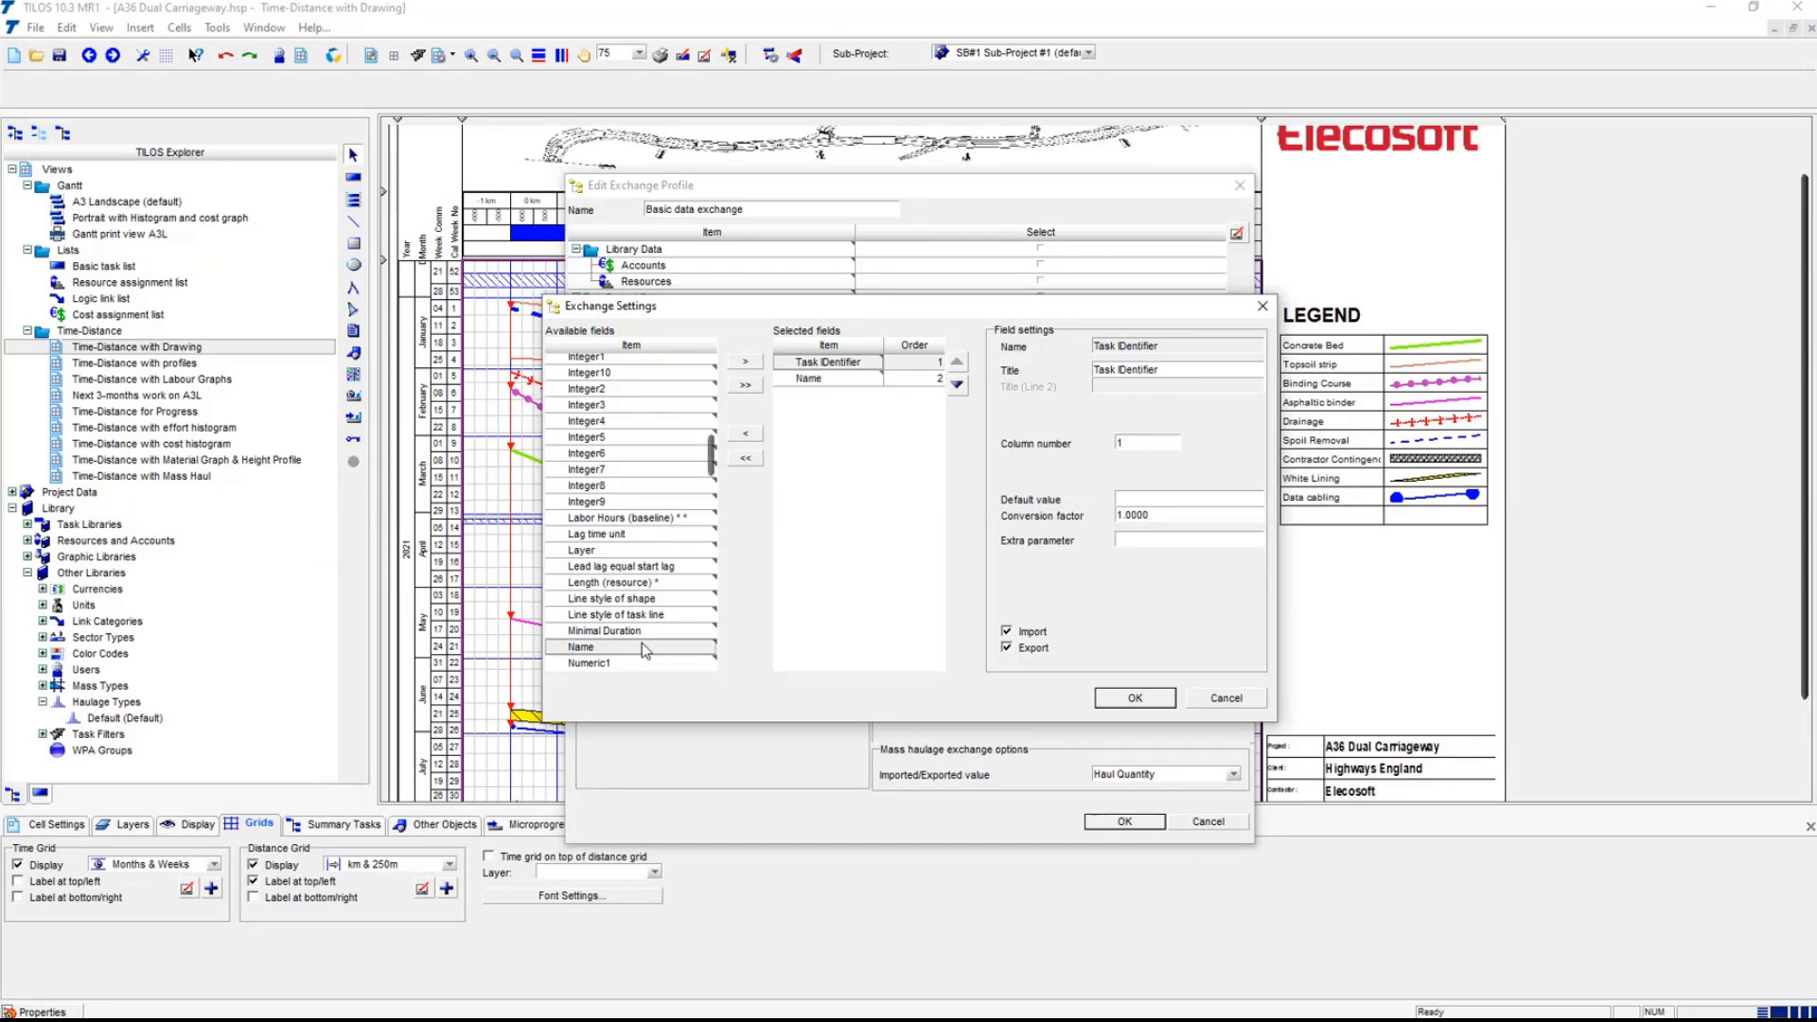
key(s)
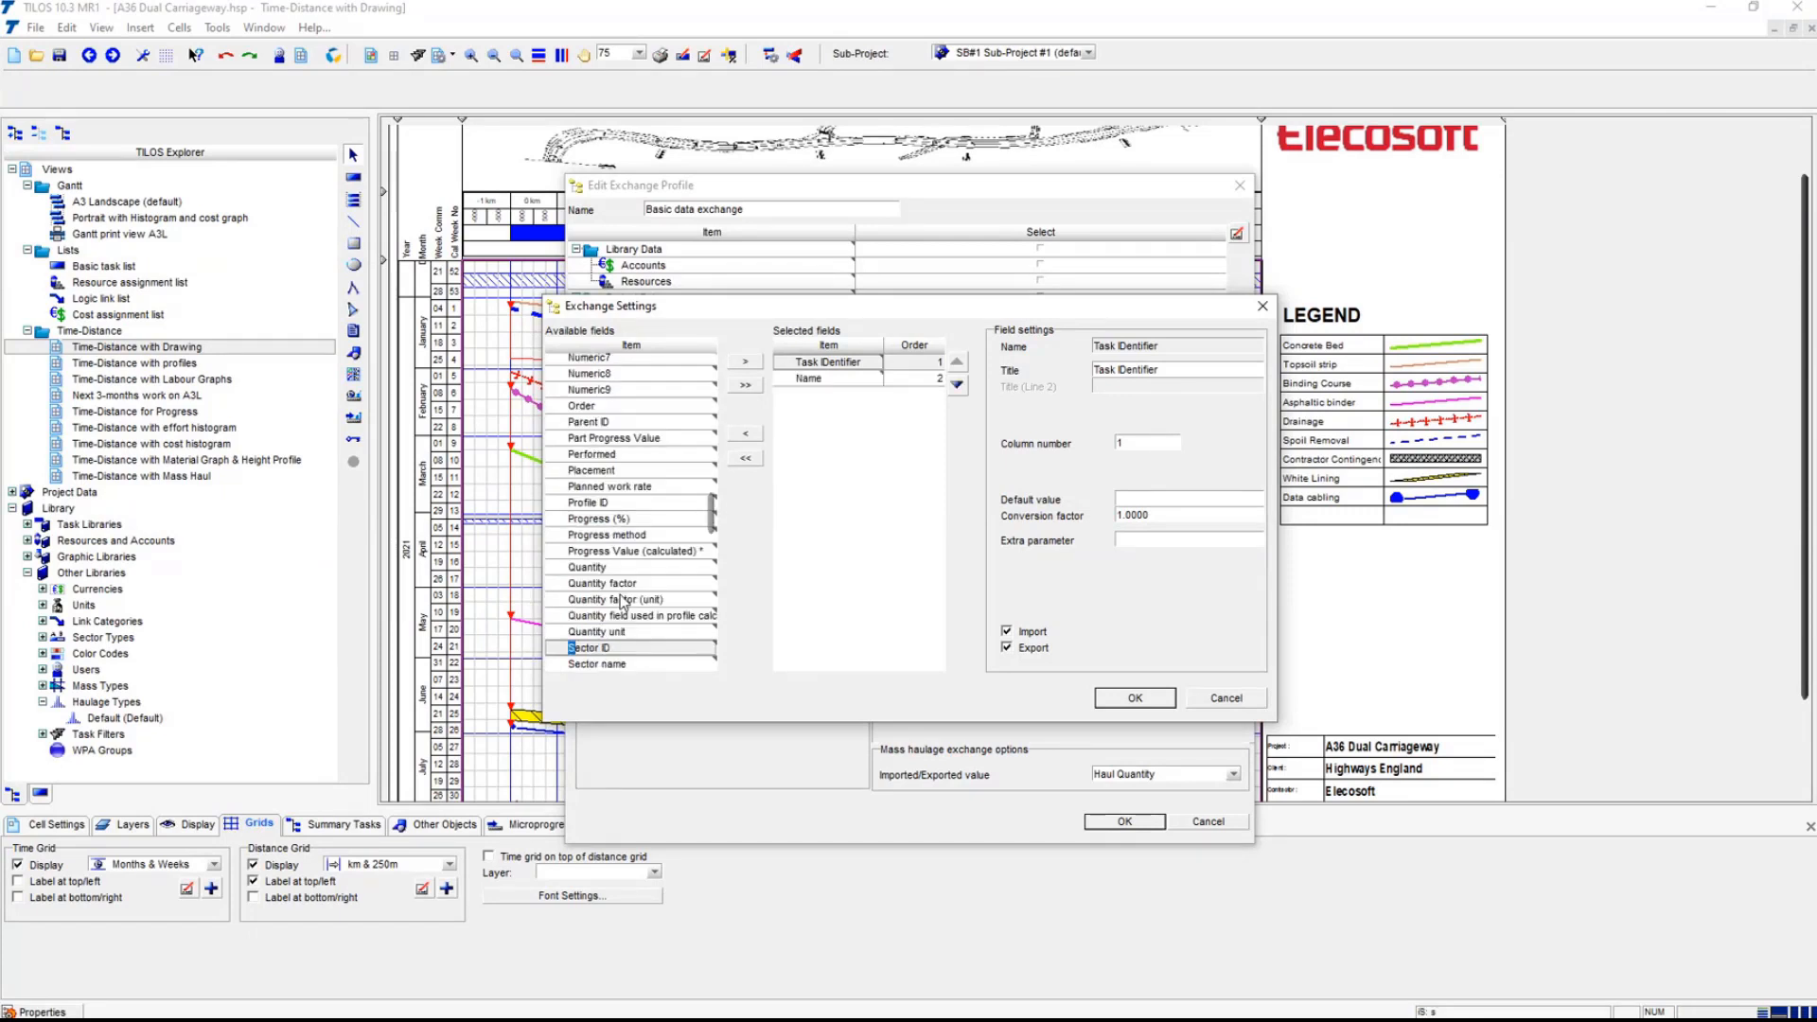
scroll(623, 616, down, 6)
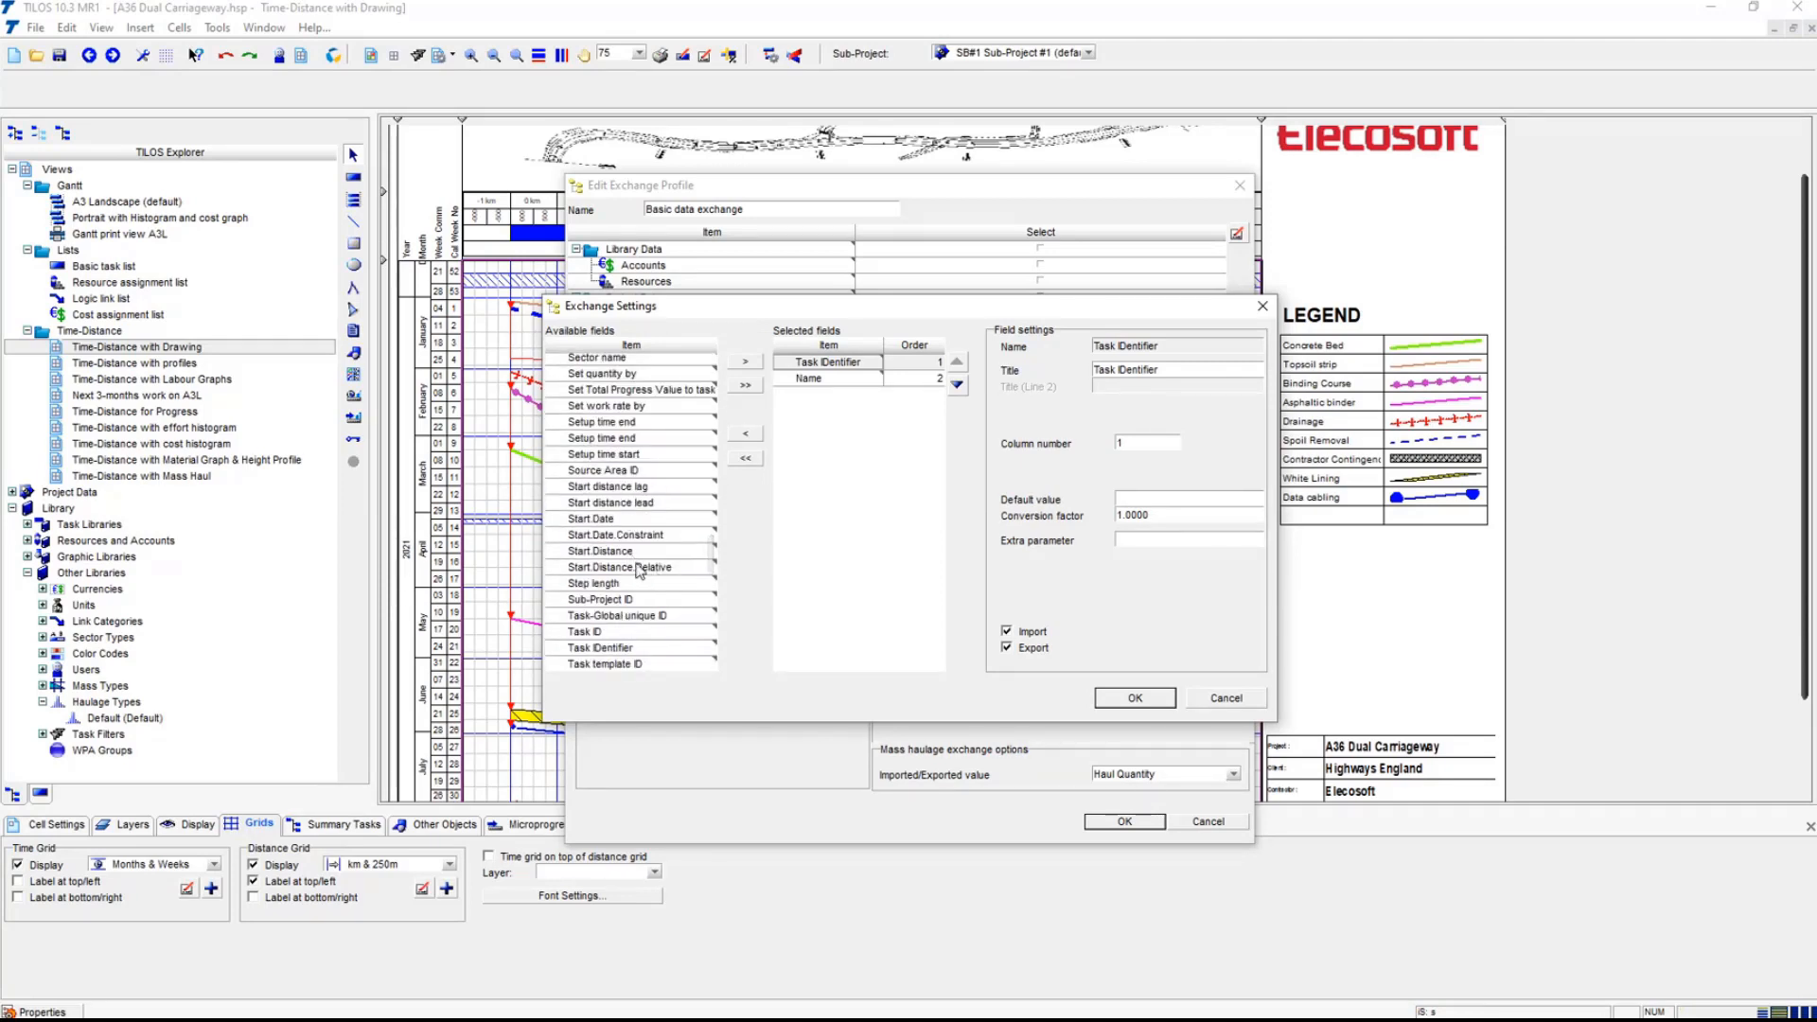
double_click(648, 521)
double_click(644, 552)
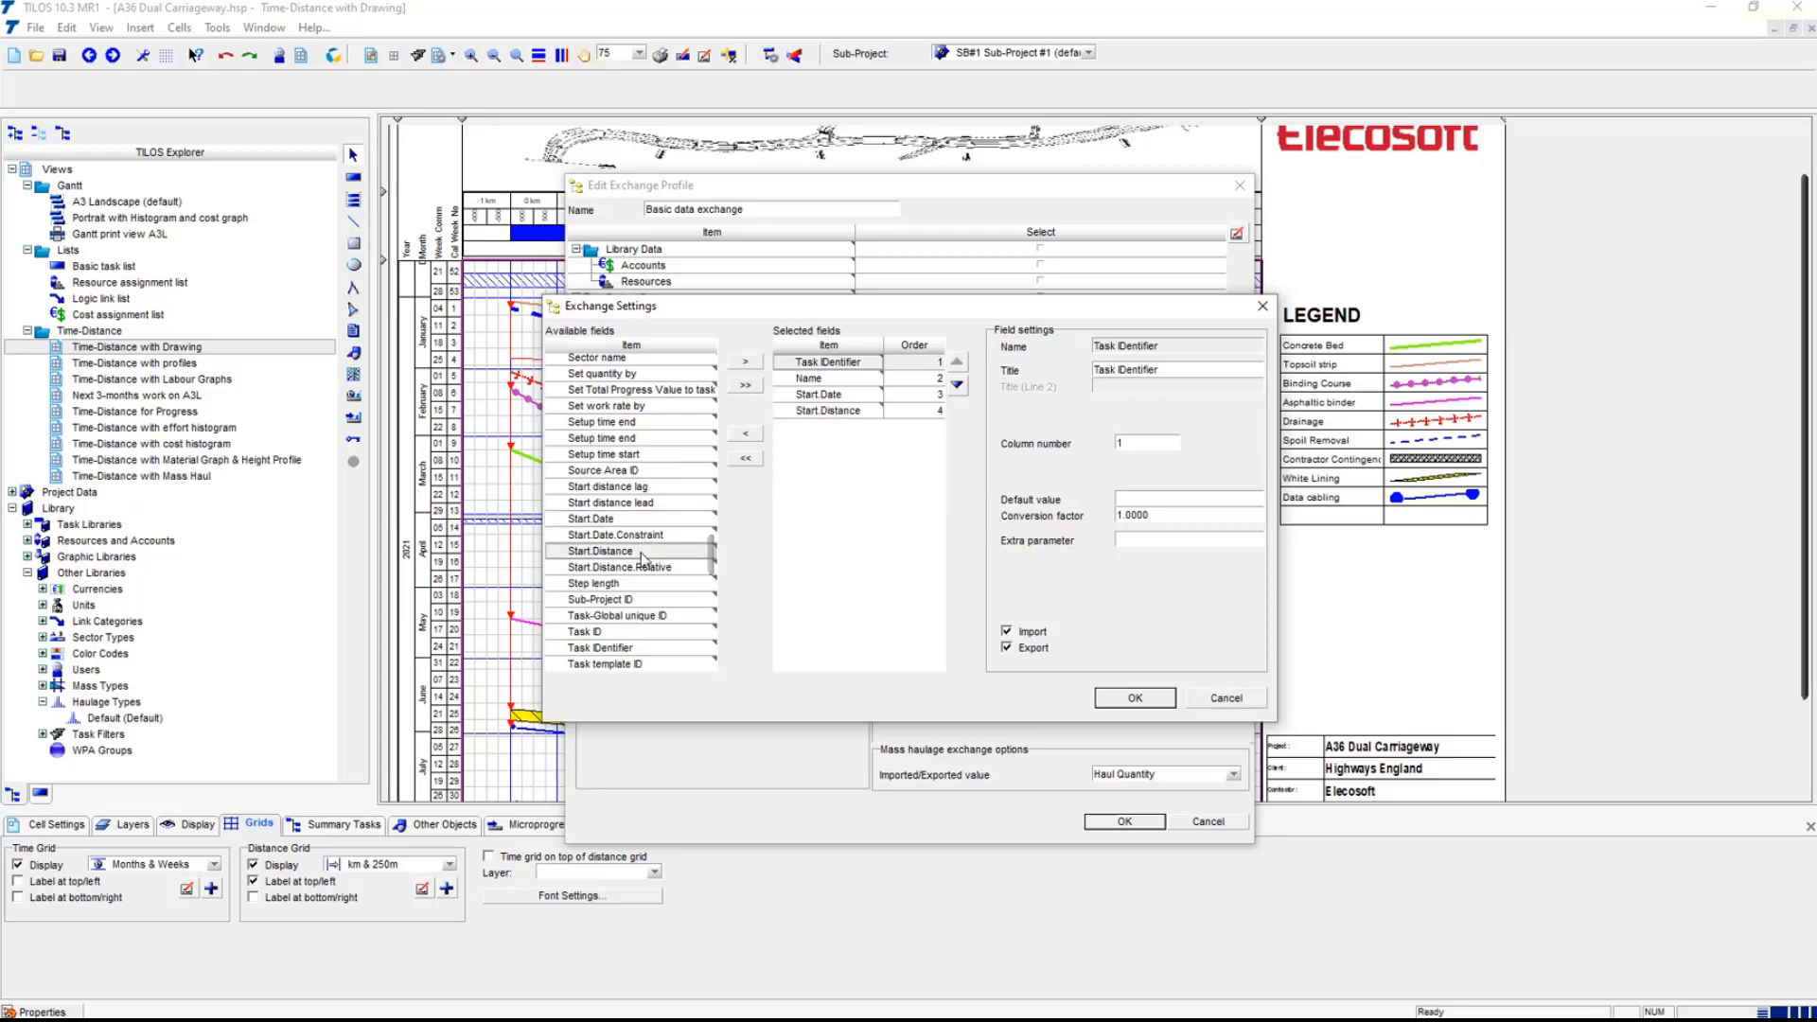
- Add the Task template name, End.Date and End.Distance fields to the selected task fields
scroll(644, 563, down, 2)
scroll(643, 563, down, 2)
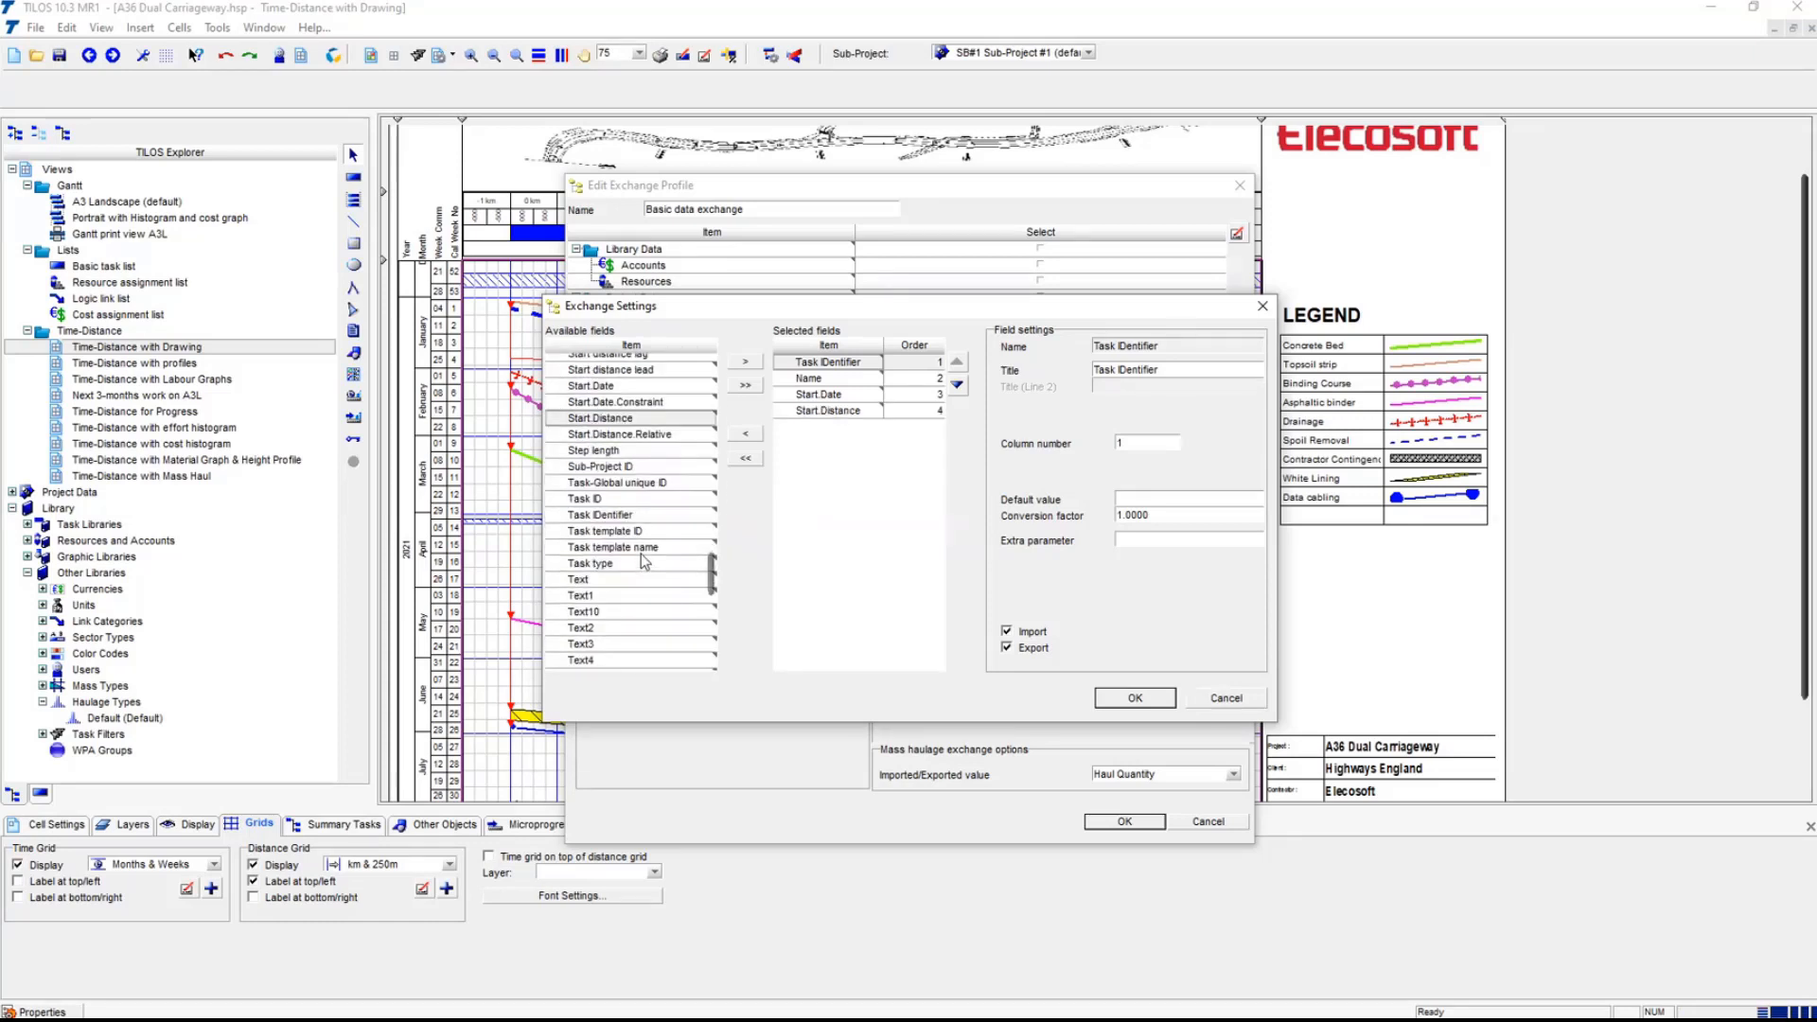
double_click(638, 547)
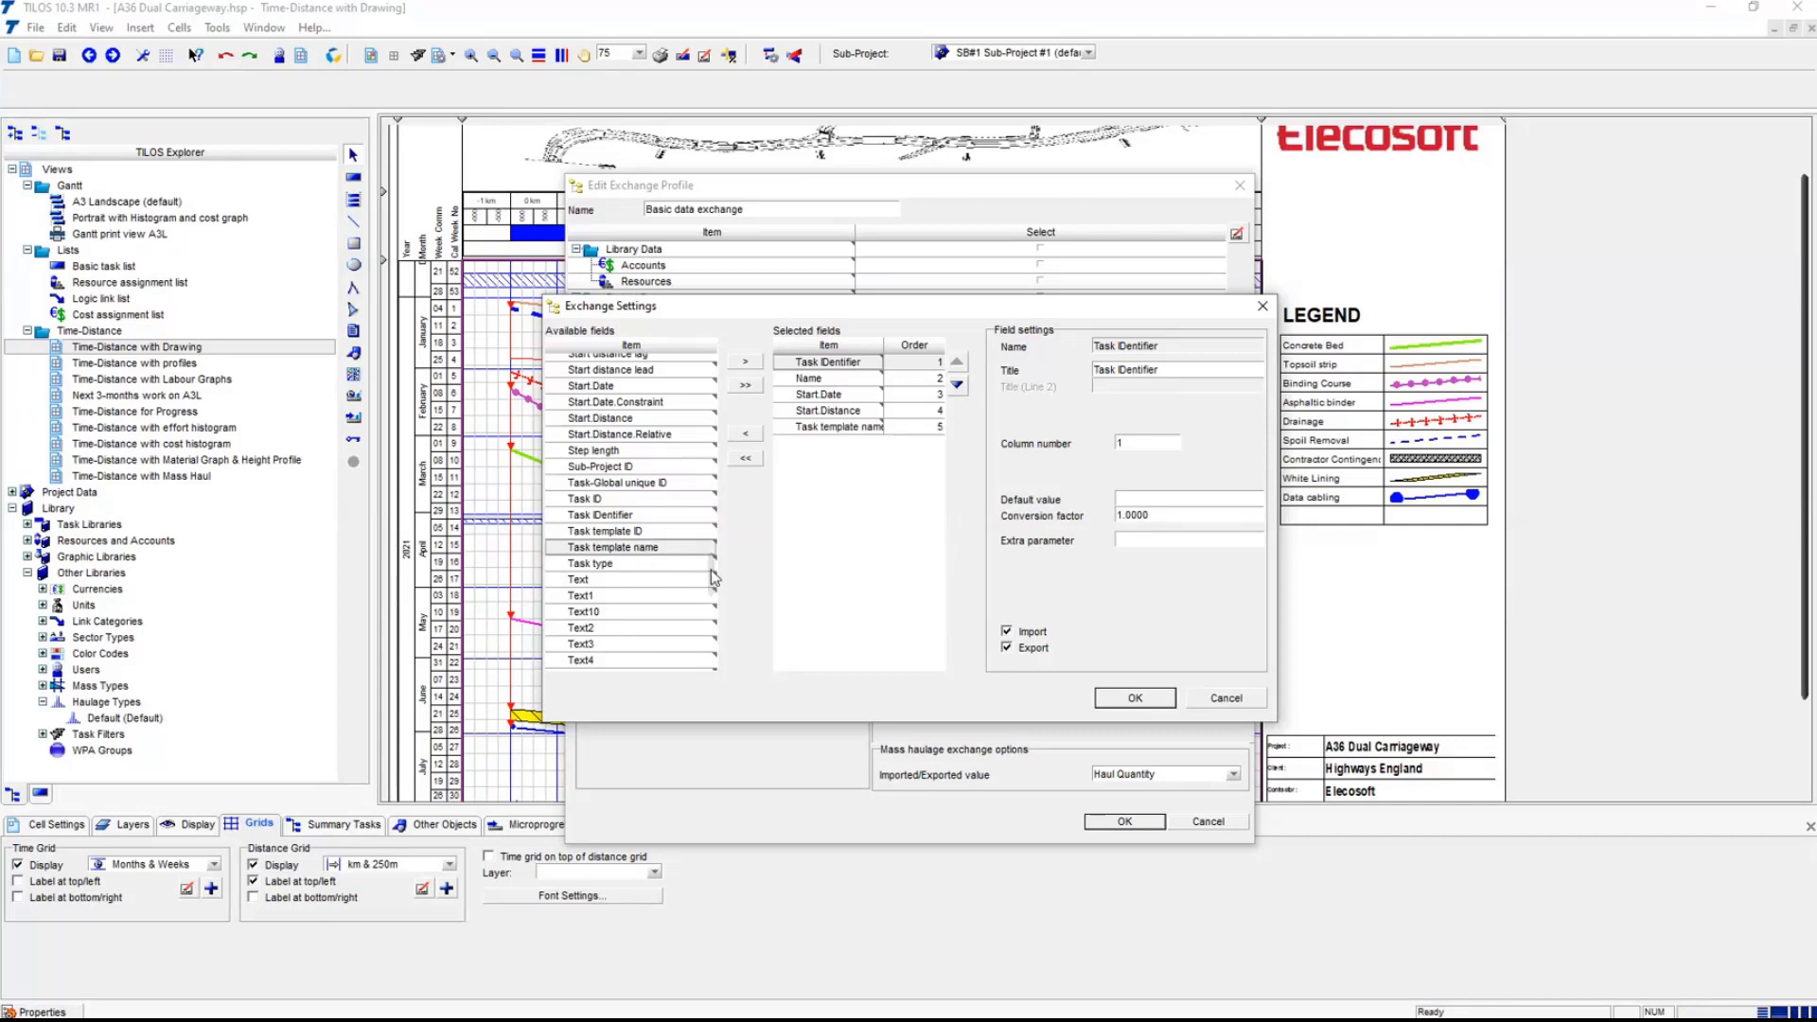
drag(715, 576, 727, 403)
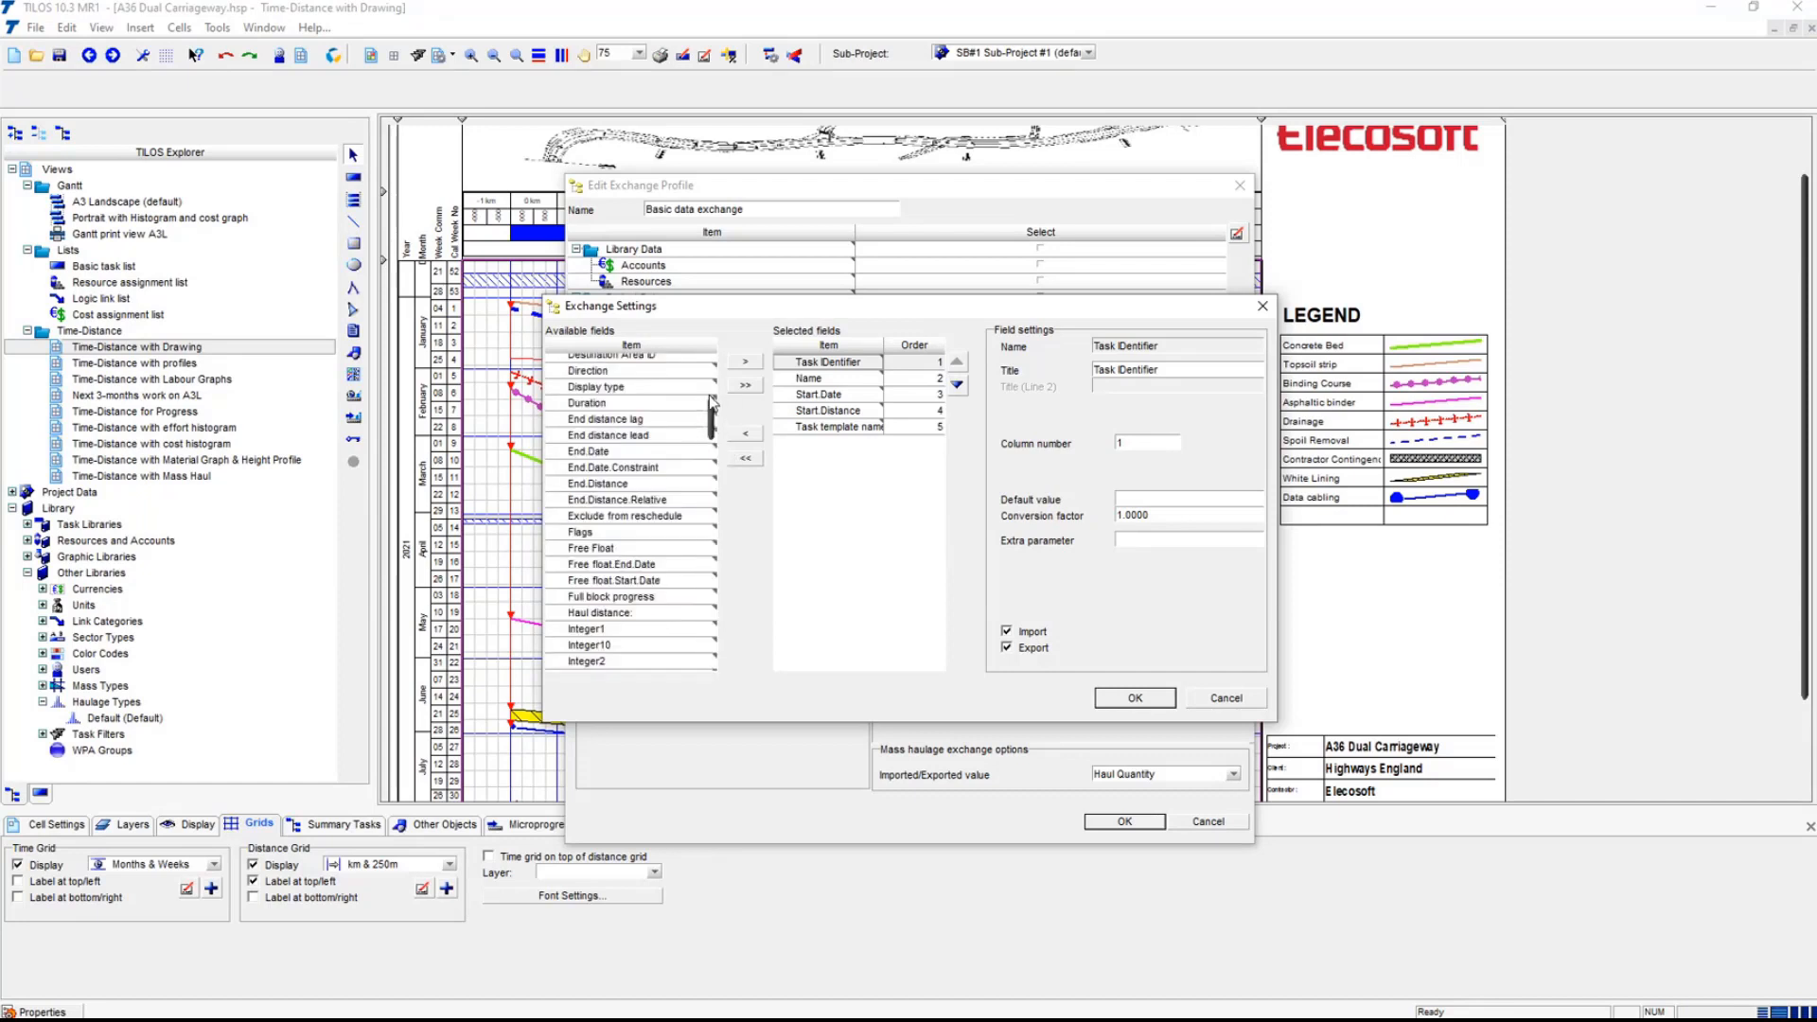
double_click(613, 457)
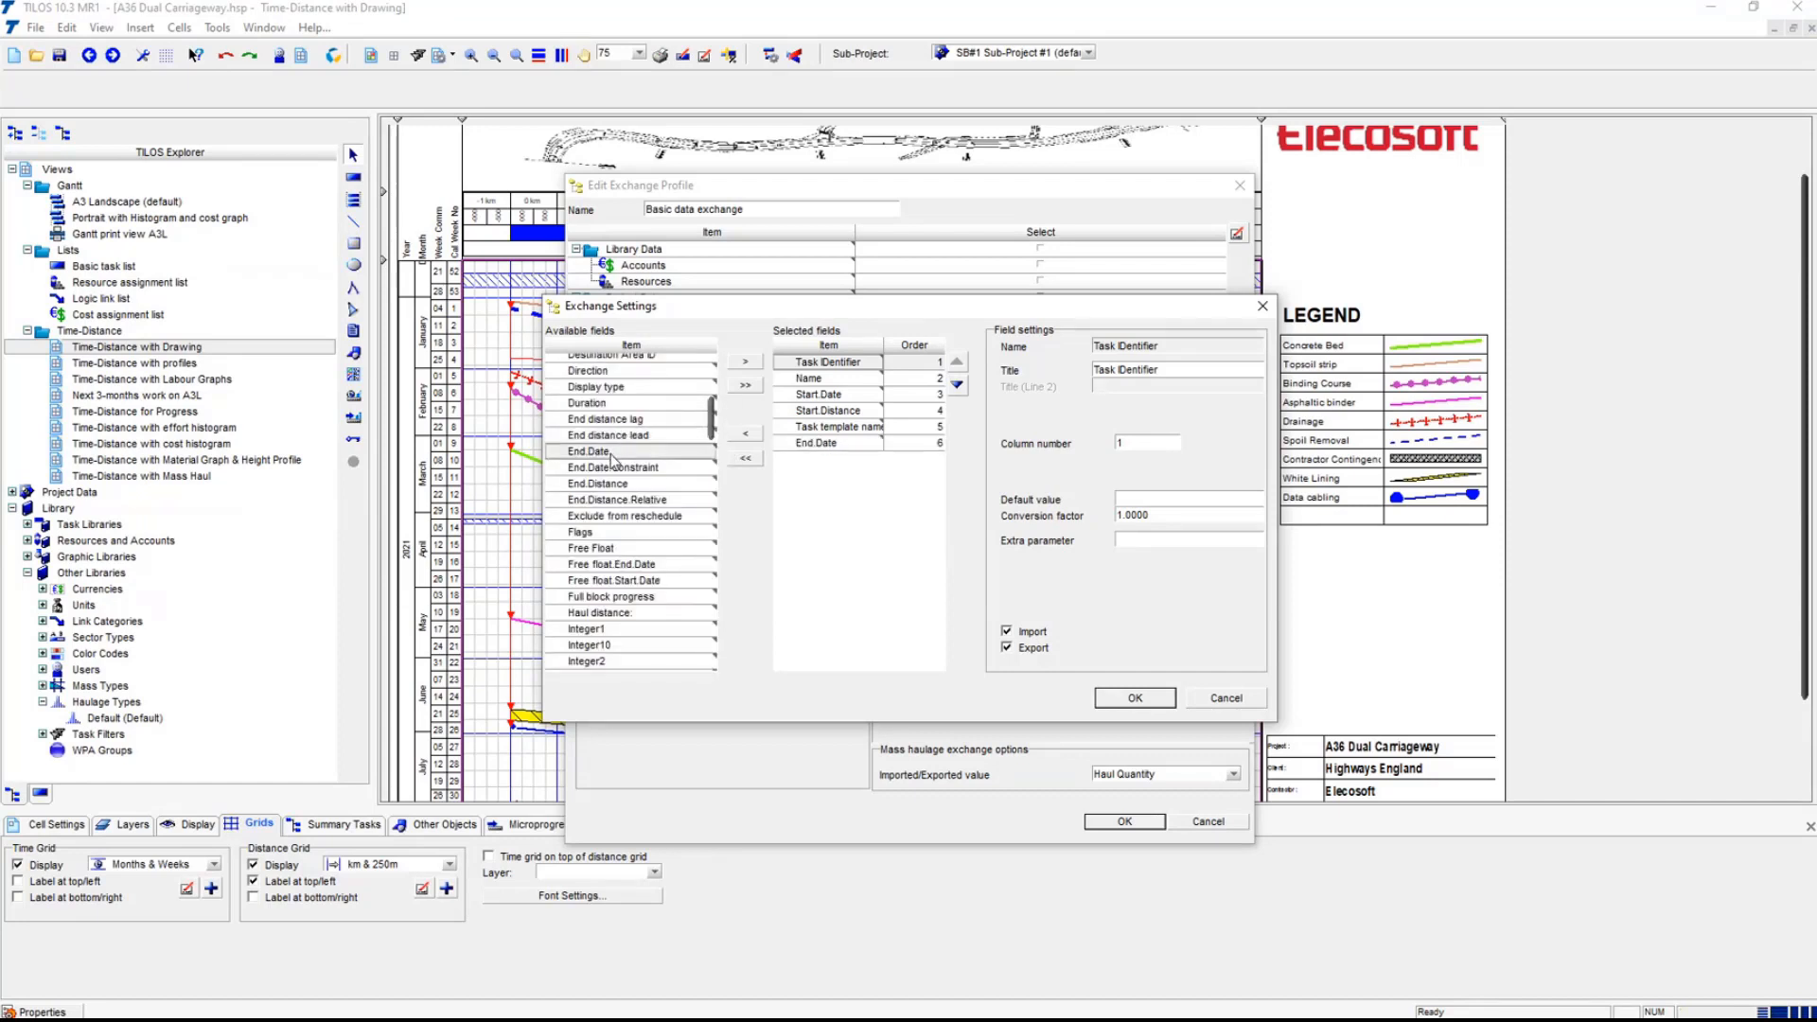
double_click(640, 486)
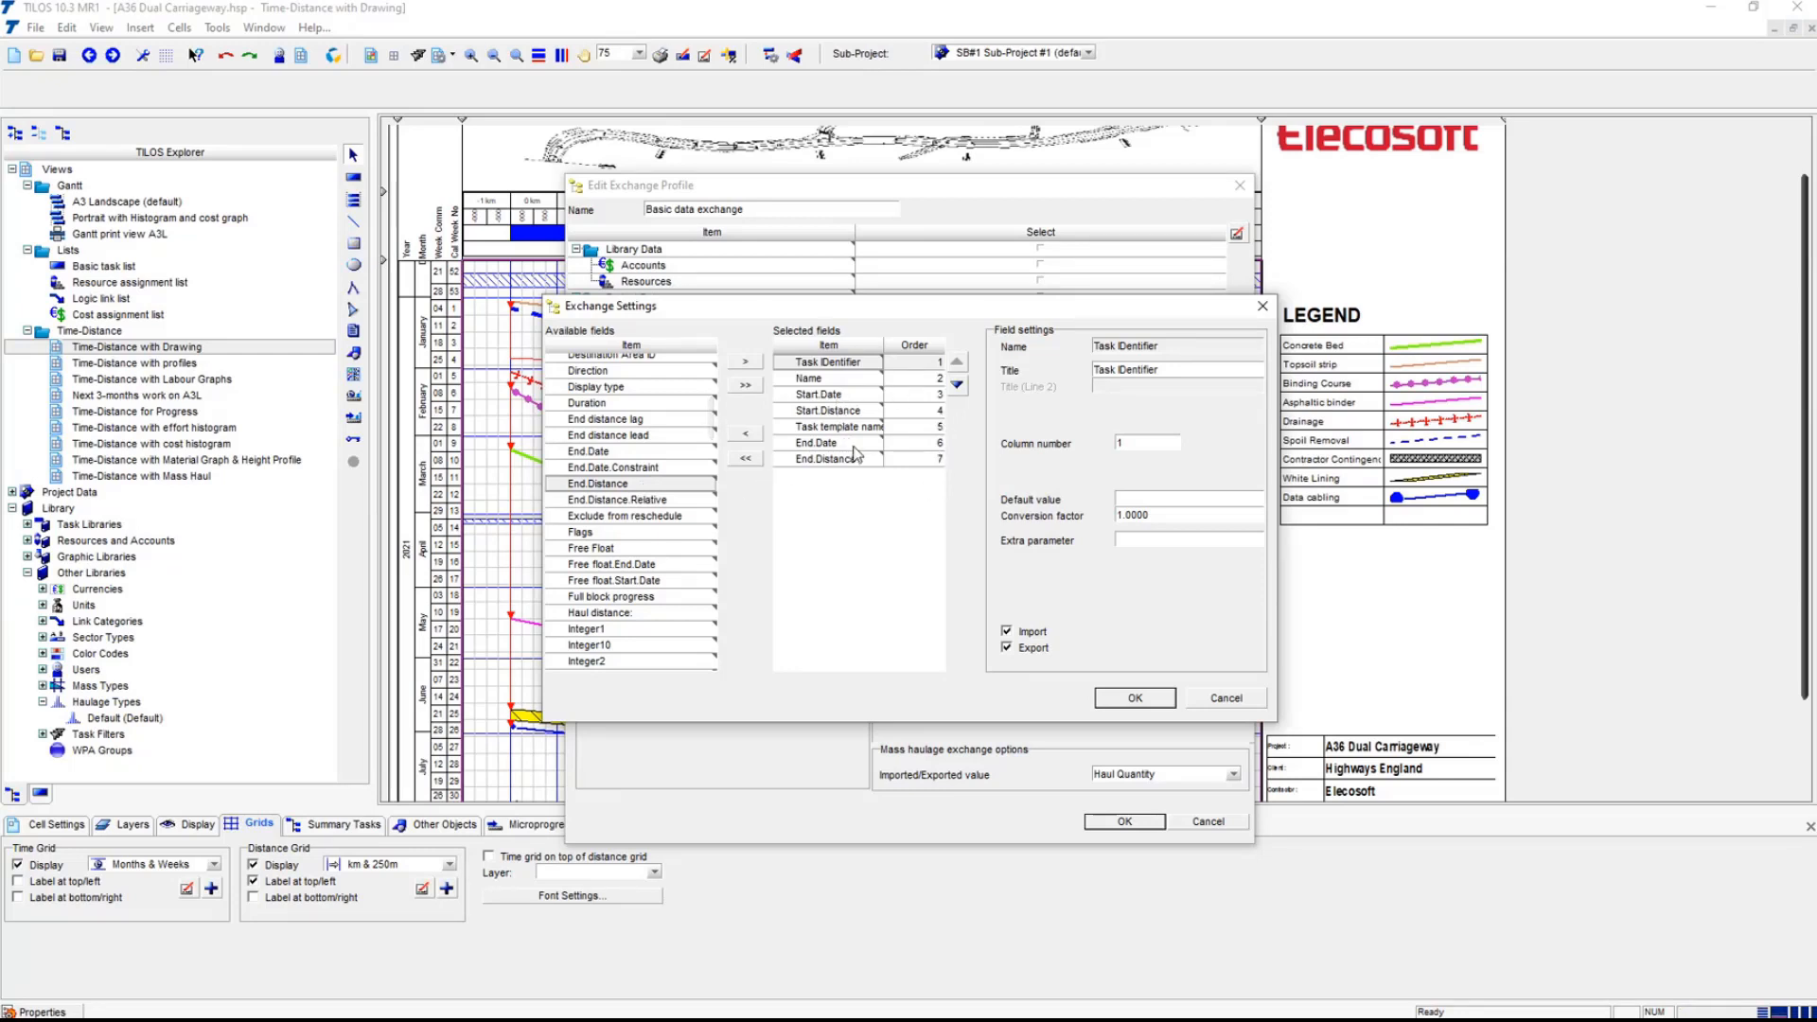
- Reorder the selected fields so End.Date follows Start.Date and End.Distance follows Start.Distance, and accept the exchange settings
click(854, 444)
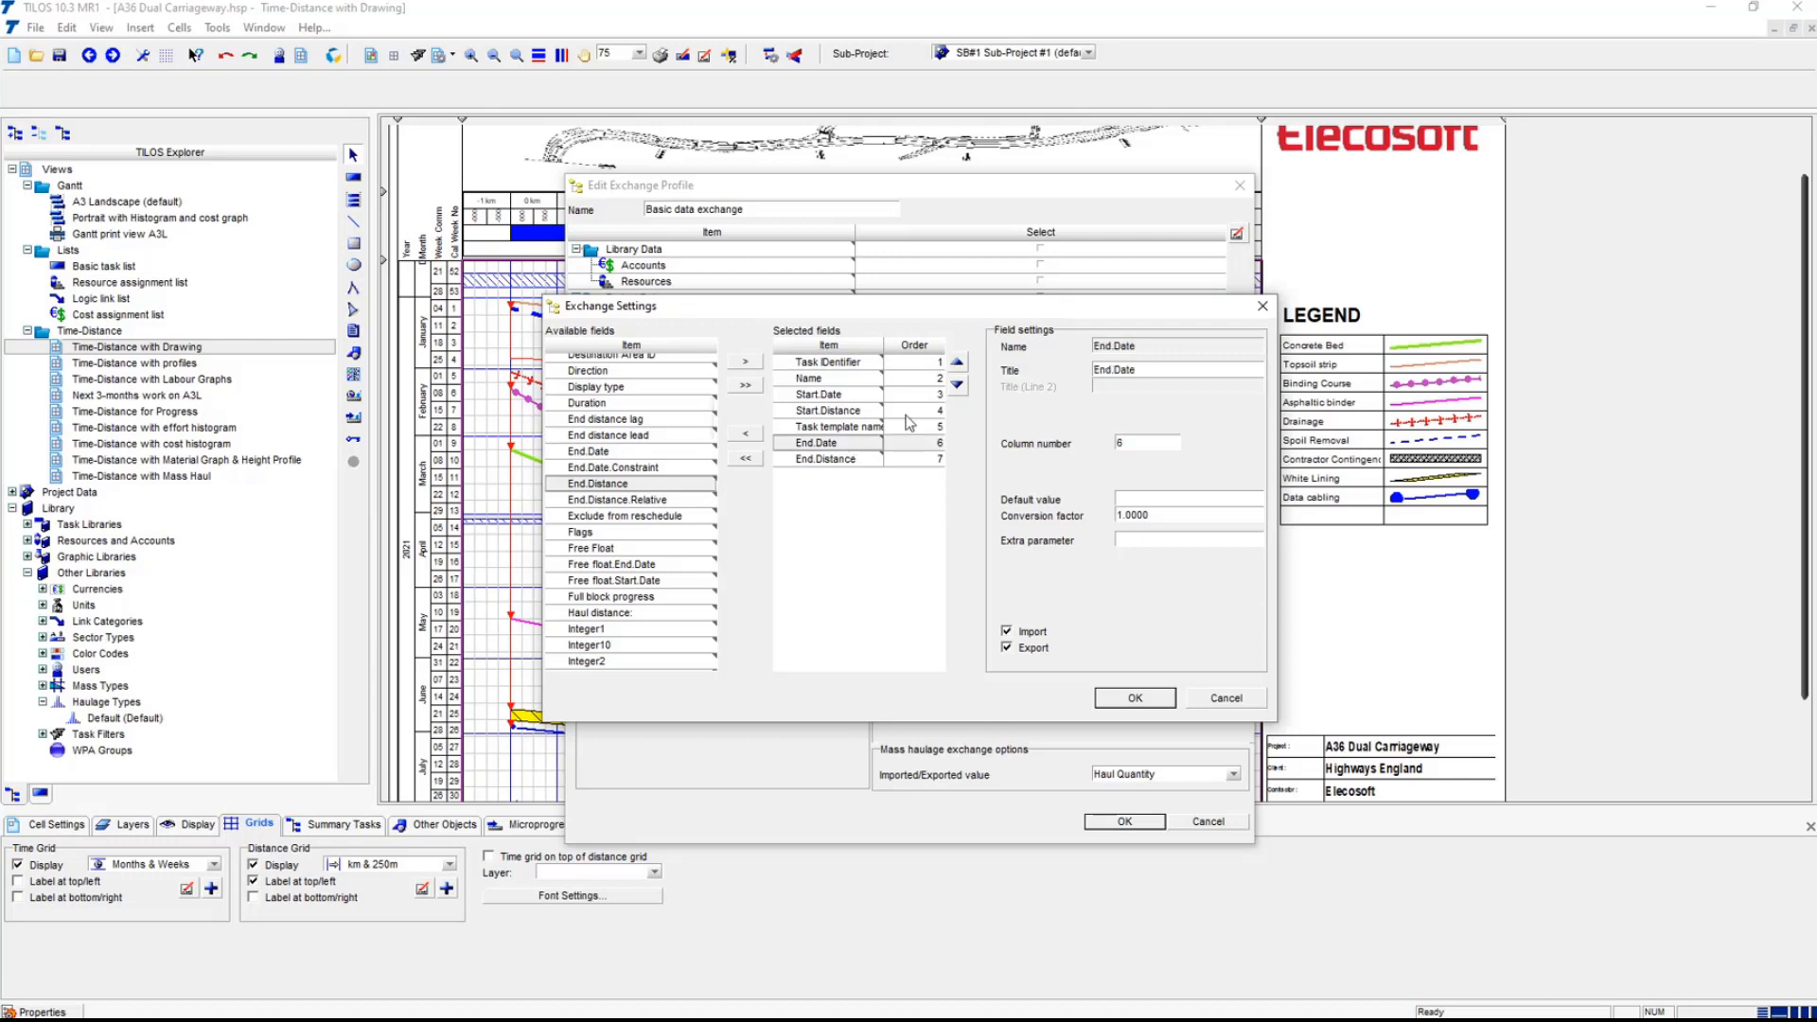
click(958, 364)
click(958, 363)
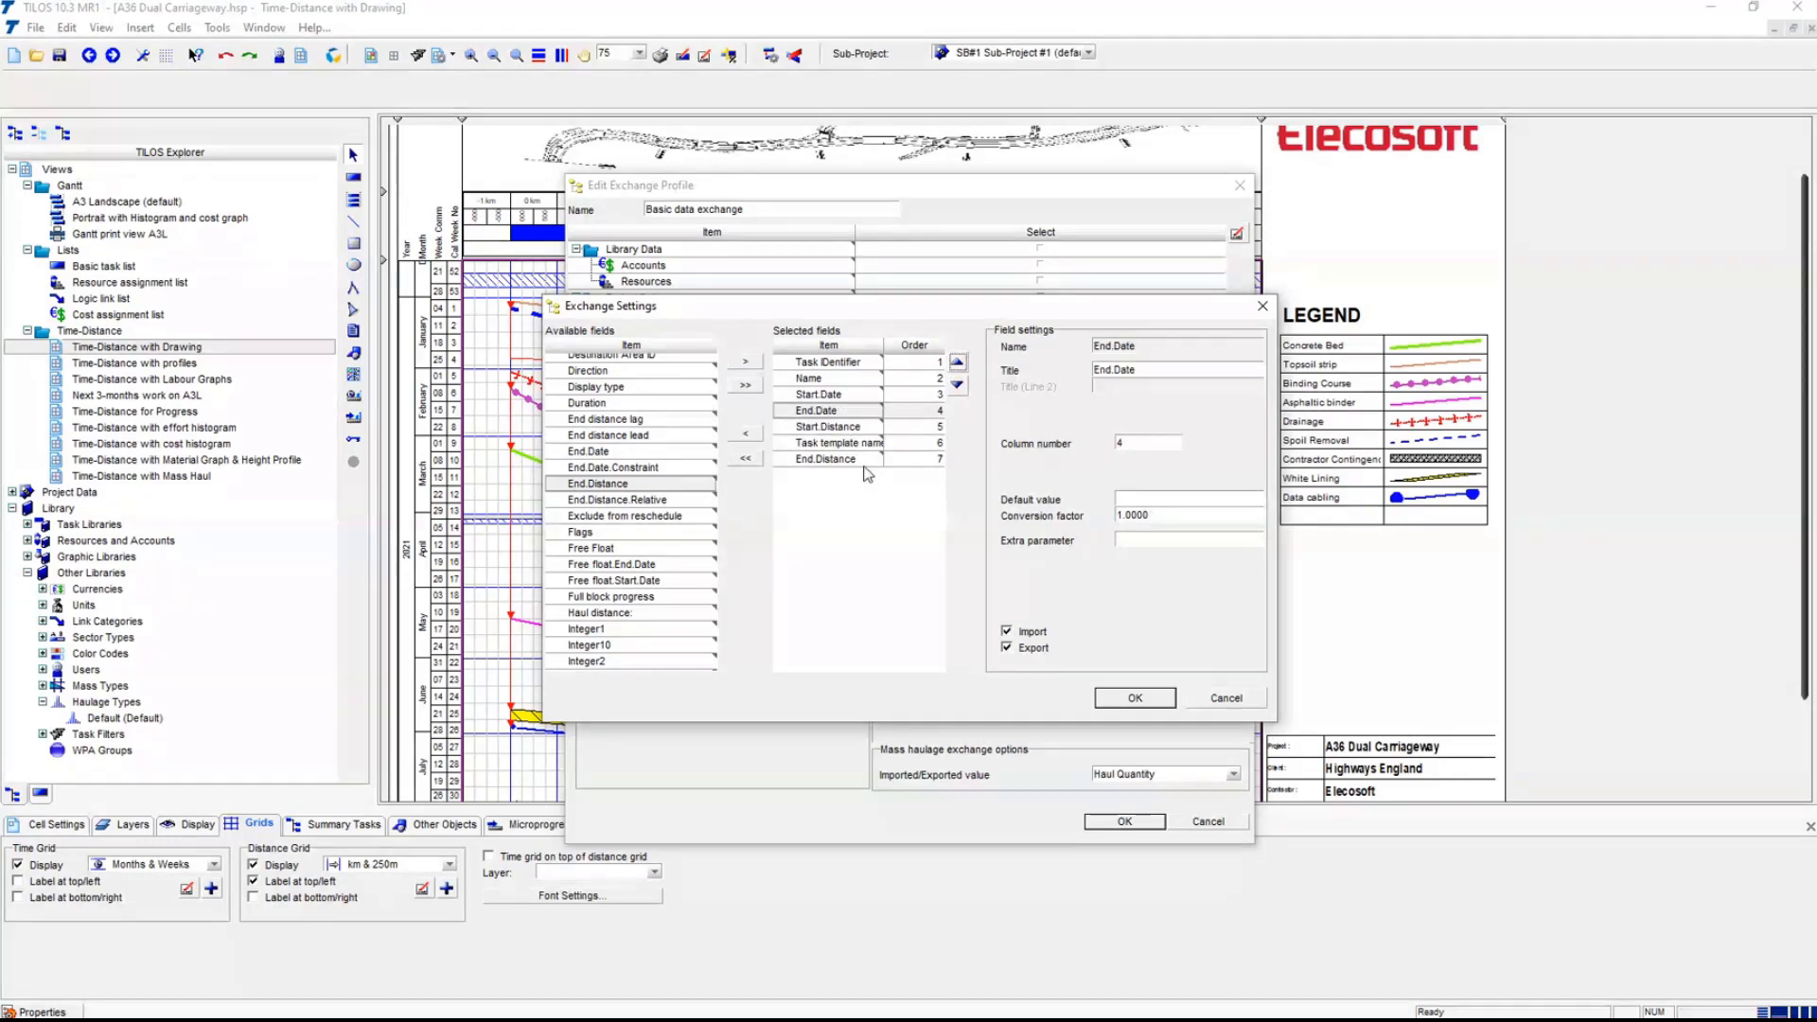
click(863, 459)
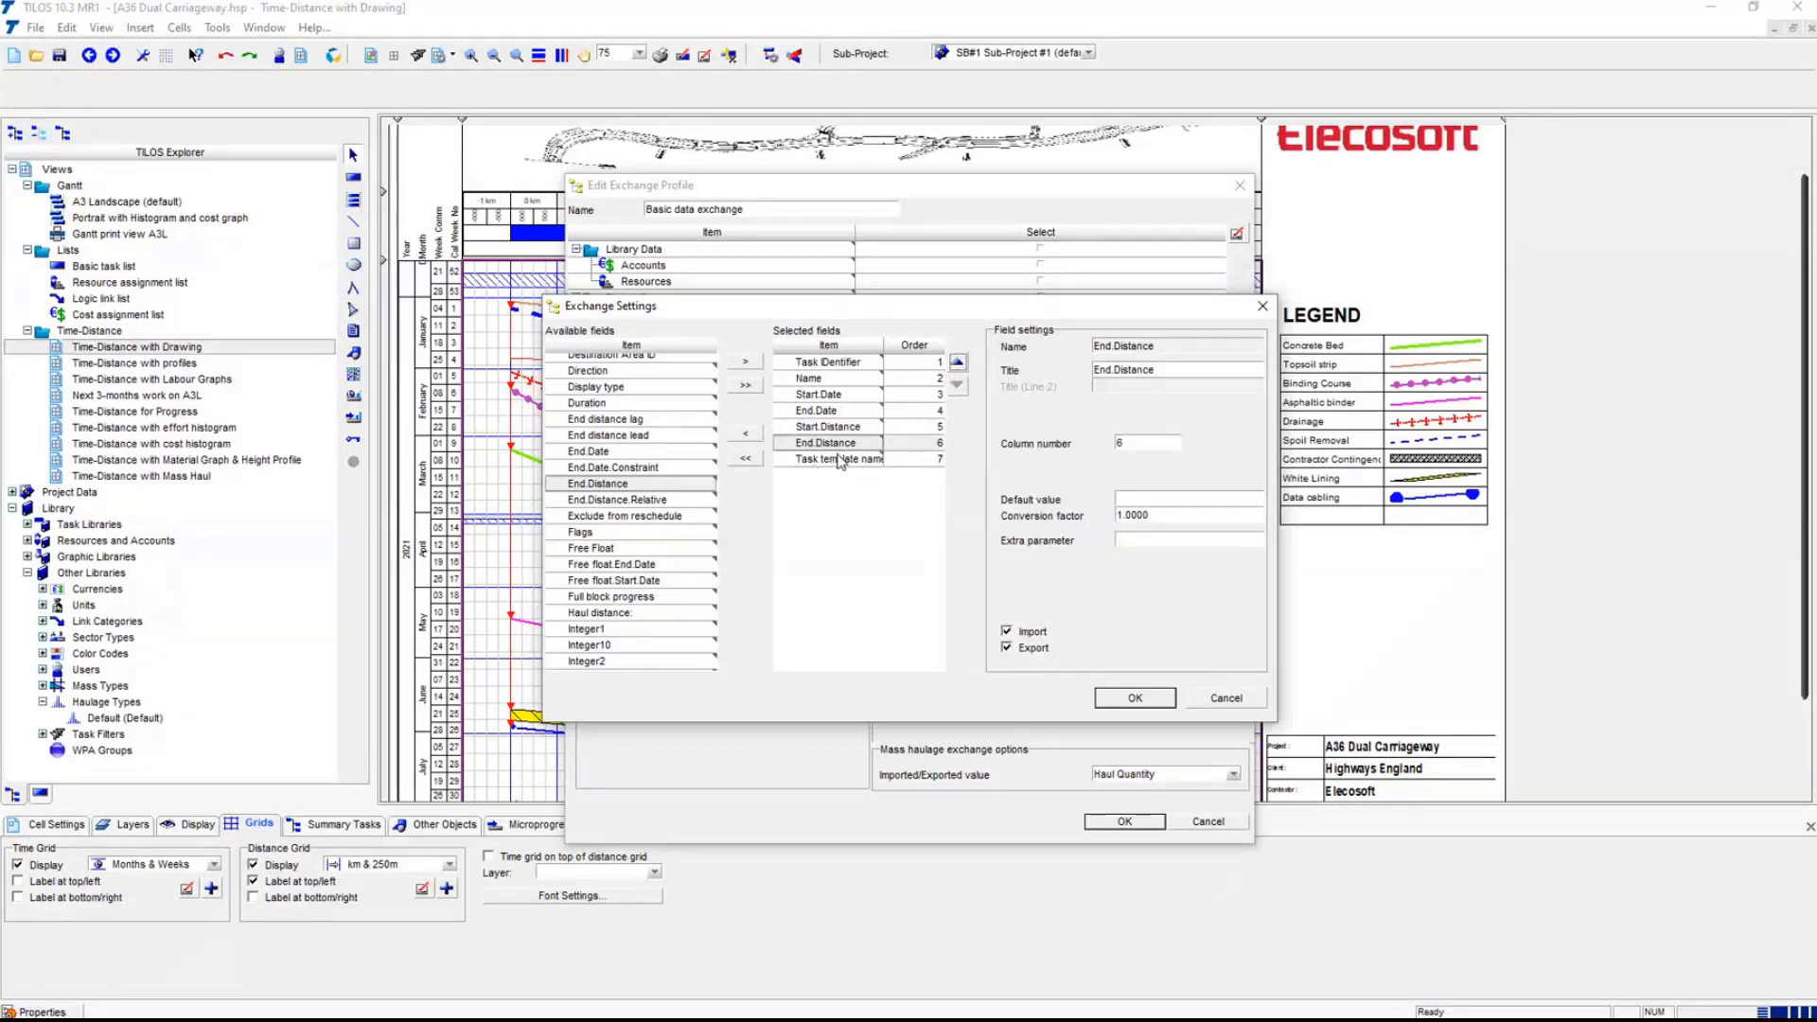
click(931, 426)
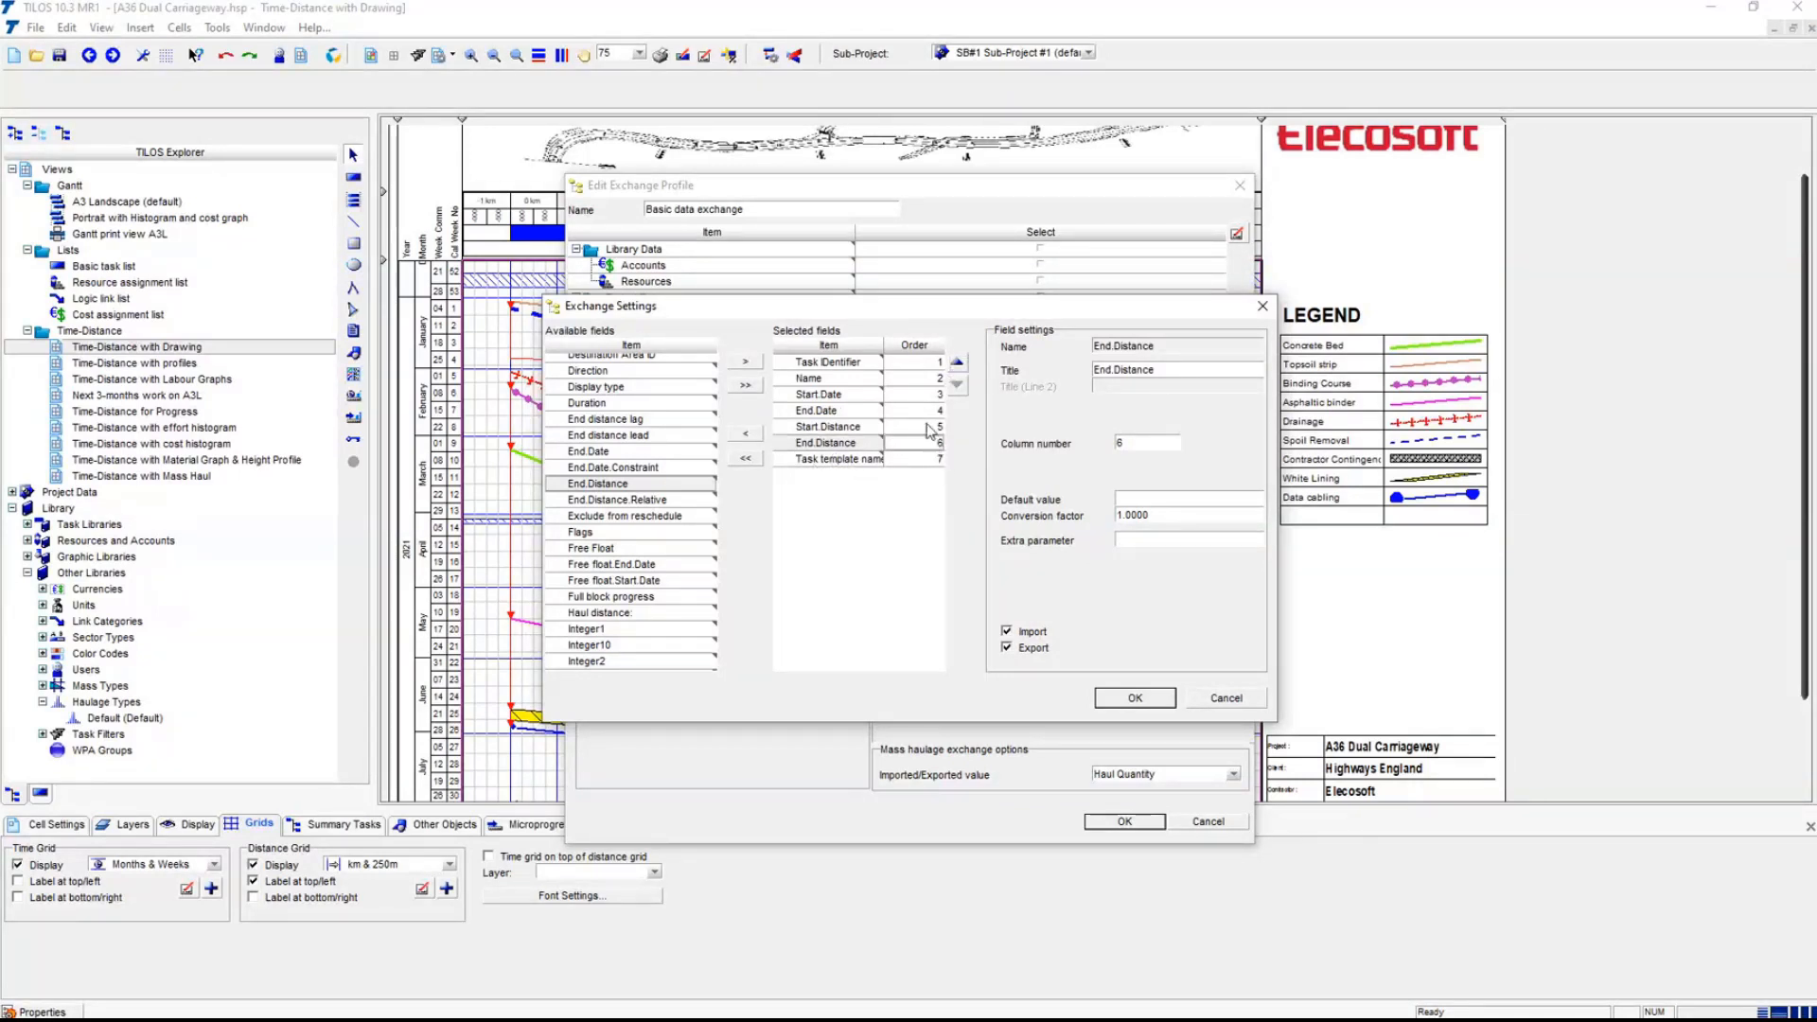
key(Up)
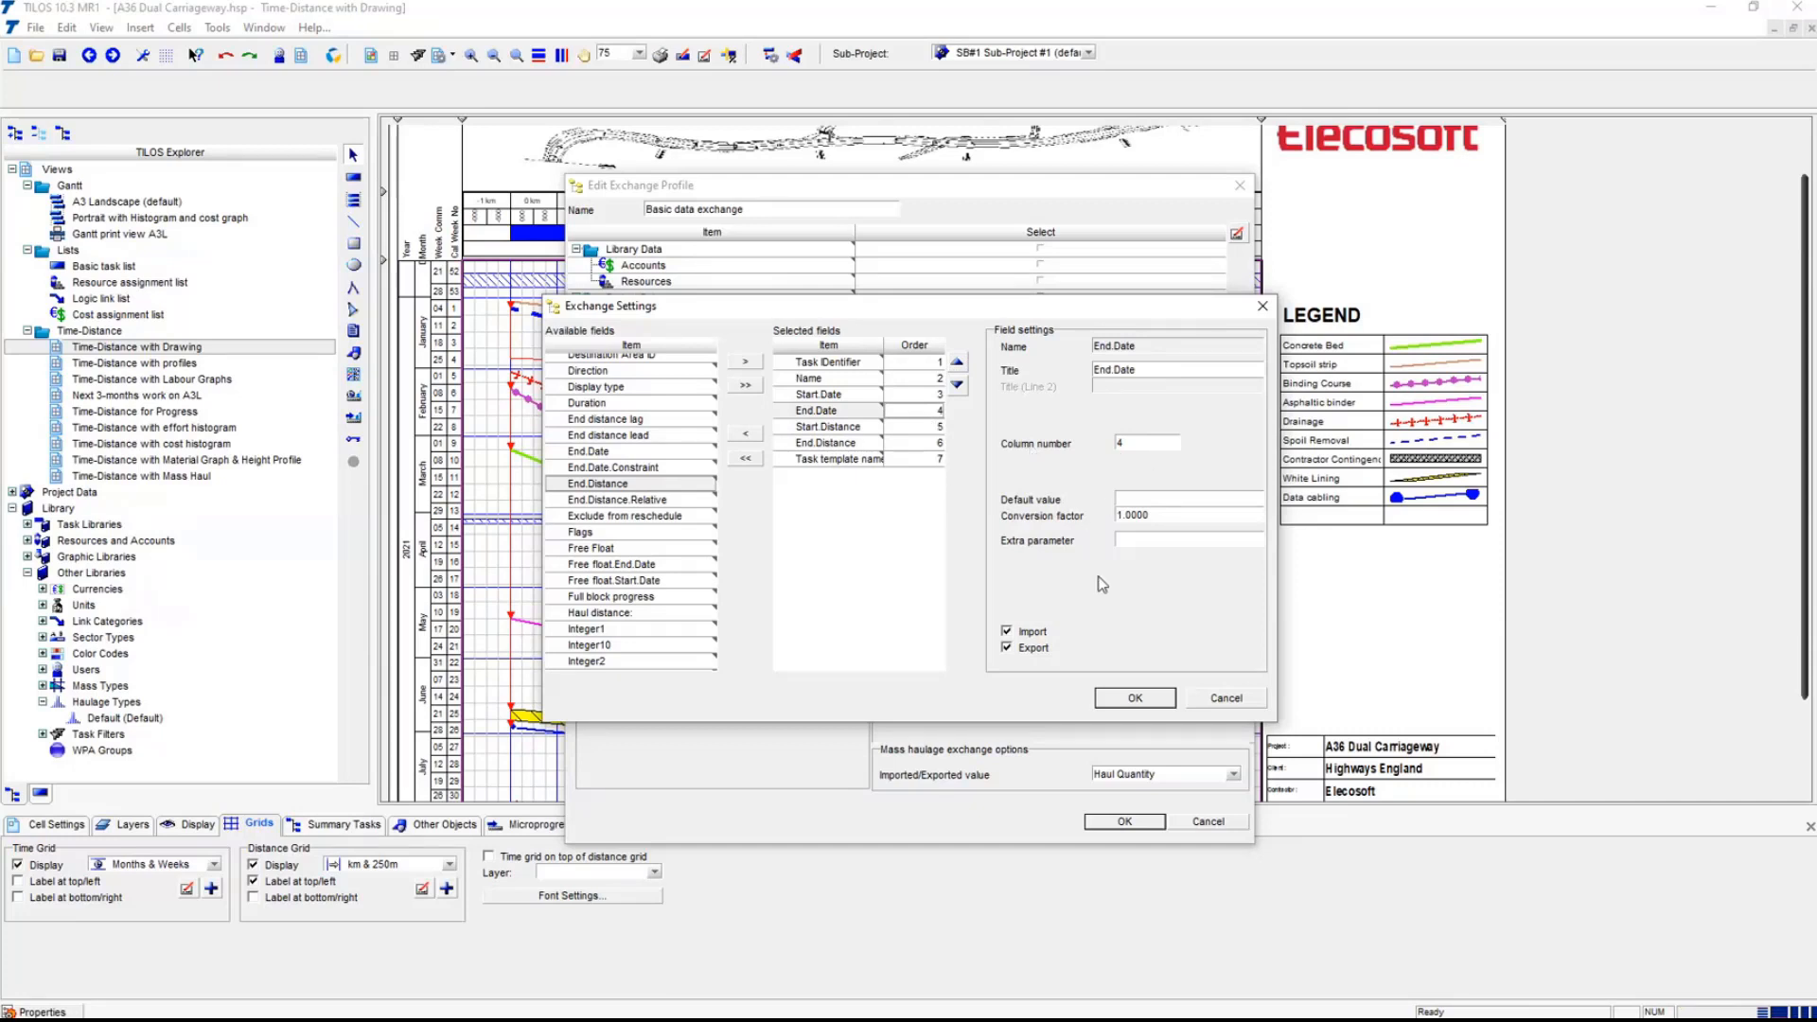
click(1135, 699)
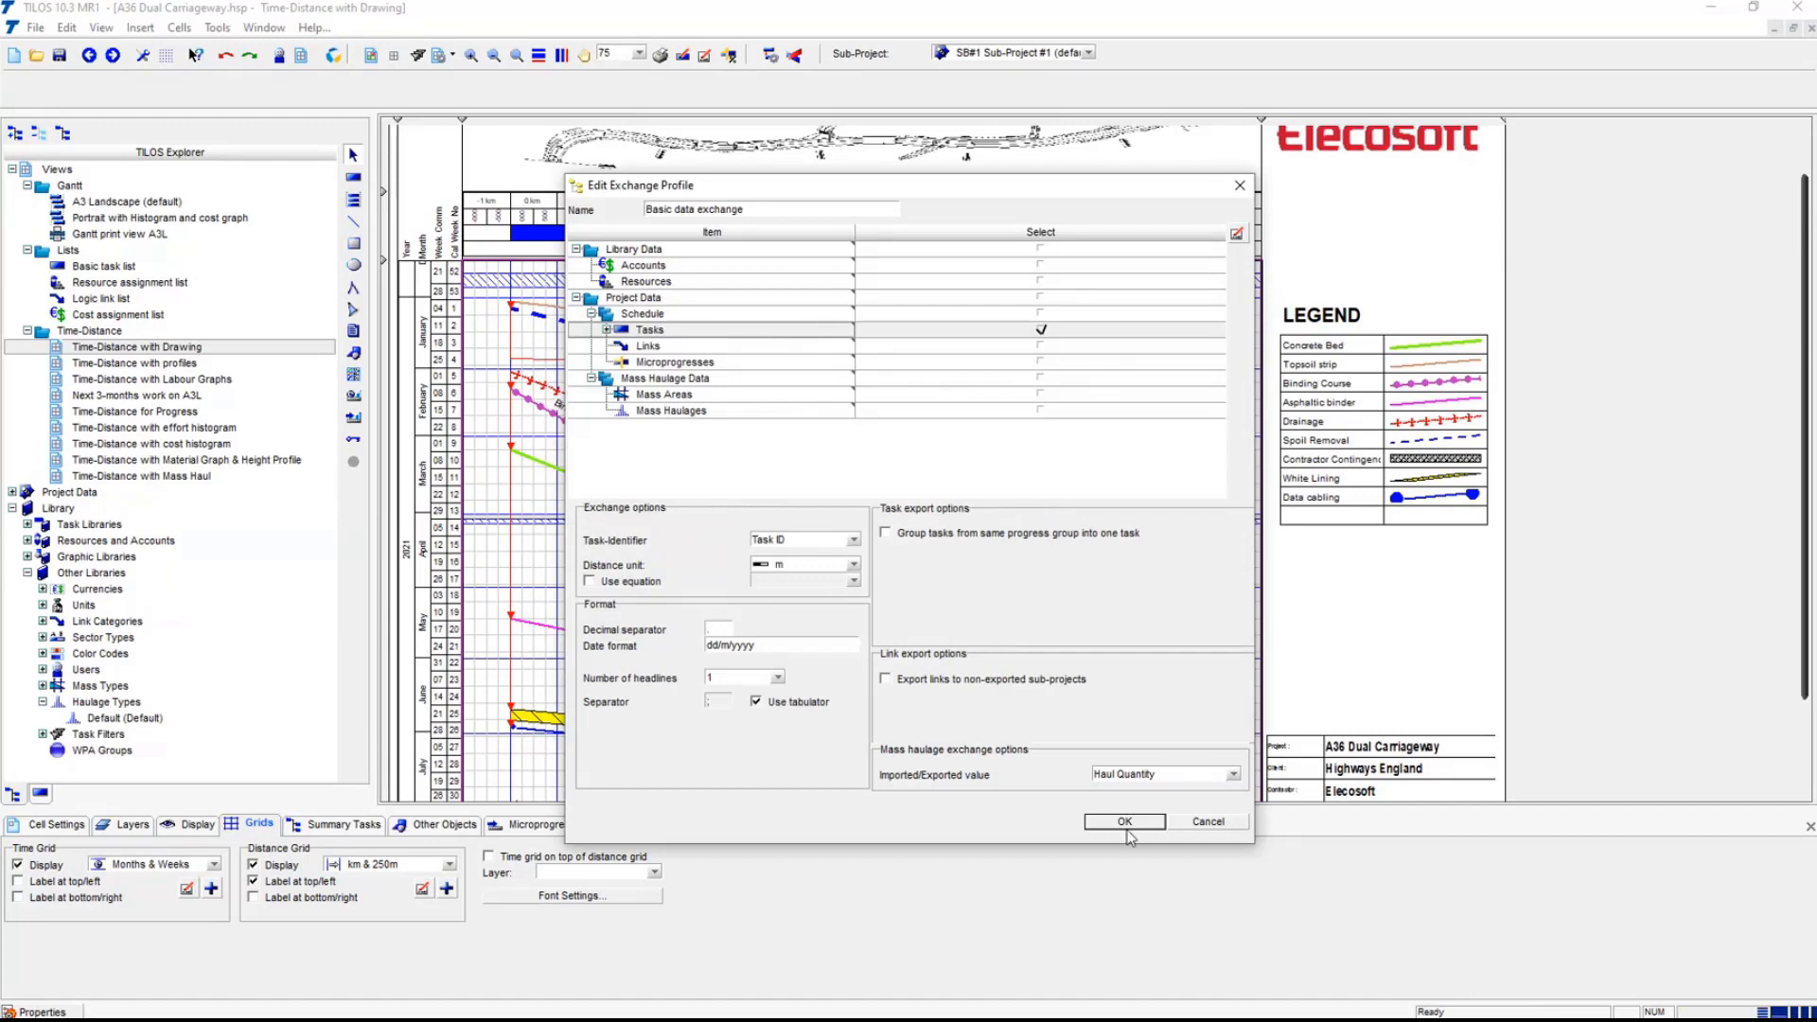
- Accept the Basic data exchange profile, run the export and highlight the task entries in the export report
click(1128, 825)
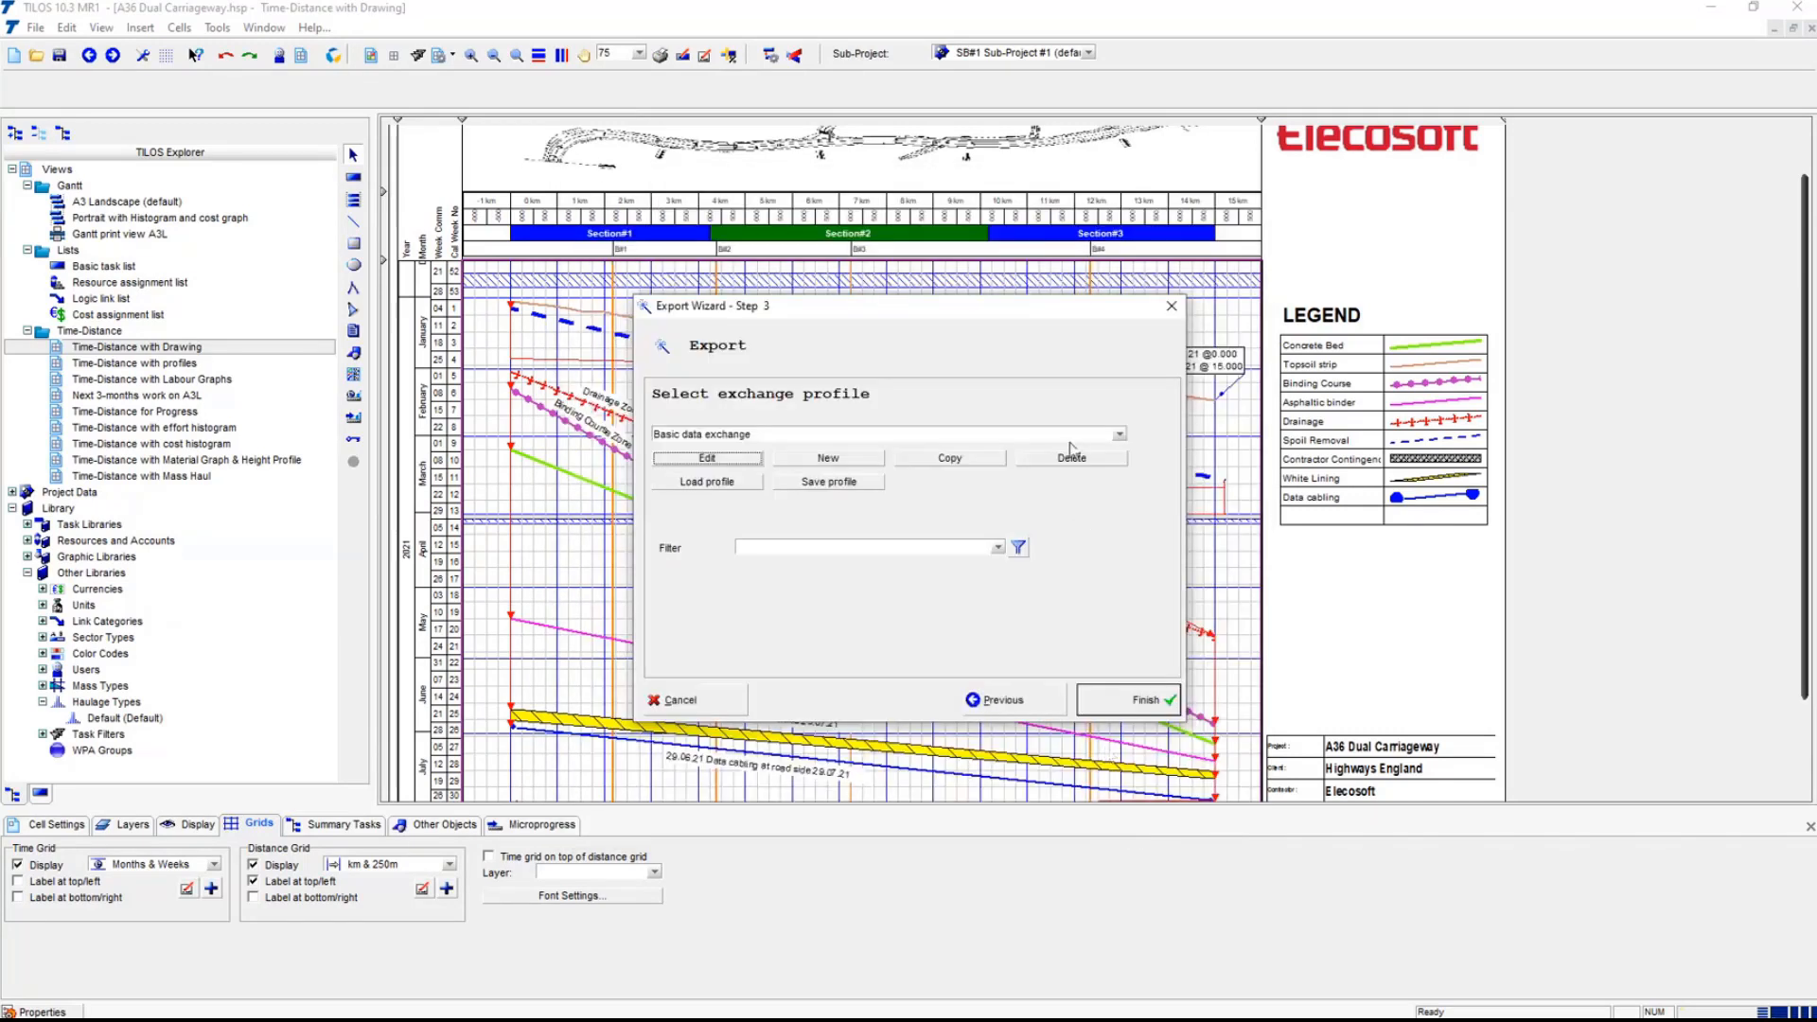
click(1135, 705)
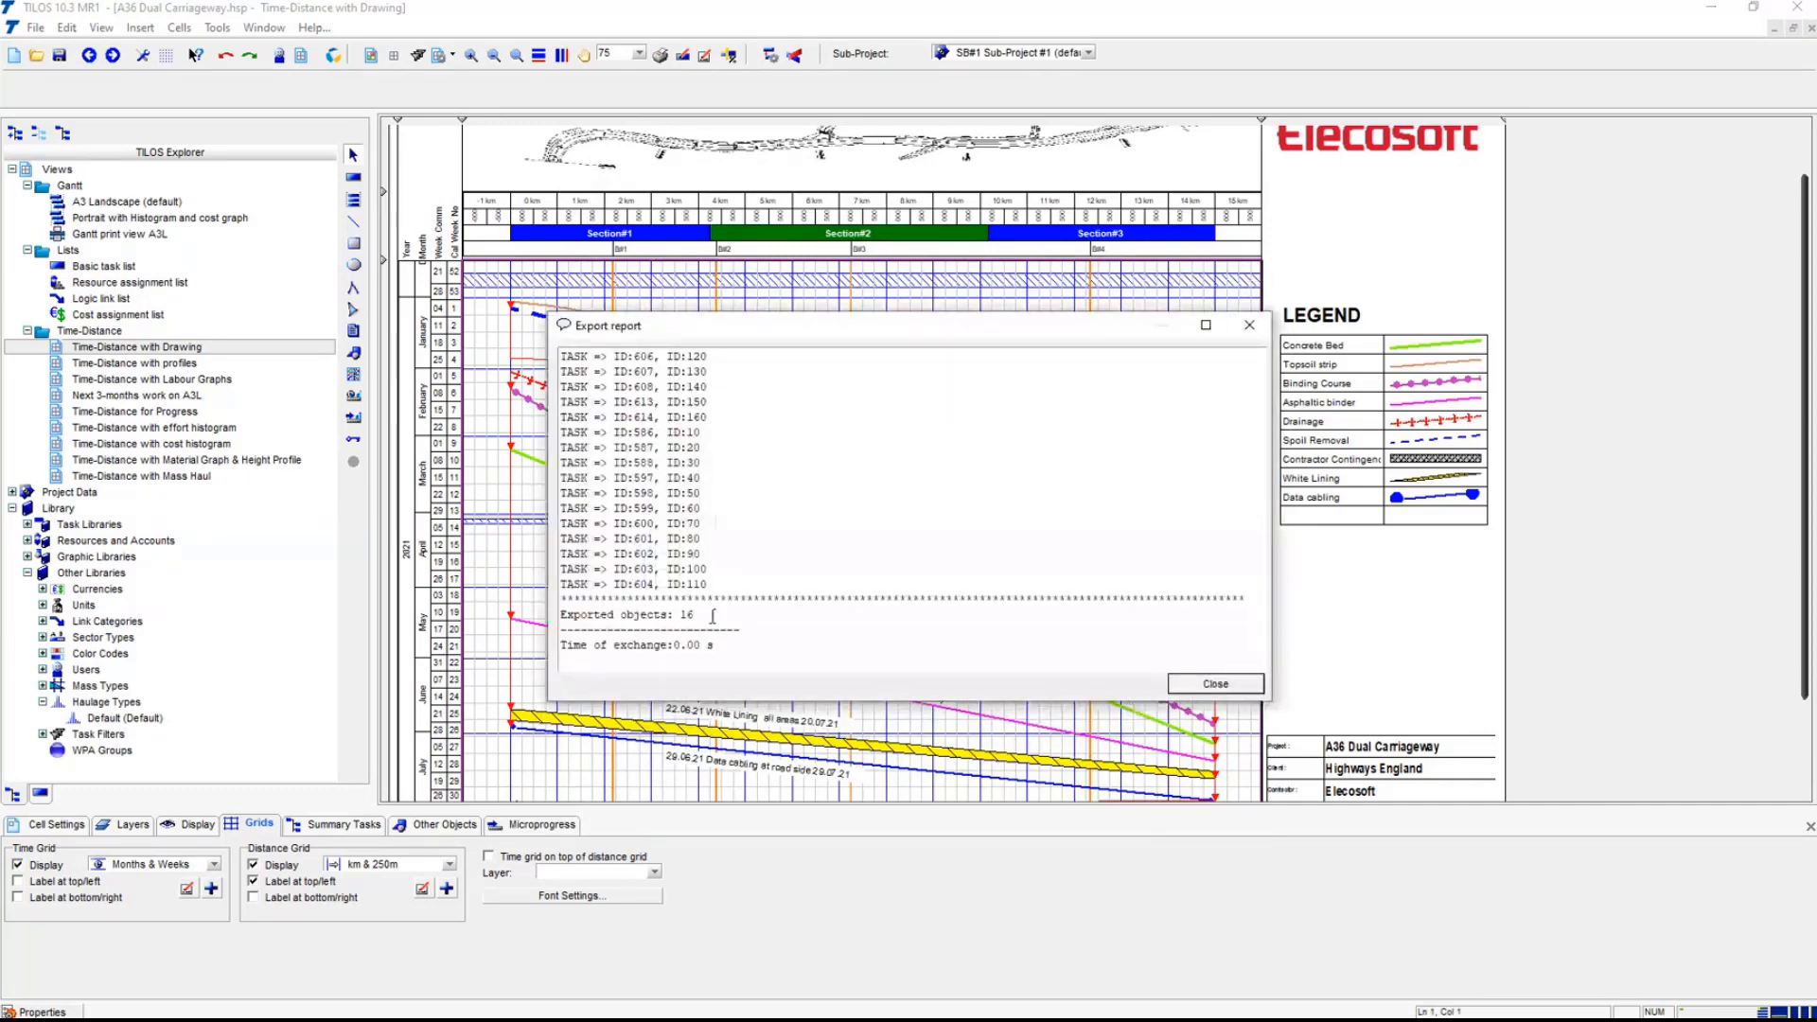
drag(723, 589, 559, 352)
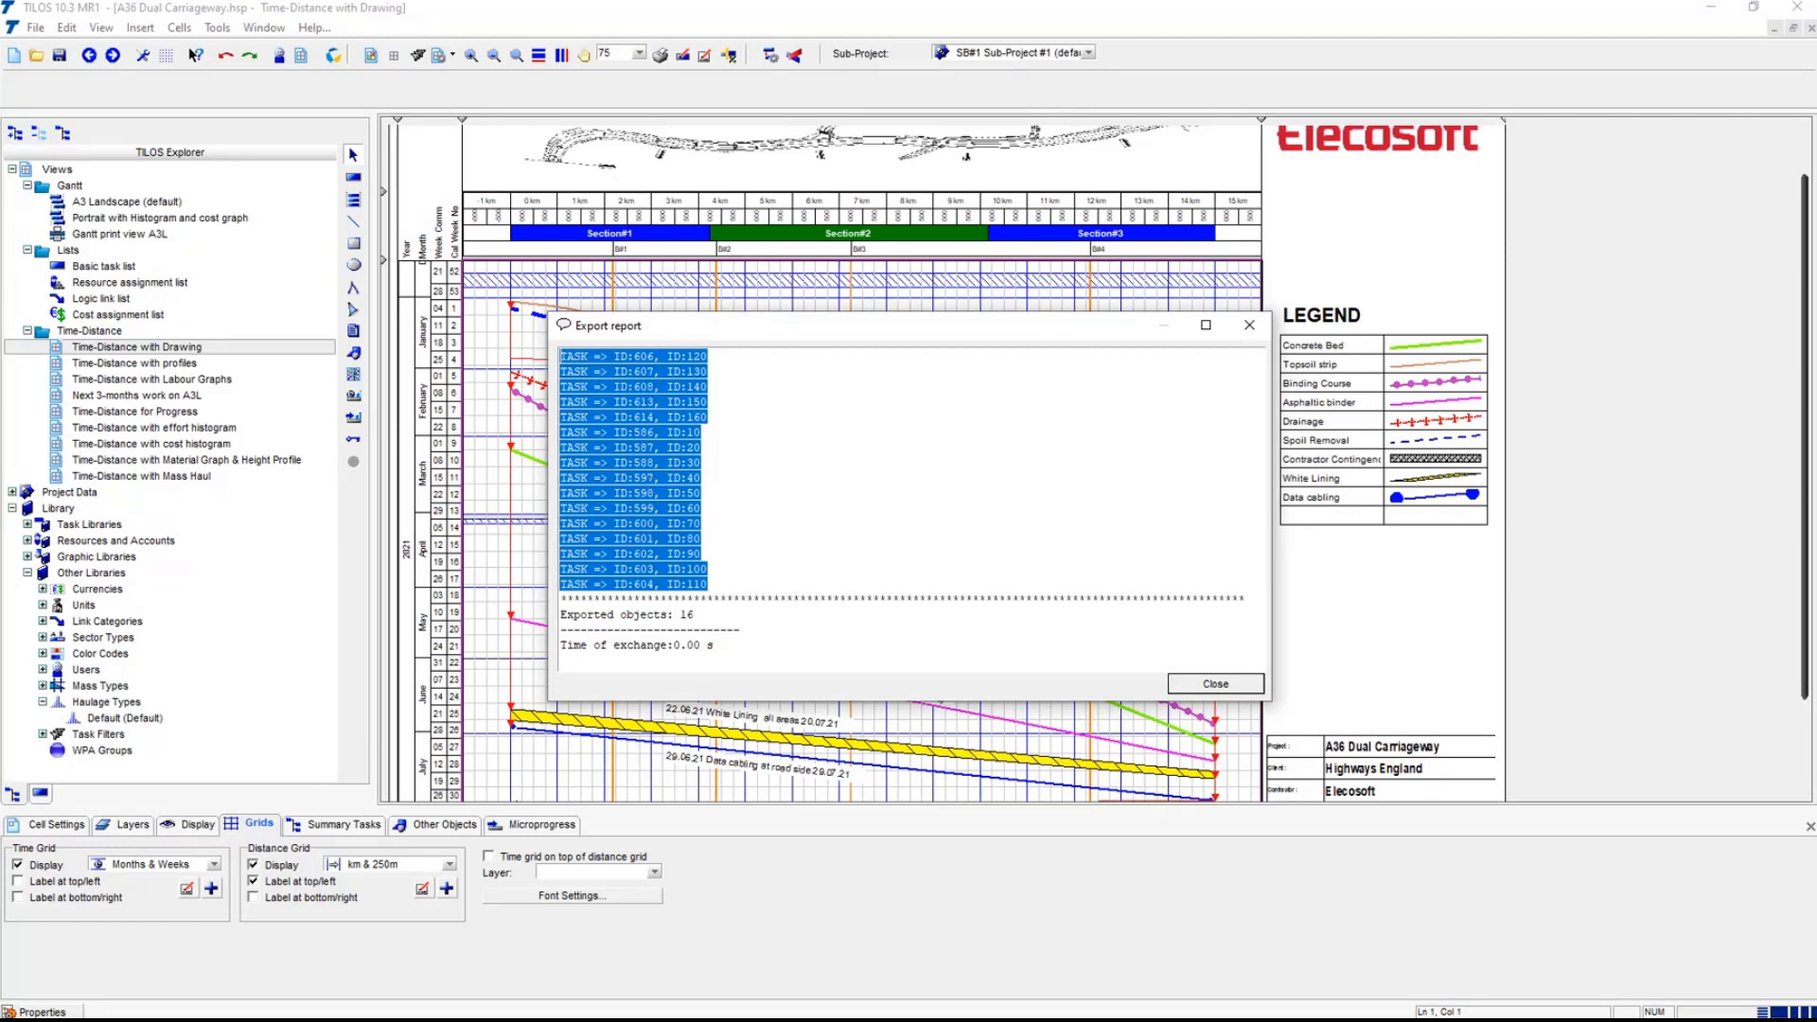
- Switch to Excel, close the extra blank workbook and paste the exported task data into the remaining one from cell A1
key(alt+Tab)
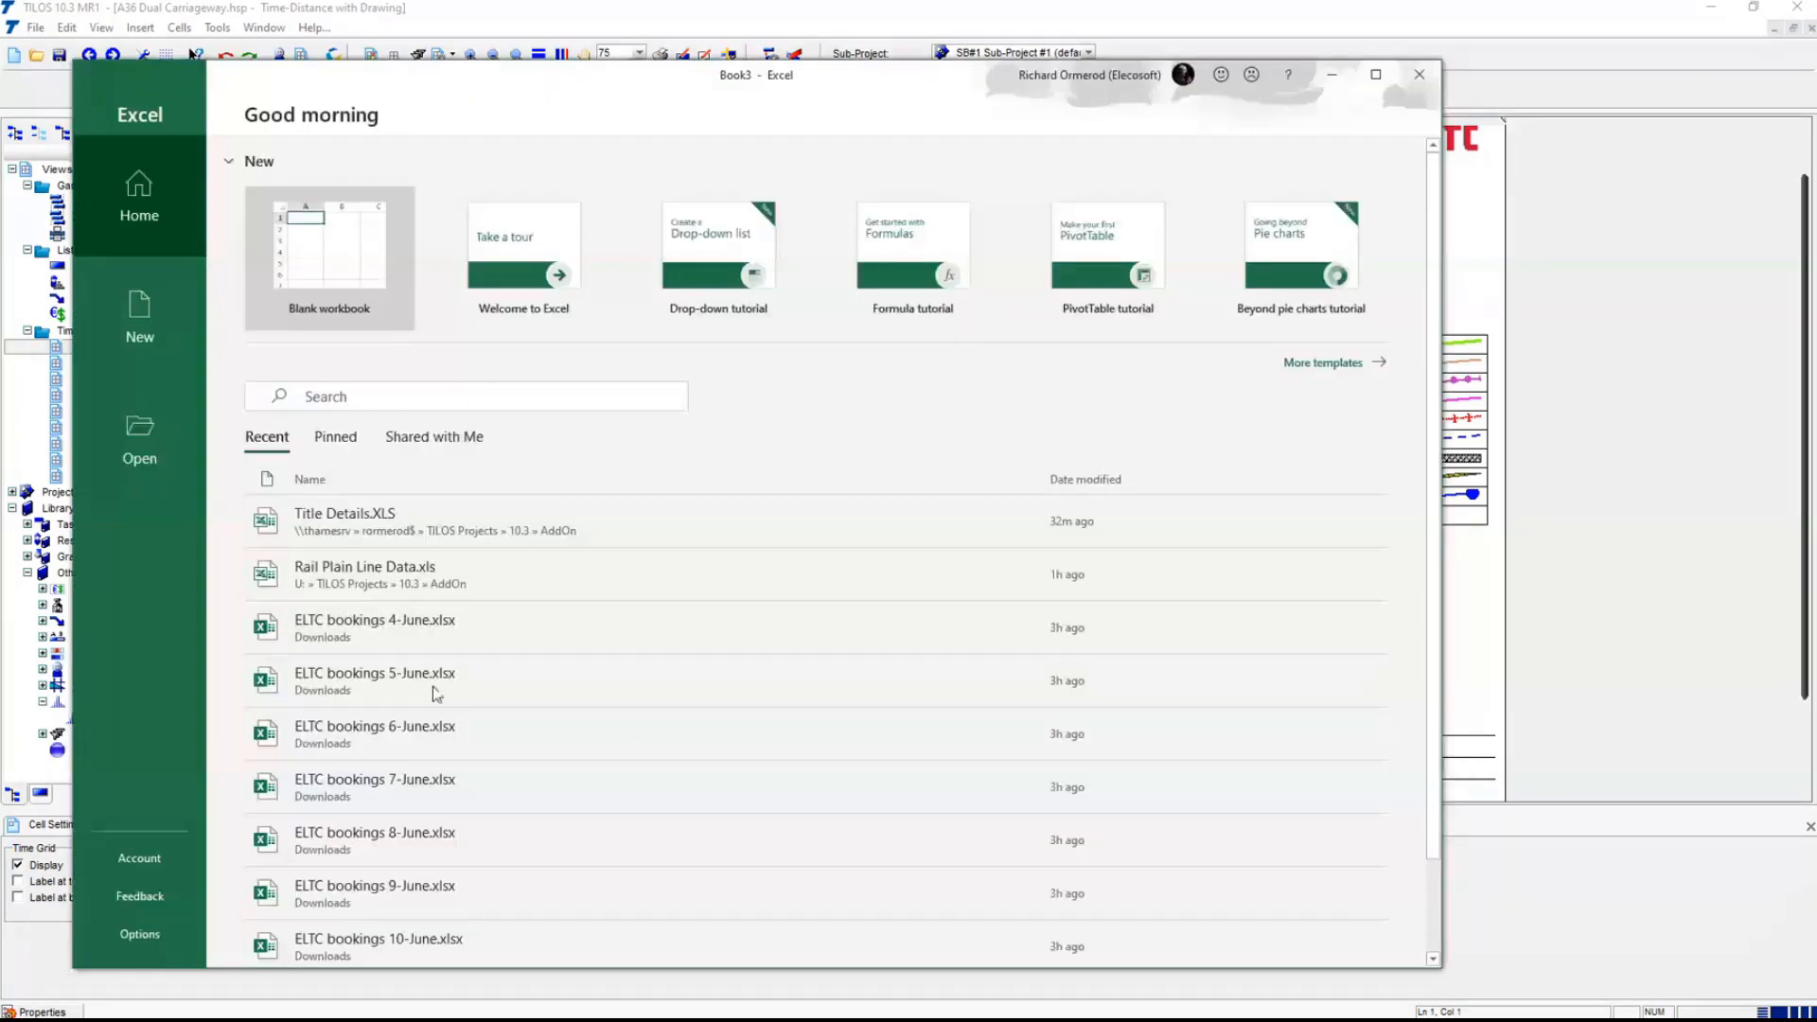
click(345, 263)
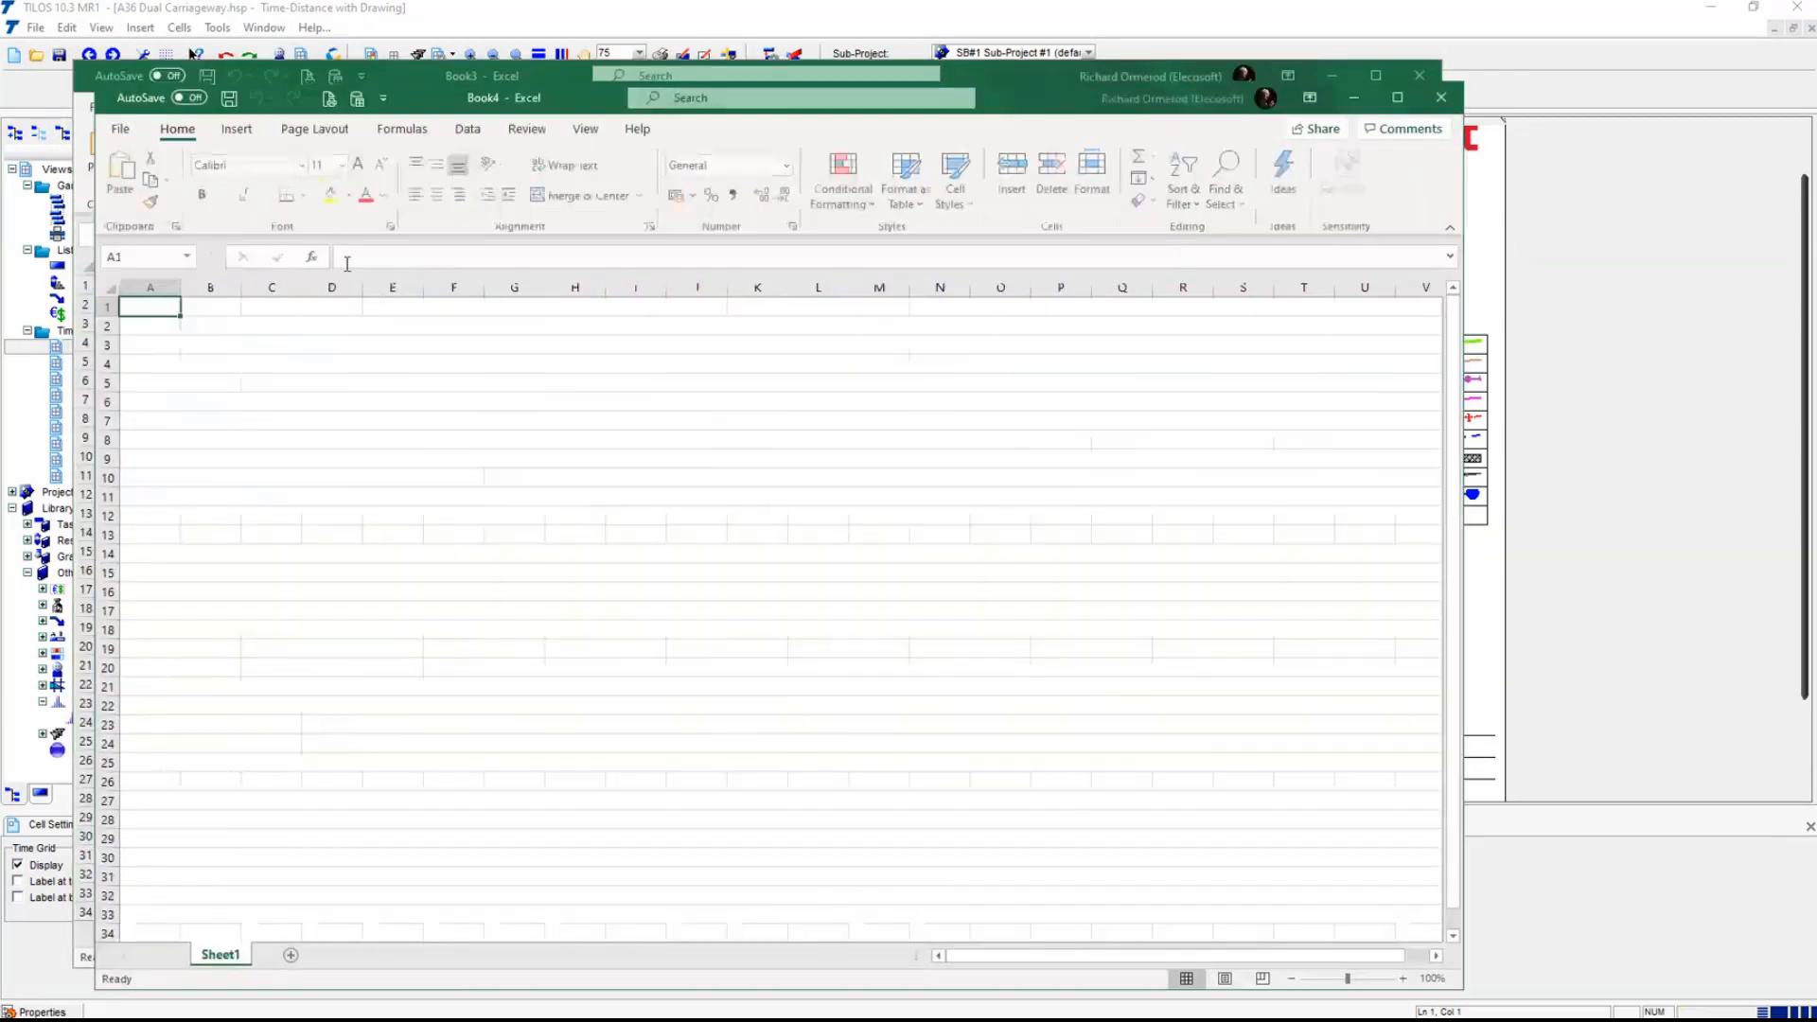
drag(559, 107, 662, 210)
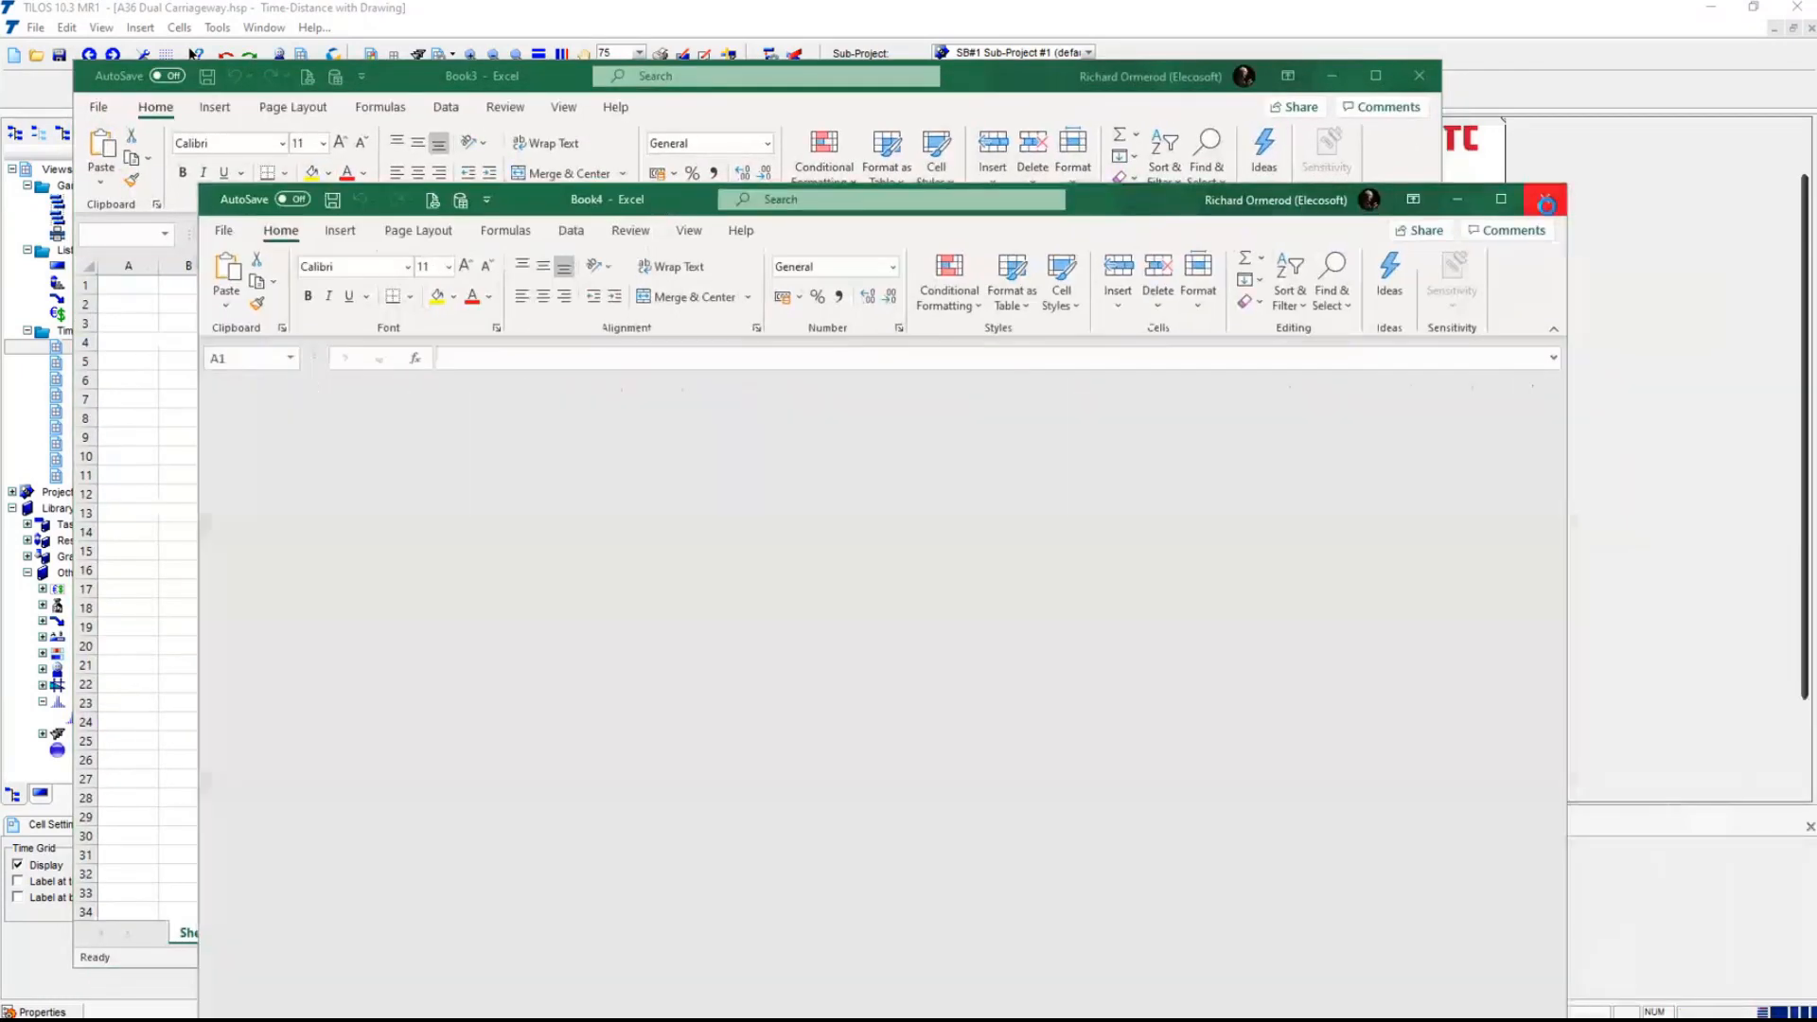
click(1545, 199)
key(ctrl+v)
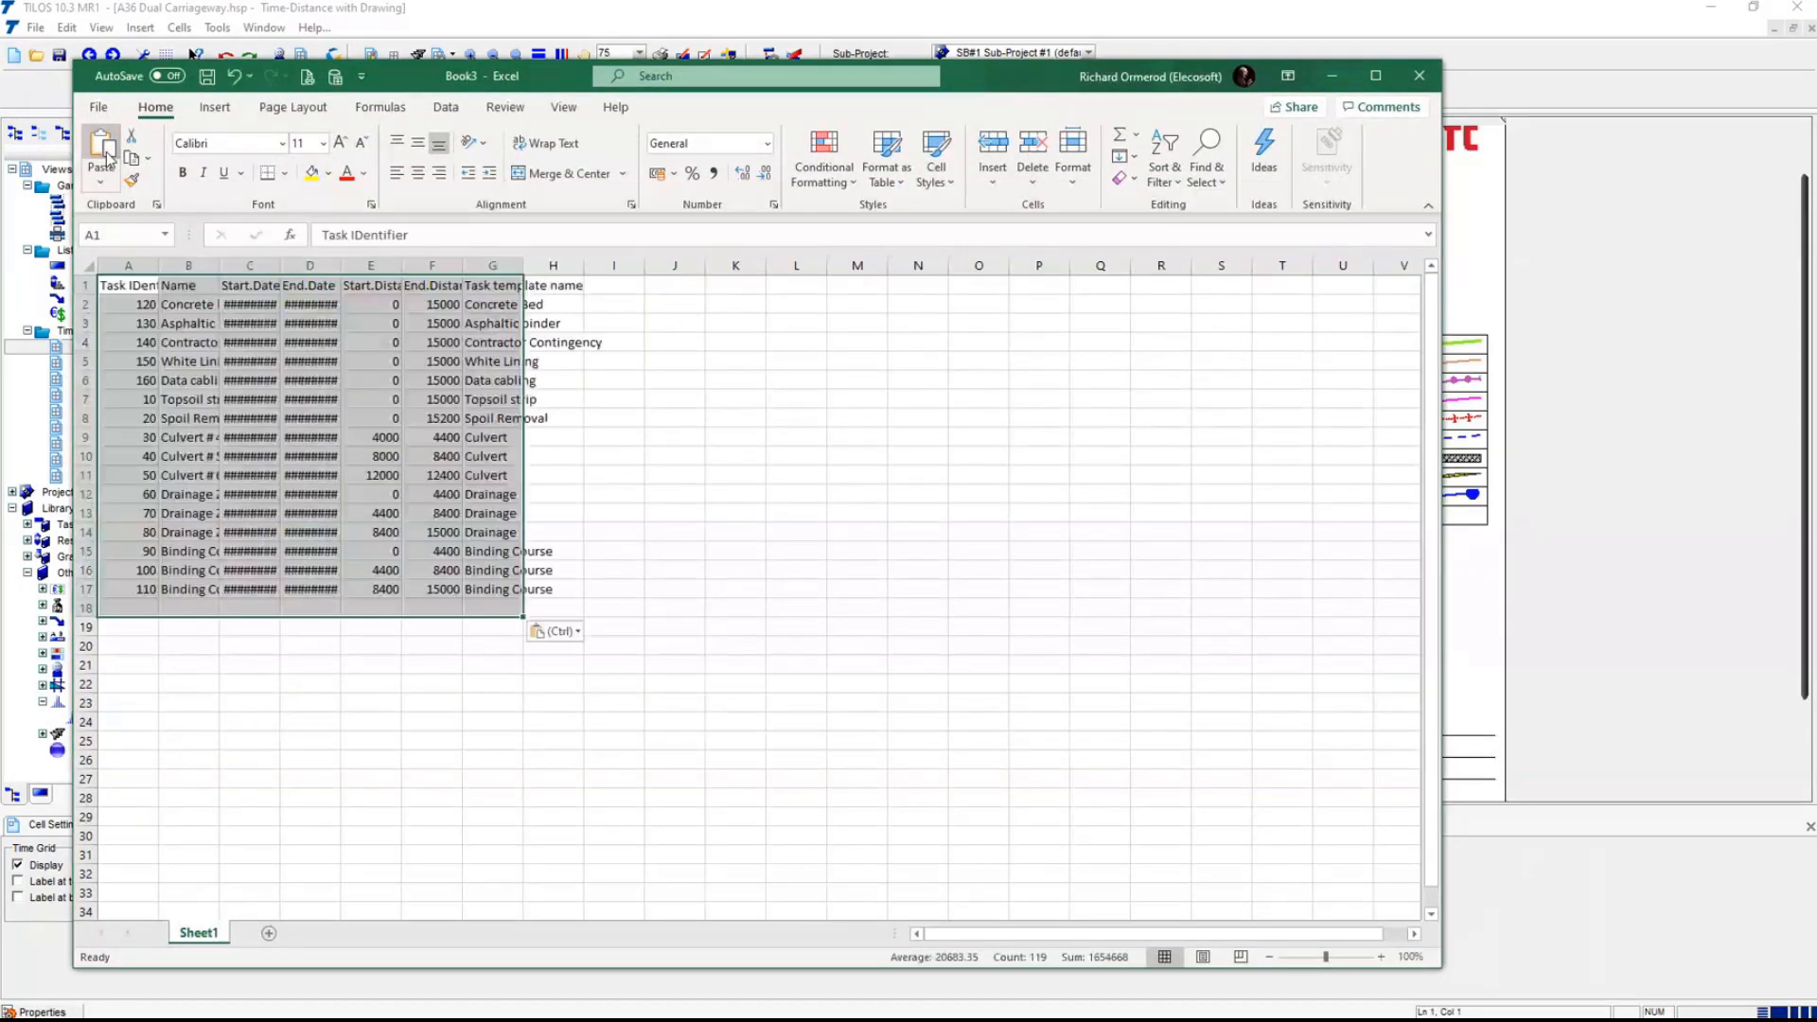
- Auto-fit all the worksheet's column widths to the pasted task data and select the White Lining task's name cell
click(86, 262)
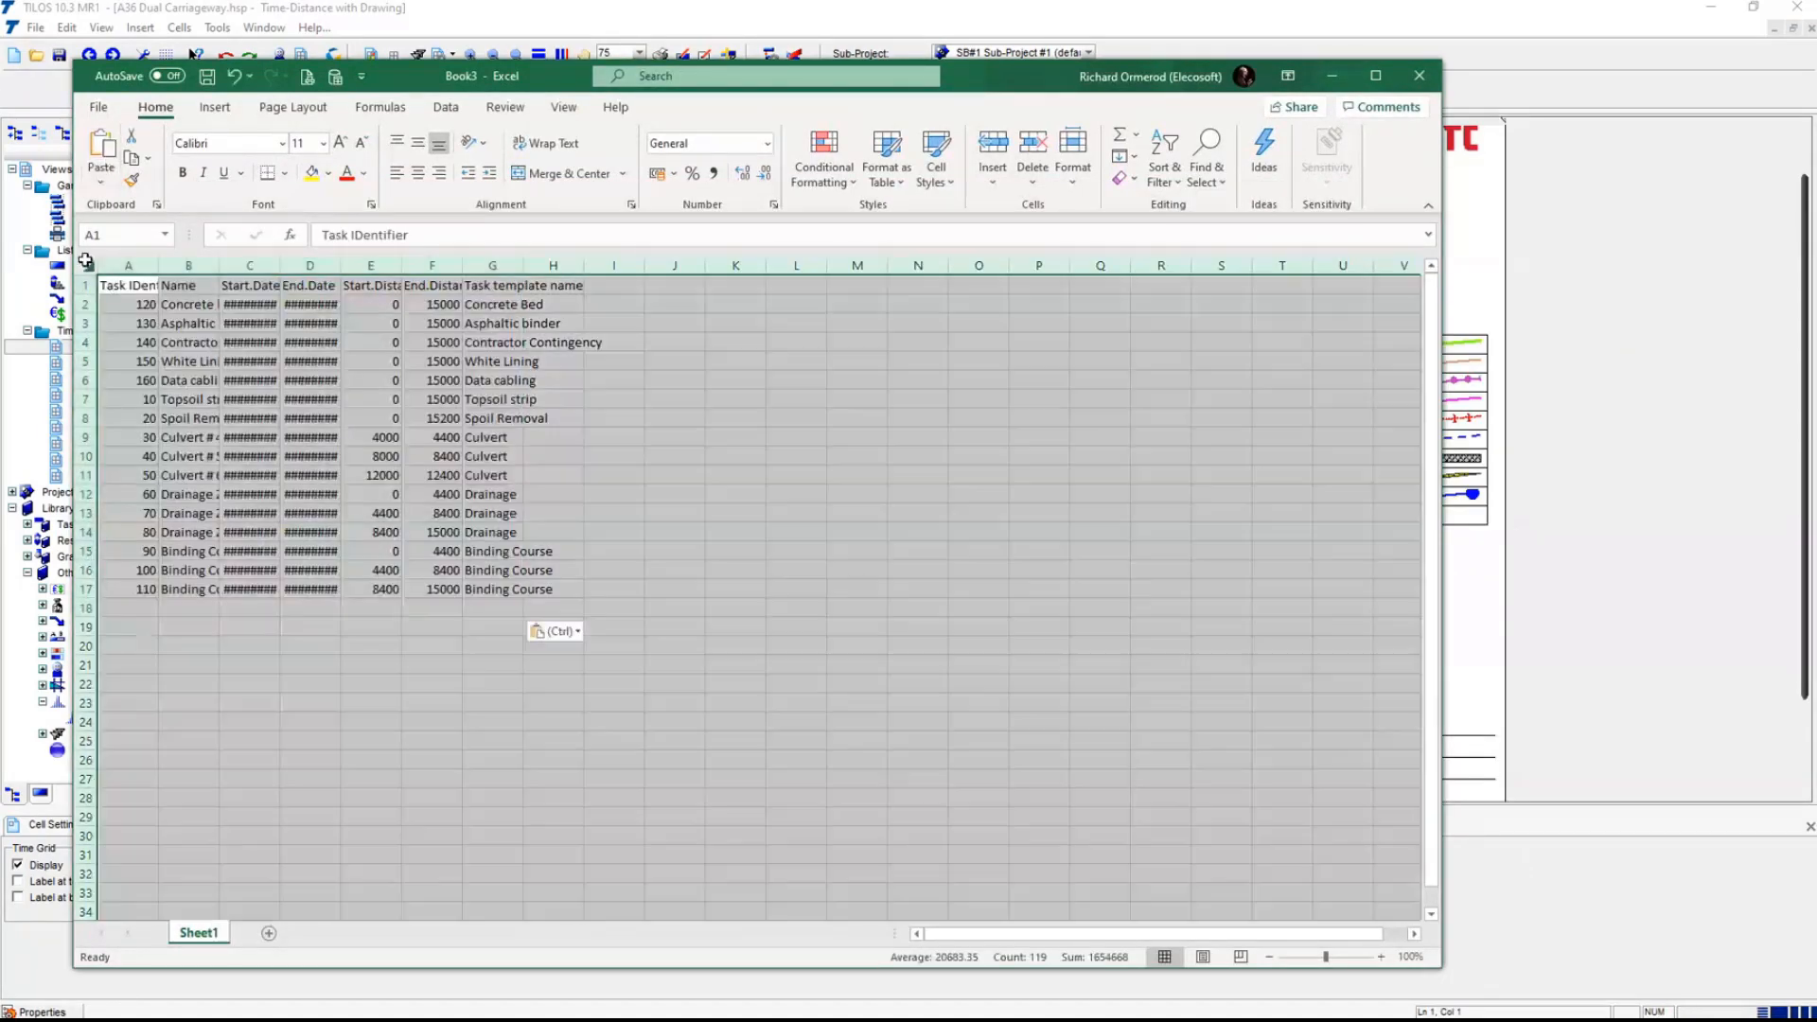
double_click(220, 266)
click(328, 365)
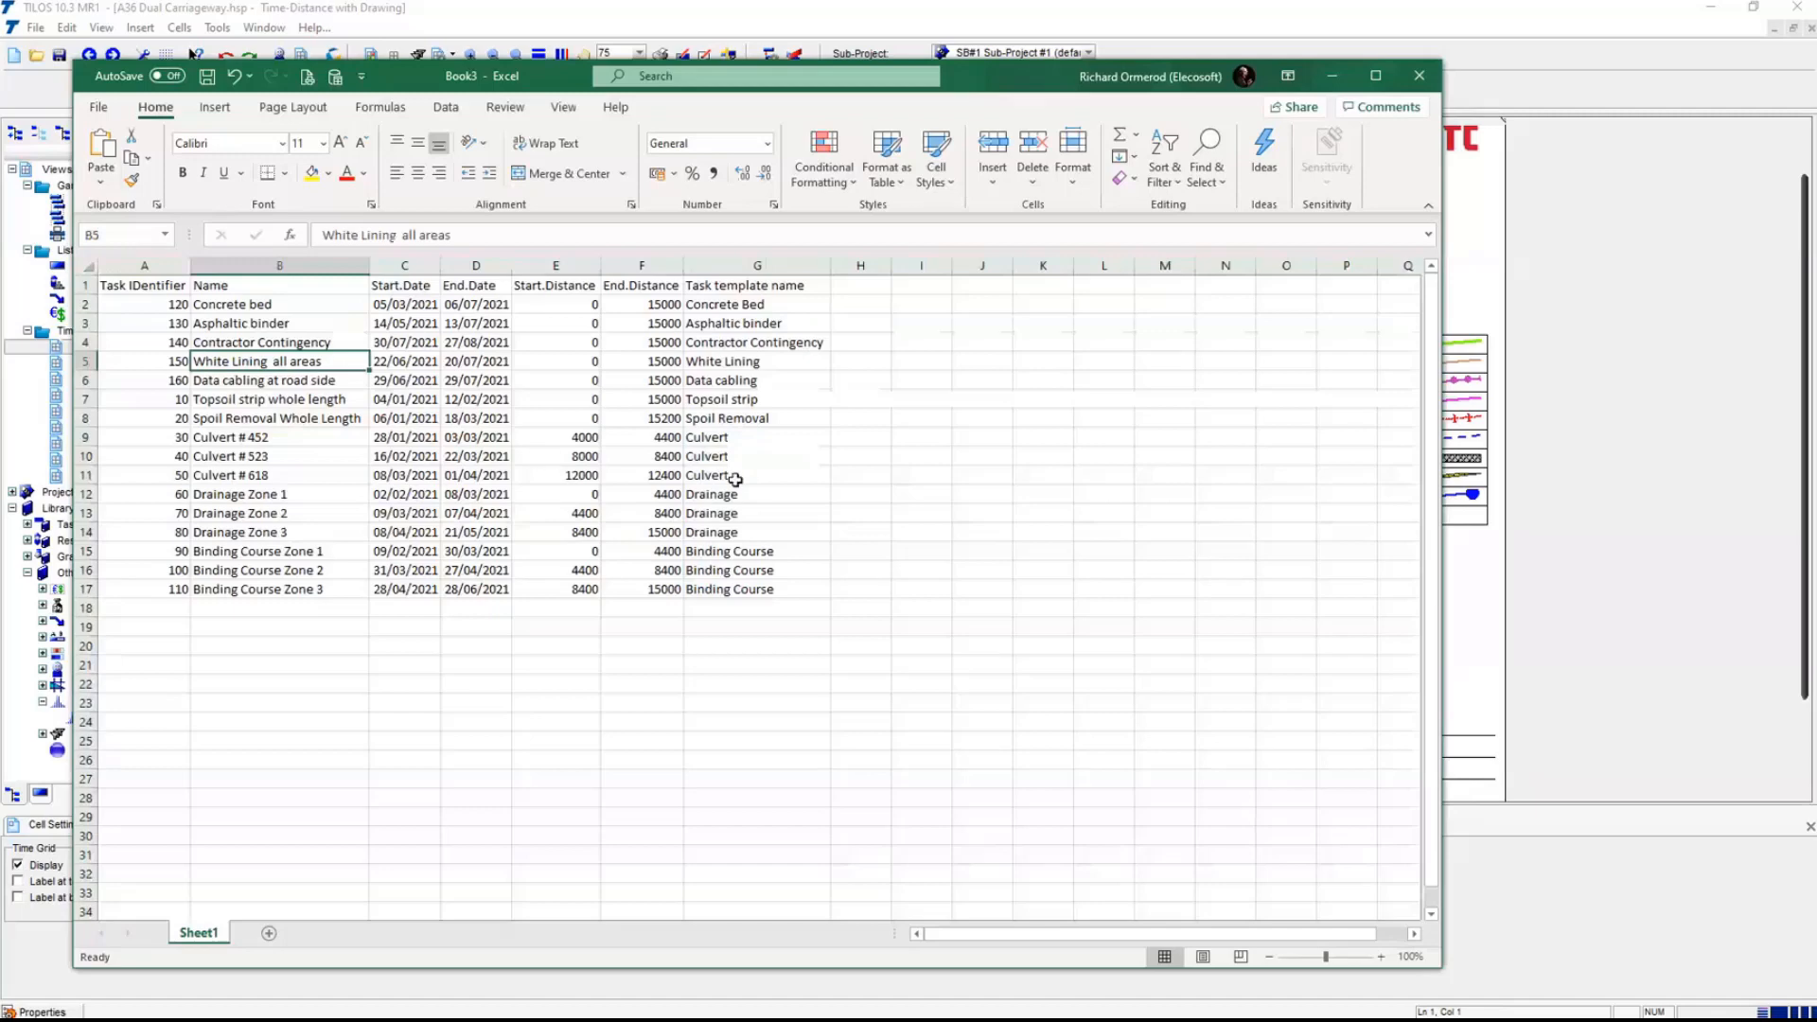
- Move the Excel window aside and close the export report in TILOS
drag(1005, 85, 1739, 140)
click(785, 333)
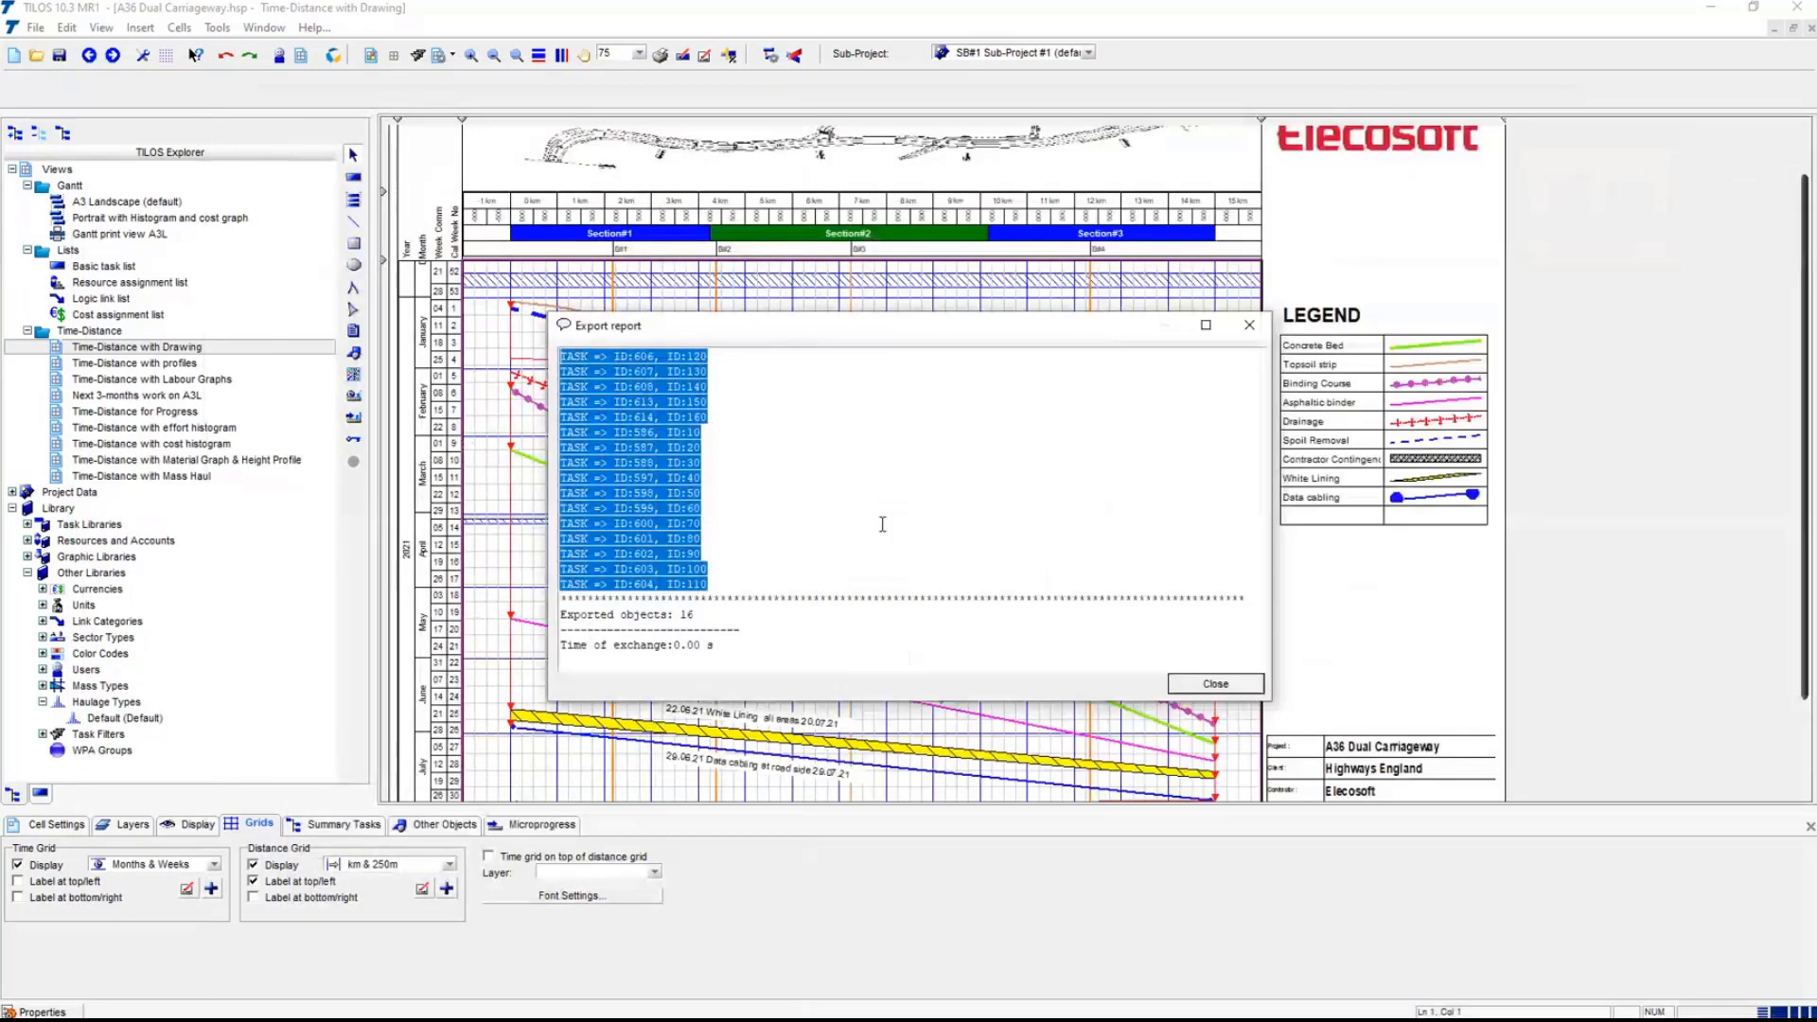
click(1241, 683)
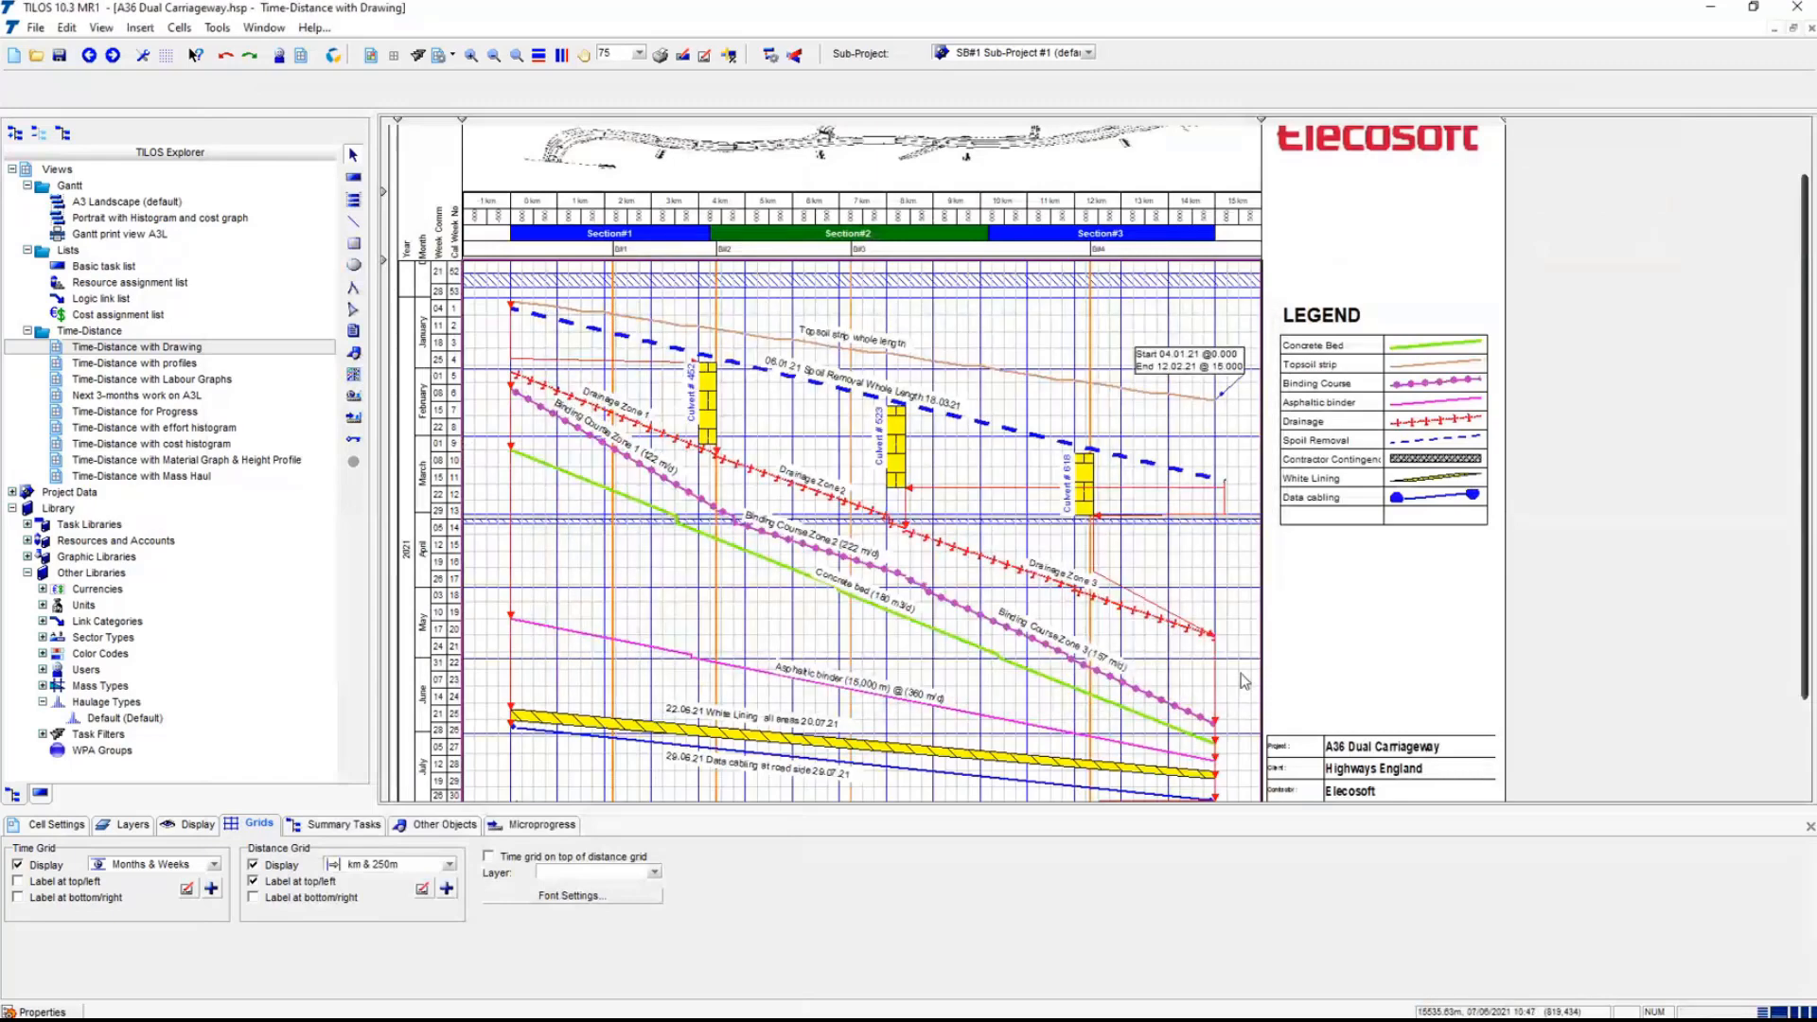
- Switch back to Excel and examine the Task IDentifier column and its first entry
key(alt+Tab)
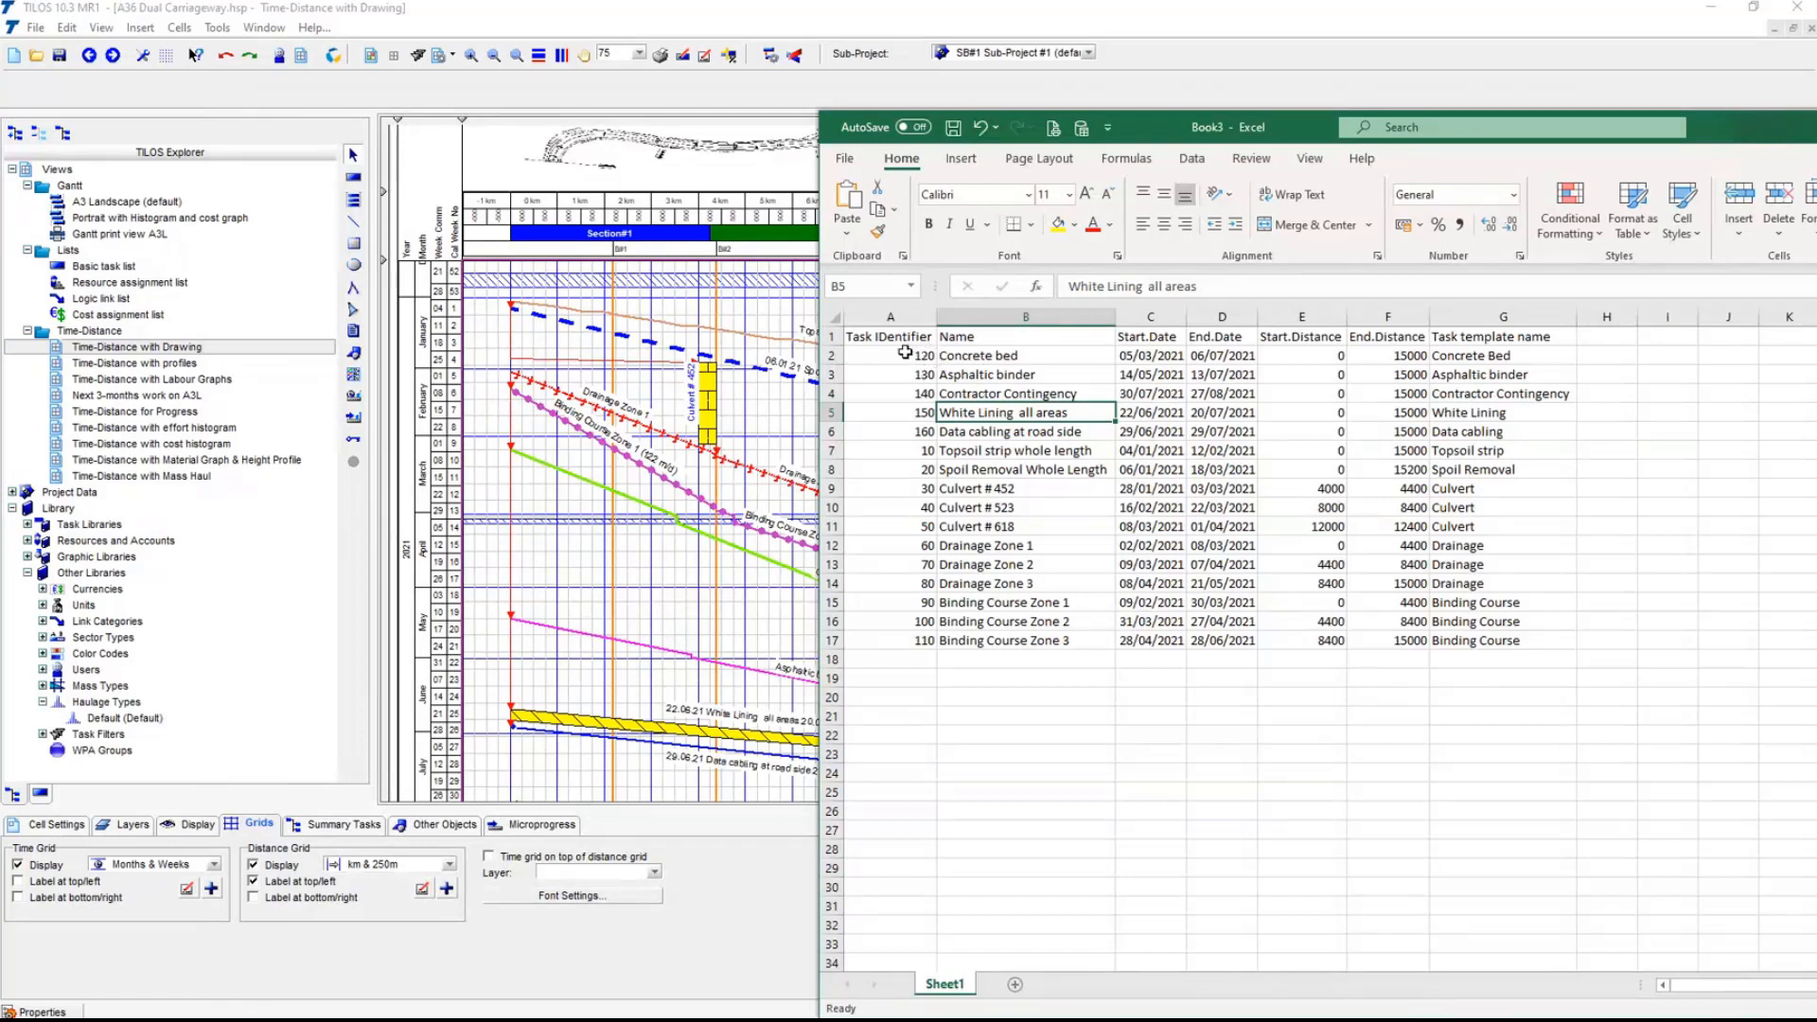
click(906, 353)
click(906, 319)
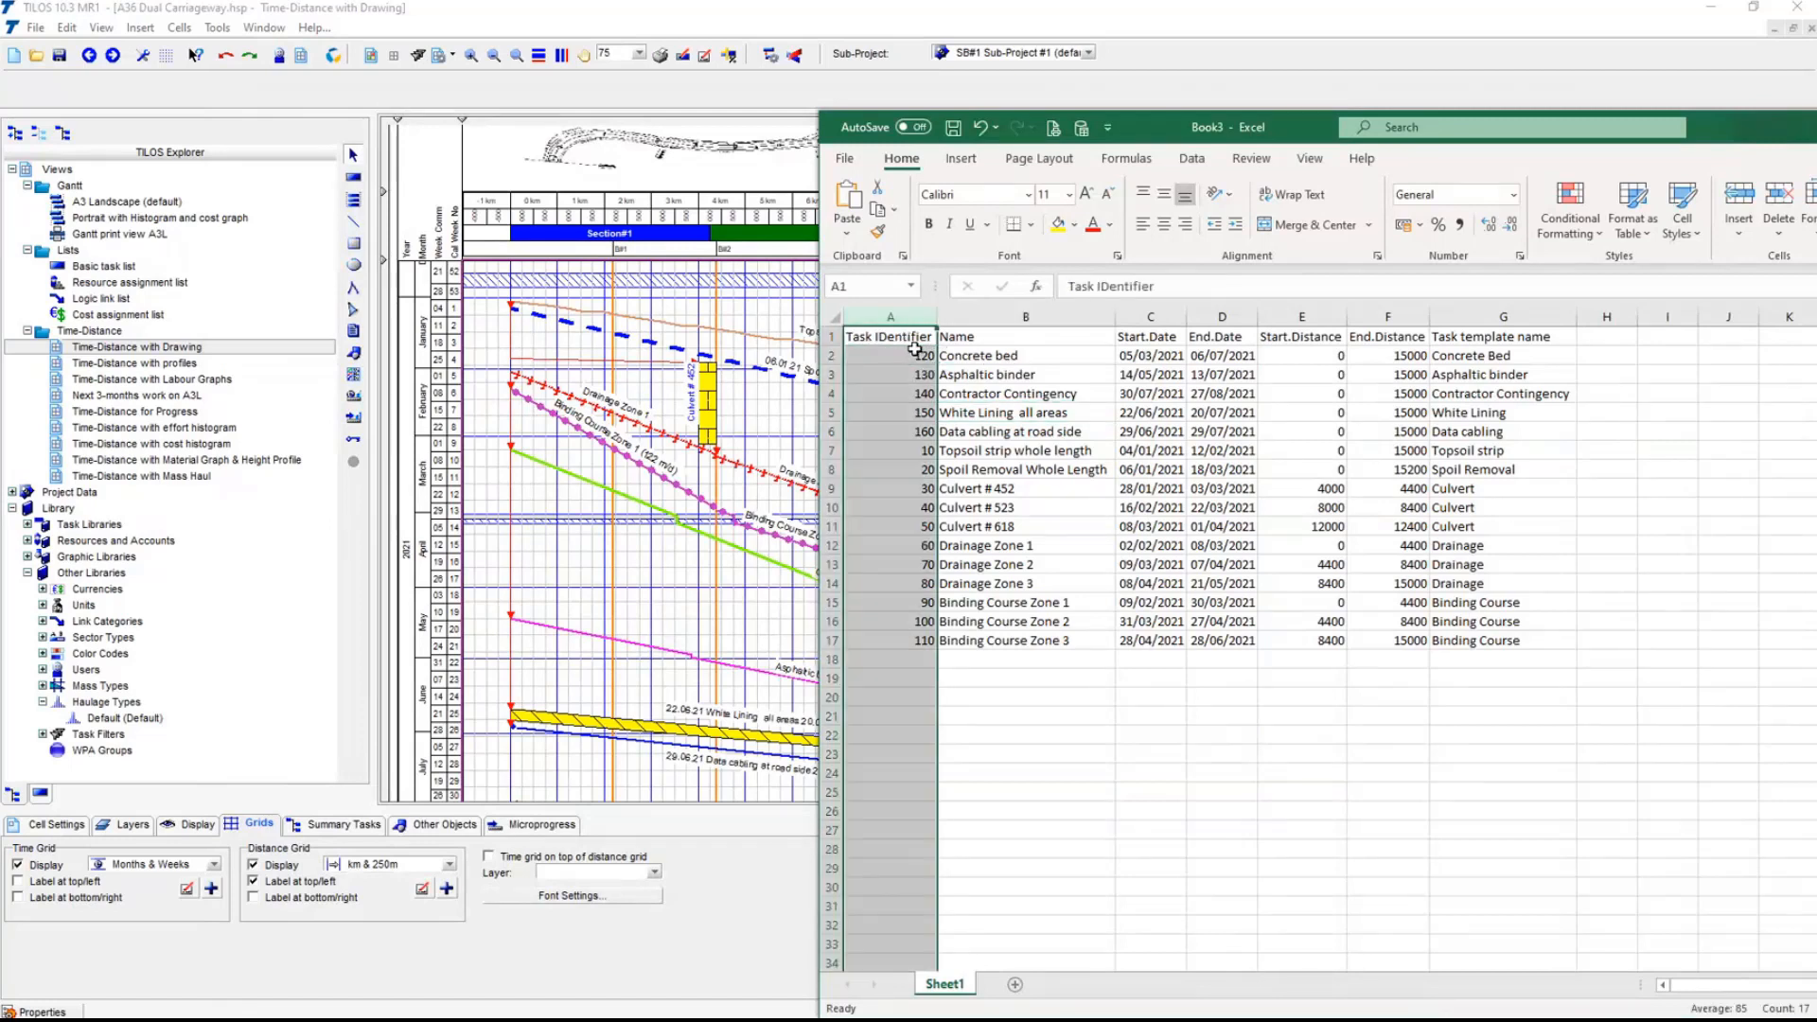
click(915, 358)
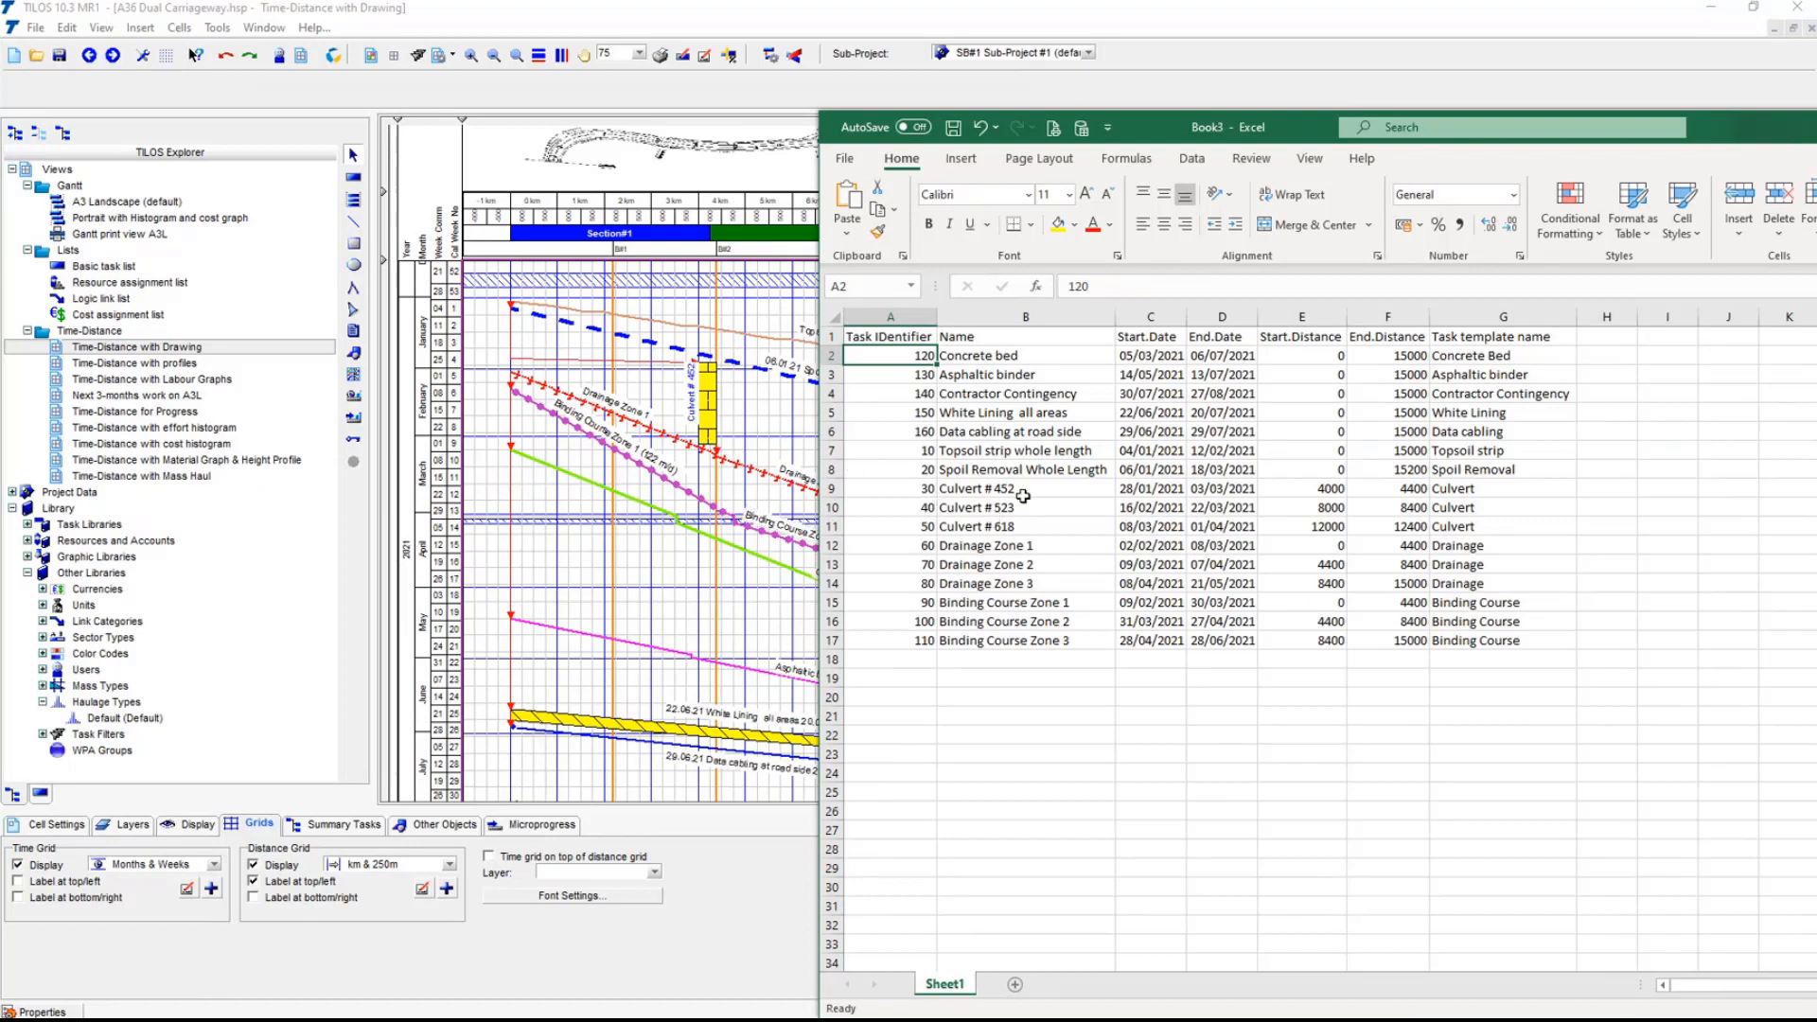
- Set Culvert #452's start distance to 4100 and its end distance to 4500
click(1157, 487)
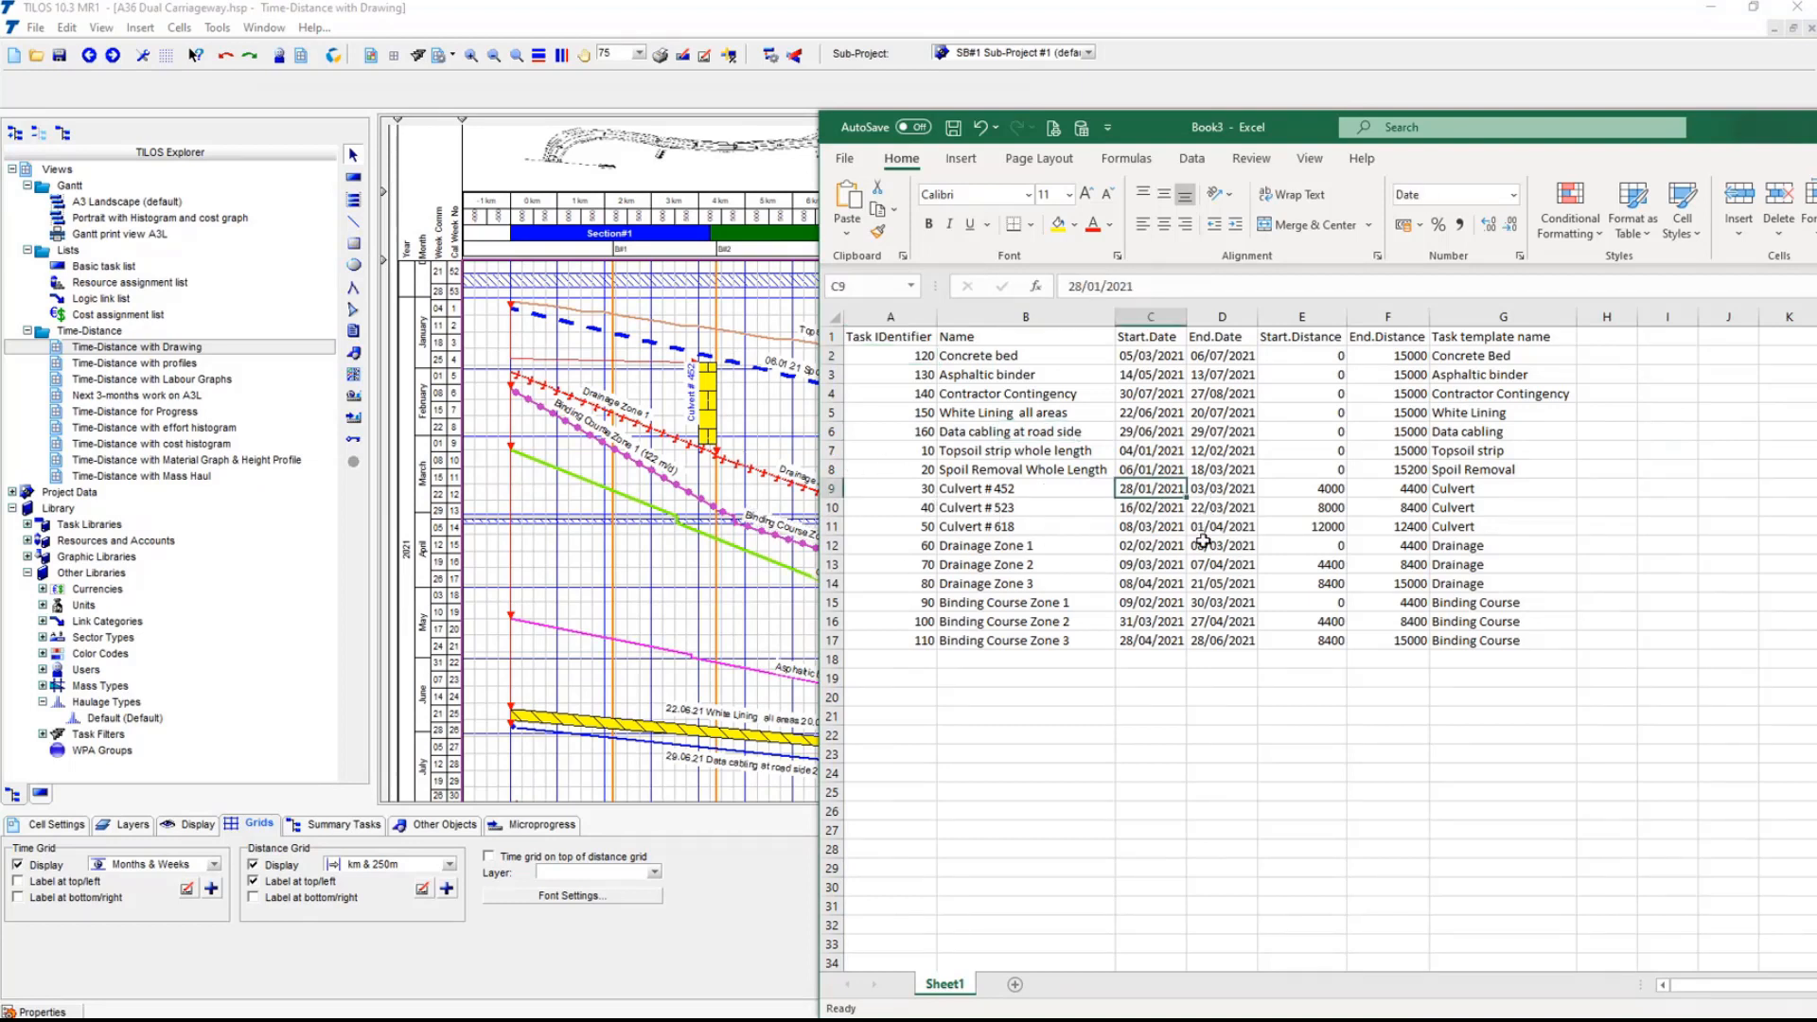
click(1320, 490)
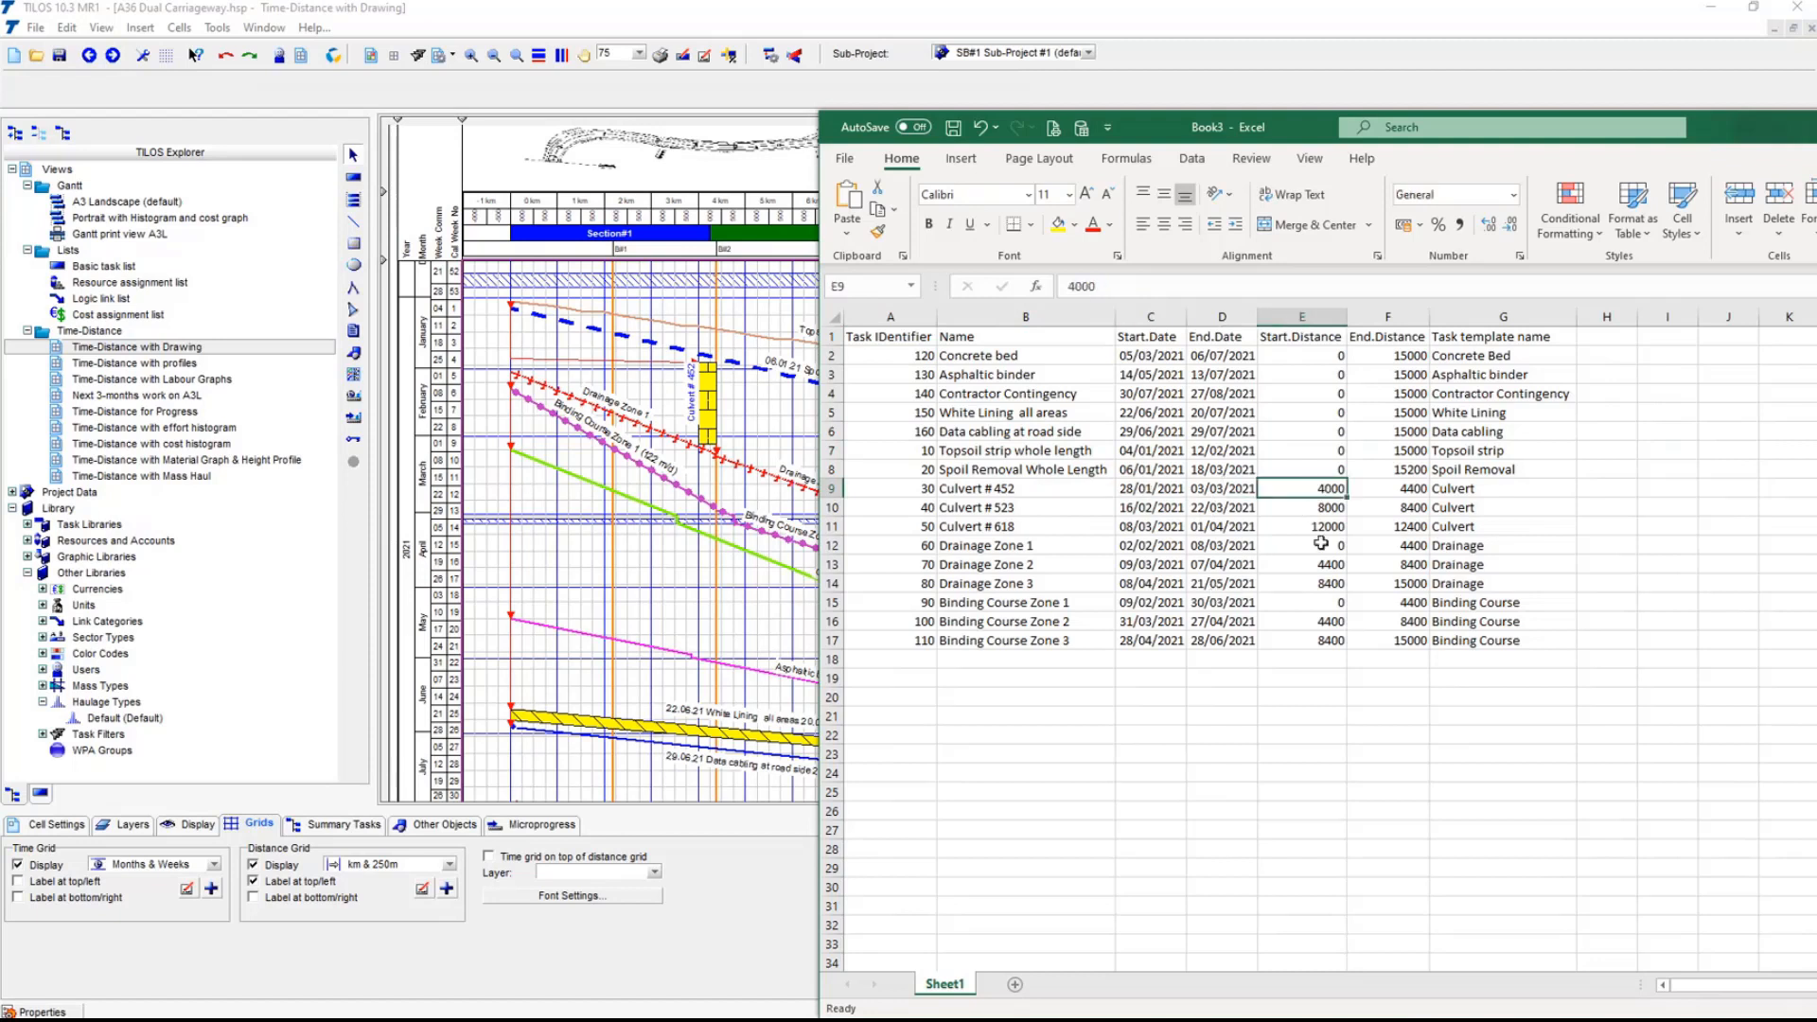
text(41)
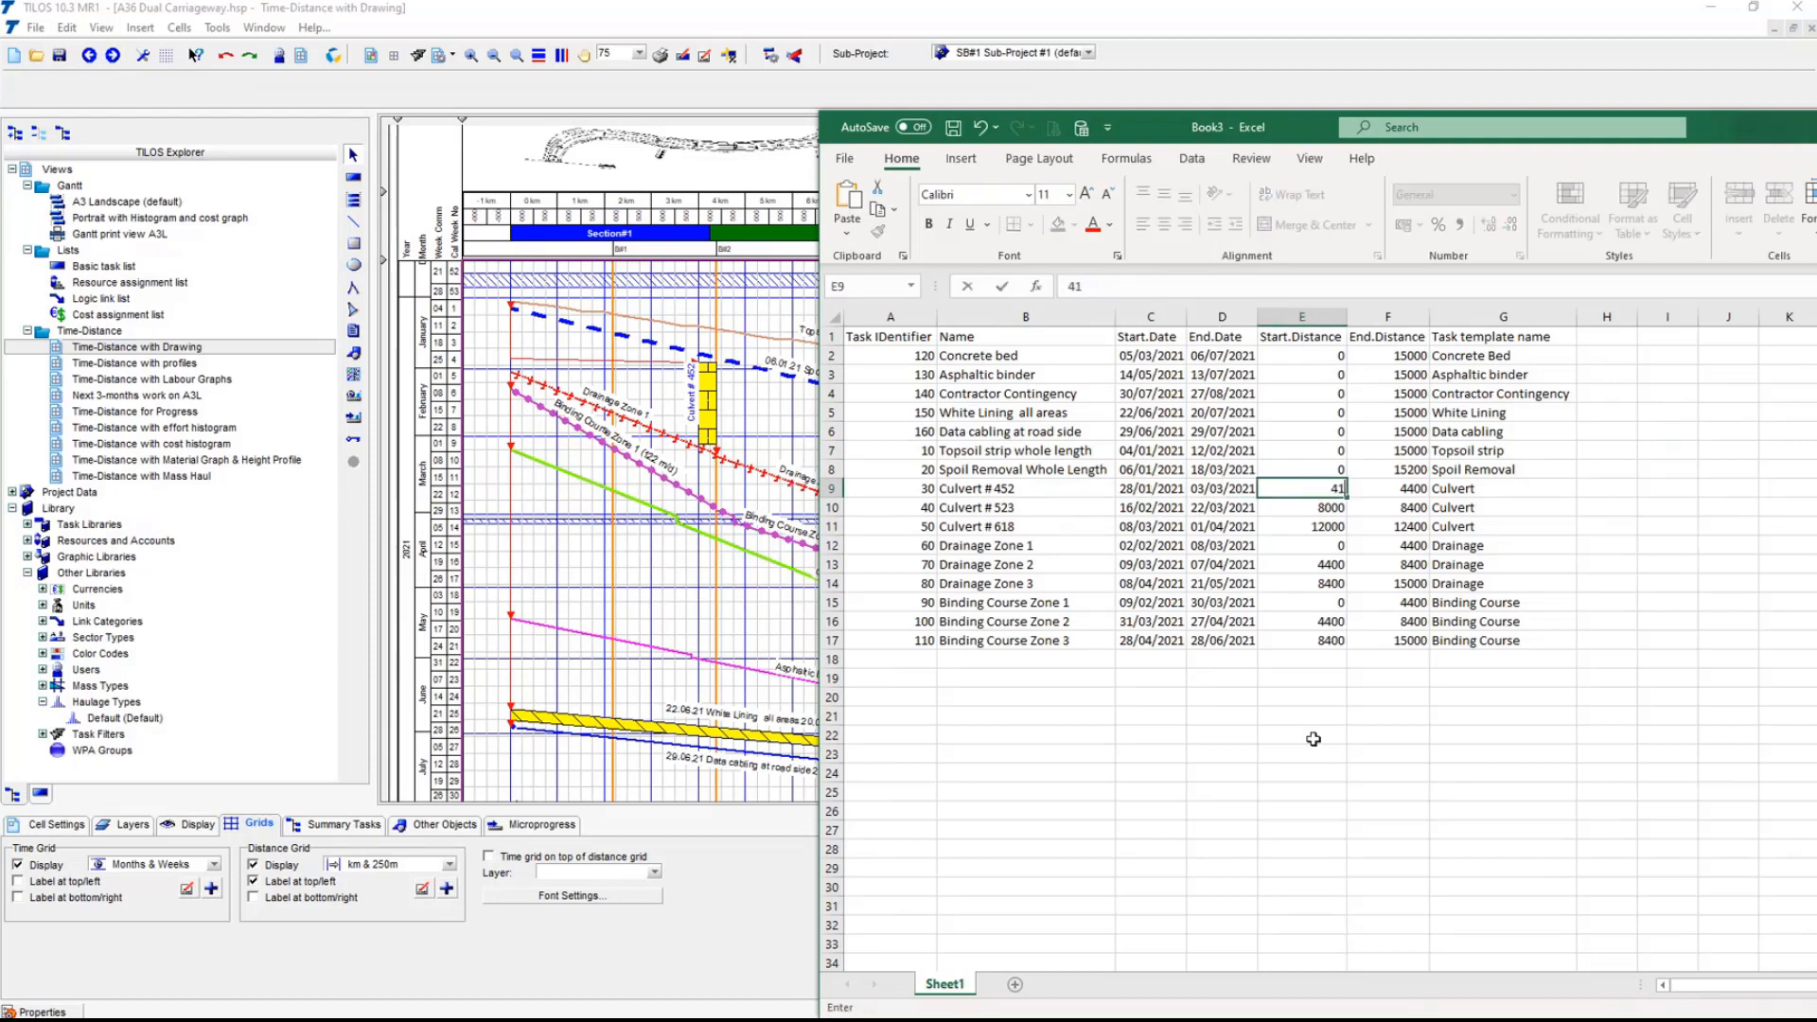
text(00)
key(Tab)
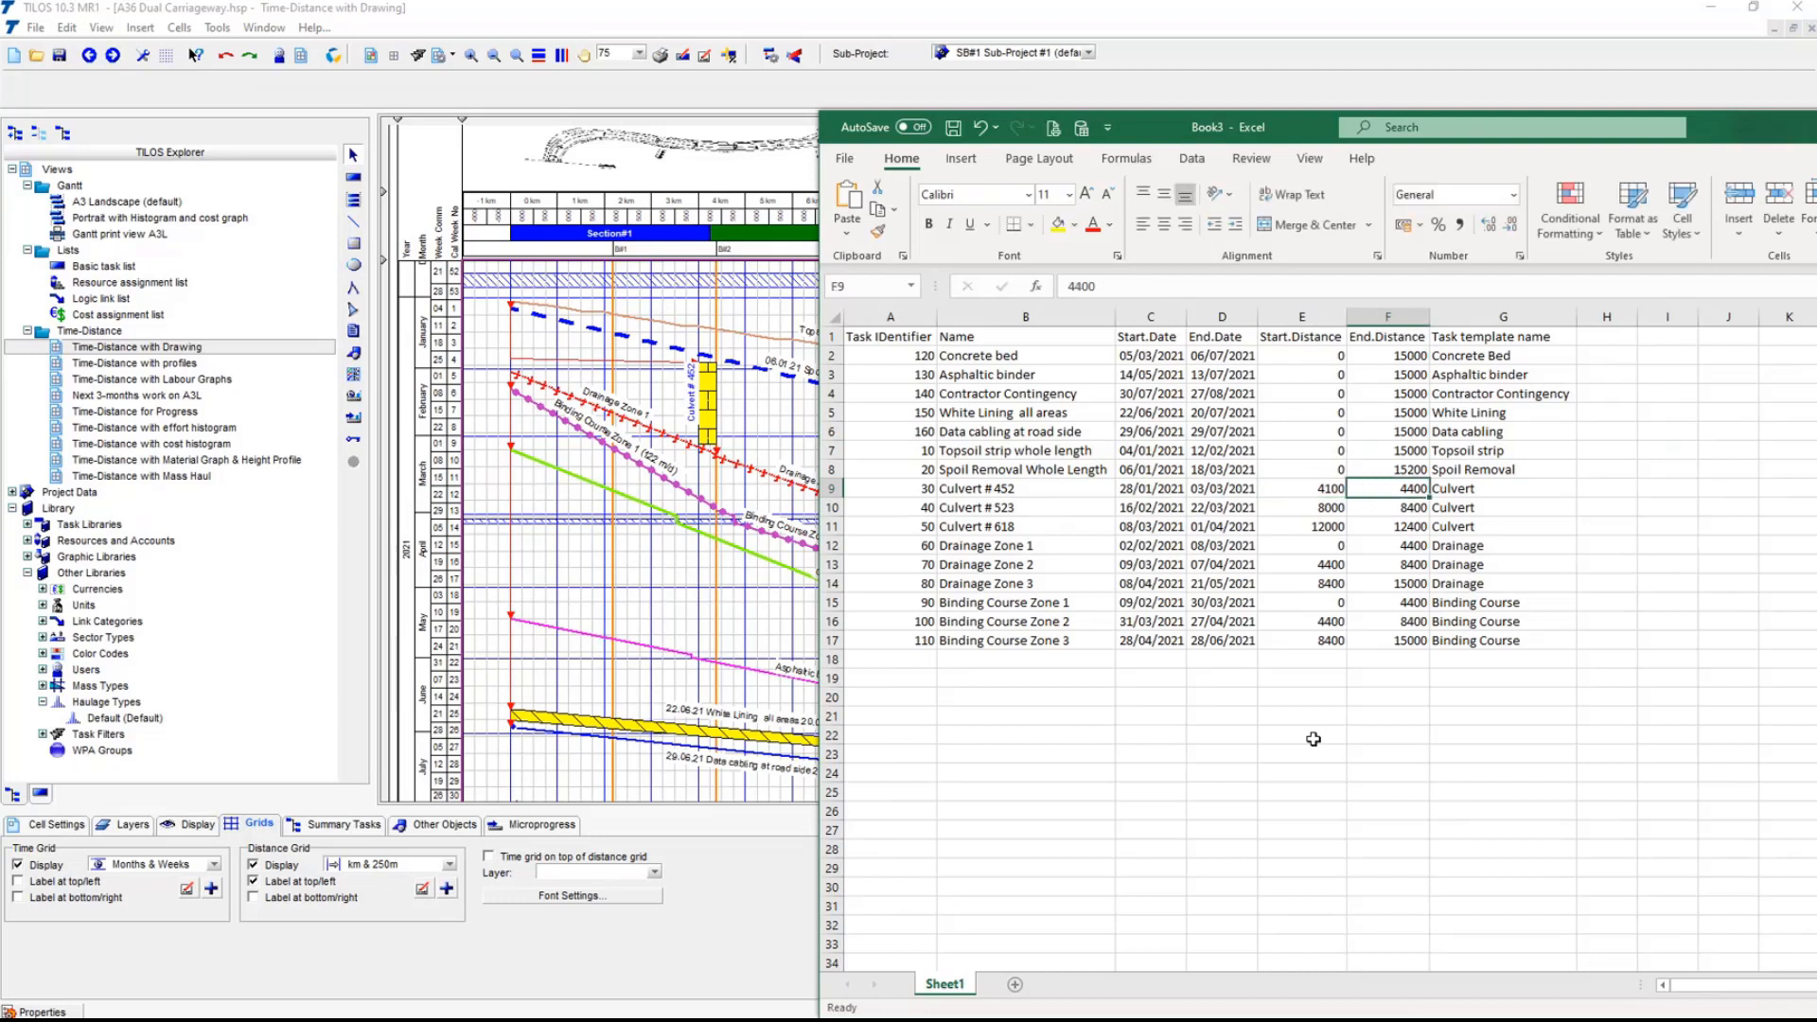
text(4500)
key(Tab)
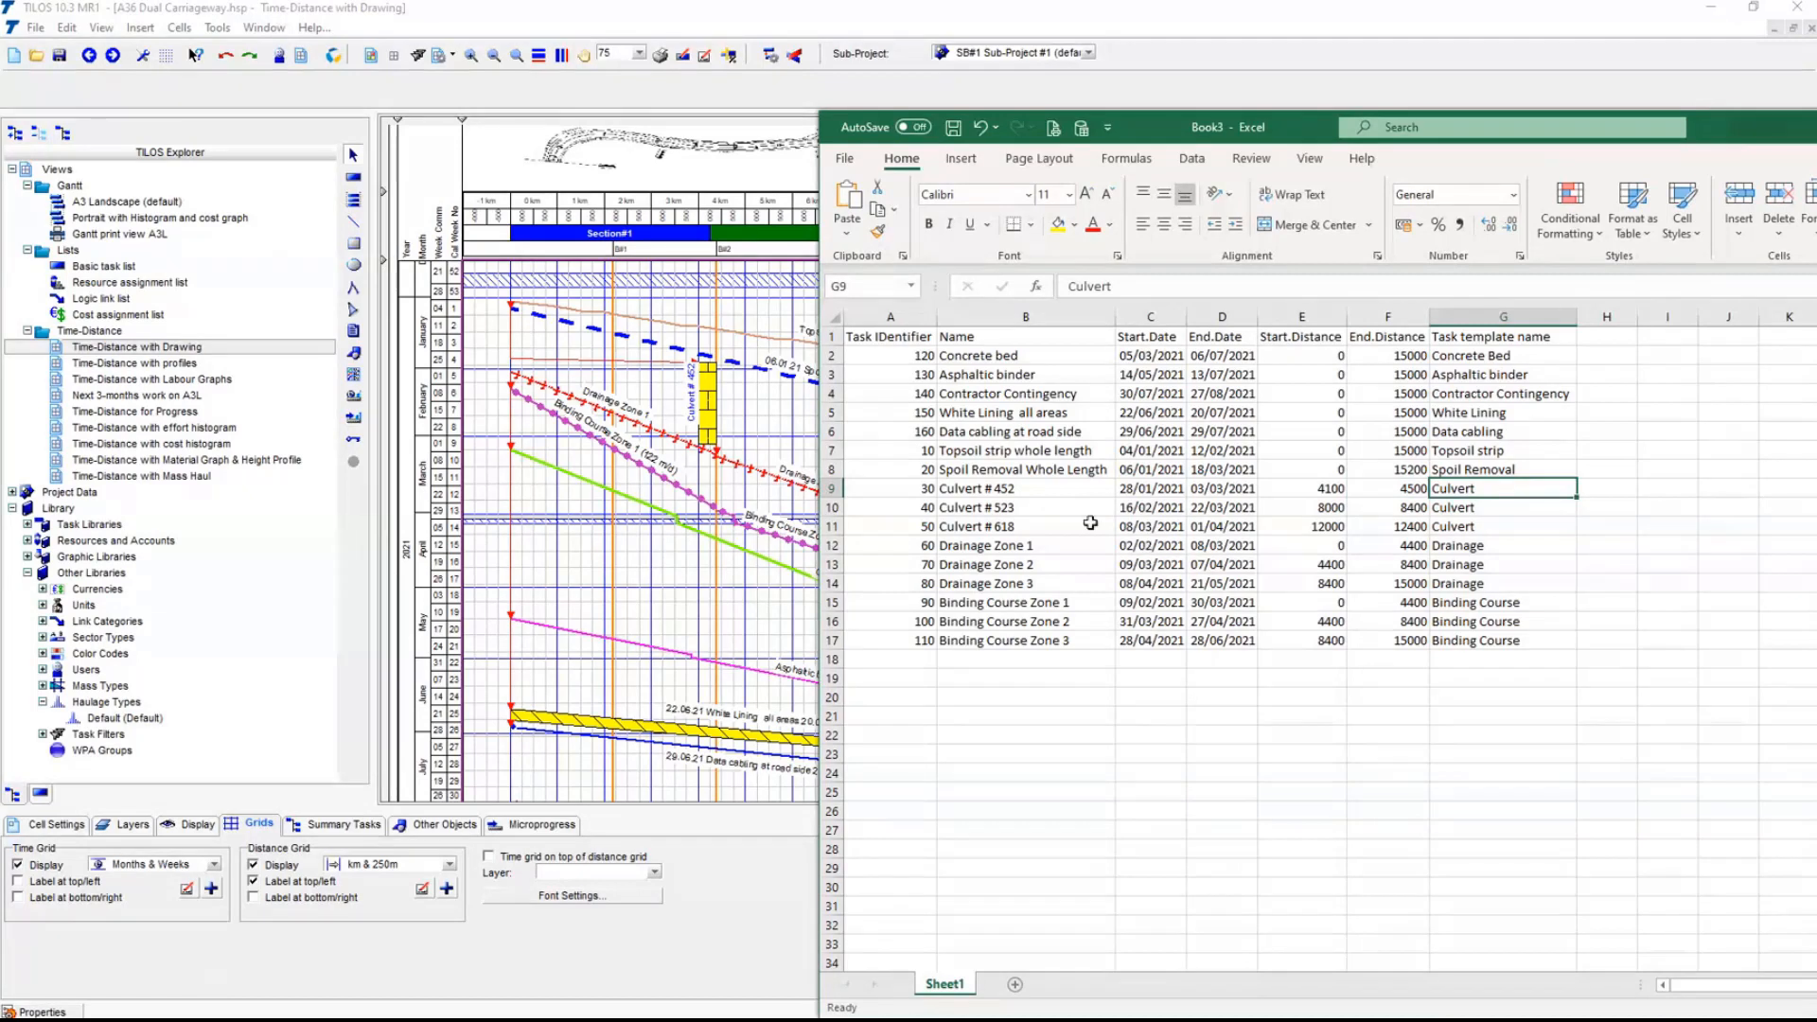
- Copy the whole Culvert #452 row and paste it into the first empty row, starting at cell A18
click(926, 488)
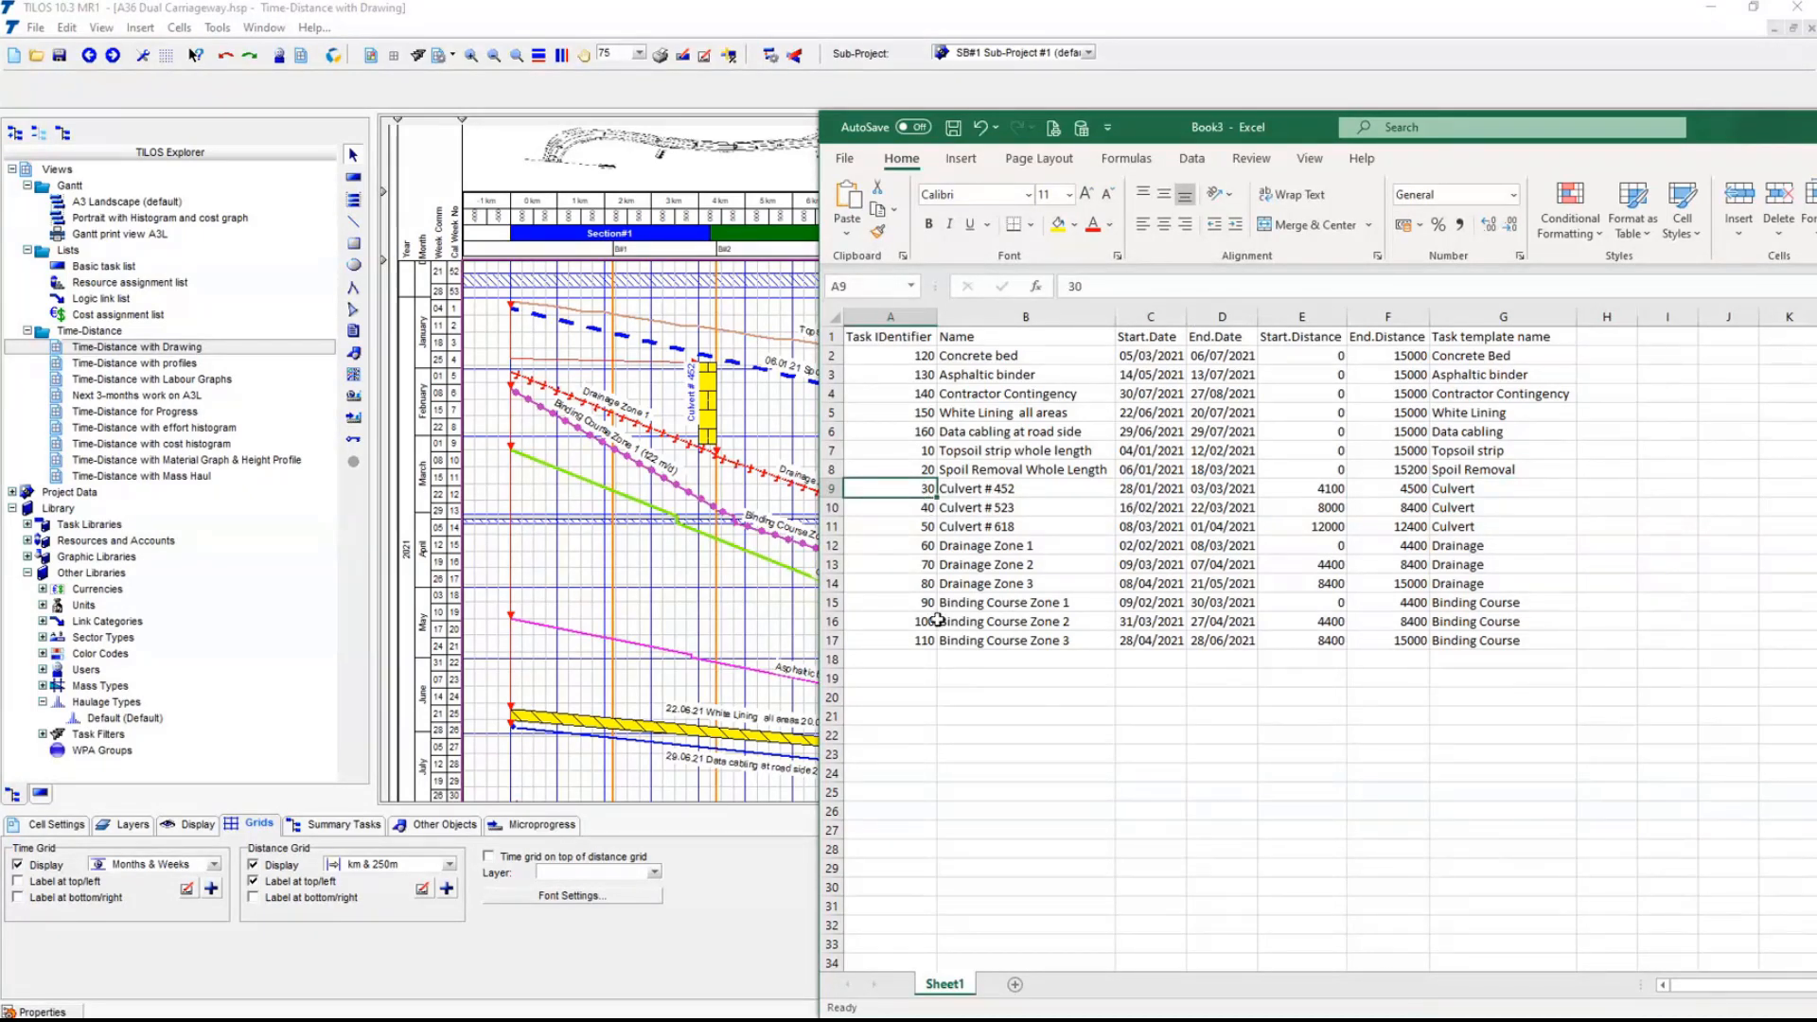
drag(901, 494, 1483, 489)
key(ctrl+c)
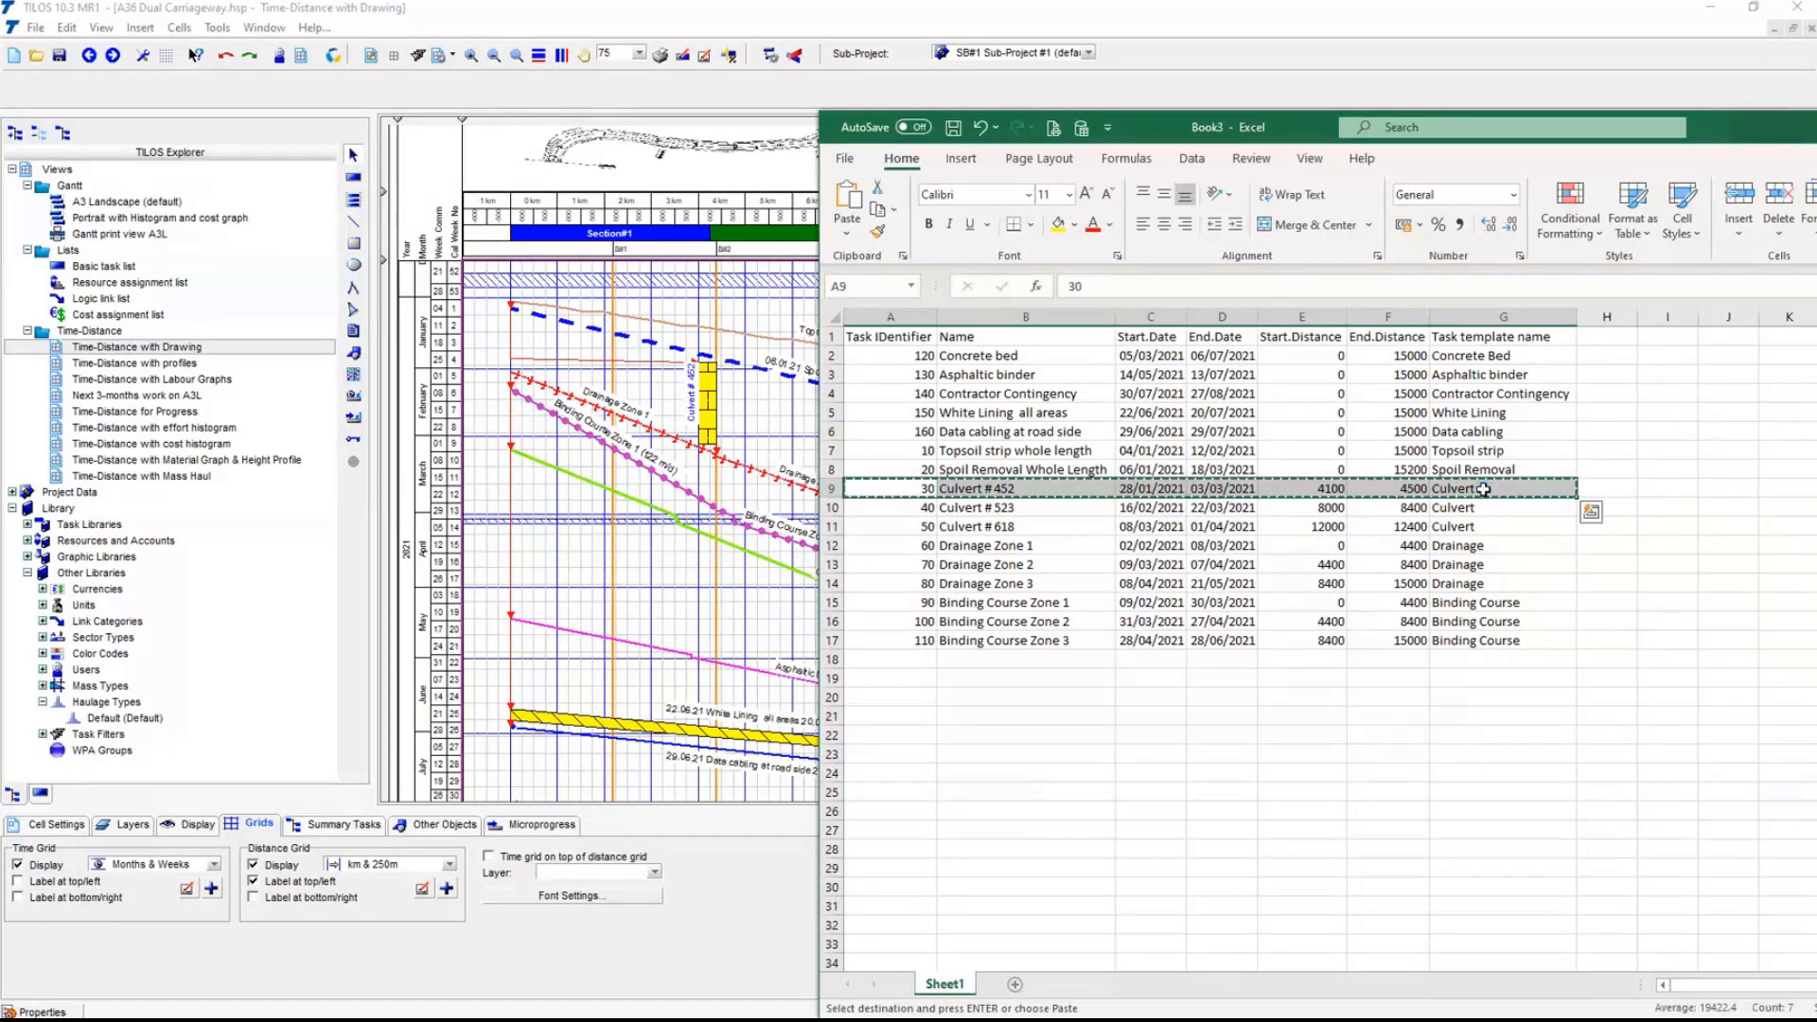
click(918, 659)
key(ctrl+v)
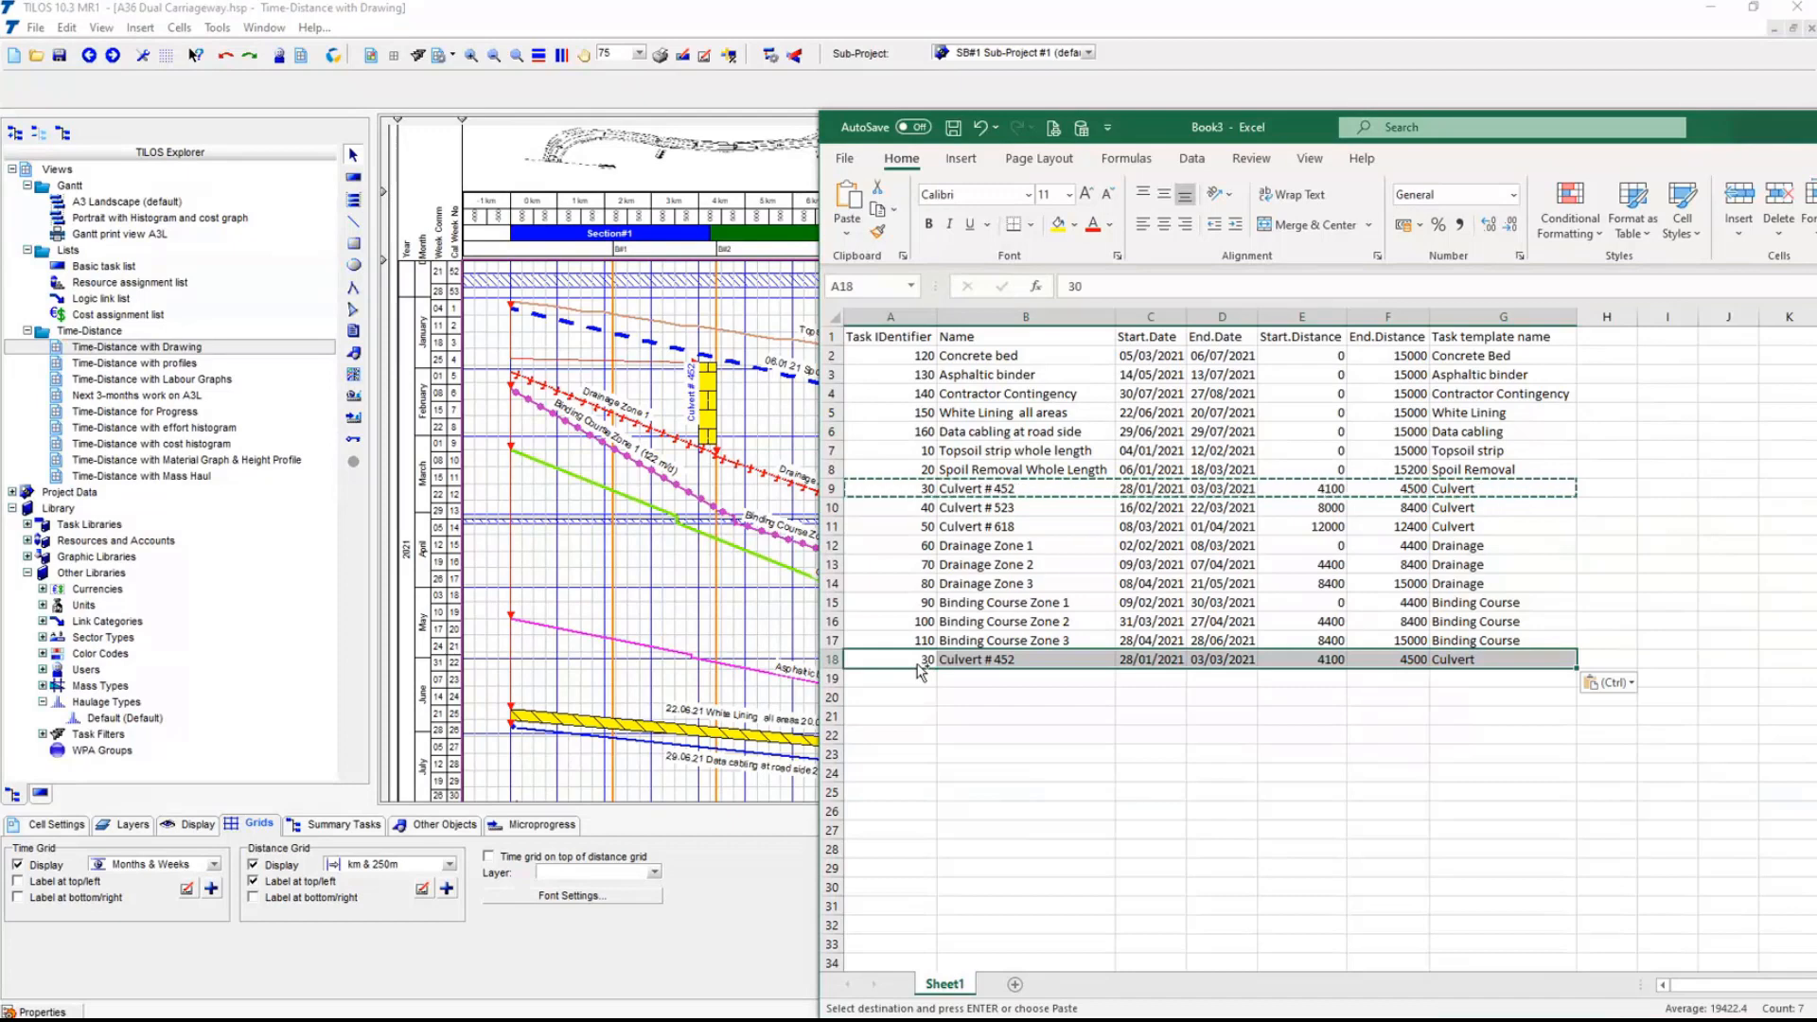
- Give the duplicated culvert row the task identifier 25 and the name Culvert # 781
click(920, 666)
text(25)
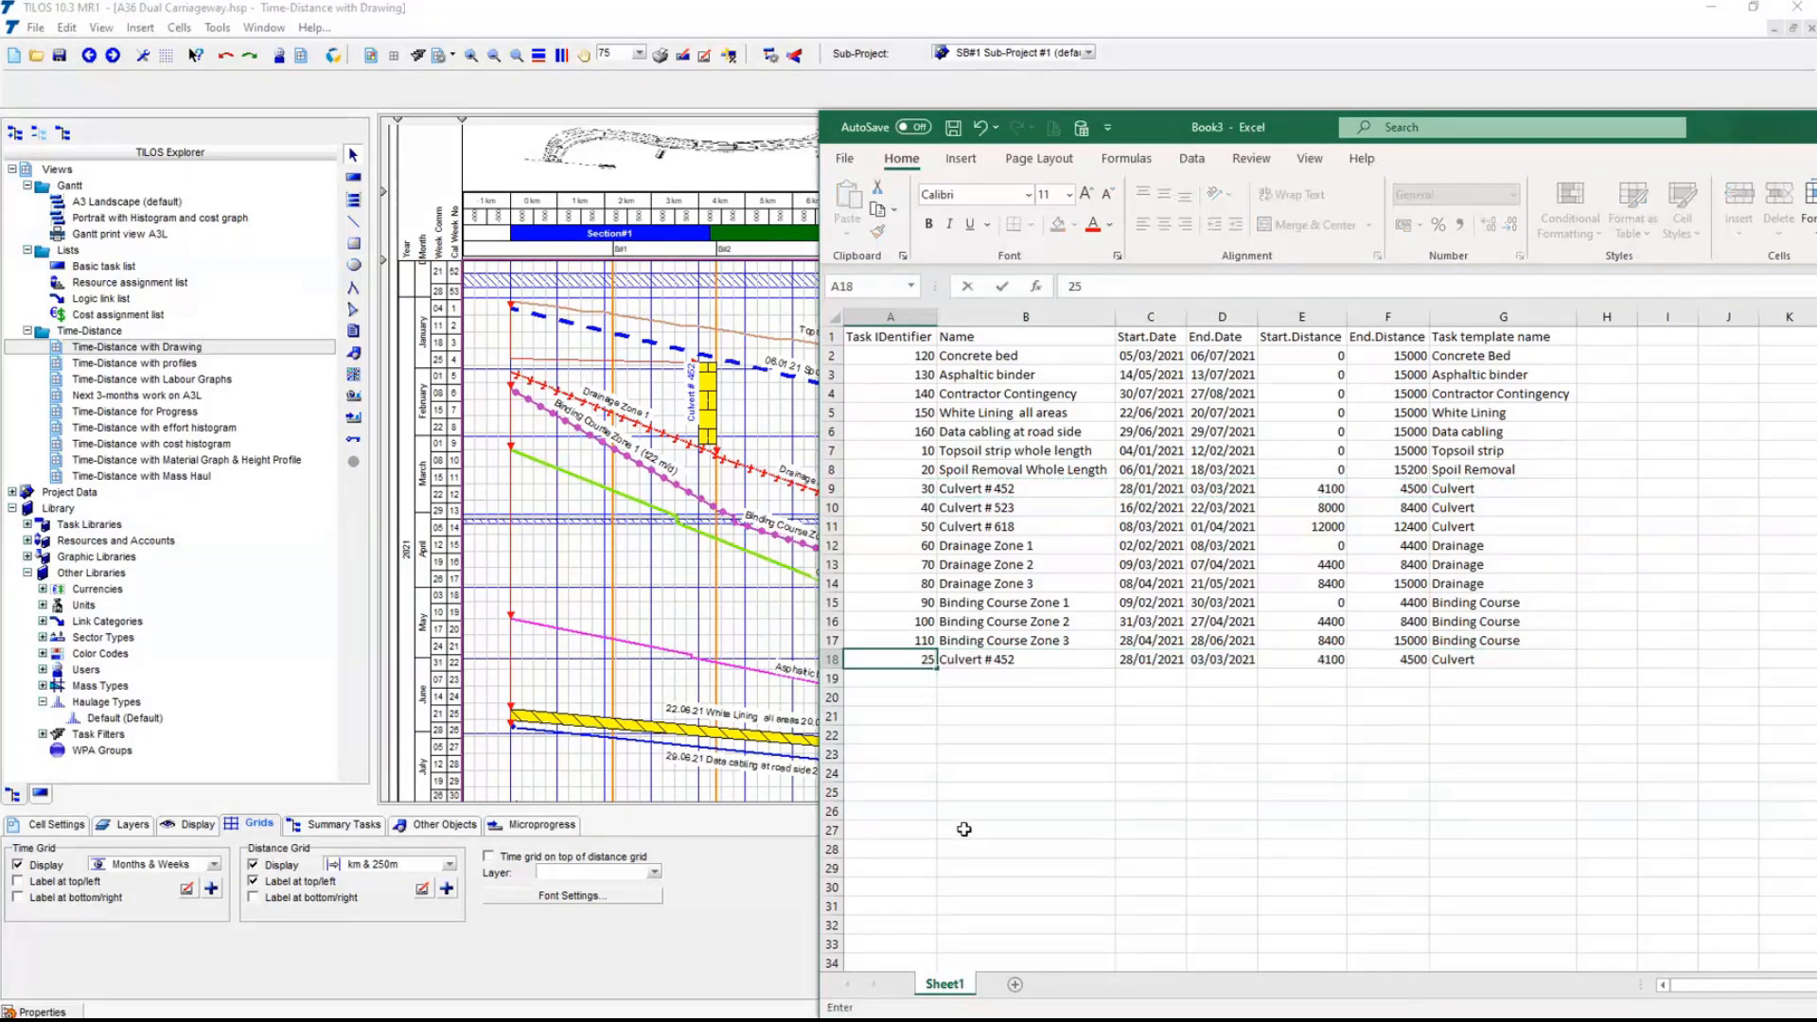
key(Tab)
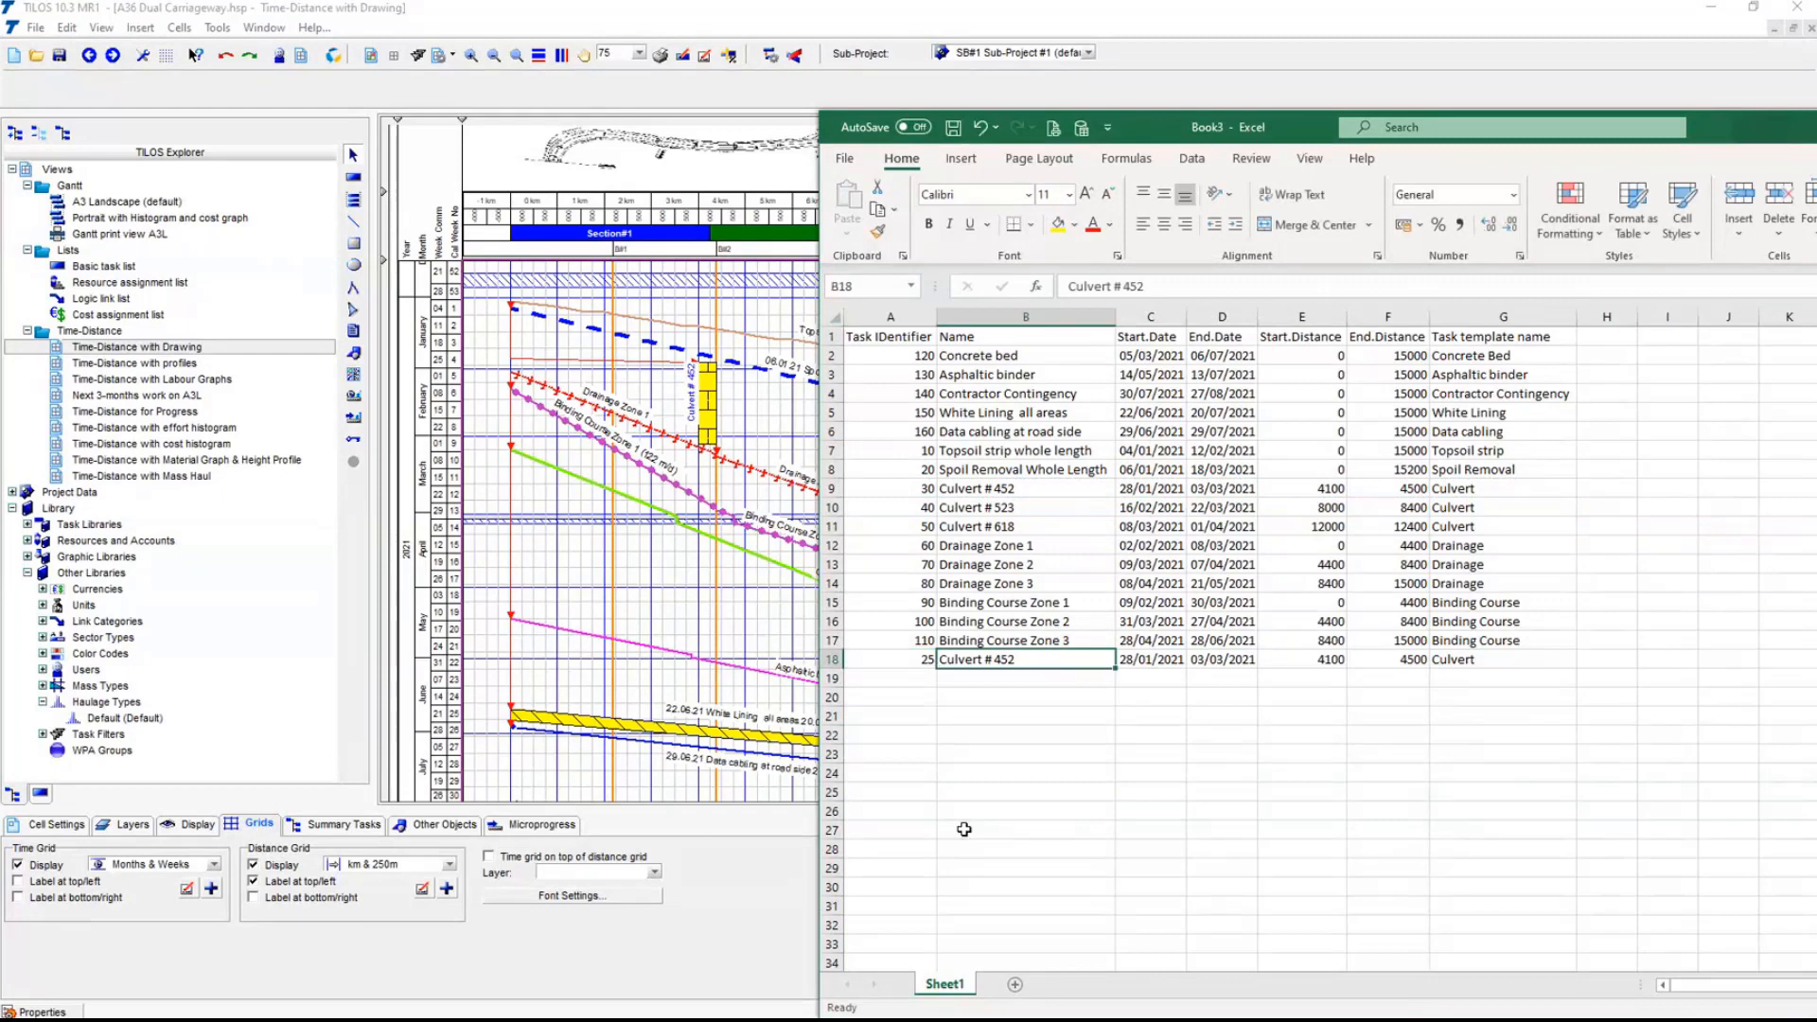
key(F2)
key(BackSpace)
key(BackSpace)
key(BackSpace)
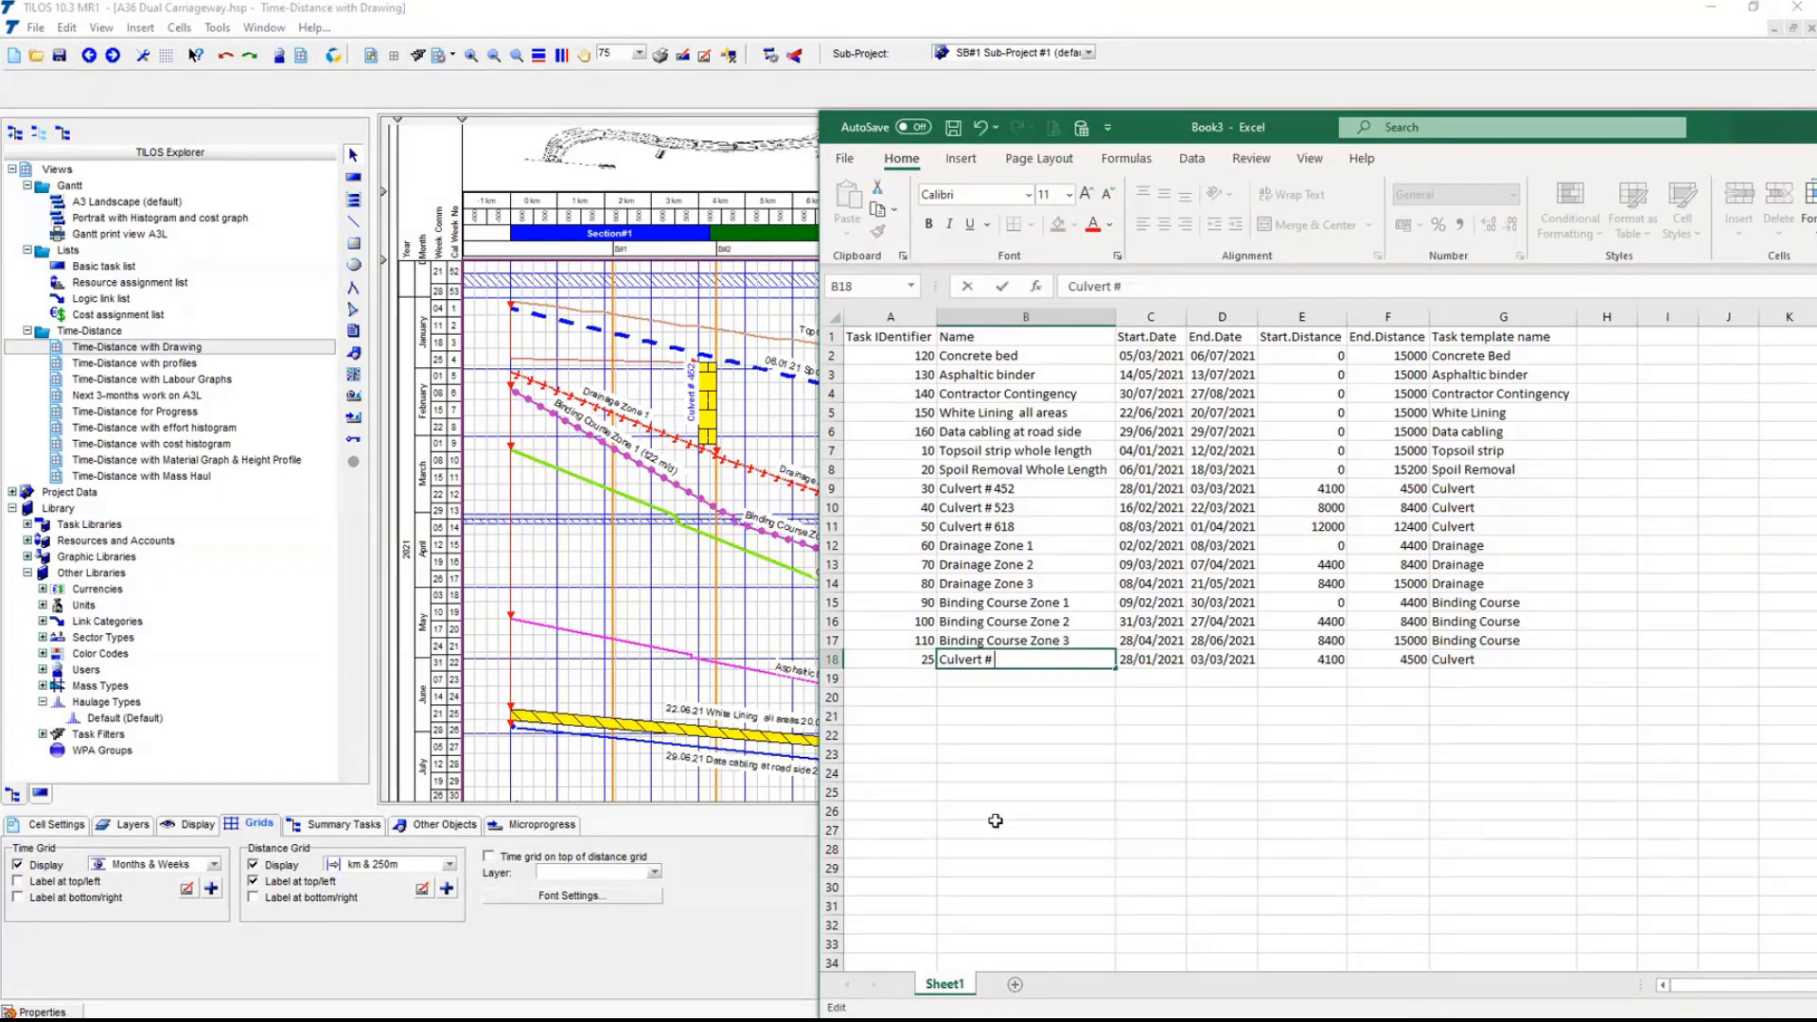
key(Tab)
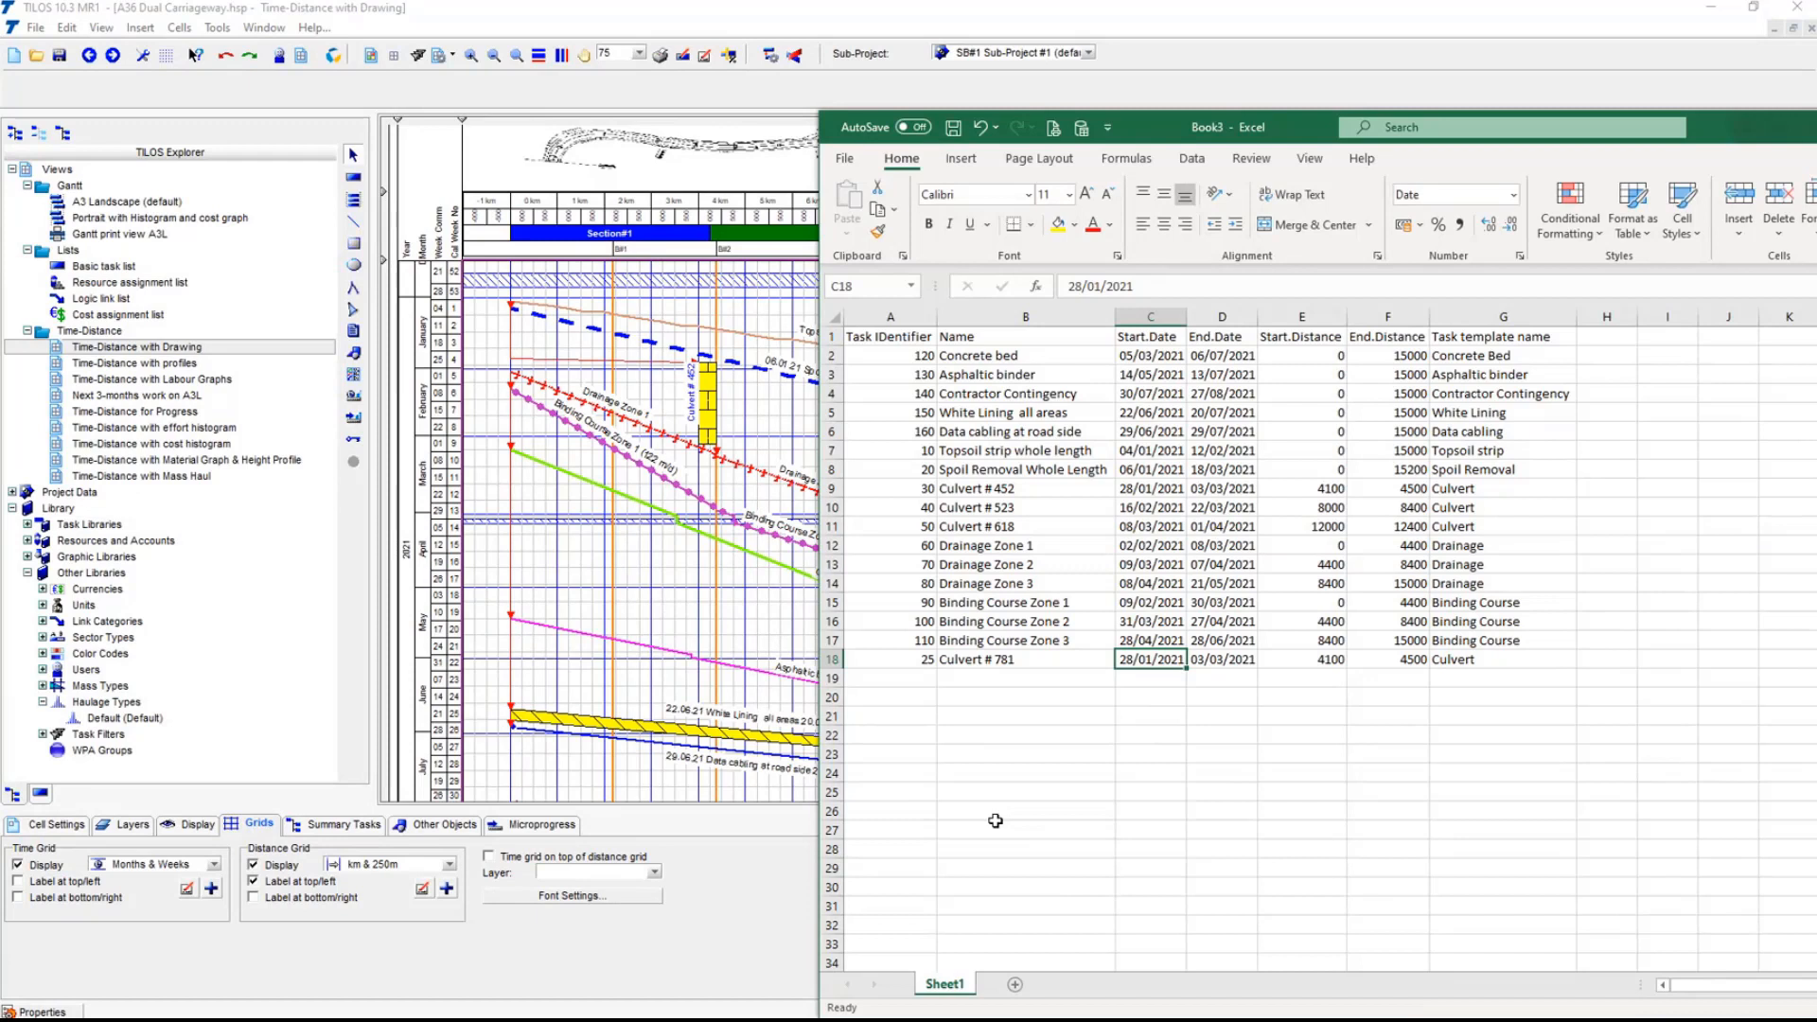
- Set Culvert # 781's start date to 11/01/2021 and its end date to 10/02/2021
text(11/1/)
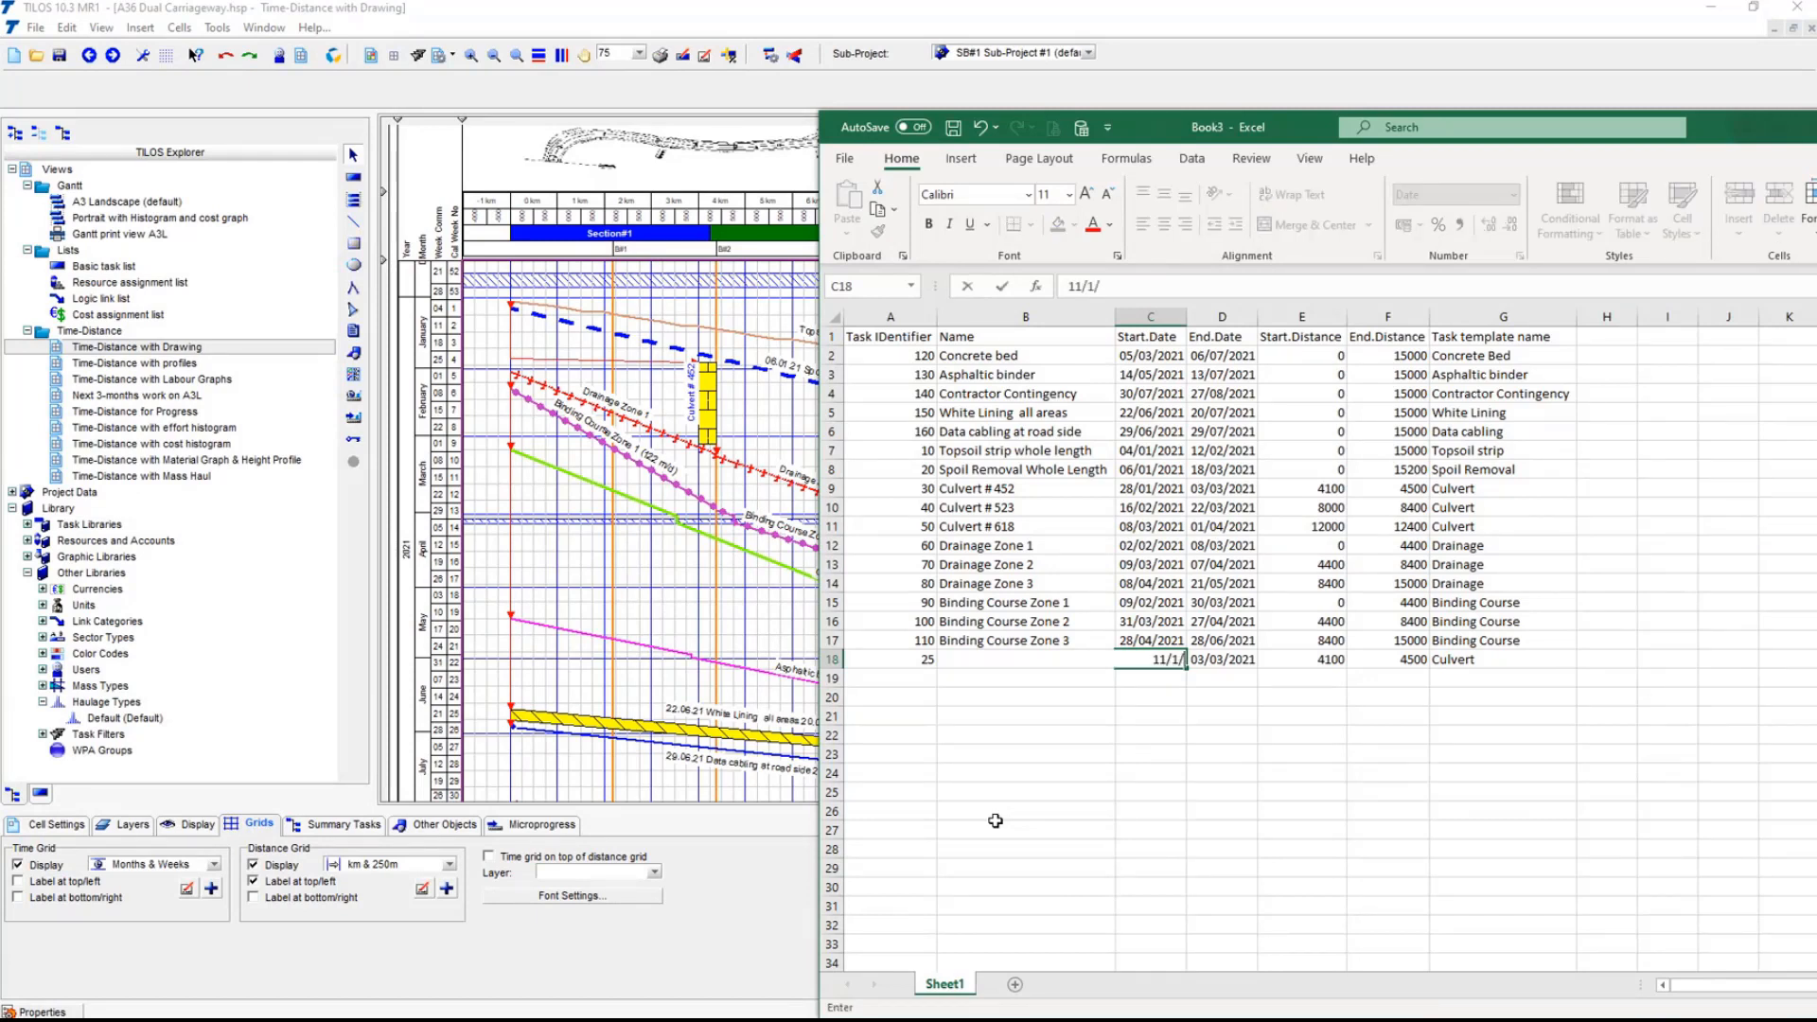
text(01/2021)
key(Tab)
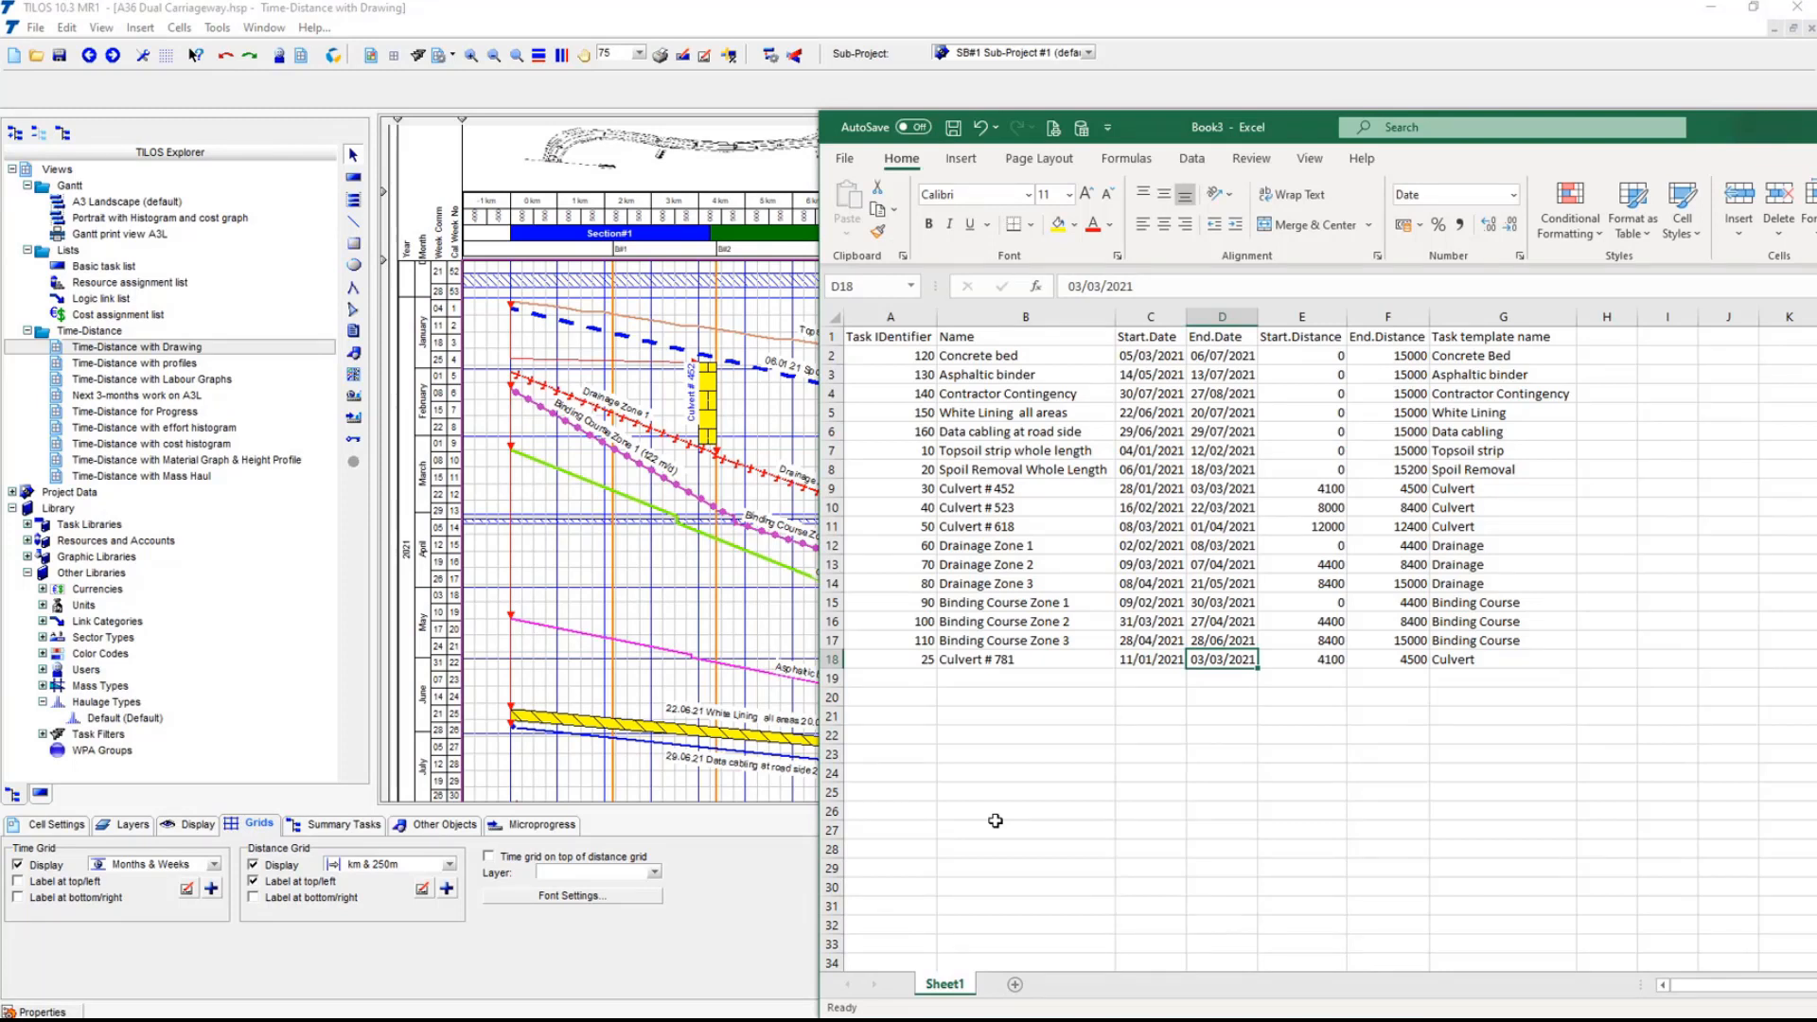
text(10/02/202)
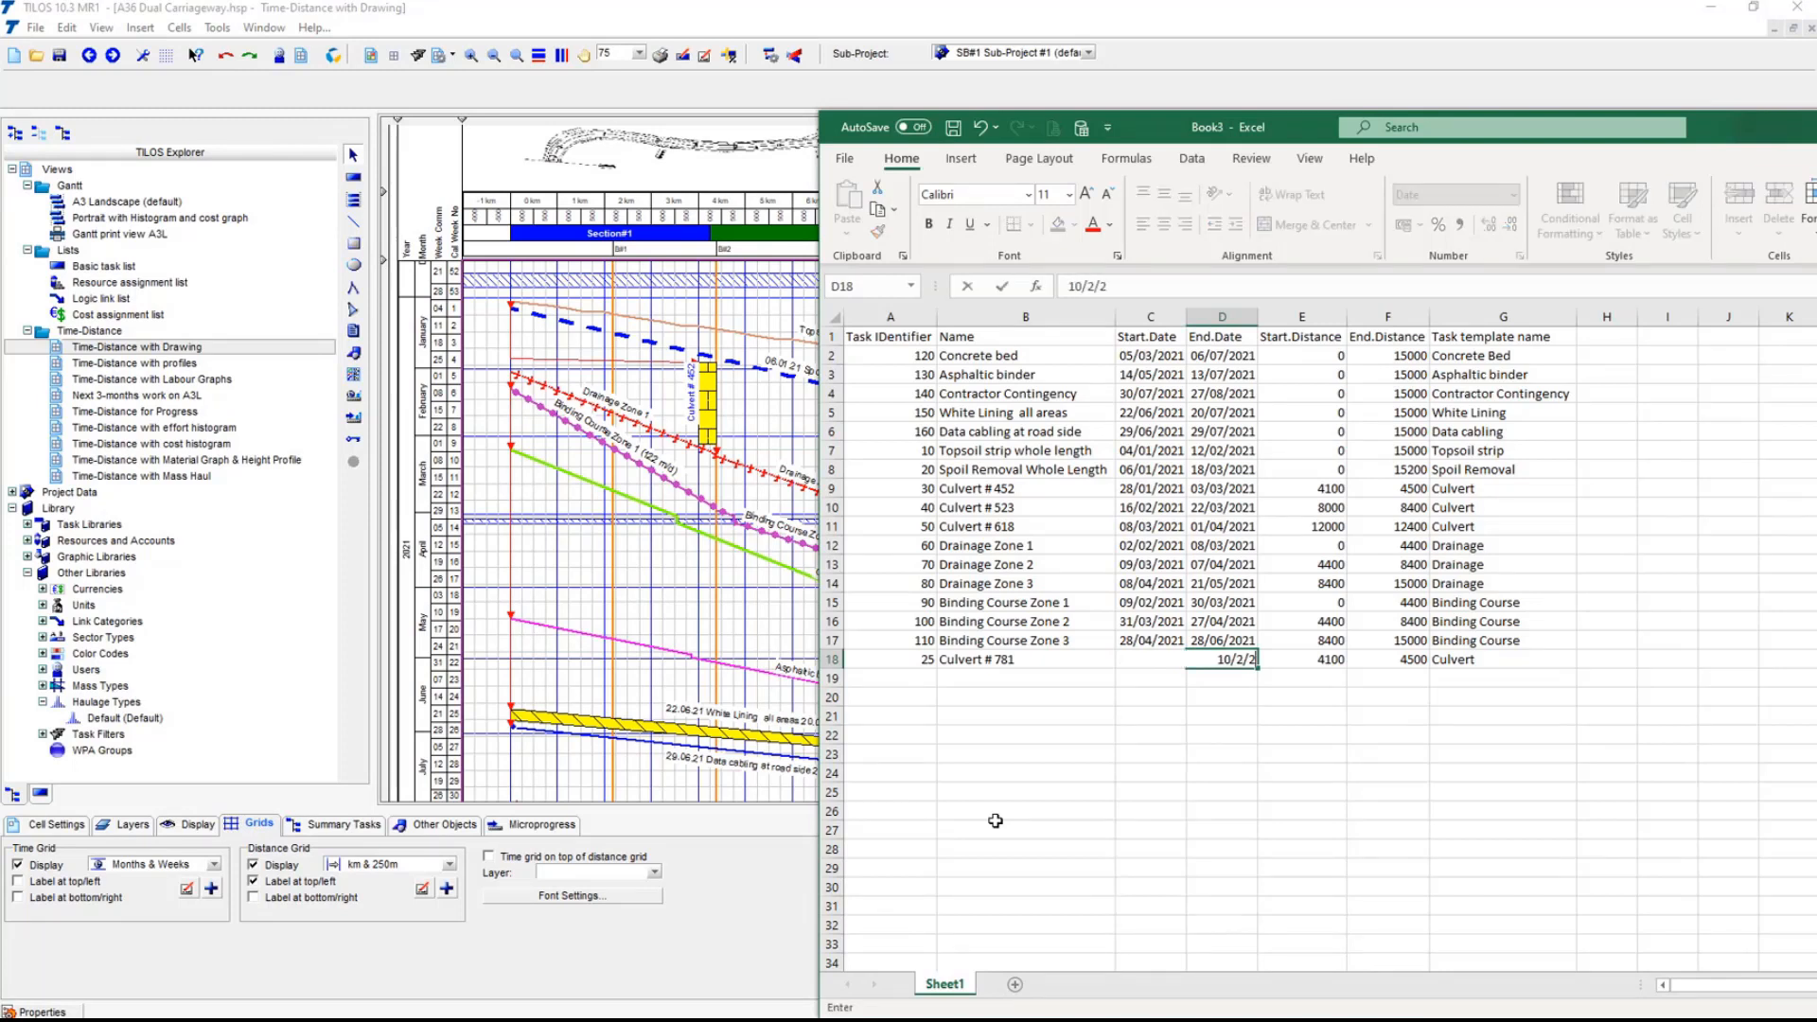
text(1)
key(Tab)
- Set Culvert # 781's start distance to 1200 and its end distance to 1600
text(1200)
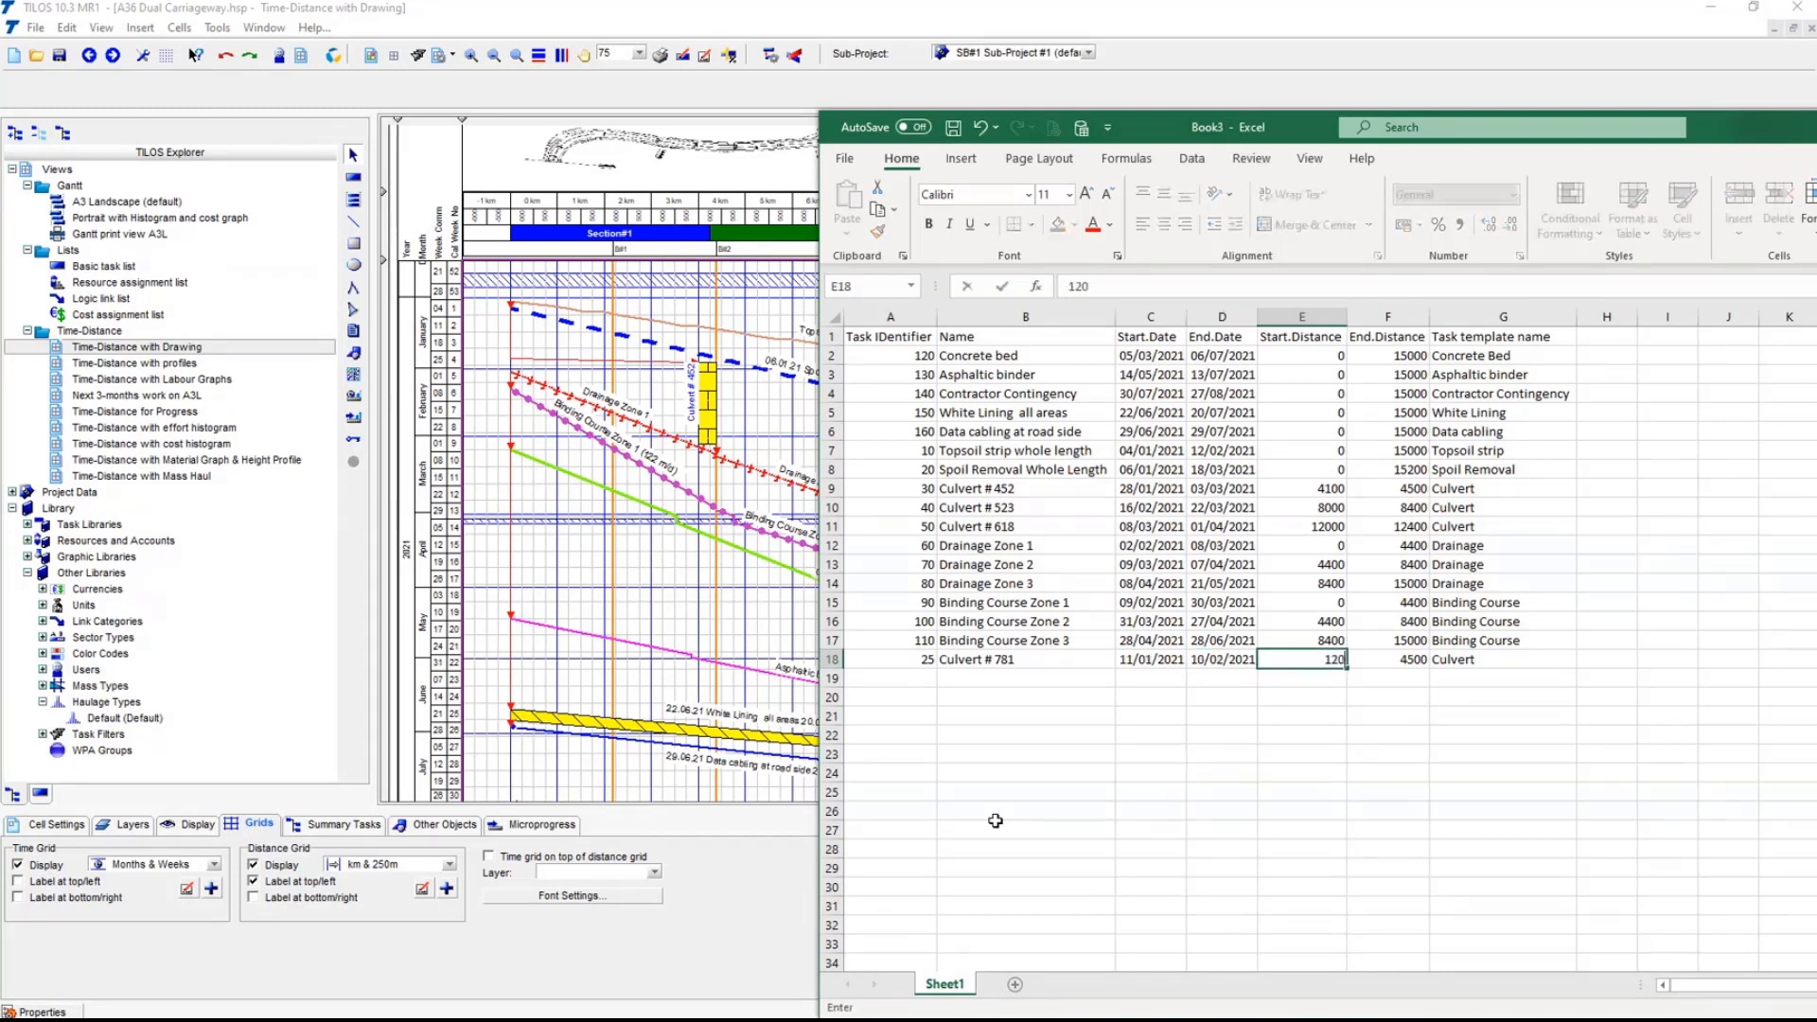
key(Tab)
text(1600)
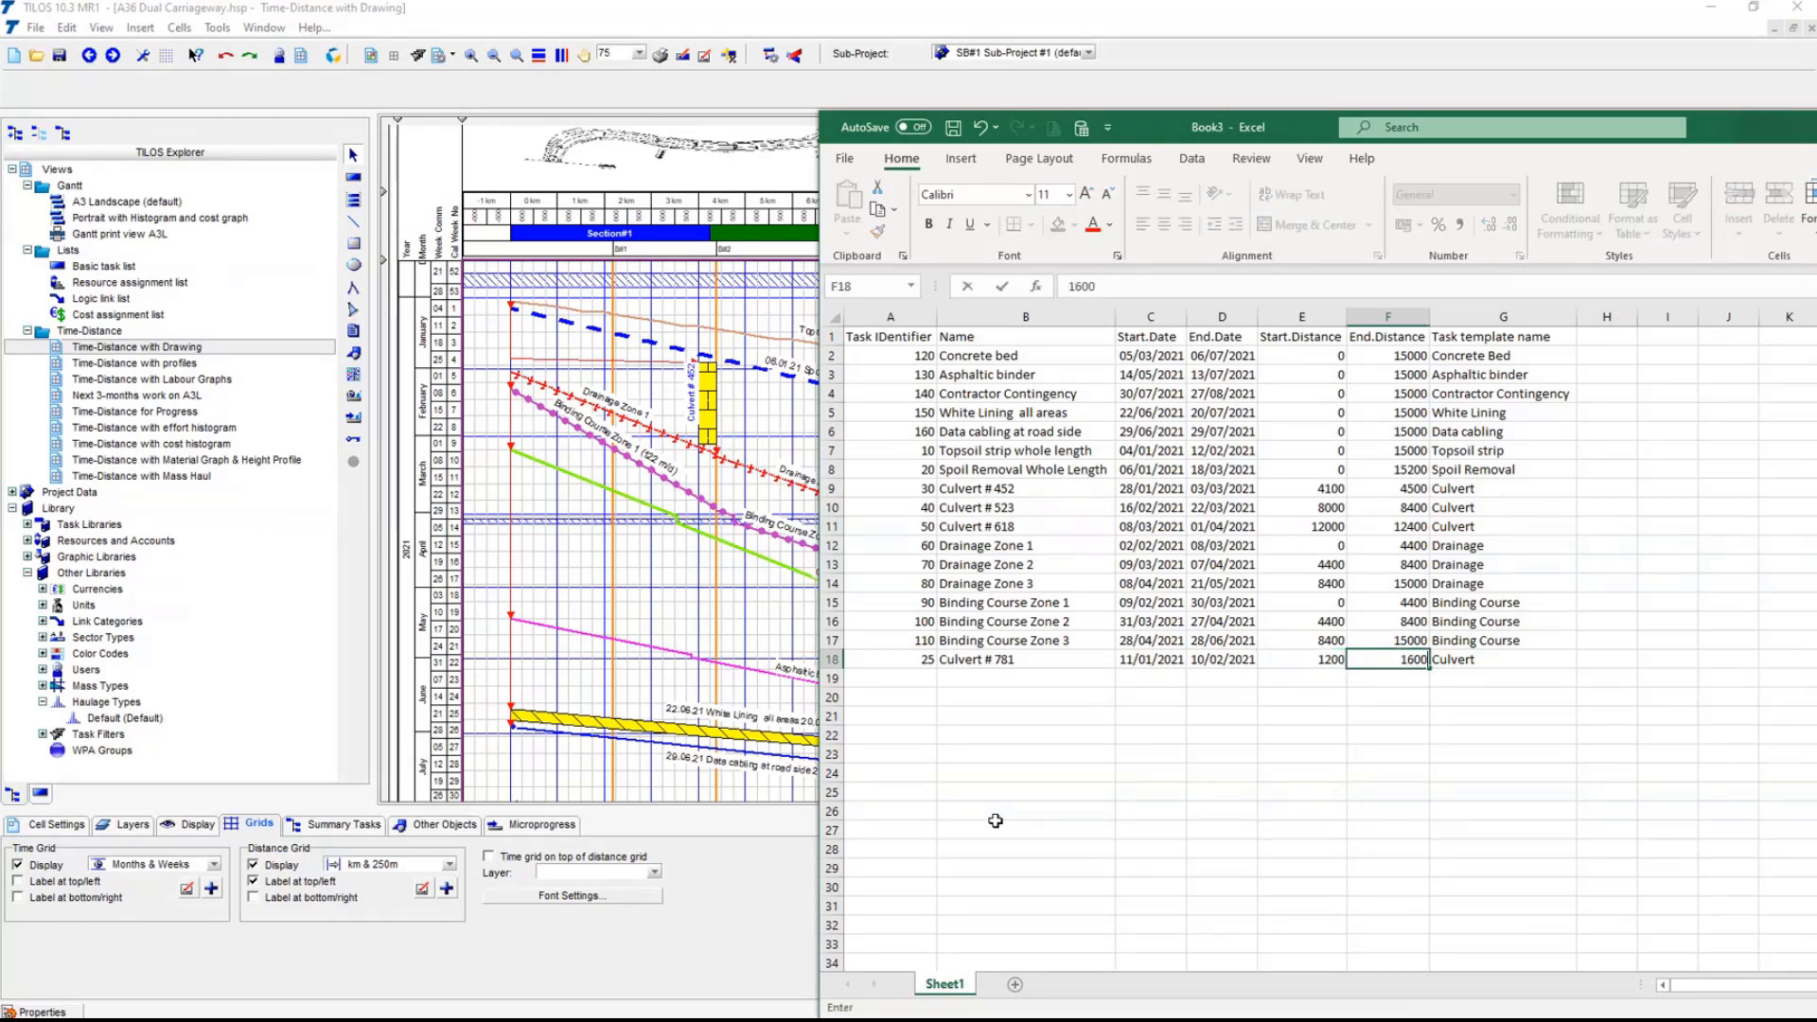
key(Tab)
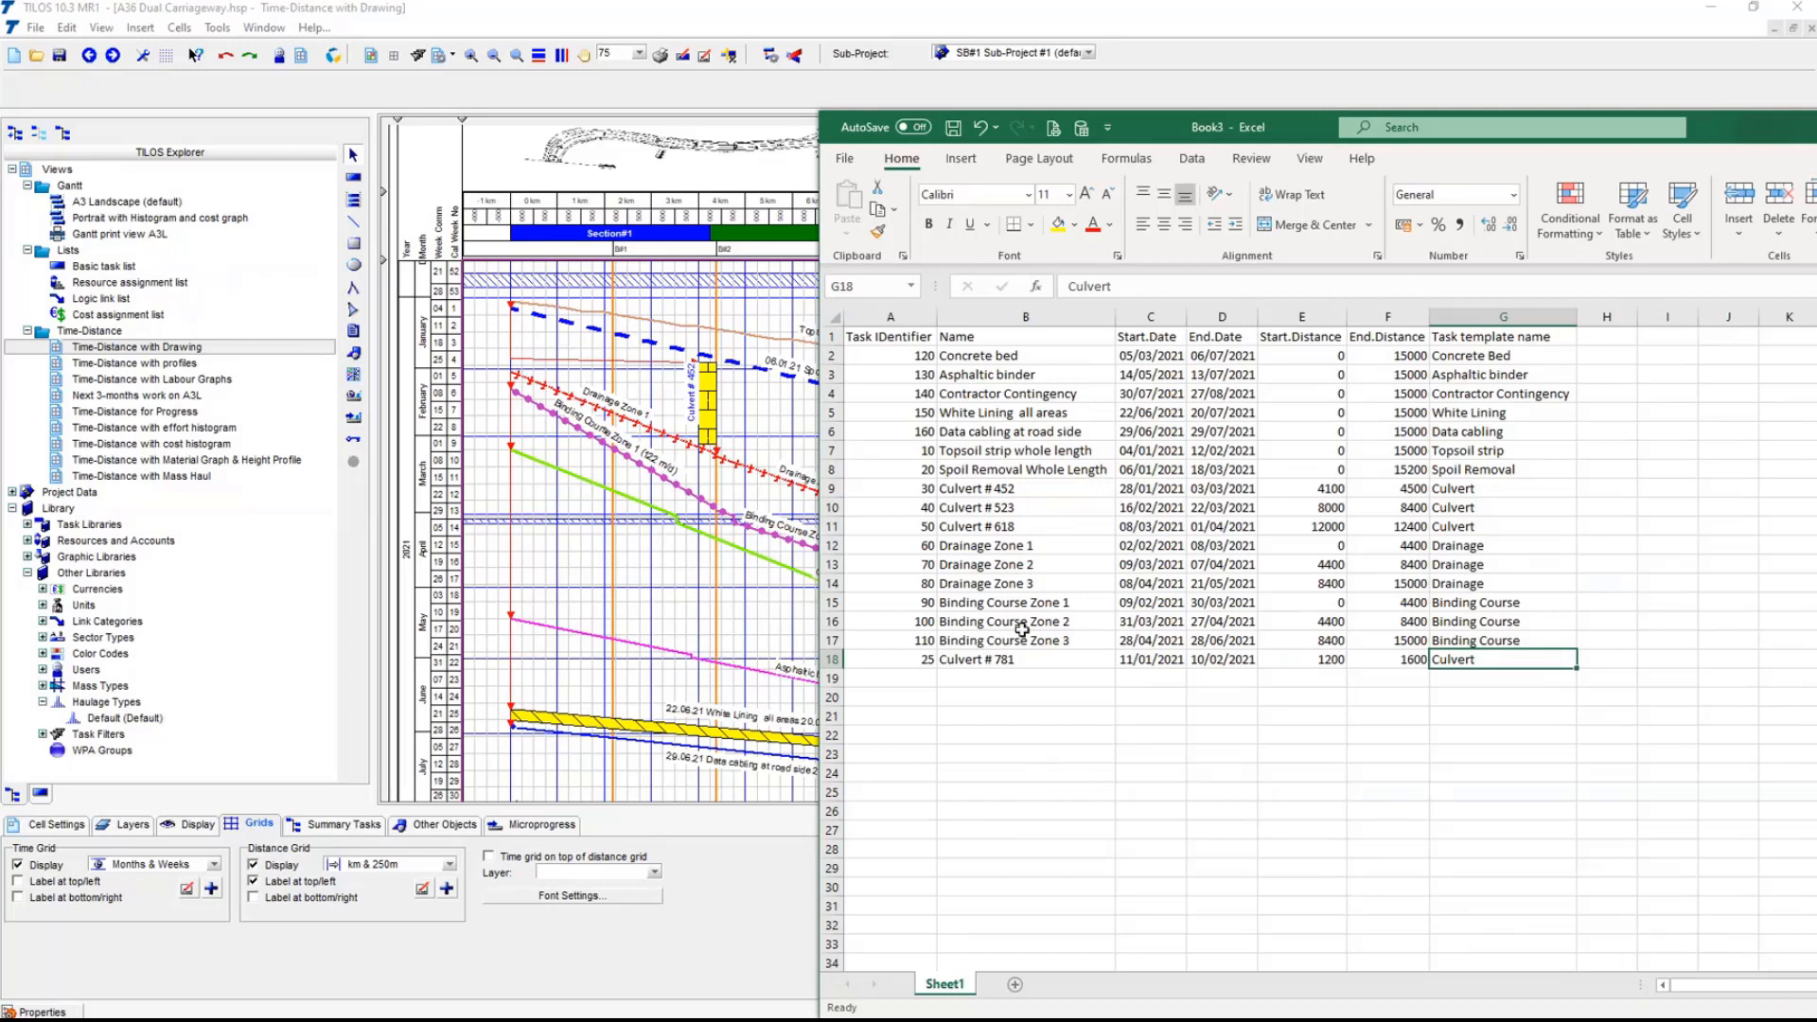
- Copy the complete task table including its header row and switch back to TILOS
drag(907, 337, 1503, 654)
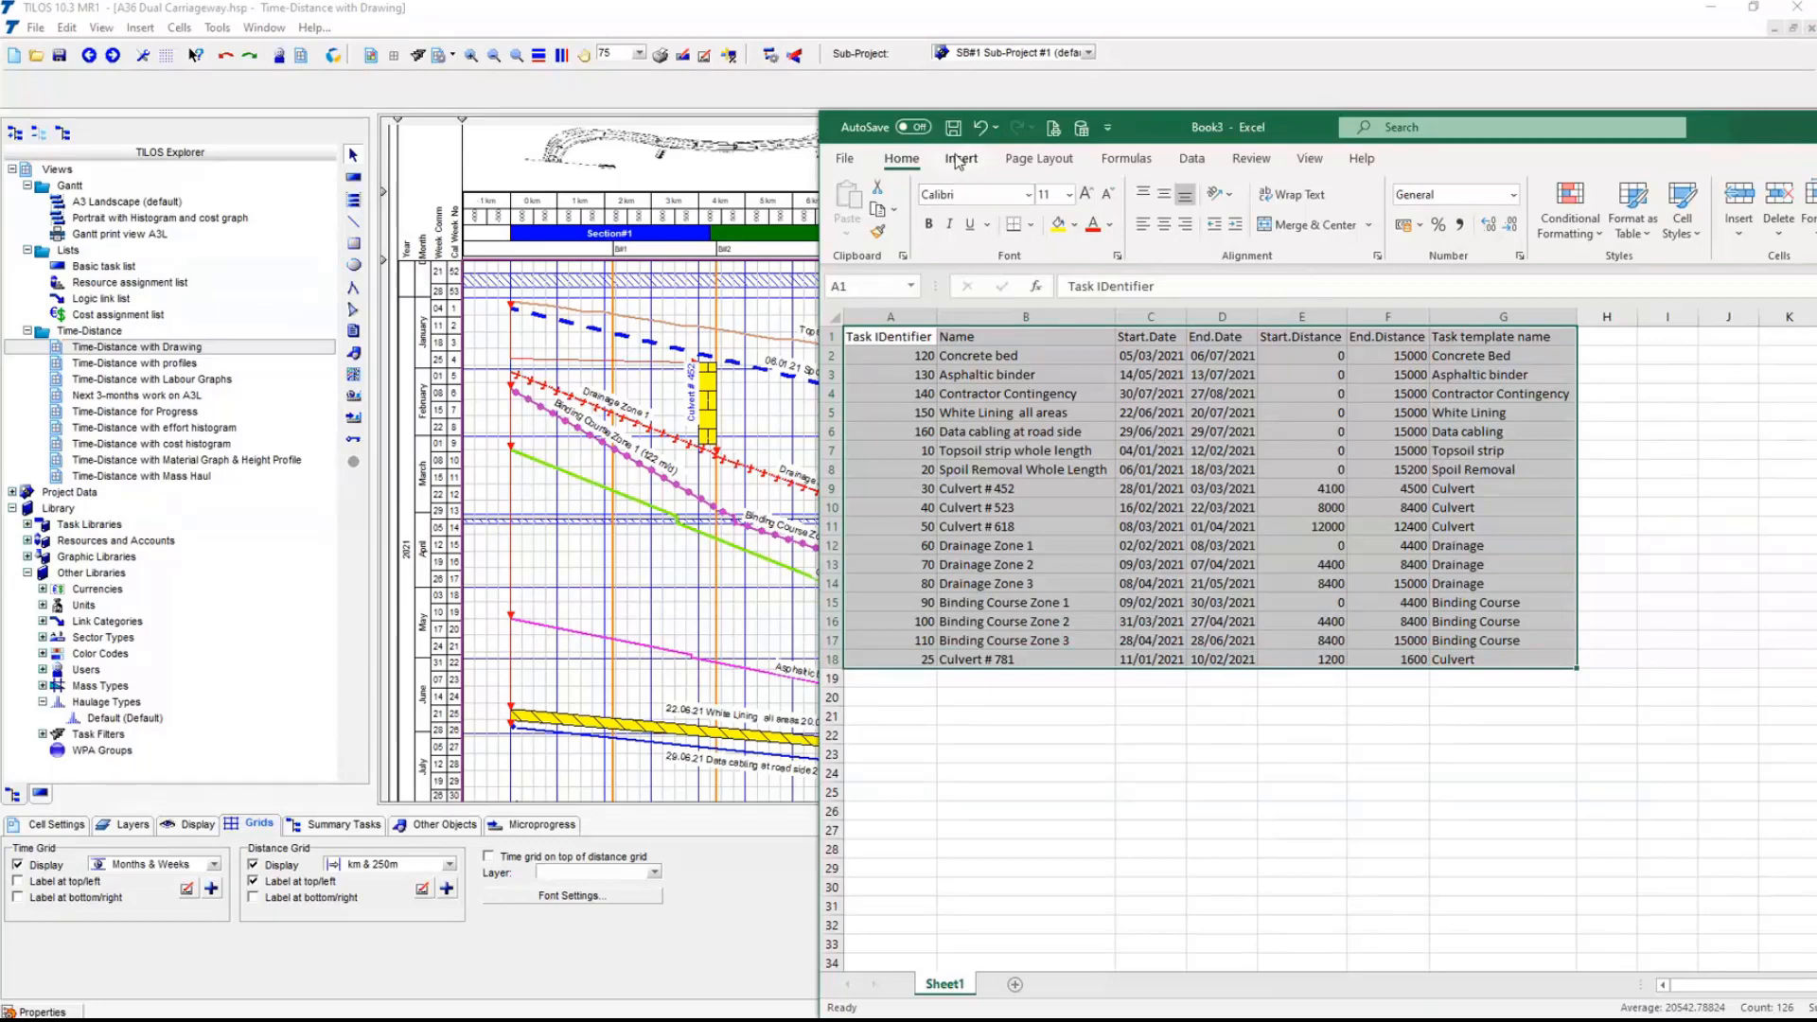
click(878, 219)
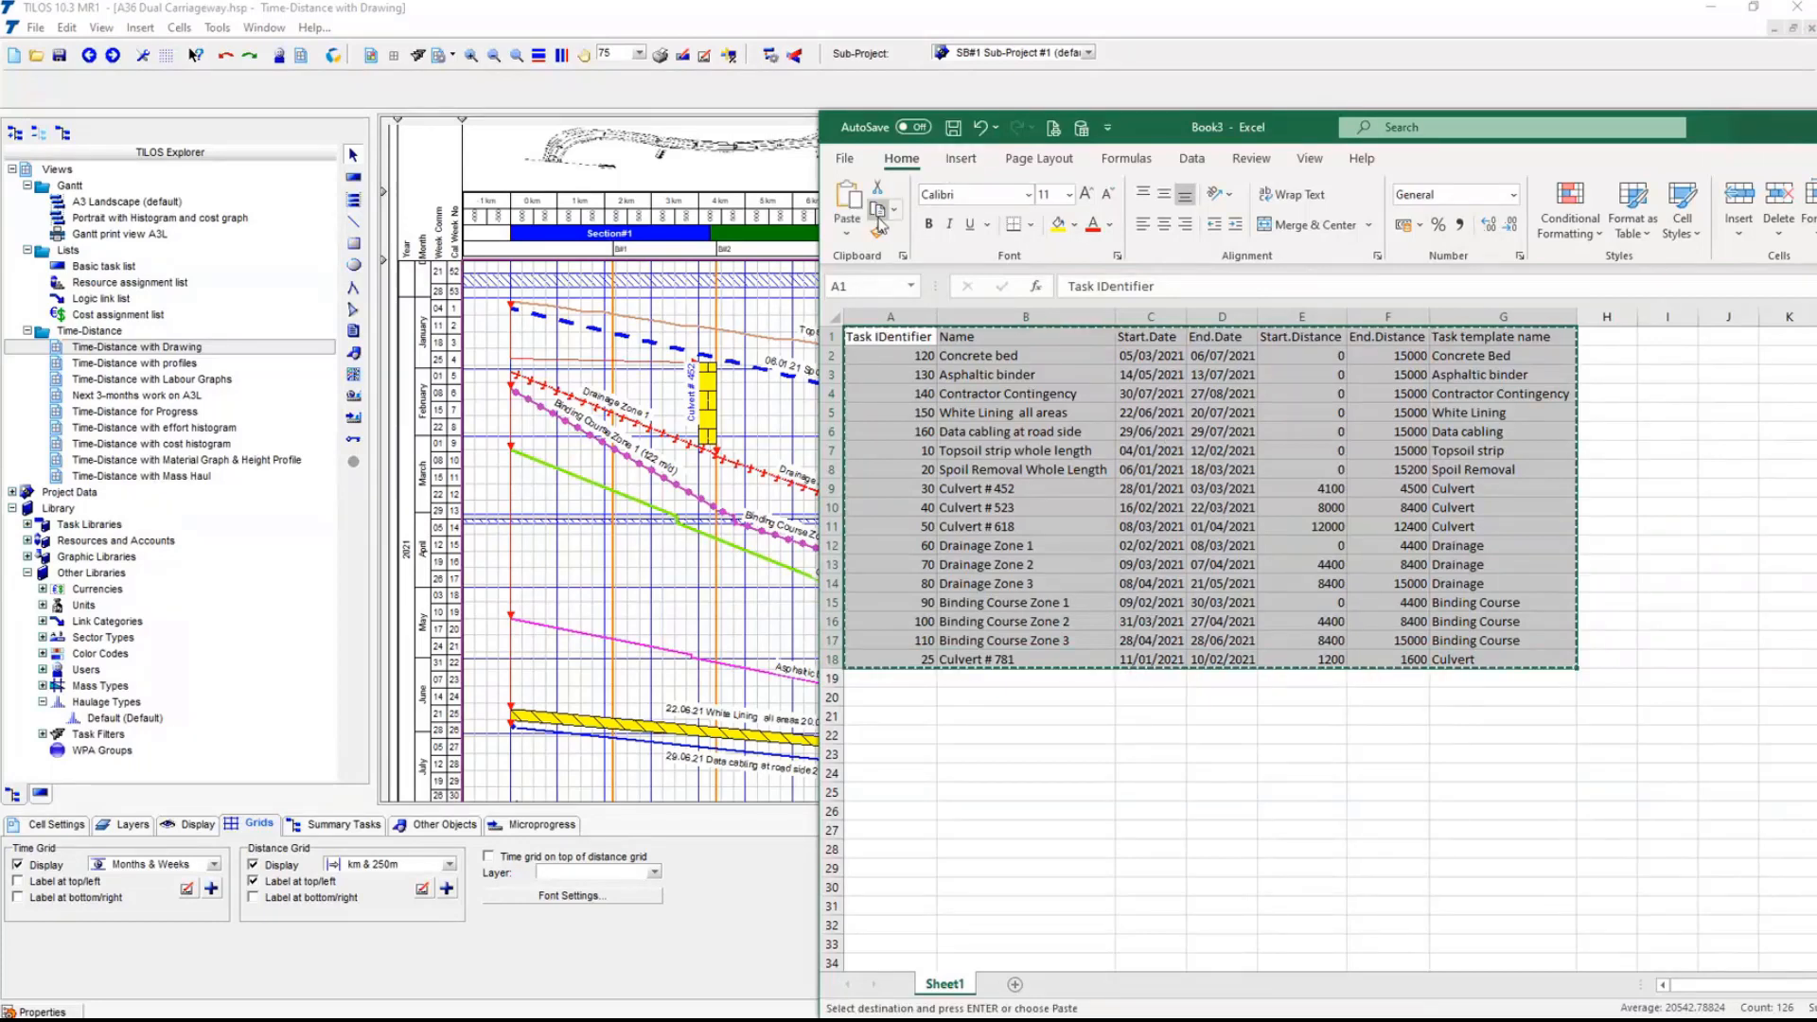
click(537, 511)
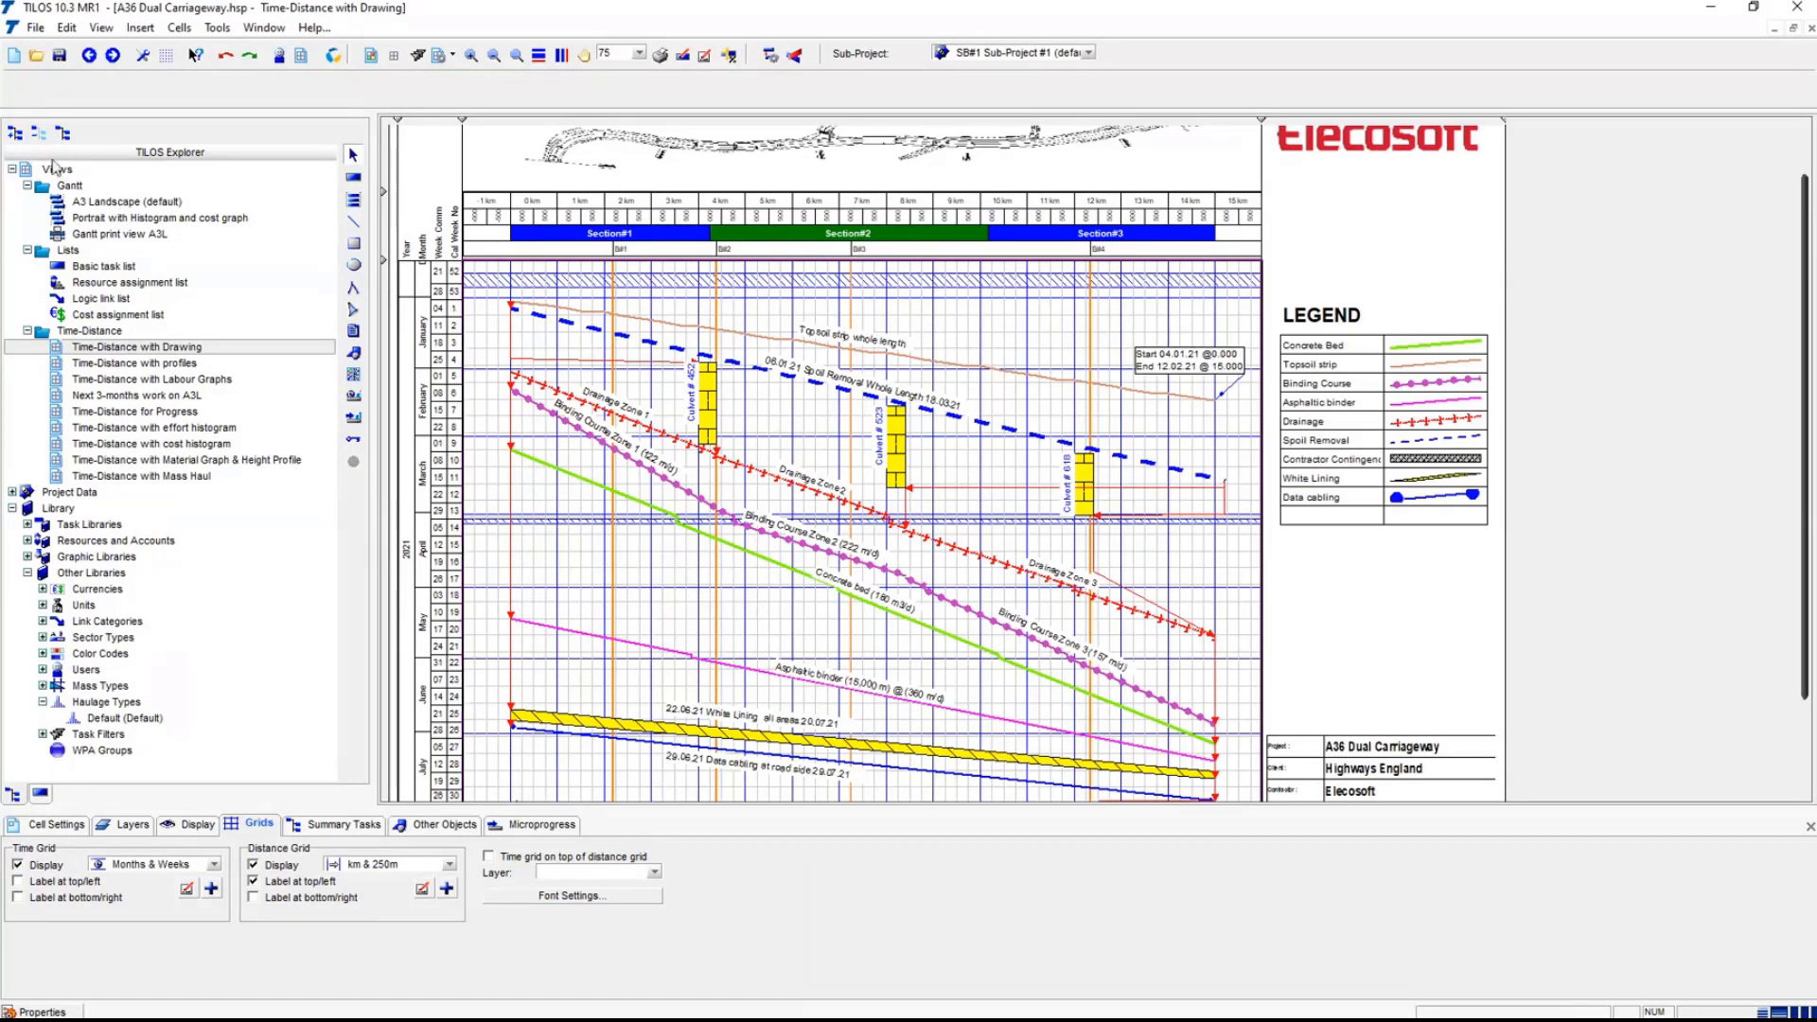
- Start an import in Plain Text Data (TXT) format with the clipboard as data source and show the available profiles
click(38, 30)
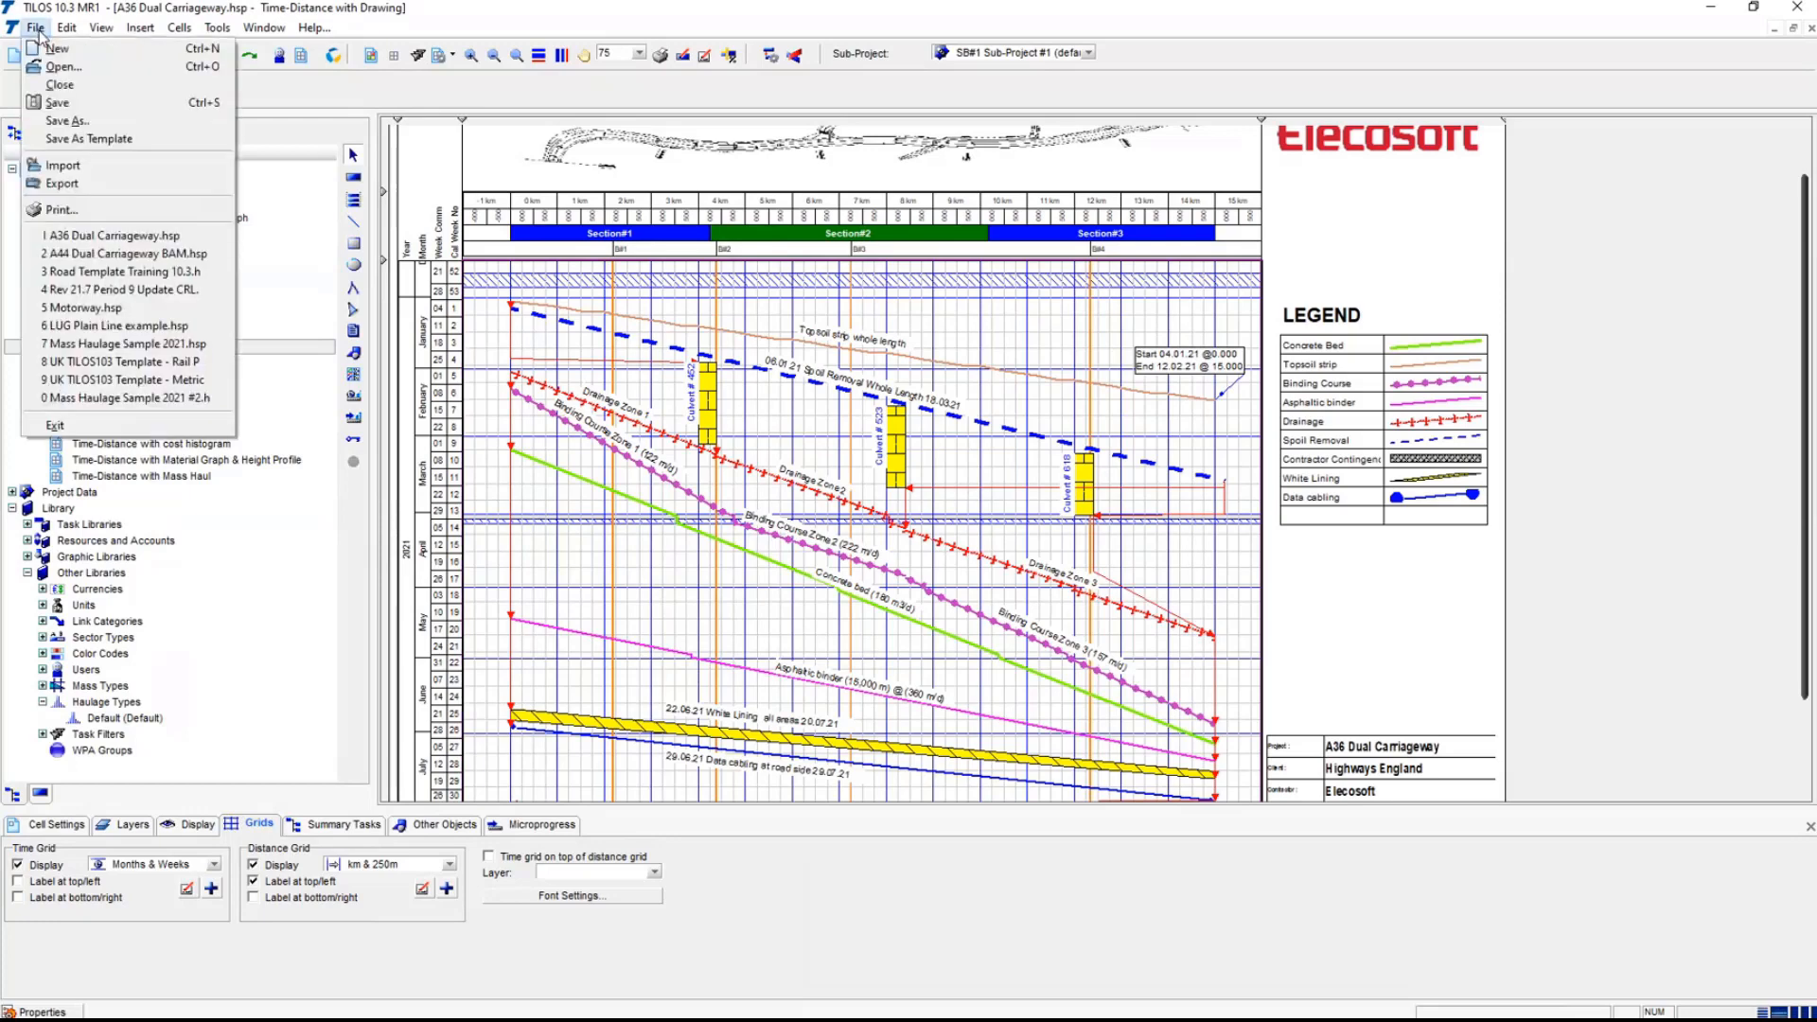
click(81, 171)
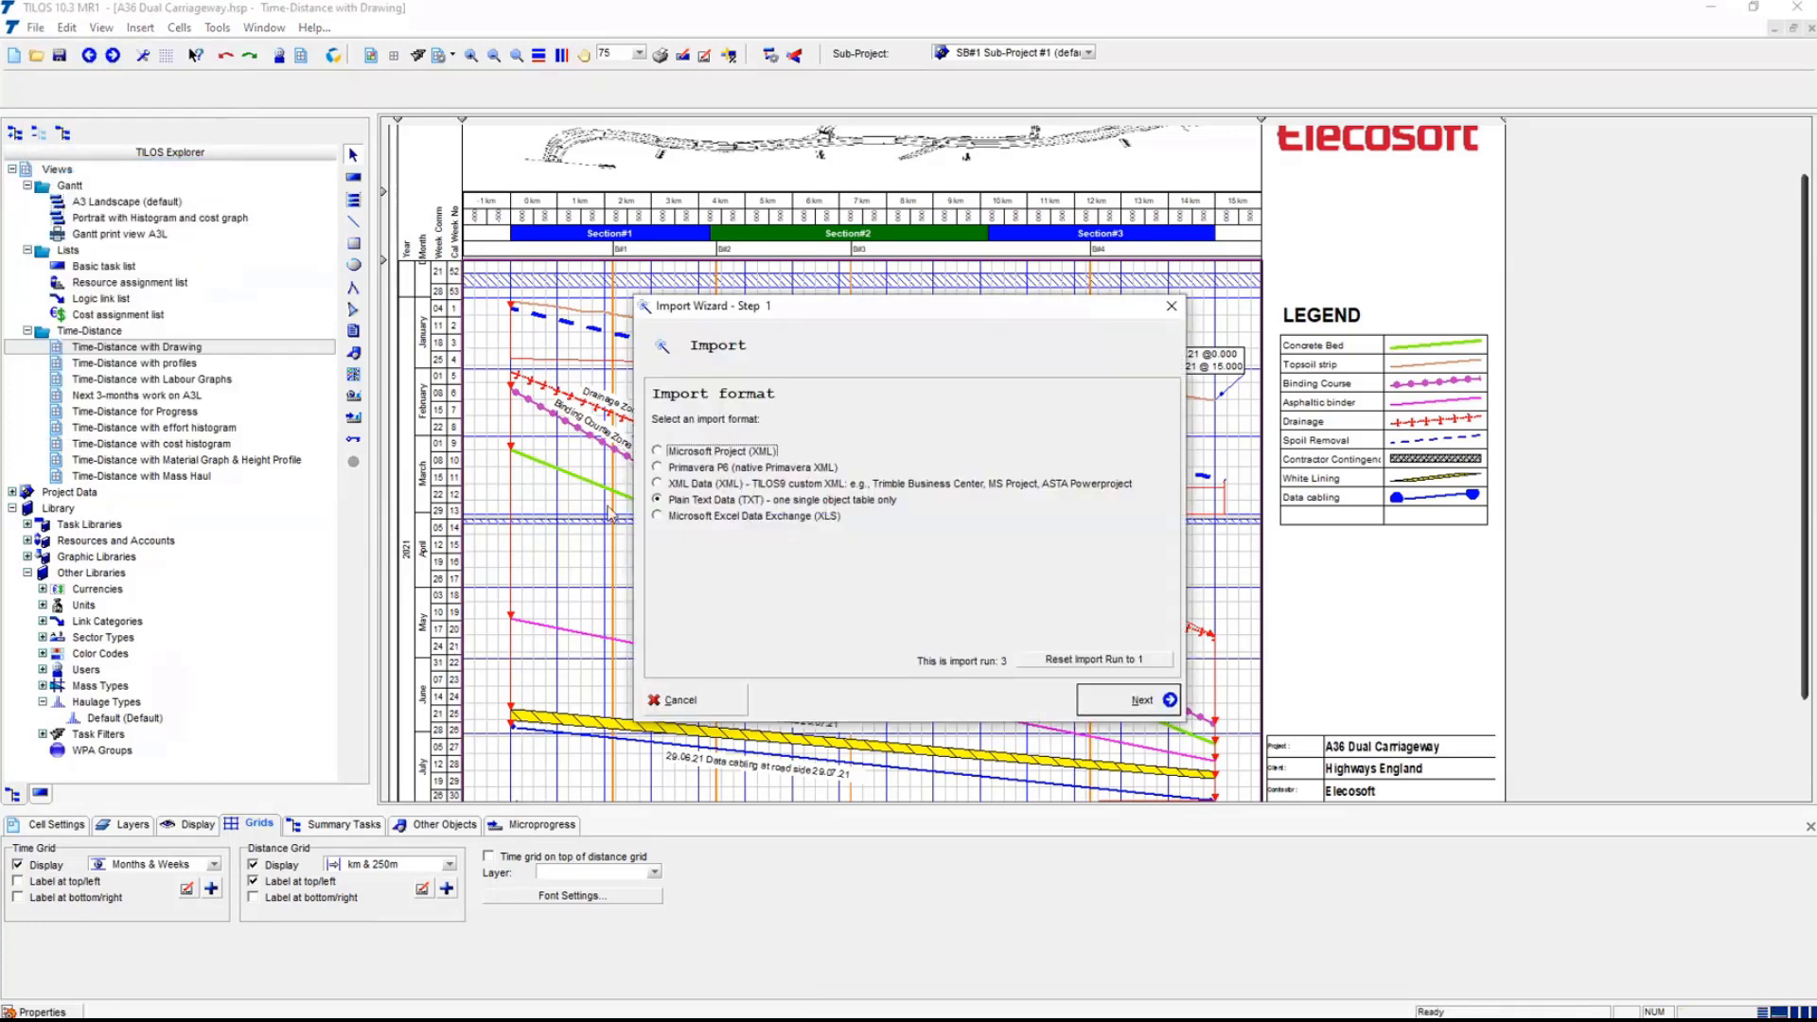
click(702, 501)
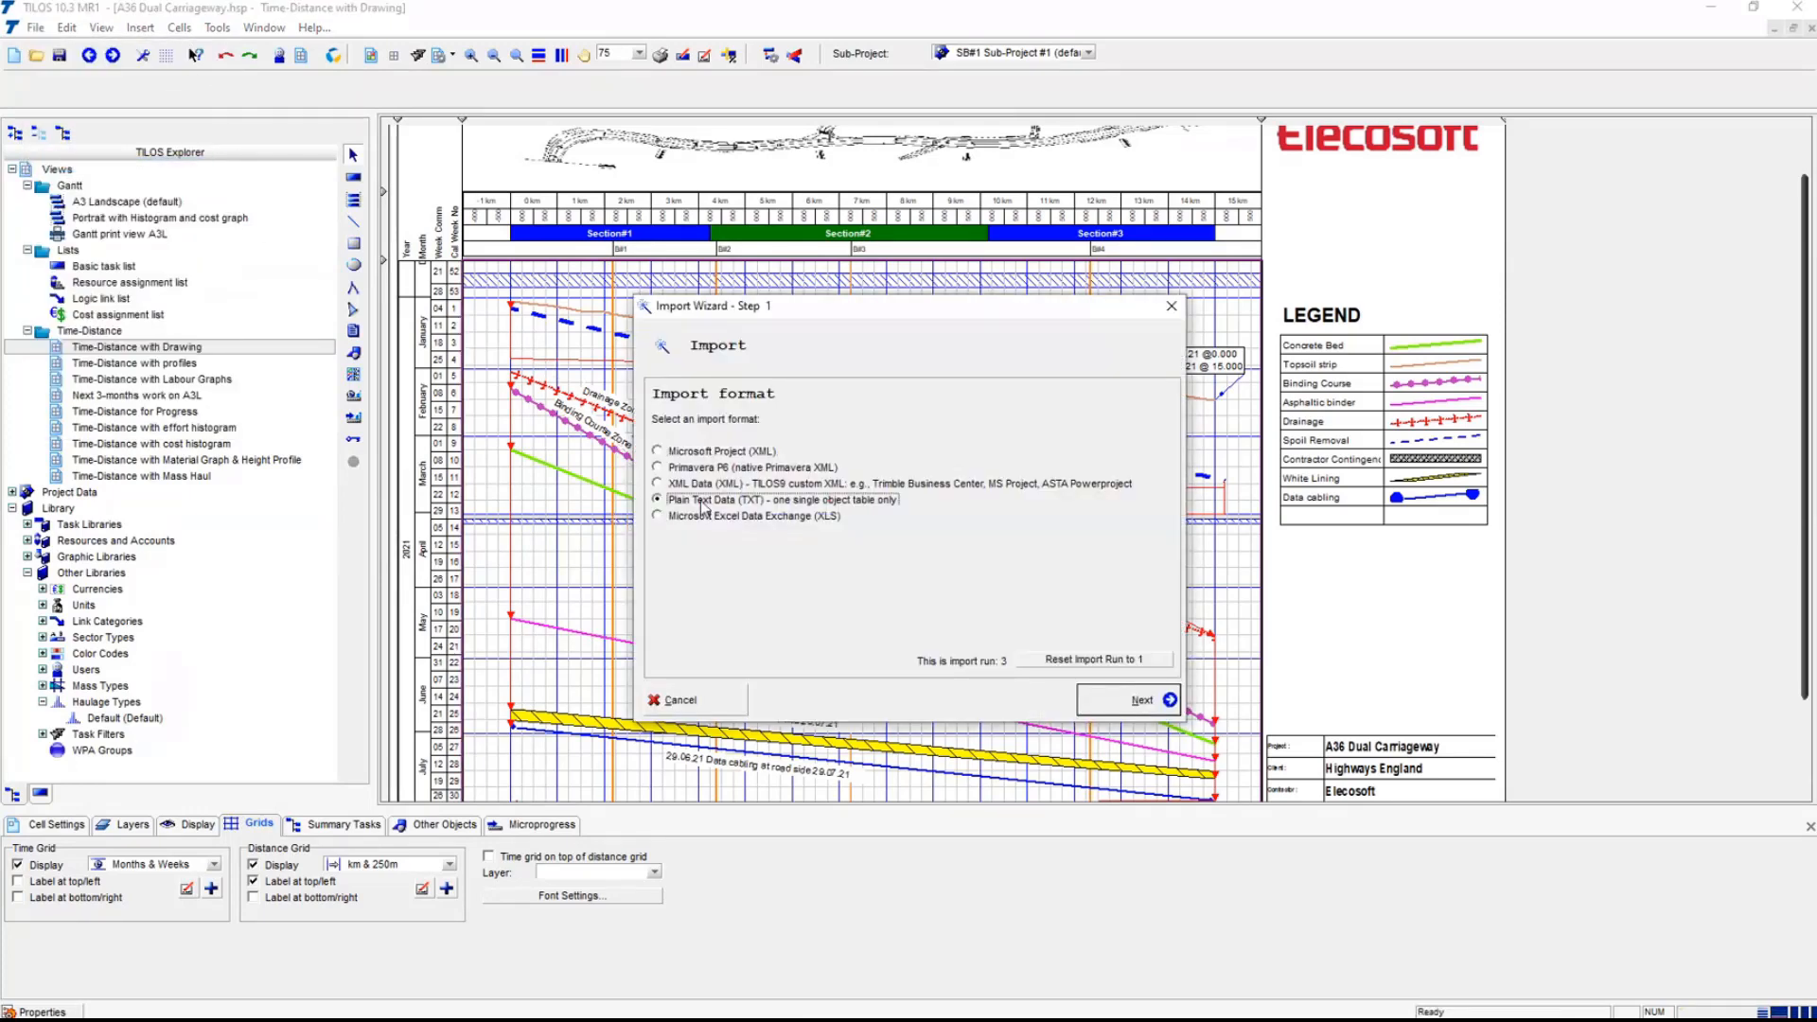
click(1138, 702)
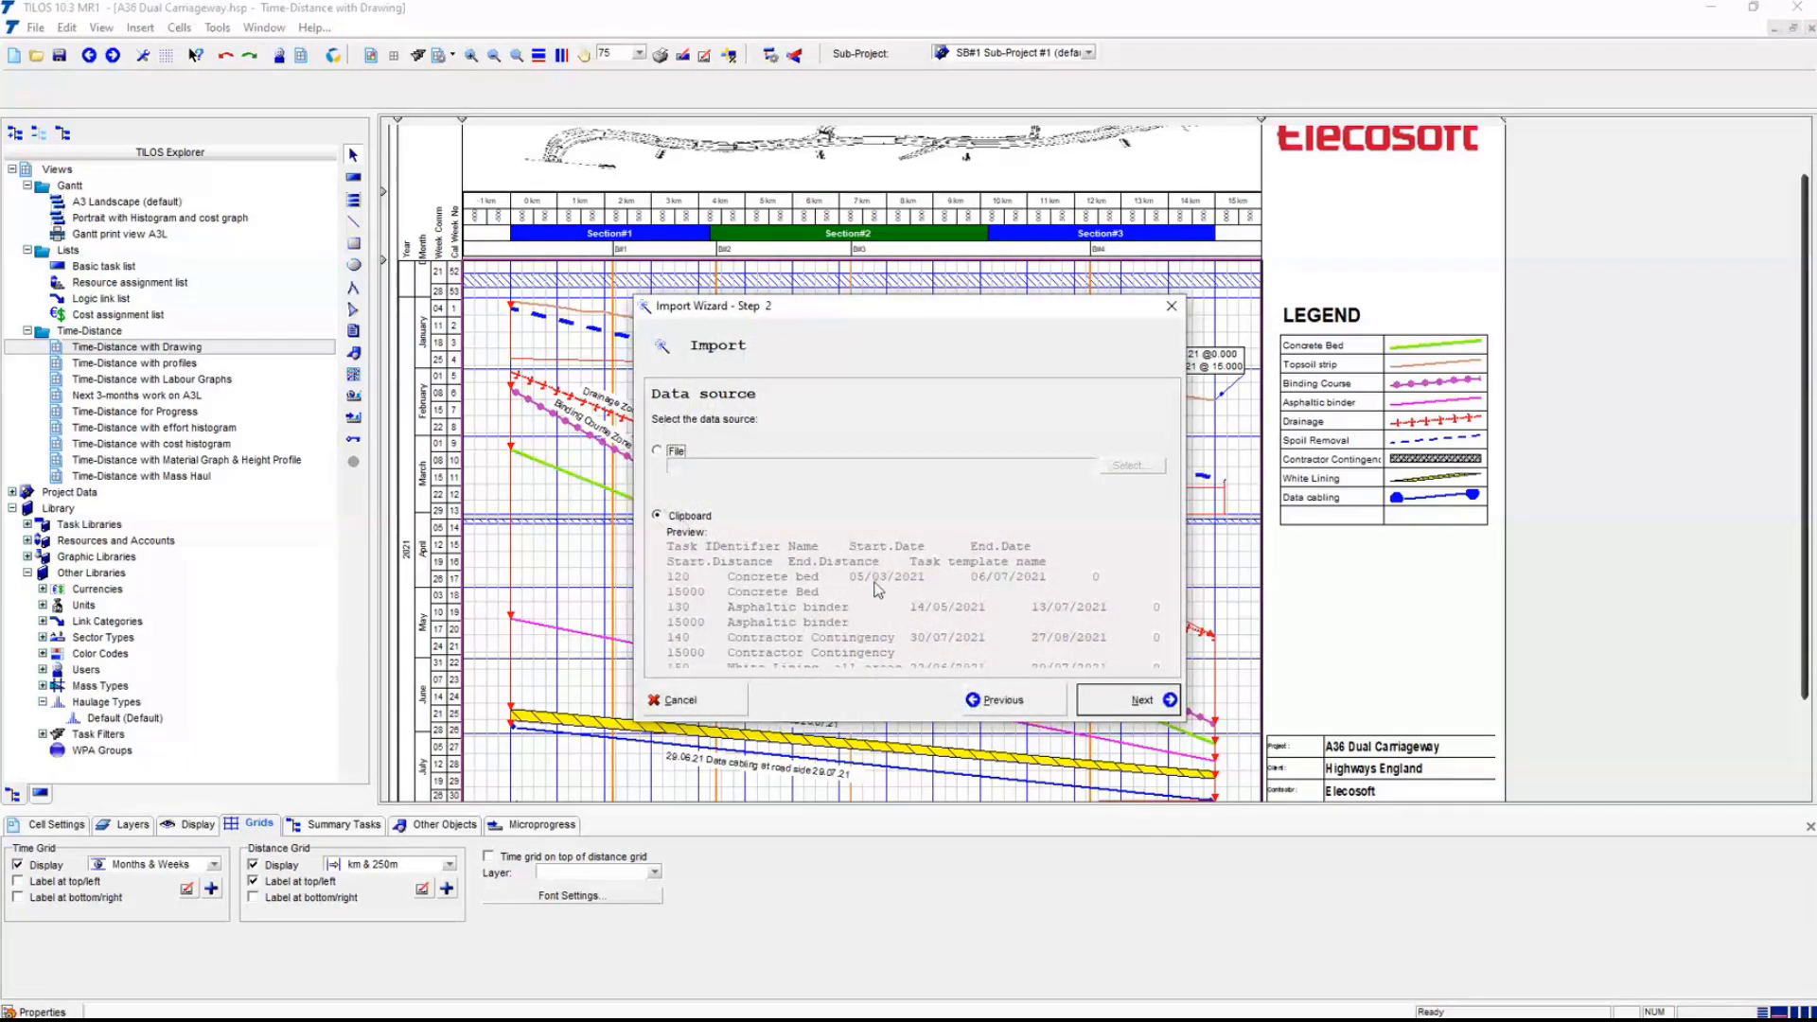
click(1141, 704)
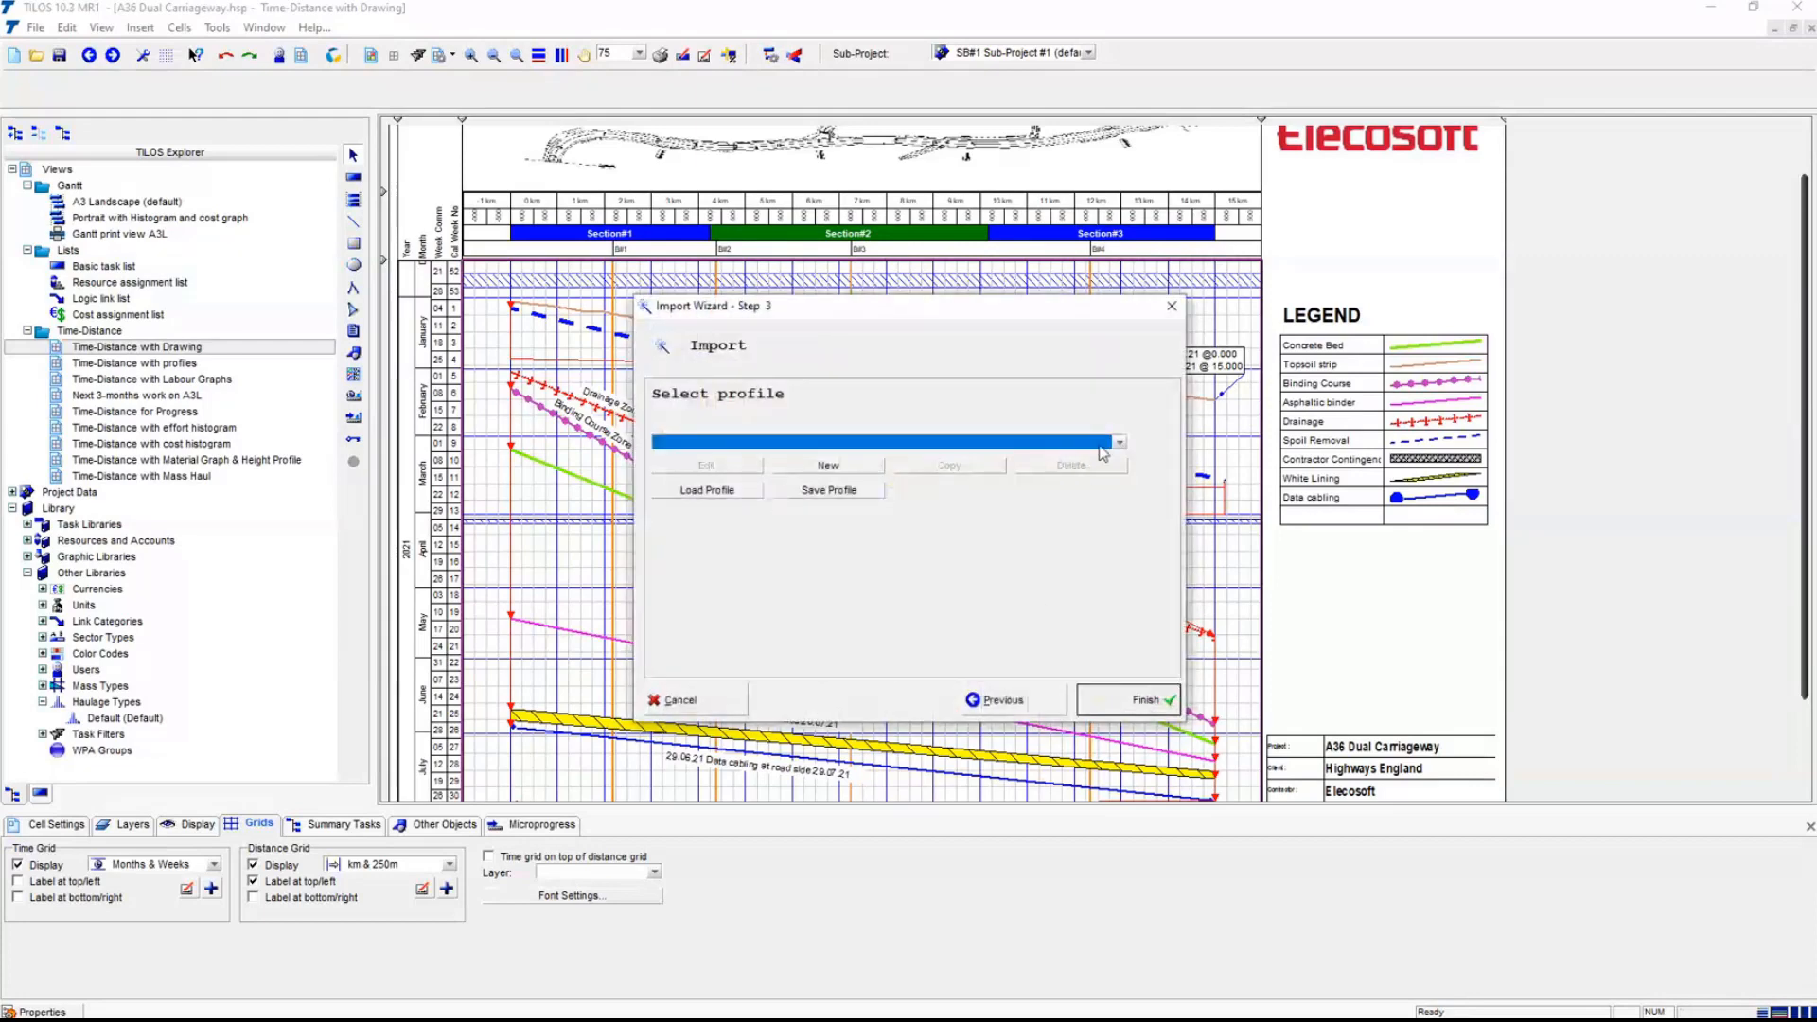
click(1118, 442)
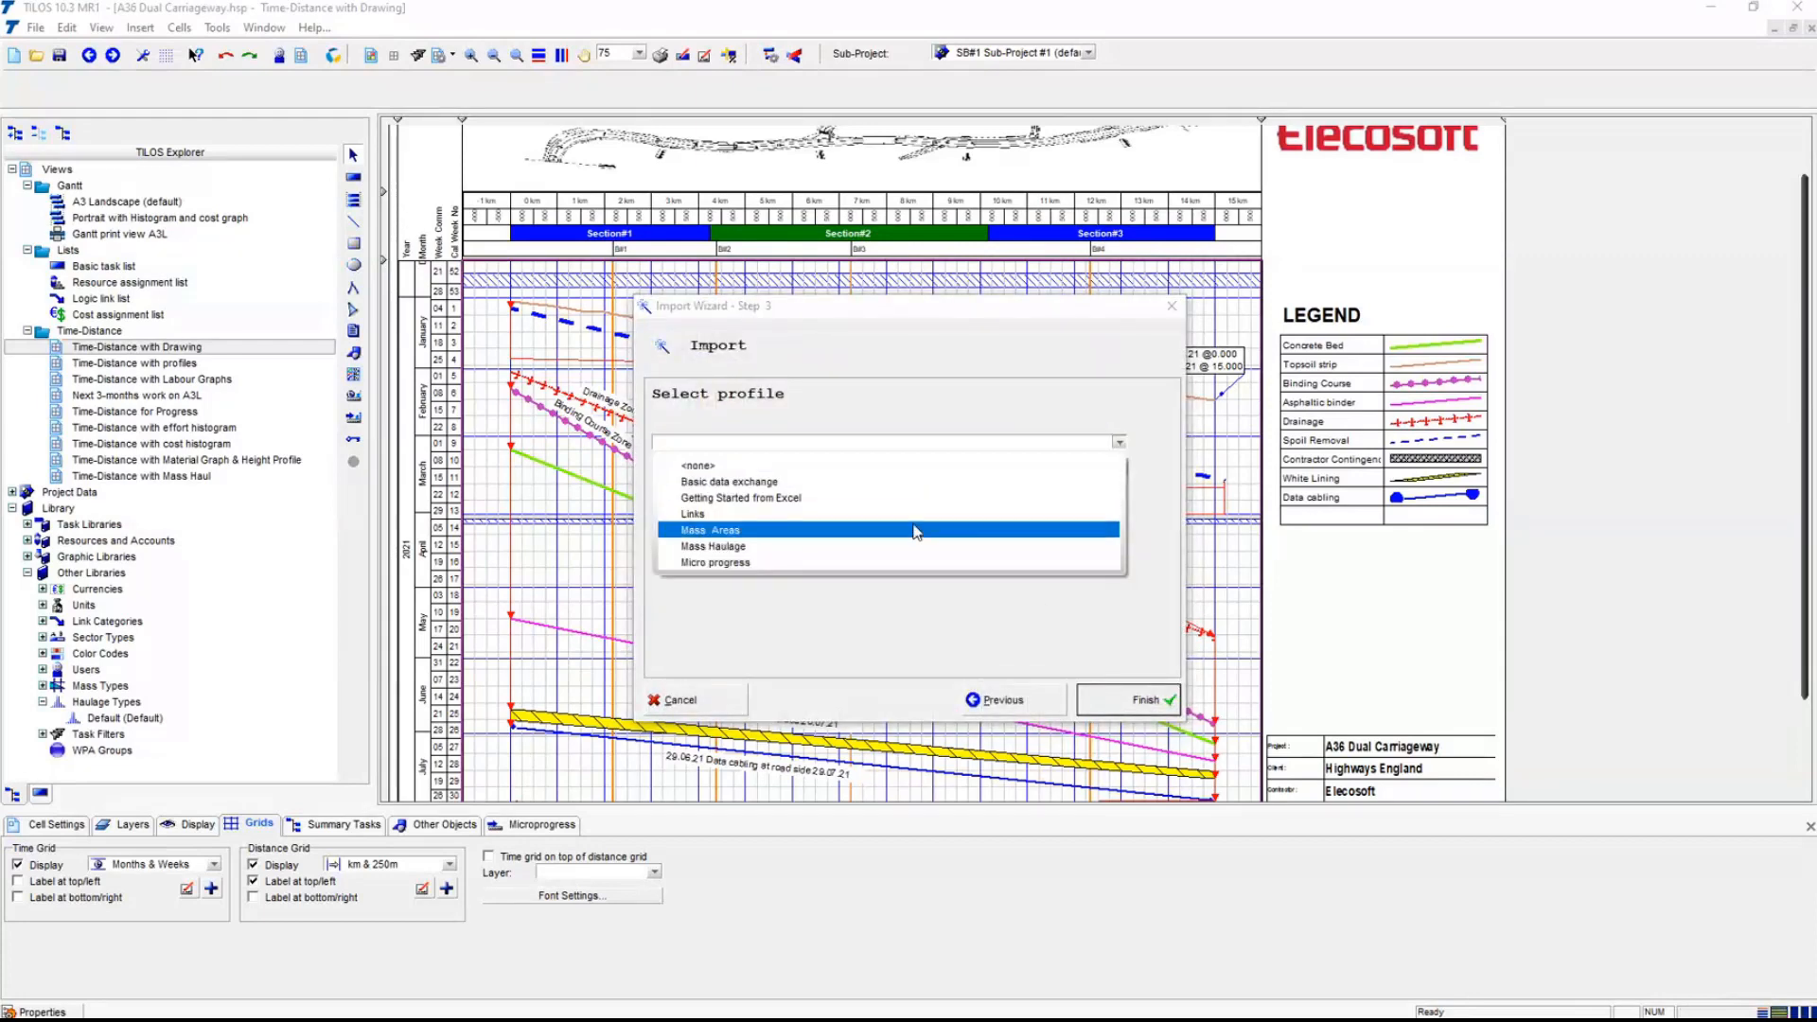
- Run the import with the Basic data exchange profile, check the import report and close it
click(911, 481)
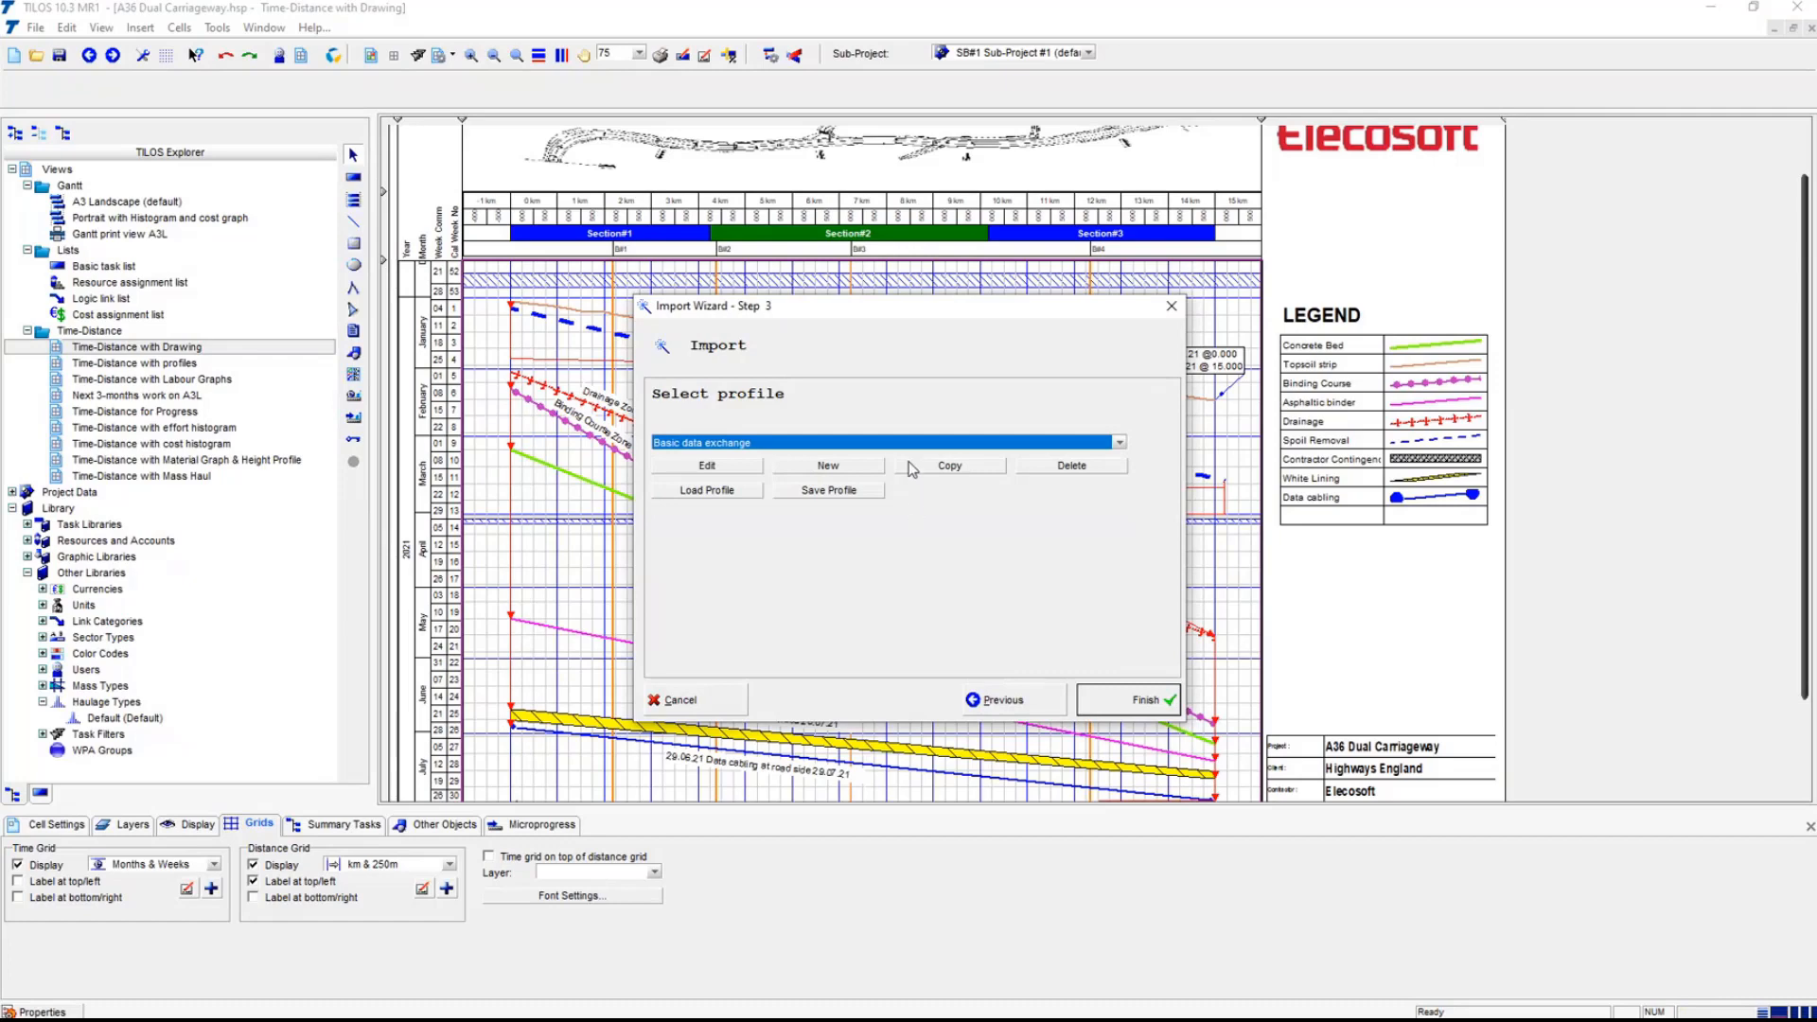
click(1132, 708)
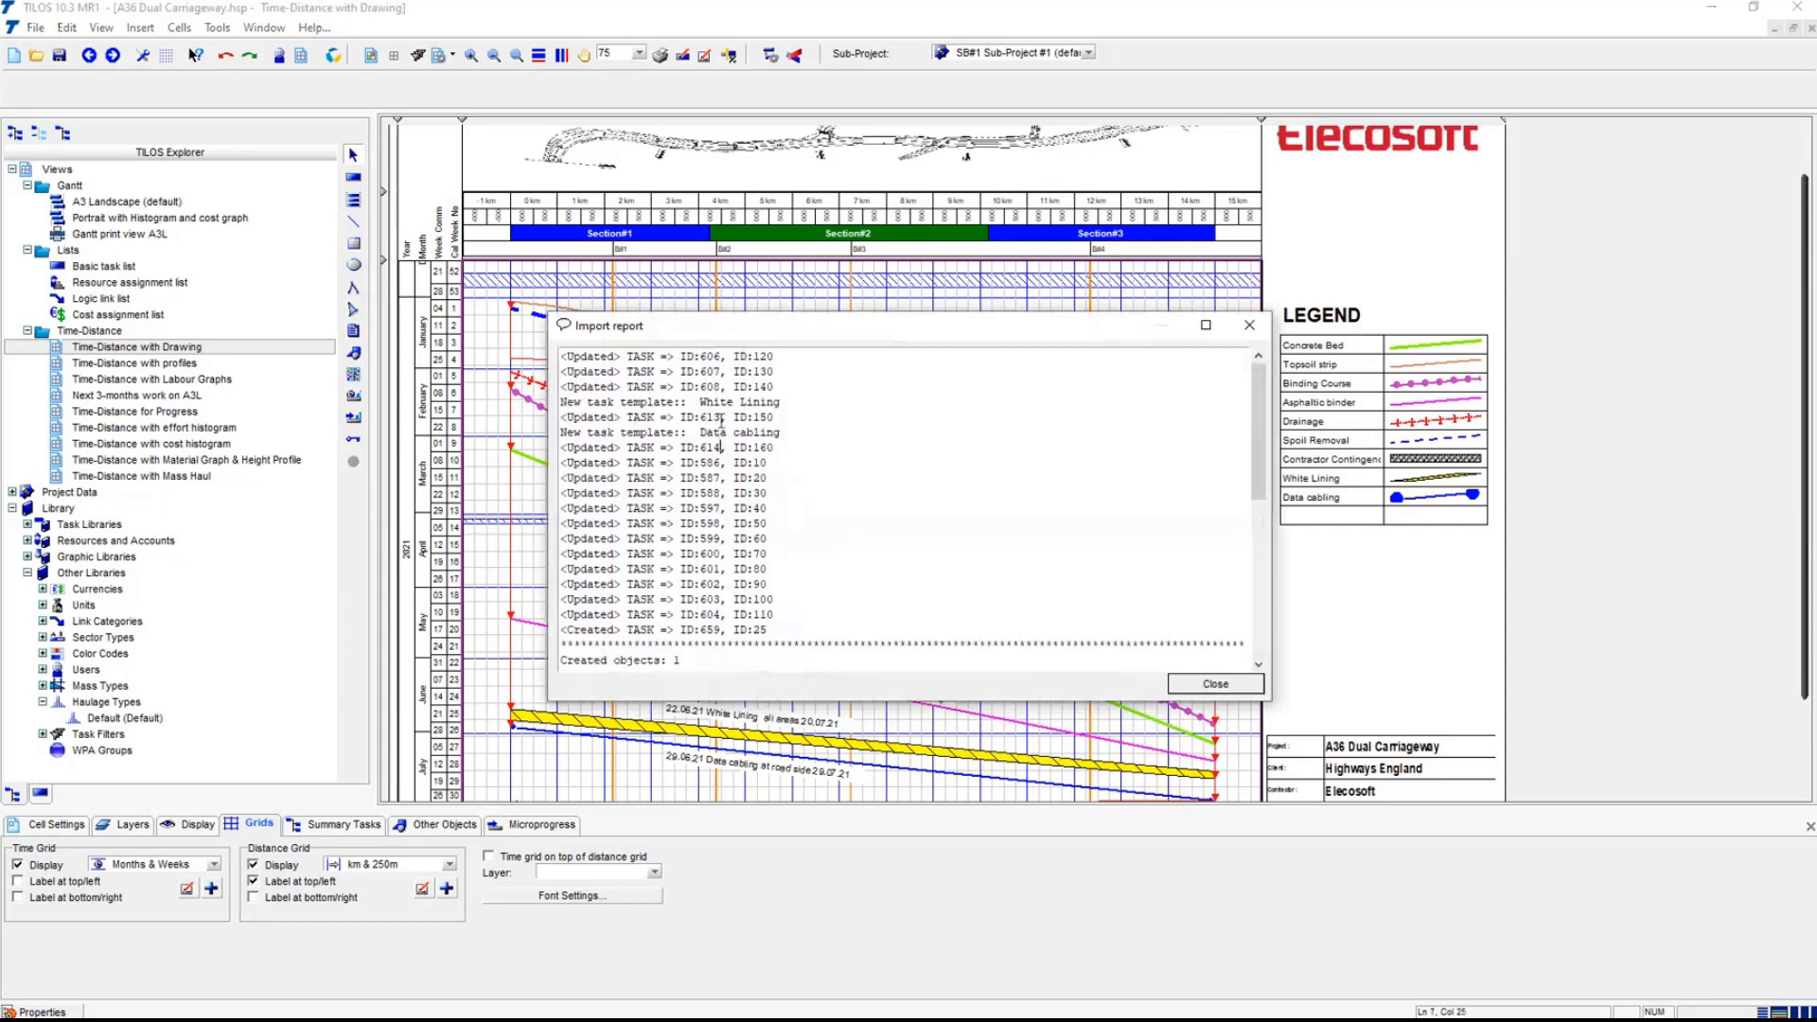
drag(770, 380, 569, 370)
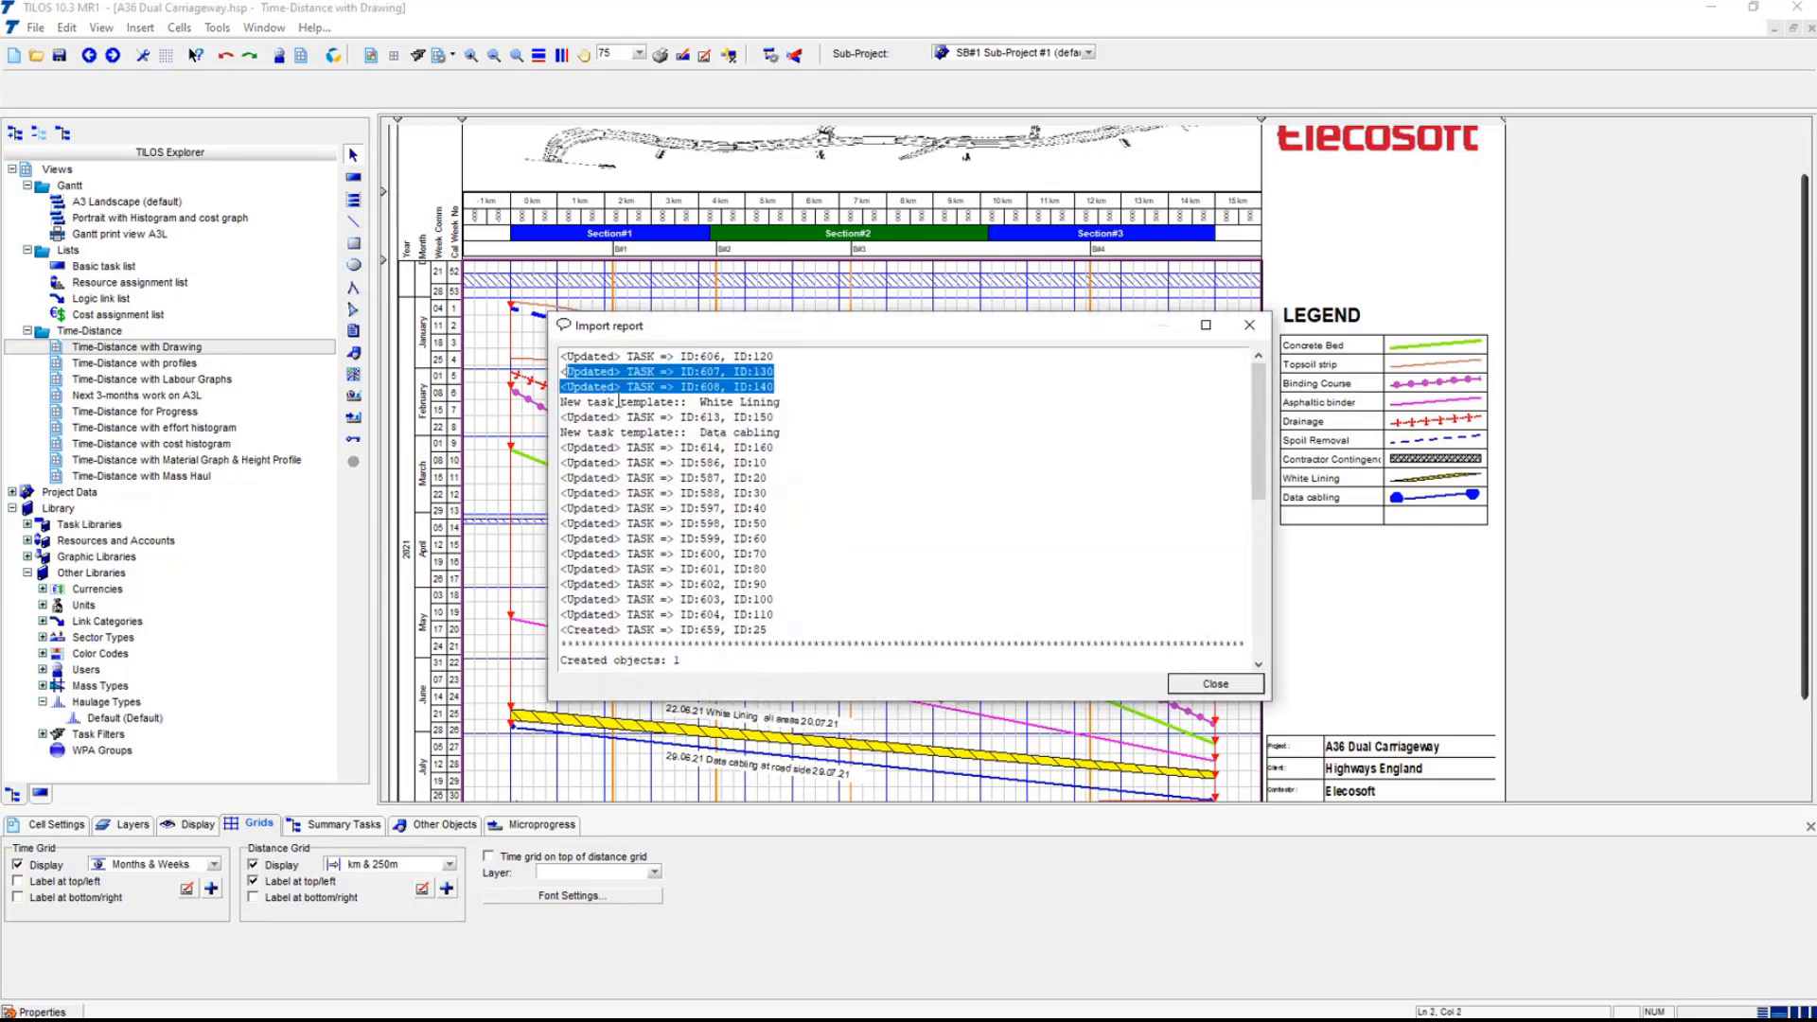
drag(843, 405, 523, 397)
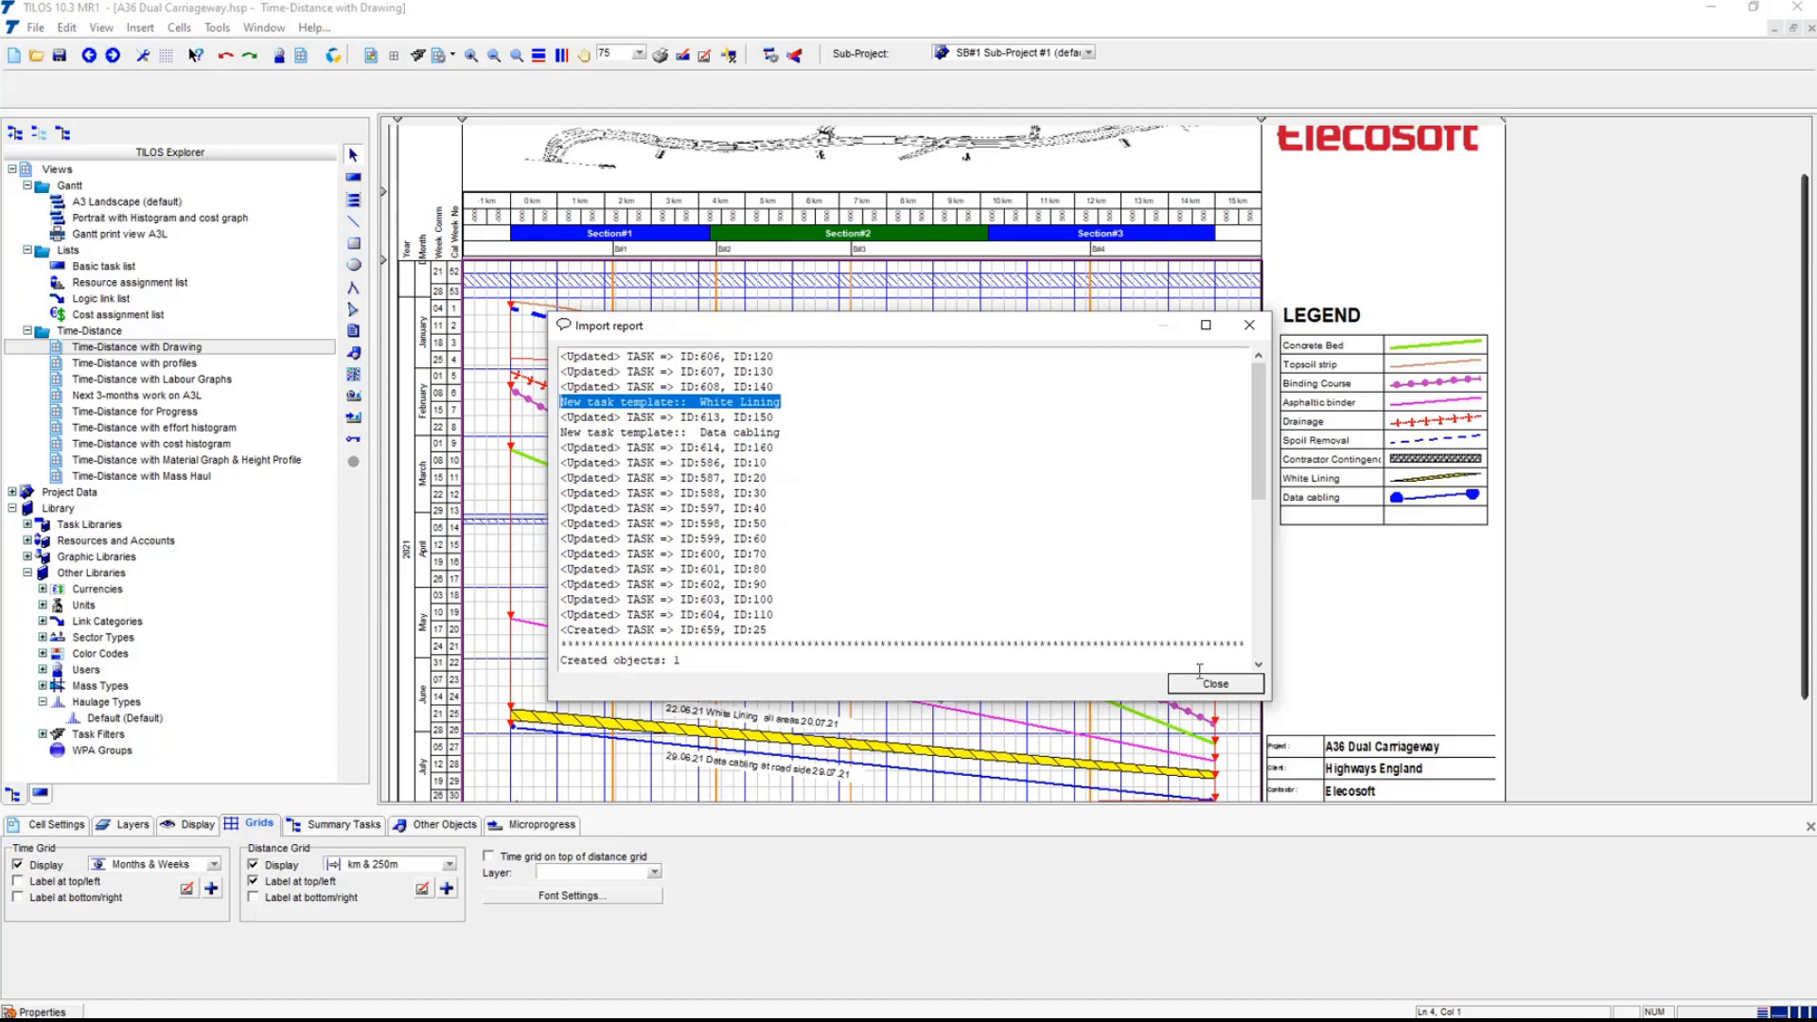
click(1230, 685)
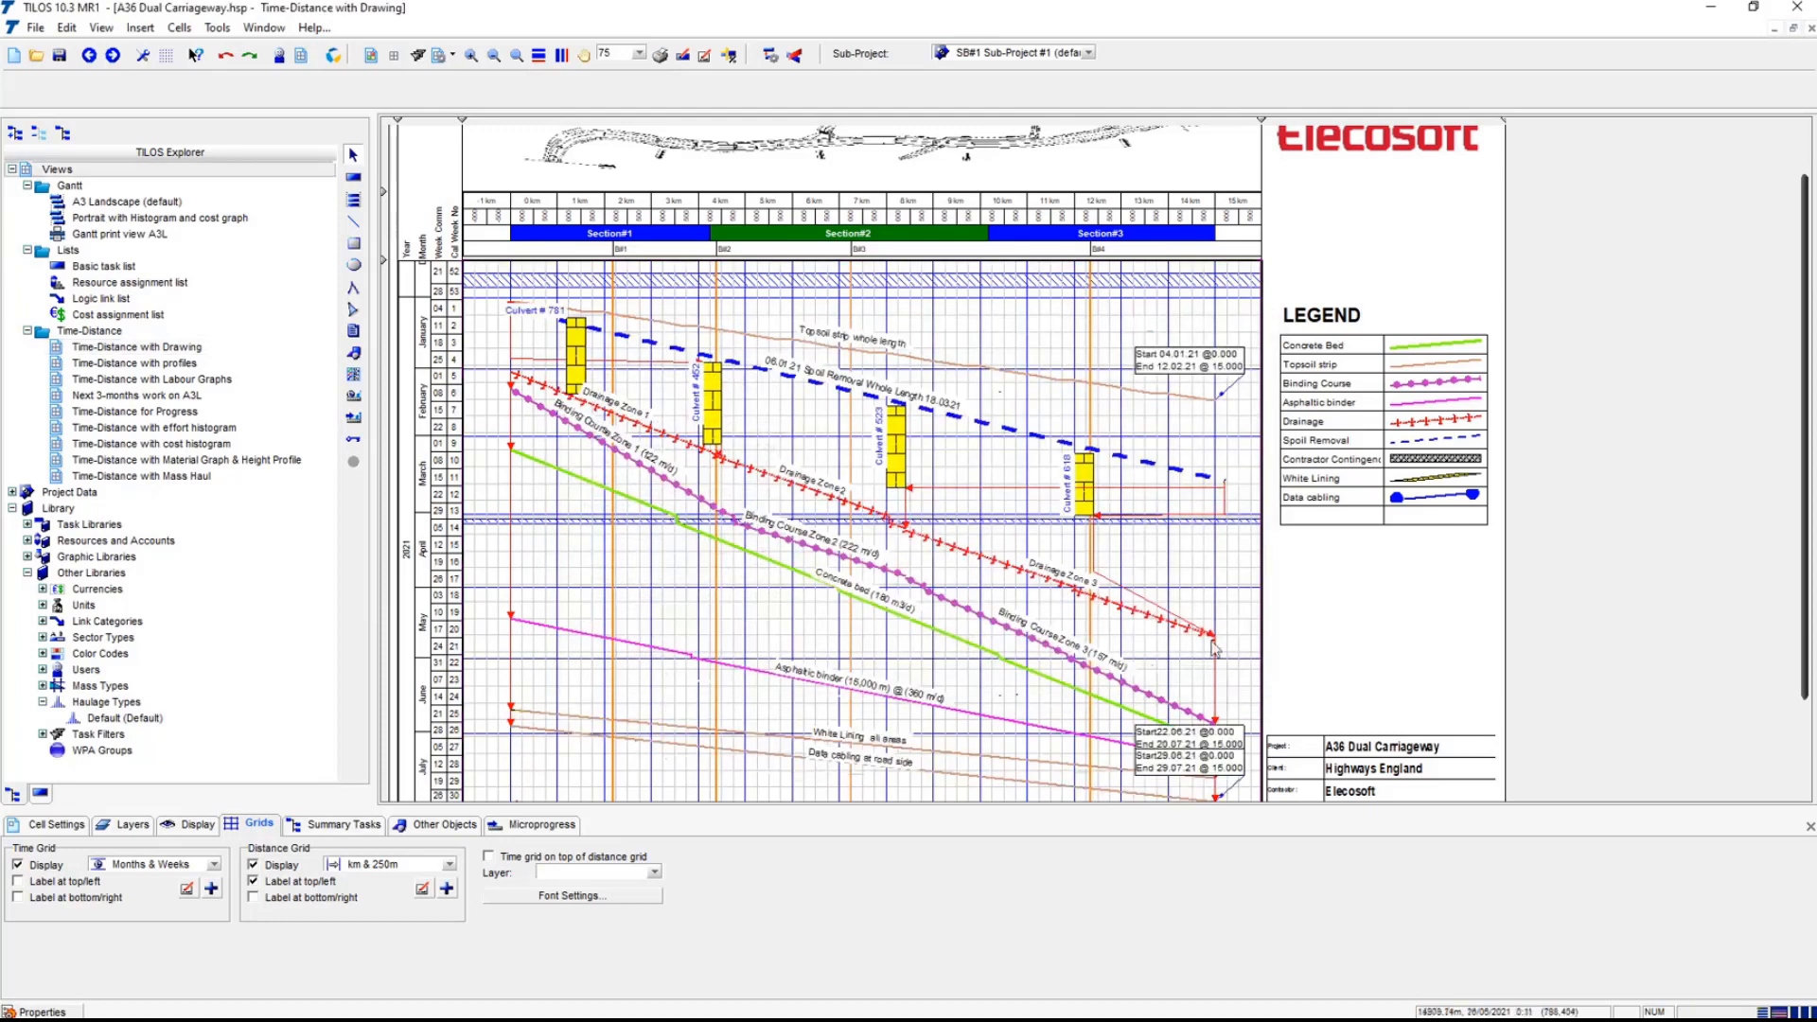
- Check the details of Culvert # 781 and the start and end chainages of Culvert # 452 in the time-distance diagram
click(580, 348)
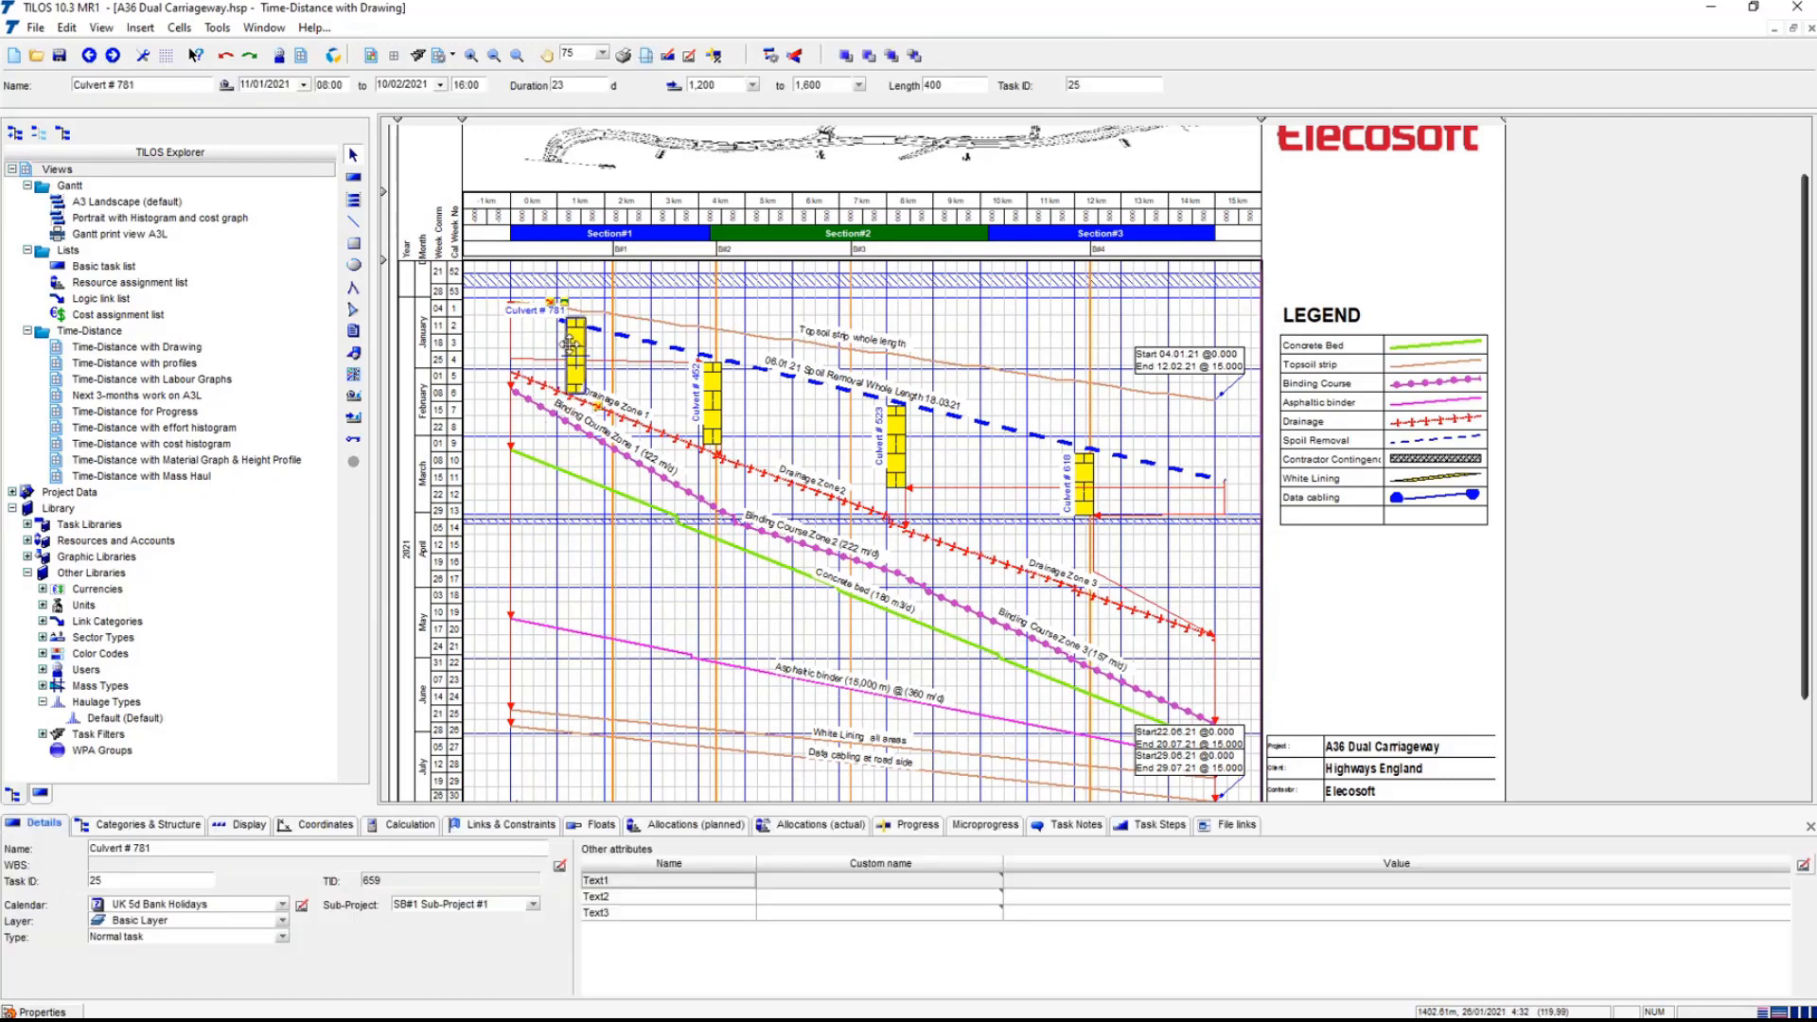
click(721, 417)
click(731, 85)
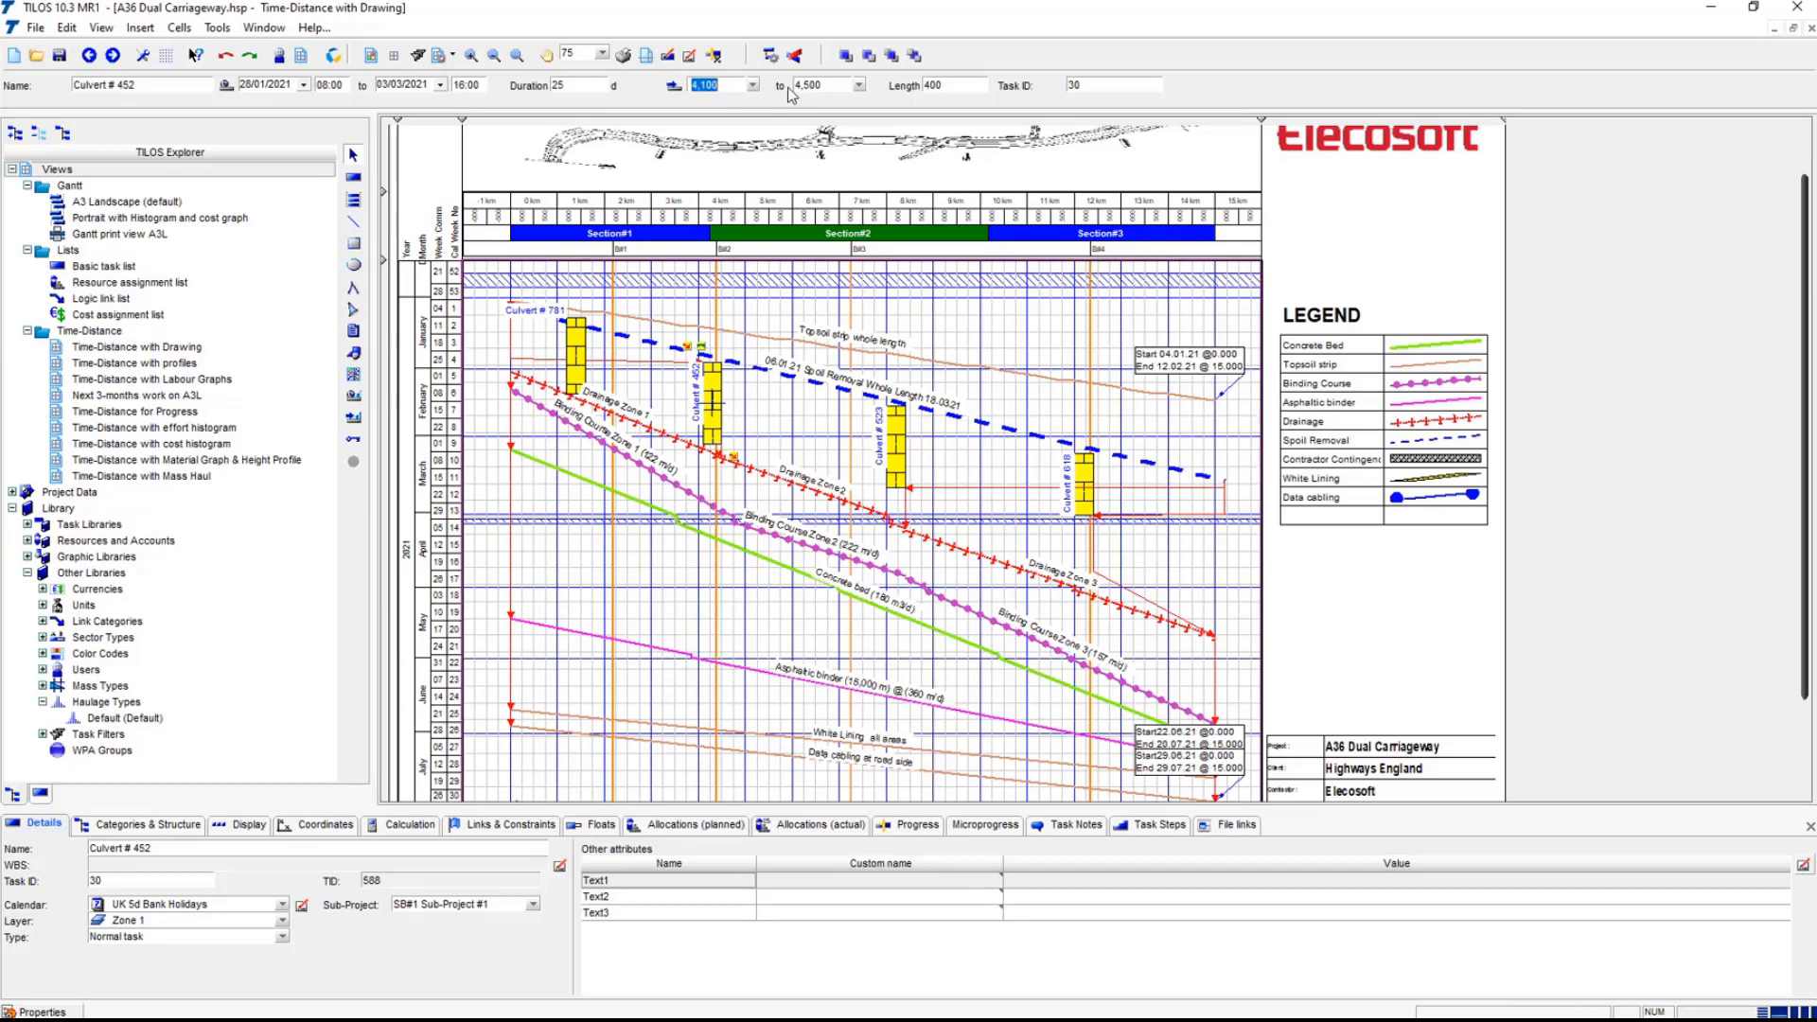
click(827, 87)
click(784, 429)
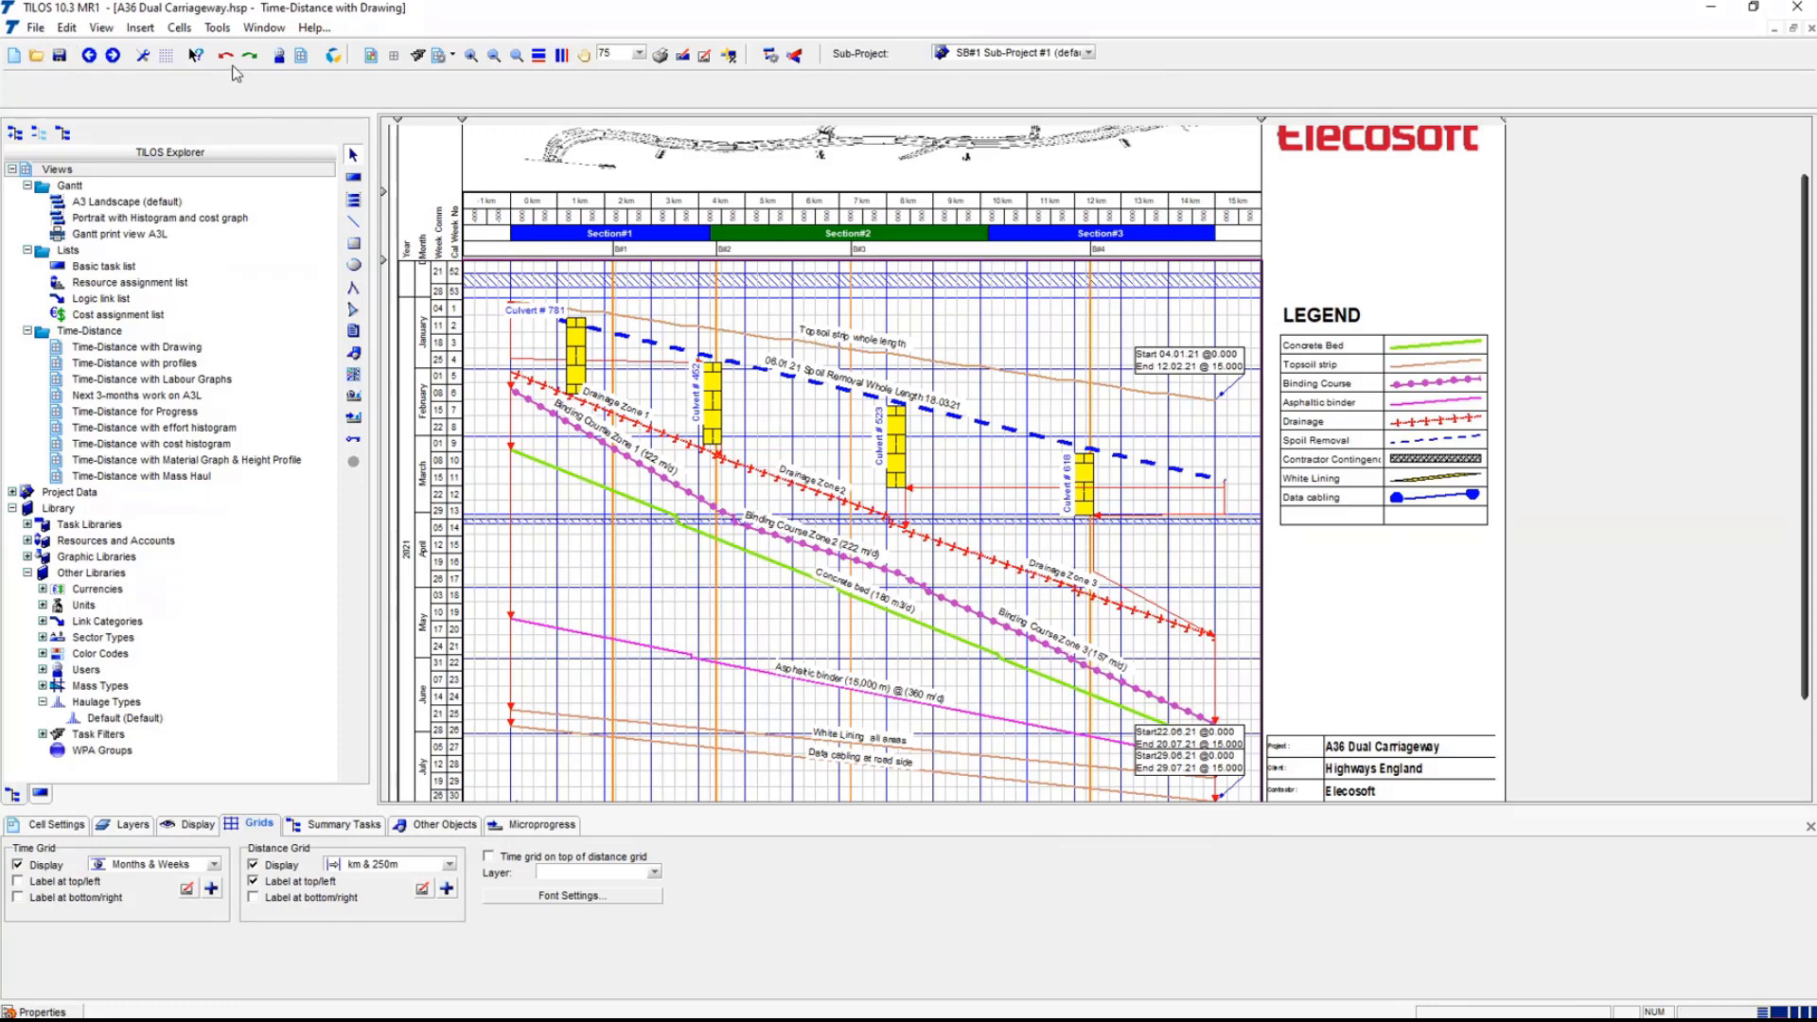
- Undo the import and save the project
click(226, 56)
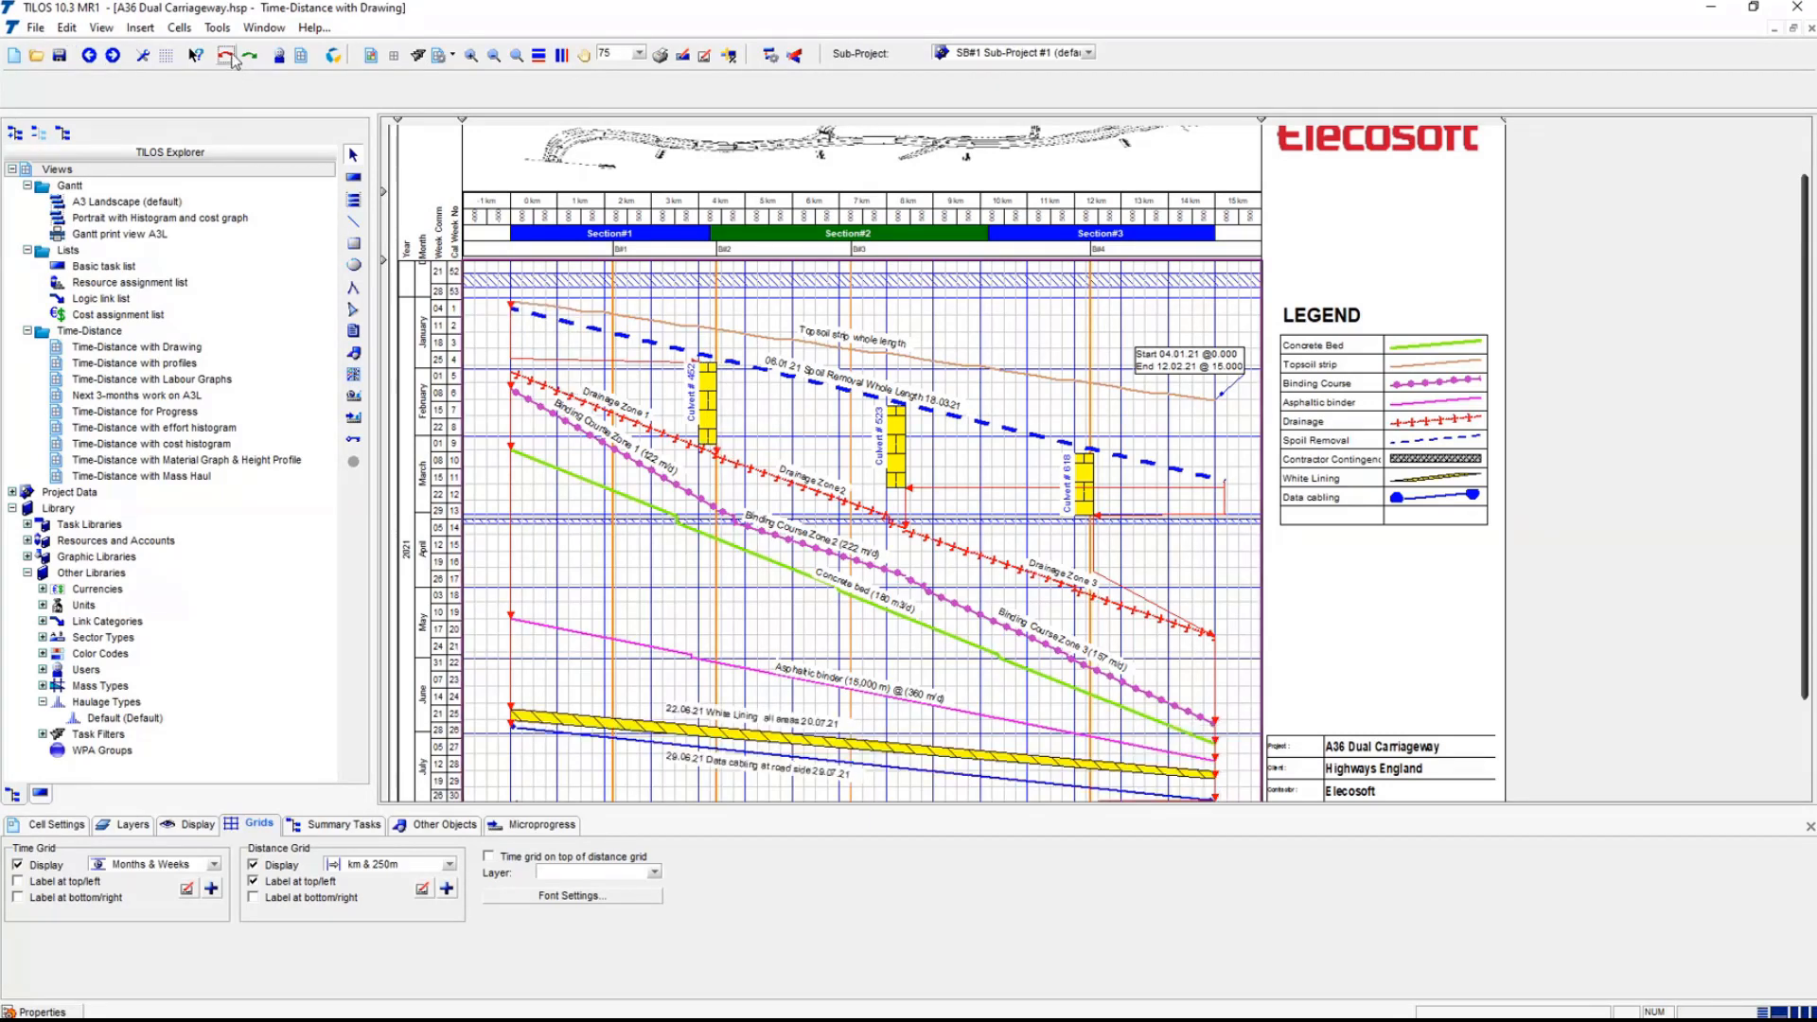
click(63, 59)
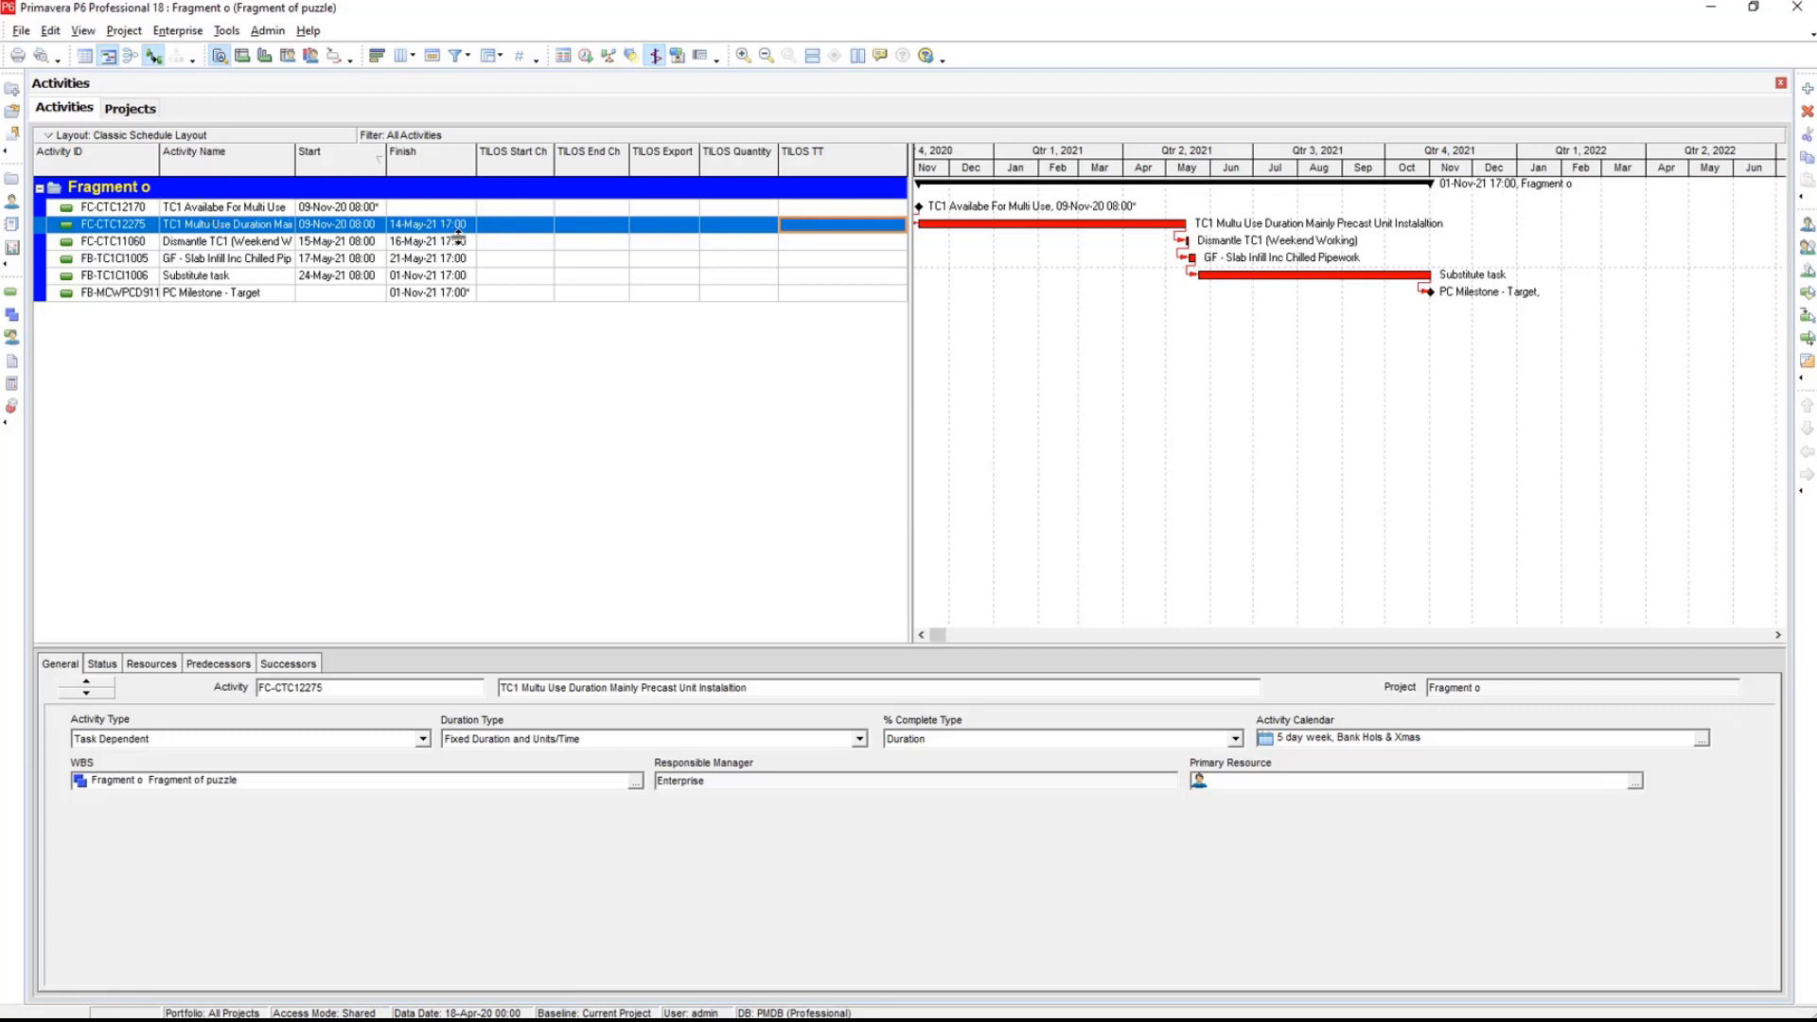
- In Primavera P6, set TILOS Start Ch to 1200 and TILOS End Ch to 1750 for activity FC-CTC12275
click(519, 171)
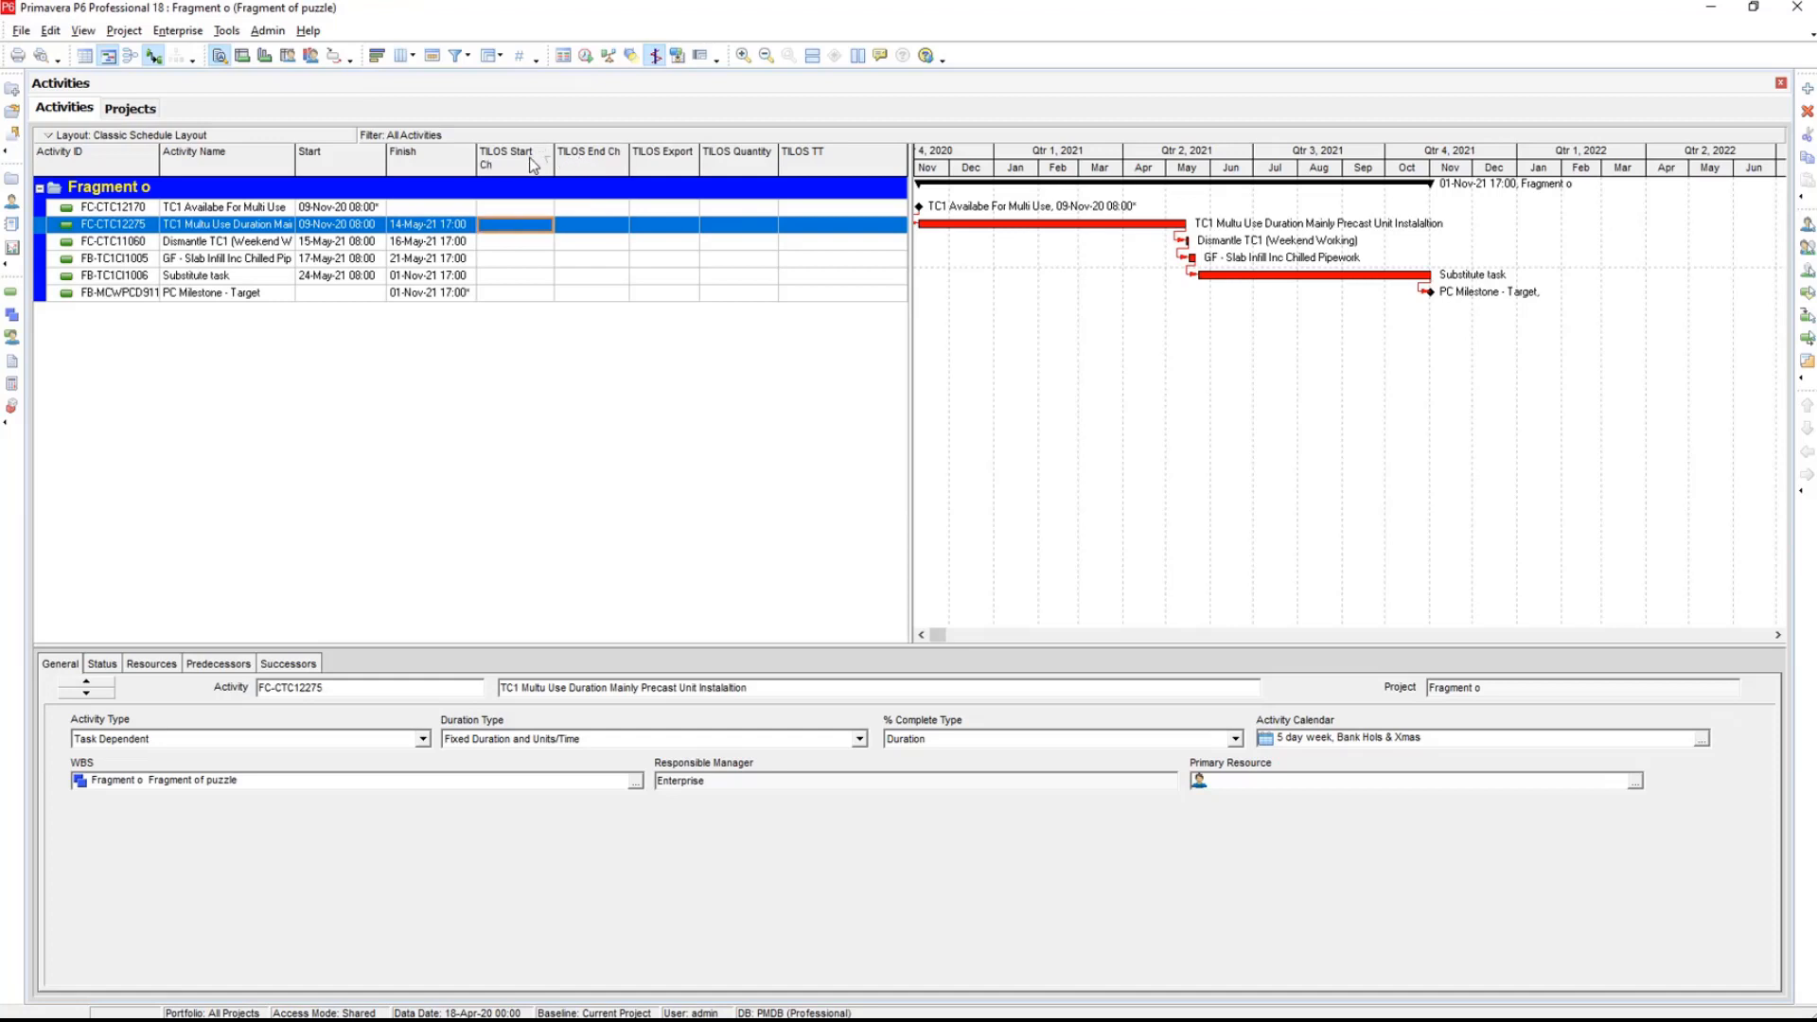
click(515, 236)
text(1200)
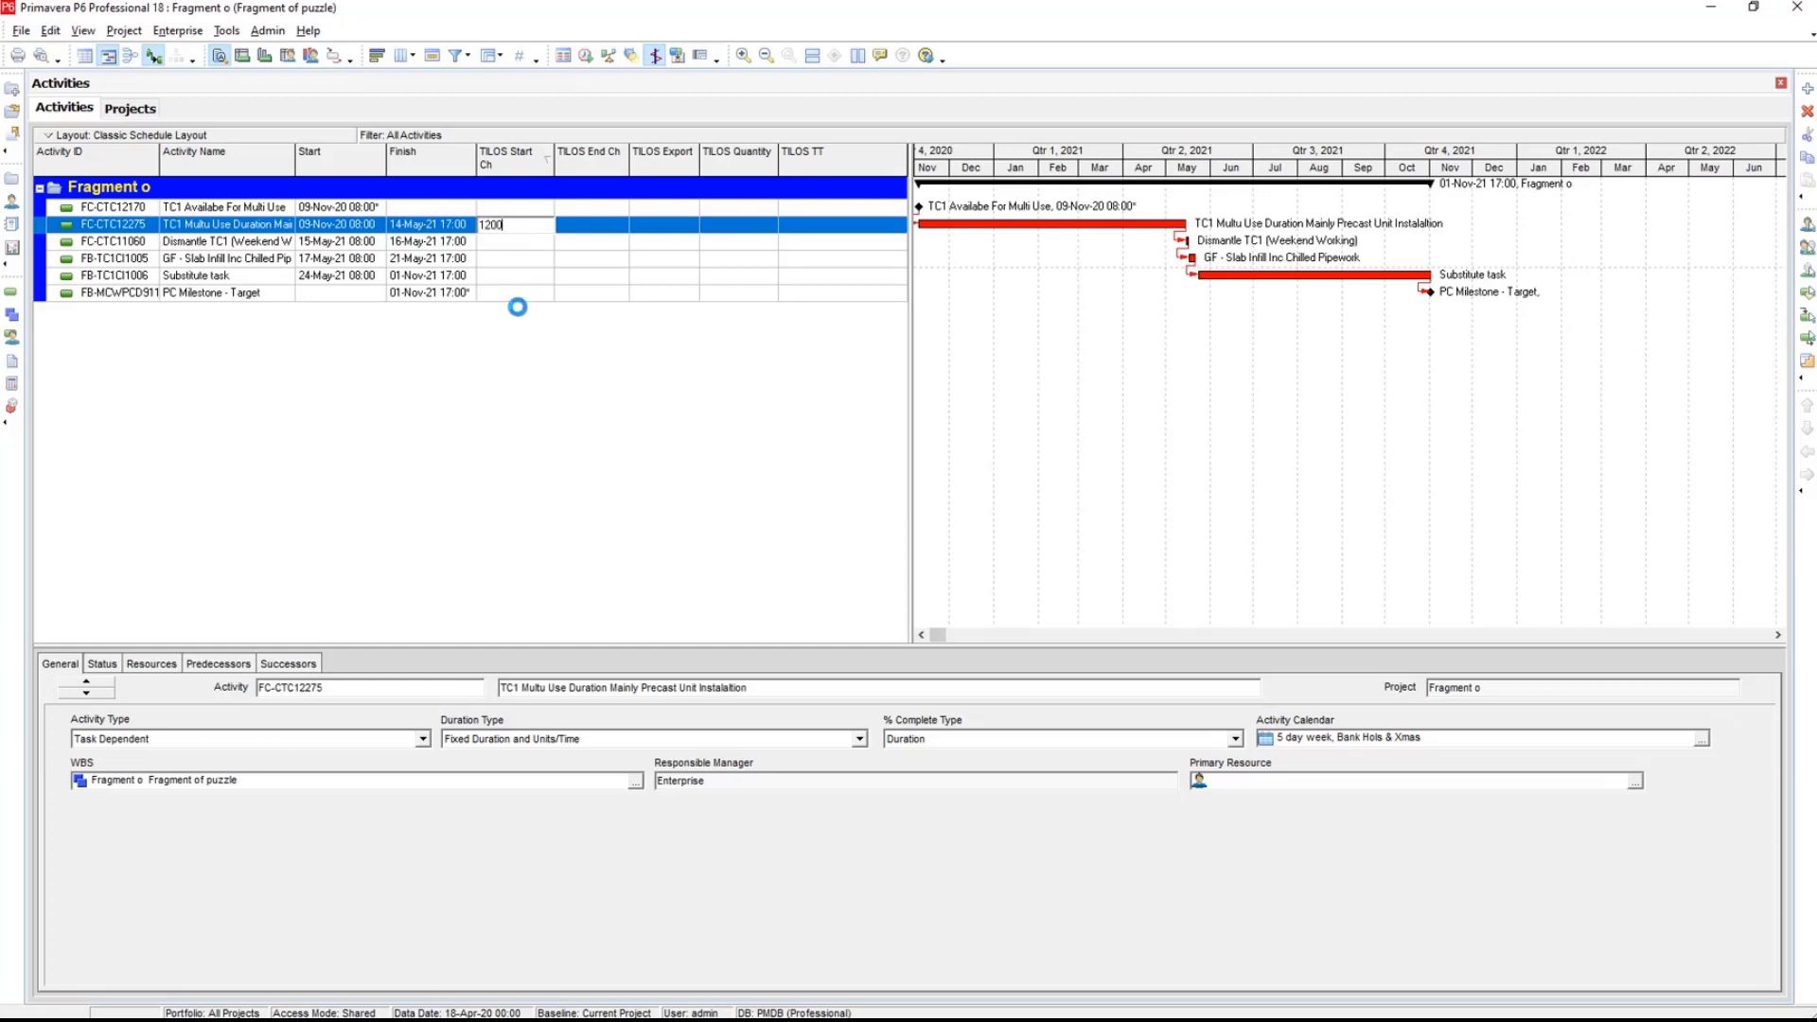
key(Tab)
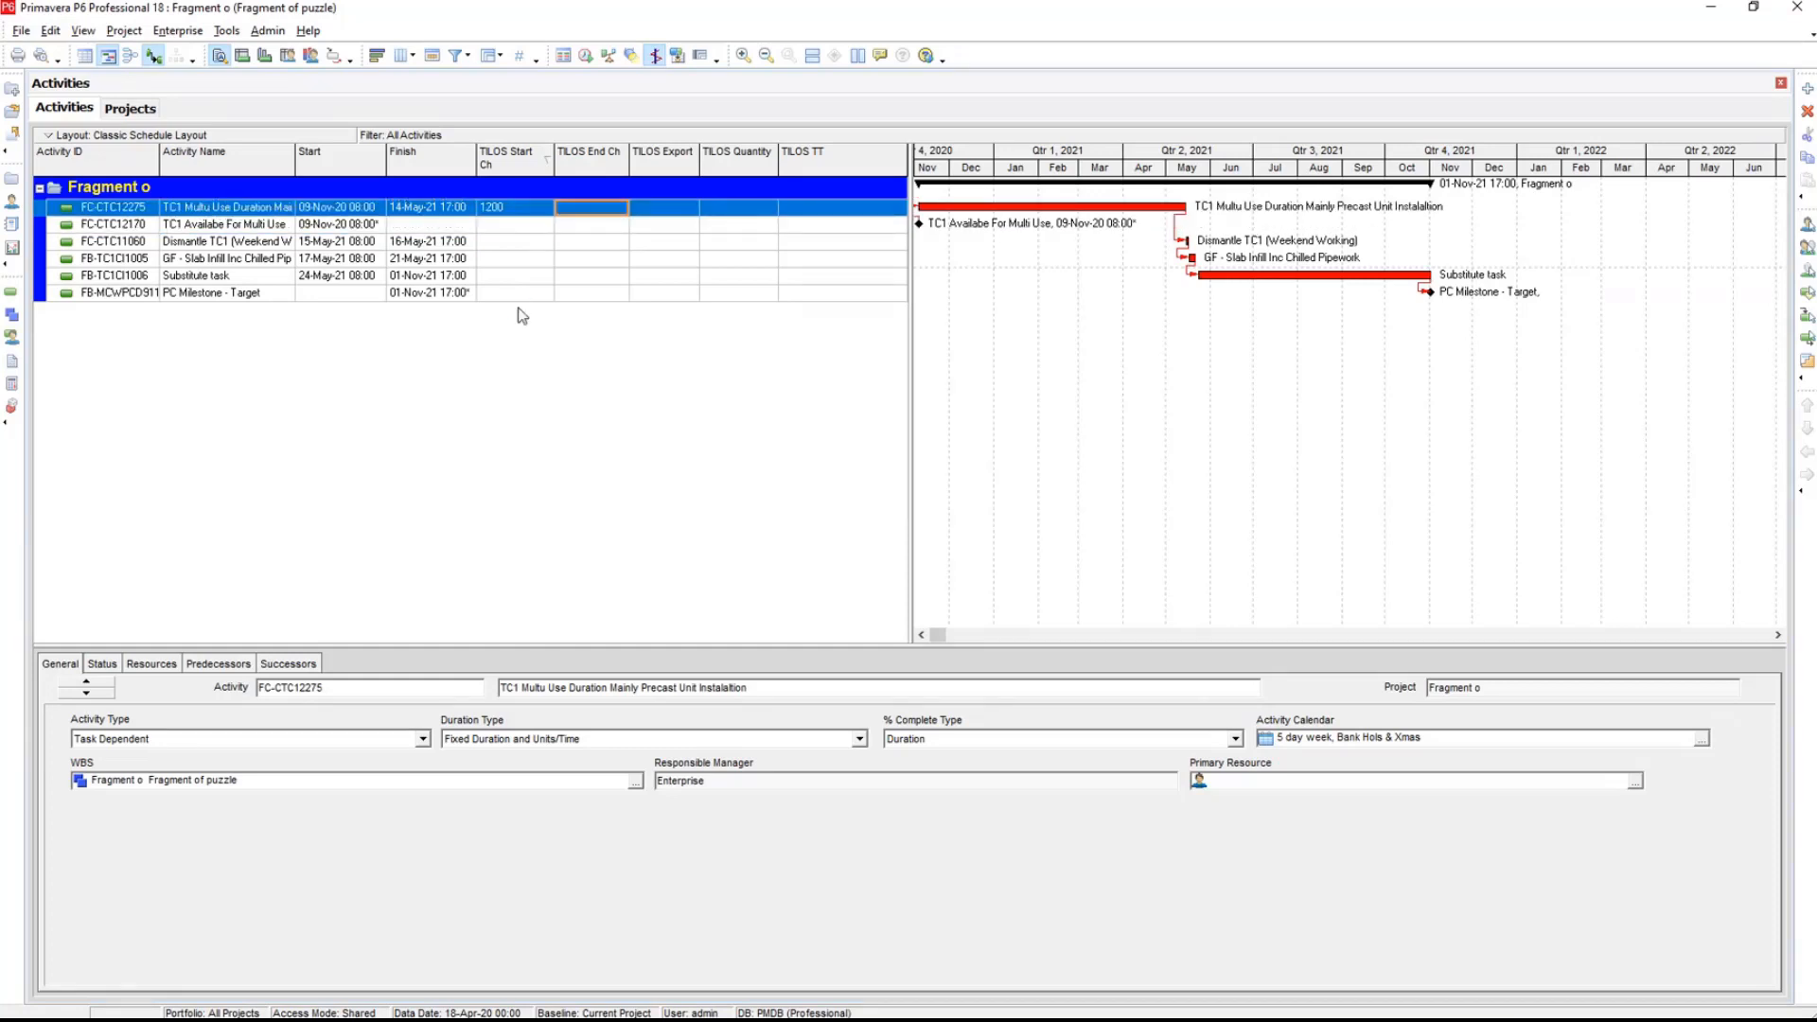
click(587, 211)
text(1750)
key(Tab)
- Review the TILOS entries among the user defined fields for activities, including TILOS Start Ch
click(180, 31)
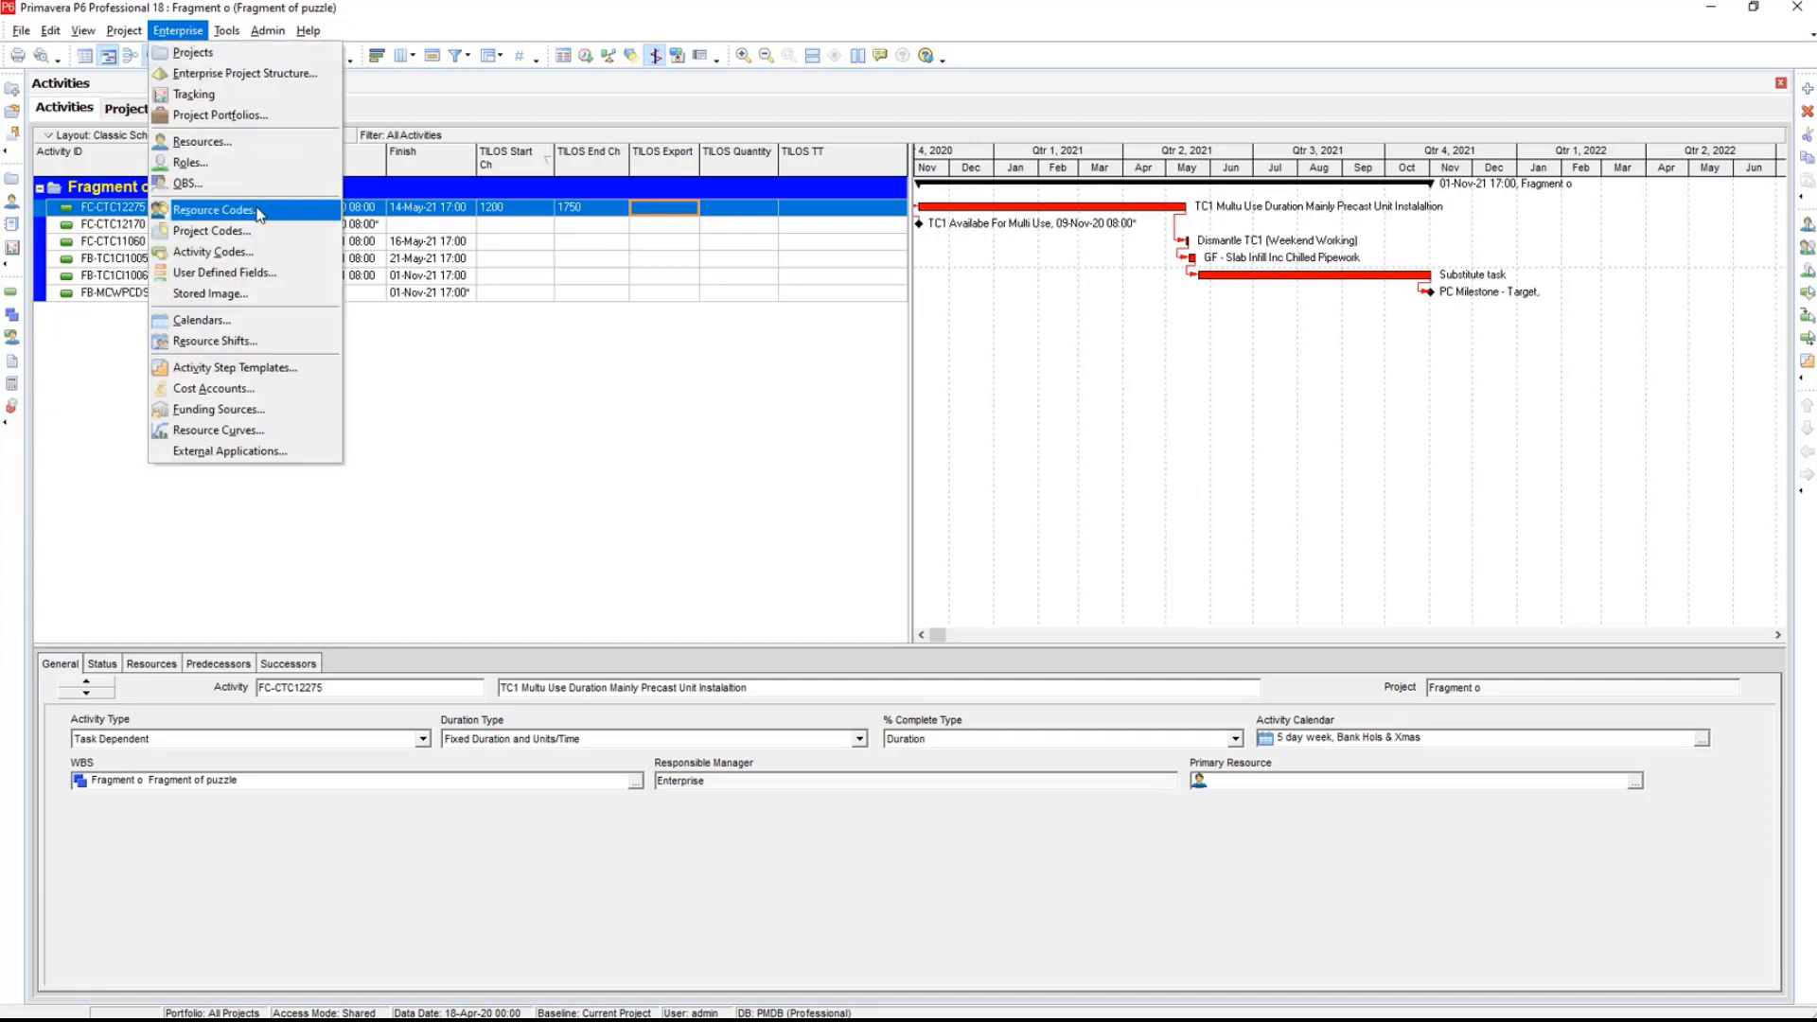
click(275, 273)
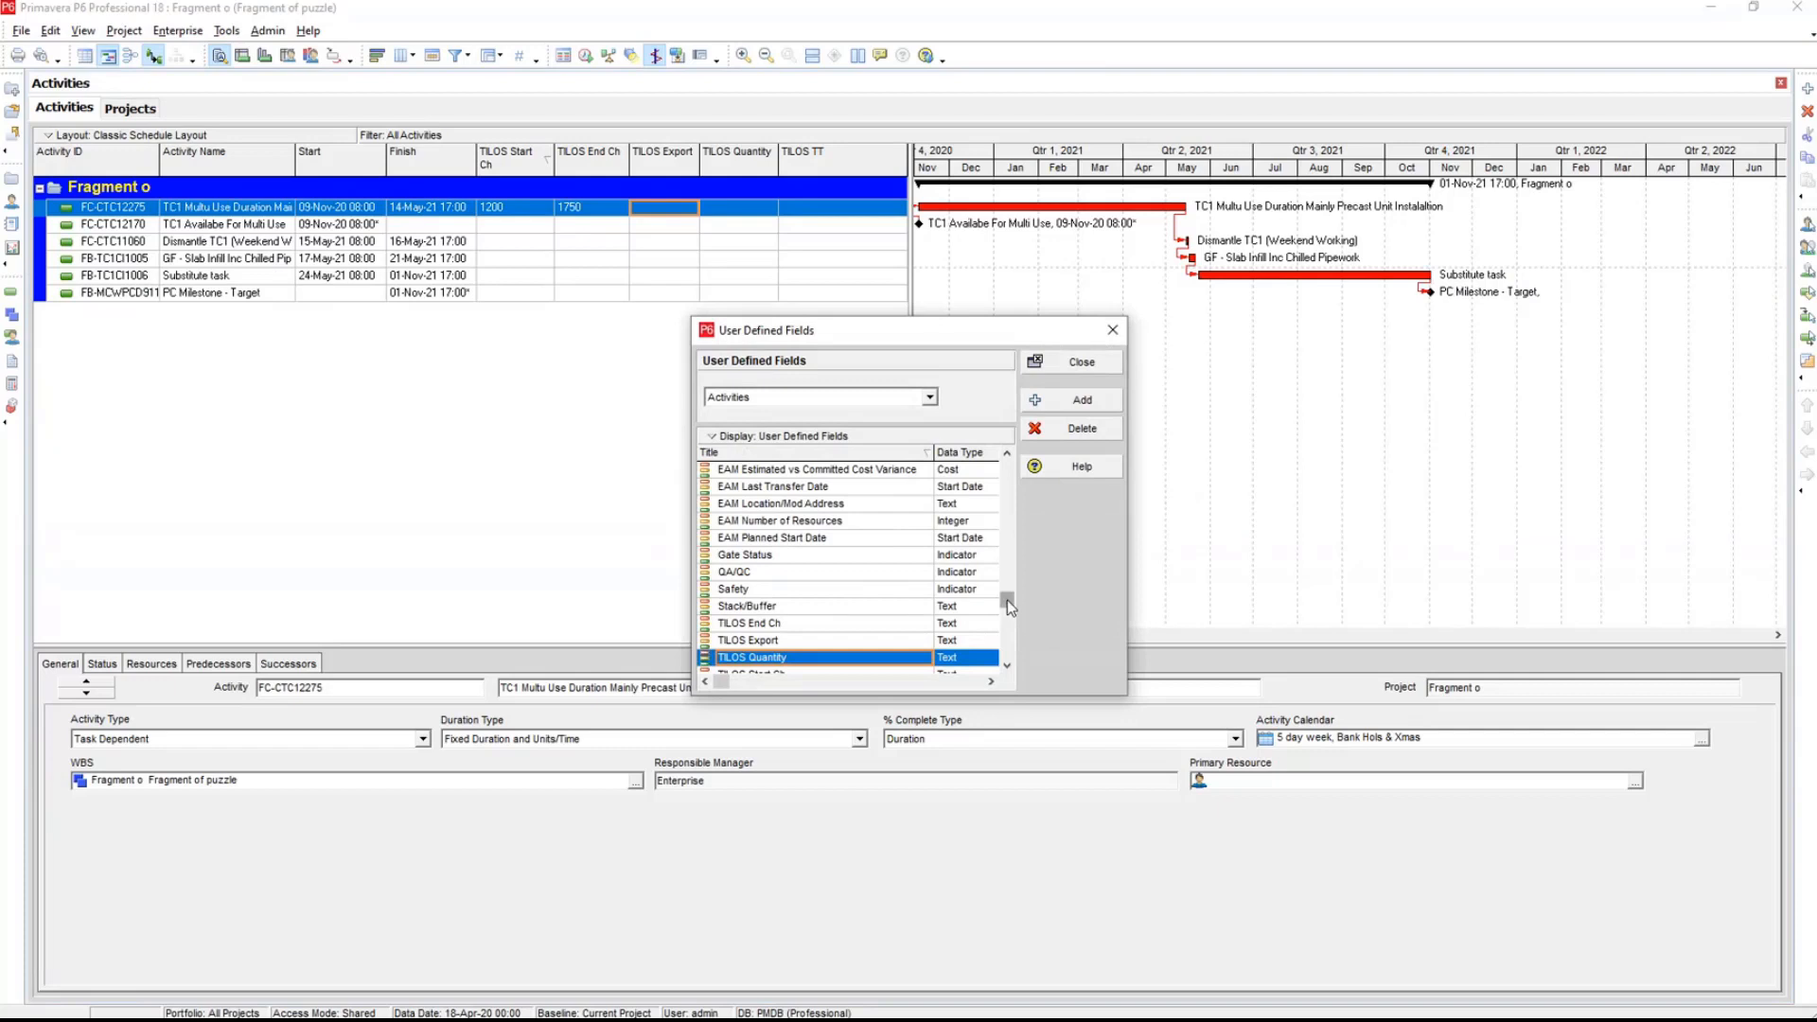
drag(1007, 599, 1004, 661)
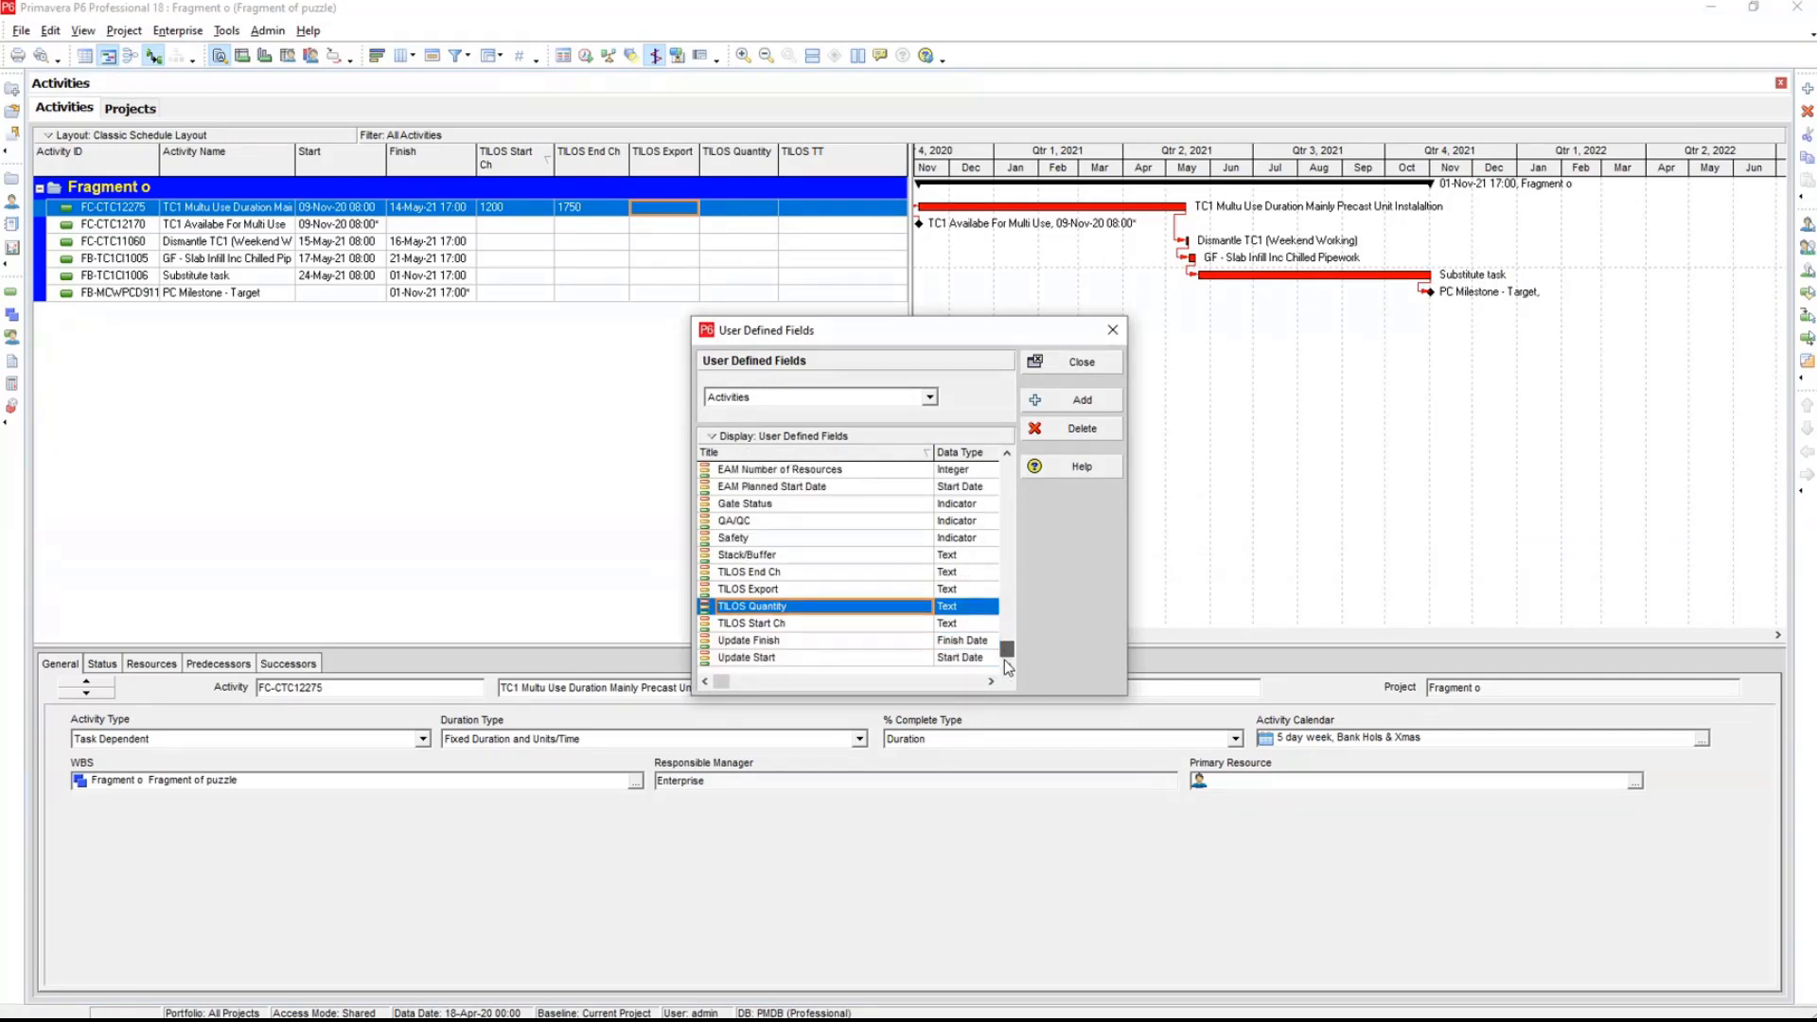
click(795, 625)
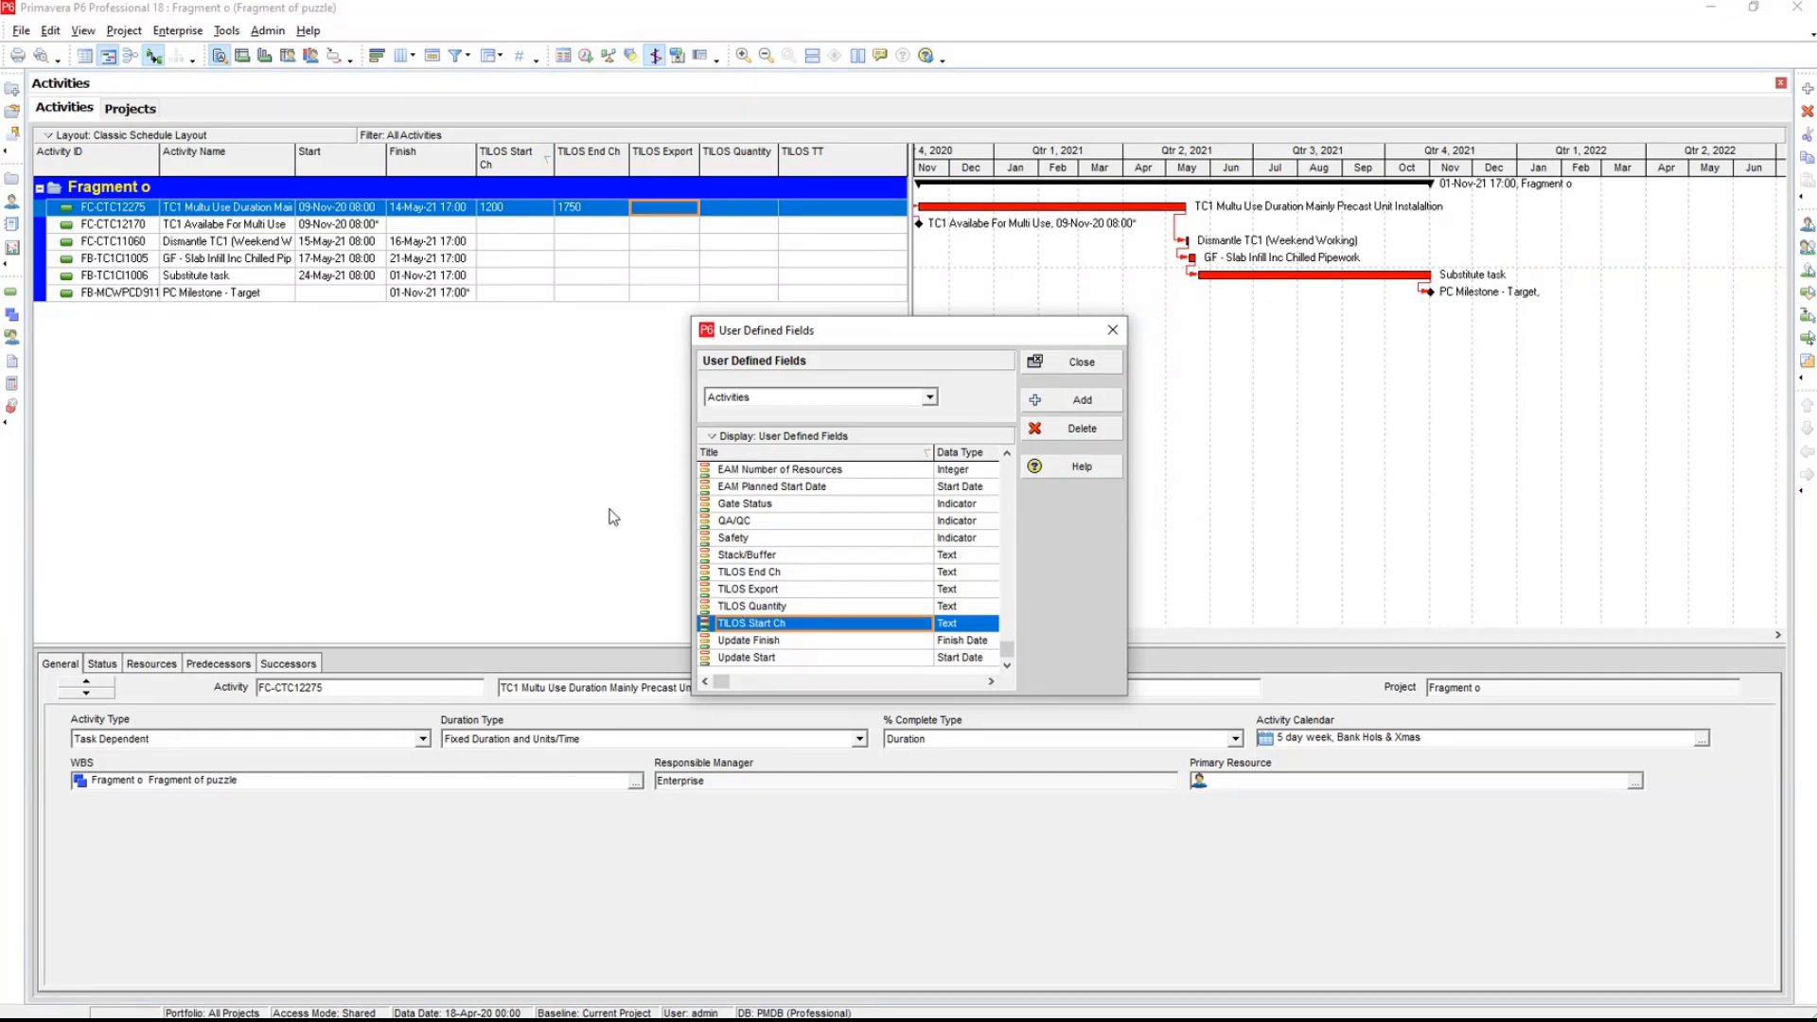
click(1113, 330)
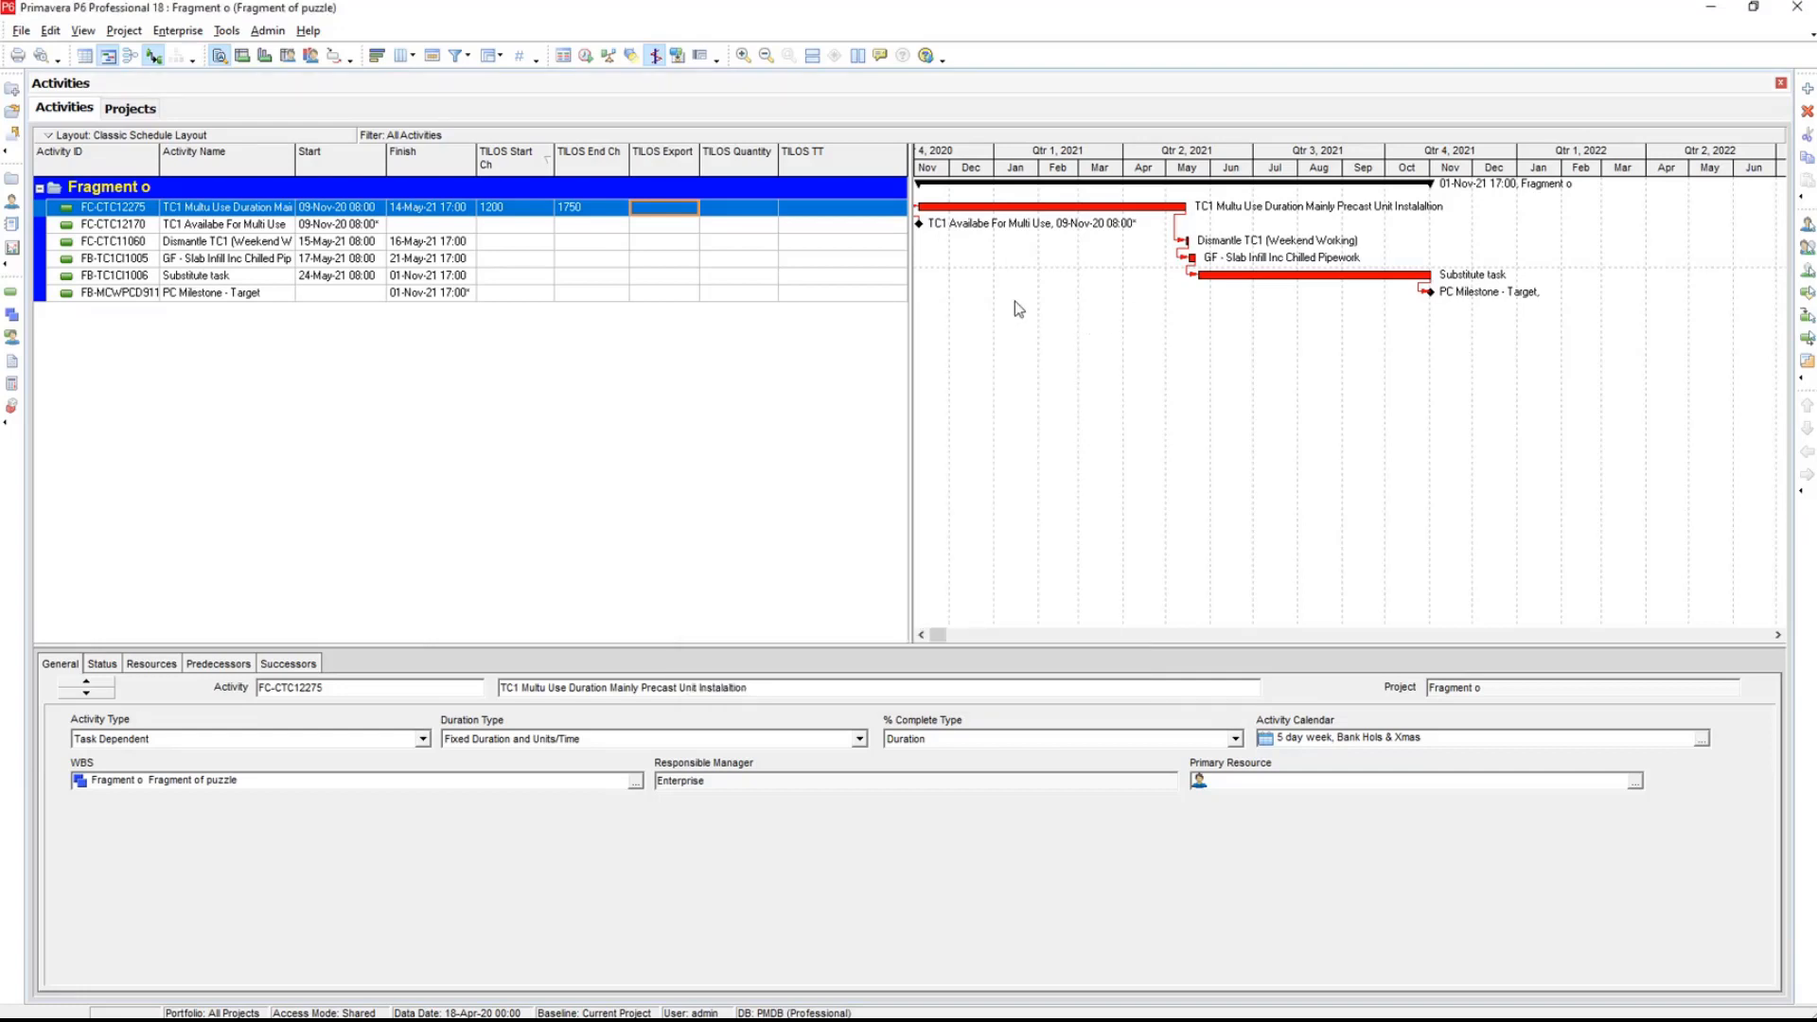
- Add a new code value to the global TILOS TT activity code, accepting the display of all values
click(812, 209)
click(976, 210)
click(177, 30)
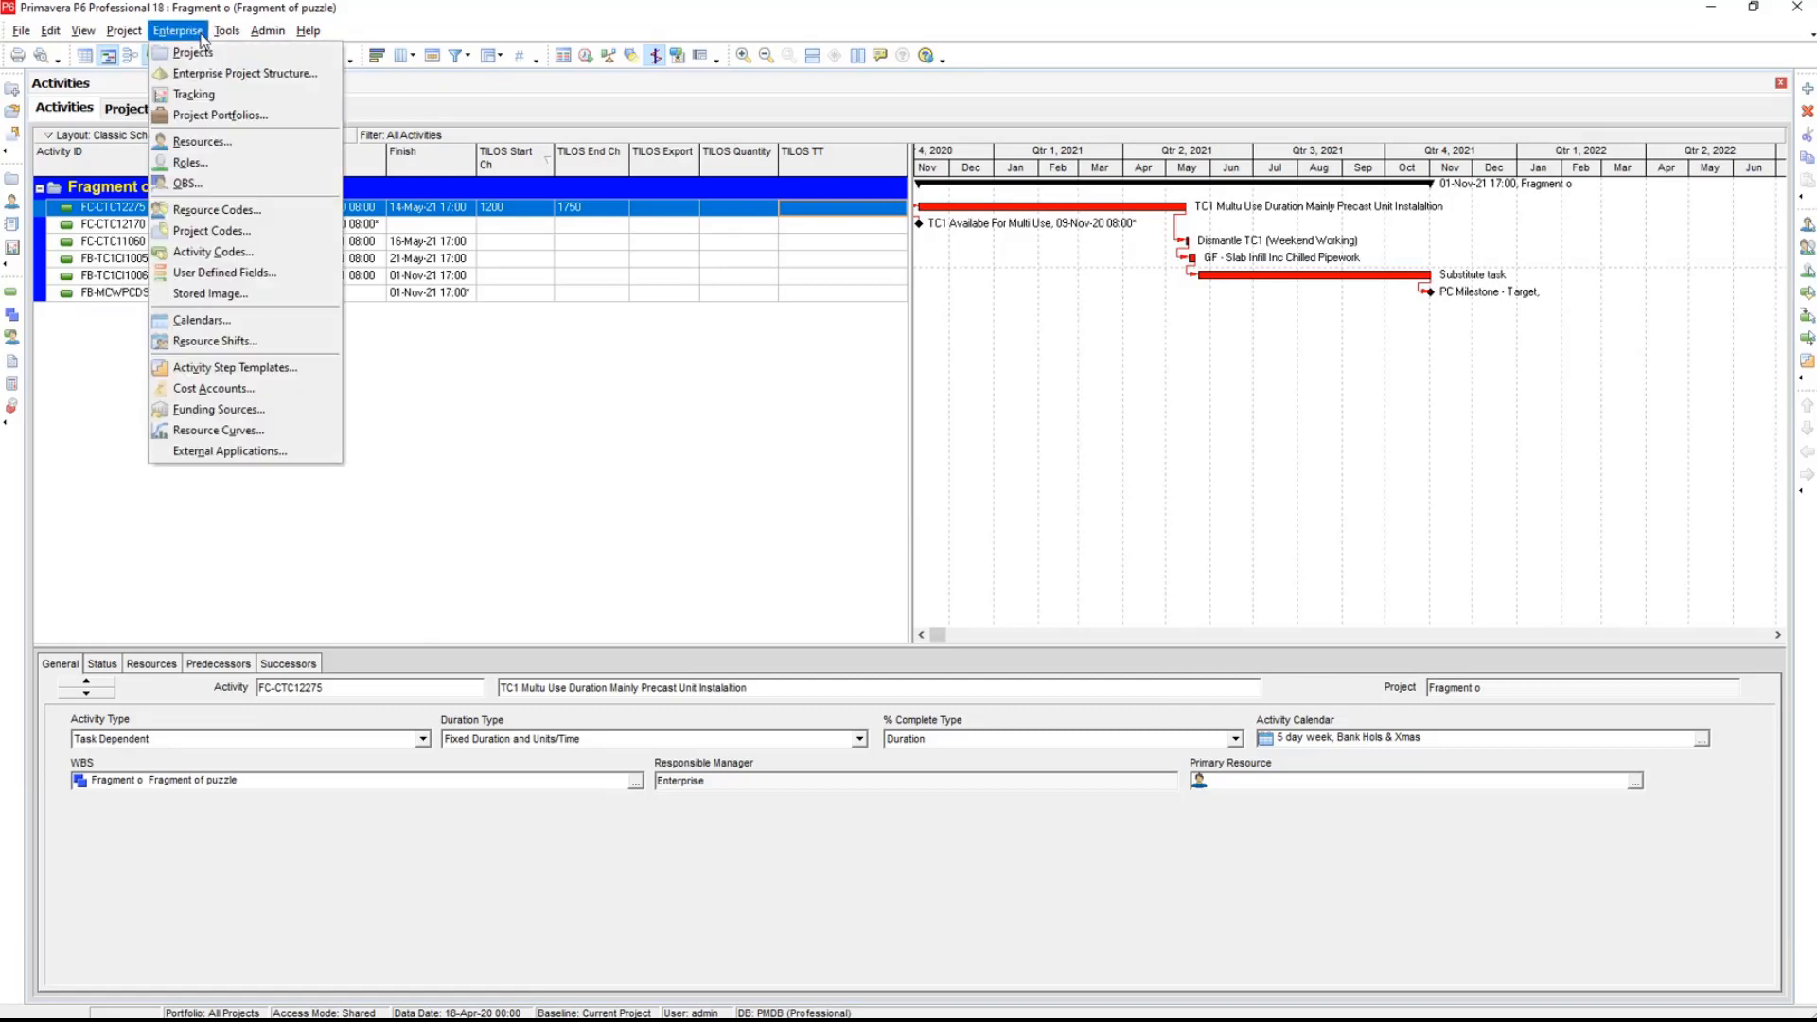
click(265, 252)
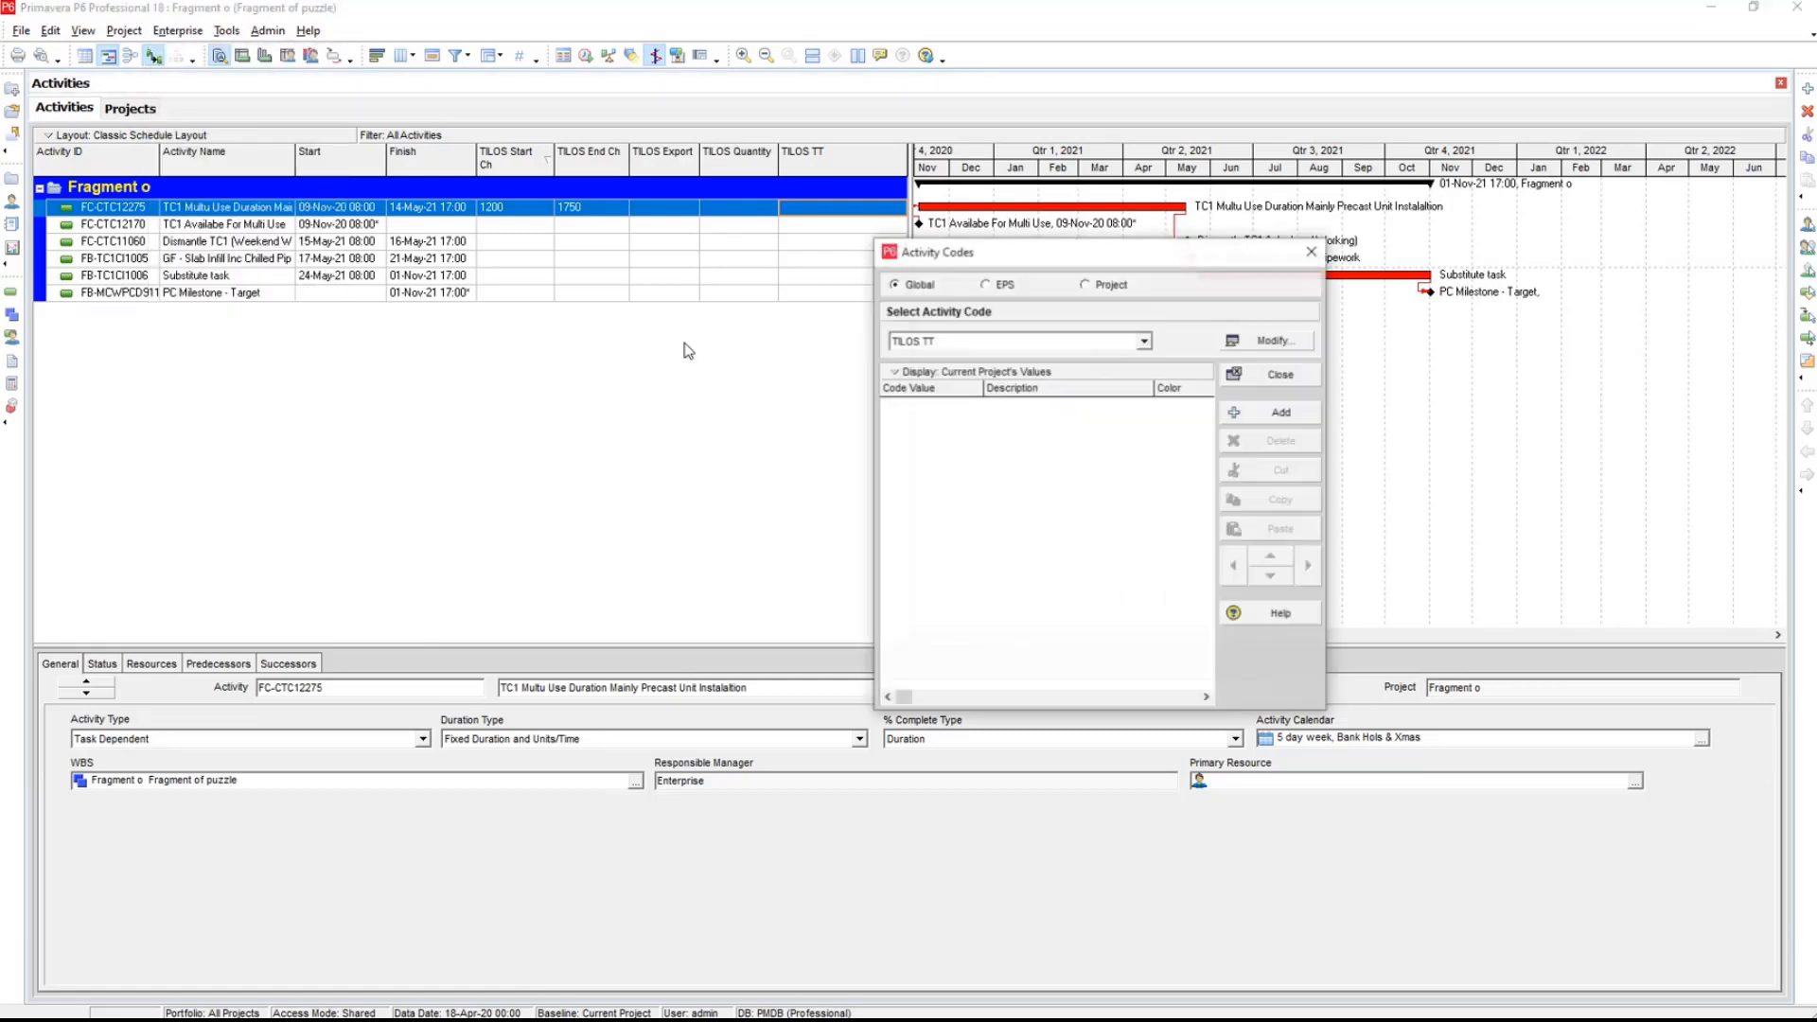
click(1144, 341)
click(1091, 426)
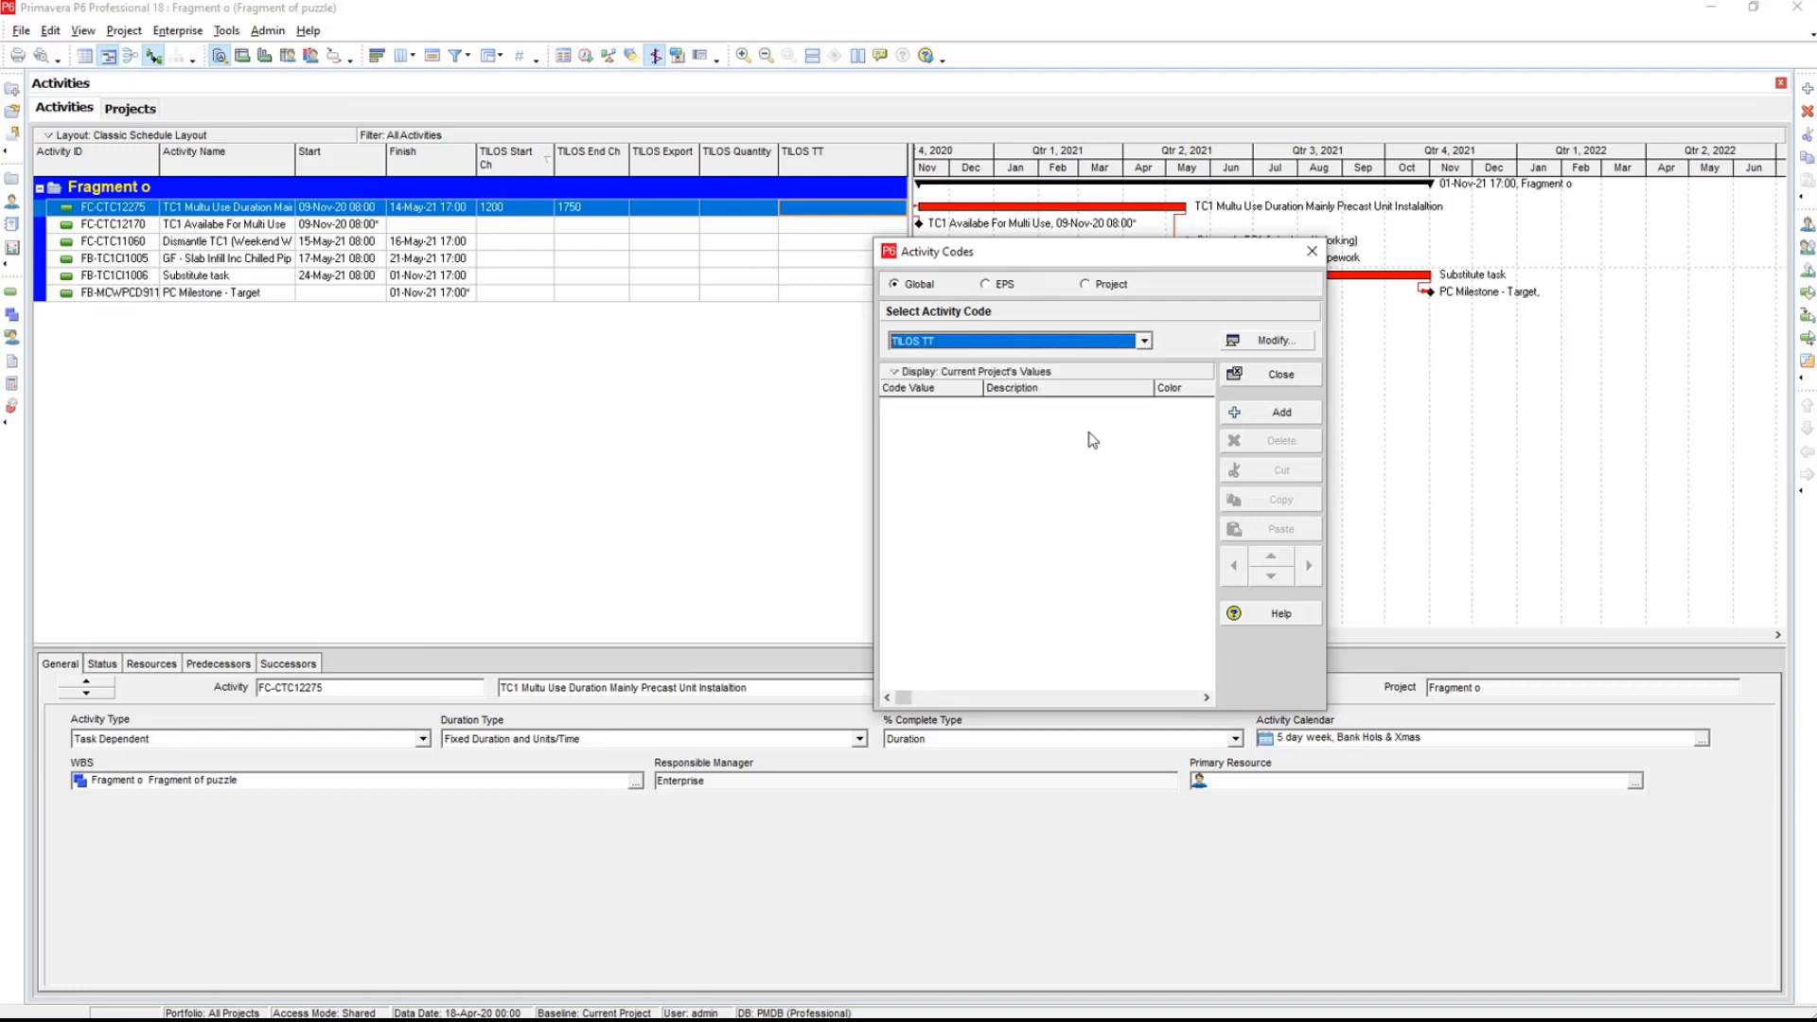
click(1287, 414)
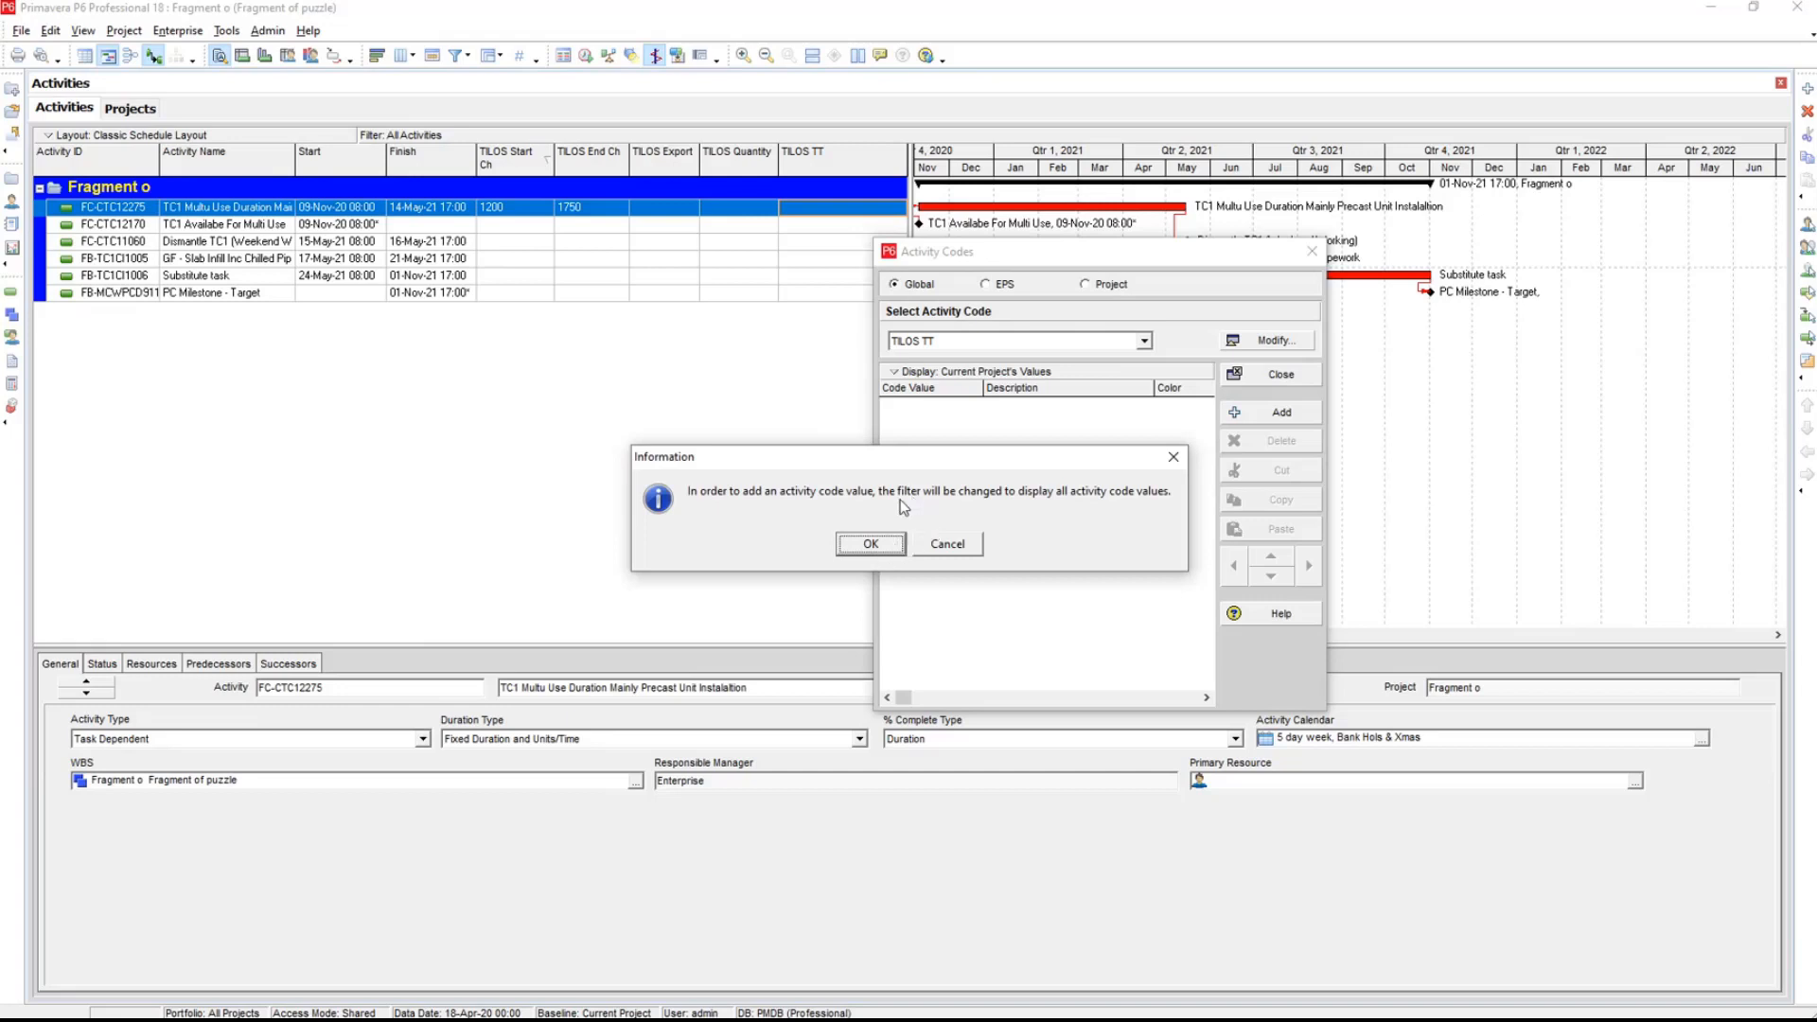
click(871, 546)
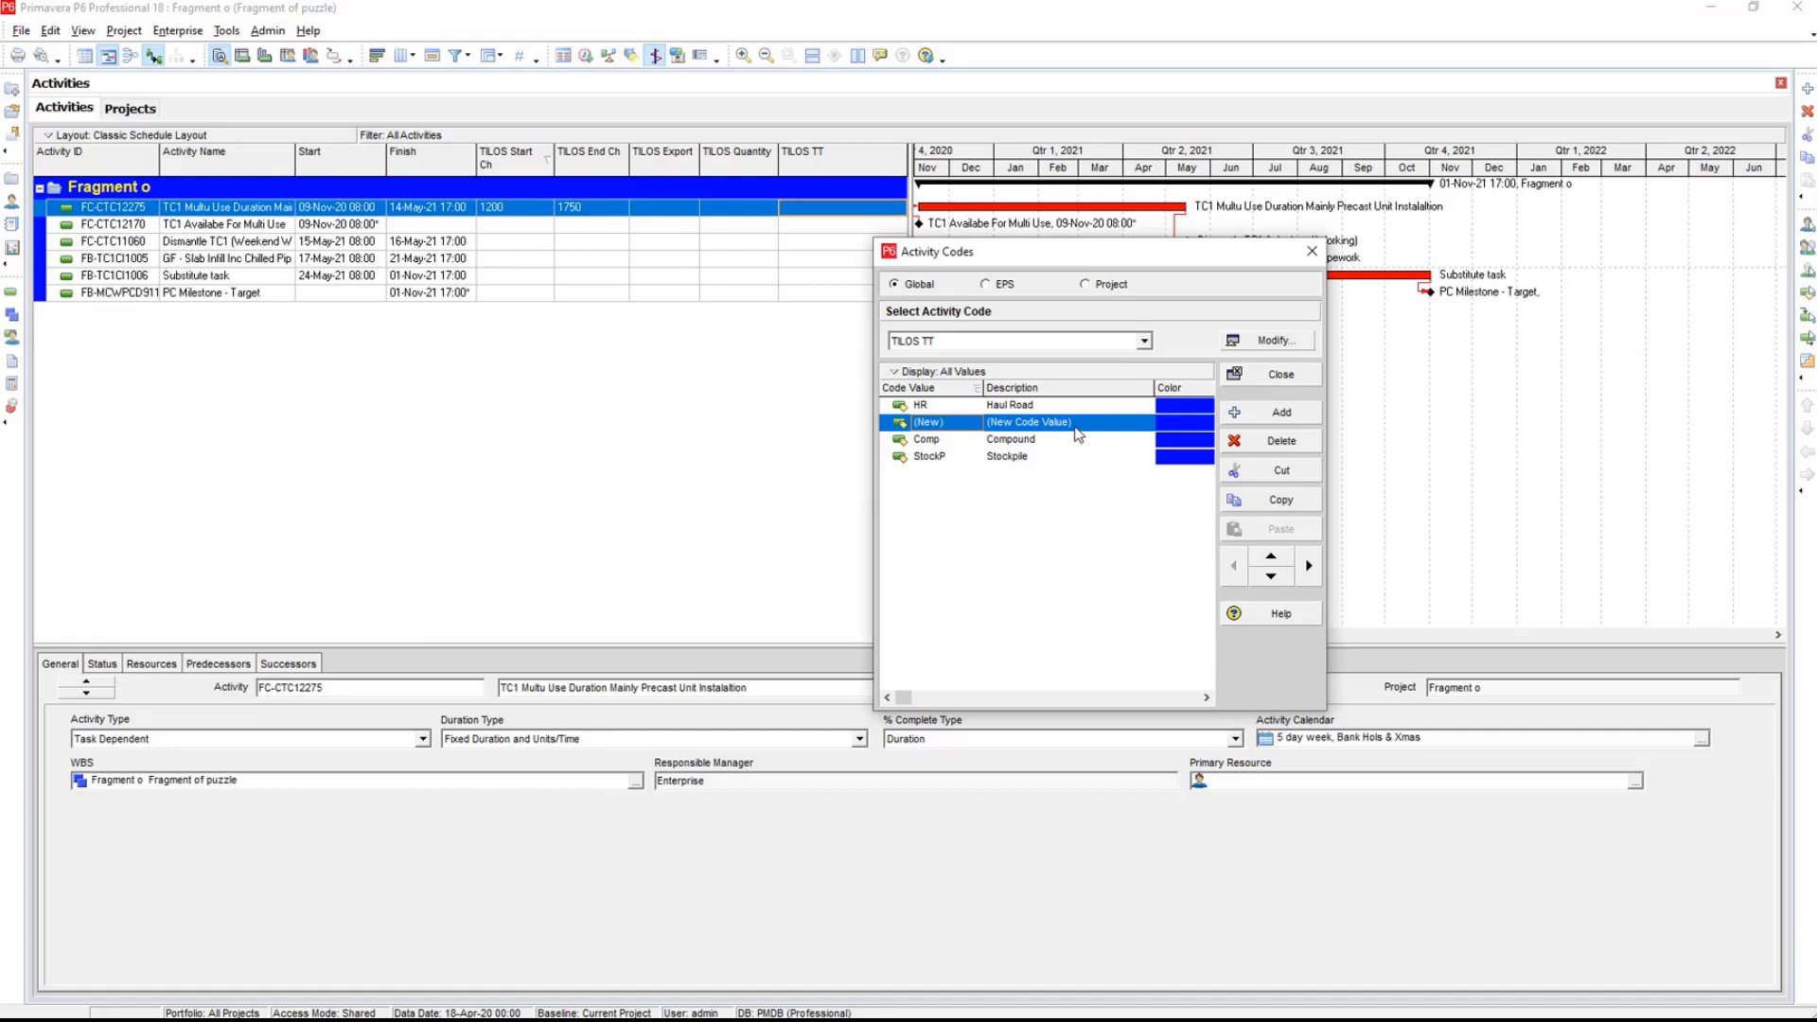
- Give the new TILOS TT code value the description Culvert and the code CUL, and close the activity codes
click(1079, 435)
click(1076, 428)
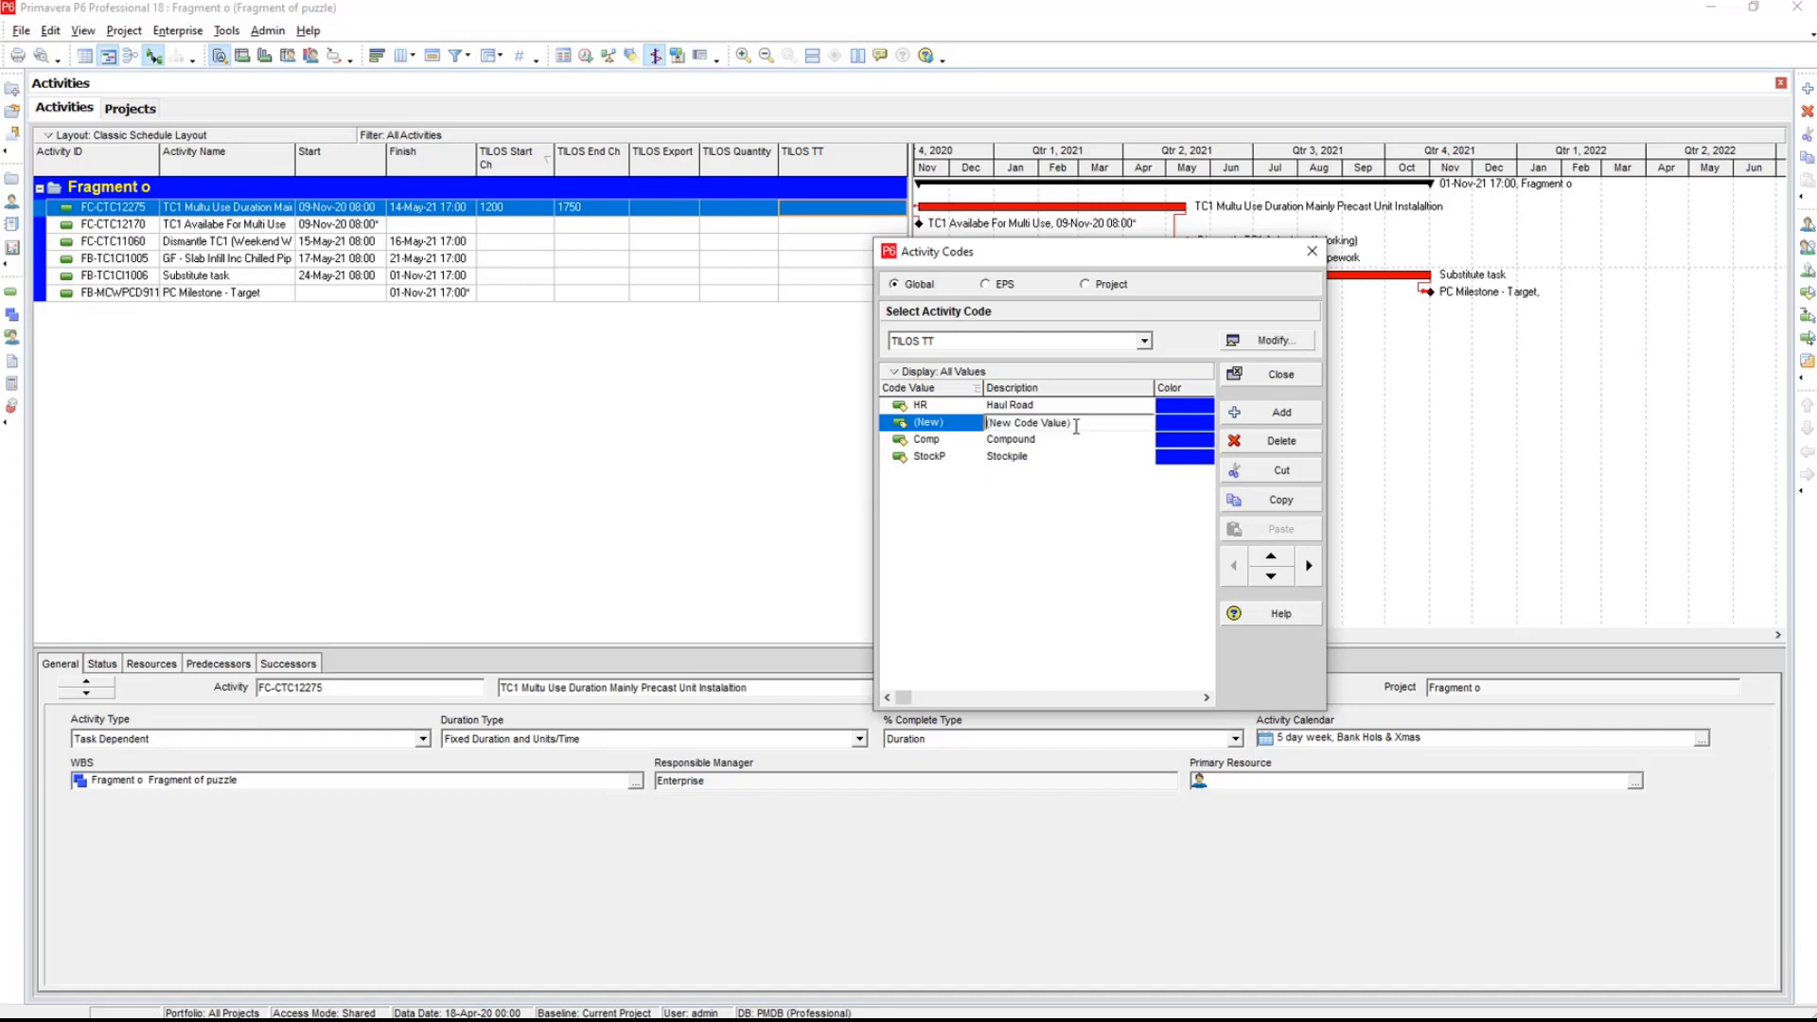
drag(1076, 427, 934, 429)
text(Culvert)
click(935, 428)
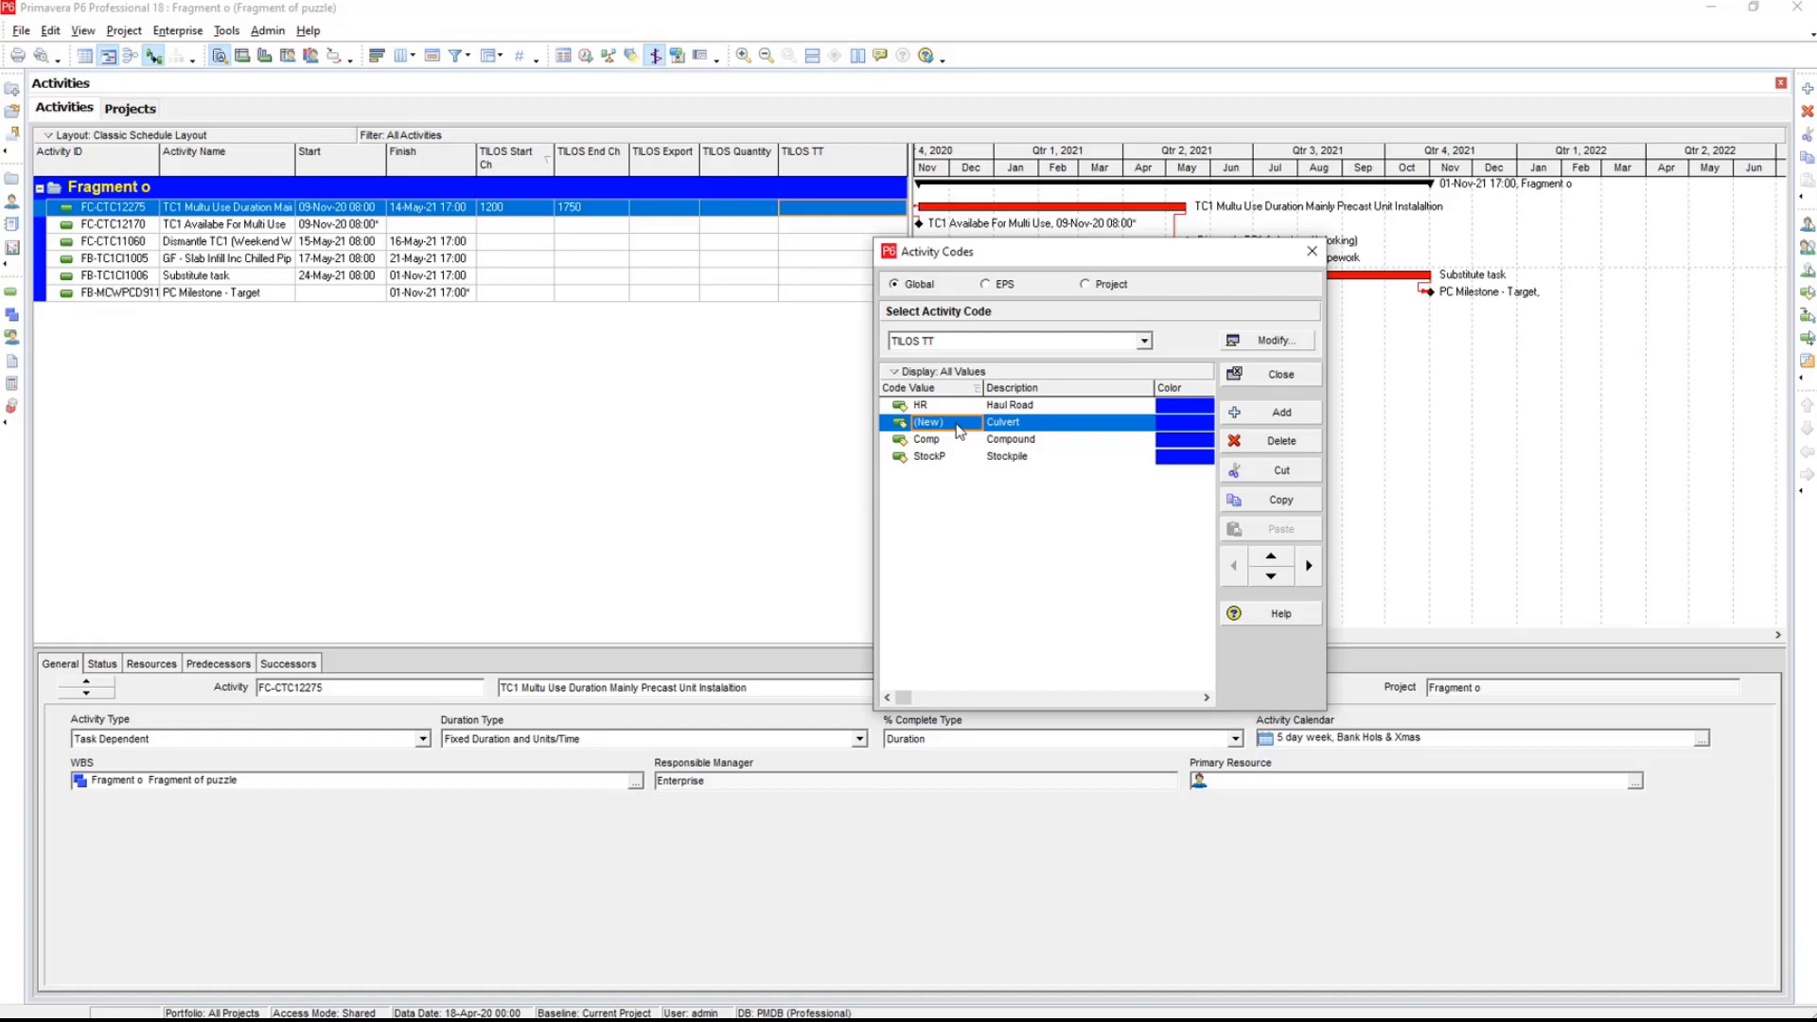
click(1043, 423)
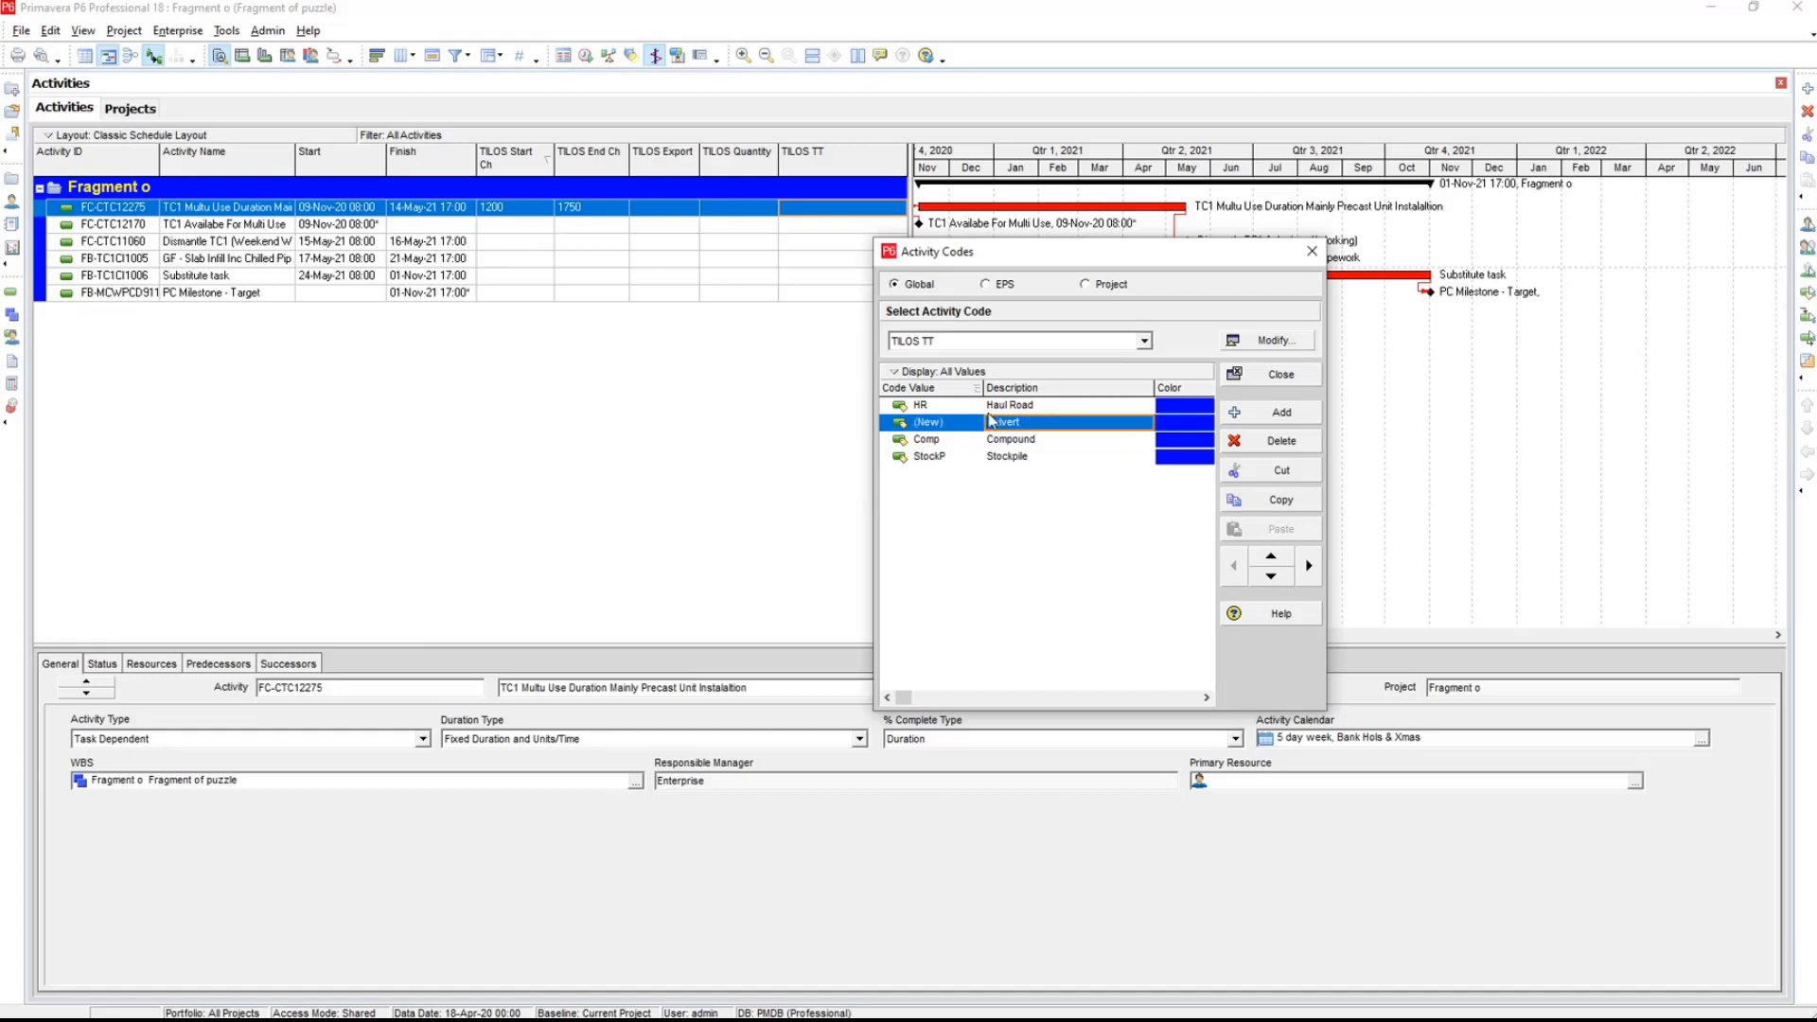
click(954, 426)
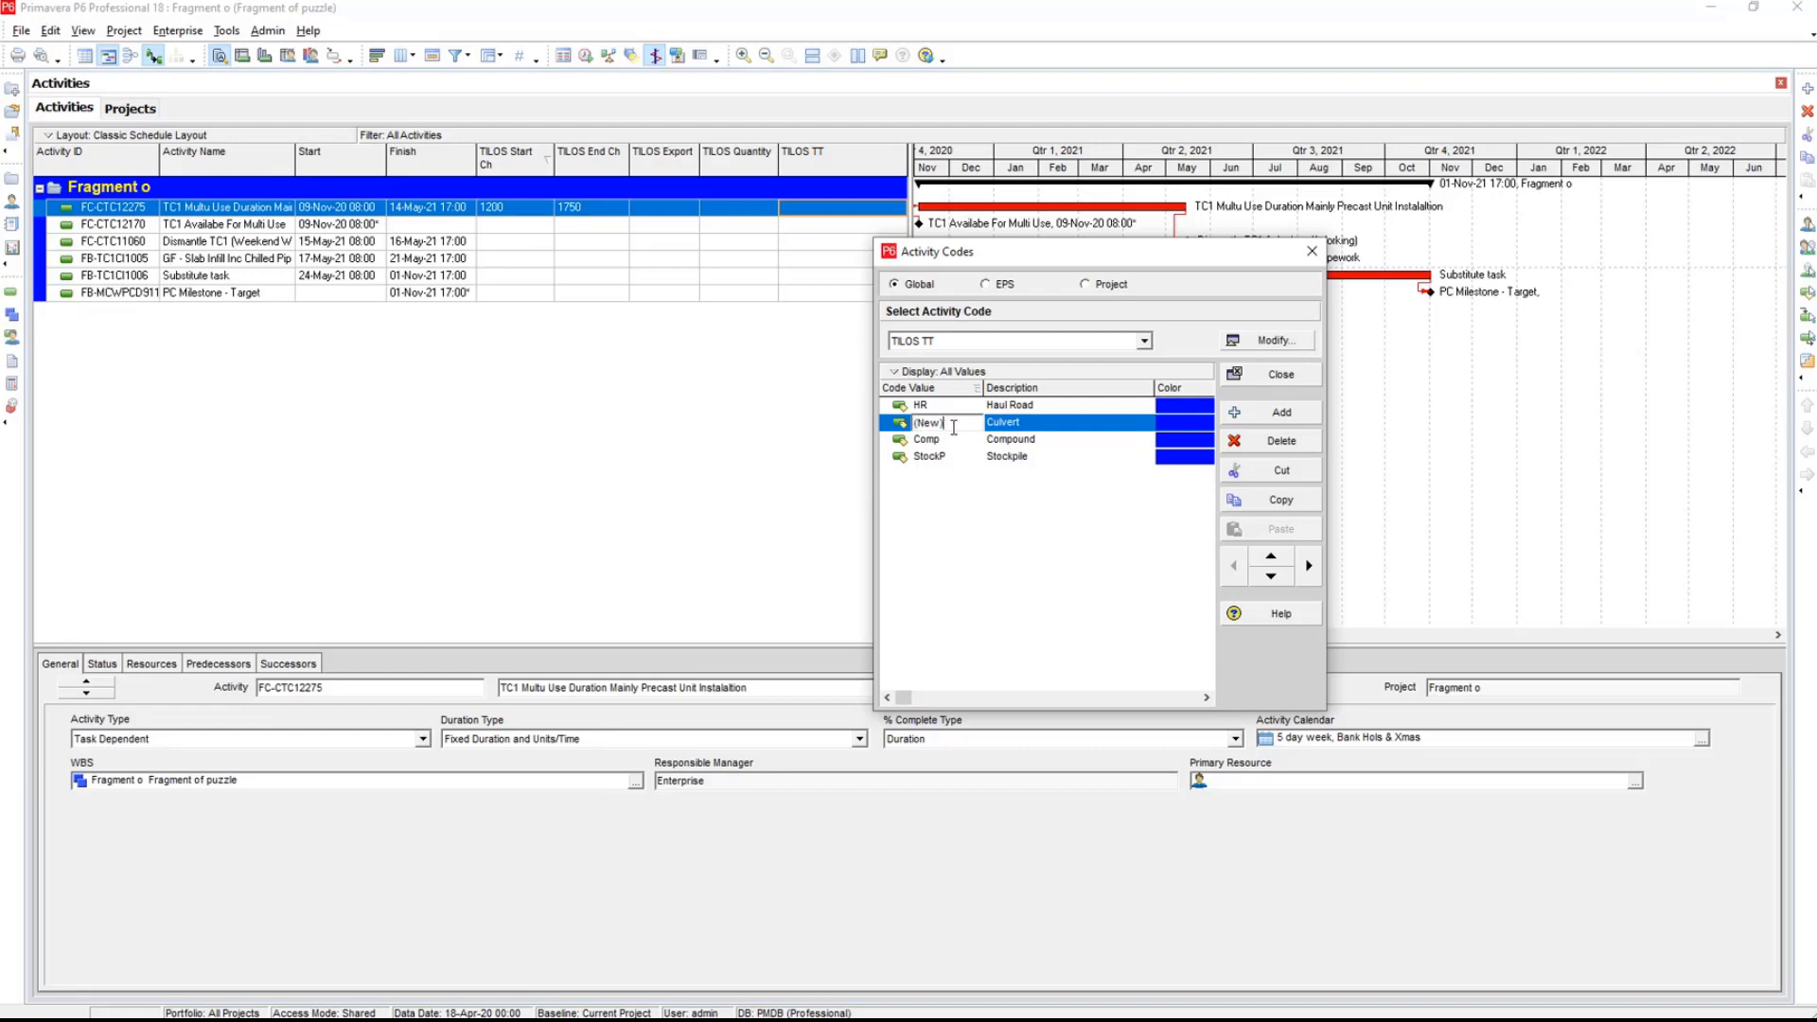
drag(954, 426, 891, 430)
text(CUL)
click(932, 495)
click(1282, 375)
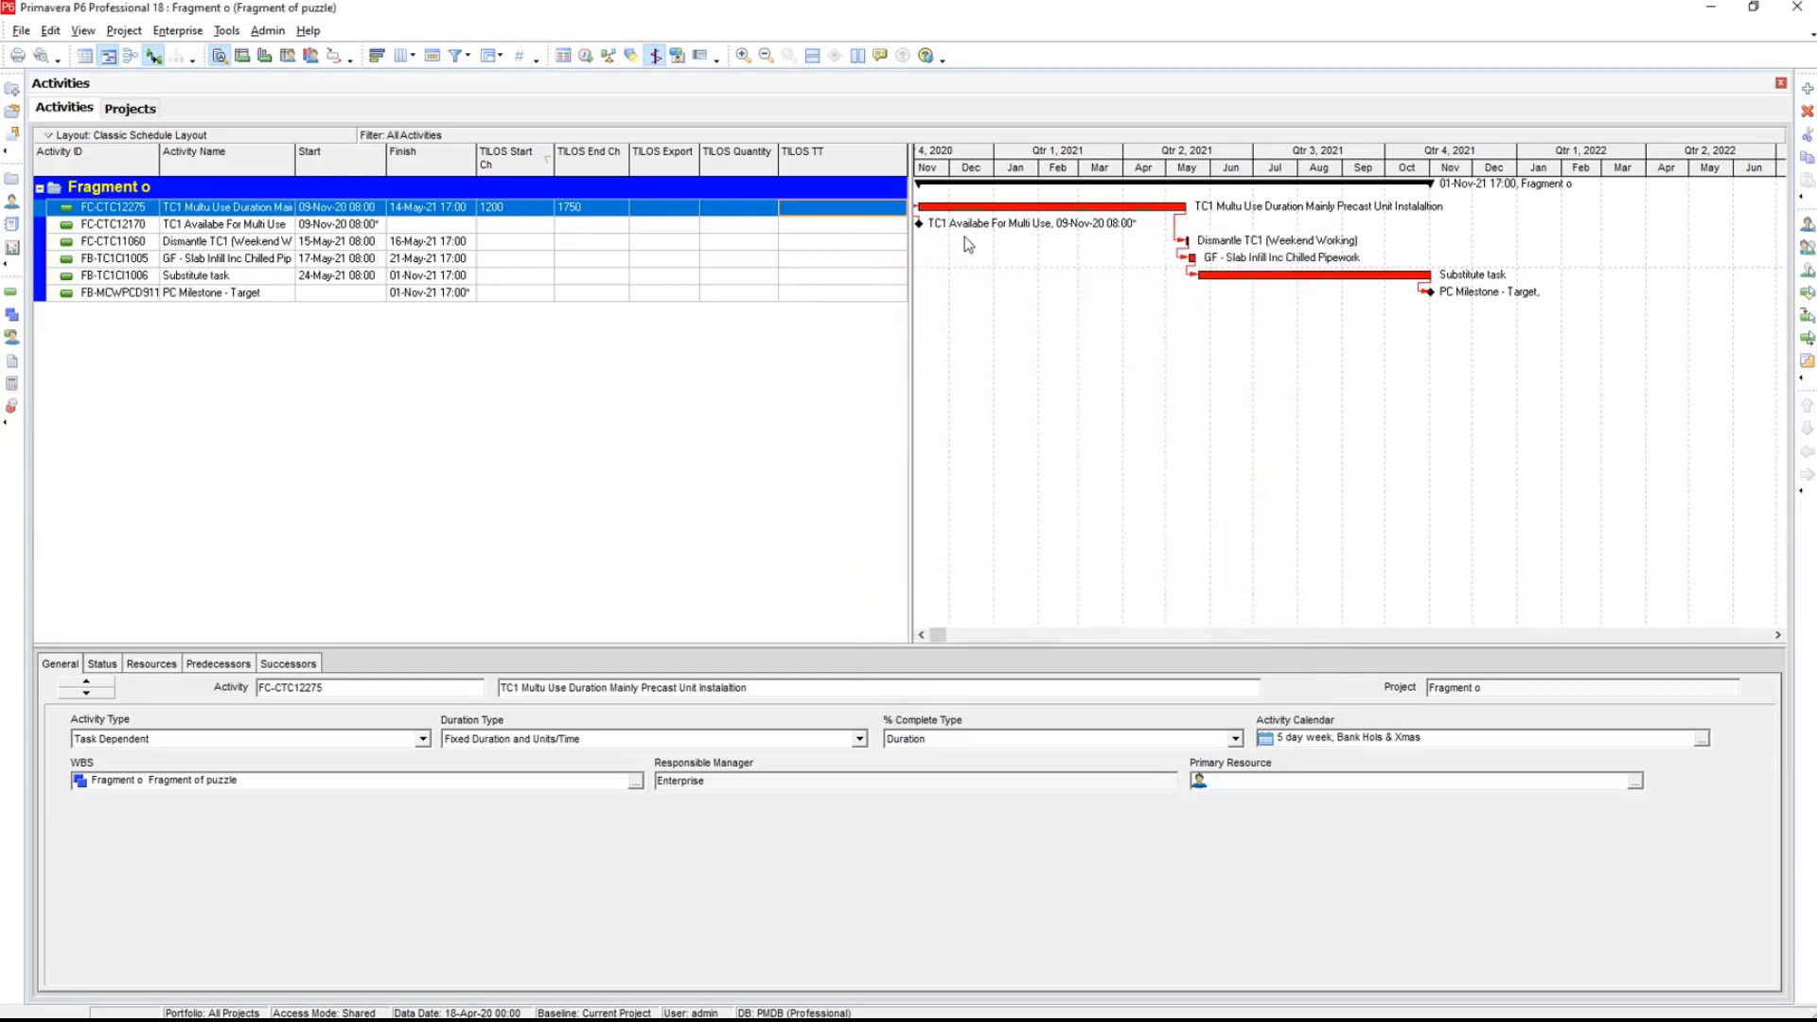
- Assign the TILOS TT code CUL to activity FC-CTC12275
click(877, 208)
click(876, 208)
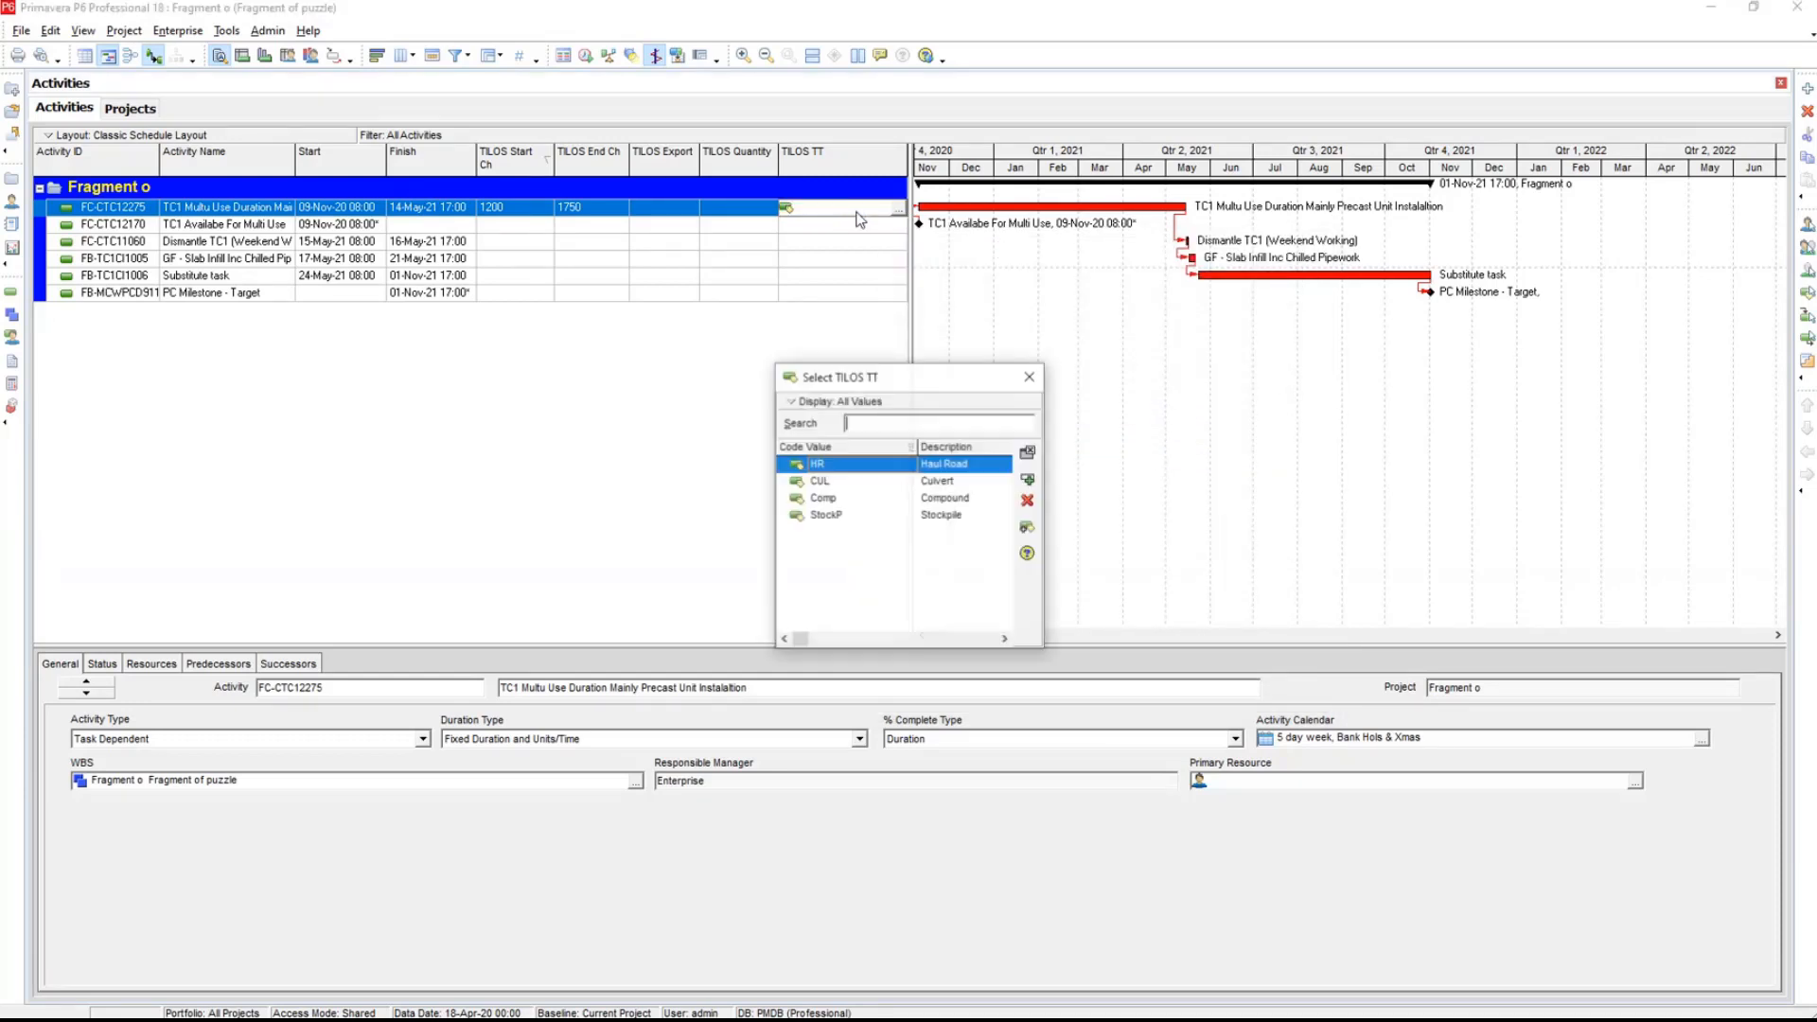
click(828, 484)
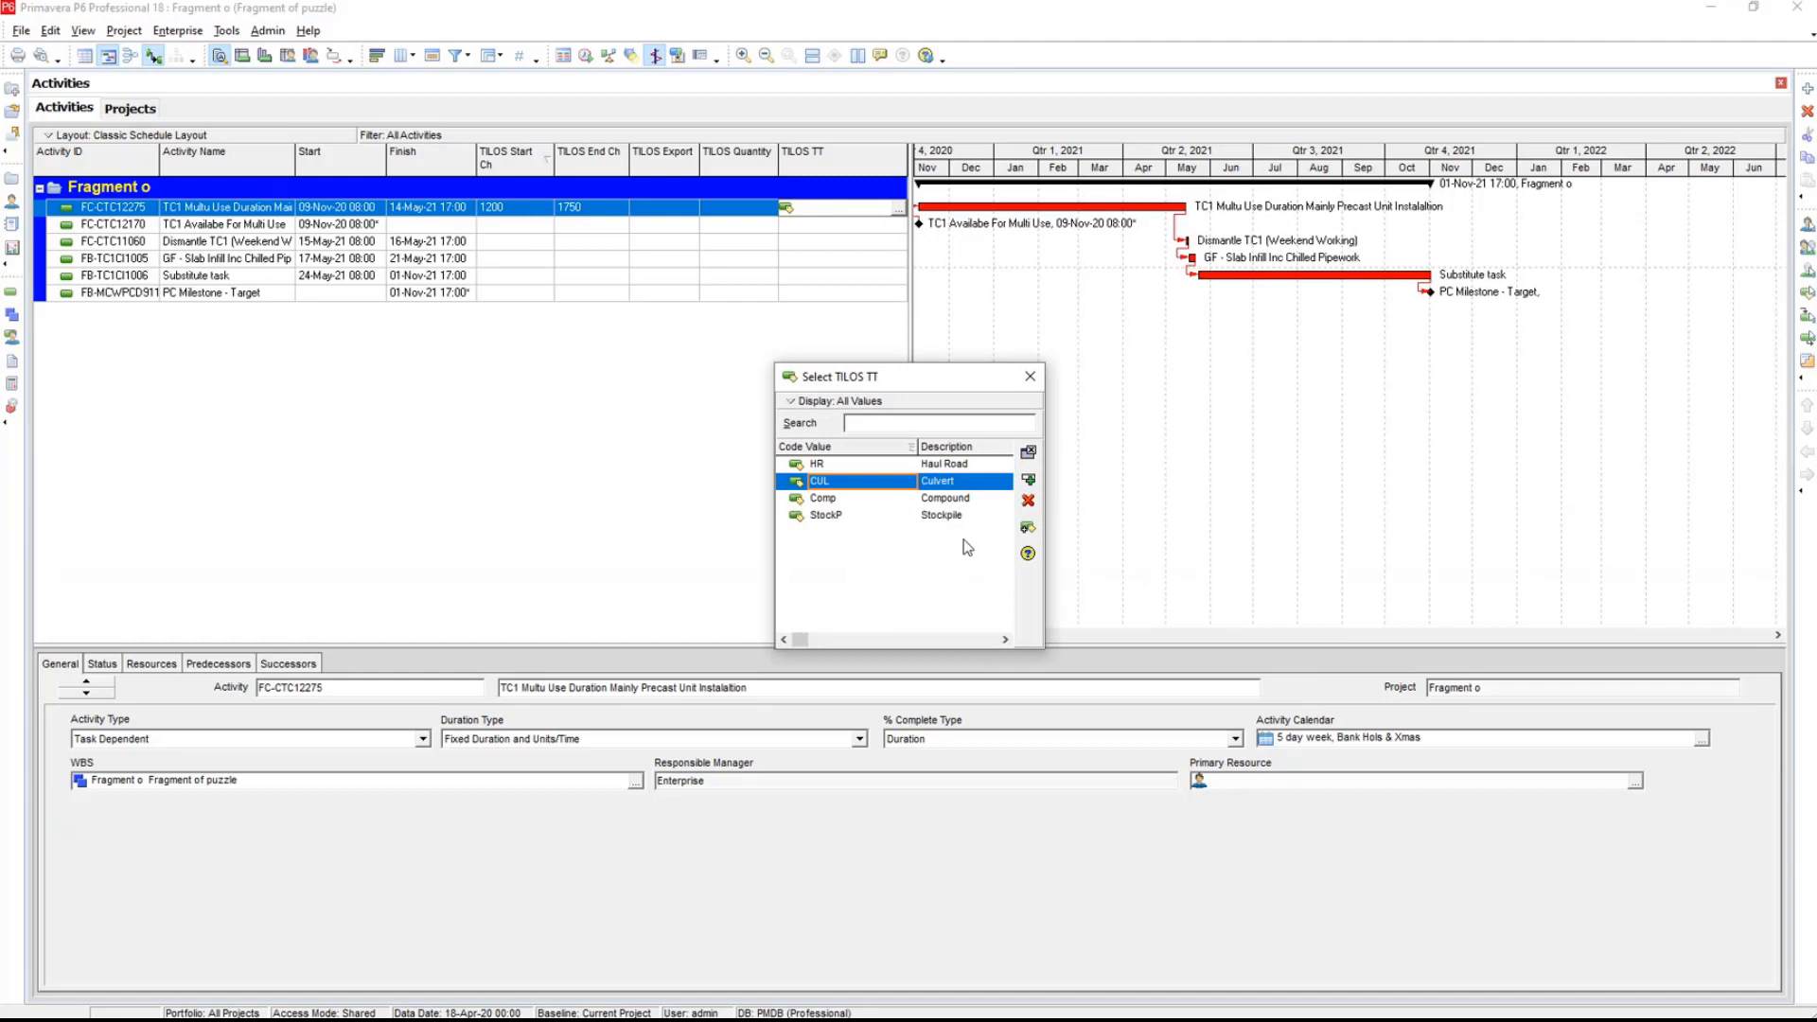
key(Return)
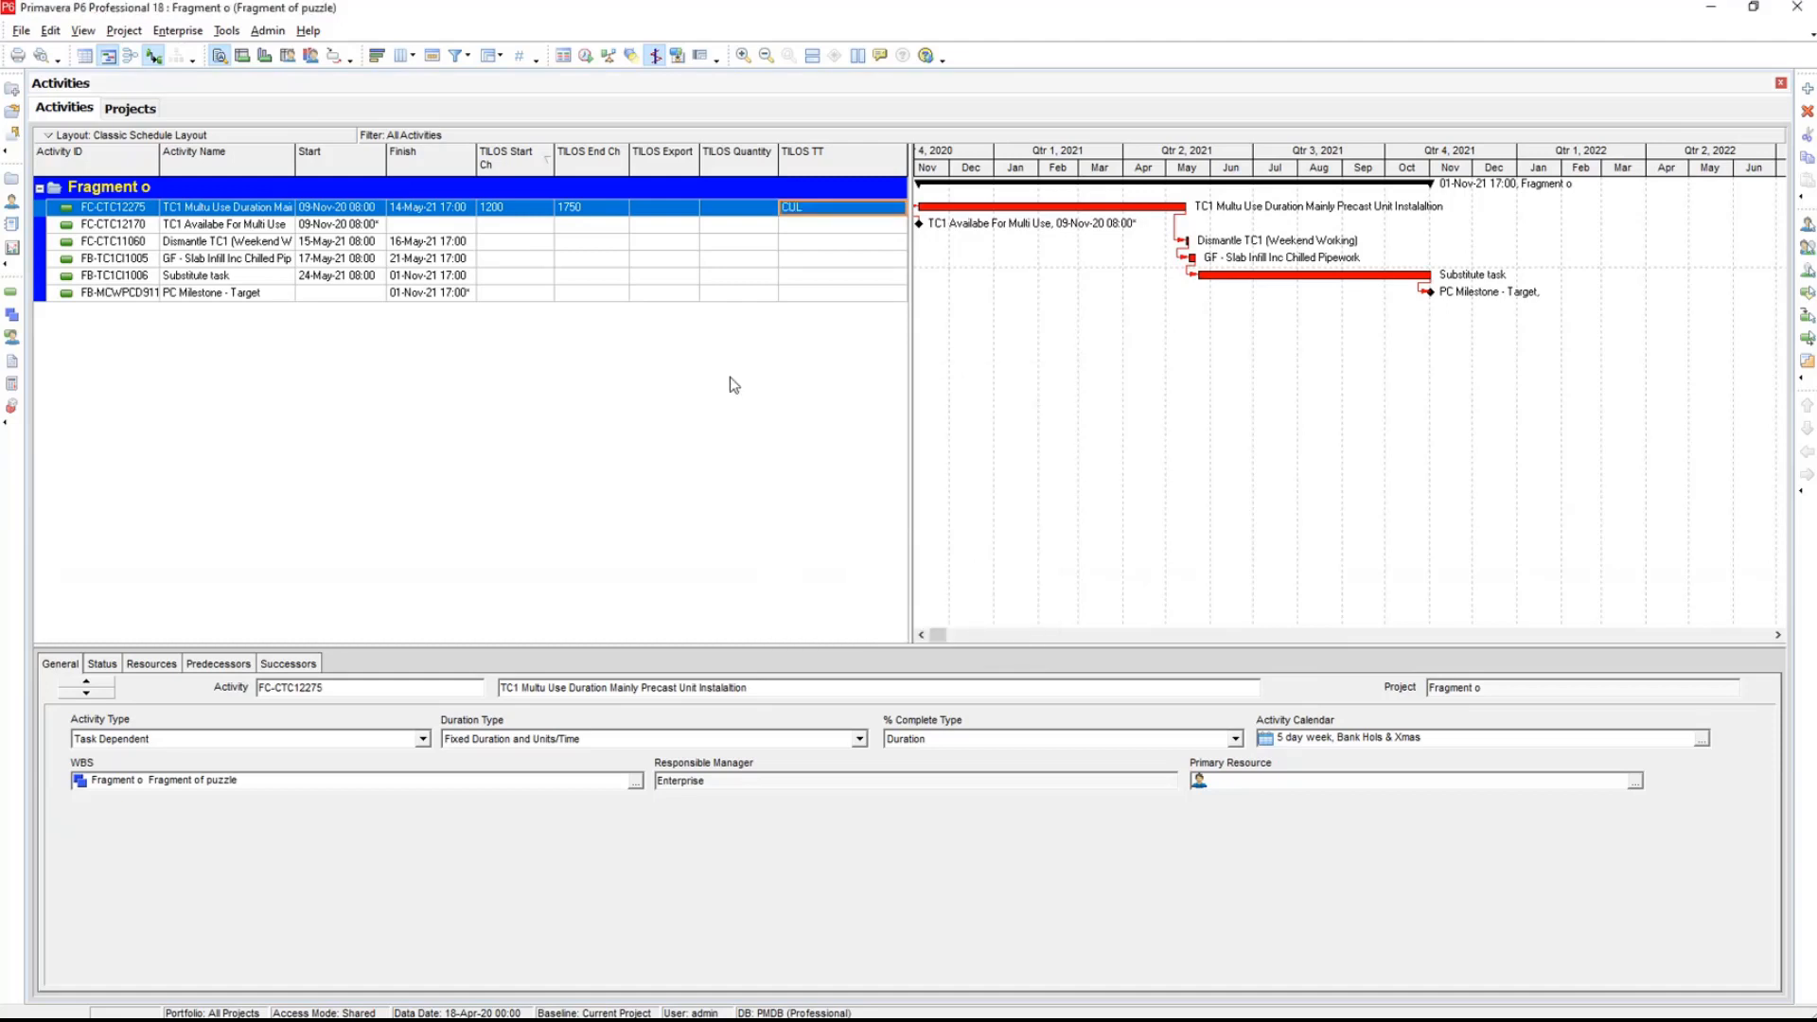
click(850, 225)
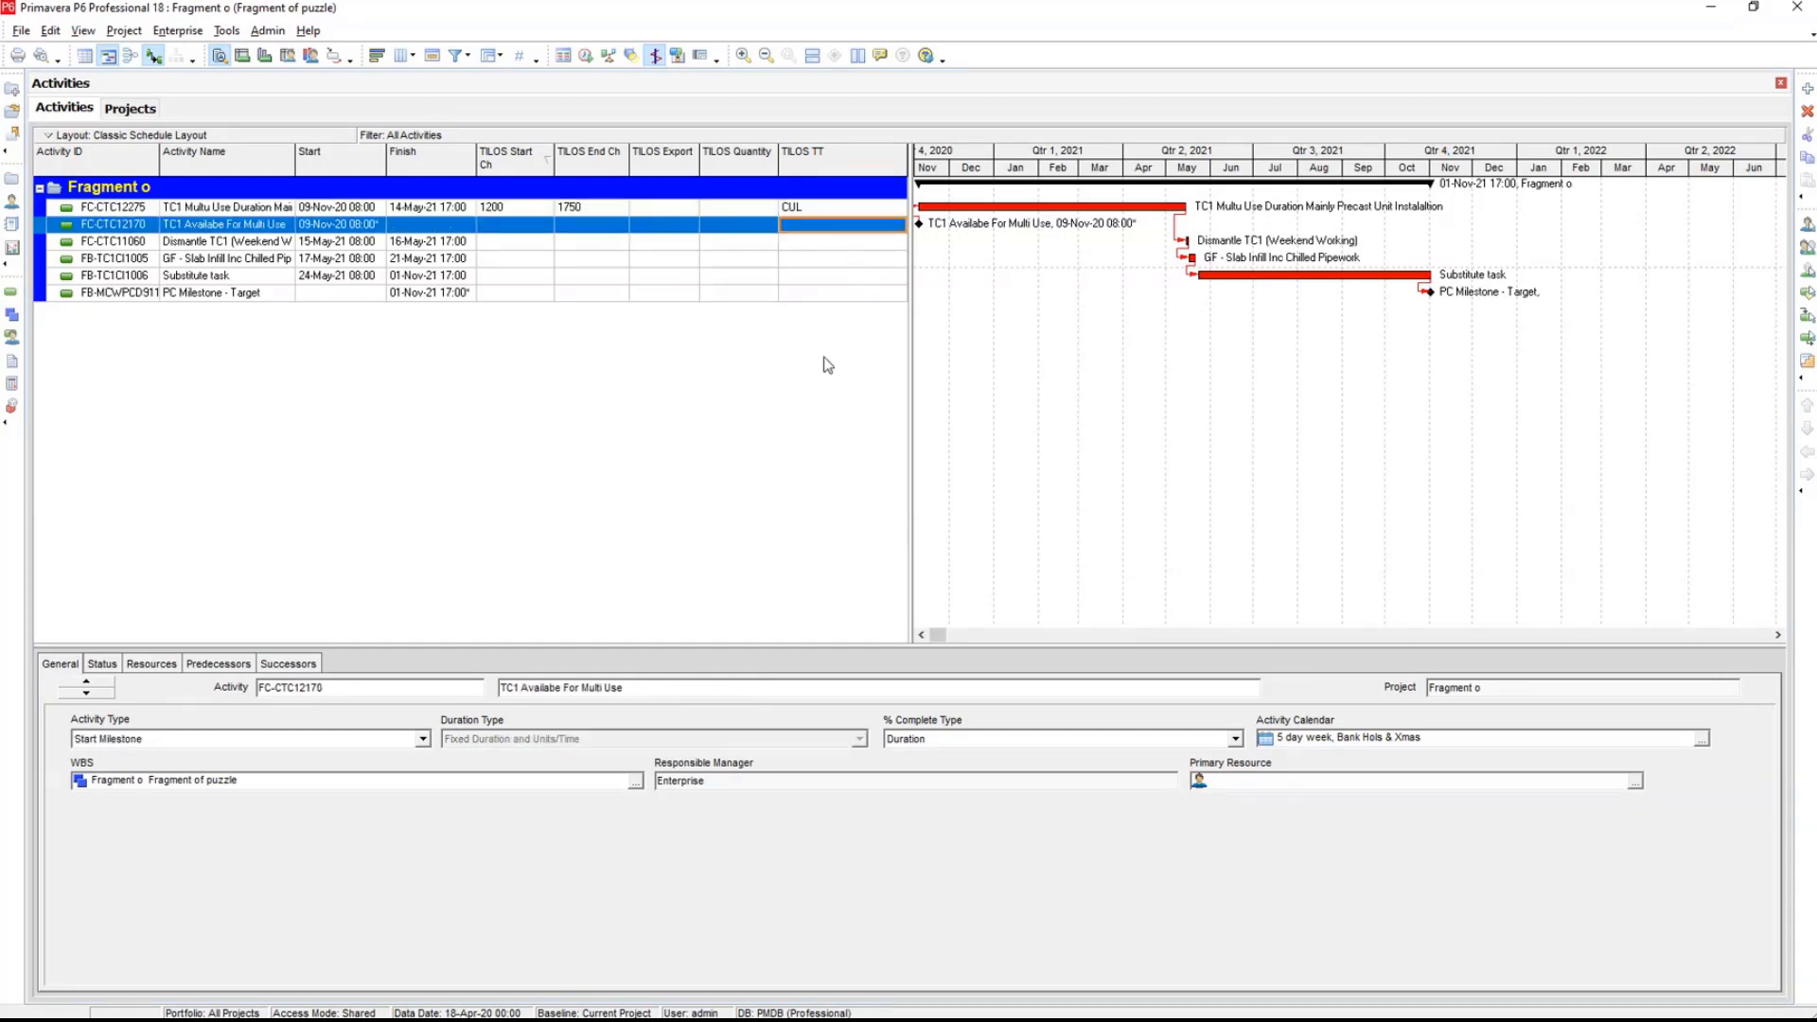
click(817, 212)
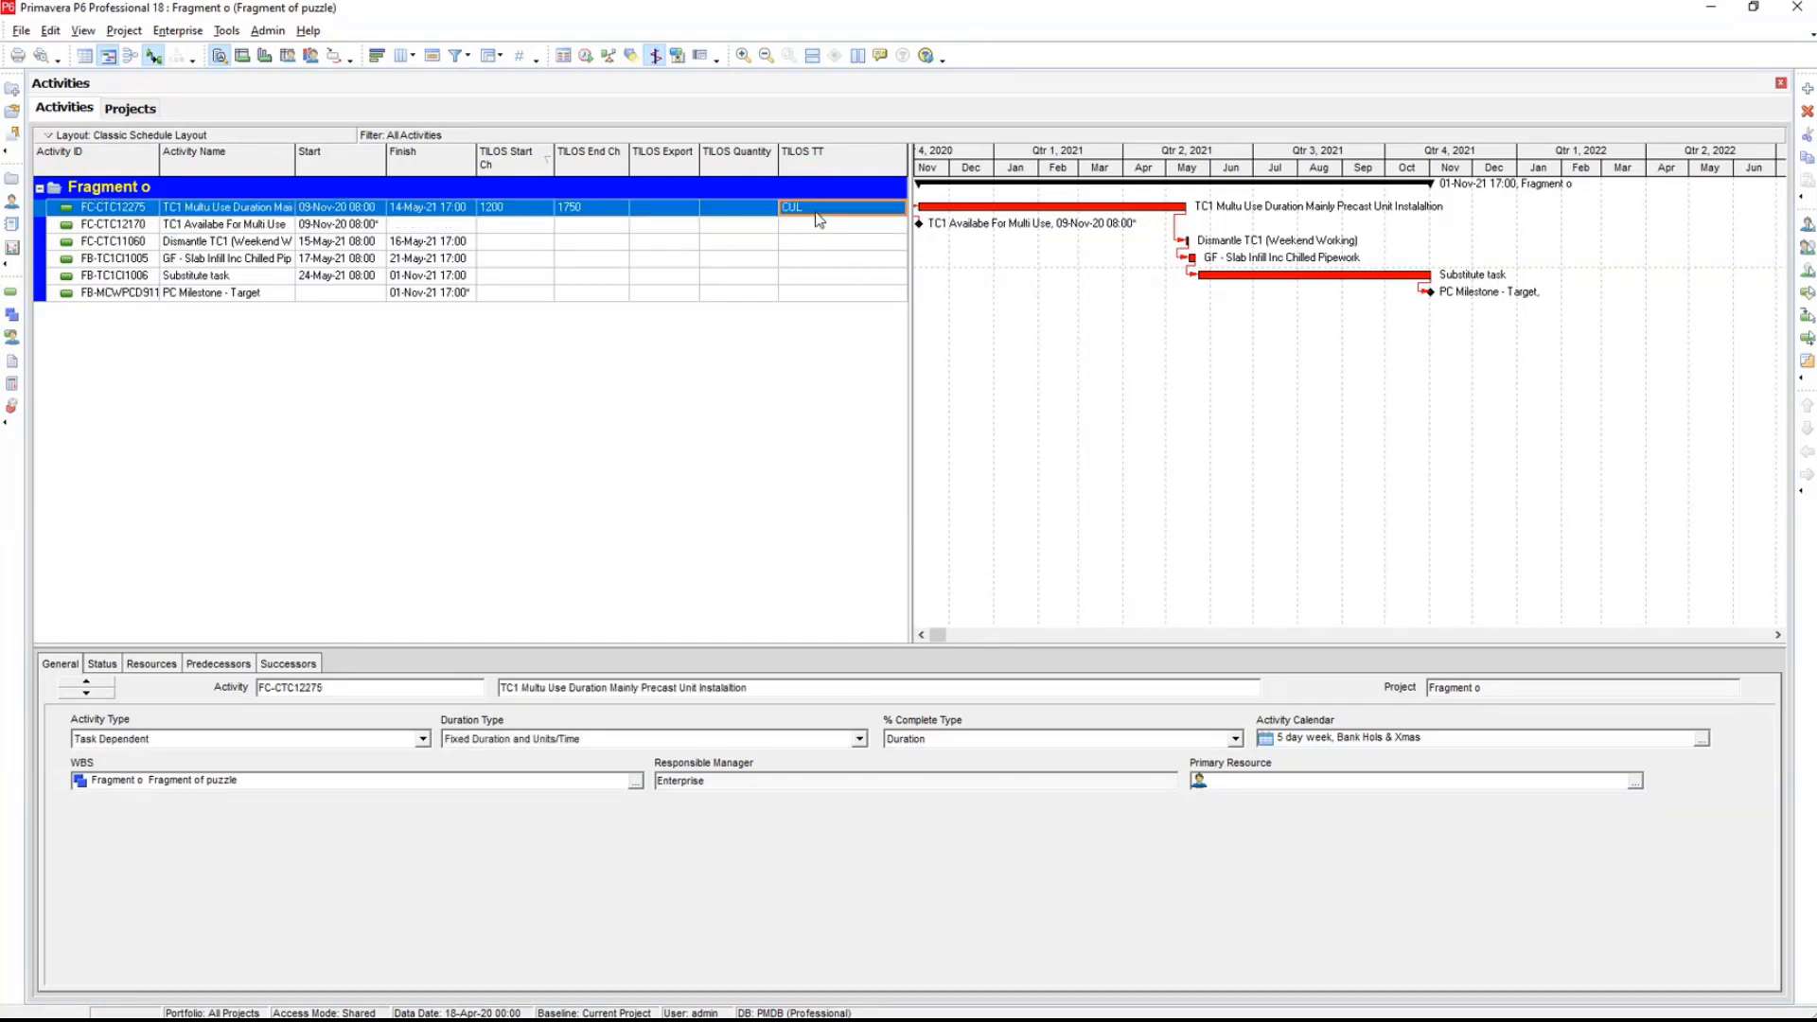
- Set the TILOS Export field of activity FC-CTC12275 to Y
click(511, 210)
click(579, 196)
click(597, 210)
click(667, 214)
text(Y)
key(Return)
- Choose Primavera P6 (XML) as the export format for the project and cancel the export
click(21, 30)
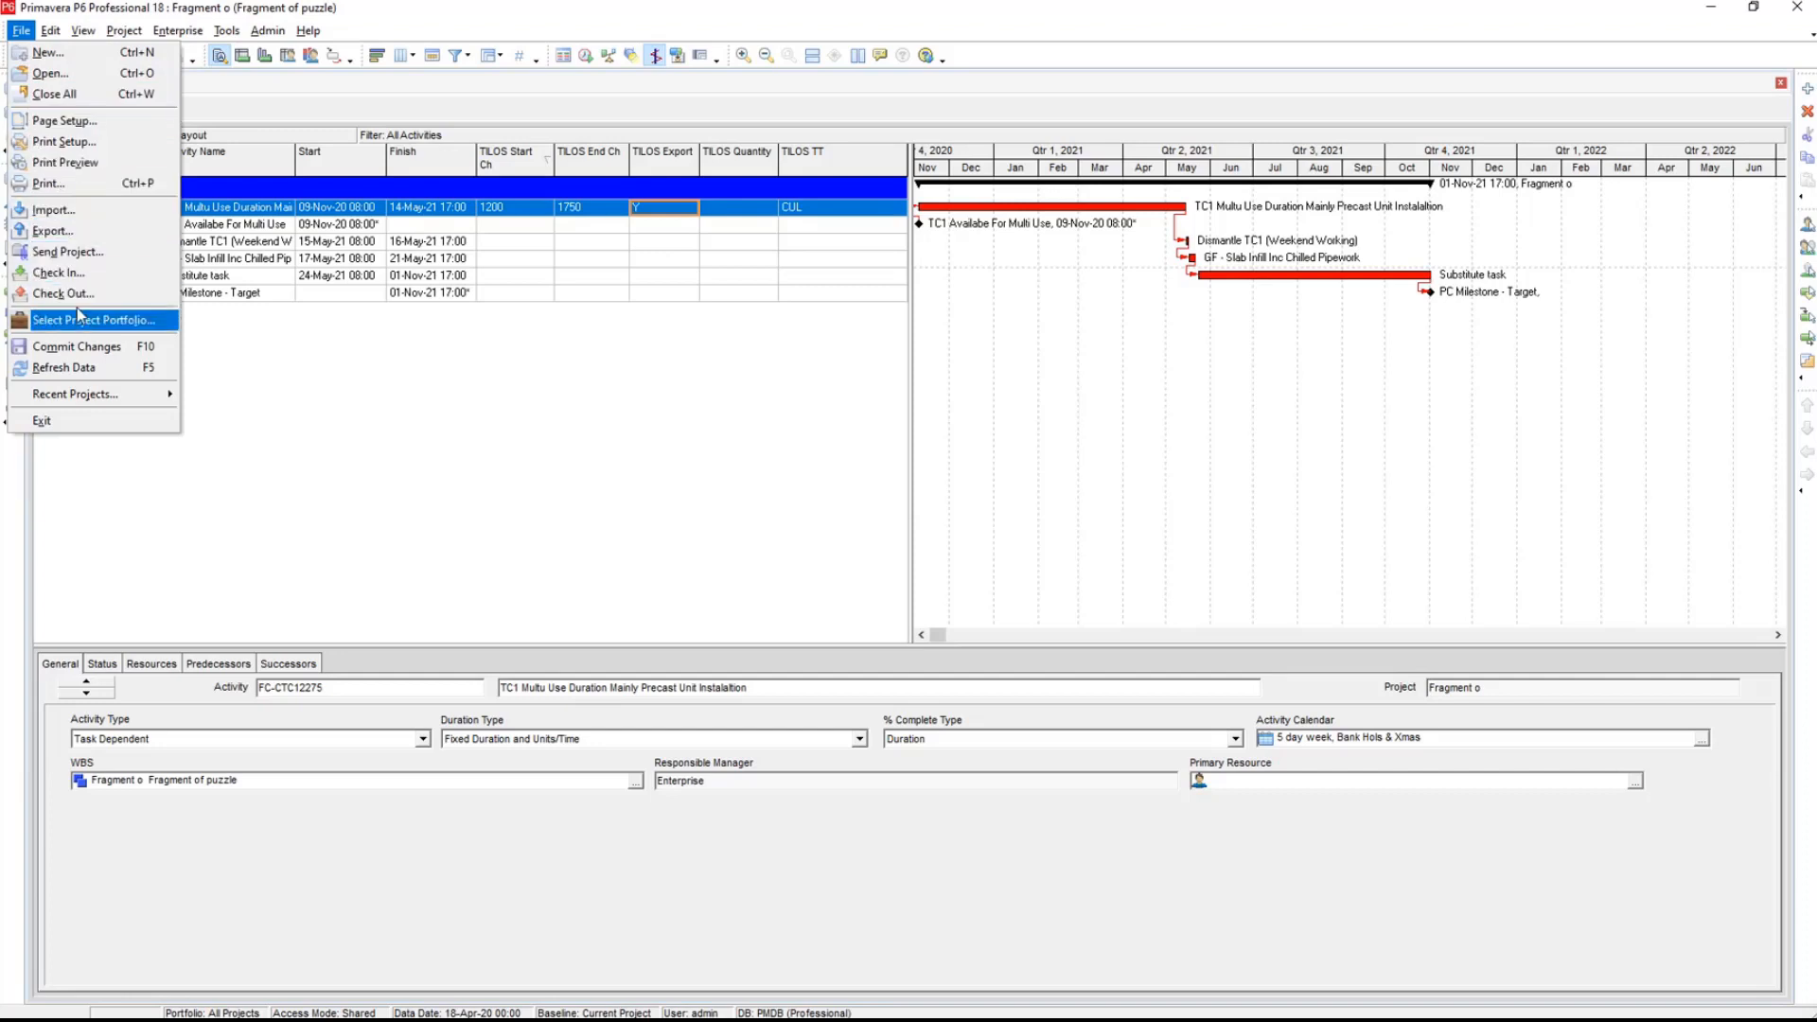
click(81, 232)
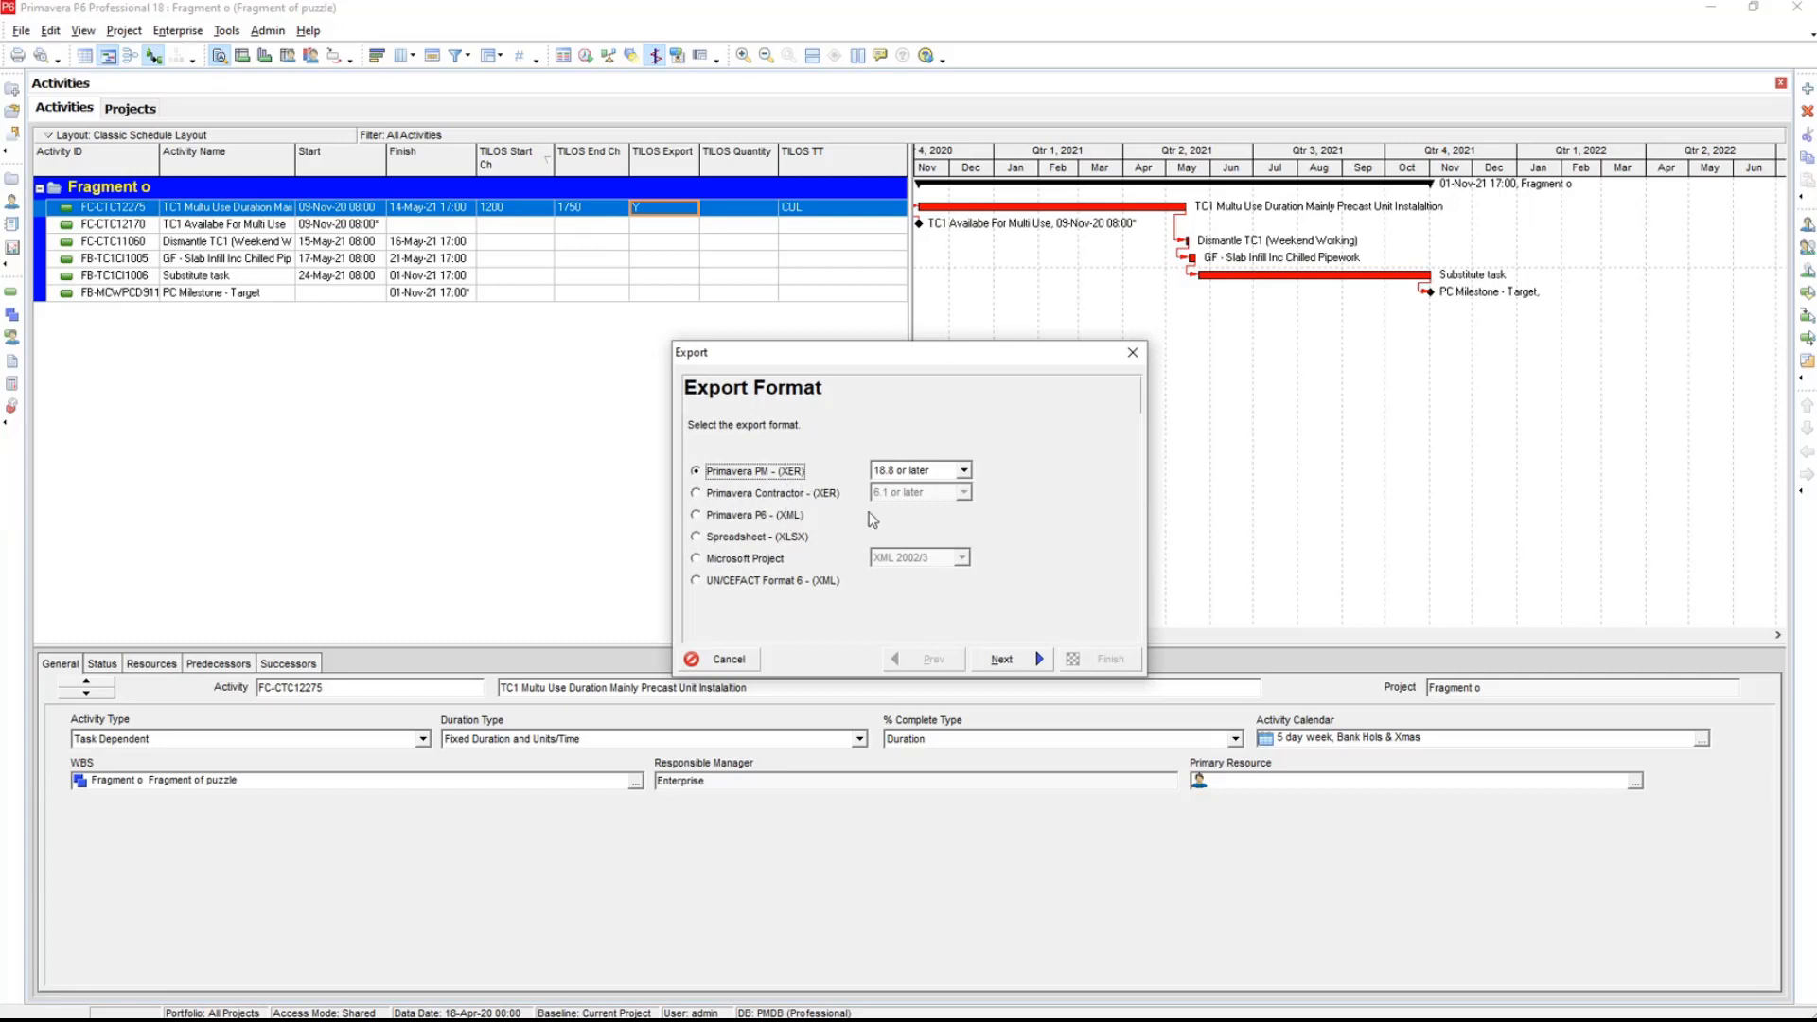
click(766, 522)
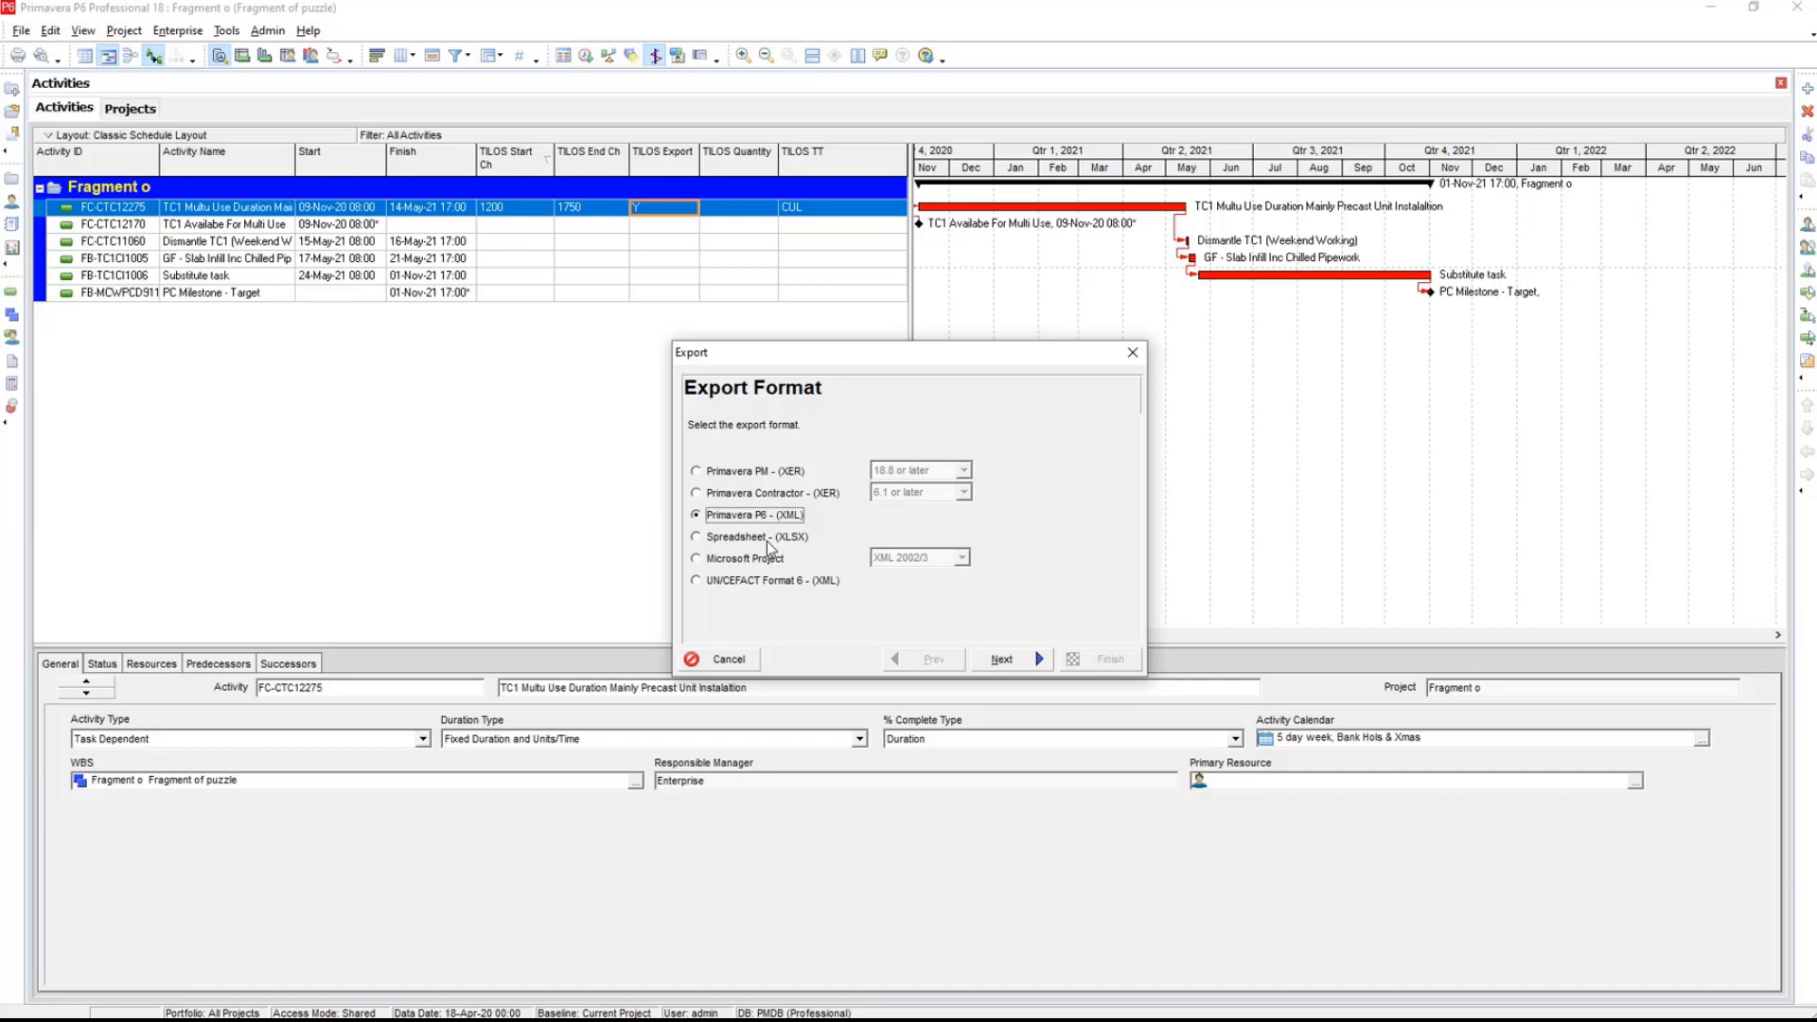
click(740, 660)
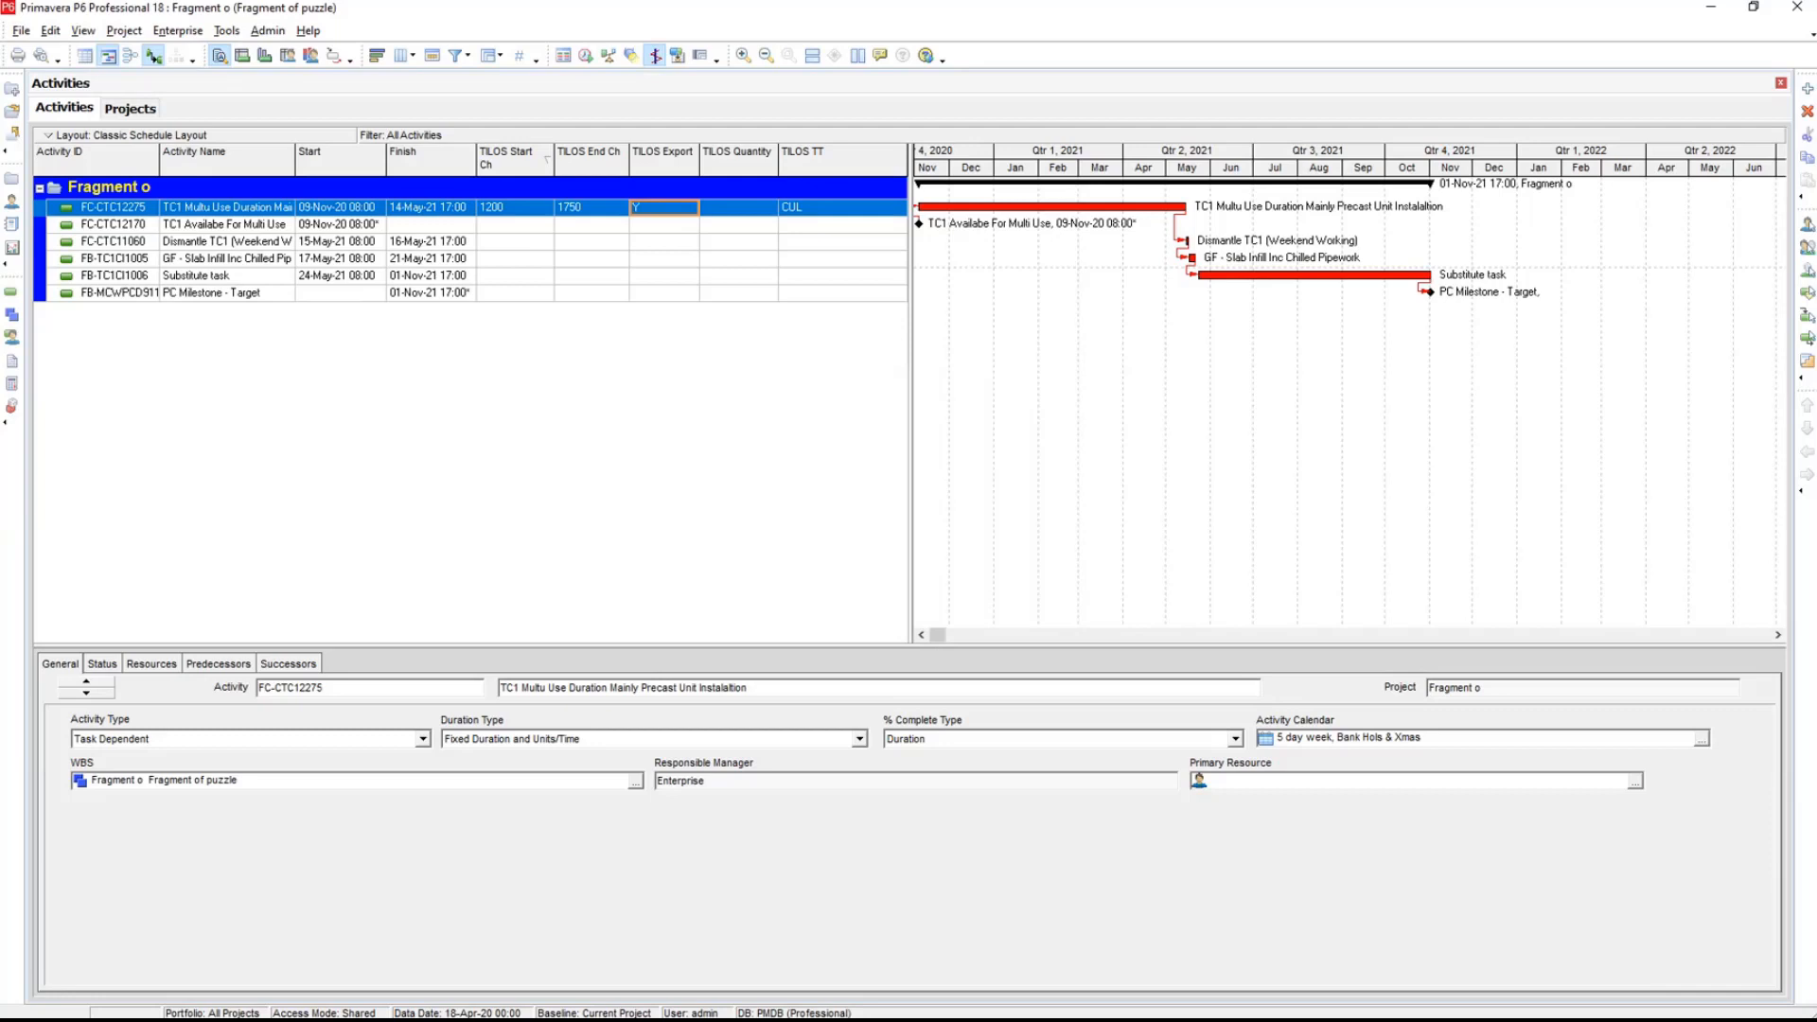
- Switch to the browser, play a moment of the YouTube video P6 data transfer to TILOS in full screen, and minimise the browser
key(alt+Tab)
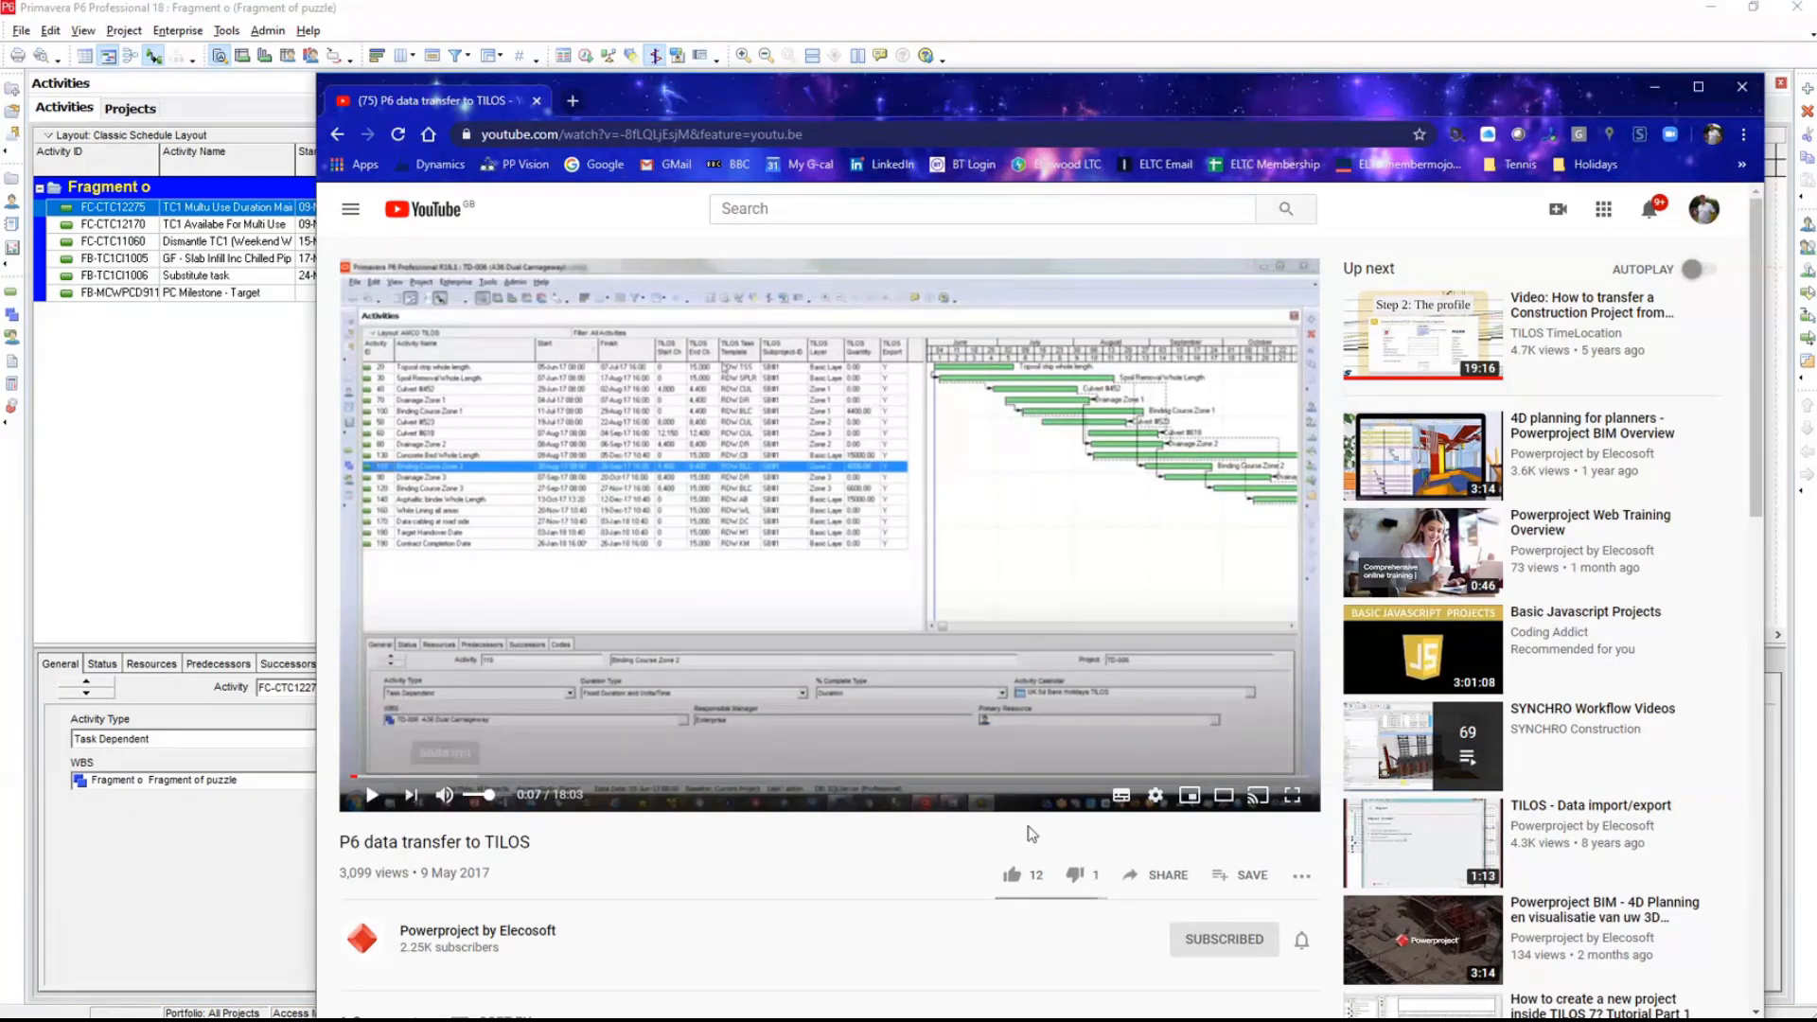
click(1292, 795)
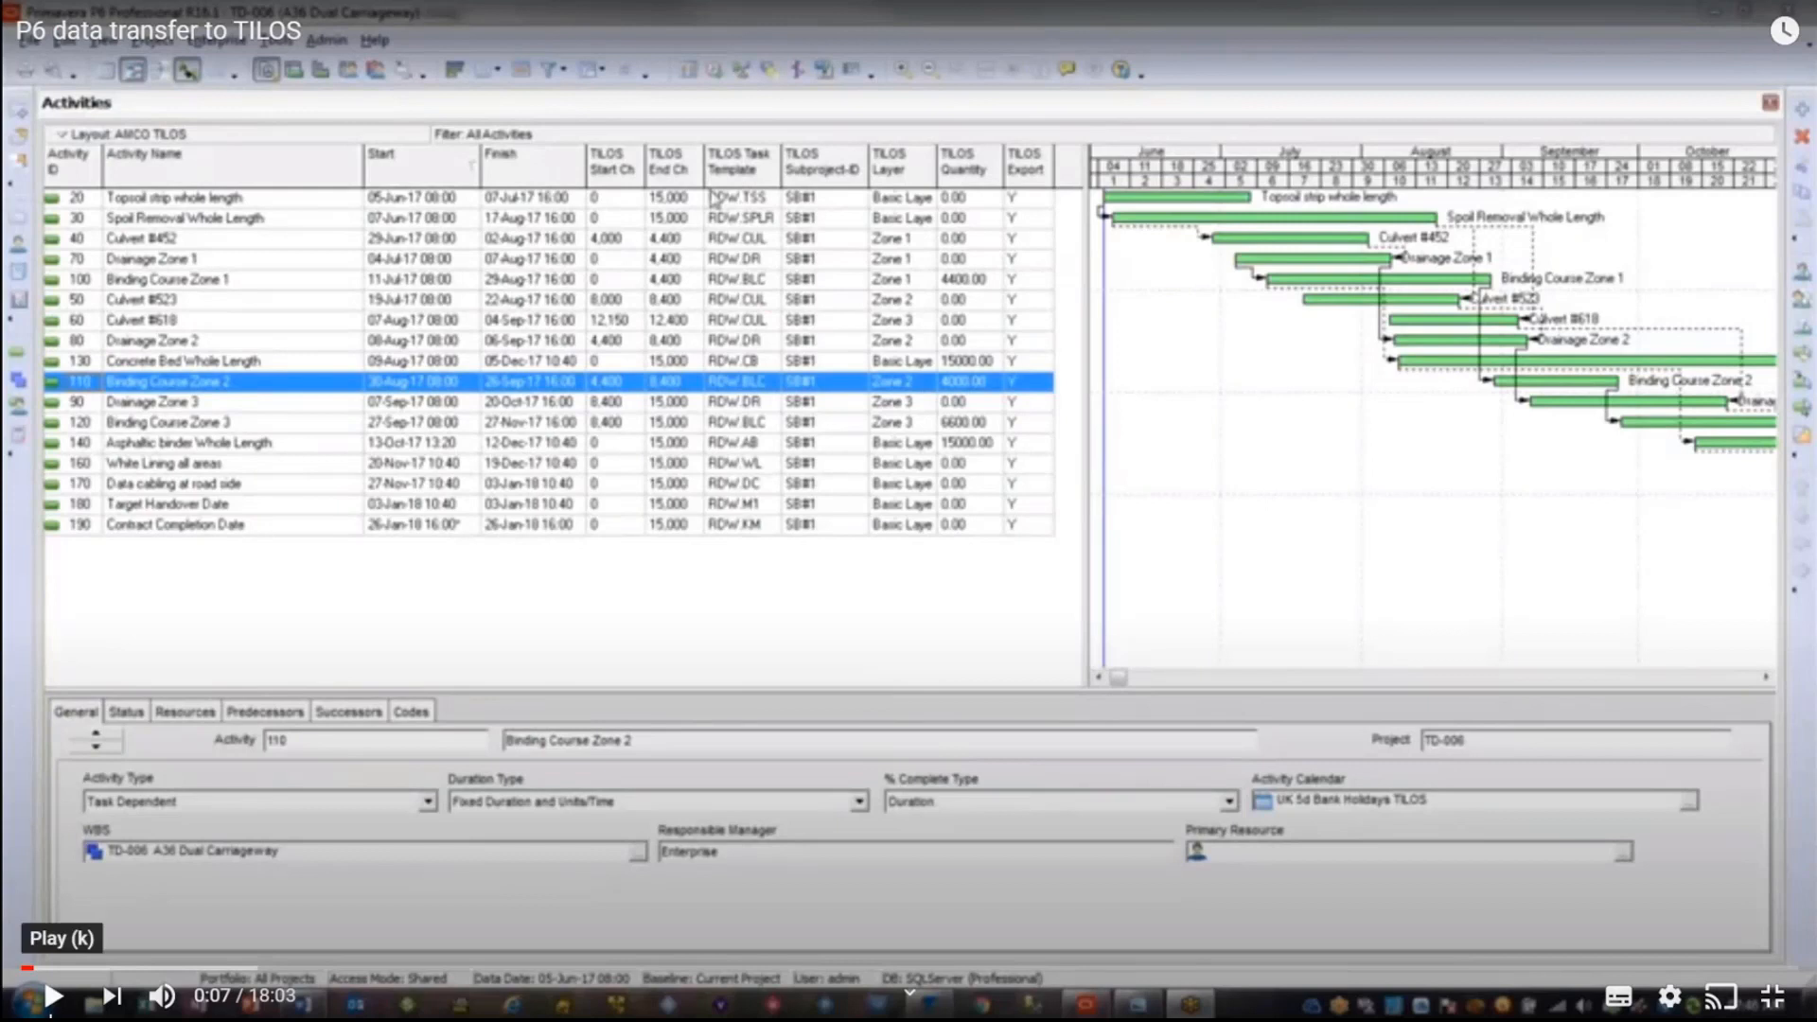
click(52, 1003)
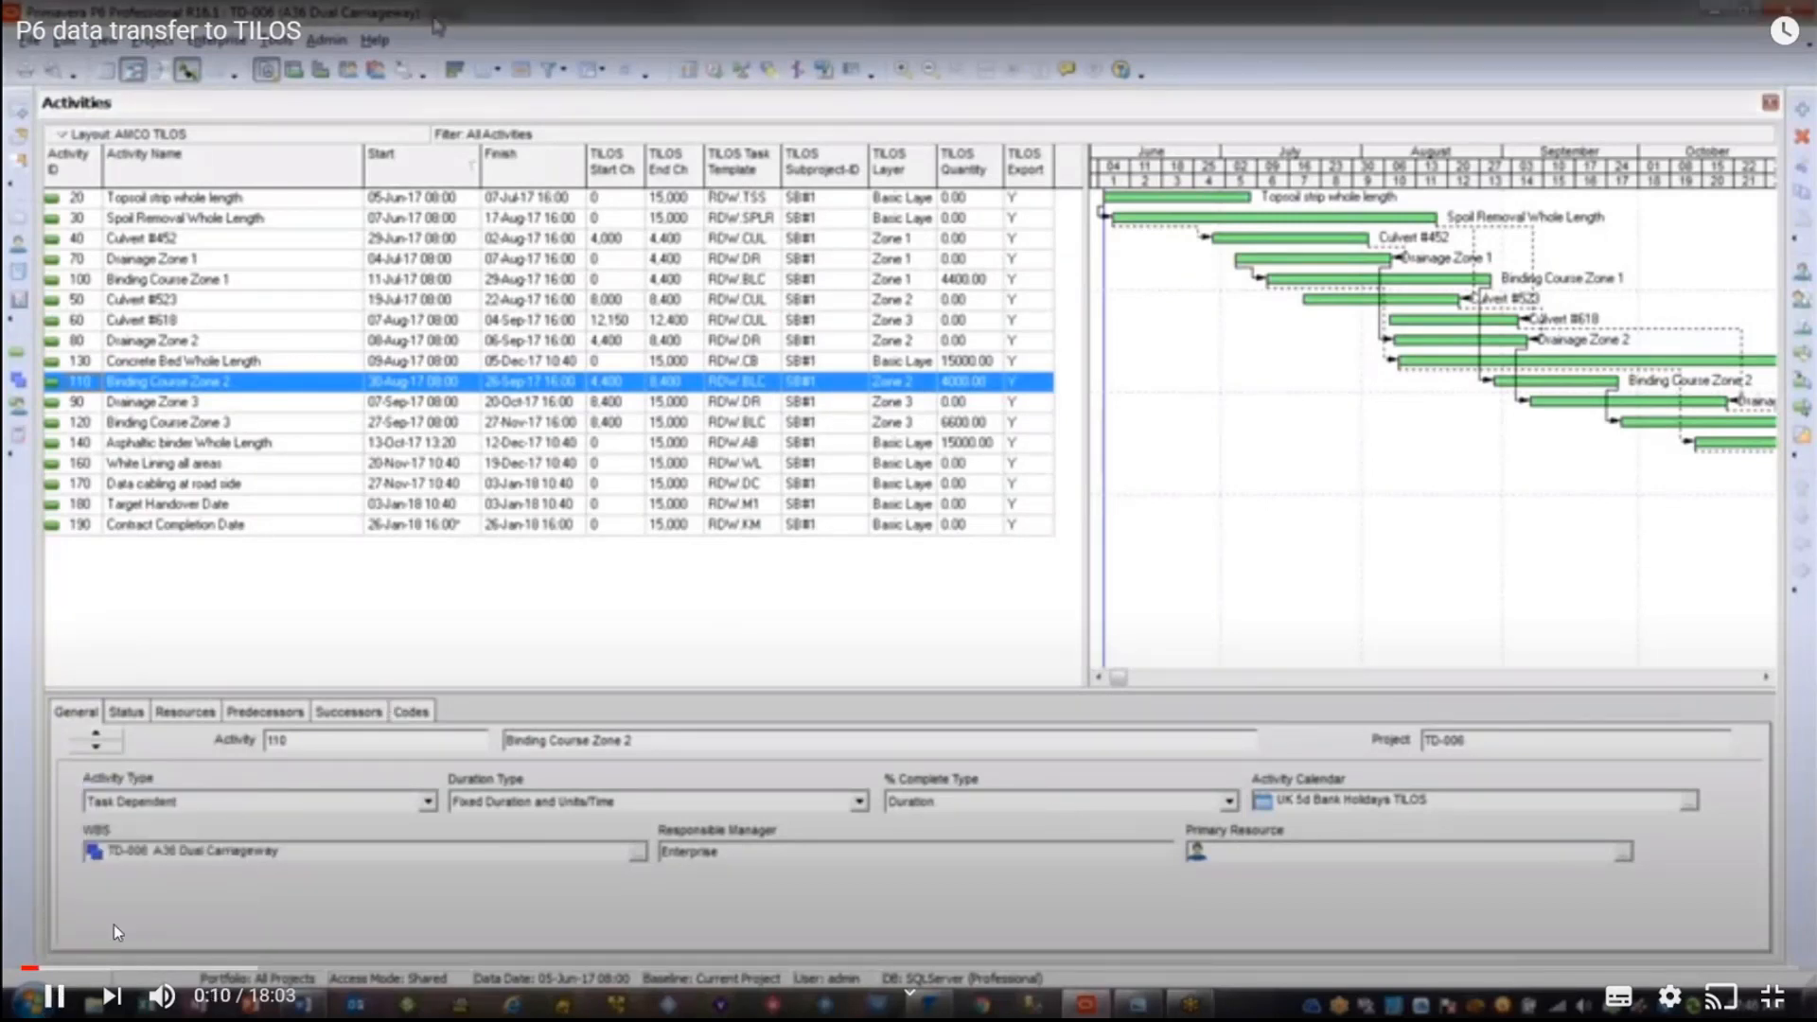
click(52, 998)
key(Escape)
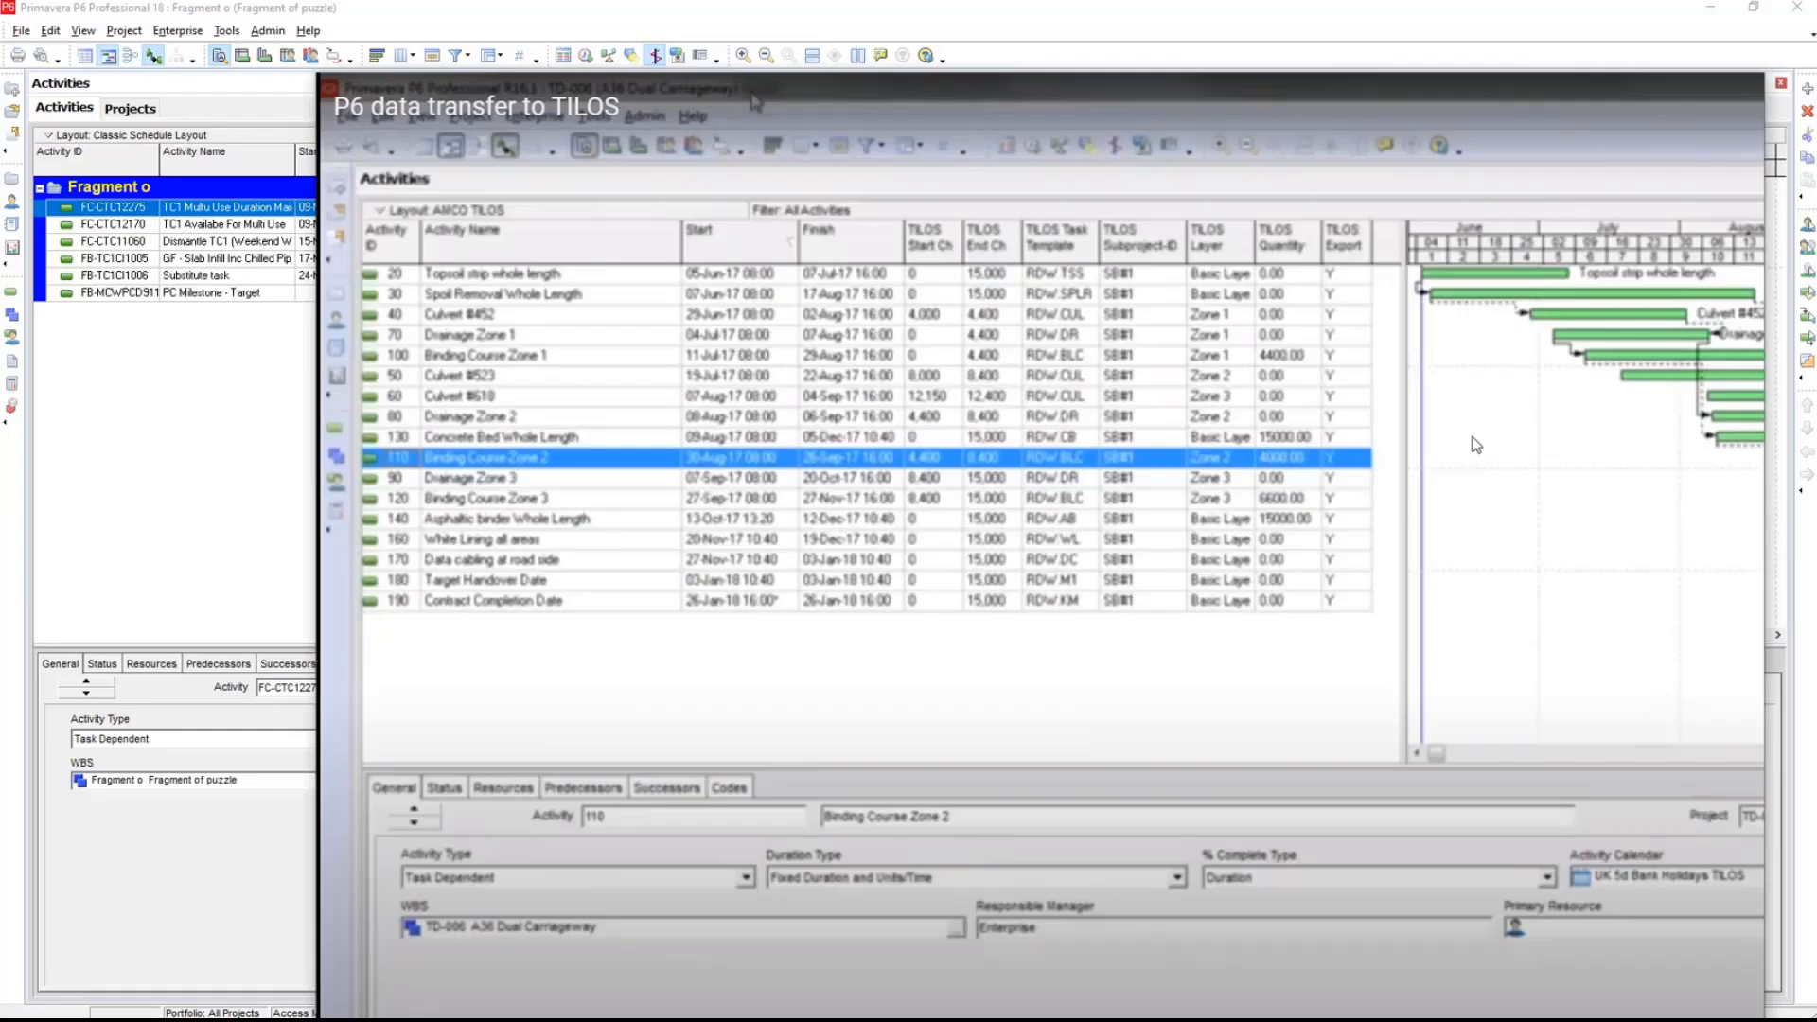
click(1652, 88)
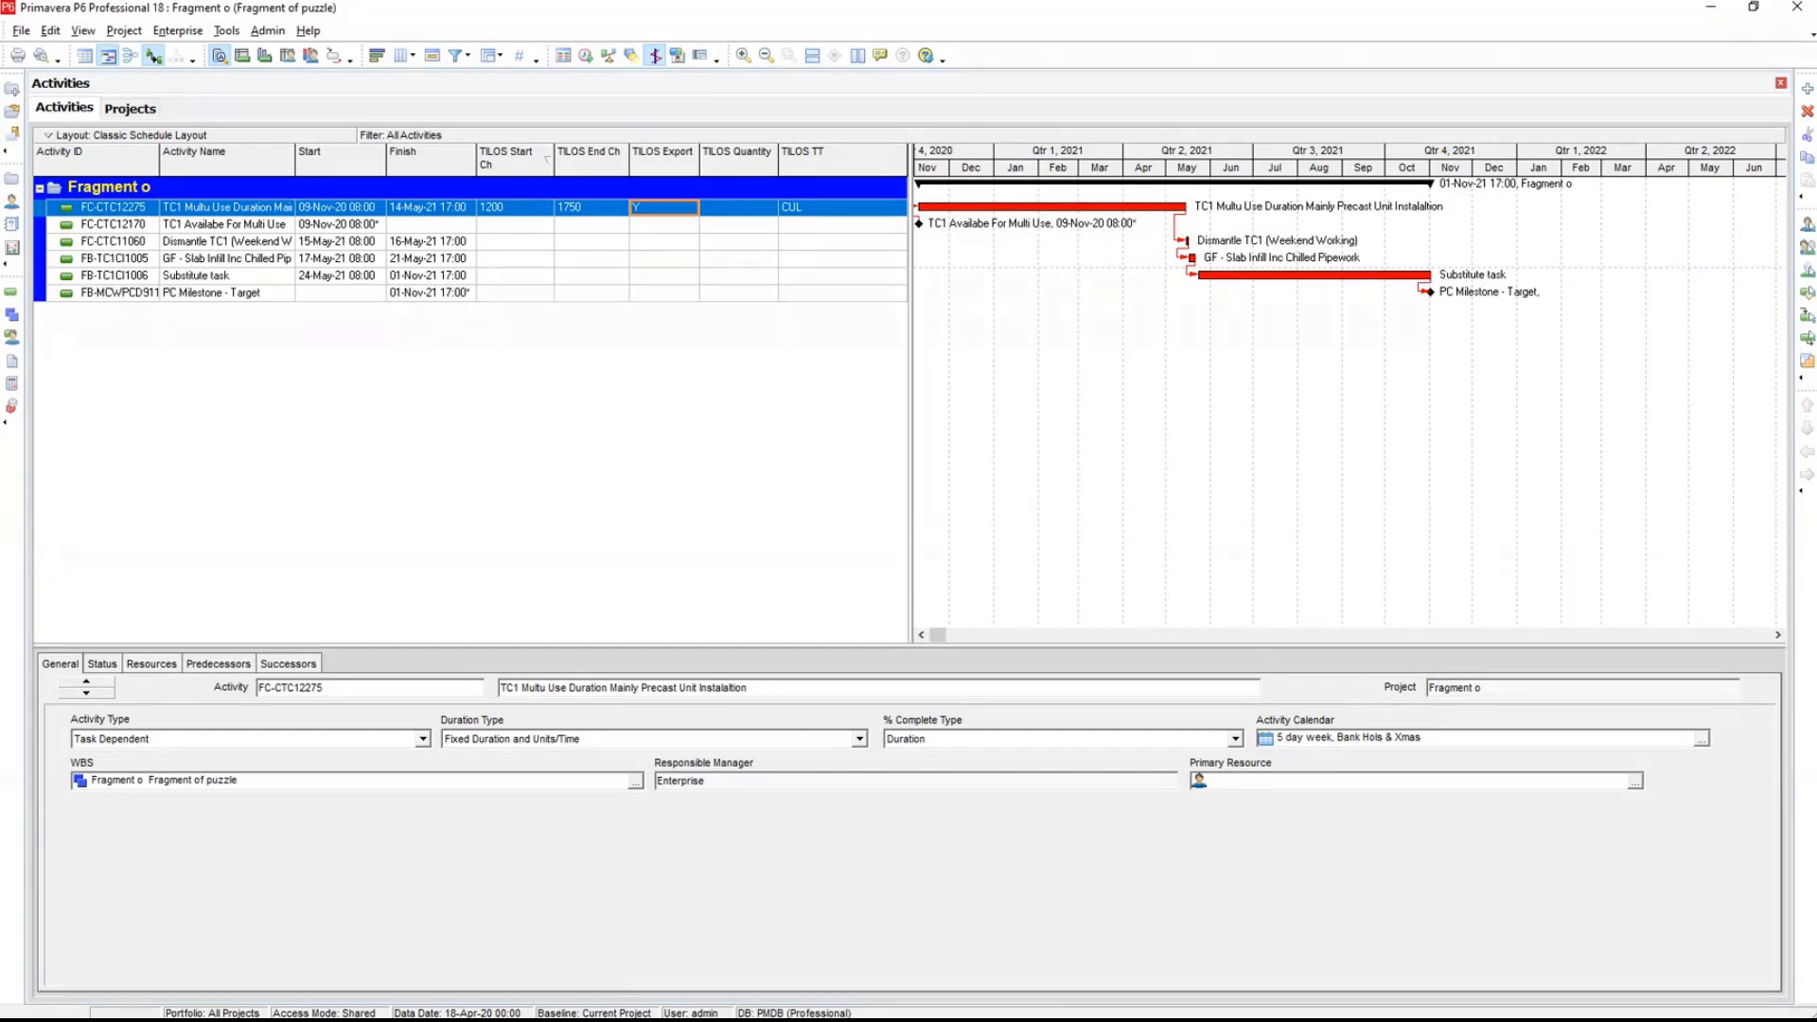
- Switch to TILOS and set up a native Primavera P6 XML import from the file P6 export.xml
key(alt+Tab)
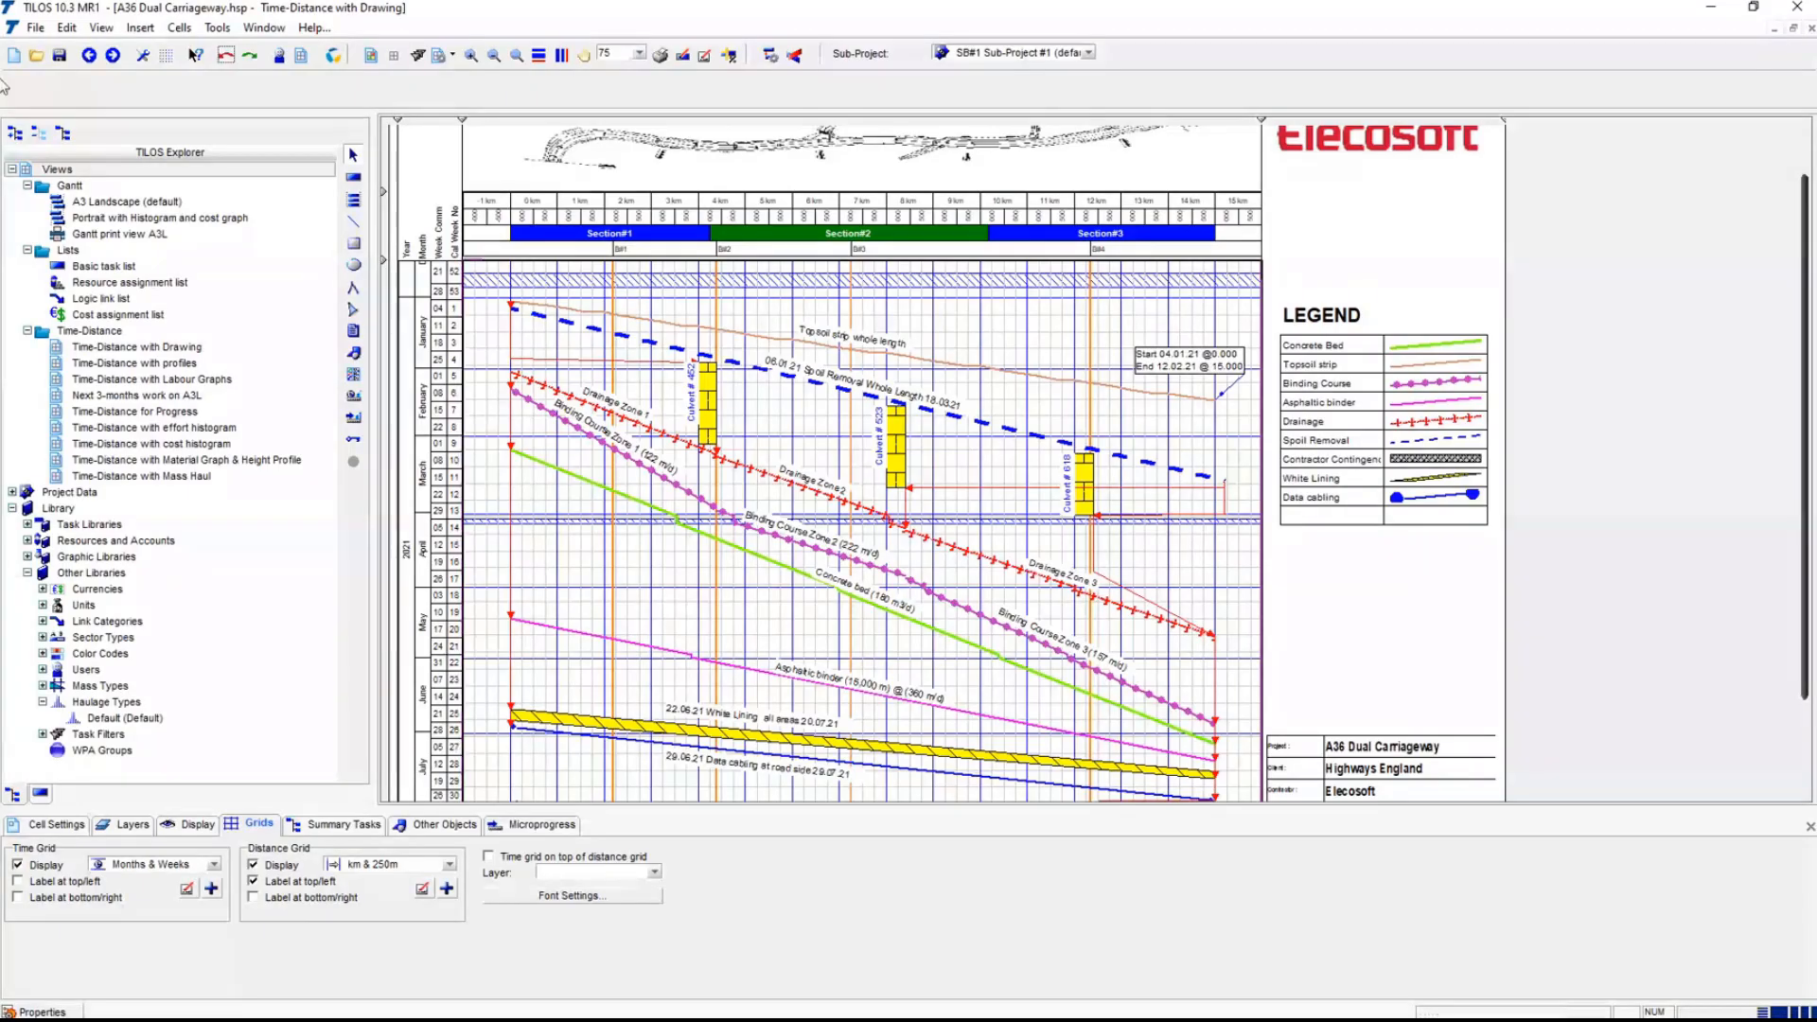
click(36, 27)
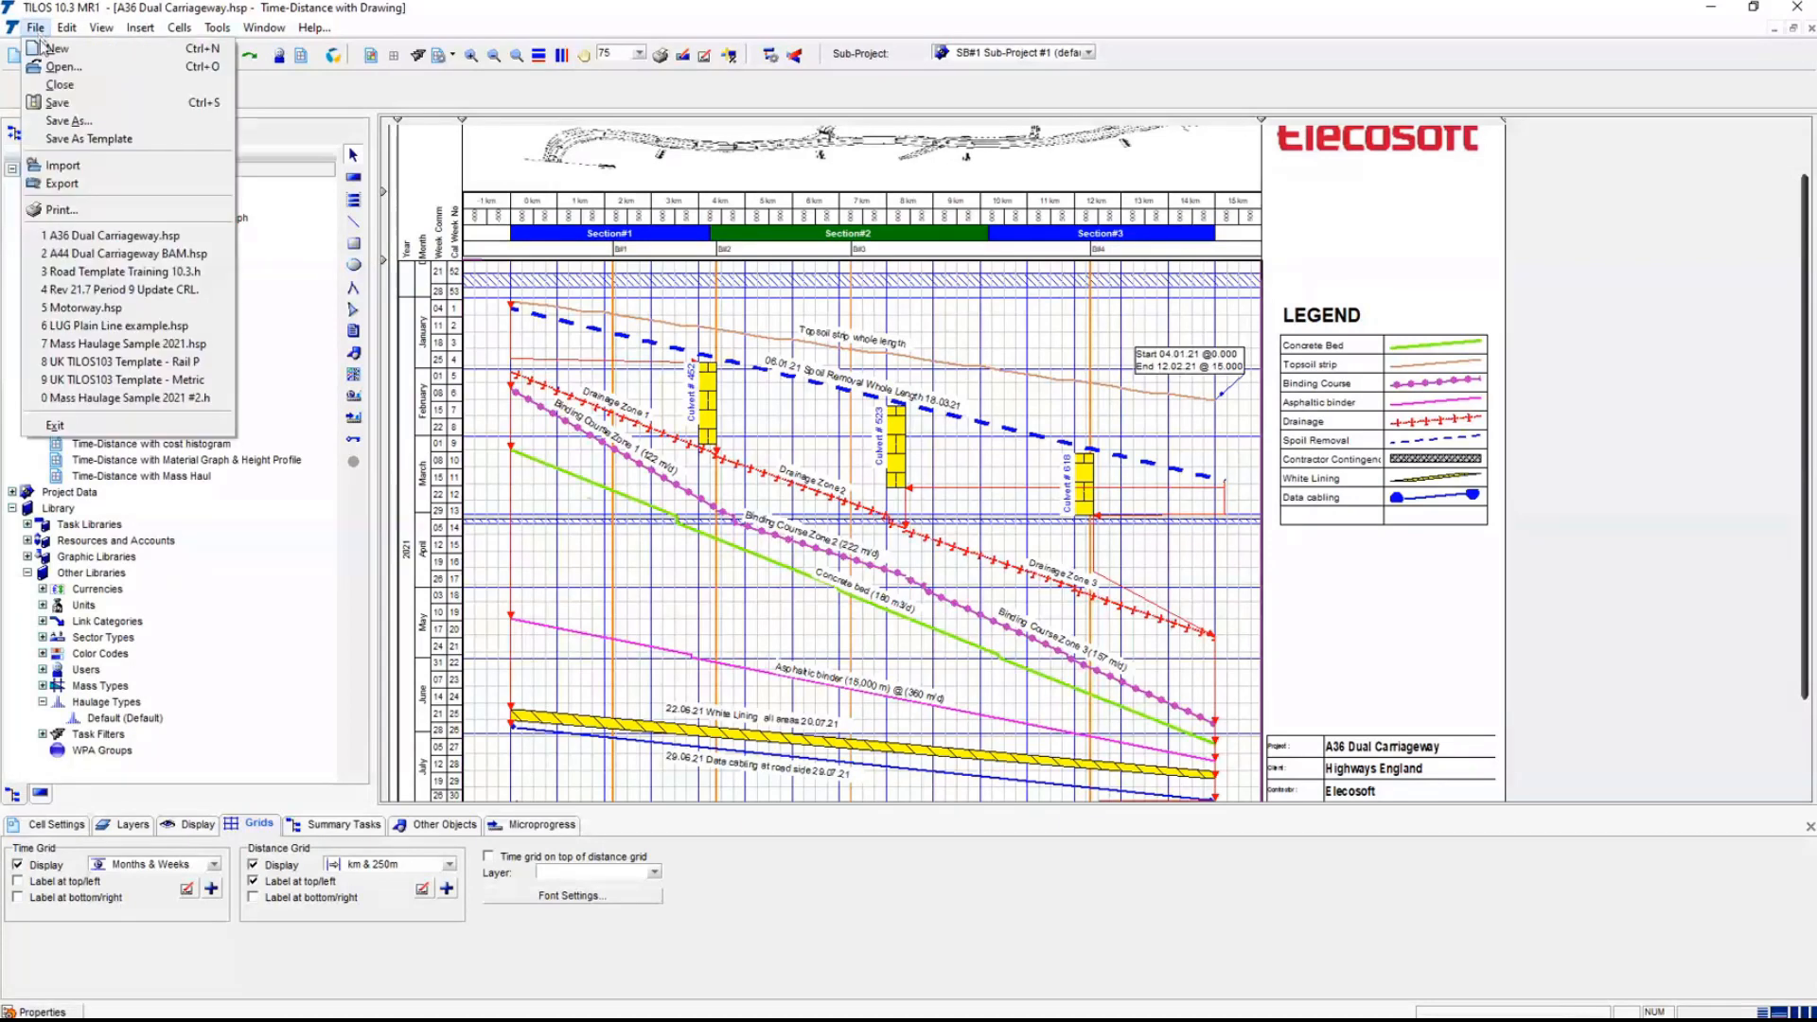
click(71, 167)
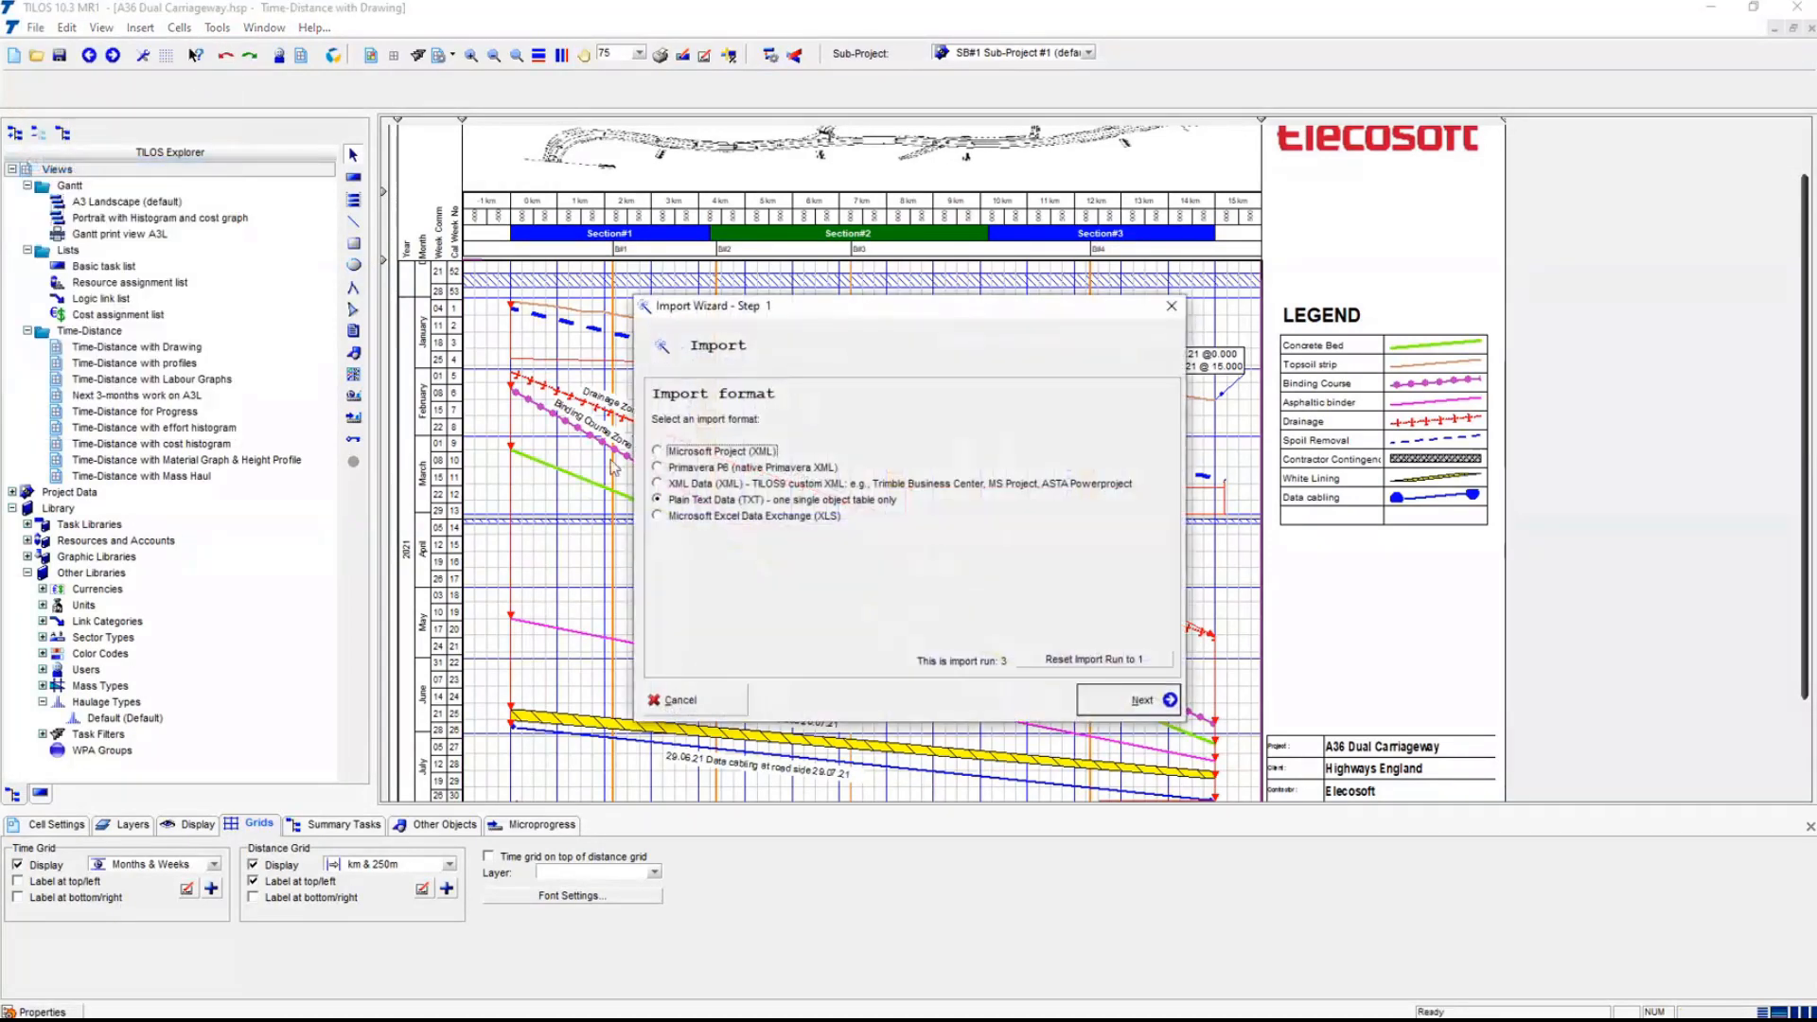
click(743, 468)
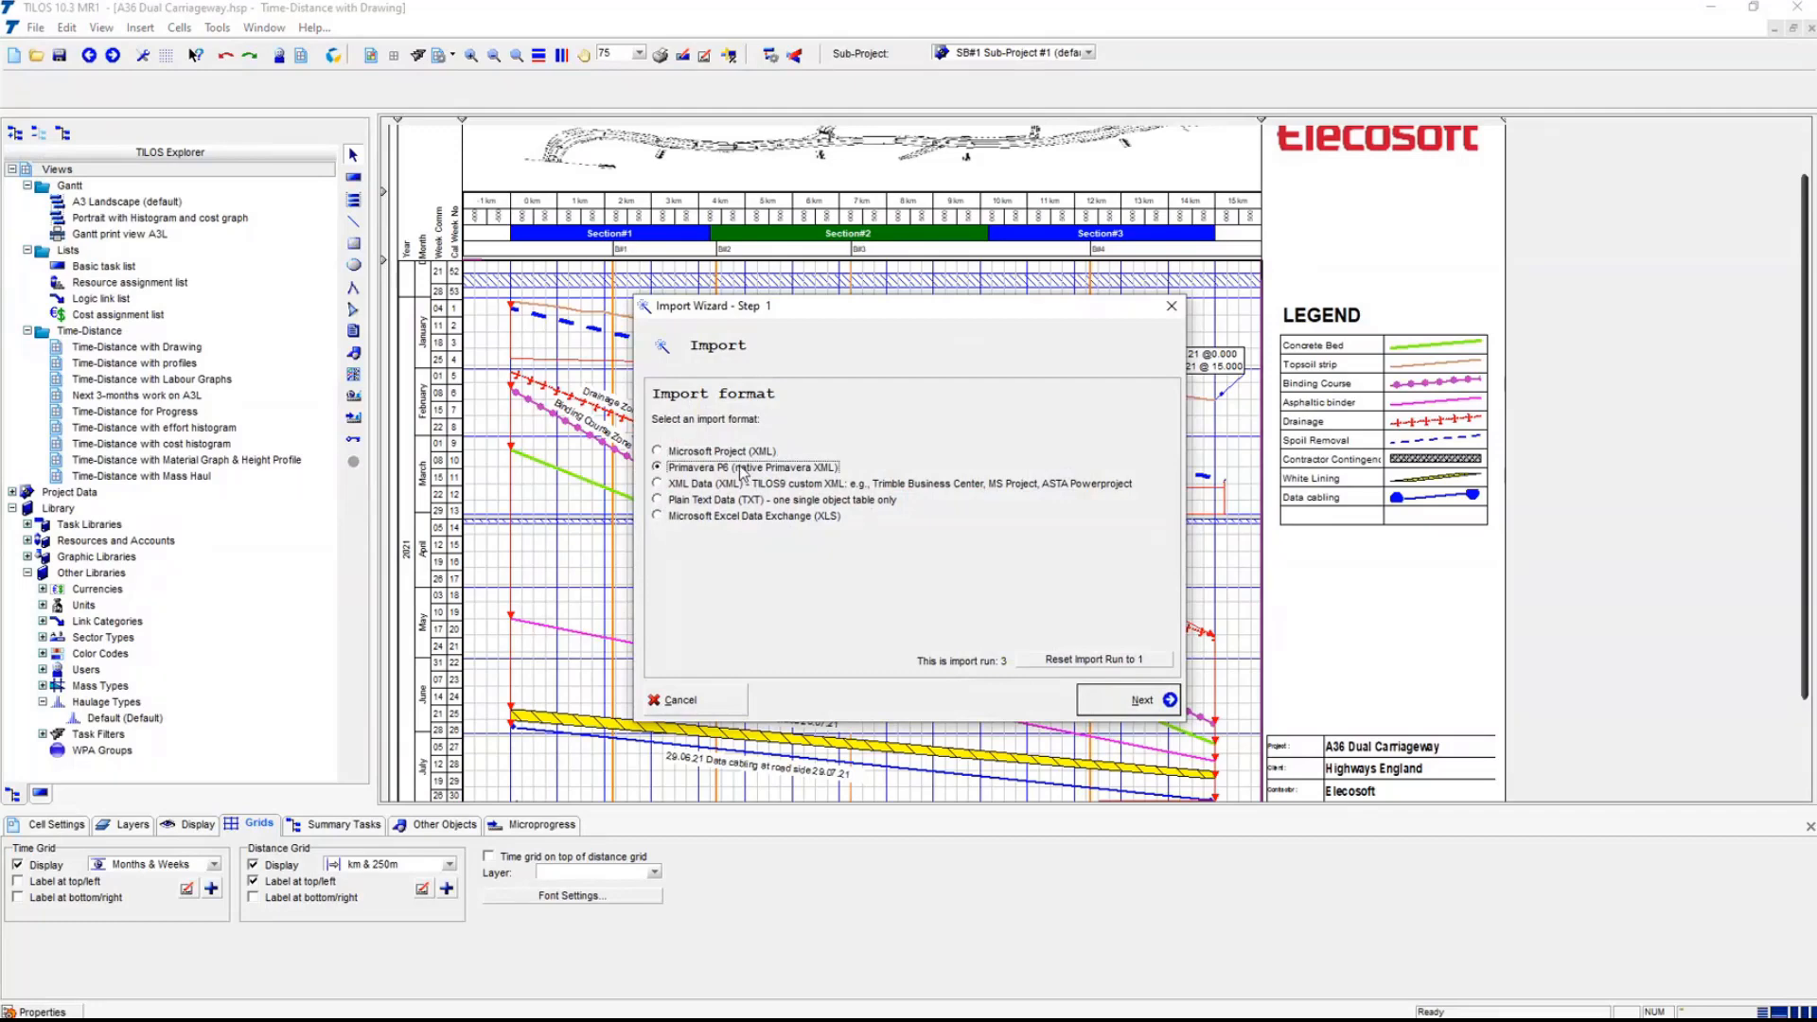
click(1117, 708)
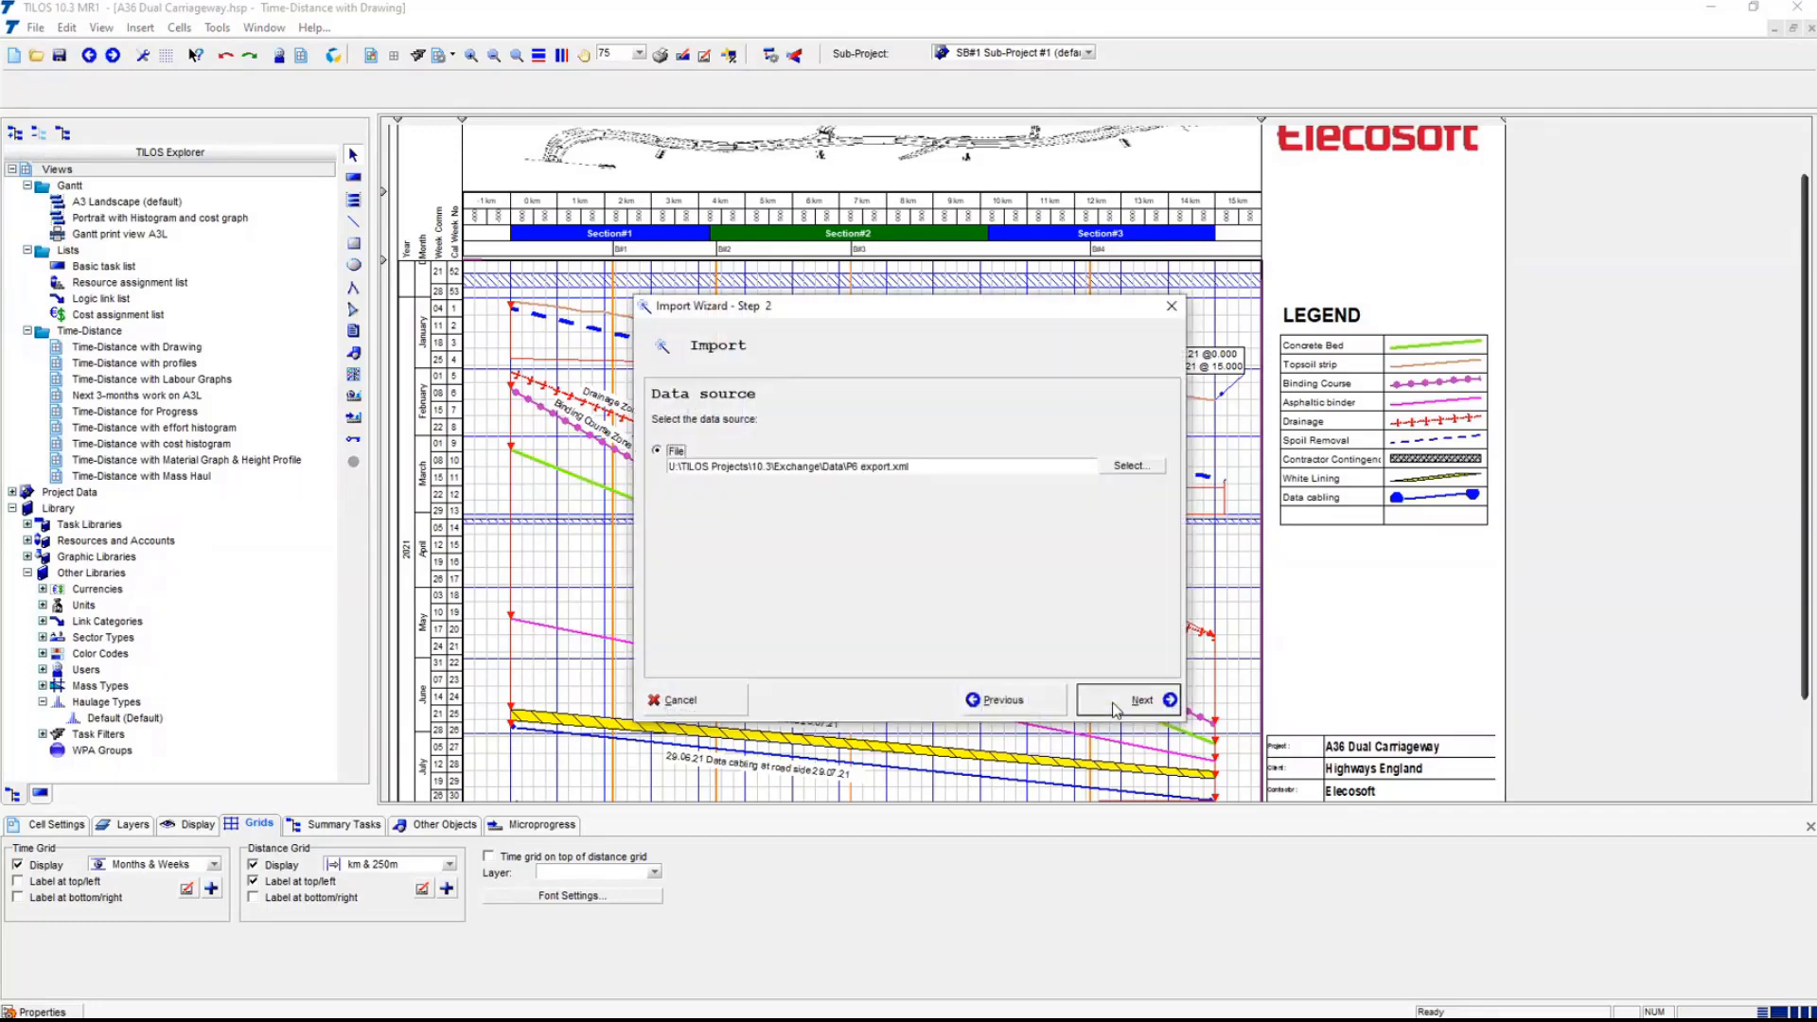
click(959, 464)
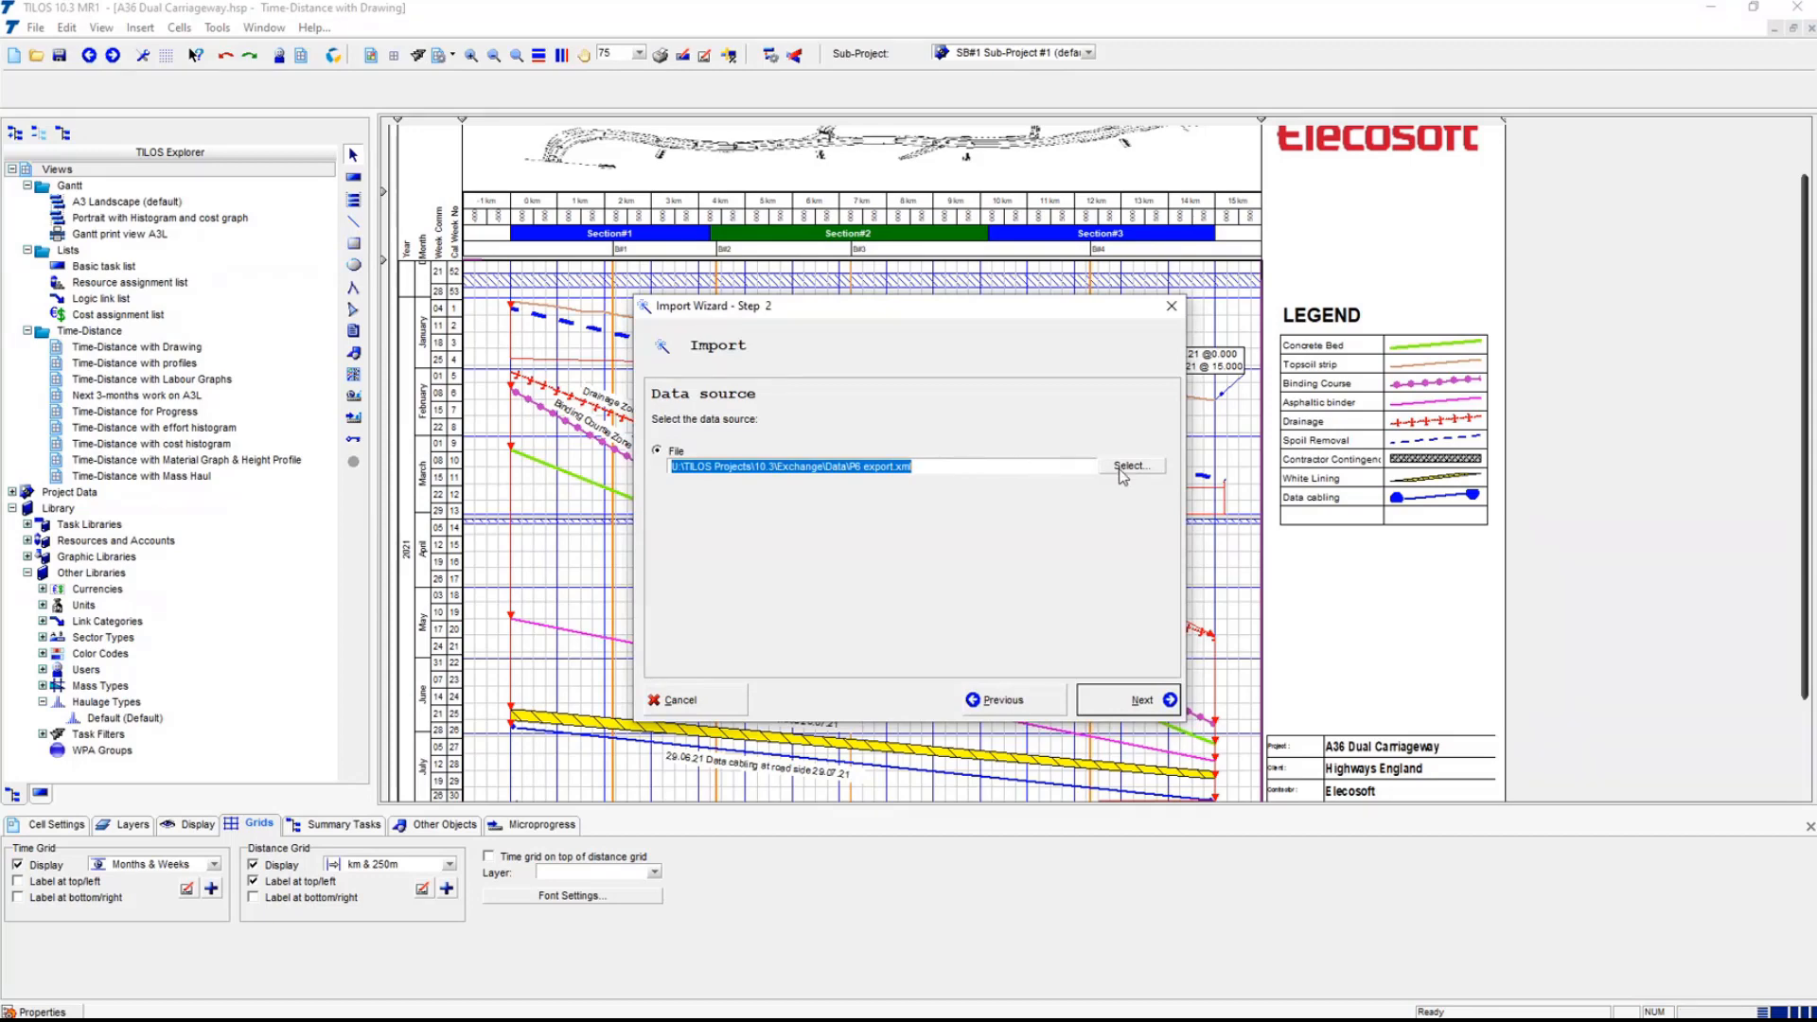
click(1142, 714)
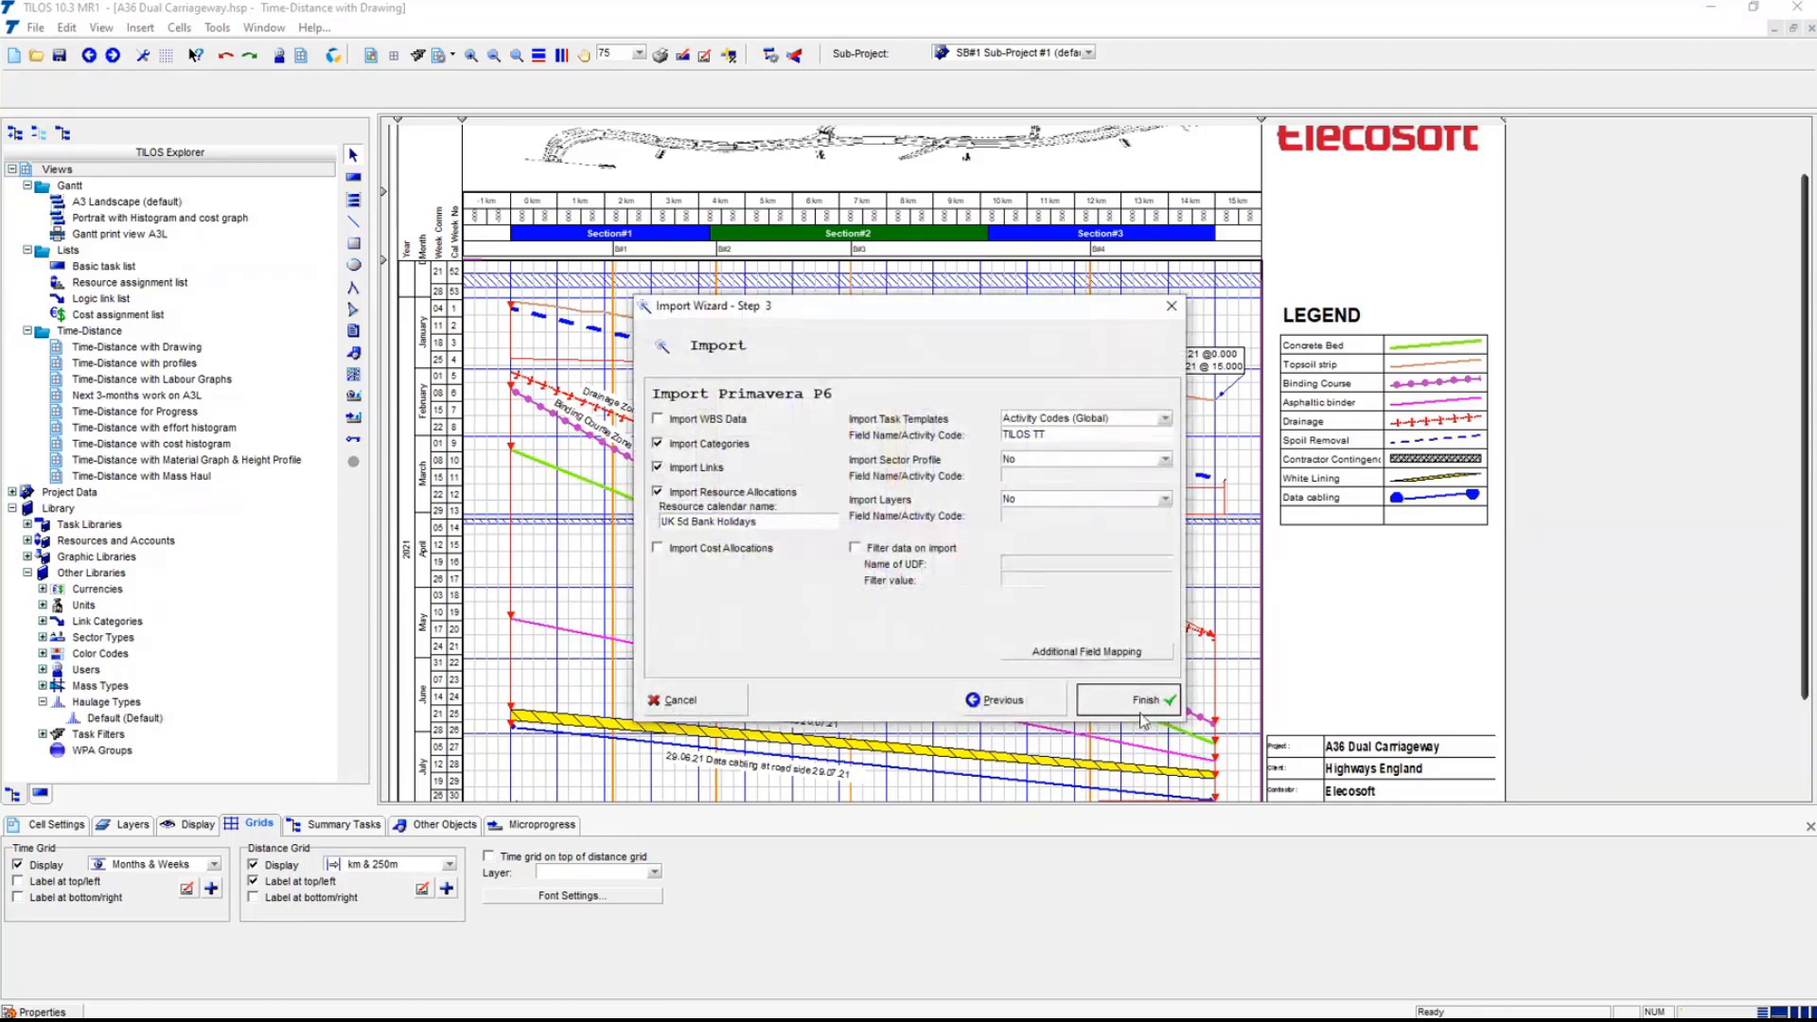
- Import task templates from the global activity code TILOS TT and filter the import by the UDF TILOS Export with value Y
click(1164, 418)
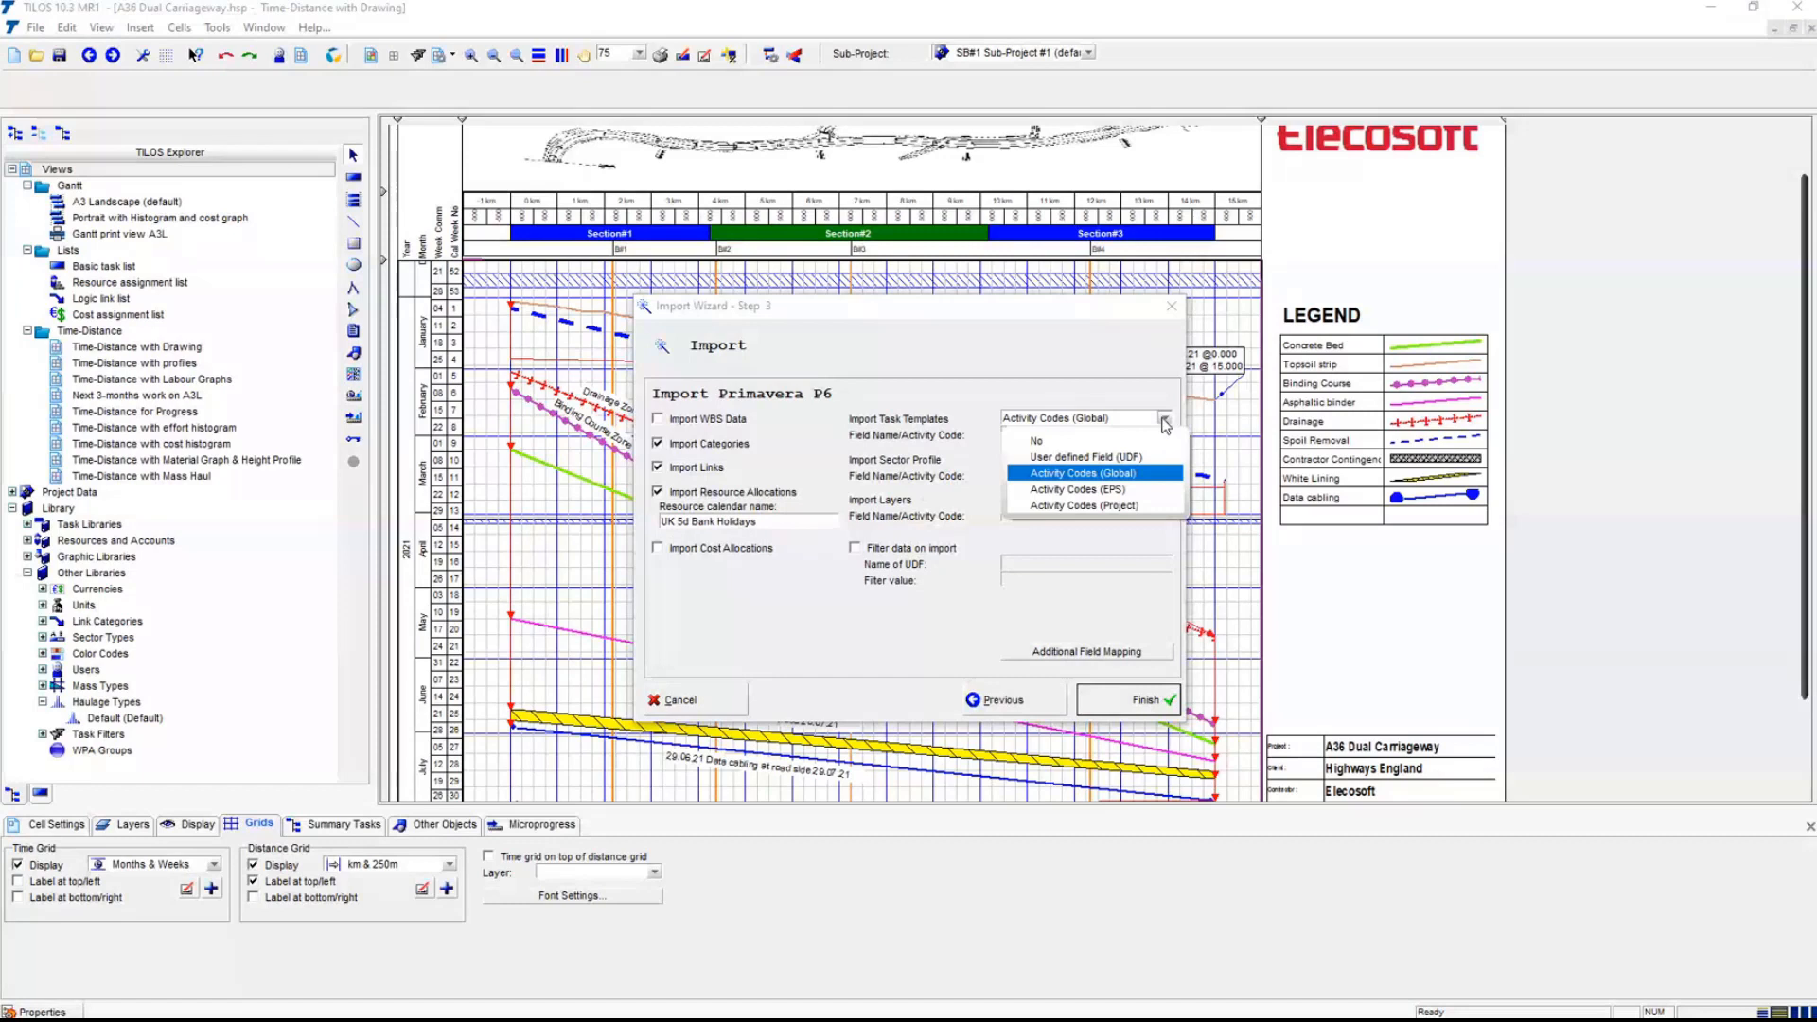
click(1147, 473)
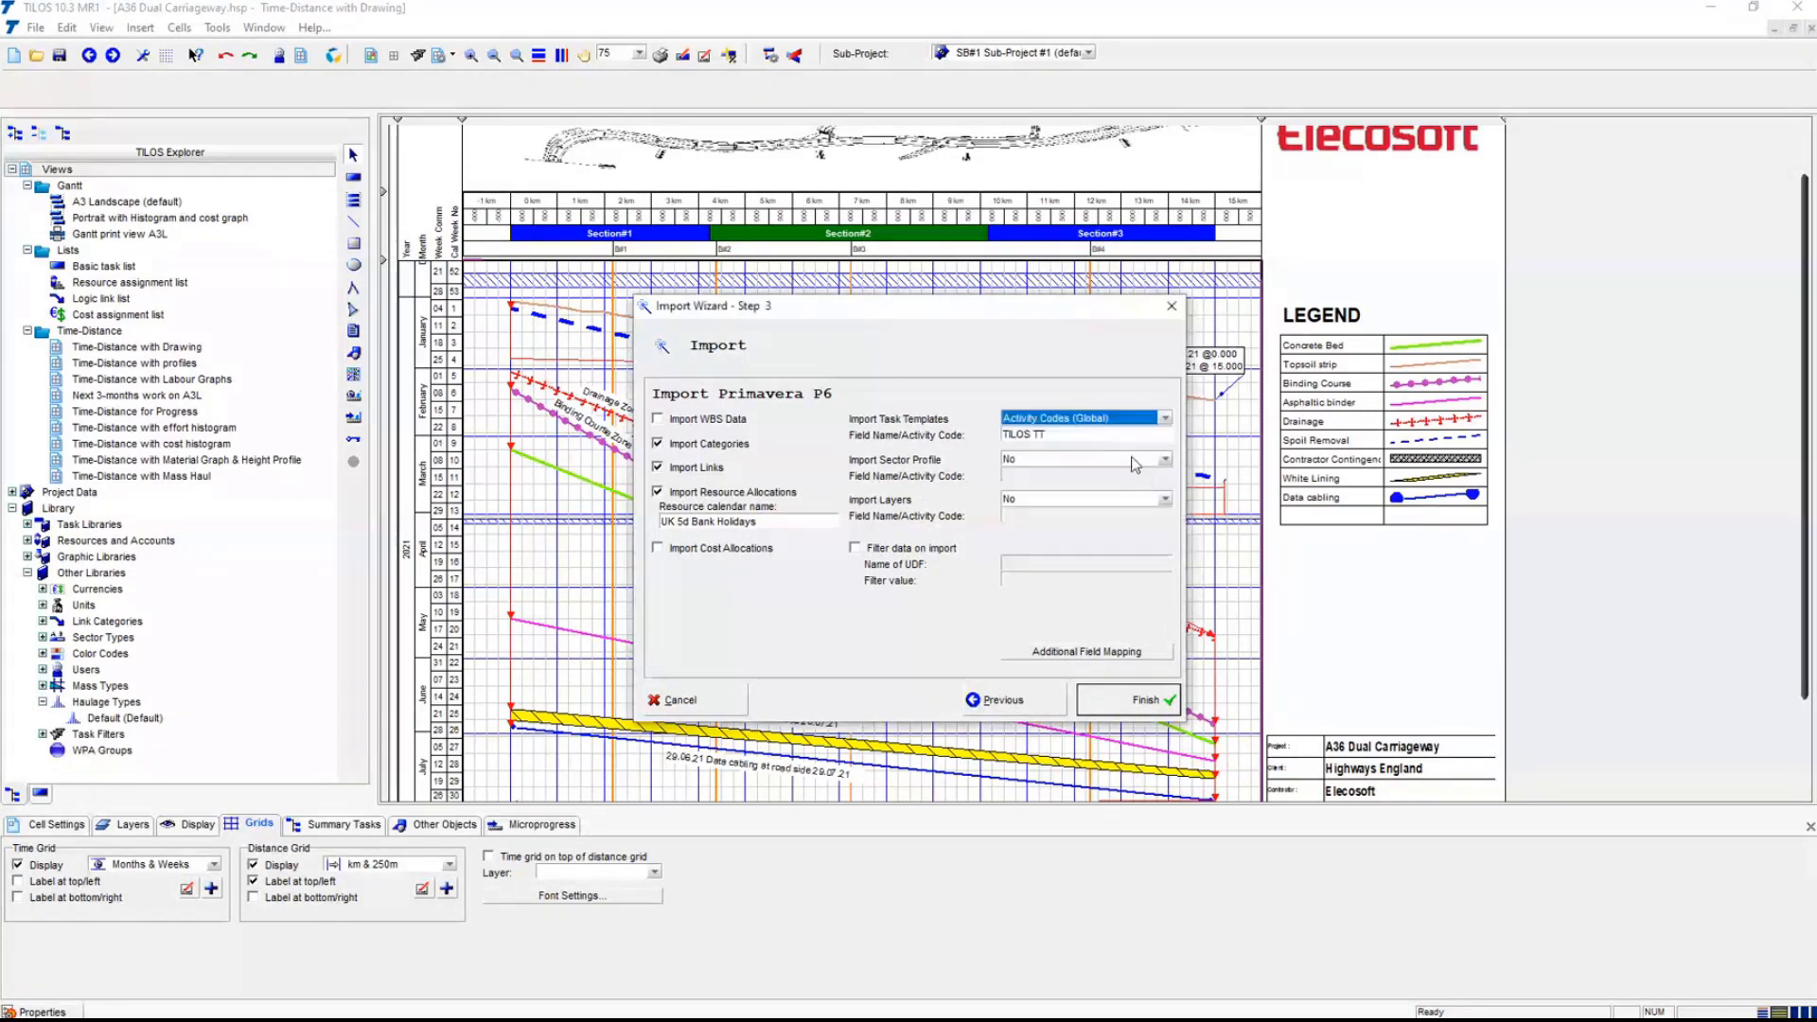
click(1076, 432)
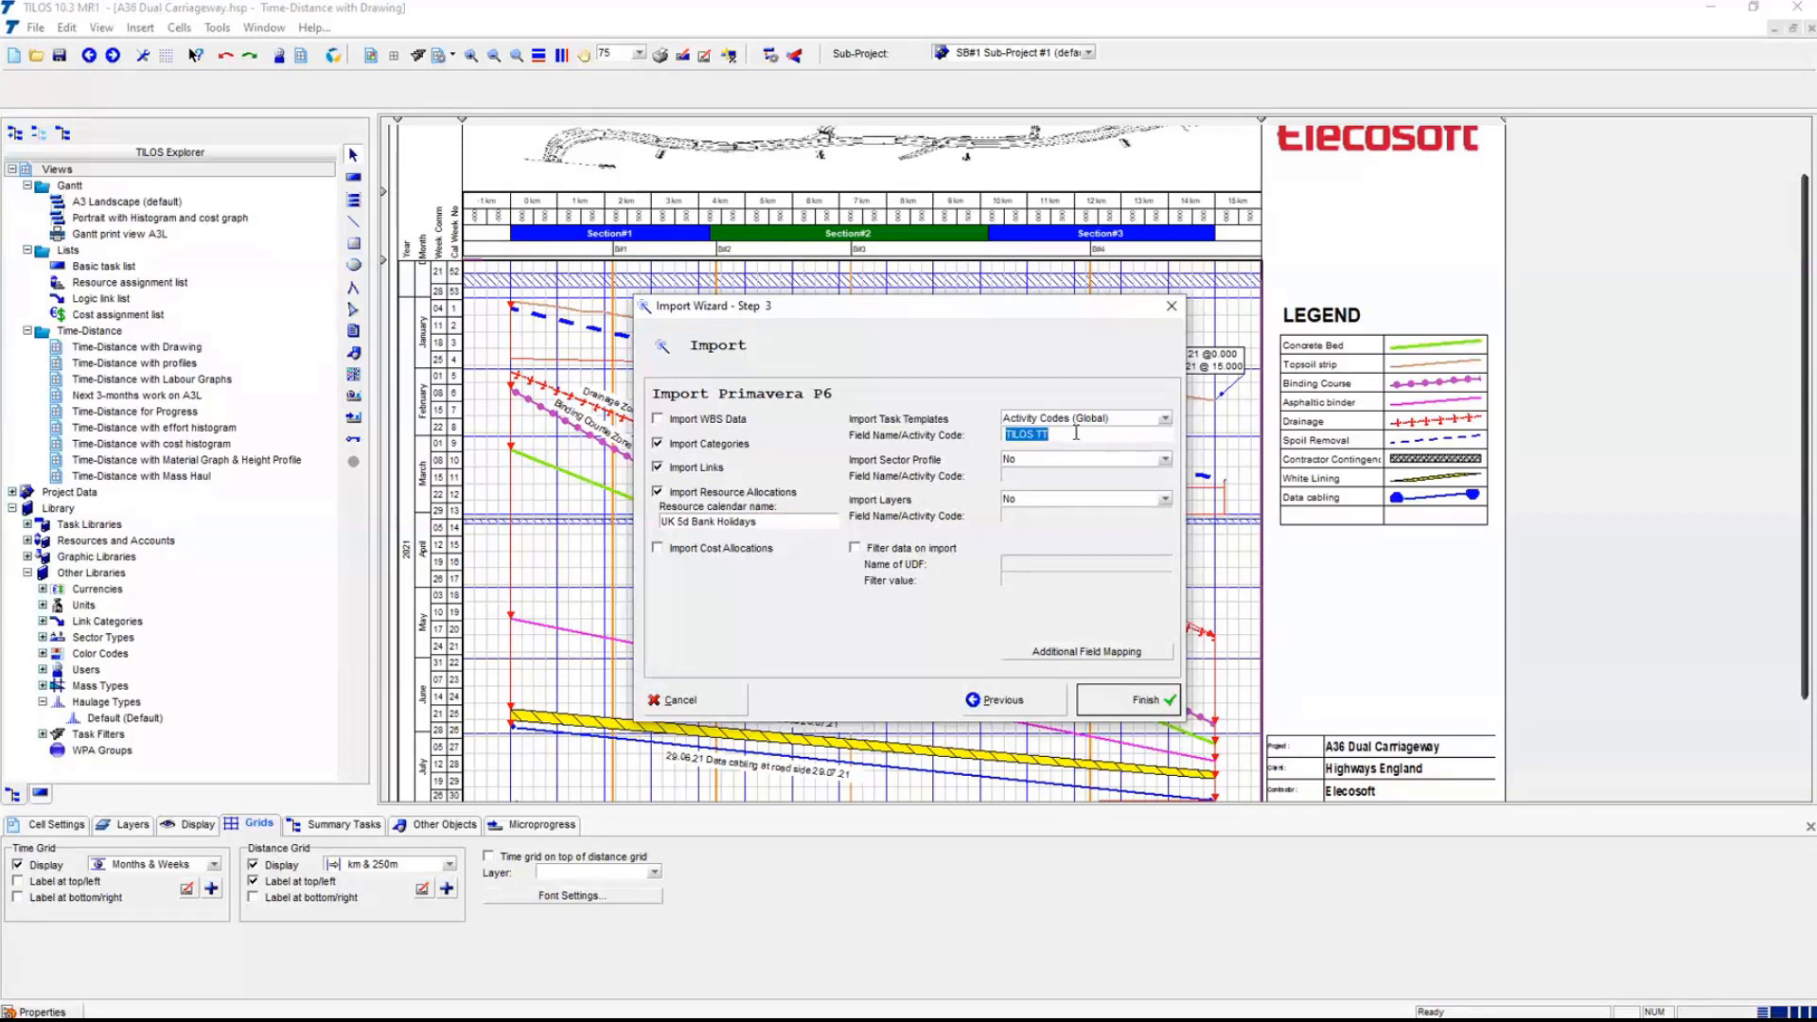
click(946, 549)
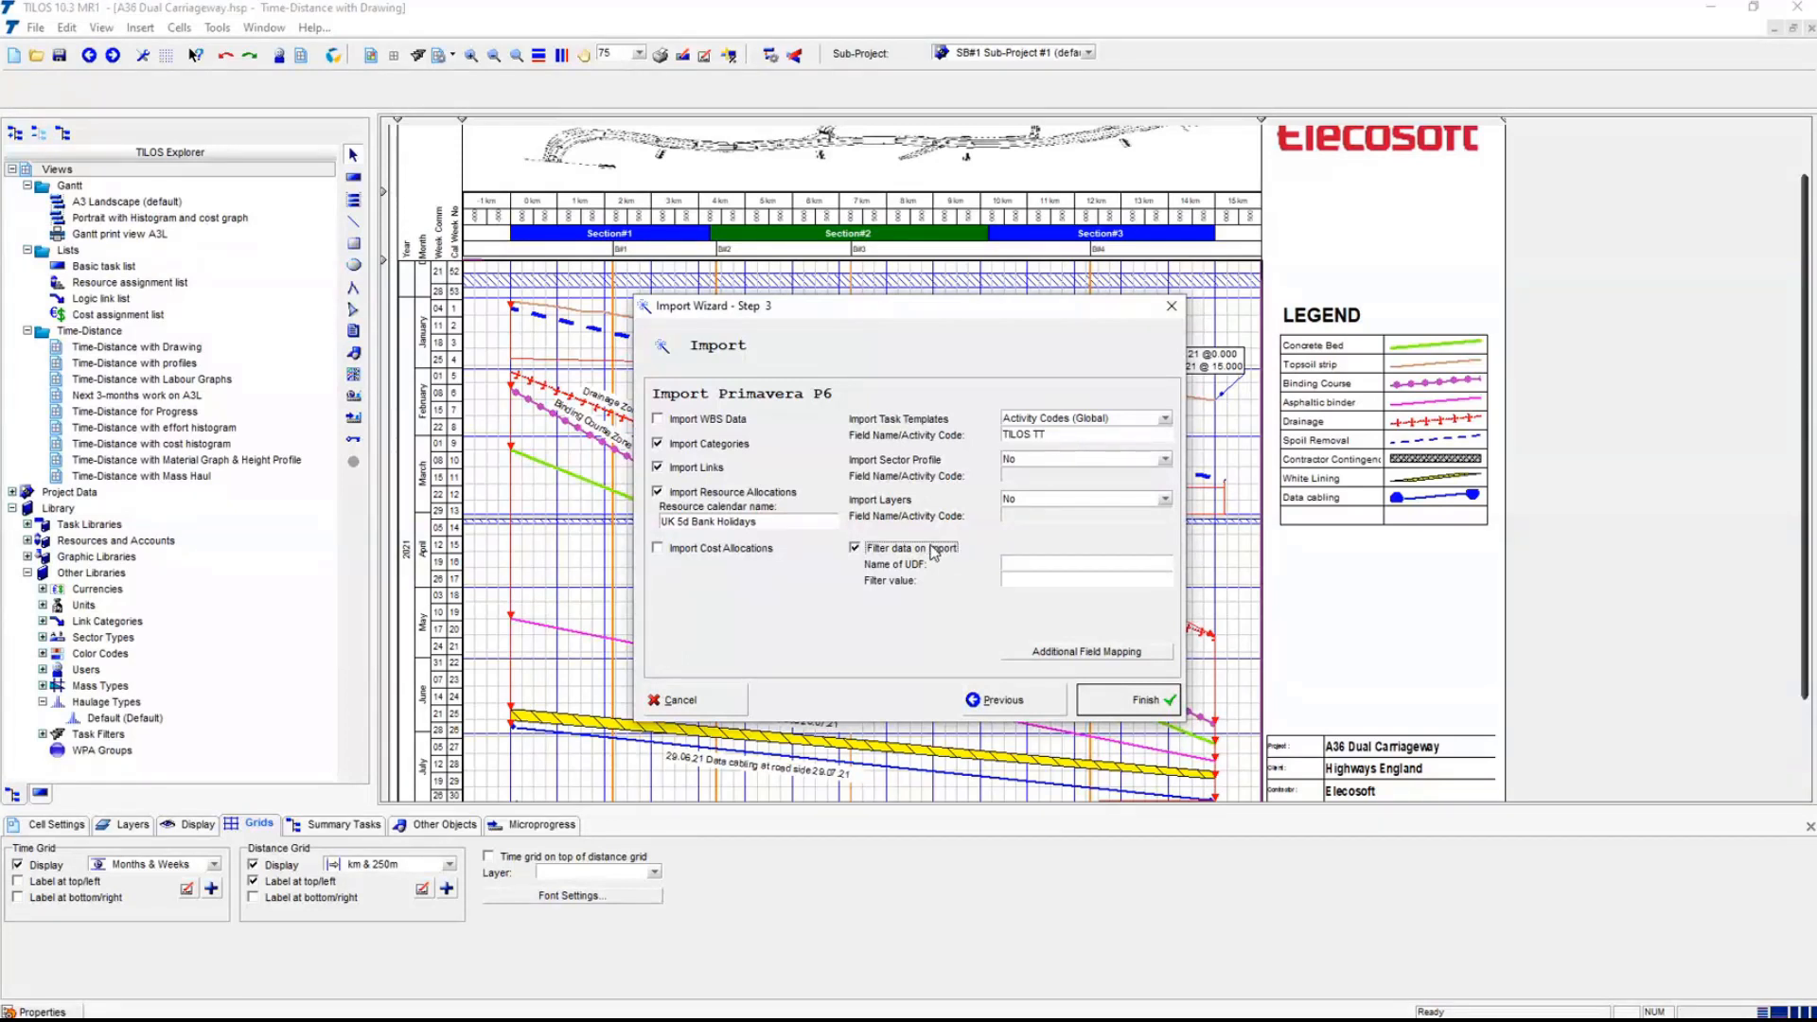
click(1043, 563)
text(TILOS Ex)
text(port)
text(Y)
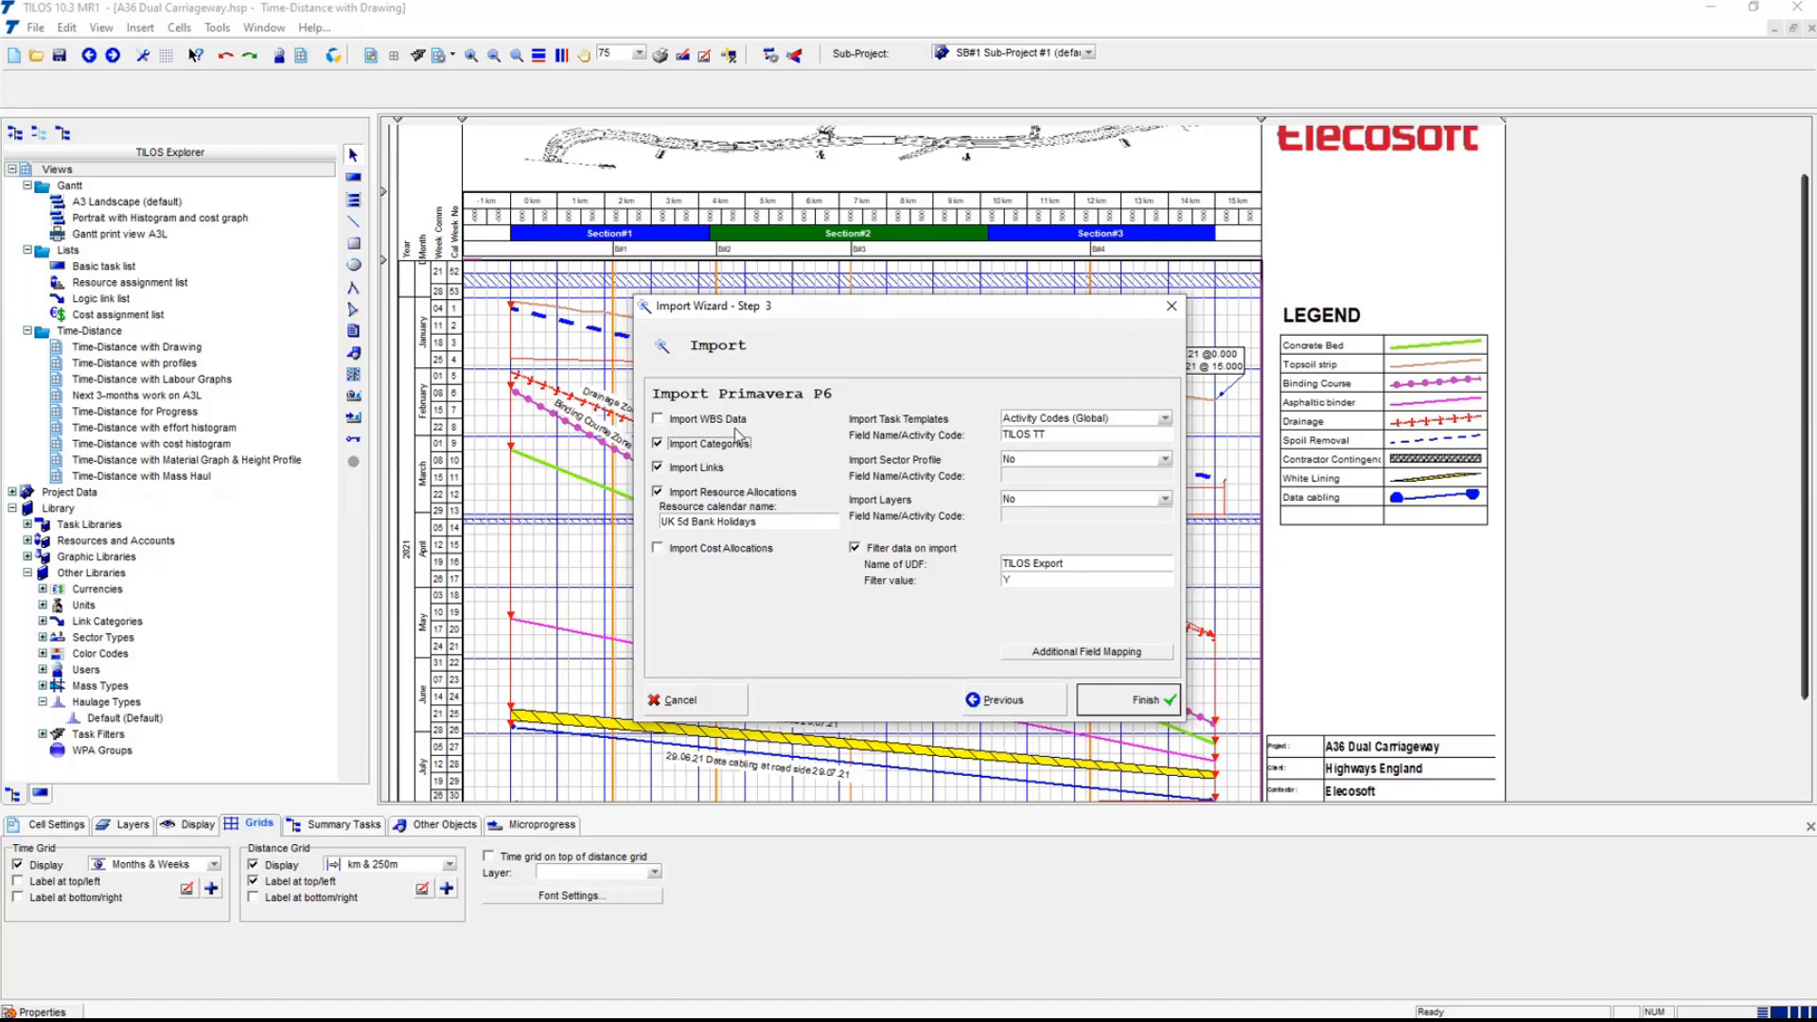
- Turn the Import Links and Import Resource Allocations options off and back on
click(700, 470)
click(701, 471)
click(712, 493)
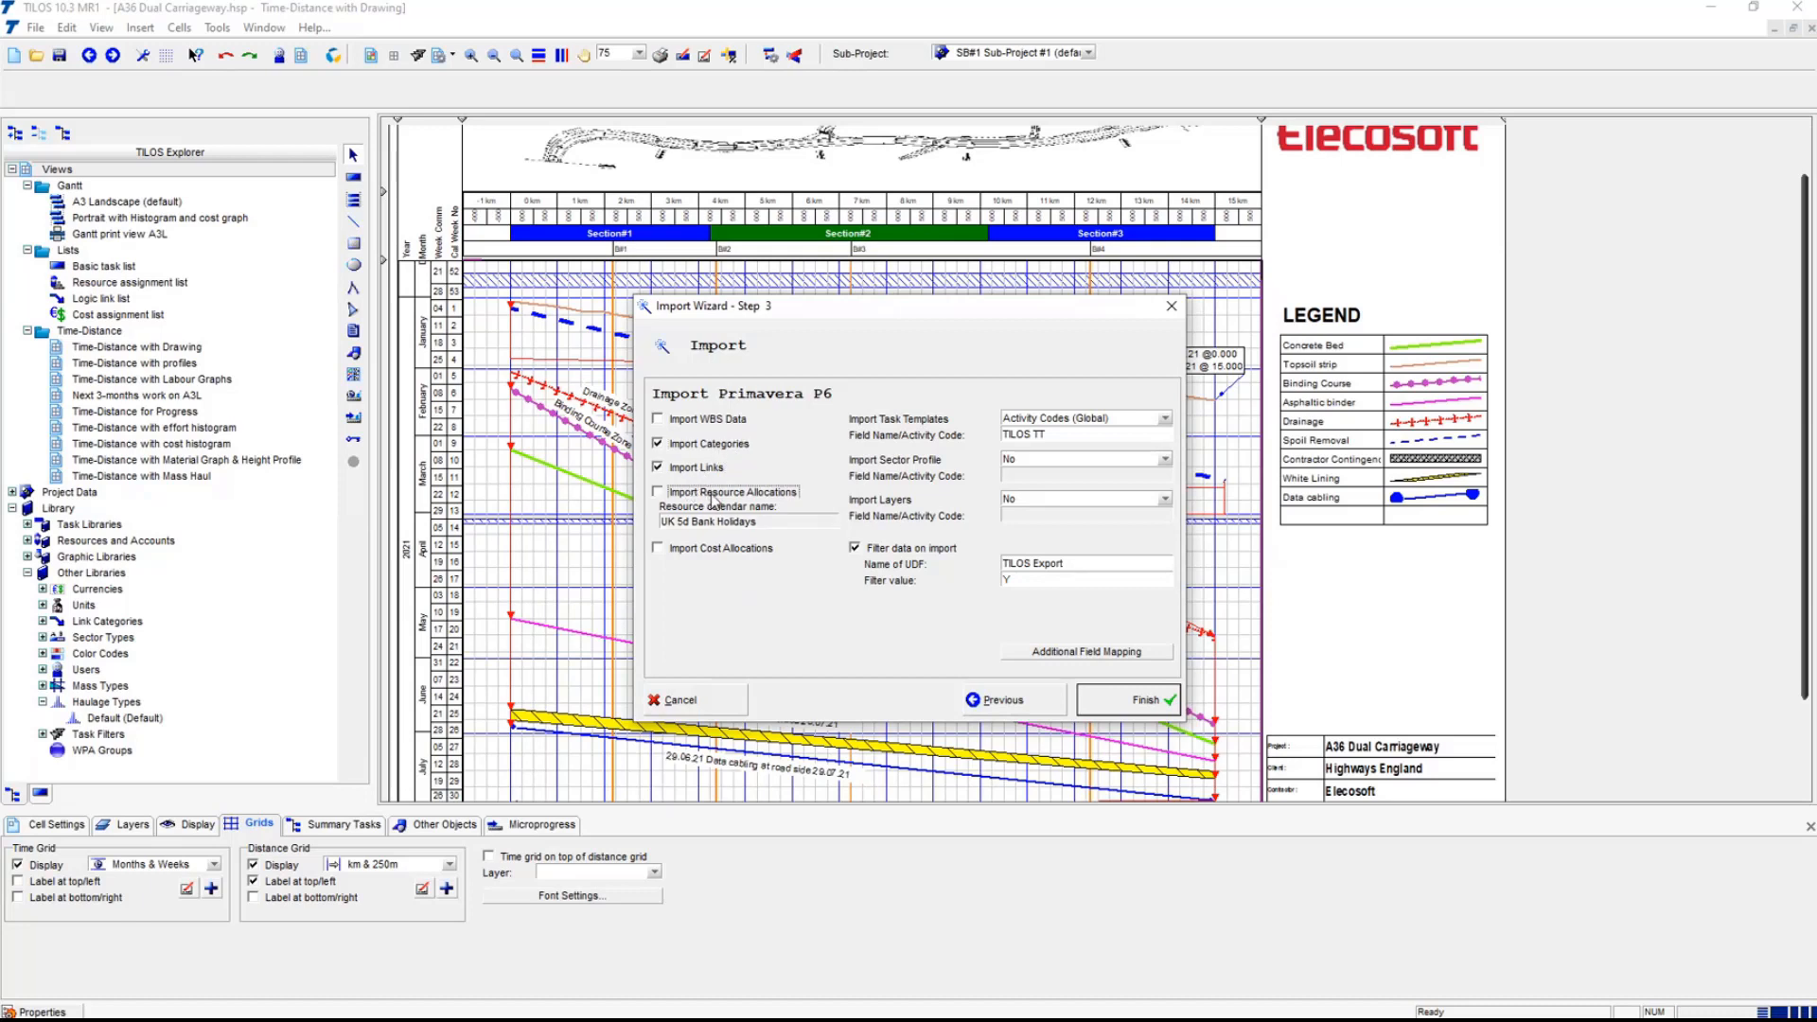
click(712, 493)
- Examine the additional field mapping between TILOS and Primavera data fields, and cancel the mapping settings and the import
click(1135, 653)
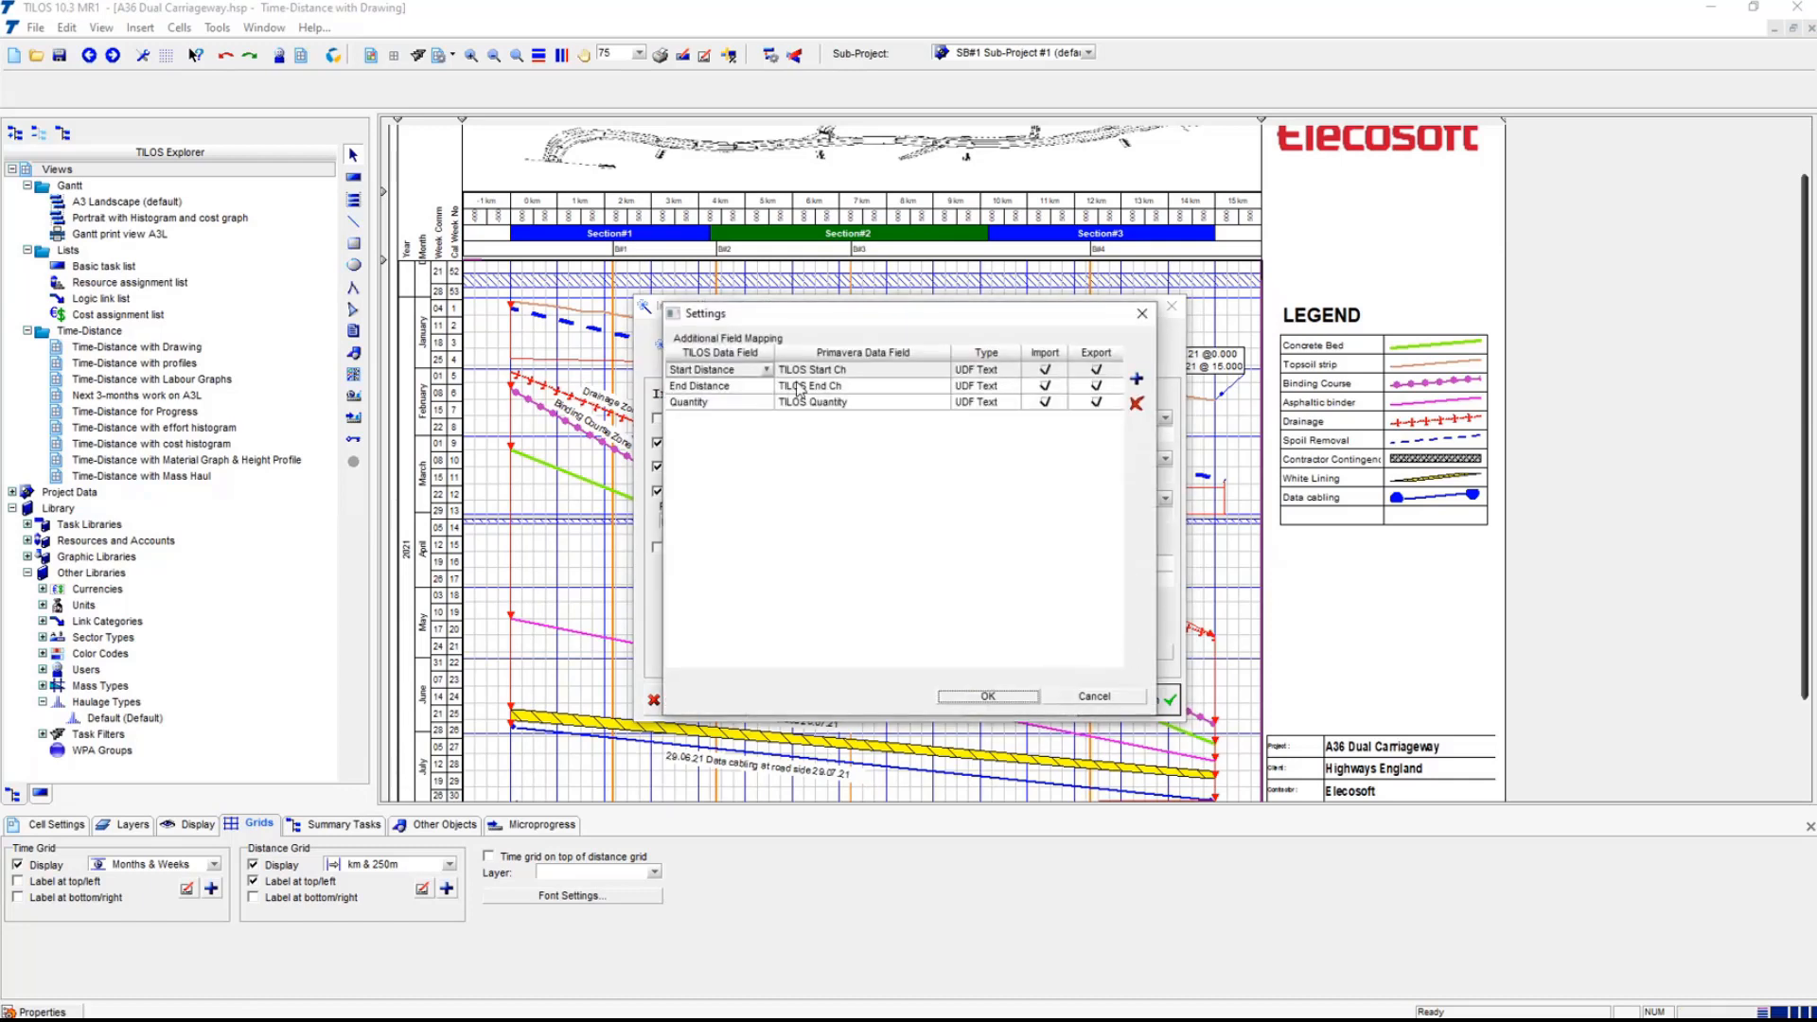
click(768, 371)
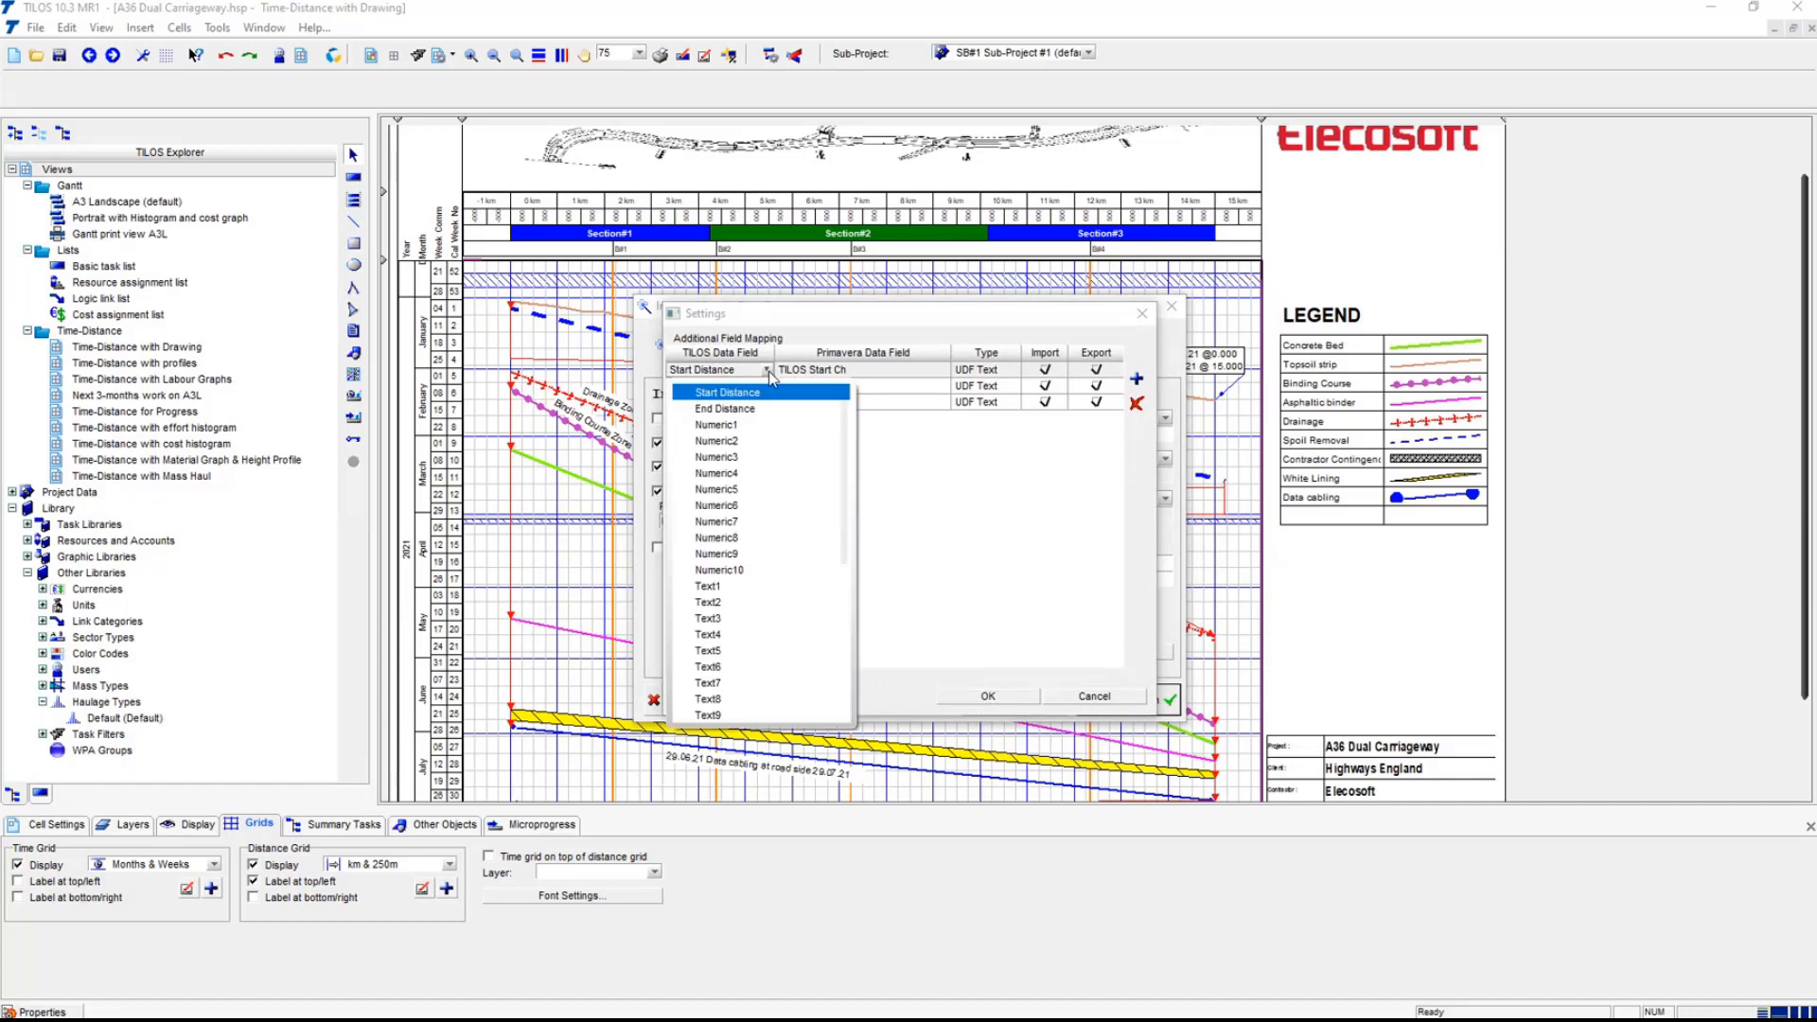
click(770, 373)
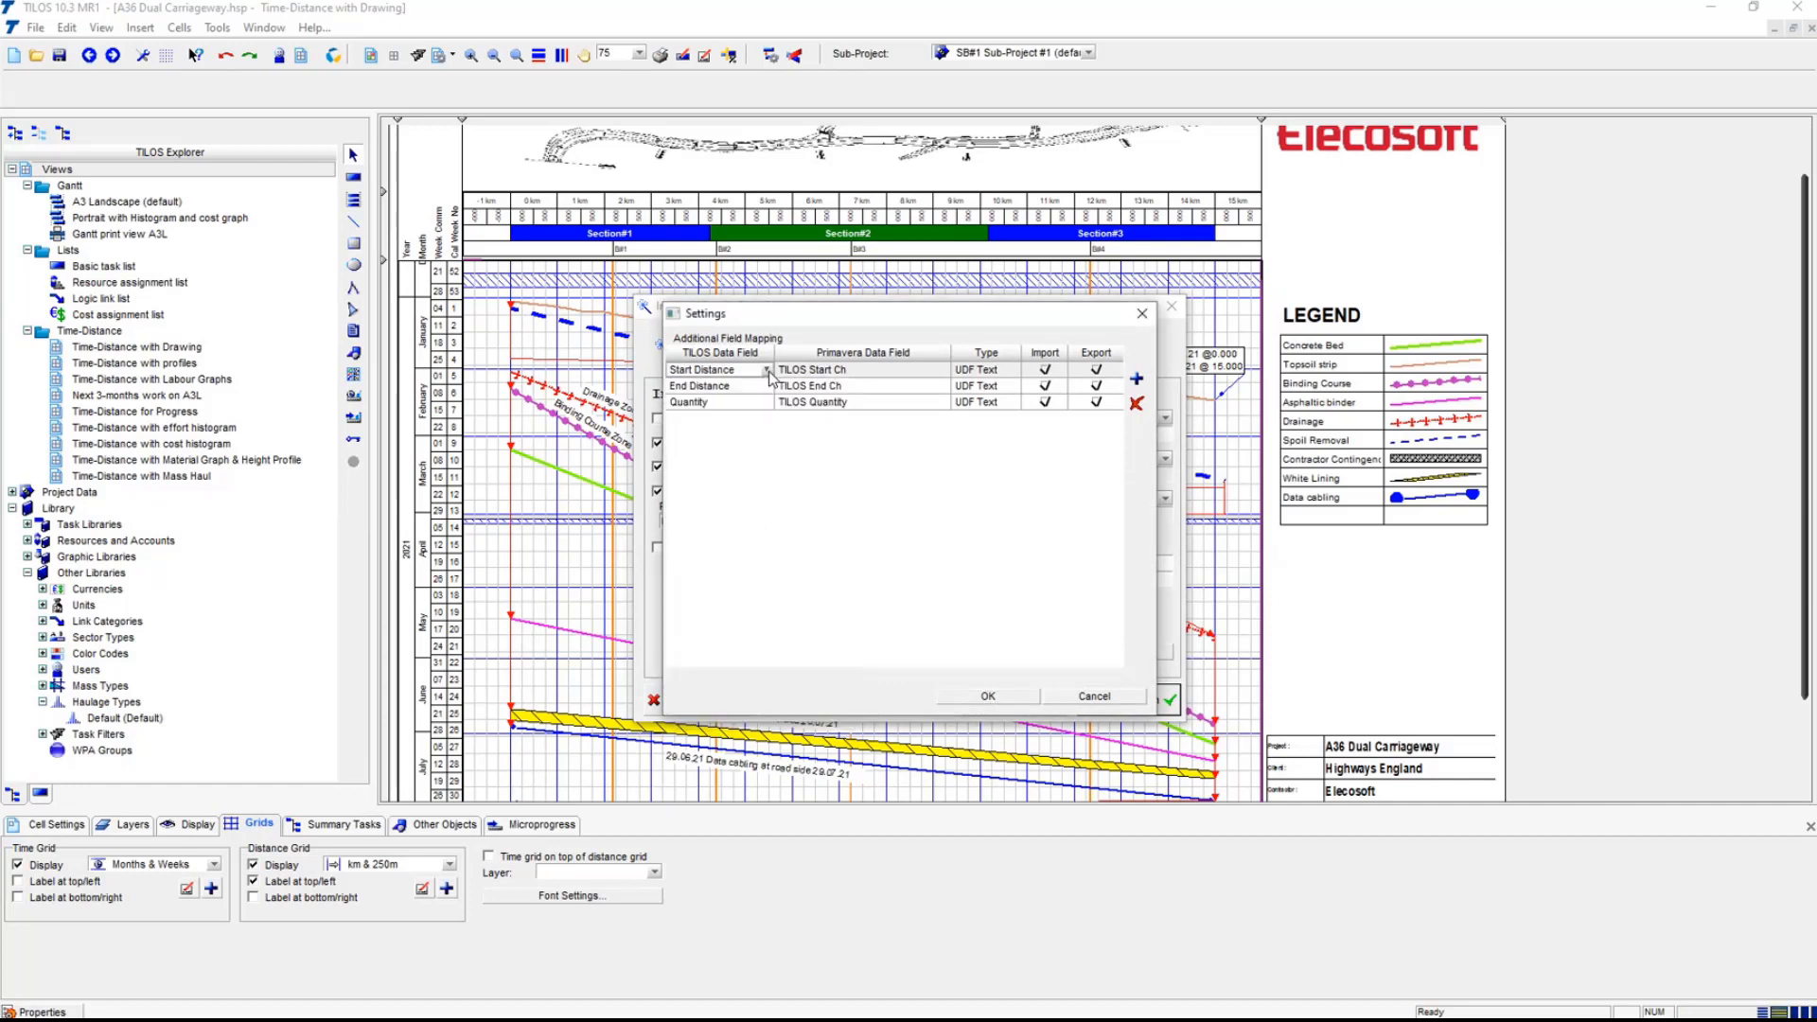
click(831, 372)
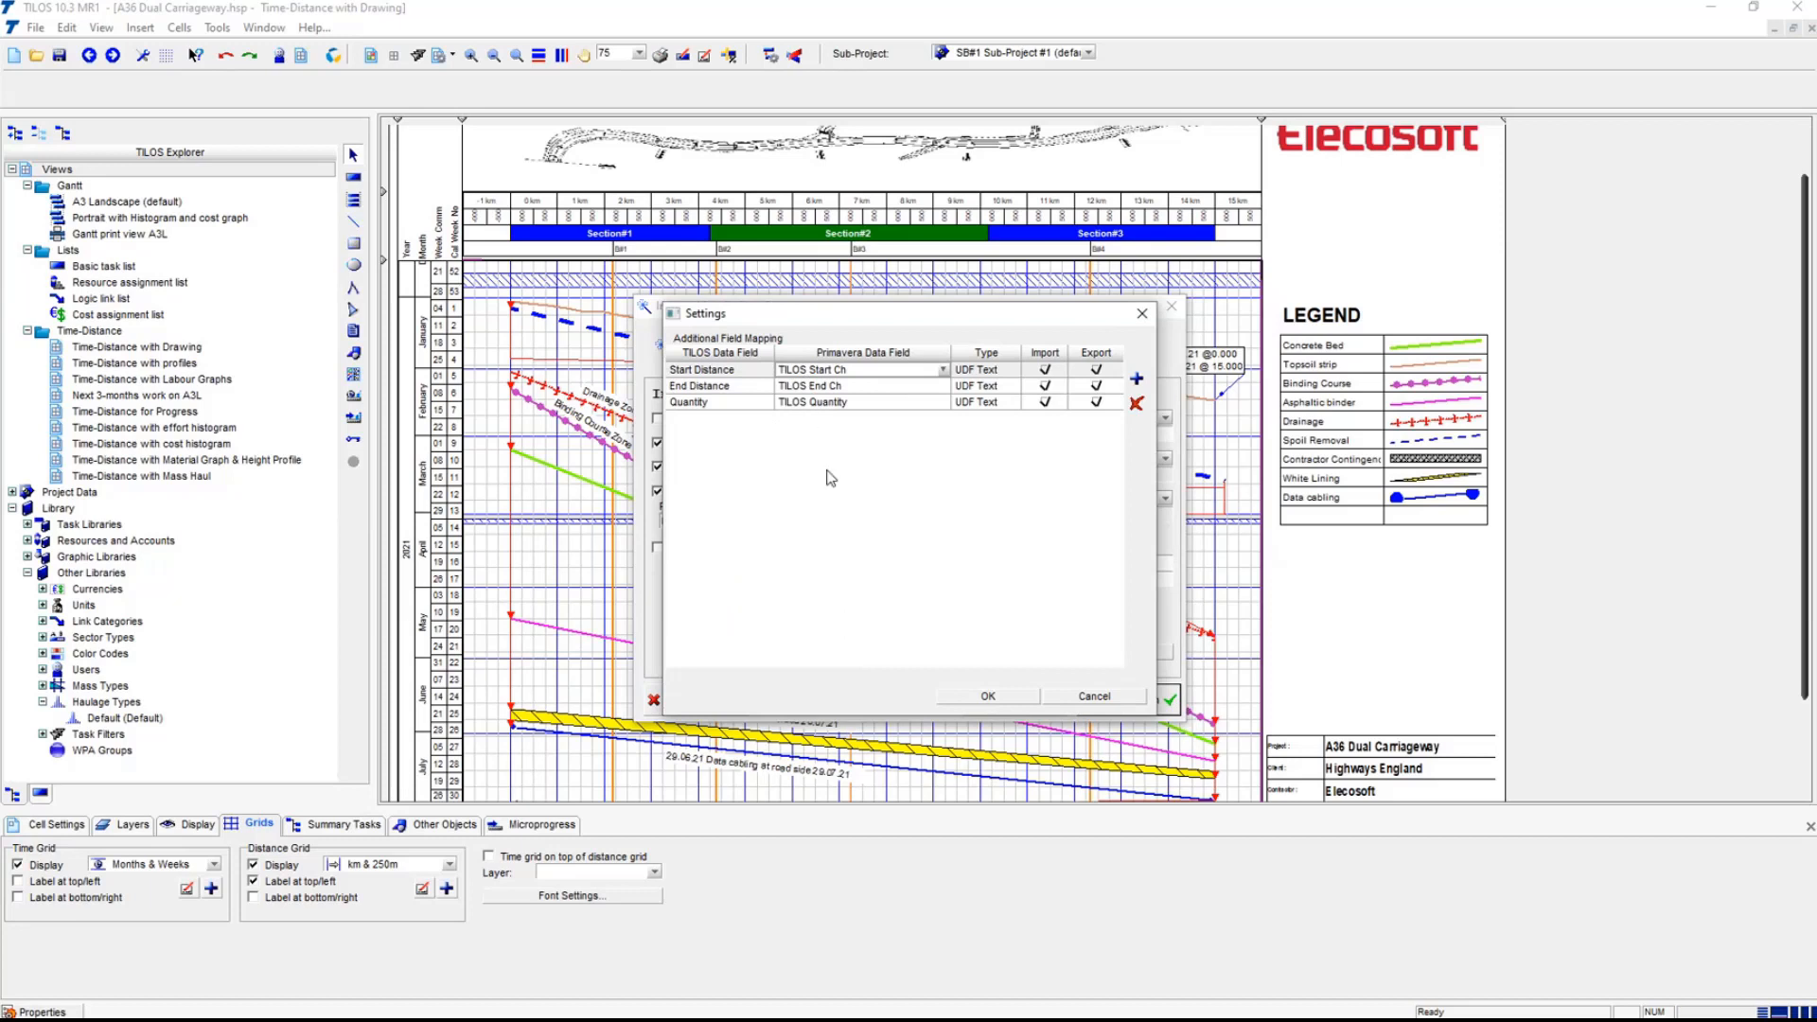
click(1110, 699)
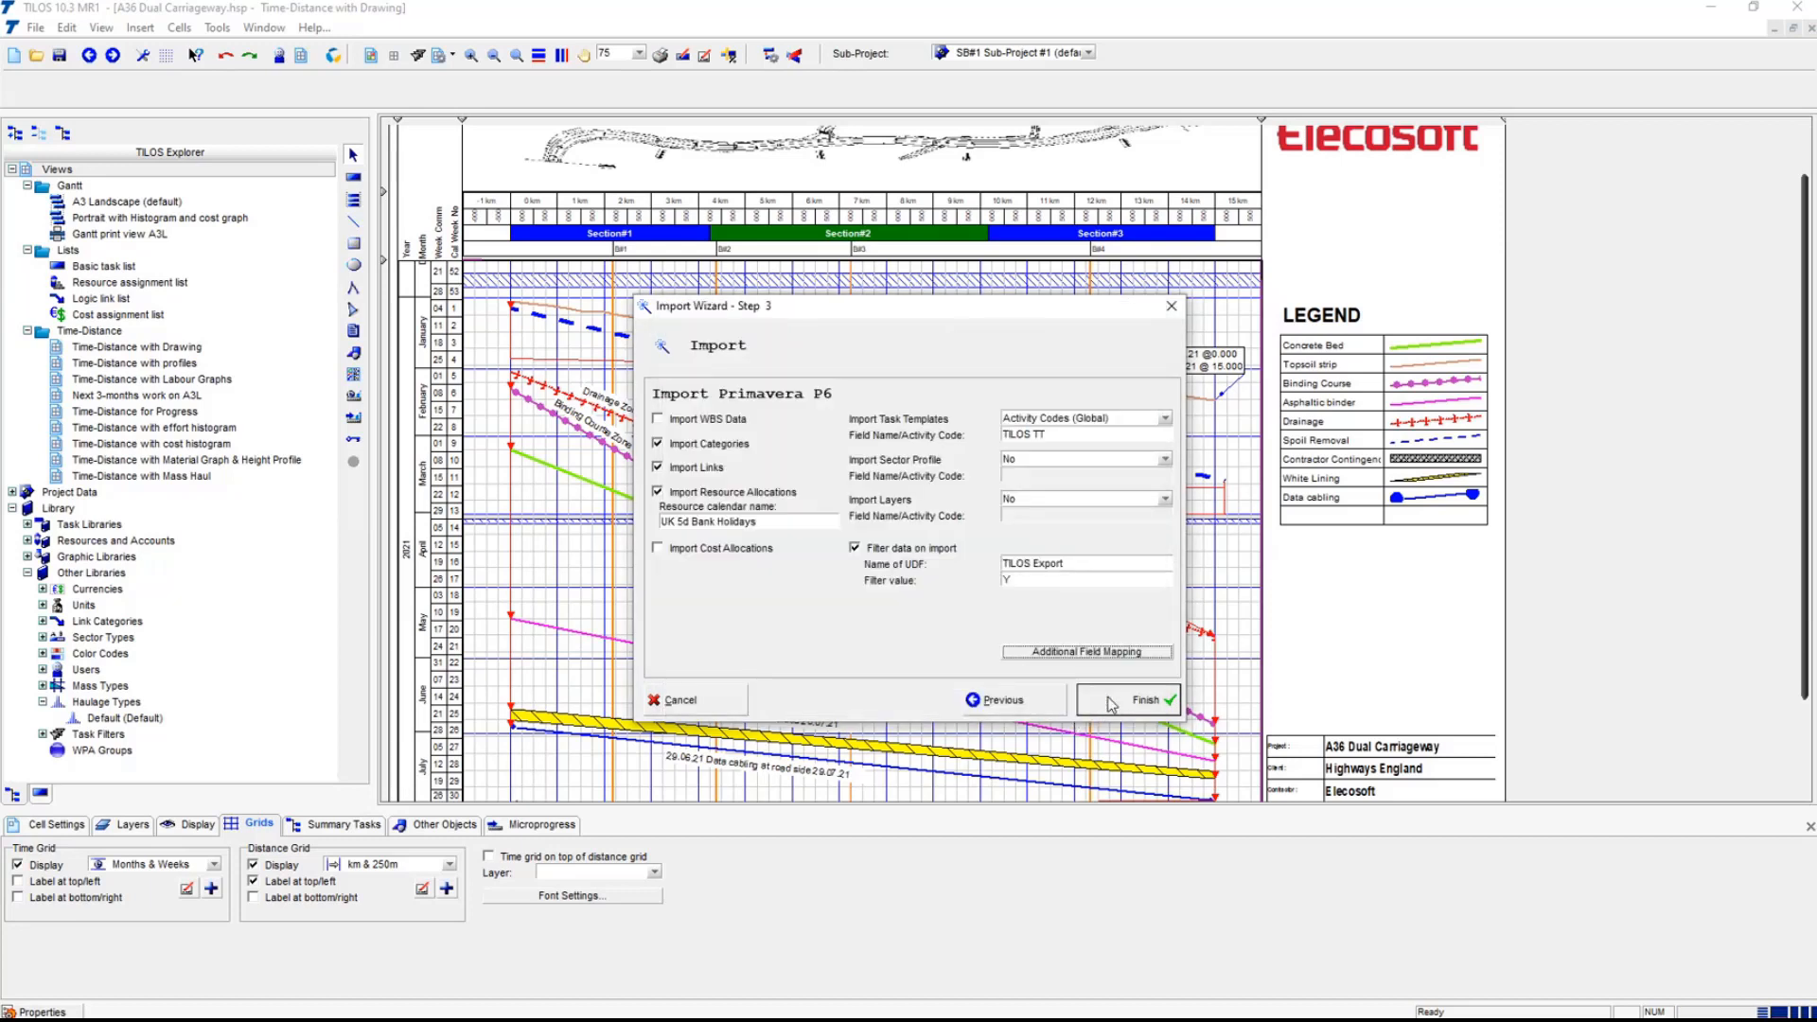
click(720, 708)
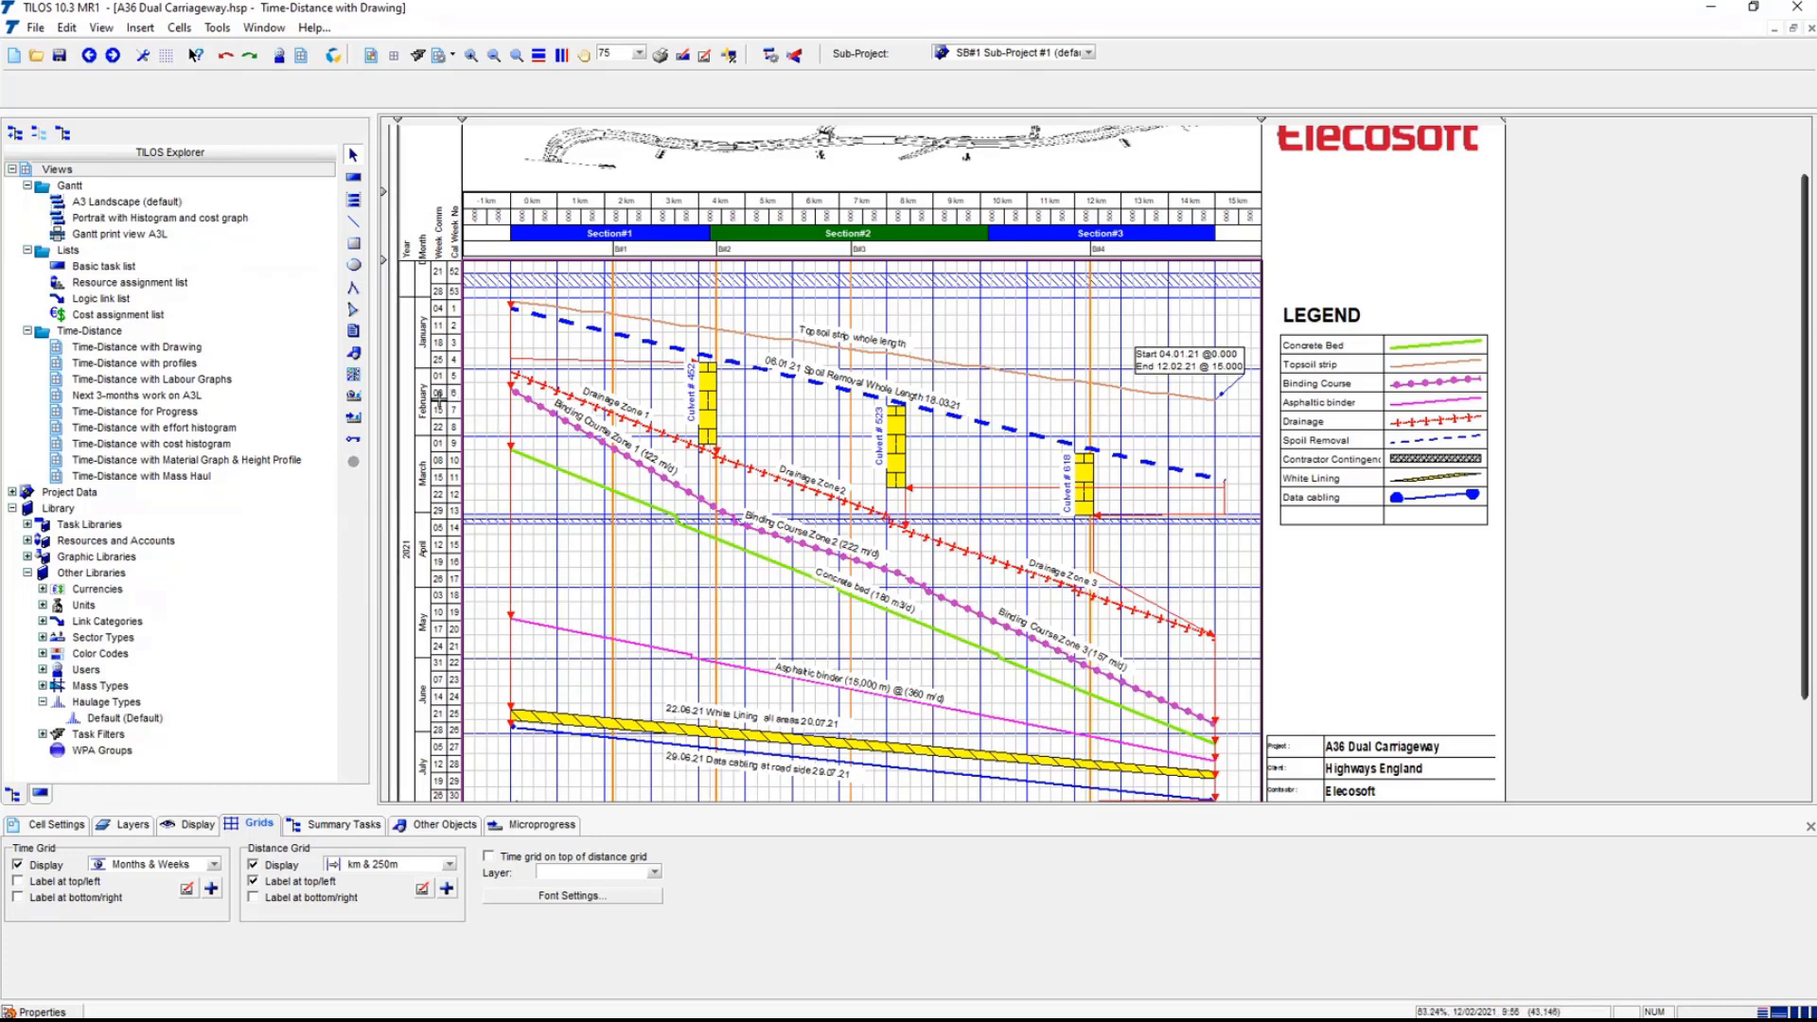
- Open the Time-Distance for Progress view
click(154, 415)
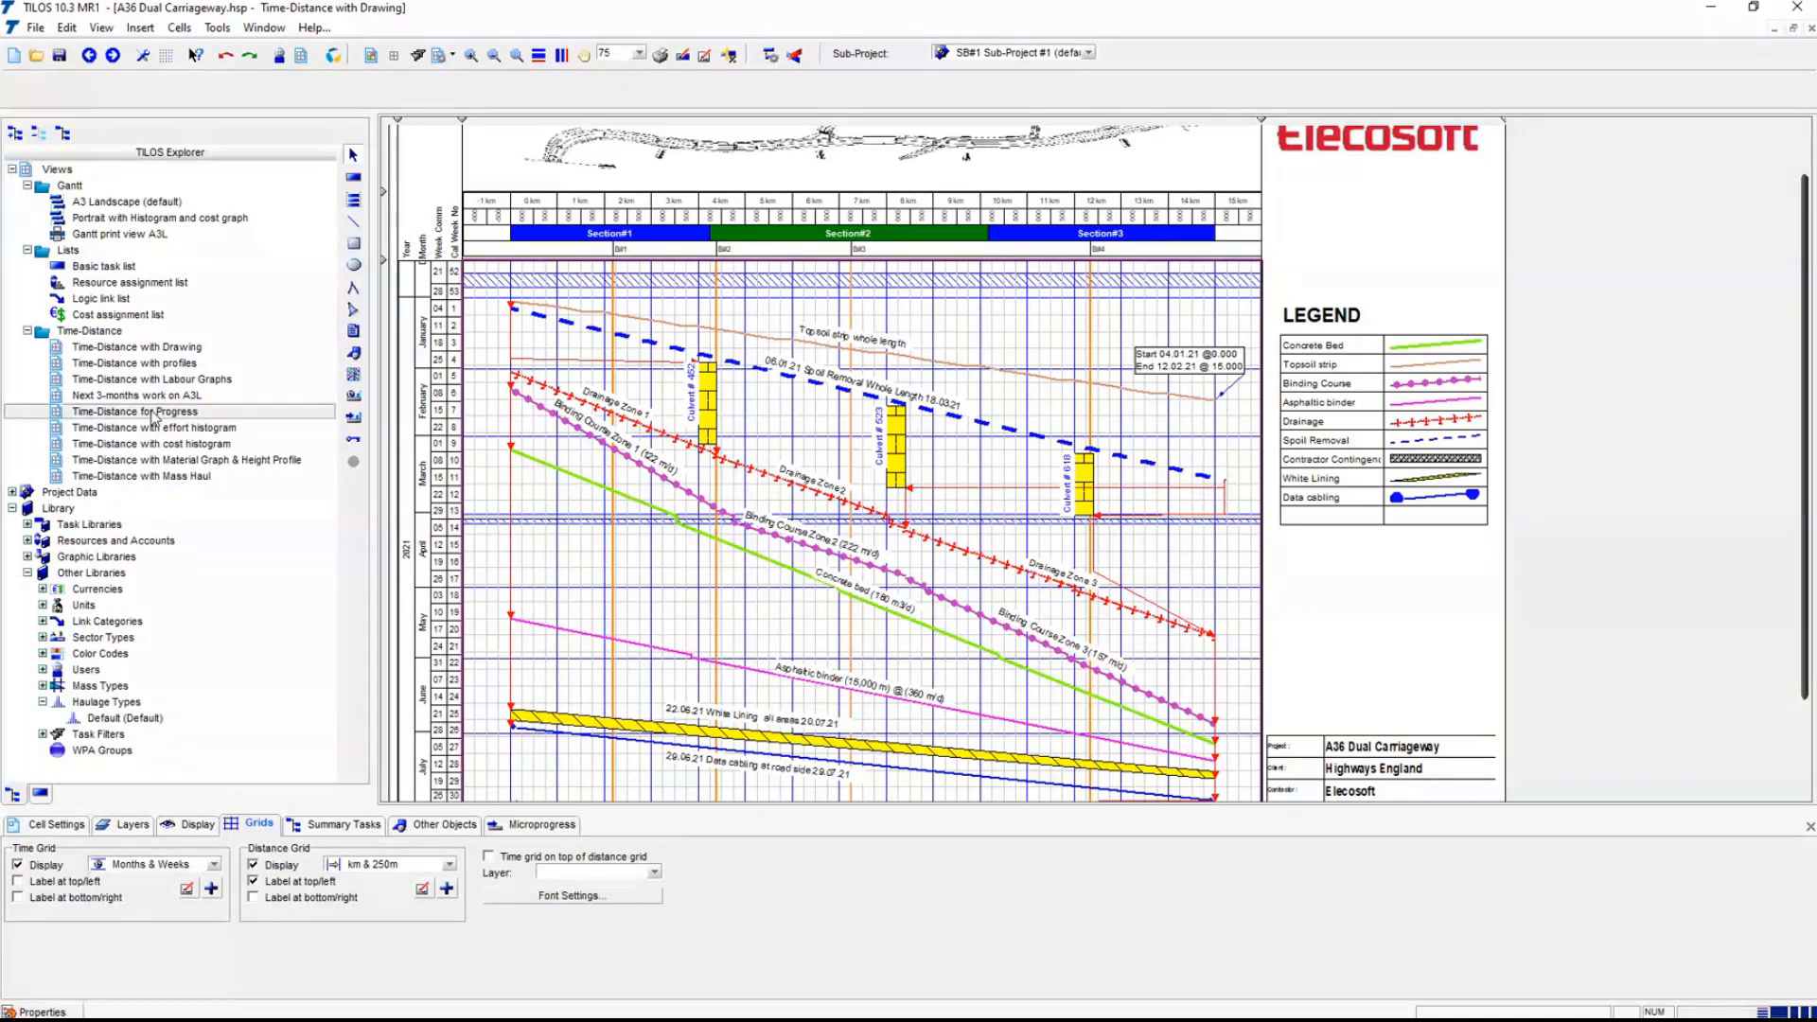
double_click(153, 414)
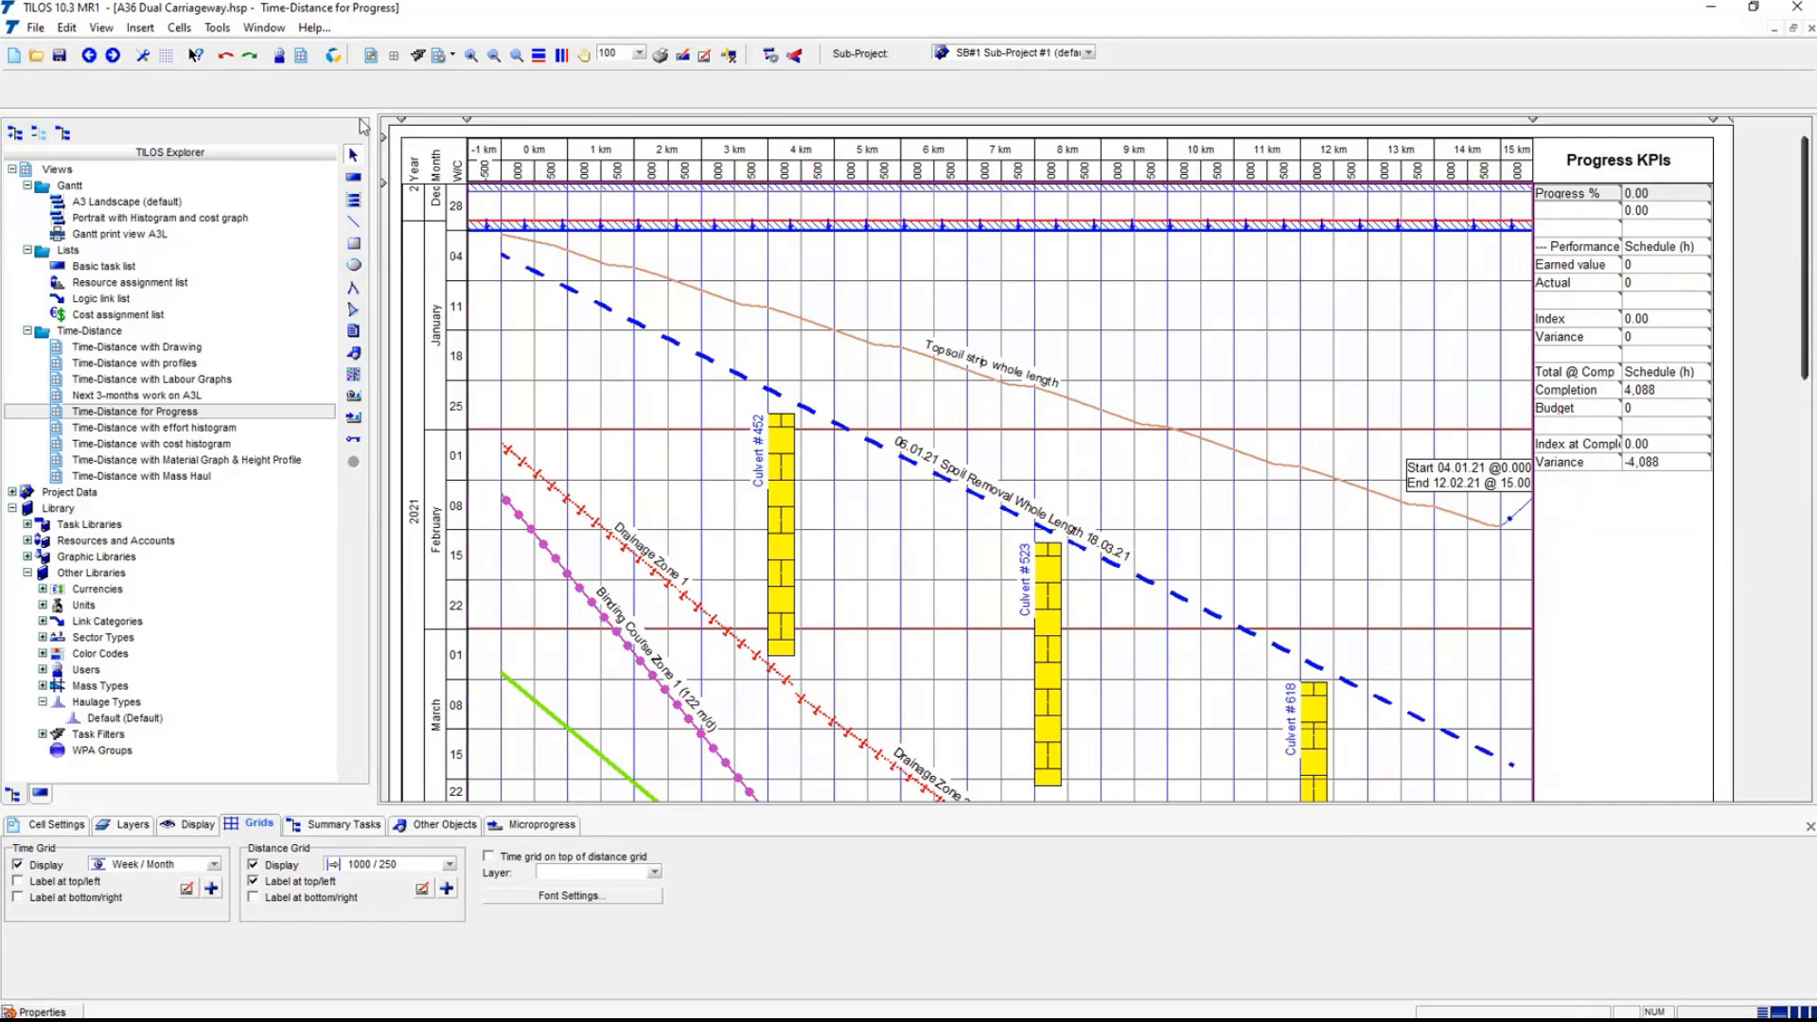
- Create a new project baseline with the description Original Plan in the Baseline Manager
click(222, 28)
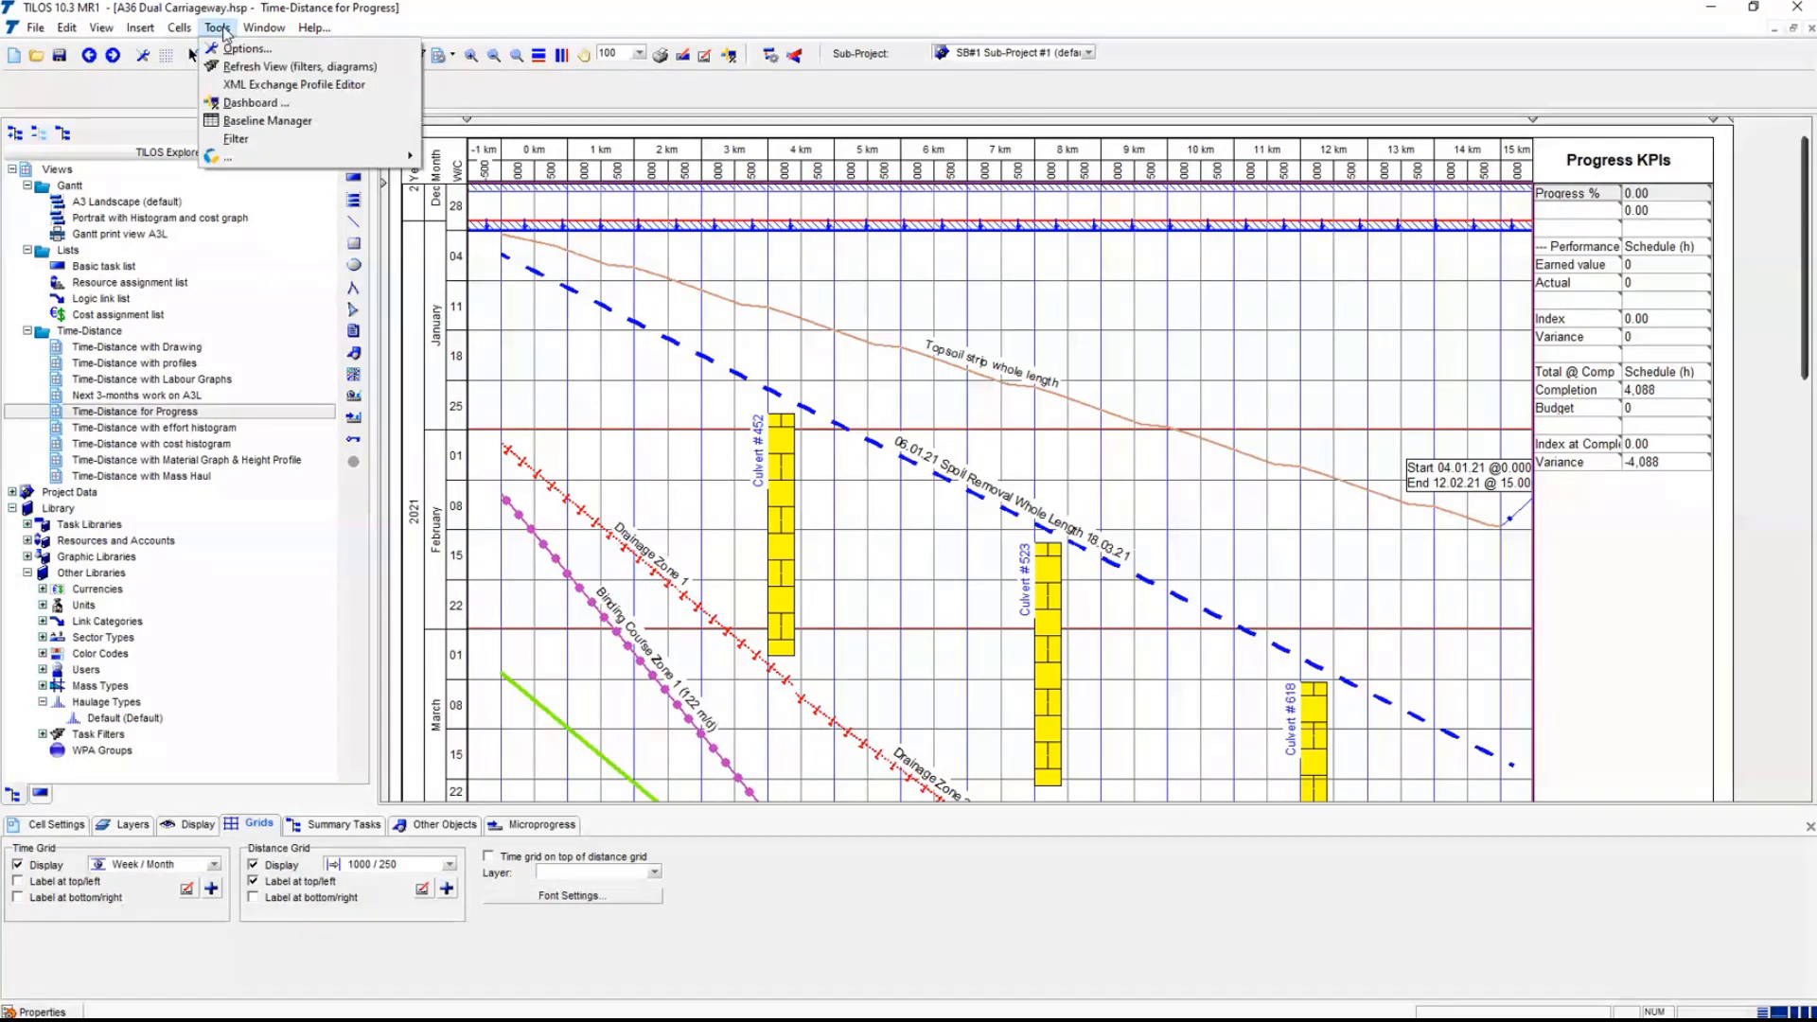
click(318, 126)
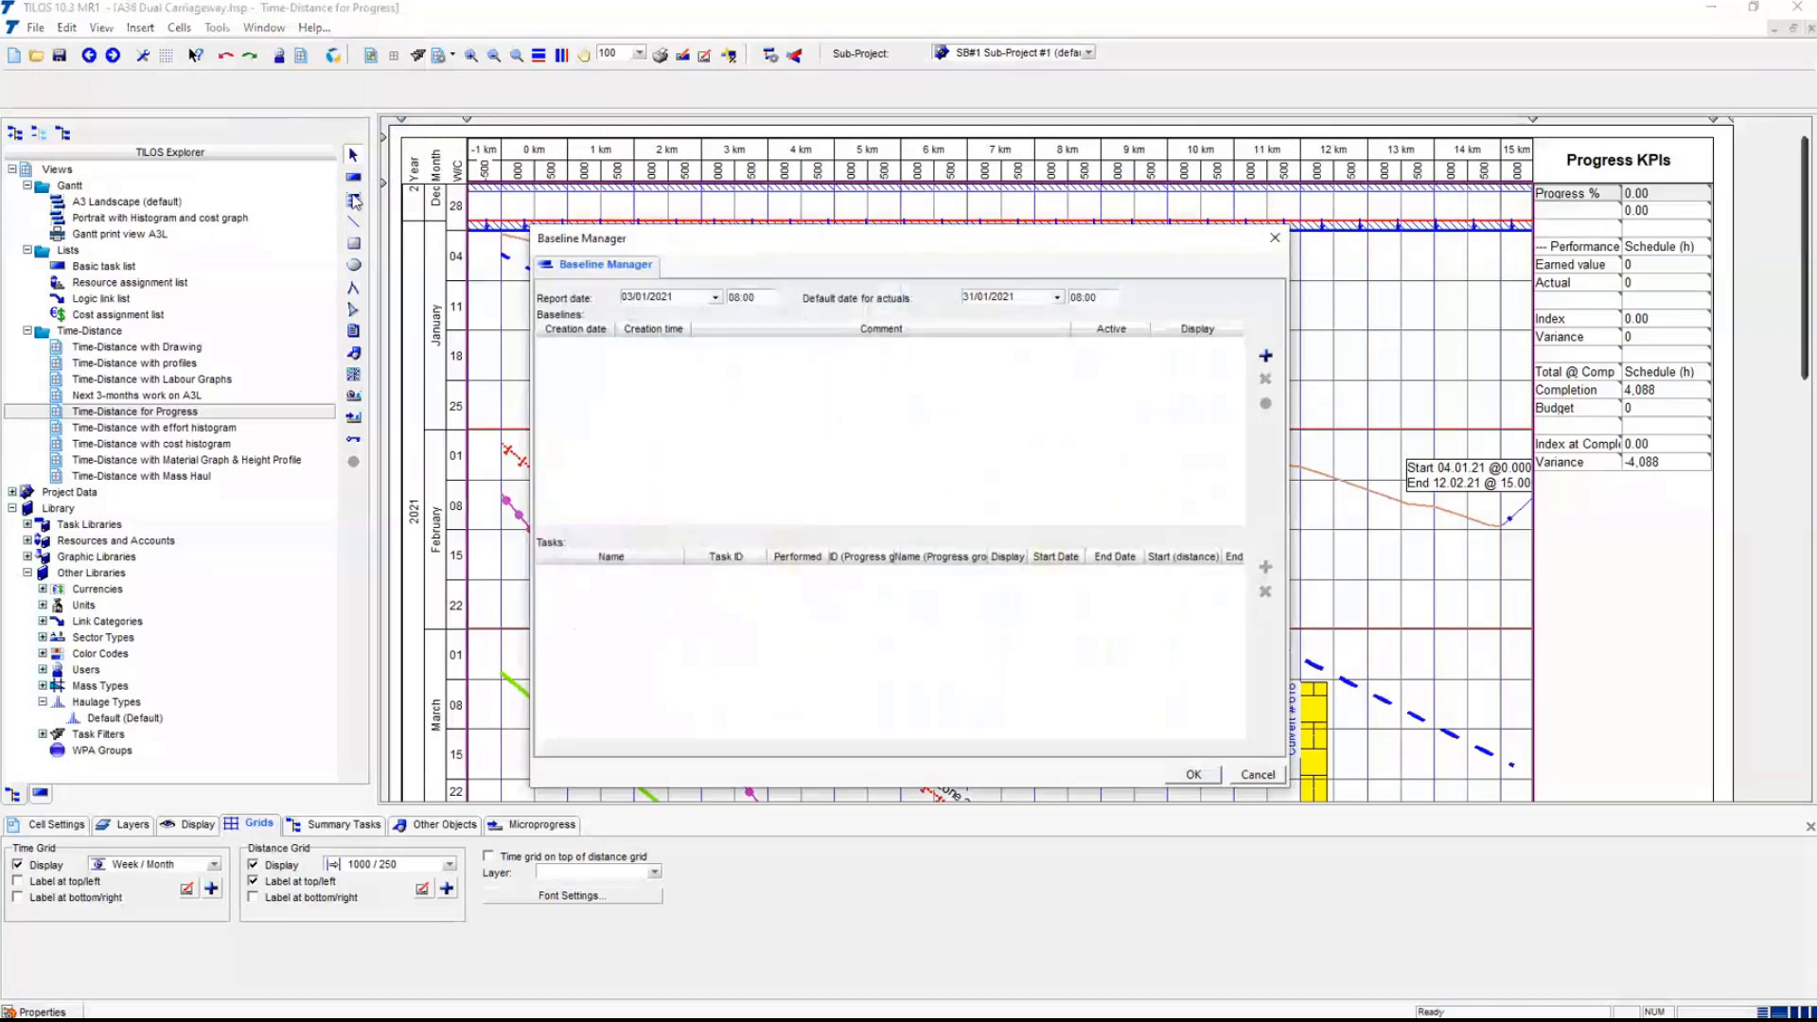
click(1265, 357)
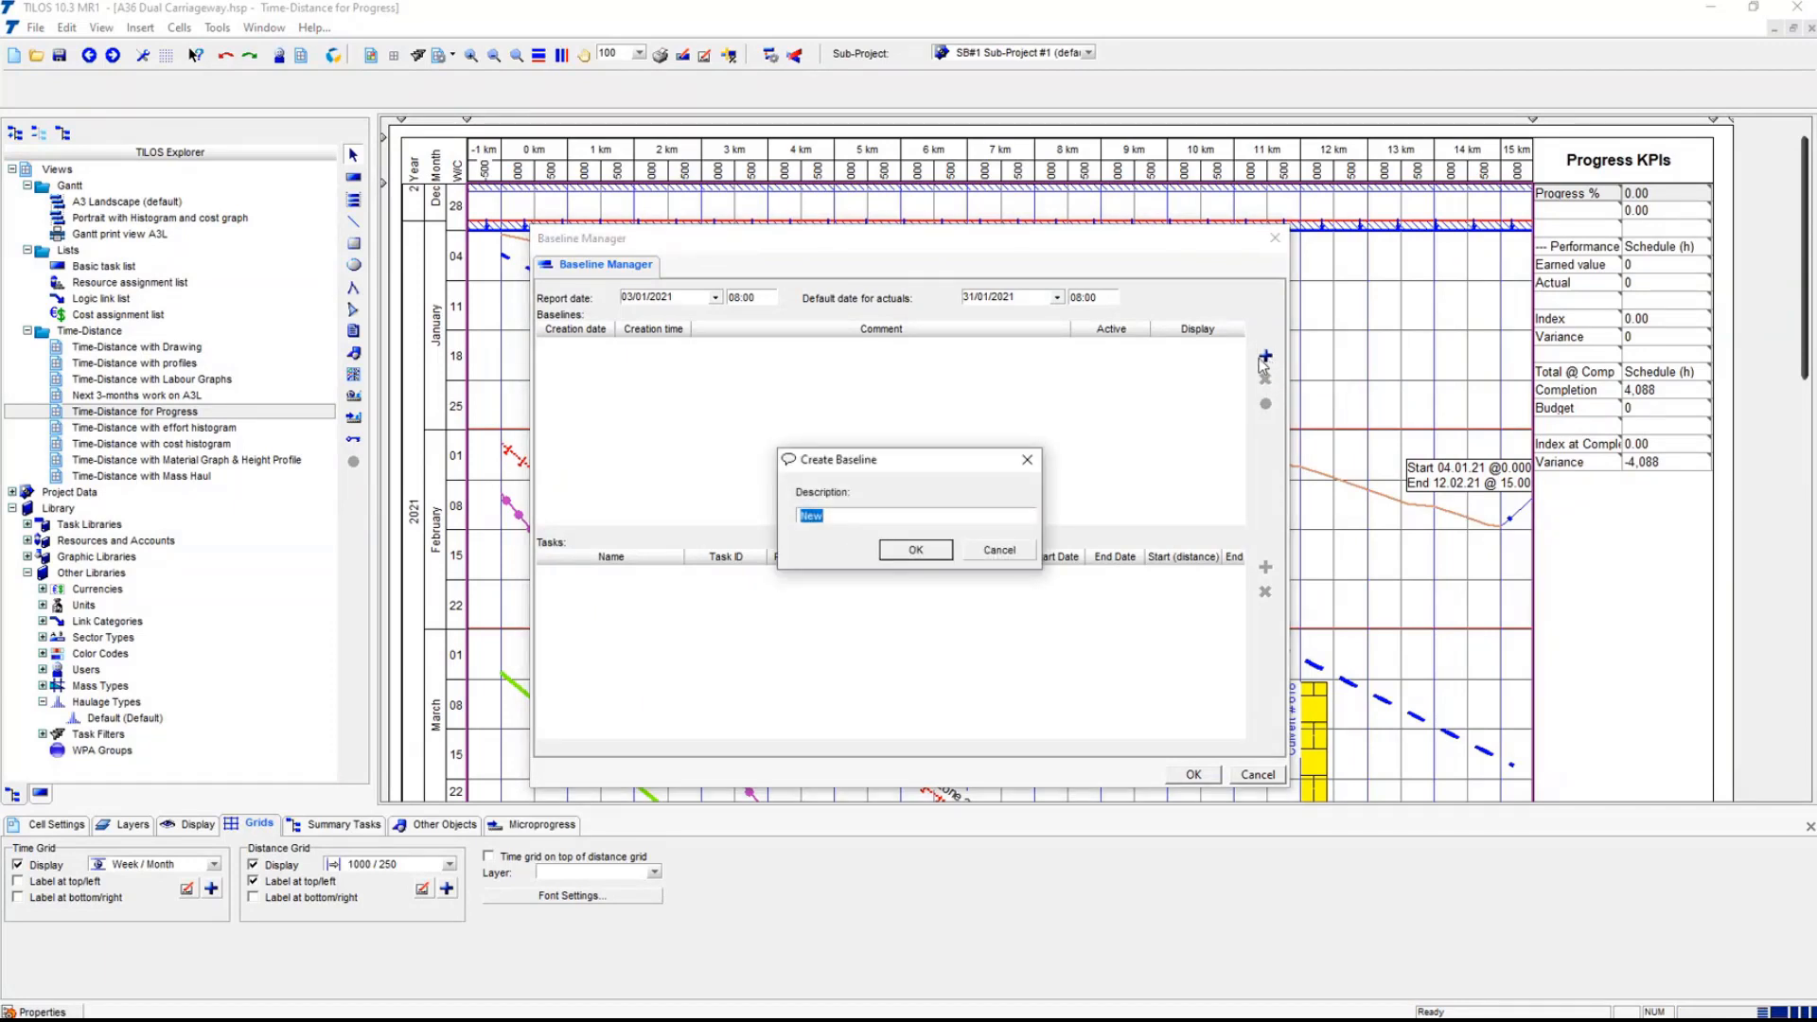
text(Original Plan)
click(927, 550)
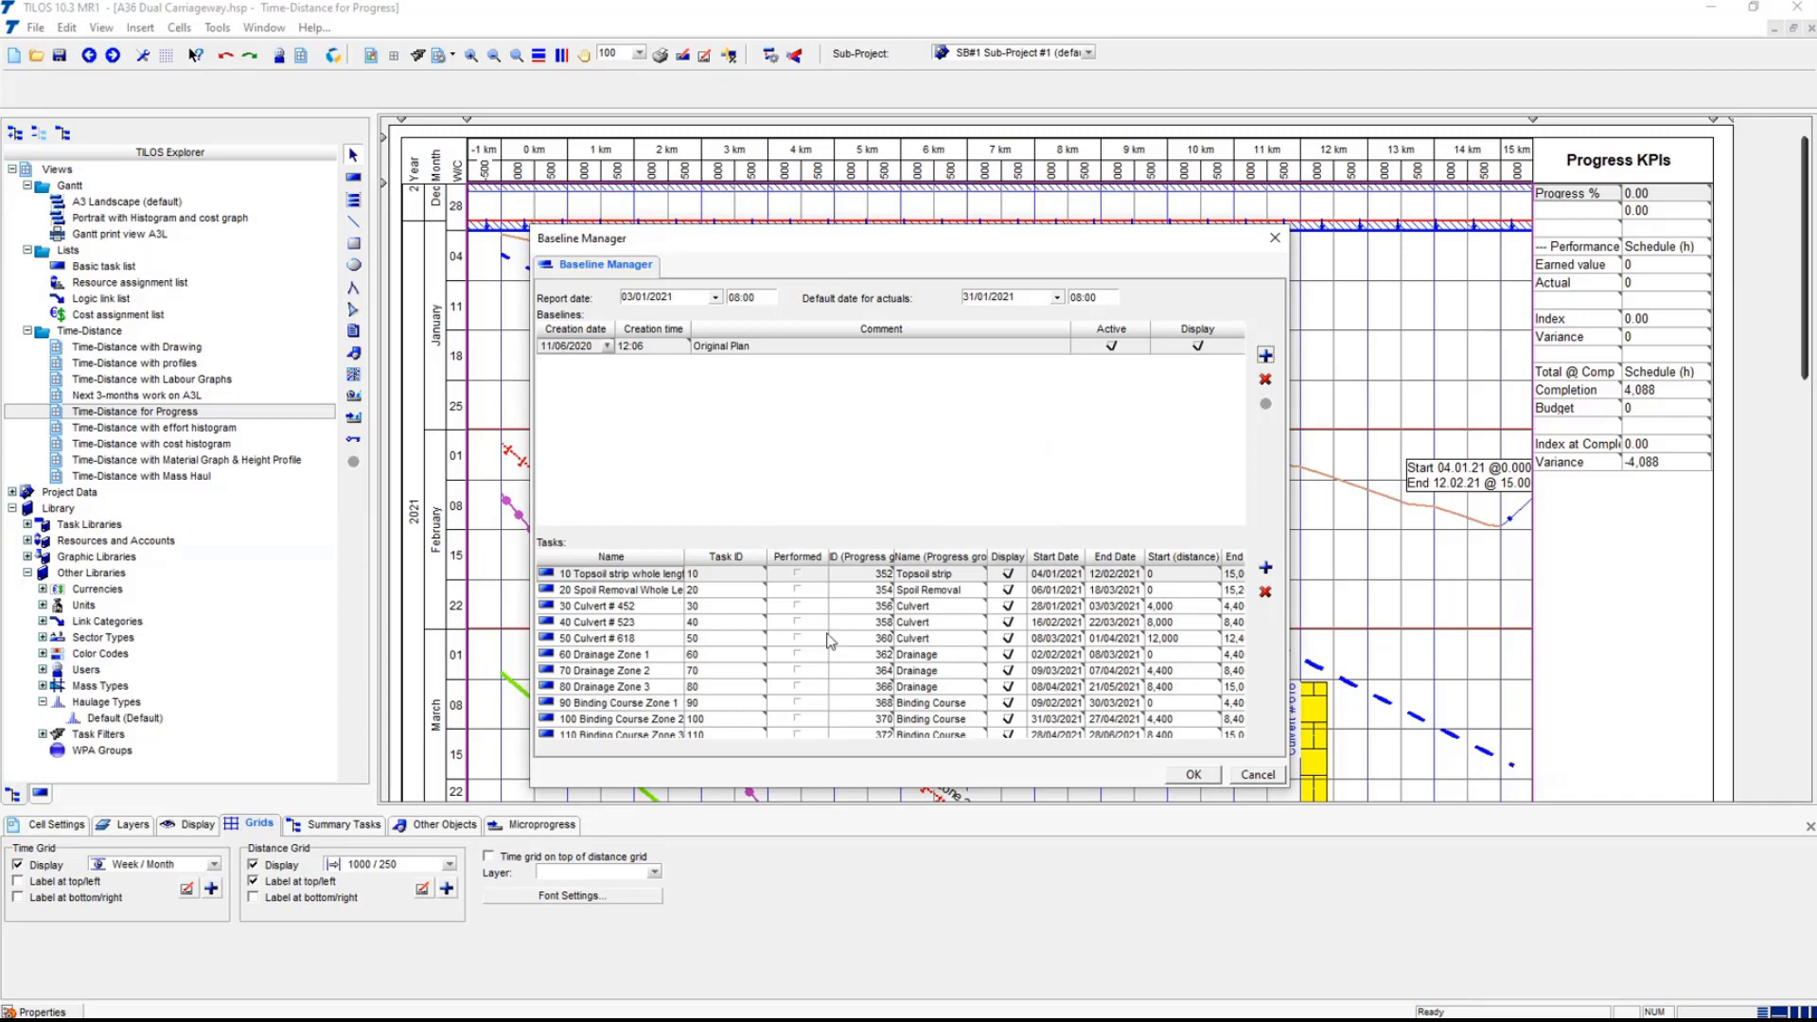
- Turn the Original Plan baseline's Active and Display options off and back on
click(1136, 348)
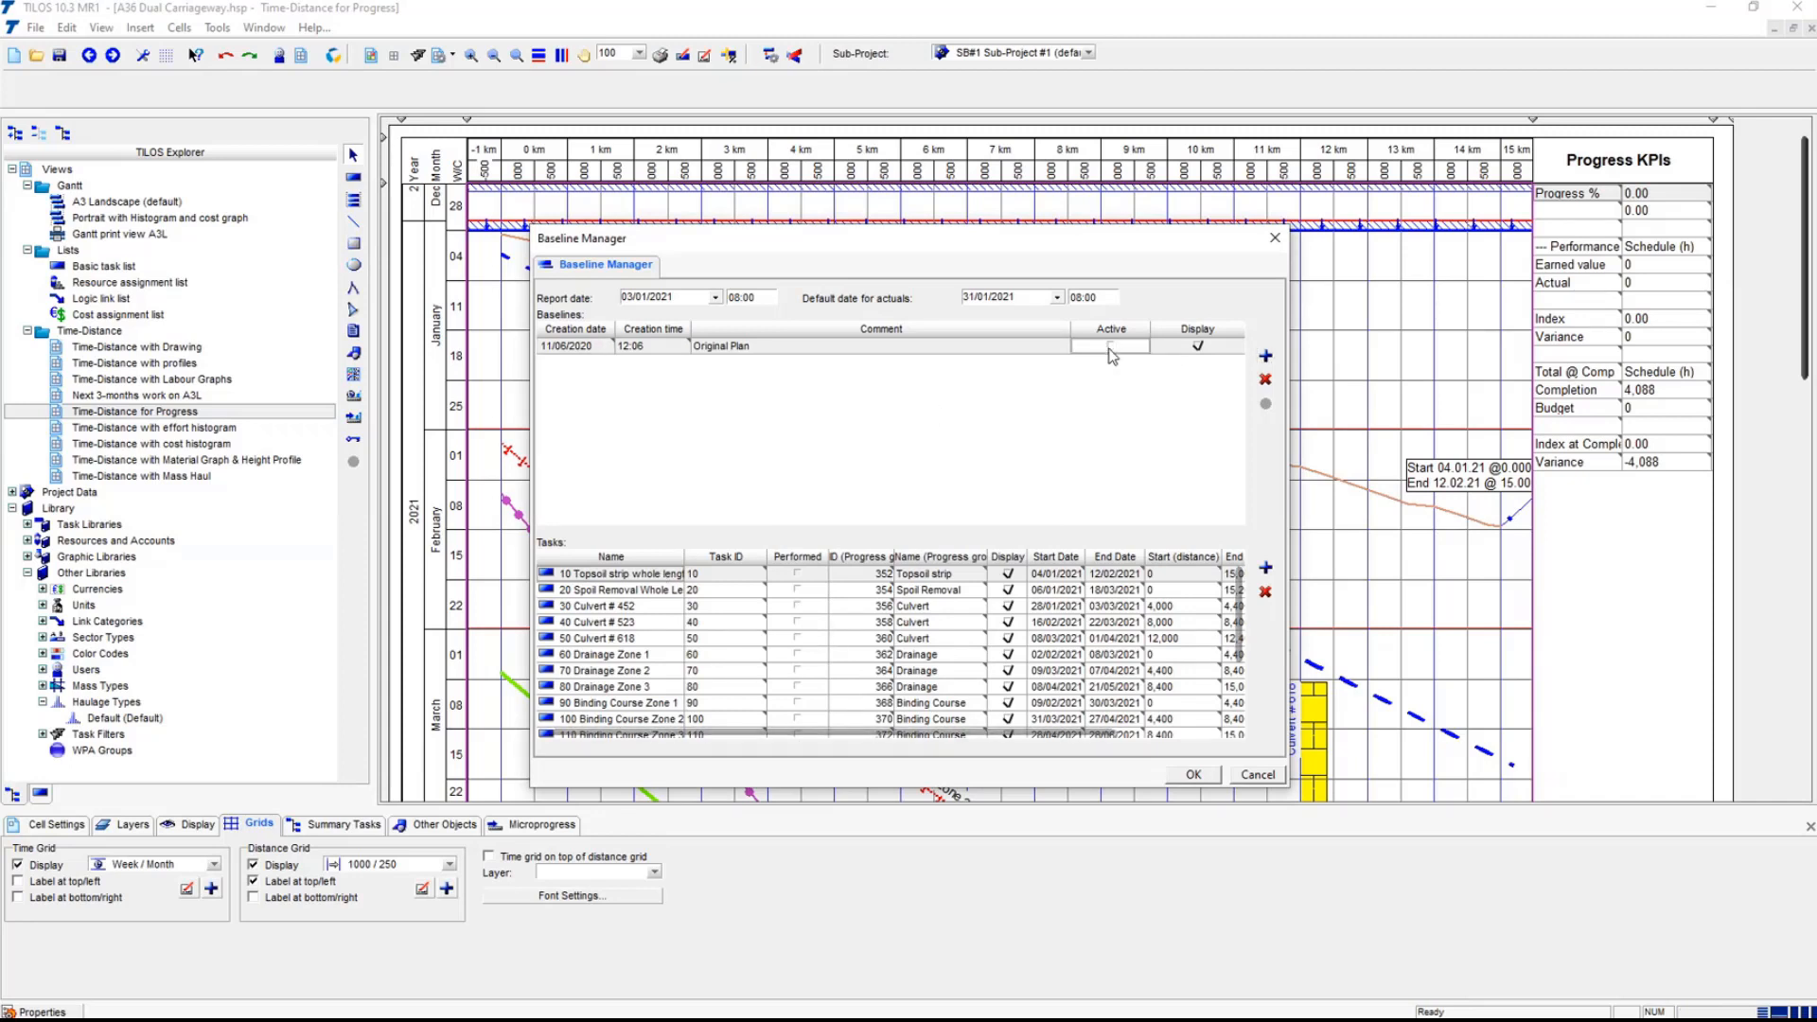
click(1194, 347)
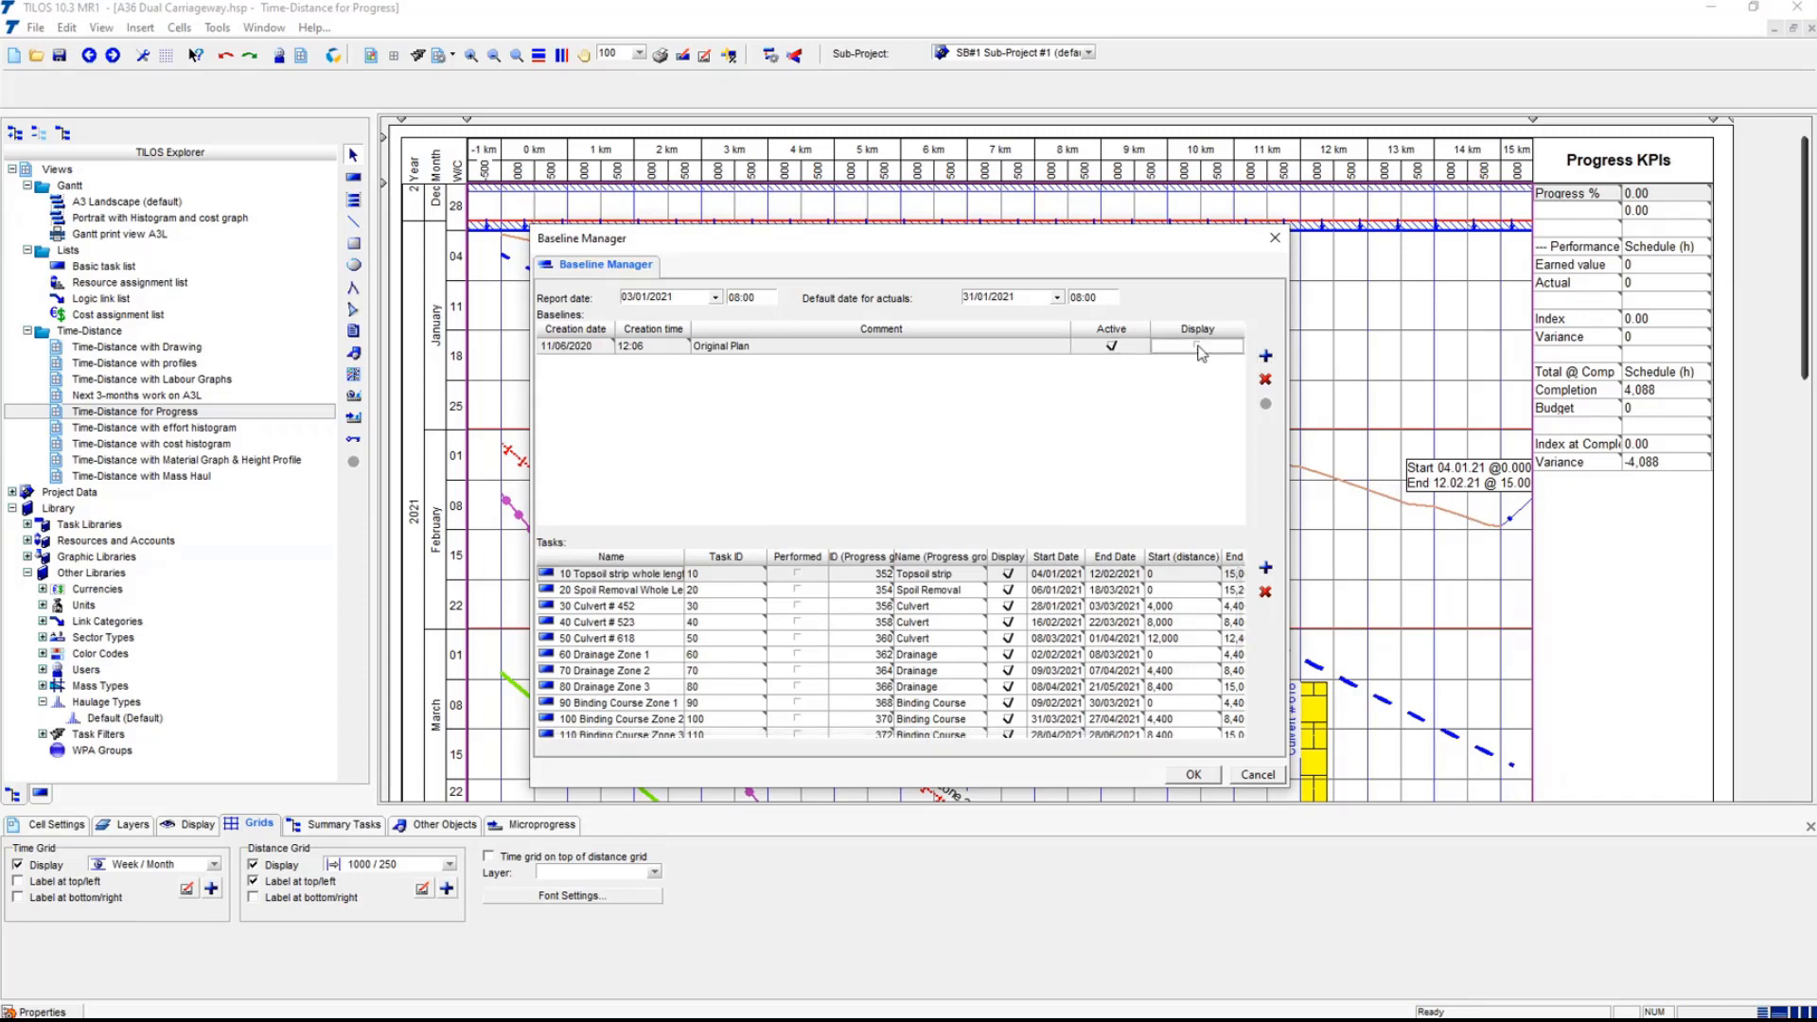
click(1197, 348)
- Set the report date to 31/01/2021 and apply the baseline settings
click(716, 299)
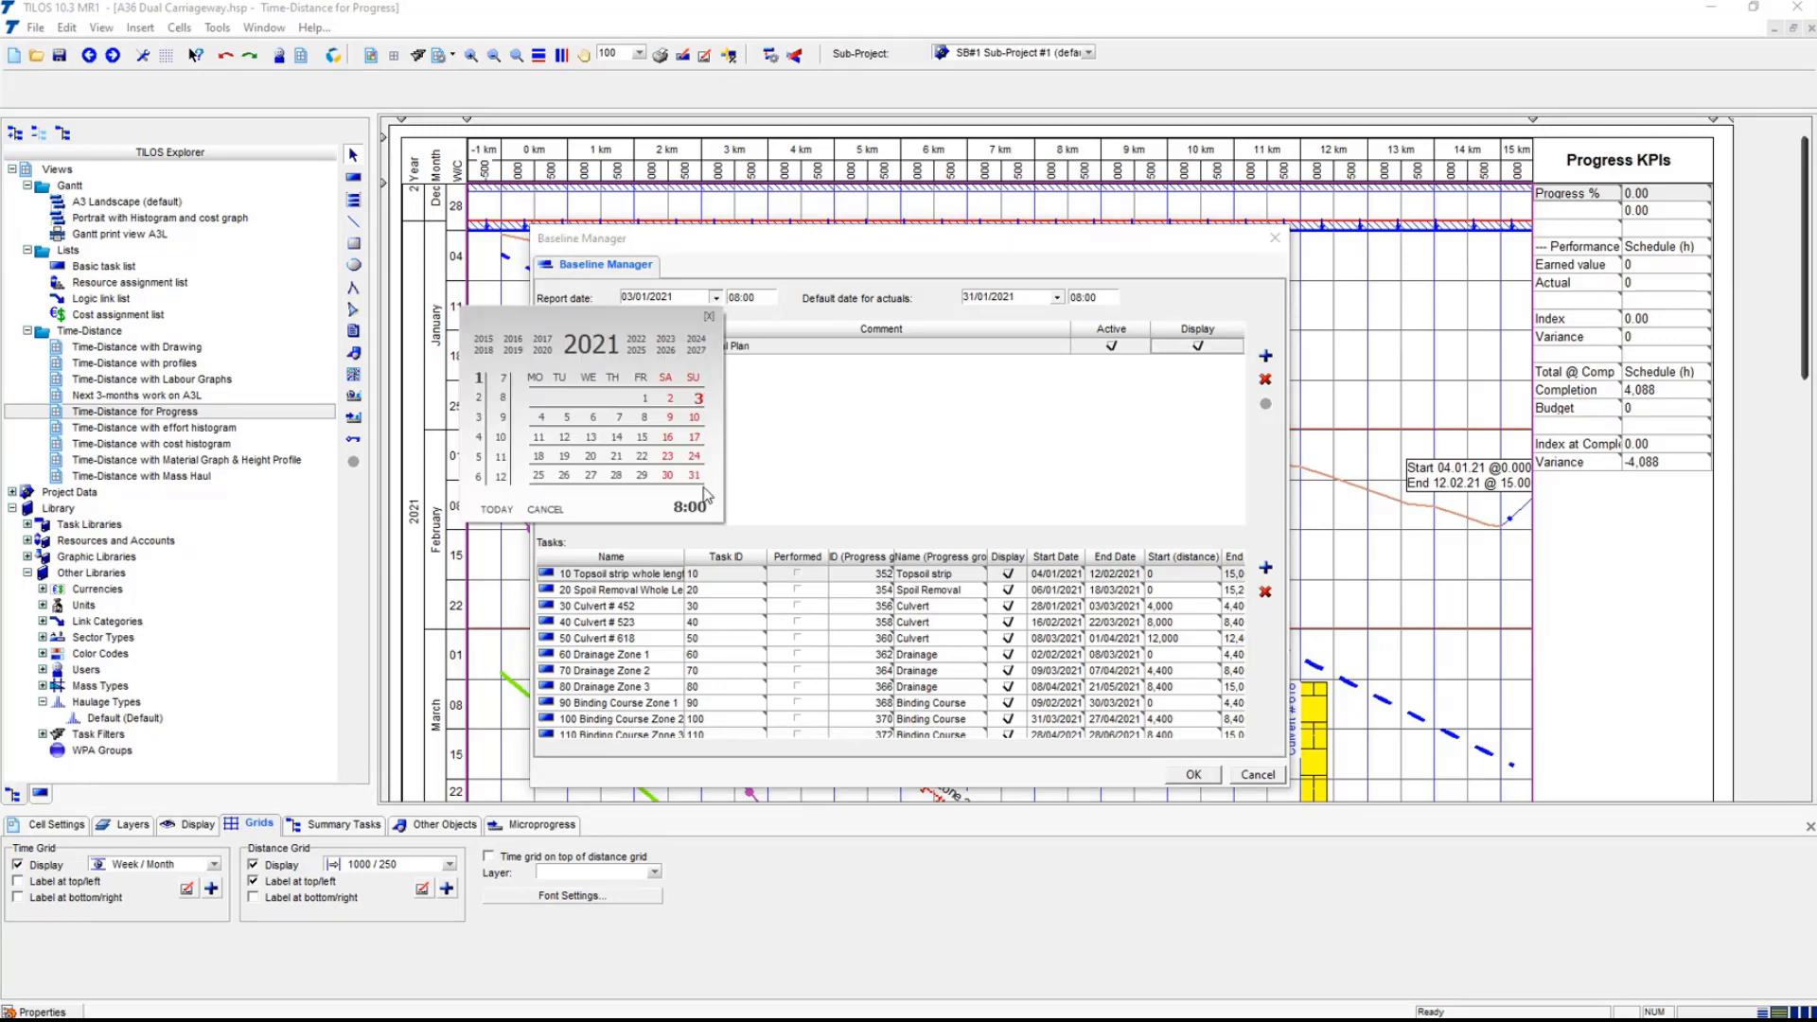
click(693, 476)
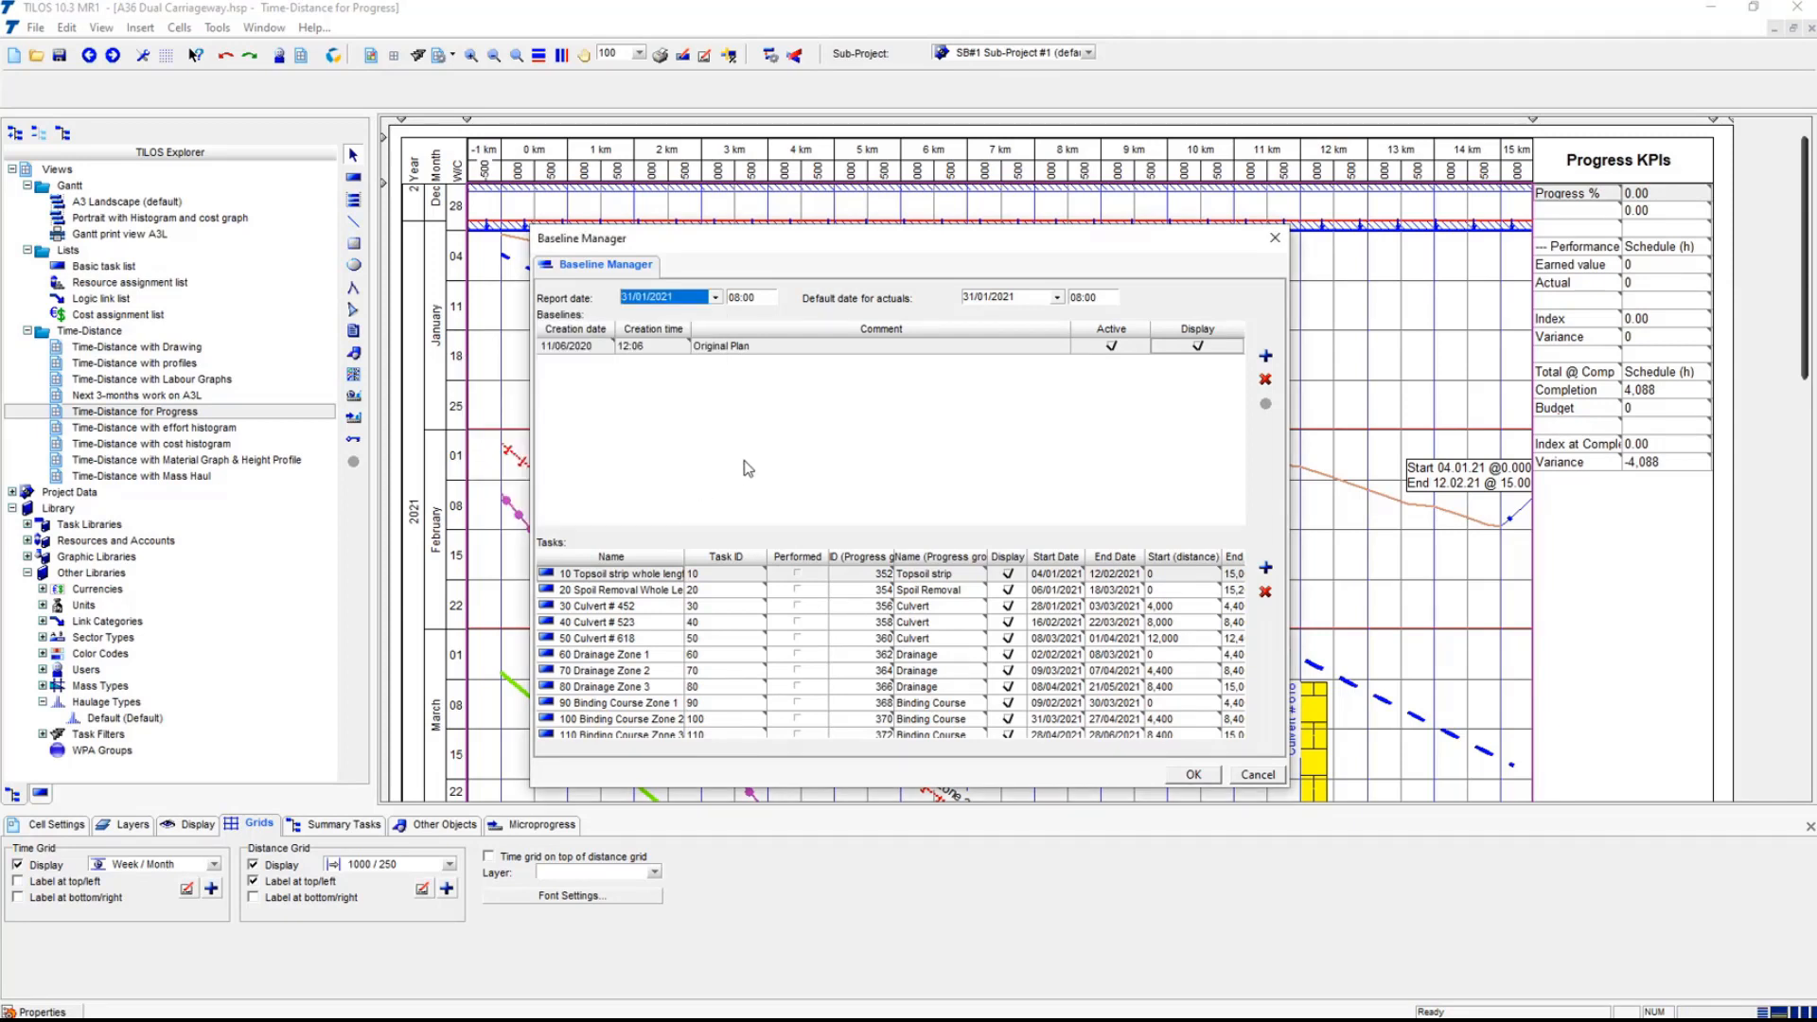
click(738, 446)
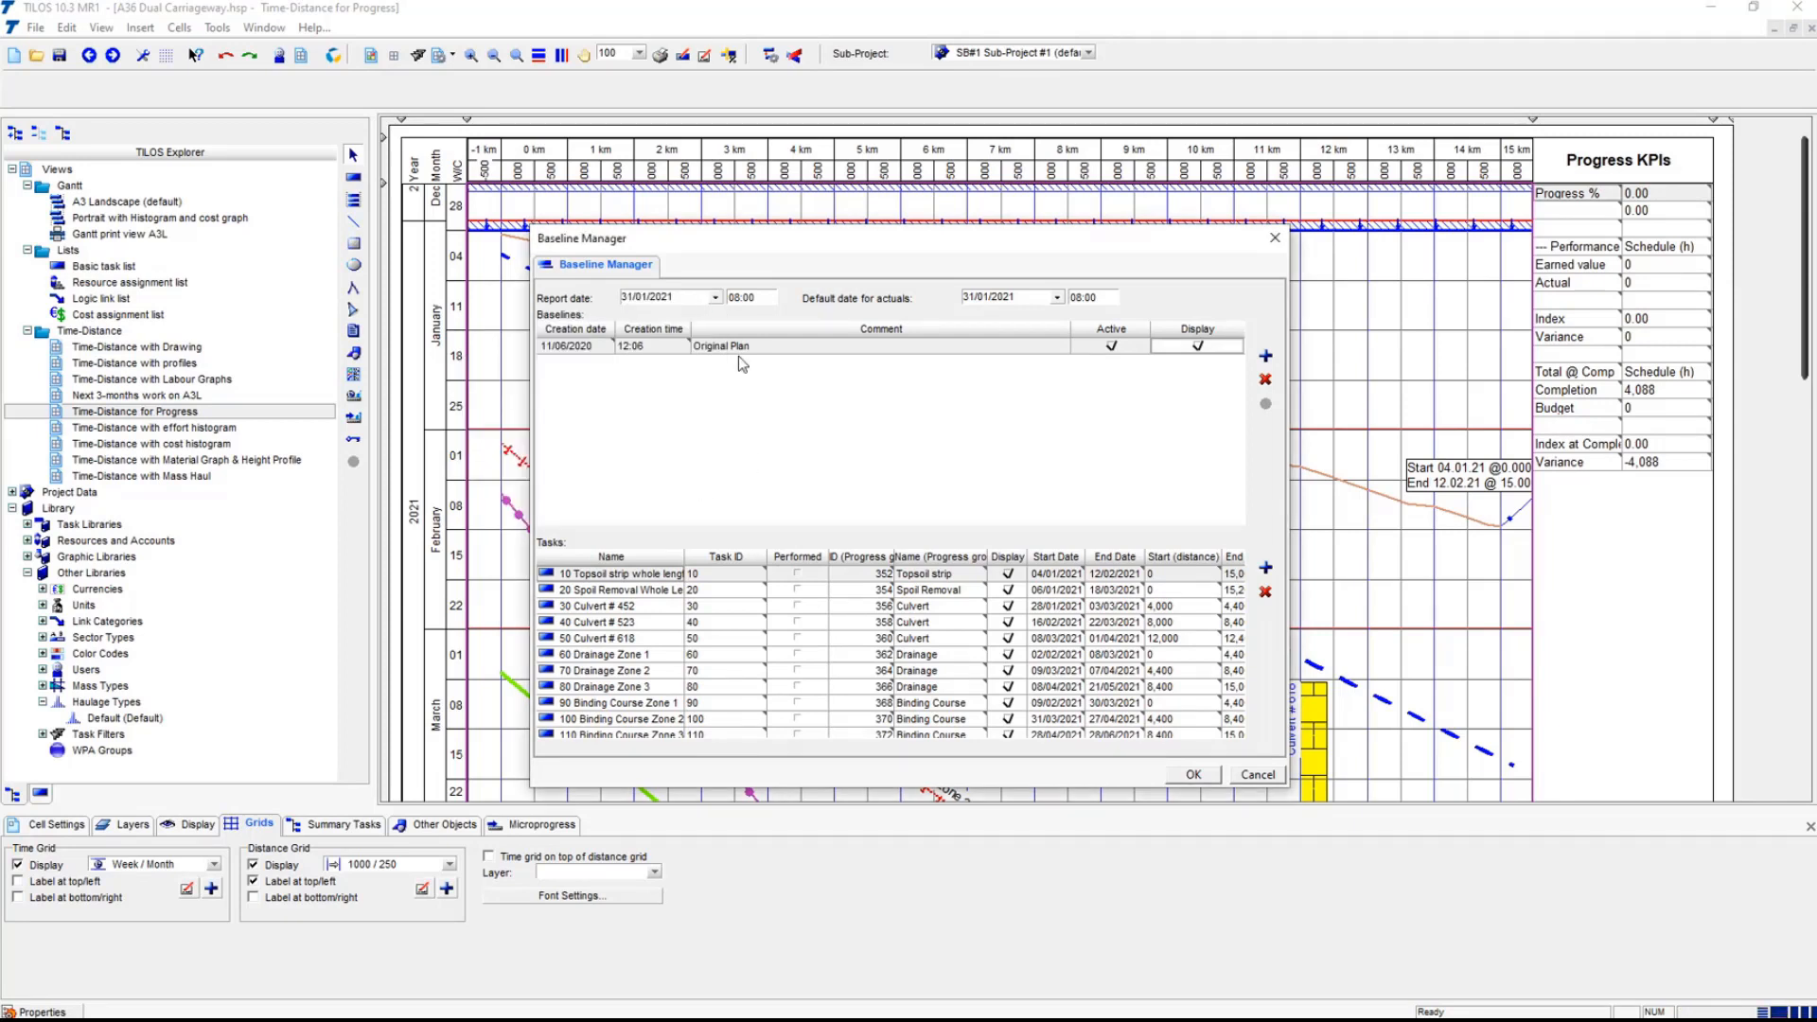
click(1193, 775)
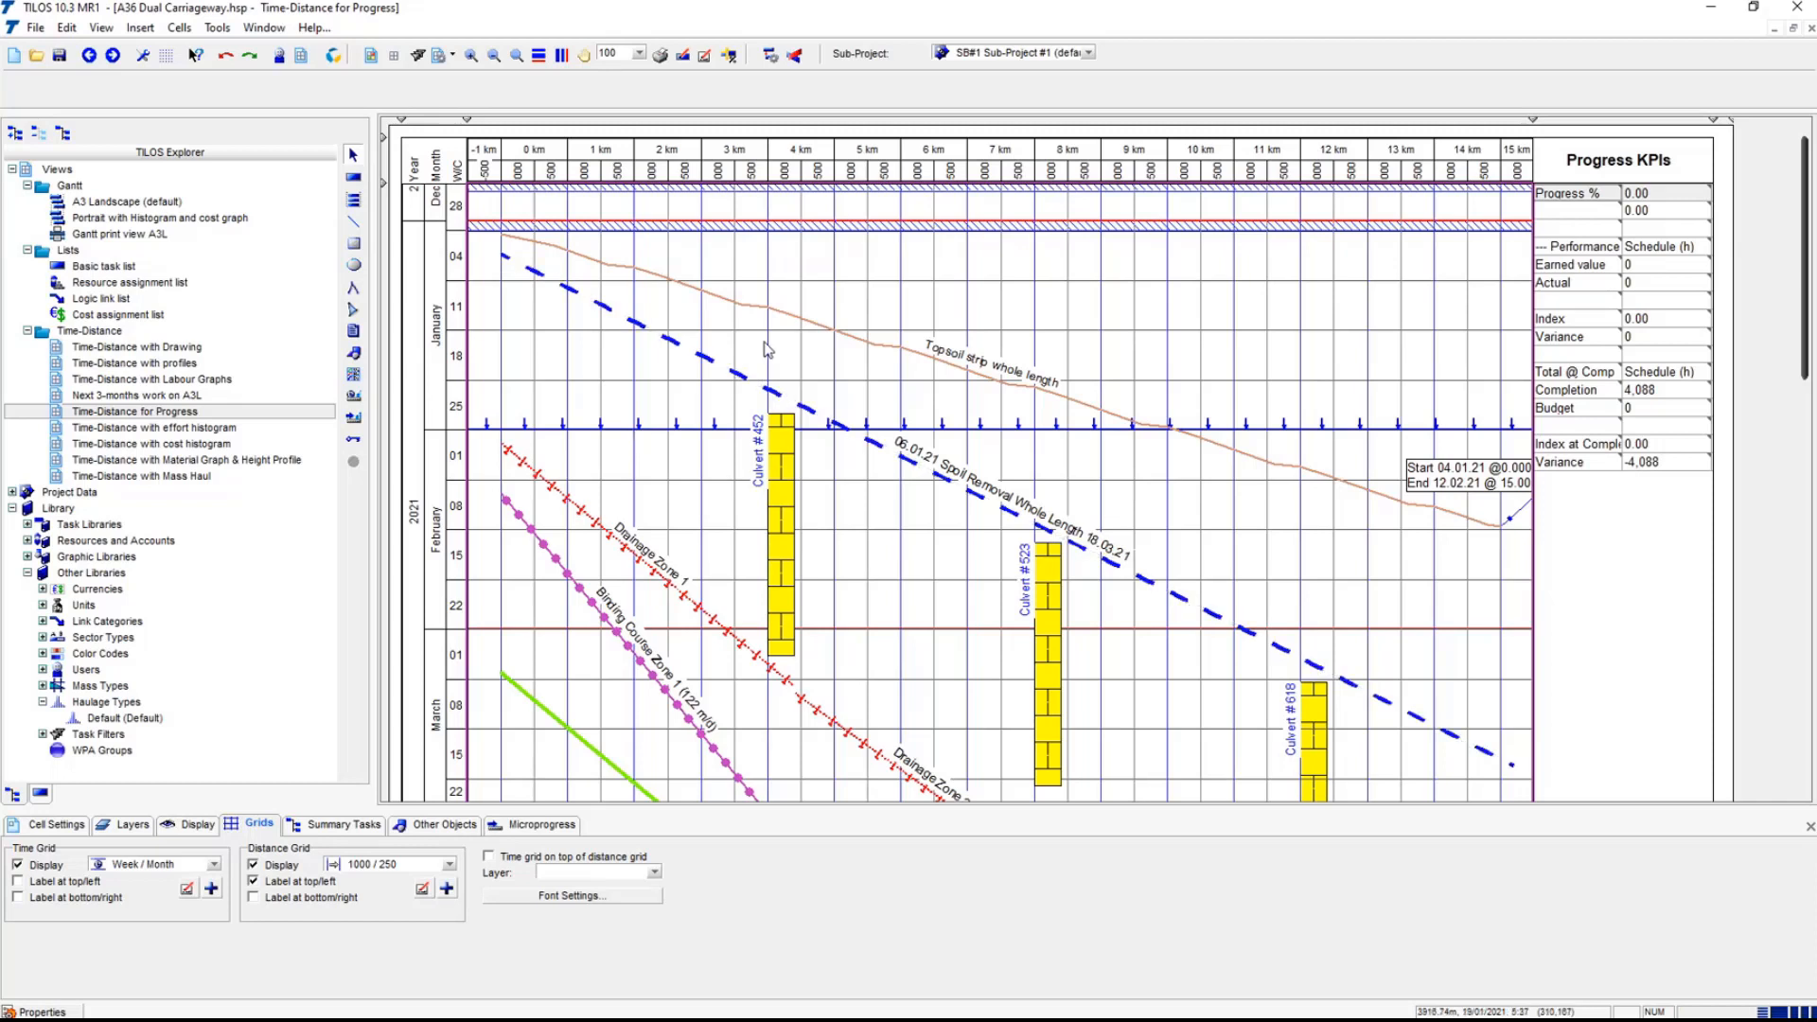
- Review the progress methods for the Topsoil strip whole length task and choose Distance-split
click(775, 311)
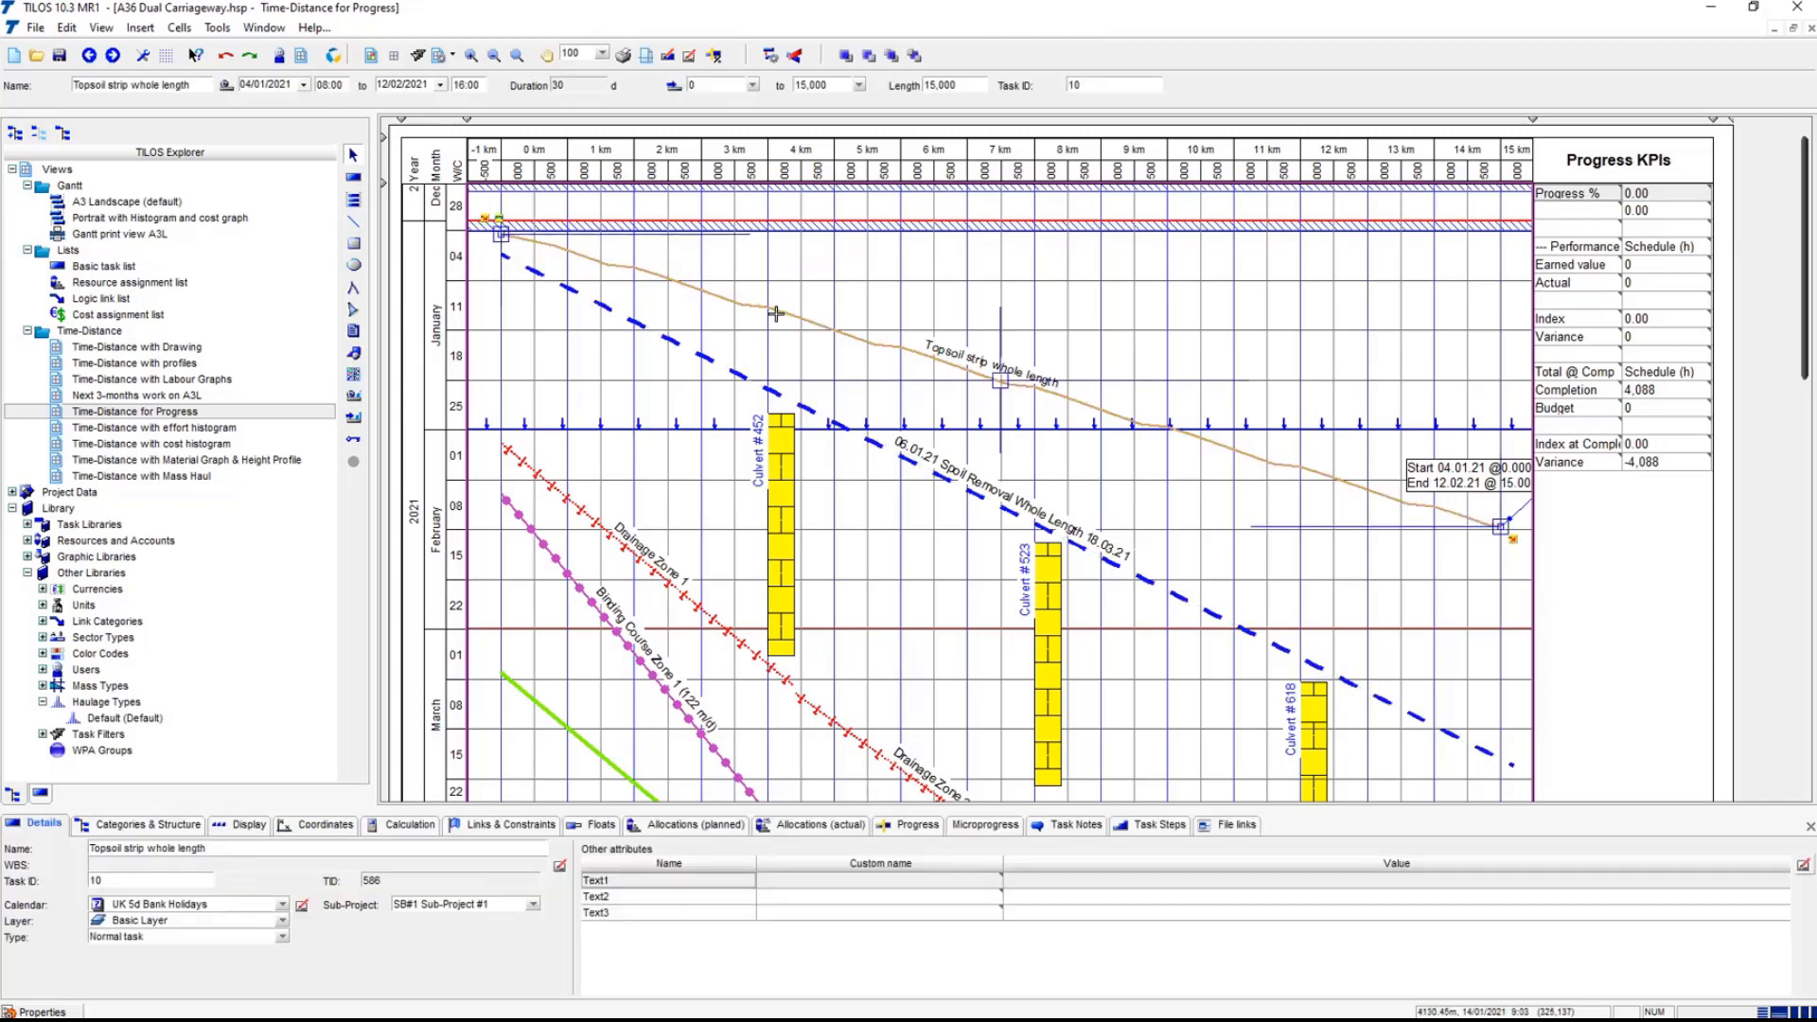
click(918, 826)
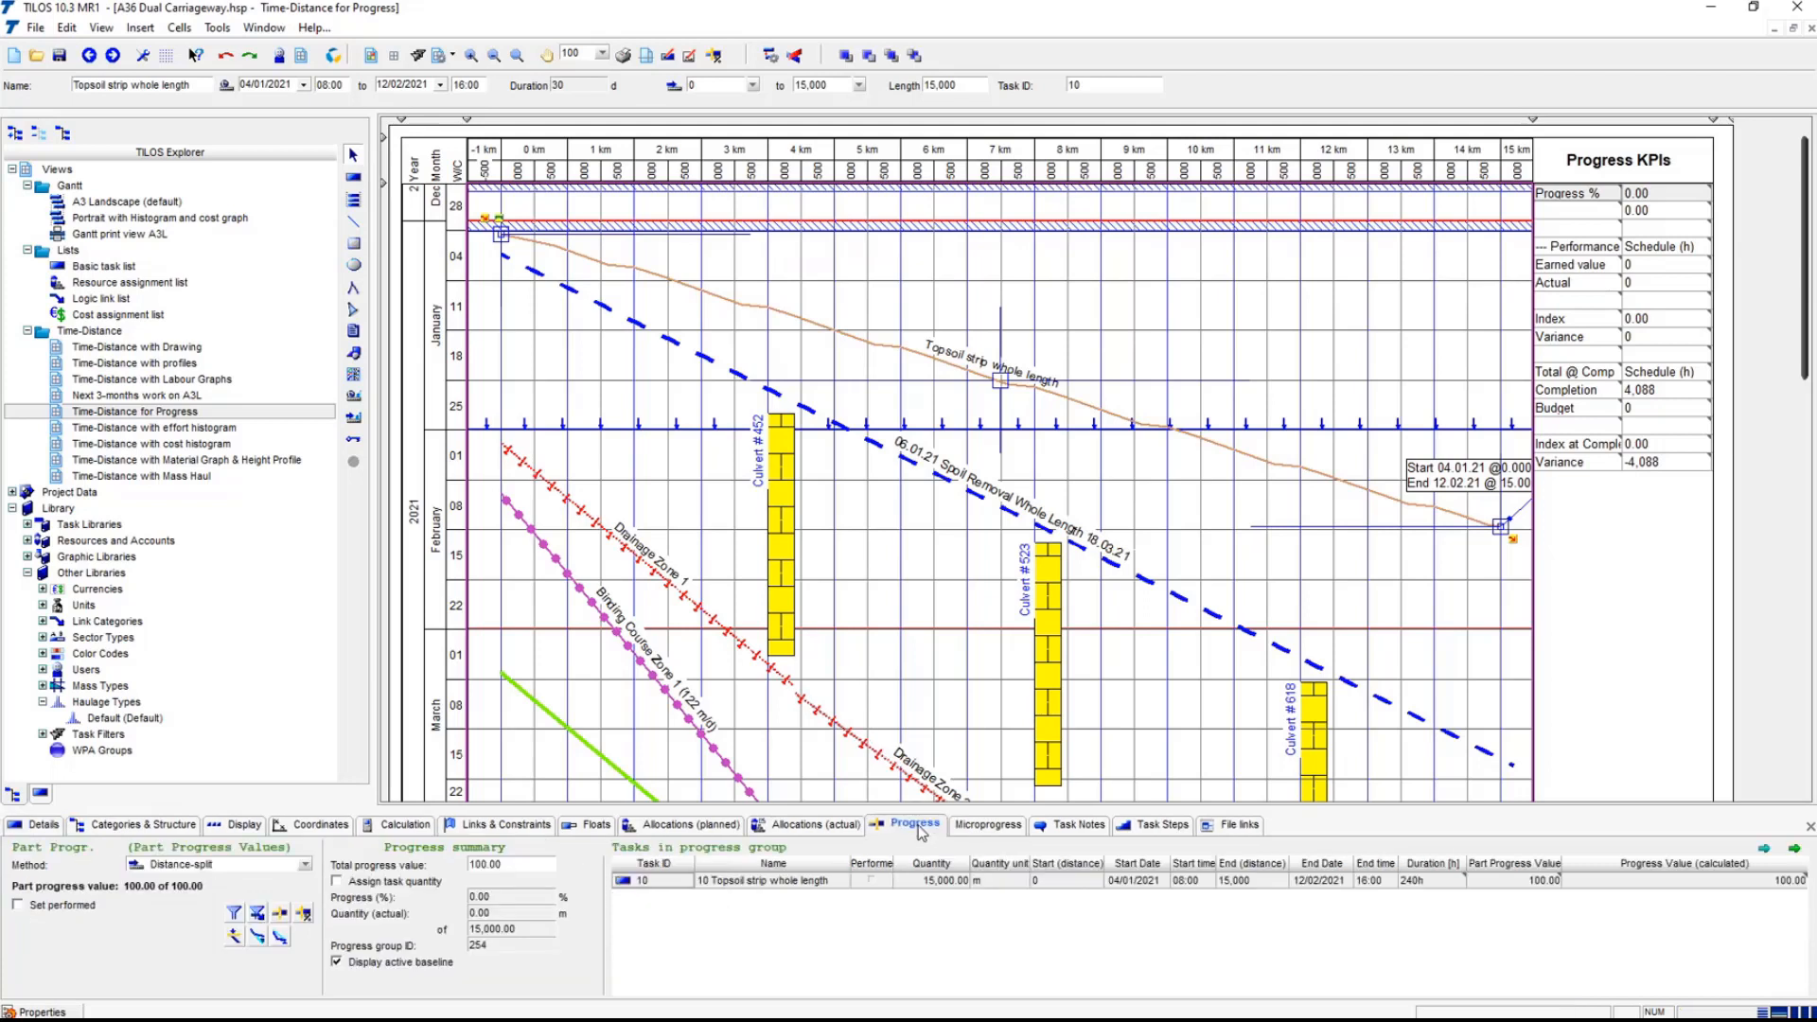
click(305, 866)
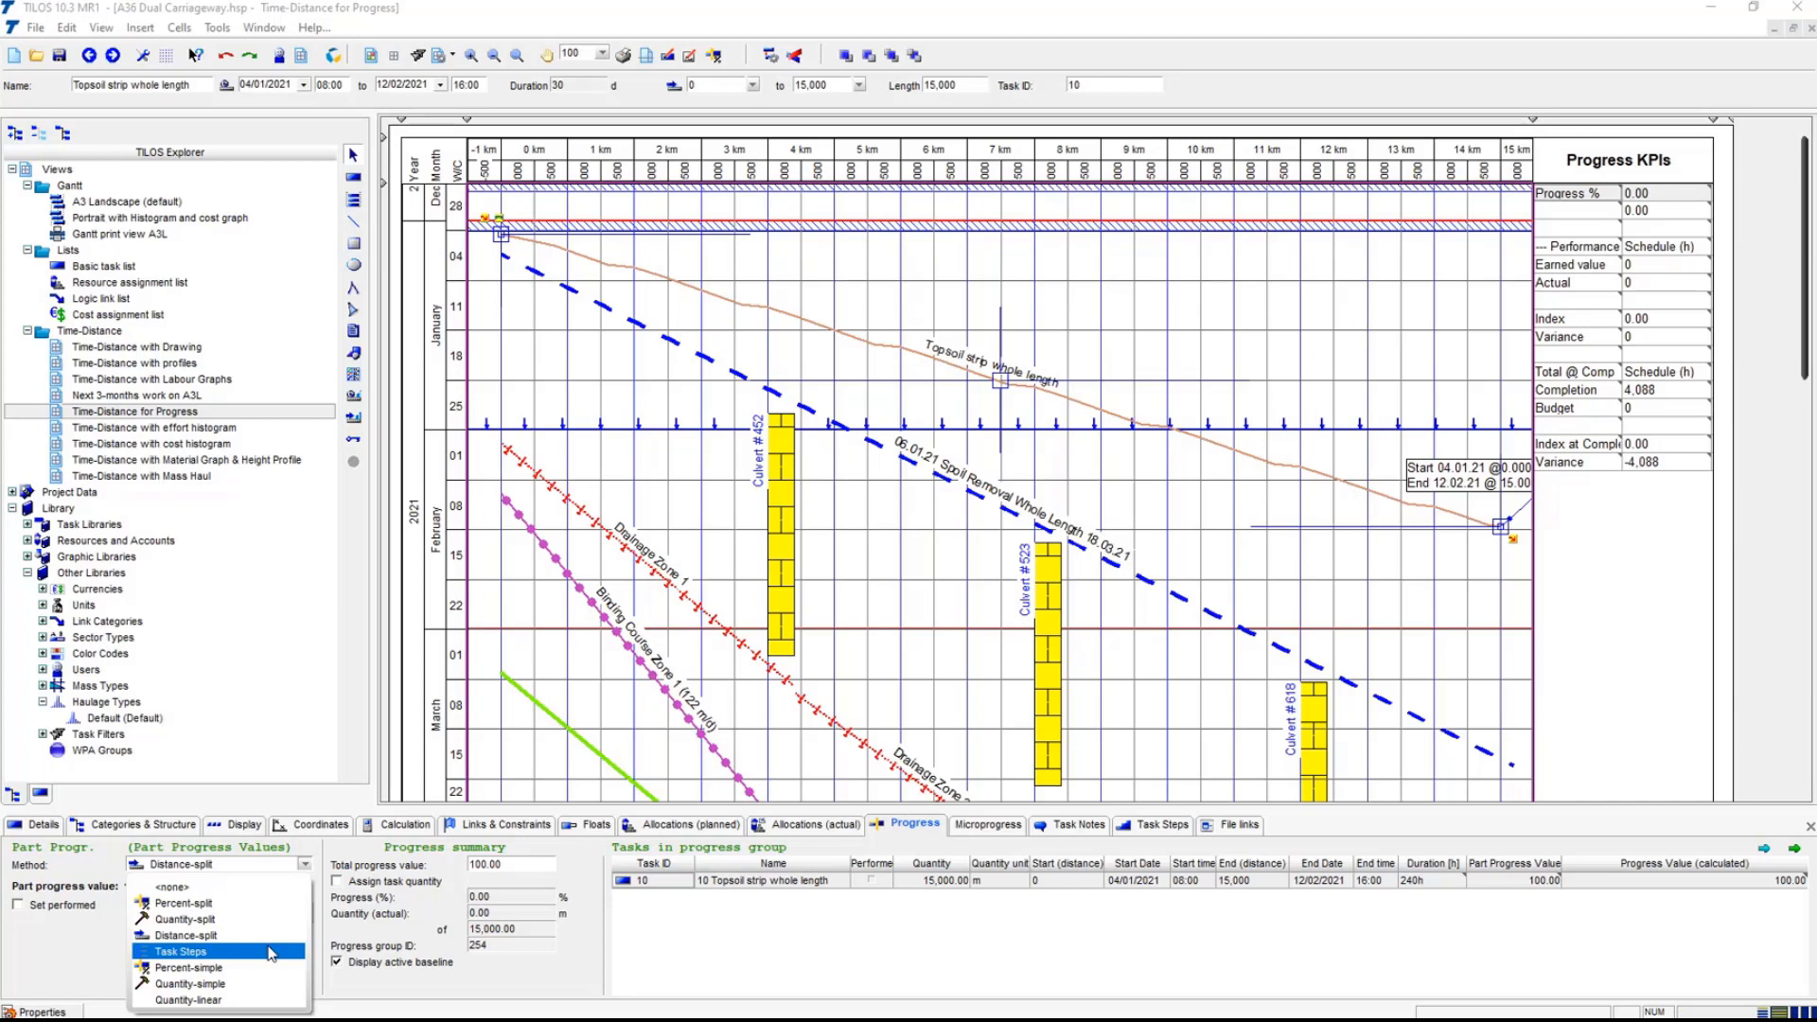
click(259, 937)
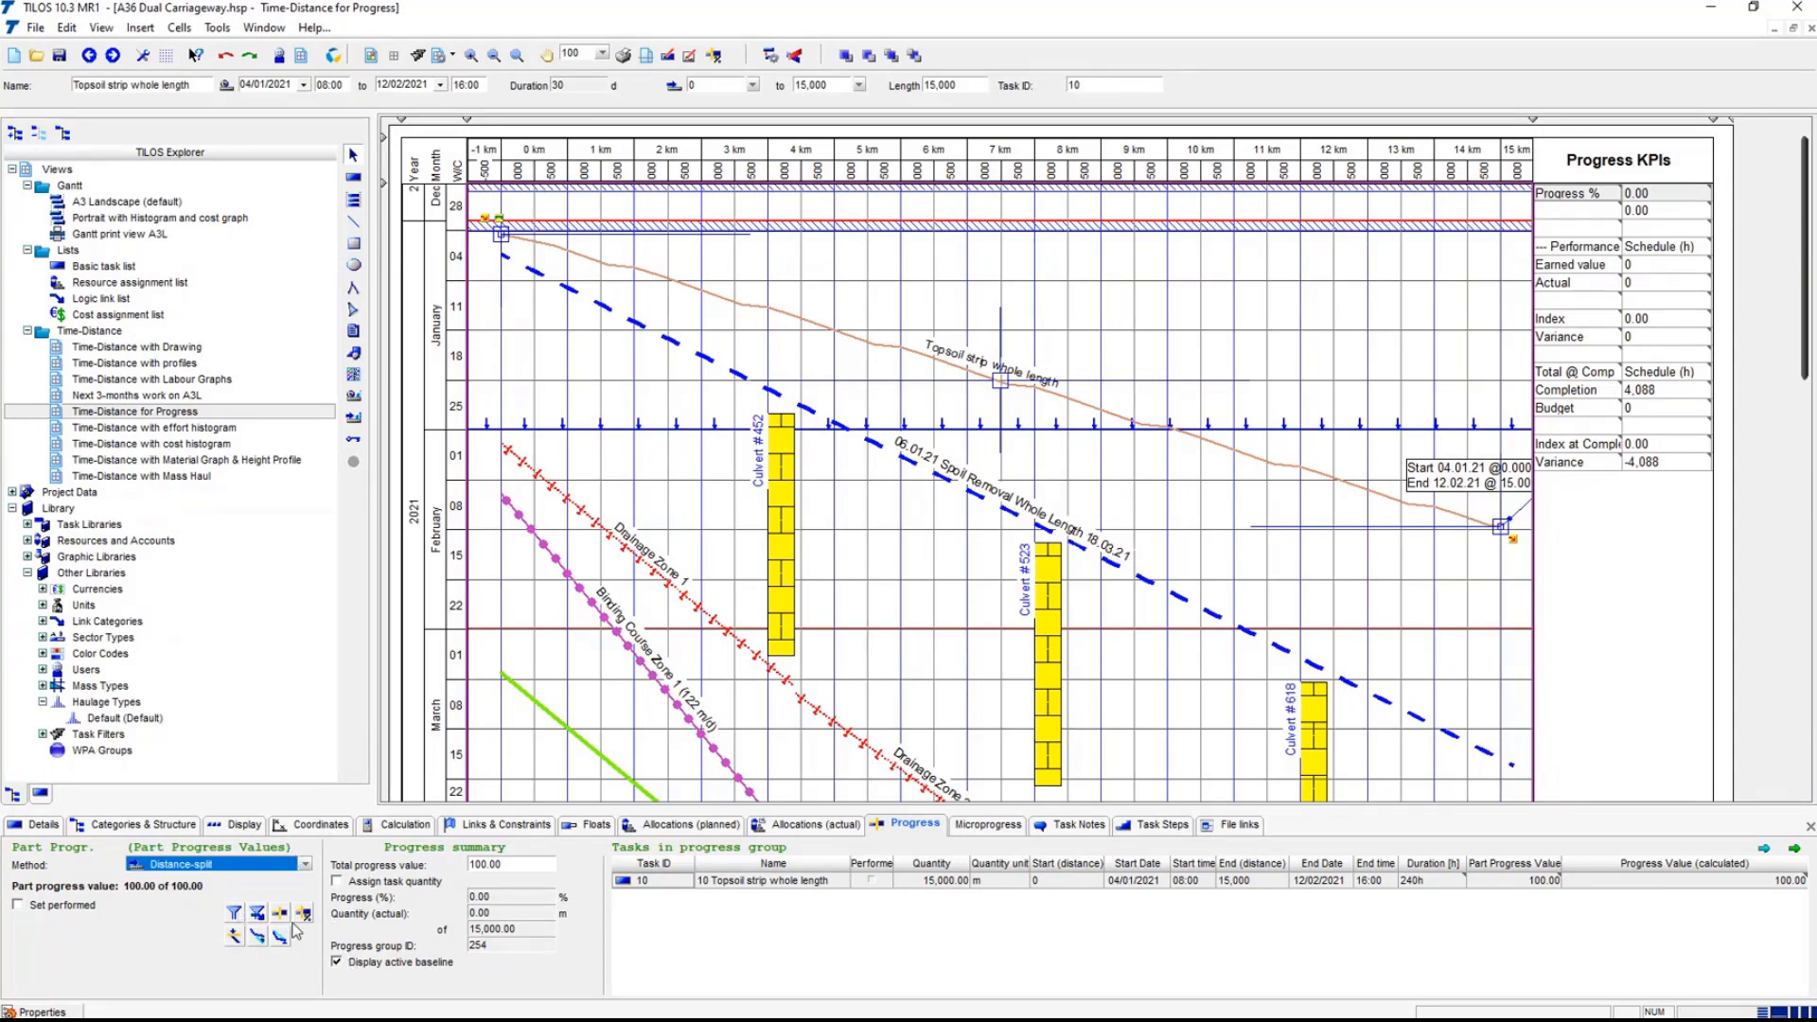
- Open progress entry for the Topsoil strip whole length task and review its report, start and end dates and planned progress range
right_click(944, 367)
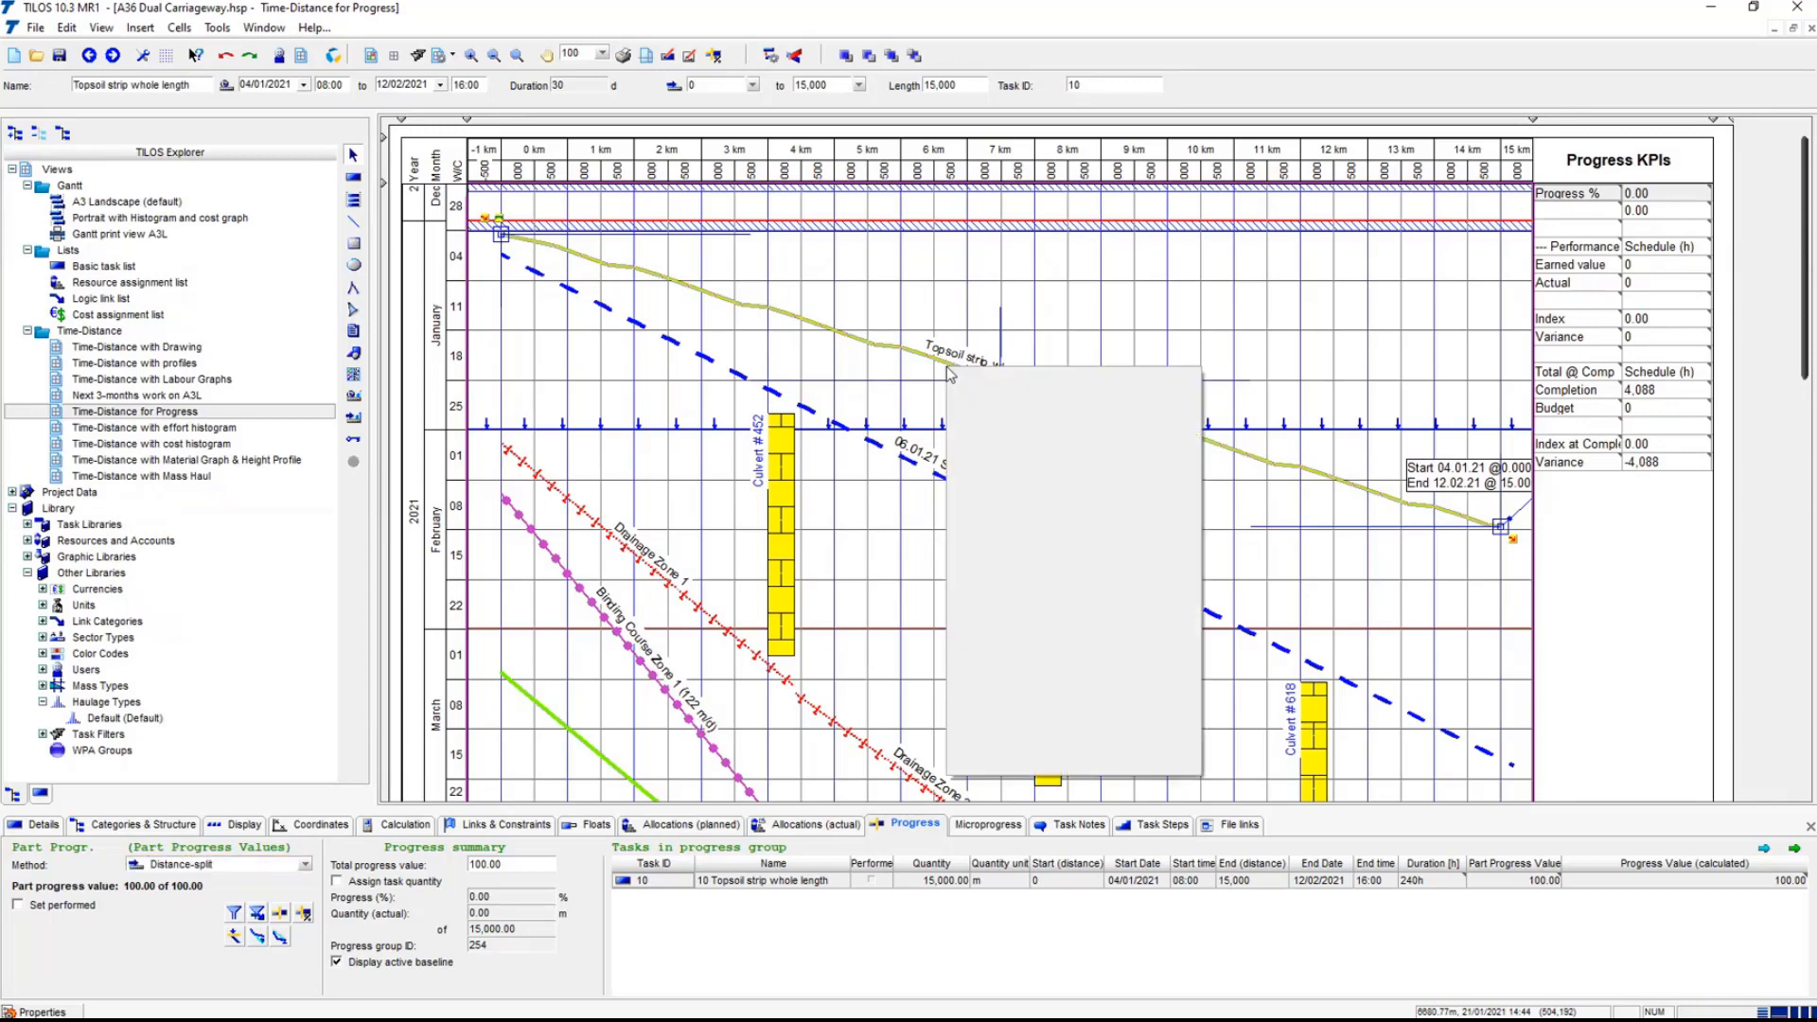
click(1030, 538)
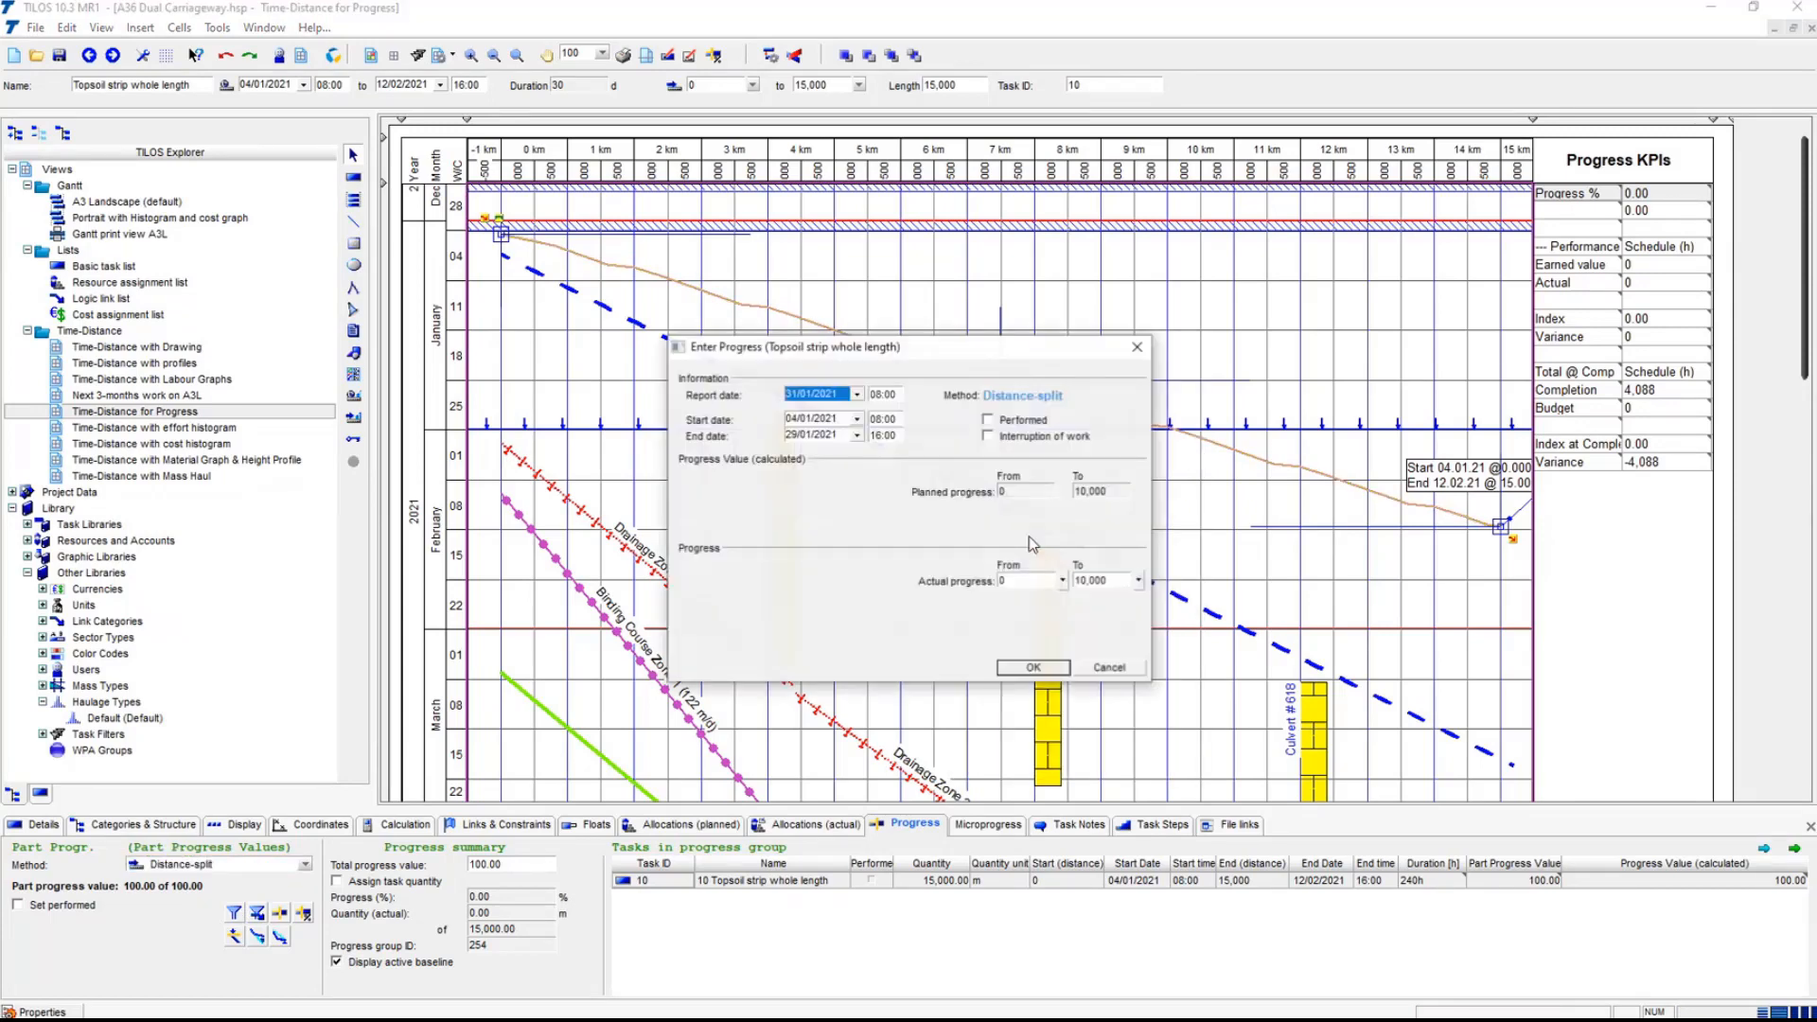
drag(736, 409, 961, 473)
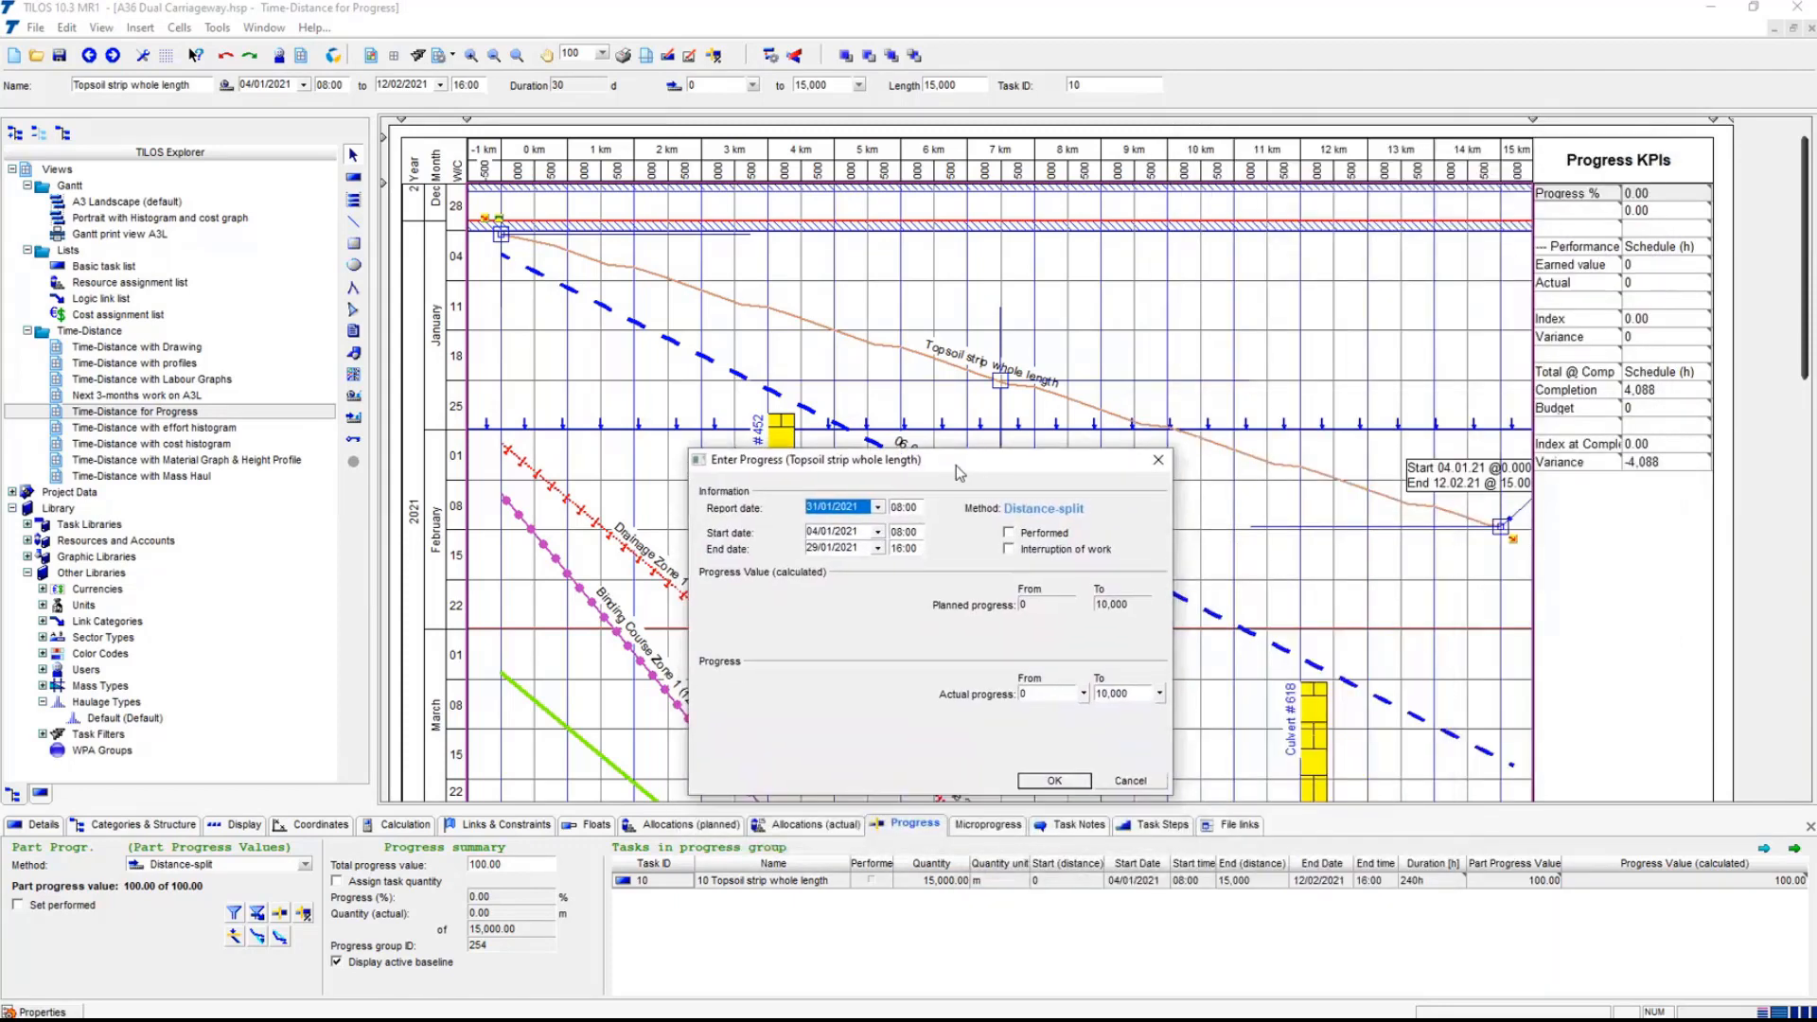
click(879, 507)
click(877, 508)
click(850, 535)
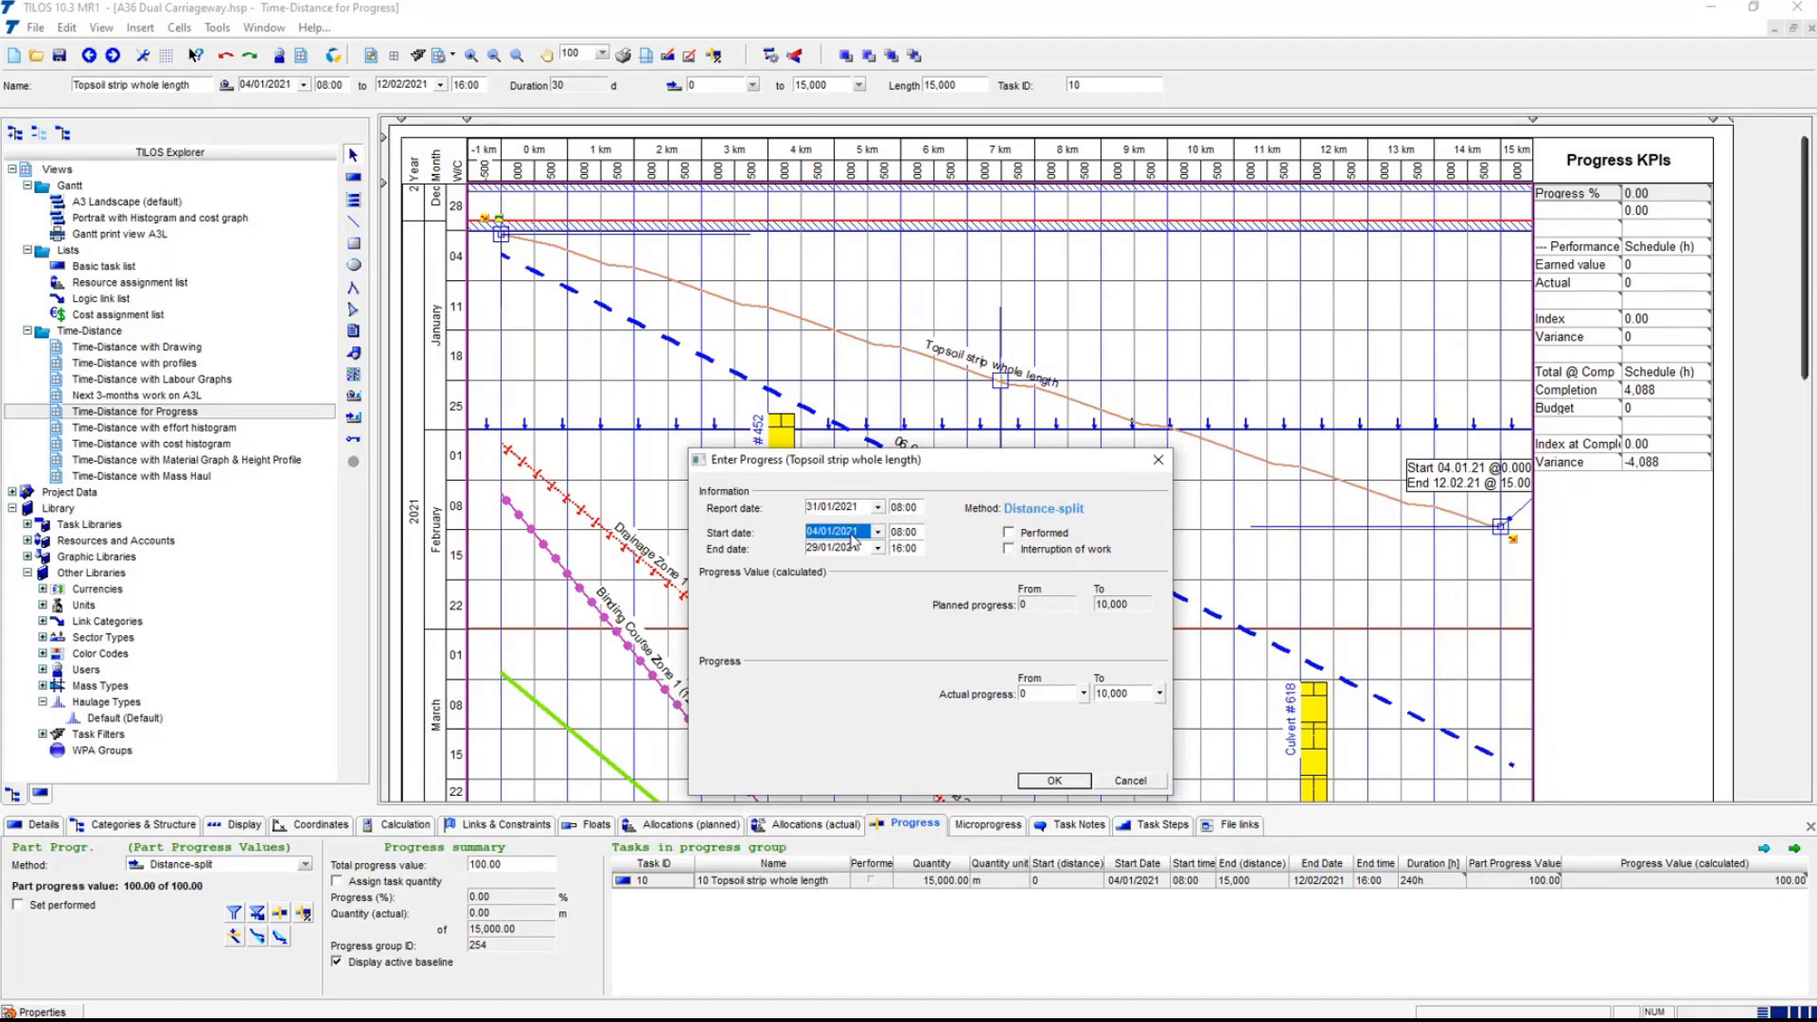
click(859, 550)
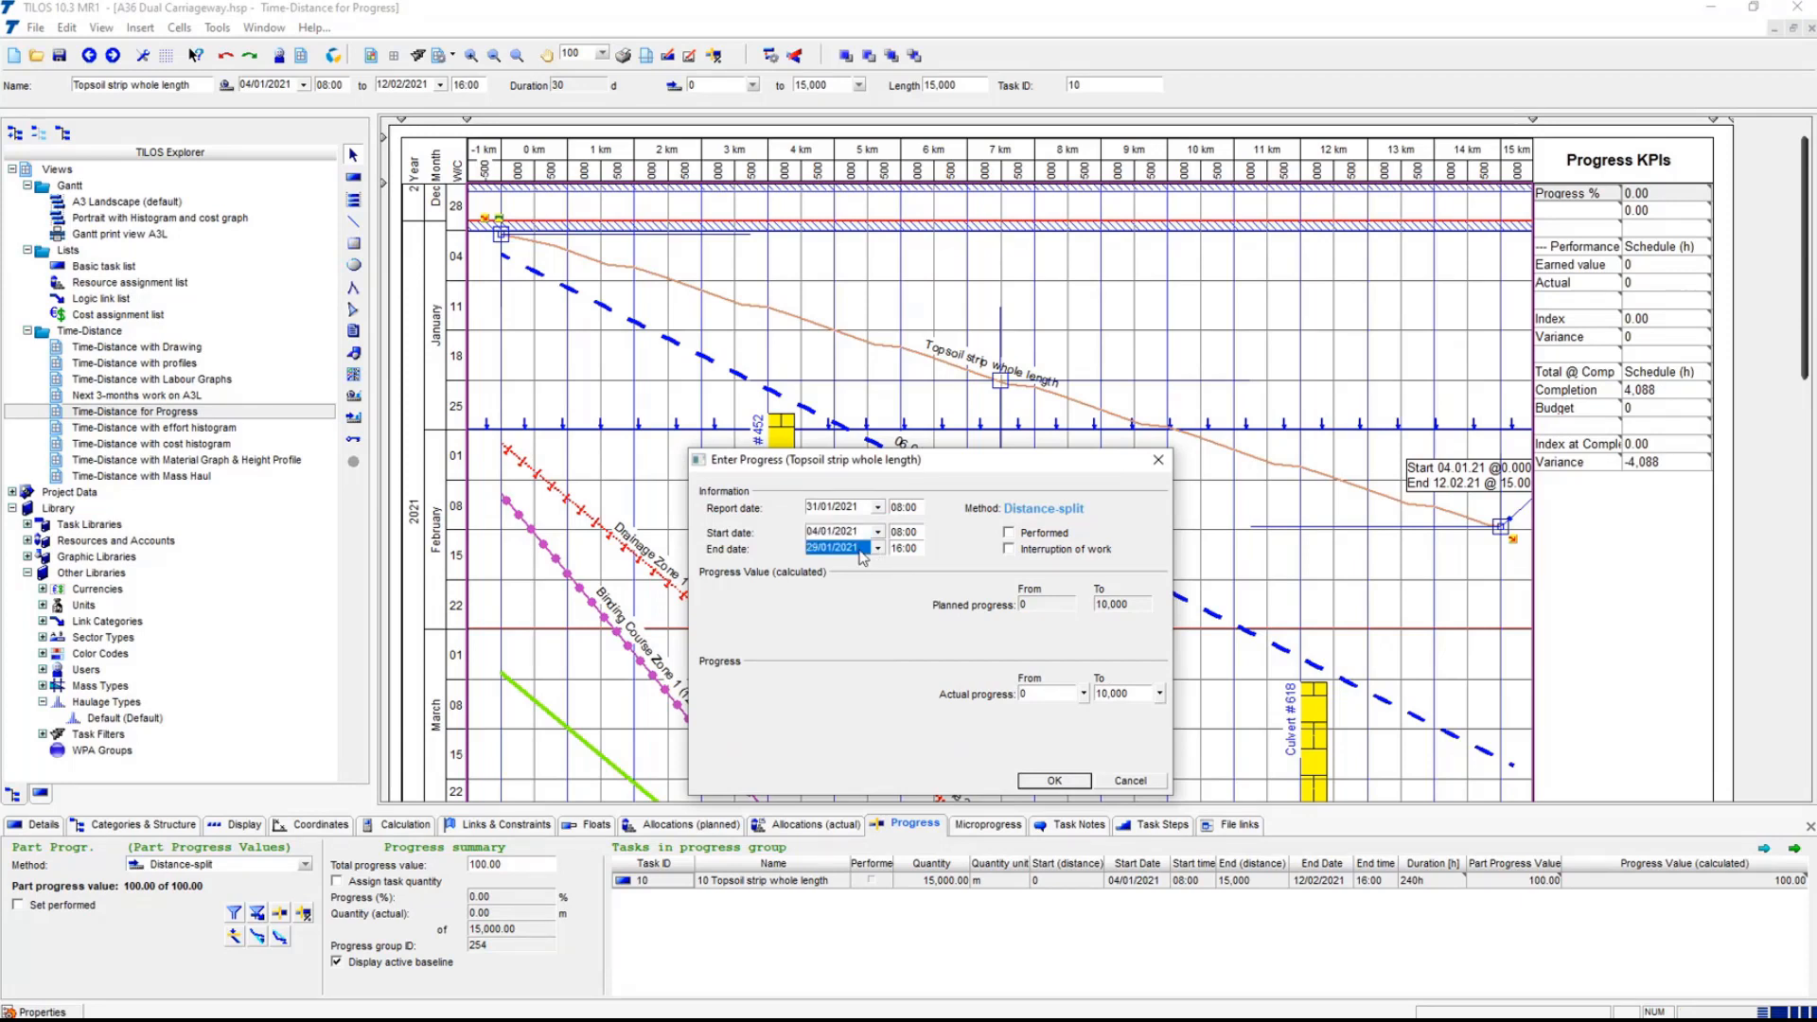
click(1045, 606)
click(1109, 606)
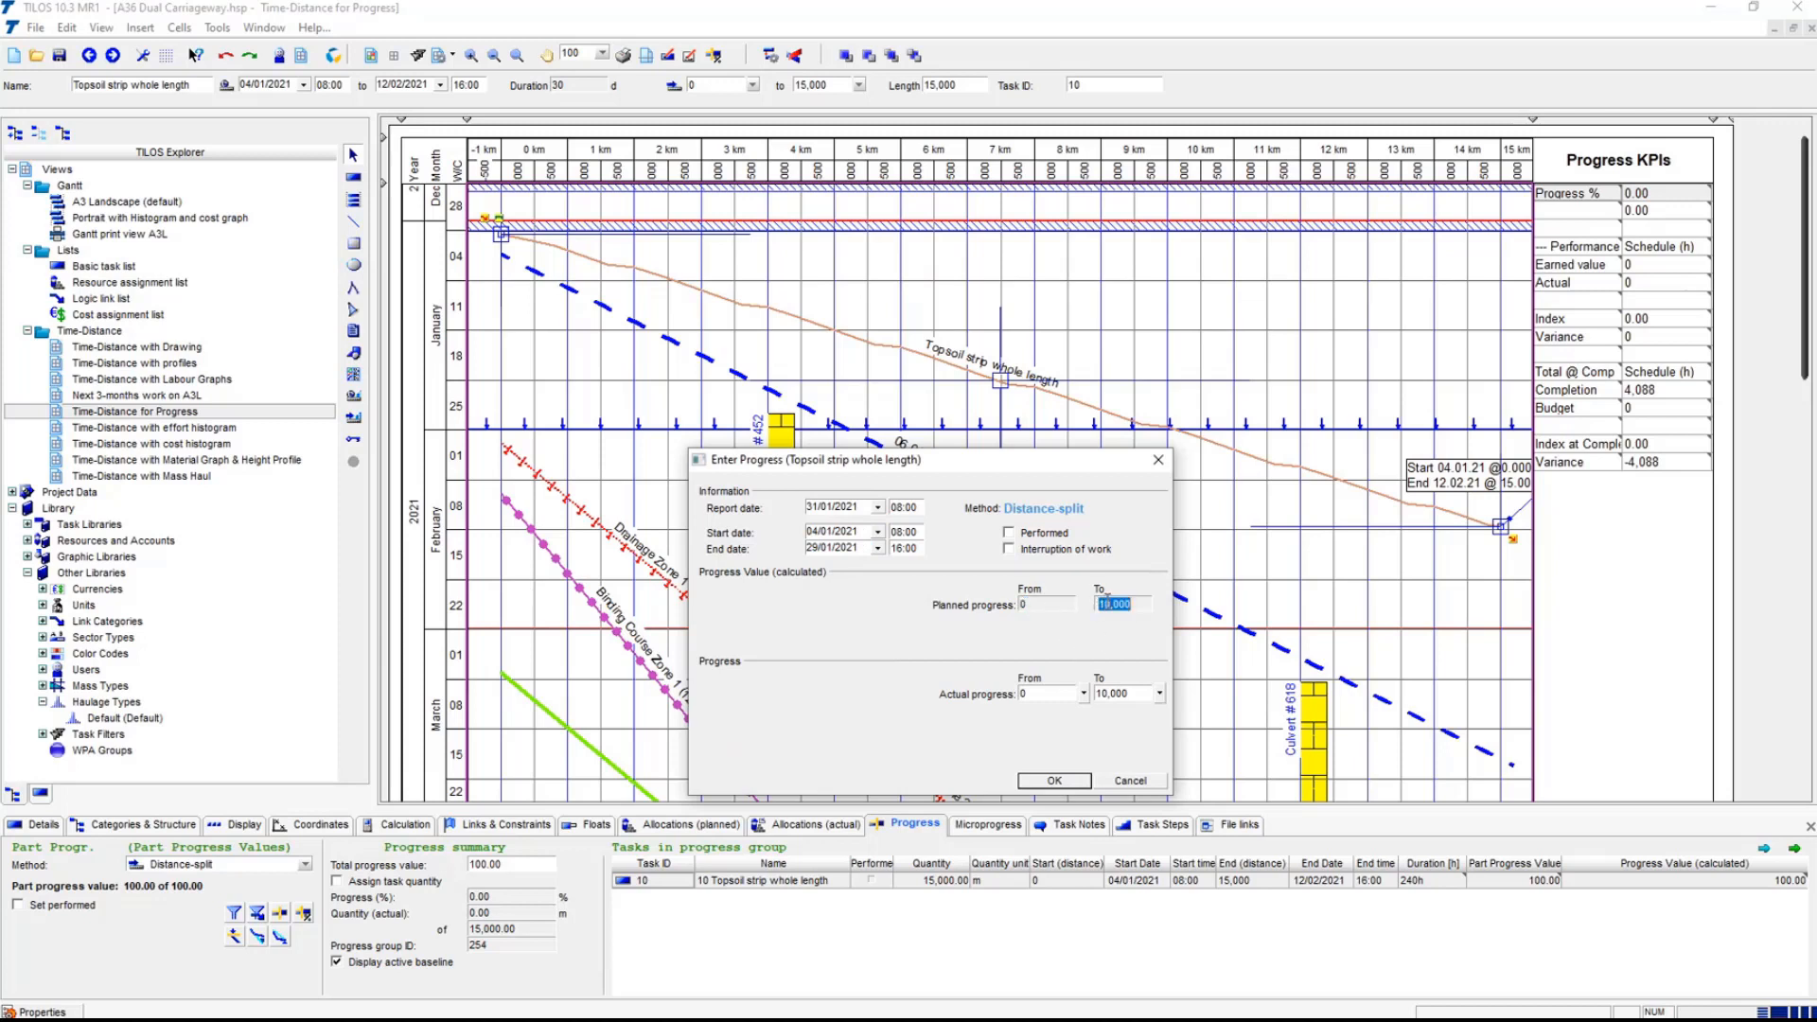
- Record the topsoil strip's actual progress from 1000 to 8450 and apply it
click(1053, 690)
drag(968, 465, 839, 454)
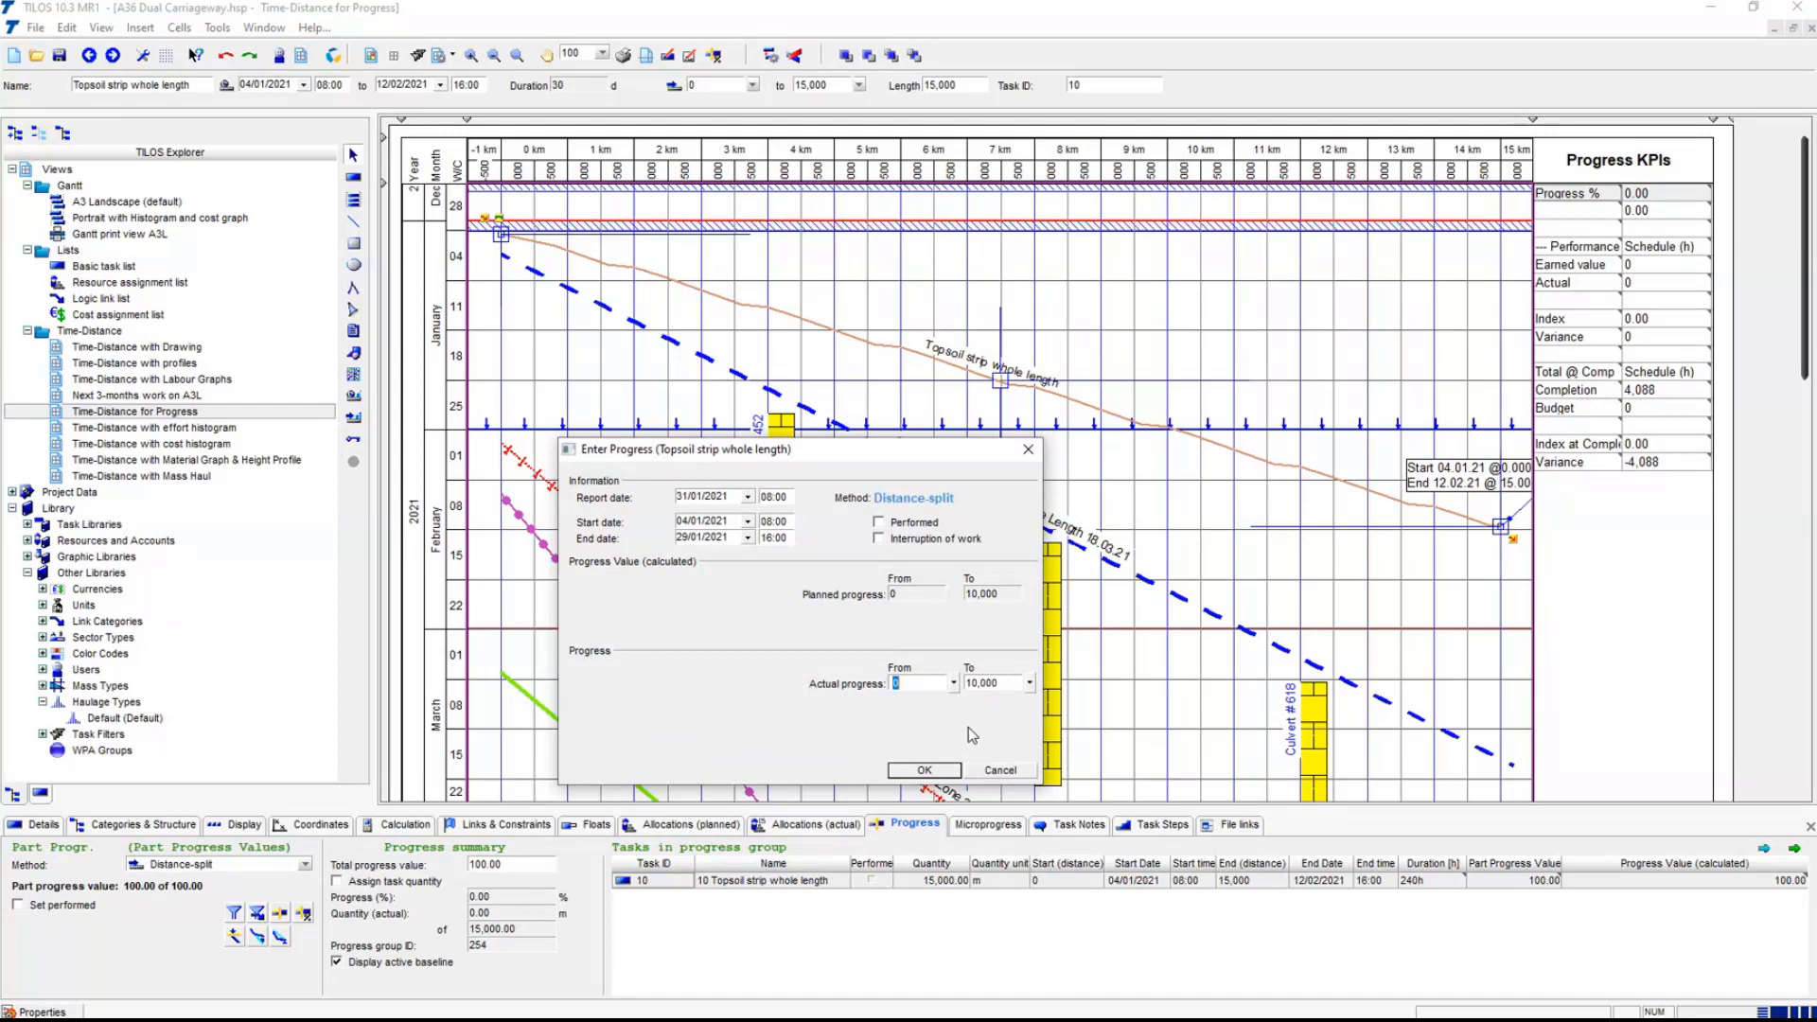
text(1000)
double_click(1008, 683)
text(8450)
key(Tab)
click(927, 772)
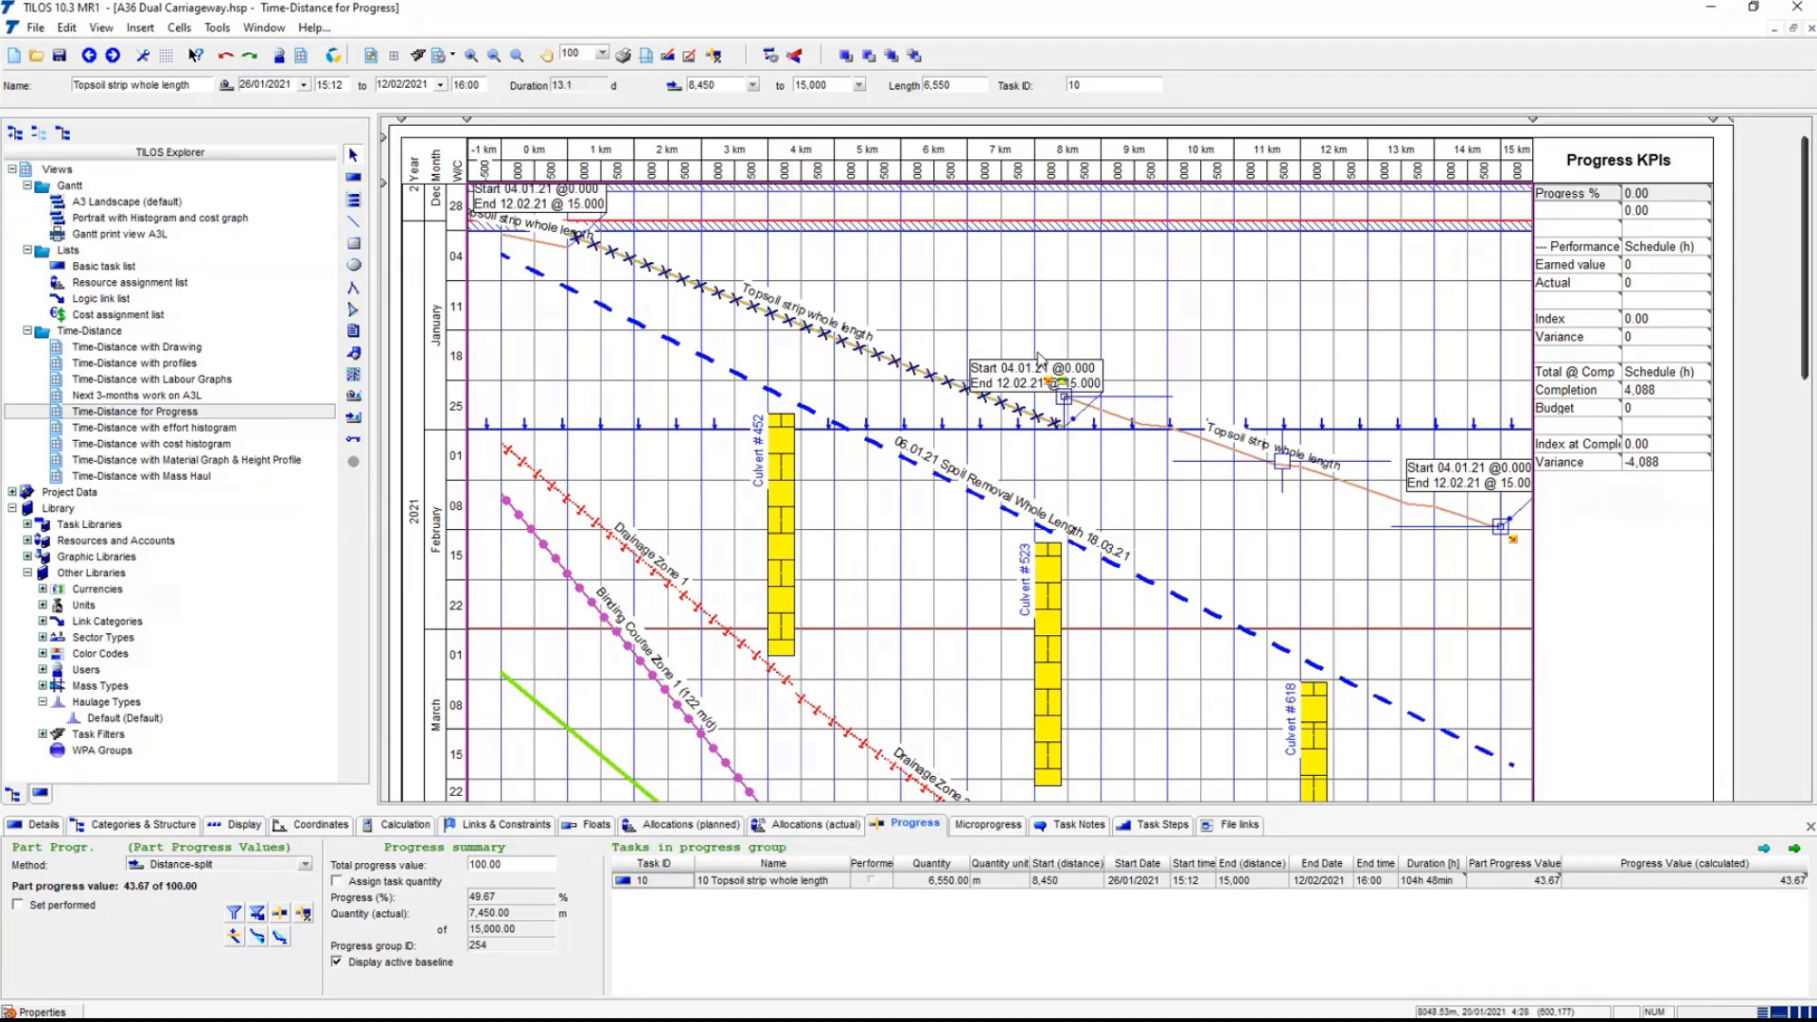
- Delete the start/end date labels attached to the first two topsoil strip segments
click(1035, 361)
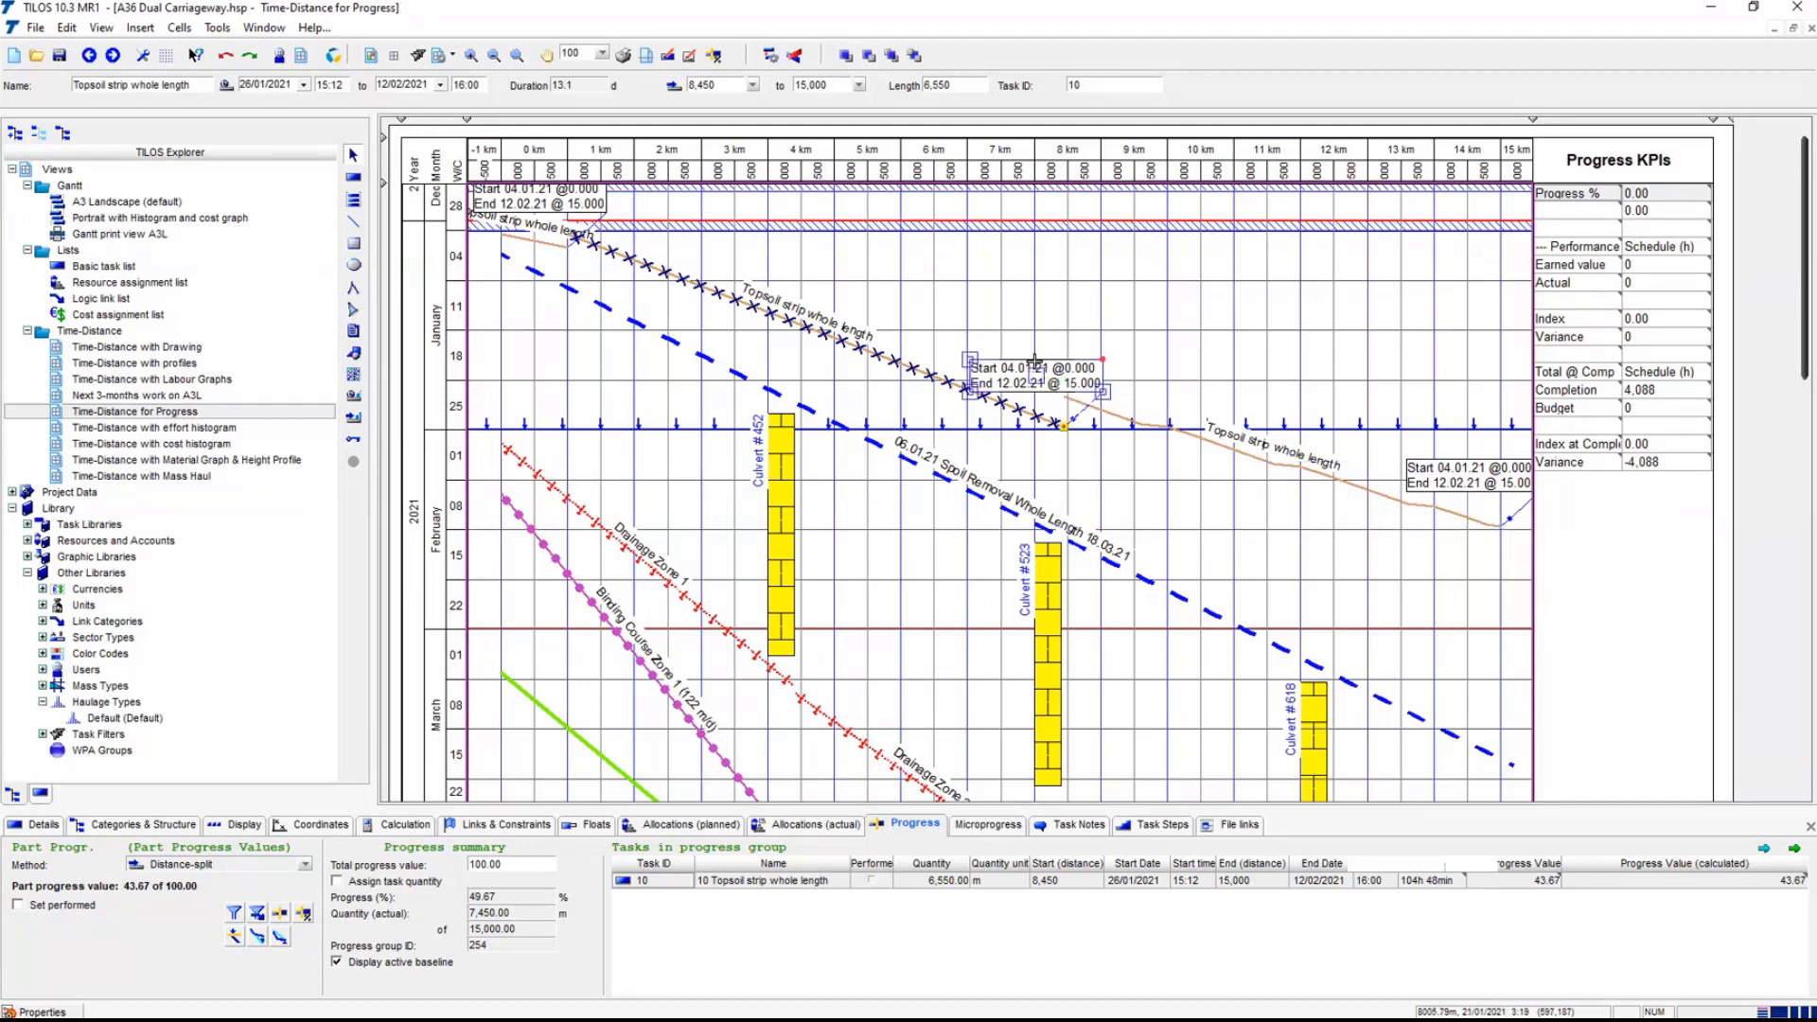
key(Delete)
click(843, 558)
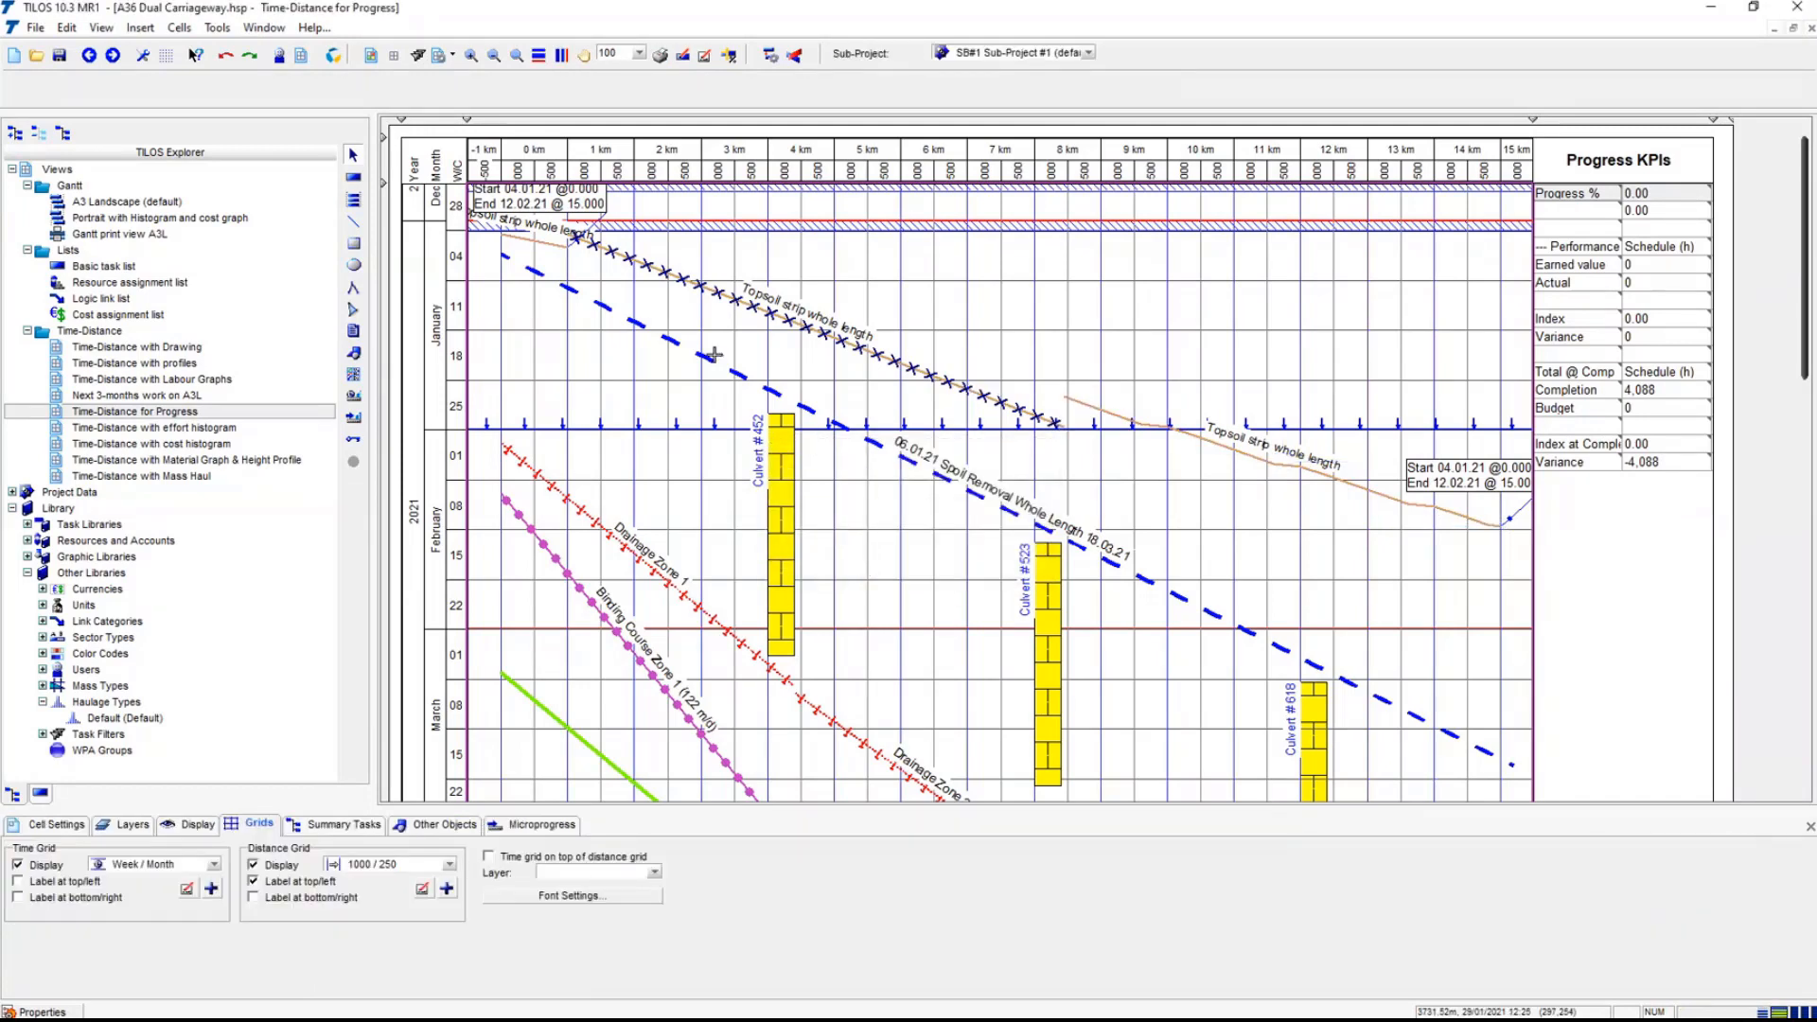
key(Delete)
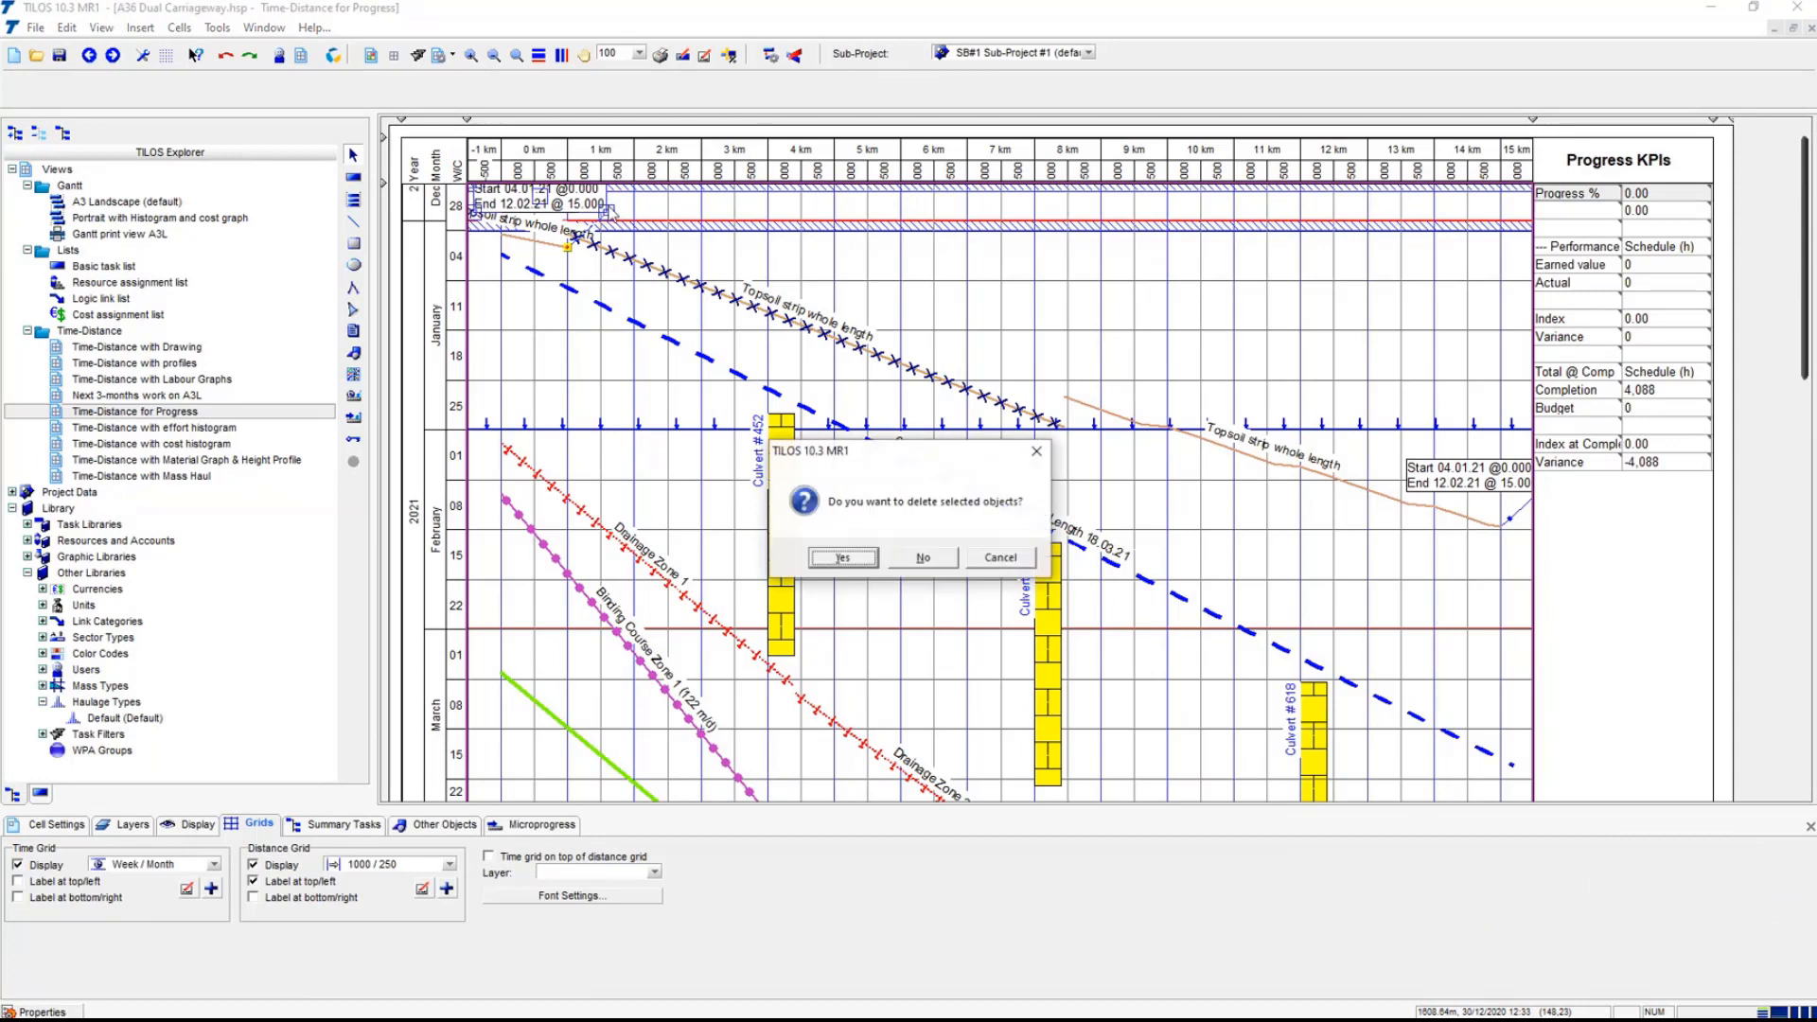
click(843, 559)
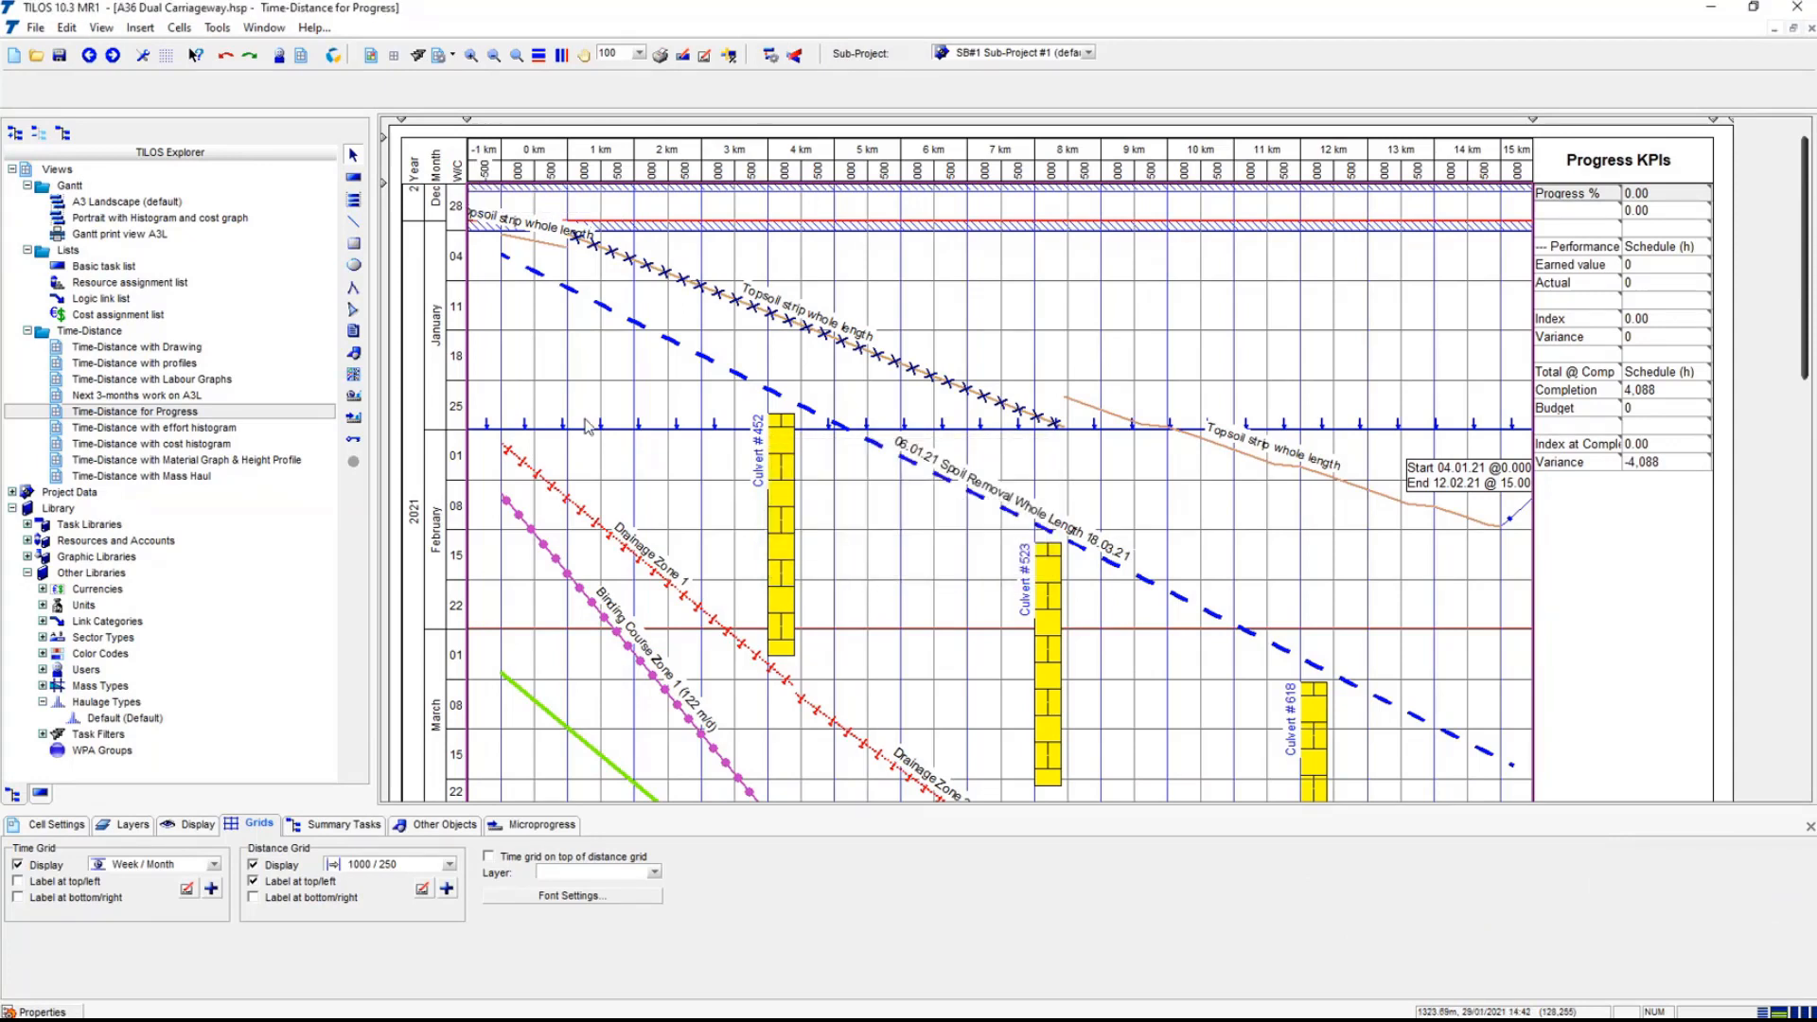
- Check the progress of the performed topsoil strip segment, and delete the name label of the unperformed segment covering the first kilometre
click(944, 381)
click(943, 381)
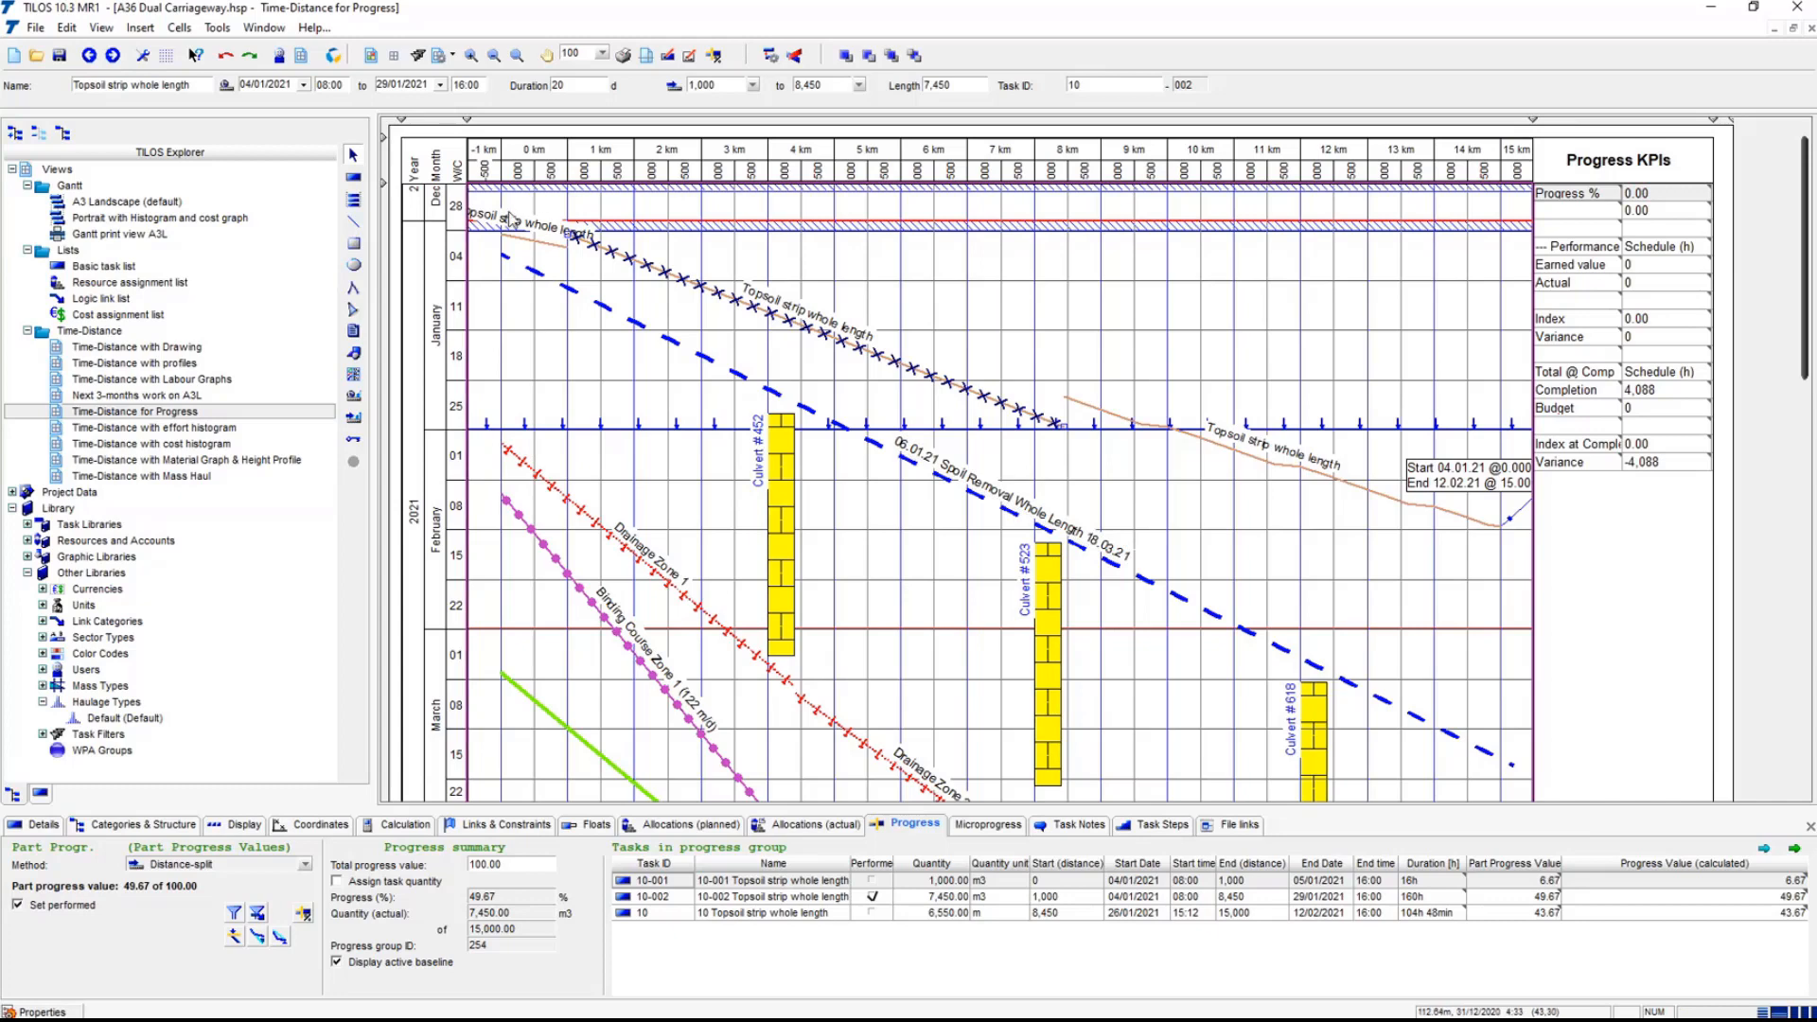
double_click(508, 210)
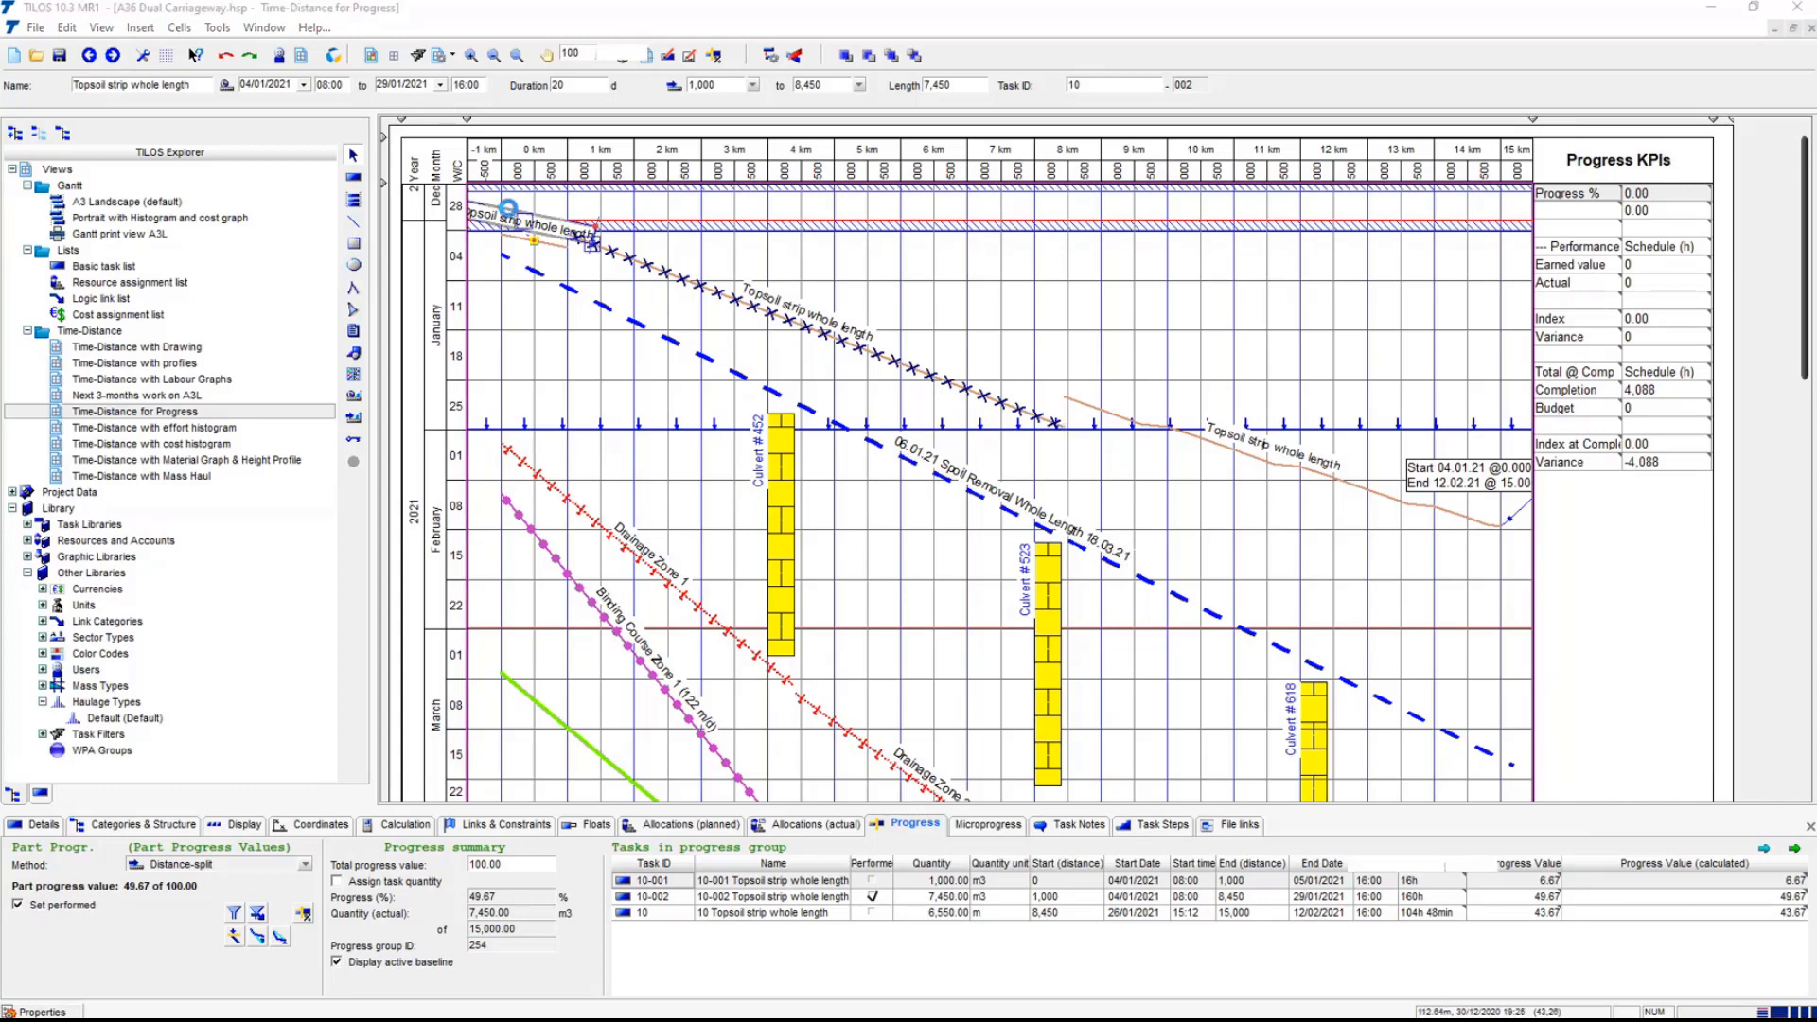
key(Delete)
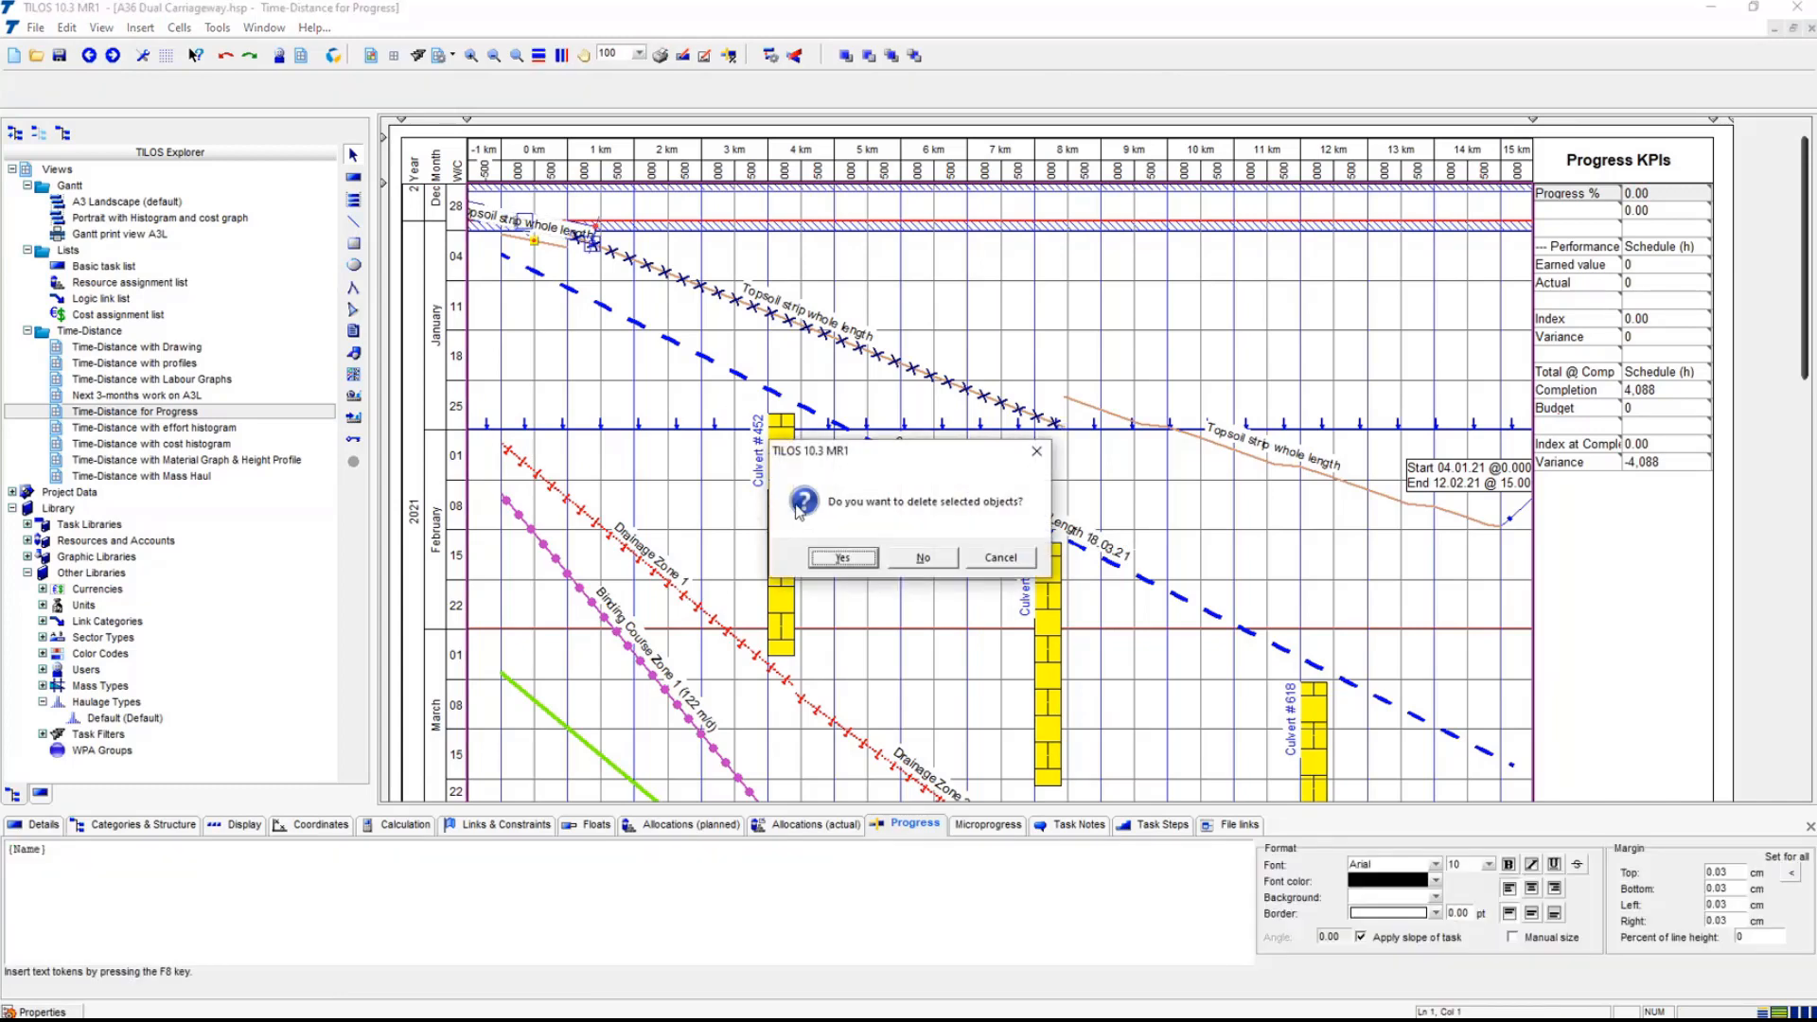
click(842, 558)
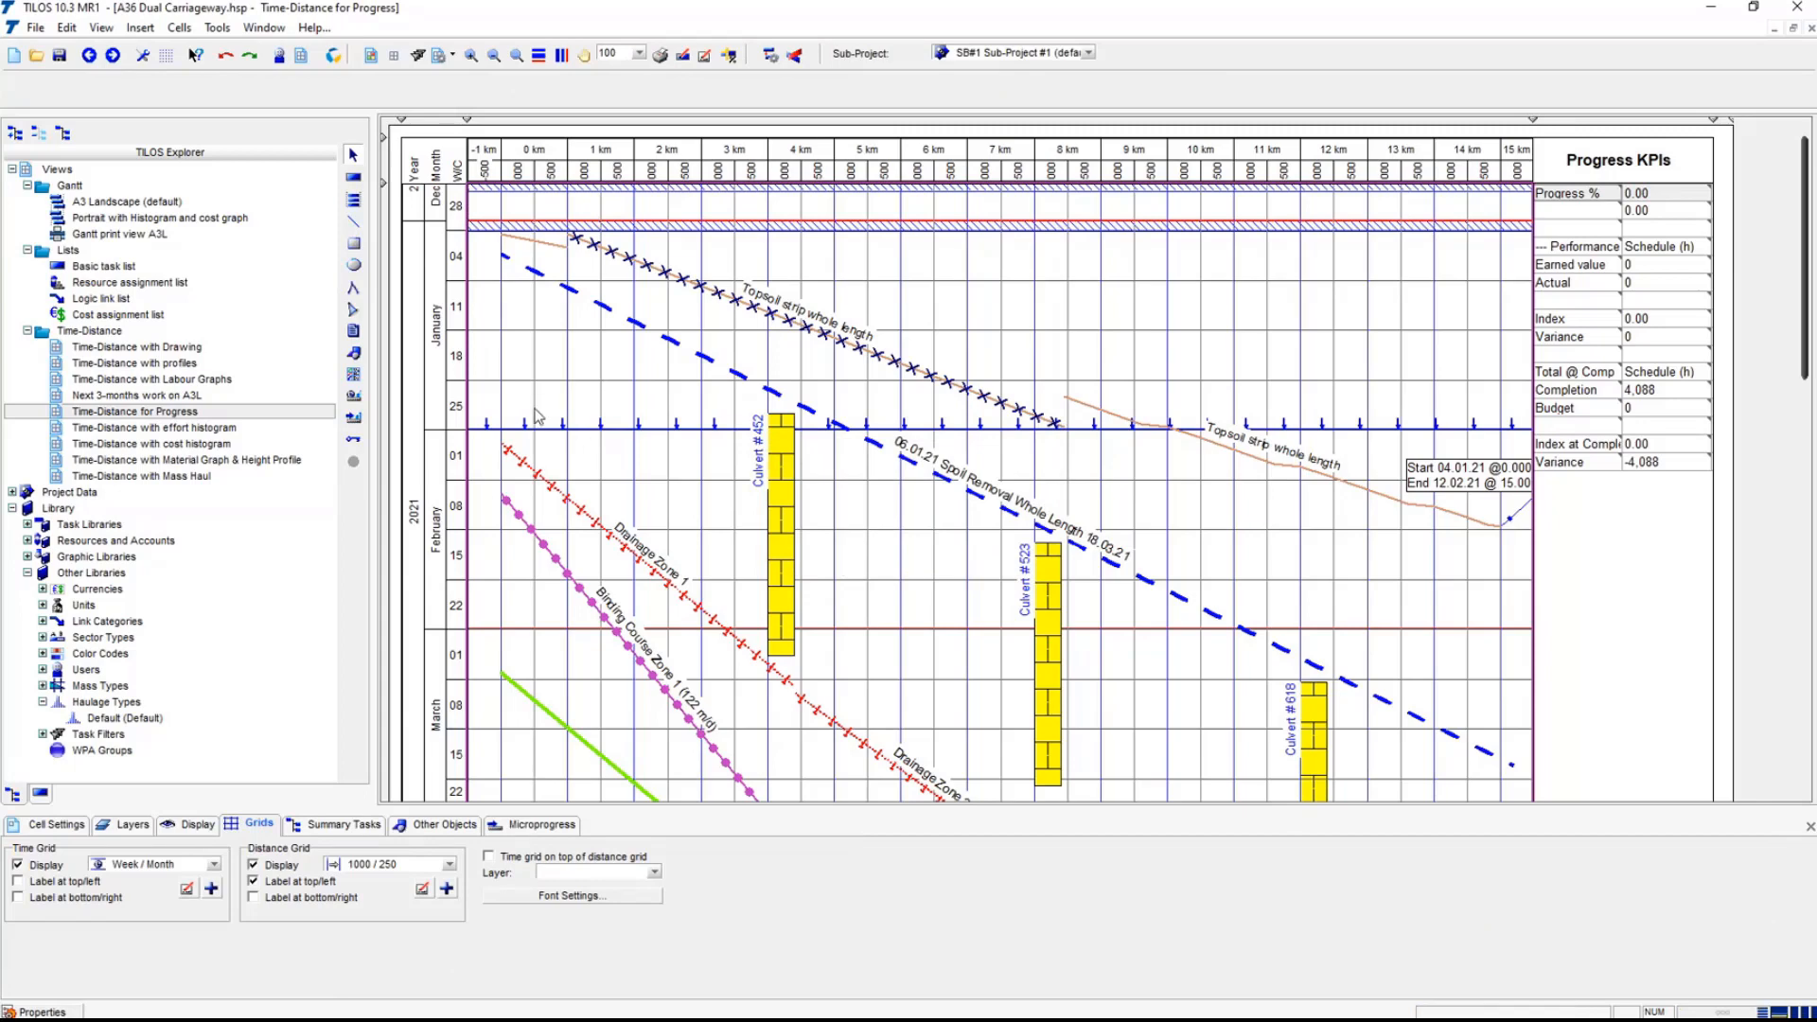
- Inspect the progress details of the unperformed first segment, the performed segment and the remaining segment of the topsoil strip
click(526, 240)
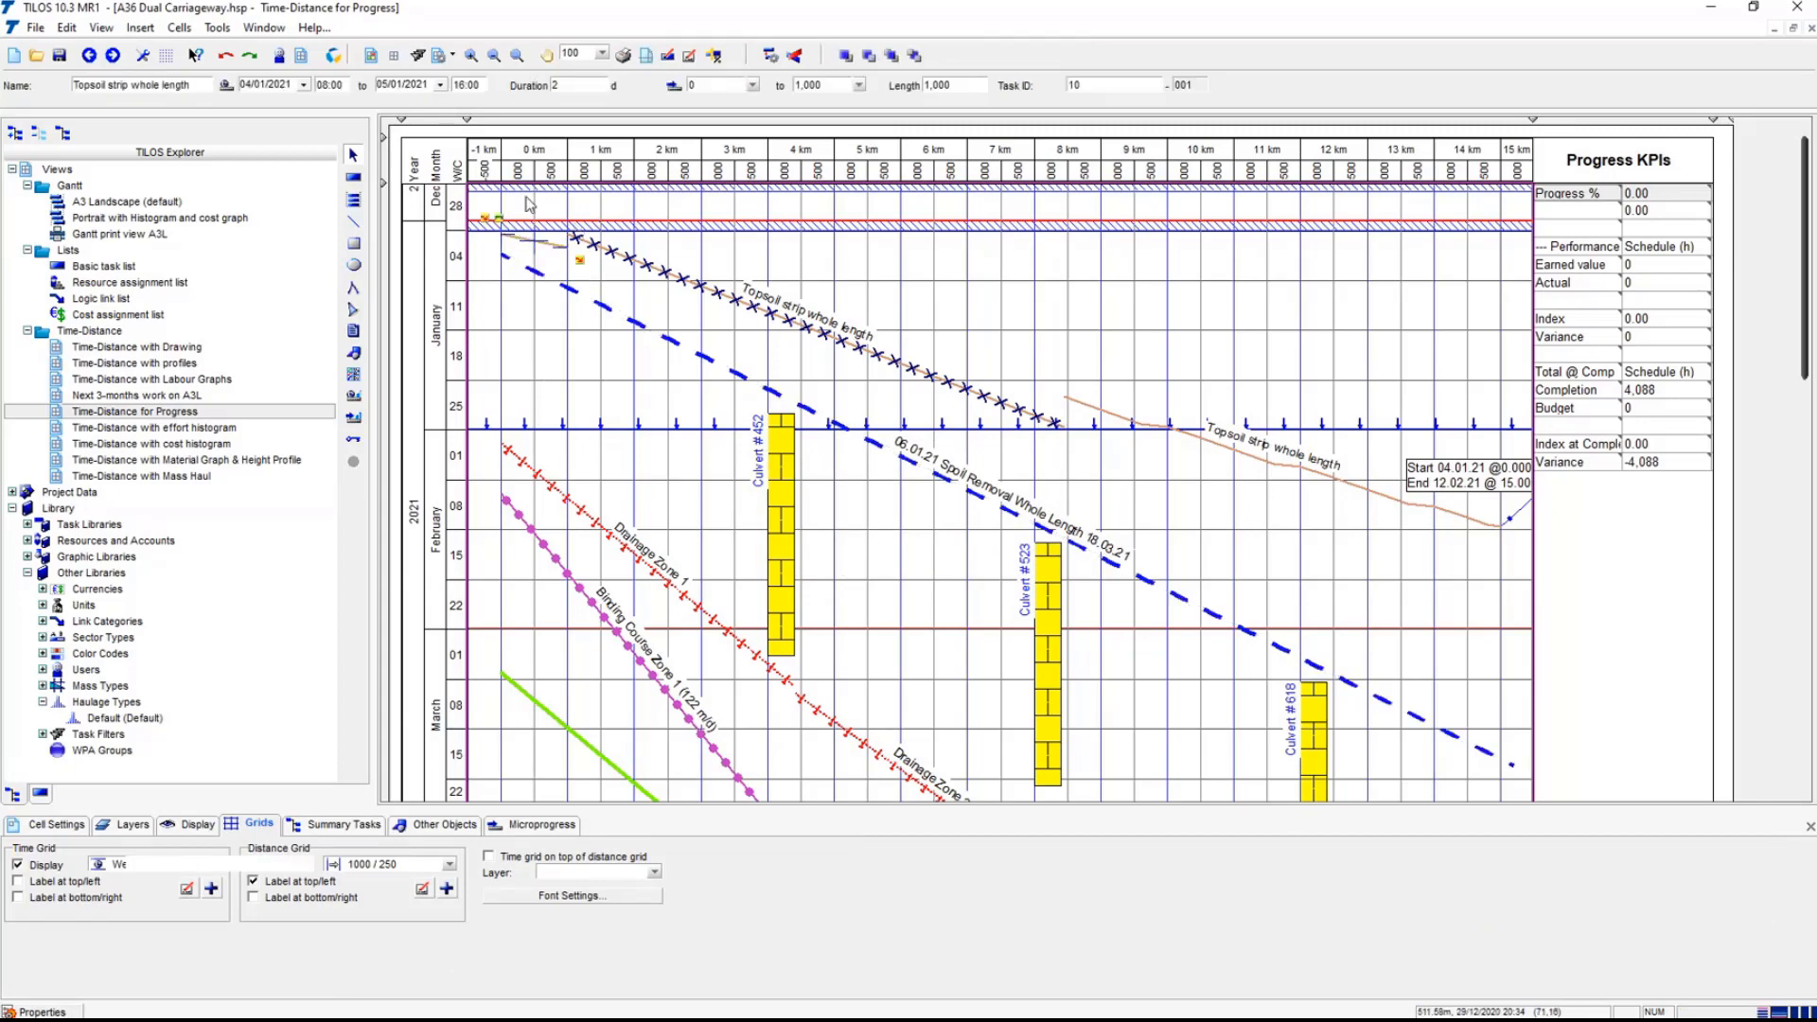
click(704, 289)
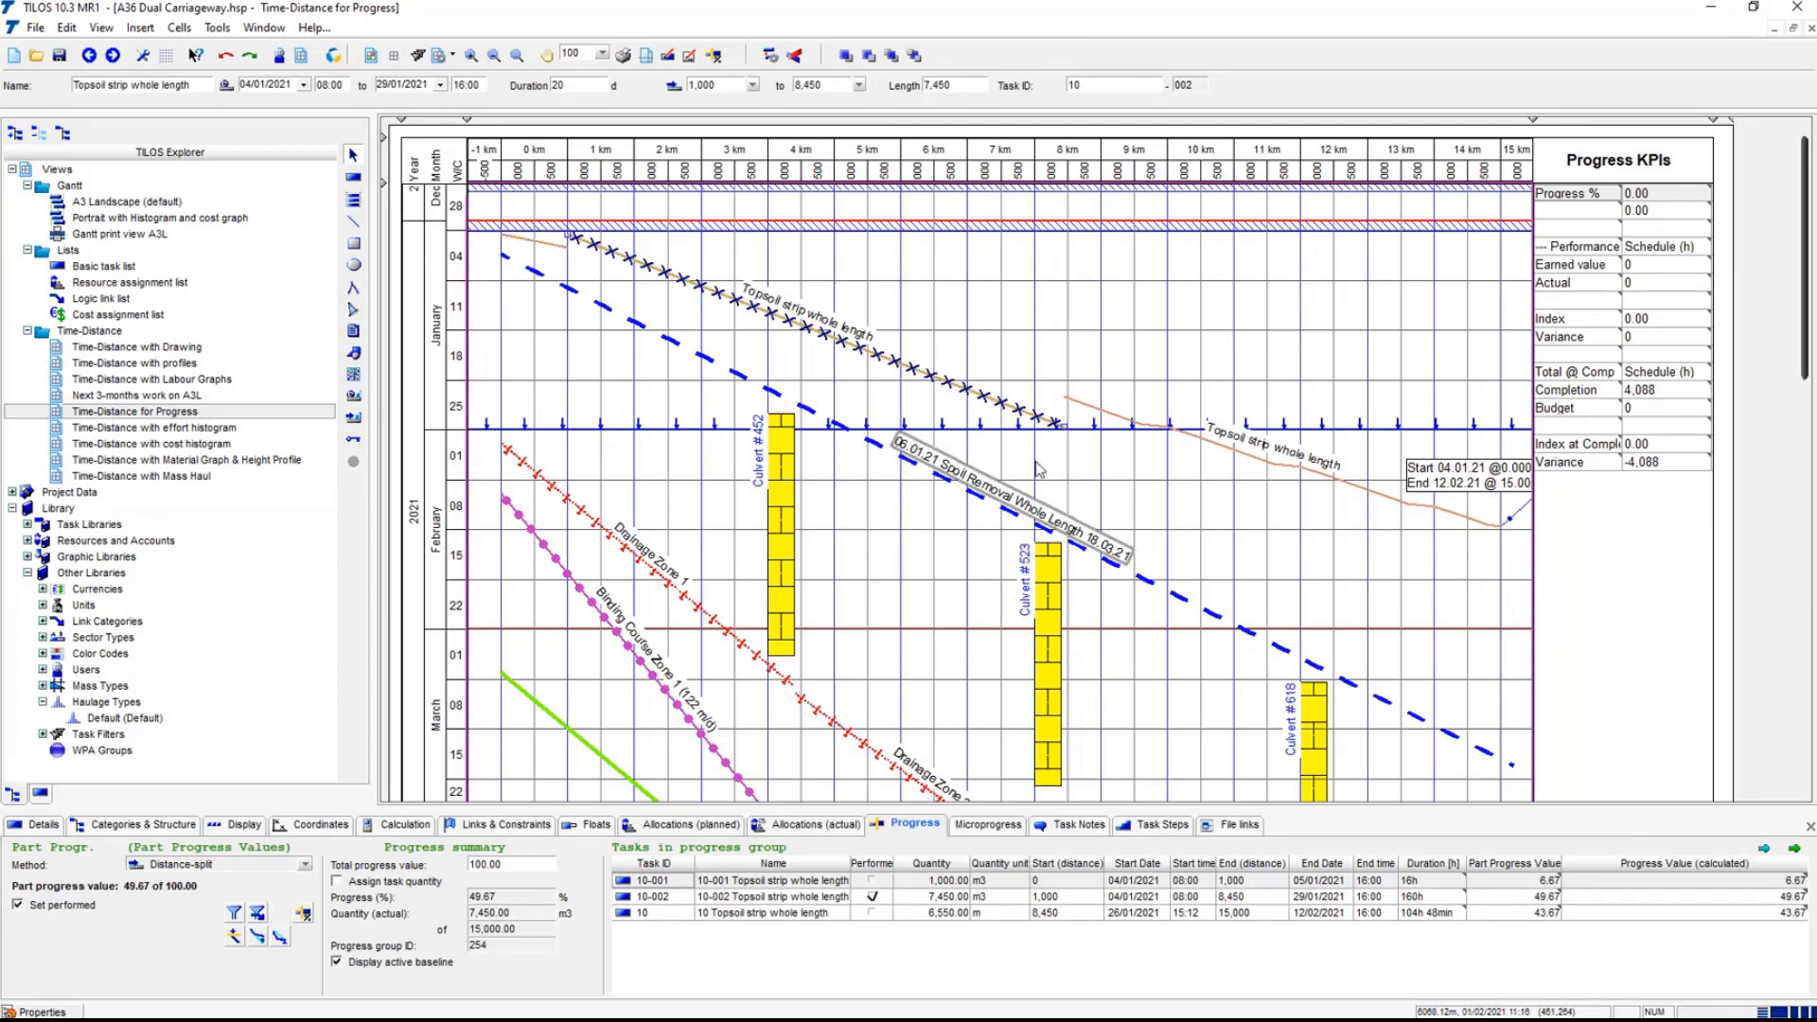
click(1176, 432)
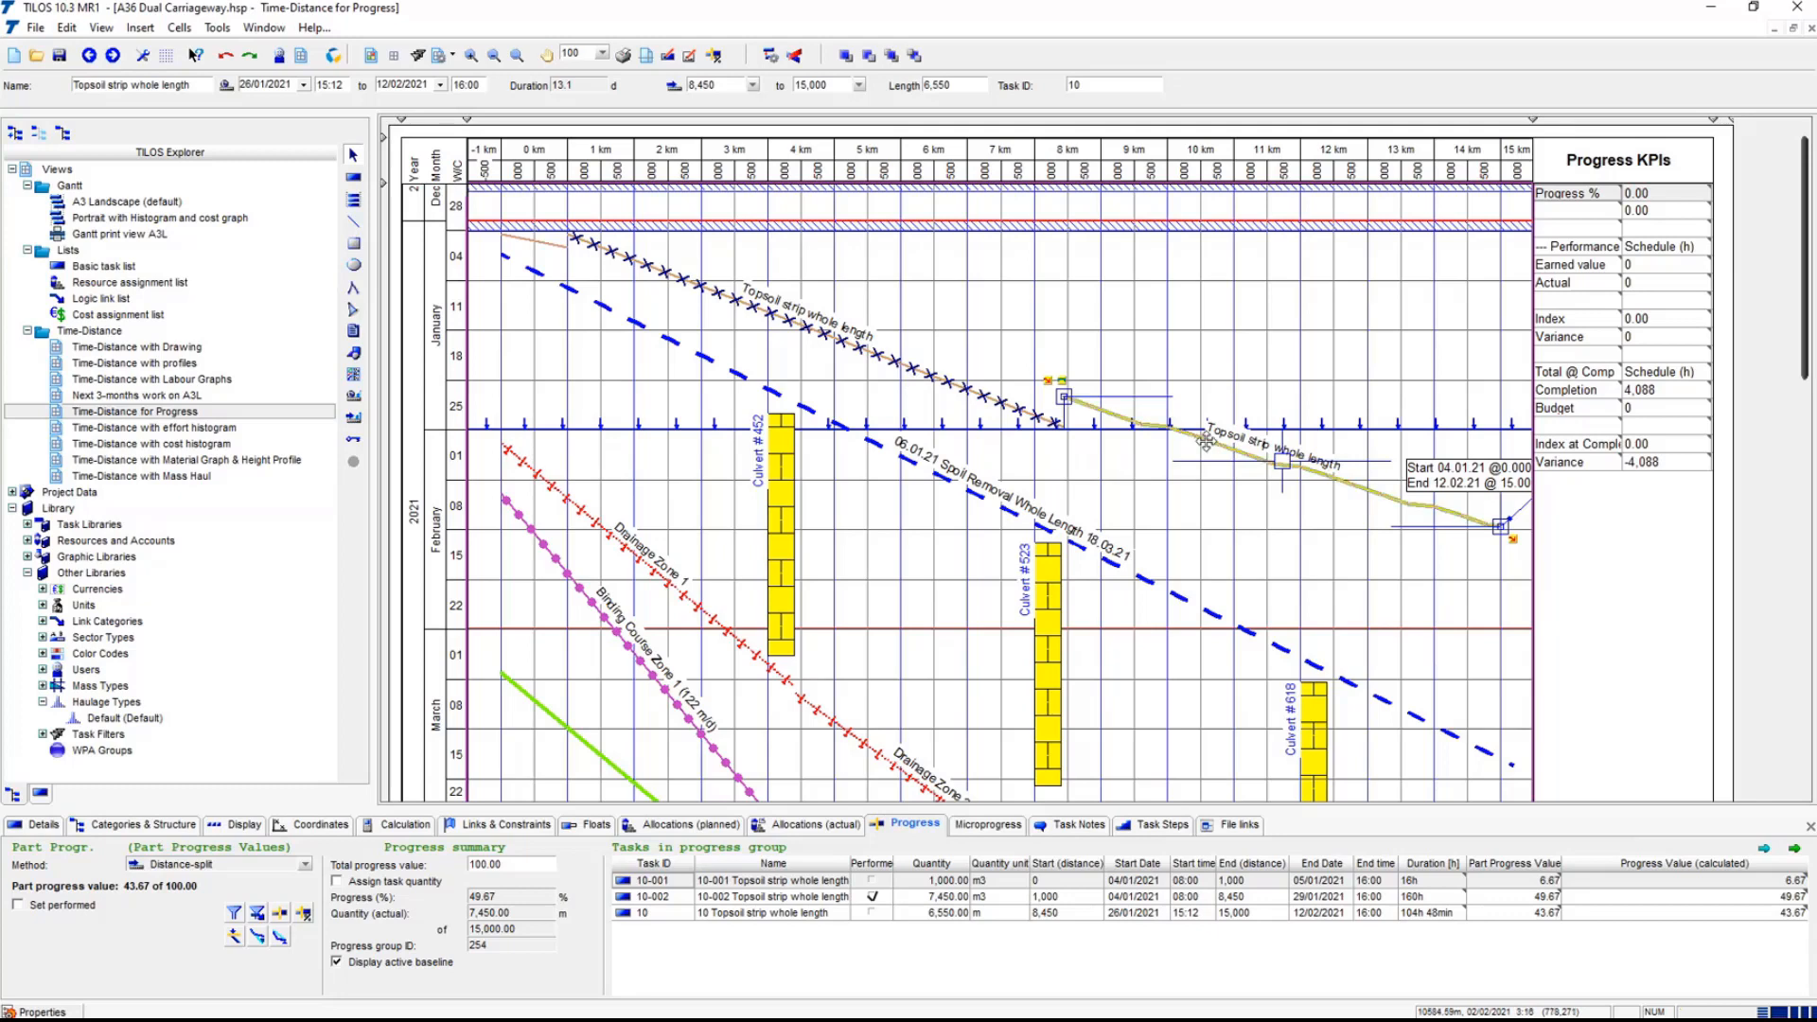
click(1204, 440)
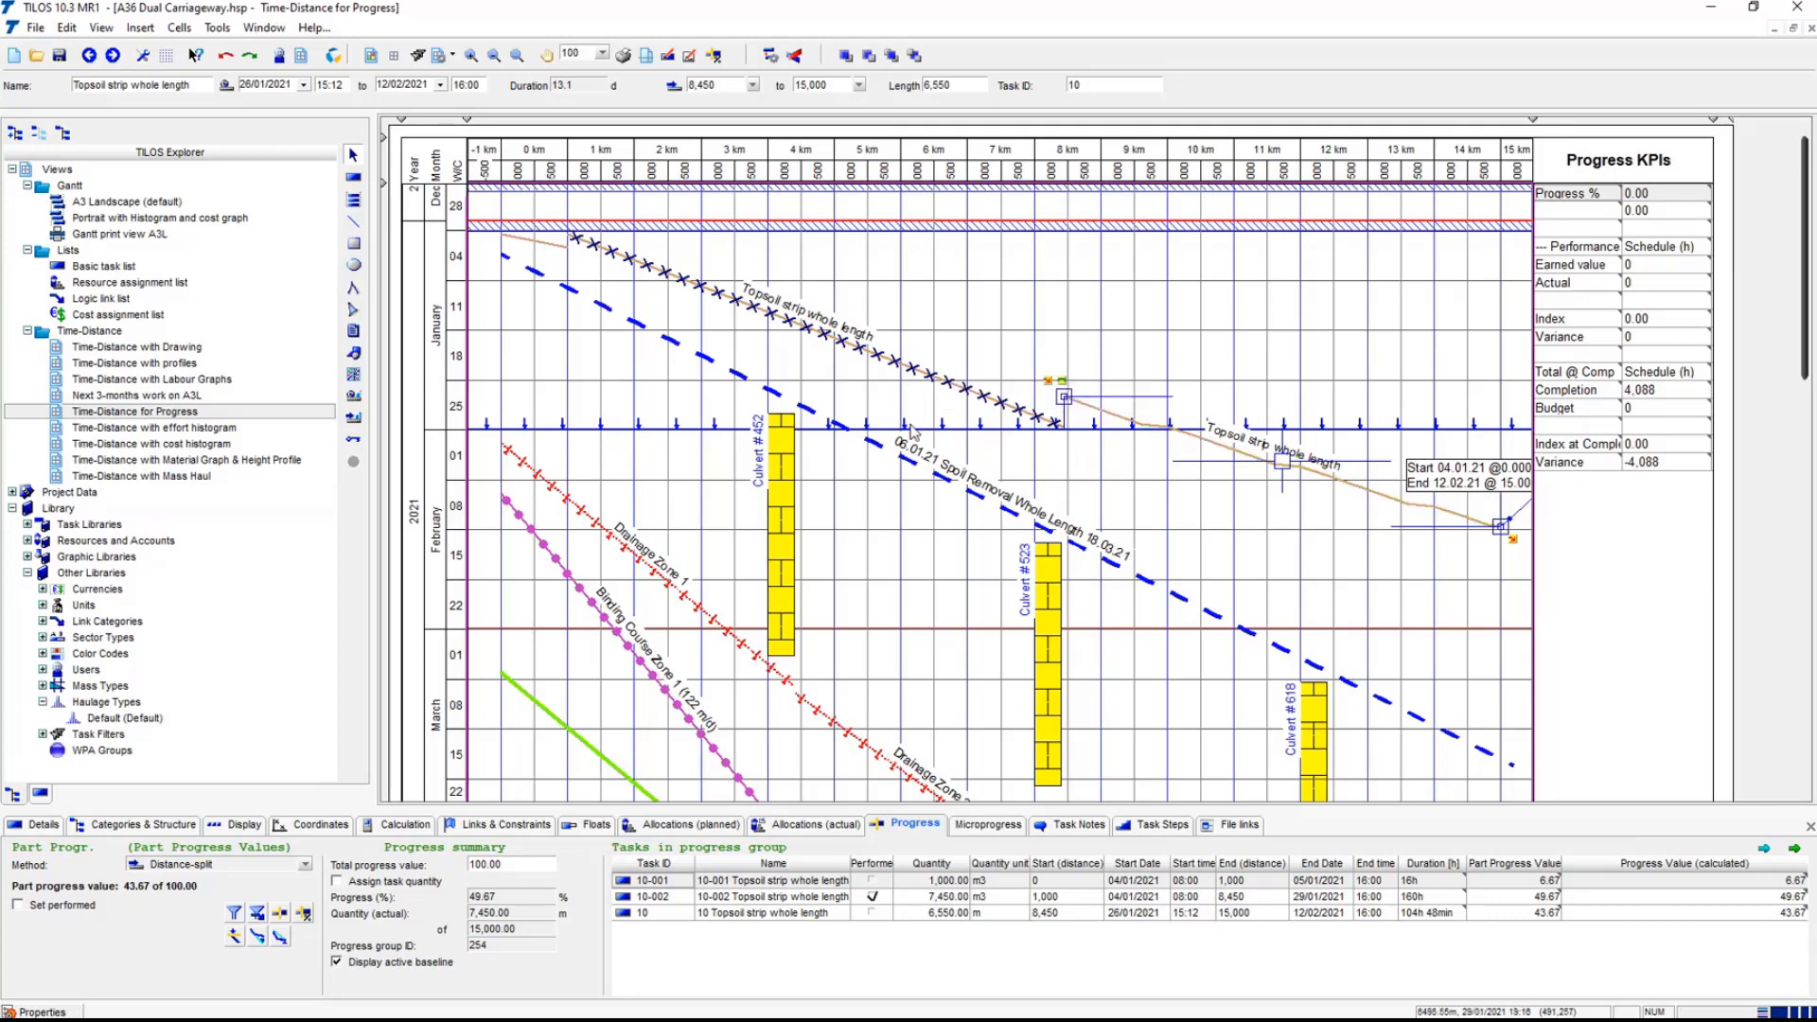
- Record the actual progress of the Spoil Removal Whole Length task from 0 to 5000
click(761, 385)
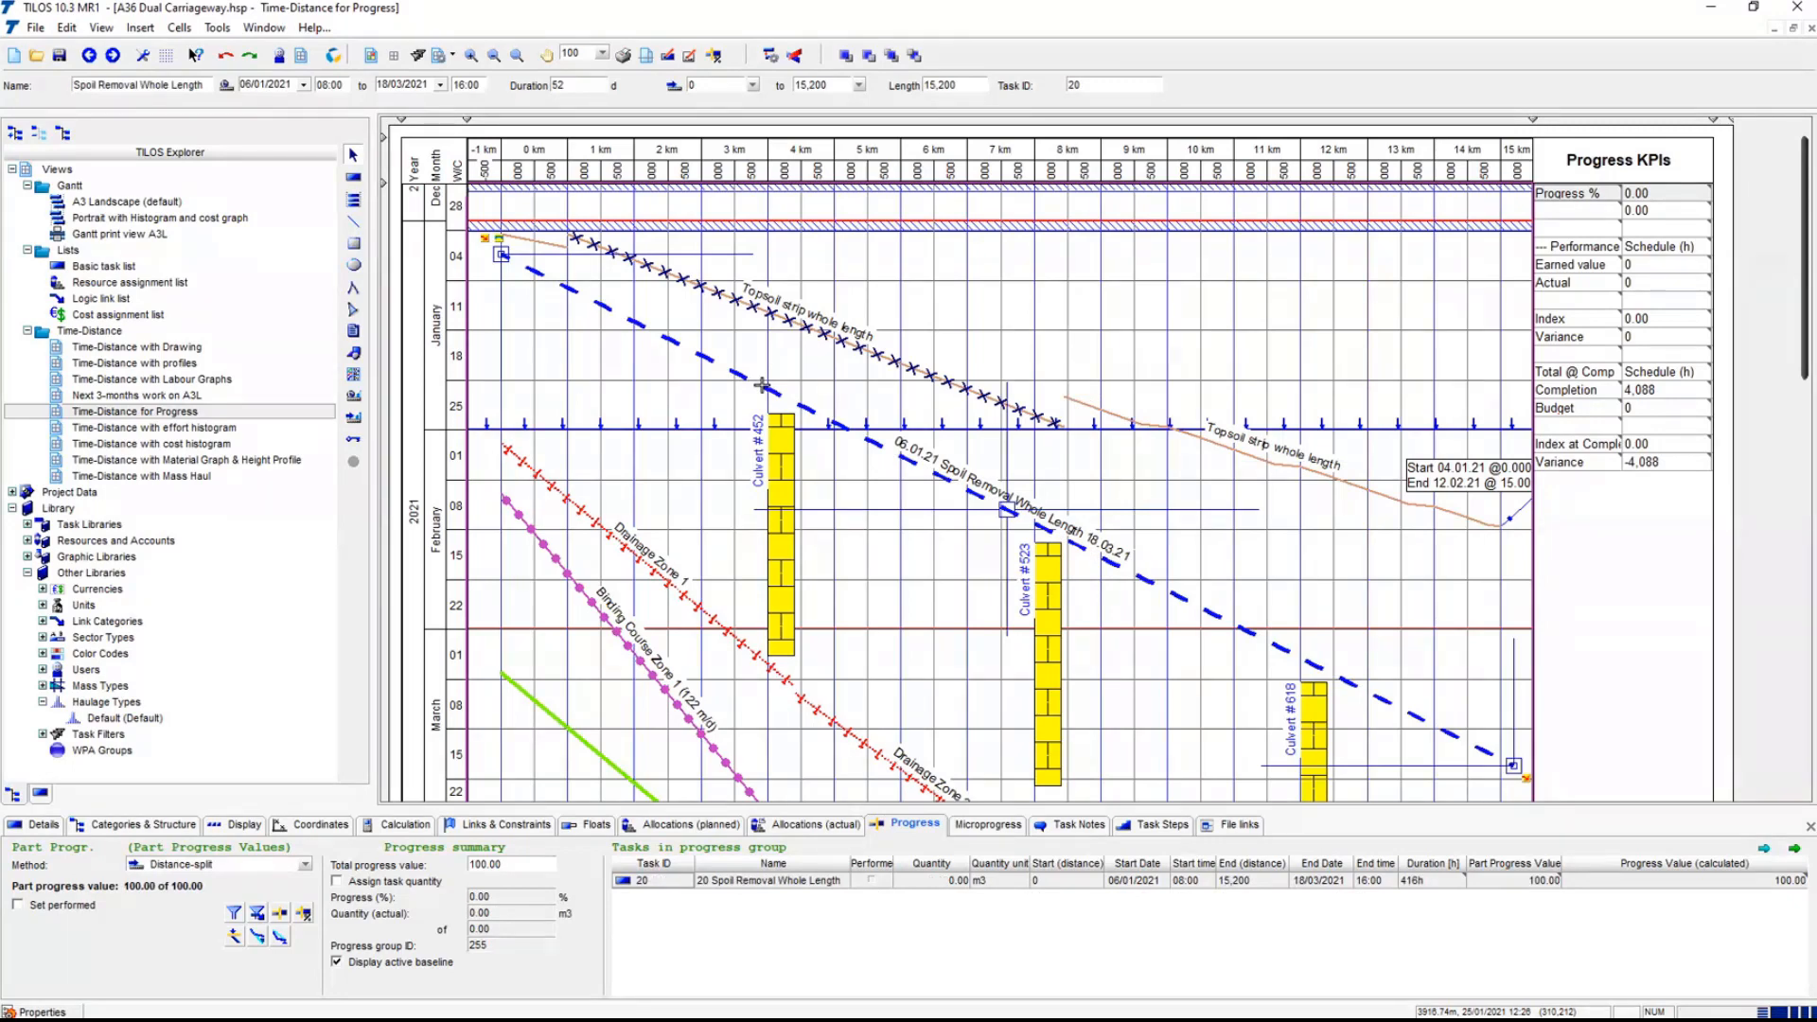
right_click(762, 385)
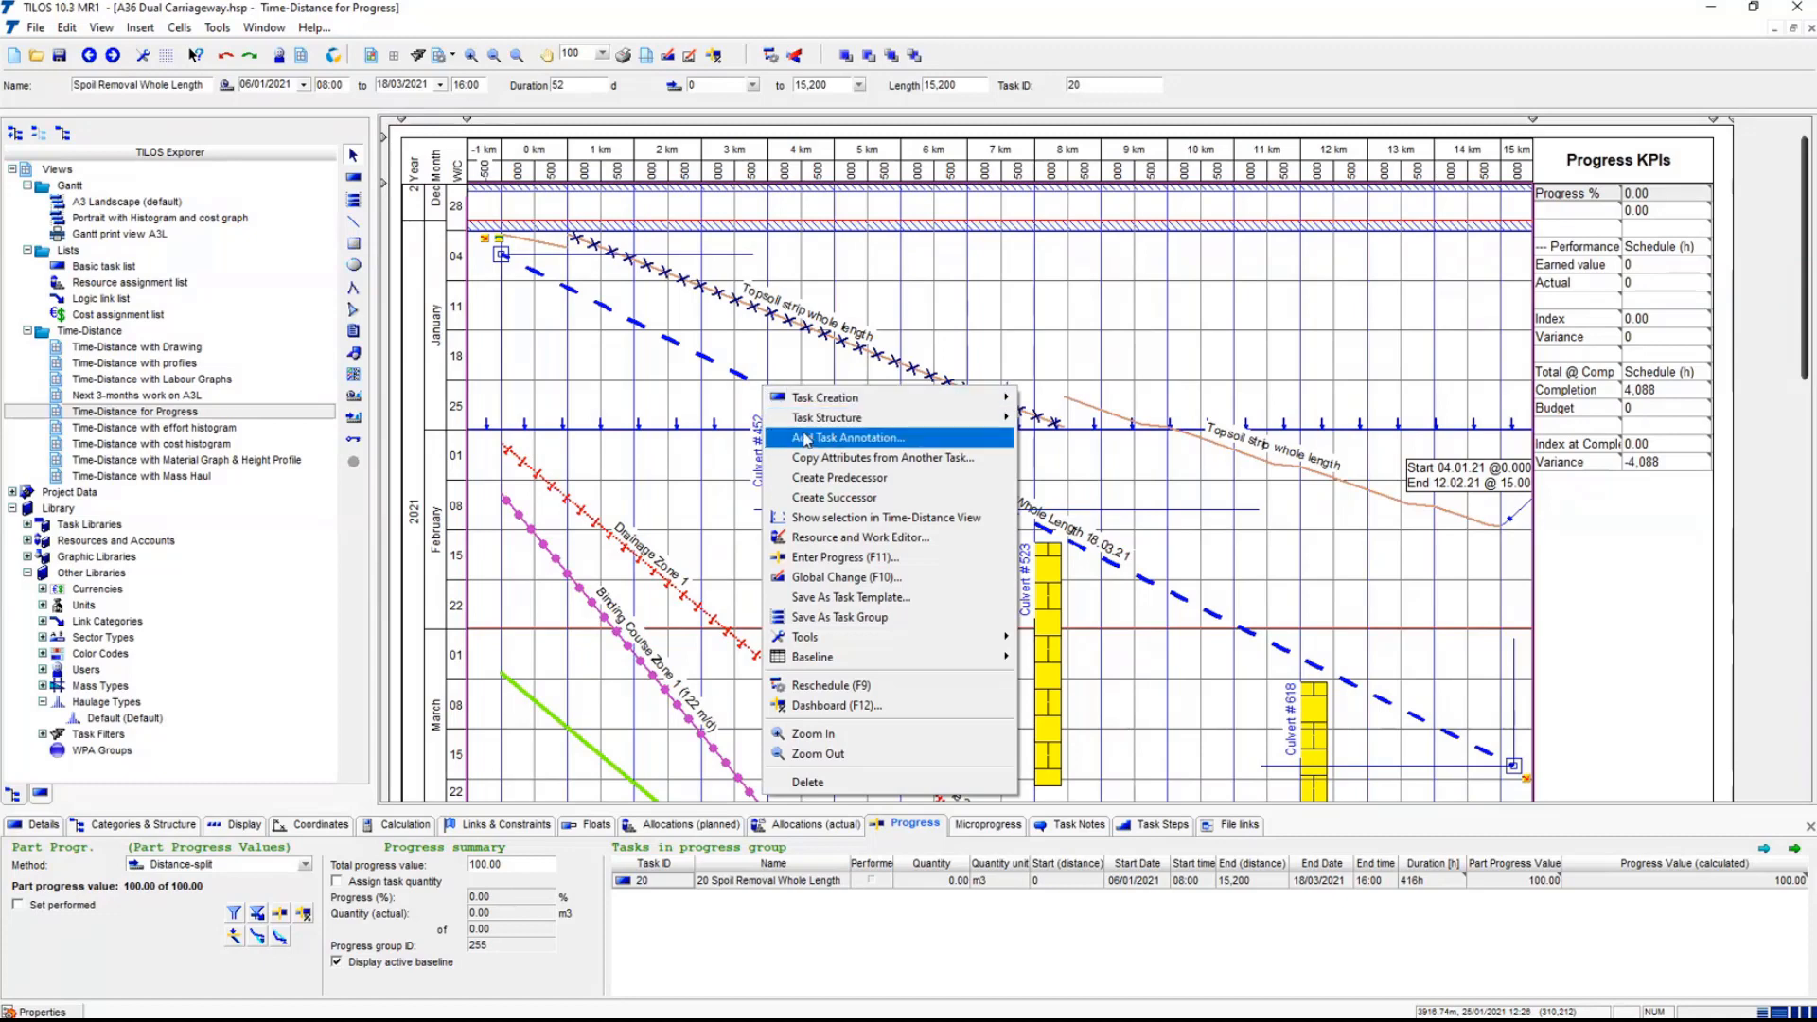
click(845, 557)
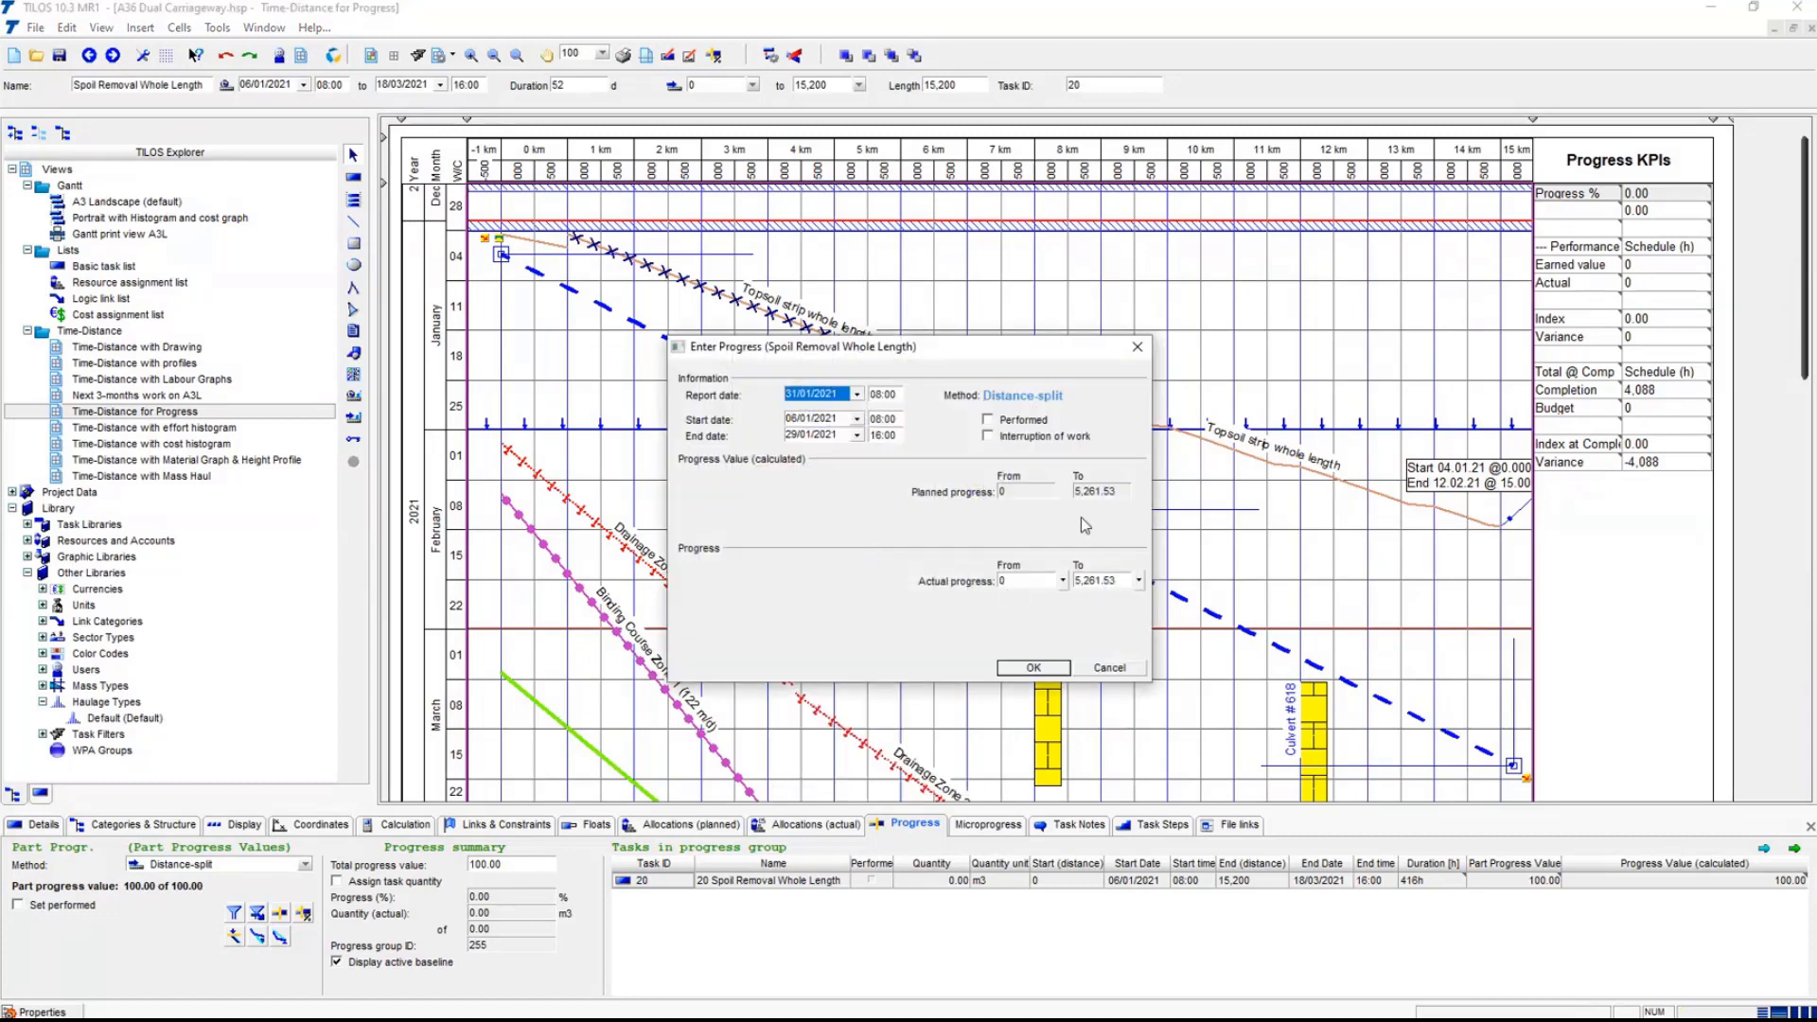
click(1119, 581)
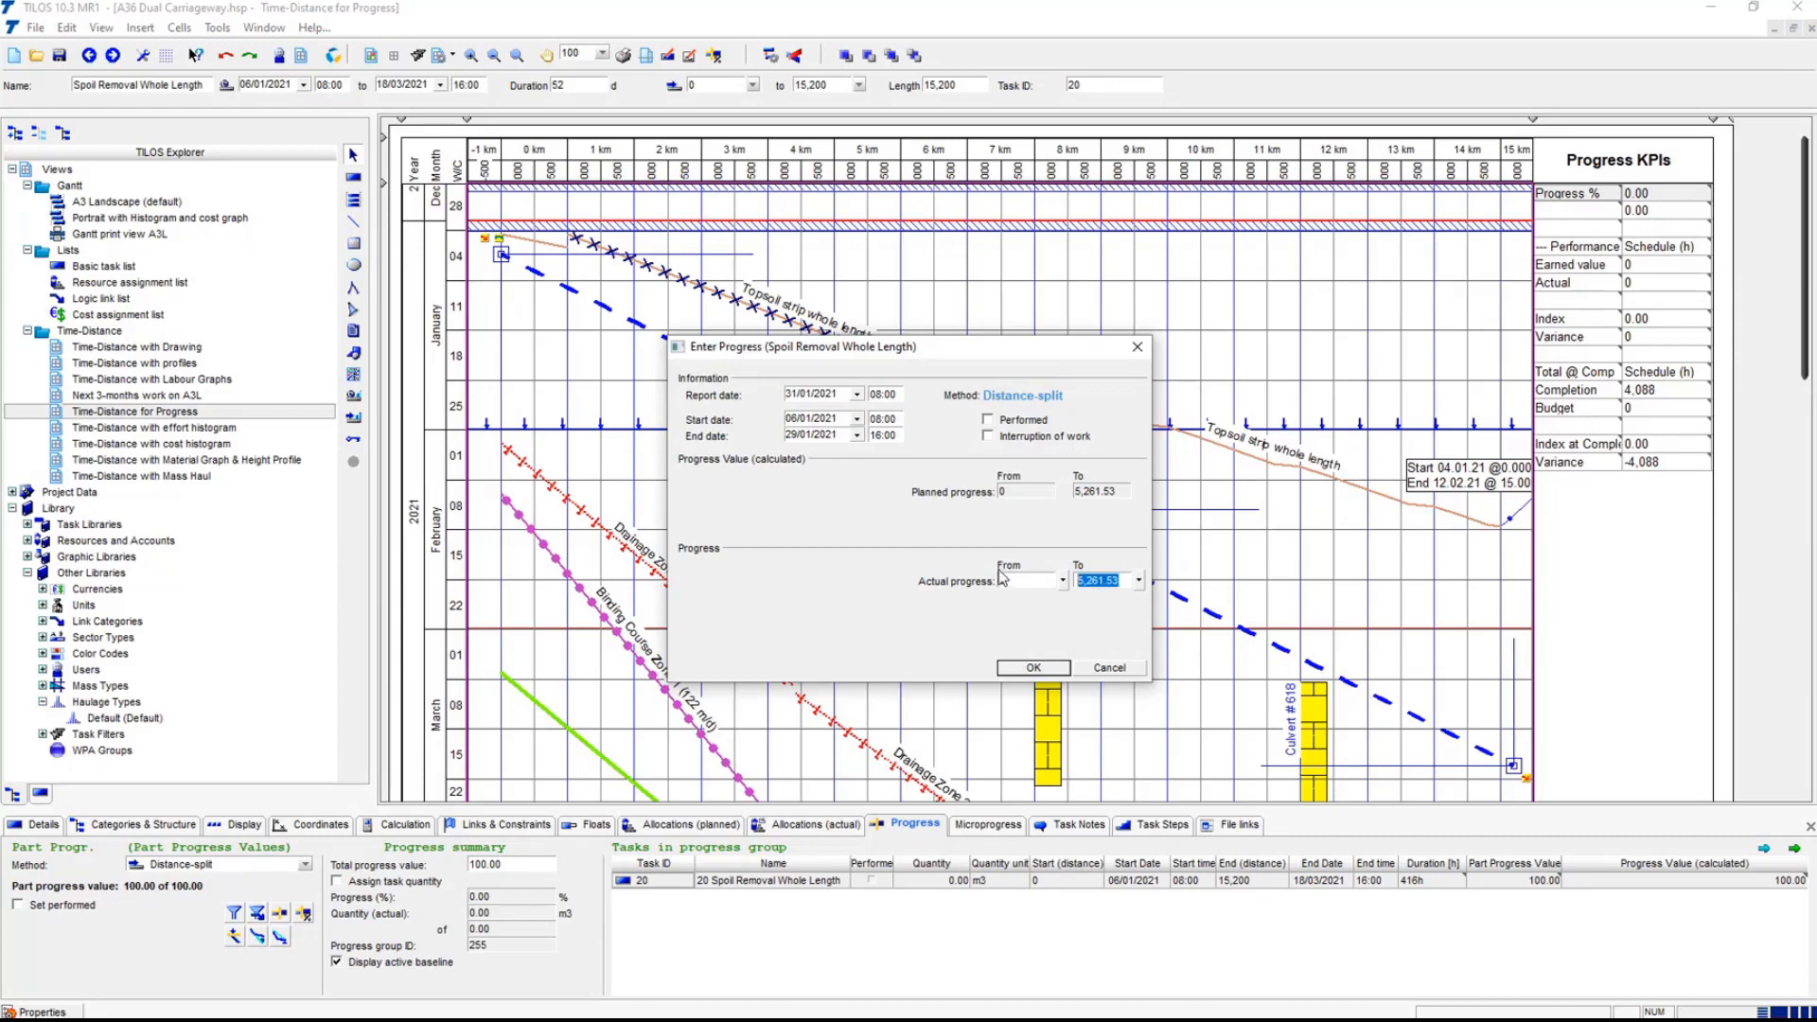
text(5000)
click(1035, 669)
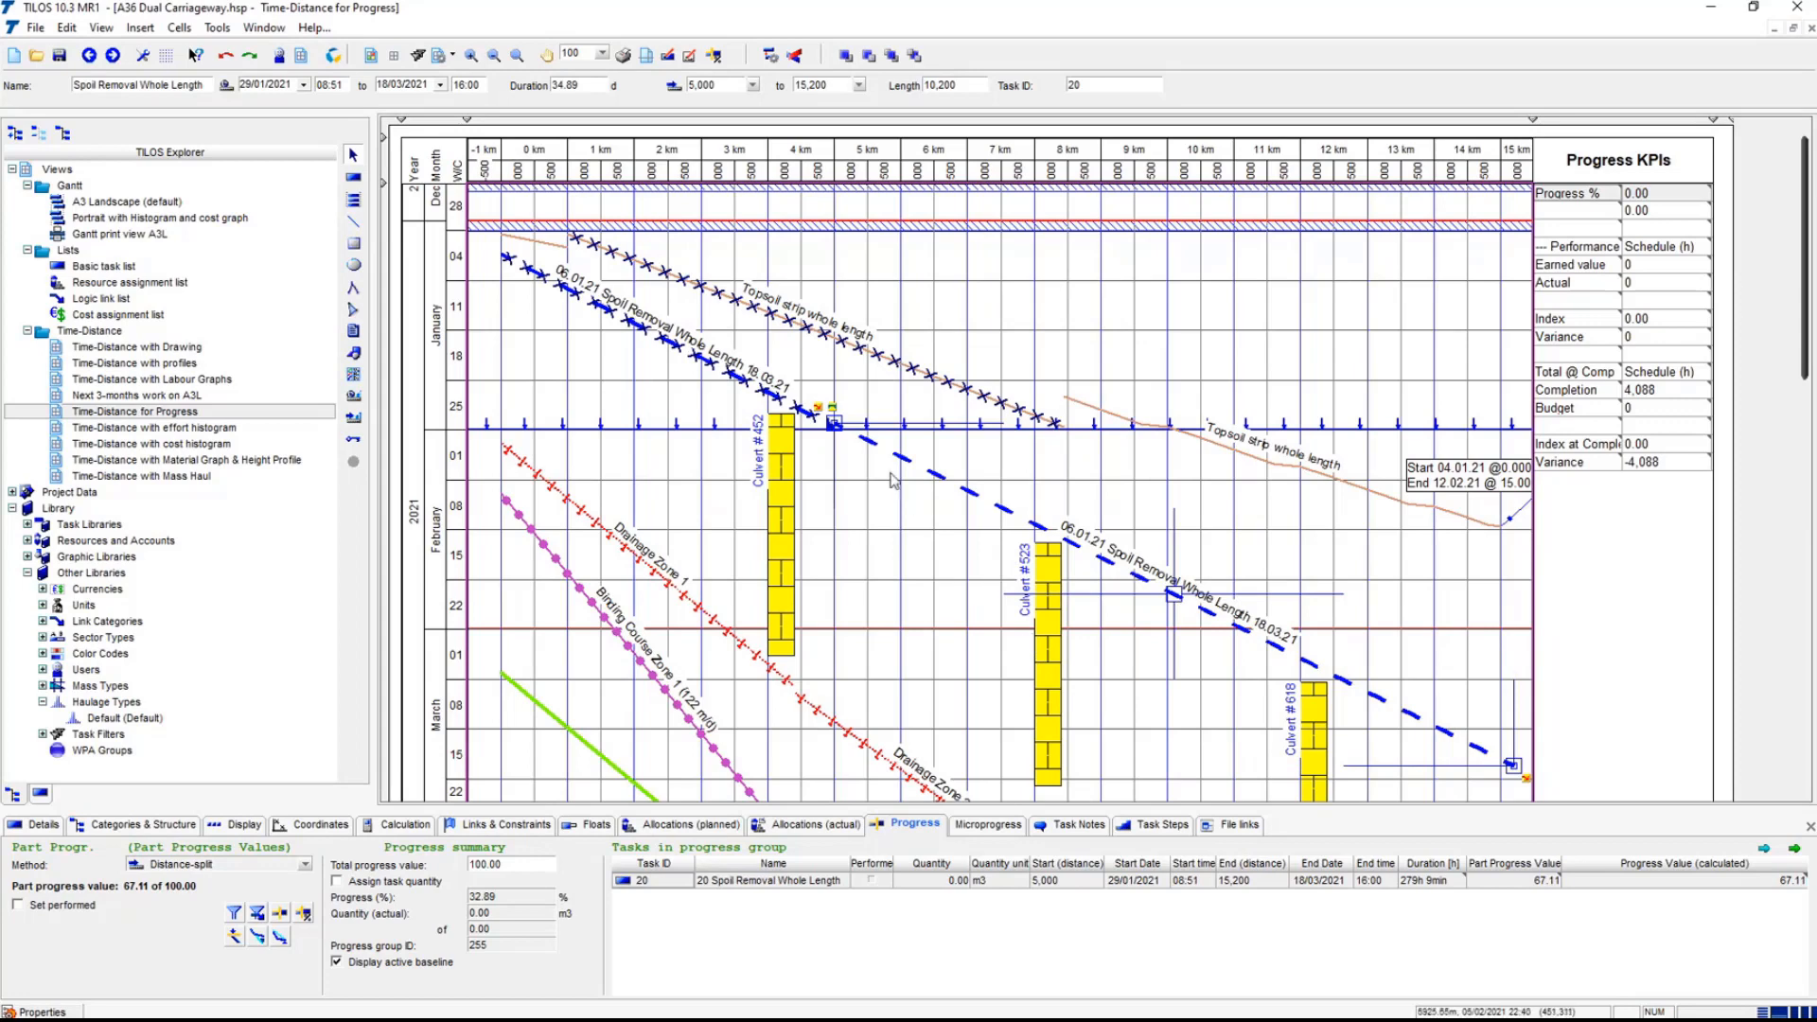
- Record 8% progress for Culvert # 452, keeping the start date 28/01/2021 and end date 29/01/2021
click(796, 450)
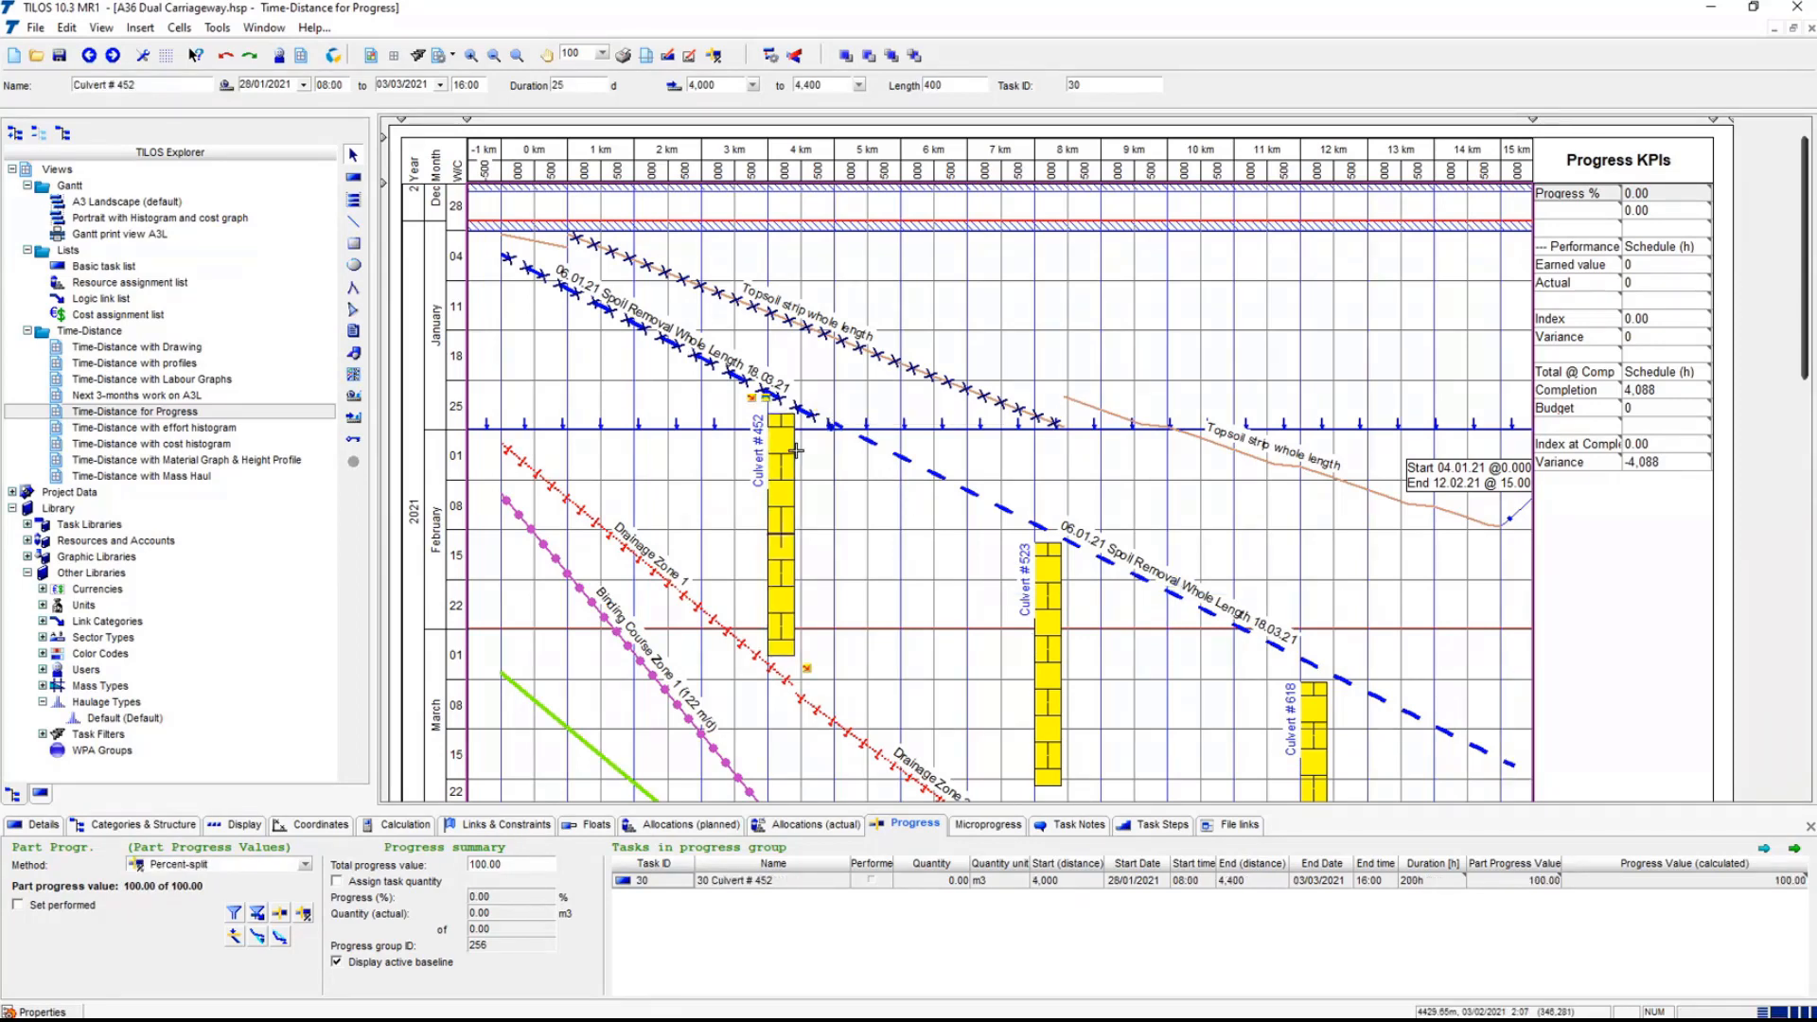
drag(796, 450, 792, 449)
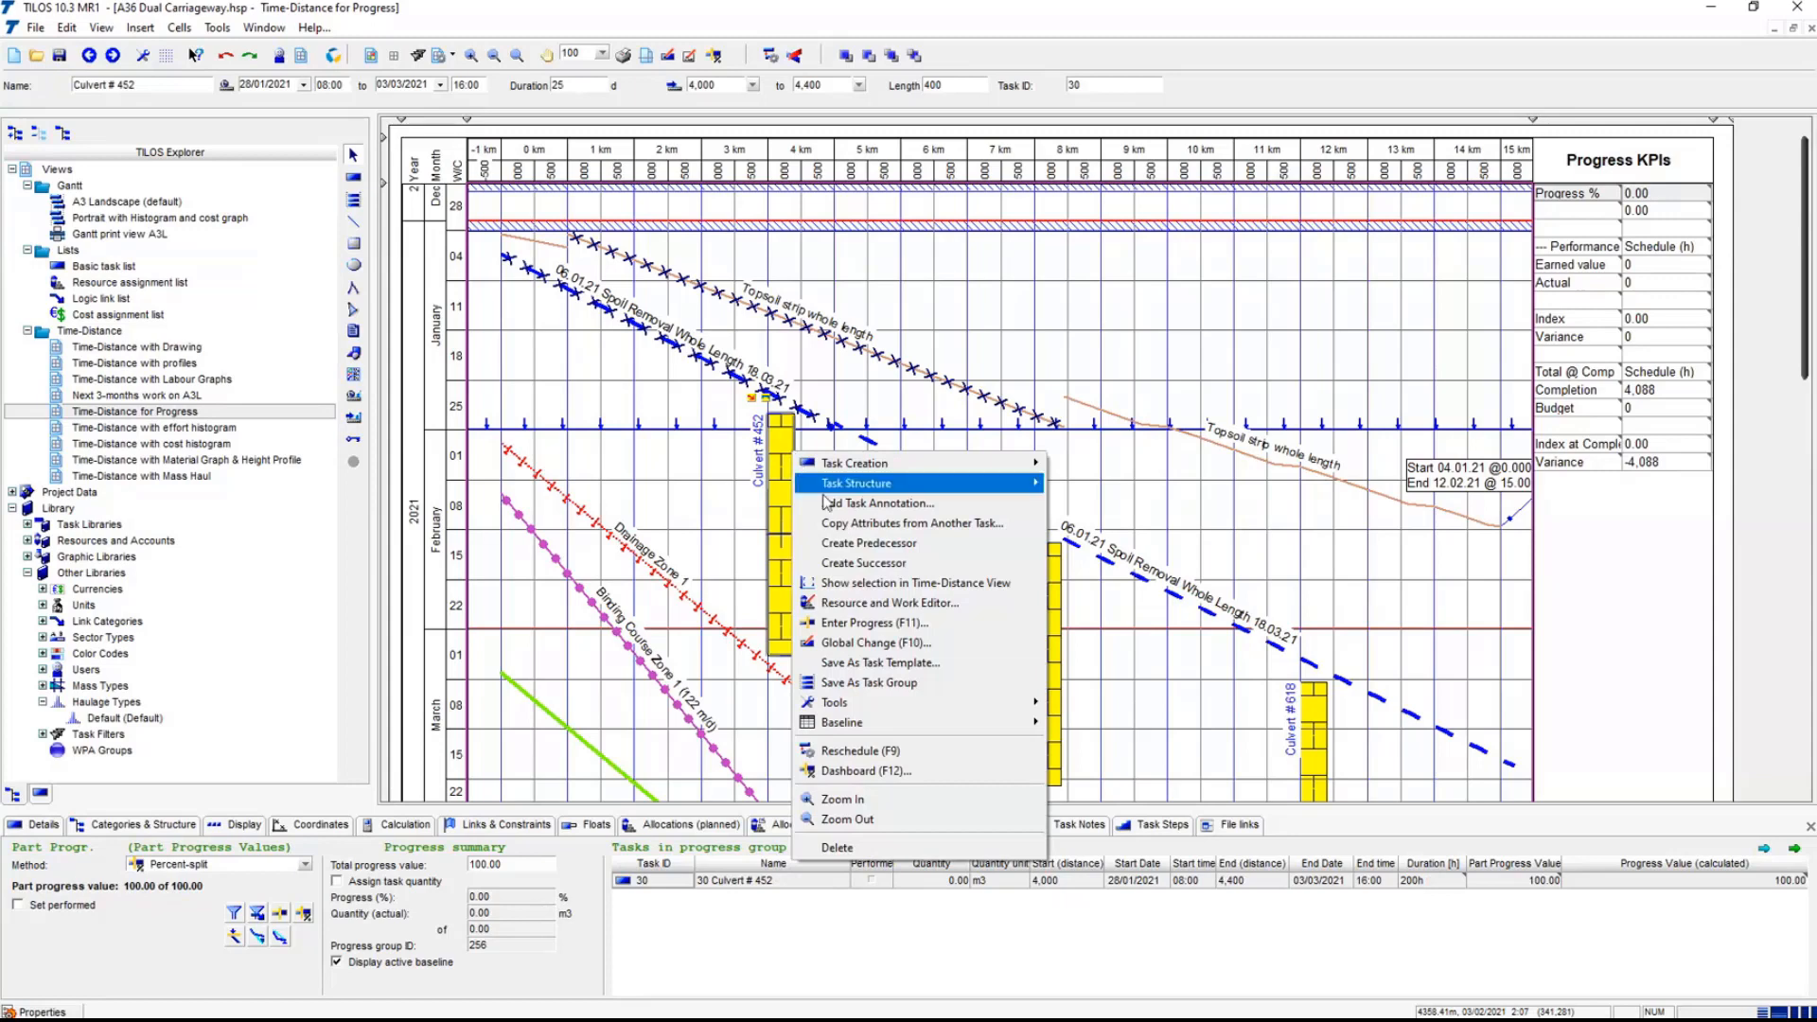
click(876, 624)
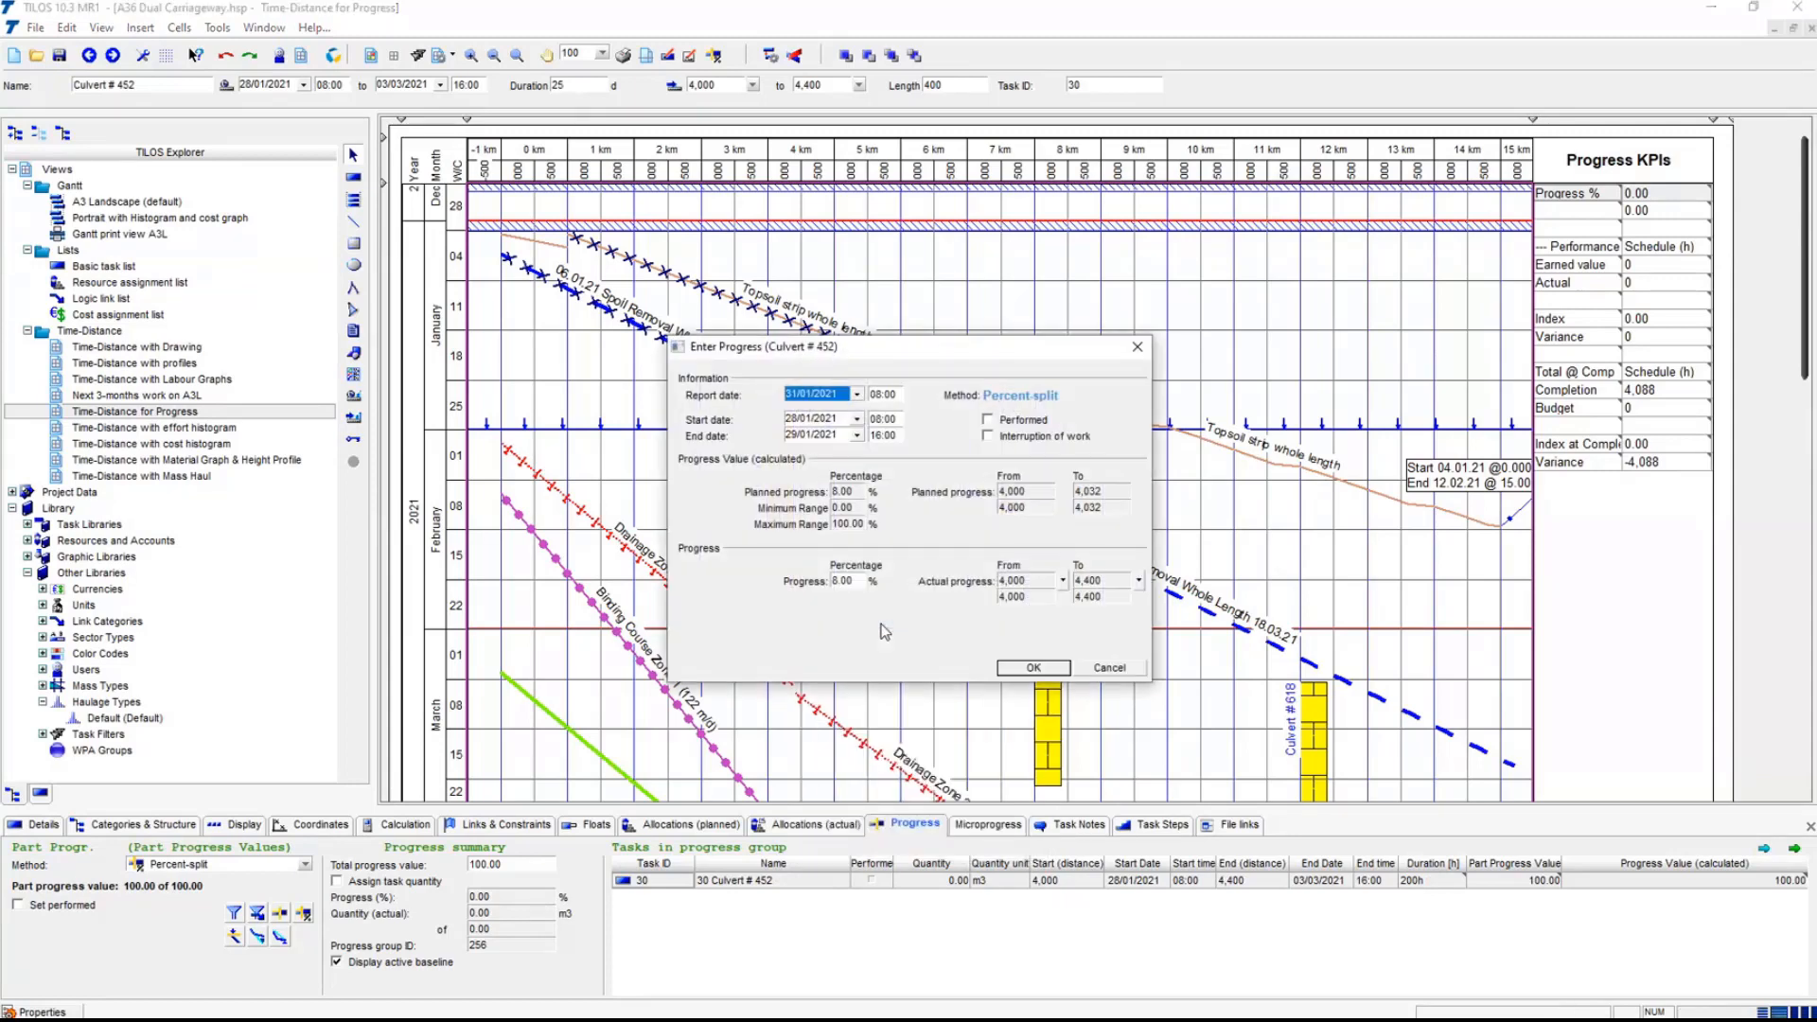
drag(939, 356, 792, 453)
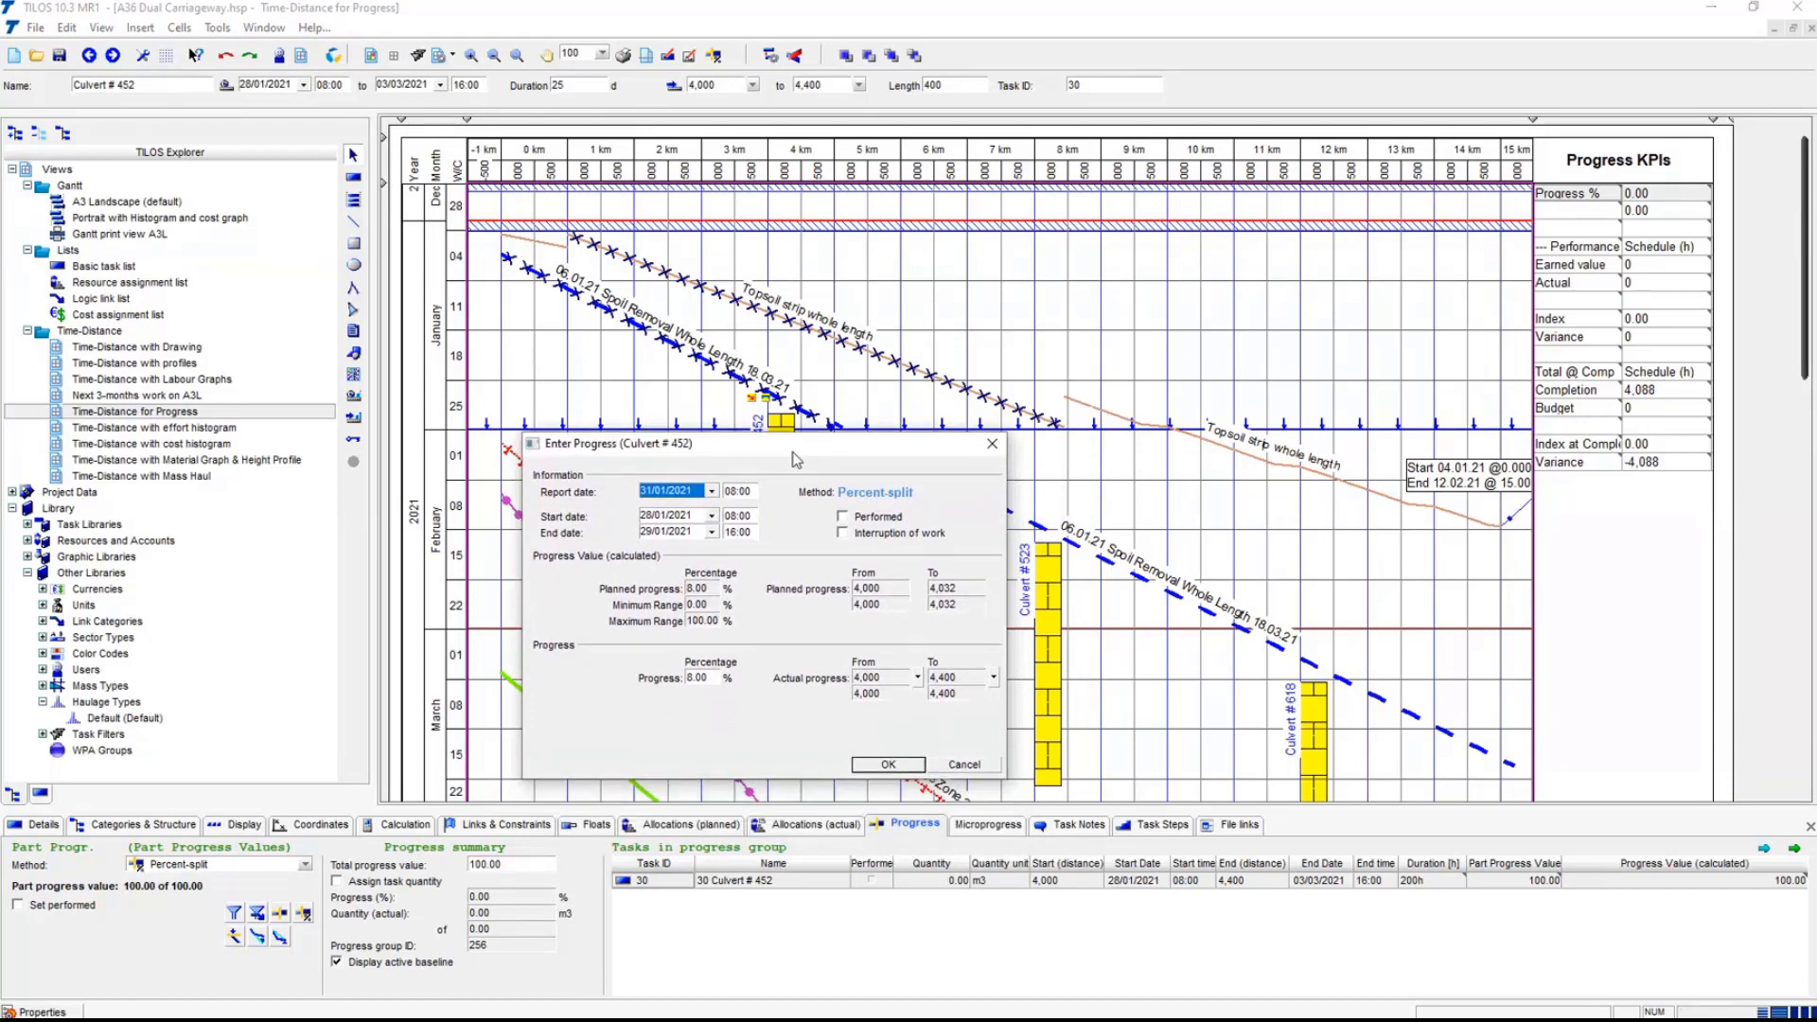
double_click(714, 678)
double_click(669, 517)
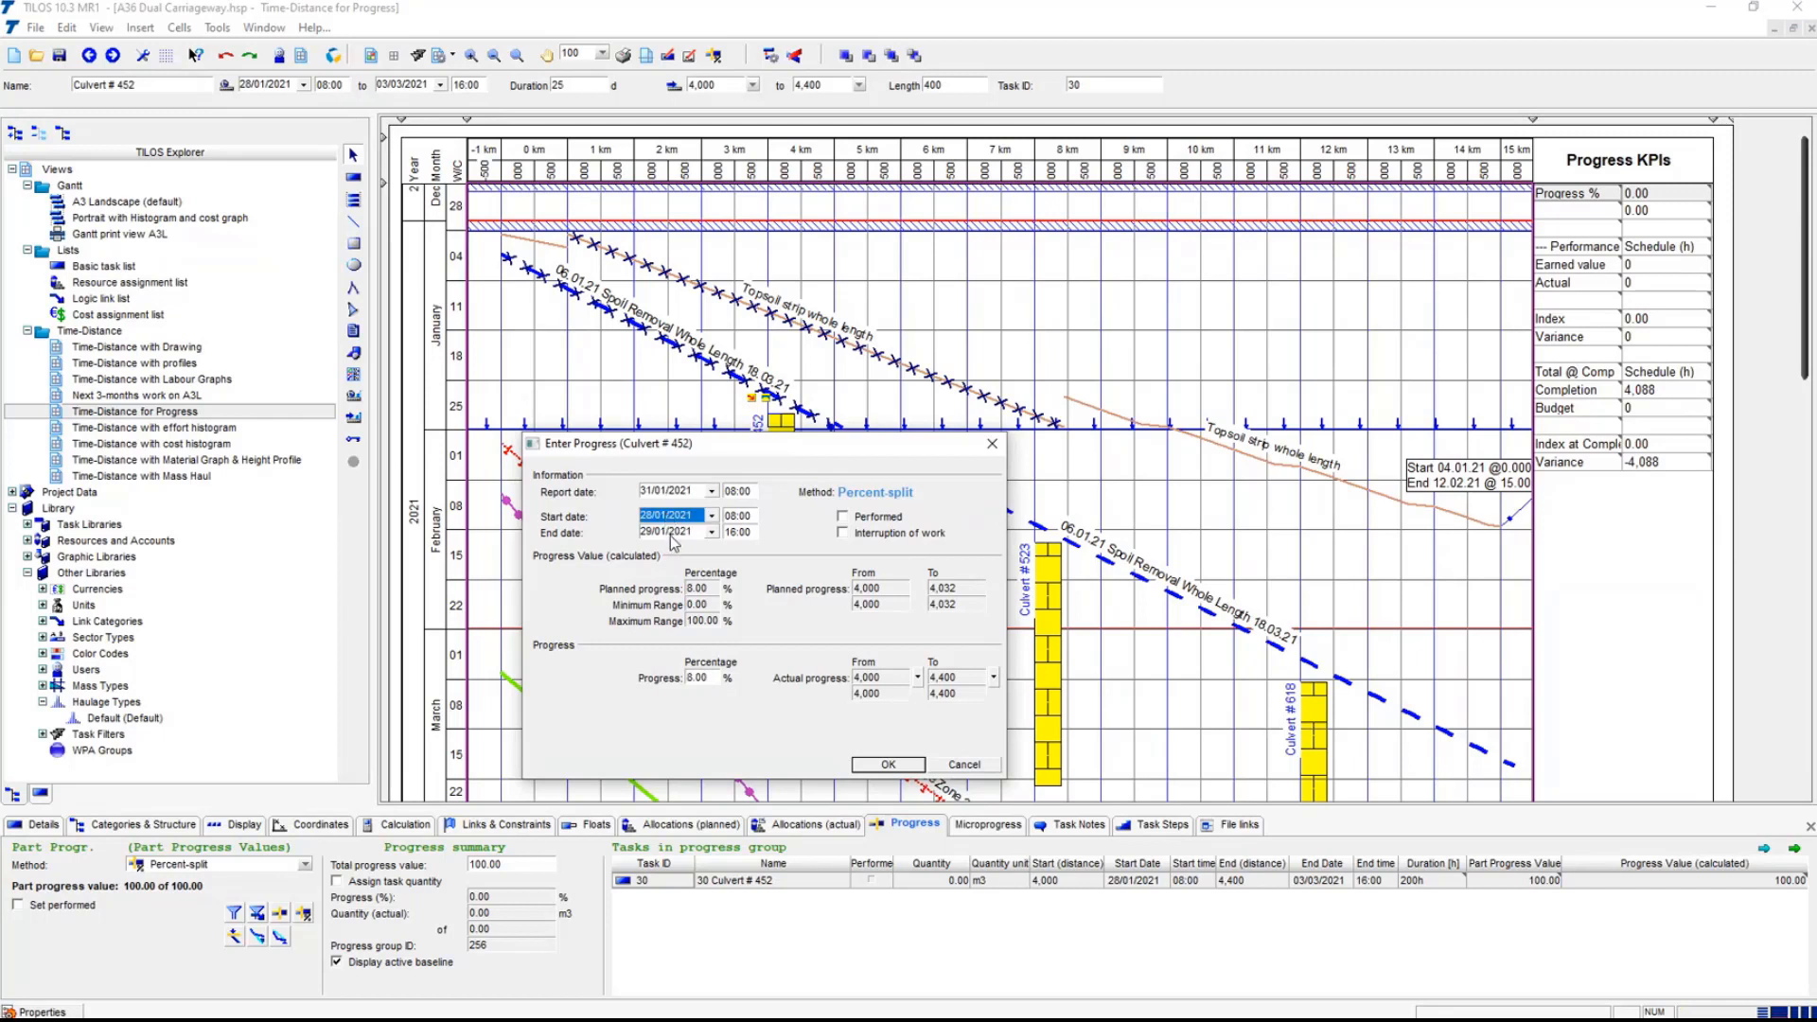
double_click(672, 536)
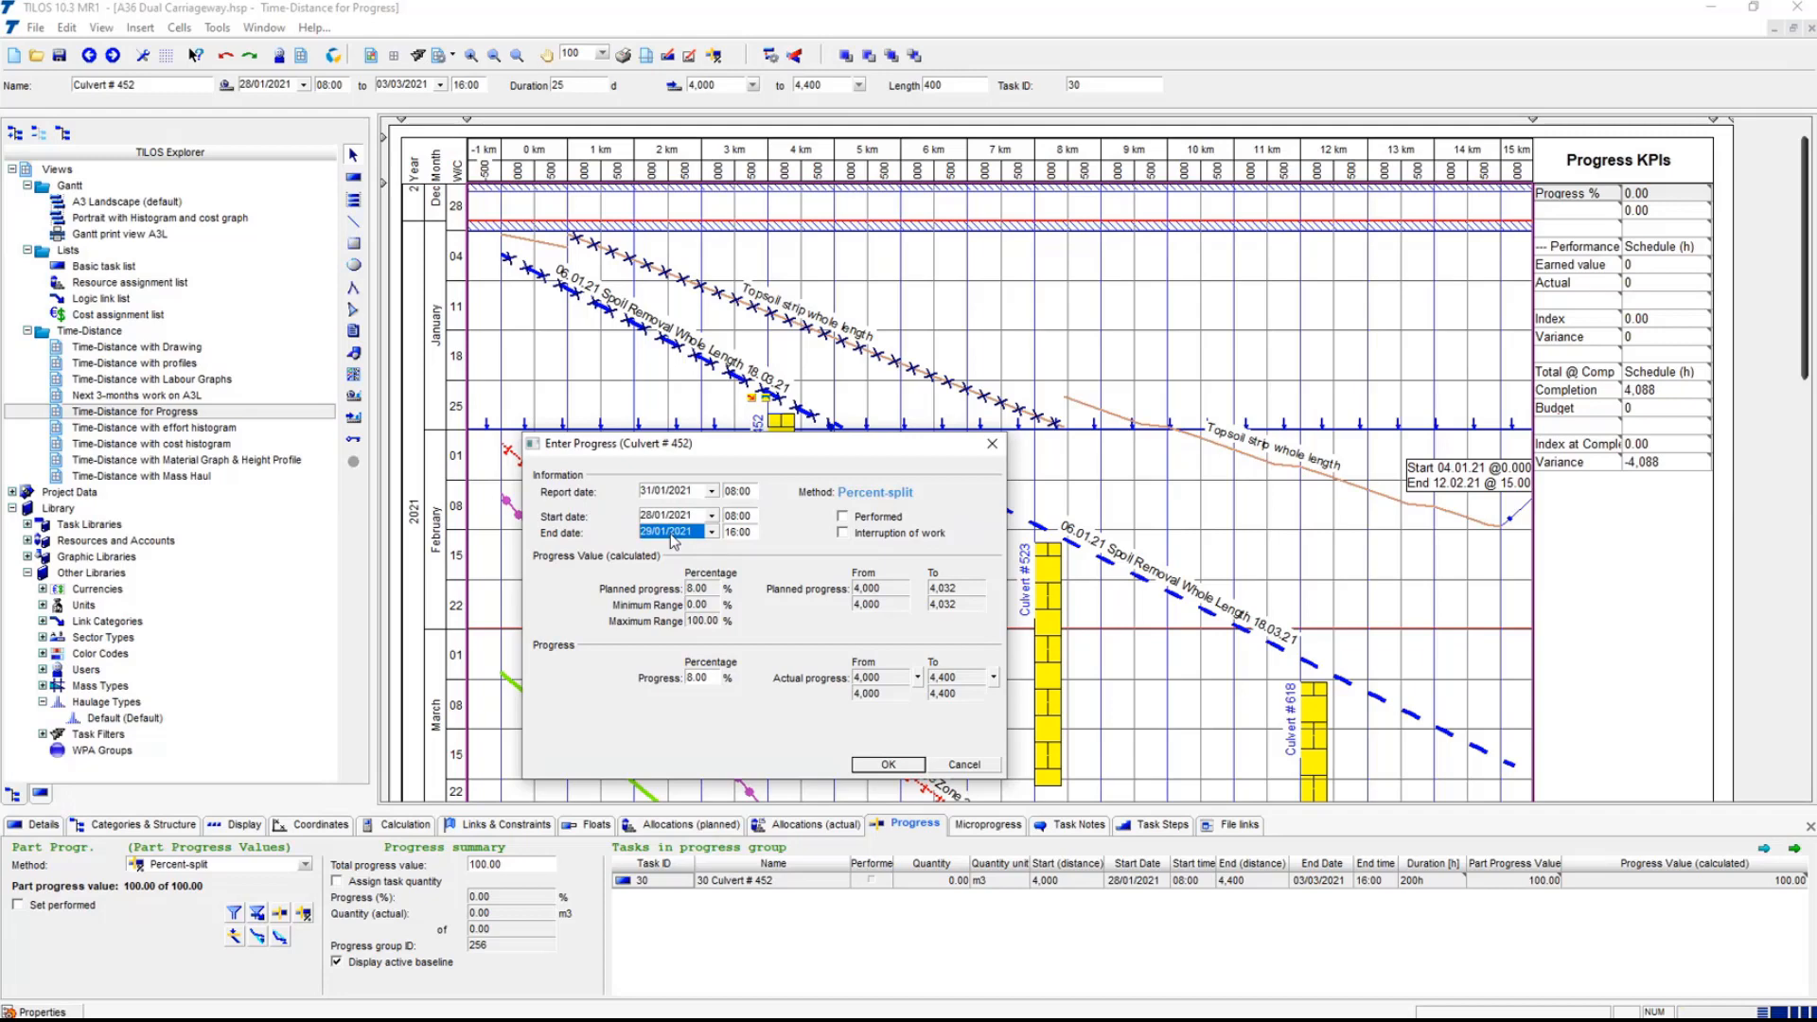
click(888, 765)
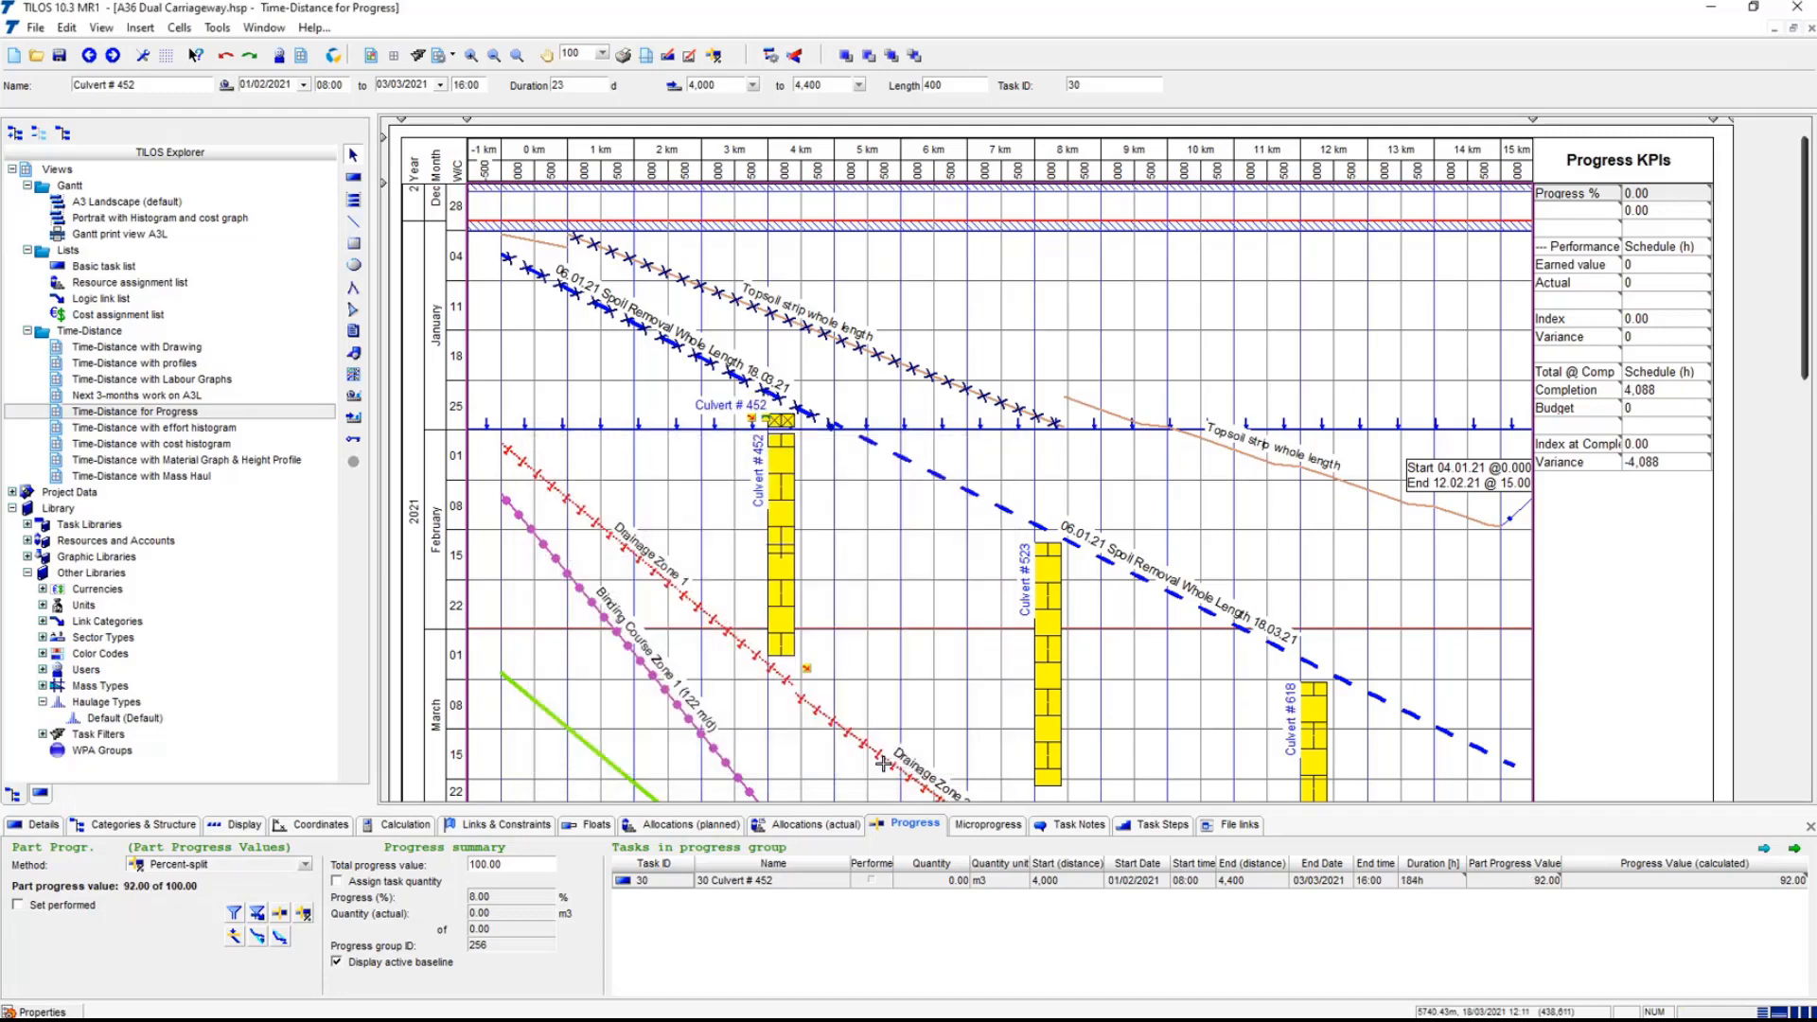
- Reschedule the project and recalculate the progress KPI dashboard, checking the unperformed topsoil strip segments
click(863, 558)
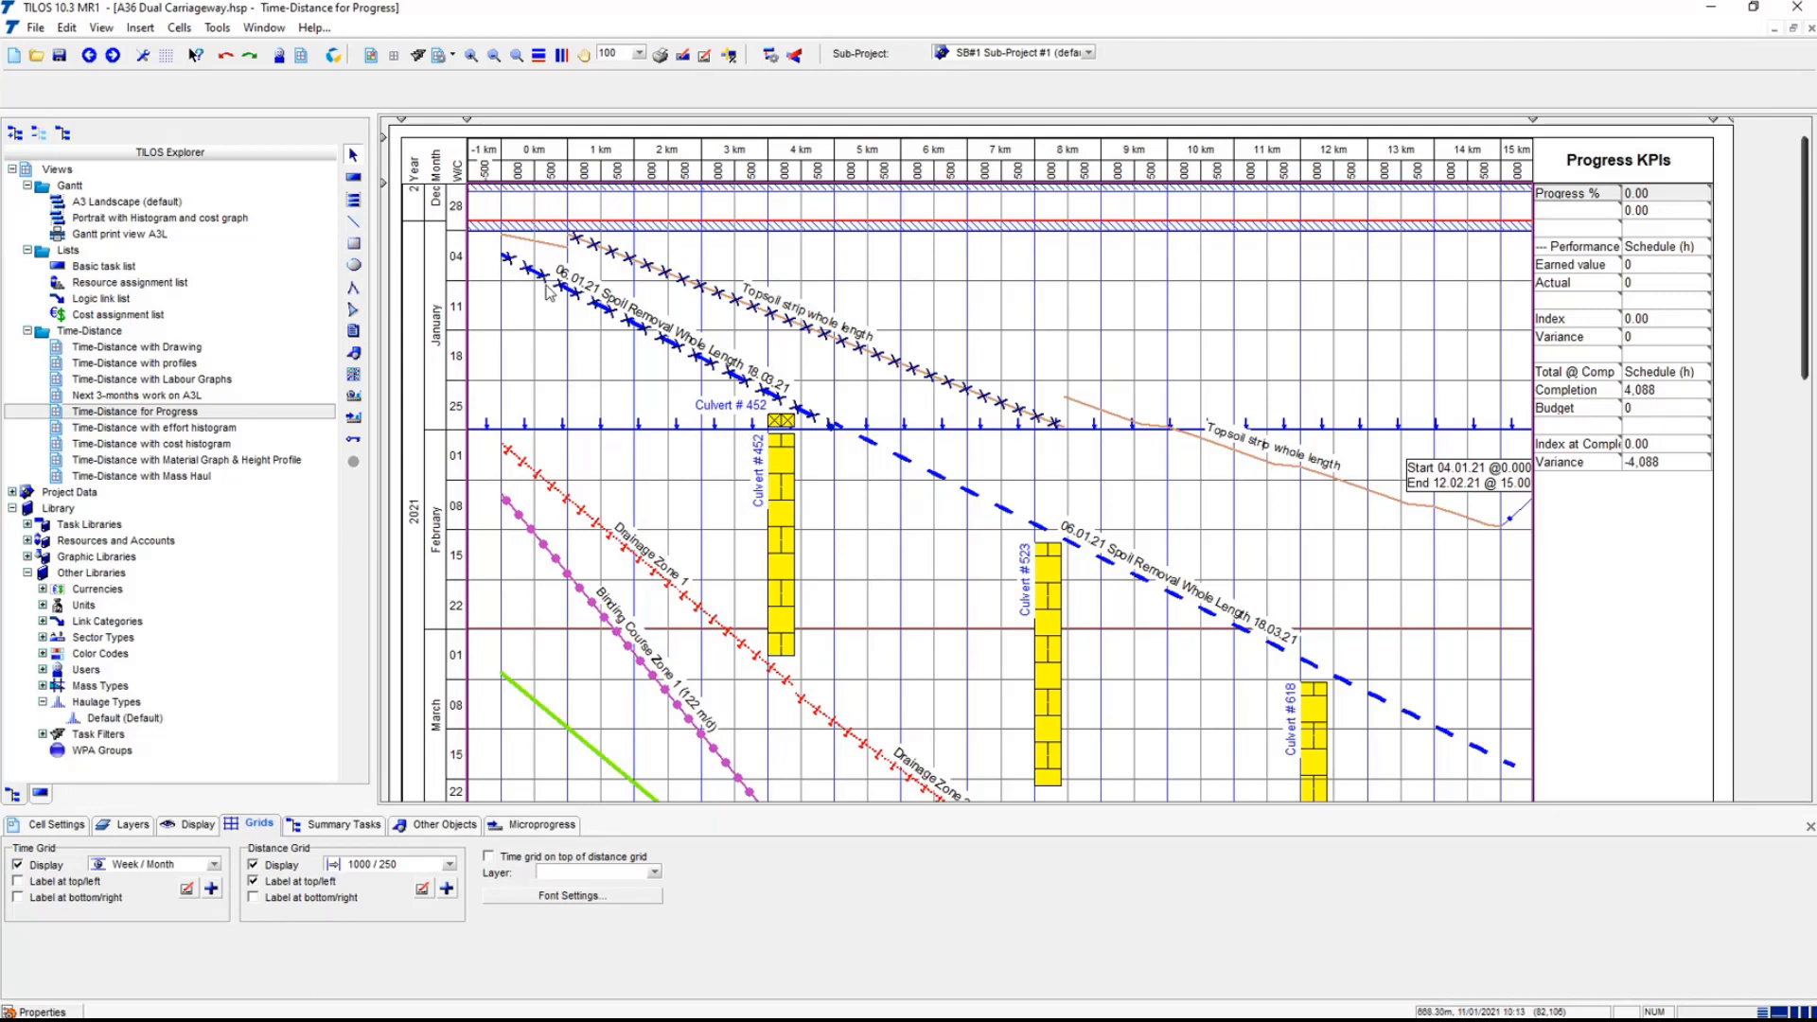
click(728, 56)
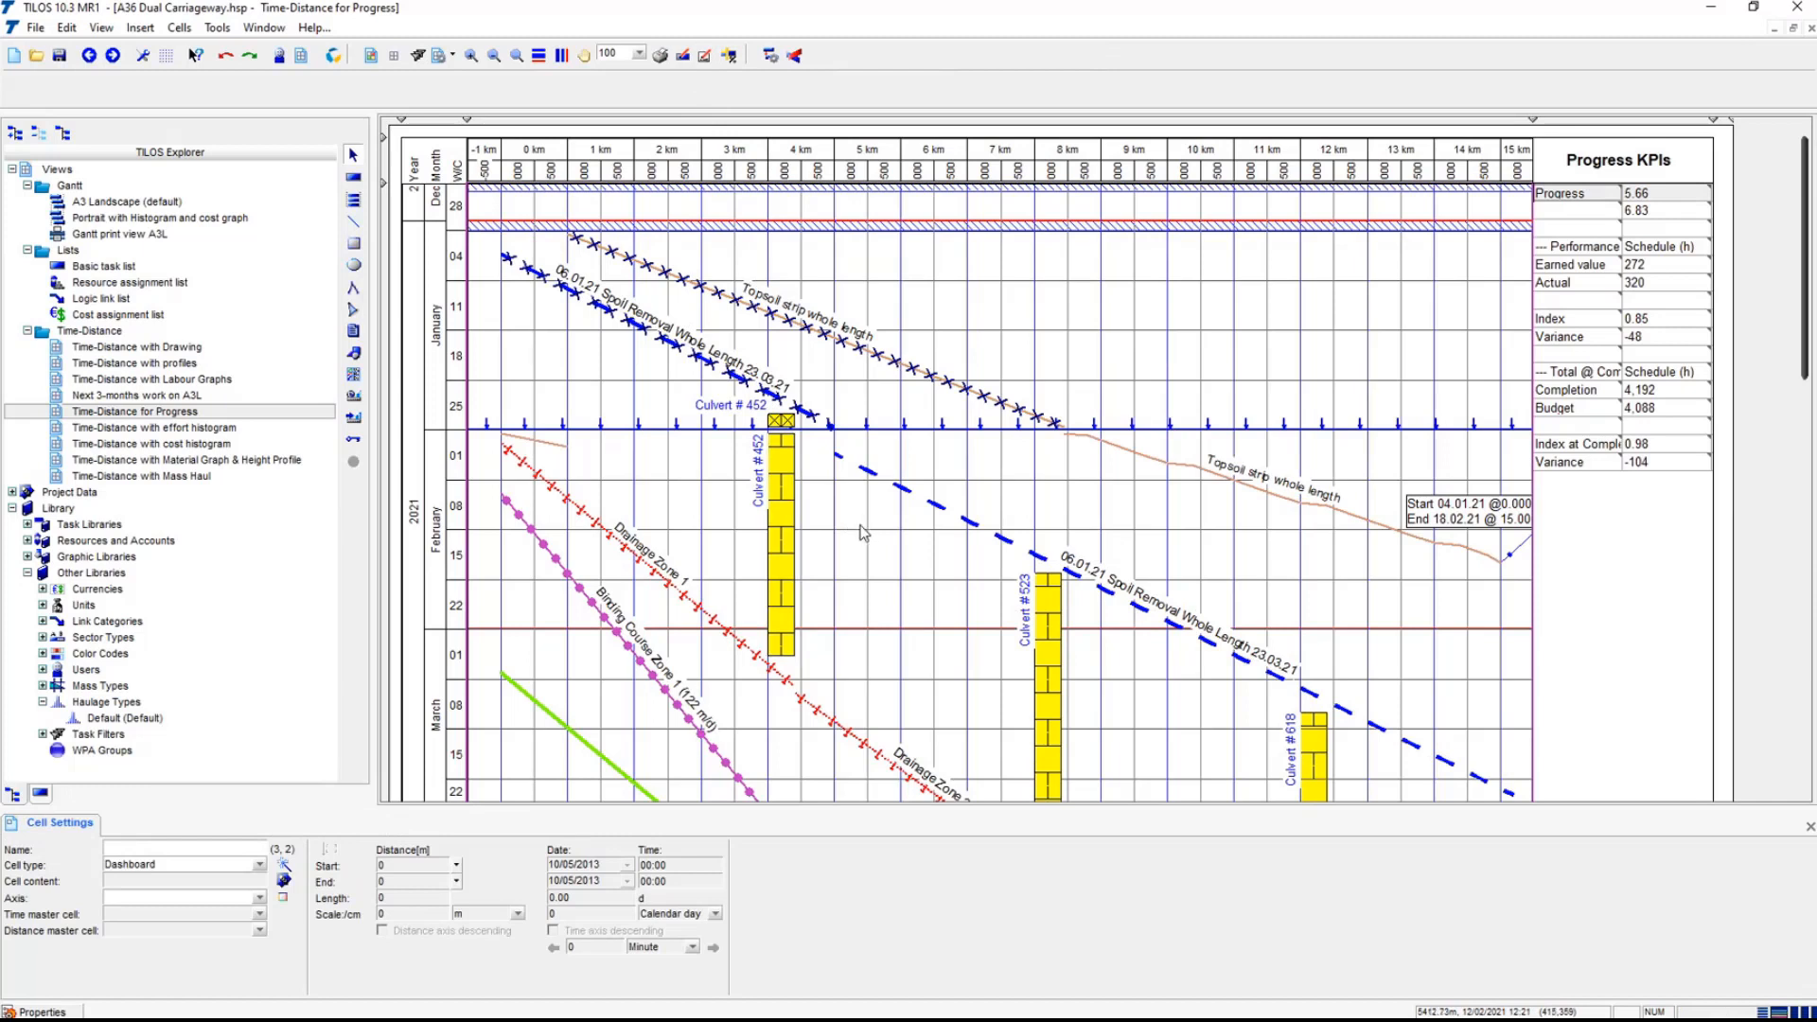
click(564, 448)
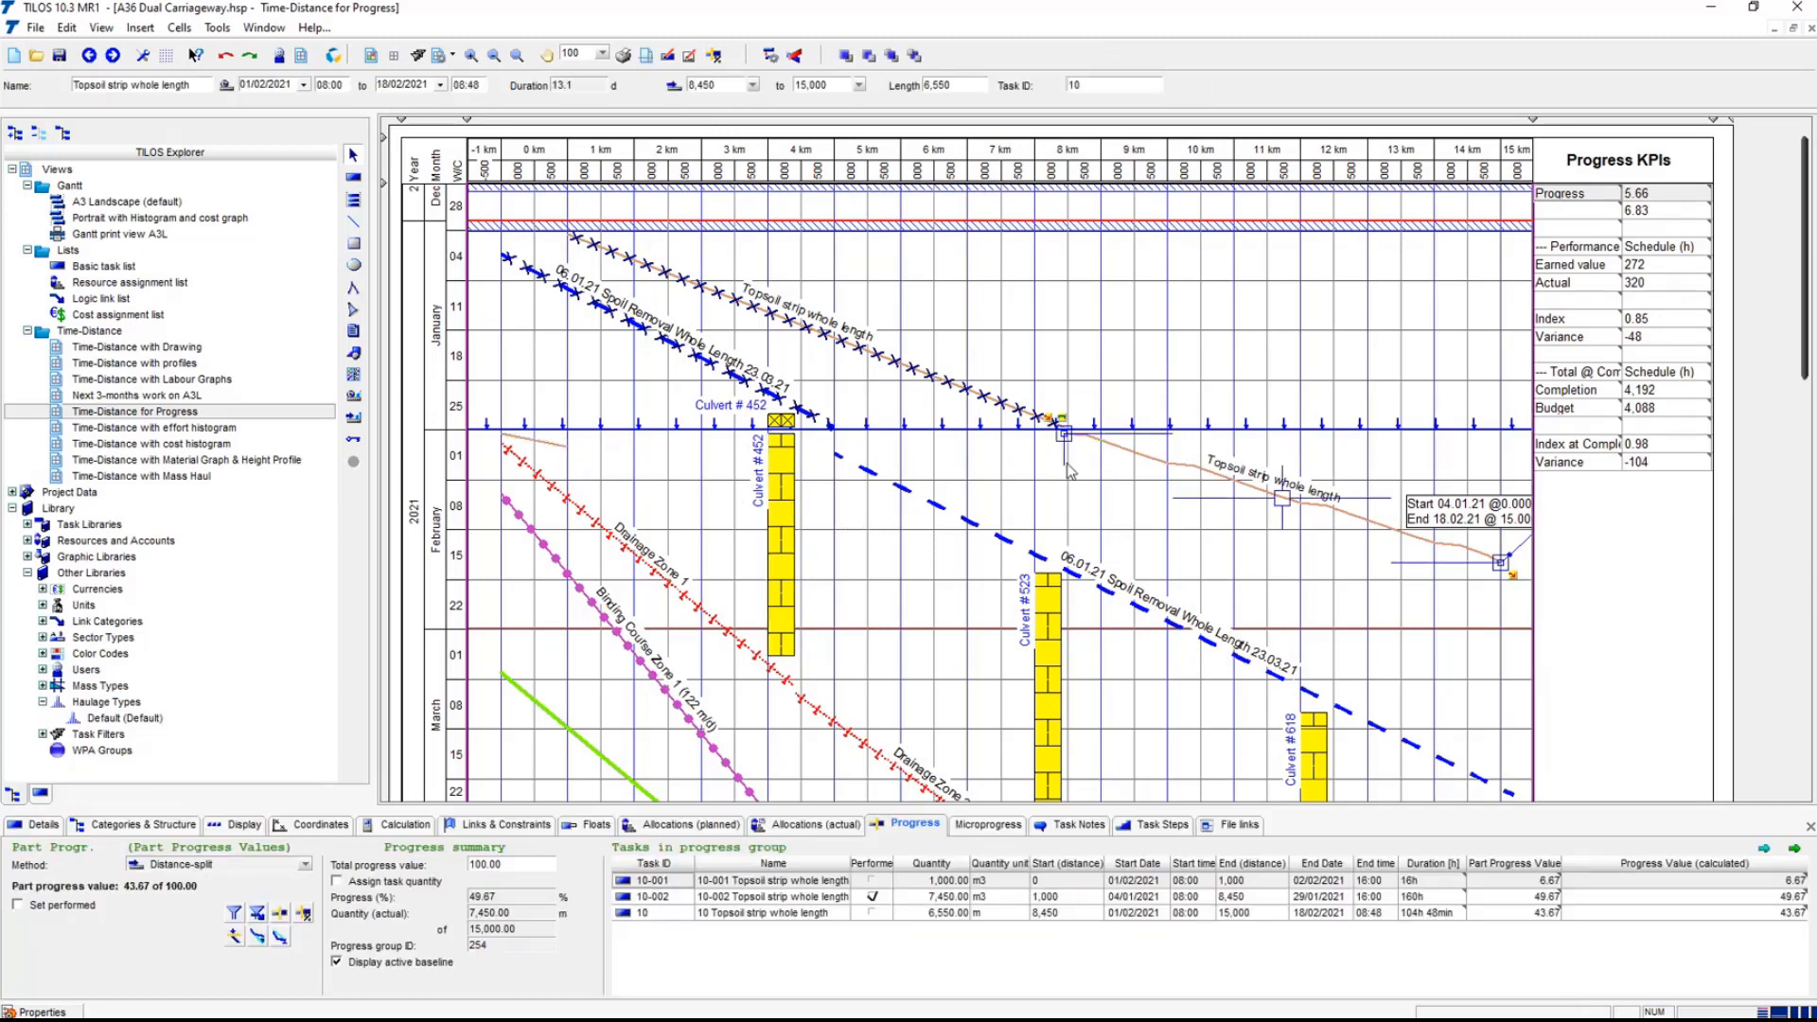
- Show the baseline tasks in the time-distance chart to compare them with the rescheduled tasks, and hide them again
click(683, 500)
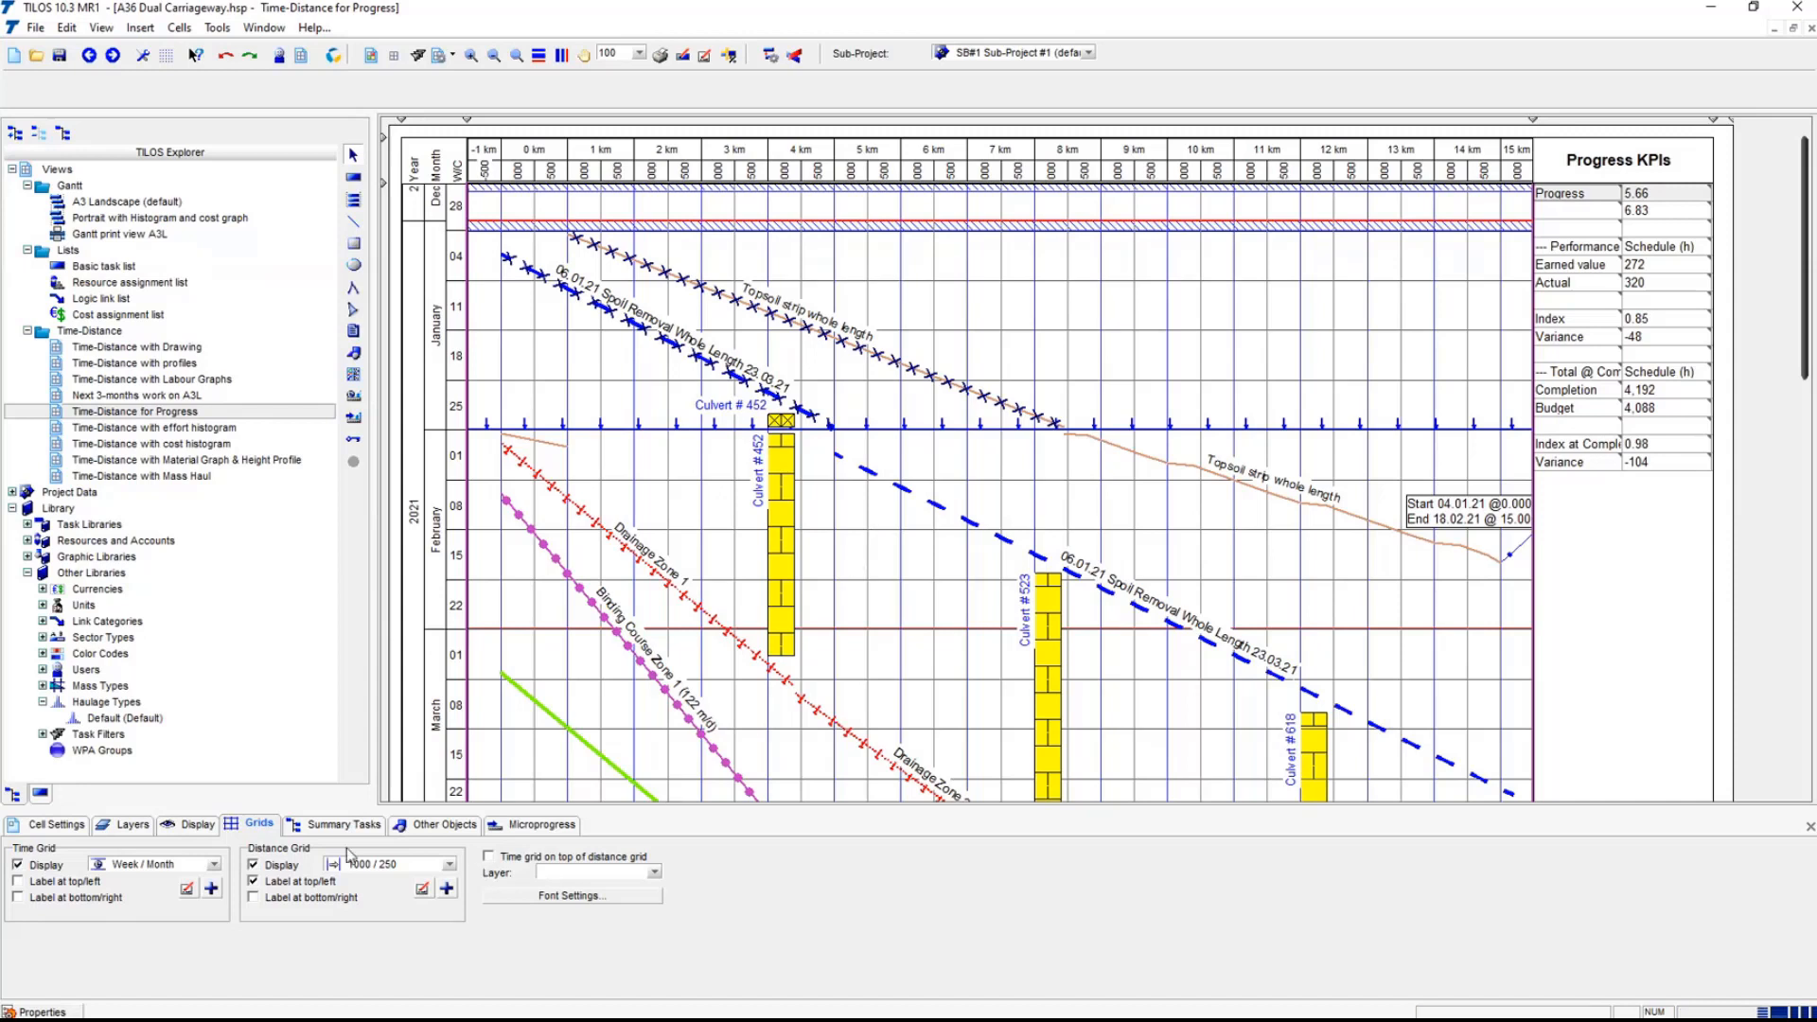
click(209, 821)
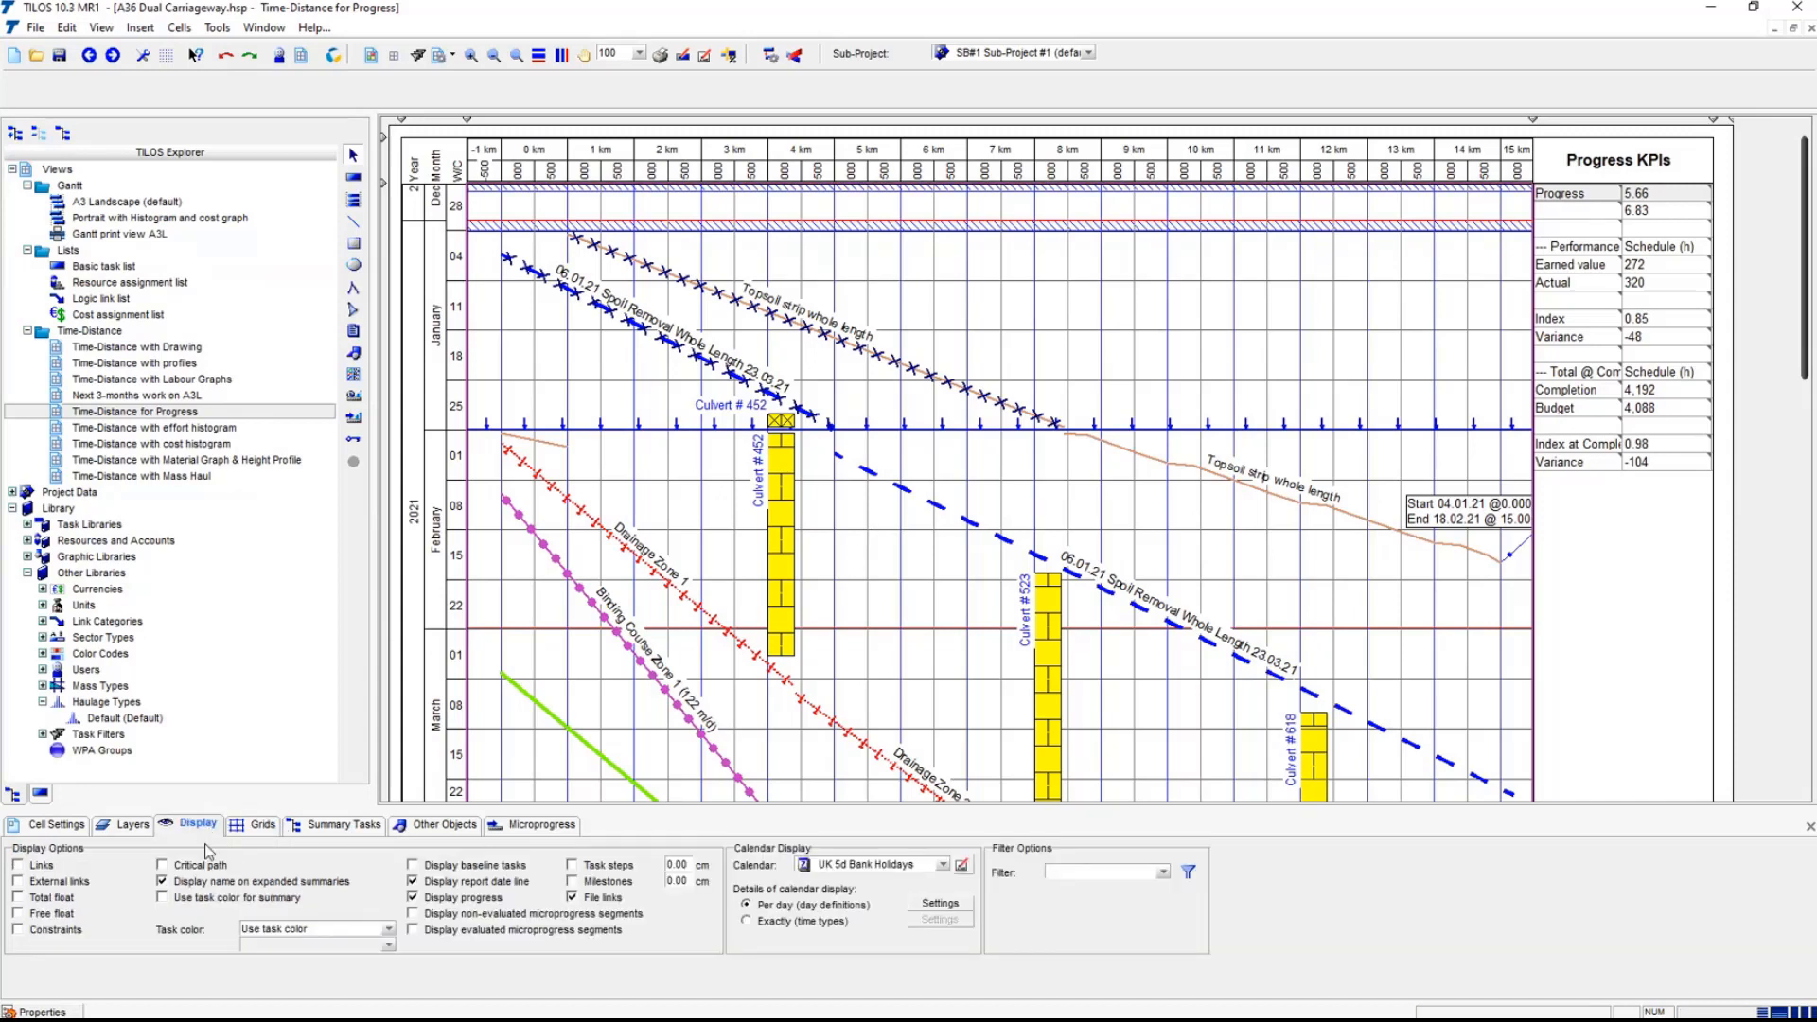
click(482, 867)
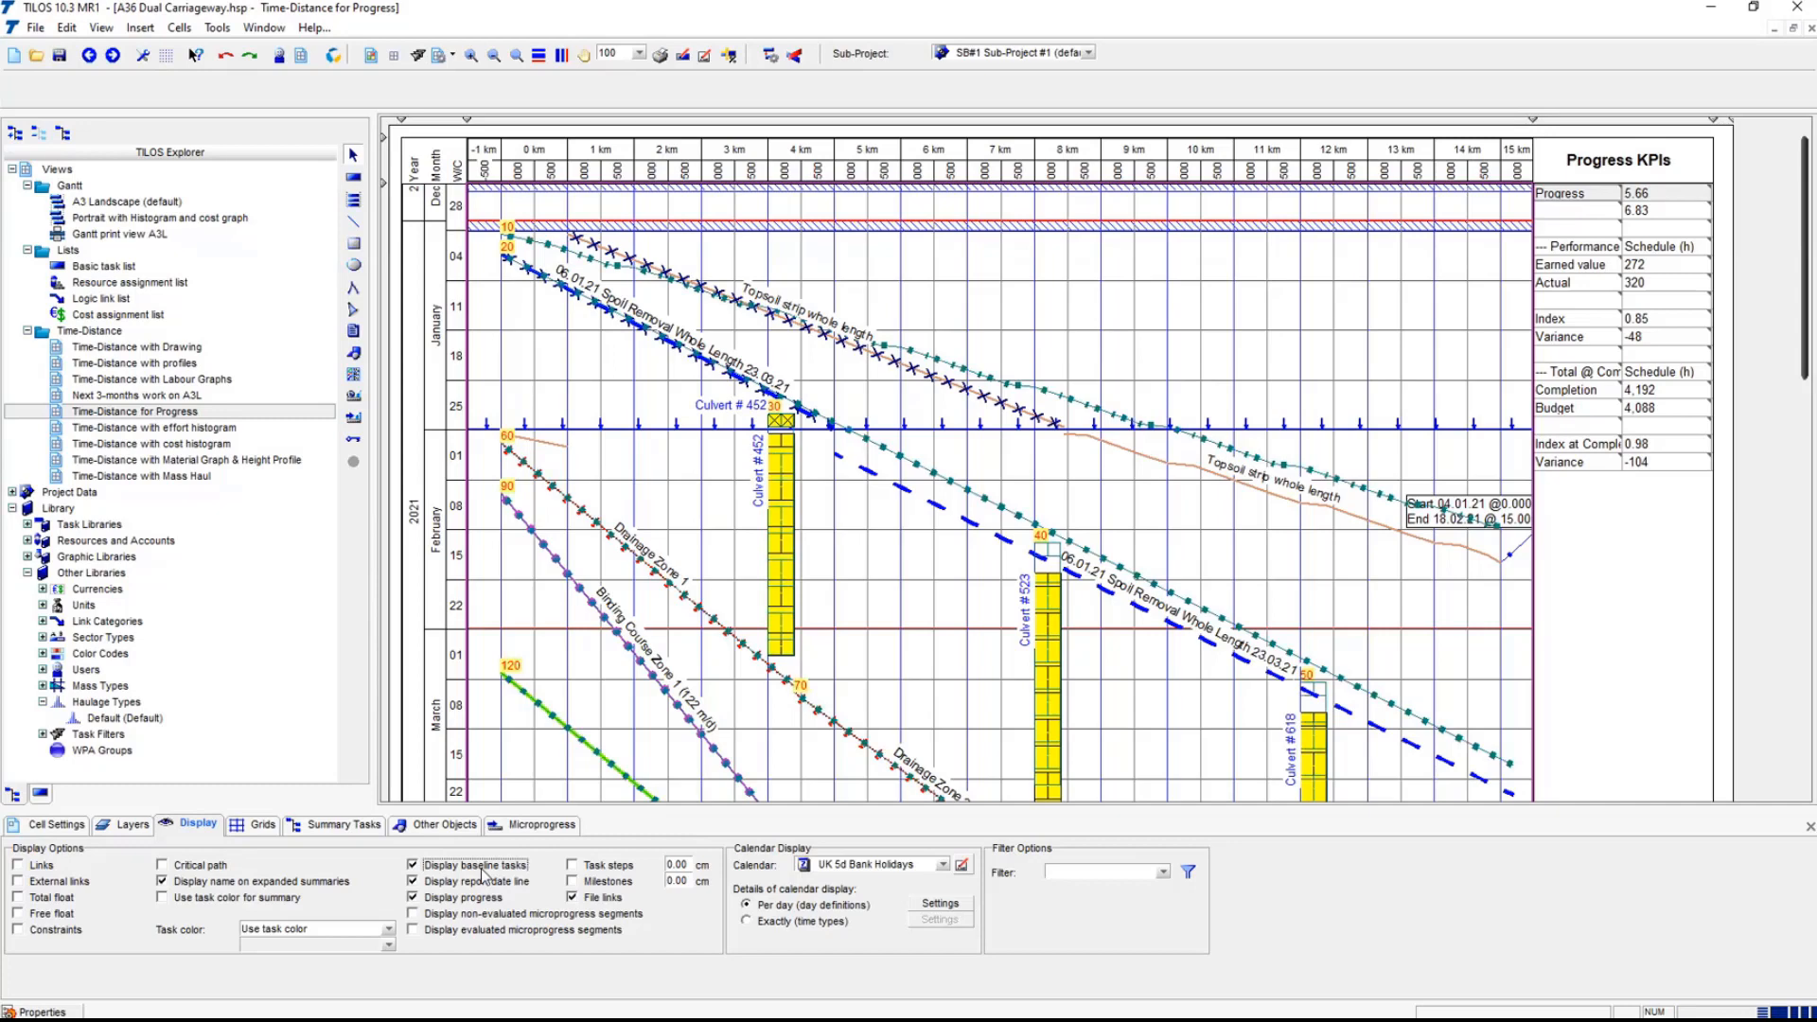
click(482, 870)
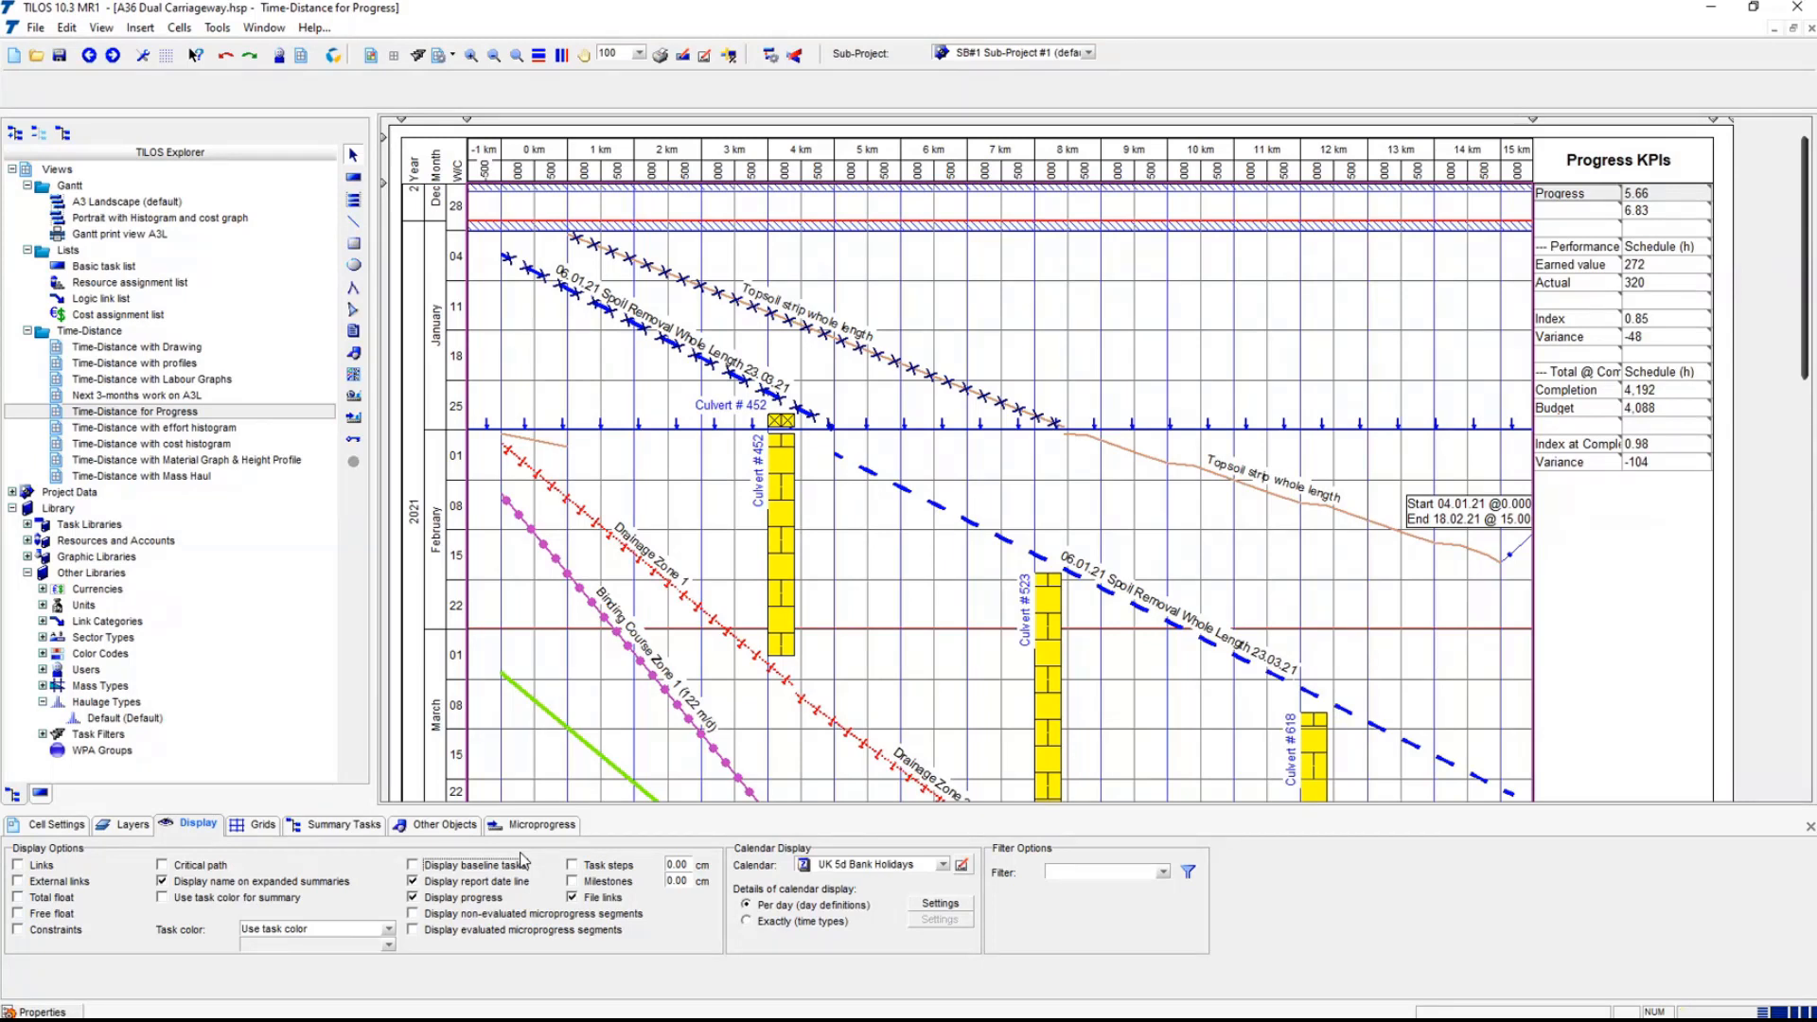
- Inspect the rescheduled remaining segment and the unperformed first-kilometre segment of the topsoil strip
click(1125, 449)
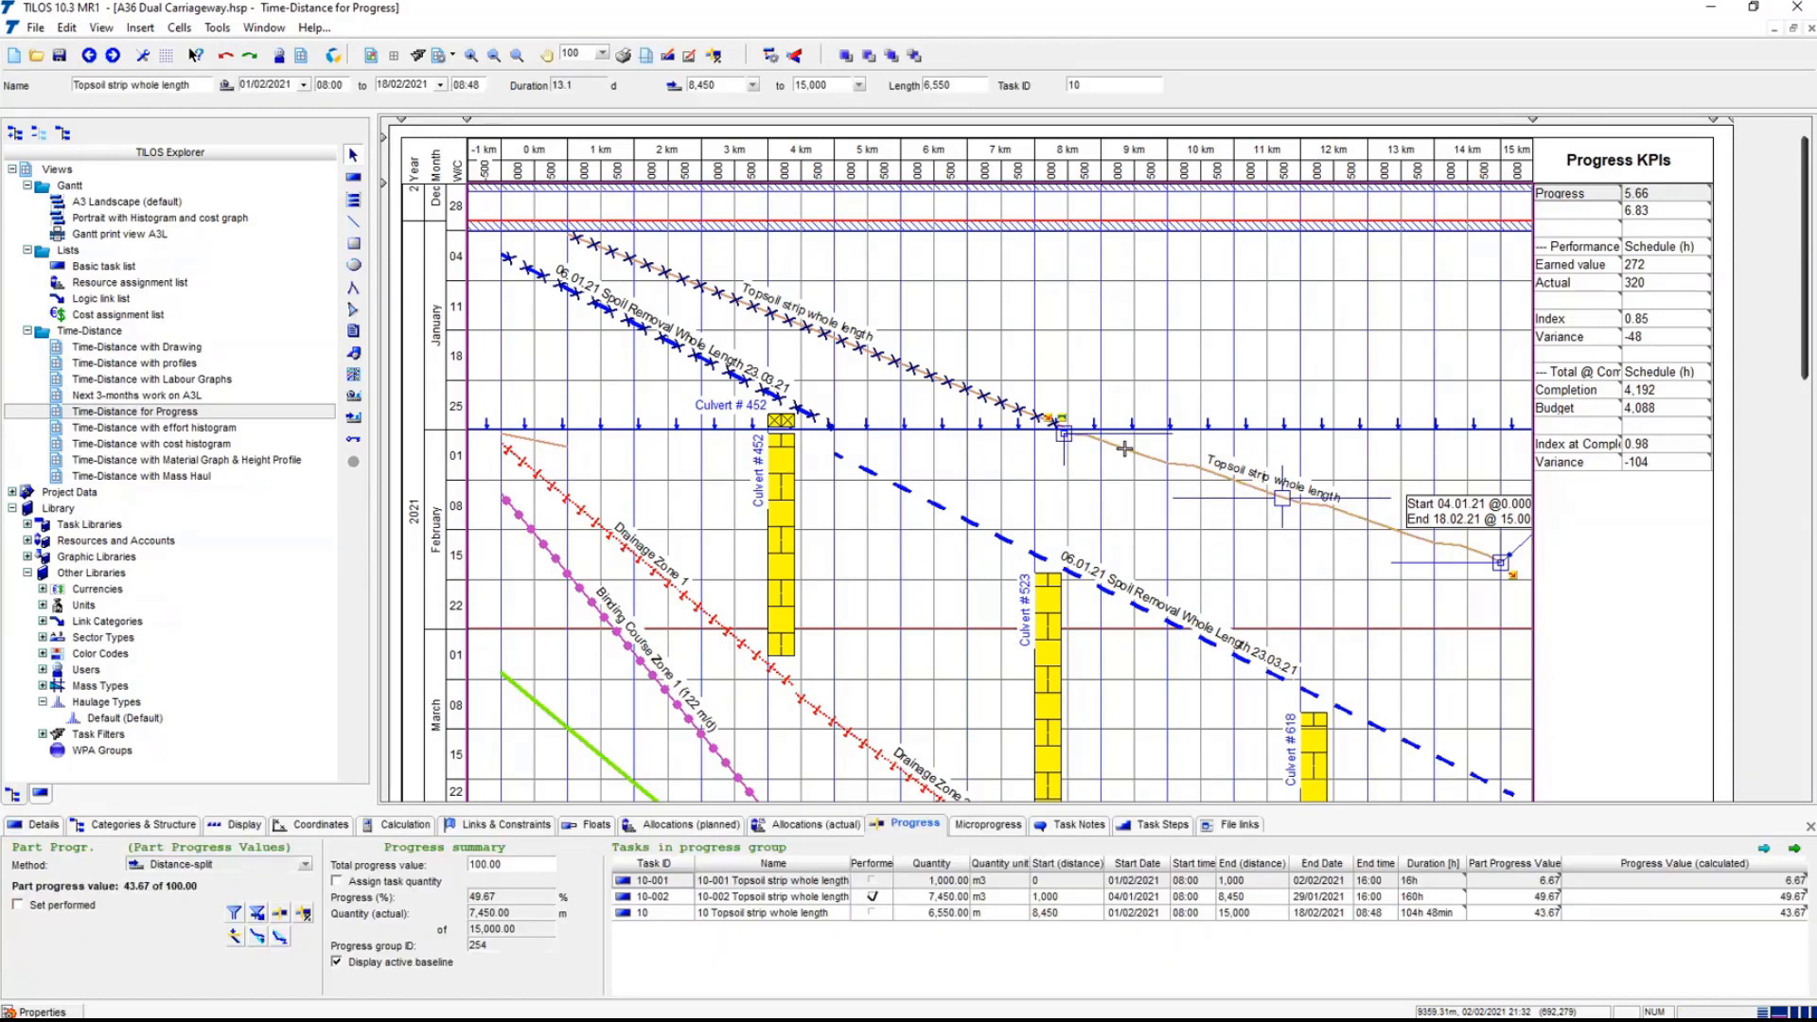
click(557, 446)
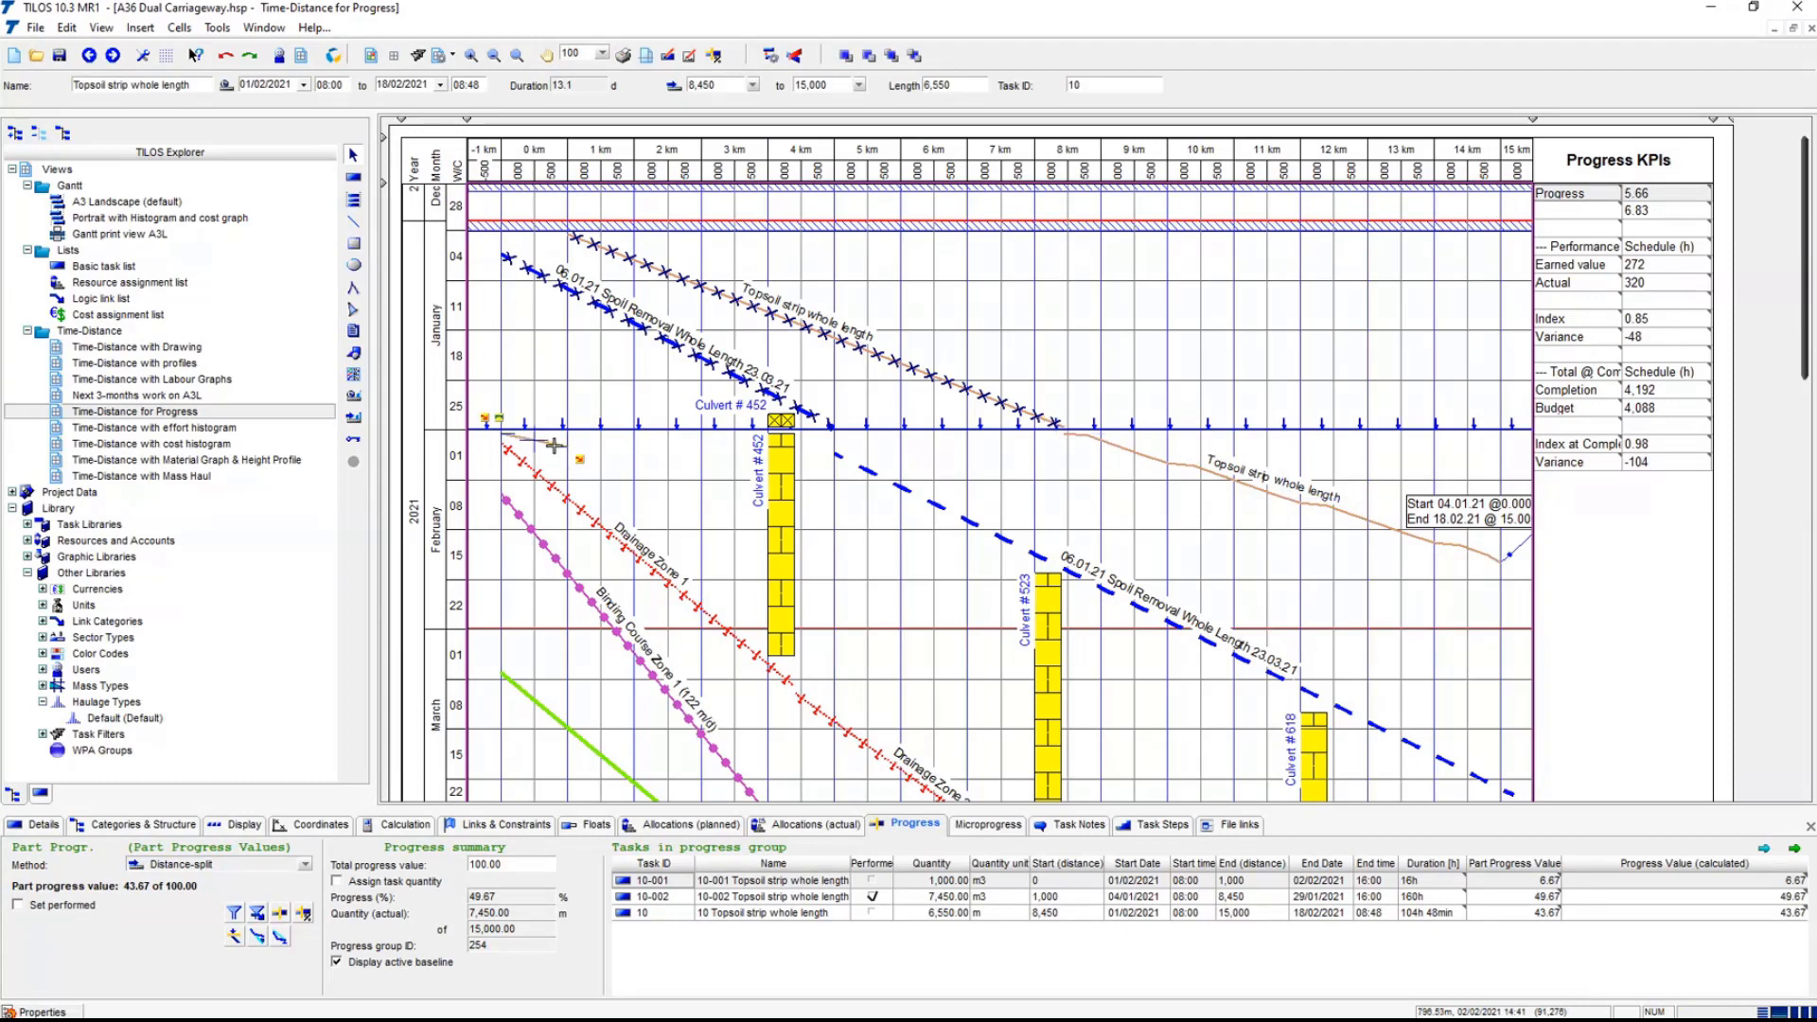
click(670, 498)
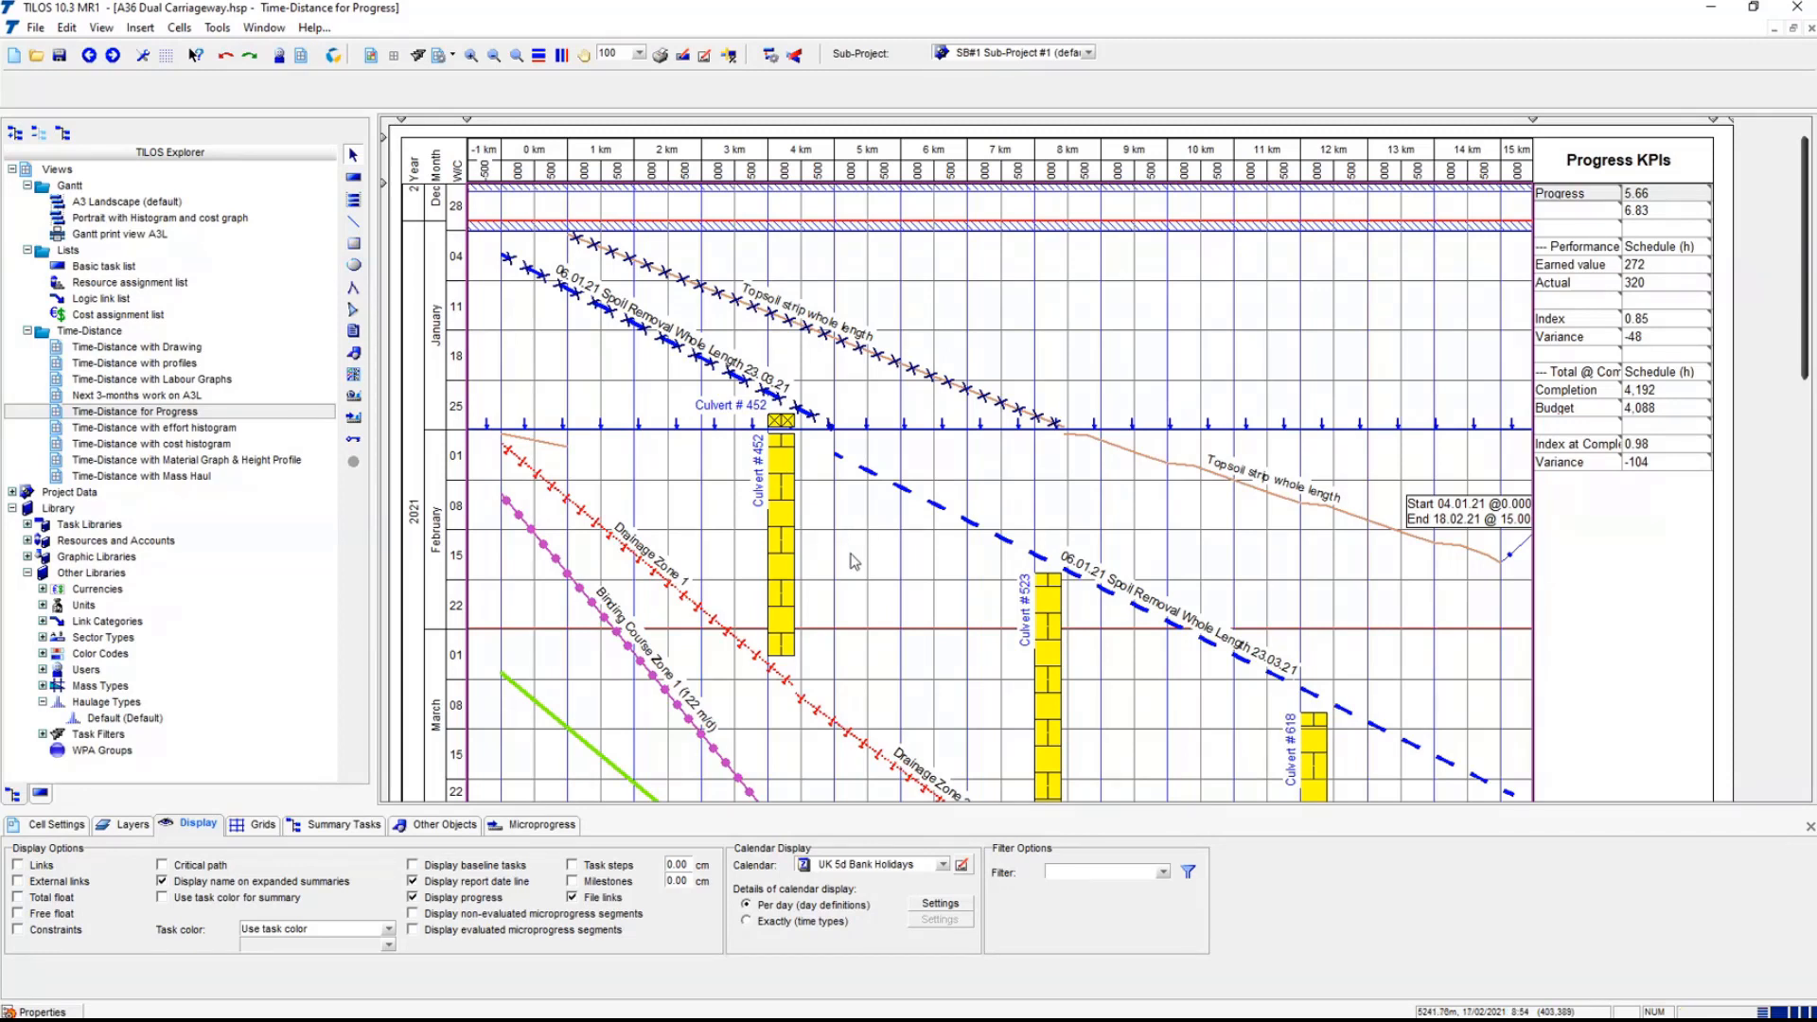
- Save and close the A36 Dual Carriageway project
click(59, 56)
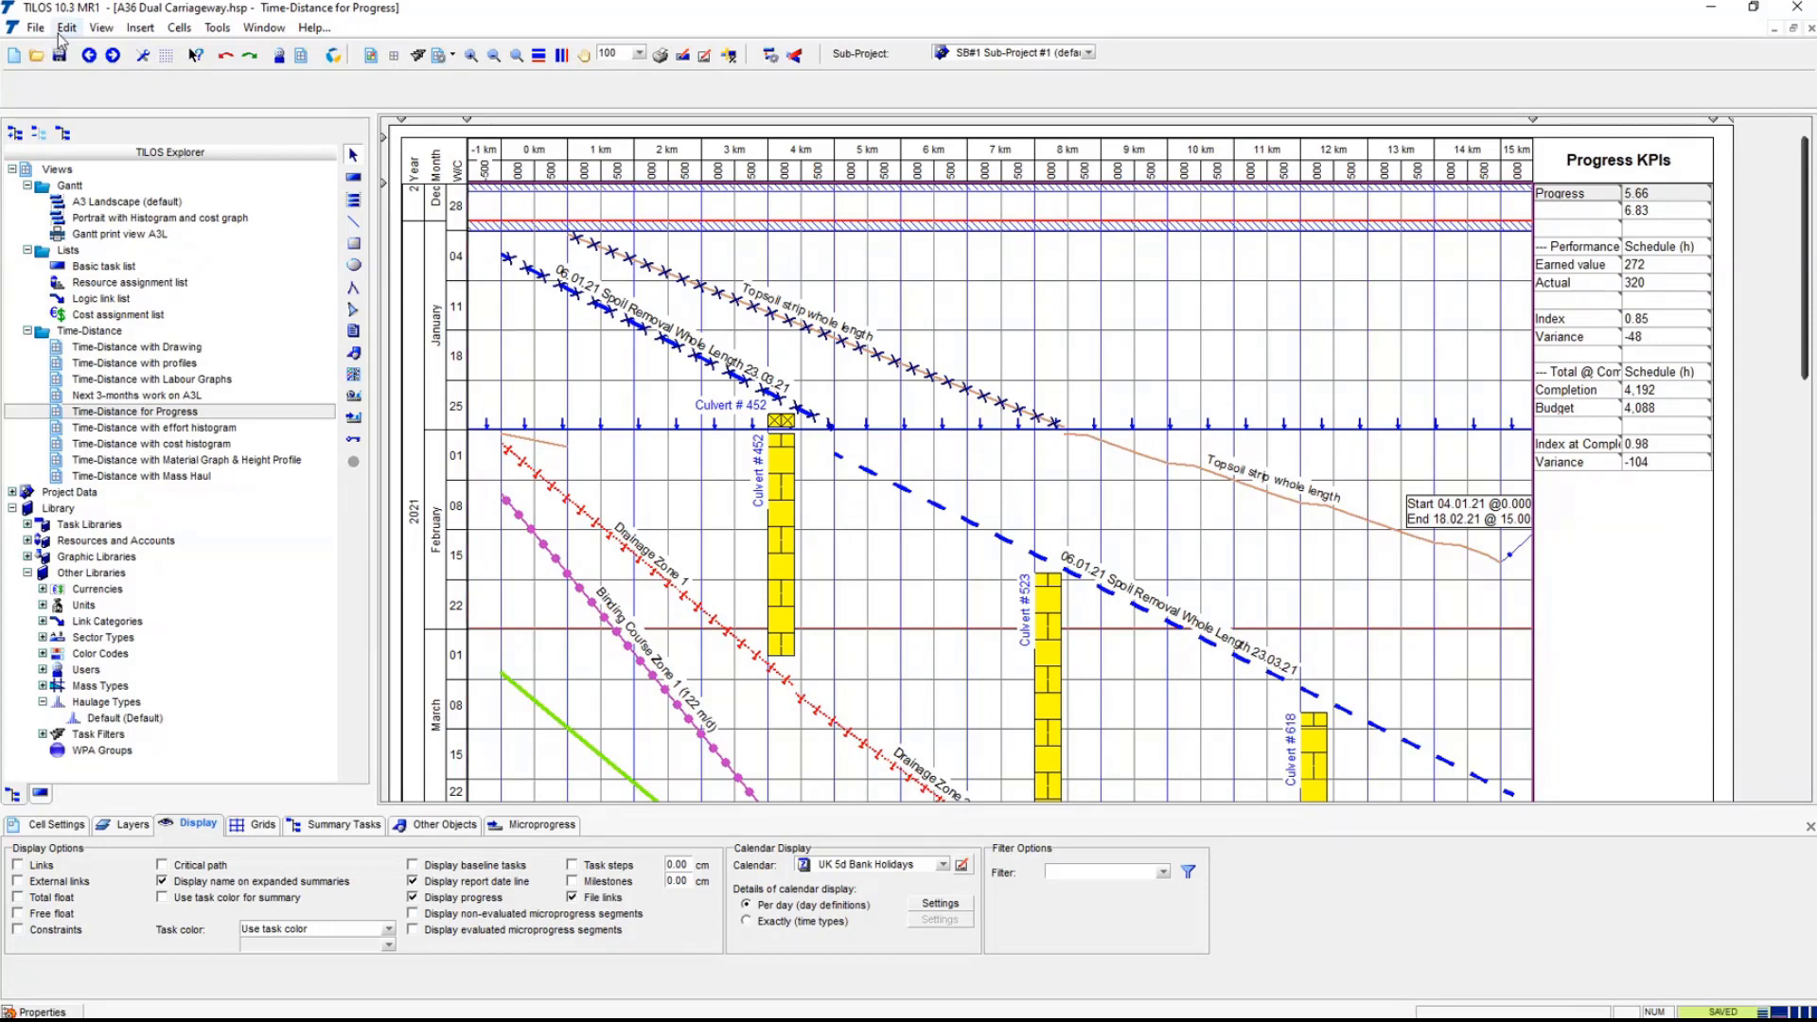
click(36, 28)
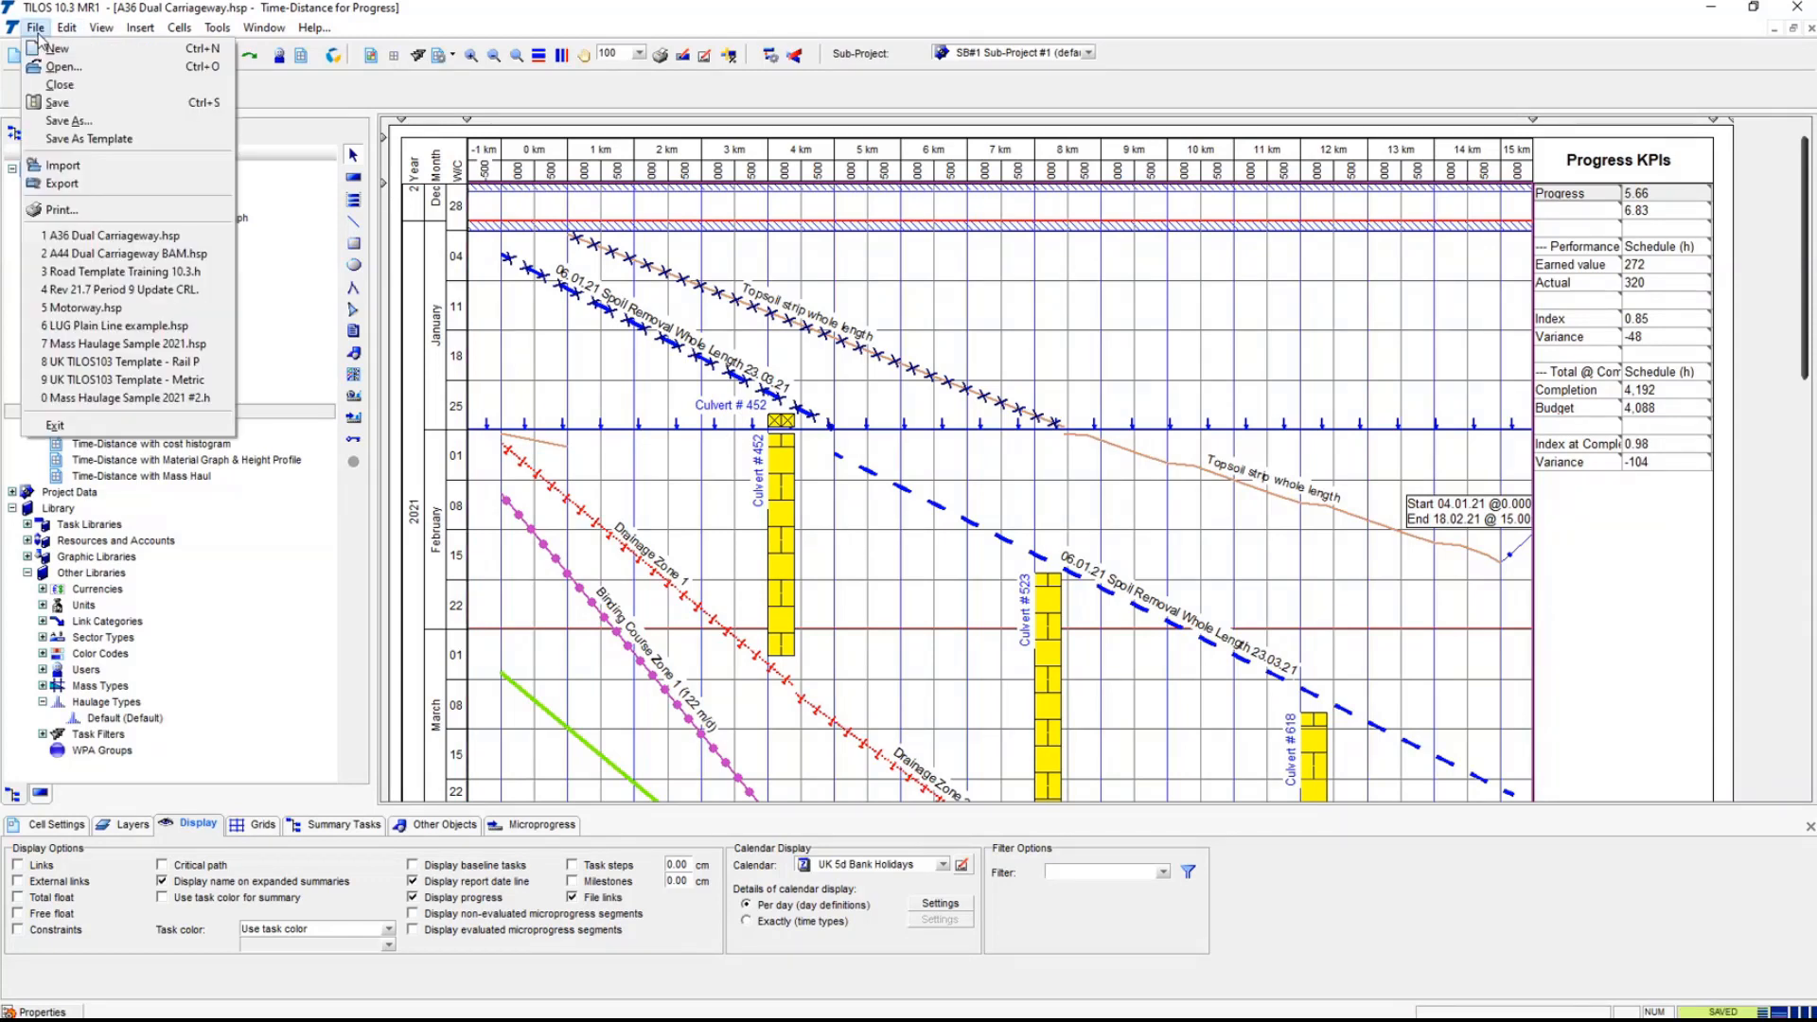
click(57, 85)
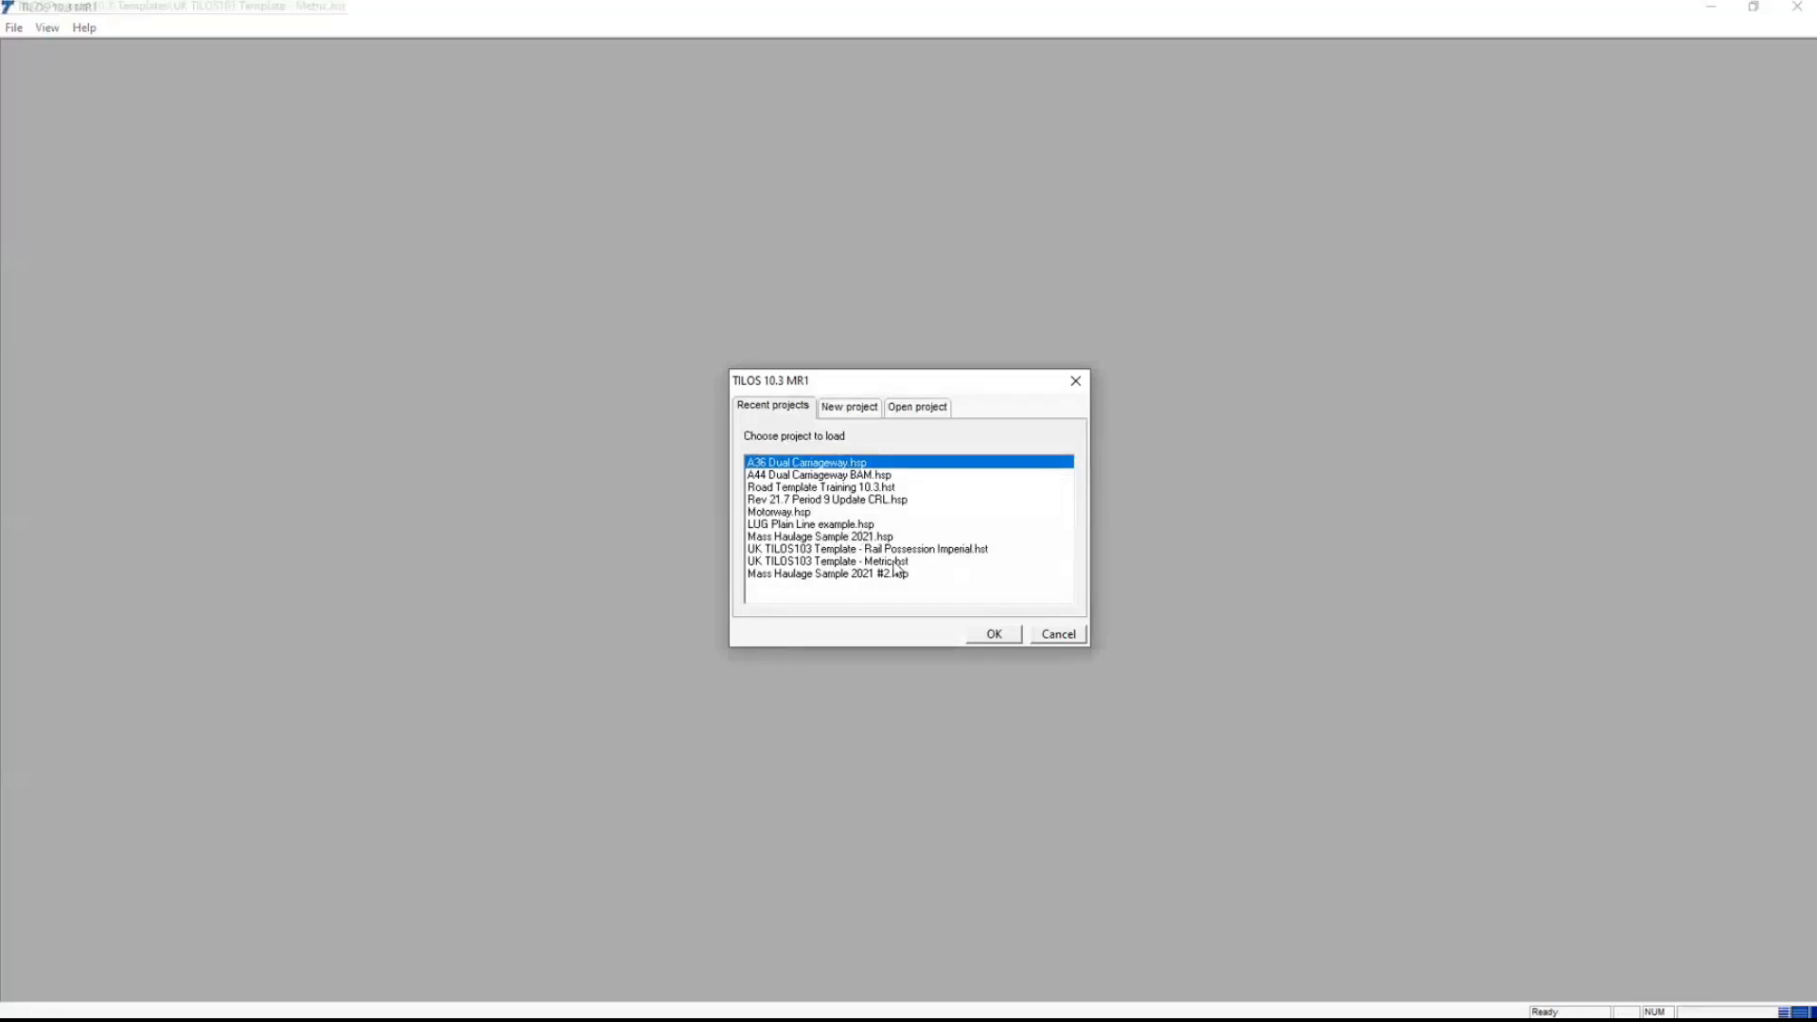
- Open the Mass Haulage Sample 2021.hsp project and check the cell type options of the mass haulage diagram cell
click(845, 536)
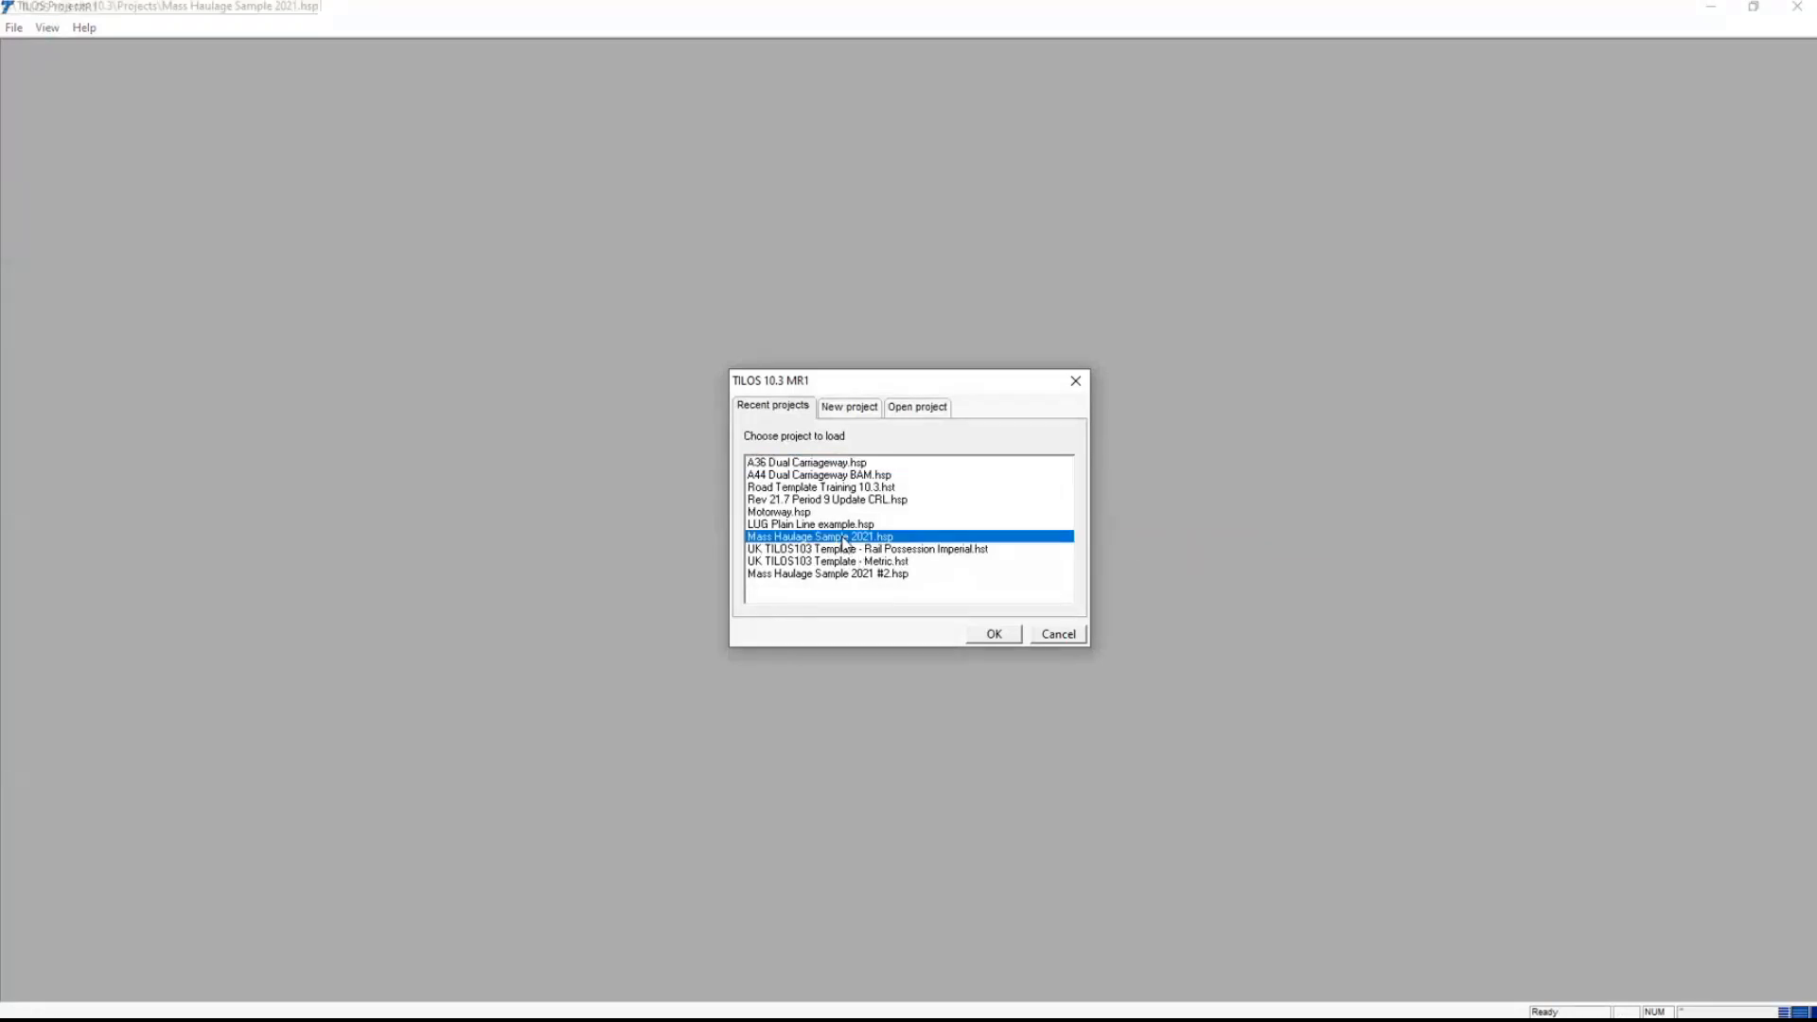
click(996, 638)
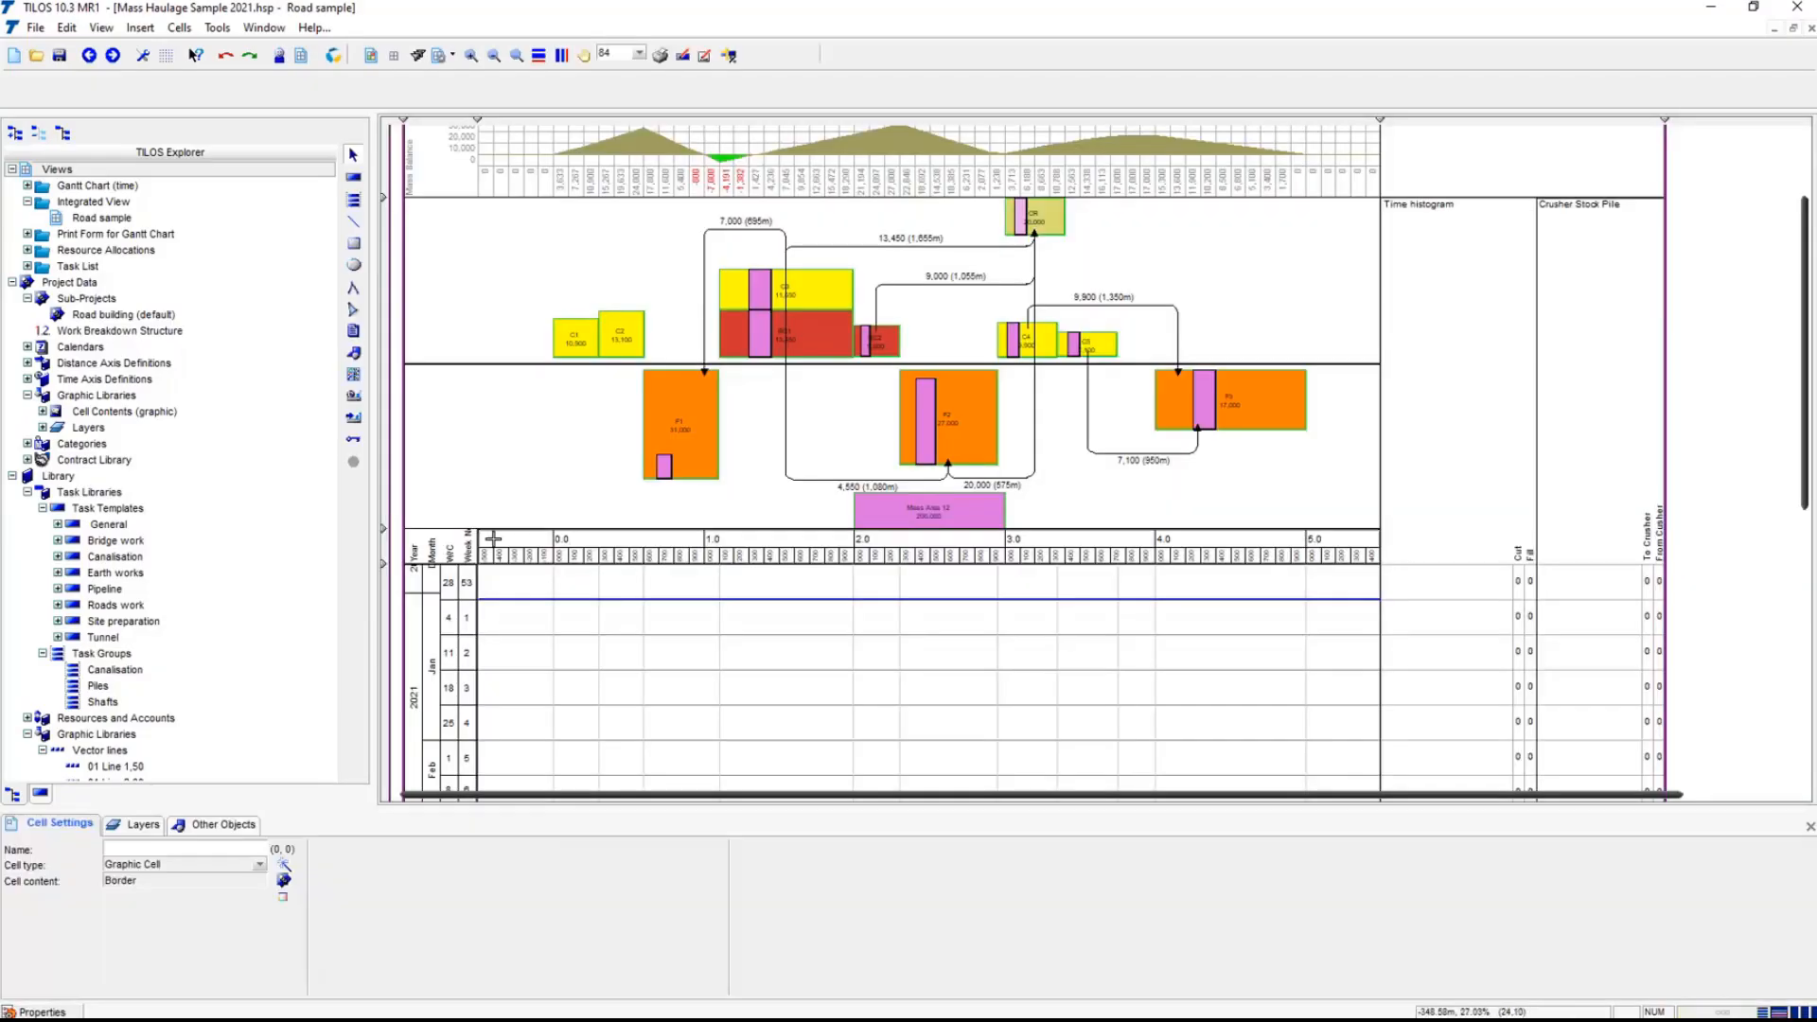
click(480, 438)
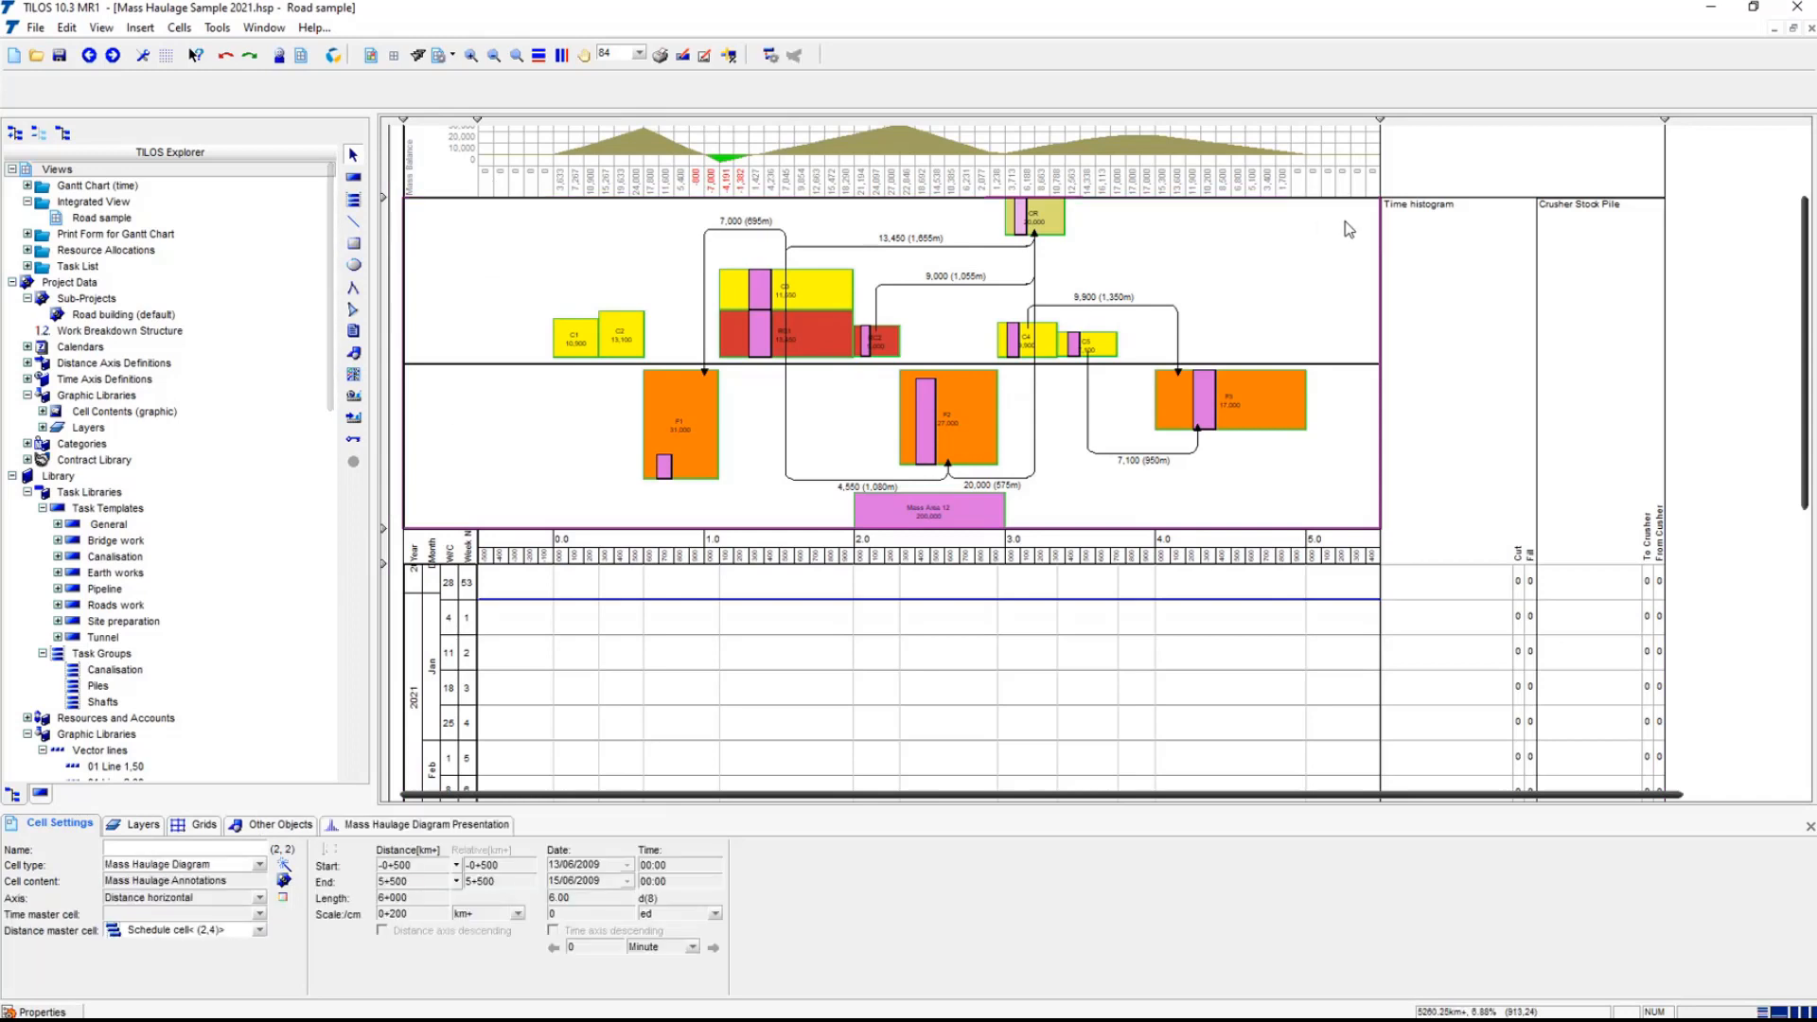
click(258, 865)
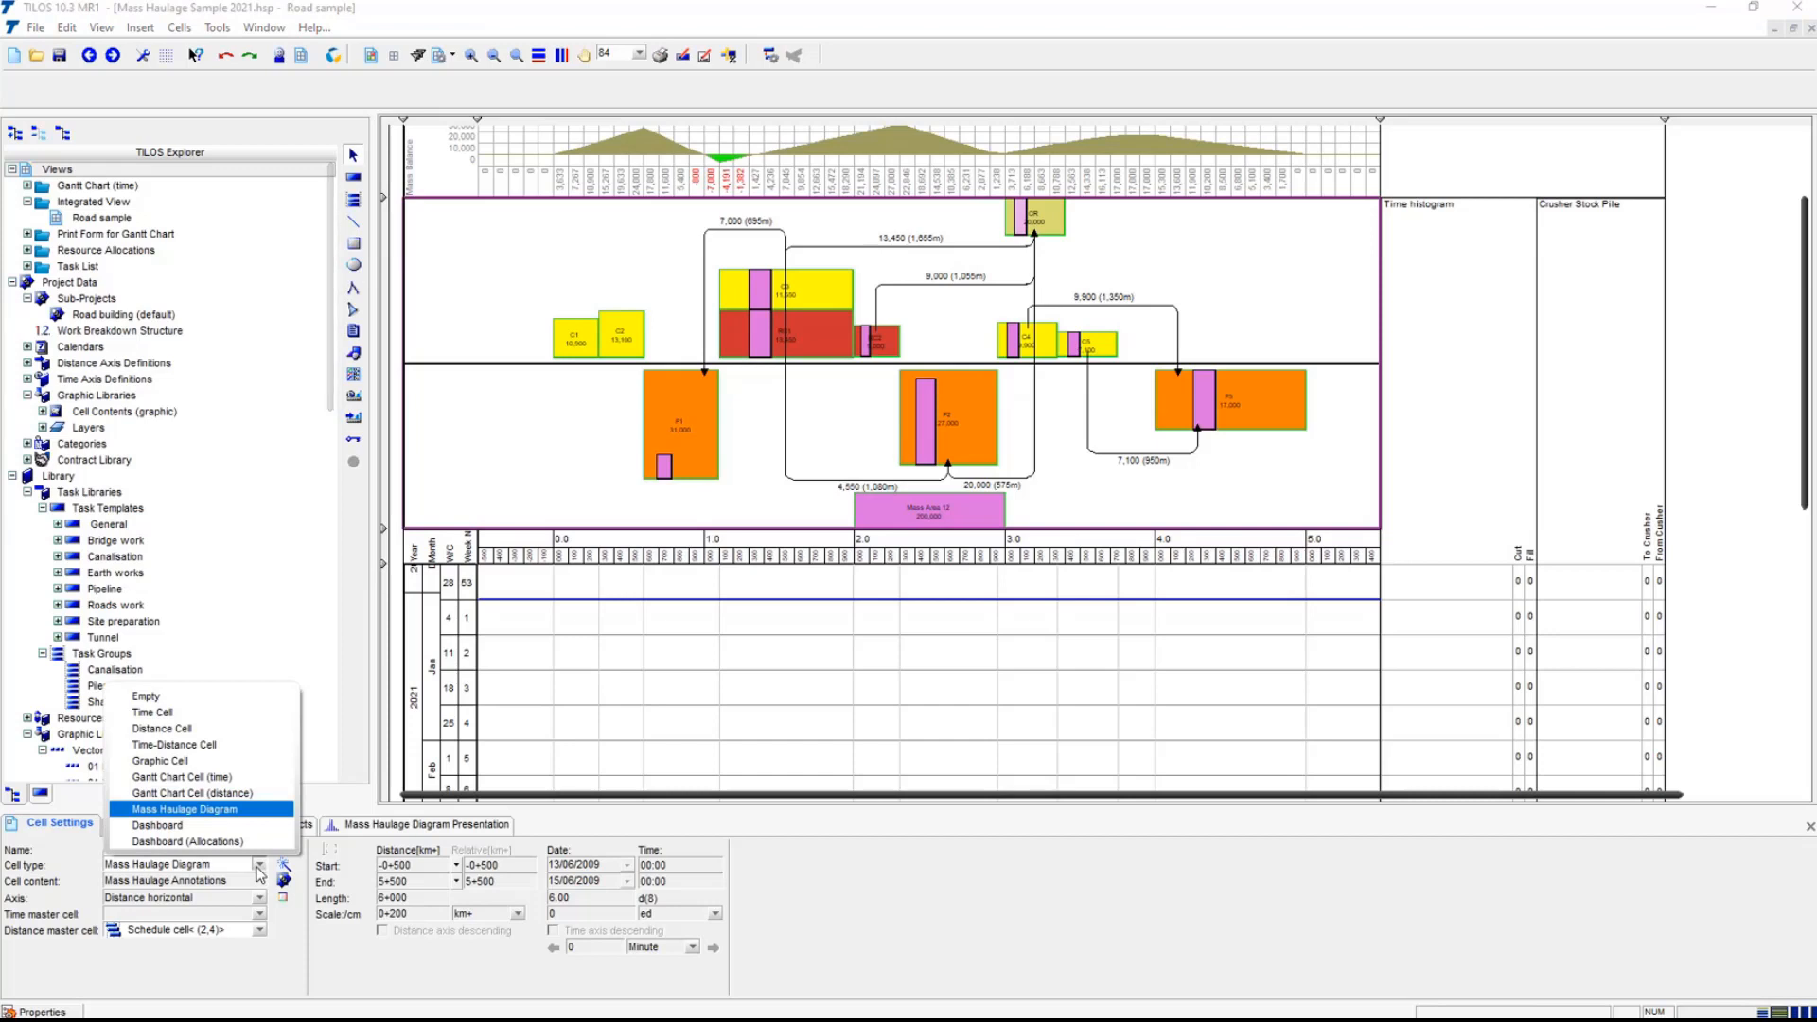
click(890, 889)
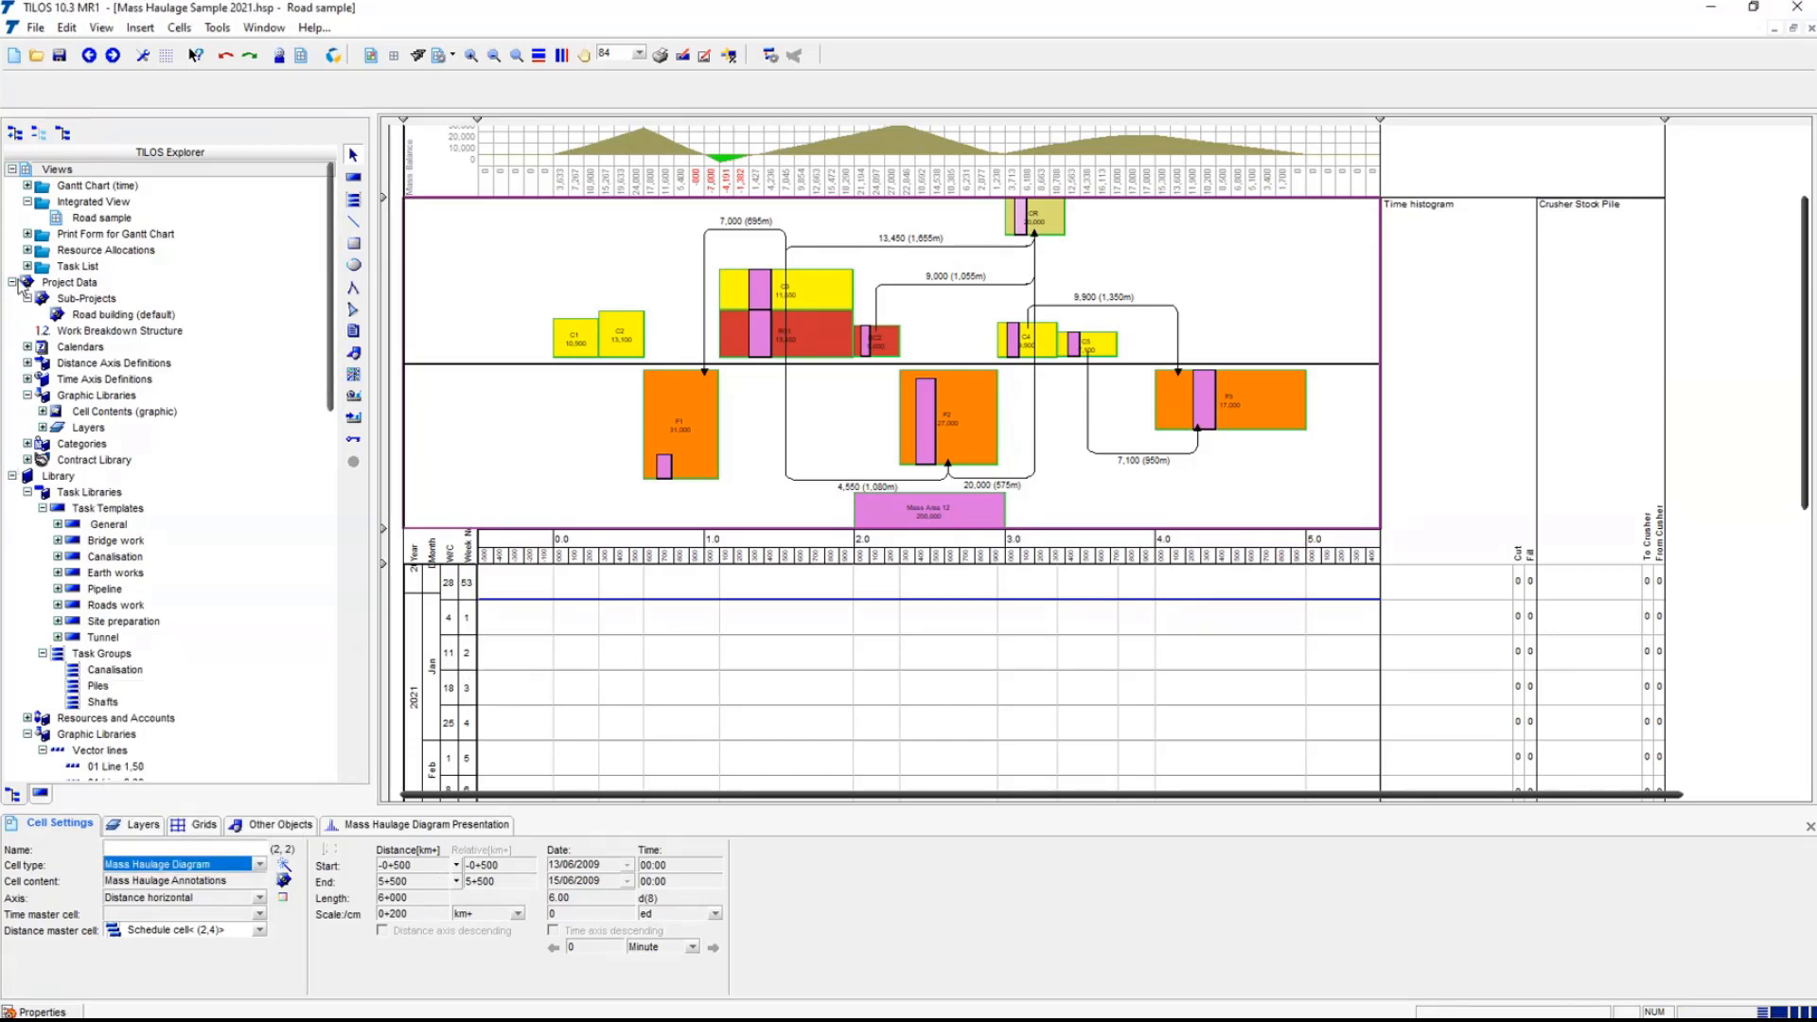
- Collapse the library groups in the project explorer and list the mass areas under Distance Axis Definitions
click(30, 496)
click(27, 493)
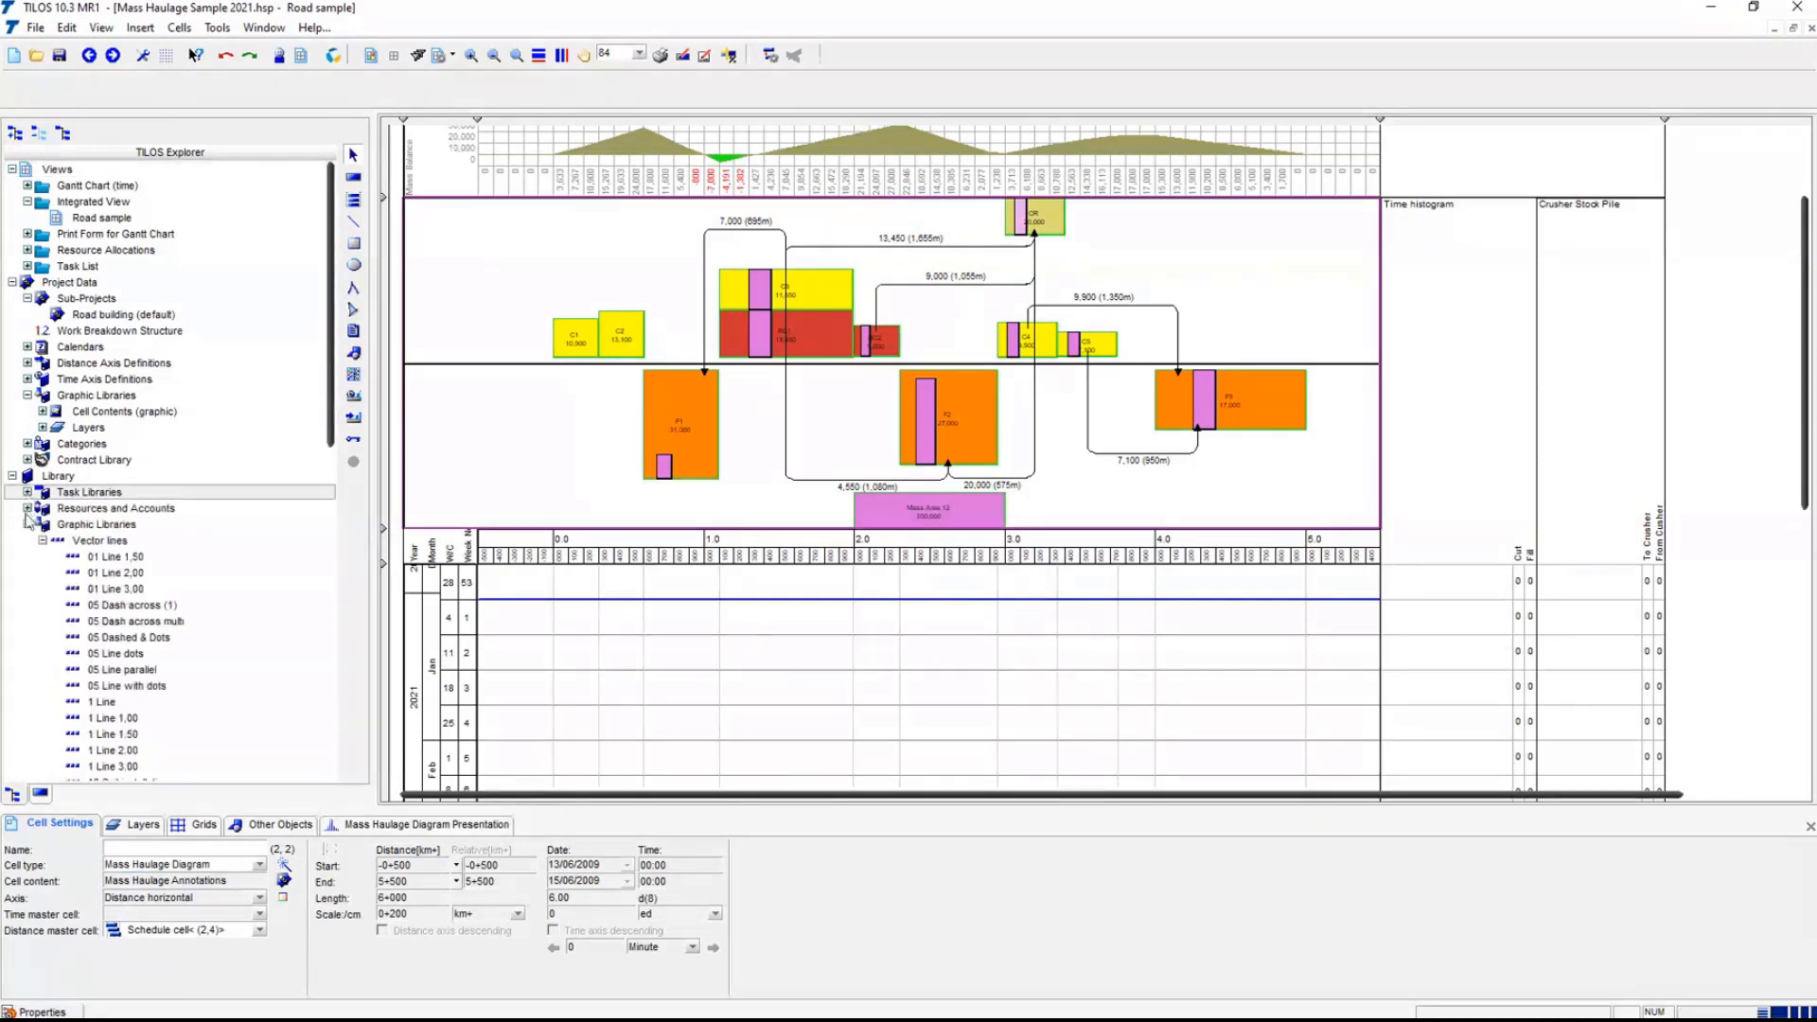
click(28, 525)
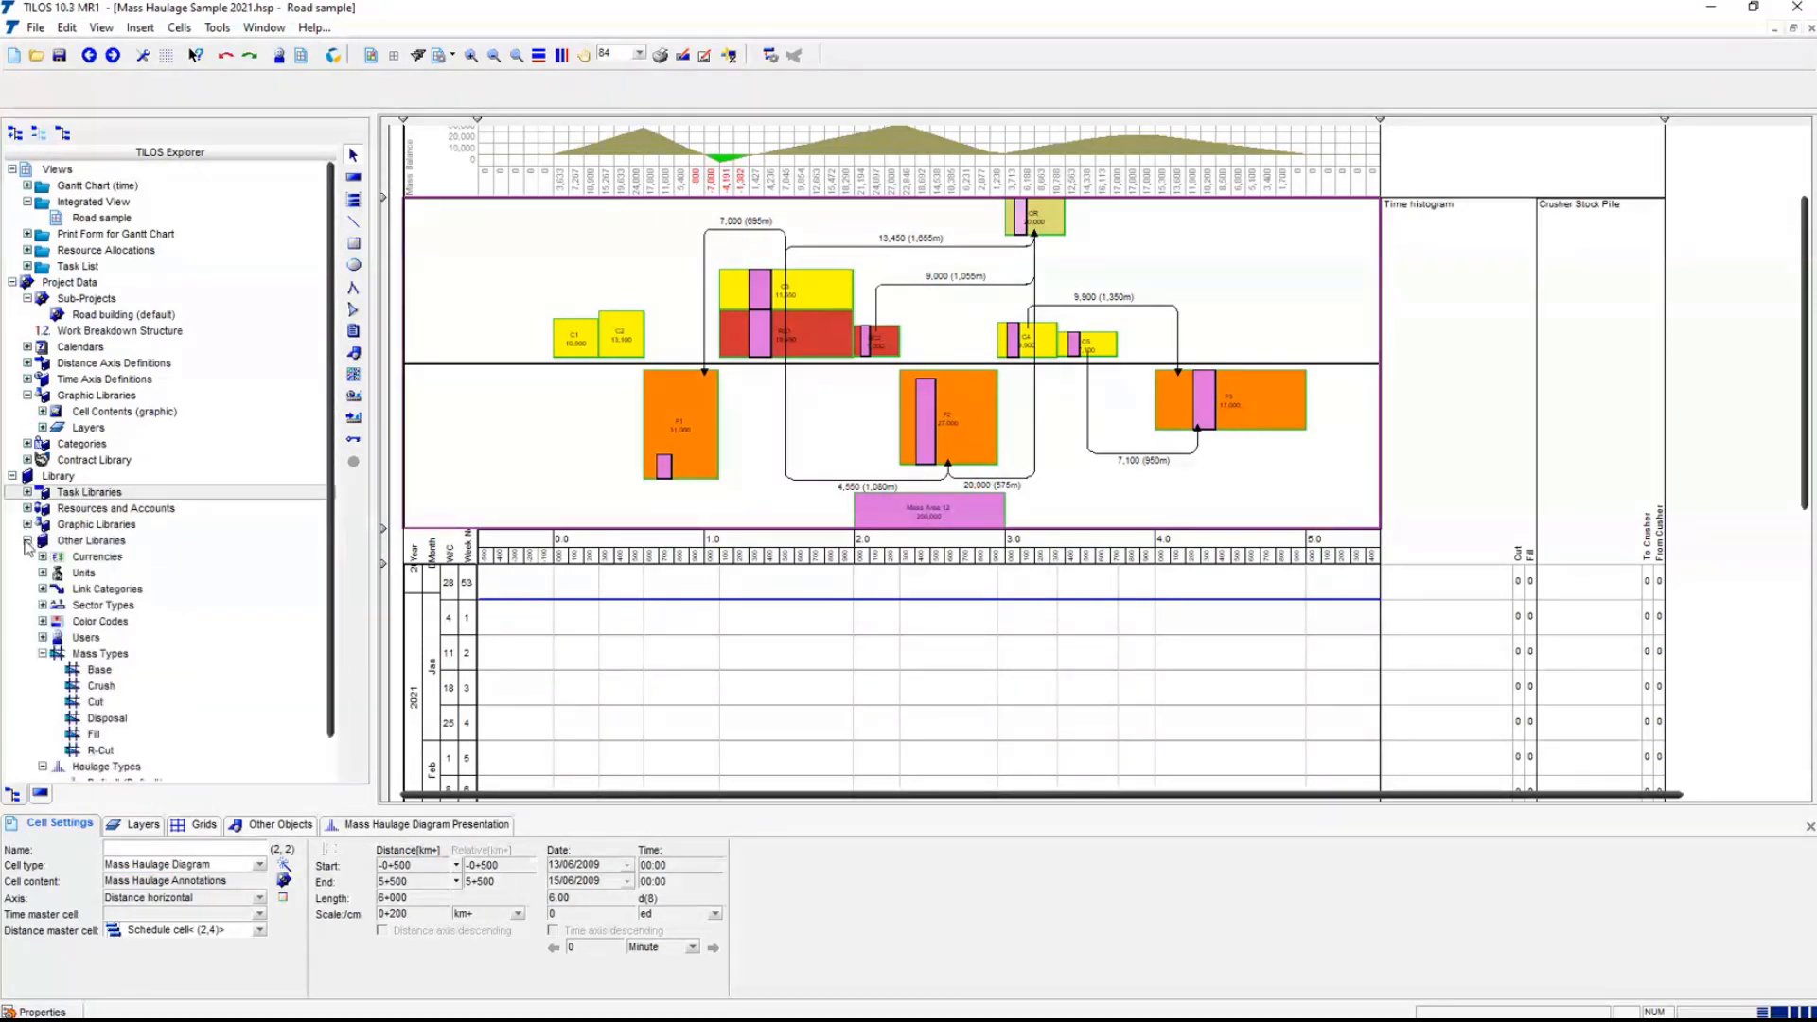
click(27, 540)
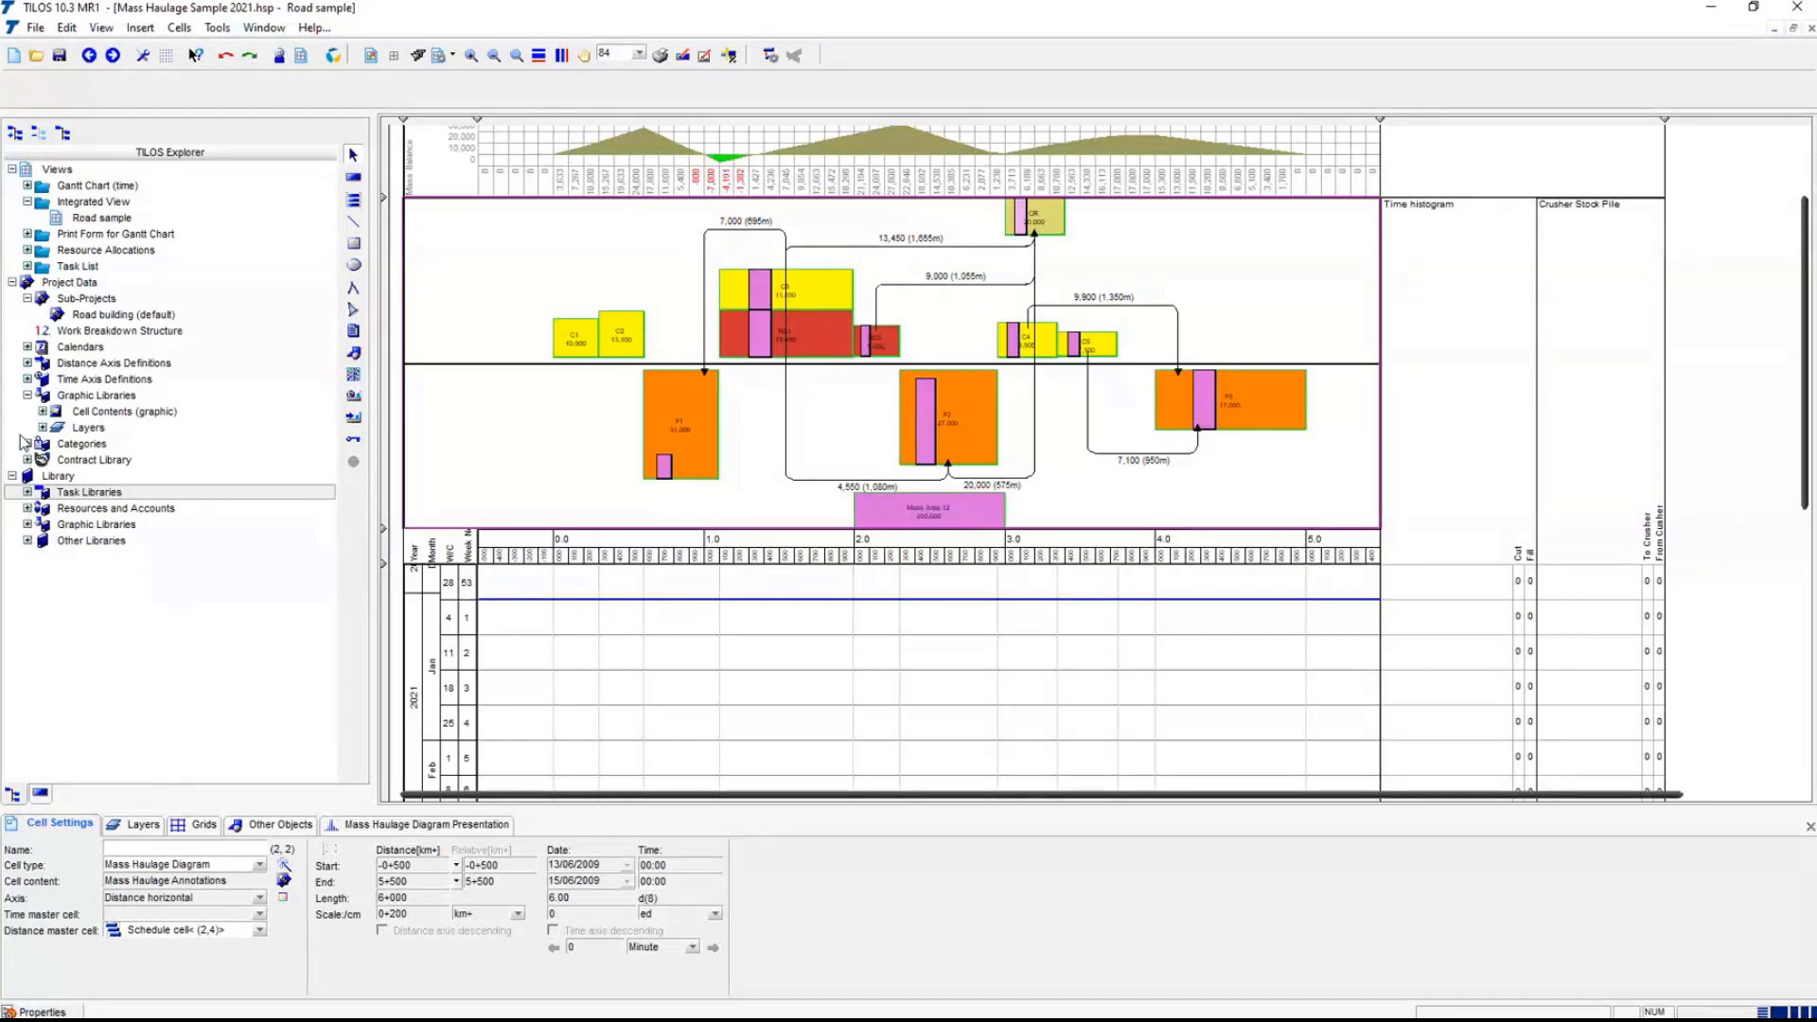
click(29, 366)
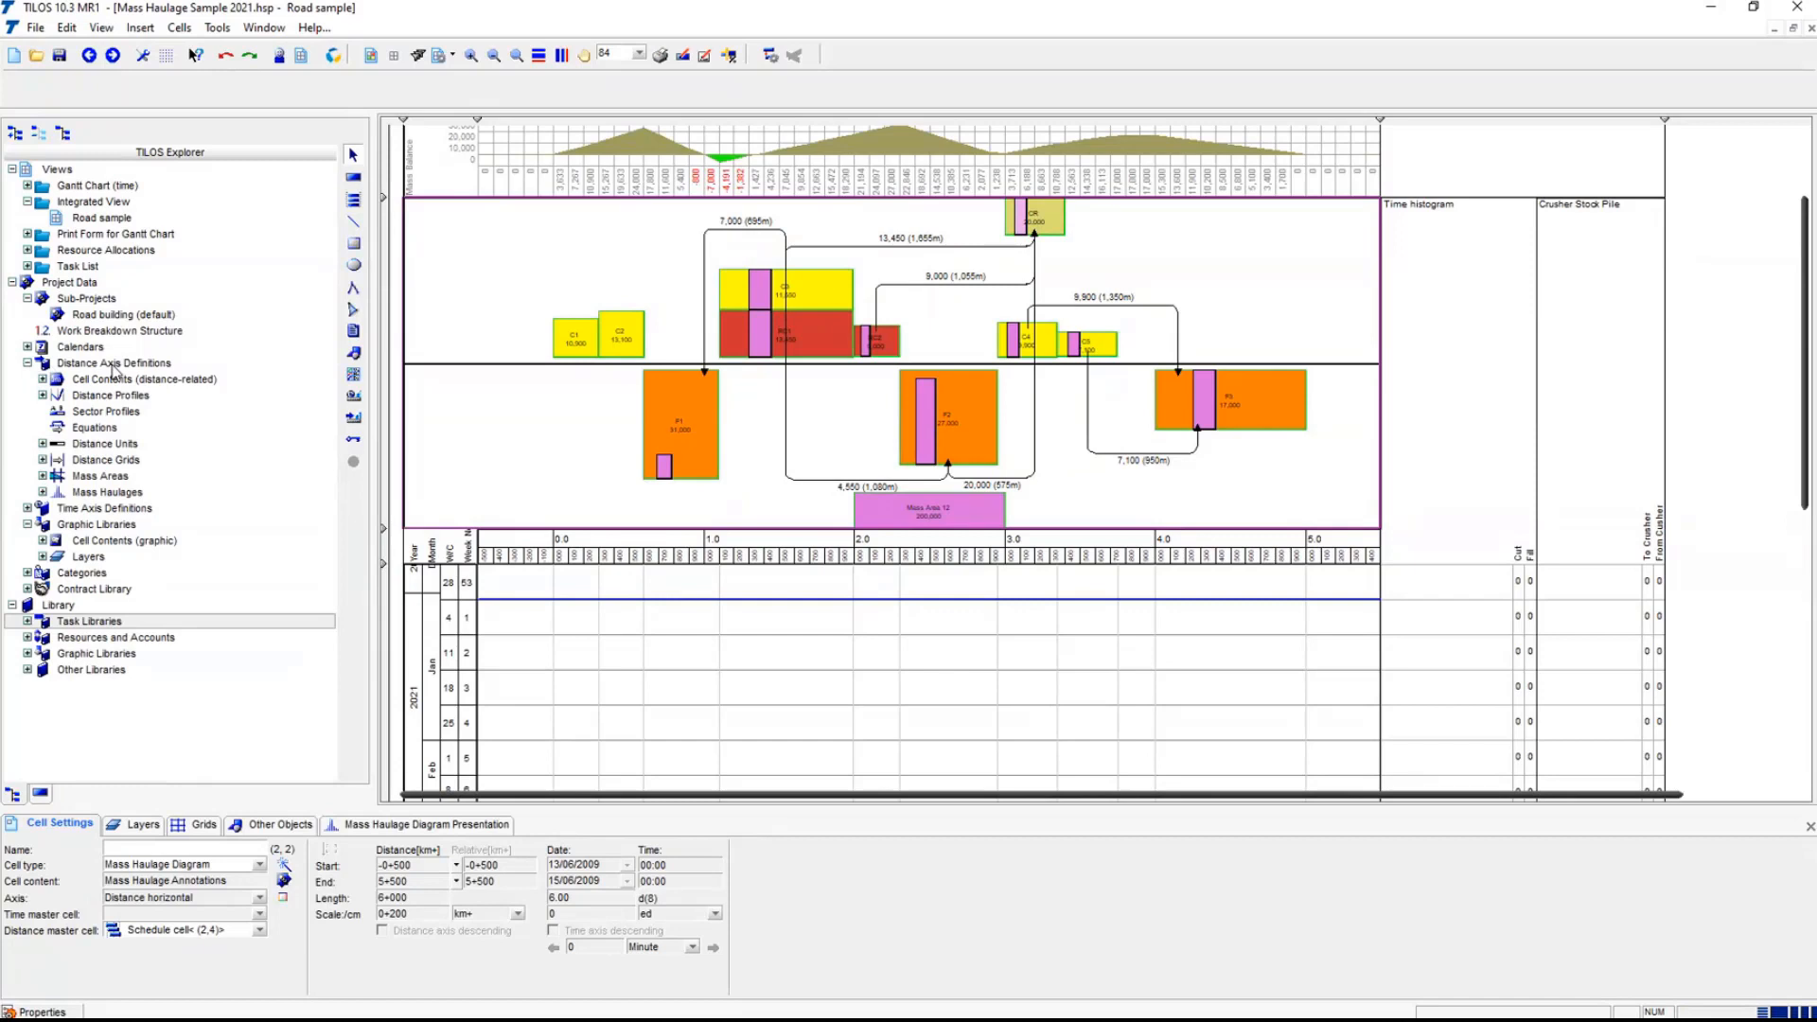
click(43, 476)
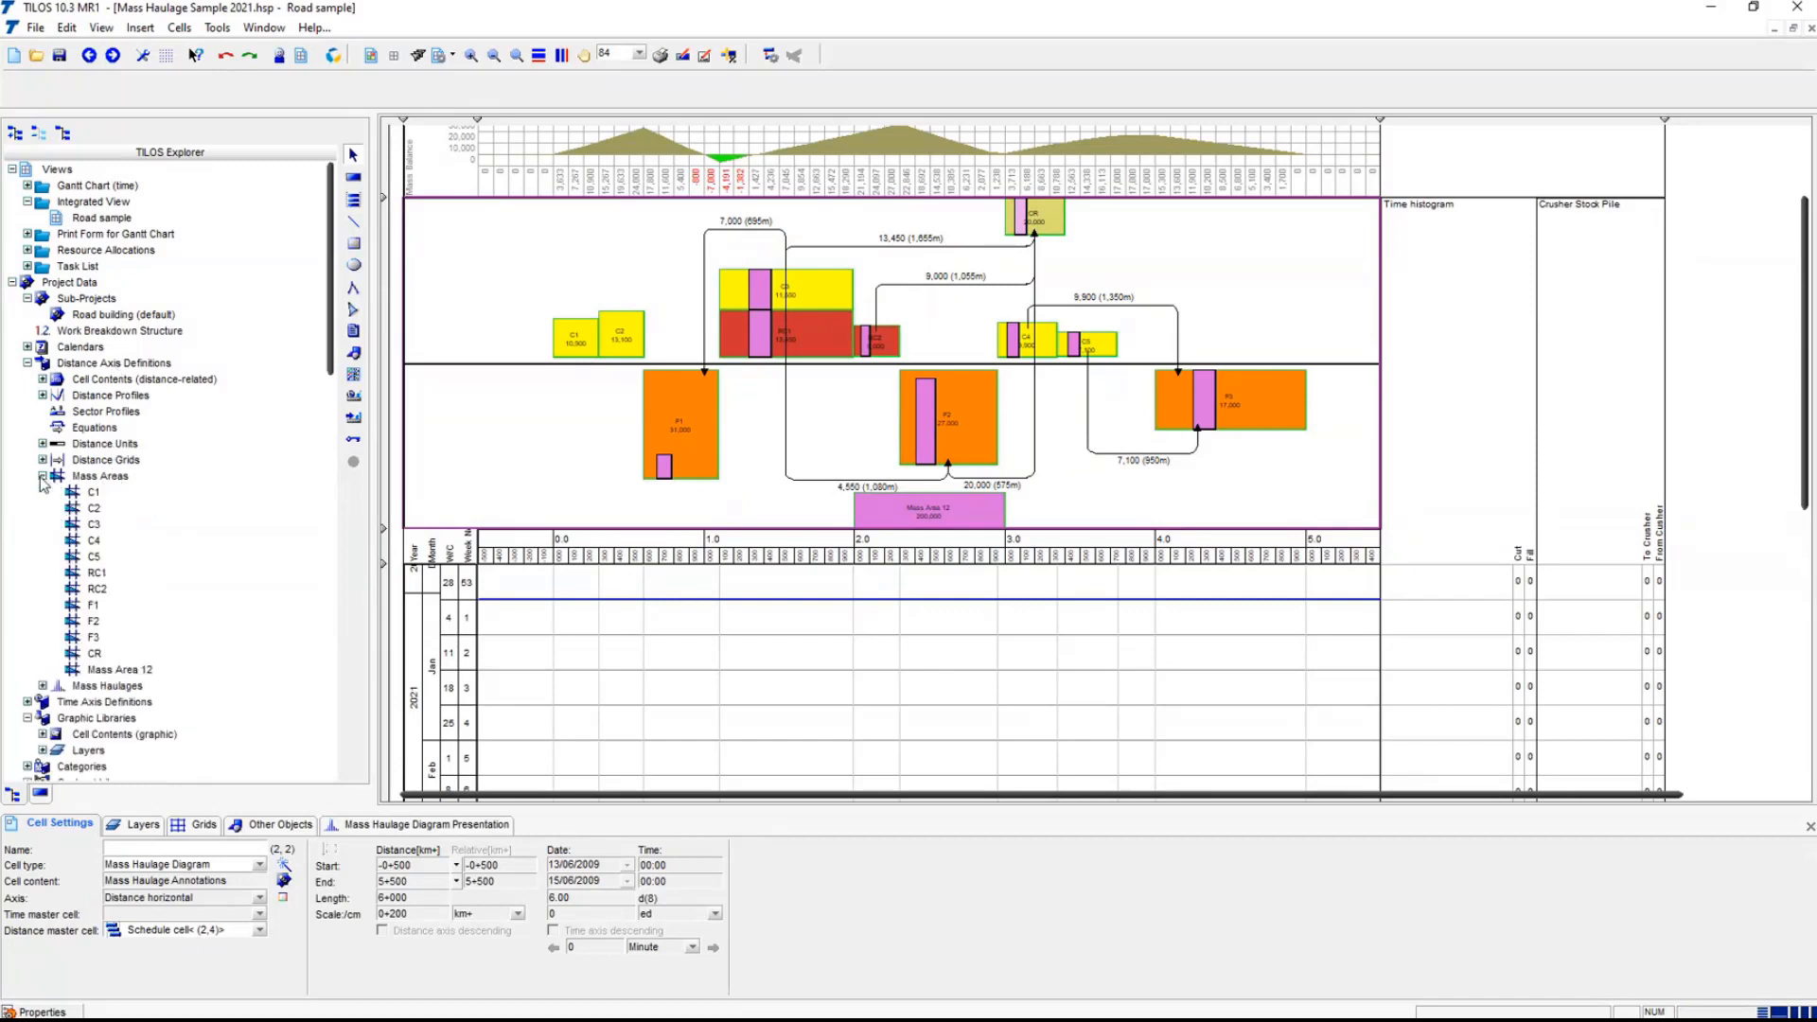
- Review mass area C1's distances, quantity and available mass types, and close its properties without changes
click(93, 495)
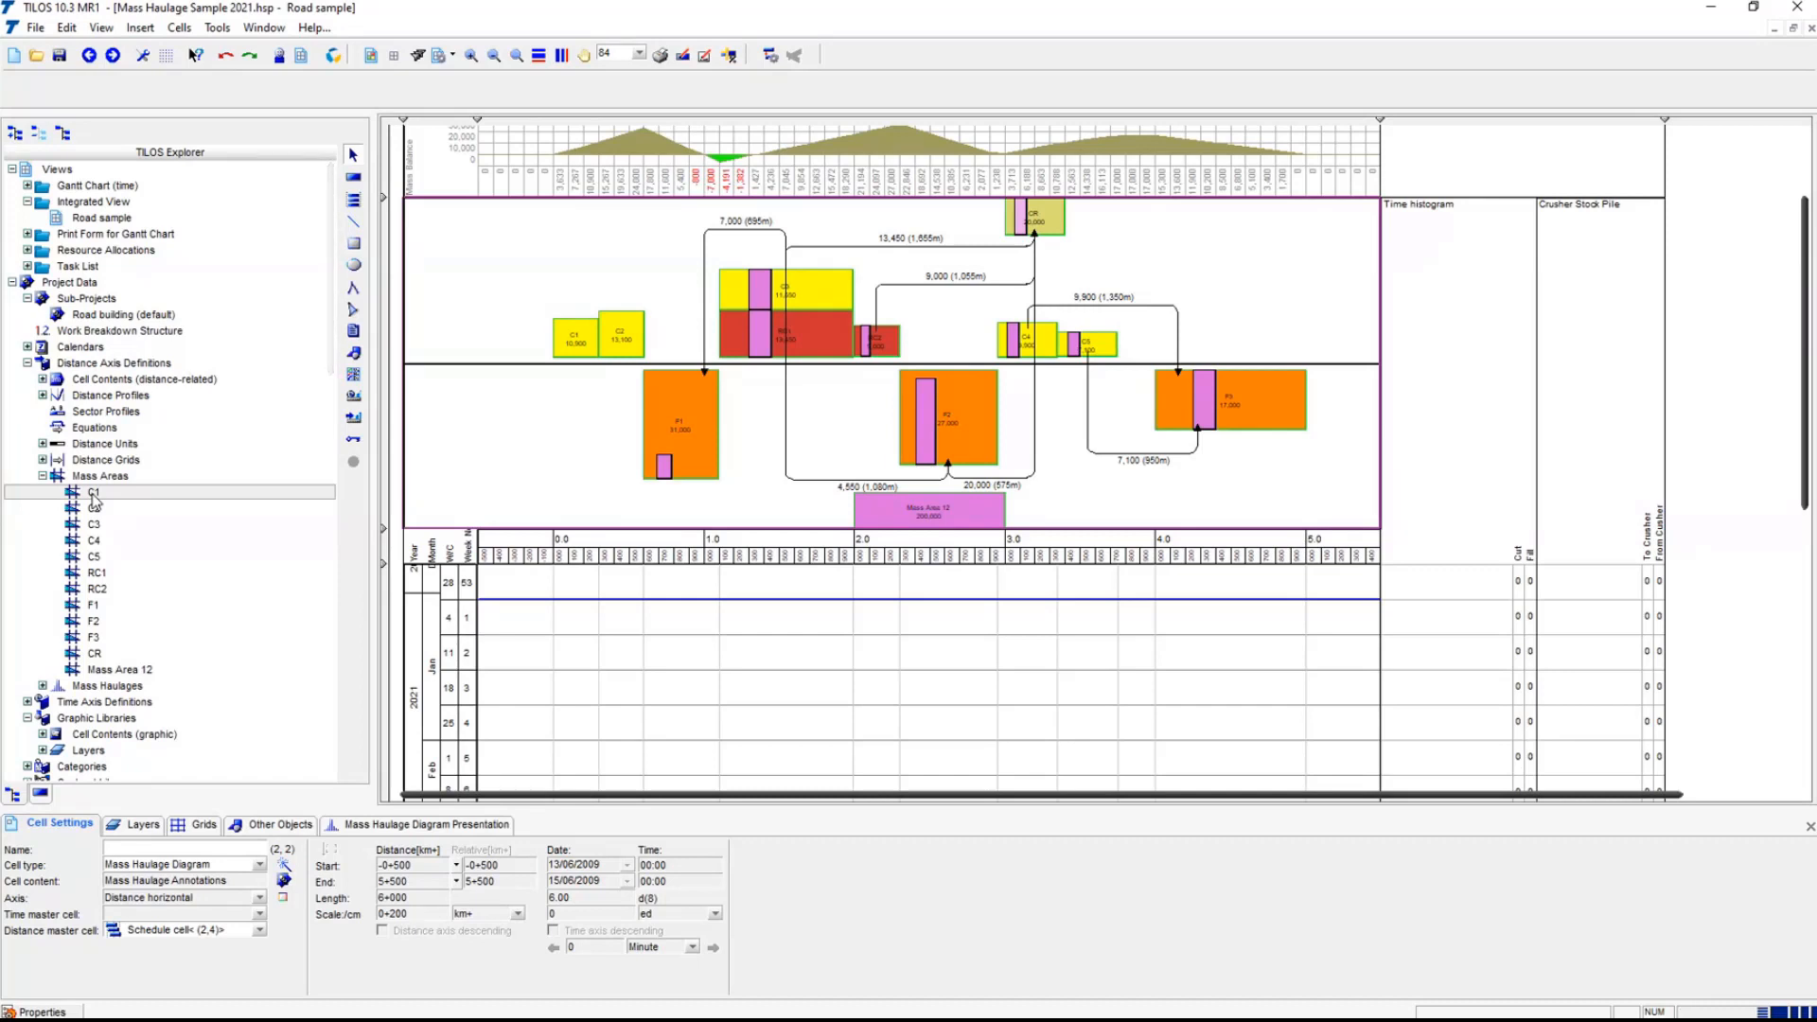
double_click(92, 492)
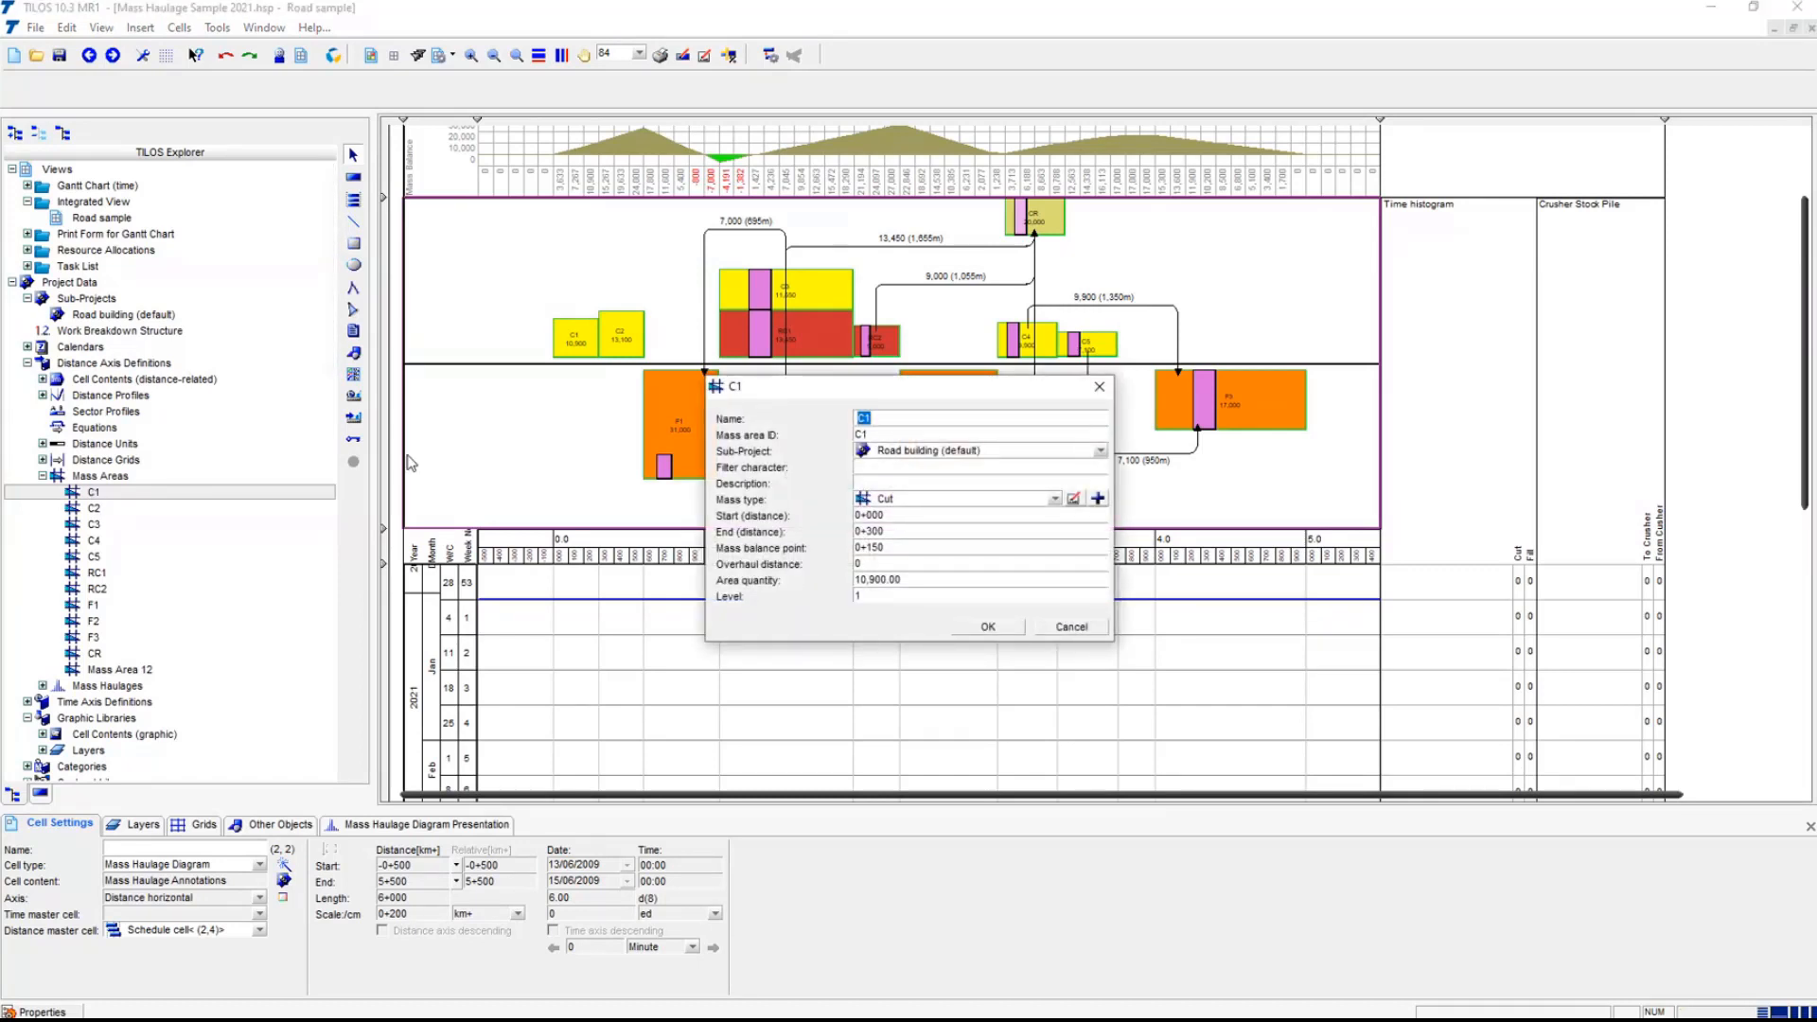
click(919, 516)
click(926, 529)
click(929, 580)
click(1055, 499)
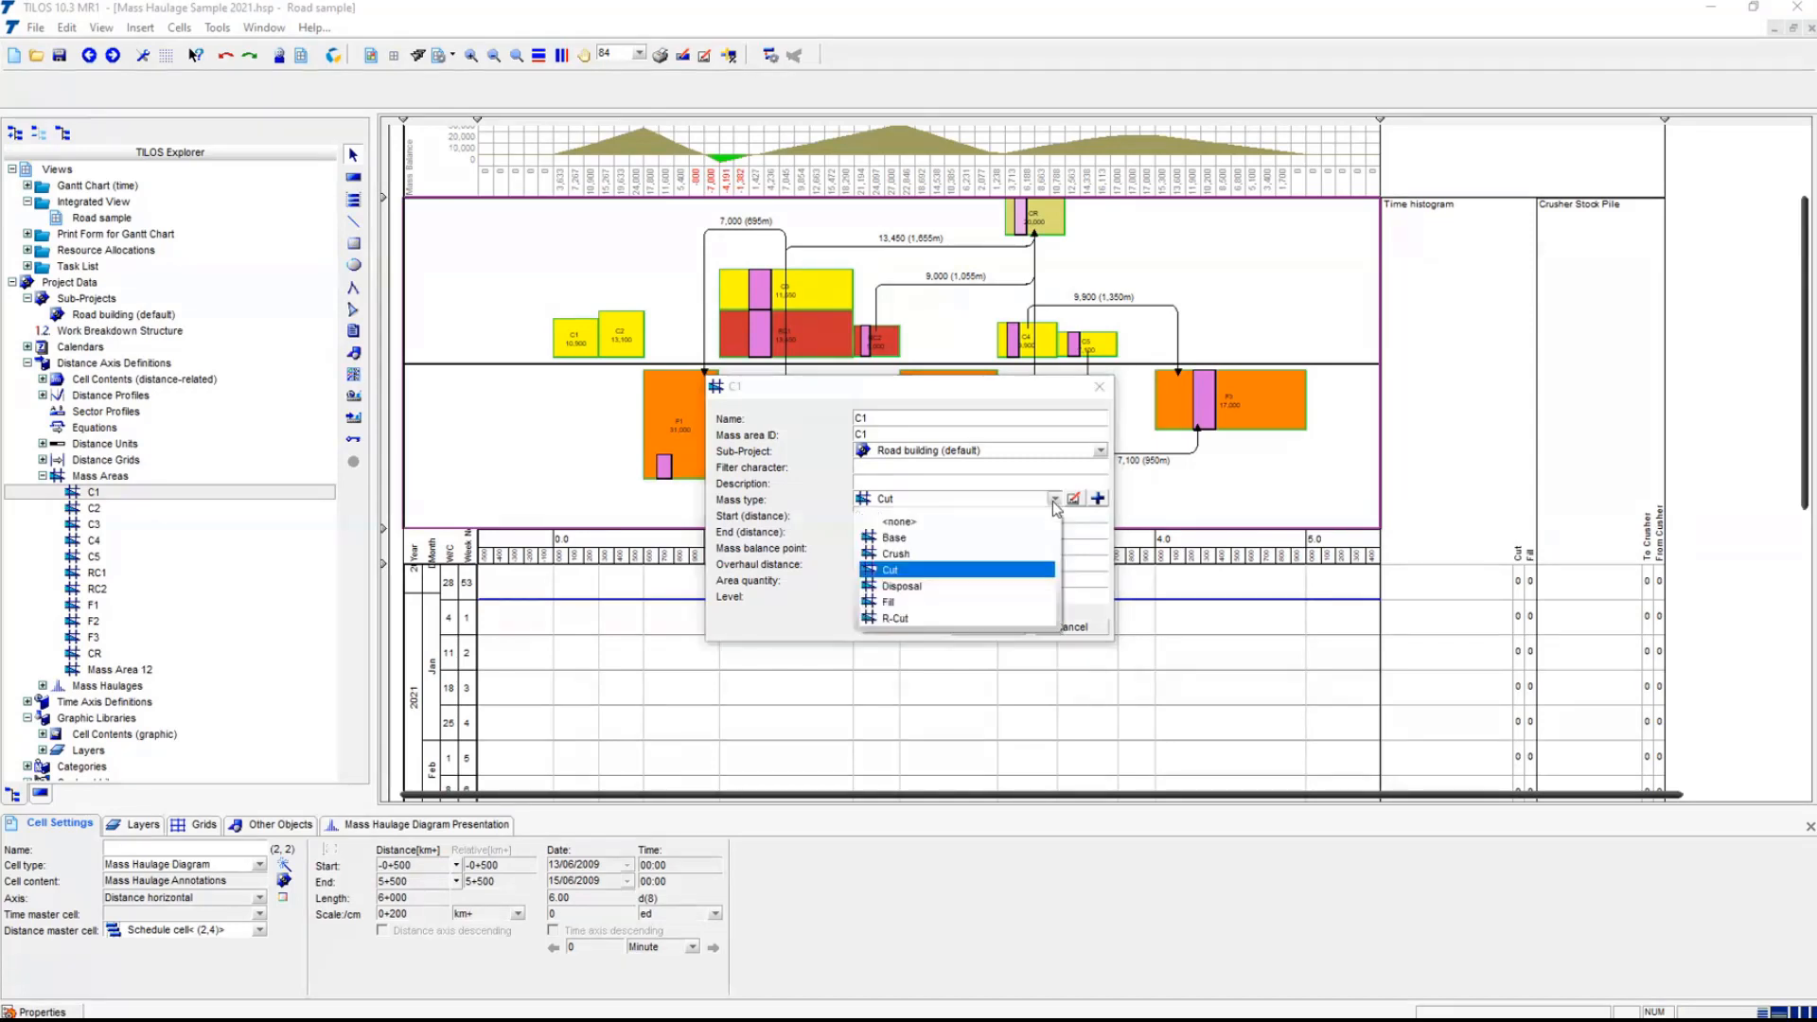
click(1055, 502)
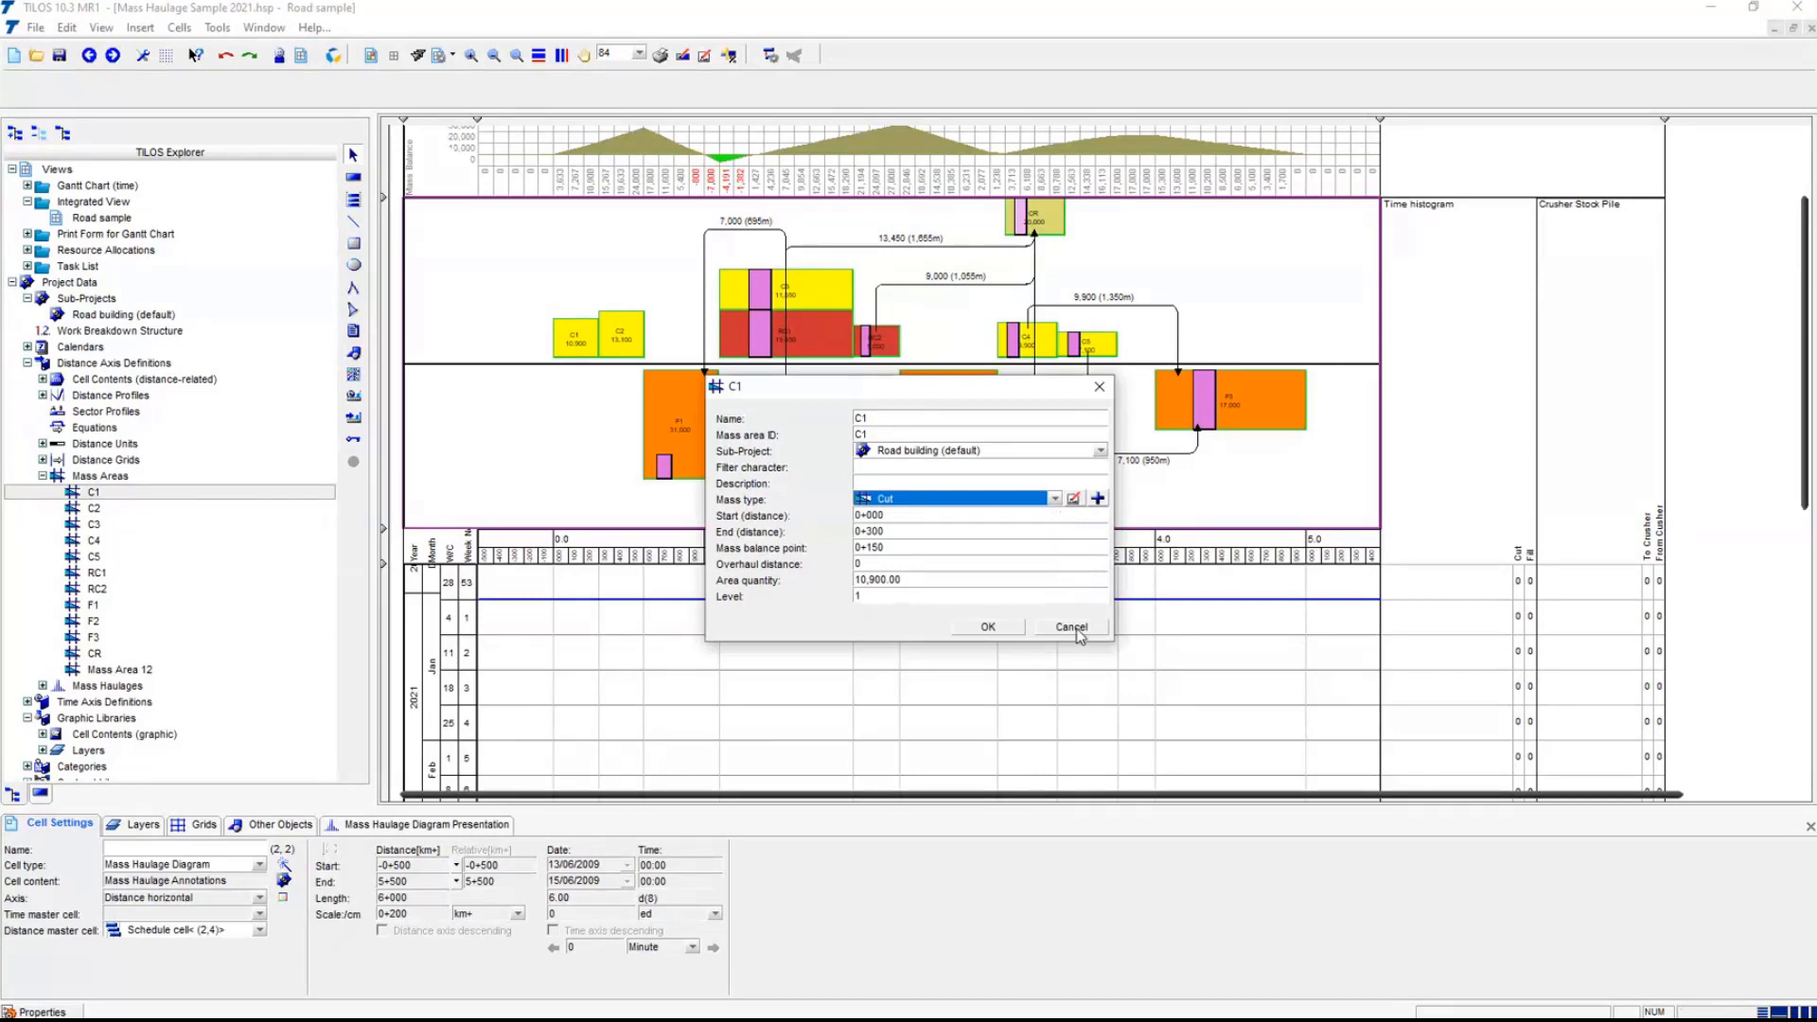
click(1067, 628)
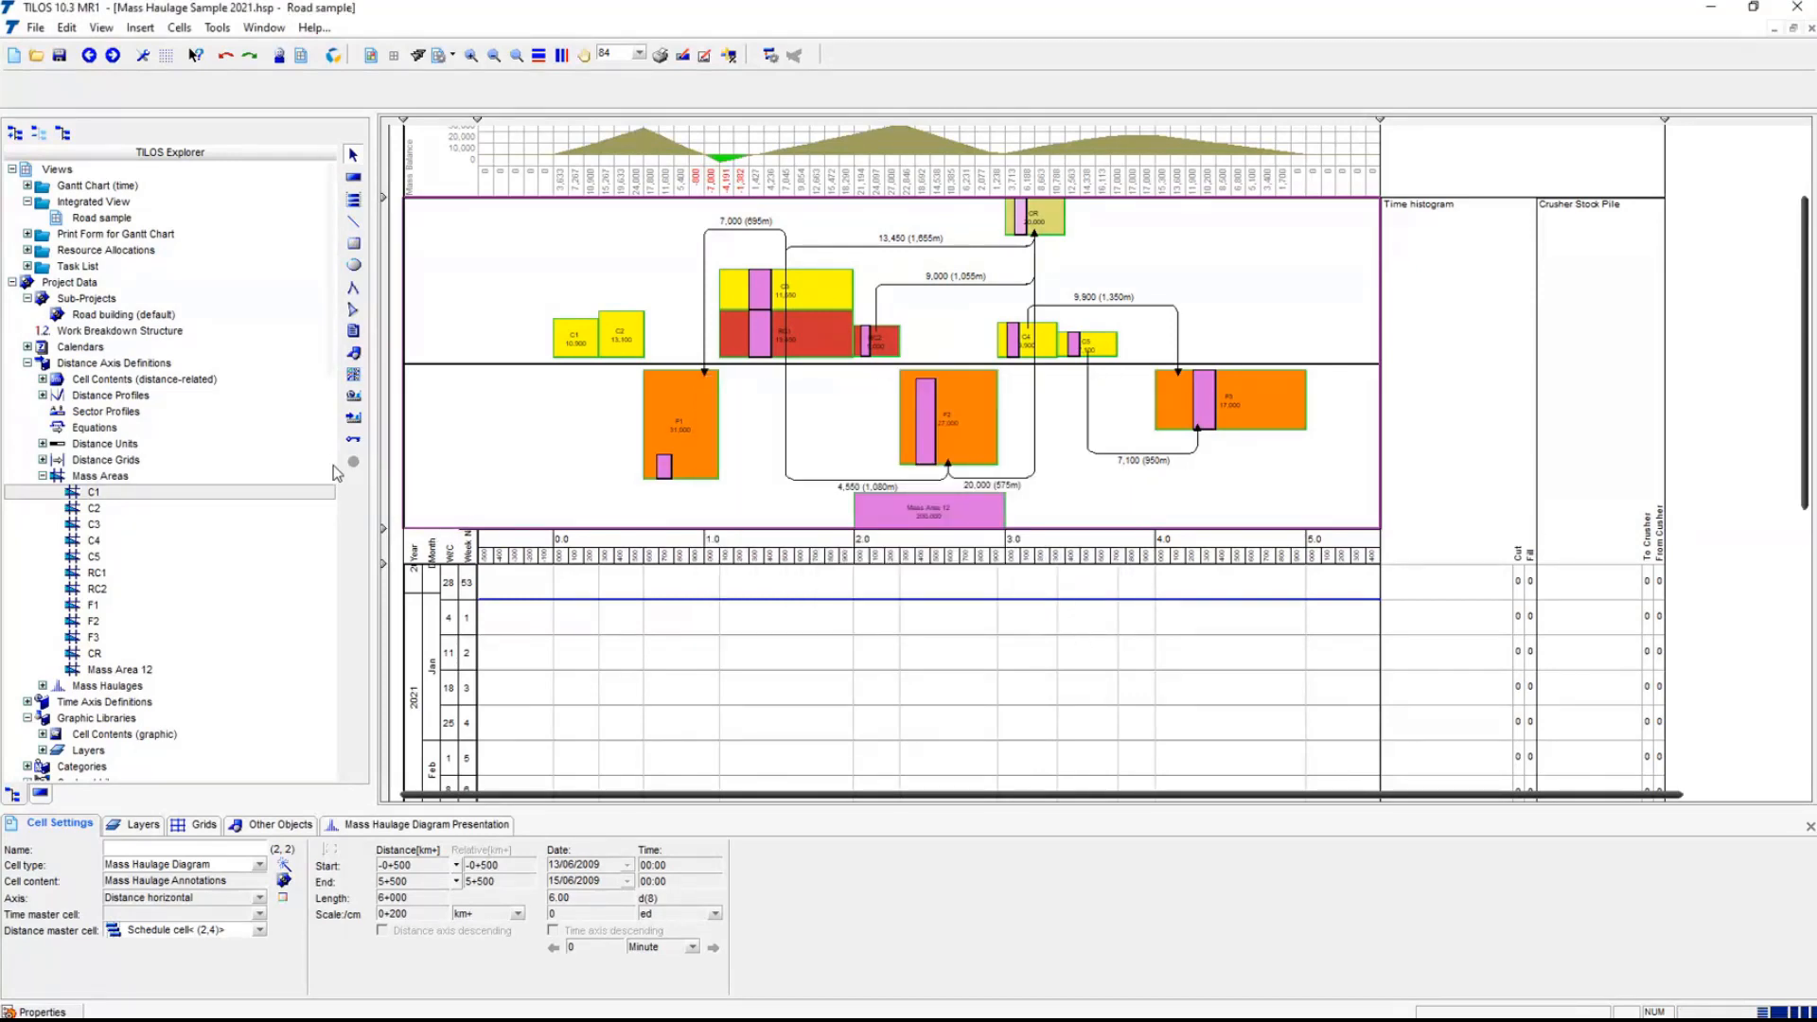
- Review the mass types defined under Other Libraries, including R-Cut, and collapse their list
click(338, 629)
drag(334, 622, 334, 530)
click(27, 541)
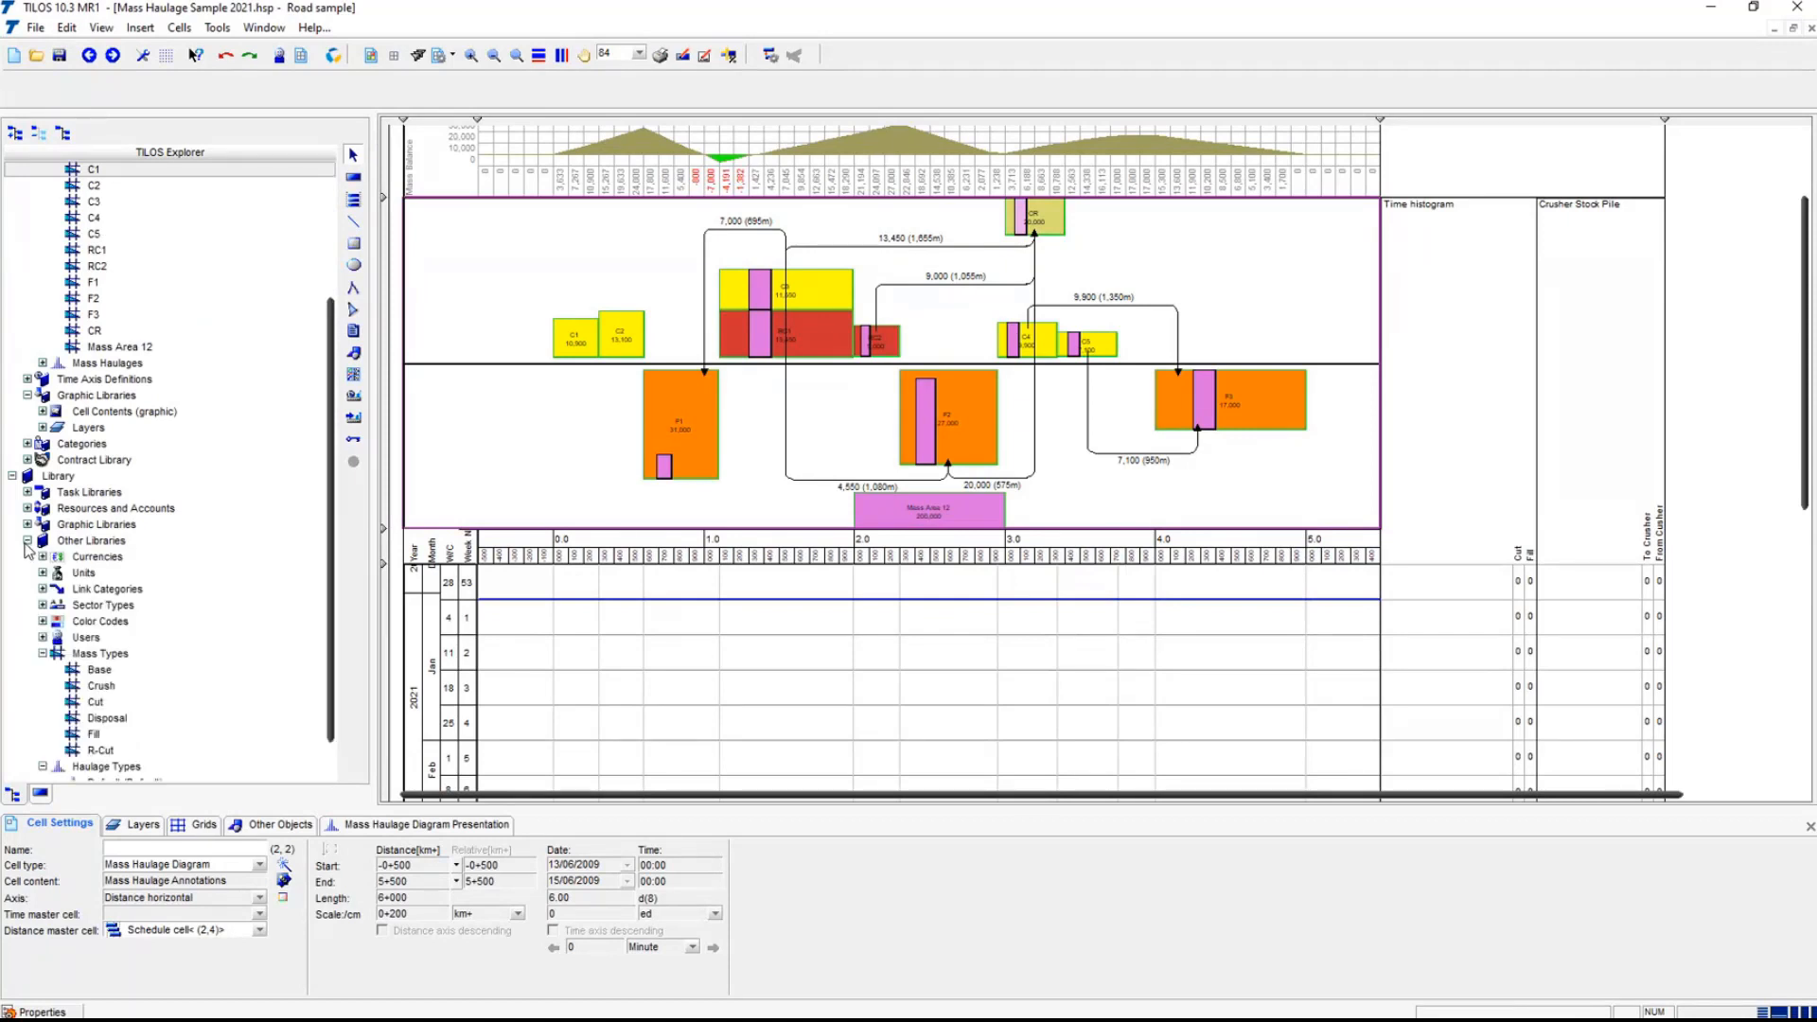
click(95, 659)
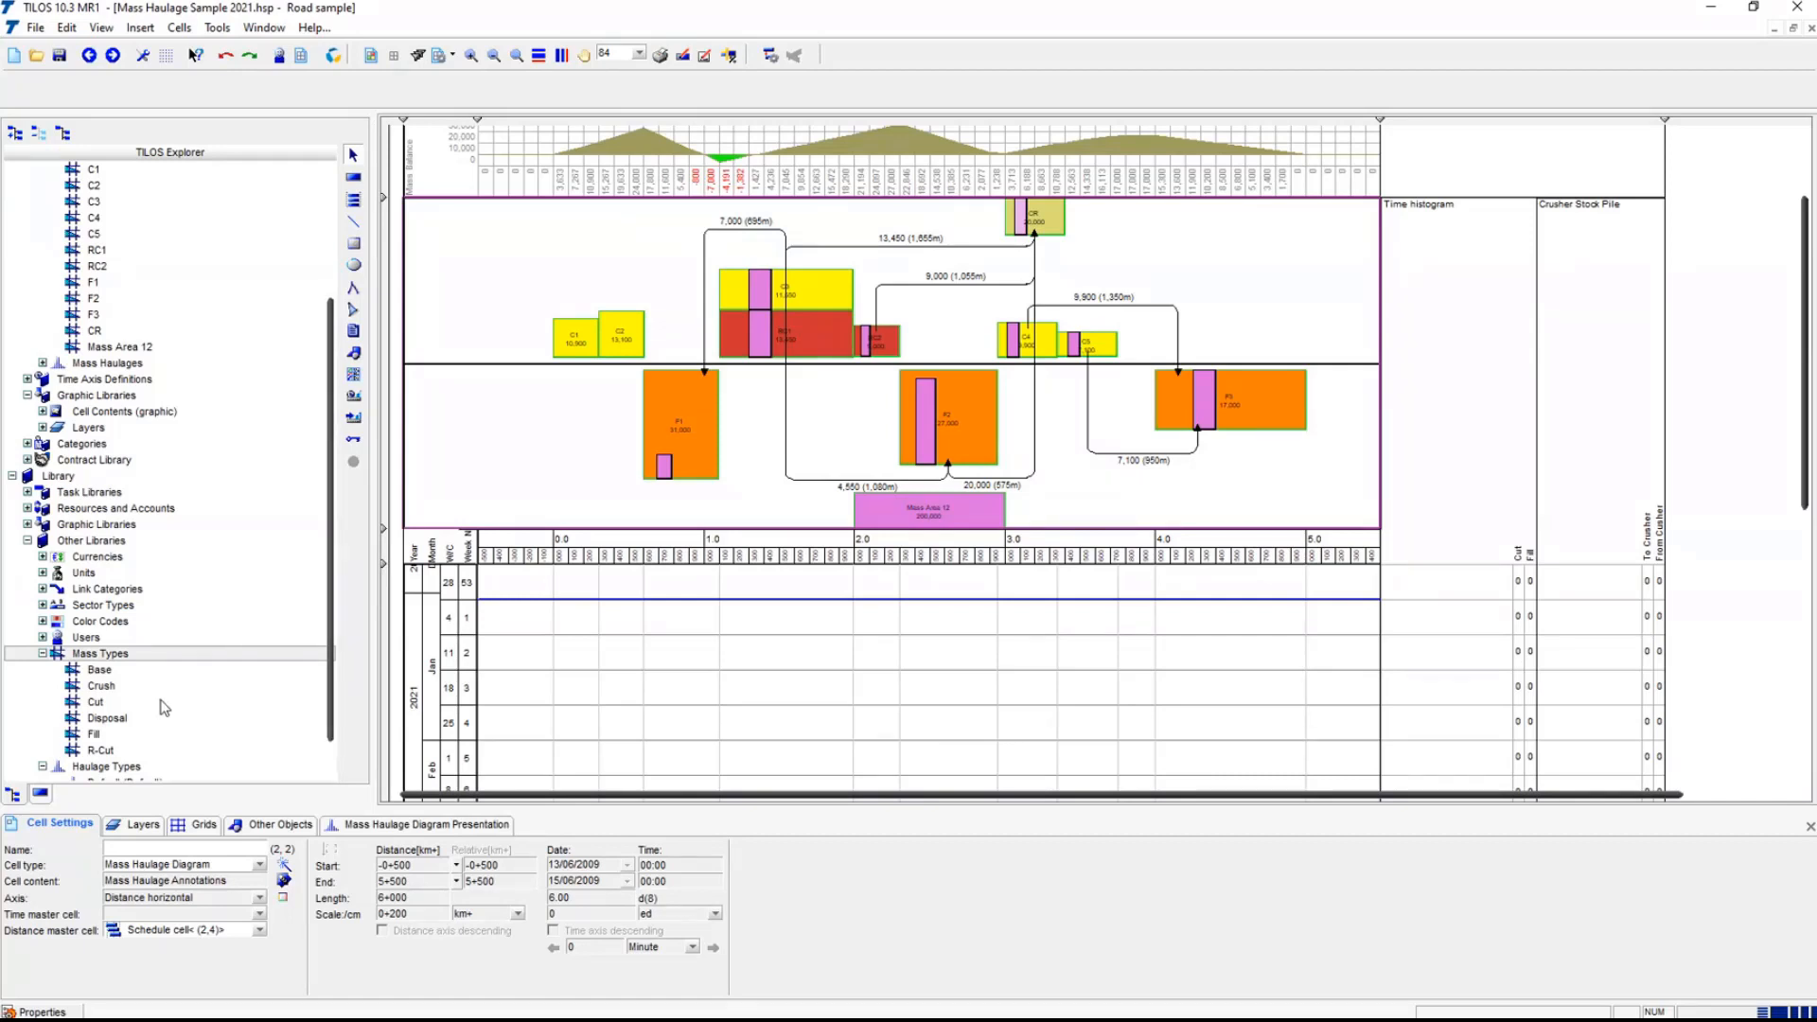
click(120, 751)
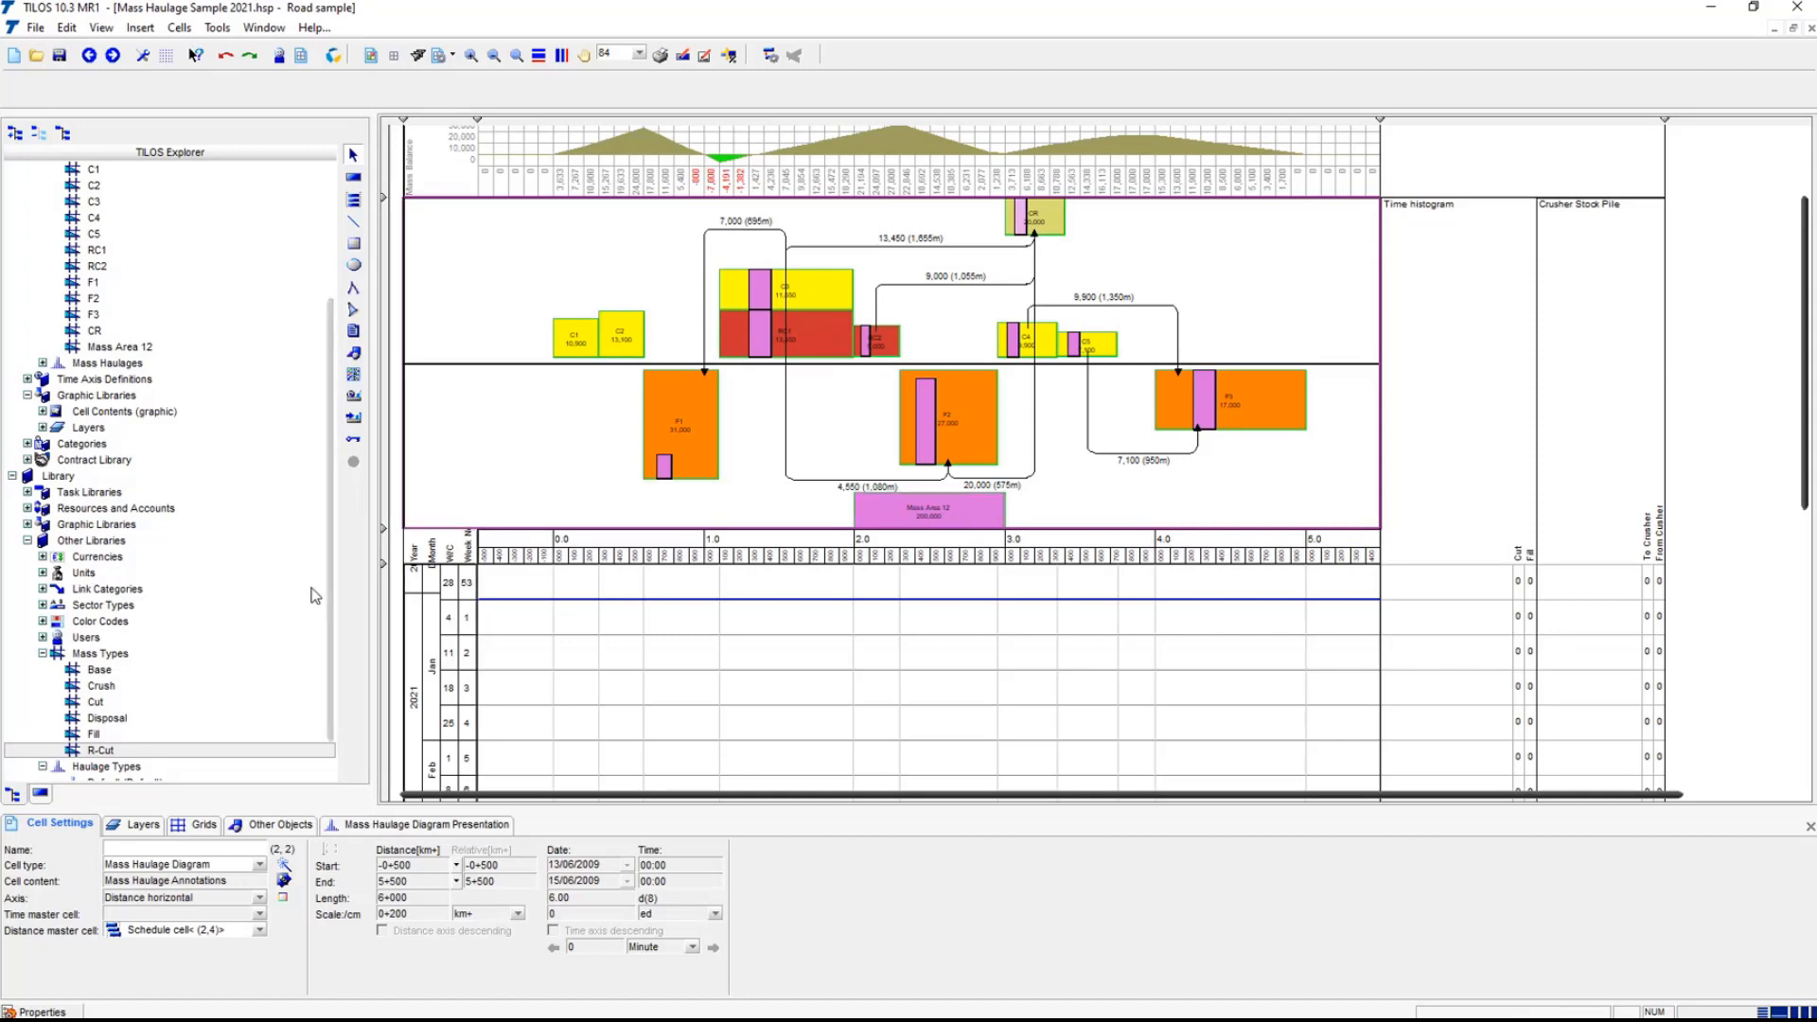
click(42, 654)
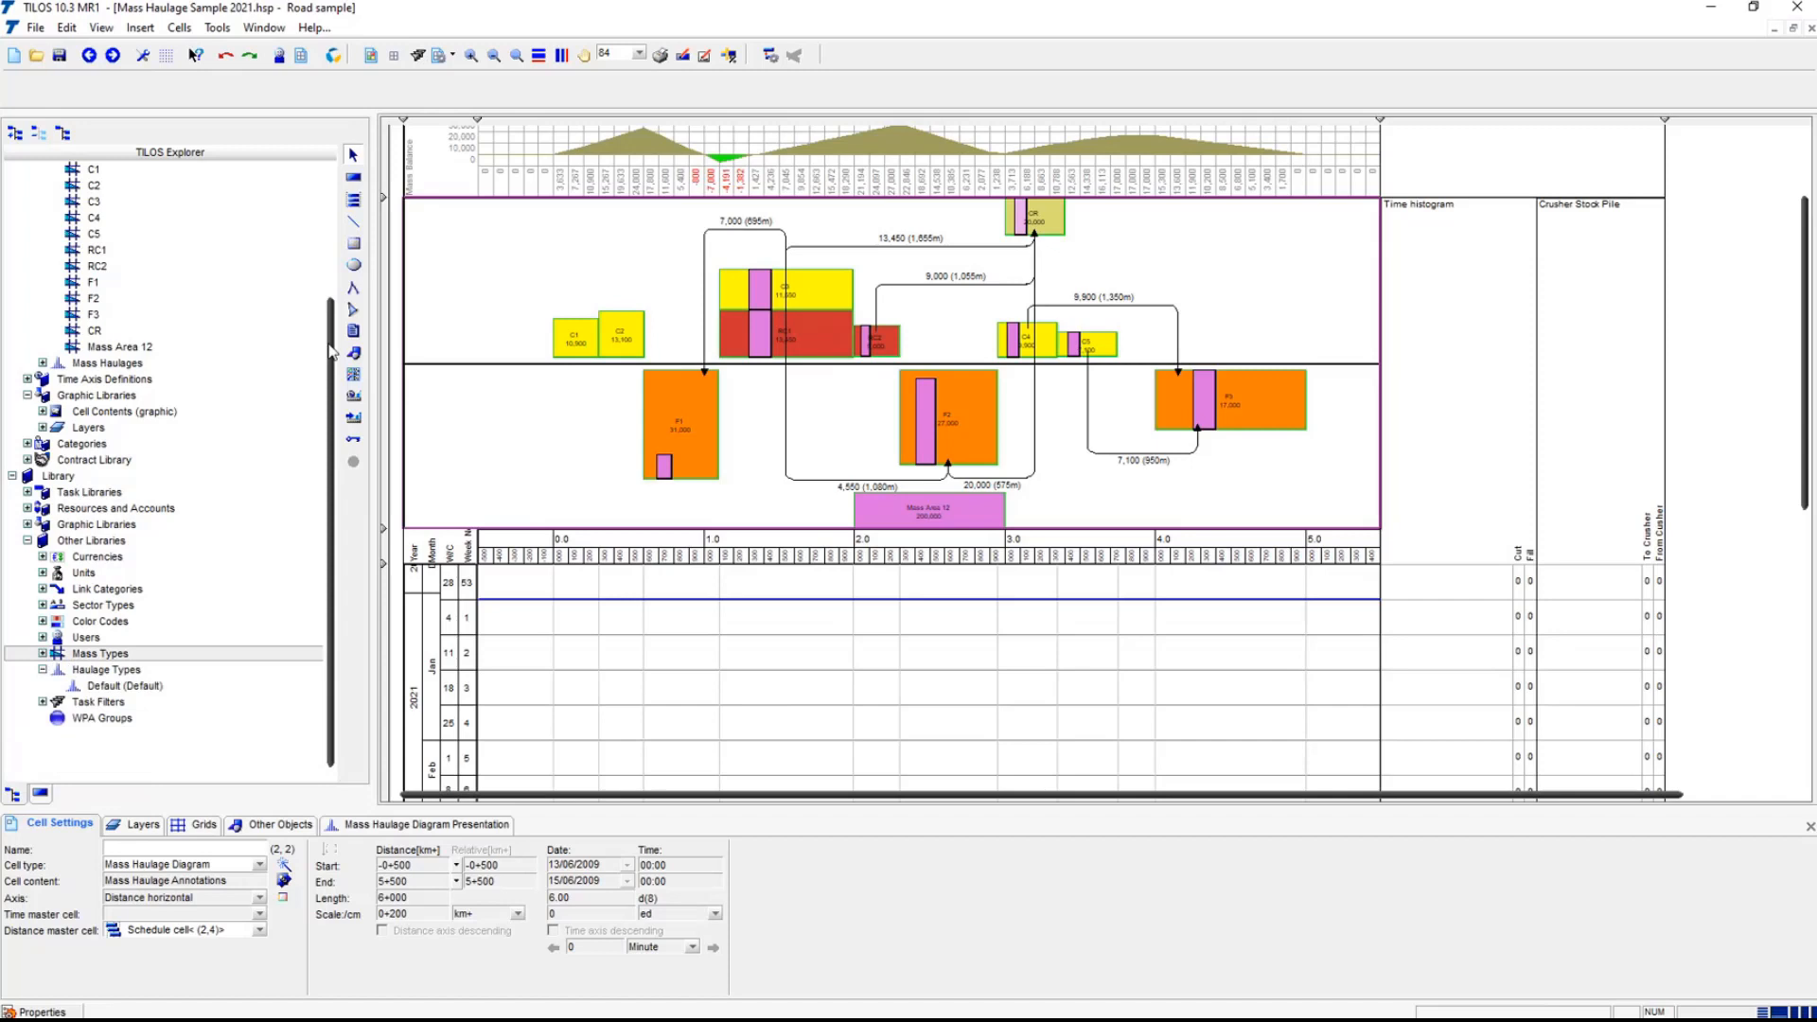
- Collapse the Mass Areas list and check the mass haulages defined under Distance Axis Definitions
drag(329, 344, 333, 187)
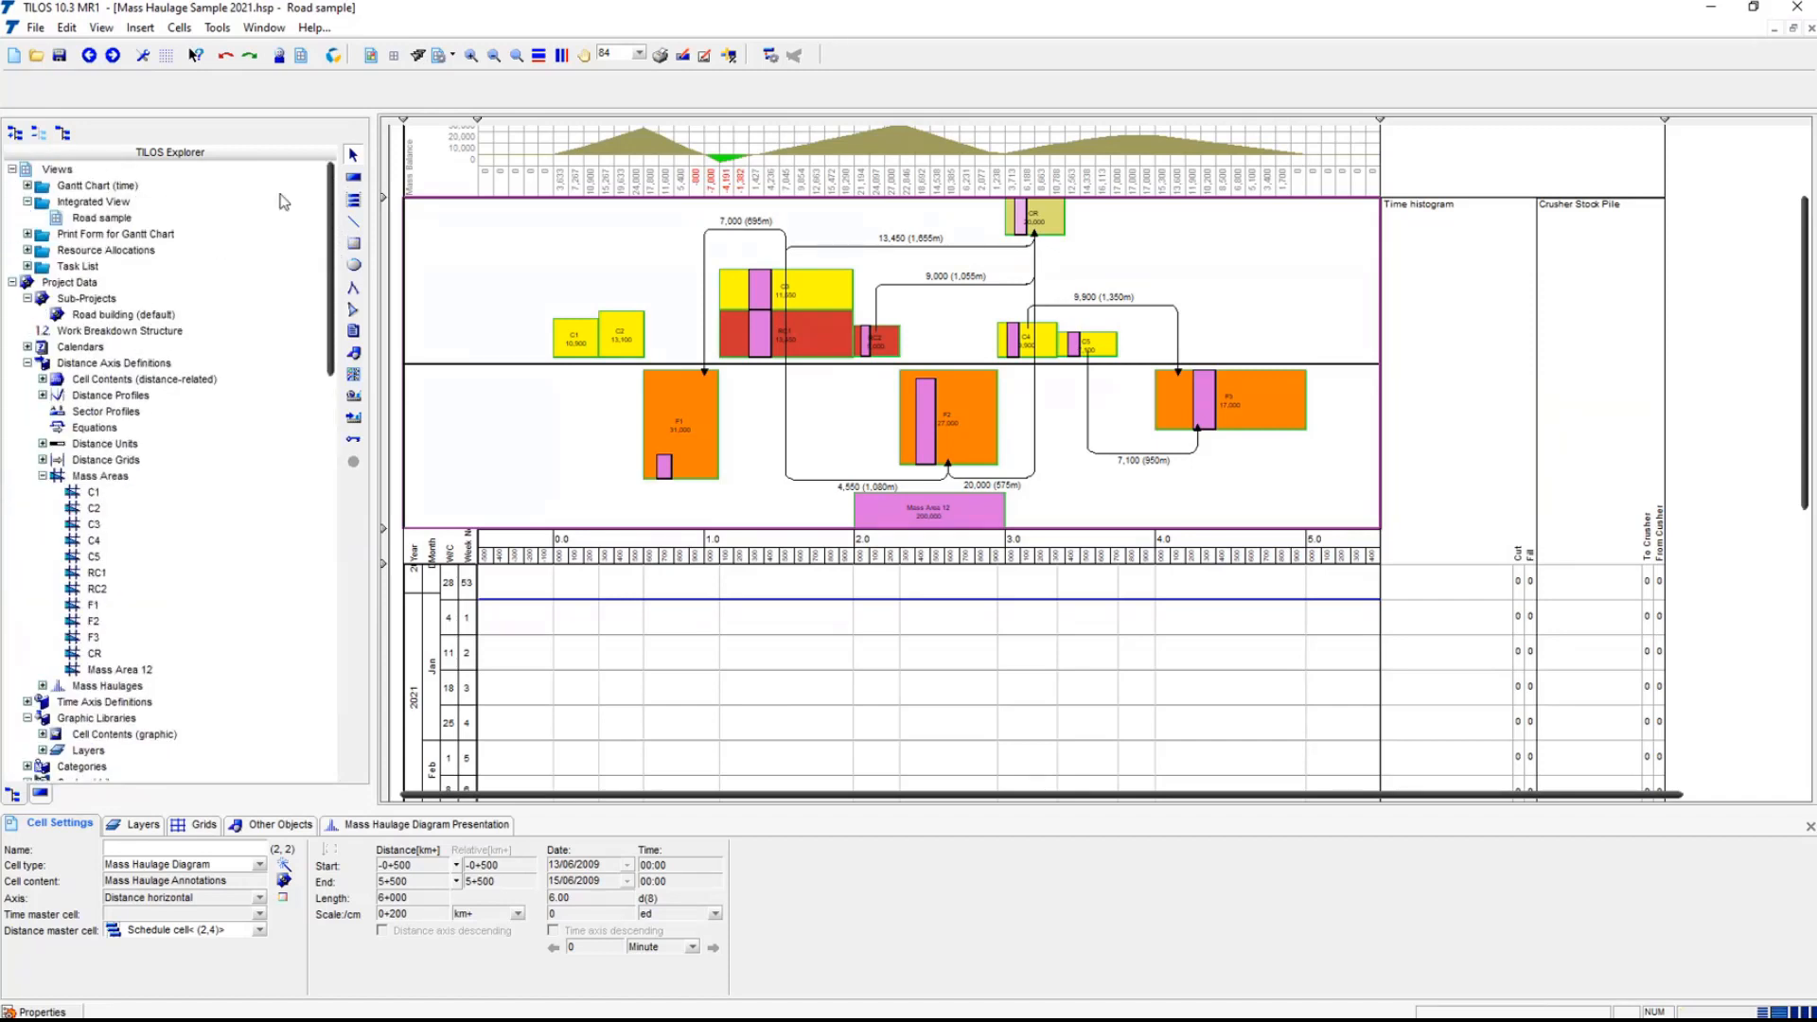
click(42, 476)
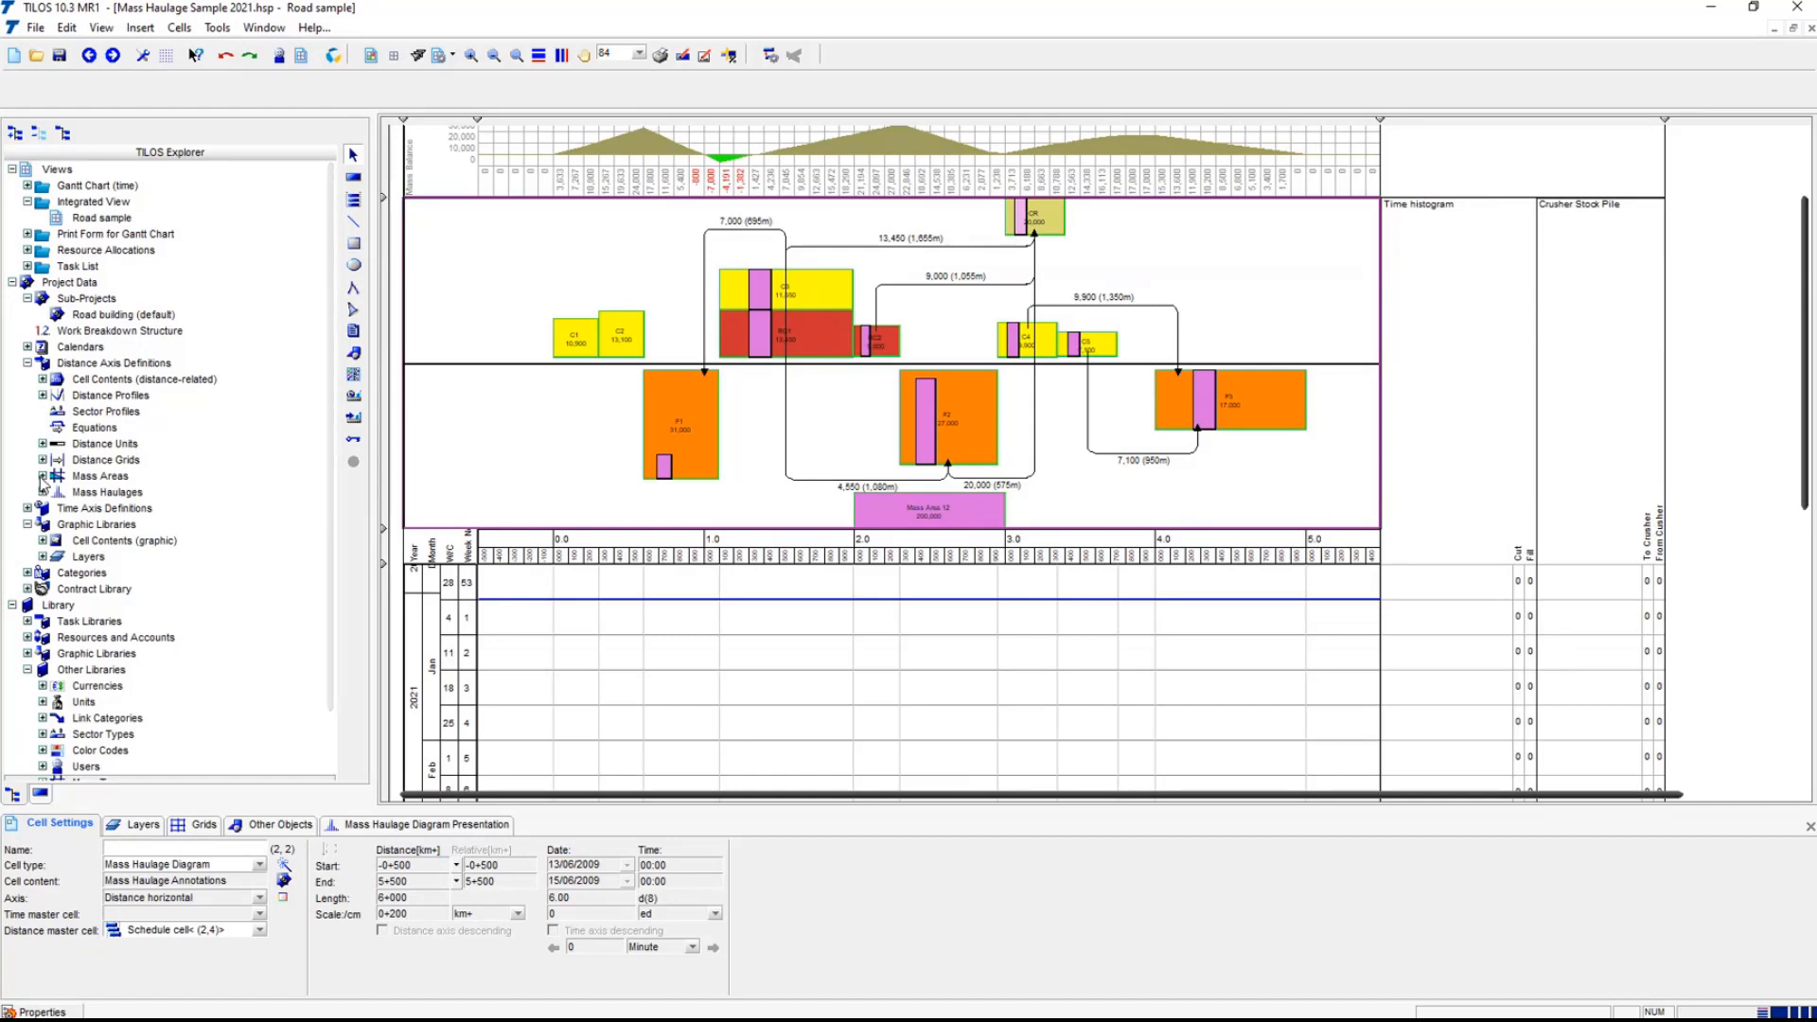
click(43, 492)
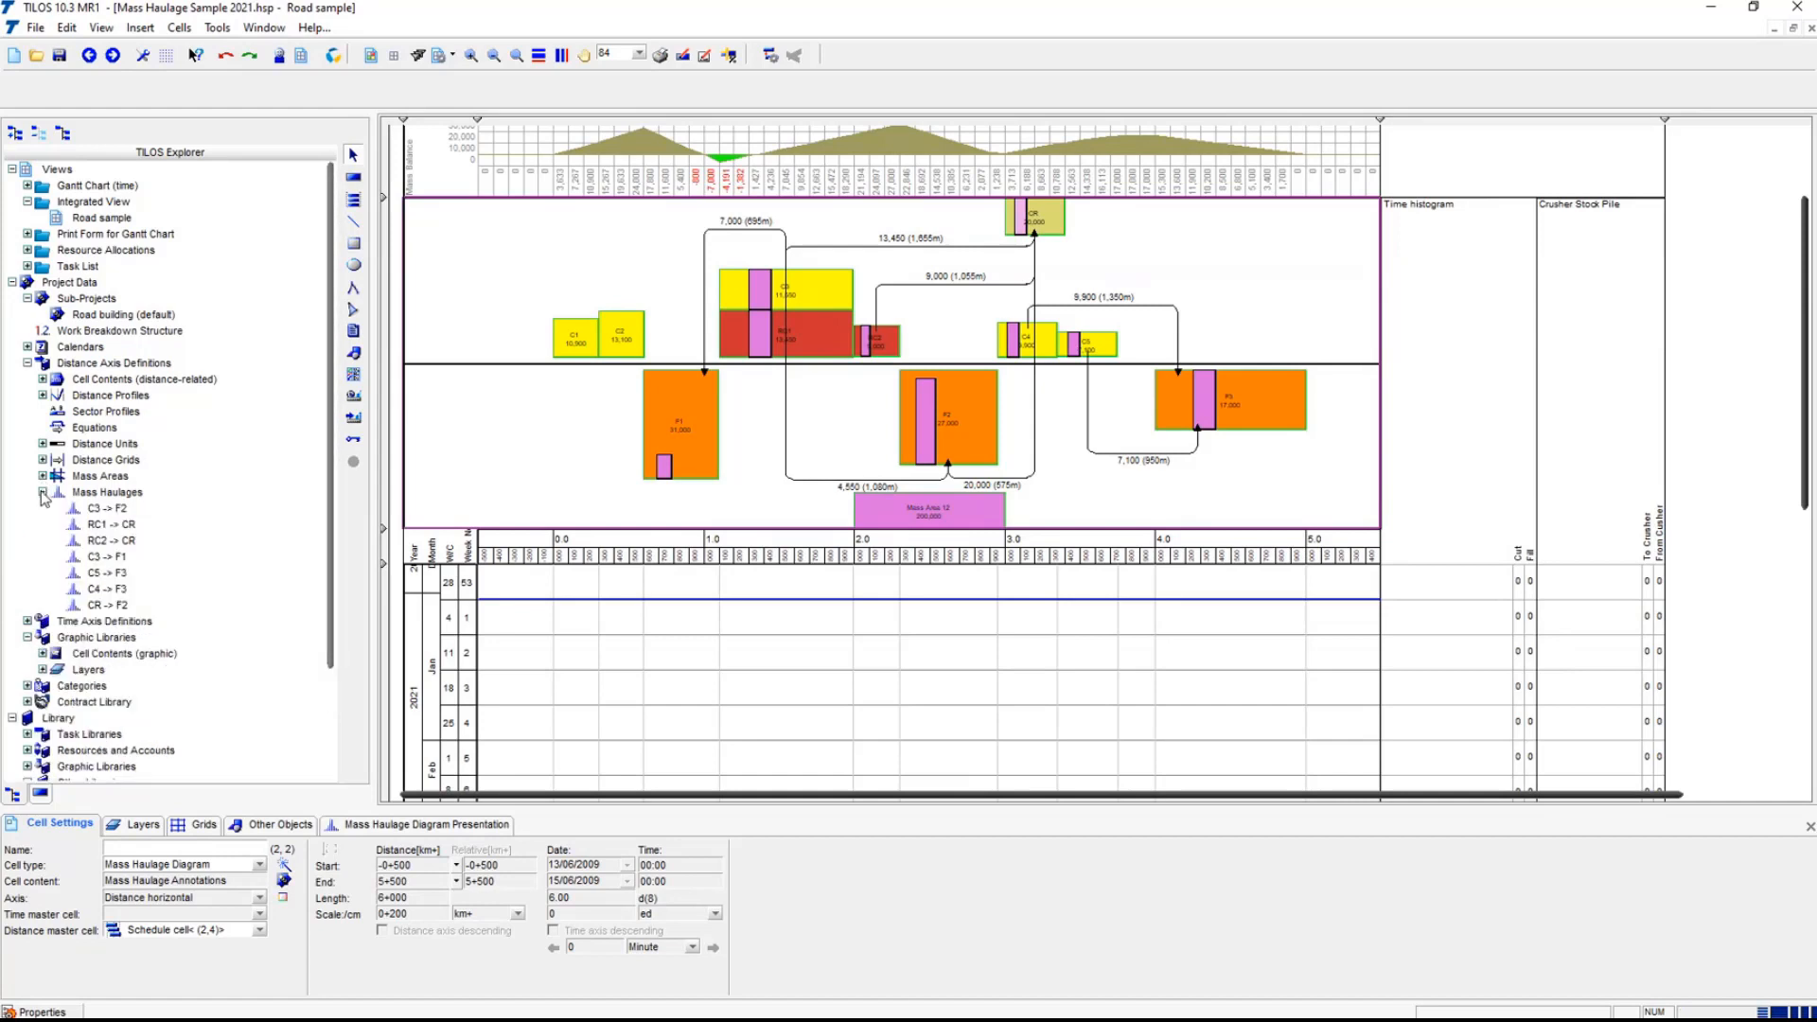
click(42, 492)
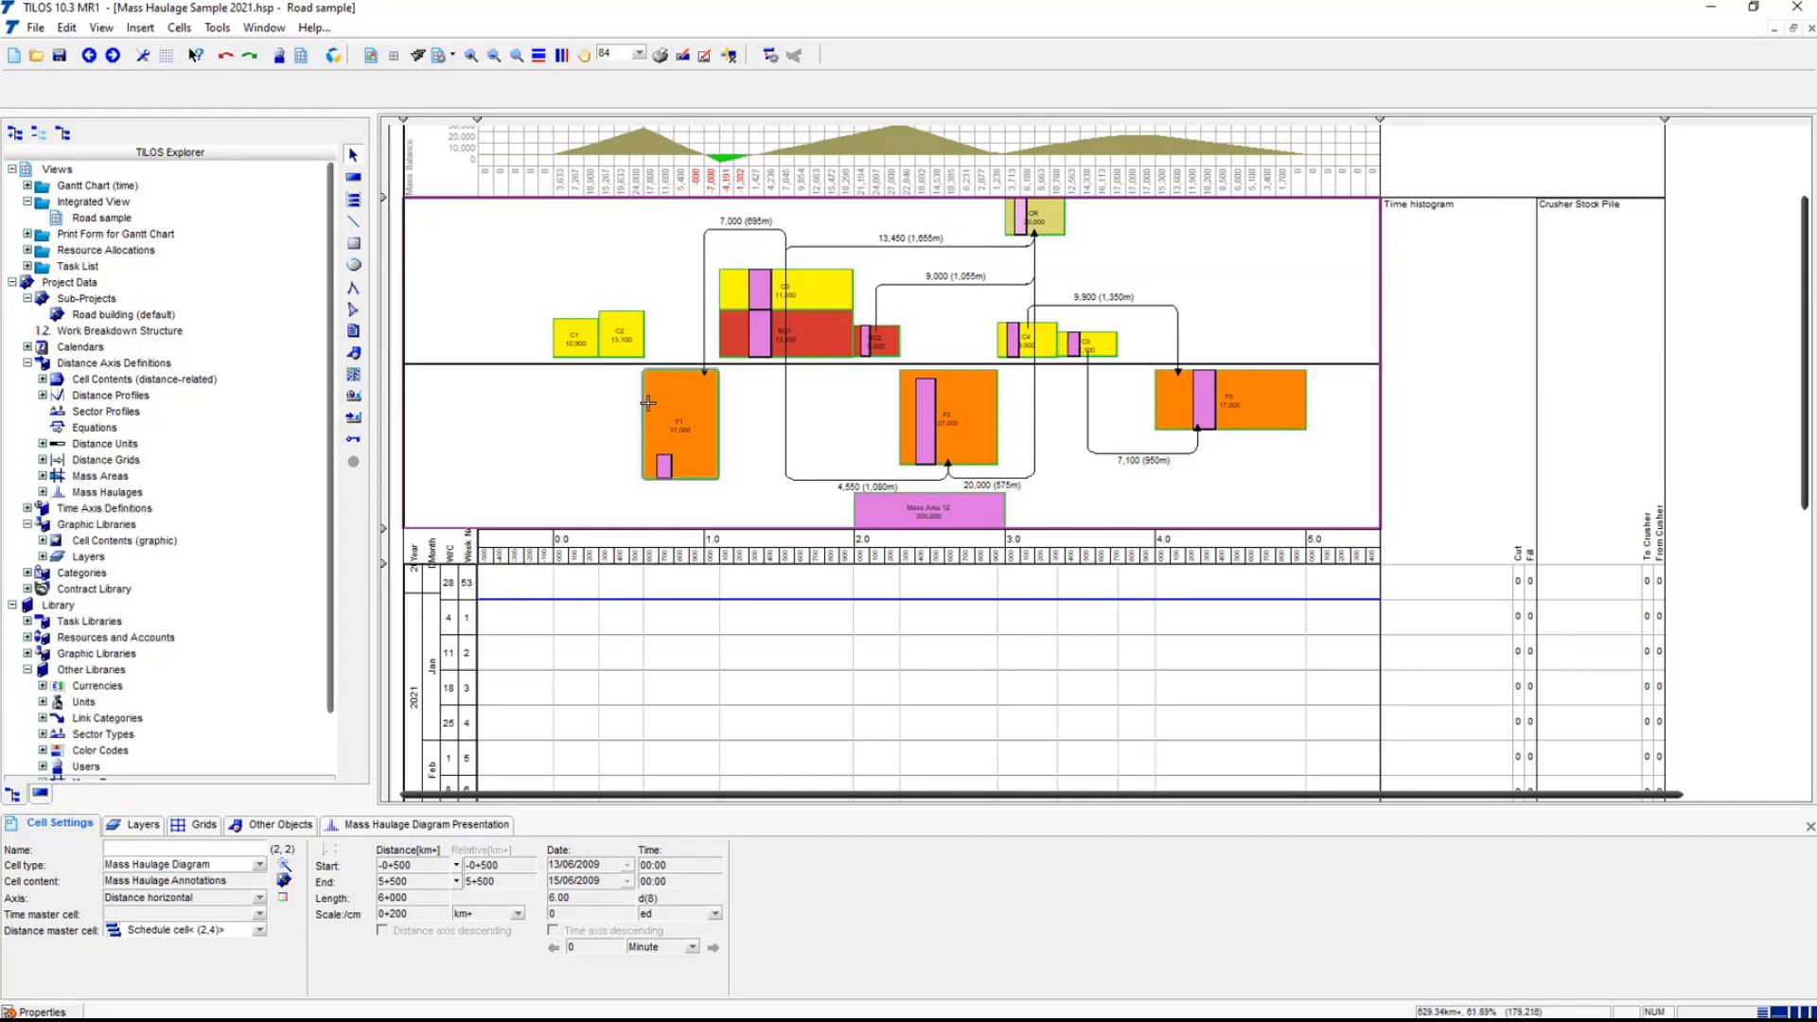
- Create a 13,100 m3 mass haulage from C2 to F1 and reroute its line below the areas, at about -87% display position
click(626, 320)
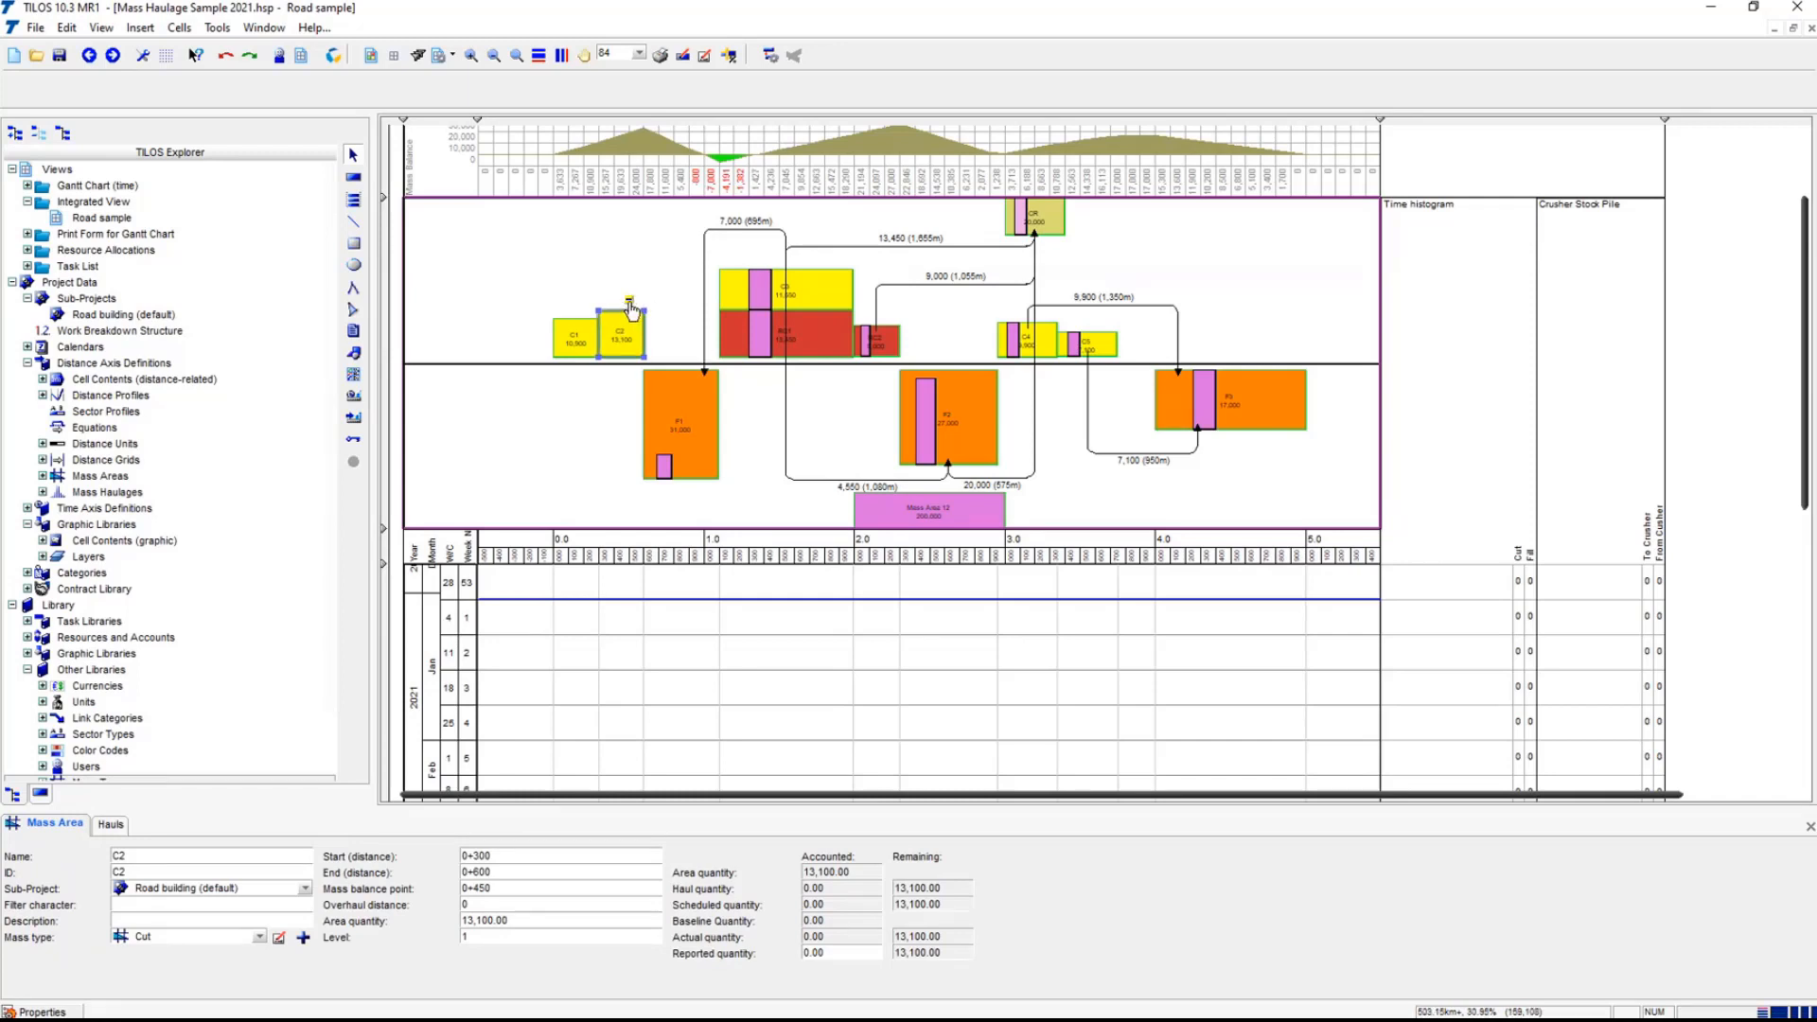
drag(628, 301, 673, 394)
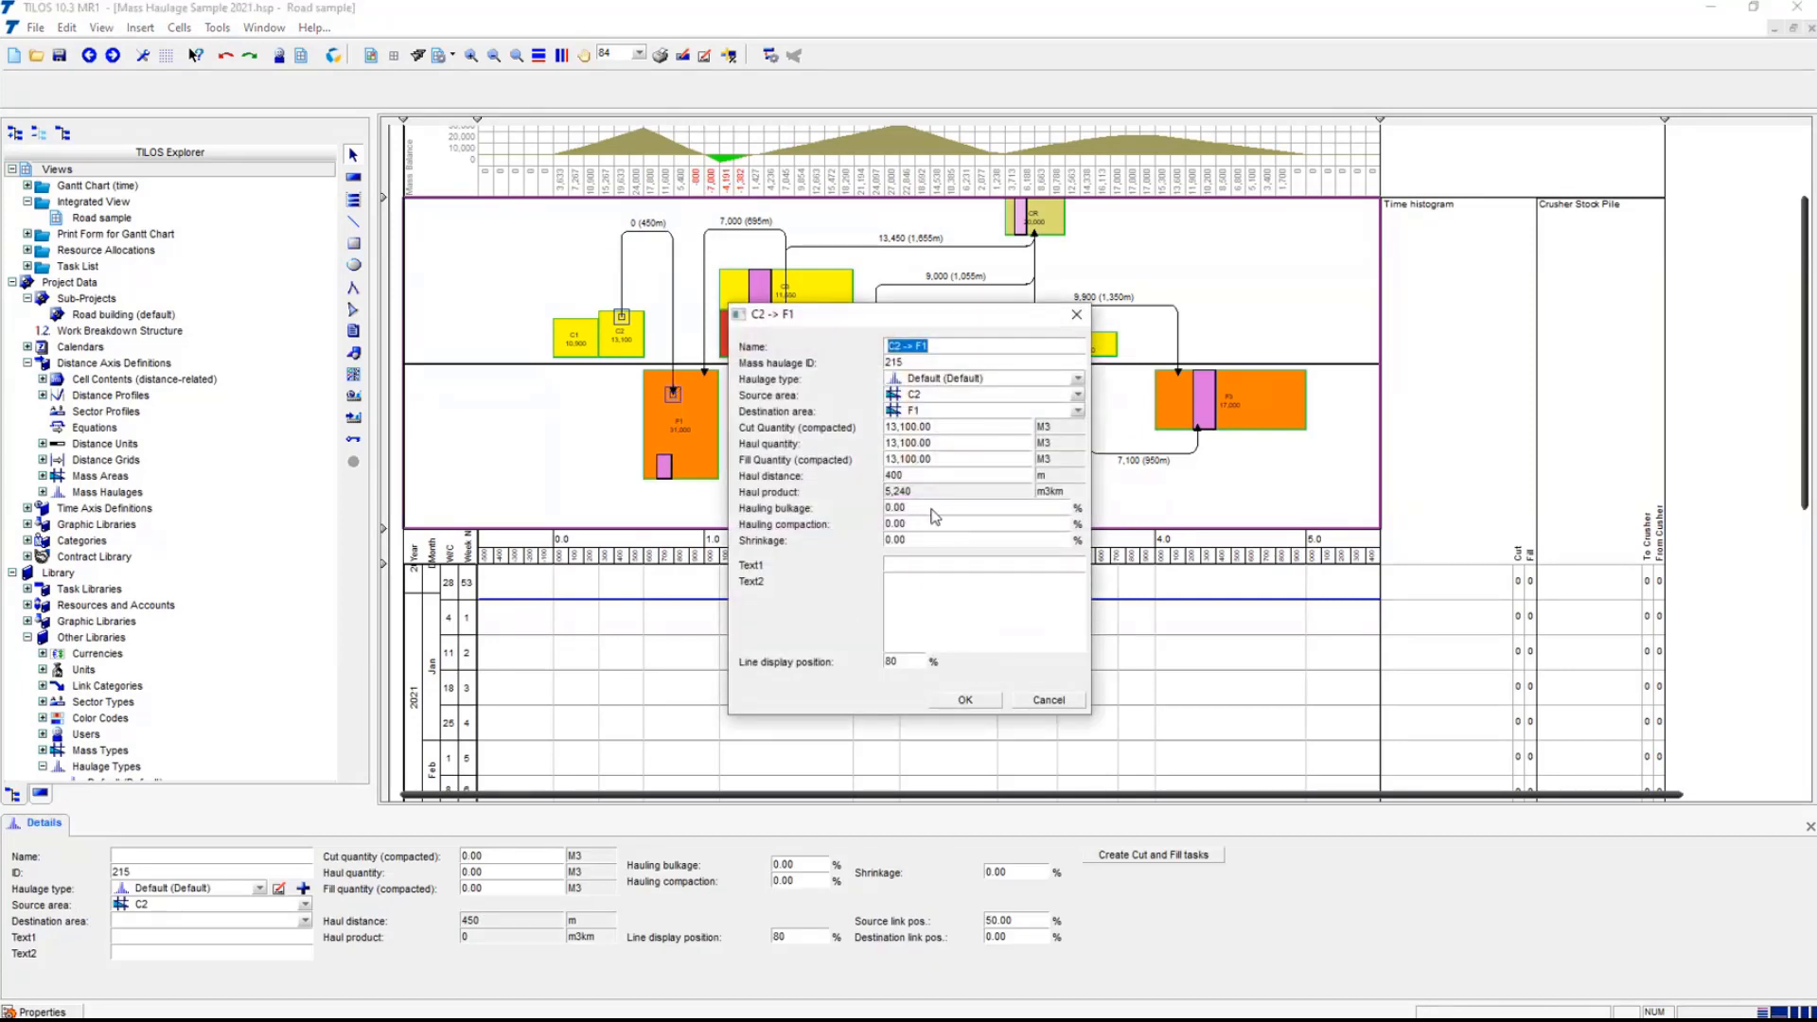
double_click(933, 476)
double_click(929, 490)
click(983, 703)
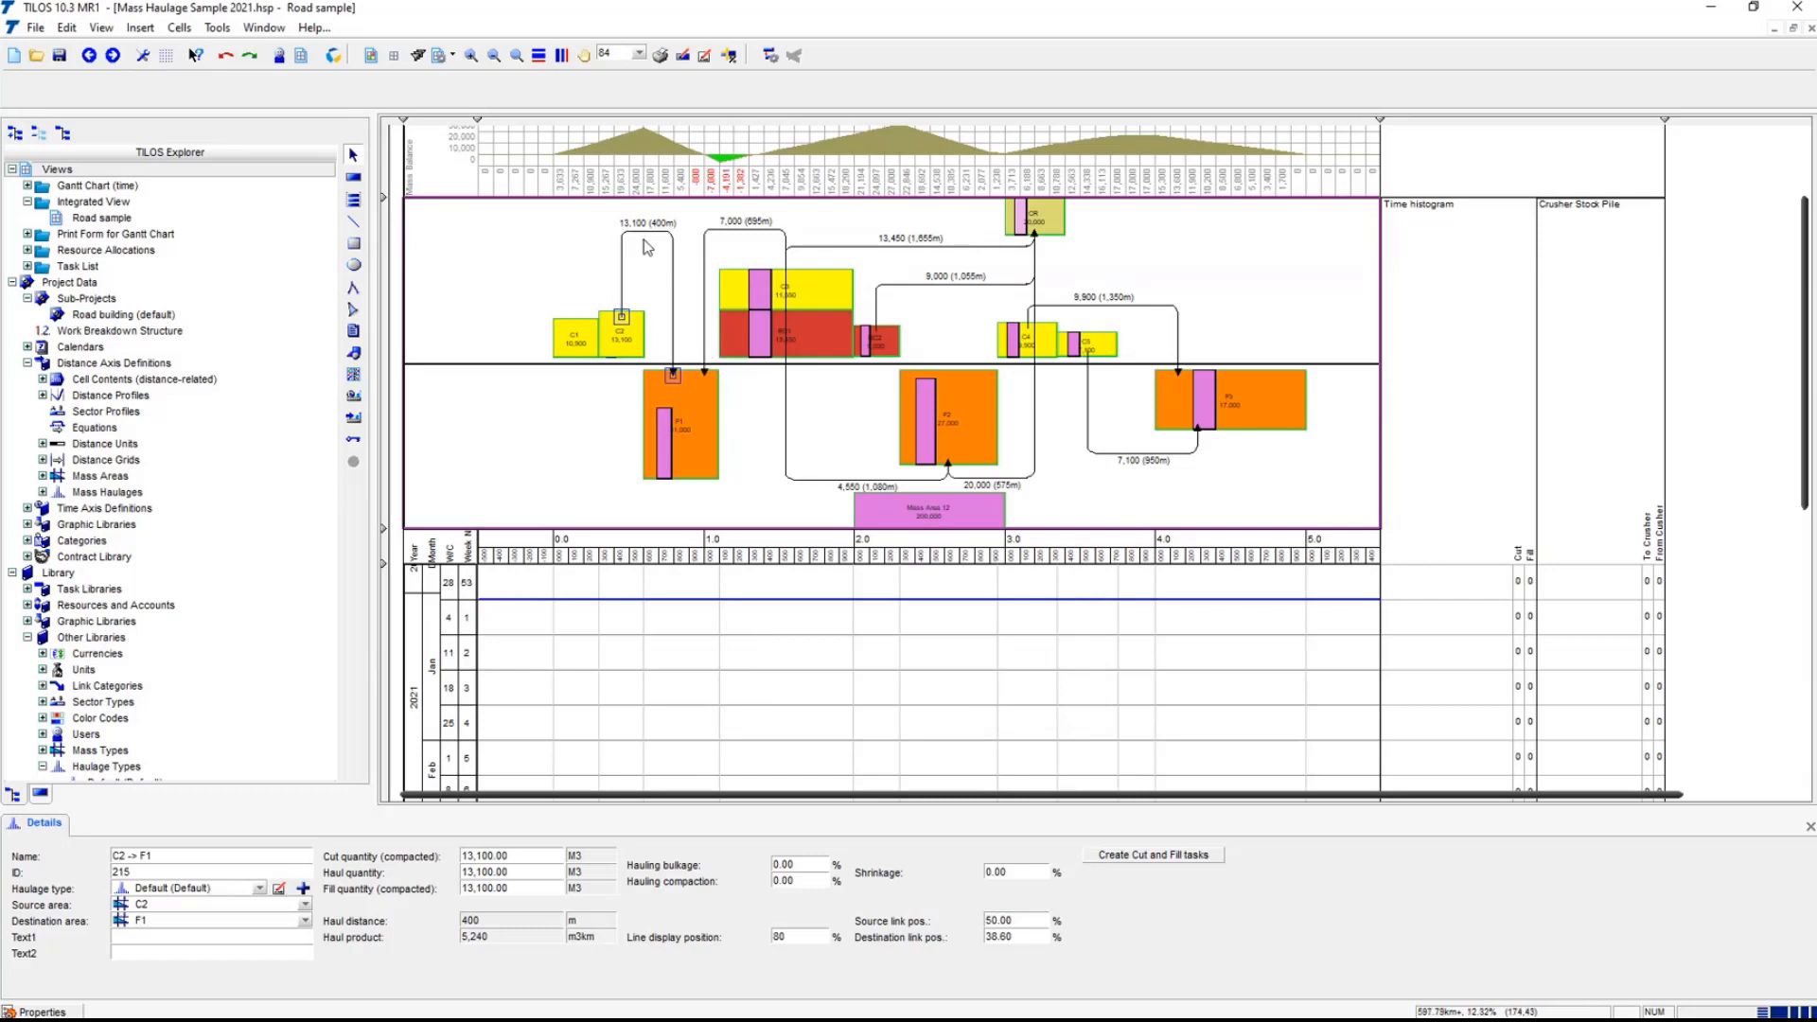
drag(645, 233, 644, 512)
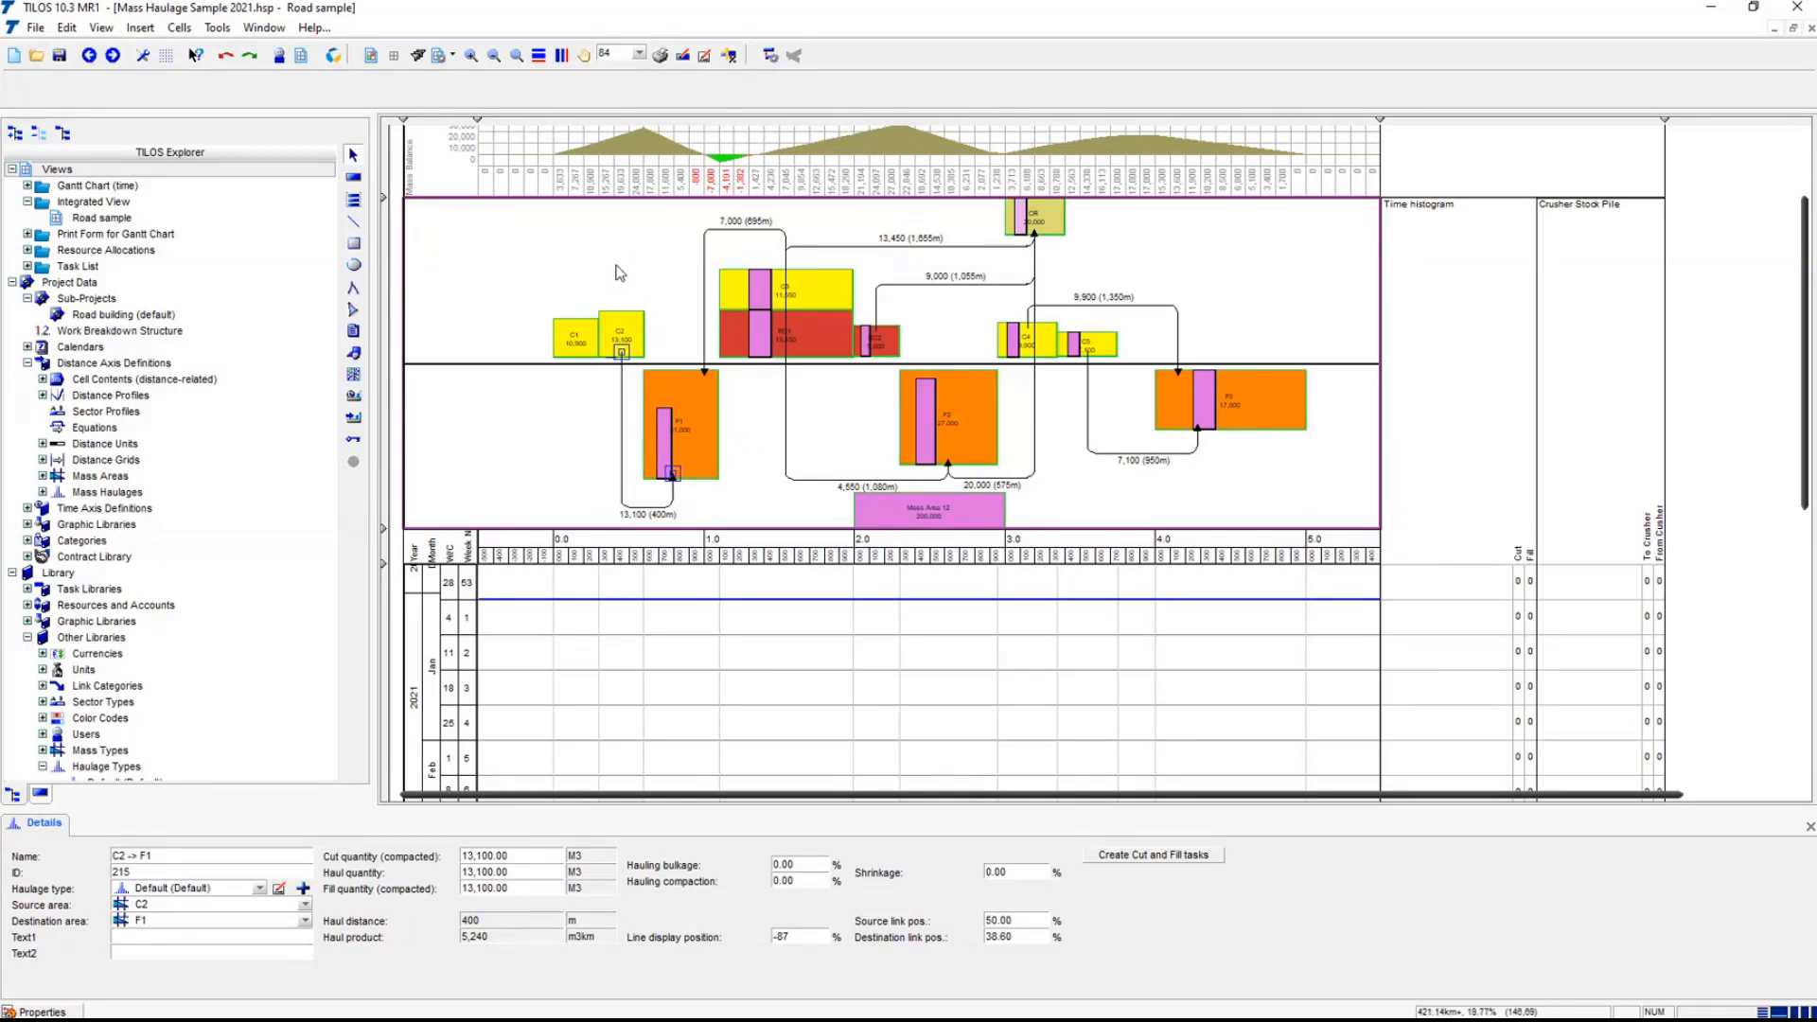
- Create a 10,900 m3 mass haulage from C1 to F1 and lower its line to about 51% display position
click(587, 319)
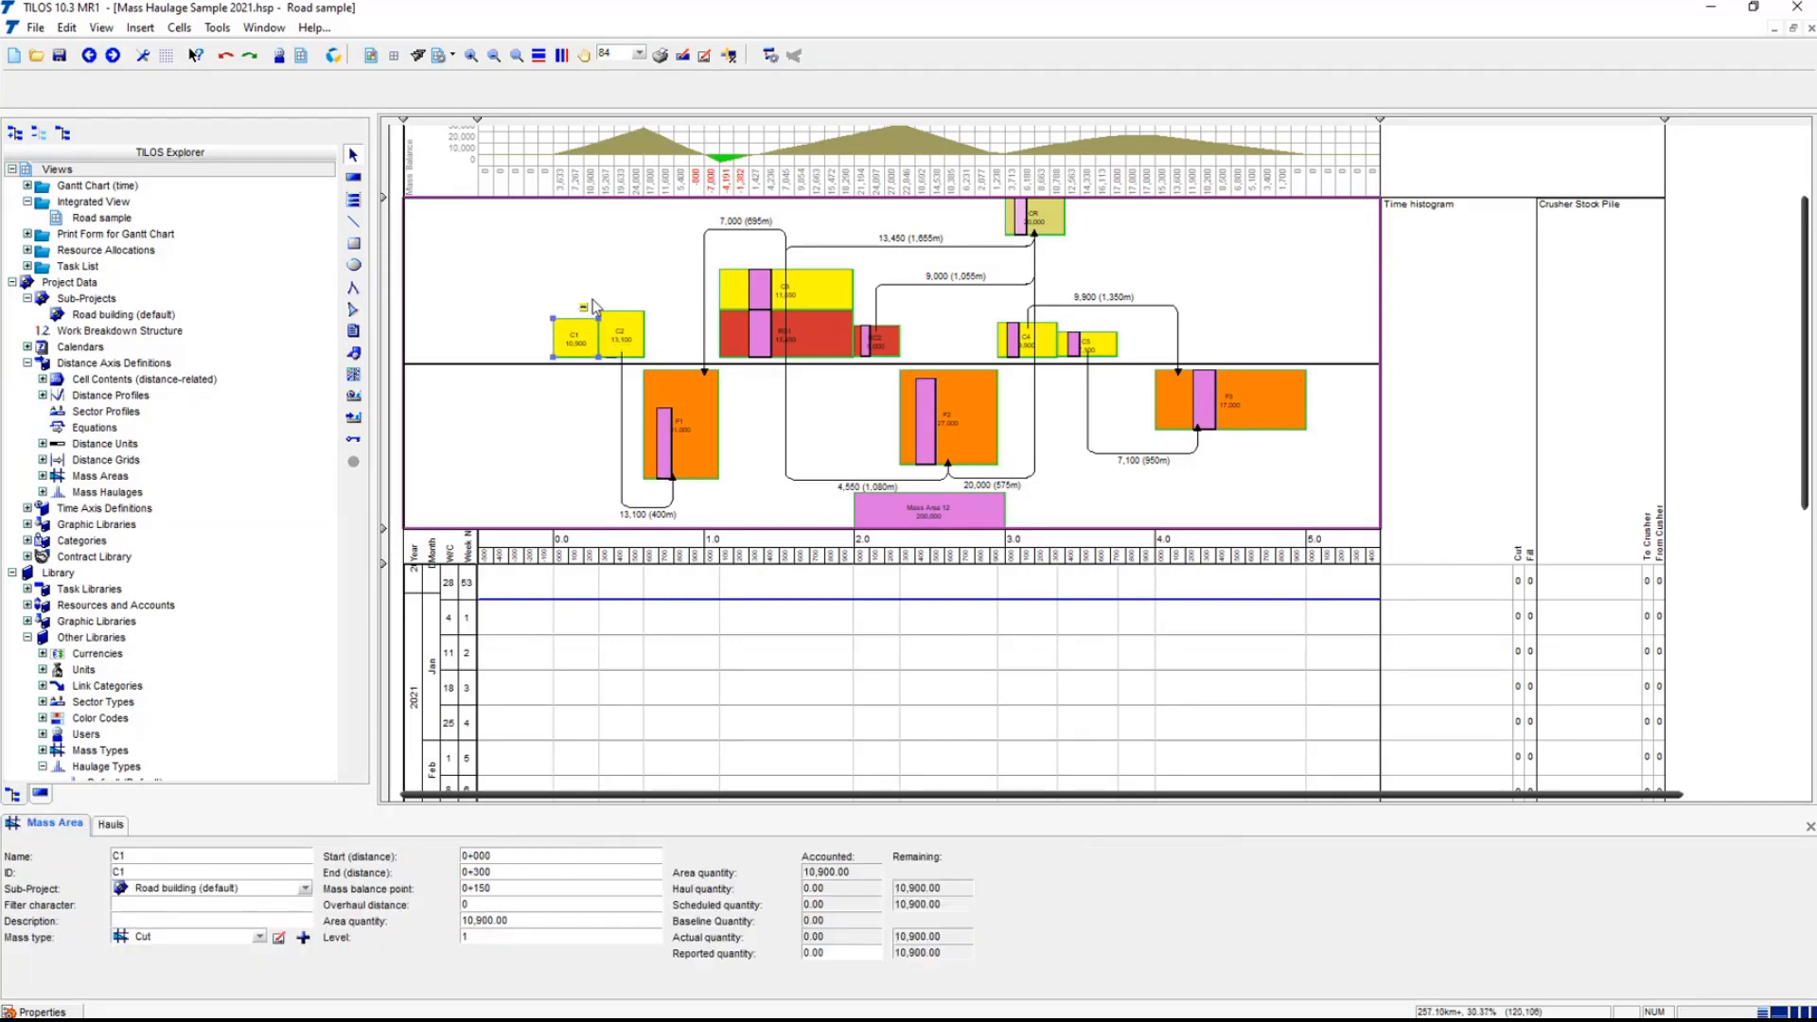
drag(594, 315, 685, 384)
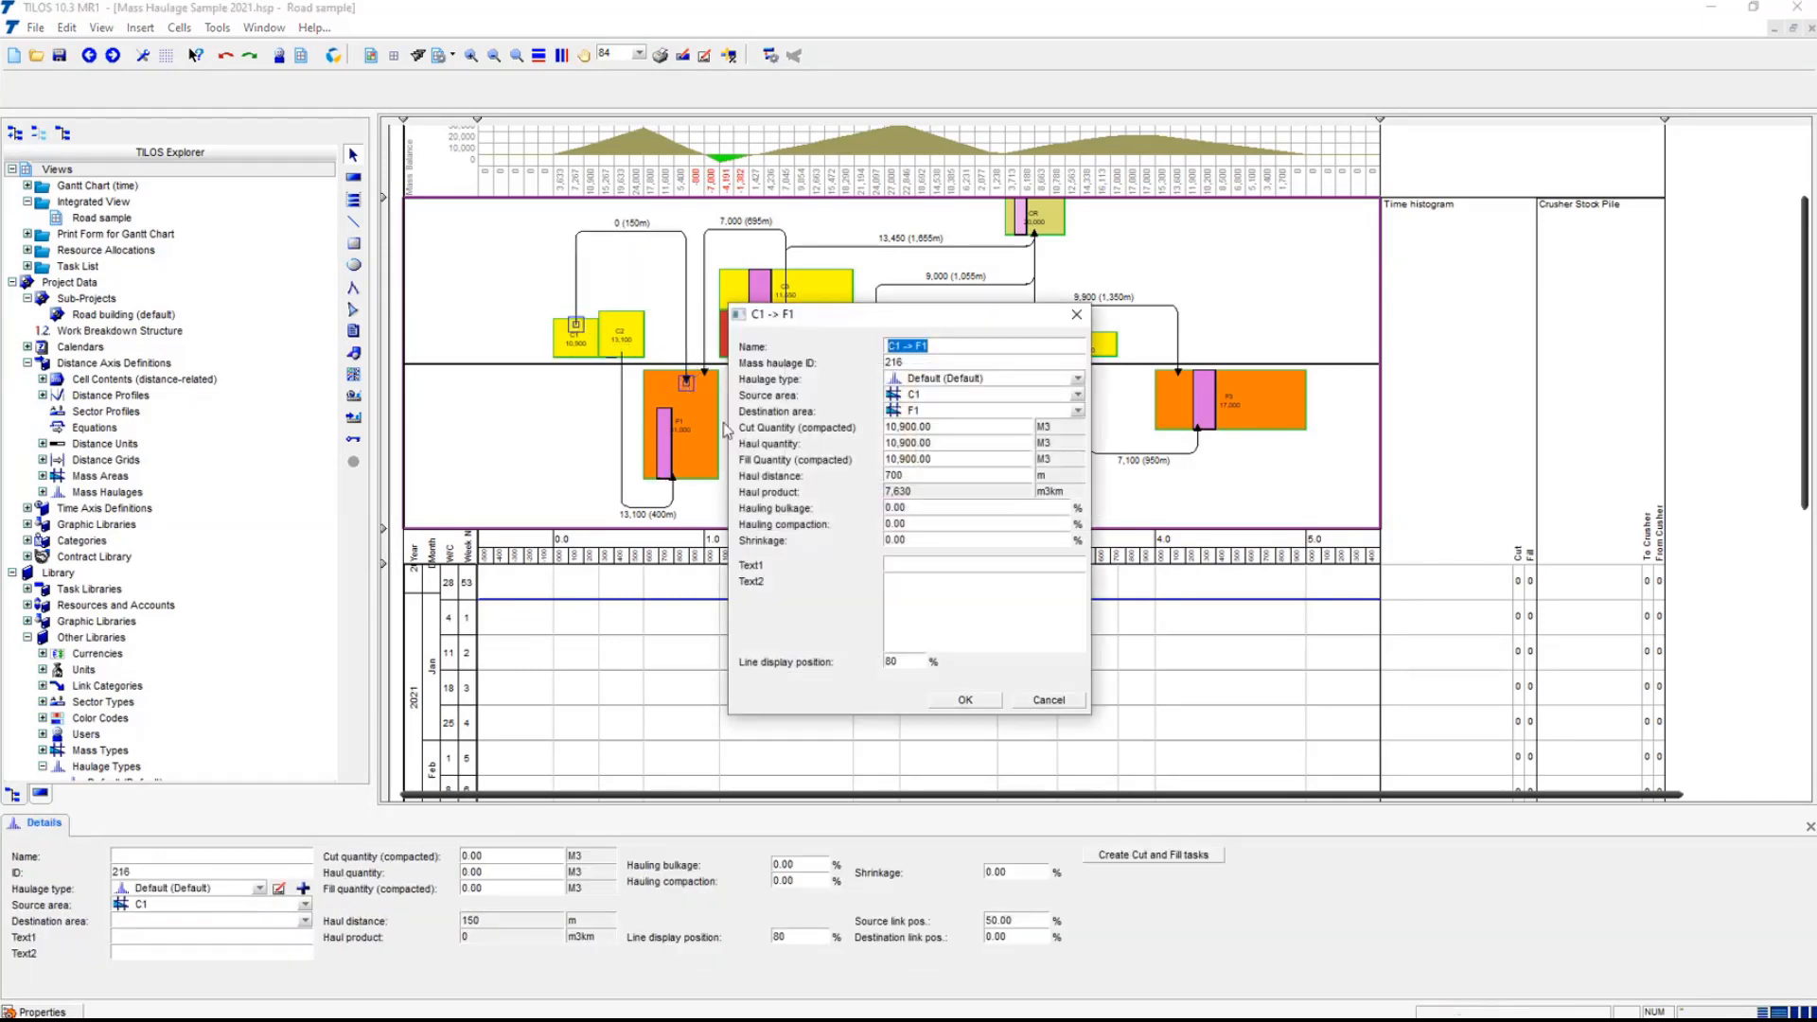
click(978, 699)
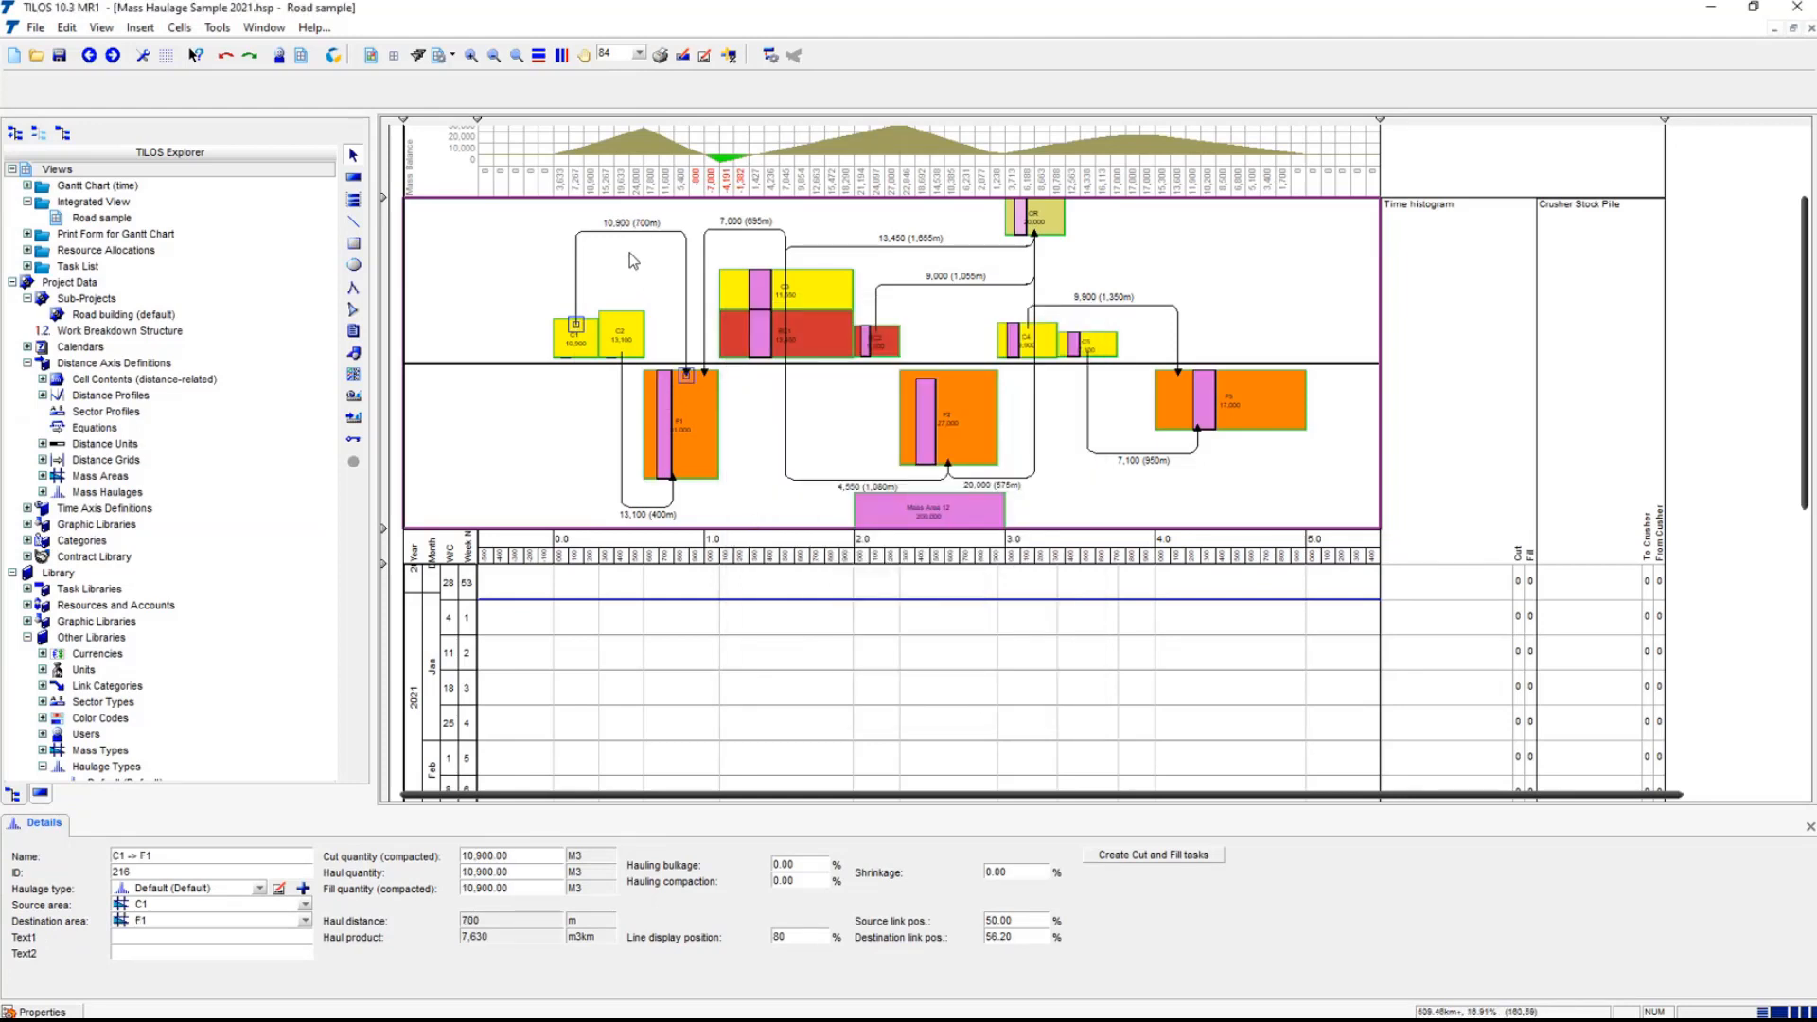
drag(624, 244, 624, 274)
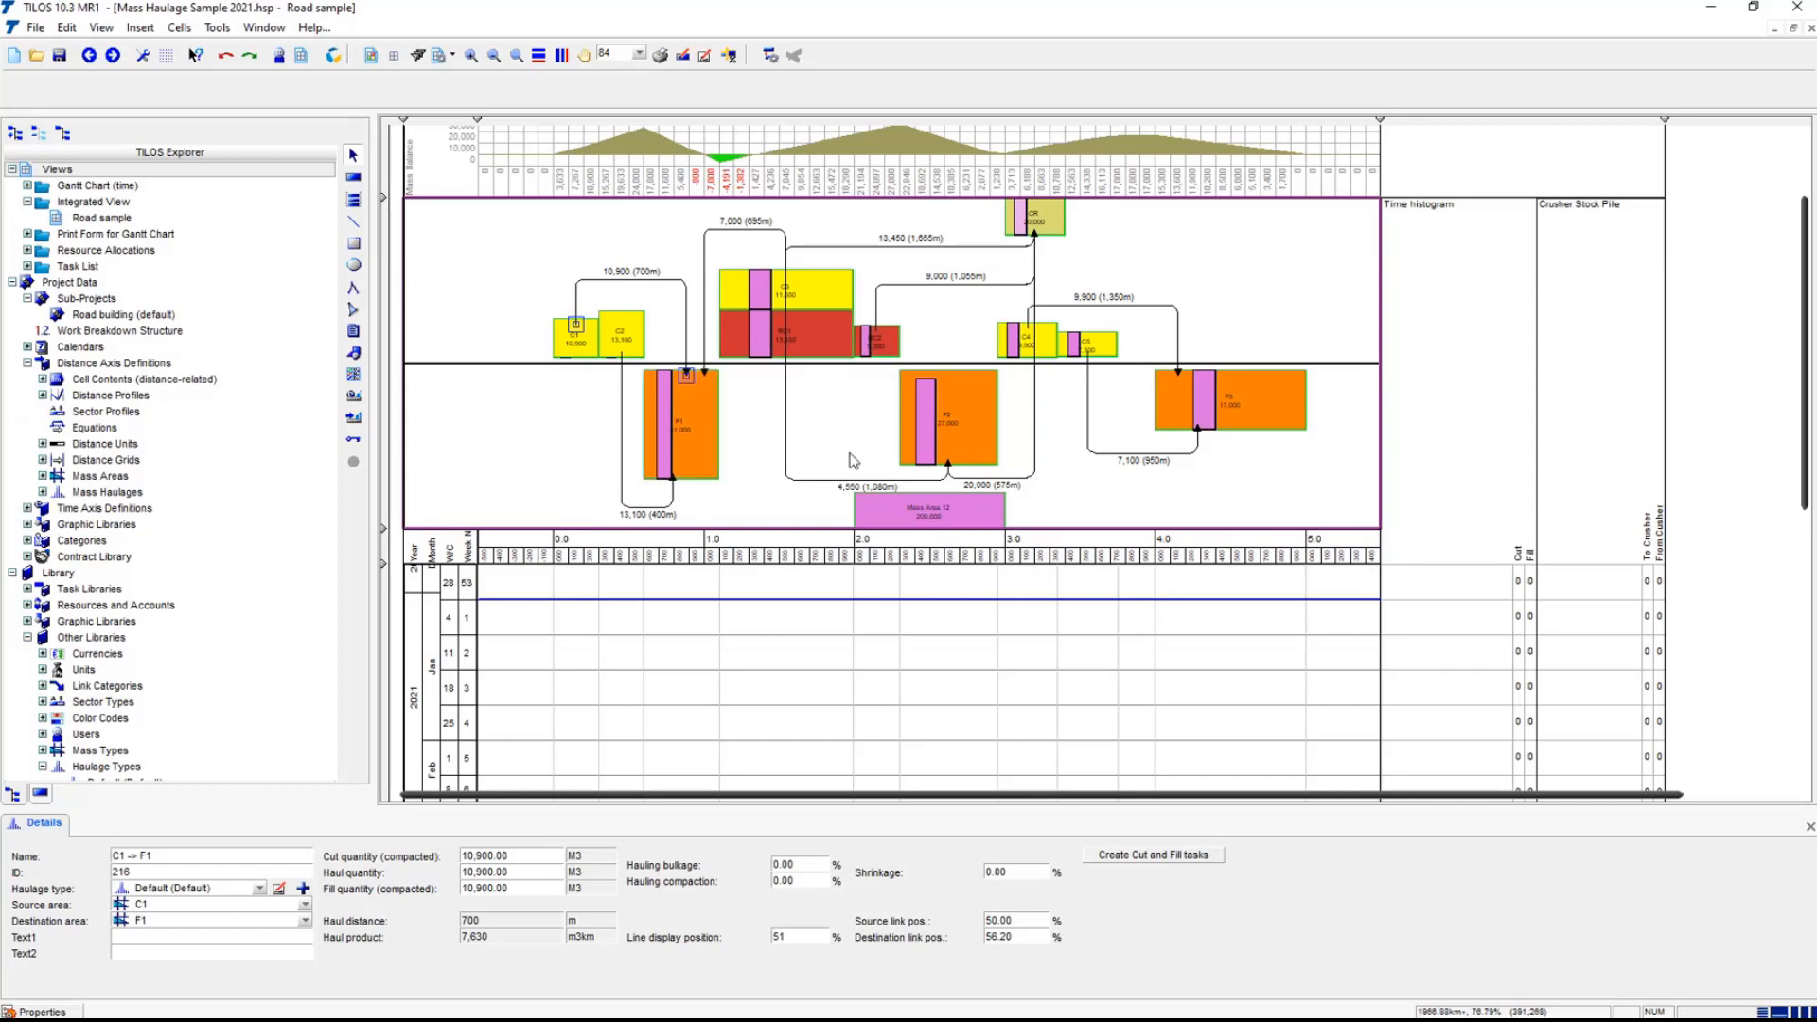
- Create cut and fill tasks from the C1 to F1 haulage with start date 04/01/2021
click(897, 339)
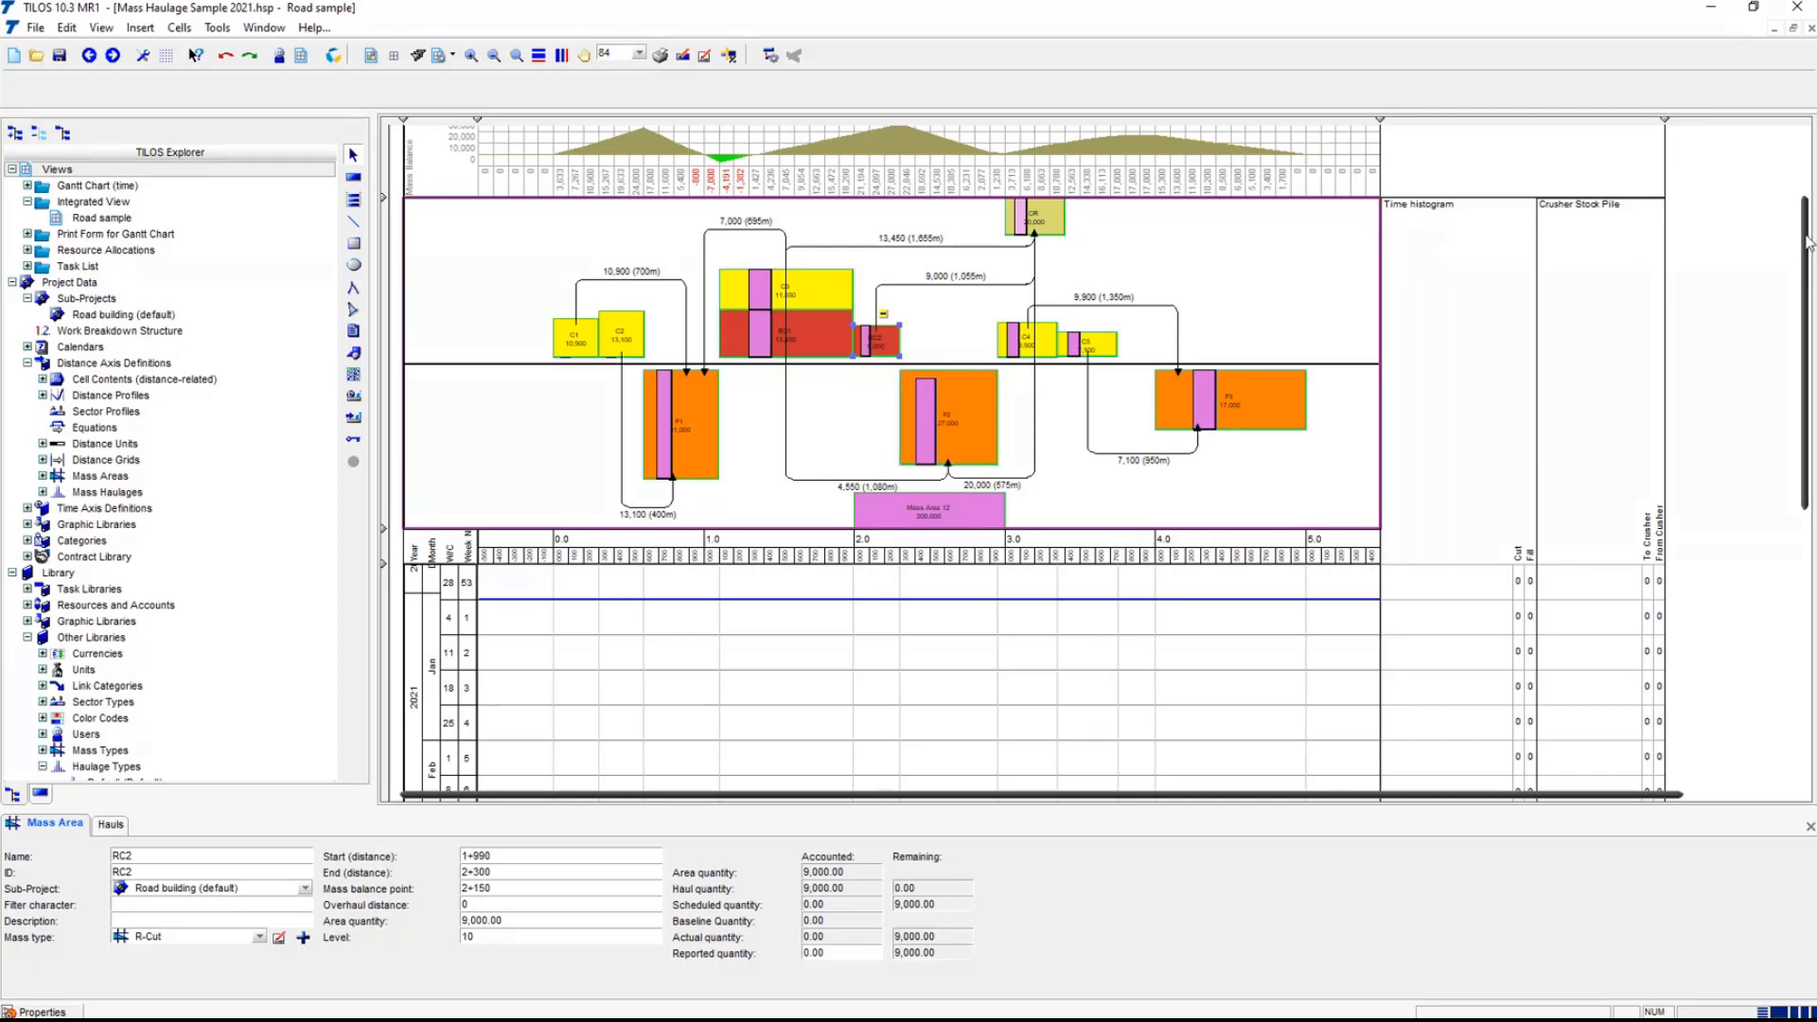
drag(1808, 247, 1812, 289)
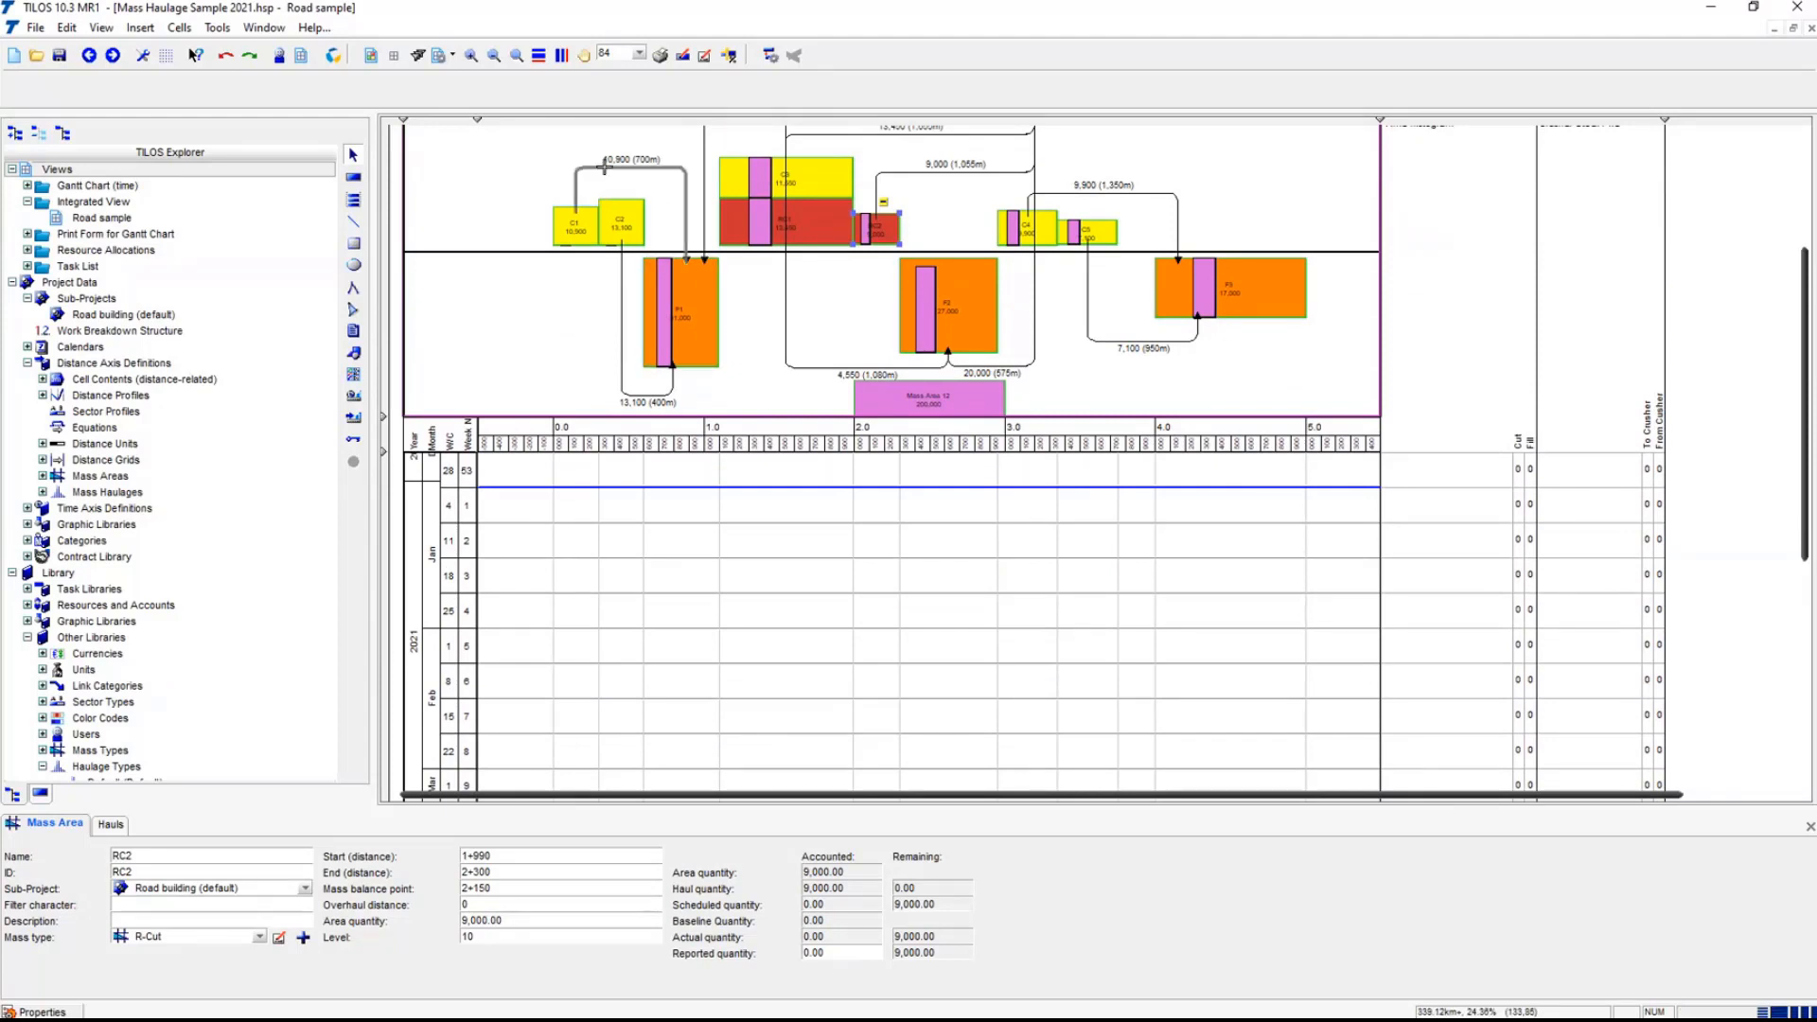
click(601, 167)
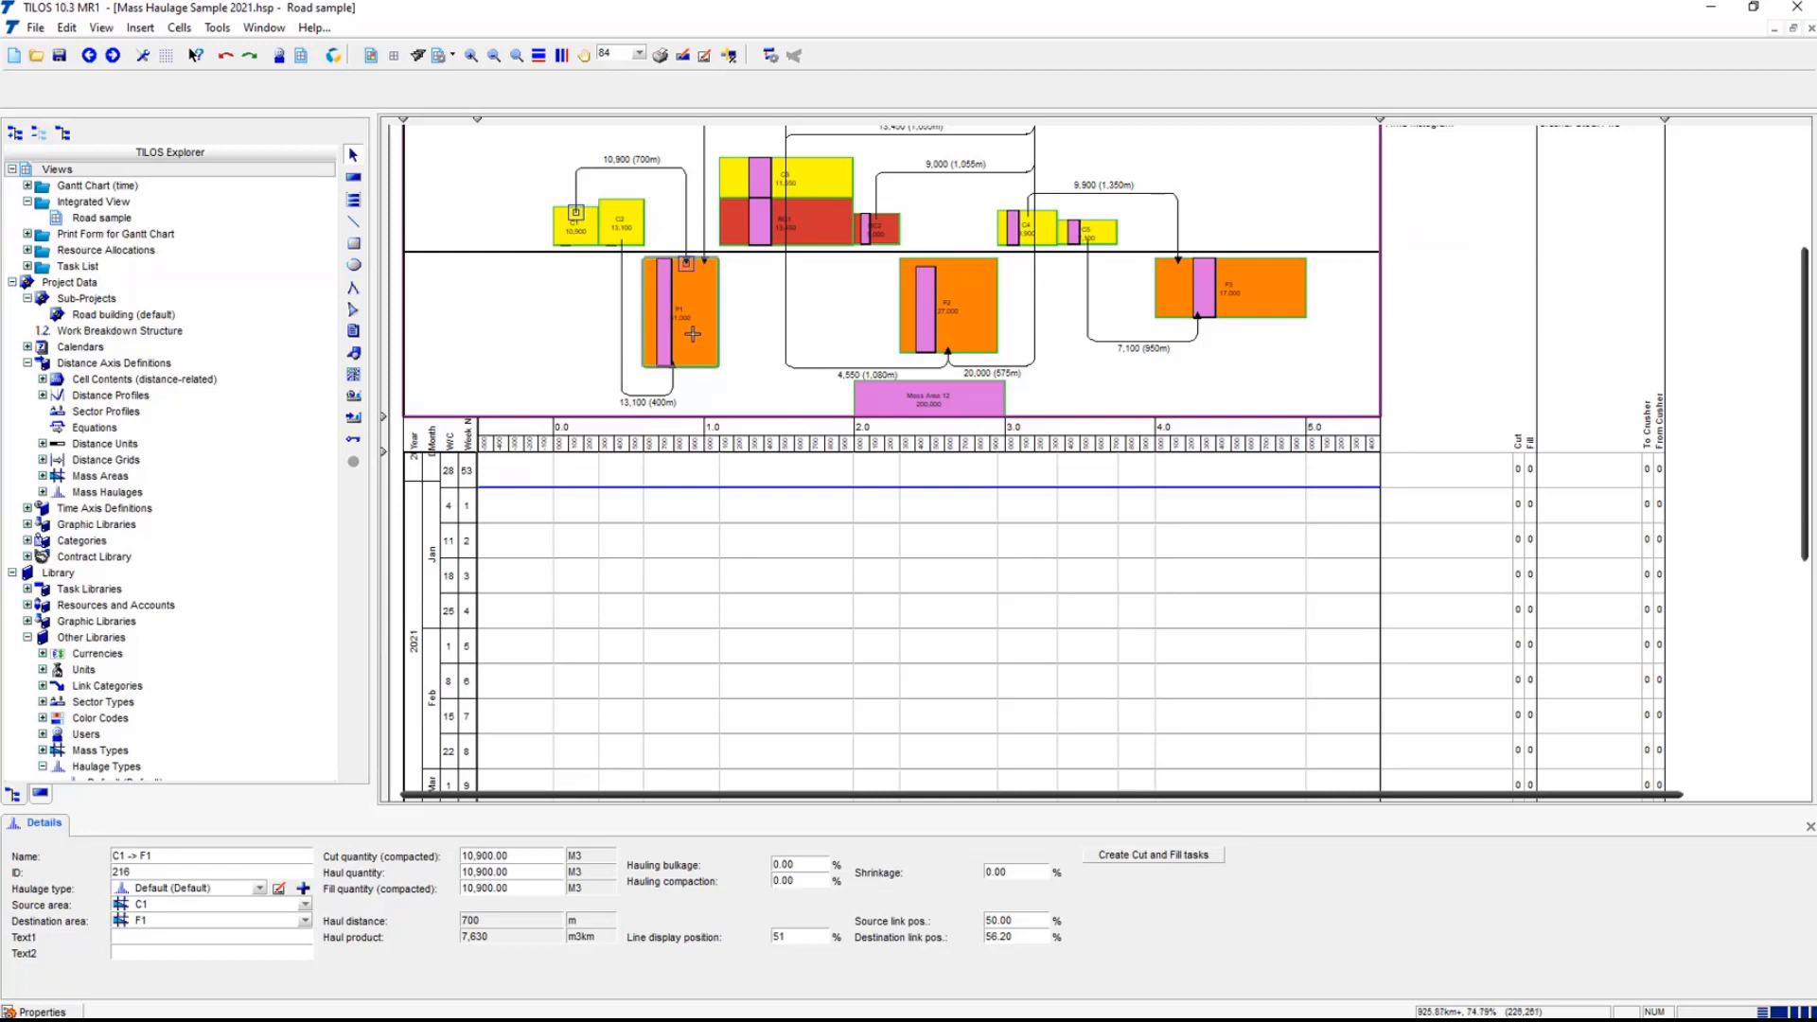
right_click(672, 167)
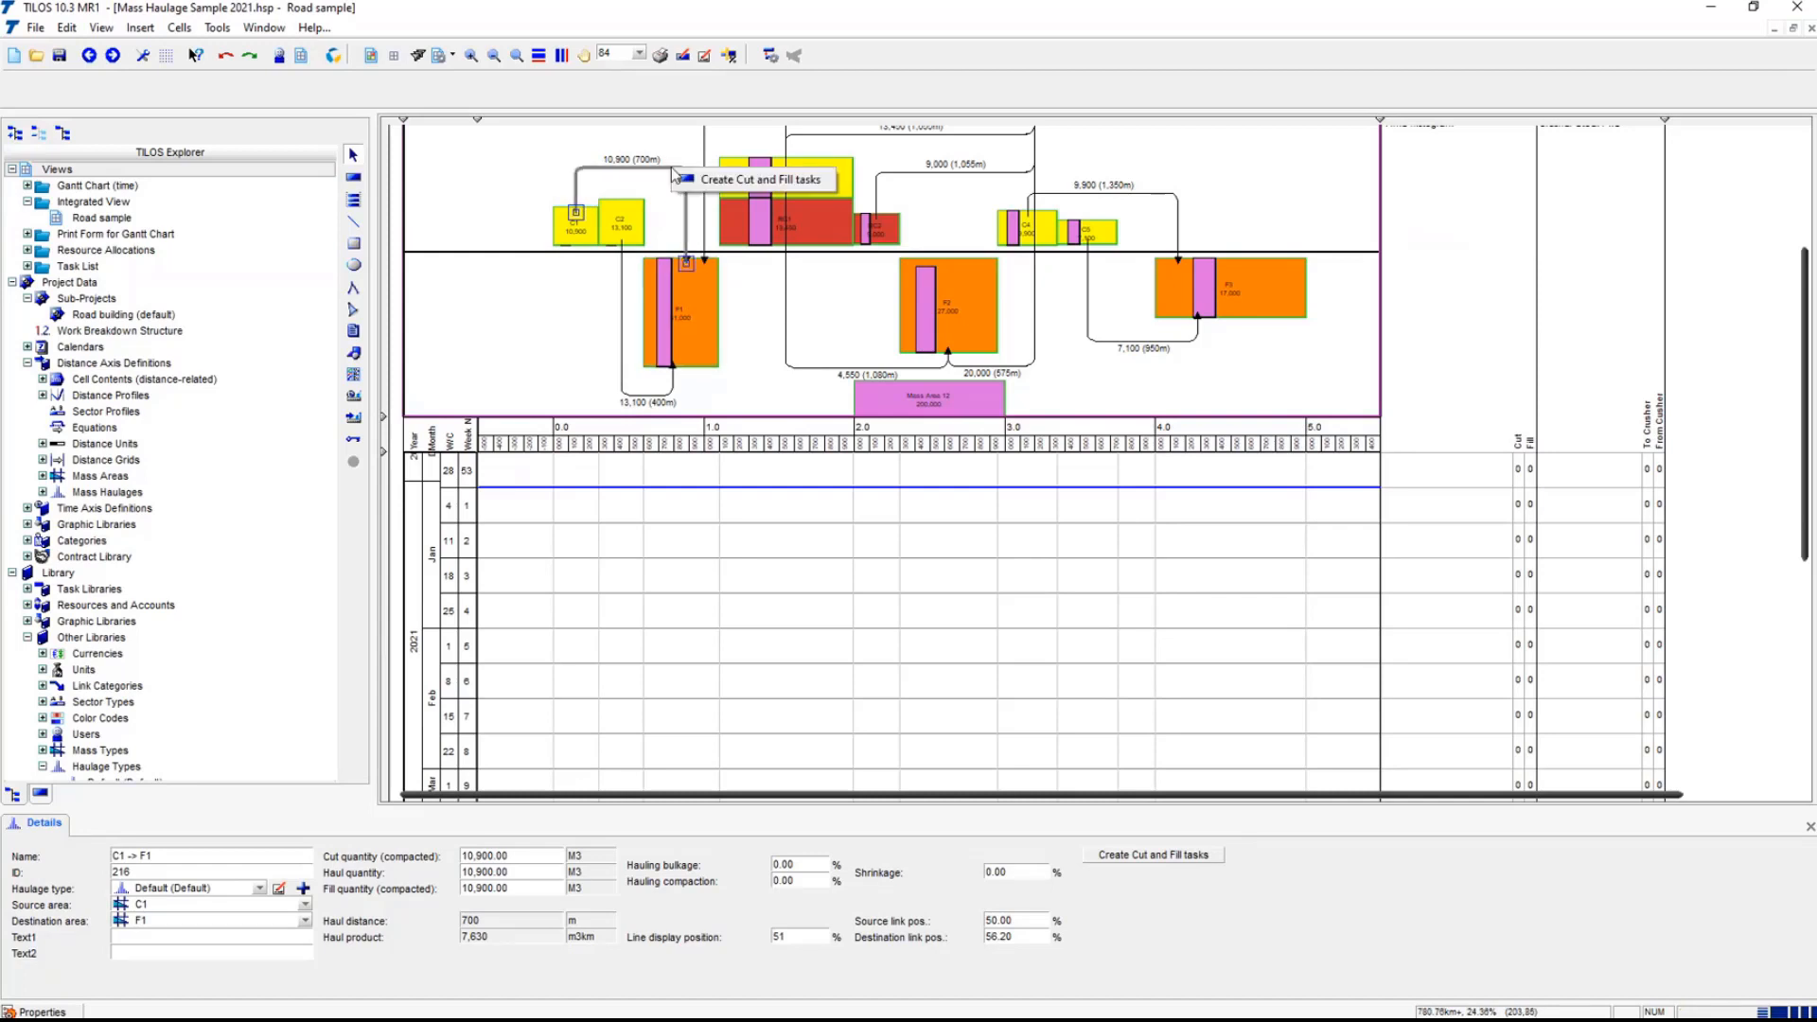
click(746, 188)
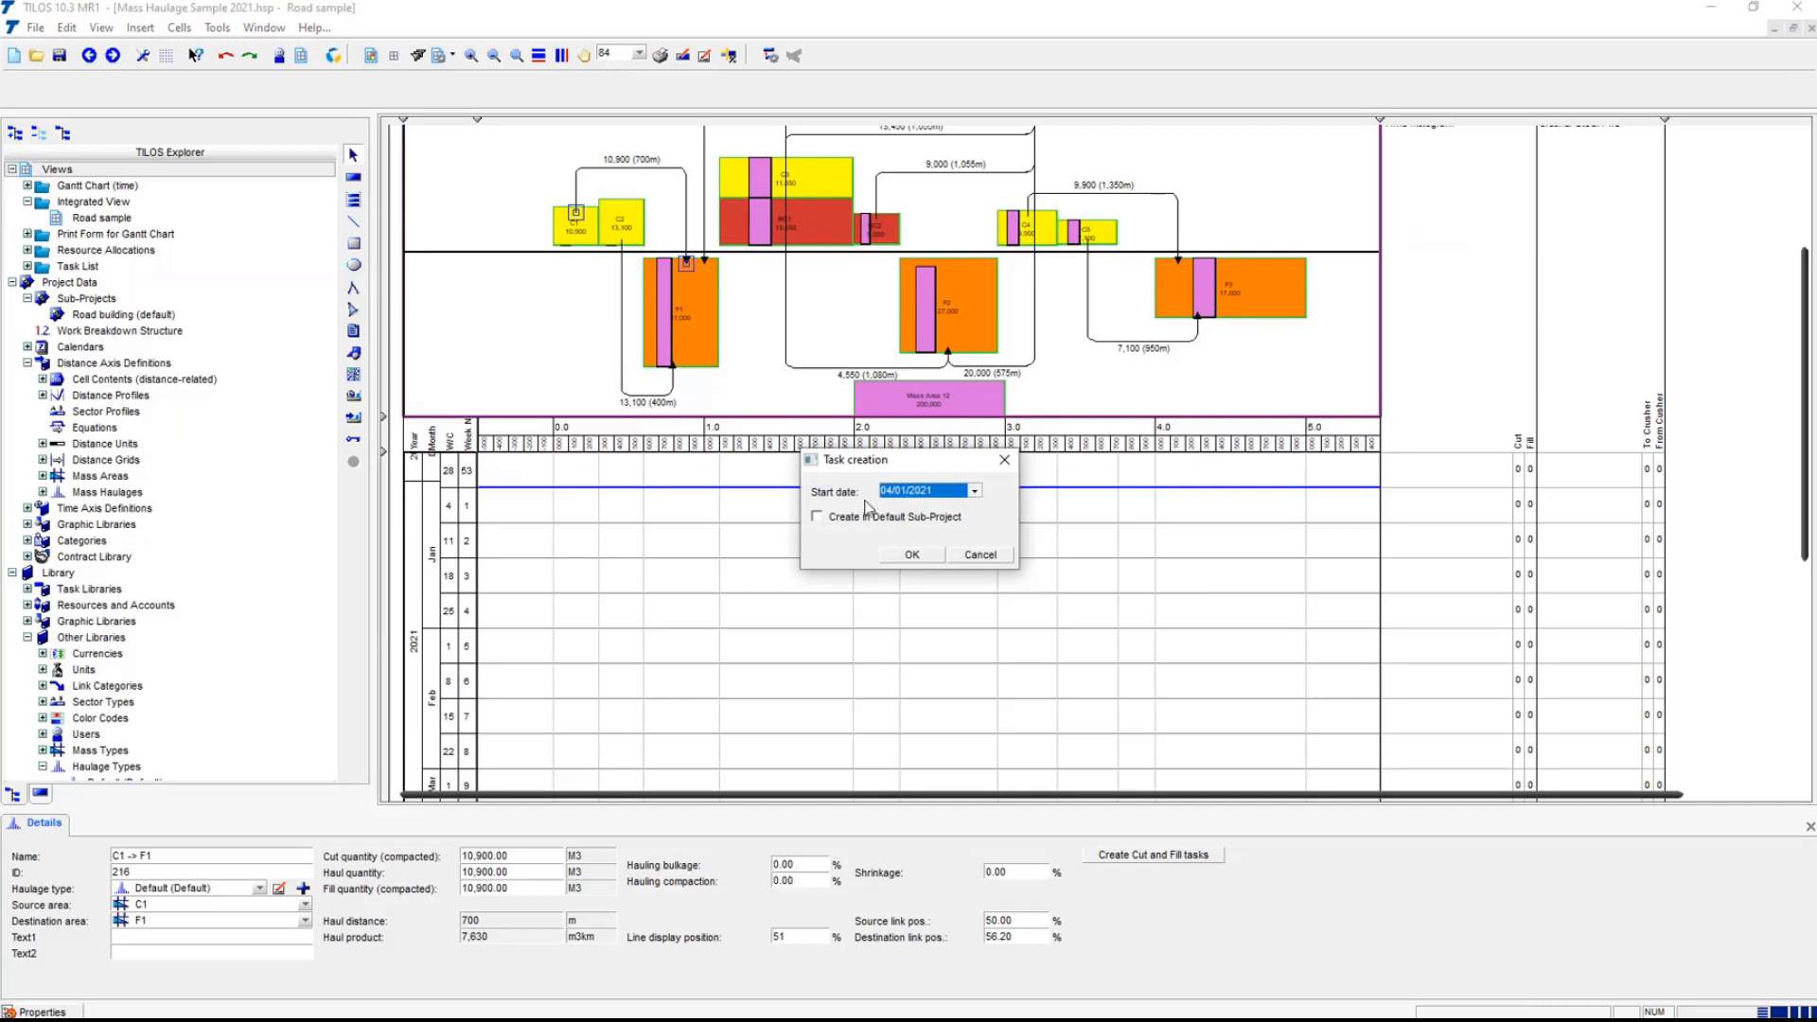
click(976, 491)
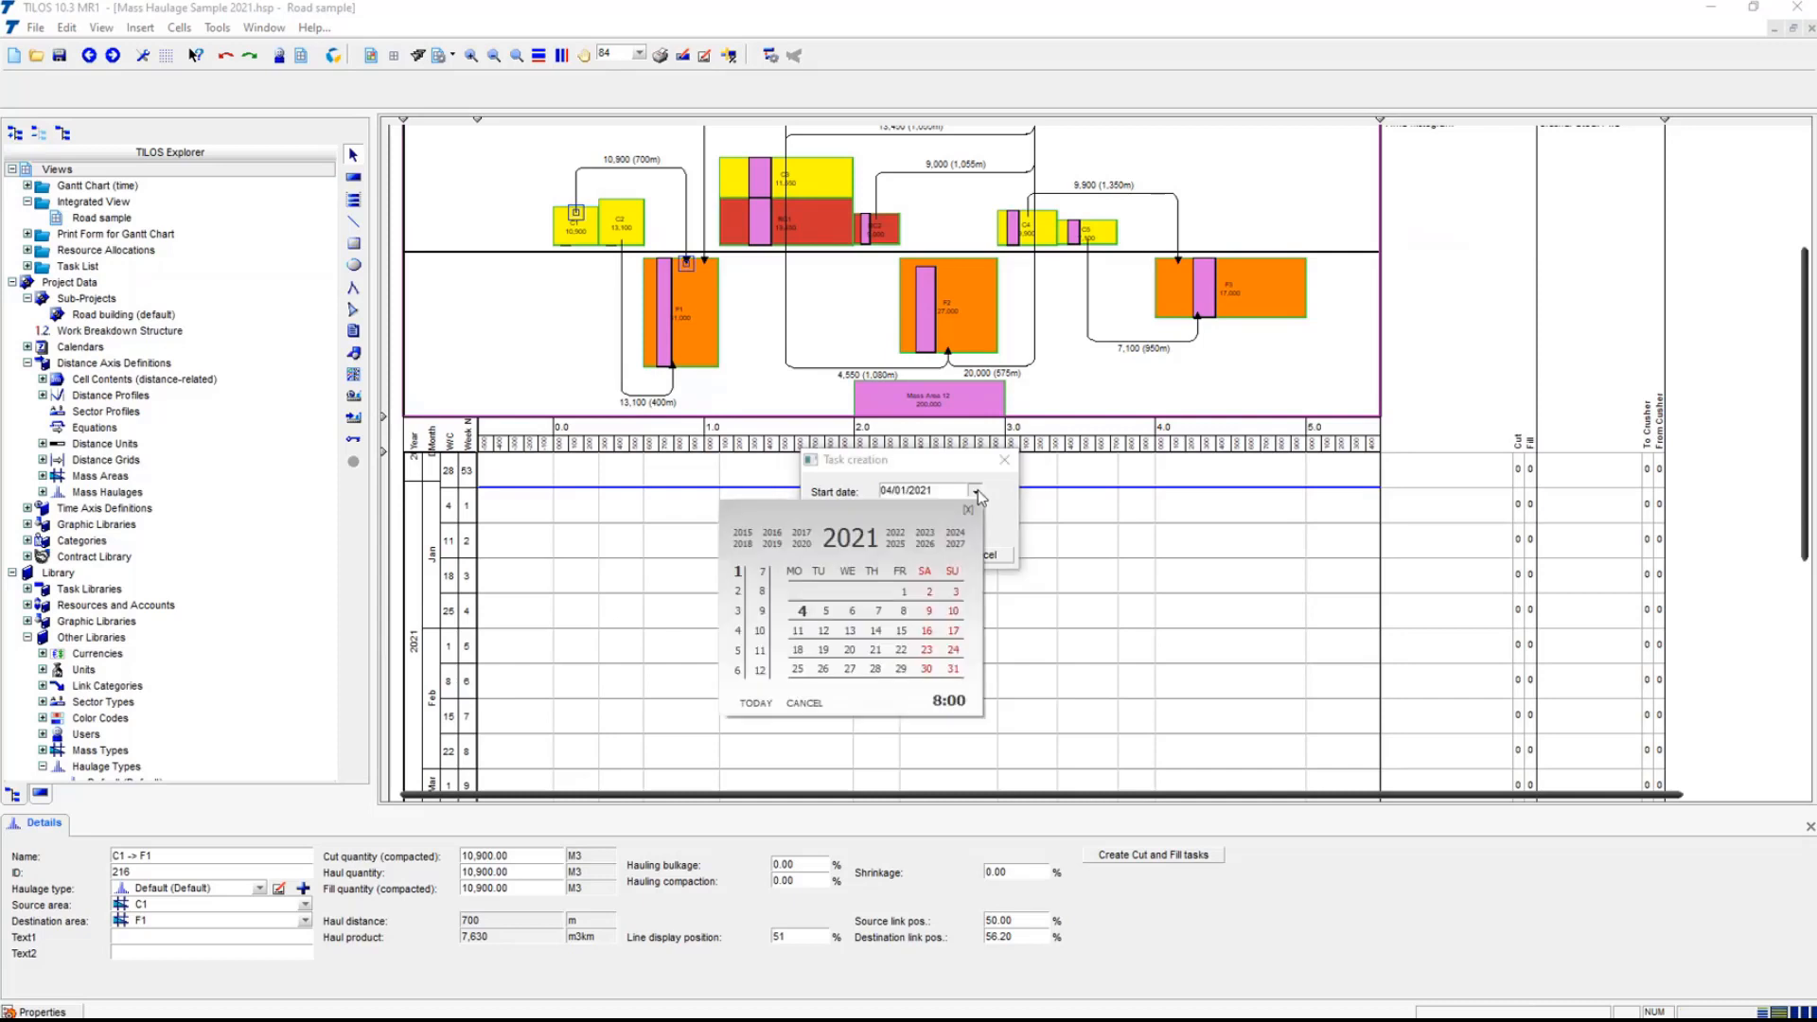
click(803, 612)
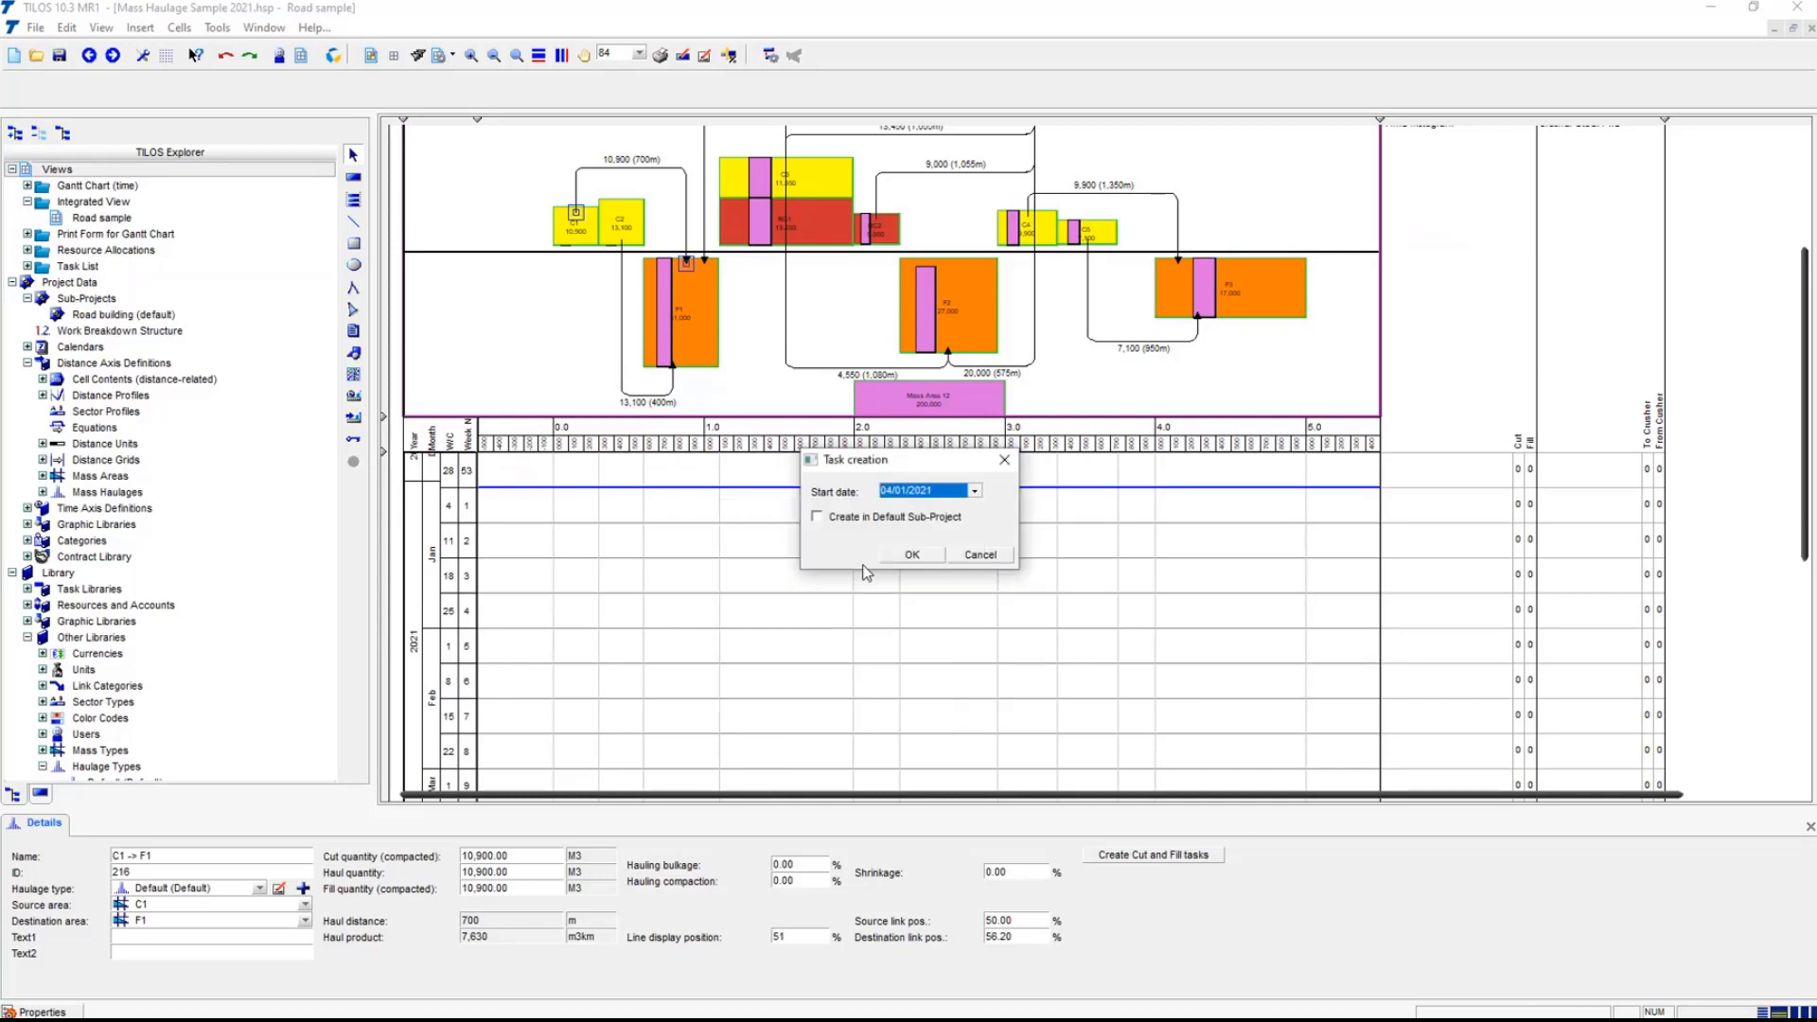
click(912, 556)
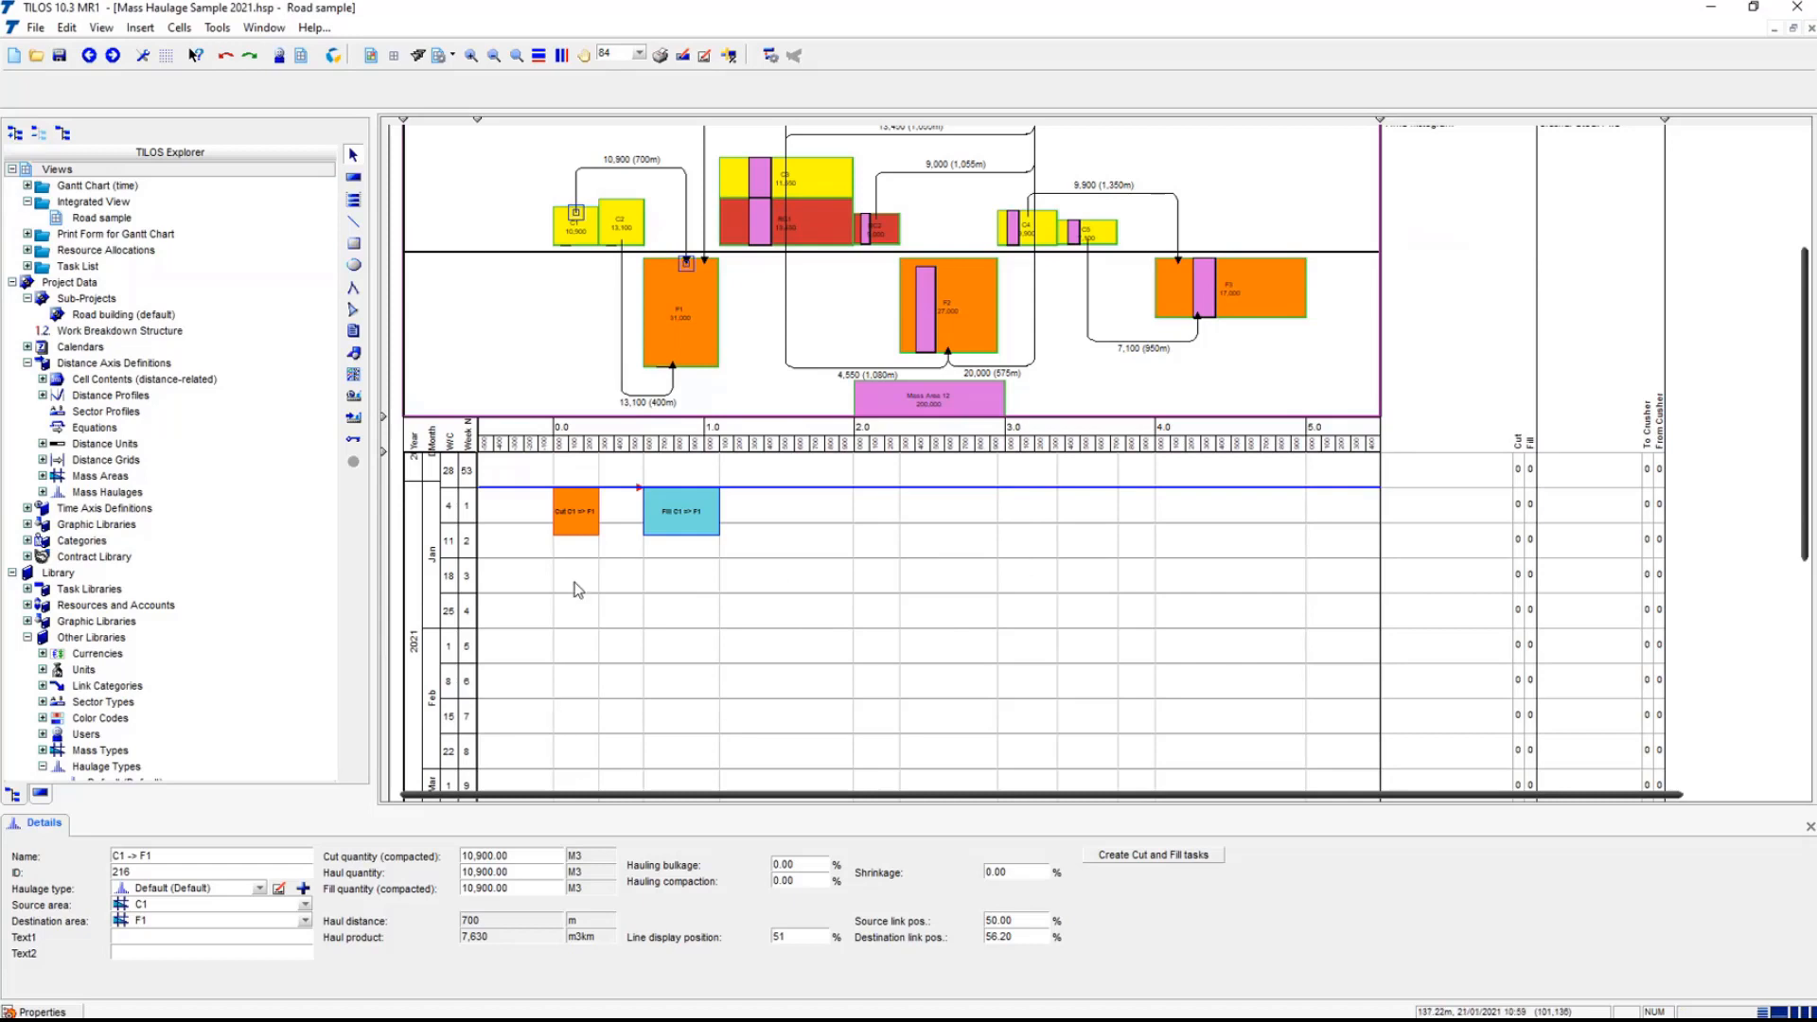
- Inspect the C1 cut task's calculation: quantity, planned work rate, haul distance, haul factor and duration
click(587, 539)
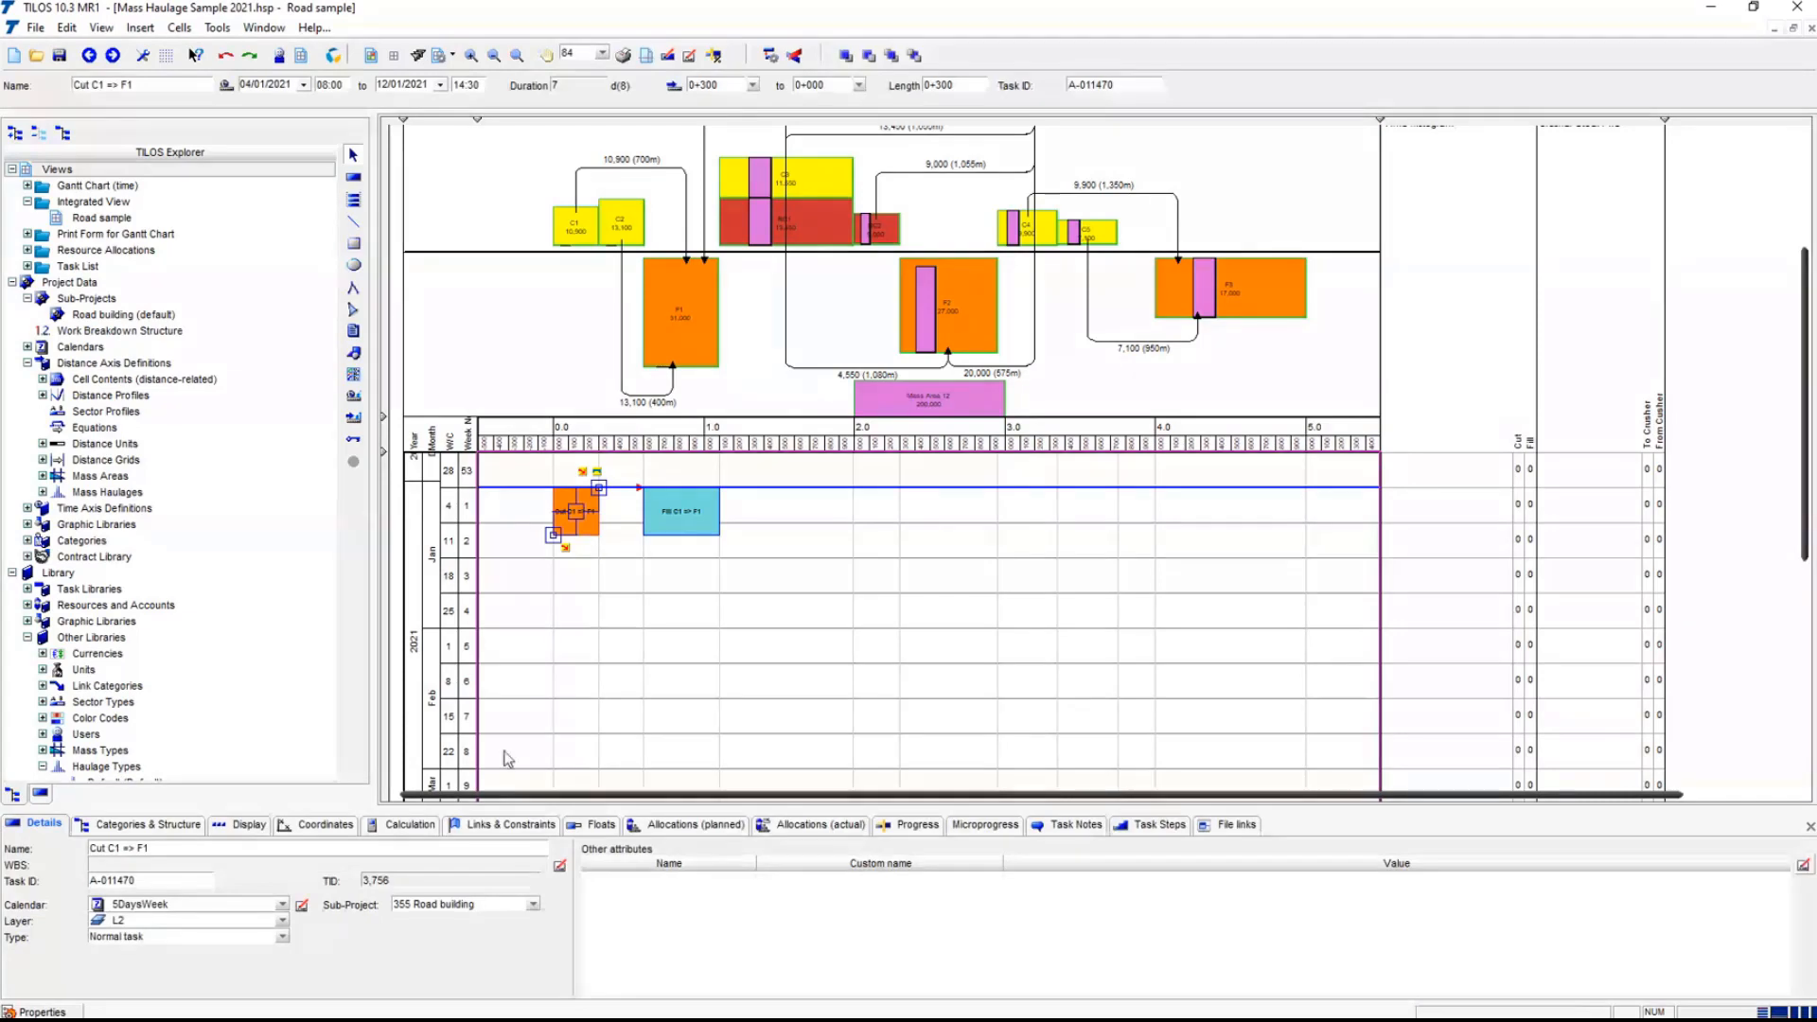
click(410, 824)
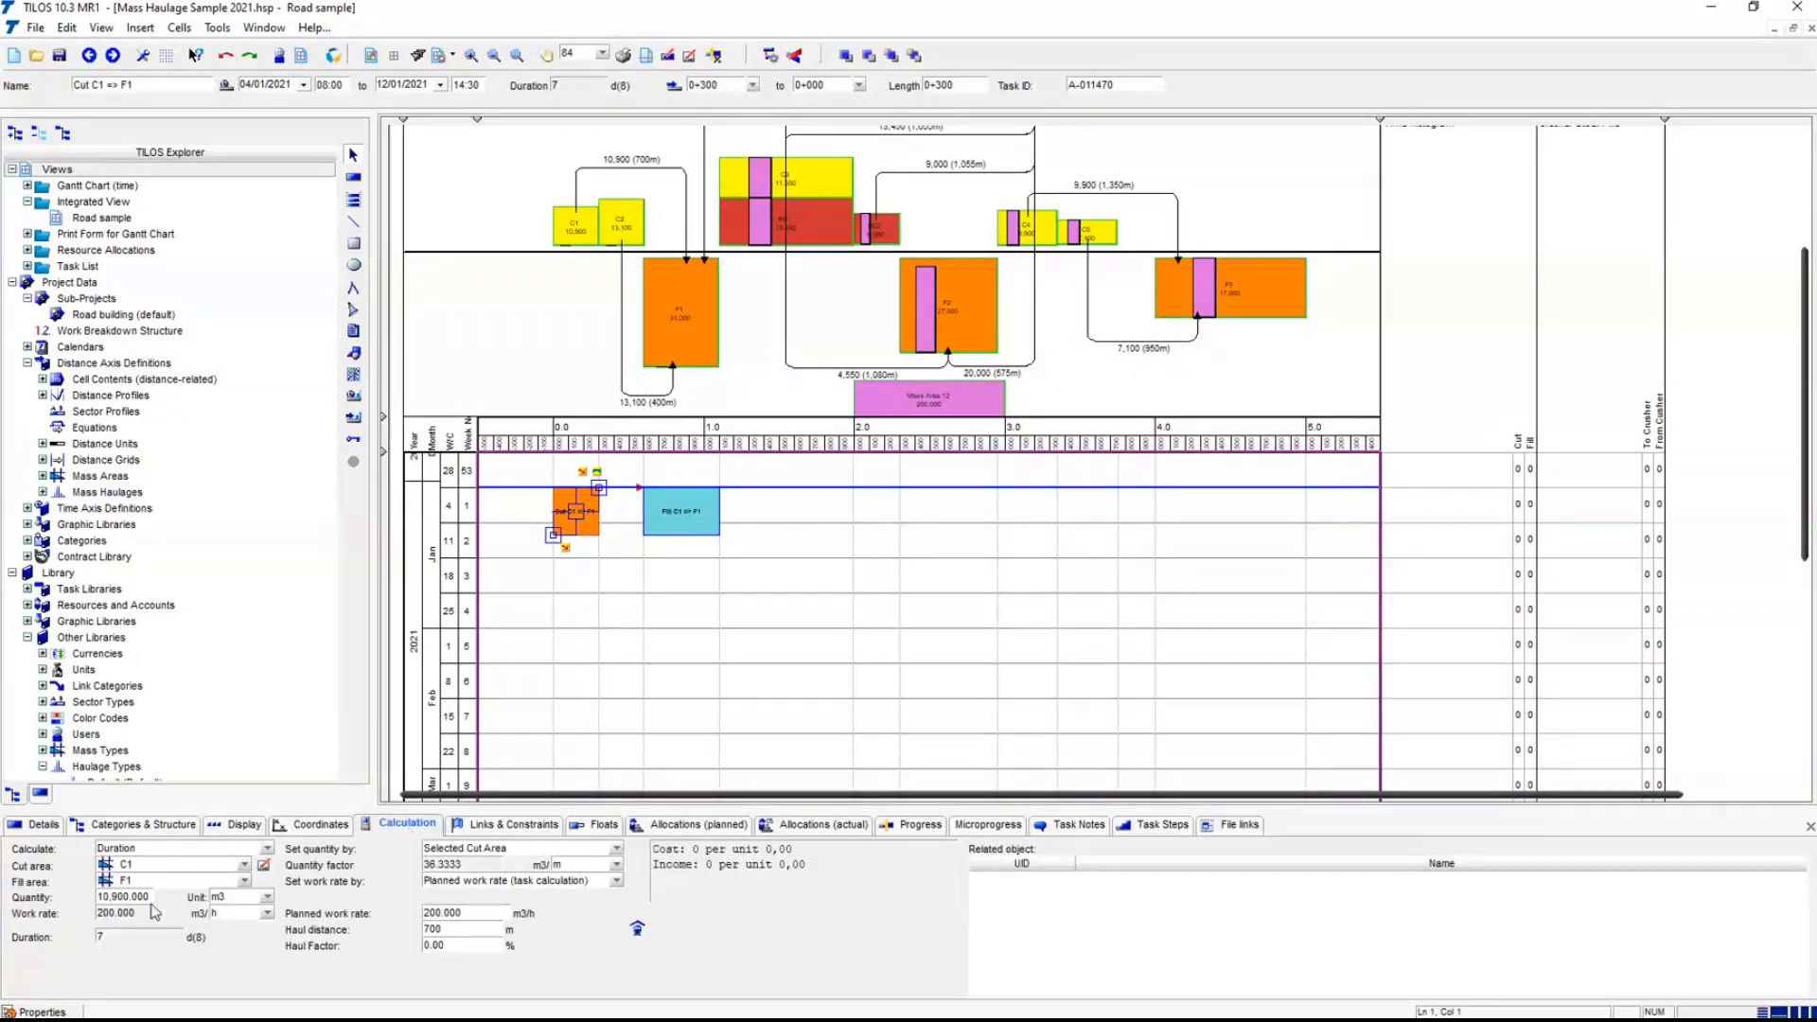
double_click(138, 899)
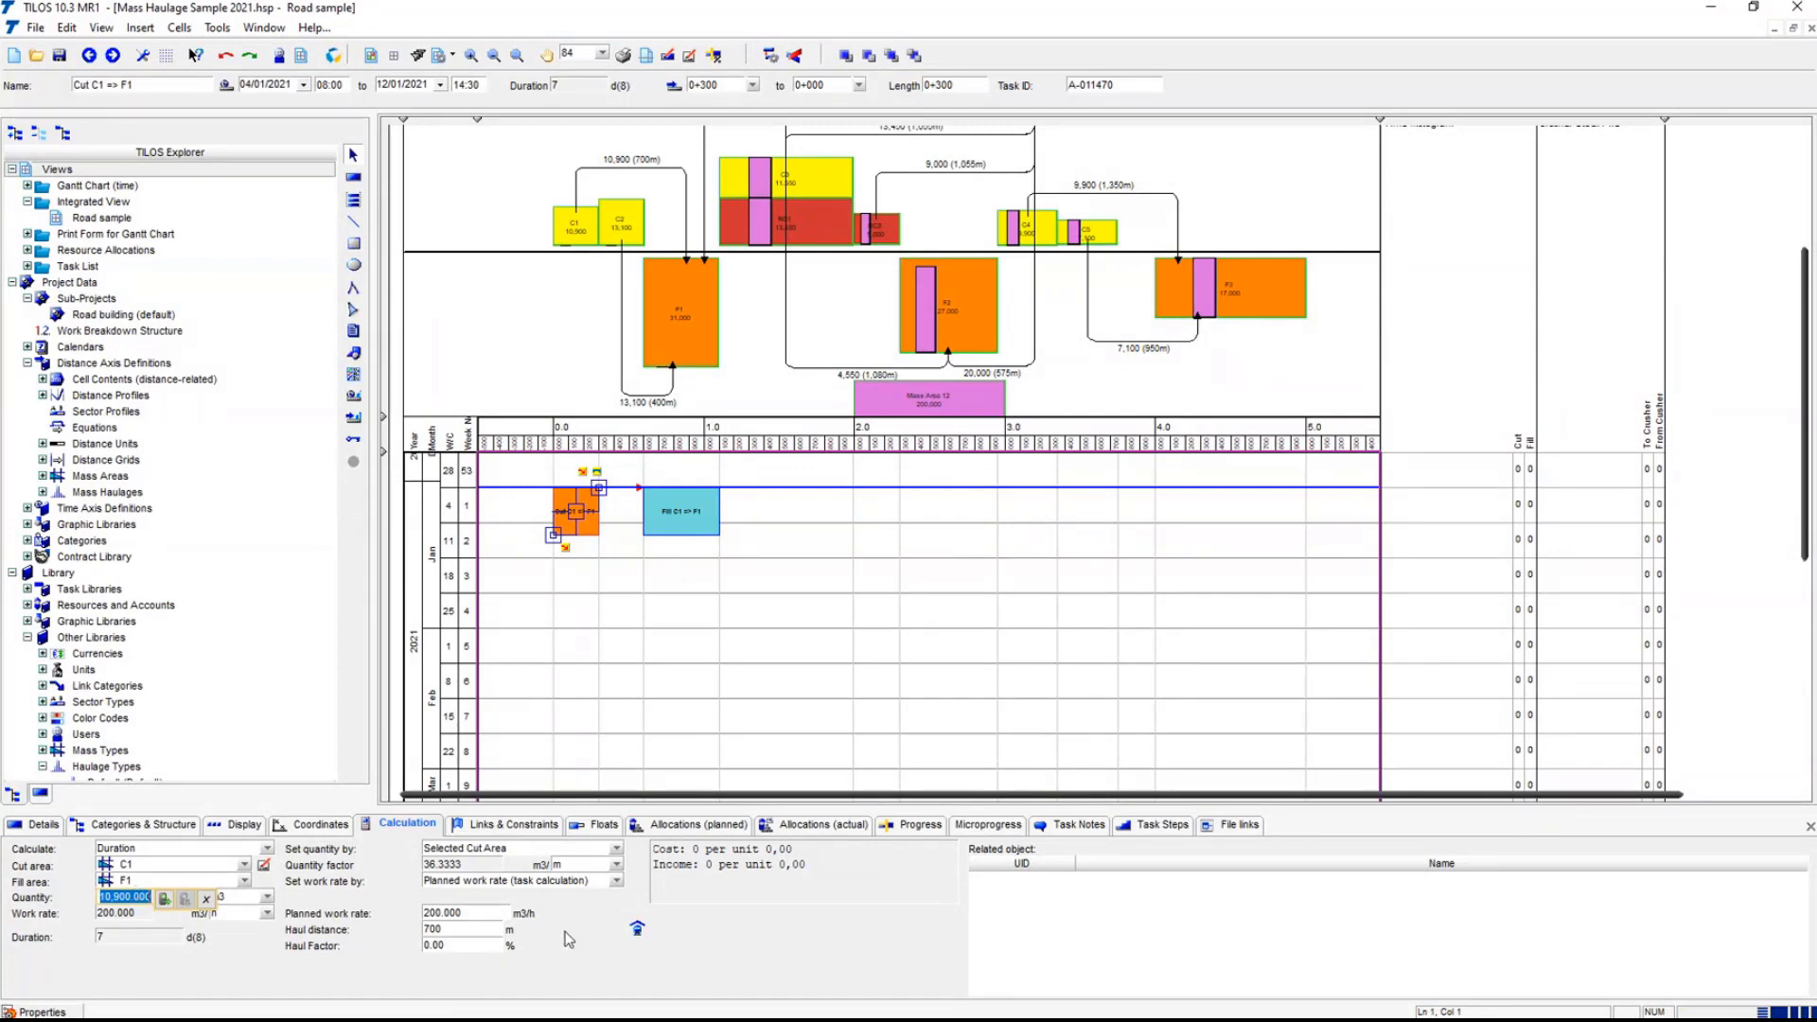
click(475, 912)
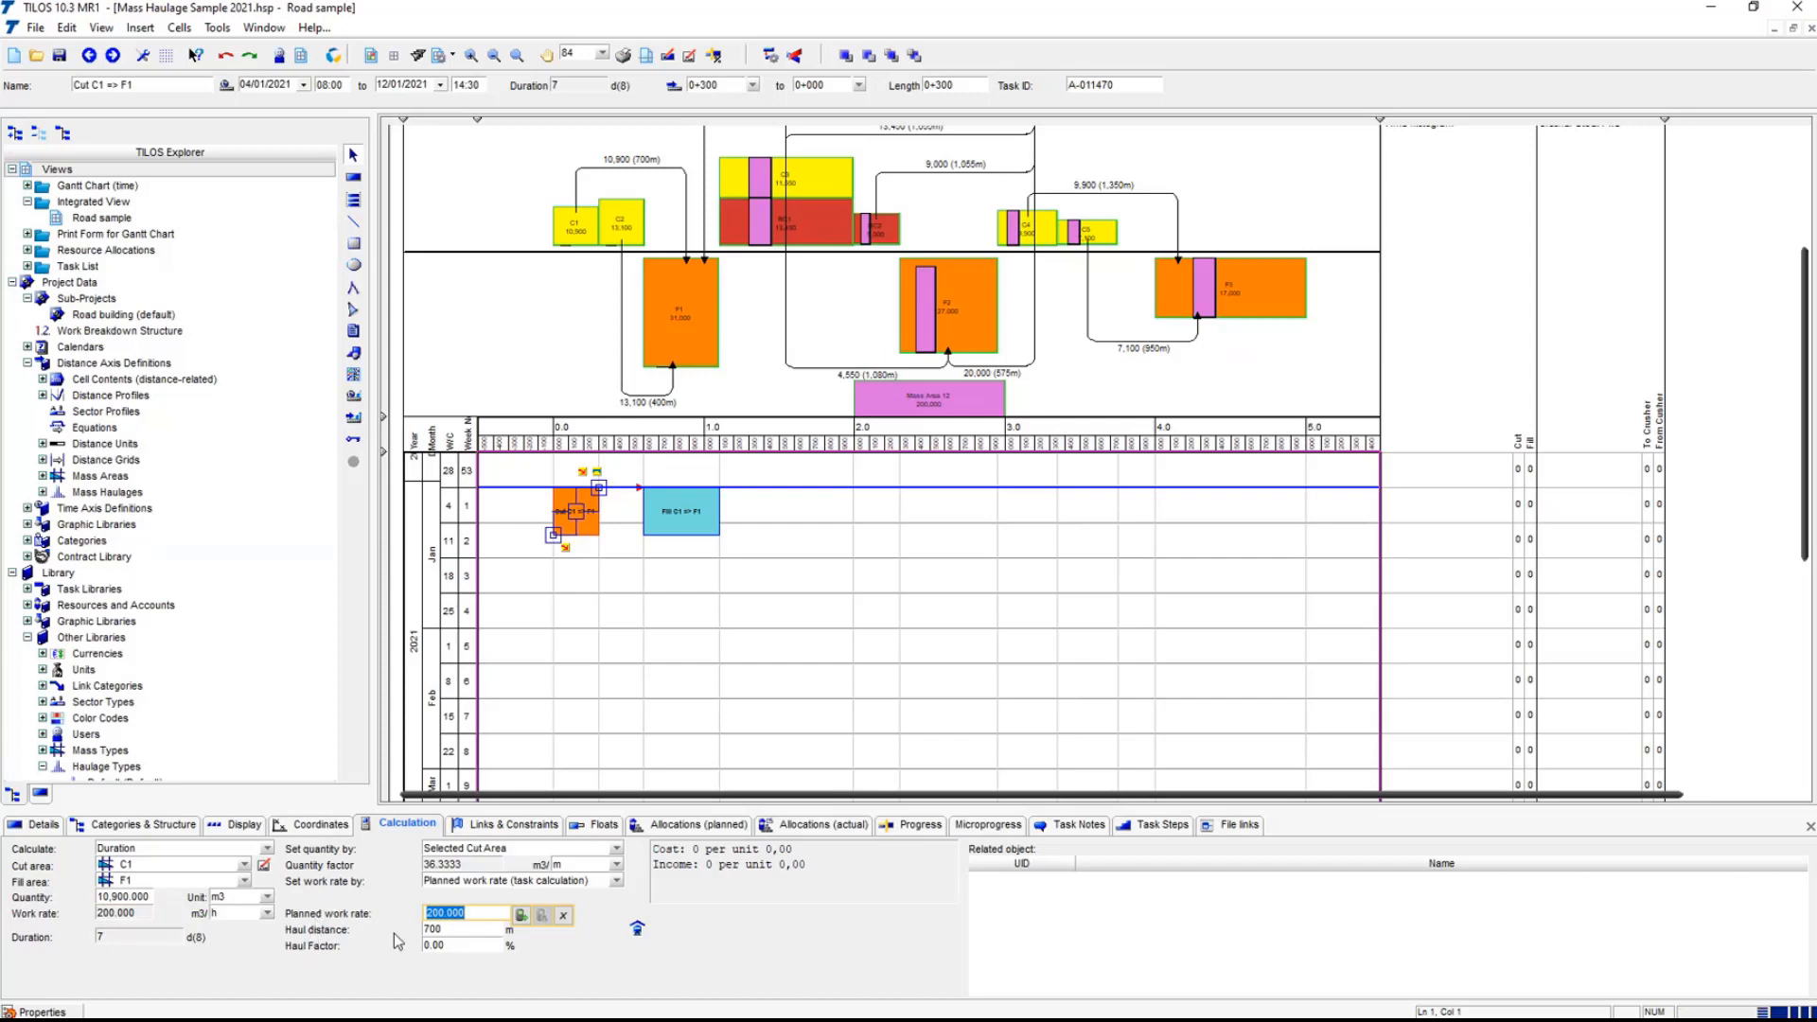
click(456, 930)
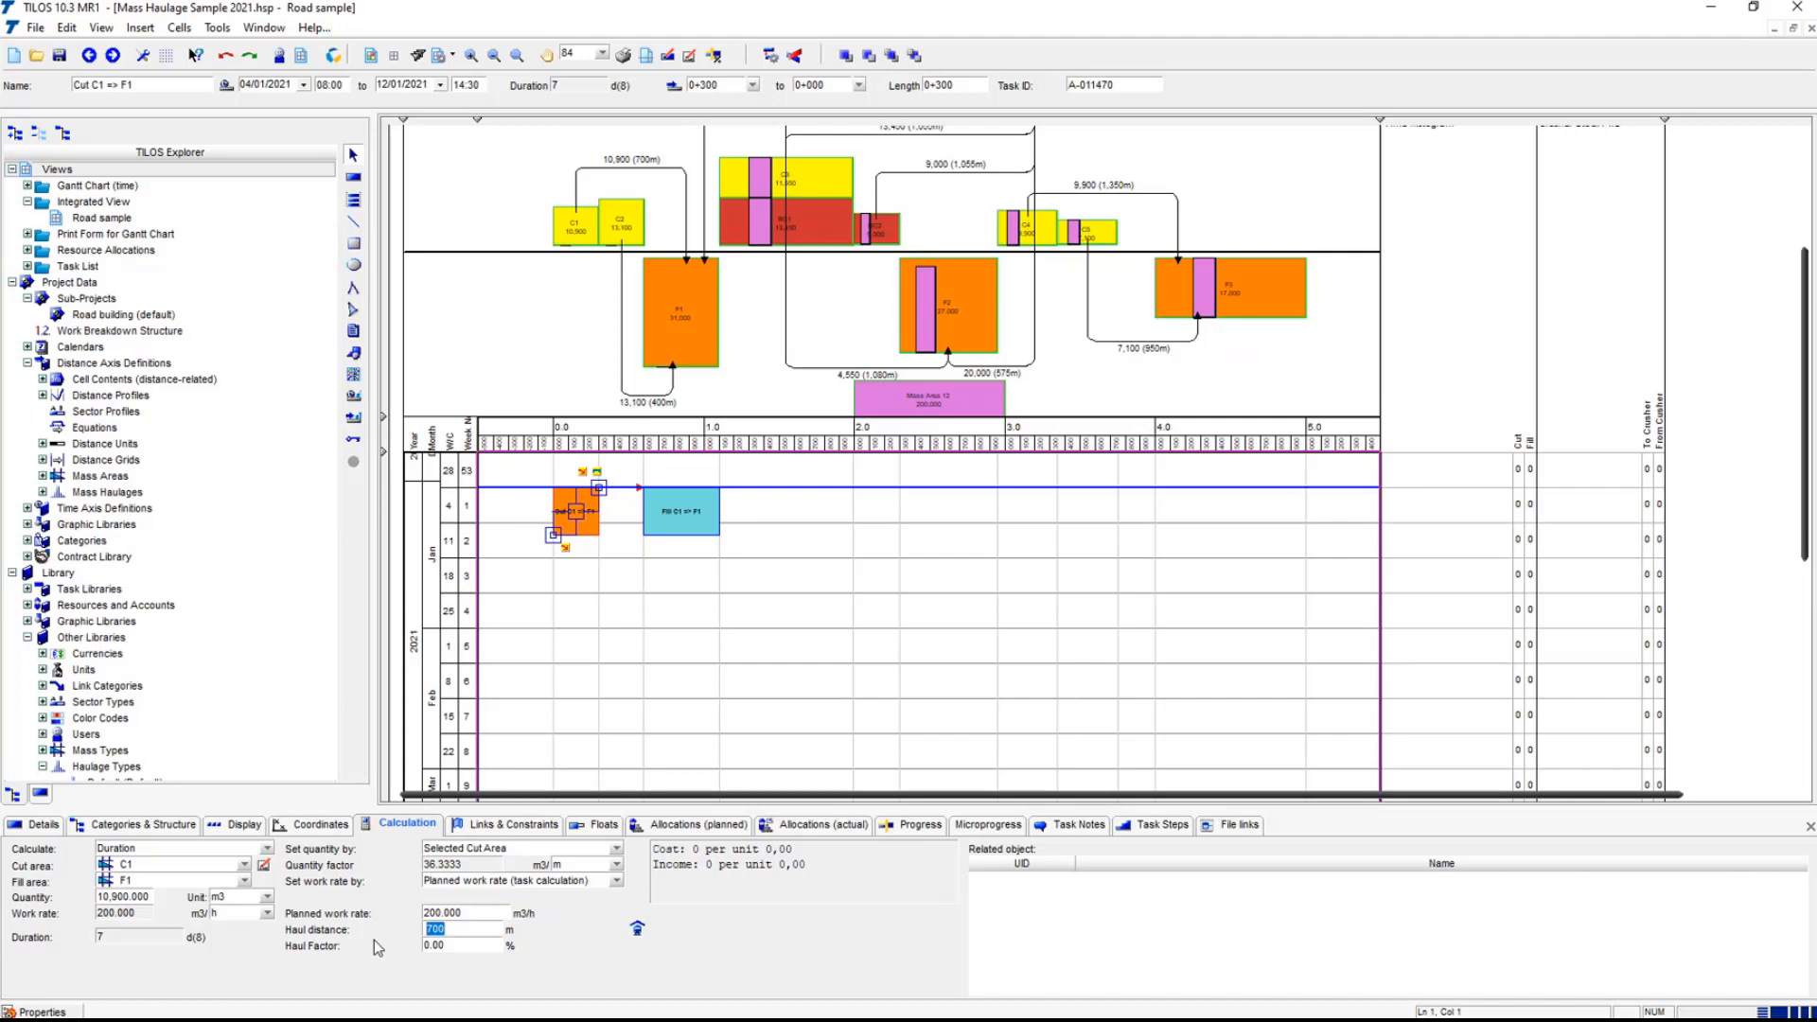
click(457, 946)
click(159, 939)
click(148, 899)
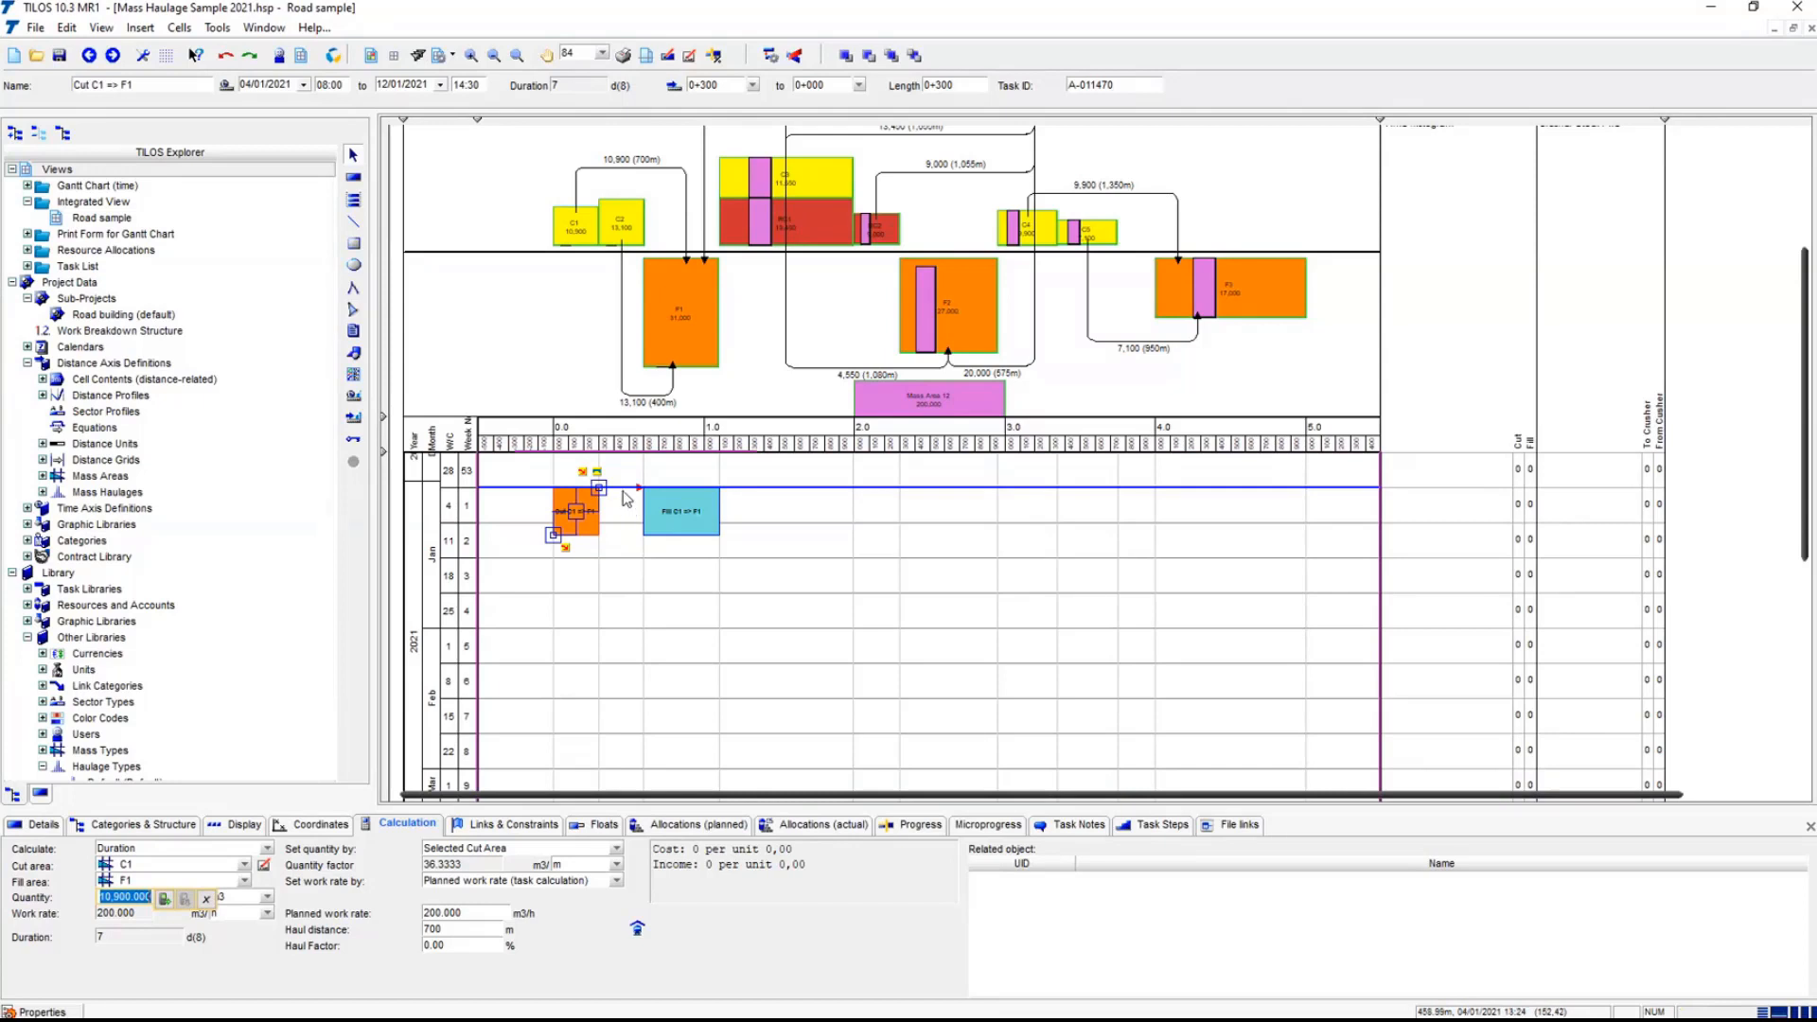
- Undo the C1 to F1 task creation and create cut and fill tasks for all haulages with start date 04/01/2021
click(663, 506)
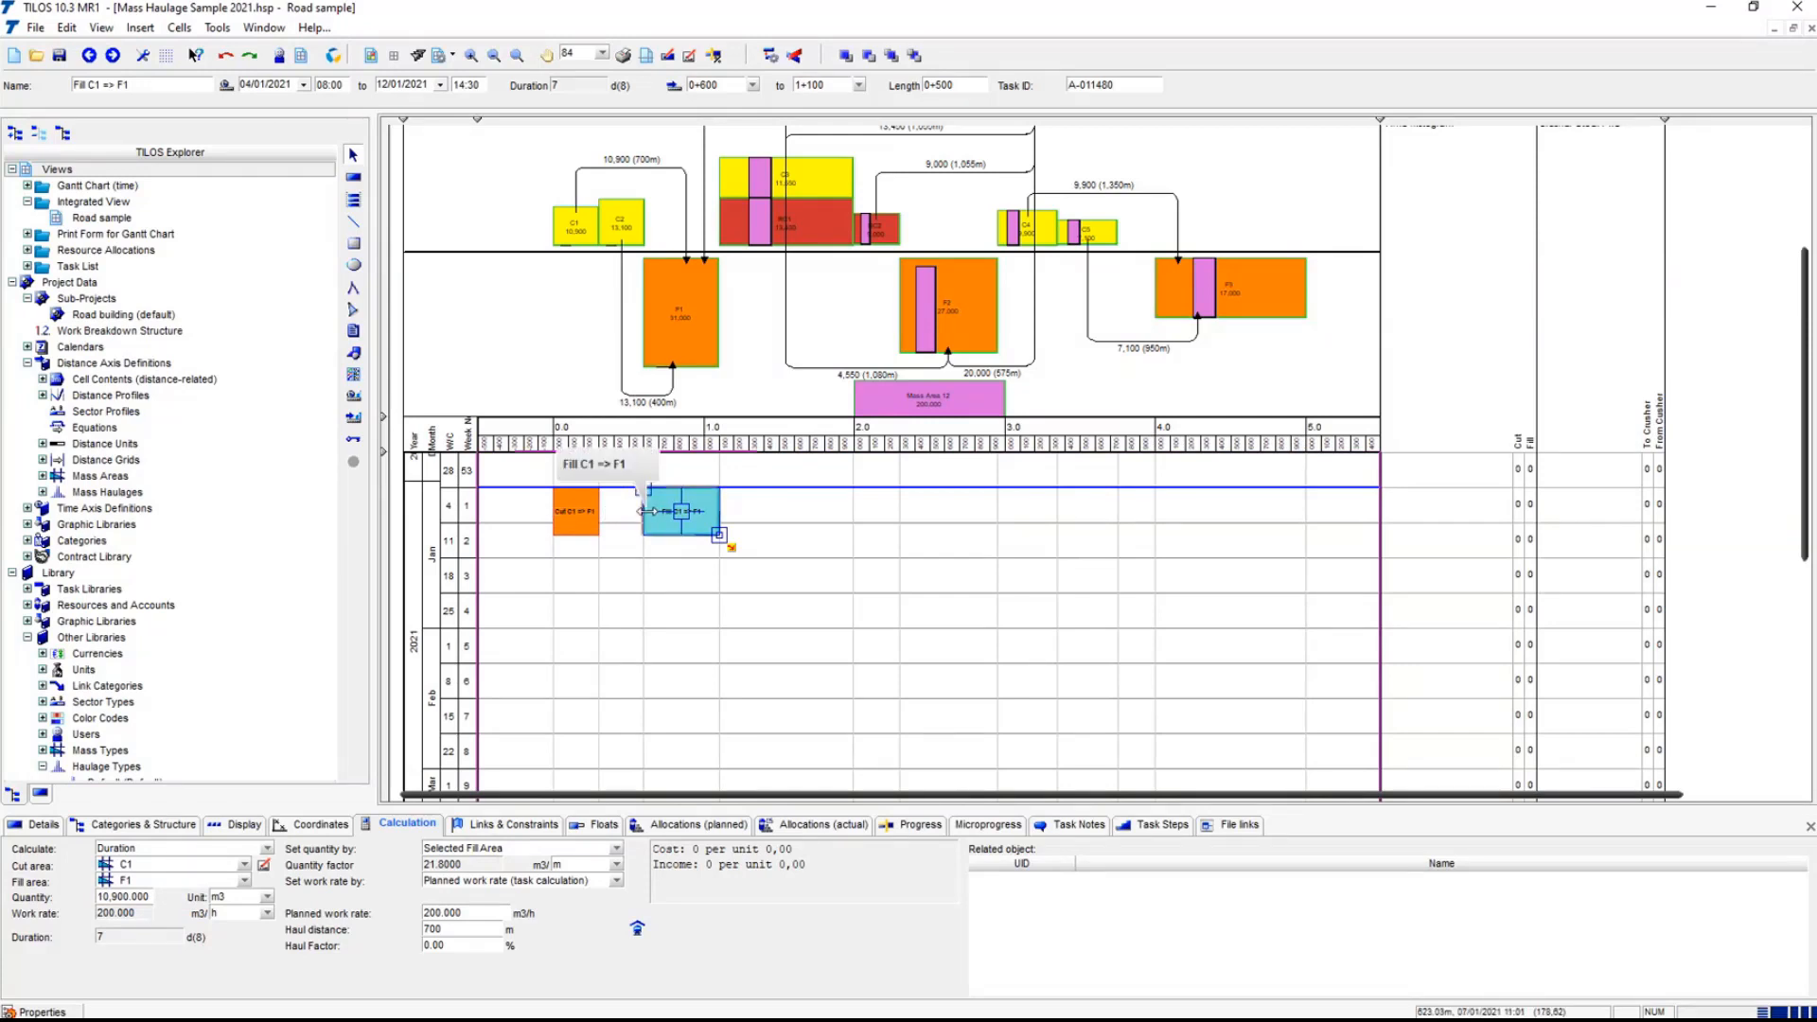
click(232, 57)
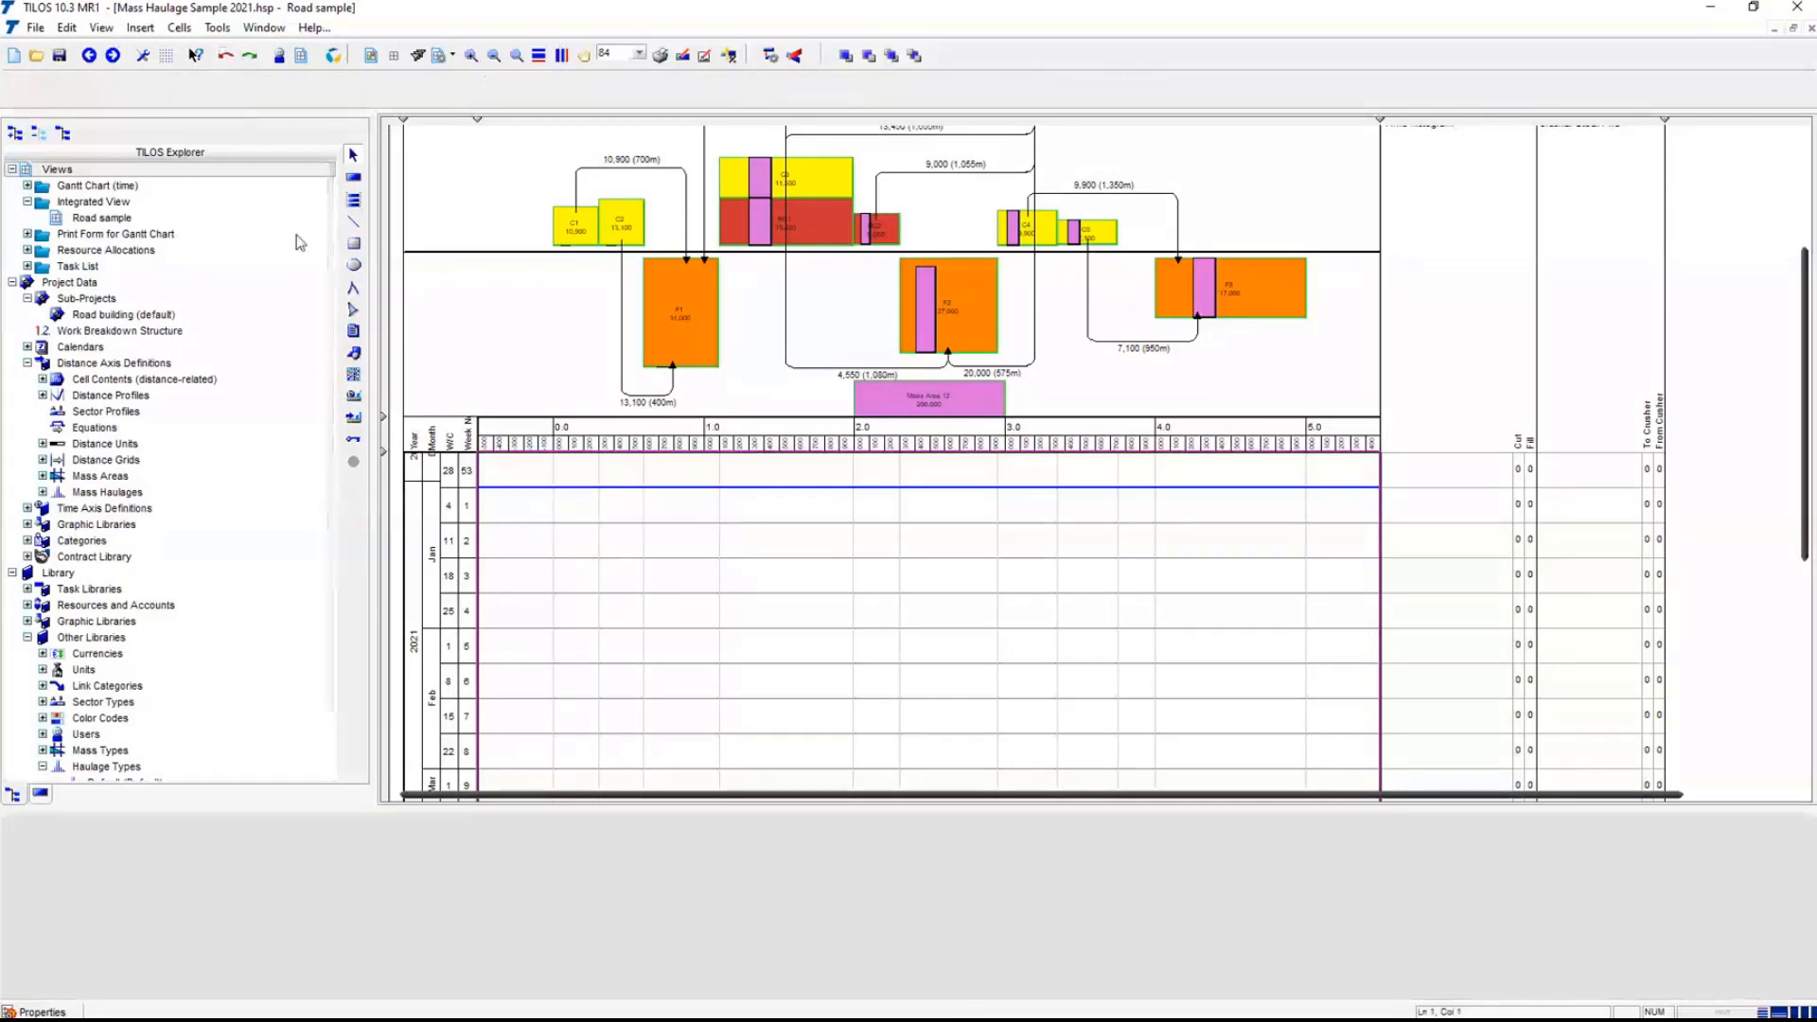
click(681, 168)
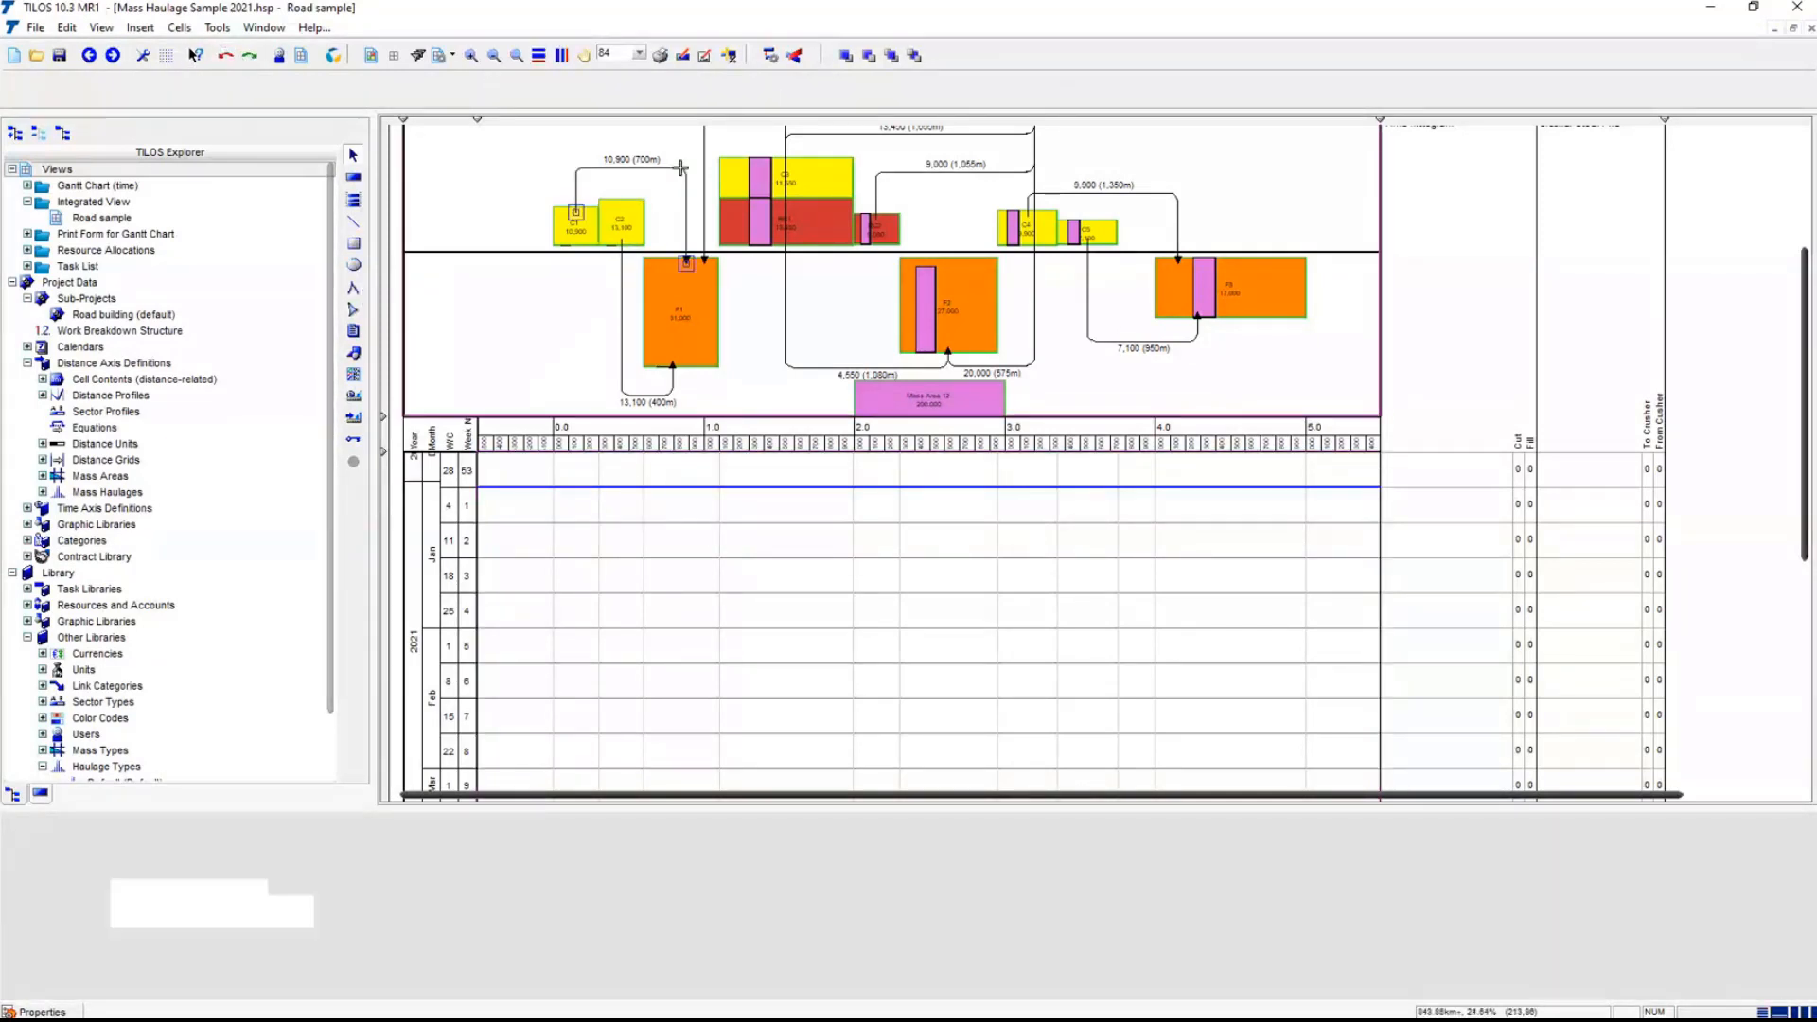
right_click(681, 171)
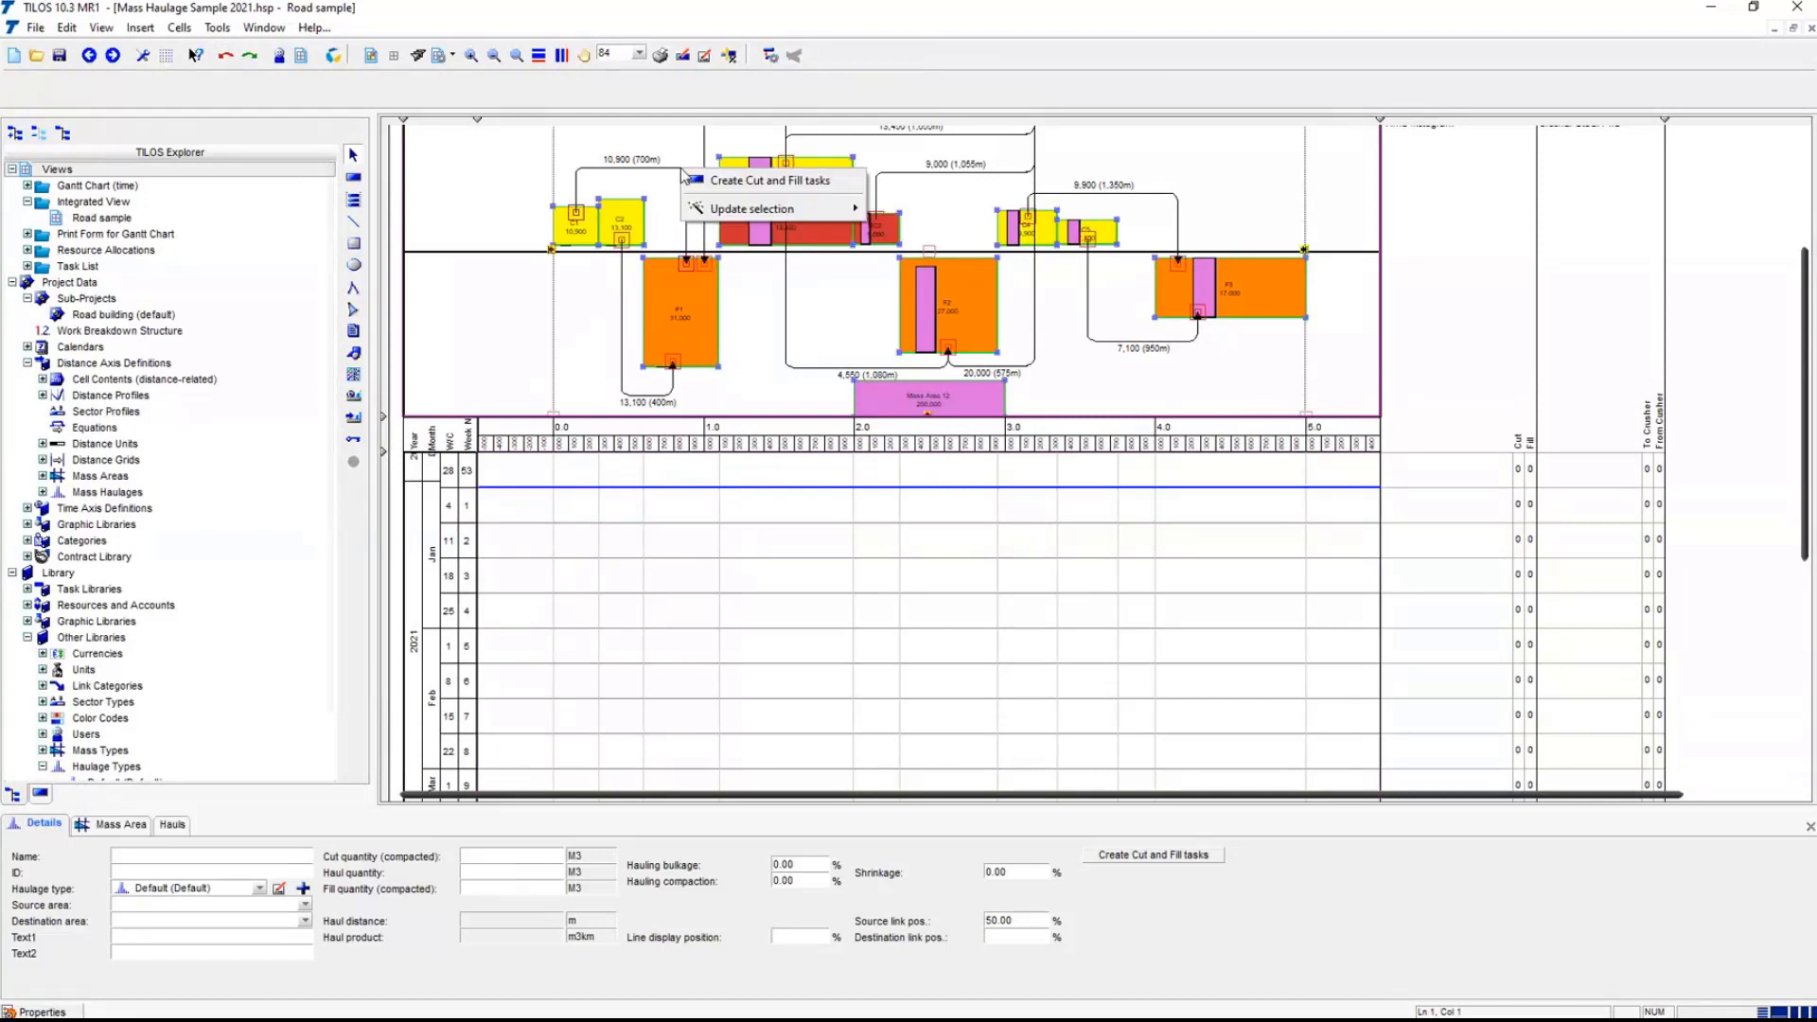
click(717, 182)
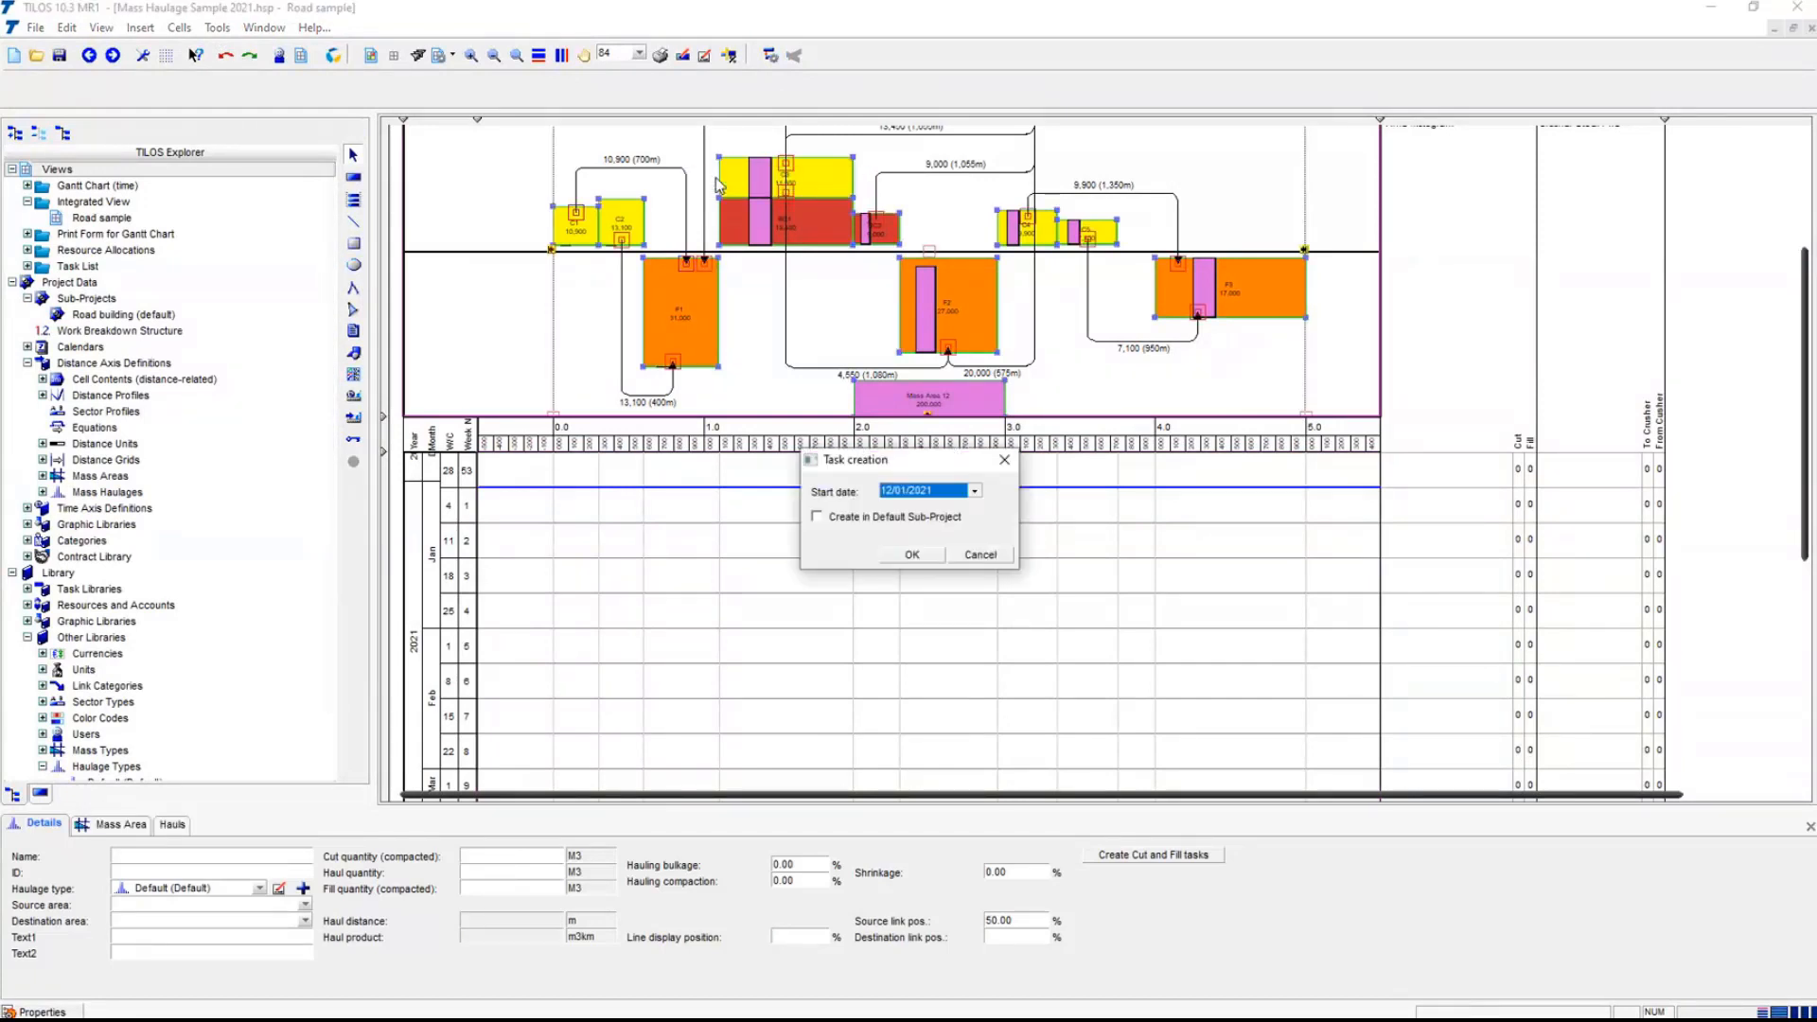
click(973, 491)
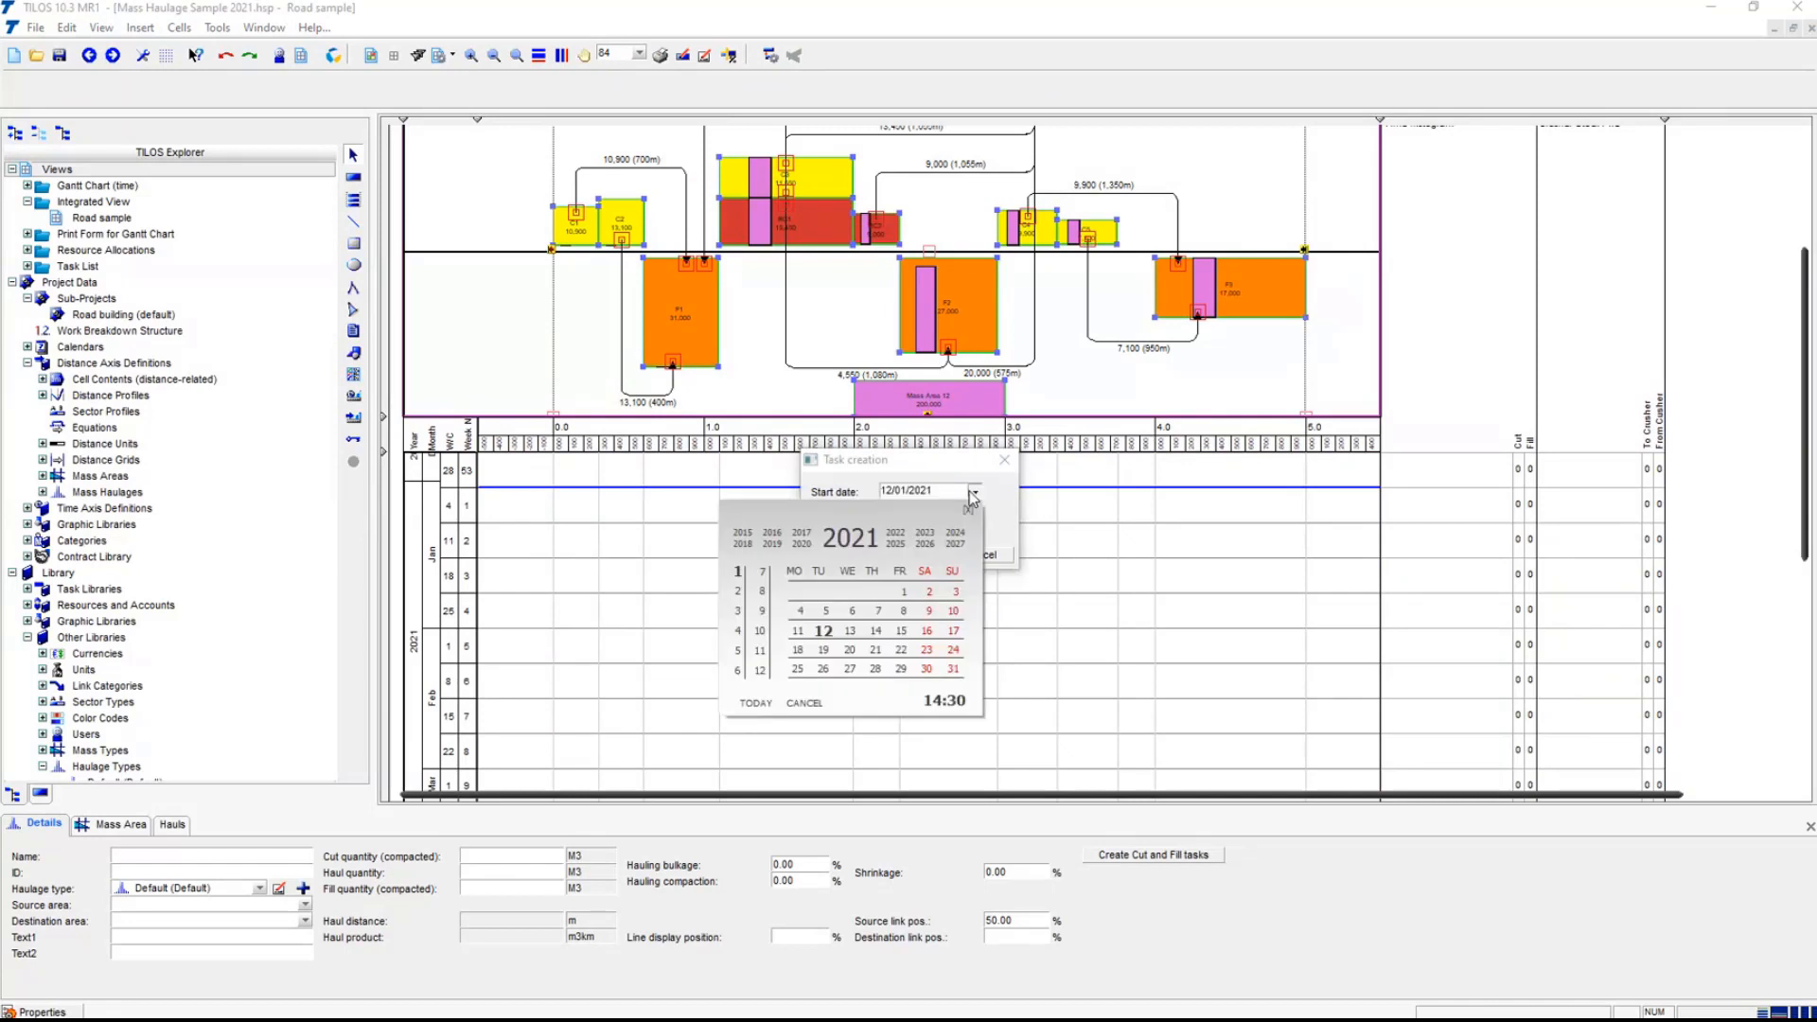
click(800, 612)
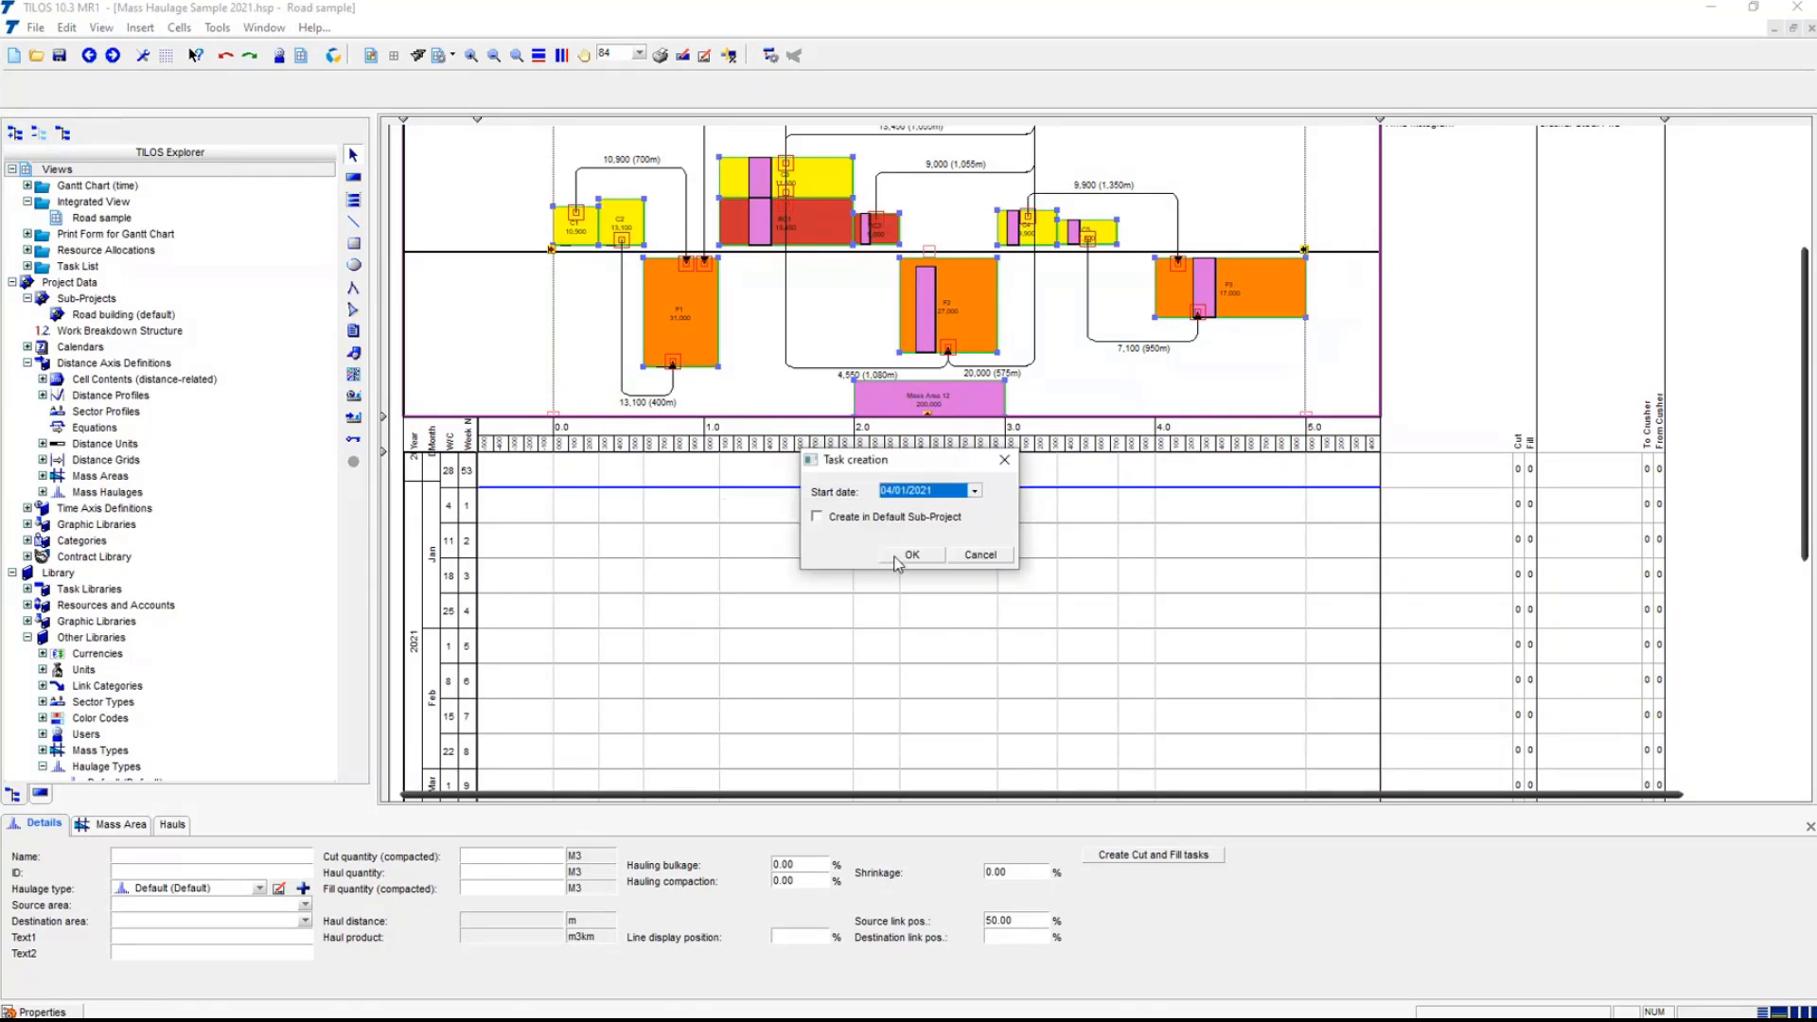
click(897, 562)
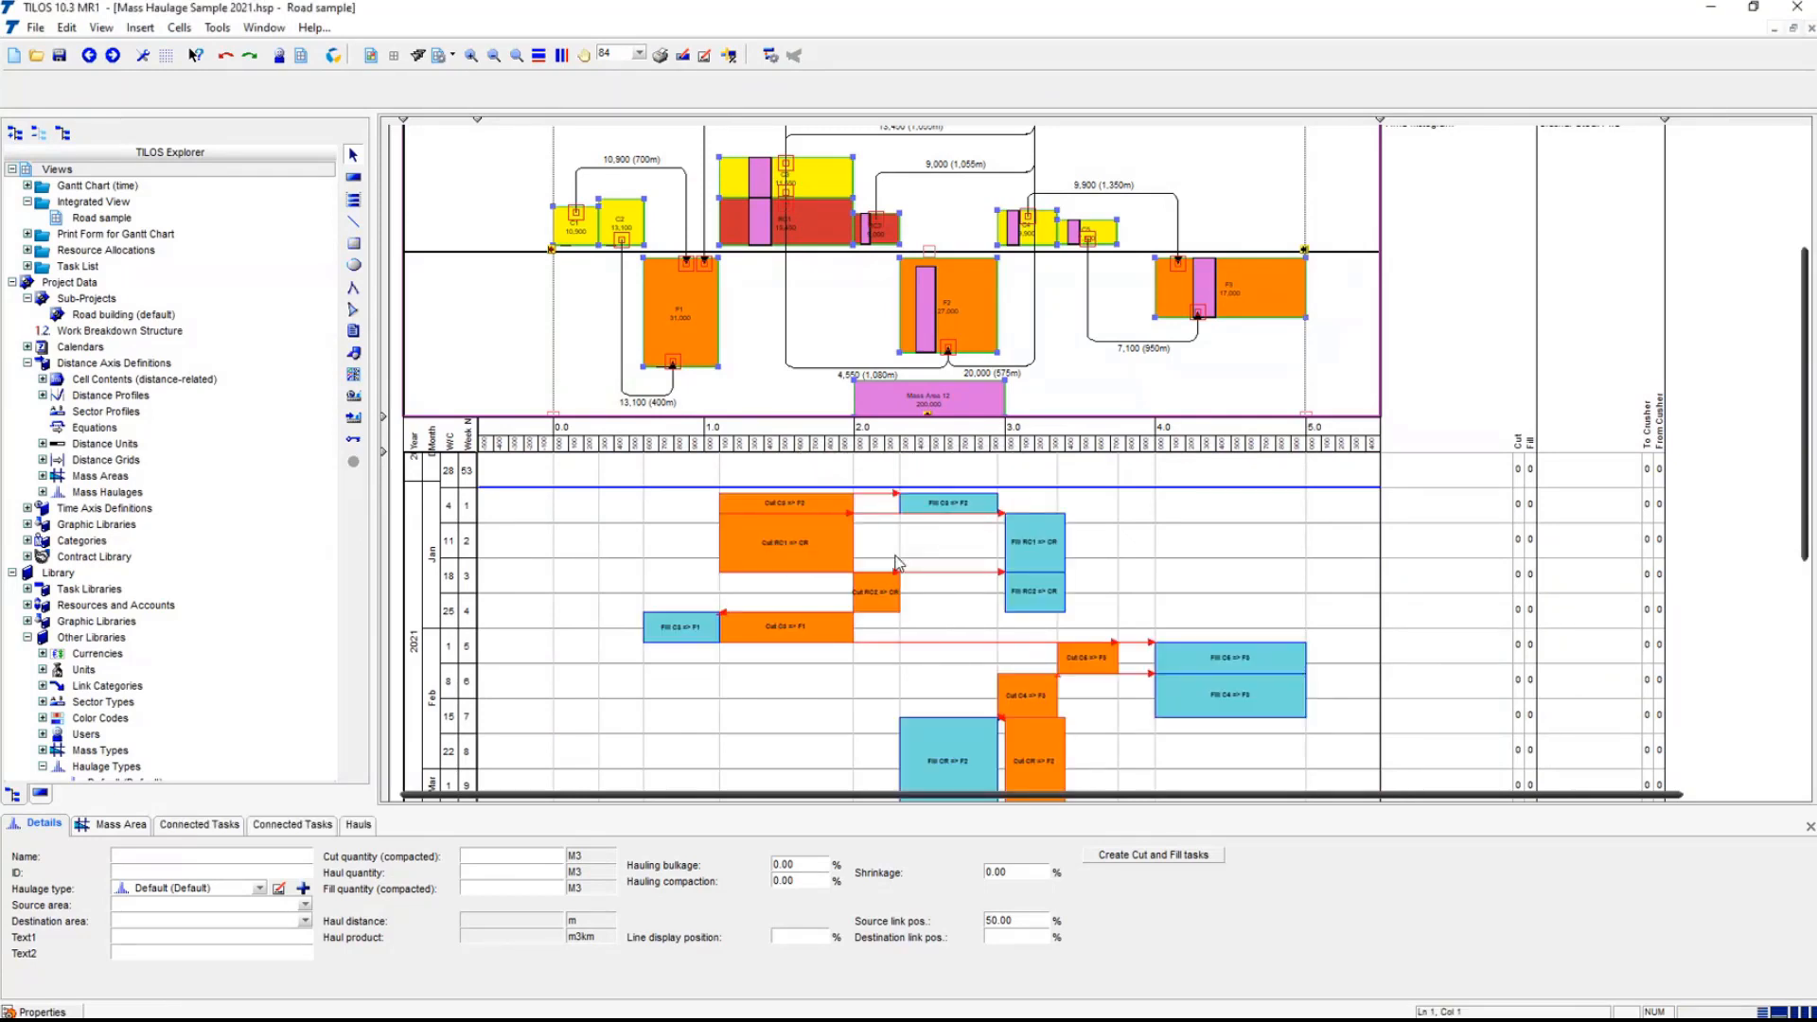
- Review the generated cut and fill tasks together with the time histogram, crusher stockpile, haulage diagram and mass balance profile
click(1169, 549)
scroll(1188, 551, down, 4)
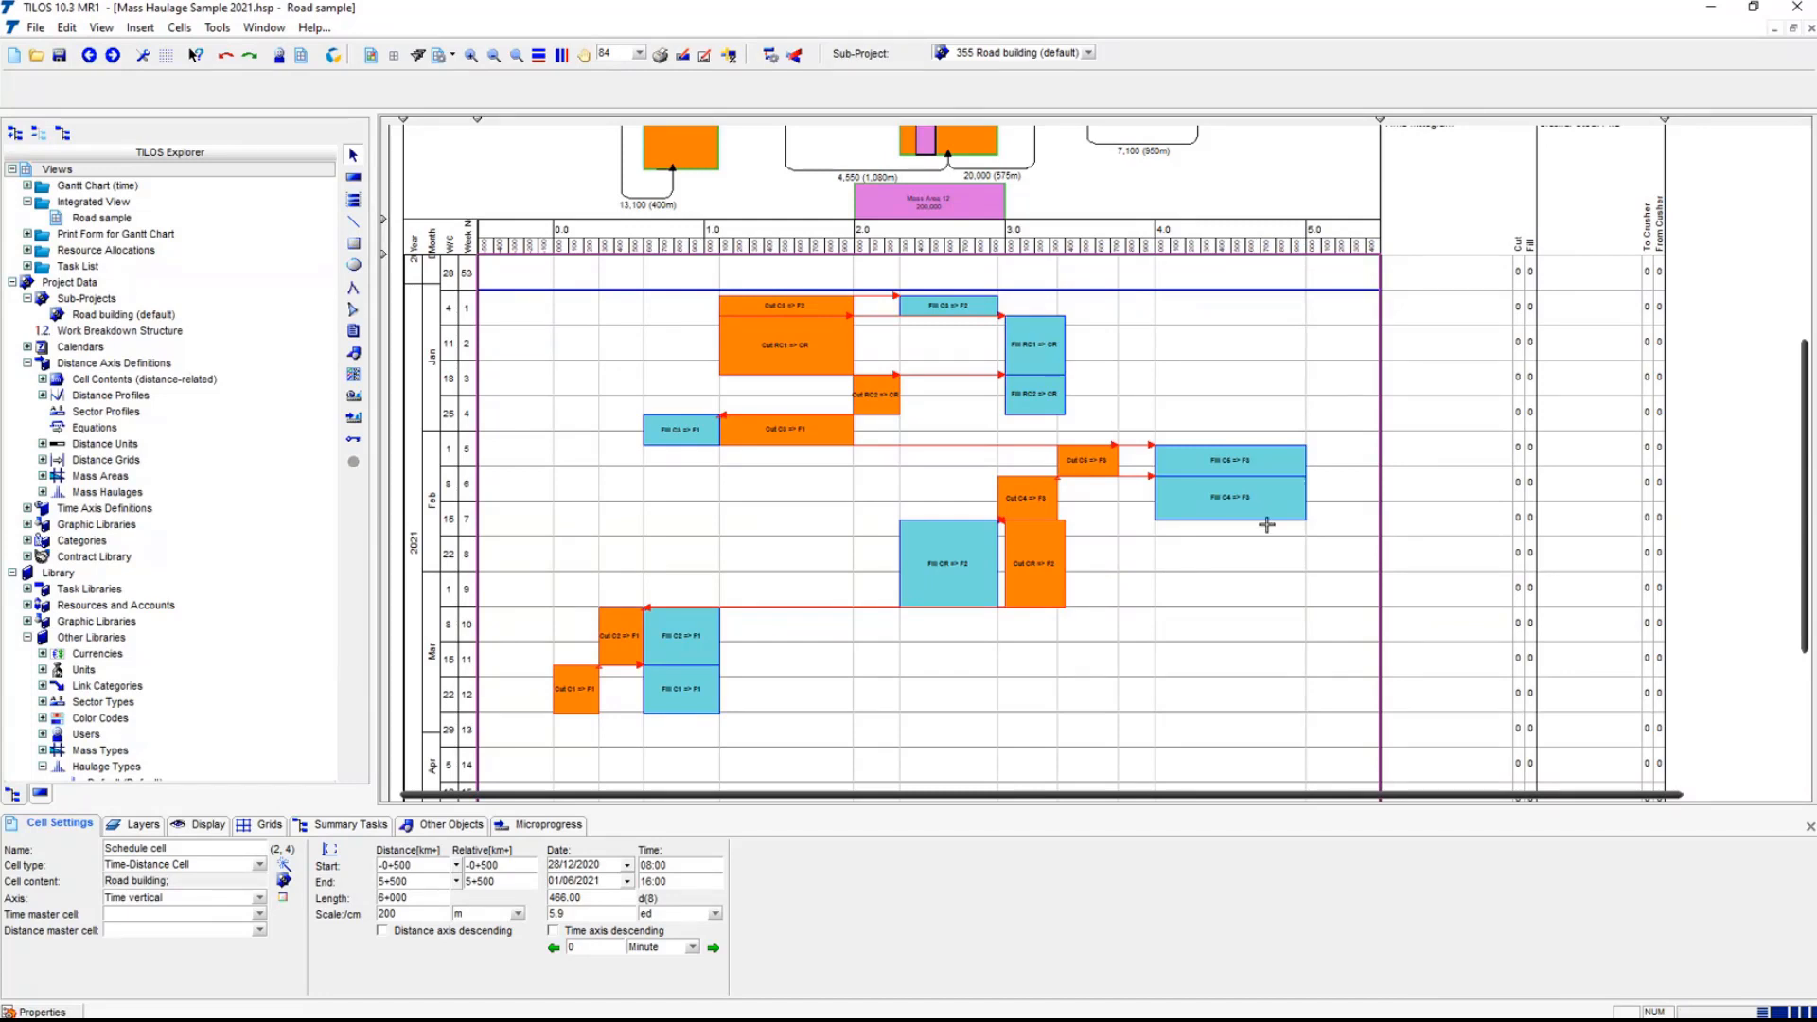
scroll(1296, 653, up, 1)
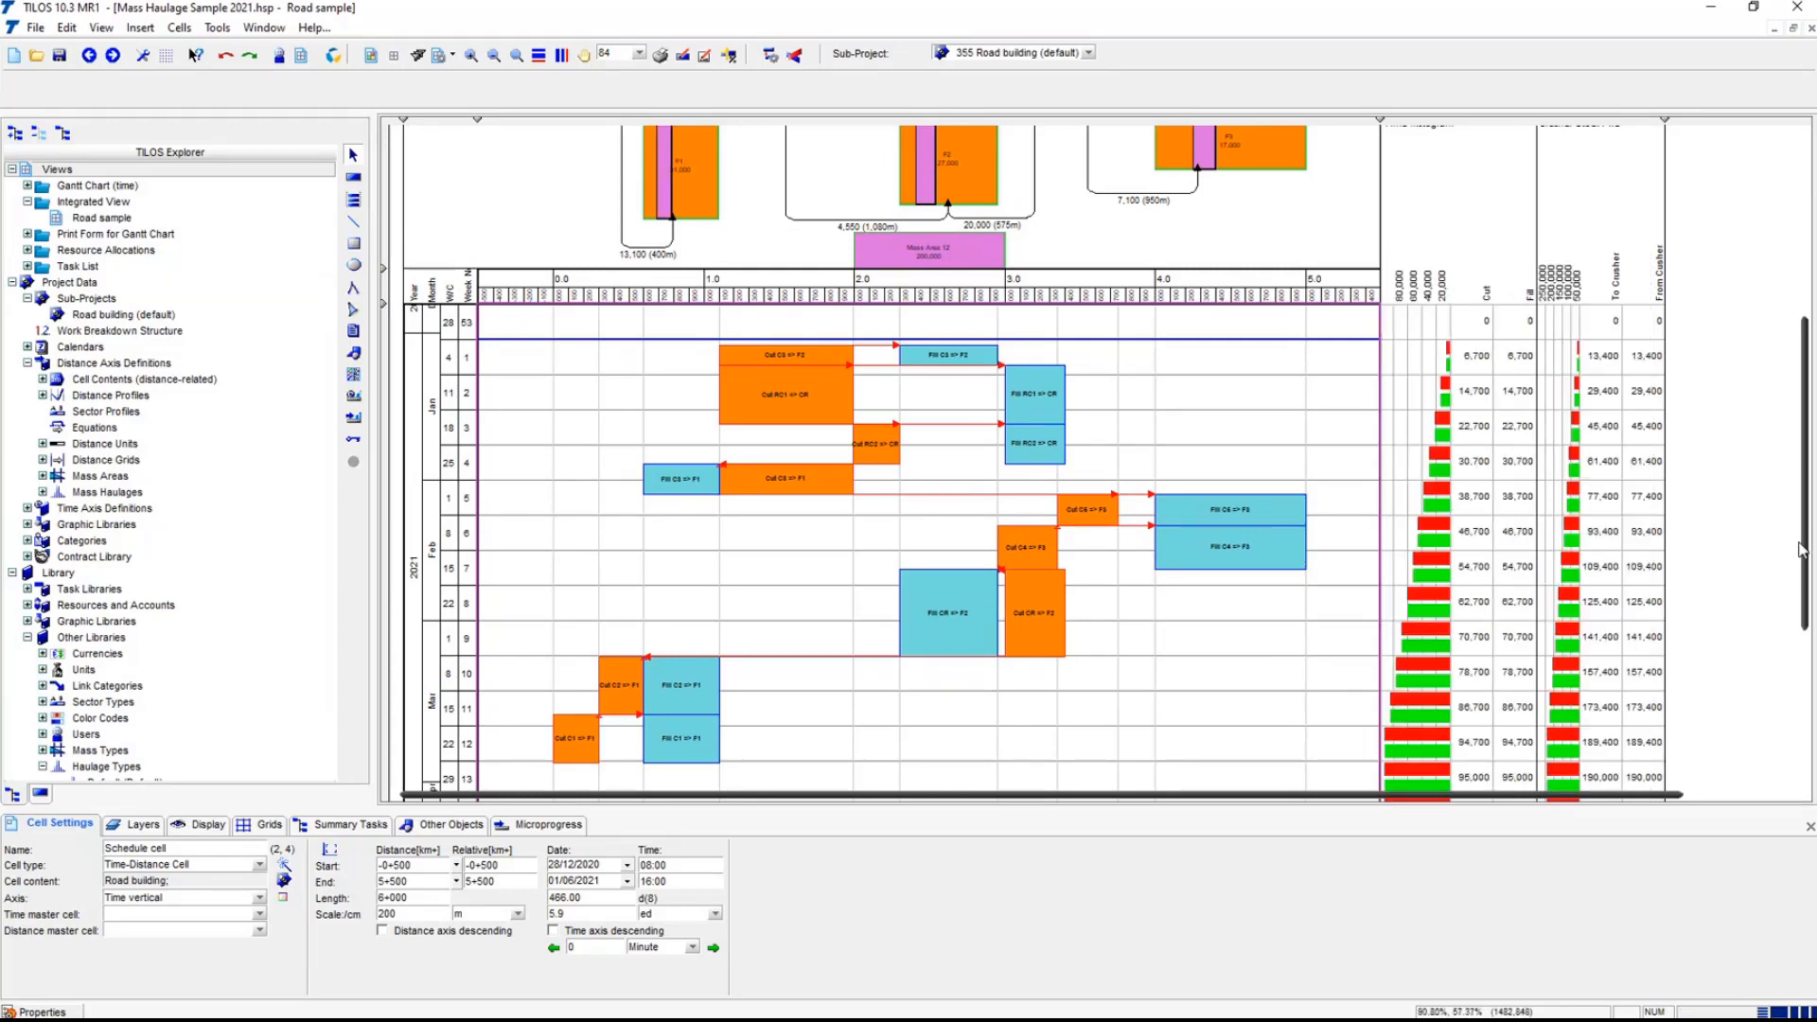
drag(1806, 554, 1803, 364)
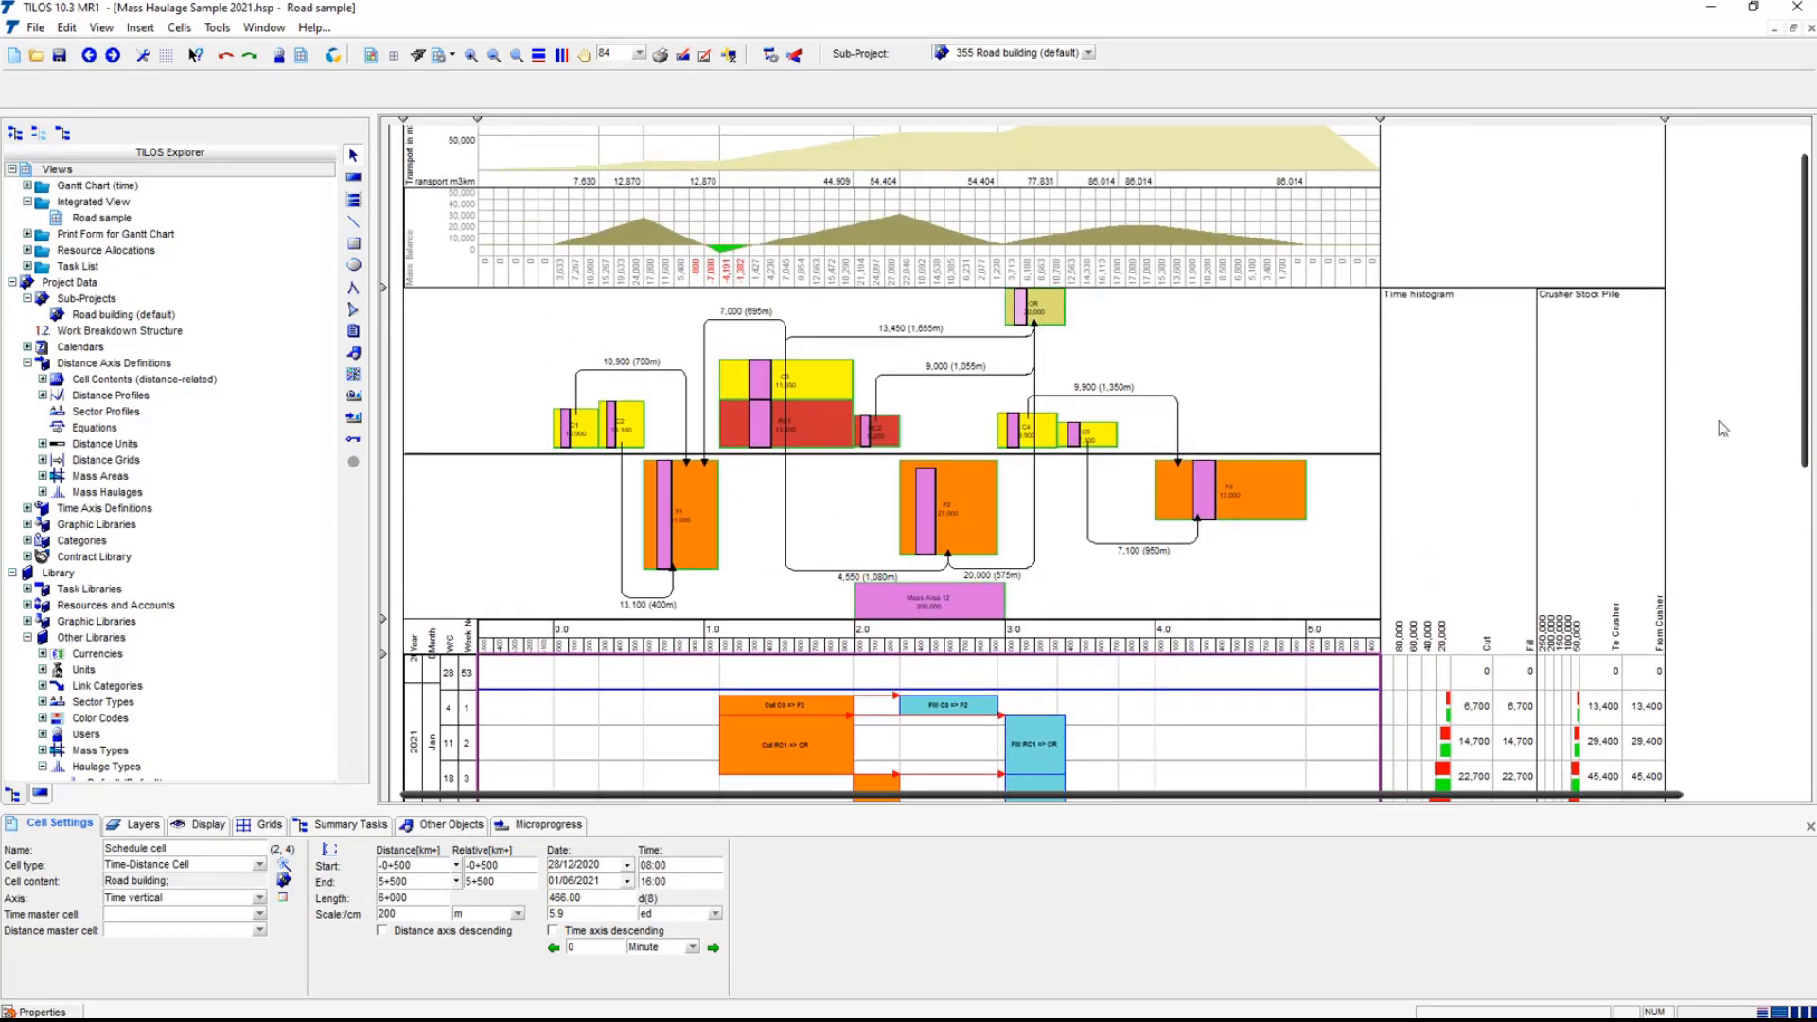
scroll(1448, 684, down, 3)
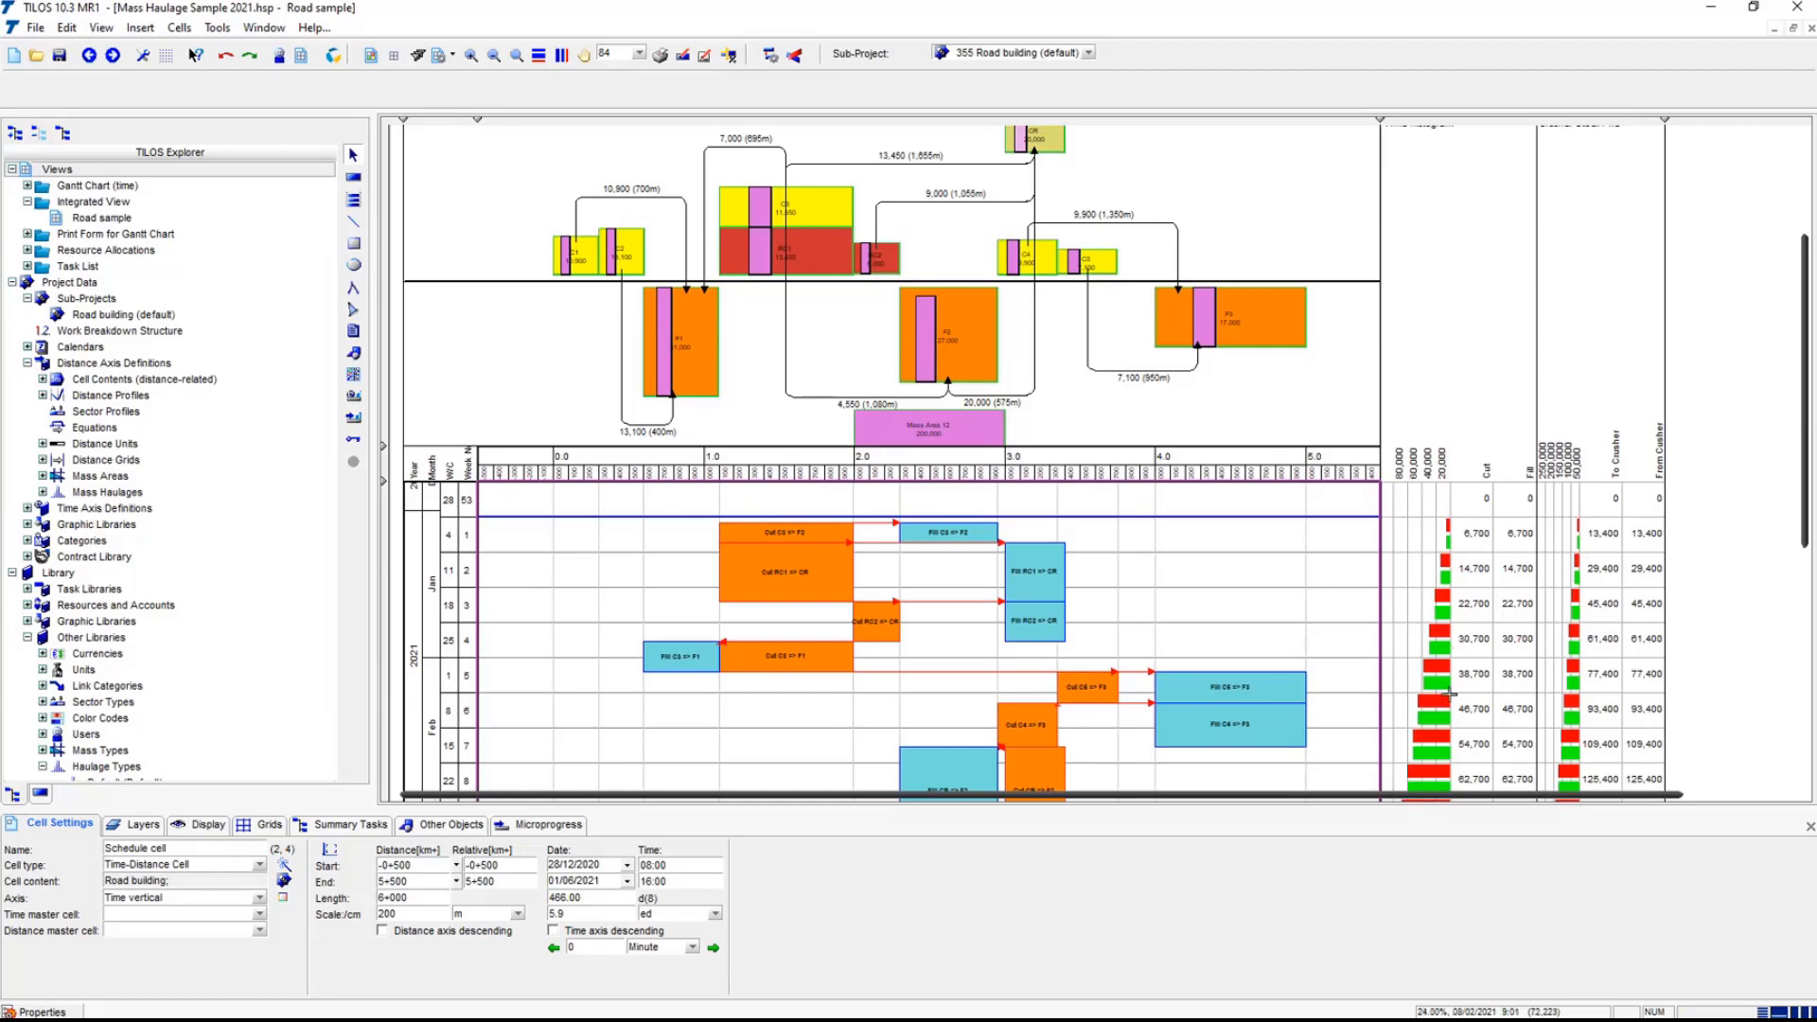
scroll(1609, 682, up, 4)
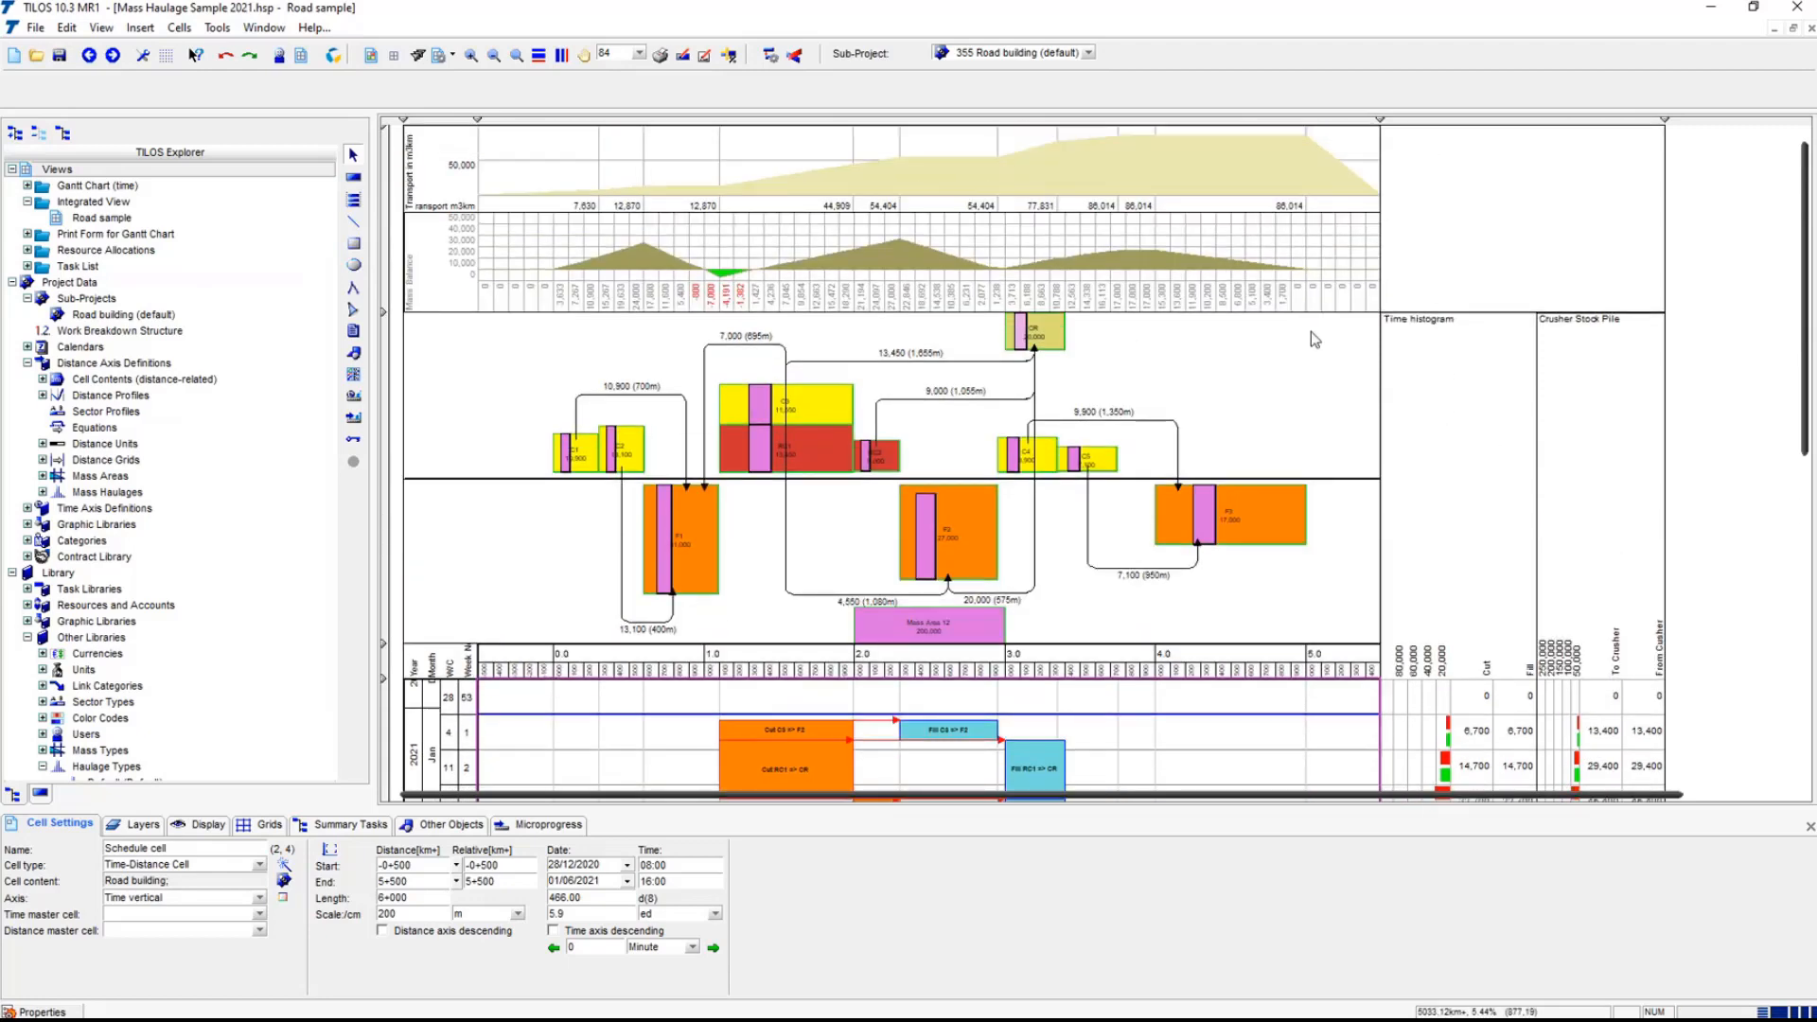
scroll(1183, 312, up, 1)
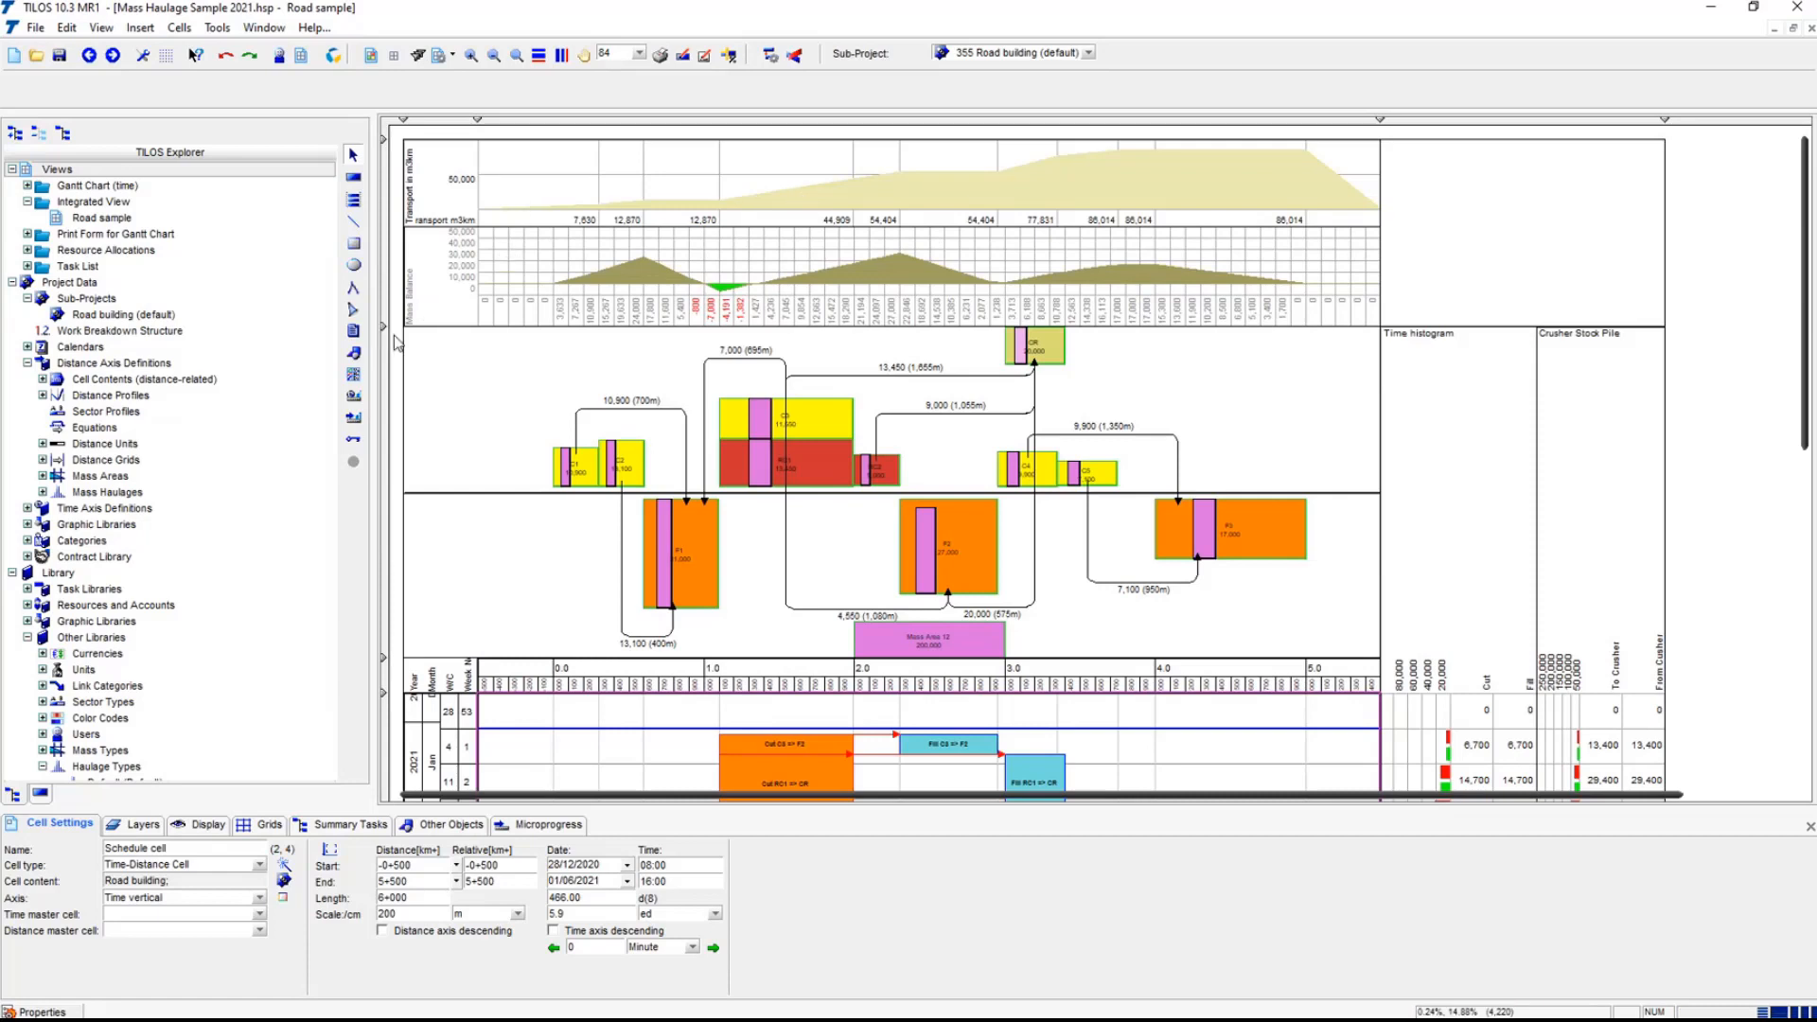
- Increase the height of the mass balance profile row slightly and select the mass haulage diagram cell
drag(383, 329, 387, 353)
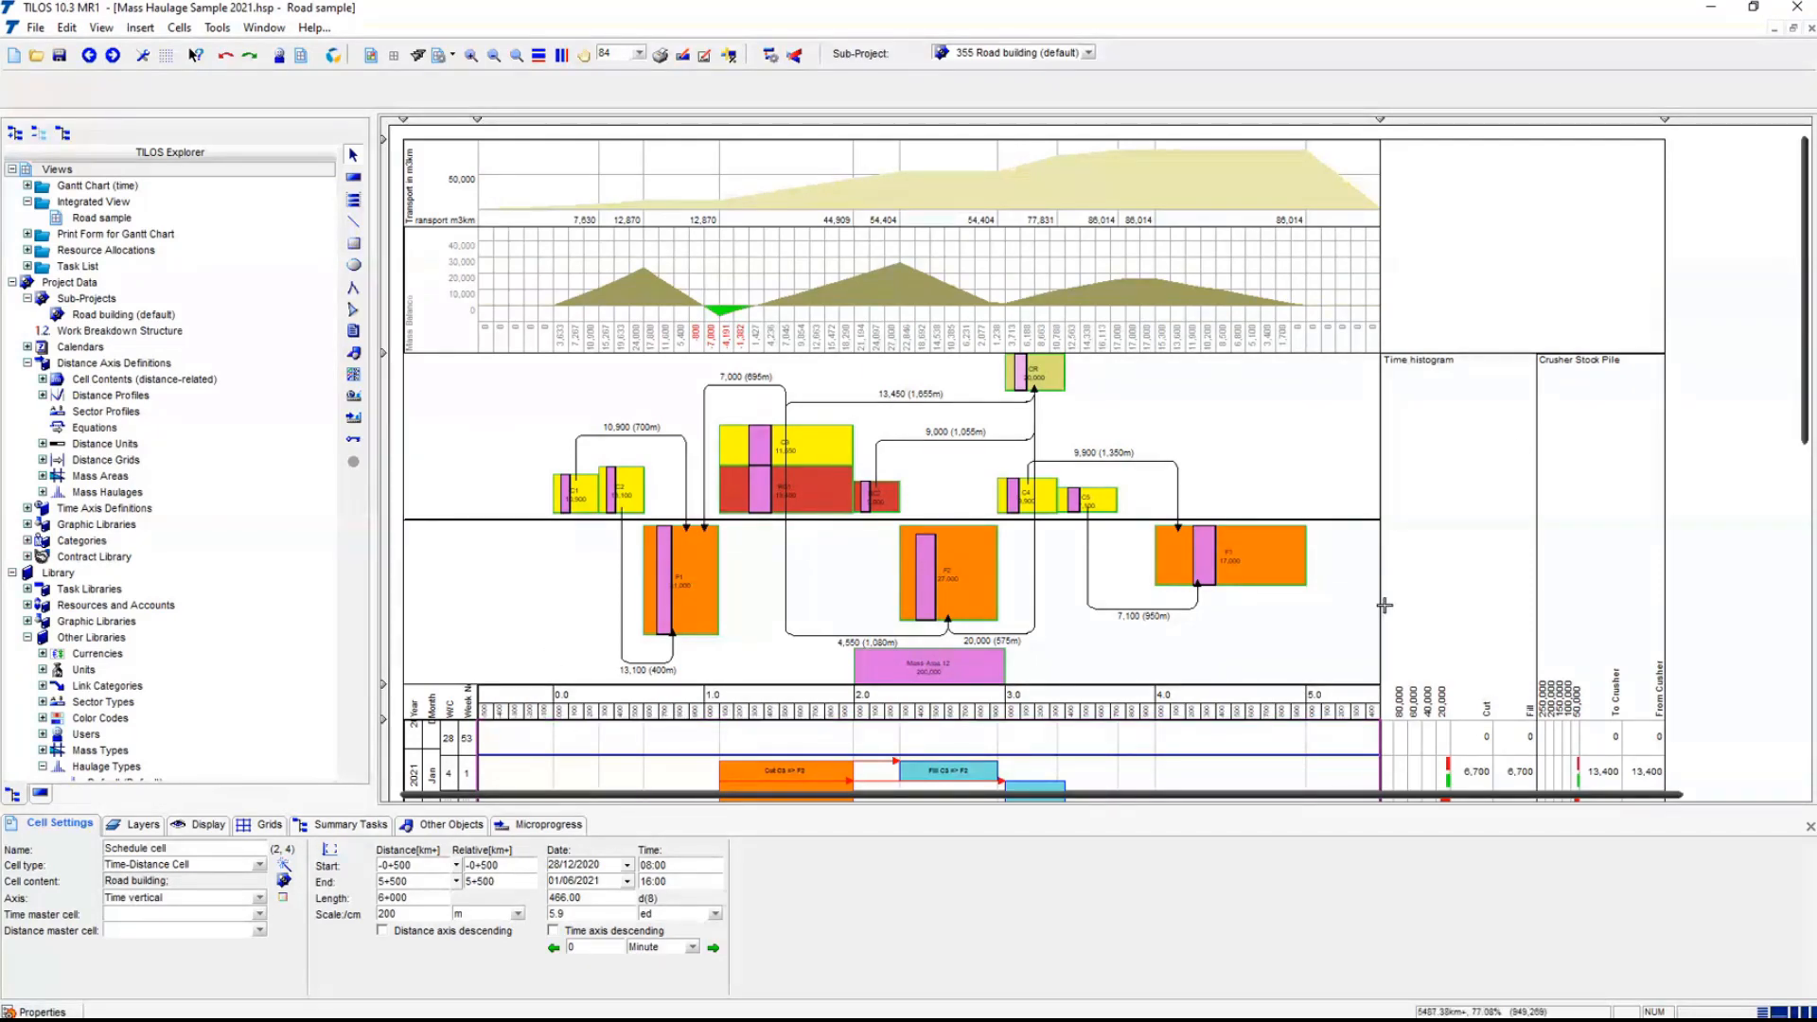
drag(1804, 312, 1811, 349)
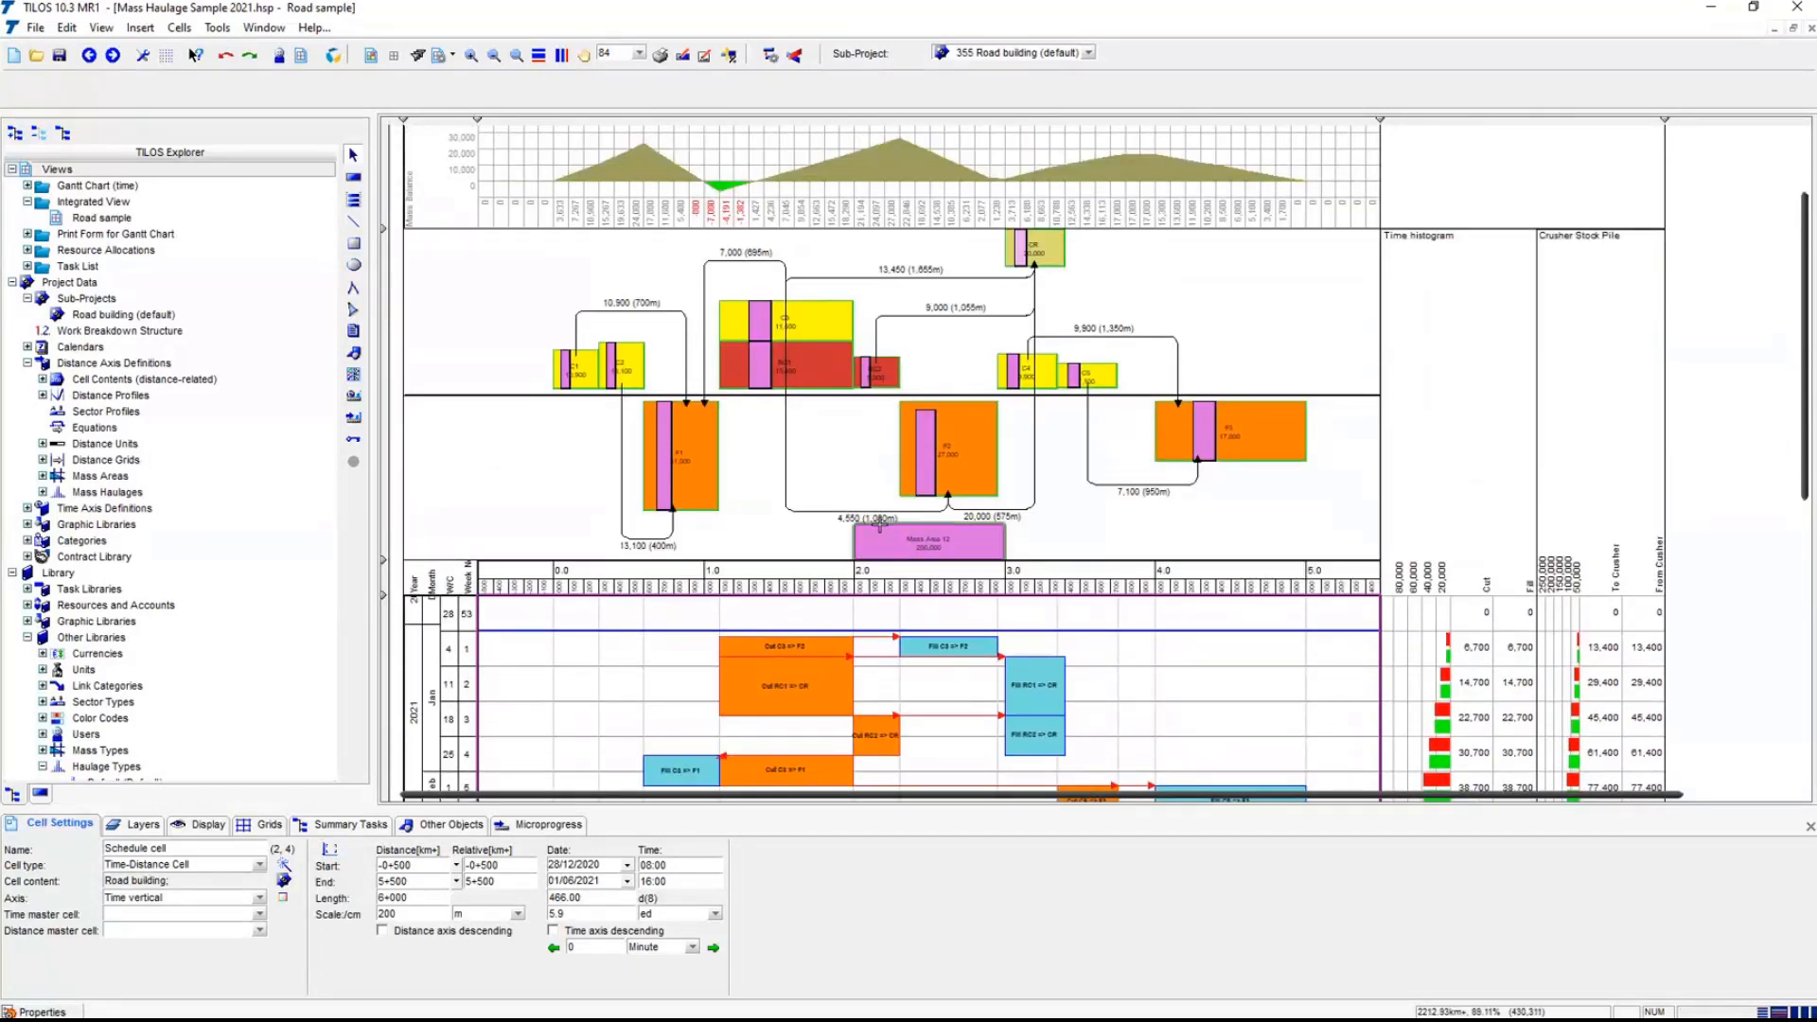
click(484, 480)
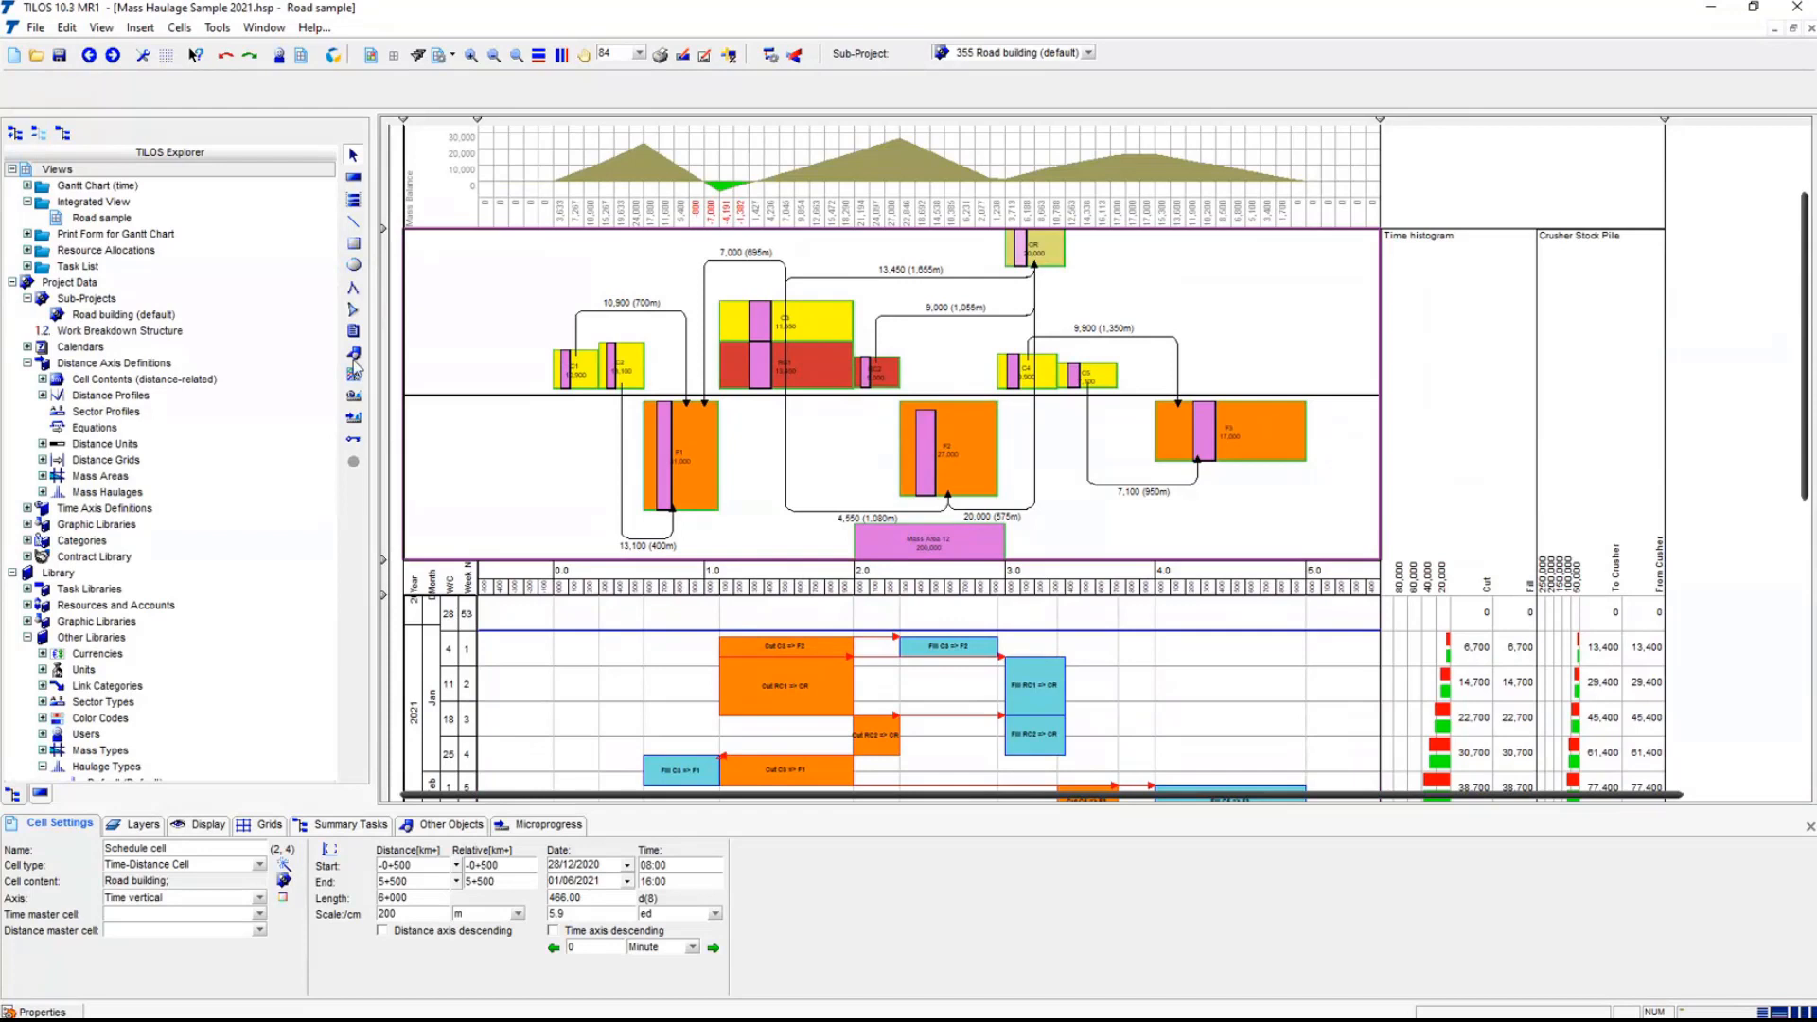
- Save the mass haulage project and close it
click(59, 57)
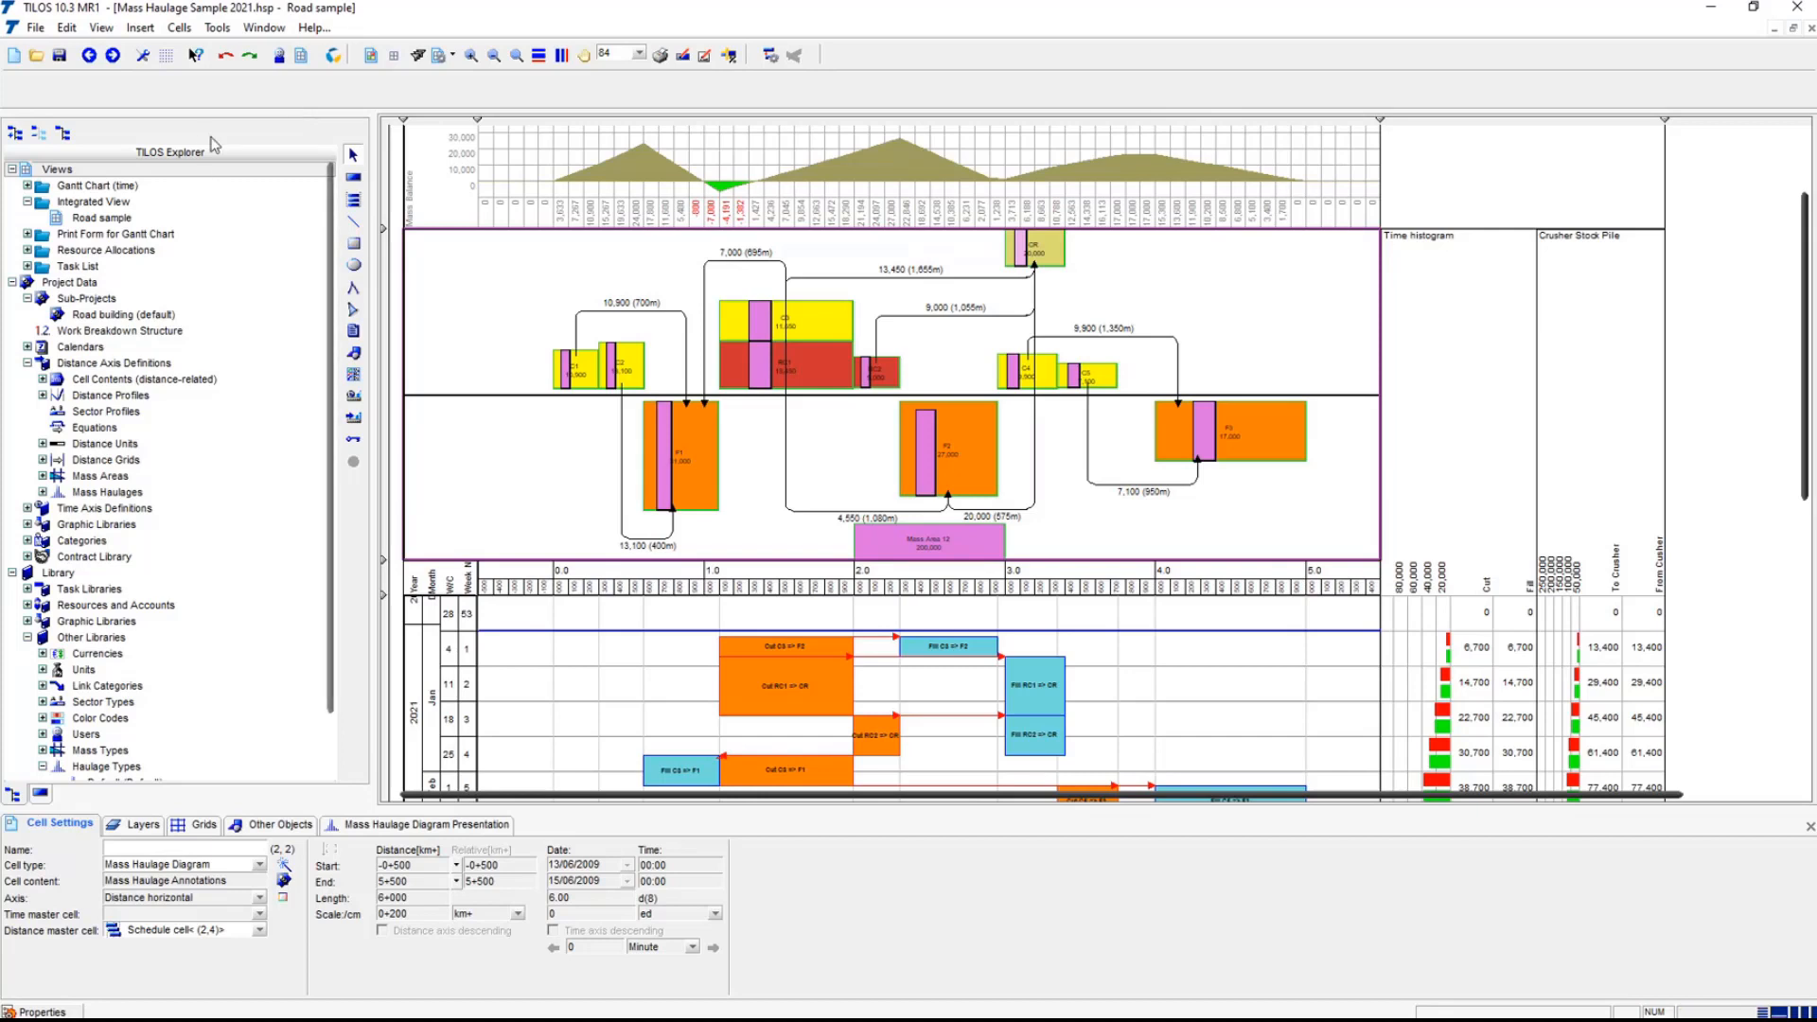
click(58, 56)
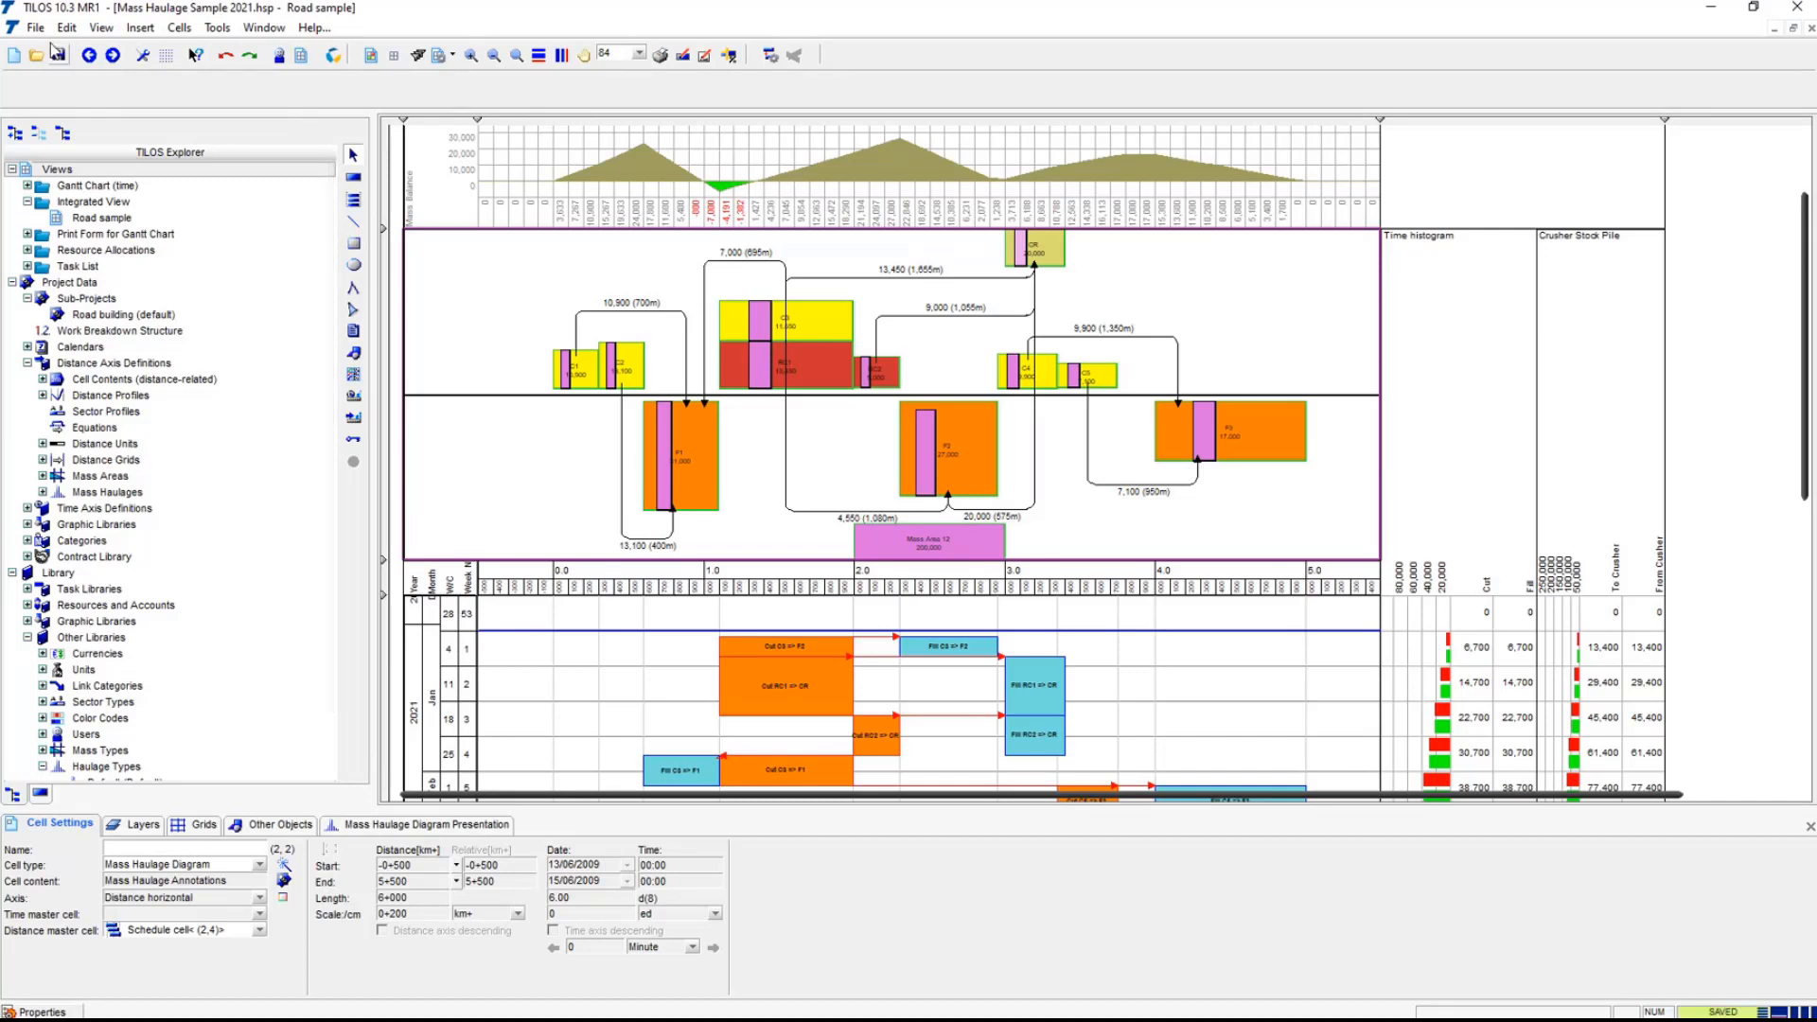
click(35, 28)
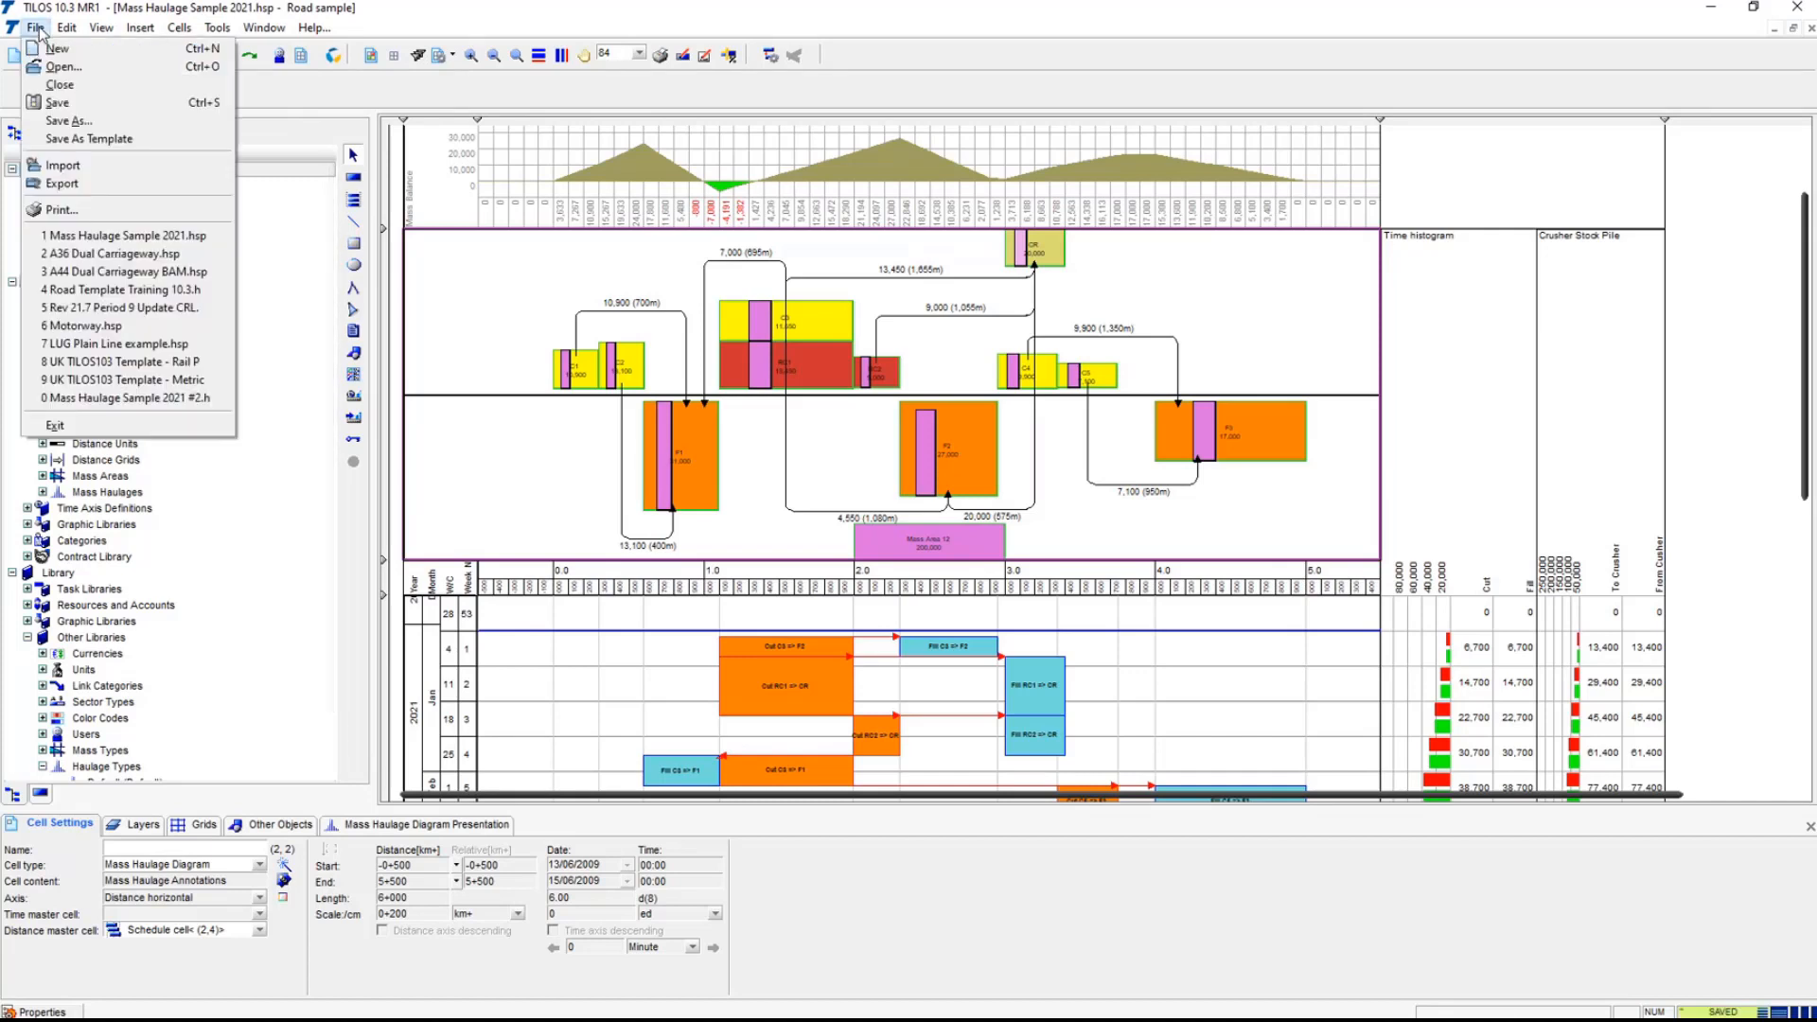
click(73, 86)
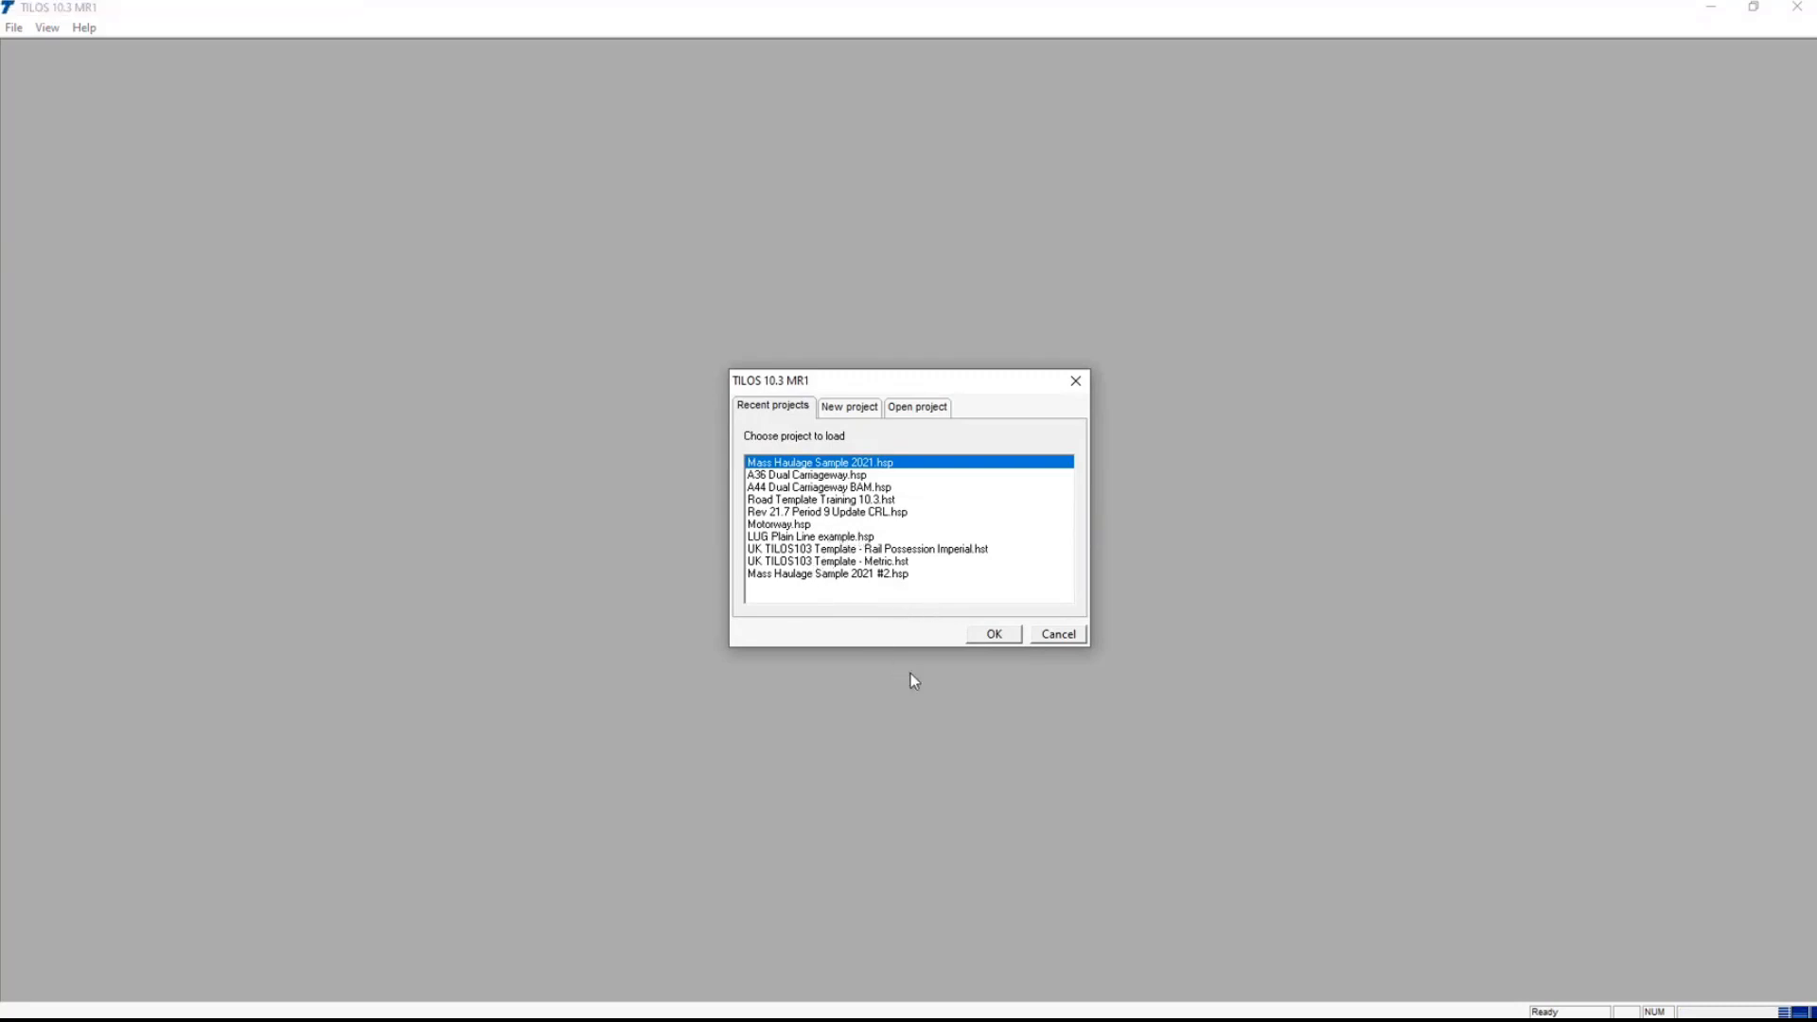
- Open the recent project LUG Plain Line example.hsp and look over the standard view's legend, distance scale and Main TDP cell
click(832, 537)
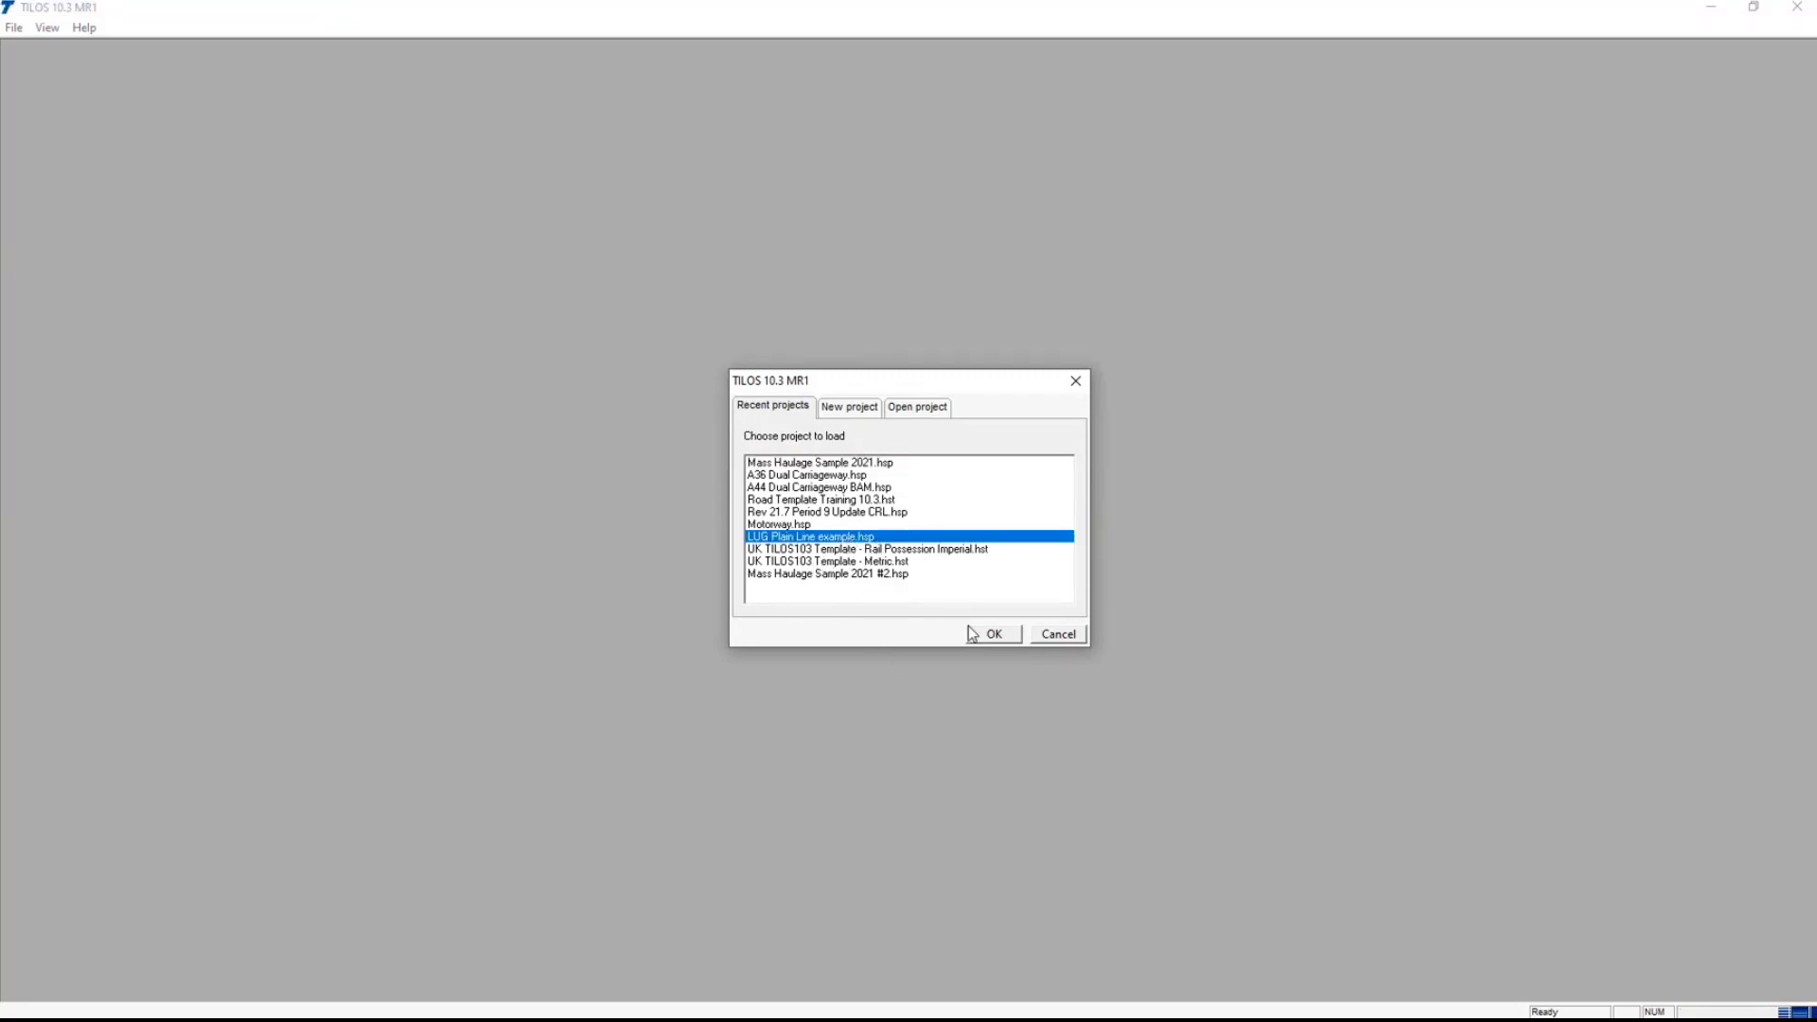
click(998, 634)
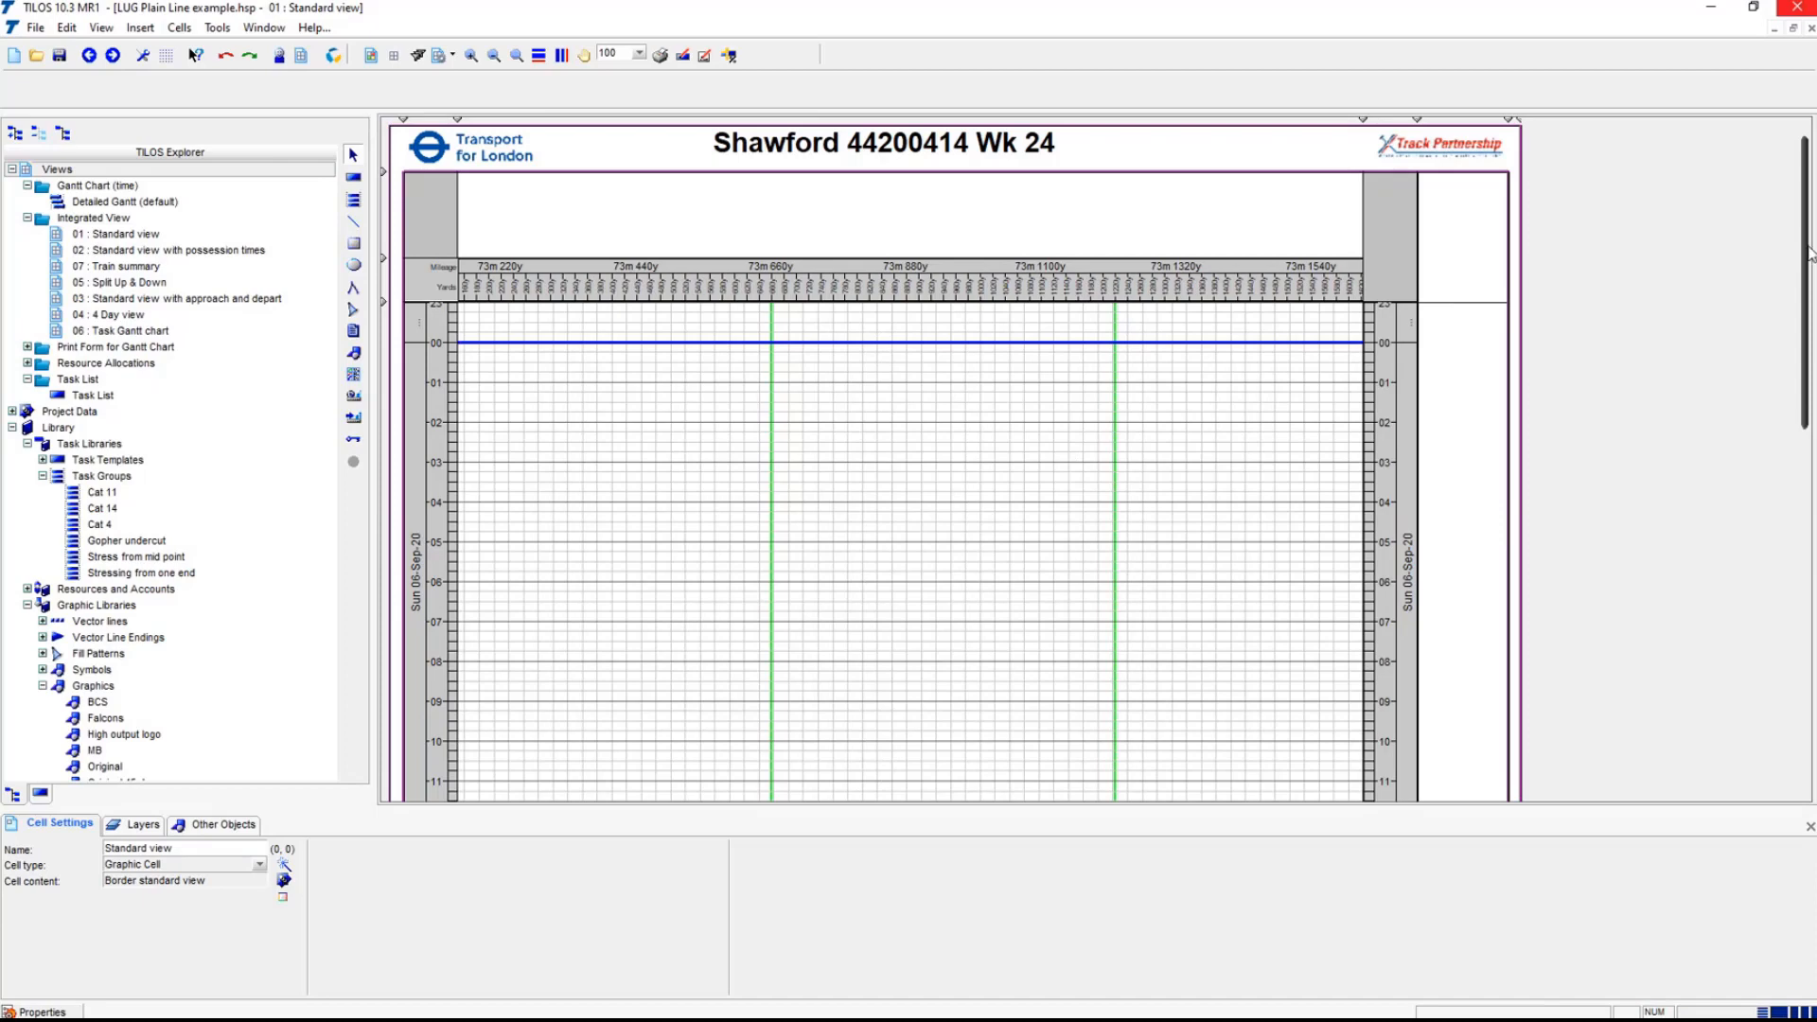
drag(1810, 254, 1738, 595)
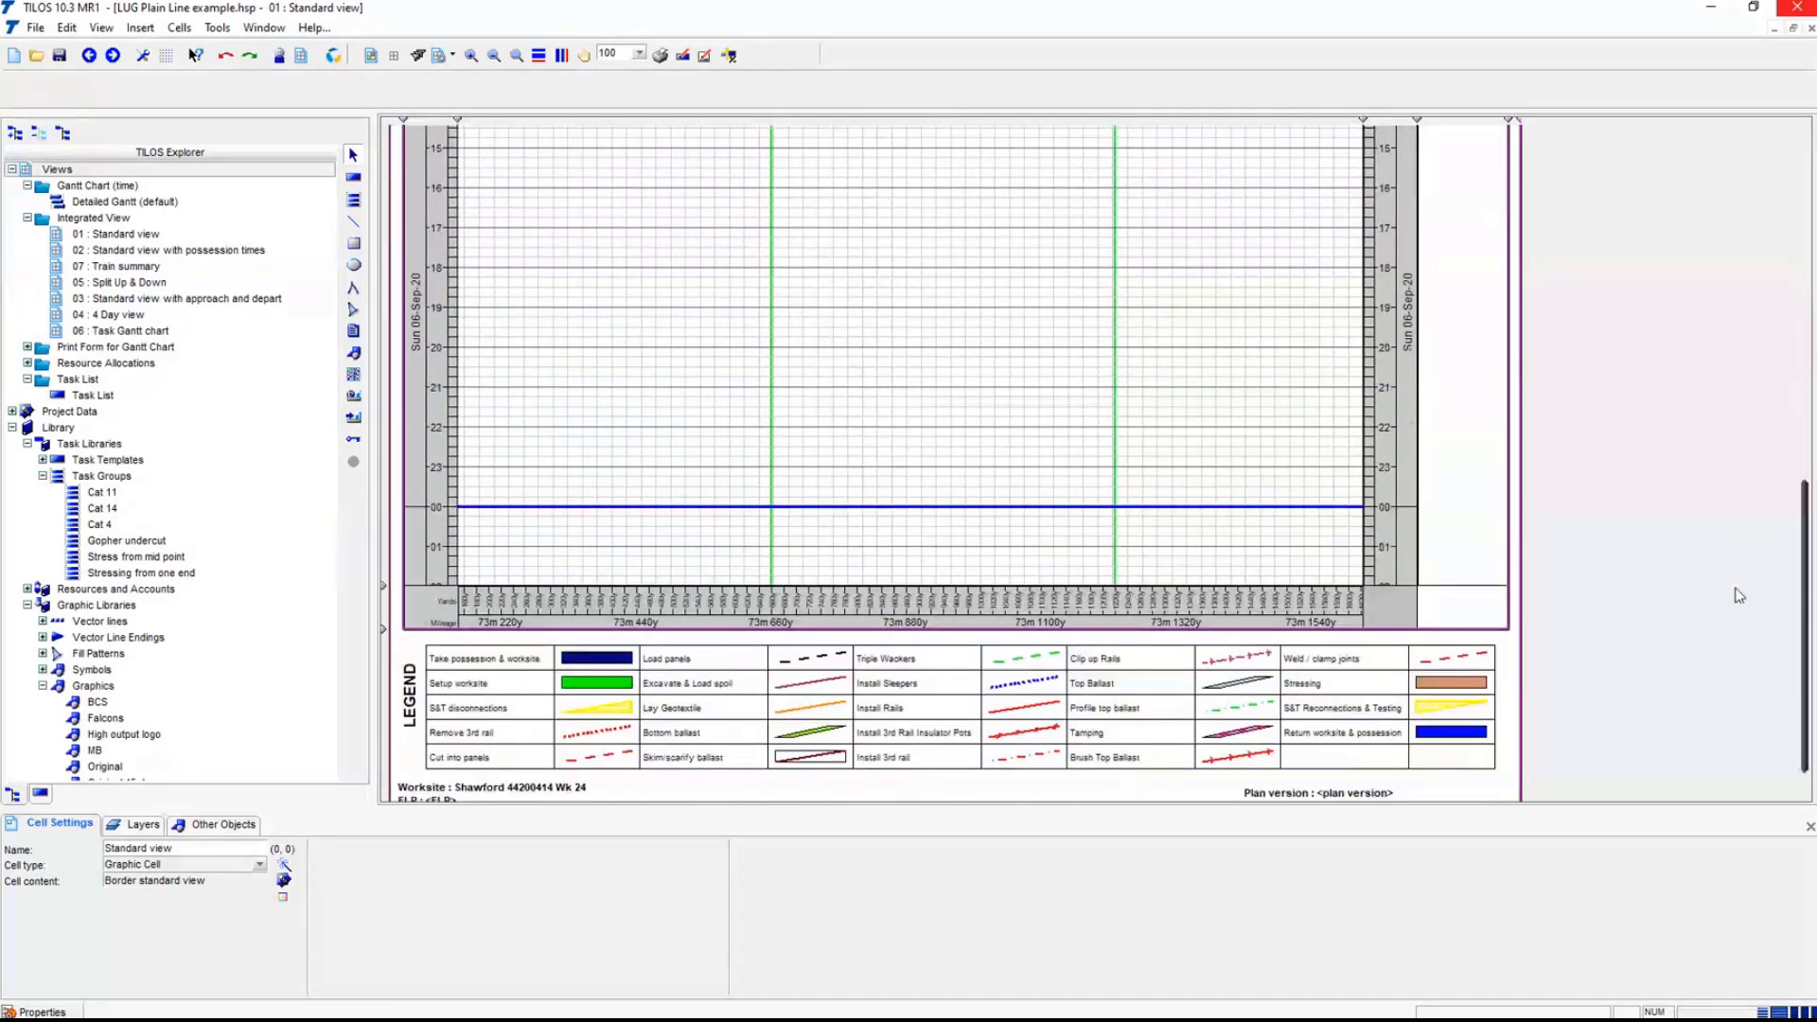
scroll(1711, 283, up, 10)
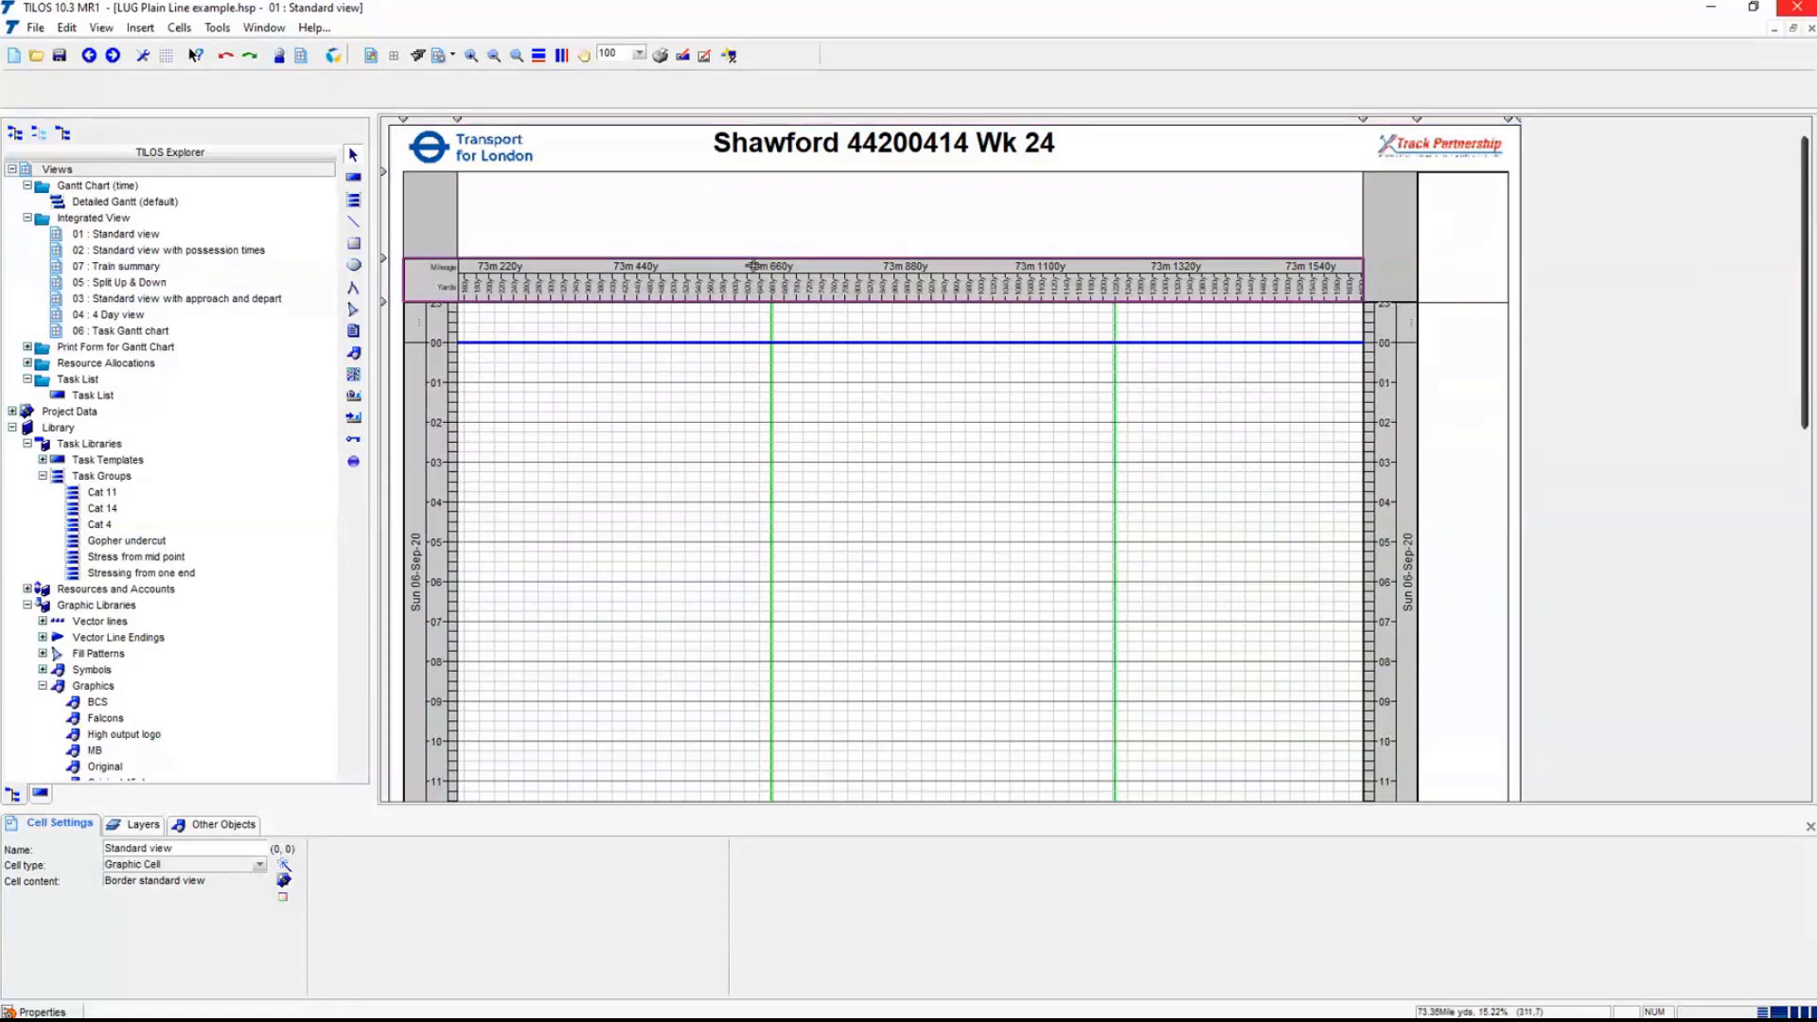
click(753, 266)
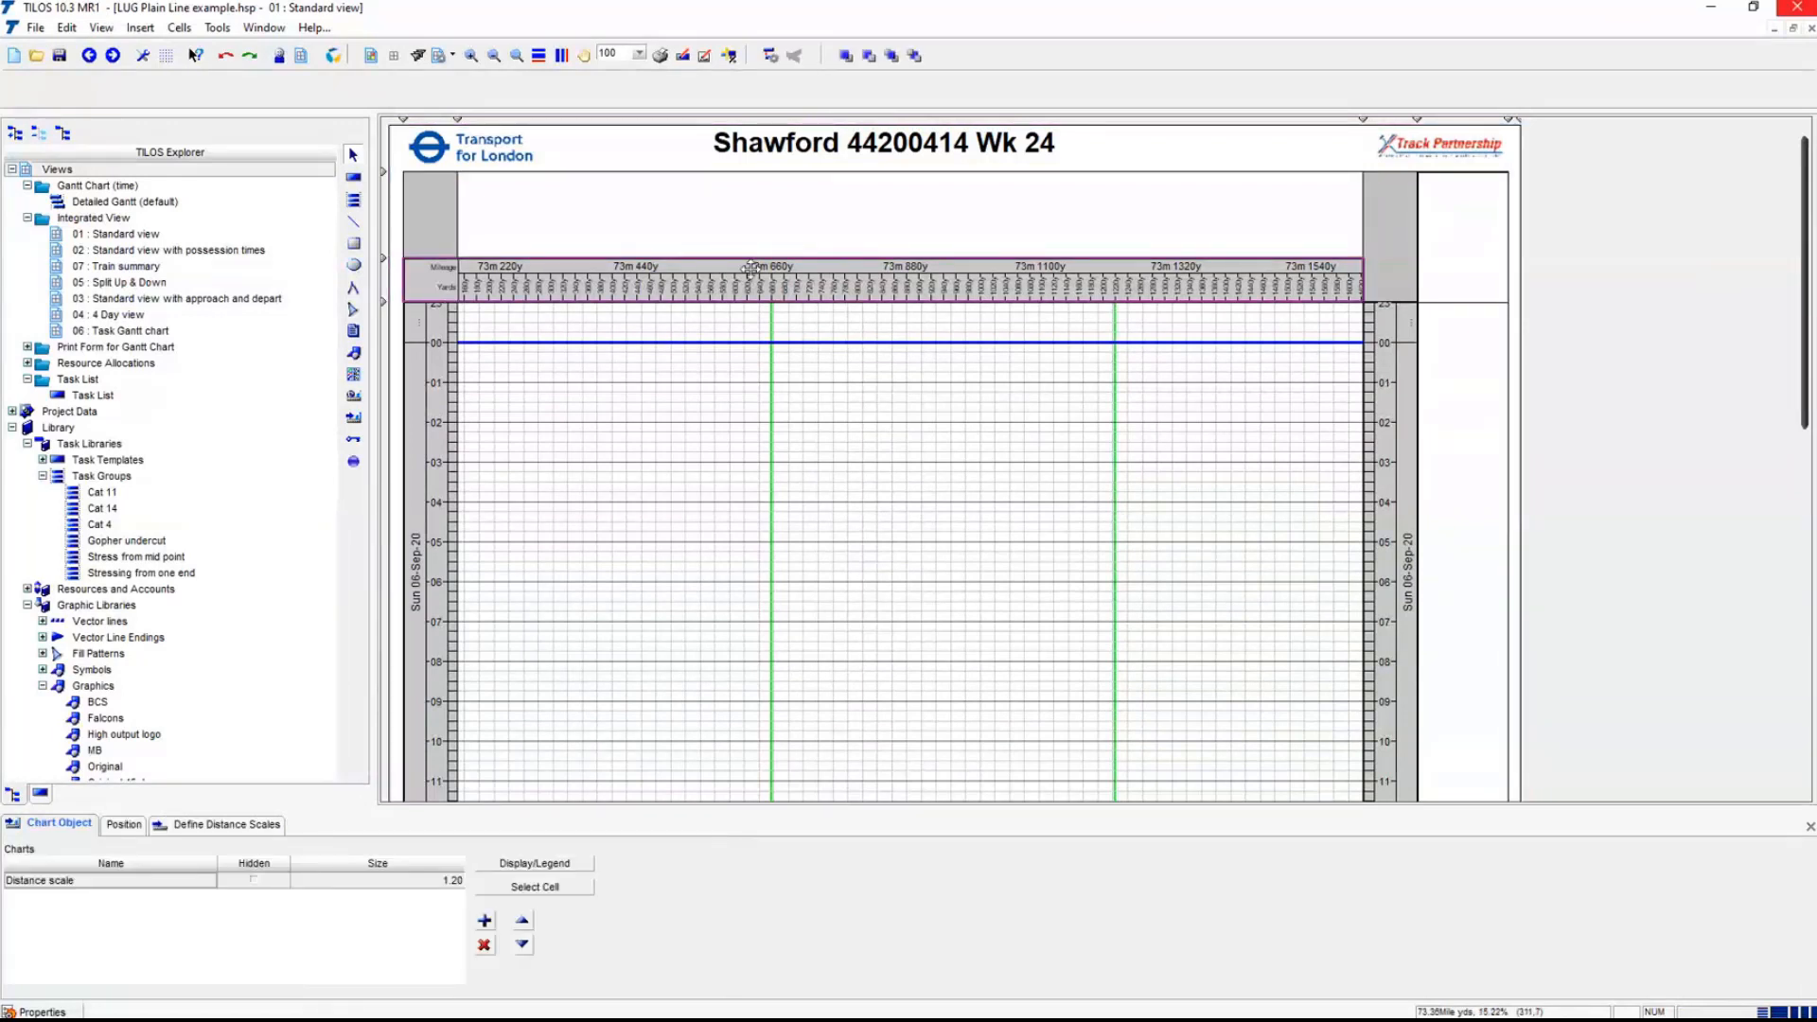
click(728, 430)
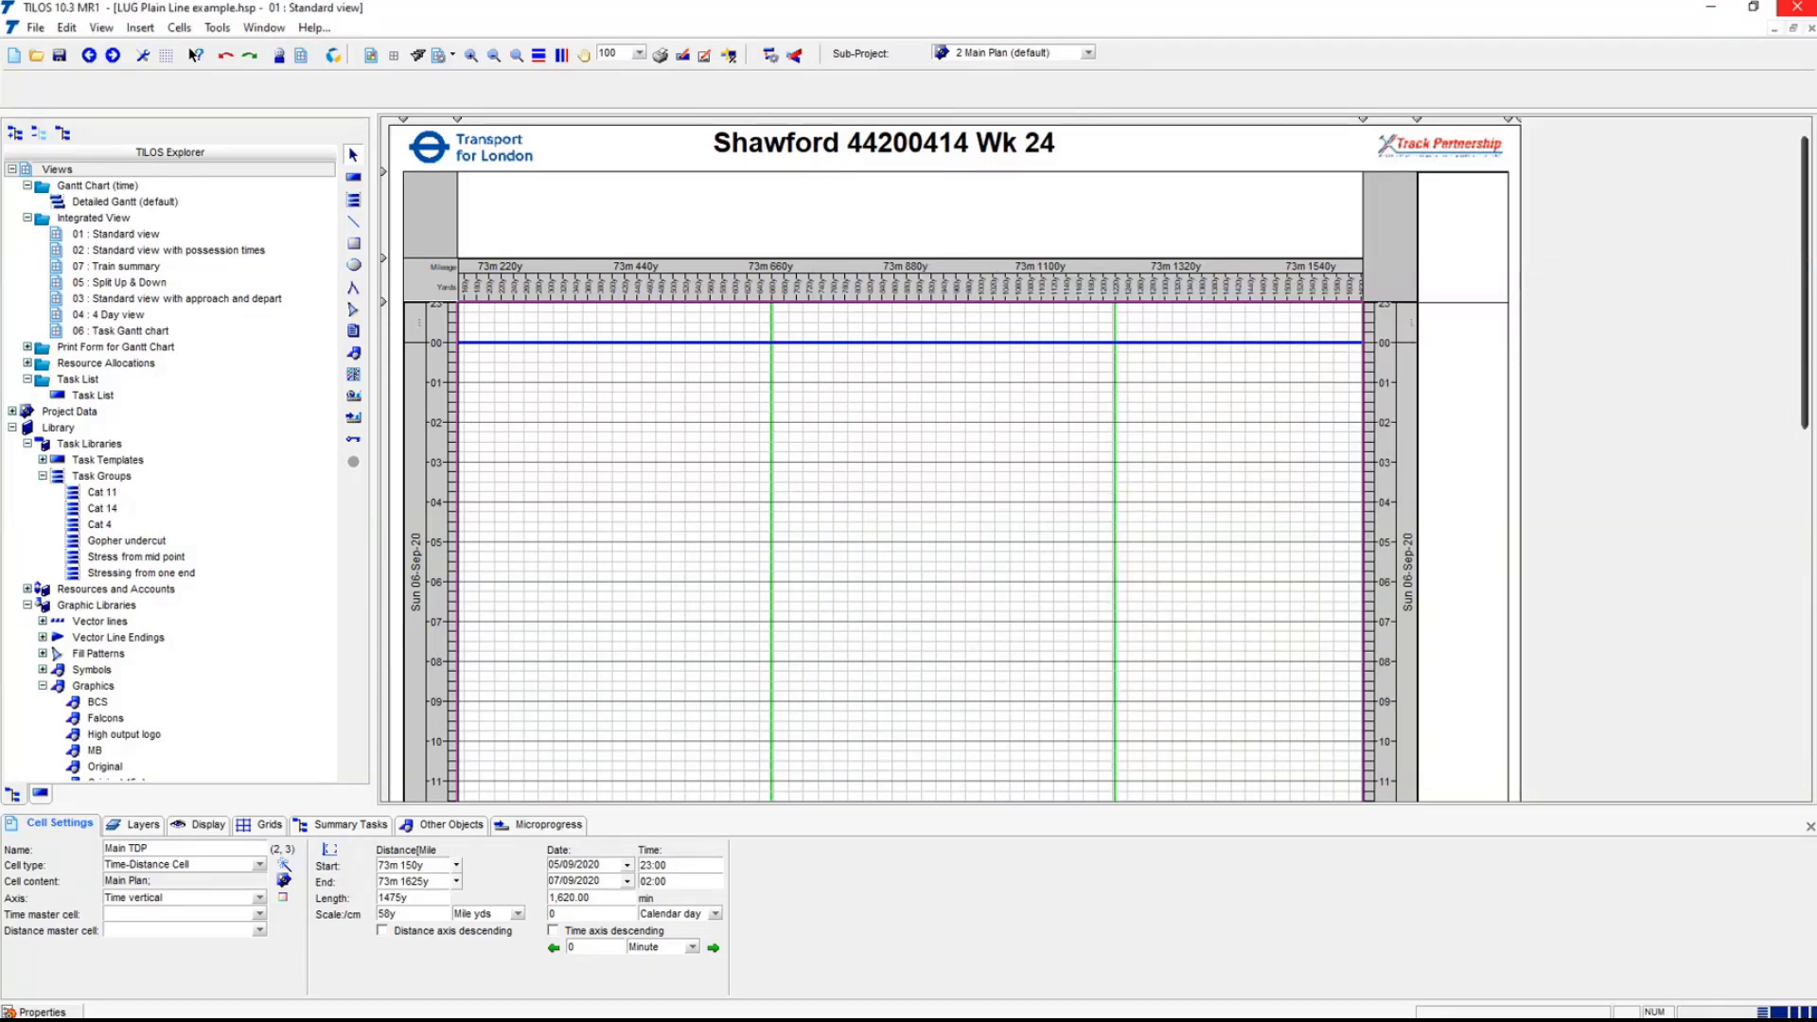
- Switch to the Excel workbook Rail Plain Line Data.xls and move its window out of the way onto the other screen
key(alt+Tab)
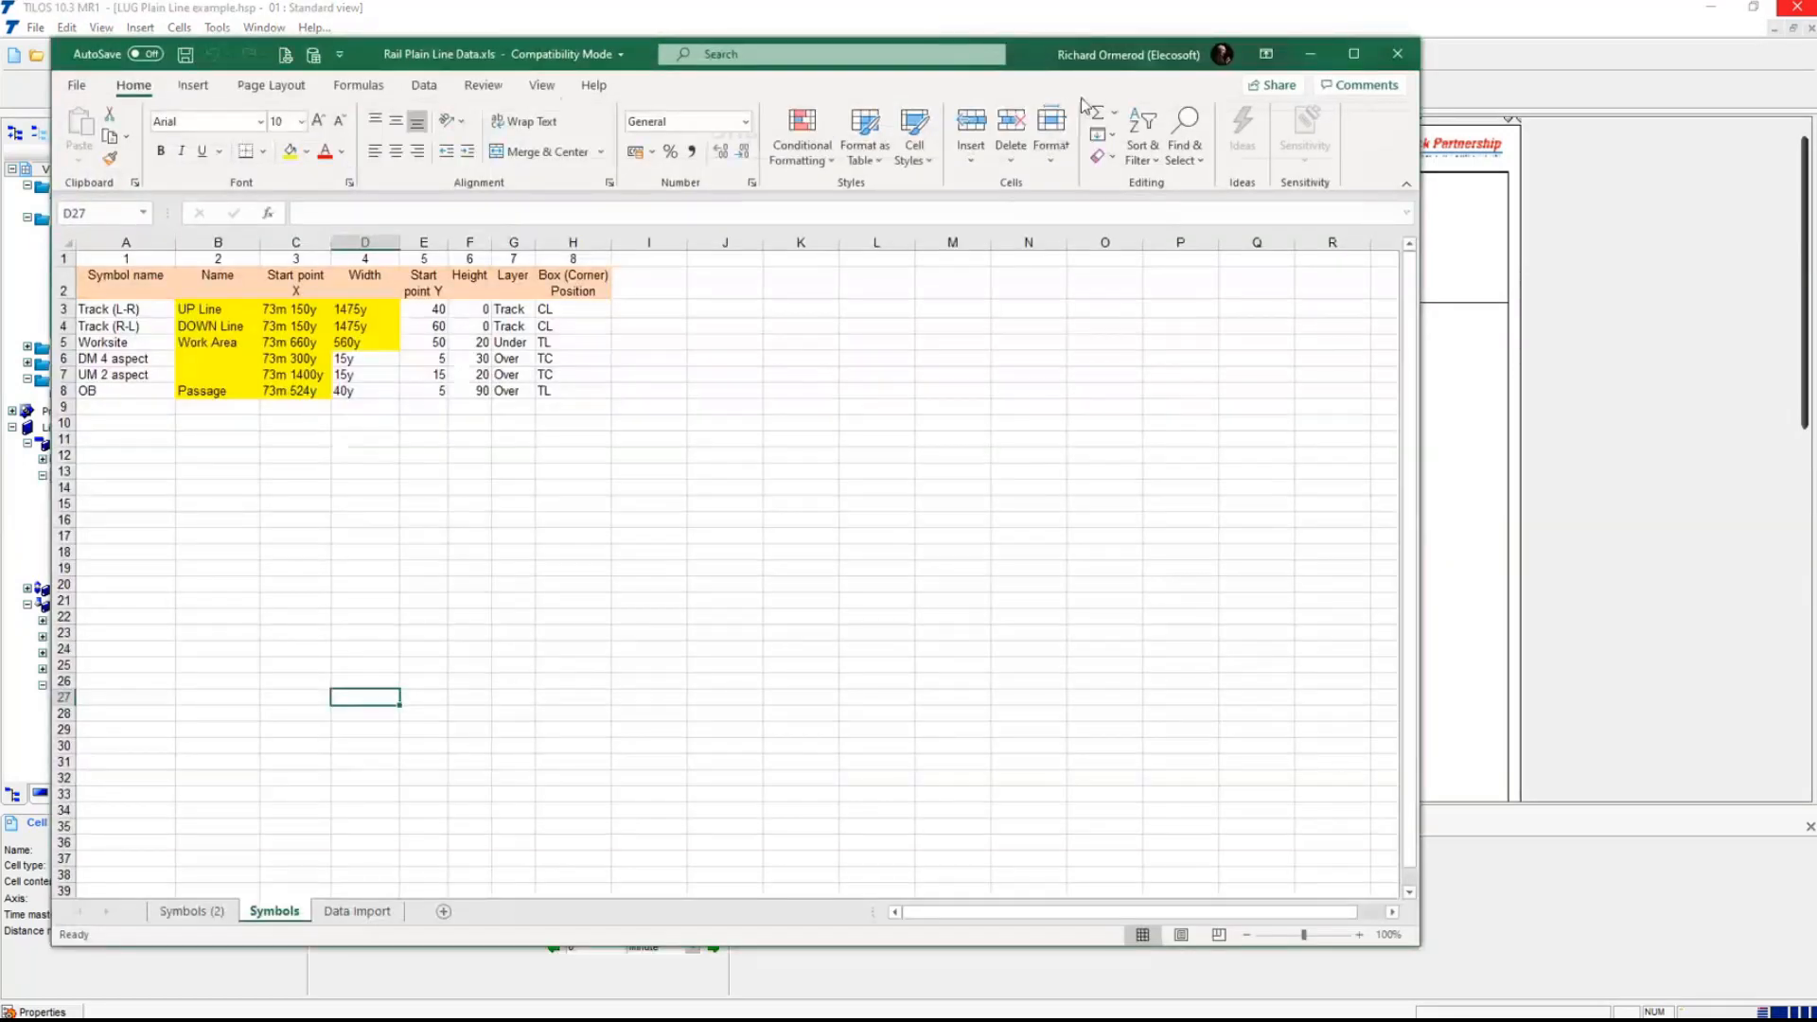
drag(1027, 59, 1816, 93)
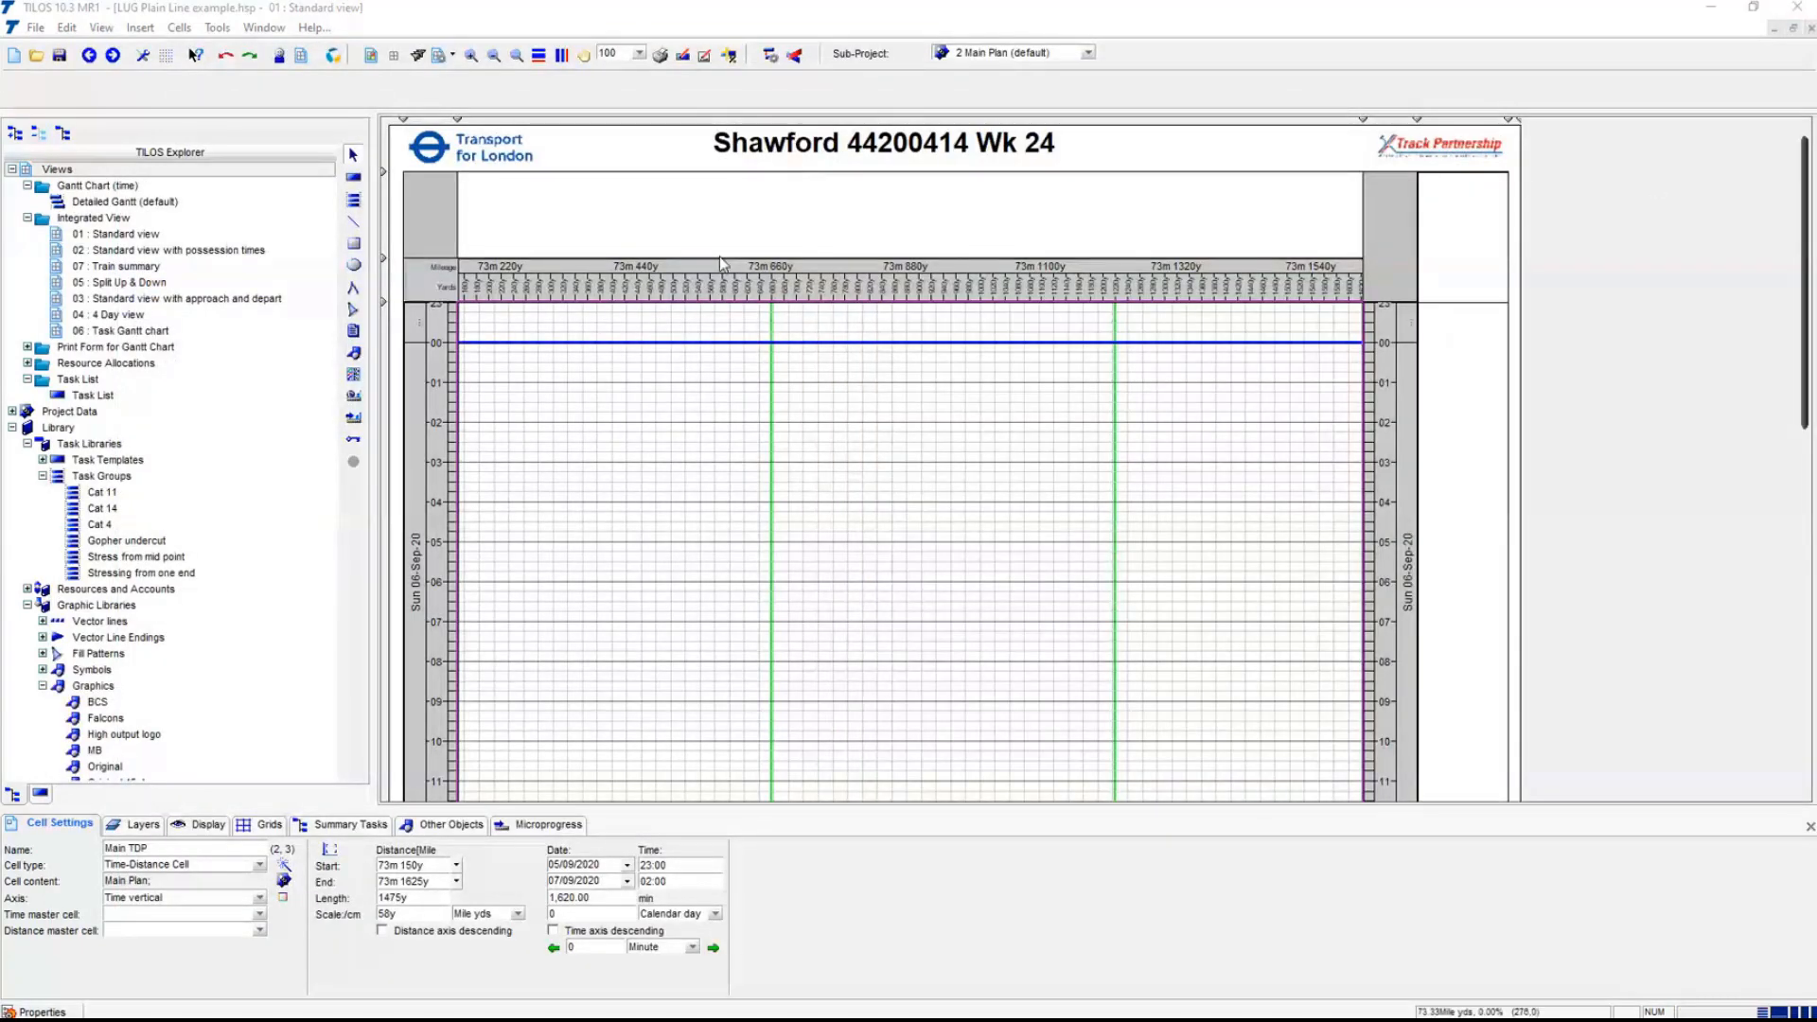
- Insert the Worksite symbol from the library into the Site diagram cell, about 94 mm long and 4.5 mm high, starting near 73m 667y
click(711, 228)
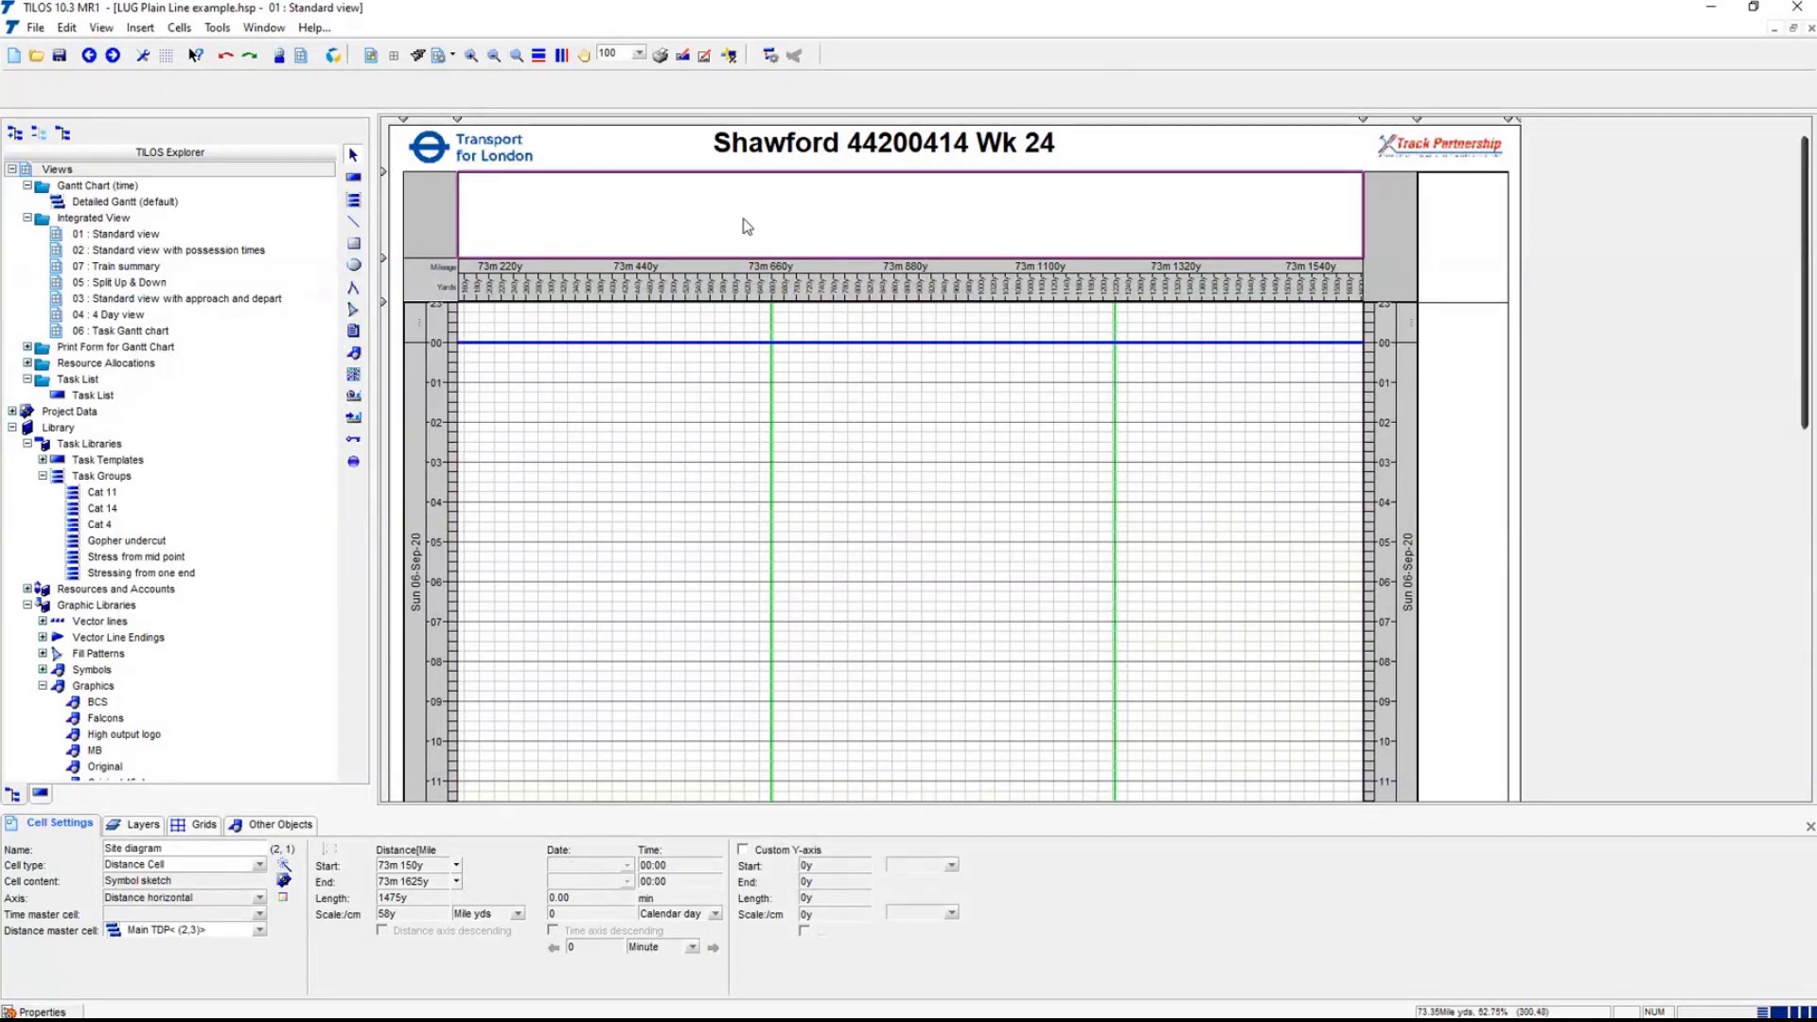
click(354, 354)
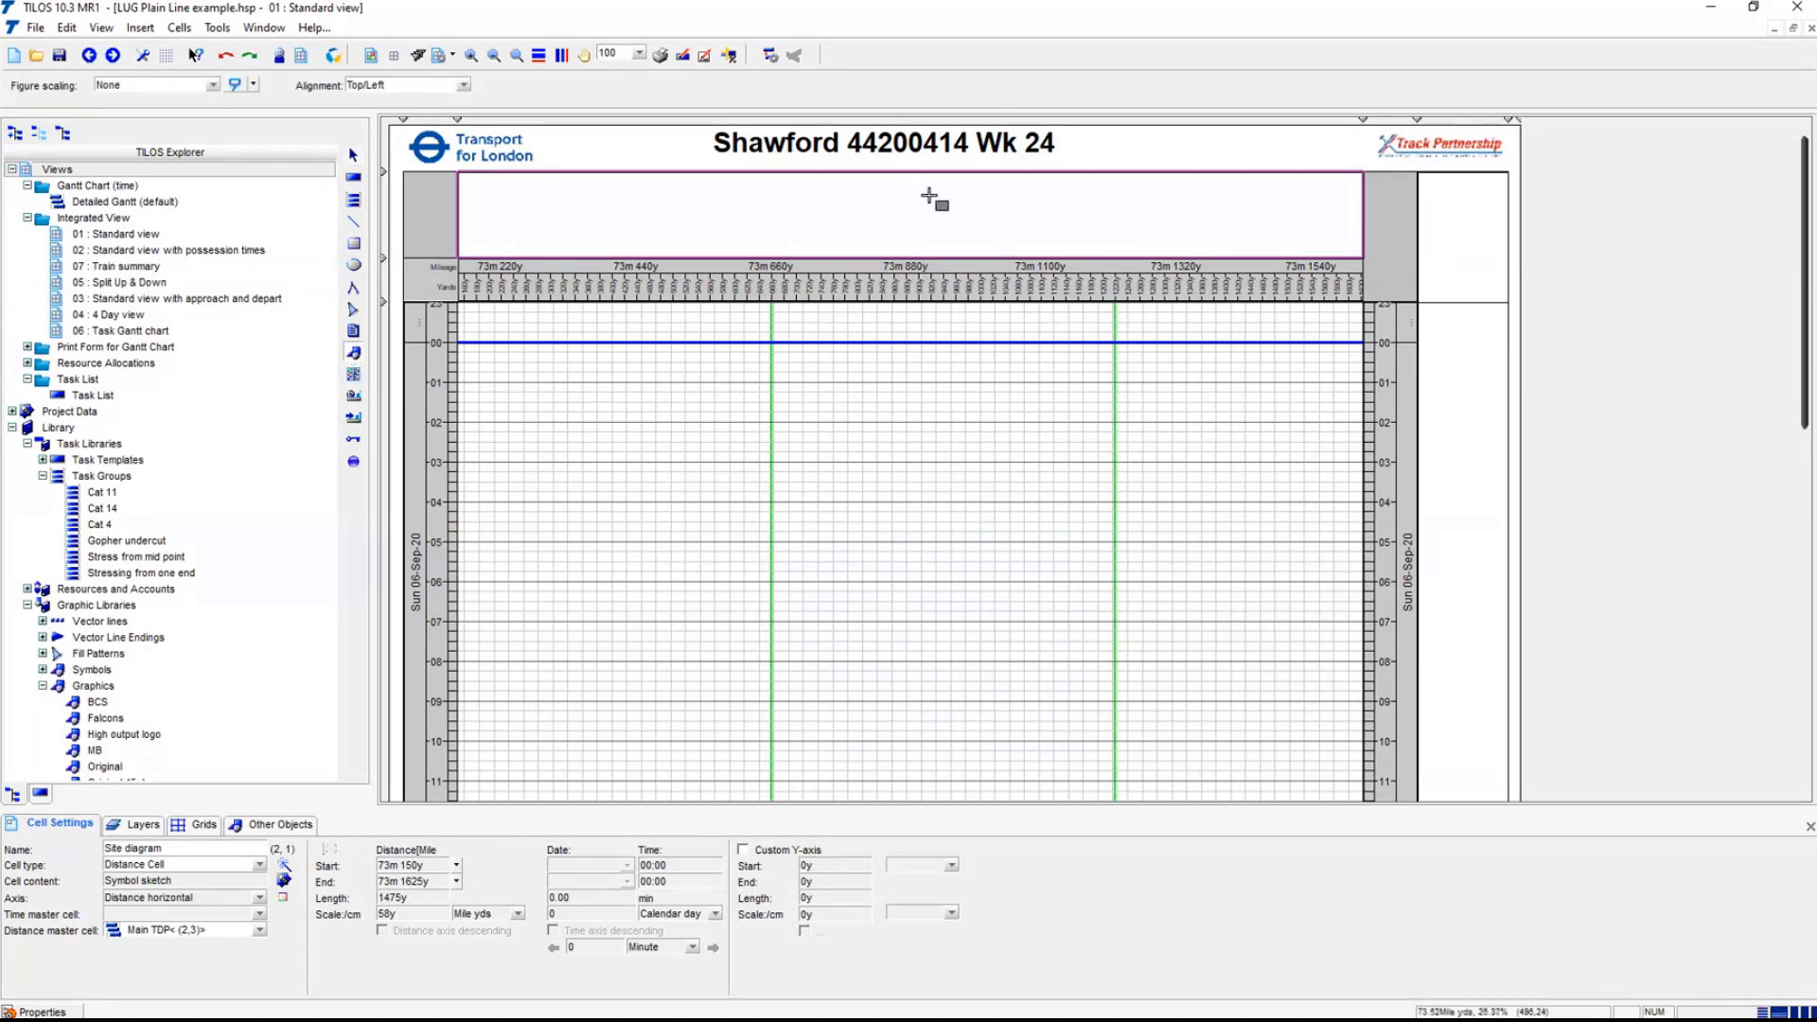
drag(776, 214, 1119, 239)
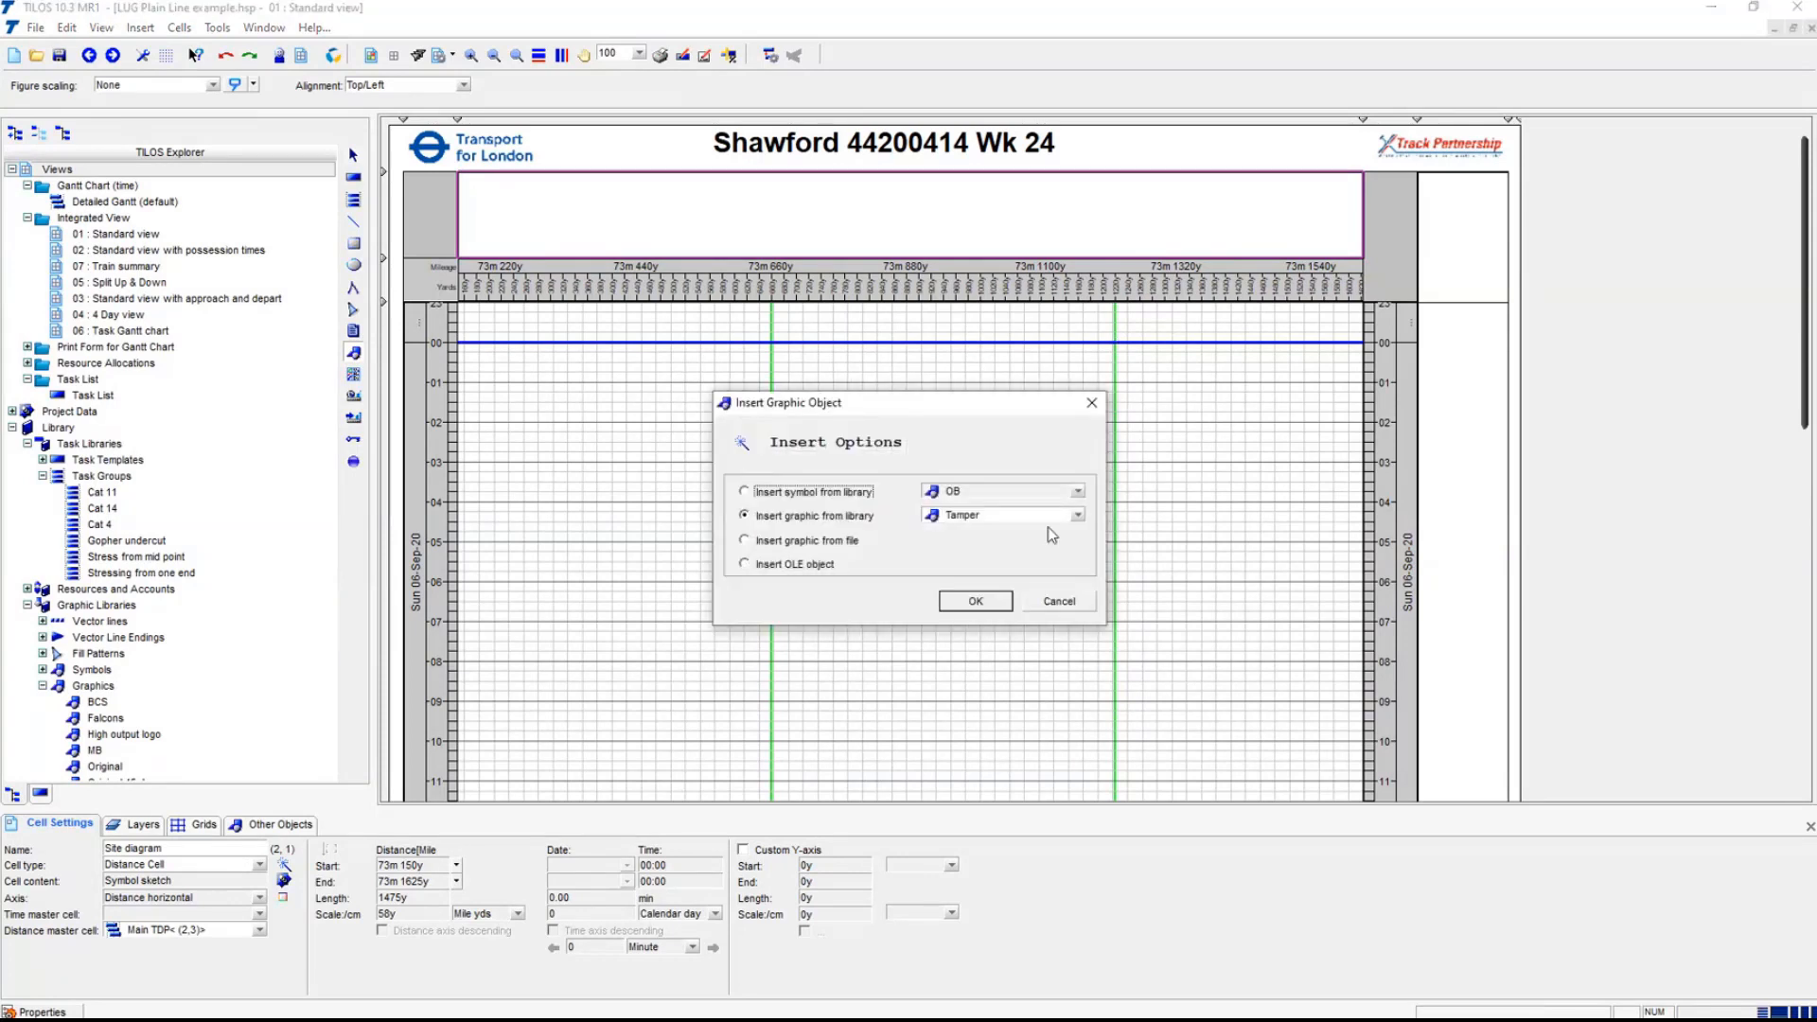
click(843, 493)
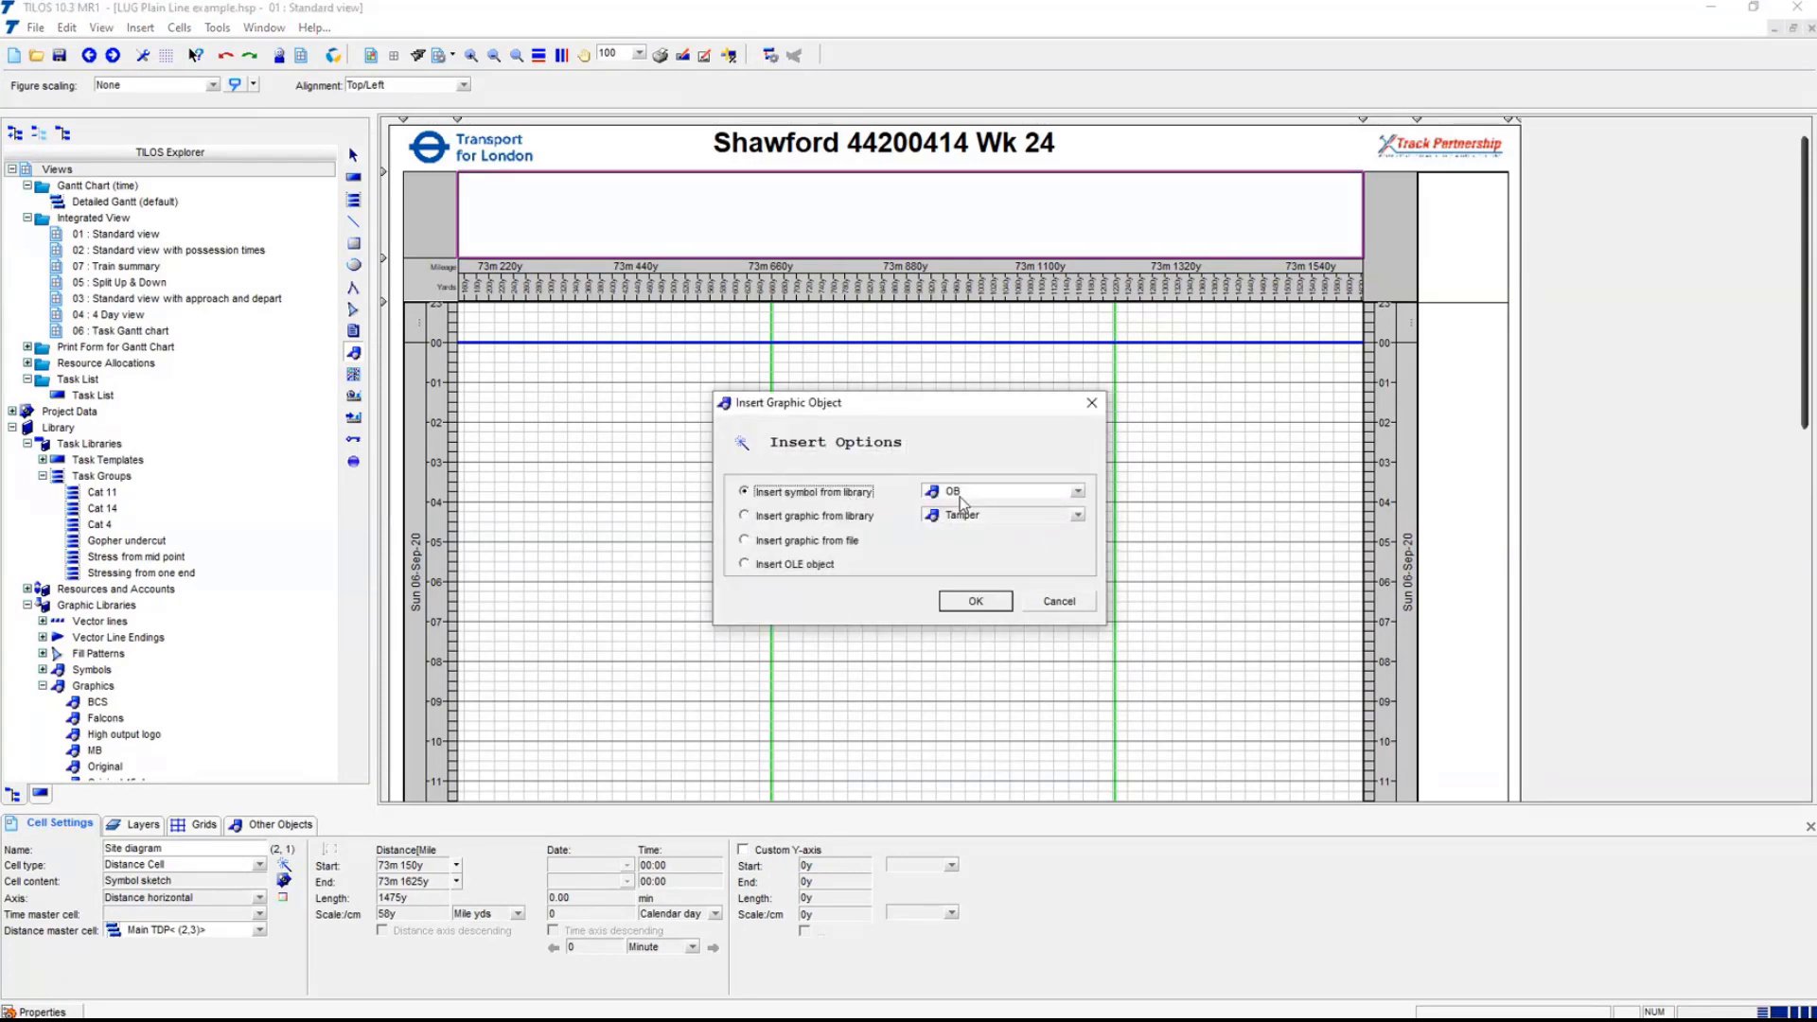
click(1077, 492)
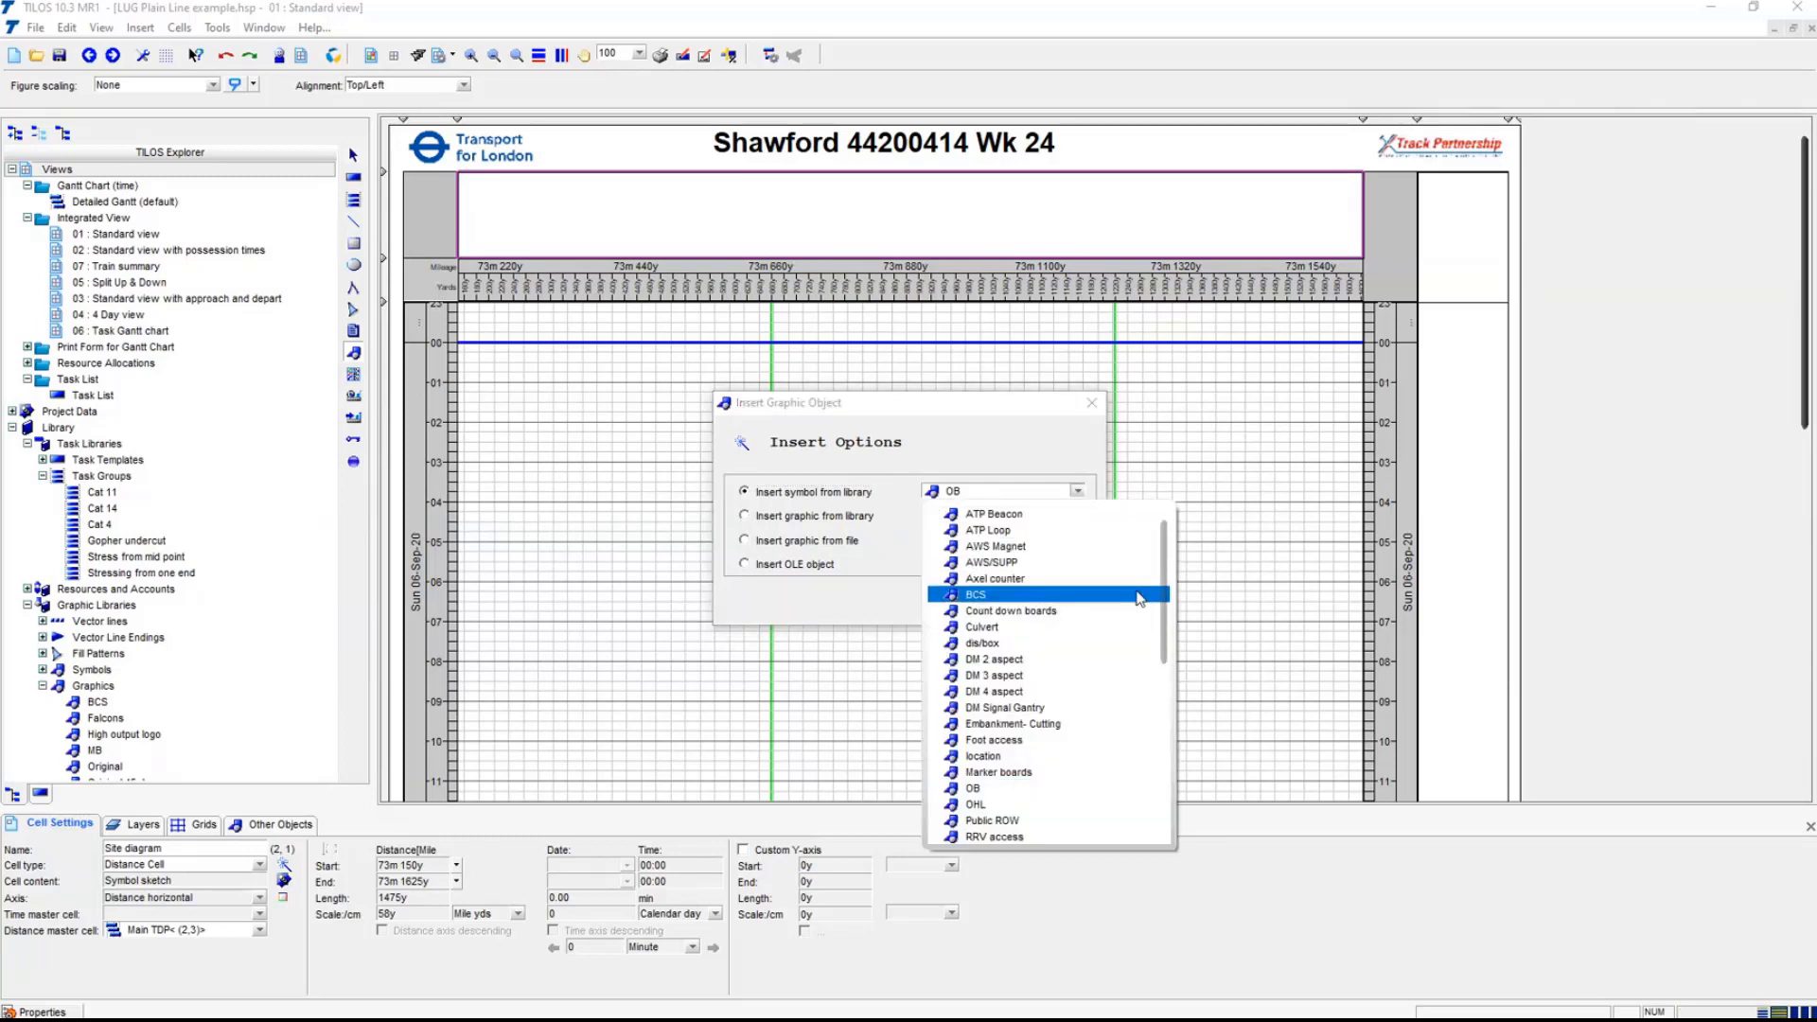
drag(1164, 599, 1164, 788)
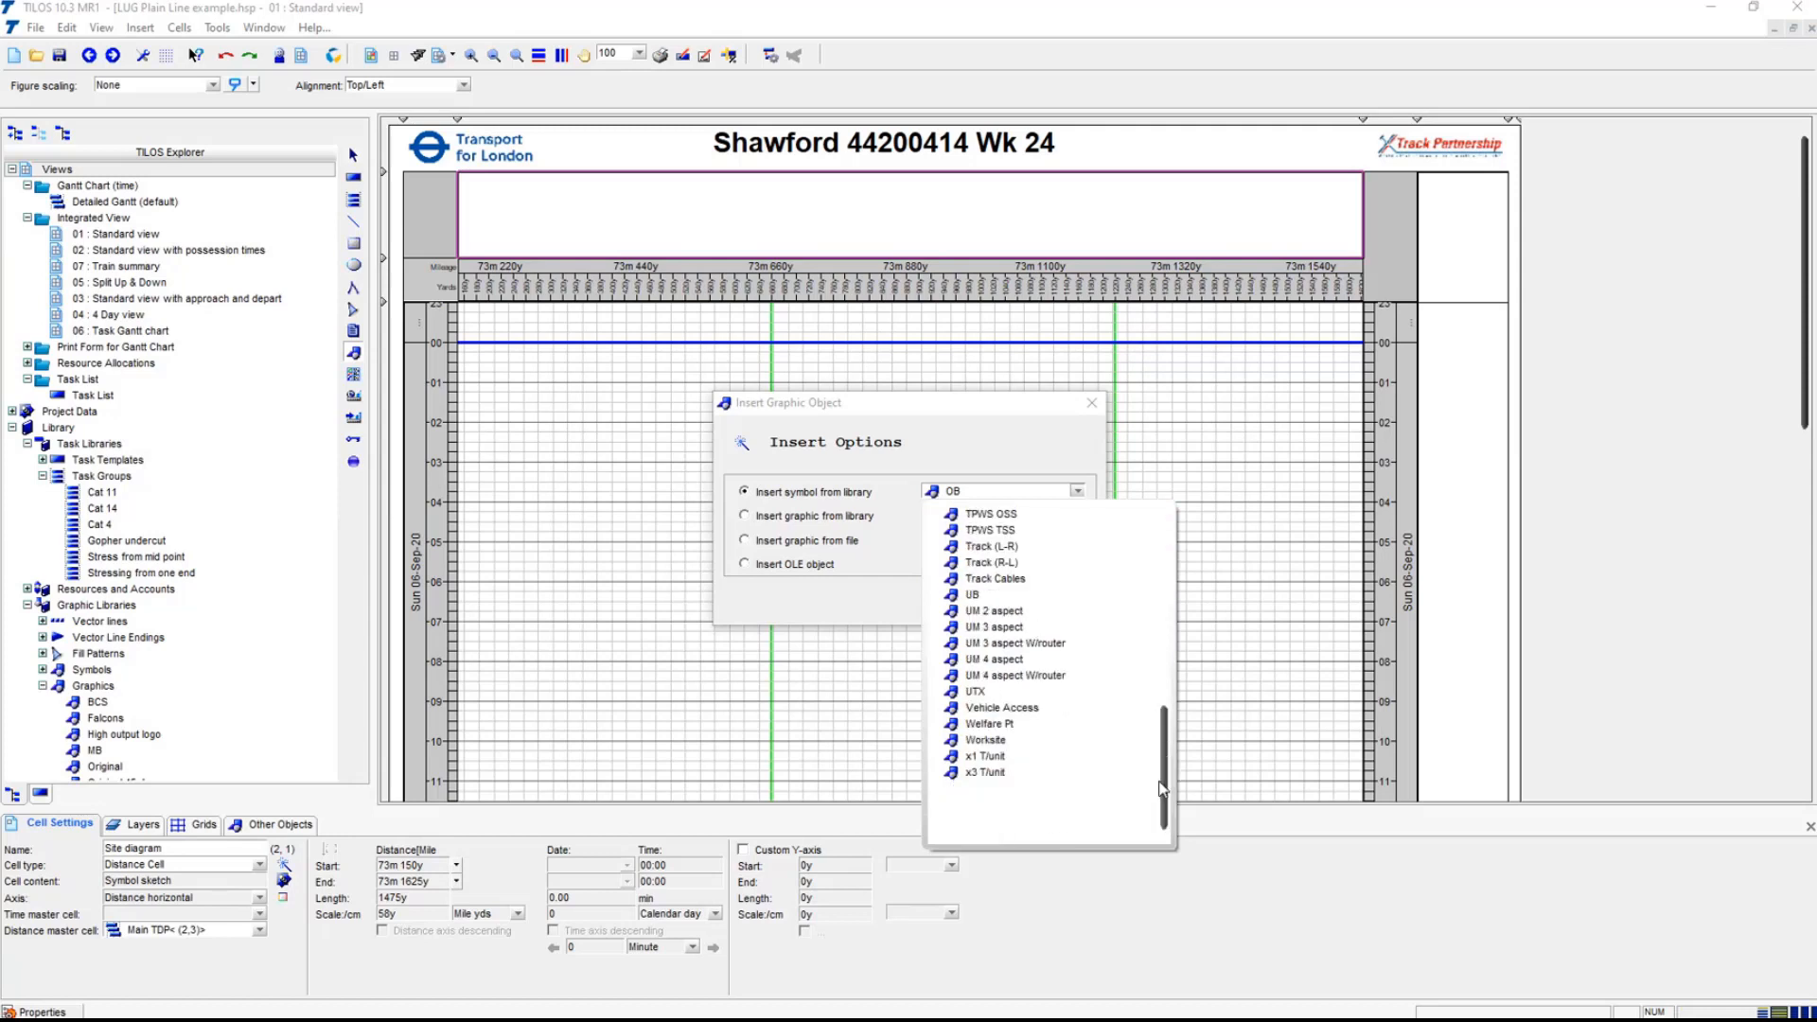
click(1011, 740)
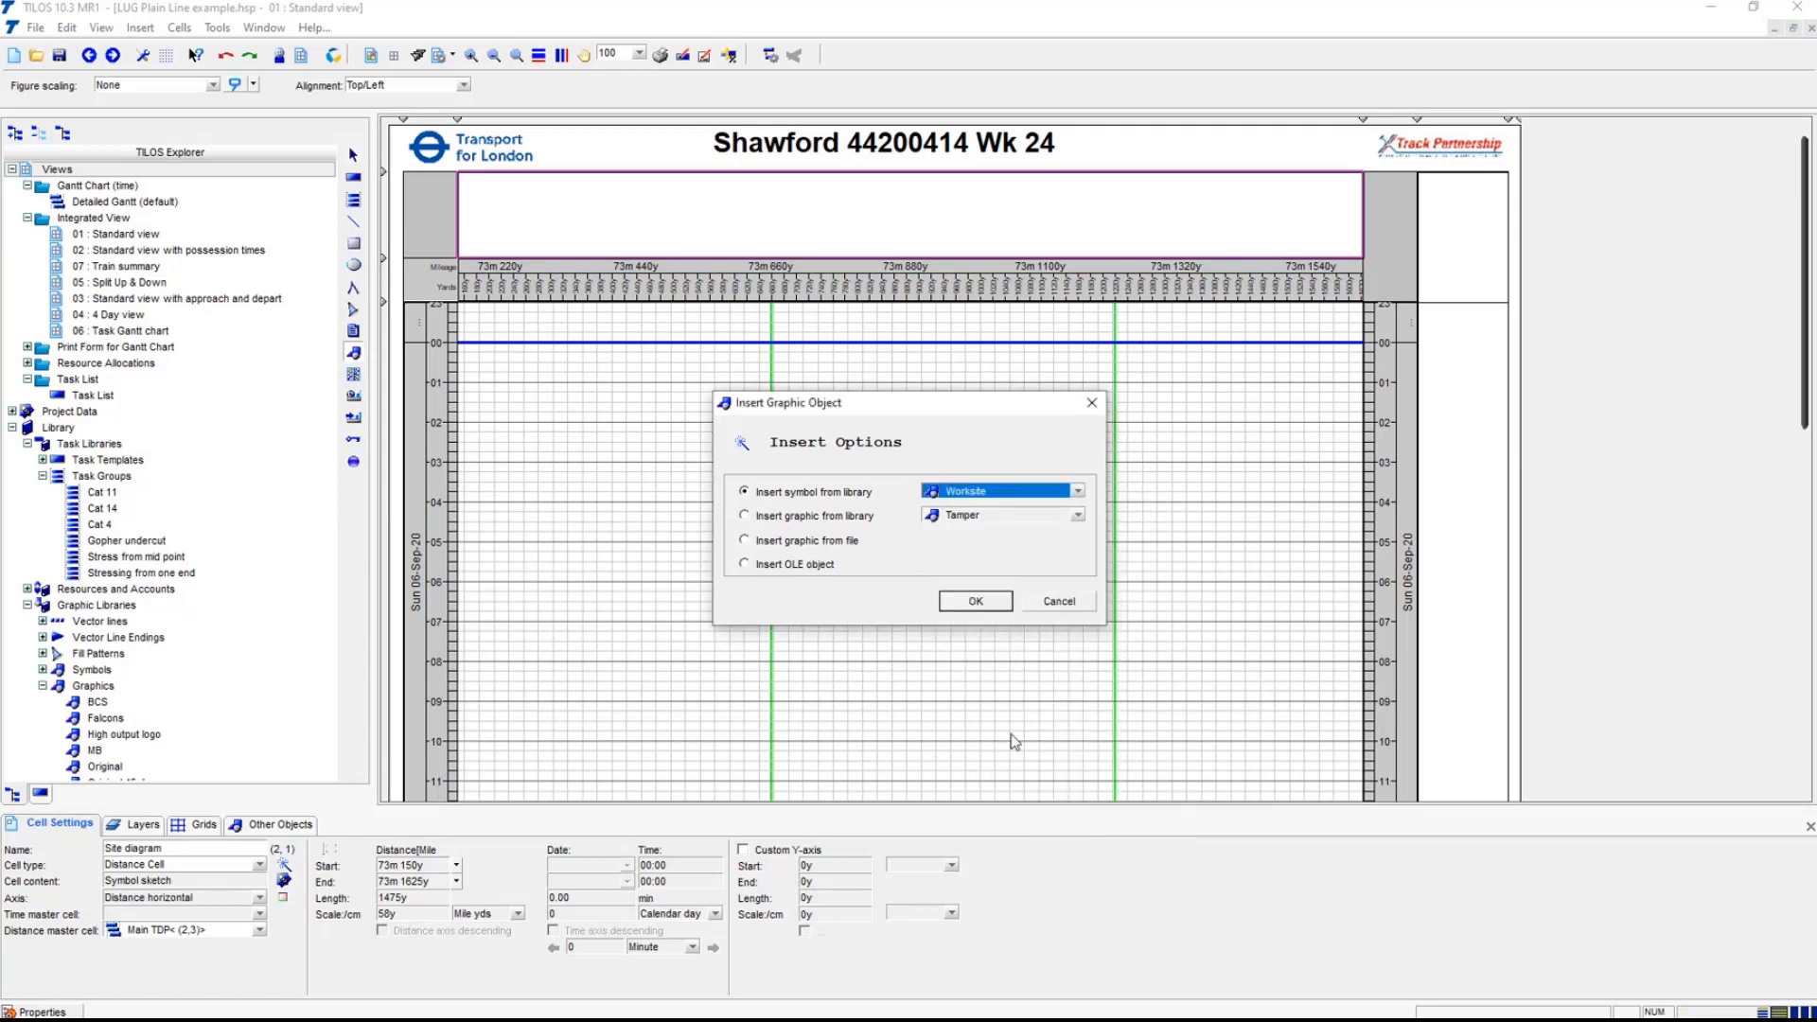
click(992, 607)
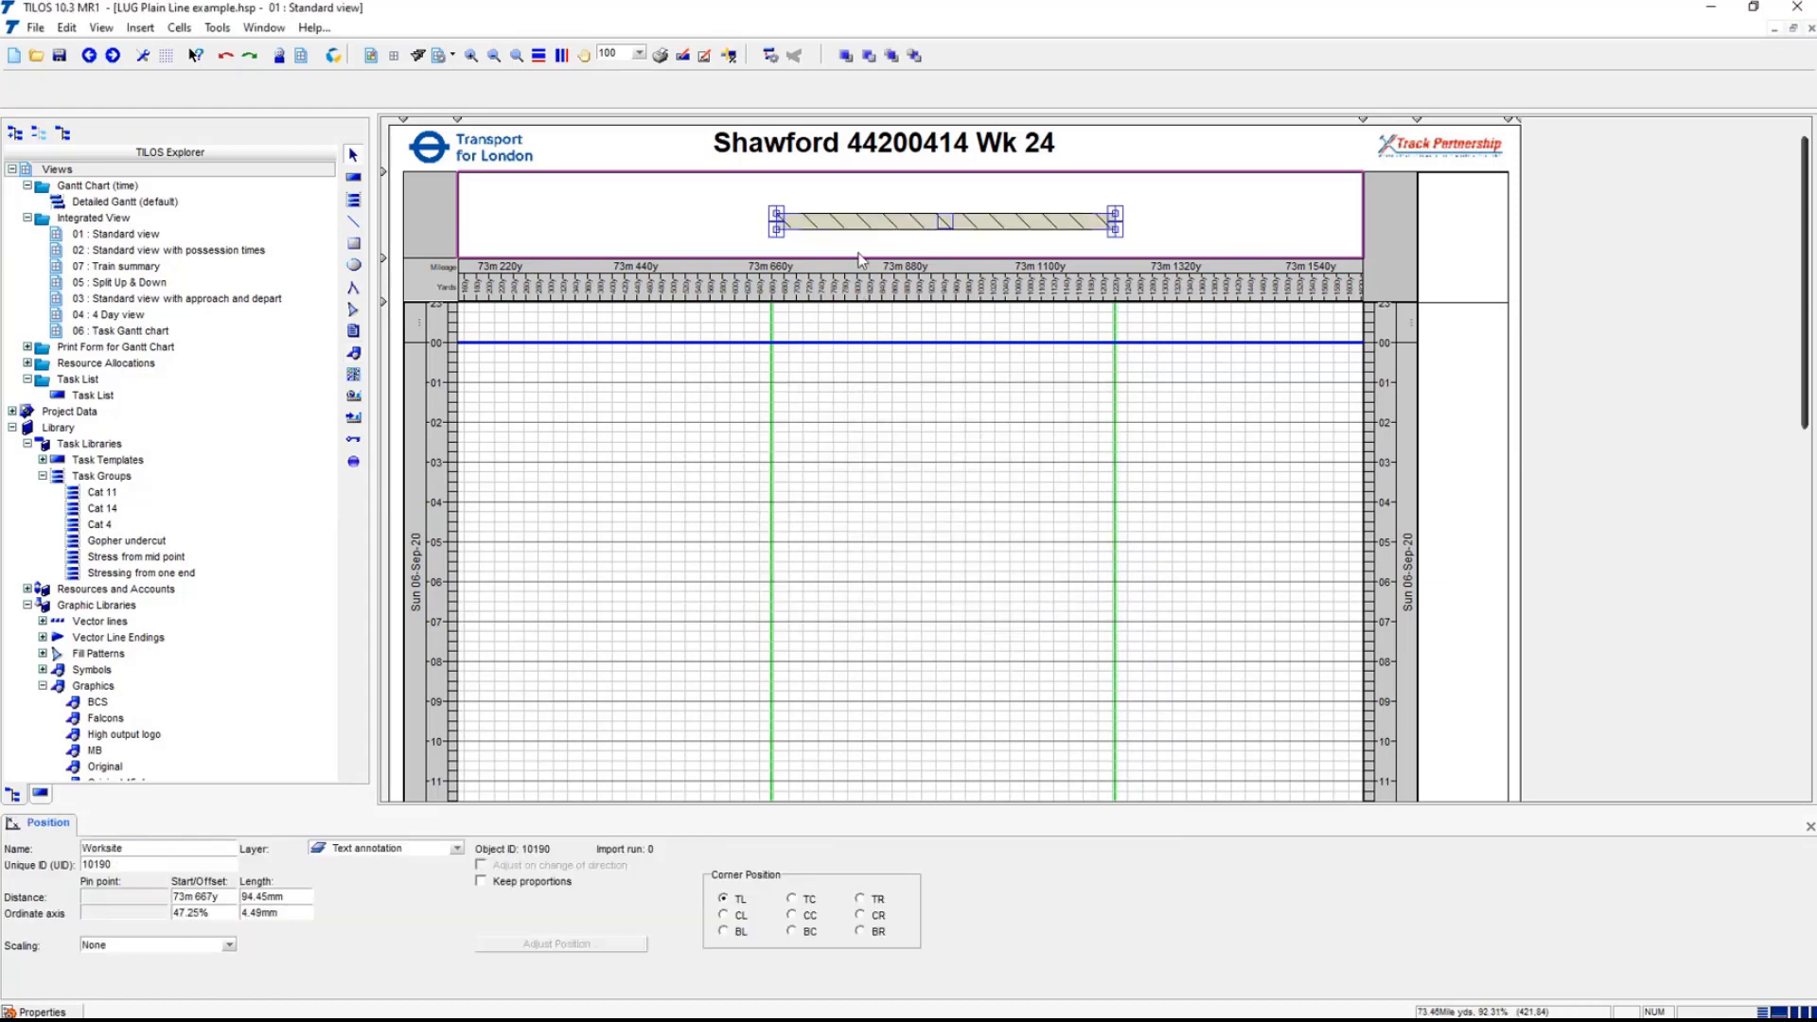
- Check the Worksite symbol's start and offset values, and delete the symbol from the site diagram
click(228, 899)
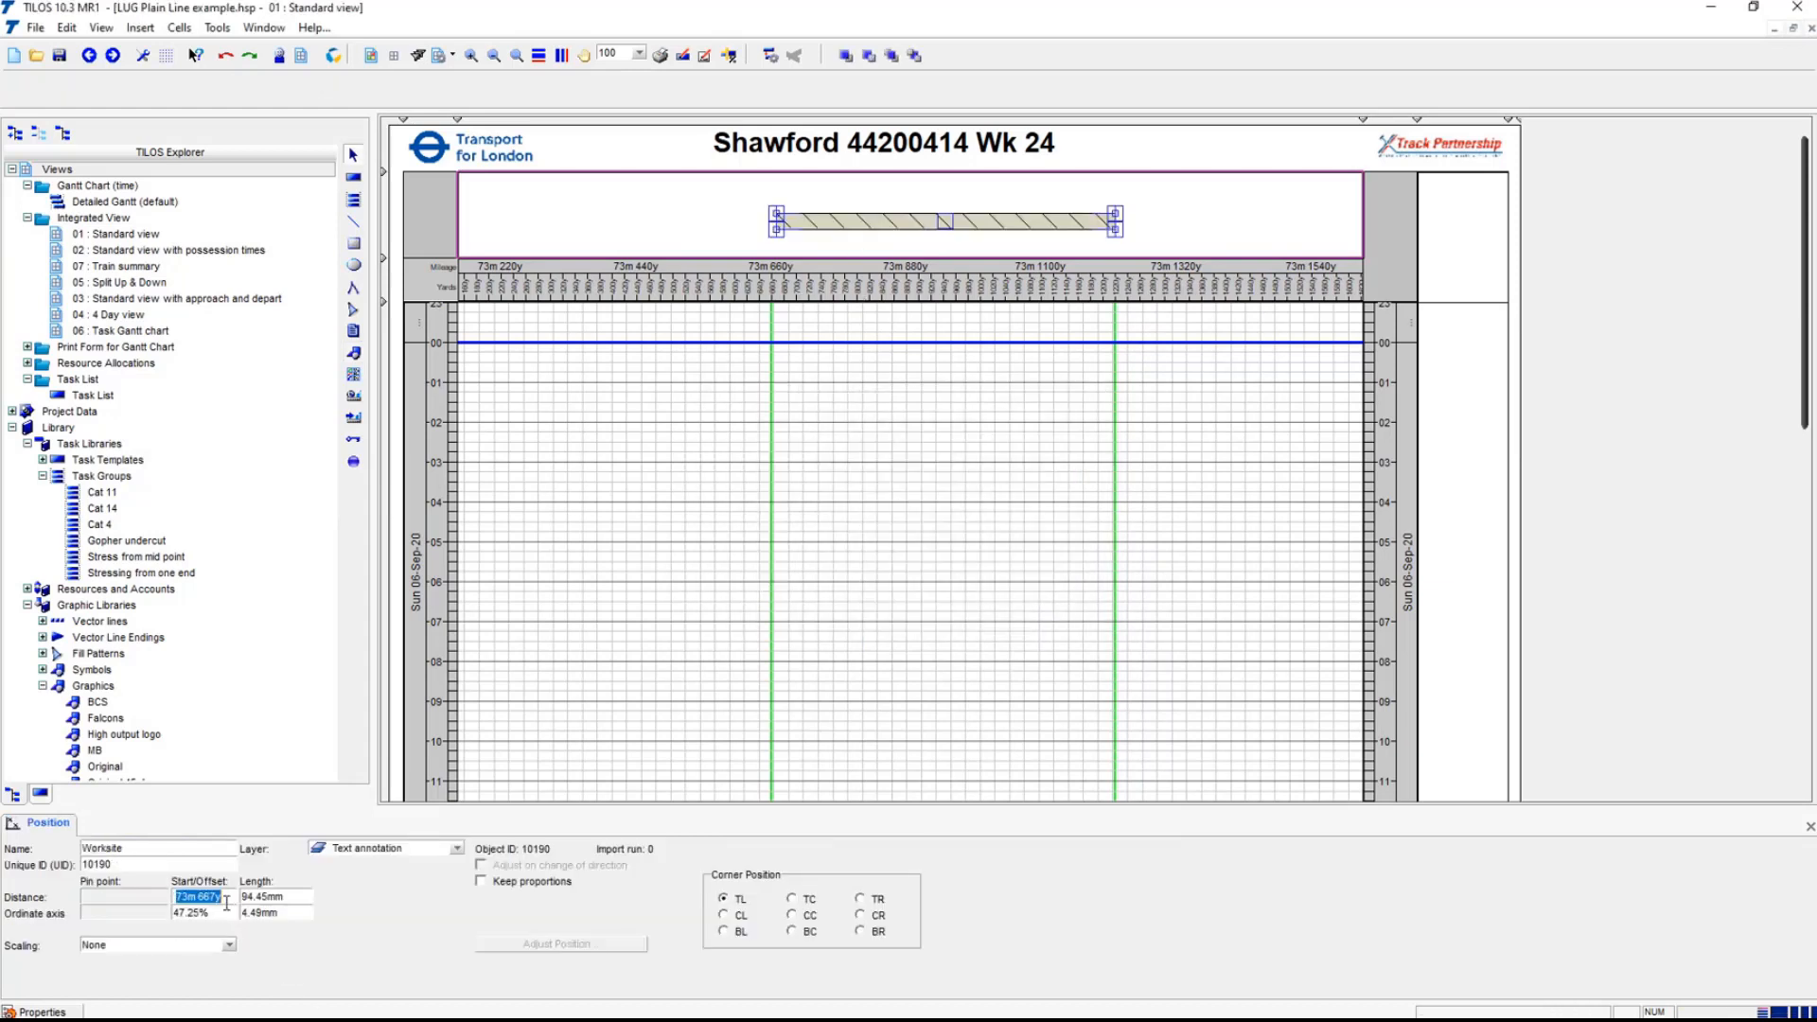
click(225, 912)
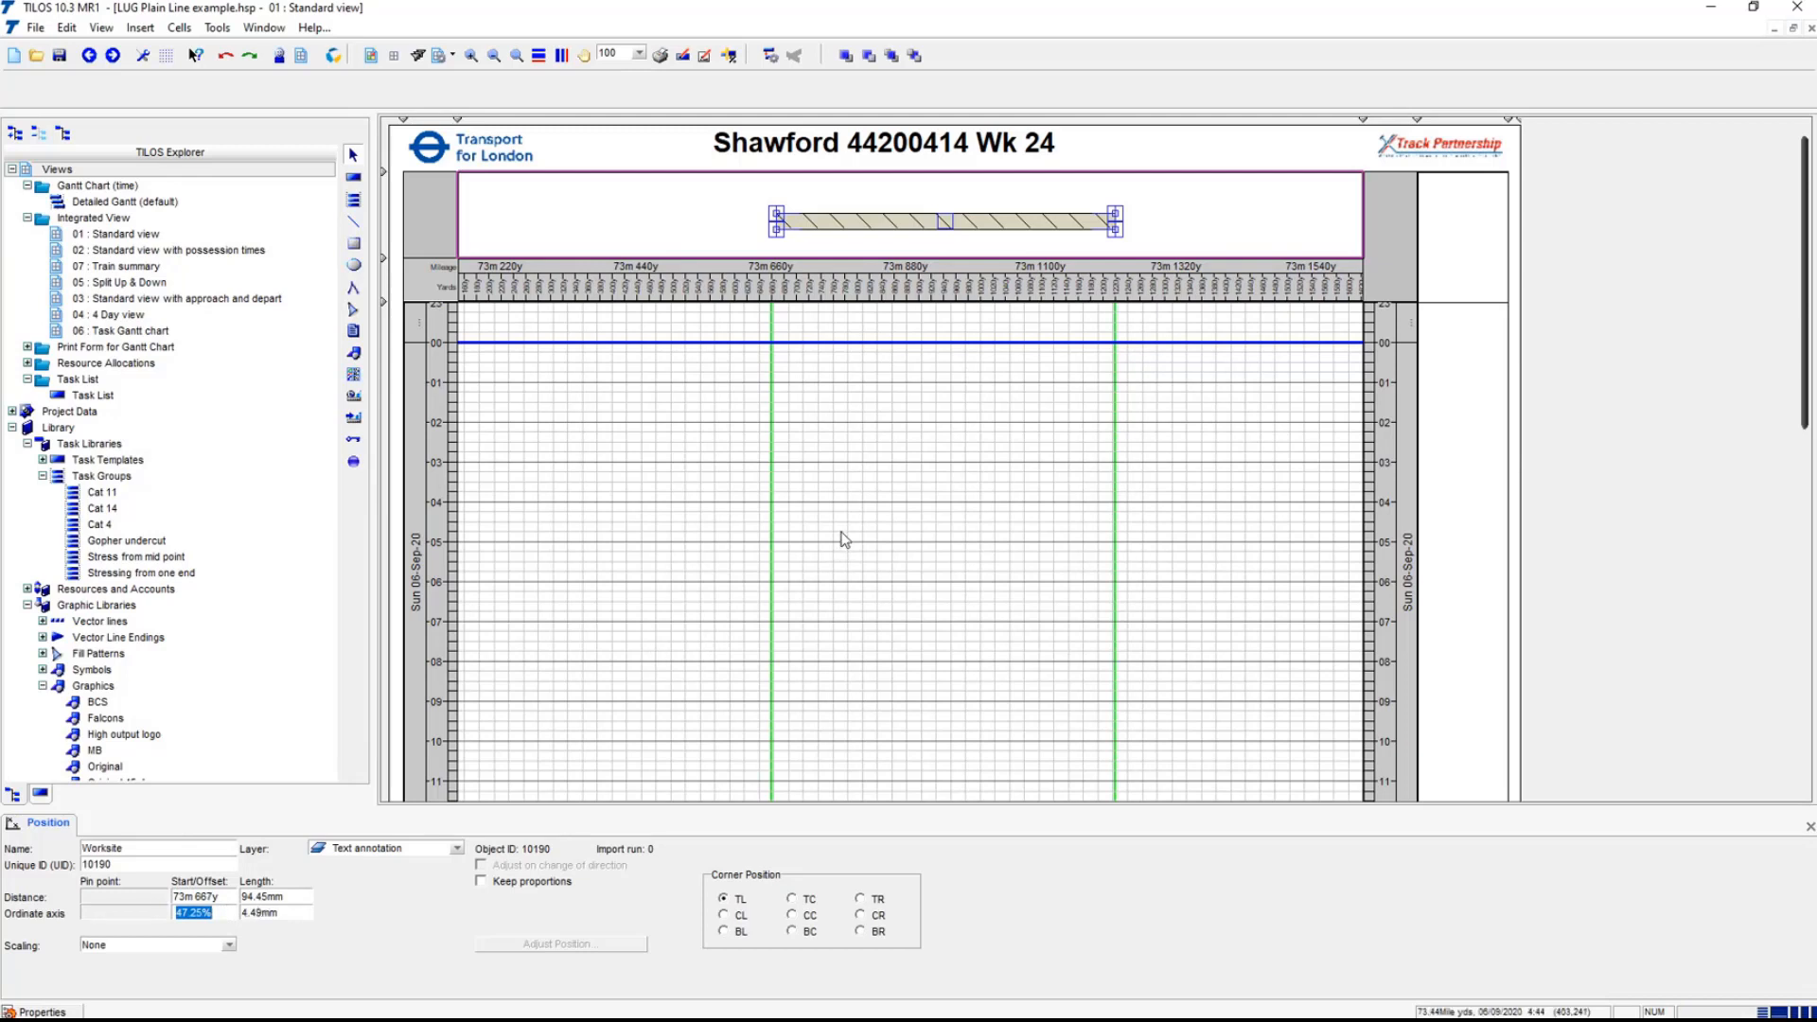
click(947, 227)
key(Delete)
click(843, 559)
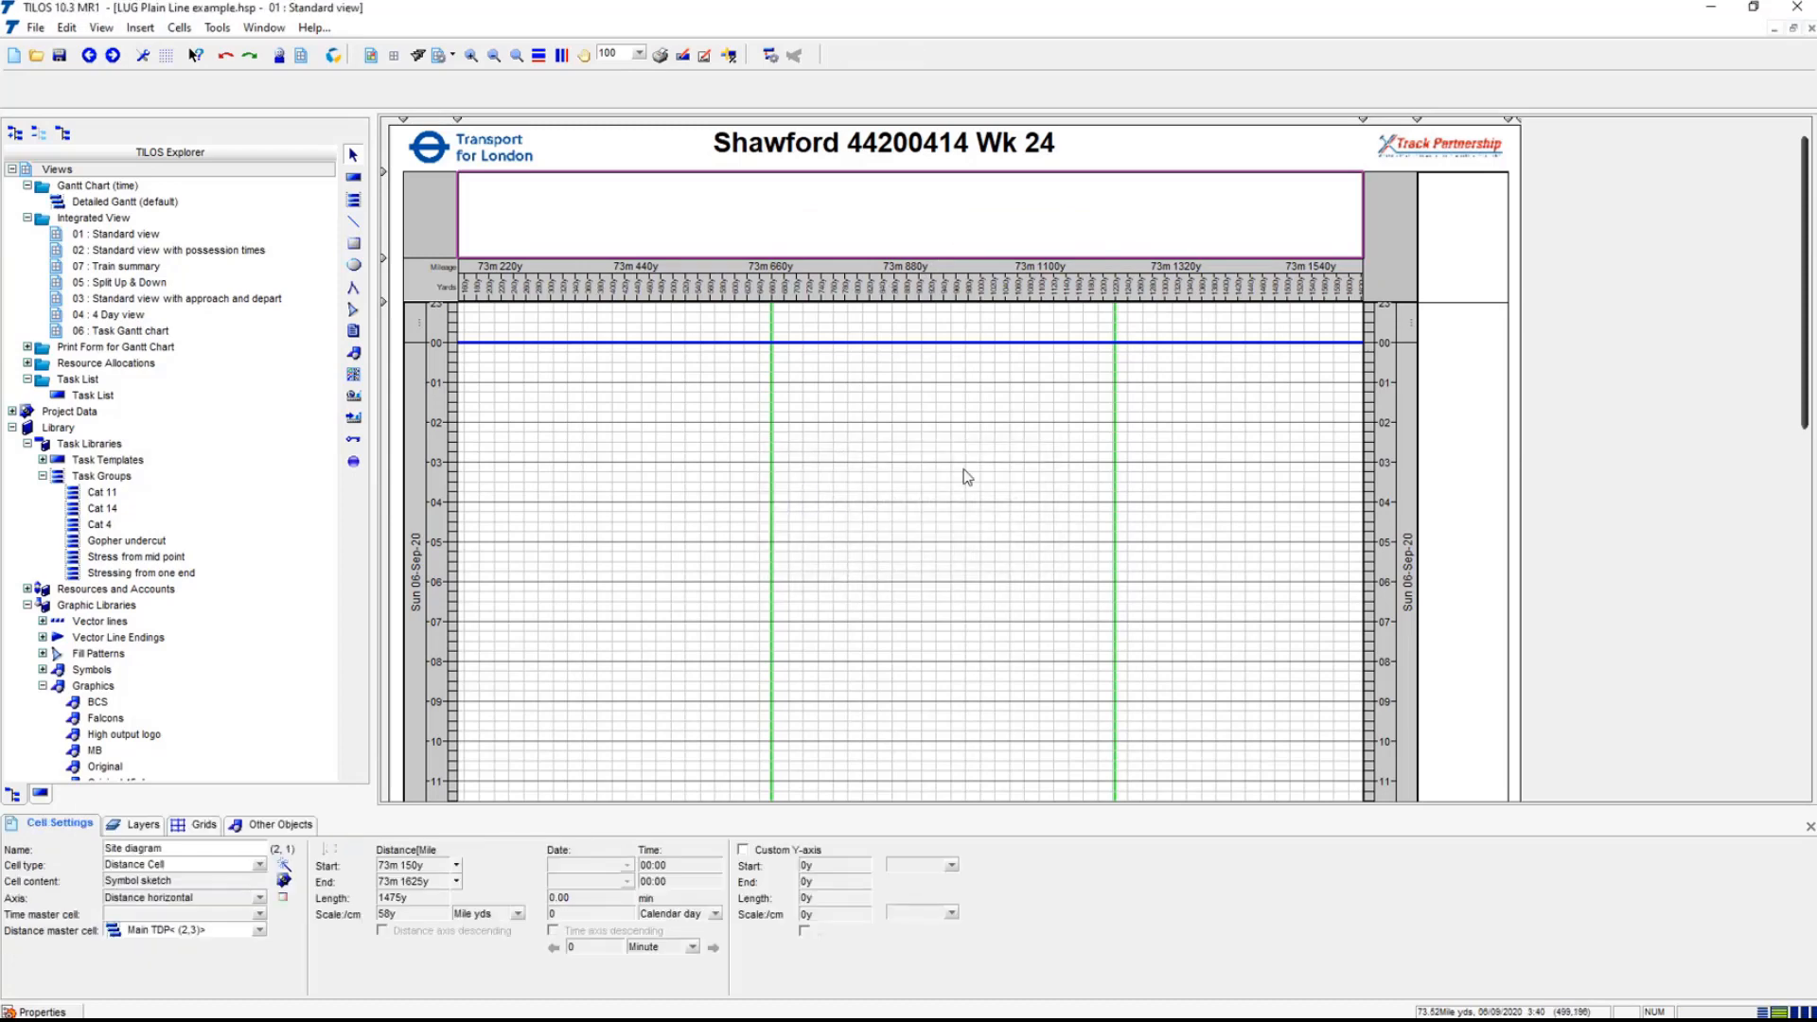
- Bring the Excel workbook Rail Plain Line Data.xls back into view and examine its symbol name, name, start point X and width columns
drag(1816, 194, 1514, 208)
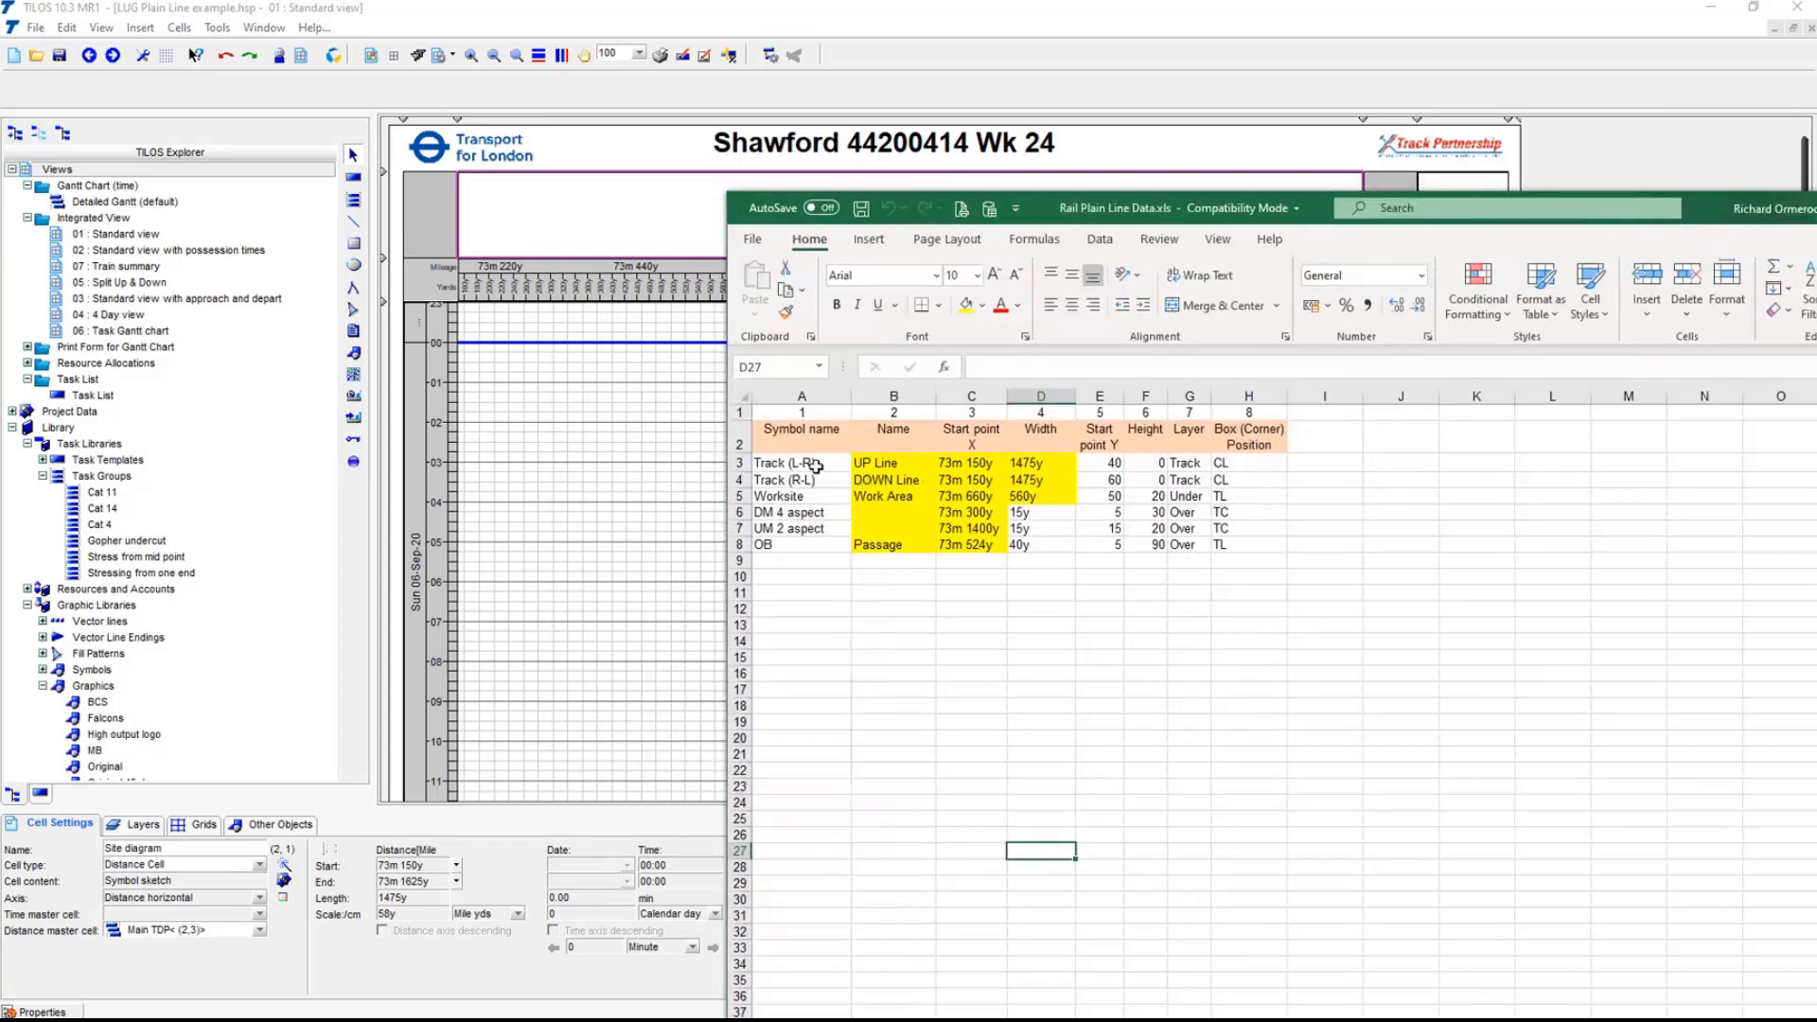
click(802, 397)
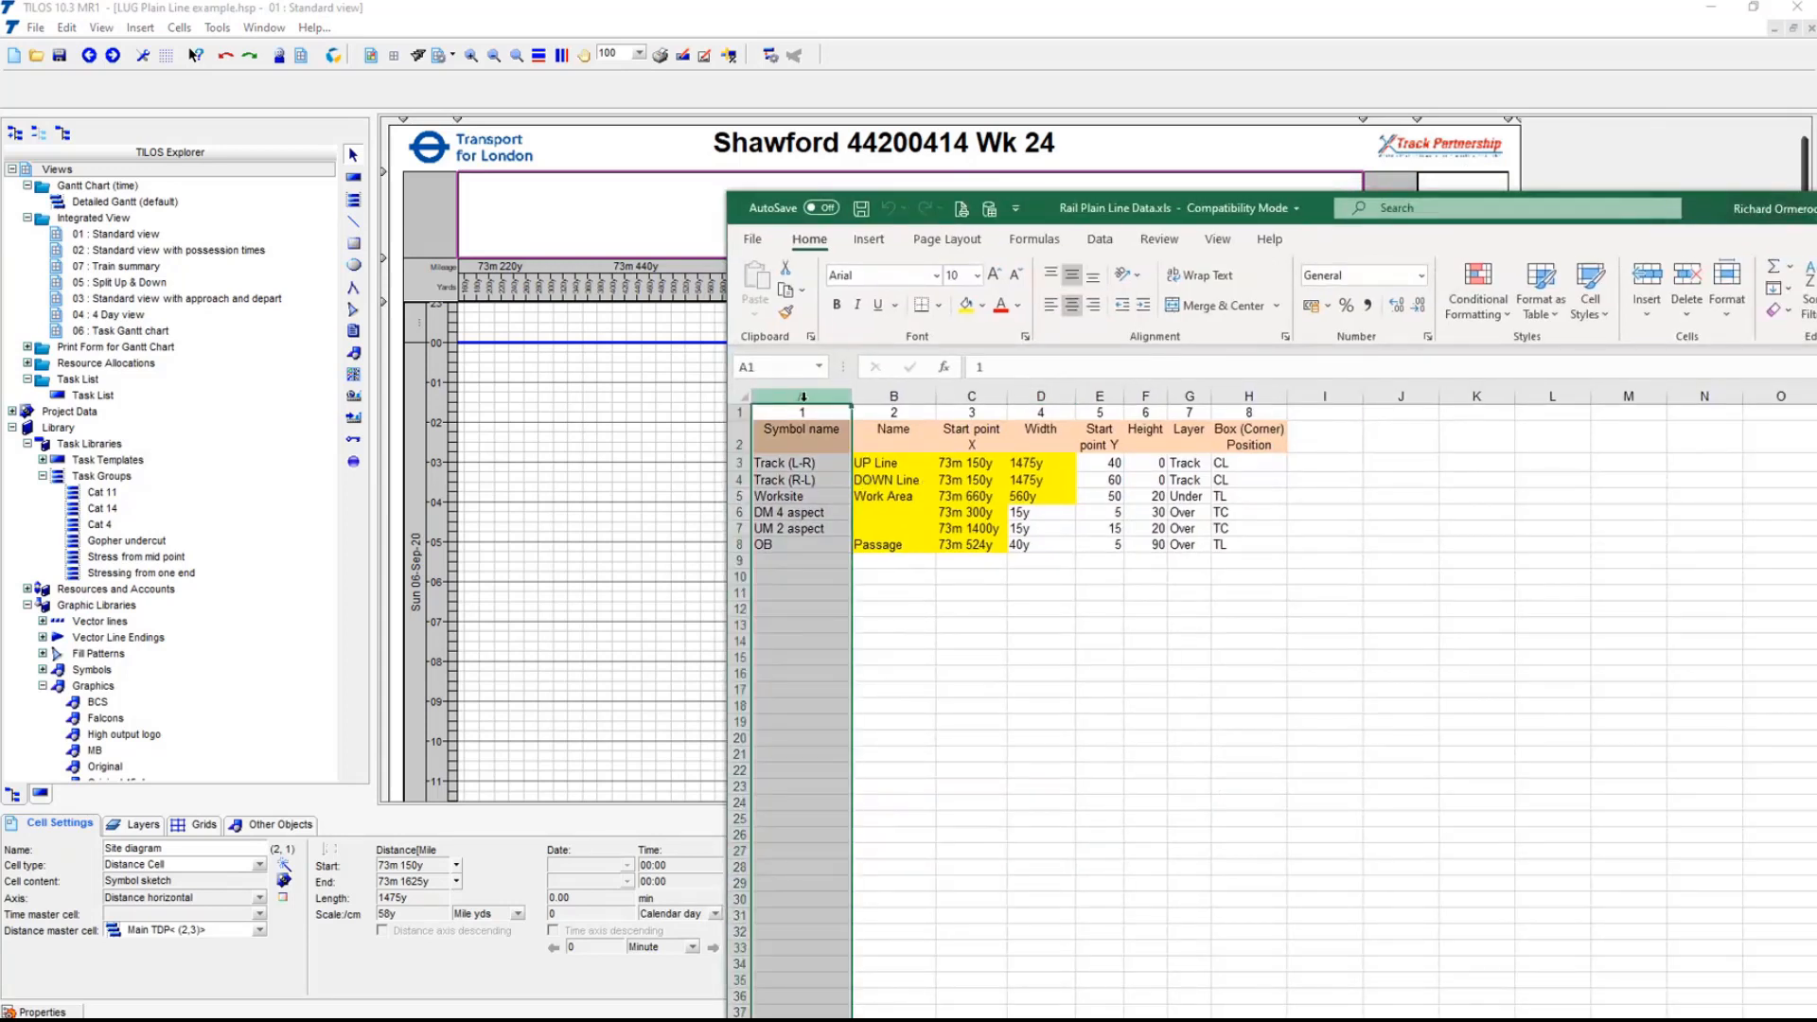
click(880, 466)
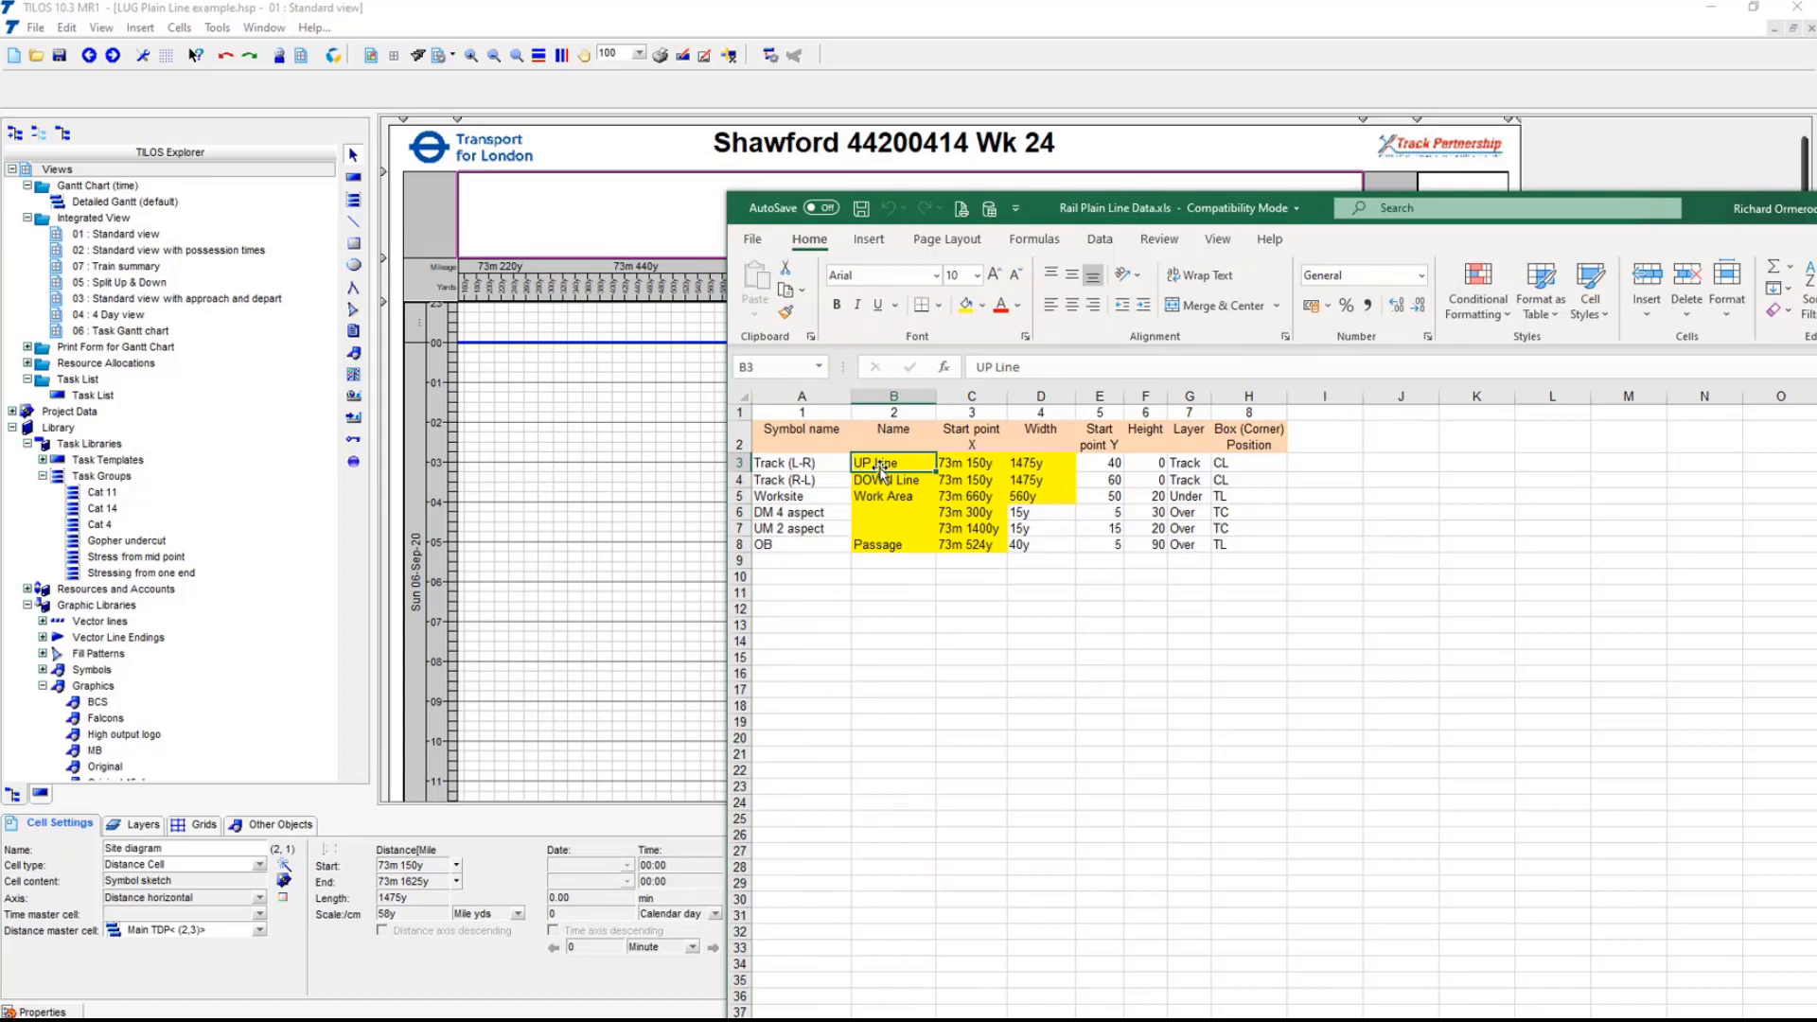
click(965, 465)
click(1042, 463)
click(897, 466)
click(970, 465)
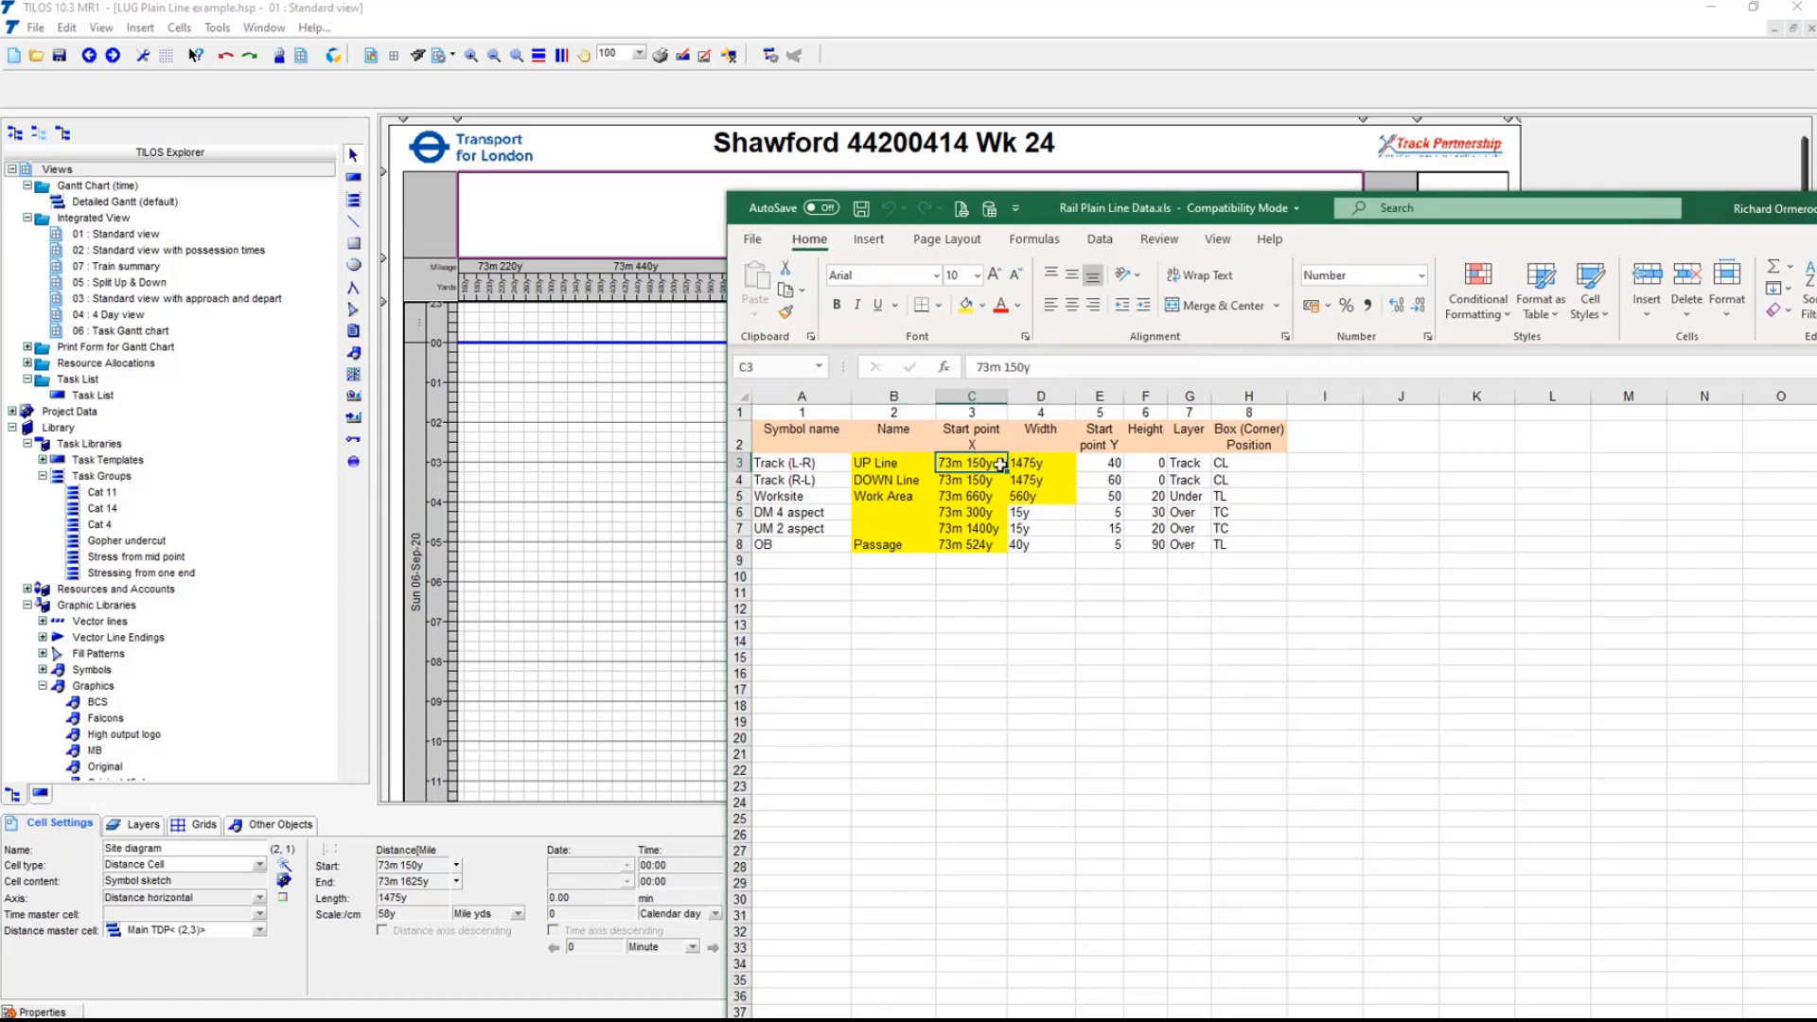
click(1030, 463)
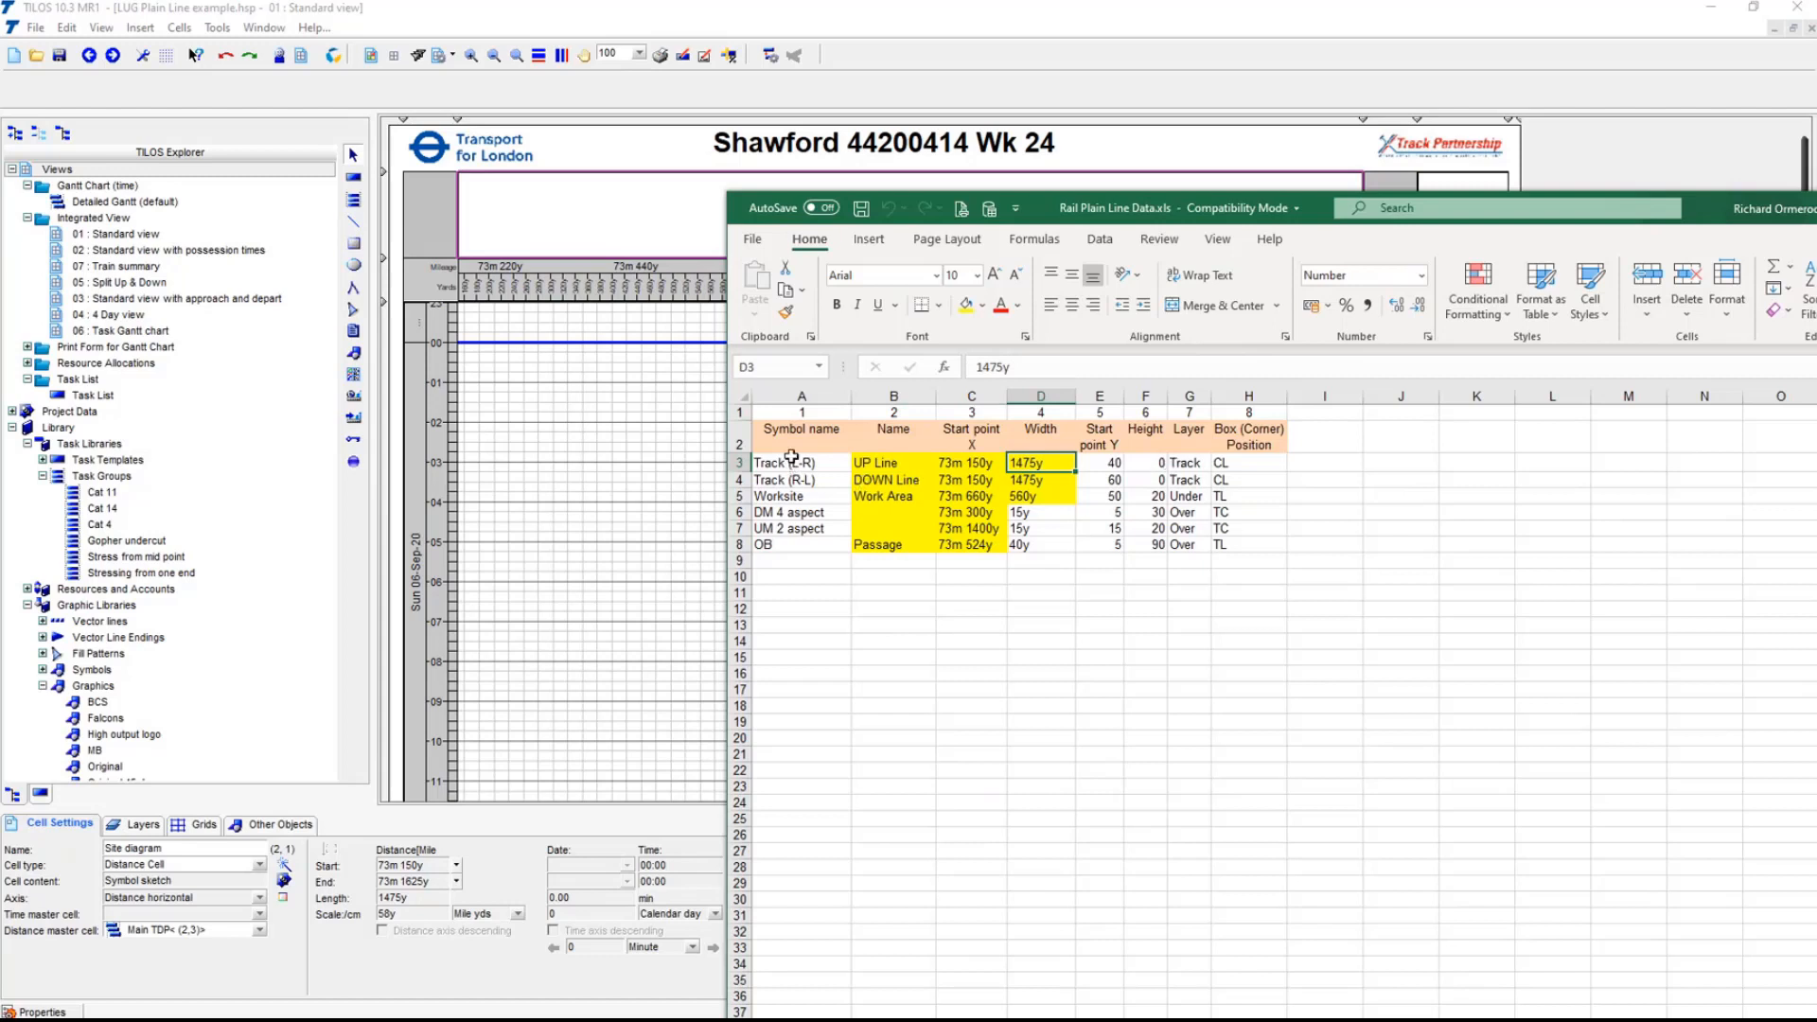
- Copy the symbol data in A3:H8 and import it from the clipboard as symbols into the TILOS Site diagram cell
drag(783, 463, 1259, 547)
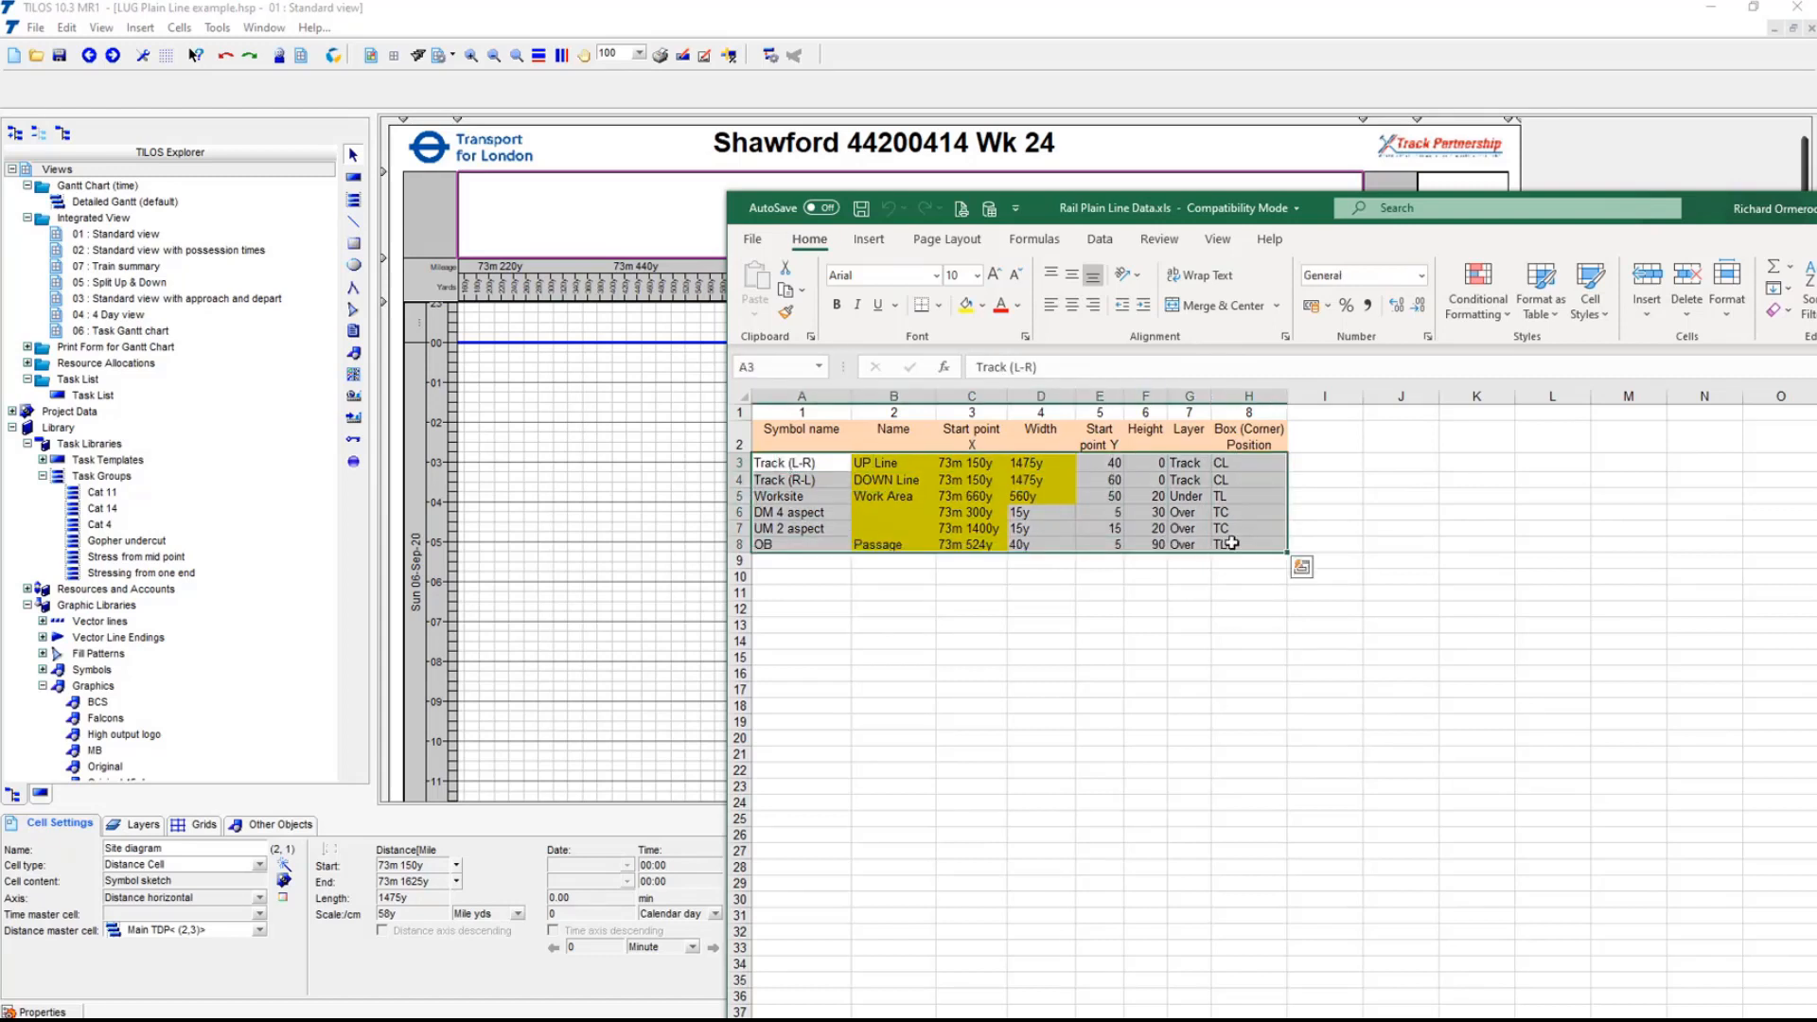
right_click(1230, 481)
click(1274, 528)
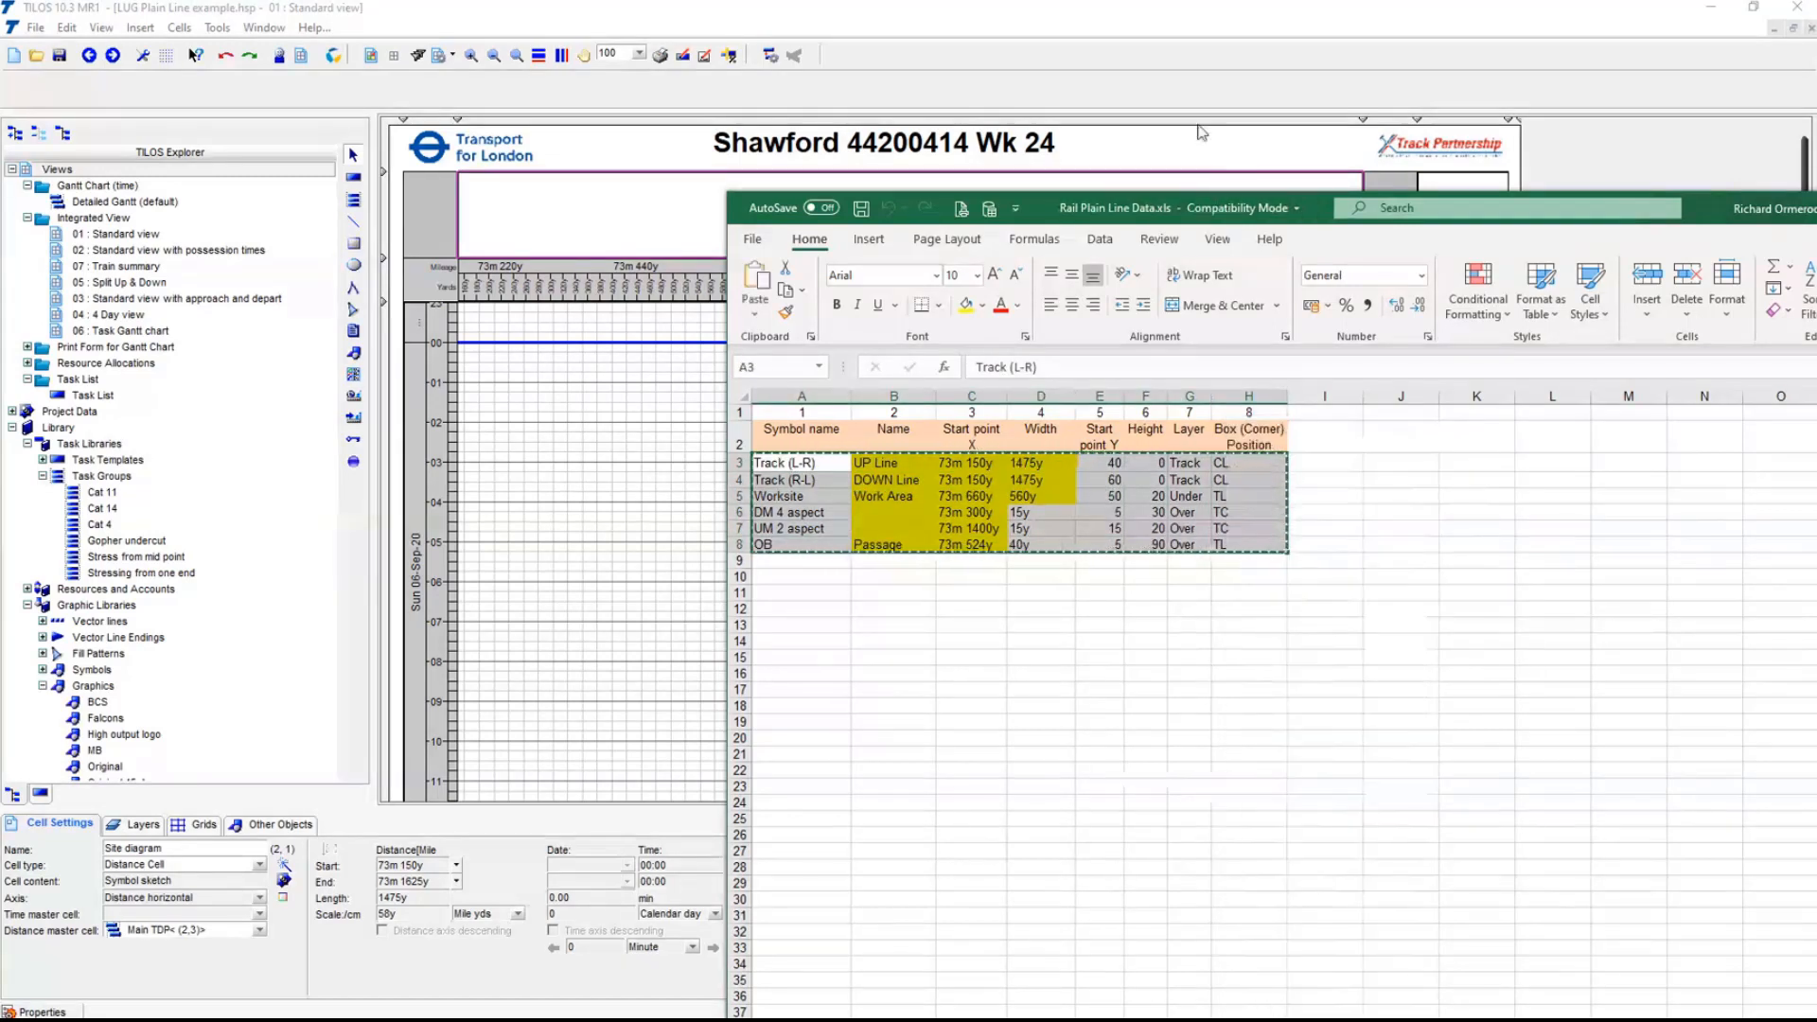
click(965, 182)
right_click(697, 218)
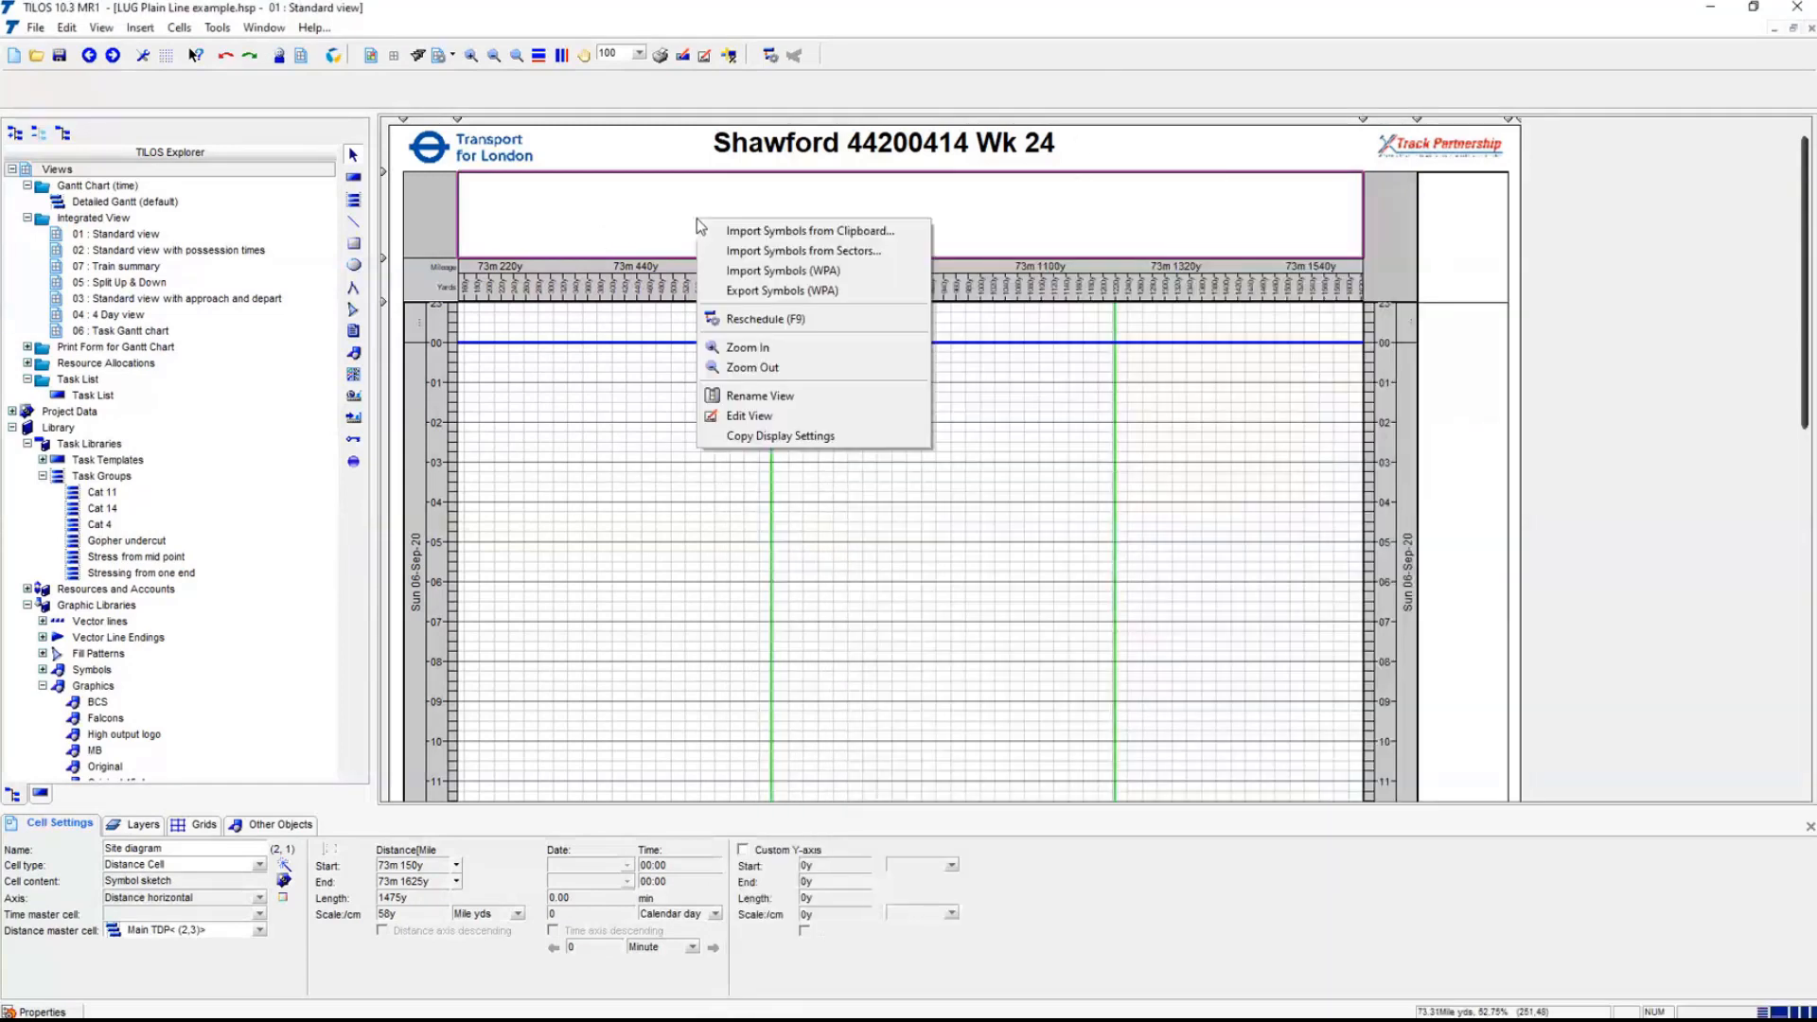
click(757, 236)
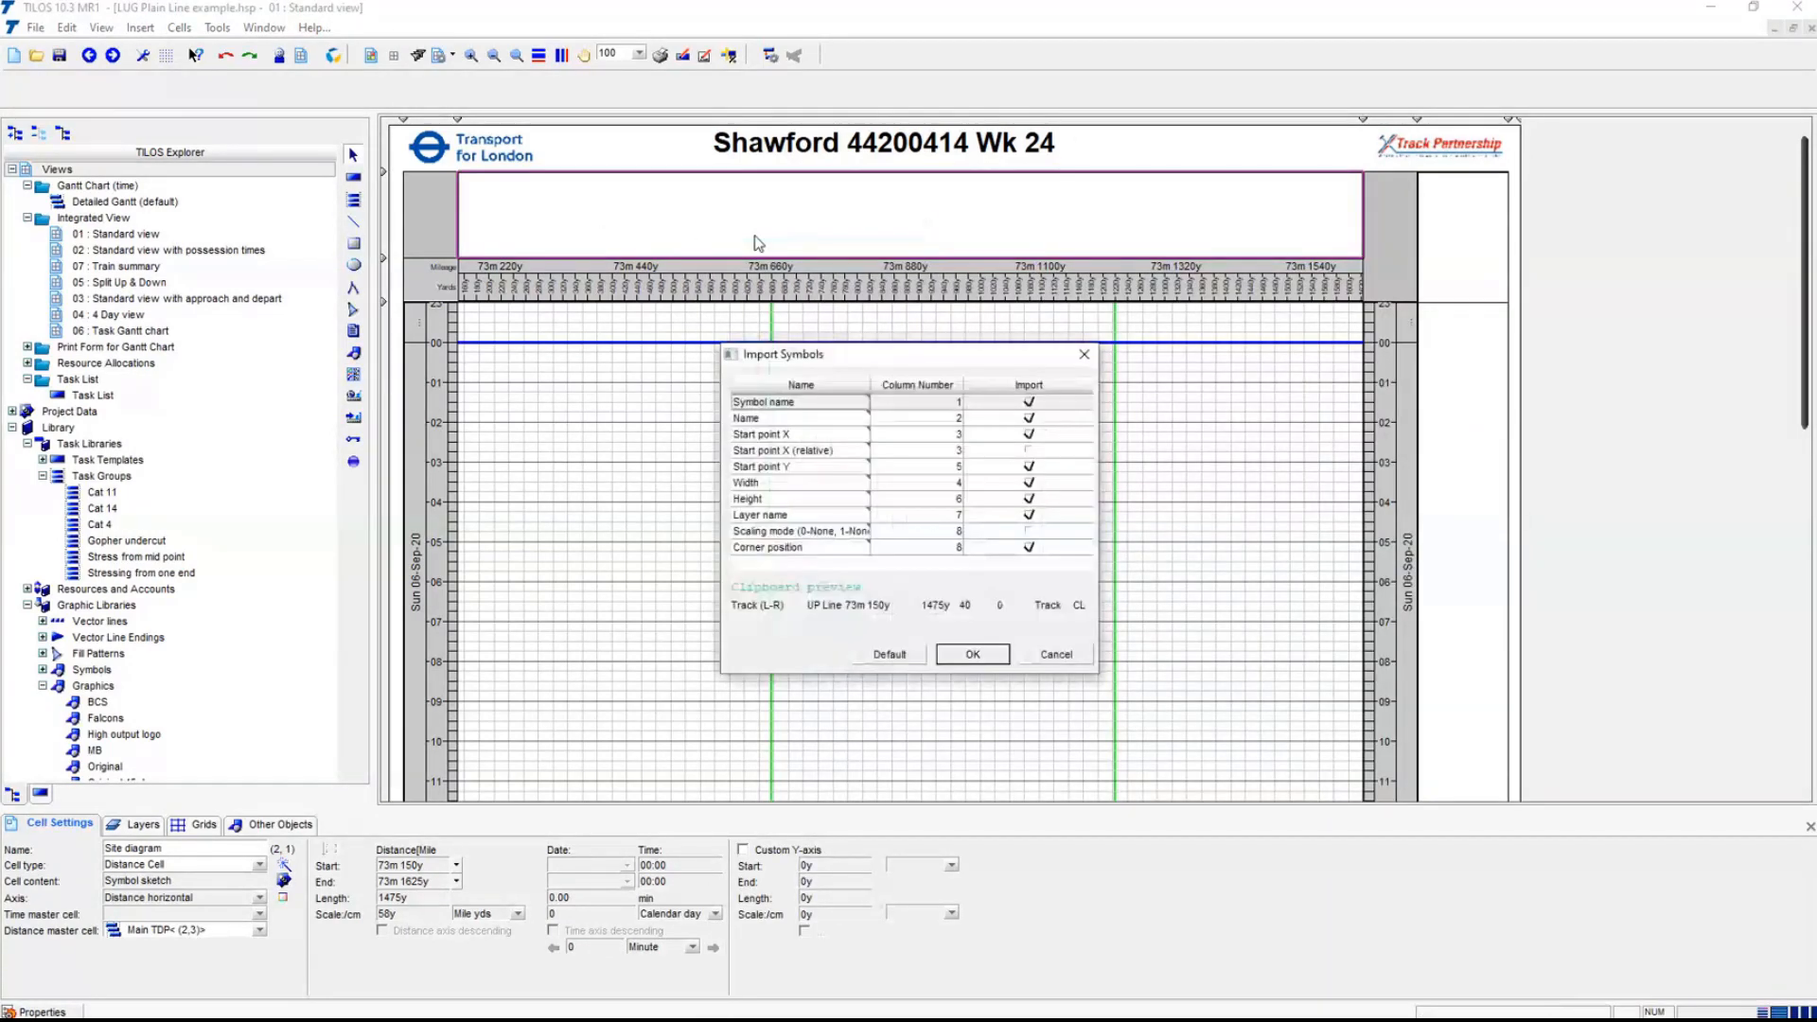
click(973, 652)
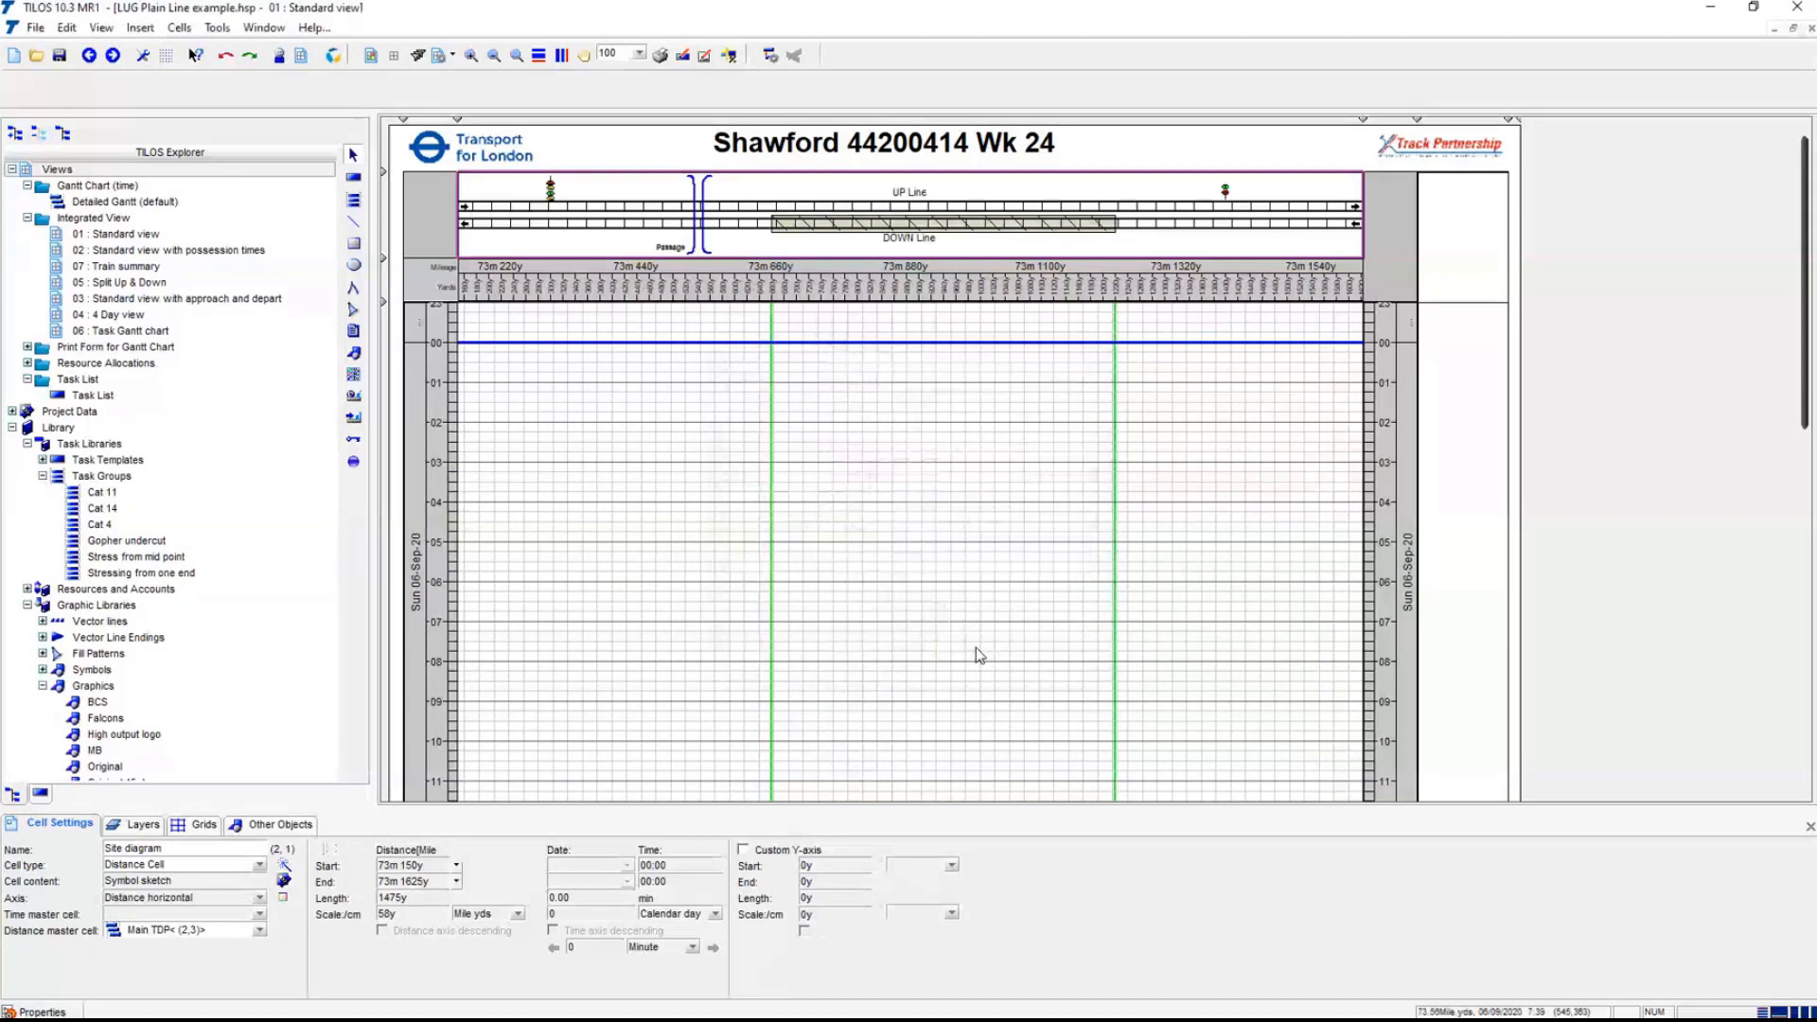
- Examine the task templates available for the Main TDP cell and the task groups in the library
click(936, 582)
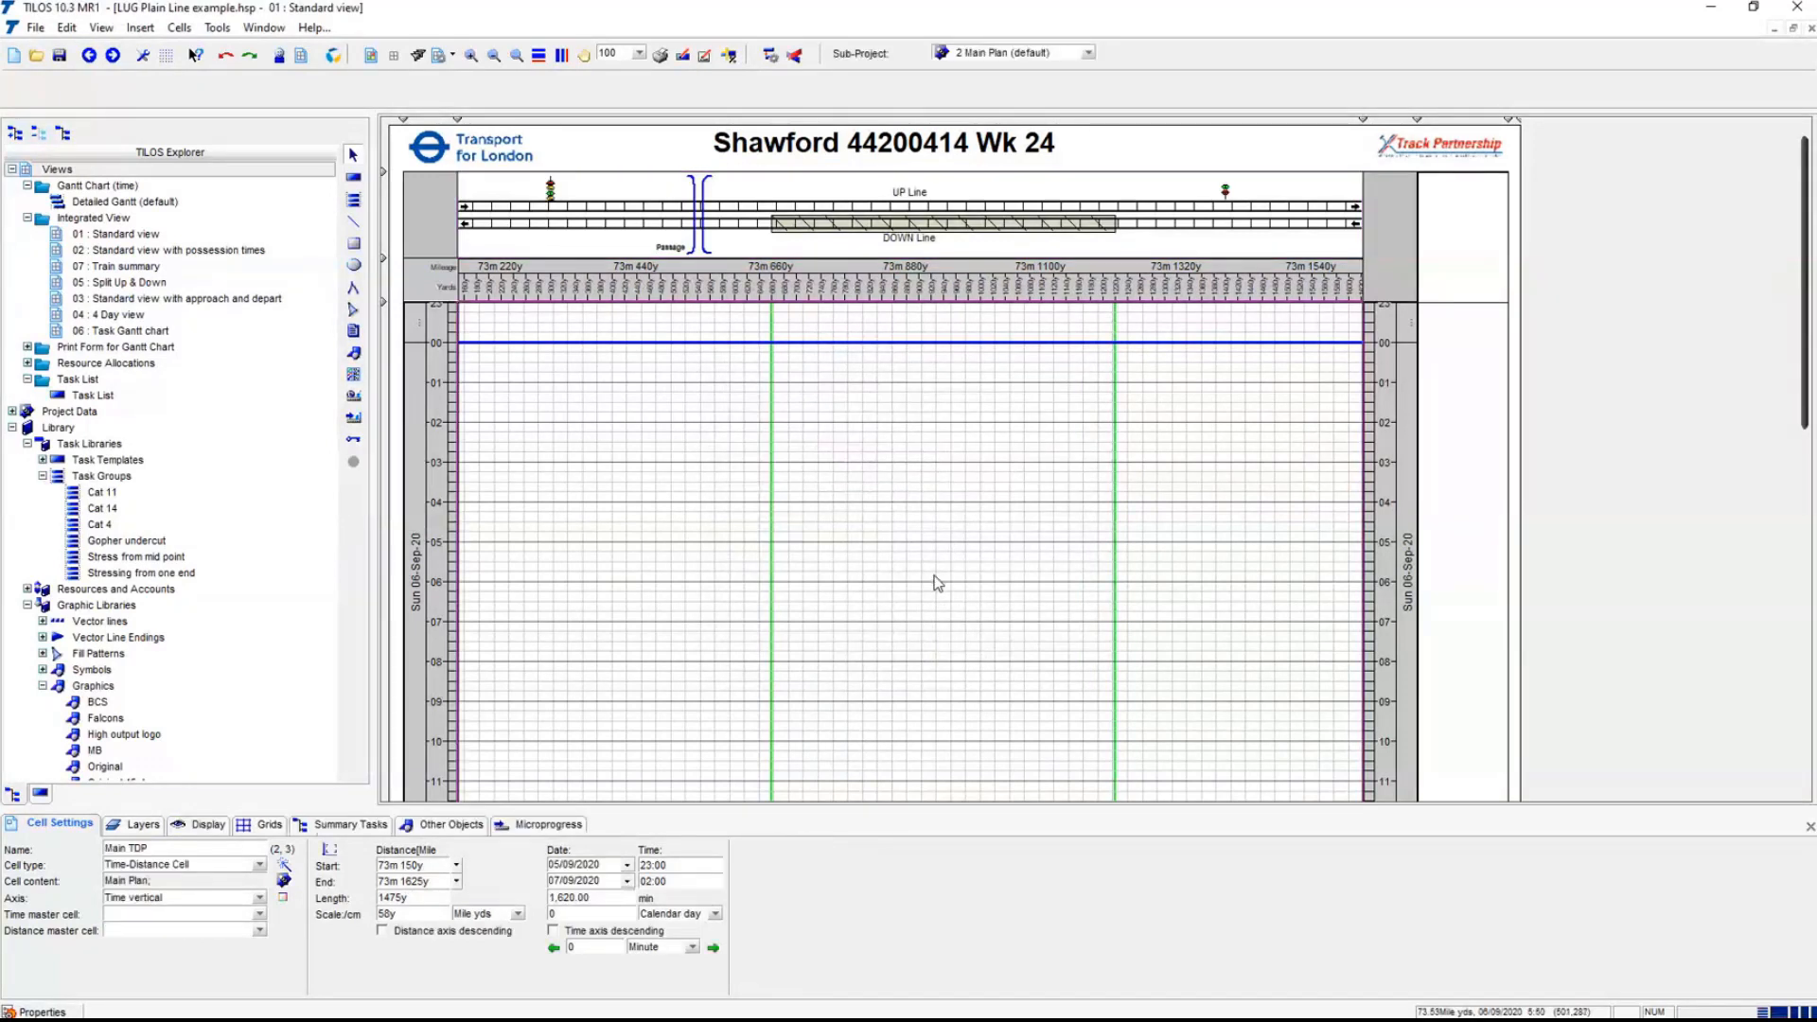
scroll(937, 582, down, 1)
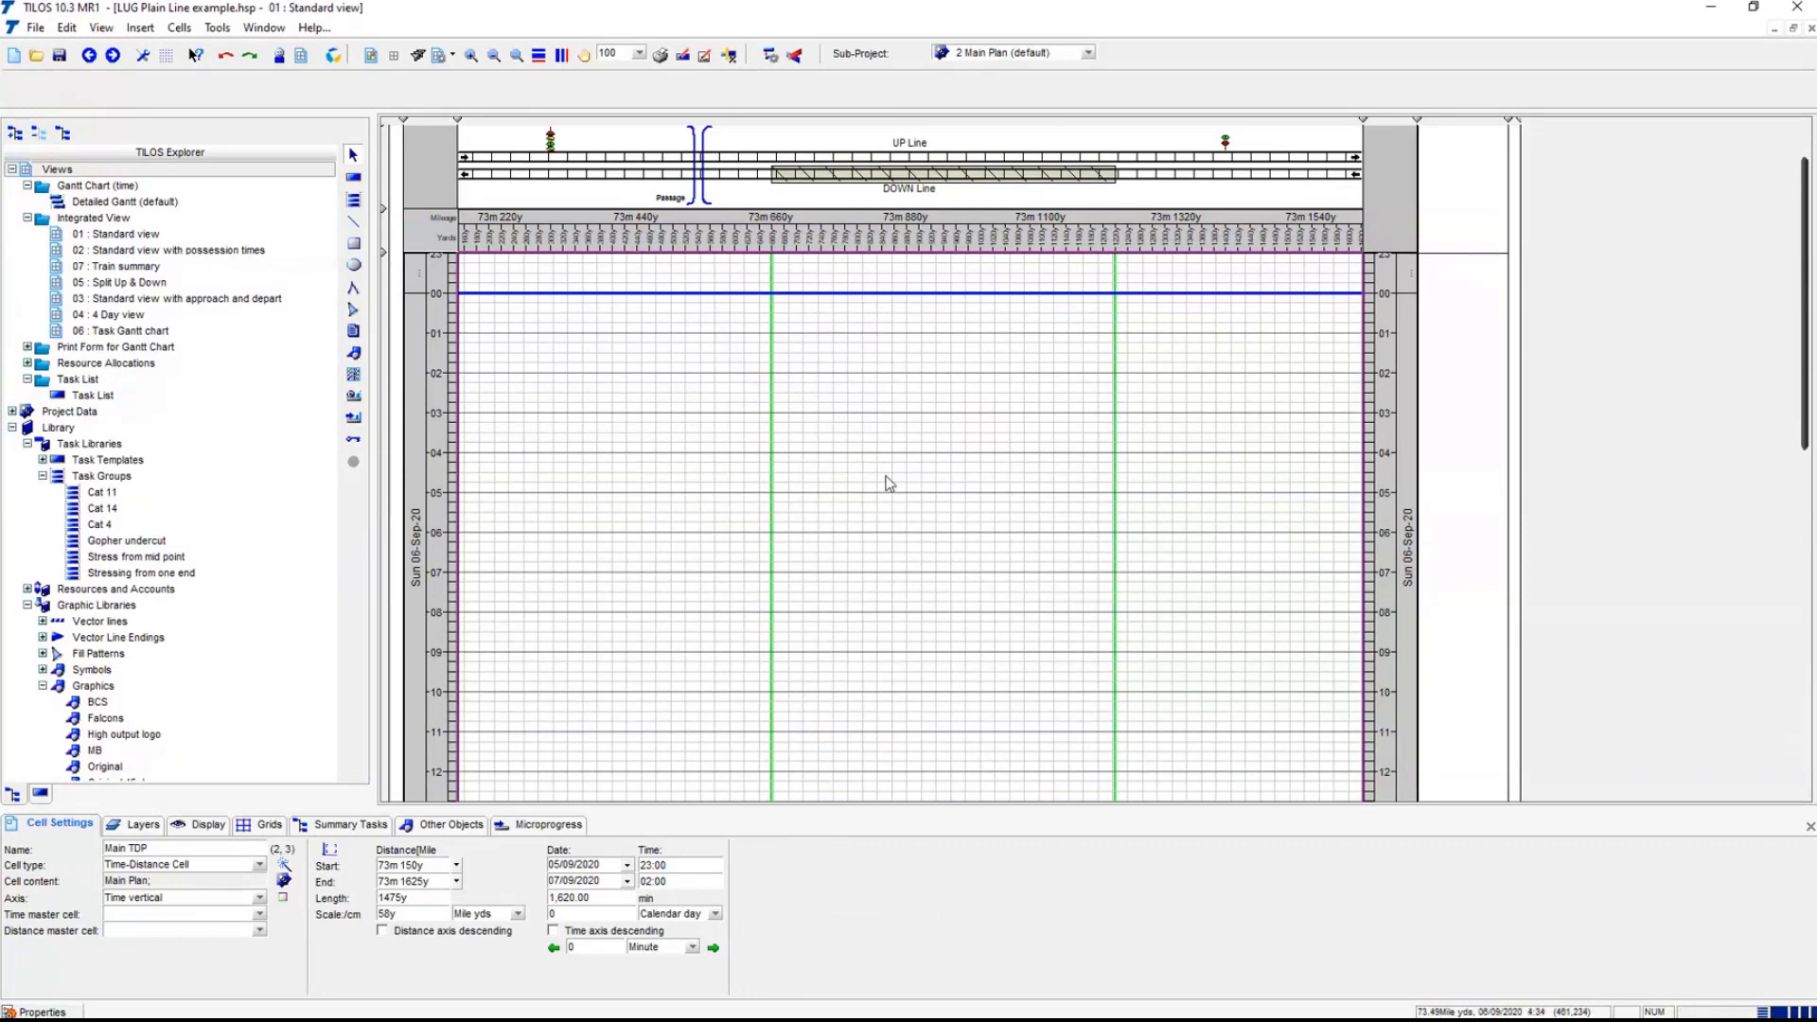
click(353, 178)
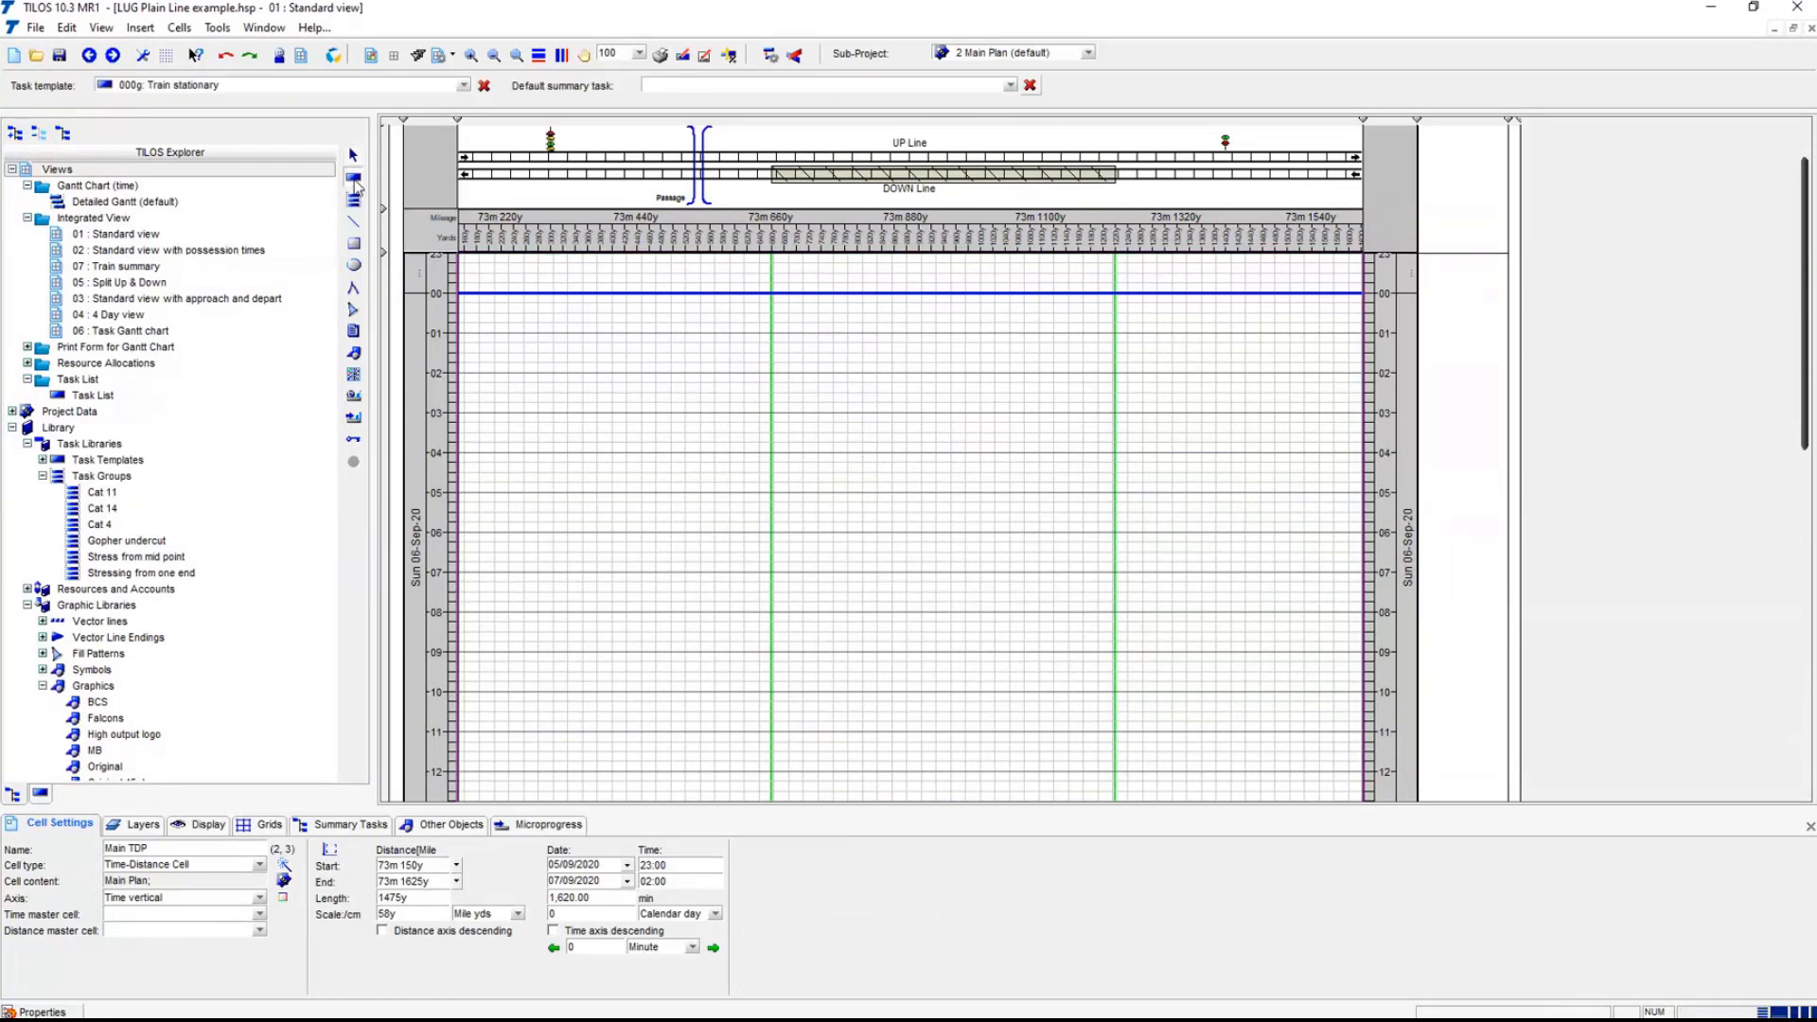
click(463, 86)
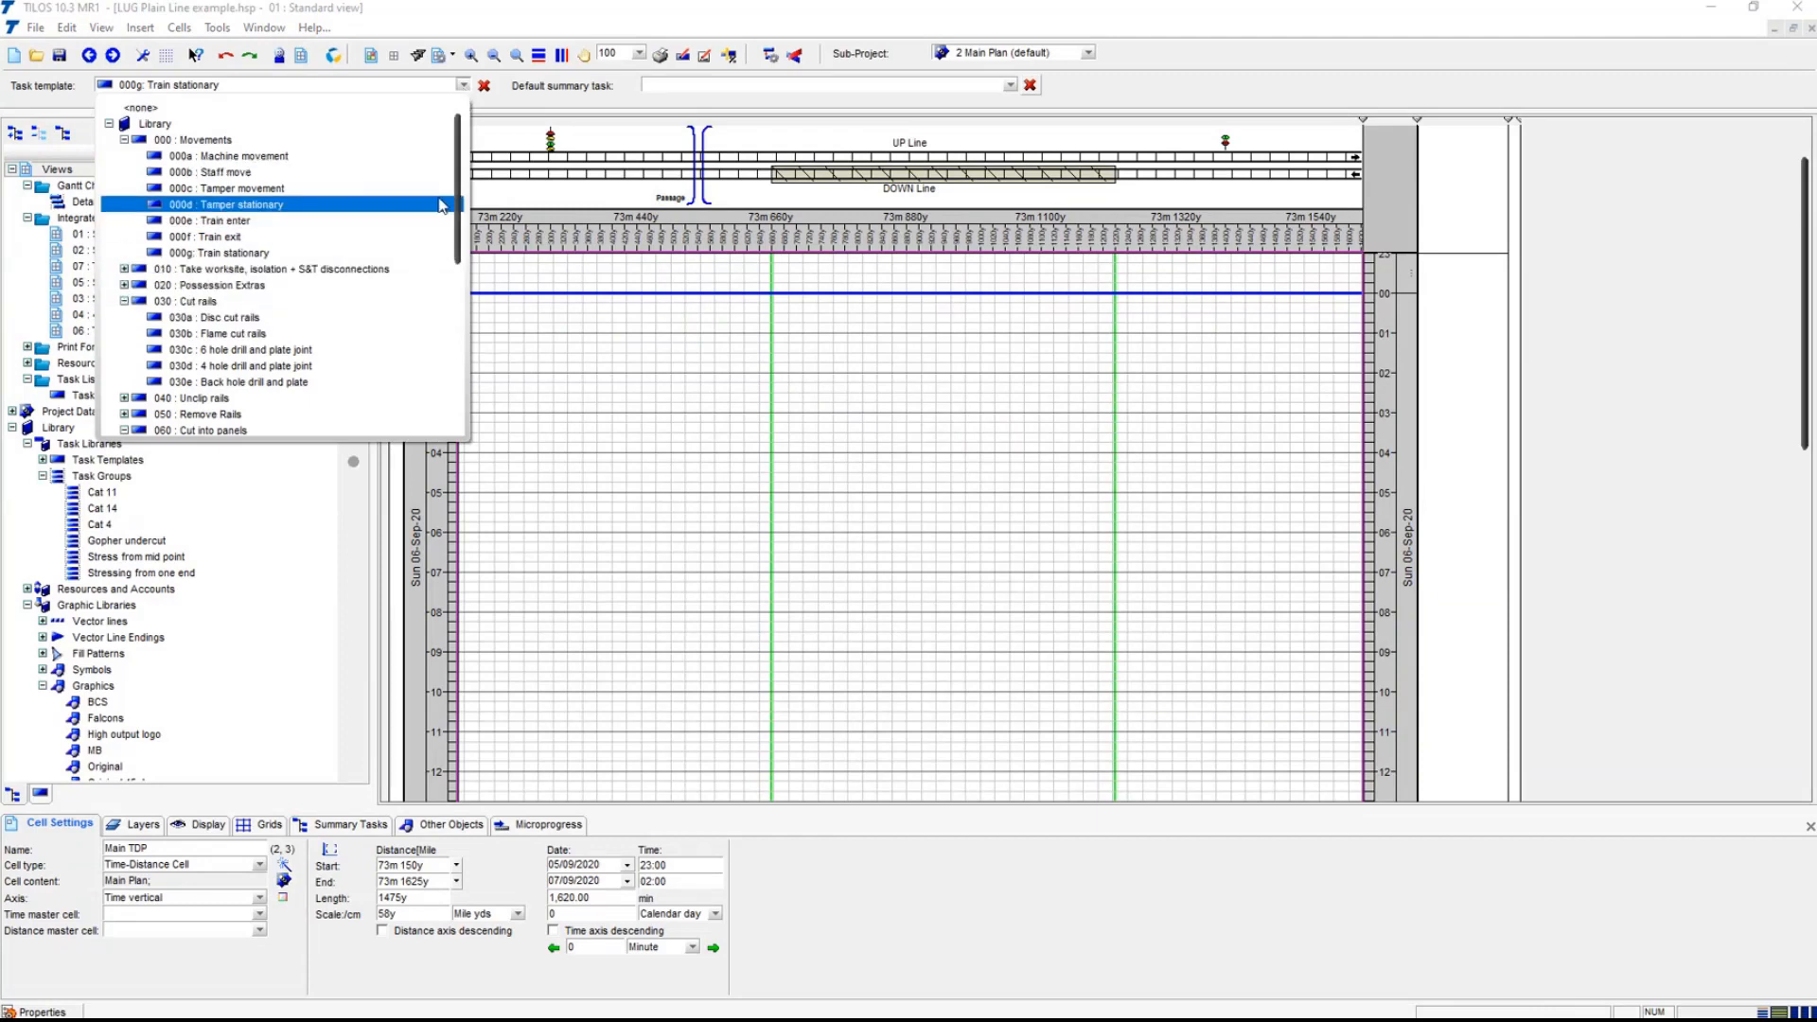
drag(459, 235, 459, 409)
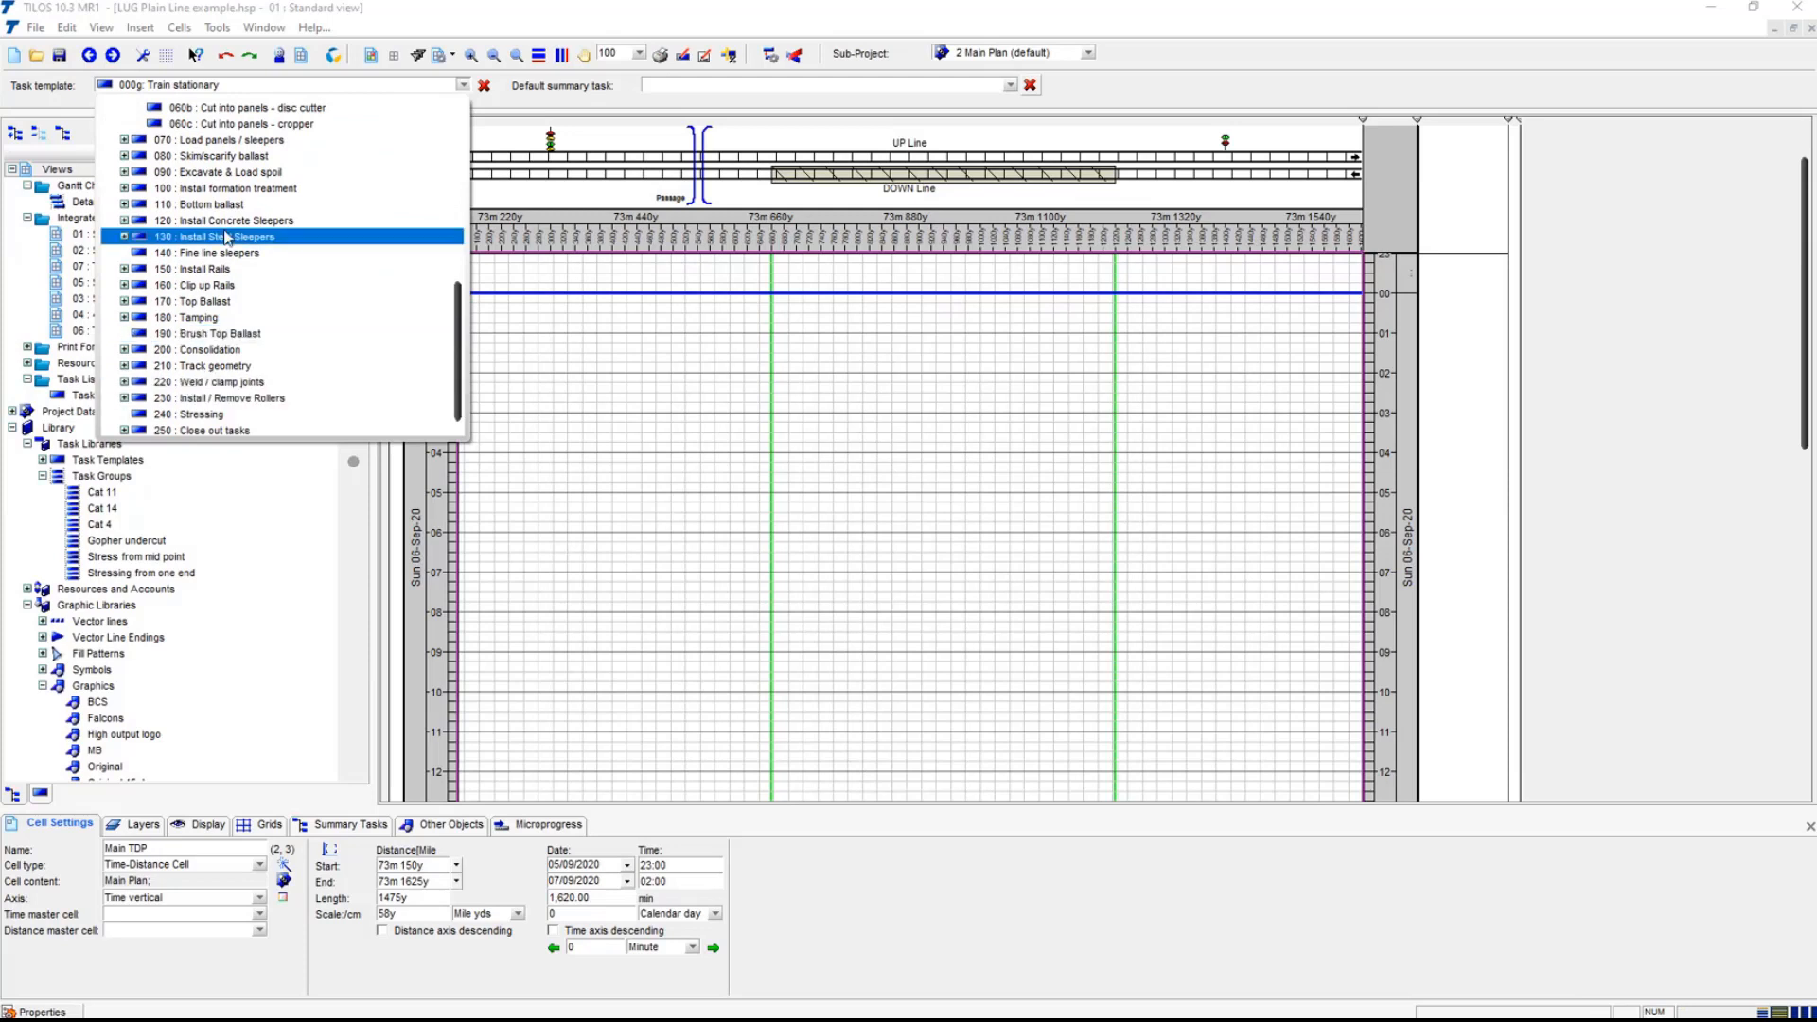
click(551, 104)
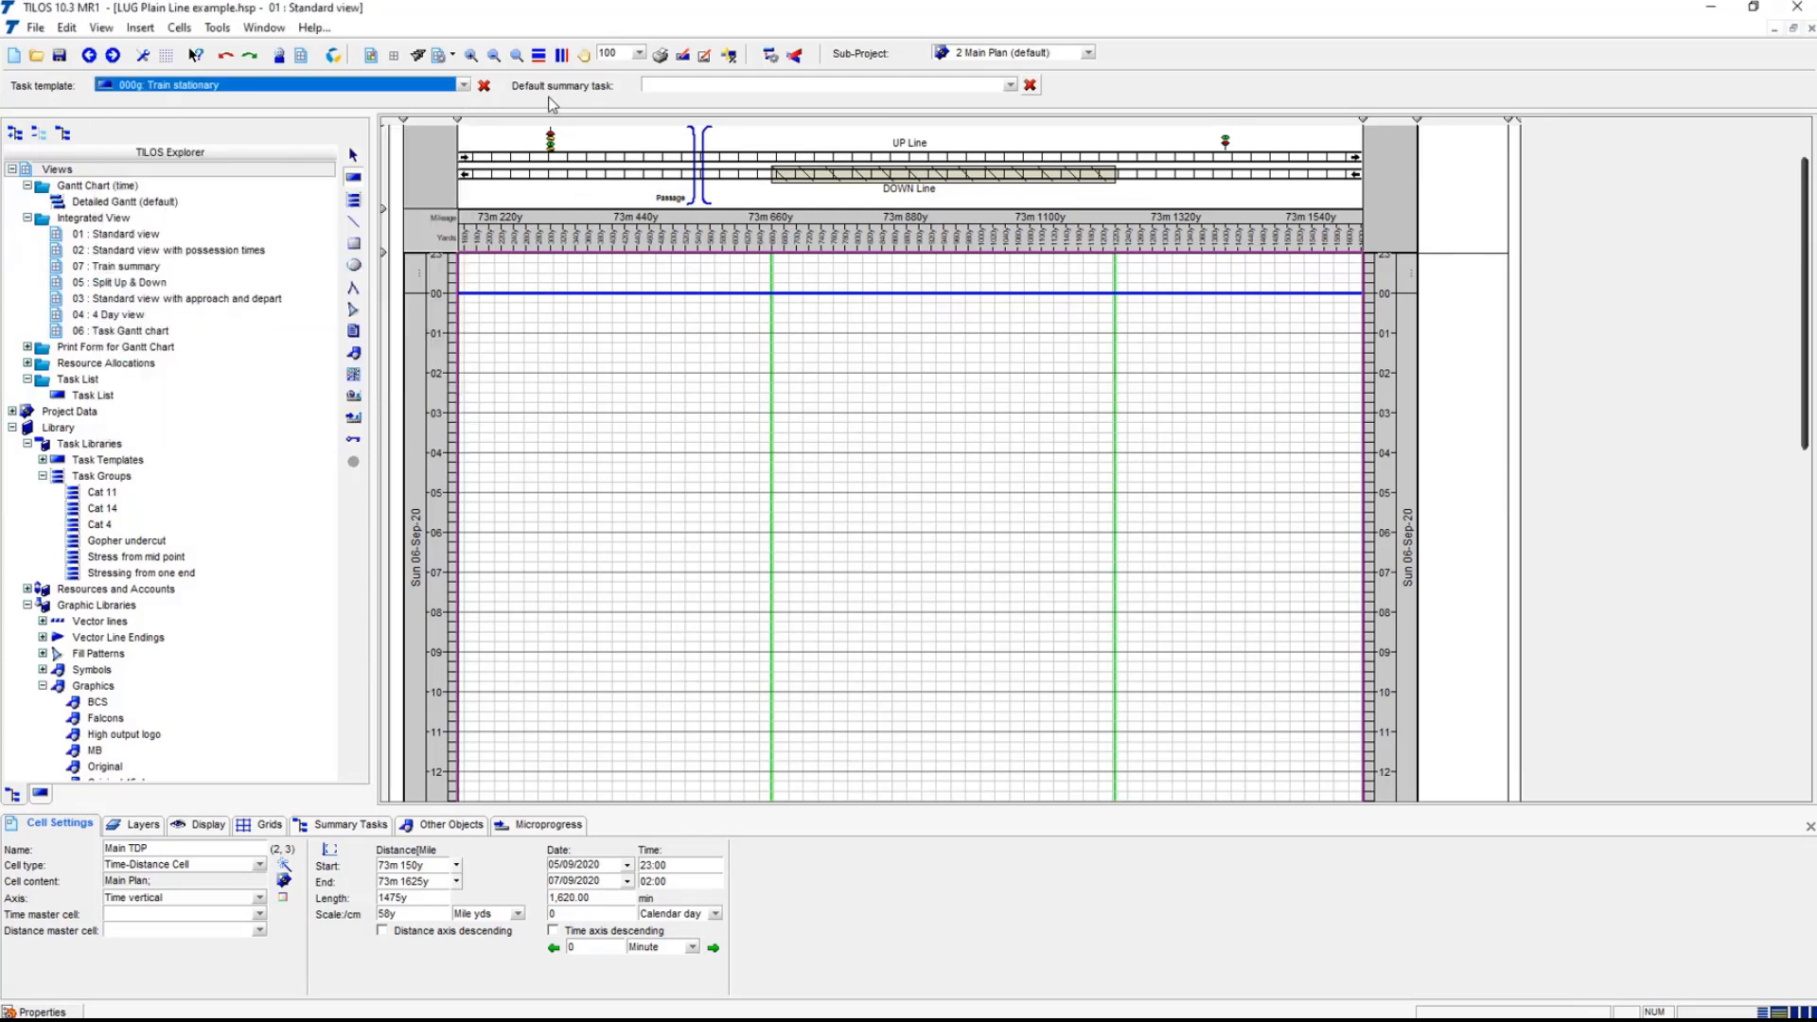
click(356, 201)
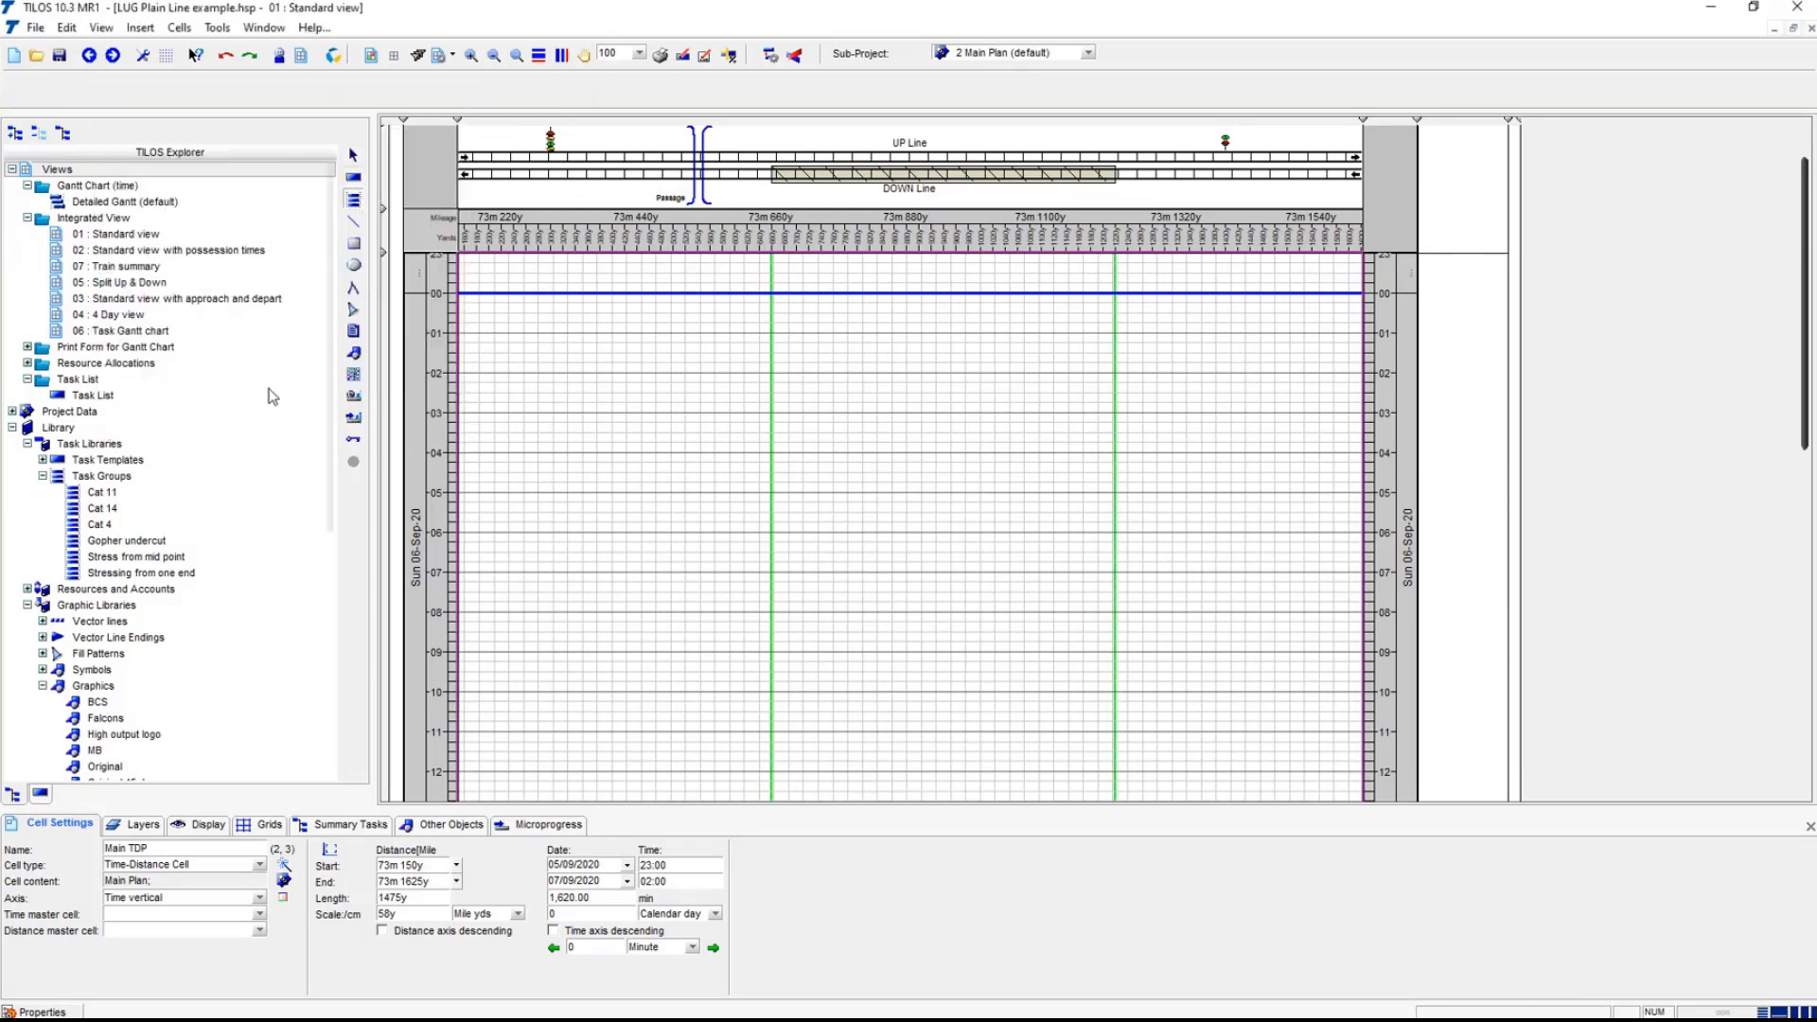
click(43, 460)
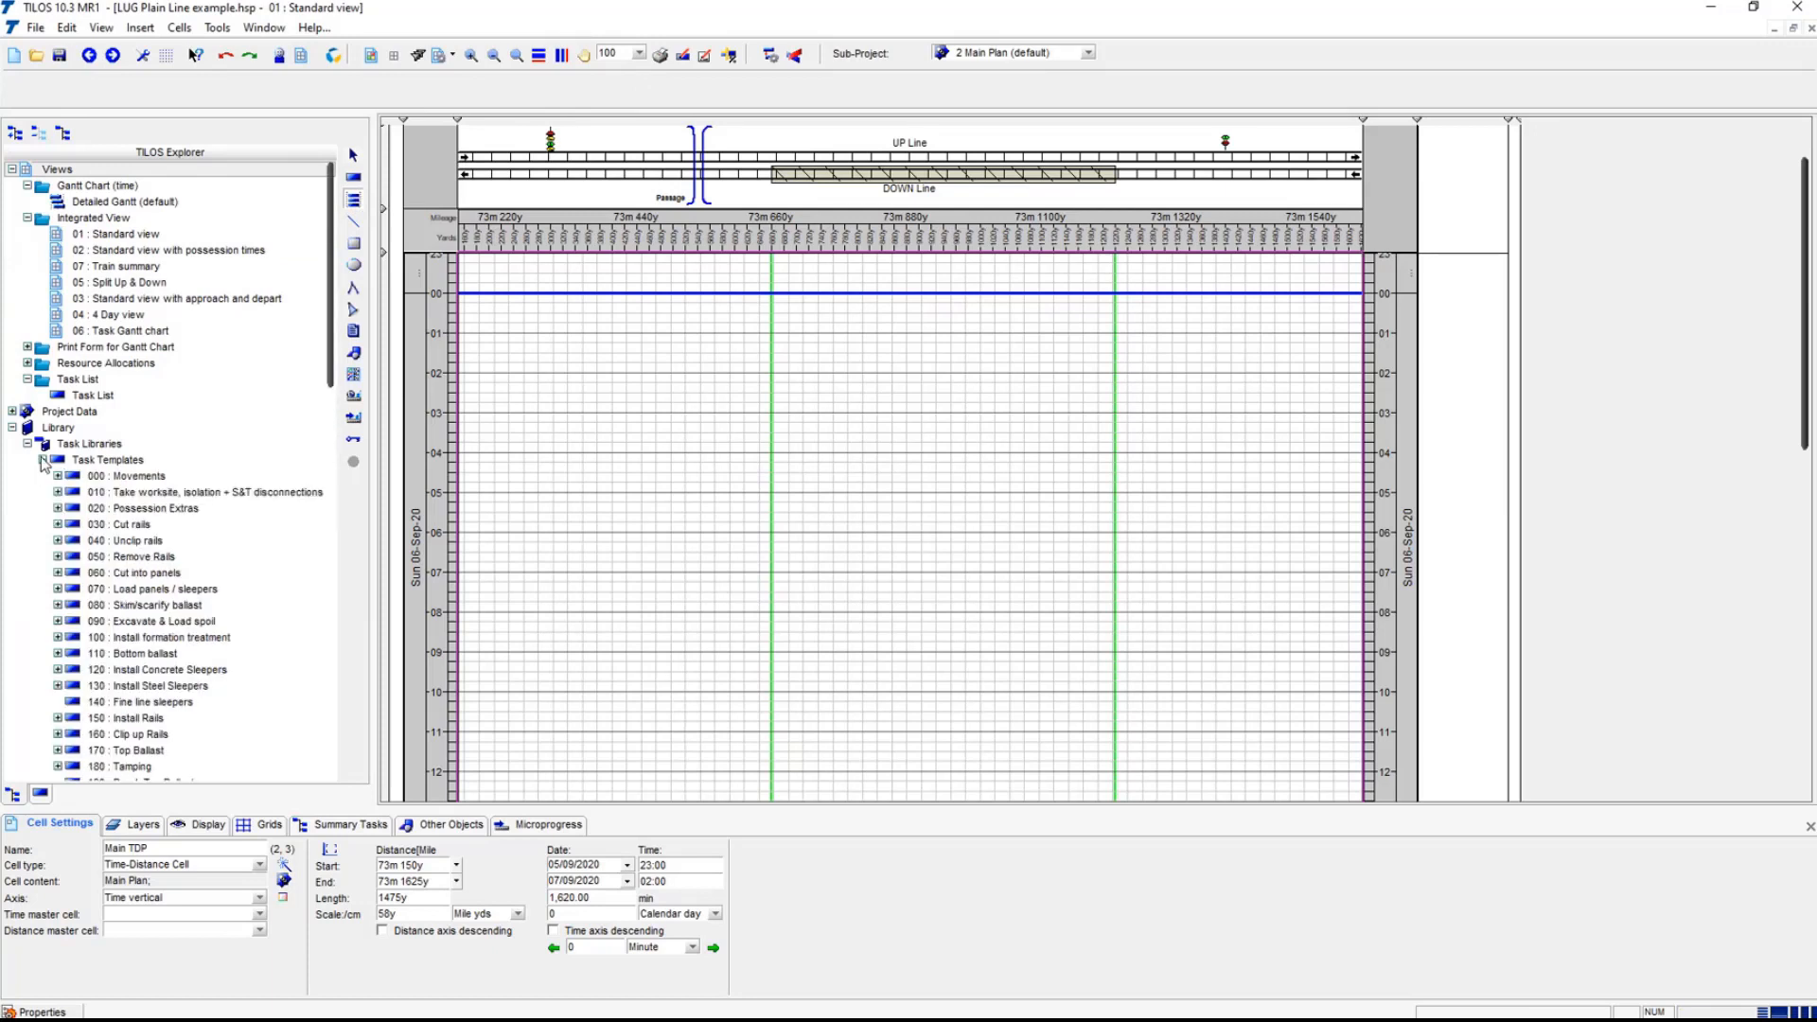
click(43, 460)
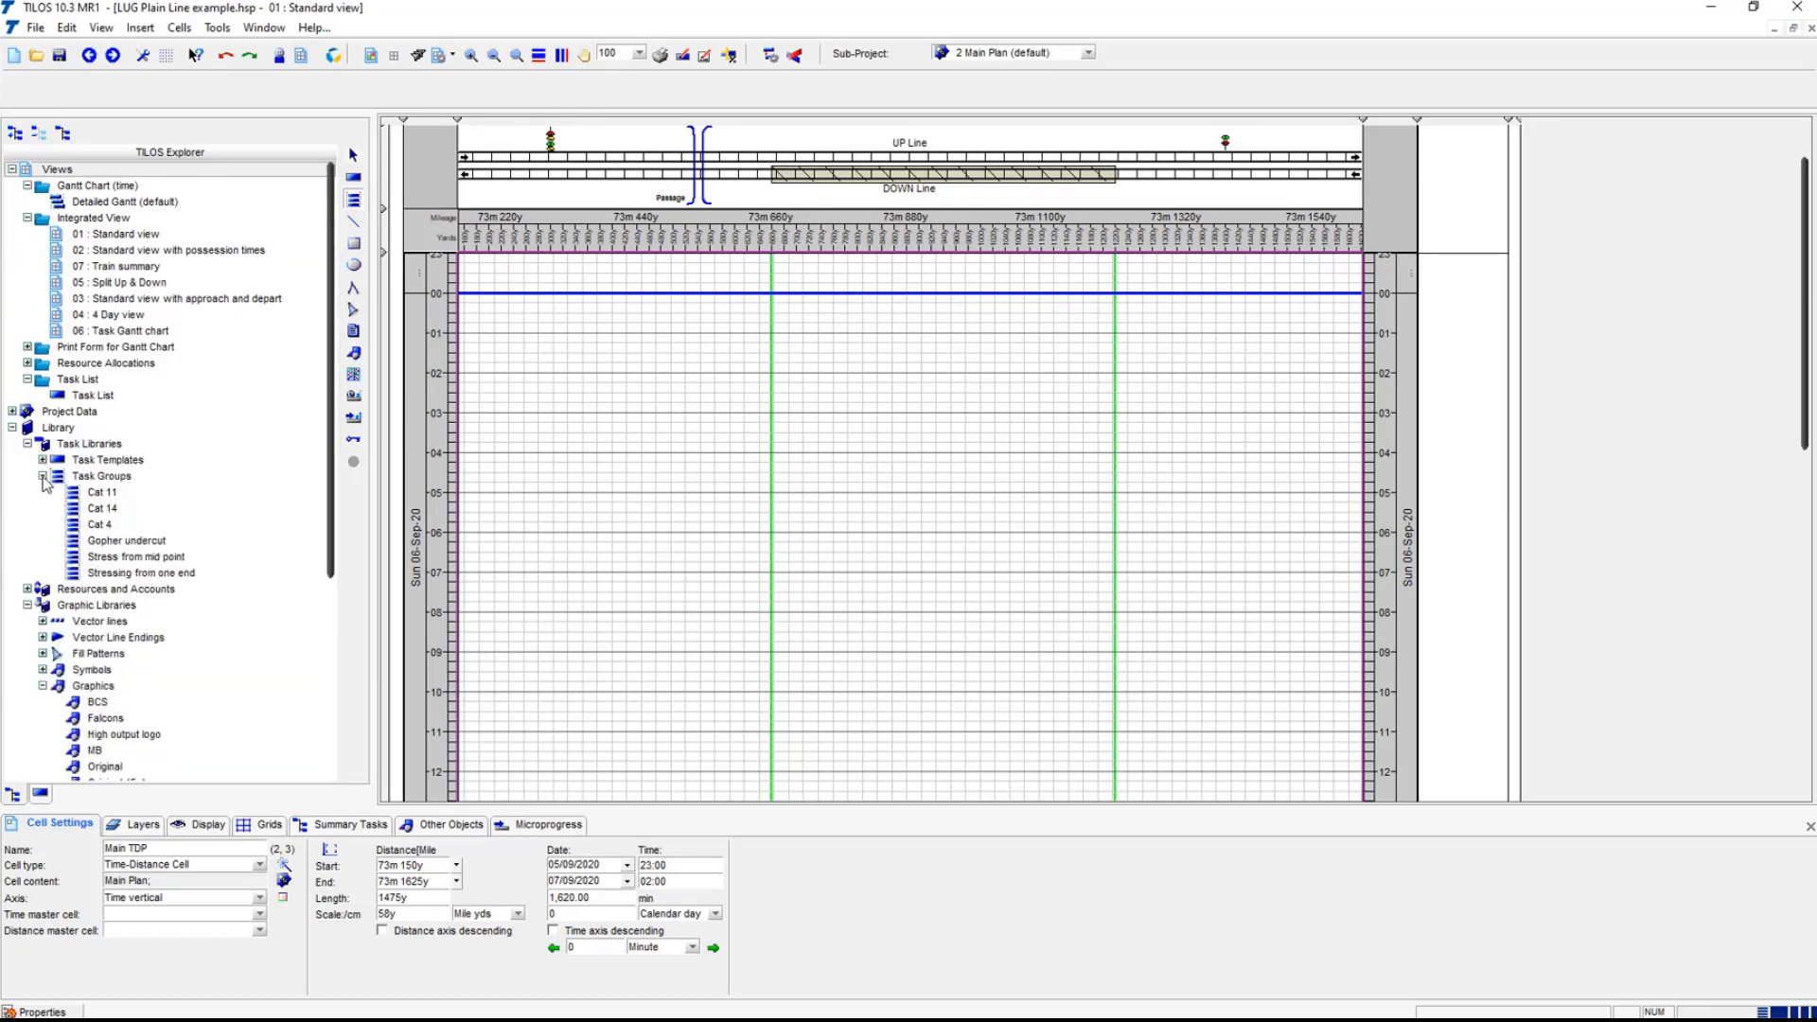
click(43, 476)
click(43, 476)
- Insert the Cat 14 task group into the Main TDP cell by coordinates from 73m 660y to 73m 1220y, starting 06/09/2020 at 00:05
click(98, 511)
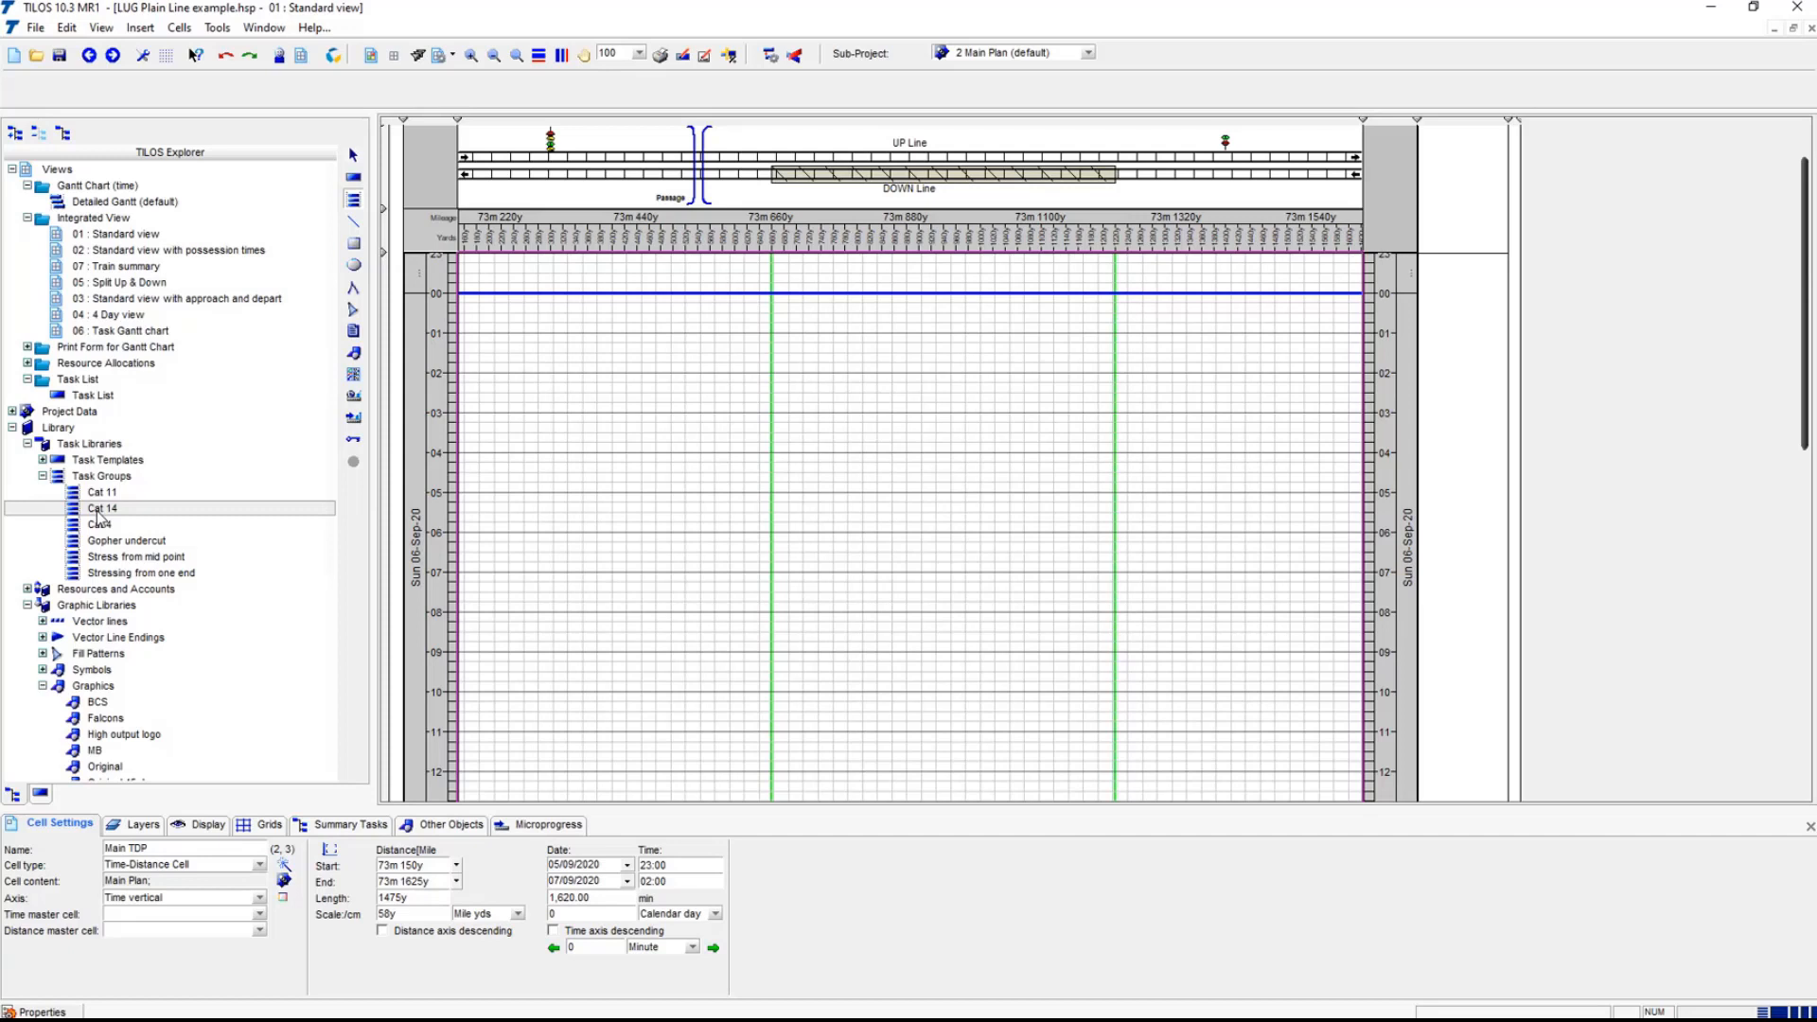
click(353, 201)
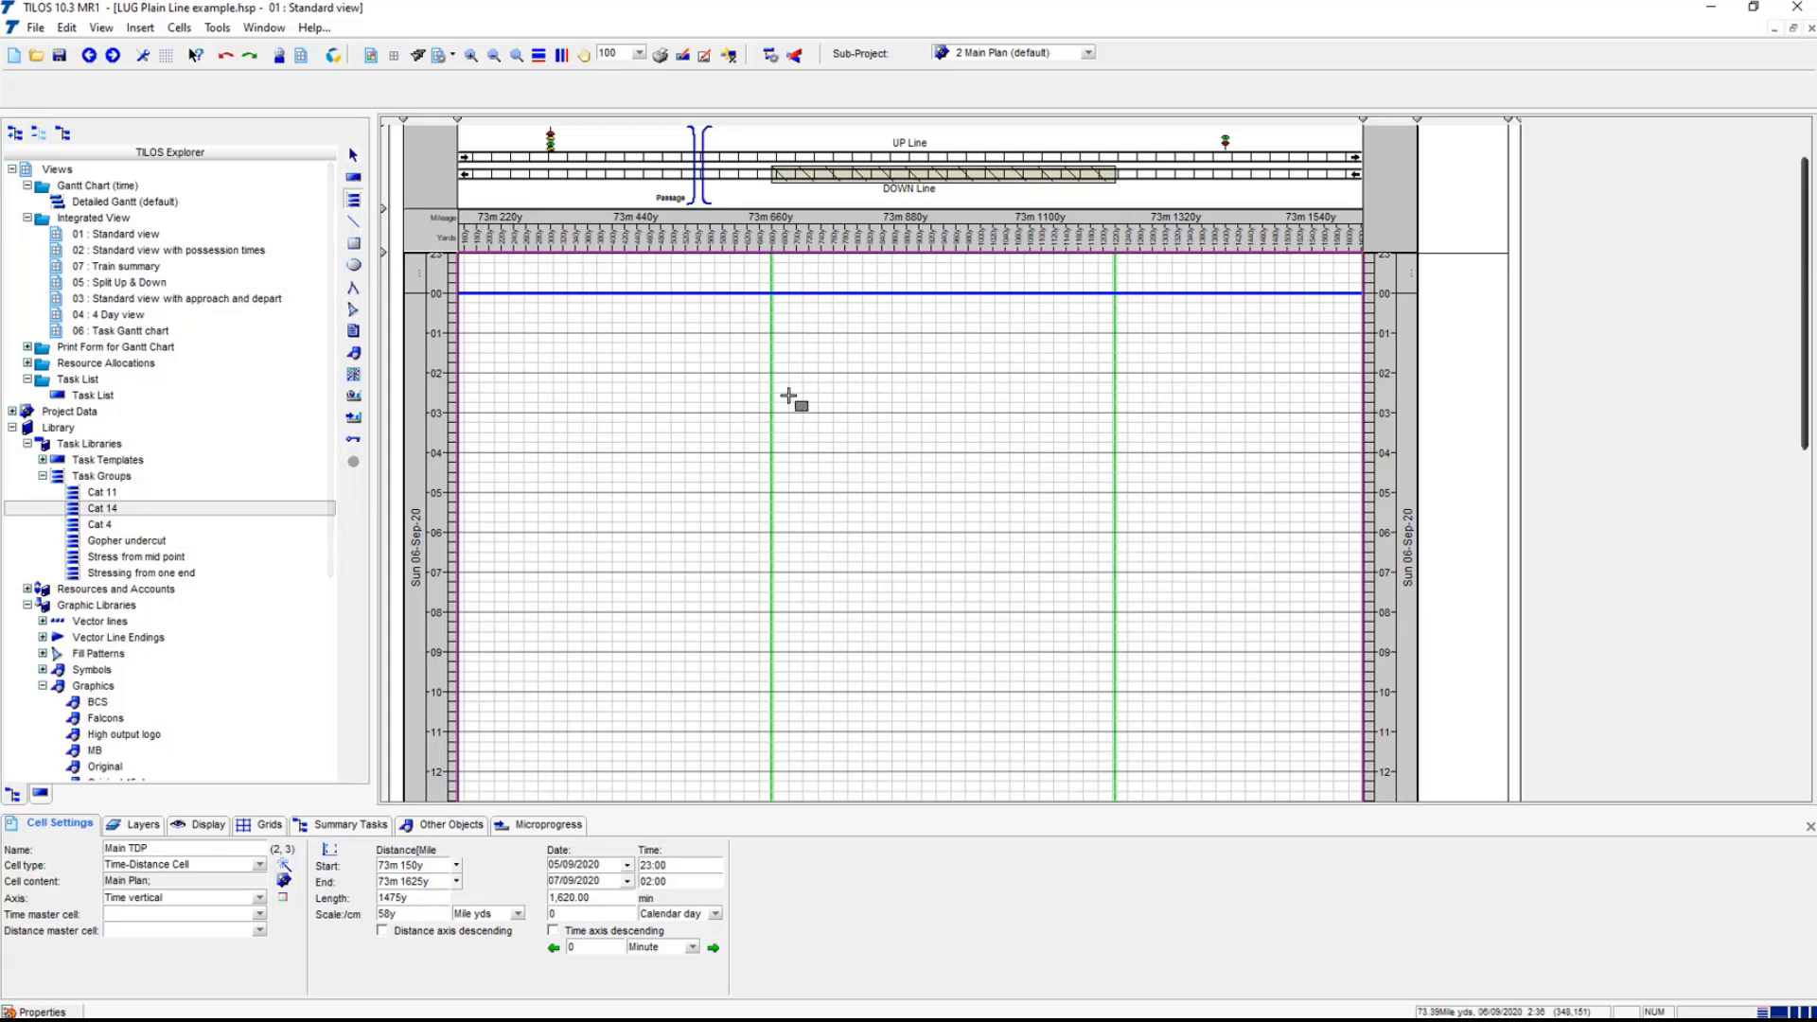
mouse_move(774, 296)
mouse_down()
mouse_move(1029, 377)
mouse_move(1109, 449)
mouse_up()
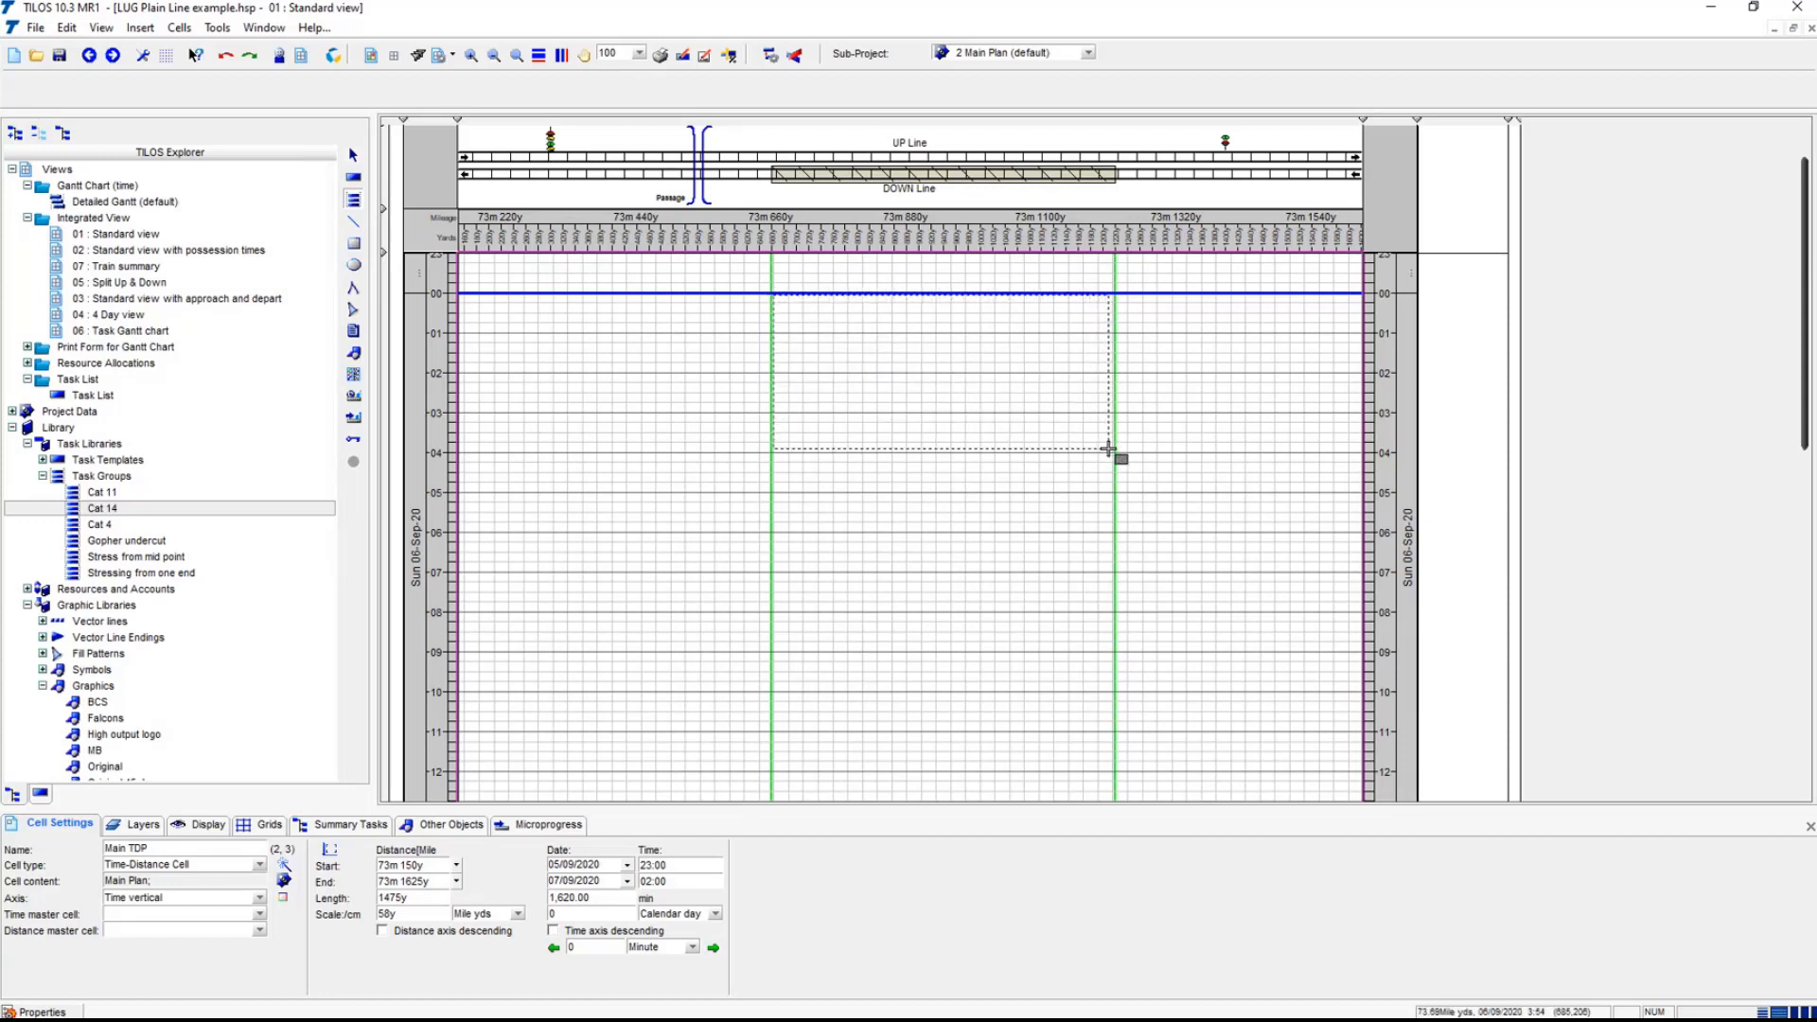
drag(1109, 448, 1110, 449)
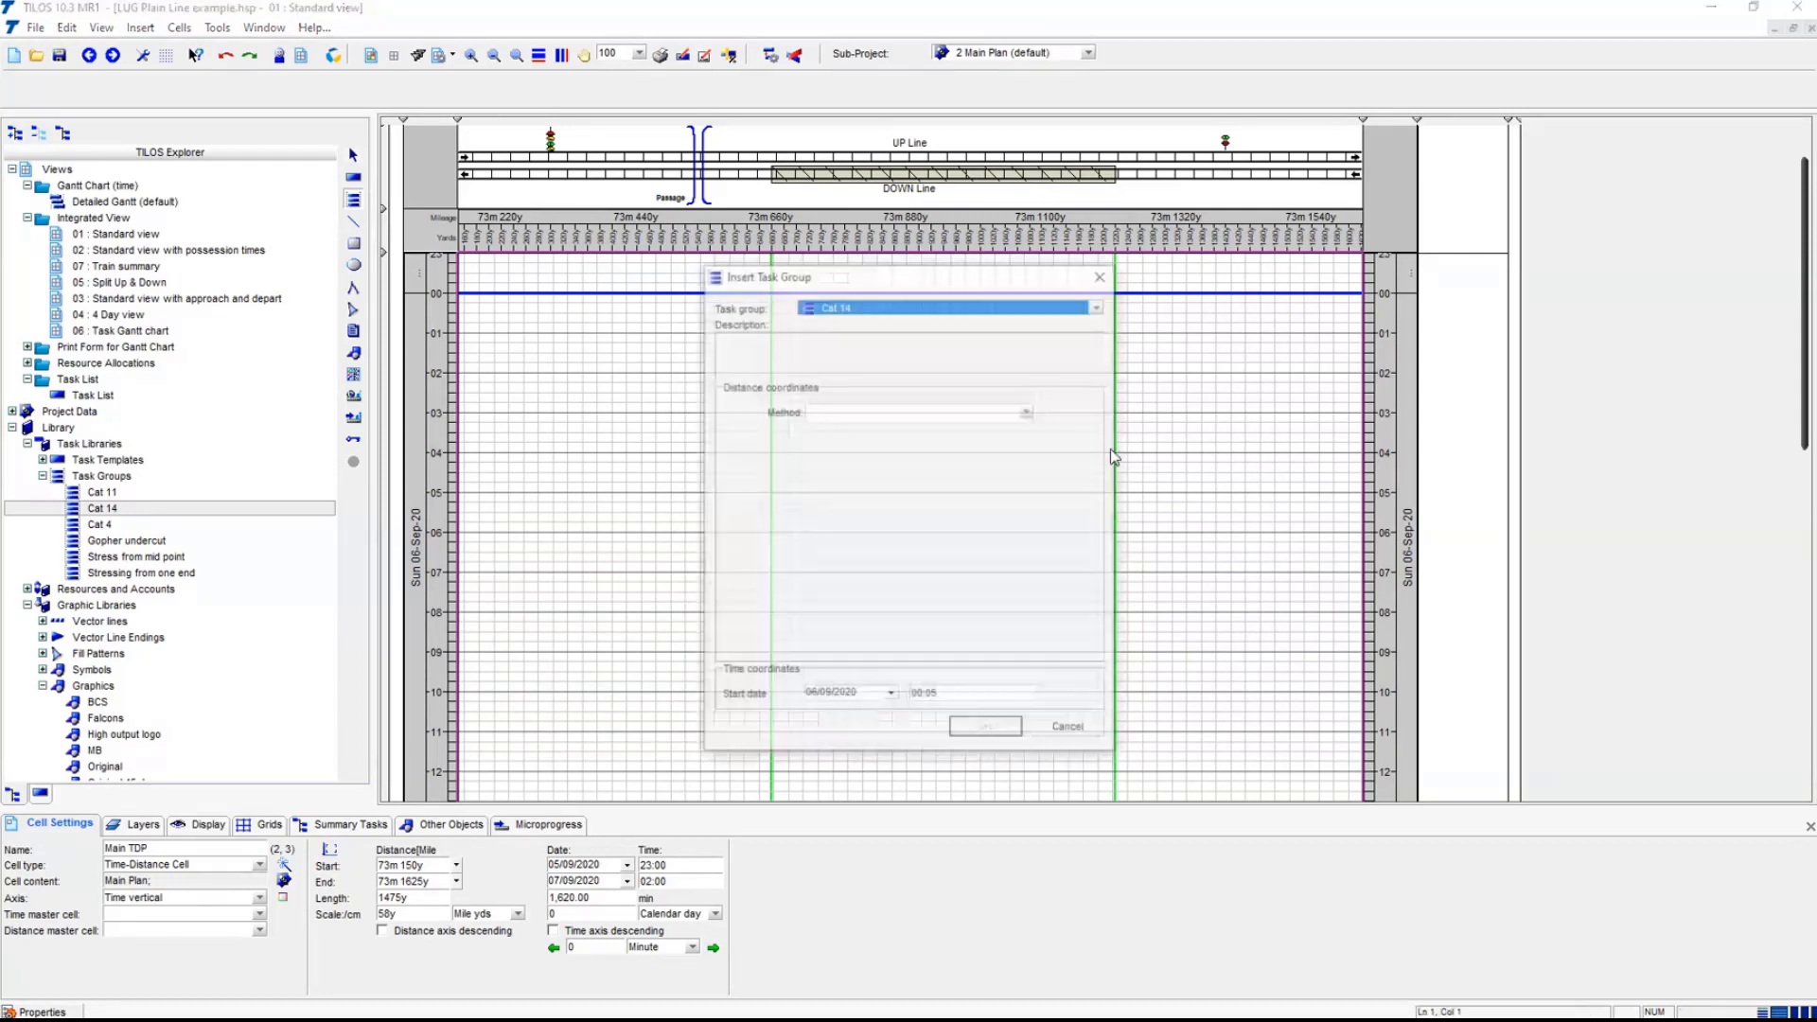
click(1026, 411)
click(1015, 434)
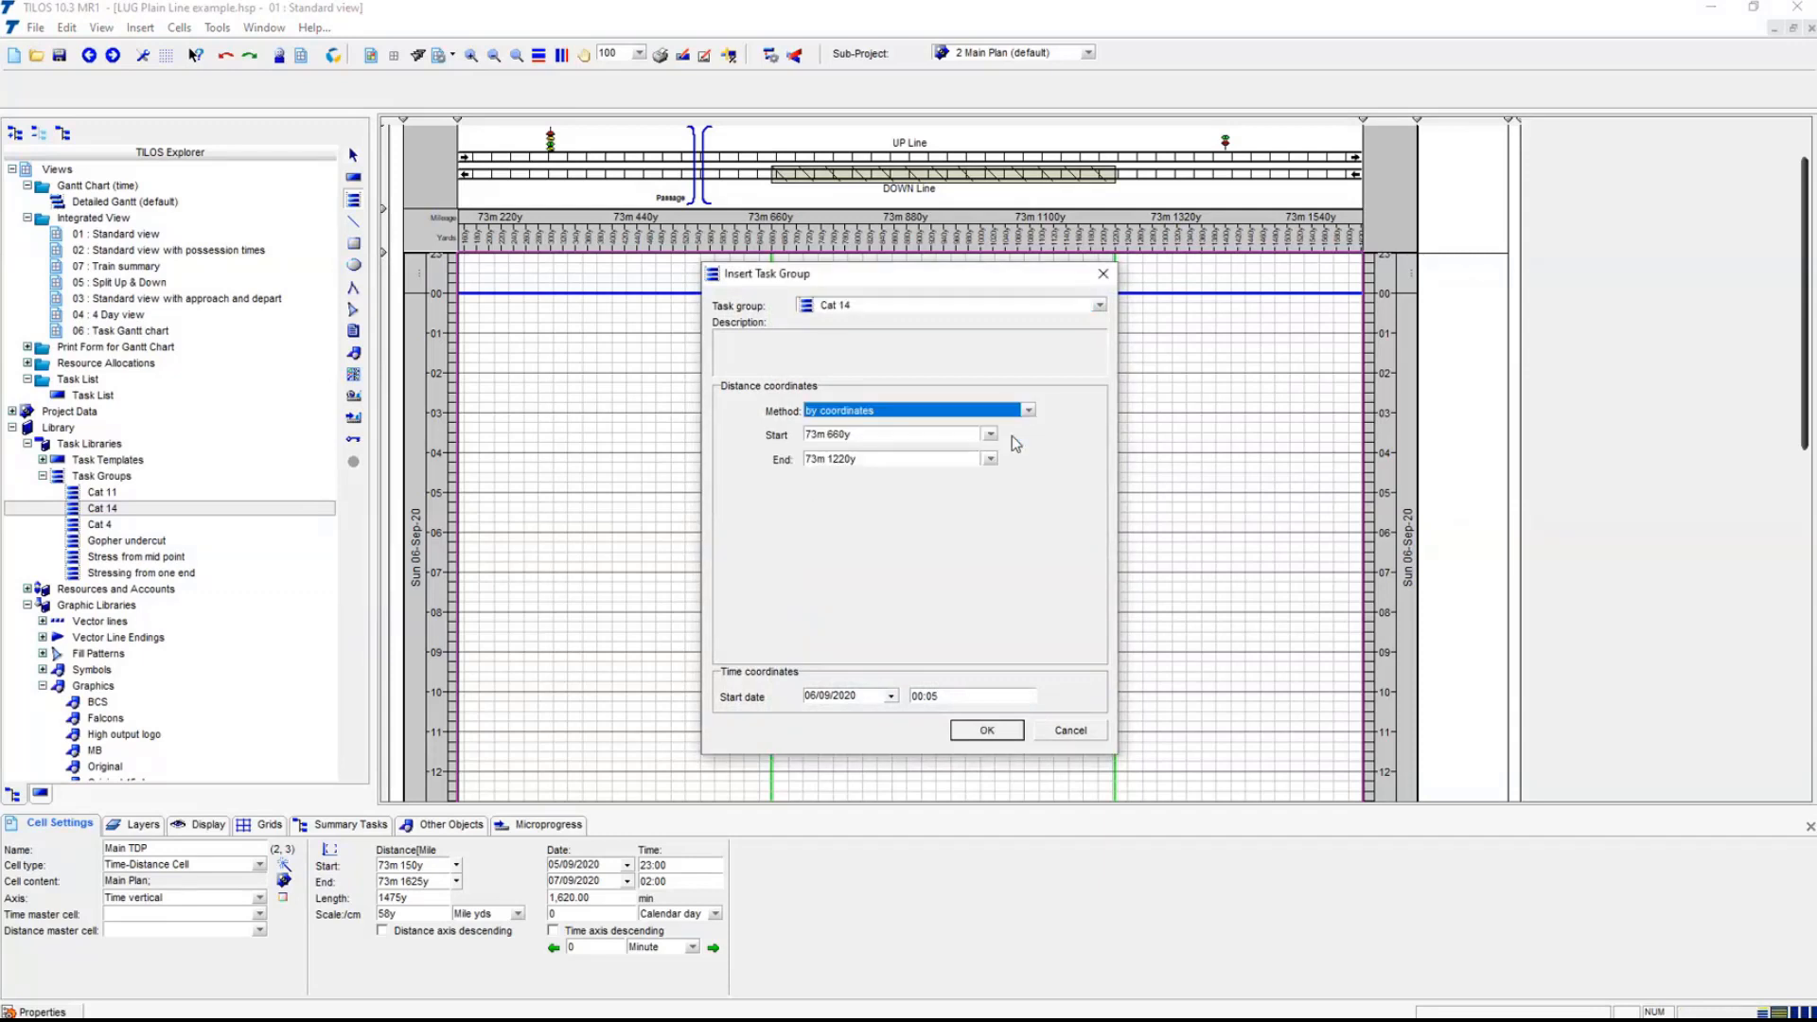
click(990, 434)
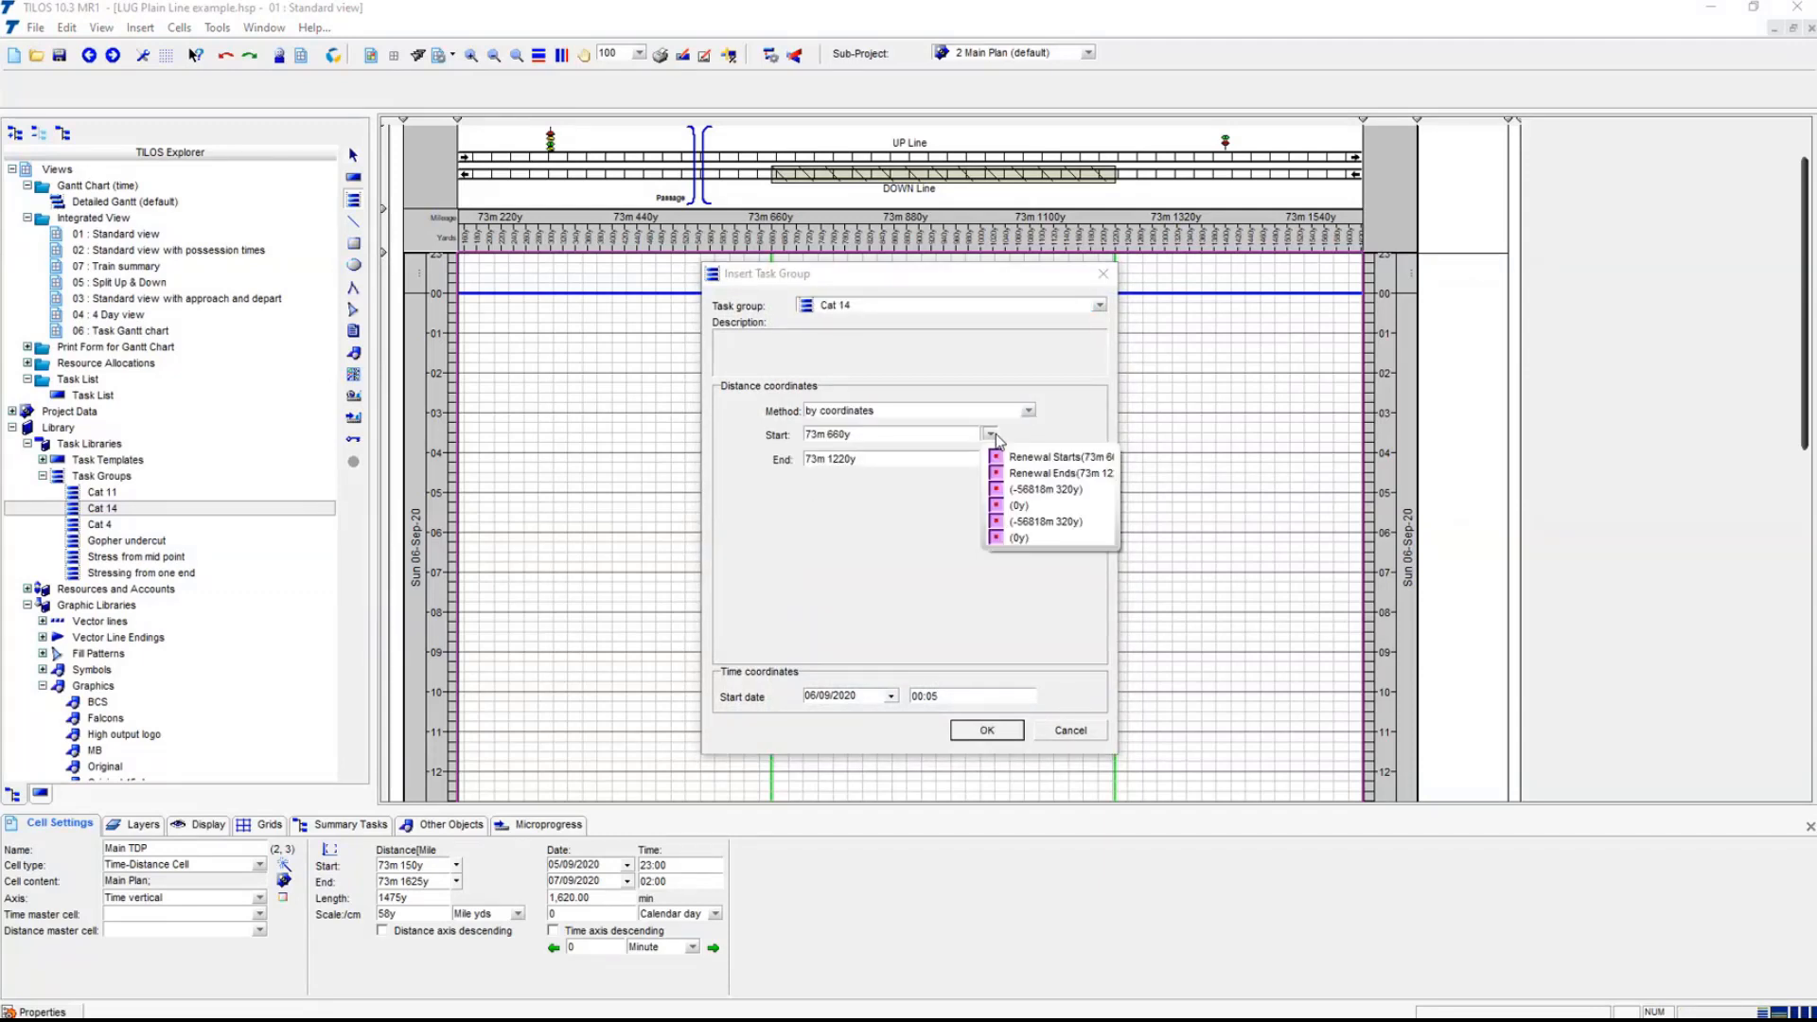
click(1094, 464)
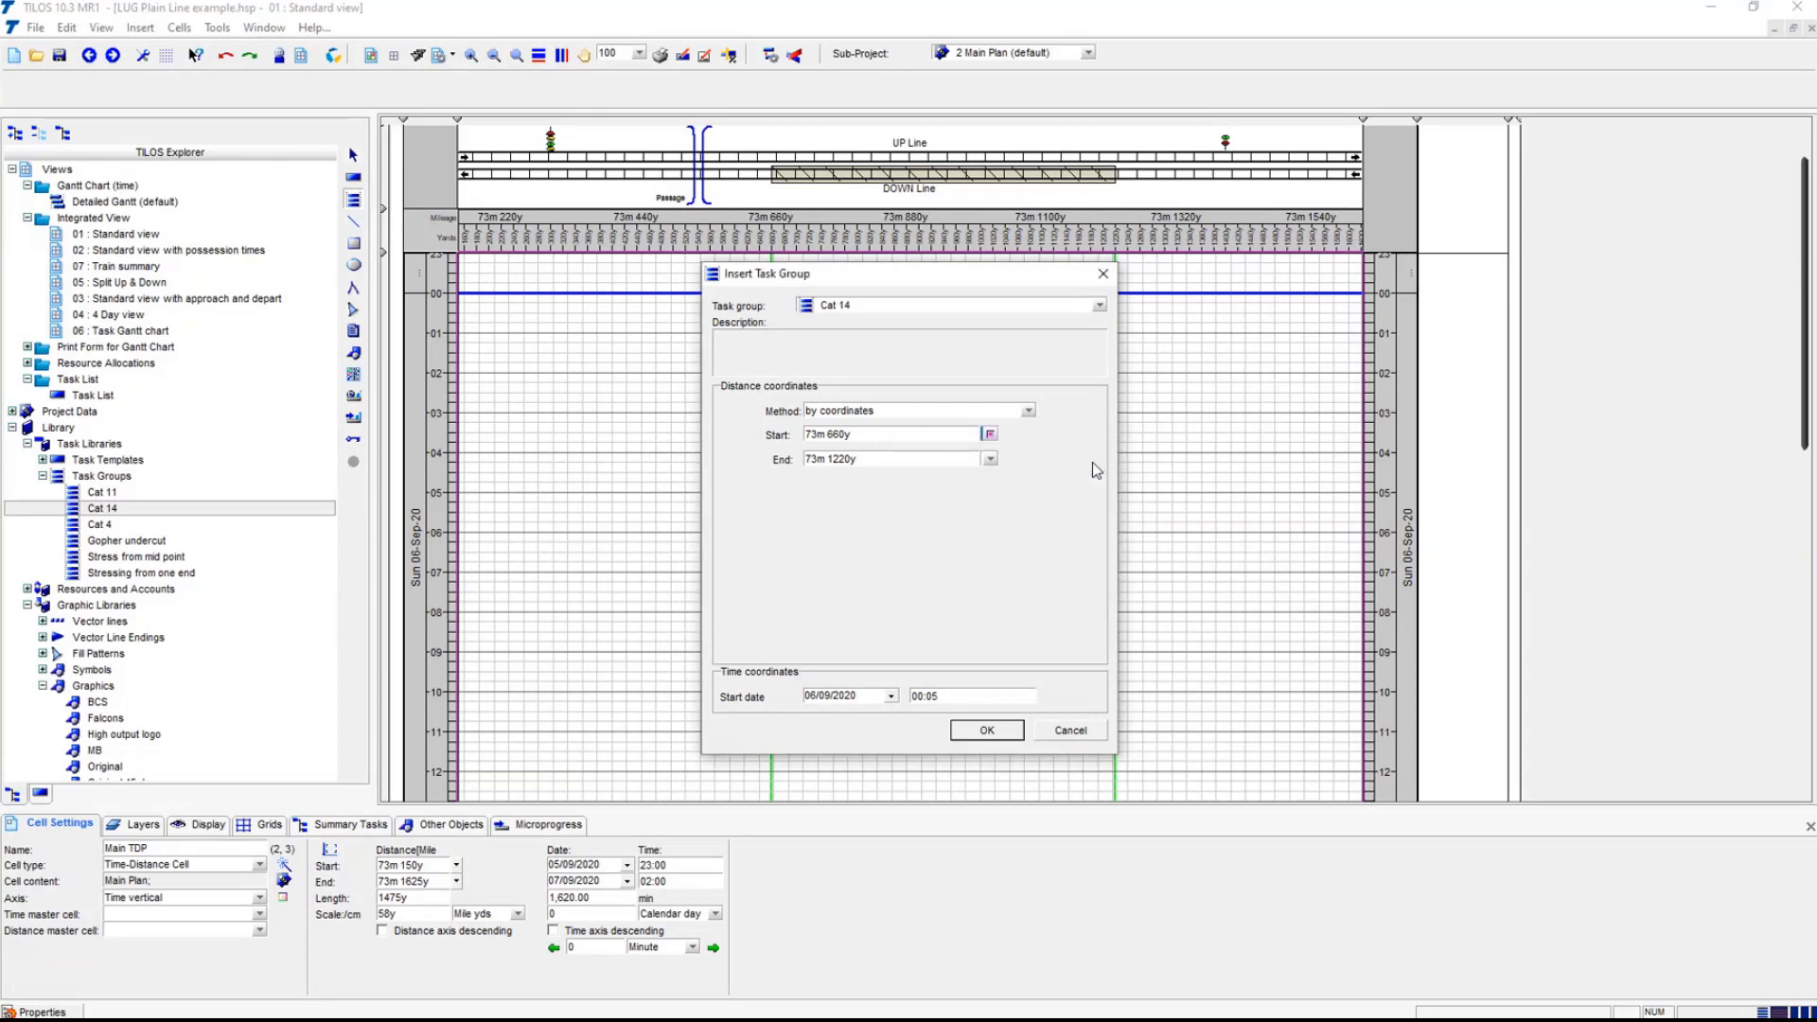
click(862, 698)
click(965, 700)
click(987, 731)
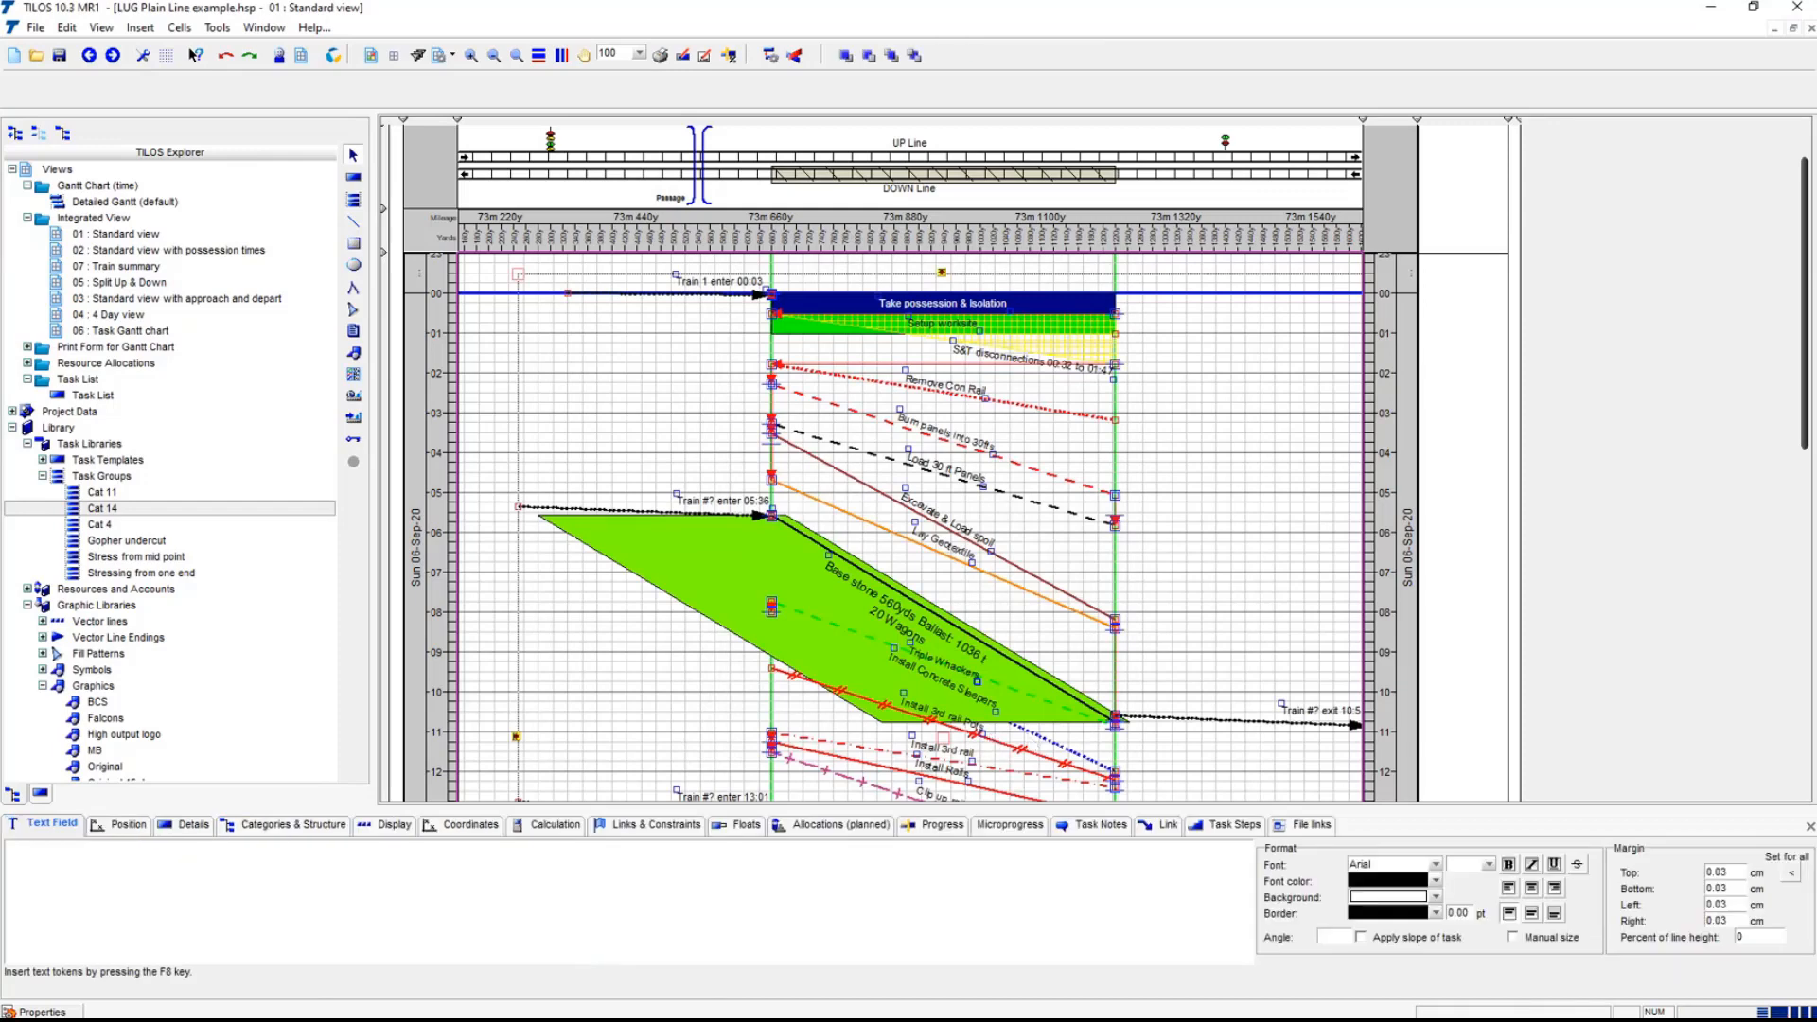
- Review the inserted Cat 14 tasks along the time axis, from taking possession through to returning the worksite
scroll(1810, 253, down, 5)
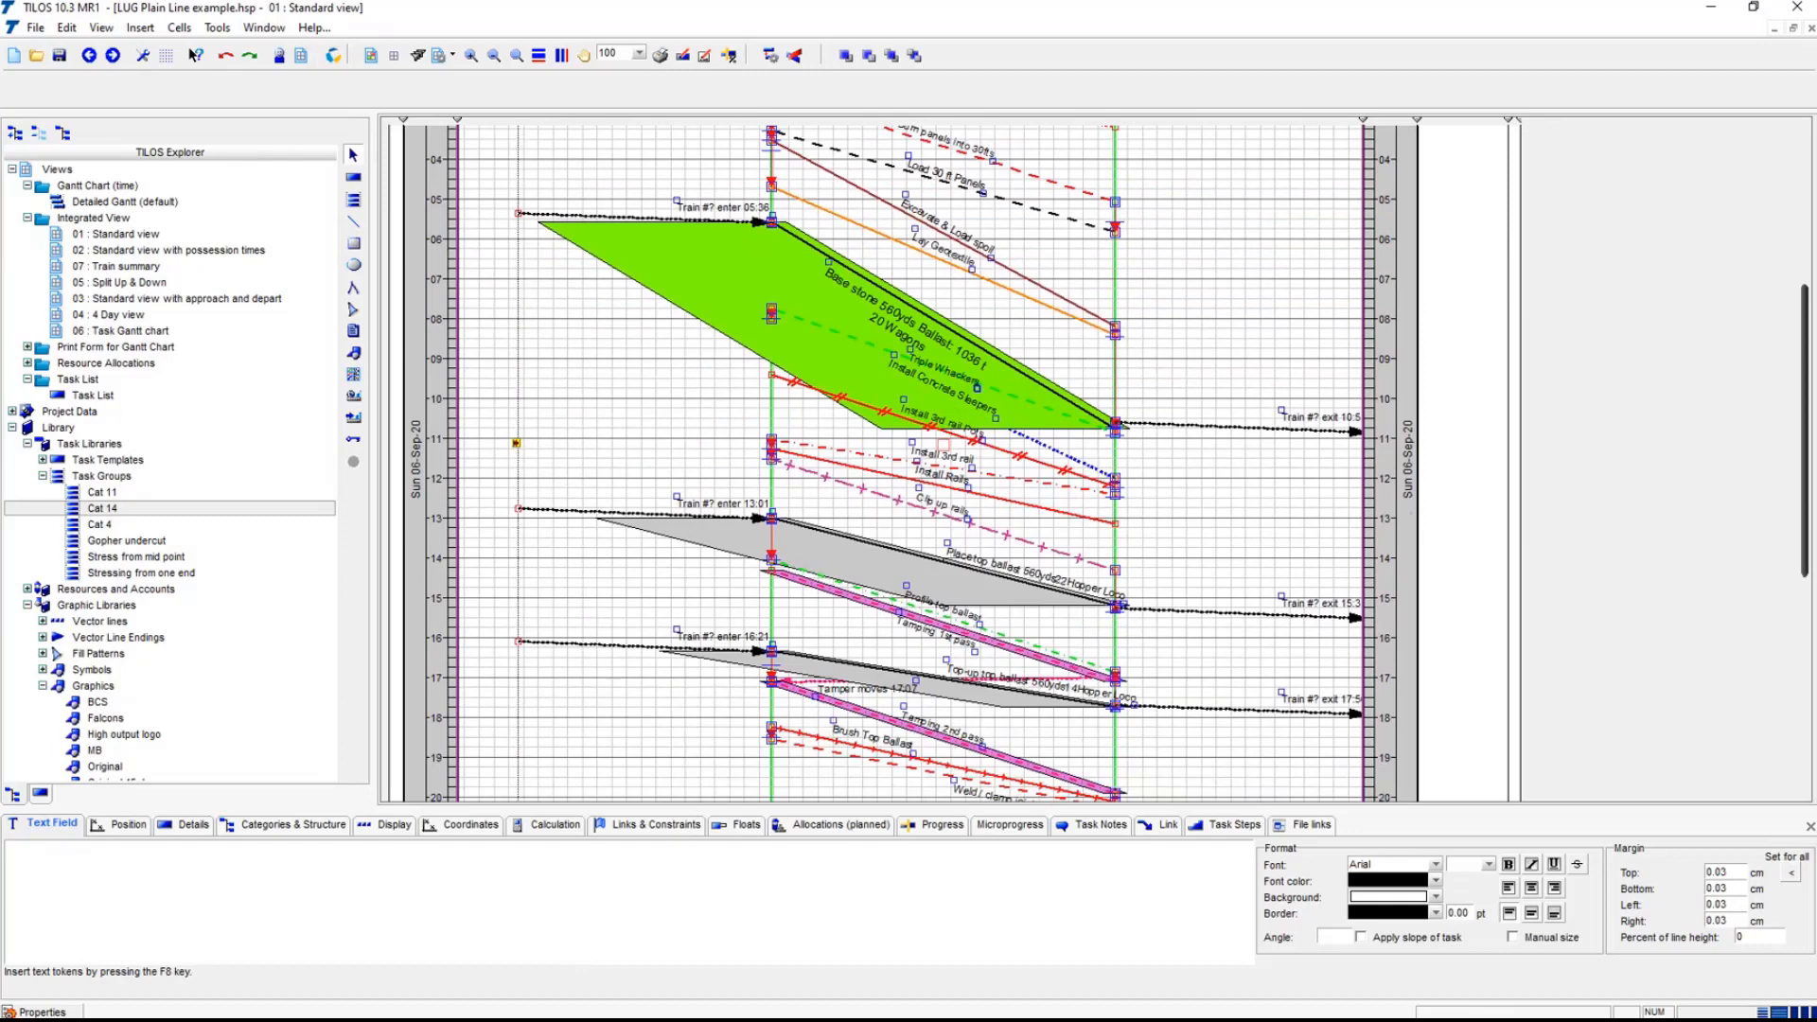
scroll(912, 464, up, 2)
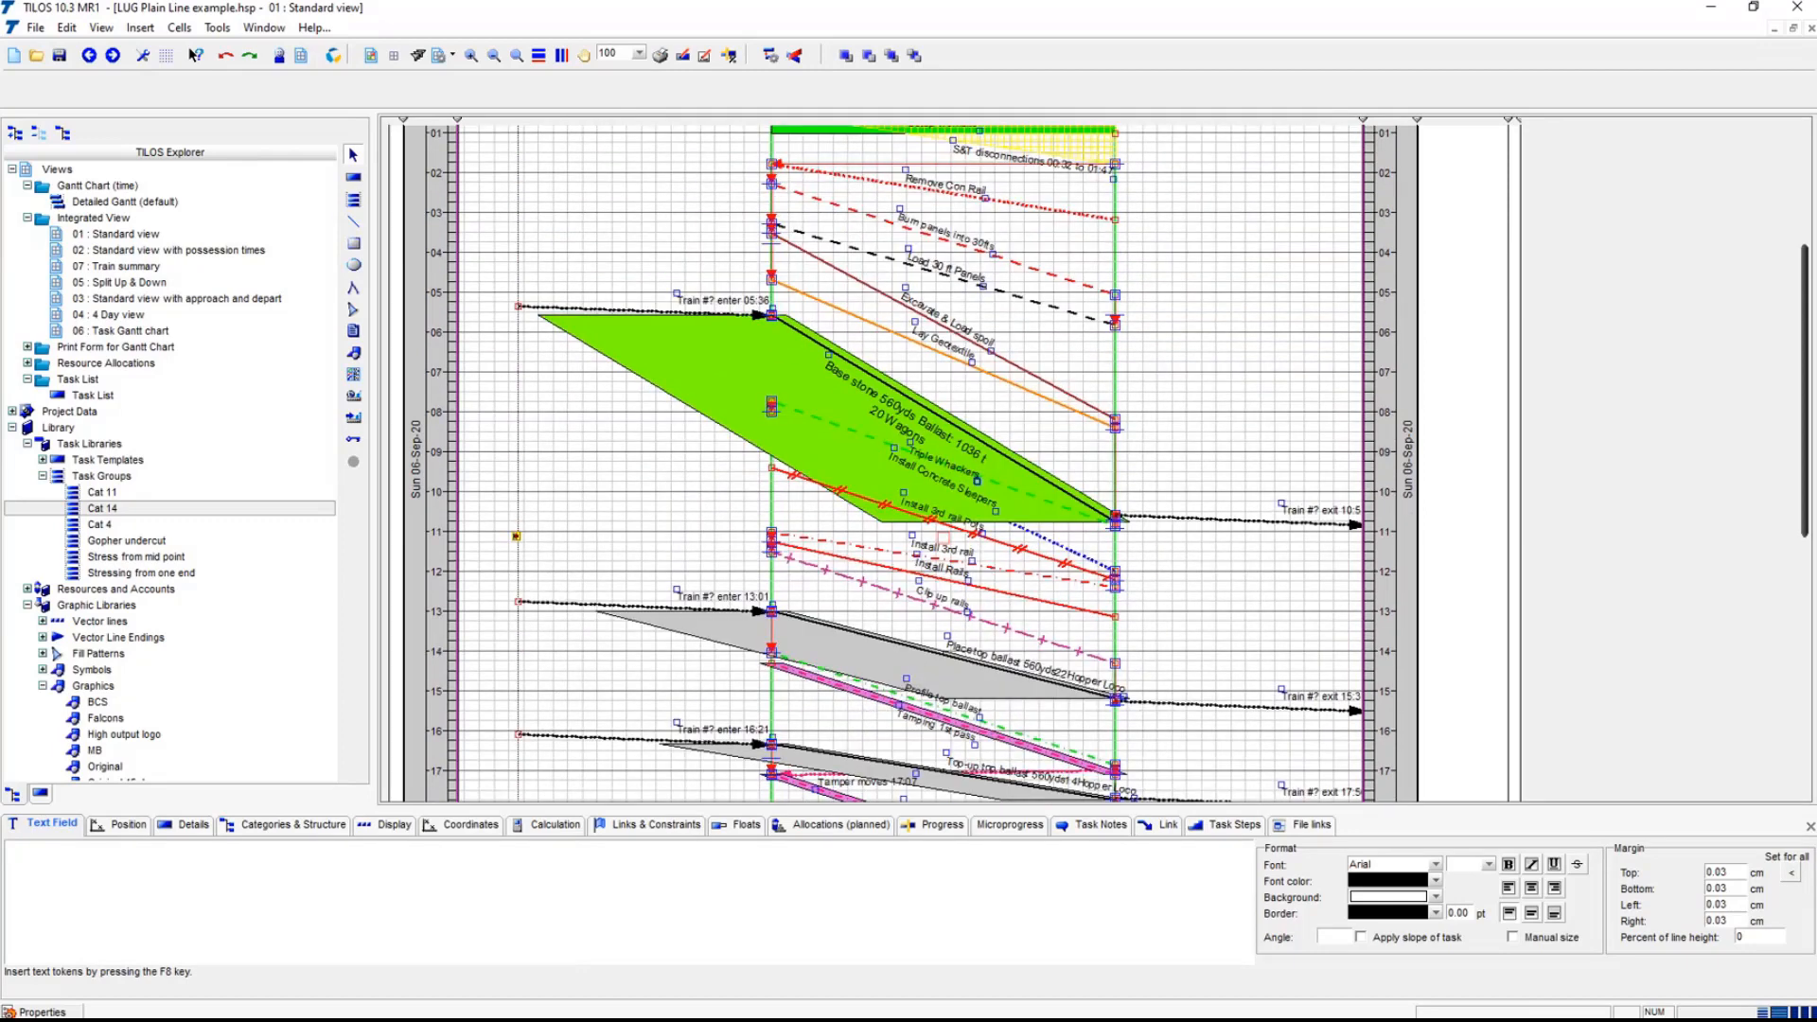
scroll(1433, 528, down, 8)
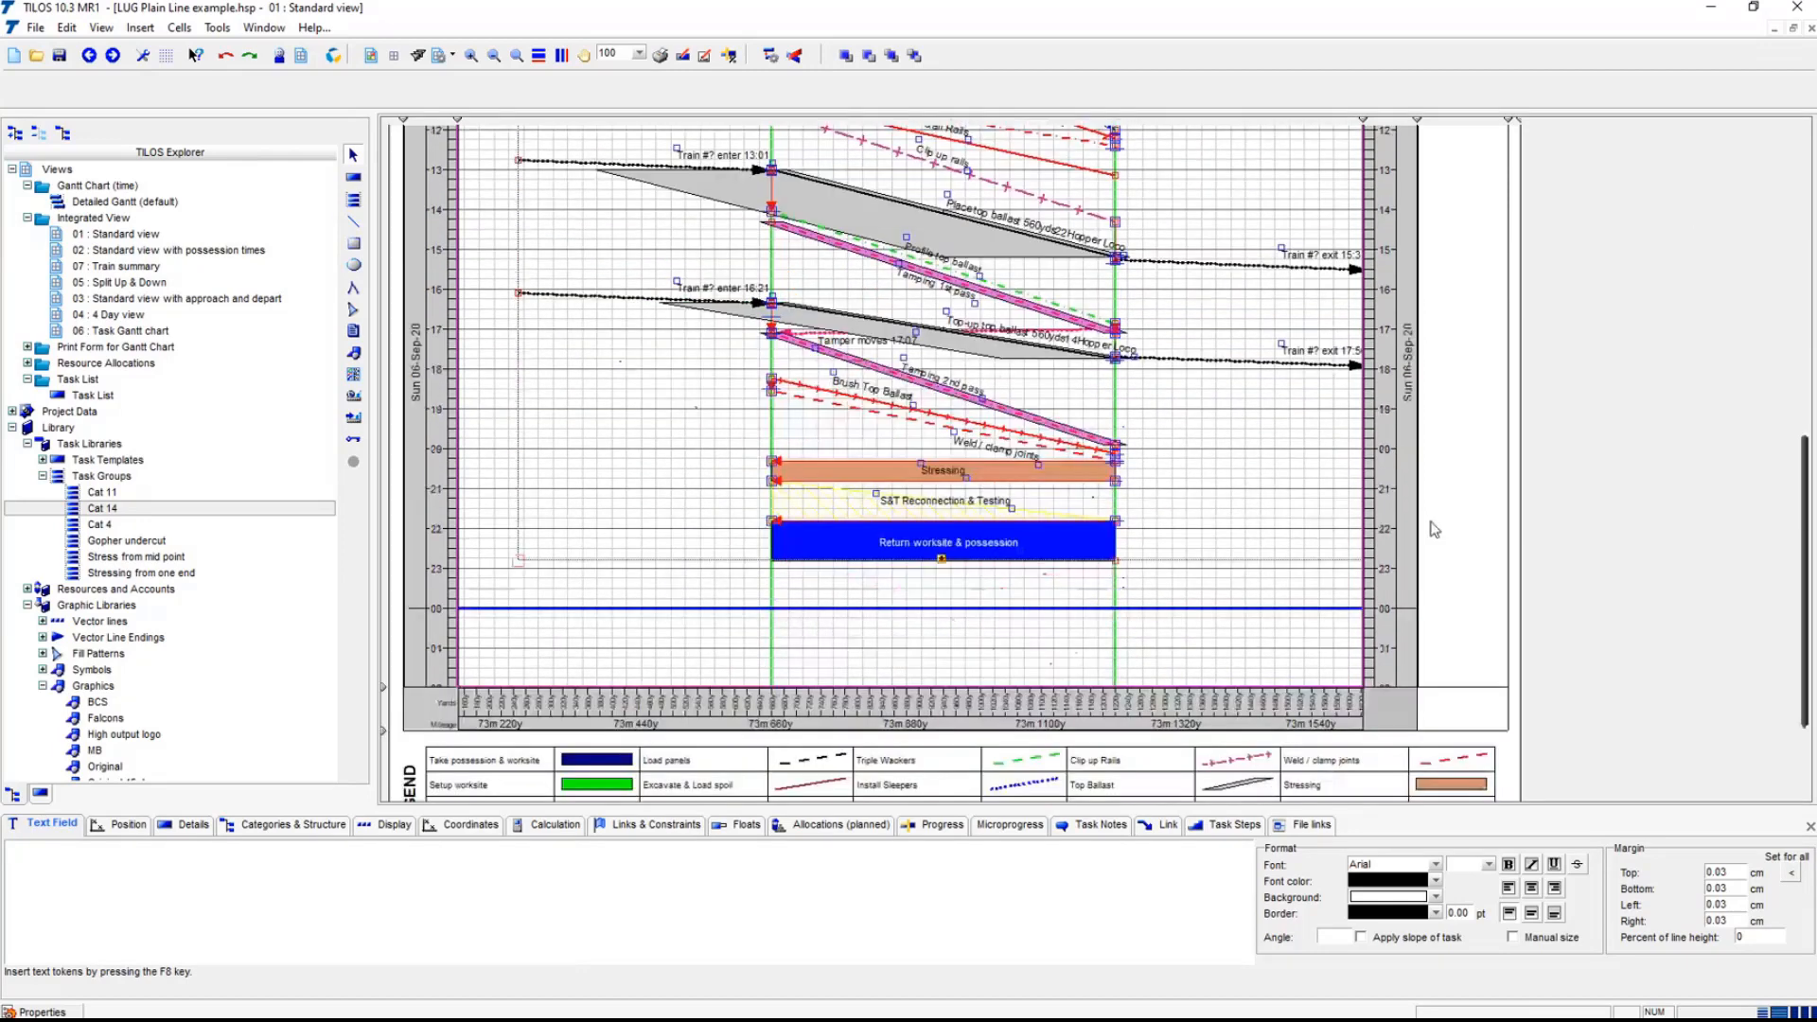
scroll(1805, 355, up, 5)
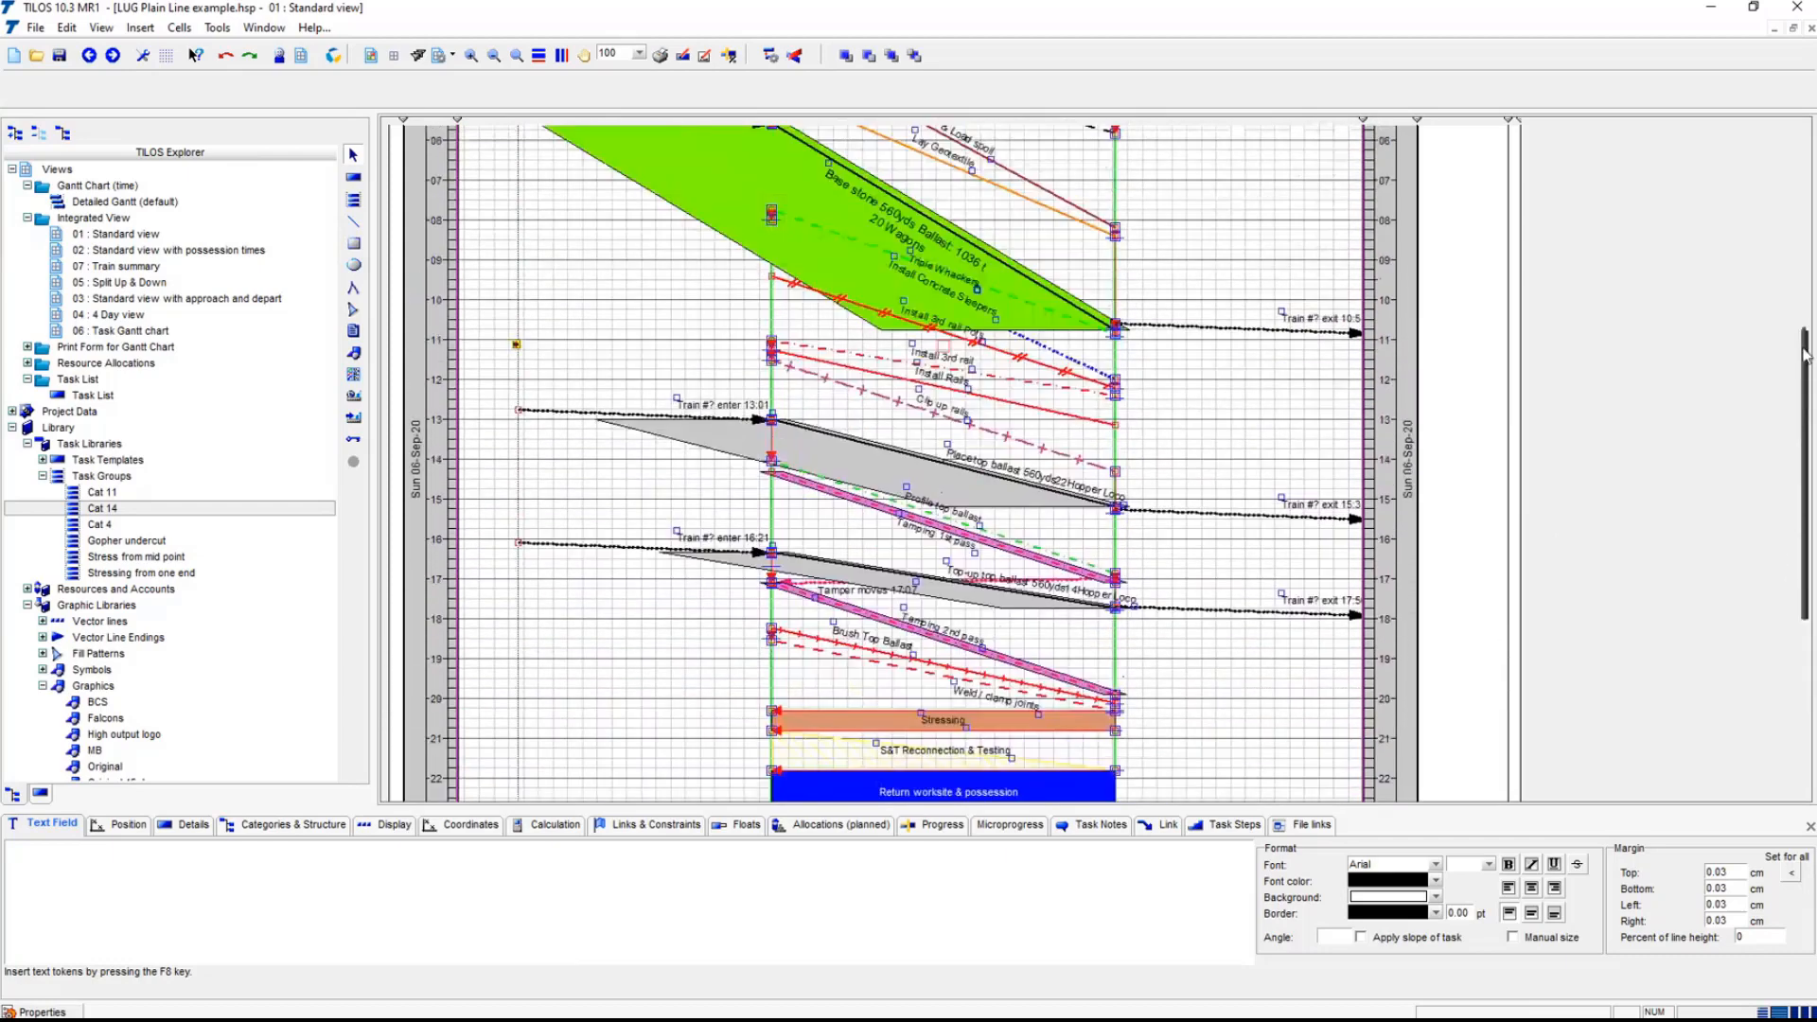
scroll(1805, 355, up, 7)
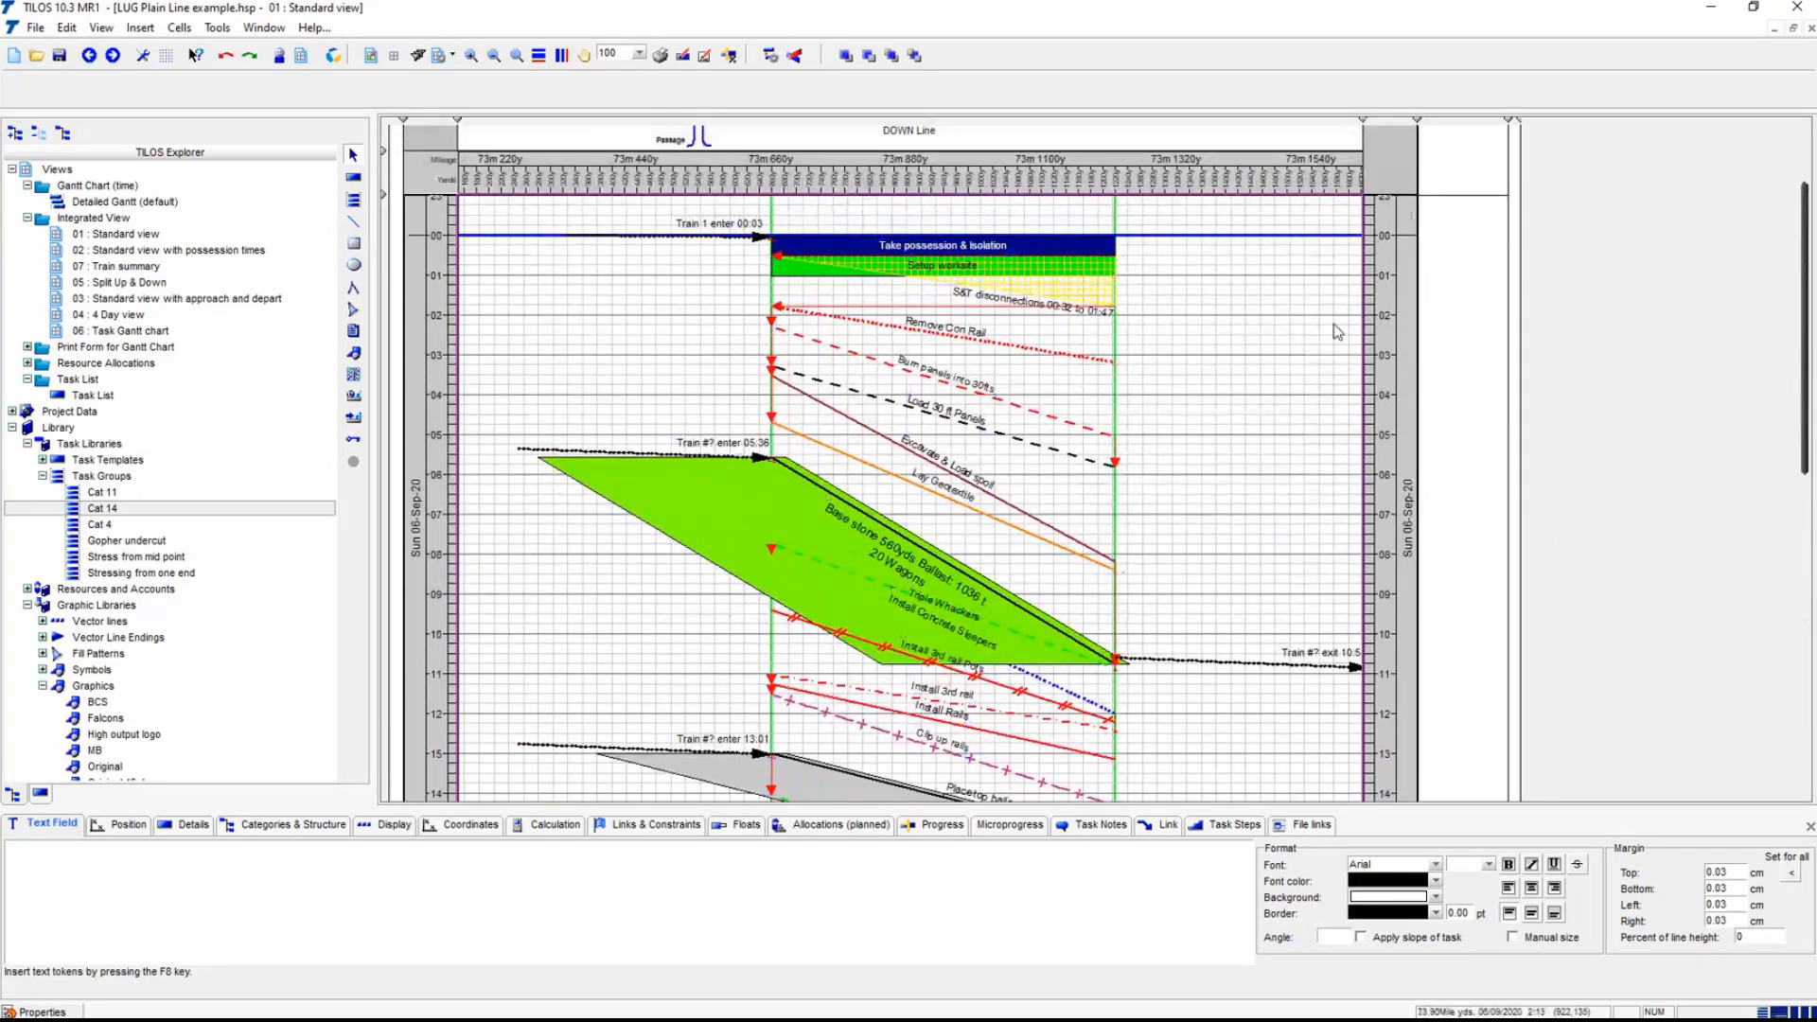
click(1337, 331)
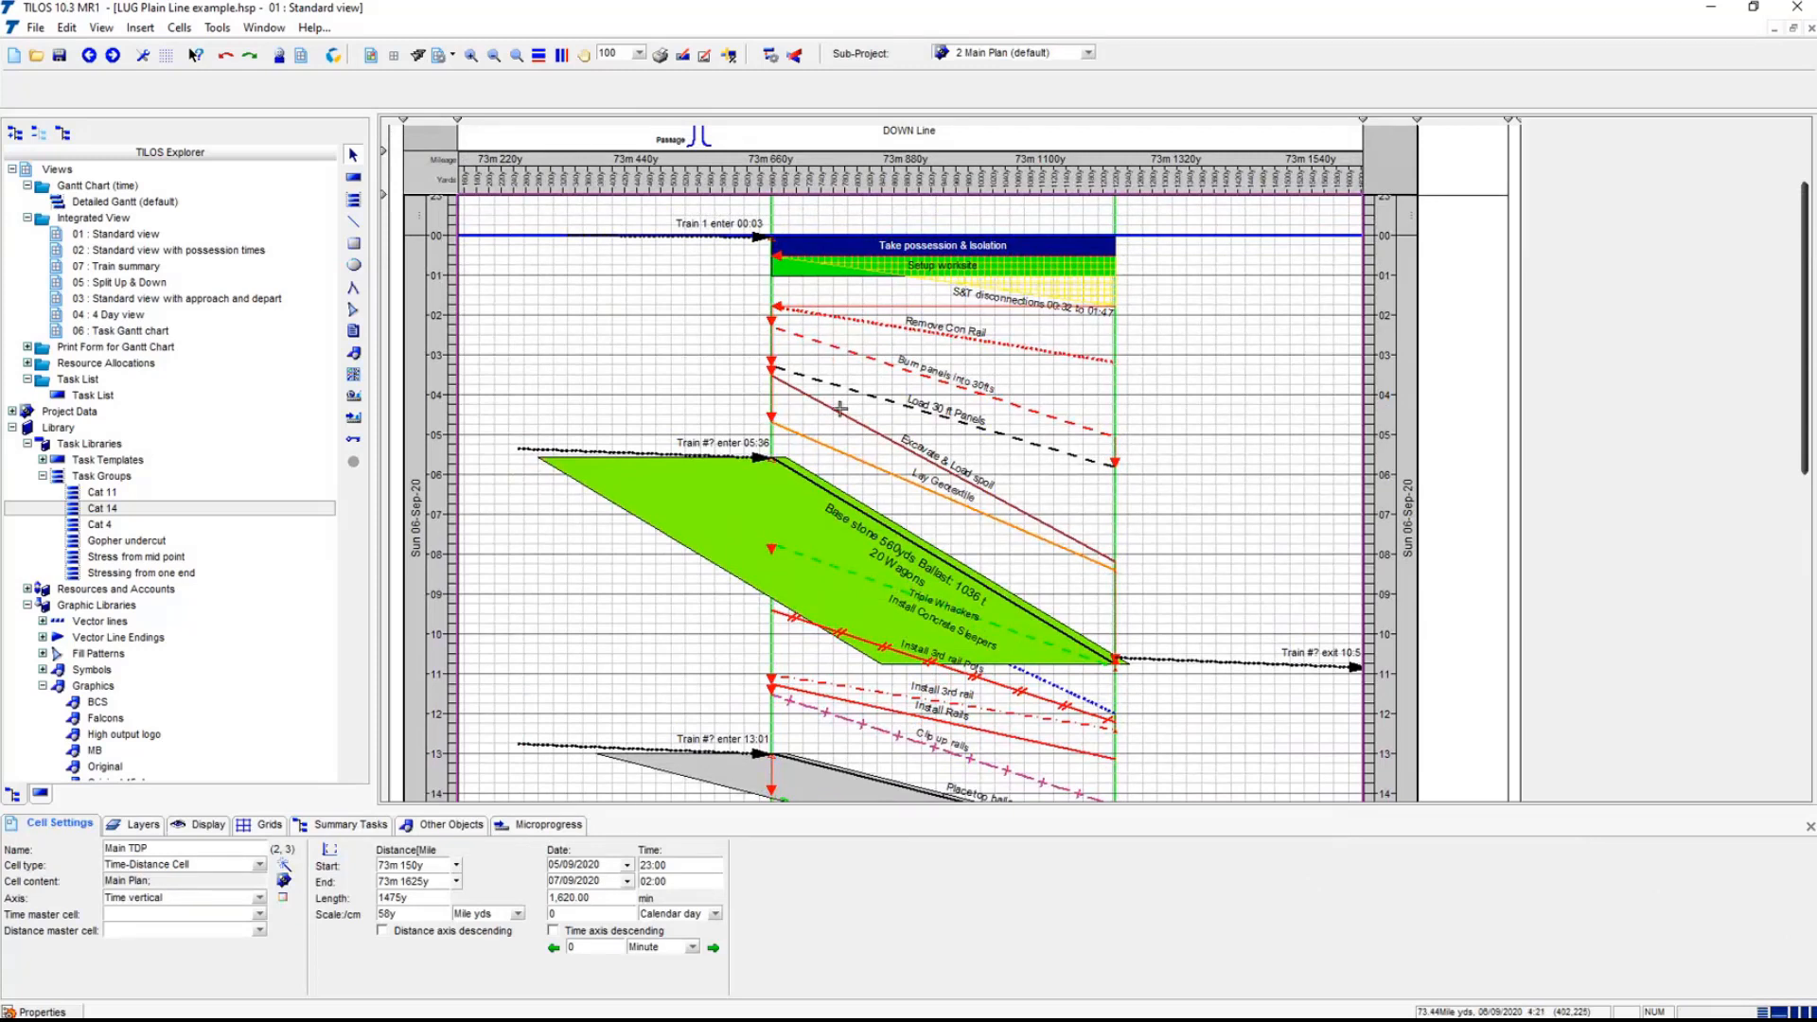
- Set the planned work rate of the Burn panels into 30fts task to 9 lengths/hr
click(869, 361)
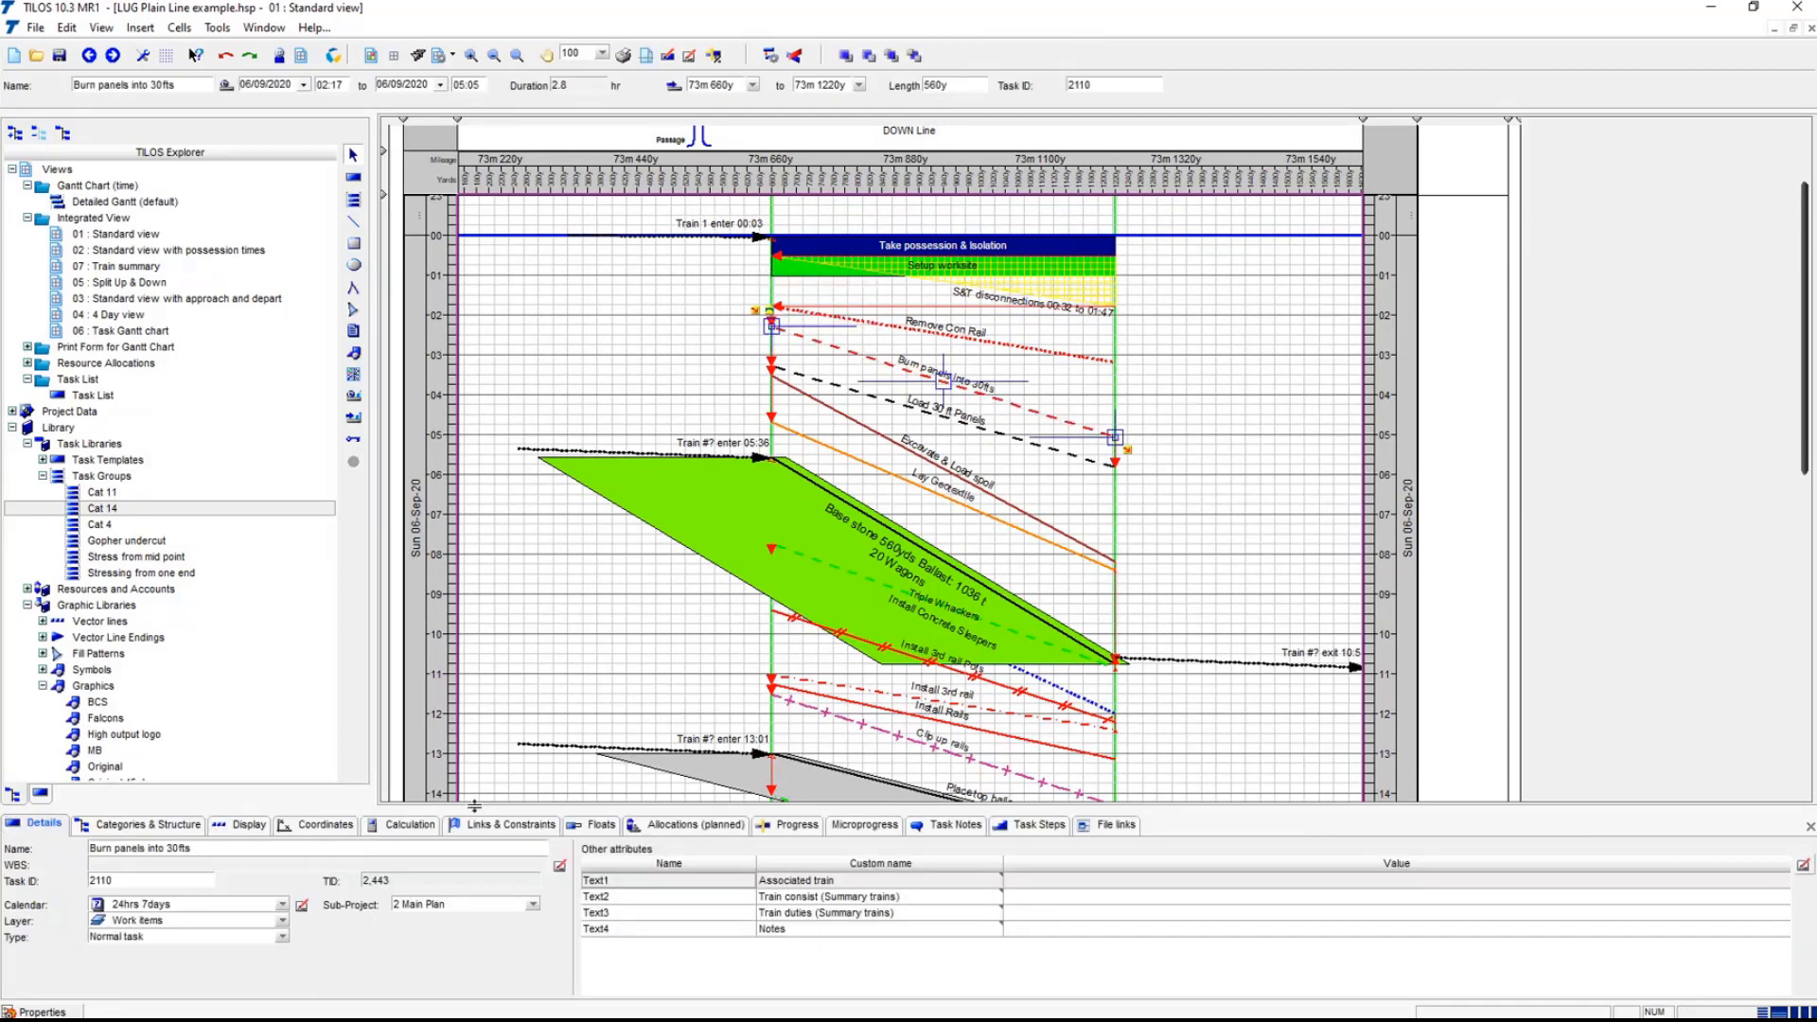
click(388, 831)
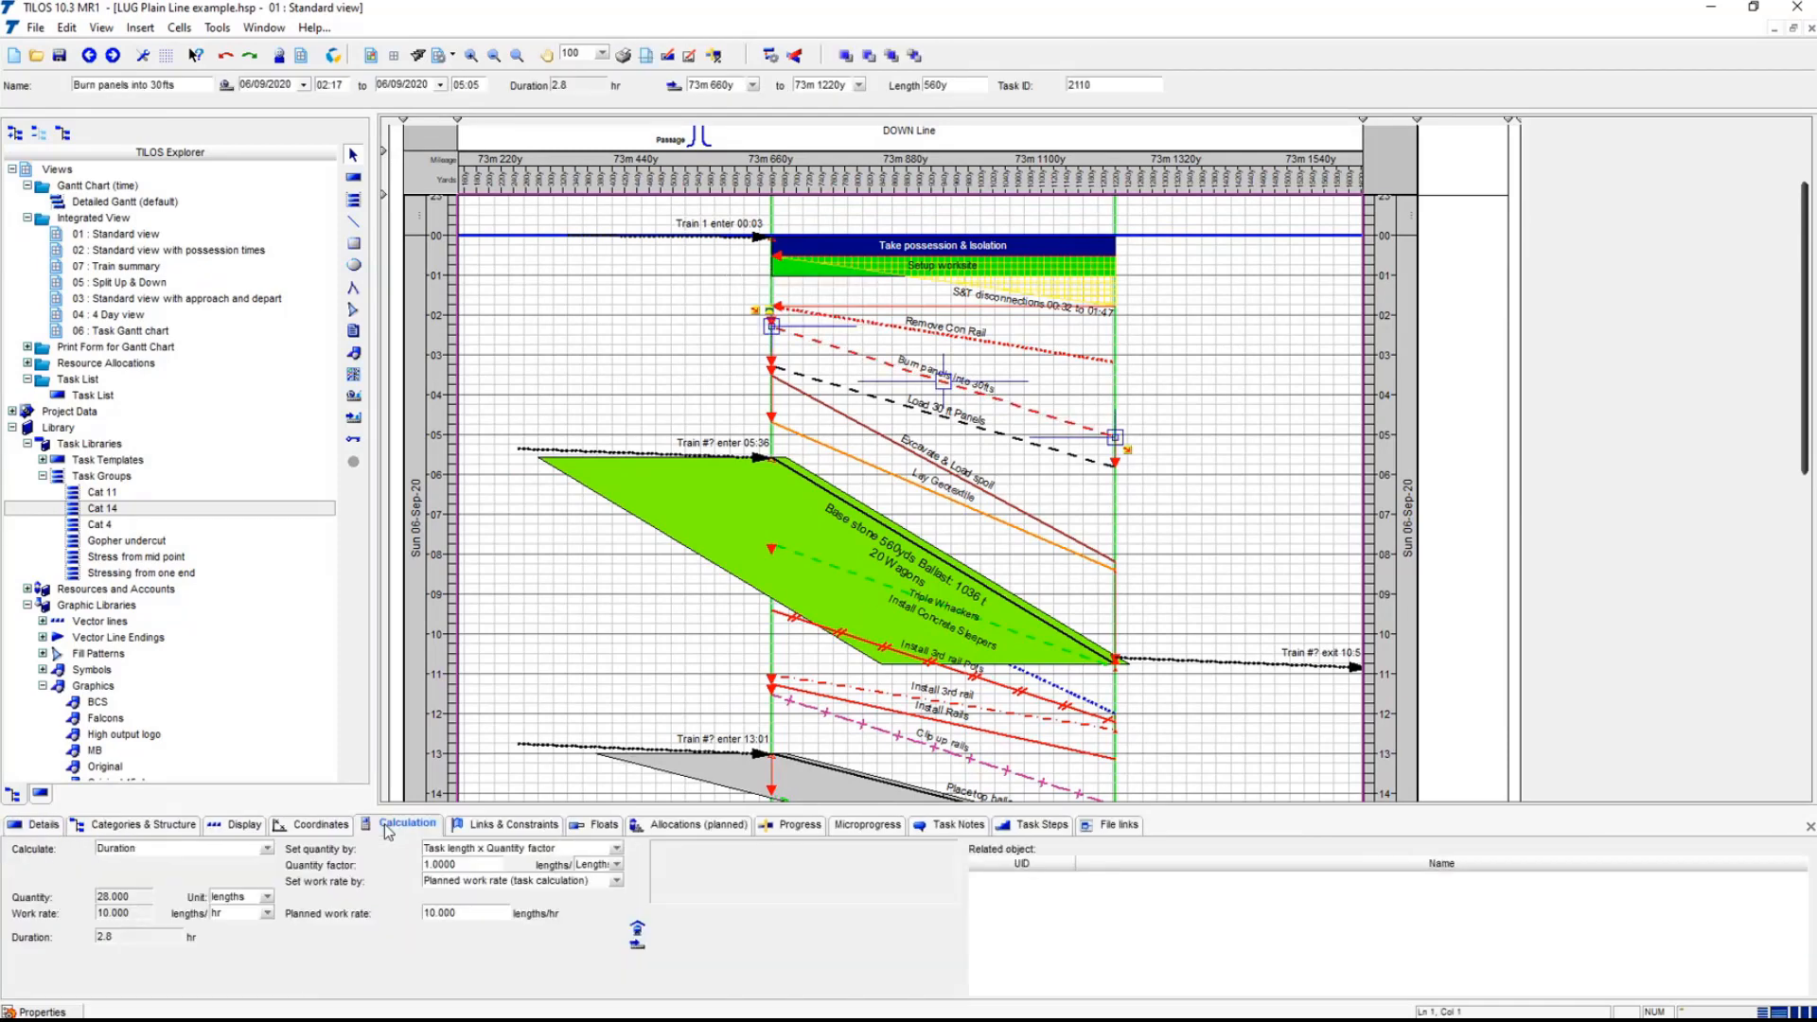
double_click(472, 913)
click(431, 914)
text(9)
key(Return)
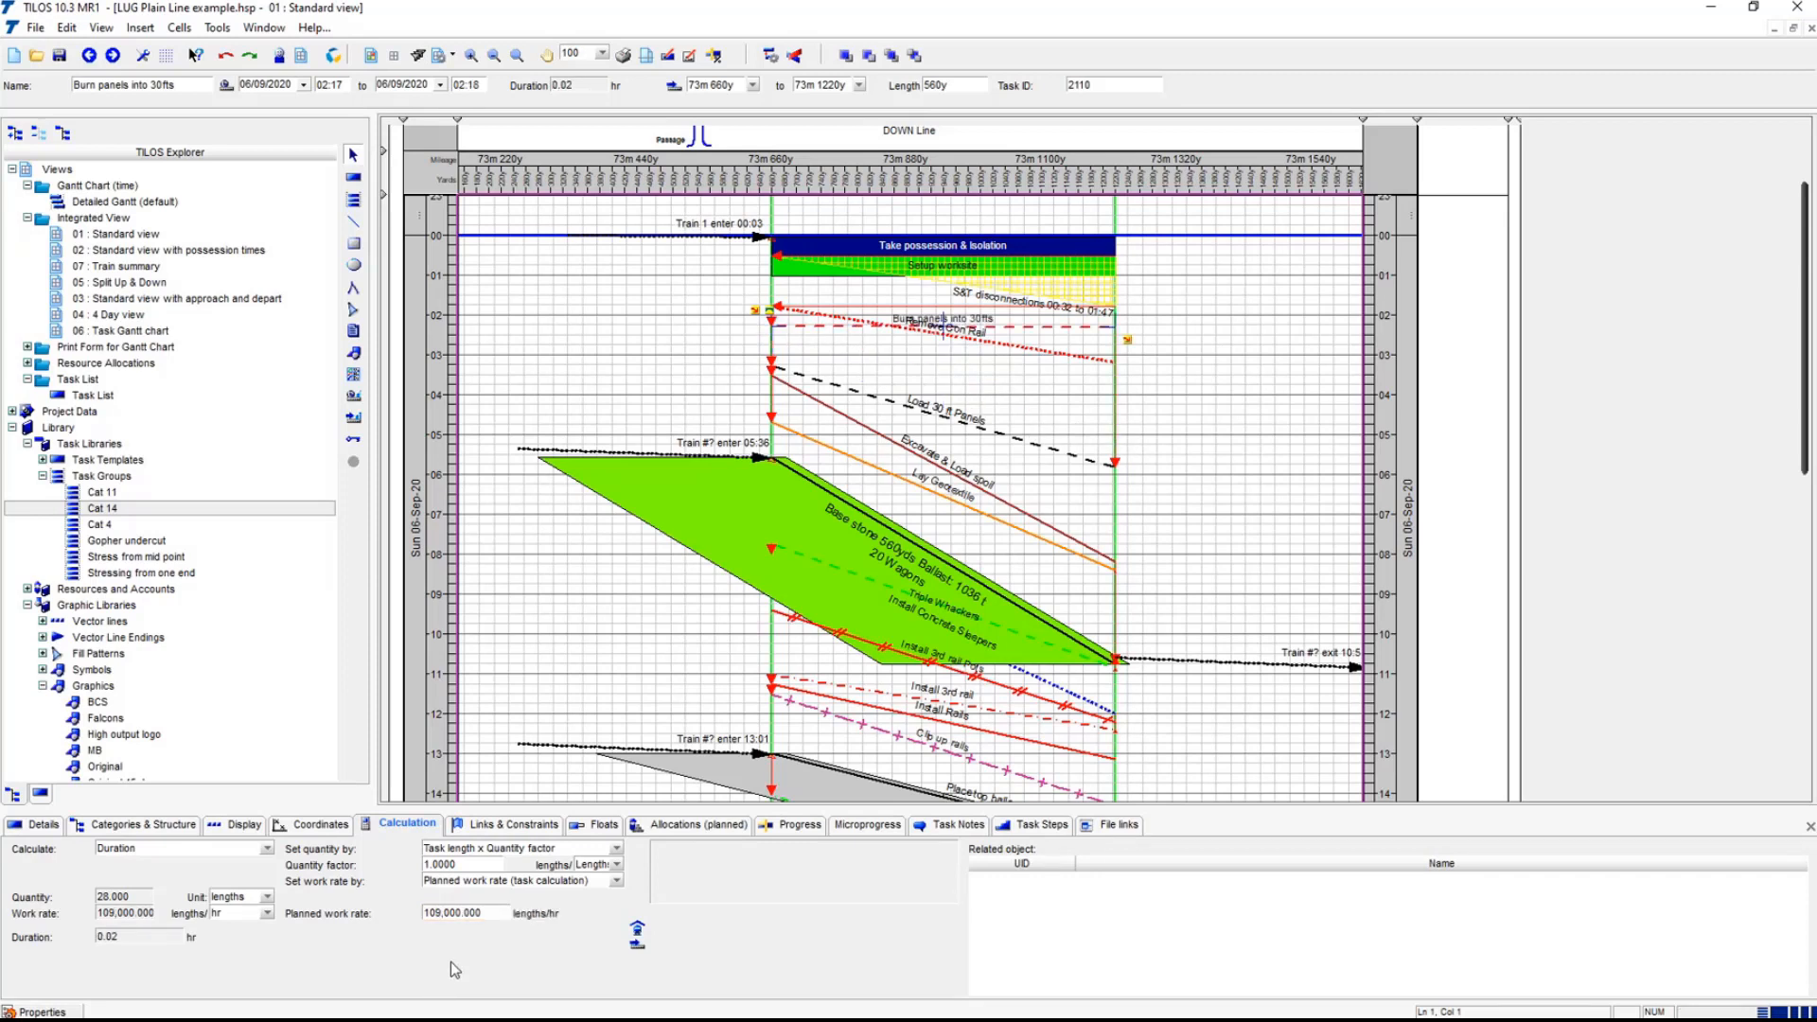
double_click(484, 911)
text(9)
key(Return)
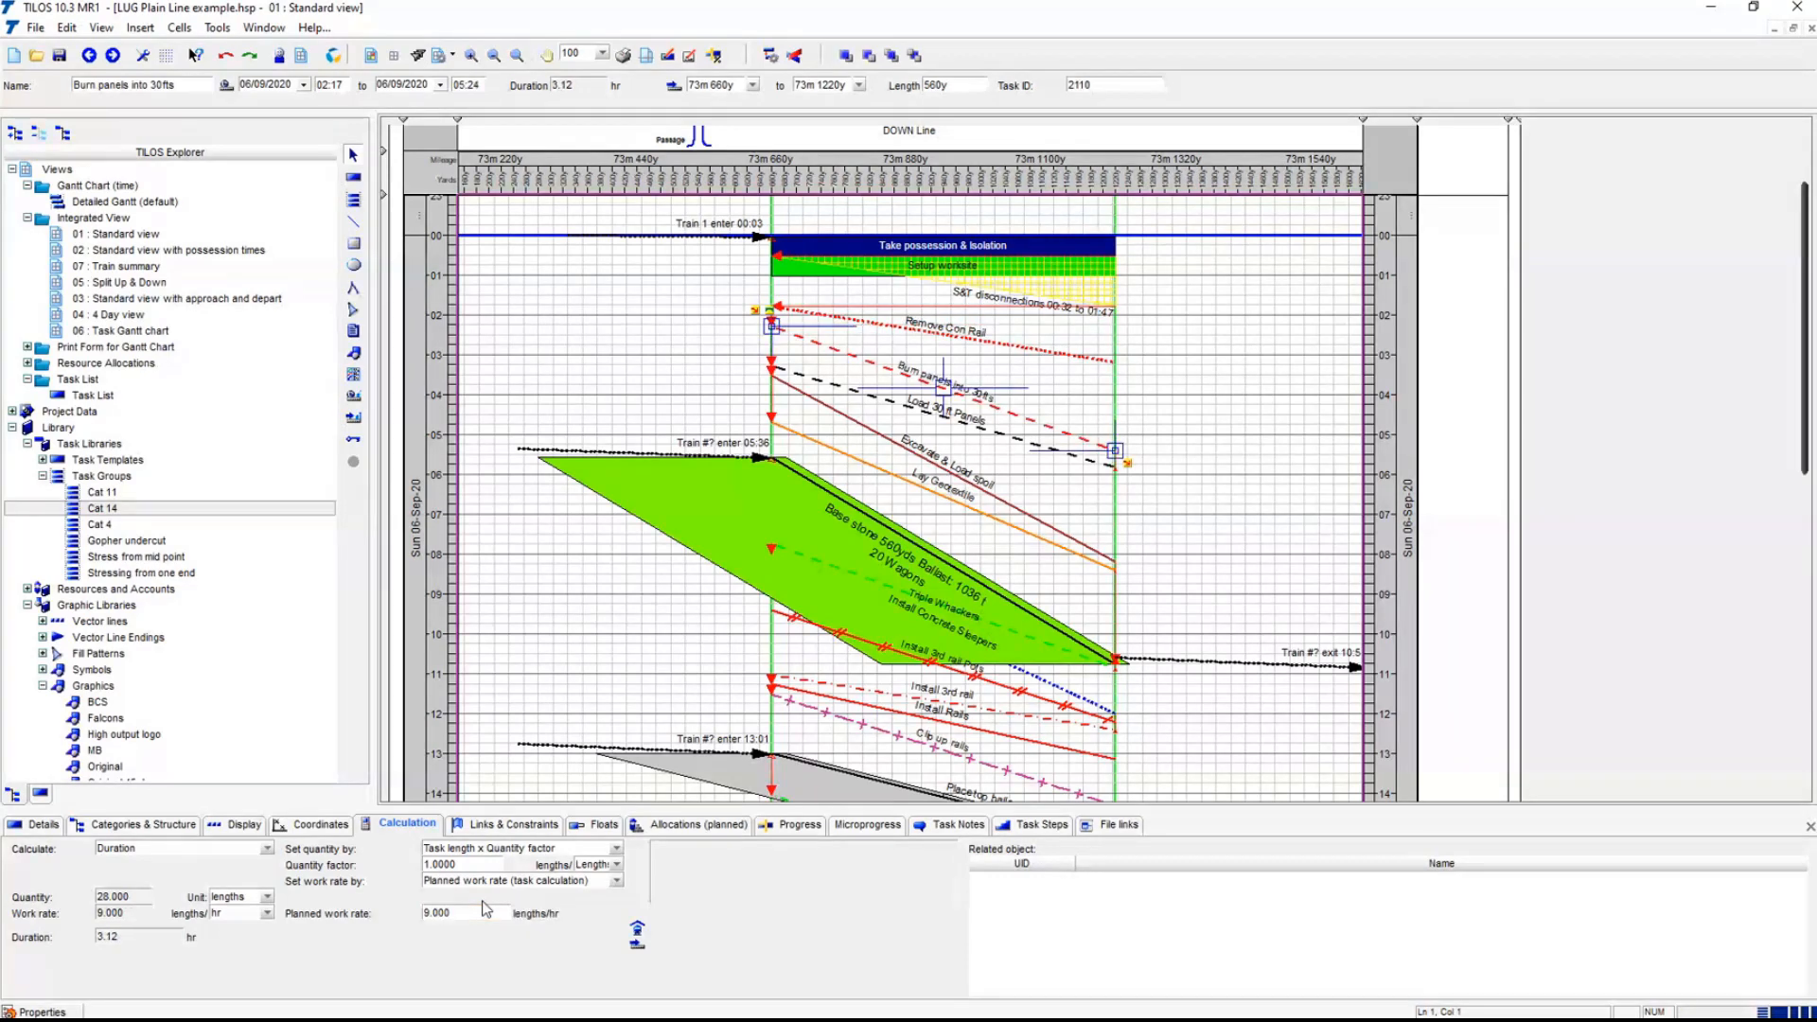
- Examine the Base stone task's calculation settings, including the available train setups and the train direction
click(696, 554)
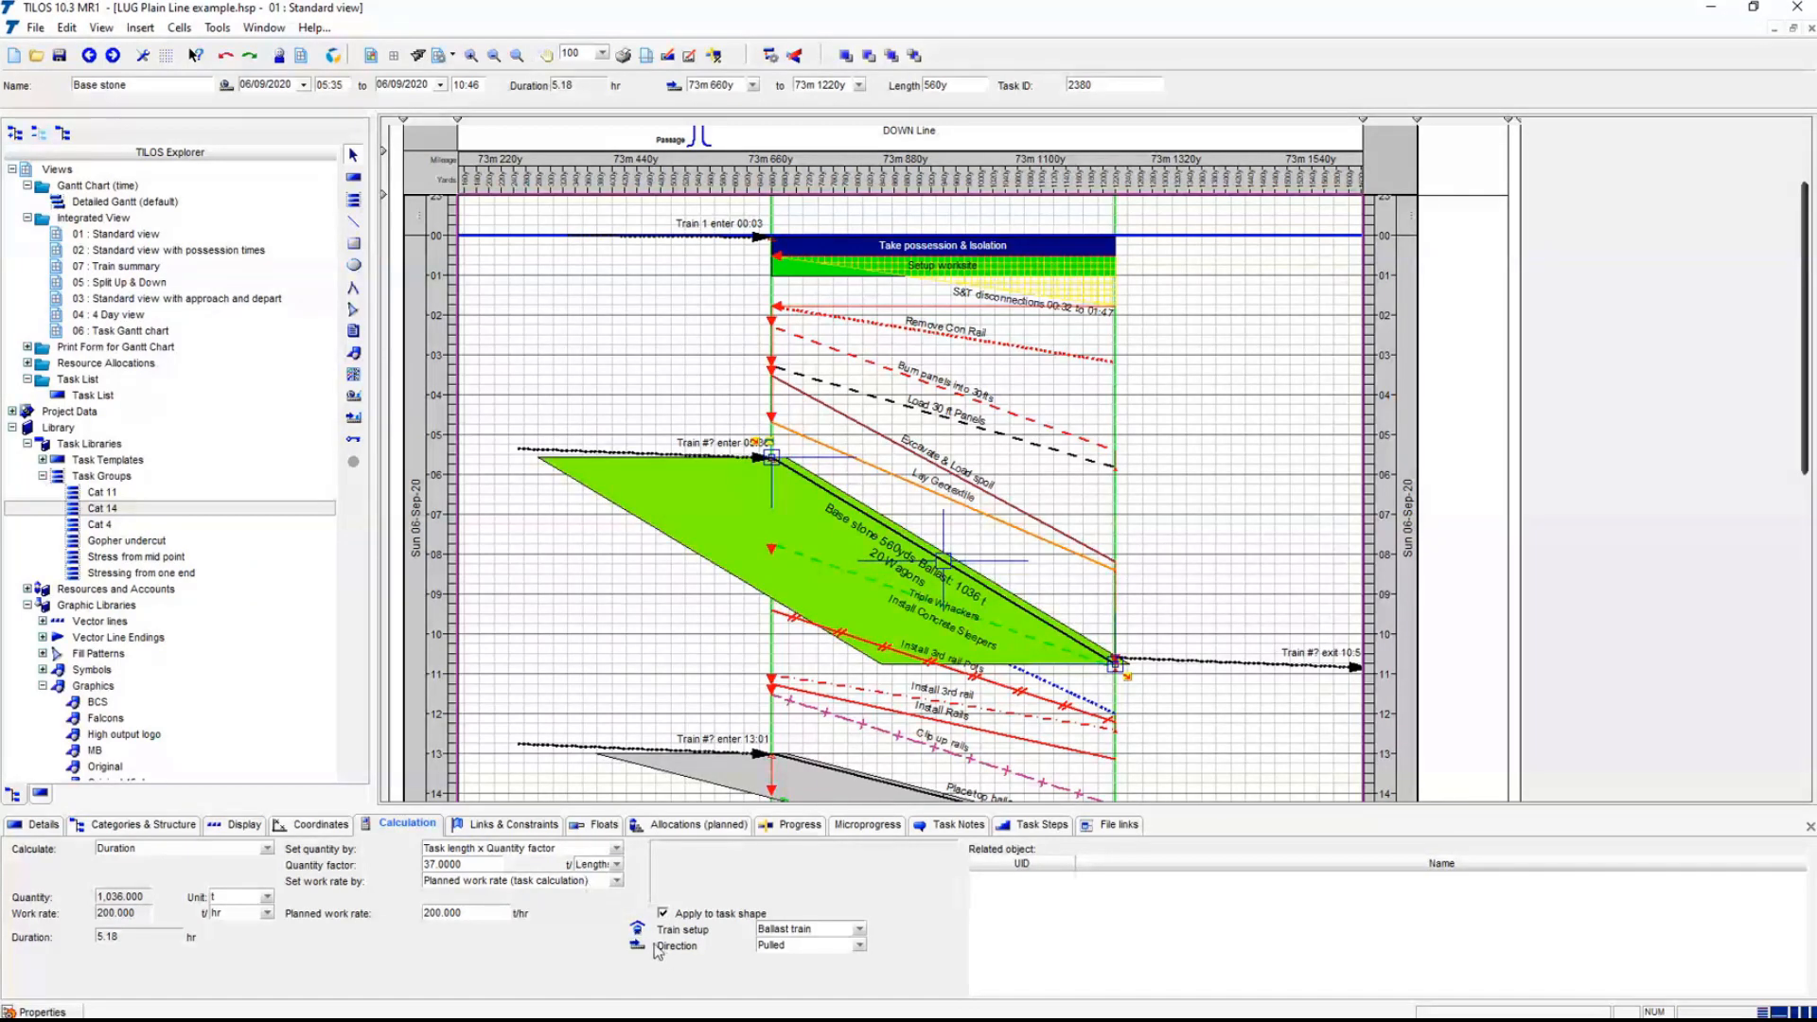
click(860, 930)
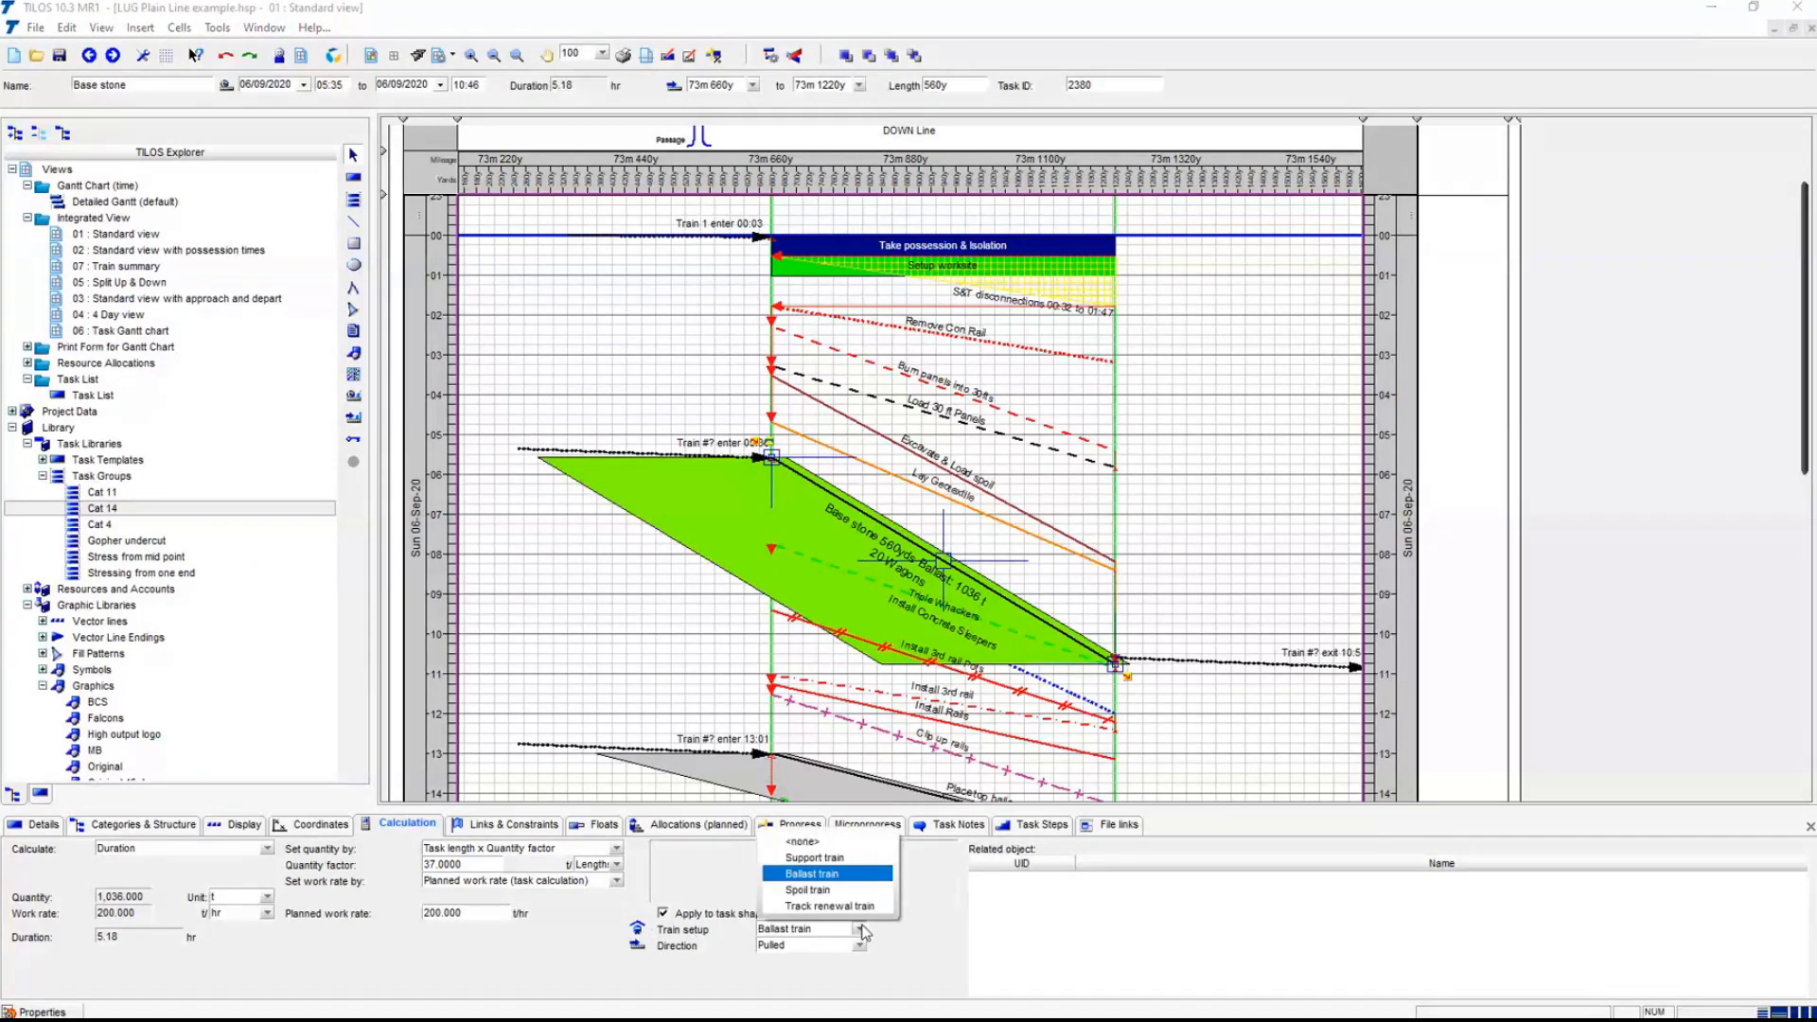
click(861, 931)
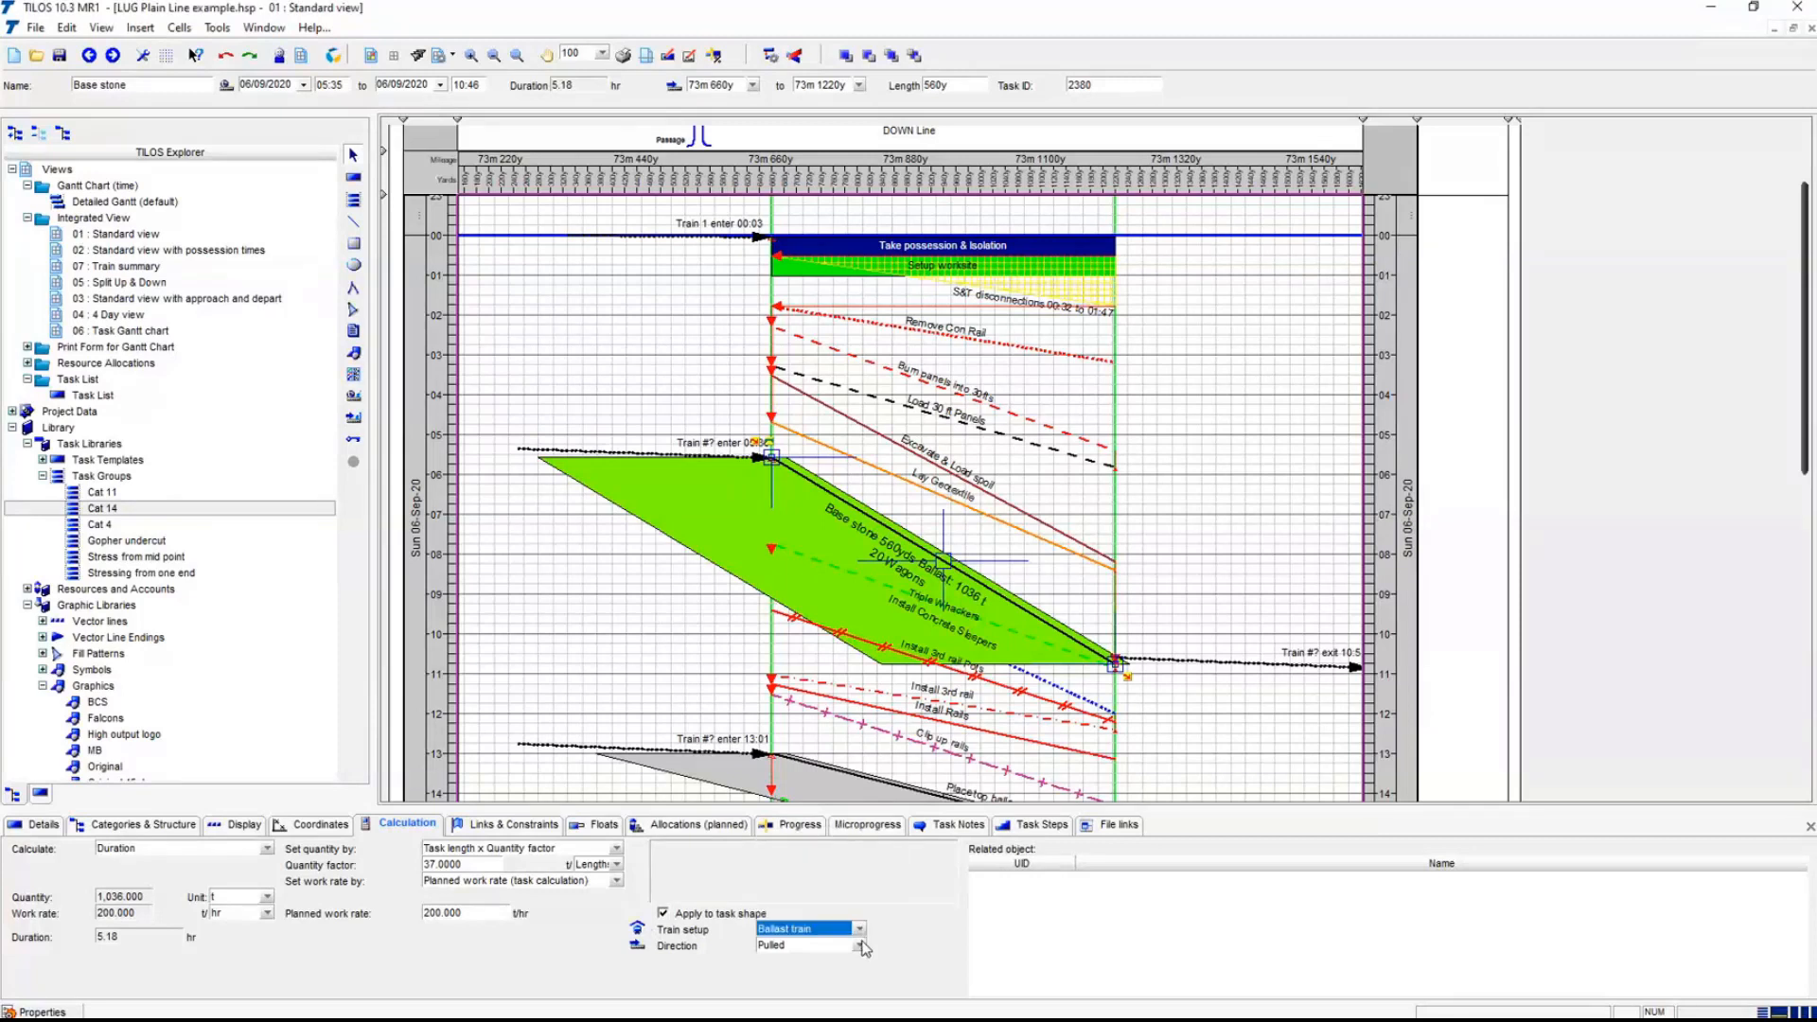
click(862, 947)
click(862, 946)
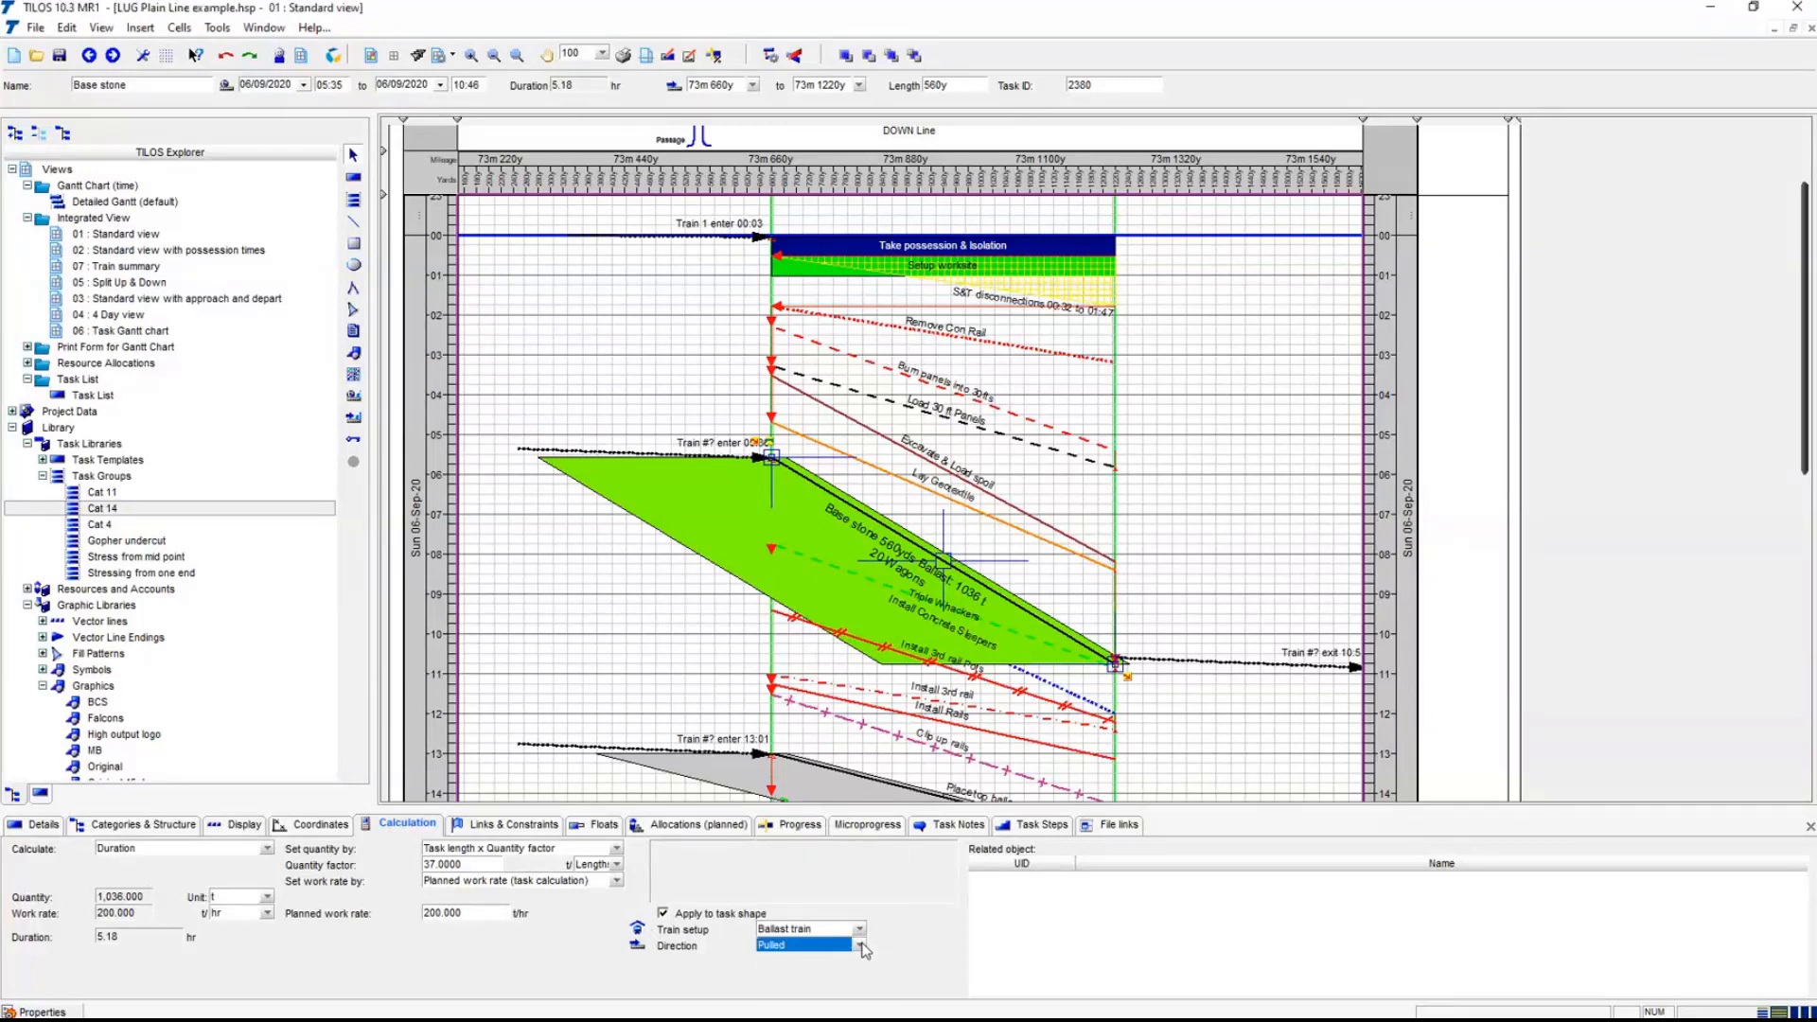
- Examine the Base stone task's planned allocations, especially the Locomotive and Falcons ballast wagon resources
click(720, 834)
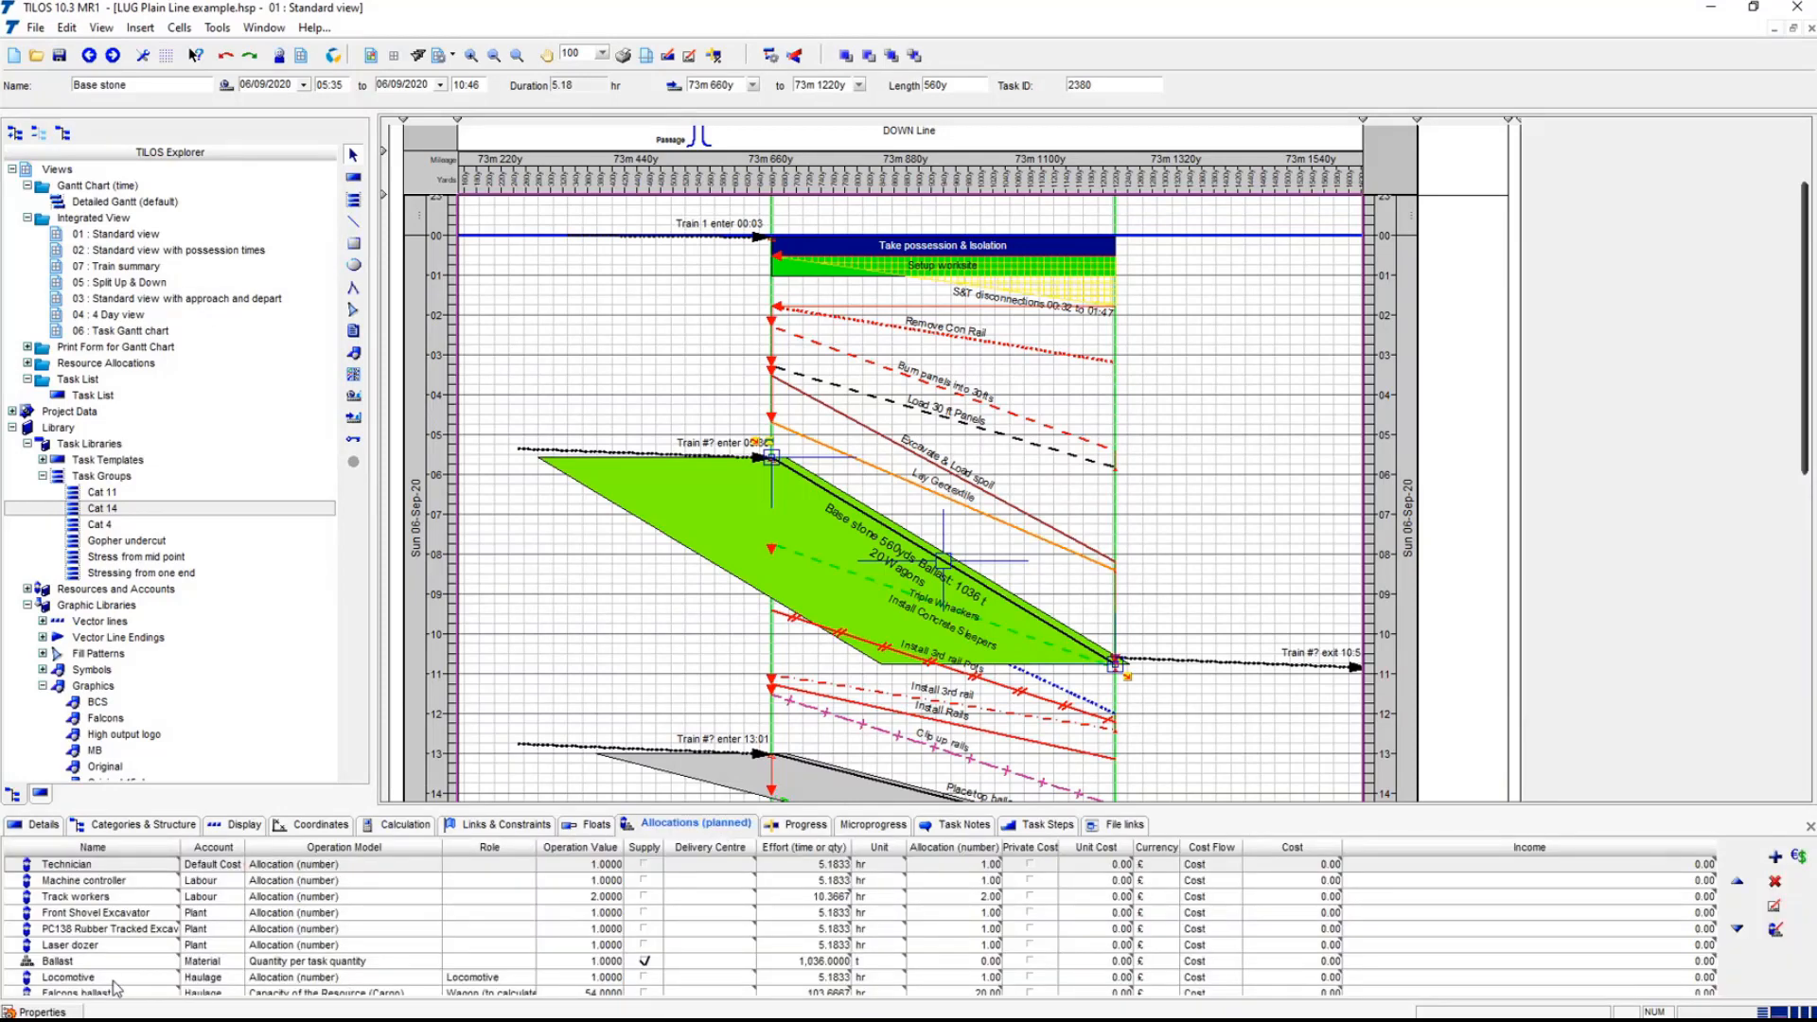
scroll(243, 925, down, 3)
scroll(243, 925, up, 2)
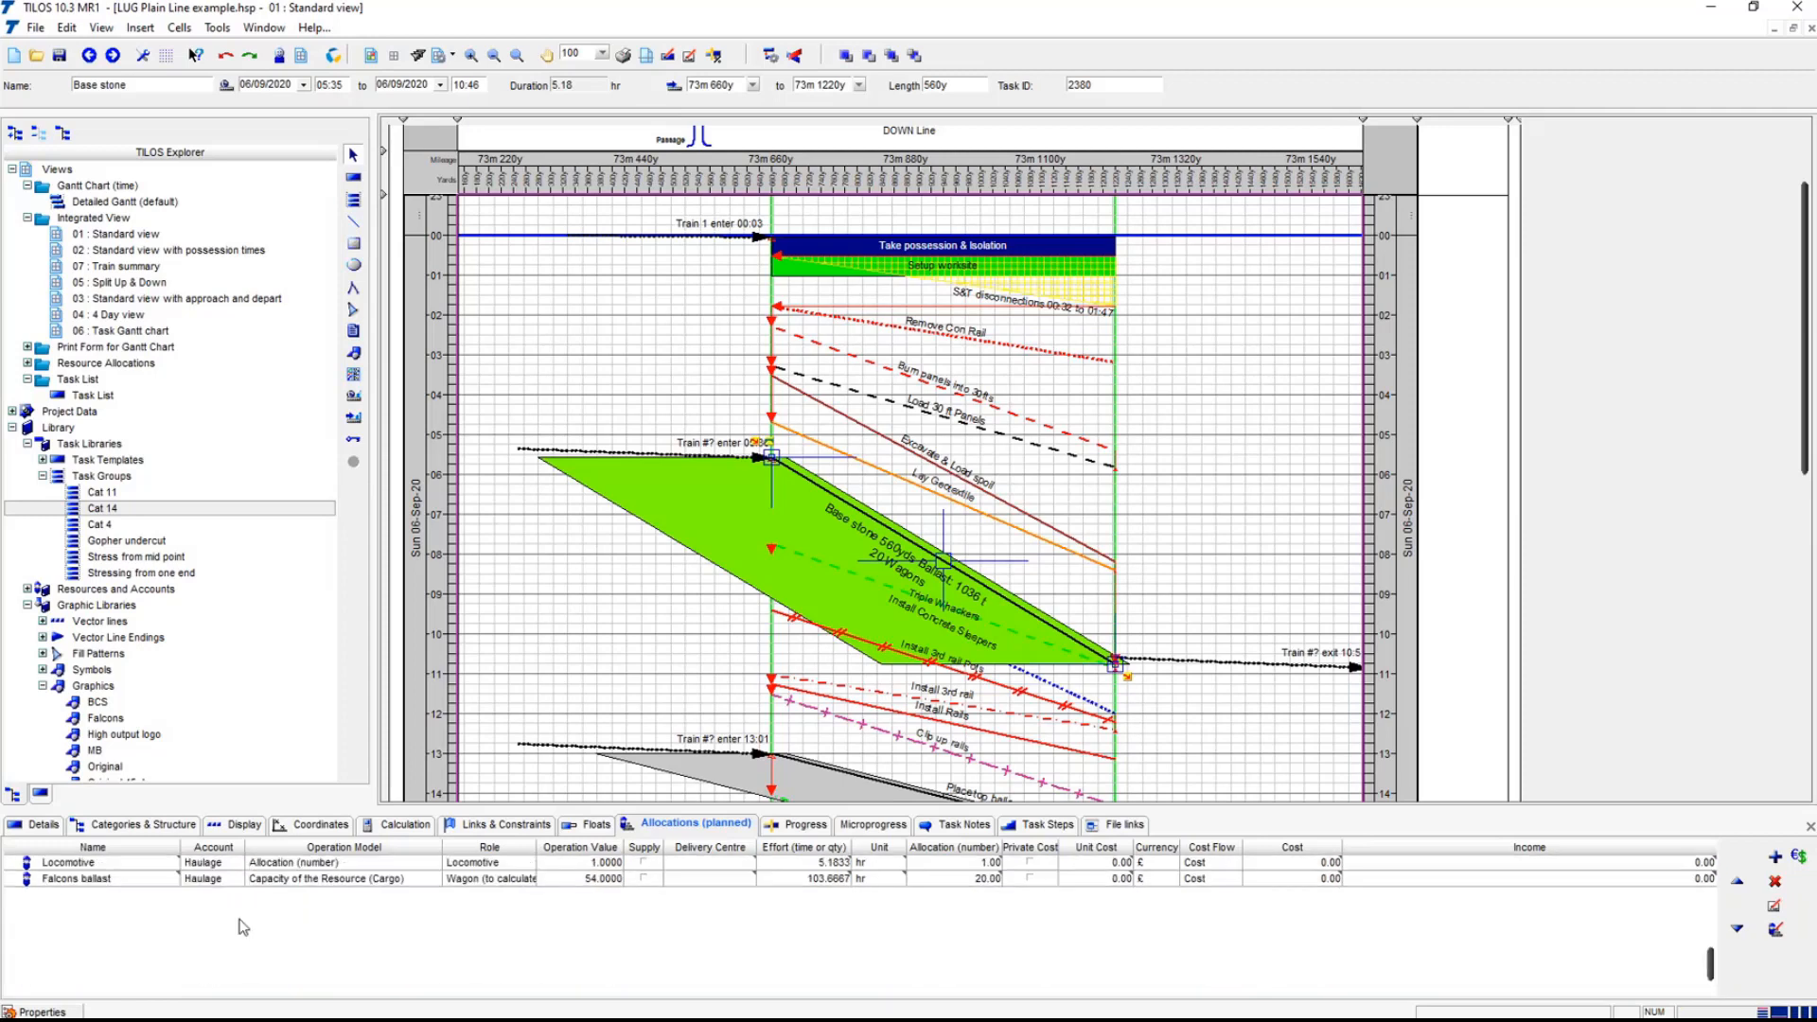
scroll(243, 924, up, 1)
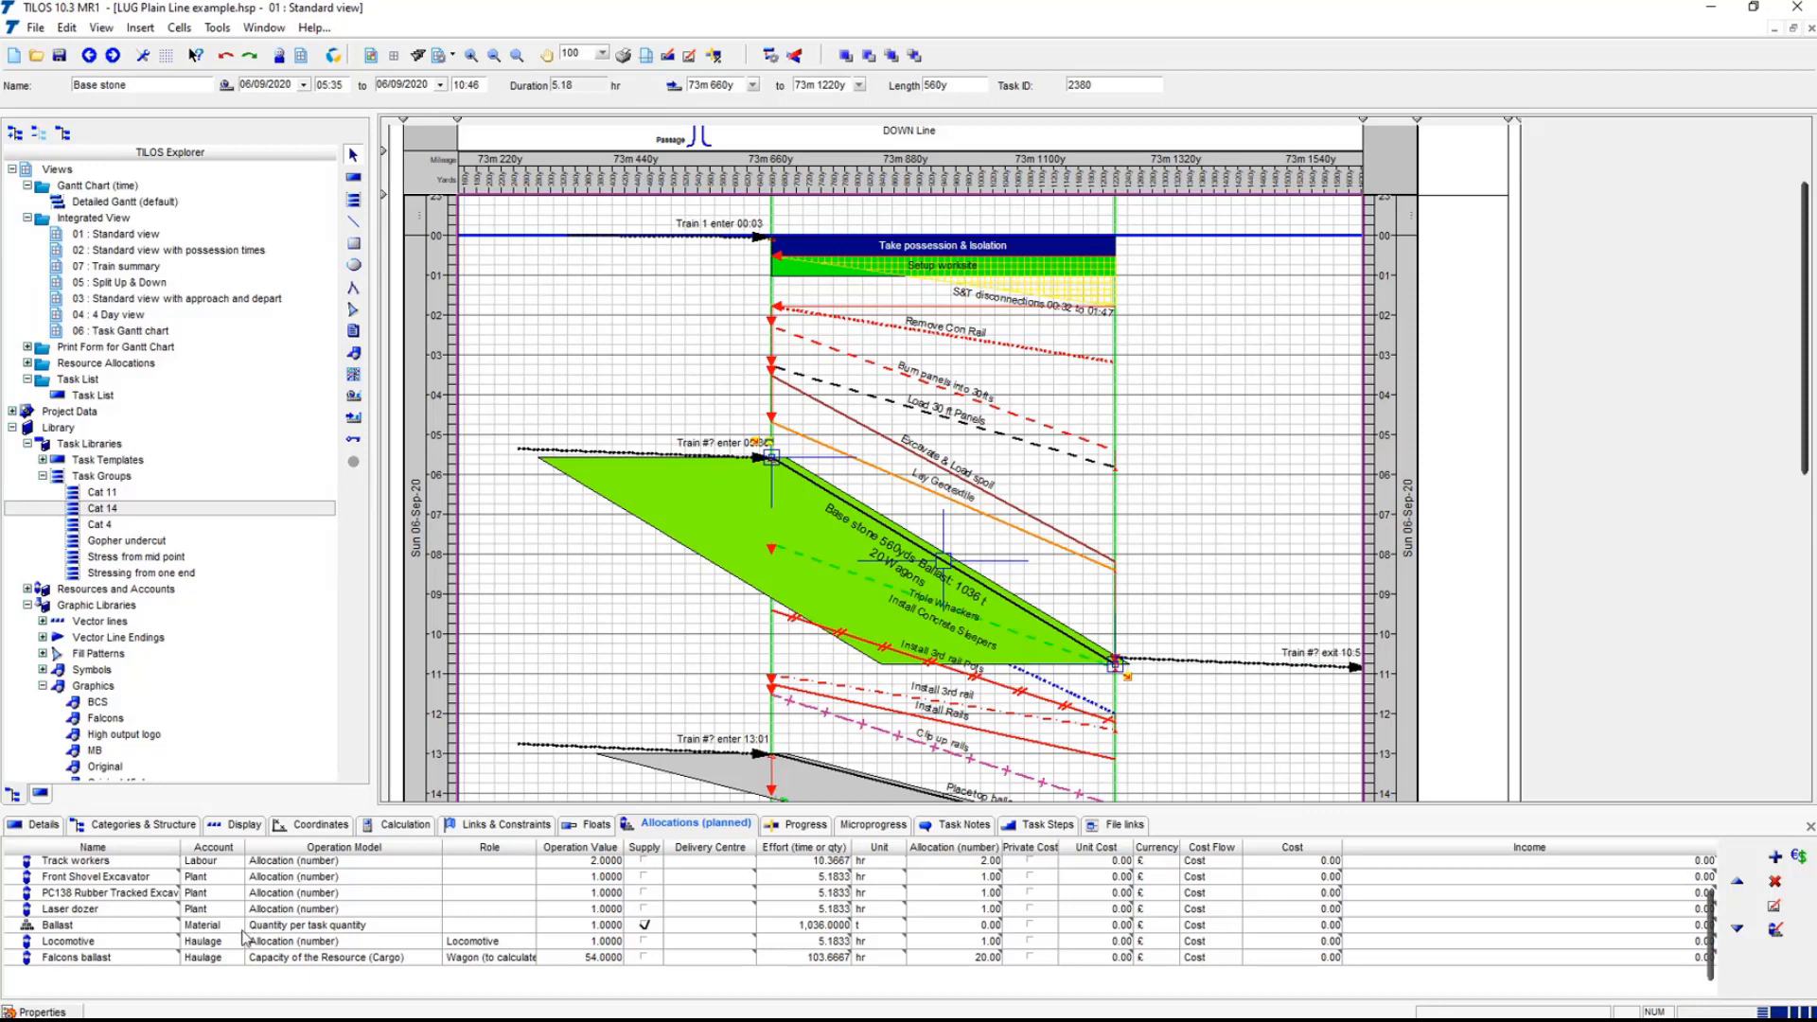
click(136, 940)
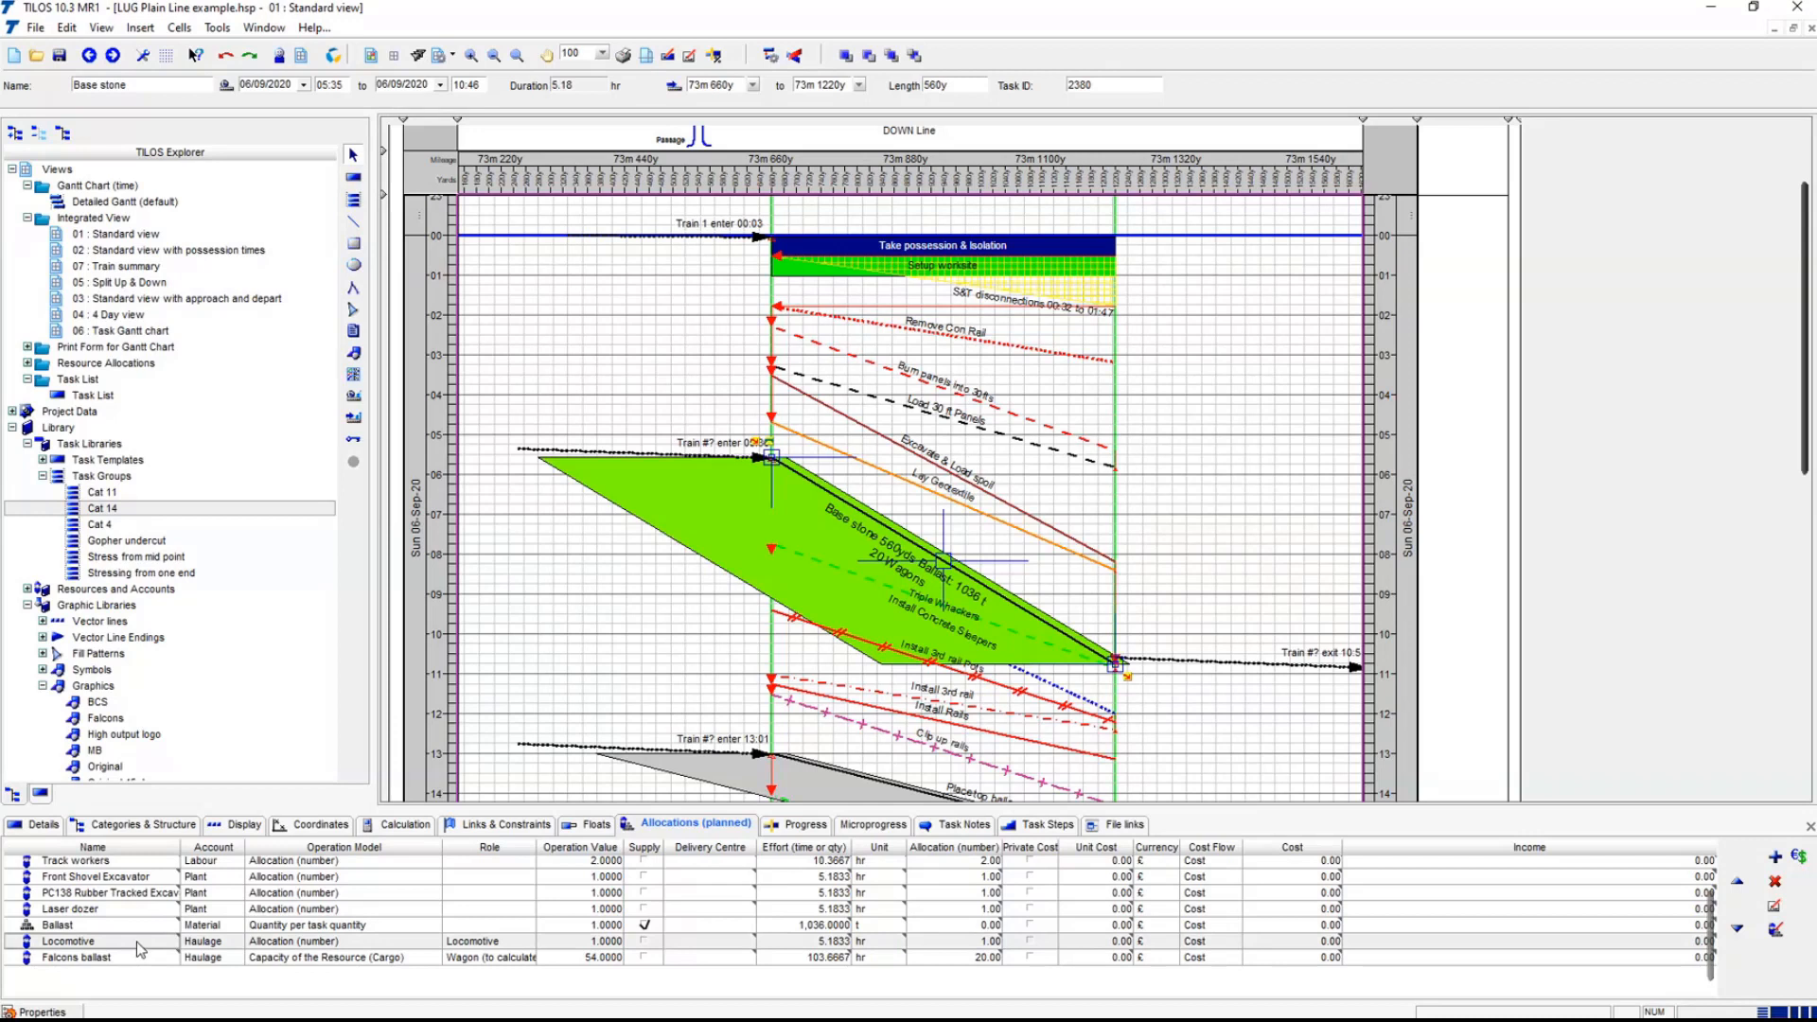
click(137, 958)
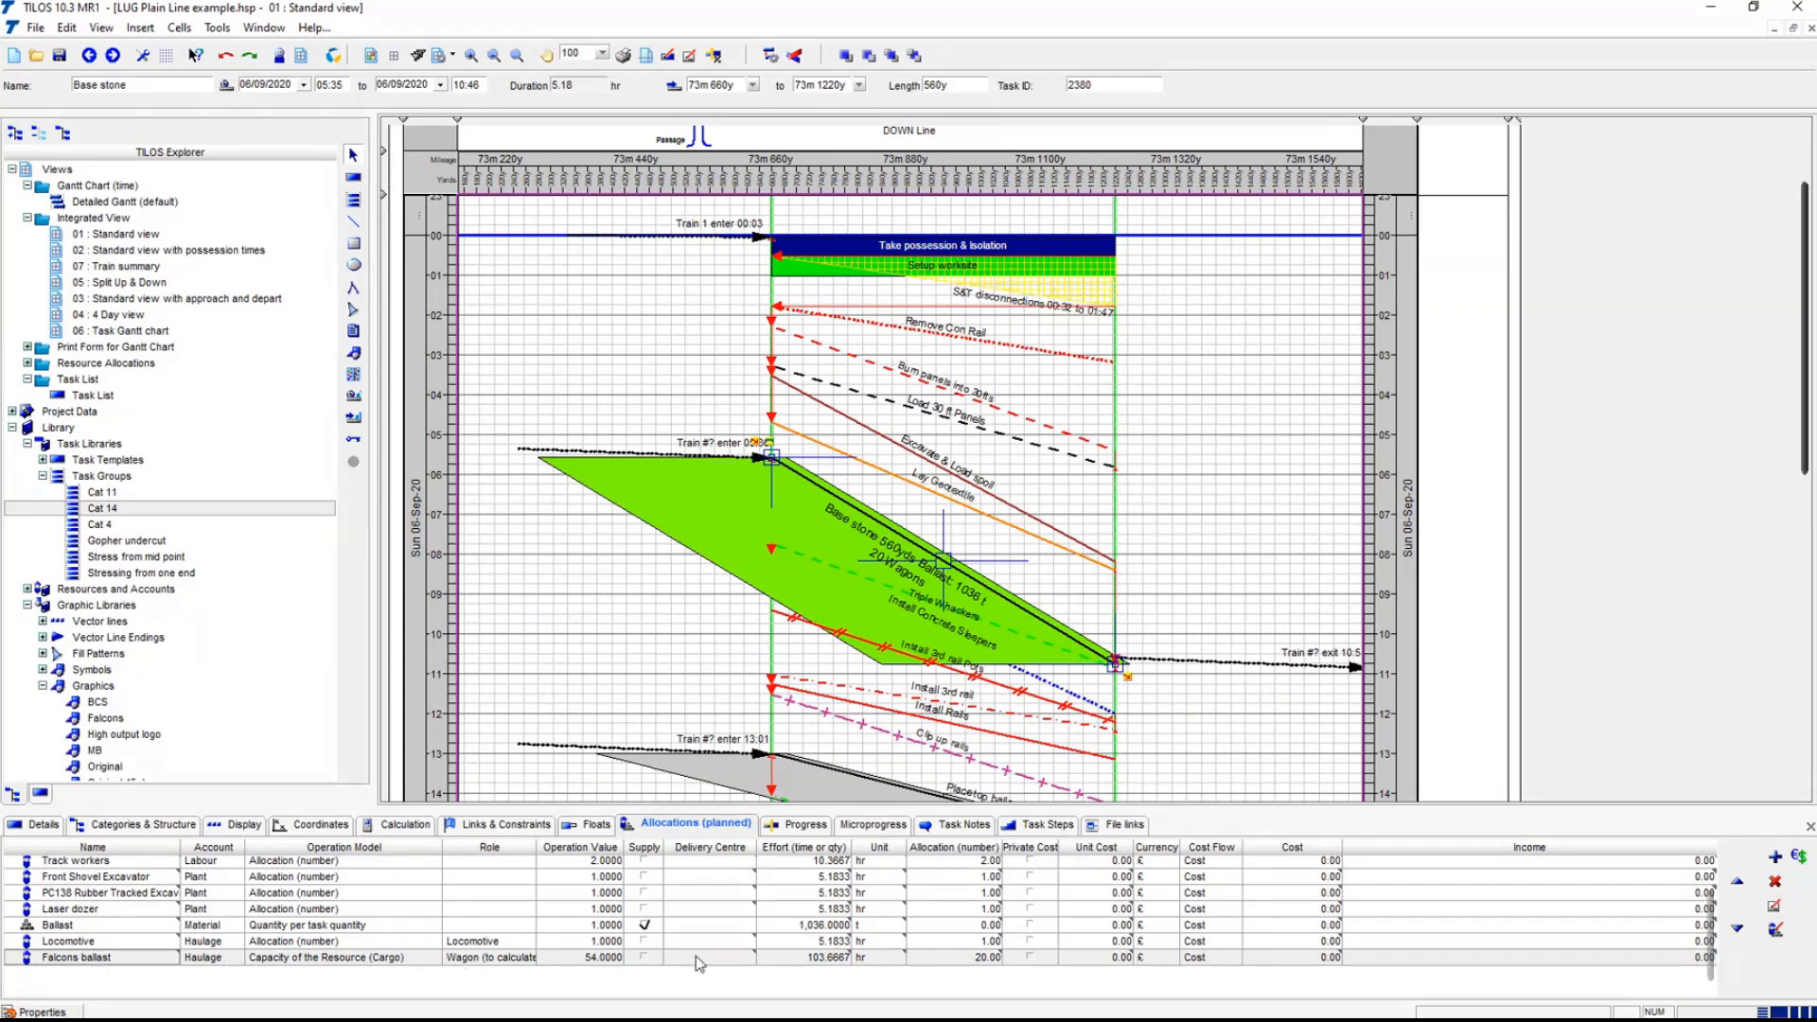
click(974, 960)
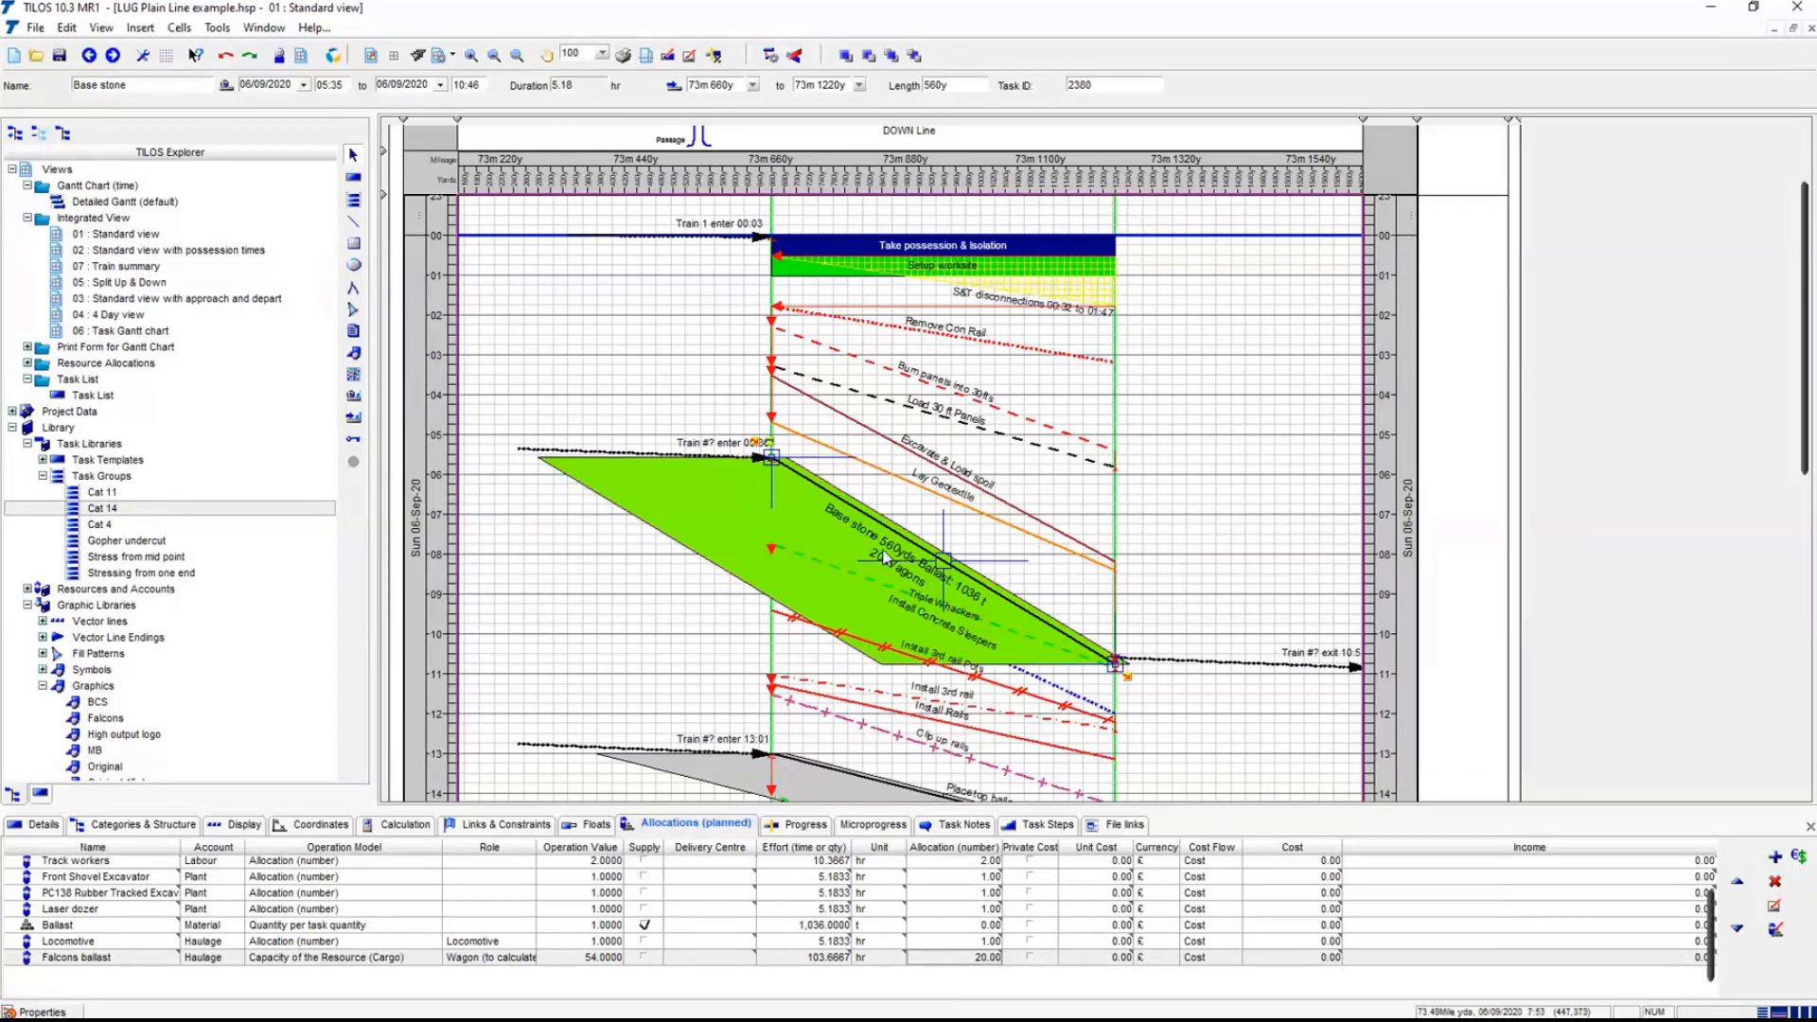
- Set the quantity factor of the Base stone task to 26
click(414, 830)
click(470, 864)
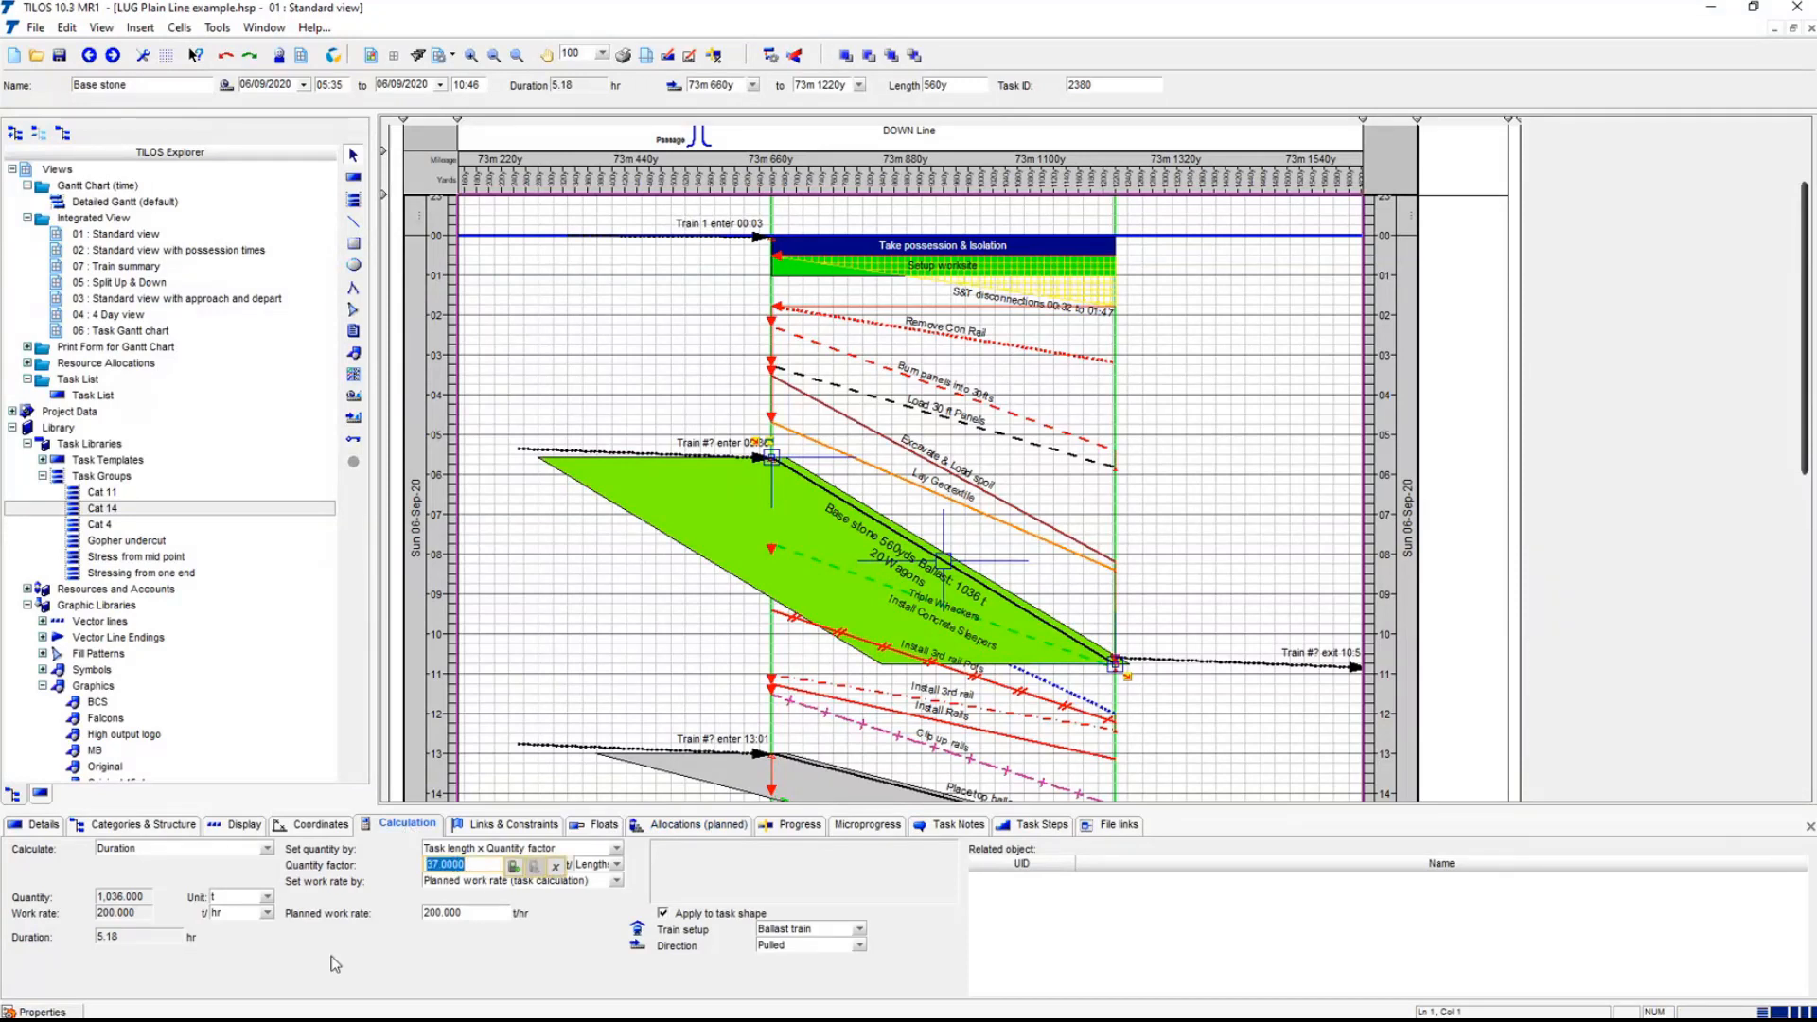
text(26)
key(Return)
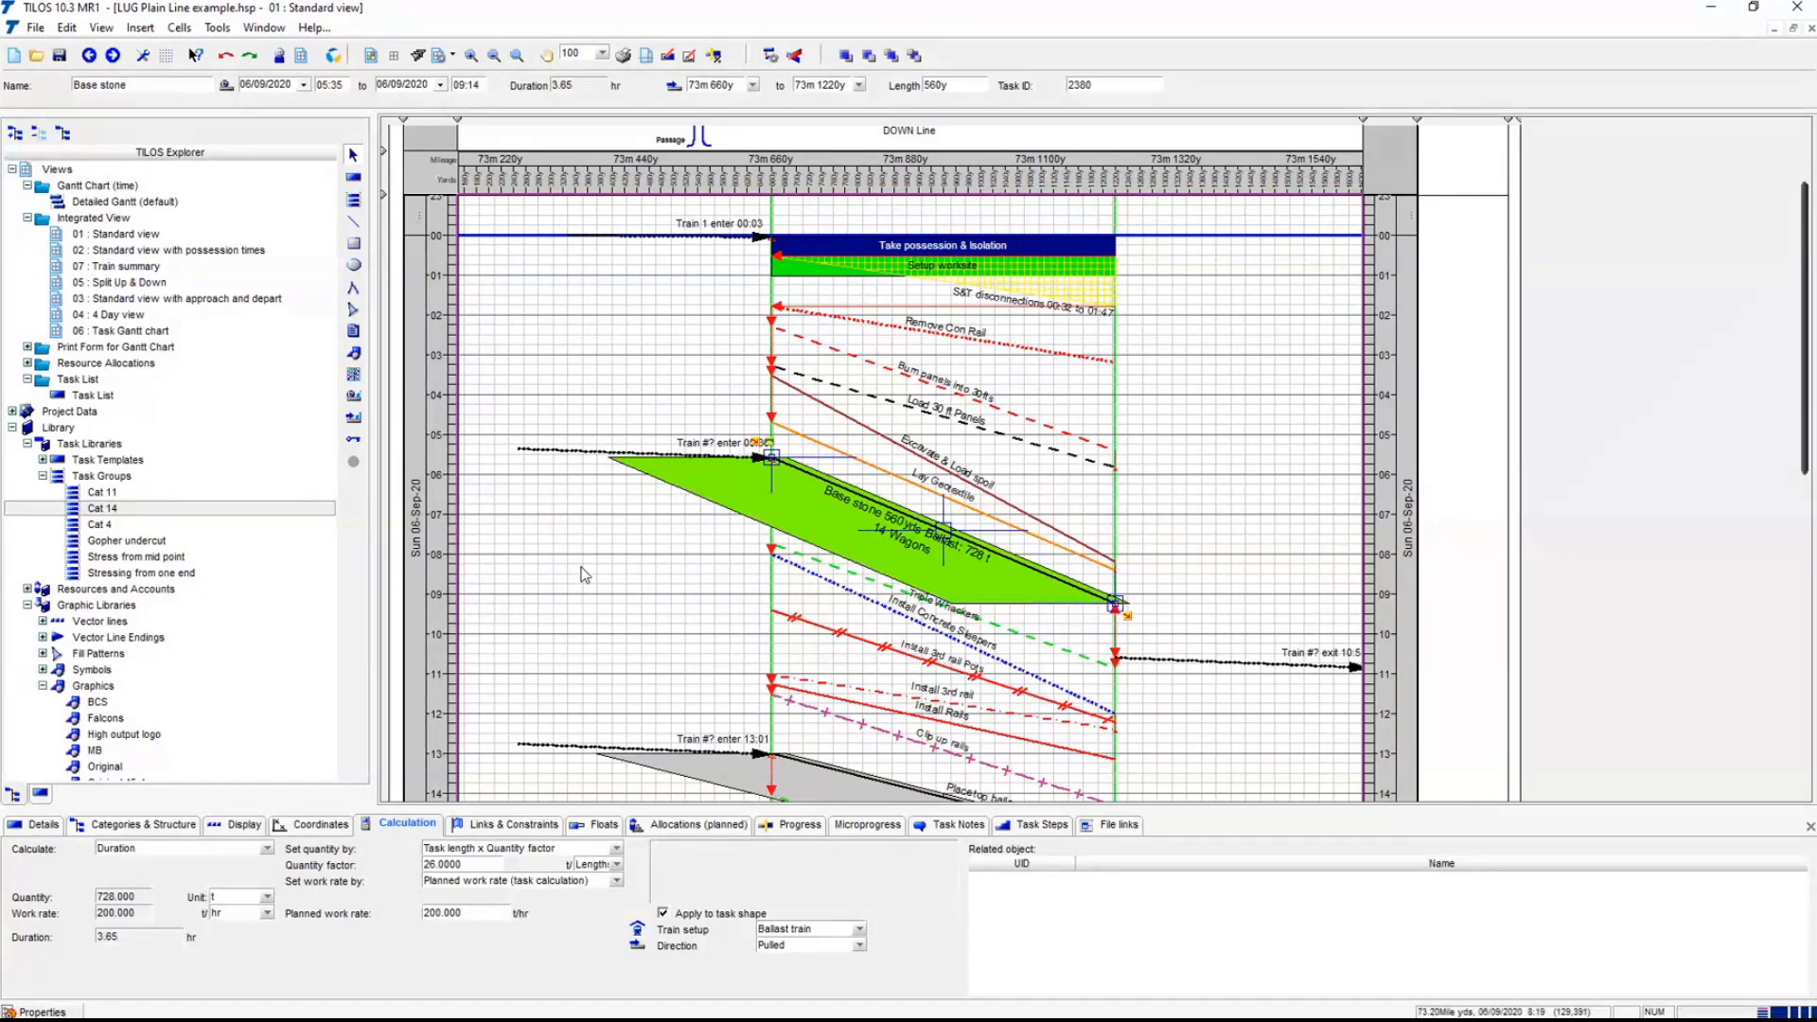
- Reschedule the project and check the finish time of the Return worksite & possession task
click(590, 521)
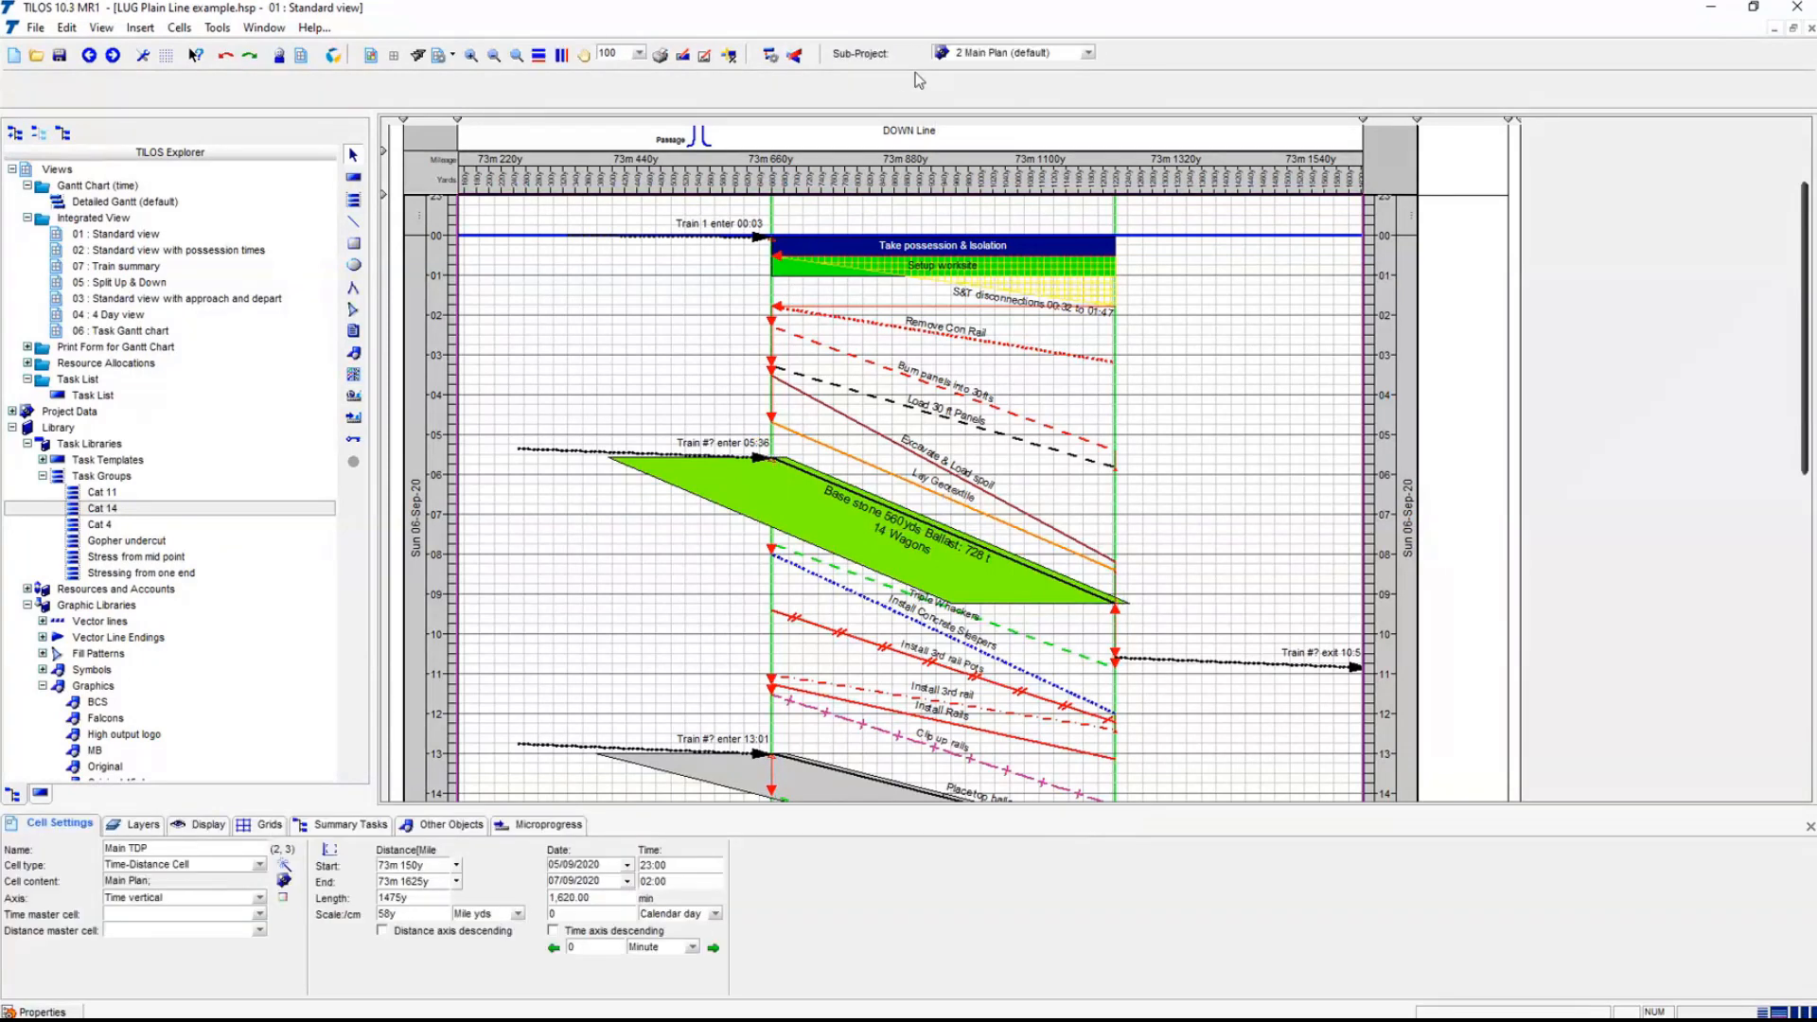
click(771, 56)
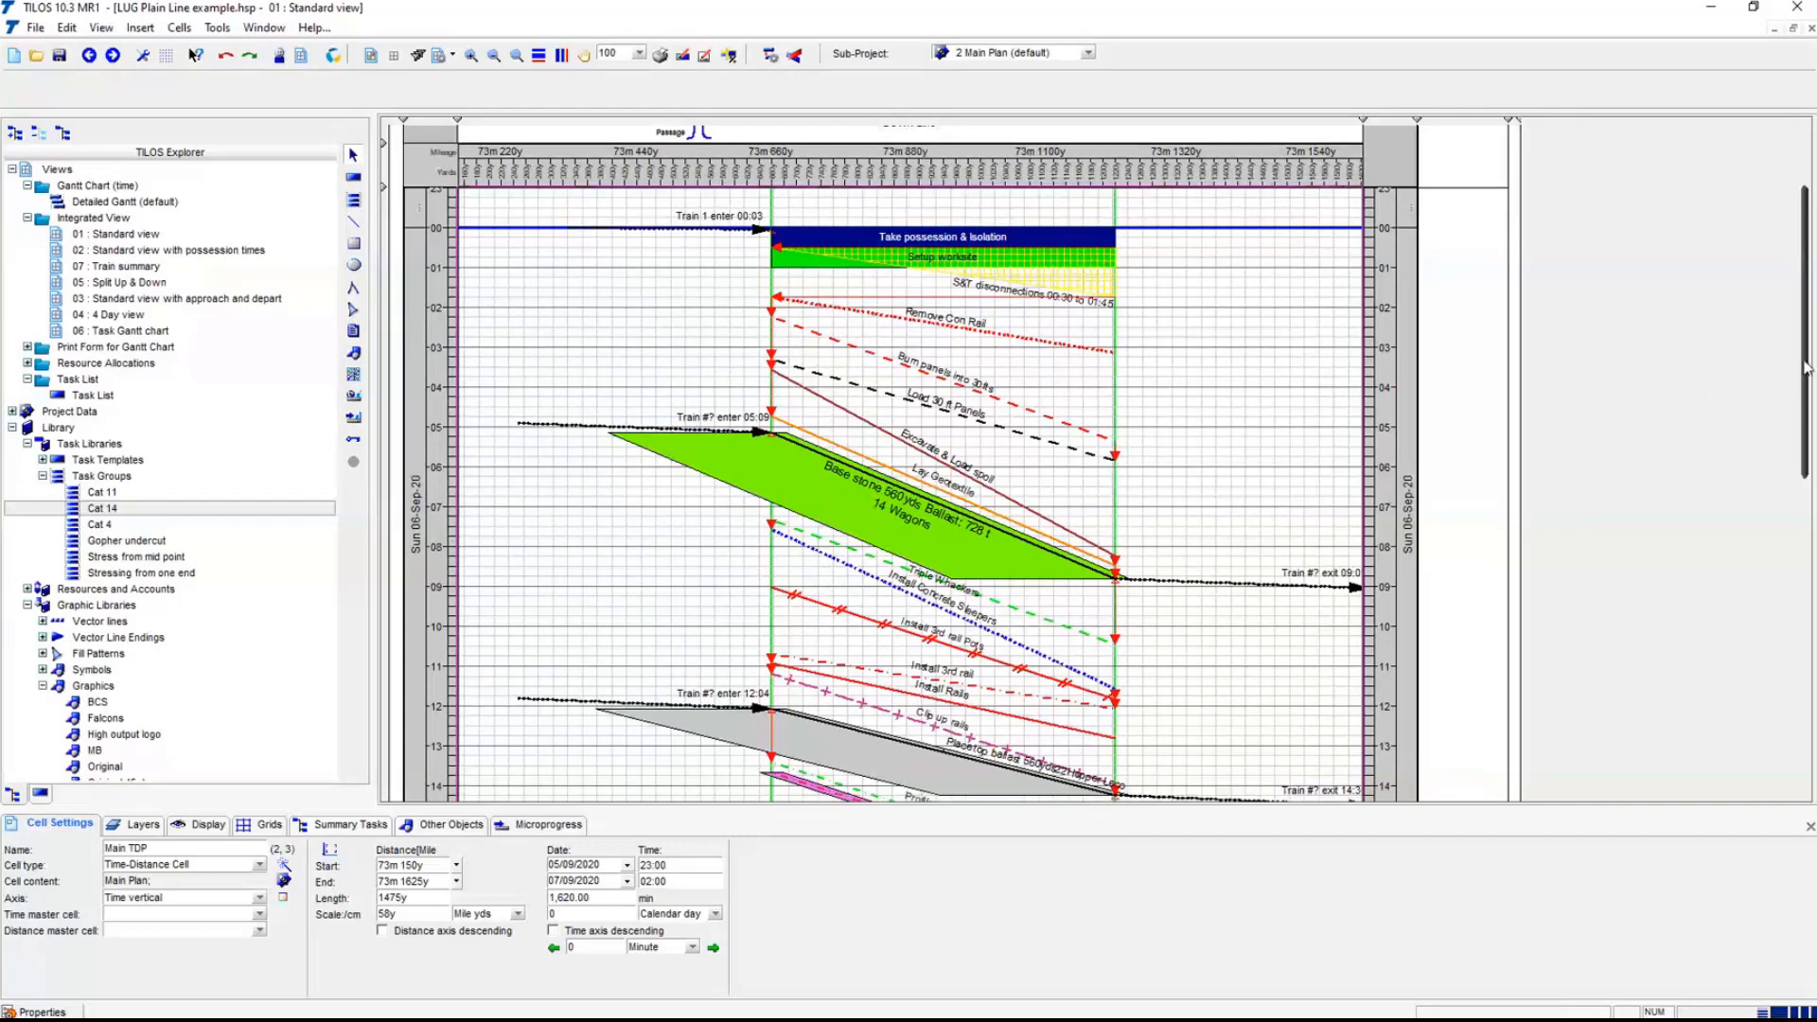
scroll(1809, 360, down, 3)
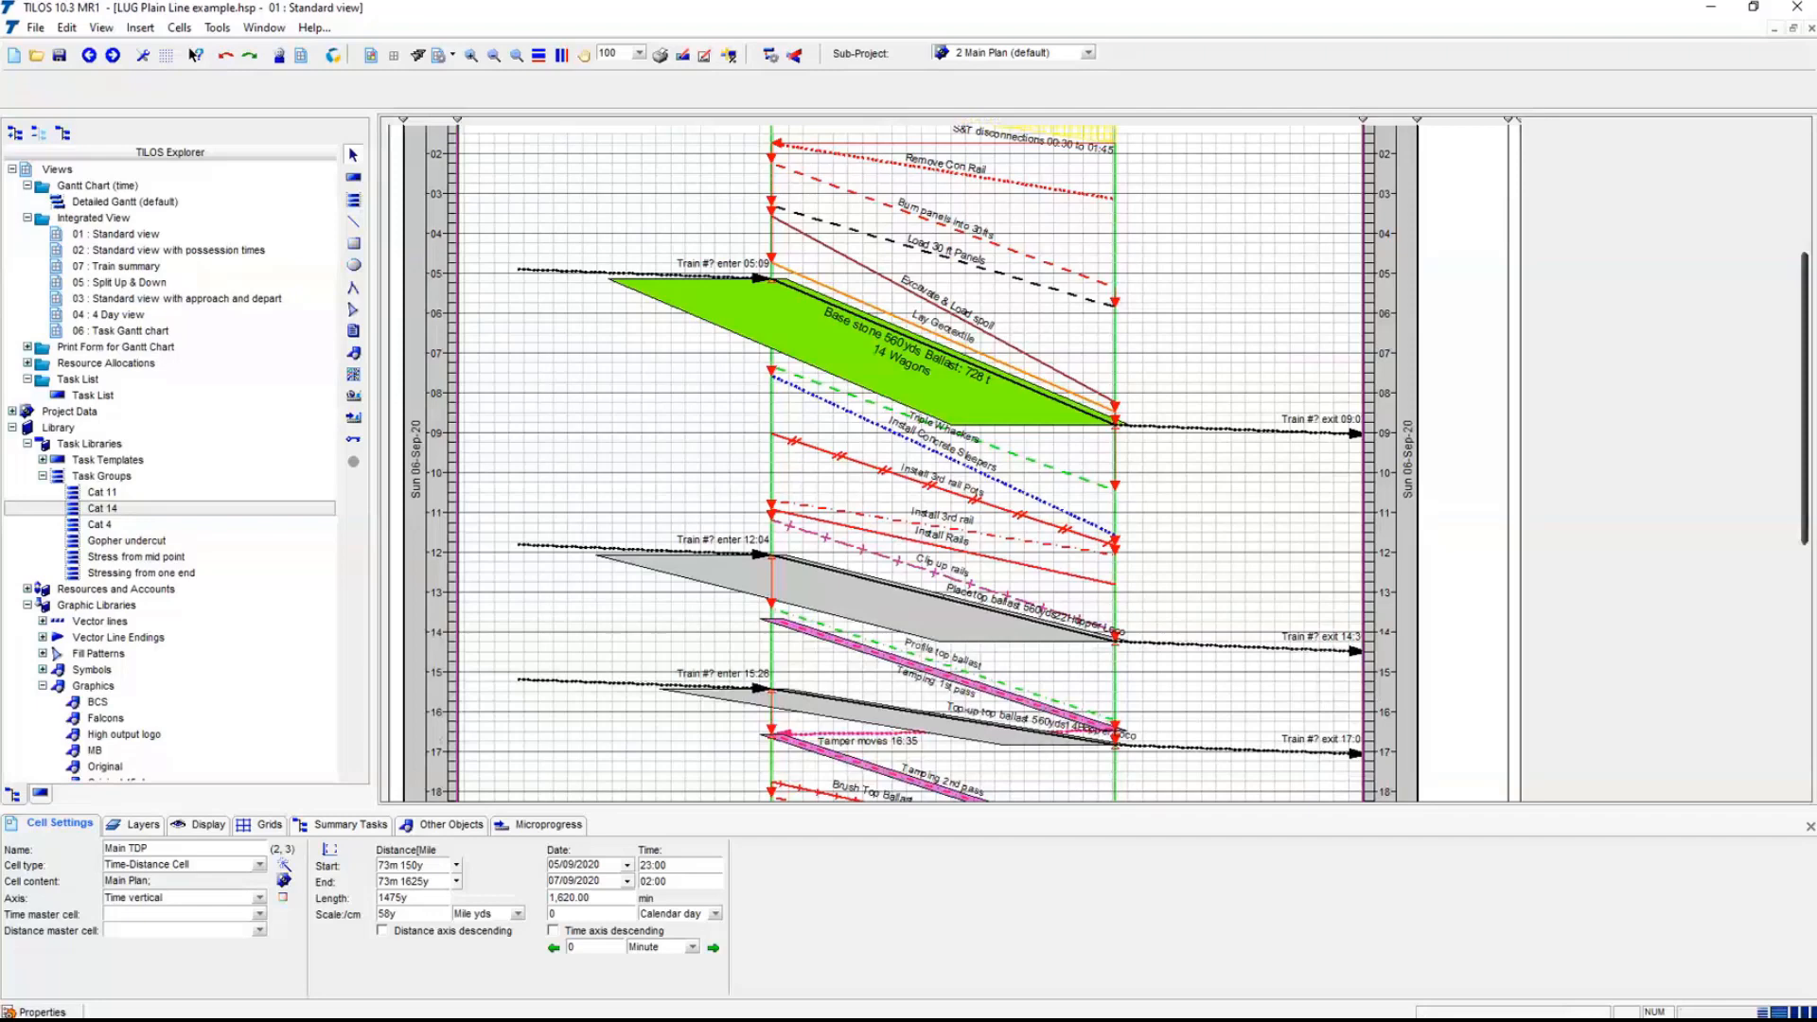
scroll(874, 594, down, 8)
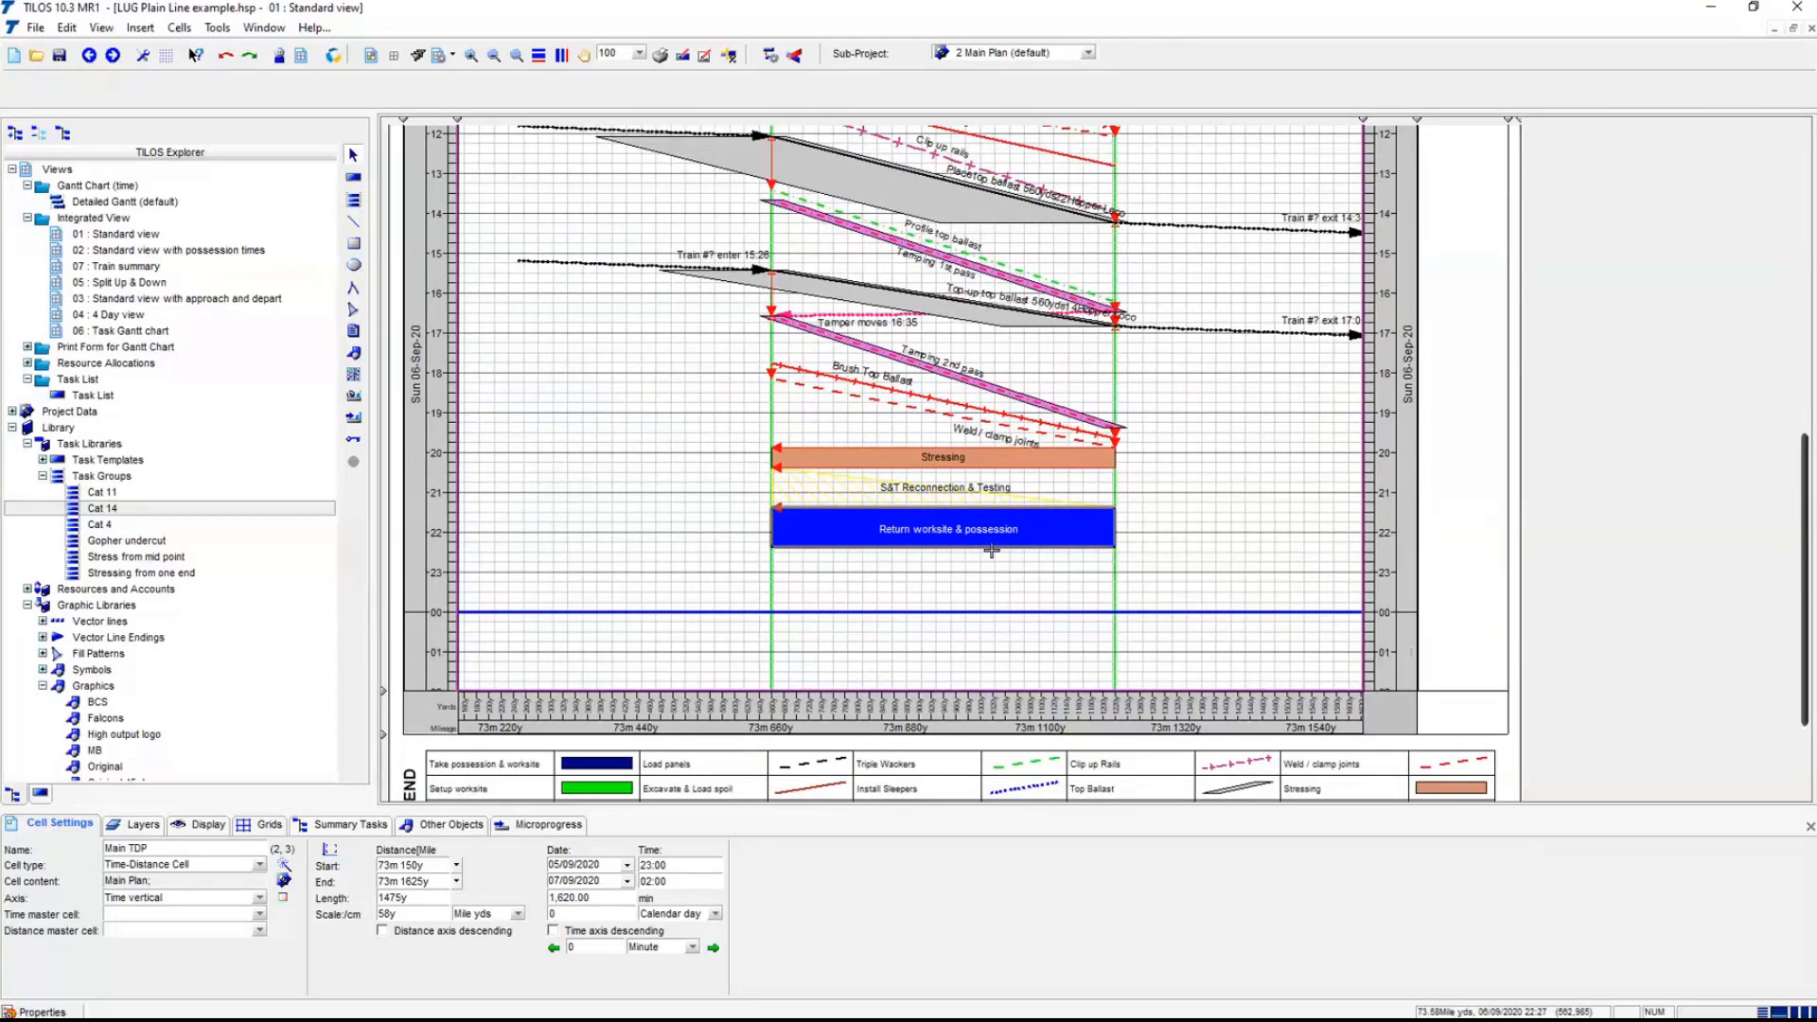
click(853, 546)
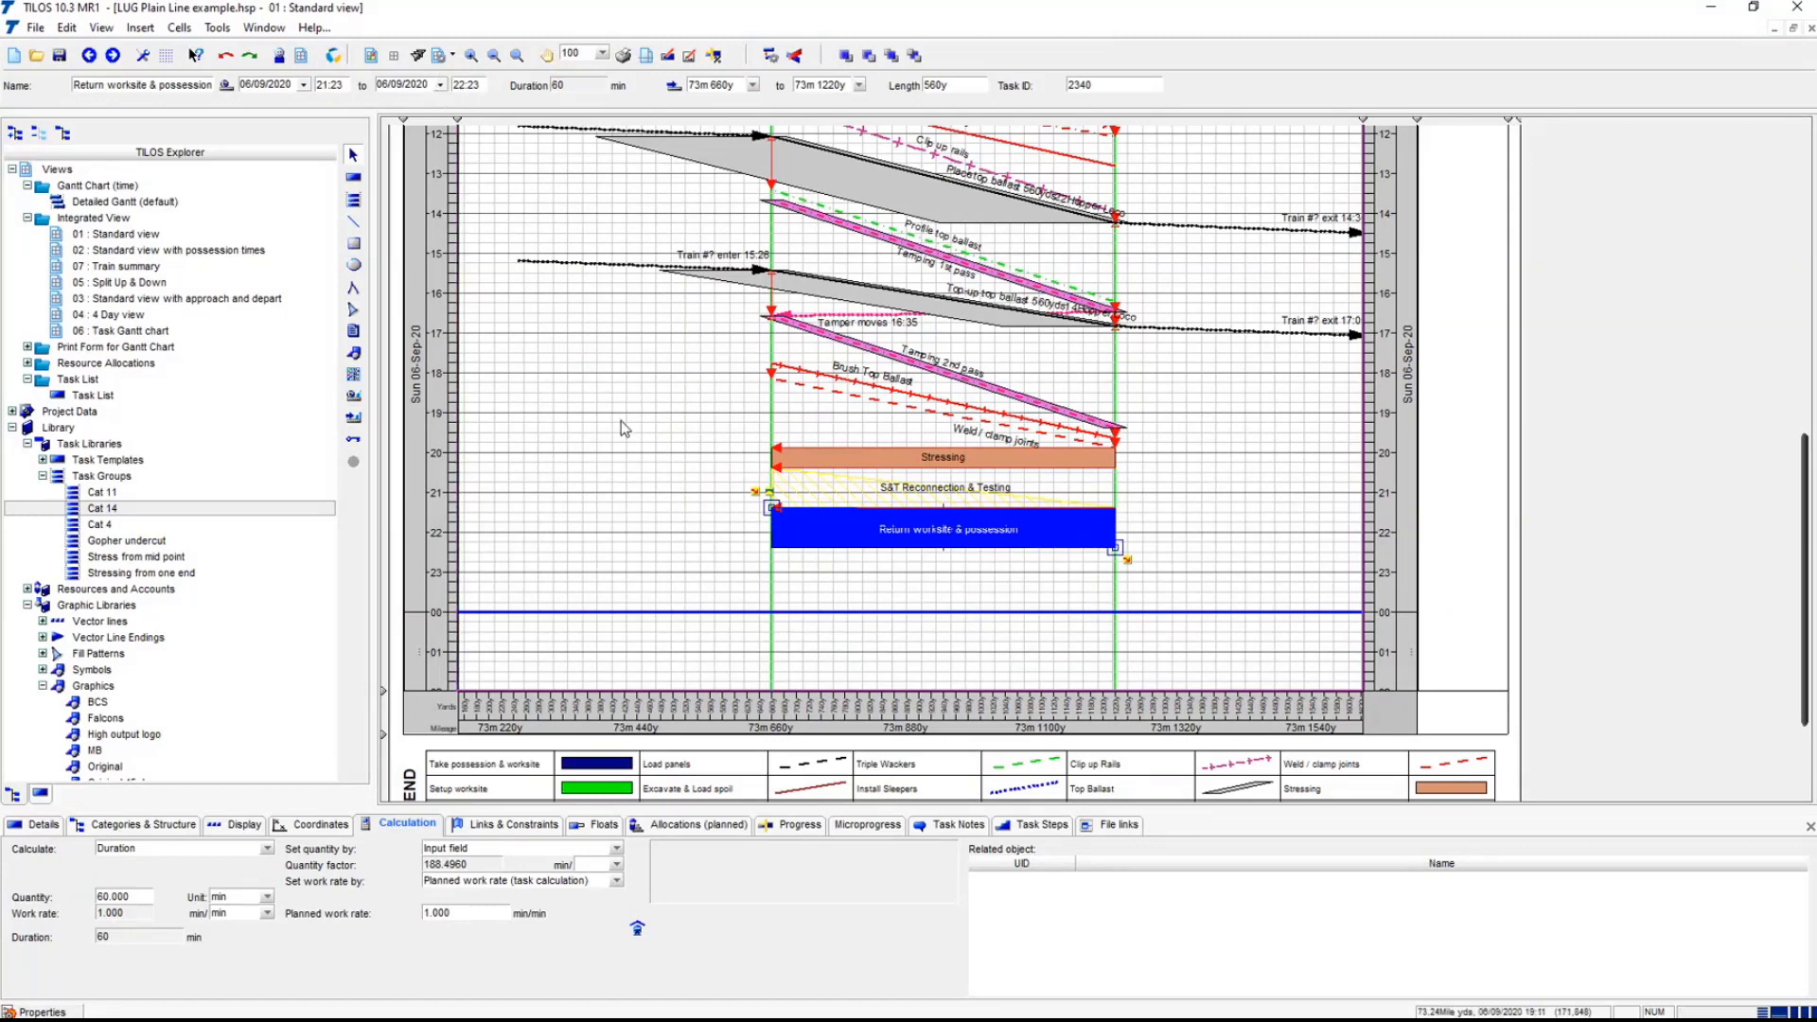
- Generate resource bar chart lines for the Main Plan (default) sub-project and widen the chart's column beside the time-distance diagram
click(661, 509)
scroll(761, 519, up, 2)
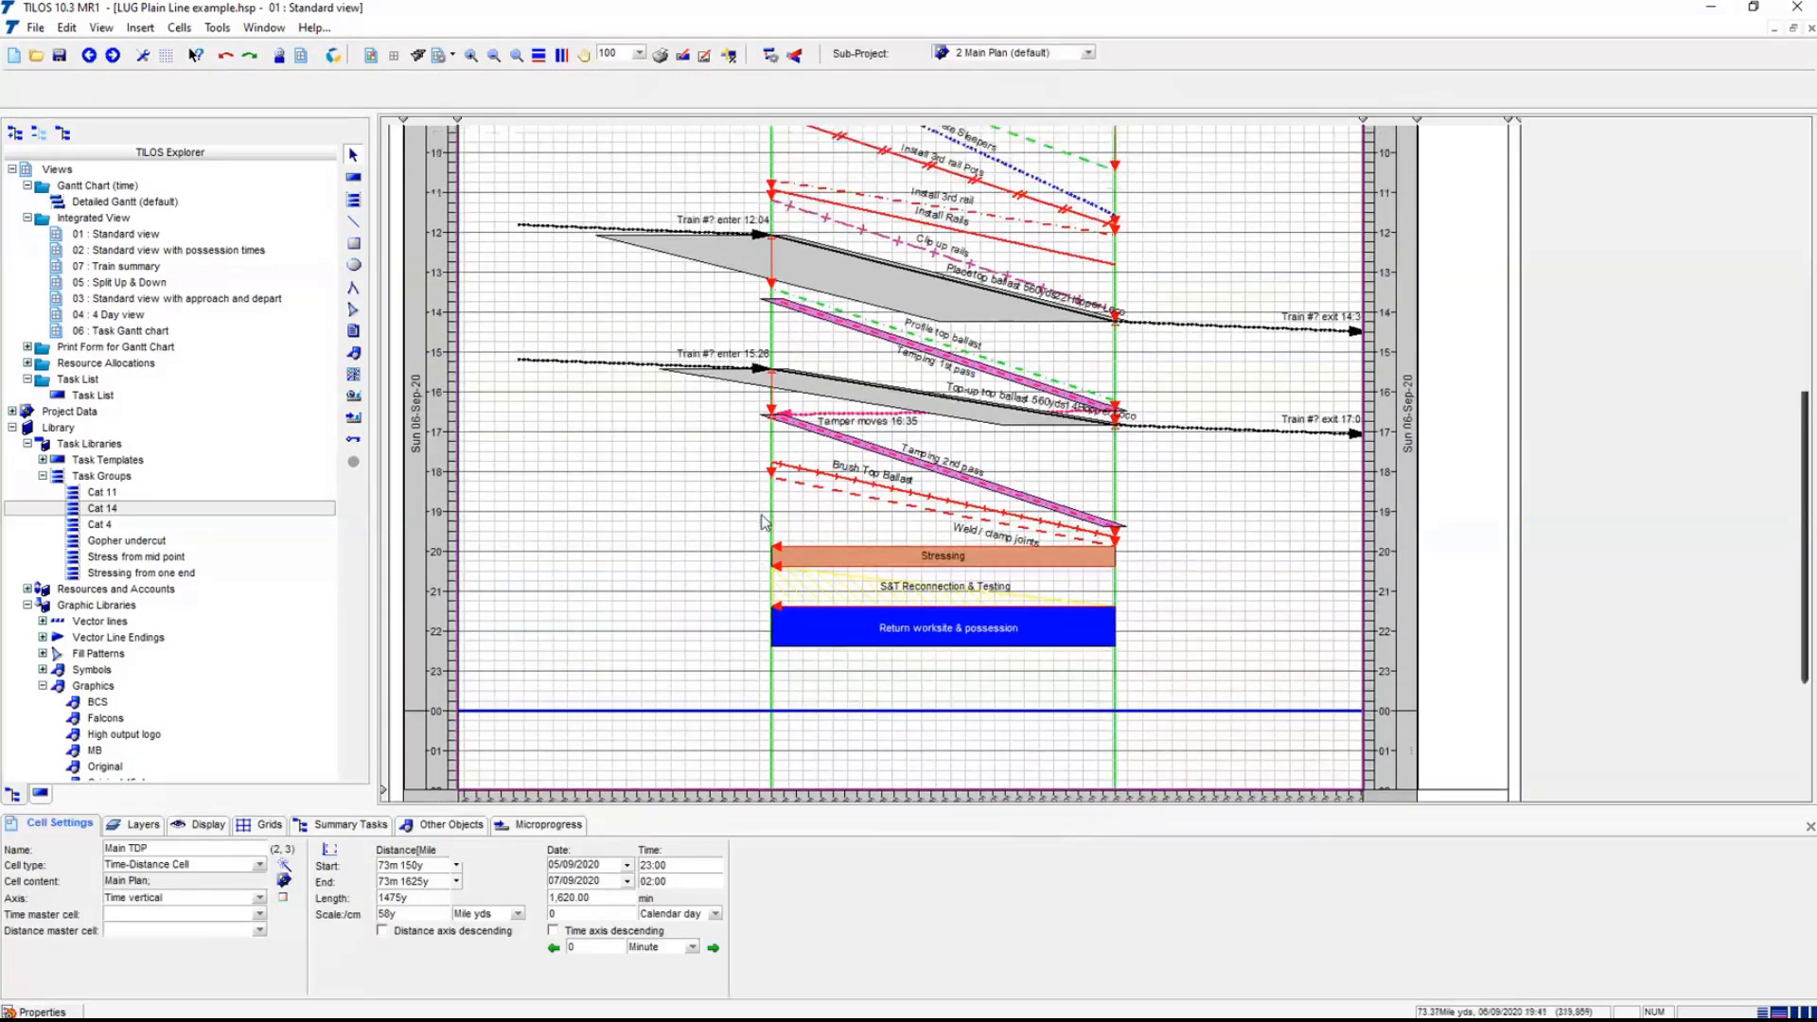
scroll(763, 520, up, 6)
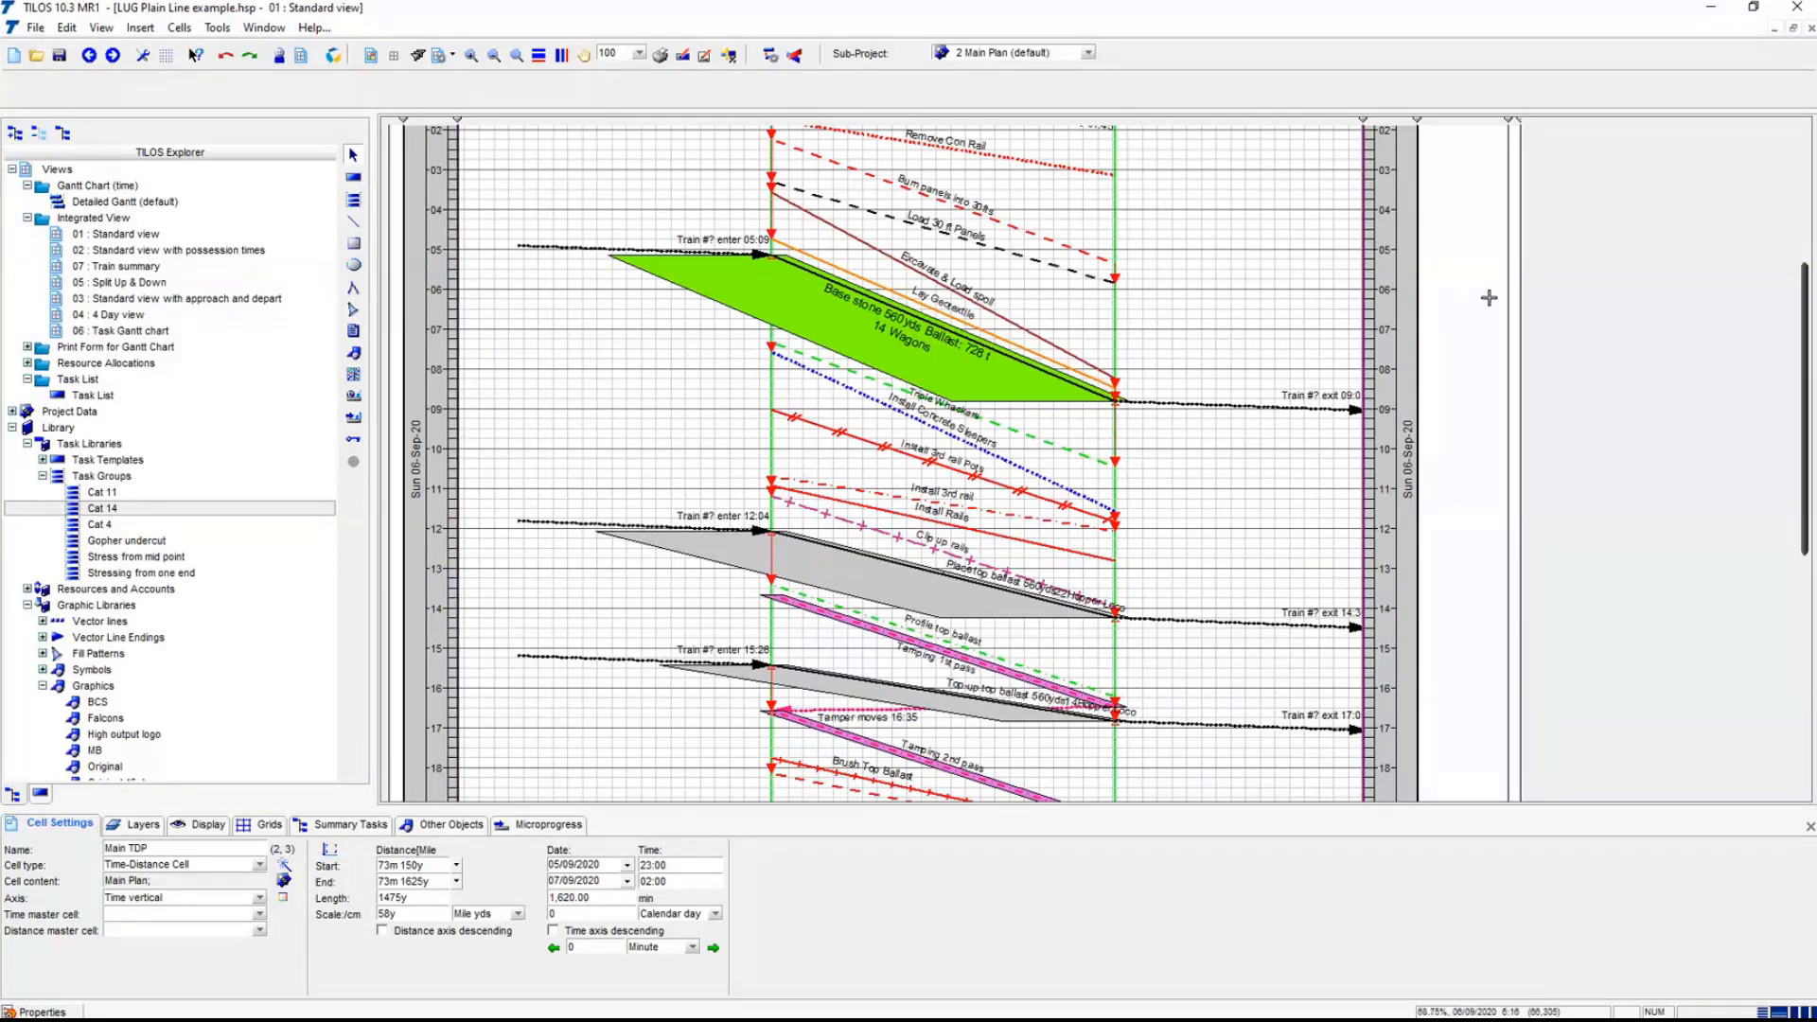
drag(1805, 284, 1804, 156)
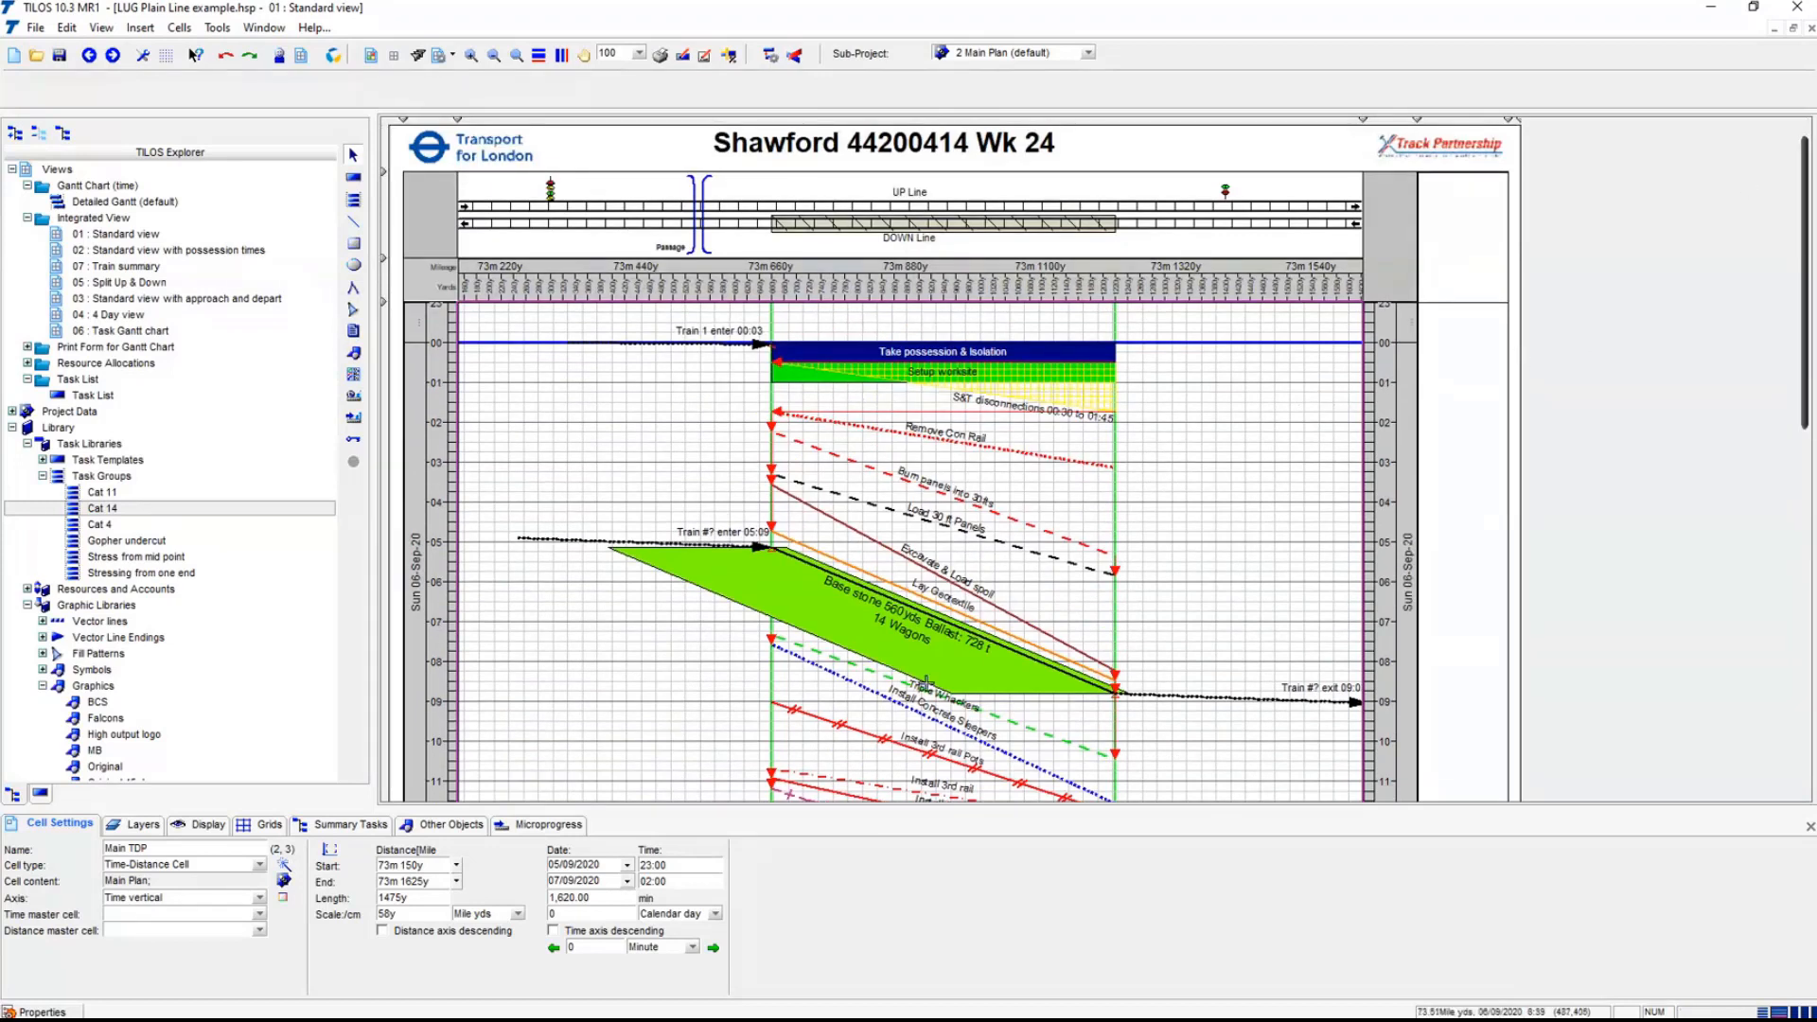
right_click(1450, 408)
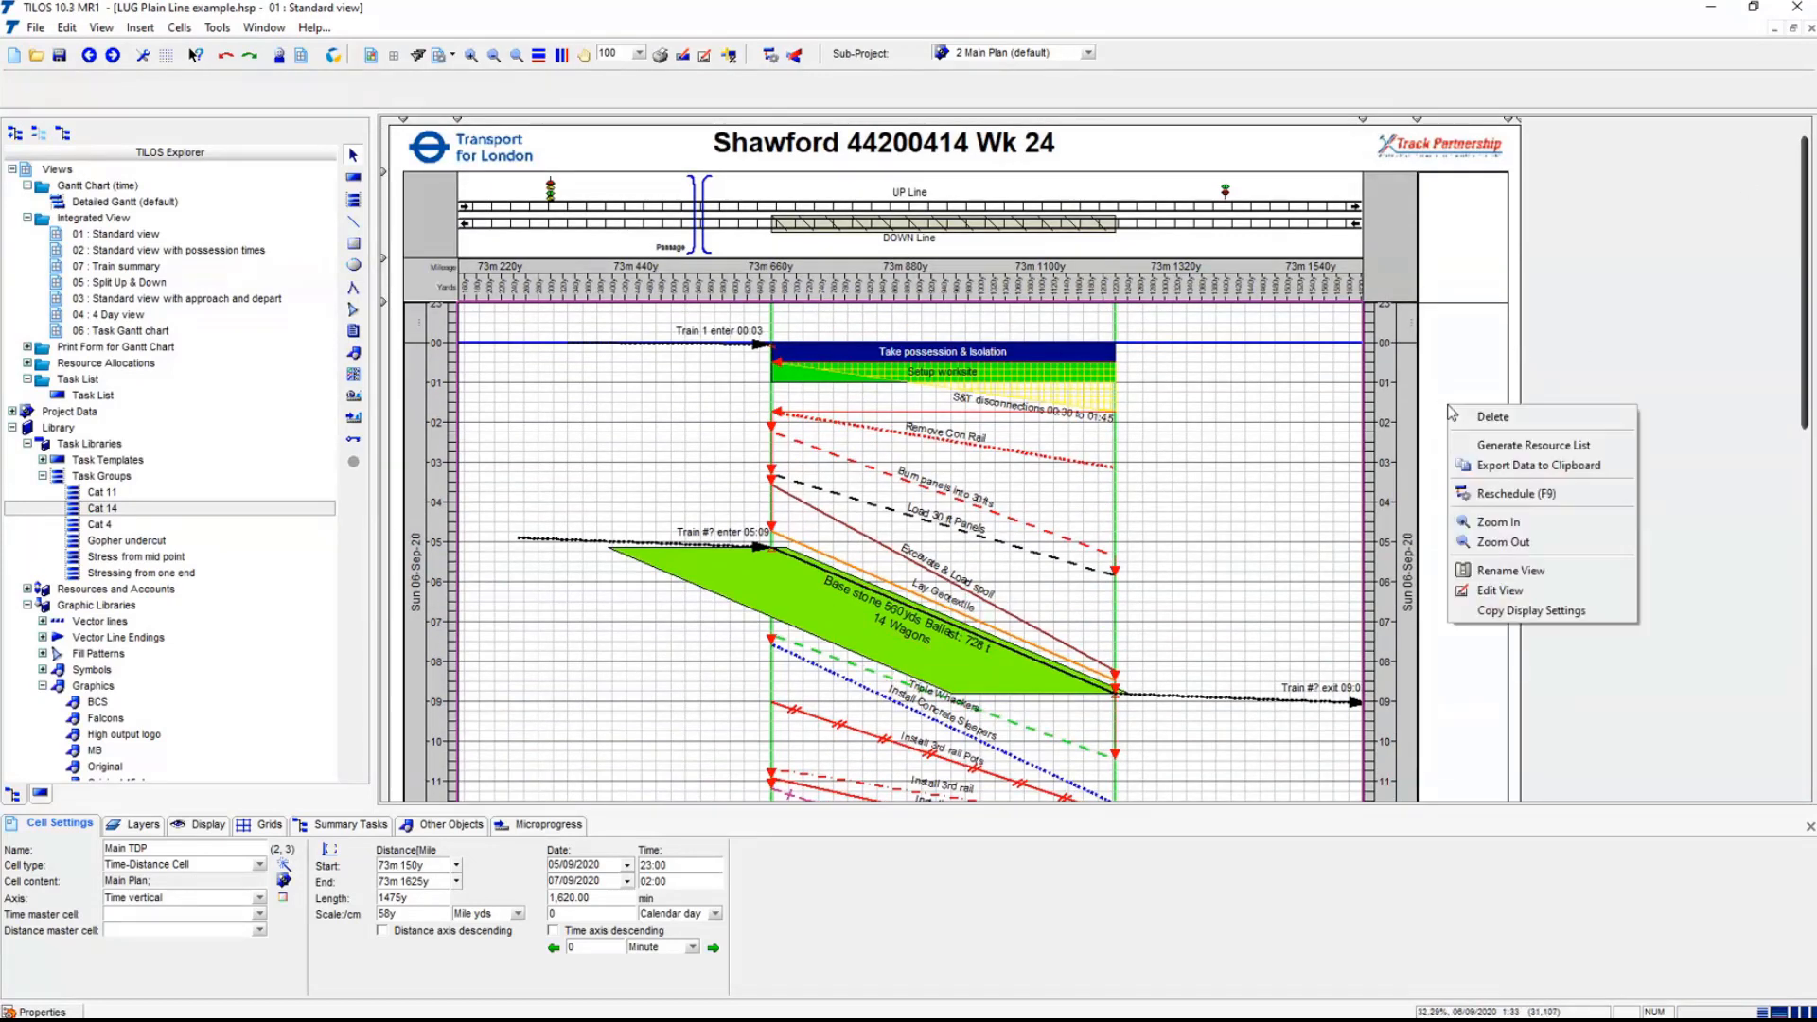
click(1507, 455)
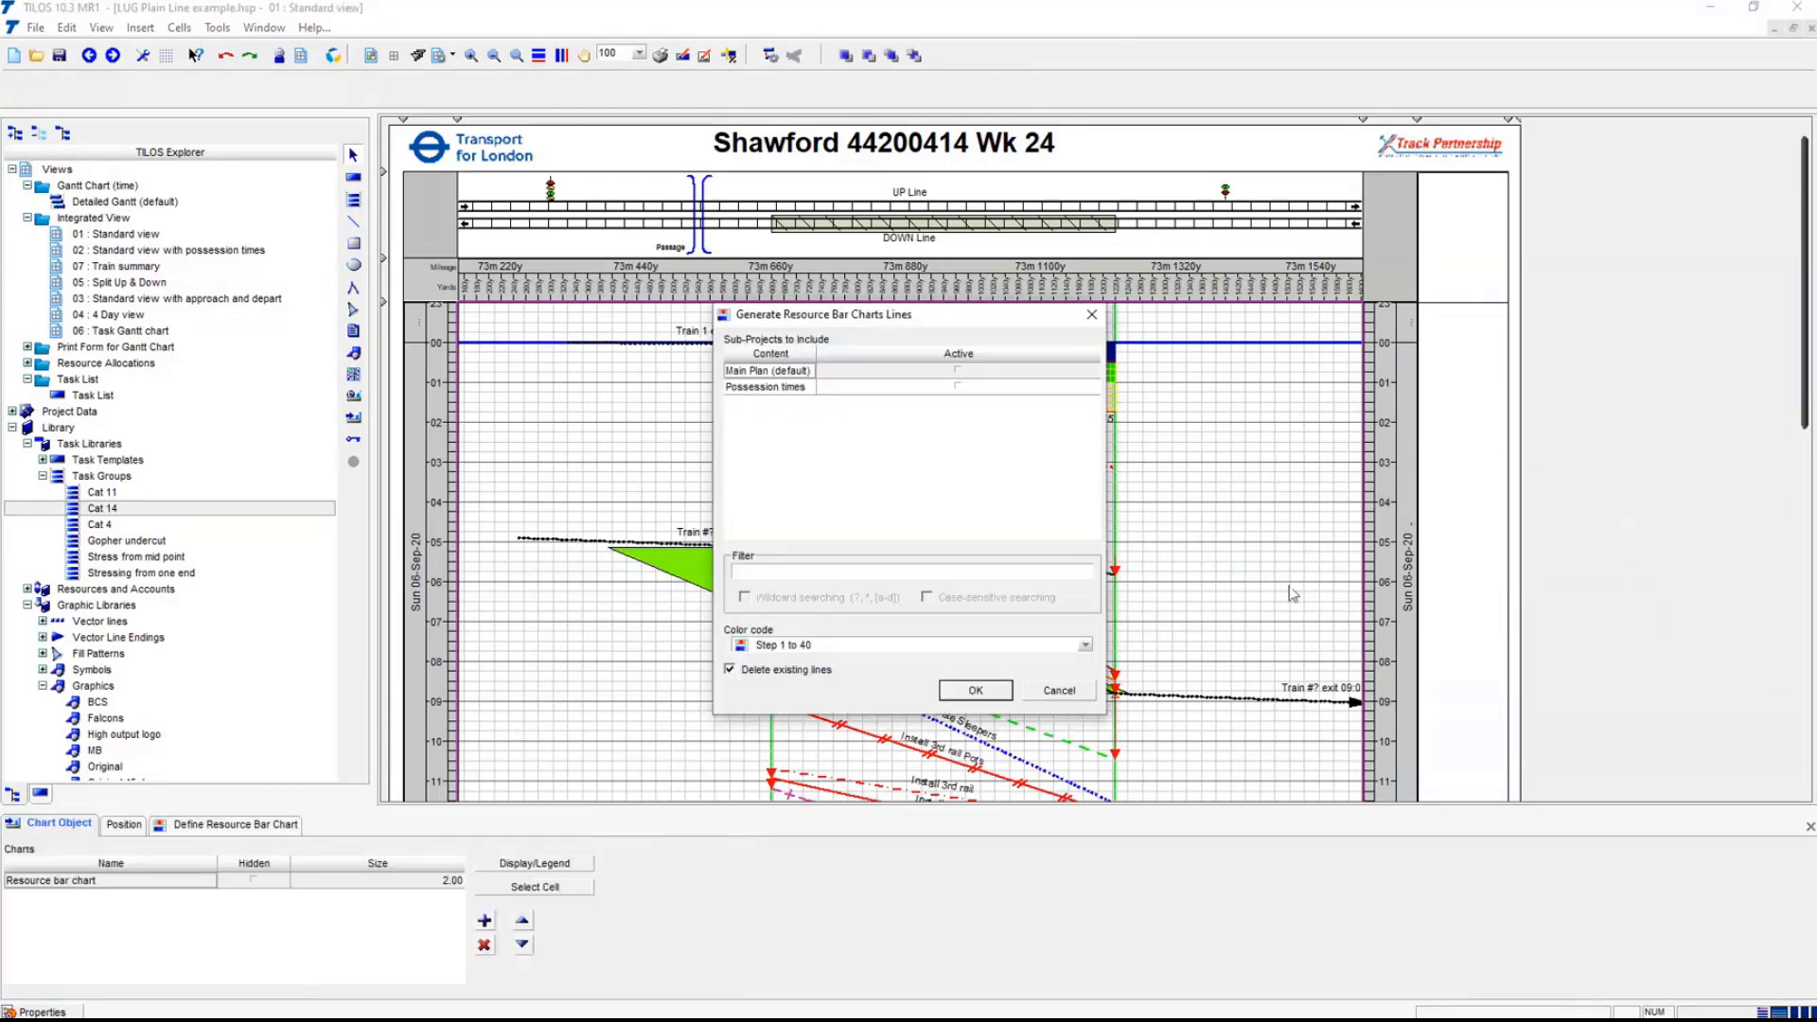
click(958, 371)
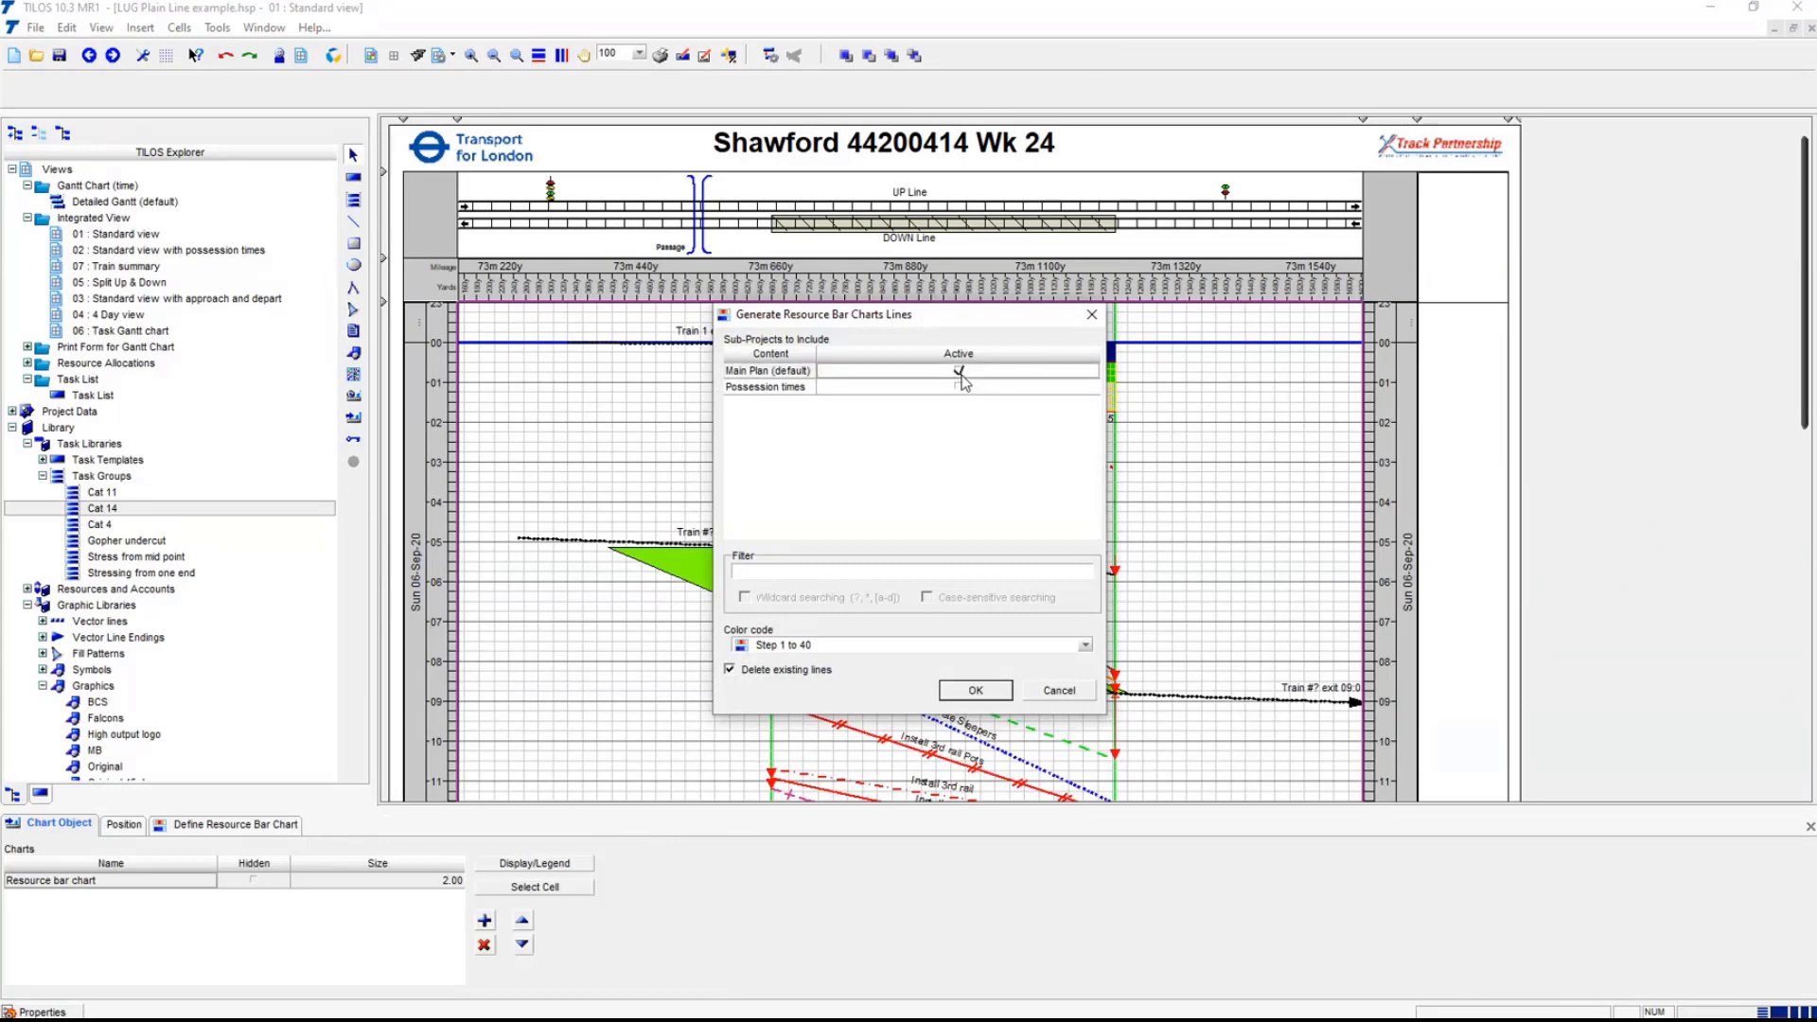
click(976, 693)
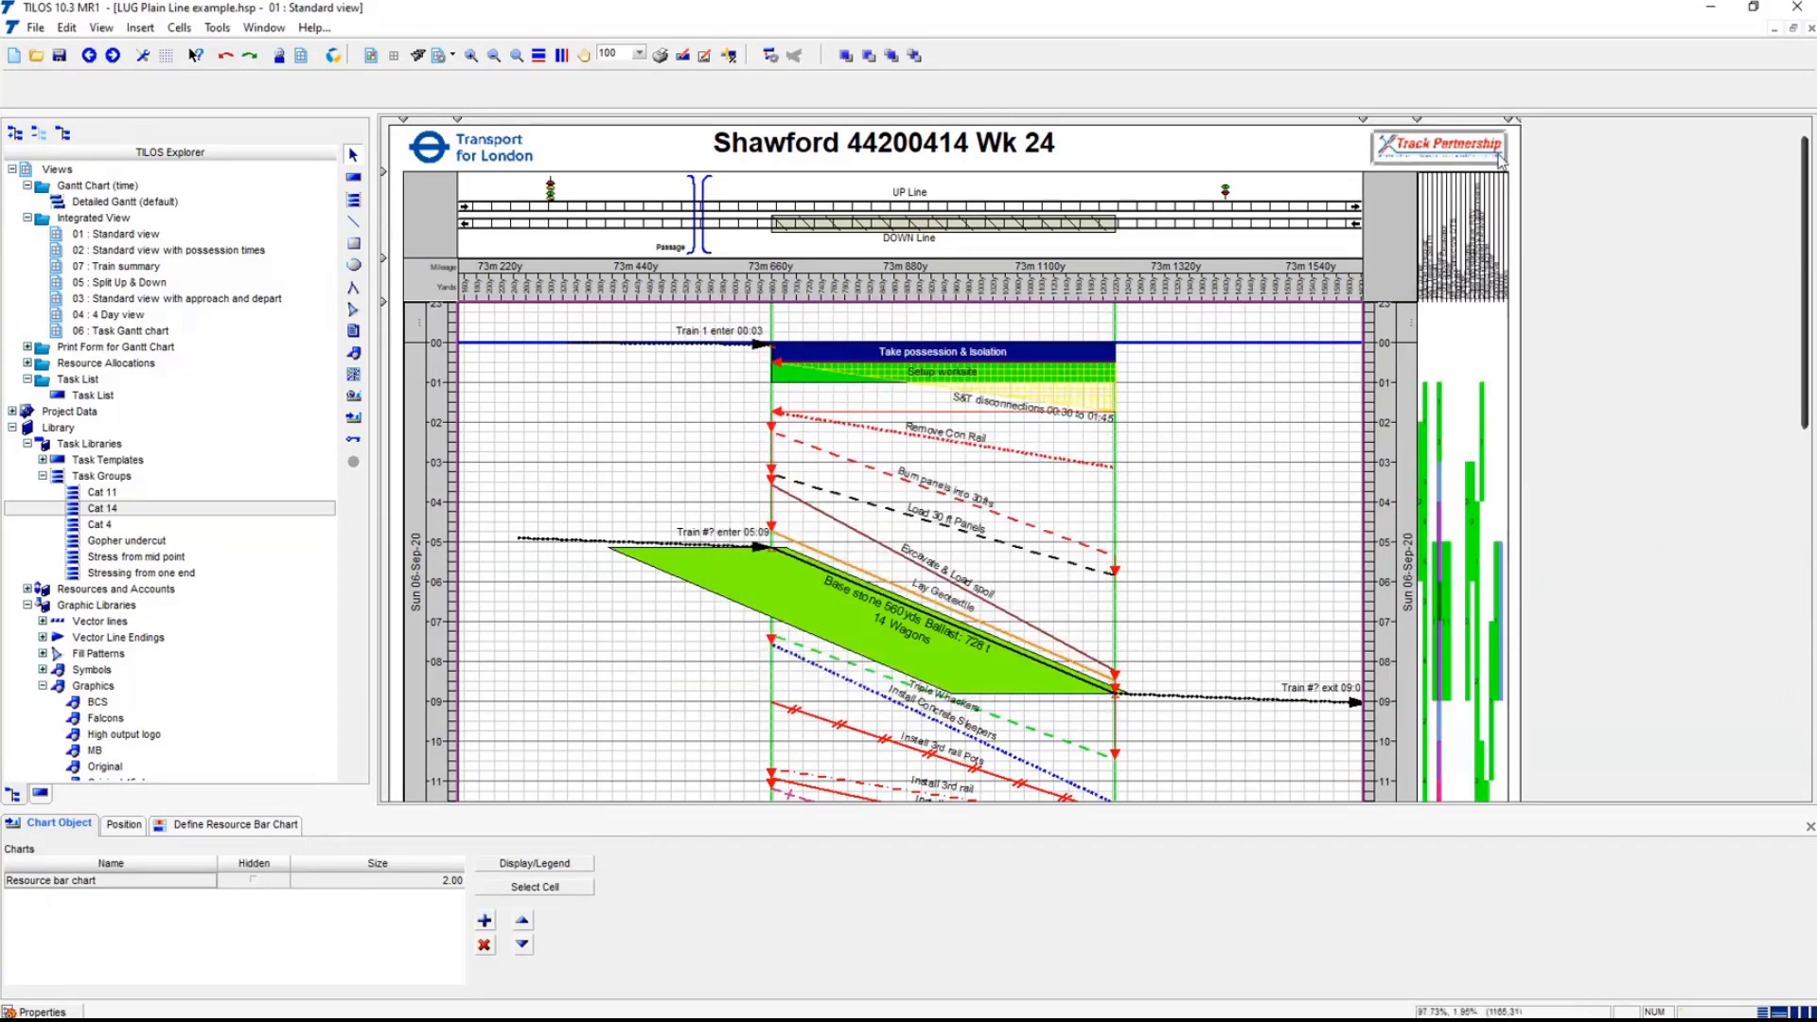
drag(1512, 121, 1730, 139)
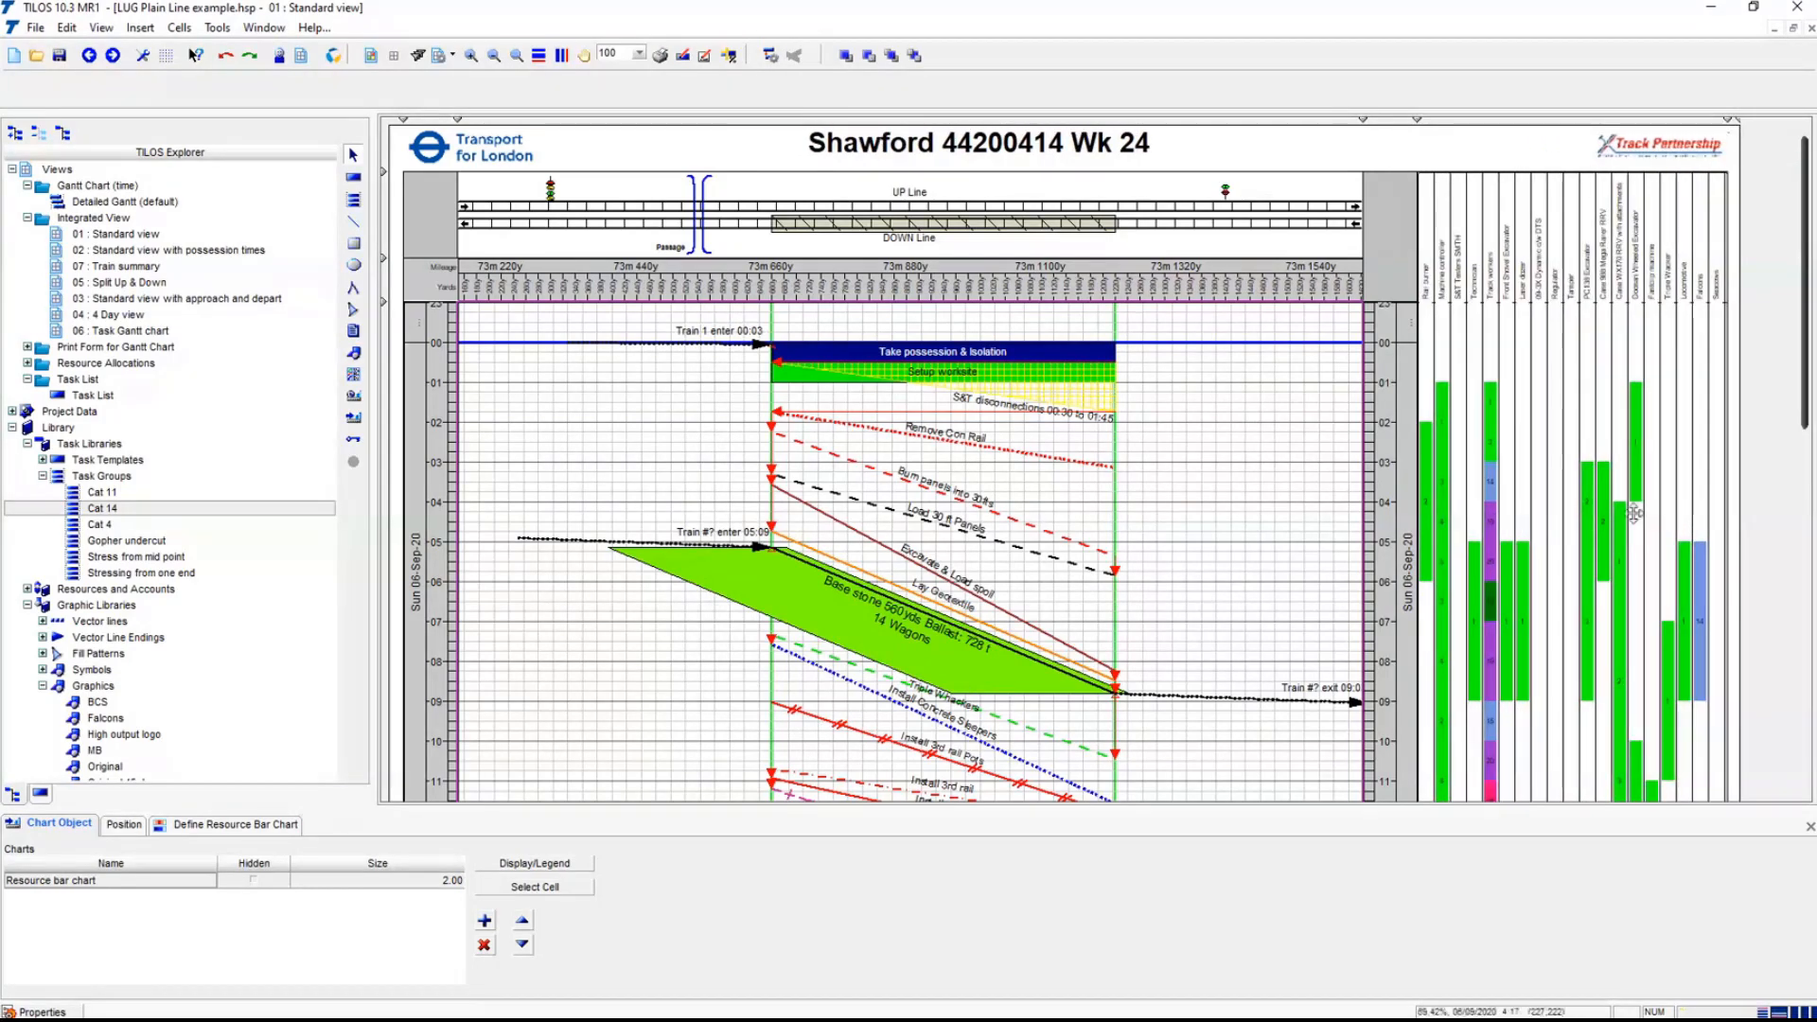
drag(1804, 345, 1805, 289)
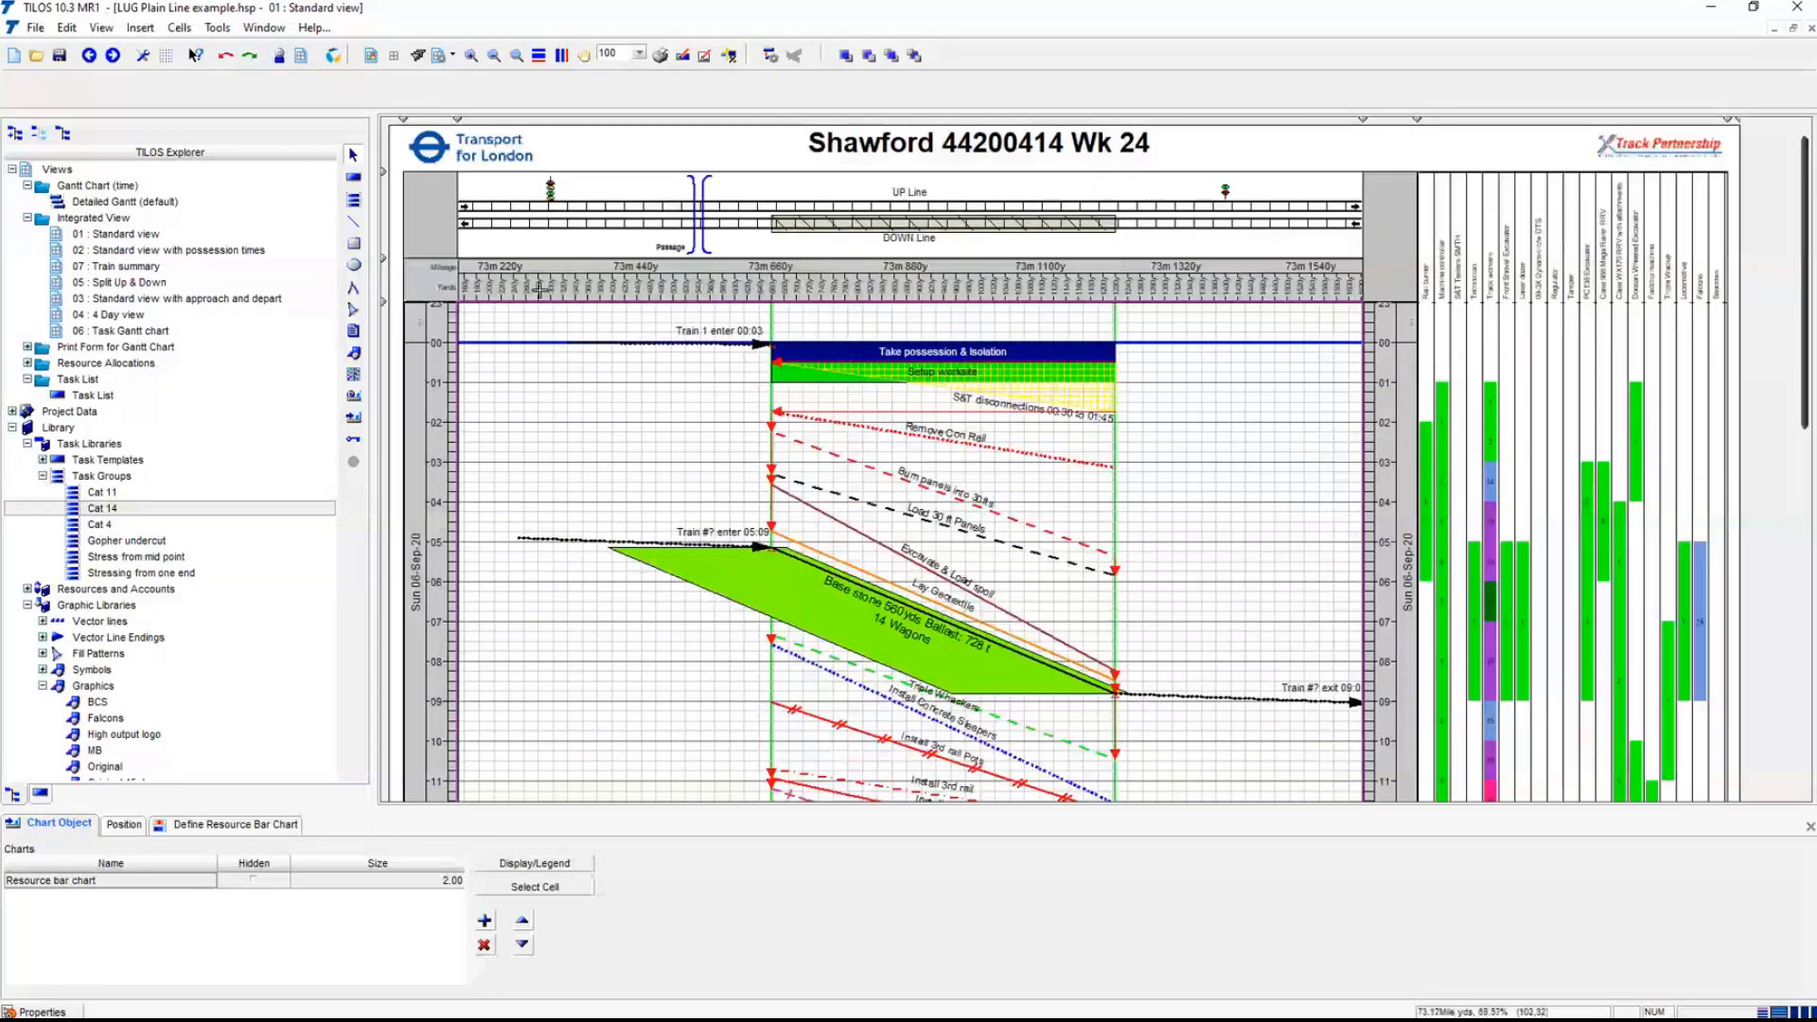
- Examine the plan's tasks in the Detailed Gantt (default) view and return to 01 : Standard view
click(99, 201)
double_click(99, 202)
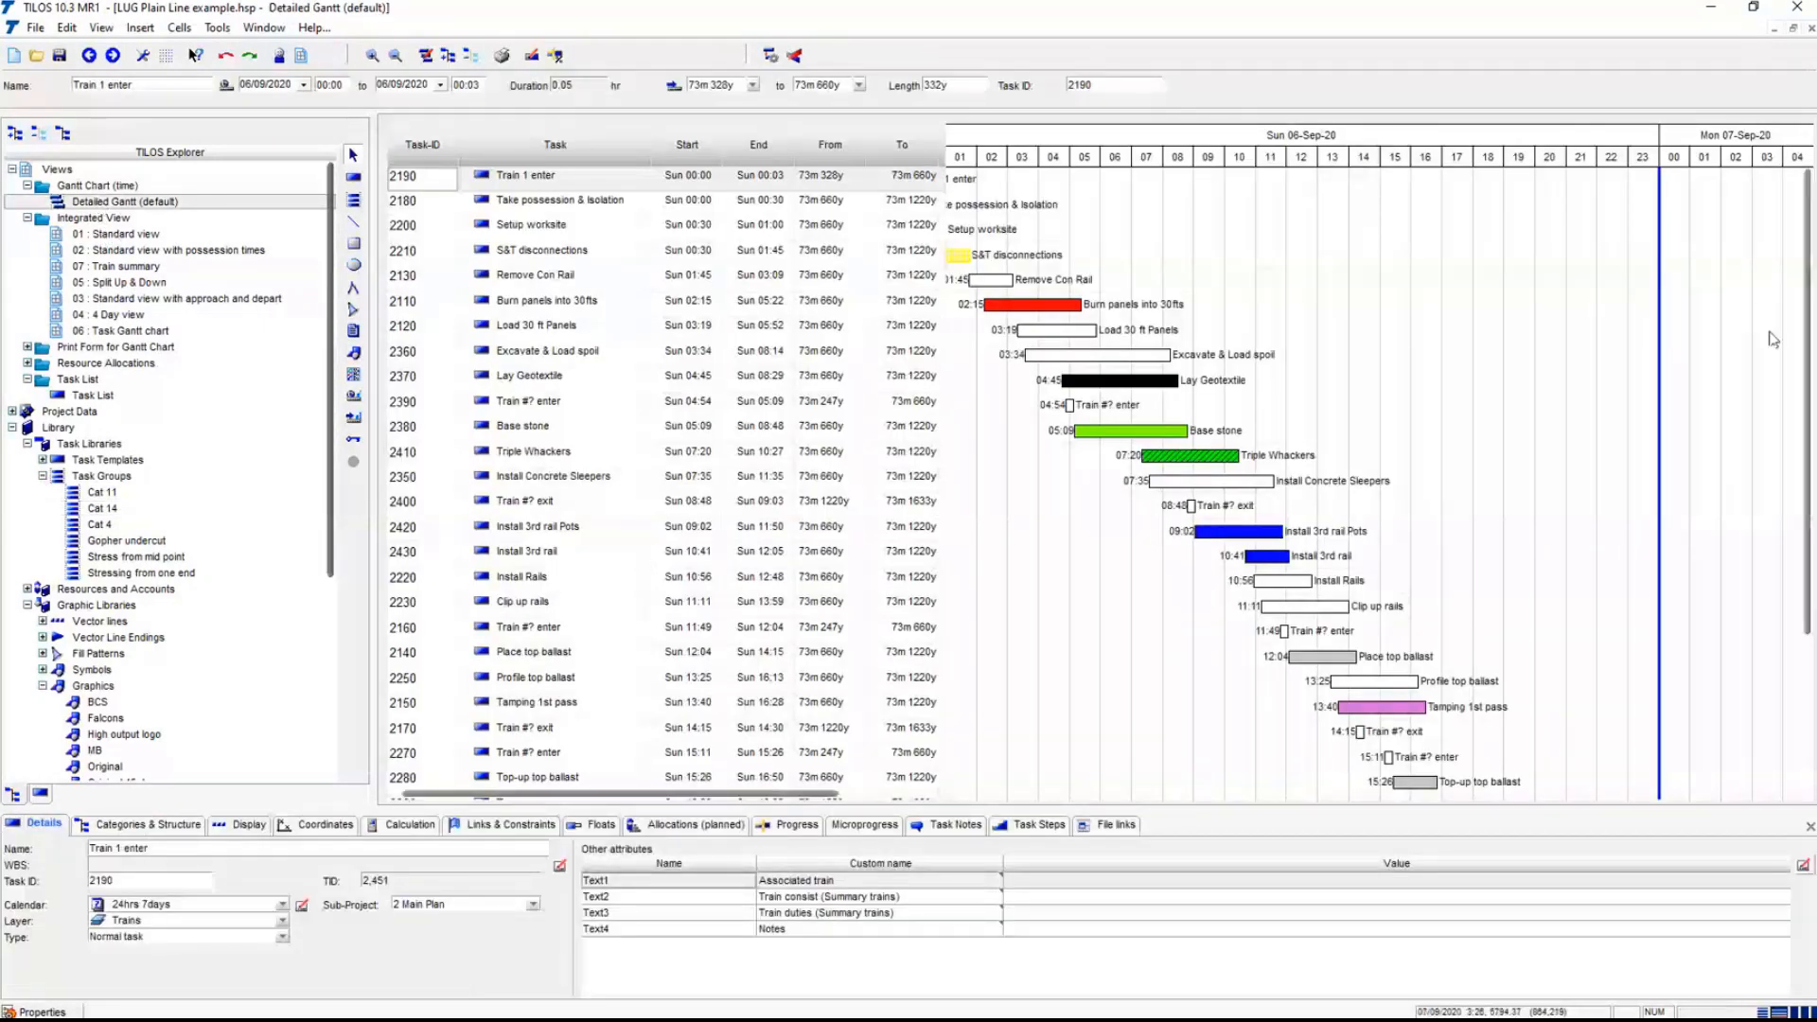
mouse_move(1810, 367)
mouse_down()
mouse_move(1811, 480)
mouse_move(1811, 369)
mouse_up()
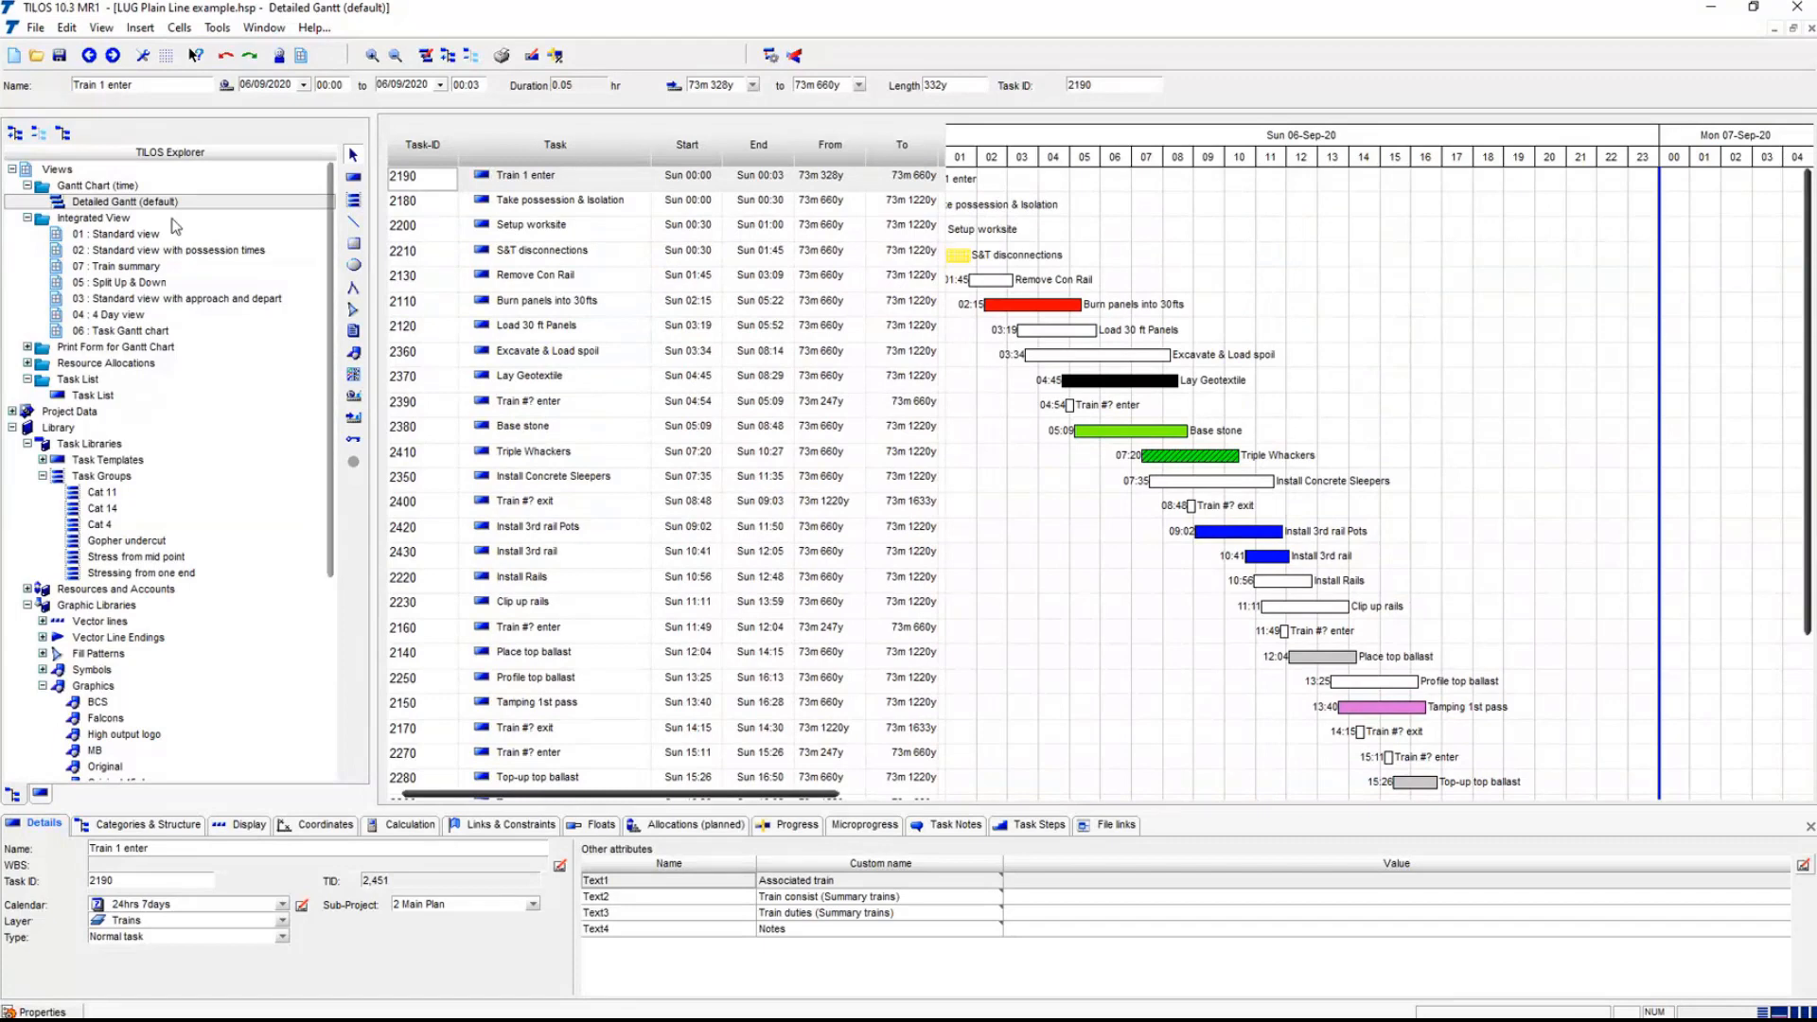
click(118, 236)
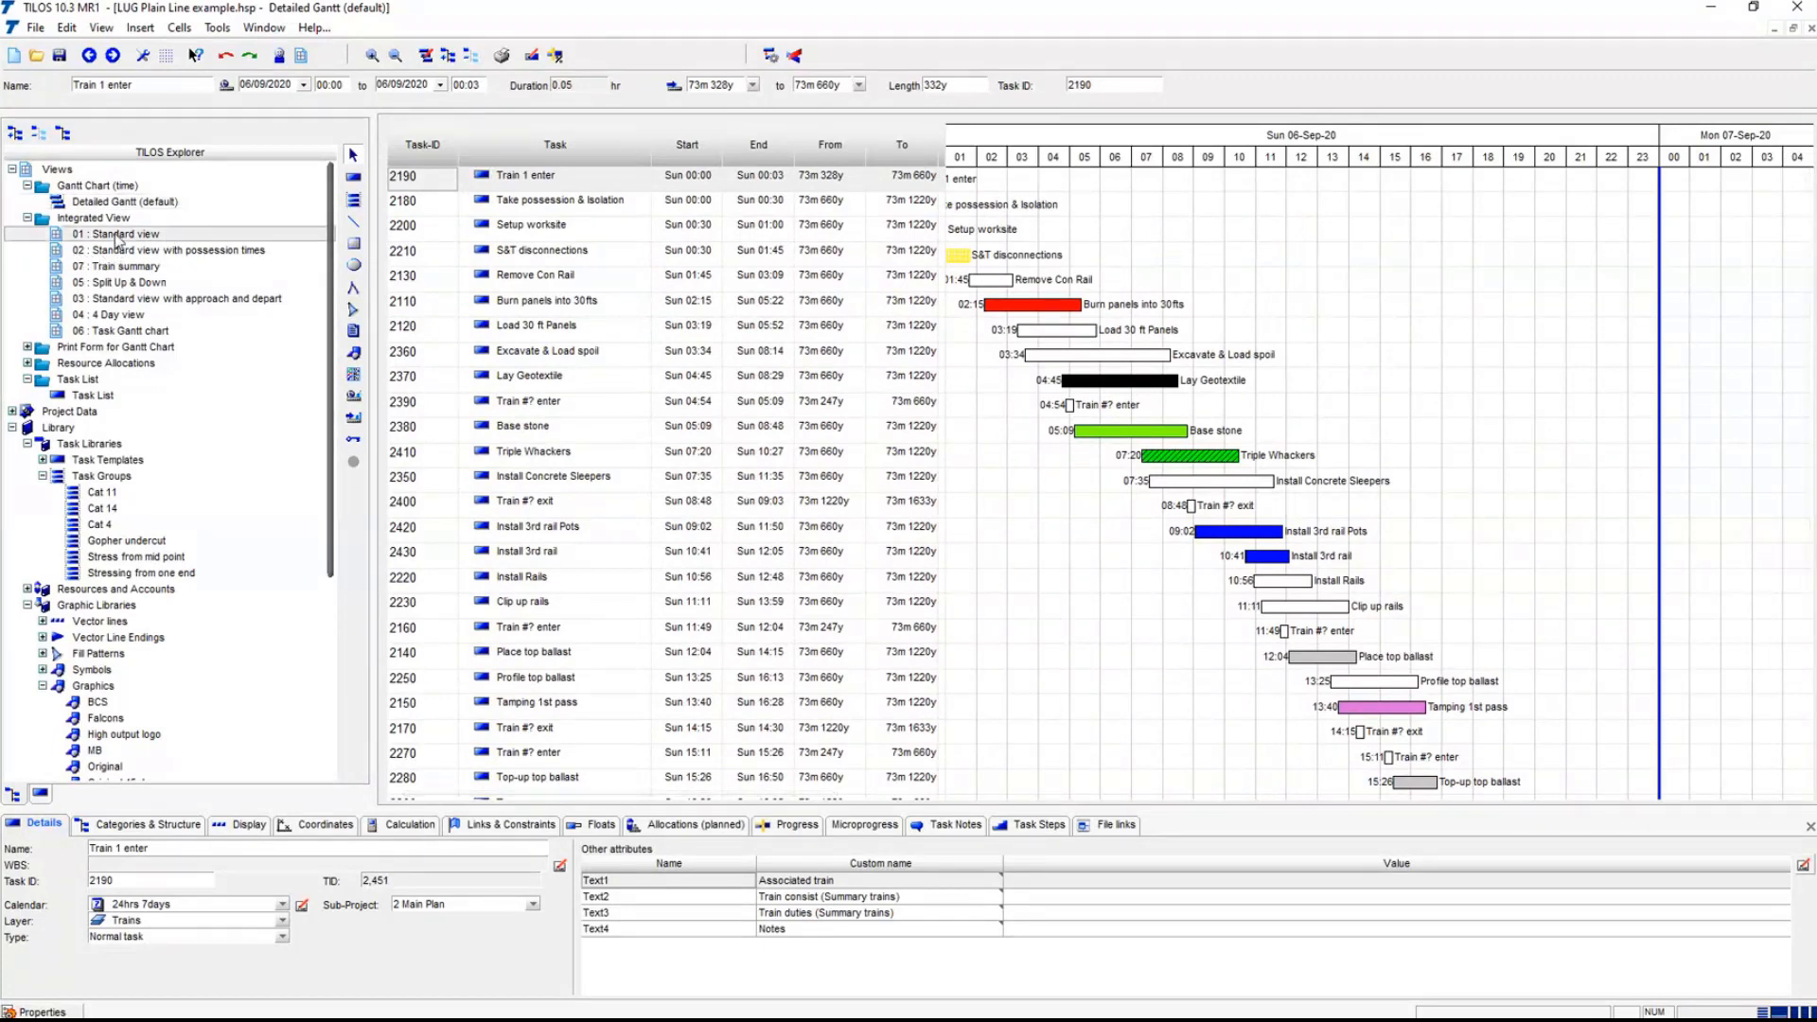